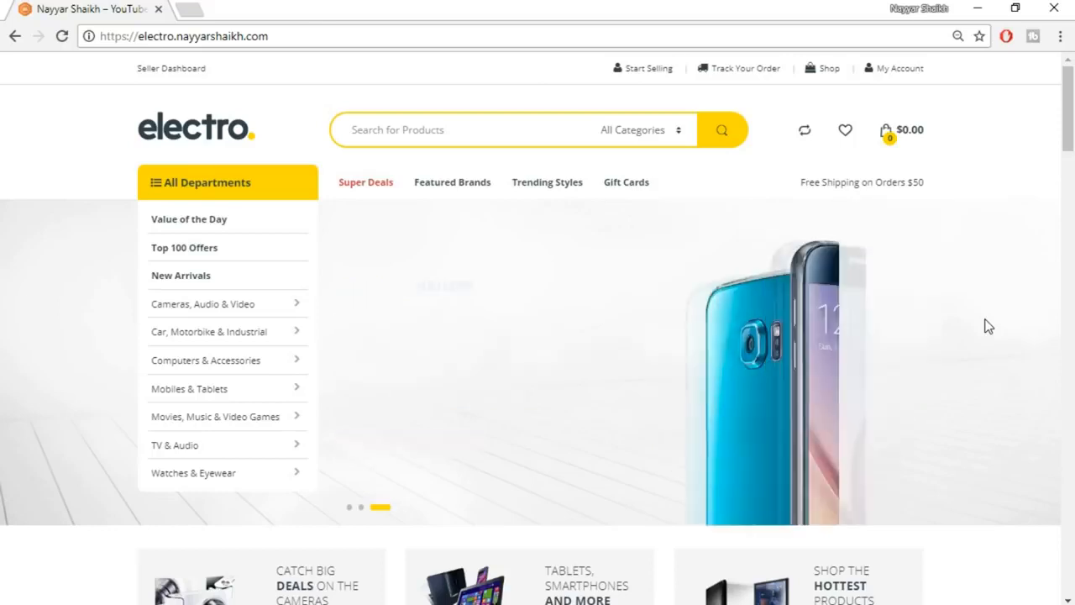
Switch to the second browser window with the Electro storefront and zoom the page out two steps
mouse_move(474, 603)
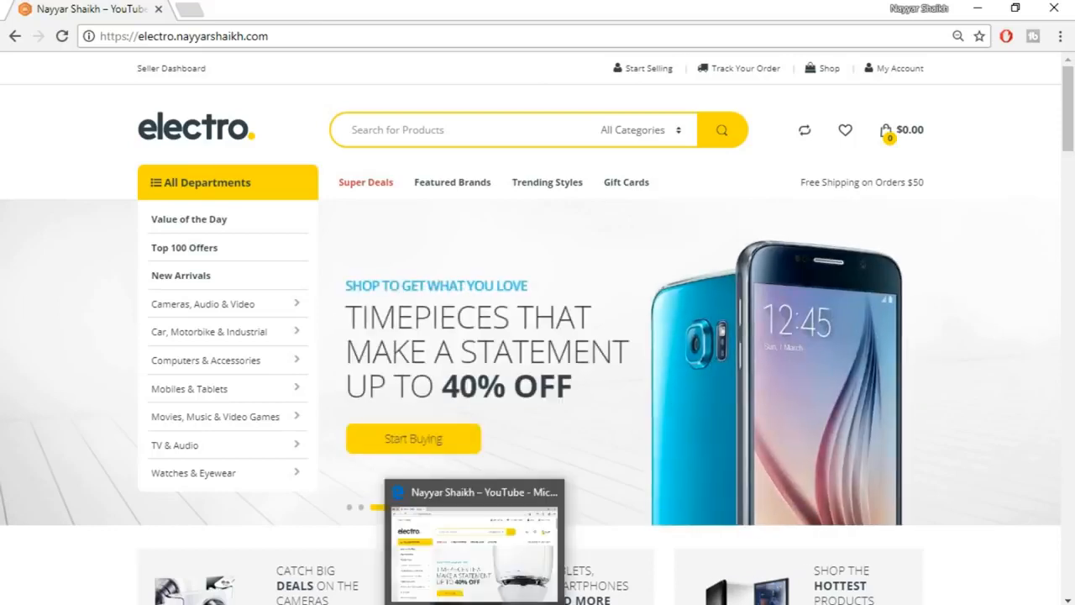
left_click(474, 542)
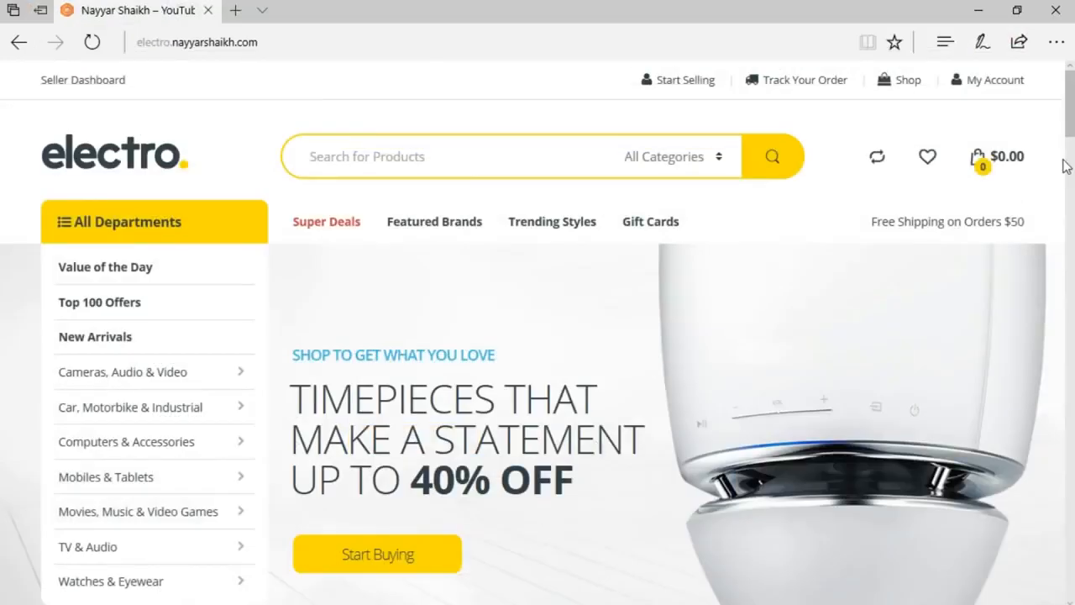
left_click_drag(1074, 120, 1073, 111)
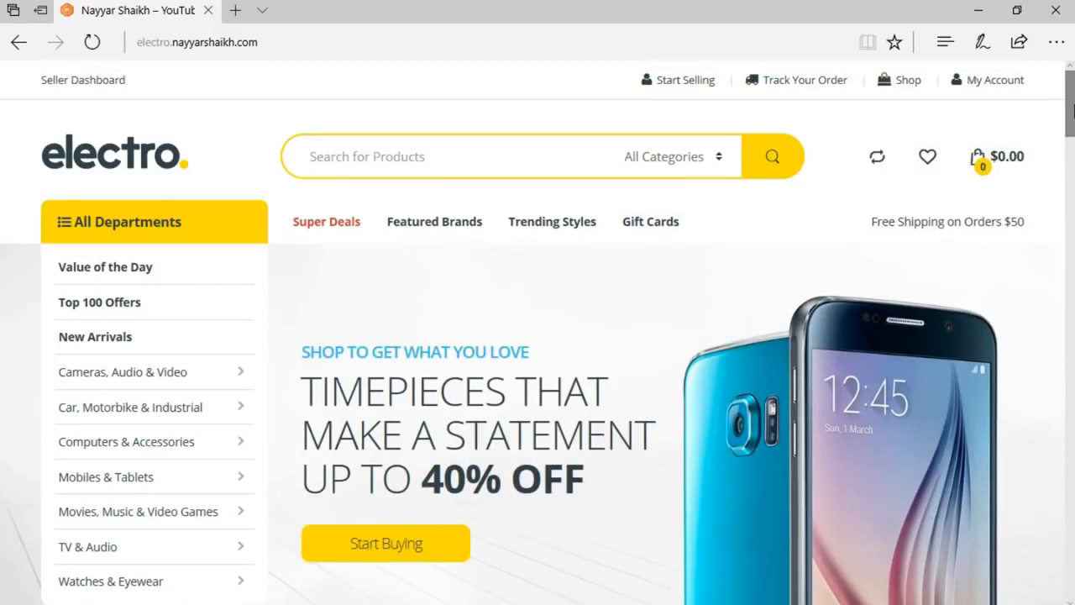
key("ctrl+minus")
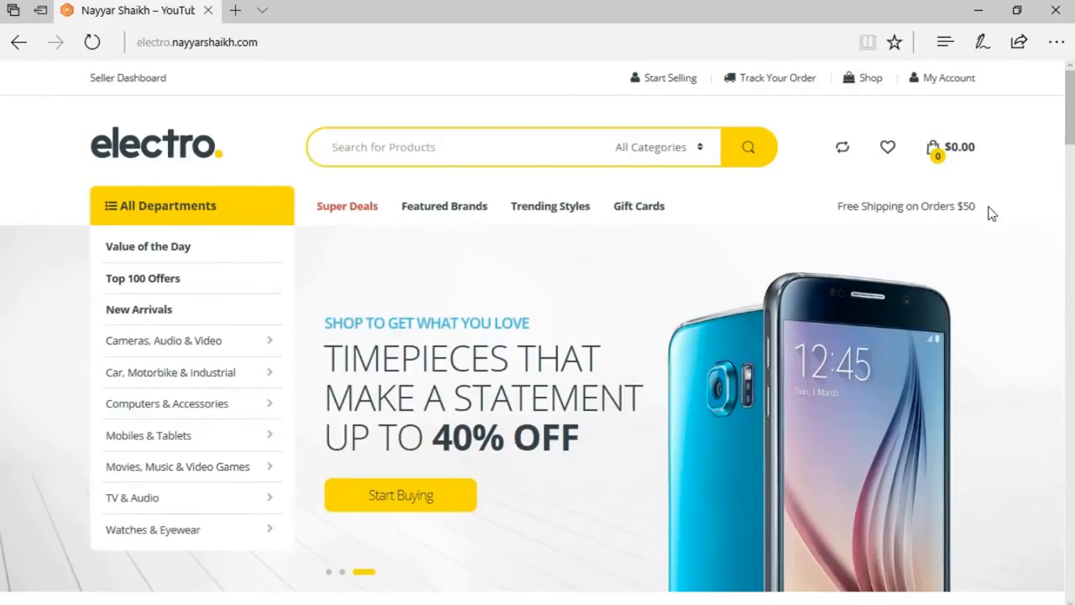
key("ctrl+minus")
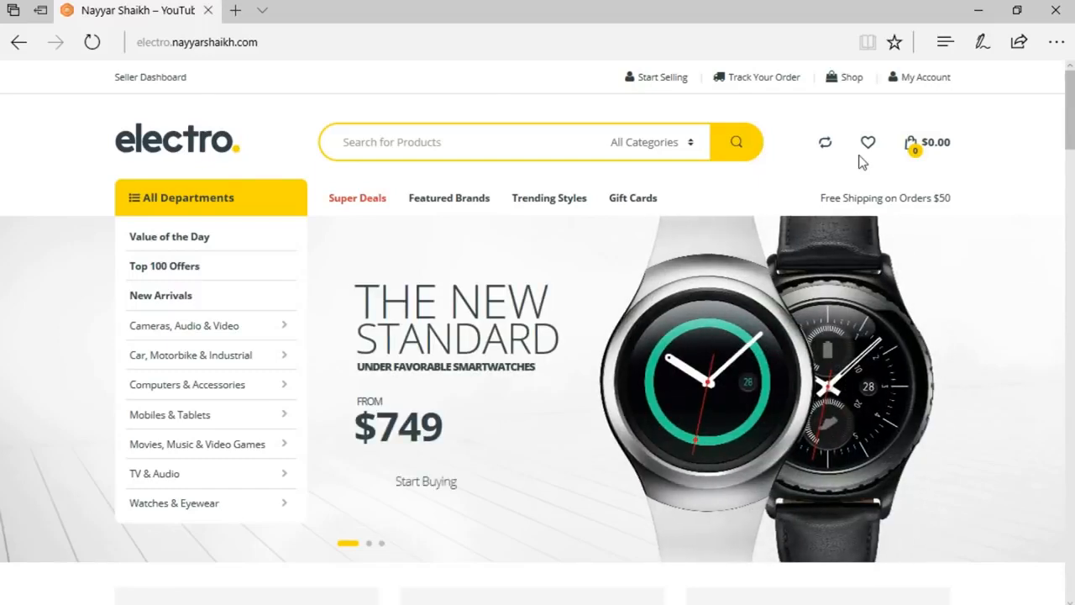
Go to Start Selling and scroll down to the Register form on My account
left_click(647, 86)
scroll(1038, 248, "down", 1)
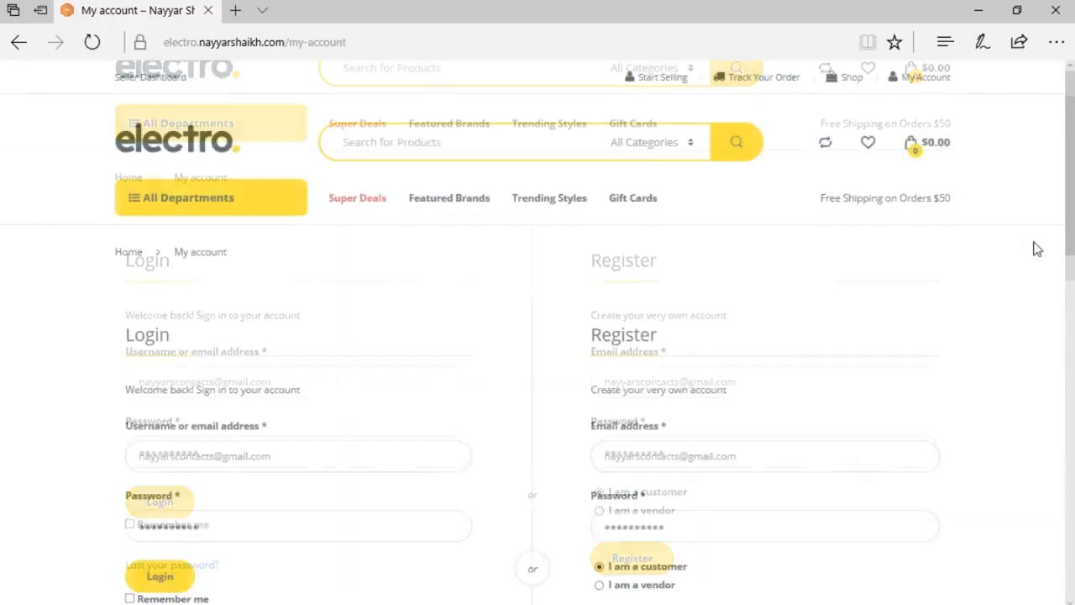
scroll(1037, 248, "down", 1)
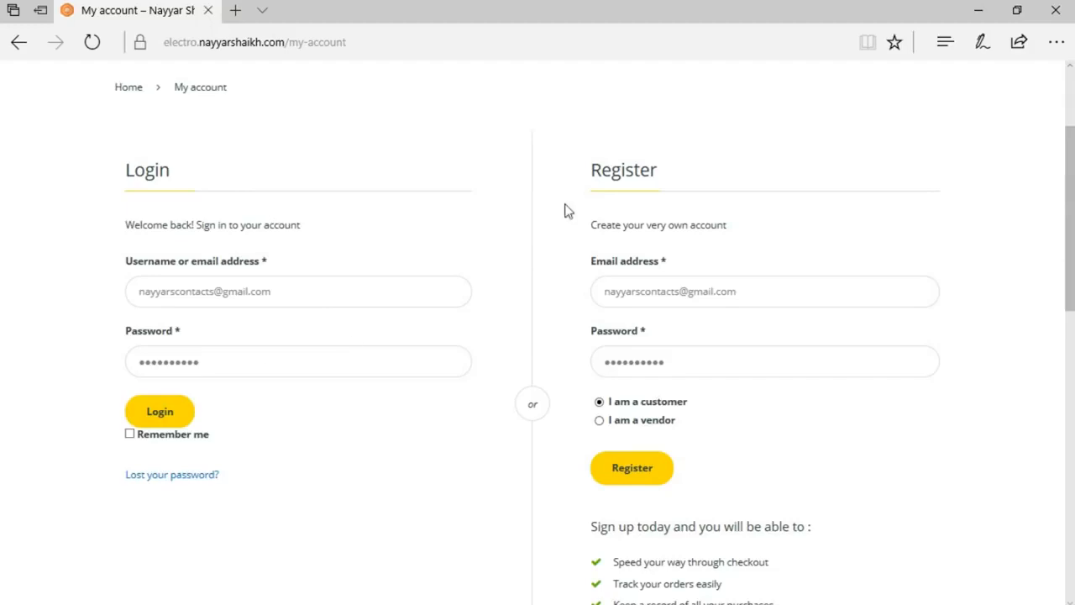
scroll(813, 365, "down", 1)
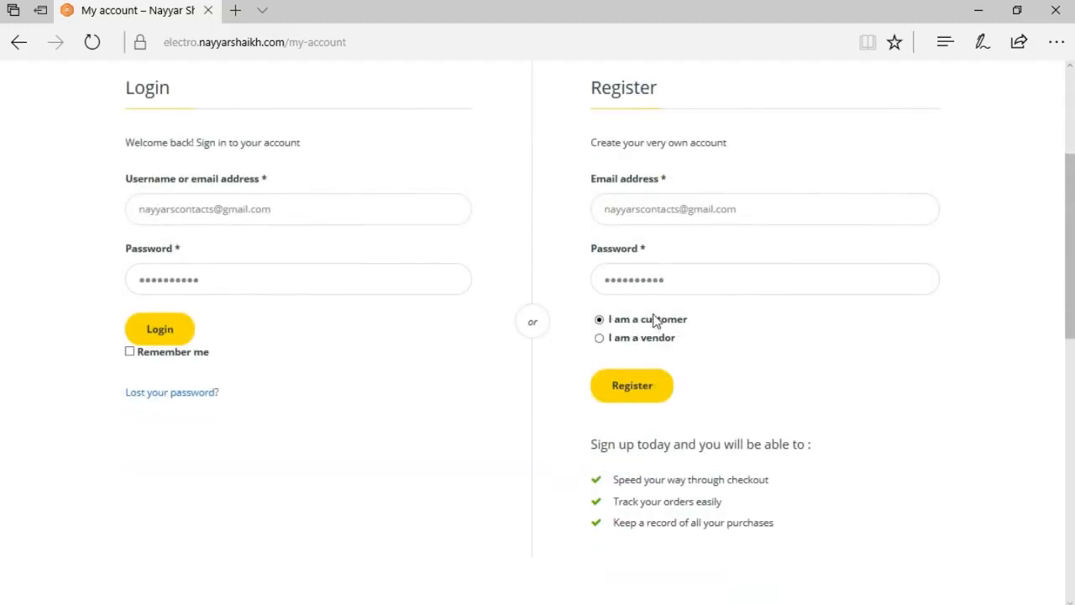
Choose 'I am a vendor' and review the revealed name, shop and phone fields
left_click(600, 339)
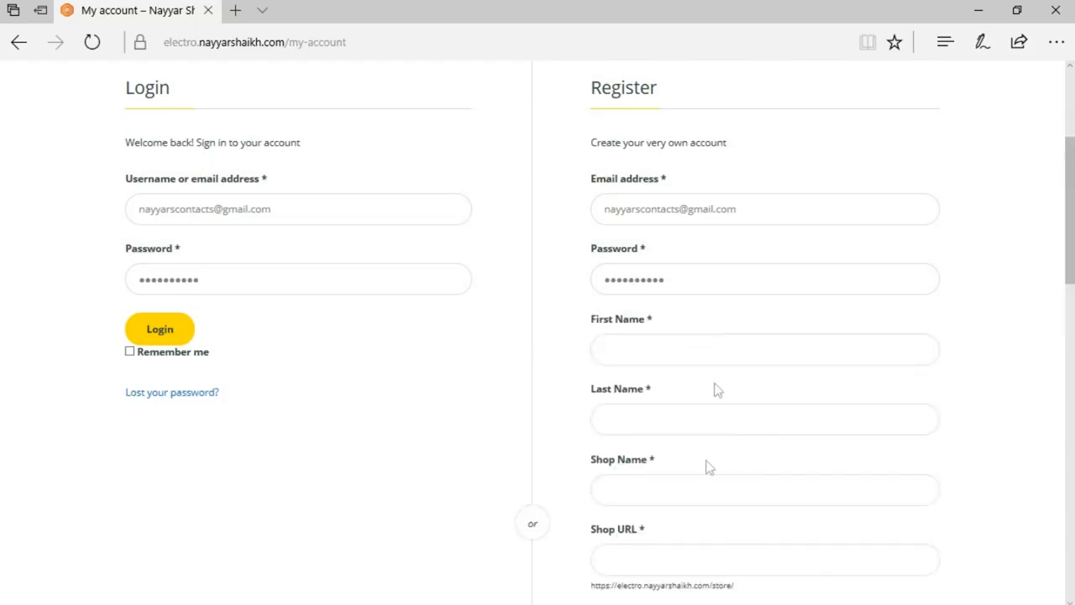
scroll(731, 355, "down", 3)
scroll(731, 355, "down", 2)
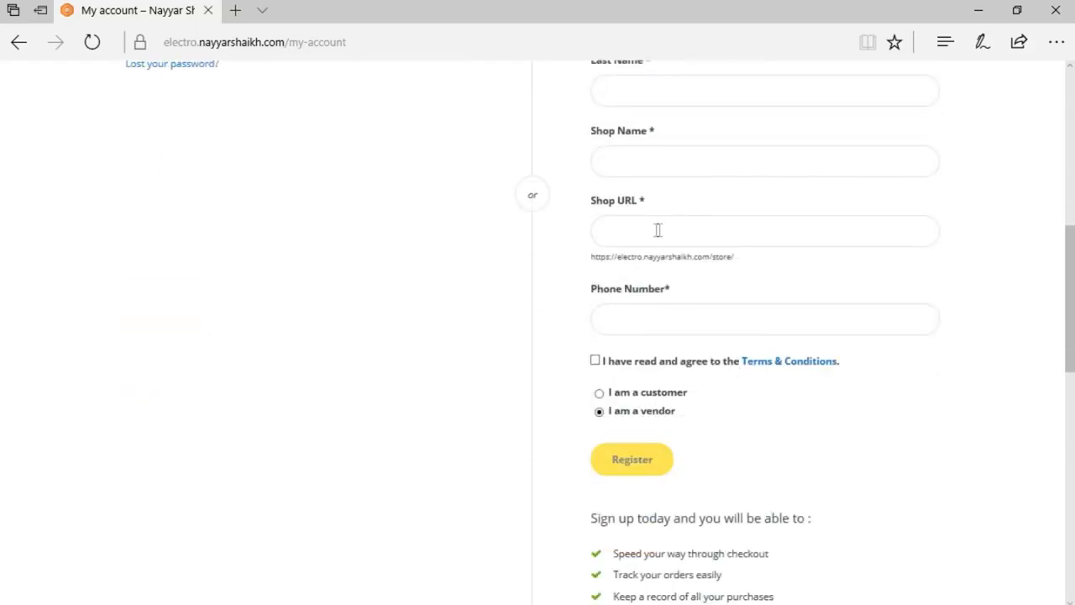
scroll(838, 278, "up", 7)
scroll(840, 287, "down", 3)
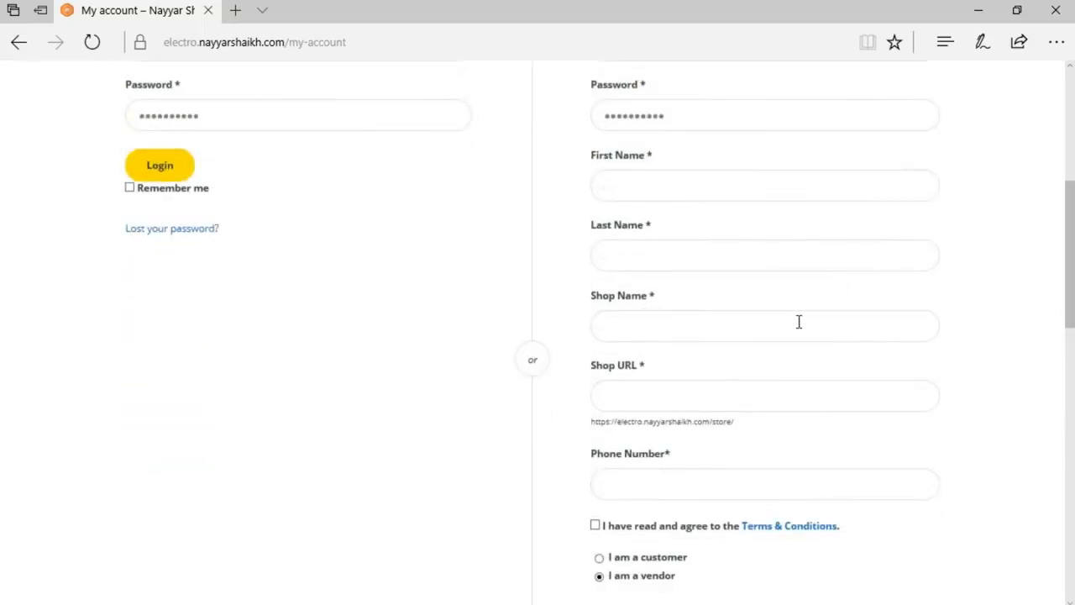
scroll(799, 322, "up", 4)
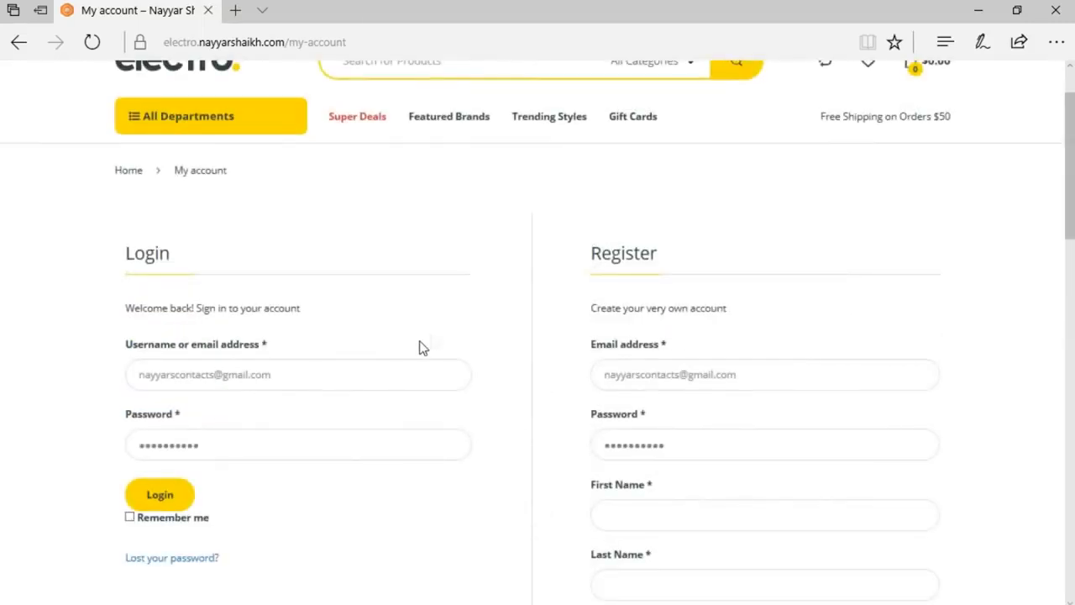
scroll(185, 390, "down", 1)
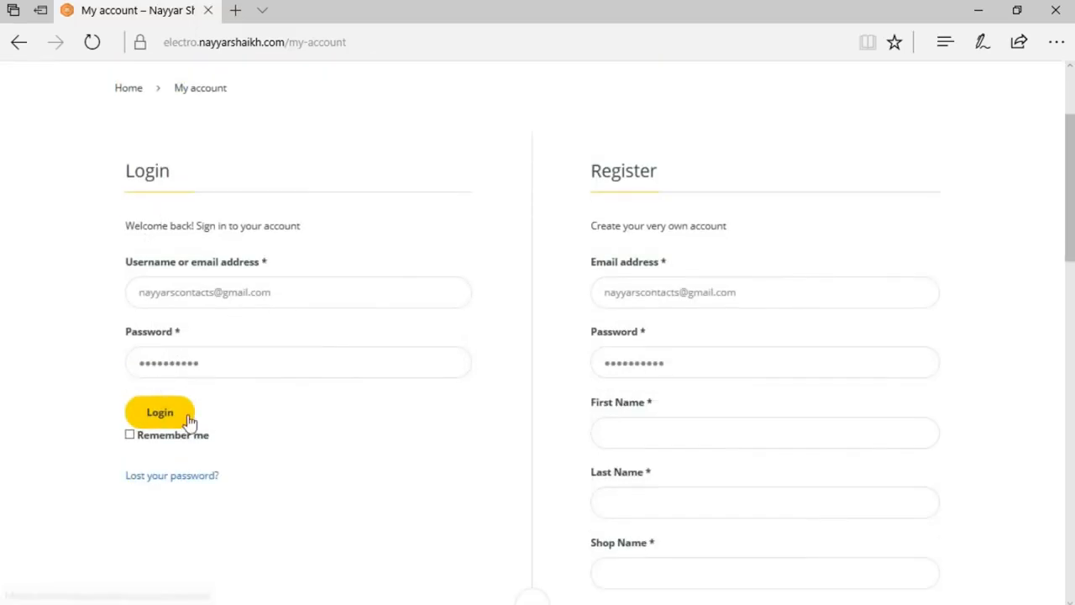
Log in as the vendor and review the Dashboard's $276.00 sales and $188.26 earnings
left_click(158, 418)
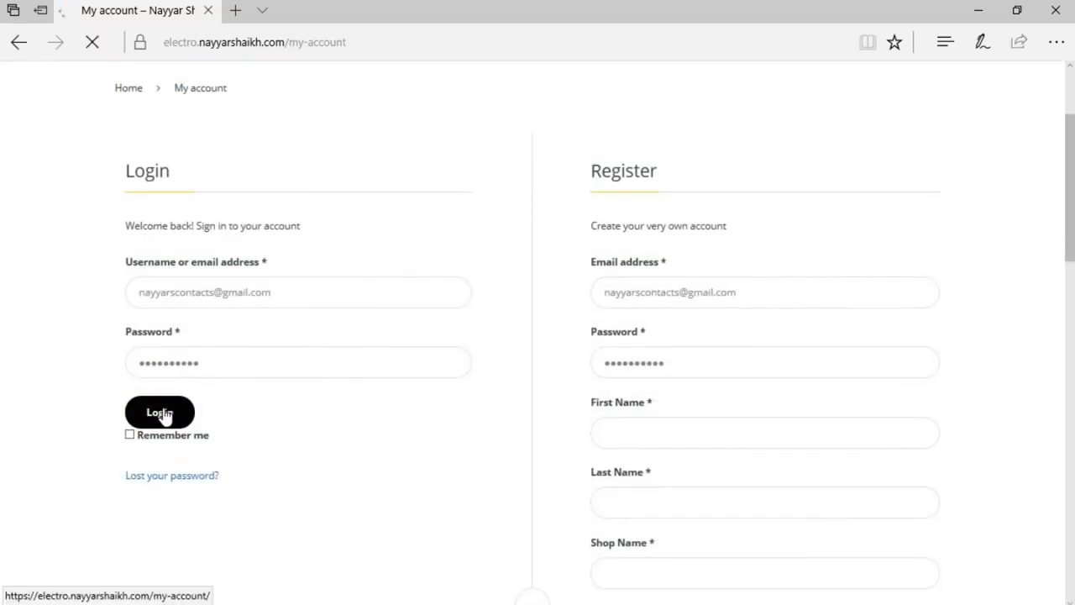
scroll(1010, 364, "down", 1)
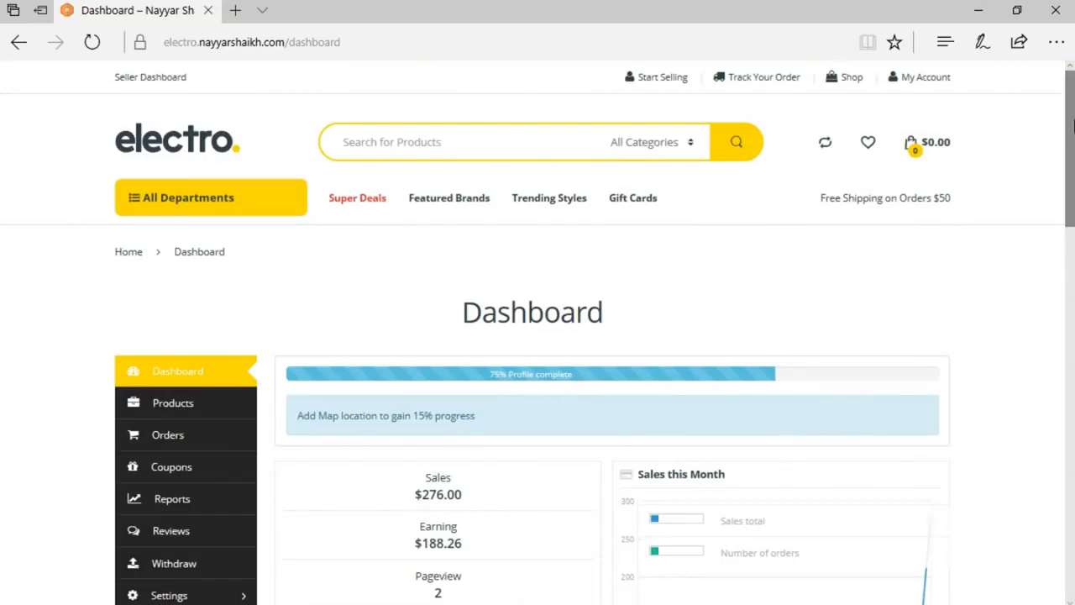
left_click_drag(1074, 125, 1074, 201)
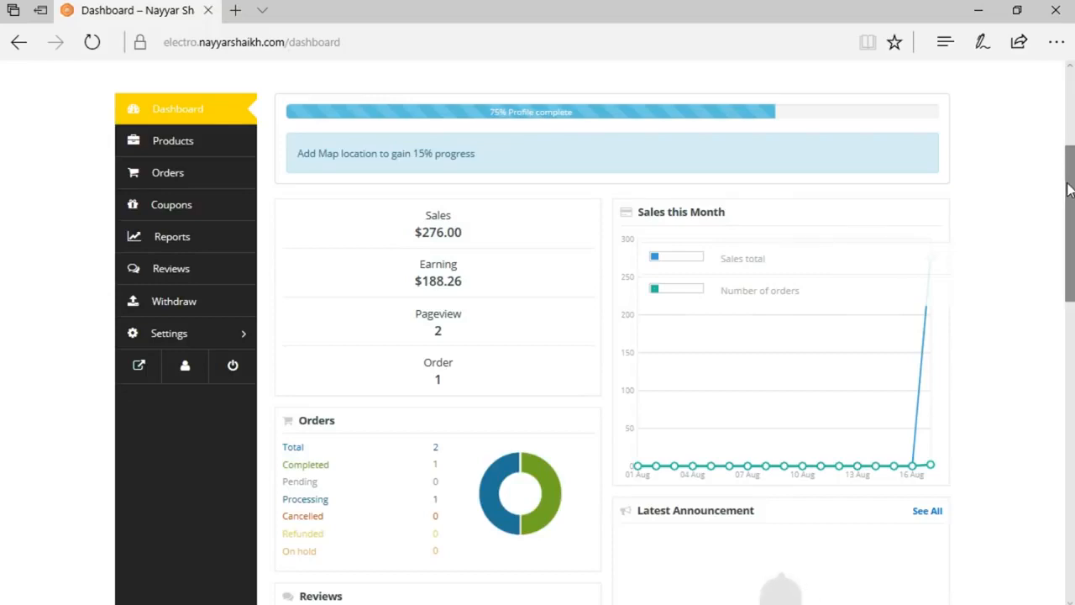
left_click_drag(1074, 207, 1073, 239)
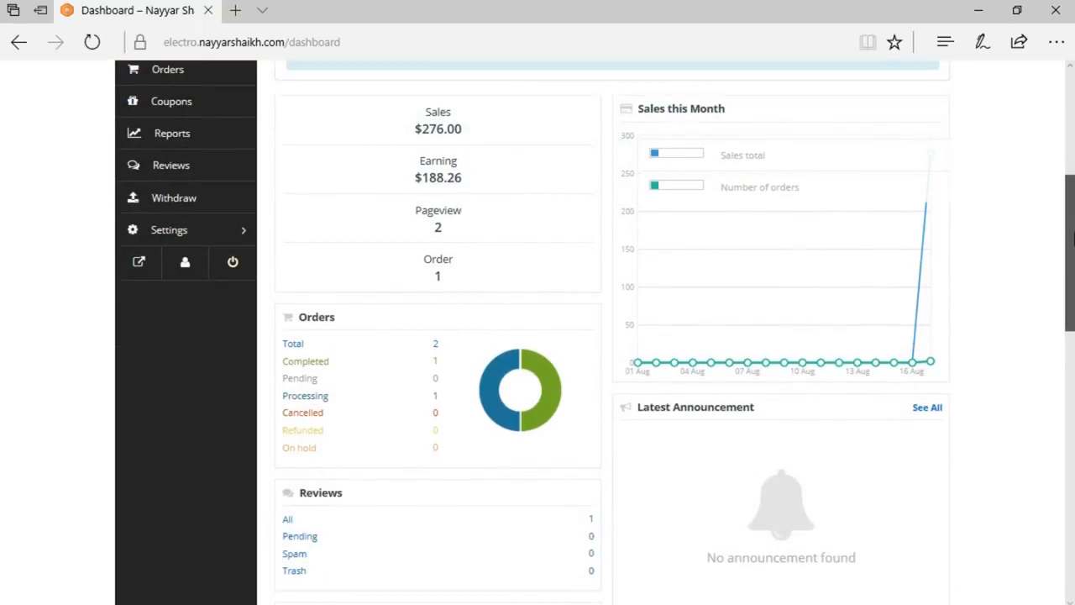
left_click_drag(420, 110, 493, 128)
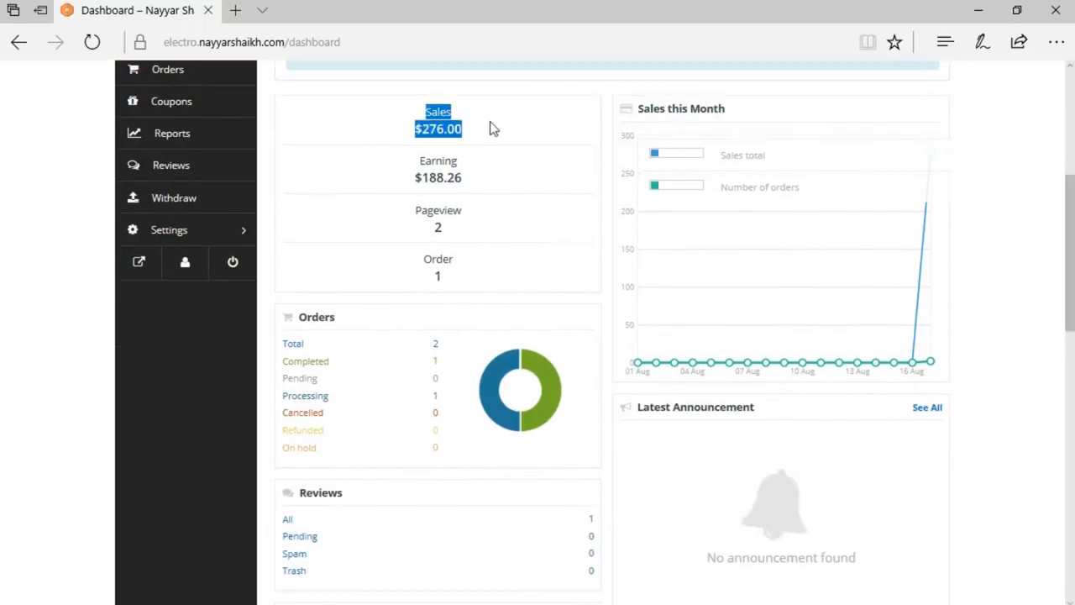
left_click(468, 137)
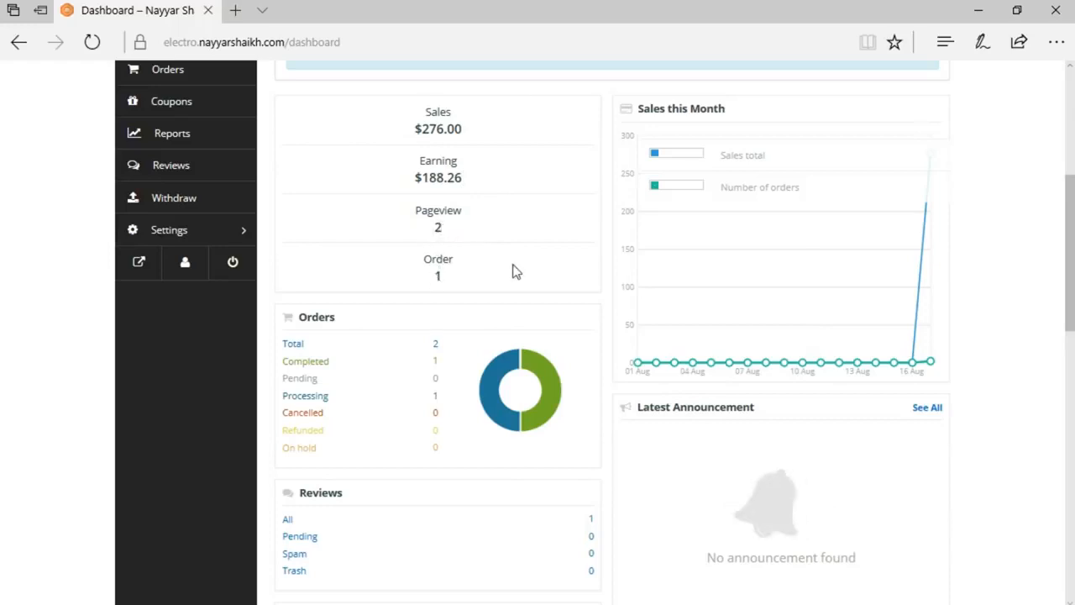
scroll(511, 271, "up", 2)
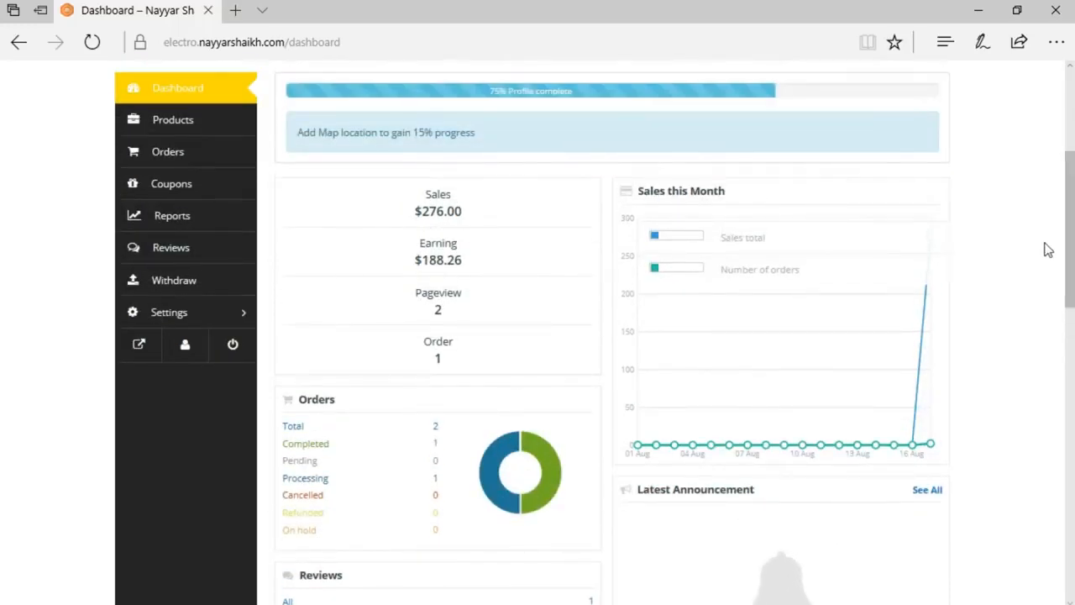
scroll(1070, 244, "down", 2)
scroll(1070, 242, "down", 2)
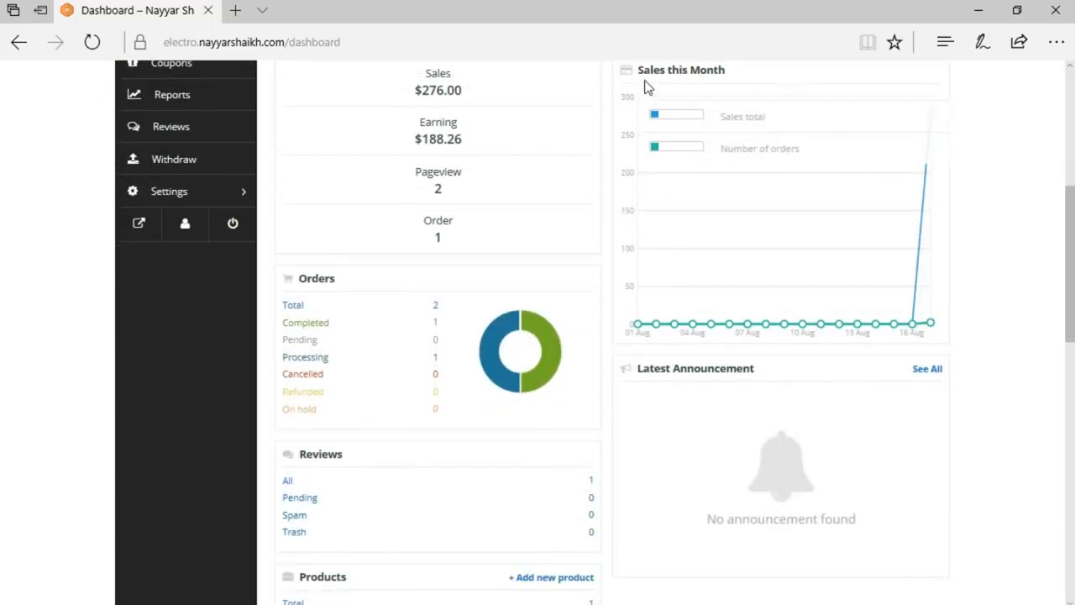
mouse_move(916, 328)
scroll(604, 257, "down", 2)
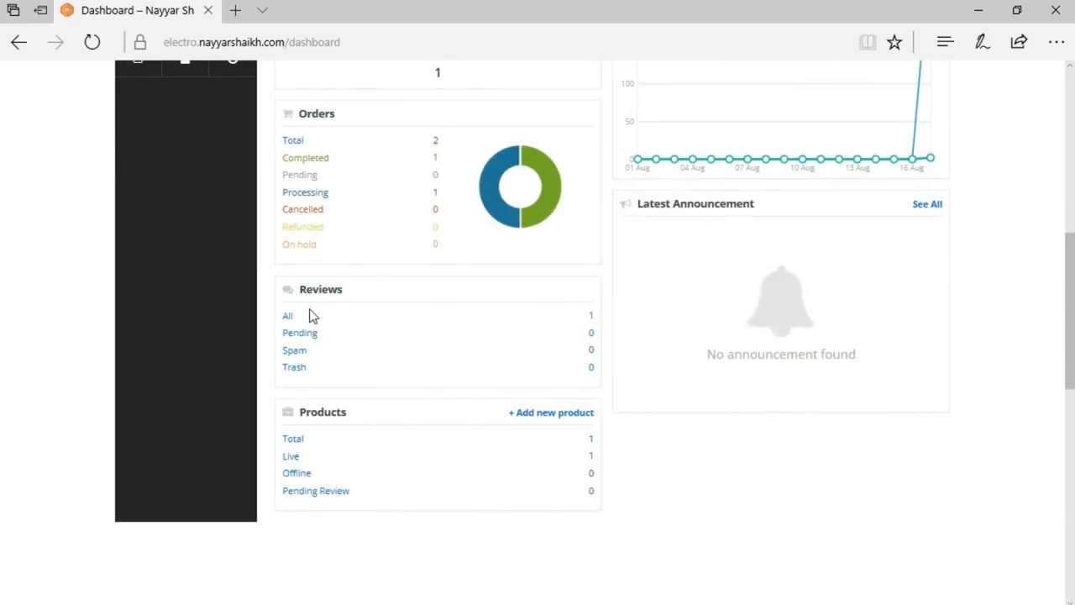
scroll(924, 432, "up", 5)
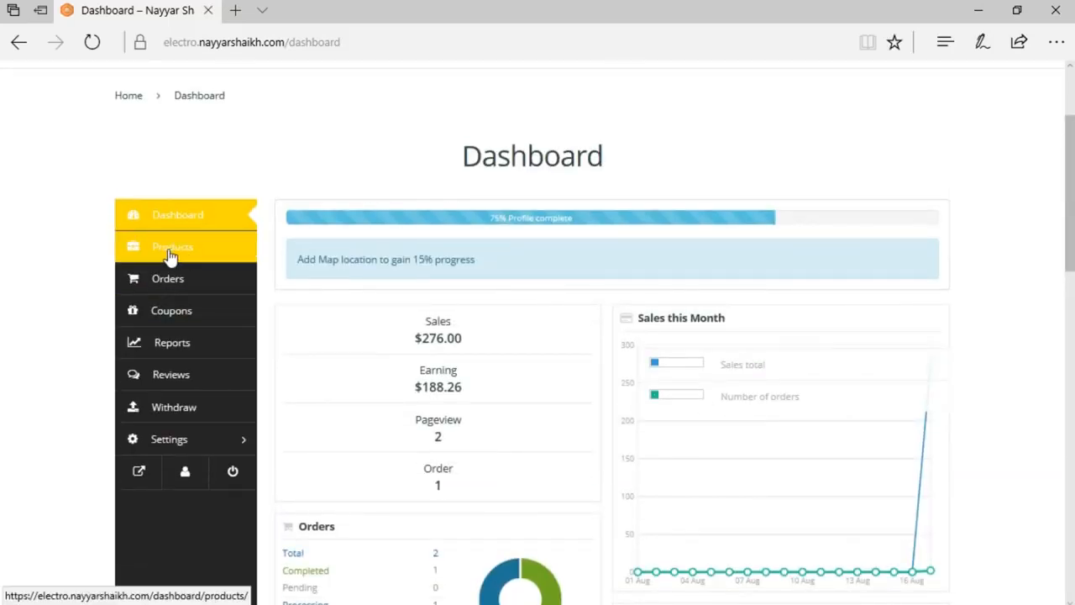
Open Products to list the Tablet Red EliteBook Revolve 810 G2 at $59.13
left_click(187, 259)
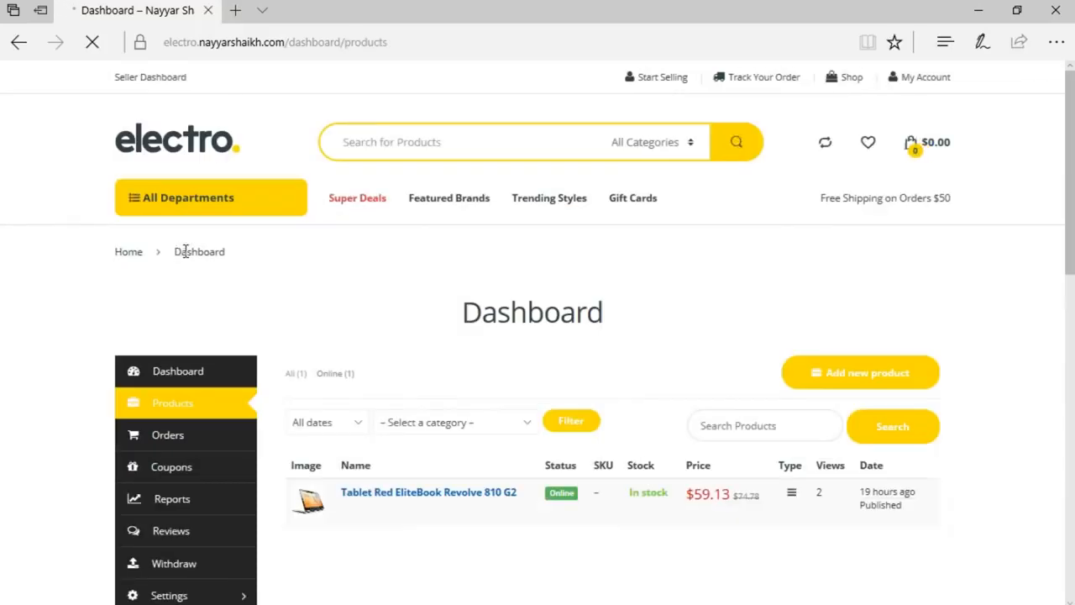
scroll(737, 372, "down", 2)
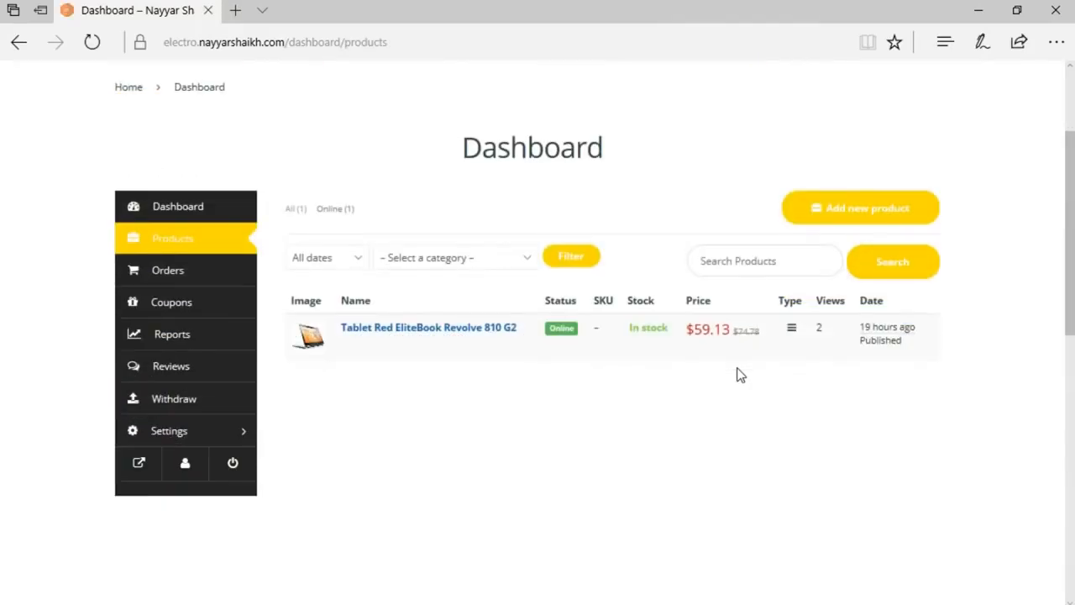
mouse_move(468, 336)
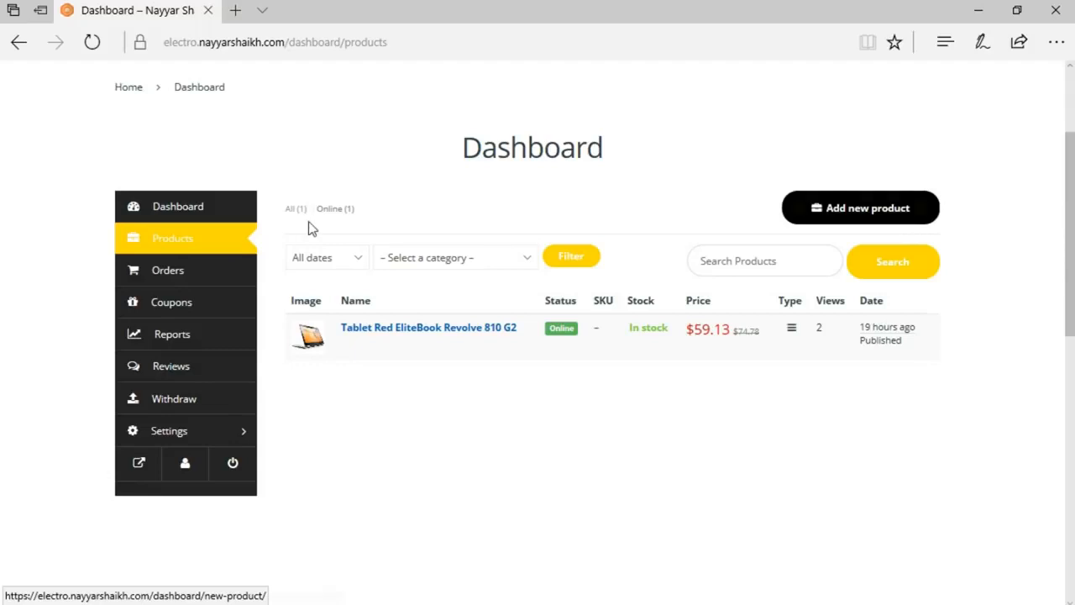
Open Orders to view Order 204 ($206.00, Completed) and Order 203 ($70.00, Processing)
left_click(209, 283)
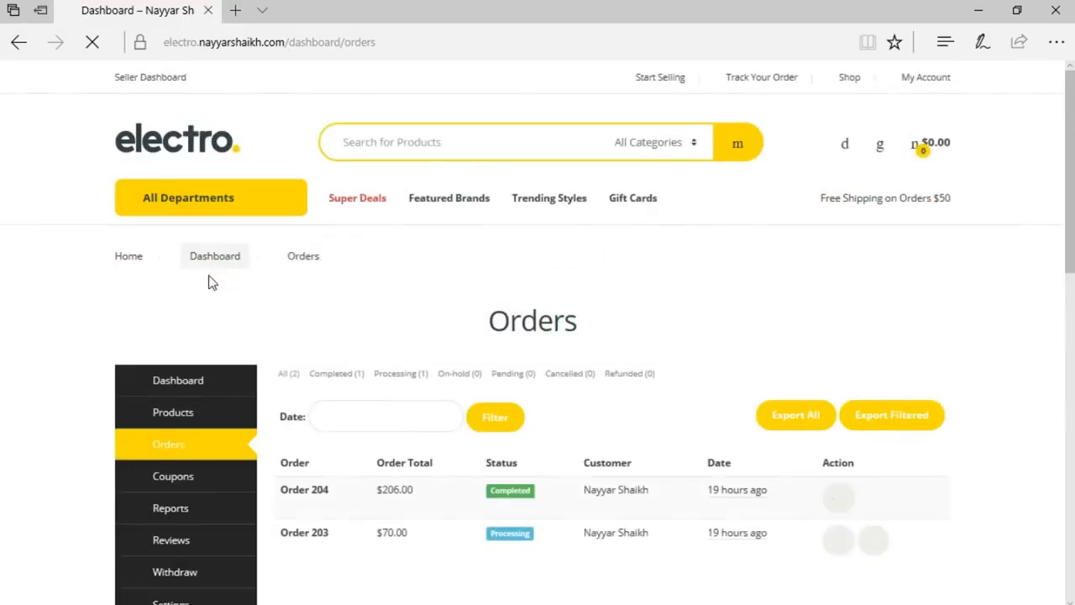
scroll(598, 334, "down", 2)
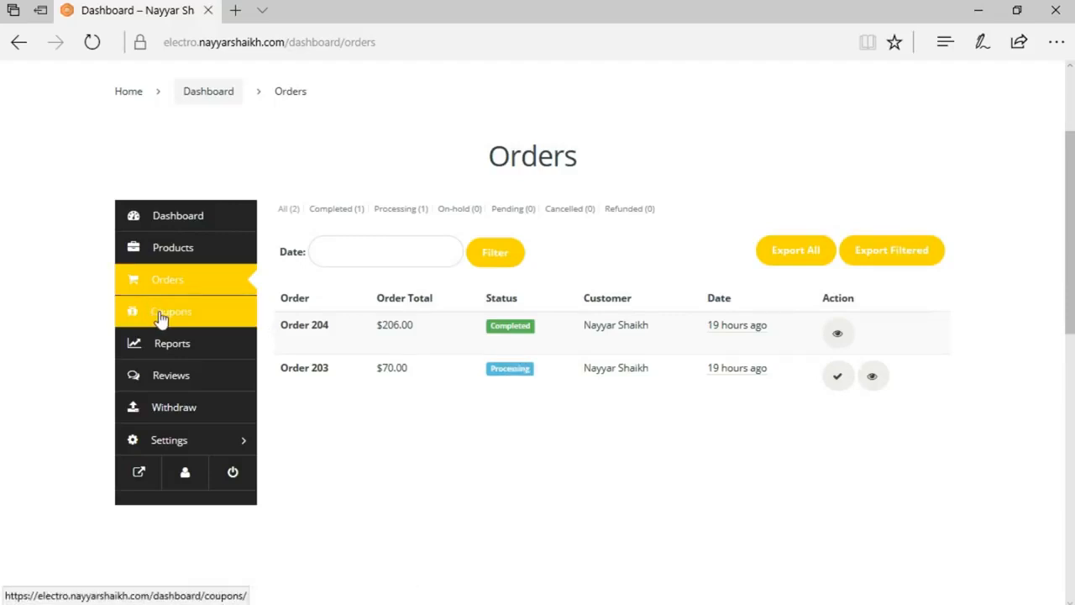
Open Coupons and highlight the 60% amount of the single fixed-amount coupon
left_click(202, 322)
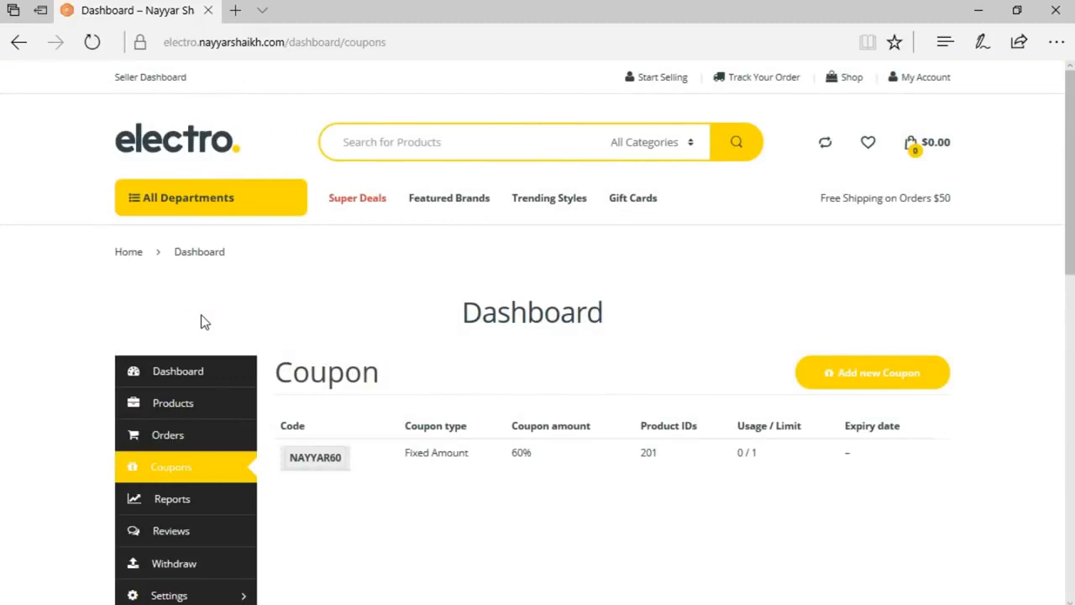
scroll(227, 361, "down", 3)
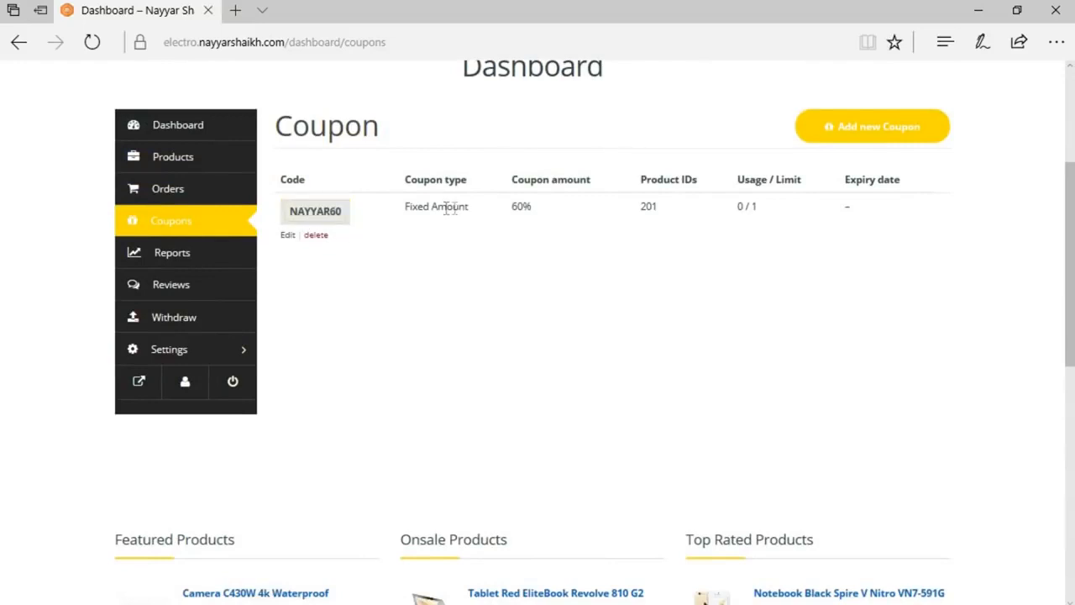
left_click_drag(504, 210, 545, 212)
Open the Reports overview and scroll down to its sales statistics
left_click(179, 266)
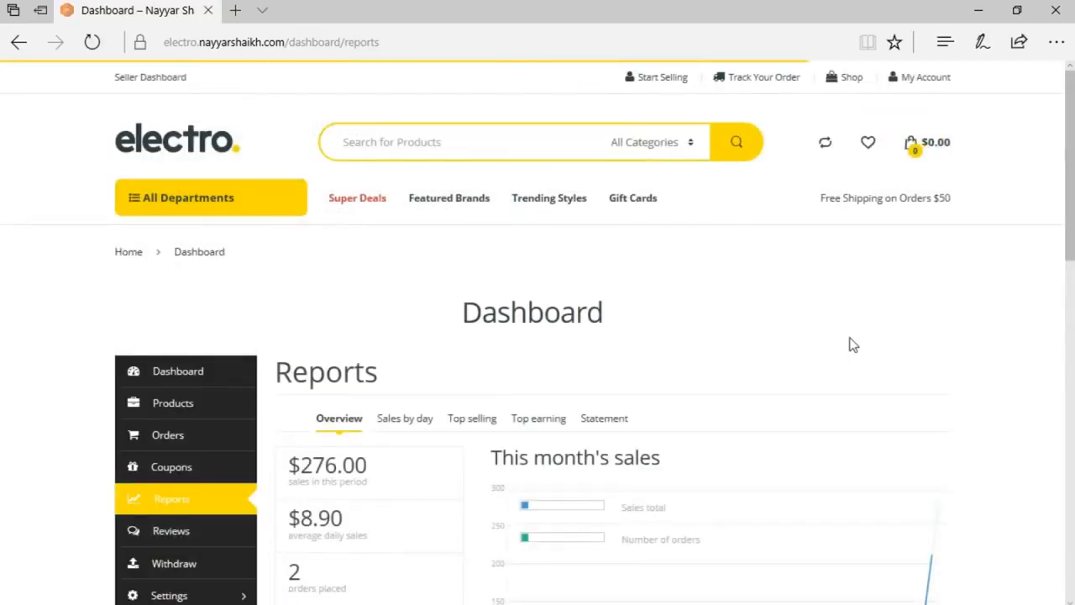
scroll(846, 346, "down", 2)
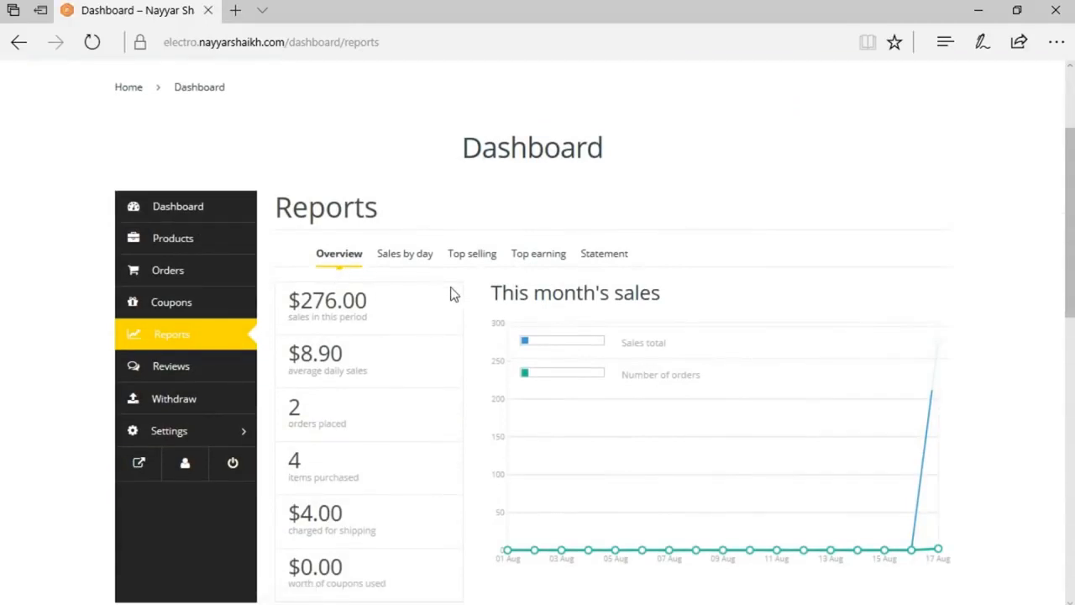
scroll(377, 271, "down", 1)
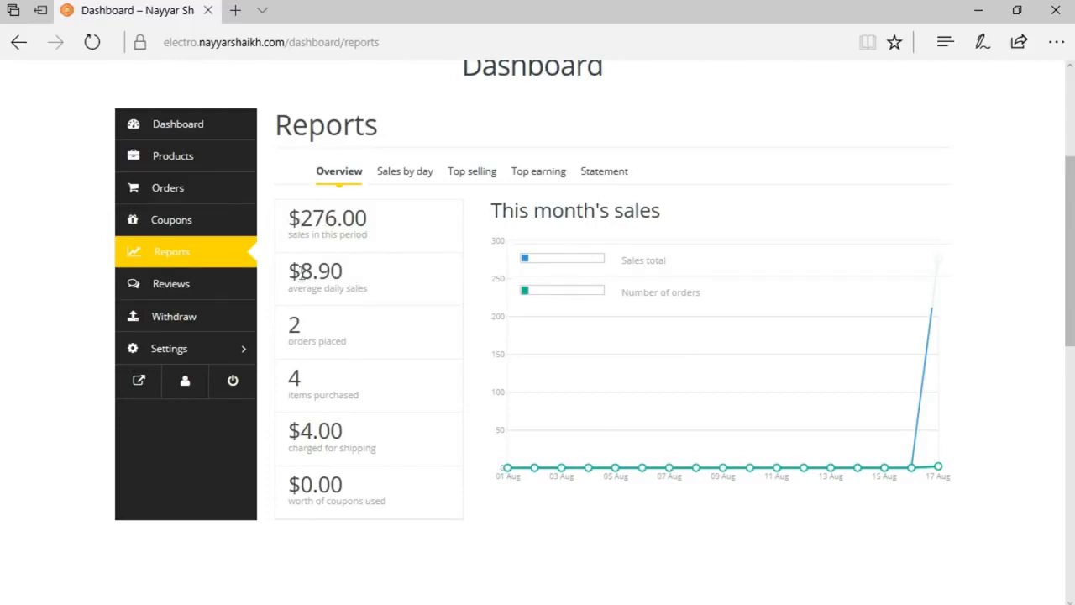
Highlight the orders placed, 4 items and $4.00 shipping figures, then view the Top selling report
double_click(303, 325)
left_click(362, 346)
double_click(356, 371)
left_click(372, 380)
left_click_drag(288, 443, 310, 436)
left_click(341, 436)
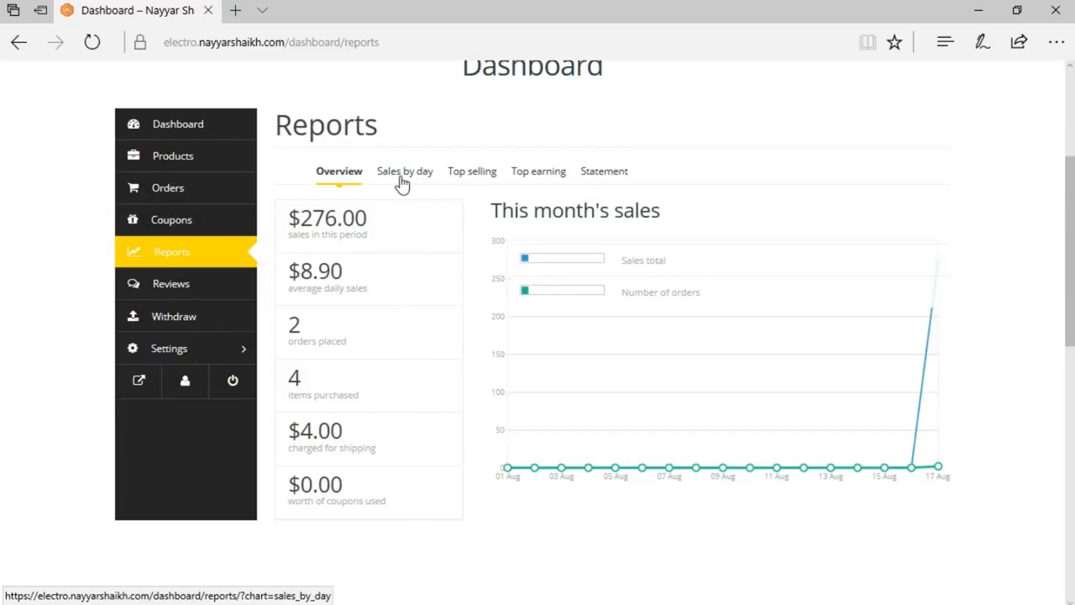
left_click(461, 185)
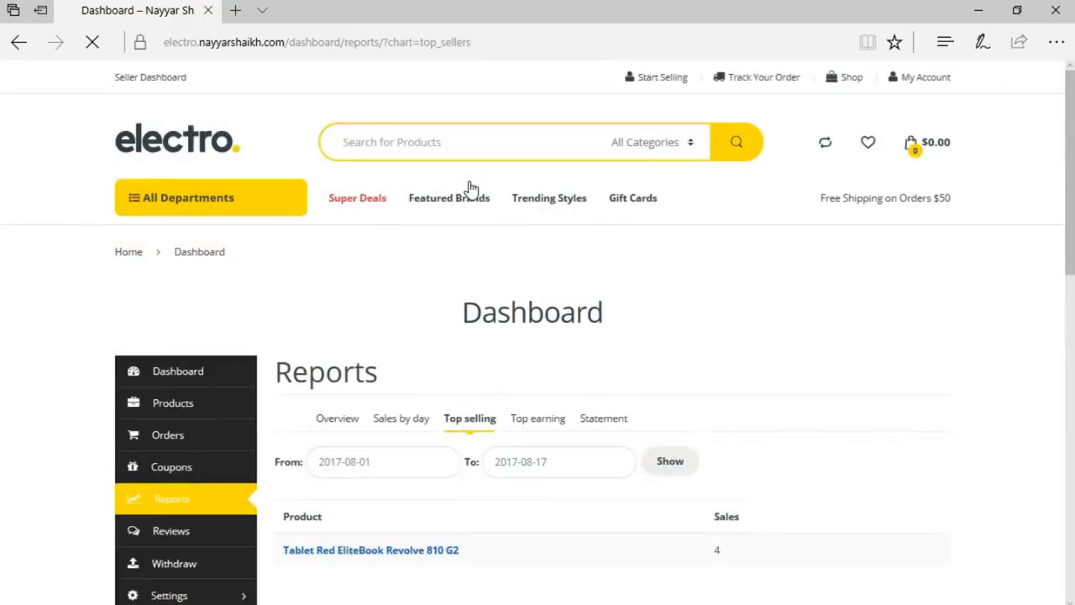
scroll(555, 451, "down", 2)
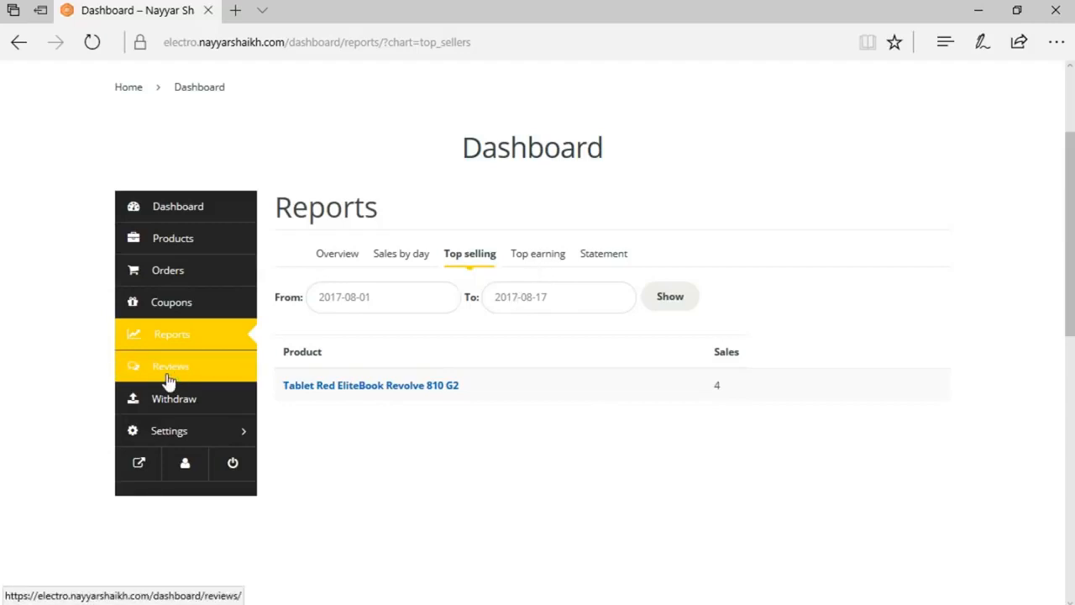
Open Reviews to see the single approved 5-star 'Excellent!' review from 2017/08/17
left_click(209, 376)
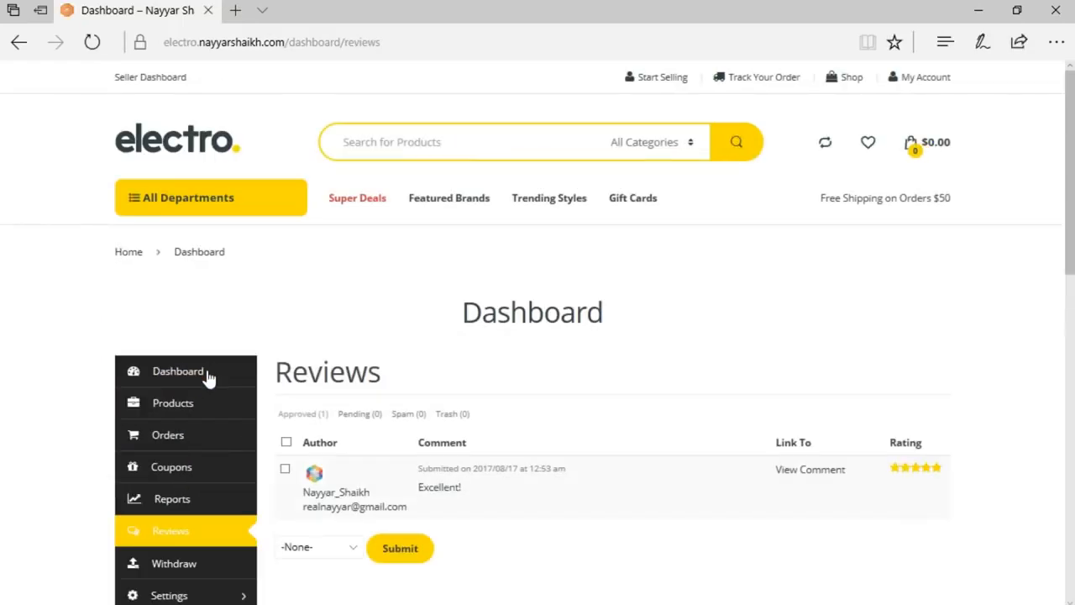
scroll(886, 359, "down", 1)
mouse_move(434, 344)
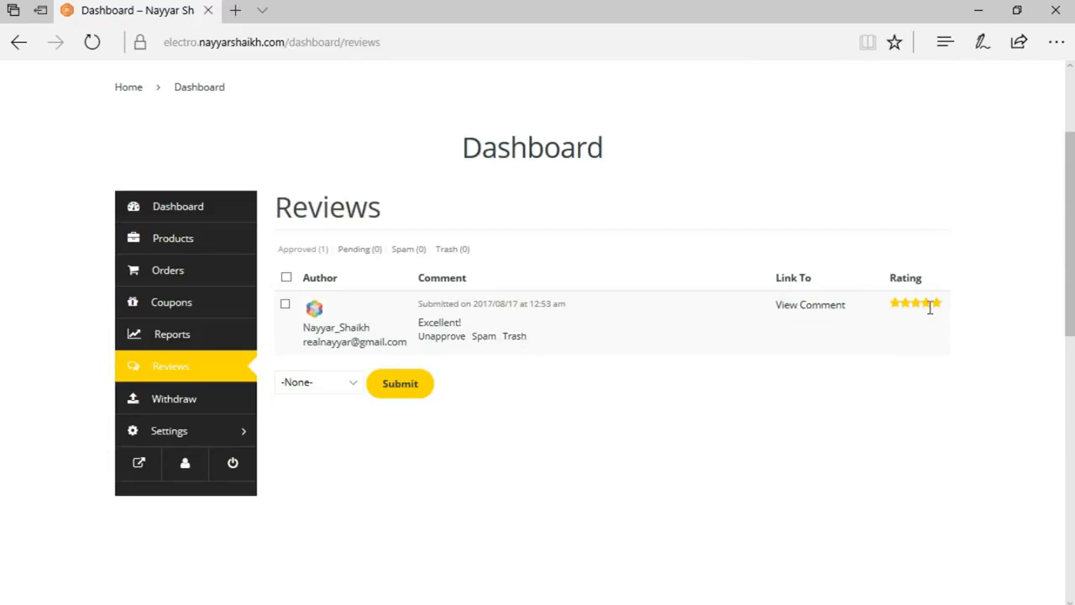
Open Withdraw, showing the $188.26 balance, and keep PayPal as the payment method
left_click(202, 403)
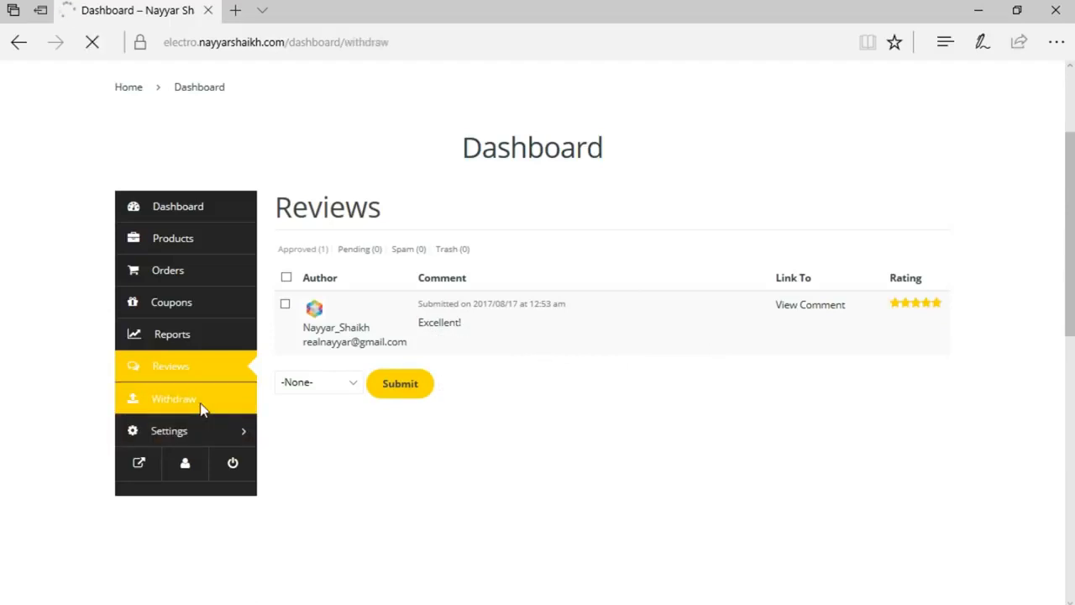
scroll(848, 361, "down", 3)
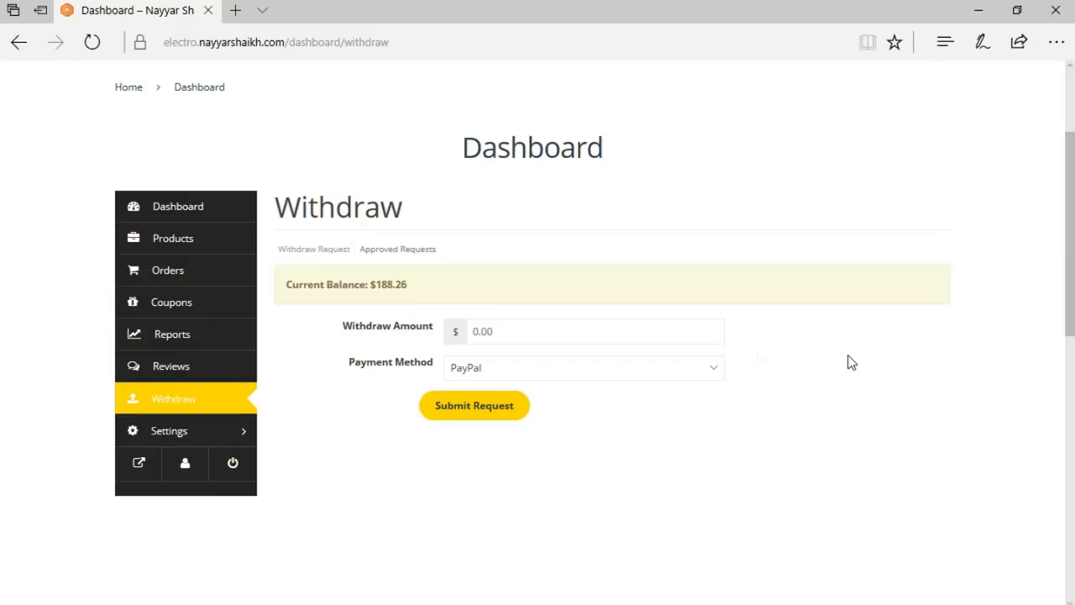
left_click(528, 378)
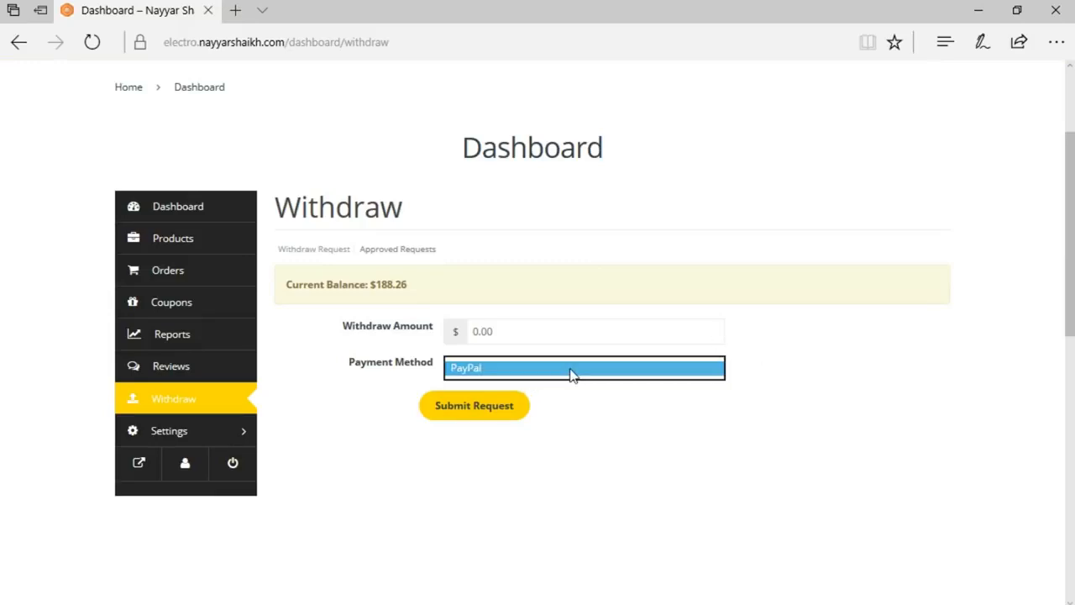
left_click(575, 376)
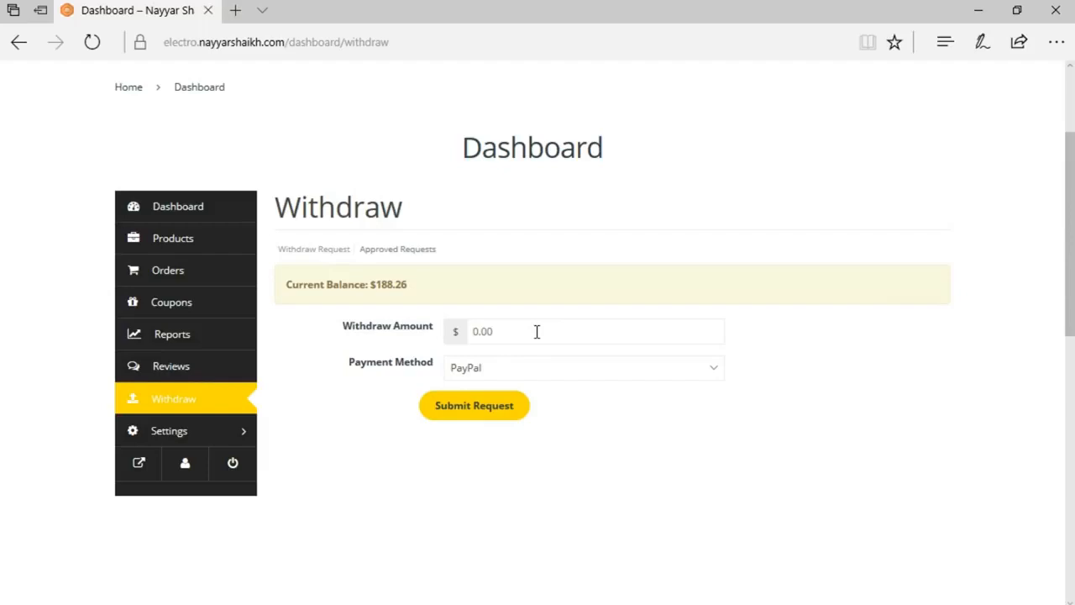
left_click(180, 443)
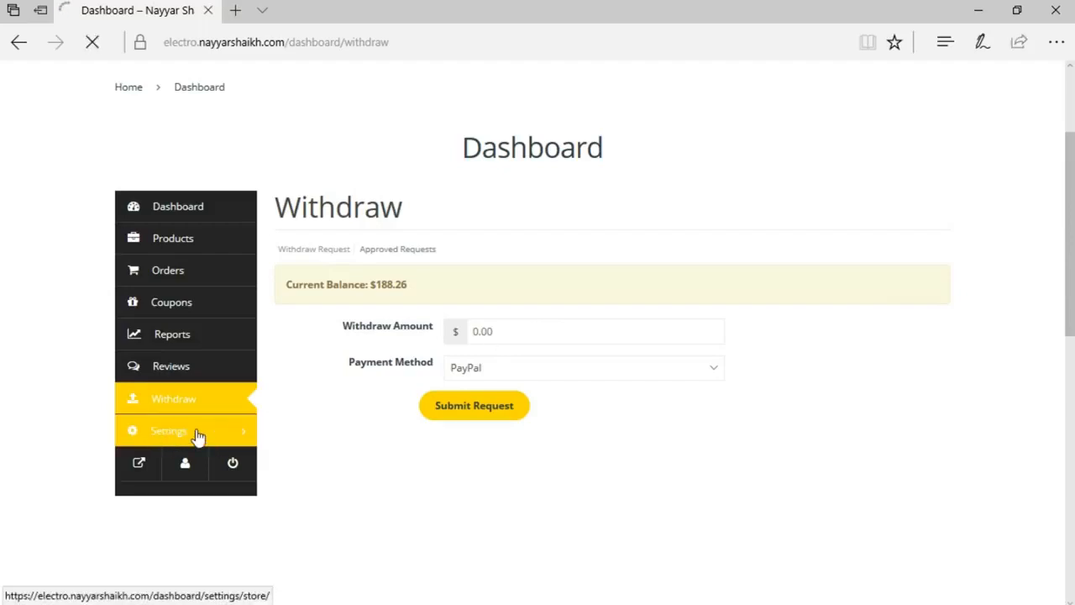
Scroll through the Shoppers Stop store settings, then open Payment Settings with the PayPal withdraw e-mail
scroll(974, 370, "down", 2)
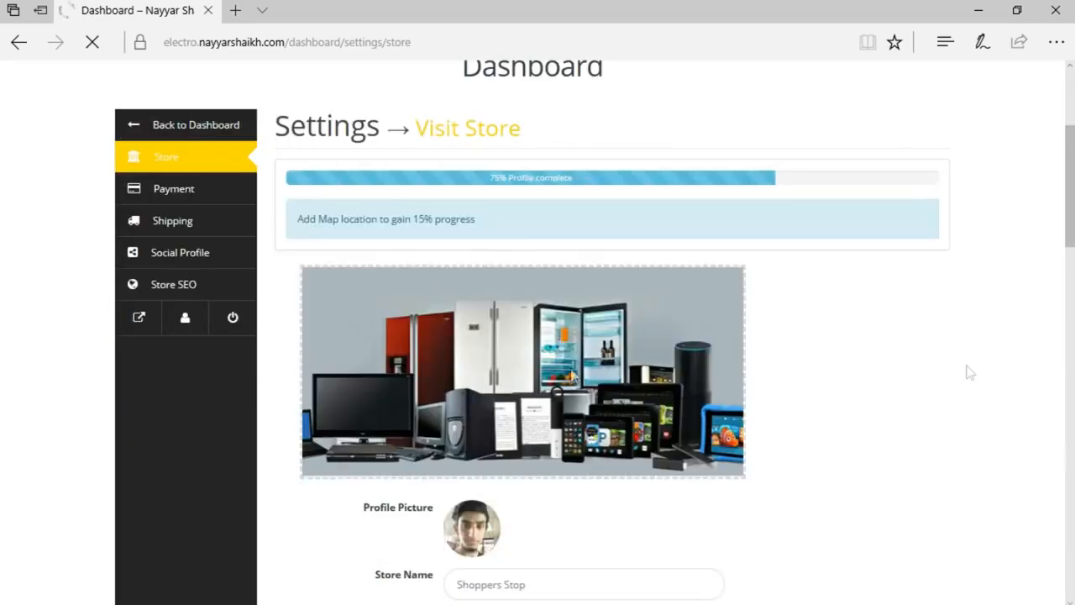
mouse_move(502, 353)
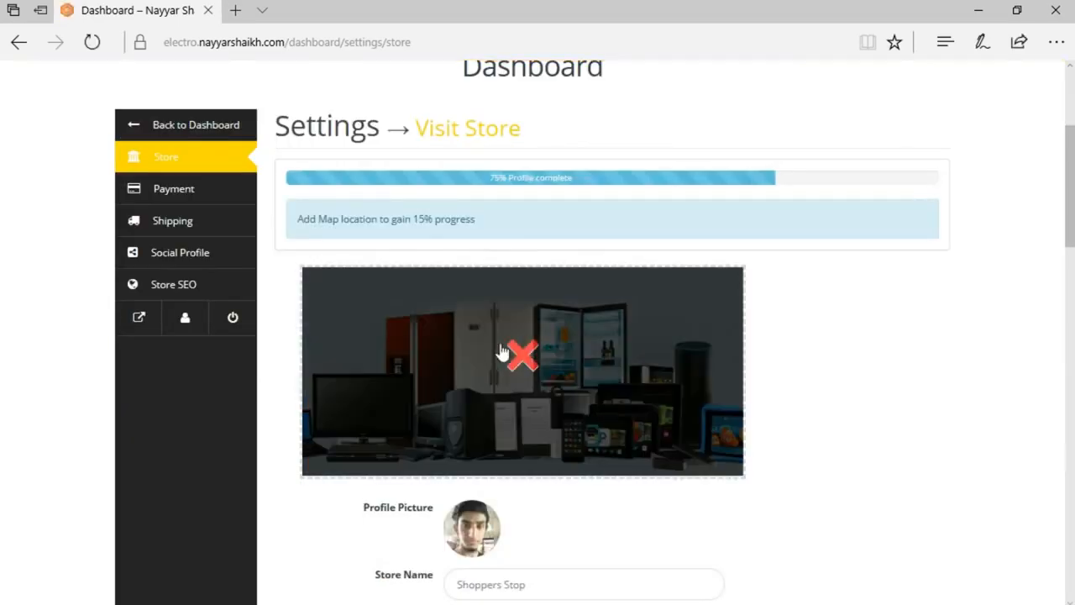
scroll(863, 358, "down", 3)
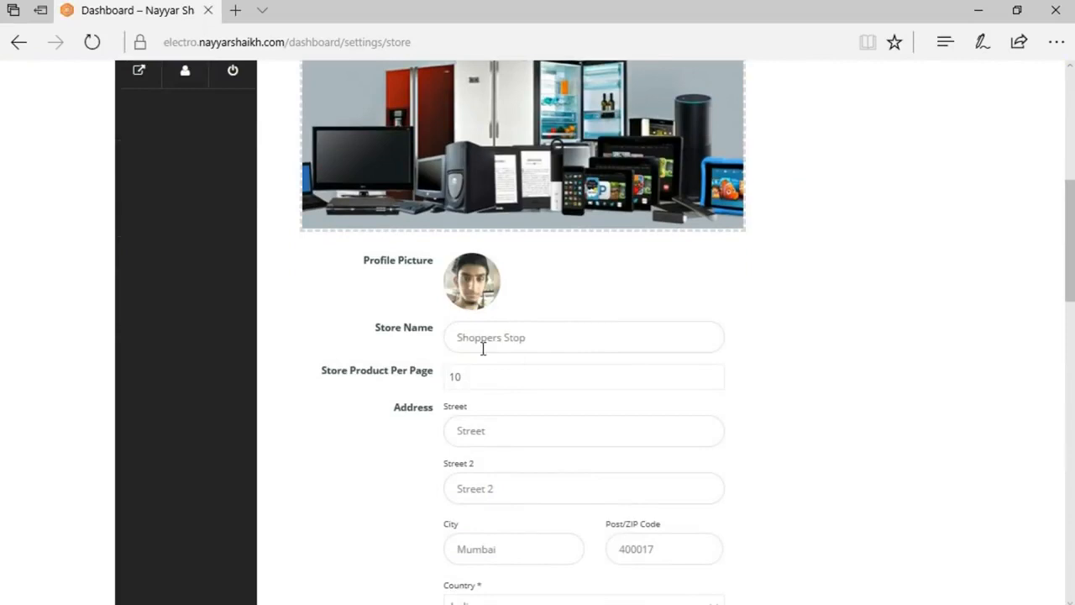
scroll(599, 357, "down", 1)
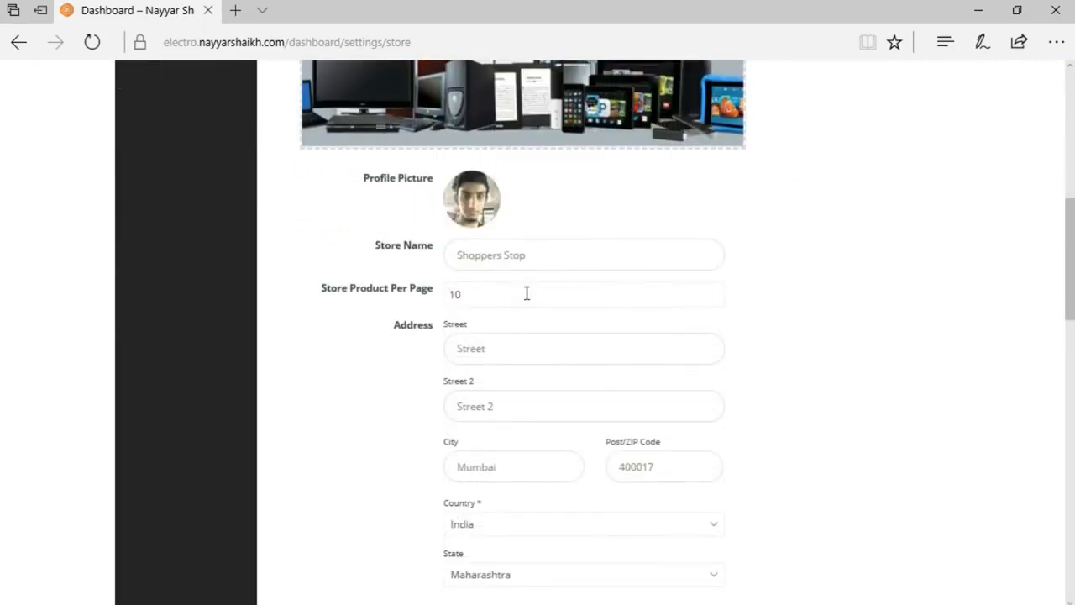
scroll(518, 319, "down", 3)
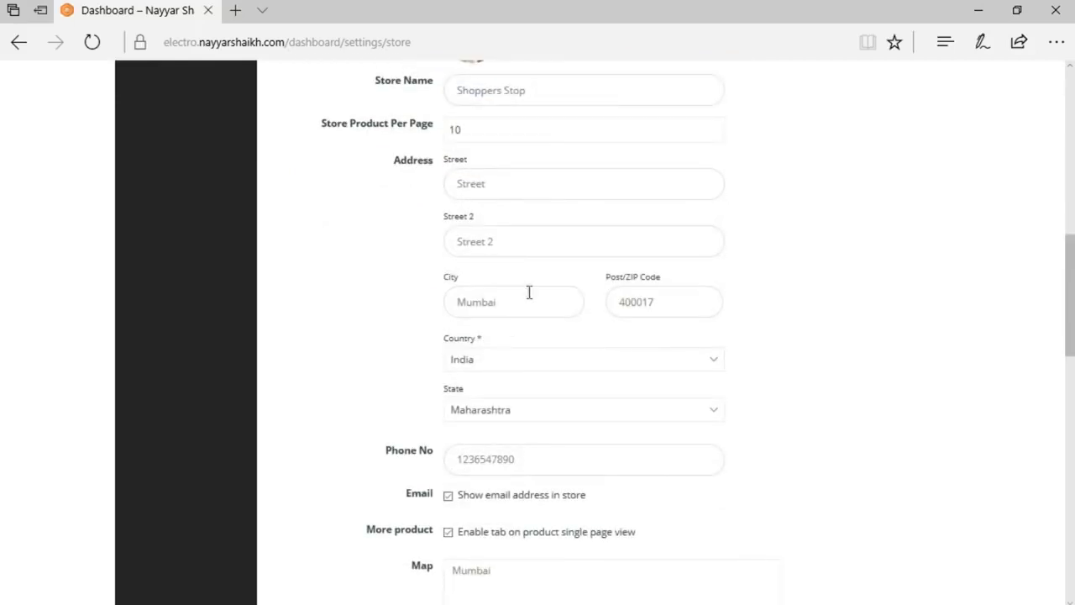
scroll(583, 439, "down", 5)
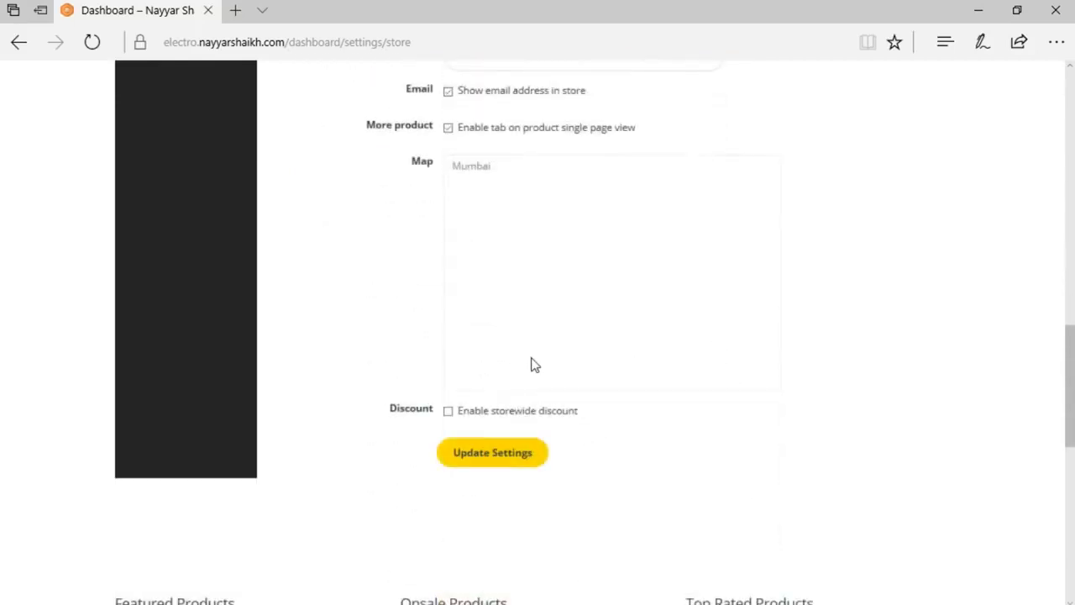
scroll(638, 433, "up", 15)
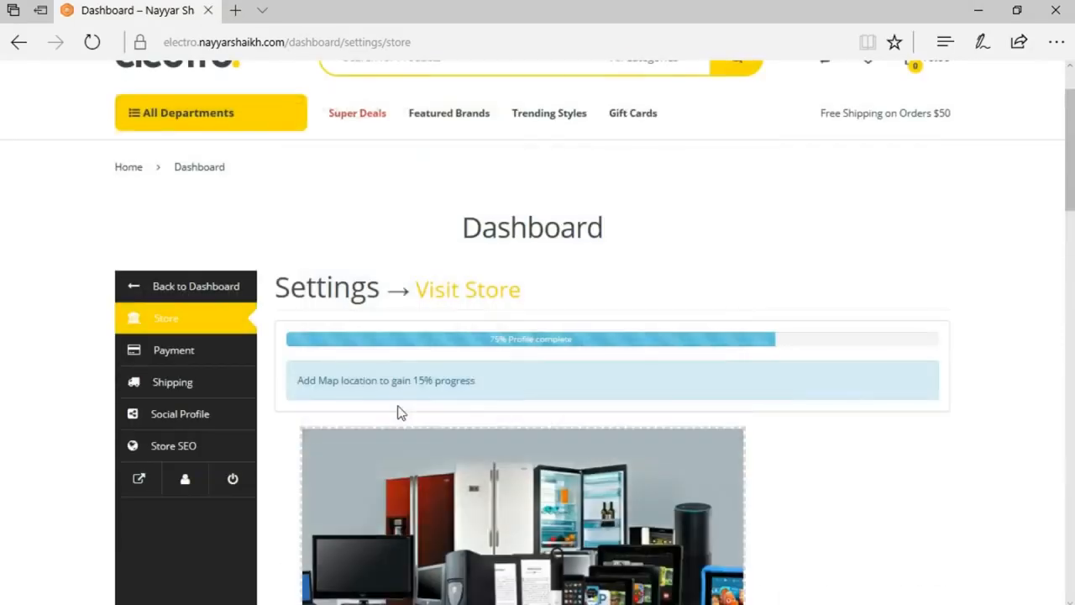
left_click(180, 361)
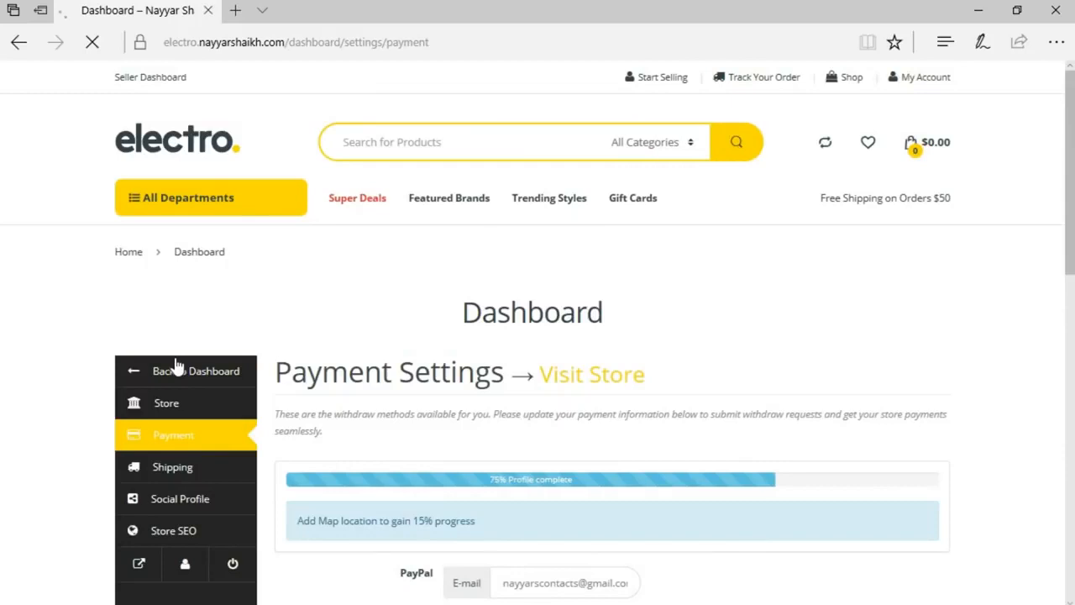
Save the vendor's PayPal withdrawal e-mail in Payment settings, then go to Shipping settings
scroll(596, 445, "down", 1)
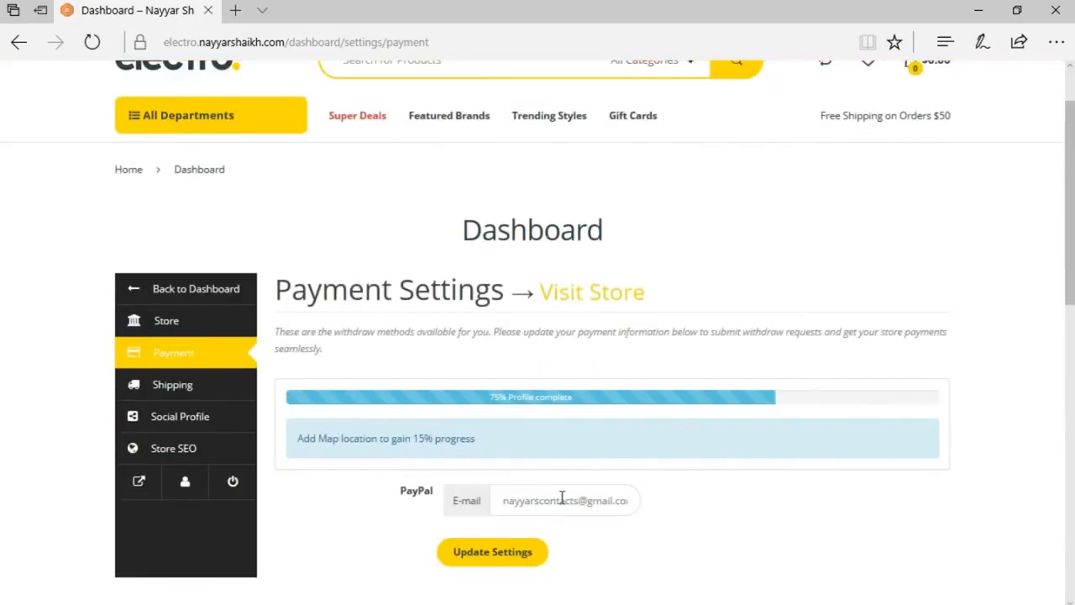
scroll(714, 497, "down", 2)
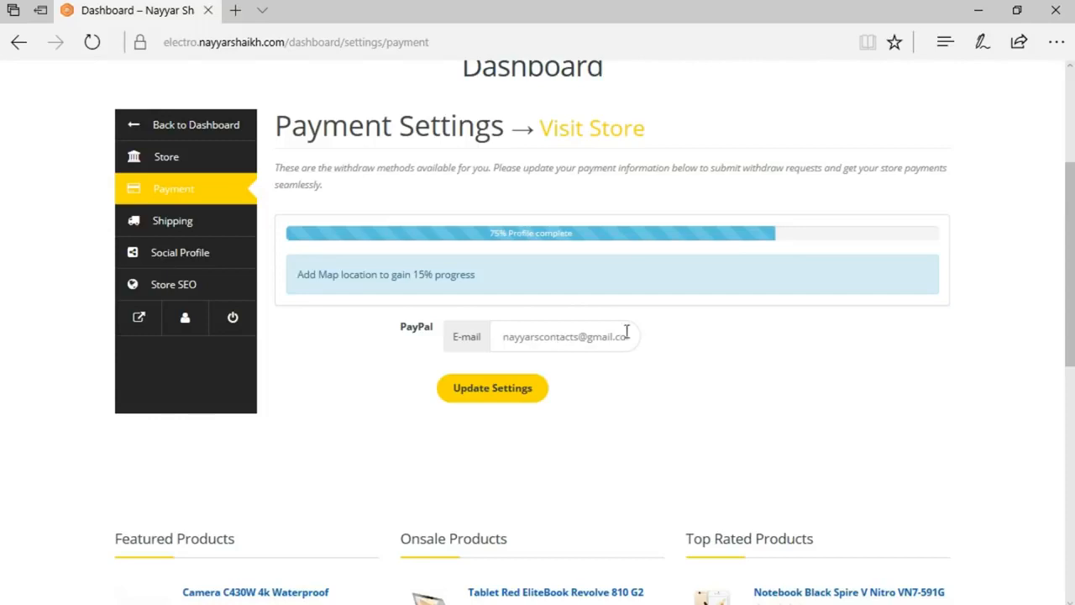
left_click(511, 386)
left_click(189, 233)
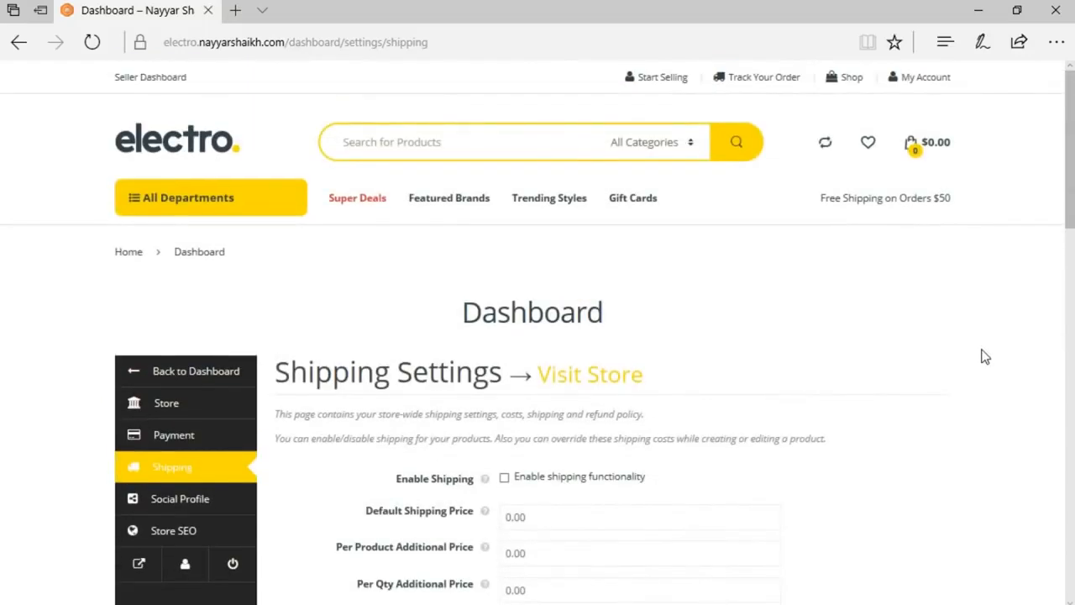
Scroll through Shipping settings to confirm shipping is disabled with 0.00 default prices
scroll(986, 356, "down", 3)
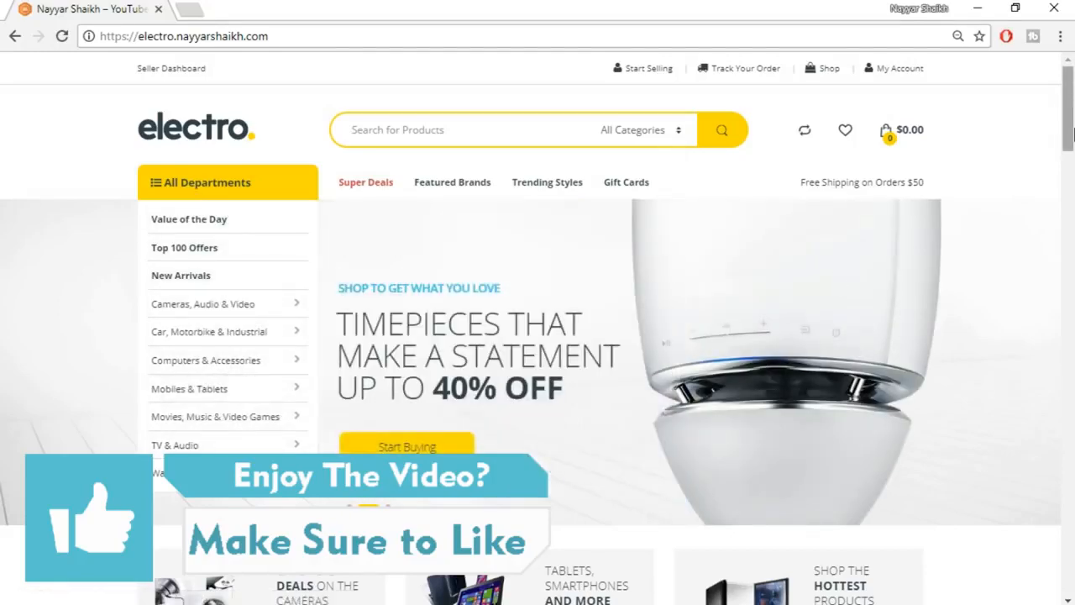
Switch the homepage product tabs from Featured to On Sale, then to Top Rated
left_click_drag(1065, 135, 1065, 189)
scroll(638, 278, "down", 2)
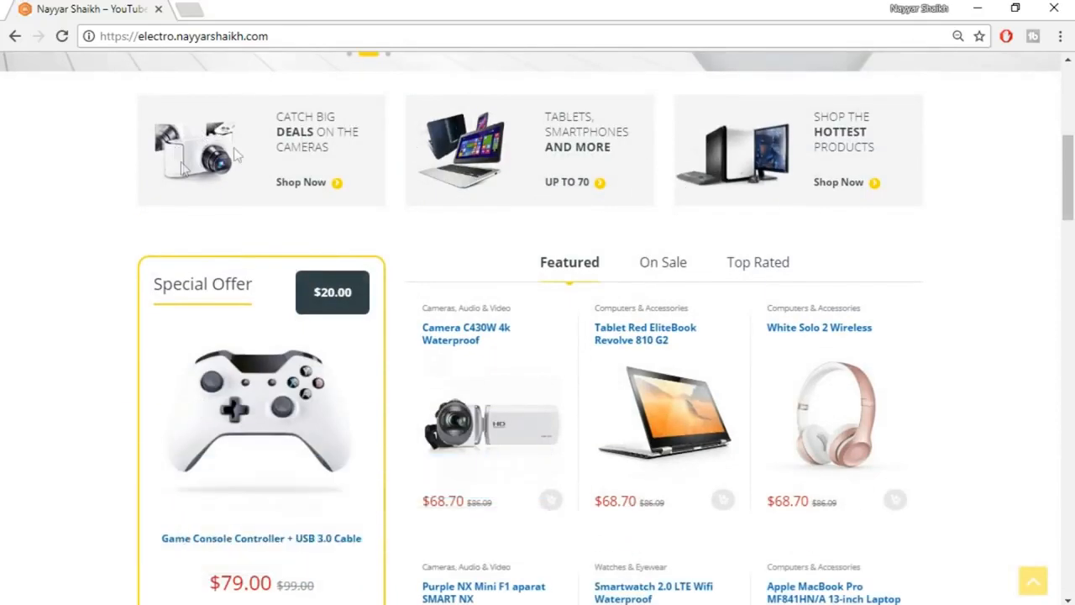
scroll(535, 193, "down", 3)
scroll(538, 195, "up", 1)
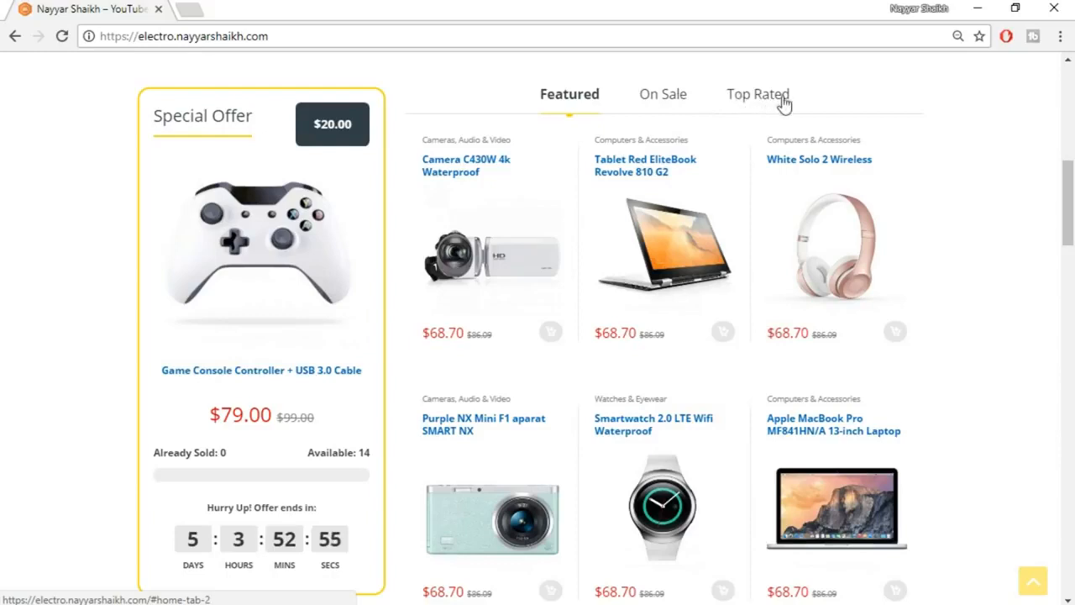
left_click(672, 99)
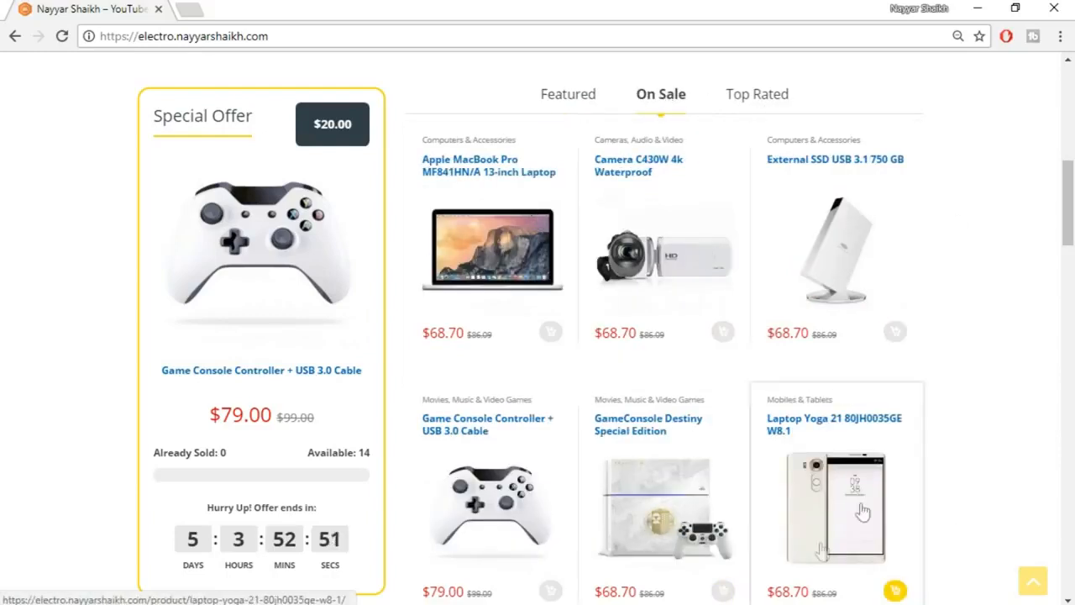
left_click(748, 105)
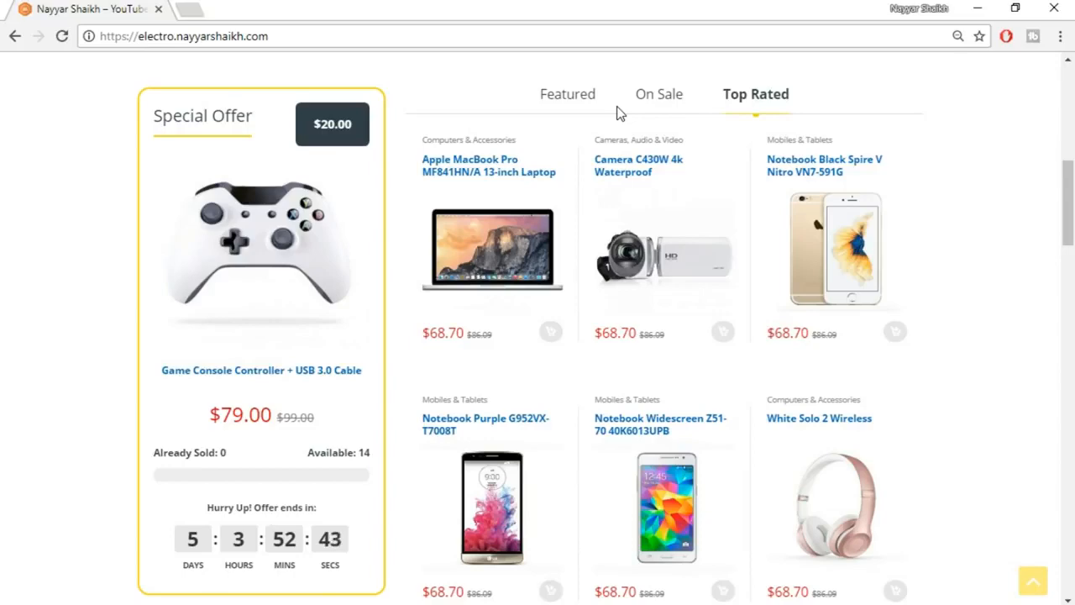
scroll(987, 216, "down", 7)
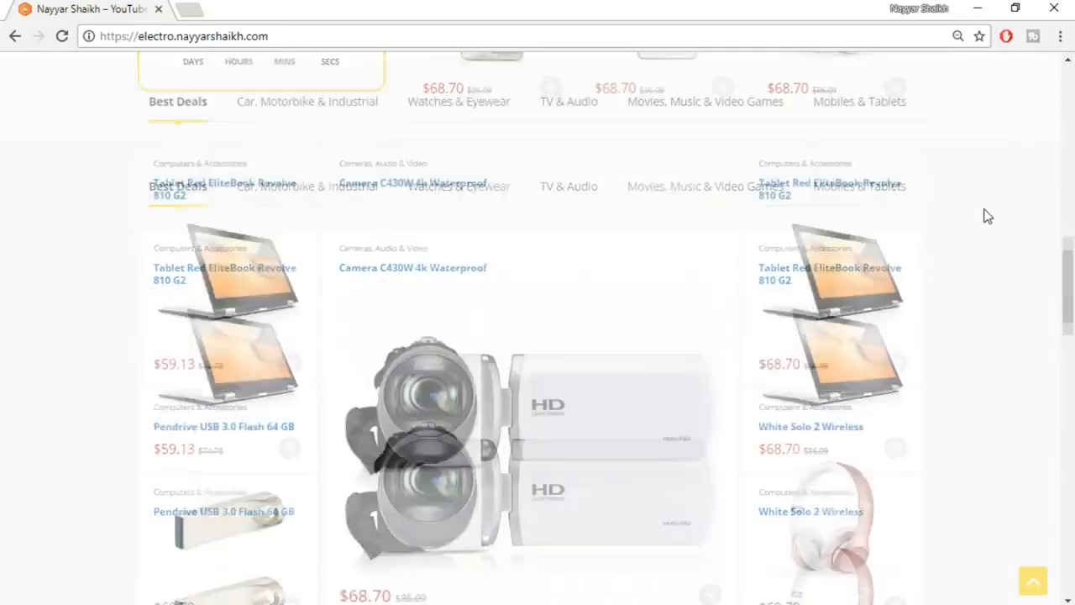
Scroll the homepage to the footer, then back up to the Special Offer deal and Top Rated grid
scroll(379, 207, "down", 1)
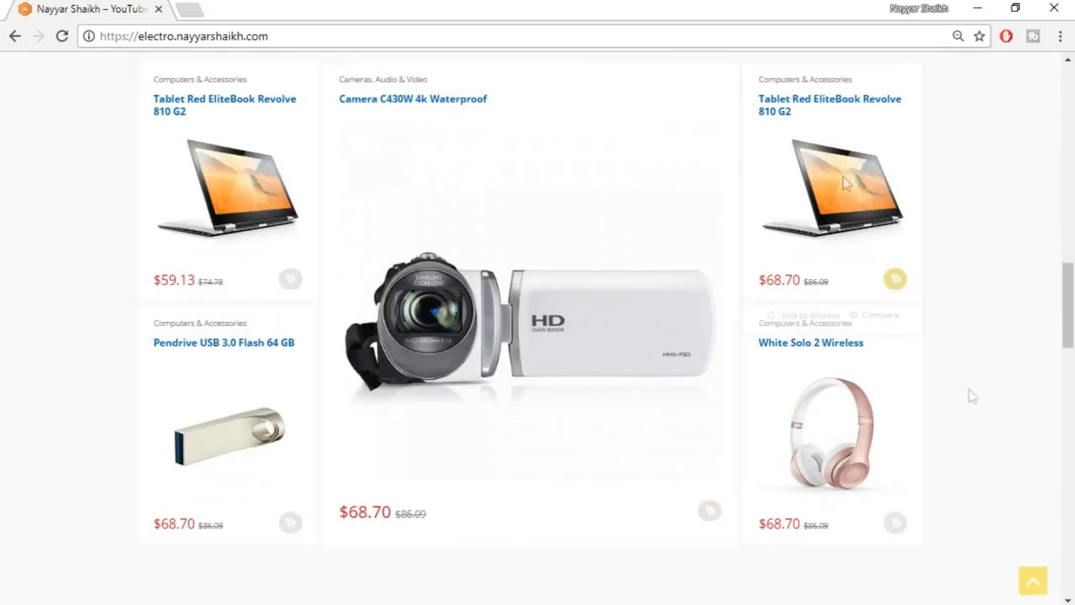
scroll(1072, 430, "down", 3)
scroll(1072, 430, "down", 5)
scroll(420, 189, "up", 1)
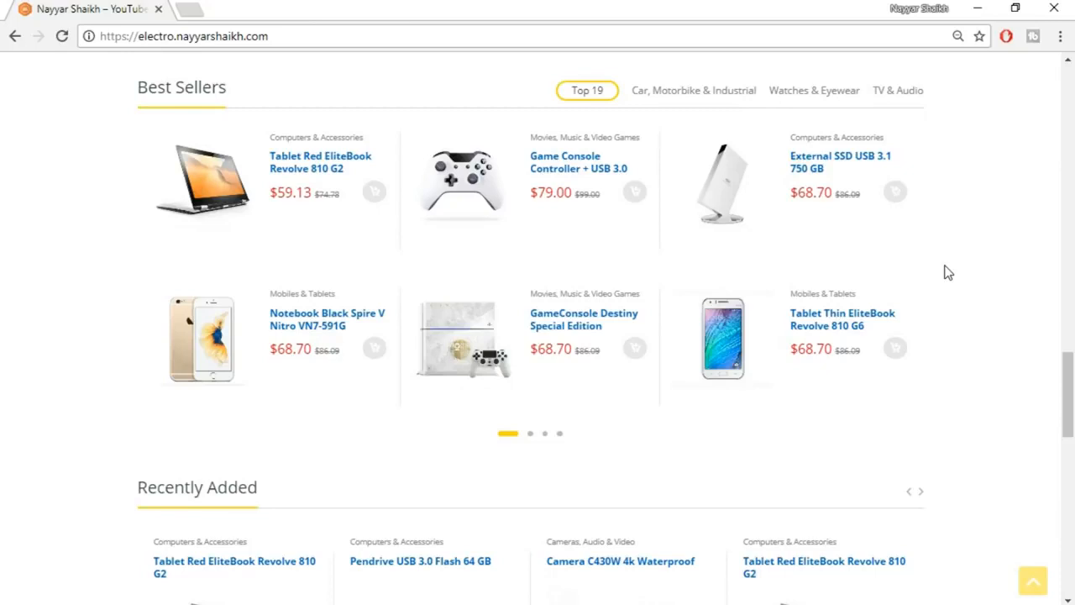
scroll(944, 277, "down", 5)
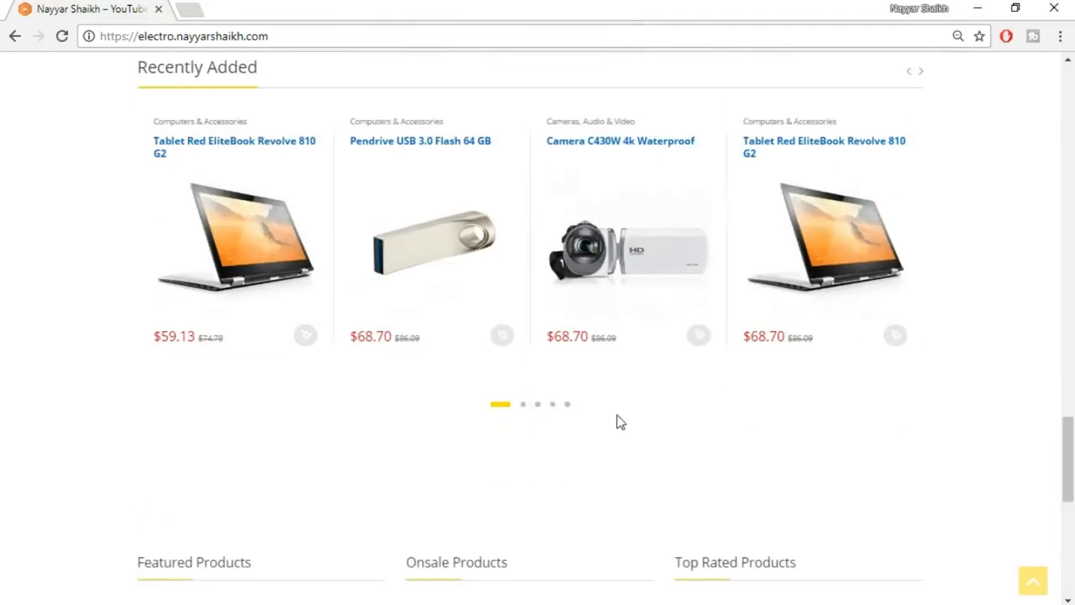
scroll(746, 422, "down", 5)
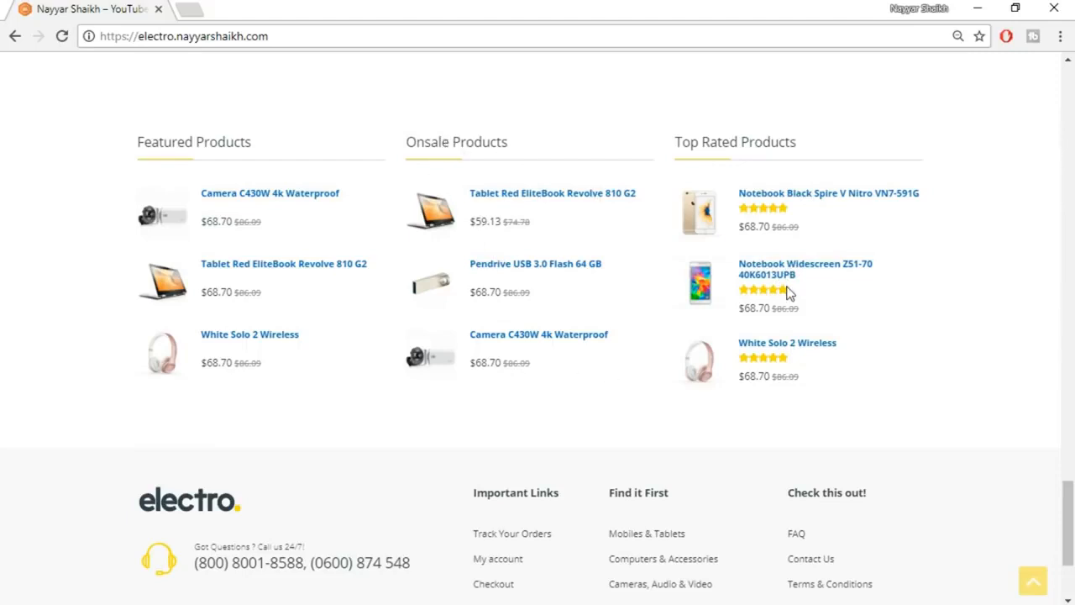
scroll(769, 269, "down", 3)
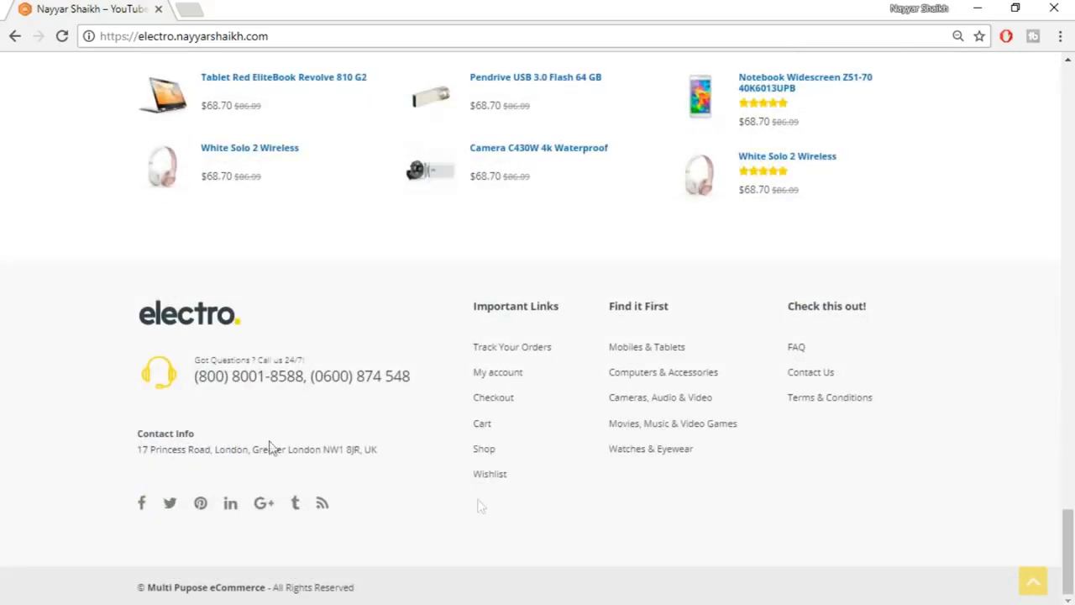
left_click_drag(1063, 521, 1070, 60)
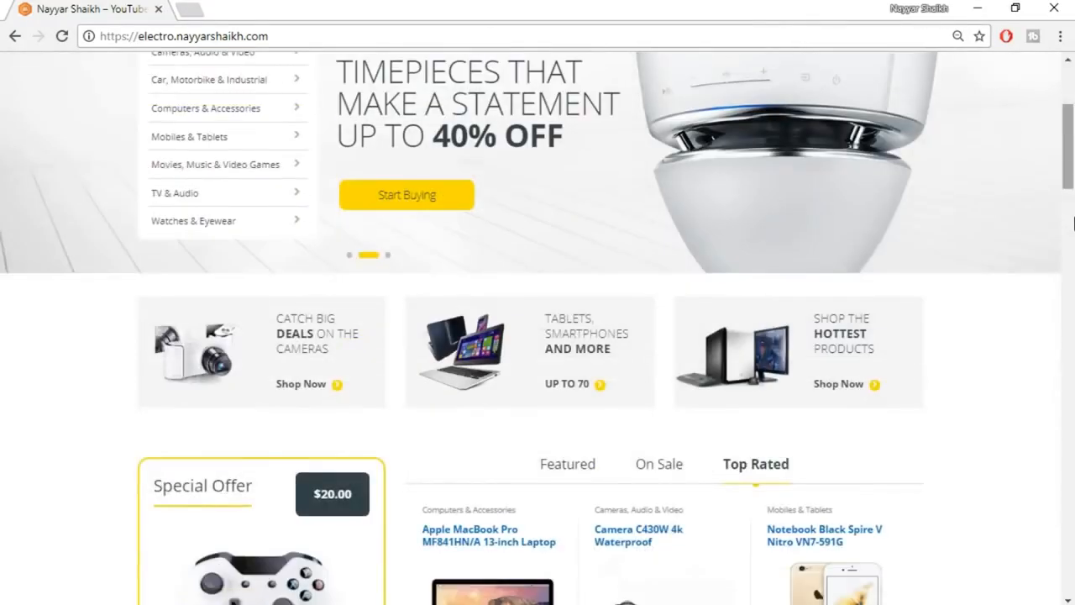
scroll(621, 266, "down", 5)
scroll(663, 312, "up", 3)
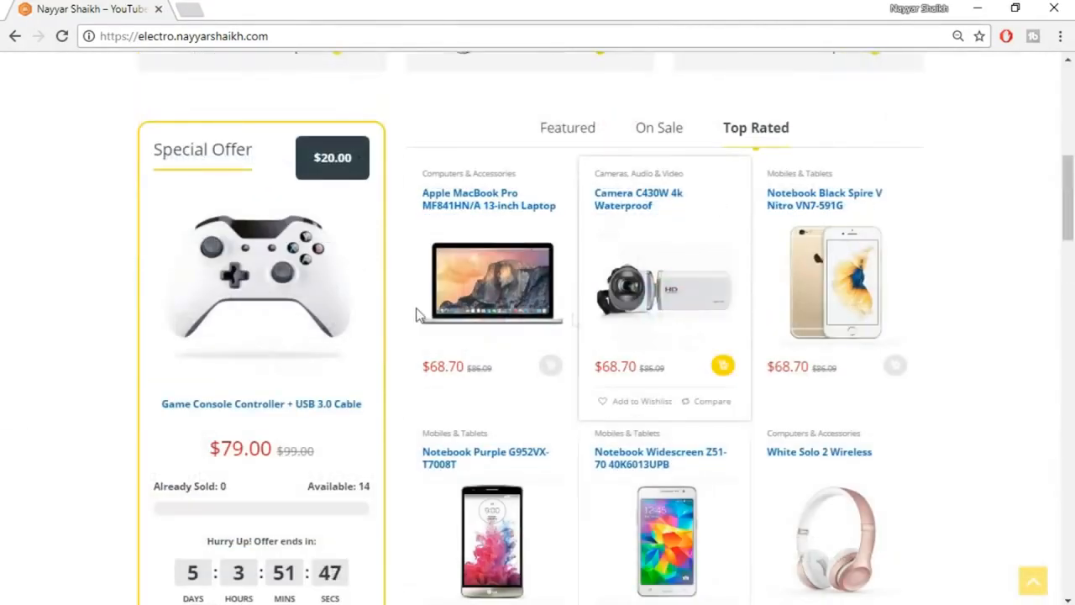
Open the $79.00 Game Console Controller + USB 3.0 Cable product page from Special Offer
left_click(243, 273)
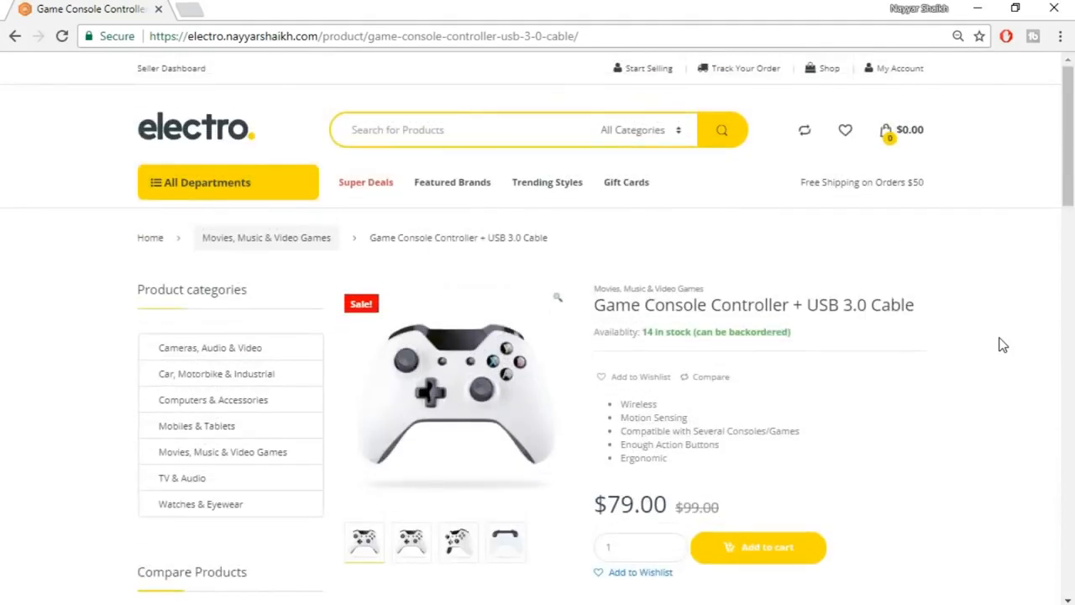
scroll(1002, 345, "down", 2)
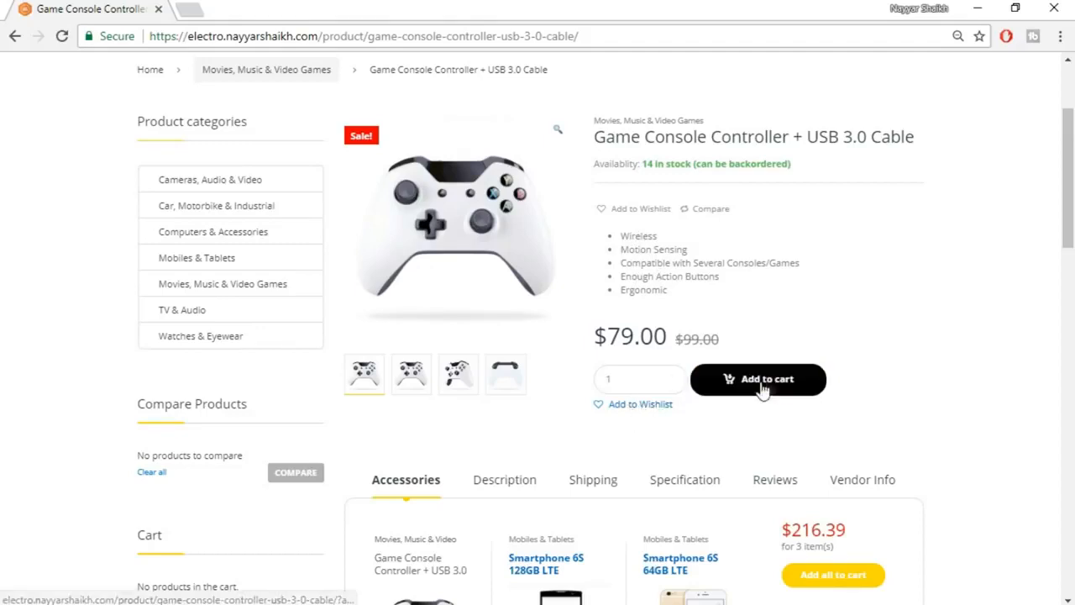
scroll(479, 250, "down", 2)
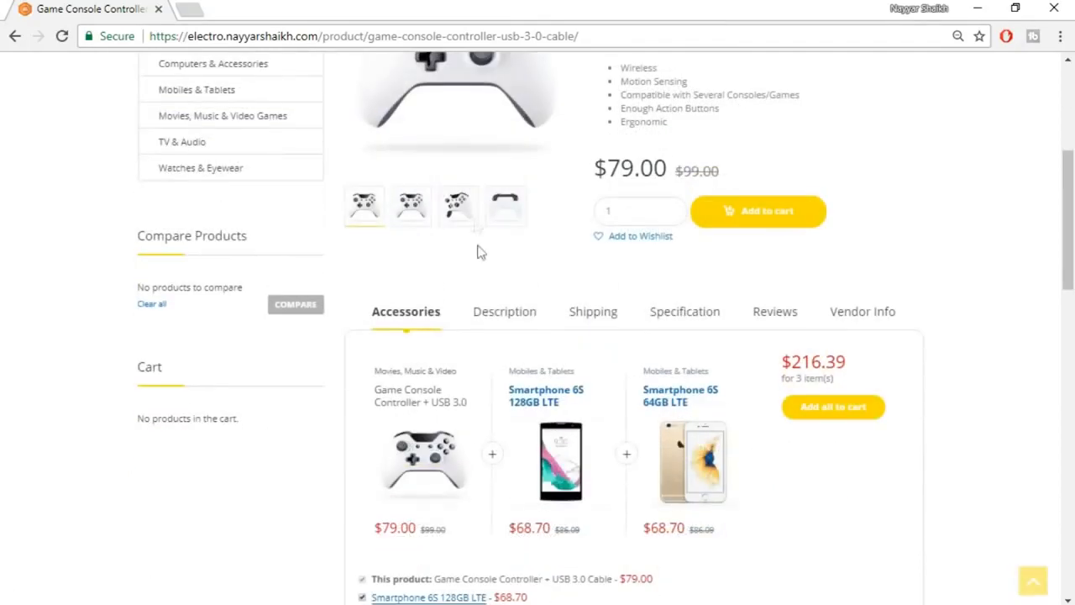
scroll(483, 262, "up", 2)
scroll(1073, 357, "down", 1)
scroll(1067, 359, "down", 3)
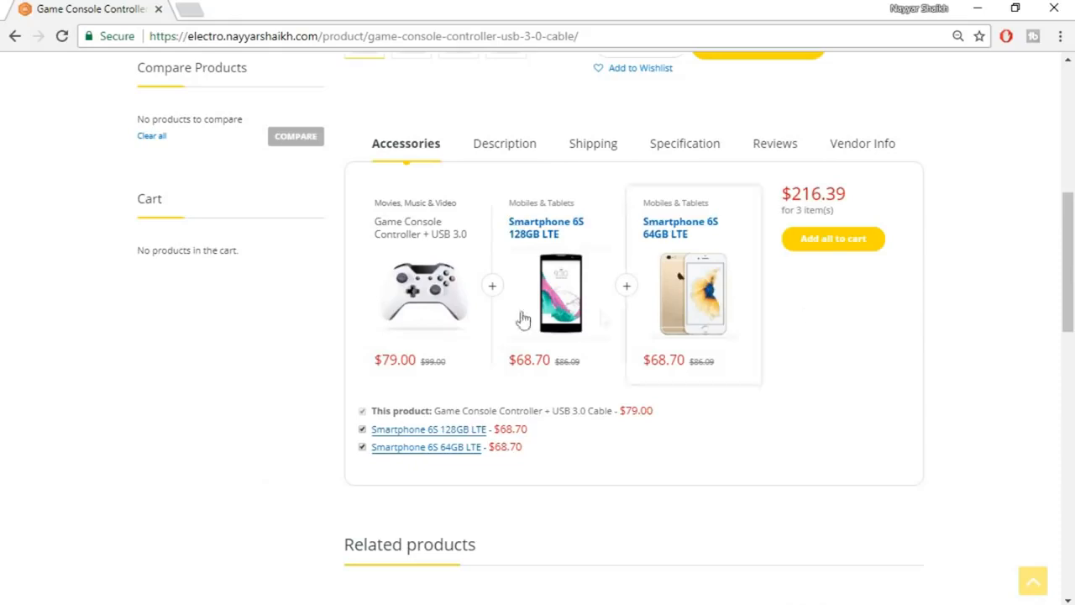
Scroll to the Accessories bundle totalling $216.39 for 3 items
scroll(768, 433, "up", 5)
scroll(769, 432, "up", 3)
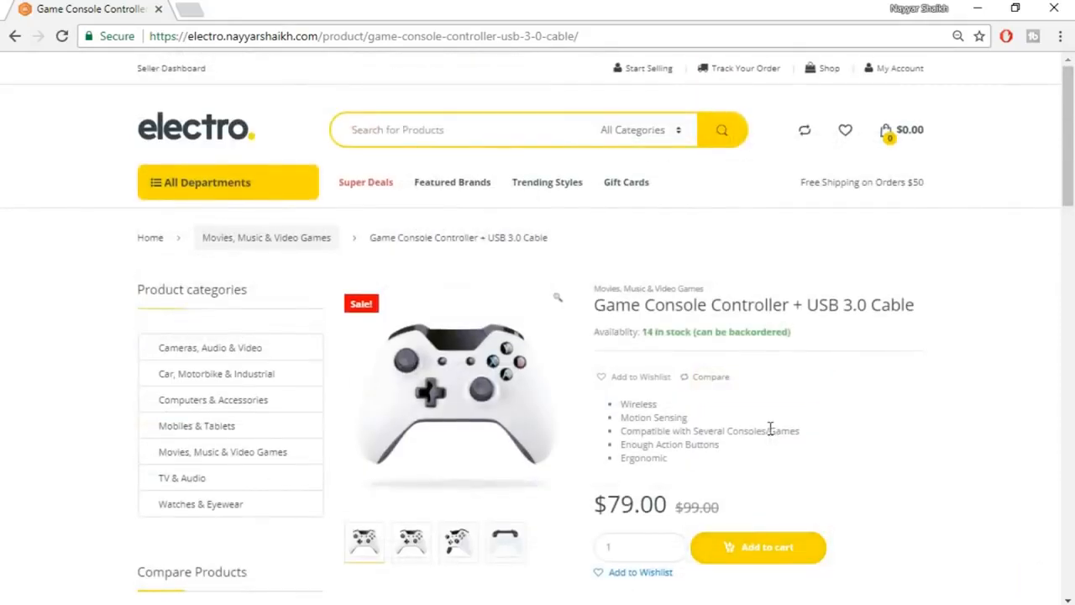
scroll(1048, 307, "down", 4)
scroll(1048, 307, "down", 2)
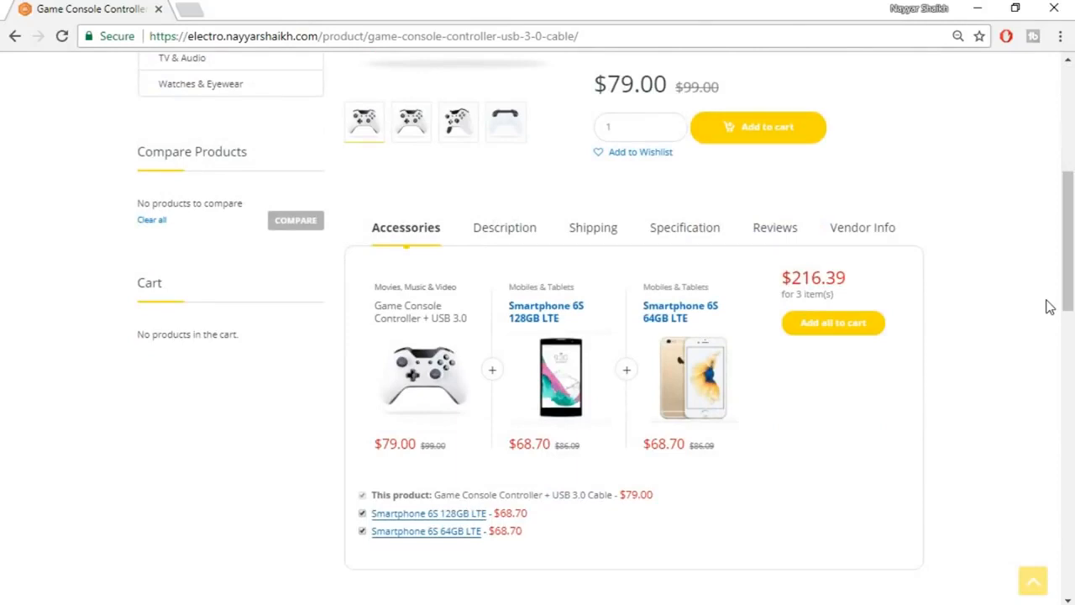
scroll(700, 303, "down", 2)
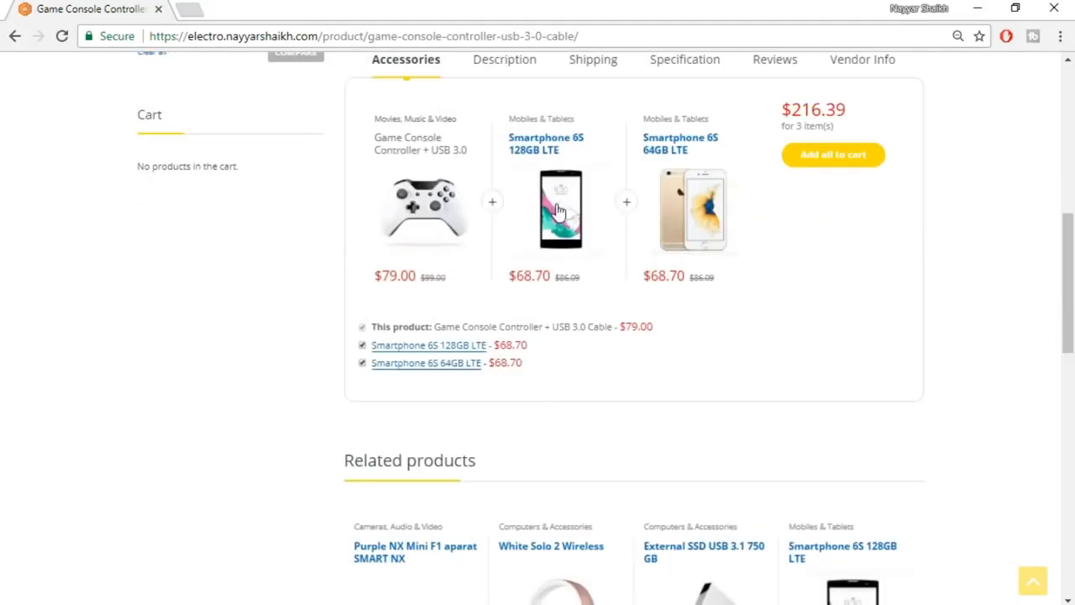
scroll(801, 294, "up", 1)
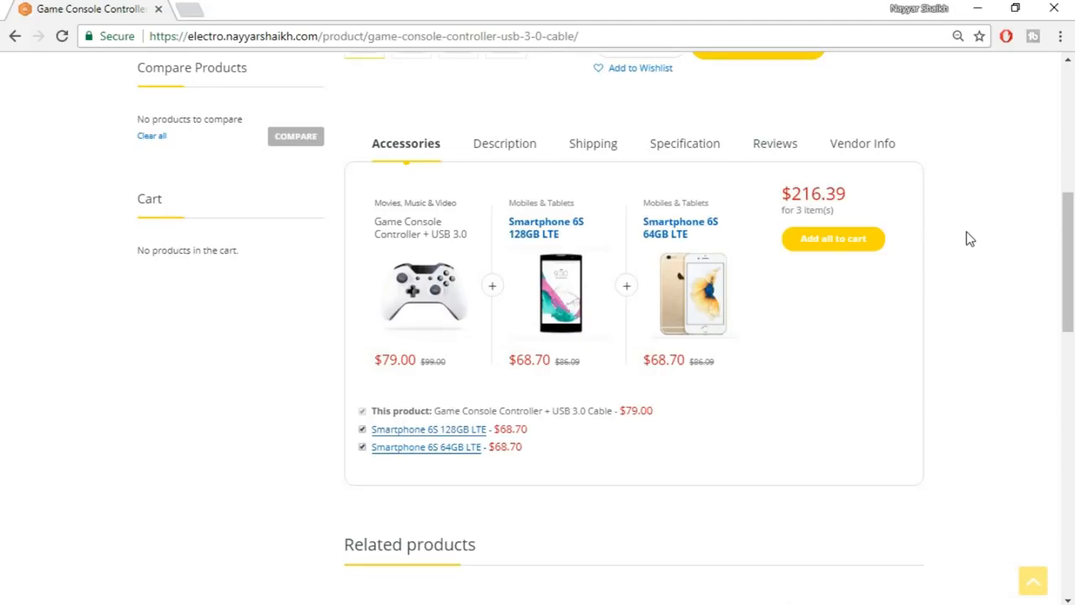
scroll(970, 264, "up", 6)
scroll(695, 375, "down", 5)
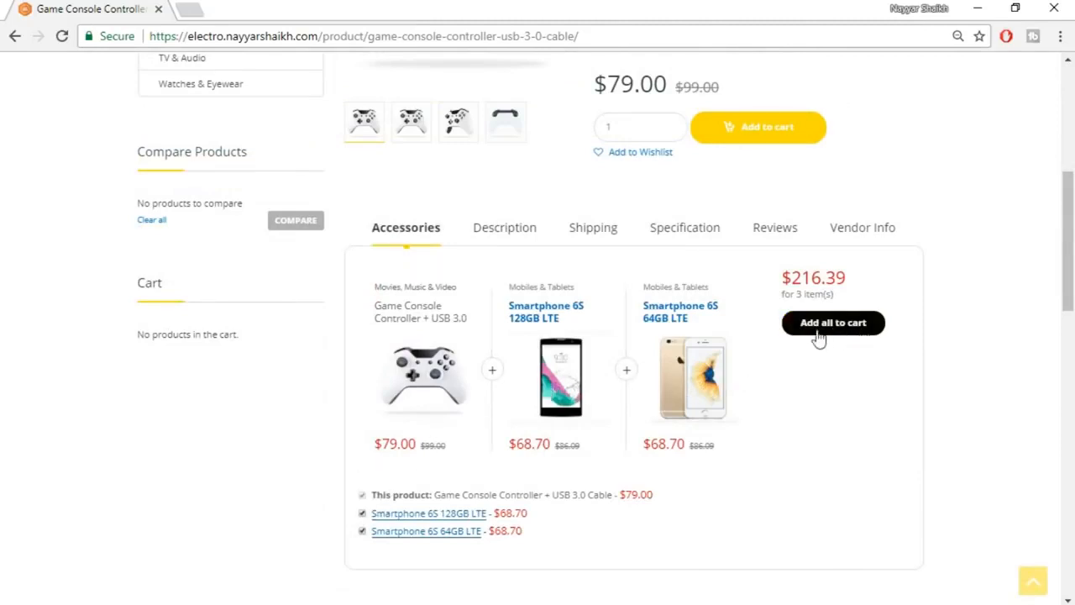
Show the controller's Description tab
left_click(510, 228)
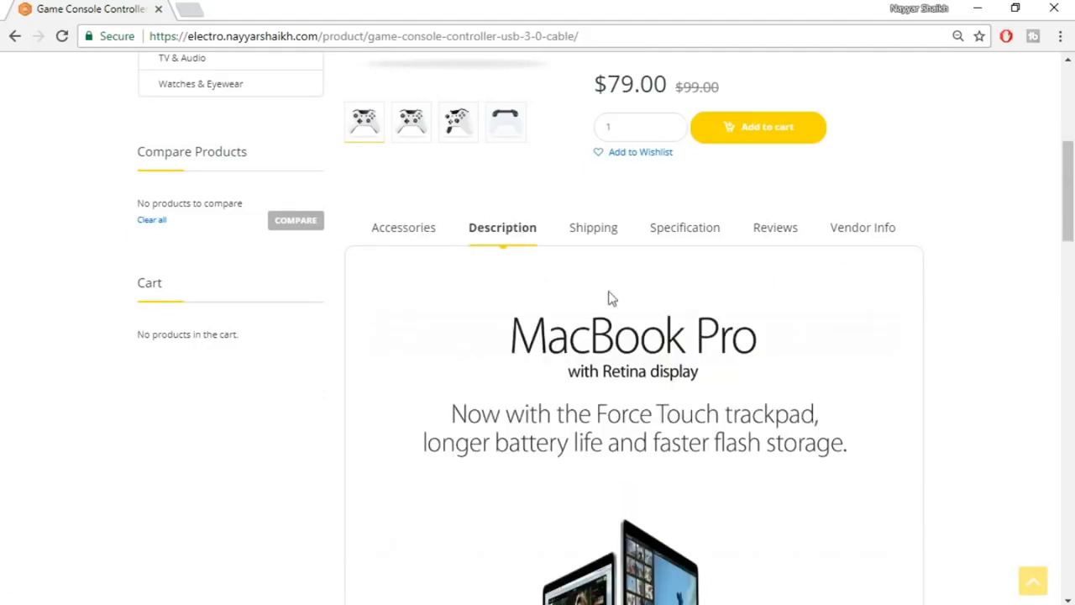
scroll(668, 344, "down", 8)
scroll(665, 370, "up", 10)
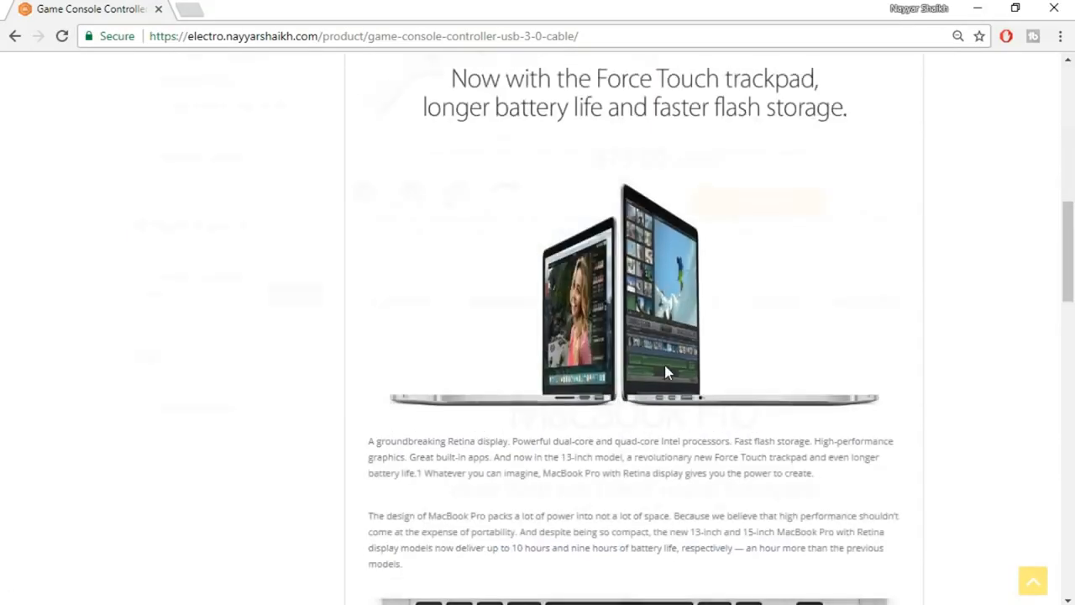
Calculate shipping to Maharashtra, India, getting a $6.00 cost
left_click(594, 312)
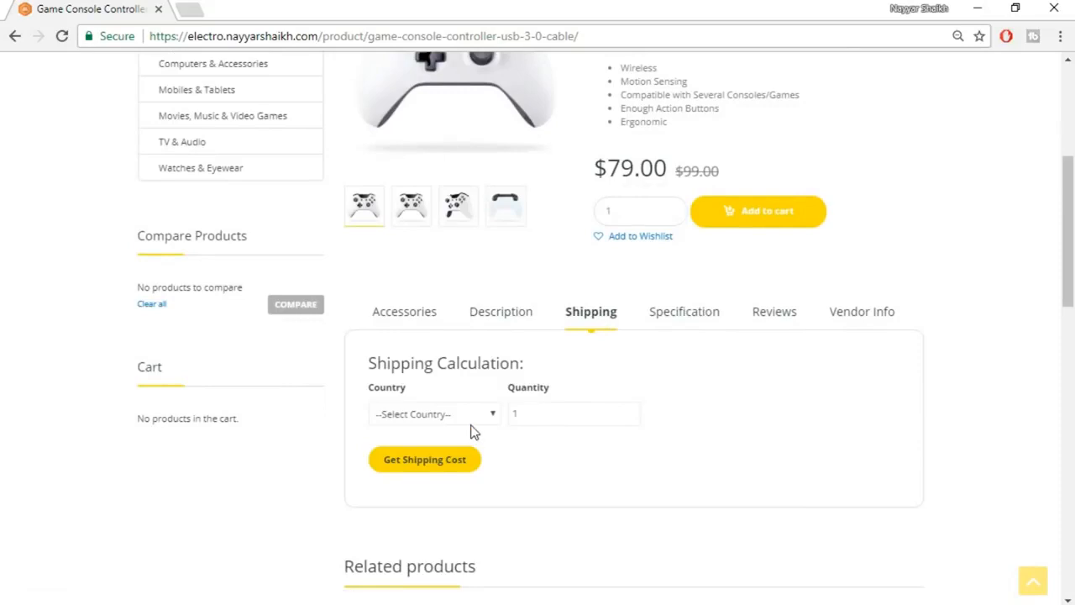
left_click(472, 420)
left_click(464, 443)
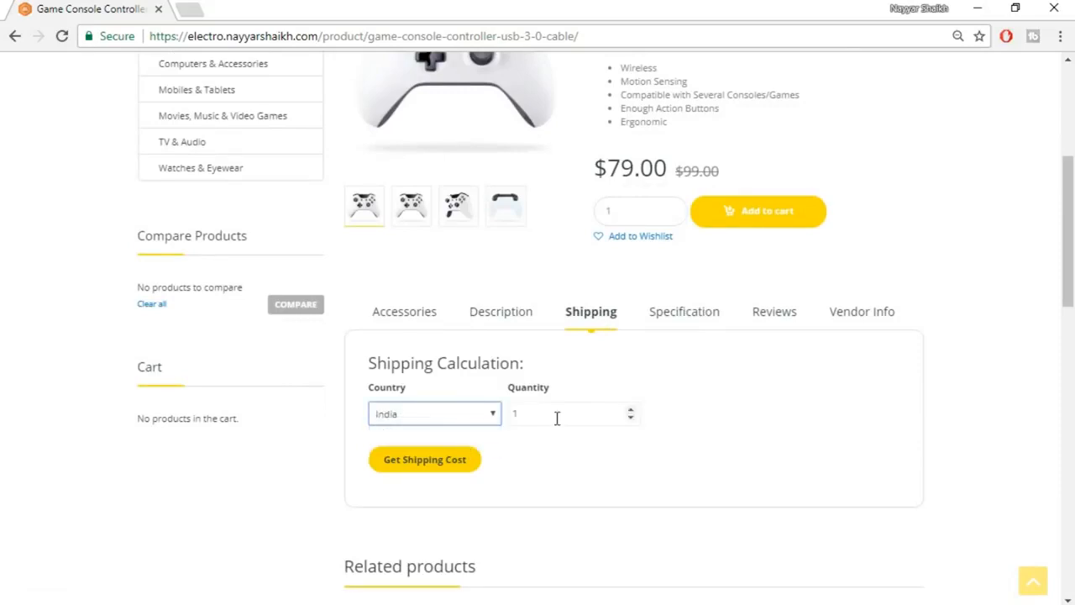
left_click(458, 470)
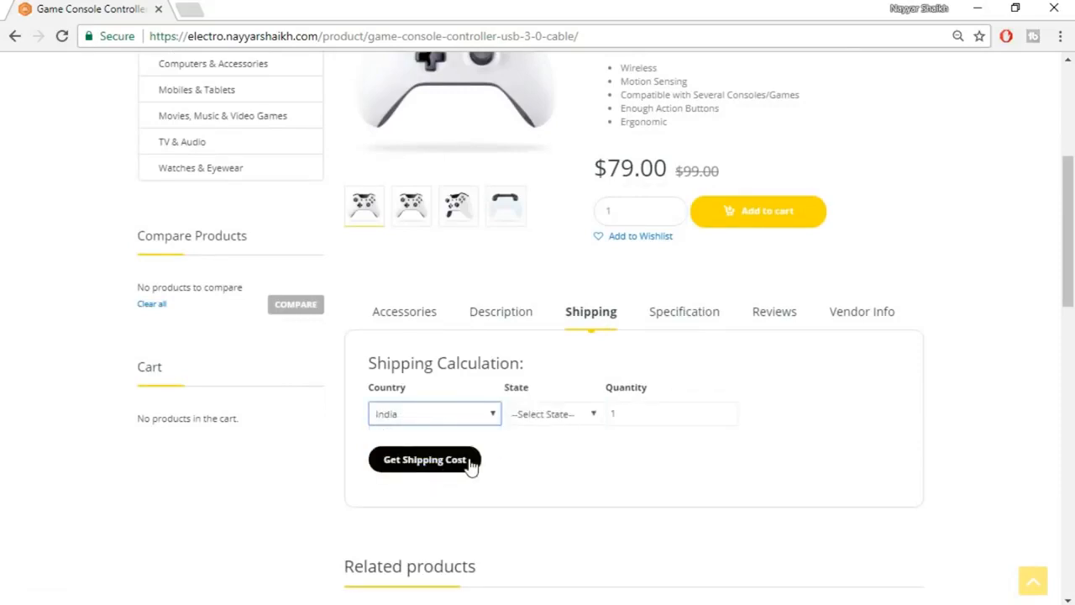
left_click(574, 418)
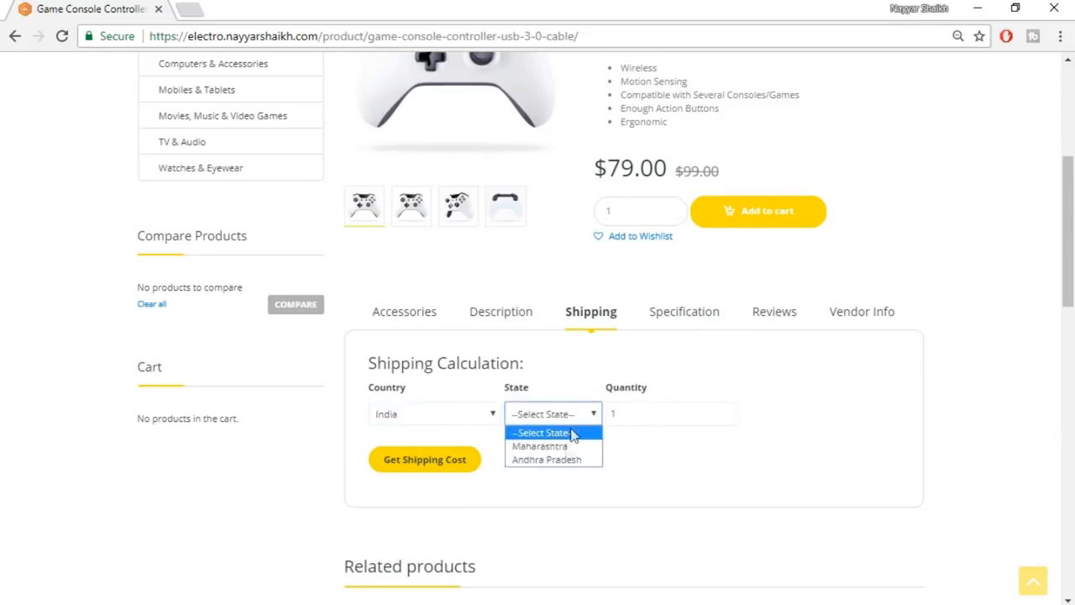
left_click(556, 447)
left_click(448, 470)
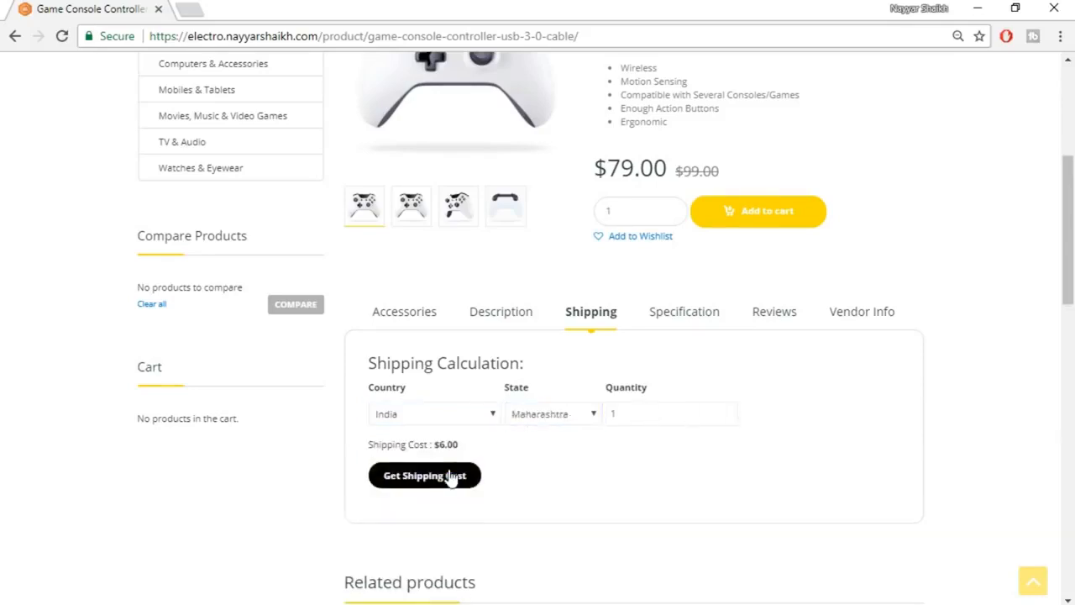
left_click_drag(471, 444, 435, 448)
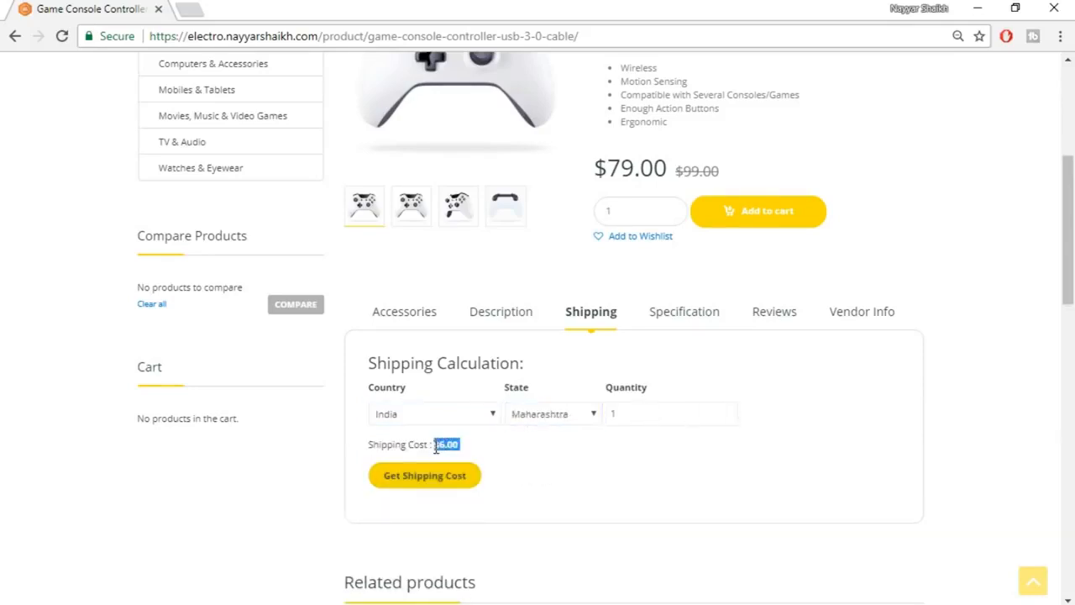
Review the product's Specification, Reviews and Vendor Info tabs
left_click(682, 319)
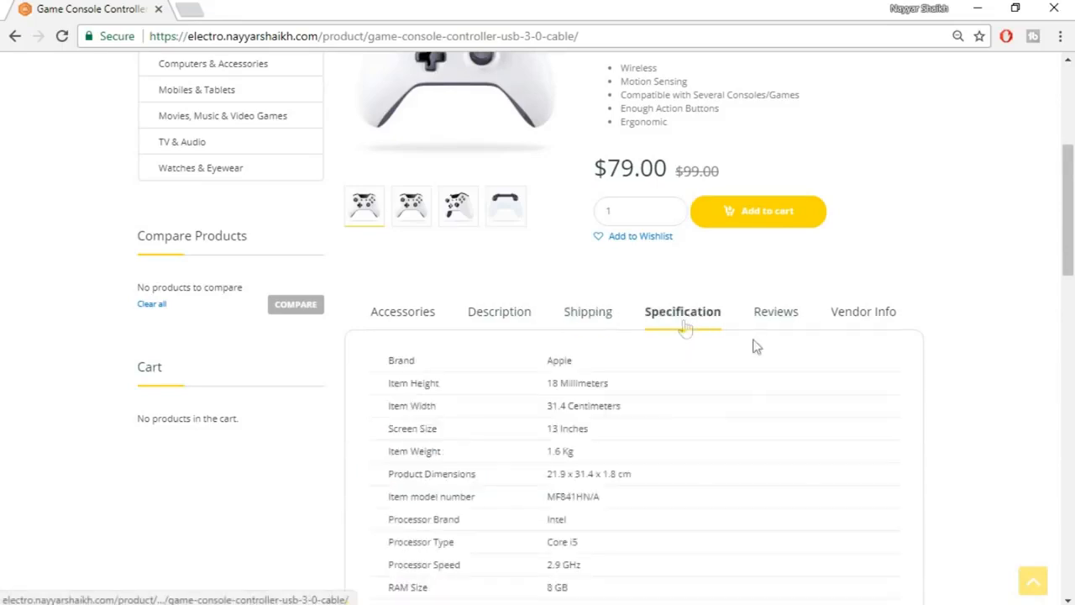
scroll(855, 375, "down", 5)
scroll(604, 319, "up", 3)
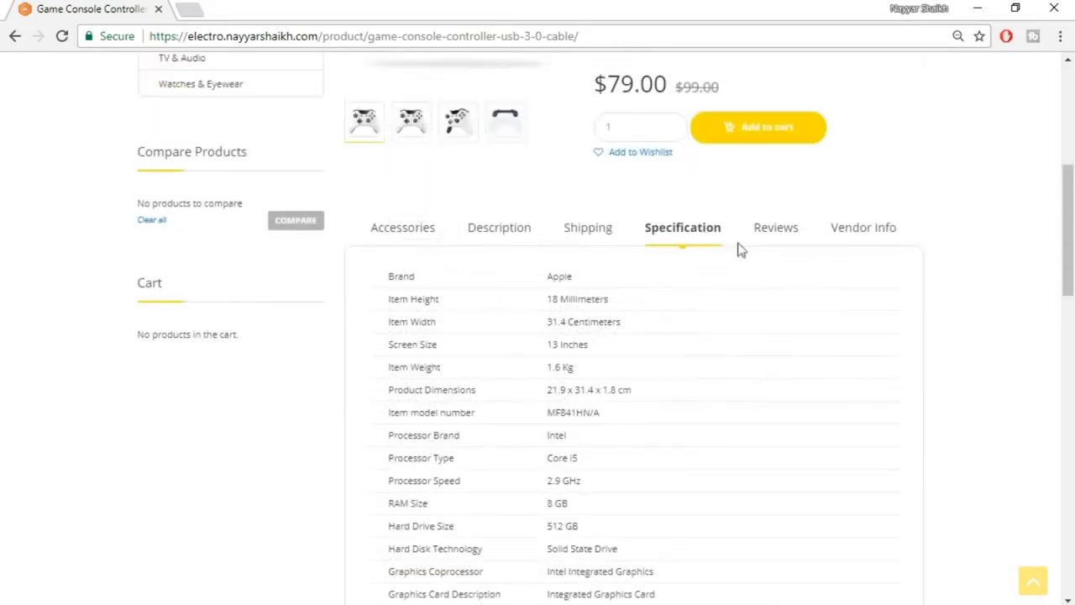
left_click(760, 225)
scroll(924, 324, "down", 5)
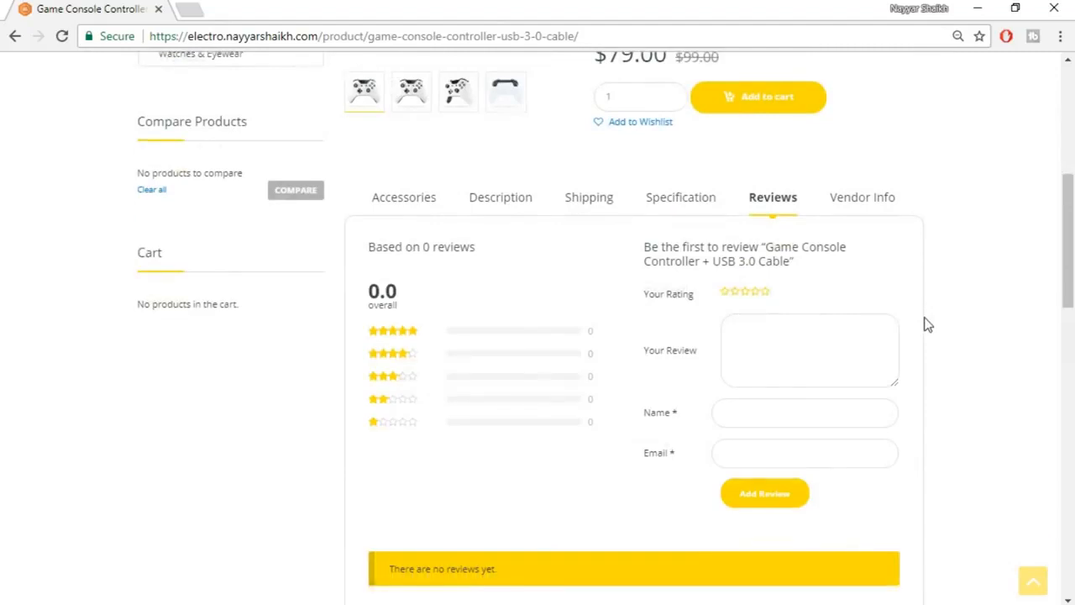
scroll(458, 272, "up", 3)
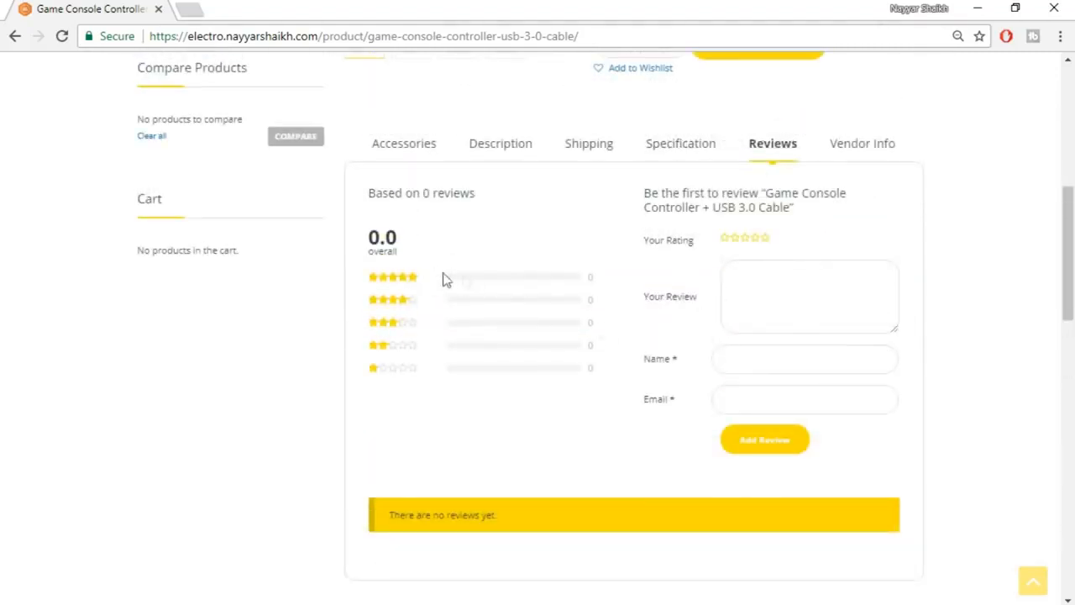
left_click(879, 144)
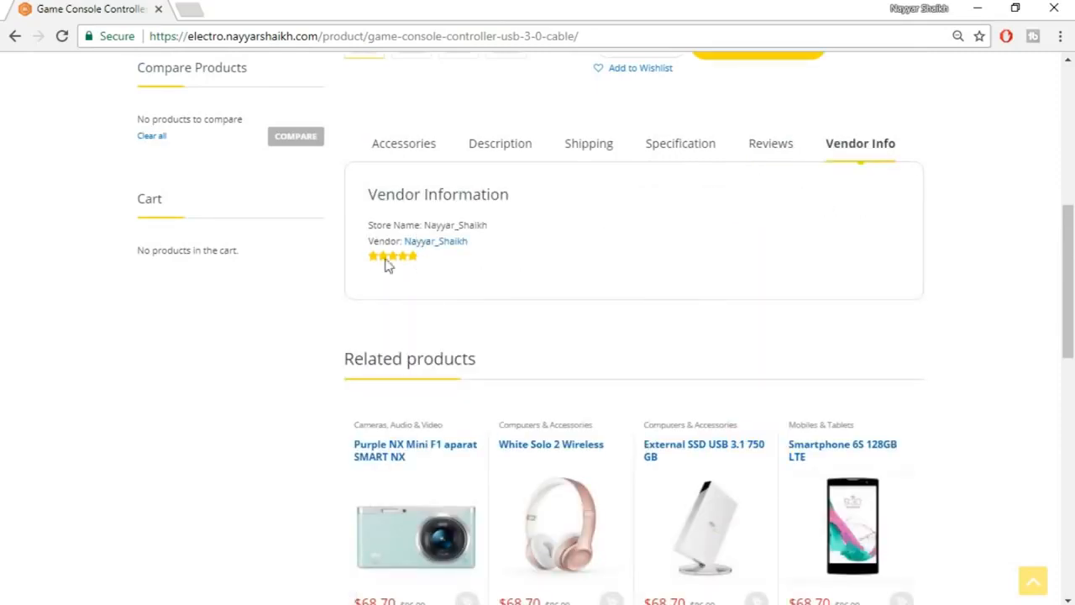
Return to the Accessories tab and scroll through the bundled items
left_click(409, 160)
scroll(913, 298, "down", 5)
scroll(913, 298, "down", 2)
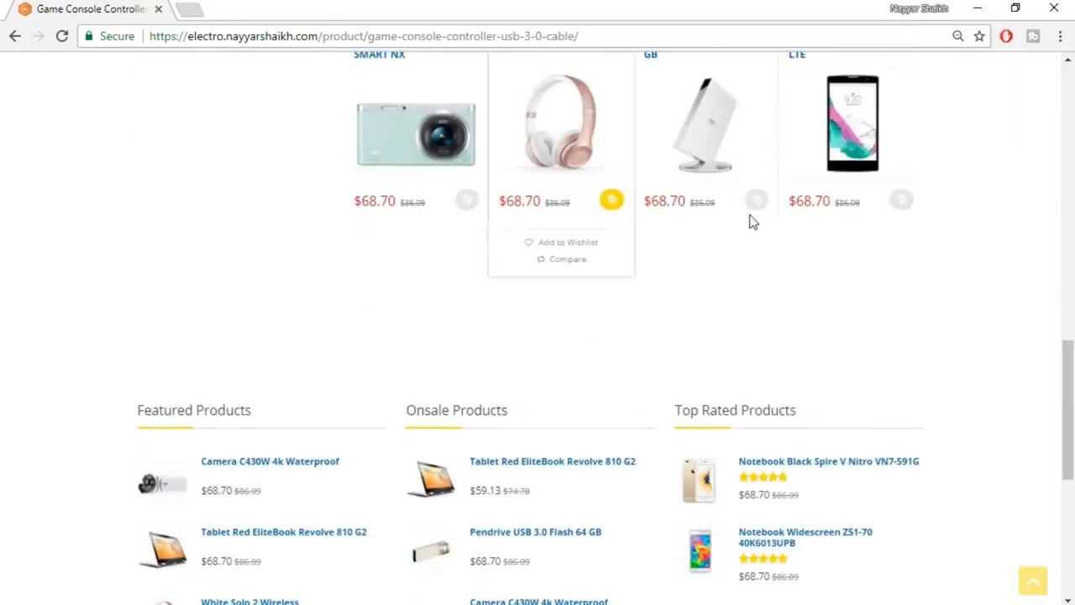
scroll(1070, 293, "up", 5)
scroll(1072, 300, "down", 1)
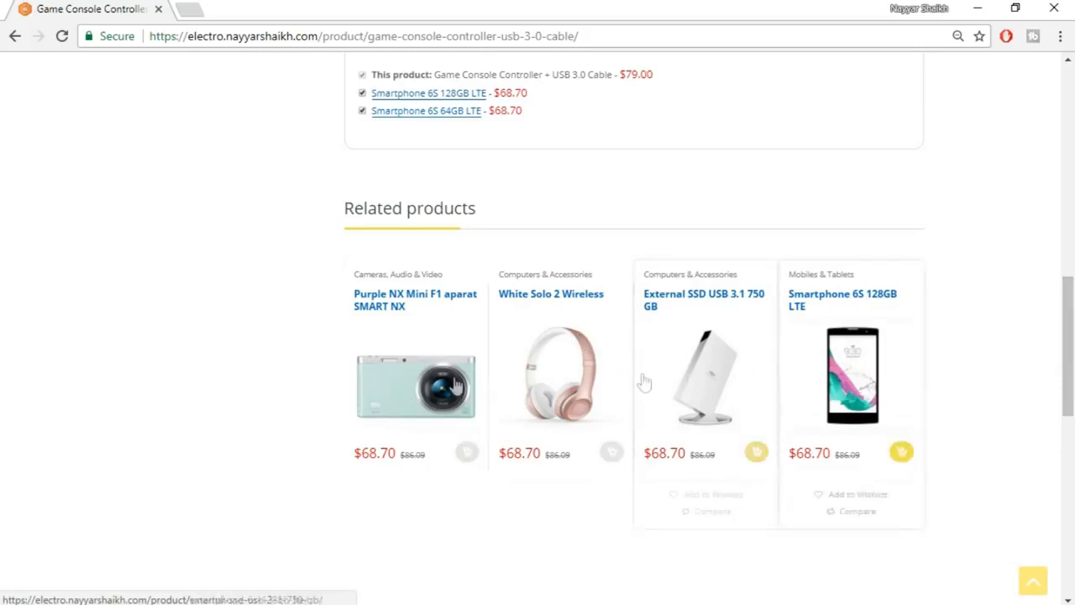
scroll(1029, 446, "down", 5)
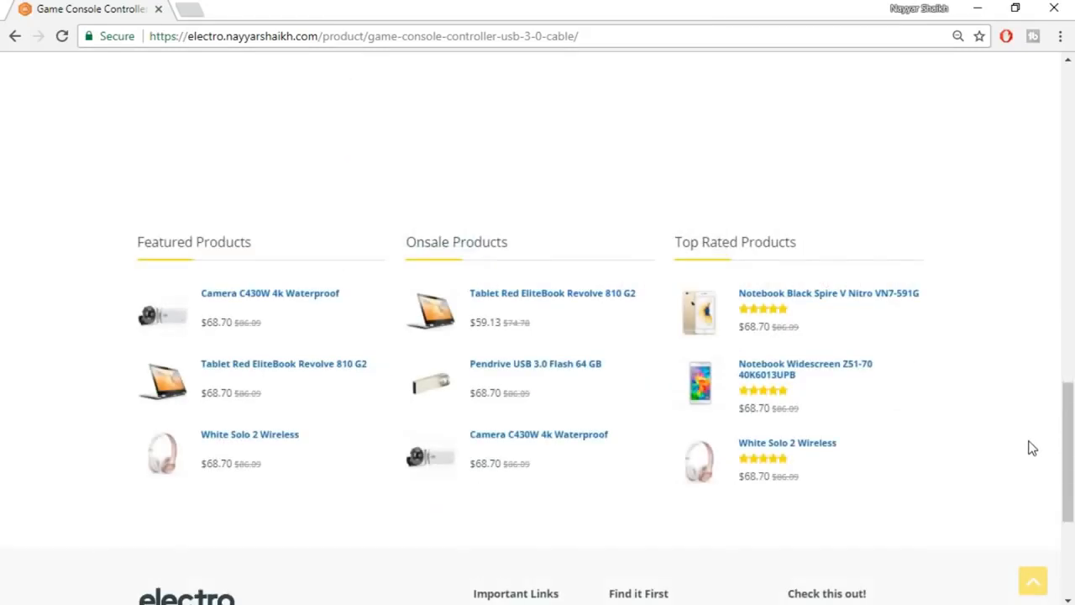
scroll(1031, 448, "up", 5)
left_click_drag(1068, 378, 1071, 191)
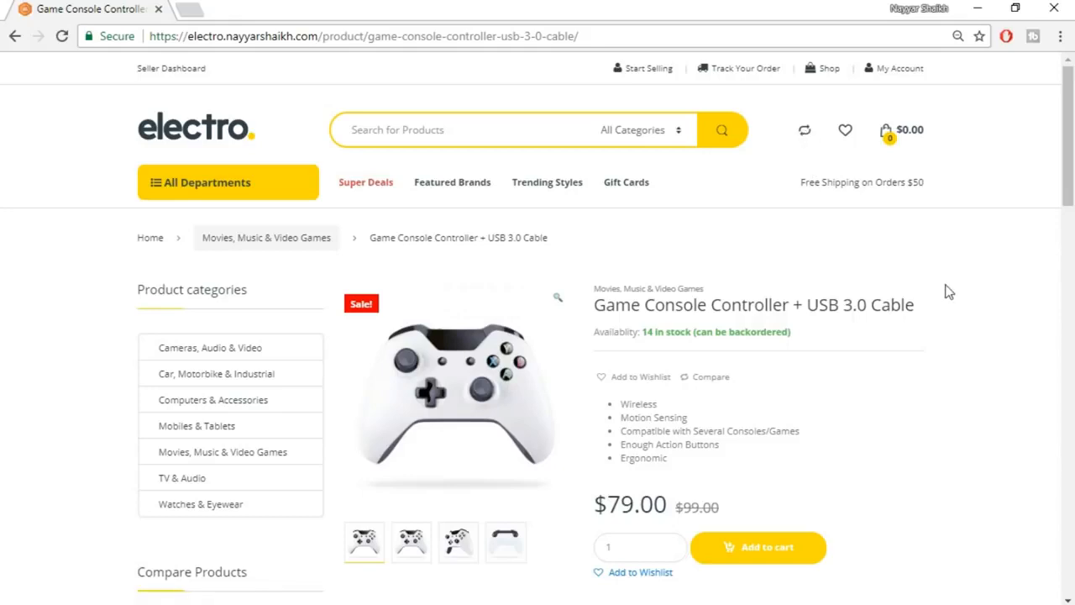
Highlight the start of the site address in the address bar, then deselect it
left_click_drag(1068, 101, 1072, 143)
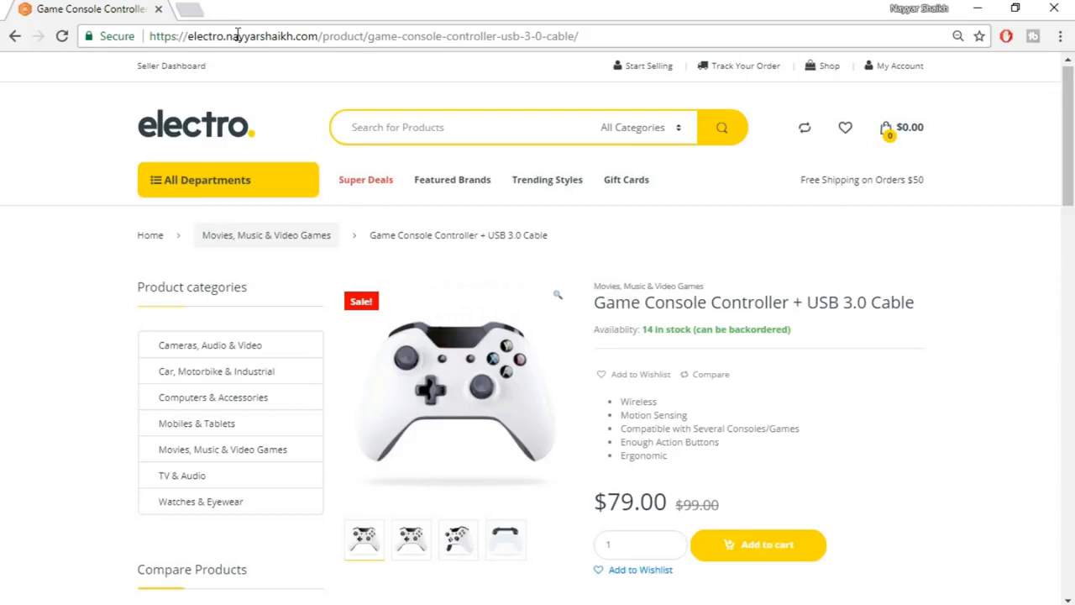
left_click_drag(149, 36, 319, 36)
left_click(318, 36)
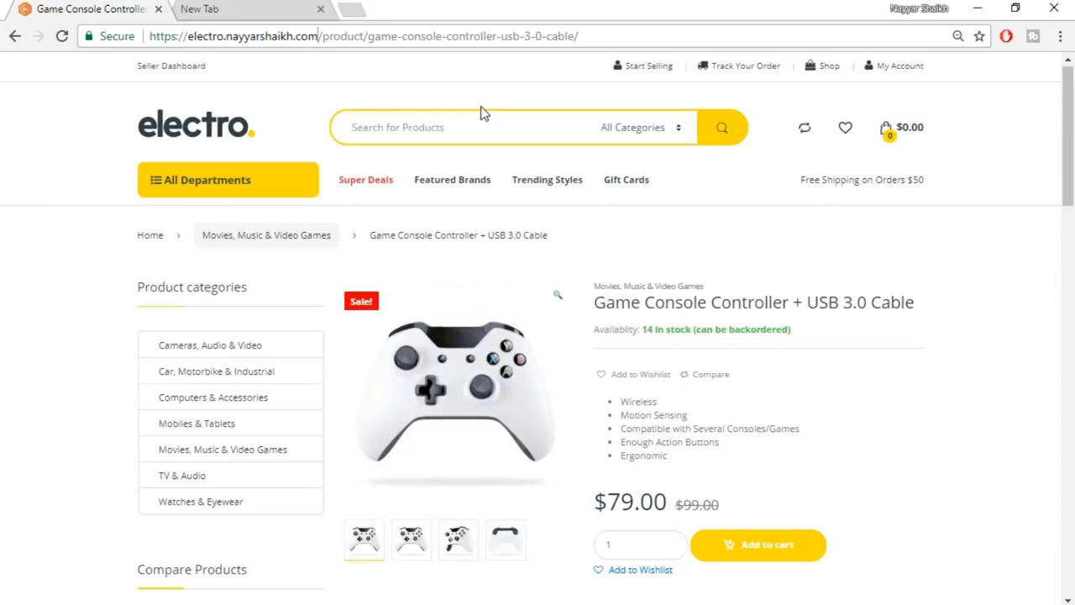
In the new tab, load TMDHosting through the bloggdude.com/tmd affiliate link
left_click(273, 8)
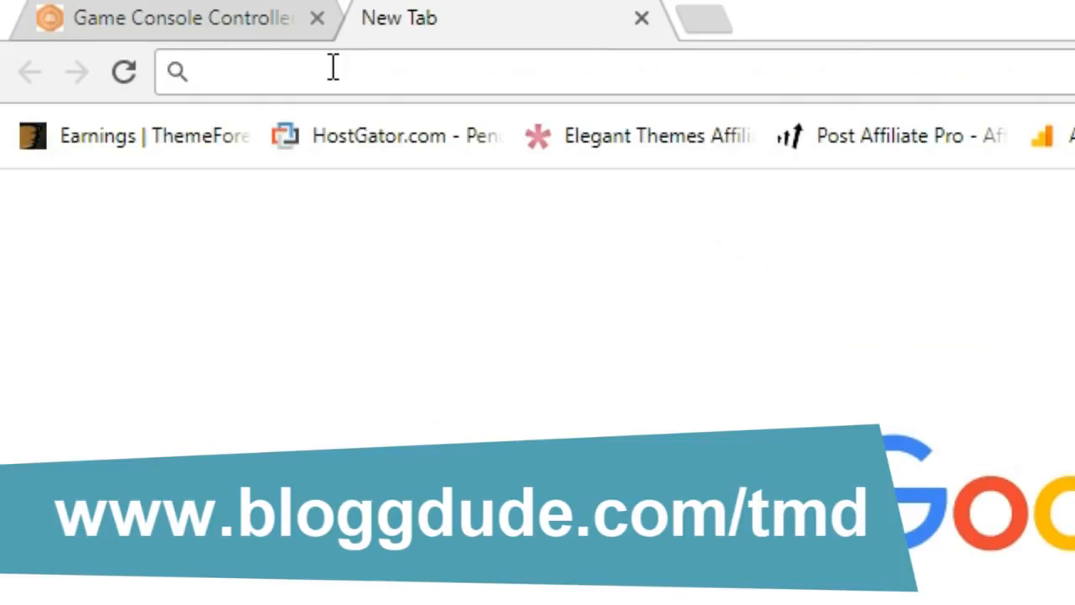
type("blo")
key("Right")
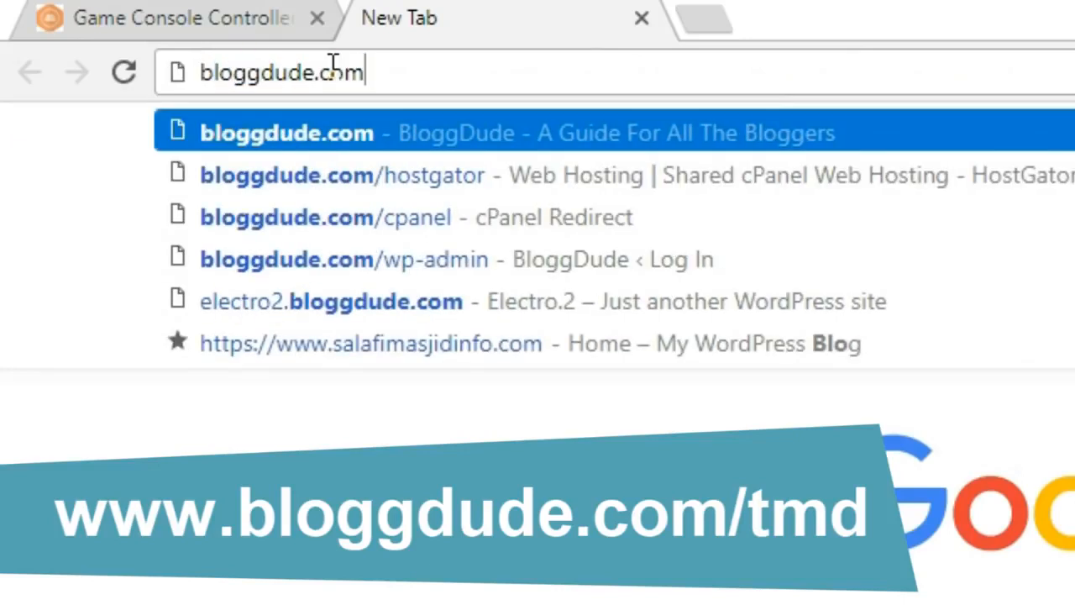
key("Down")
key("Return")
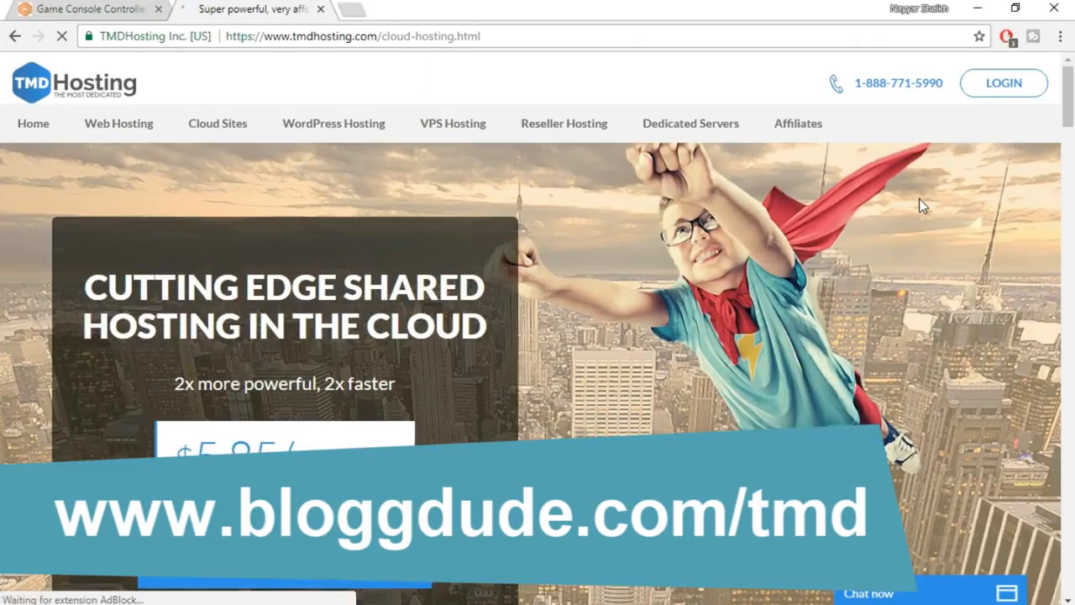
Zoom out to fit the three cloud plan cards and highlight Storm Cloud's SSD Space
scroll(933, 245, "down", 10)
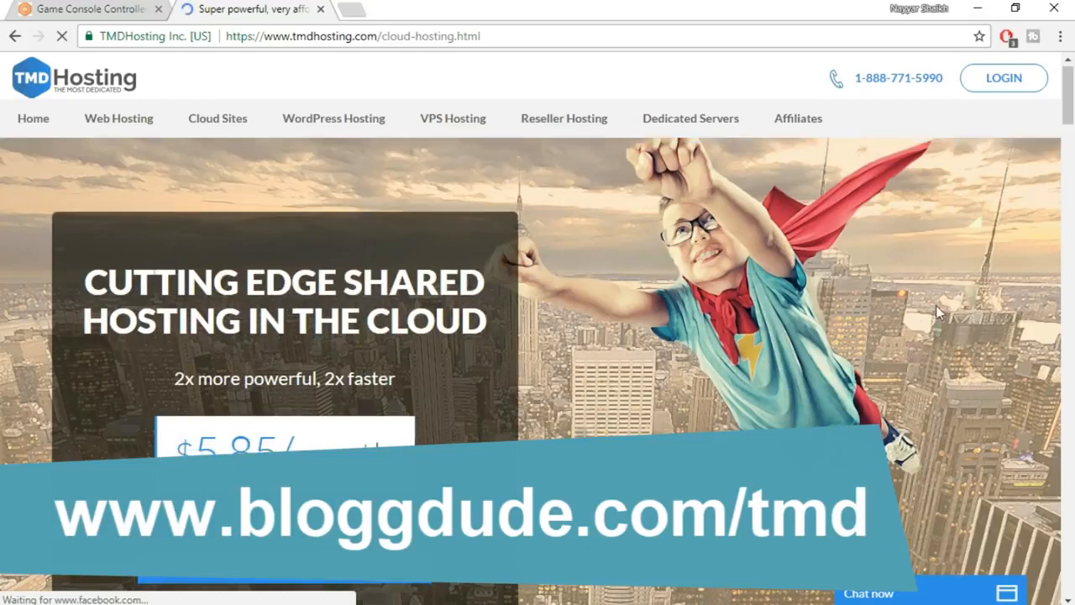
scroll(937, 311, "down", 15)
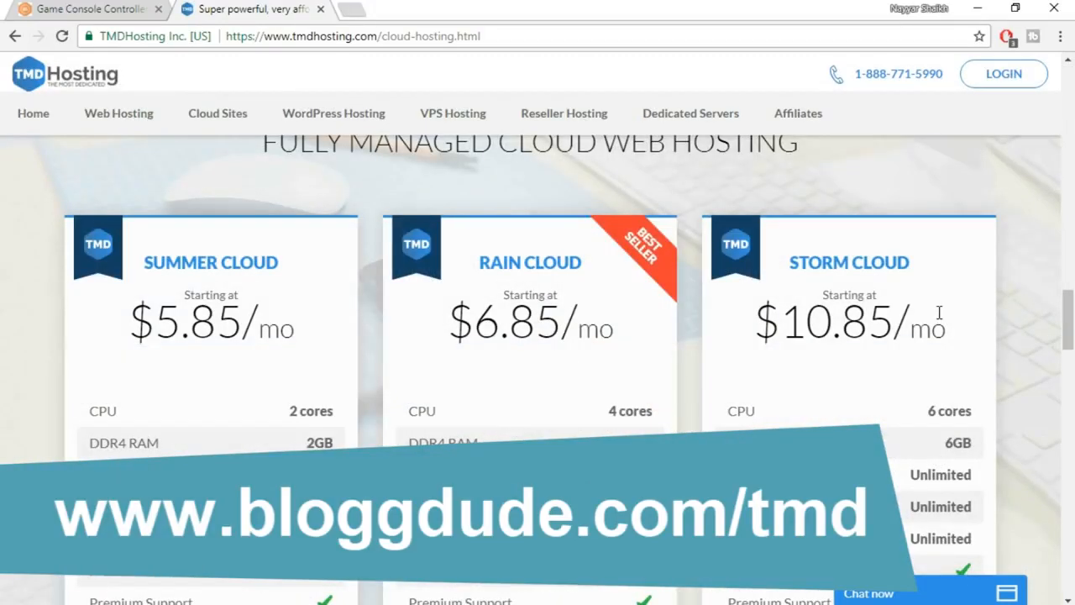
scroll(938, 318, "down", 2)
key("ctrl+minus")
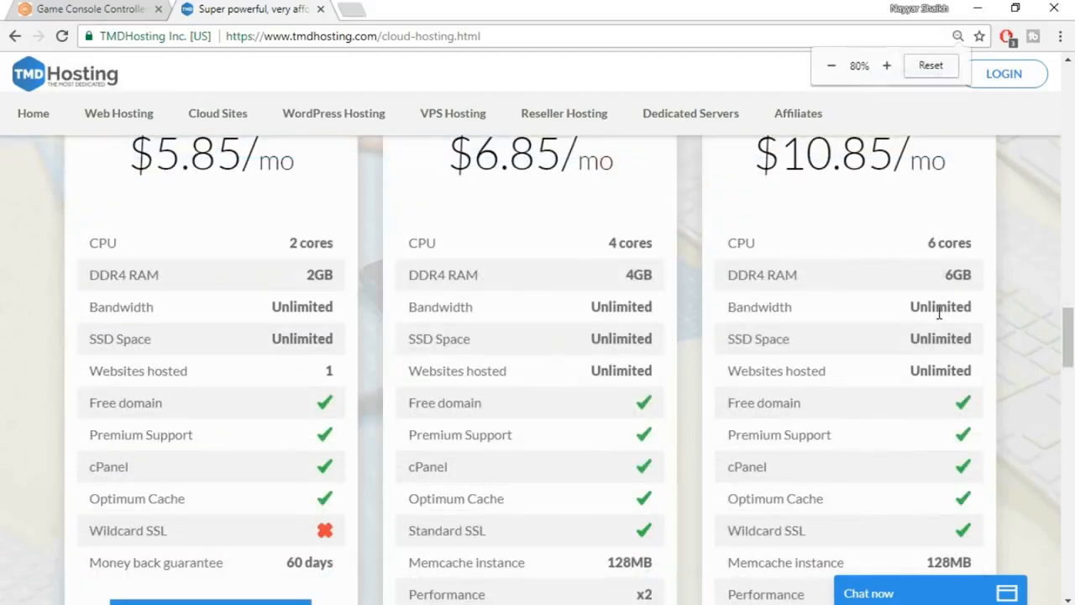
key("ctrl+minus")
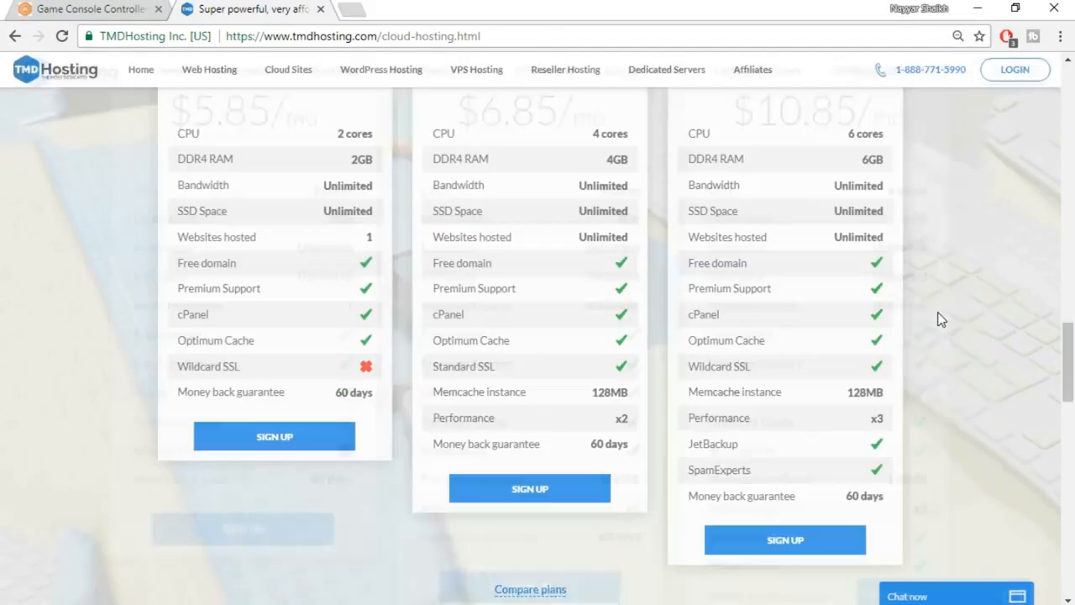
scroll(952, 319, "up", 2)
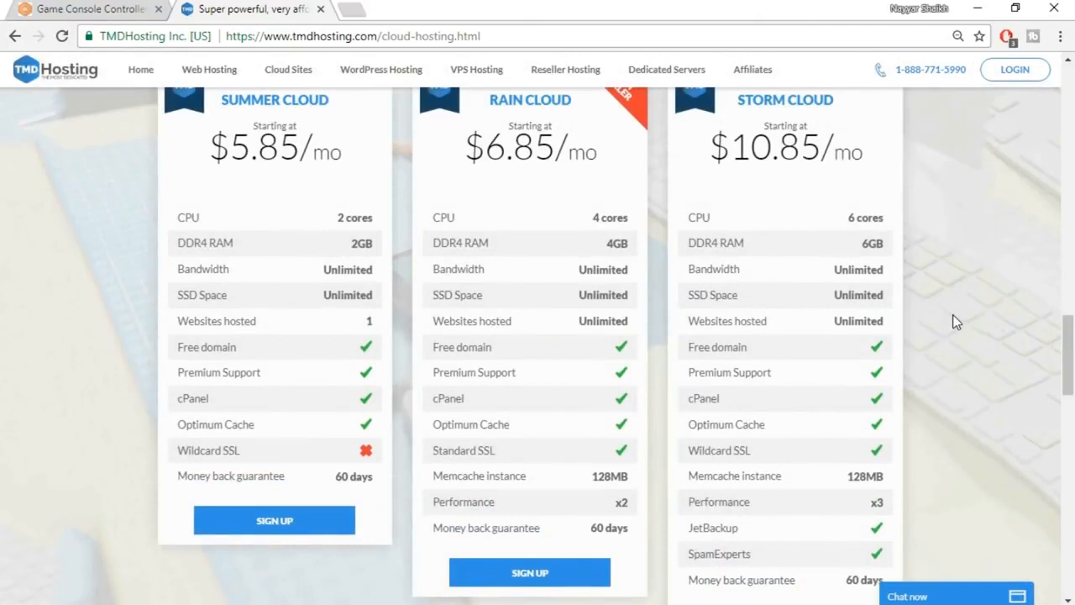
key("ctrl+minus")
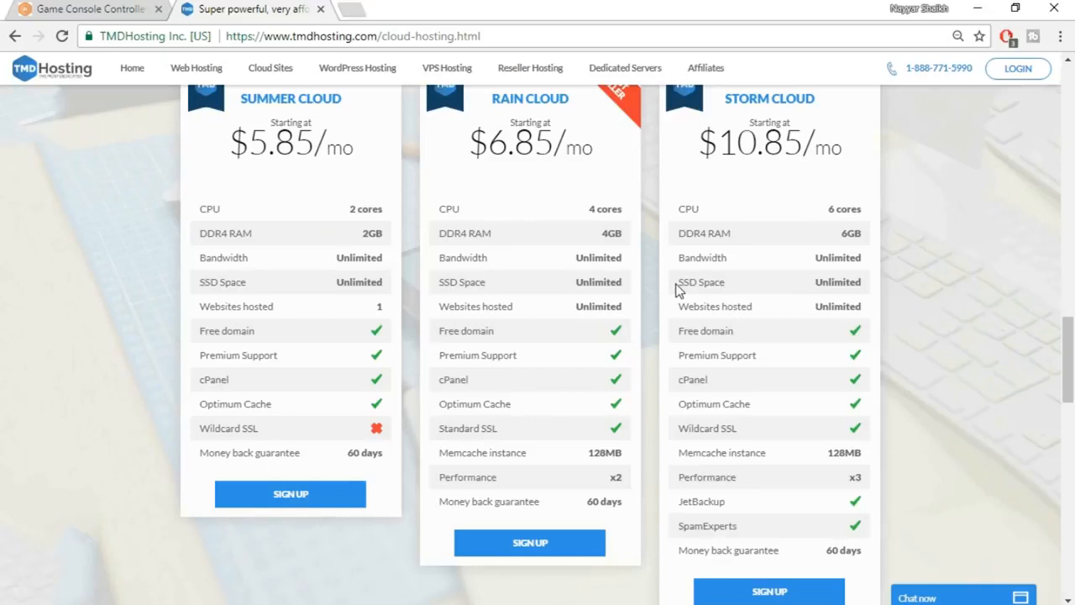
left_click_drag(678, 283, 745, 287)
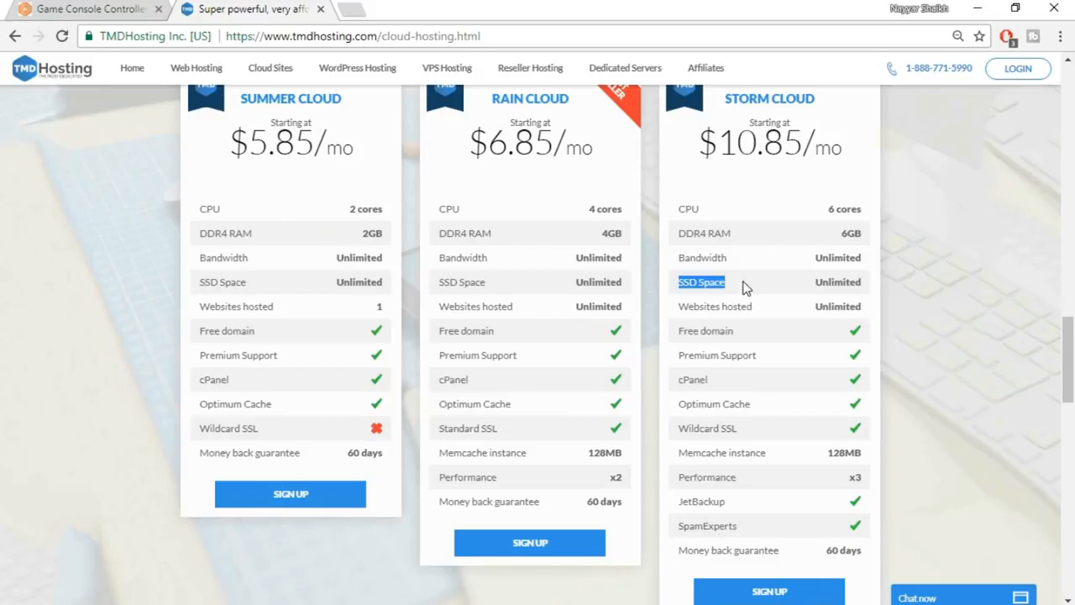
left_click(356, 6)
type("ssd")
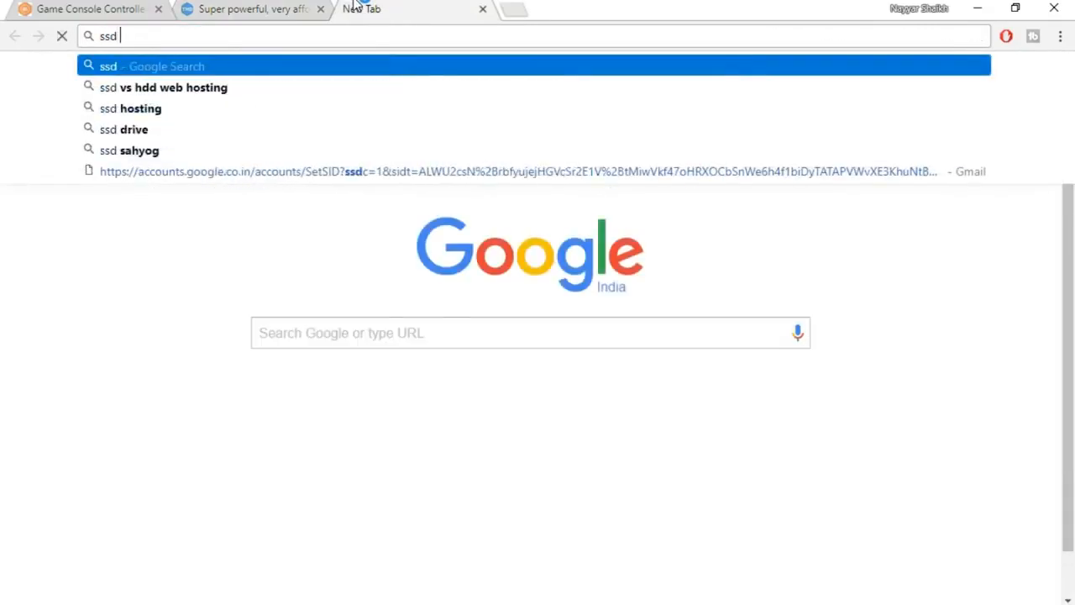
key("Down")
key("Down")
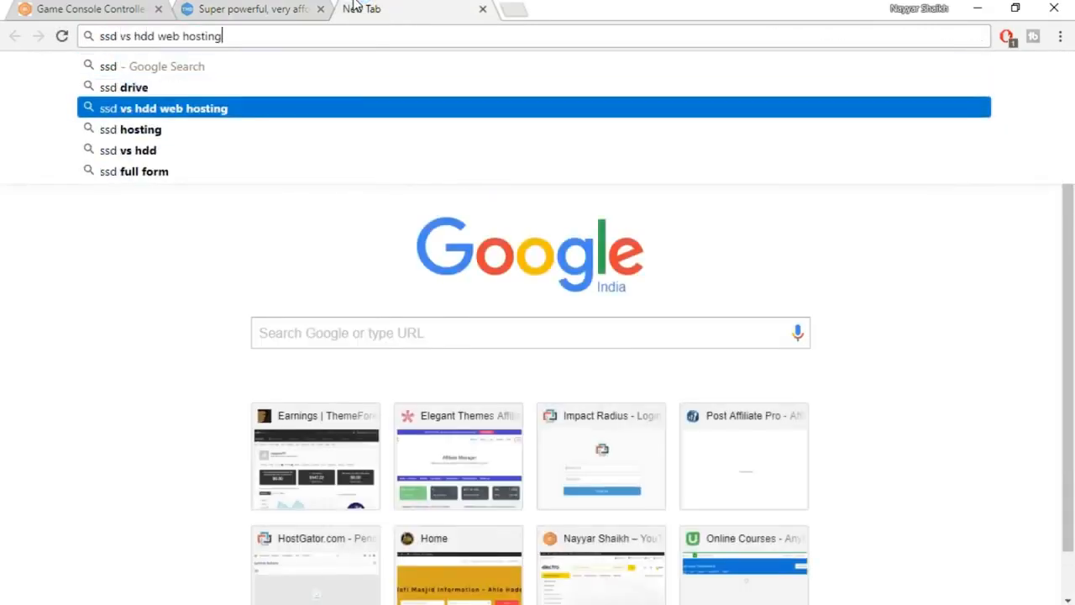
key("Return")
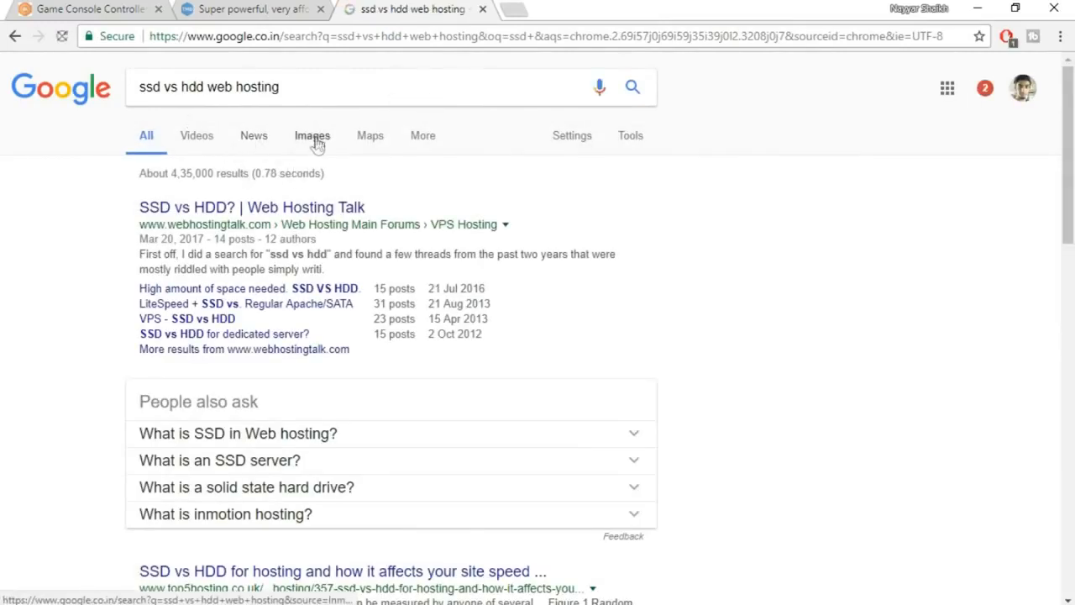
left_click(315, 142)
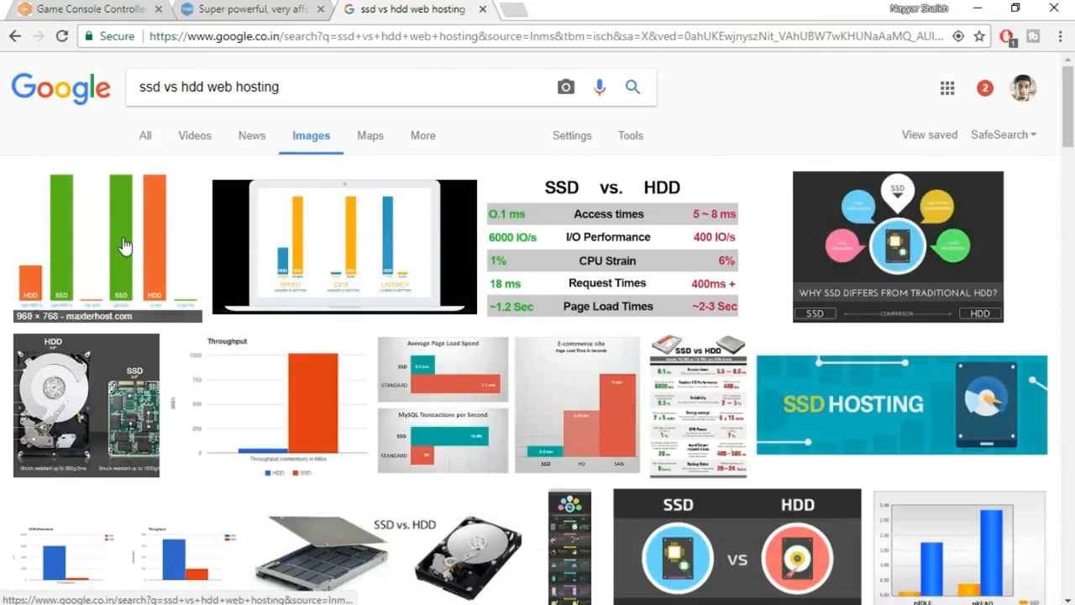
left_click(122, 242)
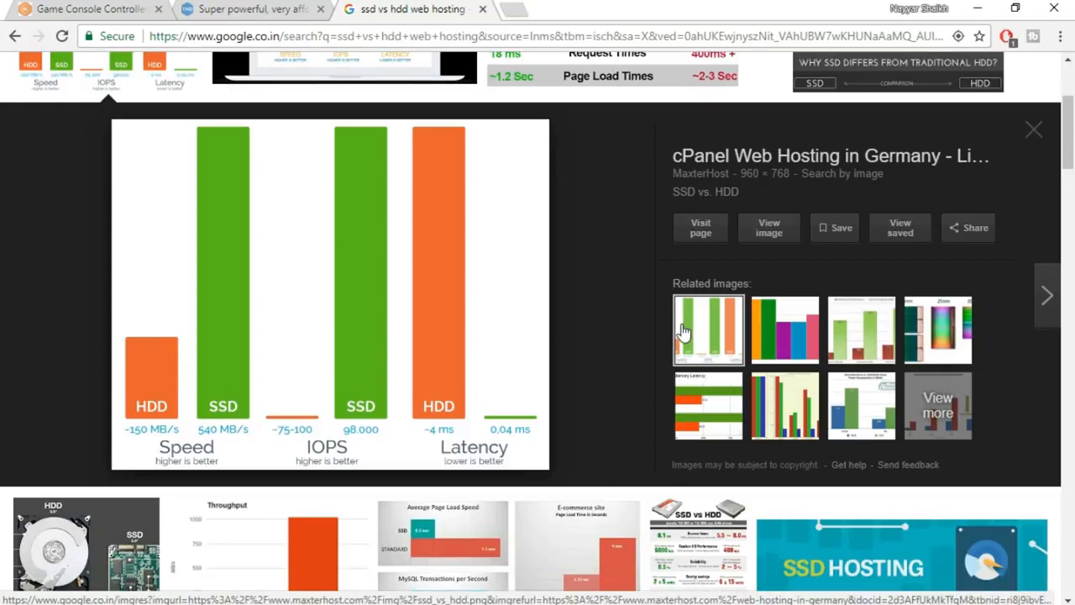
left_click(482, 9)
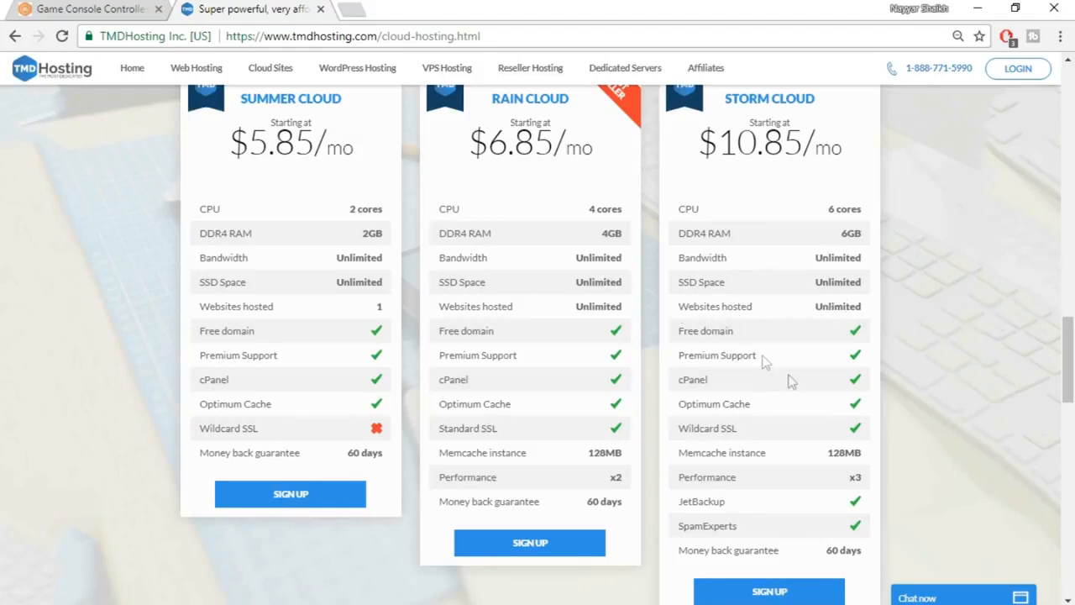
left_click(102, 8)
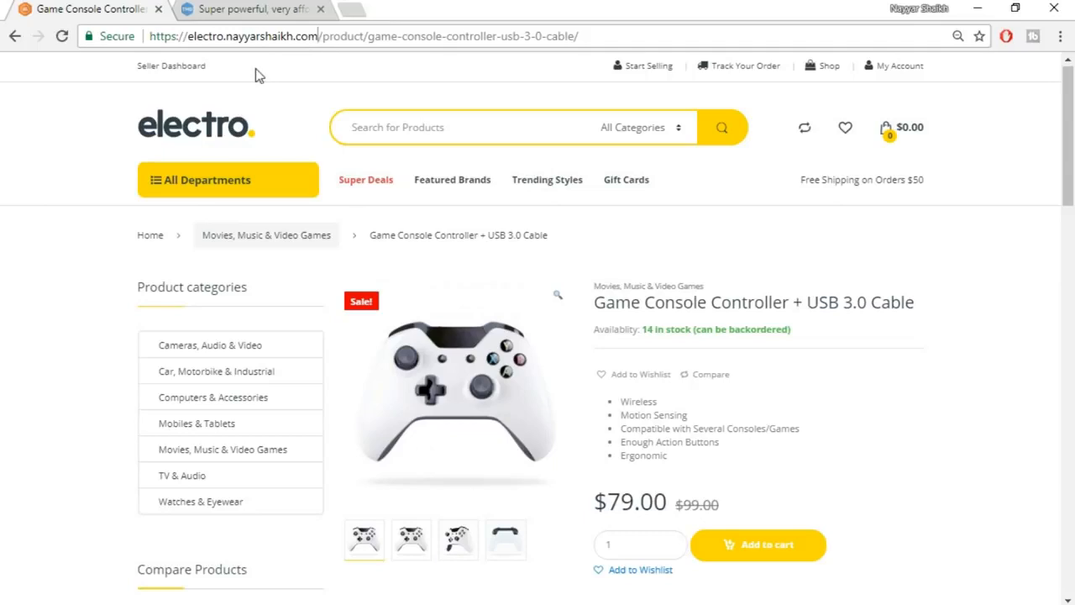
left_click(243, 11)
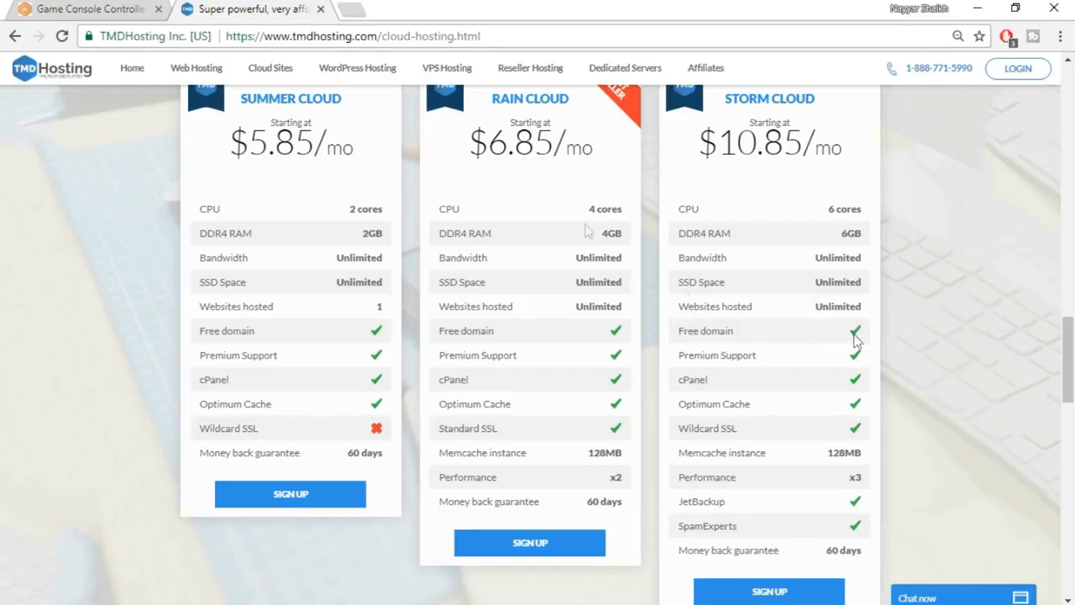
left_click(127, 7)
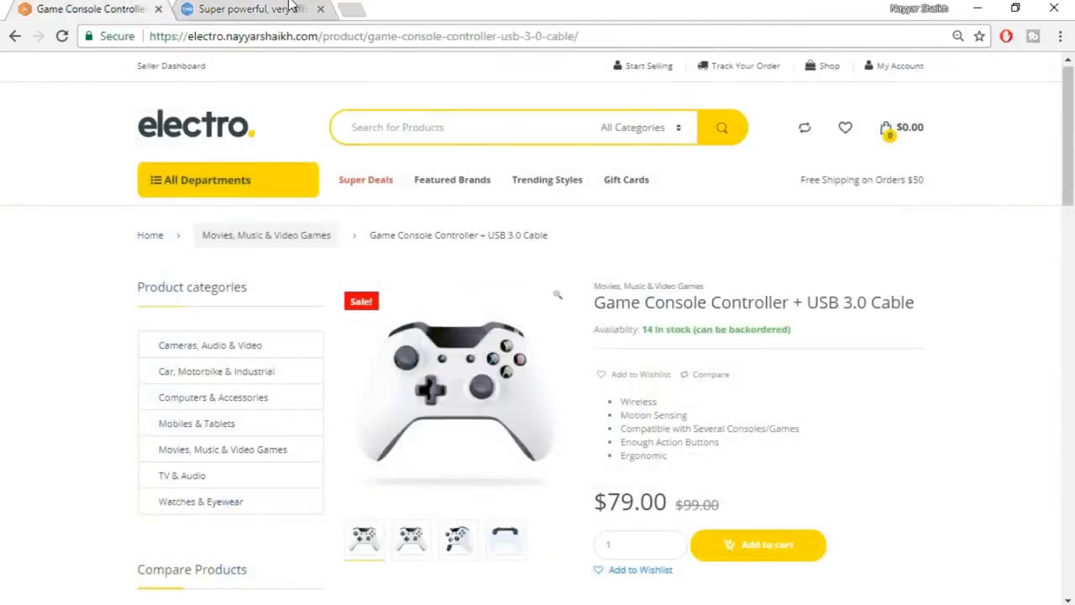
left_click(288, 9)
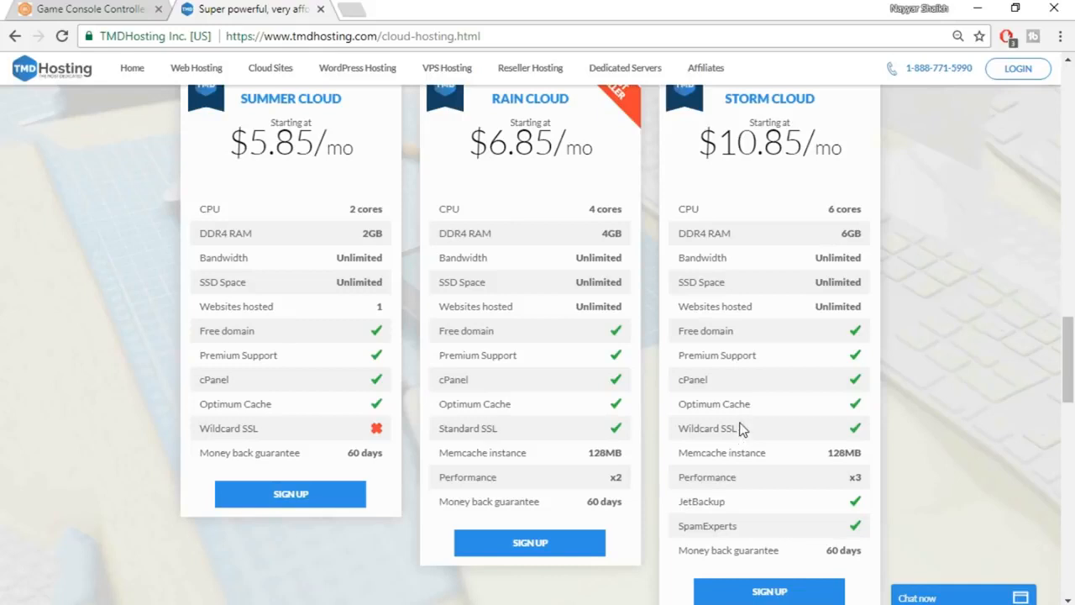
left_click(79, 8)
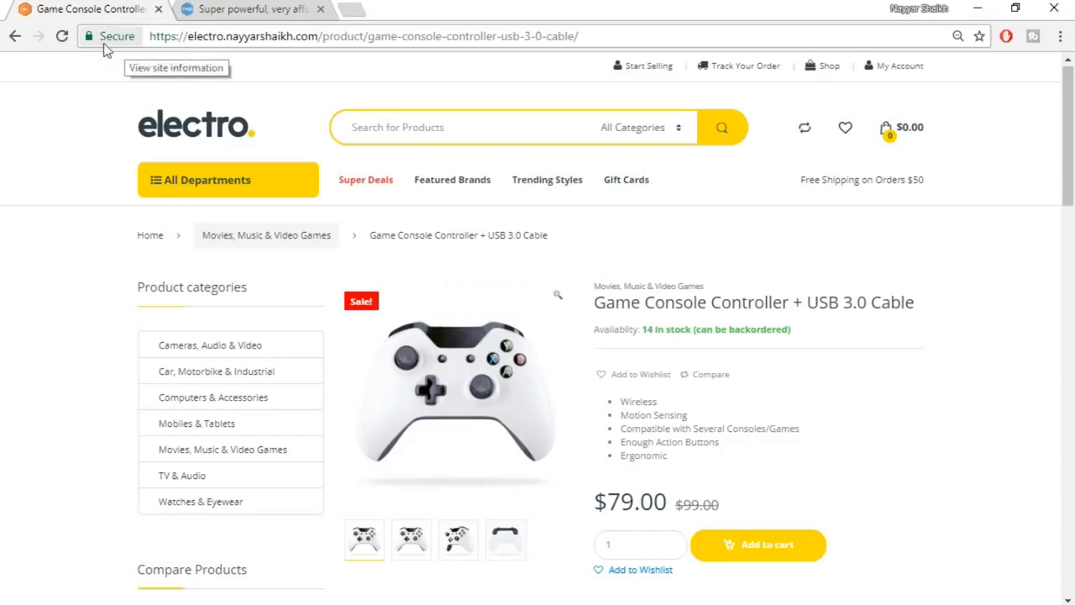
left_click(252, 7)
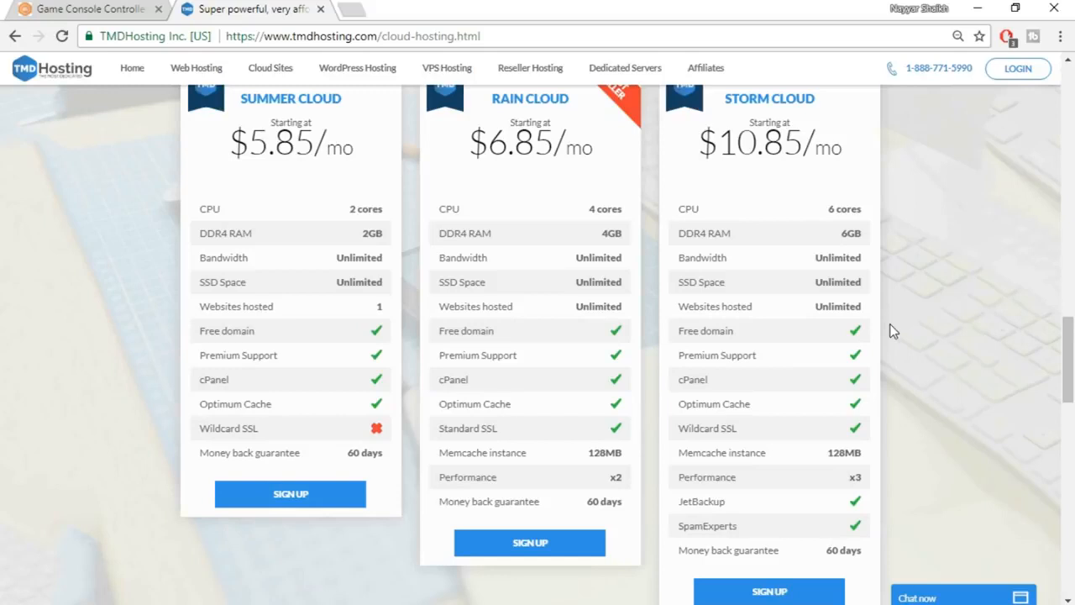
Highlight Storm Cloud's Wildcard SSL and briefly check the controller product tab
left_click_drag(679, 429, 736, 428)
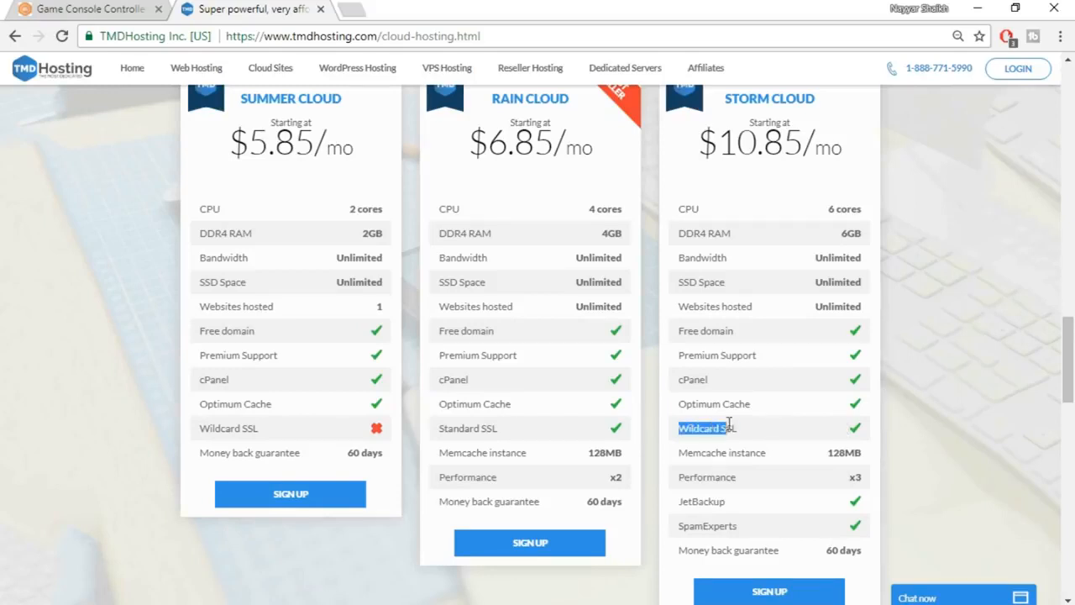
left_click(780, 431)
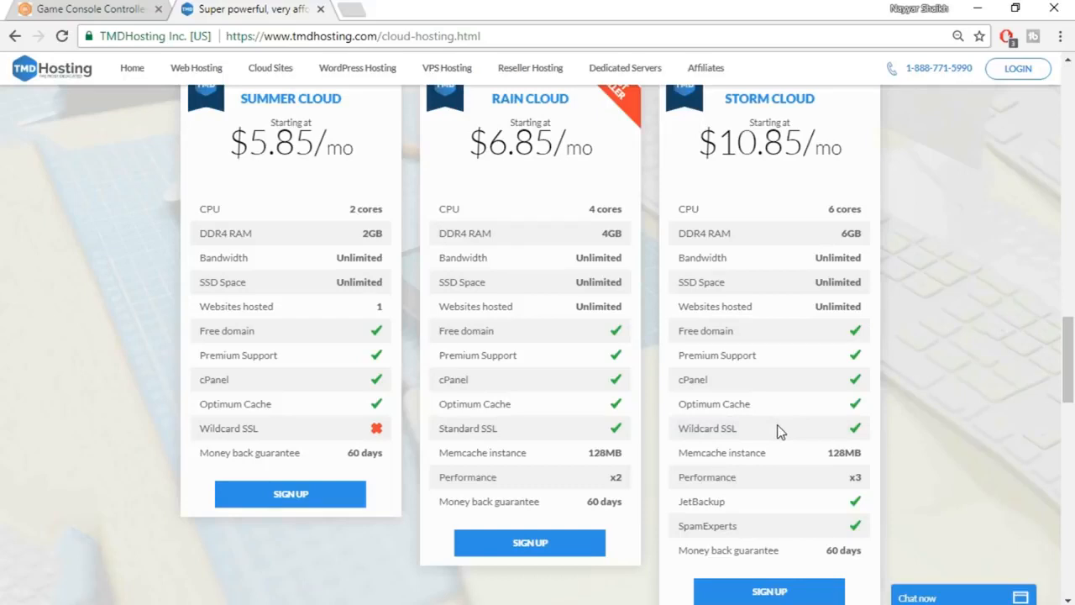
left_click(141, 8)
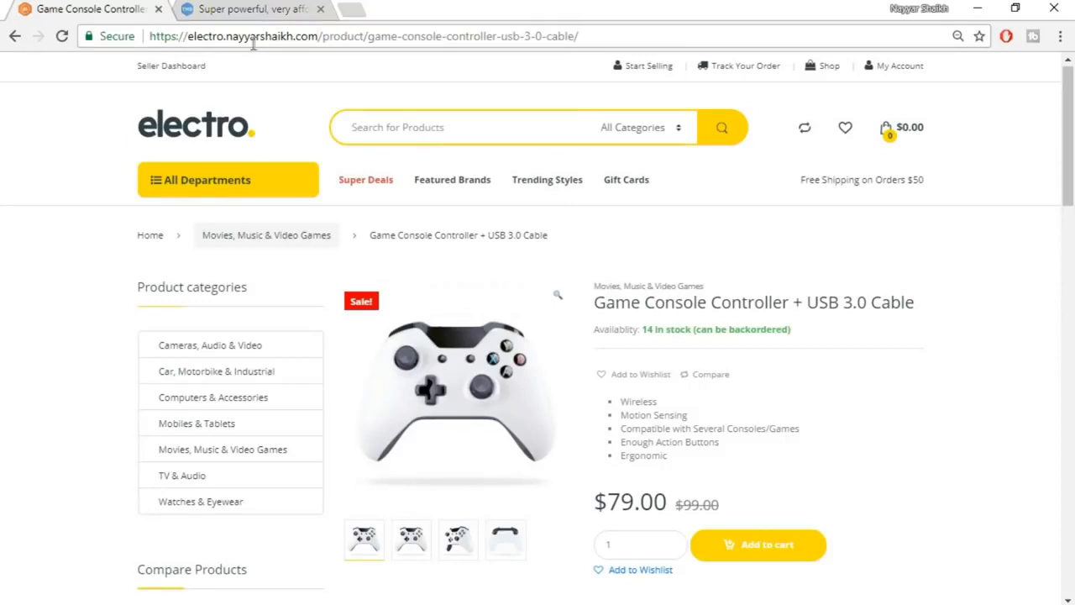
left_click(263, 7)
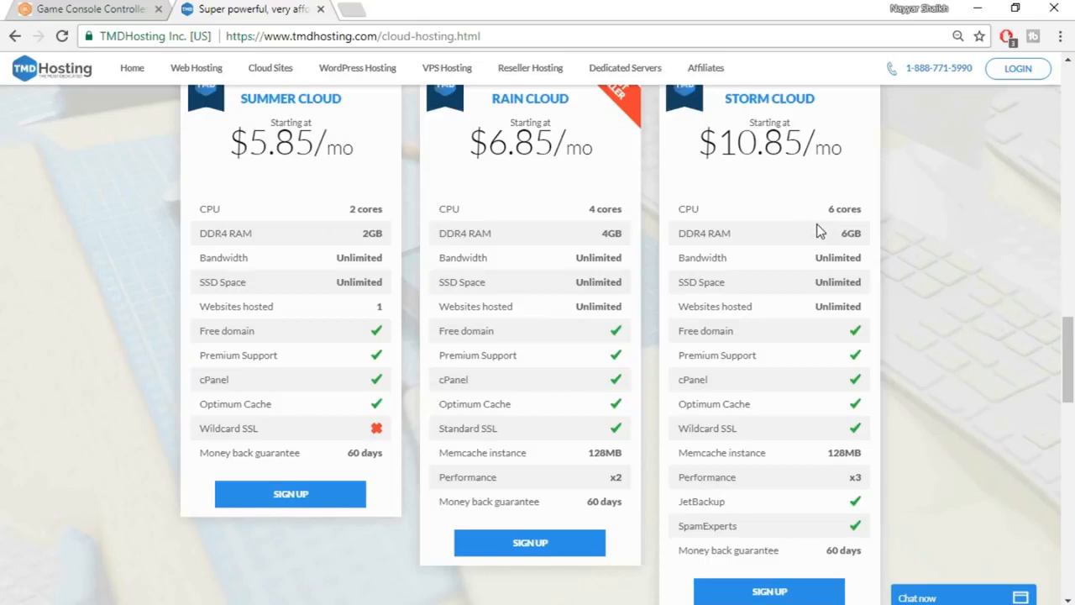
Compare the cloud plans and choose SIGN UP on the $10.85/mo Storm Cloud plan
scroll(403, 269, "up", 1)
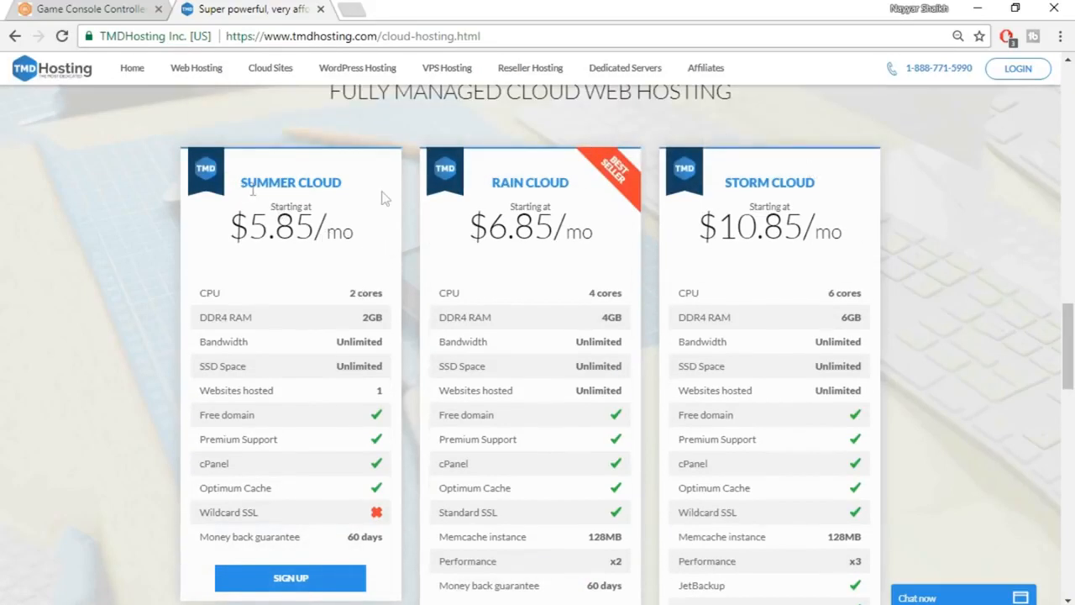
scroll(811, 225, "down", 1)
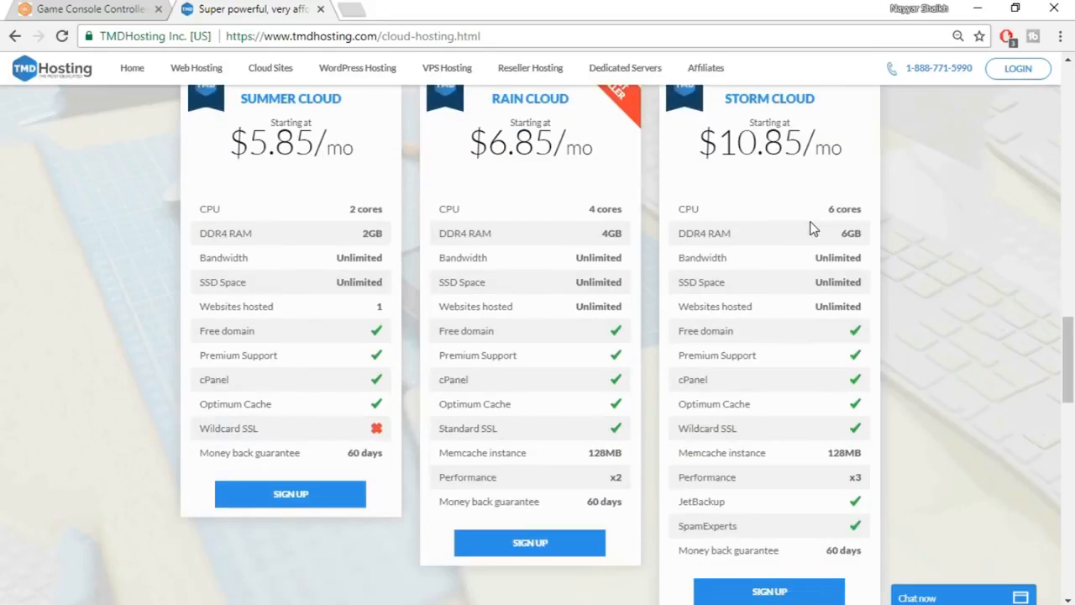
scroll(809, 233, "up", 1)
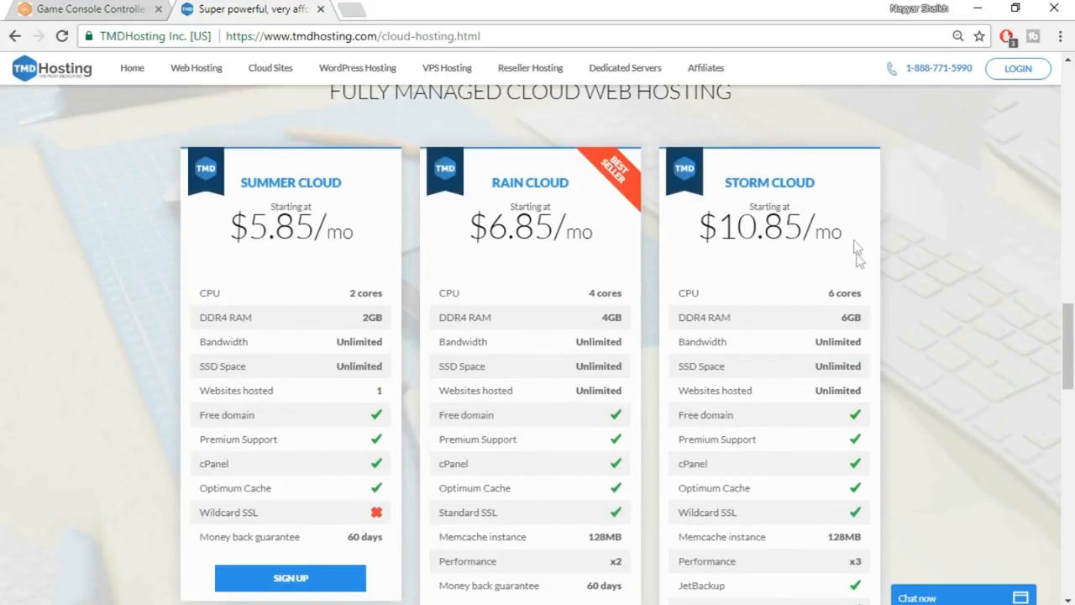
scroll(869, 304, "down", 2)
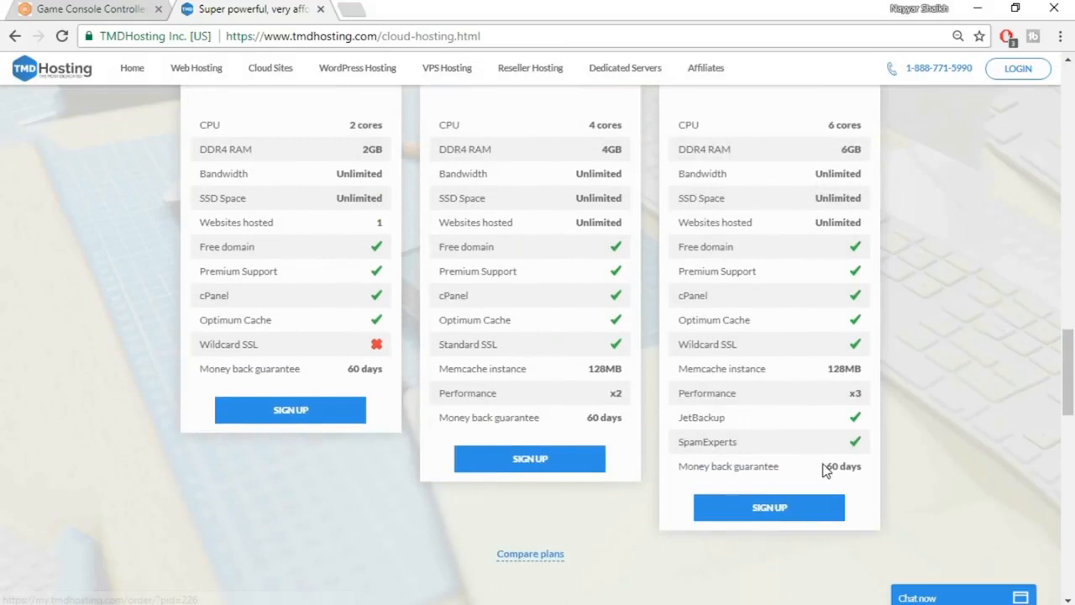
scroll(826, 471, "up", 1)
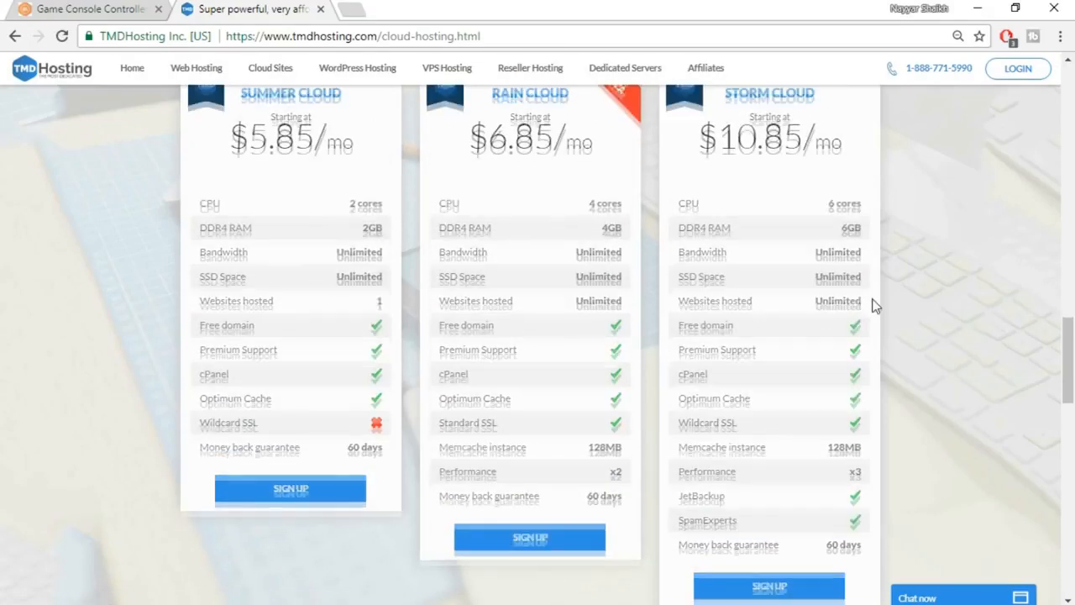
scroll(886, 336, "down", 1)
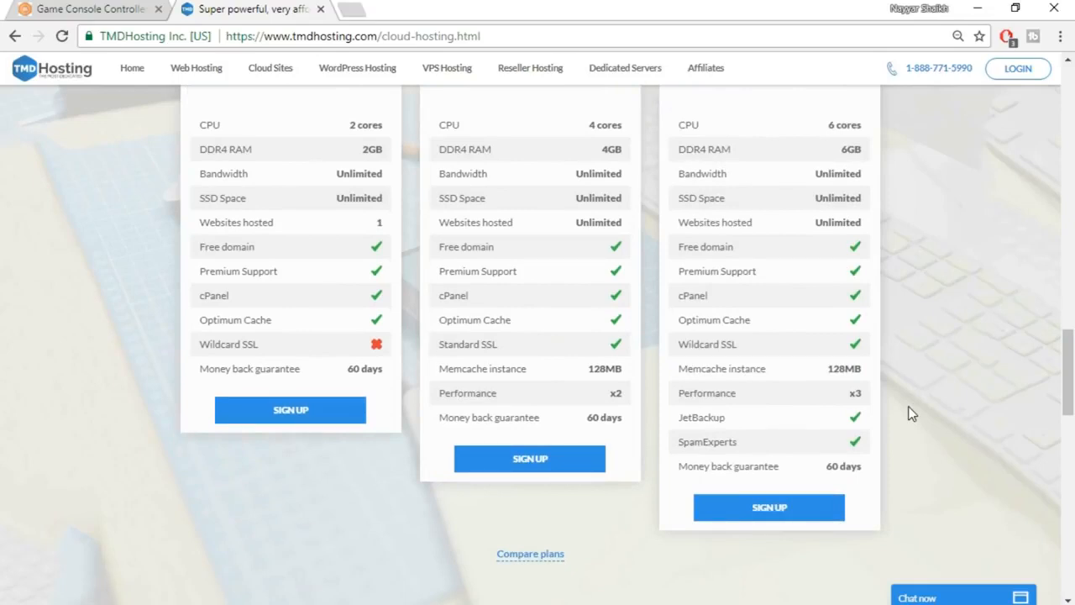
scroll(904, 420, "up", 1)
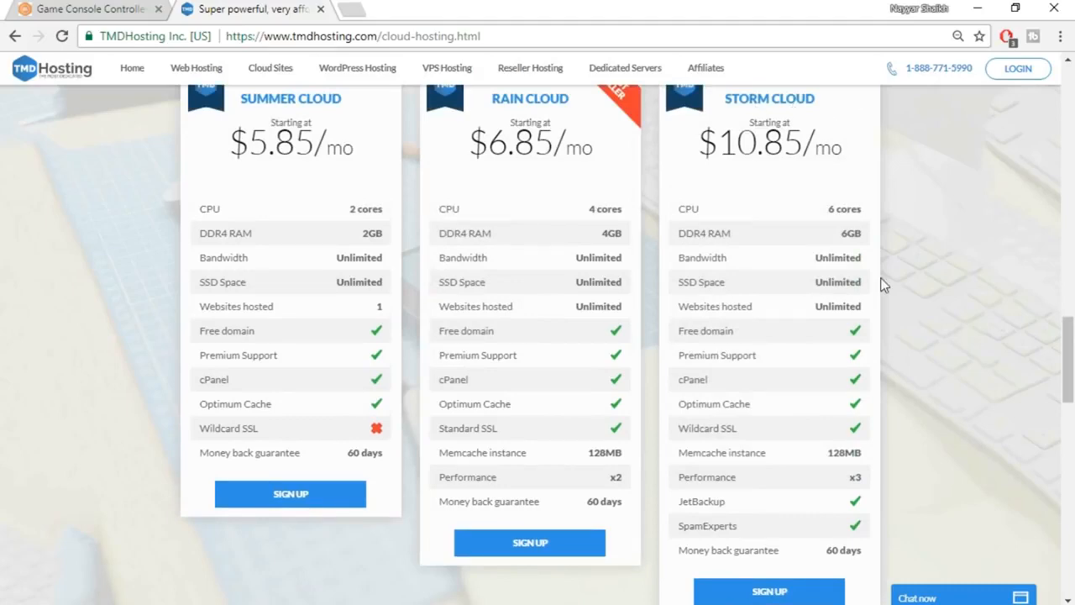
scroll(792, 214, "up", 2)
scroll(828, 350, "down", 4)
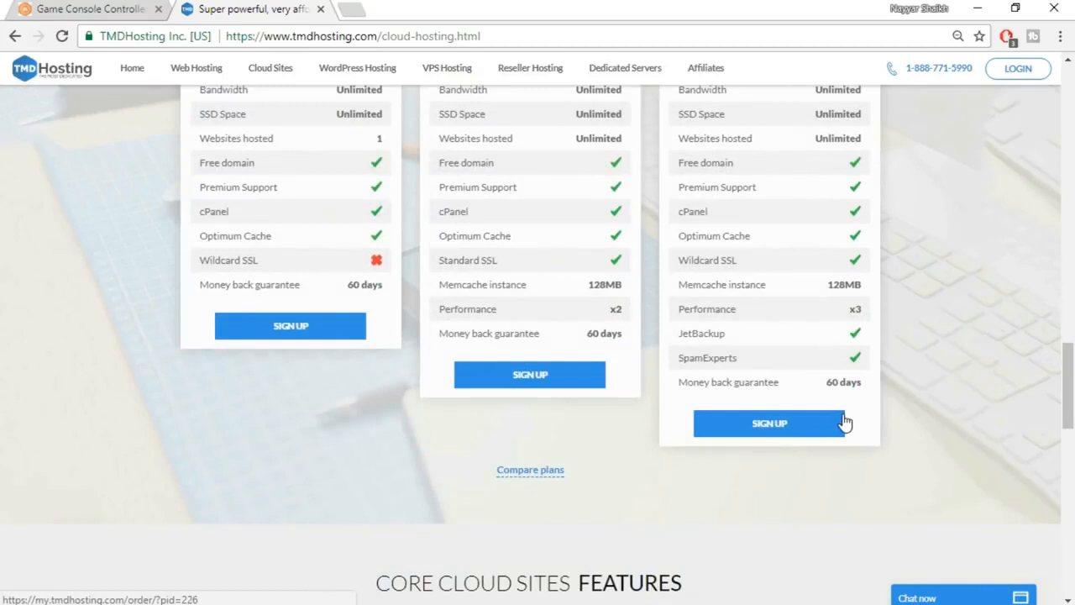
scroll(999, 391, "up", 1)
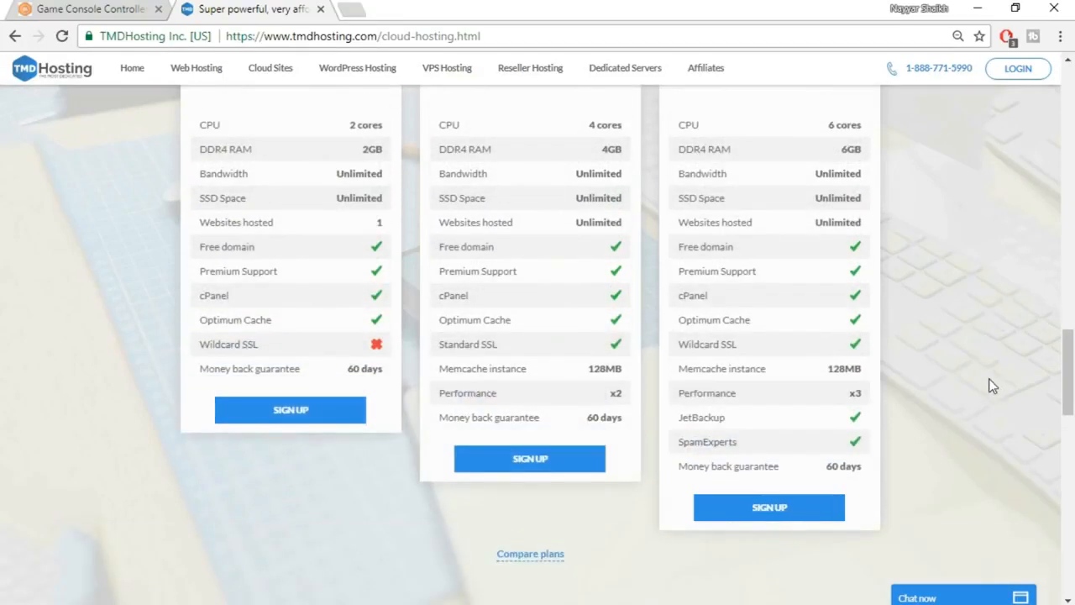
scroll(765, 463, "down", 1)
left_click(779, 434)
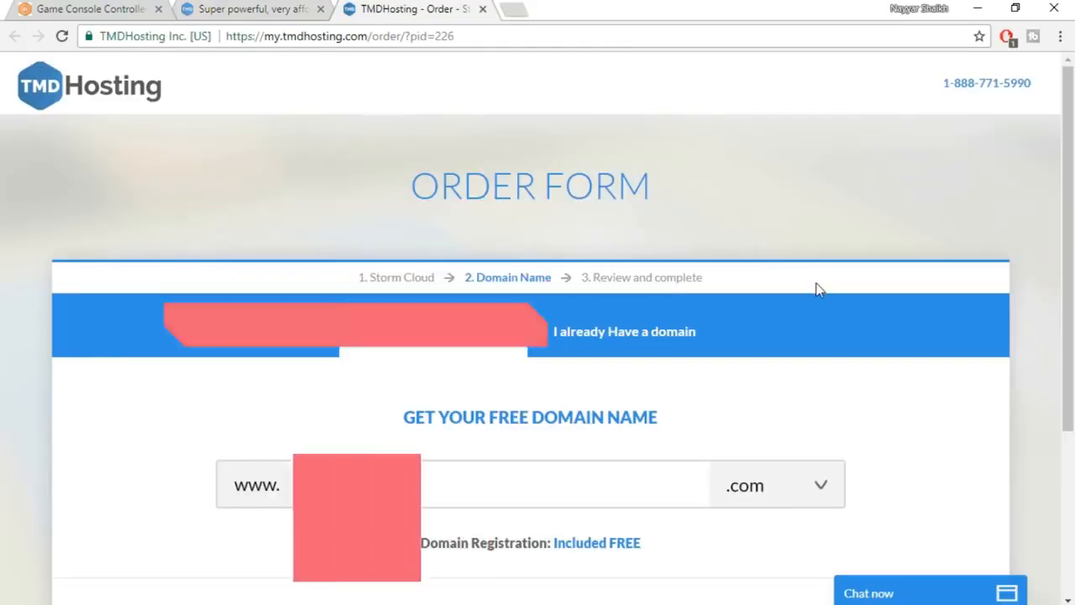
Choose 'I already Have a domain', paste the existing domain name, and proceed
scroll(819, 290, "down", 1)
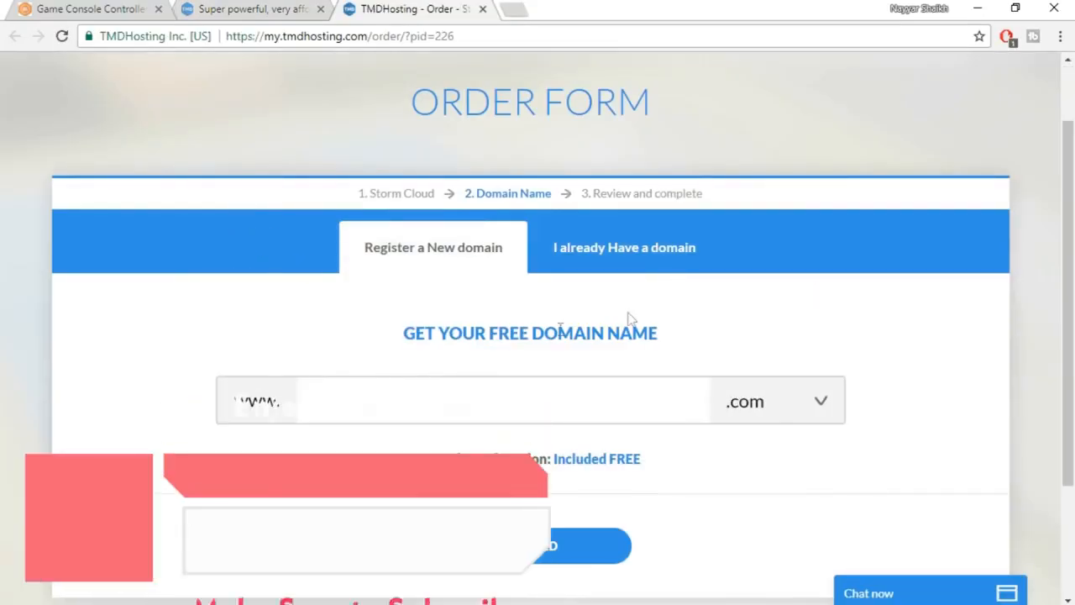
left_click(525, 390)
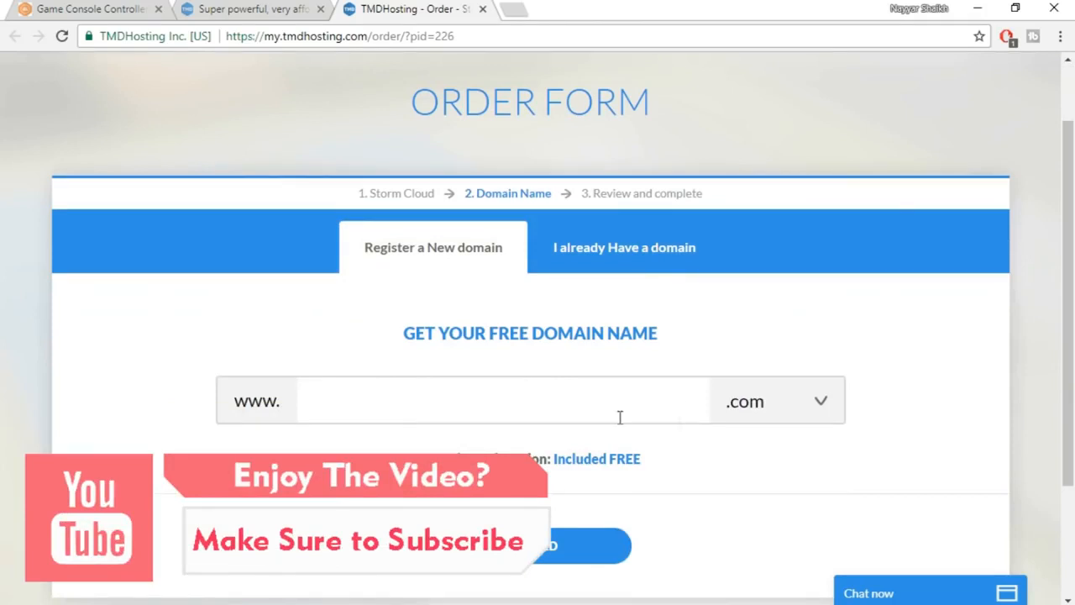
left_click(743, 407)
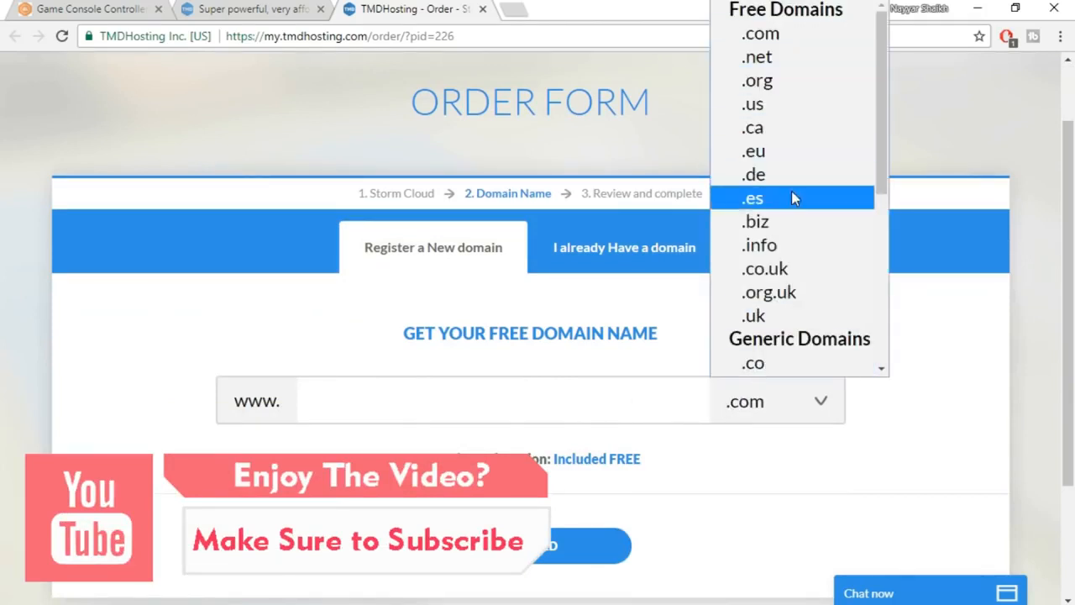
left_click(943, 316)
left_click(588, 252)
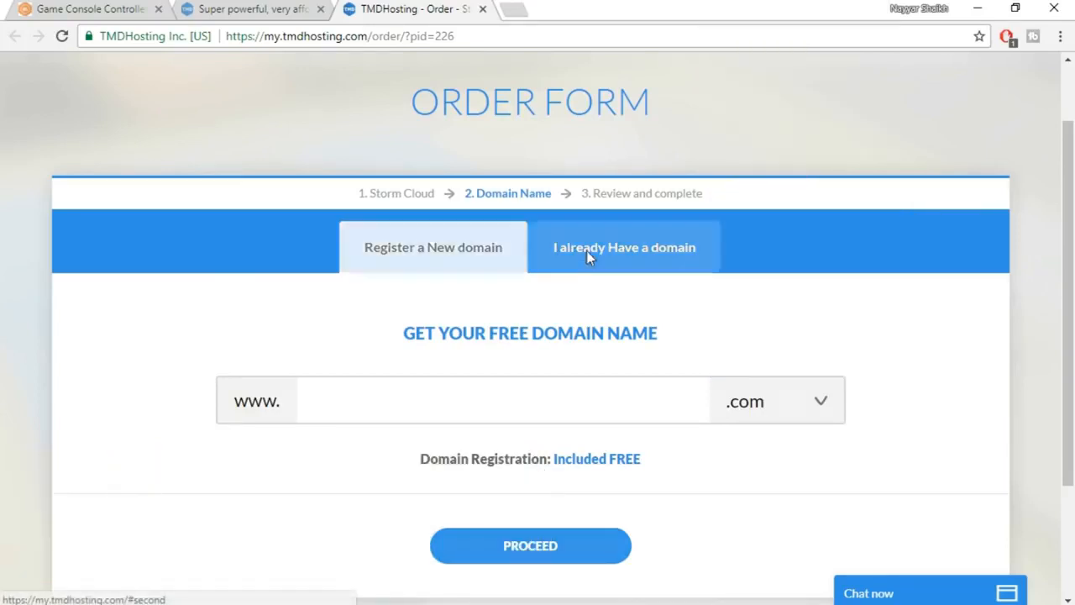
left_click(595, 402)
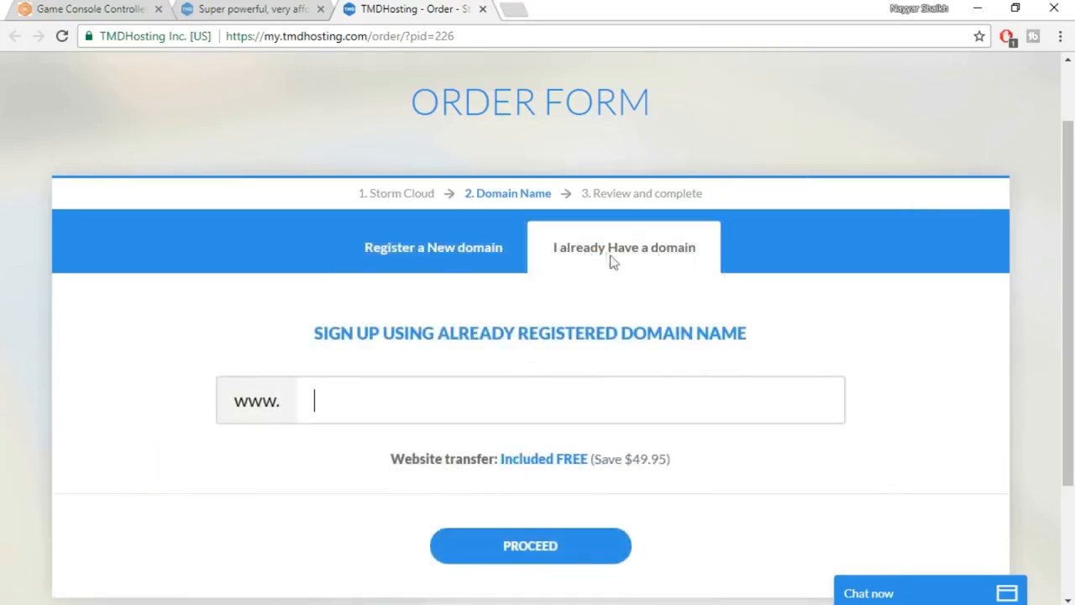
left_click(466, 262)
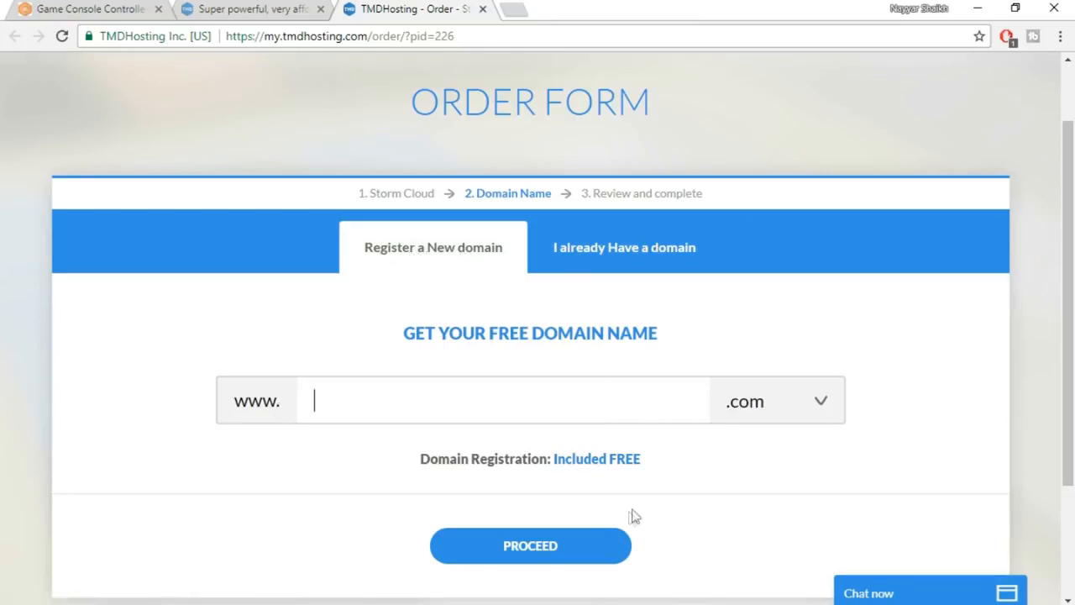
left_click(594, 262)
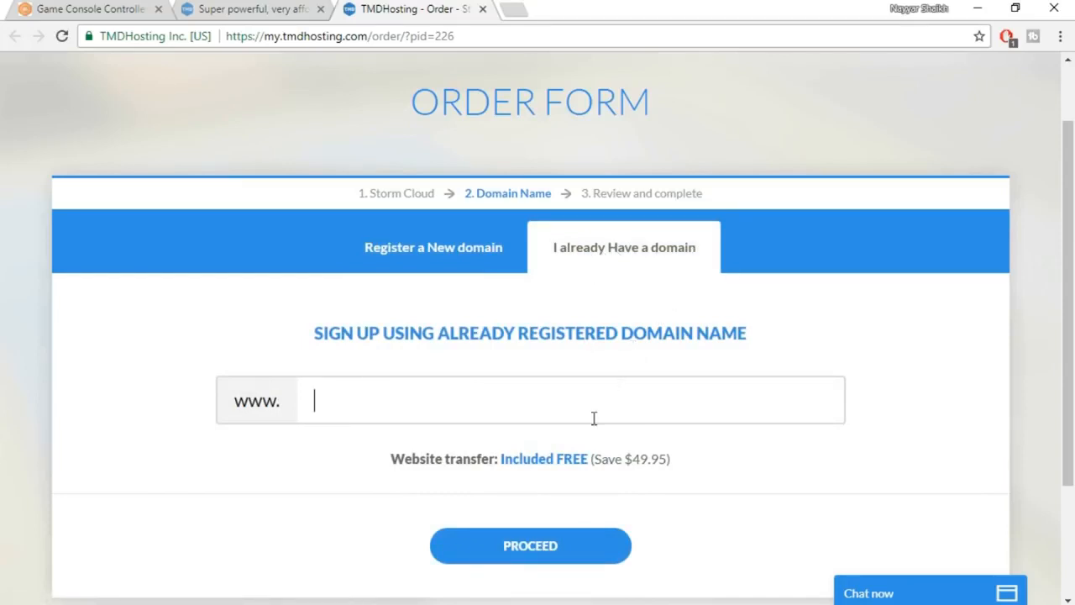
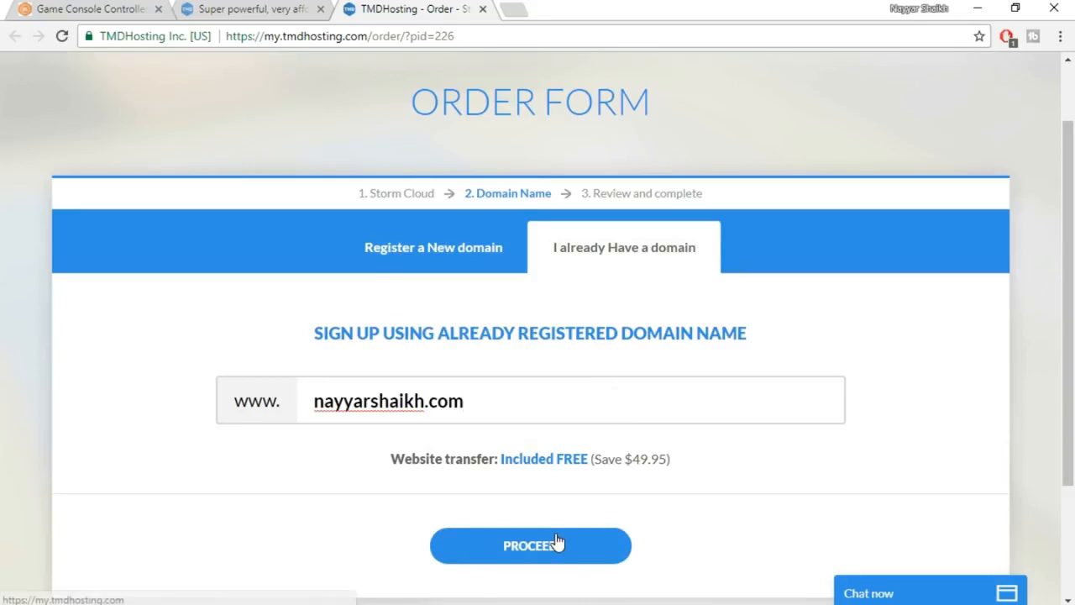
left_click(557, 545)
Compare the PayPal and Credit Card options, keep Credit Card, and check Purchase Information (Singapore, 12 months $12.85/mo)
scroll(974, 315, "down", 2)
scroll(974, 316, "down", 1)
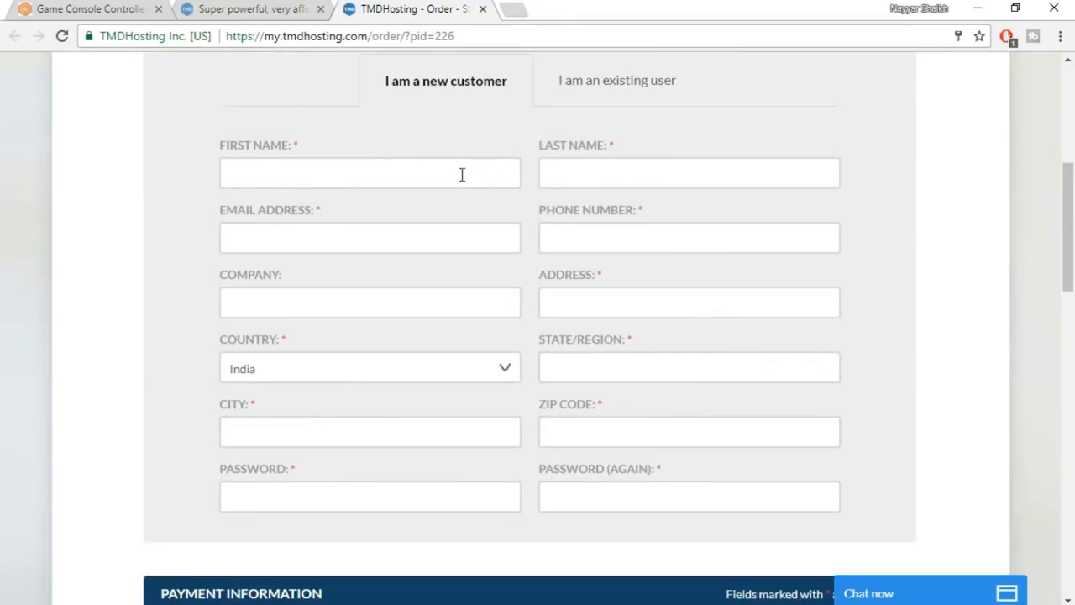
scroll(804, 339, "down", 5)
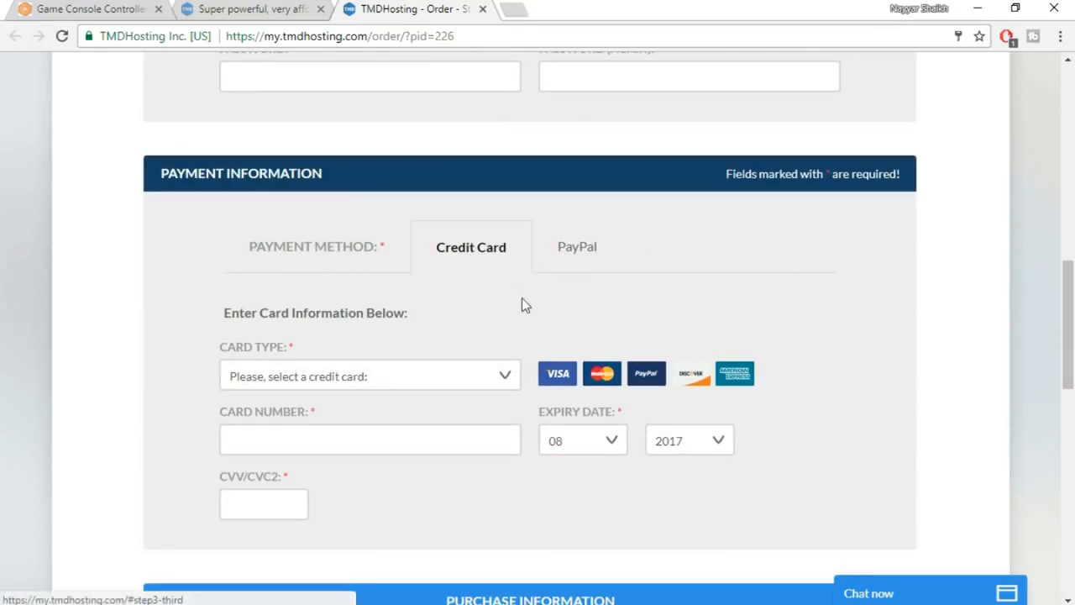
left_click(597, 252)
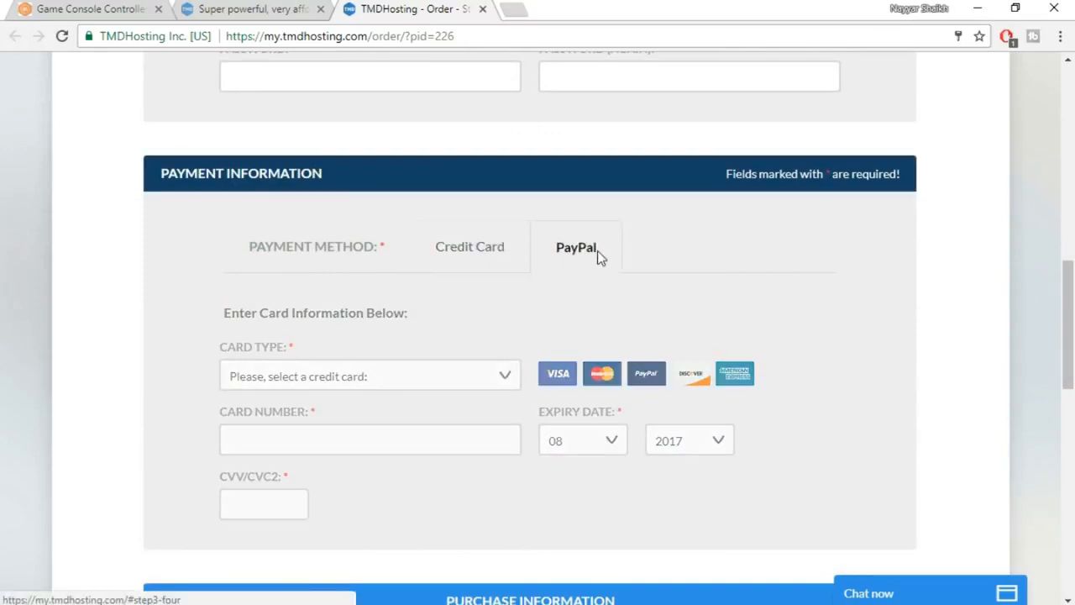
left_click(479, 256)
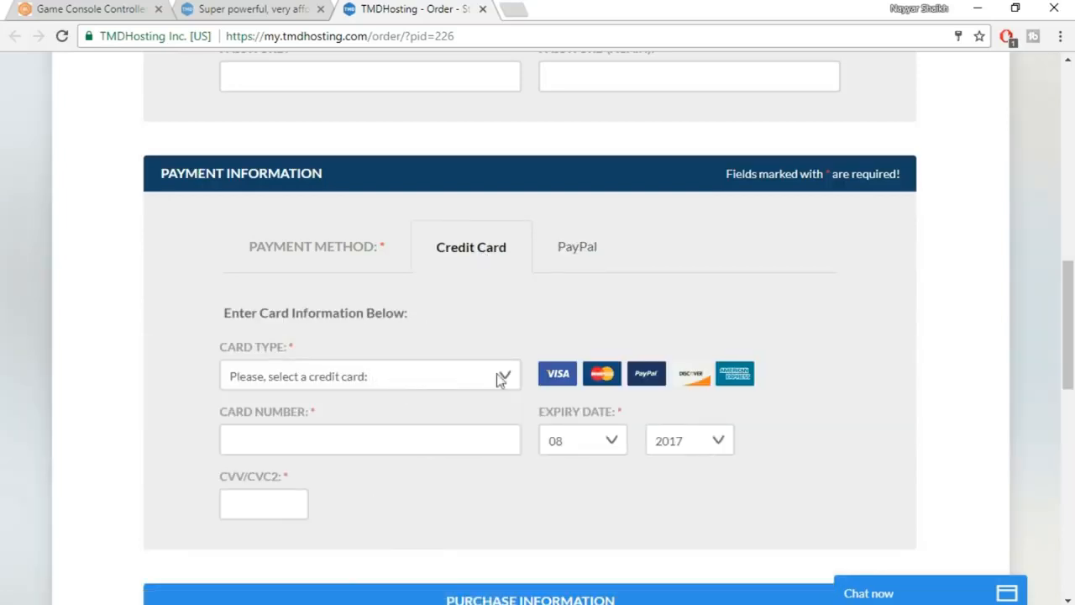
scroll(904, 442, "down", 6)
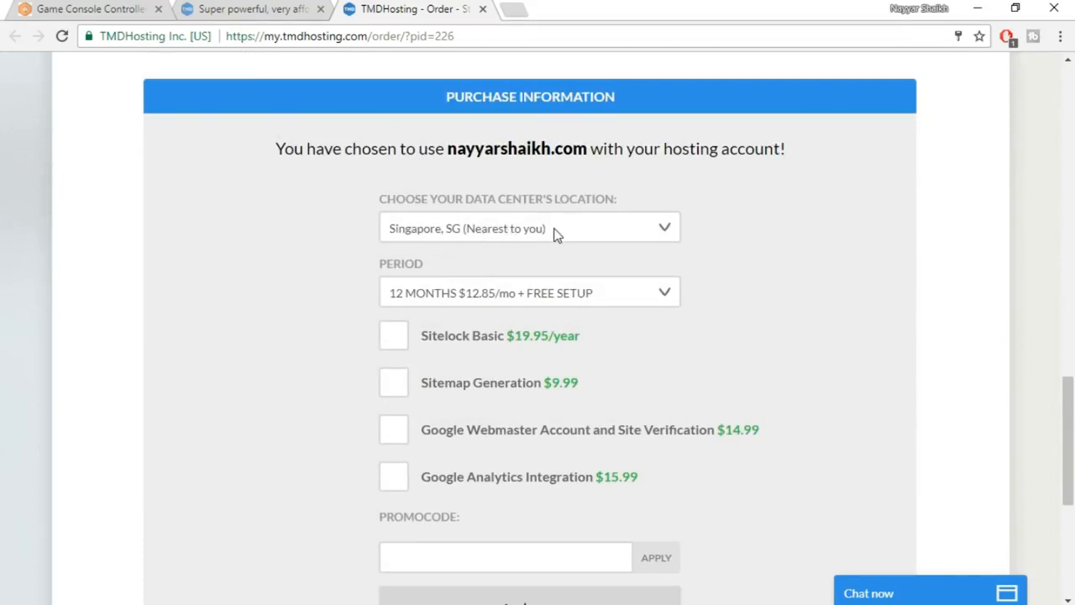
left_click(609, 229)
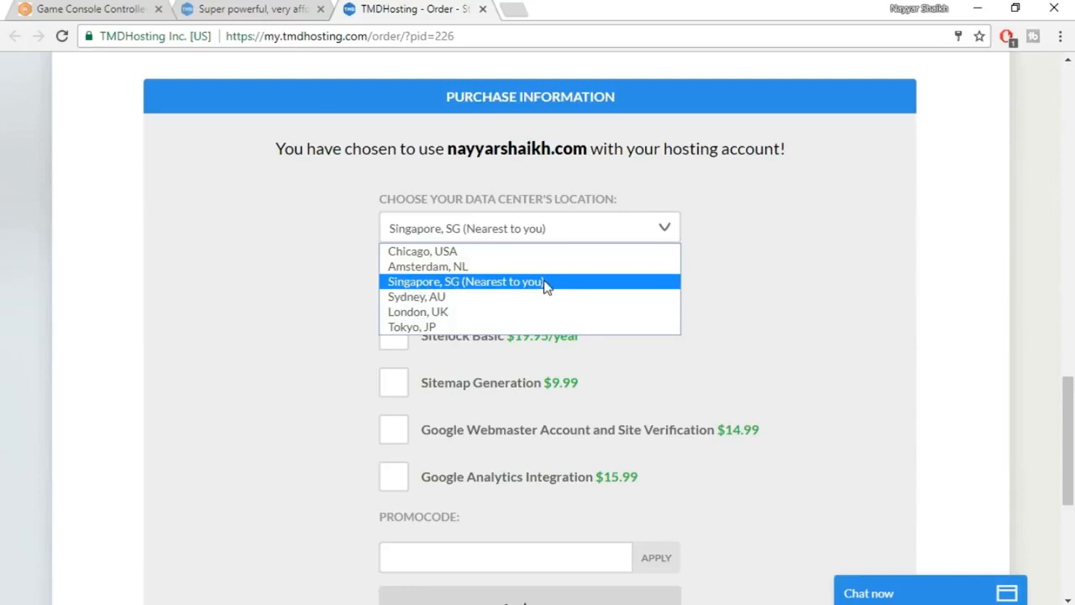
left_click(516, 283)
scroll(818, 286, "down", 1)
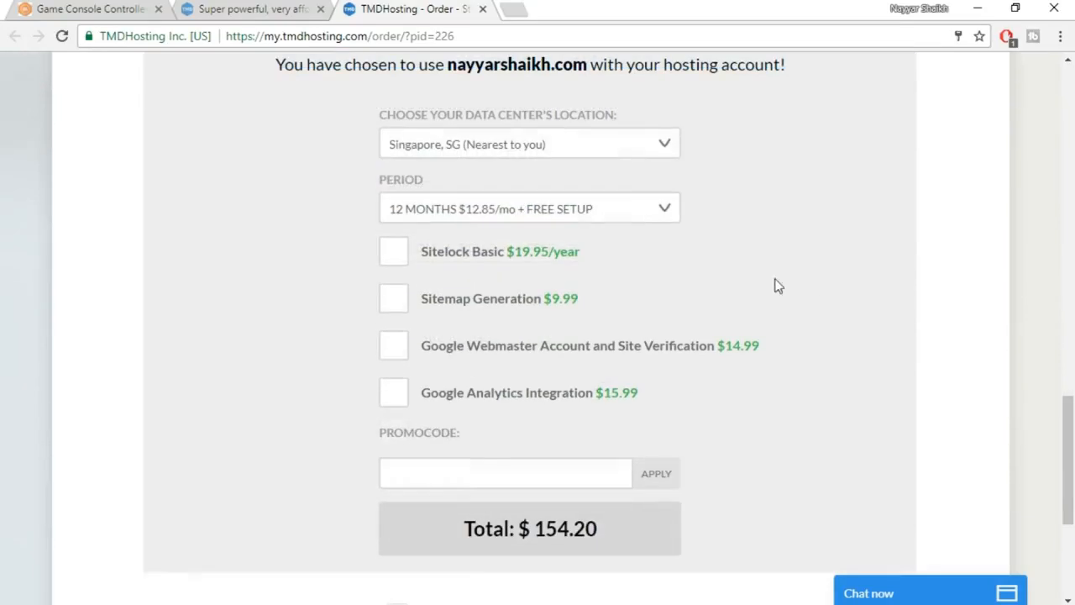
left_click(495, 210)
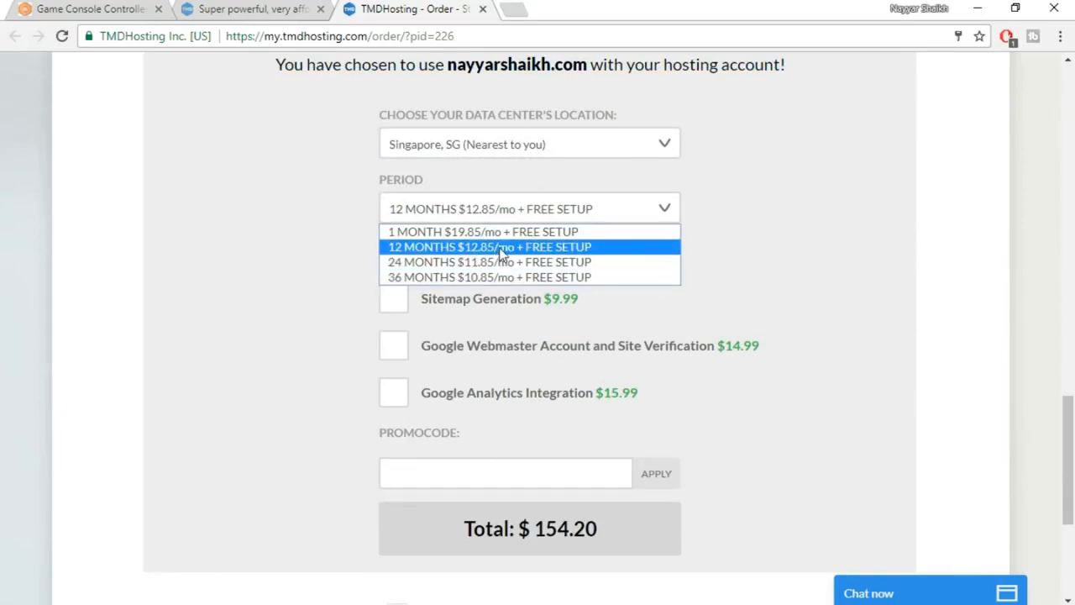
left_click(432, 247)
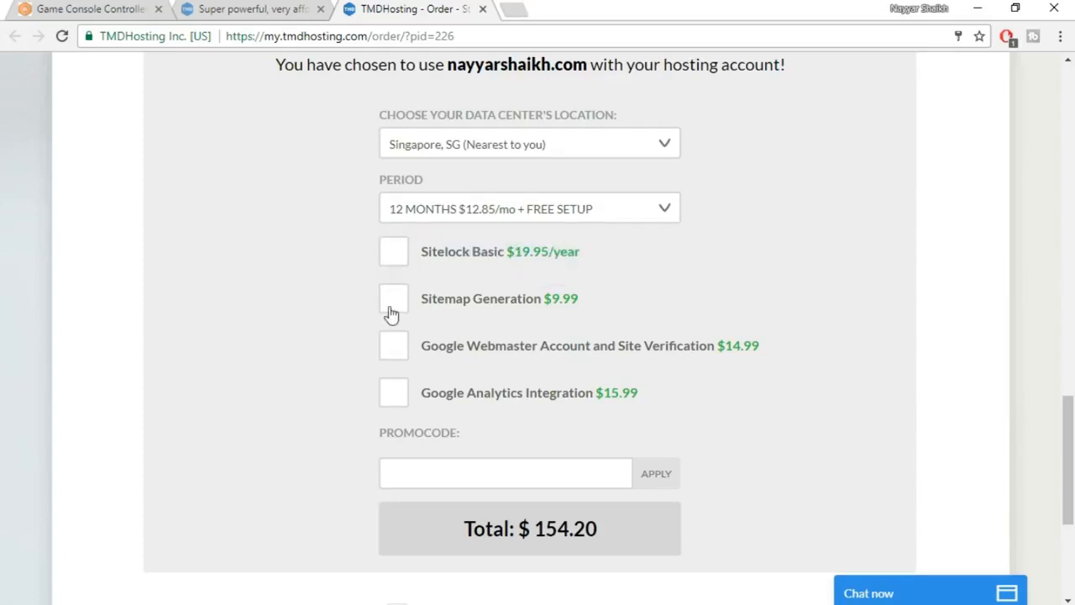
scroll(746, 335, "down", 1)
scroll(746, 334, "down", 2)
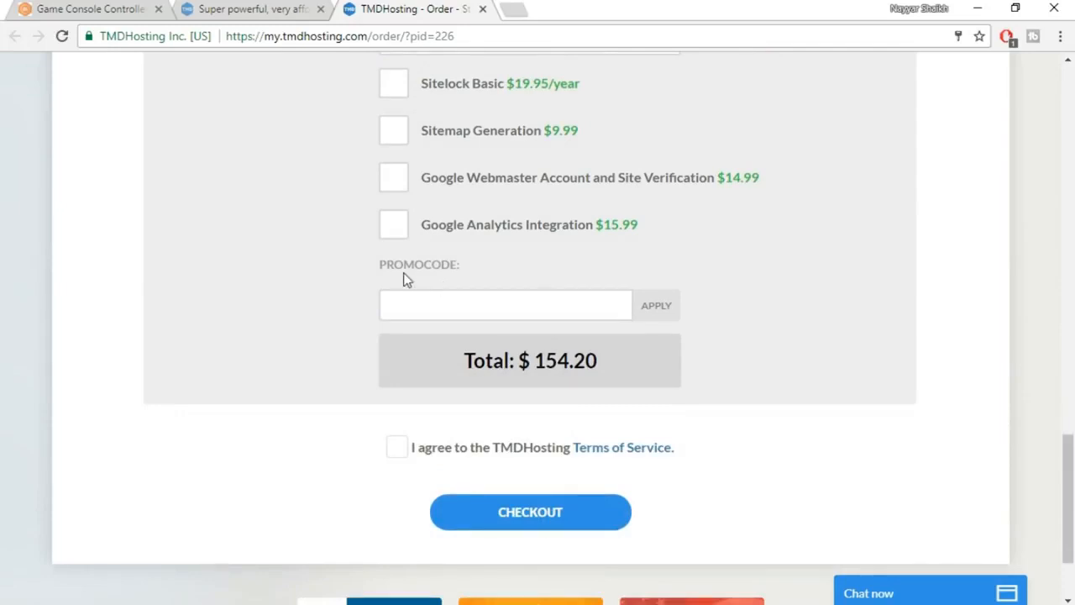
Apply the promo code for 7% off, bringing the total to $143.41, and accept the TMDHosting Terms of Service
left_click(517, 307)
type("NAYYARYT")
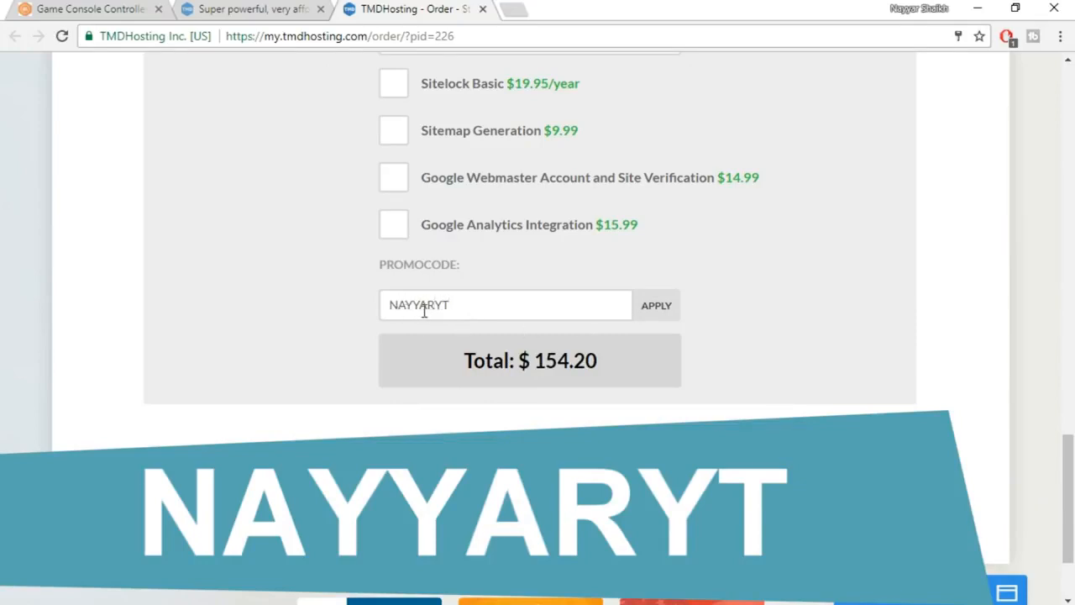
left_click(666, 311)
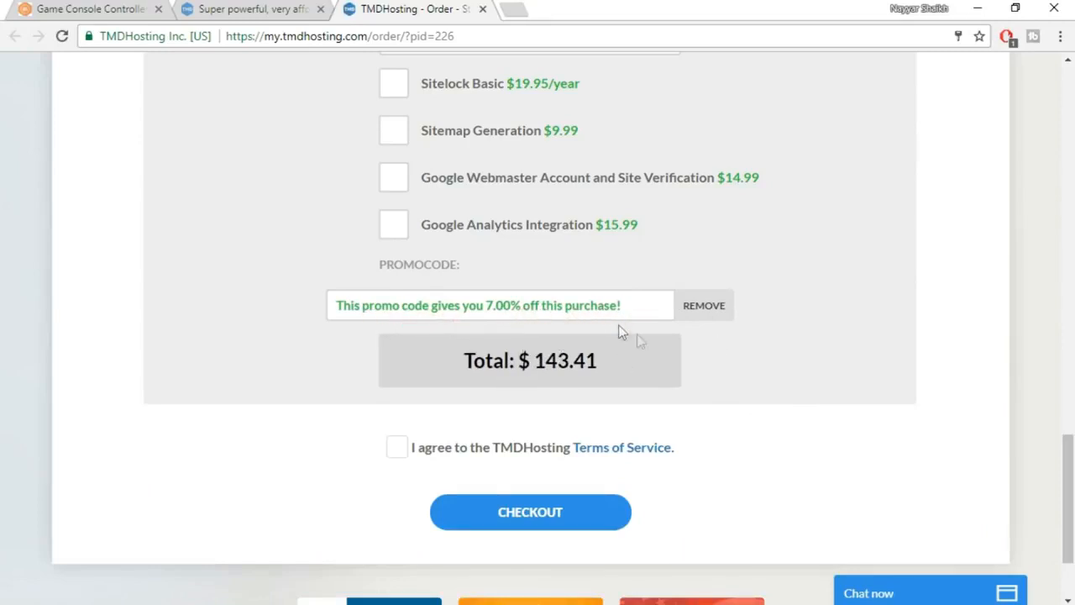
left_click(397, 454)
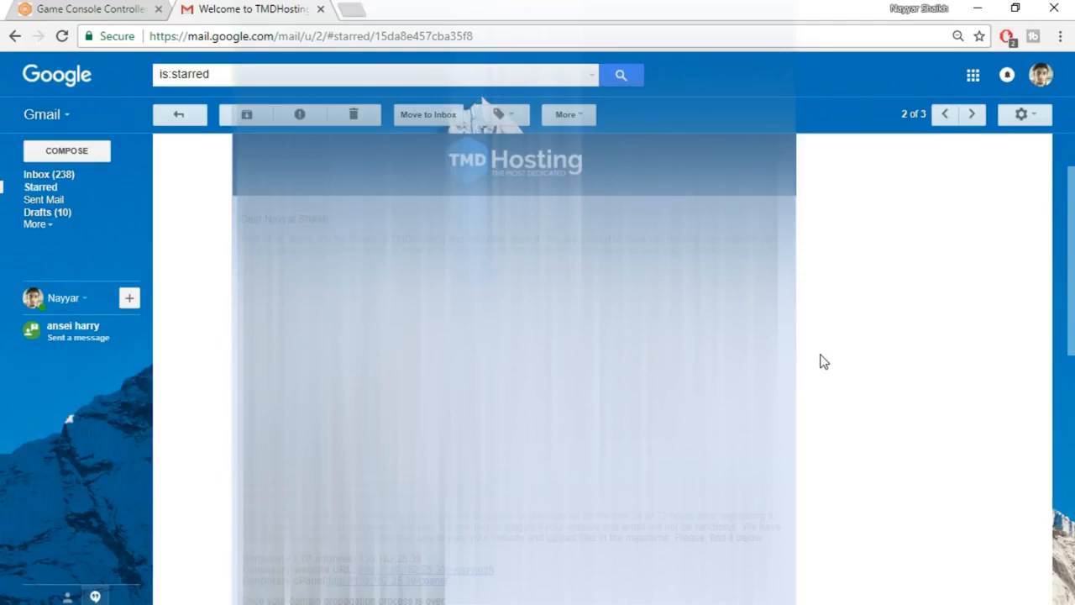
Open the welcome email's cPanel login link (port 2083) in a new tab, view it, then return to Gmail
scroll(823, 361, "down", 5)
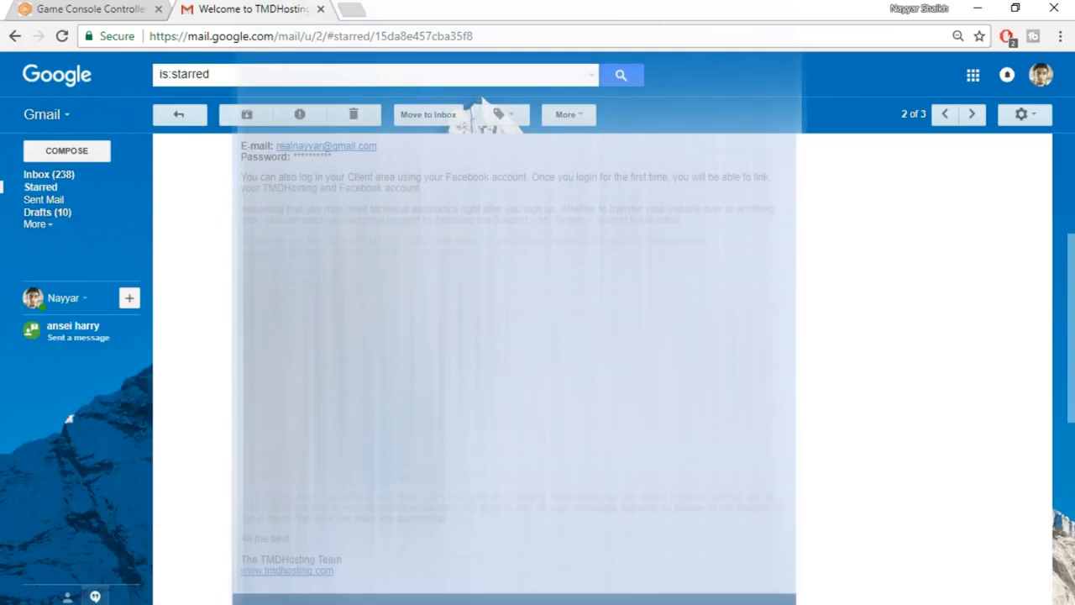
right_click(368, 287)
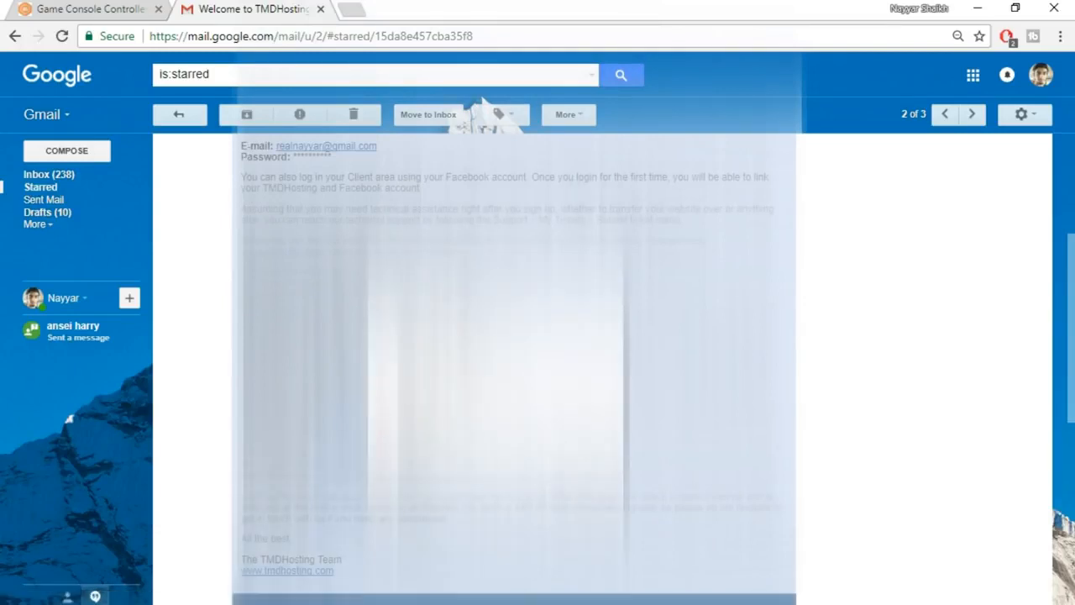
left_click(410, 298)
left_click(403, 4)
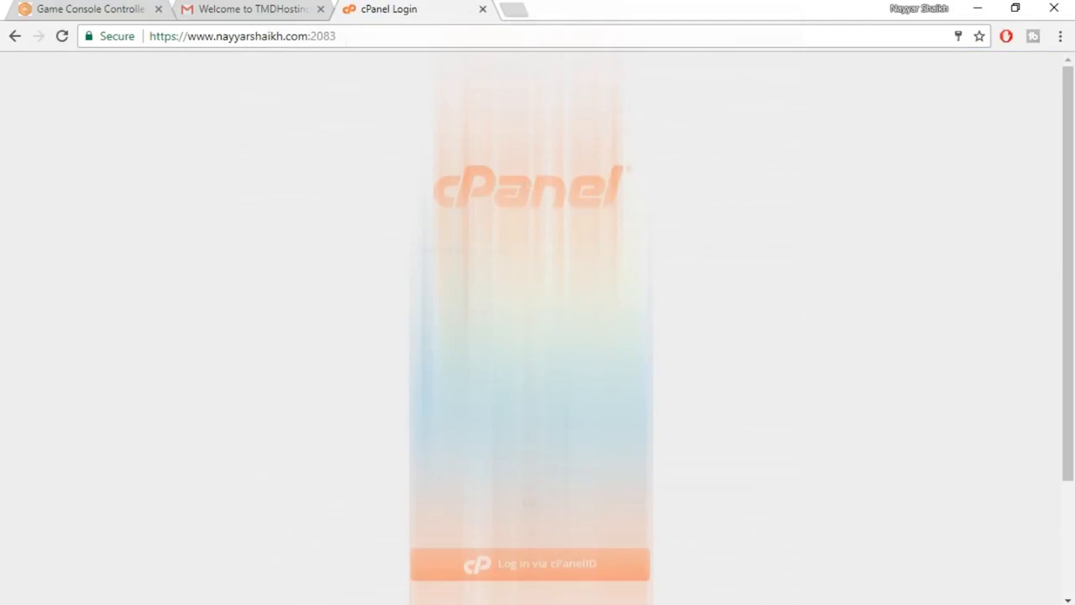
left_click(276, 8)
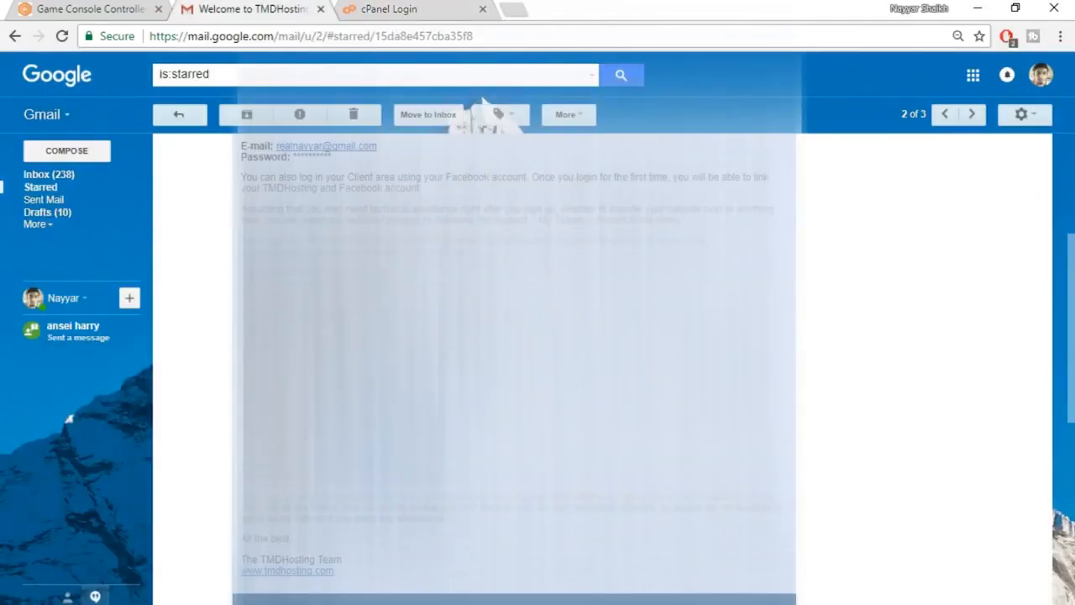
In the cPanel tab, go down to Softaculous and open the WordPress 4.8.1 installer page
left_click(460, 10)
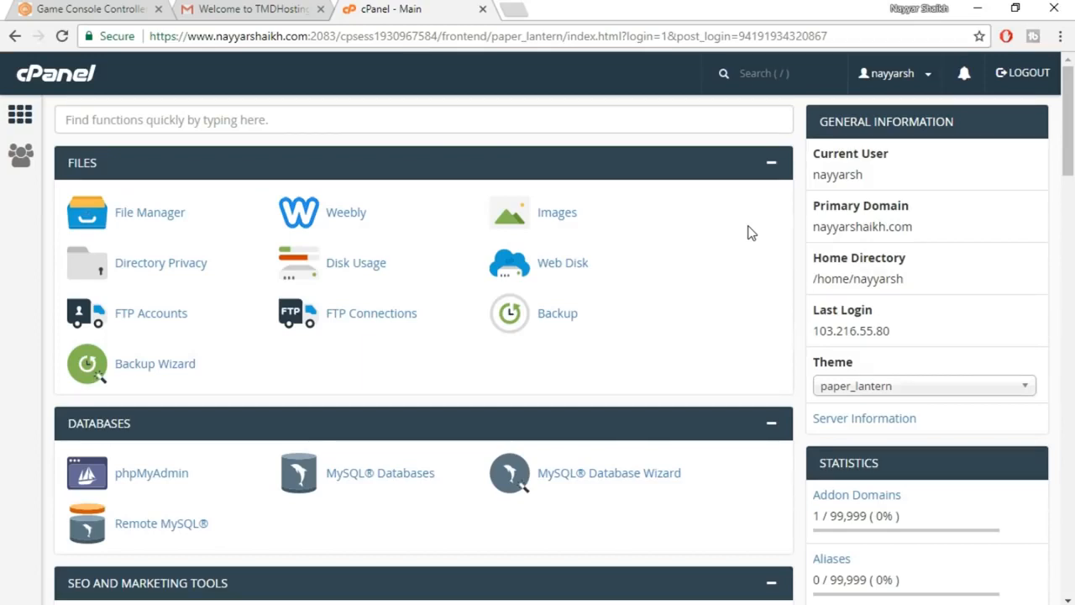
scroll(742, 267, "down", 10)
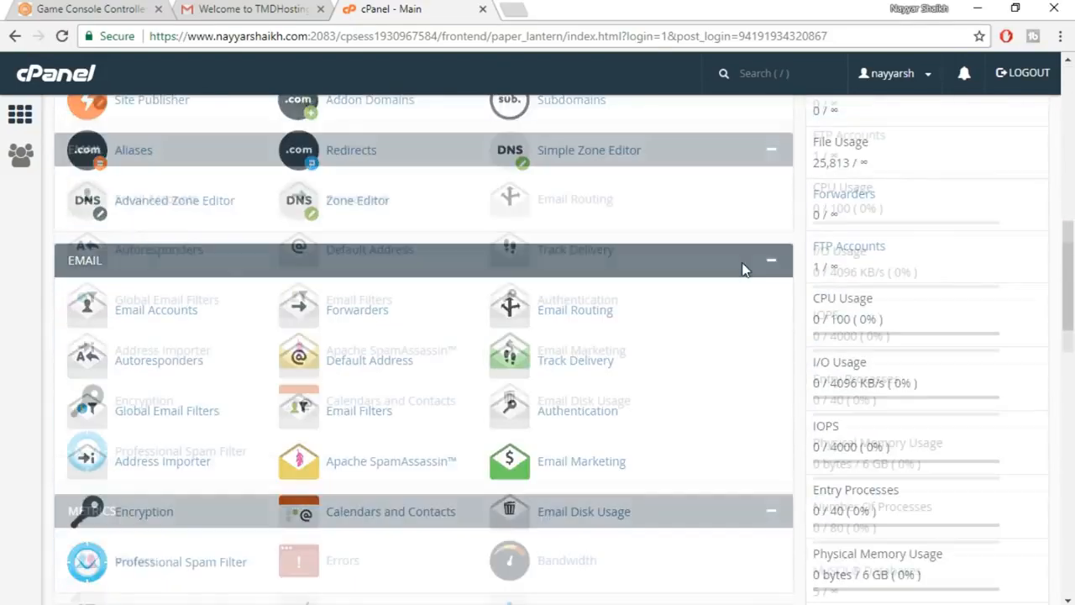
scroll(742, 267, "down", 15)
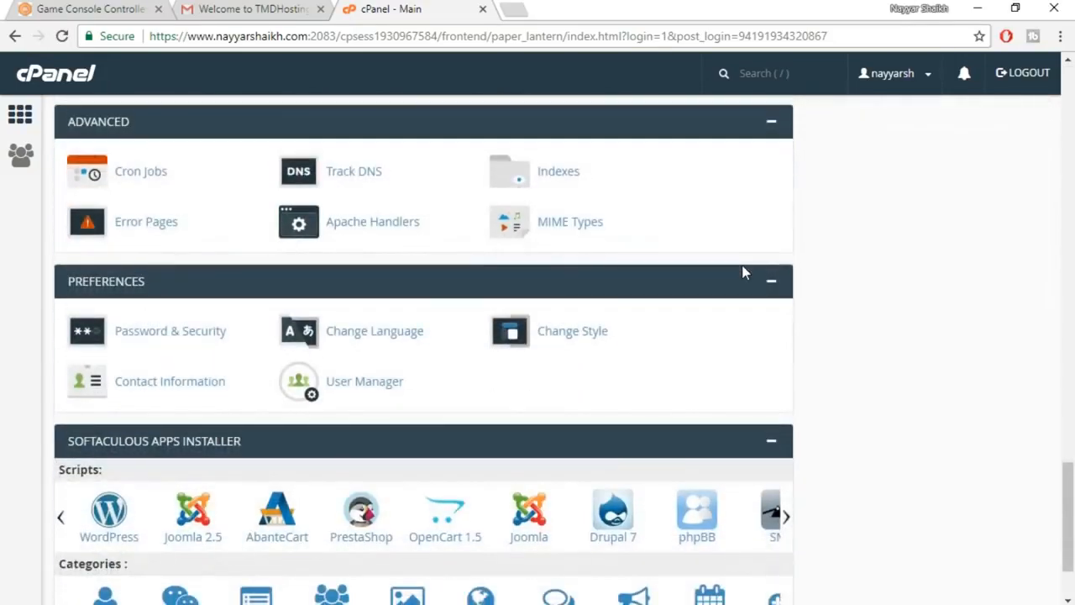
scroll(742, 272, "down", 2)
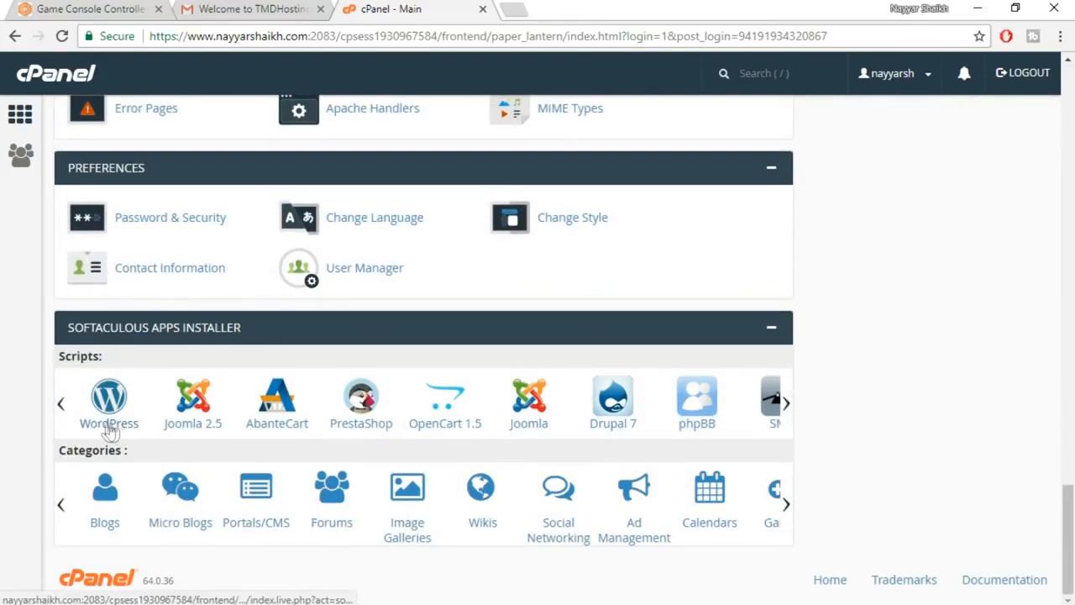
left_click(116, 431)
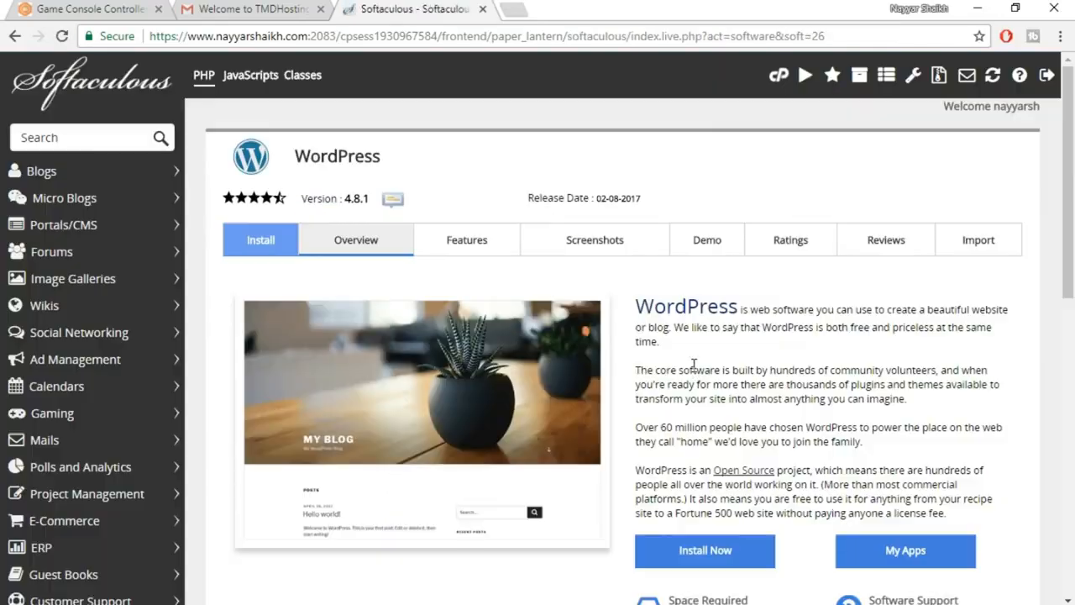
left_click(727, 552)
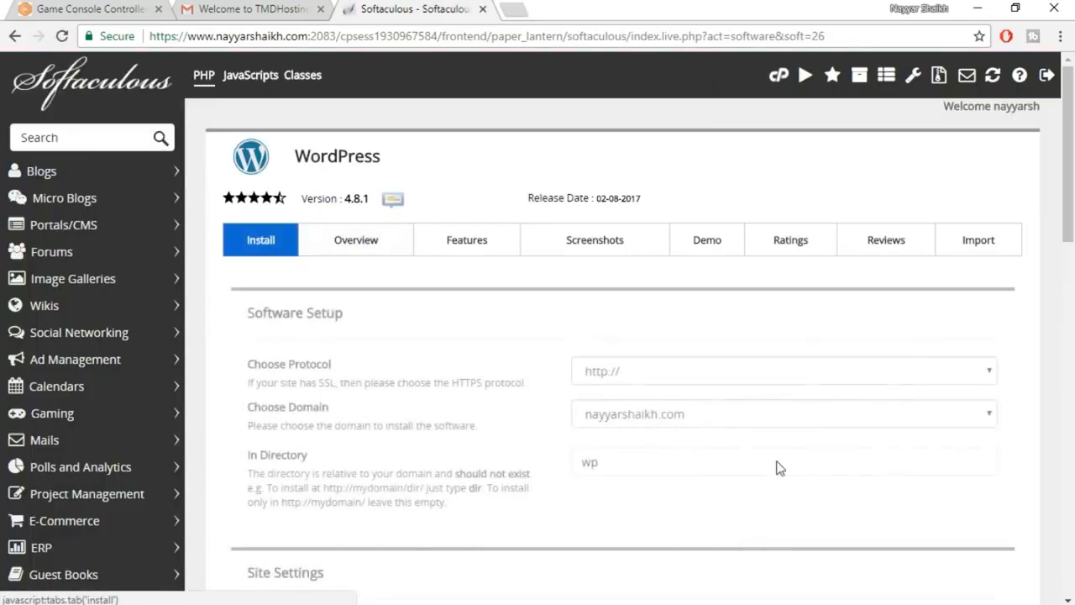
left_click(679, 371)
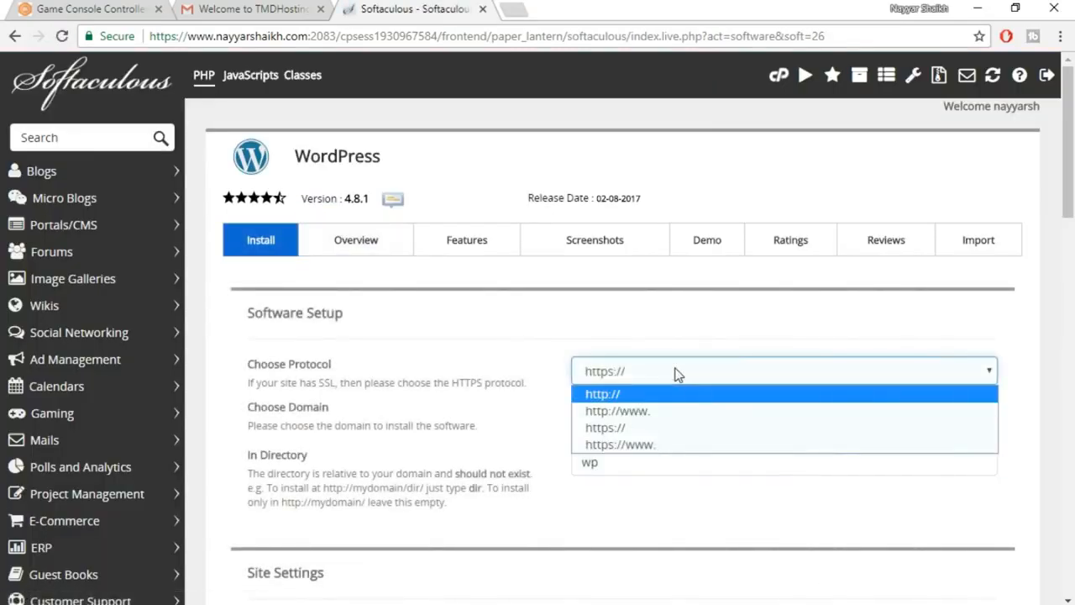
left_click(641, 444)
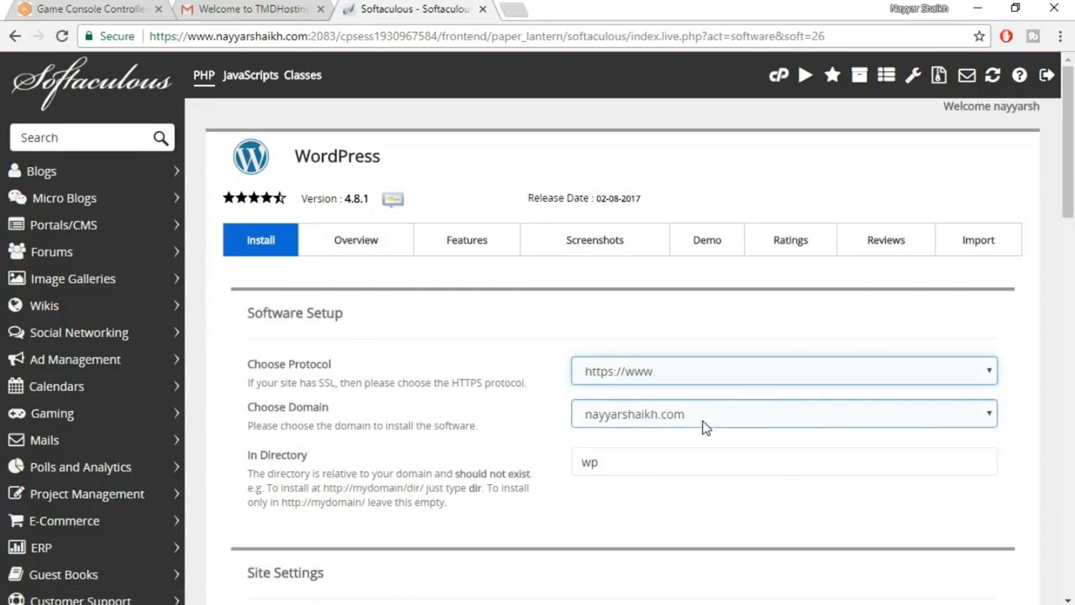
left_click(697, 423)
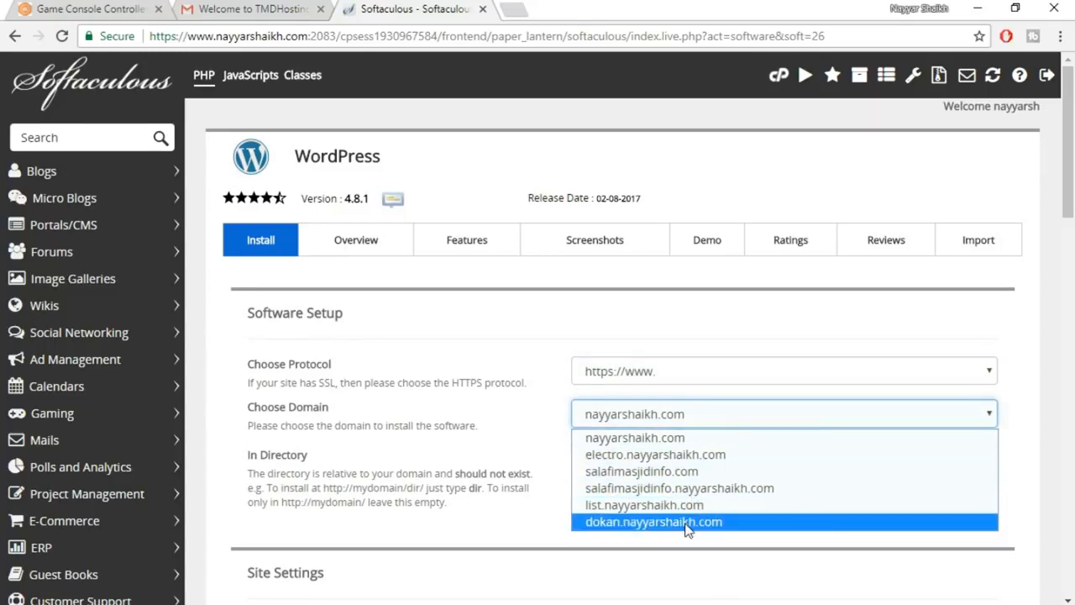
scroll(687, 508, "down", 1)
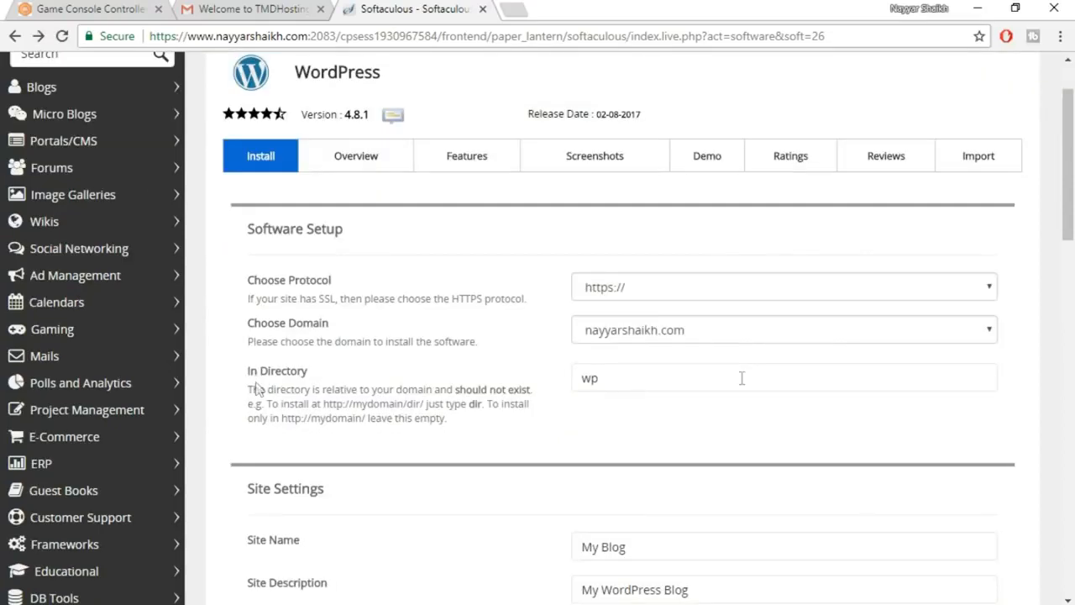
left_click_drag(721, 380, 523, 384)
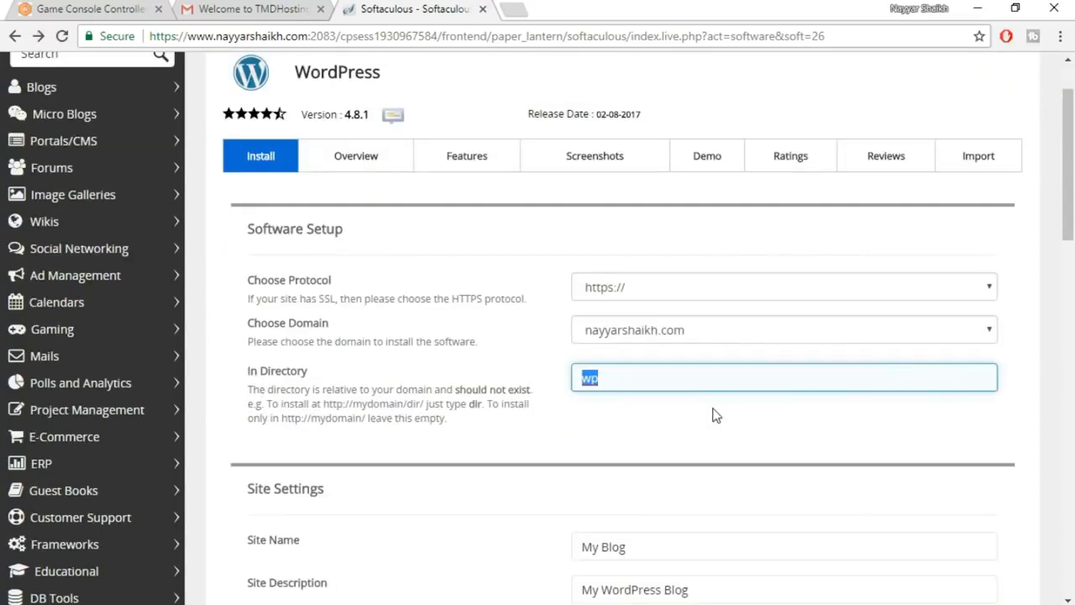
left_click_drag(681, 382, 571, 391)
key("BackSpace")
Replace the default Admin Username with the owner's suggested username
scroll(763, 453, "down", 3)
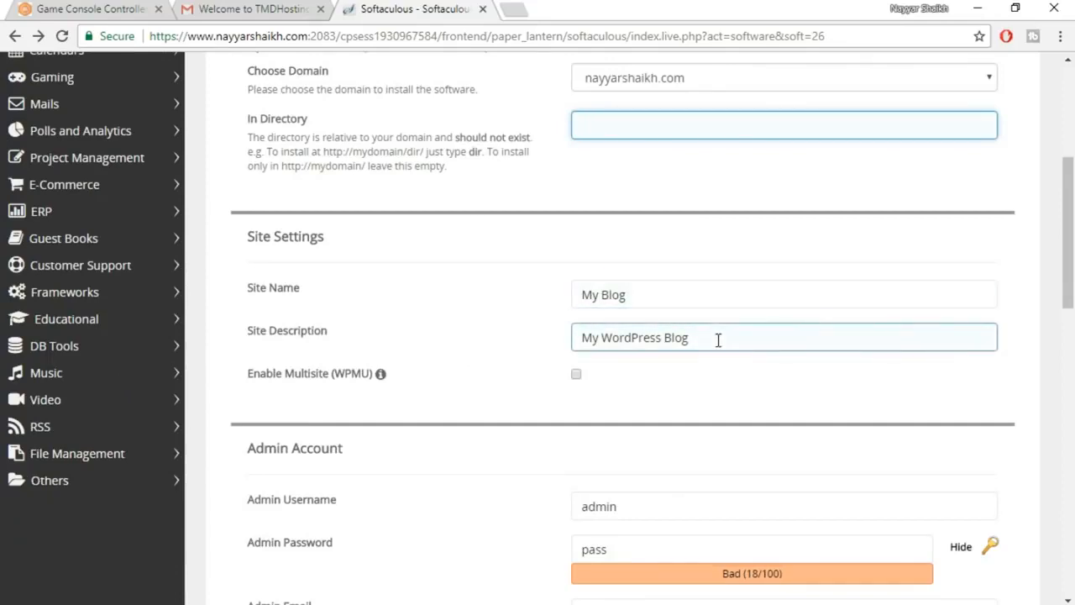
scroll(744, 367, "down", 2)
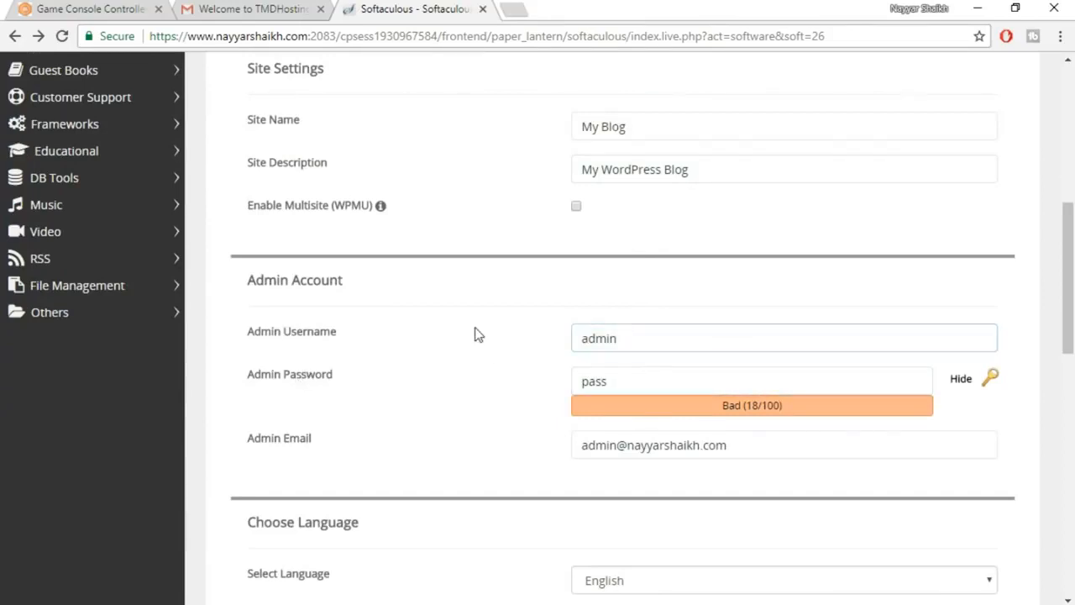
double_click(578, 336)
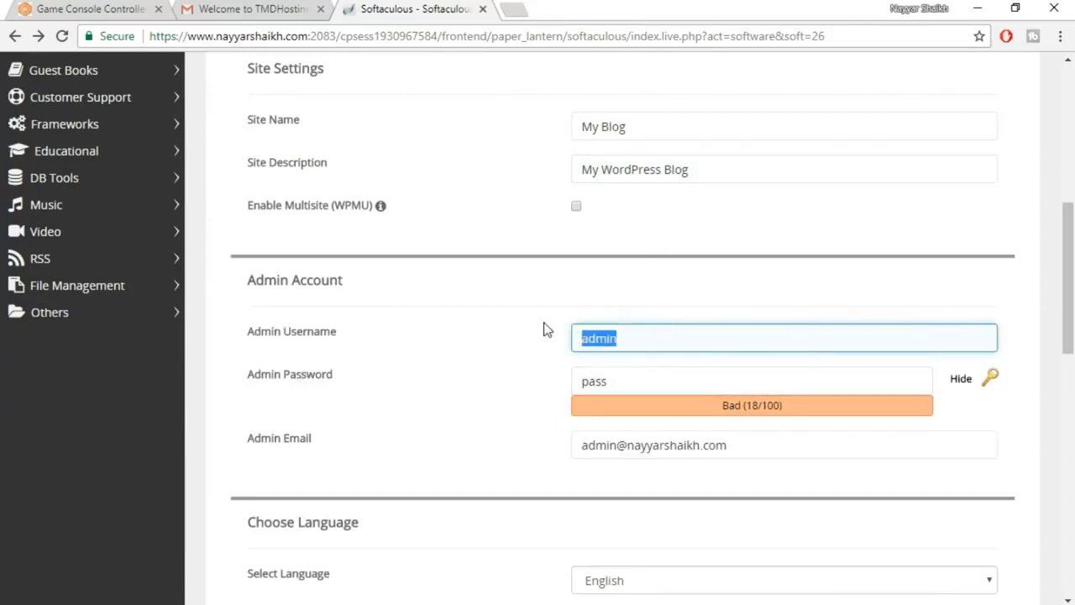
type("Nayyar_Shaikh")
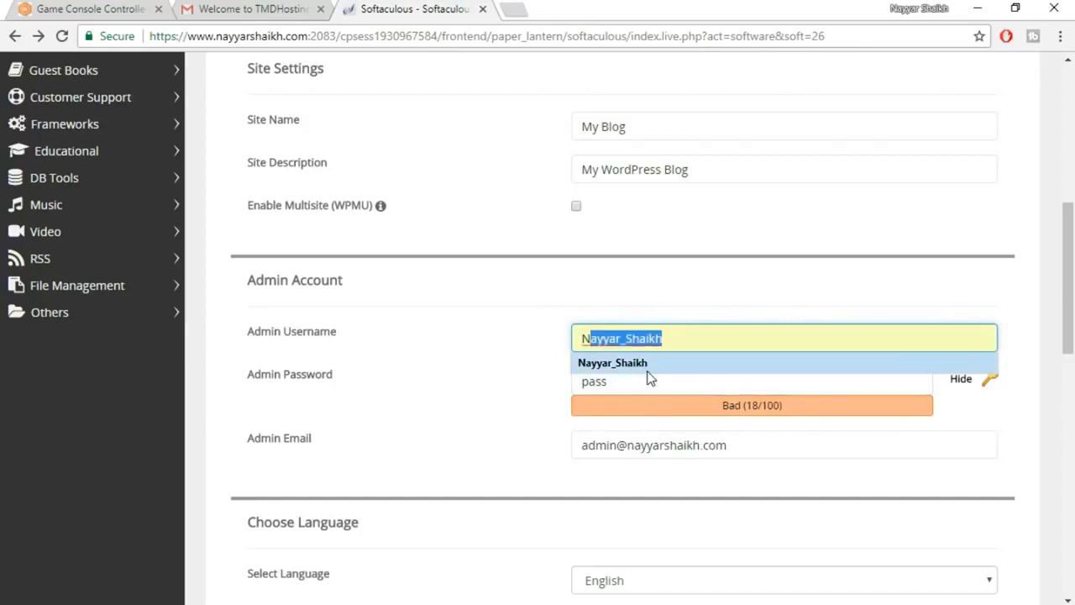
left_click(622, 361)
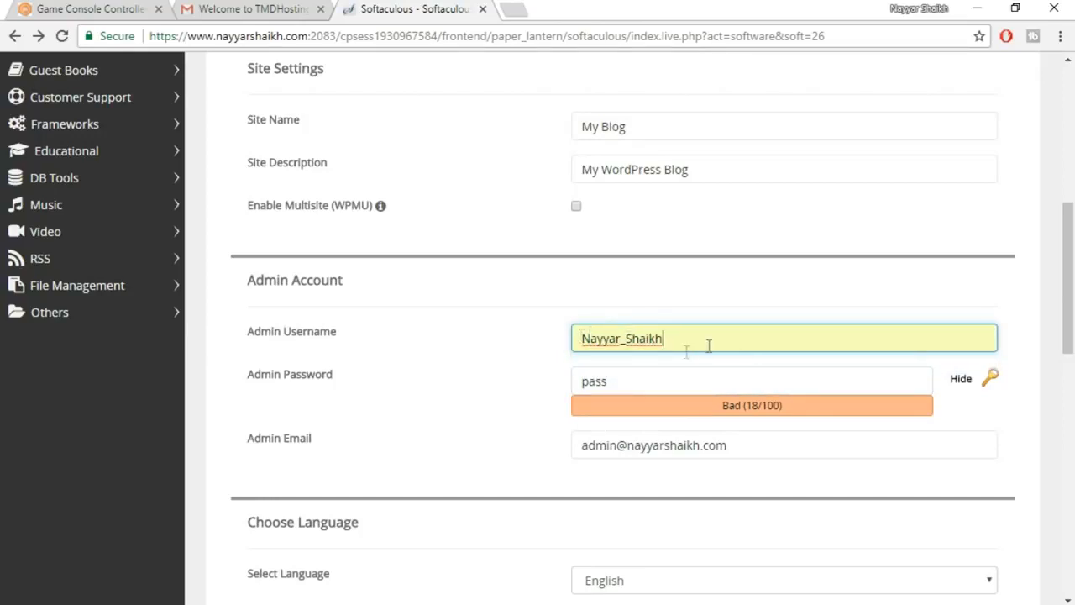
Hide the Admin Password field and paste in a new admin password
double_click(624, 384)
left_click(963, 382)
double_click(597, 380)
key("ctrl+v")
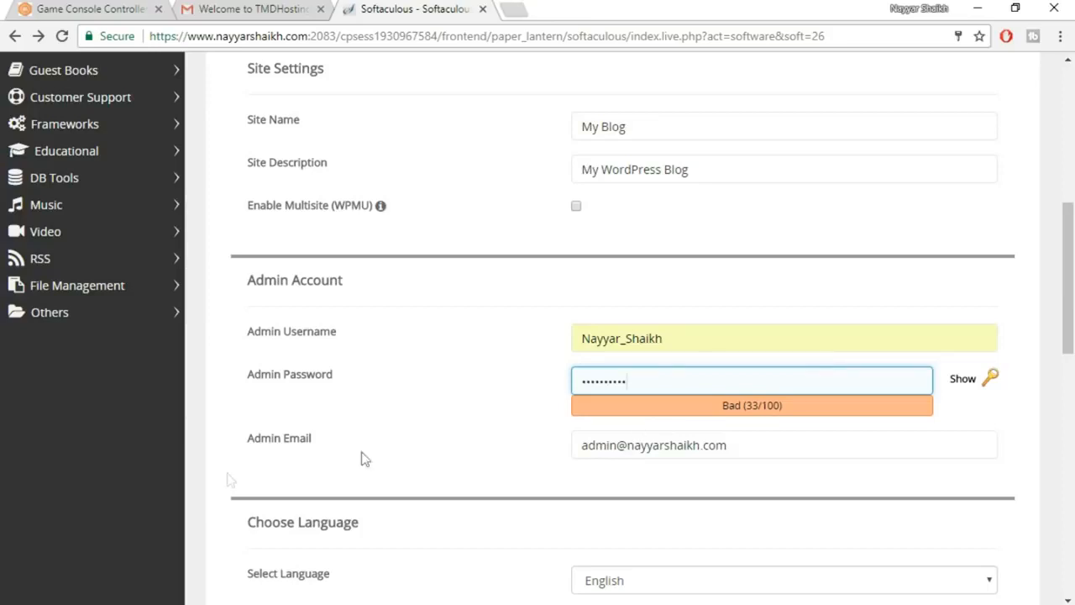
Replace the Admin Email with the owner's suggested e-mail address and review the rest of the form
left_click(746, 444)
left_click_drag(741, 444, 566, 451)
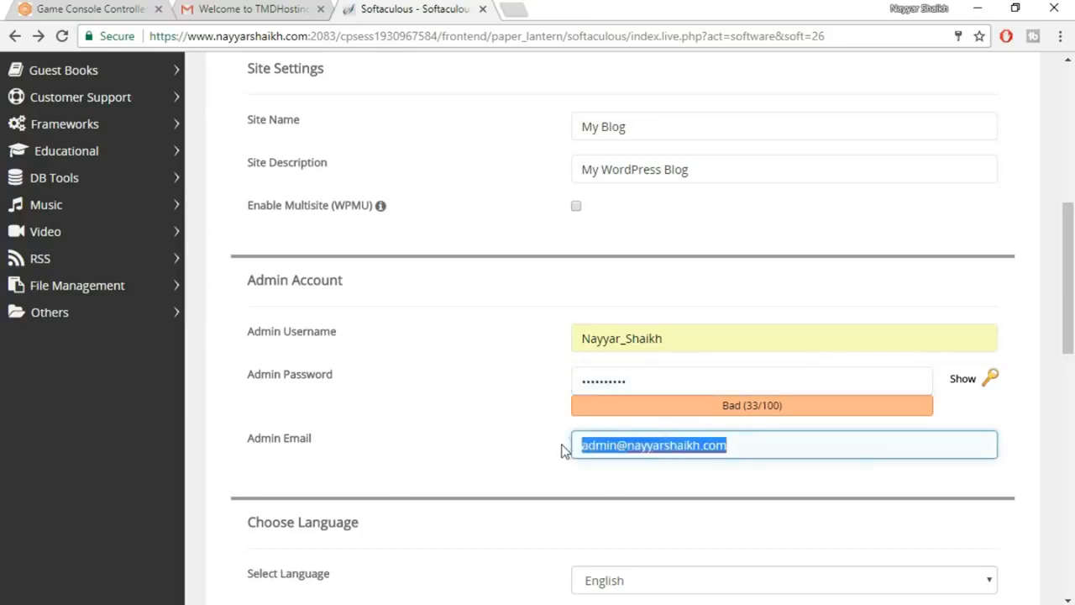
type("r")
left_click(654, 471)
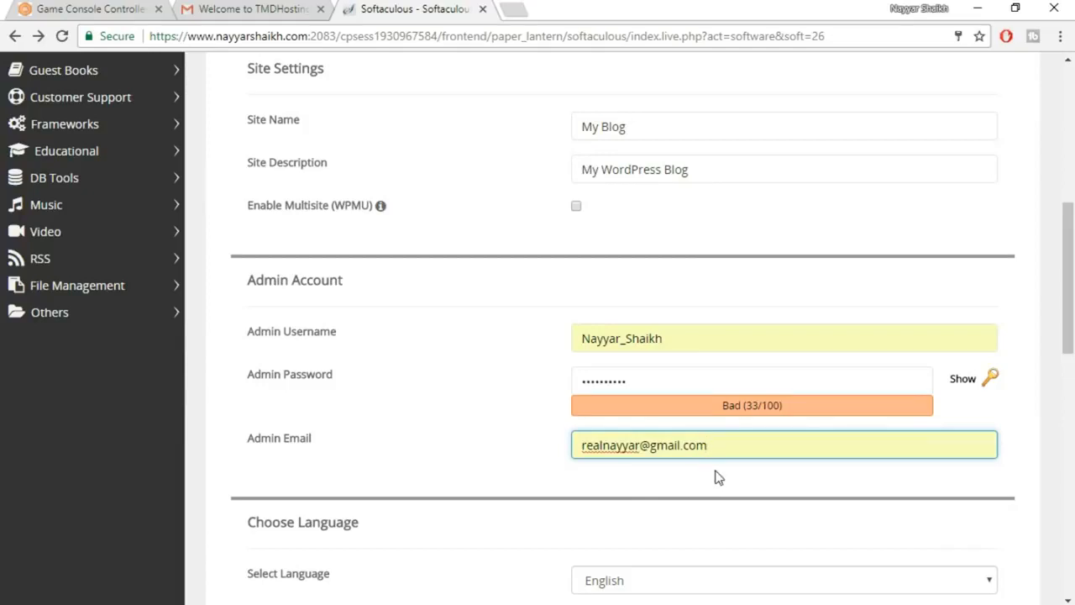
scroll(760, 467, "down", 1)
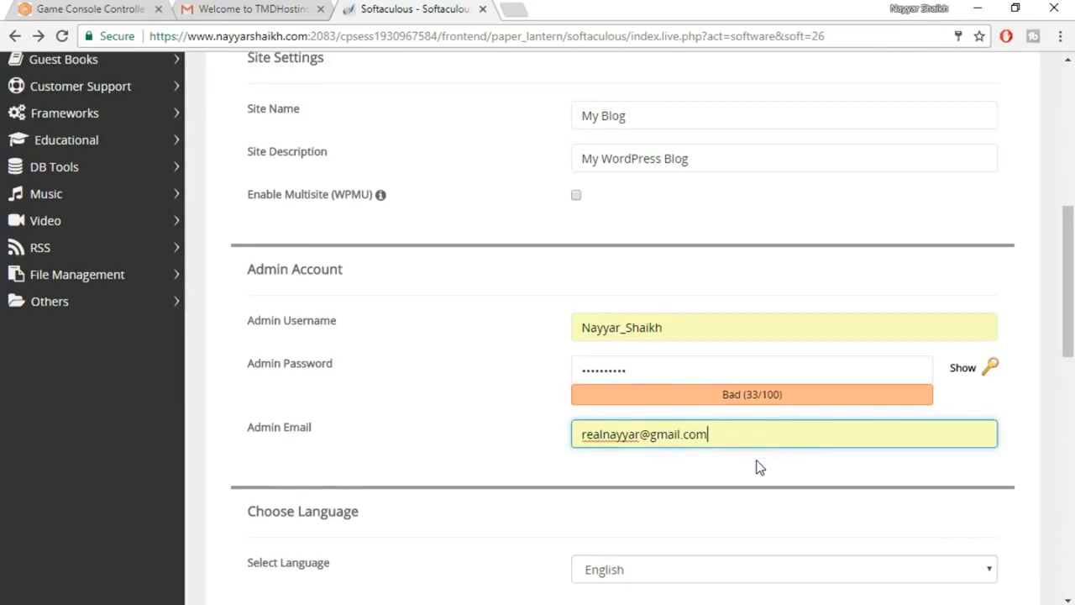
scroll(760, 467, "down", 4)
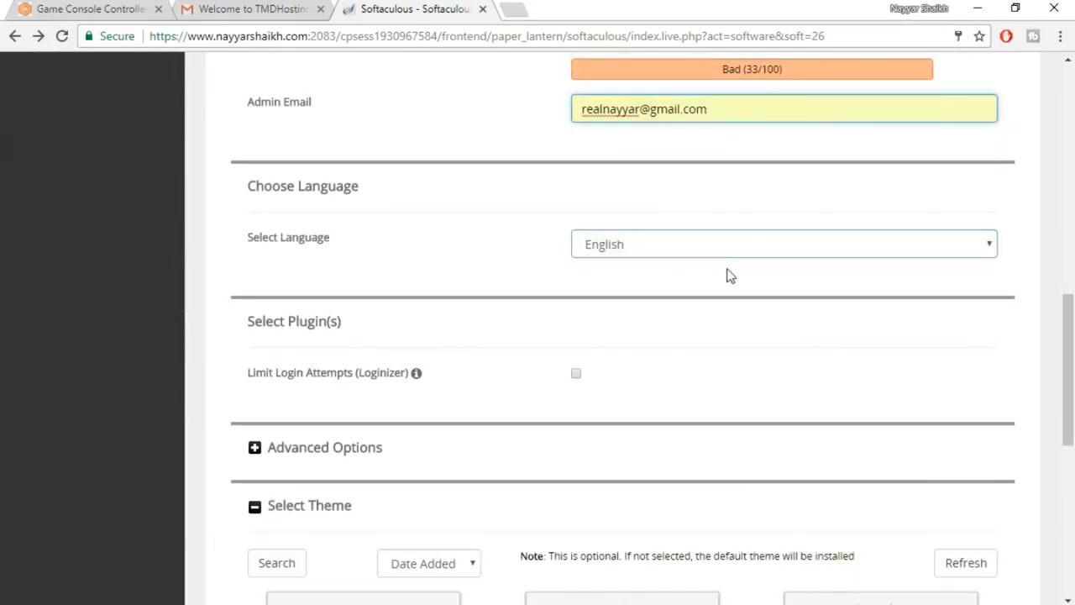
scroll(710, 404, "down", 6)
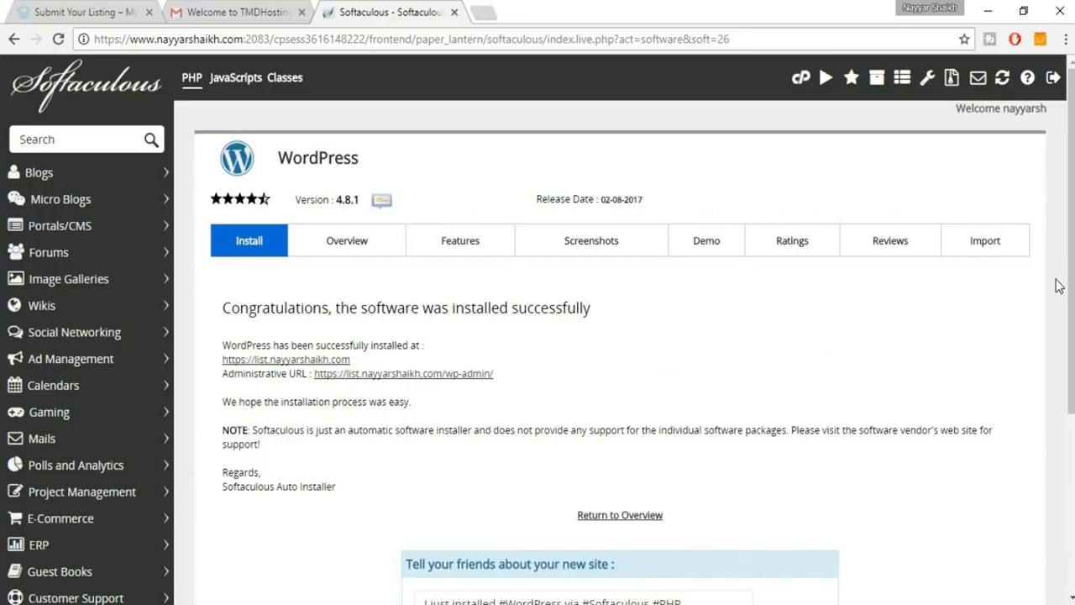
Open the new site's /wp-admin URL in a new tab to reach the WordPress Dashboard
right_click(391, 380)
left_click(456, 384)
key("ctrl+Tab")
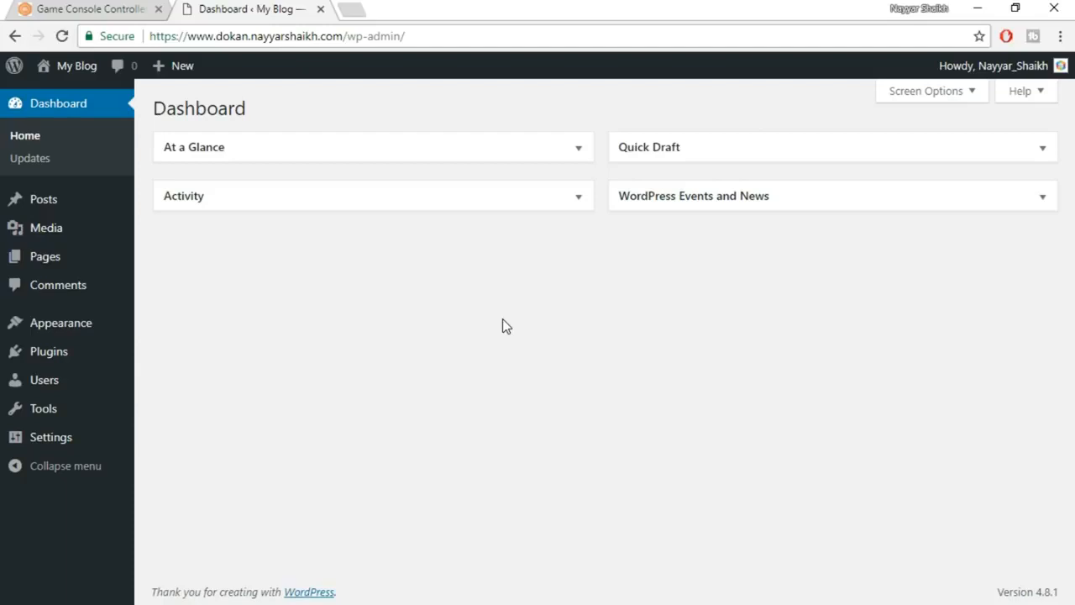
mouse_move(73, 75)
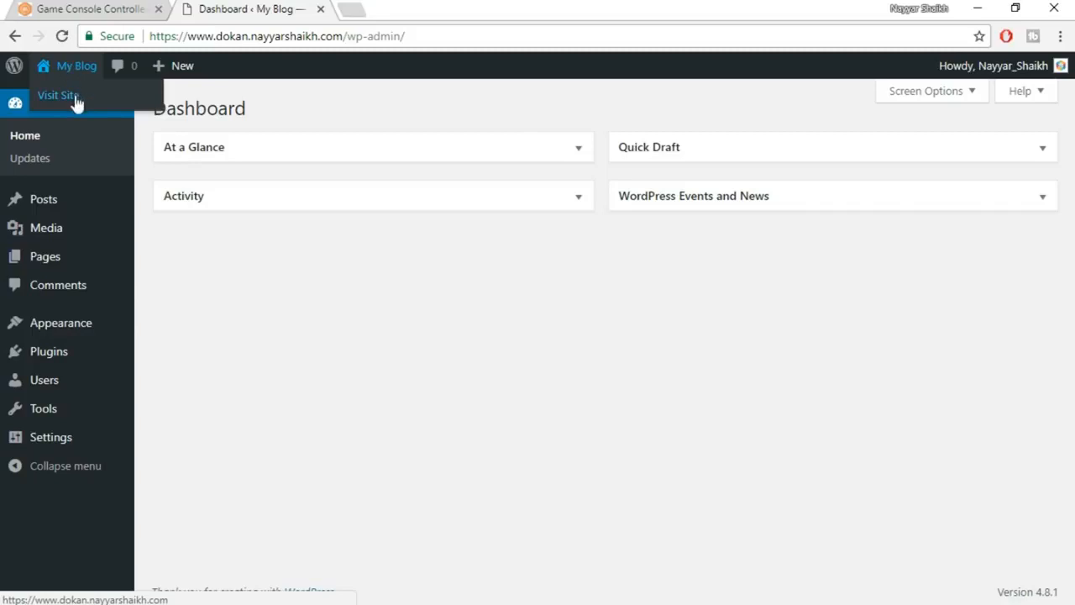
right_click(75, 98)
Open the My Blog homepage via Visit Site in a new tab, look it over, then return to the Dashboard
left_click(152, 108)
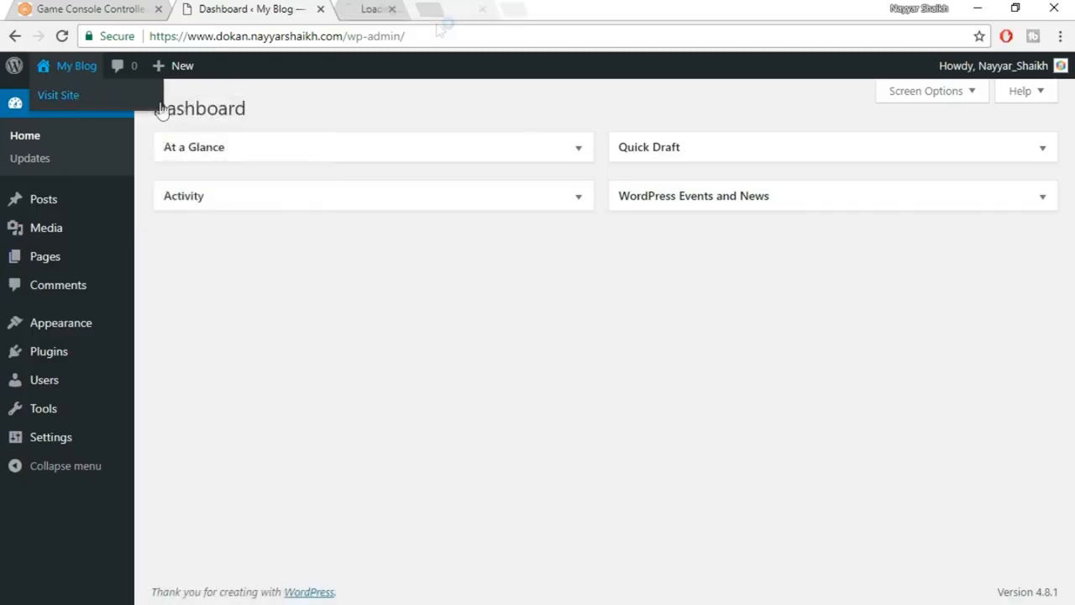
left_click(437, 8)
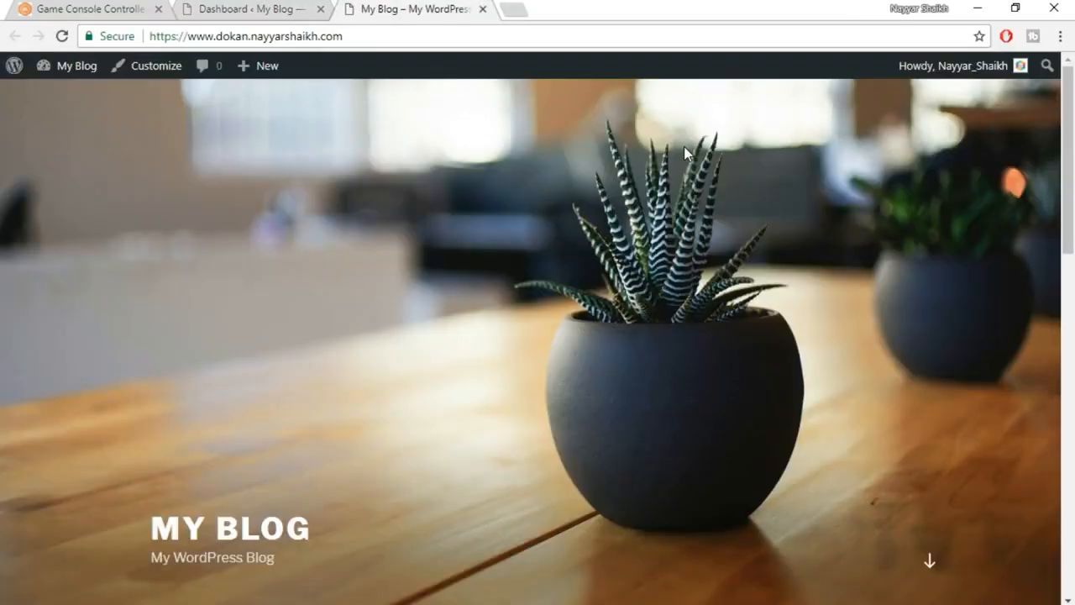
scroll(750, 311, "down", 3)
scroll(750, 311, "down", 3)
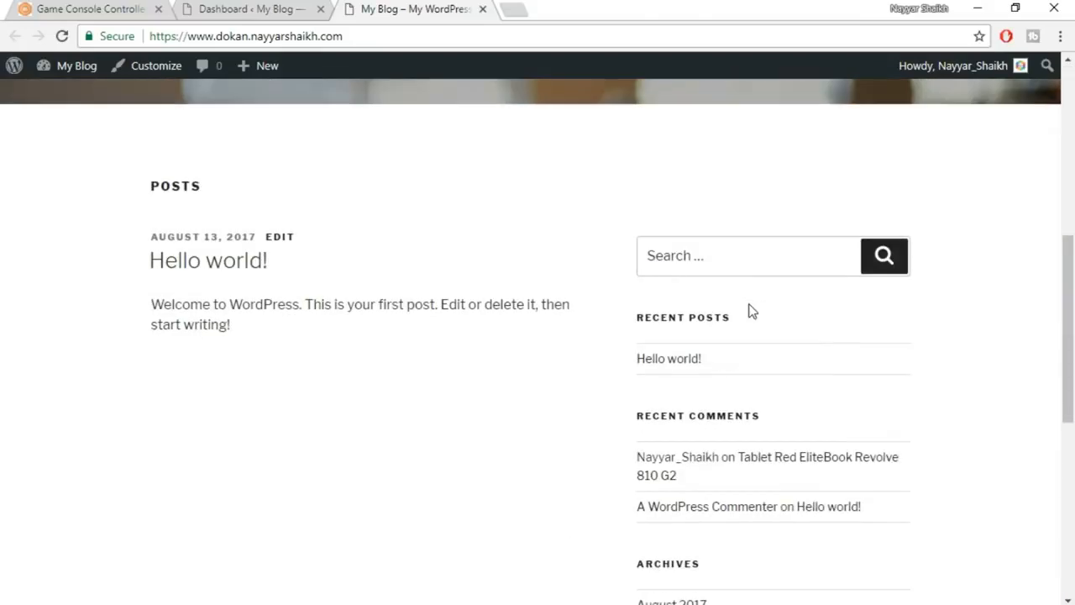
scroll(748, 309, "up", 6)
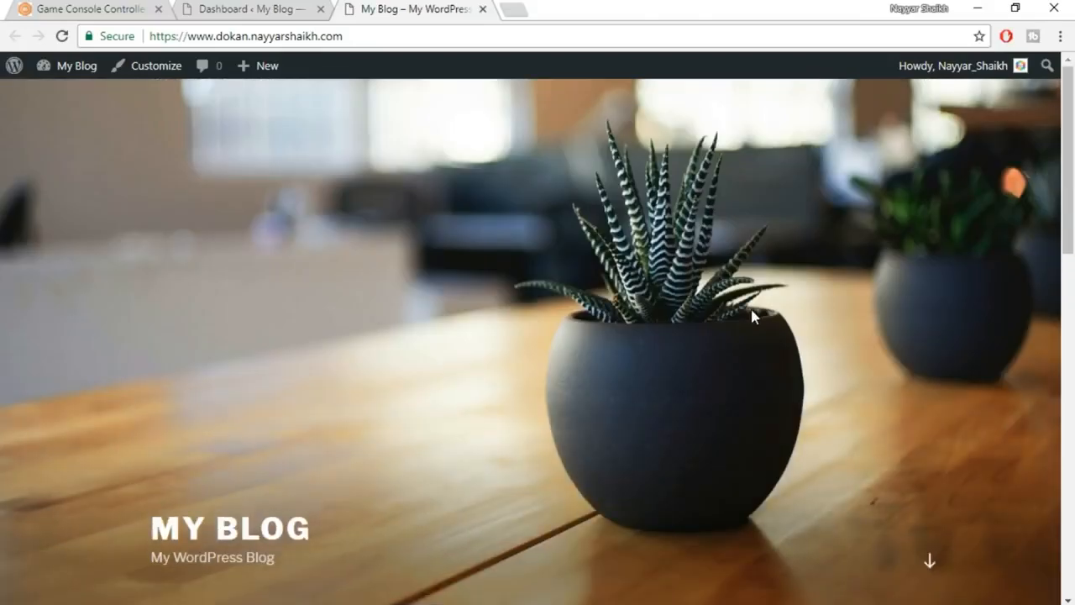
left_click(245, 17)
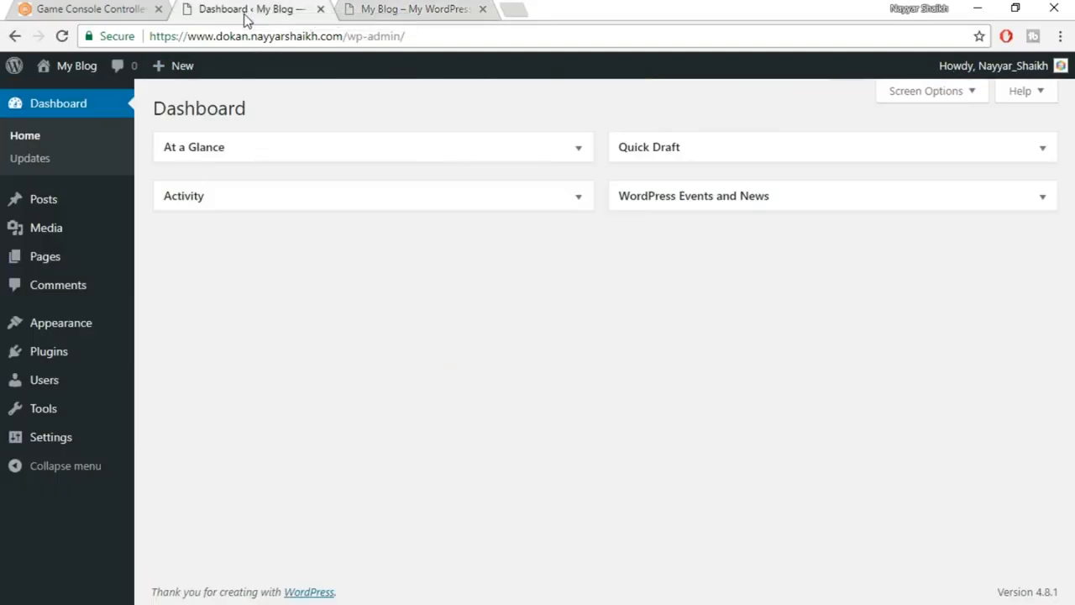
Go to Appearance > Themes > Add New, glance at the Electro product tab, then start a blank tab
left_click(88, 327)
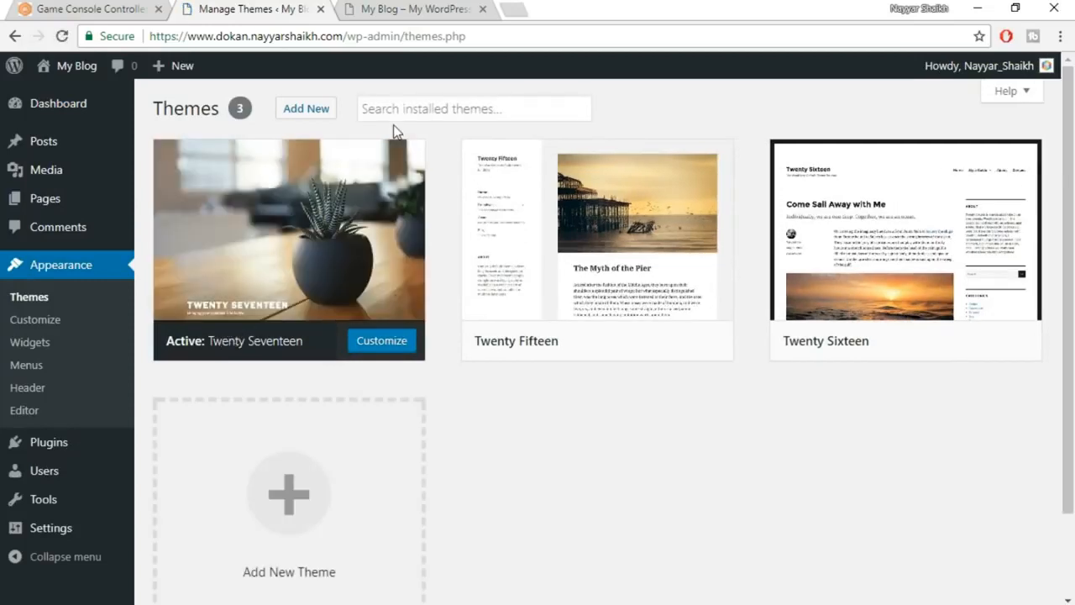
left_click(303, 109)
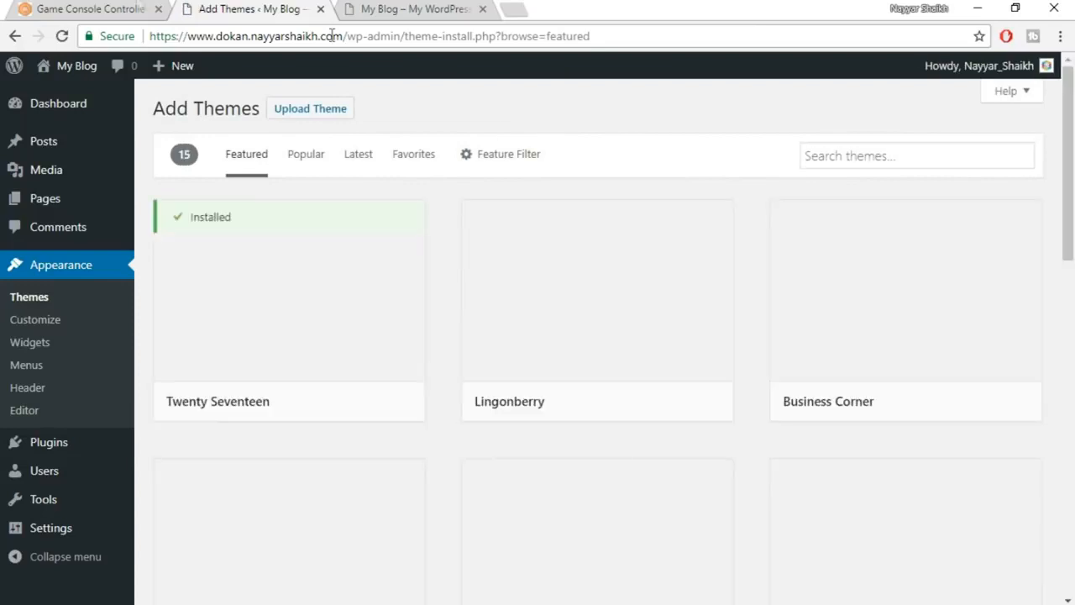
left_click(101, 7)
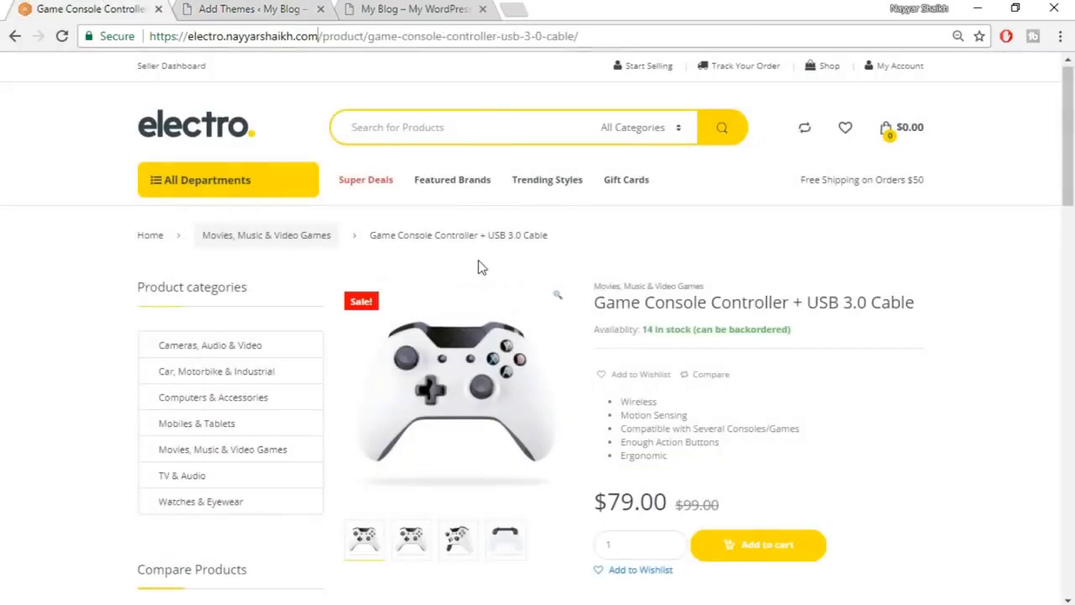
left_click(294, 7)
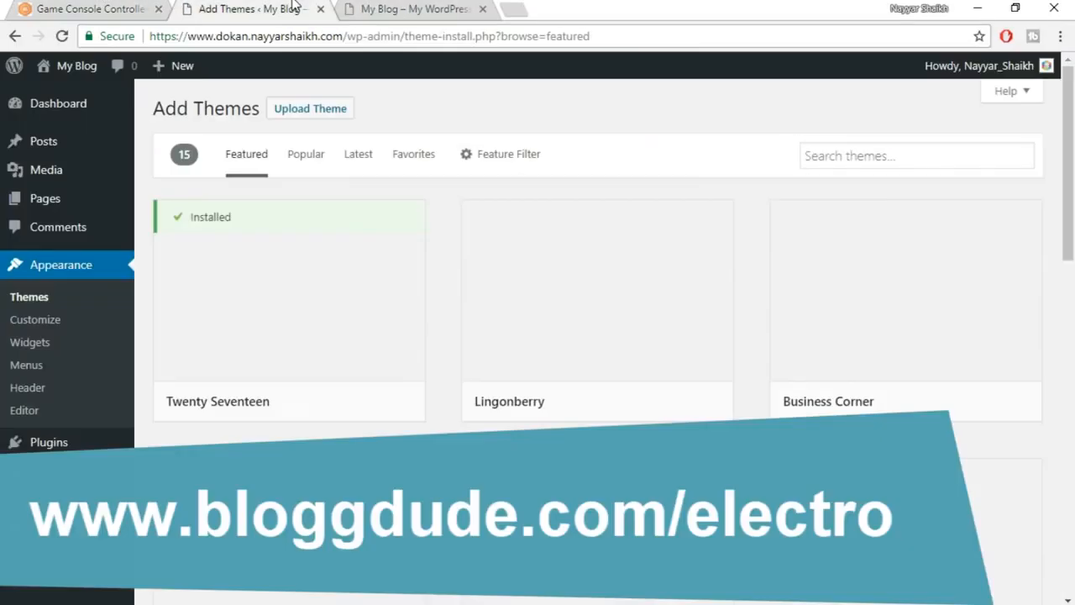
left_click(521, 6)
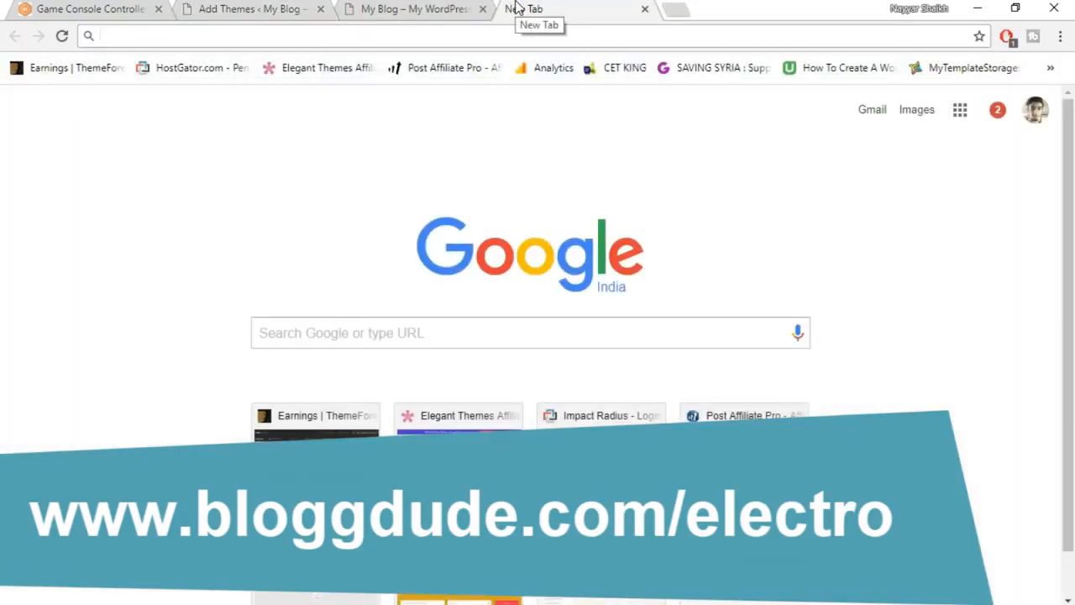
Load the Electro theme's ThemeForest listing ($59 Regular License) in the new tab
type("b")
key("Return")
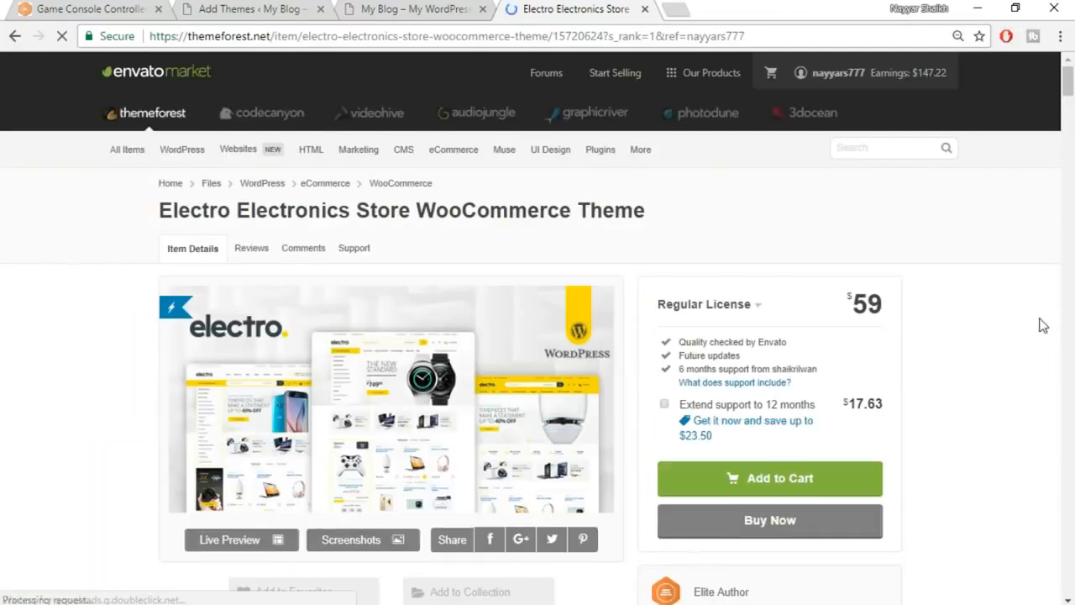
scroll(1041, 325, "down", 1)
scroll(1041, 325, "down", 1)
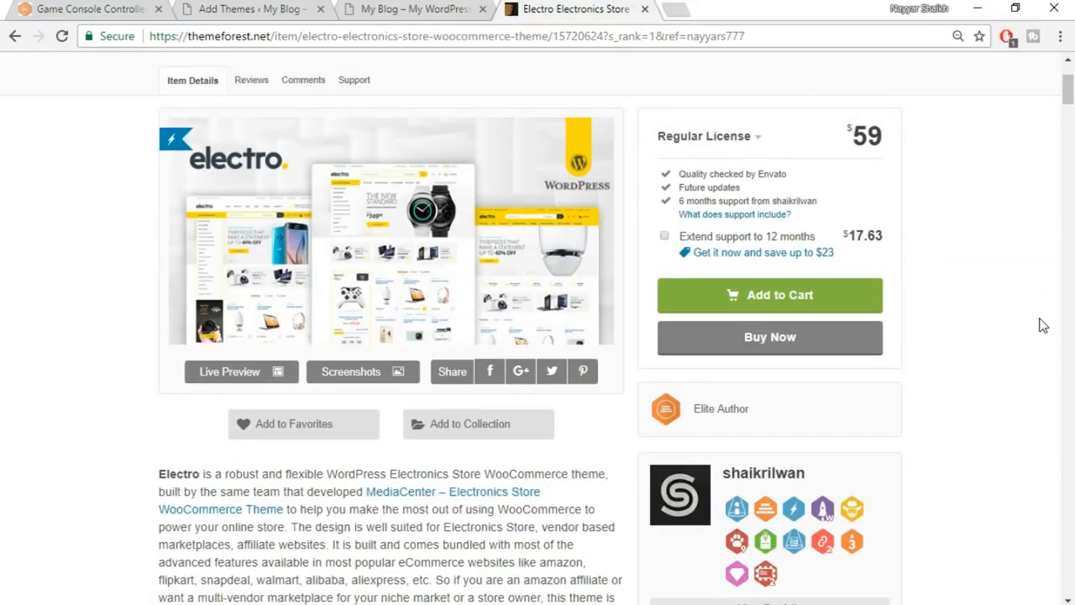
Highlight the Electro listing's 164 ratings and 2,816 sales figures
left_click(84, 10)
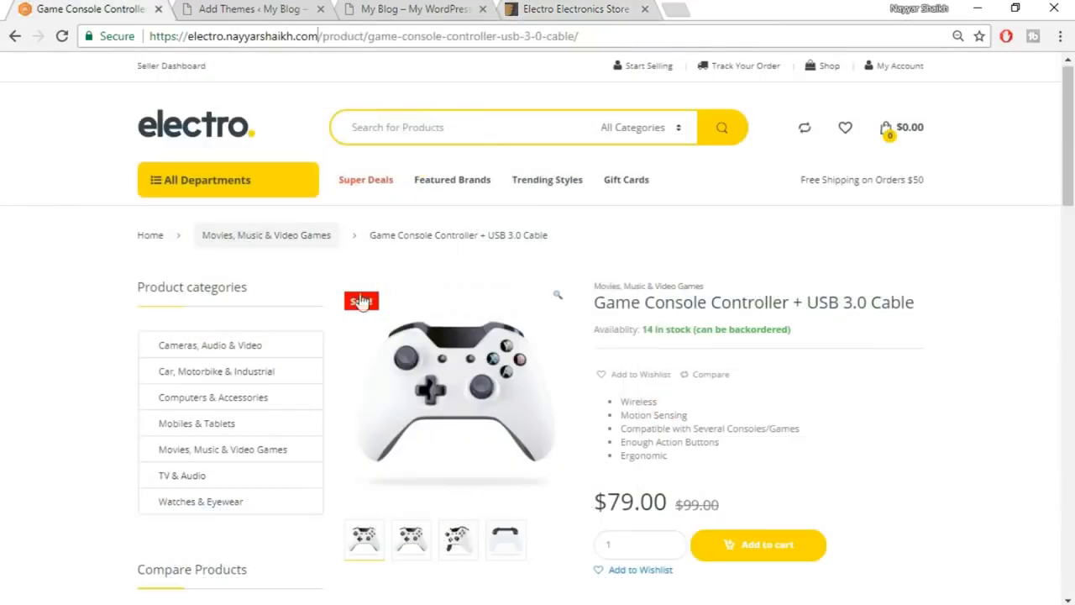
left_click(580, 9)
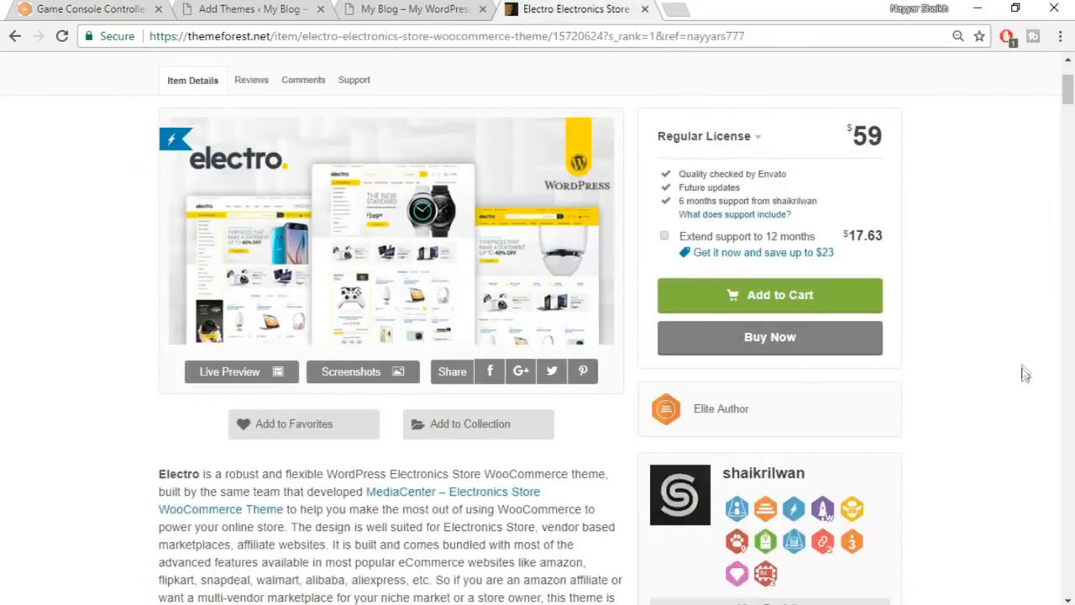
scroll(1024, 375, "down", 5)
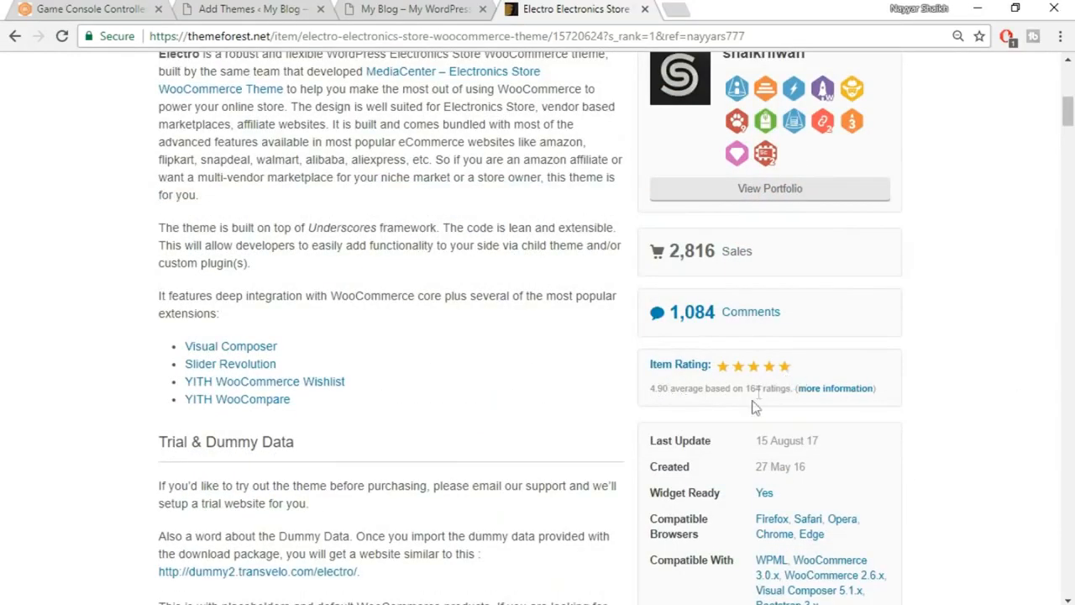
left_click_drag(746, 389, 760, 388)
left_click_drag(671, 252, 717, 252)
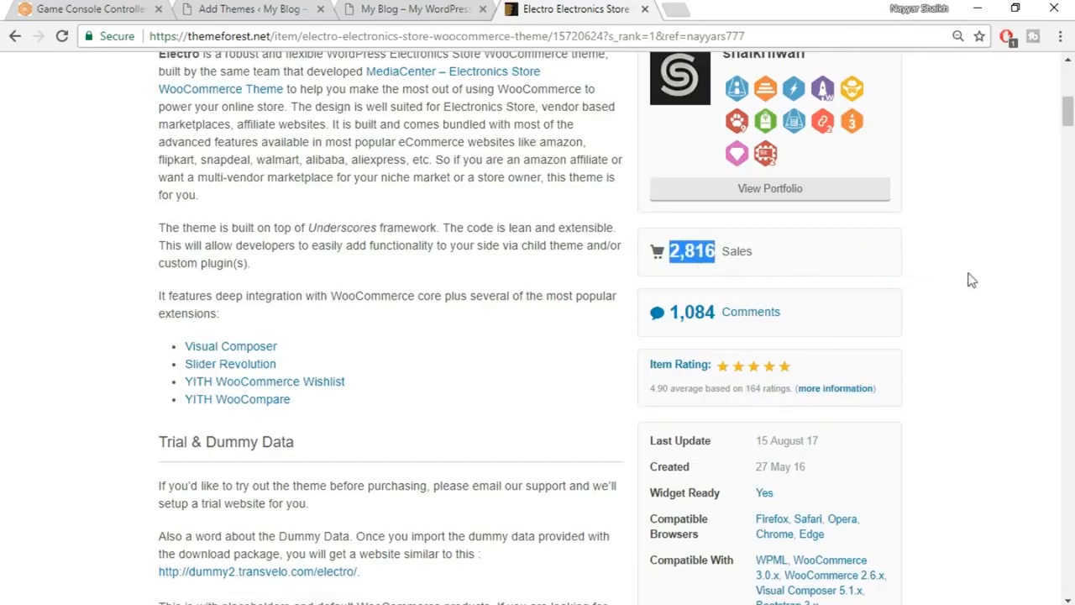
scroll(1005, 380, "up", 4)
scroll(1005, 381, "up", 3)
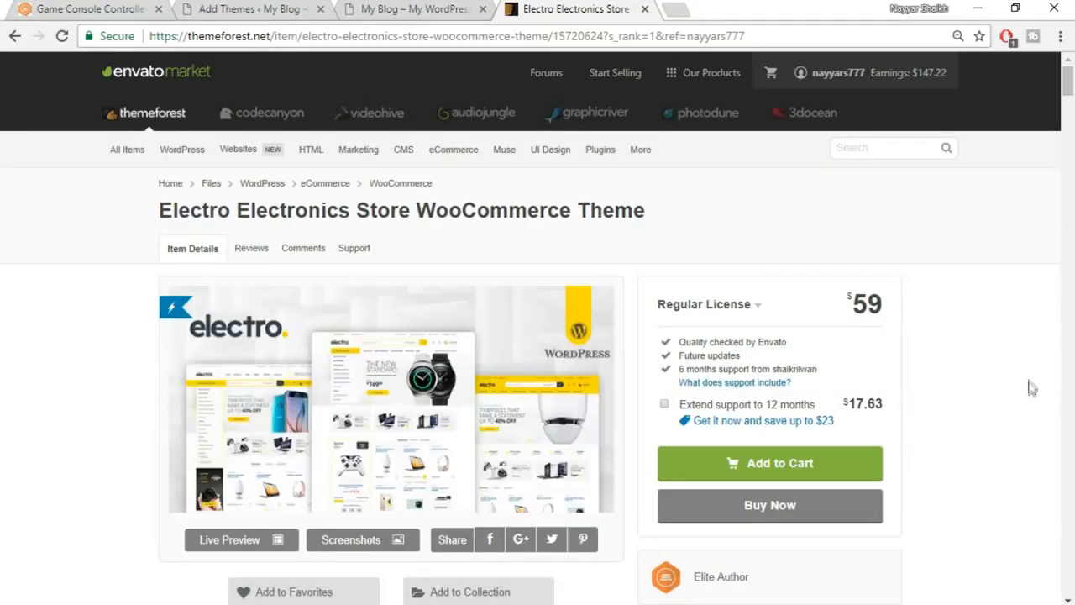
Compare with the Game Console Controller demo page, then close the ThemeForest listing tab
key("ctrl+1")
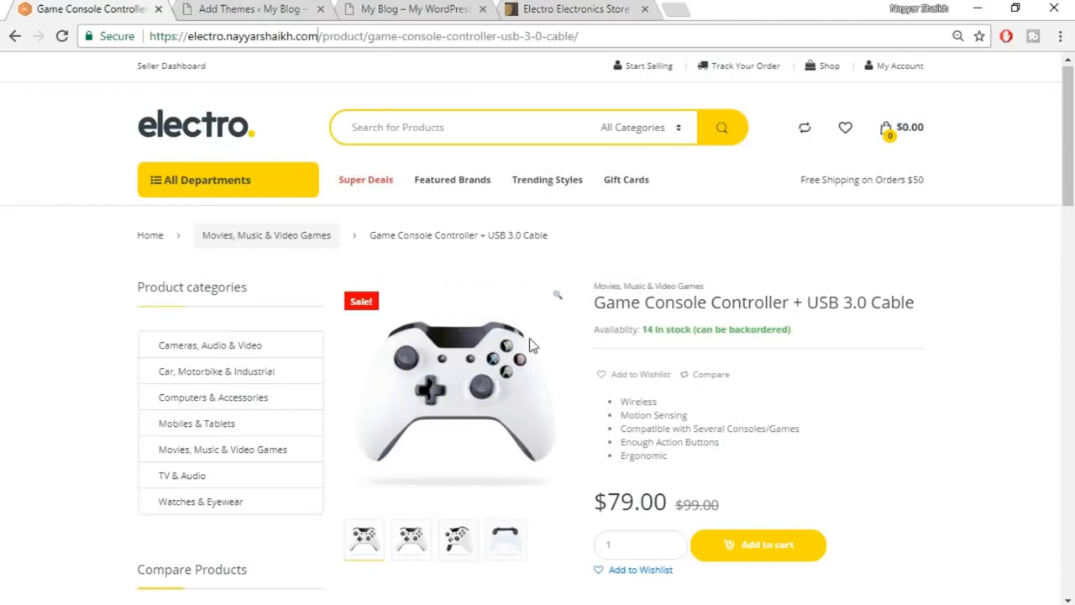
scroll(953, 363, "down", 3)
scroll(953, 363, "up", 3)
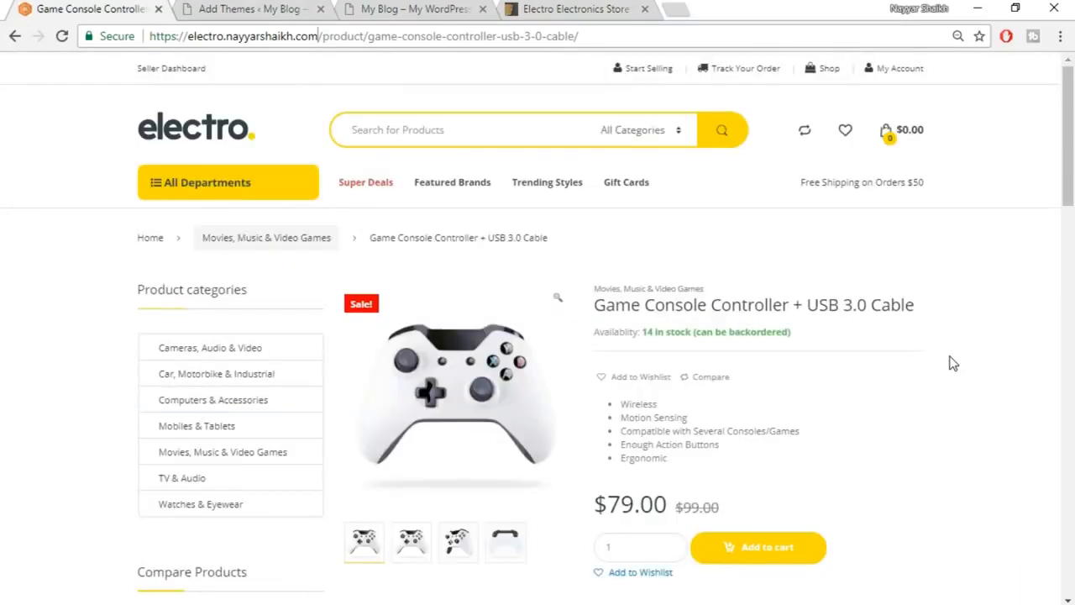
key("ctrl+4")
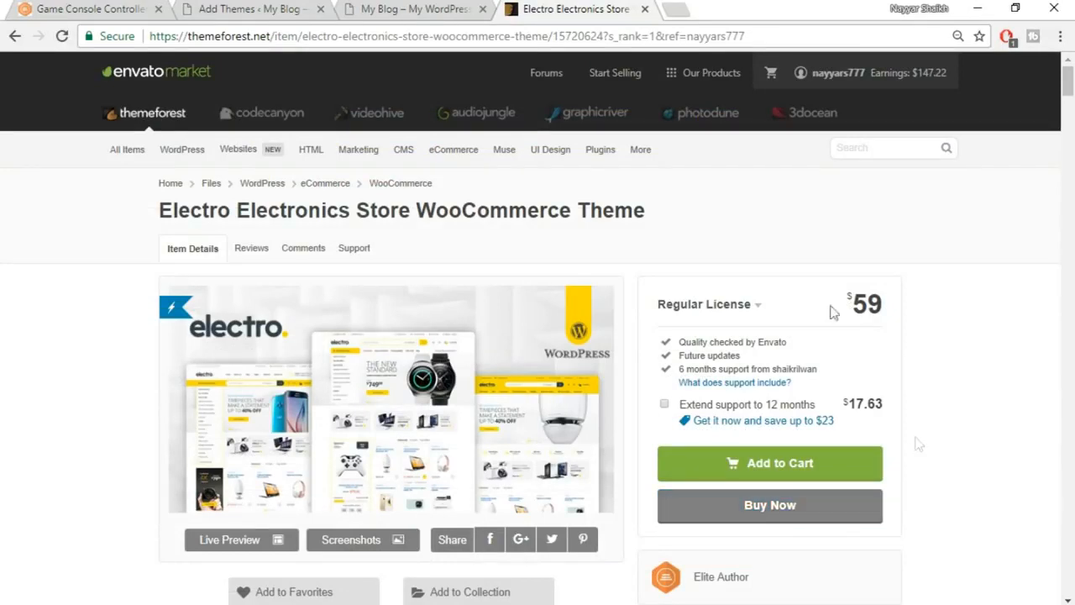
left_click(645, 10)
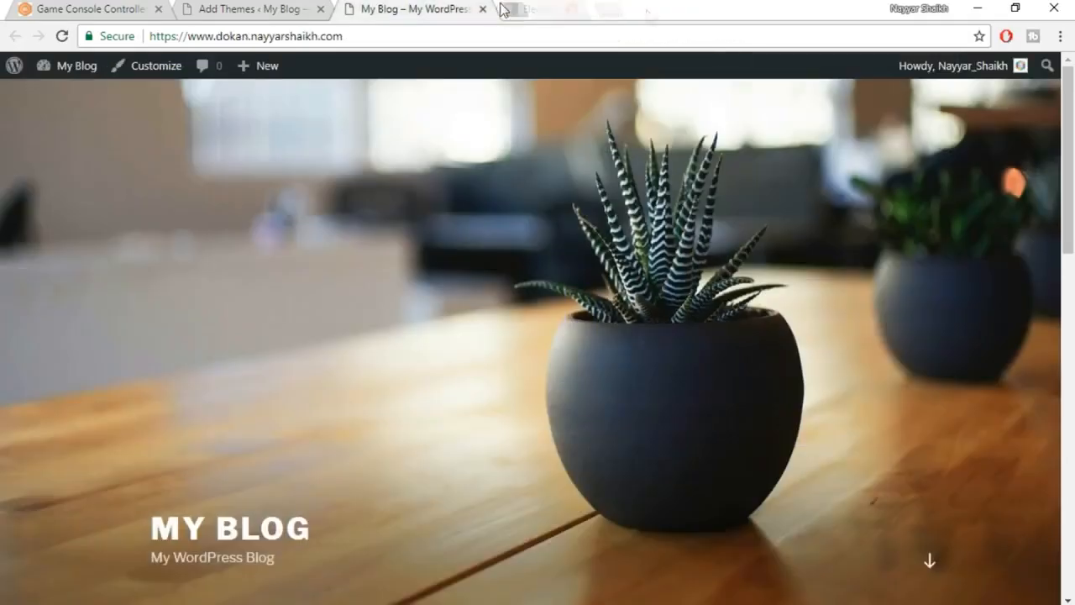
On the Add Themes page, open the Upload Theme form and its file chooser
left_click(193, 9)
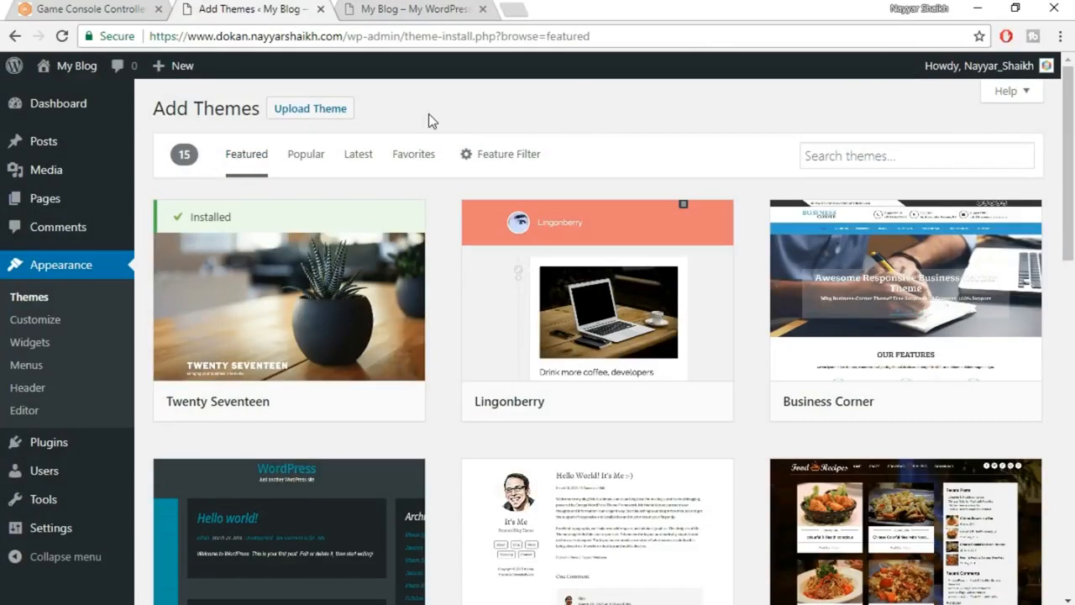
left_click(336, 115)
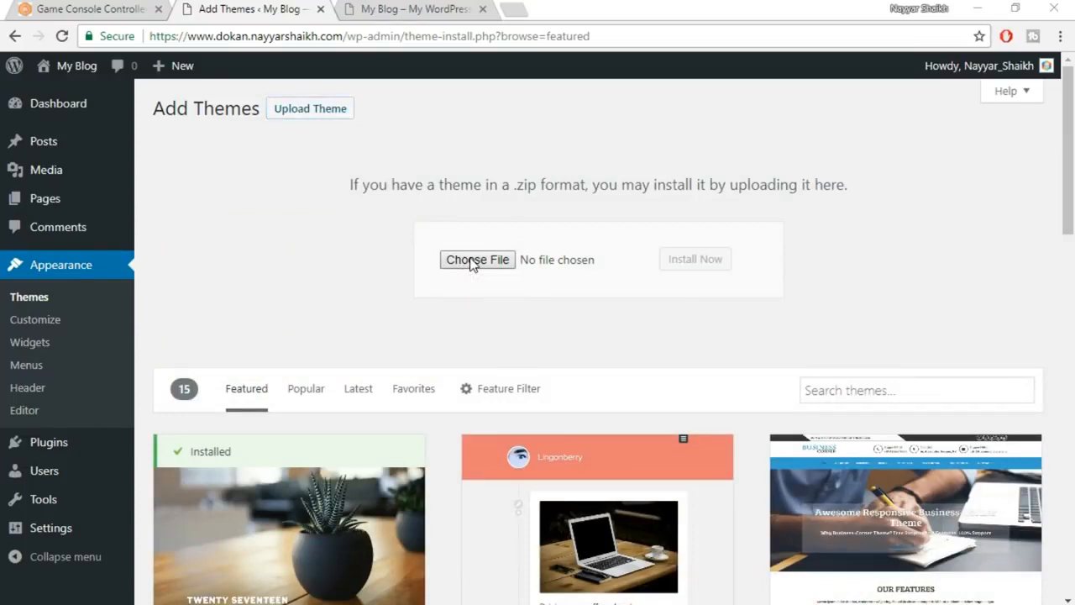
left_click(473, 262)
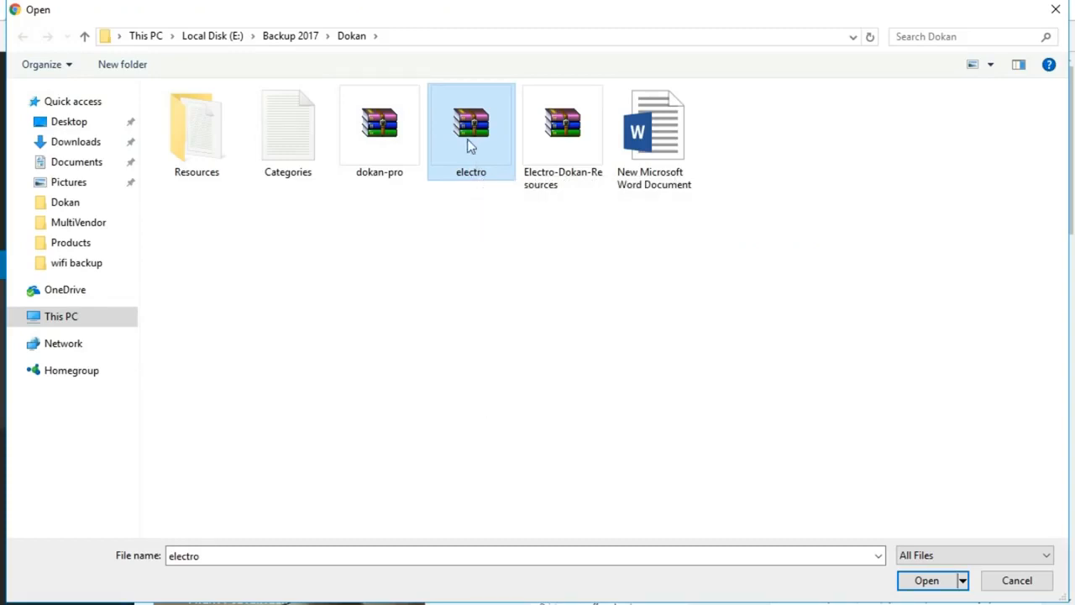
Choose electro.zip from the Dokan backup folder and install it as a theme
mouse_move(470, 146)
left_click(944, 589)
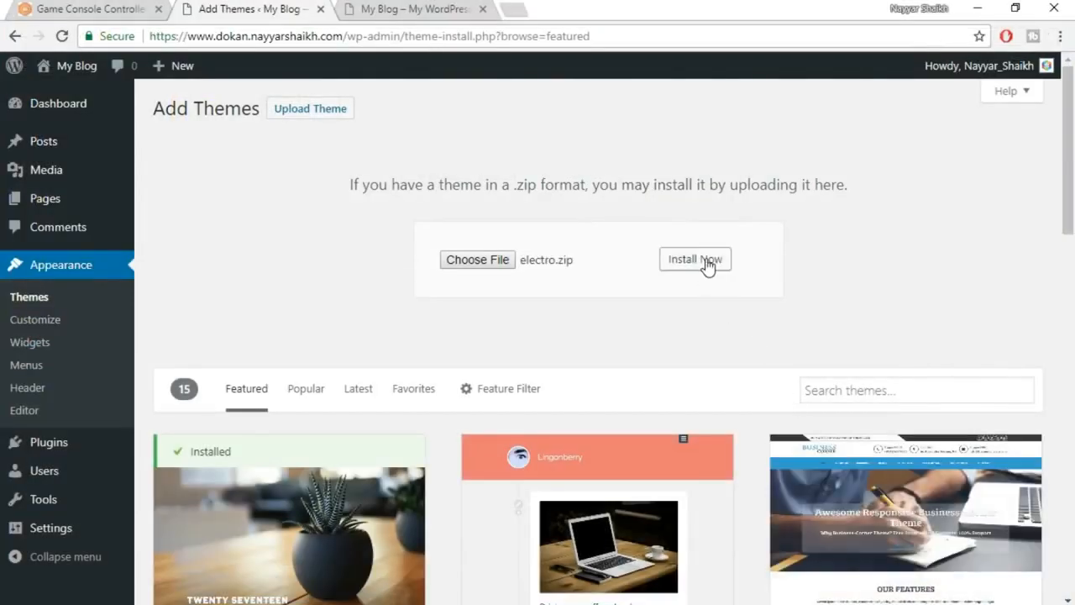
left_click(708, 263)
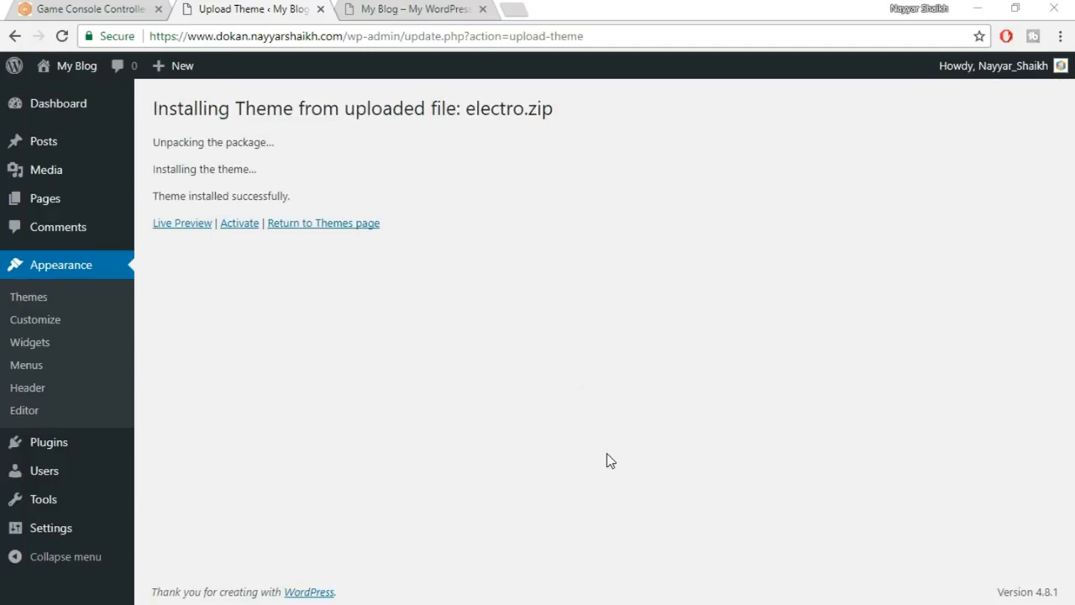
Activate the Electro theme and begin installing its required plugins
left_click(241, 232)
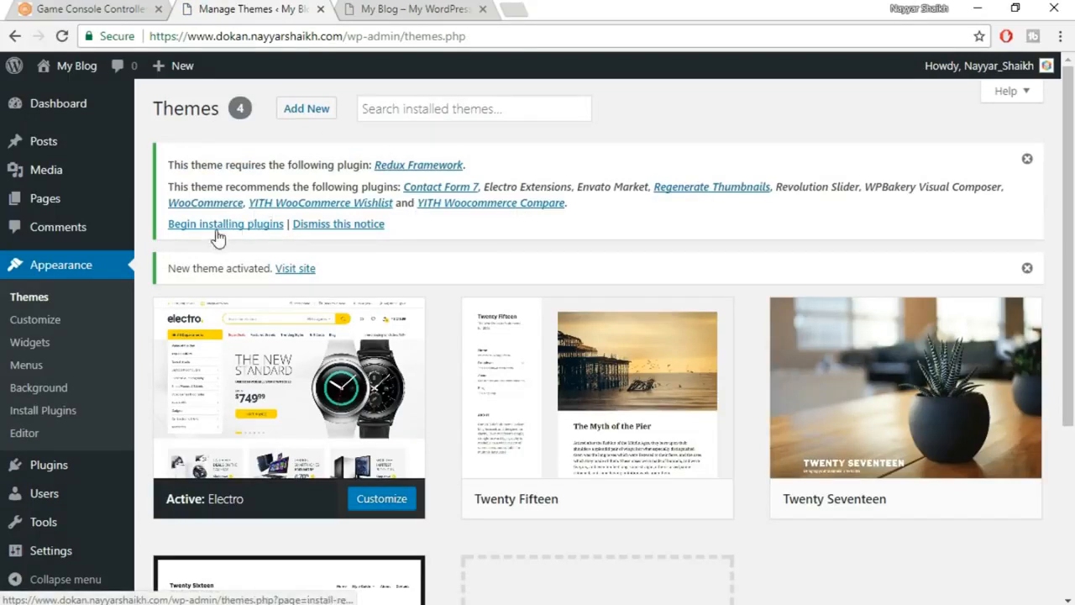
left_click(231, 230)
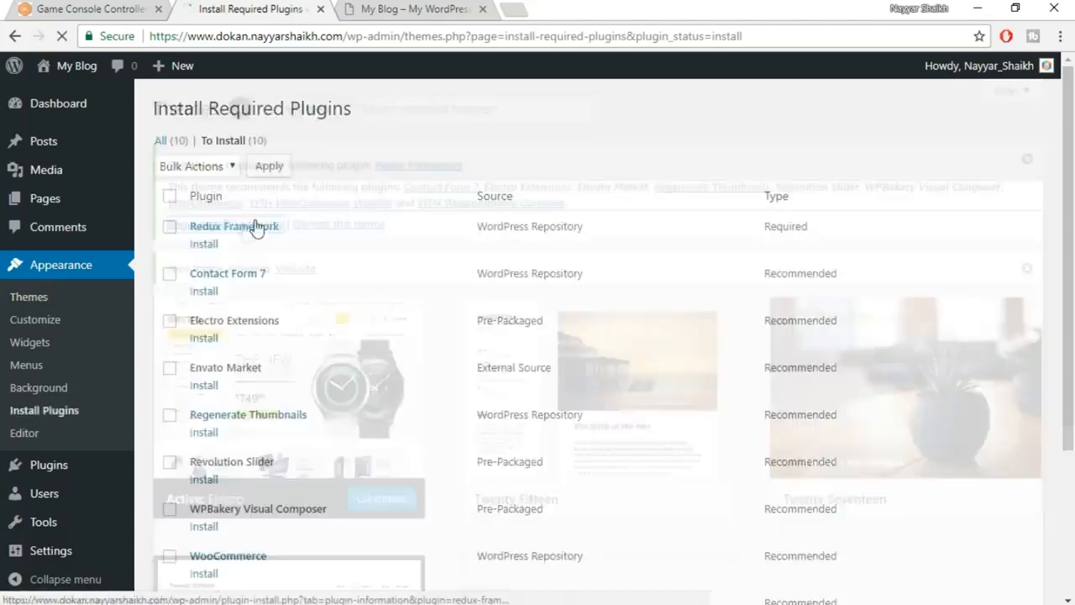
Bulk-install all 10 Electro plugins, then return to the installer list and select them all
left_click(168, 200)
scroll(171, 479, "down", 3)
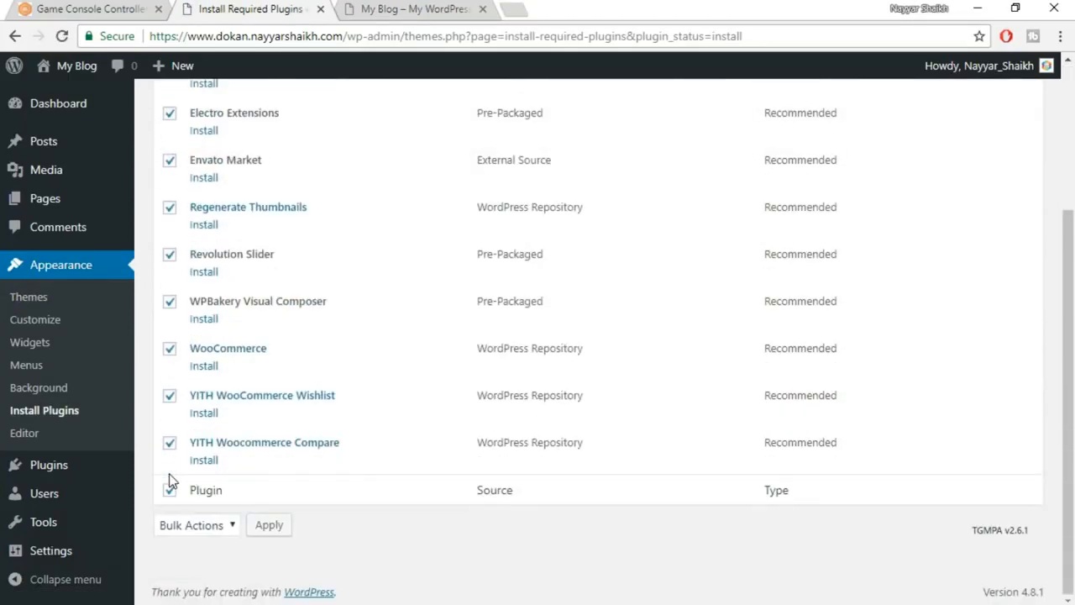
scroll(170, 480, "up", 3)
left_click(215, 166)
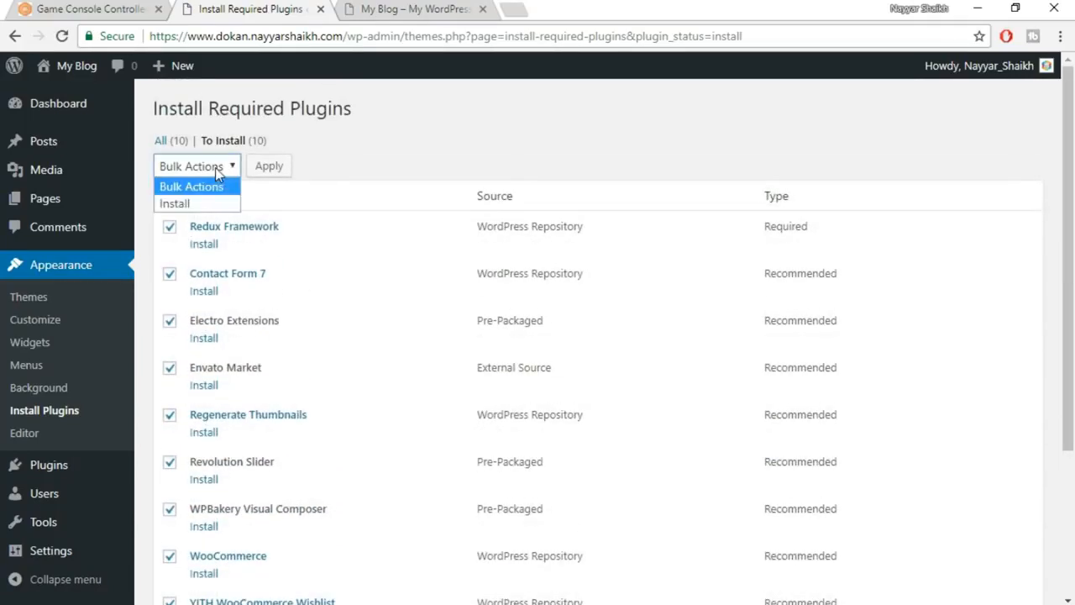
left_click(217, 204)
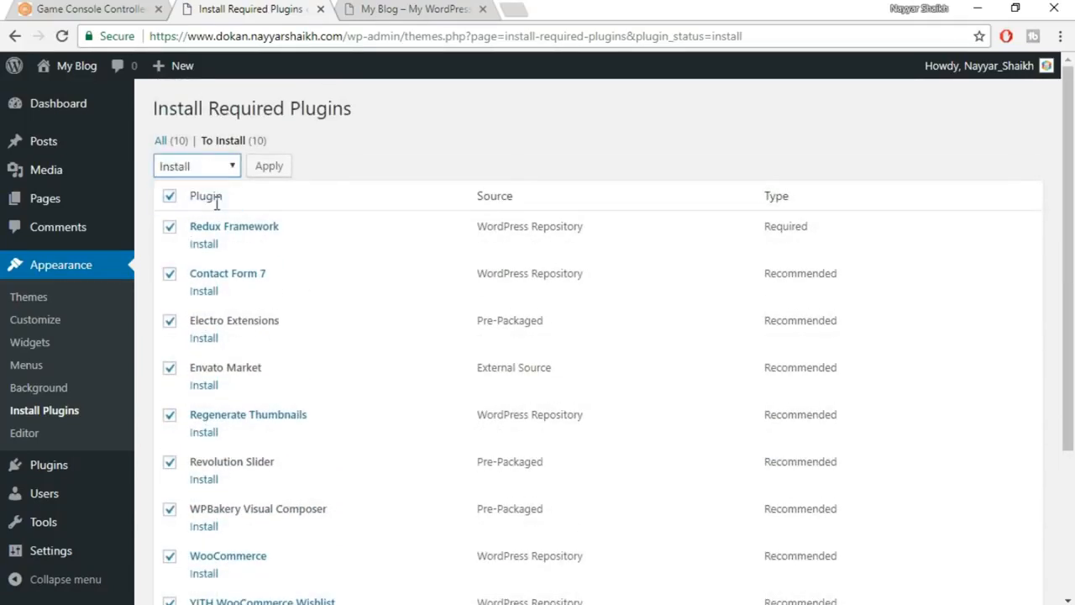
left_click(265, 167)
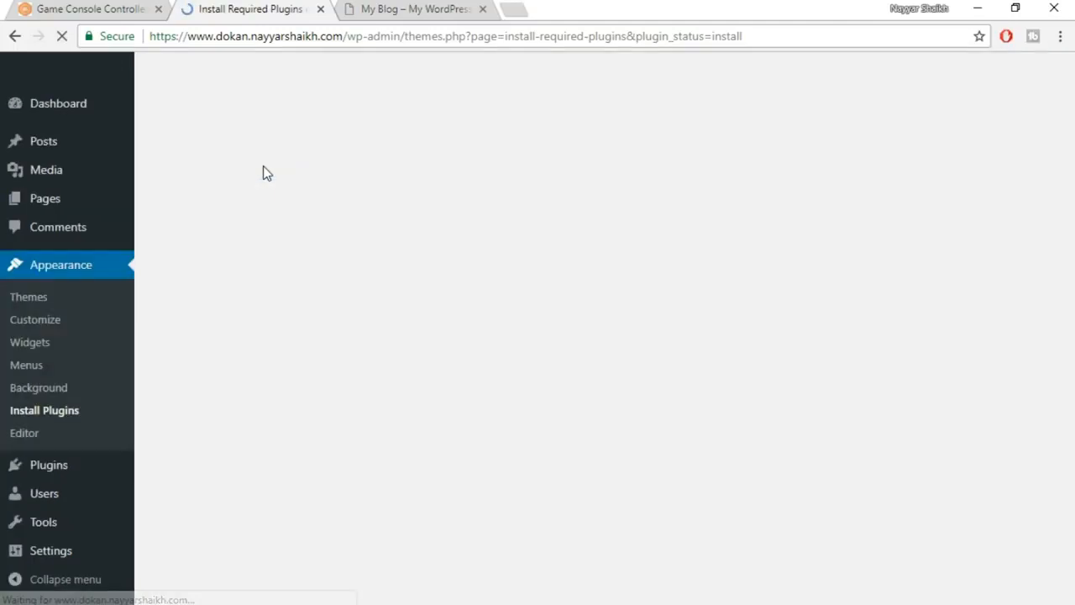
scroll(566, 342, "down", 2)
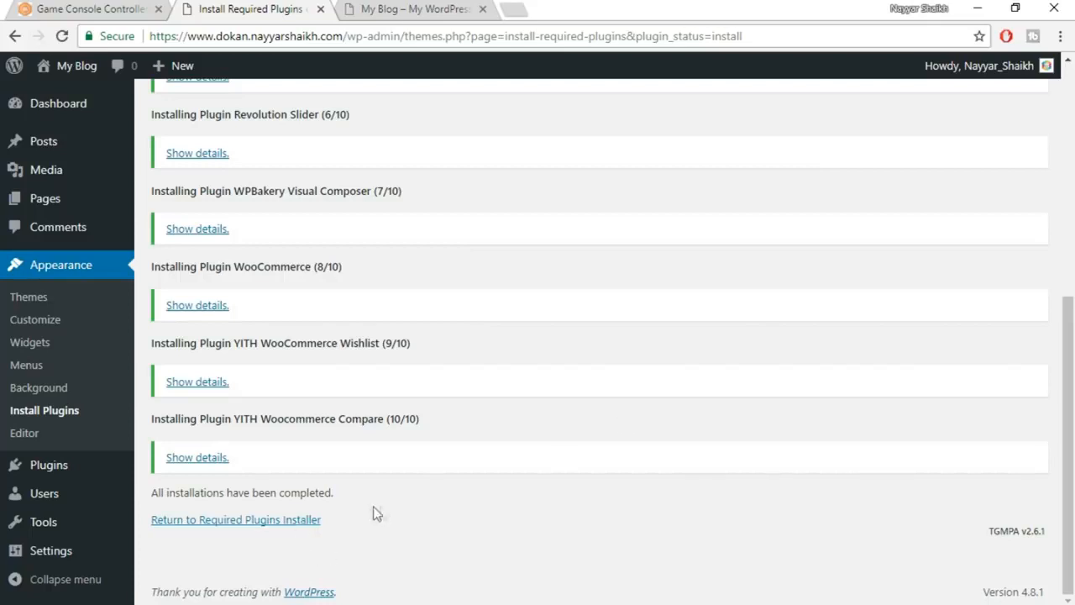
left_click(278, 523)
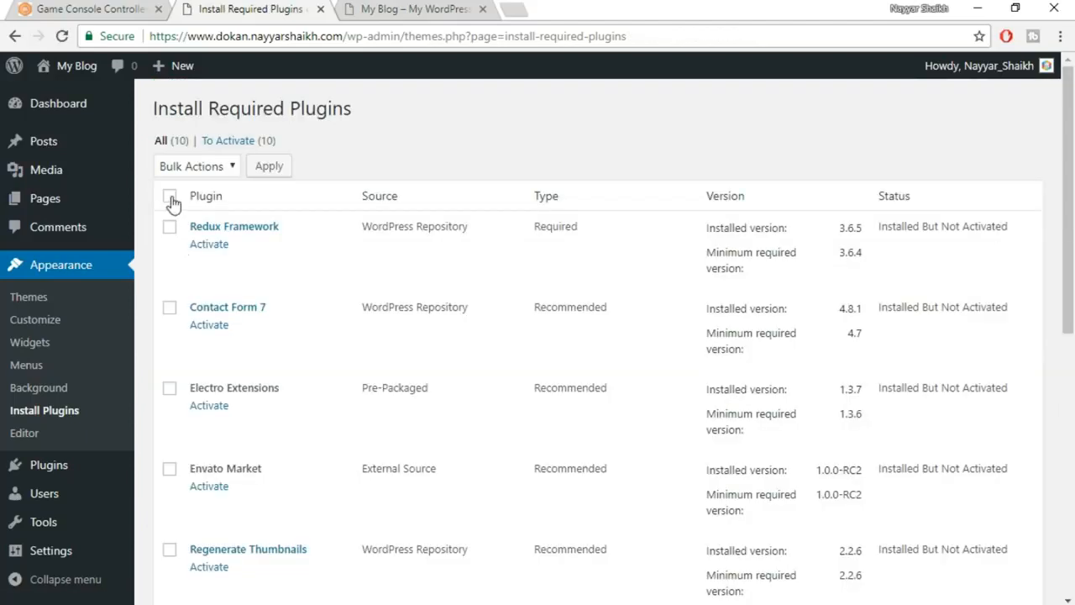
left_click(171, 198)
Bulk-activate all ten Electro plugins, then open a new browser tab
left_click(213, 167)
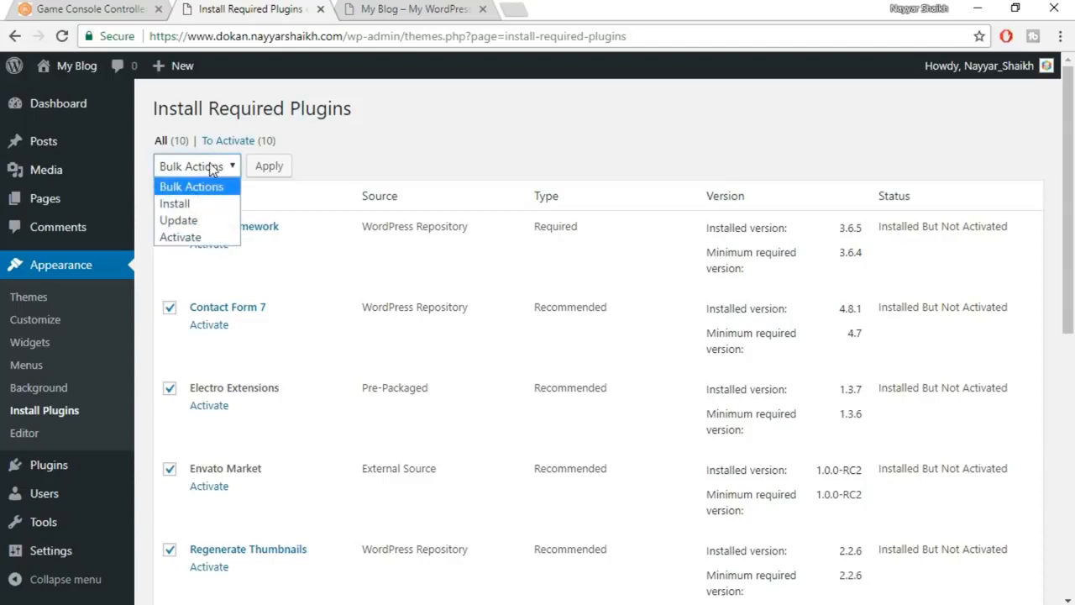
left_click(184, 238)
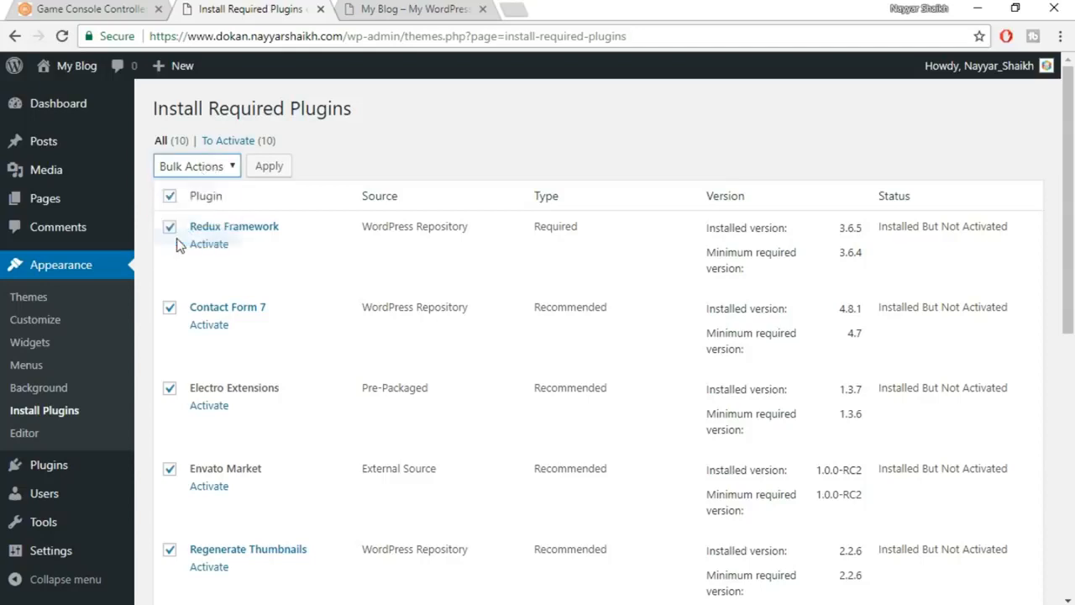
left_click(270, 166)
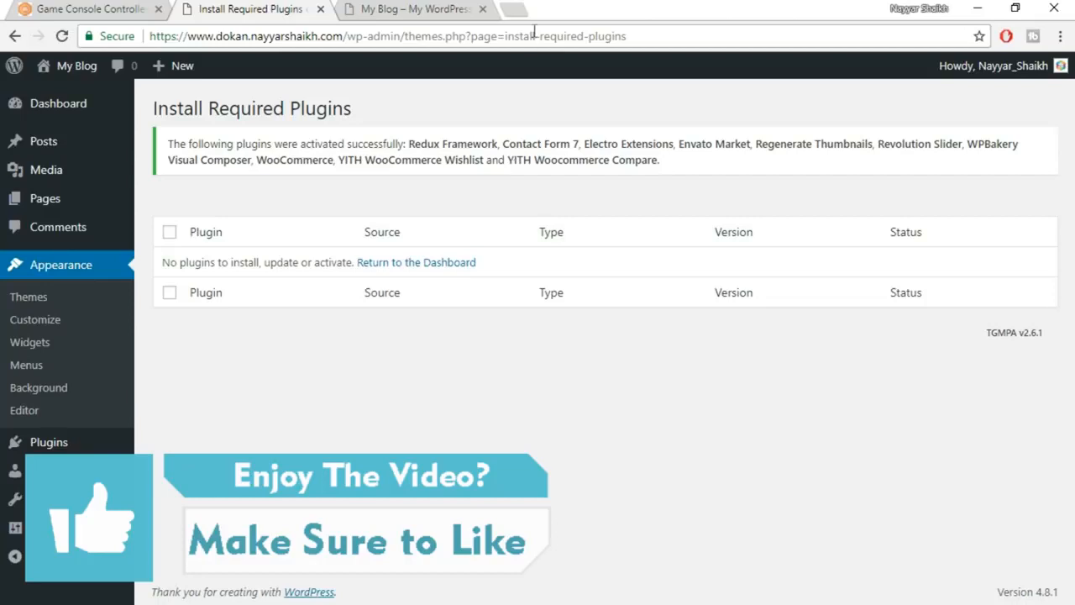
left_click(512, 10)
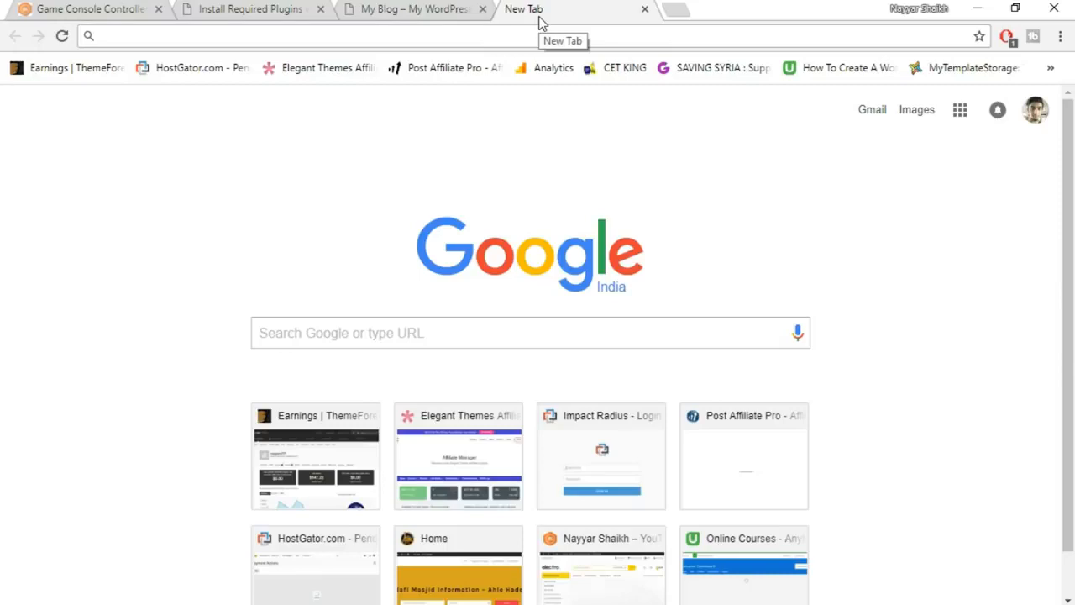
Go to bloggdude.com/dokan and scroll to the Free, 1 Site, 5 Sites and Unlimited plans
type("bloggdude.com/dokan")
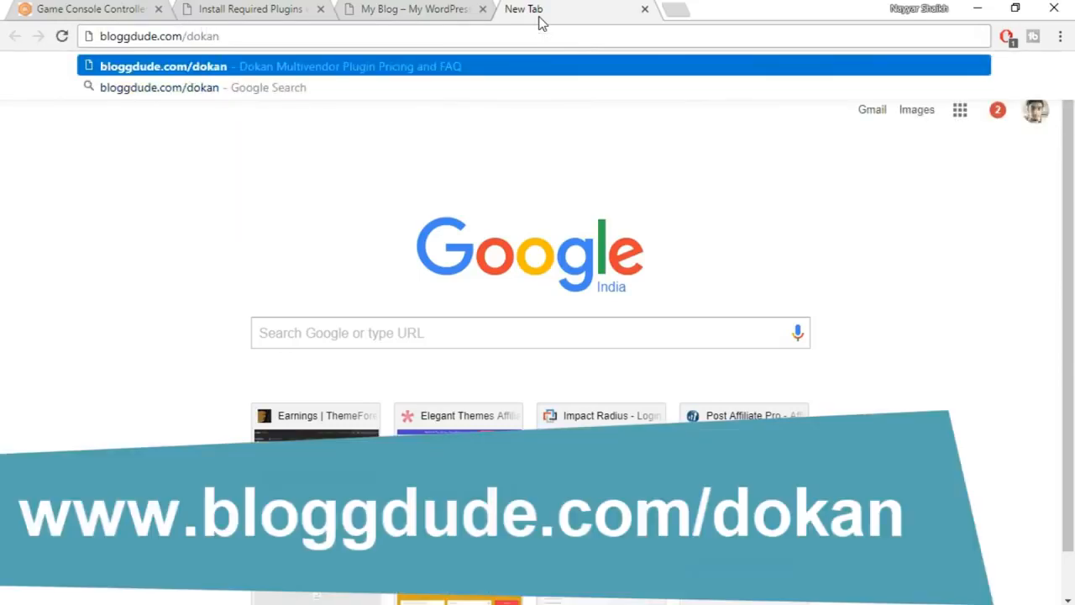
key("Return")
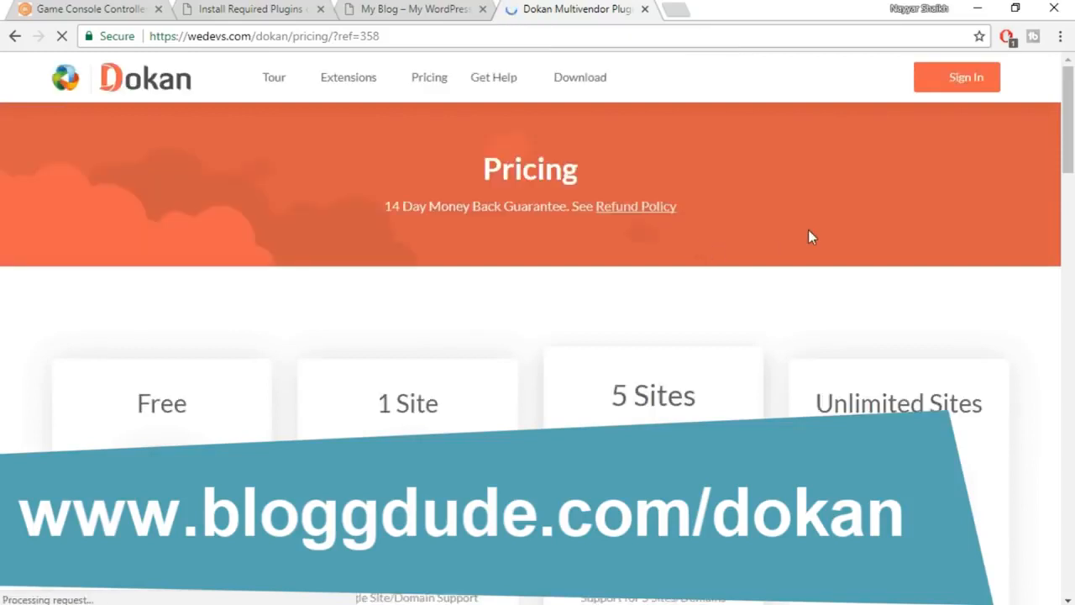
scroll(965, 244, "down", 5)
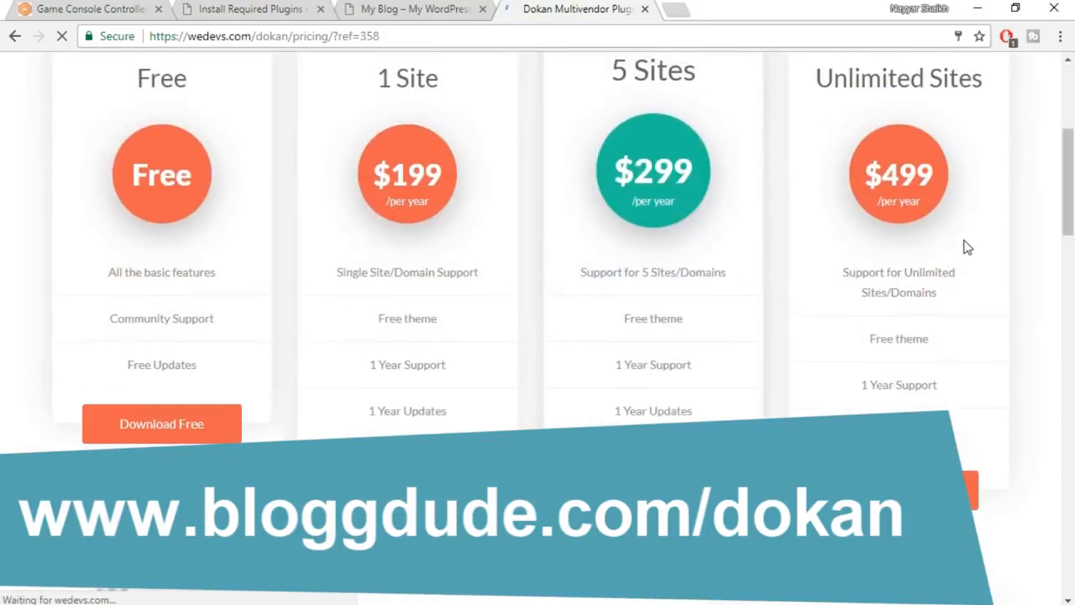
left_click_drag(1074, 192, 1073, 180)
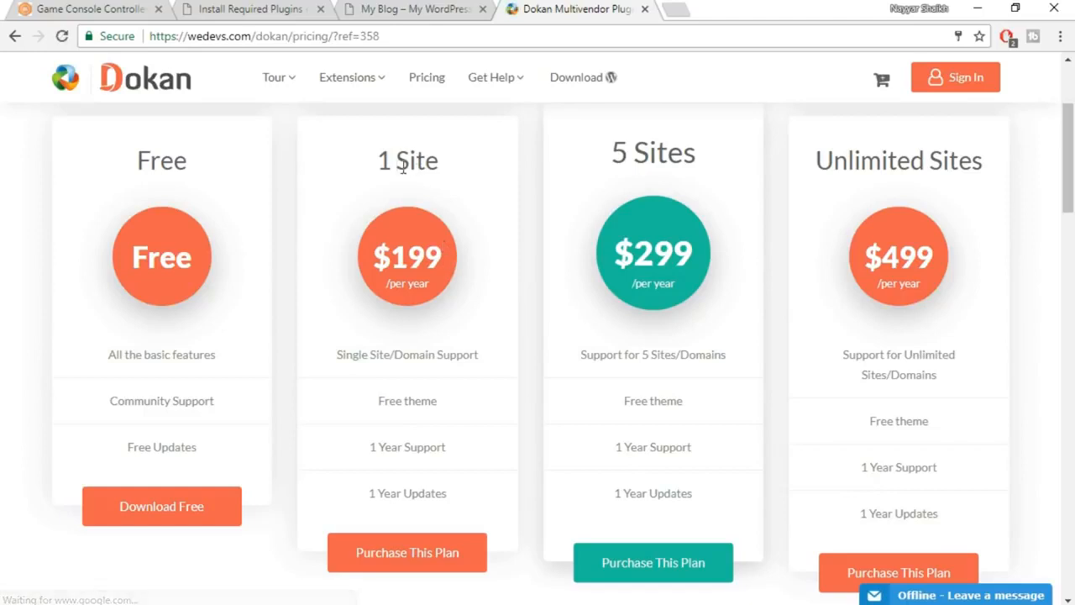
left_click_drag(373, 165, 442, 164)
left_click(452, 172)
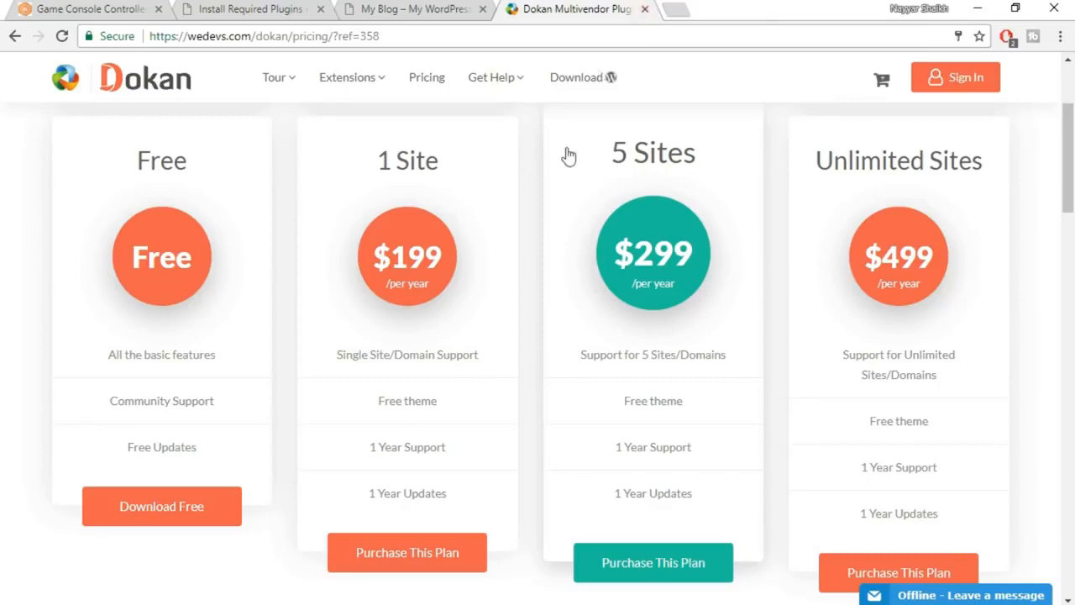
Close the Dokan pricing tab and go back to the WordPress Install Required Plugins page
left_click(644, 10)
left_click(237, 9)
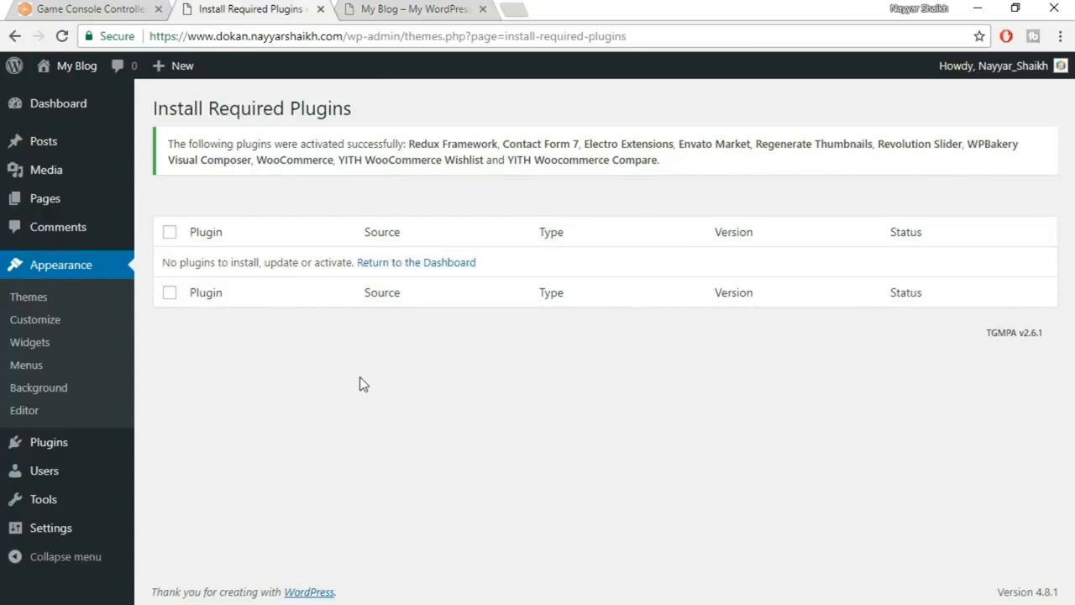
mouse_move(79, 451)
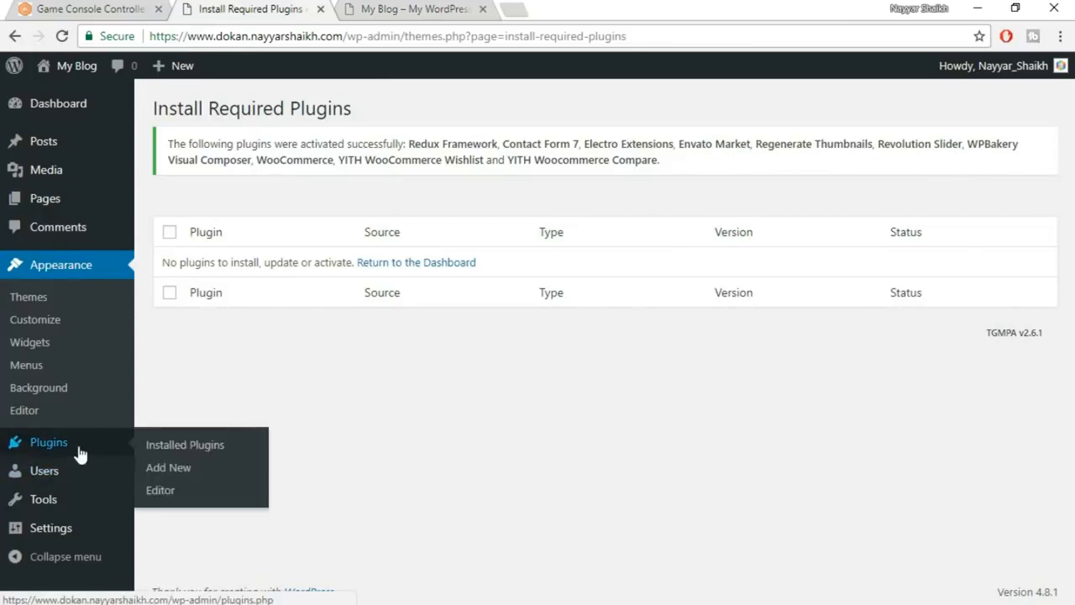
Upload and install the dokan-pro.zip plugin from Plugins > Add New
left_click(183, 468)
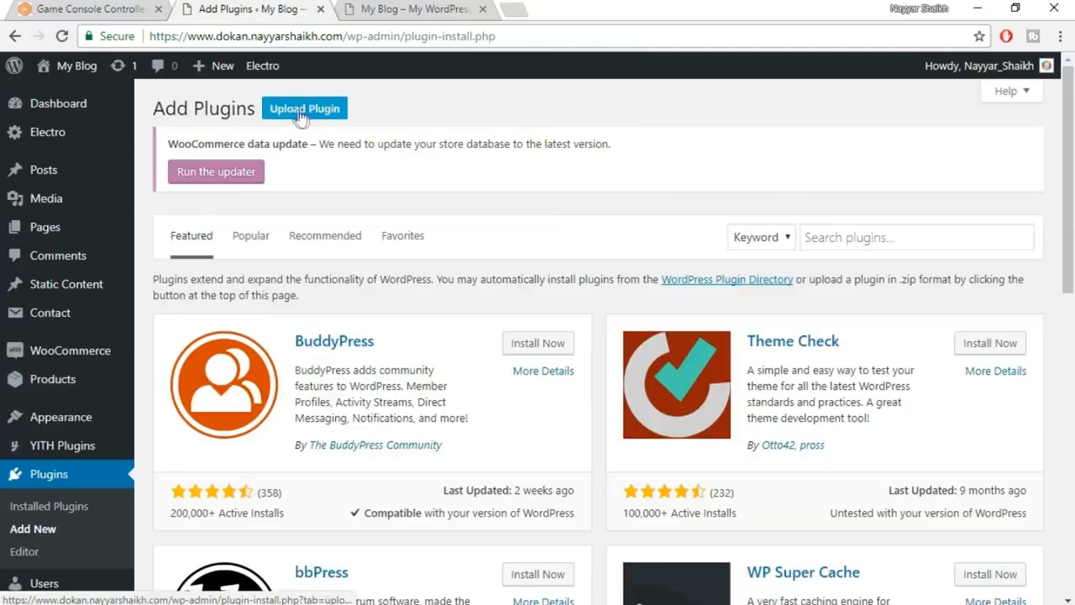
left_click(303, 114)
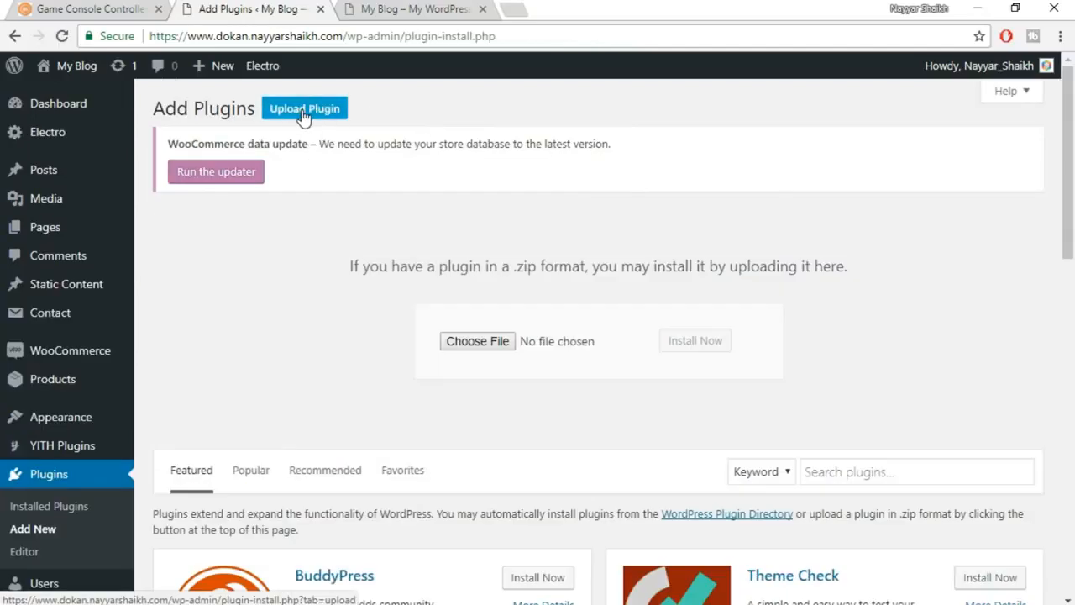
left_click(486, 341)
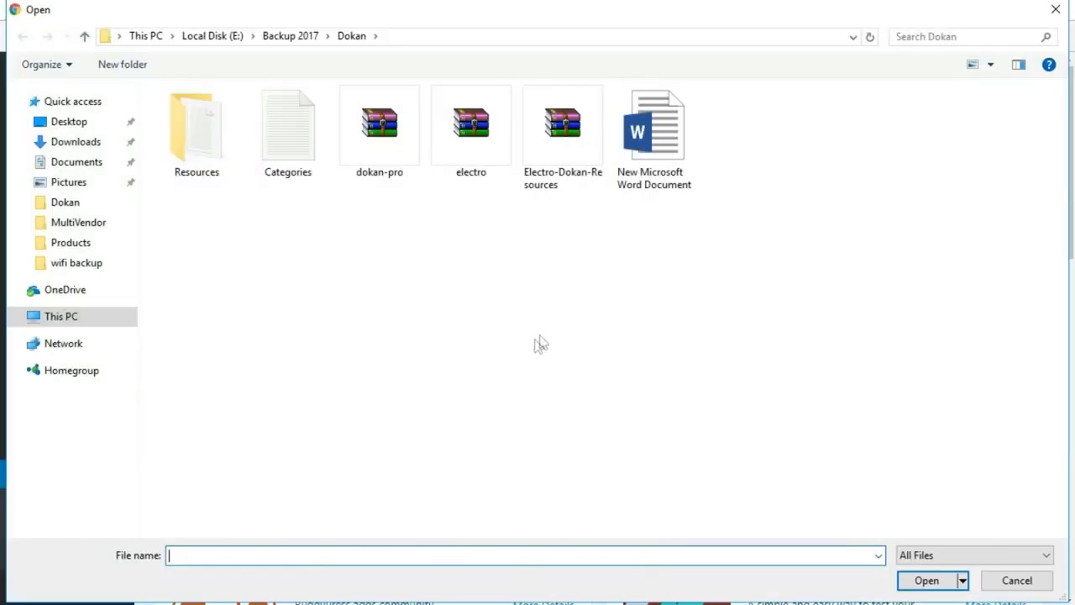
left_click(385, 173)
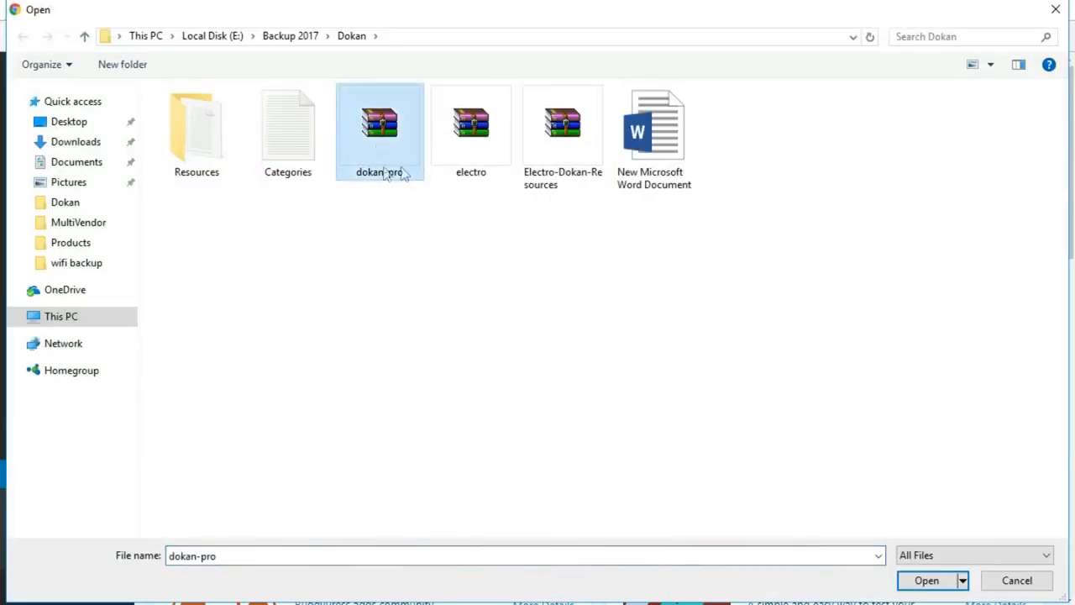
left_click(919, 588)
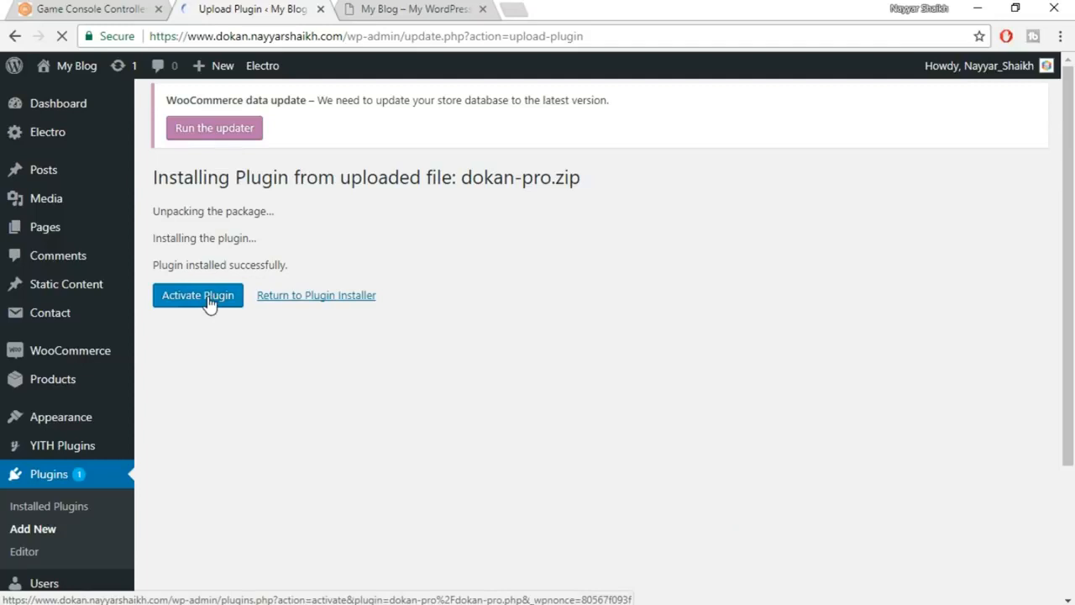
Activate Dokan Pro and install the core Dokan plugin it requires
left_click(209, 302)
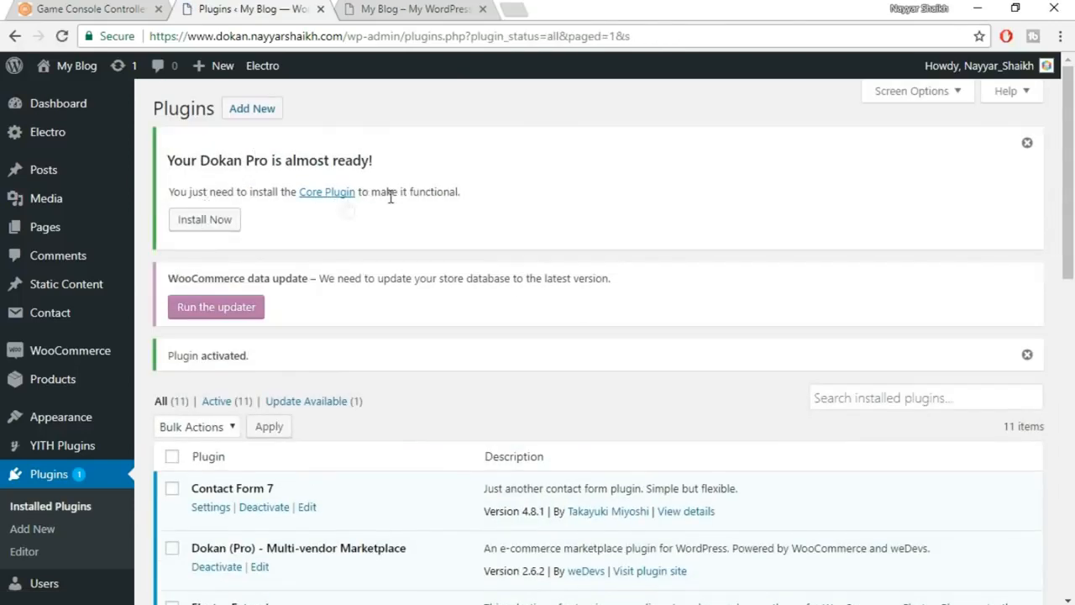
left_click(216, 232)
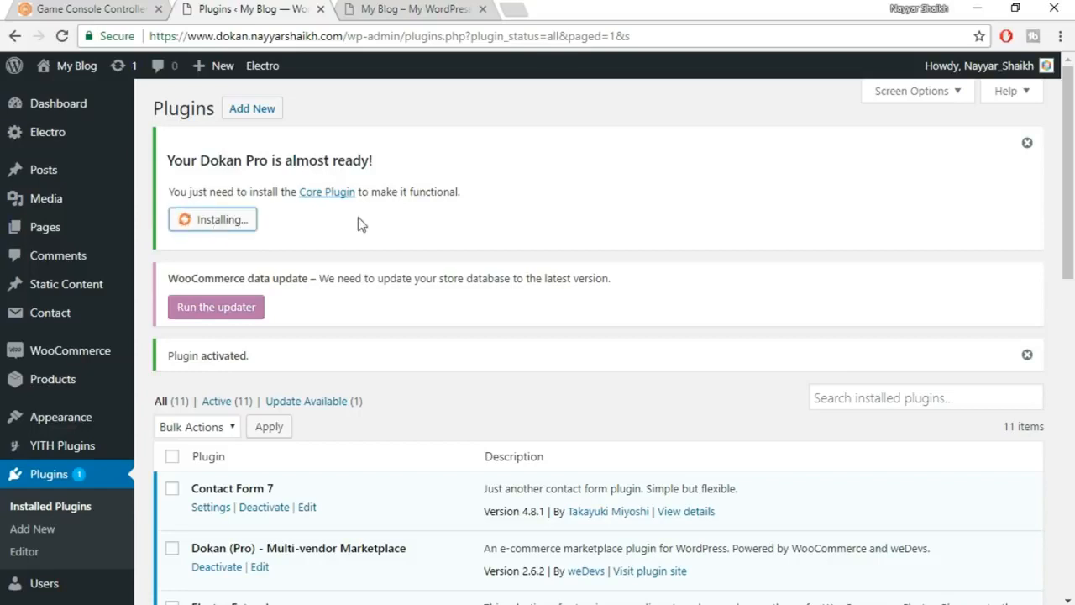
left_click(256, 199)
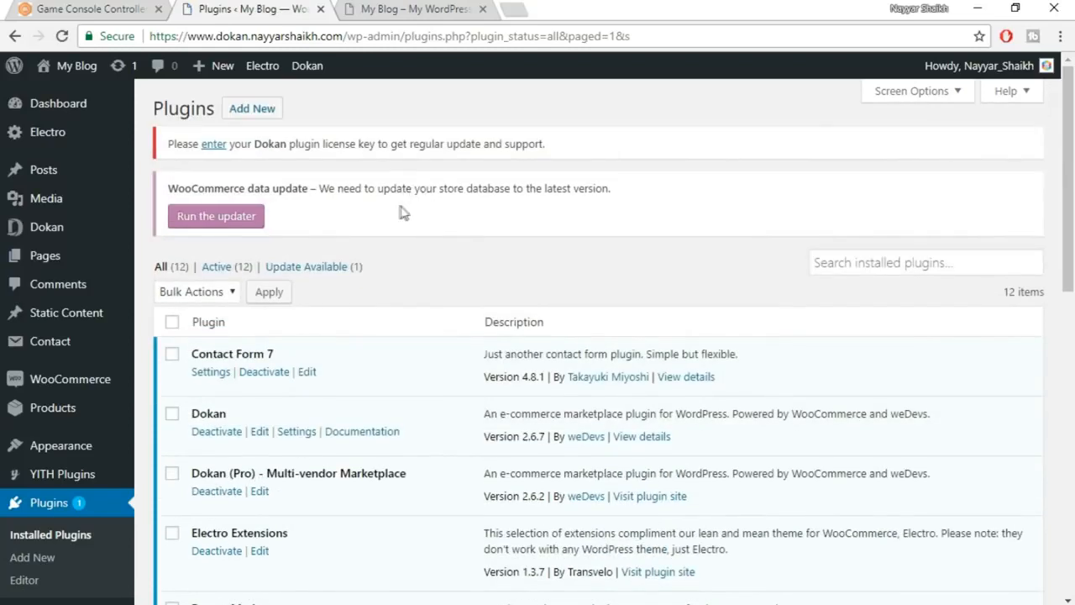
Run and confirm the WooCommerce database updater, then return to the Dashboard
left_click(229, 223)
left_click(605, 146)
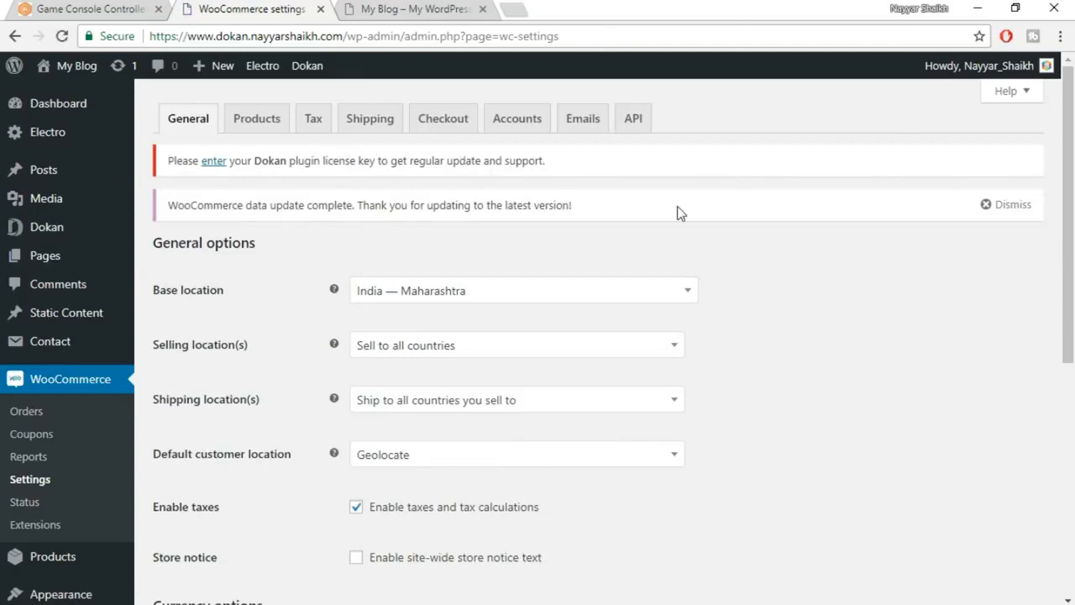
left_click(64, 105)
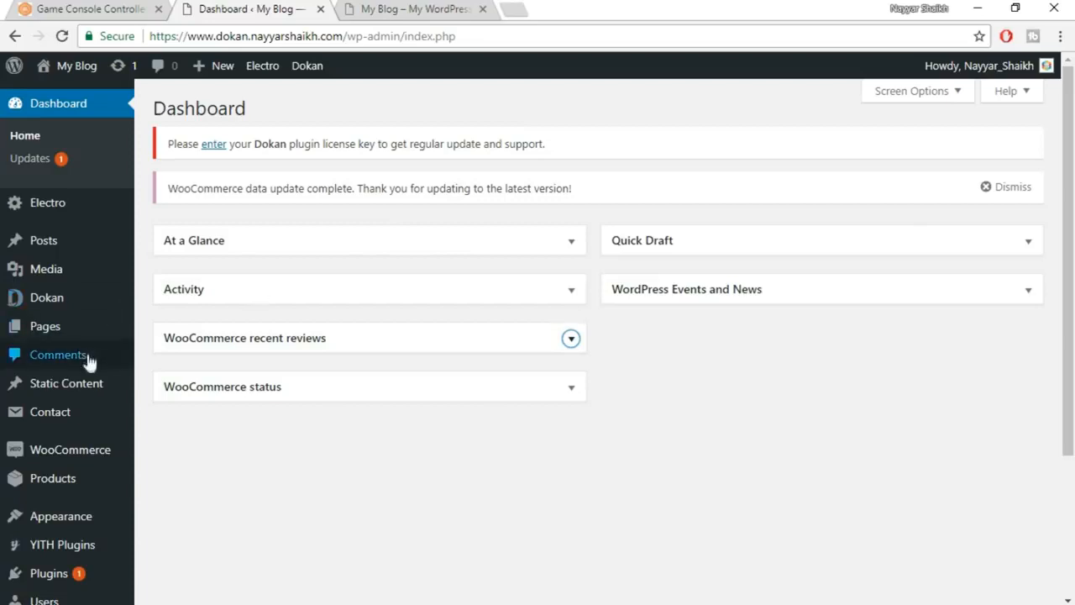
Open Appearance > Themes and delete the Twenty Fifteen theme
mouse_move(84, 528)
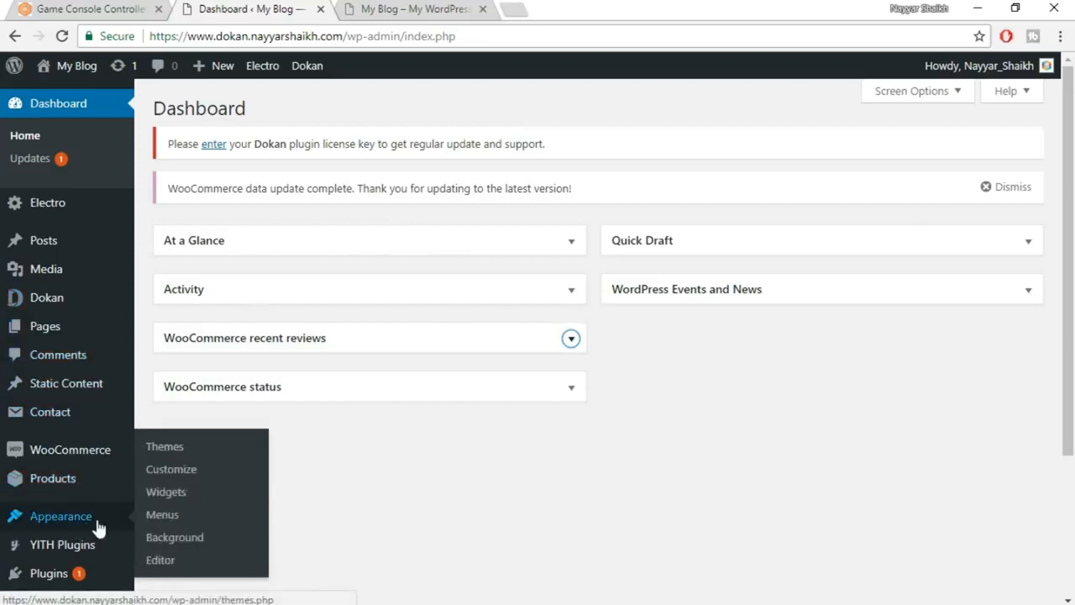
left_click(177, 448)
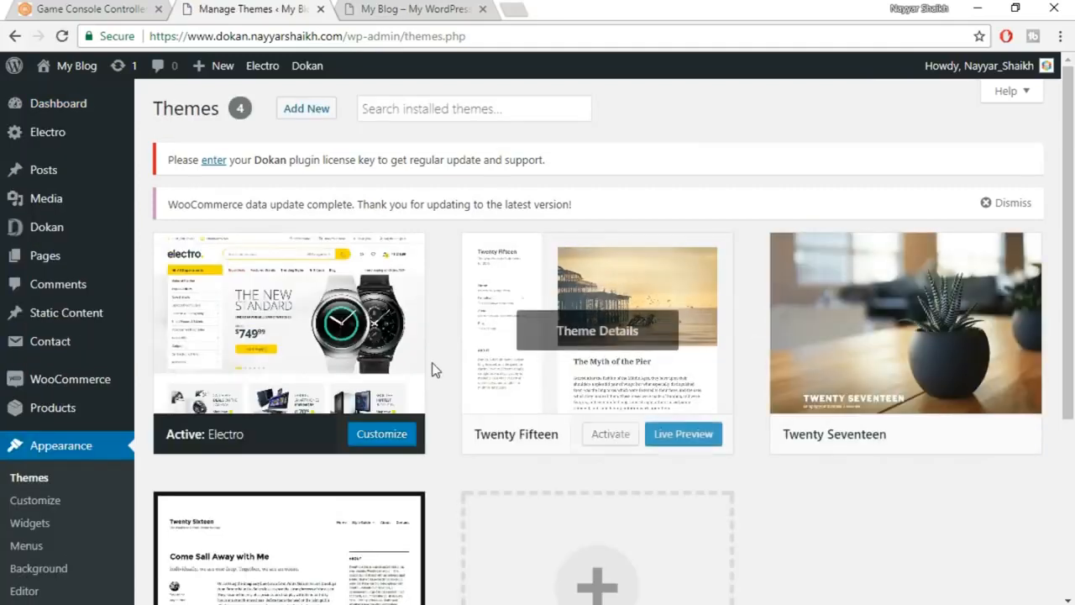
scroll(316, 254, "down", 1)
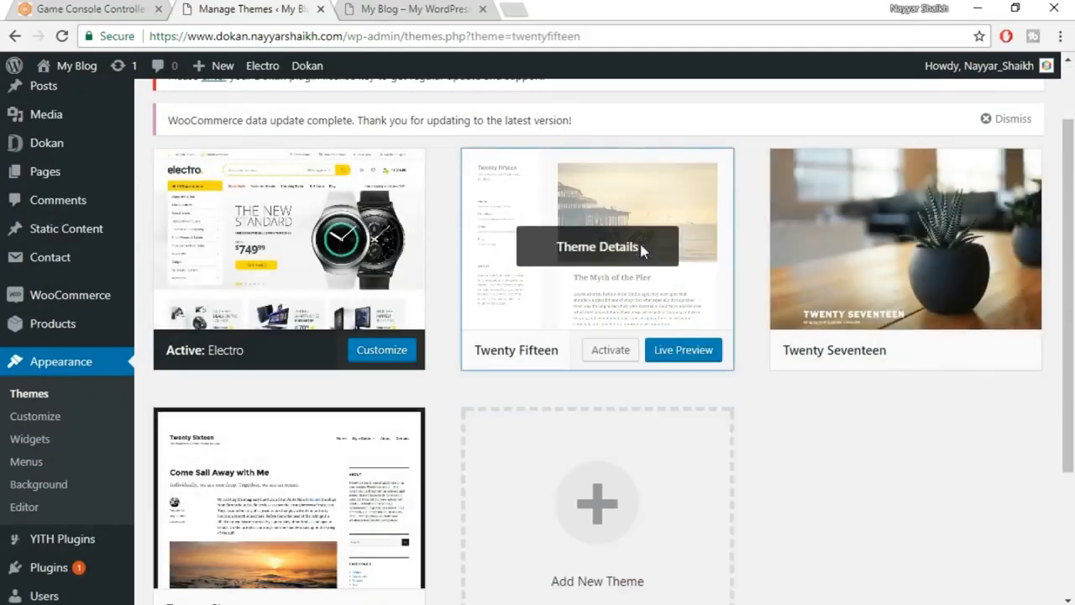
left_click(640, 250)
left_click(1015, 576)
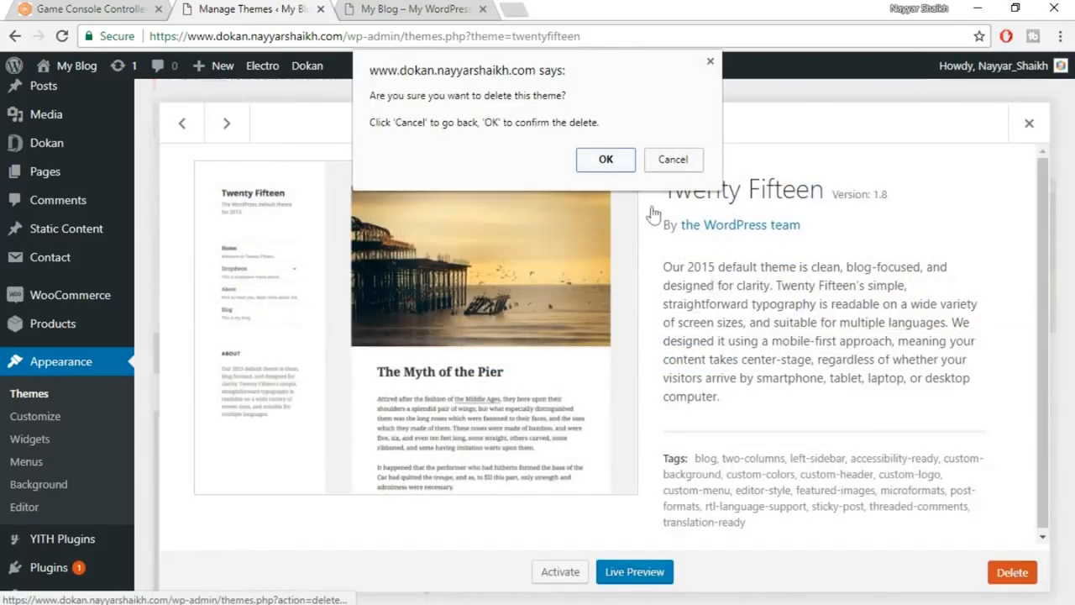
left_click(616, 165)
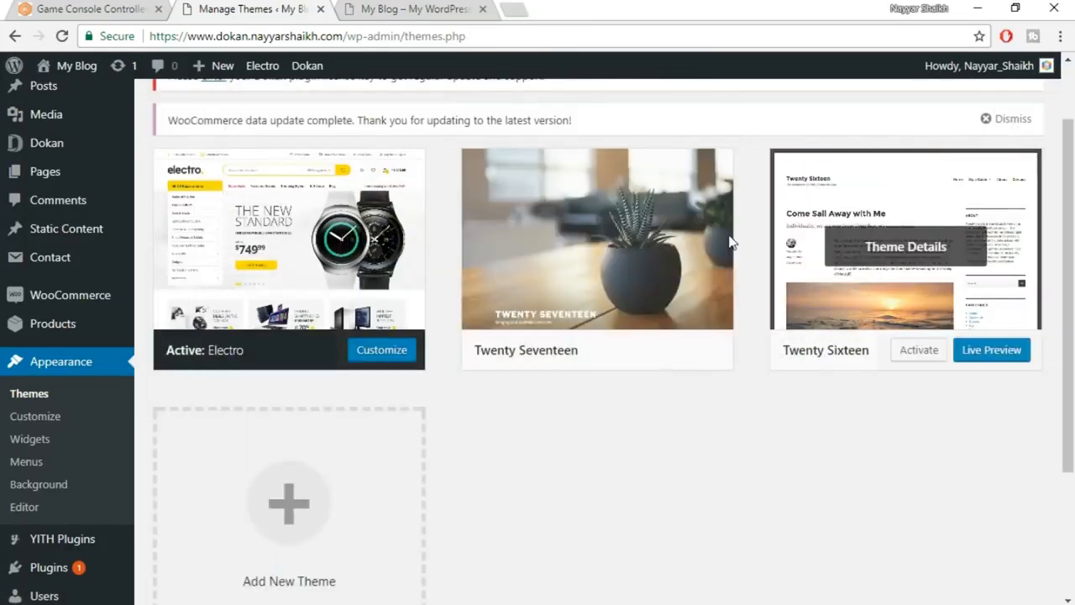
Delete the Twenty Seventeen and Twenty Sixteen themes, leaving only Electro
left_click(580, 243)
left_click(1024, 578)
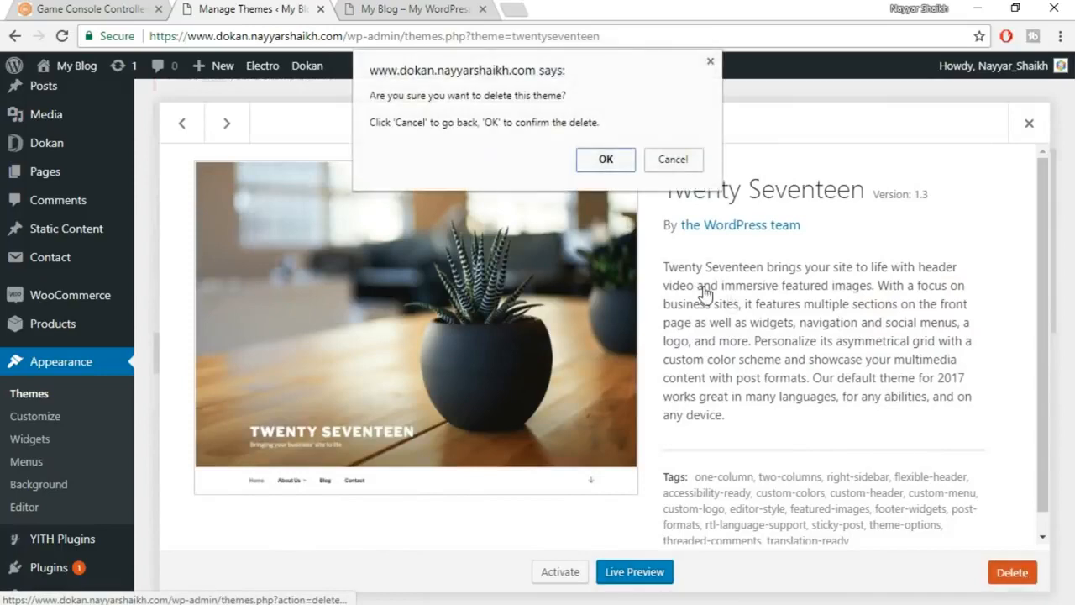
left_click(618, 164)
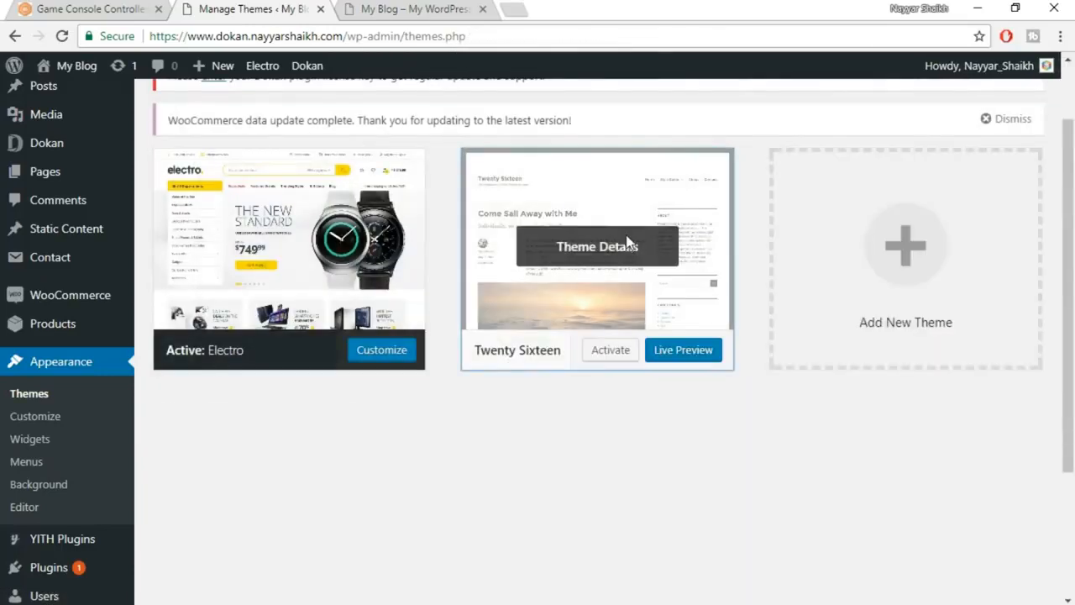
left_click(628, 244)
left_click(1013, 572)
left_click(607, 160)
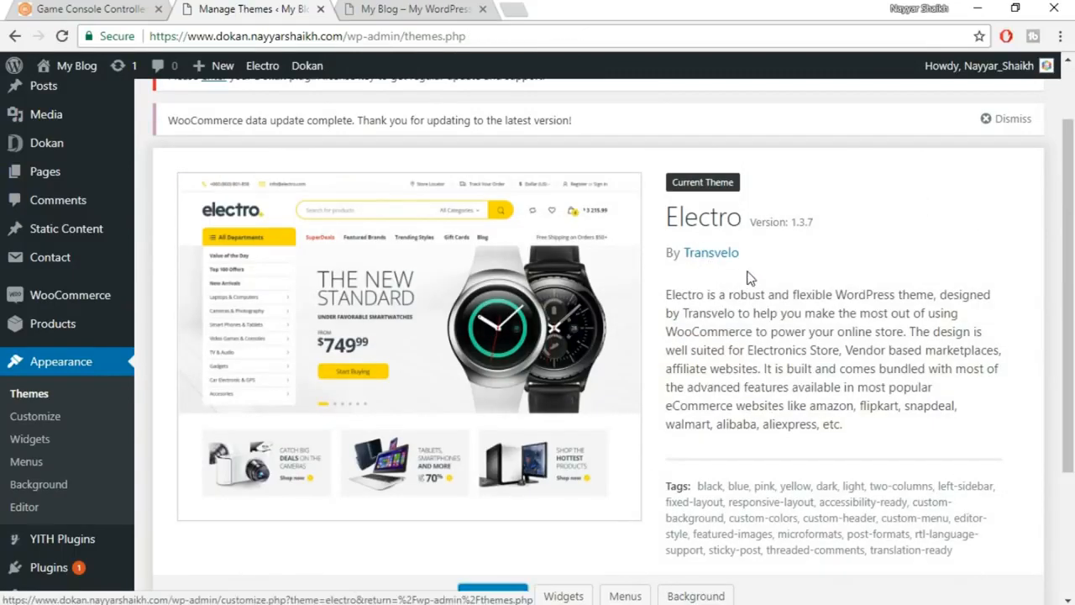
scroll(803, 332, "up", 1)
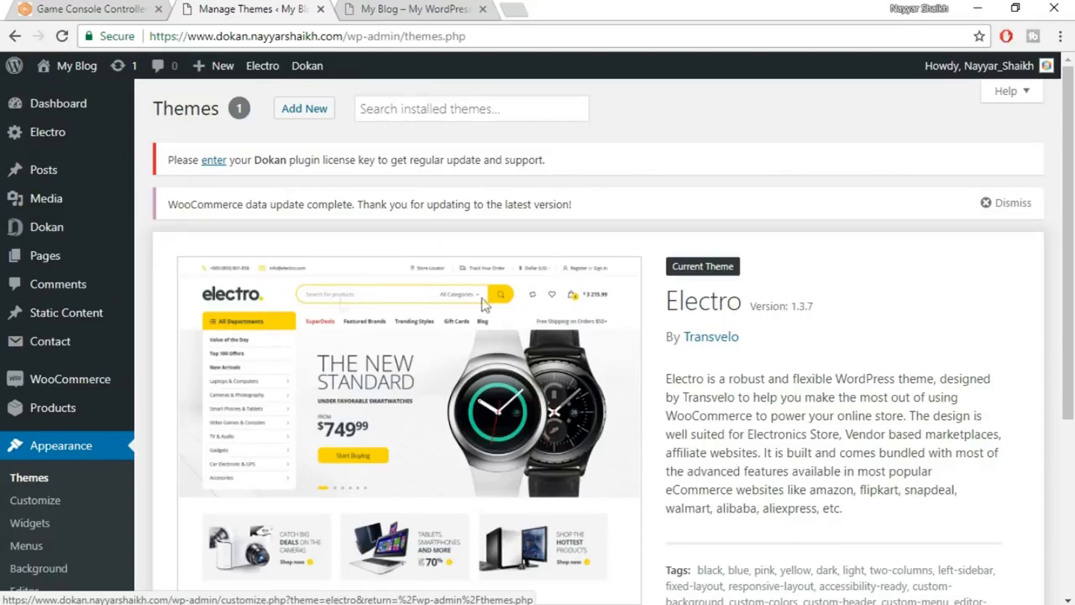
mouse_move(71, 388)
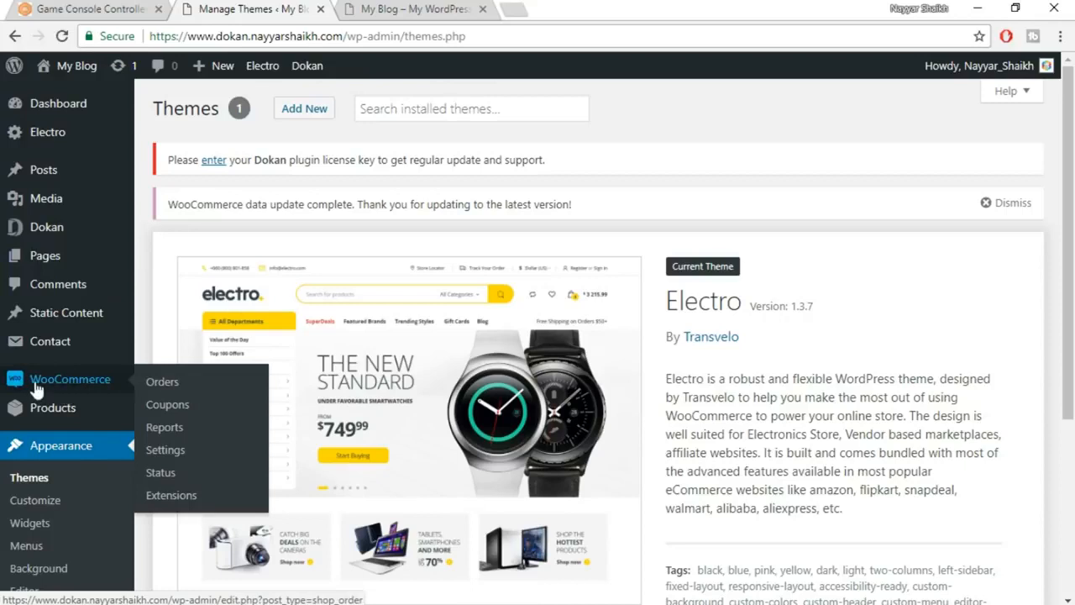
In WooCommerce settings, set the store base location to India — Maharashtra
left_click(167, 457)
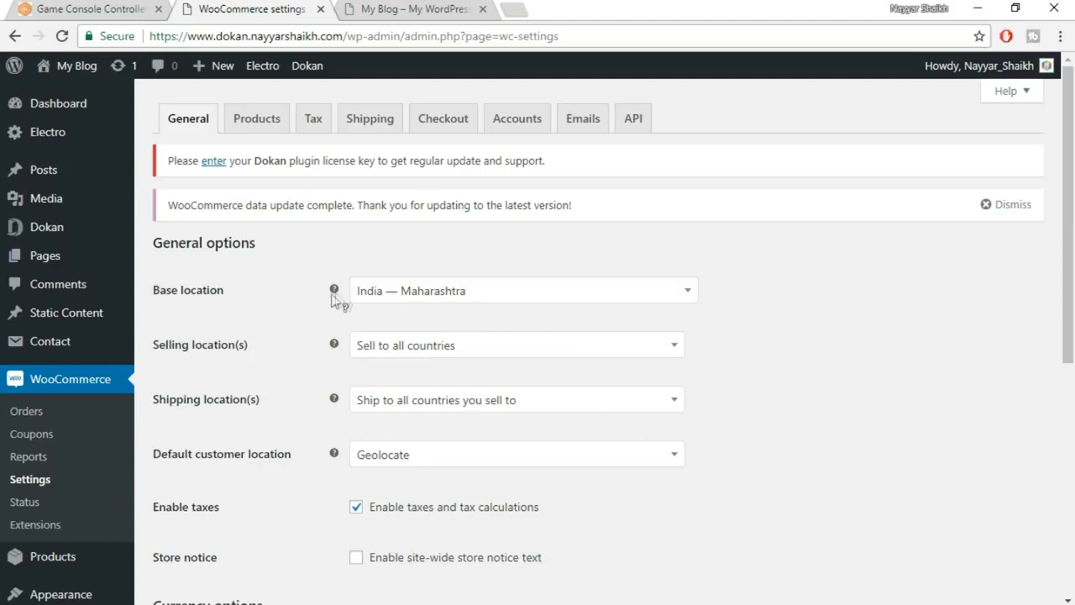
left_click(460, 300)
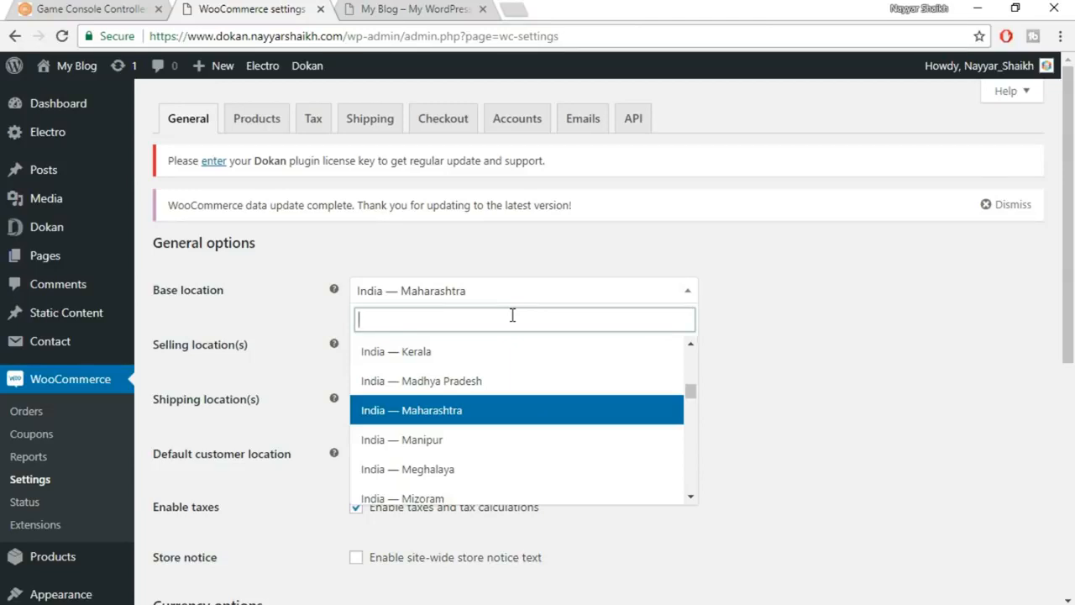
type("maha")
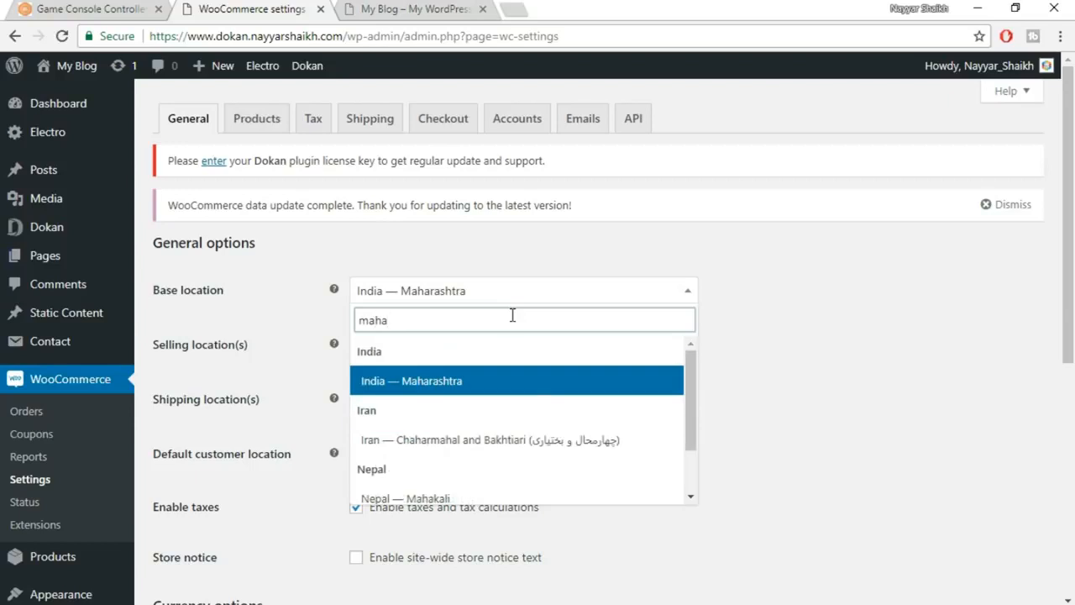
left_click(448, 386)
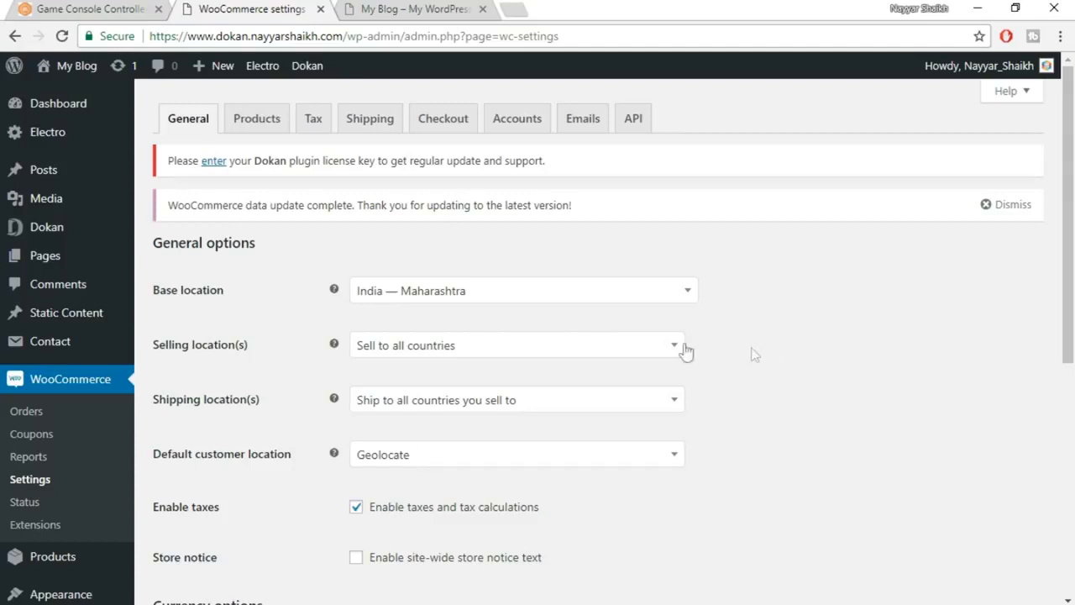
Restrict selling to specific countries, with India as the only country after removing Pakistan
left_click(518, 351)
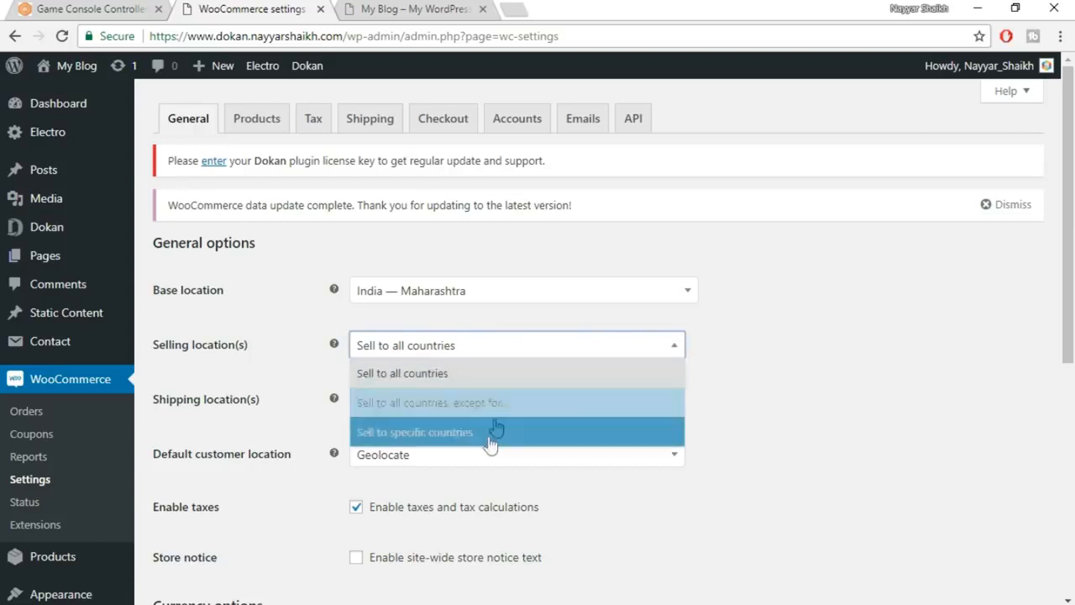
left_click(445, 435)
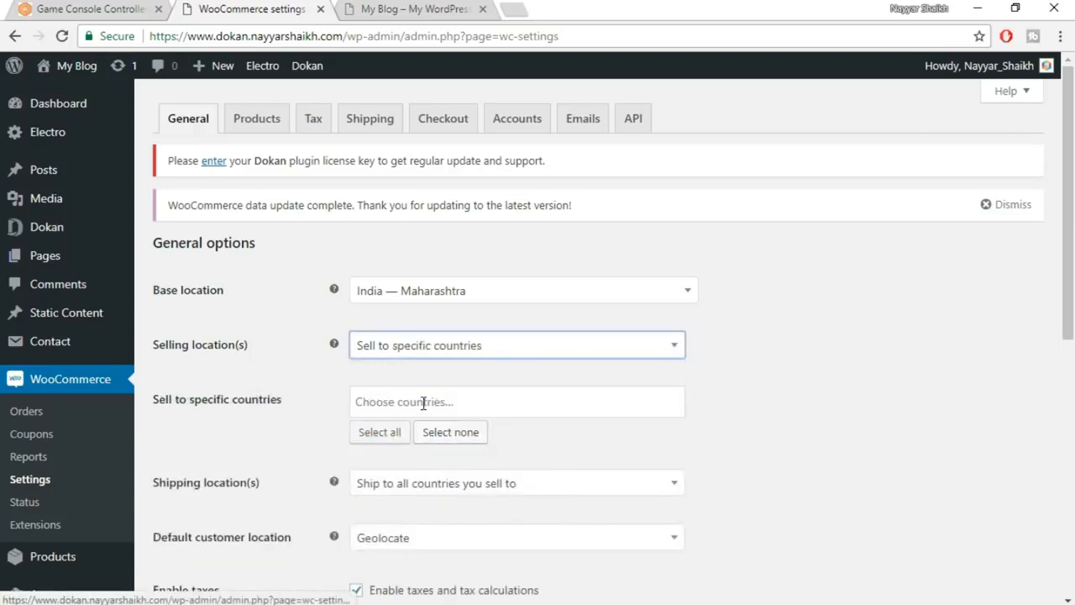
left_click(423, 402)
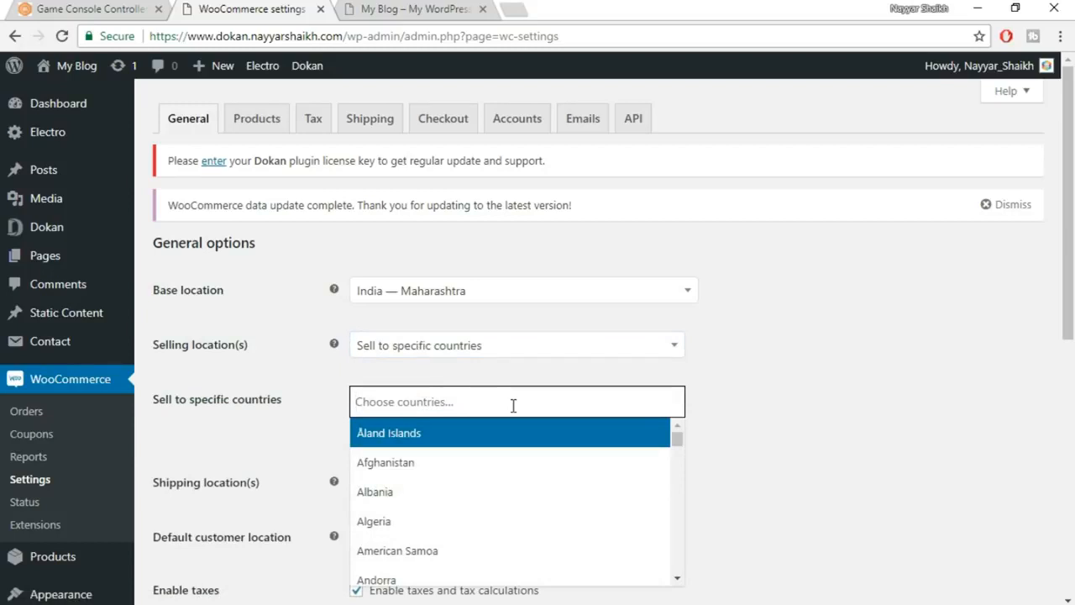
type("ind")
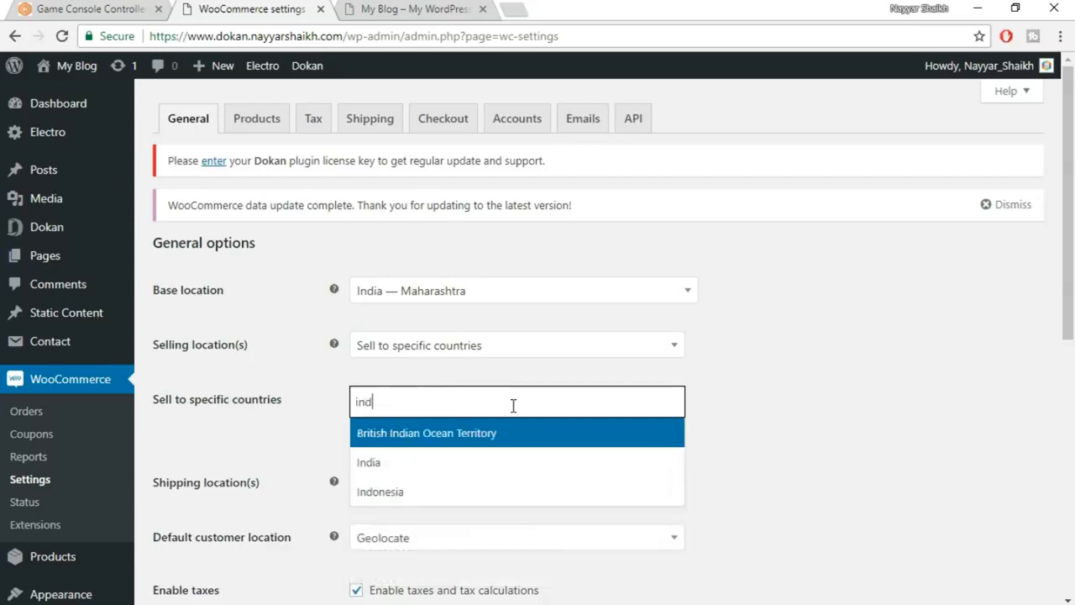
left_click(402, 478)
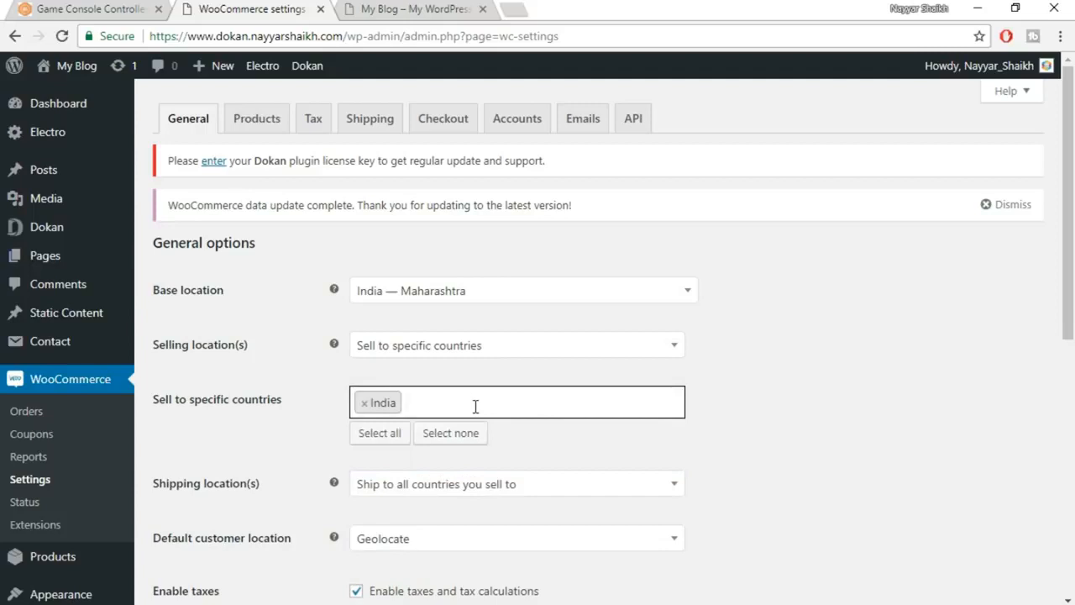
type("paki")
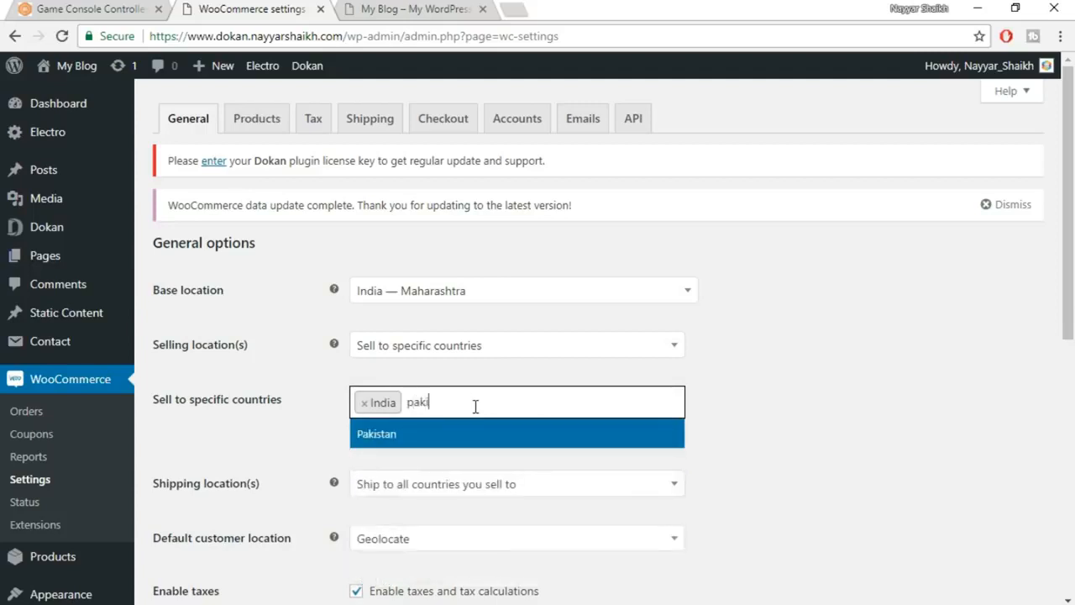
type("s")
left_click(439, 433)
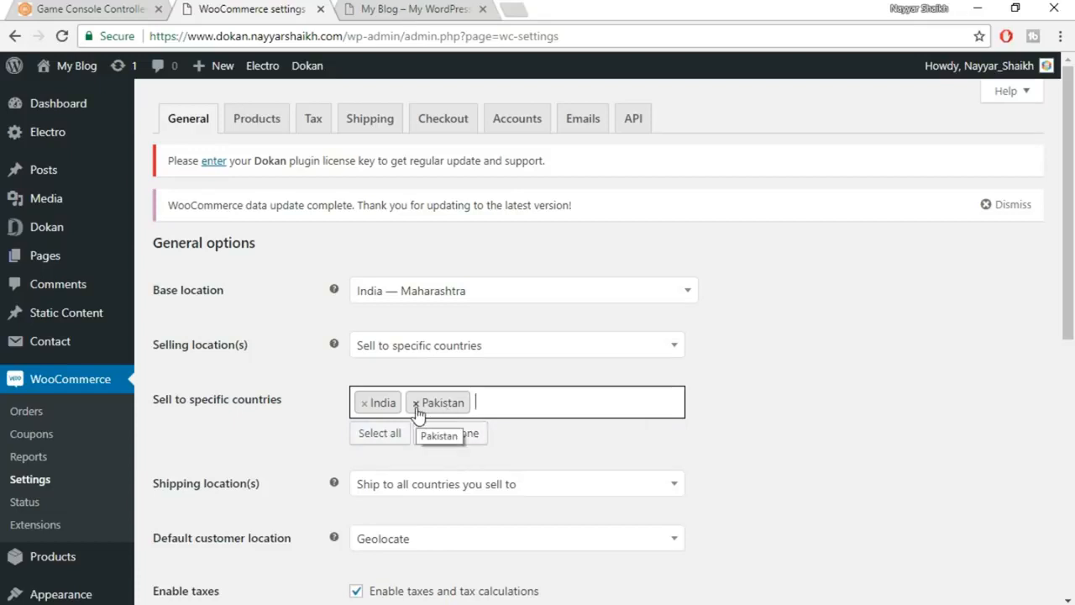
left_click(415, 404)
left_click(878, 422)
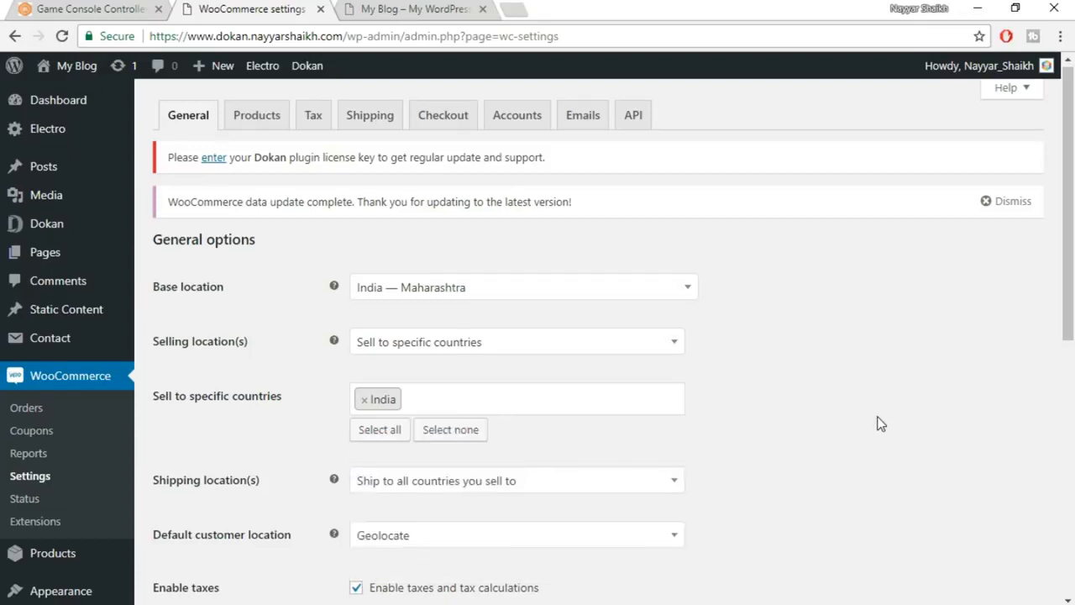
Keep United States dollar with the symbol on the left, and save the general settings
scroll(878, 422, "down", 3)
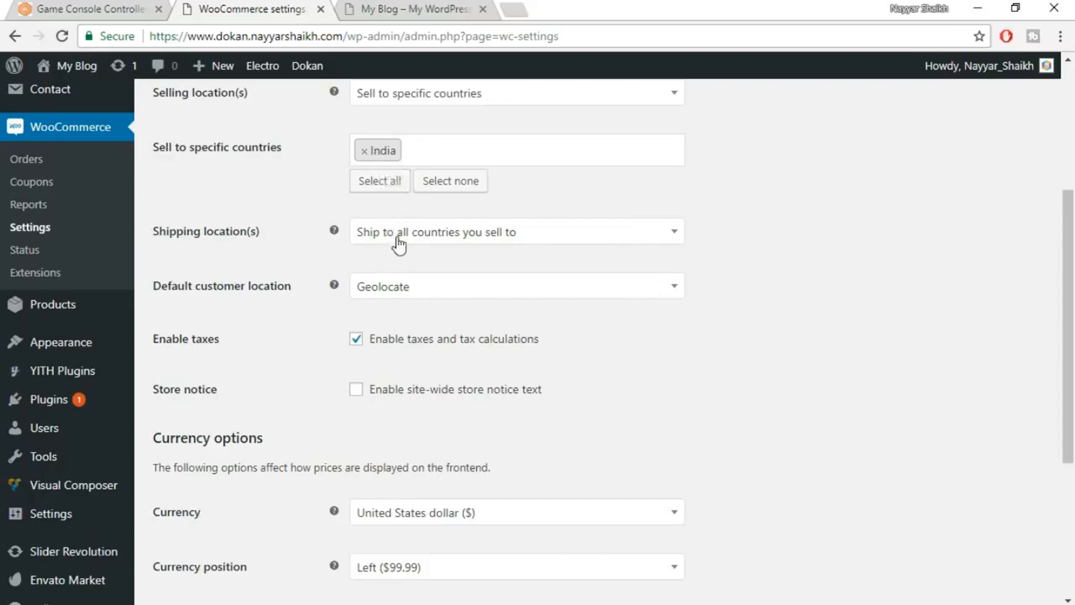
scroll(786, 295, "down", 2)
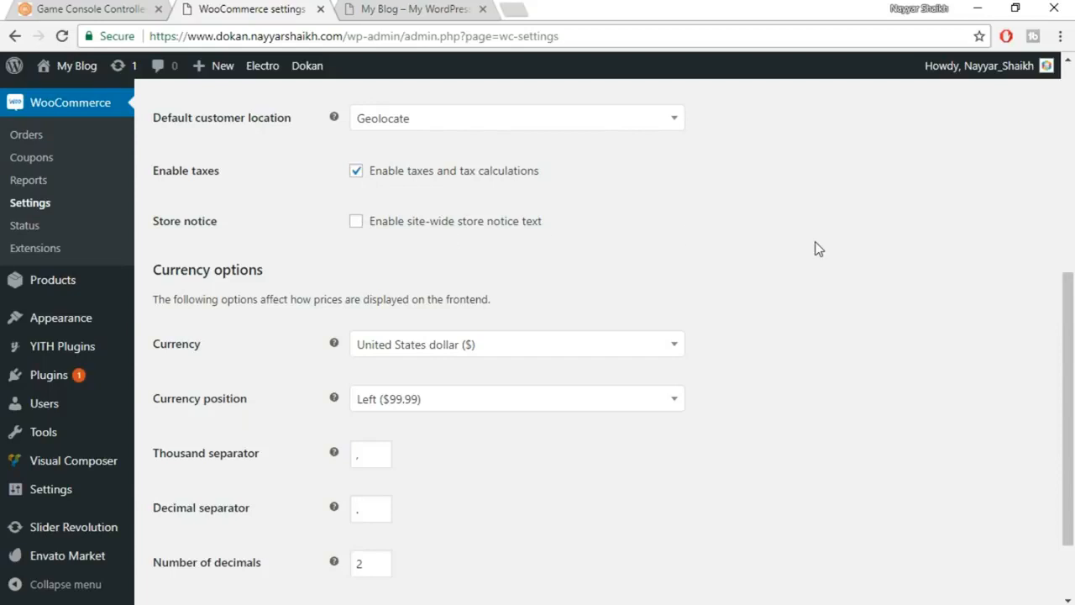
scroll(814, 247, "down", 1)
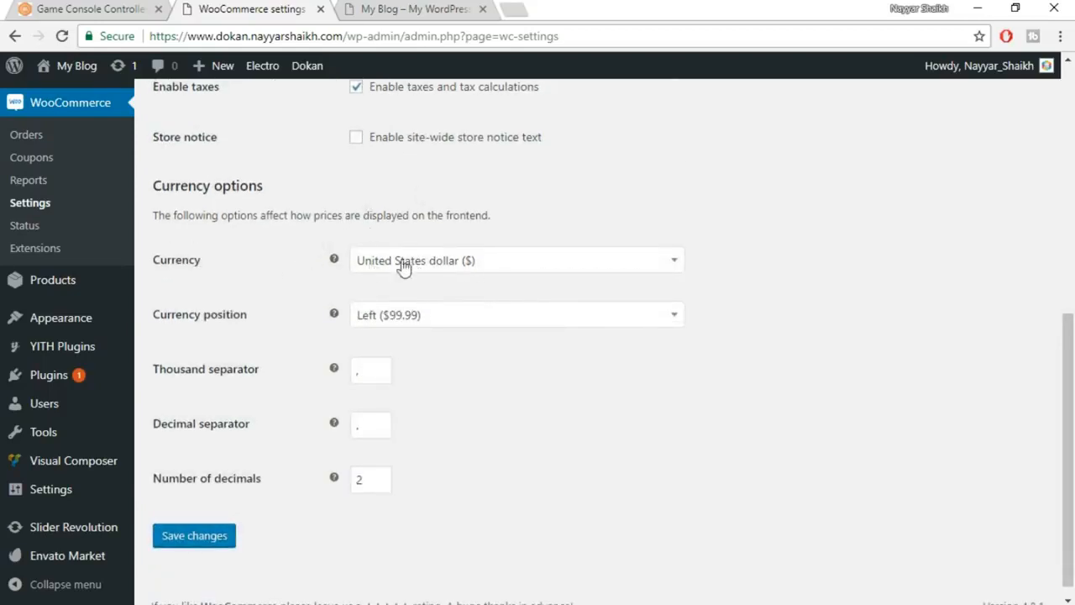
left_click(495, 267)
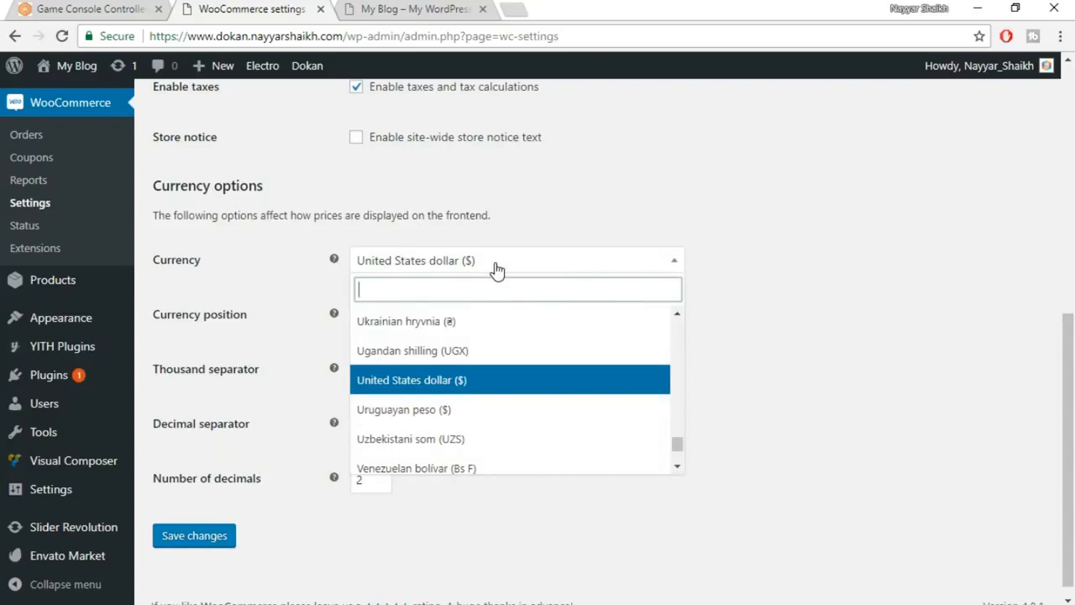
type("india")
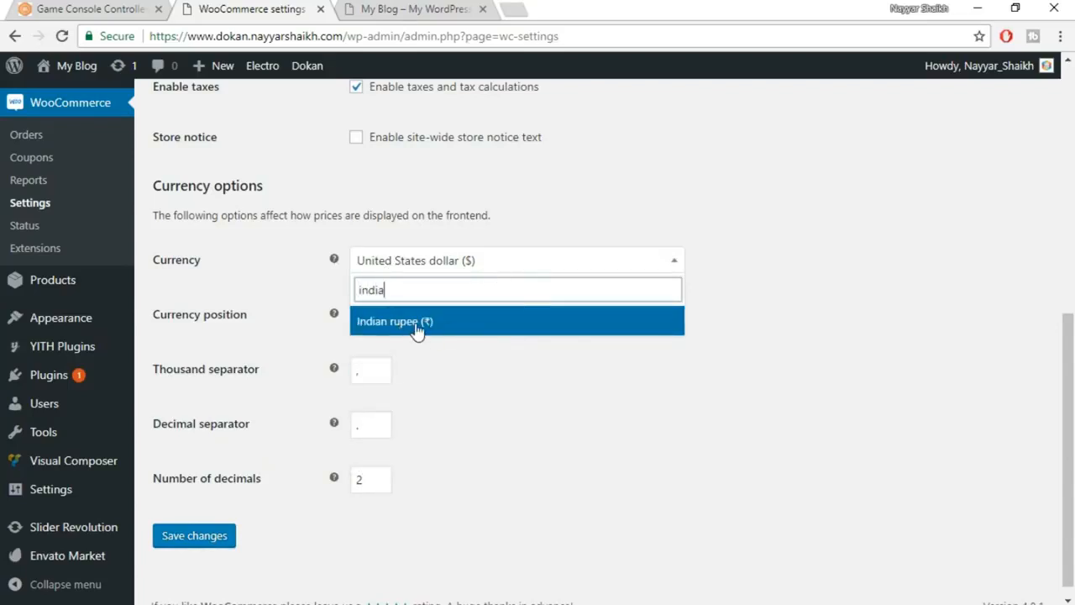
left_click(505, 383)
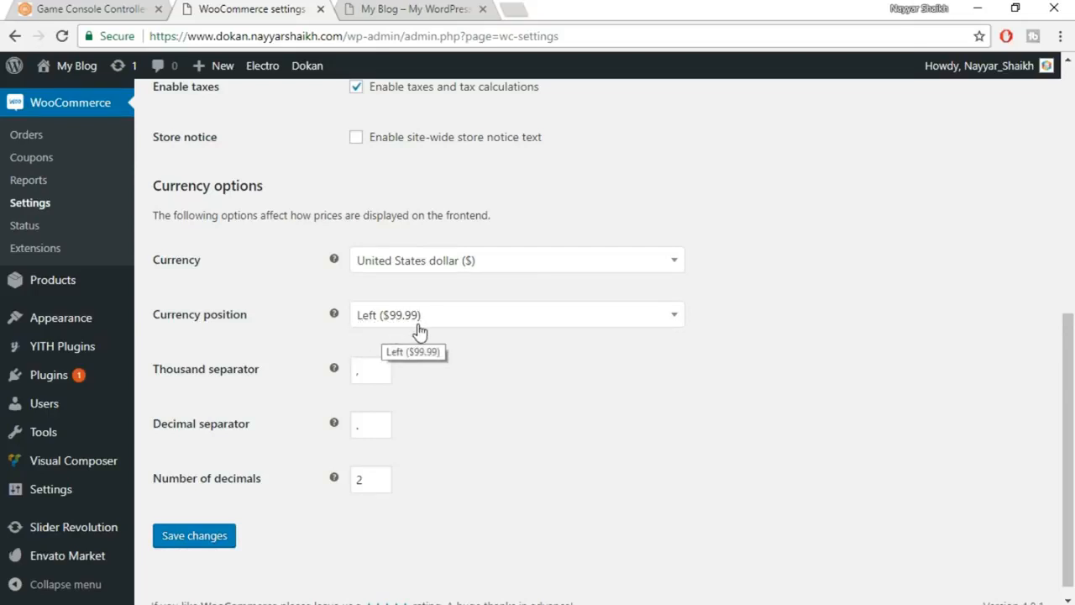
left_click(464, 328)
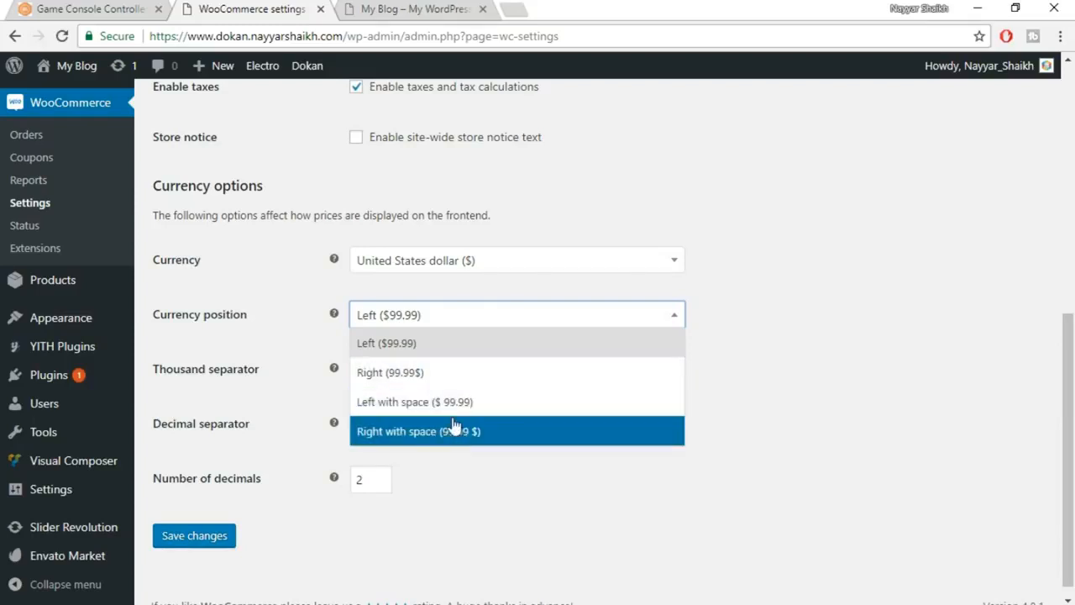
left_click(430, 348)
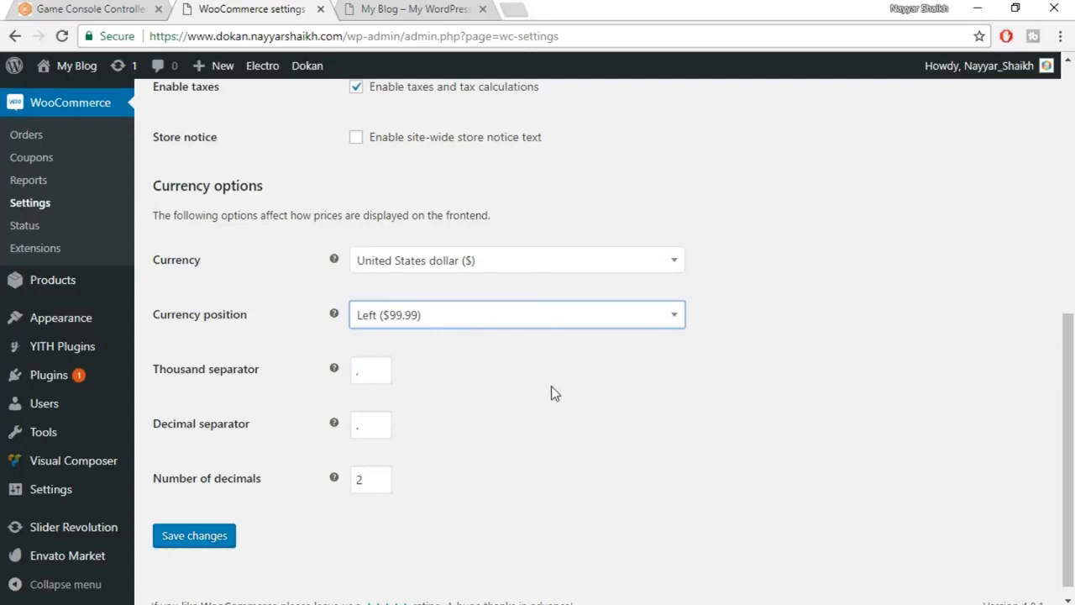
scroll(542, 404, "down", 1)
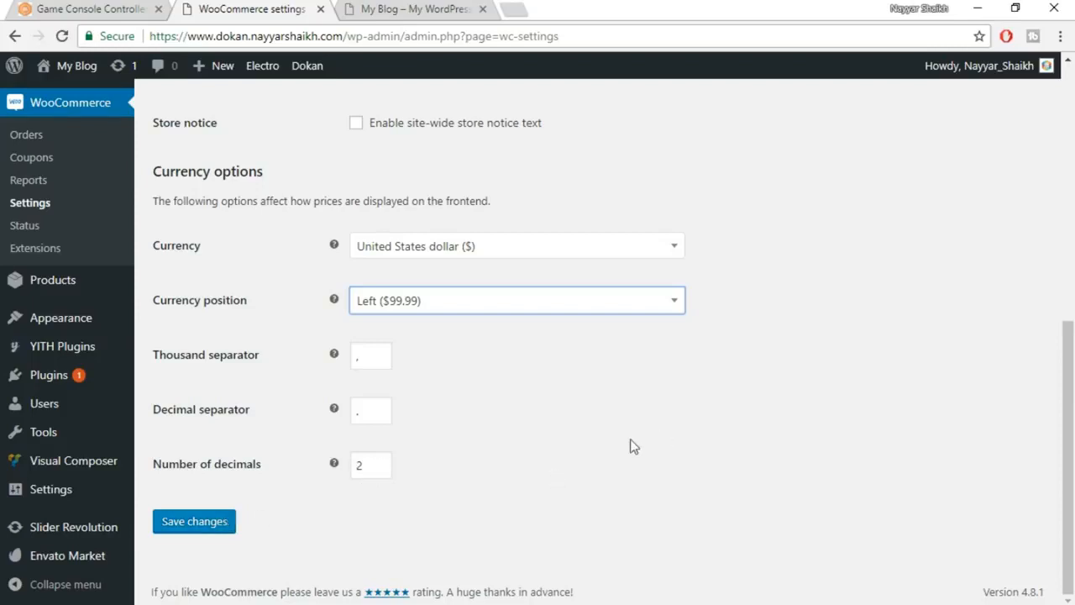
left_click(221, 530)
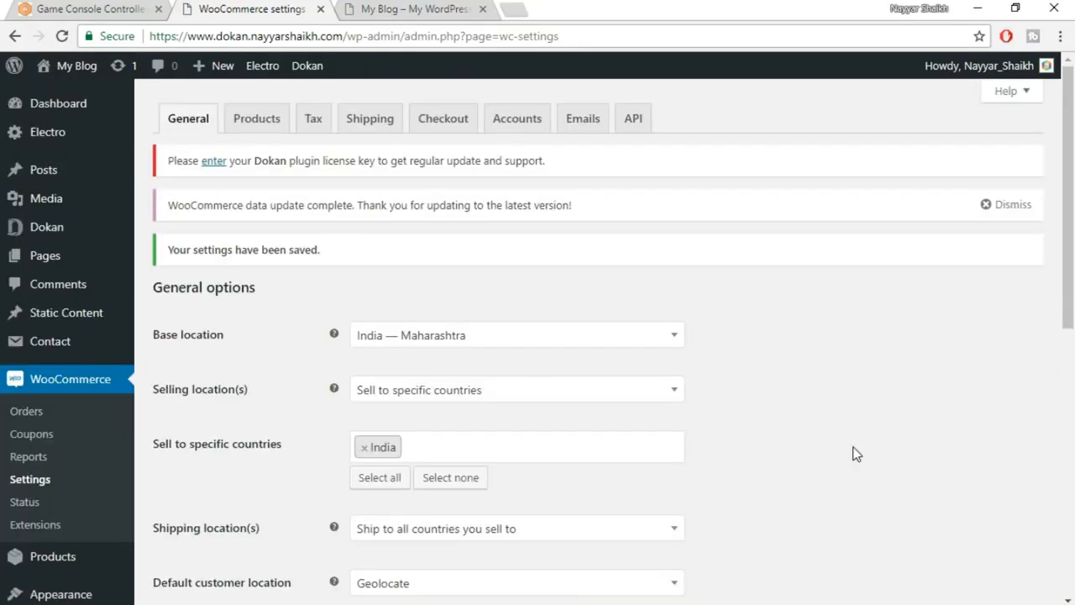
In Products settings, keep the weight unit as g and dimensions unit as cm
left_click(253, 123)
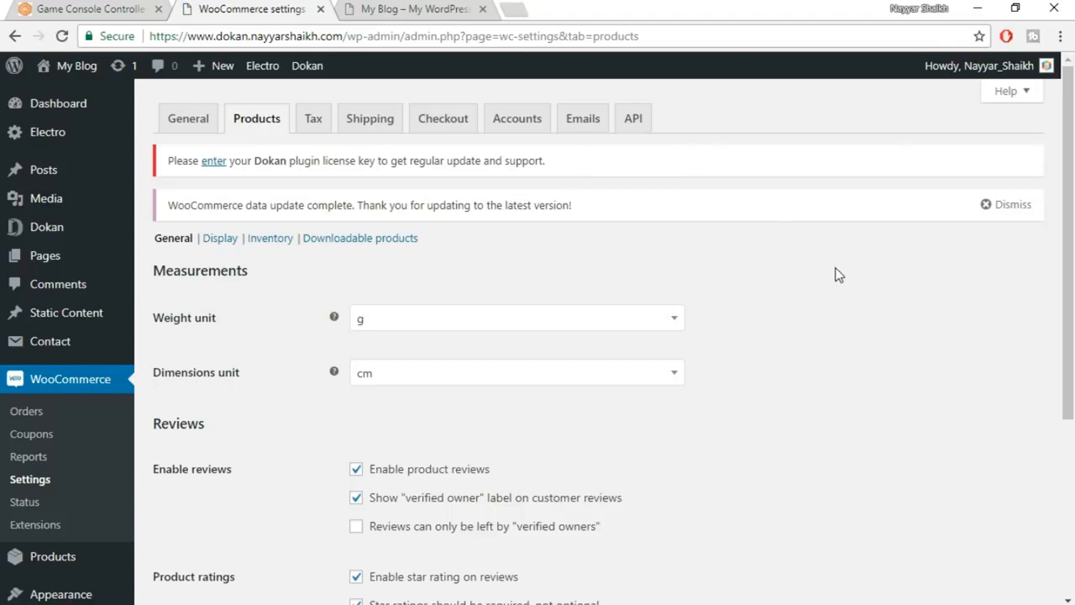
left_click(374, 323)
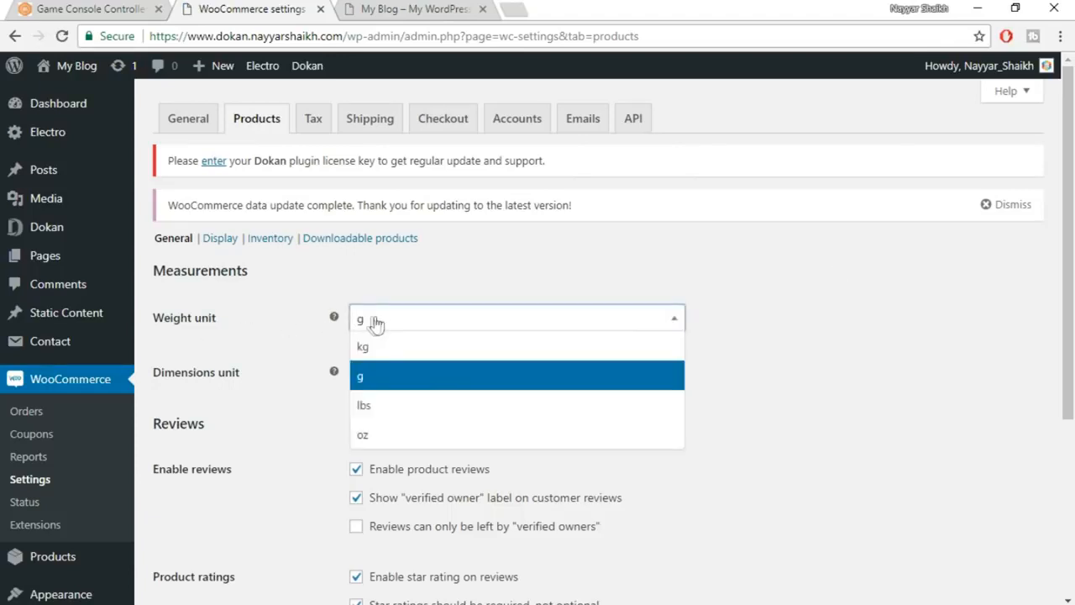
left_click(414, 386)
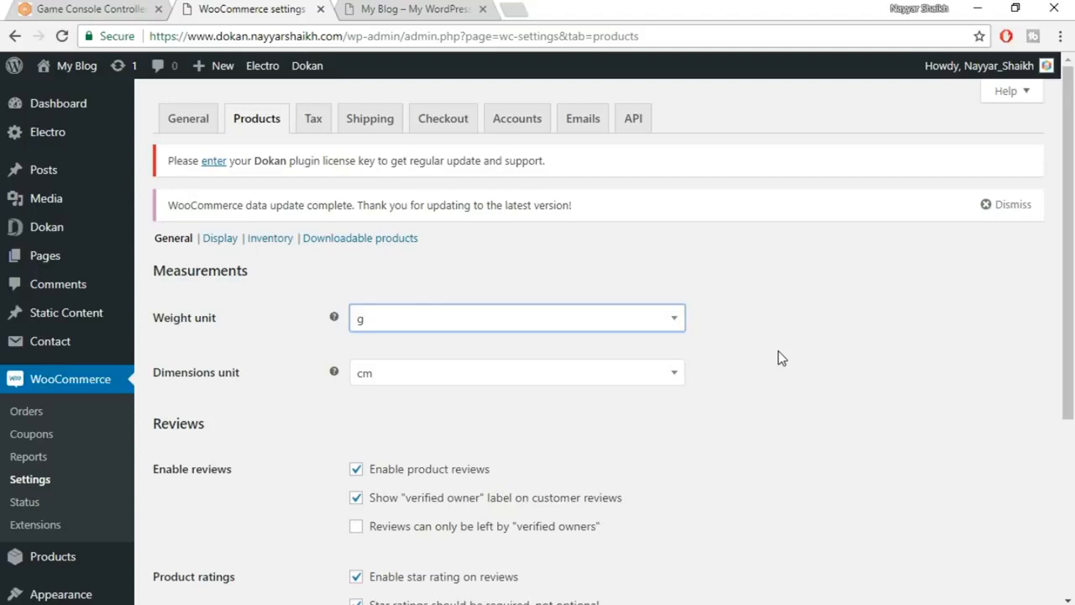
left_click(596, 326)
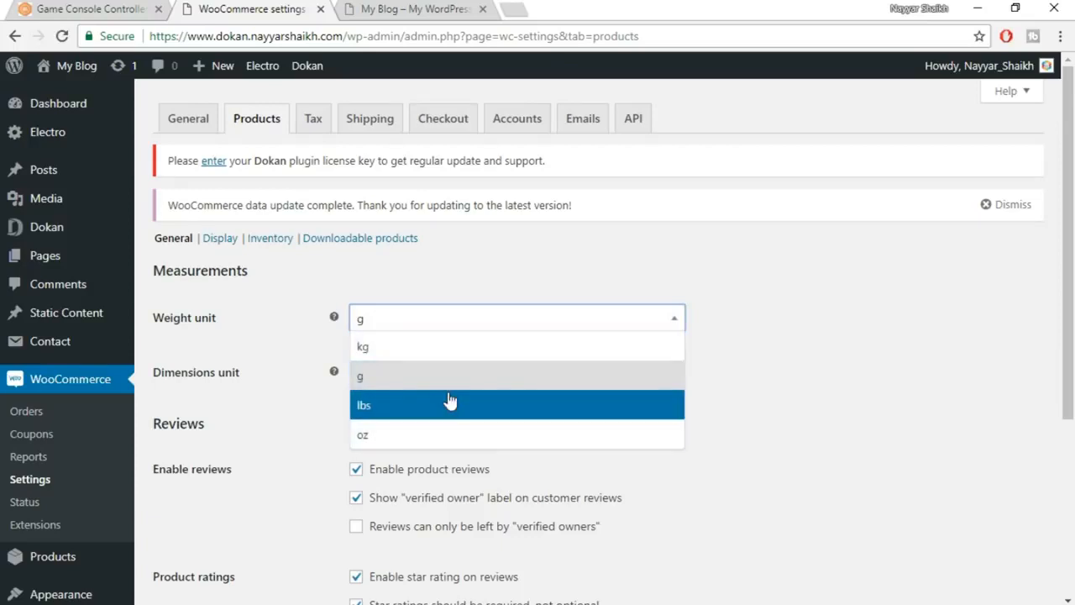
left_click(745, 370)
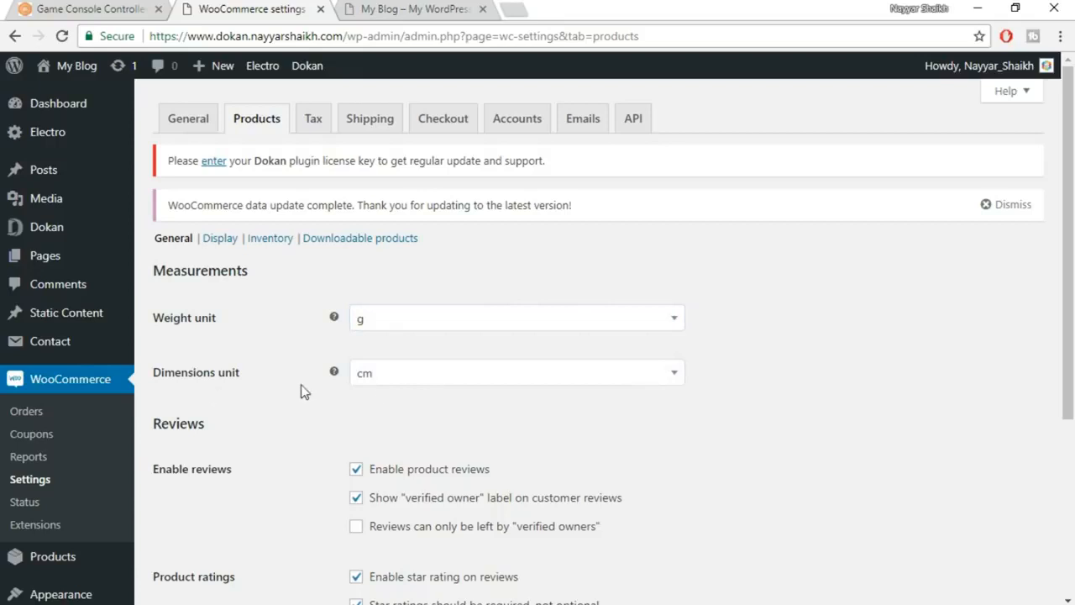
left_click(418, 375)
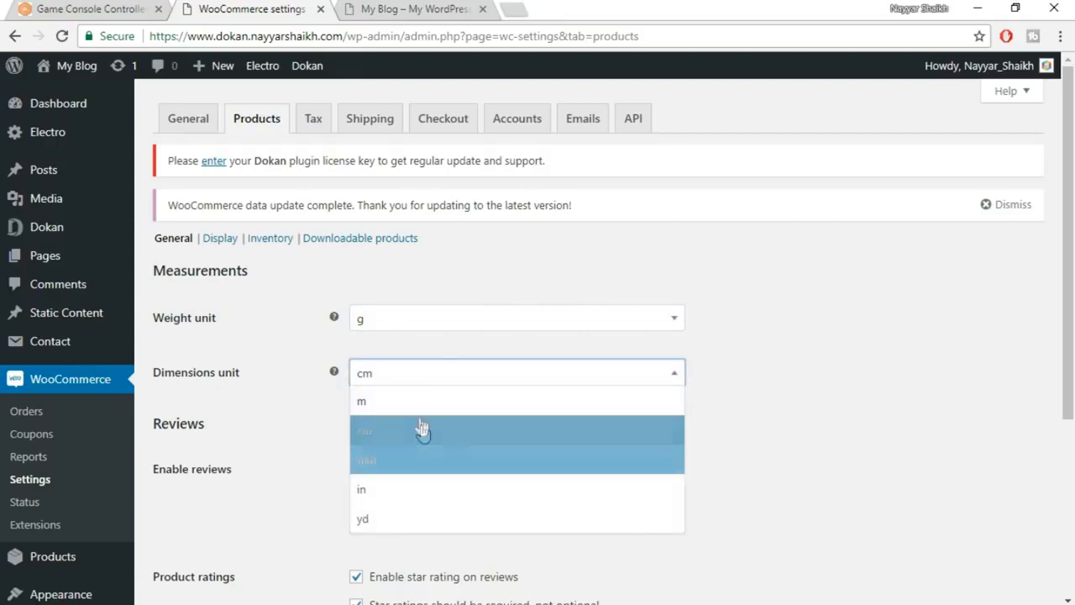
left_click(385, 435)
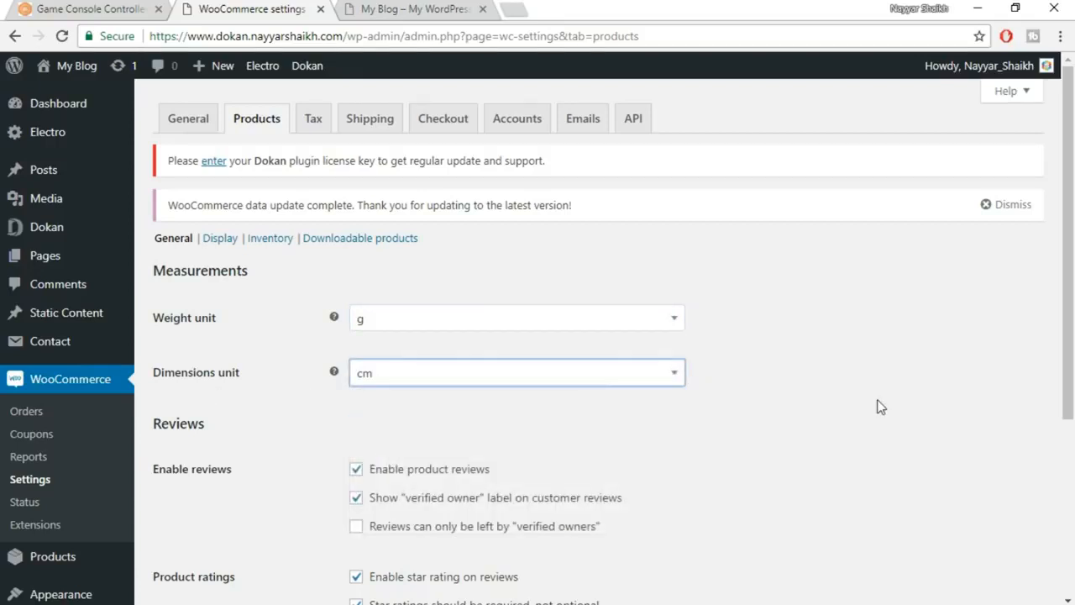
scroll(877, 409, "down", 3)
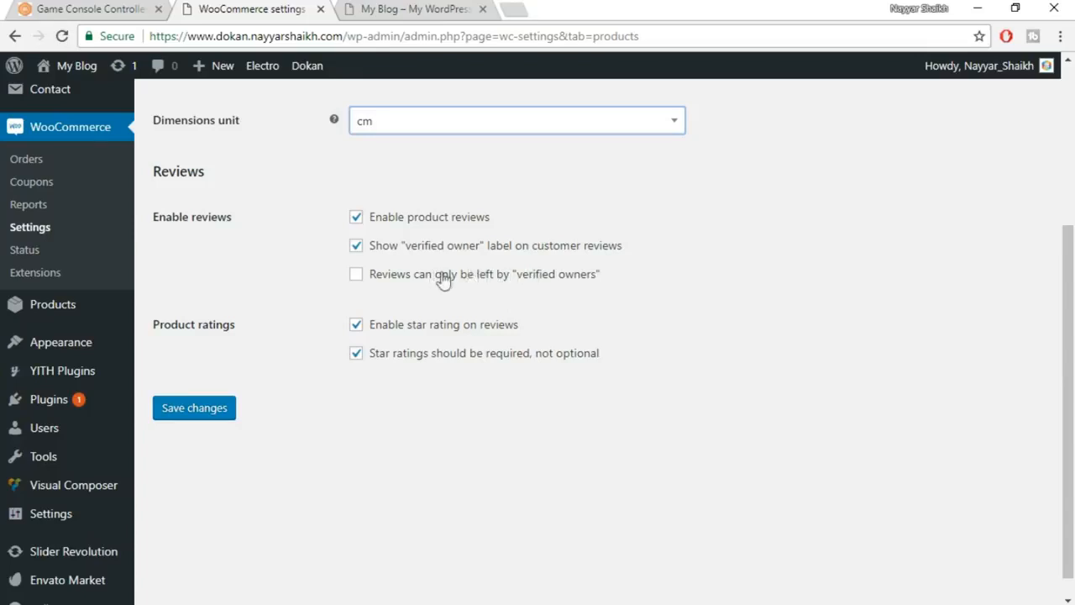
Leave reviews open to all customers and save the product settings
left_click(358, 278)
left_click(358, 282)
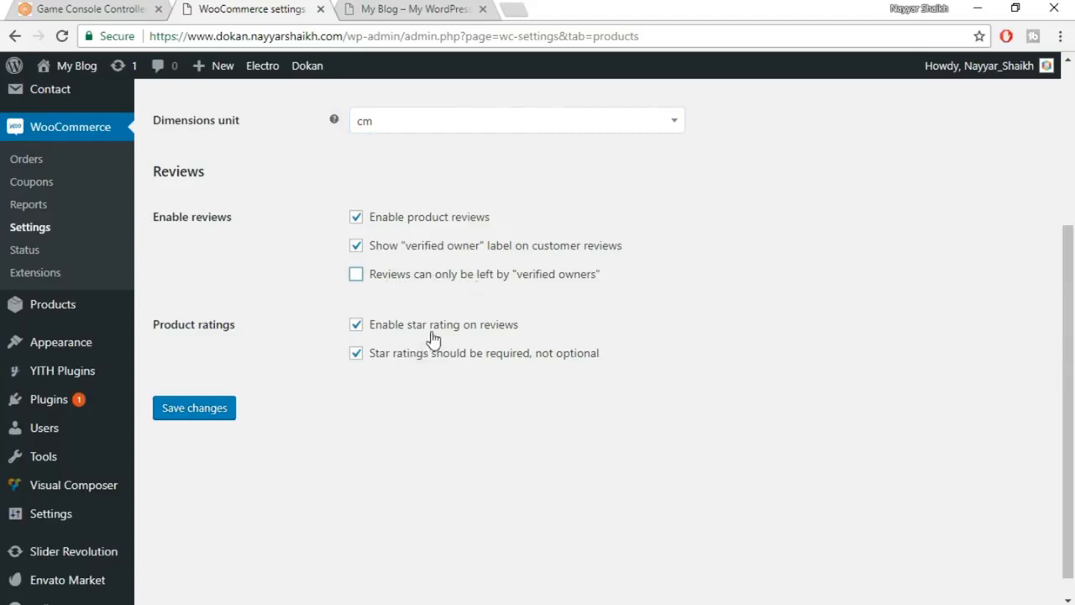
left_click(210, 414)
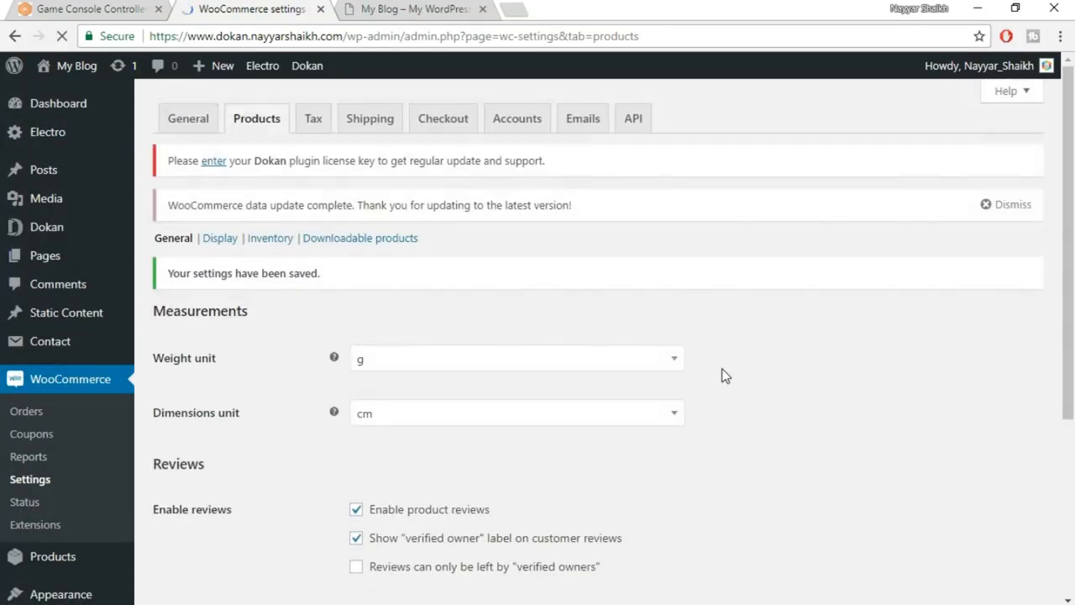
left_click(316, 123)
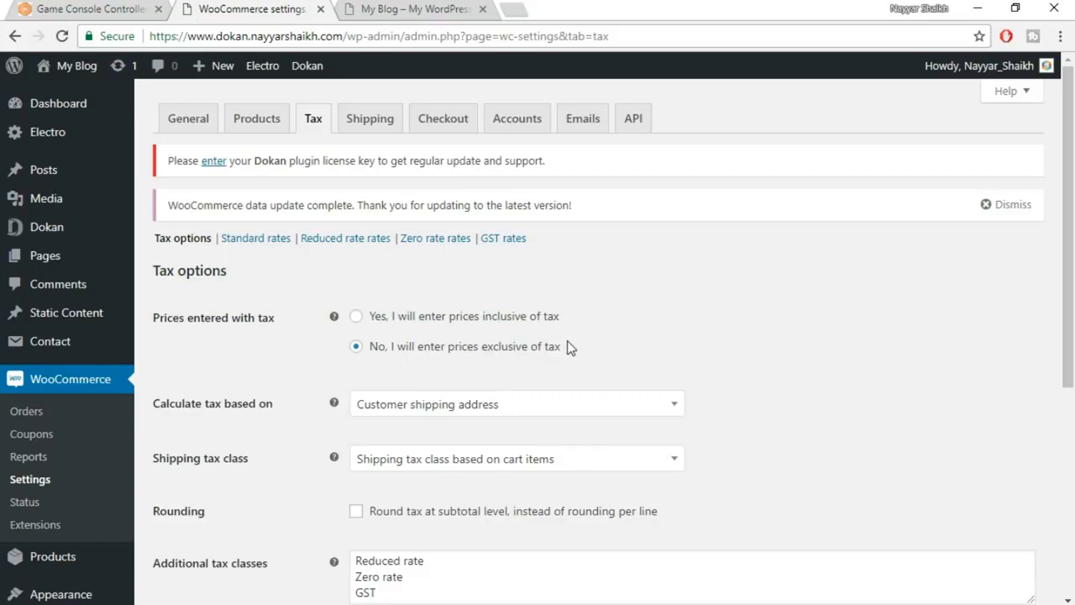
left_click(52, 8)
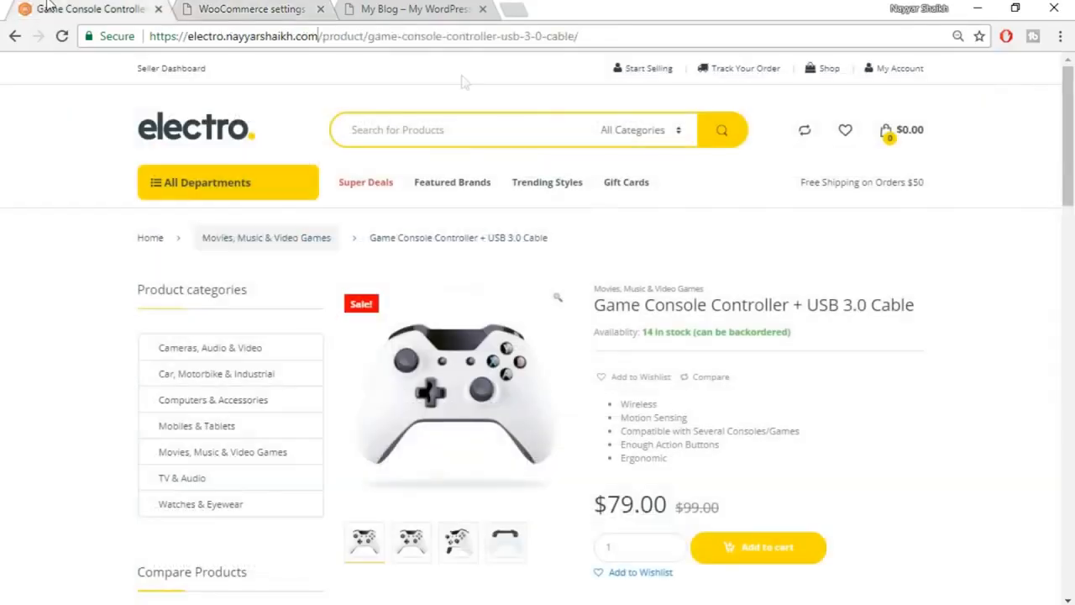
scroll(760, 326, "down", 2)
left_click_drag(606, 337, 637, 335)
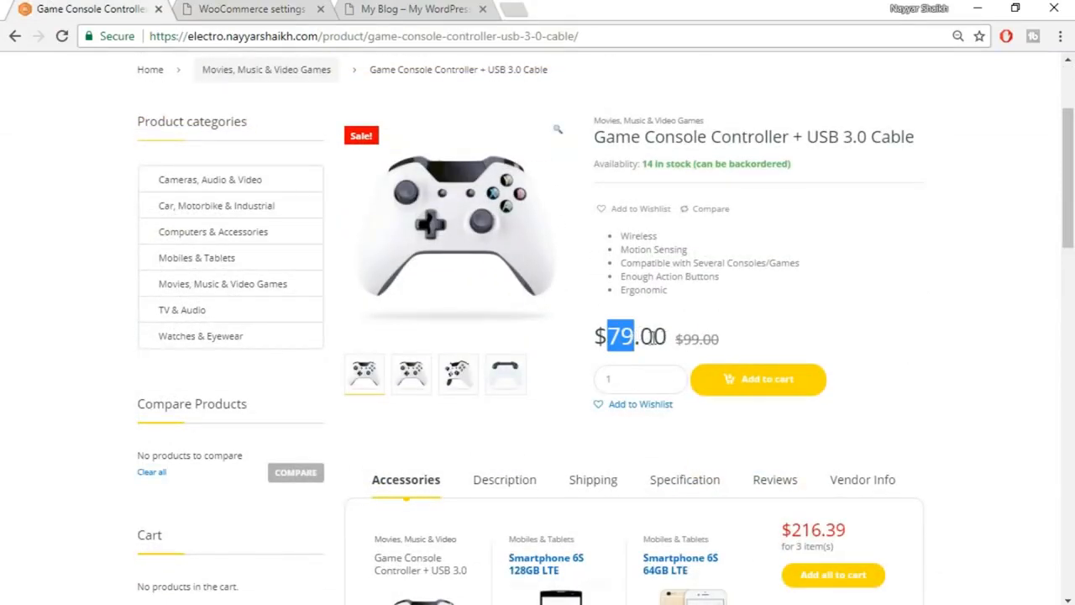
left_click(746, 336)
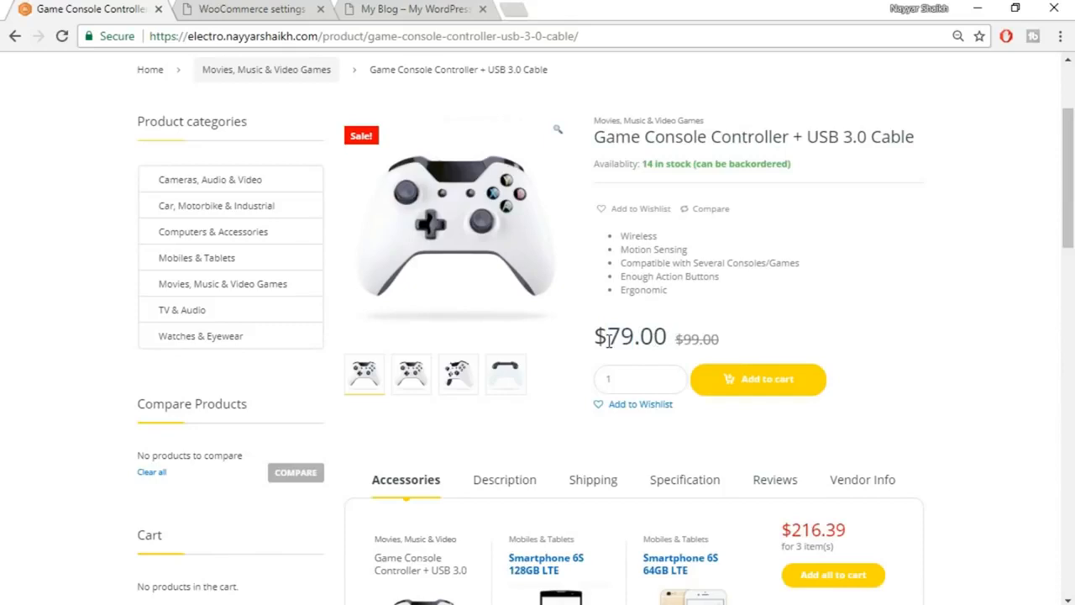
left_click(229, 7)
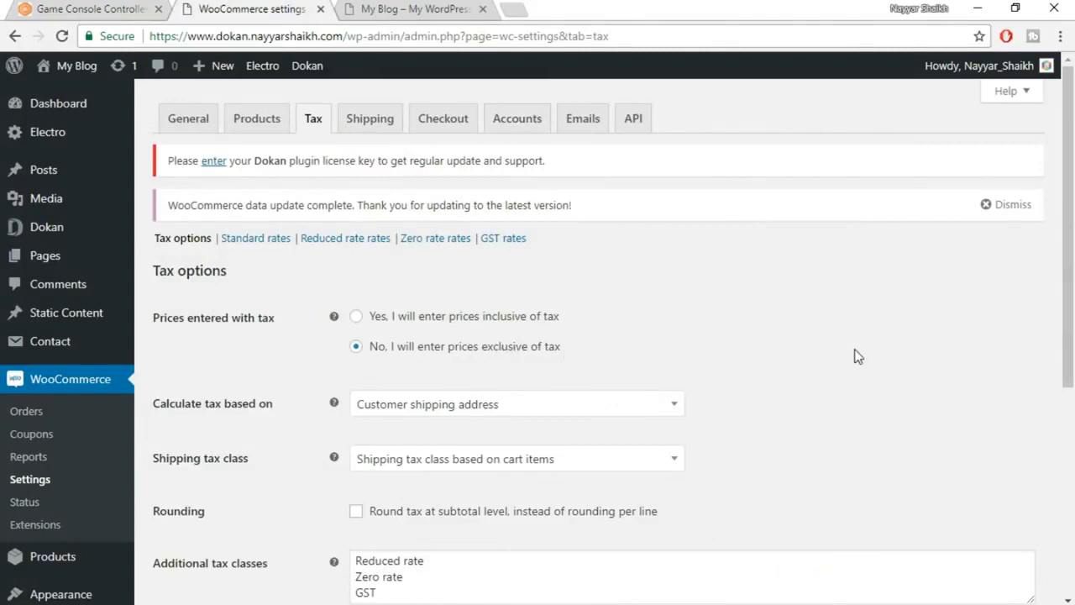
Review the tax basis and shipping tax class options, leaving both unchanged
scroll(856, 356, "down", 2)
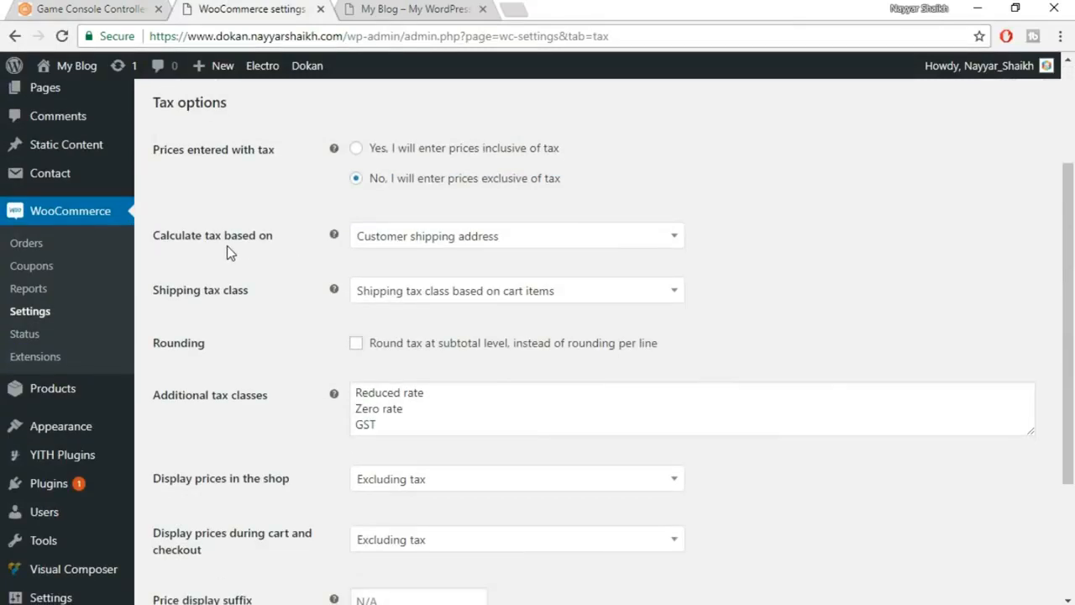
left_click(510, 246)
left_click(747, 250)
left_click(471, 296)
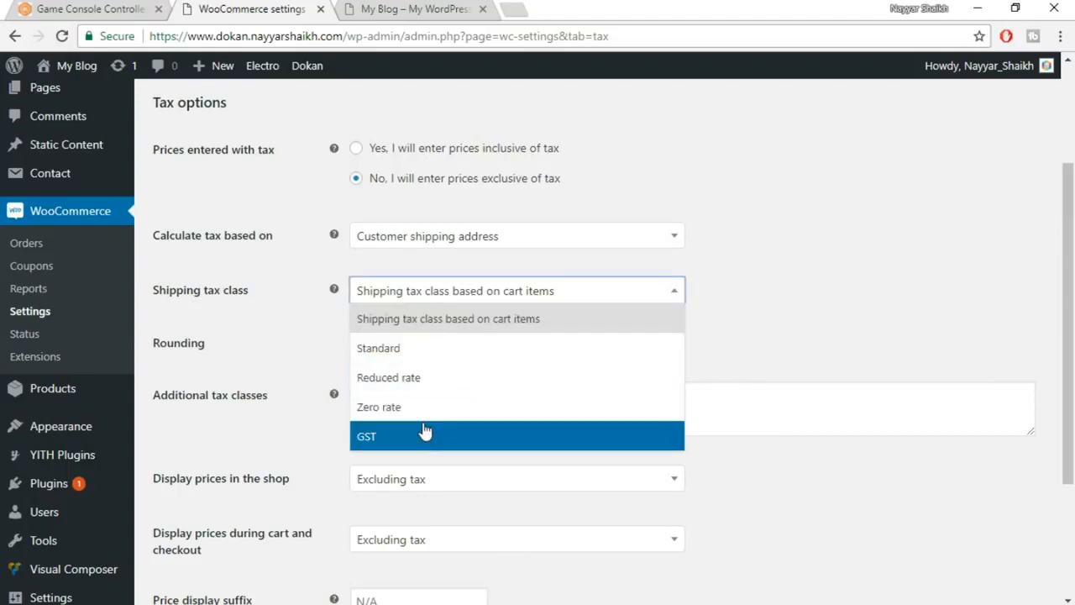
left_click(734, 319)
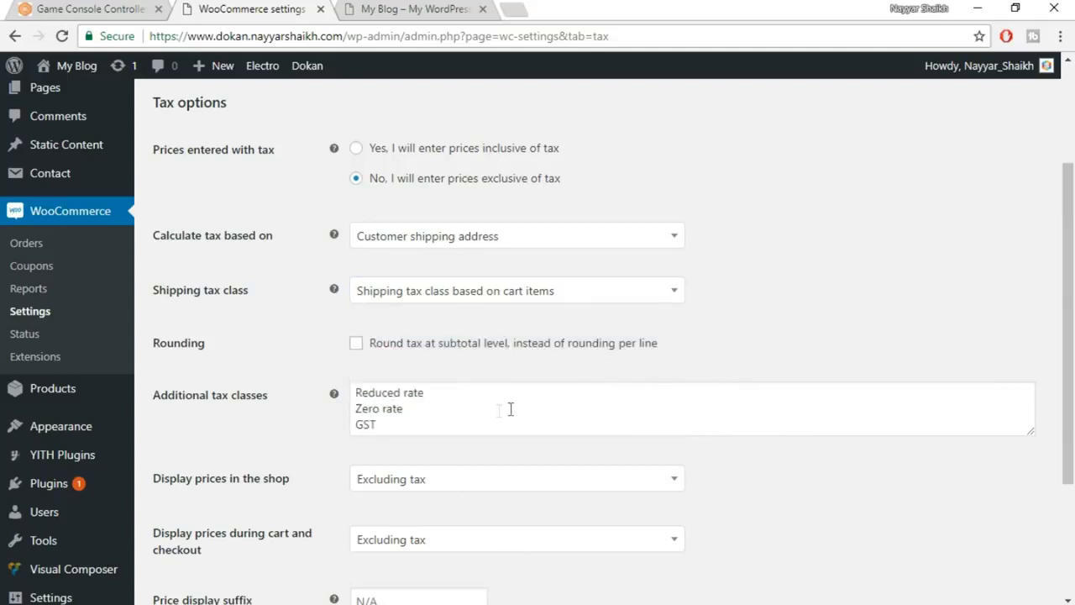
Add GST as a third additional tax class and save the tax options
left_click(412, 420)
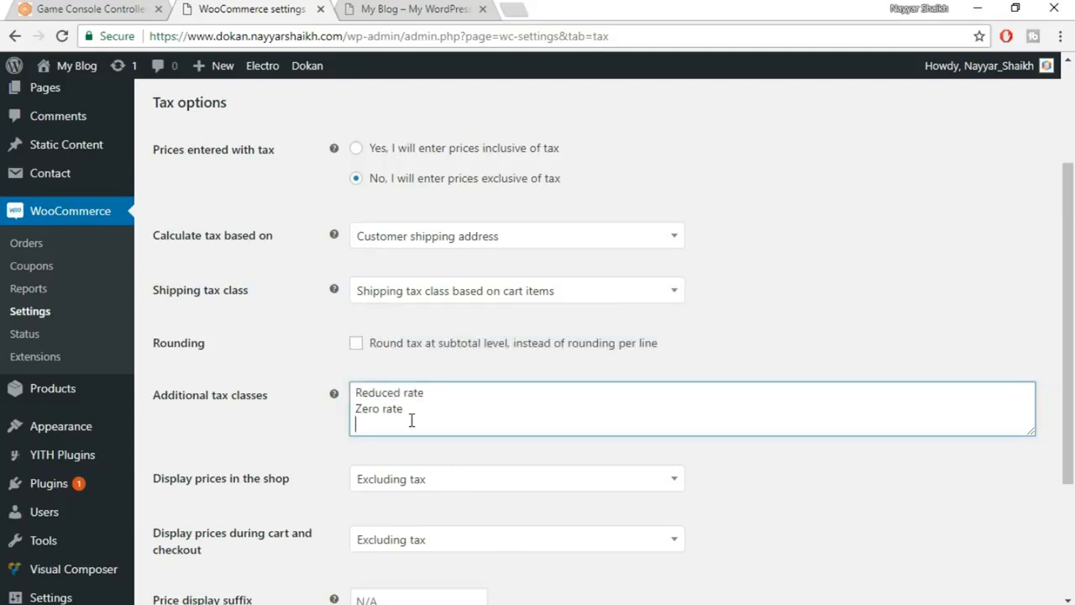
left_click(848, 306)
left_click(400, 423)
type("GST")
scroll(1058, 448, "down", 2)
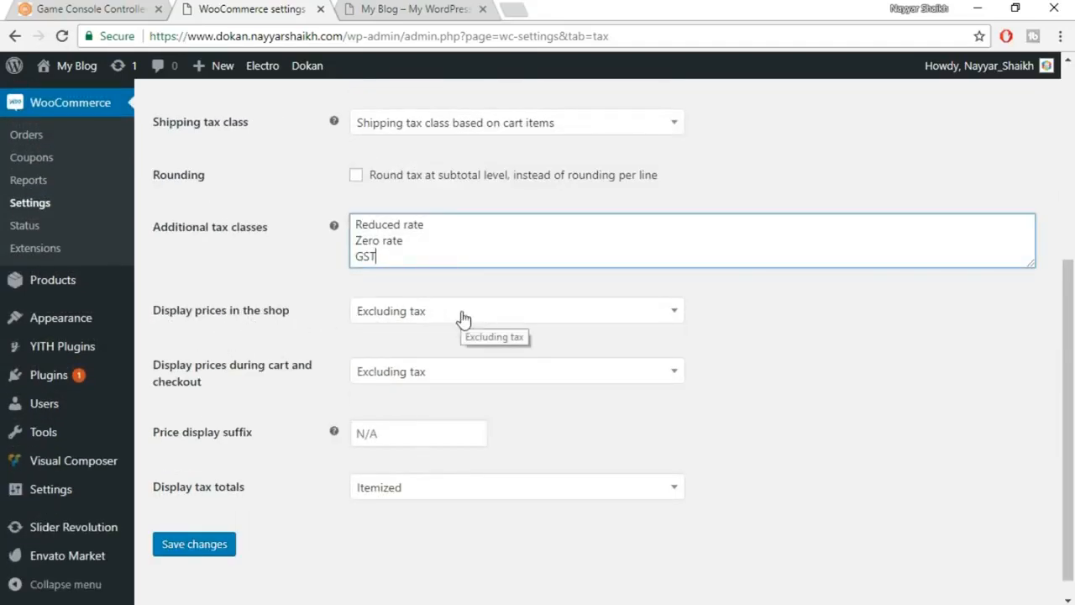
left_click(91, 9)
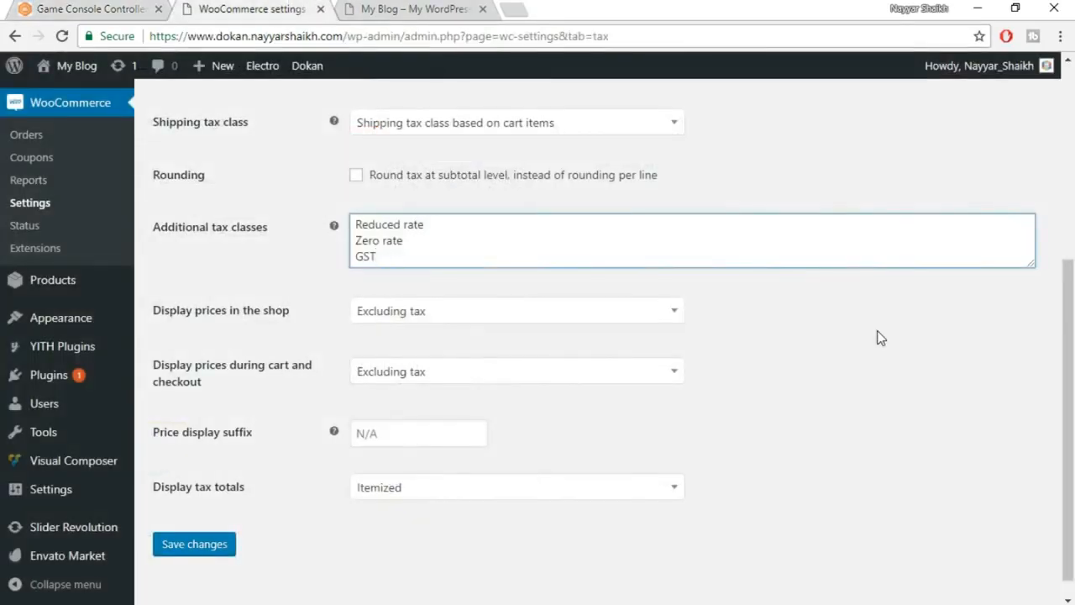
scroll(879, 337, "down", 1)
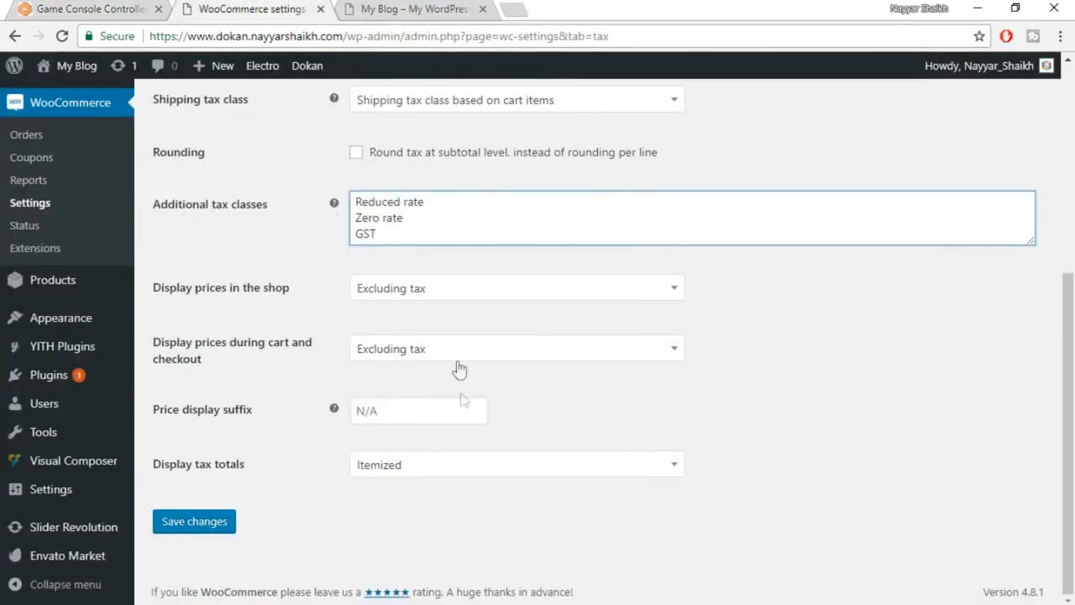
left_click(222, 527)
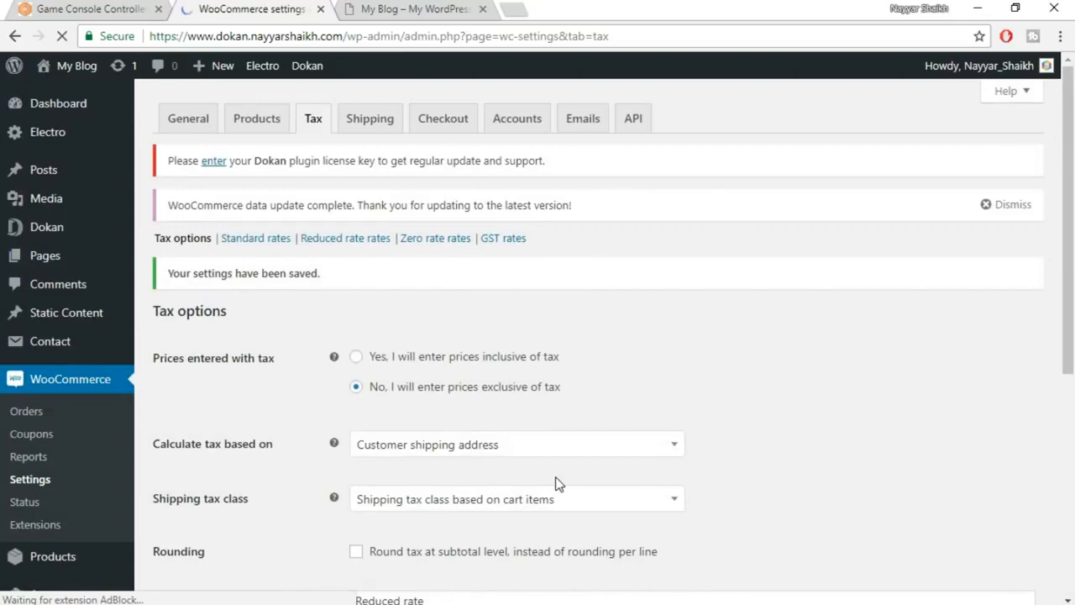
scroll(557, 484, "down", 3)
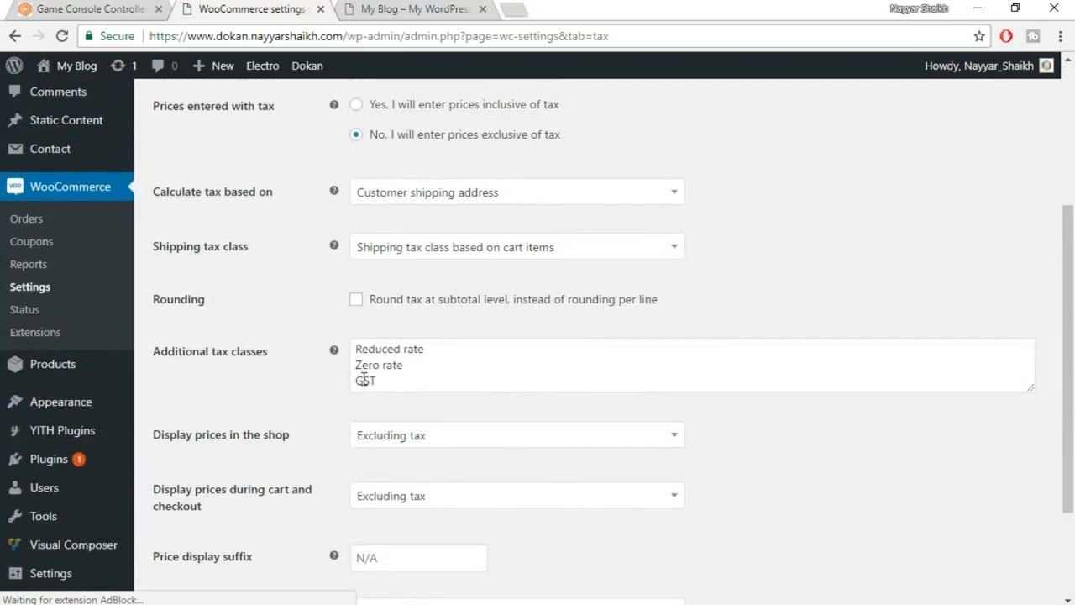
scroll(568, 420, "up", 1)
scroll(569, 290, "up", 2)
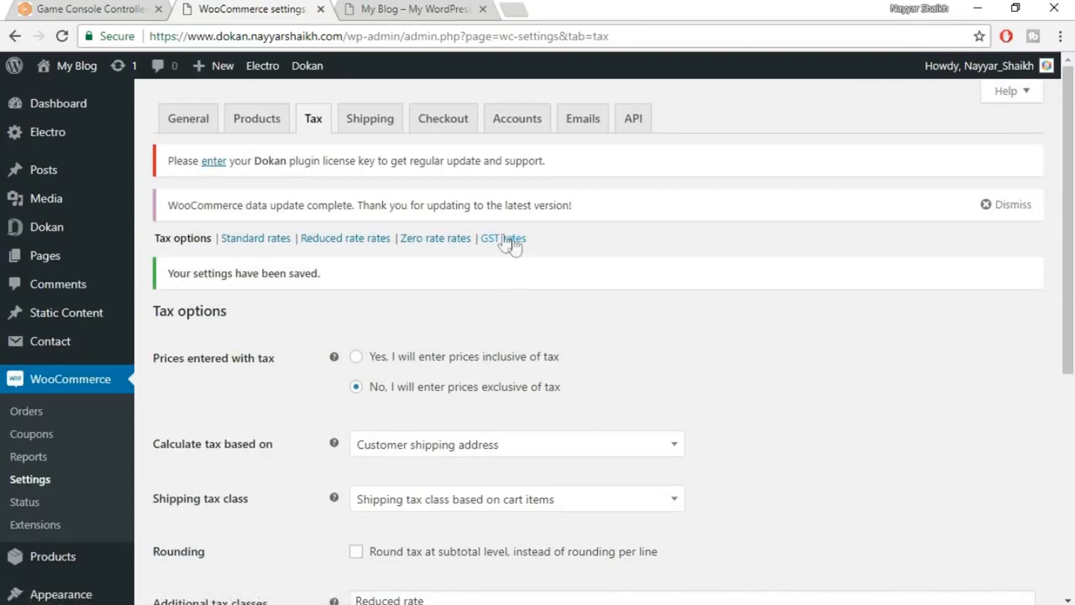
Add a GST rate row for IN at 12% named CGST, shipping off, plus a blank second row
left_click(514, 241)
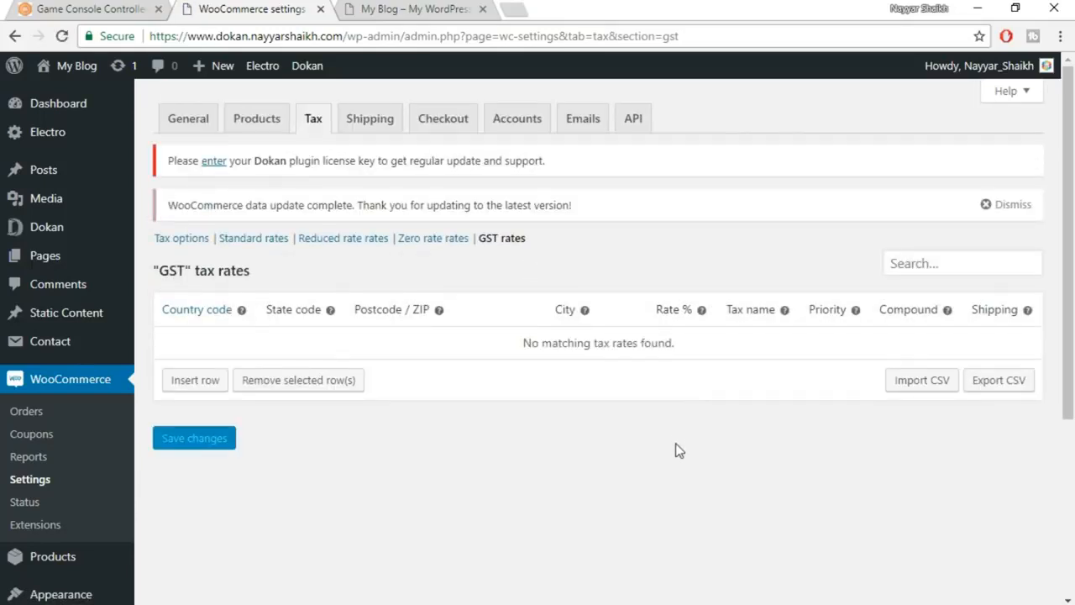
left_click(196, 389)
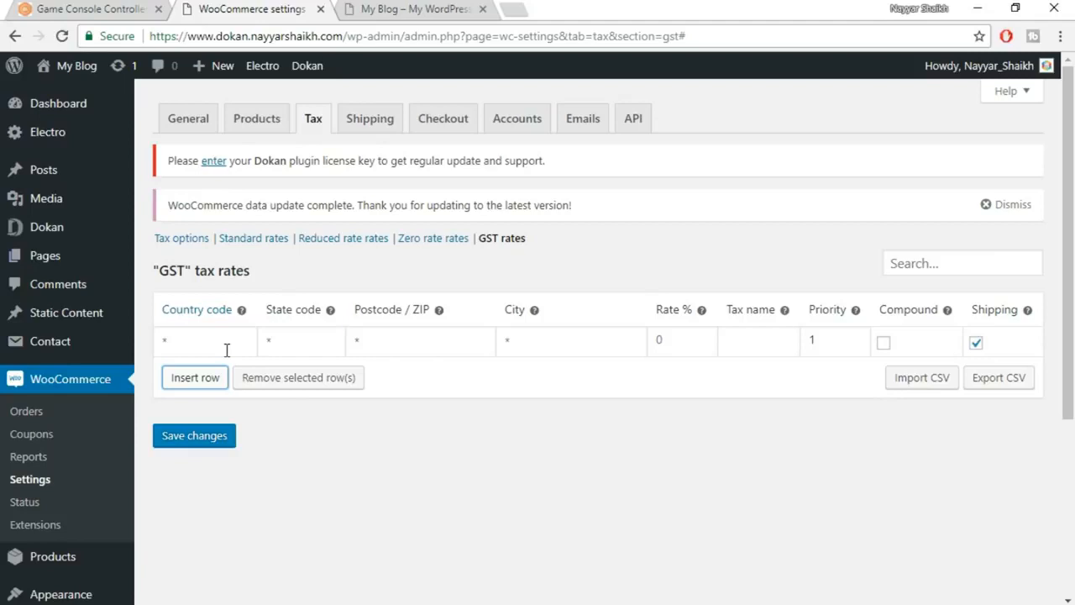
left_click(227, 351)
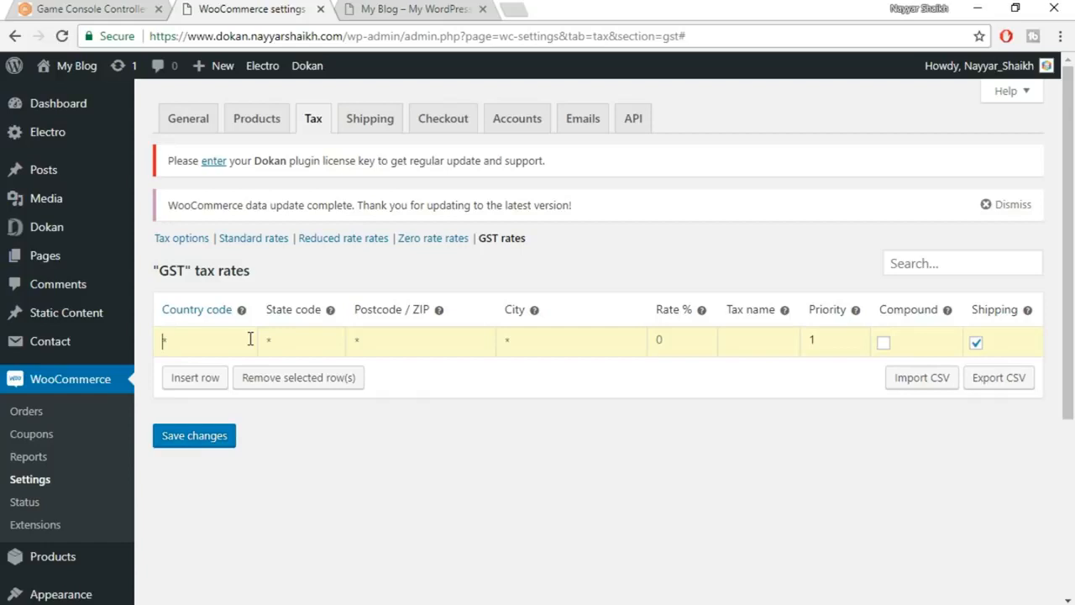
type("IN")
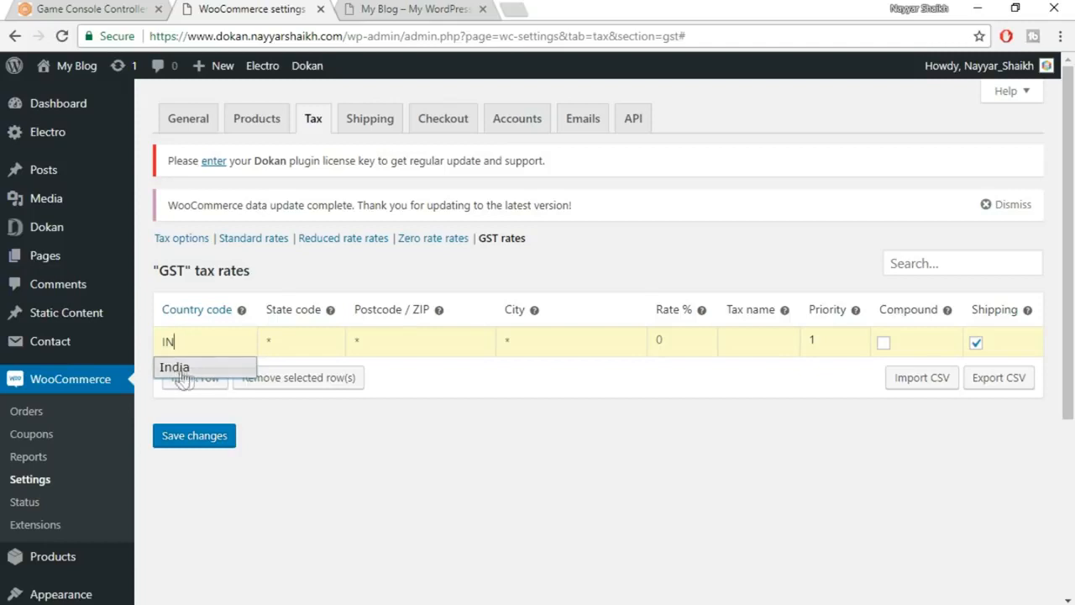
left_click(193, 372)
left_click(294, 340)
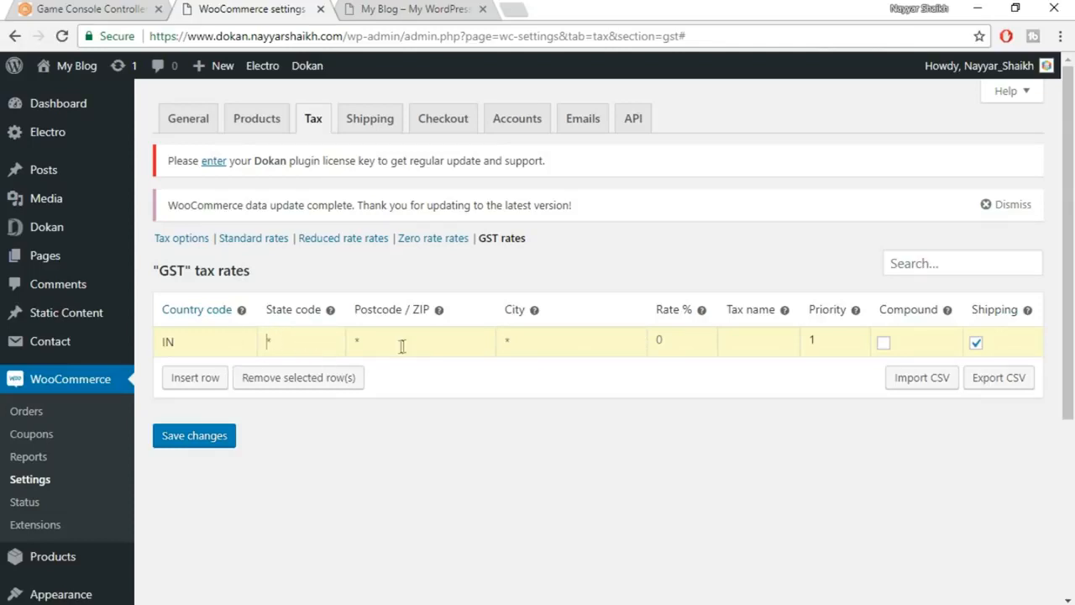
left_click(653, 337)
type("12")
left_click(775, 343)
type("CGST")
left_click(976, 342)
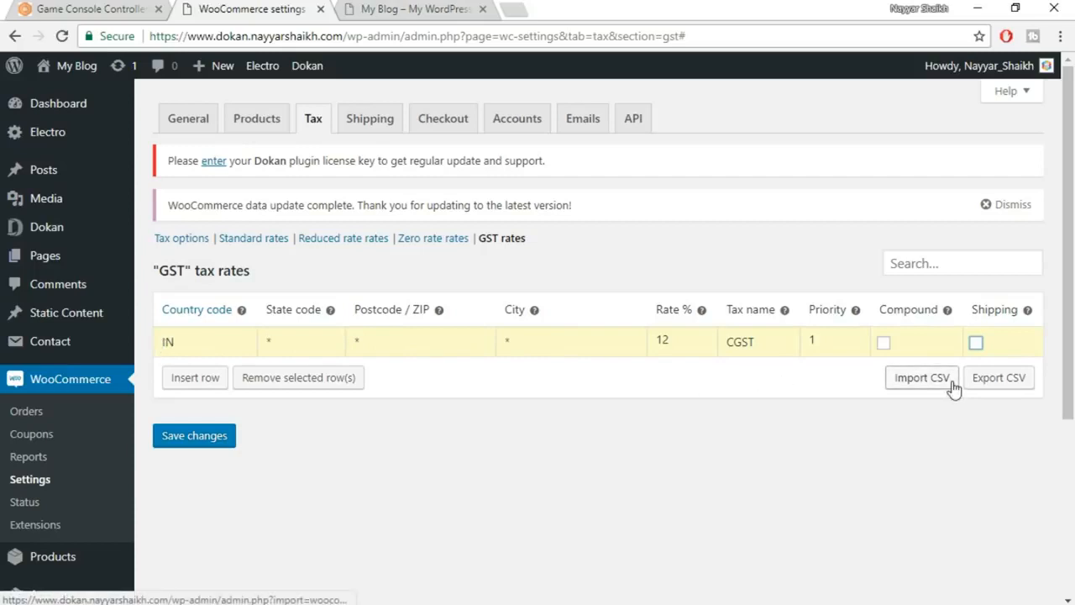
left_click(192, 381)
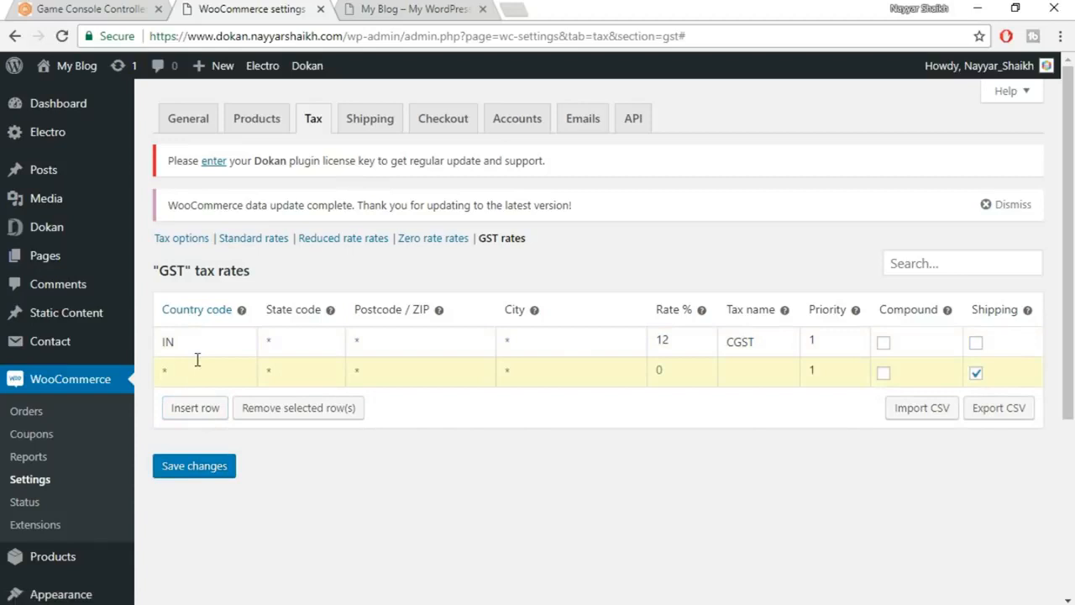
Fill the second GST row with IN, MH, 12% and SGST without shipping, and save both rates
type("IN")
left_click(206, 398)
left_click(311, 378)
type("MH")
left_click(686, 367)
type("12")
left_click(777, 367)
type("SGST")
left_click(975, 373)
left_click(220, 470)
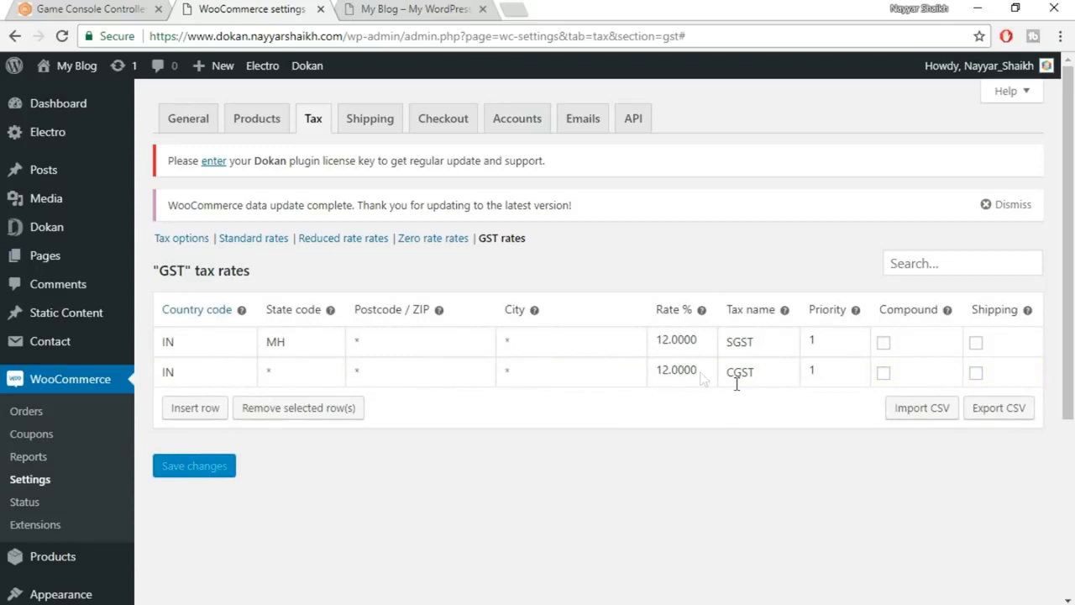
left_click(368, 134)
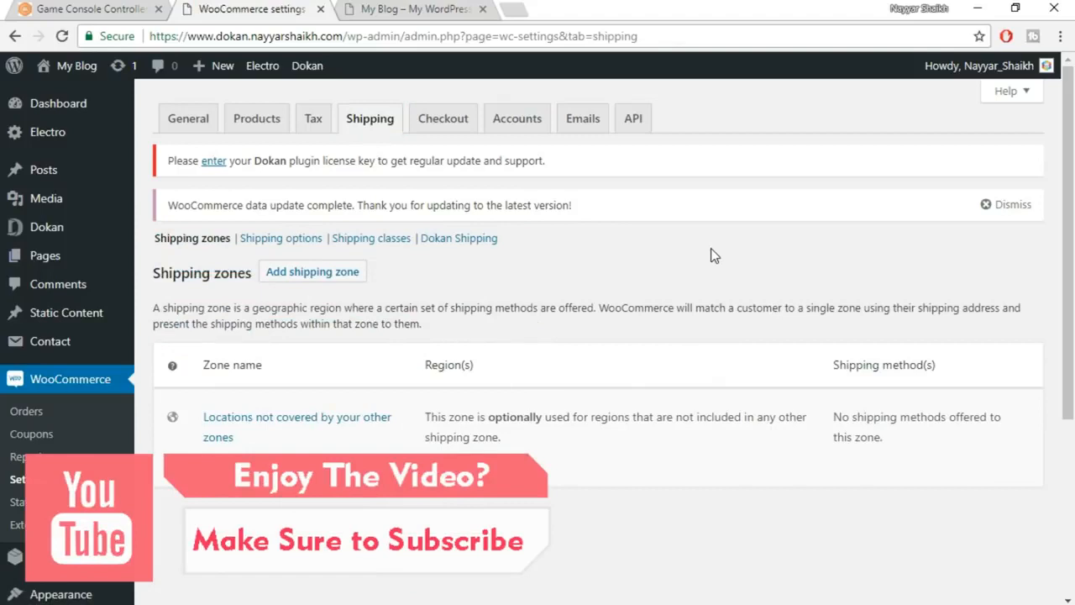
Add a shipping zone named 'India' with India as its zone region and save it
left_click(331, 281)
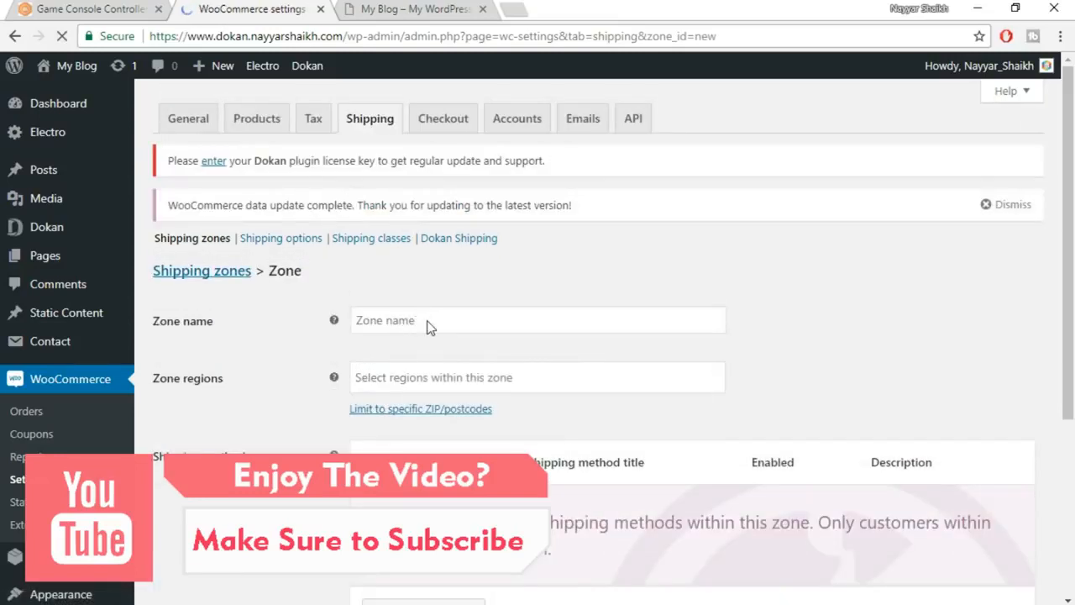
left_click(432, 322)
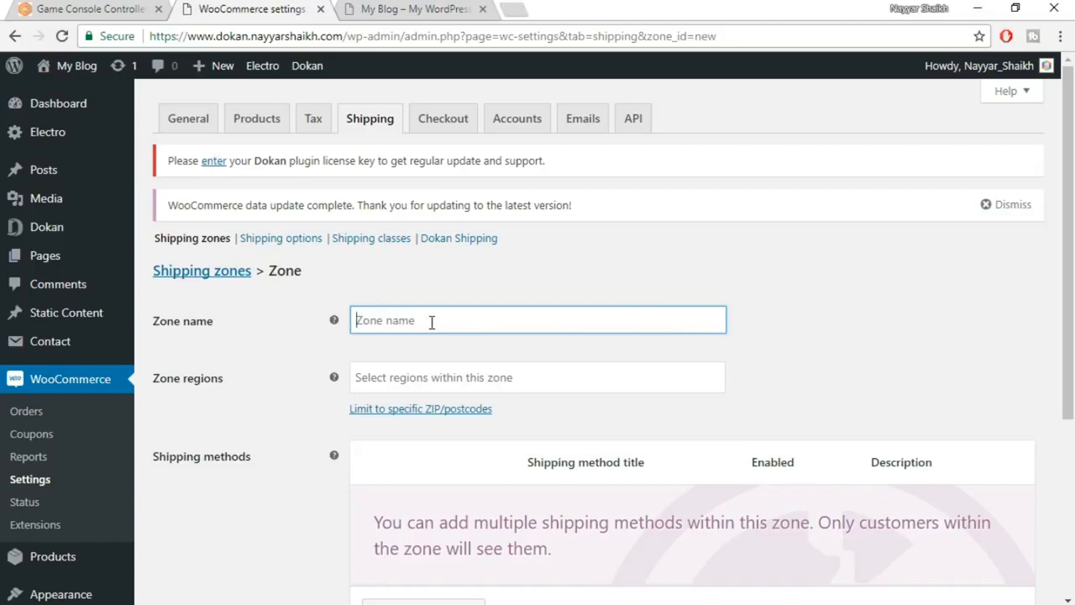
type("Indi")
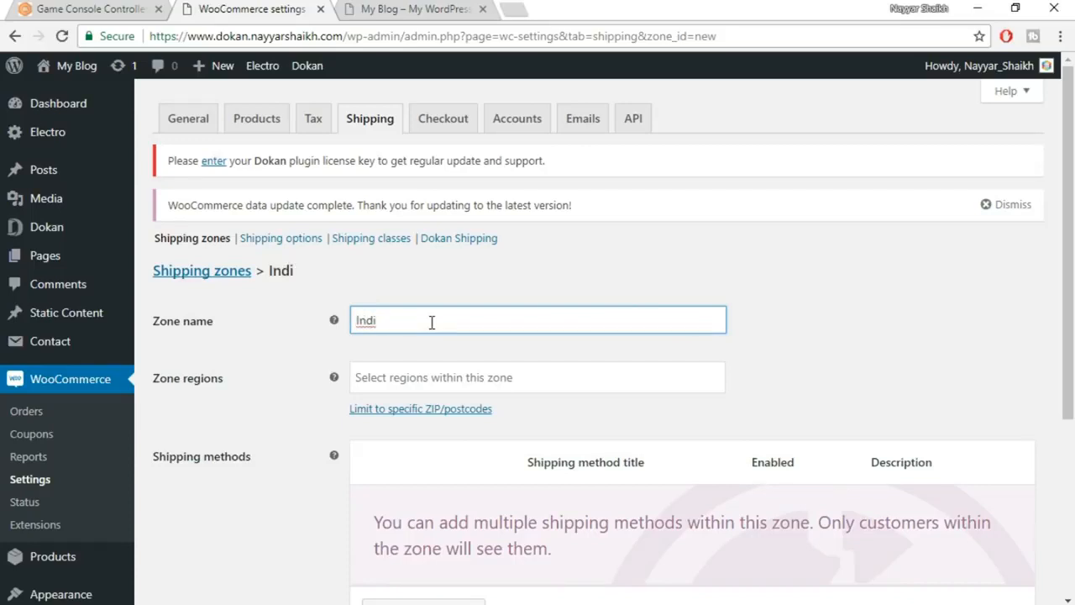
type("a")
scroll(663, 331, "down", 1)
left_click(491, 293)
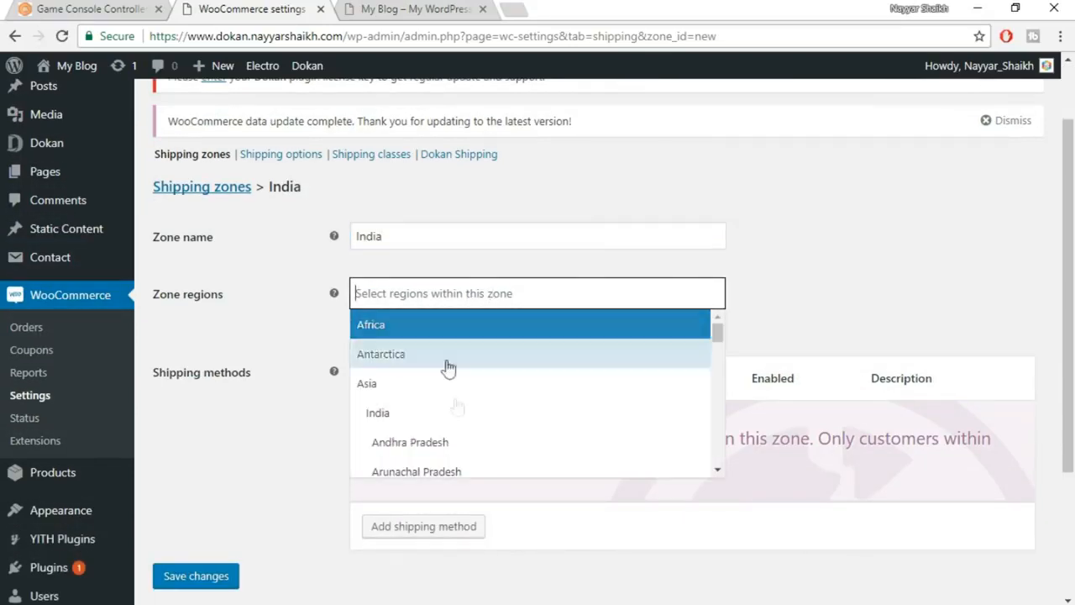
left_click(424, 413)
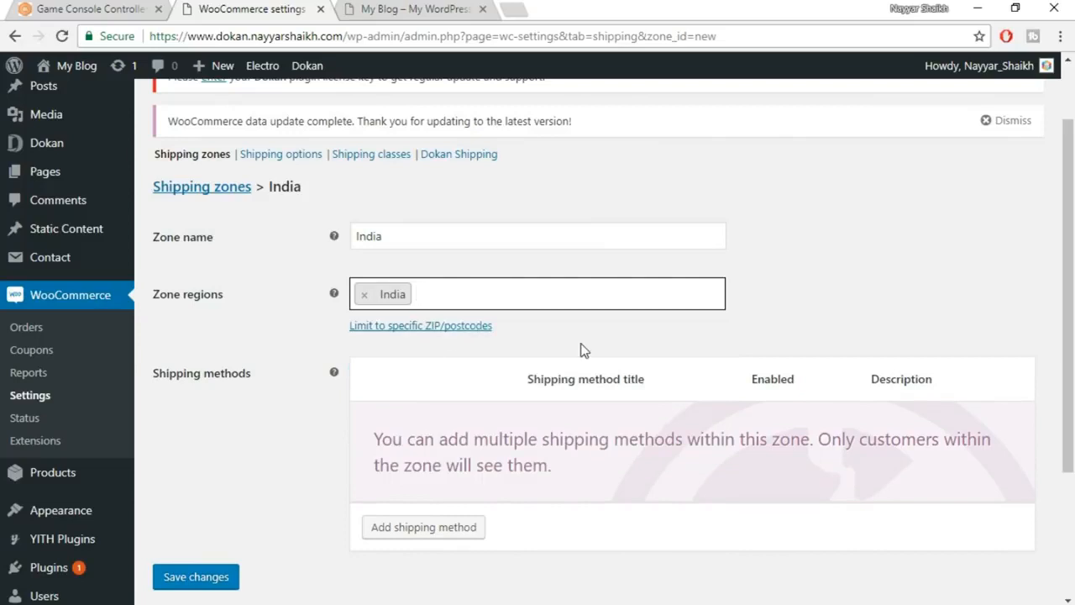
scroll(579, 350, "down", 1)
left_click(193, 503)
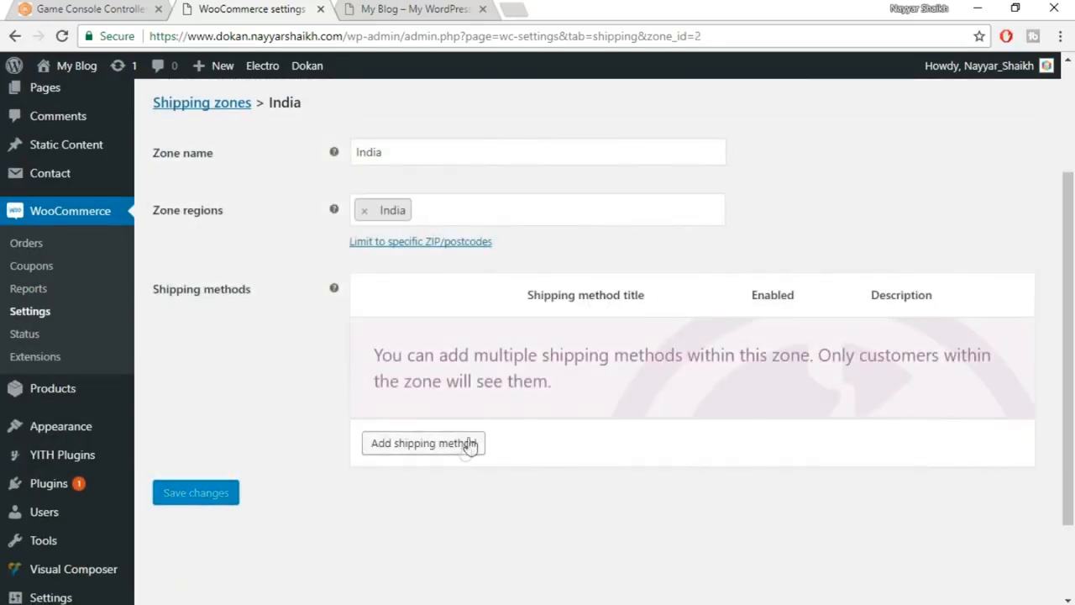
Add a Flat rate method to the India zone and save its cost as 2
left_click(430, 454)
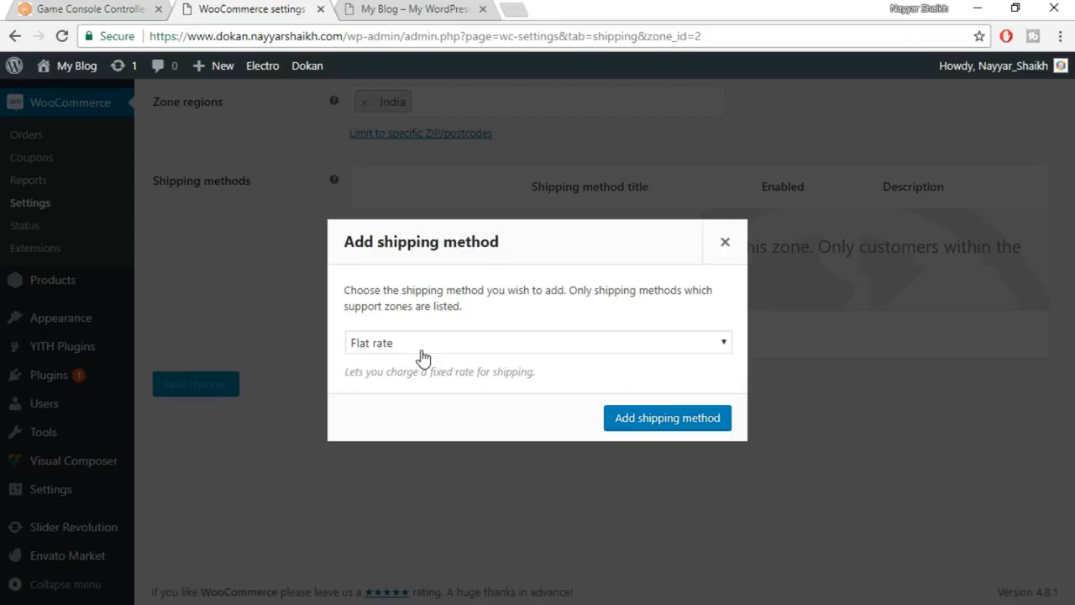
left_click(696, 427)
mouse_move(400, 262)
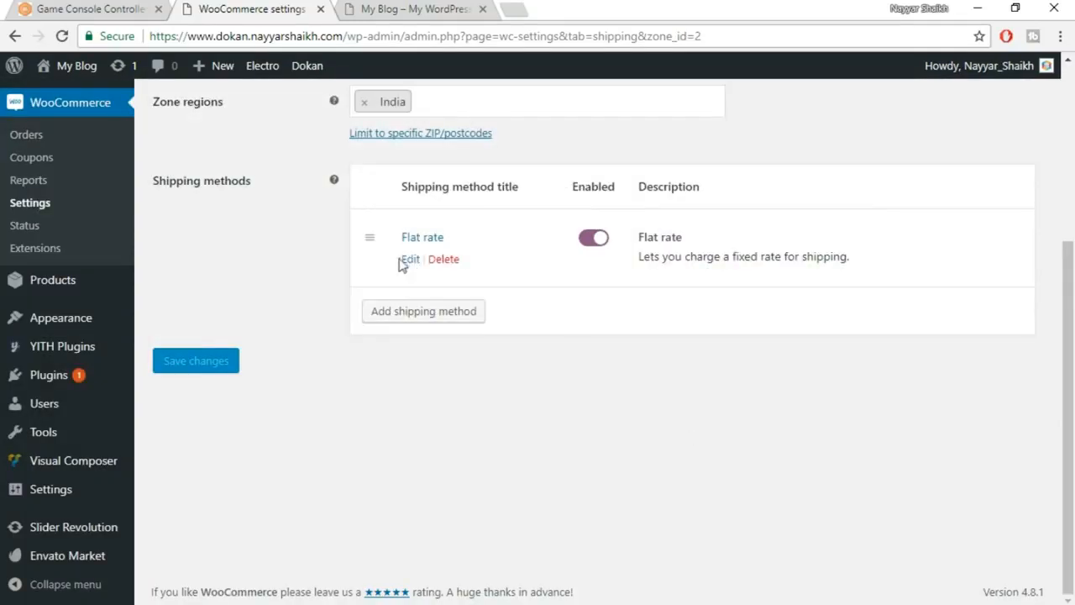
left_click(410, 260)
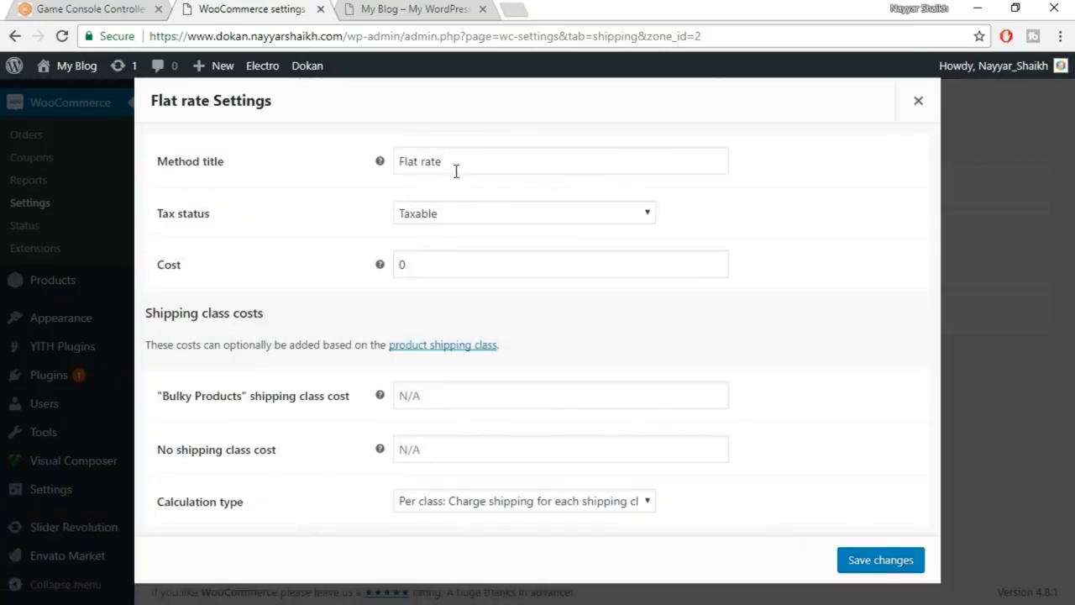
left_click(445, 267)
double_click(406, 266)
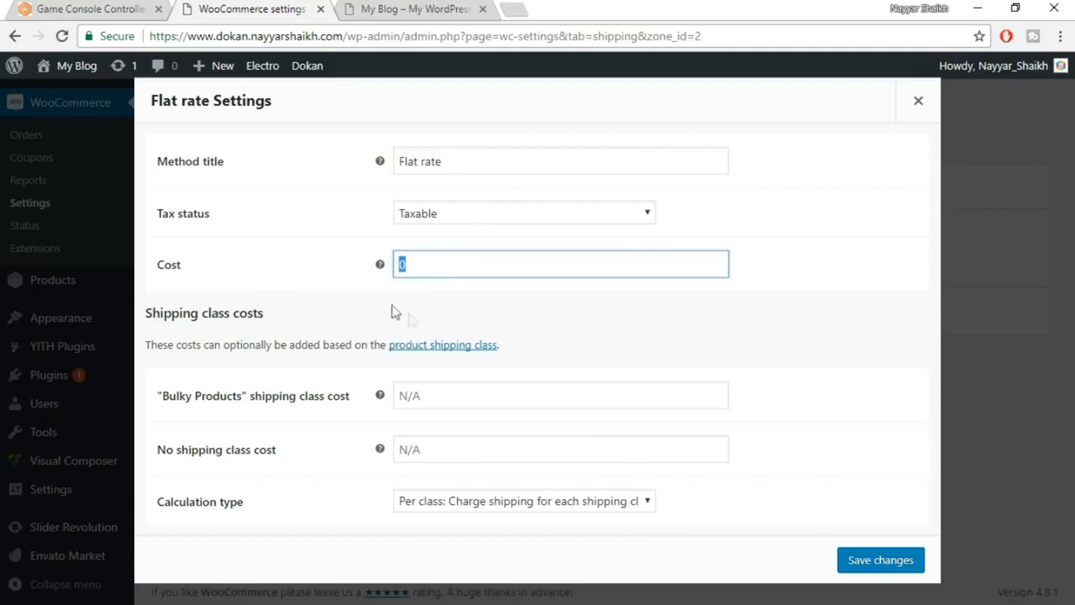
type("2")
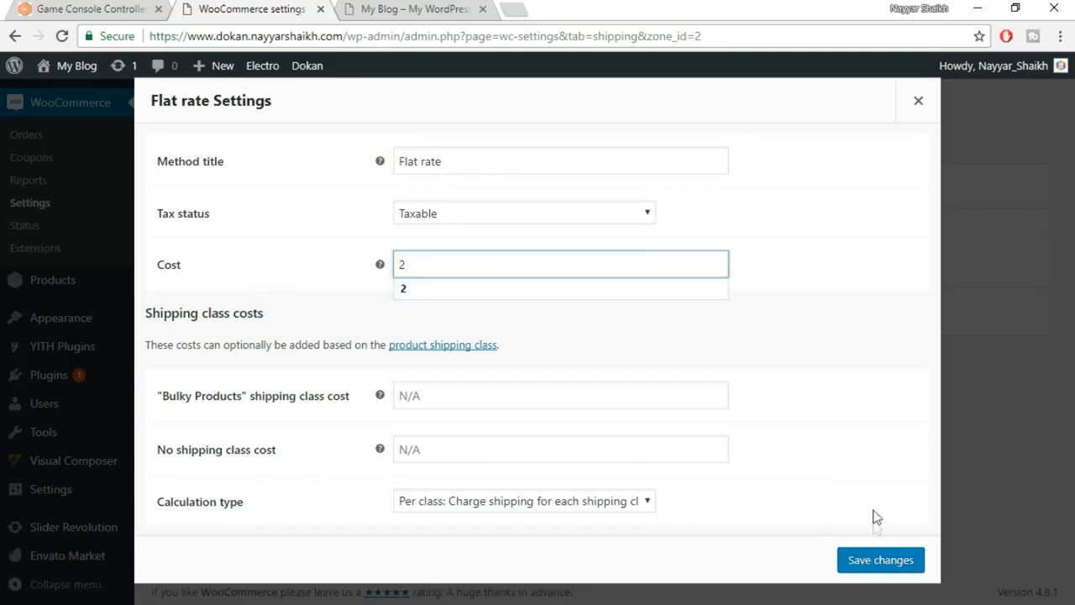
left_click(879, 561)
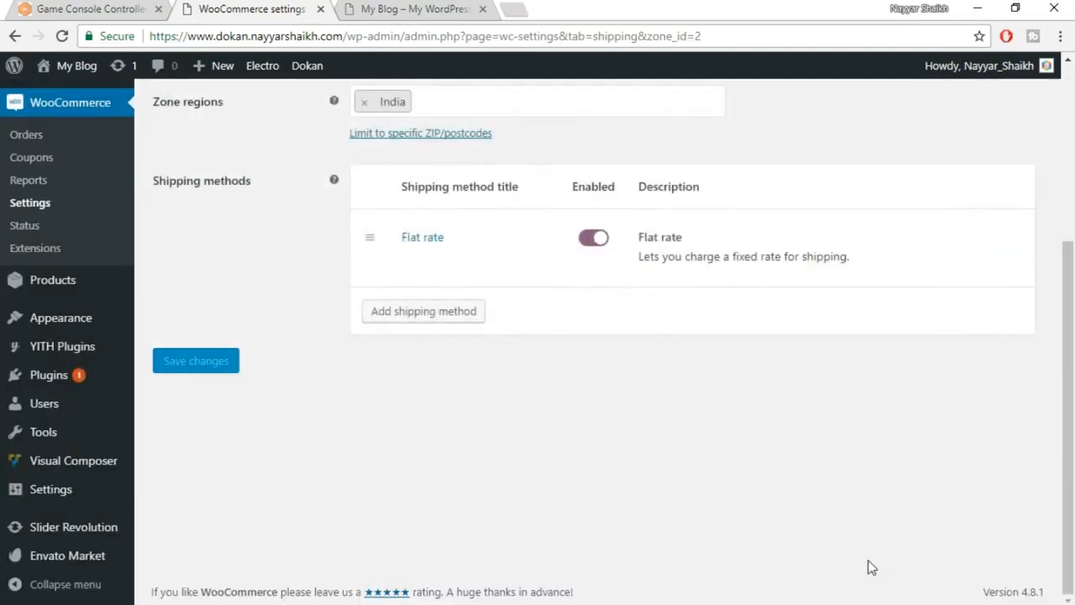
scroll(876, 566, "up", 4)
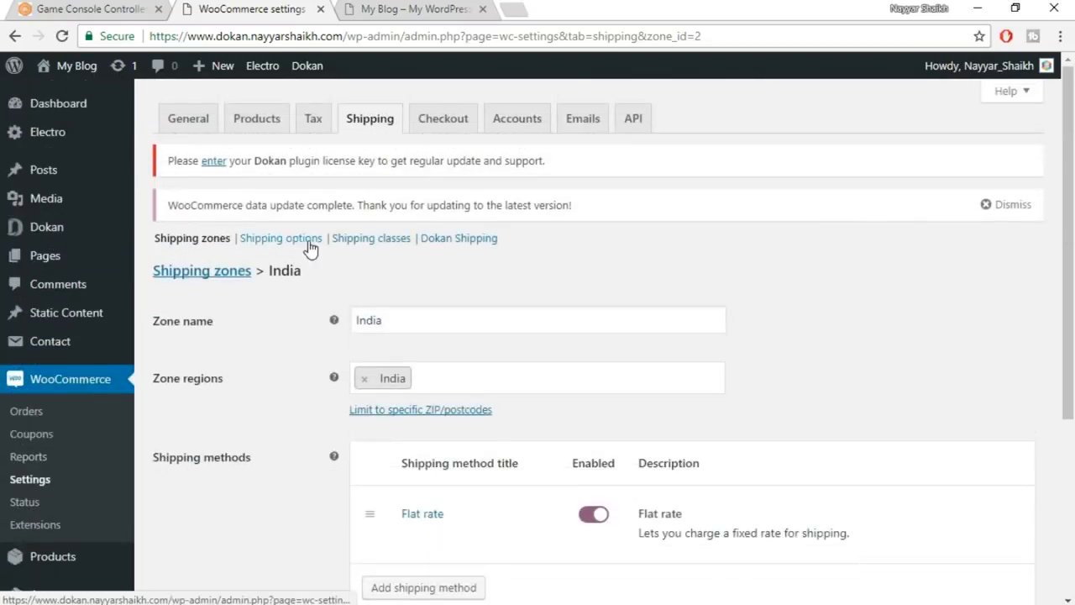
Review the Shipping options settings, then view the empty Shipping classes list
left_click(291, 239)
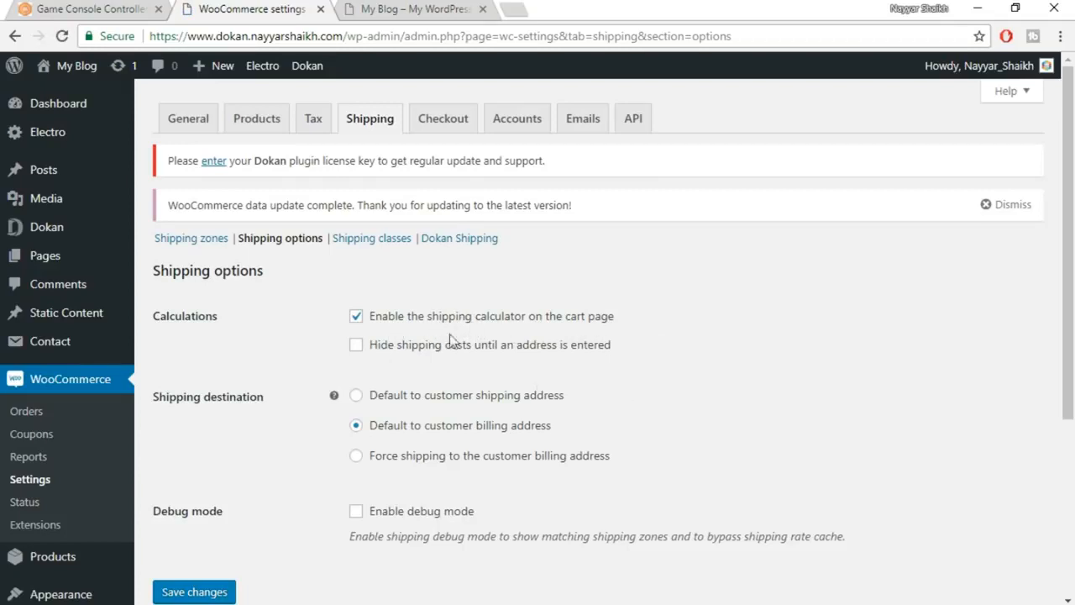
left_click(369, 240)
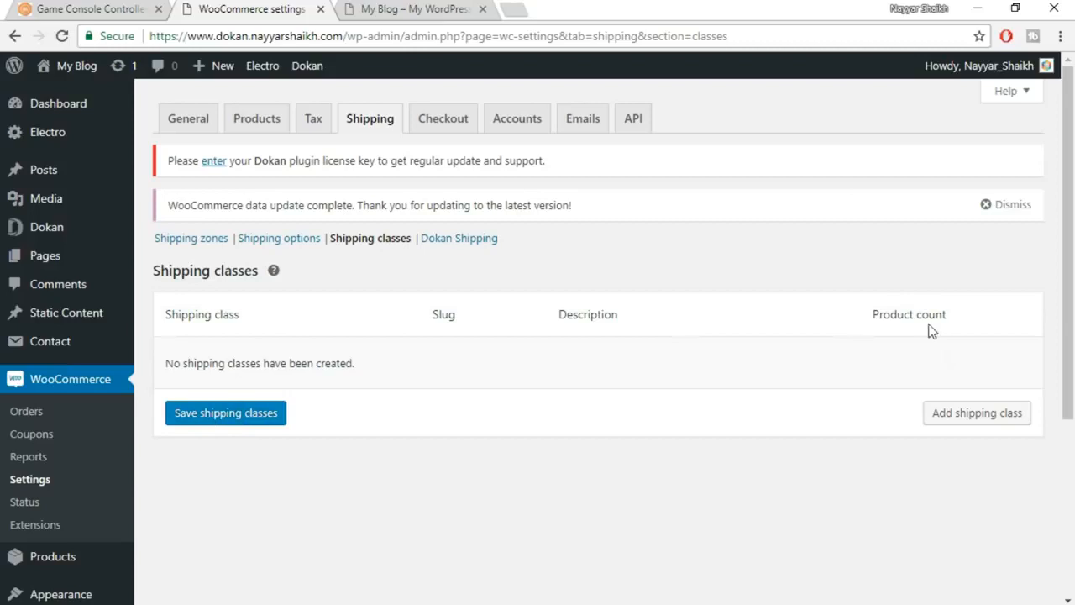
Save a new shipping class 'Bulky' described 'Over 10Kgs', then return to Shipping zones
left_click(975, 414)
left_click(286, 367)
type("B")
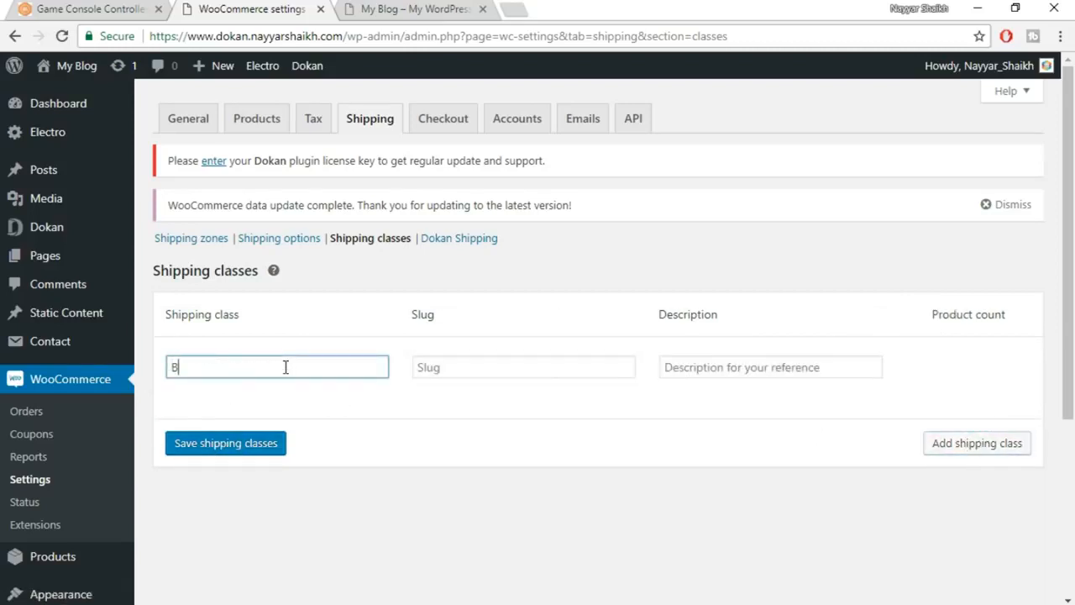
type("ulky")
left_click(720, 366)
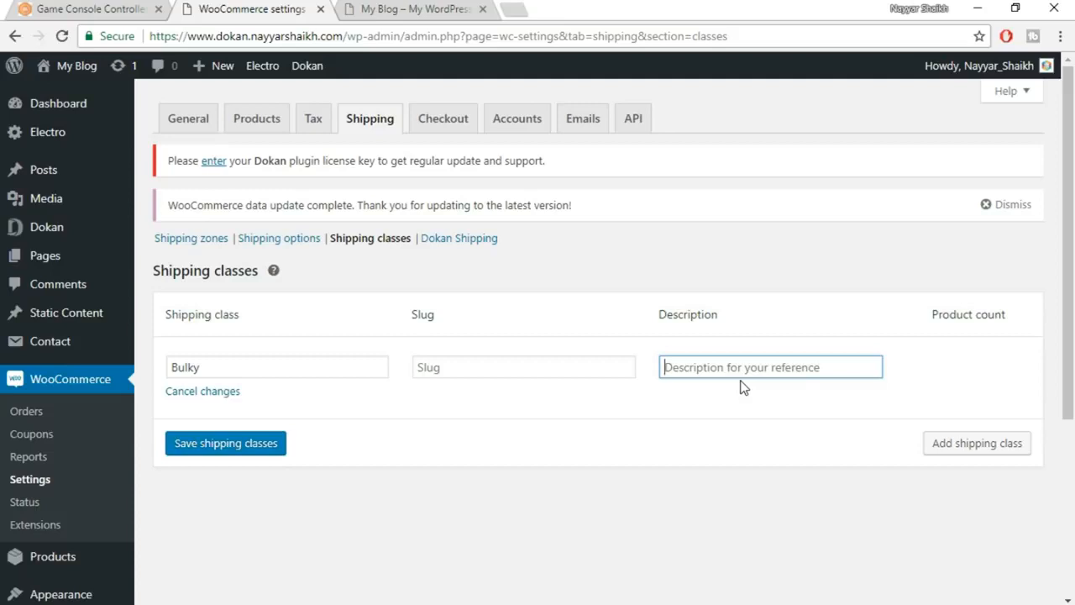
type("Over 10Kg")
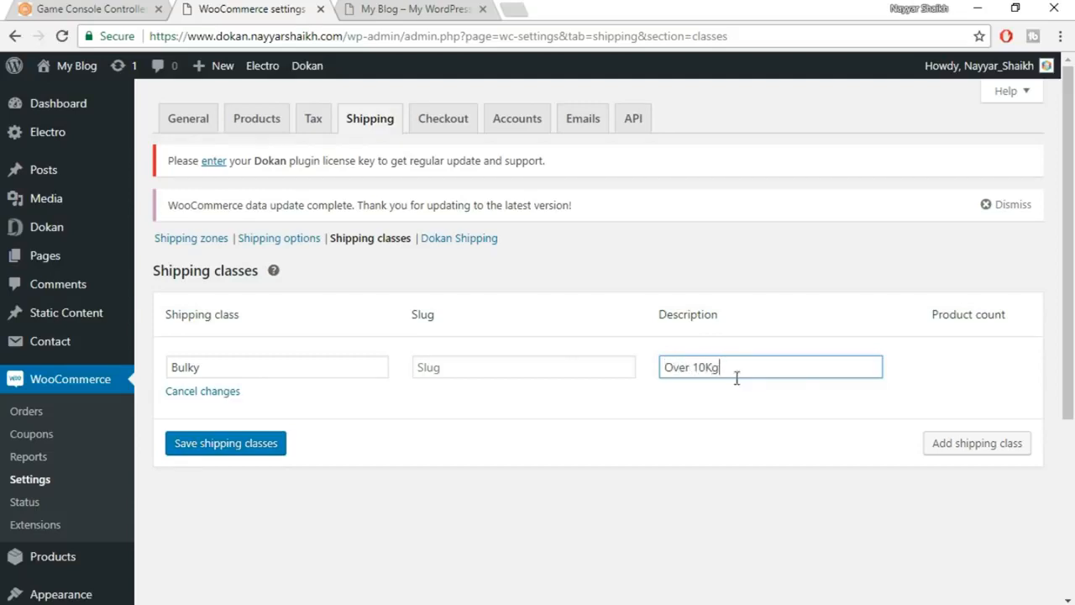
type("s")
left_click(240, 455)
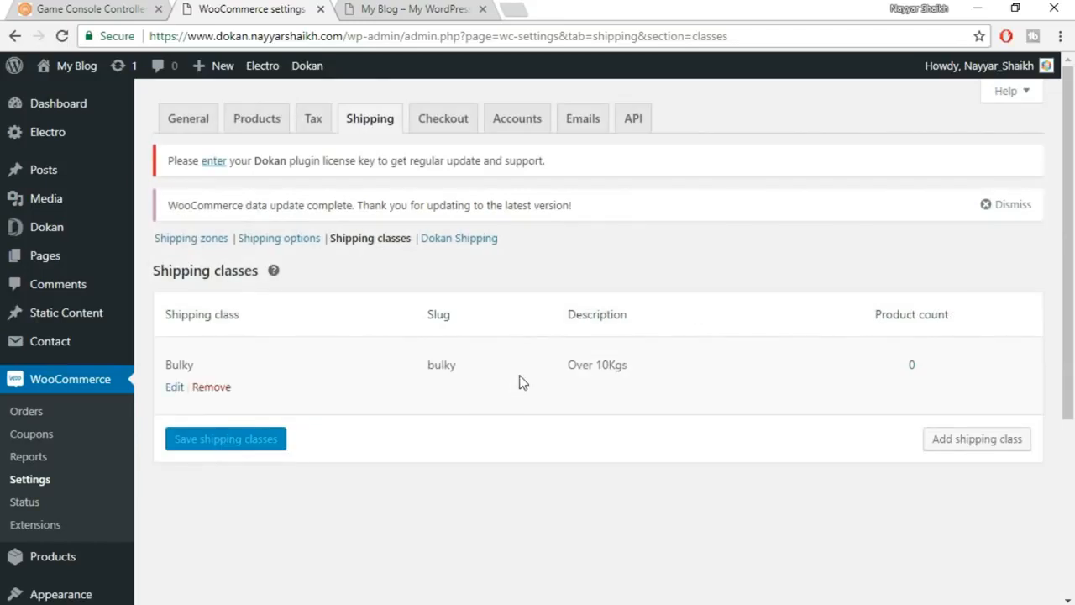
left_click(207, 242)
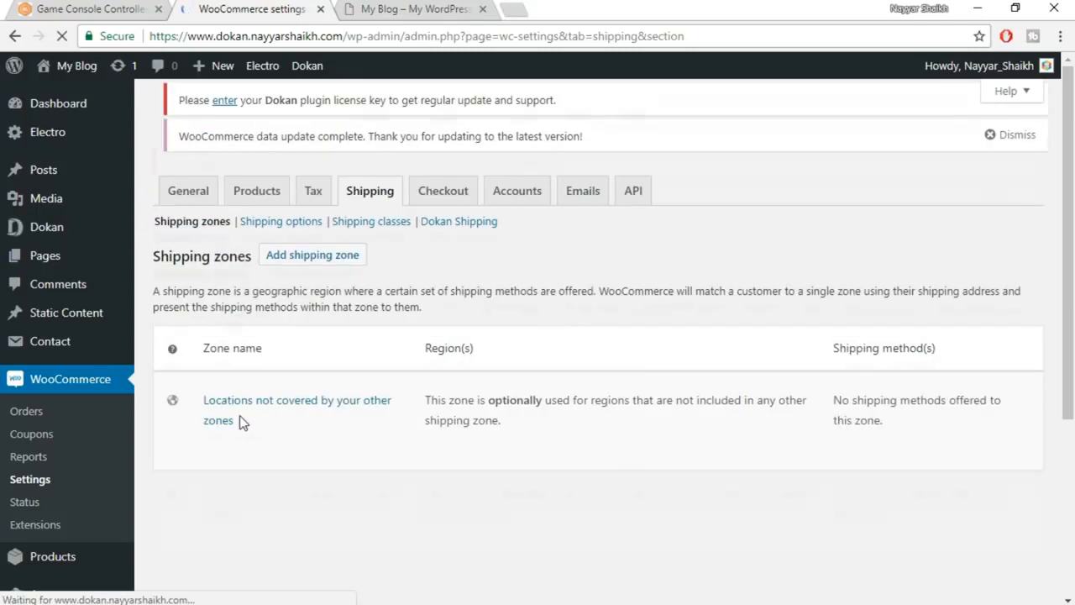
In the India zone's Flat rate settings, enter 5 as the Bulky shipping class cost
left_click(211, 444)
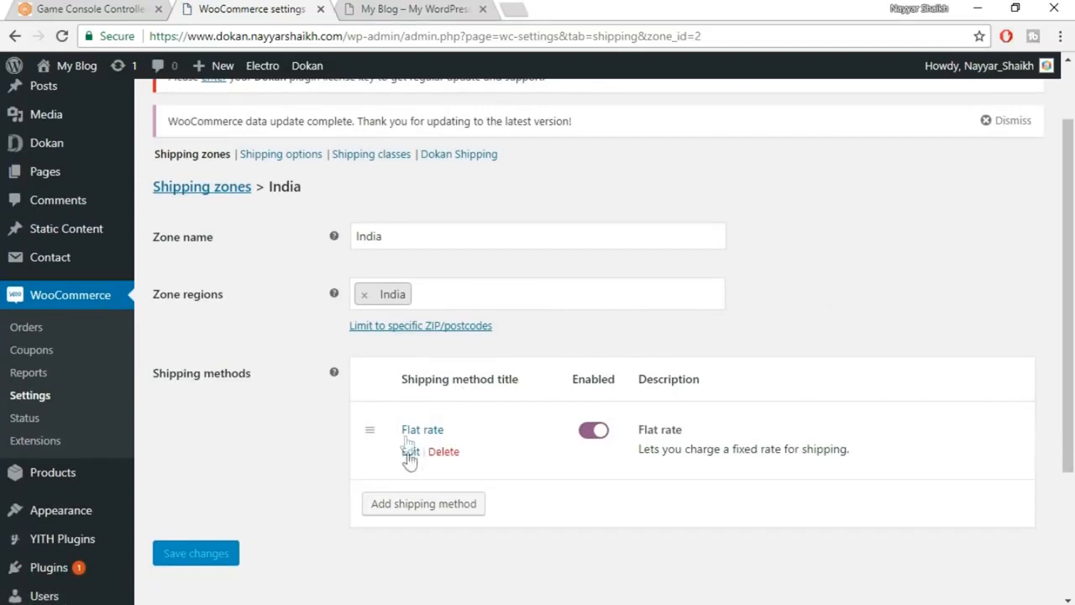
left_click(410, 453)
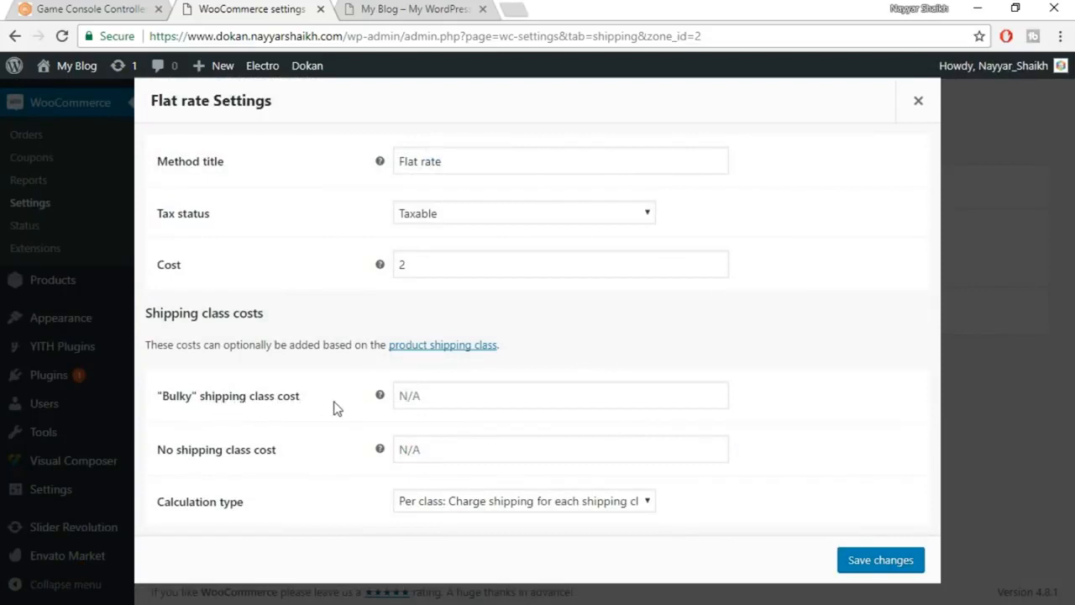
left_click(435, 402)
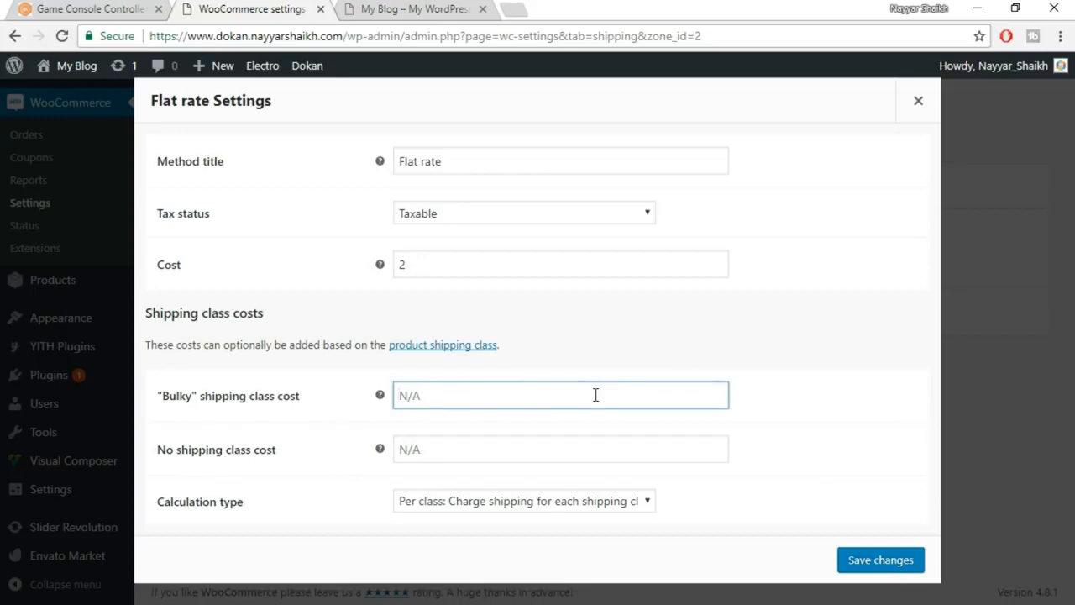
type("5")
Change the Flat rate costs to '2 * [qty]' and Bulky '5 * [qty]', then save
double_click(404, 263)
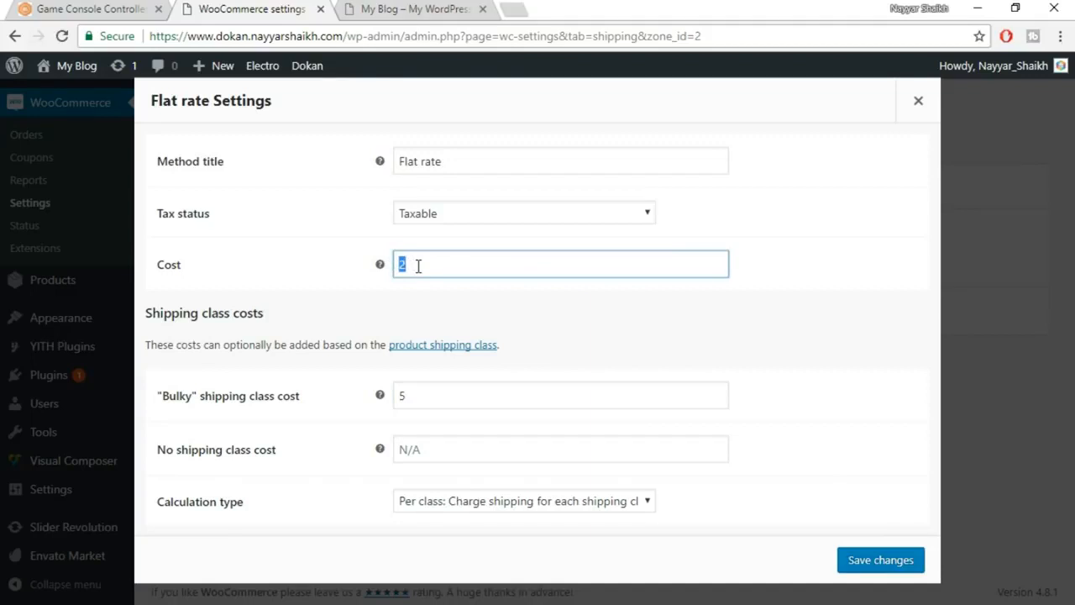
left_click(540, 267)
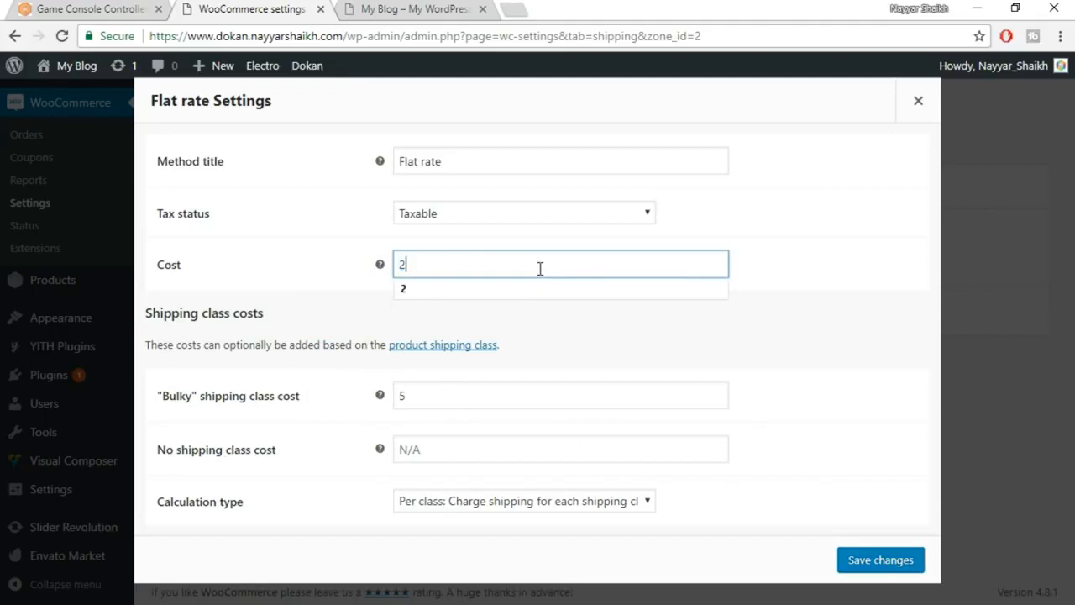
left_click(464, 263)
type("*")
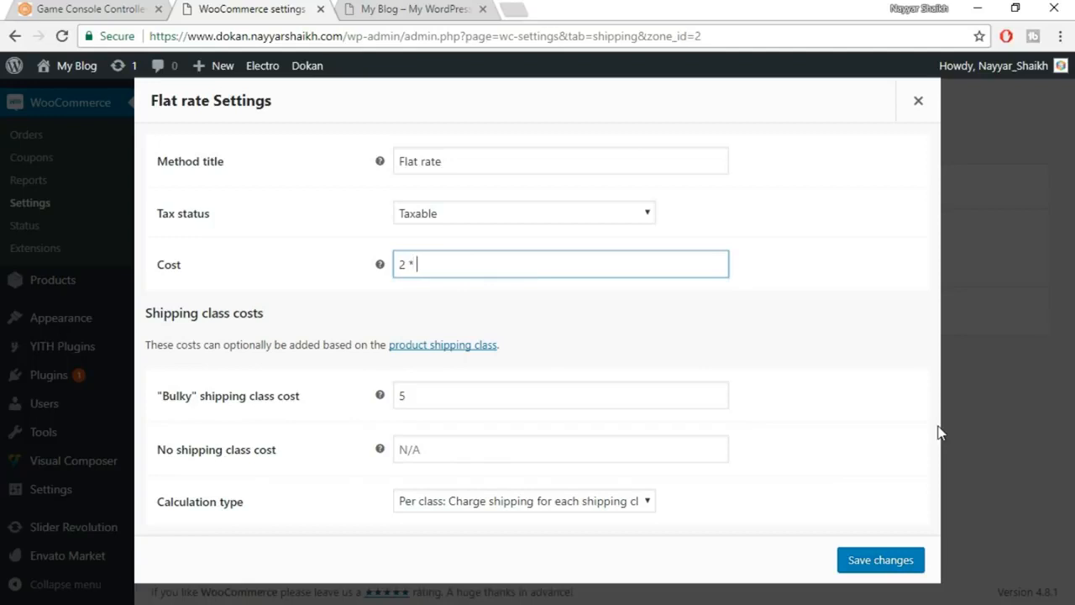
type(" [qty]")
double_click(400, 267)
left_click(467, 265)
left_click(414, 395)
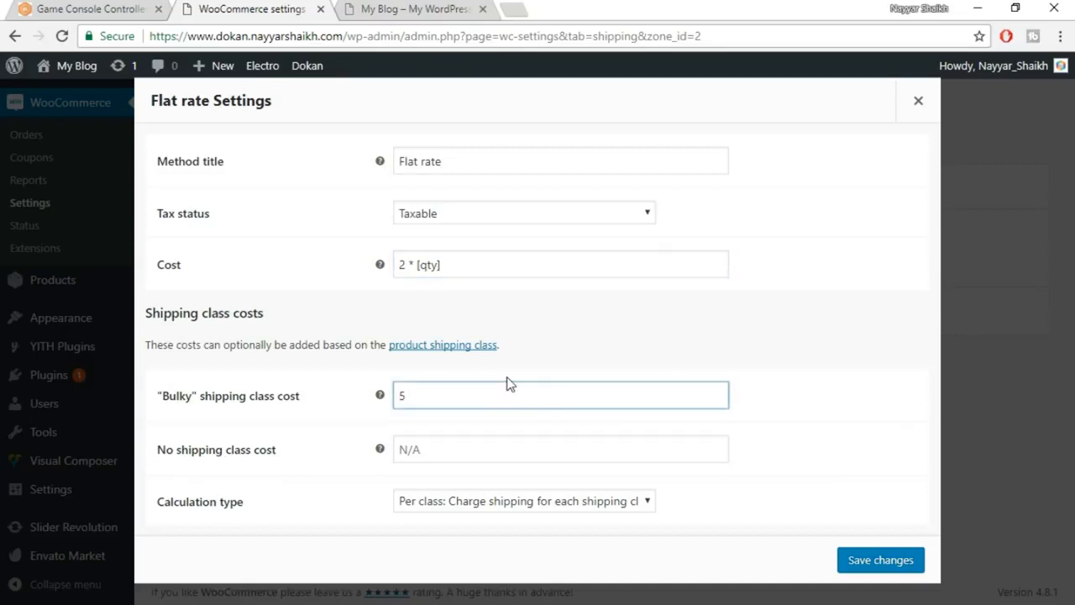
type("* [qt")
left_click(880, 560)
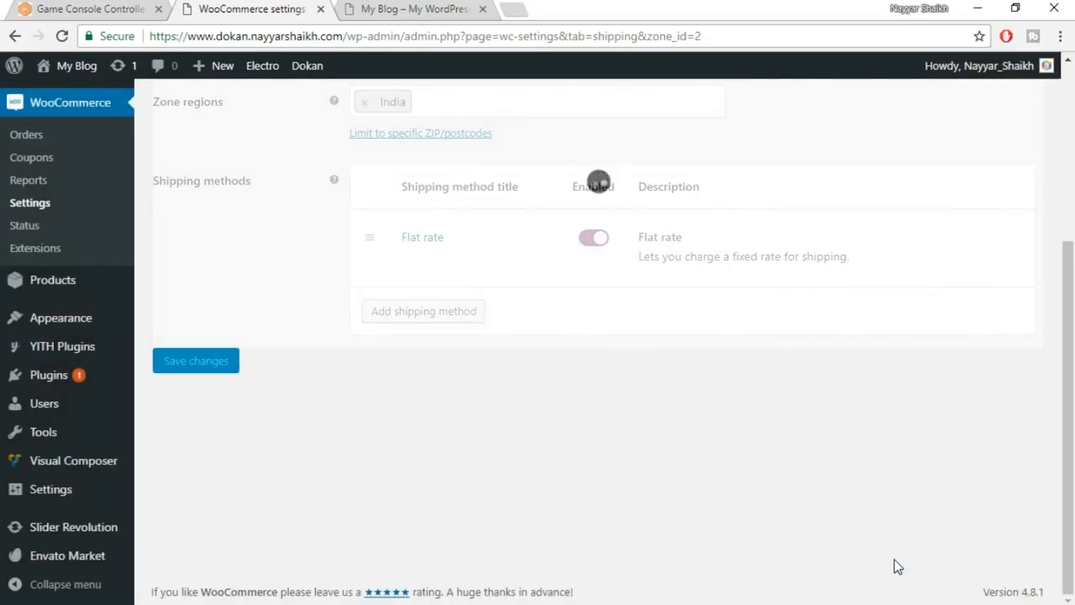
scroll(895, 537, "up", 3)
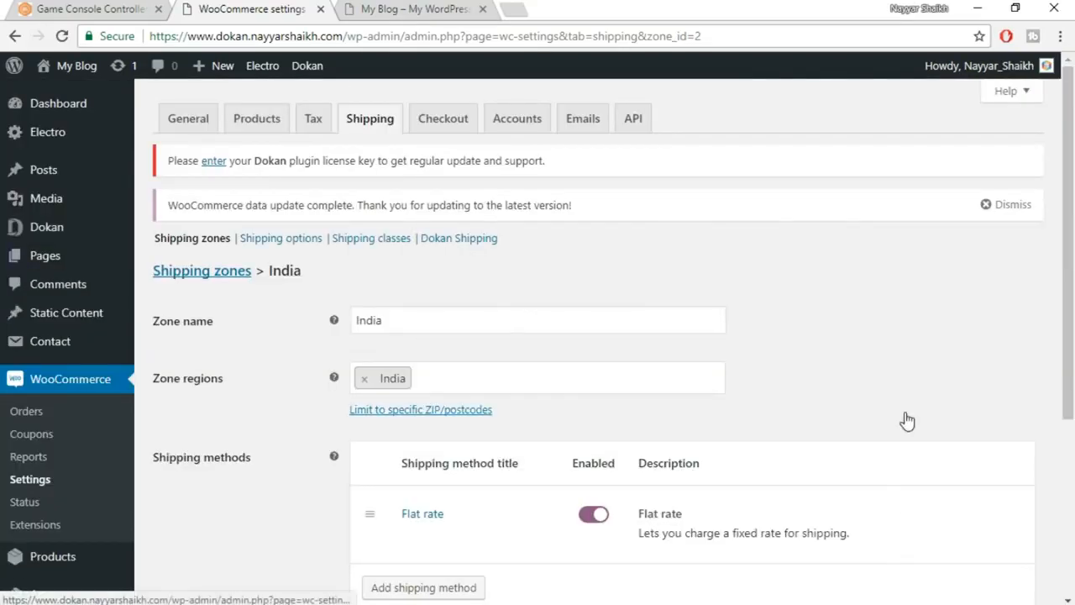
Keep Cart and Checkout as the cart and checkout pages and save the Checkout settings
left_click(430, 126)
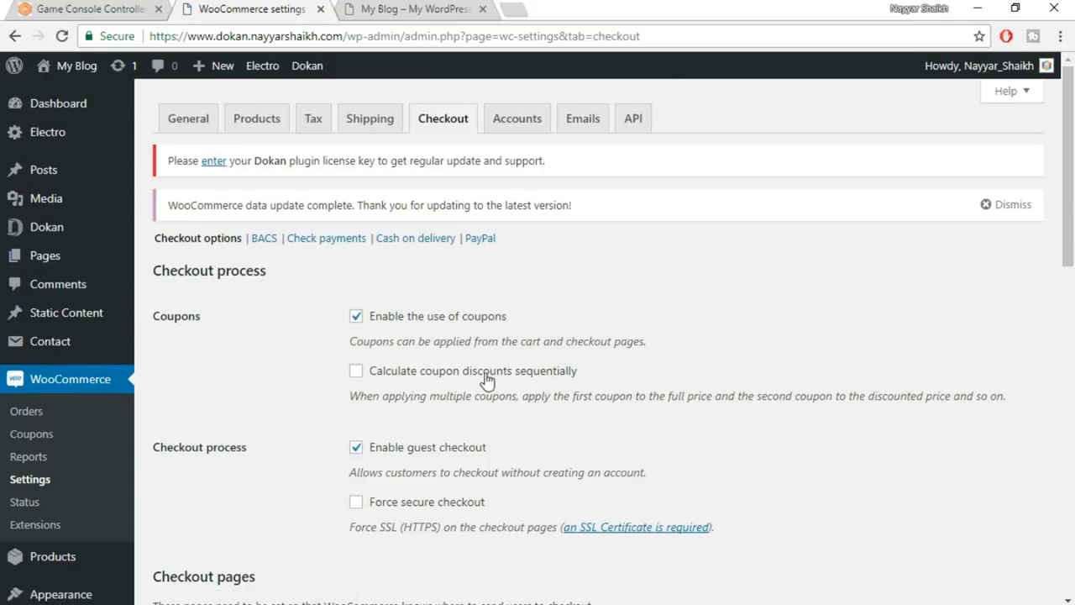
scroll(856, 391, "down", 1)
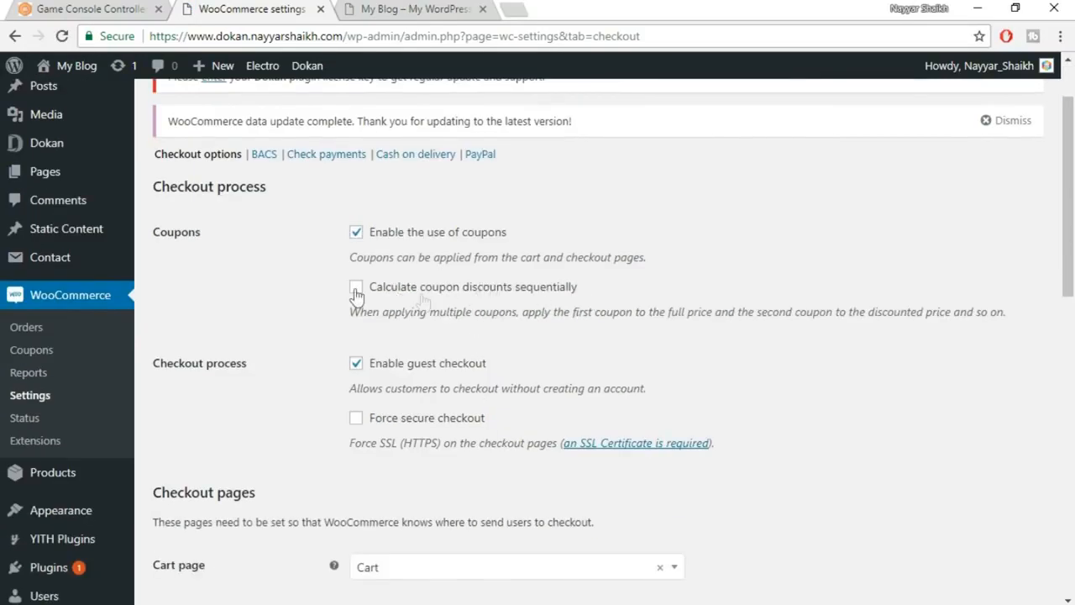
scroll(931, 439, "down", 4)
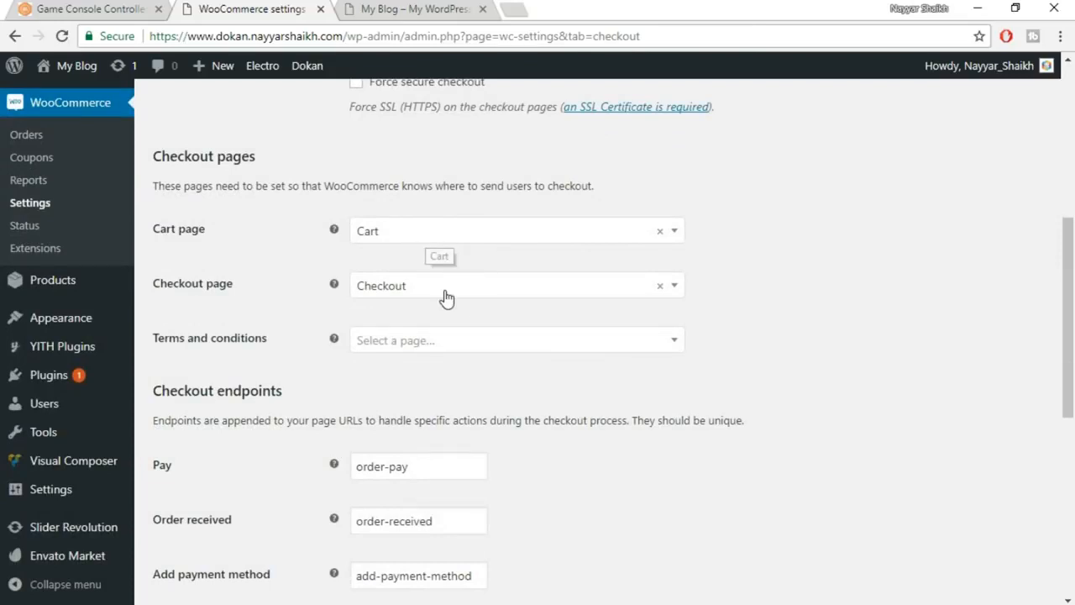
left_click(594, 233)
left_click(594, 234)
left_click(482, 285)
left_click(621, 287)
scroll(913, 392, "down", 4)
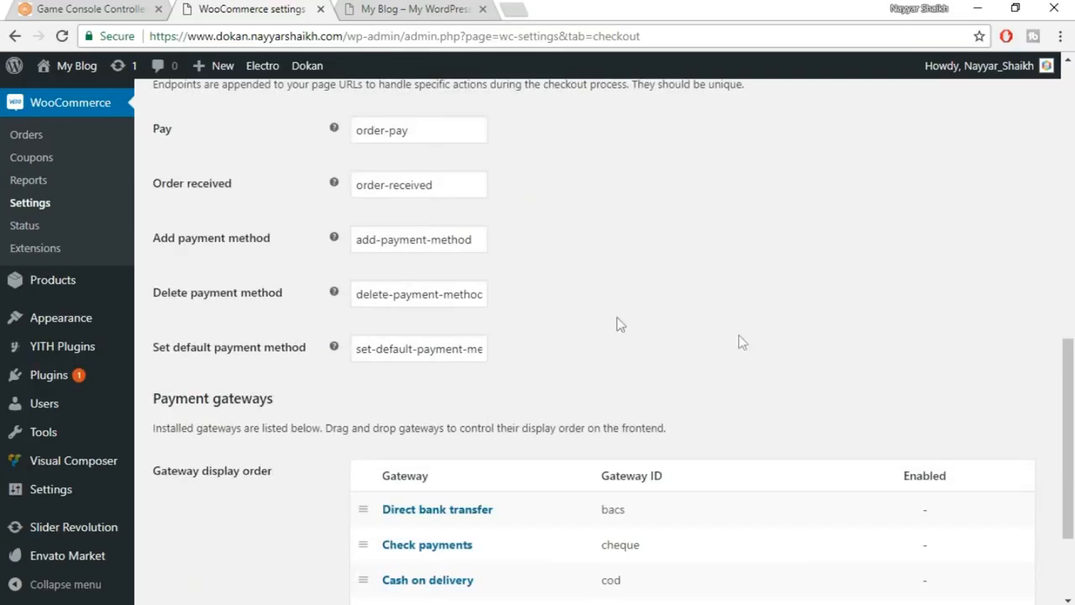
scroll(466, 319, "down", 3)
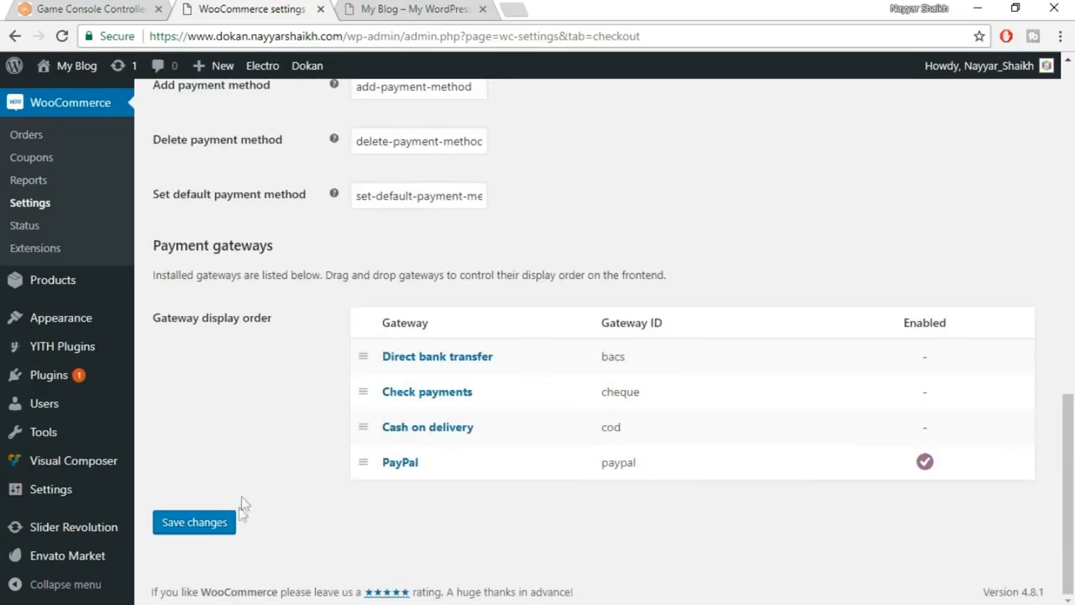
left_click(212, 531)
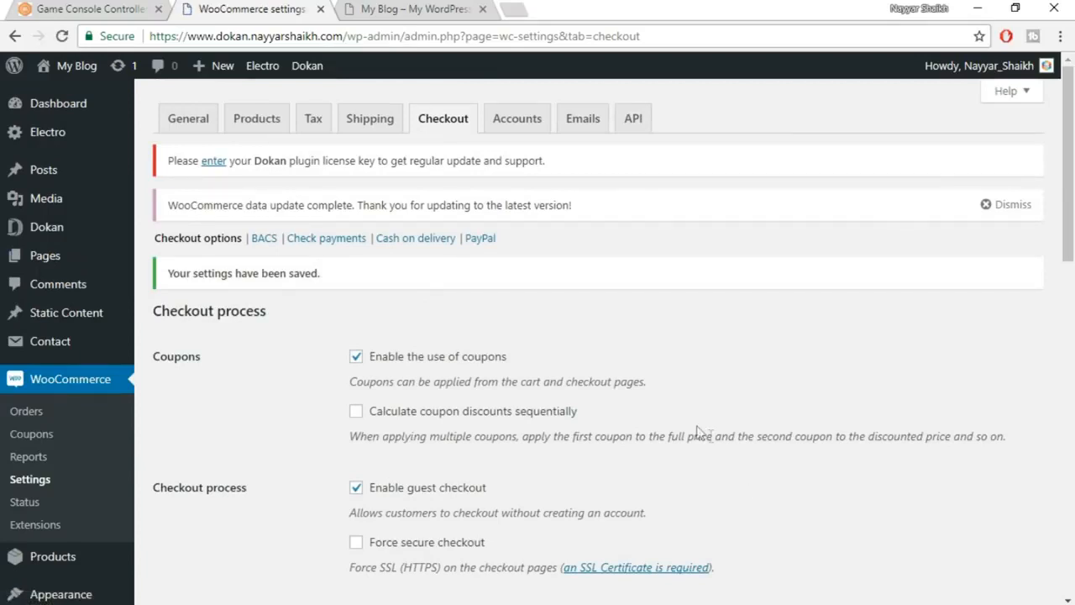
Enable the Cash on delivery payment gateway and save it
left_click(423, 240)
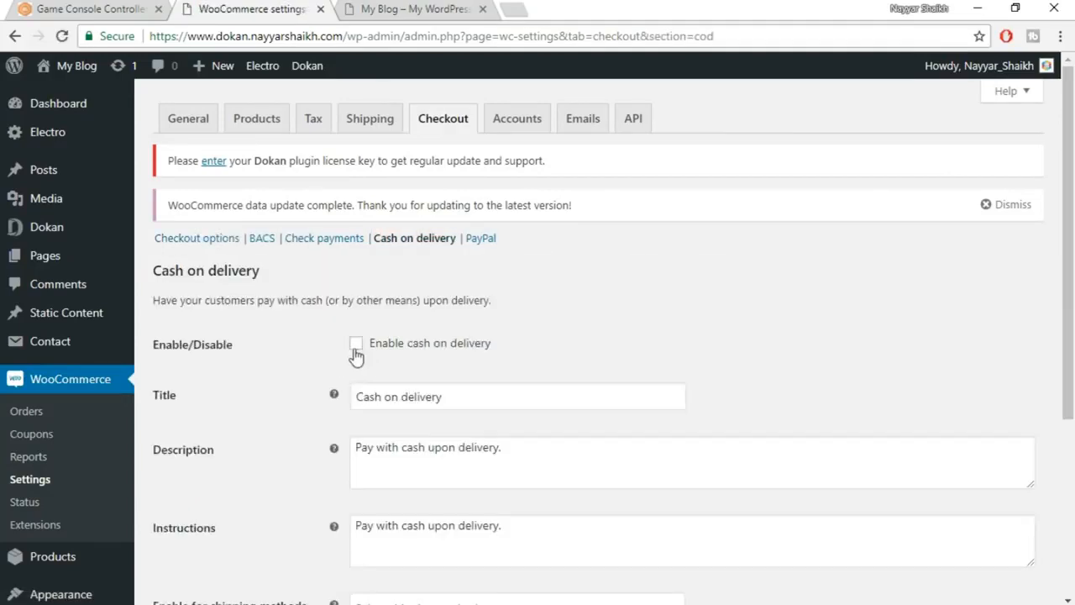
left_click(356, 346)
scroll(651, 393, "down", 3)
left_click(196, 455)
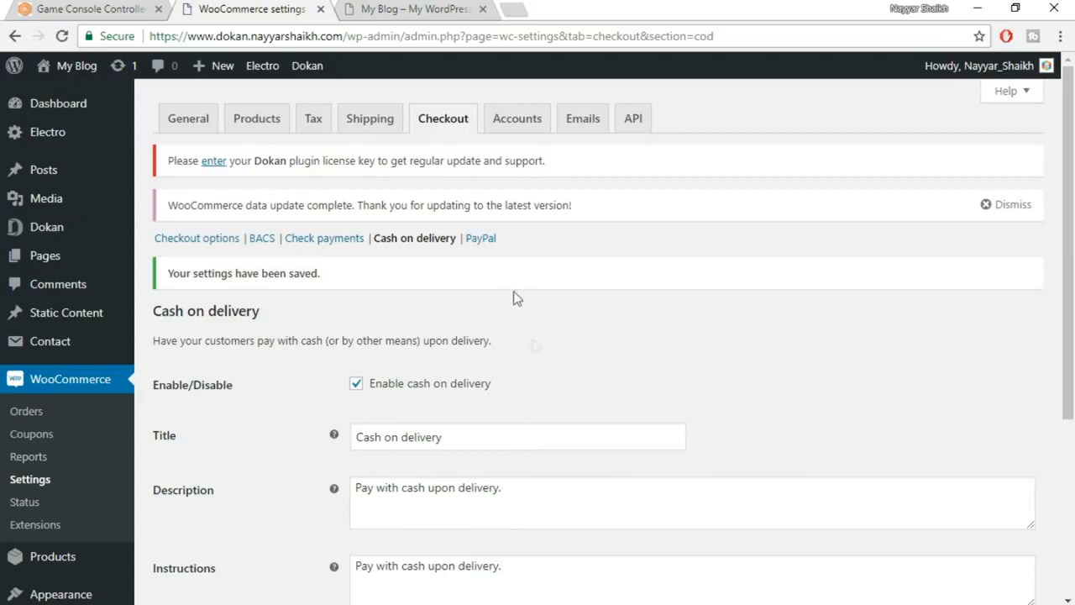
Bring up the PayPal gateway settings down to its API credentials section
left_click(481, 240)
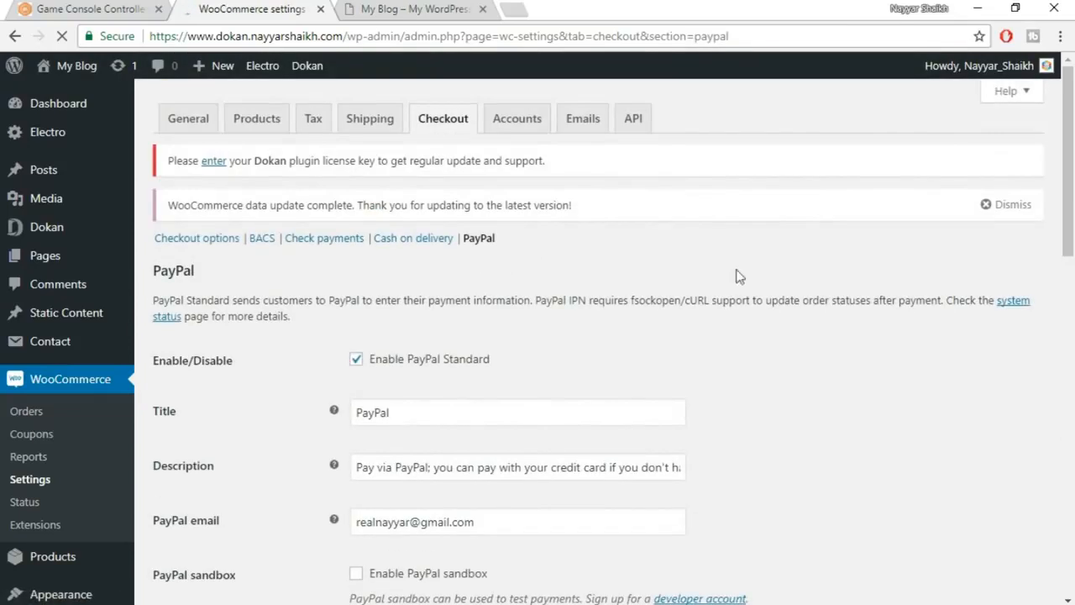
scroll(777, 397, "down", 1)
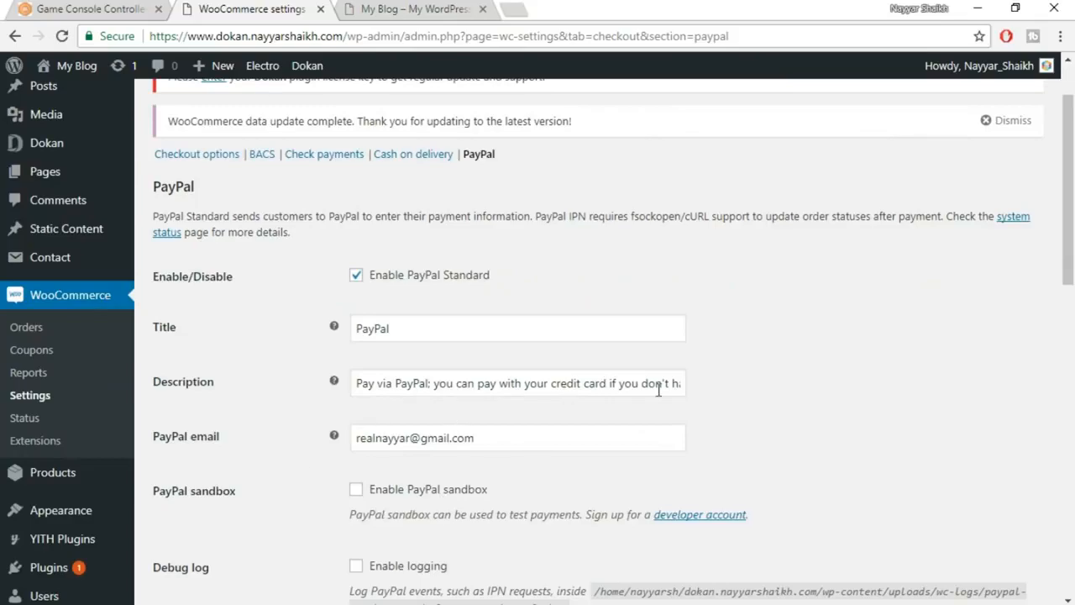
scroll(739, 395, "down", 8)
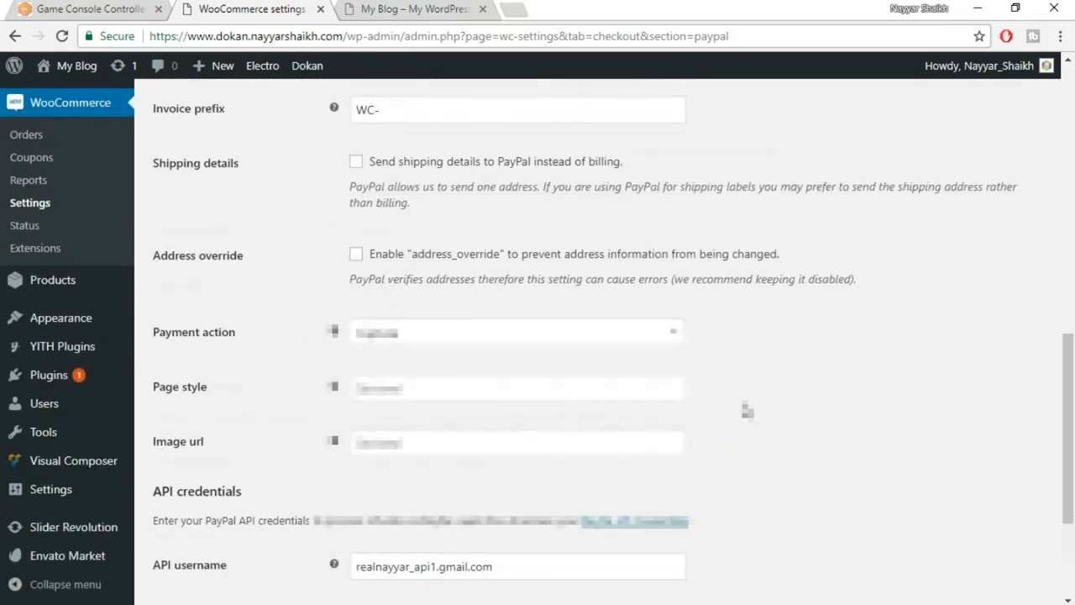
scroll(747, 411, "down", 3)
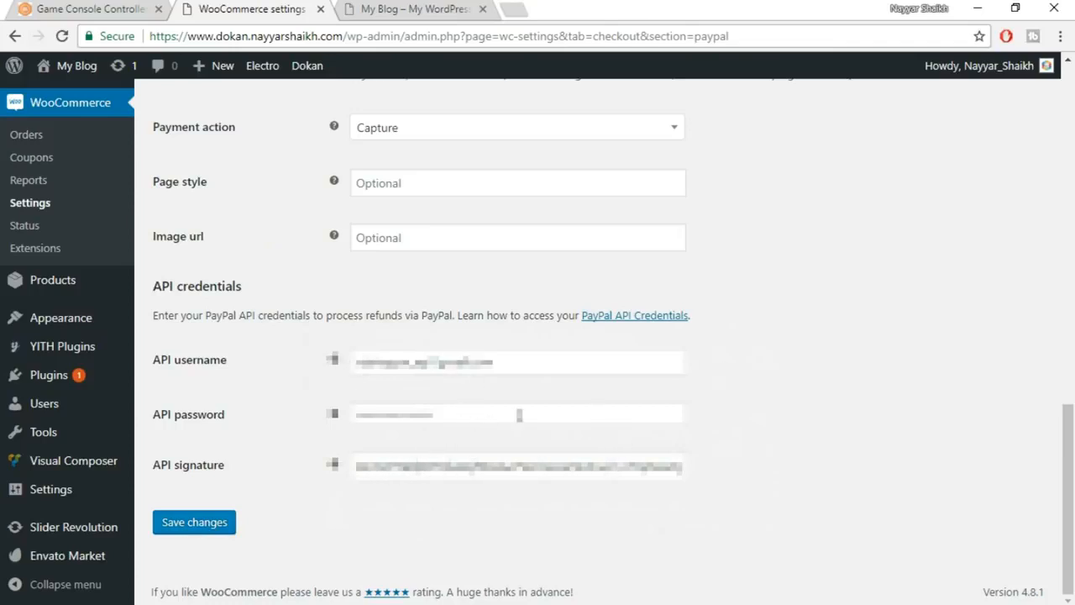
Go to paypal.com in a new tab and log in to the PayPal account
left_click(515, 14)
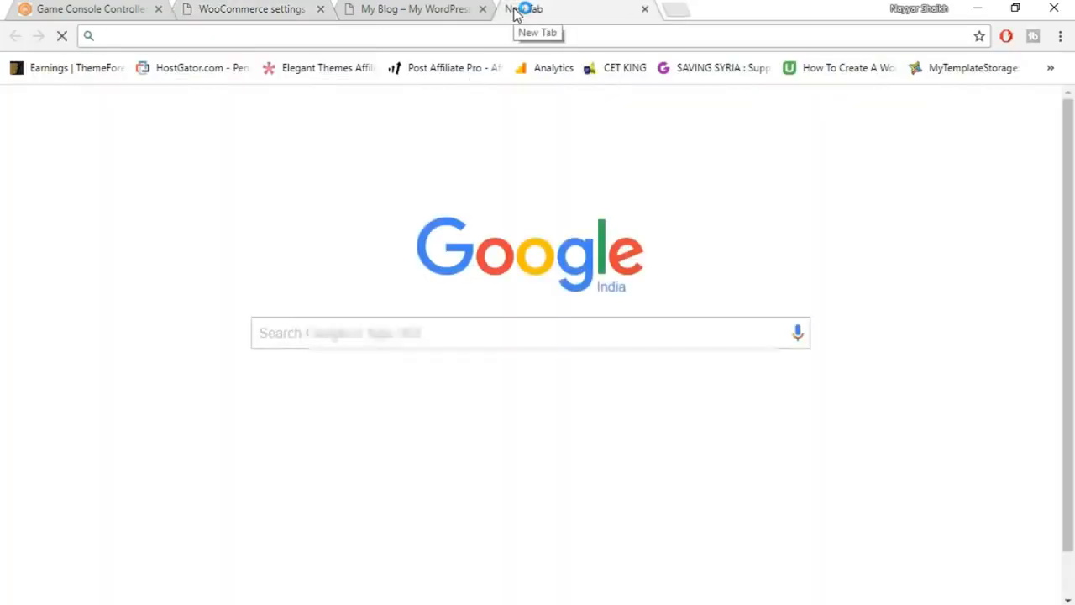
type("pa")
key("Return")
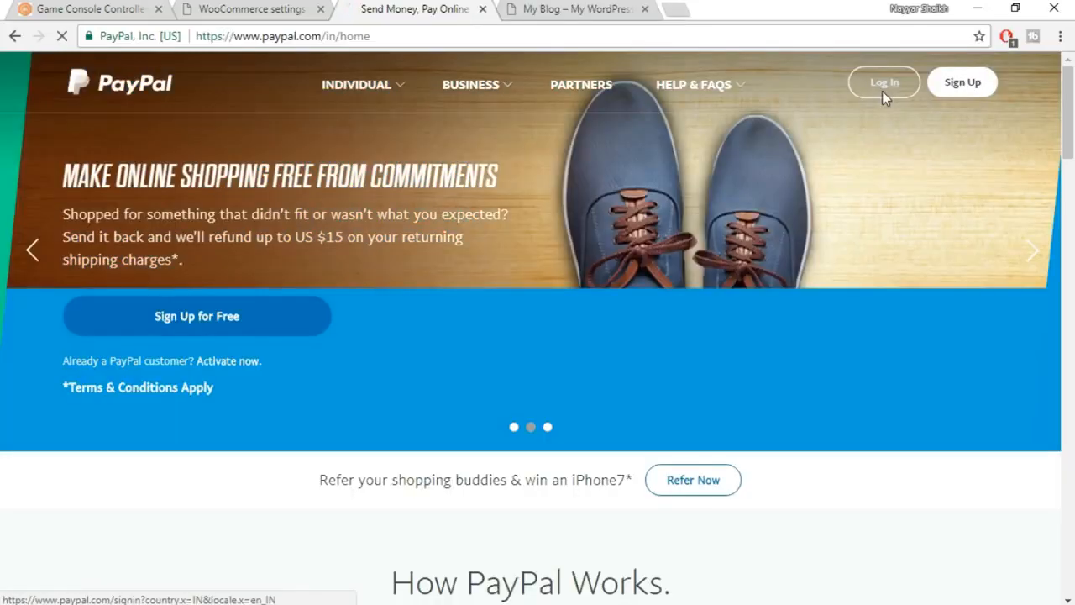
left_click(882, 91)
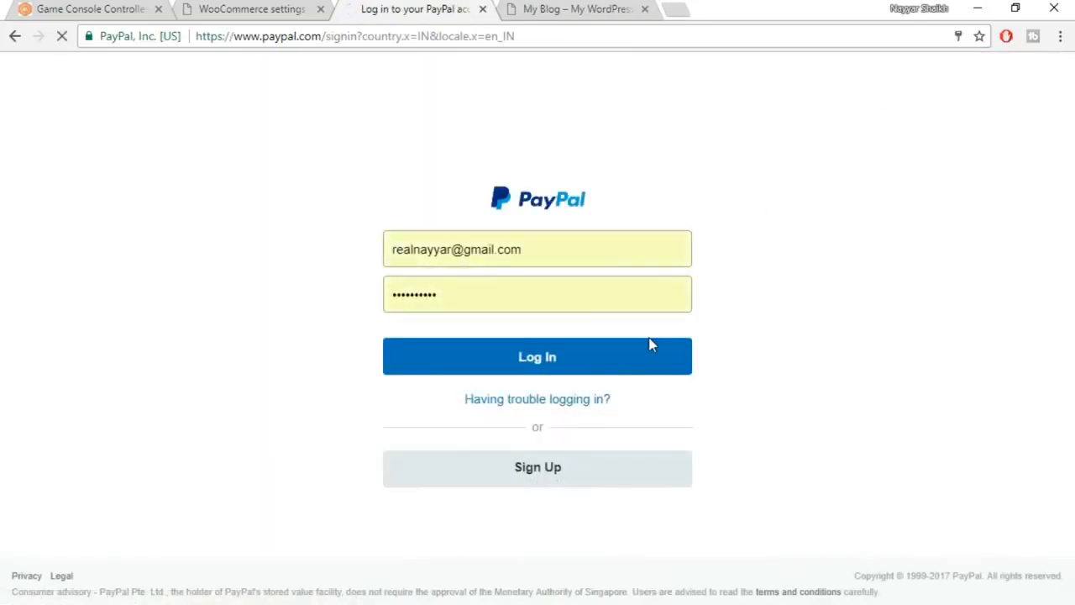
left_click(571, 369)
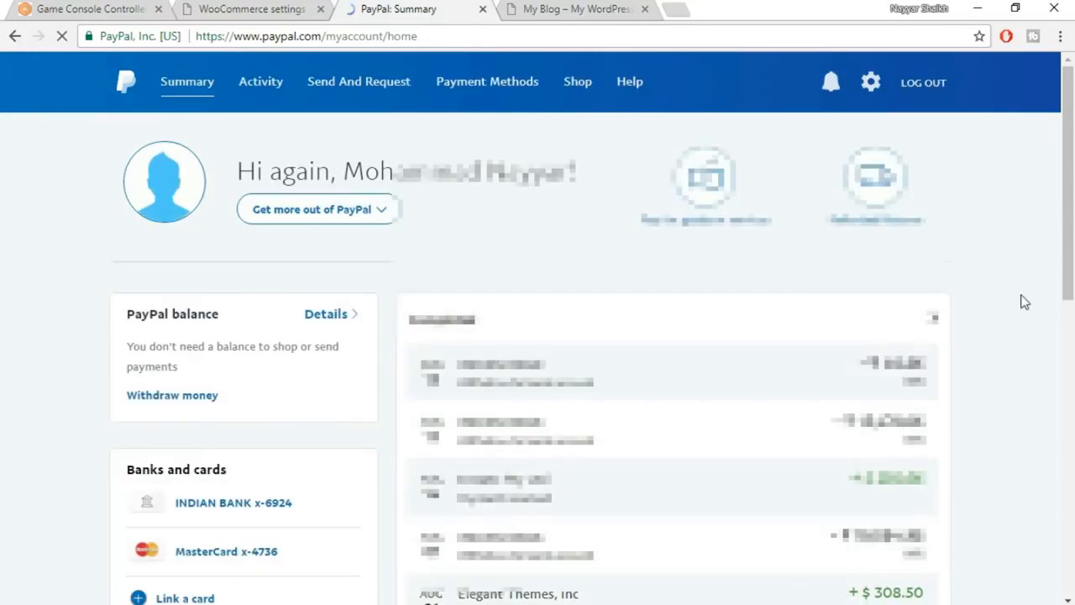
From Seller preferences, request to view the account's API signature
scroll(1023, 312, "down", 6)
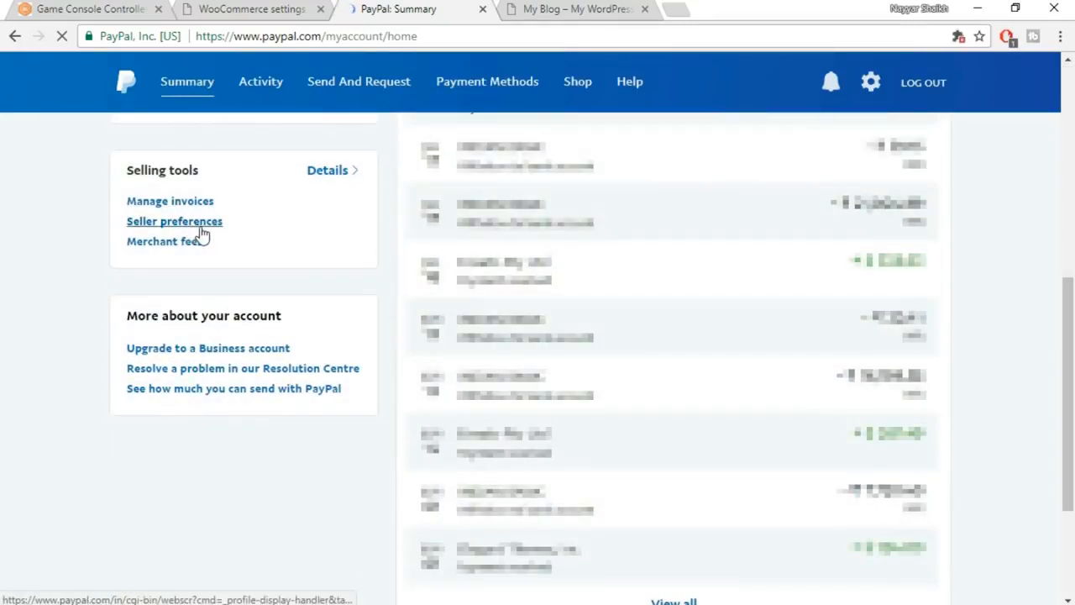
left_click(203, 228)
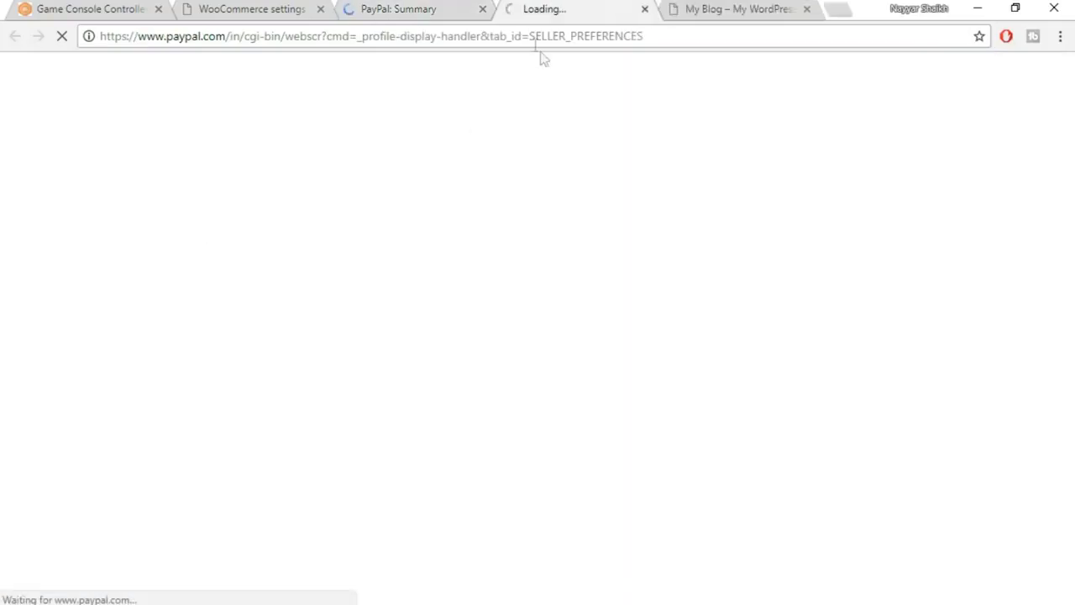
left_click(482, 10)
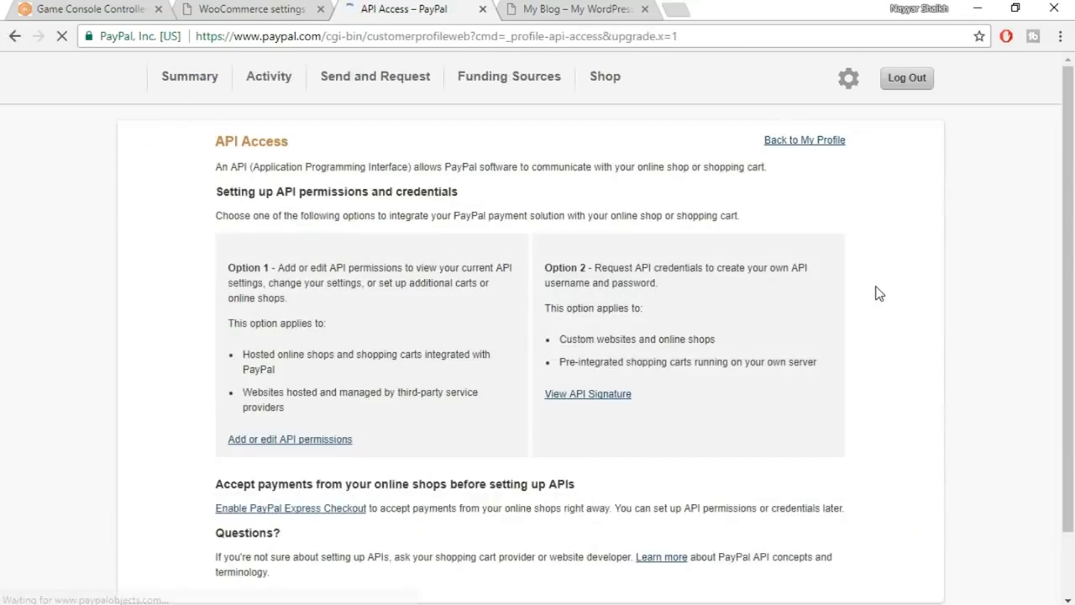
left_click(602, 398)
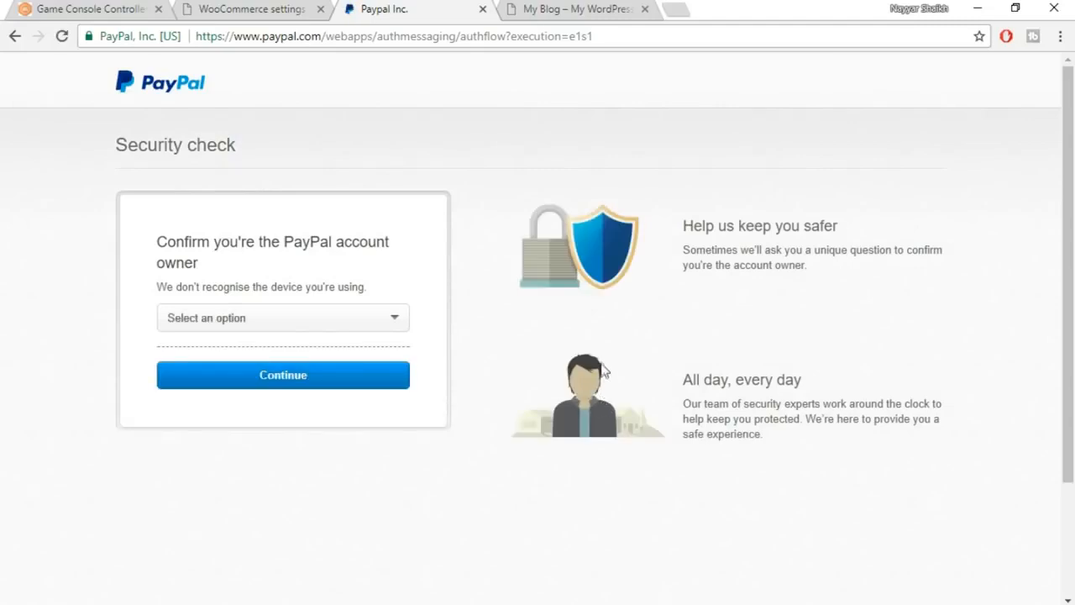
Verify by SMS to the registered mobile number and submit the received security code
left_click(387, 316)
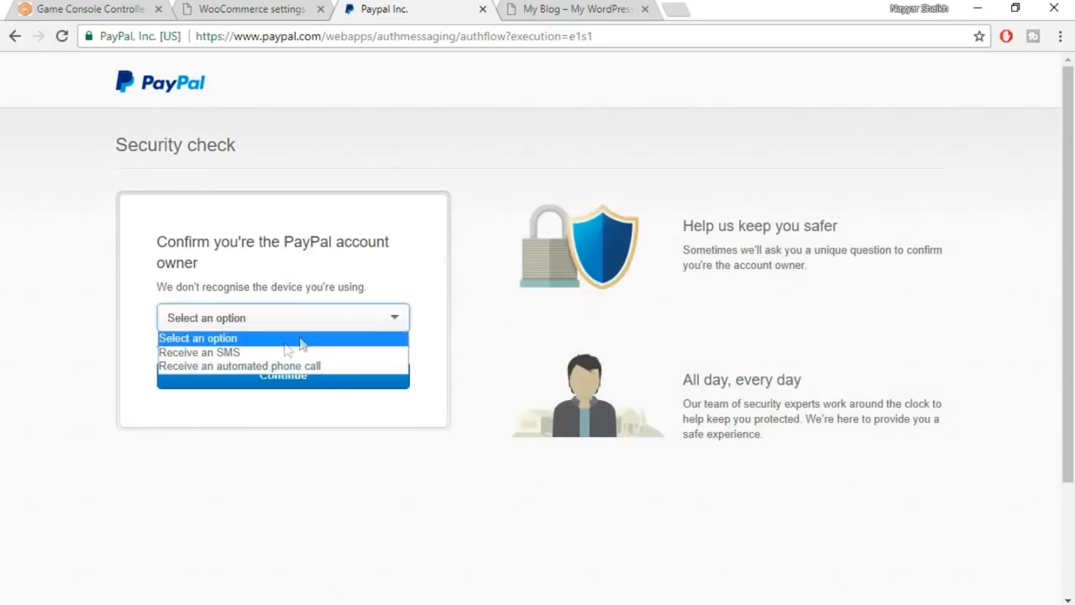
left_click(278, 354)
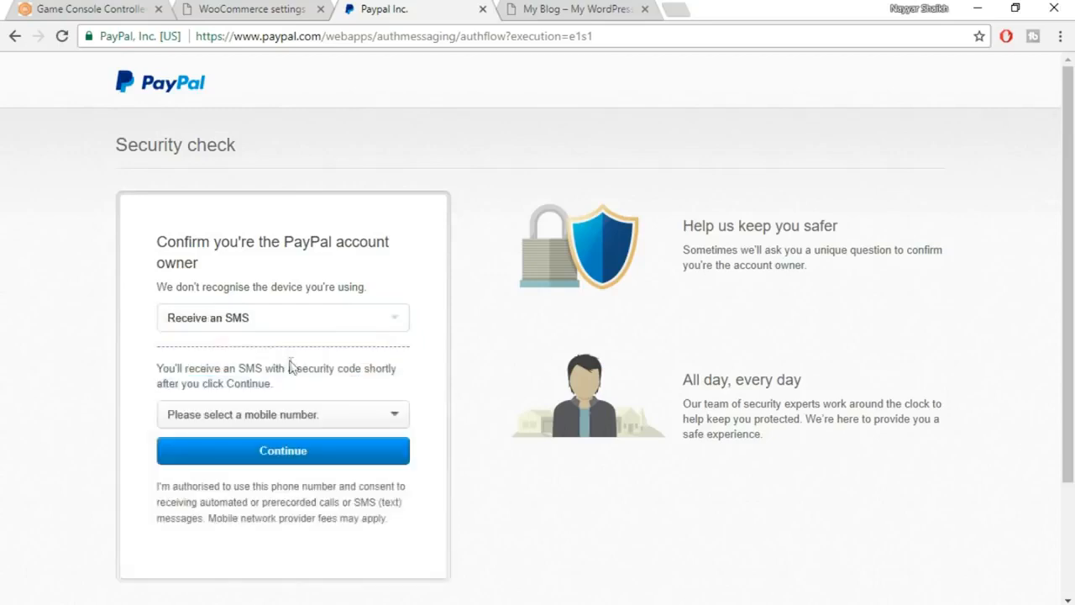
left_click(326, 420)
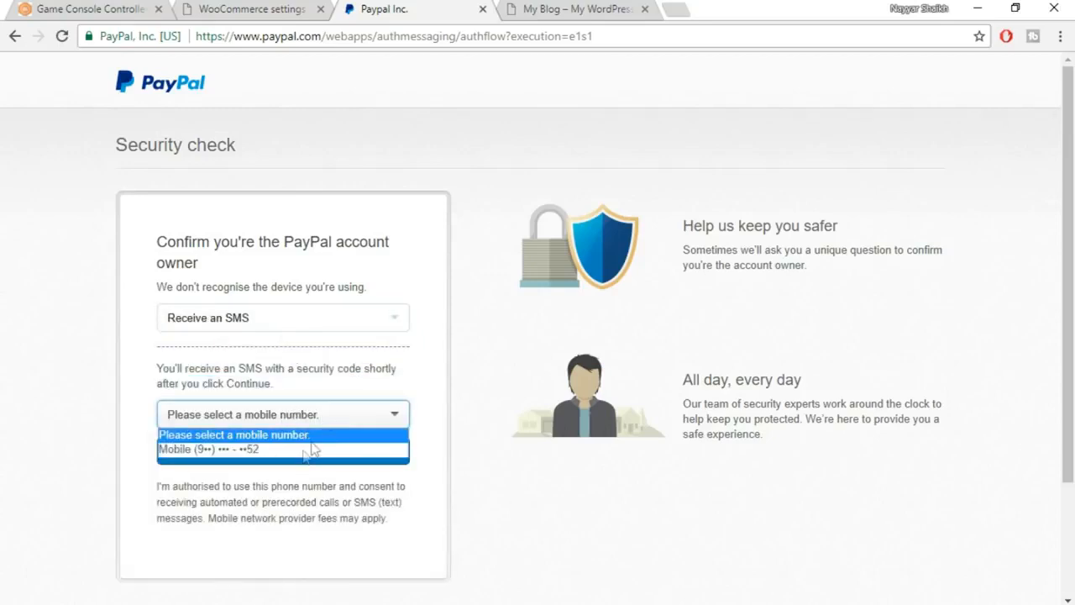
left_click(304, 453)
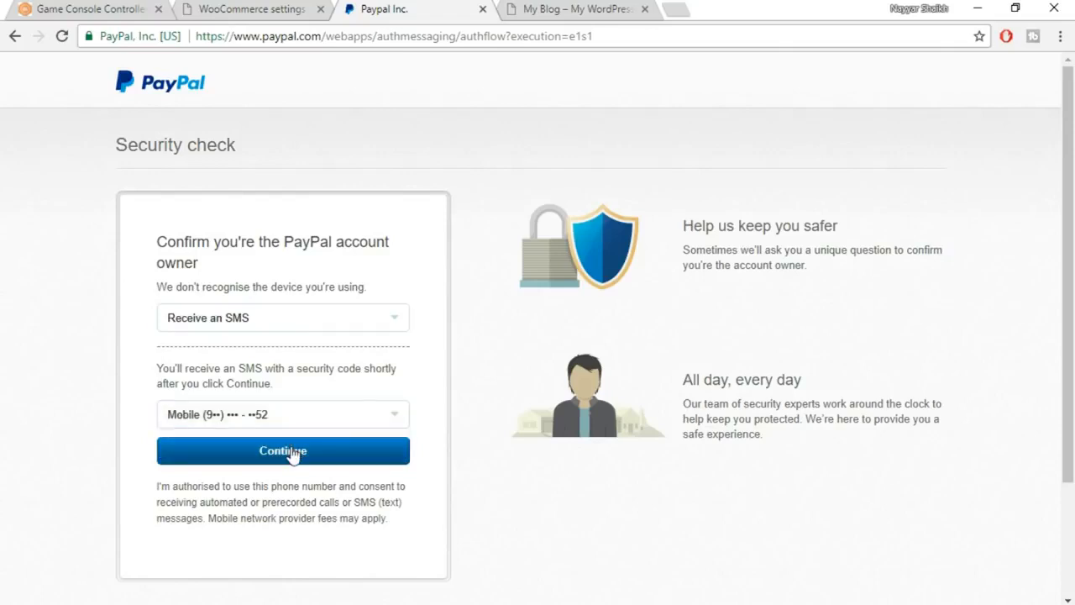
left_click(291, 451)
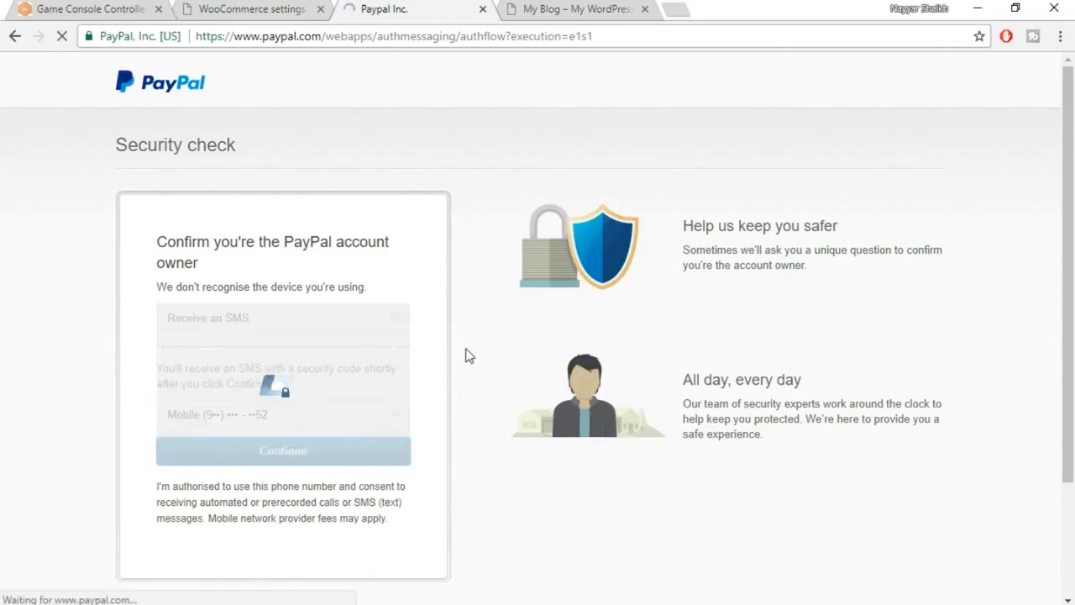
left_click(275, 410)
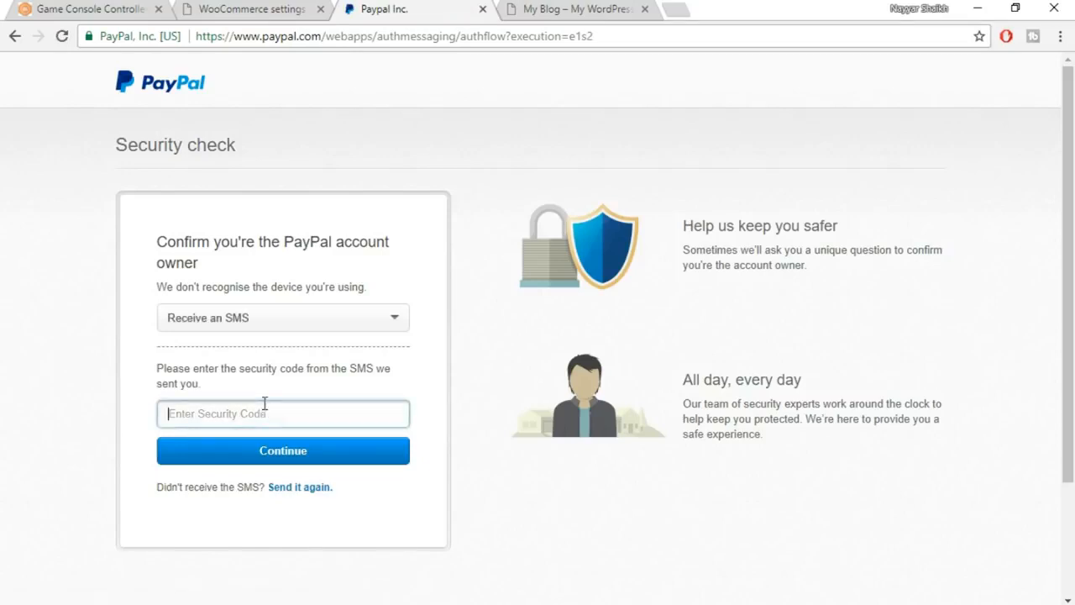
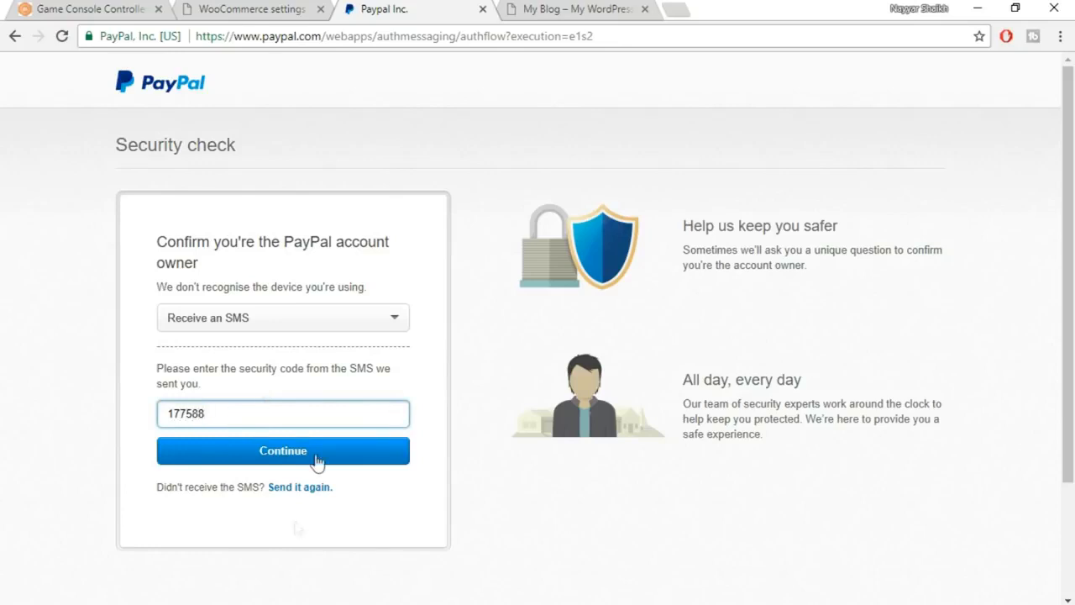
left_click(315, 459)
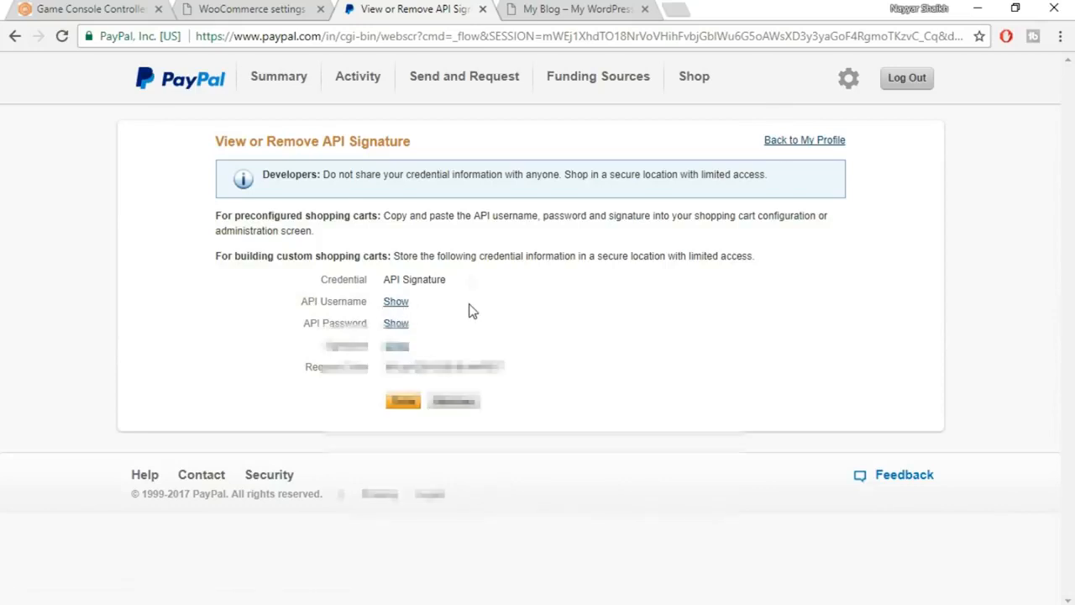
Fill WooCommerce's PayPal gateway with the PayPal API username, password and signature, and save it
left_click(310, 10)
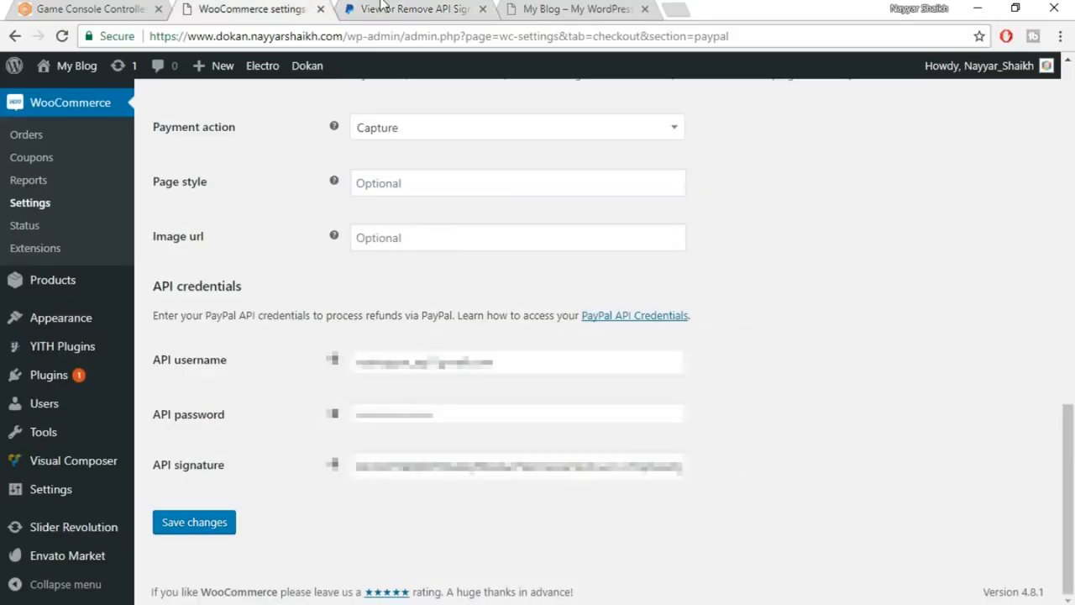
left_click(440, 11)
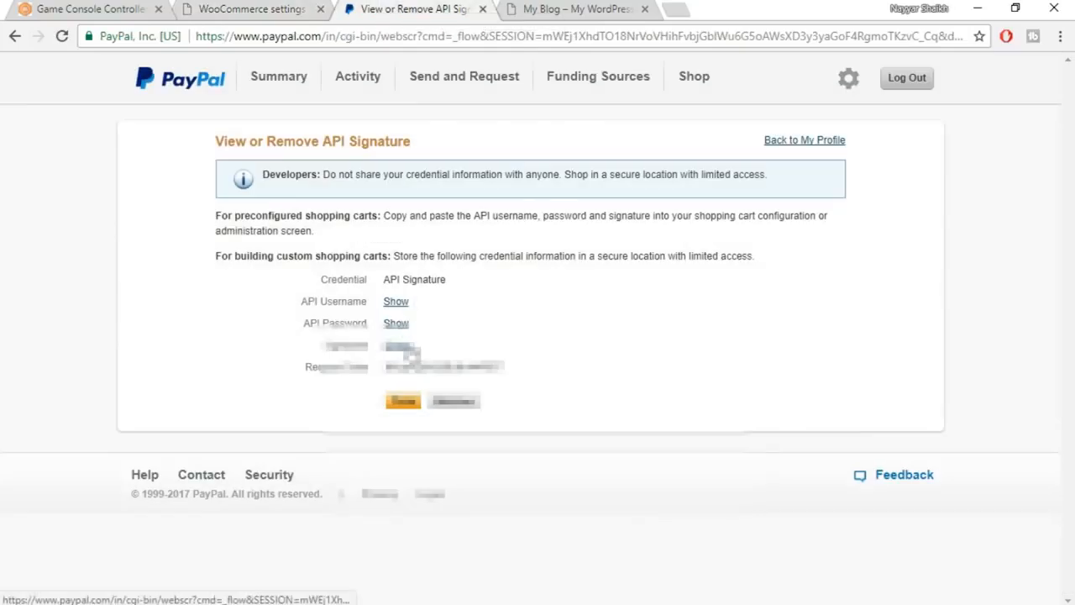
key("ctrl+shift+Tab")
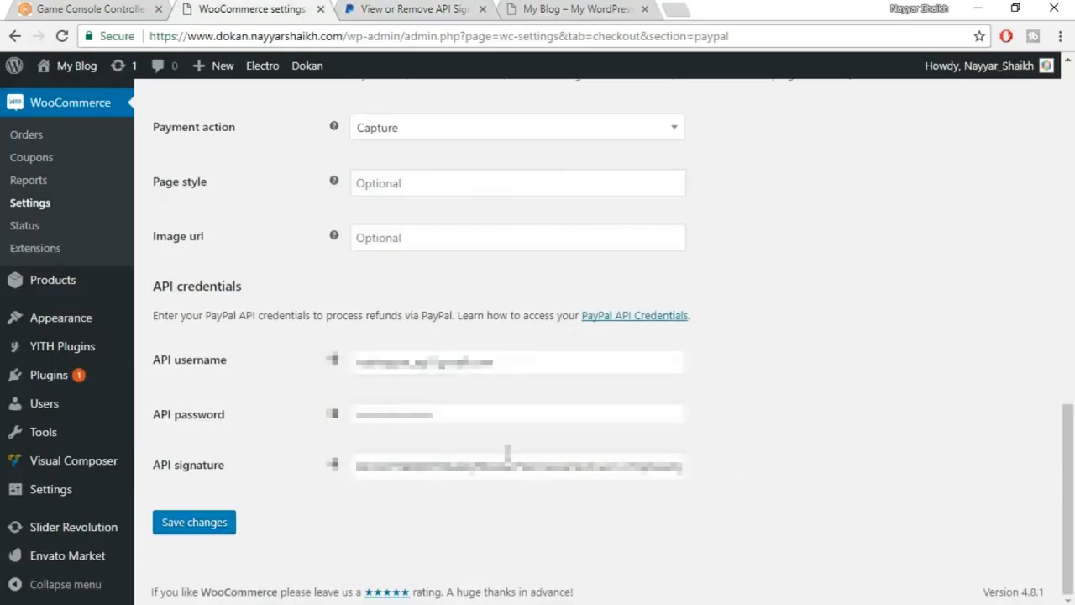
left_click(217, 529)
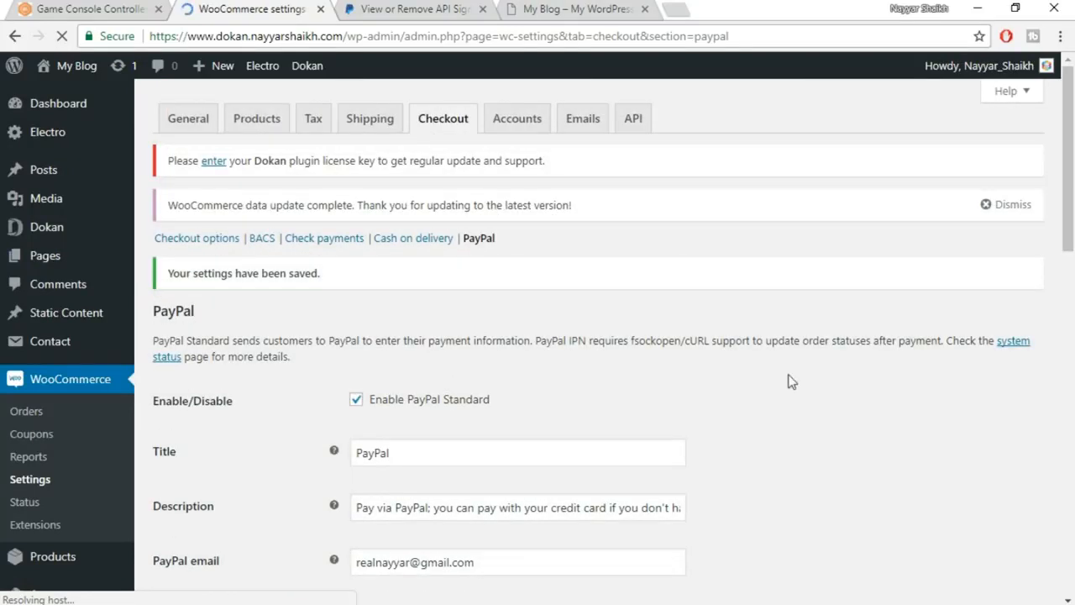
Look over WooCommerce's Accounts settings
left_click(519, 122)
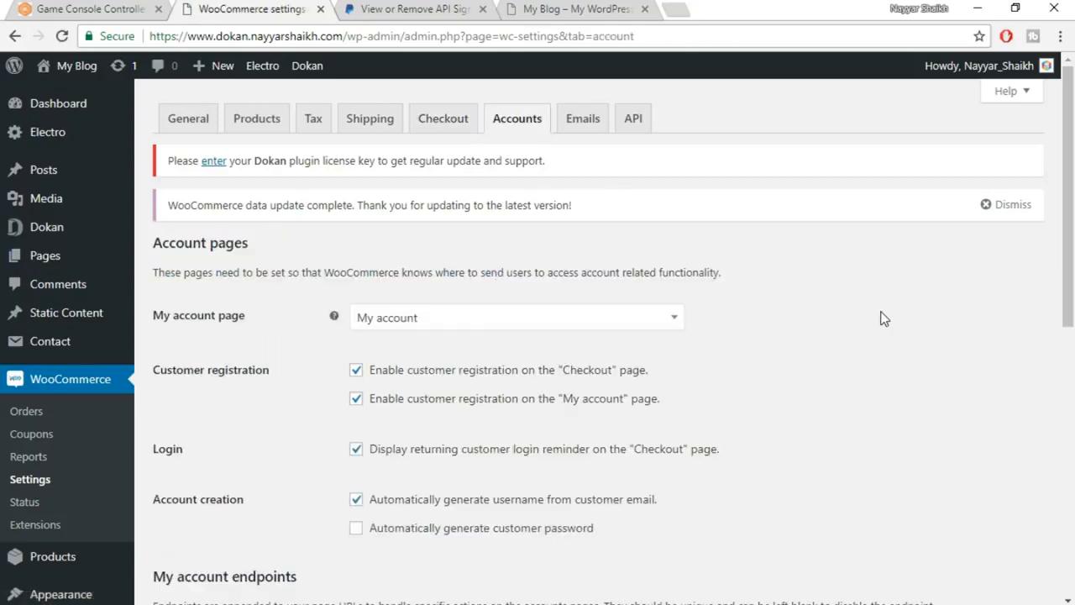
scroll(602, 345, "down", 6)
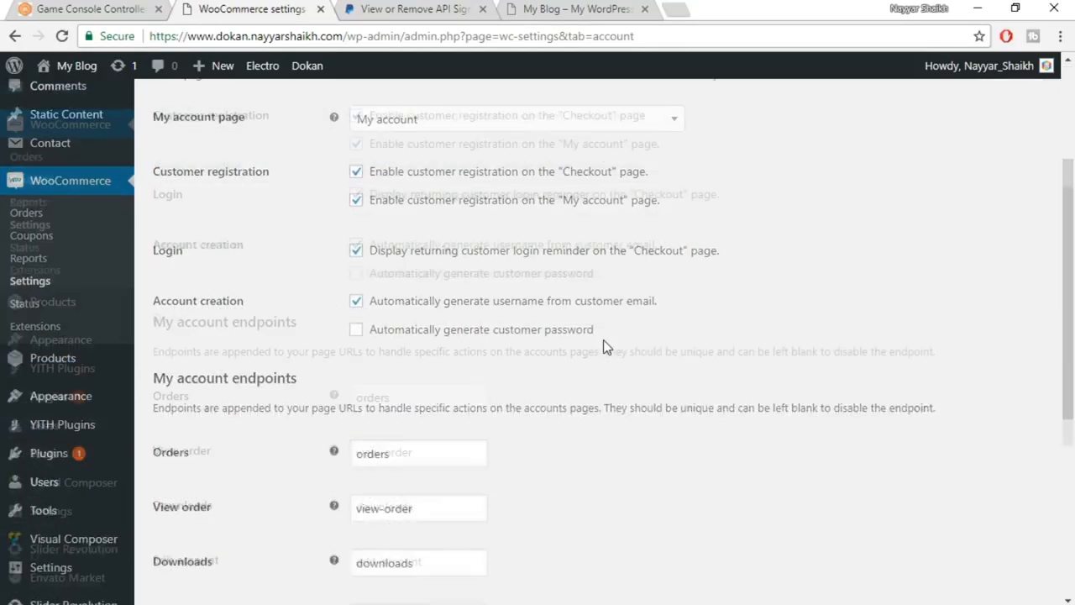
scroll(608, 378, "up", 10)
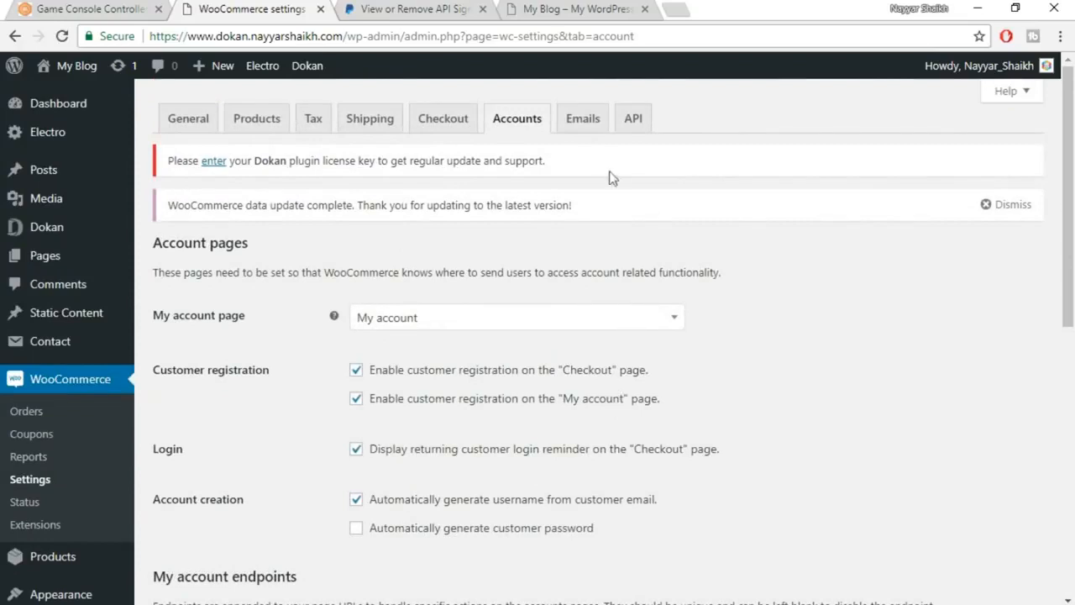
Show the Email notifications list and point out the new, cancelled and failed order emails sent to the admin
left_click(588, 123)
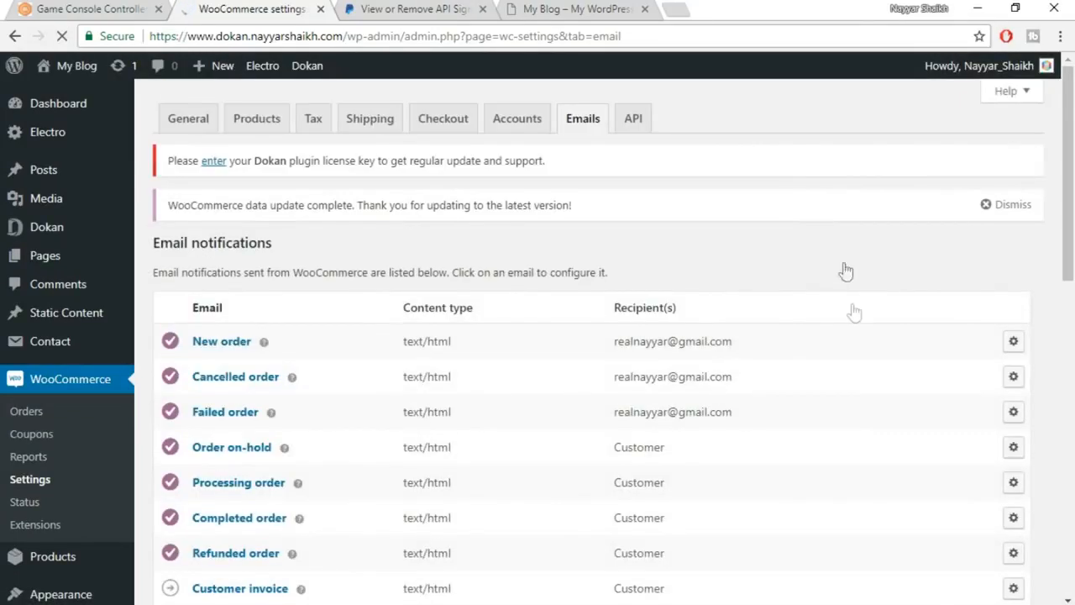
left_click_drag(687, 355, 766, 411)
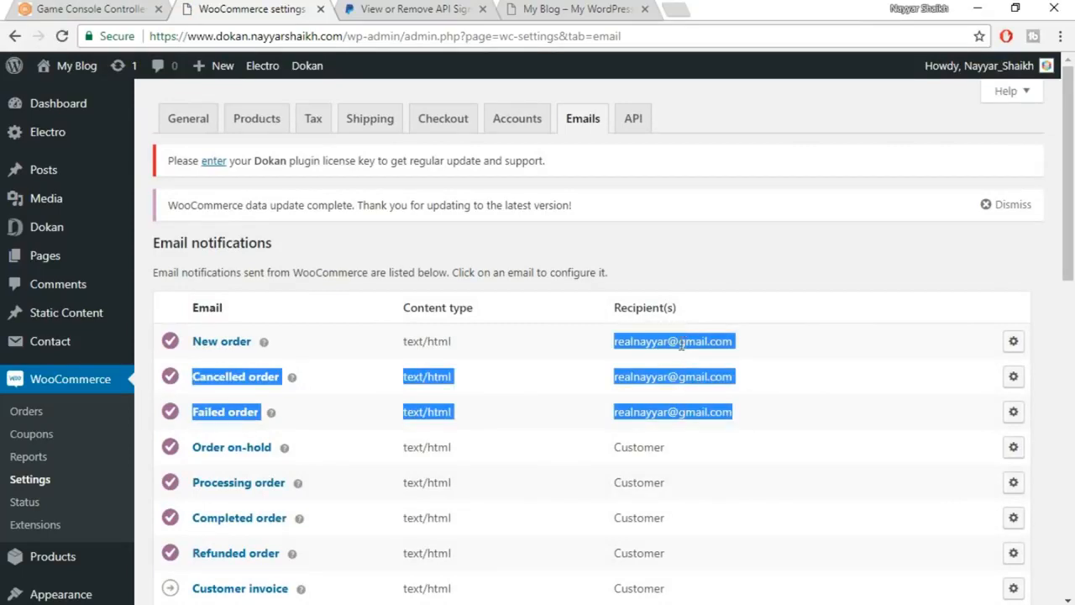
left_click(735, 347)
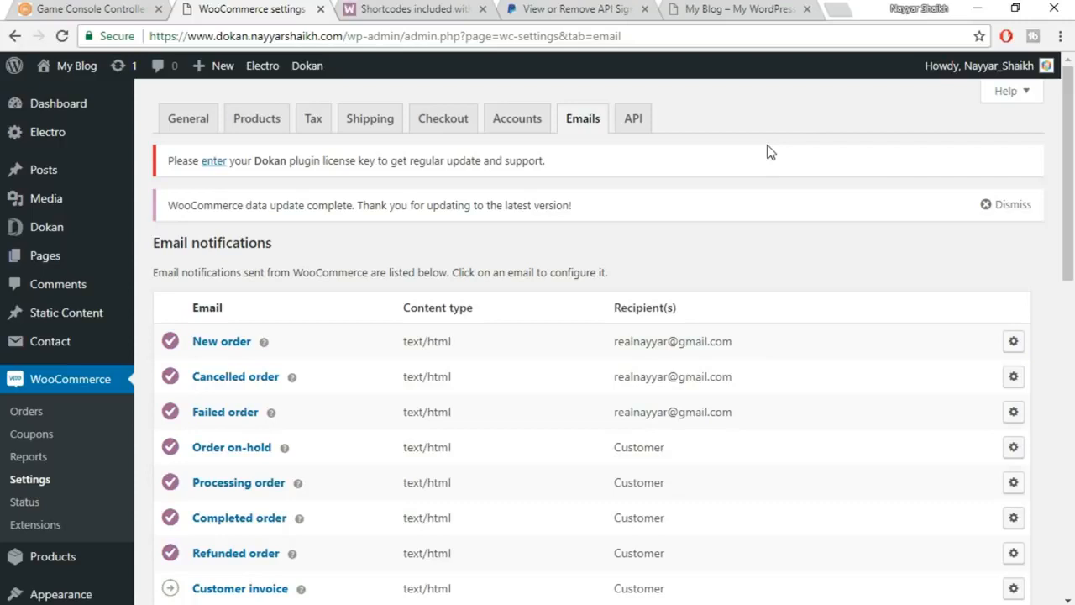
Verify that Cart and Checkout are assigned as the cart and checkout pages, leaving them unchanged
left_click(443, 121)
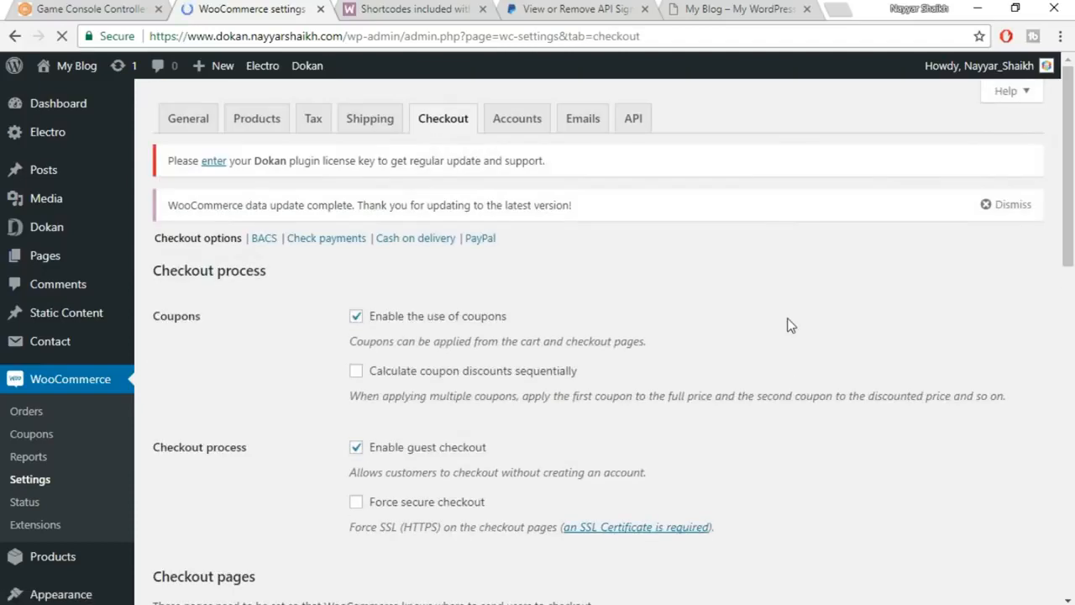
scroll(789, 325, "down", 3)
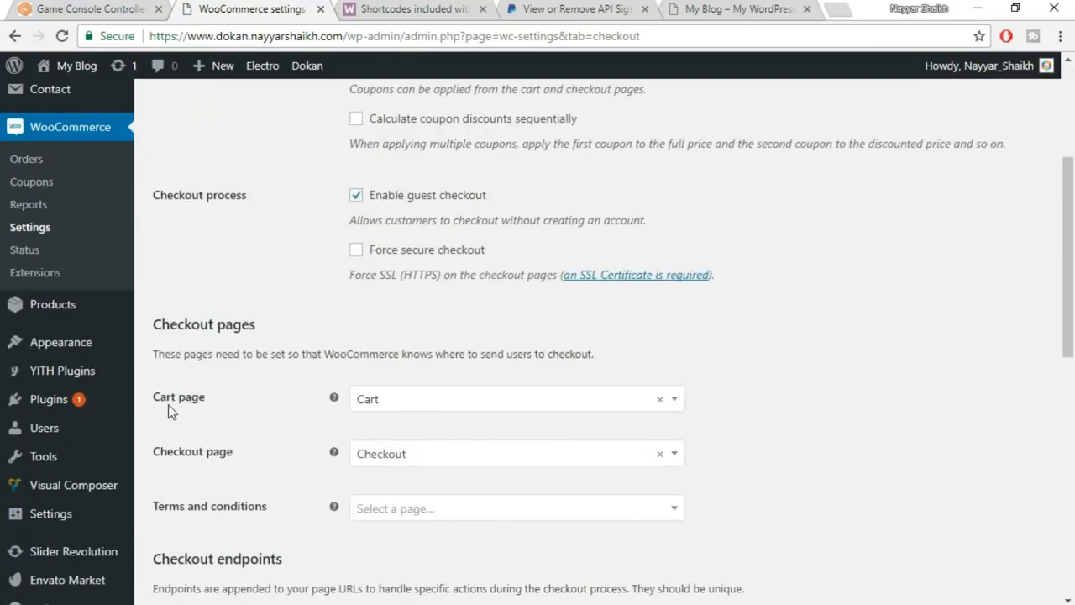
left_click(443, 406)
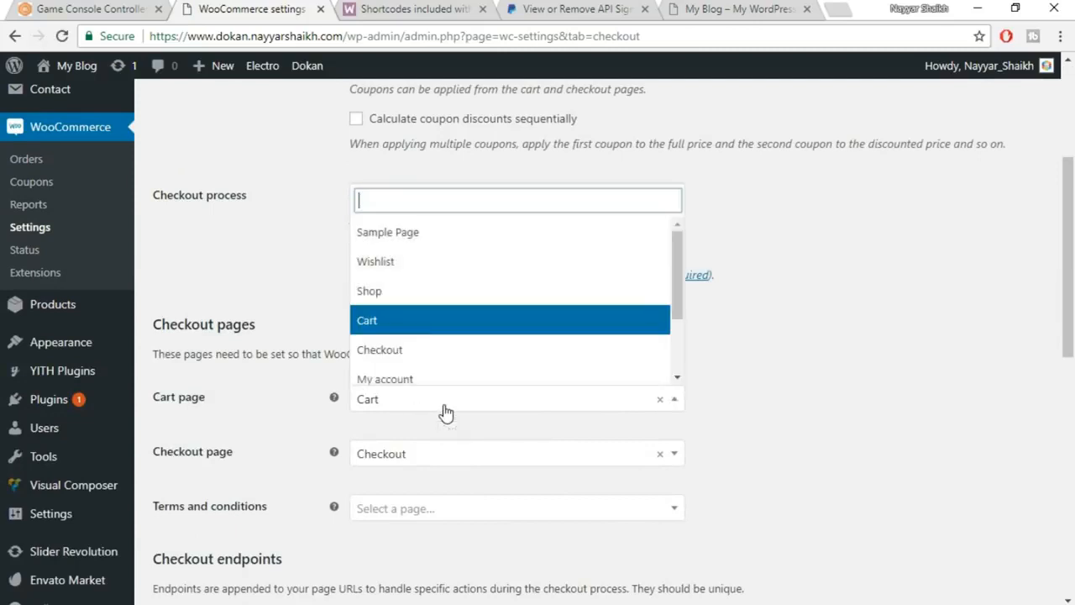
left_click(837, 363)
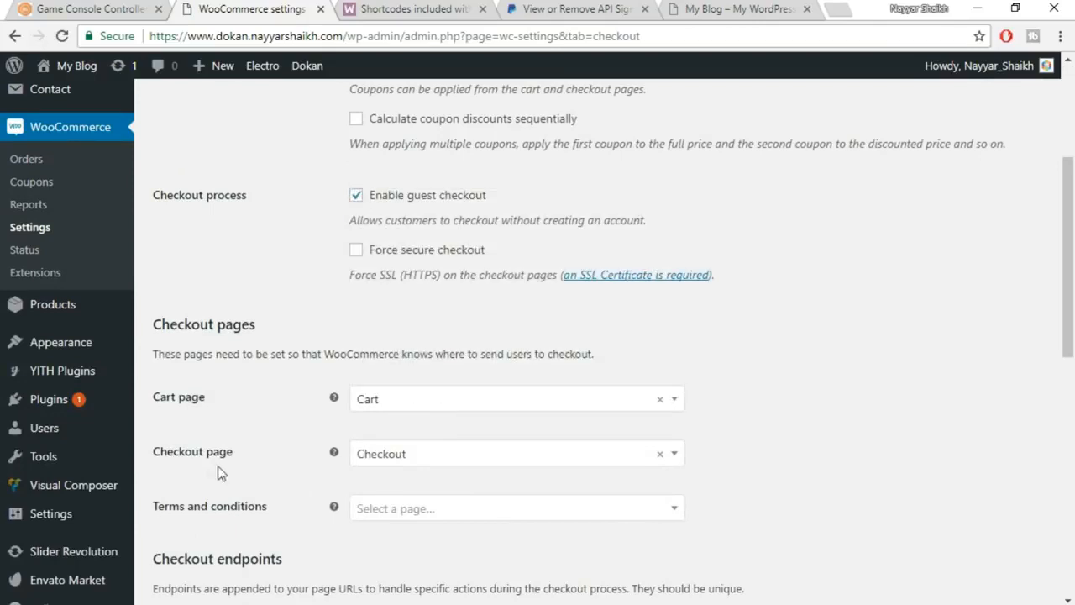
left_click(456, 465)
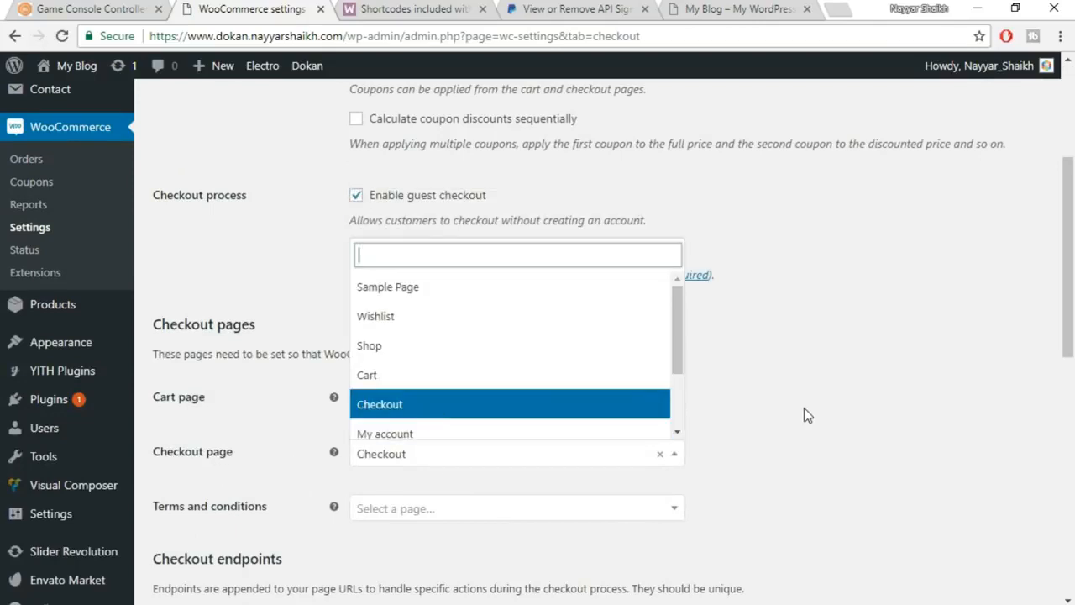
left_click(805, 415)
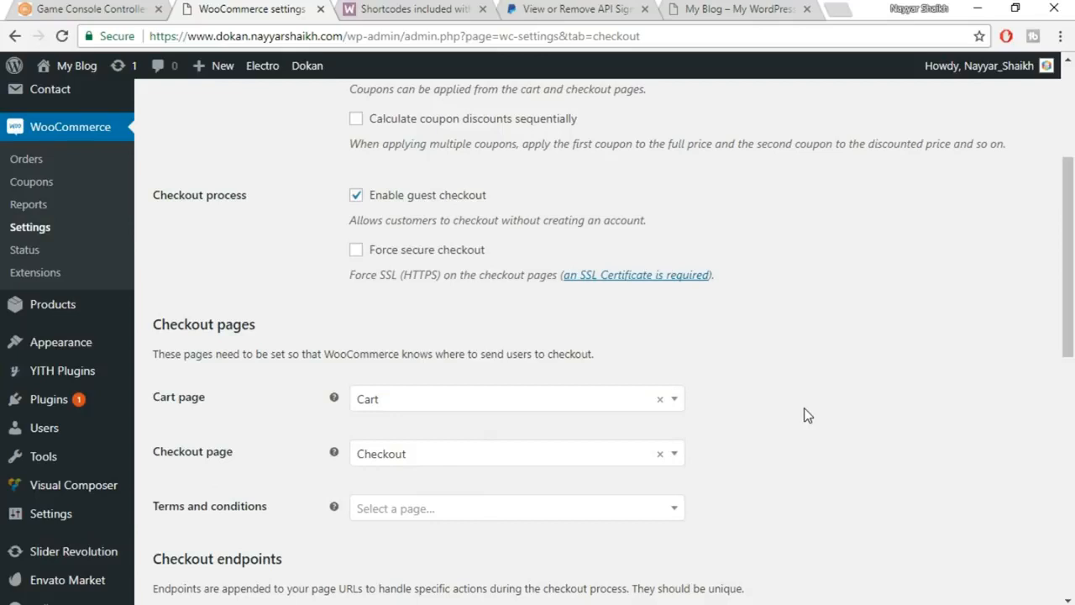
scroll(805, 415, "up", 3)
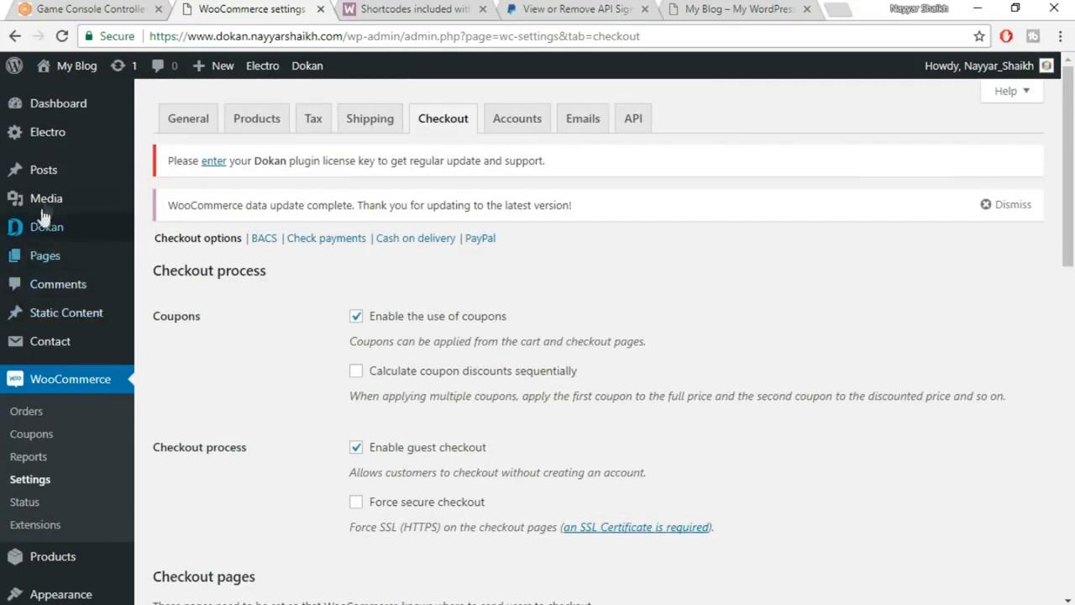
mouse_move(57, 261)
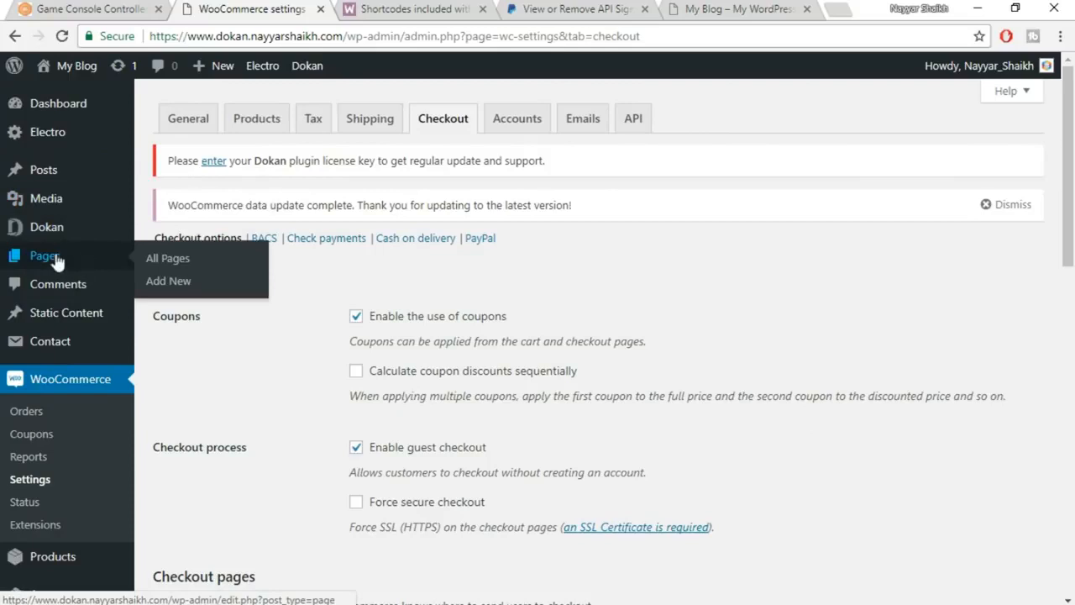
Start a new page titled 'Cart' and bring up the WooCommerce shortcodes documentation
left_click(185, 283)
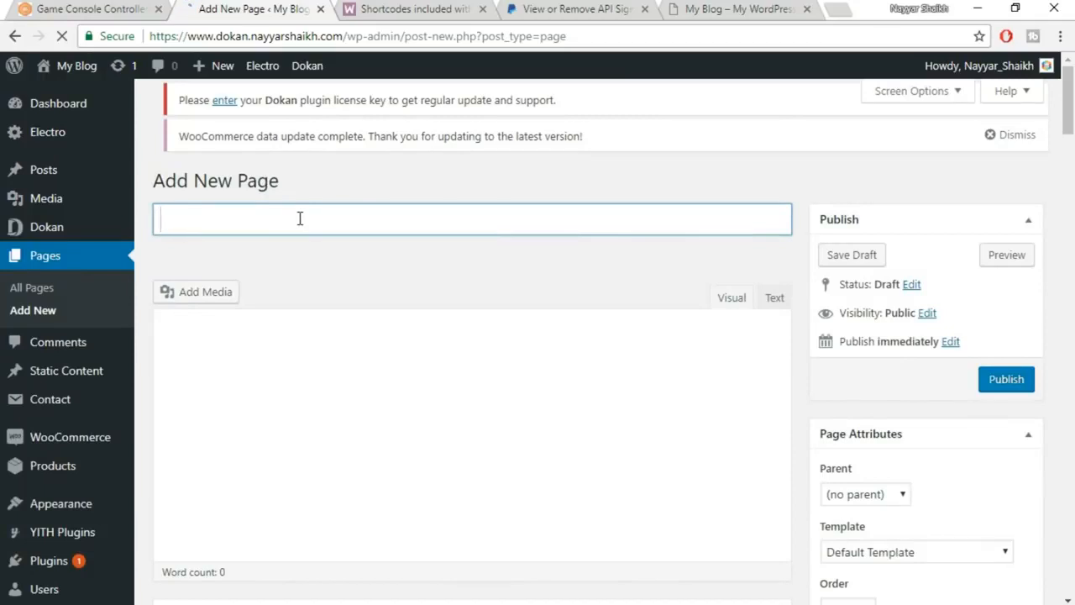
type("Cart")
left_click(457, 8)
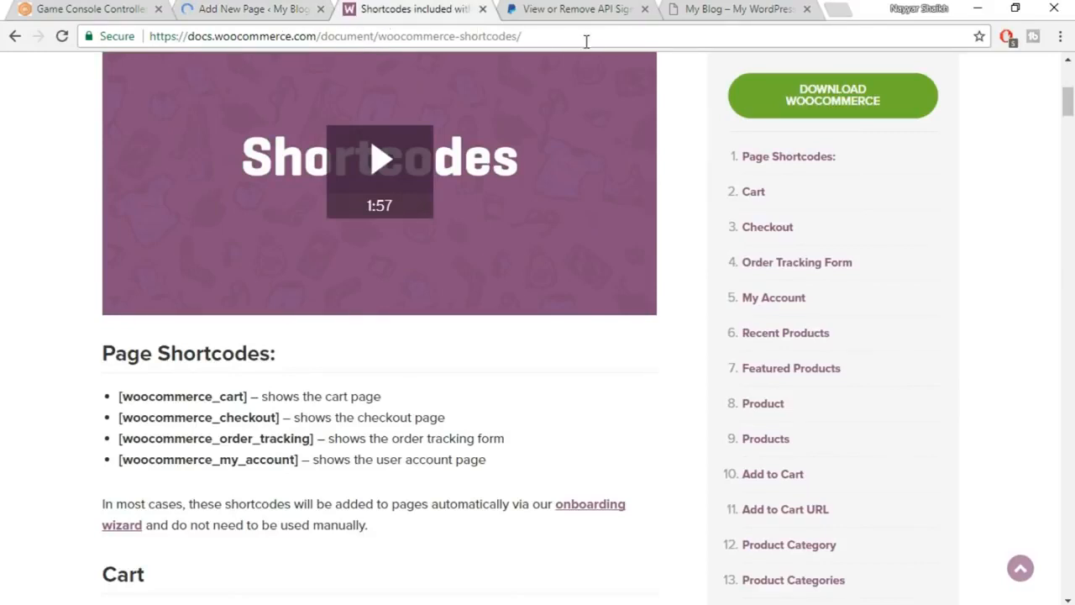
scroll(689, 101, "up", 3)
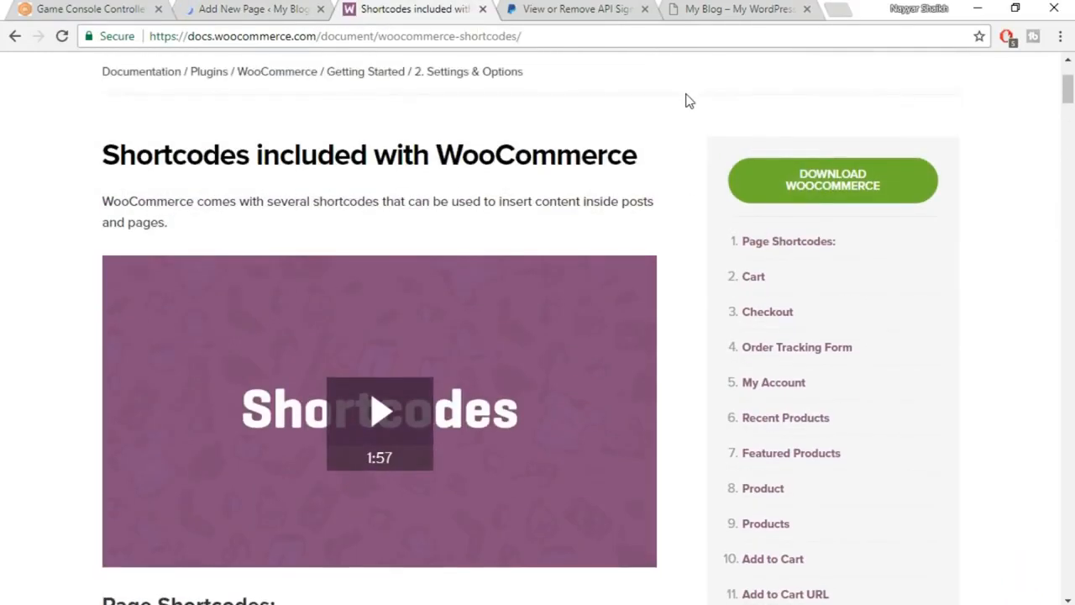
Select the [woocommerce_cart] shortcode under Page Shortcodes and go back to the Cart page draft
left_click_drag(380, 41, 566, 65)
left_click(619, 112)
scroll(636, 184, "down", 5)
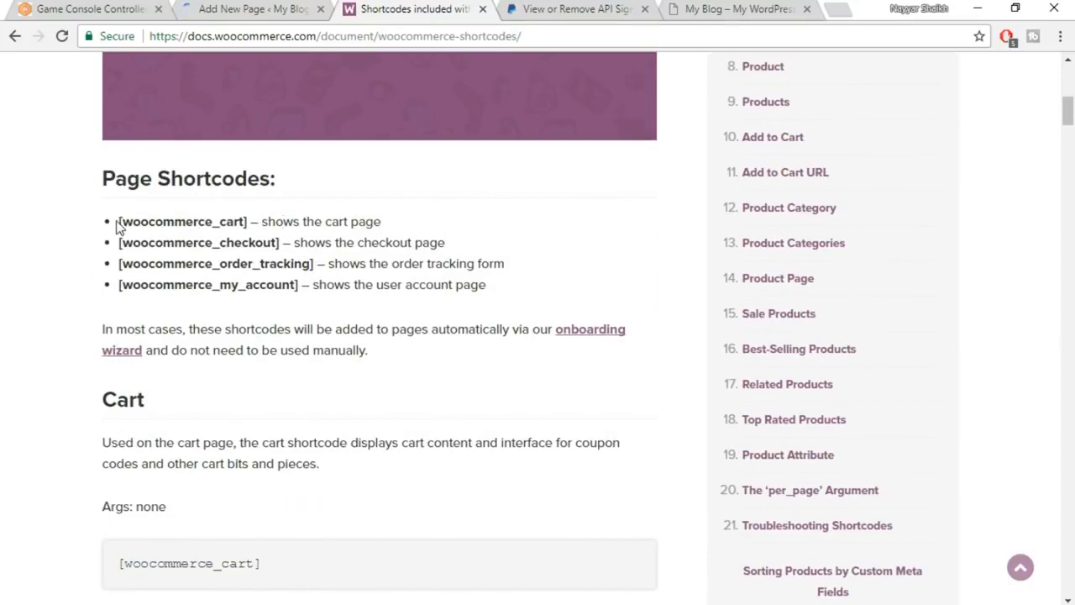
left_click_drag(119, 221, 248, 223)
key("ctrl+c")
left_click(202, 8)
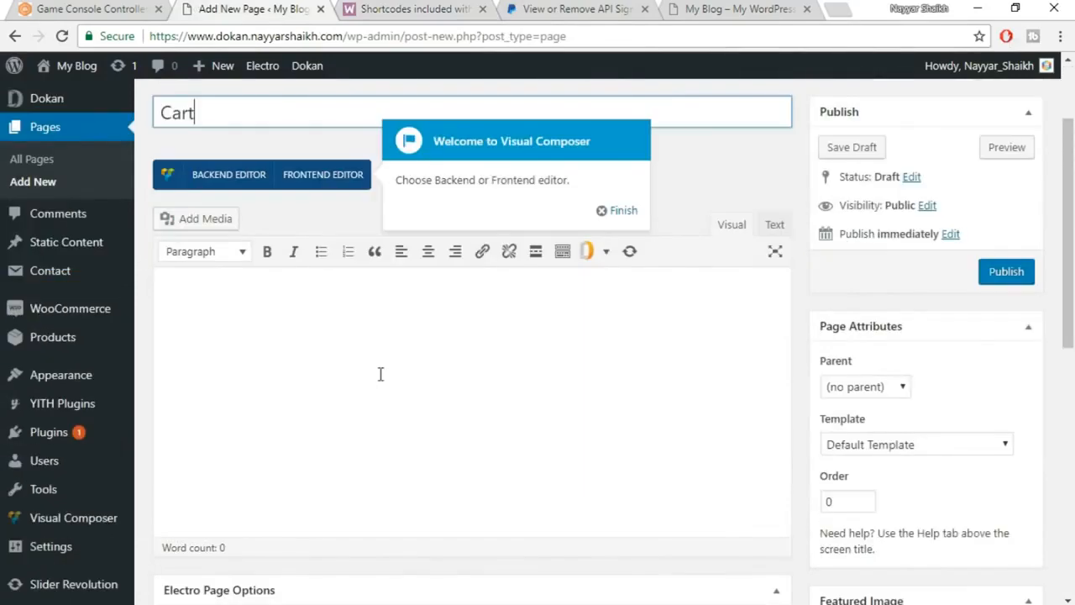
Dismiss the Visual Composer welcome and paste [woocommerce_cart] into the Cart page body
left_click(621, 210)
scroll(355, 348, "up", 2)
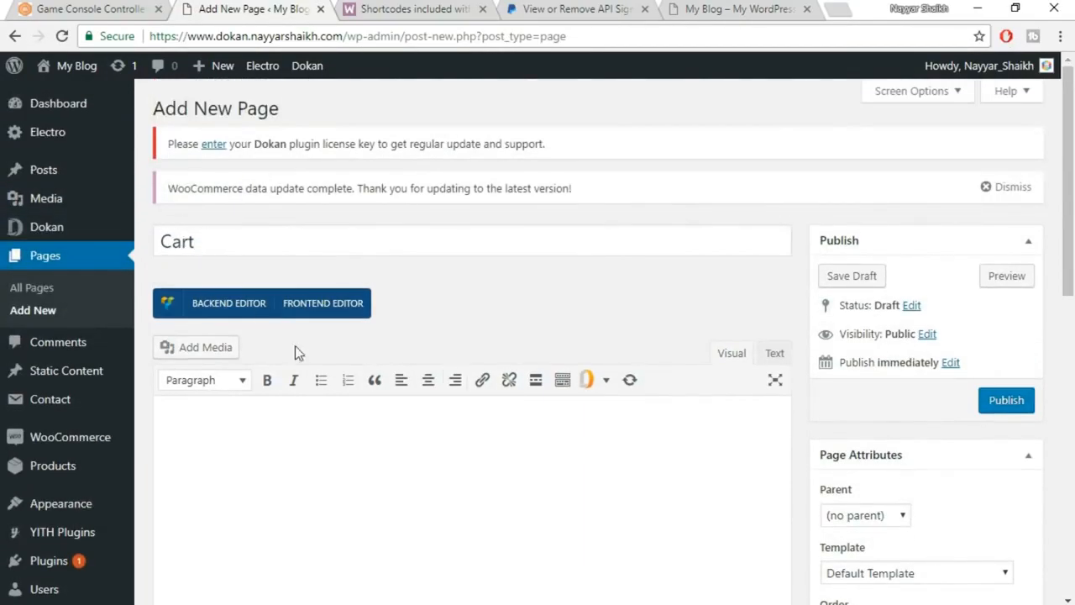
left_click(297, 434)
key("ctrl+v")
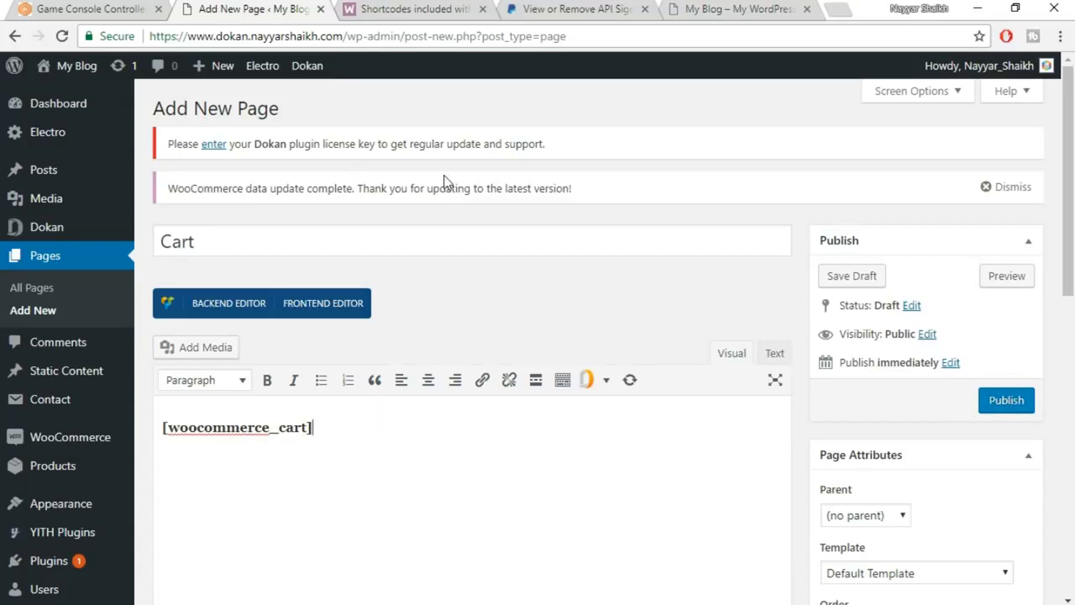
Review the [woocommerce_checkout] and [woocommerce_my_account] shortcodes, then trash the Cart draft
left_click(454, 9)
left_click_drag(118, 244, 284, 241)
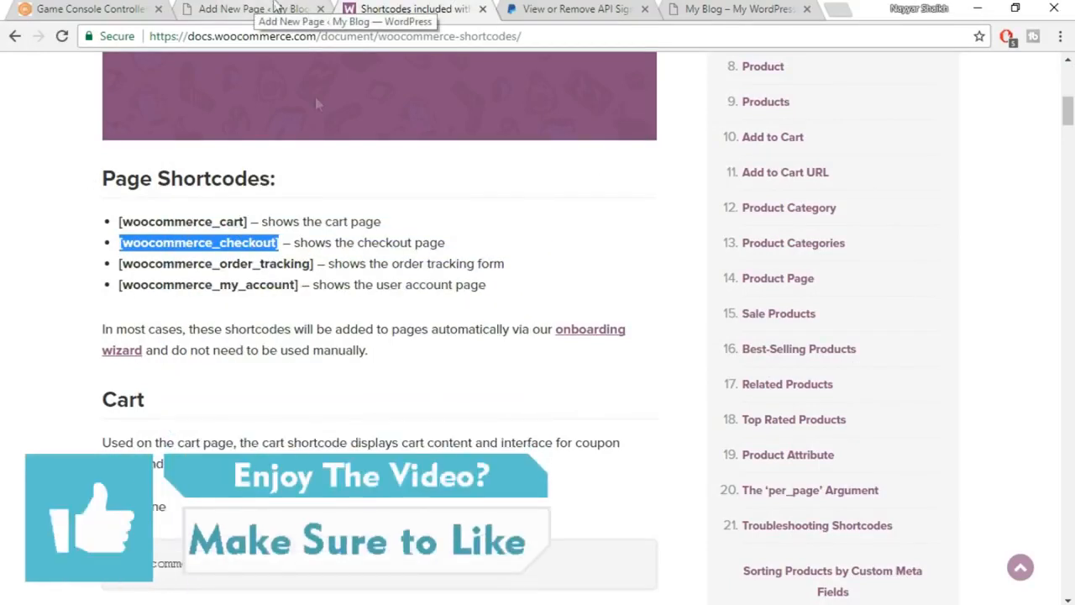
left_click_drag(119, 286, 305, 286)
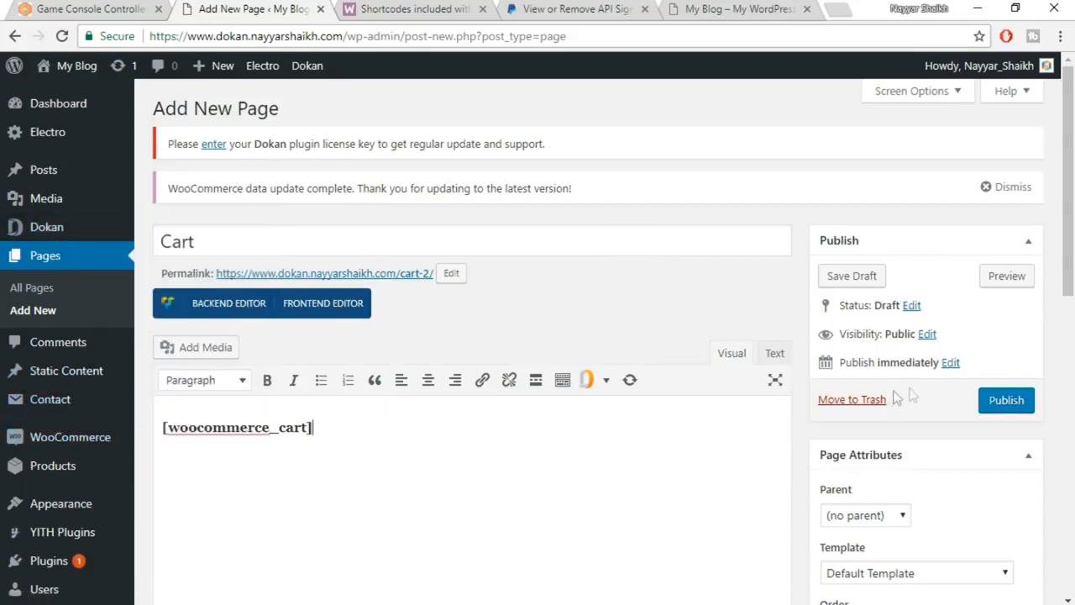
left_click(865, 400)
Leave the editor so the duplicate Cart draft is trashed, and open Dokan Settings
left_click(615, 141)
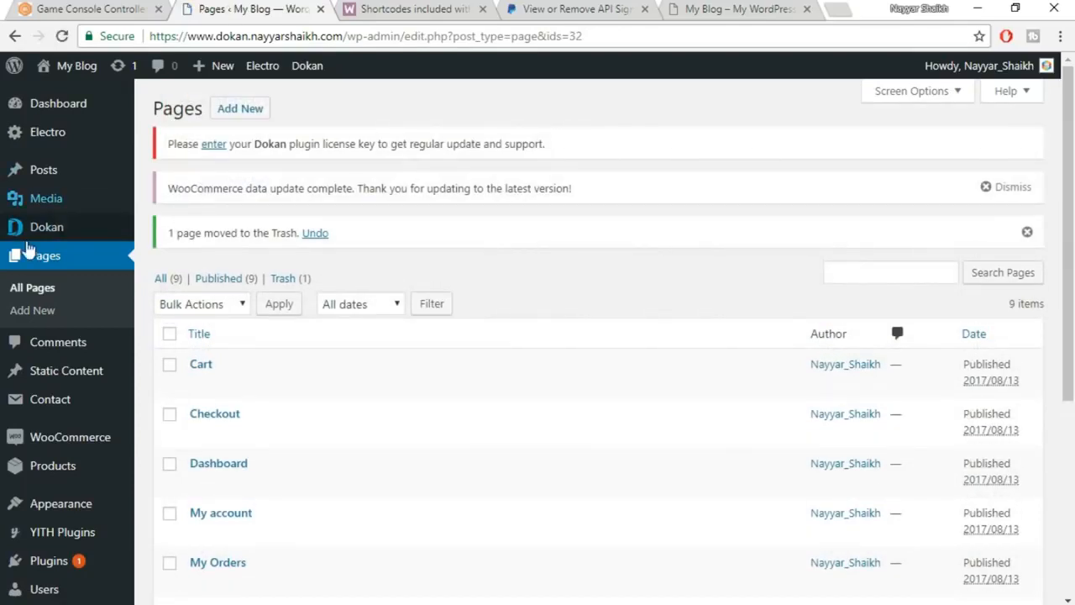
mouse_move(34, 242)
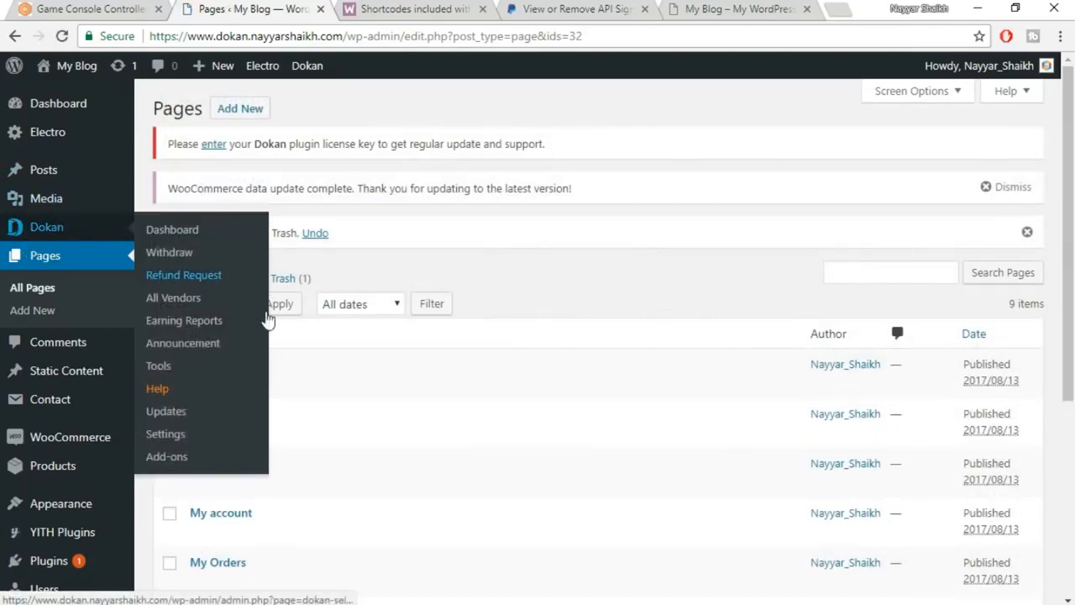
left_click(179, 442)
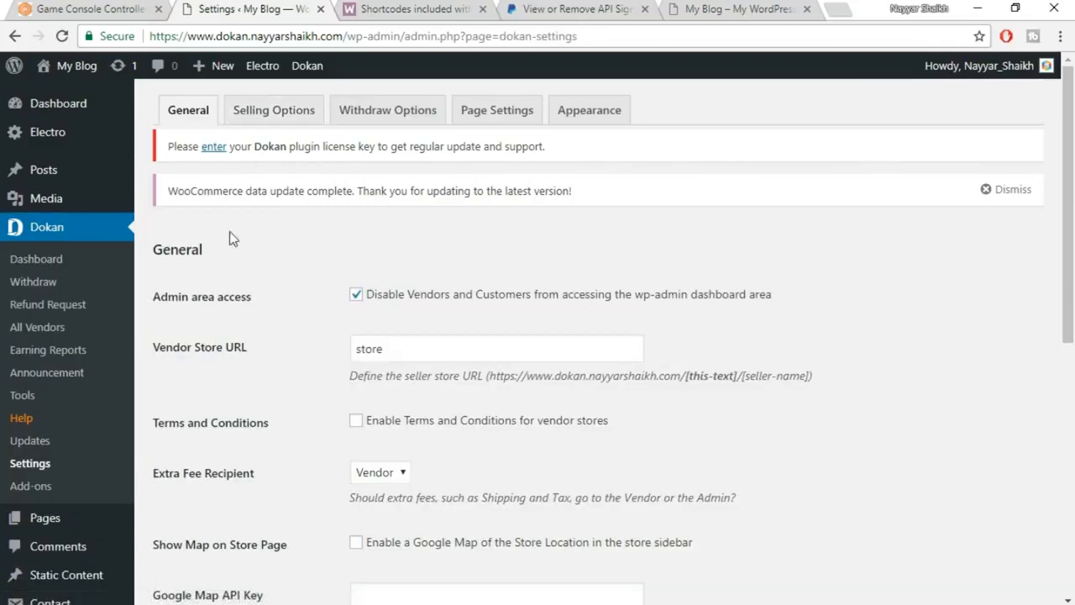
Review Dokan's General settings, including the vendor store URL format using 'store'
scroll(872, 299, "down", 1)
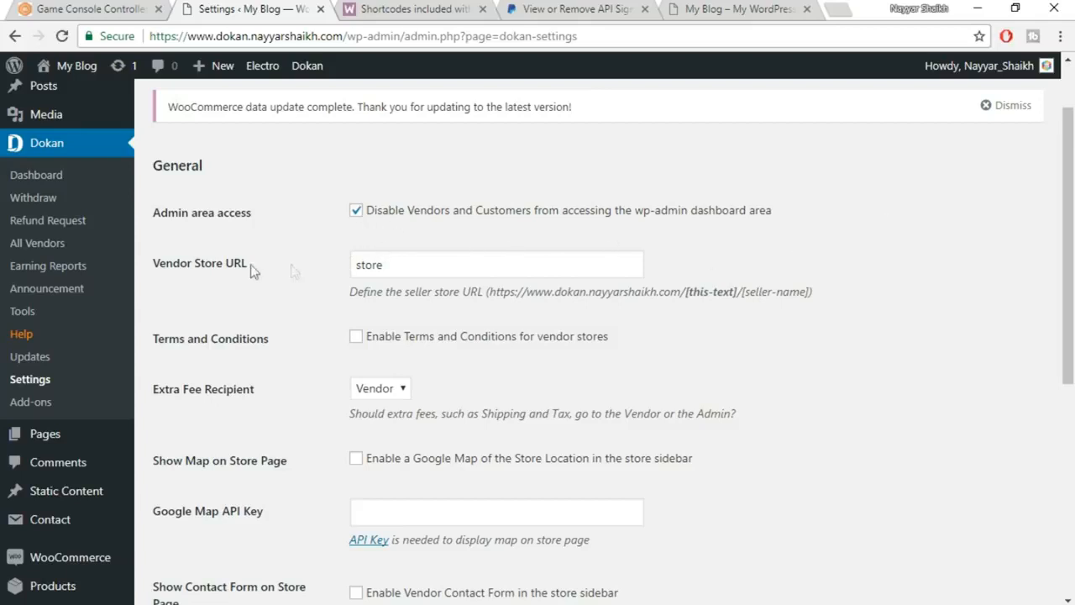
scroll(365, 281, "down", 1)
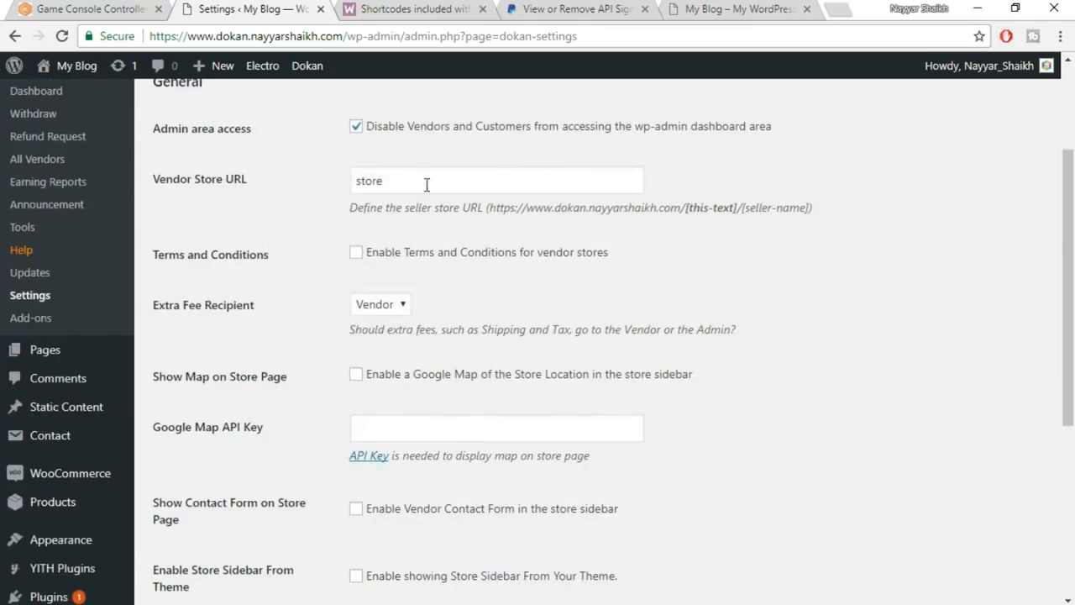
left_click_drag(490, 210, 766, 221)
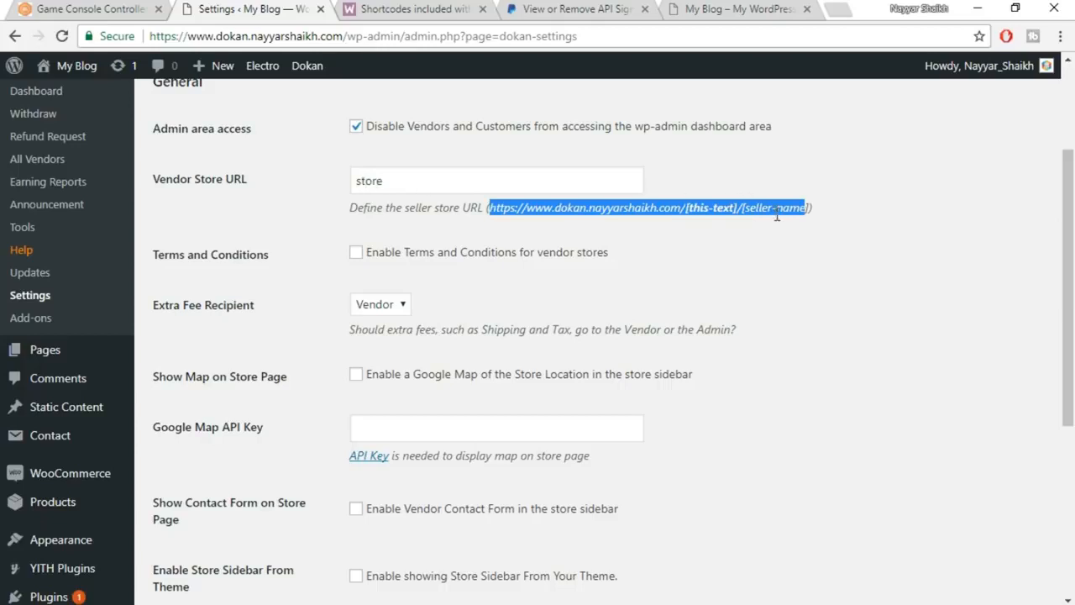
left_click(460, 207)
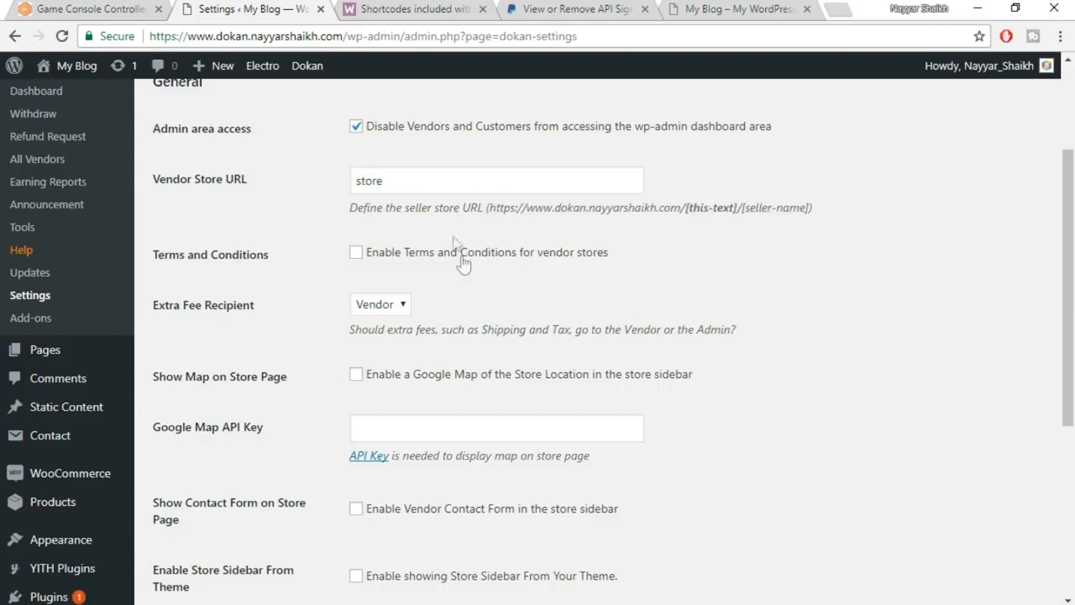
scroll(545, 273, "down", 1)
scroll(546, 273, "down", 2)
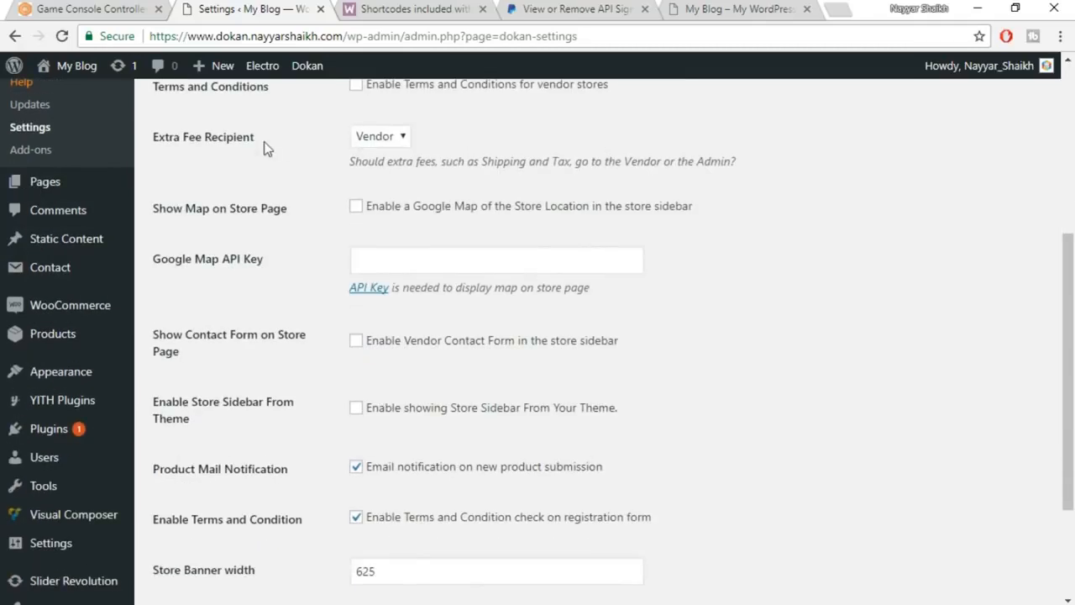
scroll(496, 198, "up", 1)
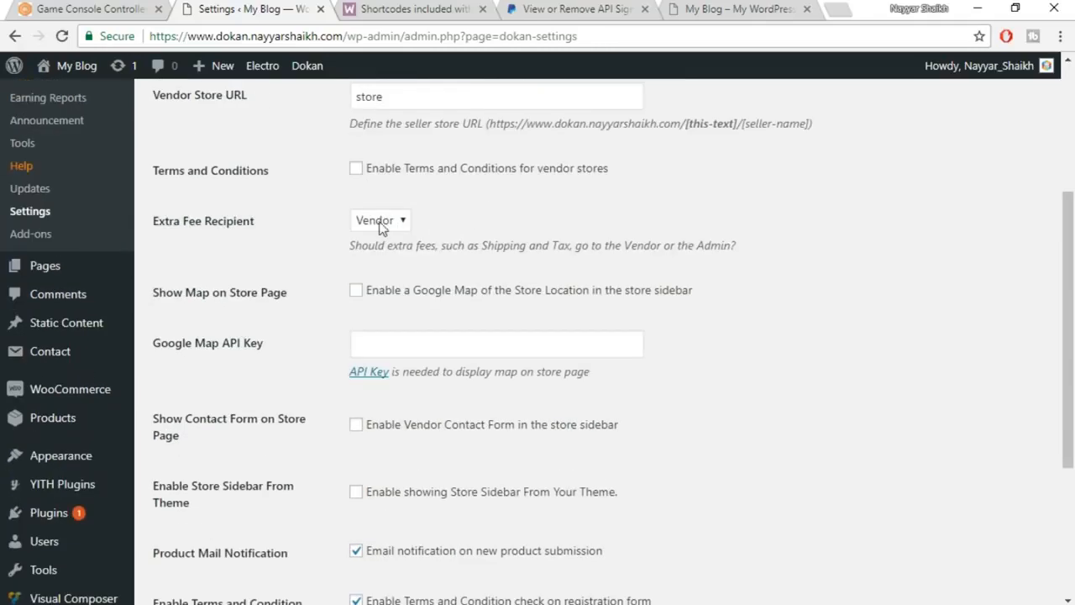
Keep Vendor as the Extra Fee Recipient and save the General settings
left_click(378, 222)
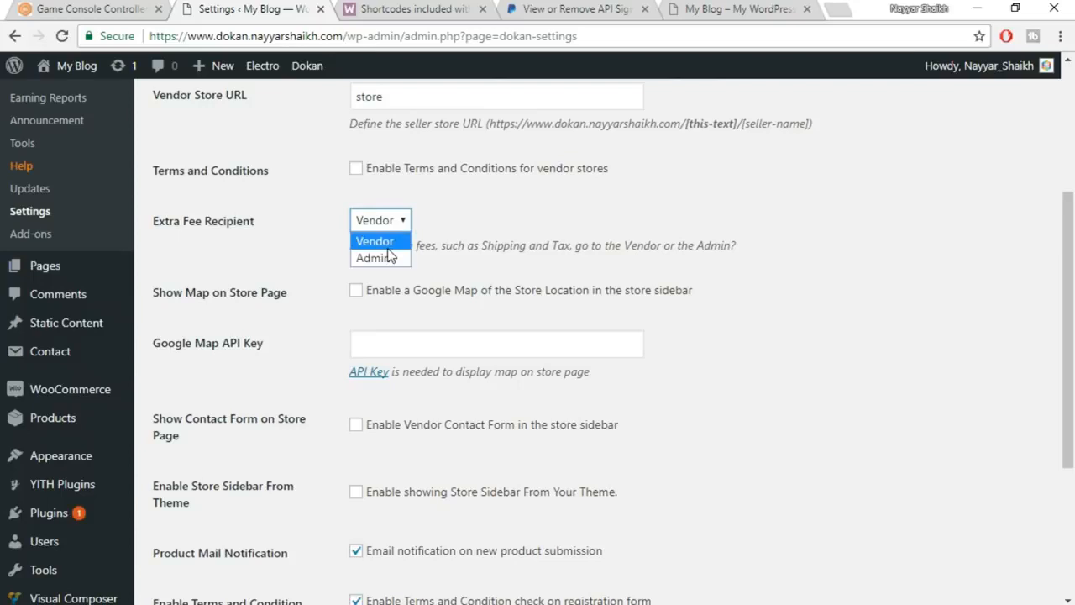
left_click(392, 242)
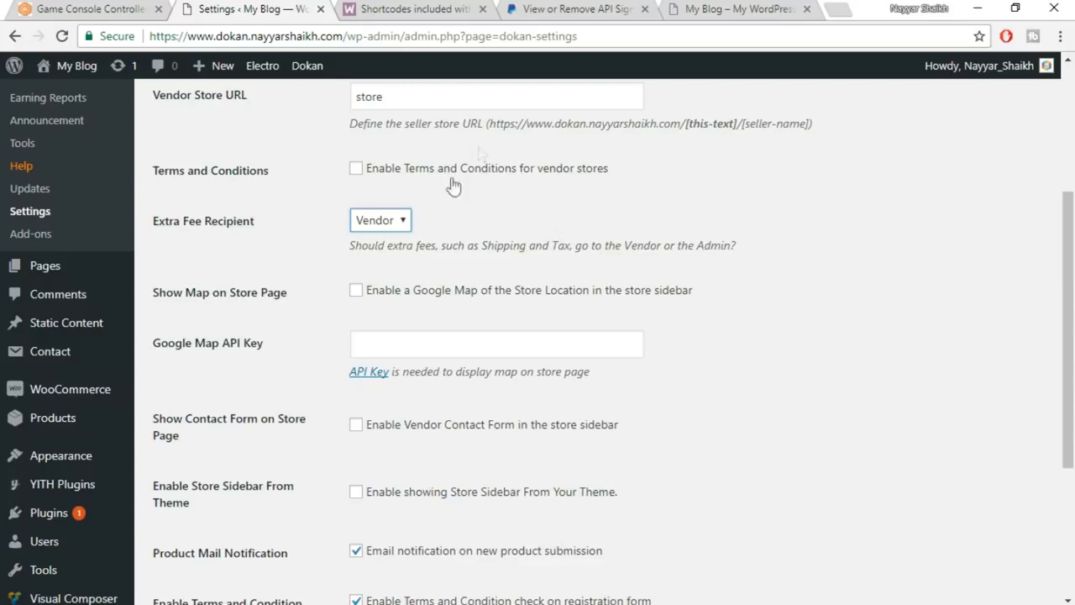
left_click(406, 228)
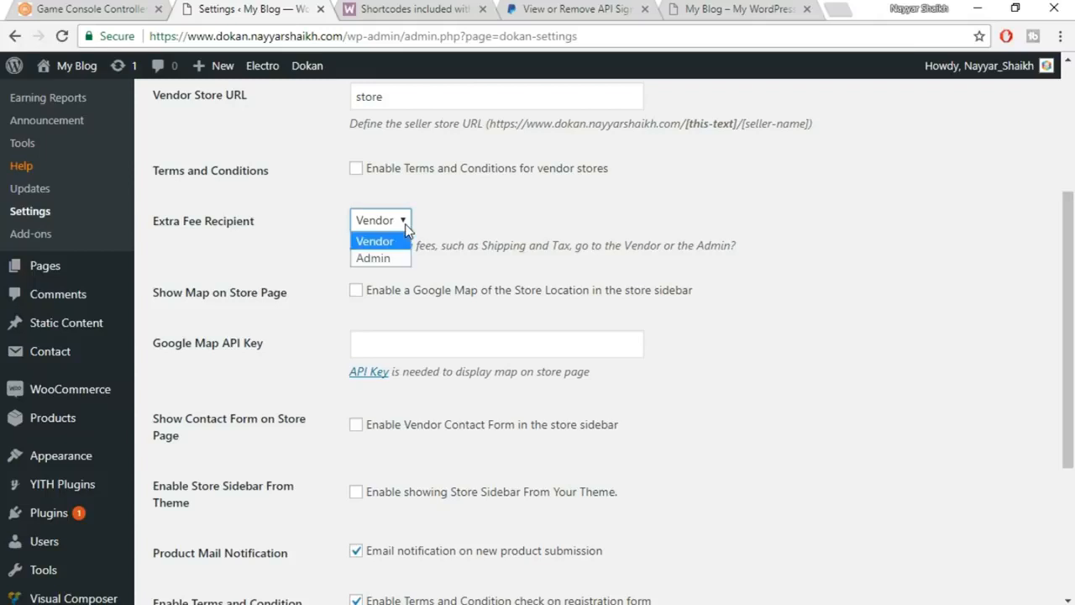
left_click(461, 224)
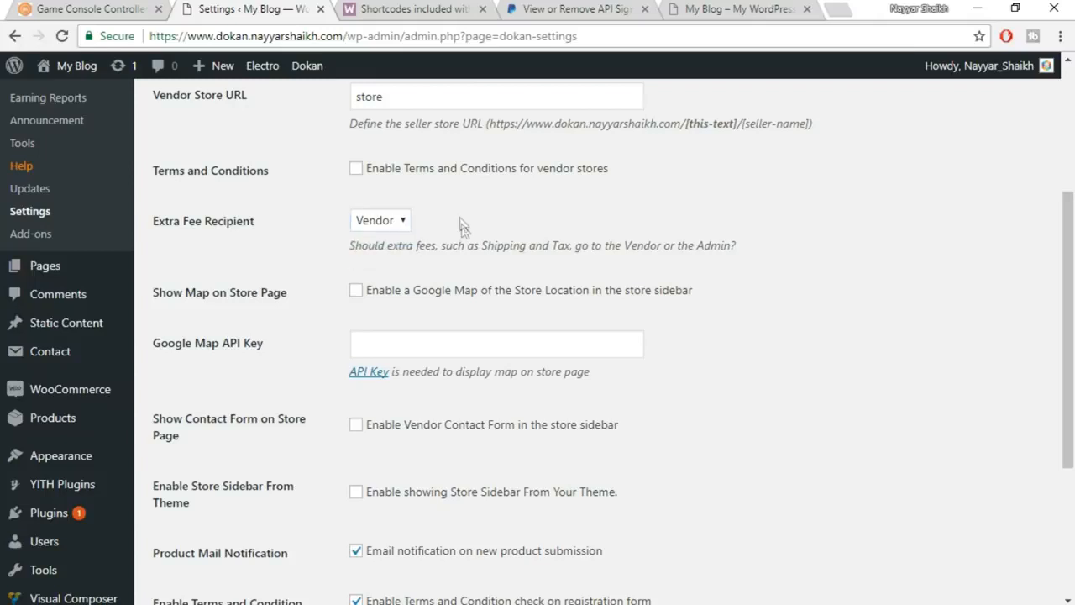
scroll(462, 224, "down", 1)
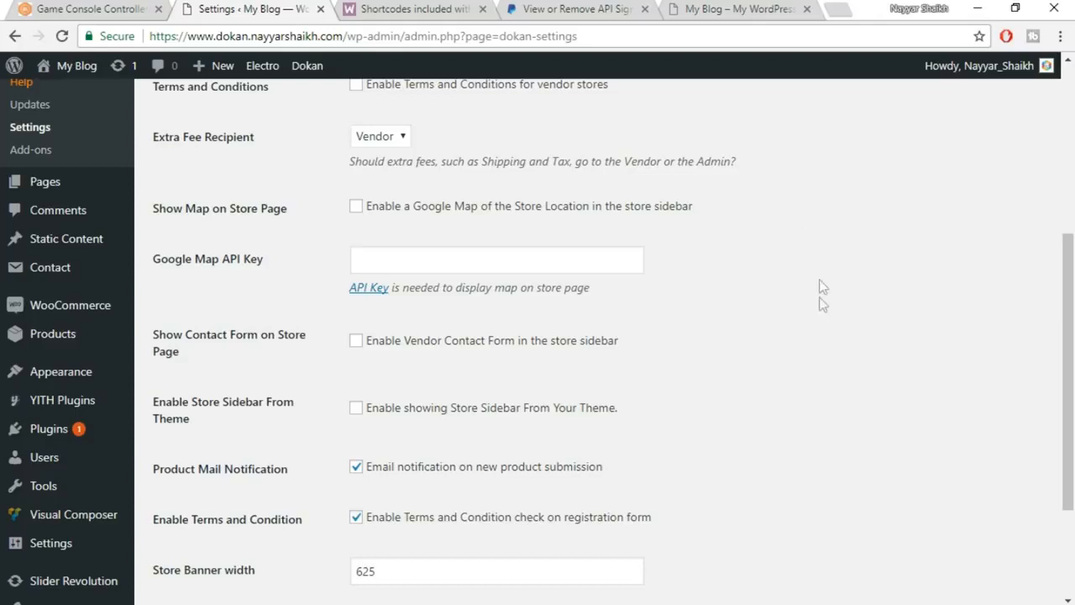
scroll(822, 303, "down", 1)
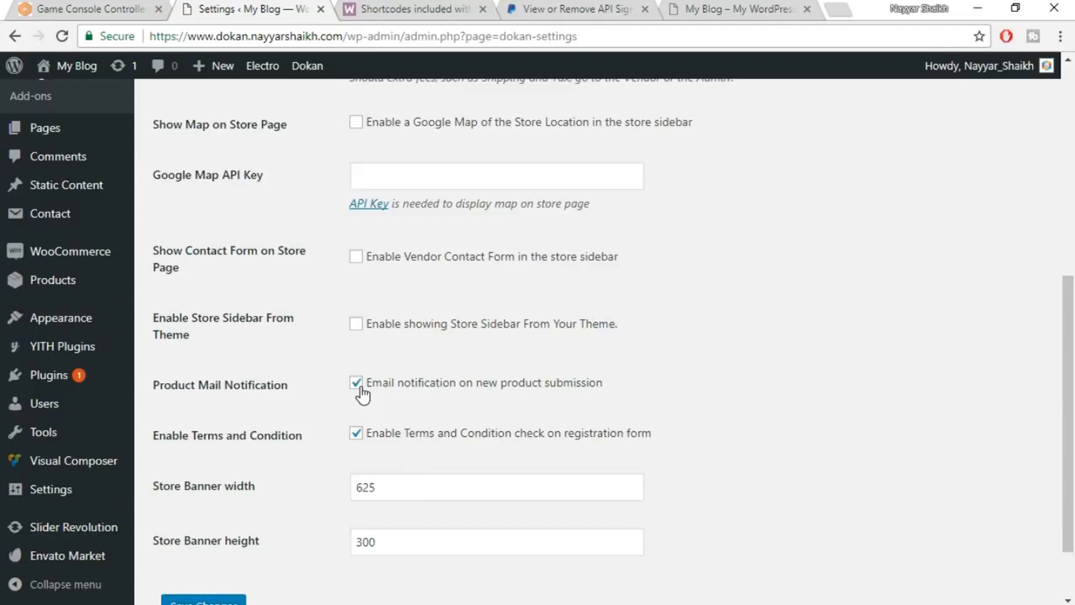
scroll(487, 515, "down", 1)
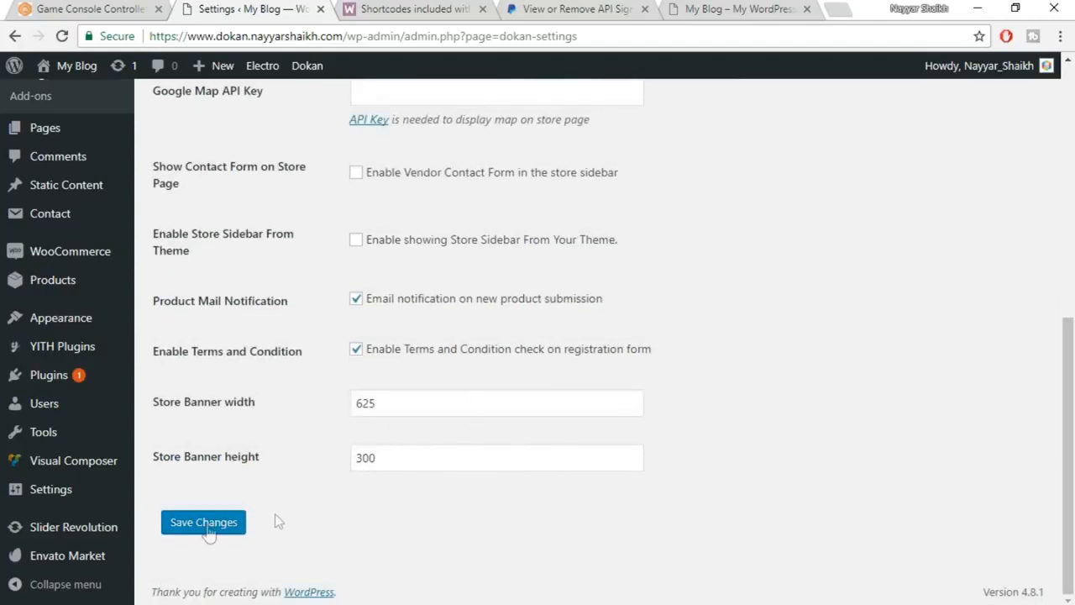
left_click(206, 522)
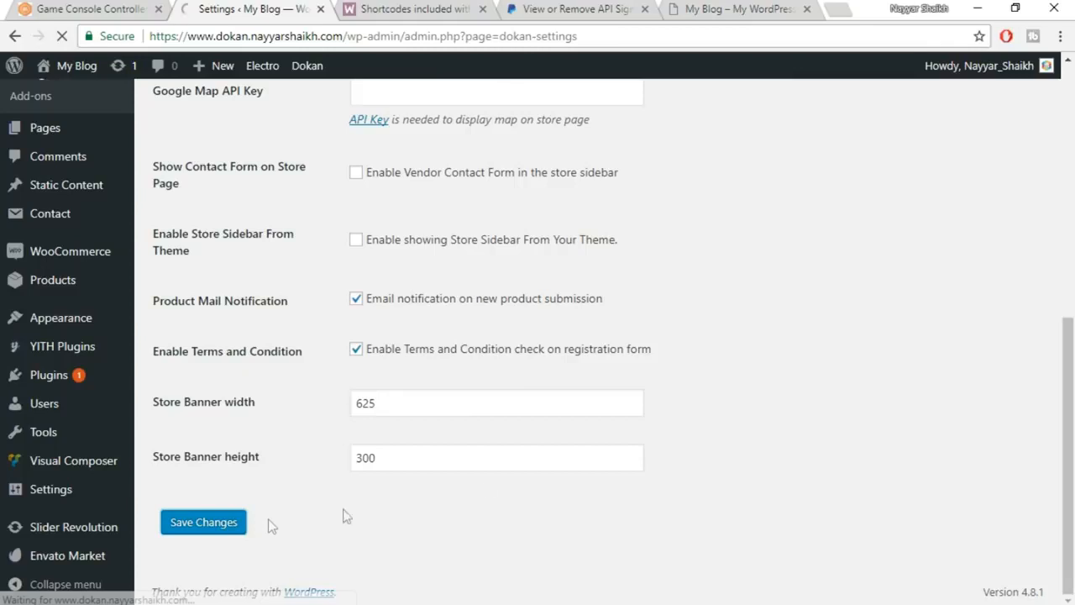
left_click(483, 9)
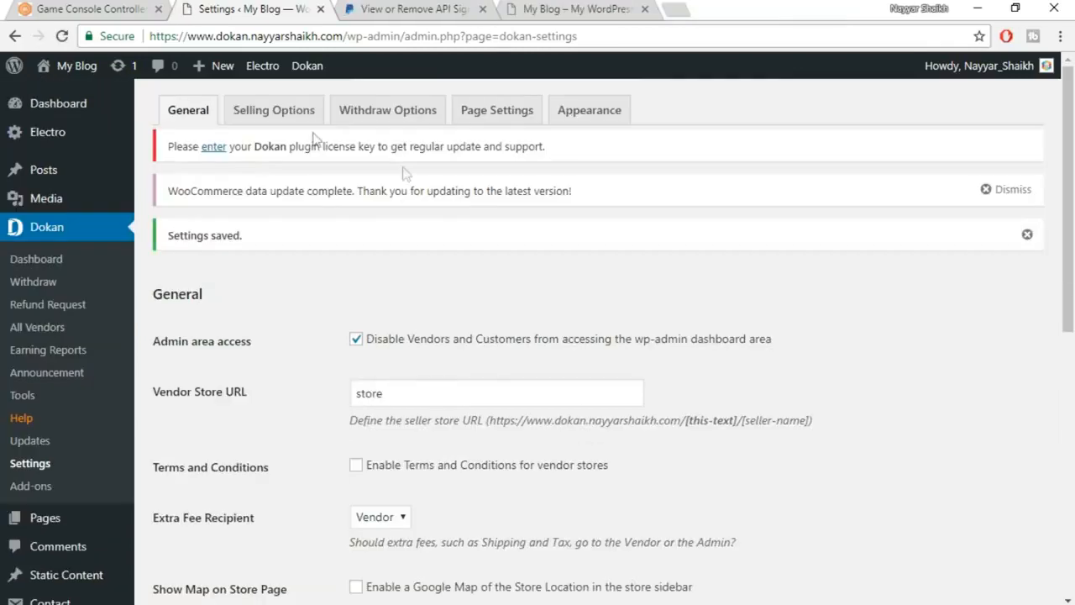
Keep vendor commission at 90 and new product status at Pending Review, then save Selling Options
left_click(309, 112)
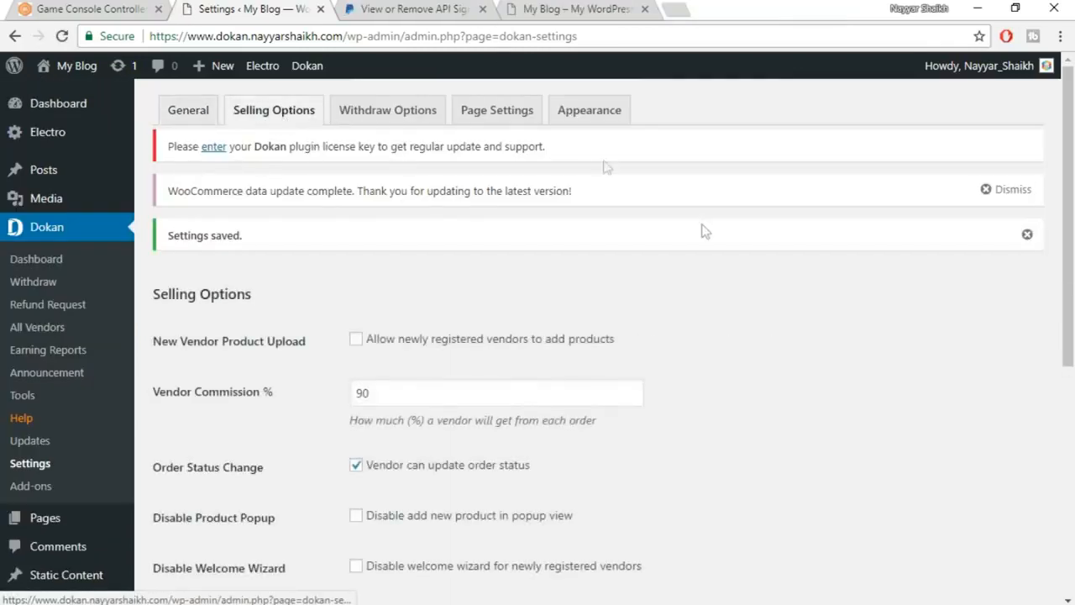
scroll(760, 301, "down", 2)
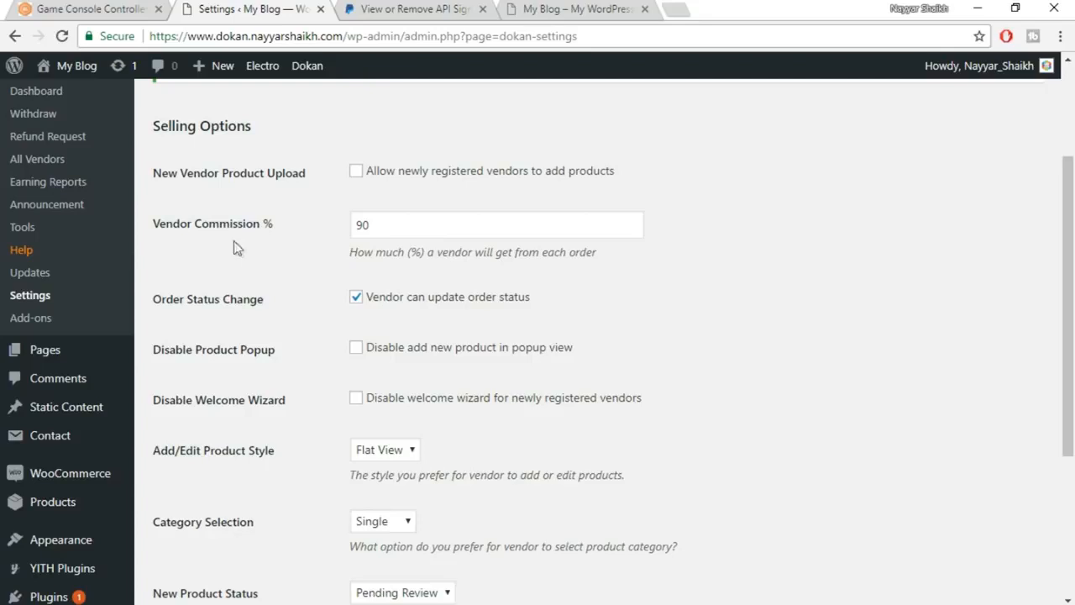
double_click(379, 225)
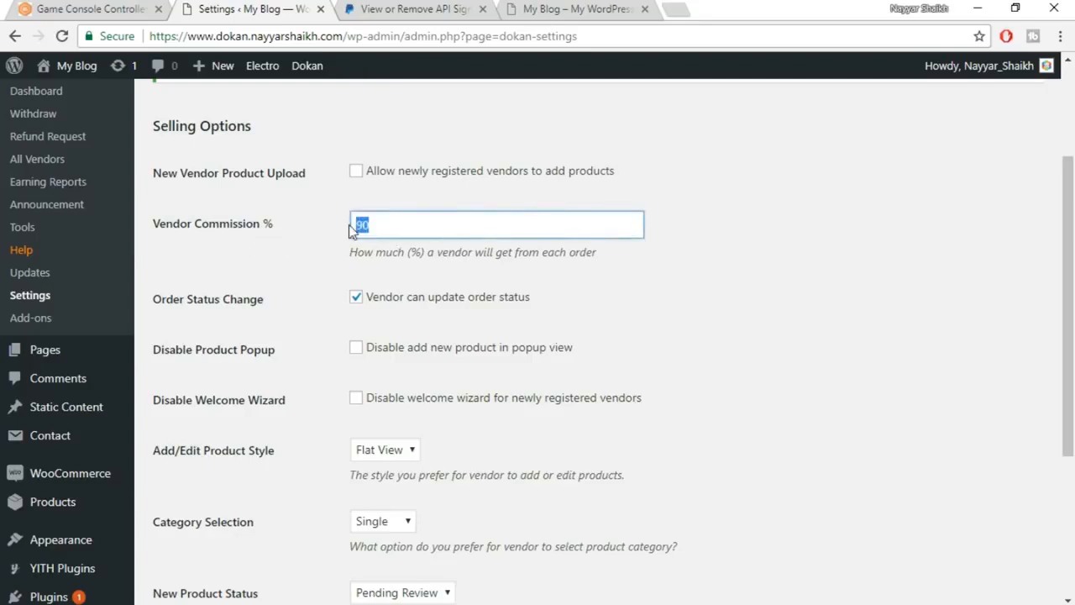
left_click(728, 206)
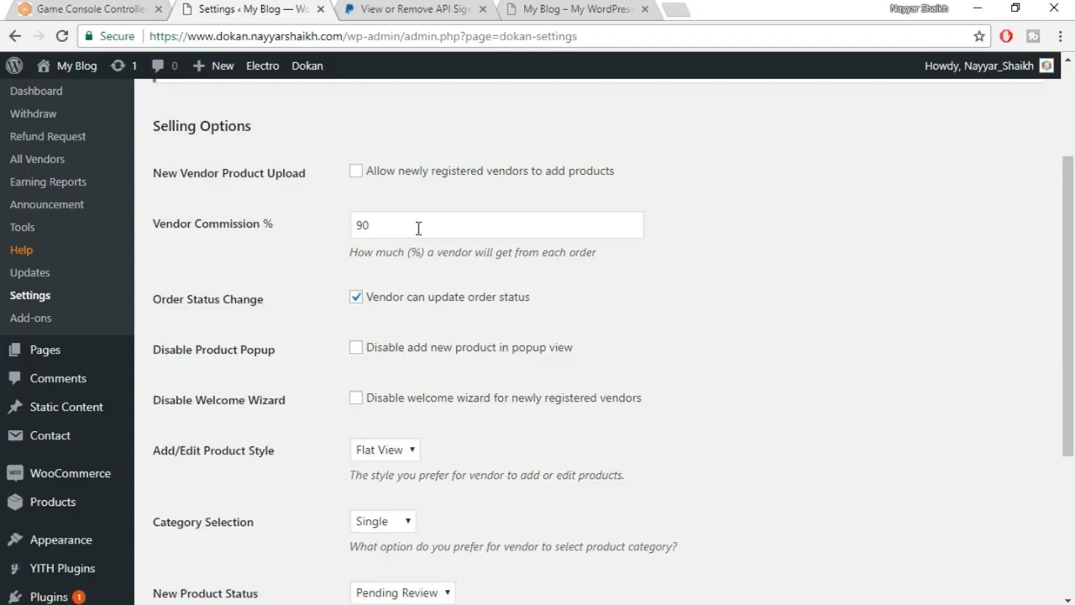
scroll(816, 288, "down", 2)
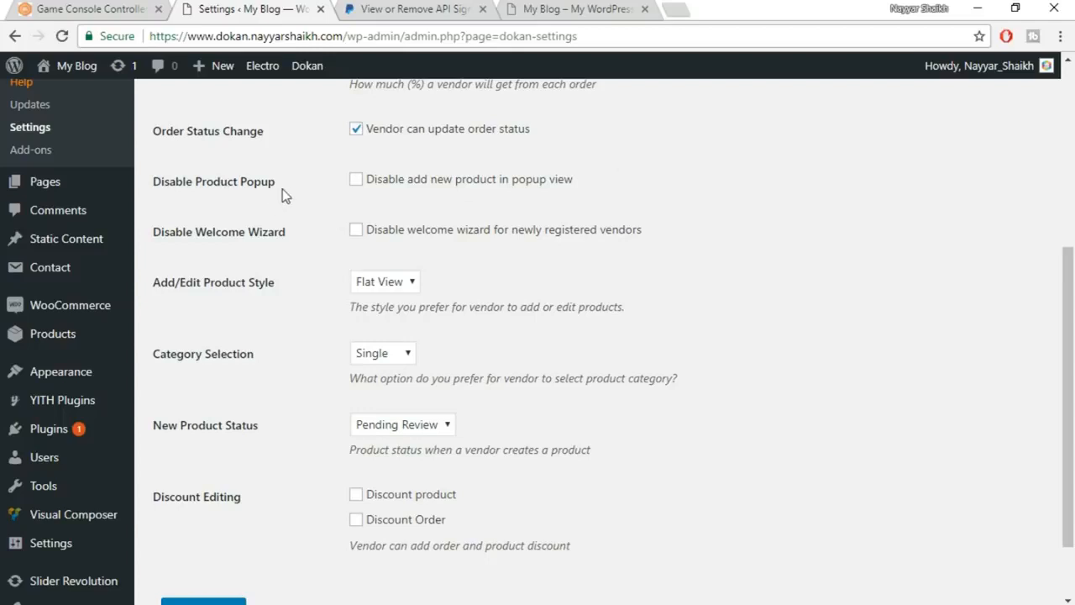
scroll(496, 271, "down", 1)
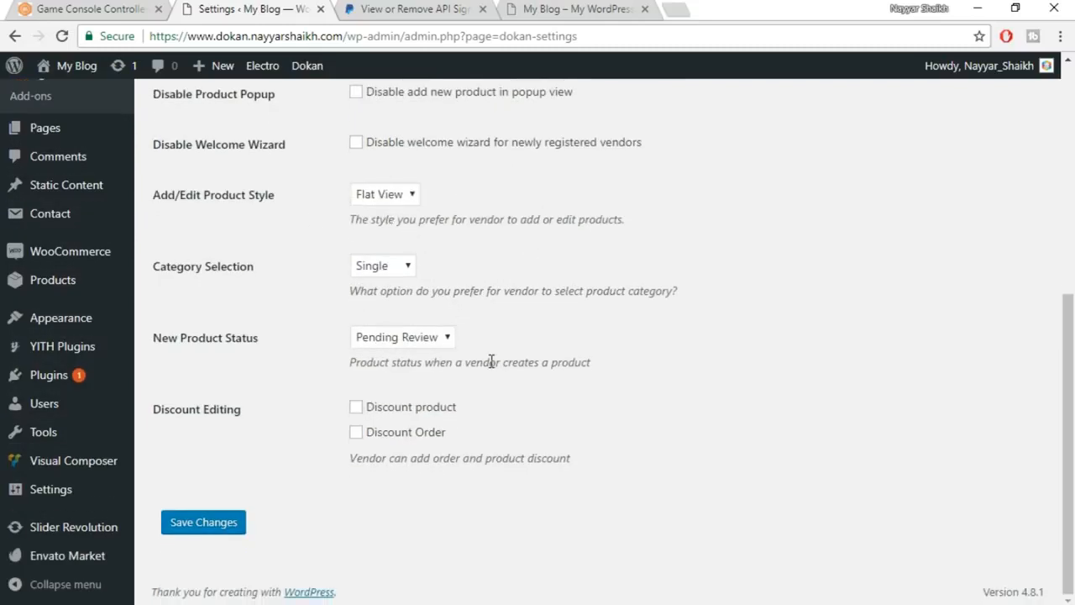
left_click(429, 343)
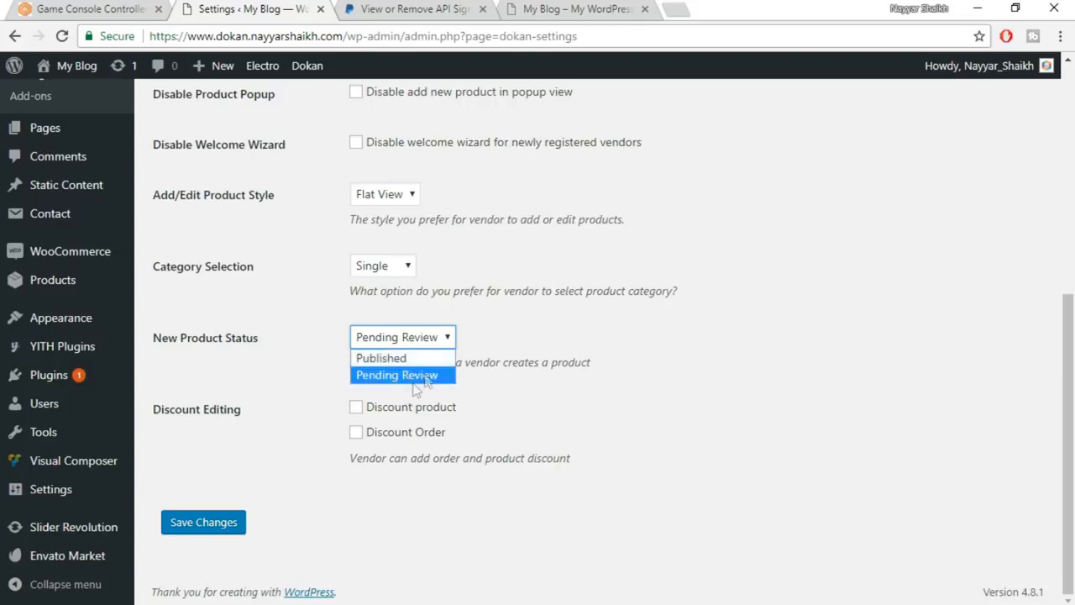
left_click(421, 375)
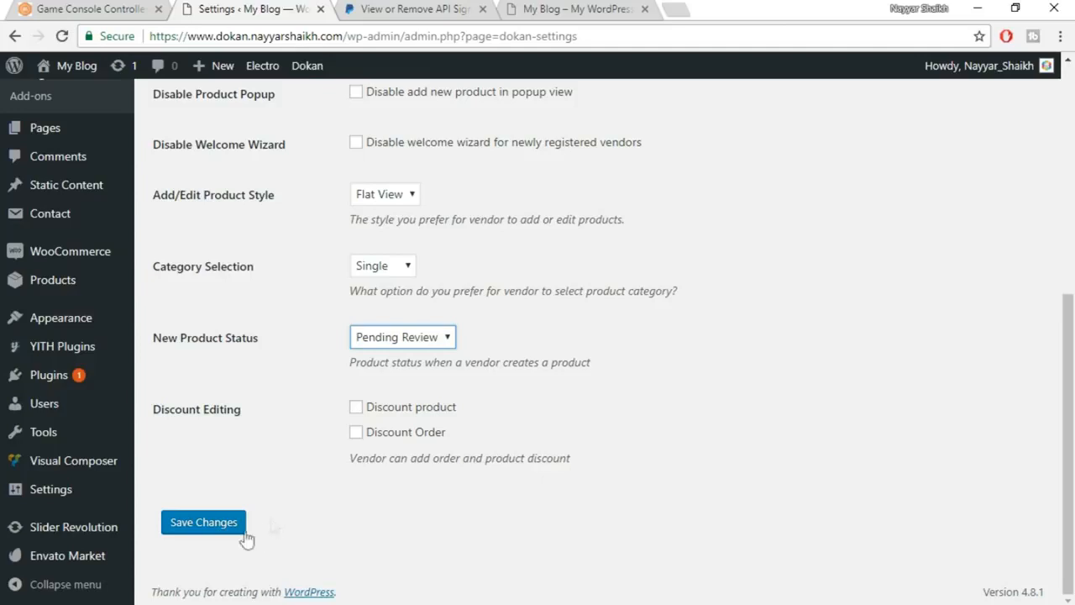
left_click(218, 530)
left_click(220, 531)
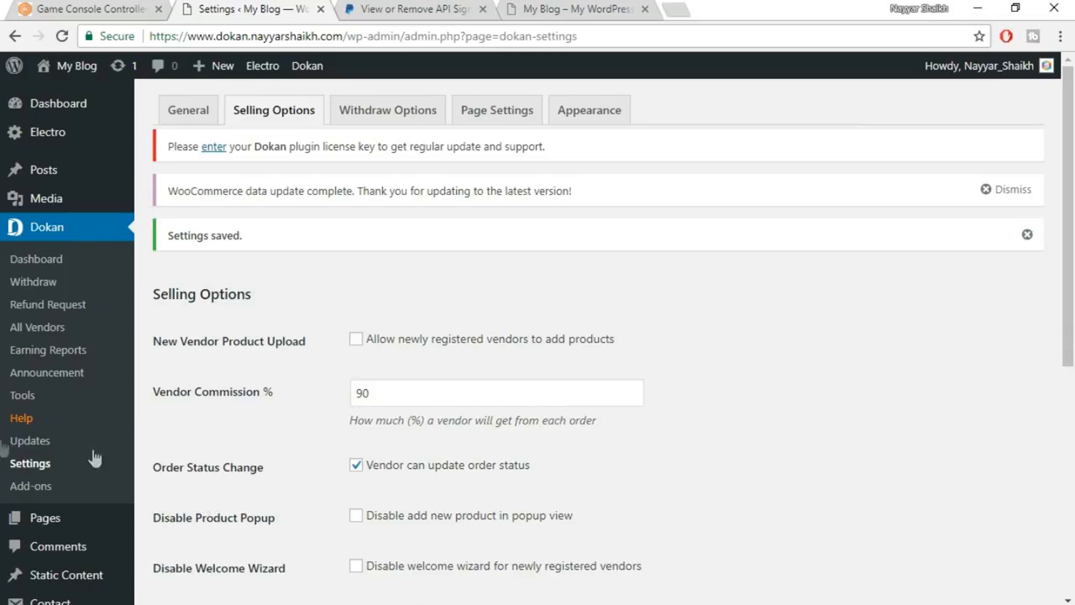
Review the Withdraw Options: PayPal and Bank Transfer methods with a 100 minimum withdraw limit
left_click(390, 114)
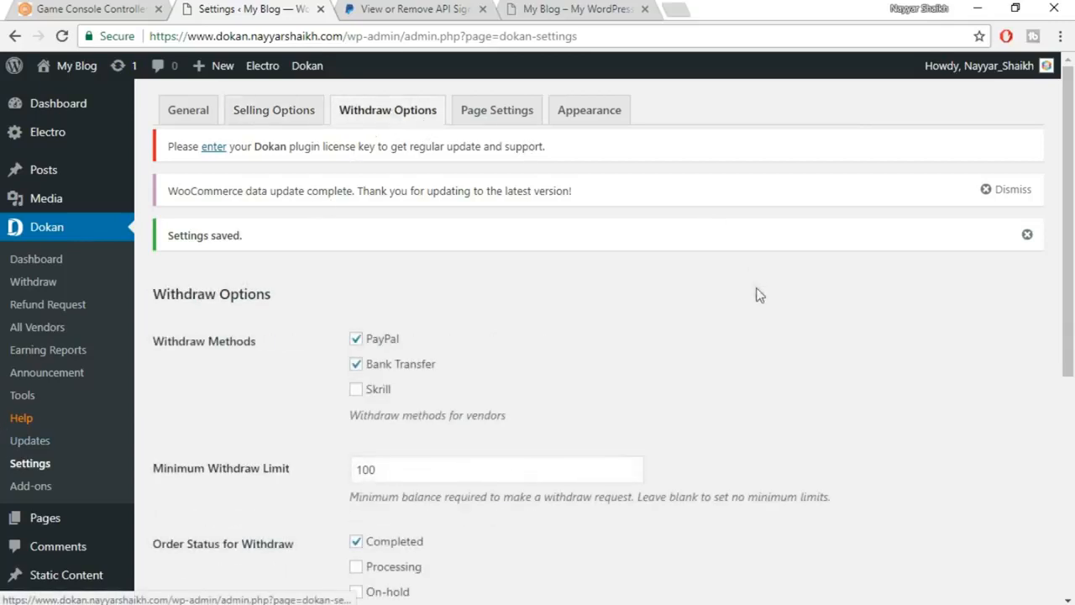
scroll(756, 294, "down", 1)
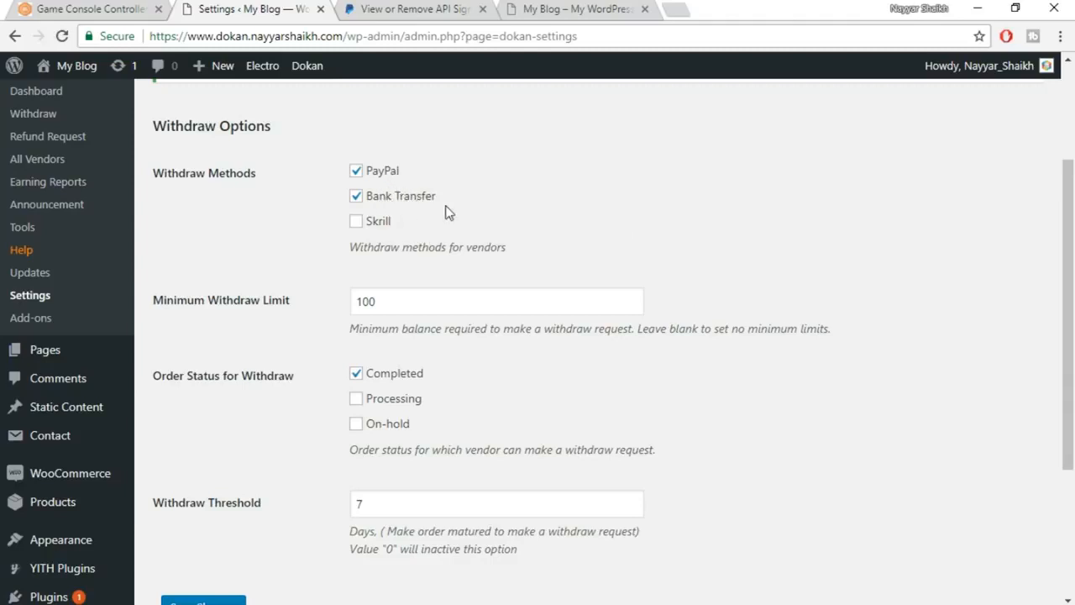
scroll(383, 319, "down", 1)
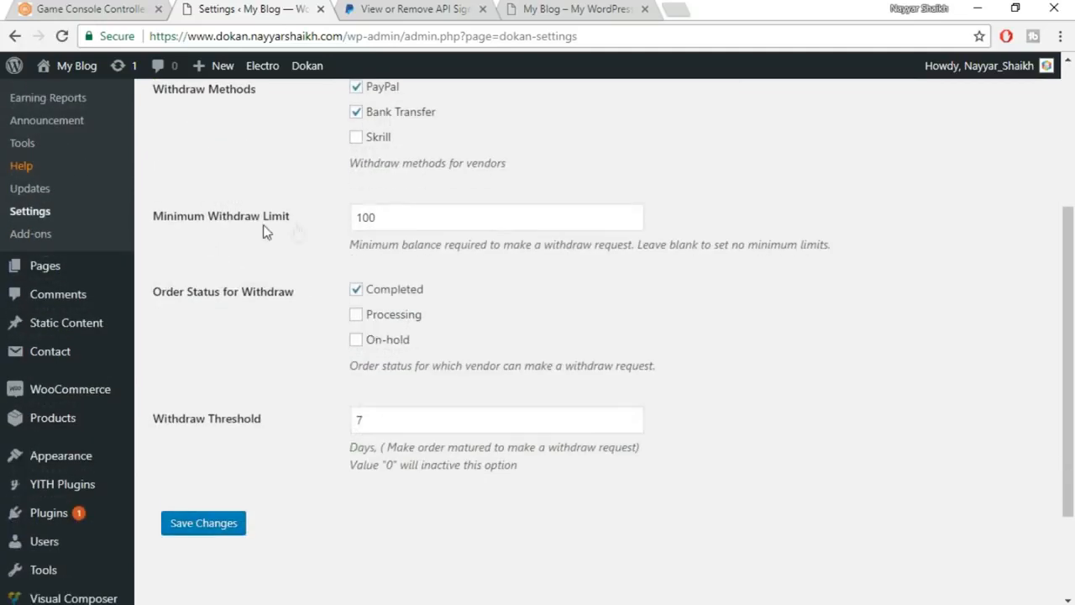
left_click_drag(424, 220, 357, 220)
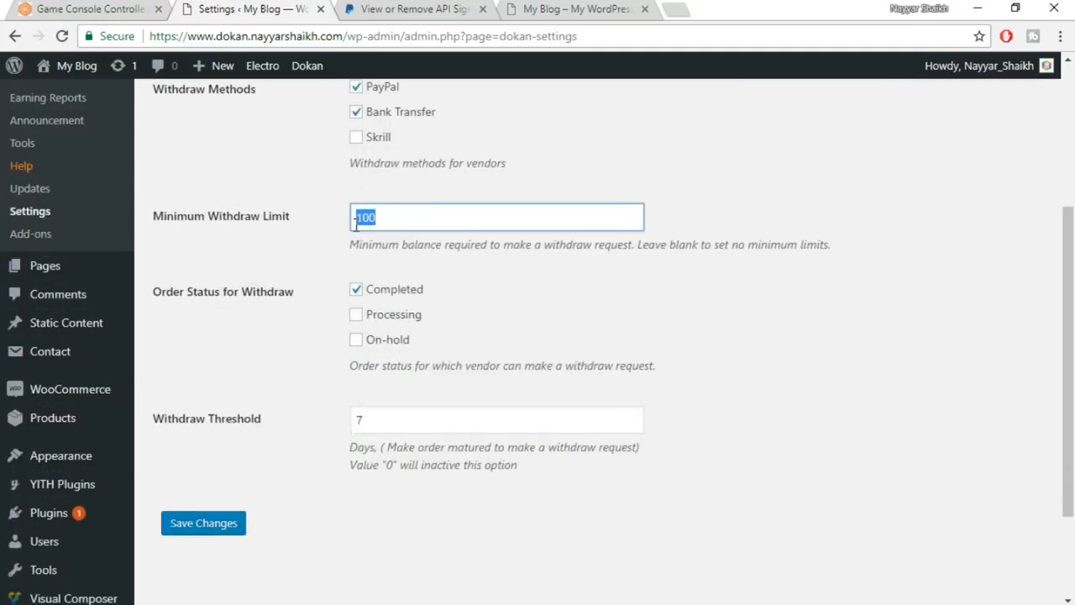
left_click(564, 179)
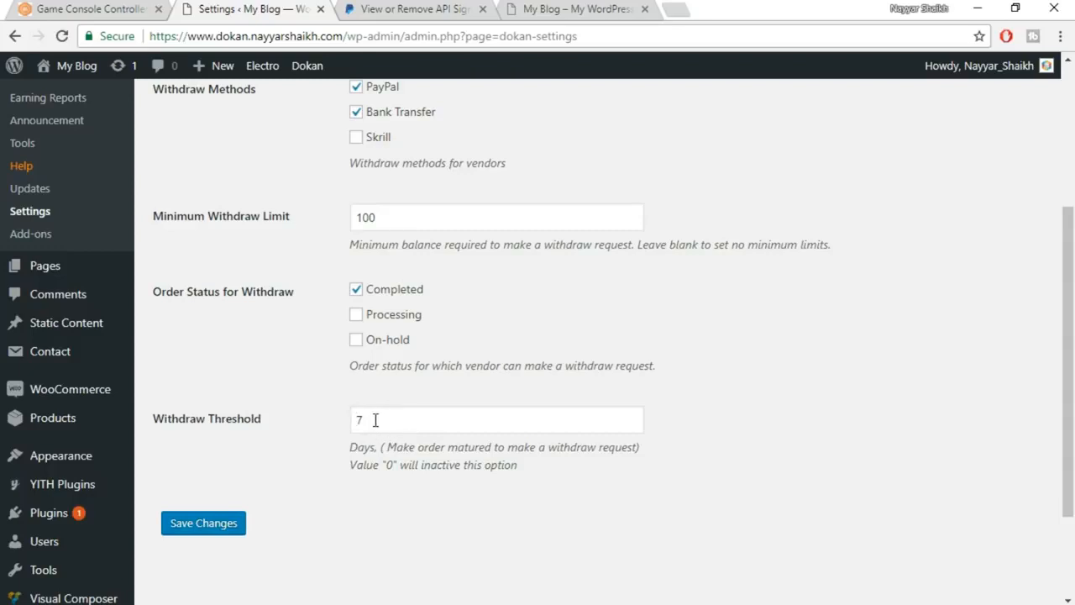
Save the withdraw options: PayPal and Bank Transfer, 100 minimum, Completed status, 7-day threshold
left_click(210, 528)
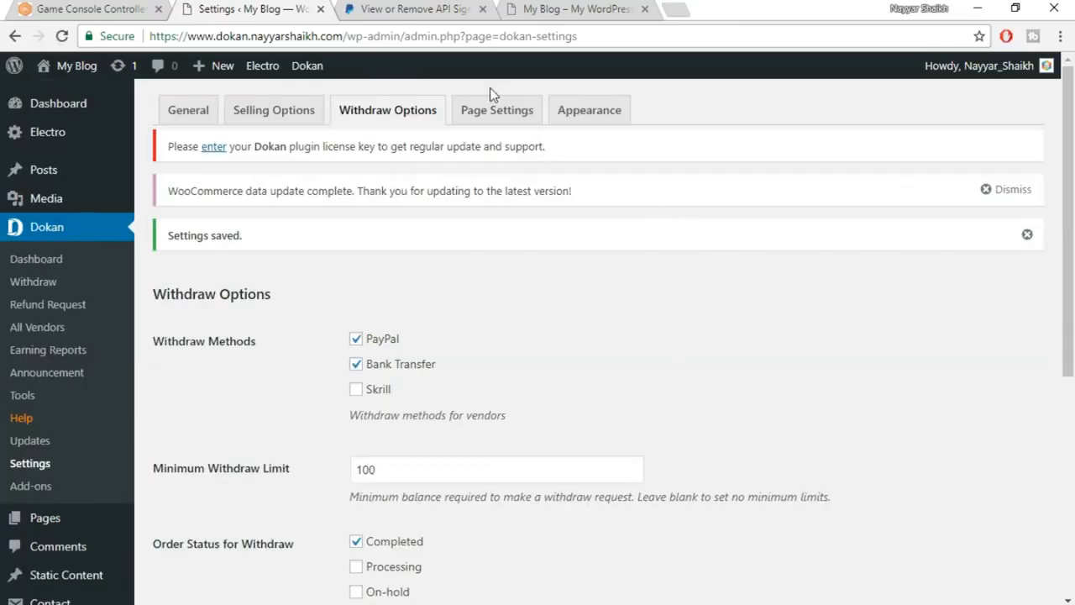
left_click(498, 116)
Assign the Dashboard page to Dashboard and My Orders to My Orders, and save
scroll(777, 321, "down", 1)
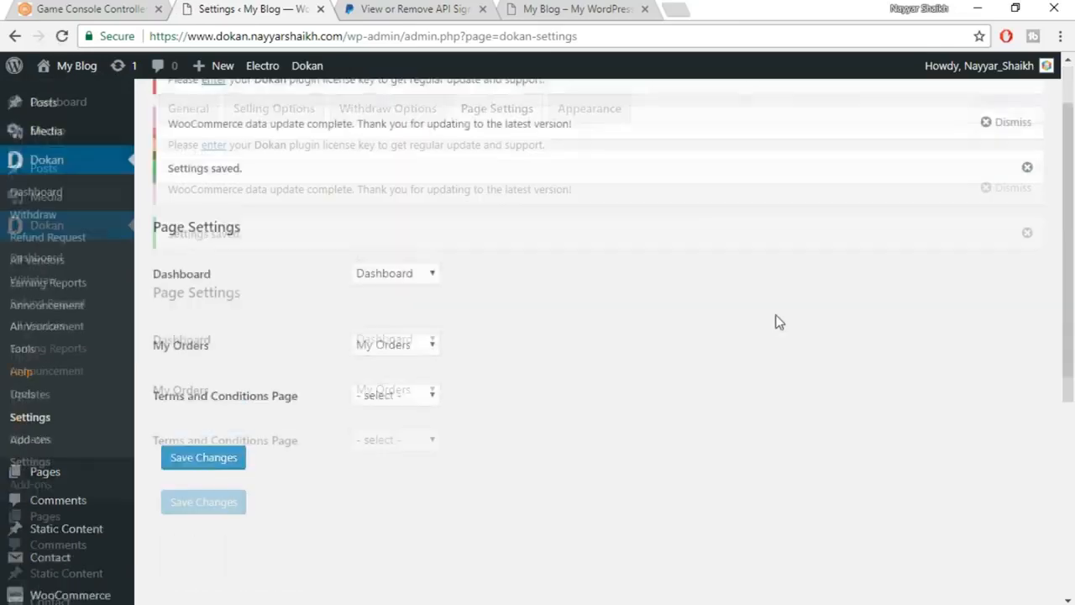
left_click(427, 260)
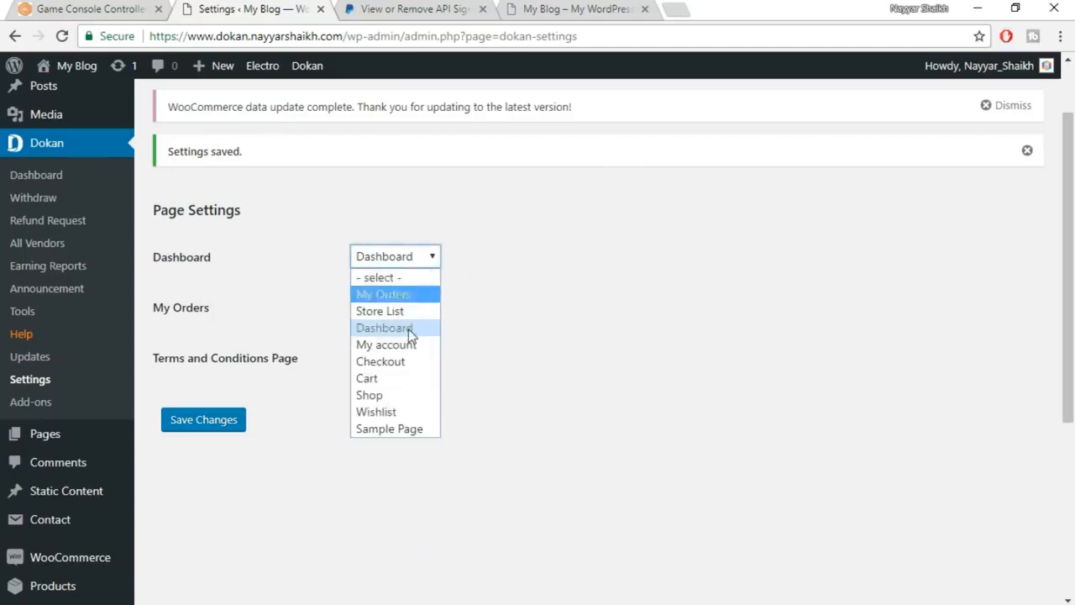
left_click(409, 333)
left_click(405, 313)
left_click(401, 343)
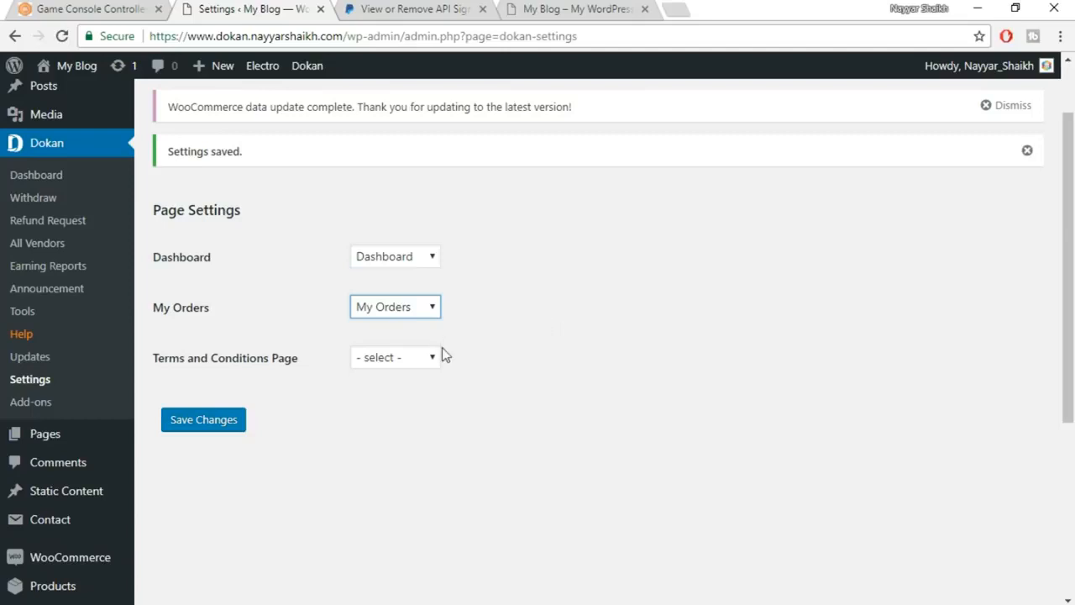
left_click(204, 419)
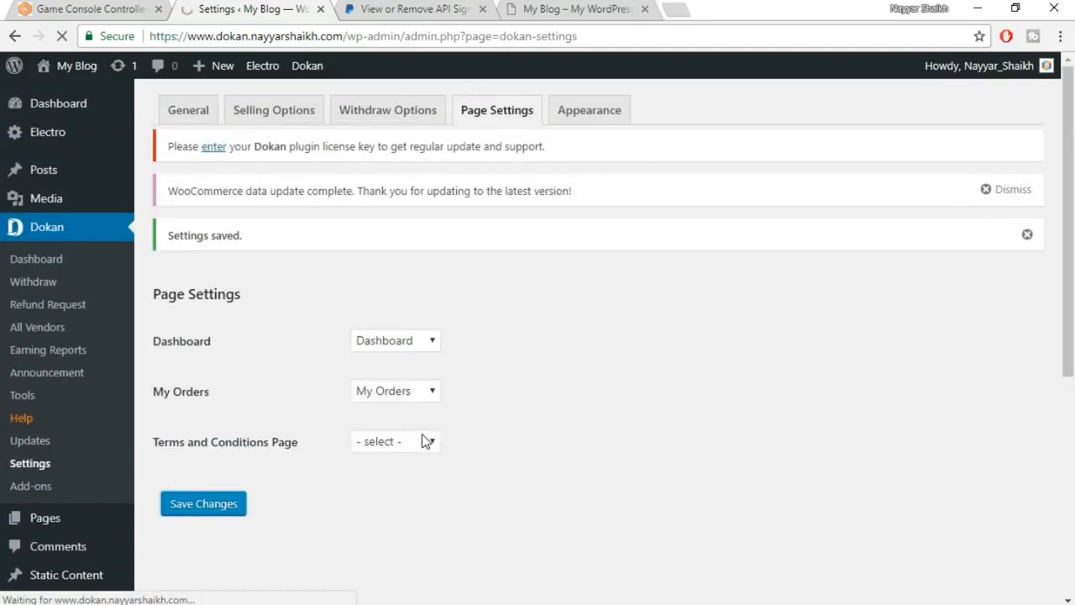
left_click(593, 120)
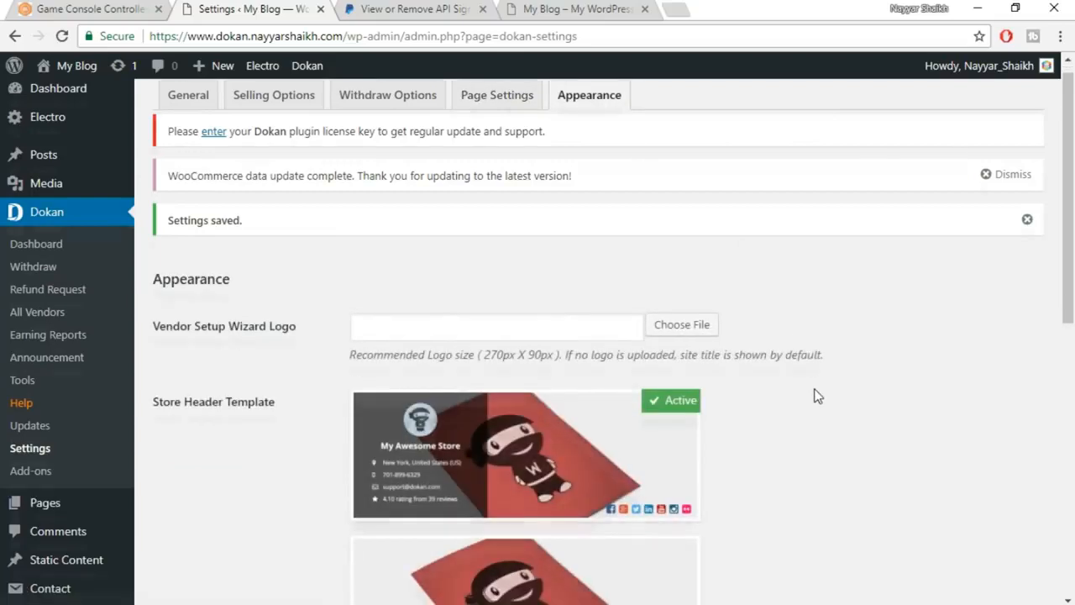
Save the Appearance settings with the first store header template active, then select the site URL
scroll(798, 289, "down", 2)
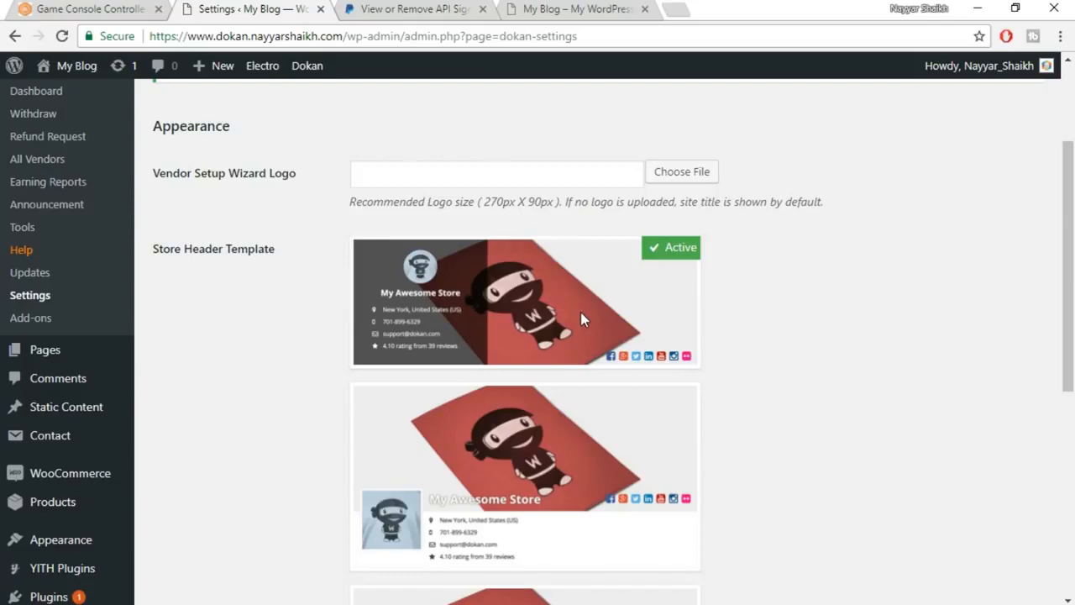
scroll(600, 361, "down", 4)
scroll(623, 365, "down", 2)
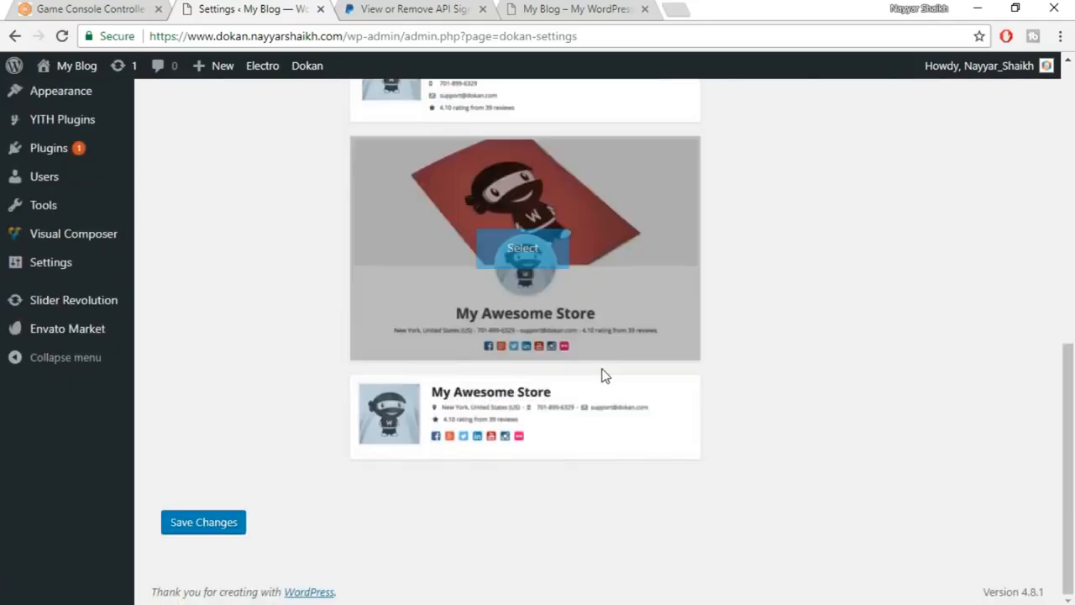
scroll(849, 480, "up", 5)
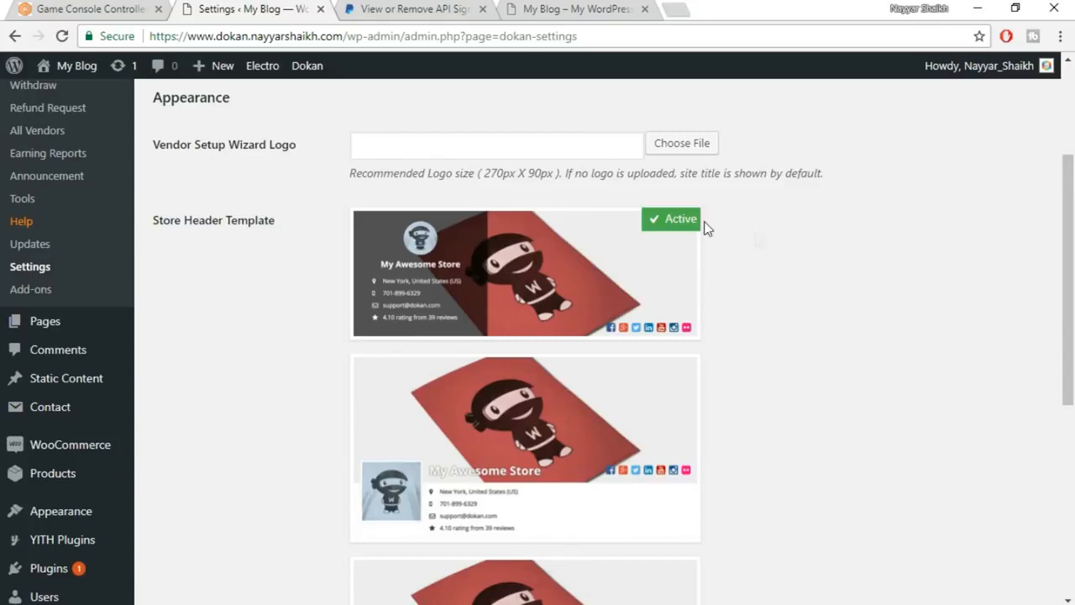
scroll(821, 343, "down", 5)
left_click(172, 524)
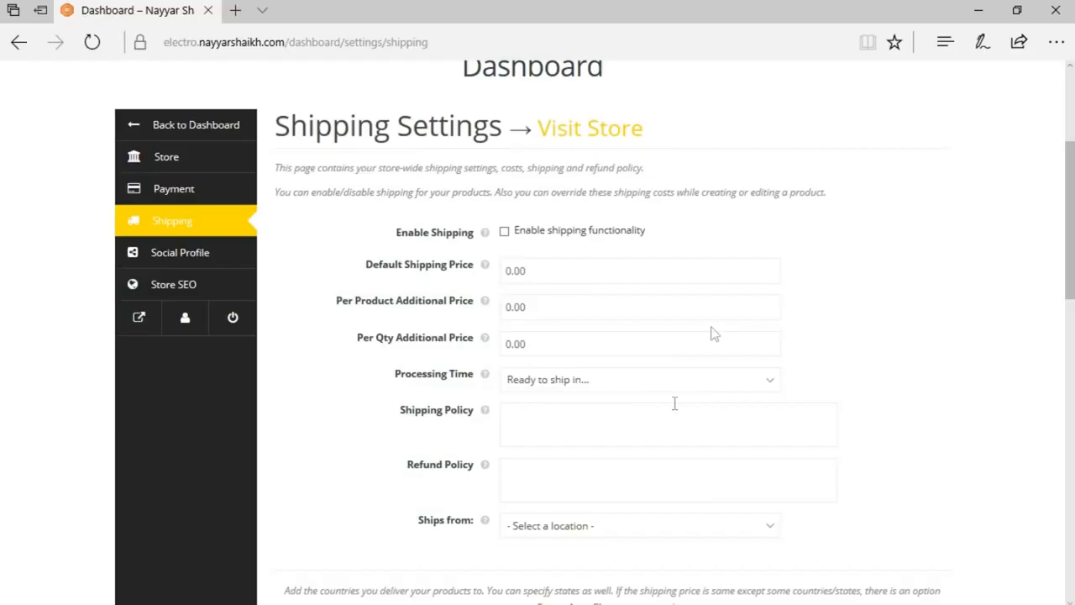
scroll(728, 357, "up", 4)
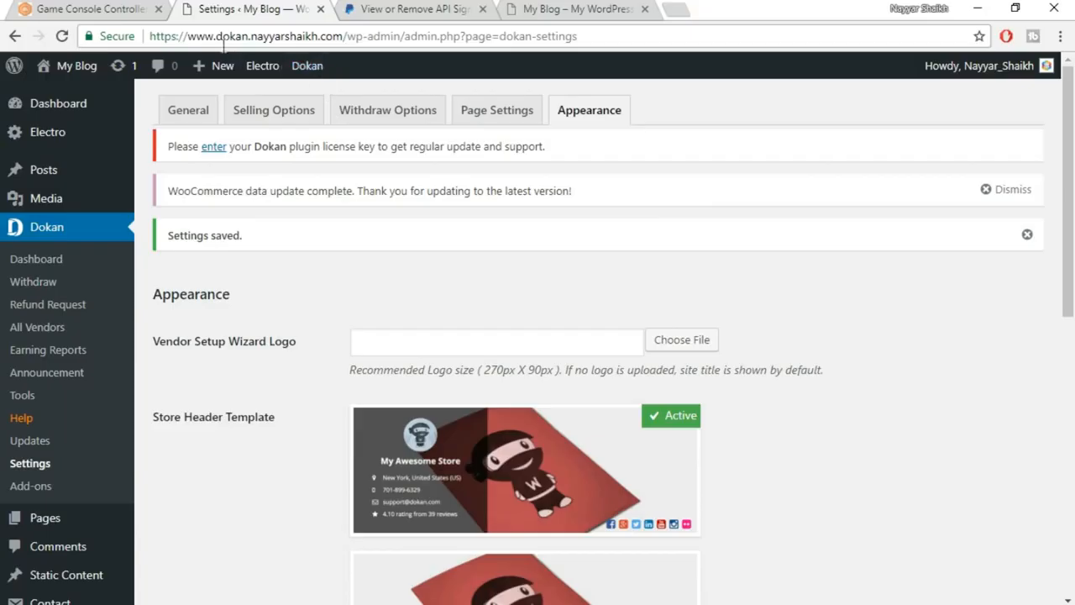
left_click_drag(149, 36, 344, 35)
key("ctrl+c")
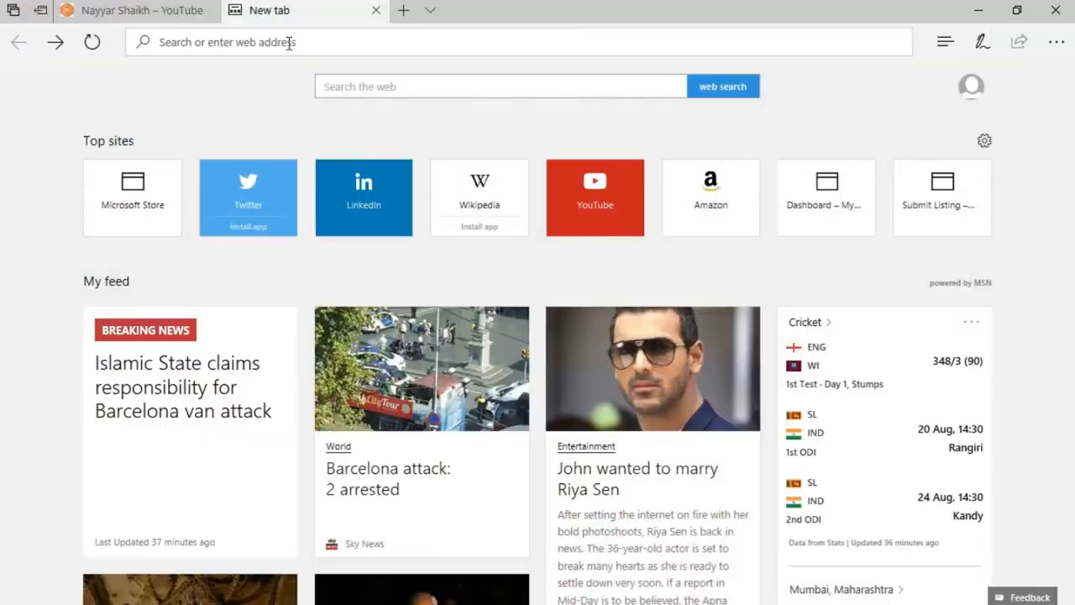
Load the copied site address in a new Edge tab
left_click(288, 42)
key("ctrl+v")
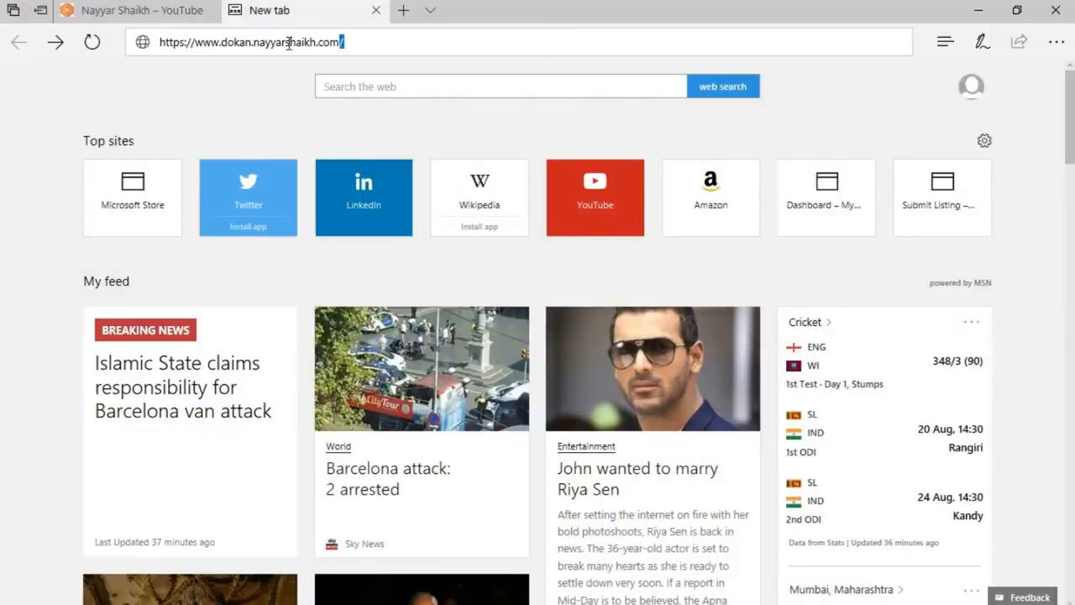
key("Return")
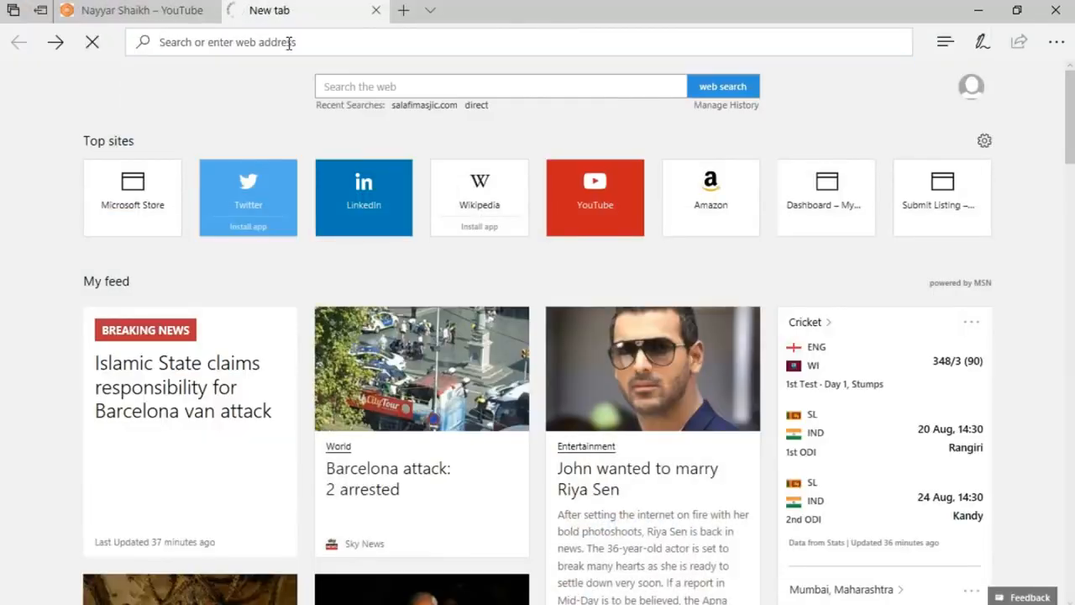
Close the PayPal API page, reload the My Blog site and review the product page
left_click(484, 10)
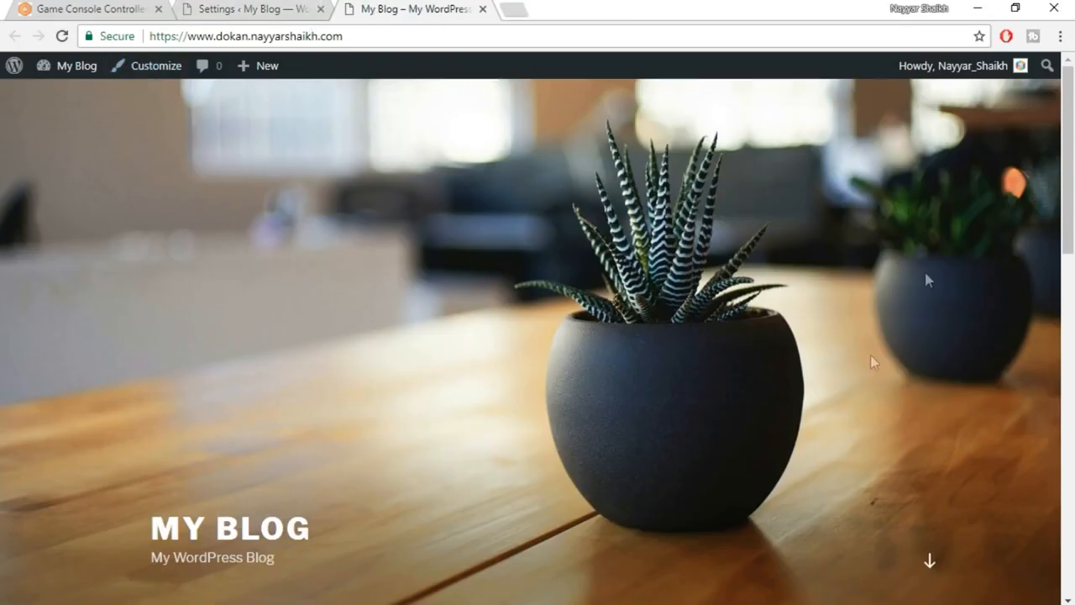
left_click(62, 36)
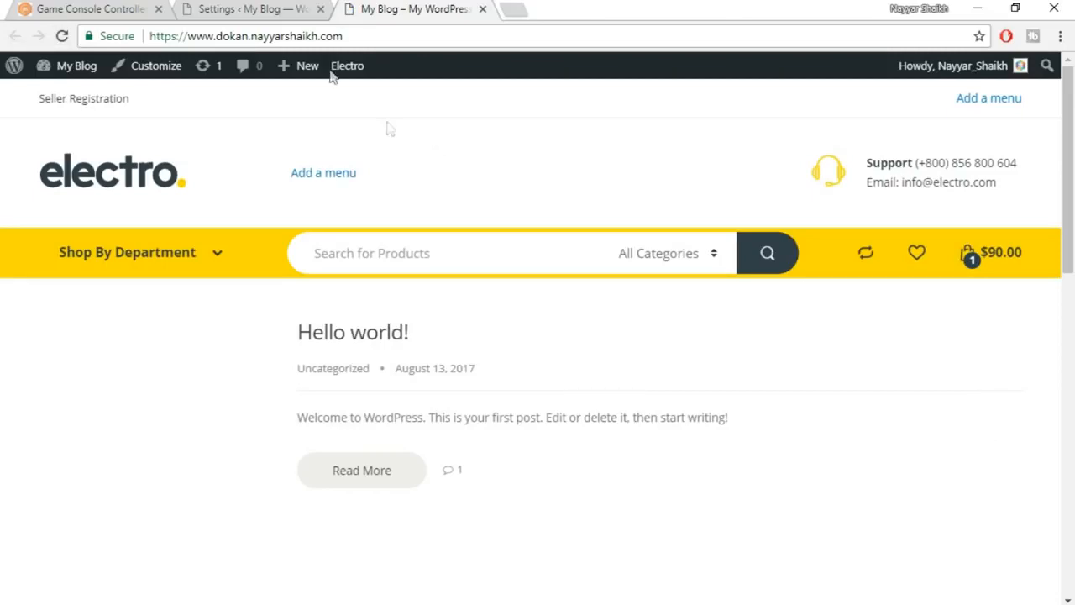
left_click(95, 8)
scroll(196, 184, "up", 2)
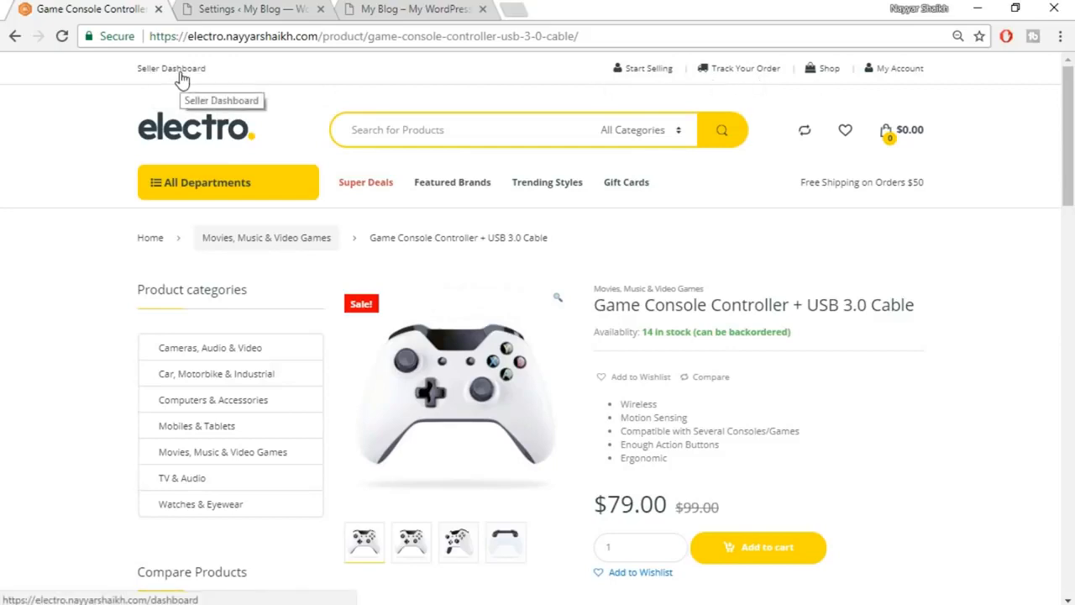
left_click(239, 15)
scroll(184, 311, "down", 2)
scroll(183, 310, "down", 1)
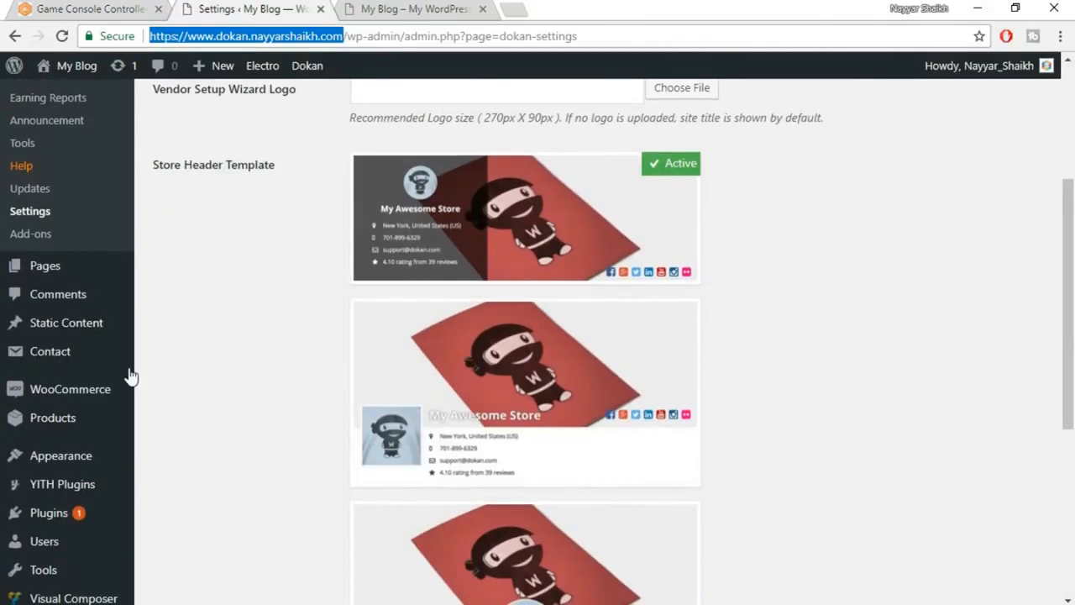
Create a Top Left menu assigned to the Top Bar Left location
mouse_move(61, 455)
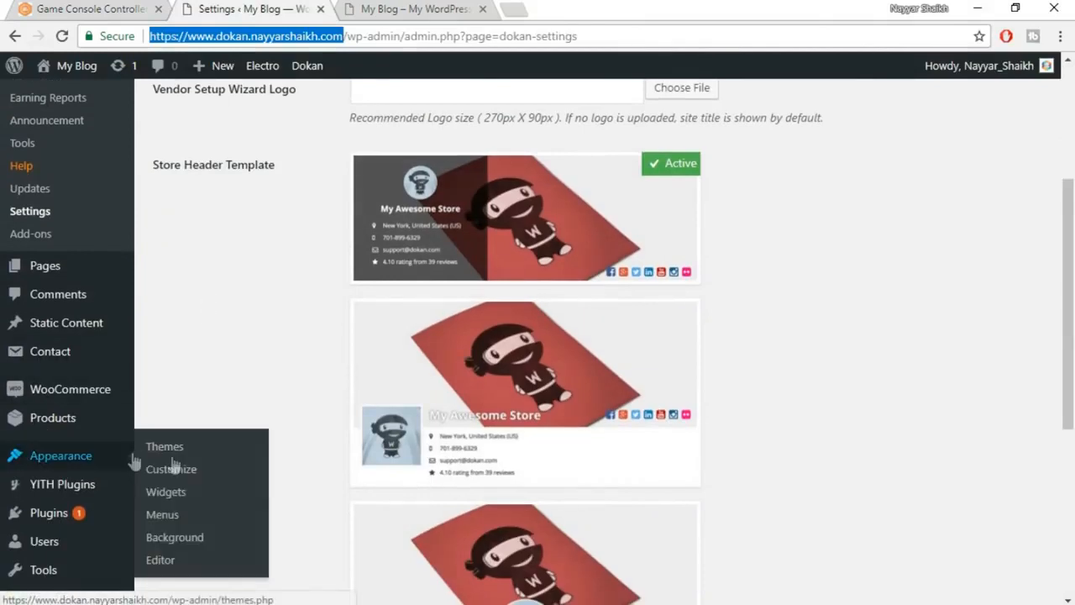
left_click(152, 519)
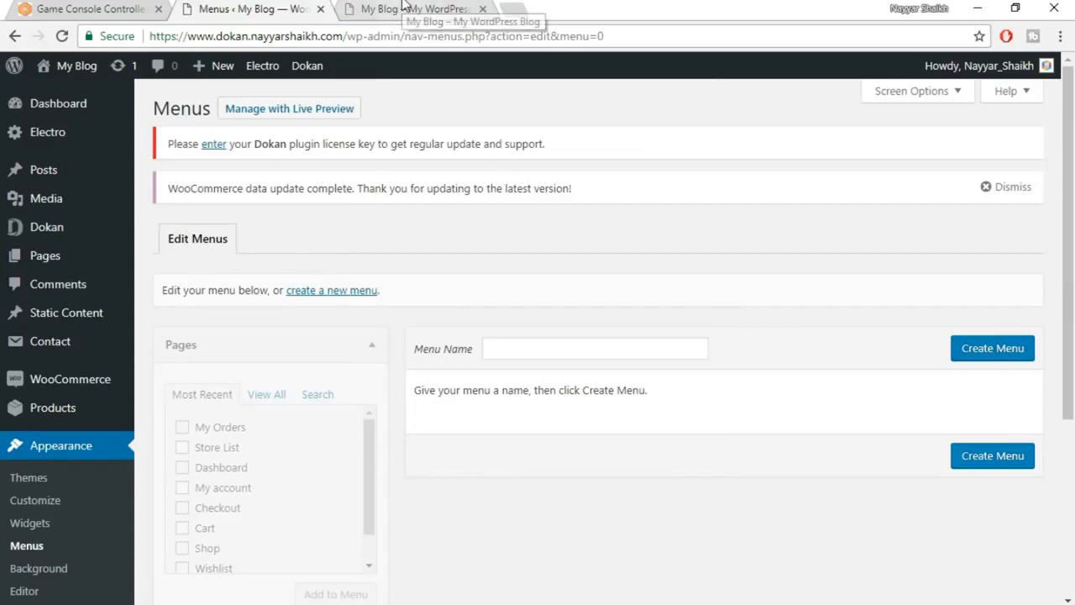
left_click(402, 4)
left_click(88, 9)
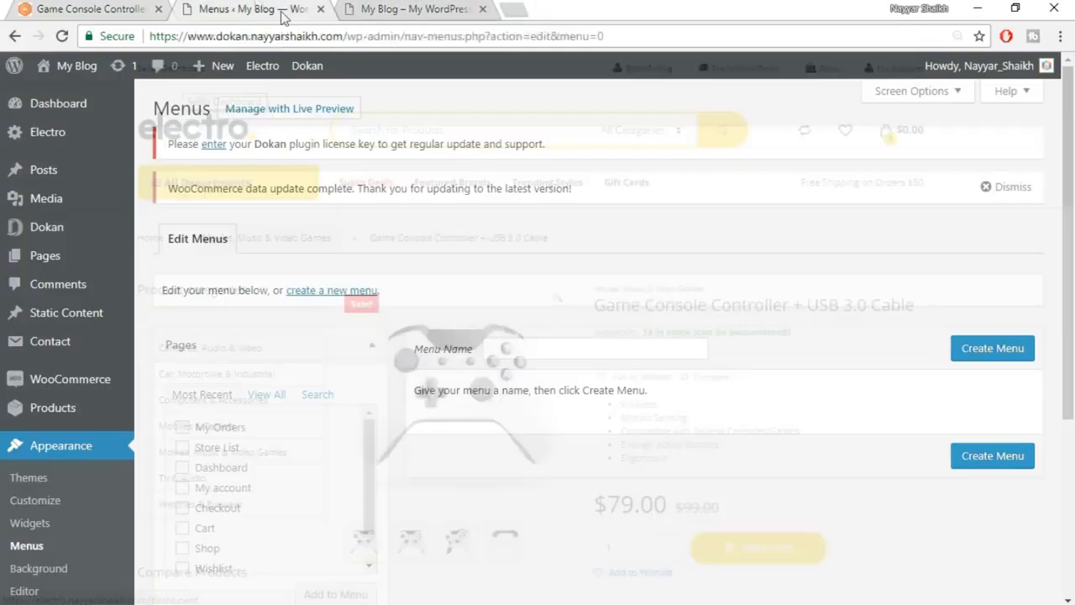
left_click(613, 346)
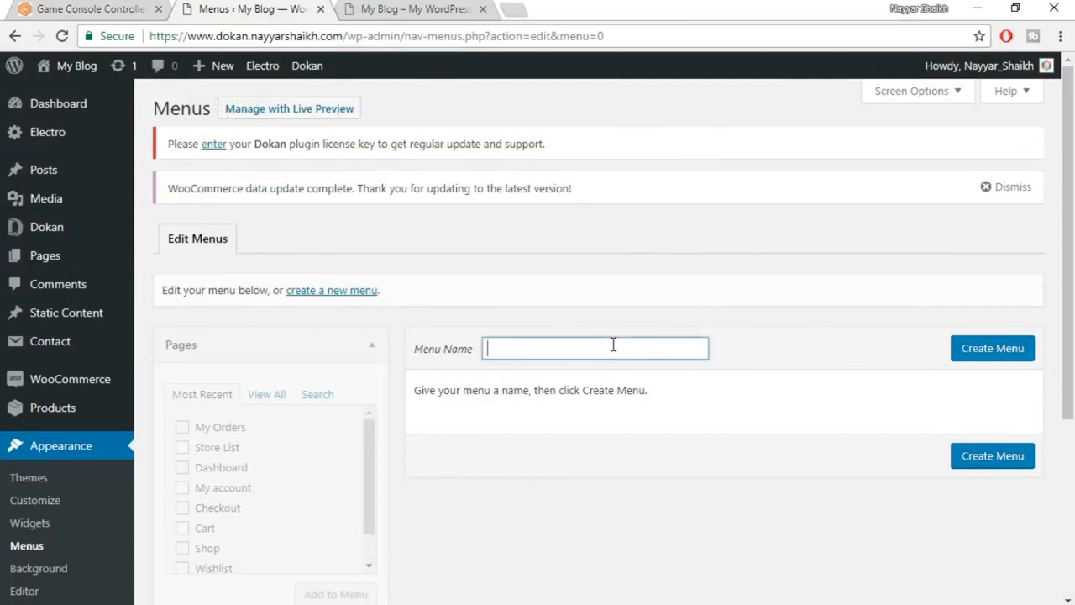
type("Top Left")
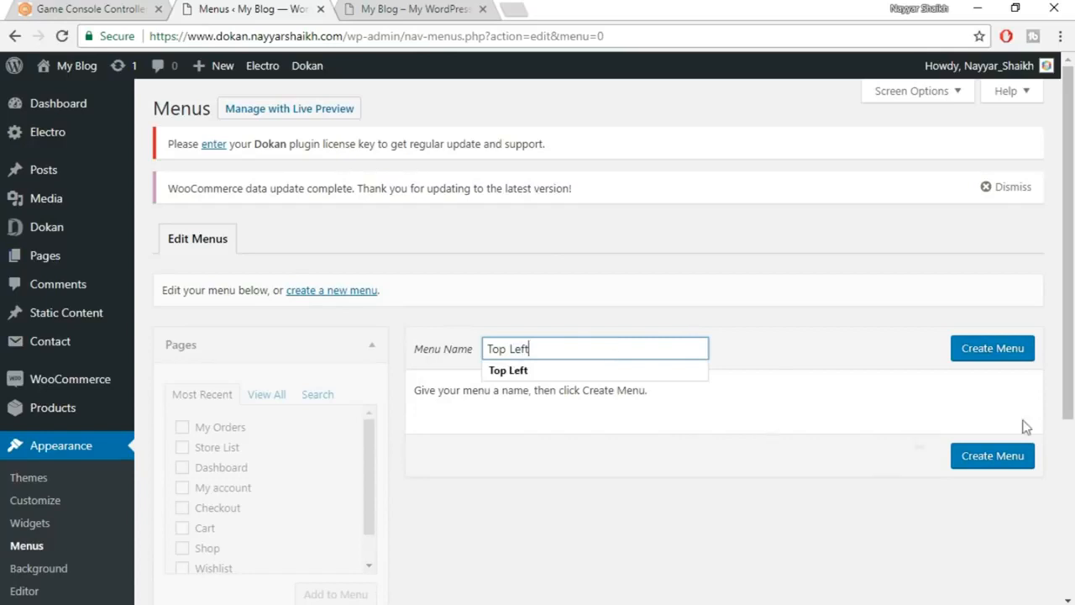
left_click(1014, 361)
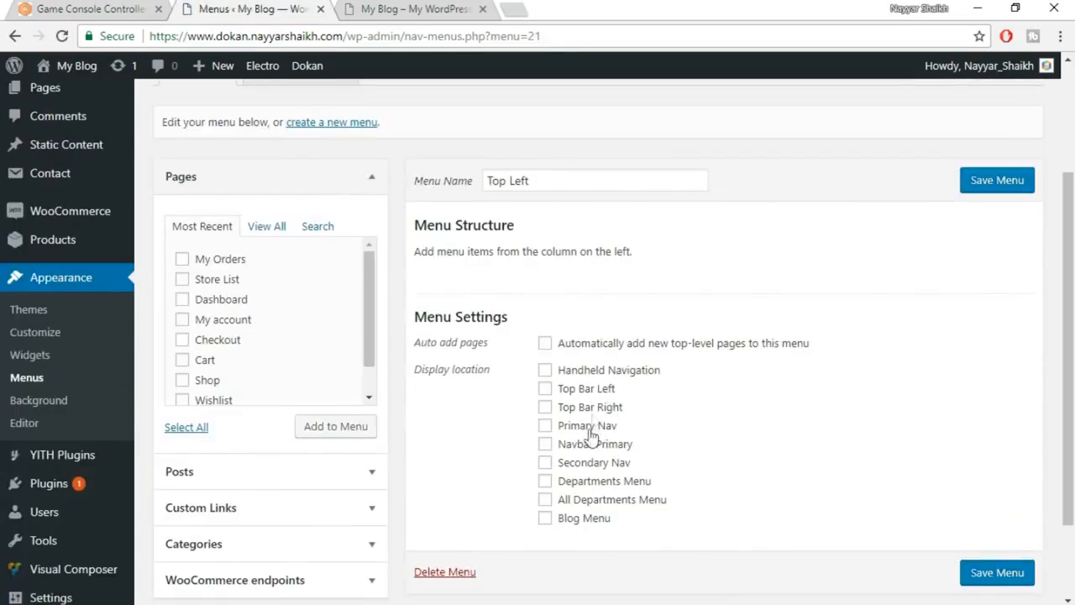
left_click(594, 393)
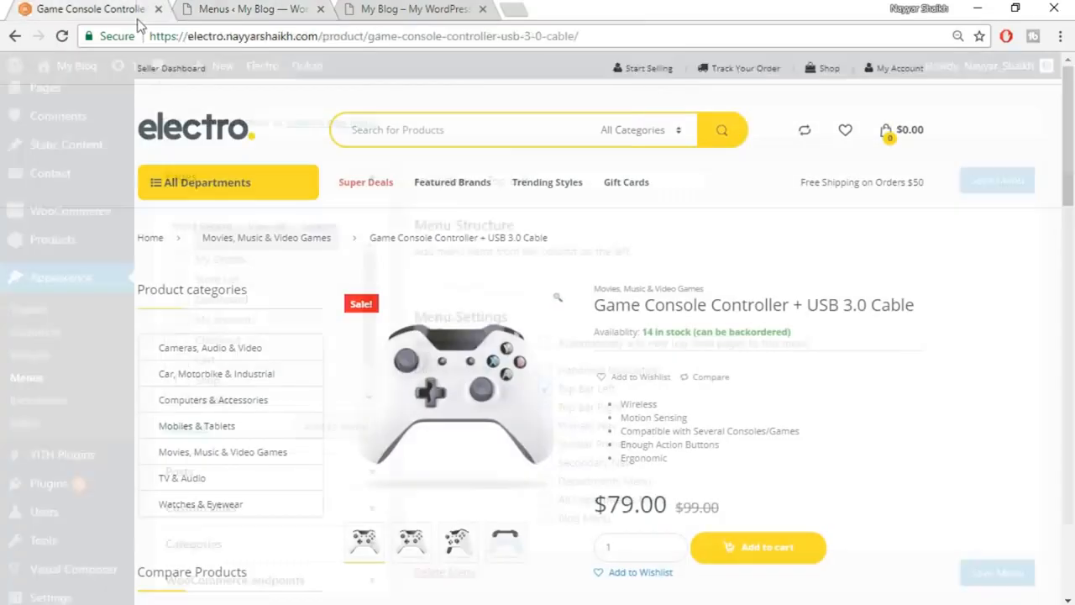
Add the Dashboard page to the Top Left menu
left_click(137, 11)
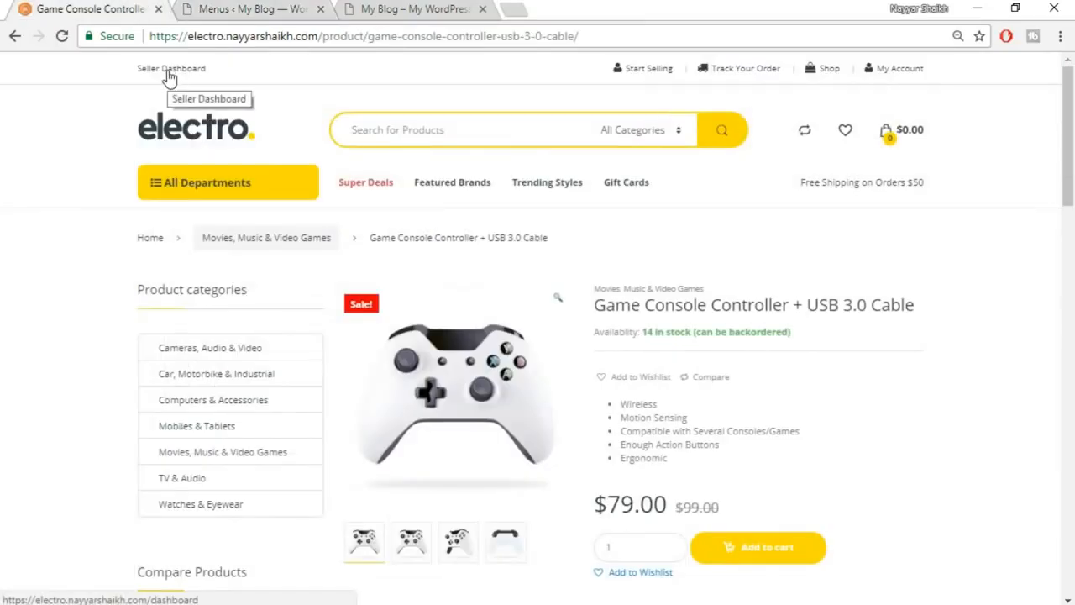
left_click(294, 10)
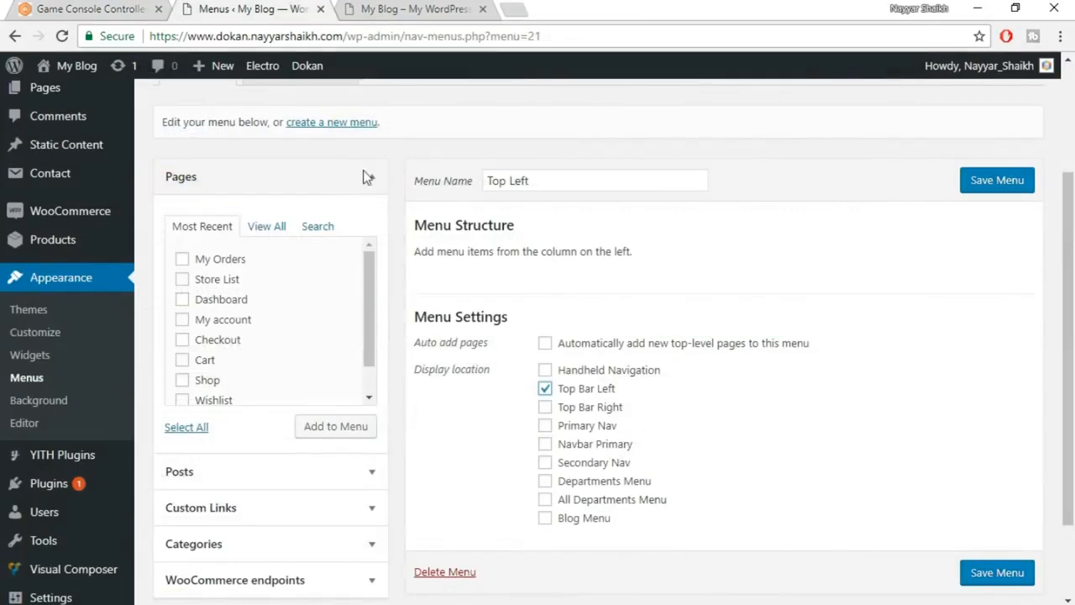
left_click(207, 300)
left_click(346, 437)
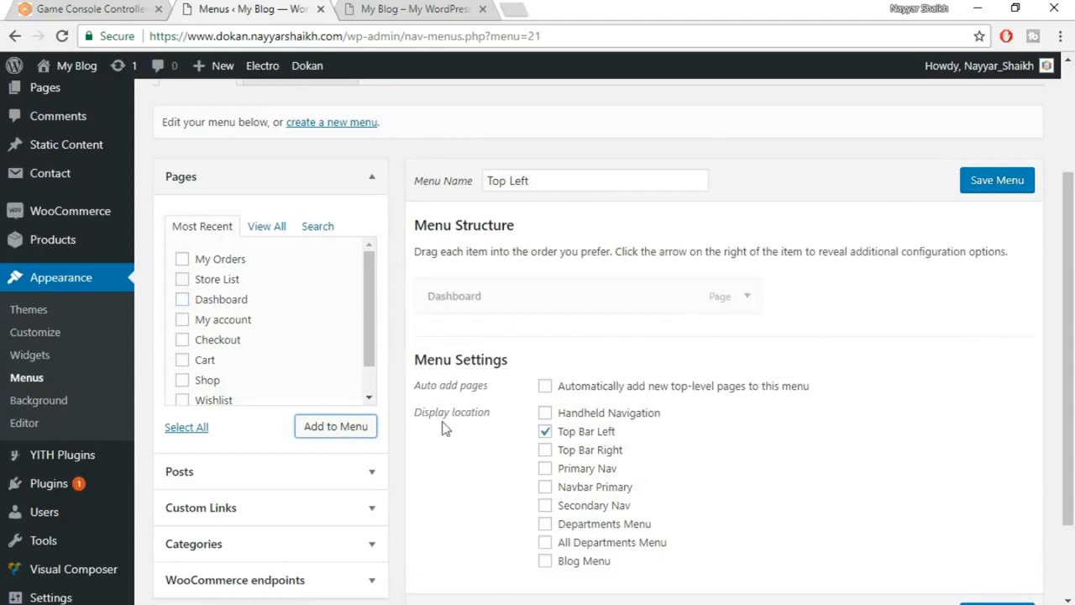
left_click(747, 296)
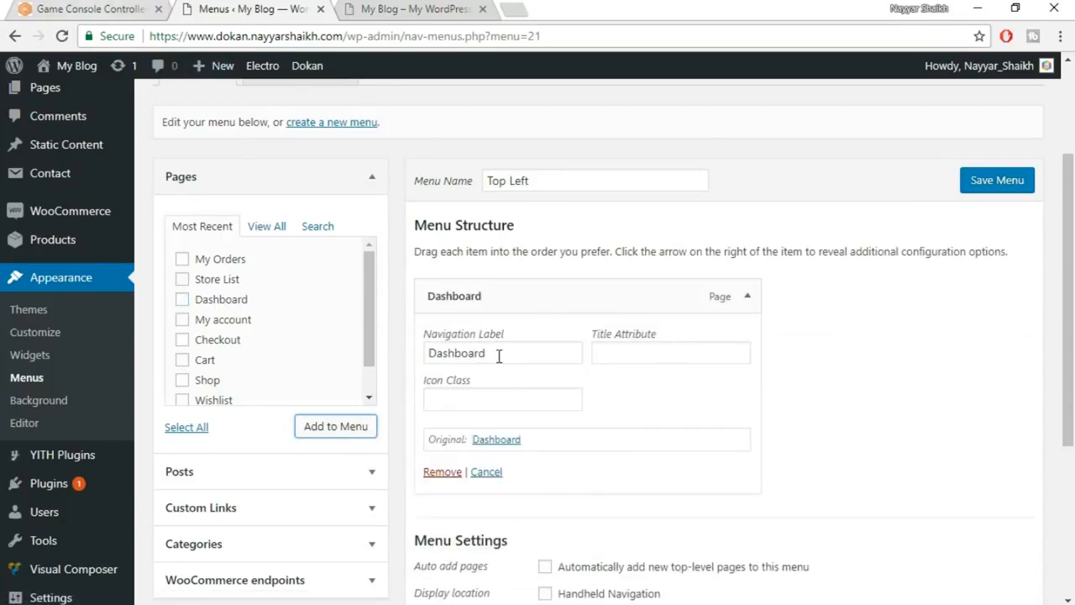
left_click(130, 9)
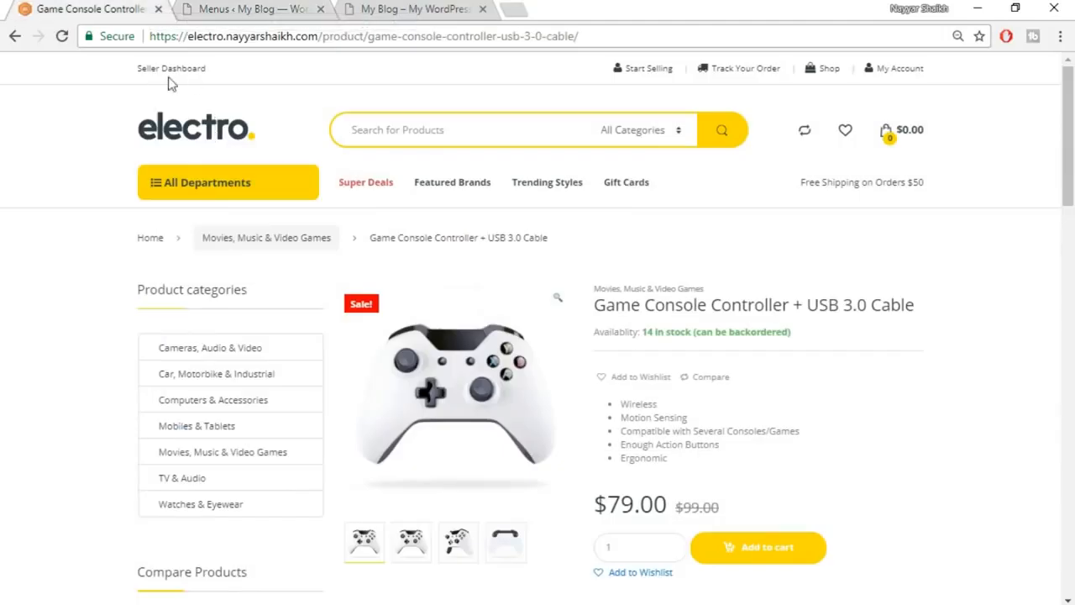
left_click(250, 10)
Relabel the item Seller Dashboard, save the menu and check the storefront top bar
left_click(431, 353)
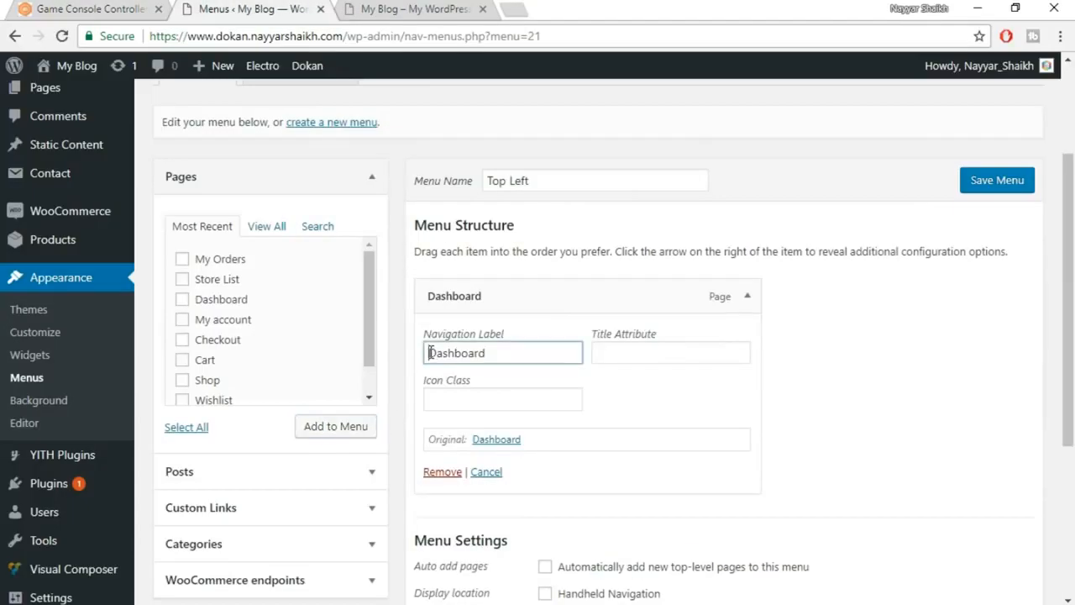
type("Seller")
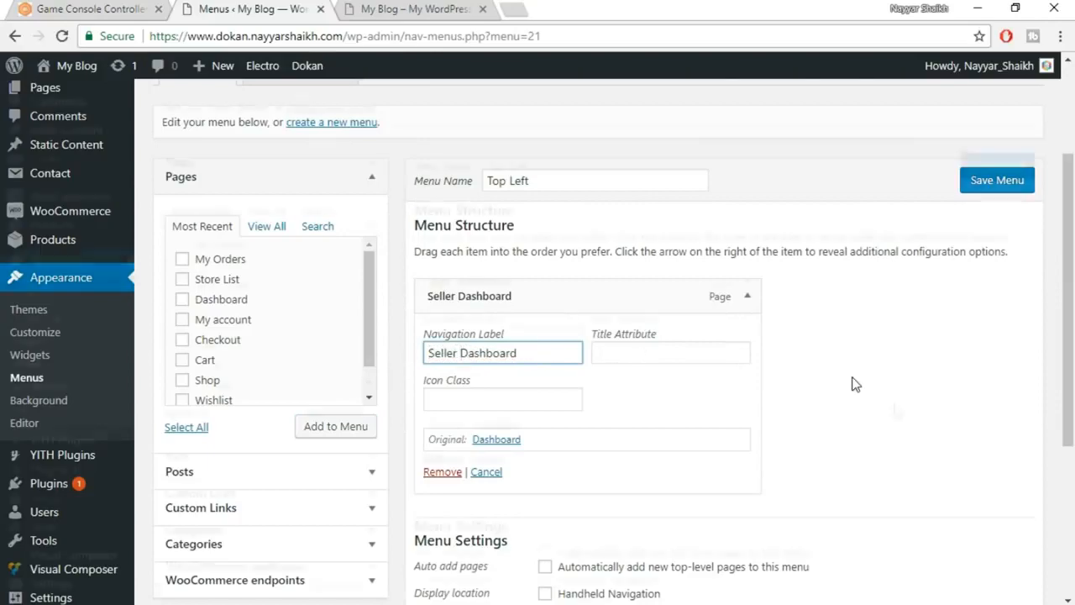
scroll(902, 503, "down", 3)
left_click(995, 516)
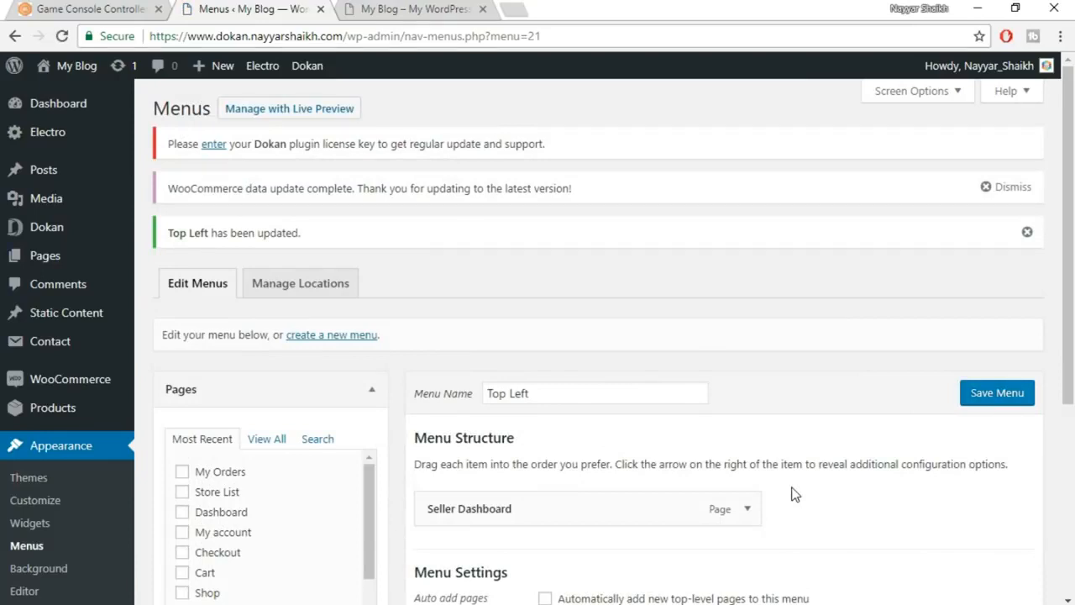
left_click(84, 9)
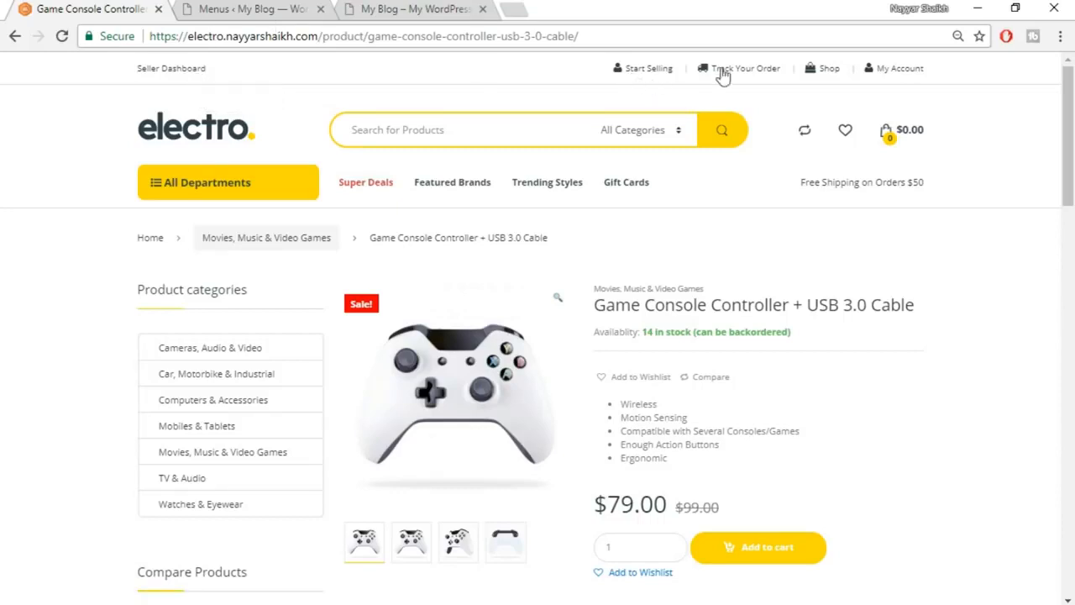
left_click(215, 7)
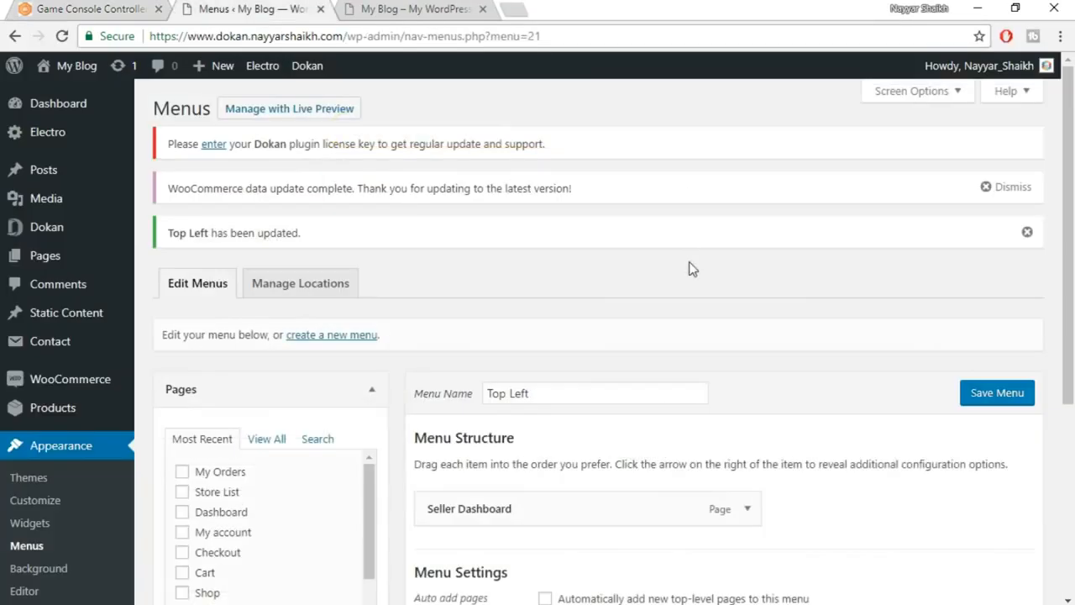
scroll(688, 269, "down", 1)
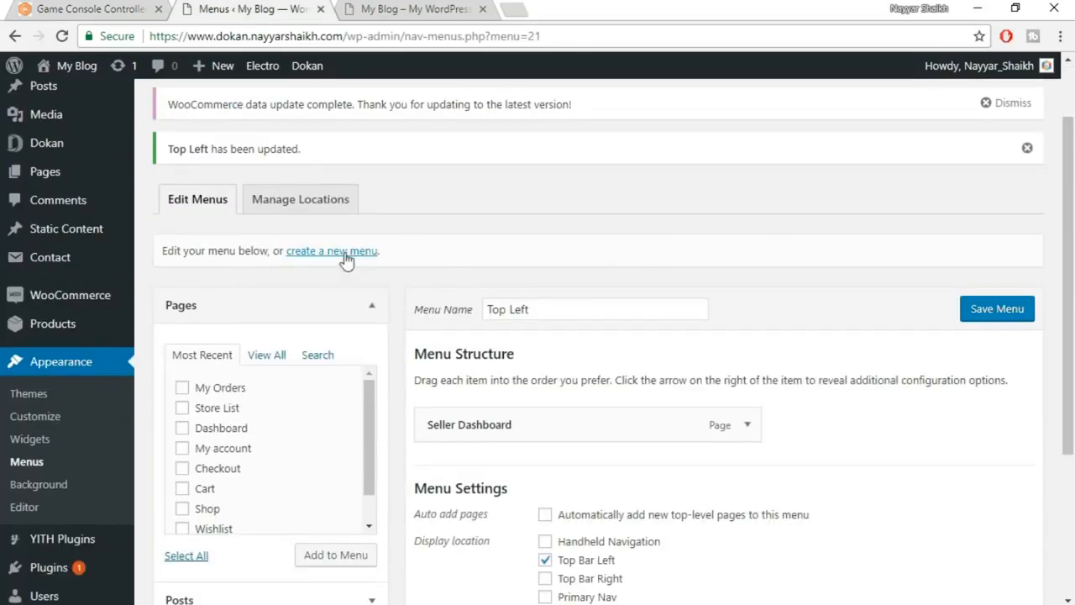
Create a new menu named Top Right
left_click(347, 257)
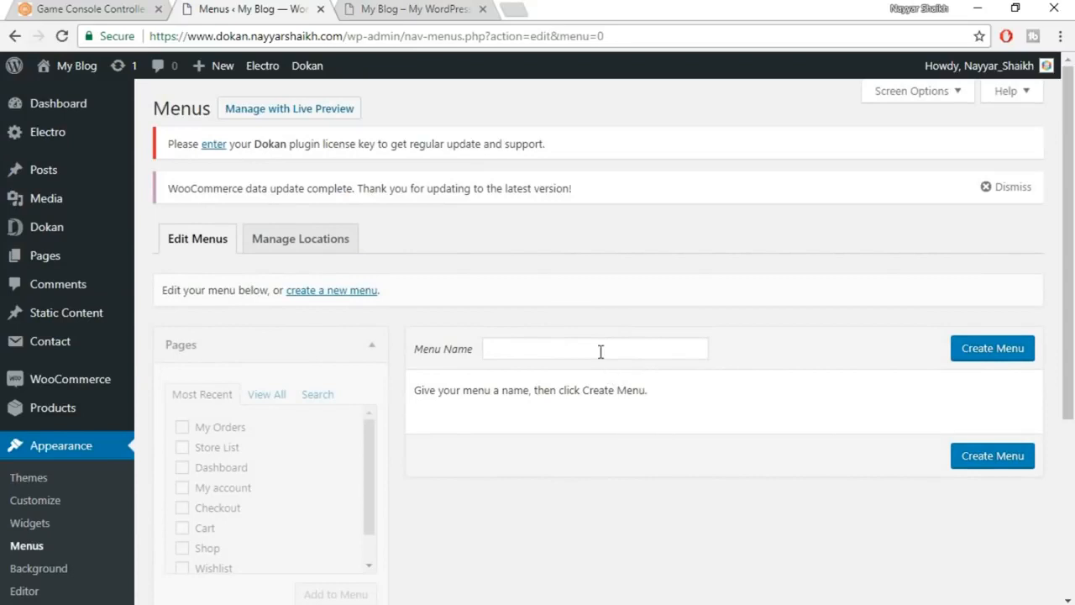
left_click(601, 352)
type("T")
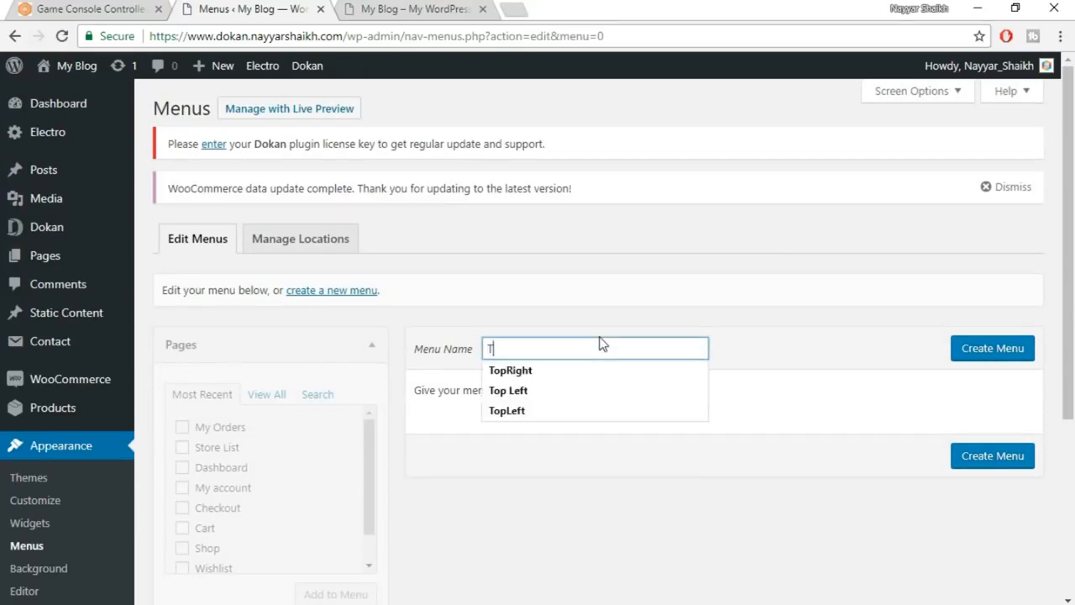
type("op Right")
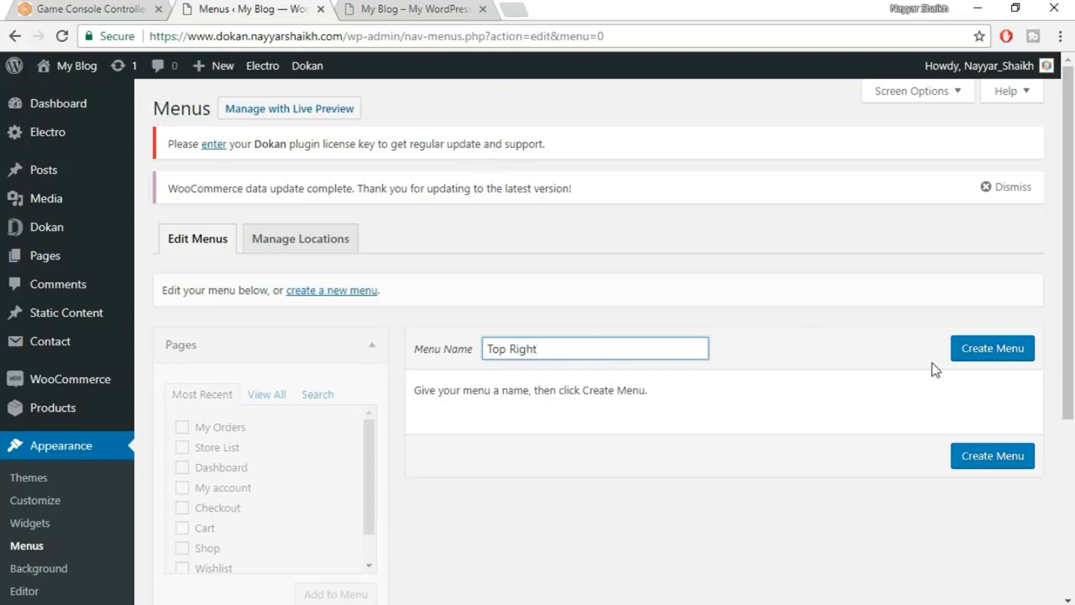
left_click(974, 353)
key("ctrl+shift+Tab")
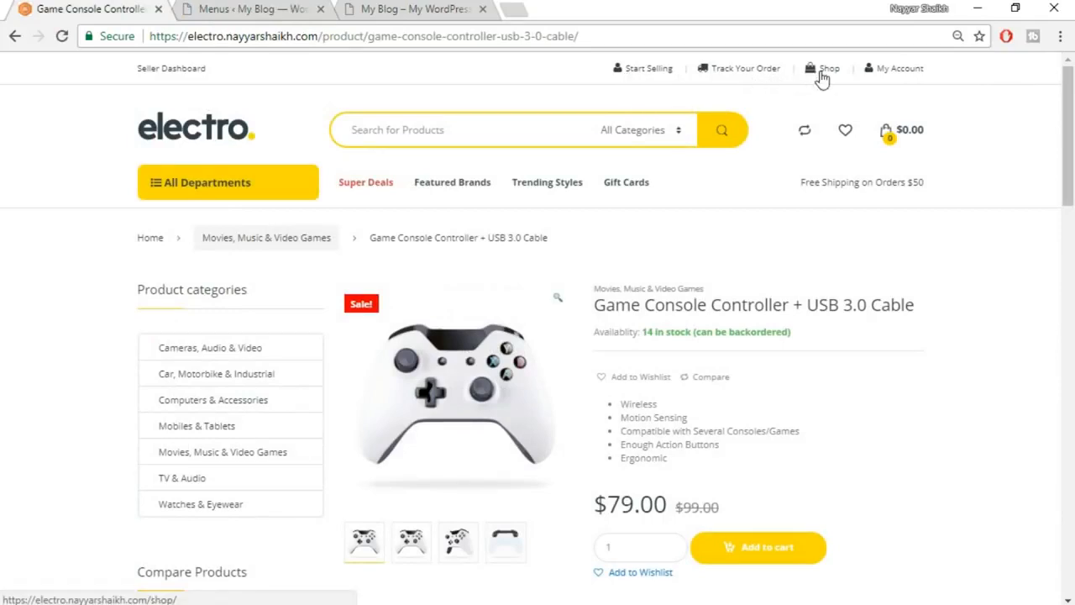
left_click(315, 5)
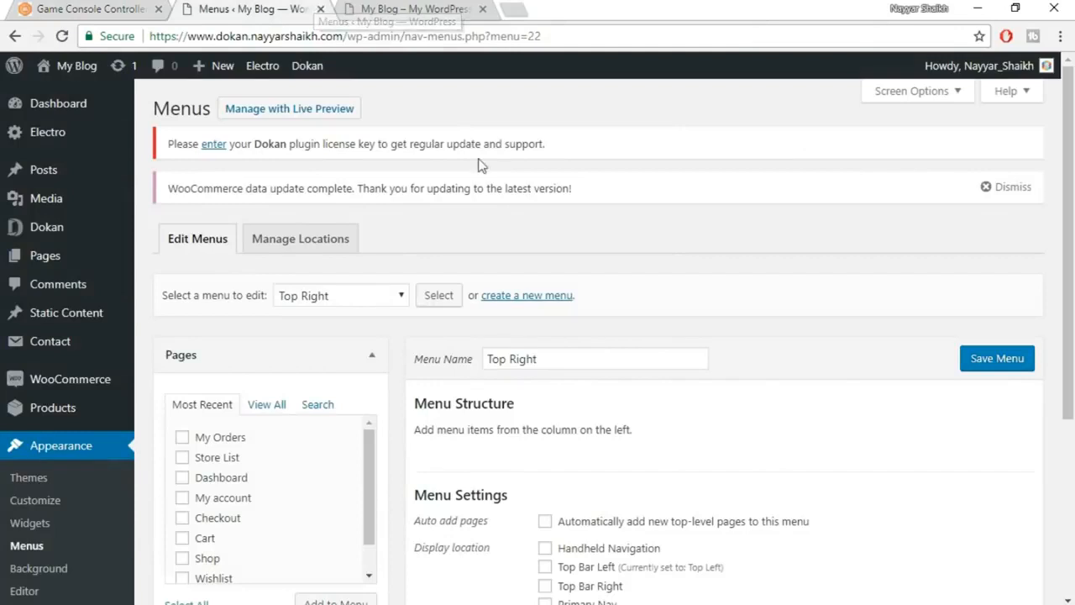
scroll(500, 181, "down", 3)
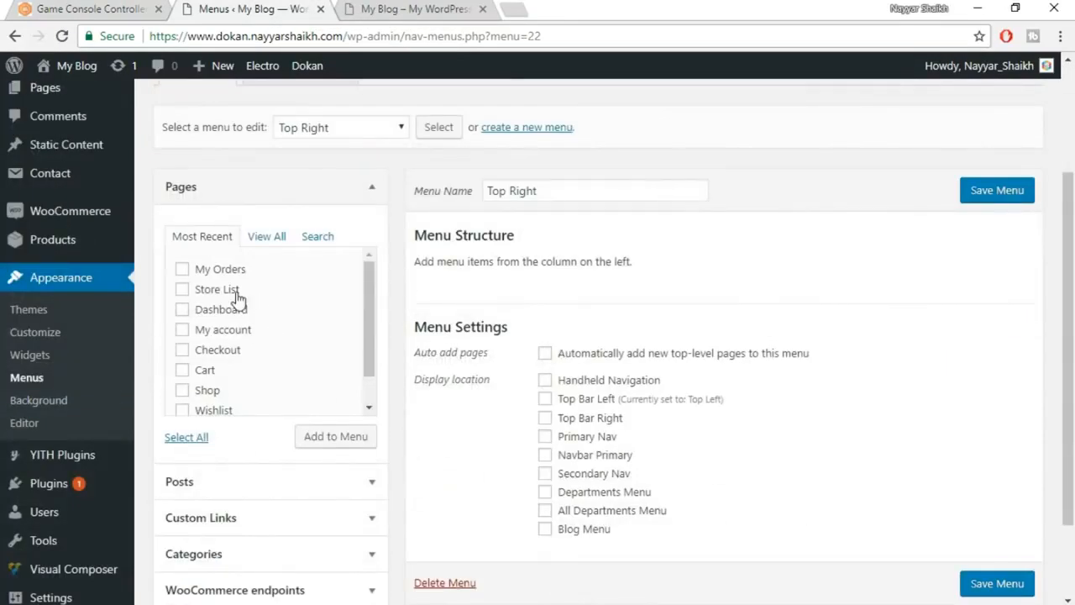
Add the Dashboard, My account and Shop pages to the Top Right menu
left_click(211, 311)
left_click(233, 332)
left_click(109, 7)
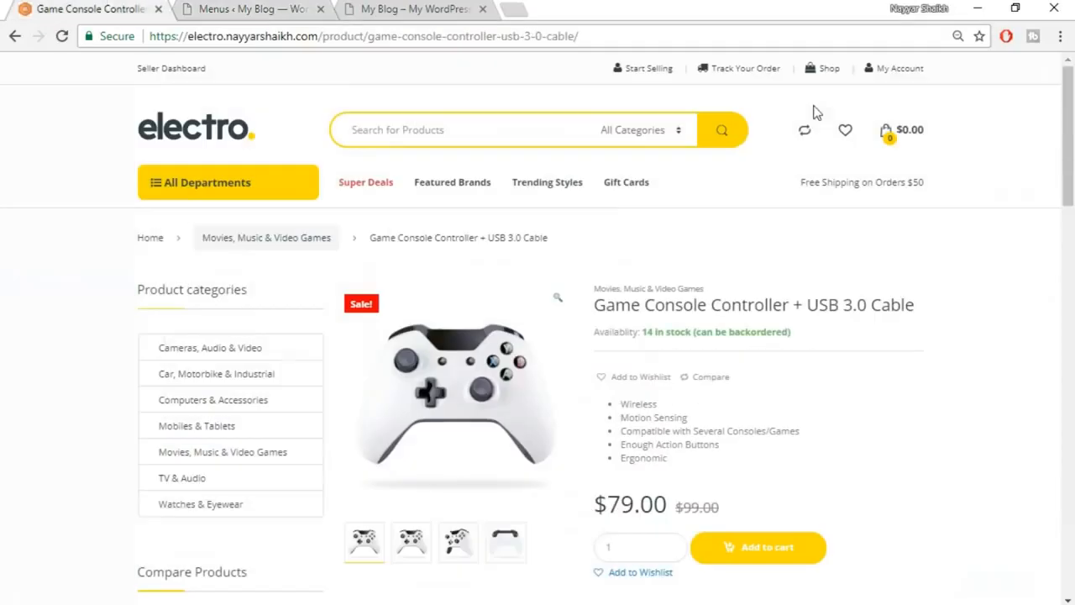
left_click(202, 8)
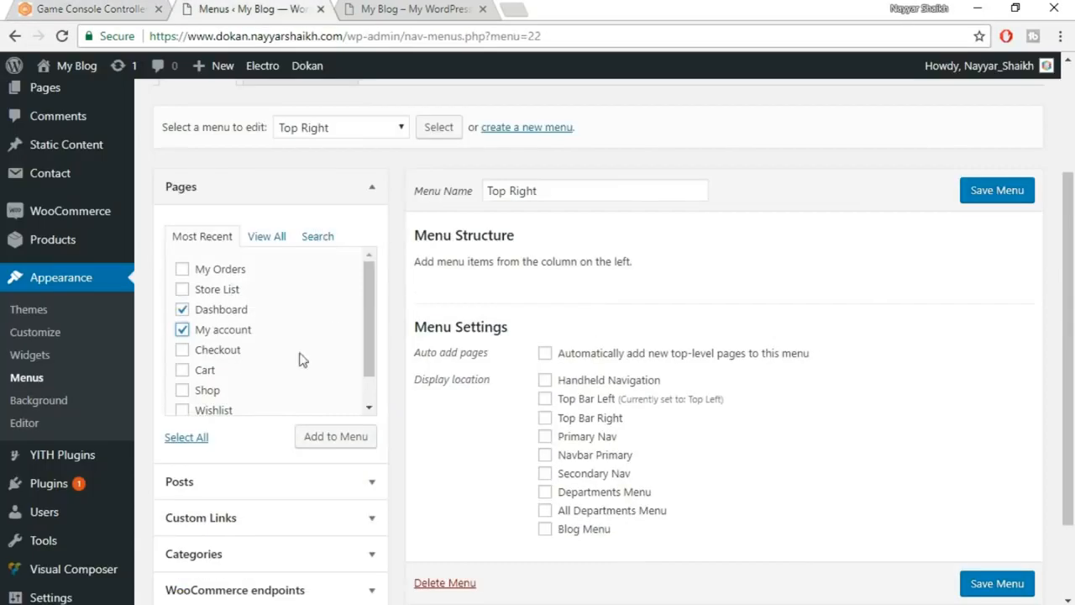
left_click(208, 393)
scroll(281, 337, "down", 1)
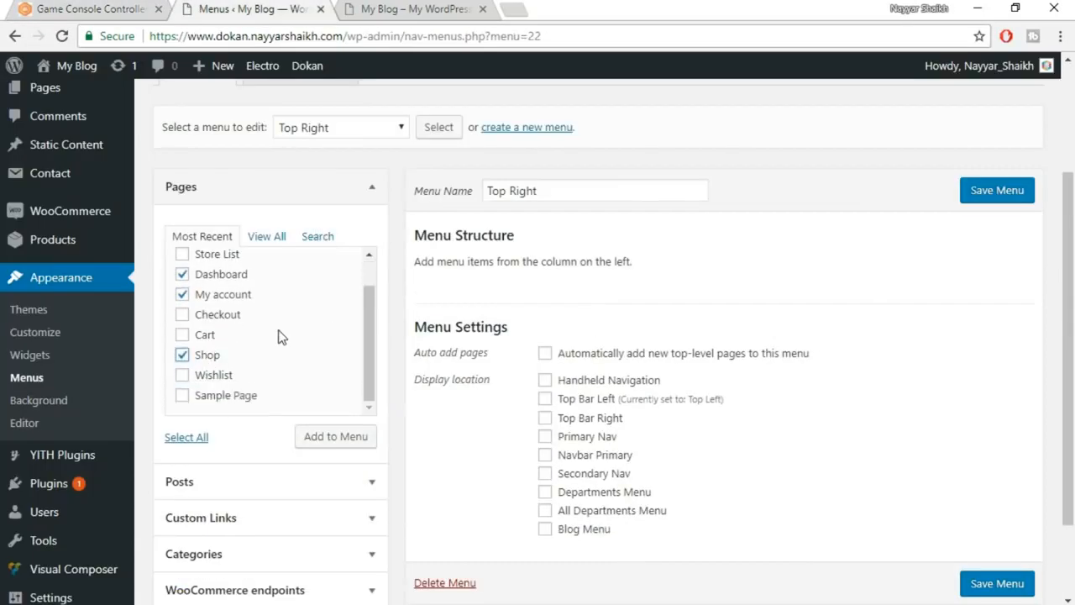
left_click(267, 238)
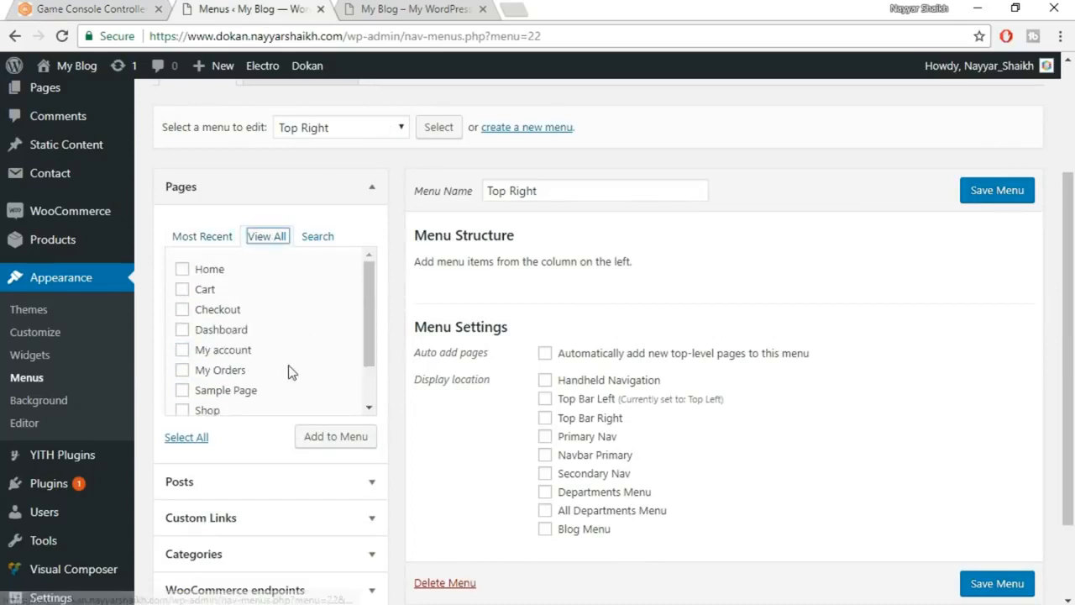
left_click(221, 330)
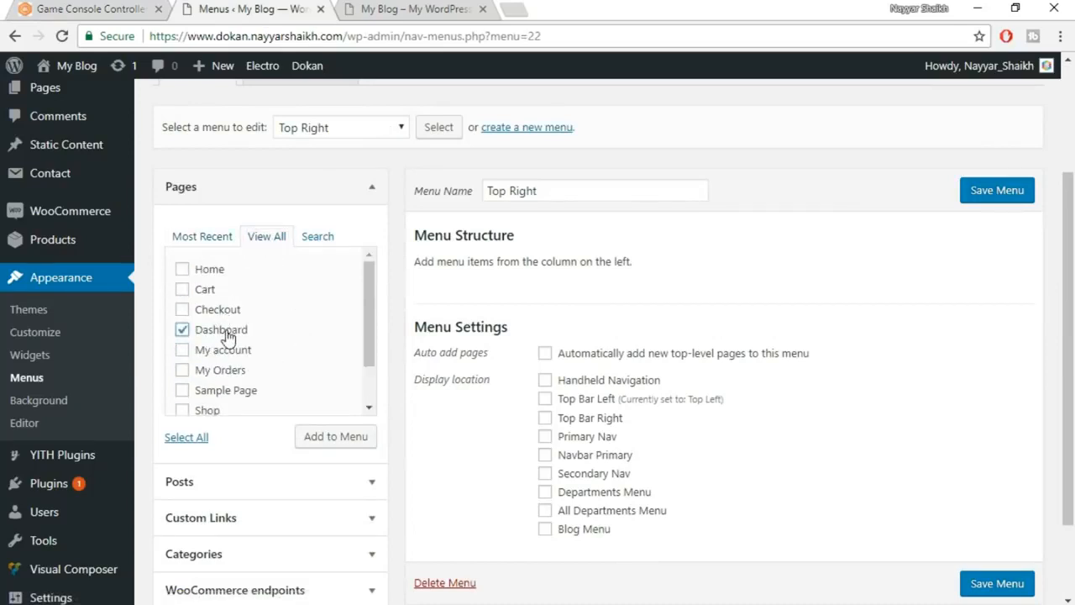
left_click(237, 351)
scroll(242, 382, "down", 1)
left_click(217, 358)
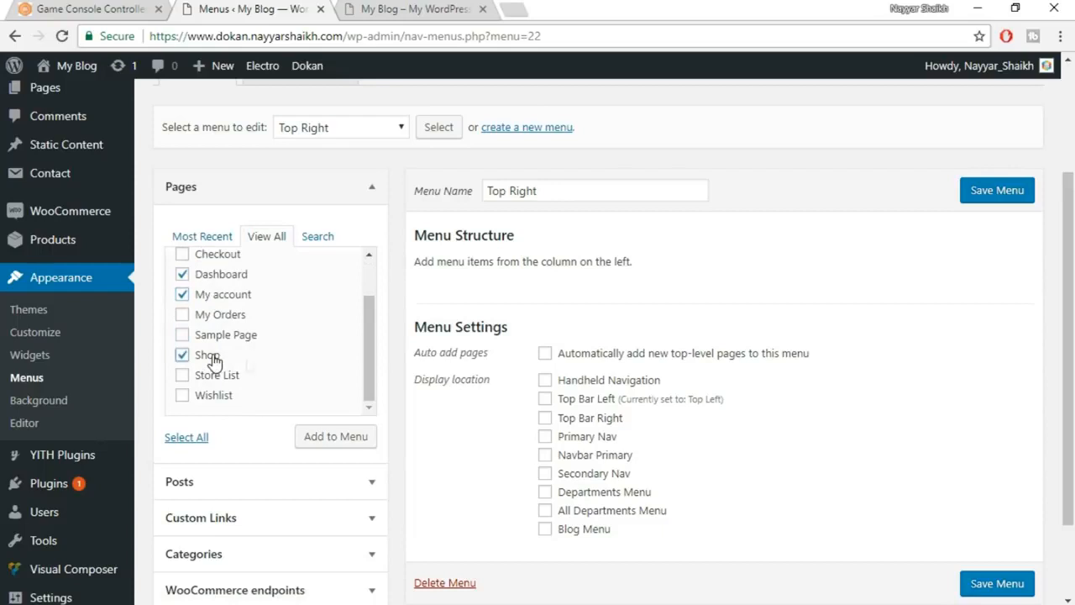
scroll(269, 363, "down", 1)
left_click(353, 356)
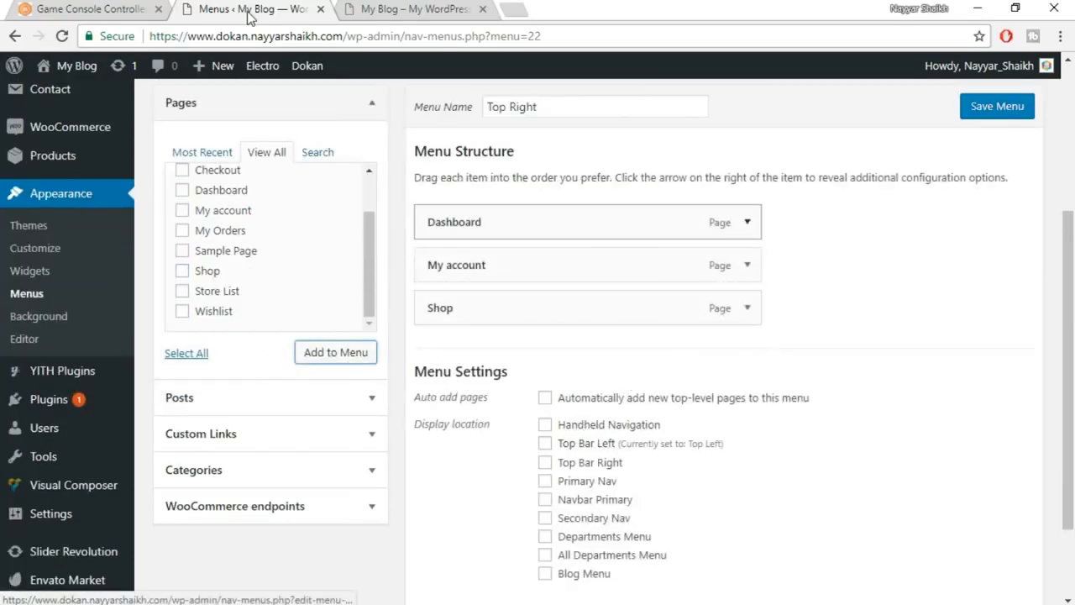
Relabel the Dashboard item as Start Selling
left_click(130, 9)
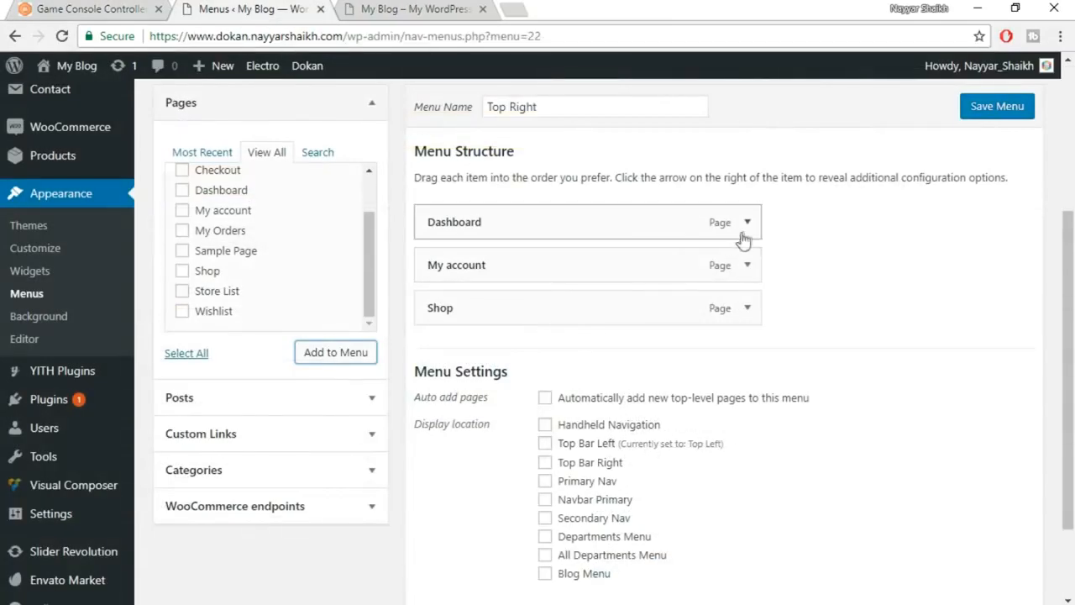
left_click(746, 224)
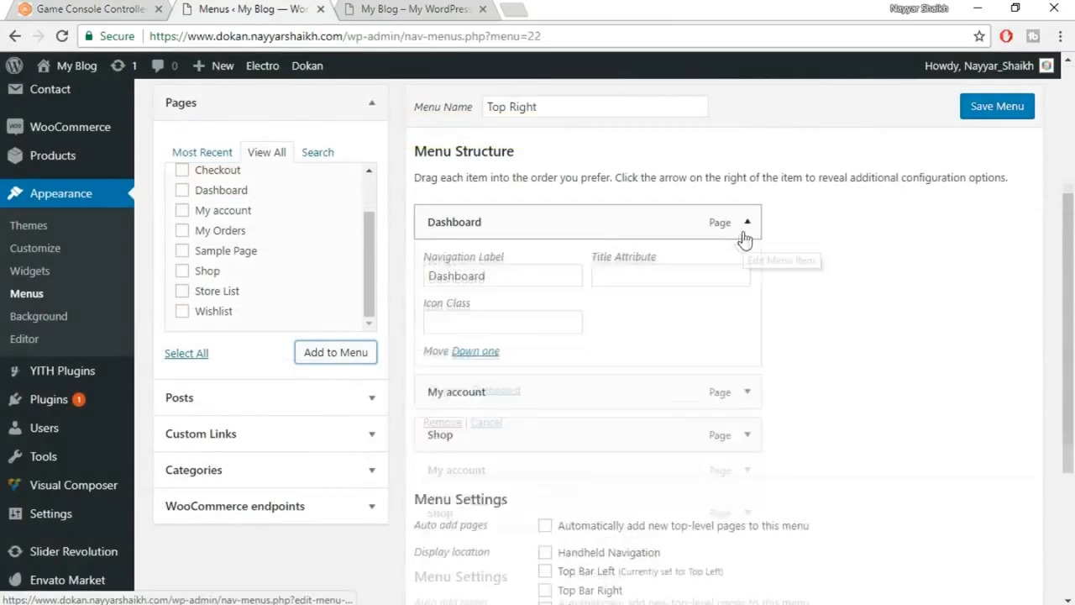
left_click_drag(508, 280, 420, 278)
type("Start S")
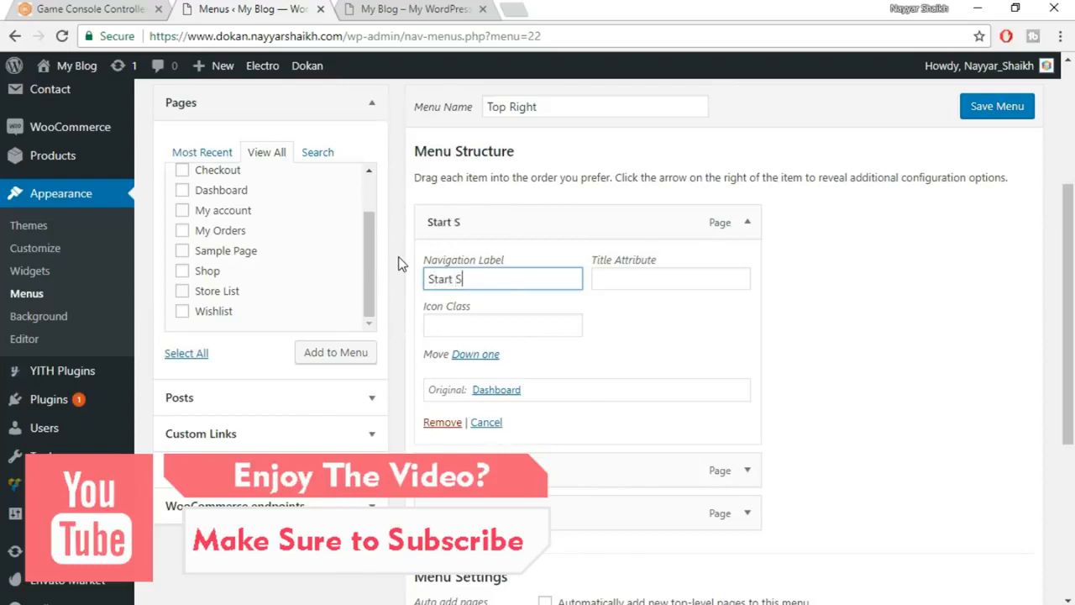
type("llinge")
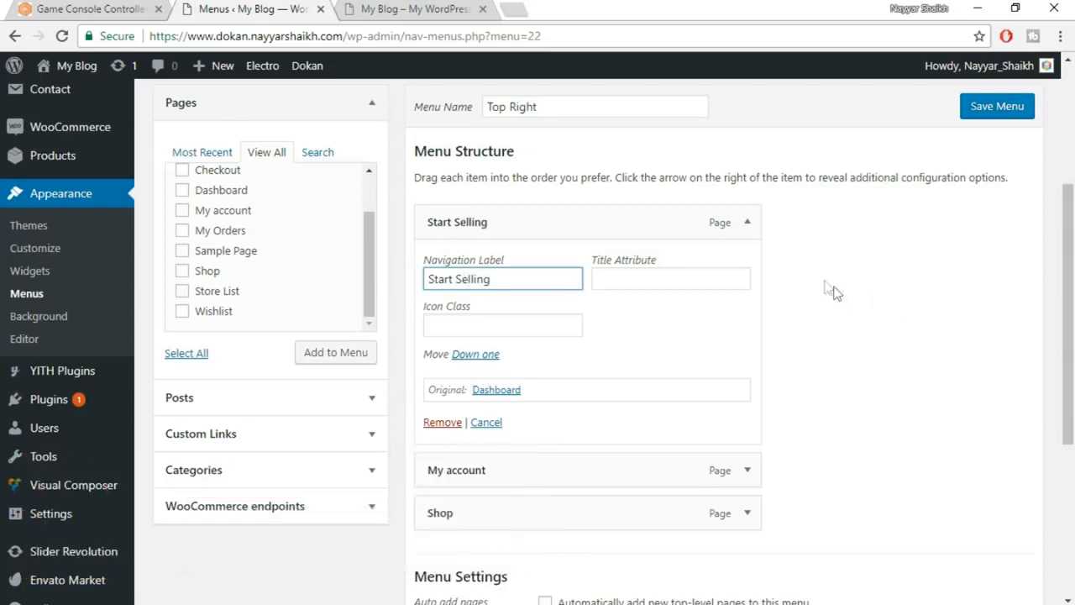
left_click(747, 222)
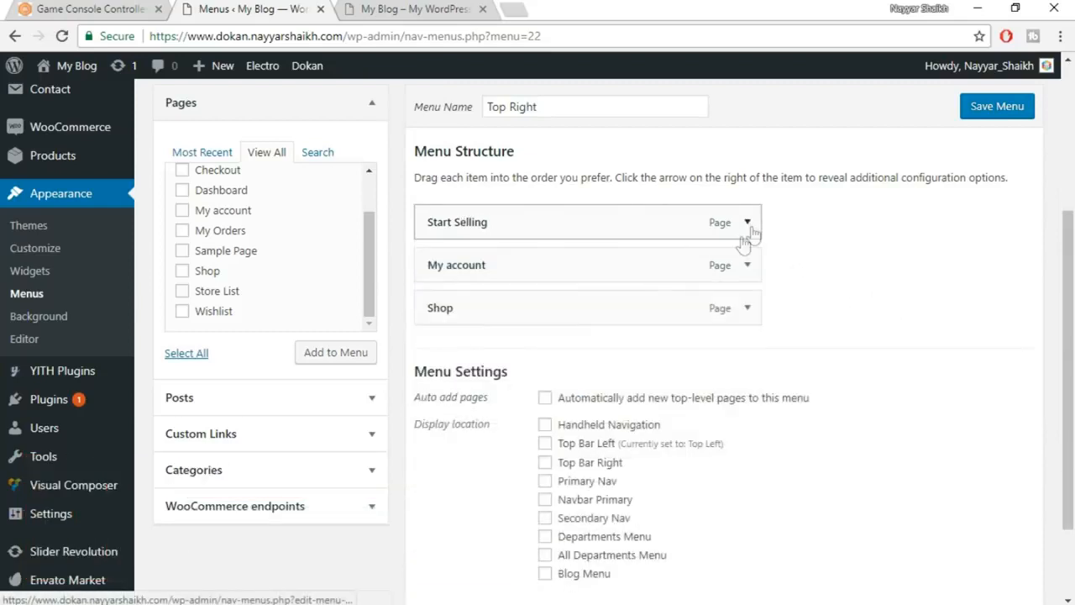
Move Shop above My account to match the storefront top bar order
left_click(91, 10)
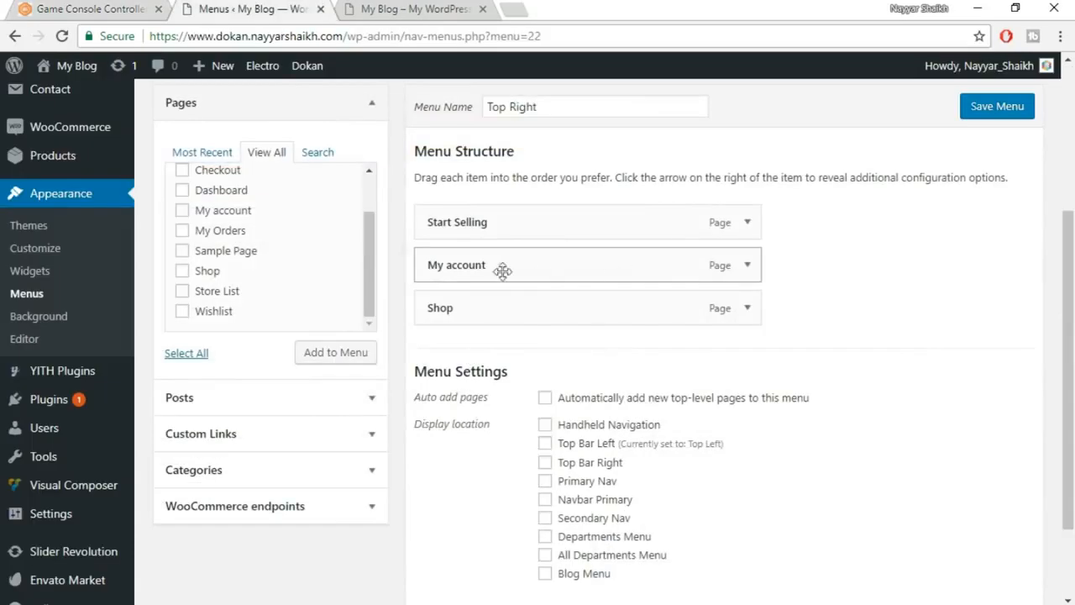
left_click_drag(501, 312, 513, 267)
left_click(126, 8)
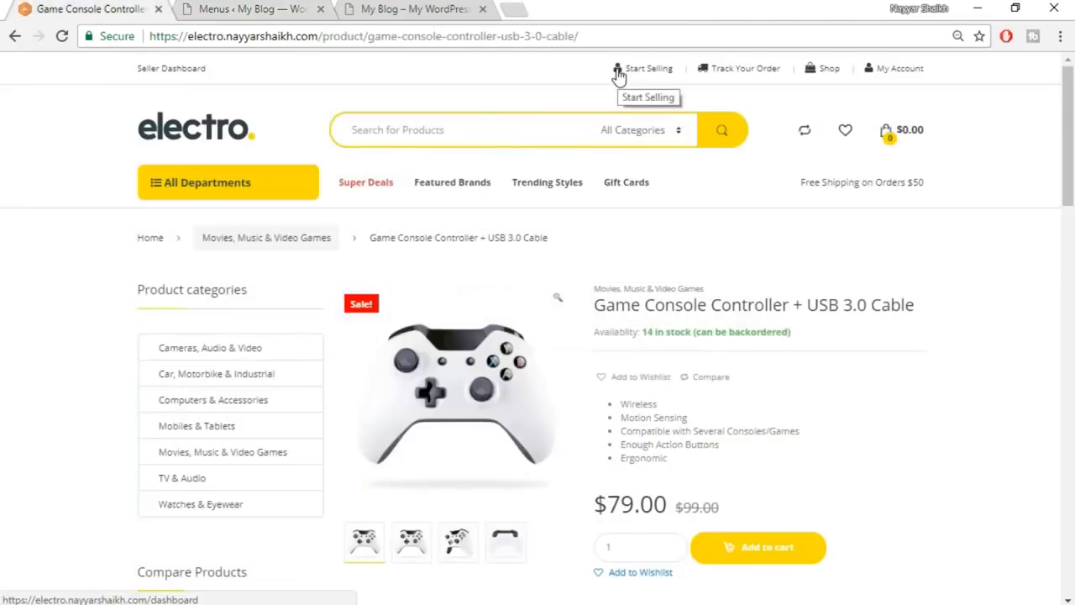
left_click(275, 7)
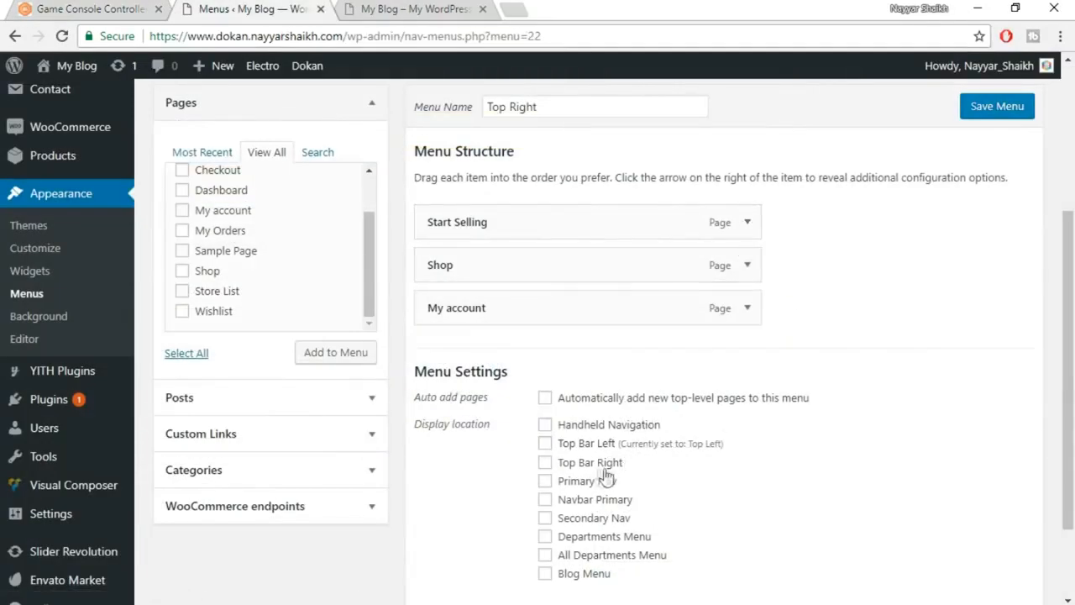
Assign the menu to the Top Bar Right location
left_click(564, 464)
left_click(746, 223)
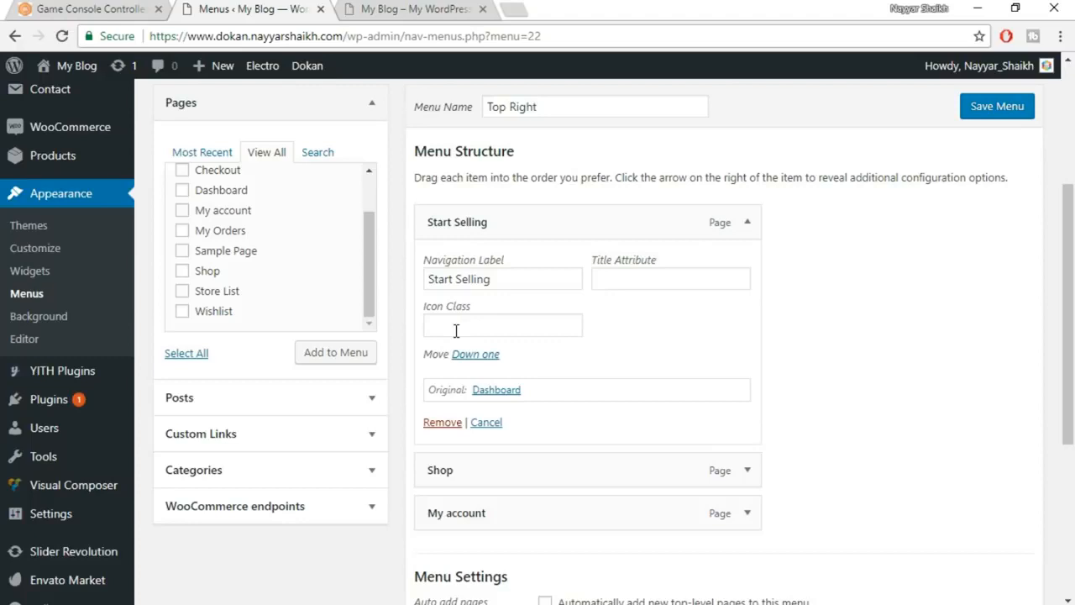
left_click(514, 9)
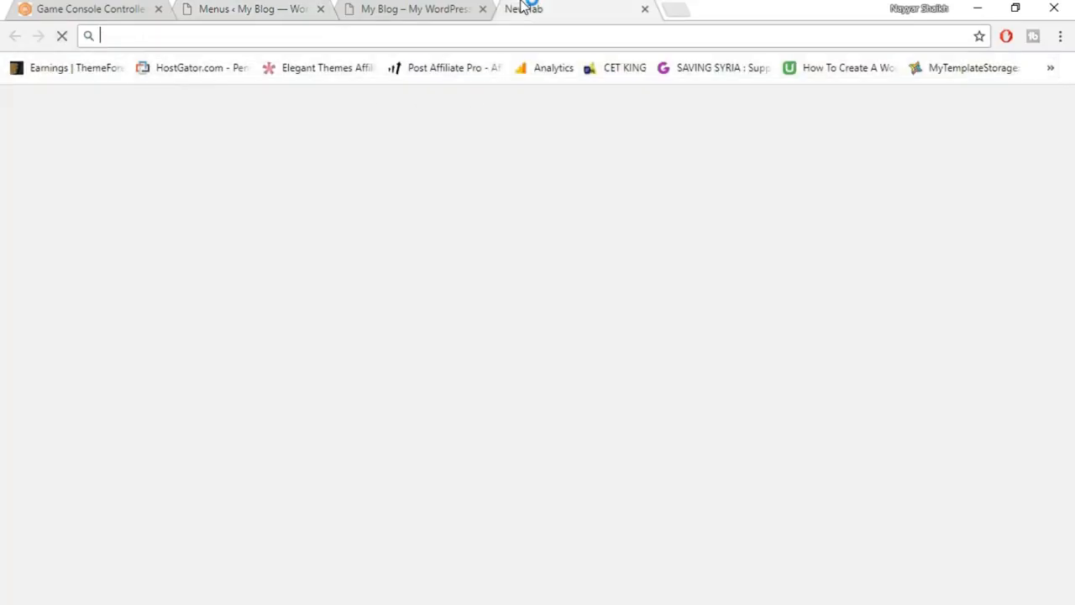
Load the fontawesome.io website
type("fon")
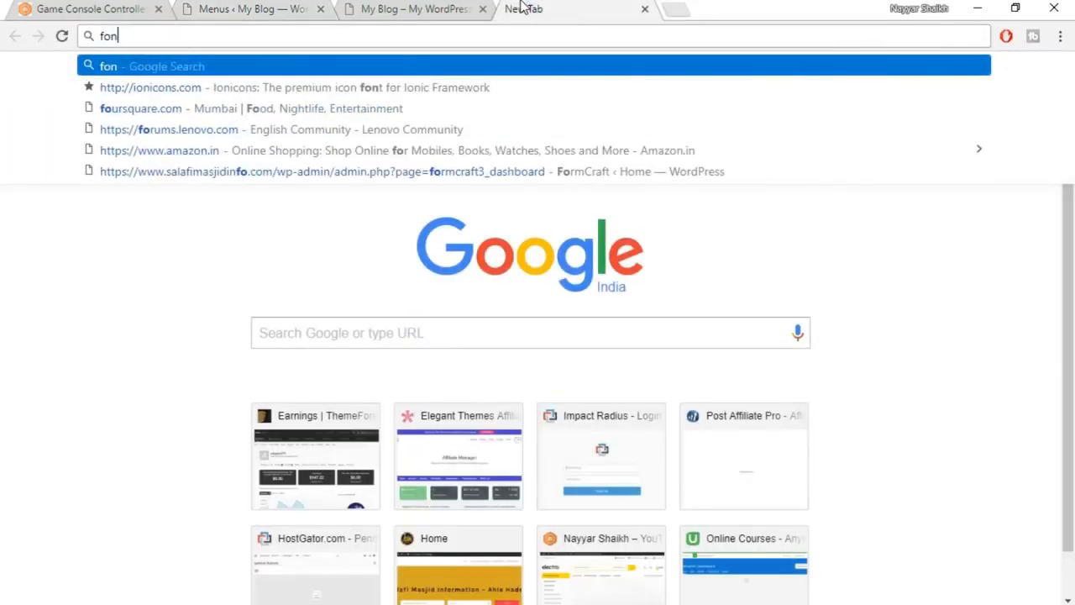
type("tawesome")
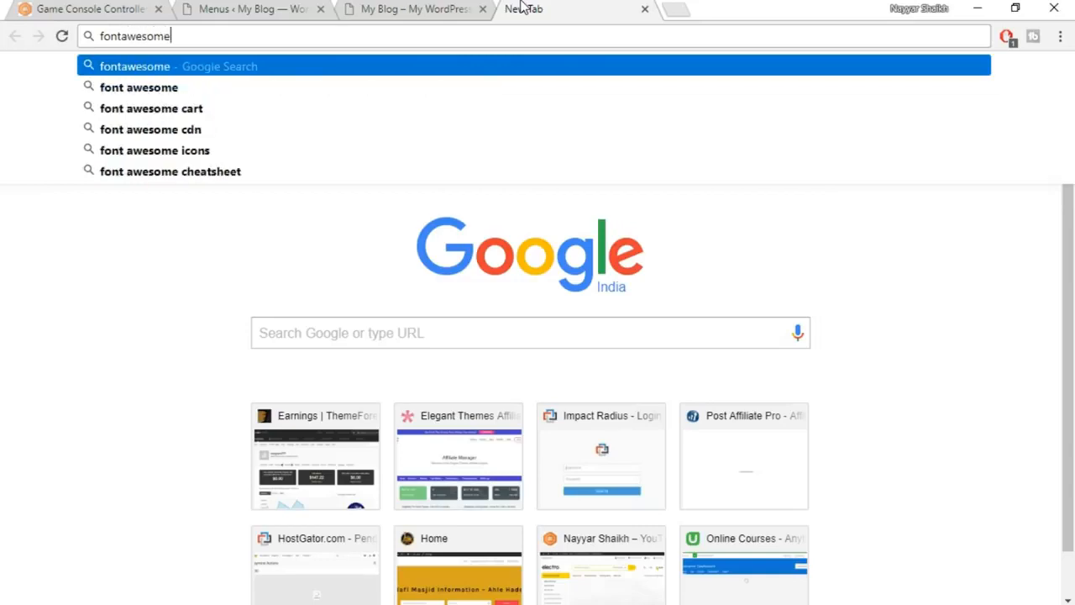
type(".com")
key("BackSpace")
key("BackSpace")
key("BackSpace")
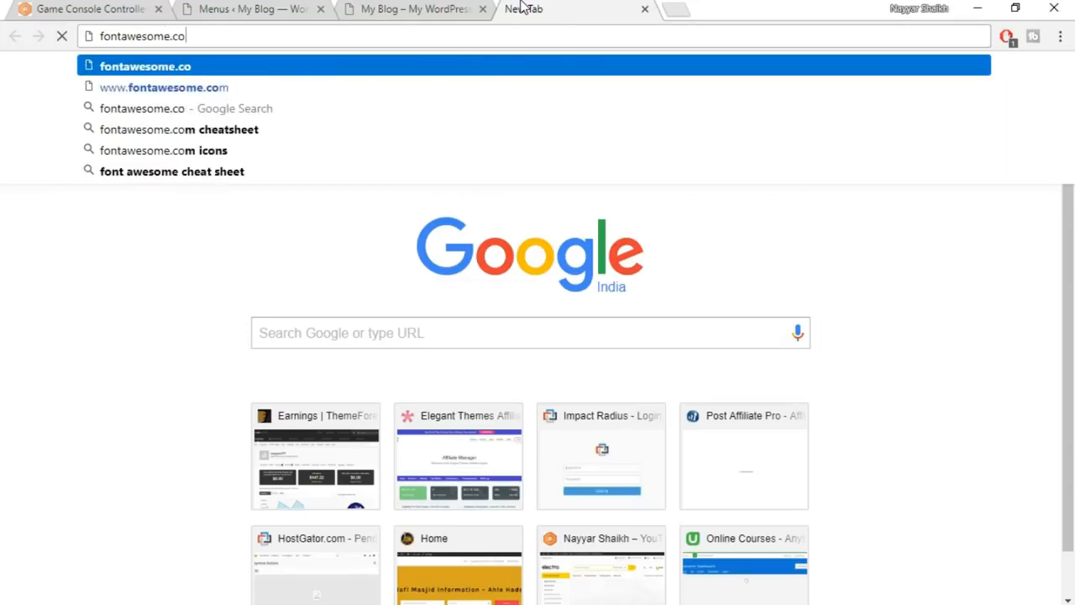
type("io")
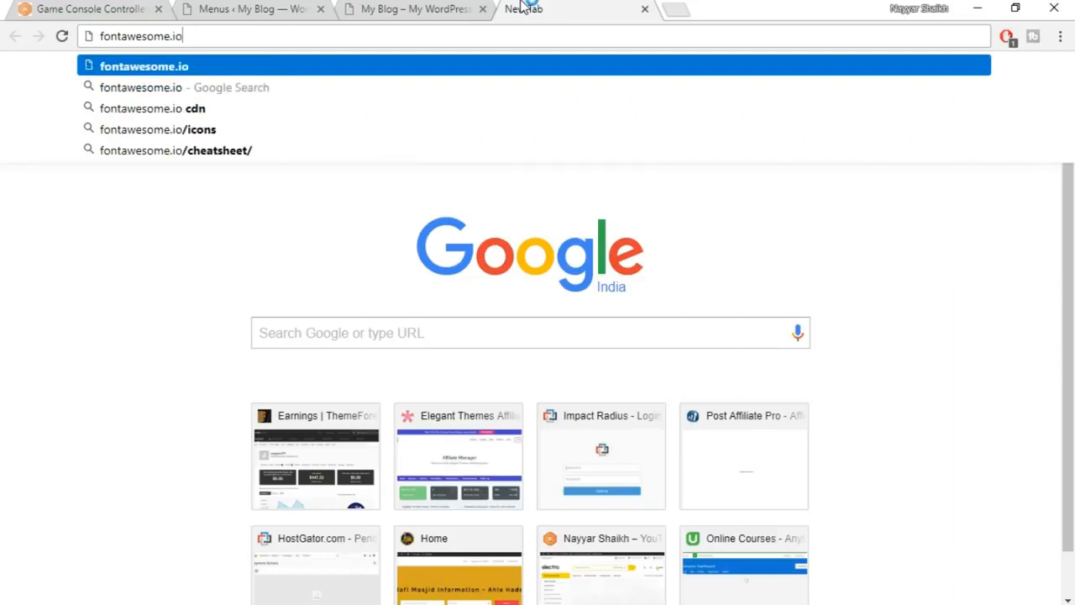
key("Return")
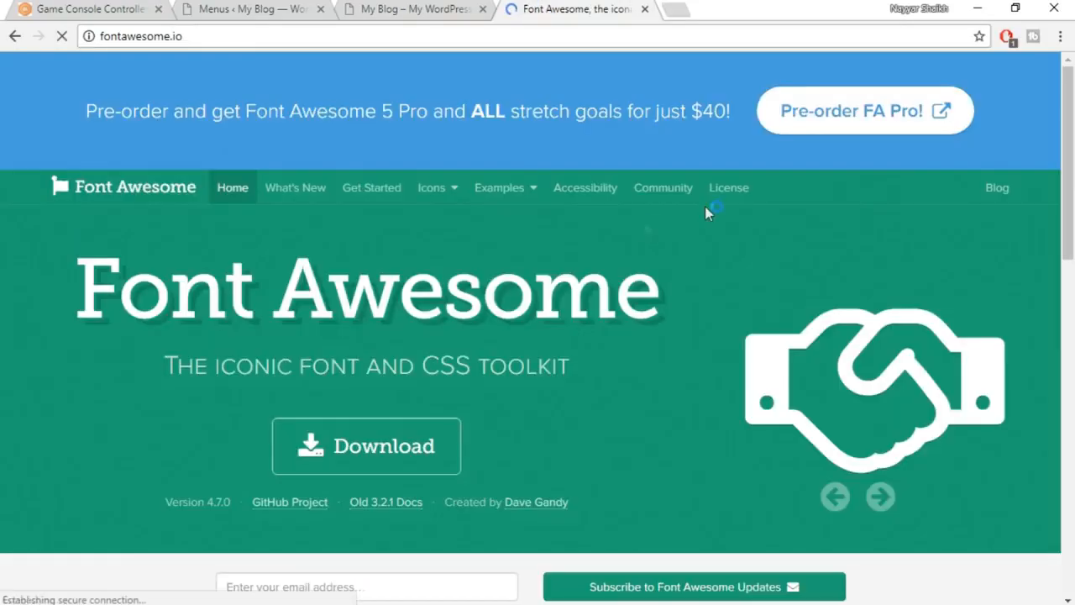
scroll(761, 252, "down", 1)
scroll(763, 255, "down", 2)
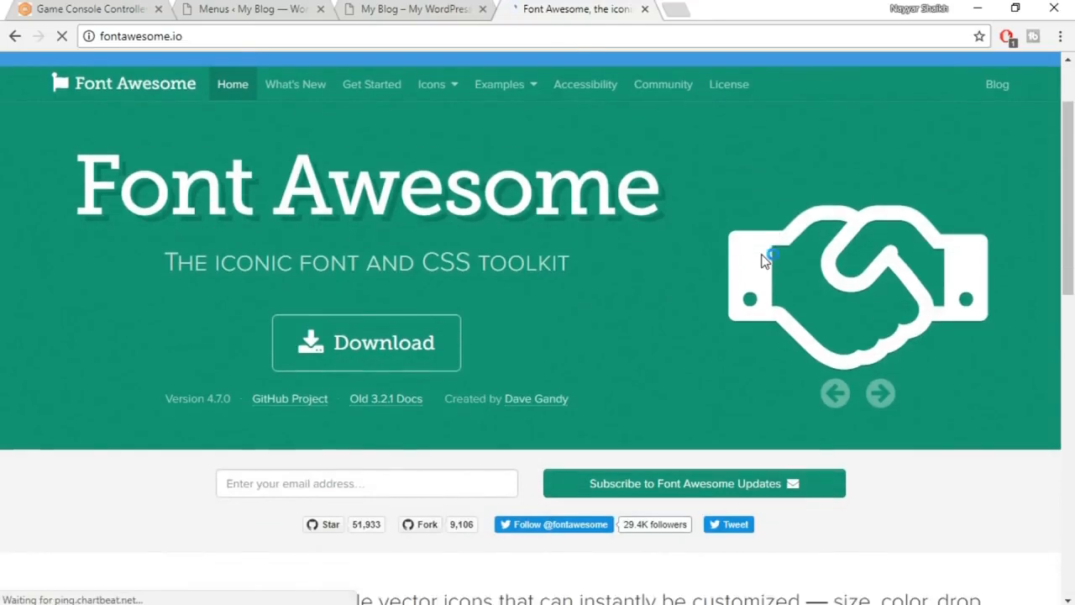
scroll(435, 360, "down", 2)
scroll(435, 359, "up", 4)
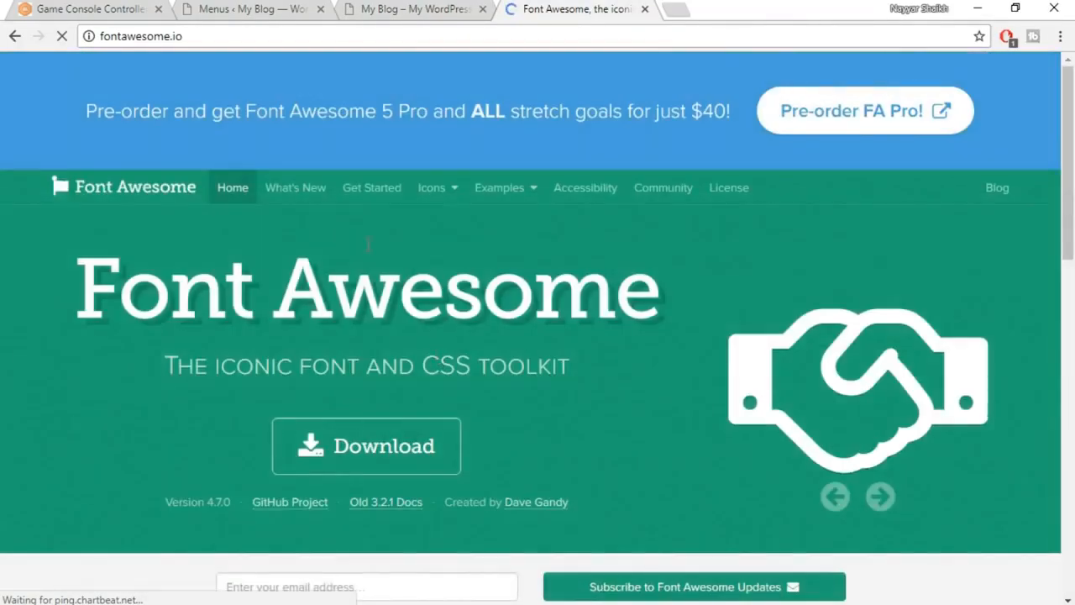
Open Icons > All Icons and search for "user"
left_click(452, 197)
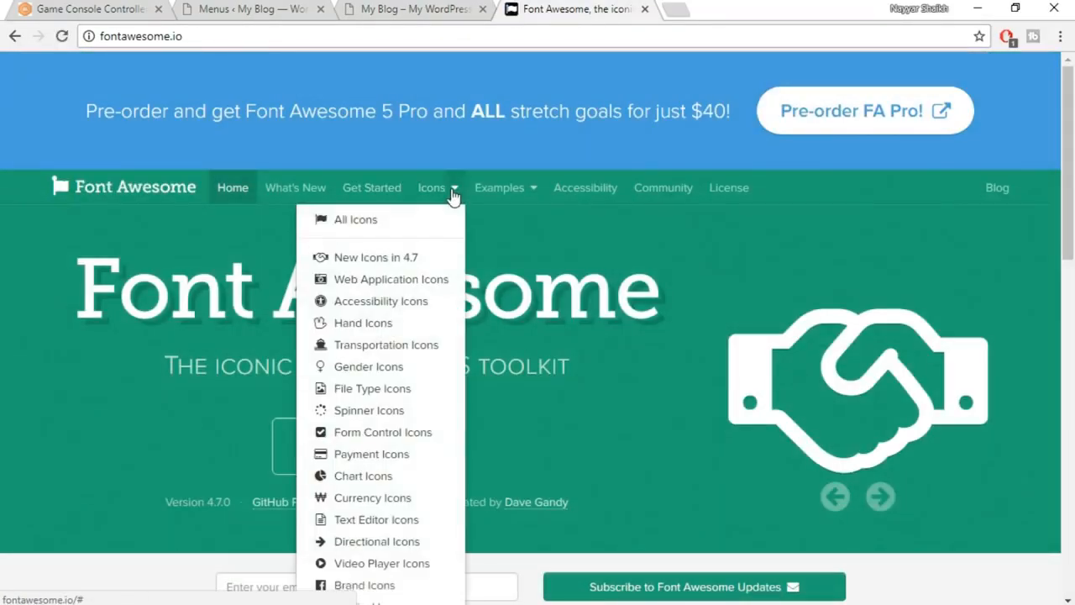
left_click(393, 222)
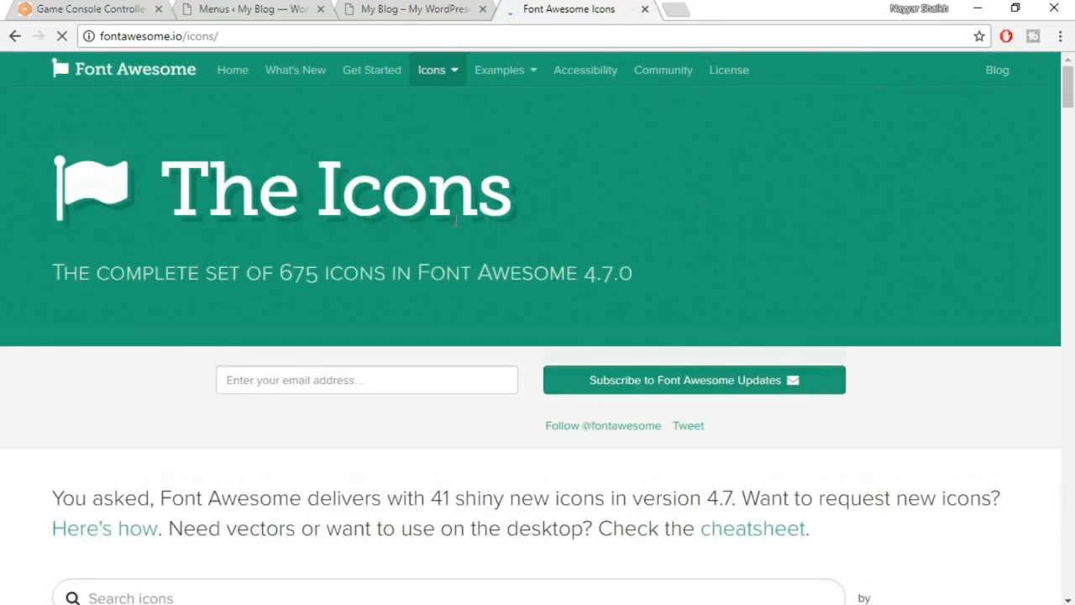
scroll(426, 233, "down", 6)
left_click(127, 7)
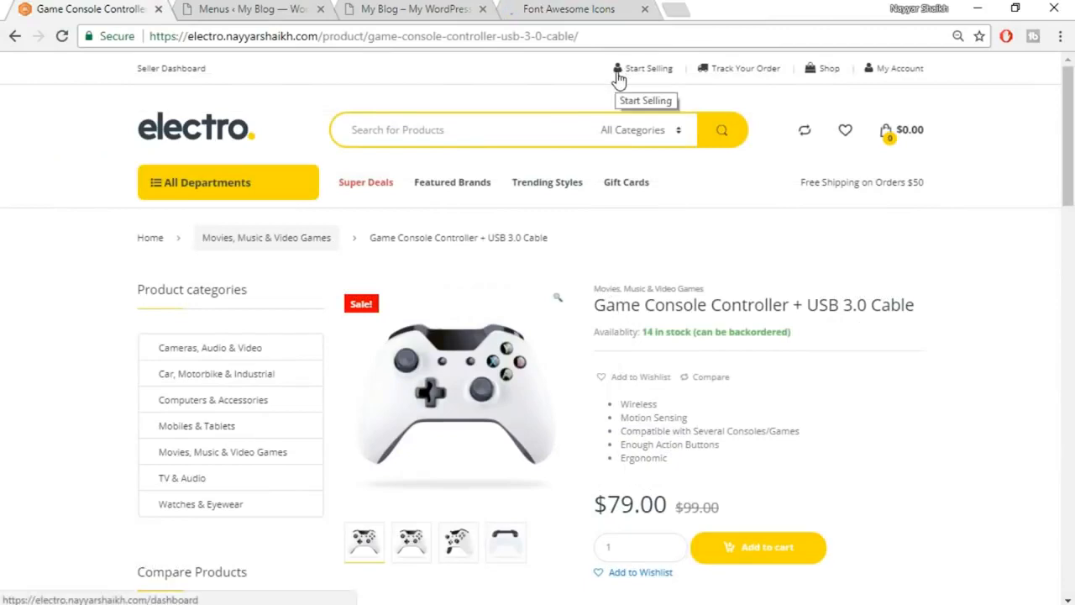
left_click(565, 9)
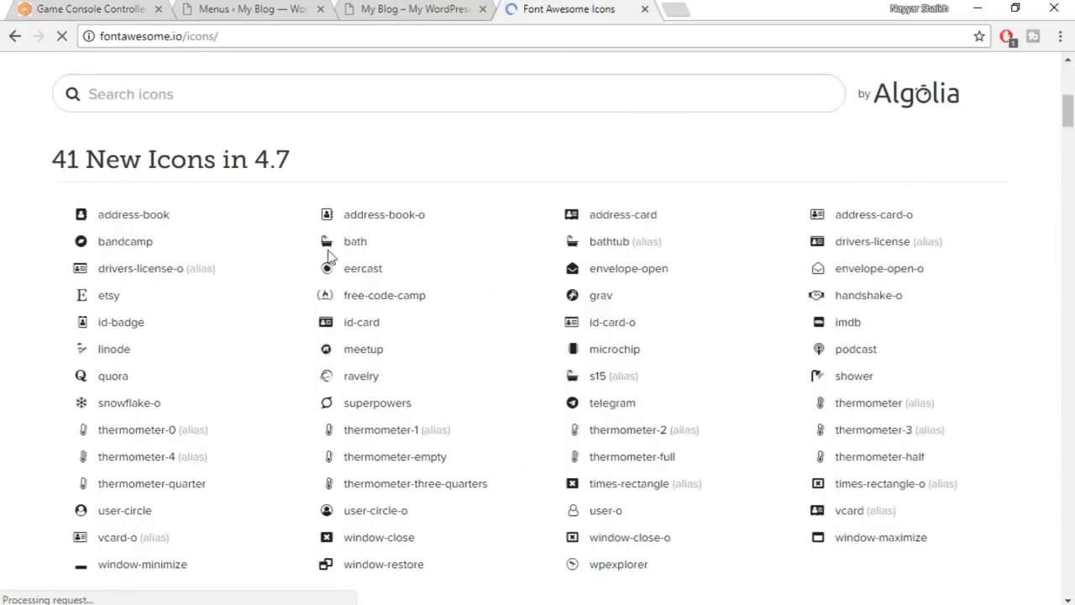
scroll(468, 389, "down", 3)
scroll(439, 336, "up", 4)
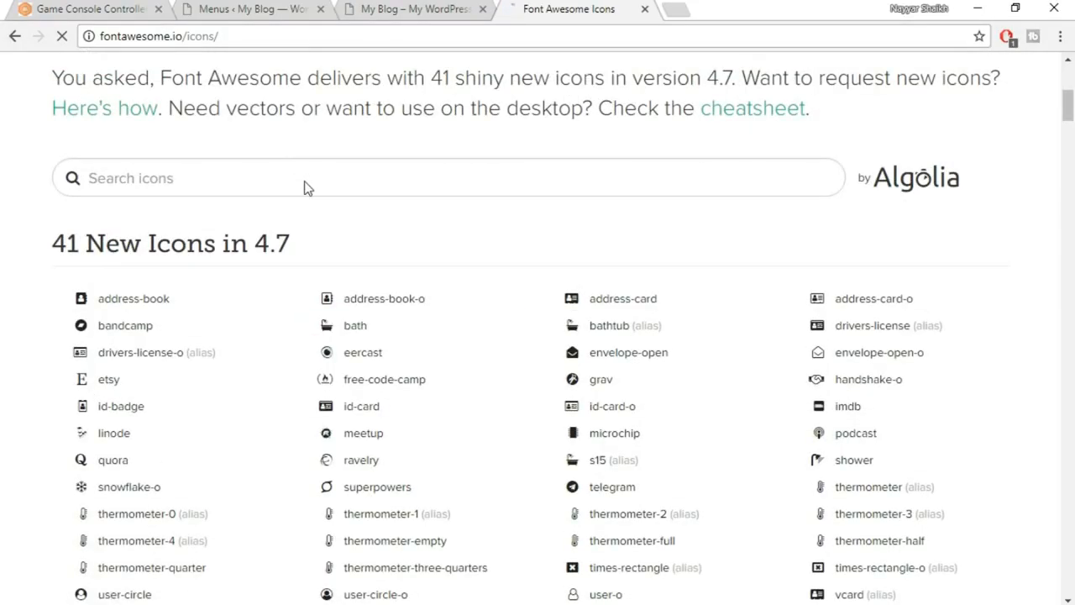
left_click(304, 186)
type("user")
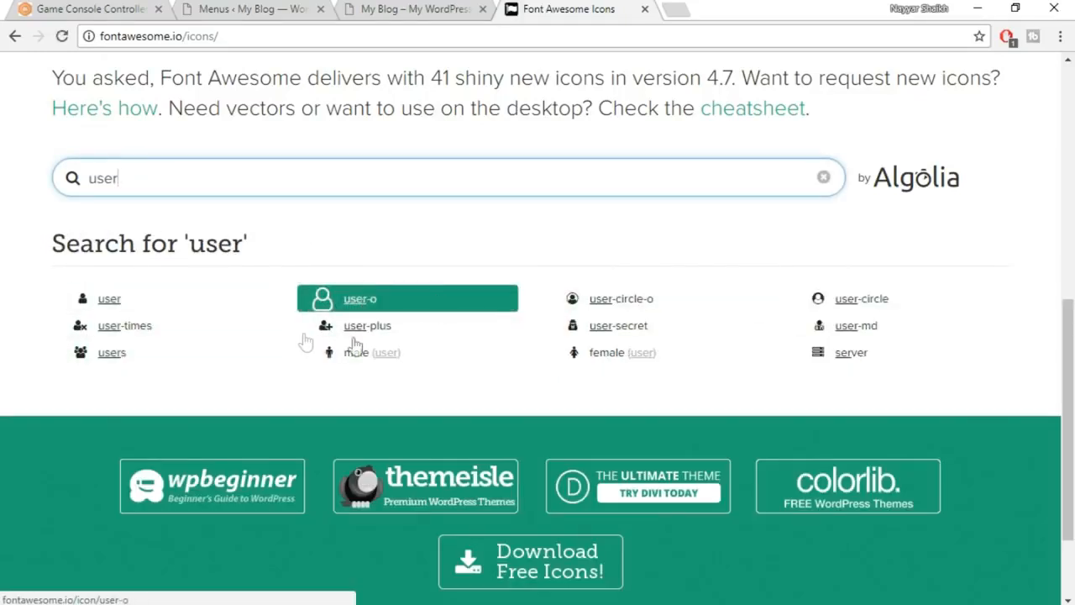
Give Start Selling an fa-user icon class and save the Top Right menu
left_click(451, 6)
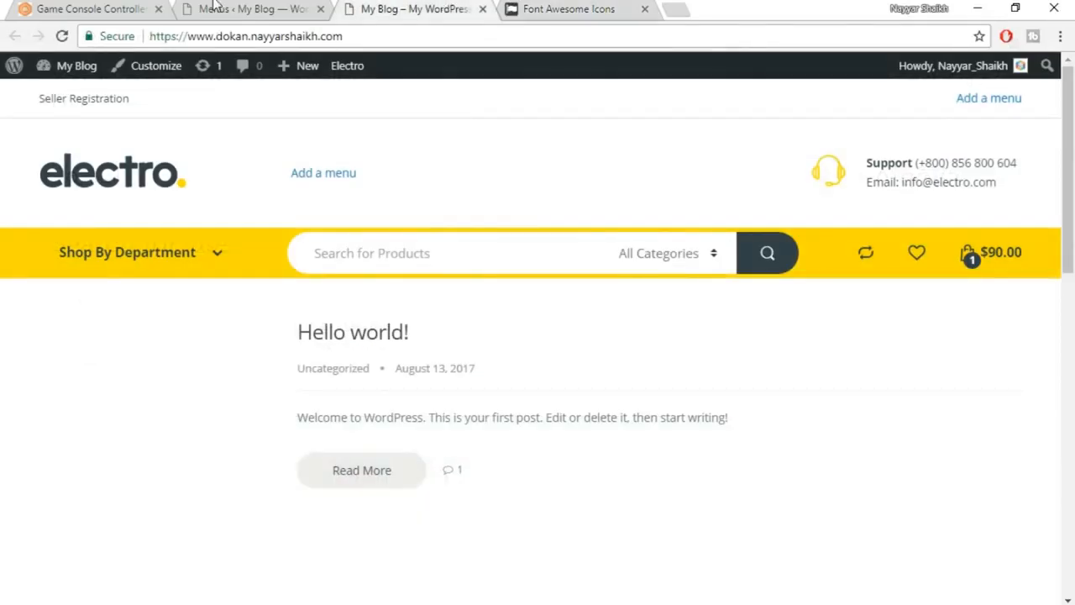
left_click(218, 9)
left_click(501, 325)
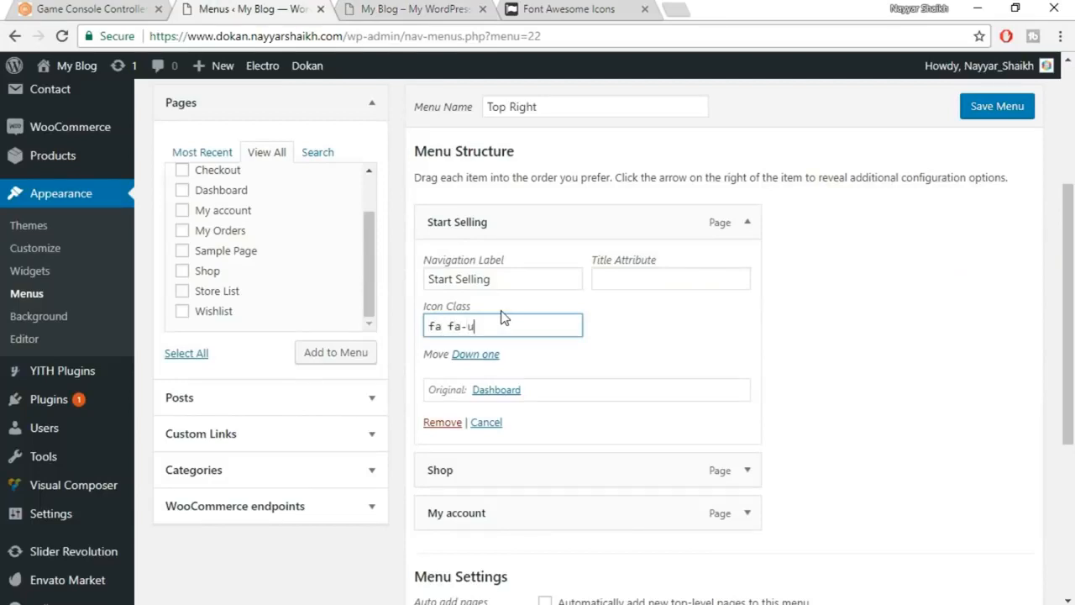
left_click(1029, 107)
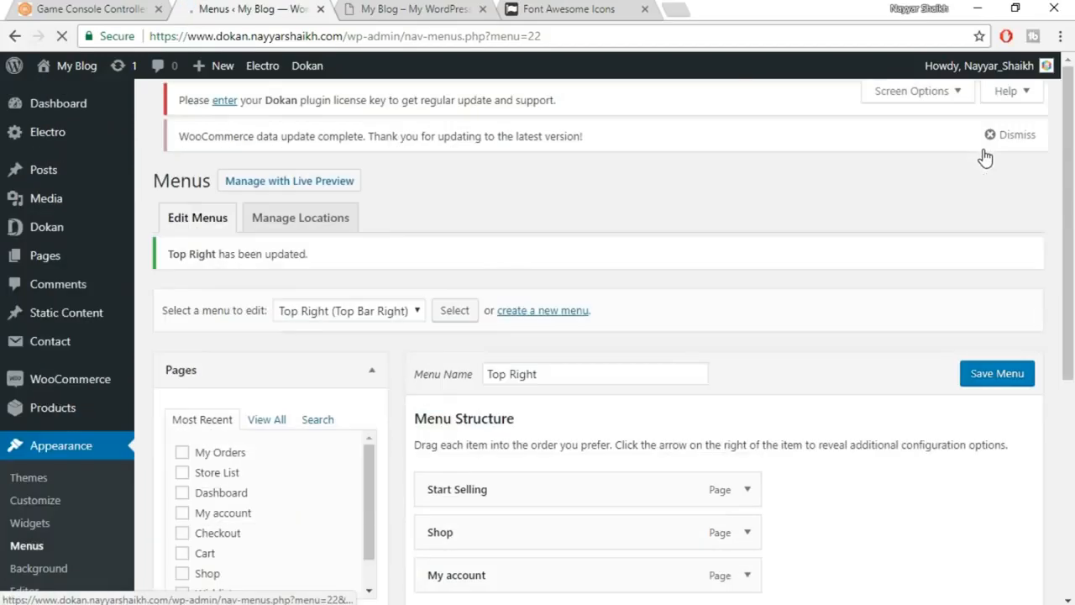
Reload the storefront to confirm the user icon, then expand the Shop item's settings
left_click(423, 8)
left_click(444, 32)
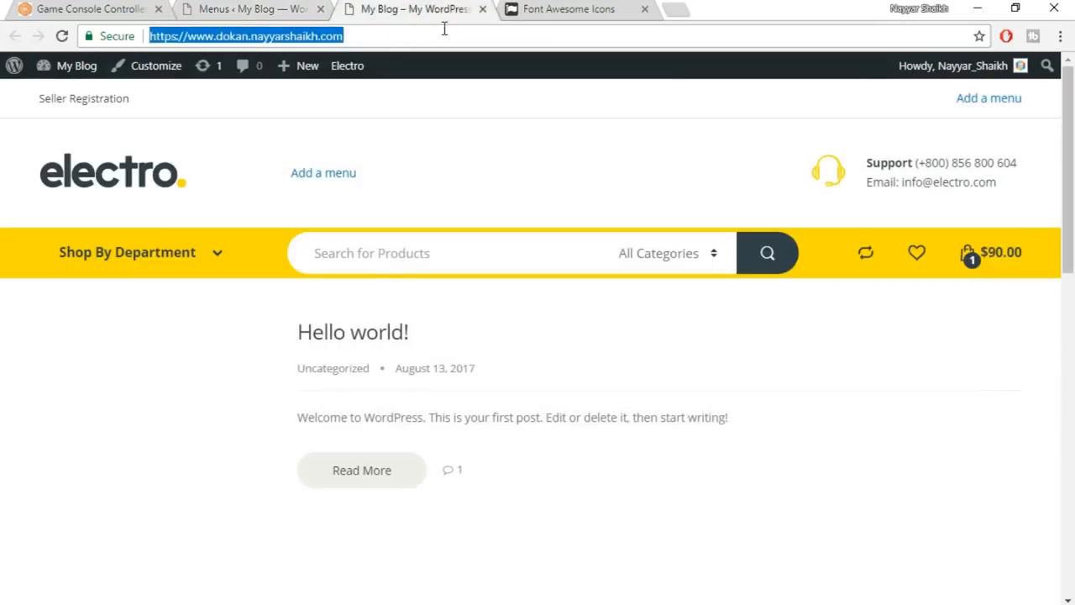
key("Return")
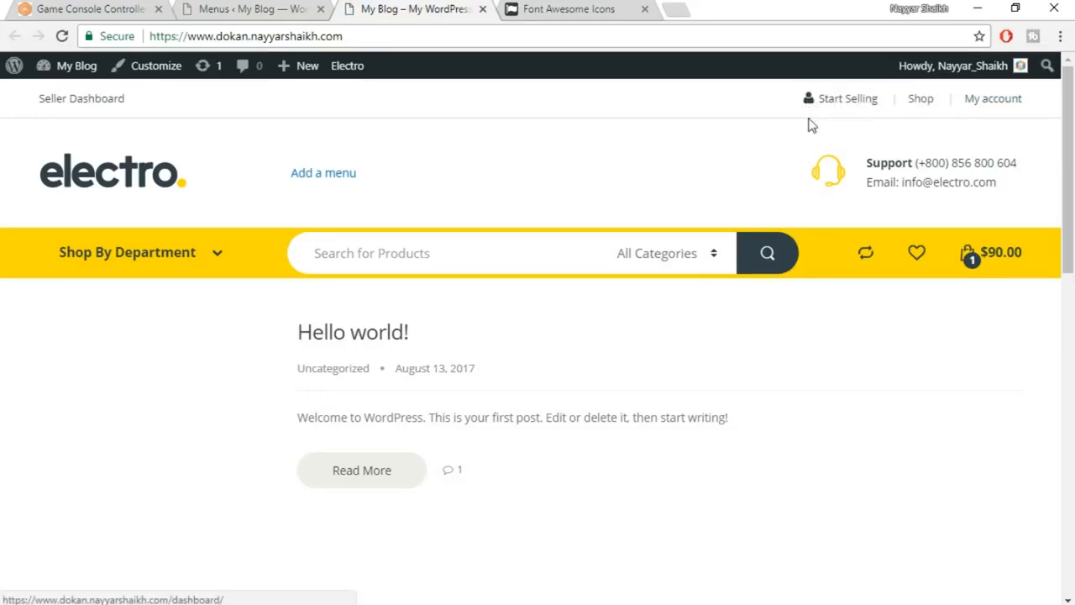
left_click(277, 9)
scroll(590, 402, "down", 2)
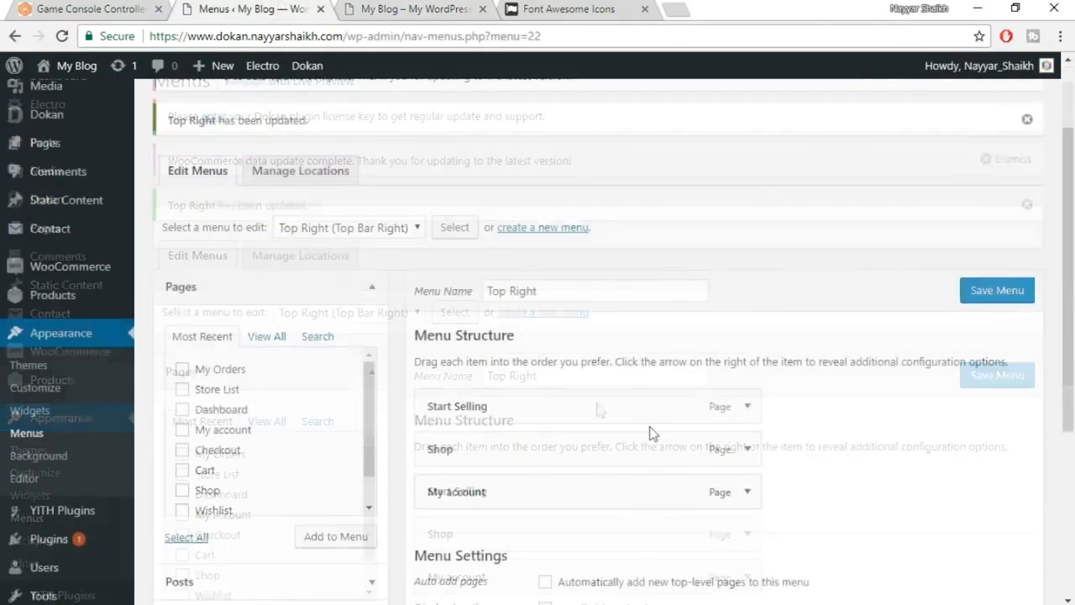
left_click(747, 393)
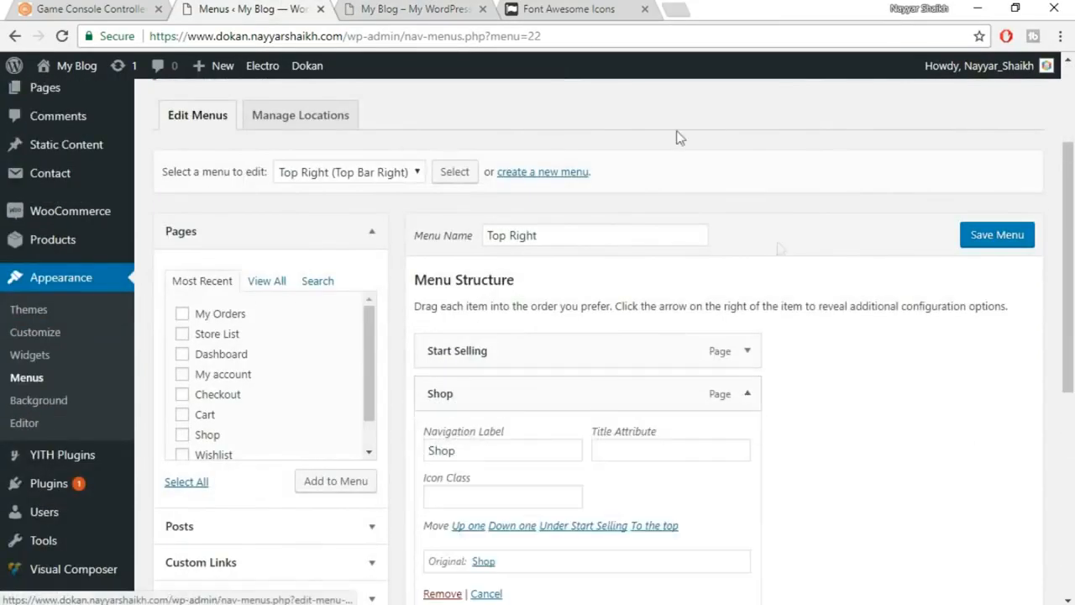
Look up a shop icon and set the Shop item's Icon Class to fa fa-shopping-bag
left_click(577, 12)
key("ctrl+a")
type("s")
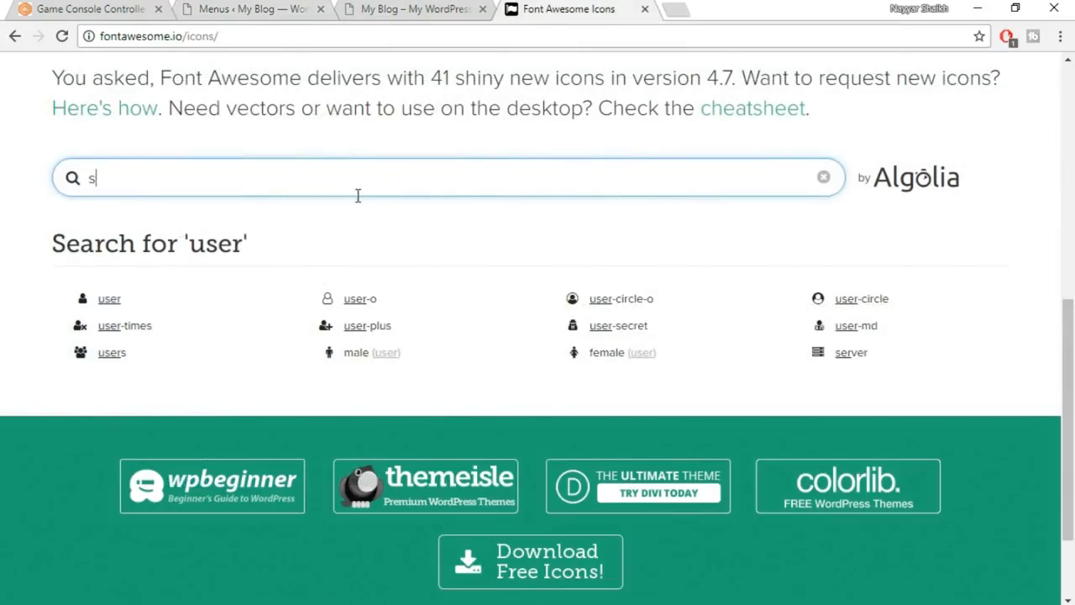
type("hop")
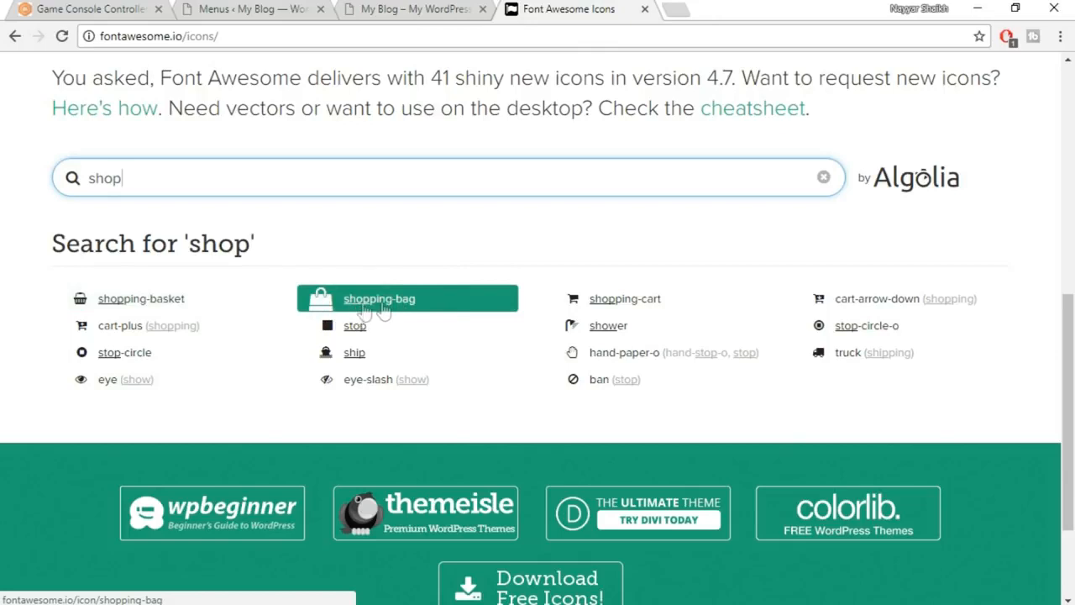
left_click(433, 8)
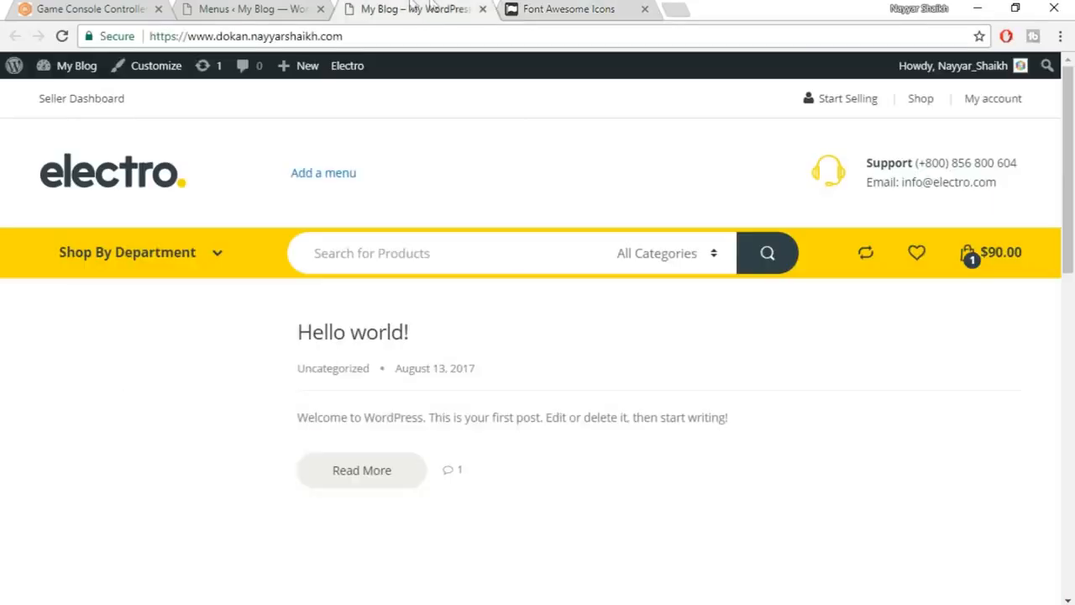
left_click(225, 10)
left_click(503, 497)
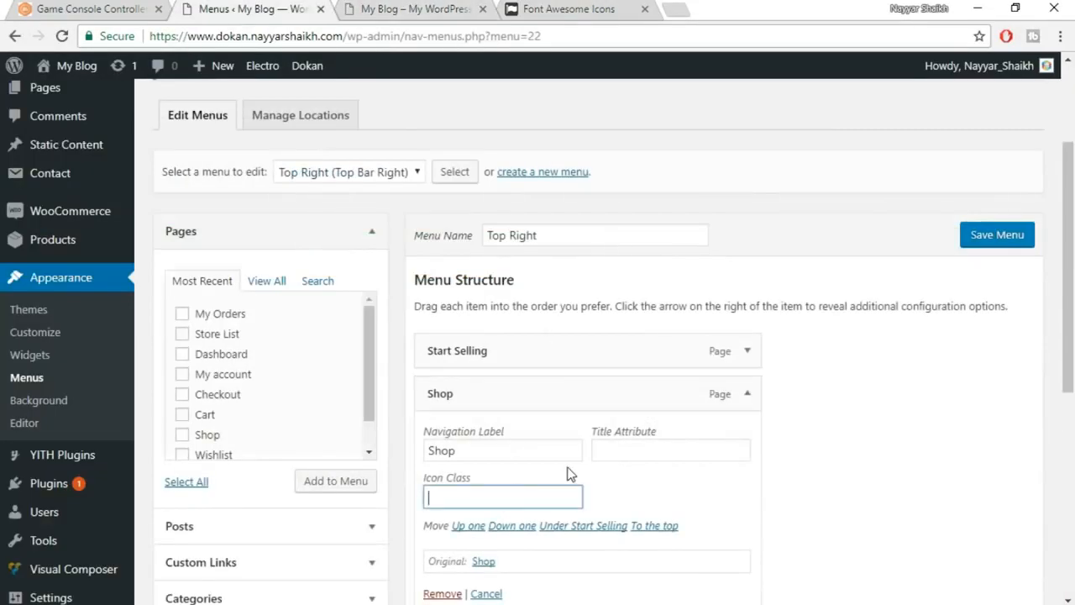
scroll(567, 466, "down", 2)
type("fa fa-shopping-bag")
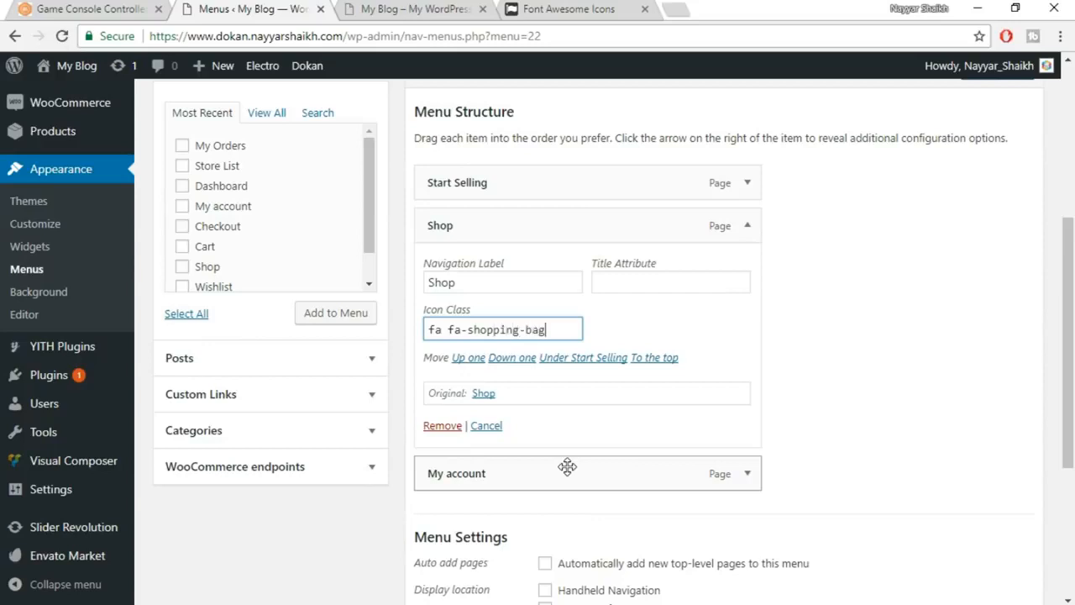
left_click(748, 225)
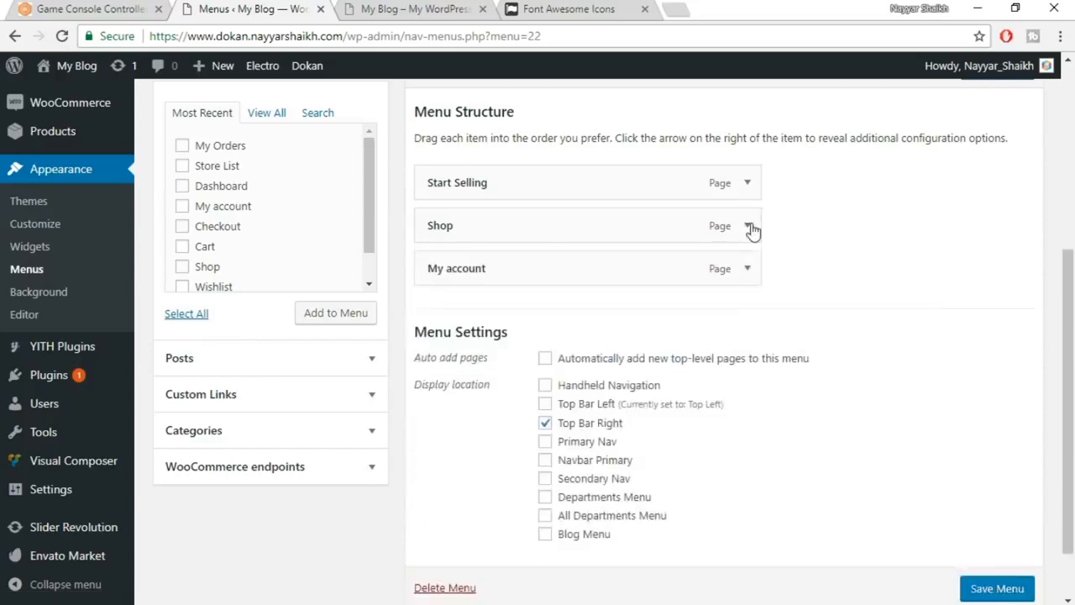
Set My account's Icon Class to fa fa-user and save the Top Right menu
left_click(747, 269)
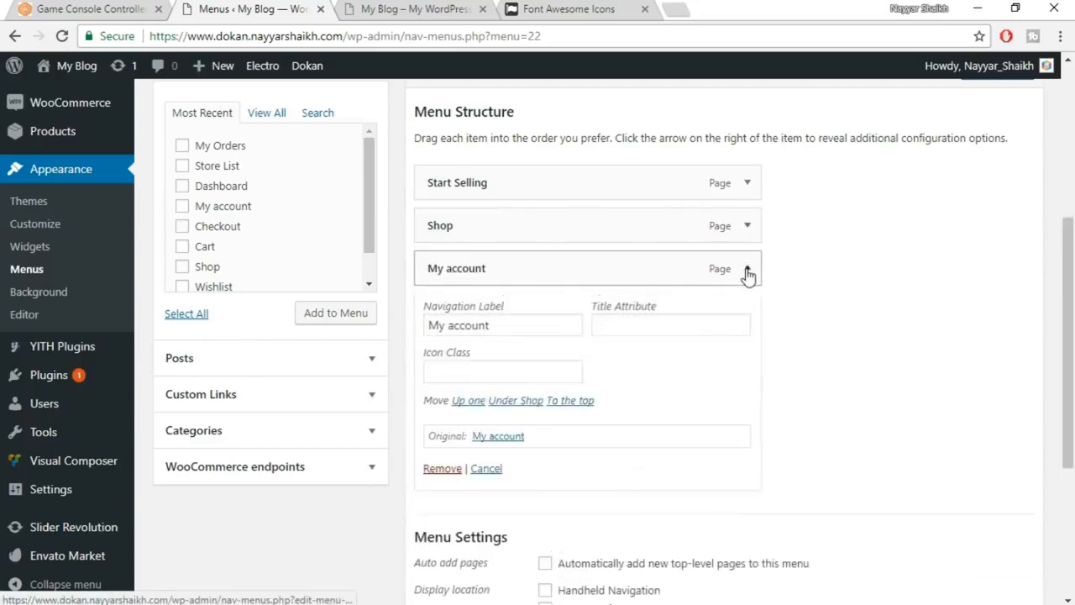
left_click(142, 8)
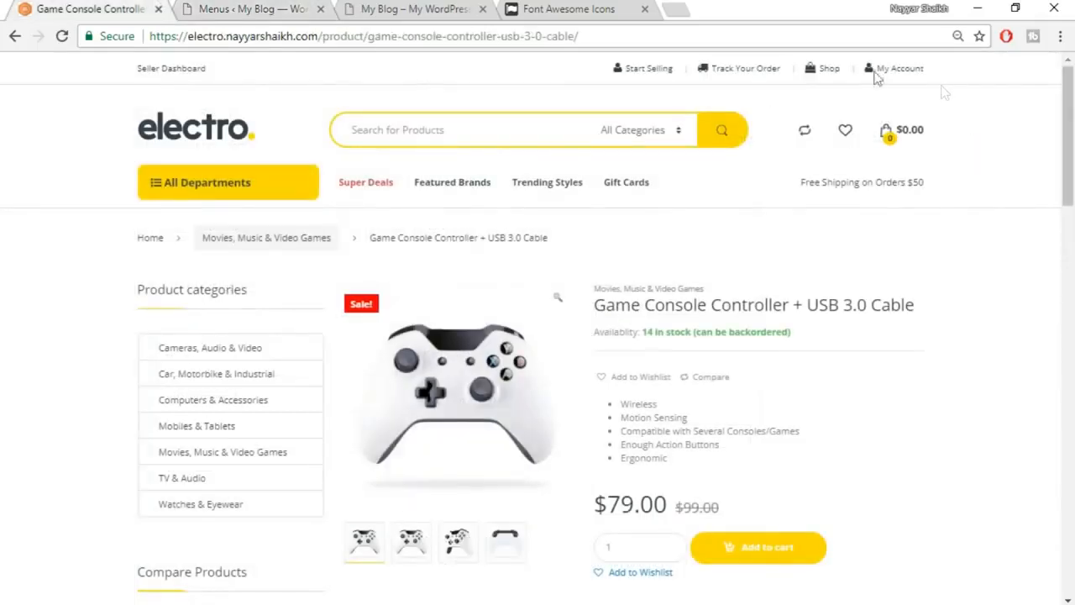
left_click(306, 9)
left_click(544, 377)
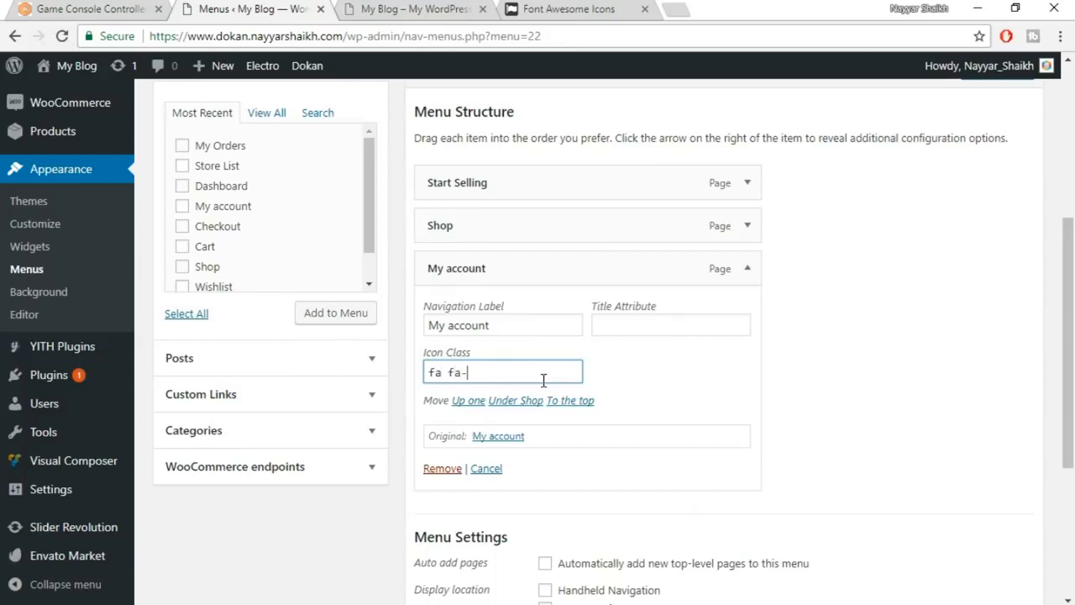
scroll(704, 395, "down", 3)
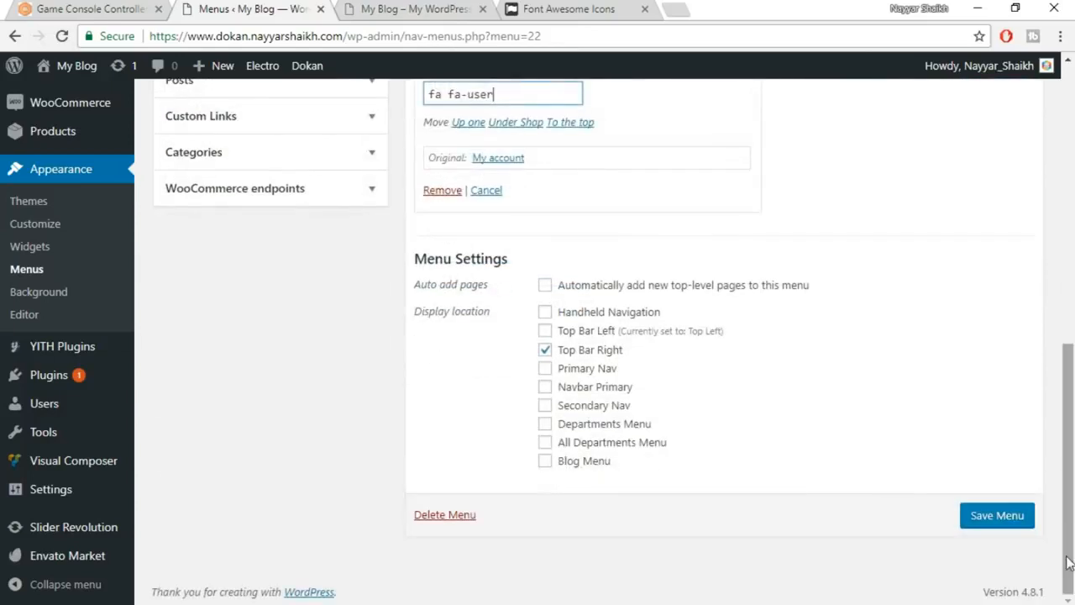
left_click(1002, 517)
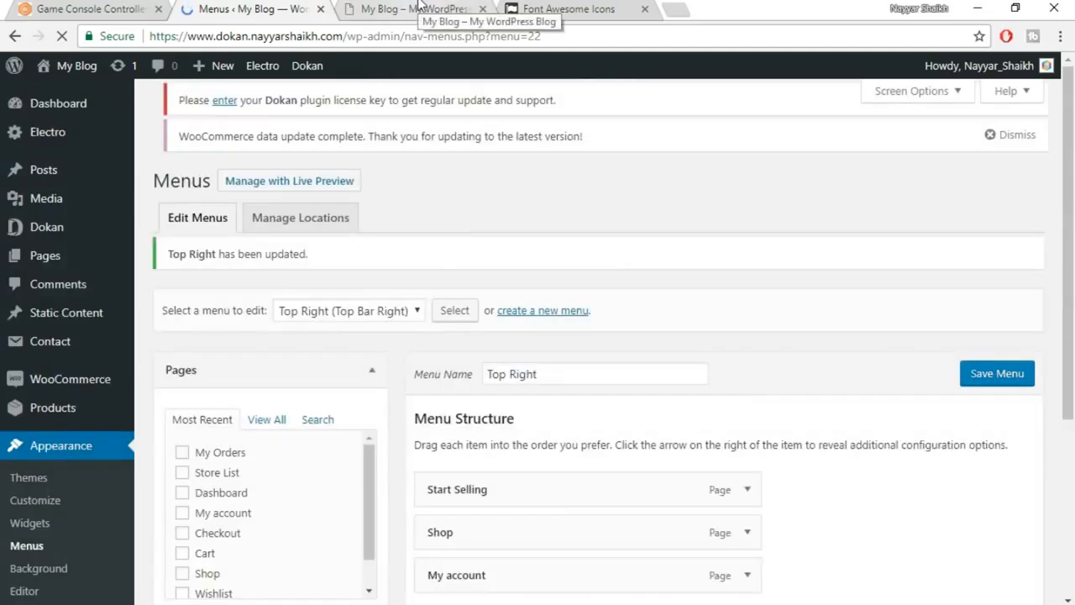
left_click(418, 9)
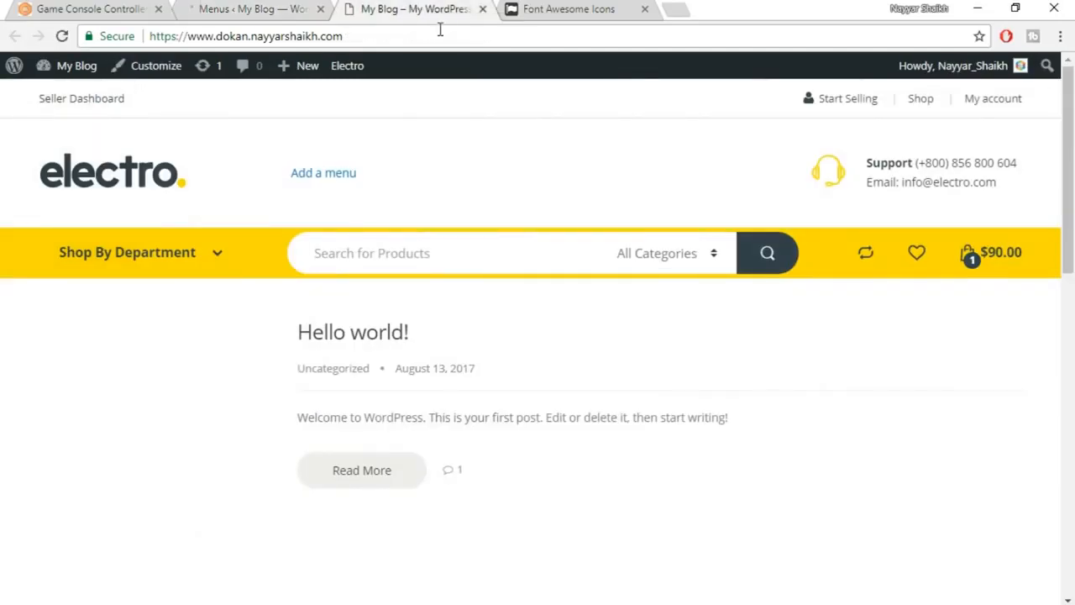
left_click(442, 30)
Reload the storefront, open seller registration and choose 'I am a vendor'
key("Return")
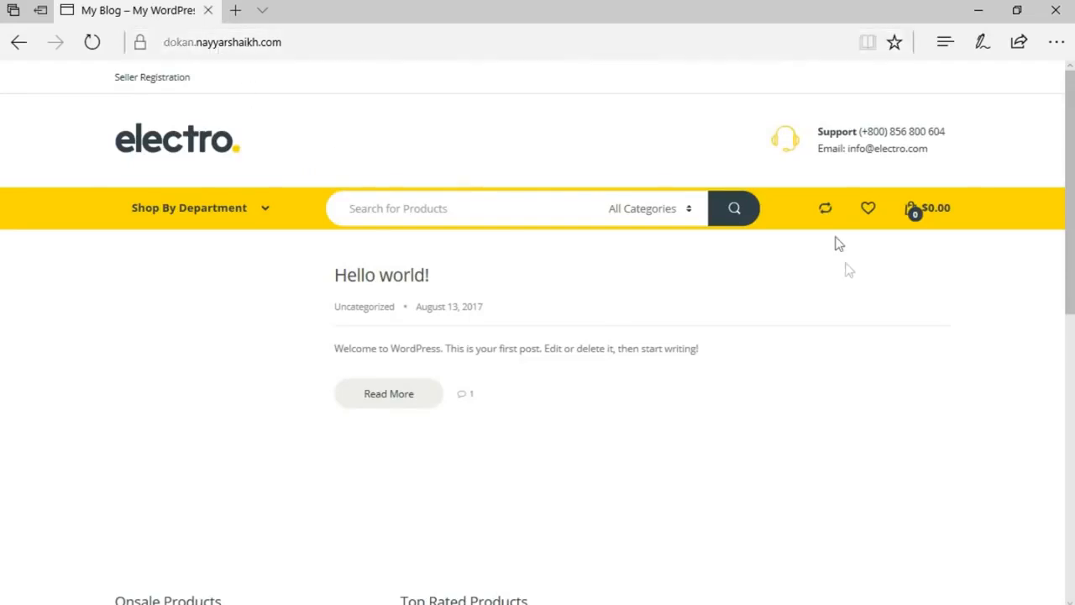
left_click(91, 42)
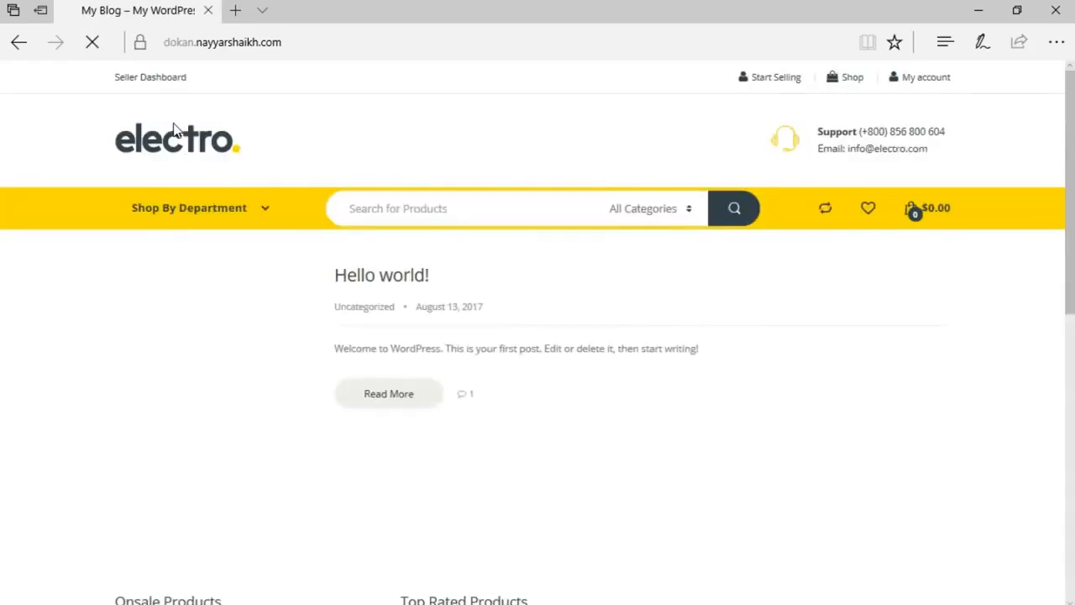
left_click(777, 78)
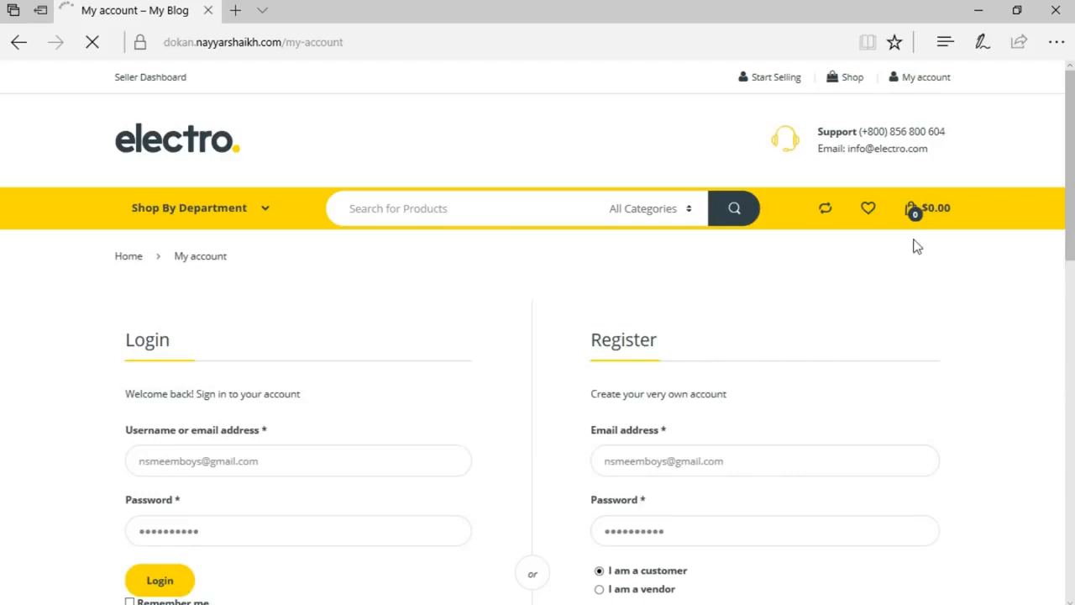
scroll(923, 283, "down", 4)
scroll(180, 279, "up", 1)
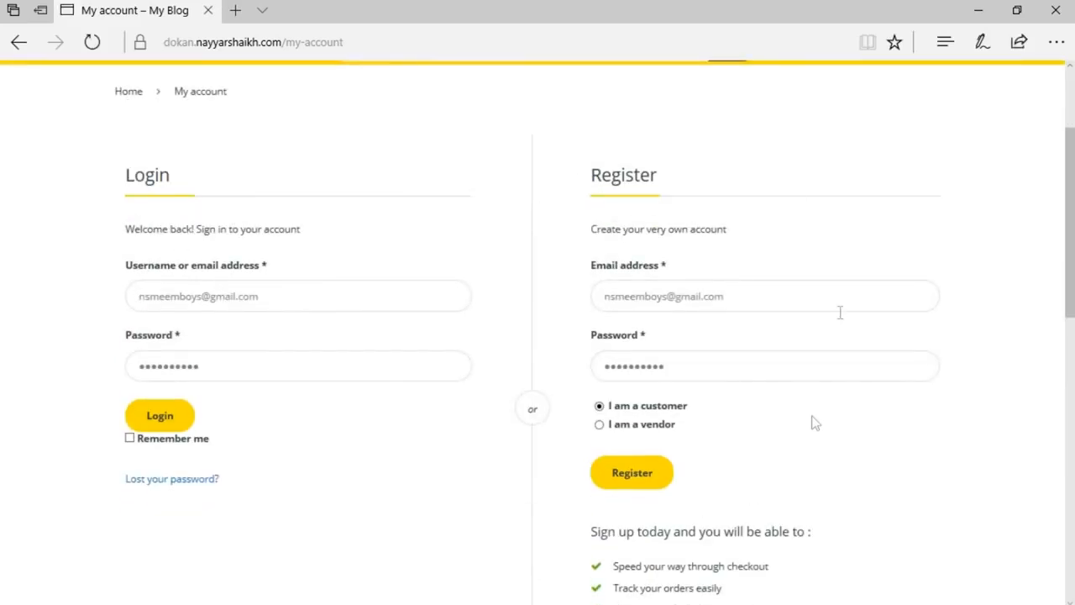
scroll(987, 398, "down", 1)
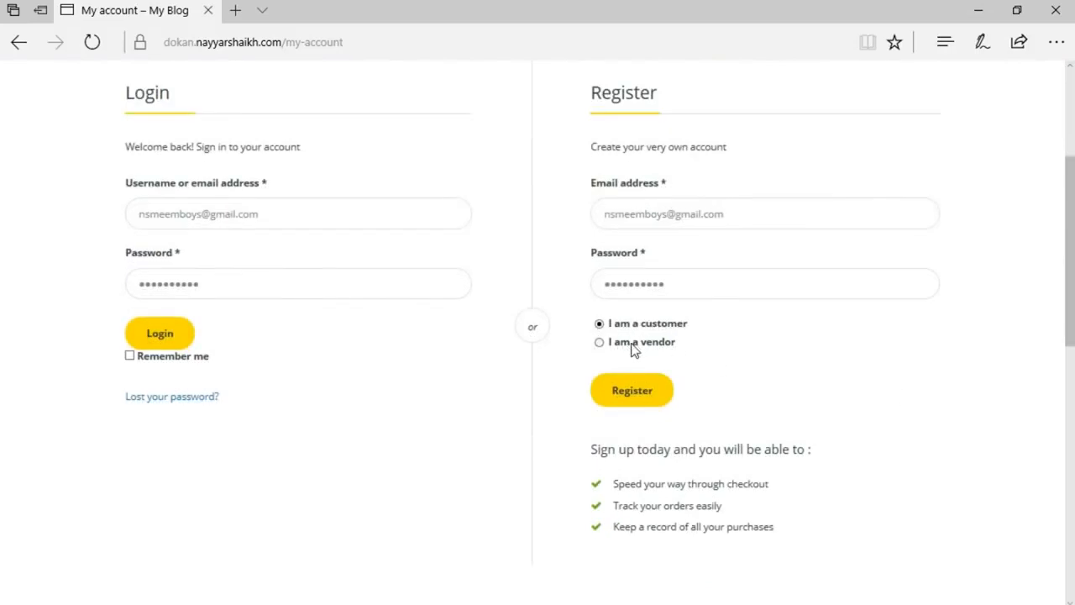
left_click(634, 350)
Enter the vendor's e-mail, account password, first name and last name
scroll(862, 362, "up", 2)
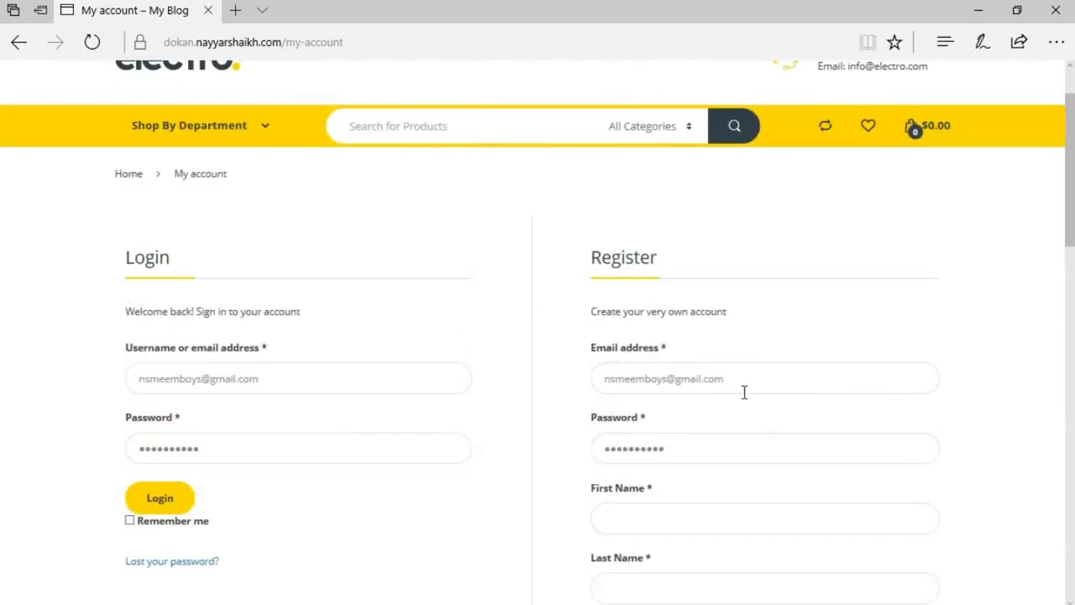
left_click(744, 388)
scroll(1072, 162, "down", 2)
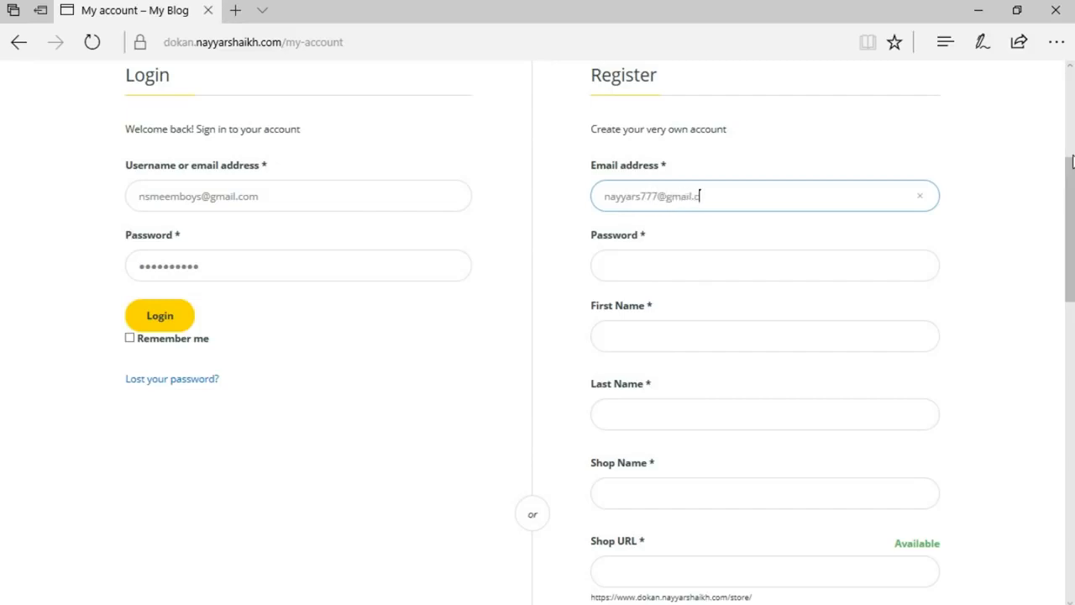
left_click(649, 272)
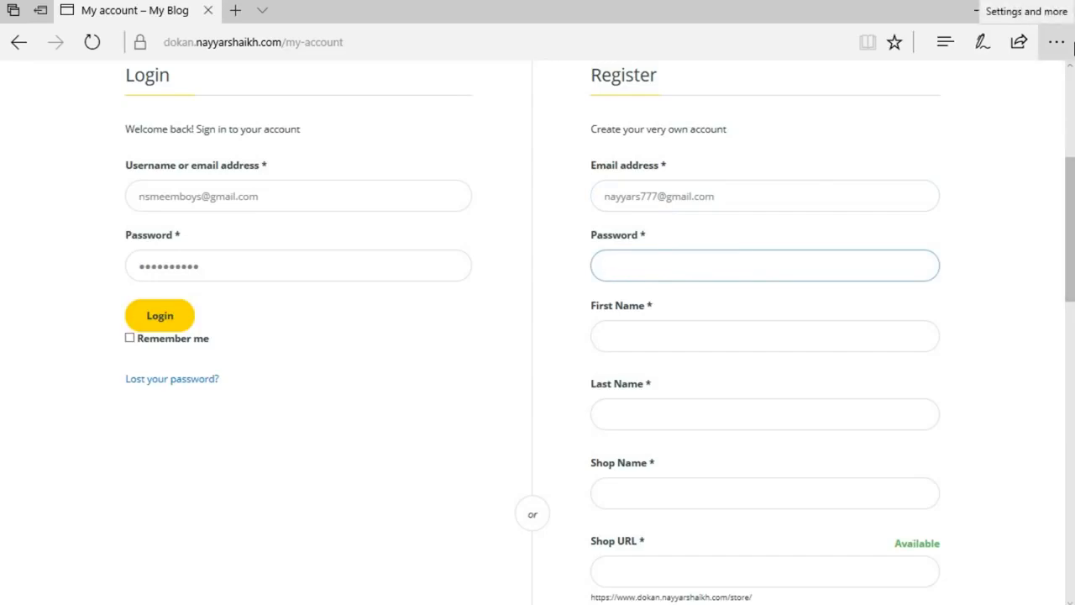
type("**********")
left_click(637, 357)
left_click(655, 395)
scroll(773, 377, "down", 3)
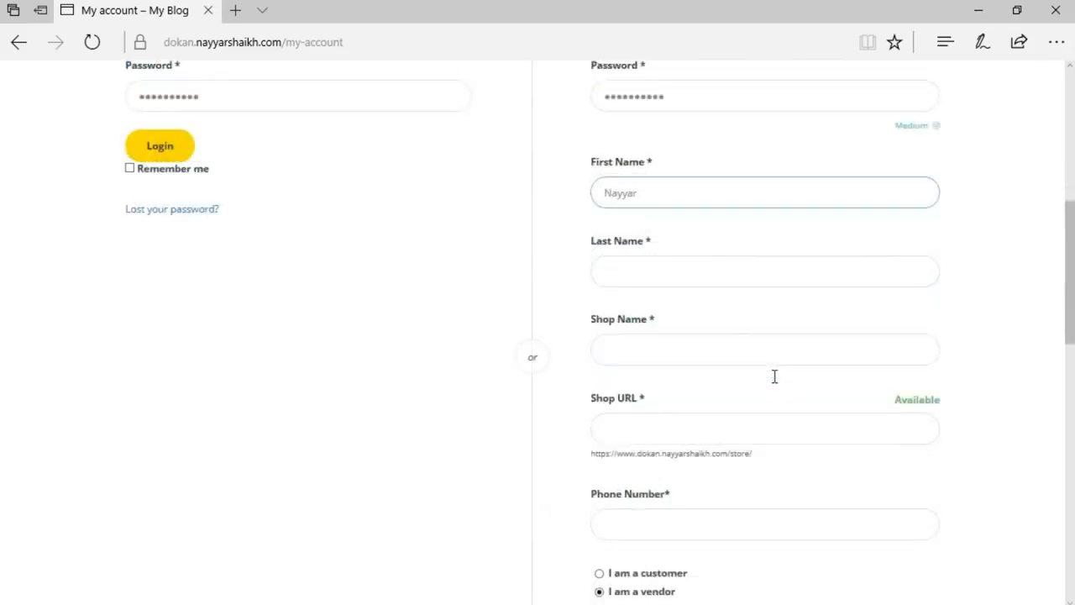
left_click(639, 201)
left_click(618, 229)
Enter shop name Ntech, the shop URL and phone number, then register
left_click(650, 272)
type("Ntech")
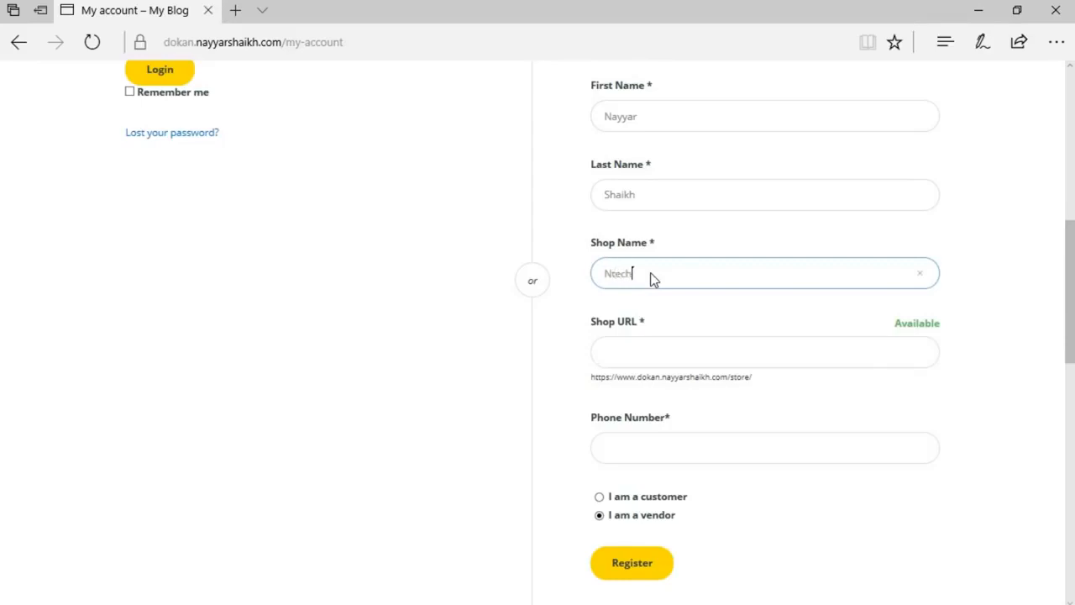
key("Tab")
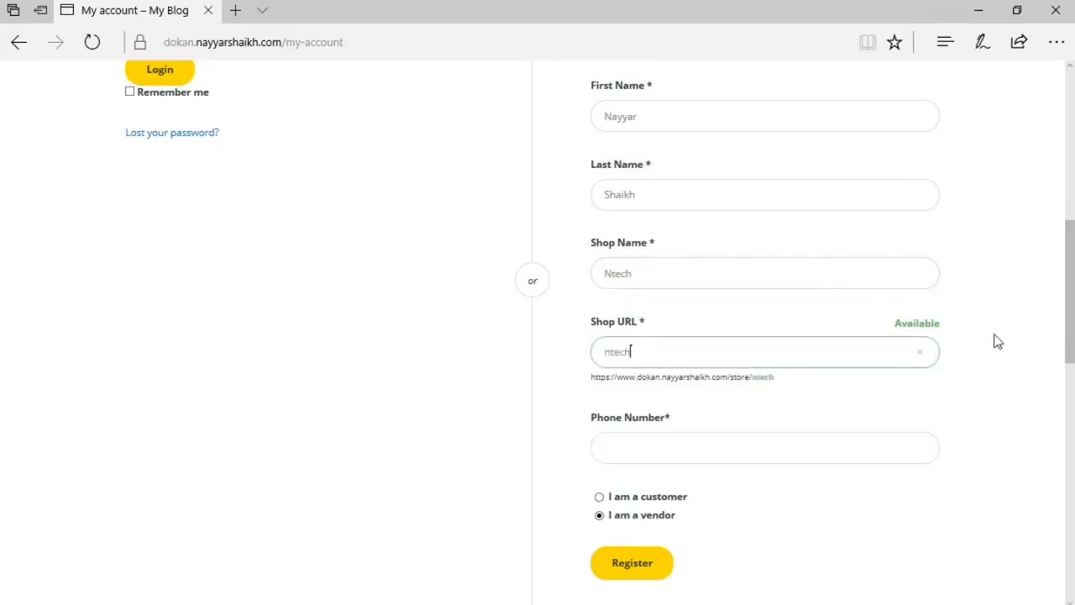
scroll(996, 341, "down", 2)
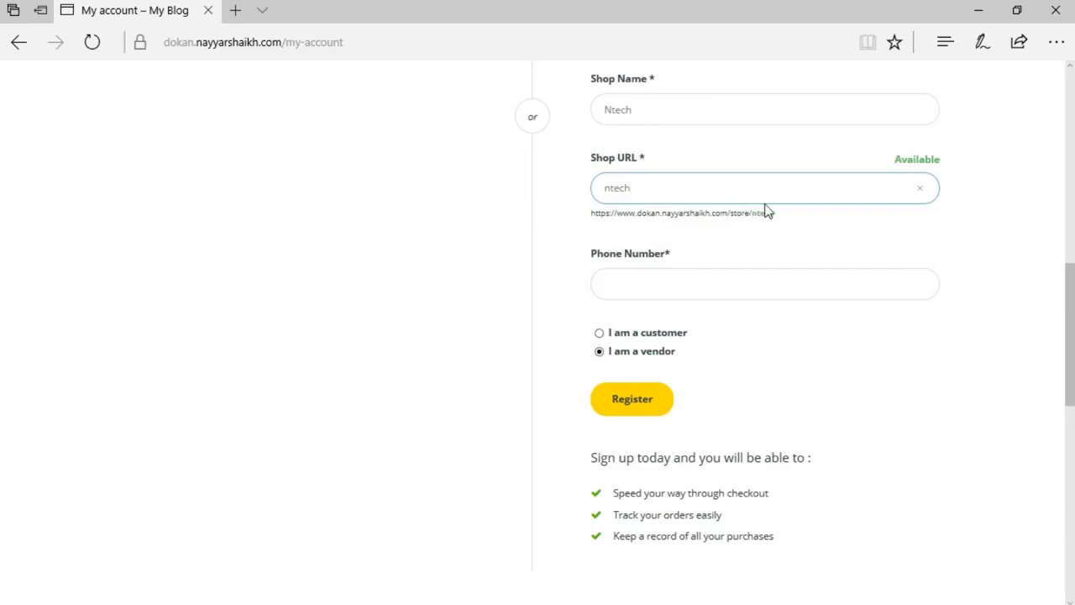
left_click(791, 286)
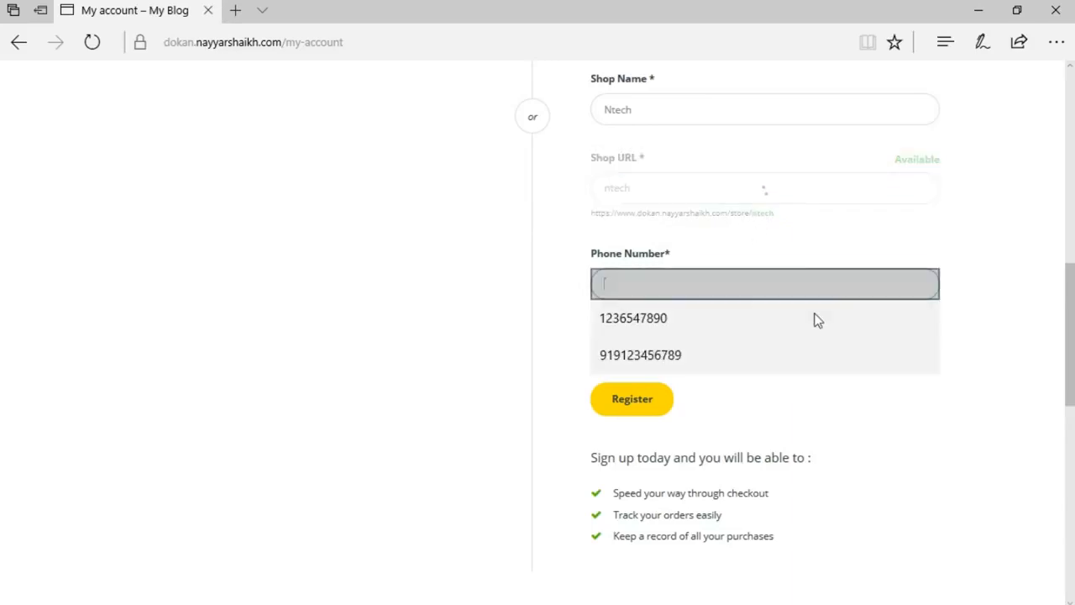
left_click(759, 328)
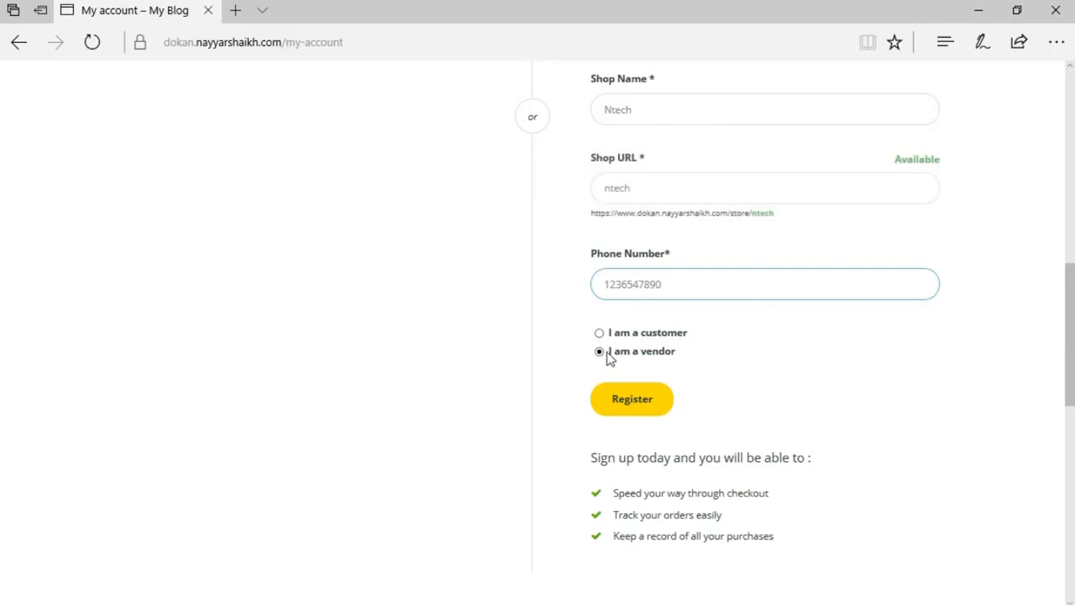
left_click(643, 414)
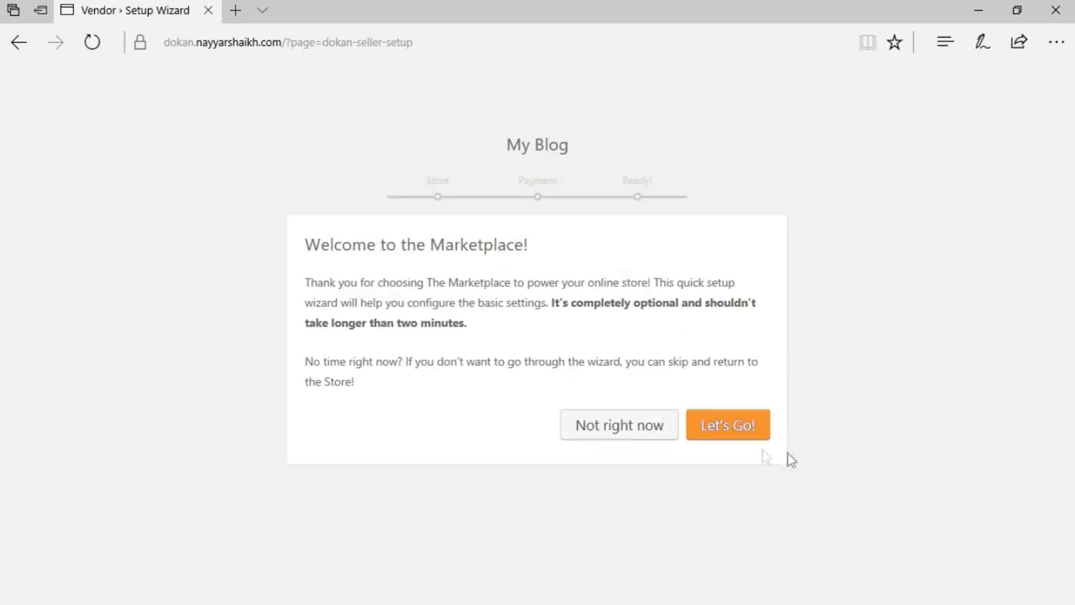
Start the setup wizard and enter Street, Street 2, city Mumbai and postcode 400017
left_click(749, 426)
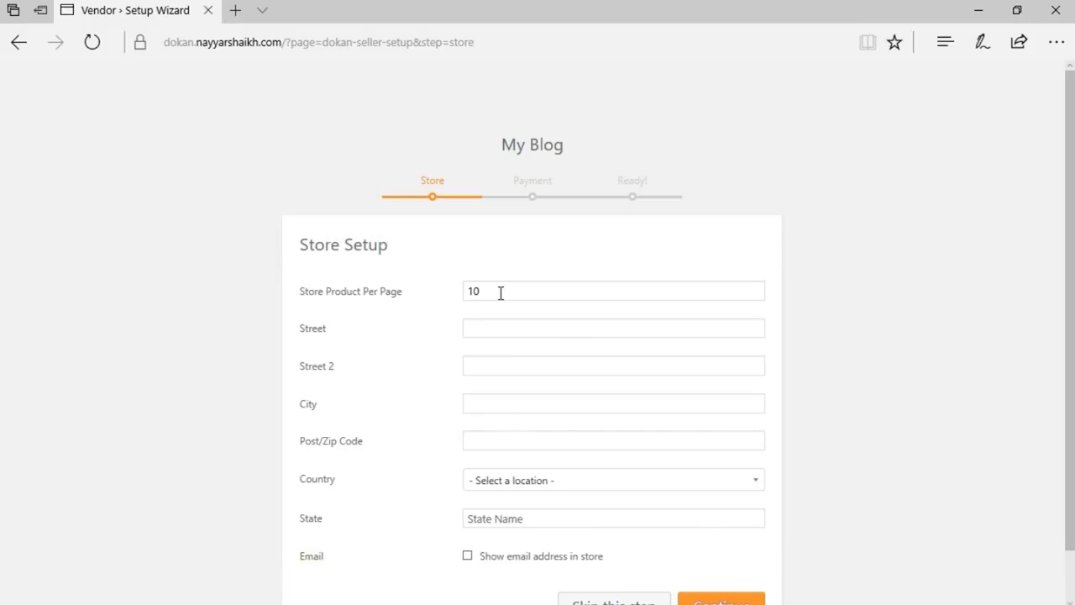
scroll(500, 292, "down", 2)
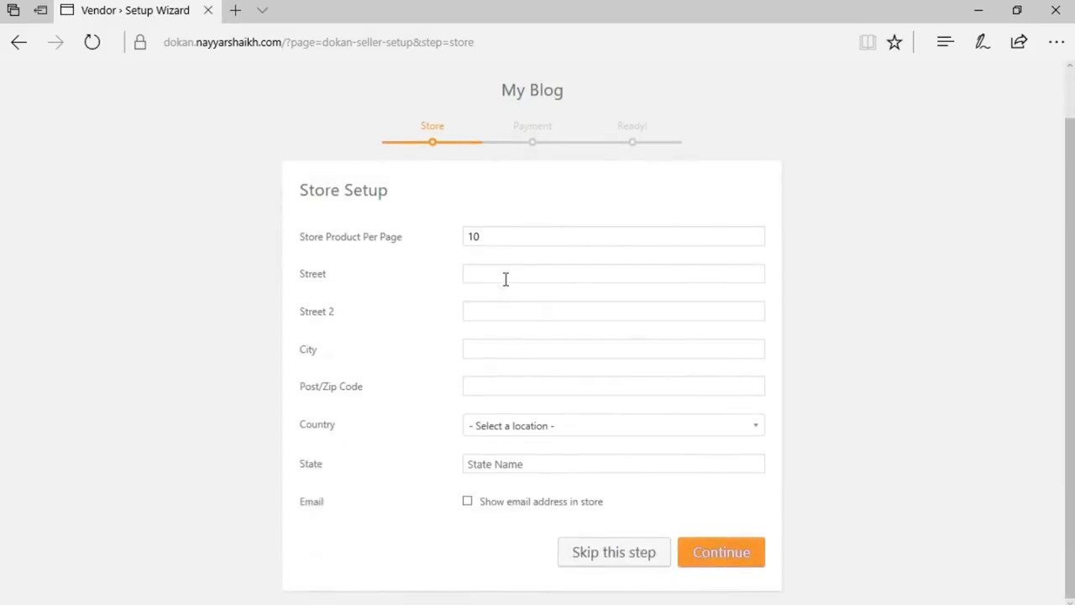
left_click(505, 279)
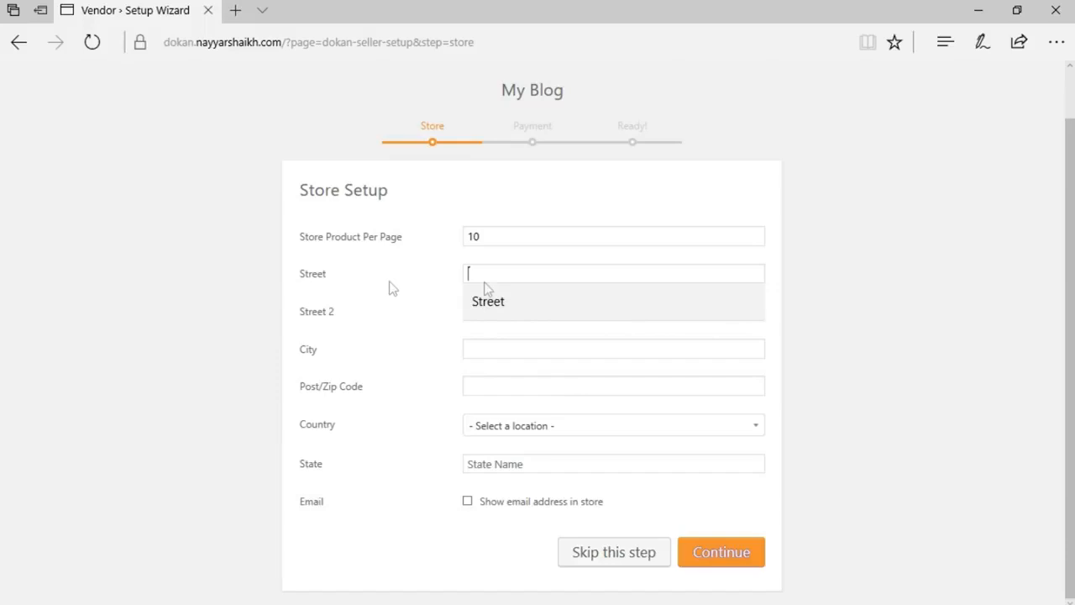
left_click(509, 302)
left_click(506, 308)
left_click(504, 340)
left_click(523, 347)
left_click(512, 379)
left_click(542, 378)
left_click(538, 414)
Set country India and state Maharashtra, save, and continue past payment setup
left_click(572, 430)
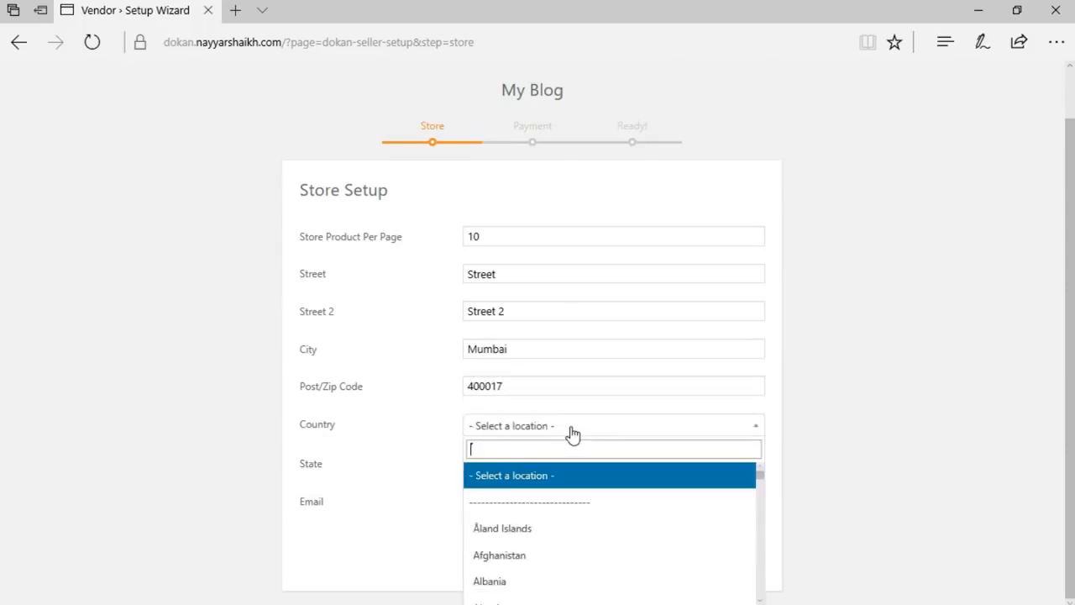
type("Ind")
left_click(550, 528)
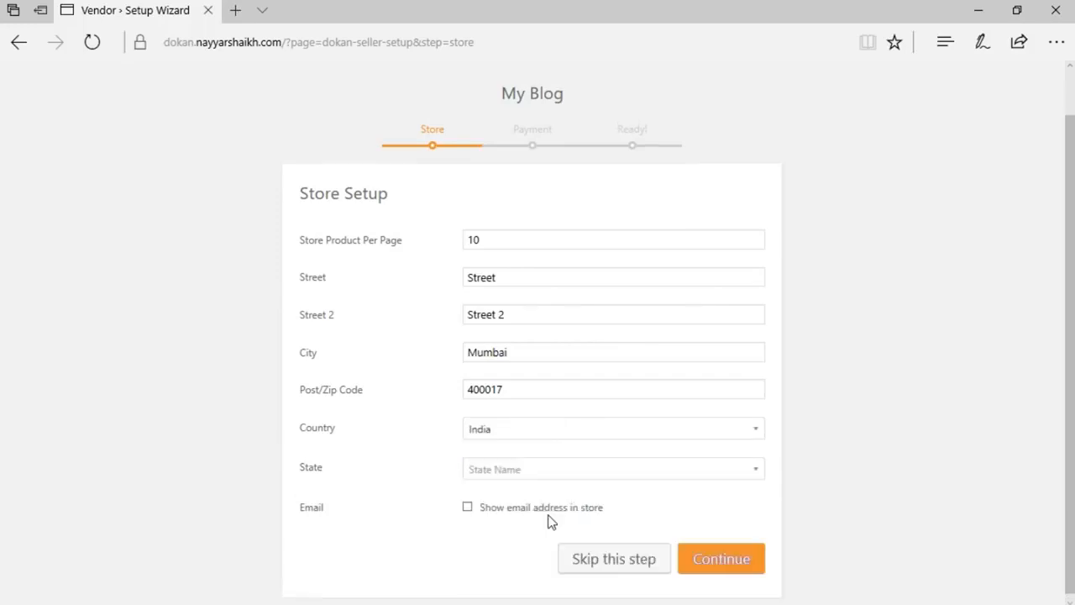
left_click(558, 472)
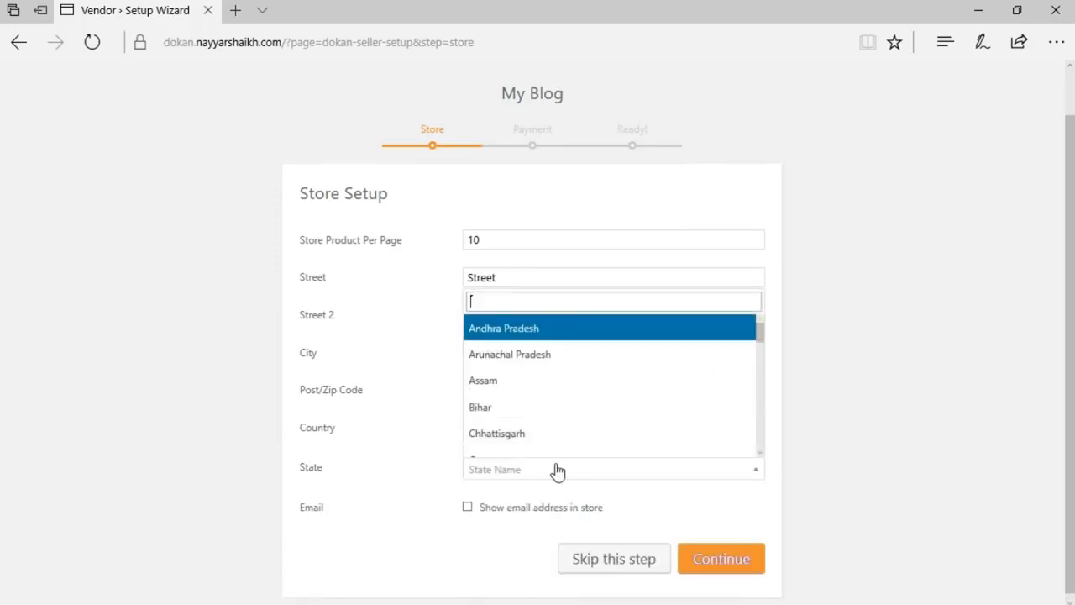
type("maha")
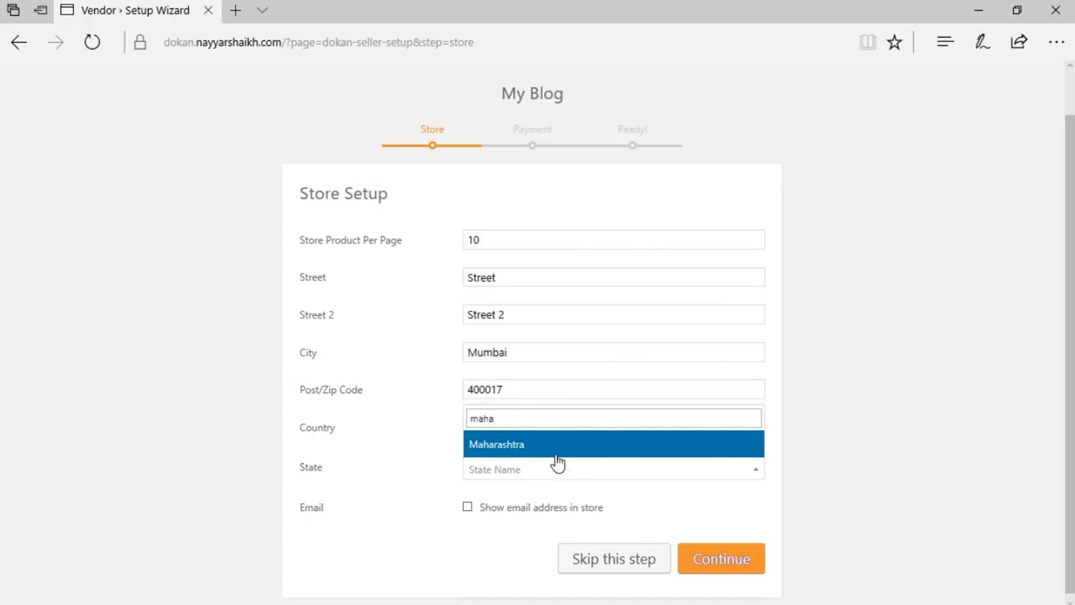
left_click(559, 444)
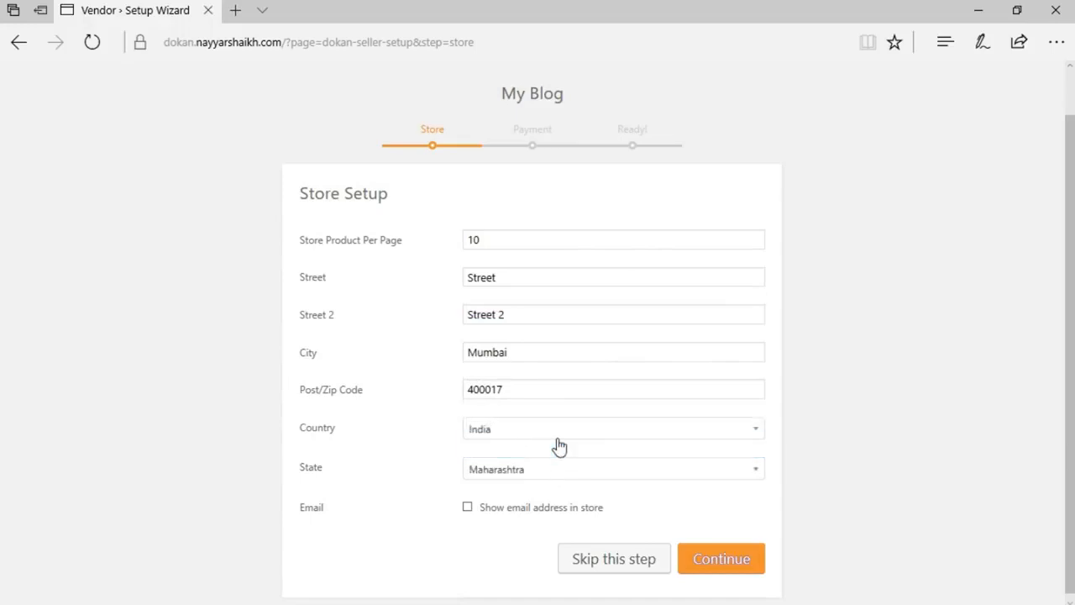
left_click(722, 556)
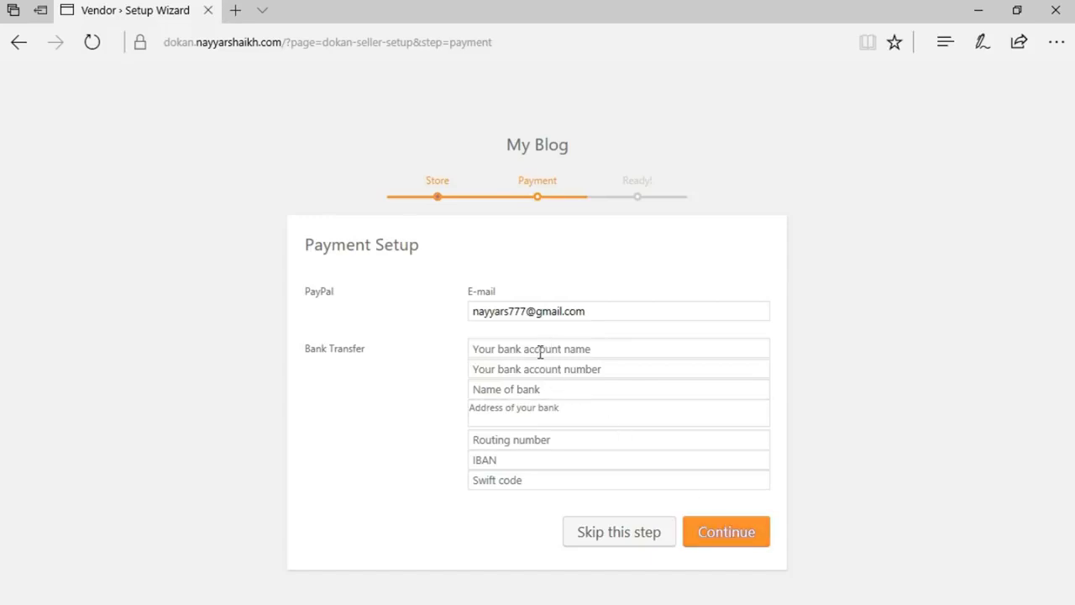
left_click(719, 522)
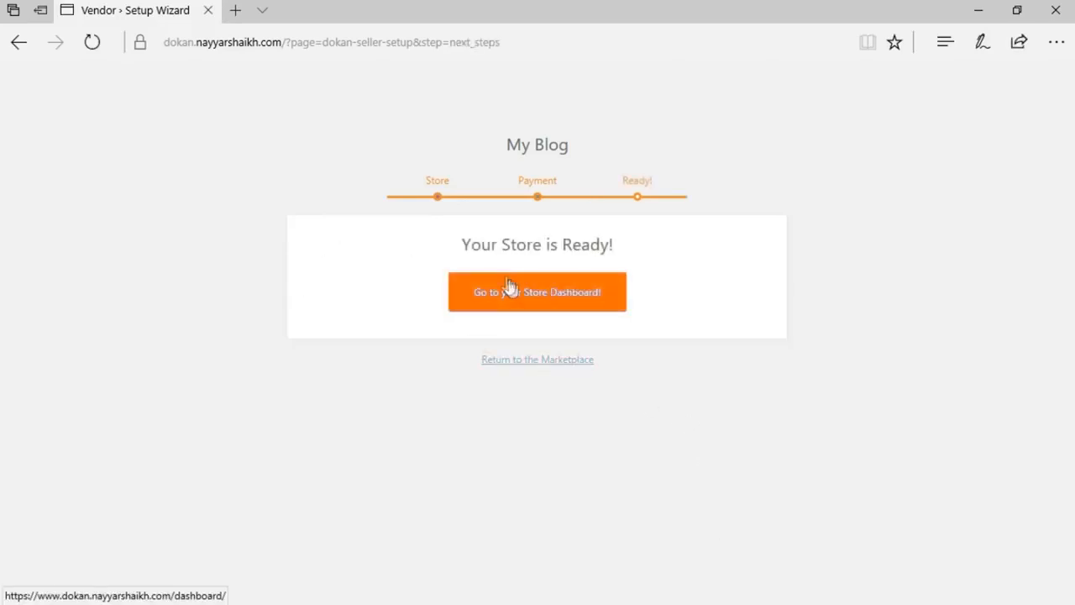
Open the vendor's store dashboard and review the selling-not-enabled warning
left_click(552, 307)
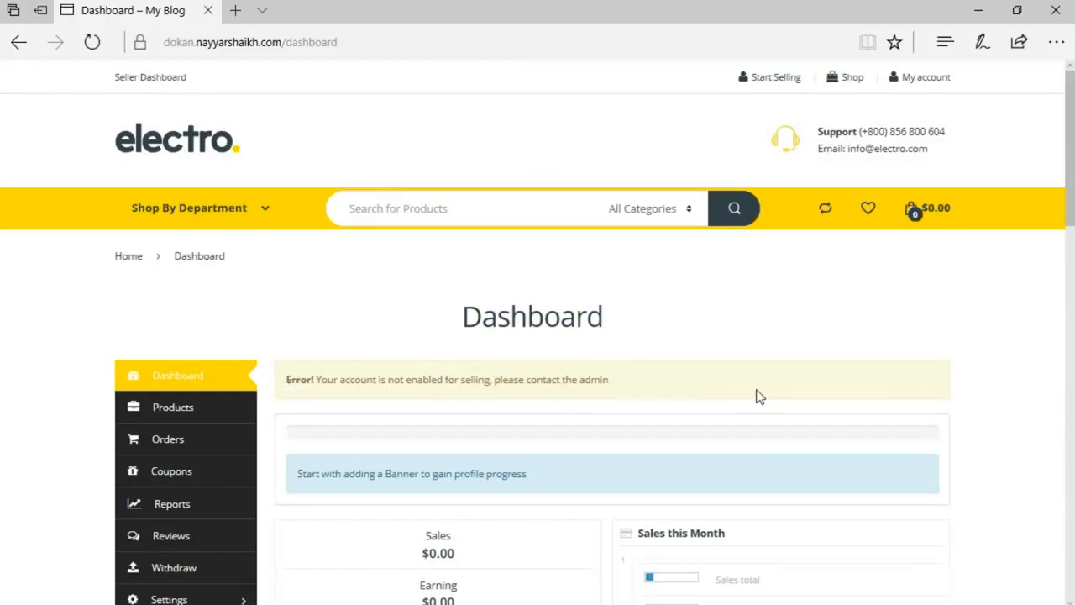
scroll(758, 396, "down", 3)
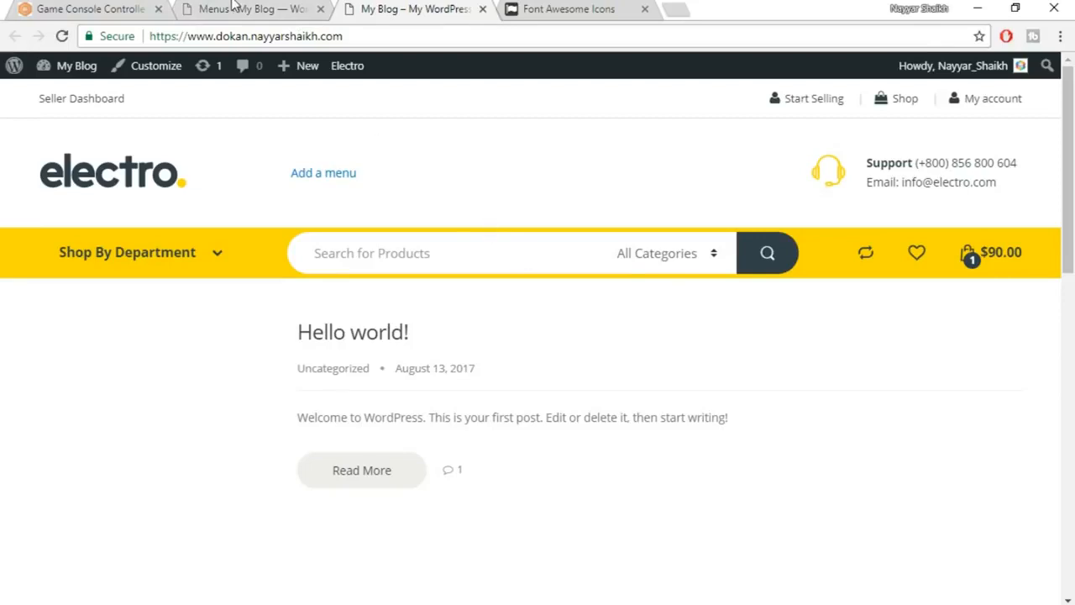
In the admin's Dokan All Vendors list, activate selling for the Ntech vendor
left_click(235, 8)
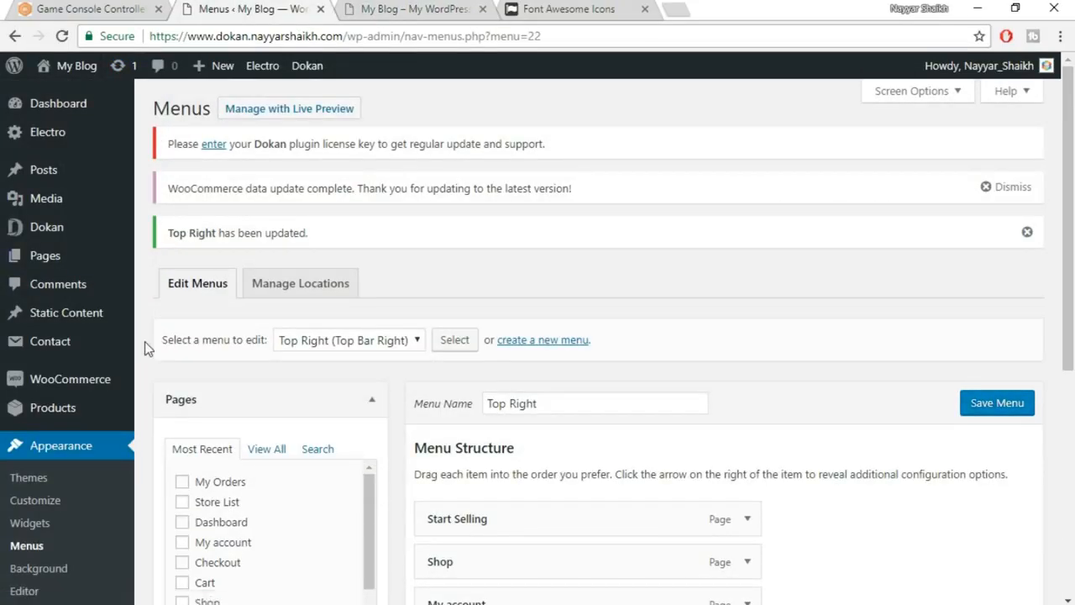
mouse_move(38, 229)
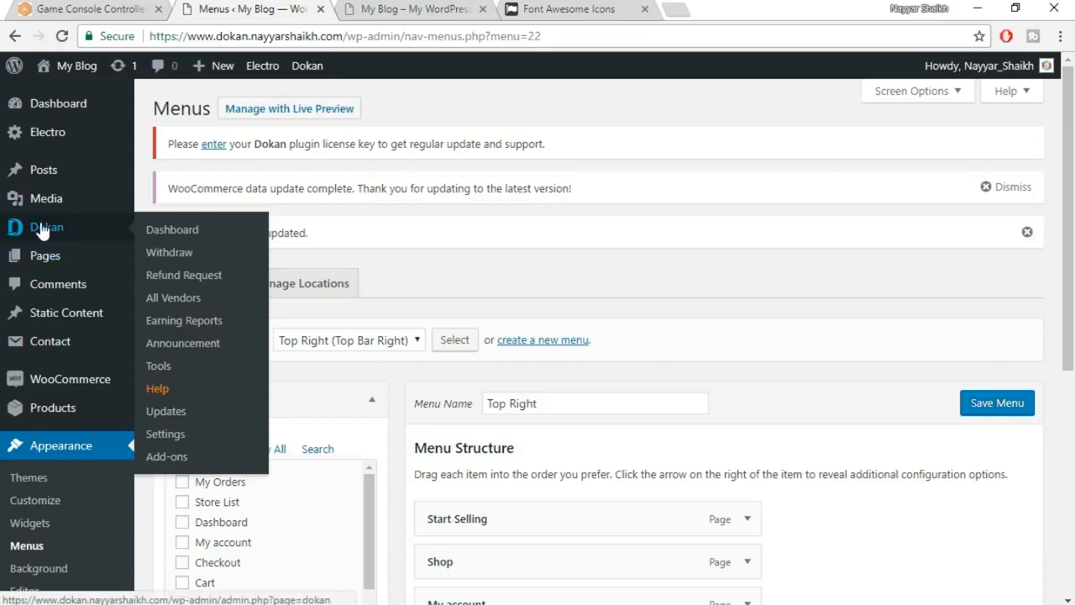
left_click(194, 303)
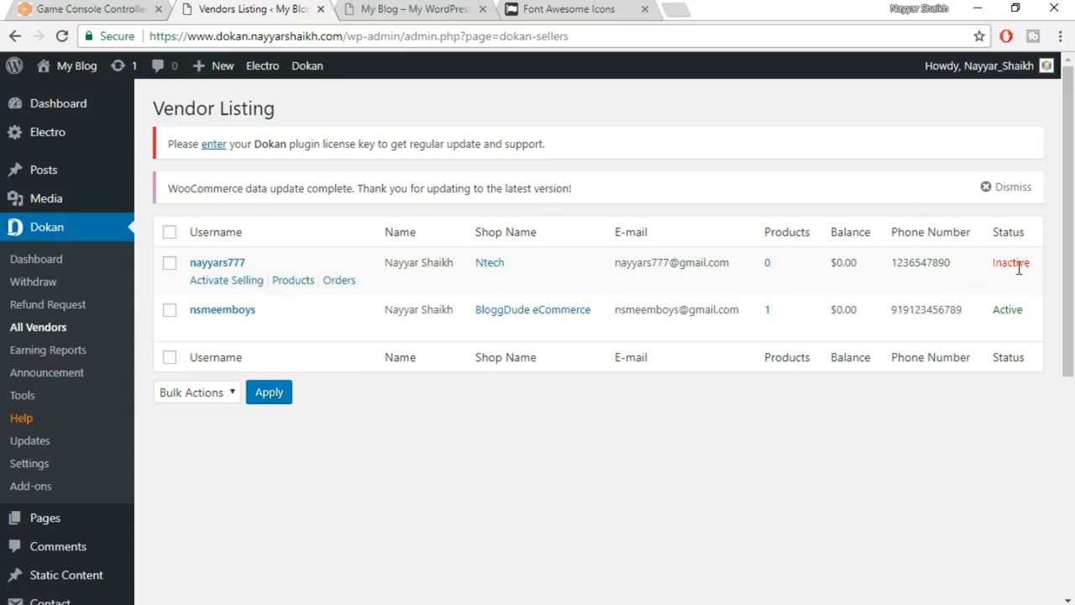
left_click(222, 284)
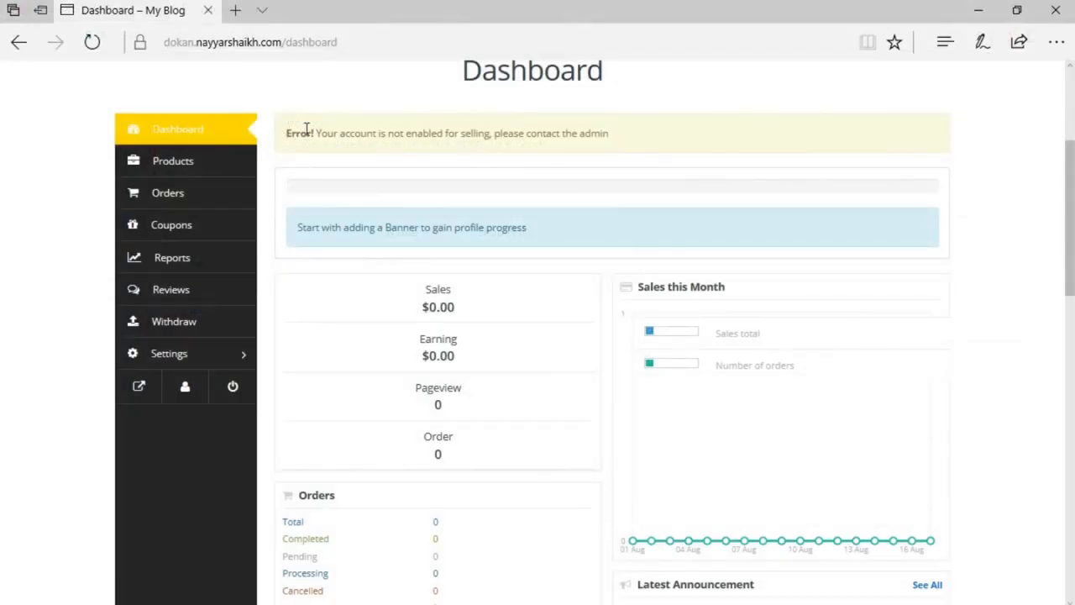
Reload the vendor dashboard to clear the account-not-enabled error
left_click_drag(286, 140, 599, 144)
left_click(584, 151)
left_click(92, 42)
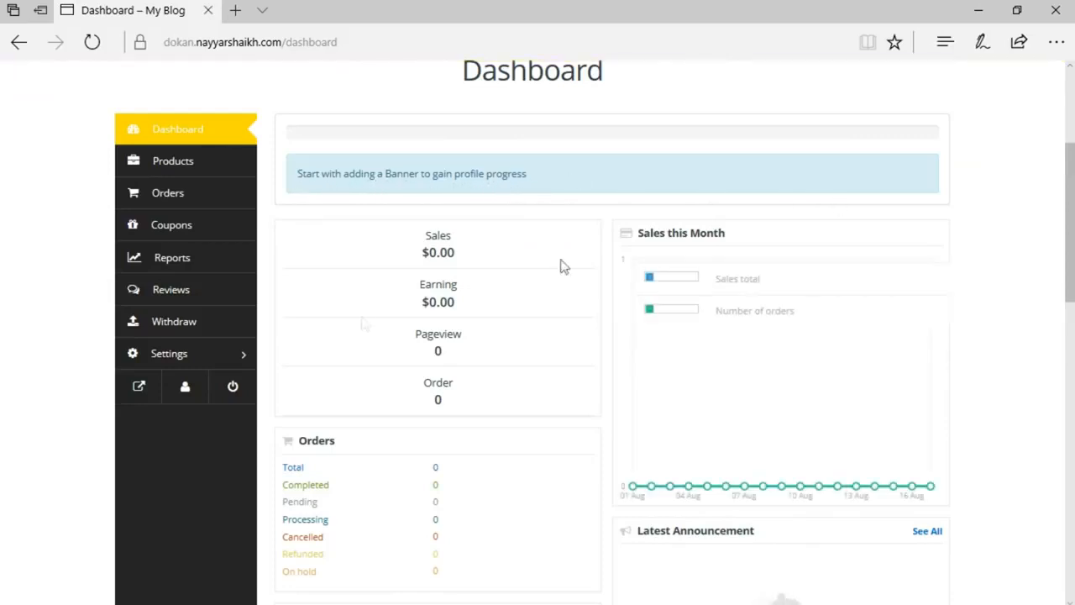
Open the Ntech storefront in a new tab, check it, and return to the dashboard
left_click(140, 388)
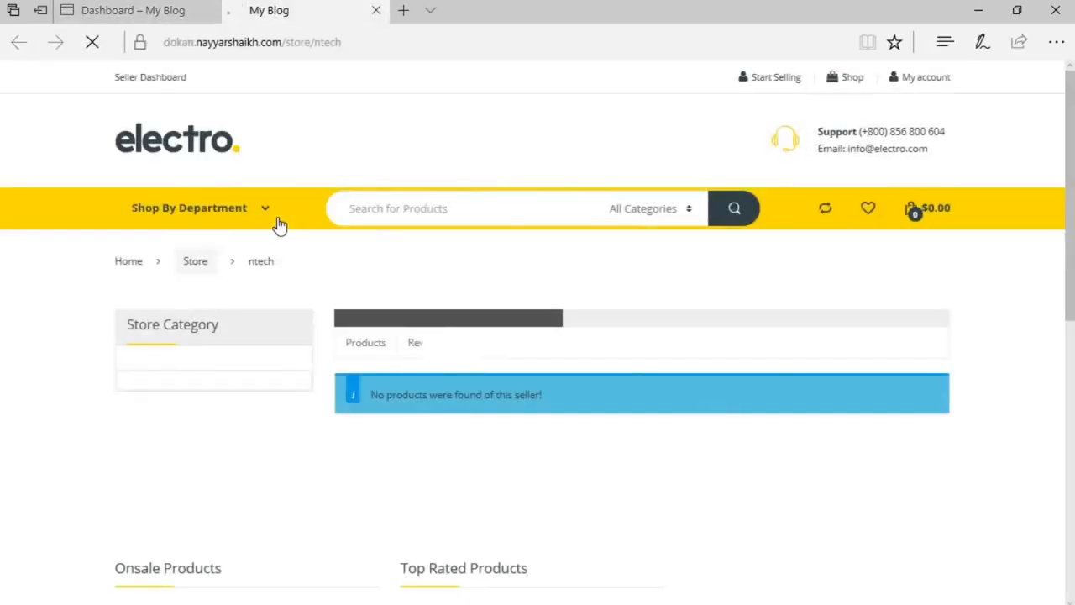
scroll(1031, 326, "down", 2)
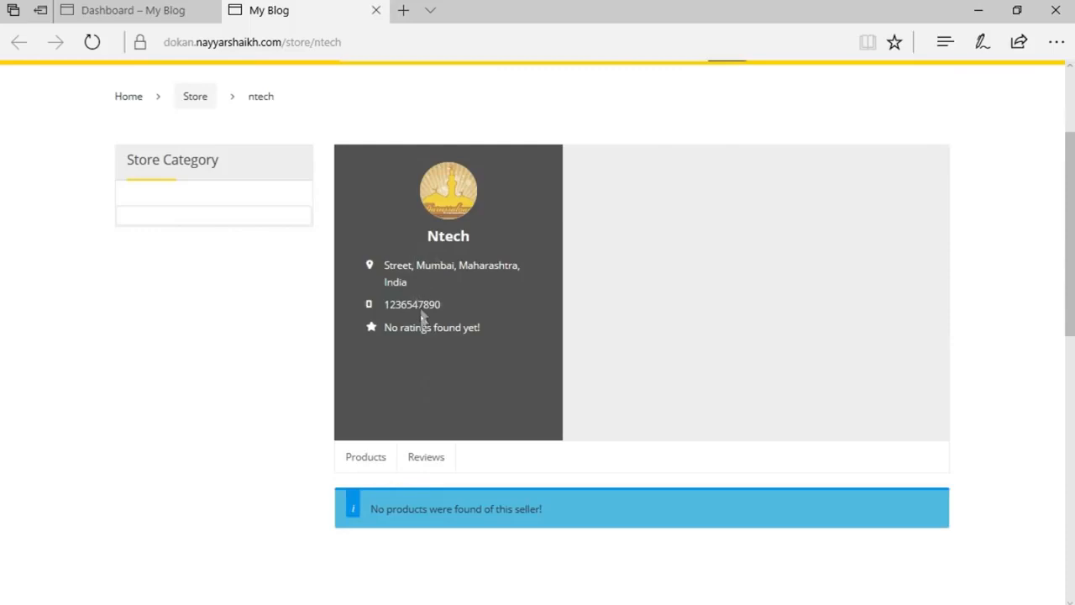
scroll(478, 506, "down", 2)
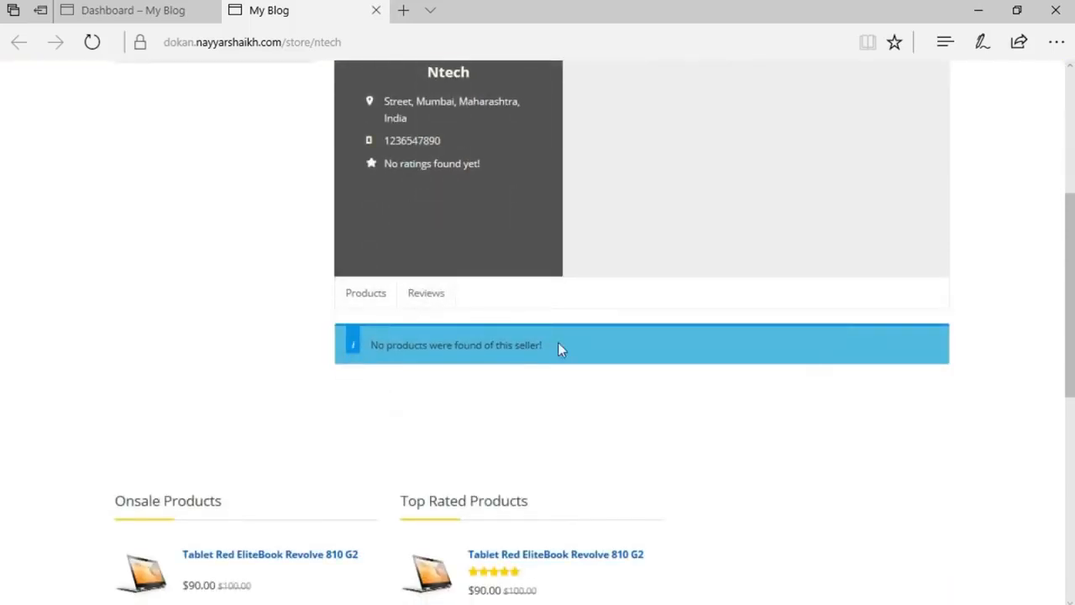
scroll(490, 342, "up", 3)
left_click(149, 10)
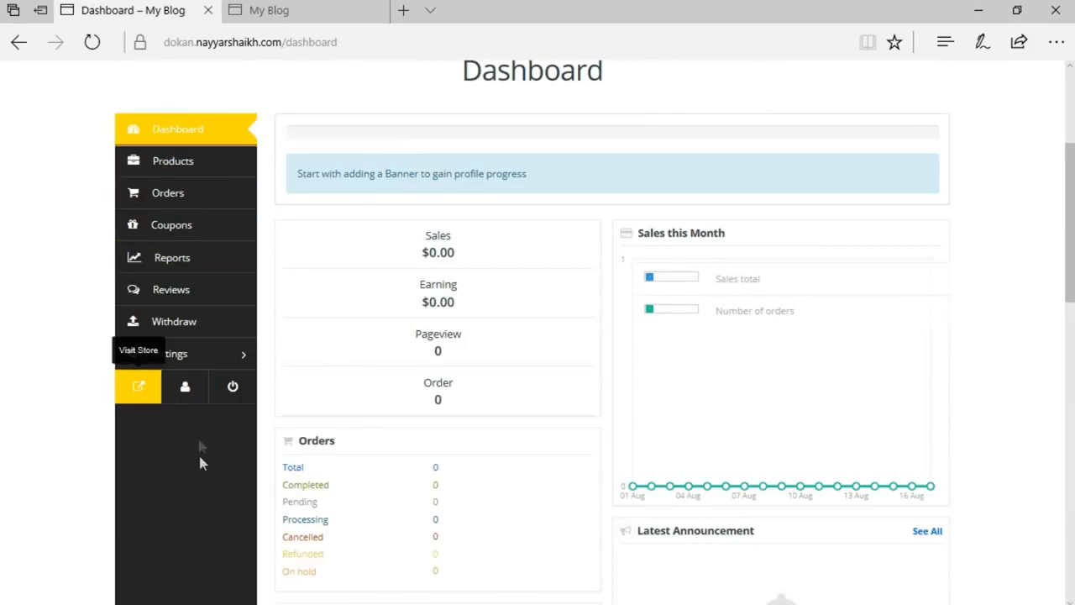
Open the Edit Account Details page, glance at the Ntech store tab, and come back
left_click(187, 392)
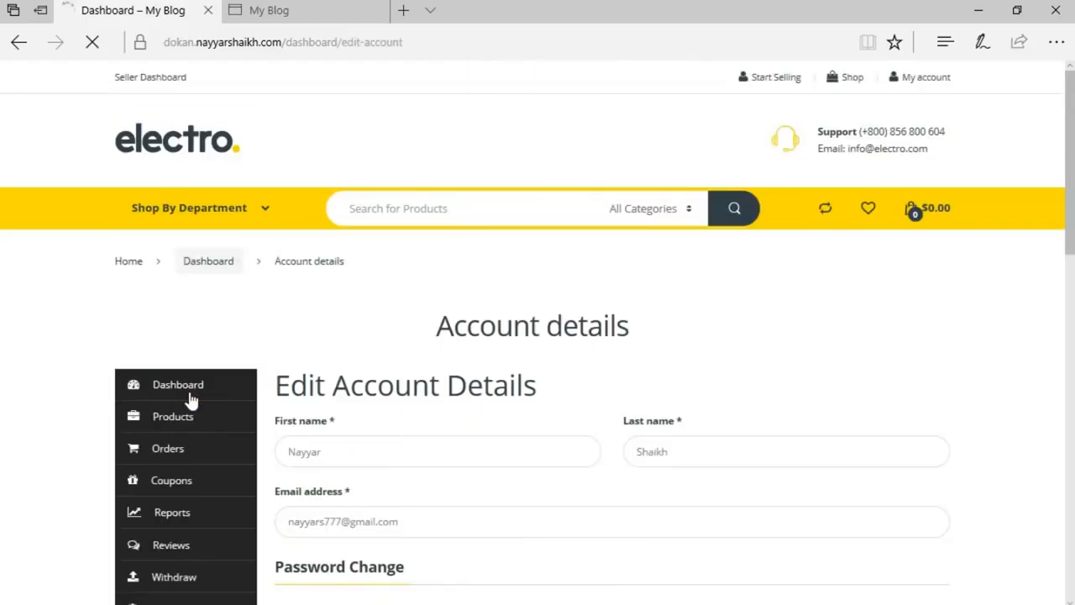
scroll(809, 425, "down", 3)
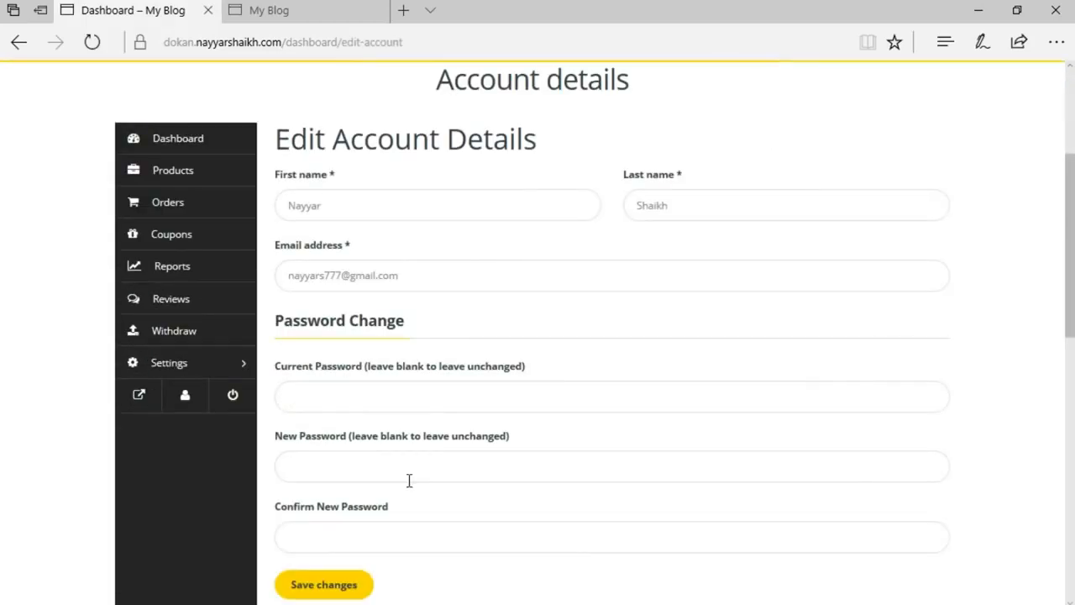
scroll(408, 479, "down", 1)
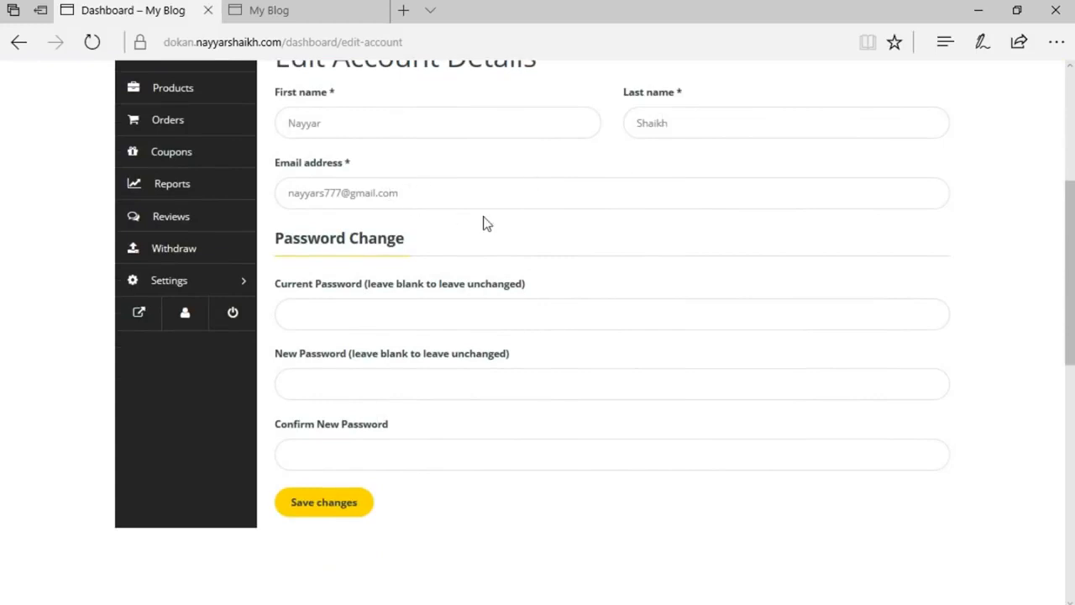
left_click(296, 11)
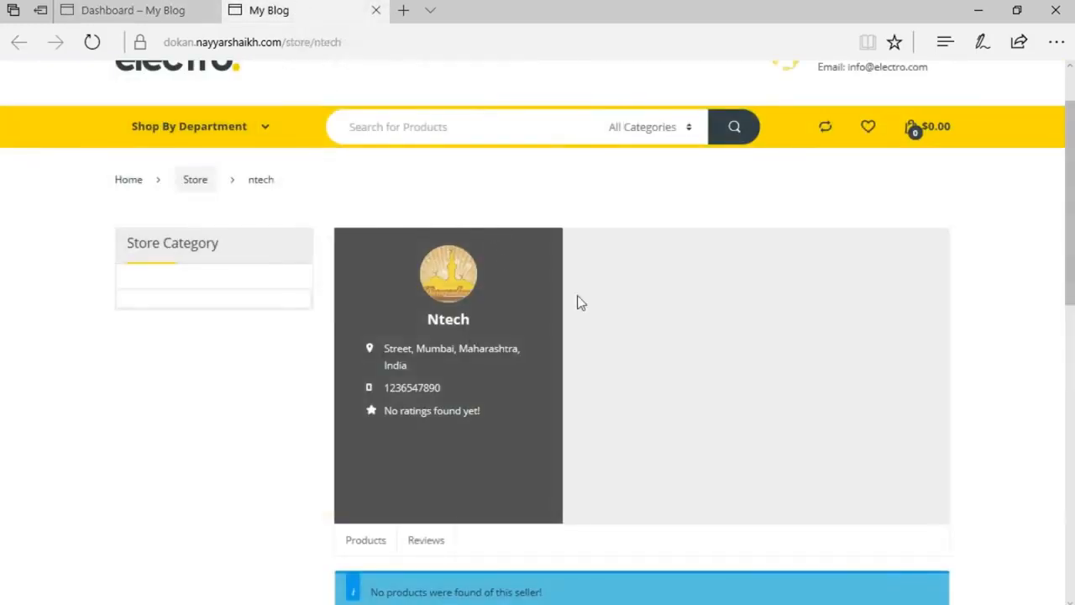
scroll(588, 286, "down", 1)
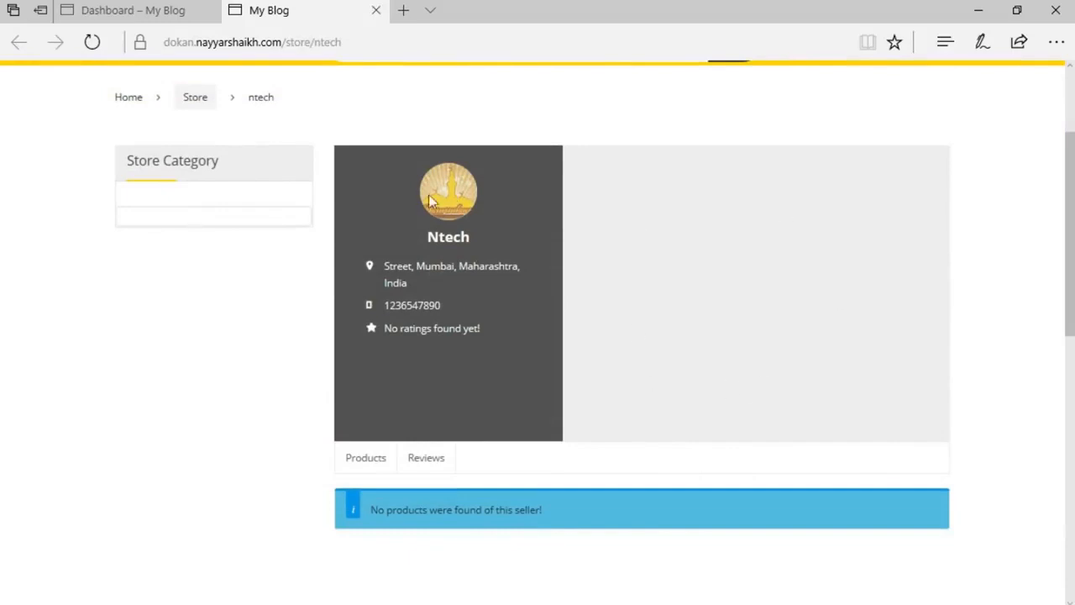
left_click(125, 10)
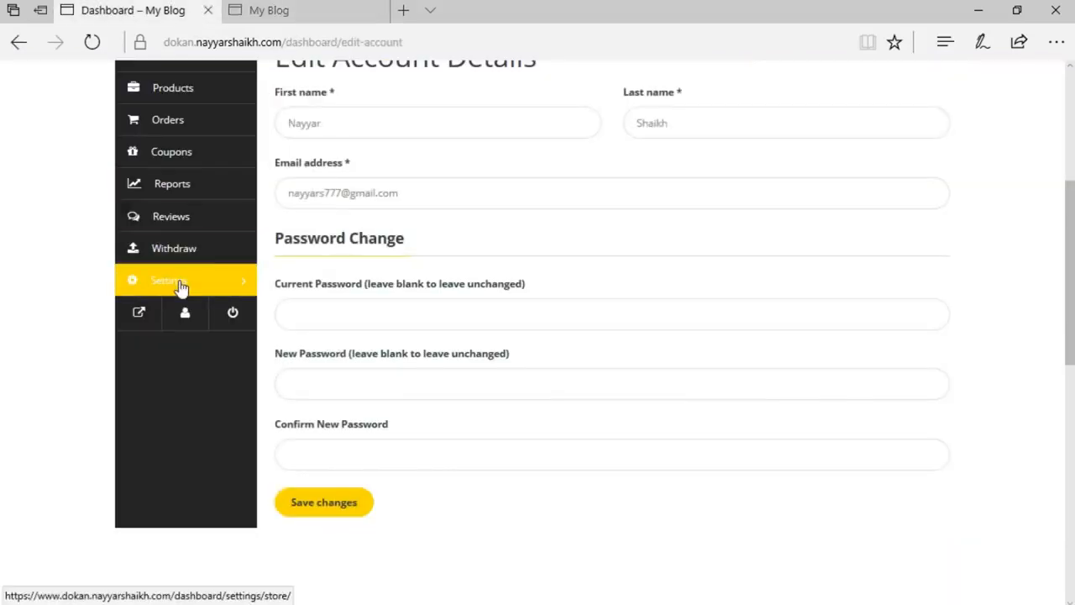
In store settings, upload banner7 as the store banner and crop it slightly right
left_click(188, 289)
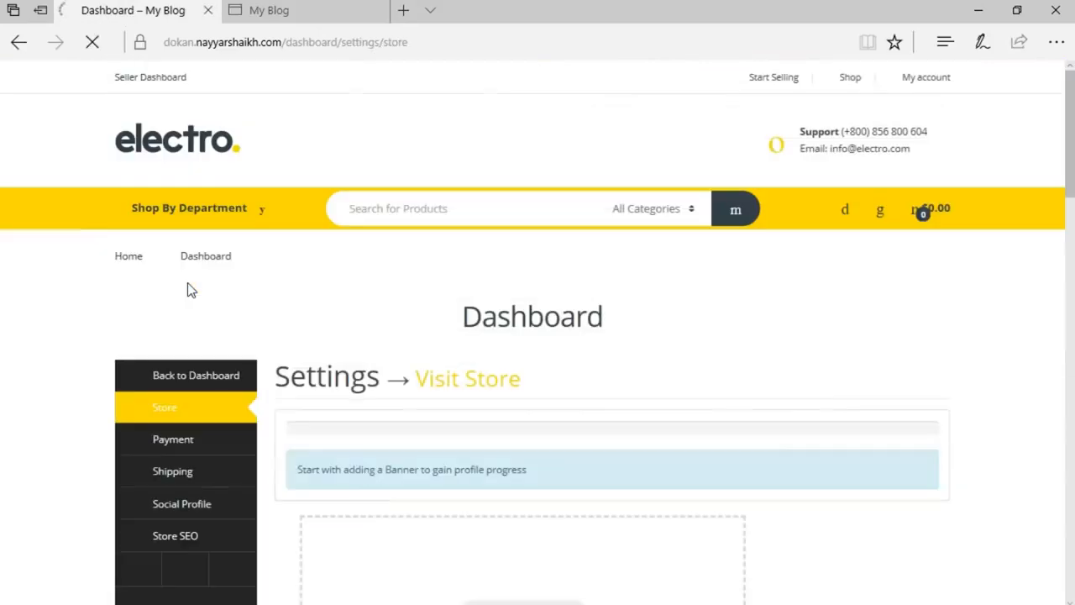
scroll(269, 305, "down", 1)
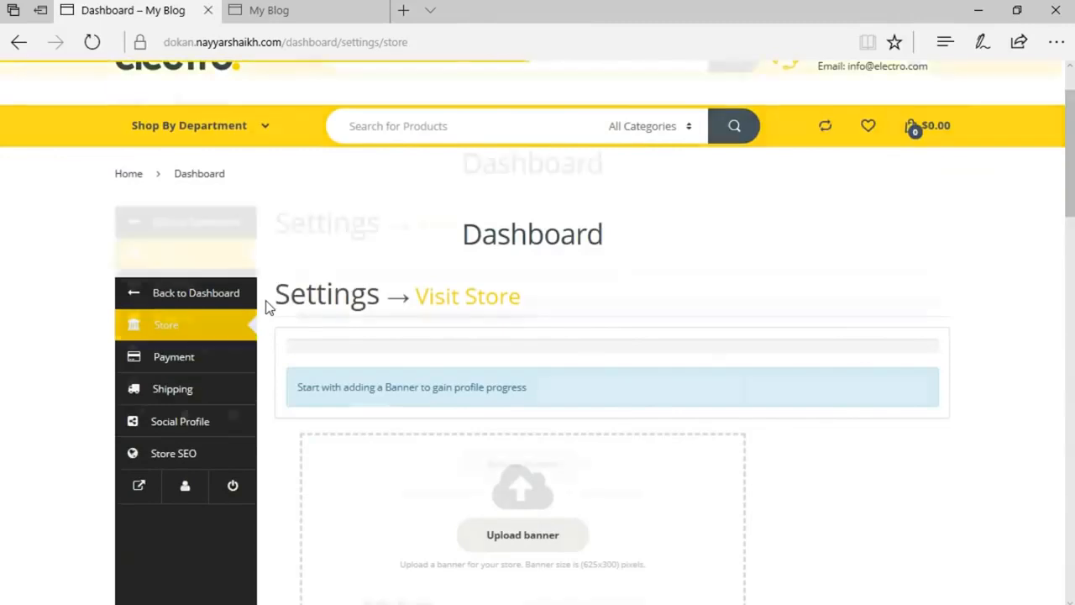
scroll(267, 305, "down", 3)
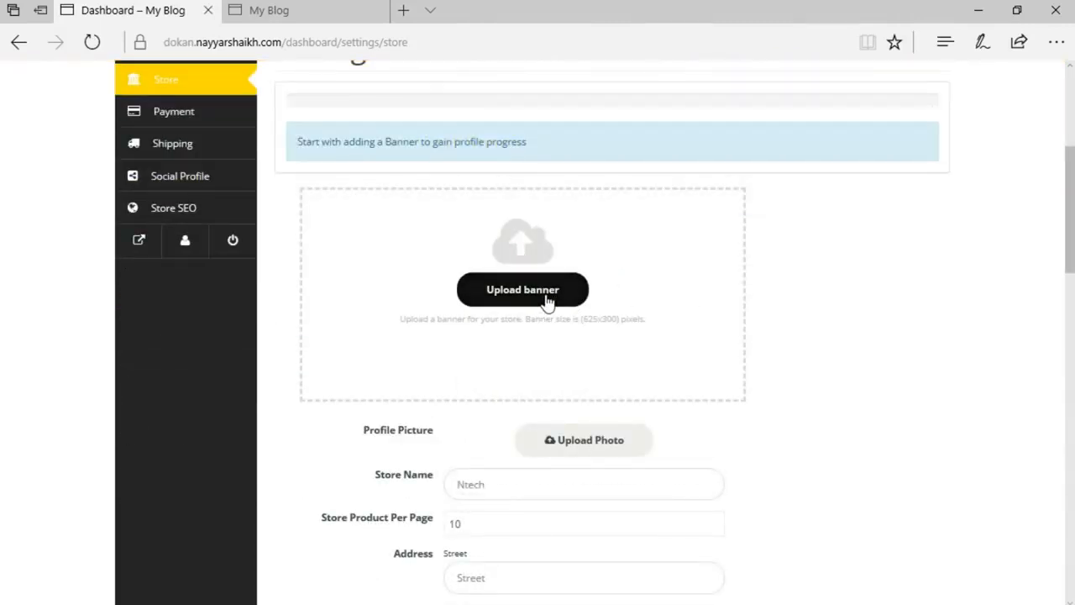
left_click(546, 301)
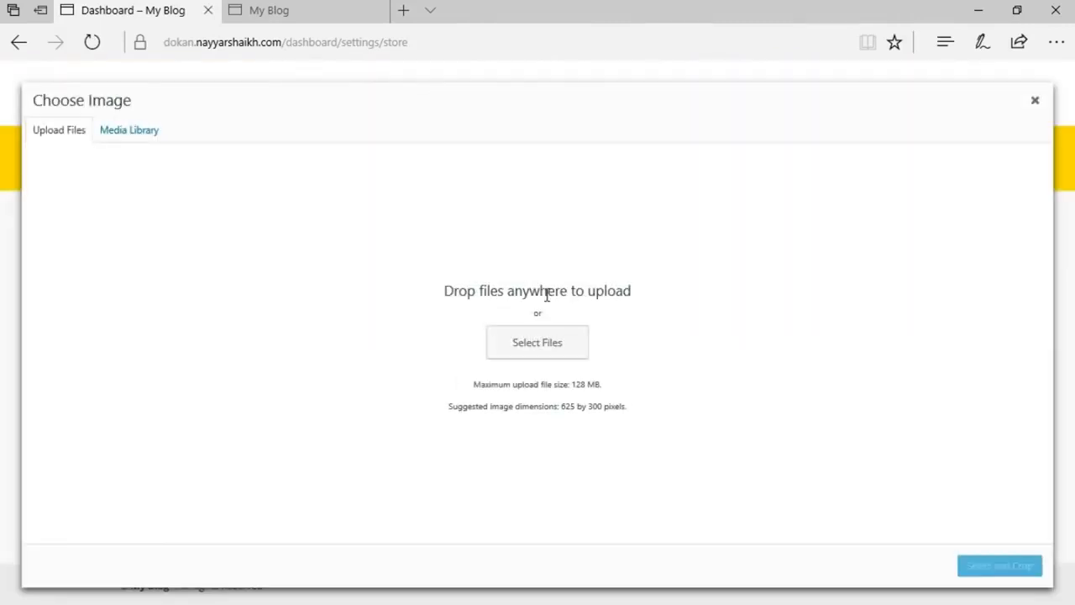
left_click(541, 354)
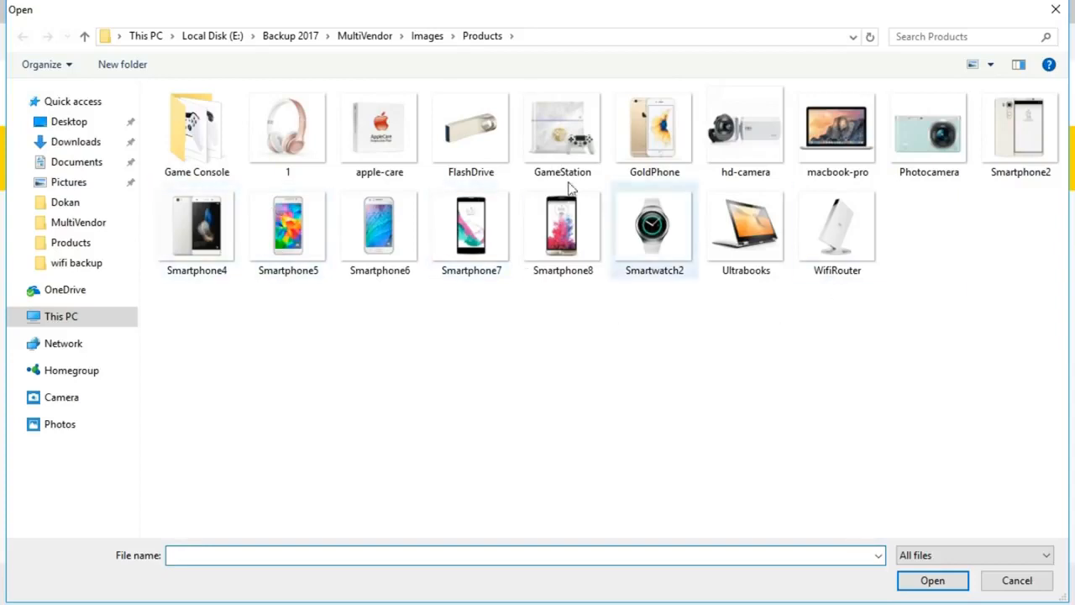
left_click(366, 37)
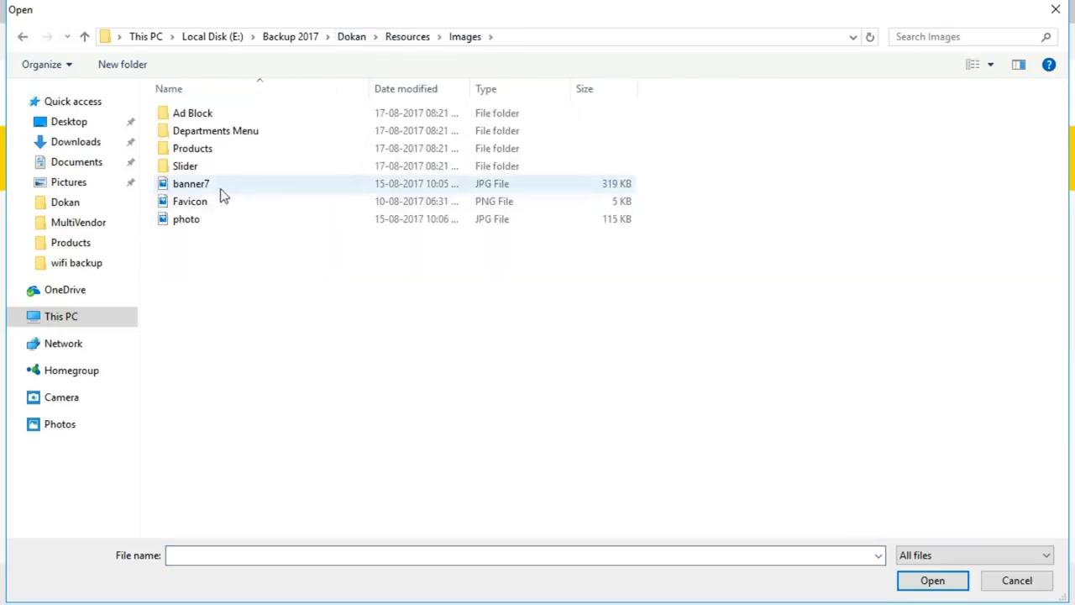
left_click(208, 185)
left_click(933, 581)
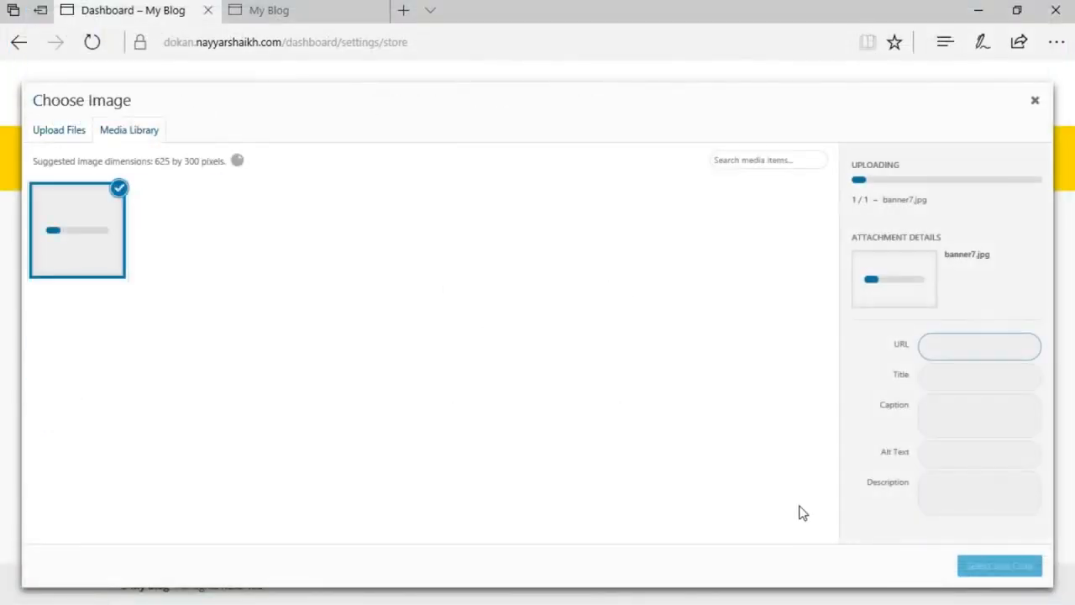
left_click(1003, 573)
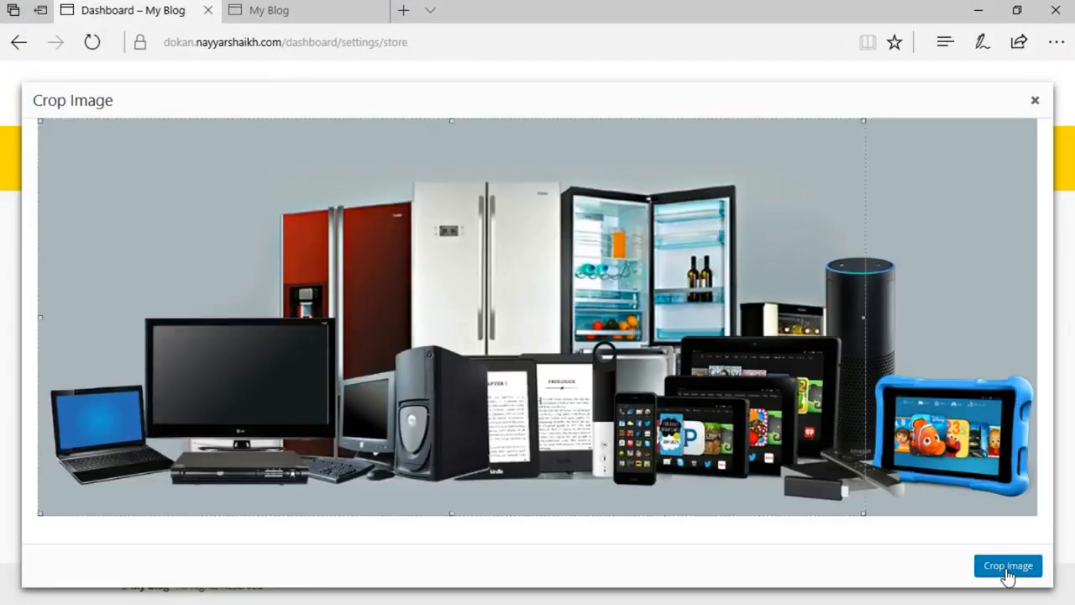
left_click_drag(631, 407, 693, 407)
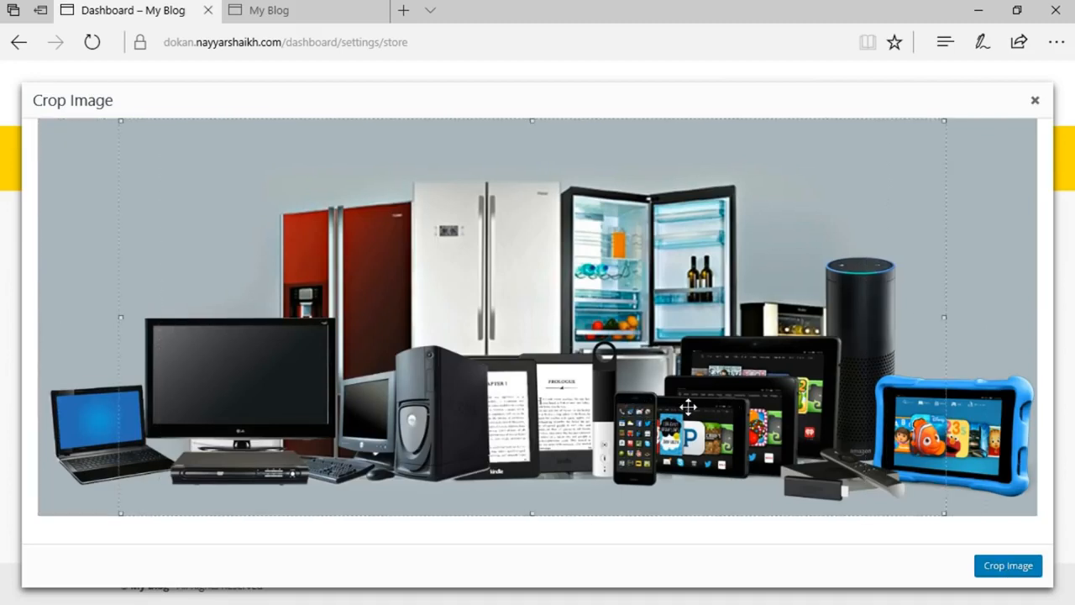
left_click(1023, 567)
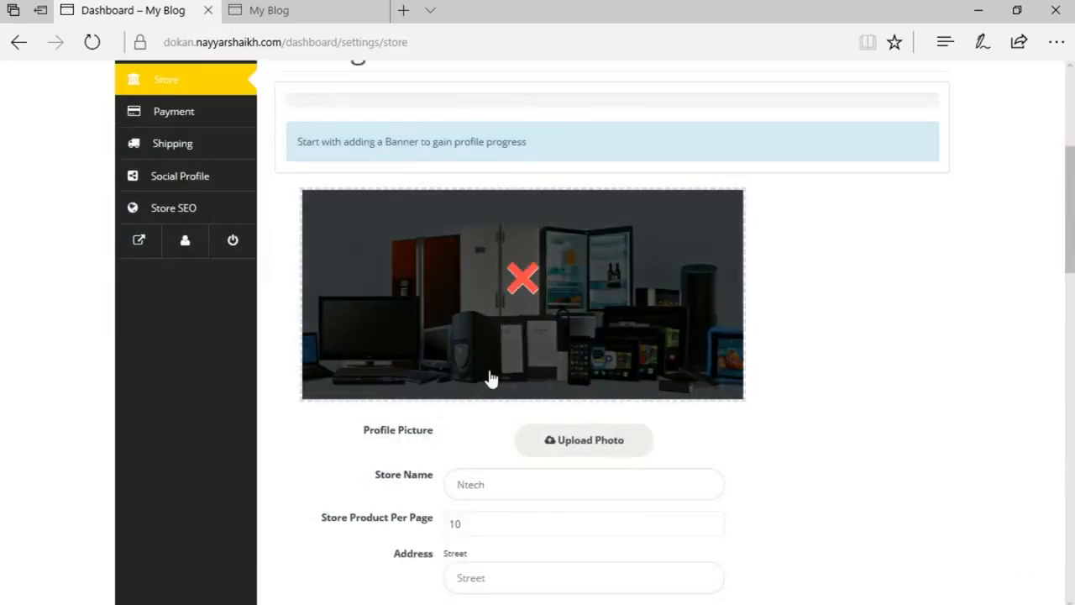
Upload and crop a photo as the store profile picture
scroll(774, 375, "down", 2)
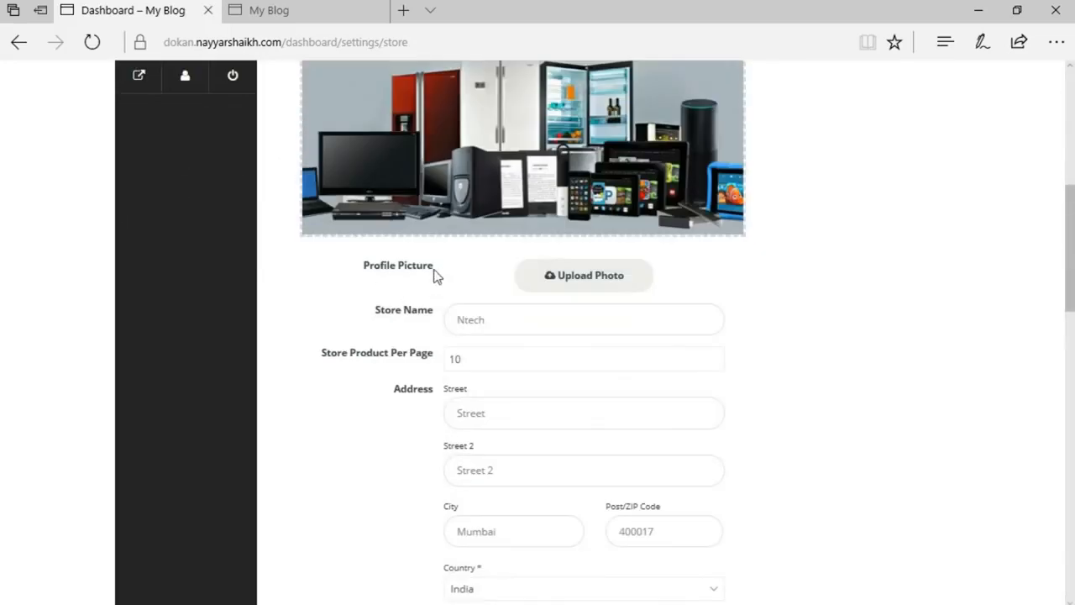
left_click(591, 285)
left_click(81, 132)
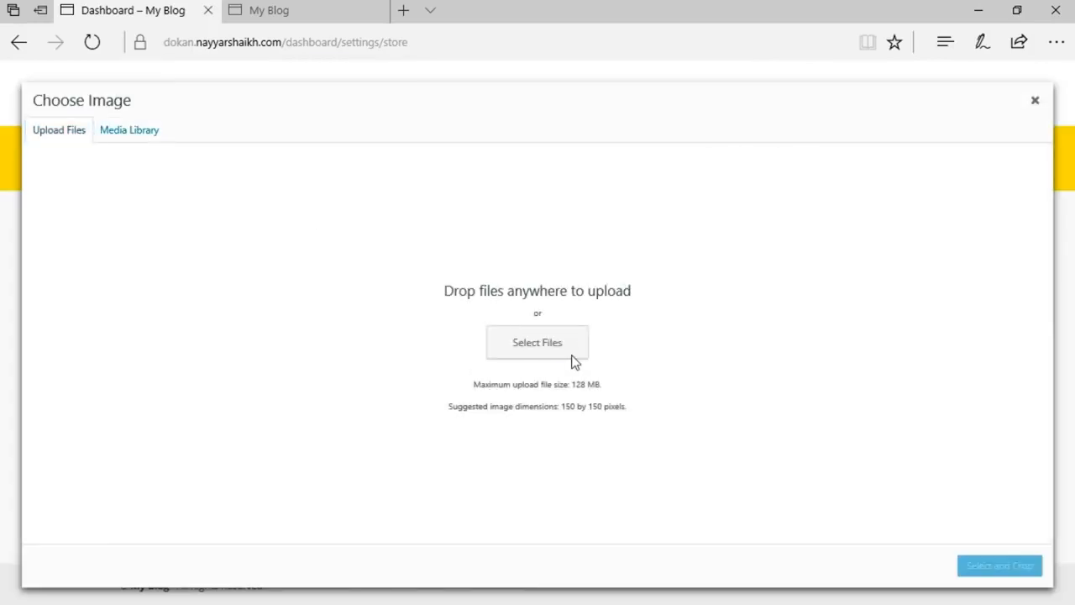
left_click(565, 342)
left_click(210, 219)
left_click(920, 583)
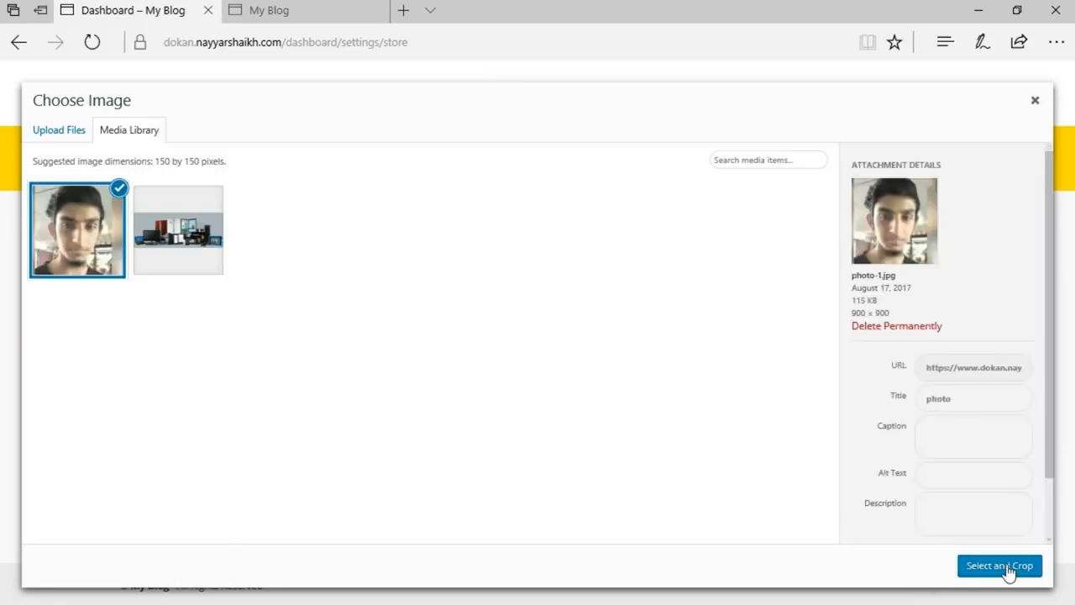
left_click(1008, 571)
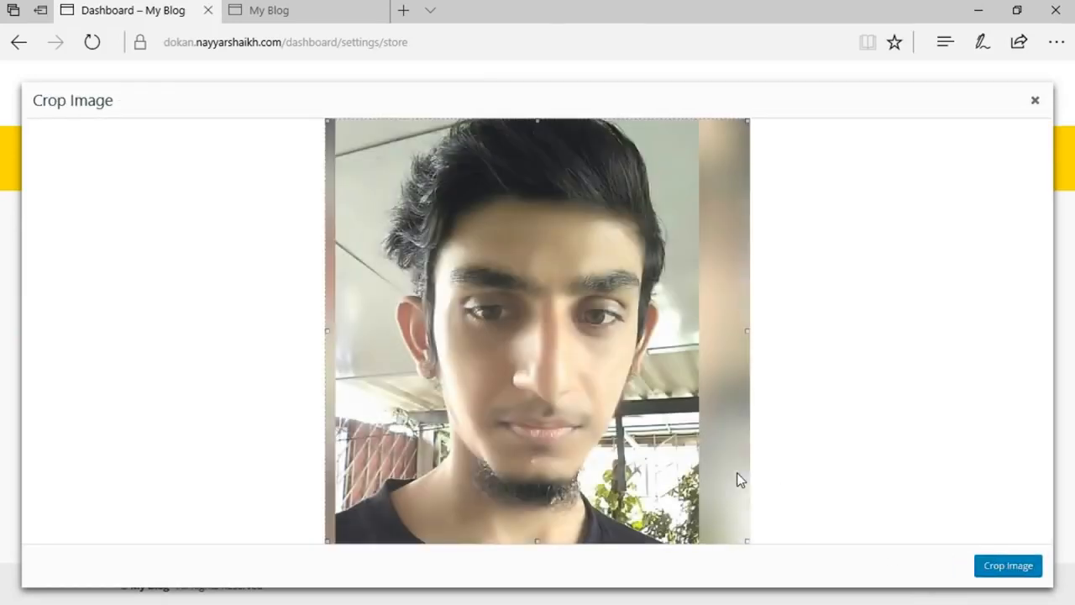
left_click(1020, 566)
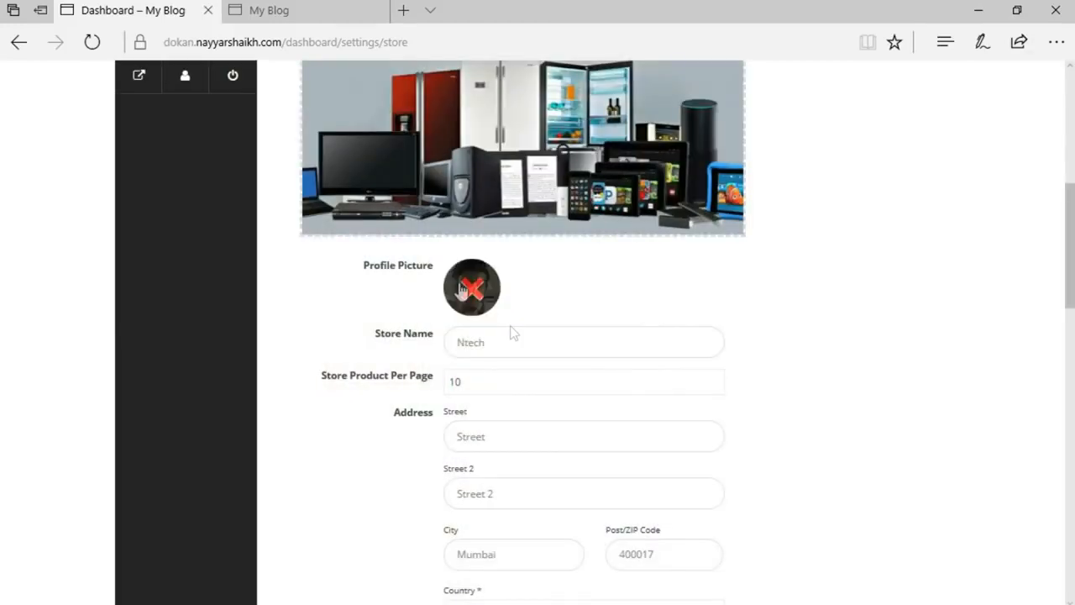
Save the store settings with Update Settings
scroll(614, 326, "down", 1)
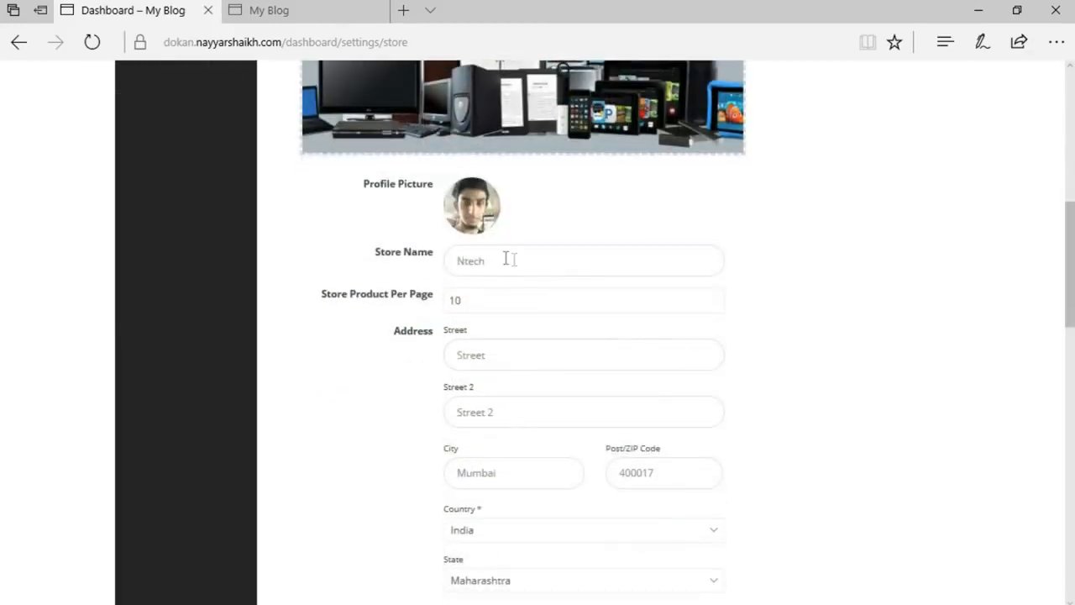
scroll(507, 270, "down", 2)
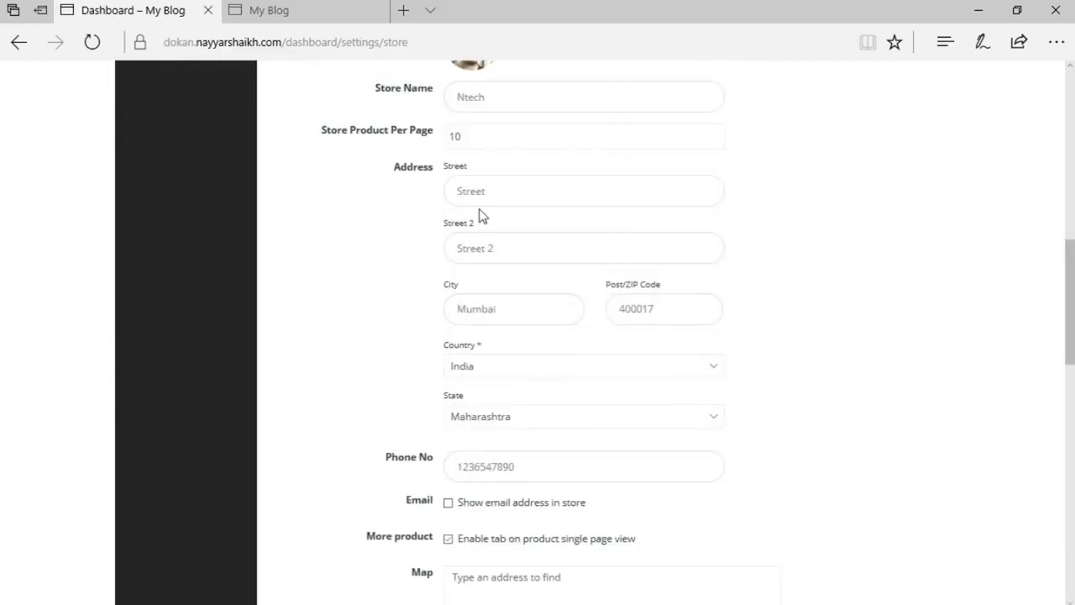
scroll(504, 370, "down", 2)
scroll(832, 367, "down", 2)
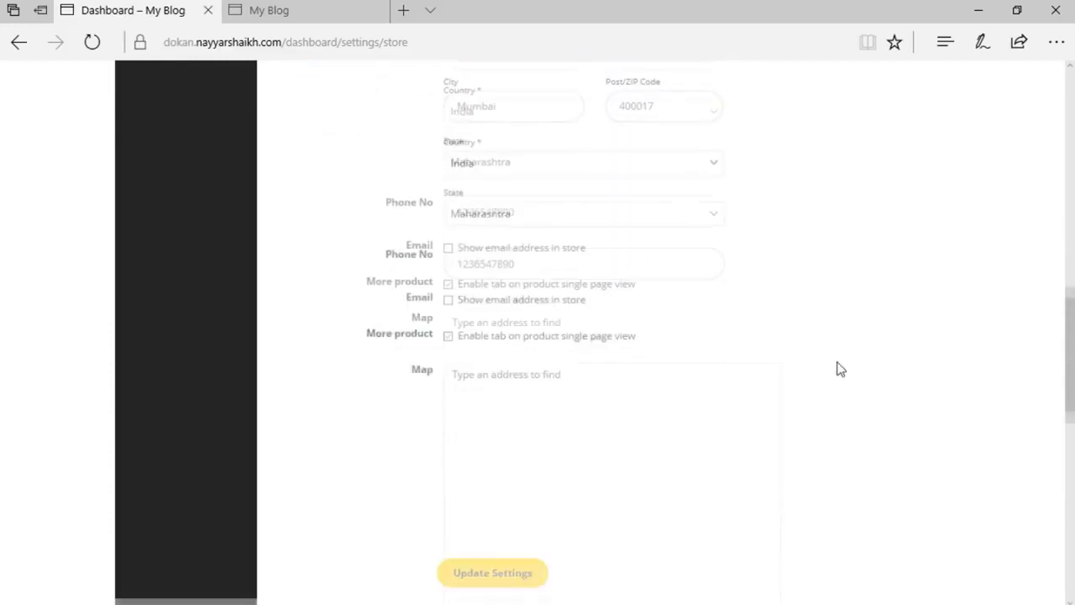
left_click(492, 510)
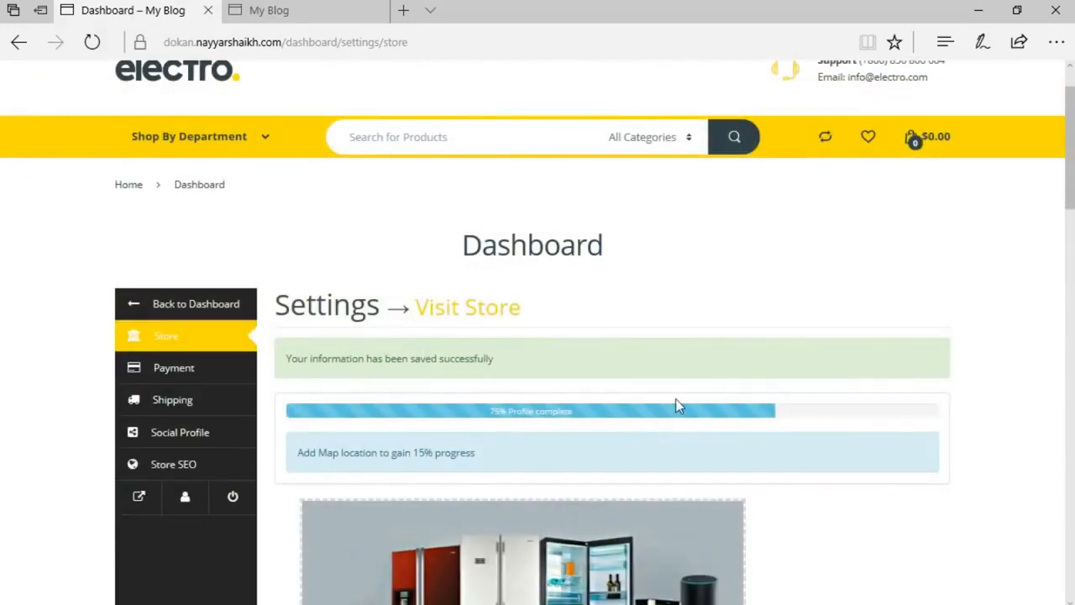
Go back to the main vendor dashboard and open the empty Products list
left_click(196, 310)
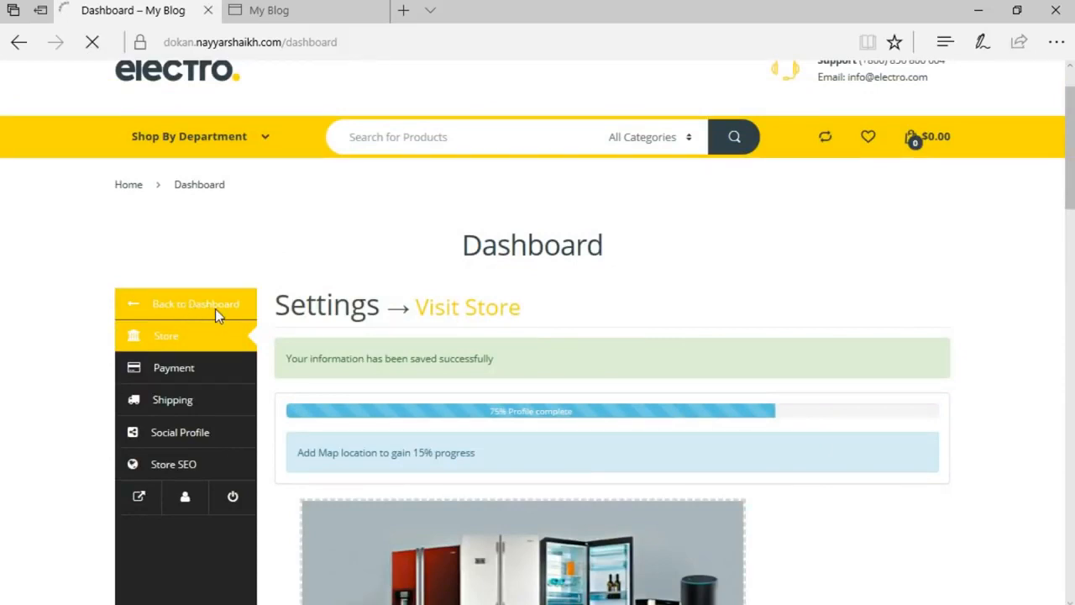
scroll(865, 355, "down", 2)
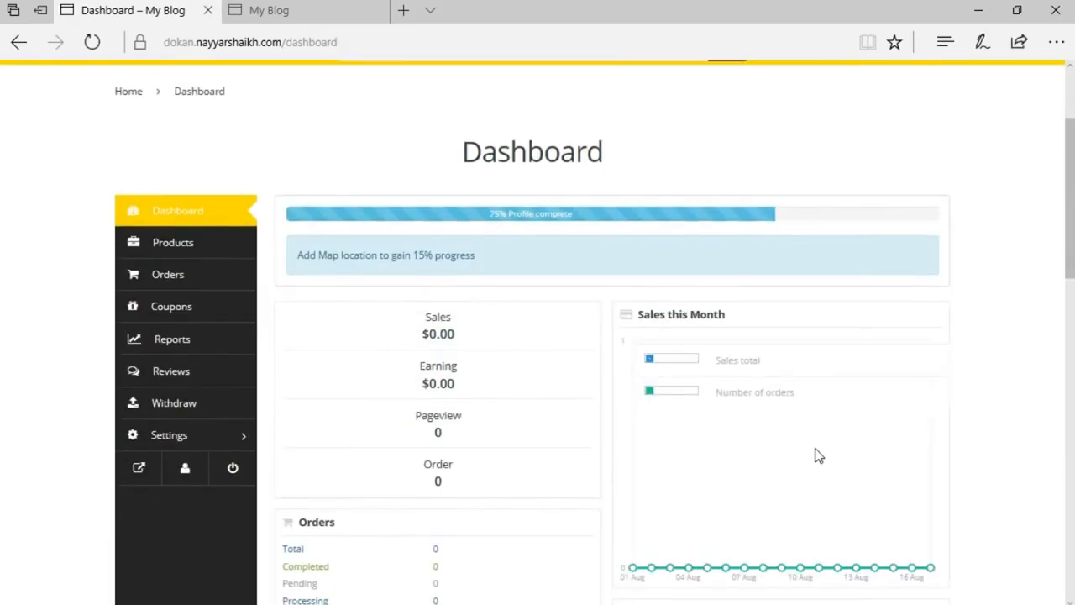
scroll(815, 454, "down", 3)
scroll(815, 456, "up", 5)
scroll(815, 456, "down", 1)
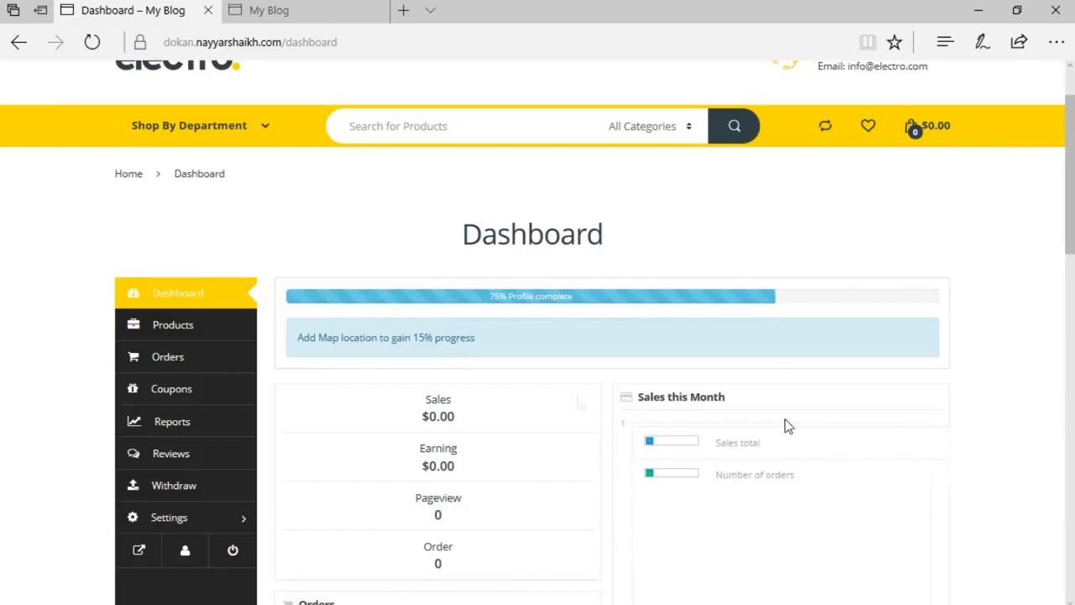
left_click(194, 327)
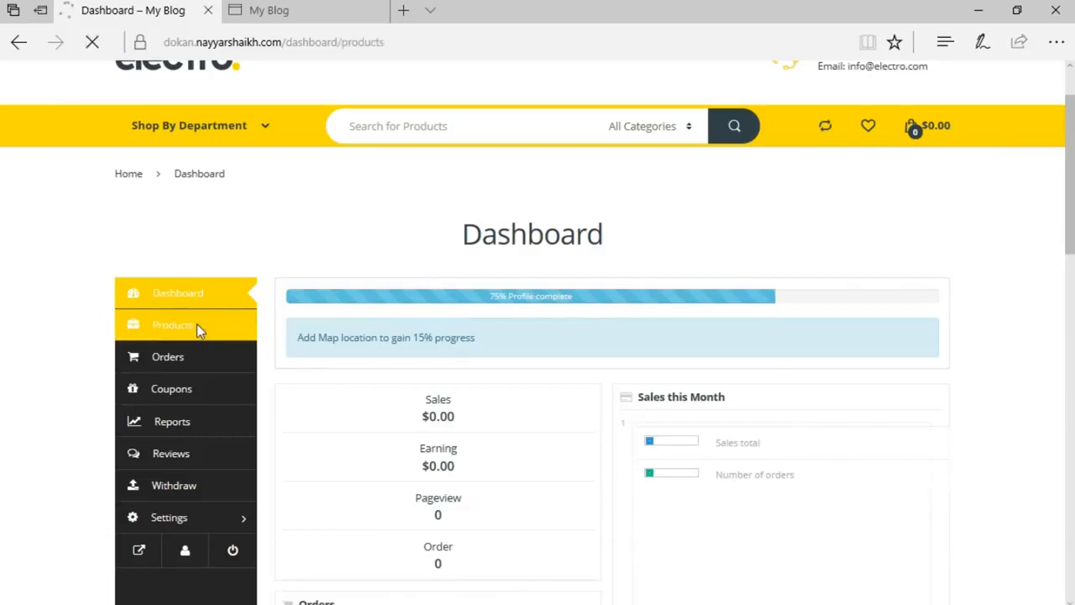
scroll(938, 387, "down", 2)
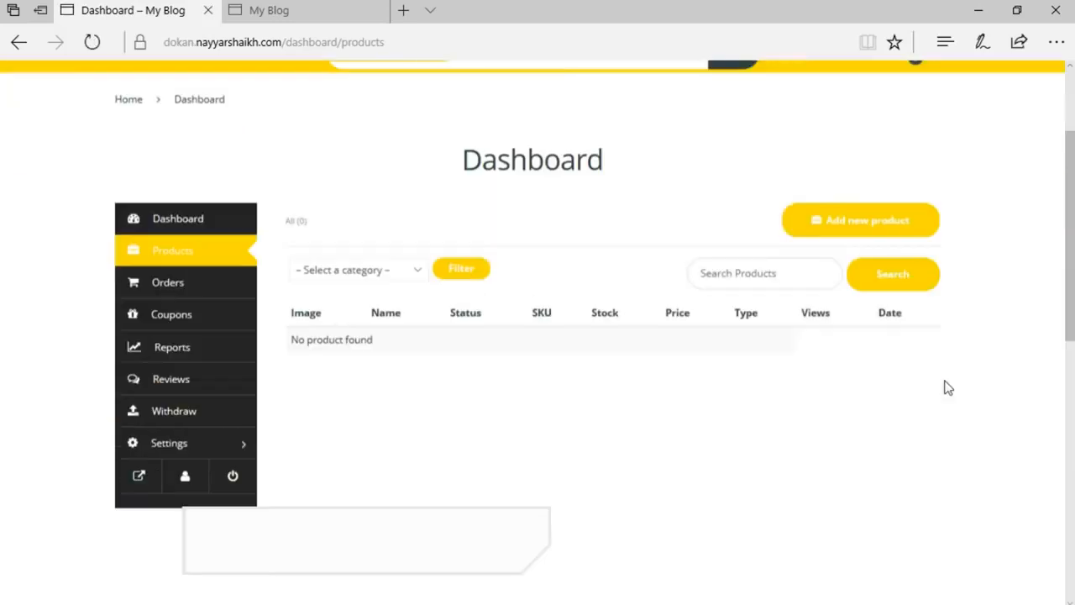
Start a new product named 'Game Console Controller + USB 3.0 Cable', copied from the demo page
left_click(850, 227)
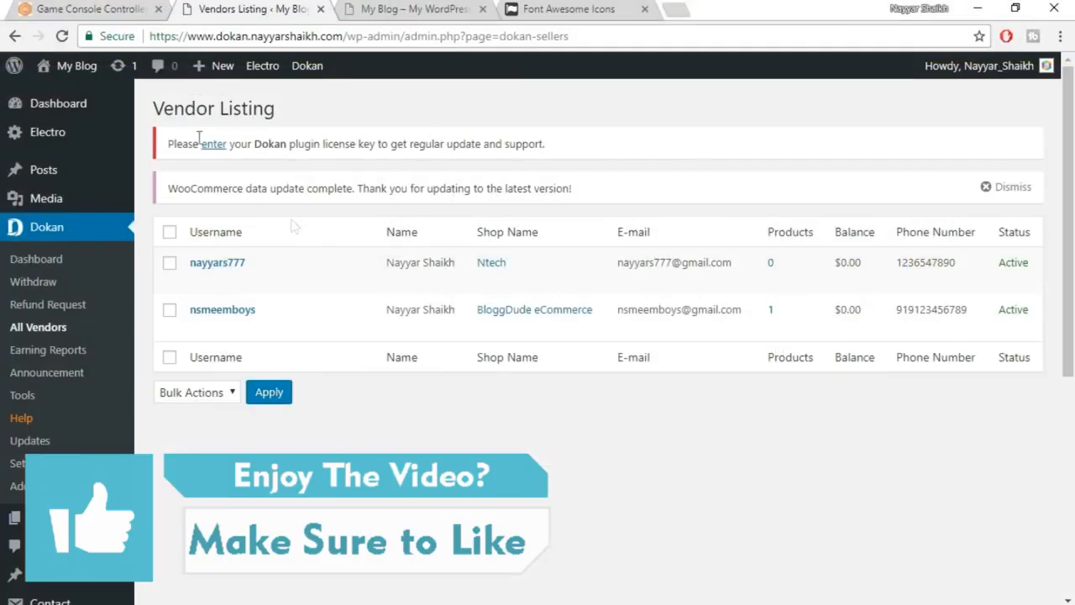
left_click(92, 8)
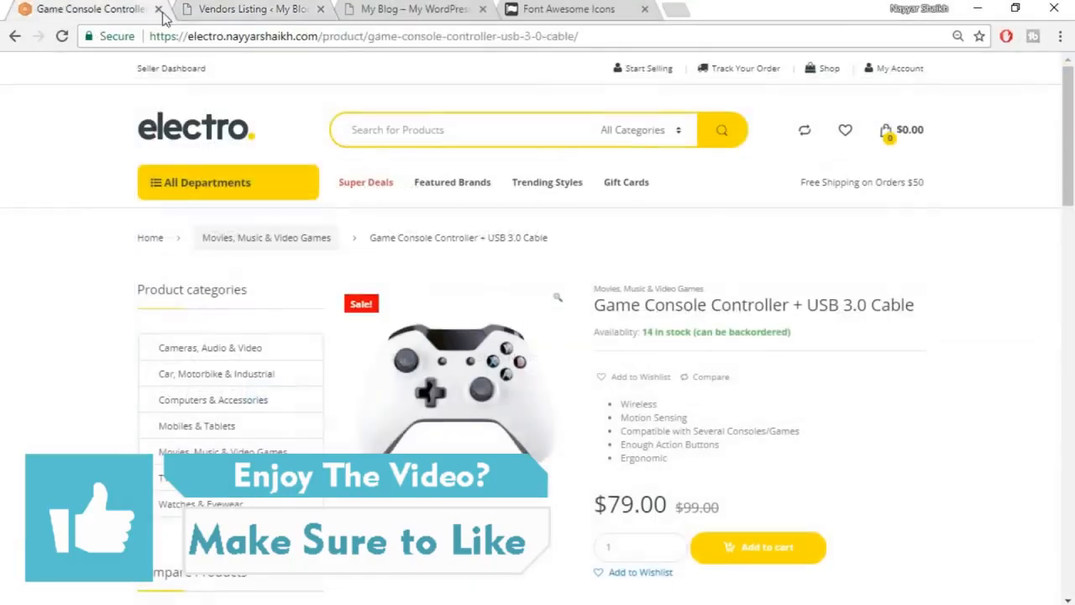
left_click_drag(593, 310, 918, 312)
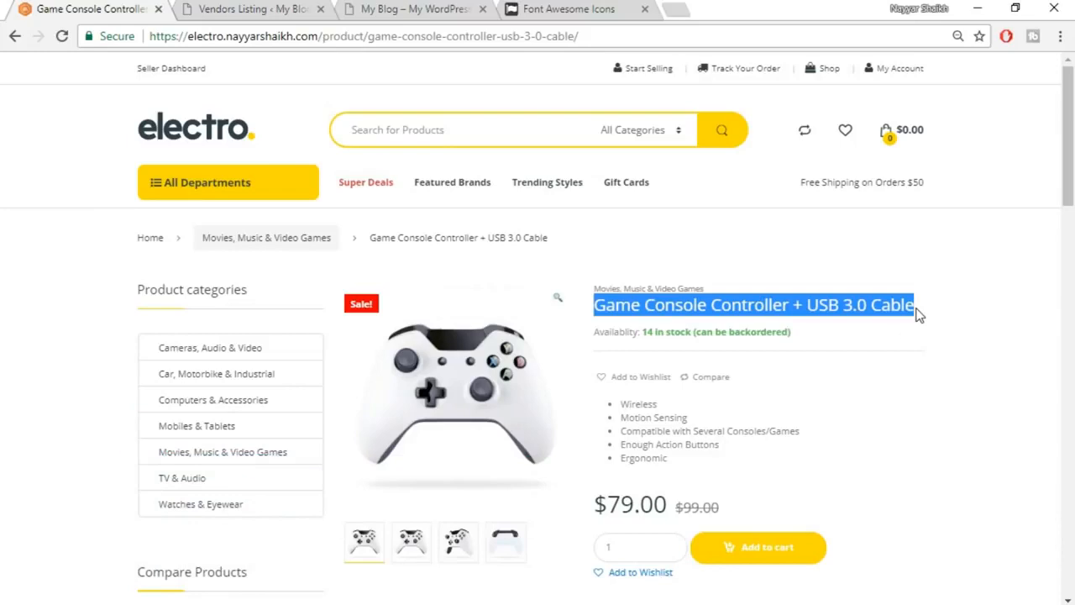
left_click(476, 604)
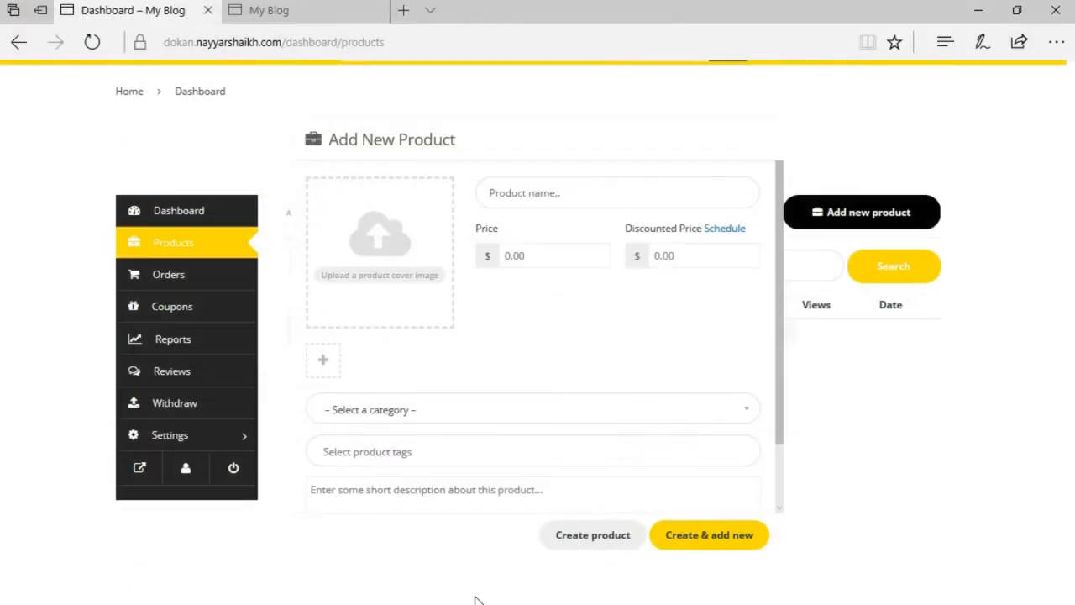
left_click(575, 194)
type("Game Console Controller + USB 3.0 Cable")
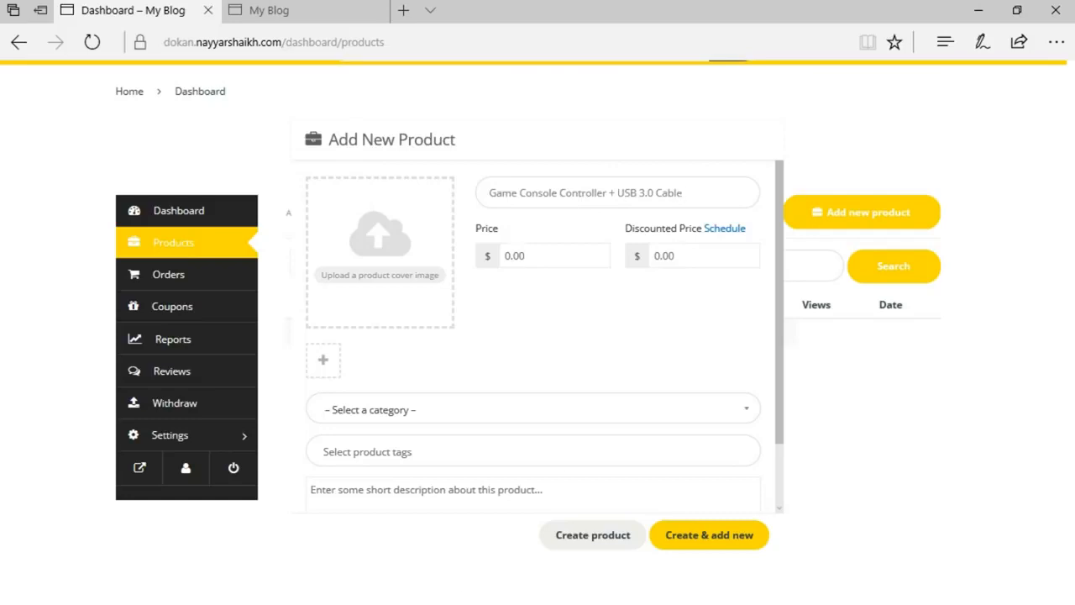
Enter price 99 and discounted price 79
left_click(506, 601)
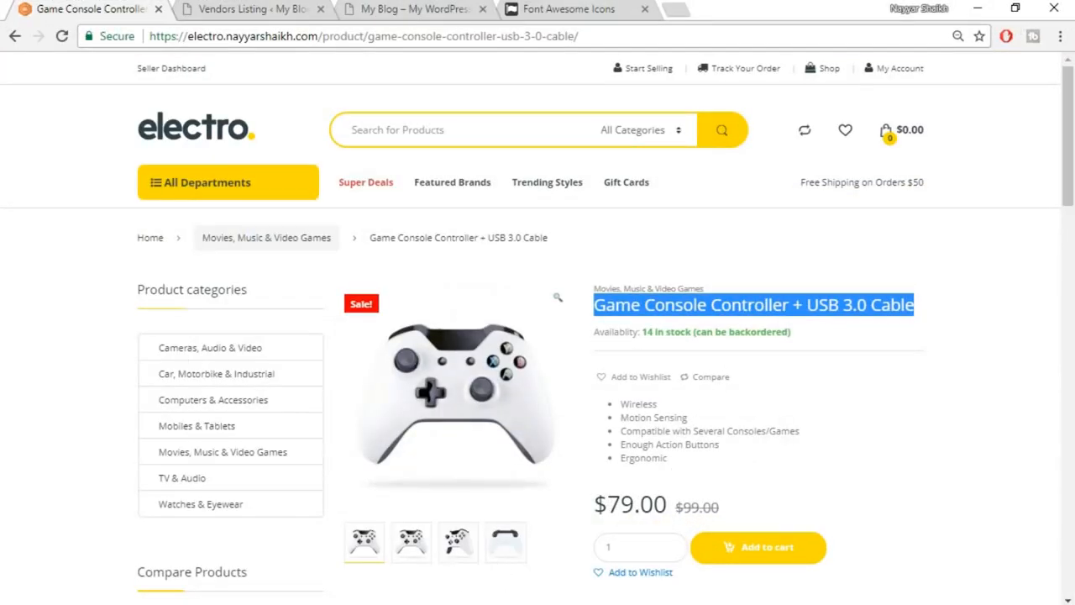
key("alt+Tab")
left_click(562, 262)
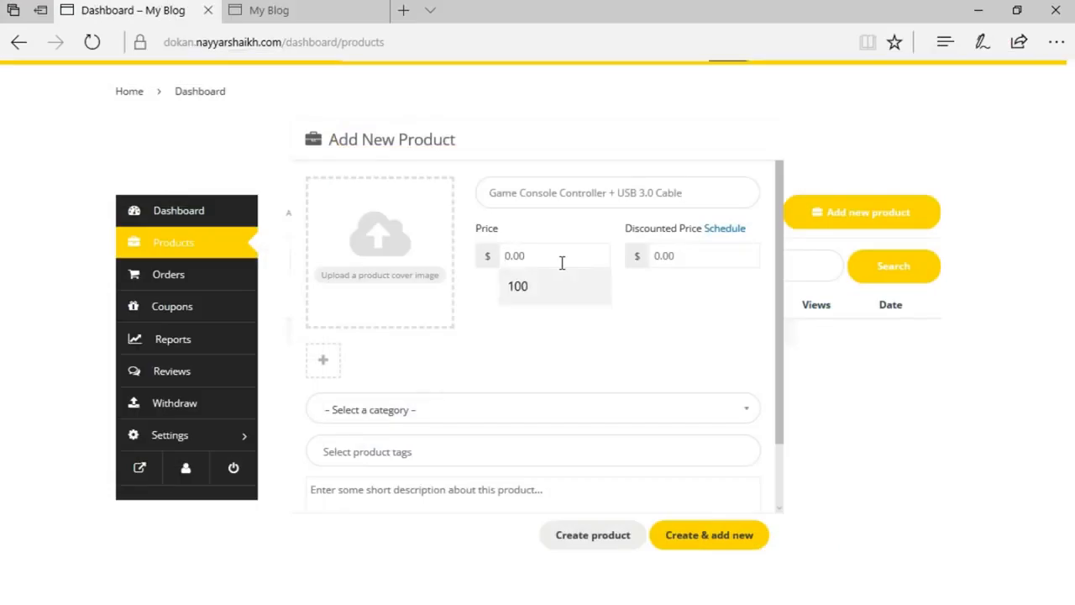
type("99")
left_click(702, 256)
type("79")
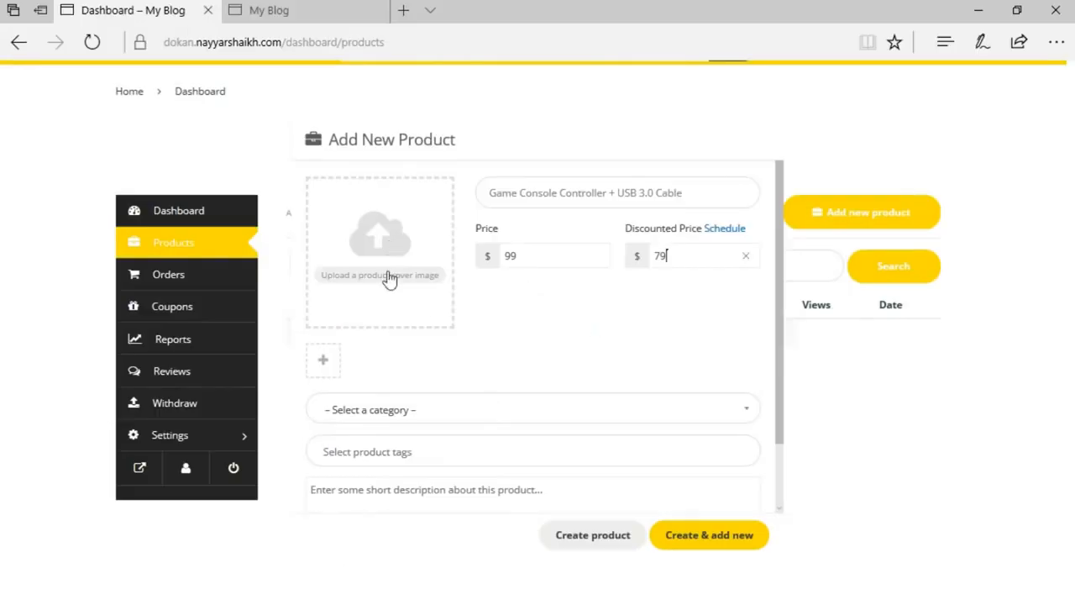
Upload the GamePad image from Products > Game Console as the product cover image
left_click(388, 276)
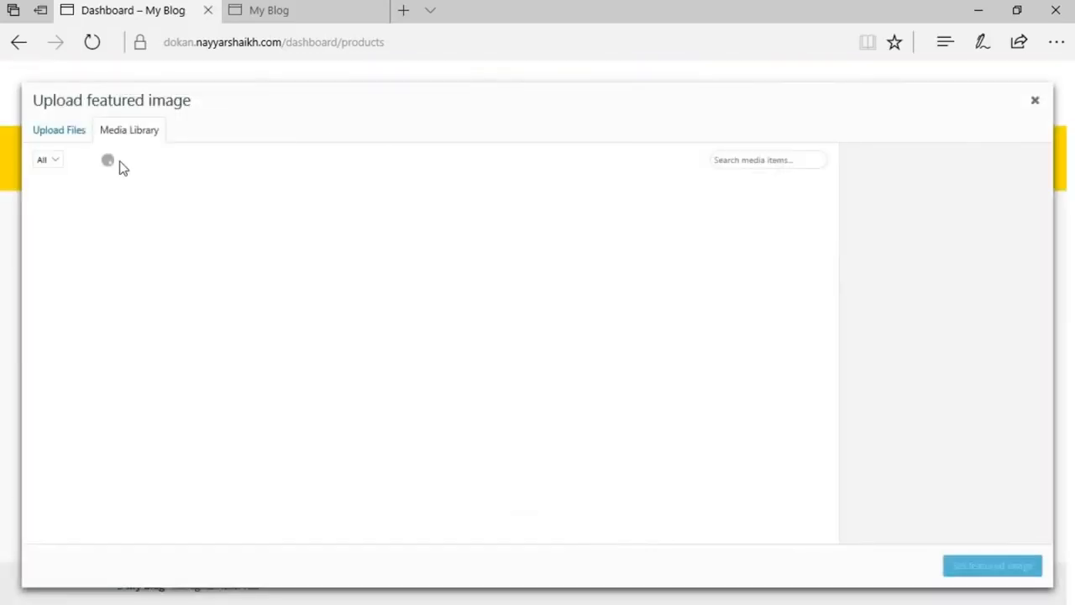
left_click(55, 133)
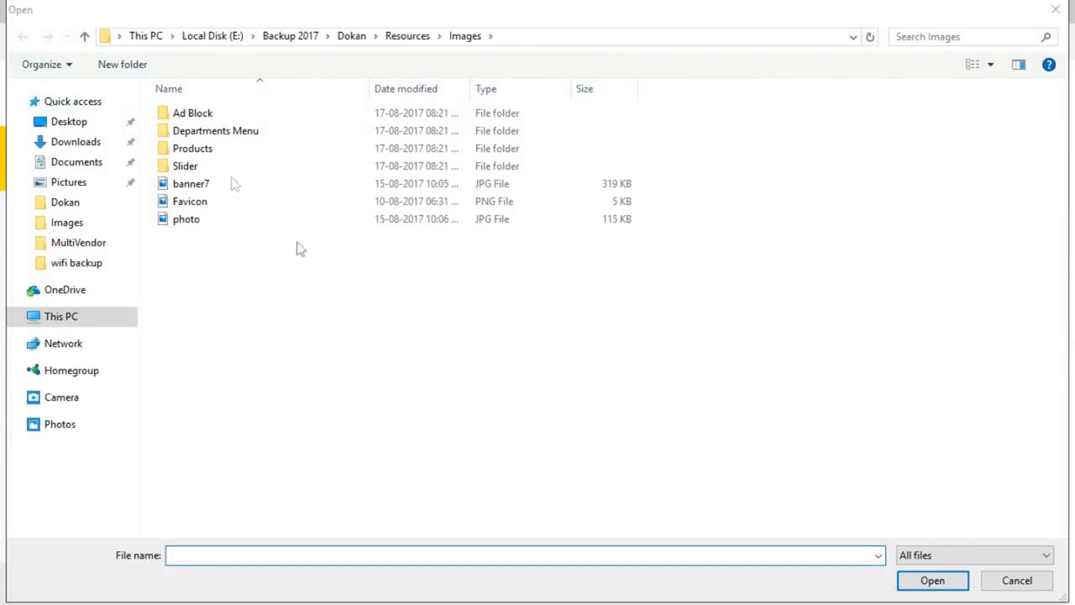
double_click(217, 155)
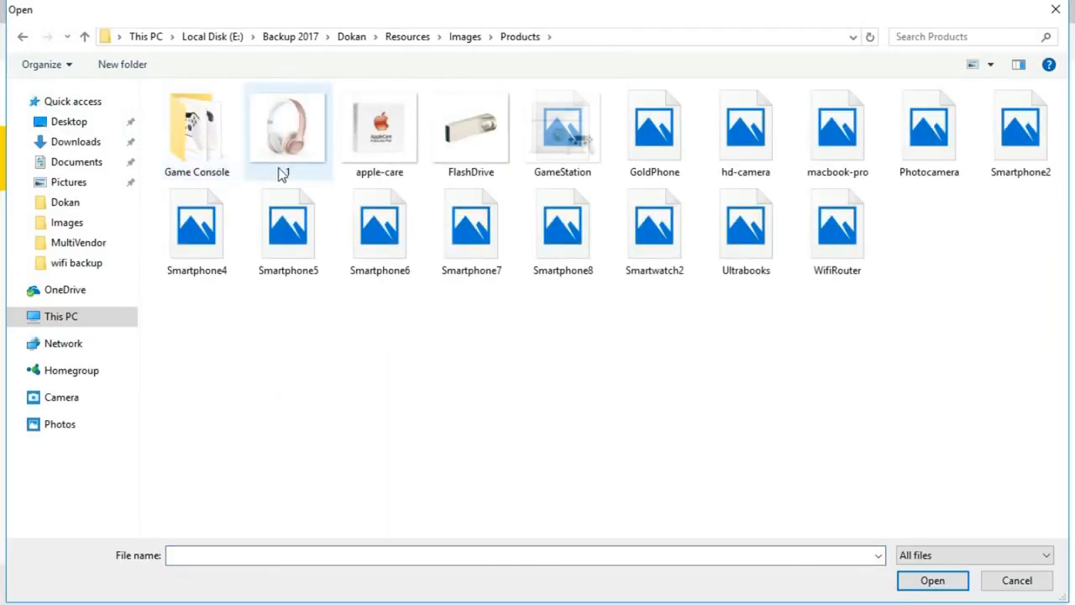
double_click(220, 156)
left_click(217, 154)
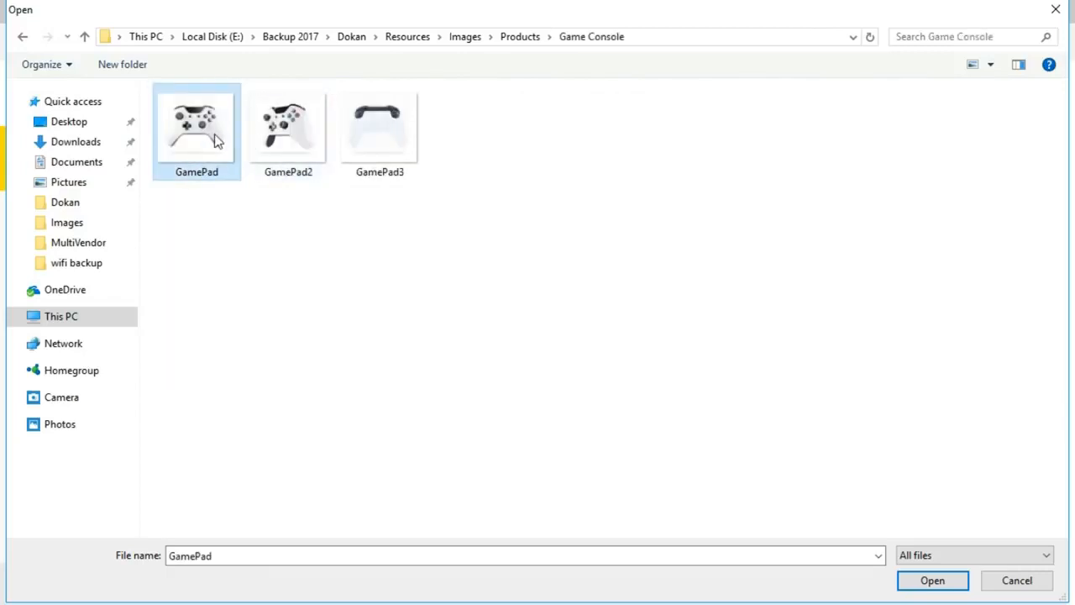
left_click(934, 581)
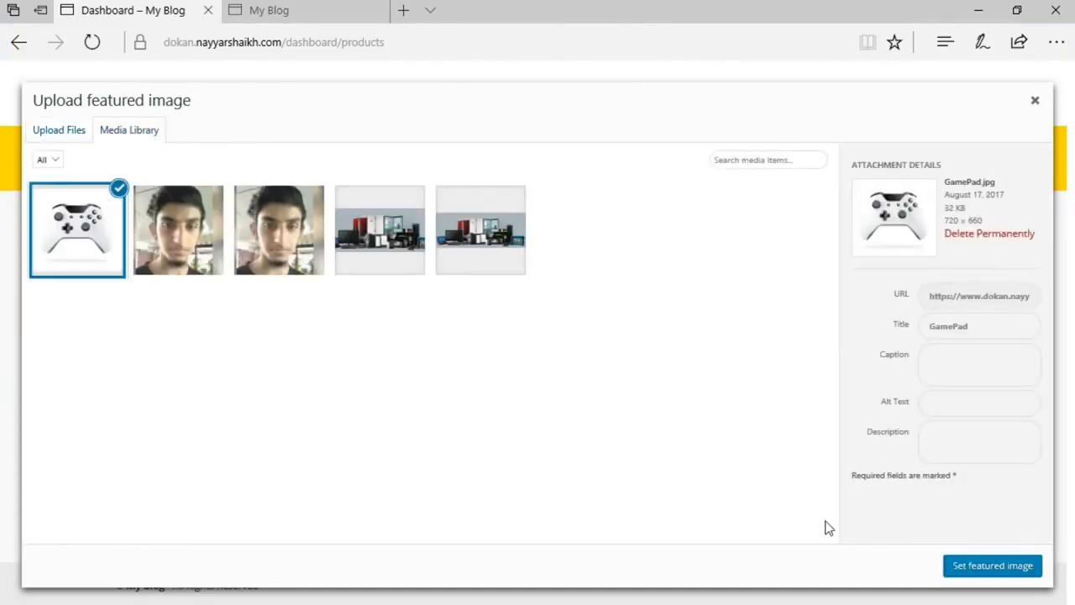
left_click(984, 567)
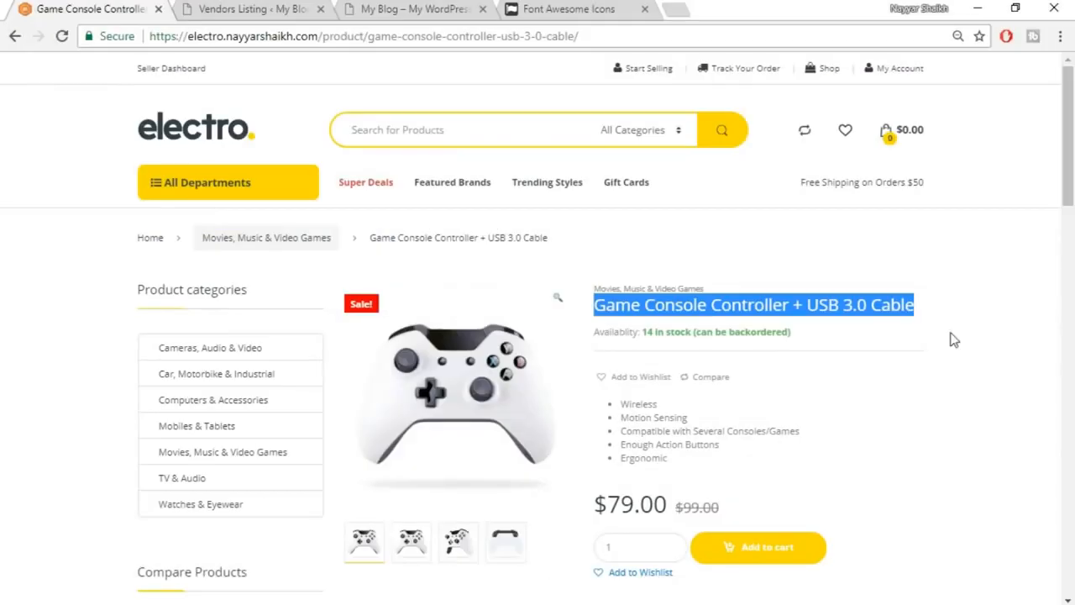
scroll(966, 336, "down", 2)
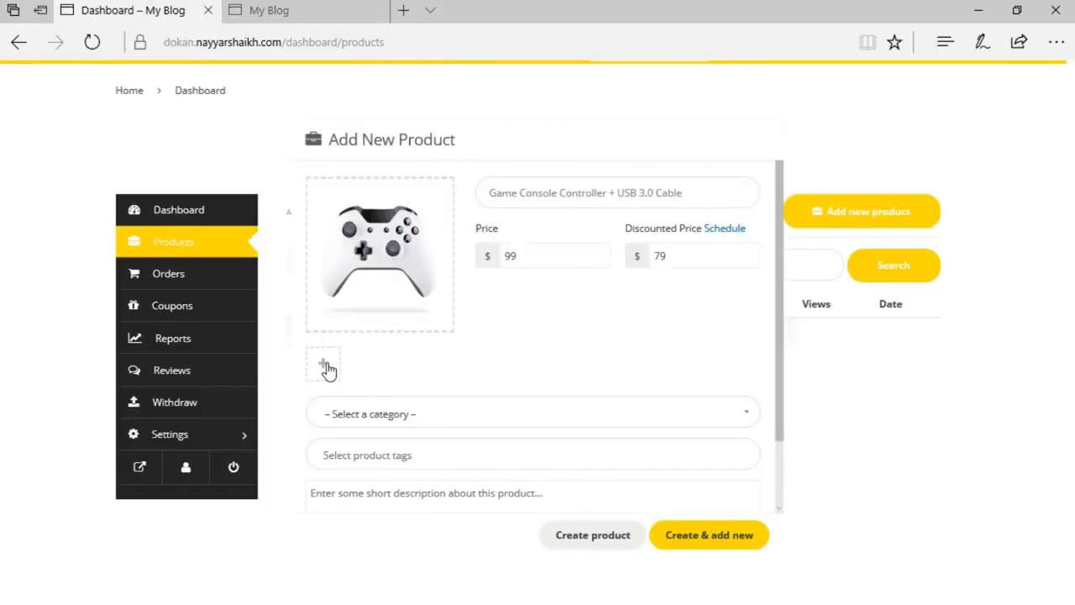
Upload GamePad, GamePad2 and GamePad3 and add them to the product gallery
left_click(328, 369)
left_click(75, 131)
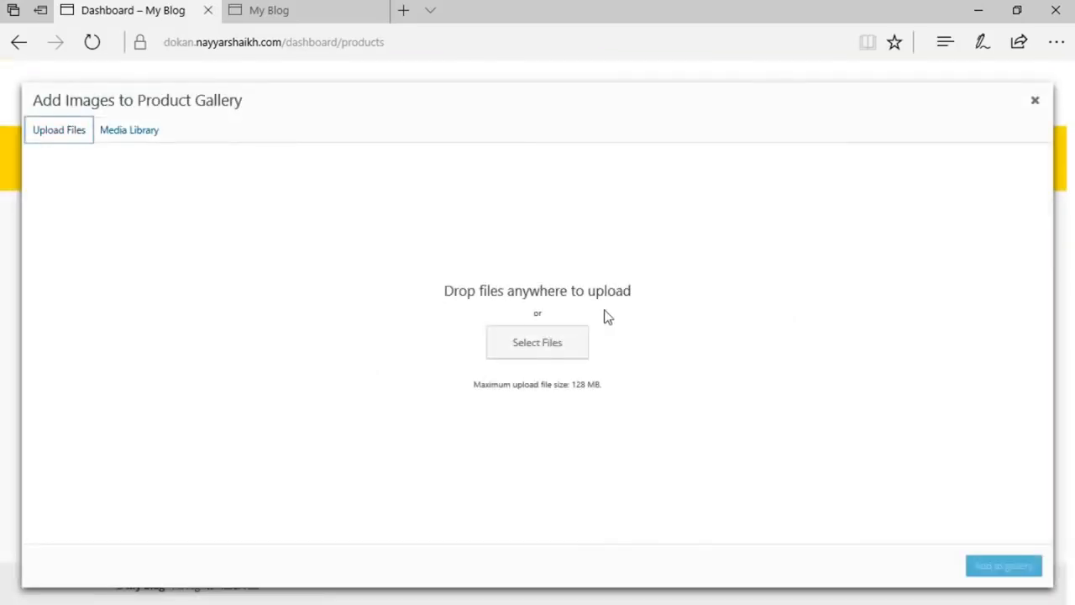
left_click(562, 355)
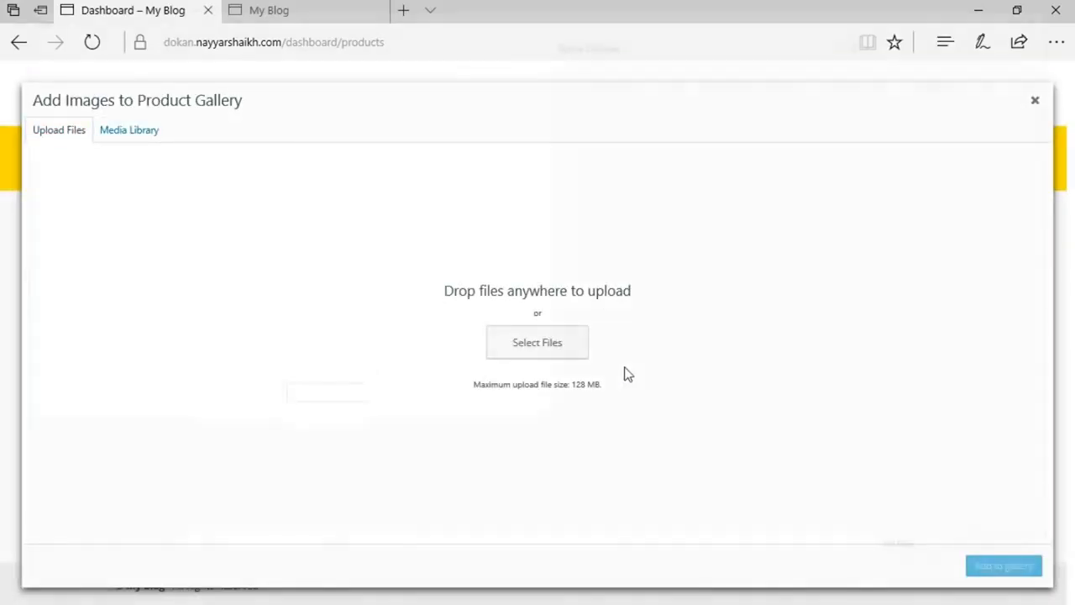
left_click(300, 134)
left_click(196, 131, "ctrl")
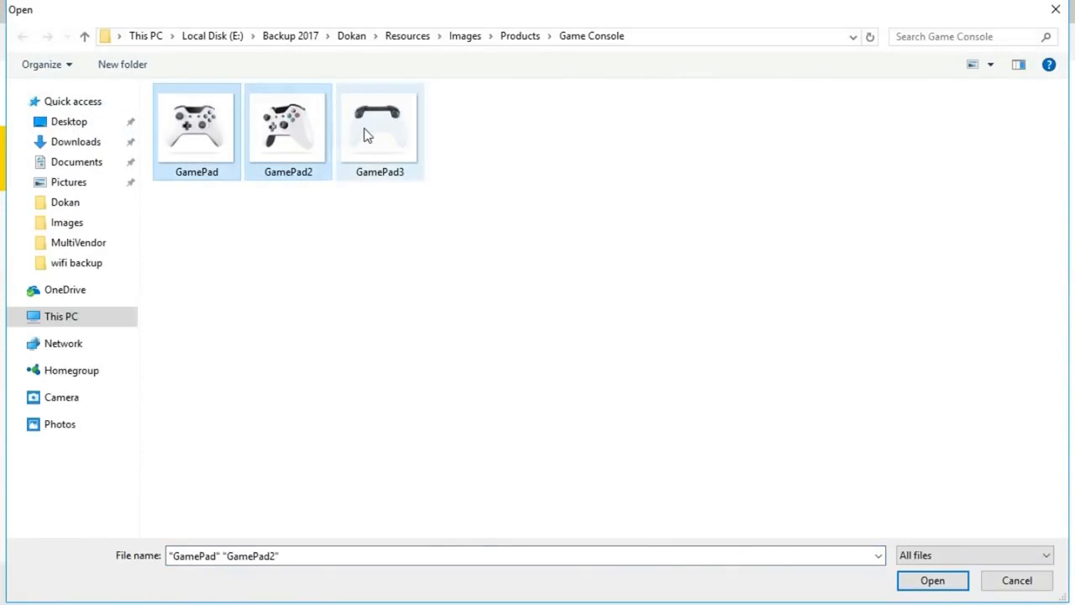
left_click(370, 136, "ctrl")
left_click(955, 583)
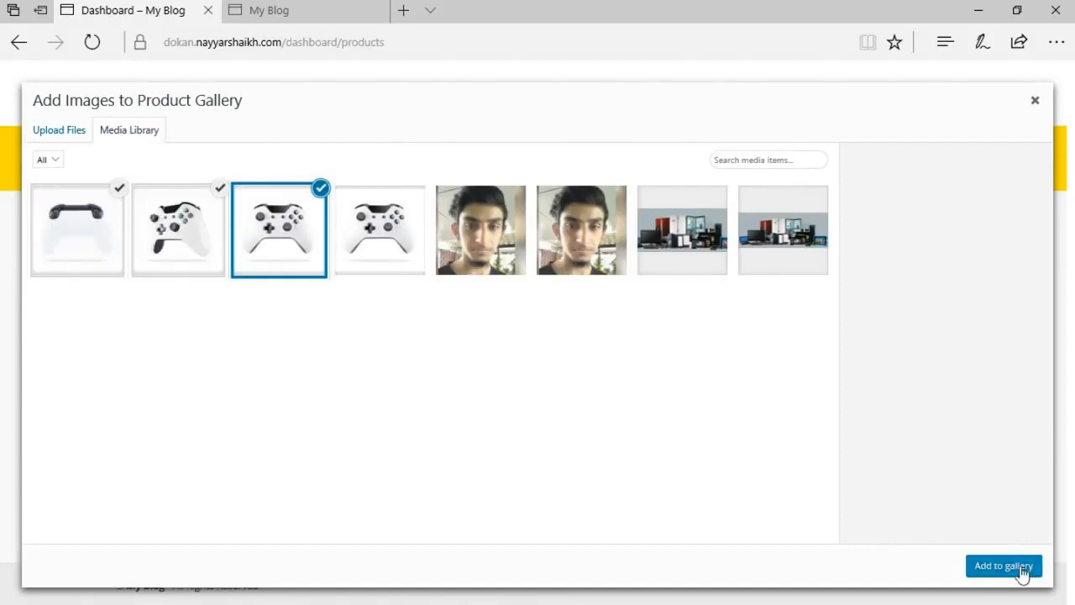
left_click(1018, 568)
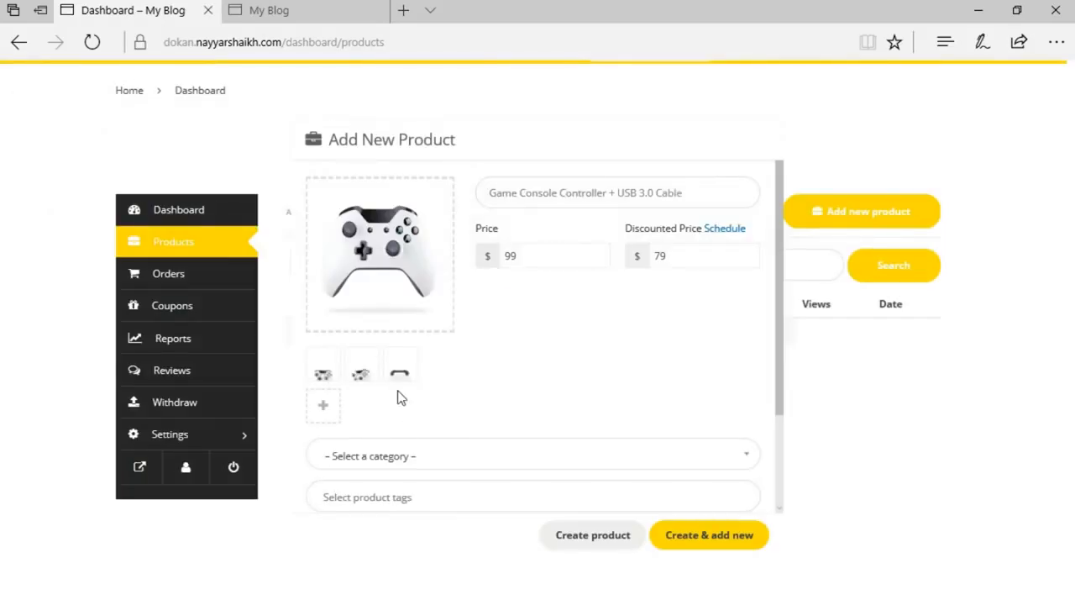
scroll(595, 373, "down", 1)
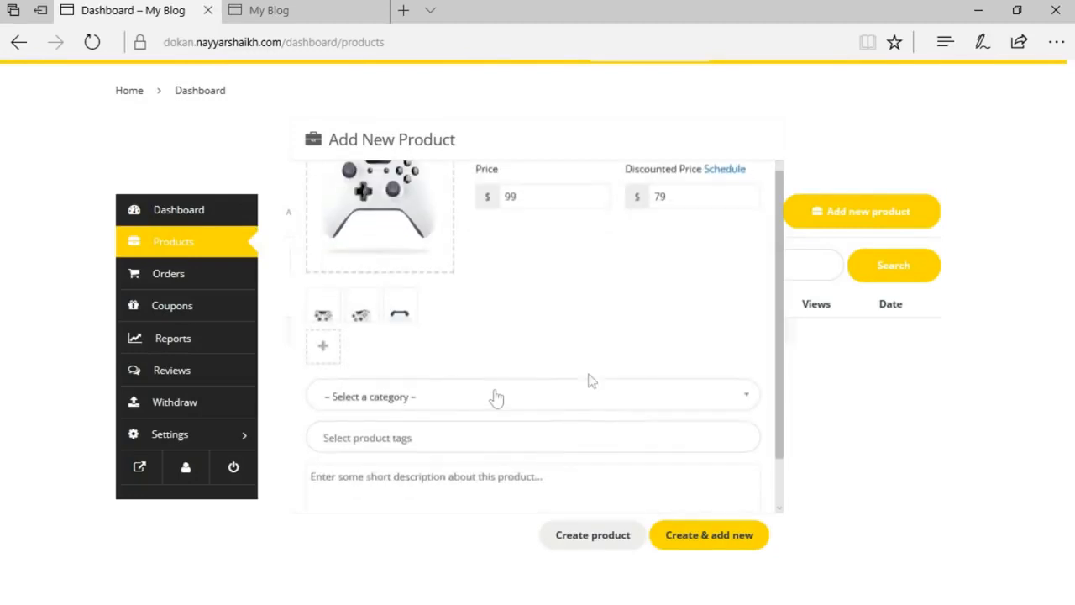
Set the product category to Computer & Accessories
left_click(452, 399)
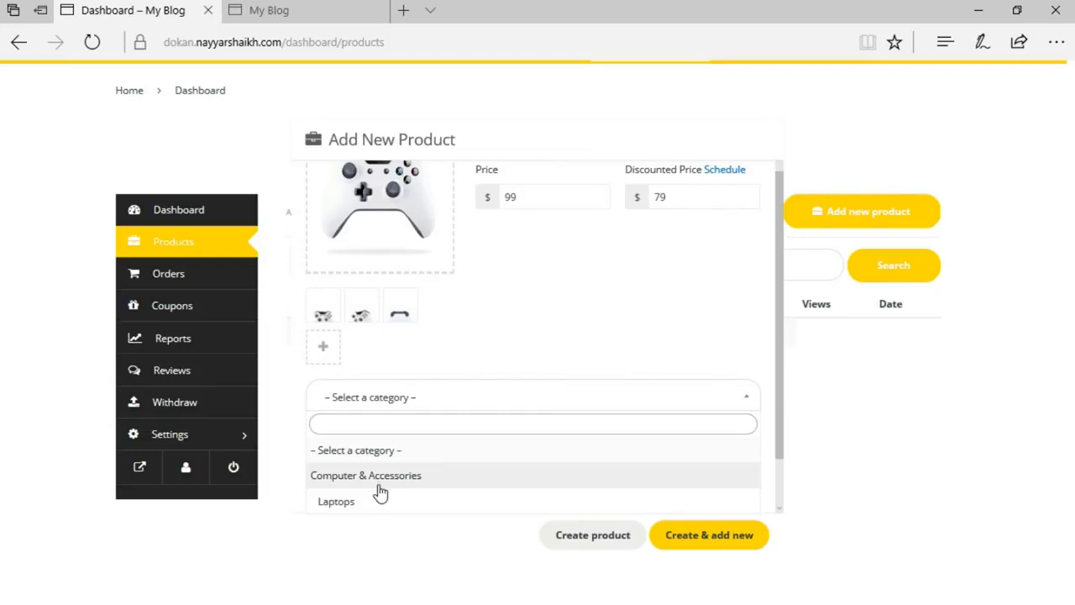
left_click(433, 477)
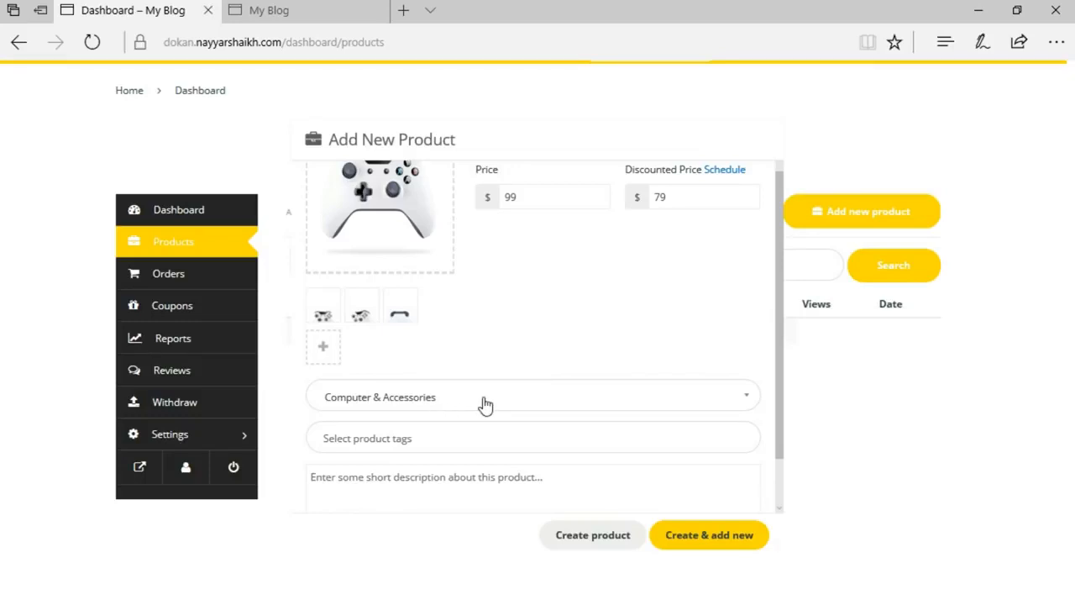
scroll(678, 411, "down", 1)
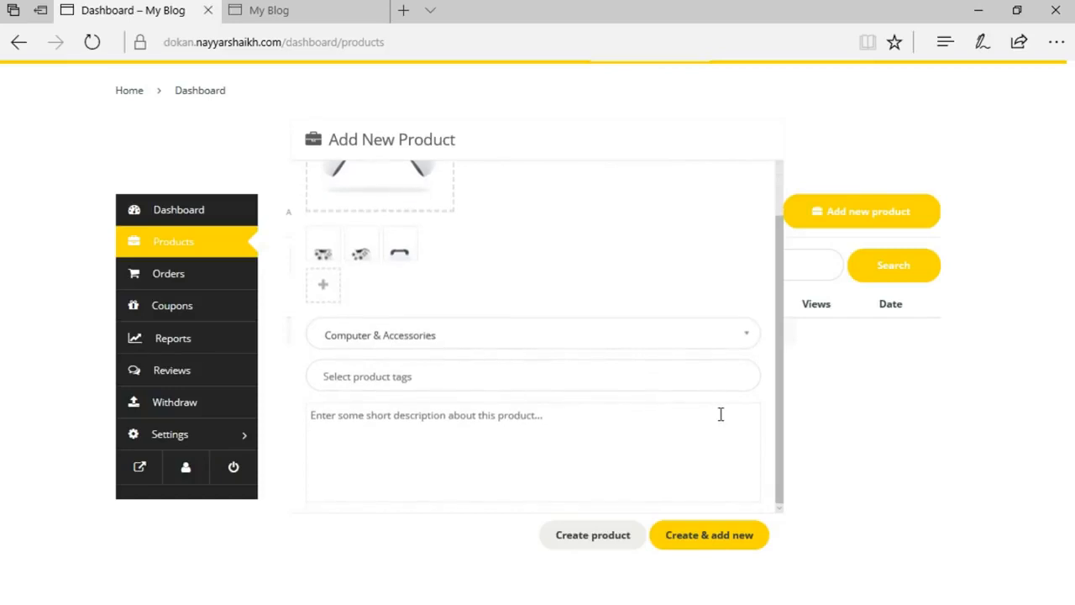
Copy the five feature bullets, Wireless through Ergonomic, from the demo page into the Short Description
left_click(453, 445)
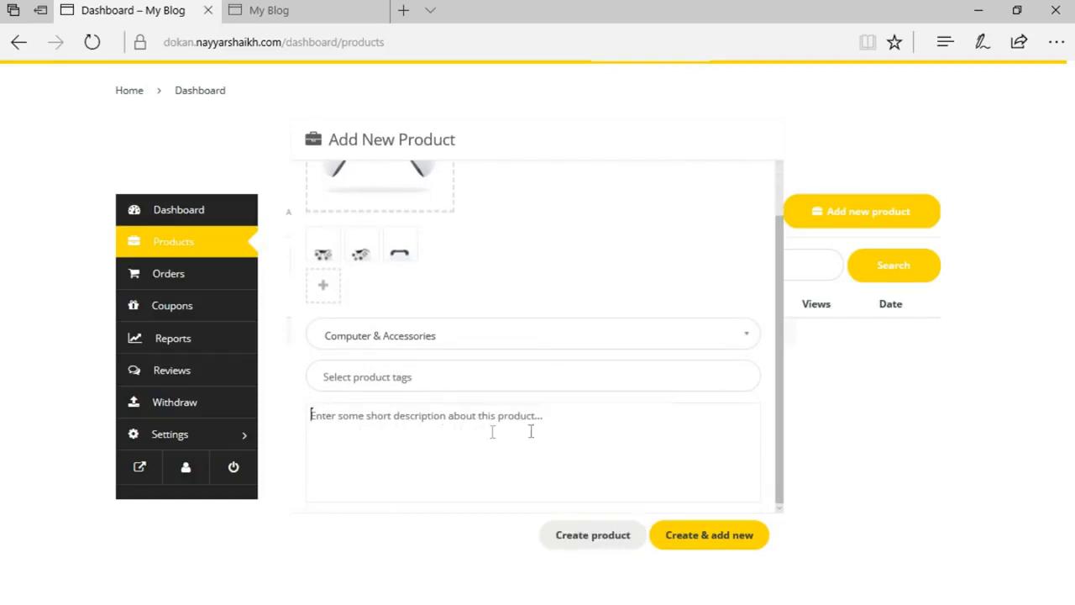
key("alt+Tab")
left_click(717, 251)
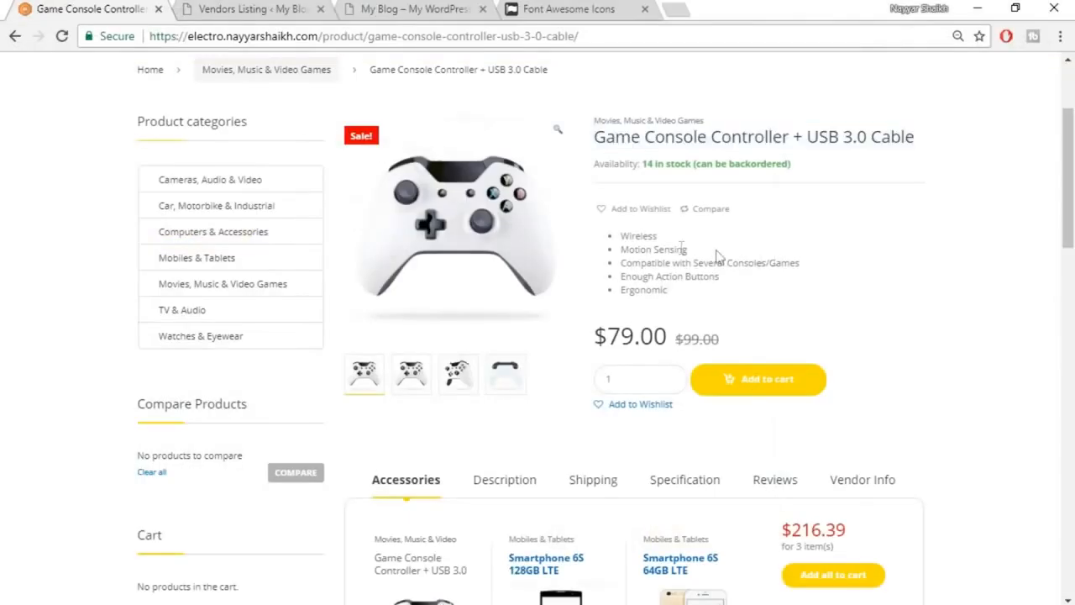
left_click_drag(616, 236, 731, 293)
key("ctrl+c")
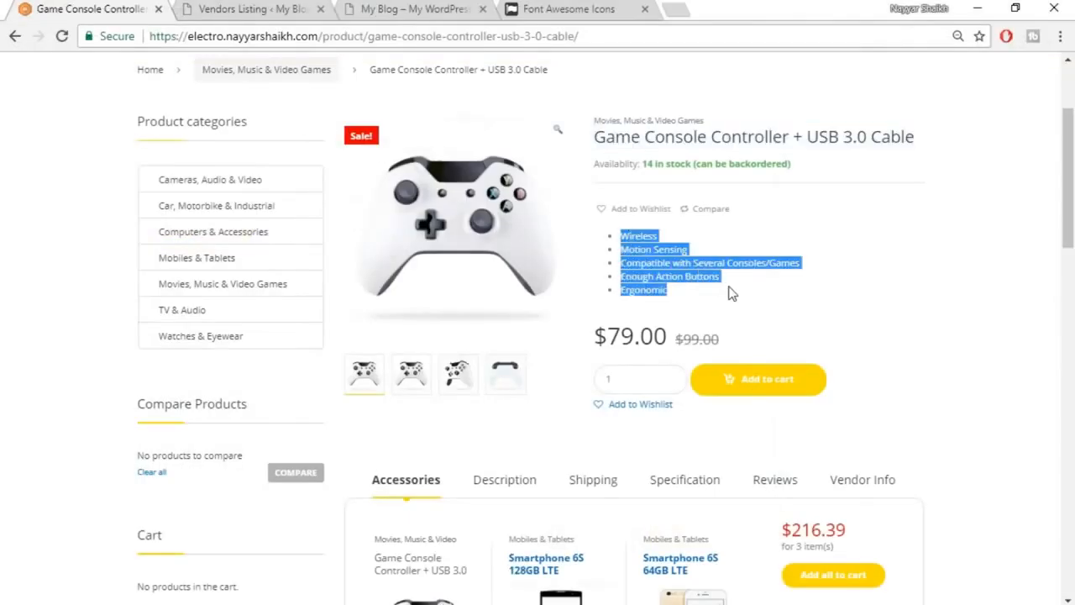
key("alt+Tab")
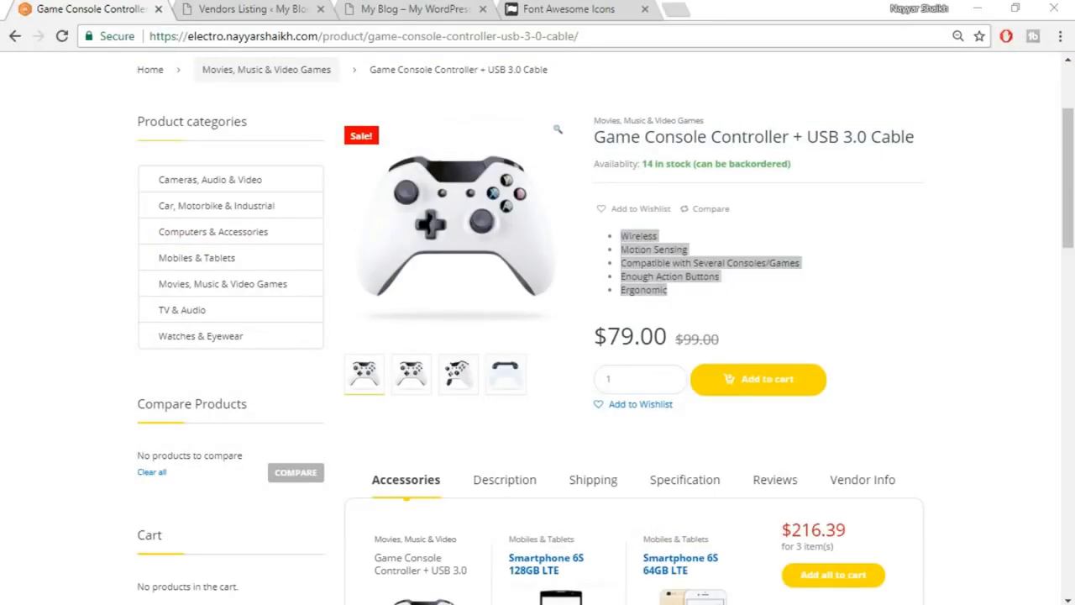
left_click(411, 467)
key("ctrl+v")
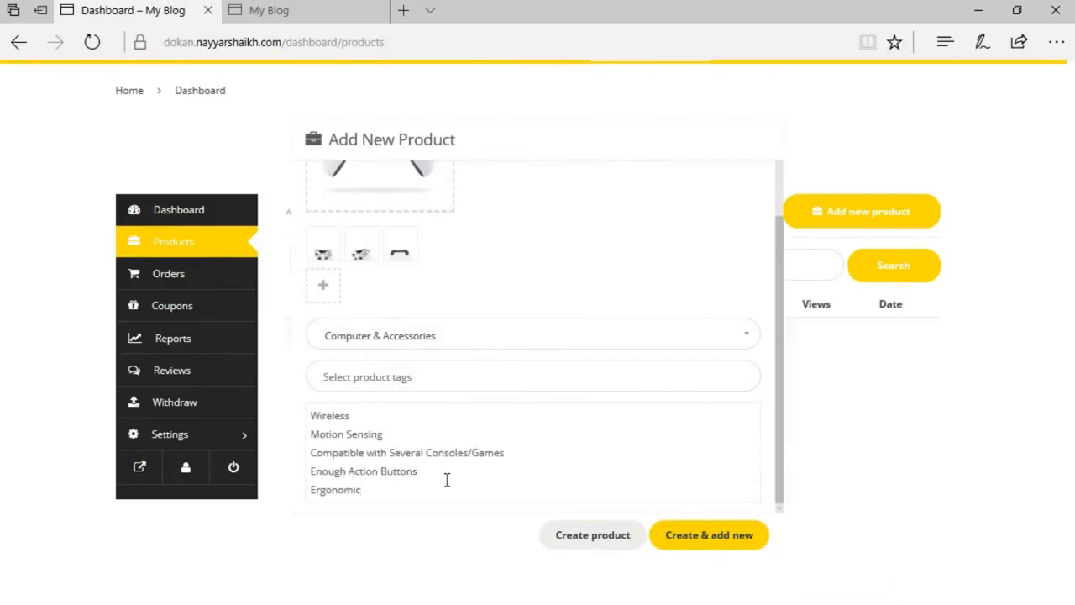
Create the game controller product from the filled-in Add New Product form
left_click(597, 538)
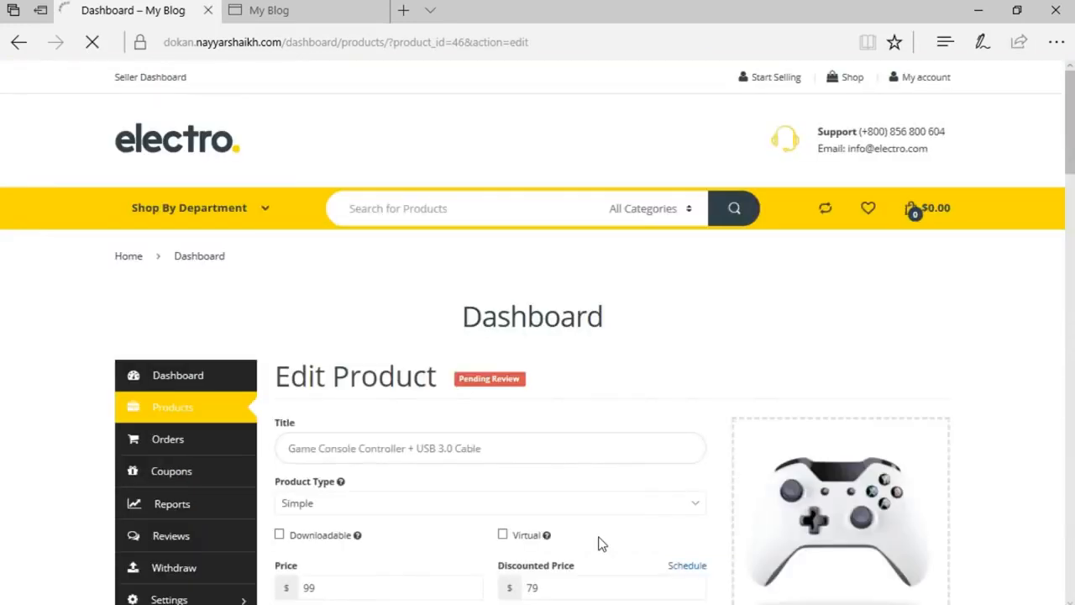
scroll(617, 519, "down", 3)
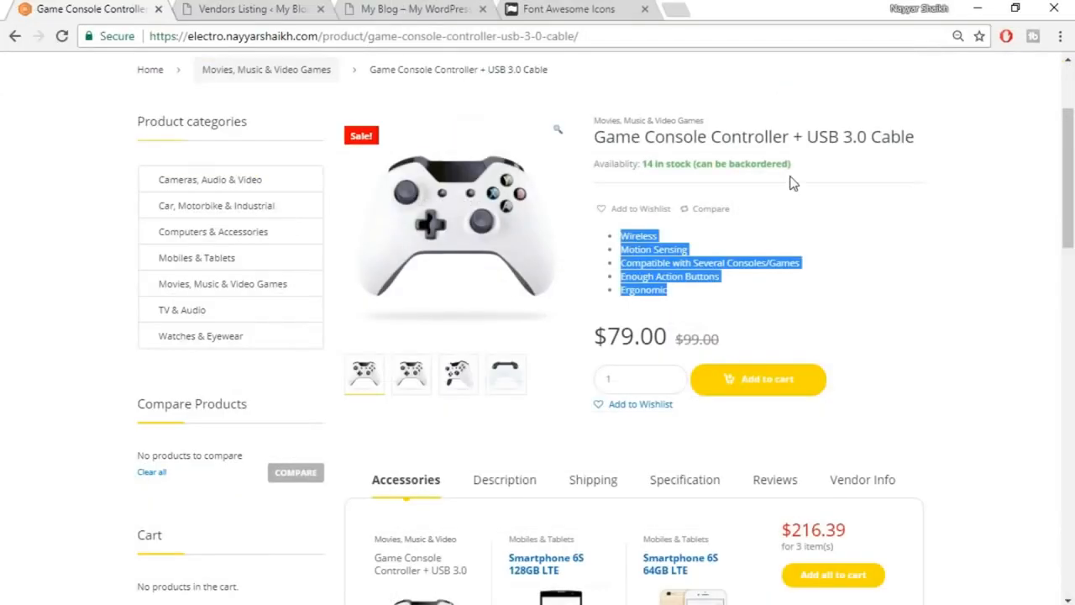
Go to the WordPress Products > Categories page, checking the demo product's category names
left_click(245, 7)
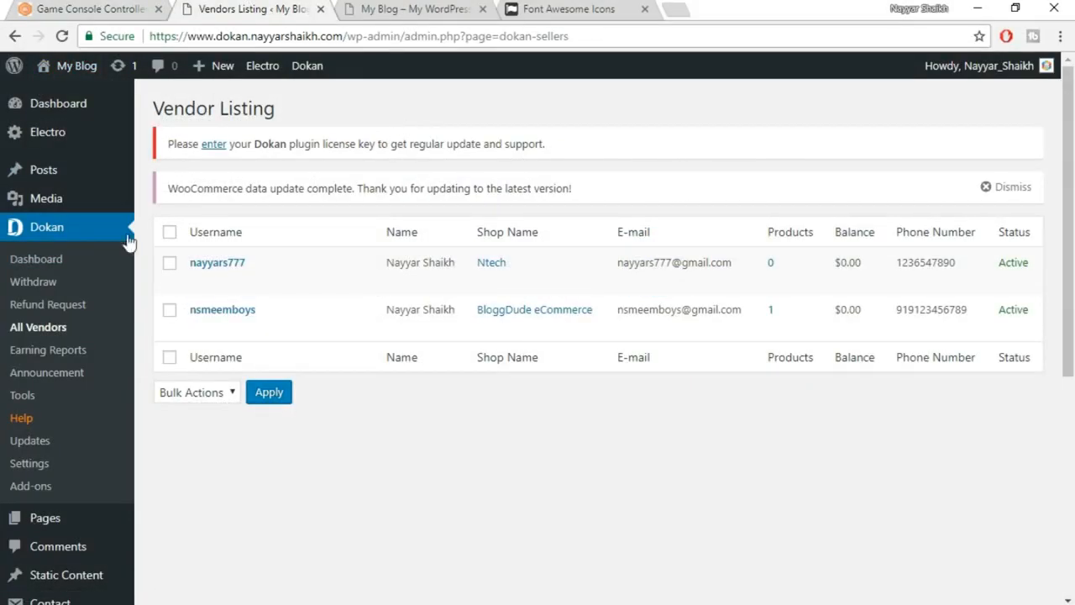
scroll(109, 395, "down", 2)
mouse_move(17, 486)
scroll(76, 485, "down", 1)
mouse_move(29, 417)
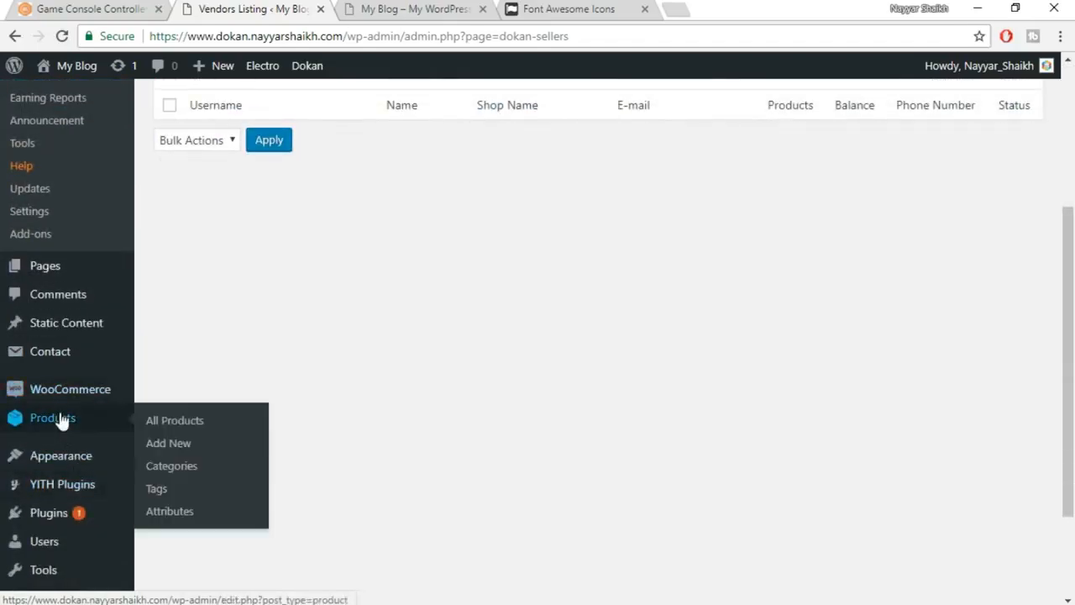
left_click(192, 468)
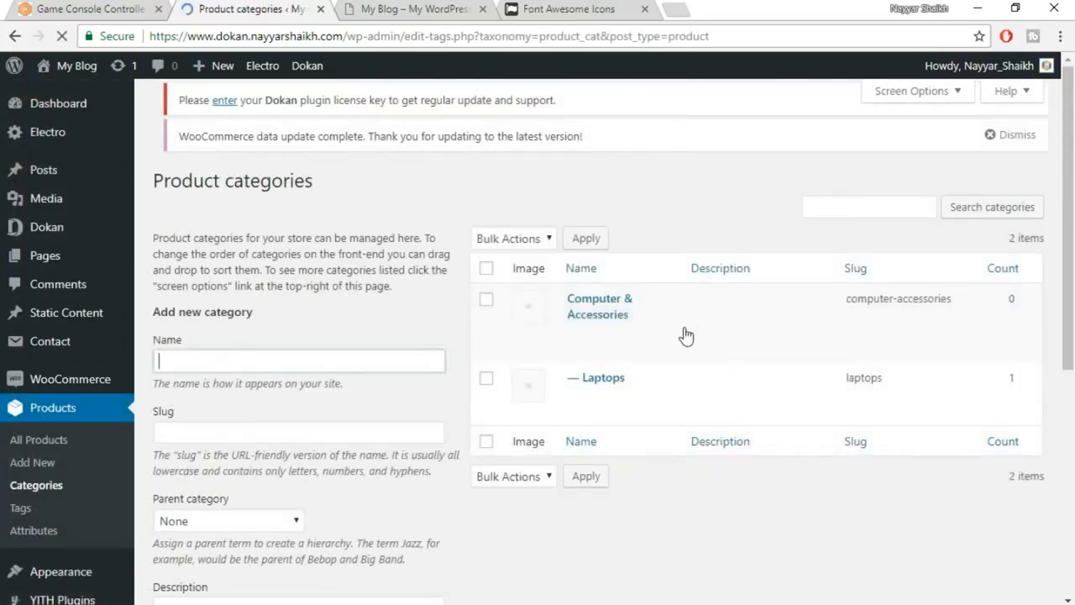
scroll(361, 345, "down", 2)
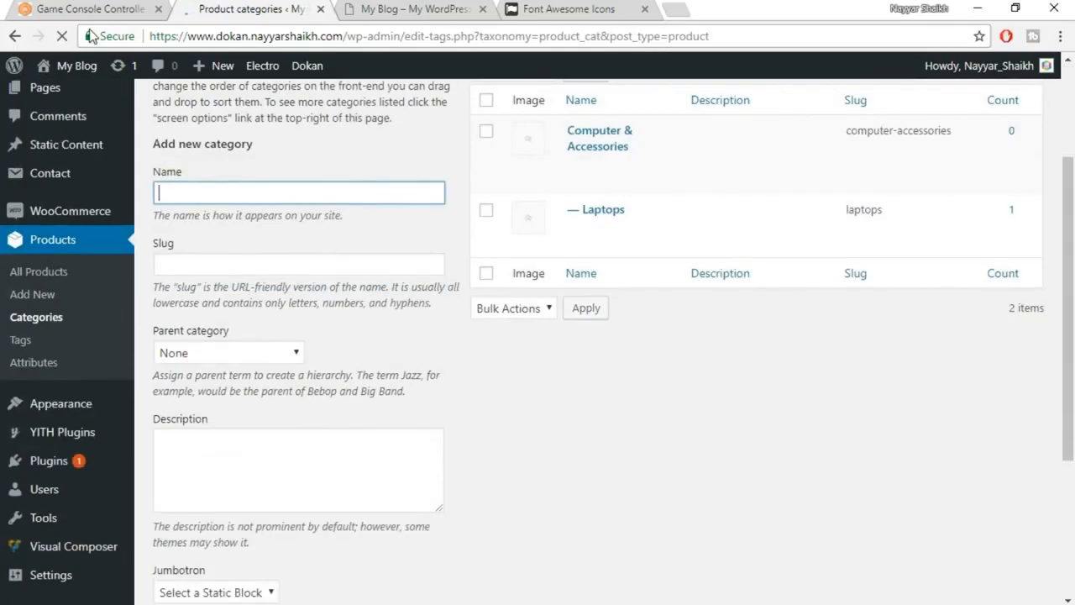
left_click(90, 9)
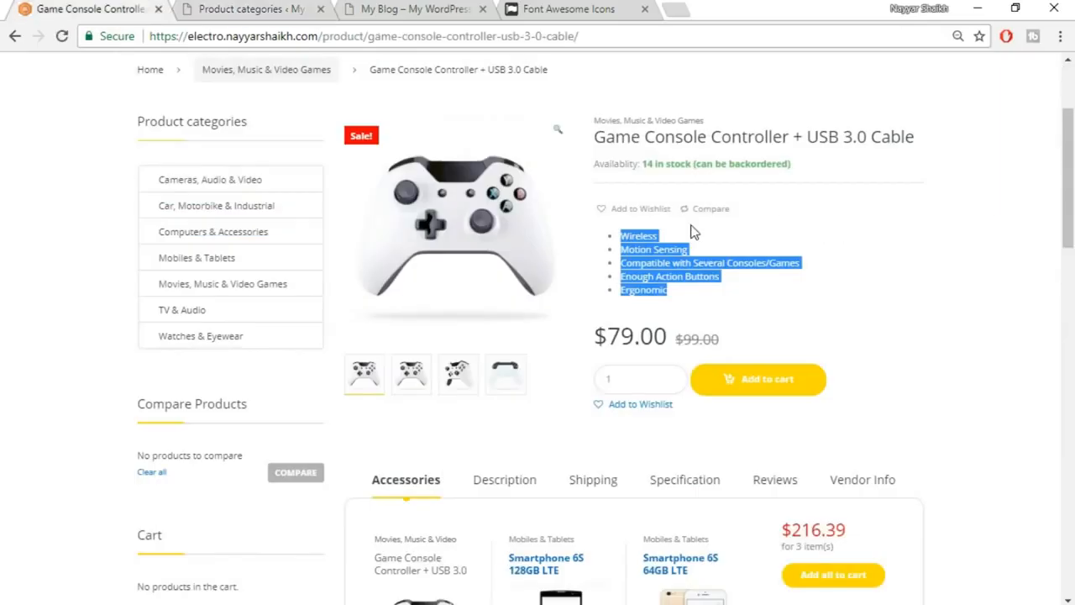
scroll(694, 231, "up", 1)
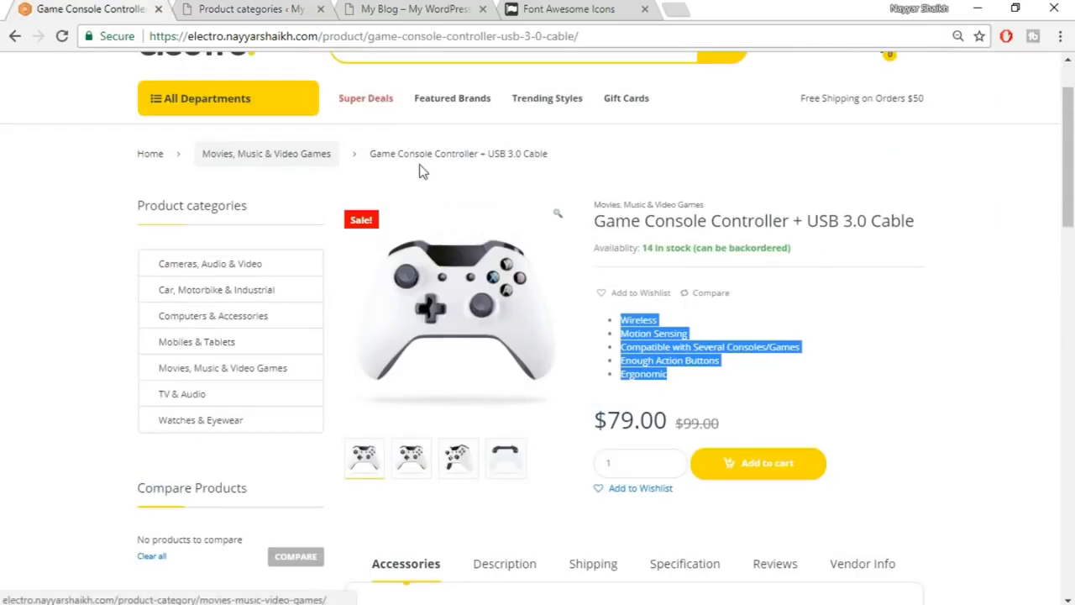
left_click(235, 9)
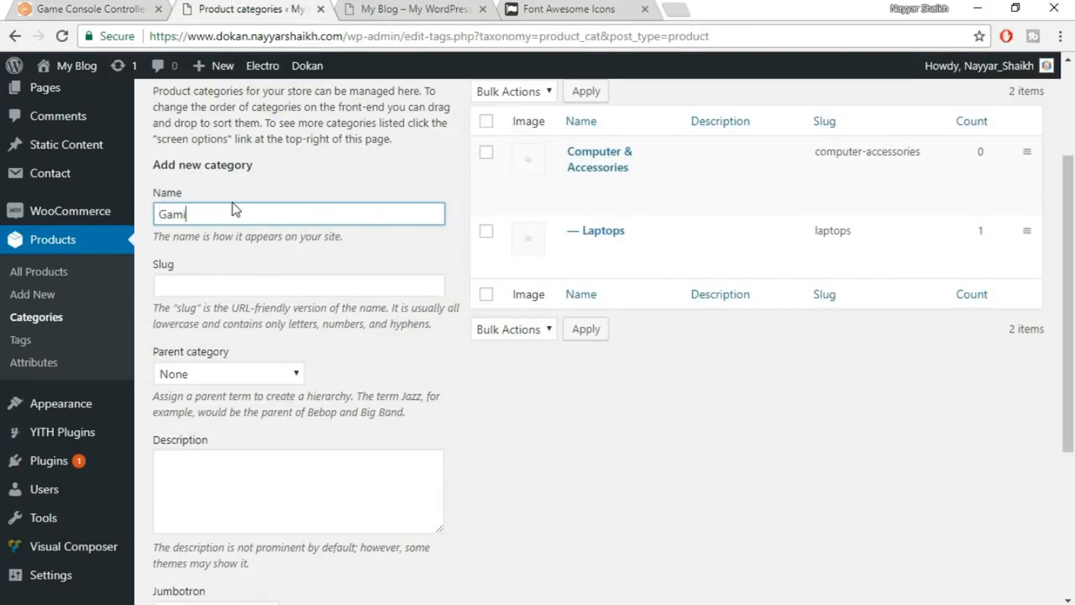
scroll(294, 273, "down", 2)
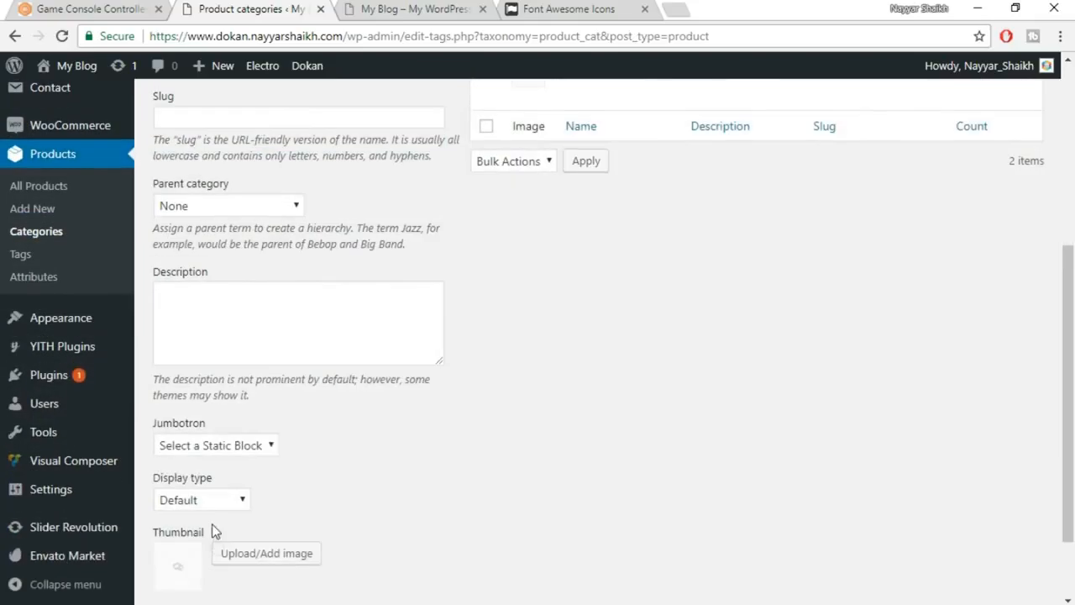
scroll(290, 569, "down", 1)
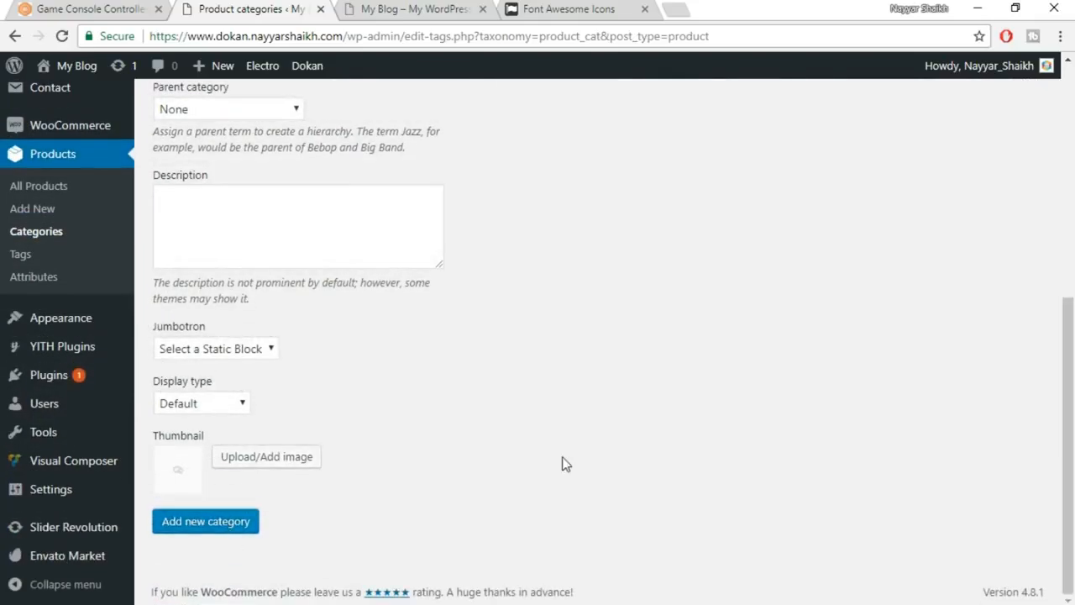
scroll(687, 432, "up", 4)
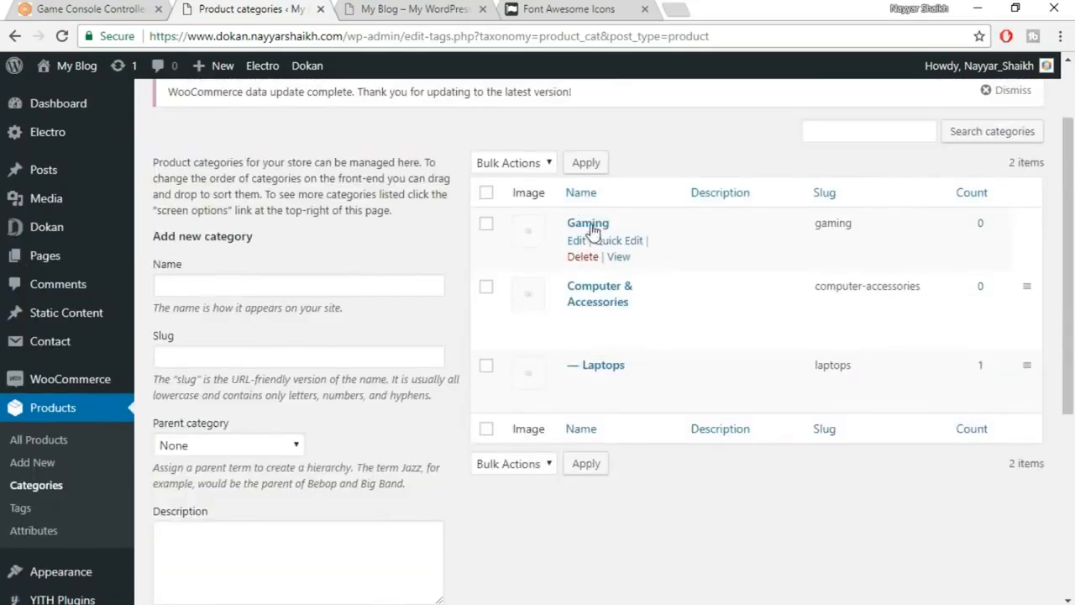
Add a Game Console category with Gaming as its parent
left_click(287, 286)
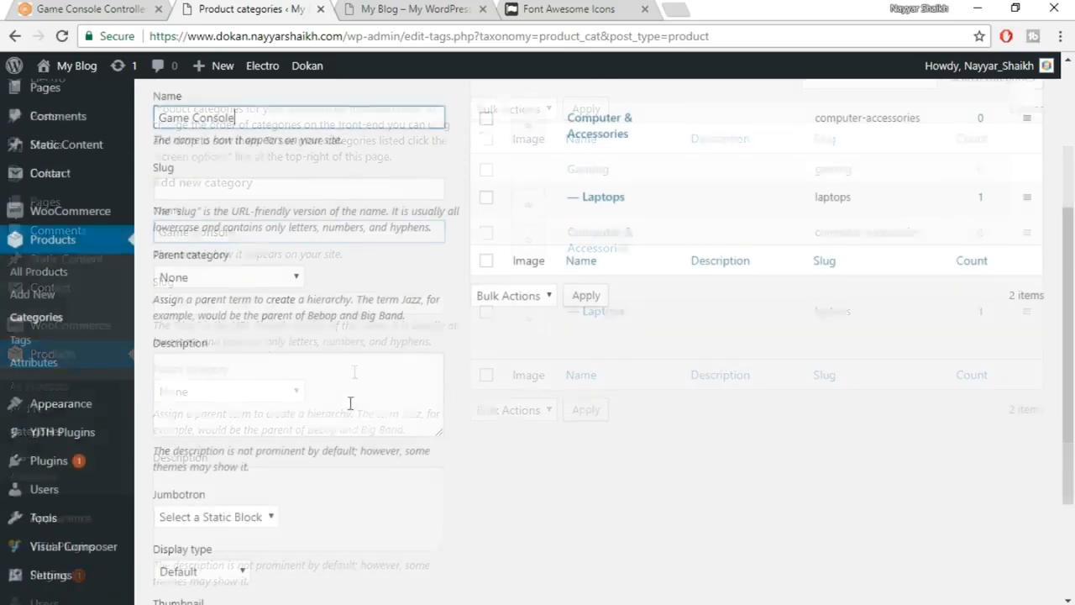
scroll(353, 372, "down", 2)
left_click(228, 277)
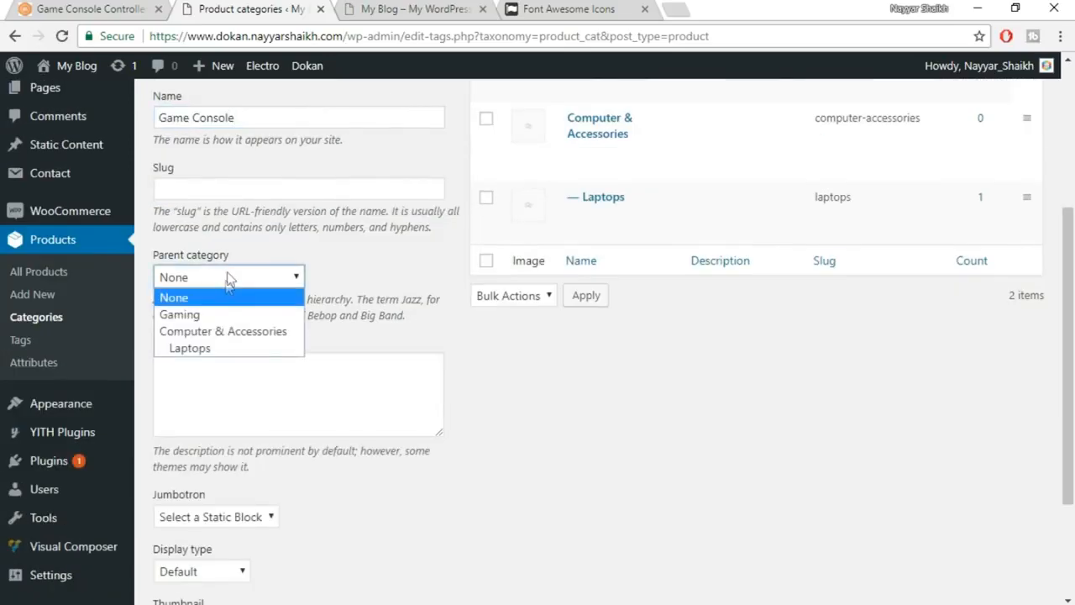
left_click(219, 312)
scroll(360, 315, "down", 2)
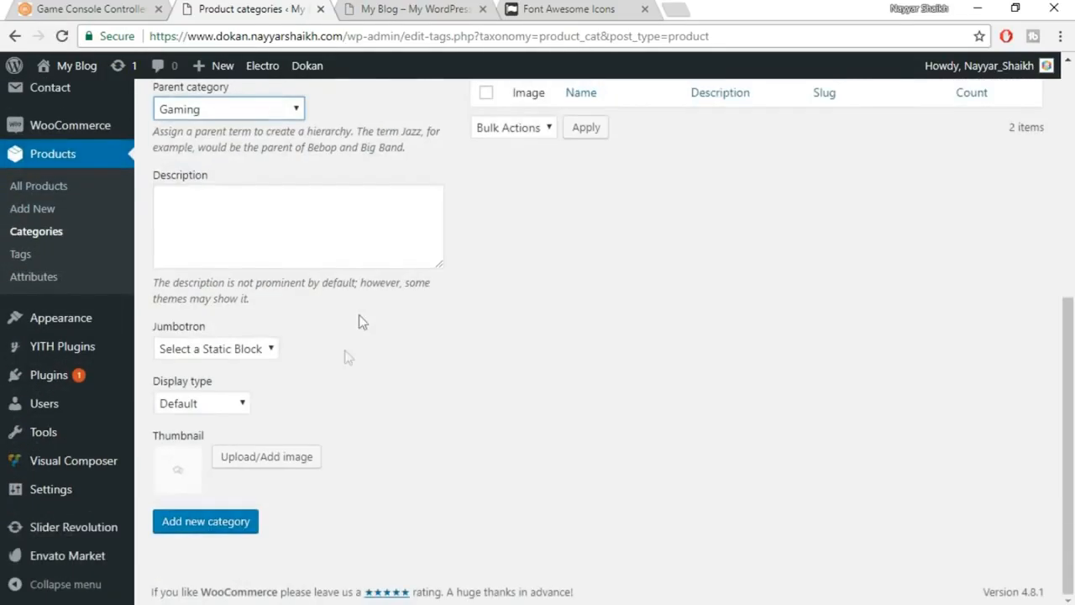
left_click(224, 521)
scroll(562, 467, "up", 3)
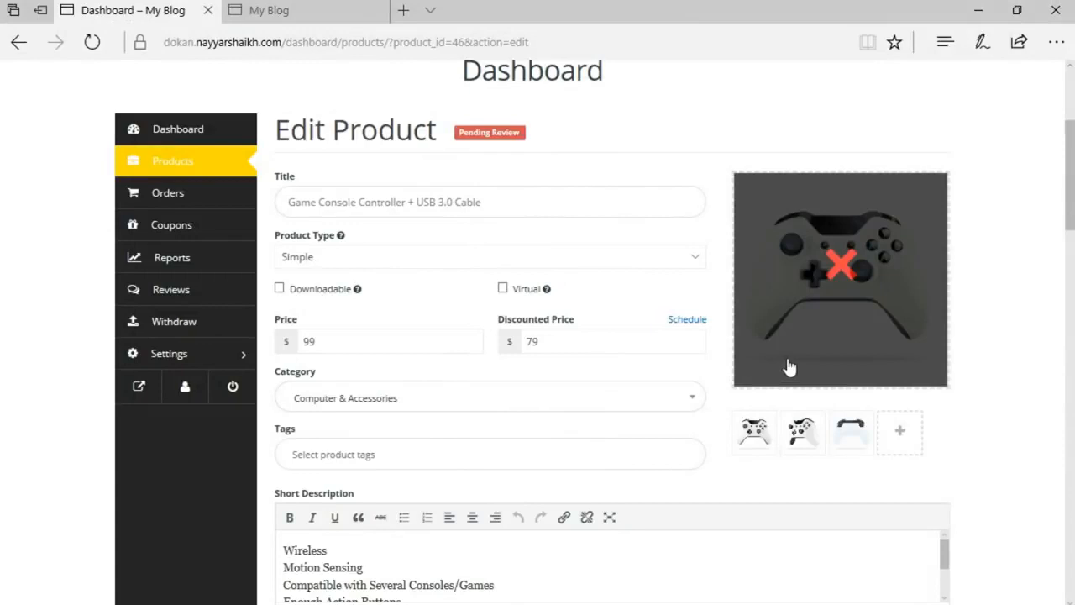
Reload the Edit Product page and change the category to Game Console under Gaming
left_click(92, 43)
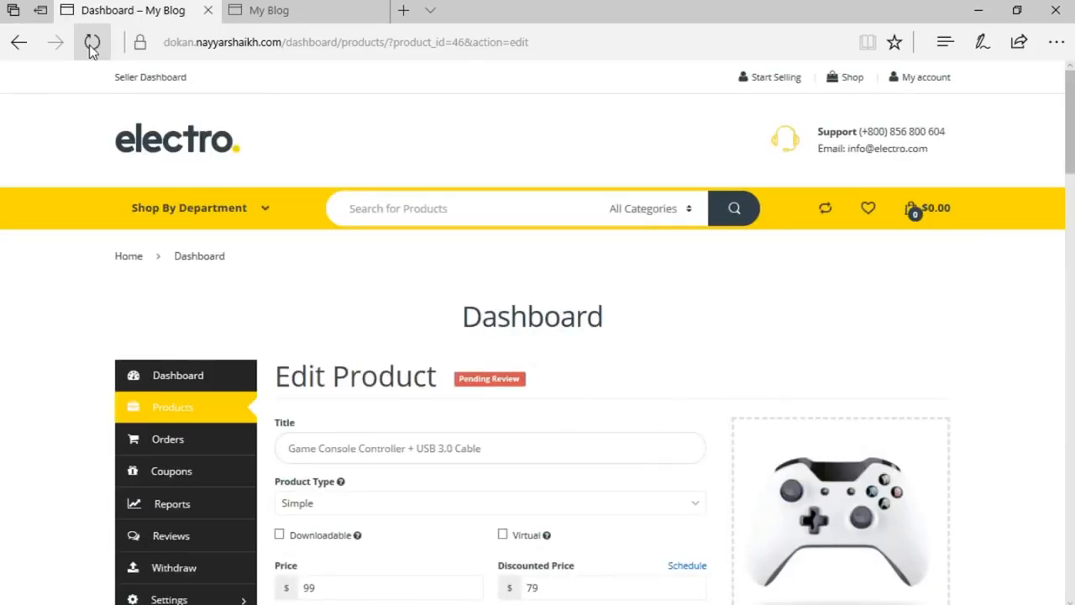
scroll(491, 178, "down", 5)
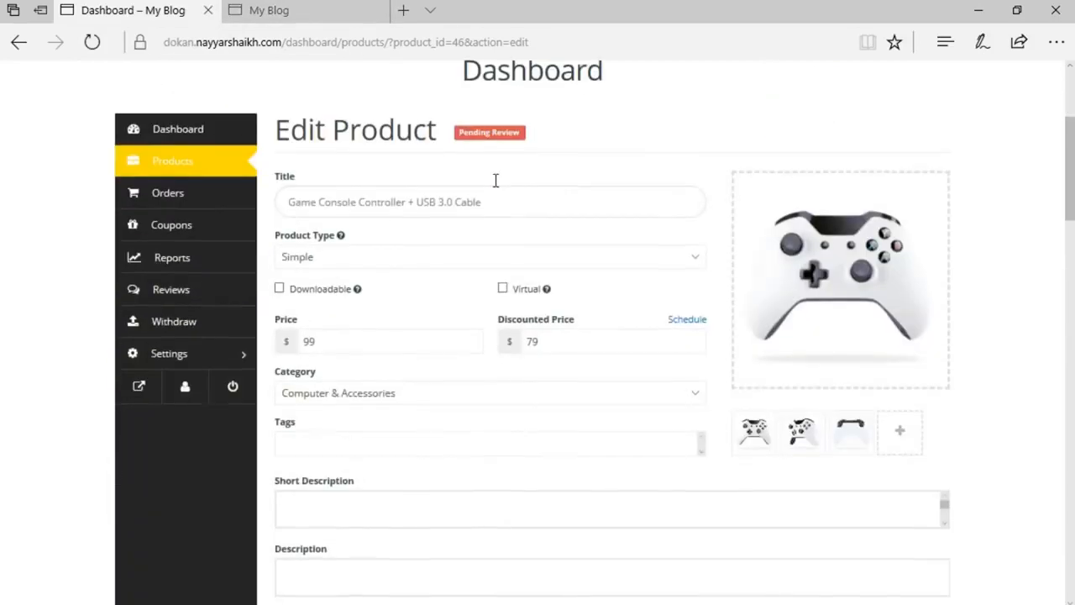
scroll(466, 219, "up", 2)
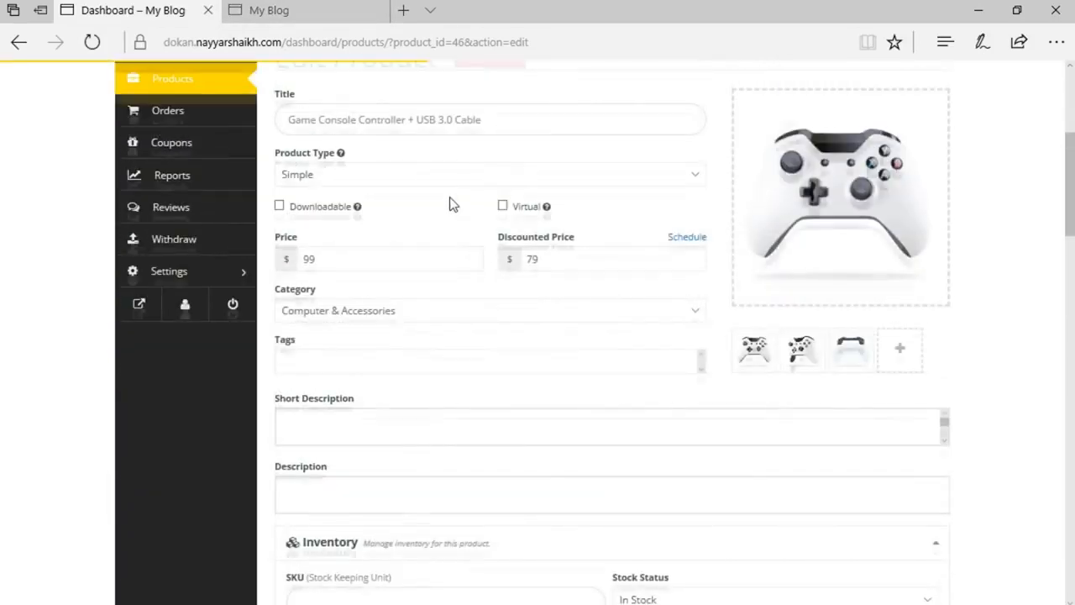
scroll(588, 204, "up", 2)
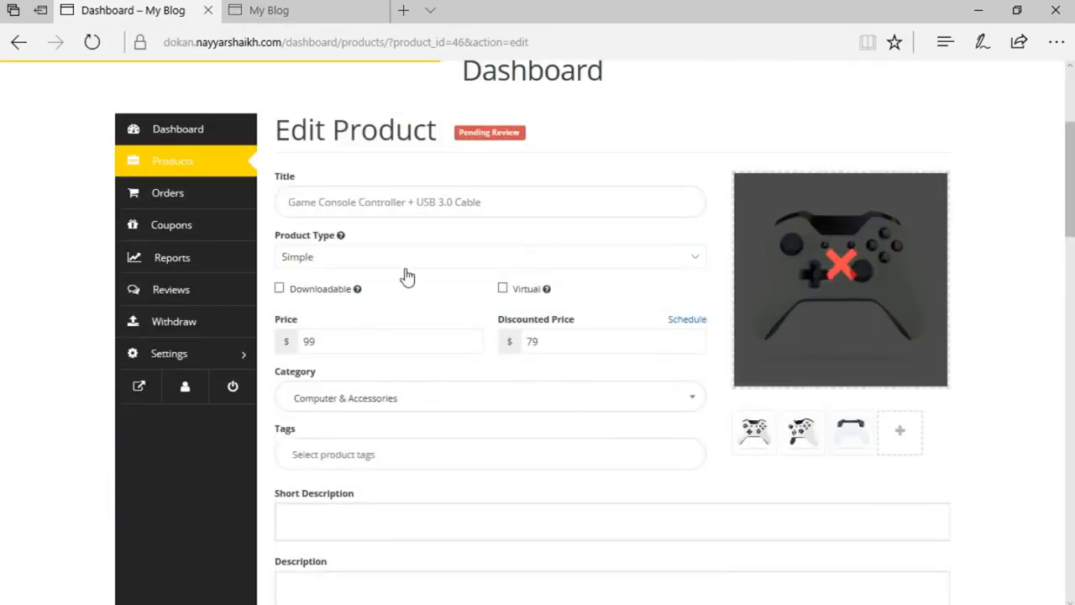
scroll(445, 329, "down", 2)
left_click(420, 239)
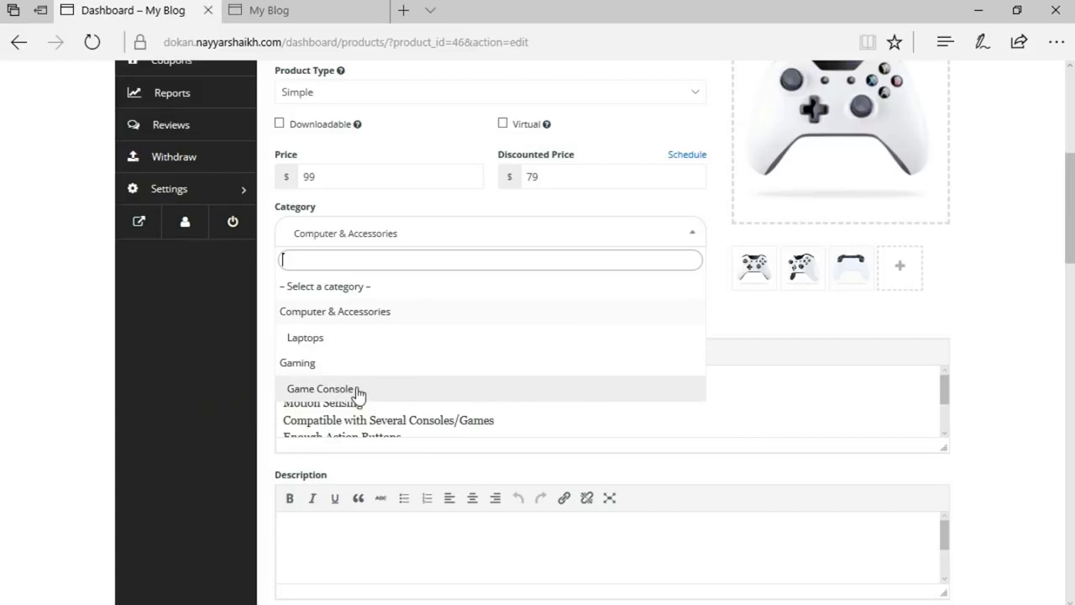
left_click(361, 389)
scroll(538, 317, "up", 1)
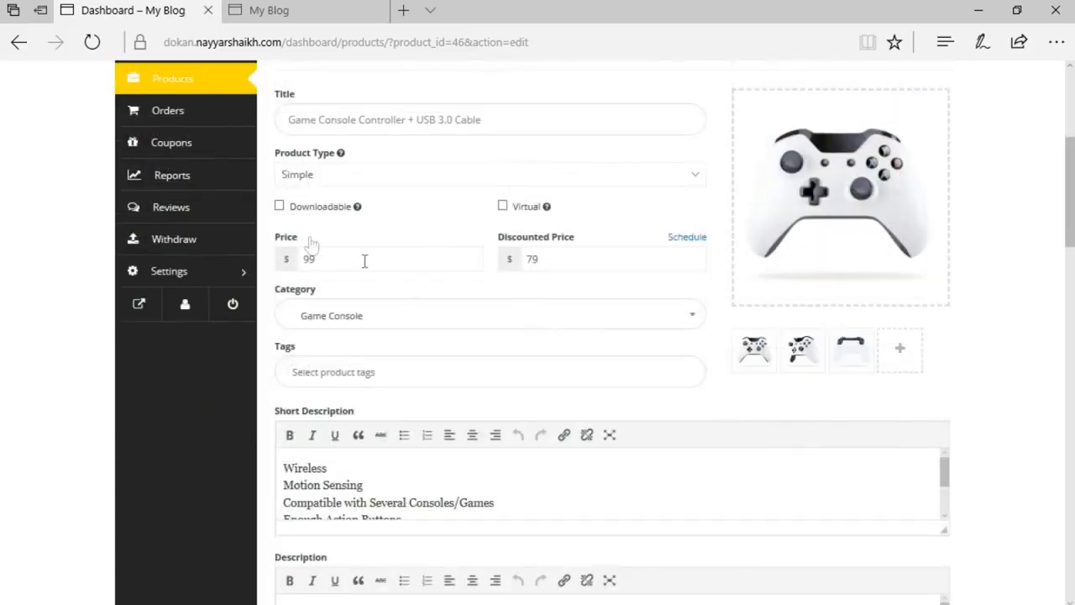
scroll(483, 269, "down", 2)
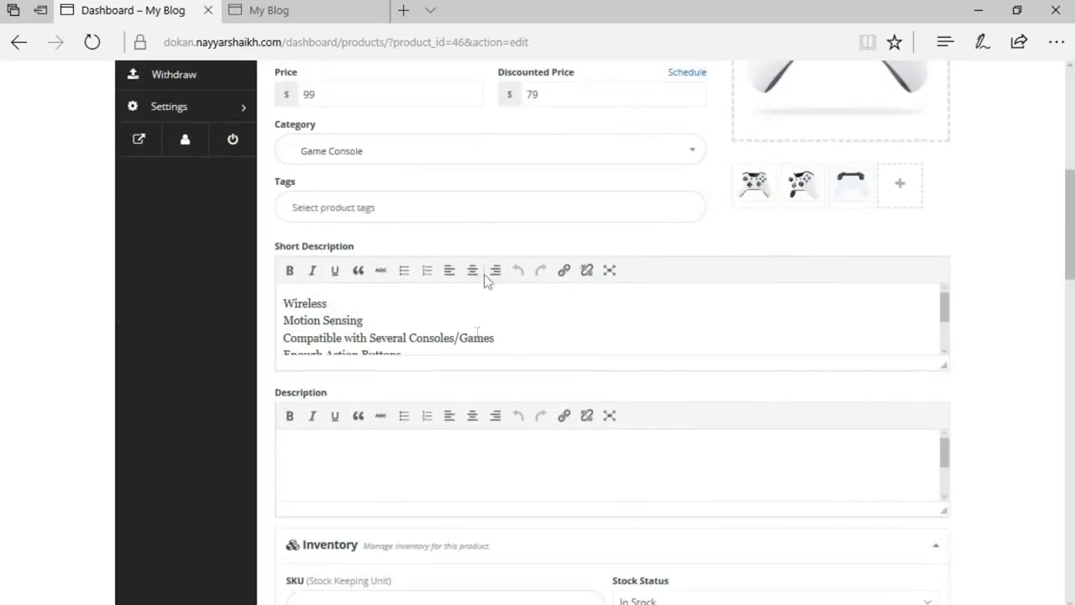
scroll(429, 351, "down", 1)
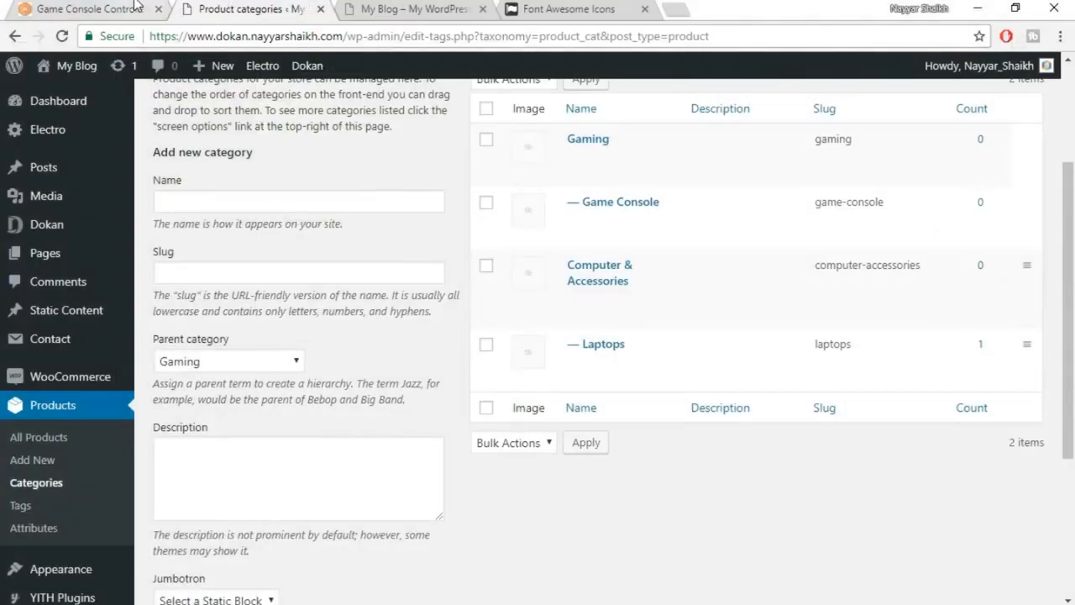
Copy the demo product's long description with images and paste it into the Description editor
left_click(134, 4)
scroll(1033, 214, "down", 4)
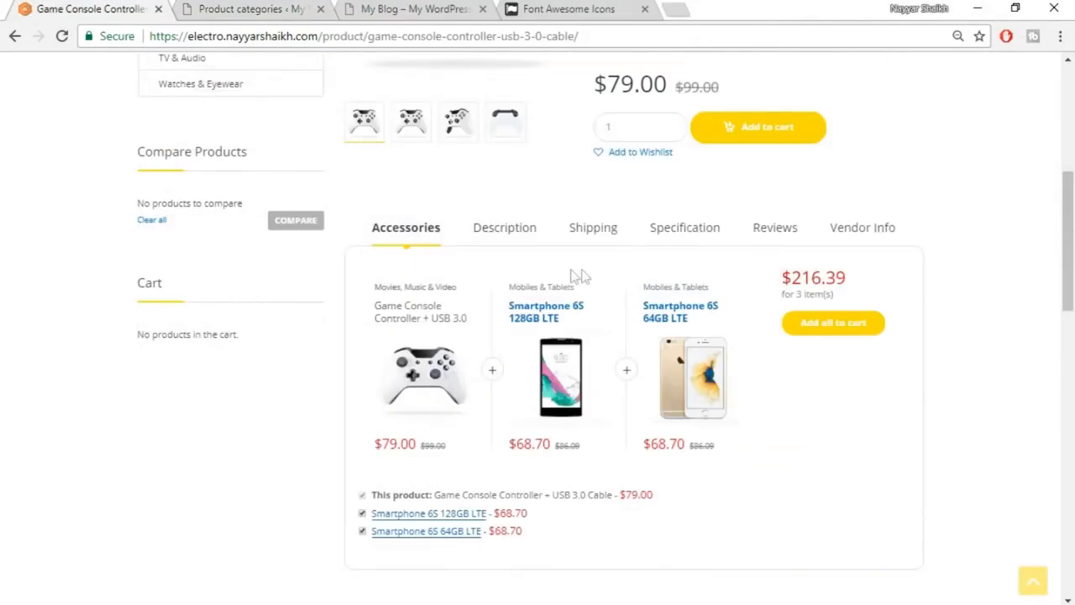
left_click(504, 243)
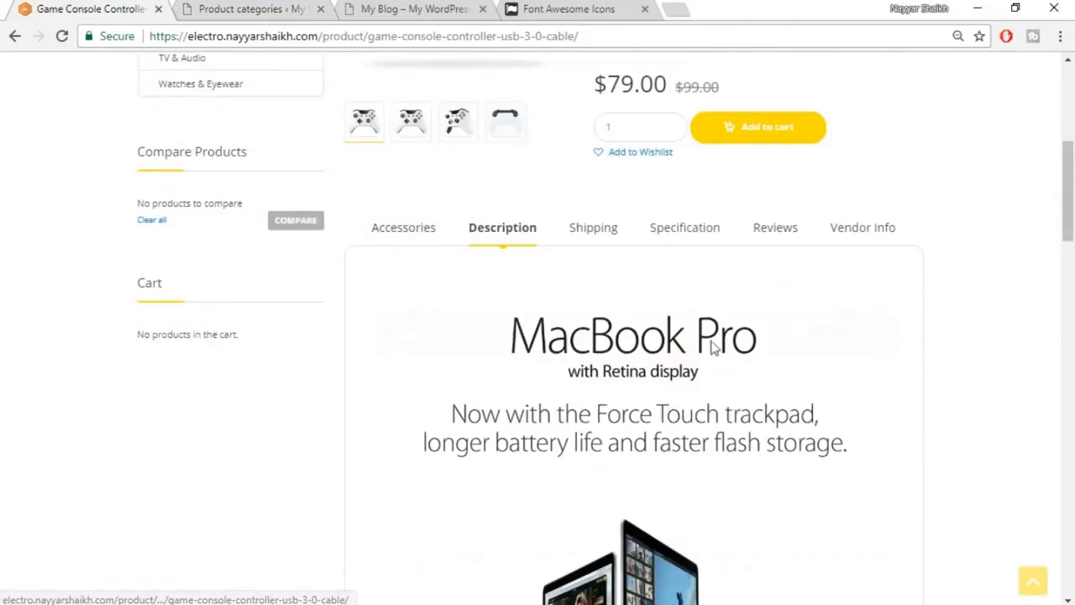
left_click_drag(377, 283, 546, 550)
left_click_drag(546, 598, 615, 230)
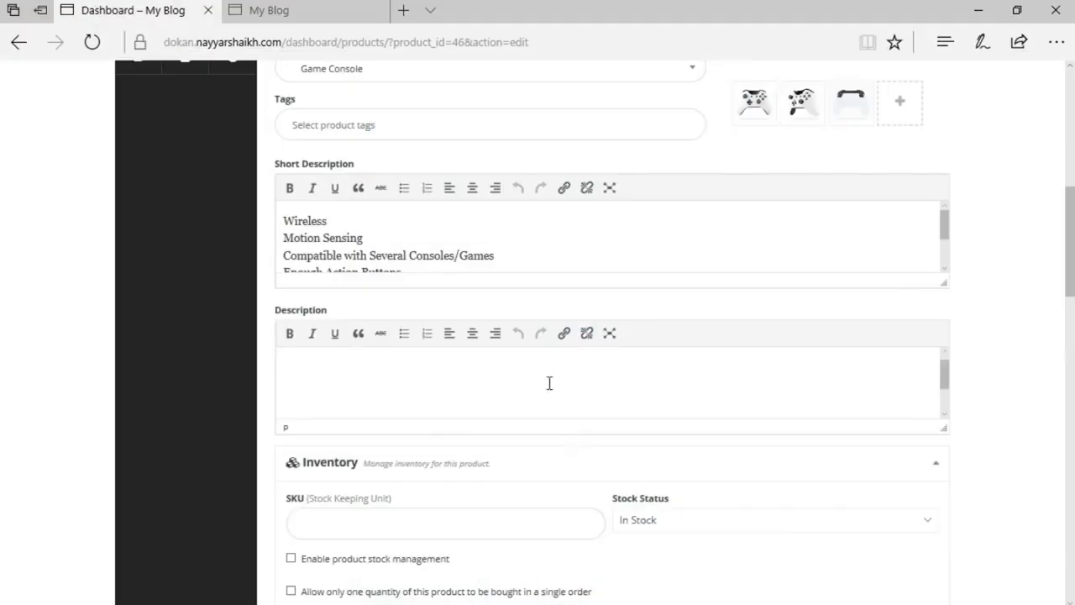
key("ctrl+v")
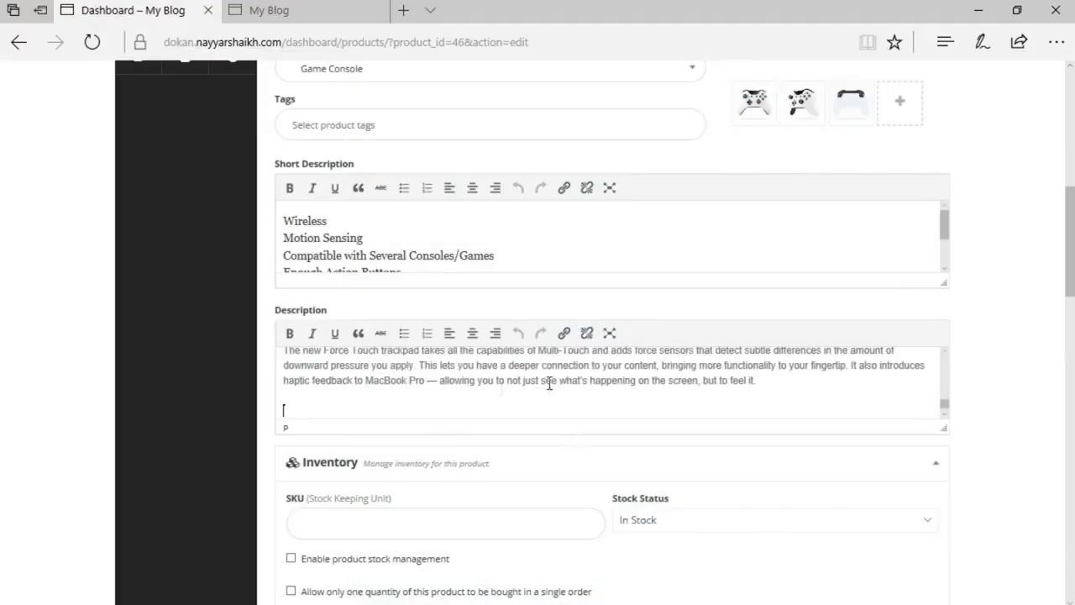
scroll(787, 361, "down", 3)
scroll(900, 377, "up", 4)
Keep the stock status In Stock and enable product stock management
scroll(1034, 362, "down", 3)
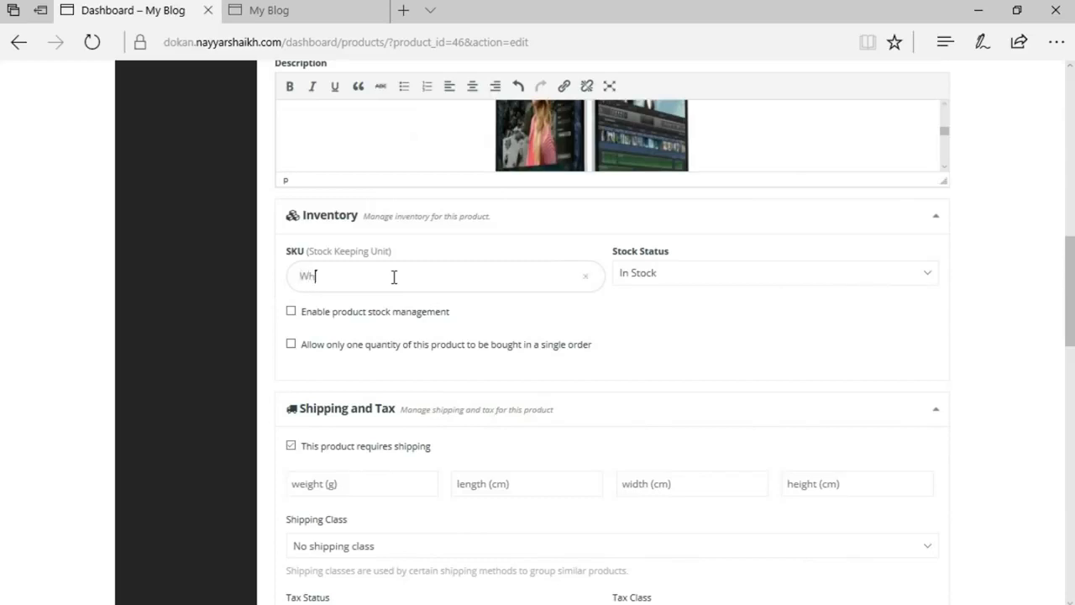
left_click(750, 276)
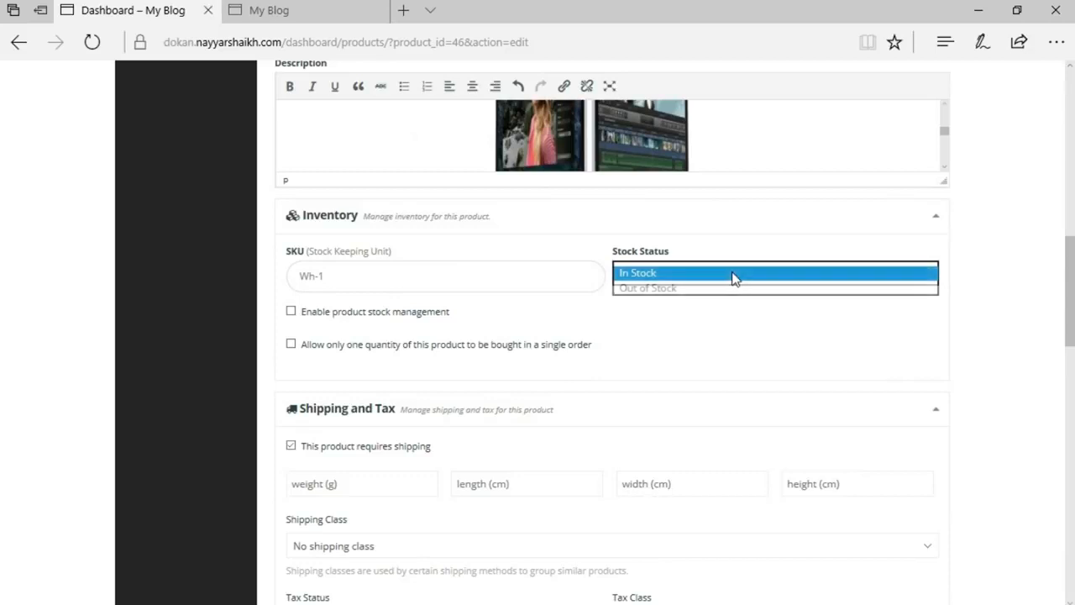
left_click(733, 274)
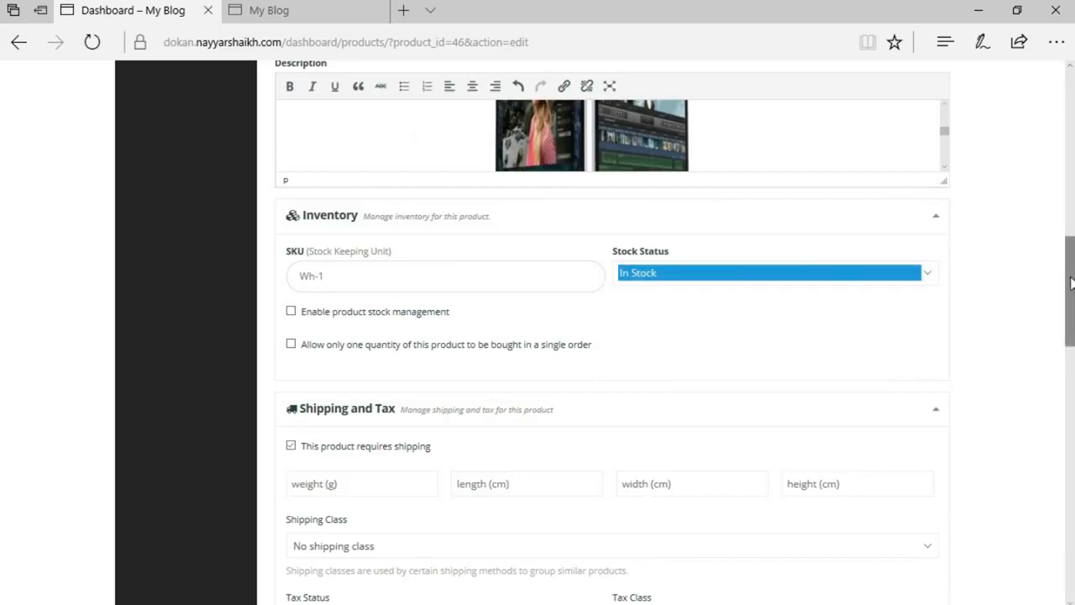
left_click(291, 312)
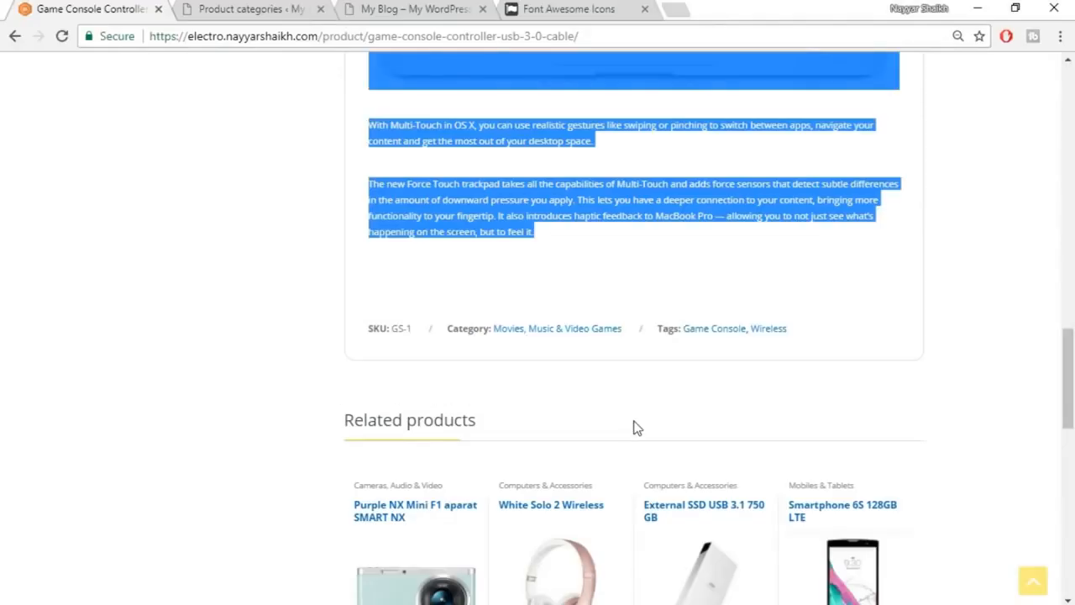
Set the stock quantity to 14 and allow backorders
scroll(633, 428, "up", 15)
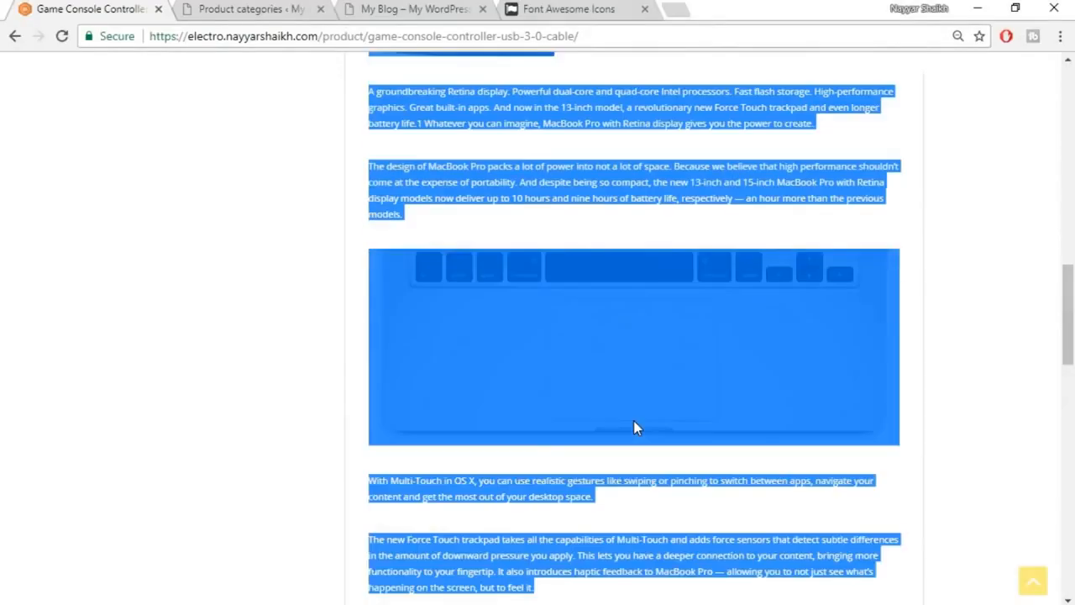
scroll(636, 427, "up", 2)
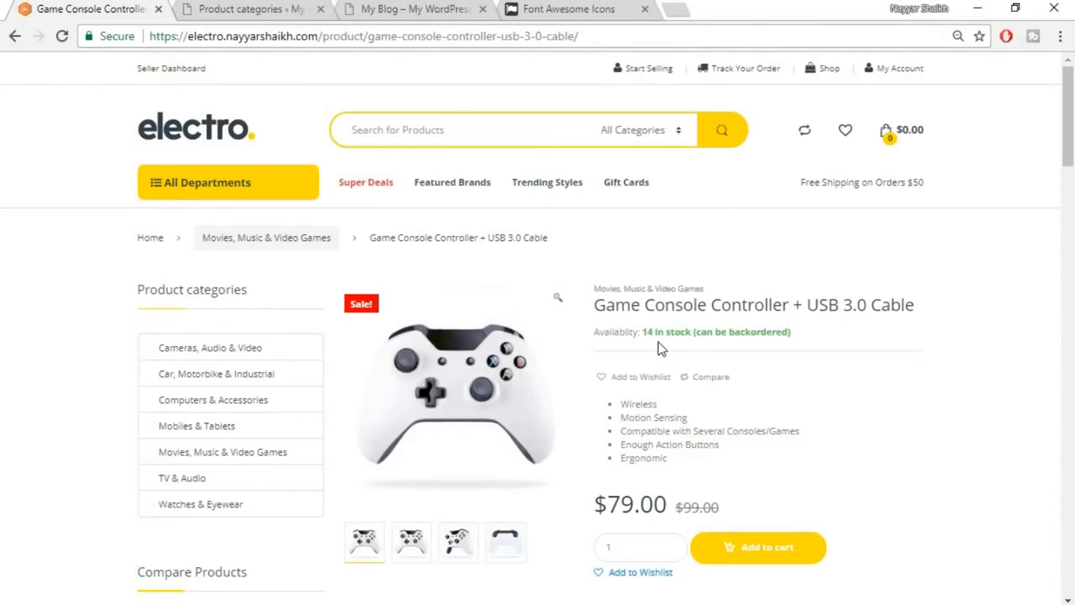
left_click_drag(642, 334, 804, 341)
left_click(804, 340)
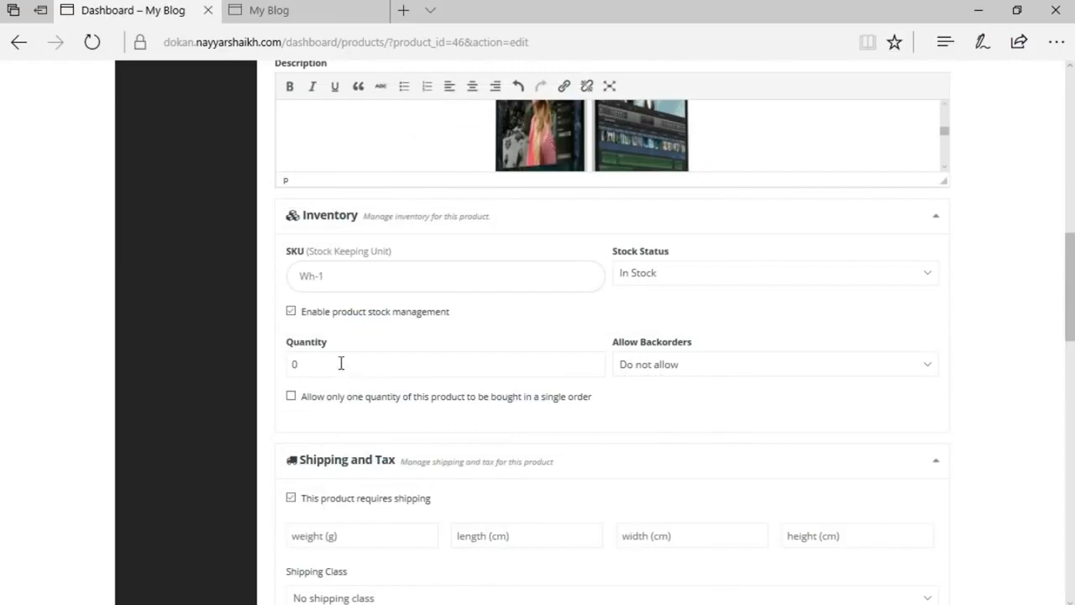
left_click_drag(340, 363, 277, 363)
scroll(1052, 365, "down", 2)
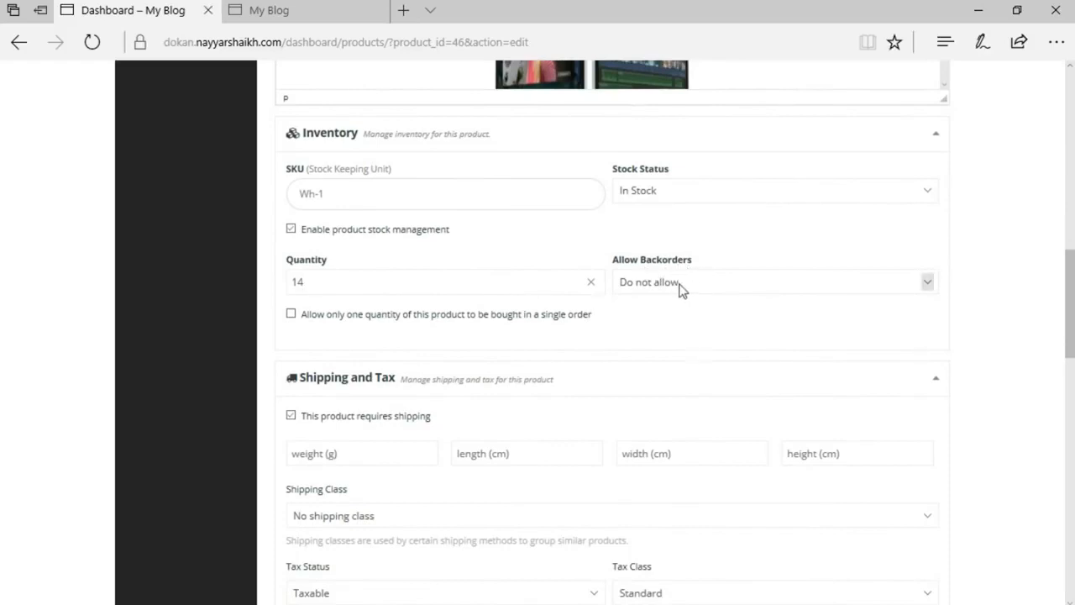
left_click(687, 287)
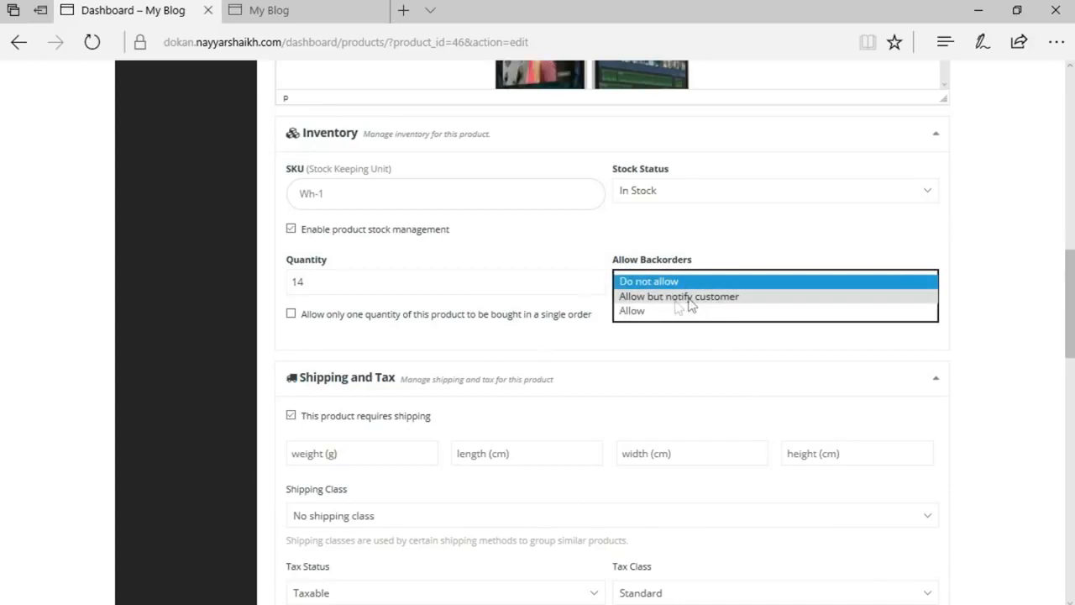
left_click(777, 312)
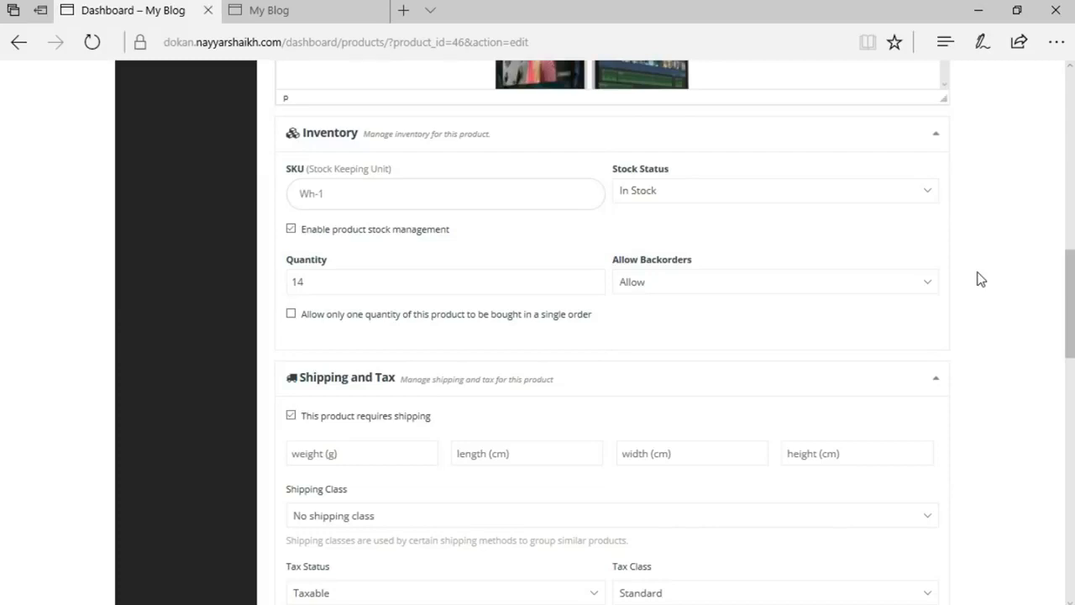
Enter shipping weight 200 and dimensions 10 × 4 × 10
scroll(1066, 324, "down", 1)
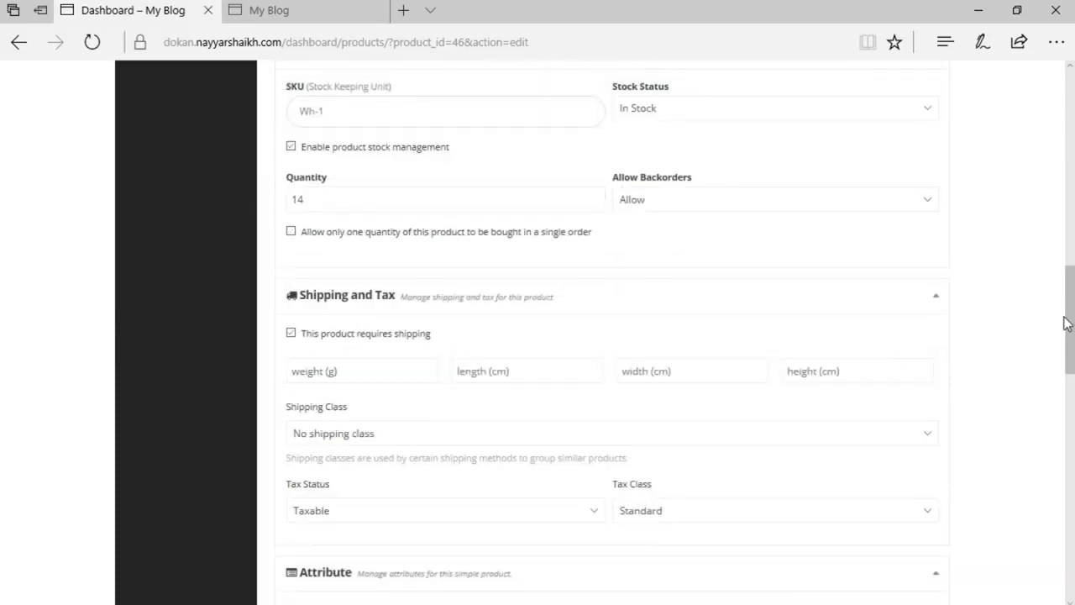
scroll(1066, 323, "down", 2)
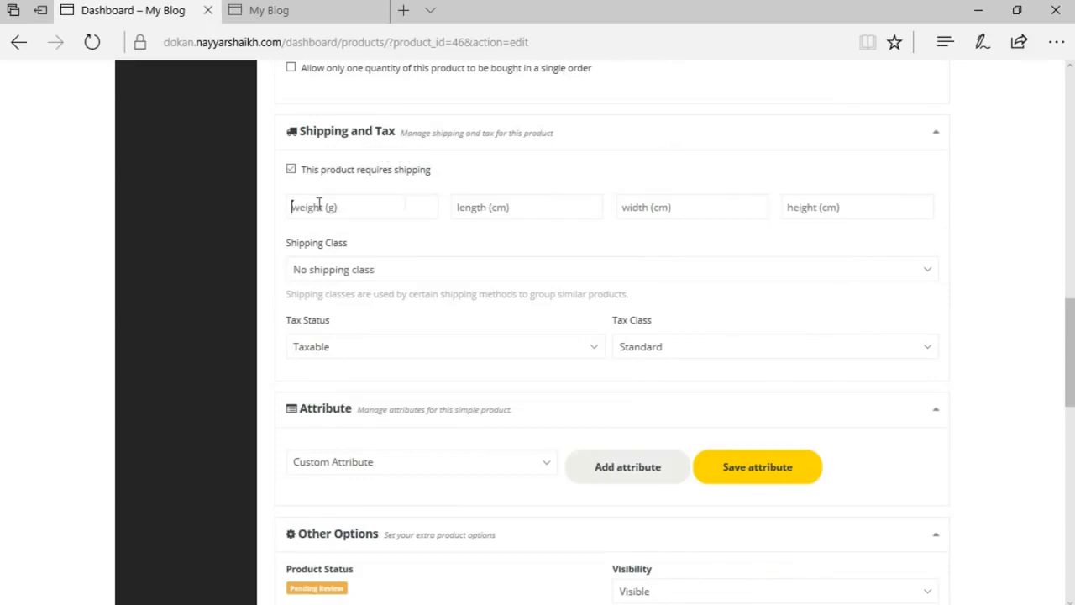
type("20")
type("0")
type("10")
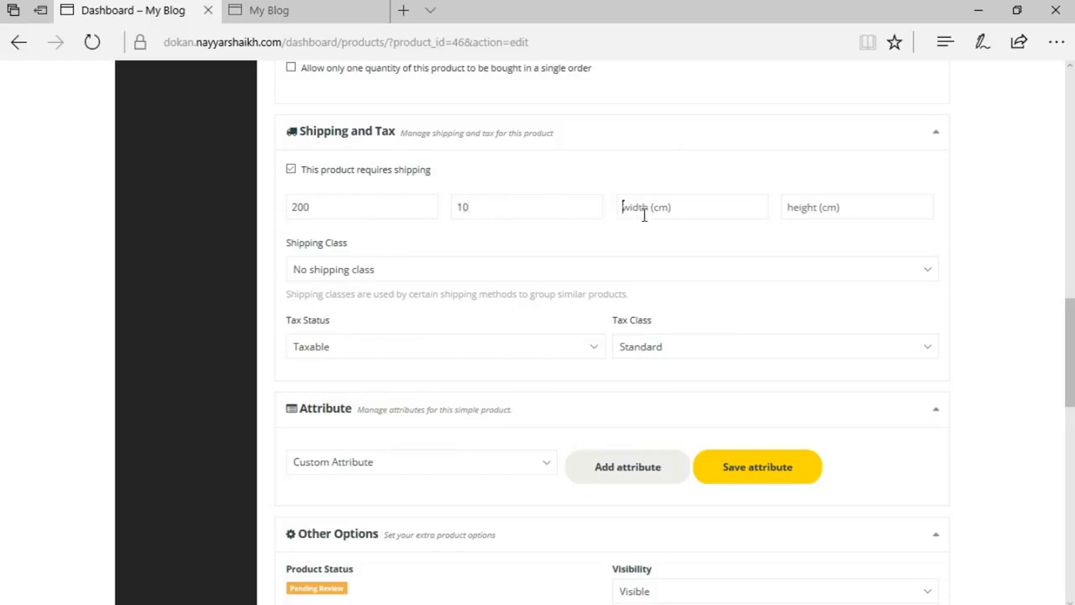
left_click(644, 210)
type("4")
left_click(861, 206)
type("10")
Leave the shipping class as No shipping class
left_click(364, 277)
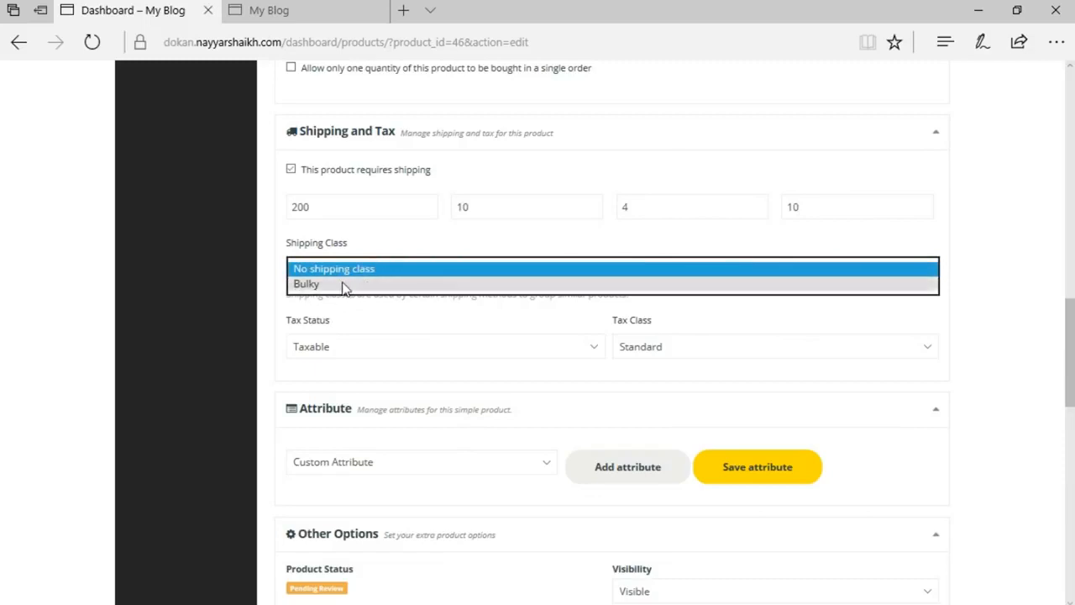
left_click(343, 286)
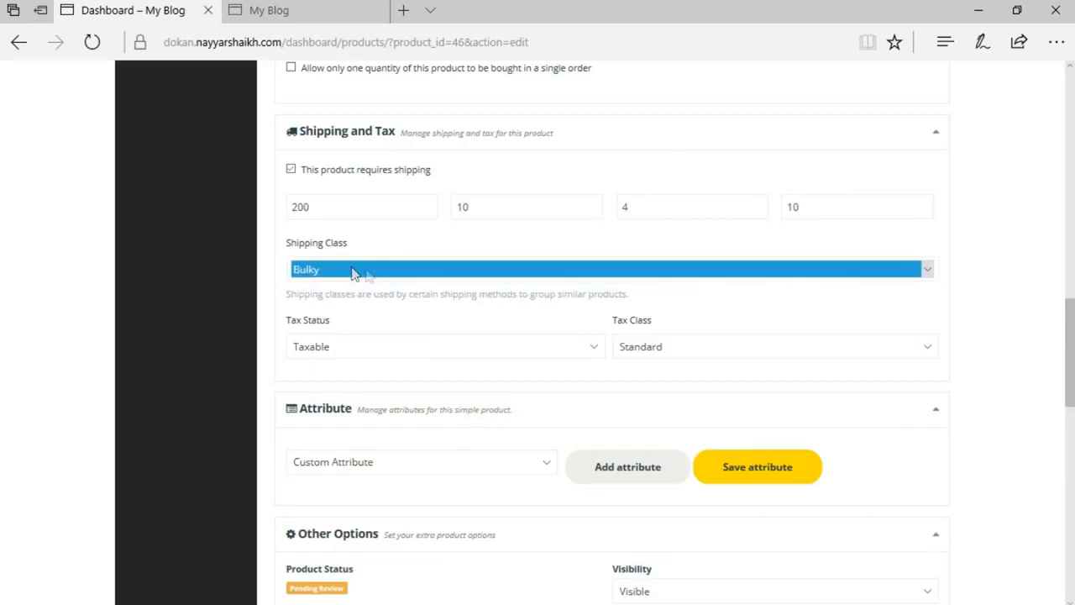
scroll(881, 328, "down", 1)
left_click(445, 184)
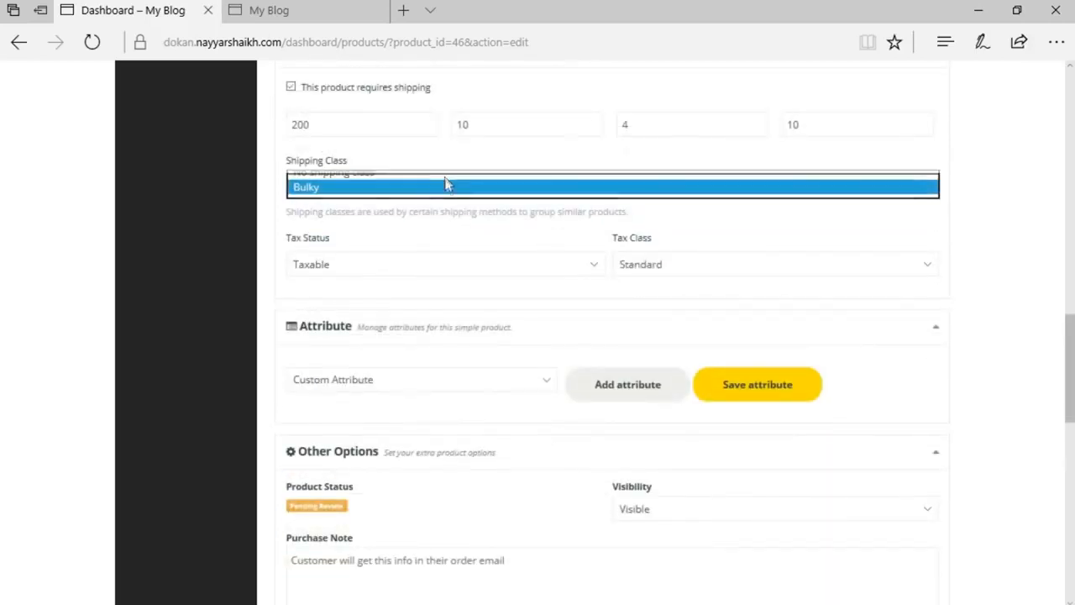
left_click(364, 173)
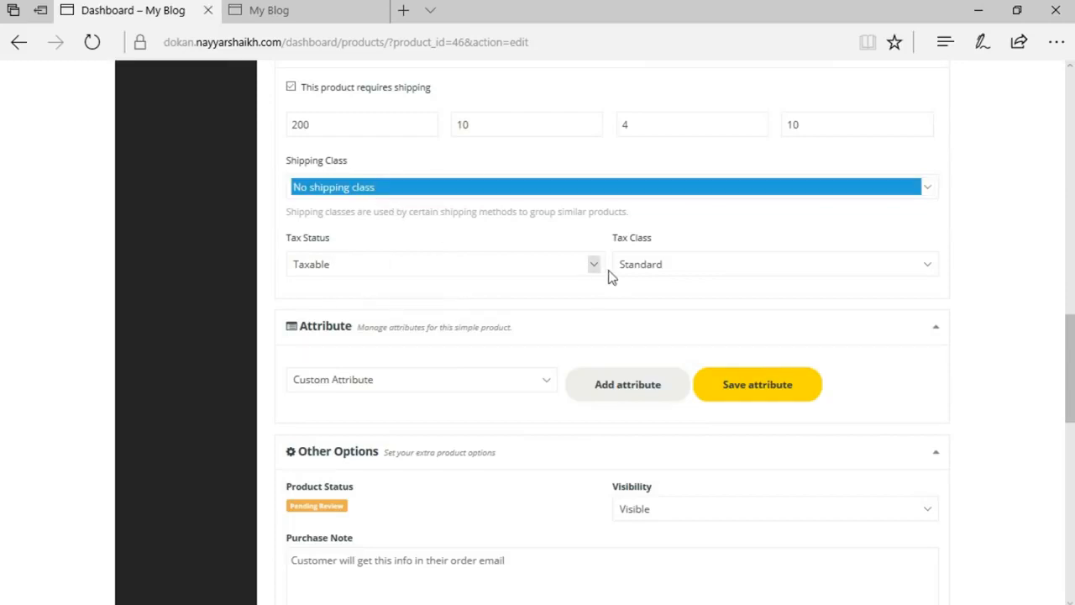
Set tax status to Taxable and tax class to GST
left_click(438, 270)
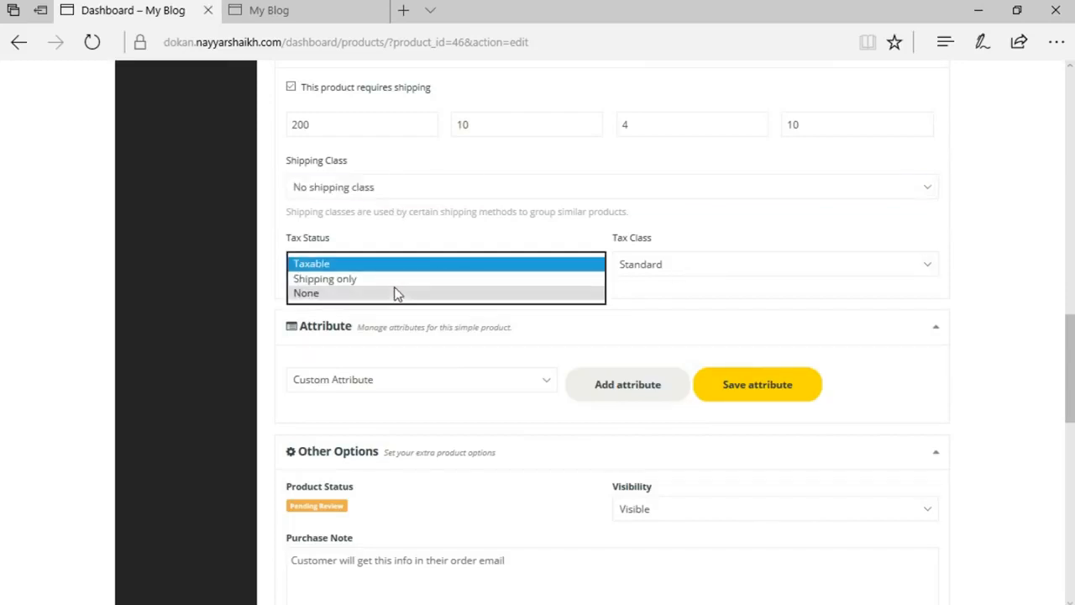
left_click(389, 292)
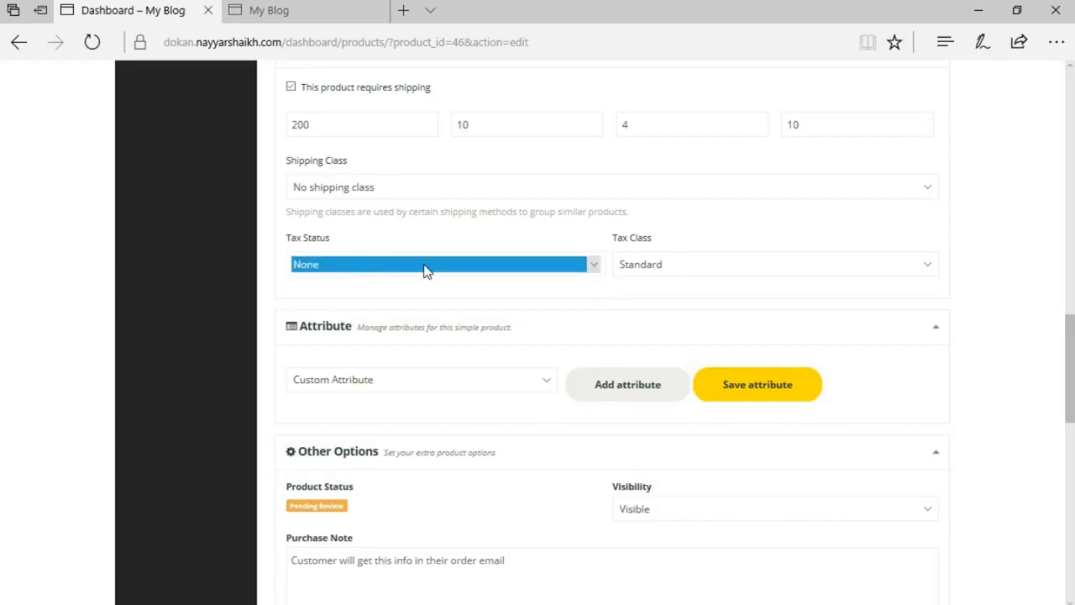
left_click(429, 269)
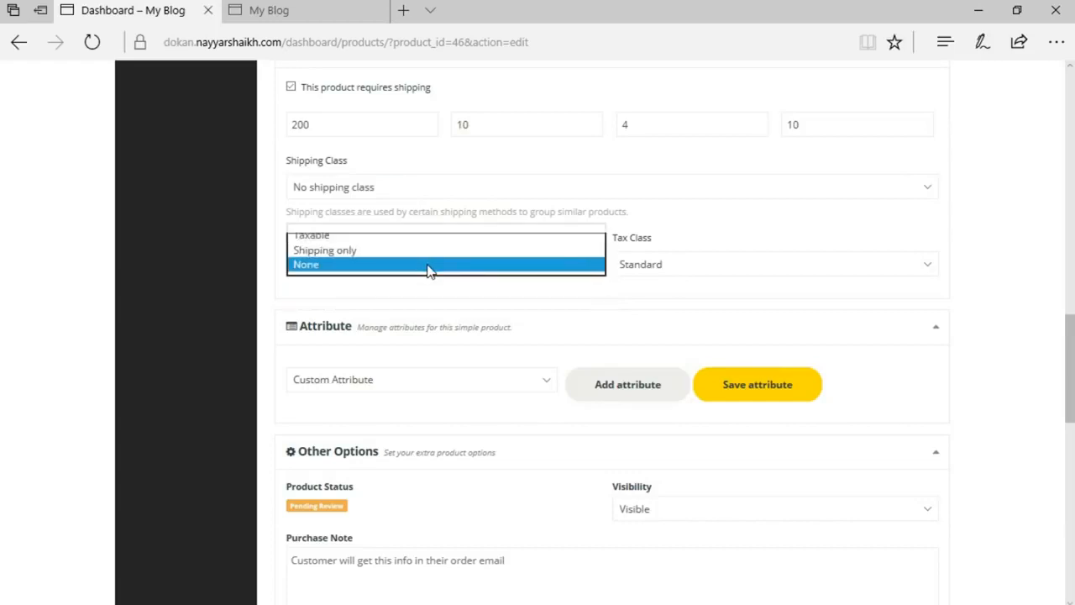
left_click(350, 235)
left_click(706, 266)
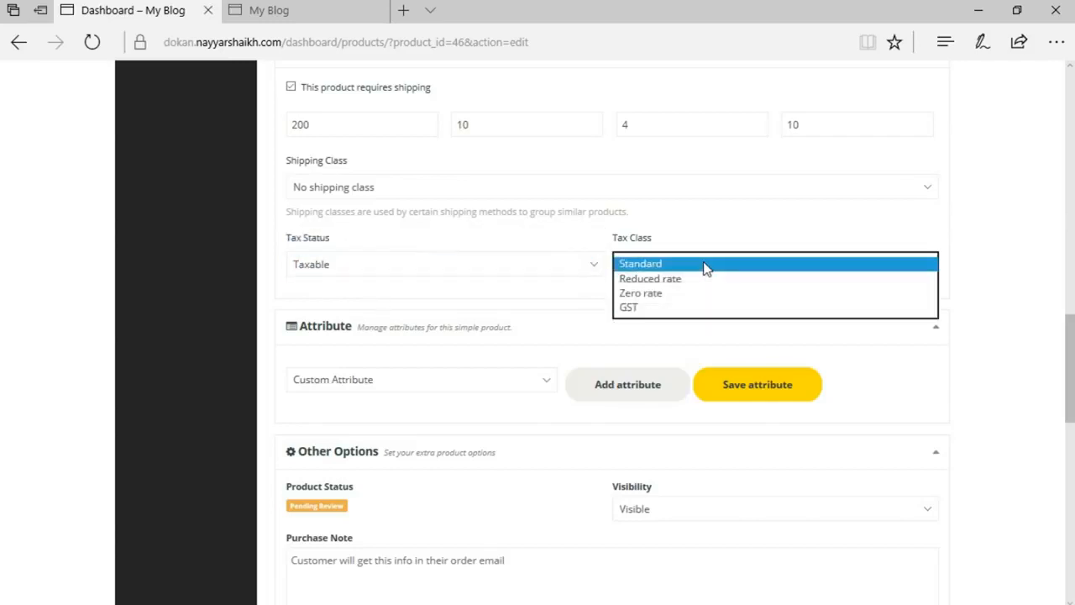
left_click(668, 308)
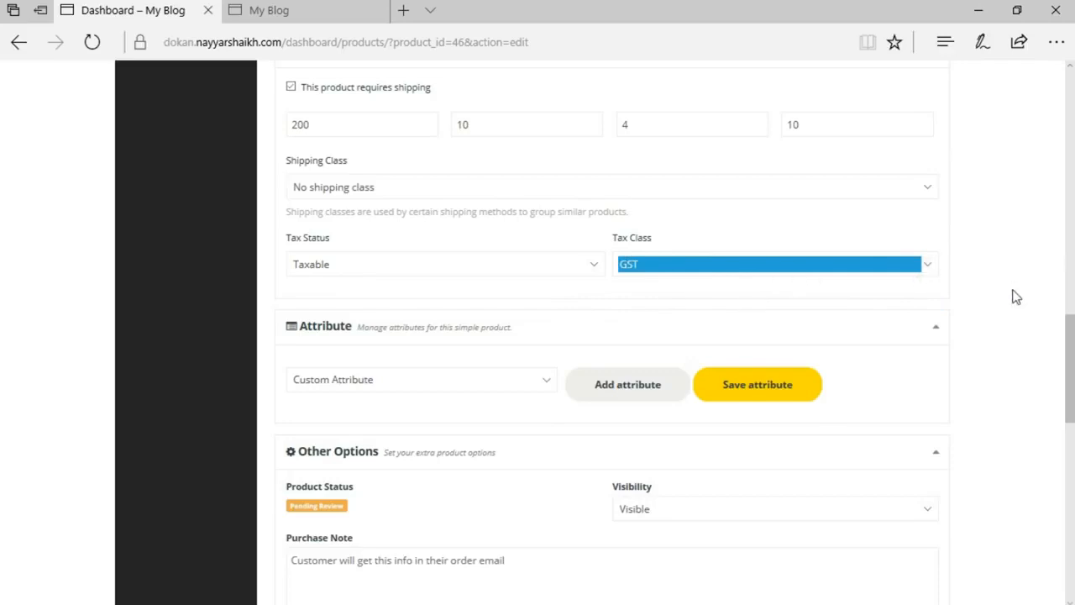
scroll(1011, 294, "down", 2)
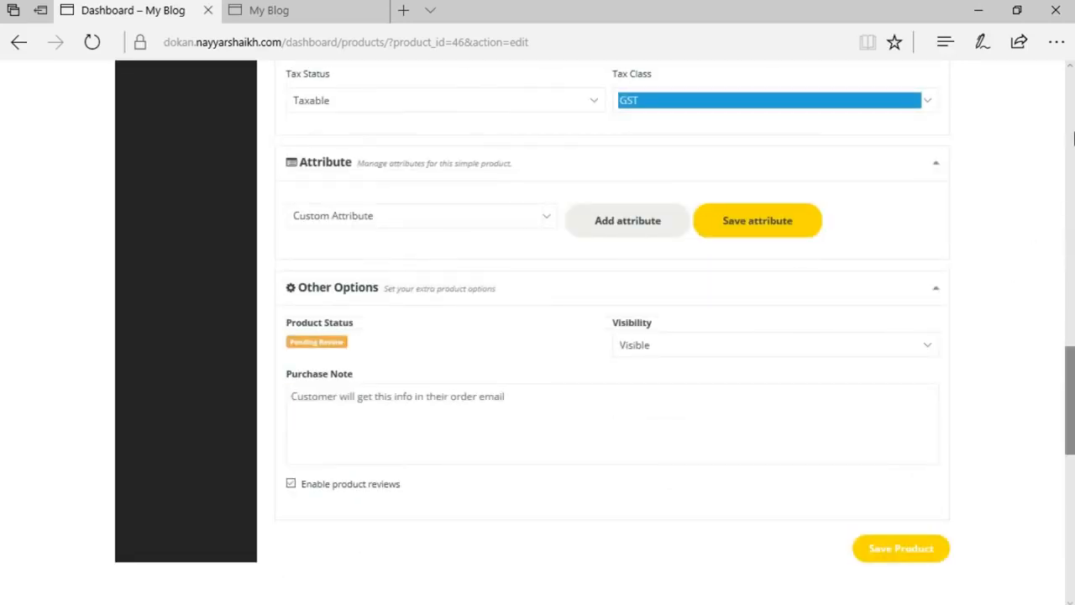
Save the Game Console Controller + USB 3.0 Cable product from the bottom of the form
left_click(1071, 139)
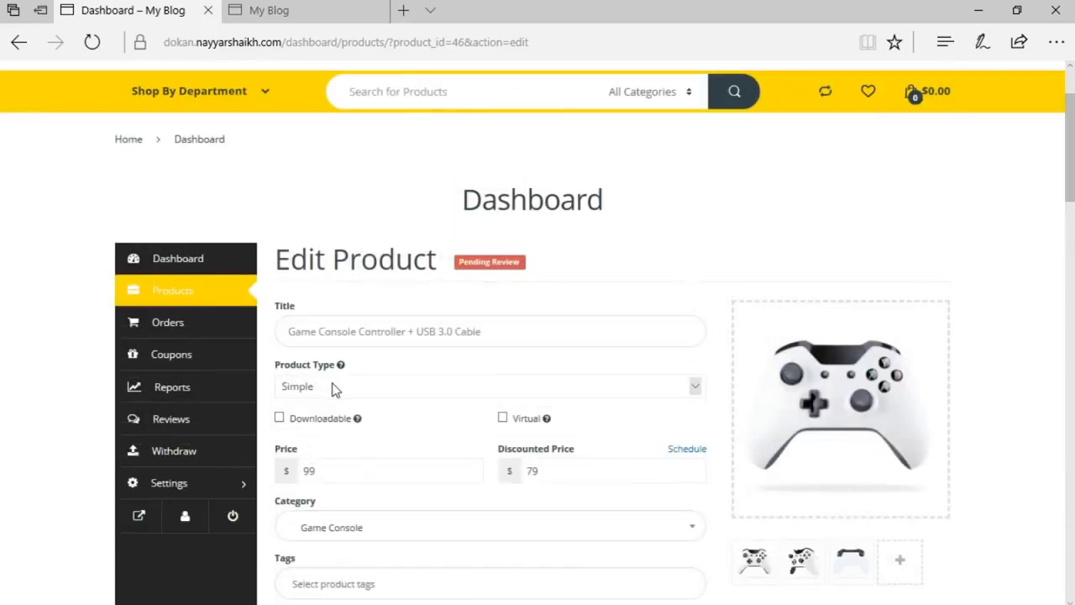
left_click_drag(1070, 170, 1074, 438)
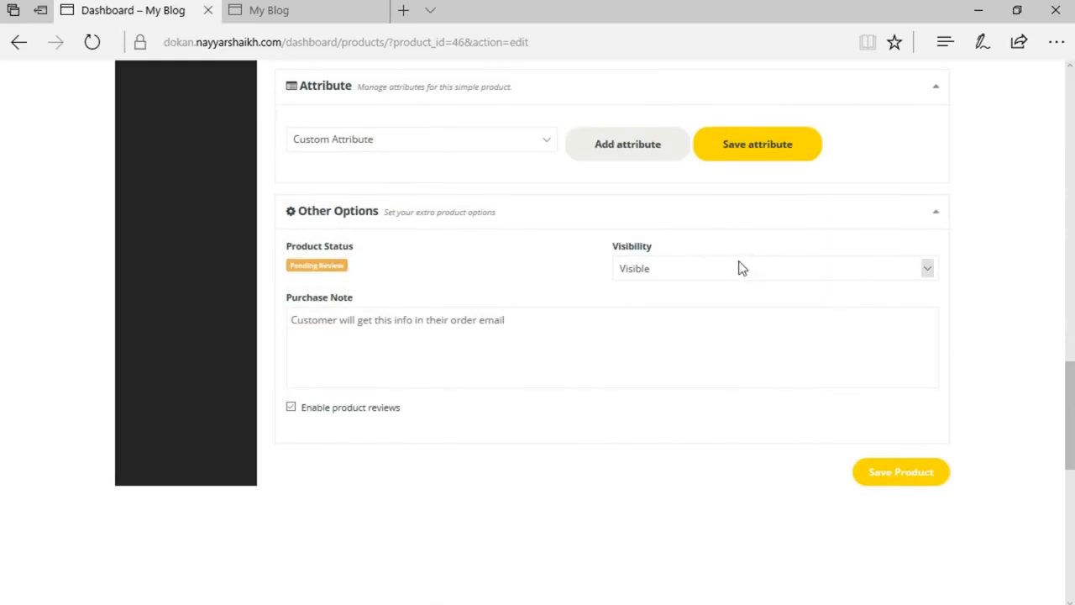
left_click(914, 476)
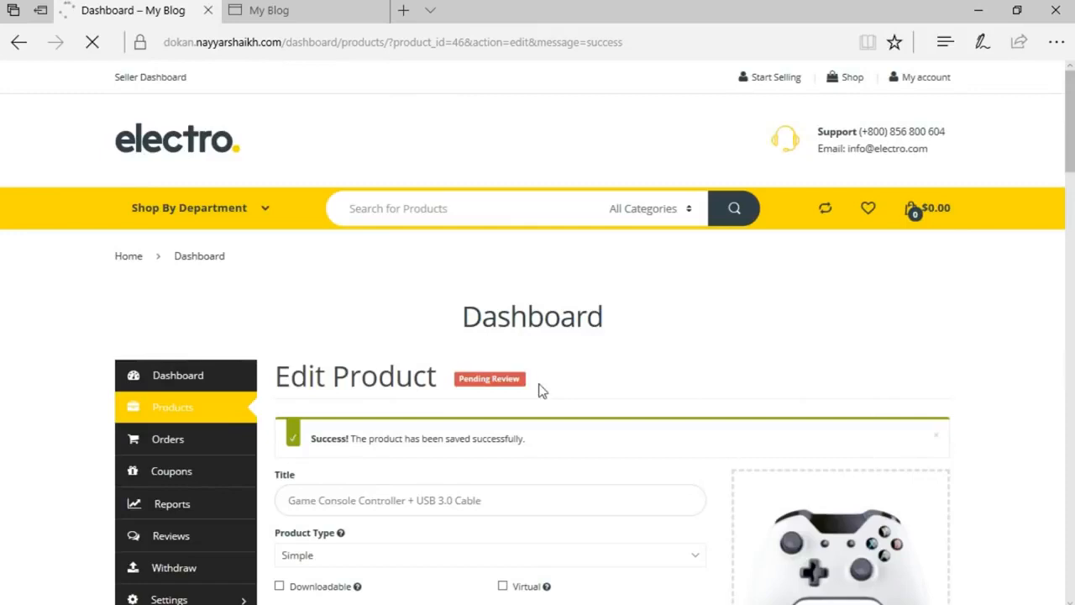
scroll(588, 353, "down", 1)
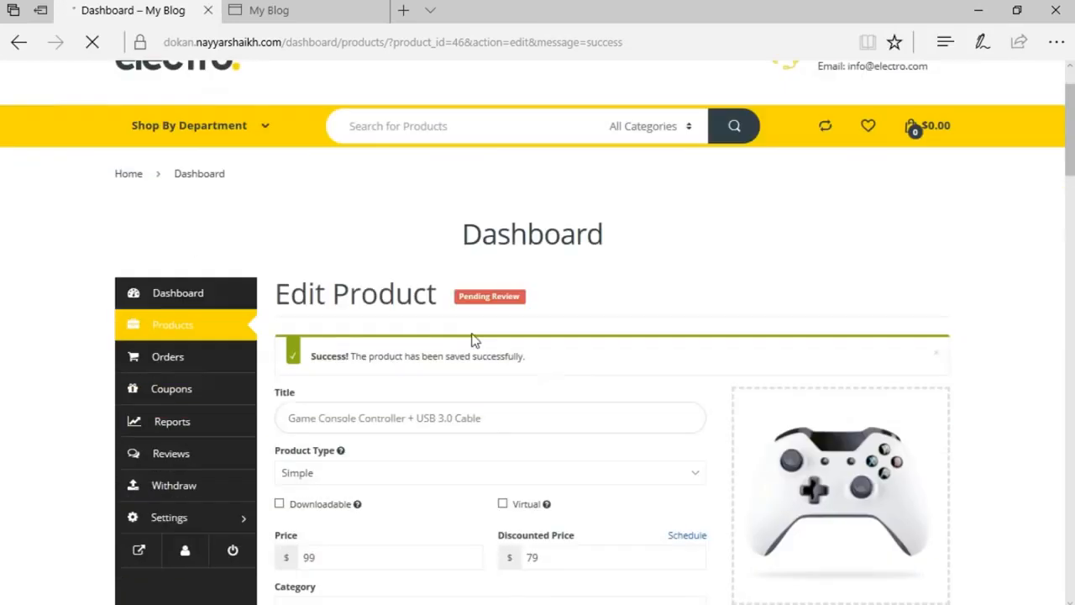
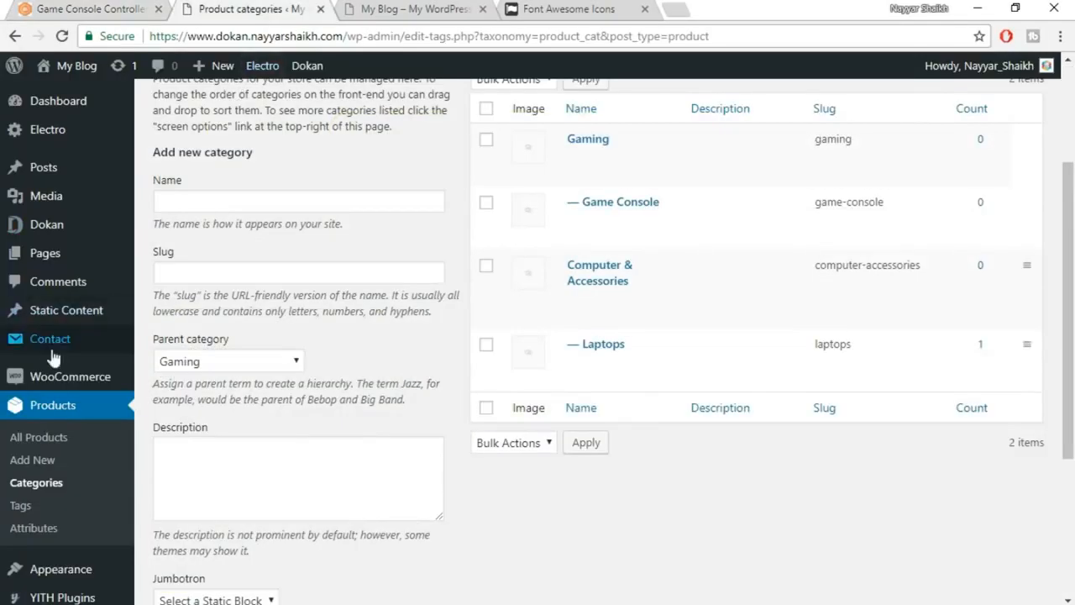
Open All Products and point out the Game Console Controller + USB 3.0 Cable's Pending status
scroll(52, 356, "up", 2)
mouse_move(79, 355)
scroll(112, 349, "down", 2)
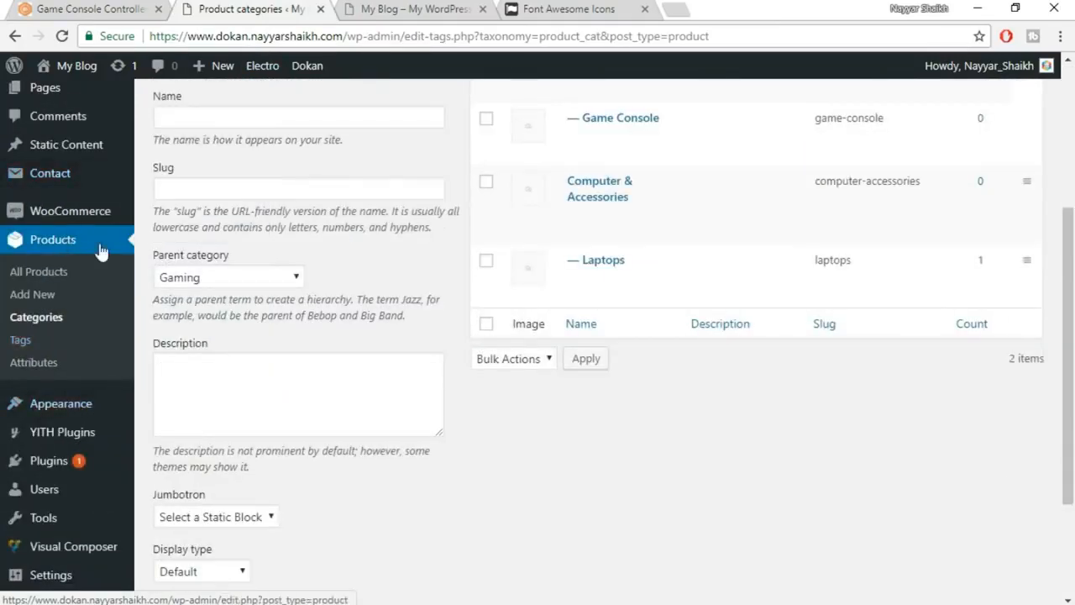
left_click(68, 274)
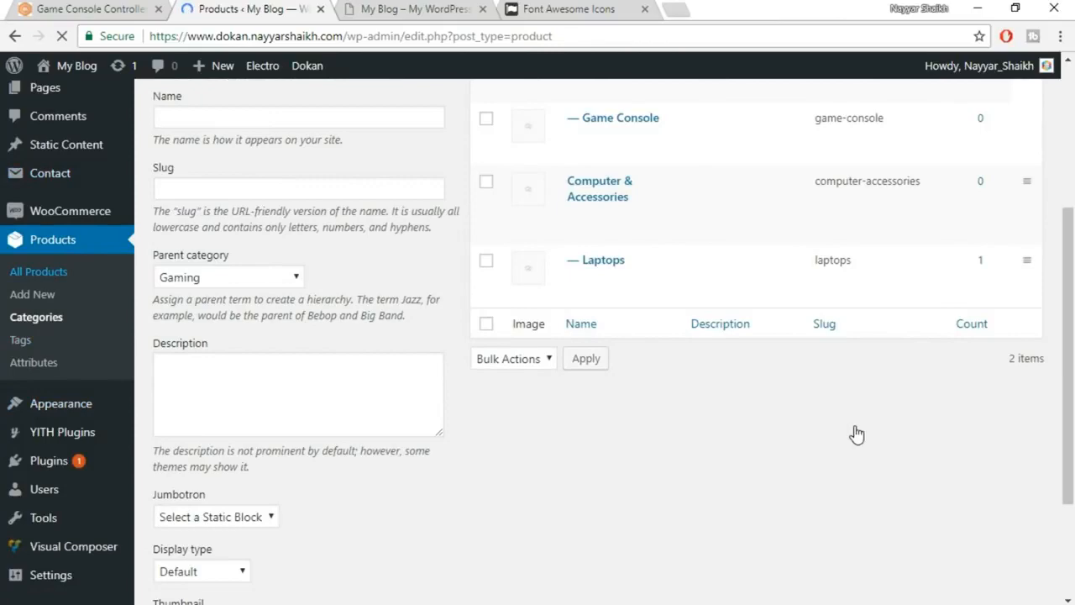
scroll(324, 353, "down", 2)
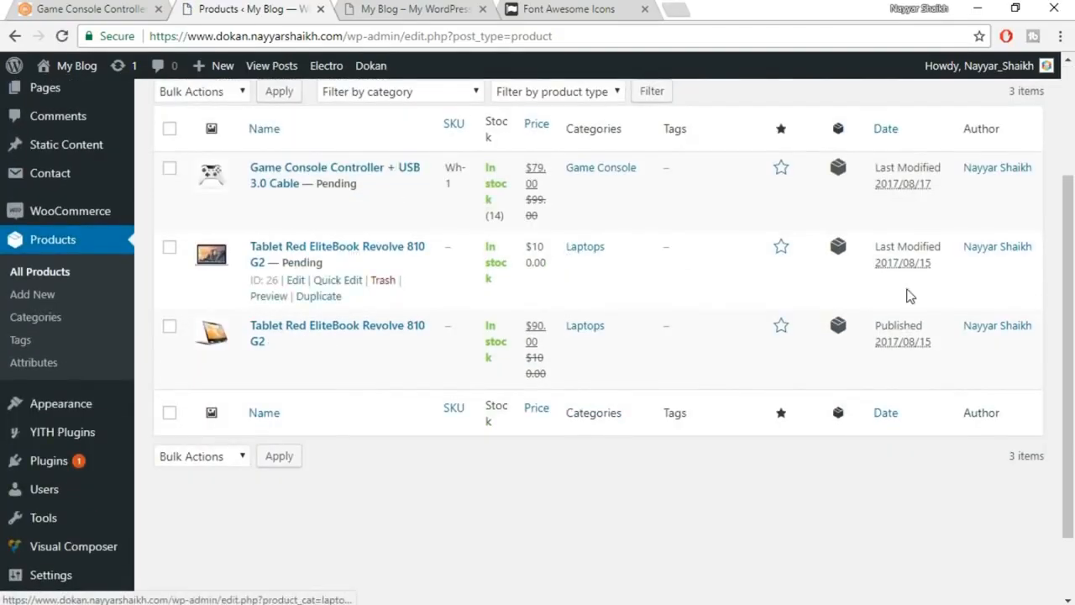
scroll(907, 294, "up", 1)
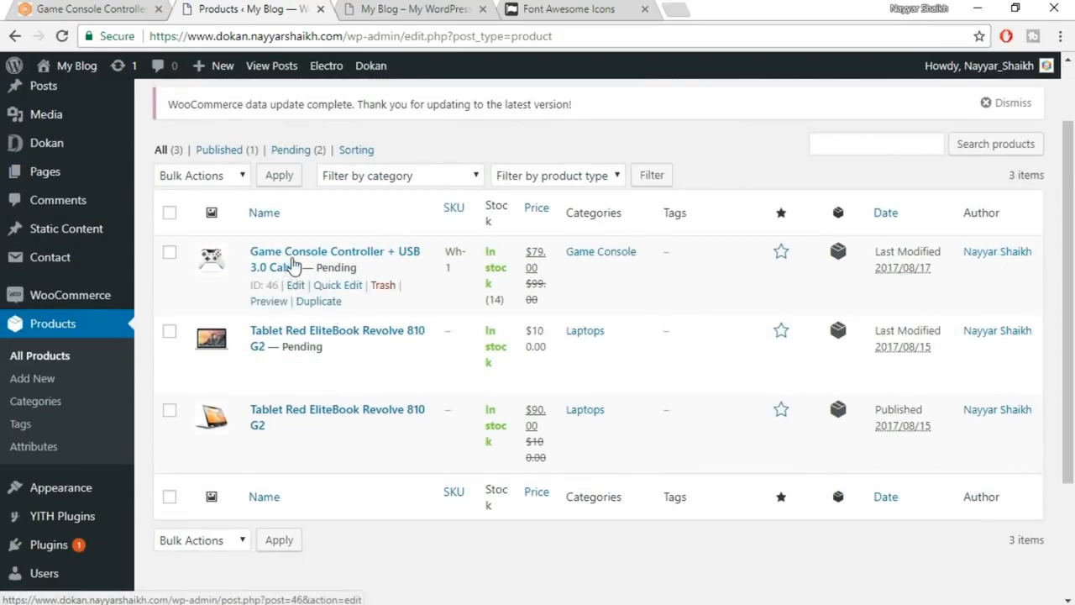
left_click_drag(317, 268, 373, 275)
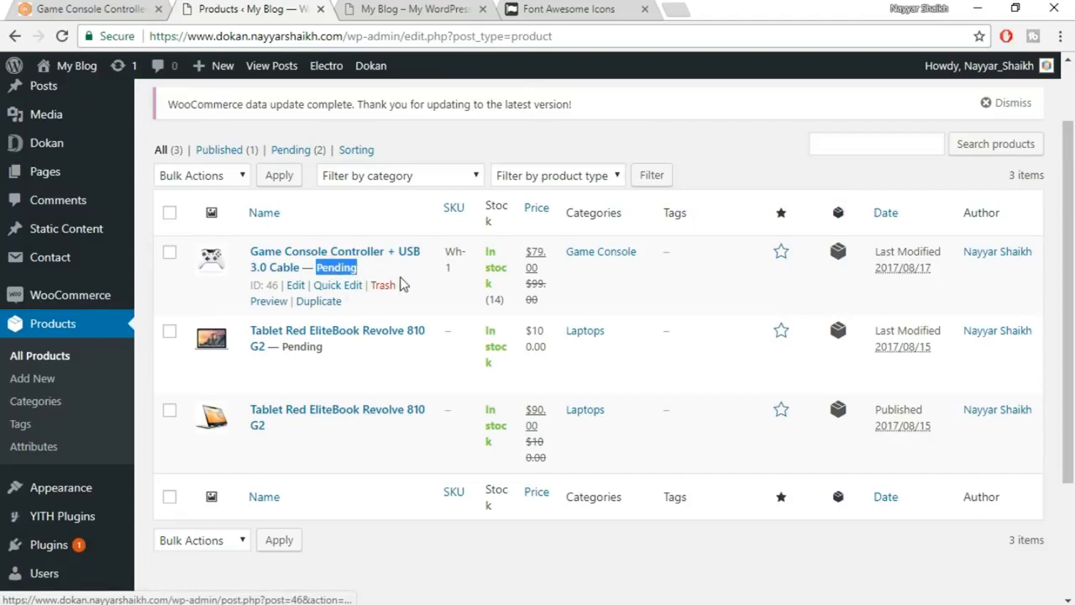
Open the Game Console Controller + USB 3.0 Cable product's edit page
left_click(298, 287)
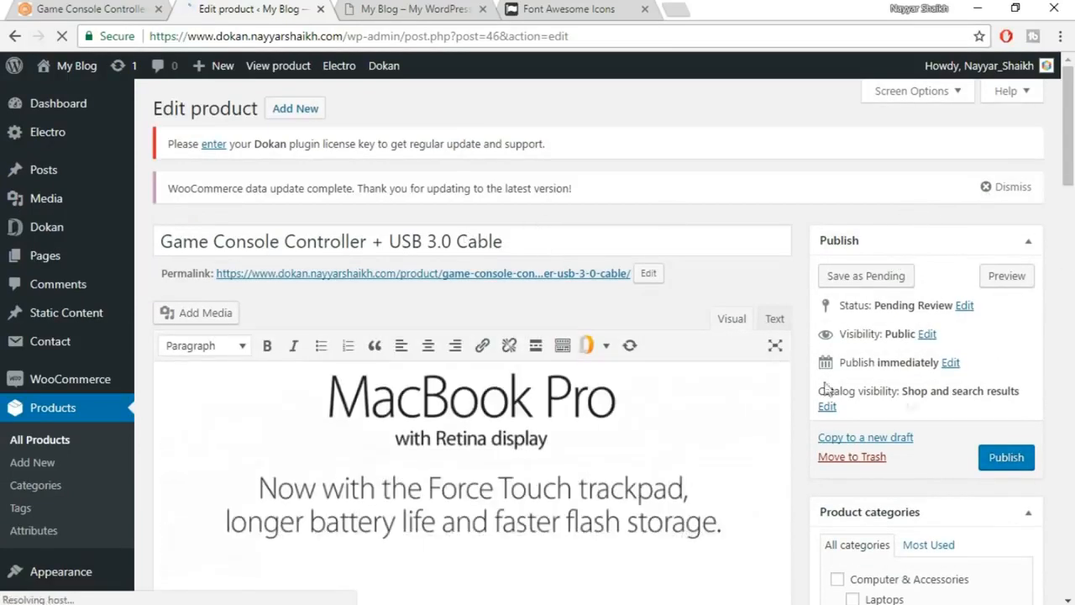
scroll(1008, 415, "down", 3)
scroll(882, 221, "down", 2)
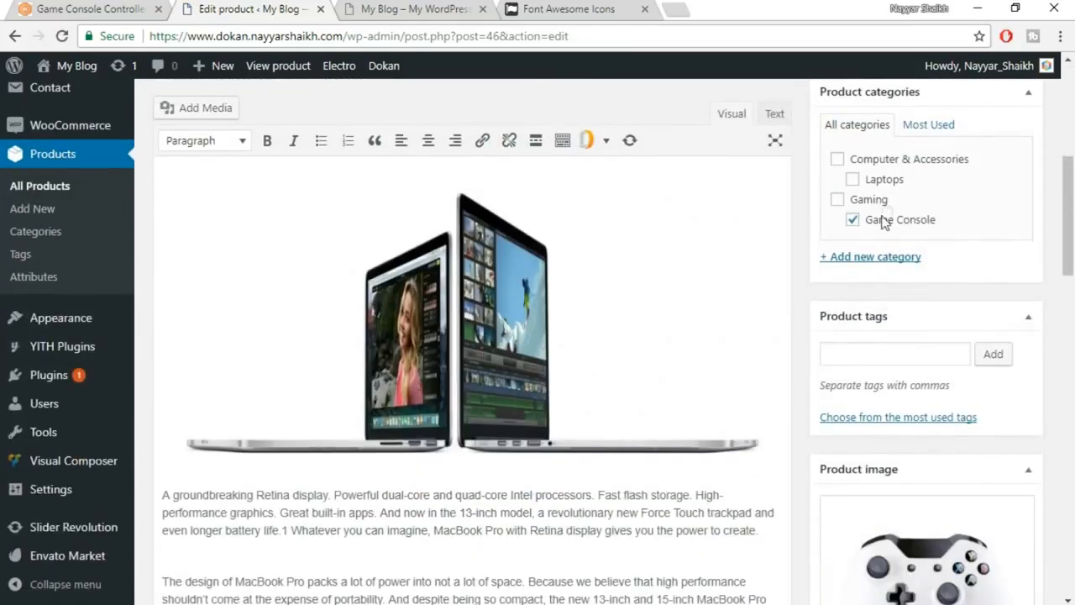
scroll(984, 470, "down", 2)
scroll(994, 494, "up", 5)
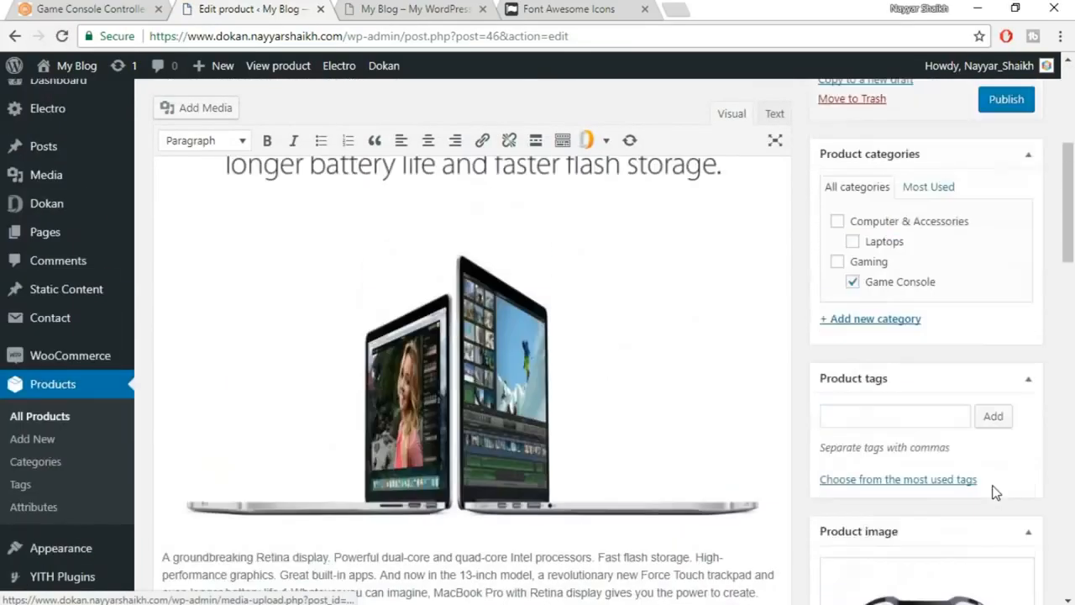
scroll(881, 471, "down", 2)
Add the product tag 'game'
left_click(875, 351)
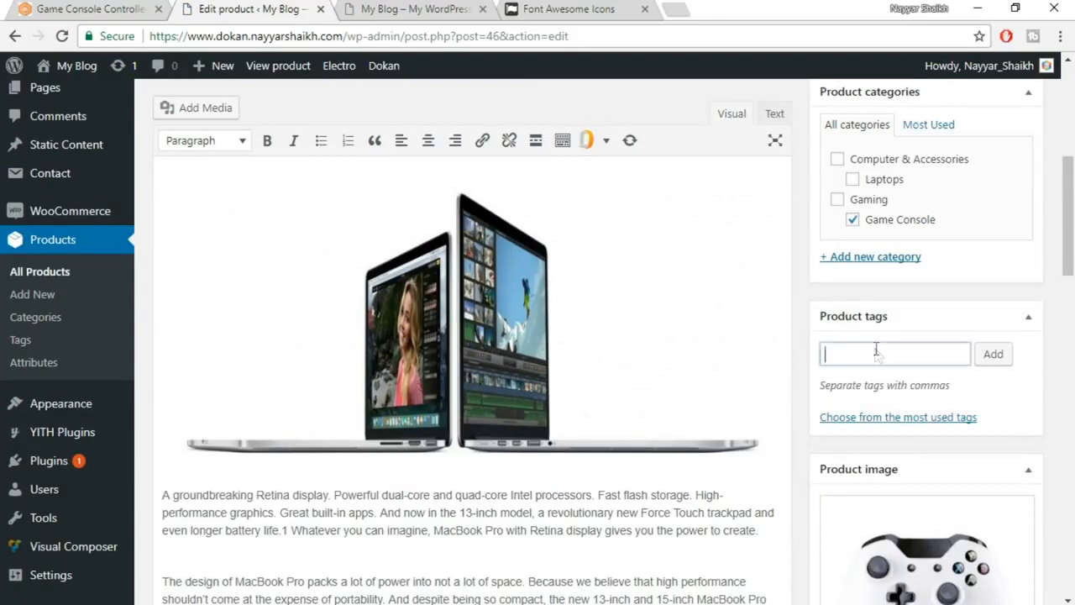
type("game")
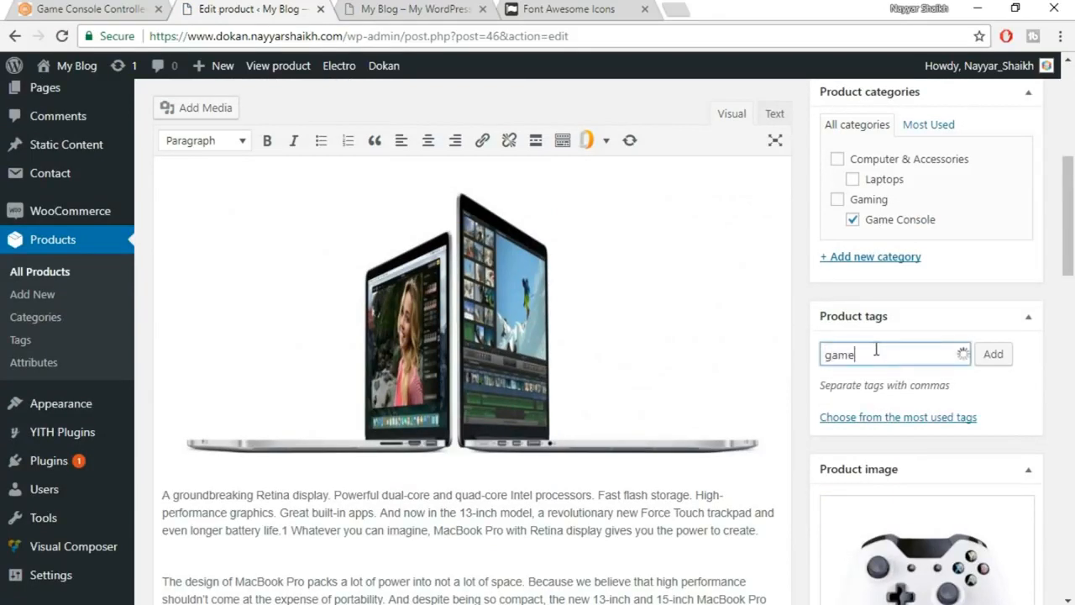
key("Return")
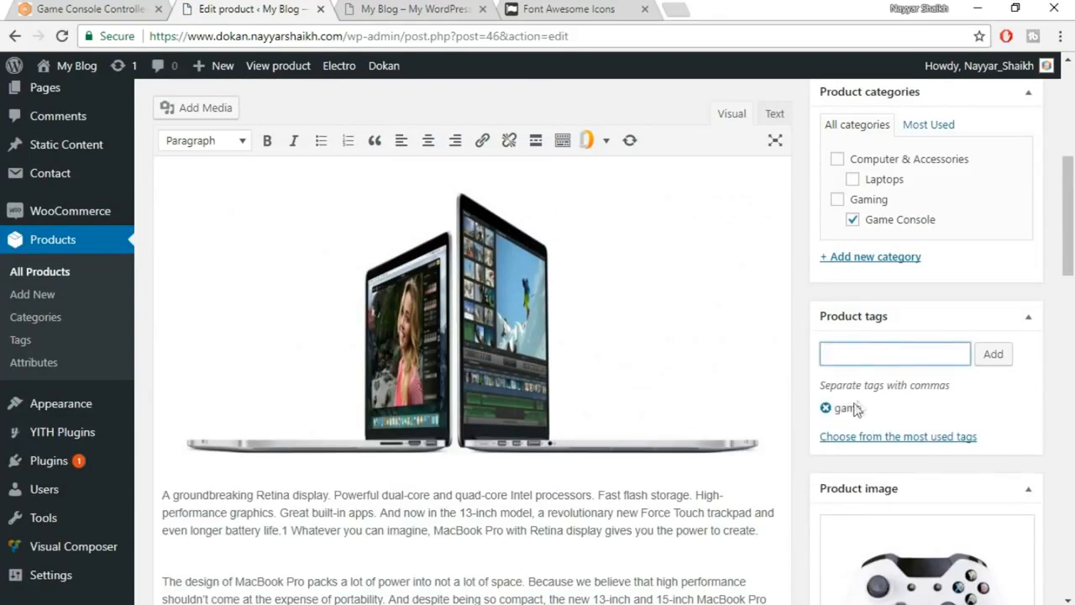
scroll(975, 417, "down", 3)
scroll(972, 412, "up", 5)
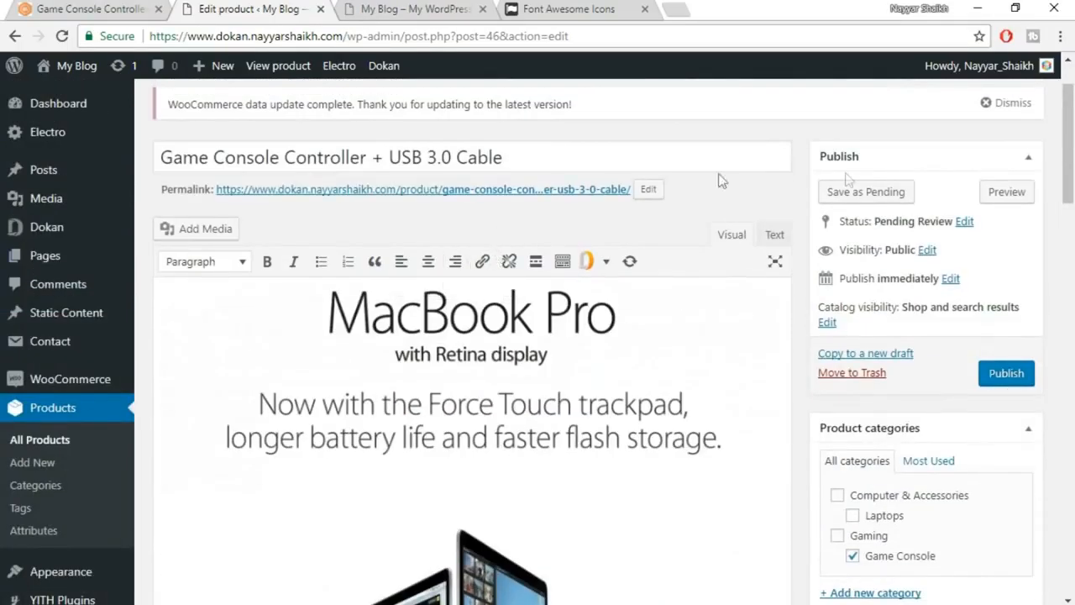
Publish the controller and reload the seller dashboard to confirm it is Online, priced $99 discounted to $79
left_click(993, 378)
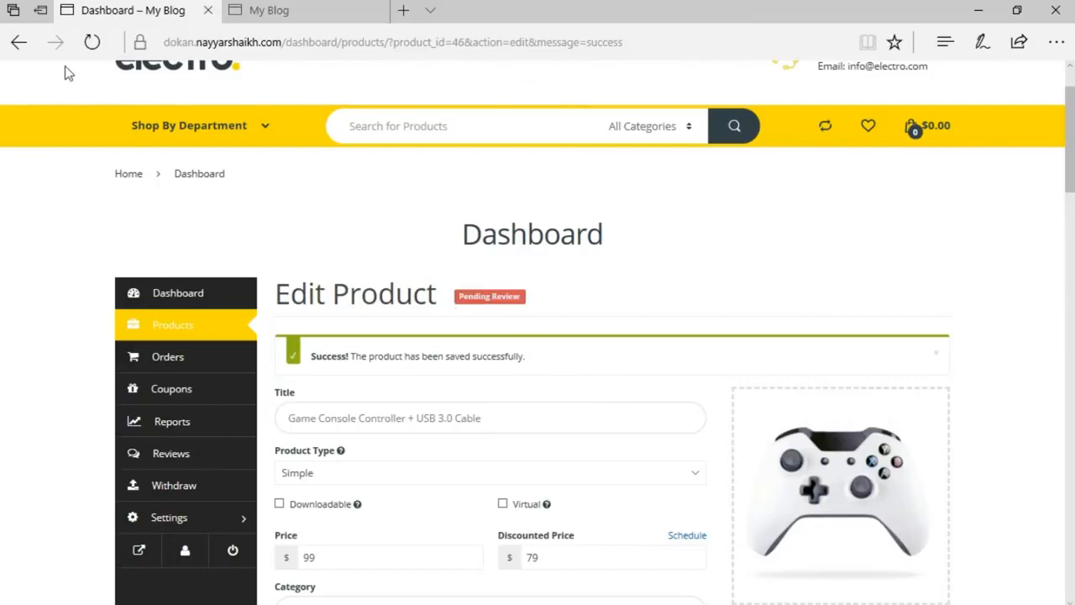
left_click(93, 44)
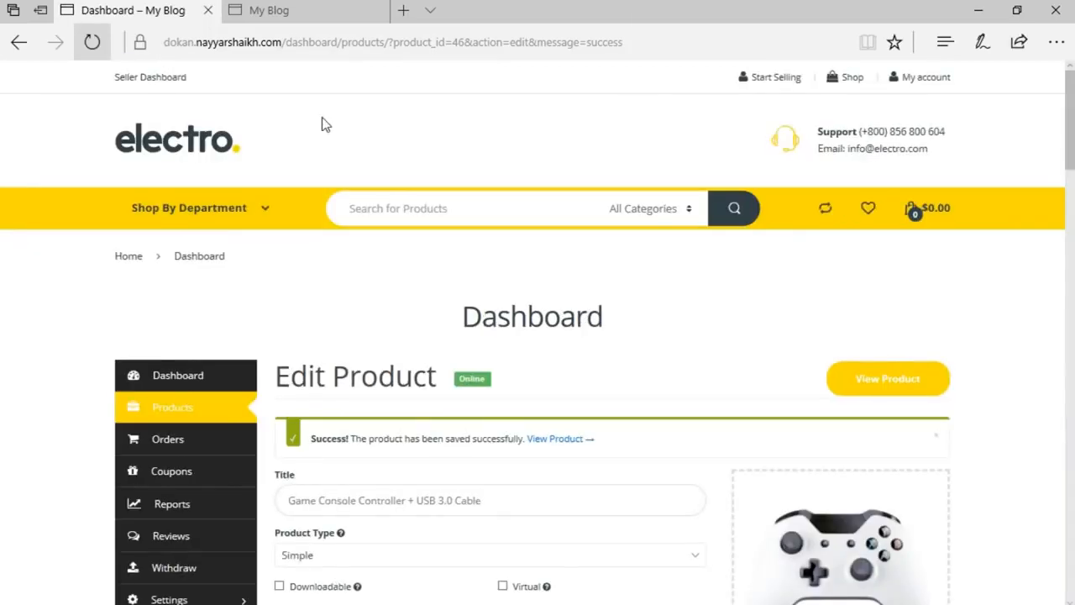
scroll(496, 352, "down", 2)
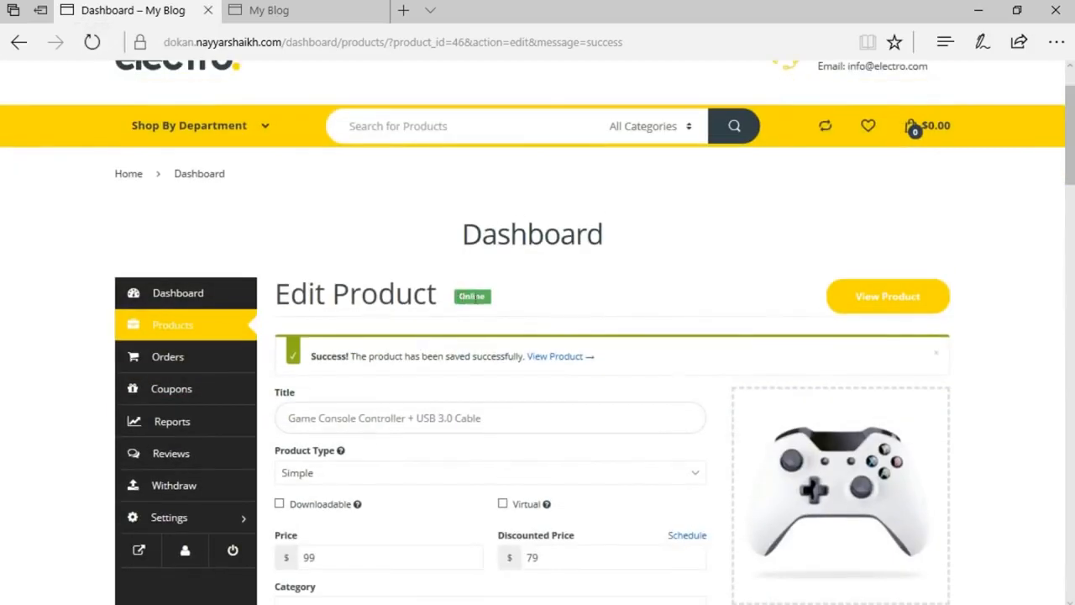
scroll(703, 312, "down", 2)
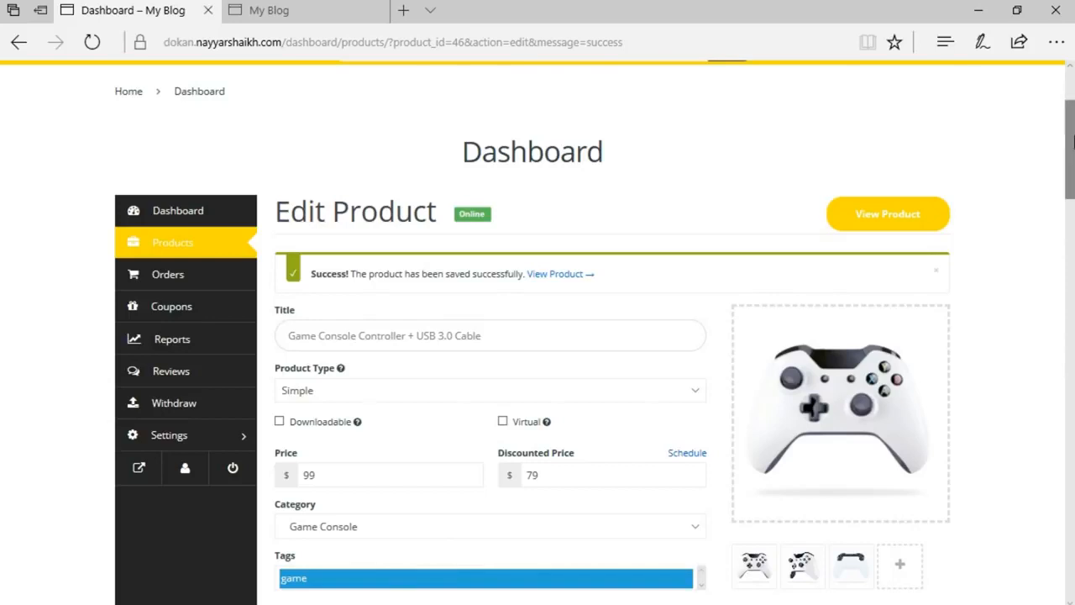
left_click_drag(1074, 410, 1064, 156)
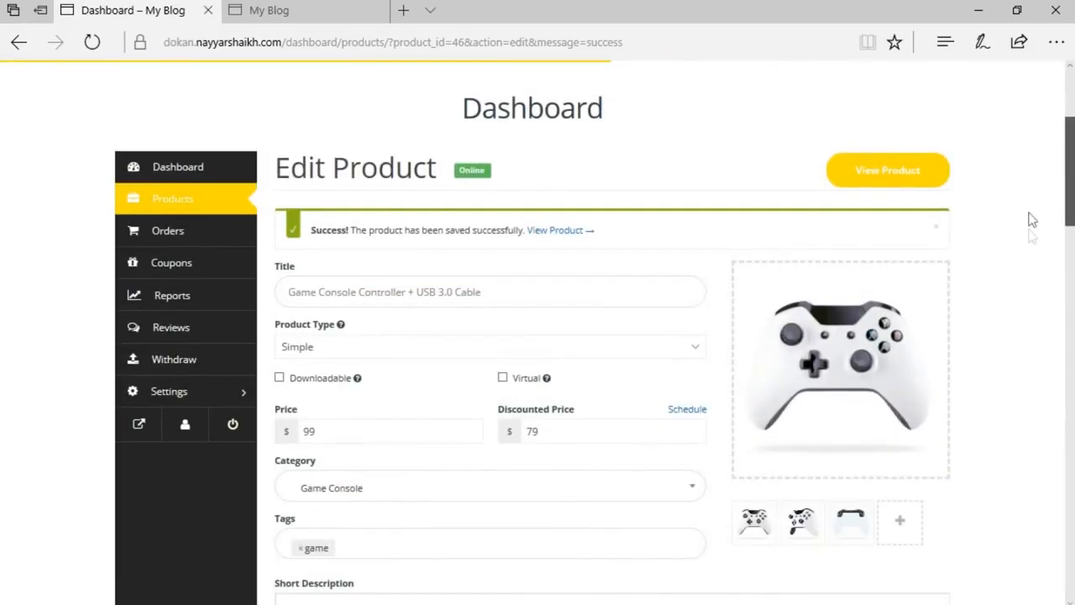
scroll(1027, 235, "up", 1)
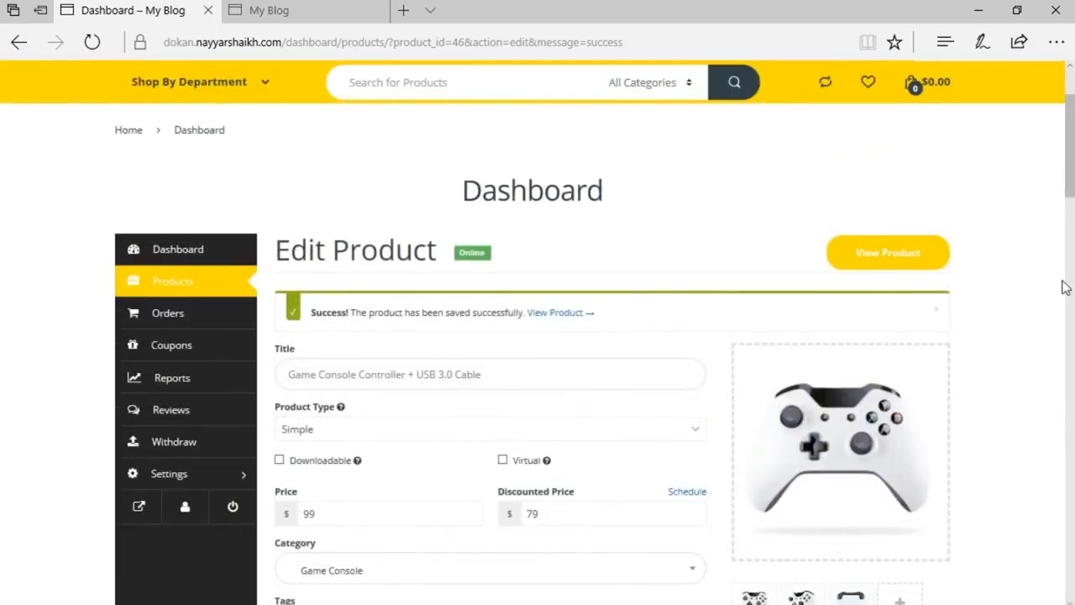
scroll(1065, 287, "down", 1)
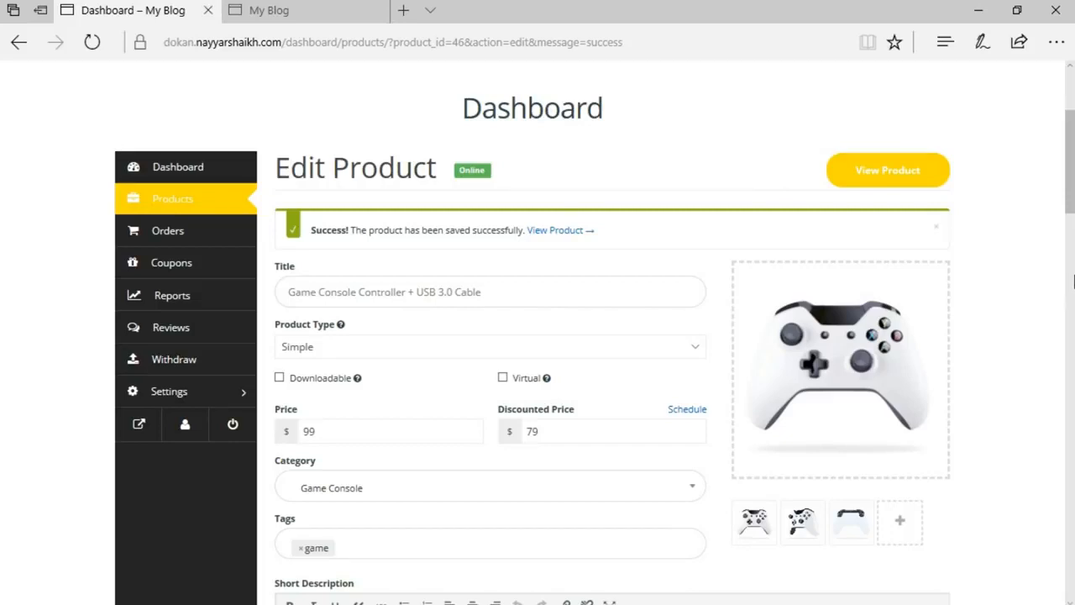
Make the product a Variable product, keeping Game Console as its category
scroll(1073, 282, "down", 1)
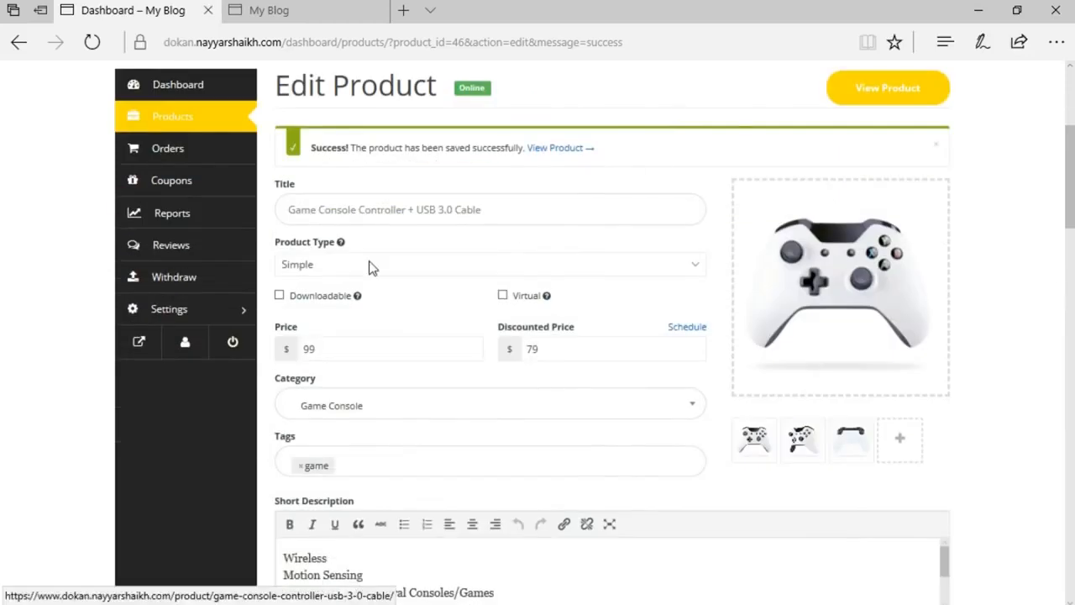
left_click(335, 266)
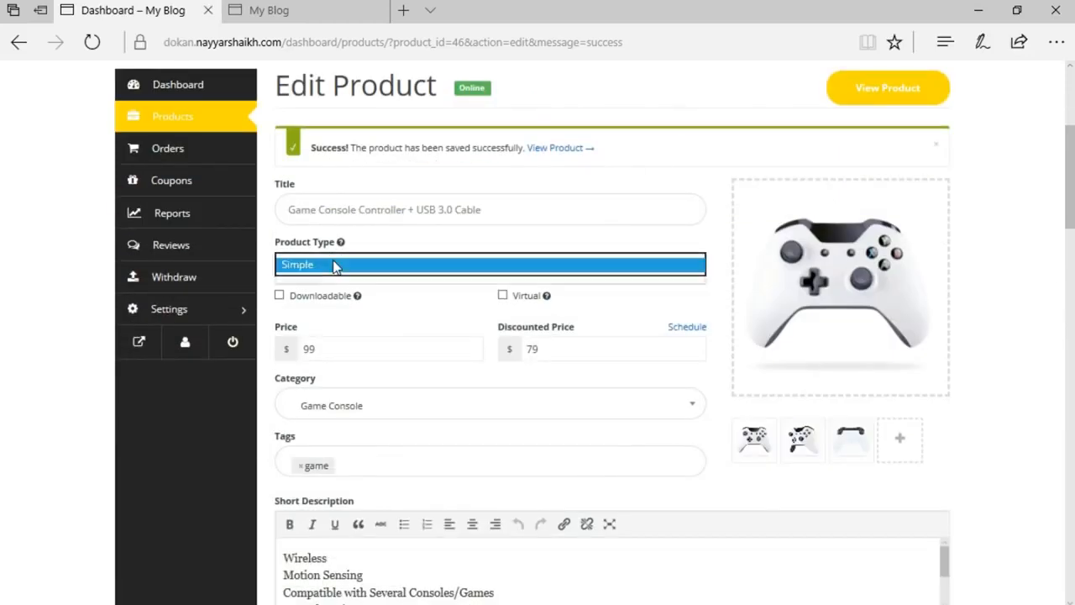
left_click(332, 281)
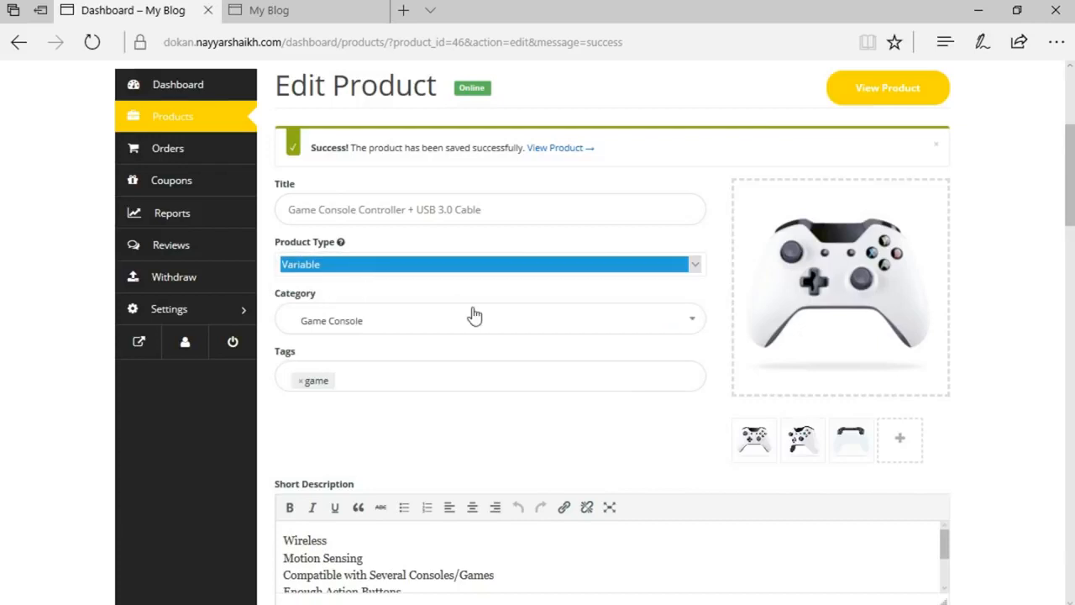
scroll(473, 315, "down", 2)
left_click(371, 160)
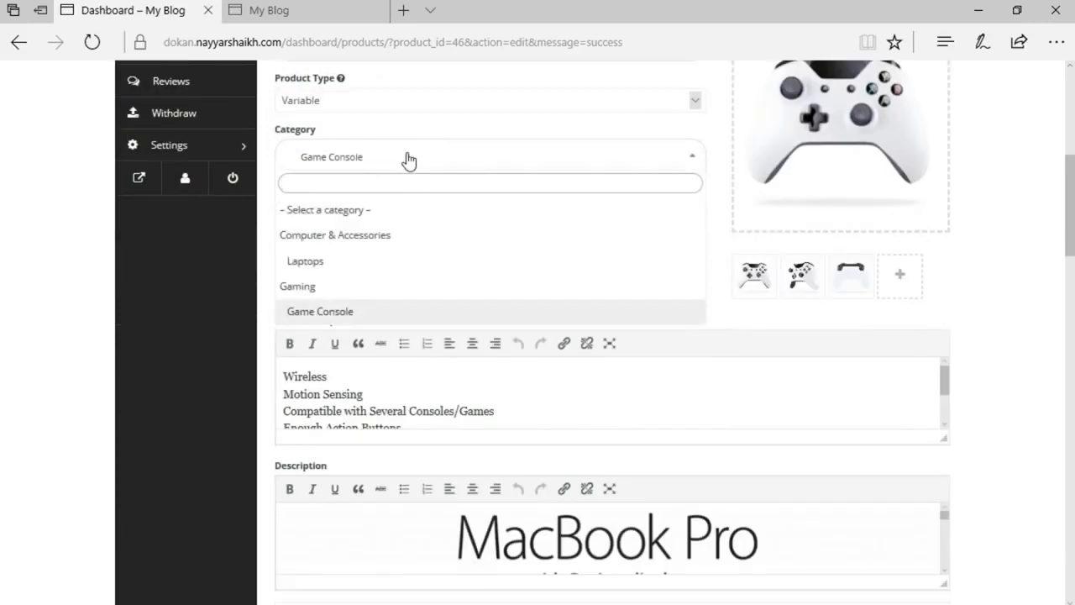
left_click(408, 160)
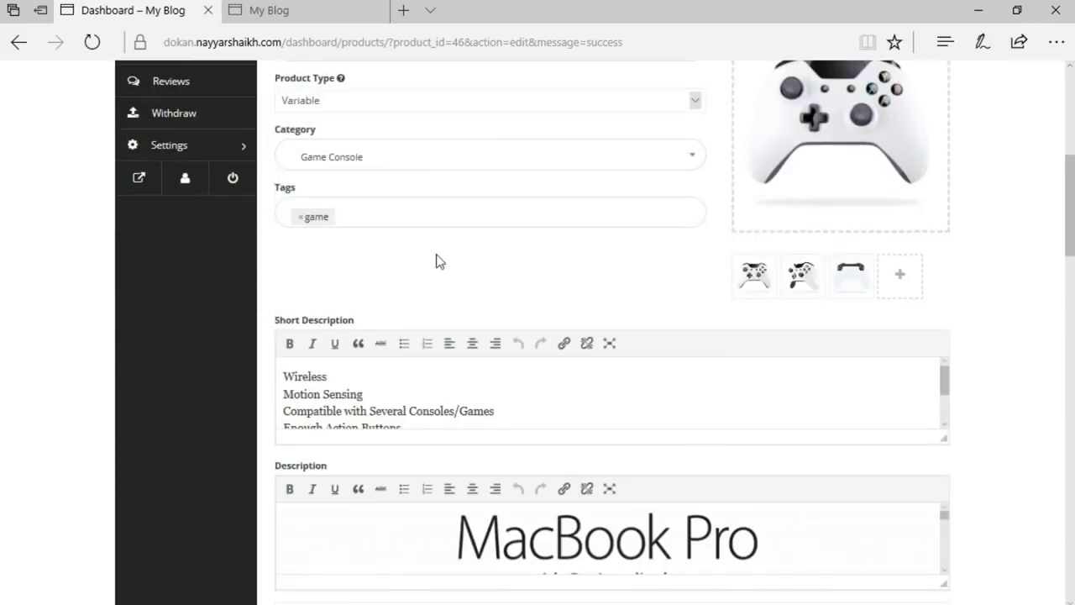
Add a new custom attribute to the product
scroll(453, 277, "down", 7)
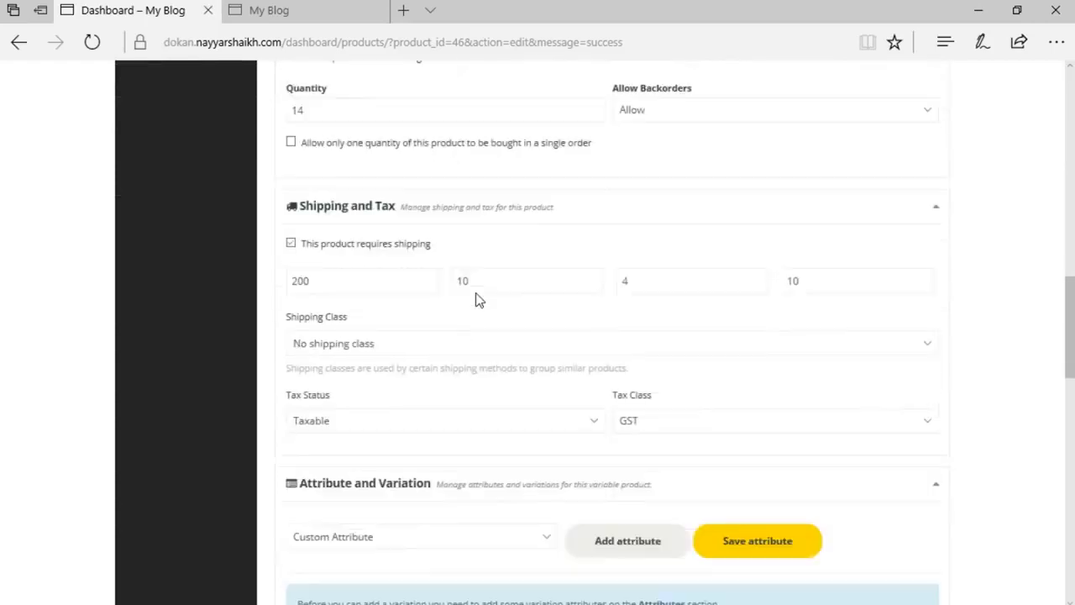
scroll(798, 336, "down", 2)
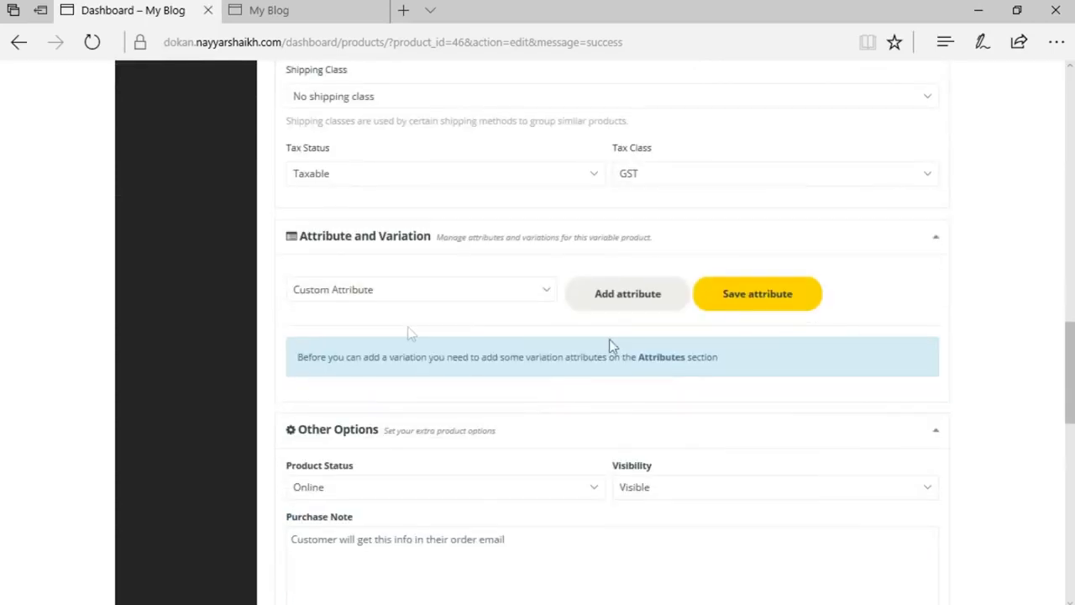
left_click(382, 294)
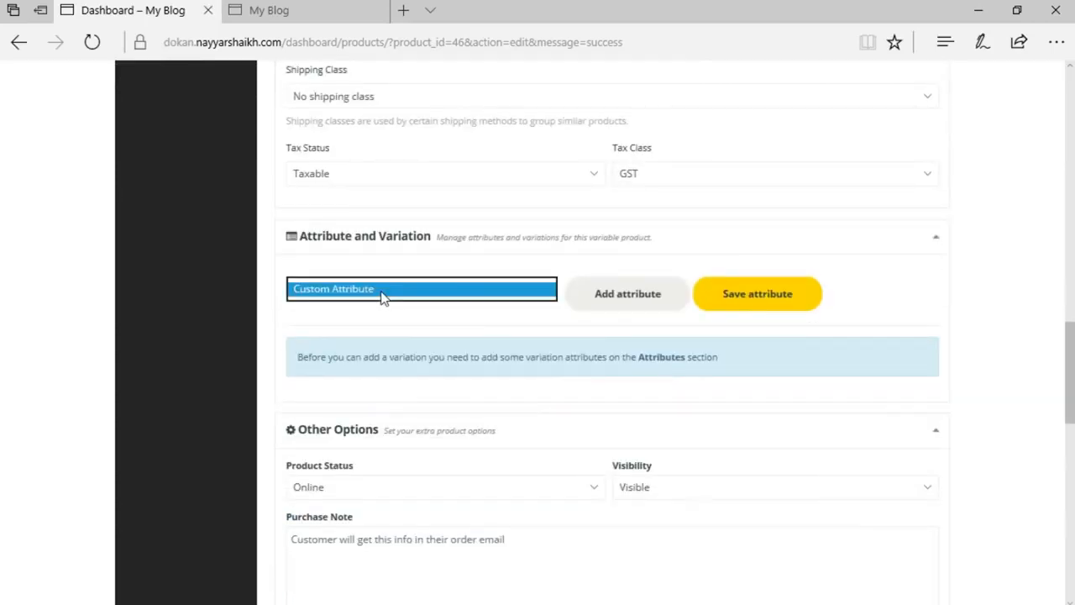
left_click(619, 303)
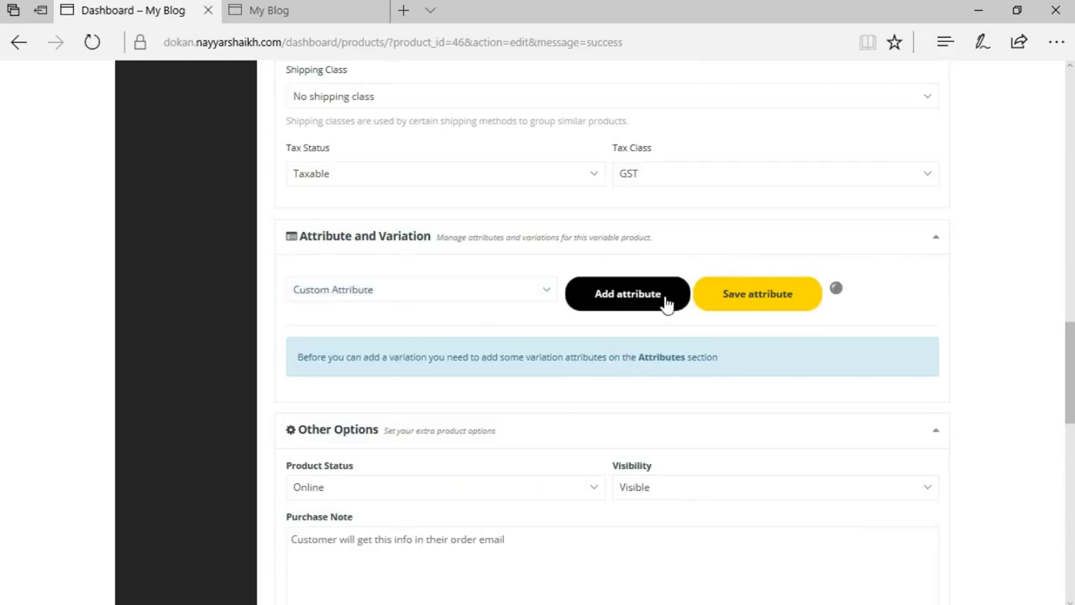
scroll(663, 305, "down", 1)
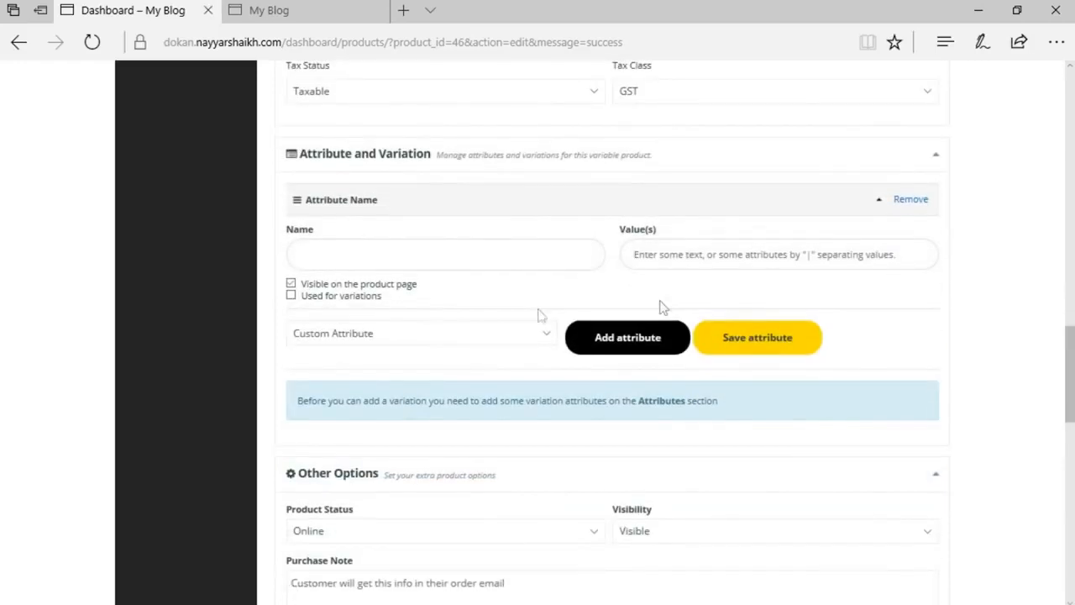
Name the attribute Memory and give it the values 32 GB and 64 GB
left_click(424, 258)
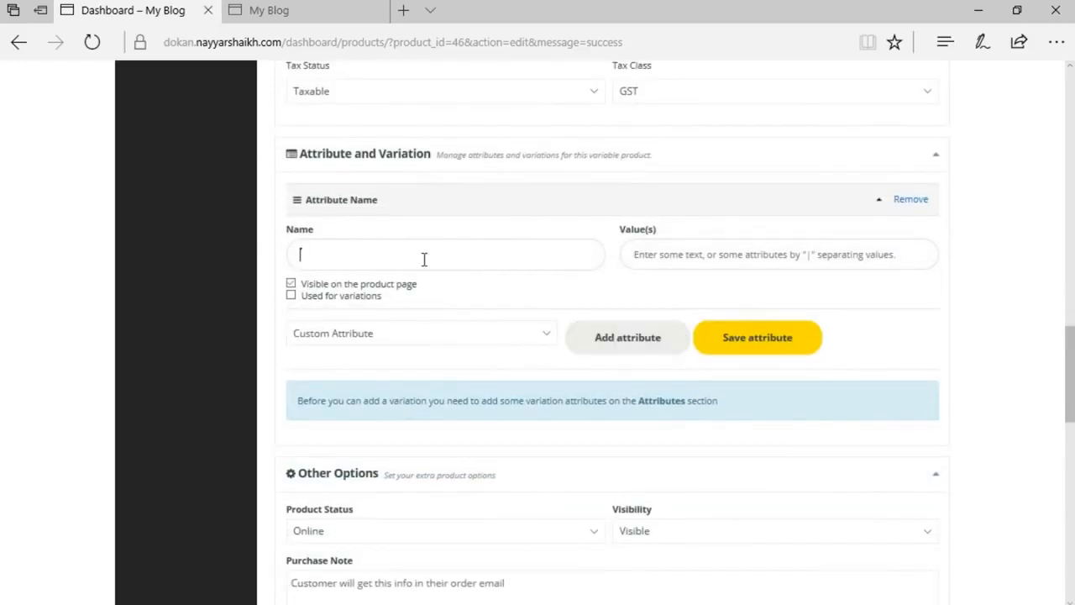
type("|M")
key("BackSpace")
key("BackSpace")
key("BackSpace")
type("Memor")
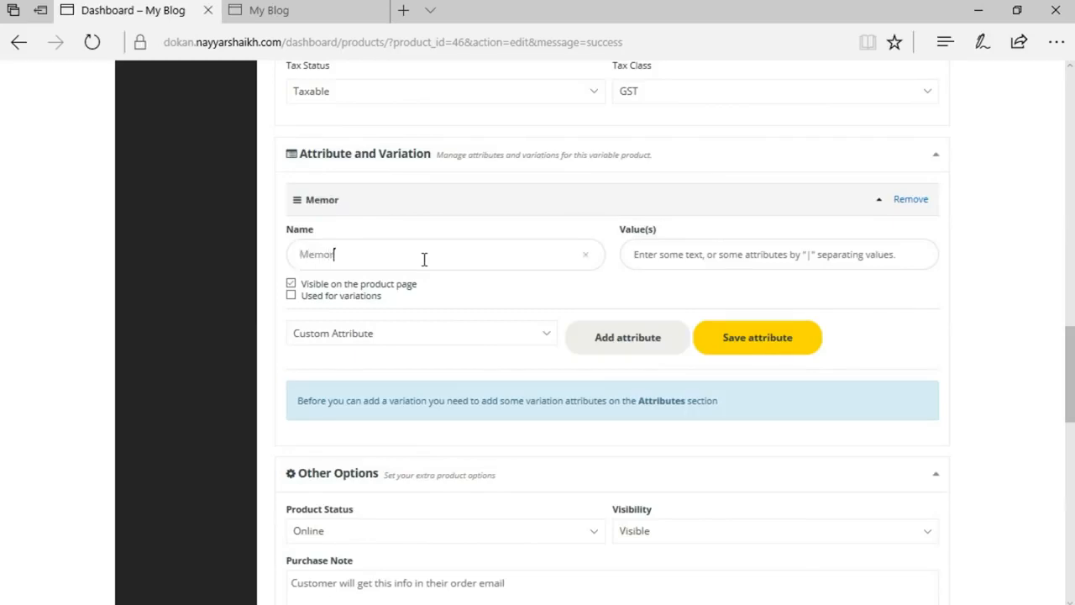
left_click(720, 261)
type("32 GB")
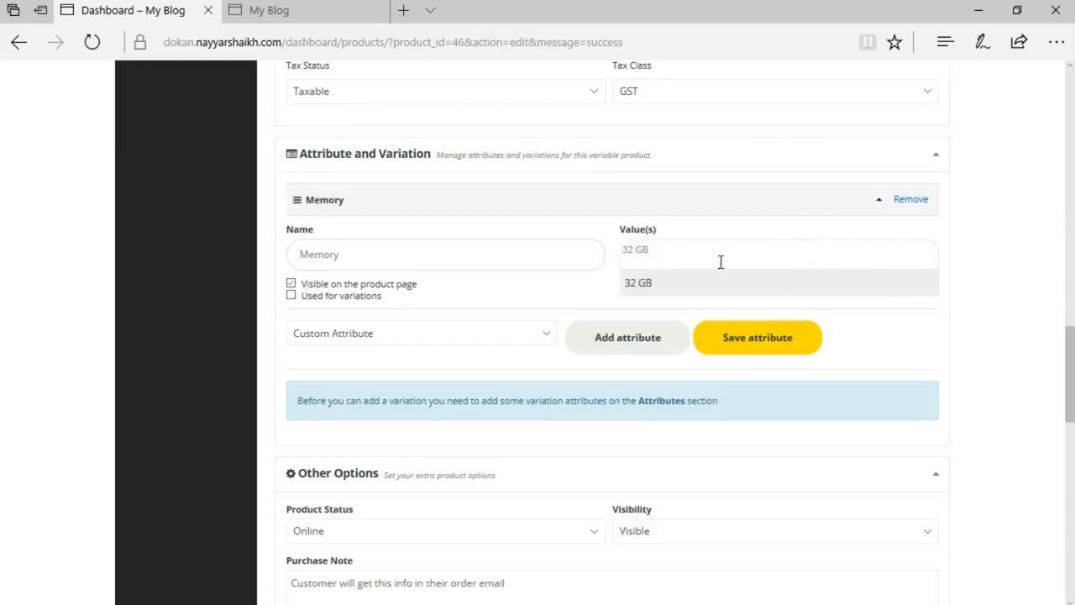
key("Return")
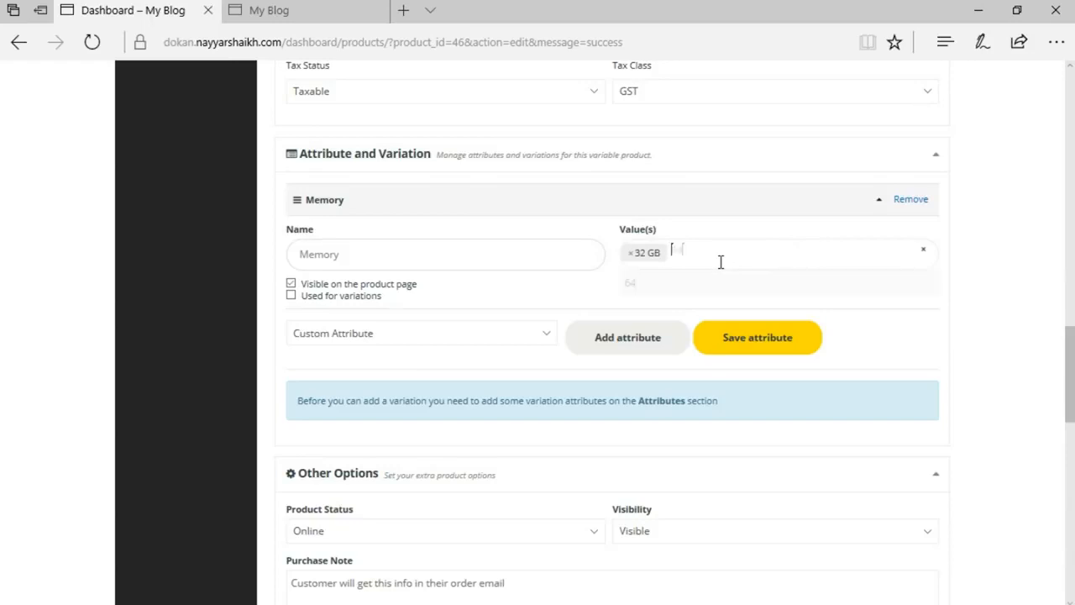
type("64 GB")
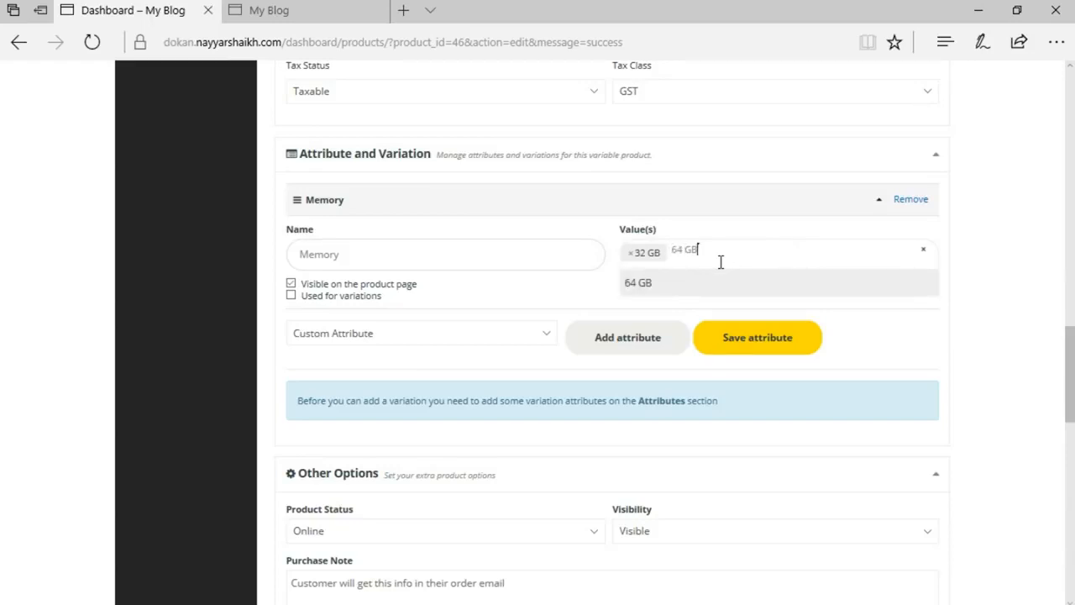
key("Return")
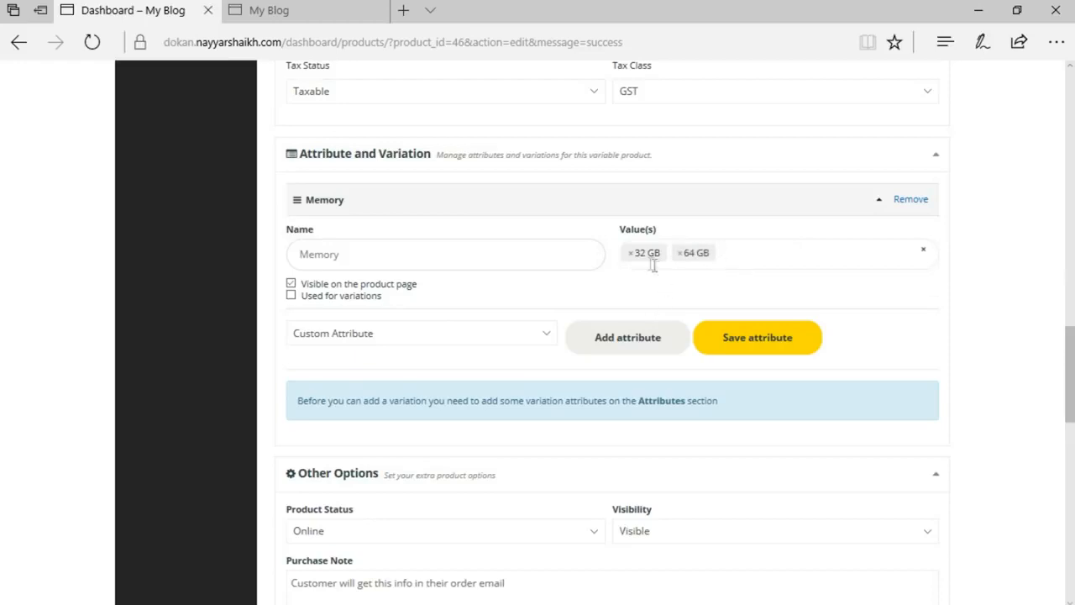
Use Memory for variations, save it, and create variations from all attributes, confirming both alerts
left_click(315, 299)
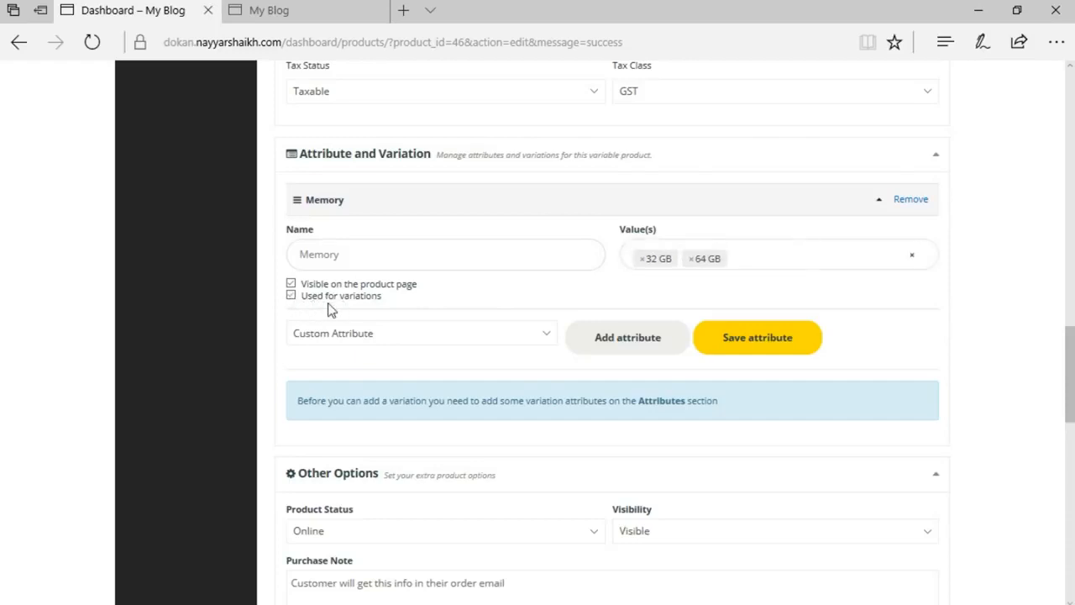
left_click(802, 348)
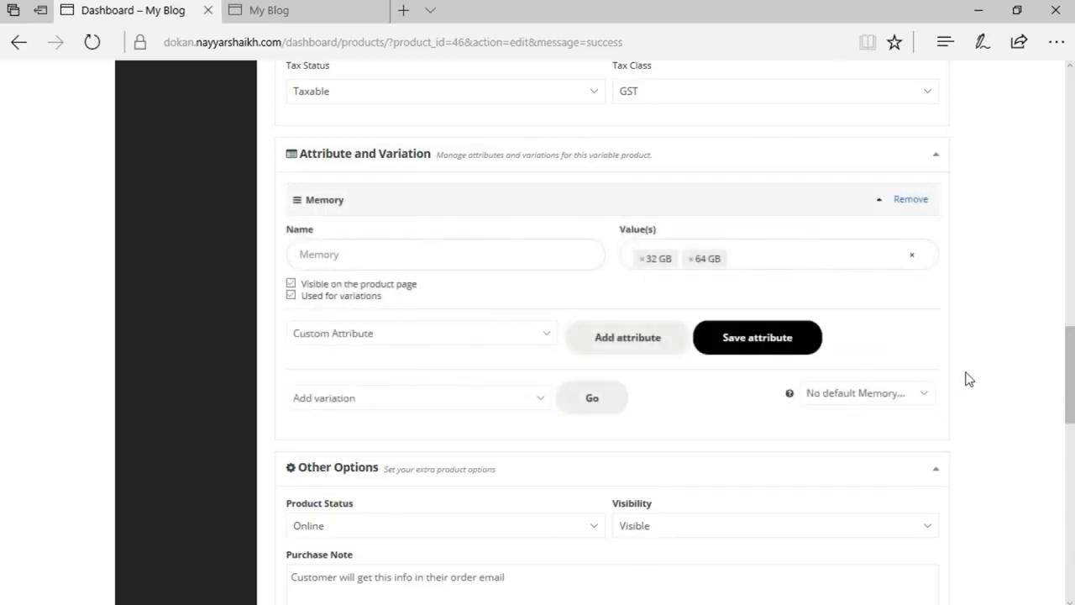
left_click(394, 409)
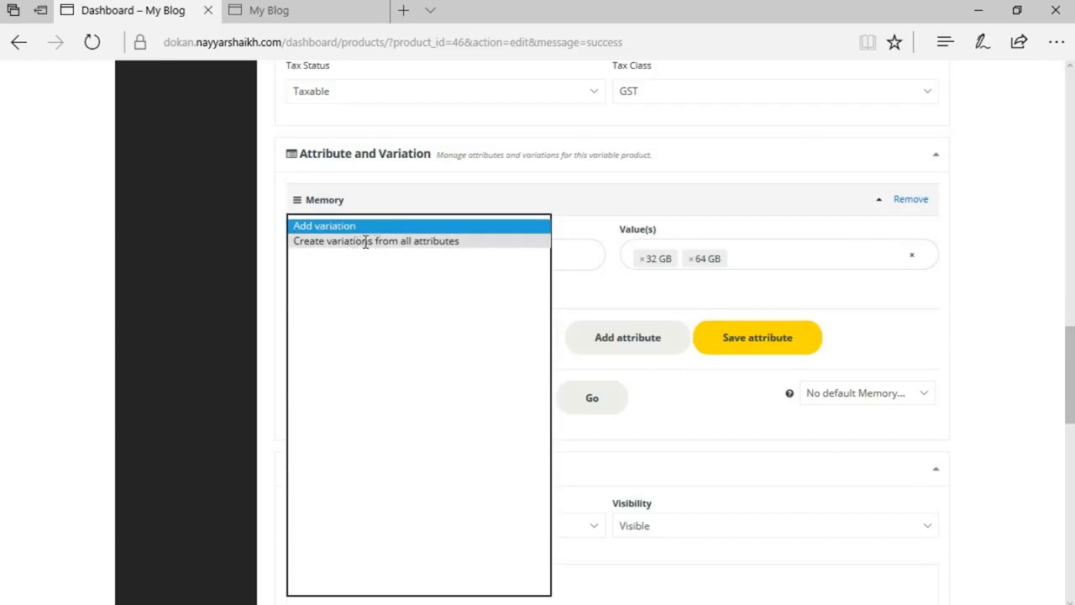
left_click(410, 241)
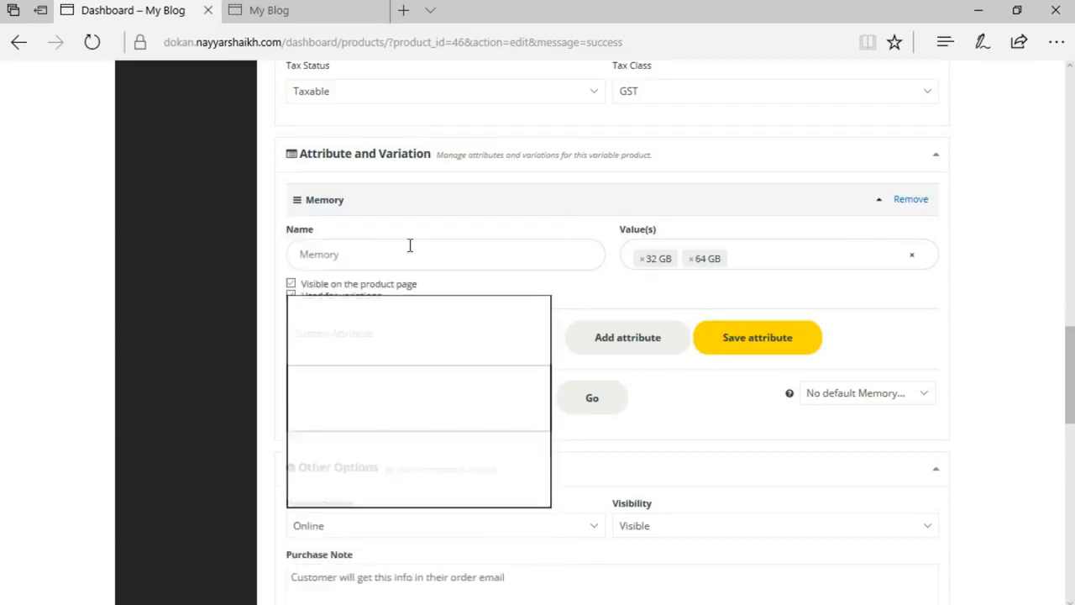
left_click(592, 403)
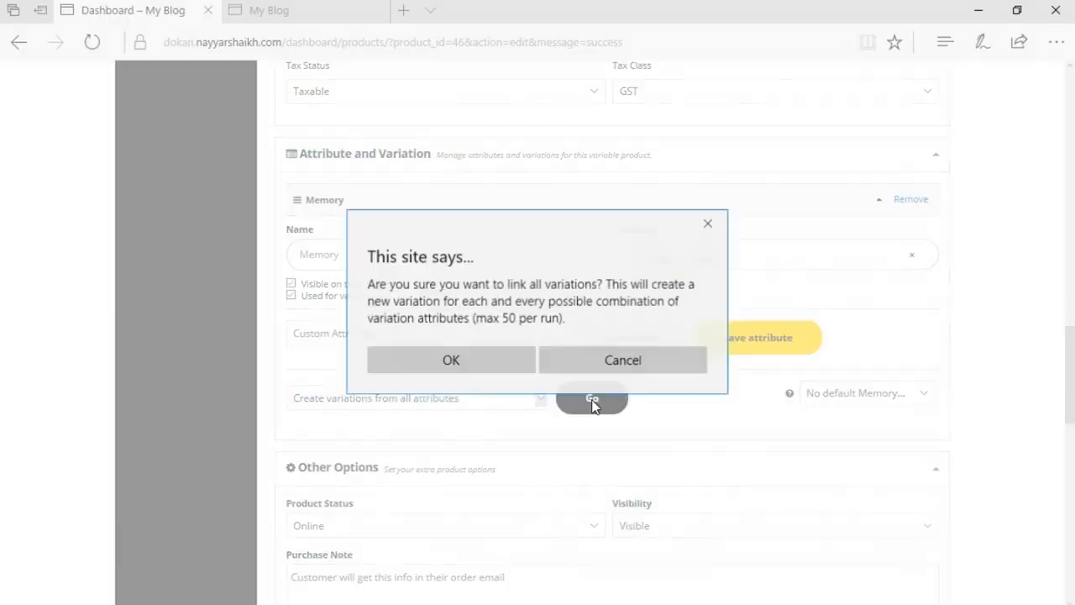
left_click(483, 363)
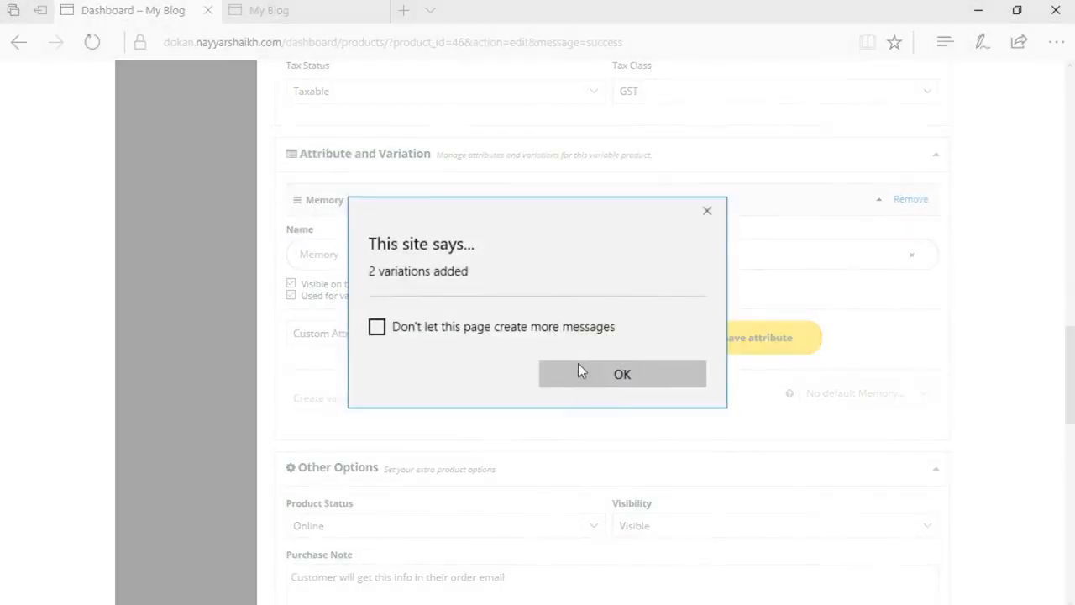
left_click(579, 367)
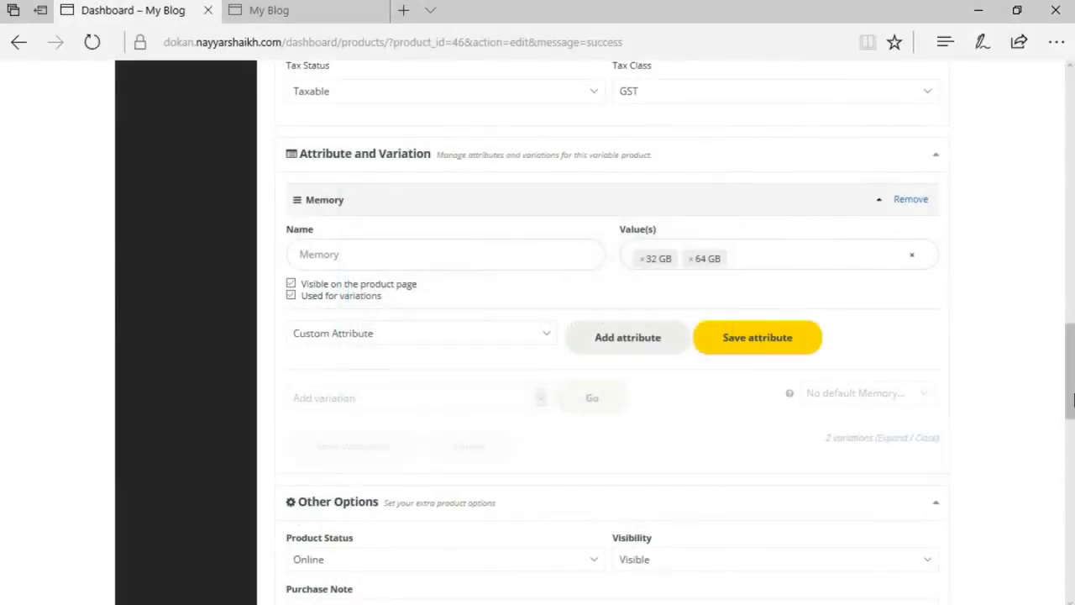
scroll(452, 290, "down", 2)
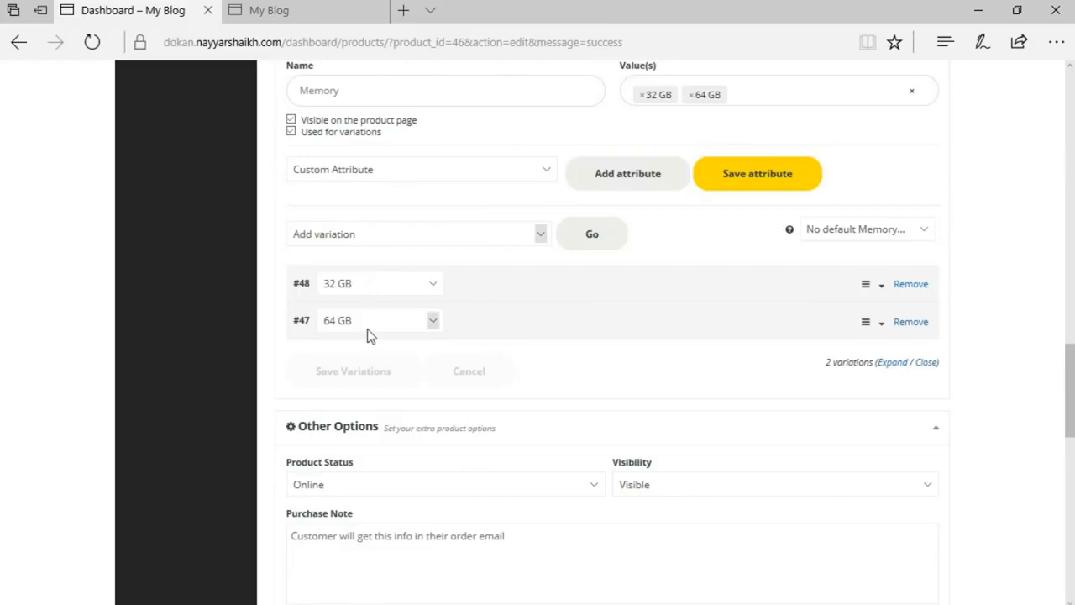
Set the 32 GB variation's regular price to 100
left_click(881, 286)
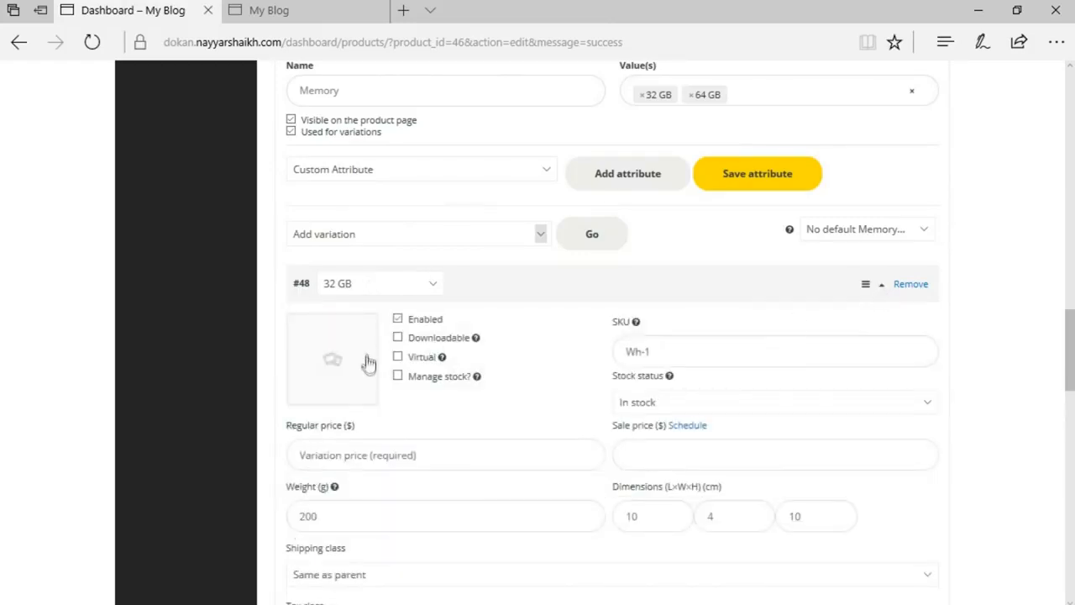
scroll(1063, 399, "down", 2)
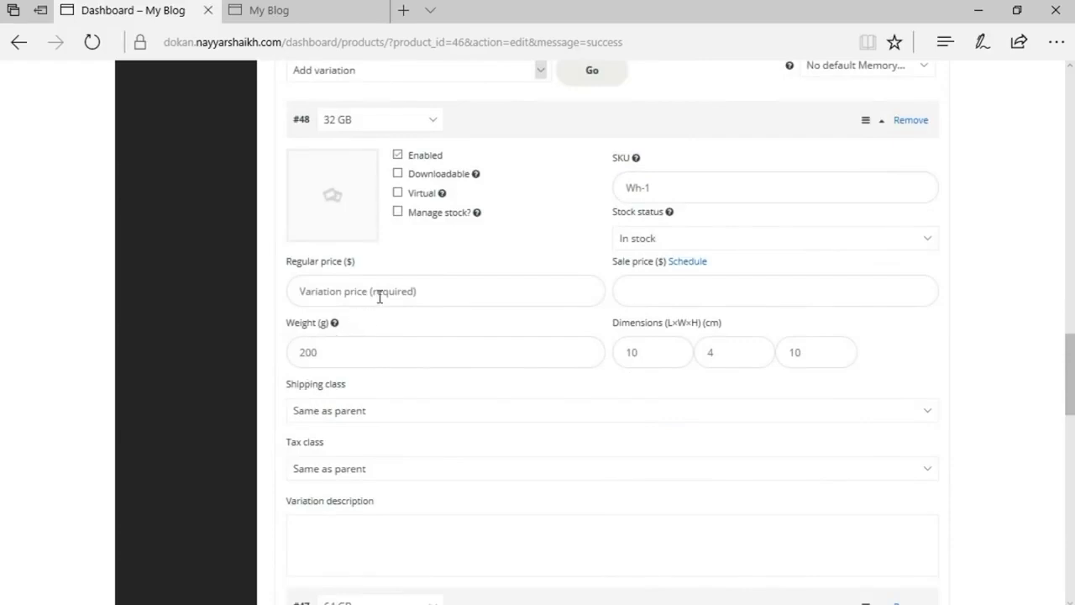
scroll(778, 288, "up", 1)
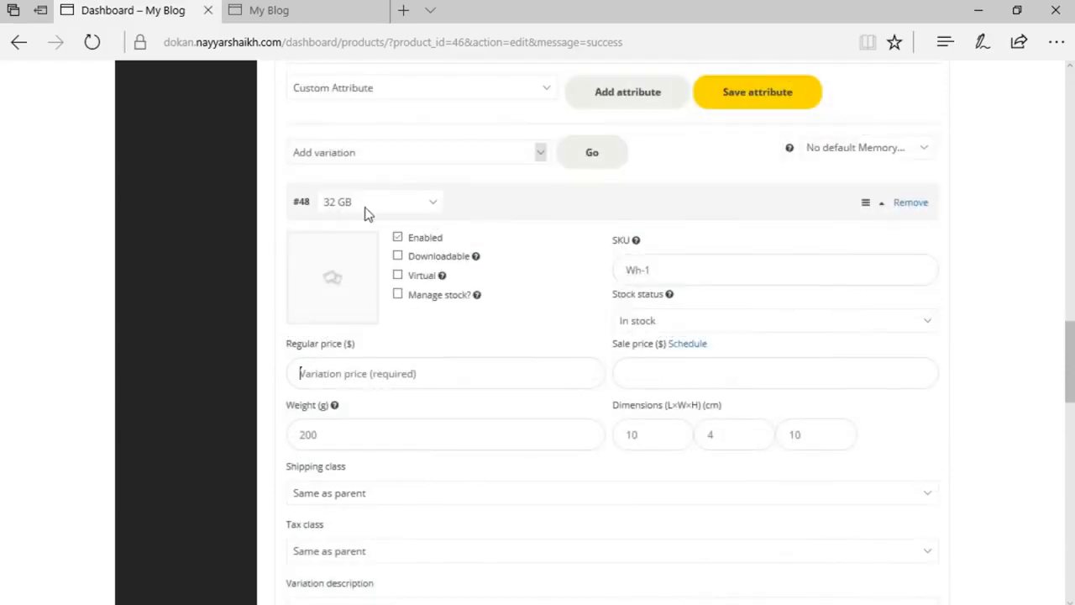
left_click(585, 373)
type("100")
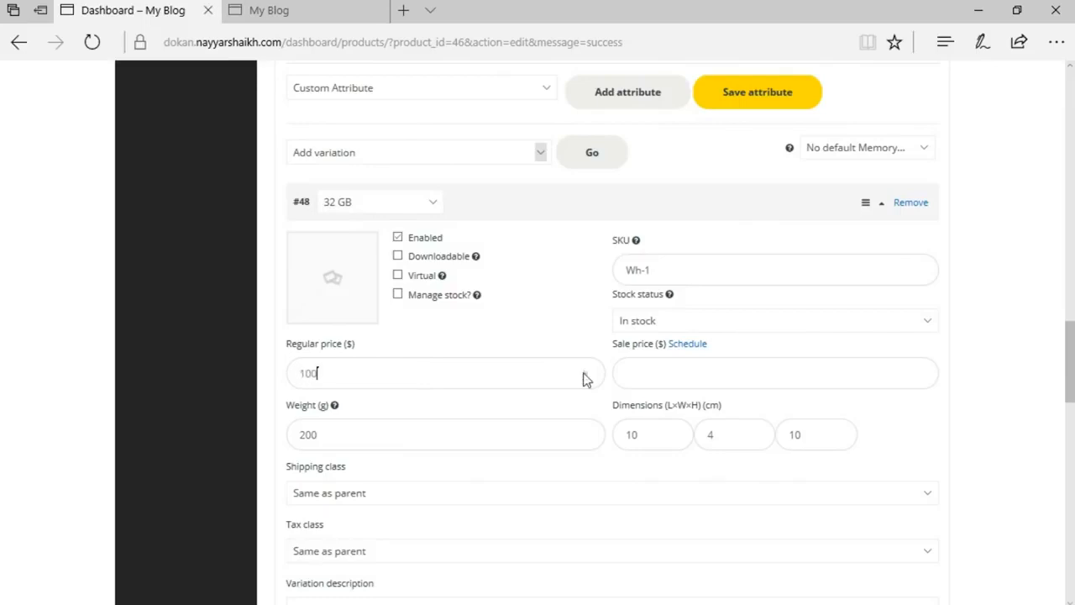
scroll(962, 389, "down", 1)
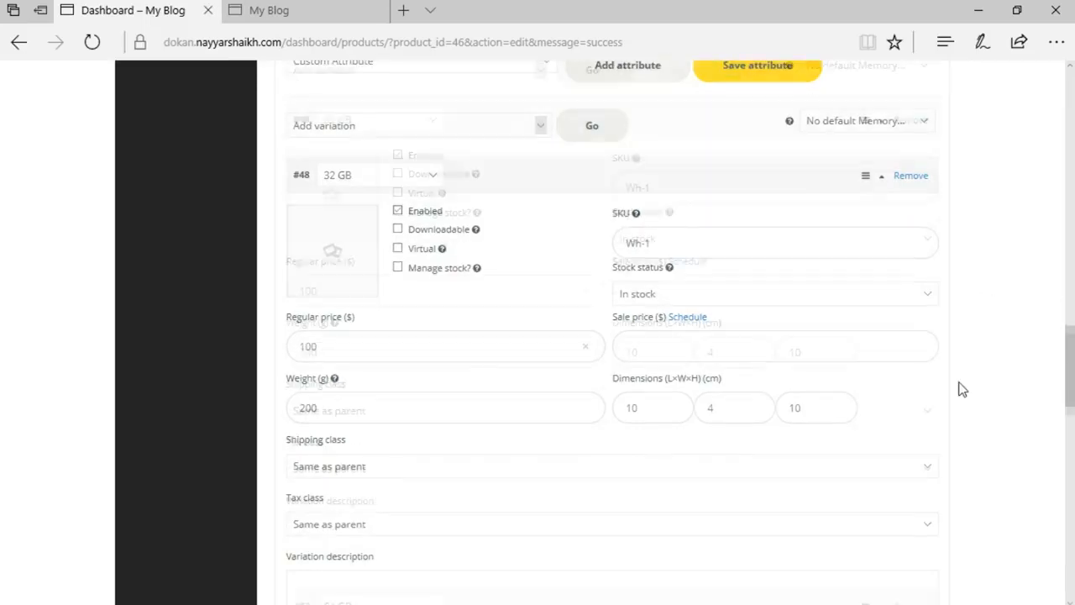
scroll(963, 389, "up", 2)
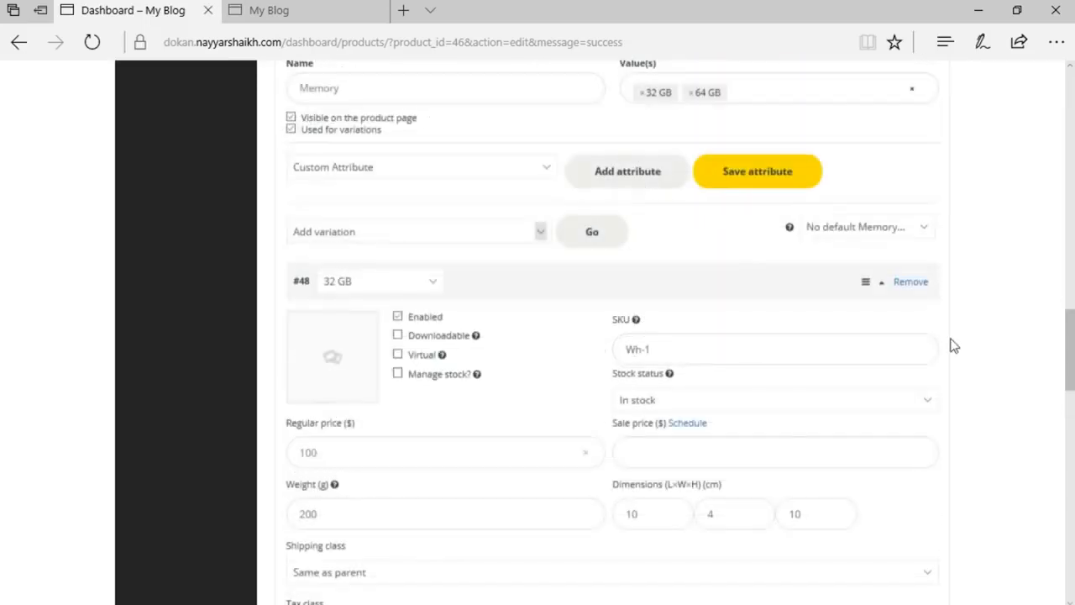
left_click(882, 287)
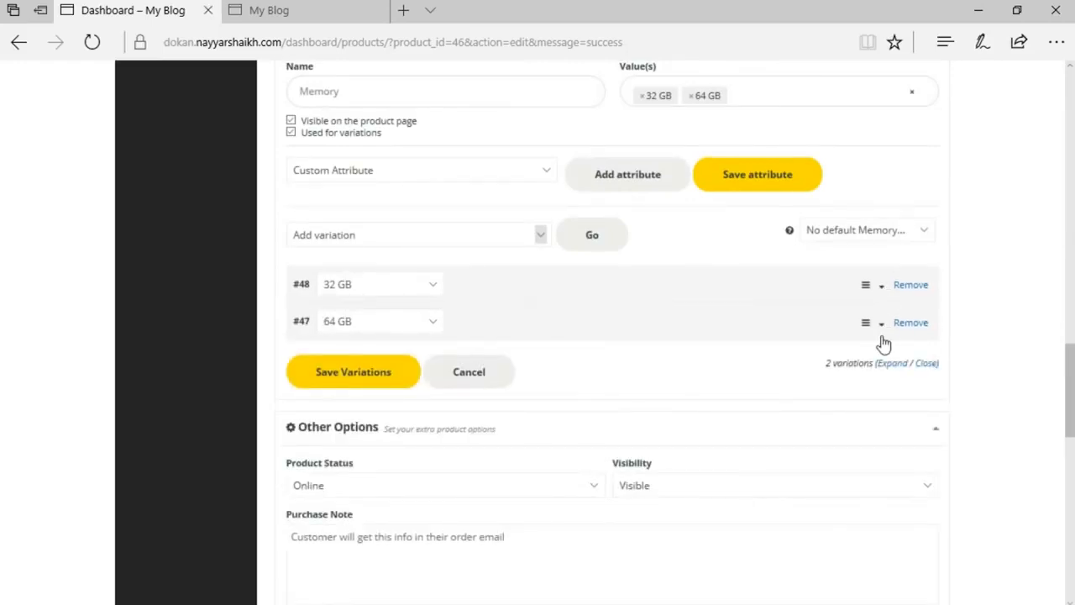
Set the 64 GB variation's regular price to 150 and save the product
left_click(882, 336)
scroll(504, 445, "down", 1)
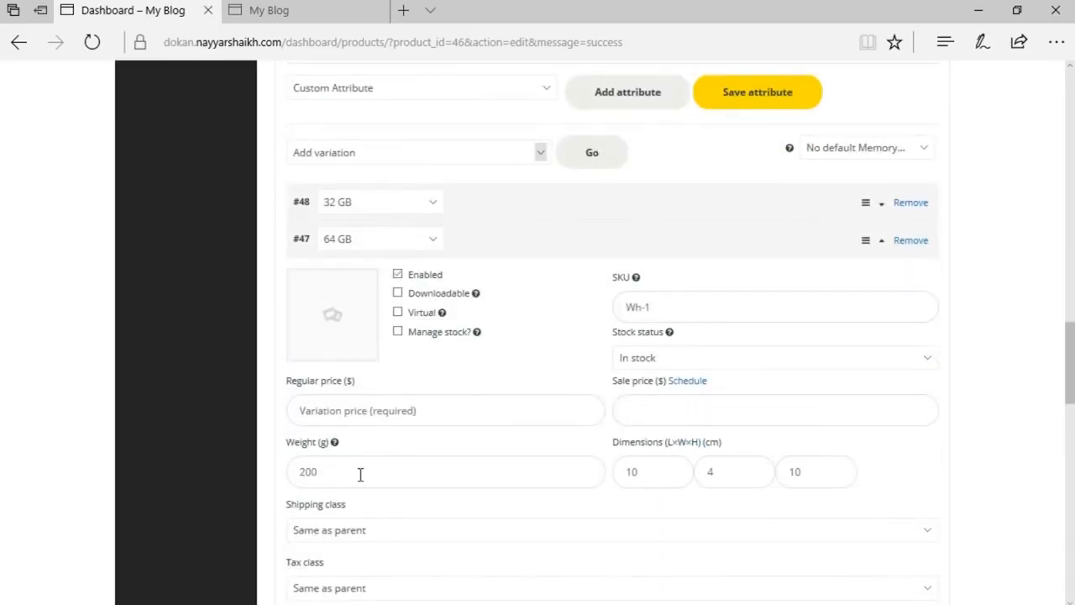
left_click(500, 424)
type("150")
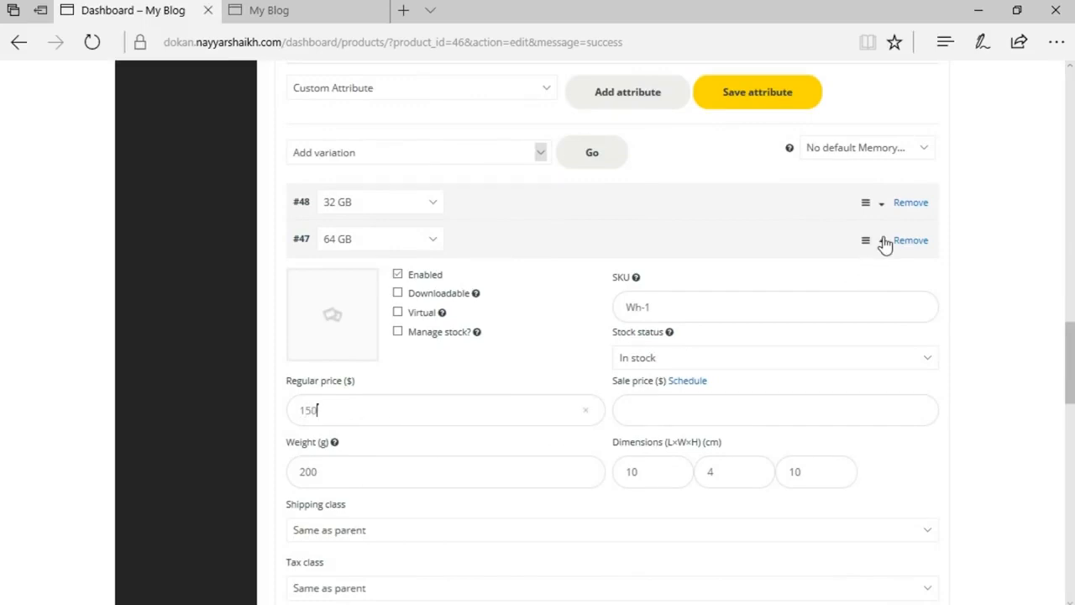
left_click(884, 243)
scroll(929, 336, "down", 1)
left_click(916, 529)
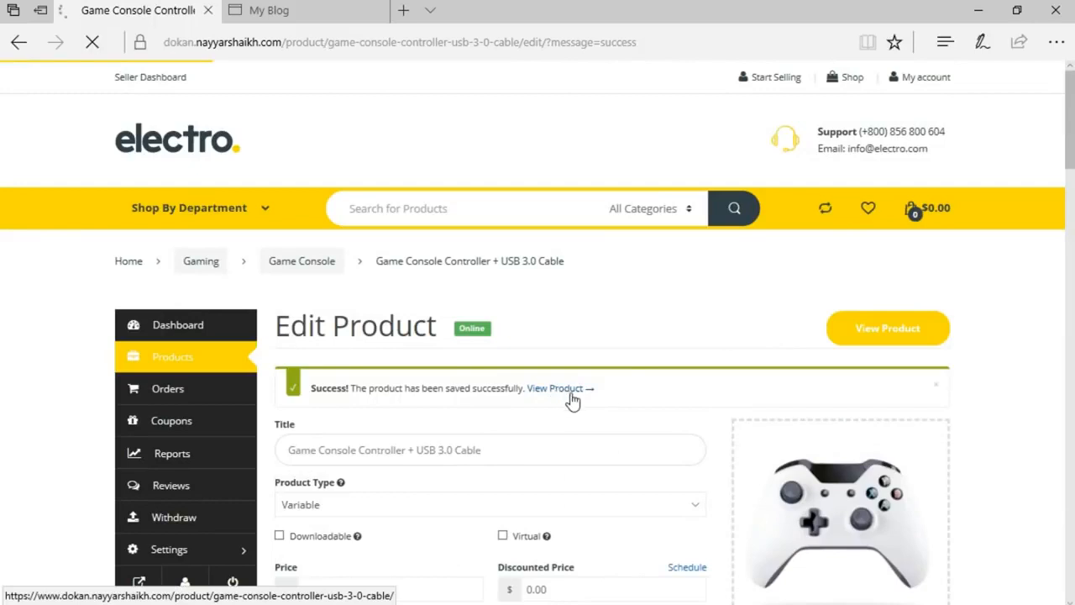
Open the live product page in a new tab and check the 32 GB ($100.00) and 64 GB prices
right_click(556, 393)
left_click(589, 372)
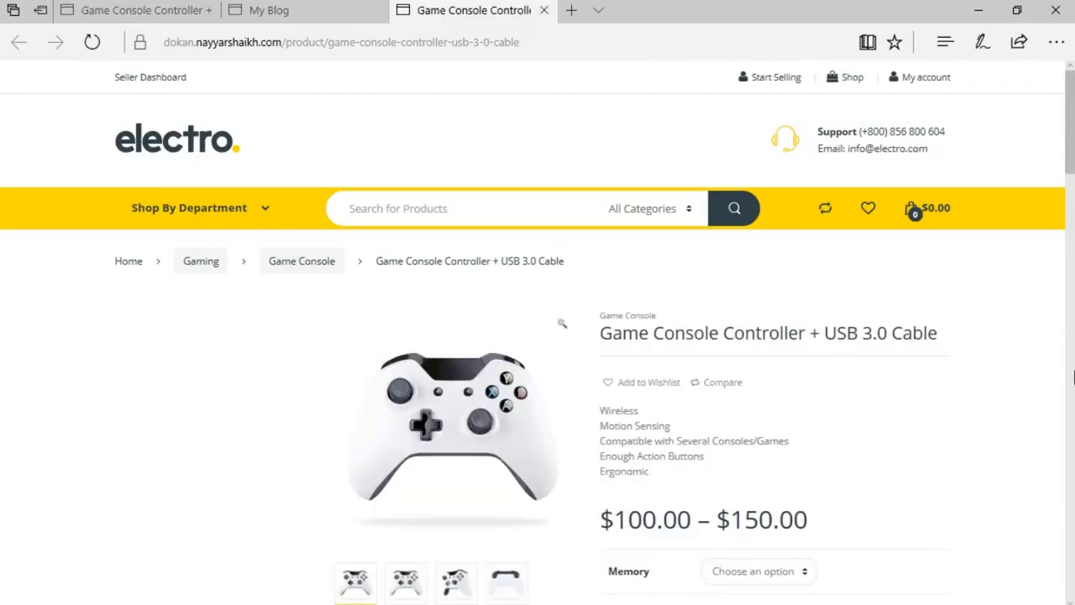
scroll(1073, 378, "down", 1)
scroll(1073, 377, "down", 1)
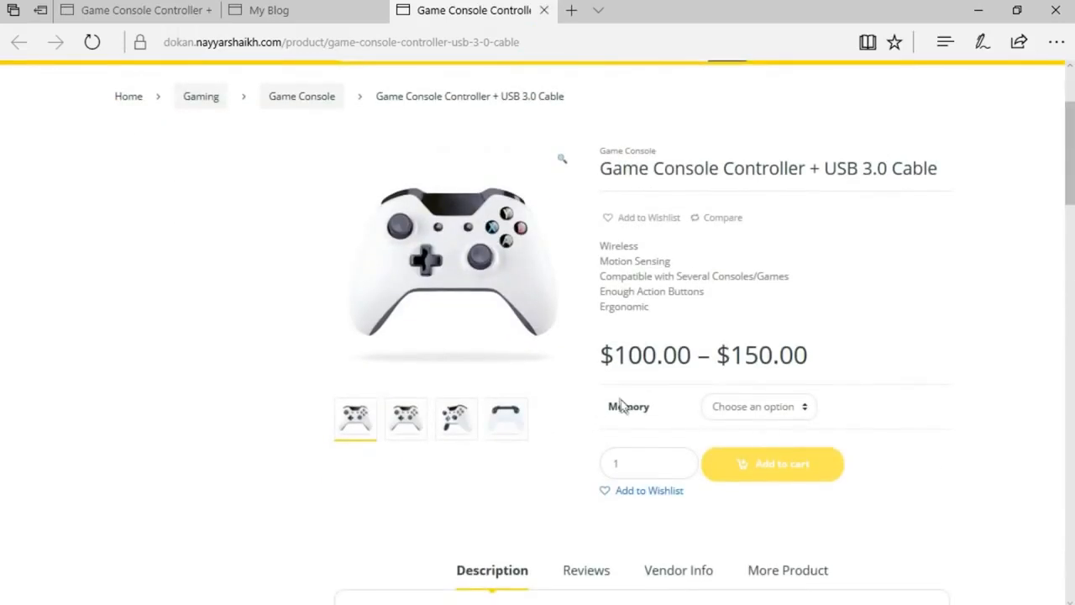
left_click(793, 412)
left_click(766, 422)
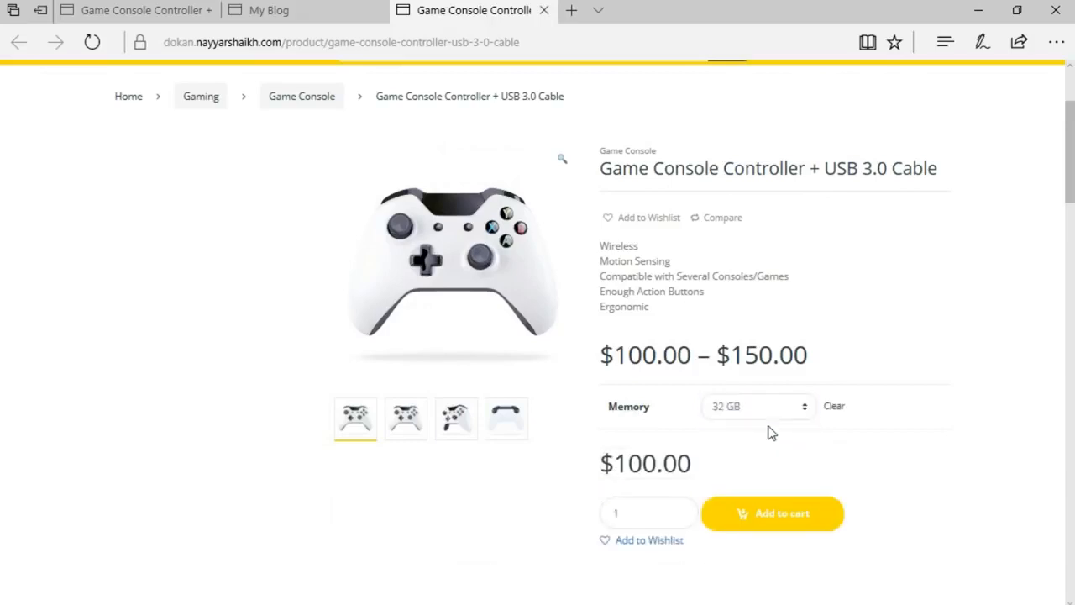
left_click_drag(602, 463, 691, 463)
left_click(790, 420)
left_click(756, 423)
scroll(915, 371, "up", 2)
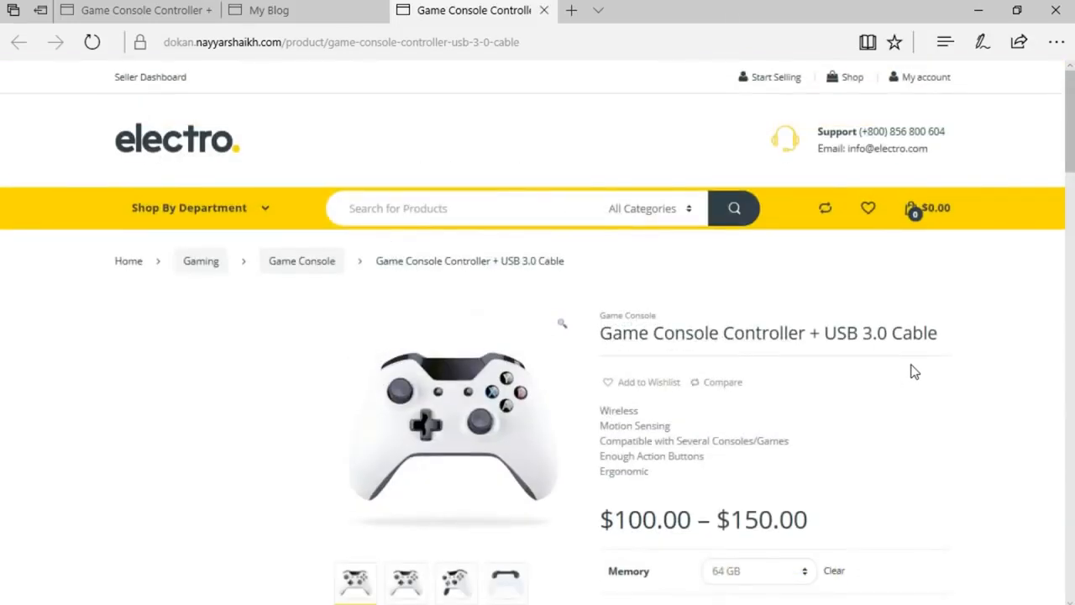
scroll(914, 371, "down", 2)
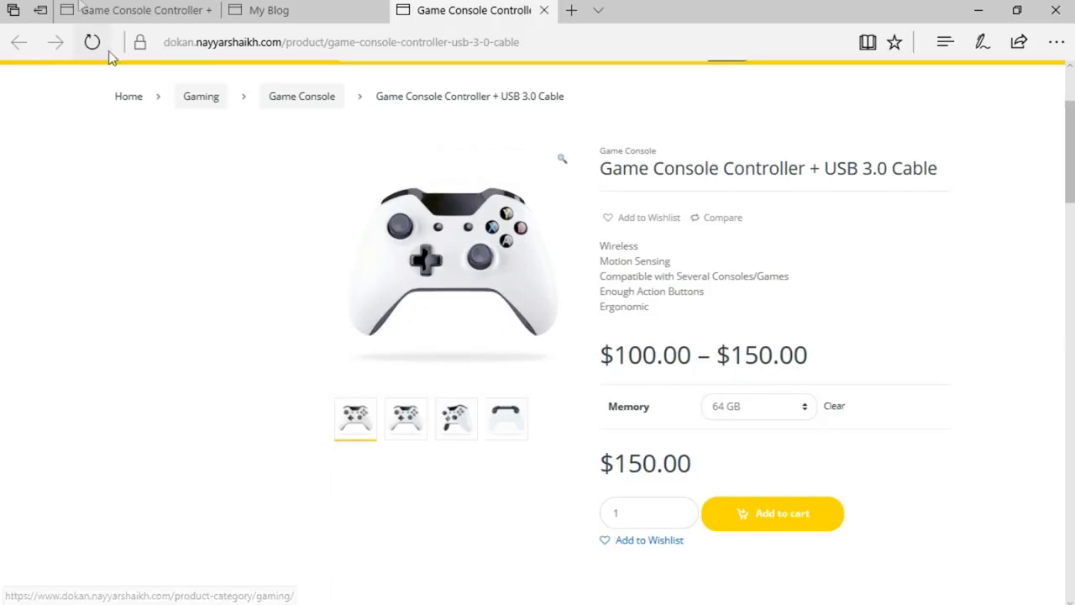
Return to the seller dashboard and open the vendor Orders page, which shows no orders
left_click(113, 10)
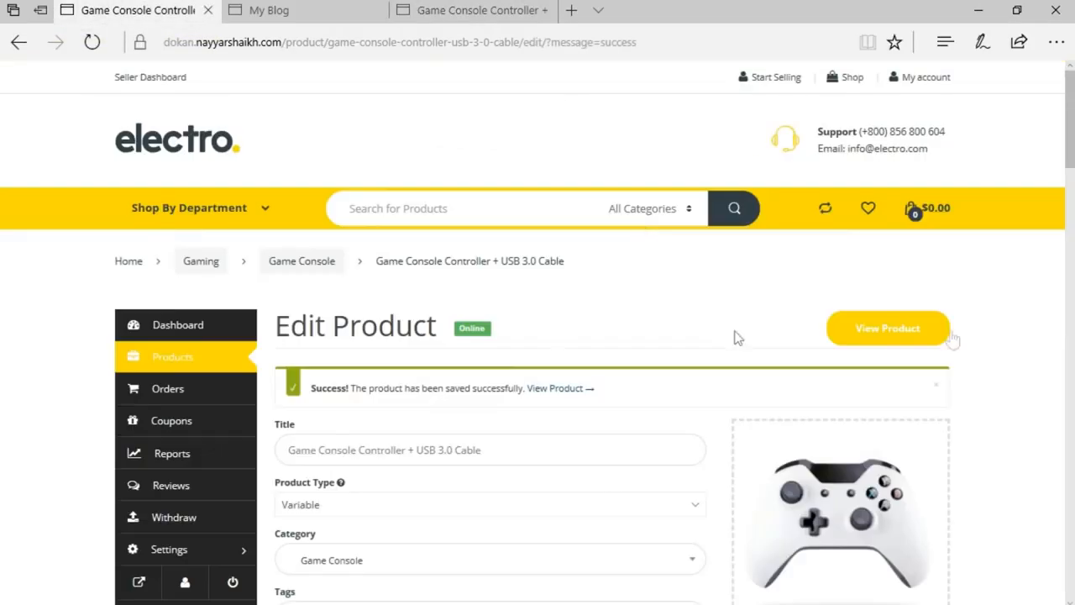
scroll(1073, 339, "down", 2)
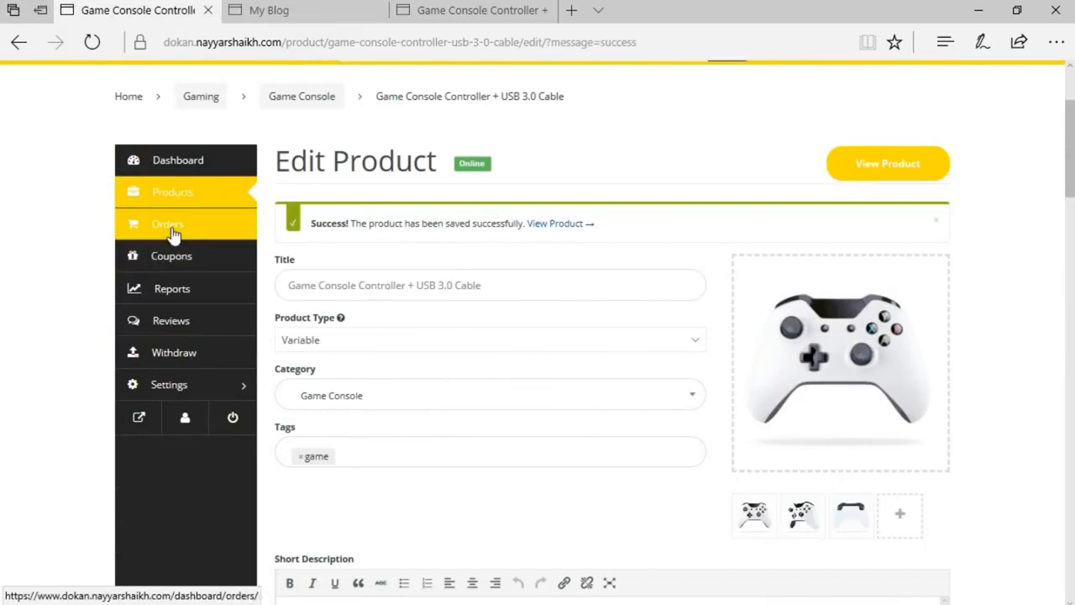
left_click(172, 232)
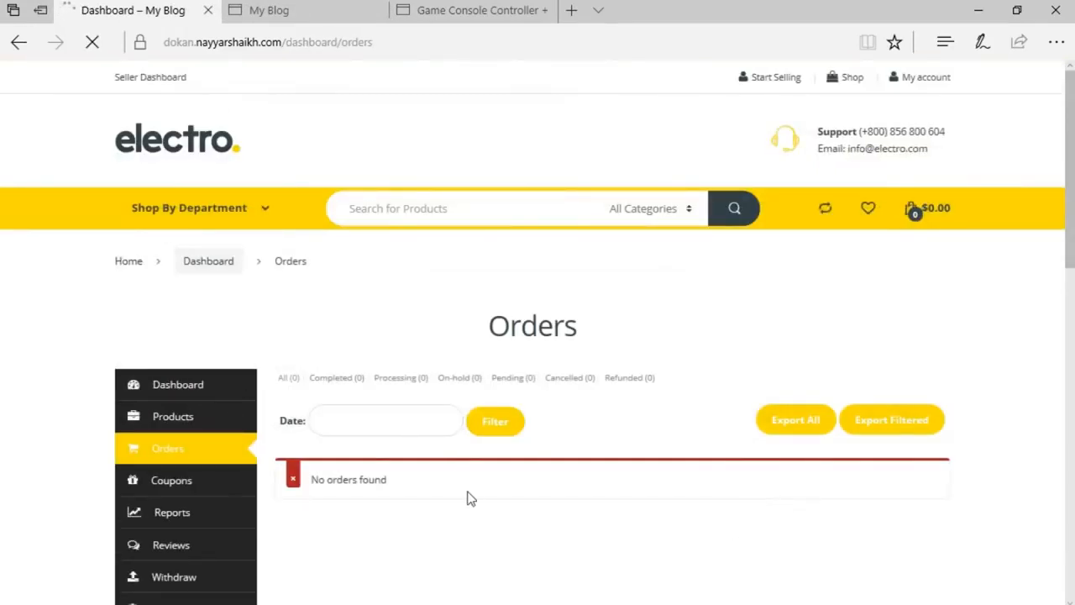
scroll(296, 407, "down", 1)
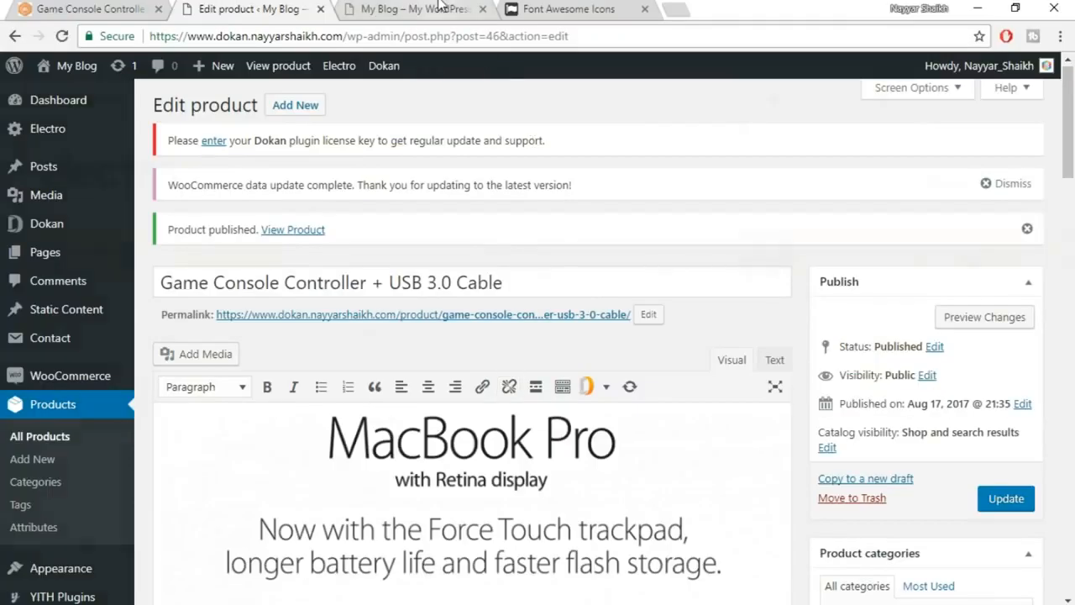
Reload the storefront and open the Game Console Controller product page
left_click(439, 7)
left_click(147, 173)
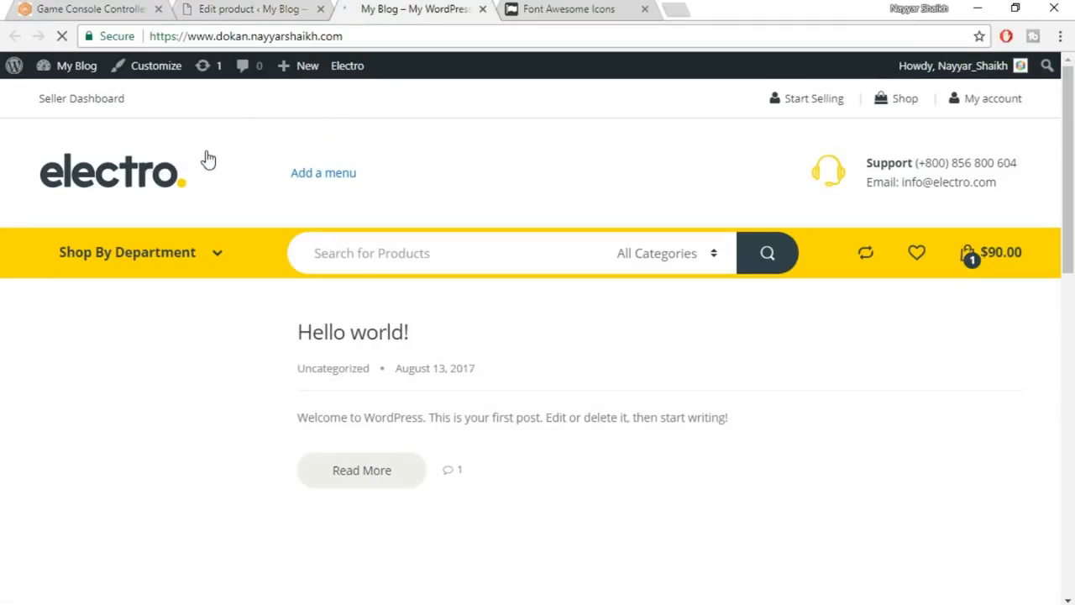
scroll(383, 287, "down", 2)
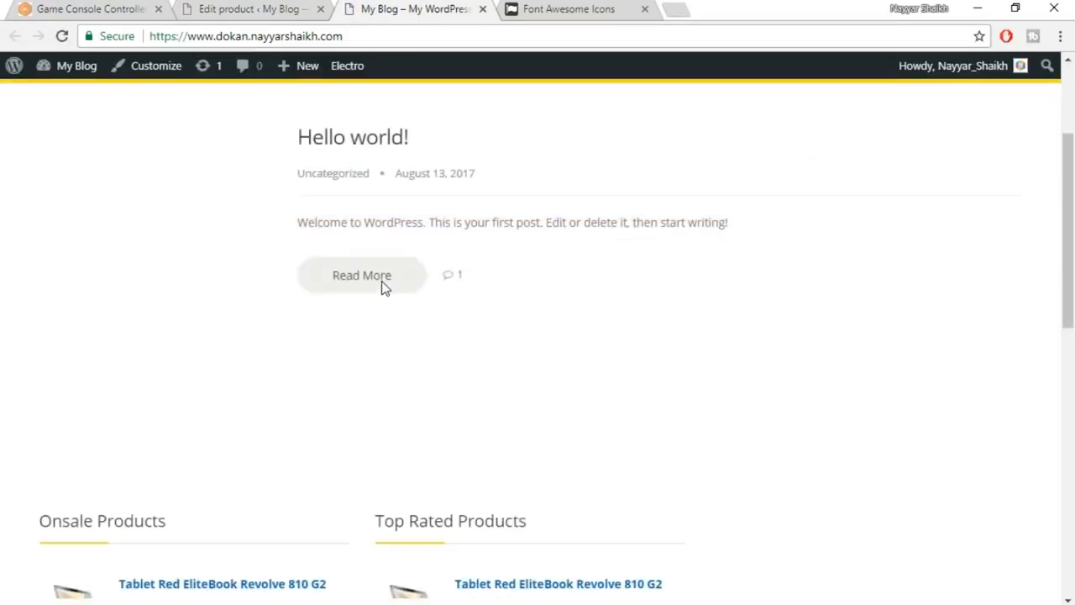
scroll(382, 286, "down", 4)
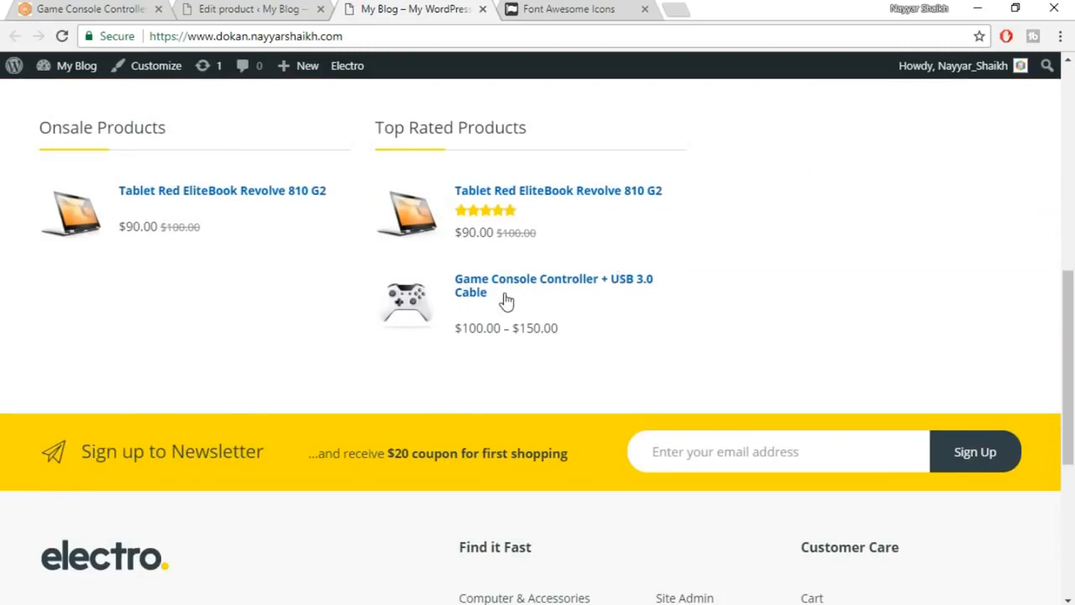
left_click(479, 294)
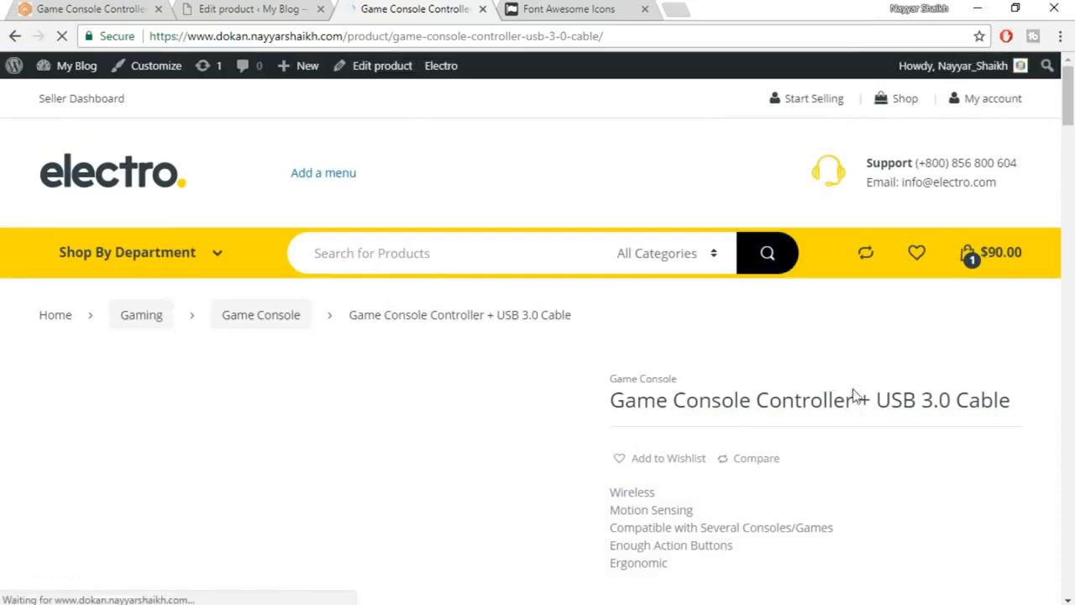
scroll(934, 344, "down", 4)
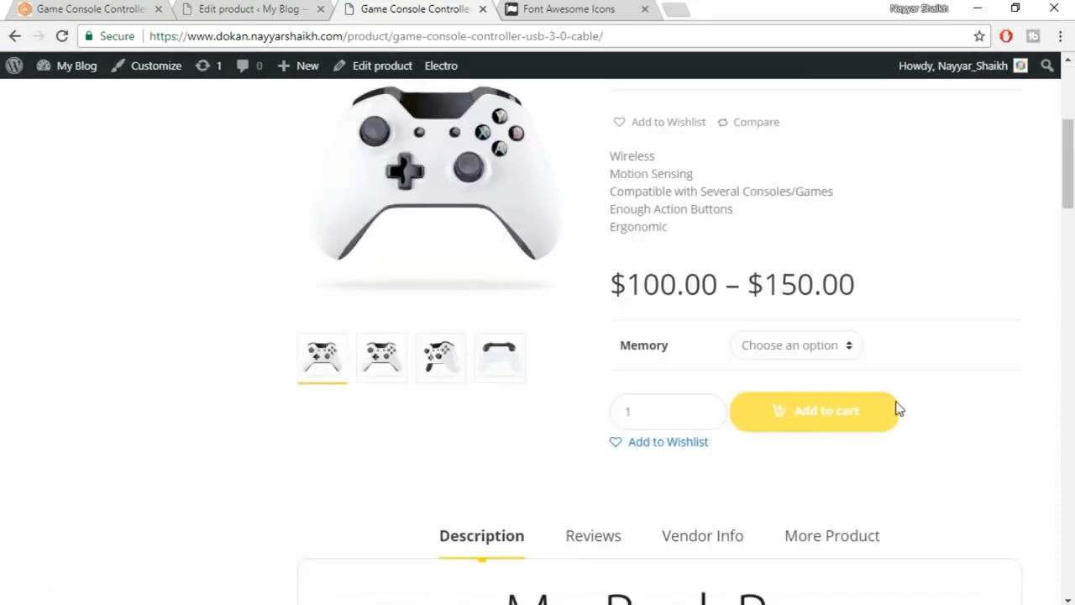
Add the 32 GB controller to the cart, making 2 items totalling $190.00
left_click(792, 345)
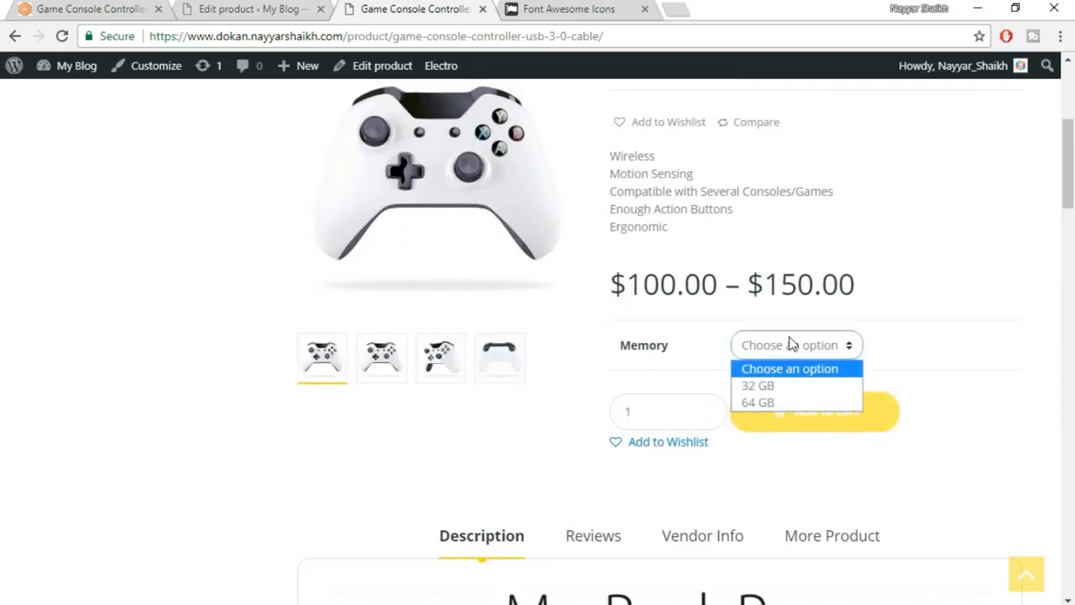
left_click(792, 388)
left_click(837, 488)
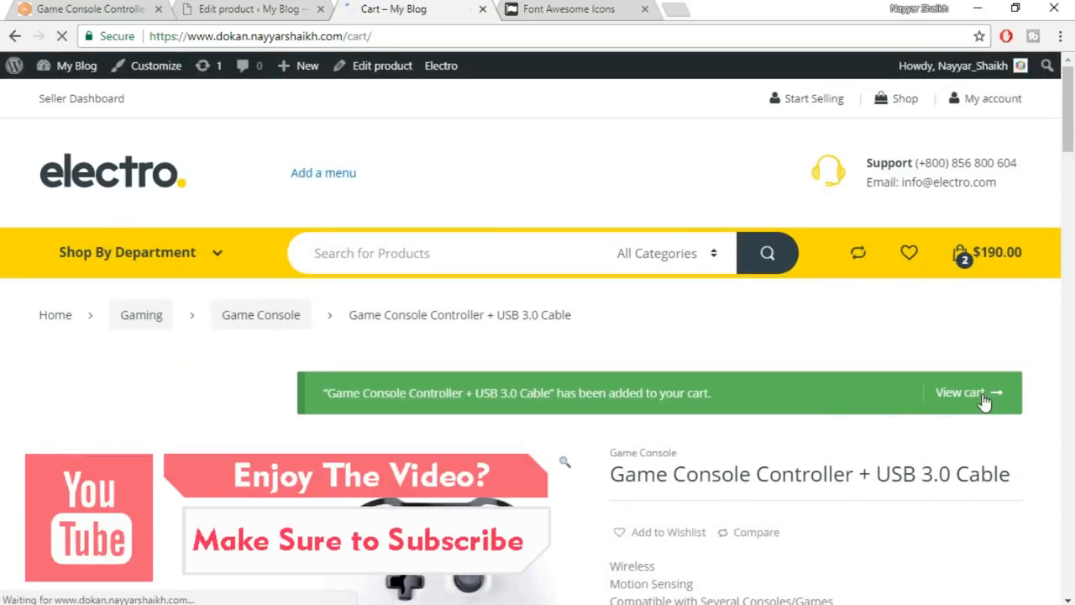
Remove the Tablet Red EliteBook Revolve 810 G2, raise the controller's quantity, and go to checkout
scroll(983, 402, "down", 2)
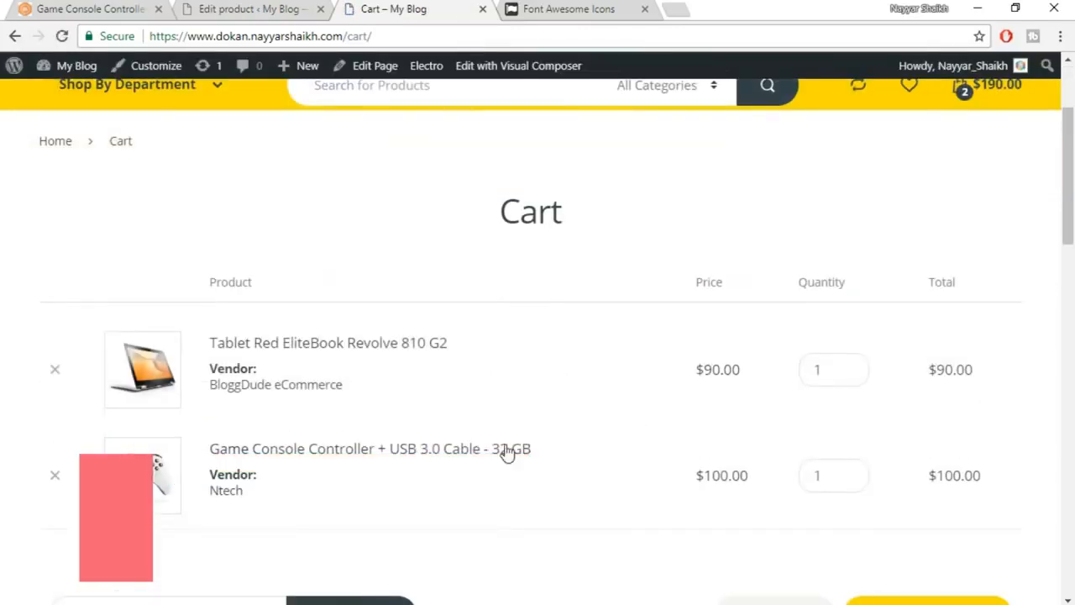
scroll(790, 374, "down", 1)
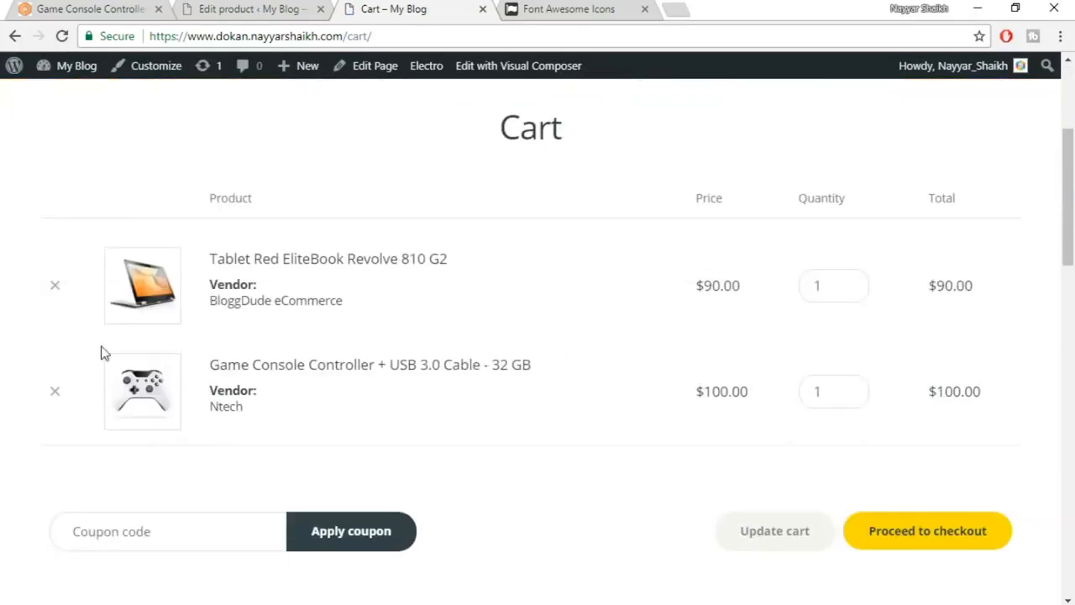
left_click(54, 288)
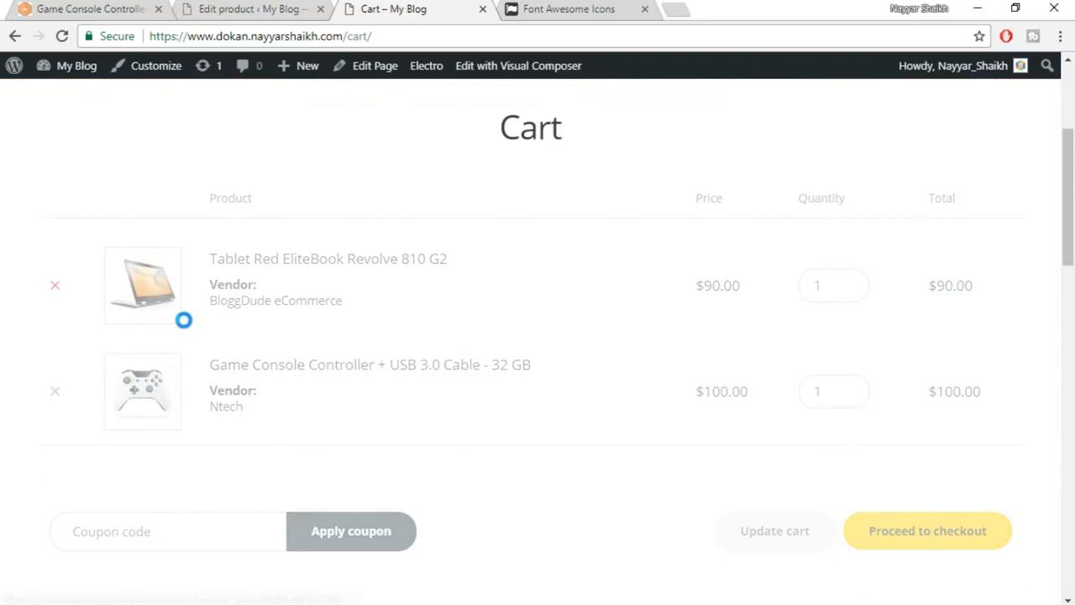
left_click(849, 356)
left_click(850, 356)
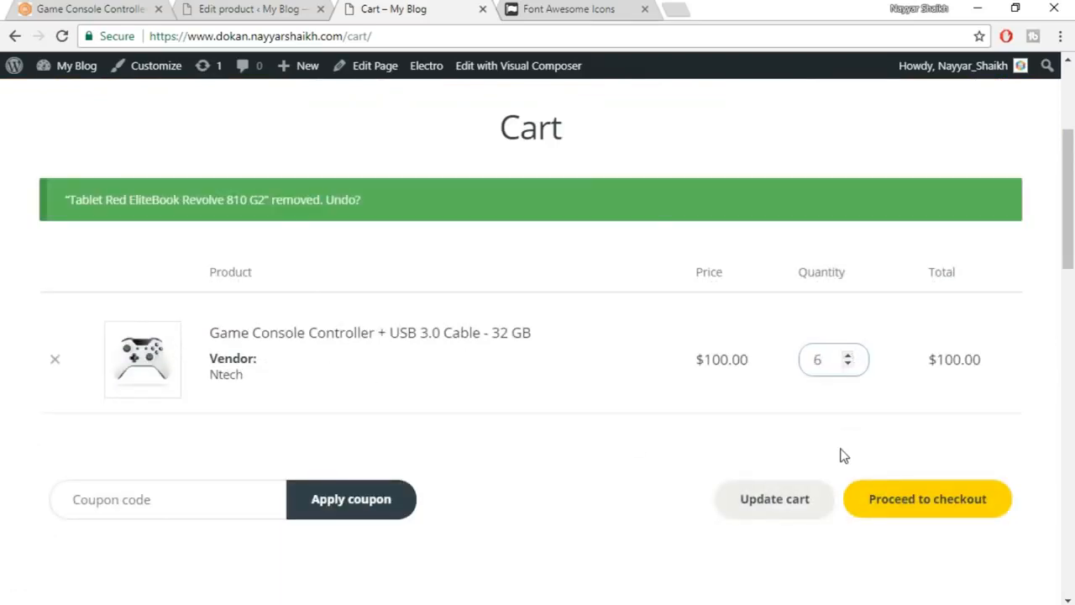
left_click(904, 508)
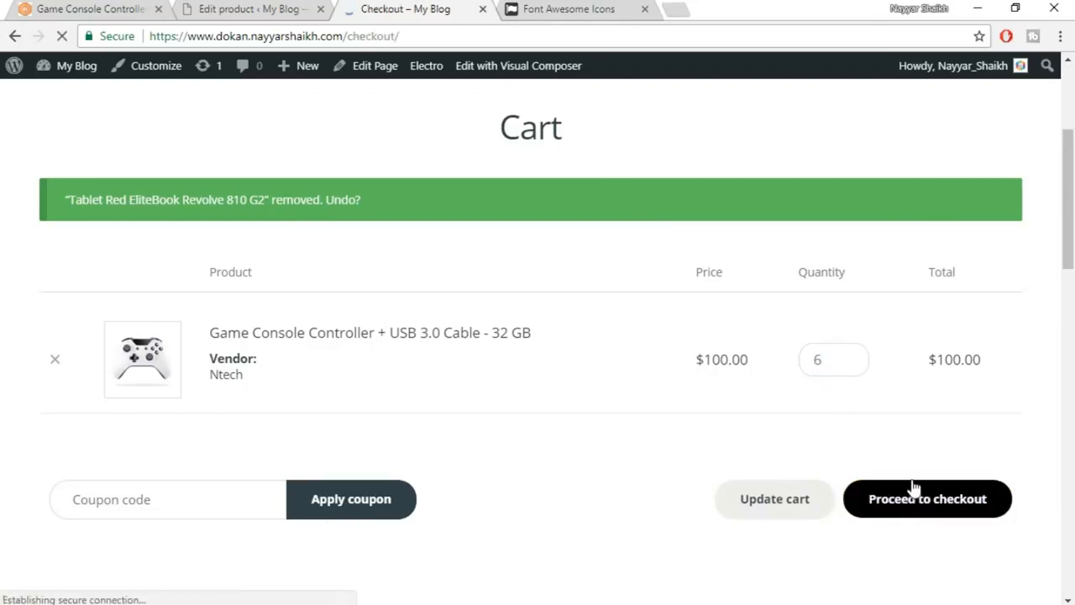
Go over the billing address lines and choose Cash on delivery as payment
scroll(916, 487, "down", 5)
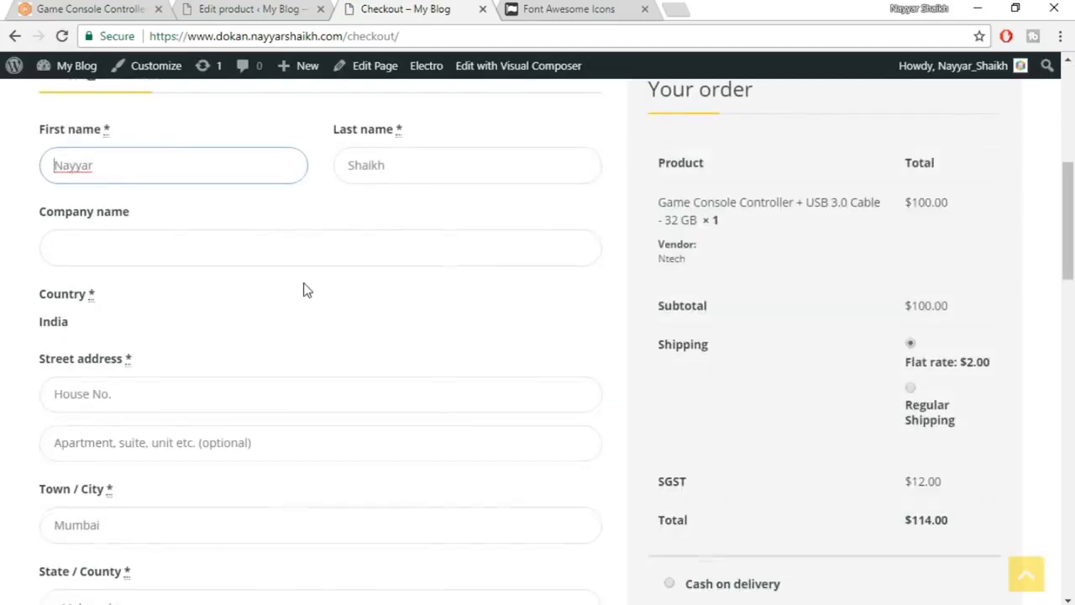
scroll(277, 302, "down", 2)
left_click(129, 233)
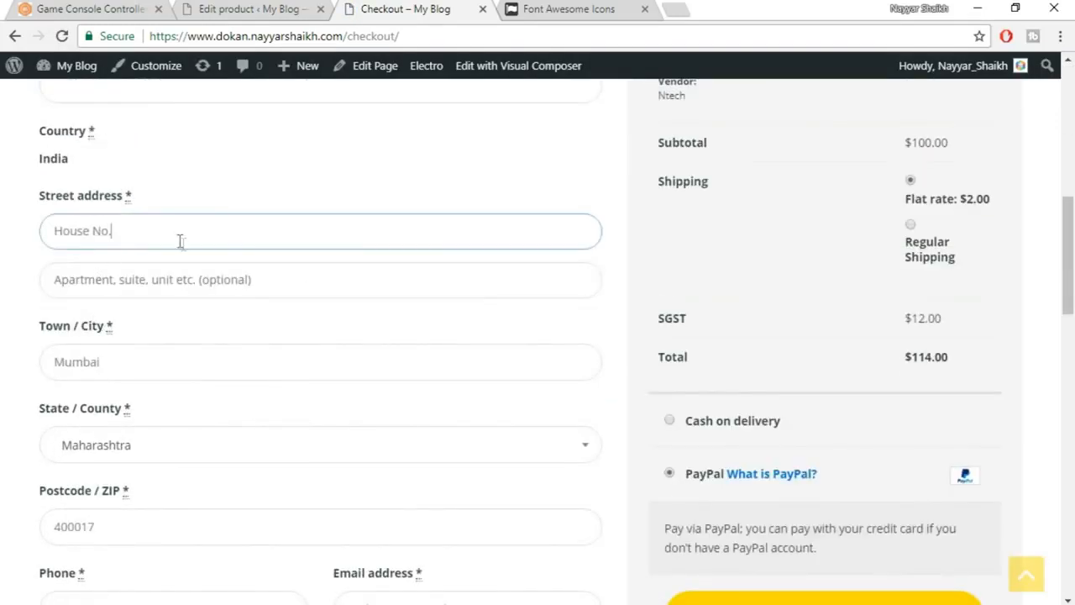
left_click(201, 286)
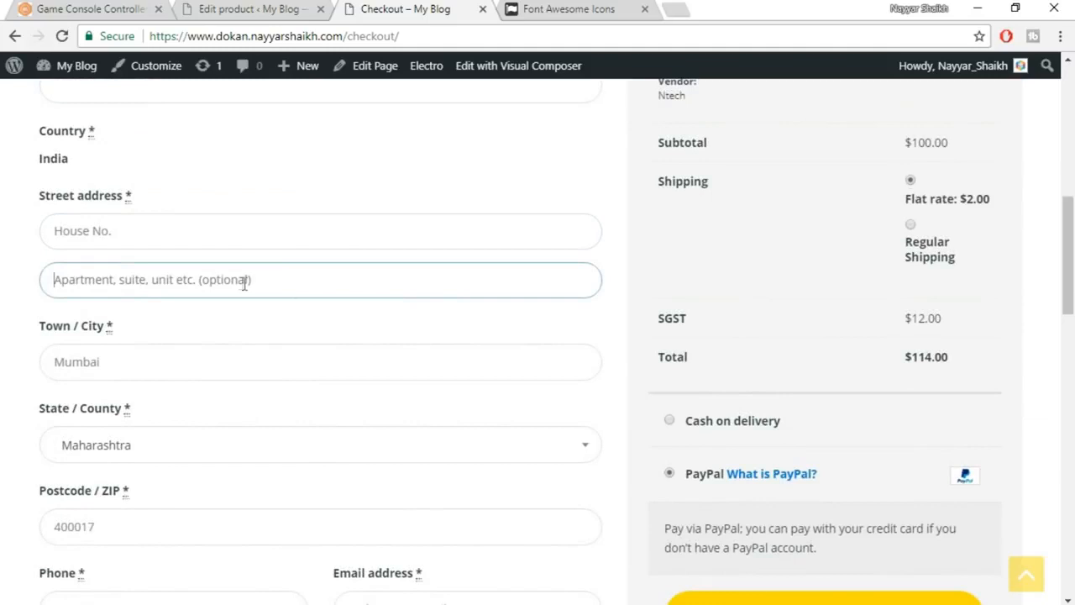
scroll(177, 278, "down", 1)
scroll(181, 379, "down", 4)
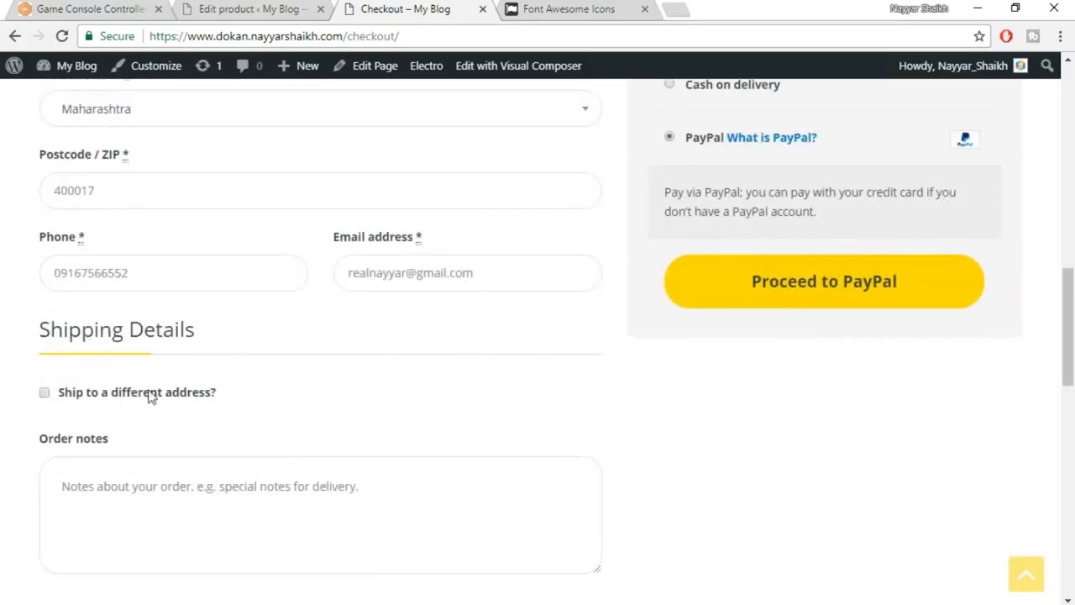
scroll(350, 400, "up", 4)
left_click(669, 420)
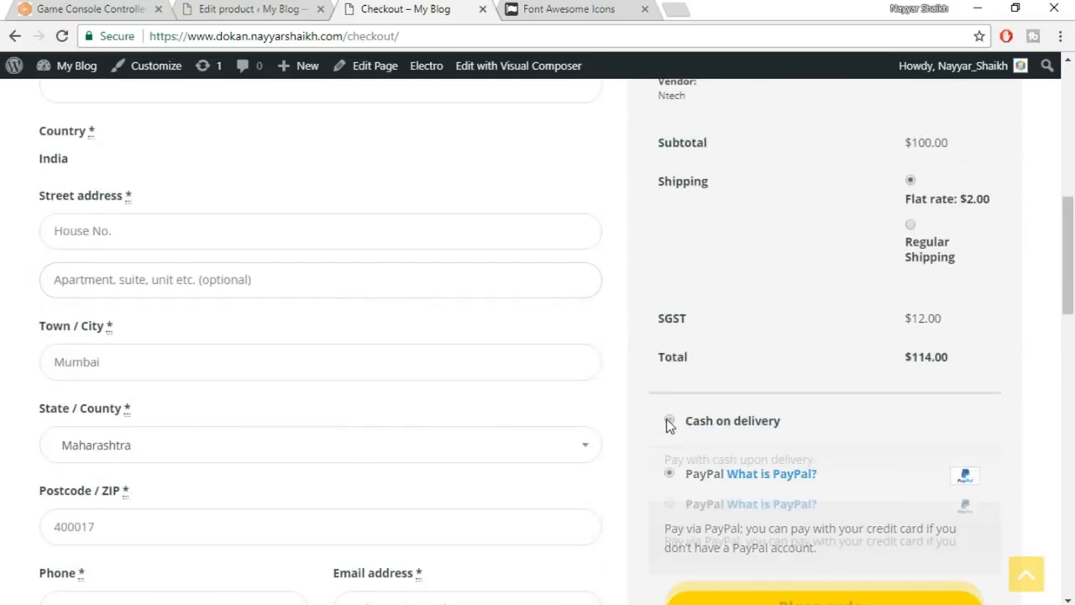
Review the order totals including SGST and place the order
scroll(828, 415, "up", 1)
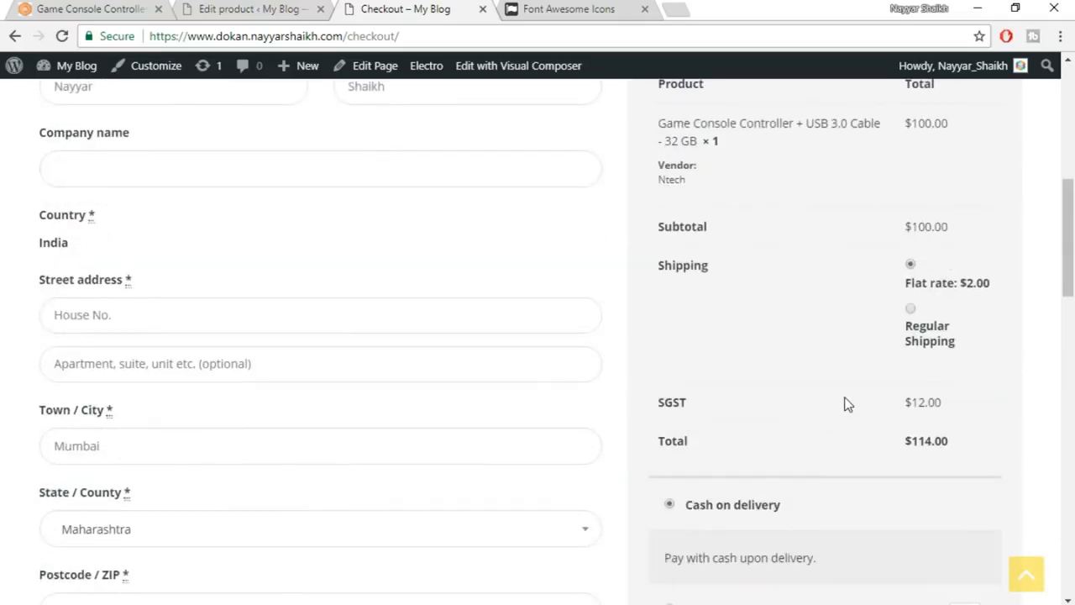
scroll(845, 403, "up", 1)
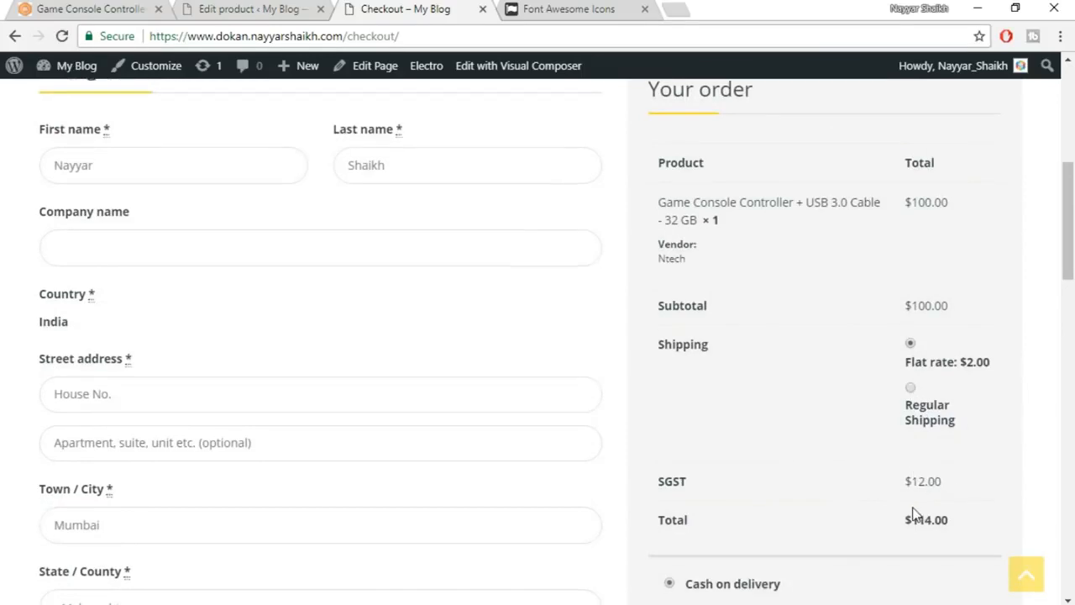
scroll(914, 509, "down", 1)
left_click_drag(660, 403, 948, 404)
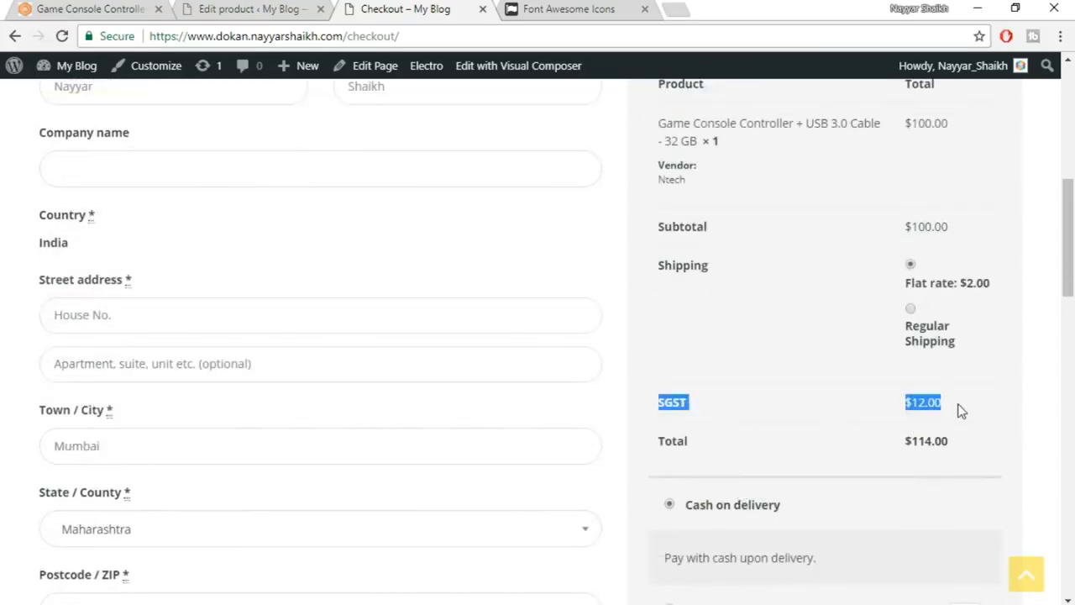
left_click(961, 411)
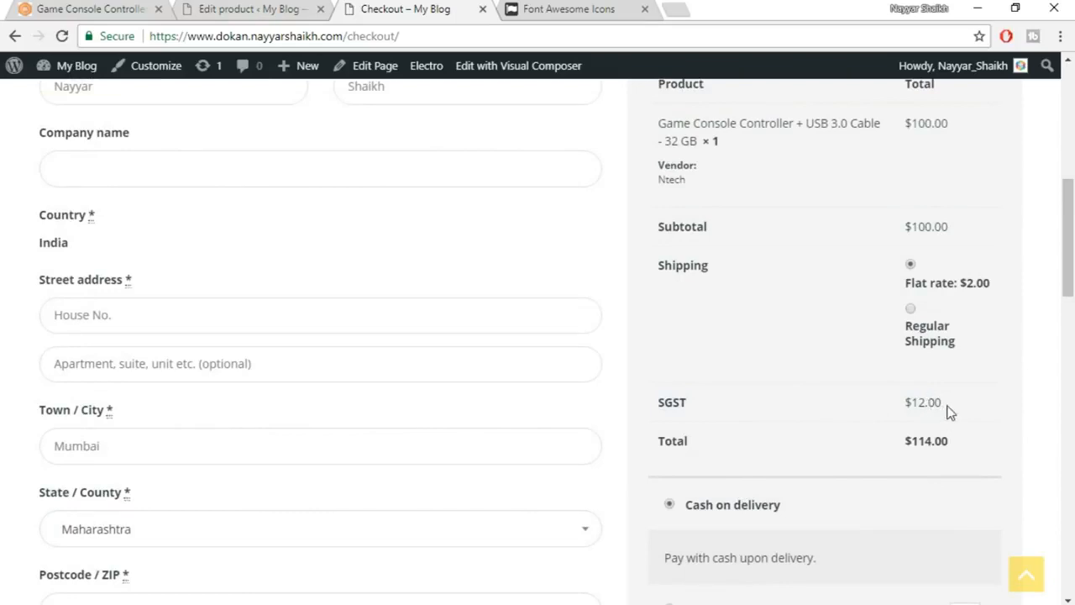
scroll(912, 405, "up", 1)
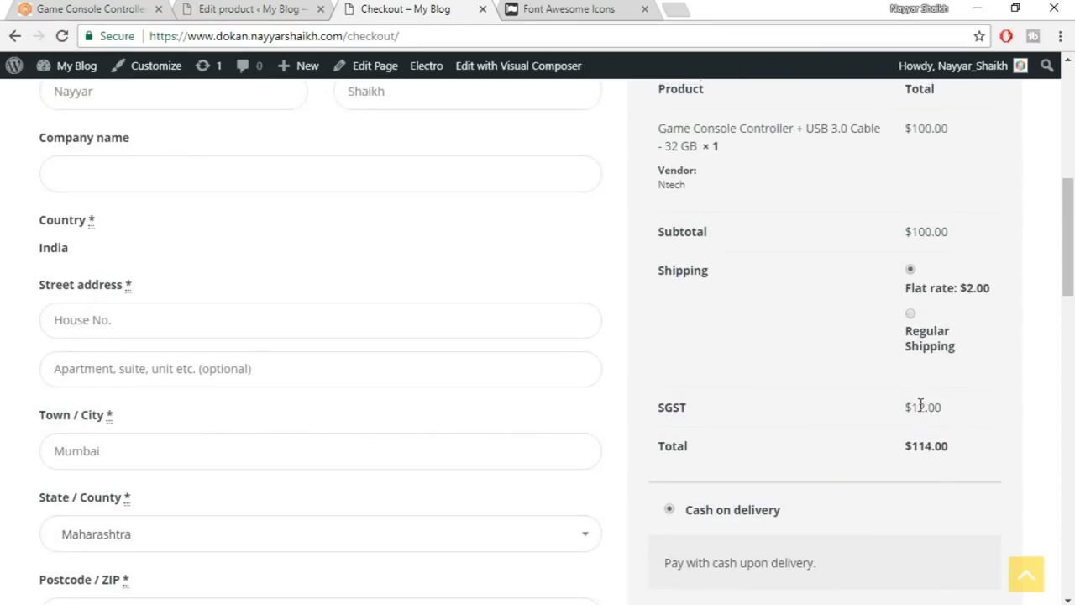
scroll(866, 281, "up", 1)
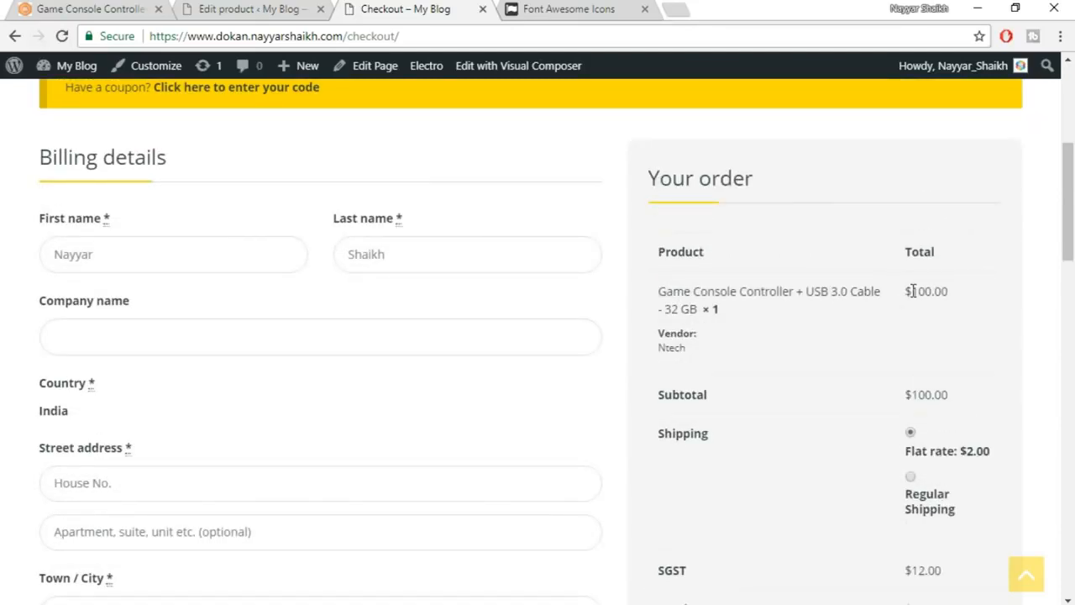
scroll(940, 325, "down", 1)
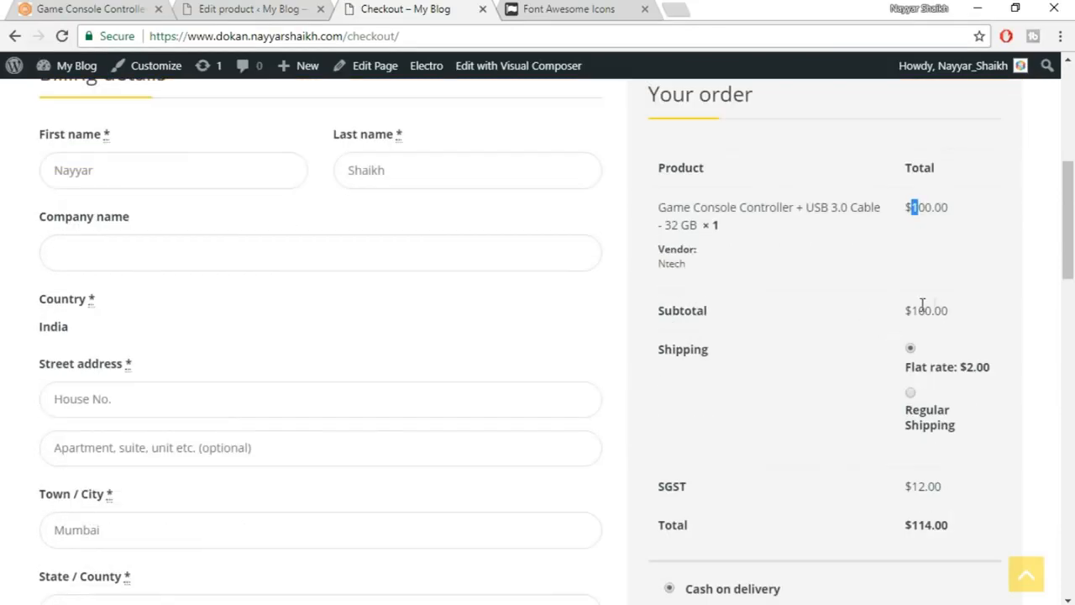
scroll(696, 462, "down", 3)
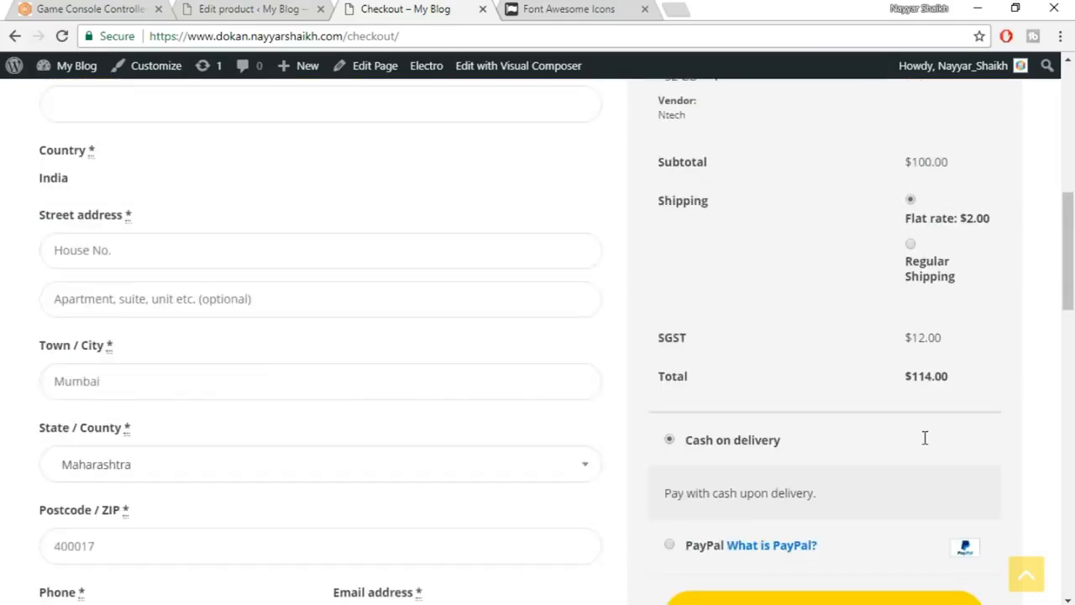
scroll(926, 444, "up", 5)
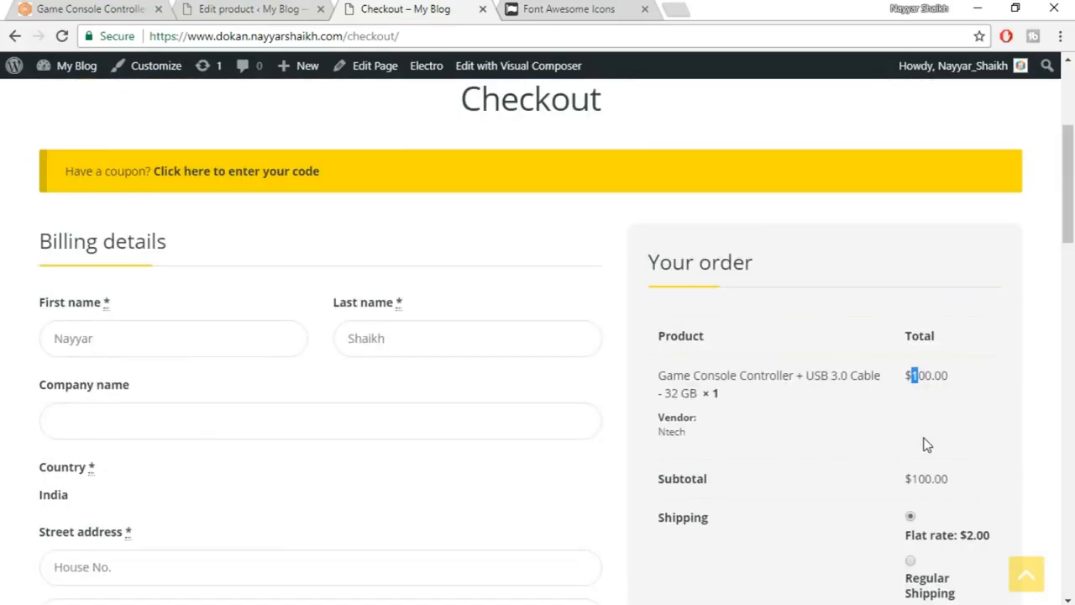
scroll(927, 444, "down", 6)
left_click(814, 426)
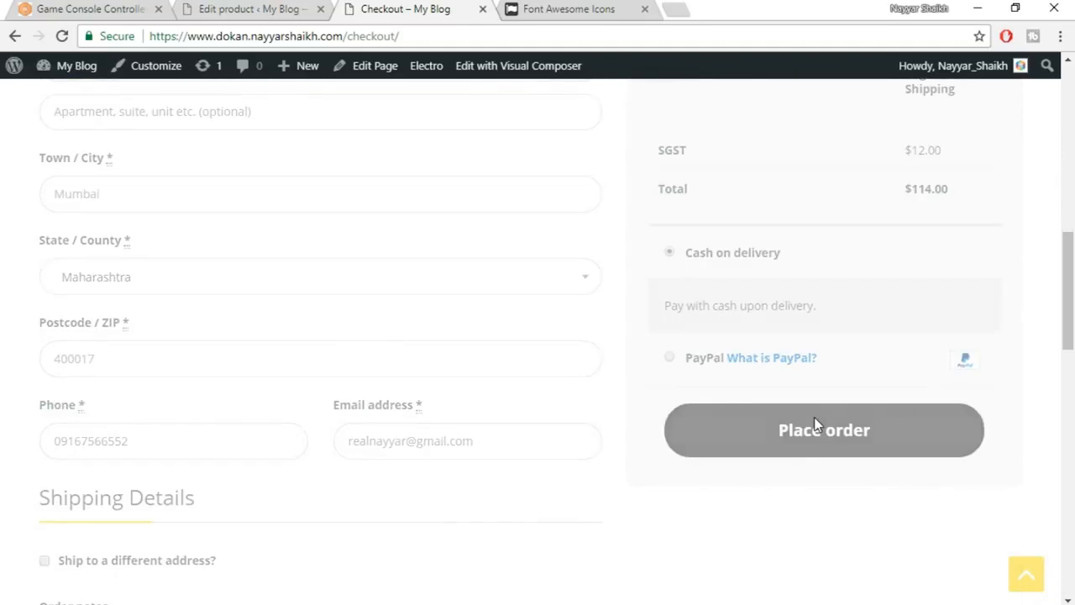
scroll(408, 362, "down", 1)
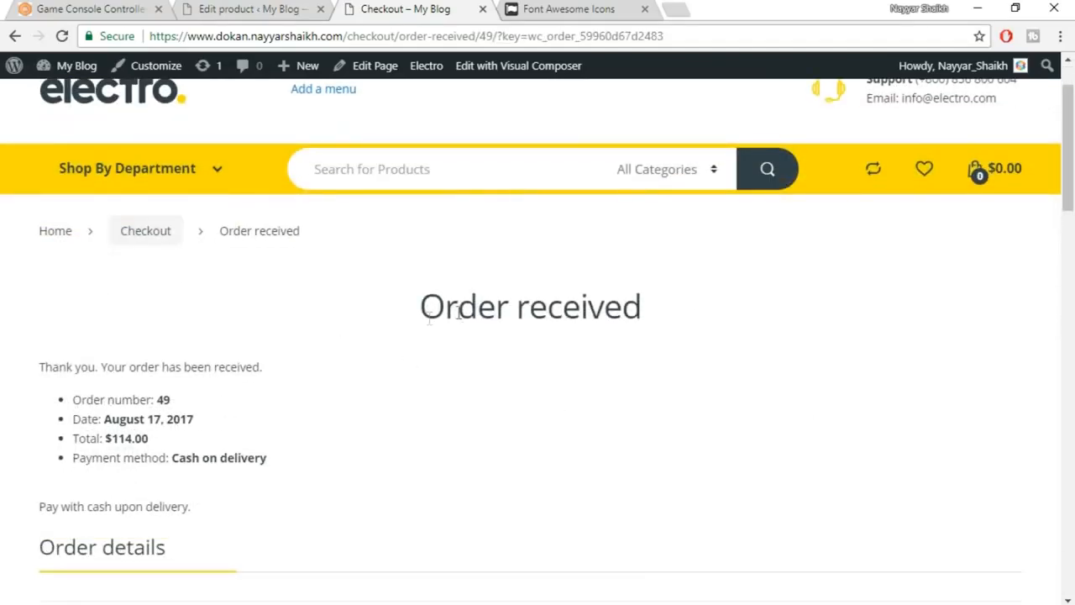
Check the Order received details: $100.00 subtotal, $2.00 shipping, $12.00 SGST, $114.00 total
scroll(717, 321, "down", 2)
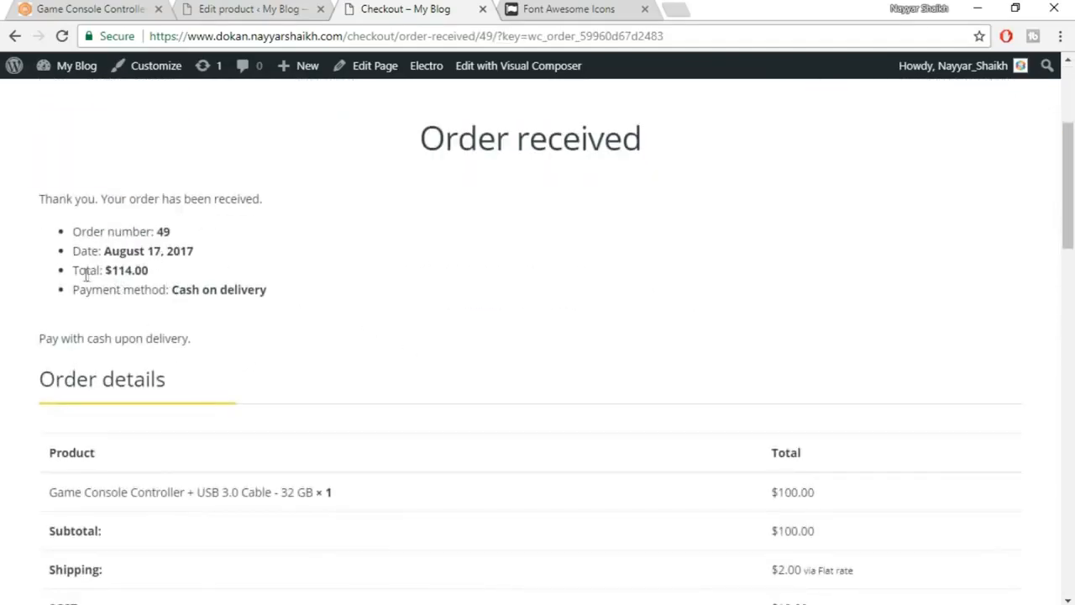
scroll(360, 348, "down", 3)
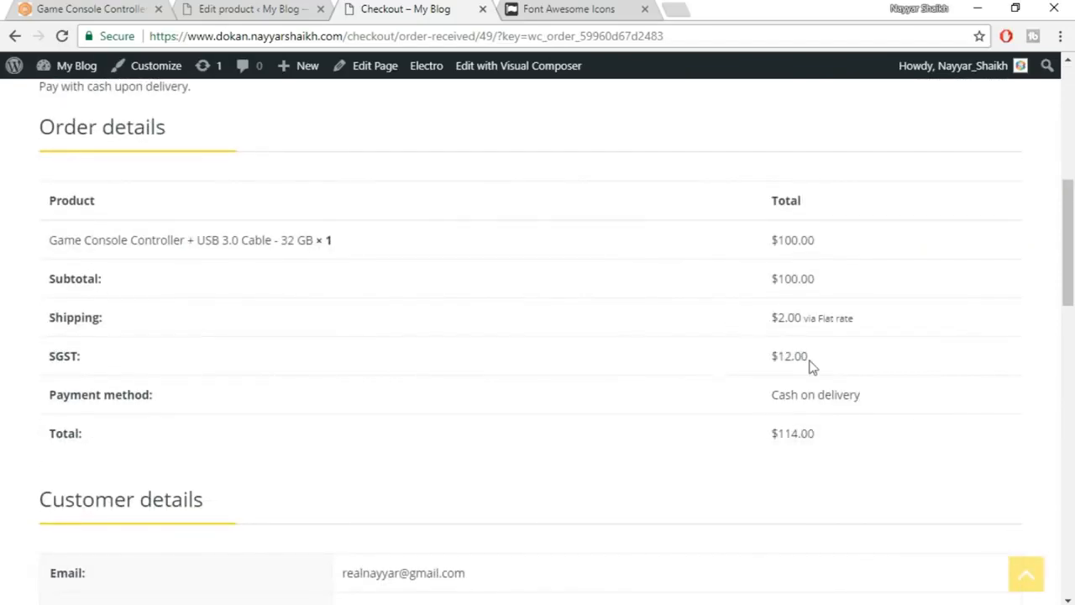
scroll(595, 462, "down", 3)
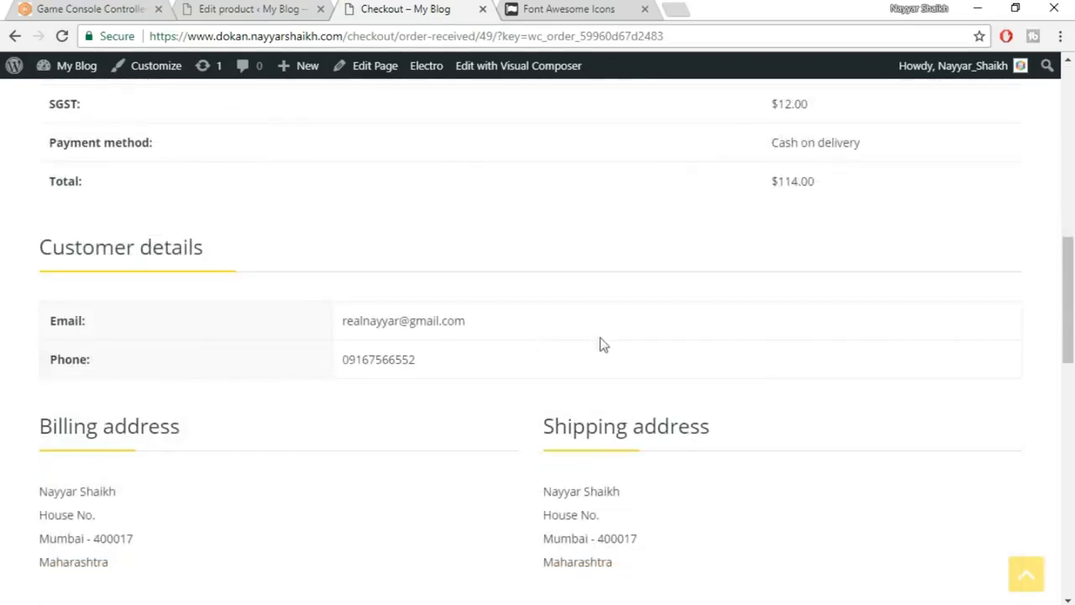
scroll(601, 343, "down", 2)
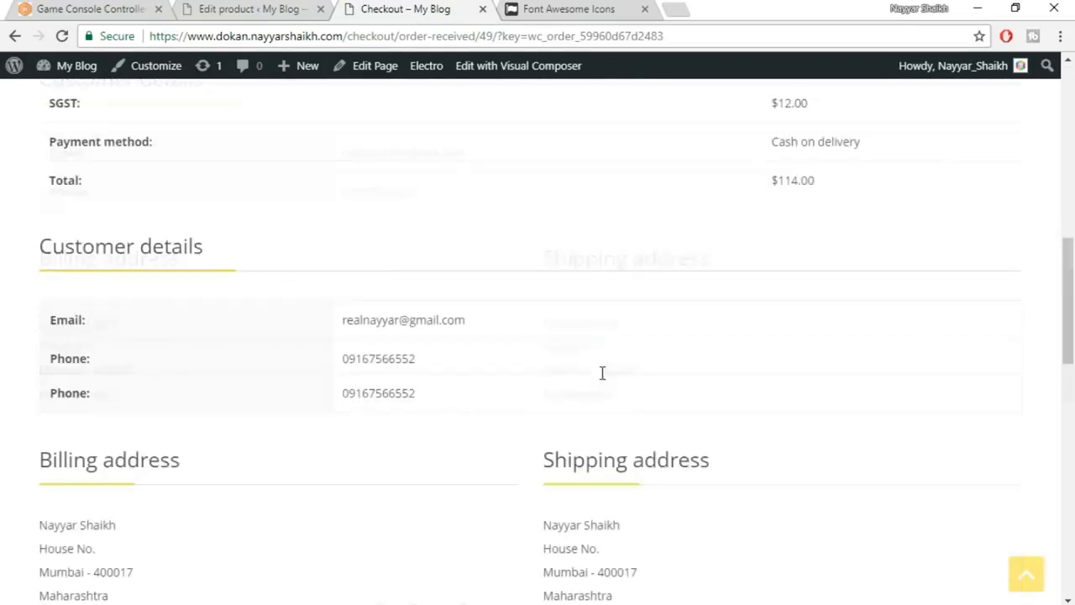
scroll(602, 377, "down", 5)
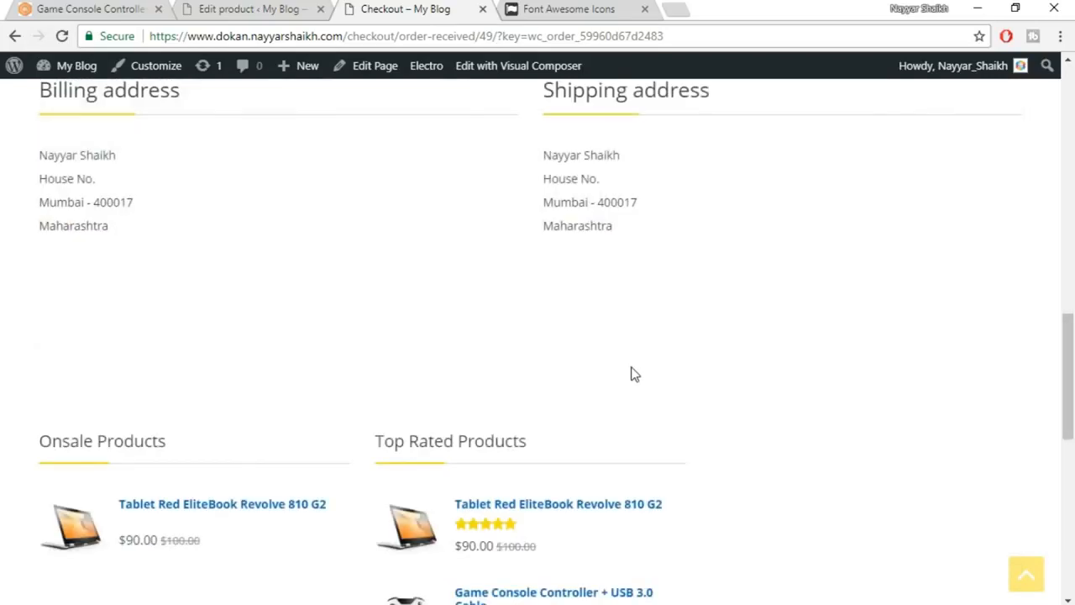
scroll(635, 373, "up", 7)
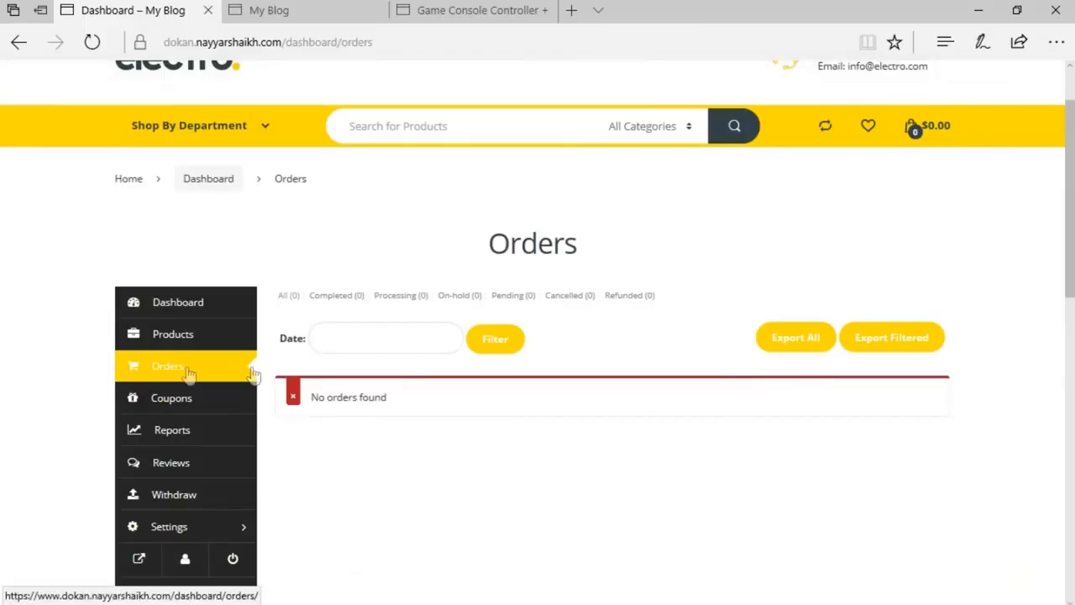
Reload the seller's orders list and open the new $114.00 order's details
left_click(93, 43)
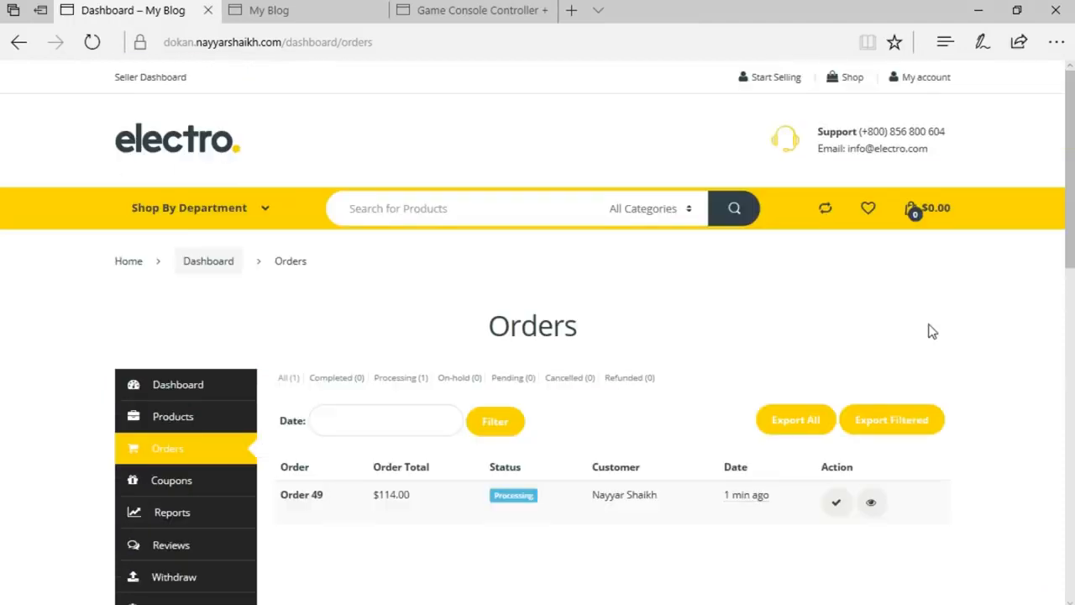
scroll(931, 331, "down", 1)
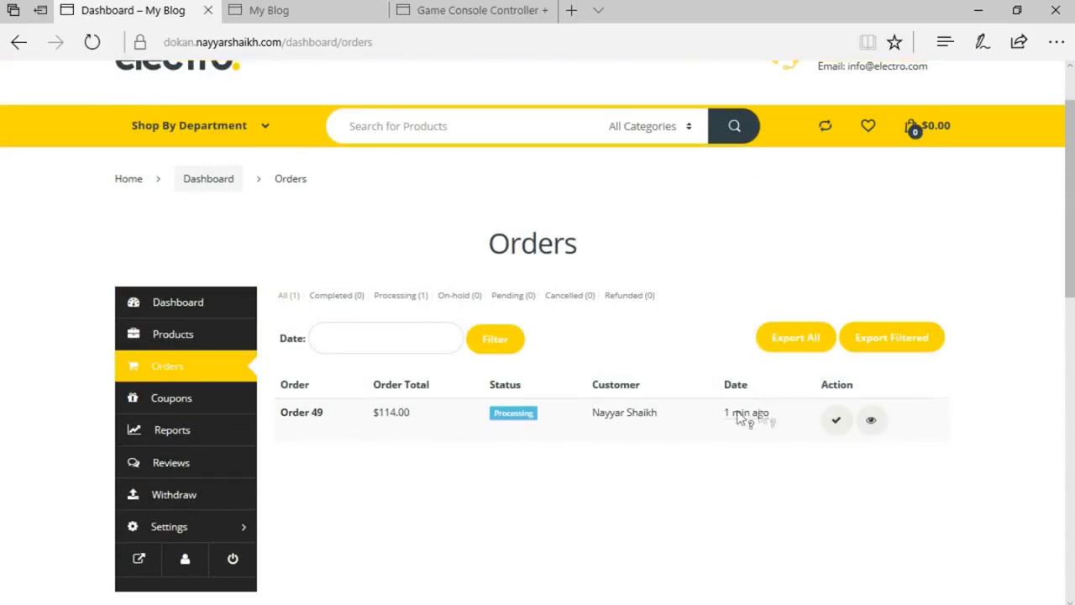
left_click(873, 425)
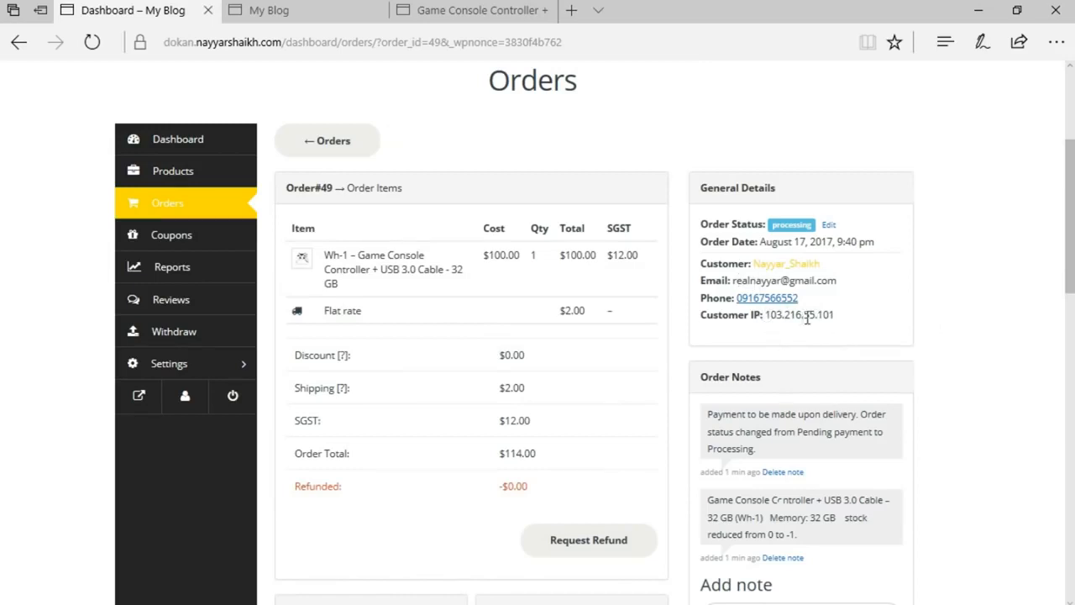
scroll(923, 319, "down", 4)
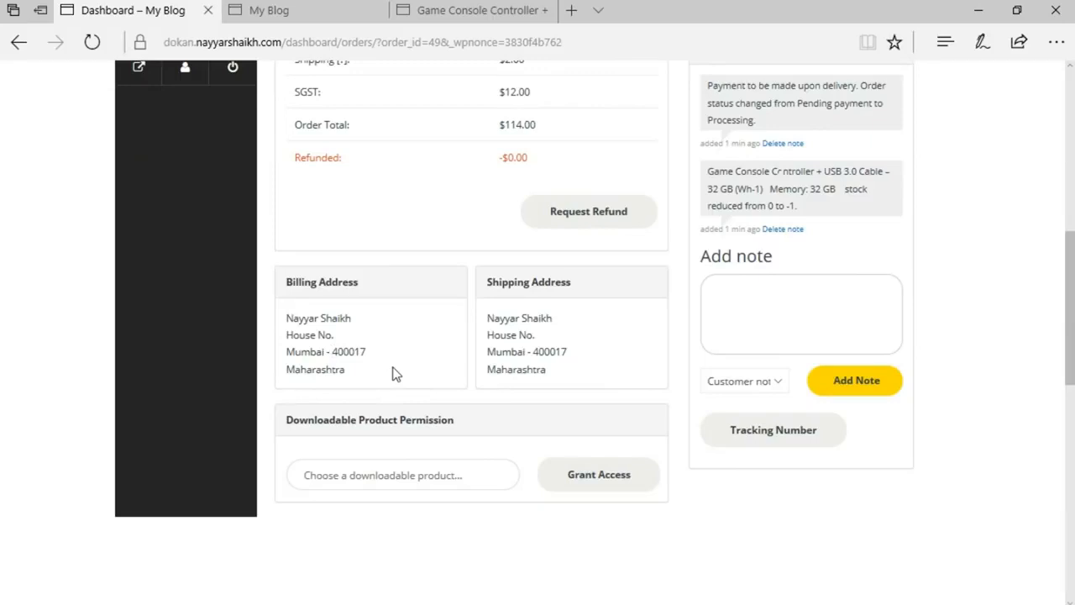
Tick Add note on the order and keep the note type as customer note
left_click(821, 330)
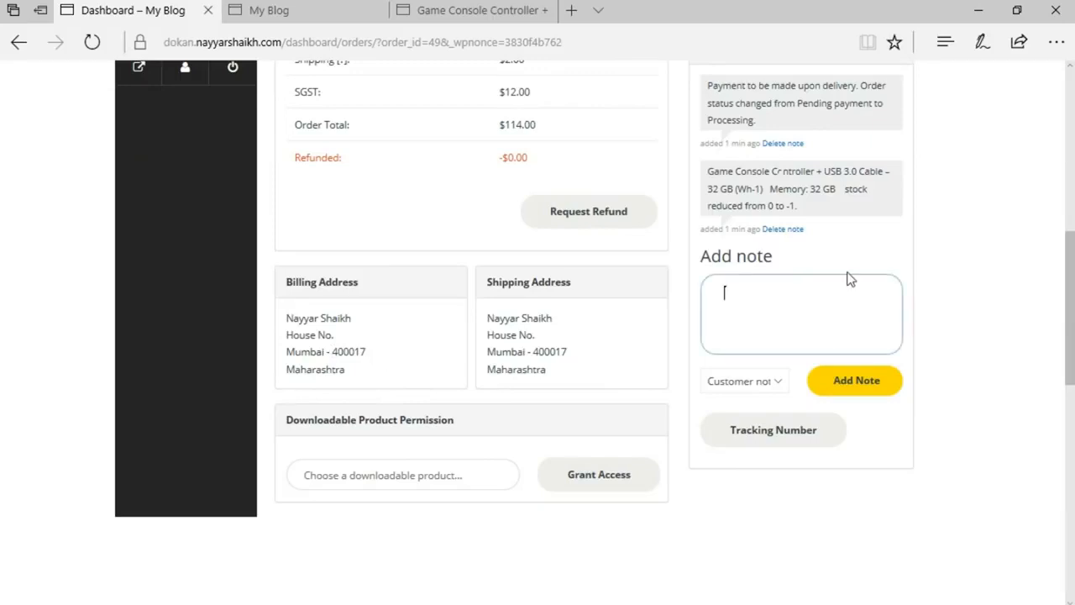
scroll(969, 297, "up", 1)
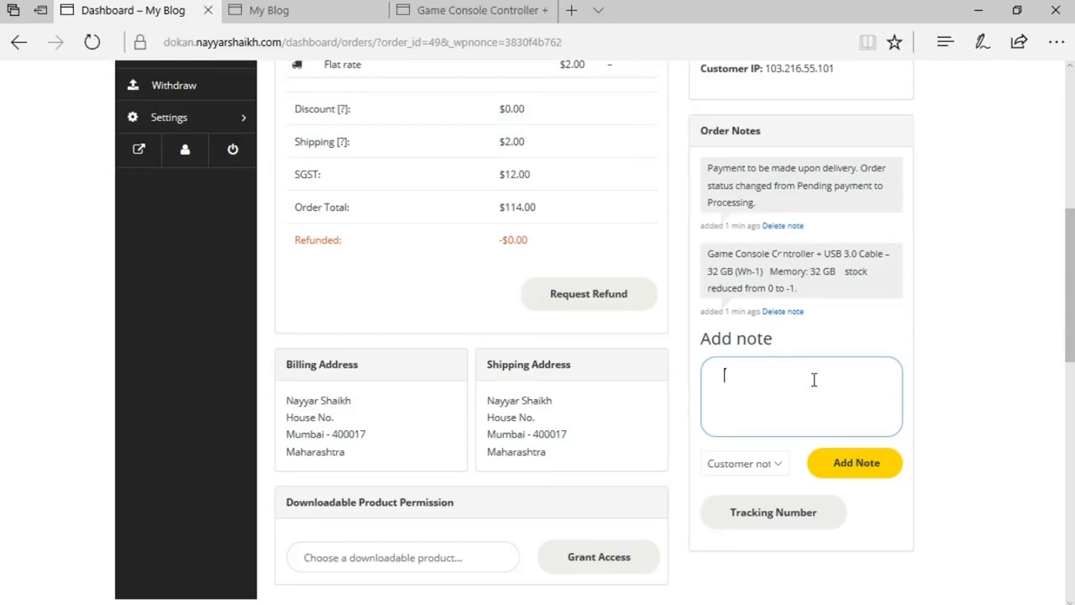
left_click(774, 465)
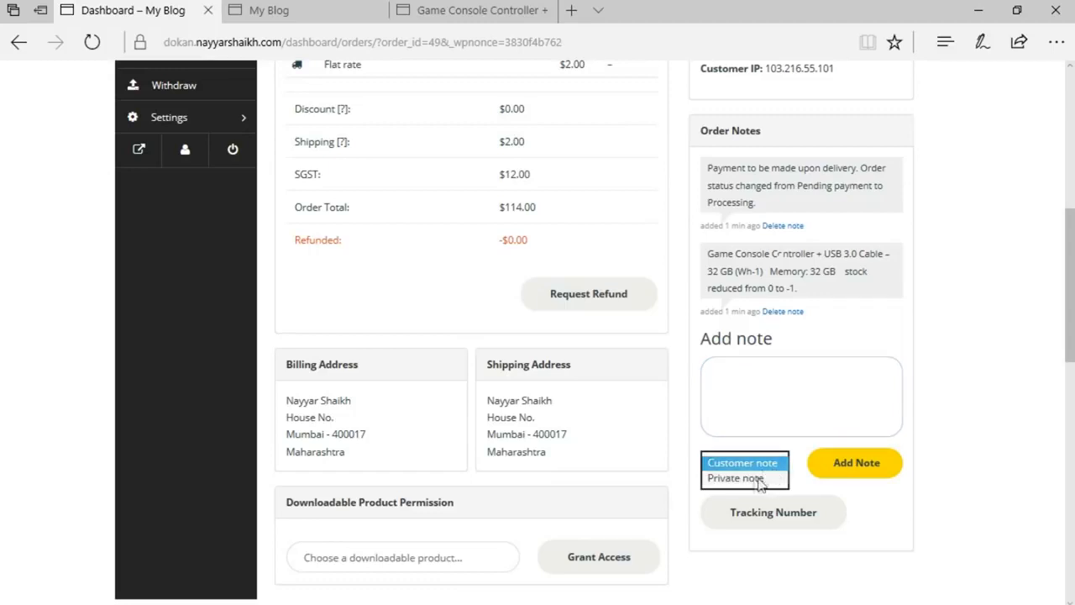
left_click(869, 473)
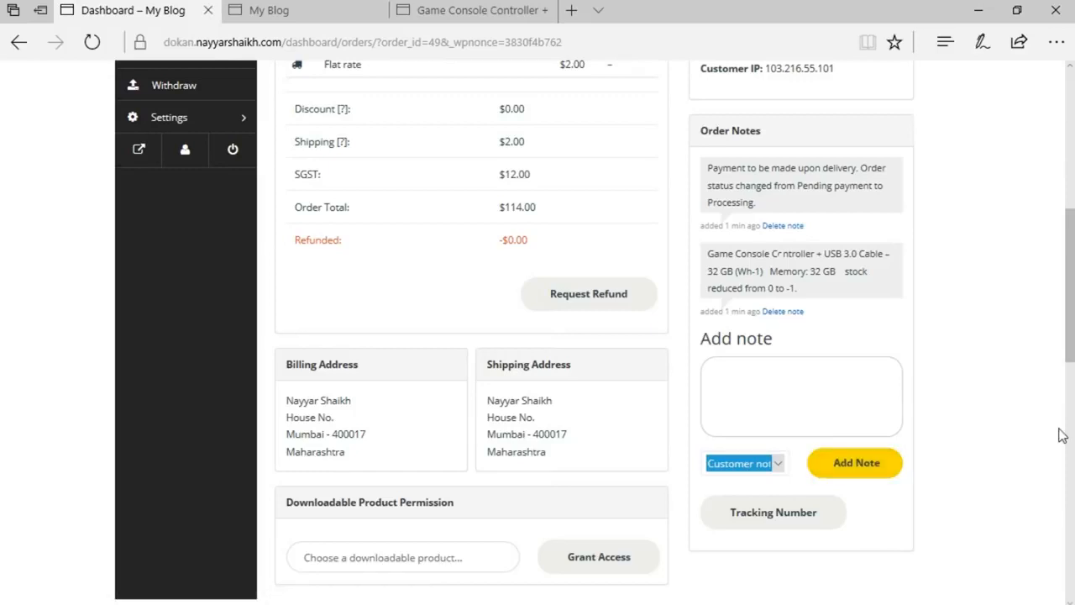
scroll(1063, 435, "up", 4)
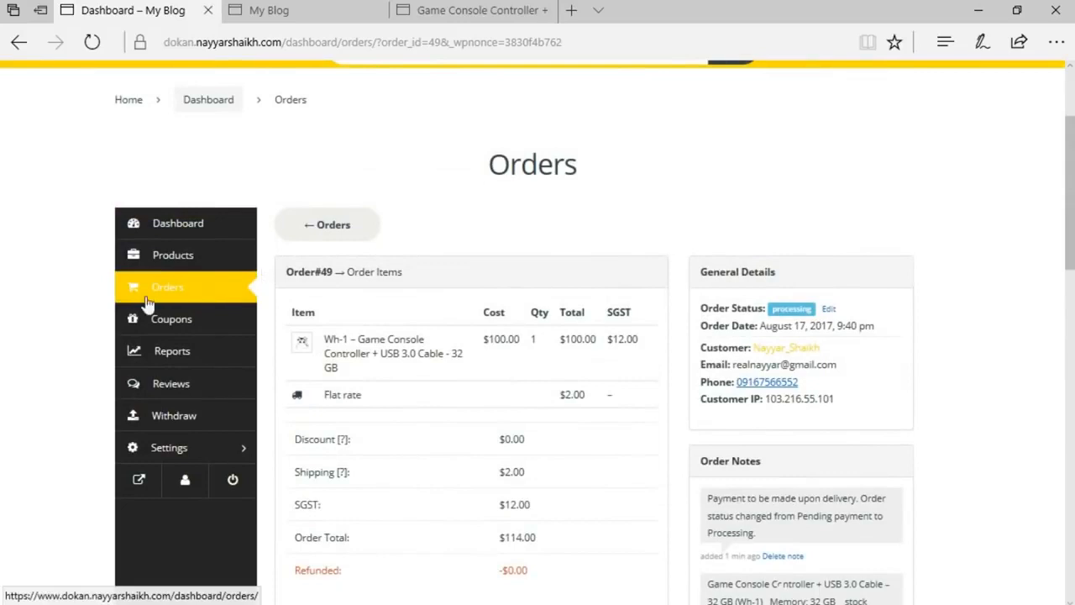
Return to the seller Orders list and mark order 49 as Completed
left_click(163, 289)
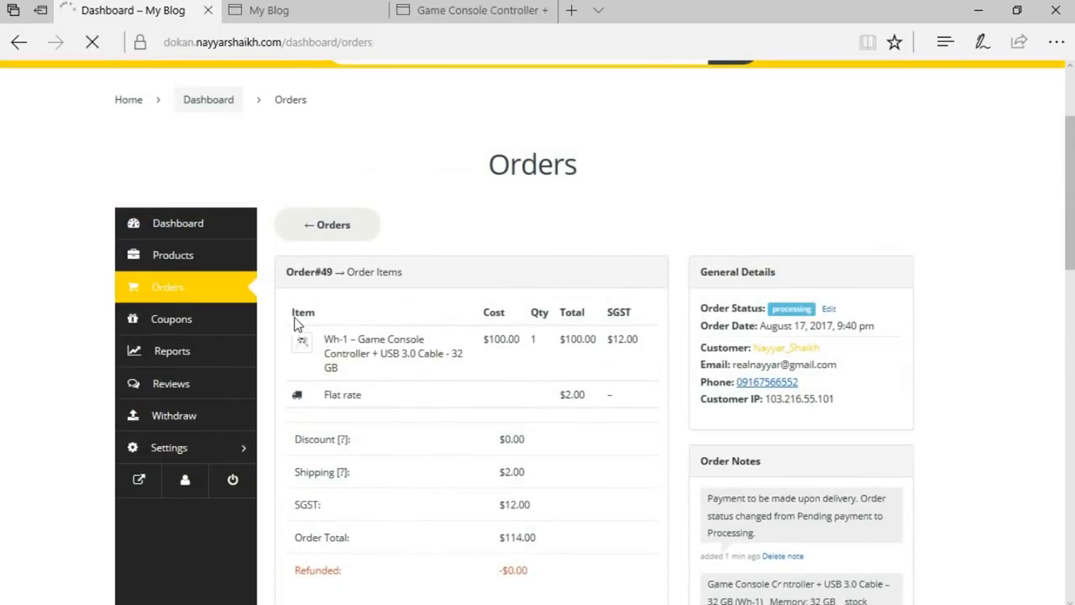
scroll(644, 336, "down", 1)
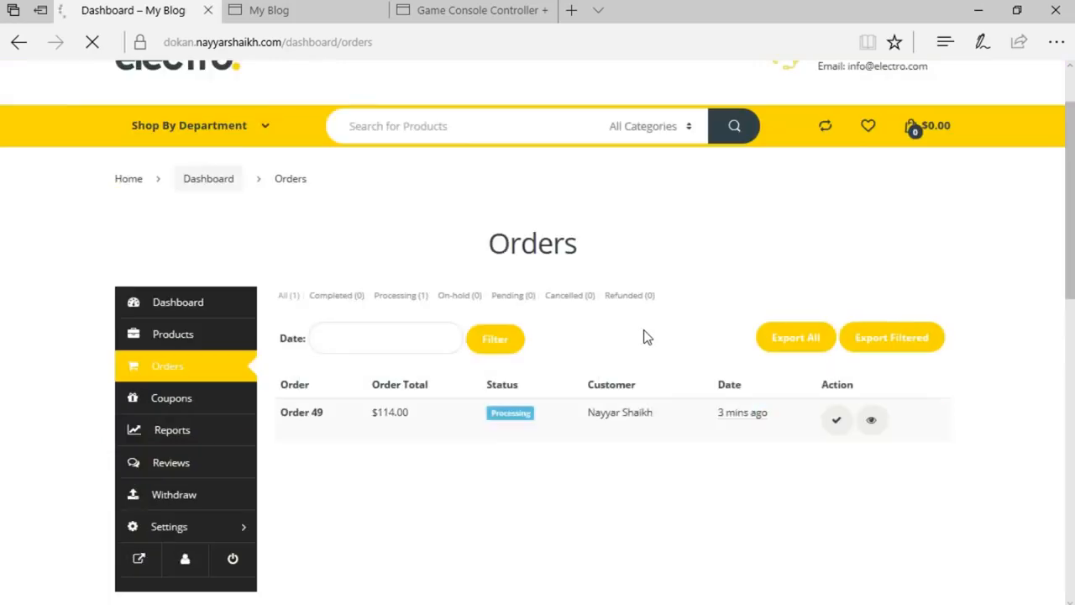
left_click(837, 422)
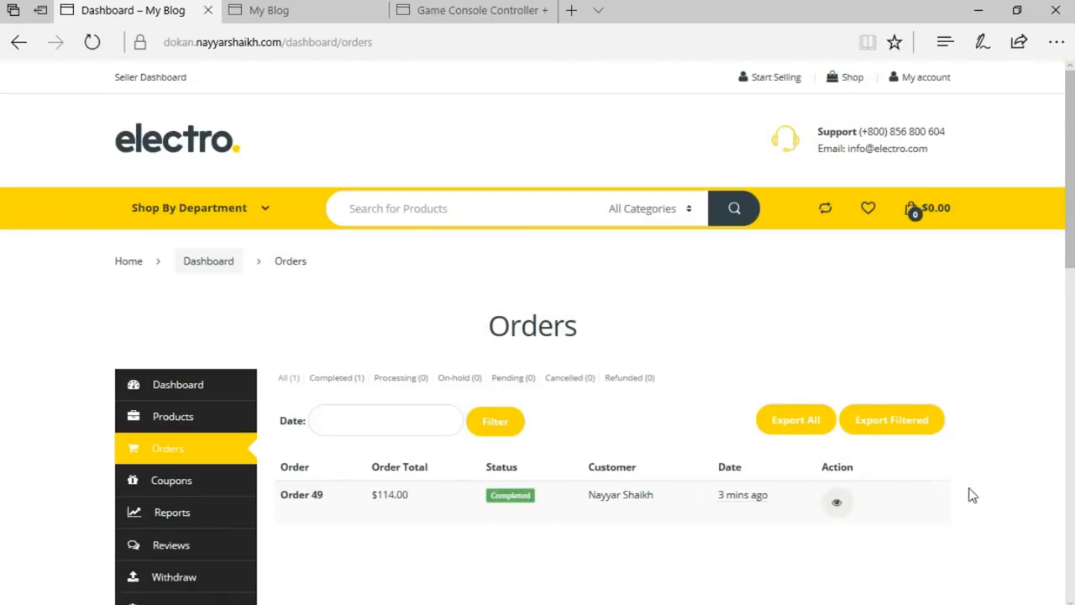
scroll(973, 496, "down", 2)
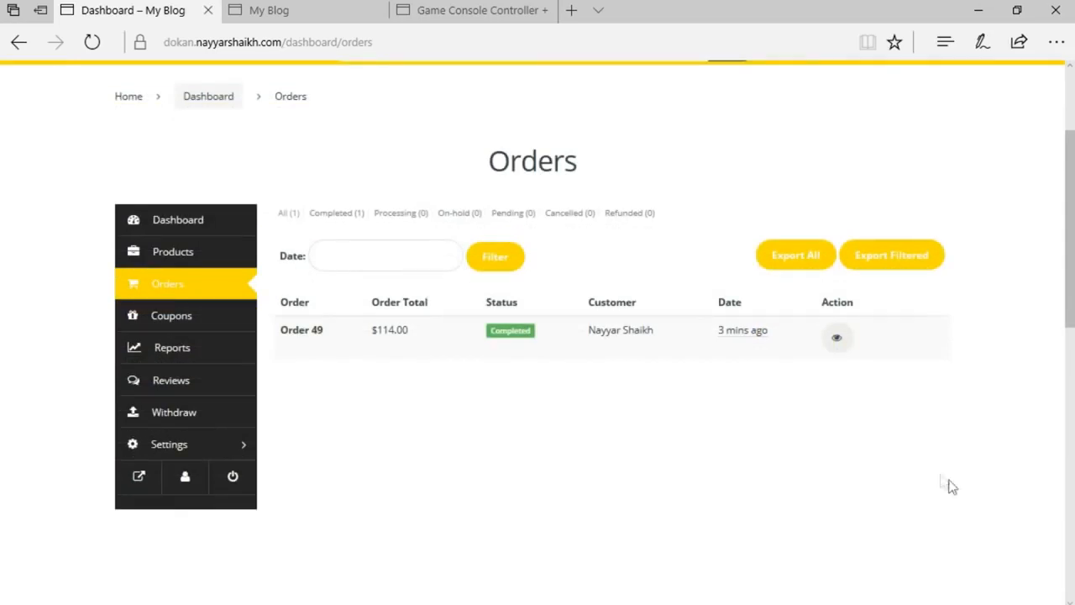
Start a new coupon from the seller's coupons page, titled 'D'
left_click(177, 319)
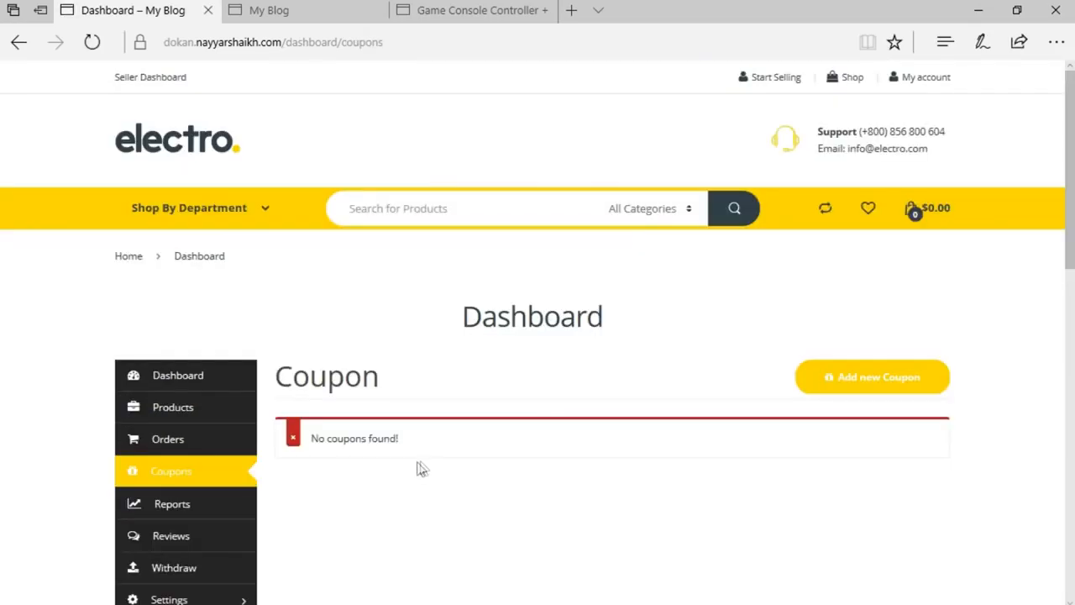
left_click(870, 379)
left_click(515, 268)
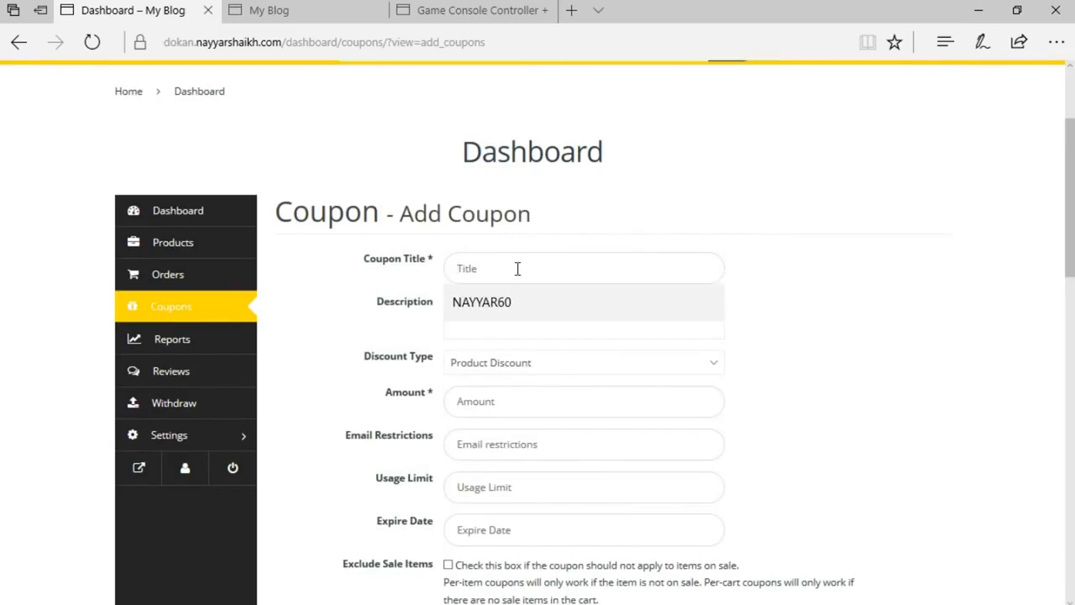
type("D")
key("BackSpace")
type("D10")
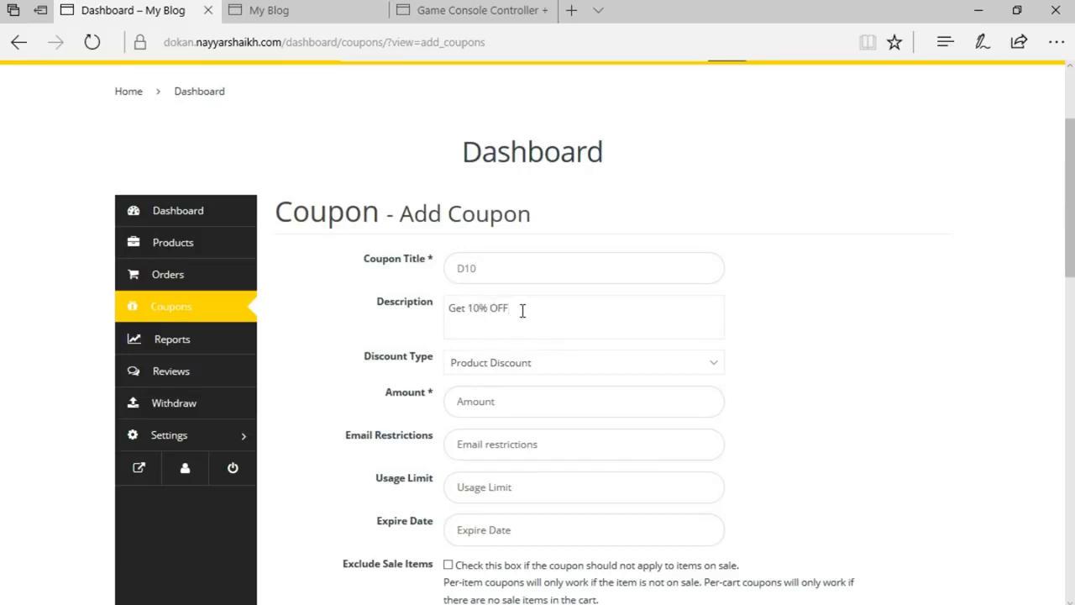
scroll(728, 318, "down", 1)
Make the coupon a Product % Discount with amount 10
left_click(530, 280)
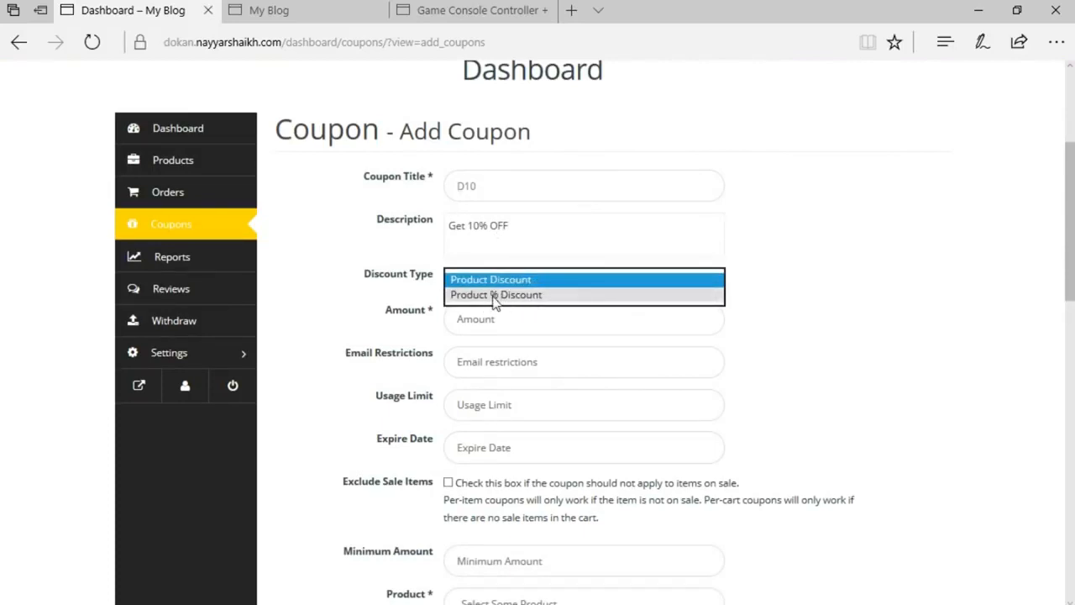
left_click(494, 295)
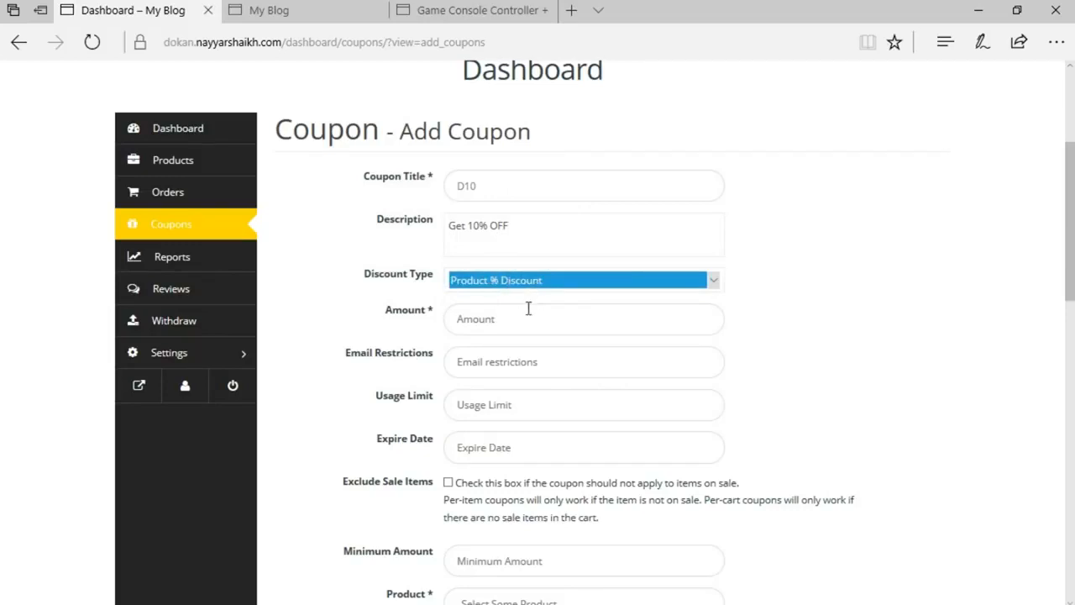
left_click(520, 319)
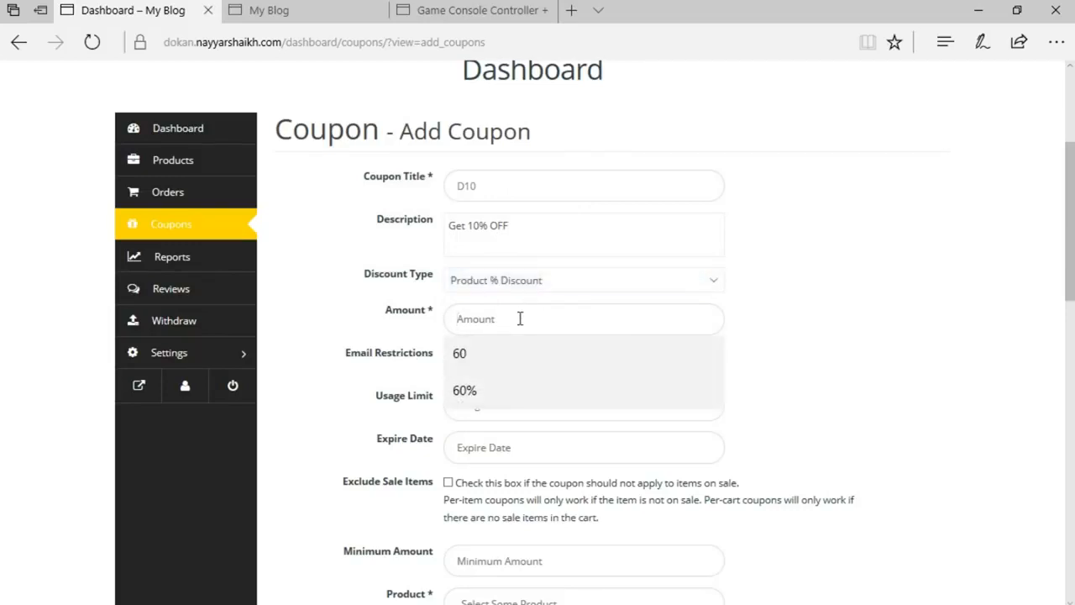
type("10")
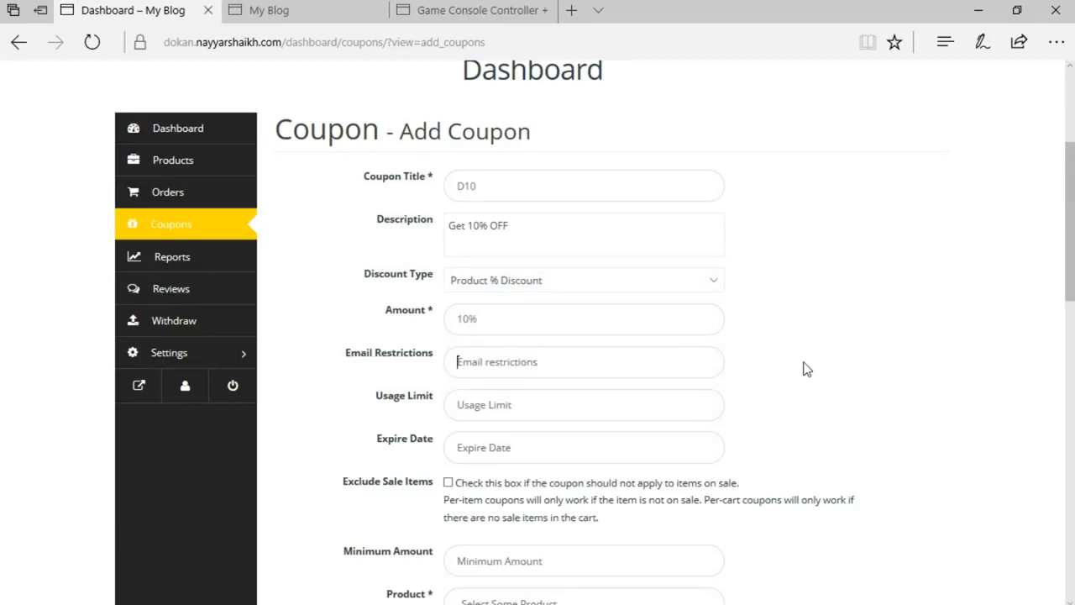
scroll(806, 370, "down", 2)
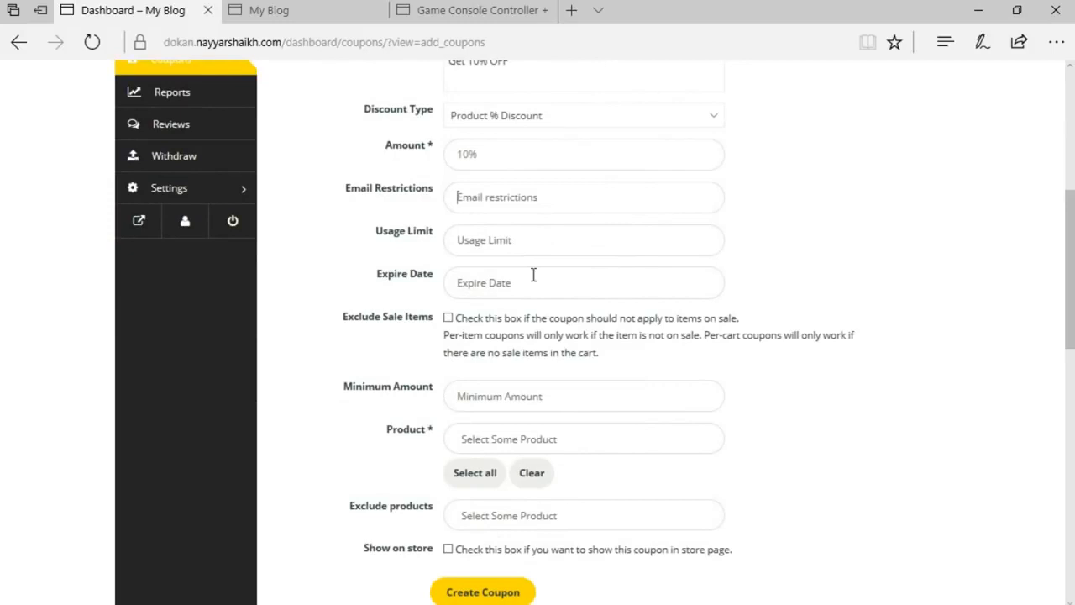
scroll(529, 265, "up", 1)
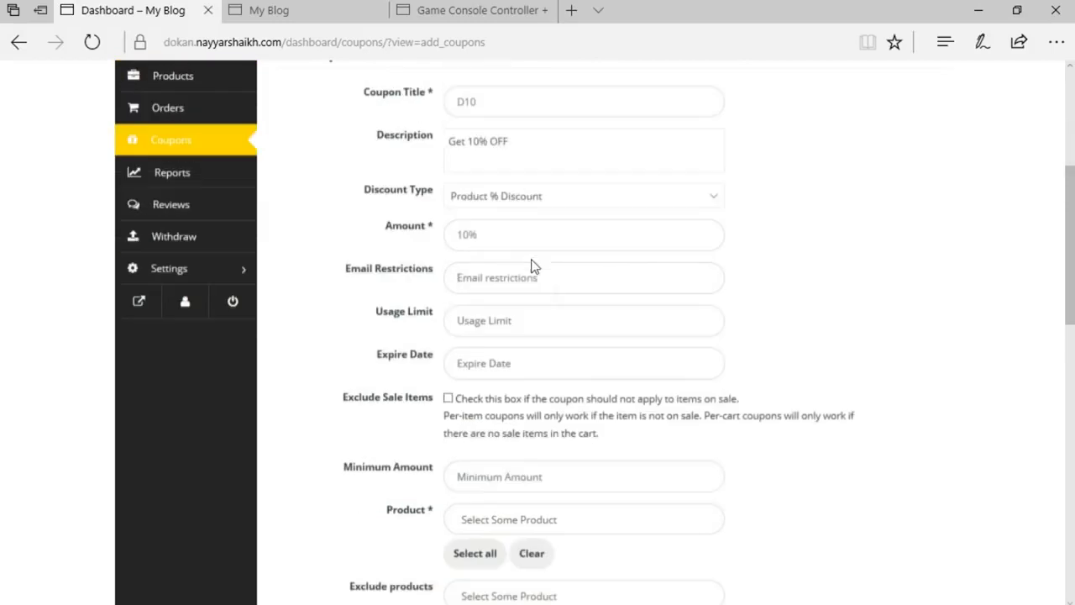
Set the coupon to expire 2017-08-31 with a minimum amount of 100
left_click(514, 364)
left_click(524, 518)
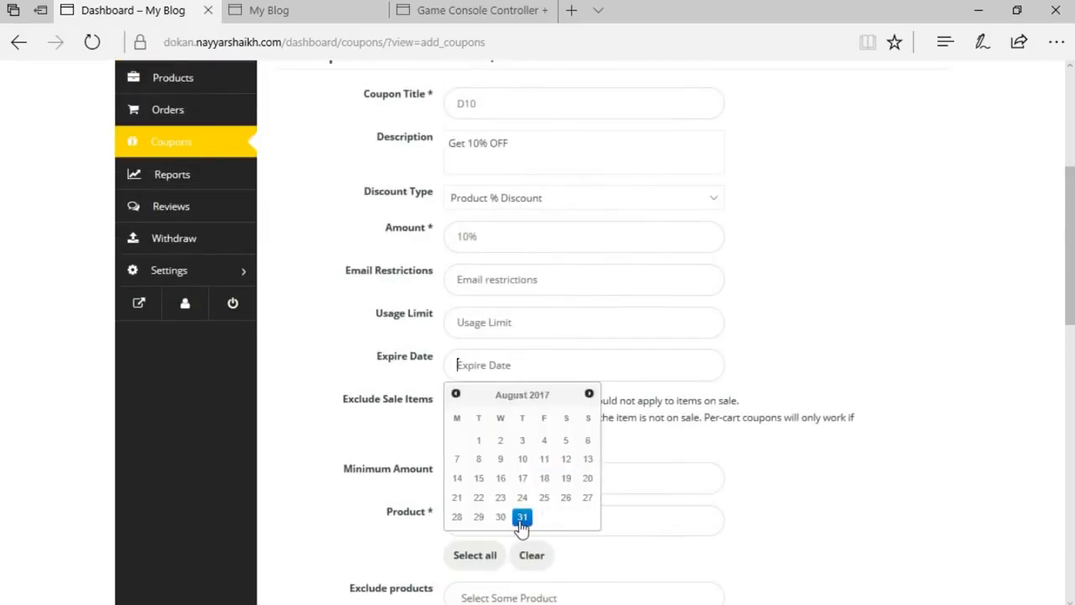
scroll(929, 368, "down", 1)
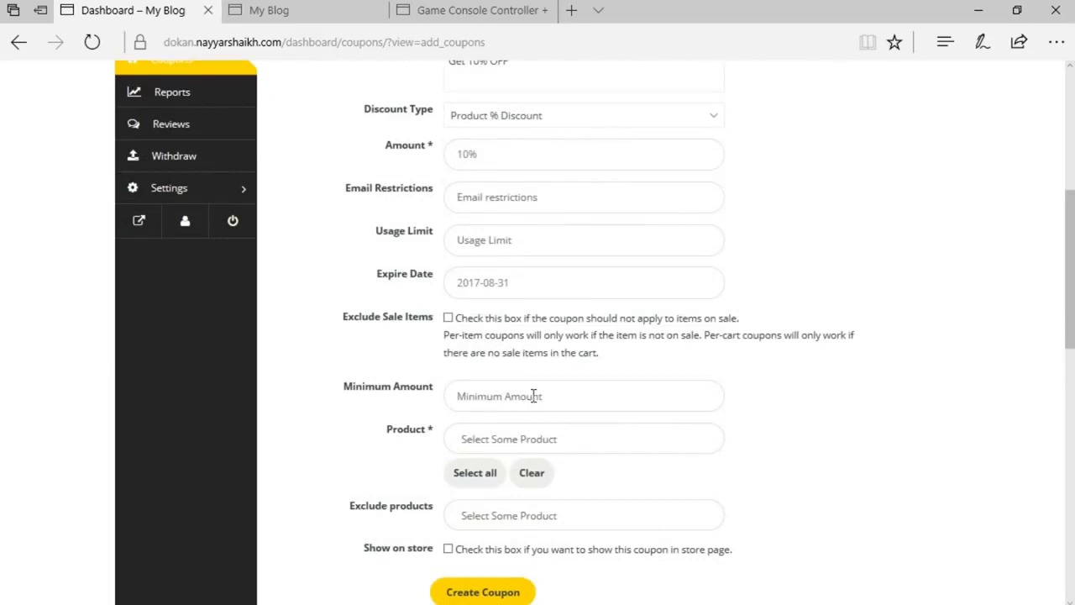
left_click(540, 395)
type("100")
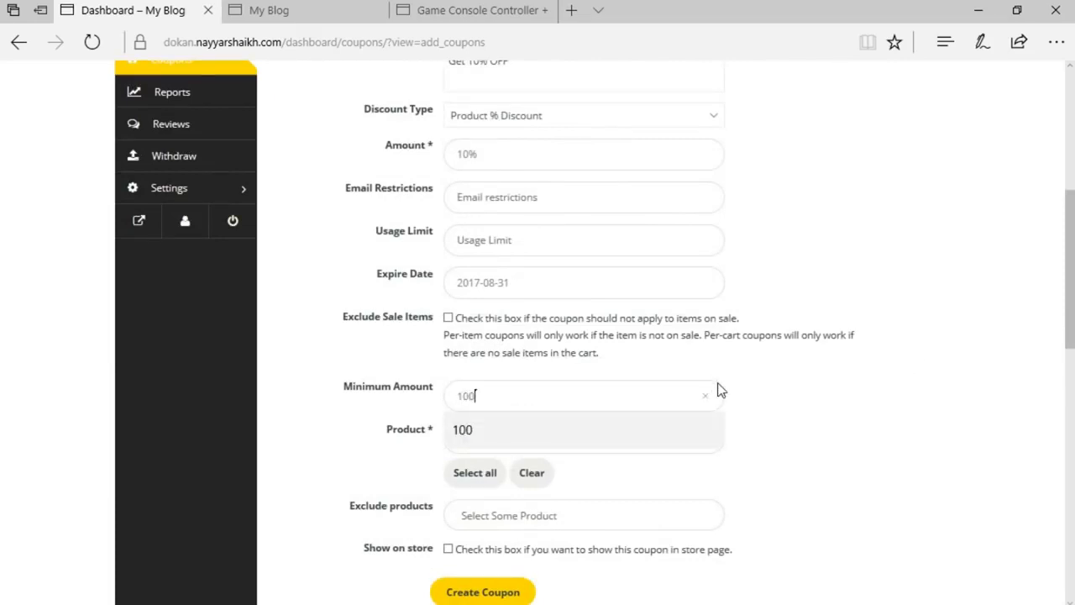
left_click(821, 427)
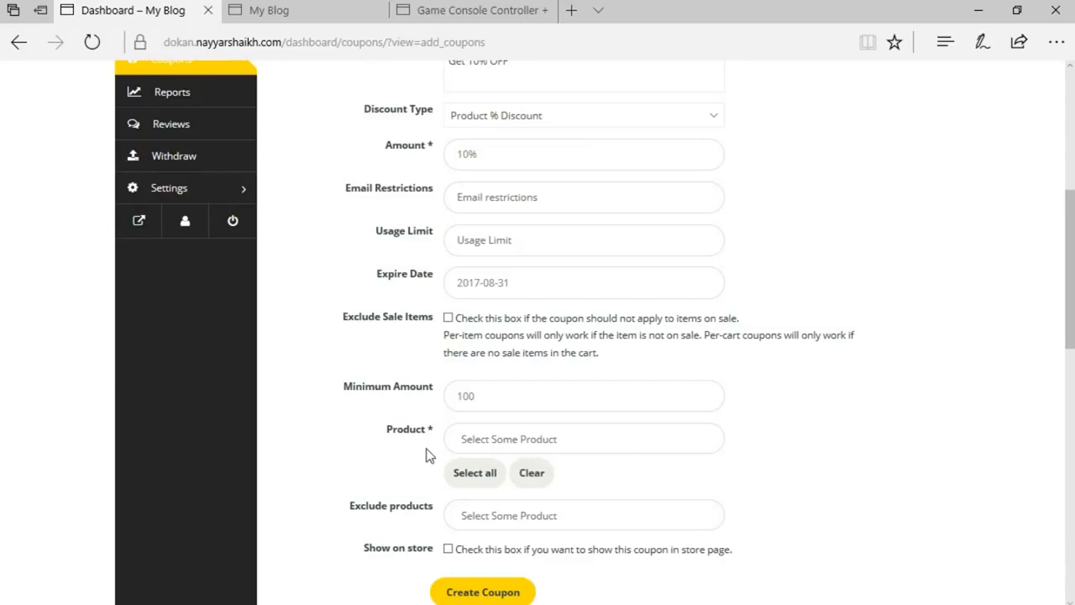
Leave Product unselected and tick Exclude Sale Items
left_click(493, 438)
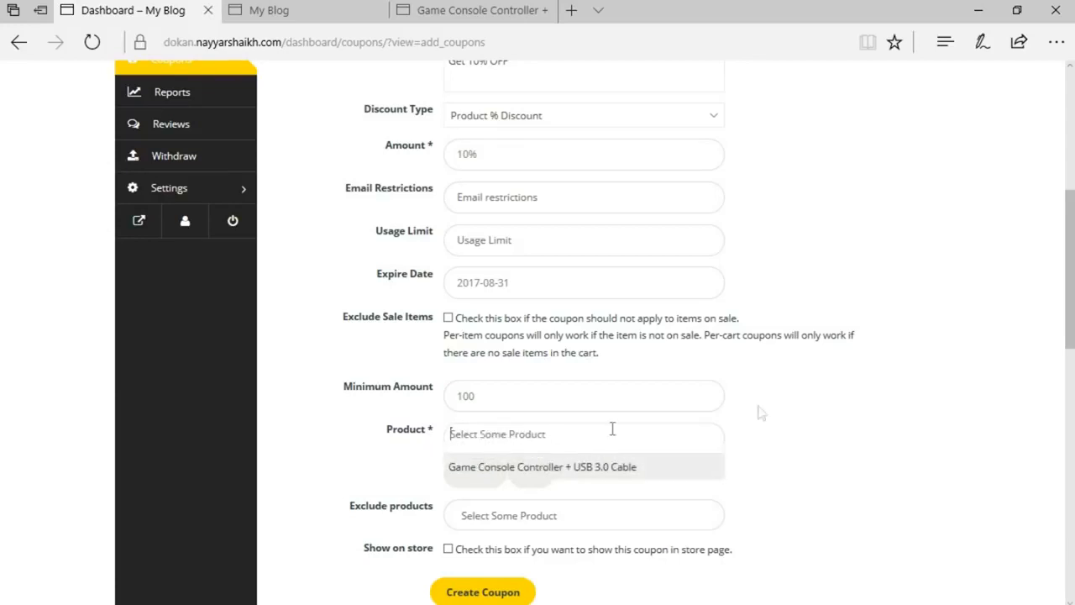
left_click(863, 411)
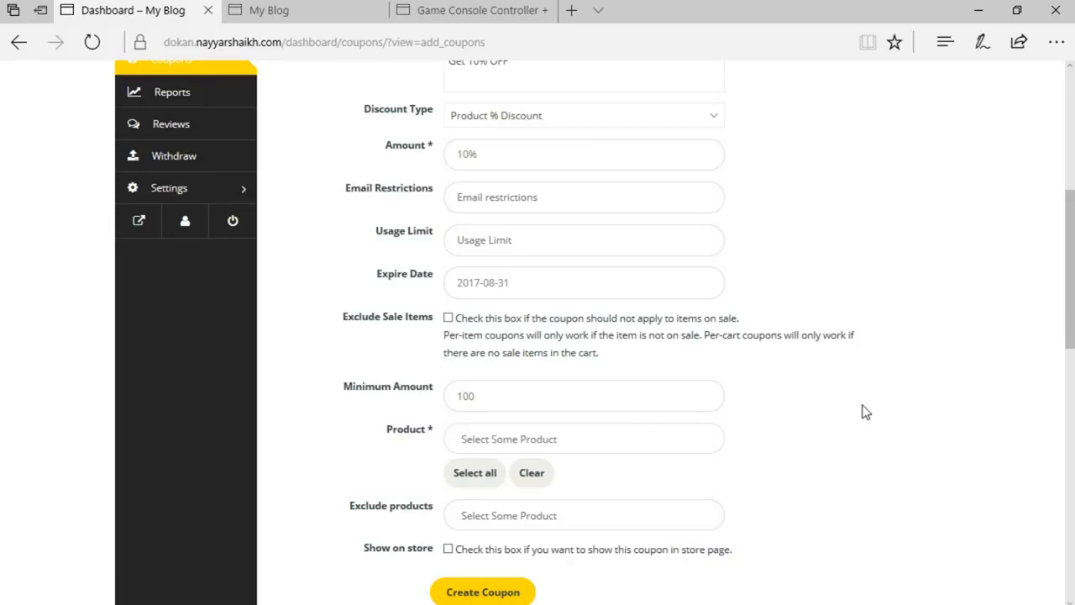
left_click(448, 318)
scroll(798, 403, "down", 3)
Submit the coupon, which is rejected for not specifying products
left_click(485, 355)
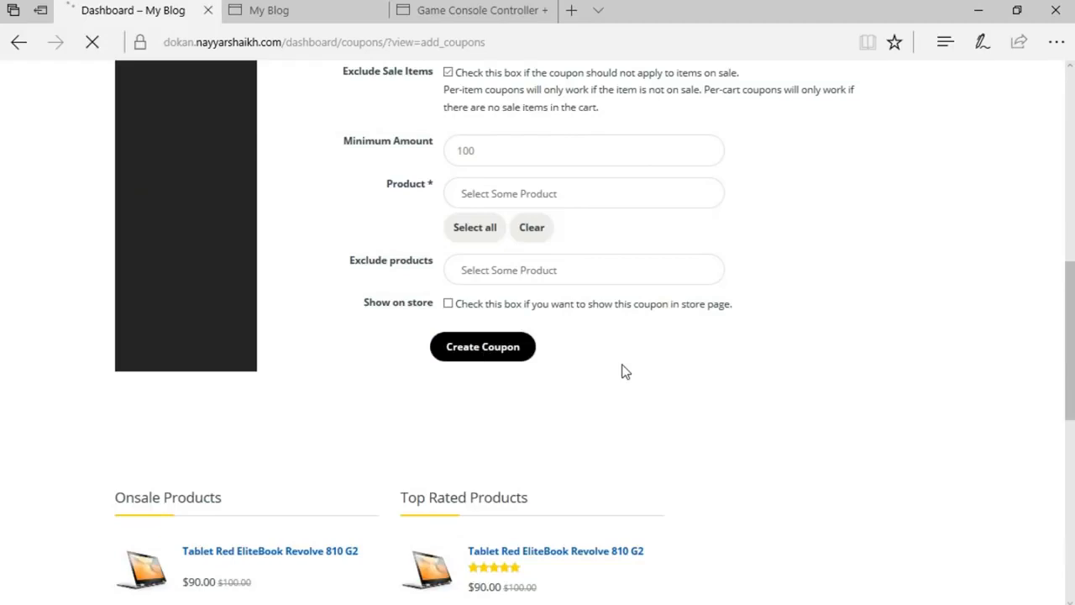
scroll(823, 370, "down", 1)
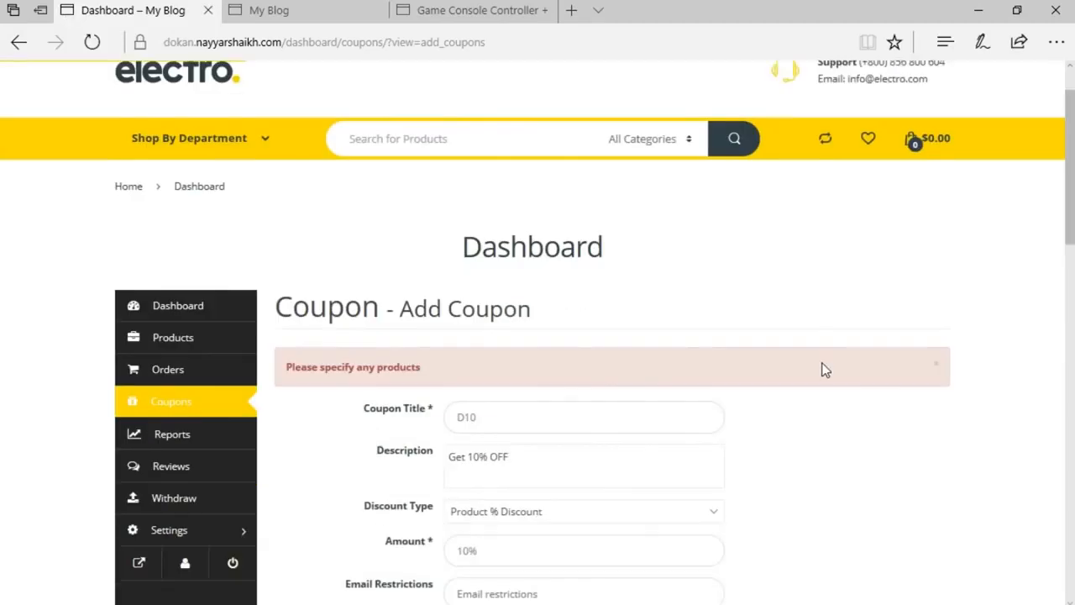
scroll(823, 370, "down", 7)
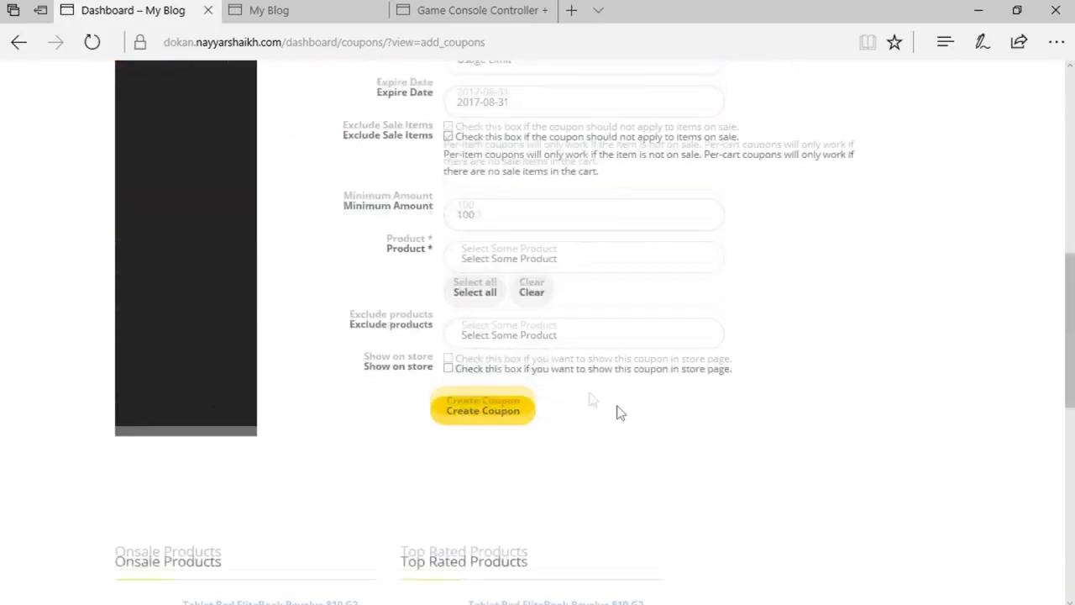
Add Game Console Controller + USB 3.0 Cable as the coupon's product and create coupon D10
left_click(557, 326)
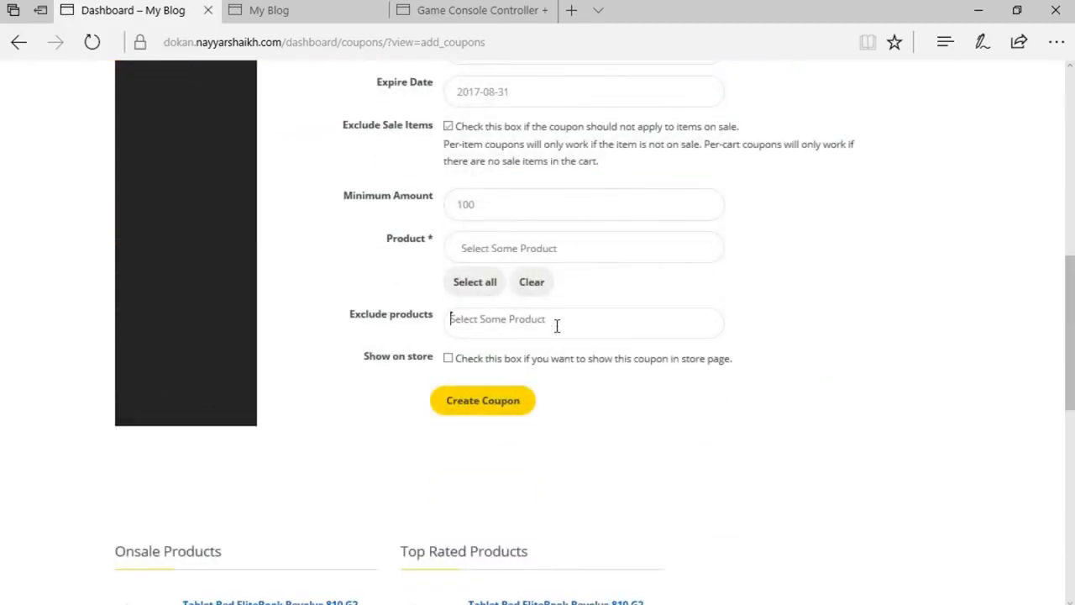
left_click(555, 259)
left_click(600, 288)
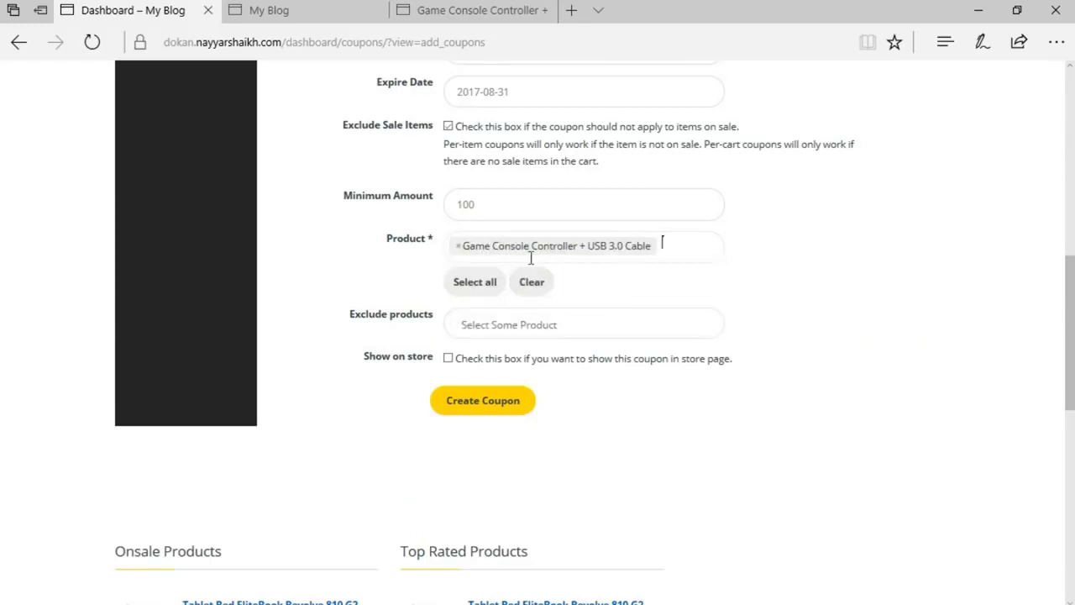
left_click(502, 410)
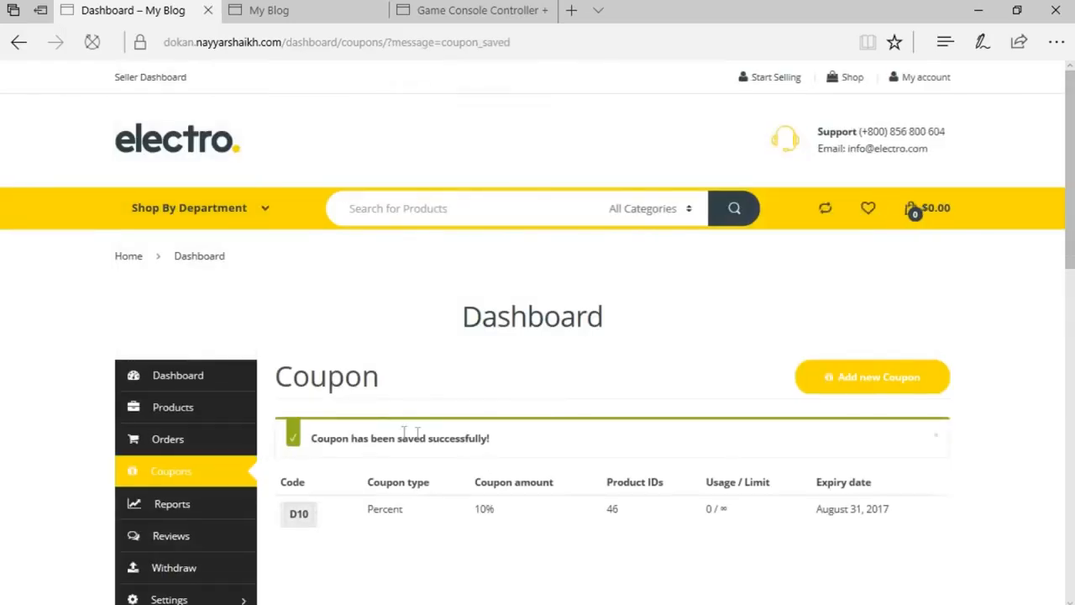
scroll(627, 449, "down", 1)
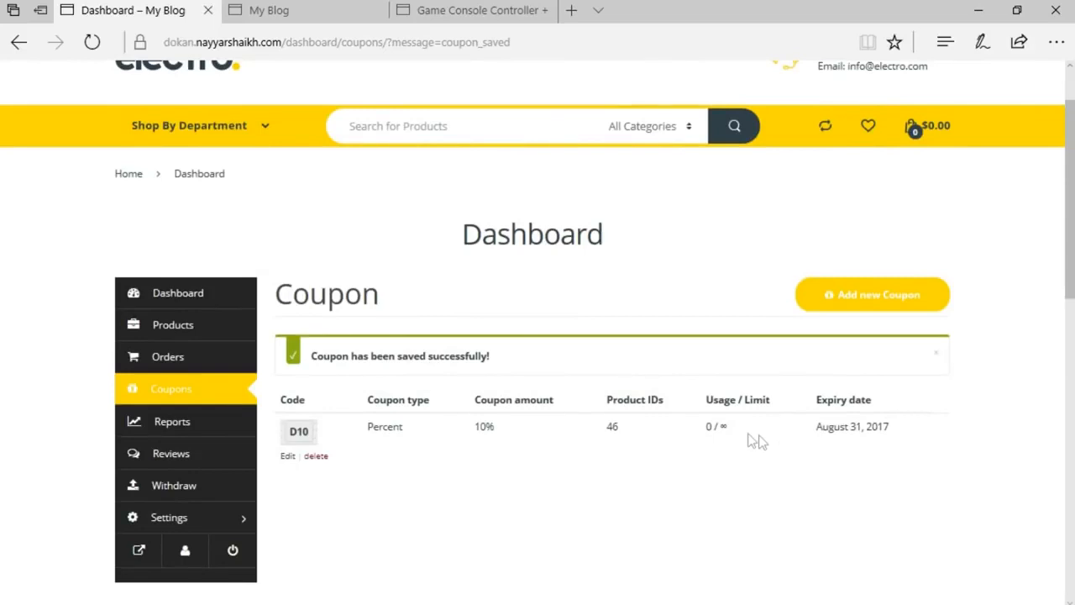
left_click(213, 428)
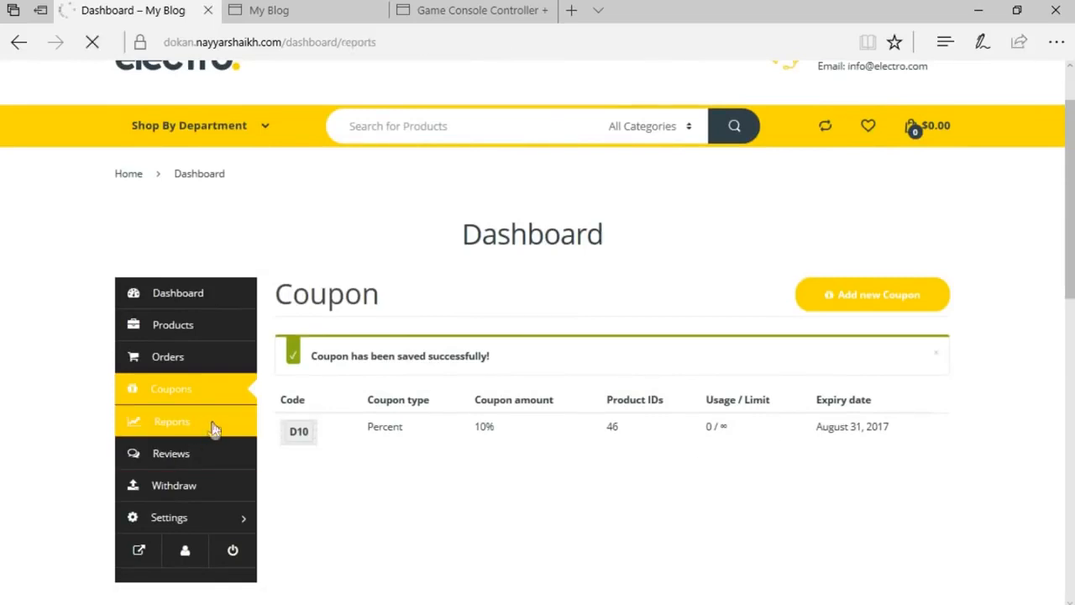
Highlight the $114.00 sales and $3.68 average daily sales on the Reports overview
scroll(641, 386, "down", 2)
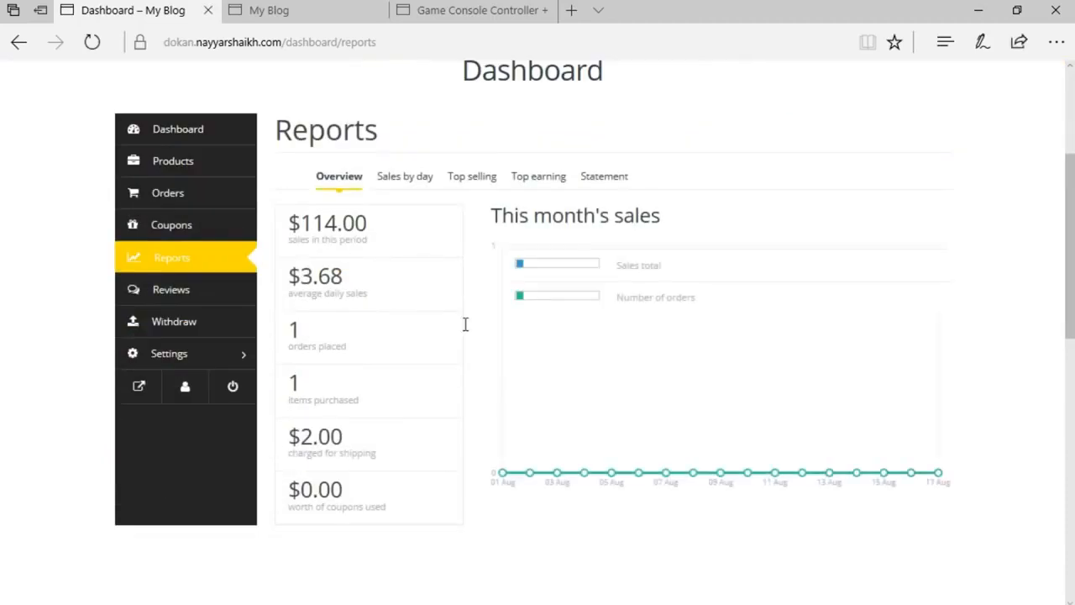
left_click_drag(300, 222, 337, 223)
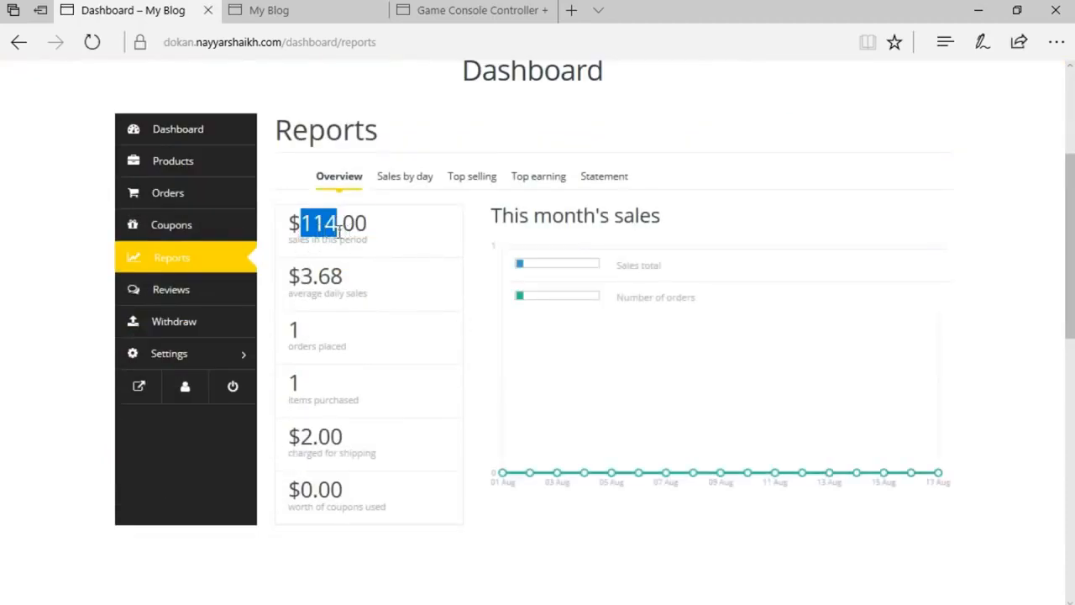
left_click_drag(344, 277, 300, 278)
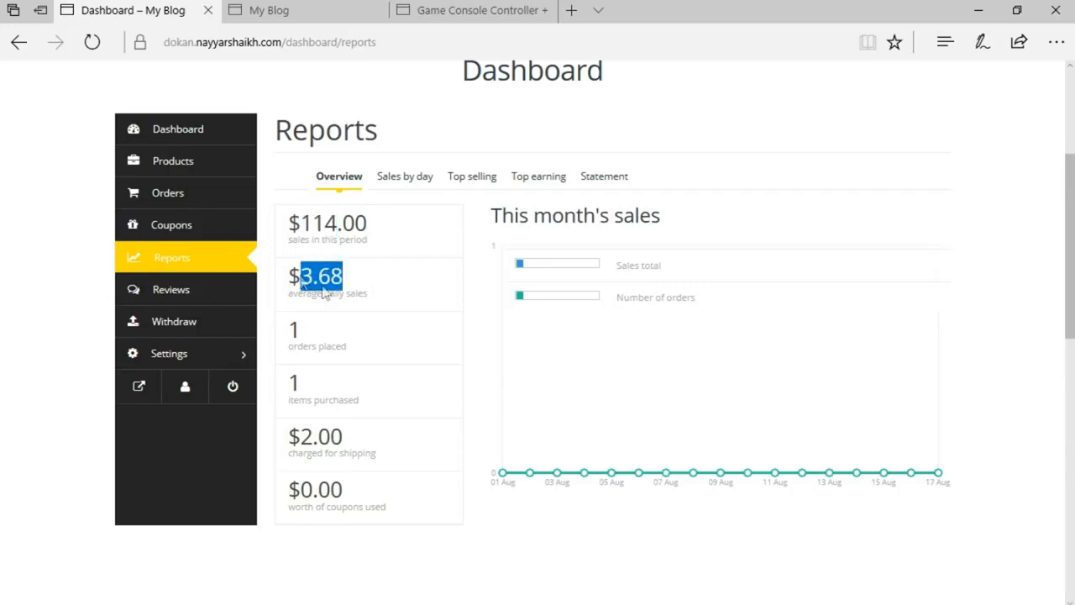
left_click(412, 302)
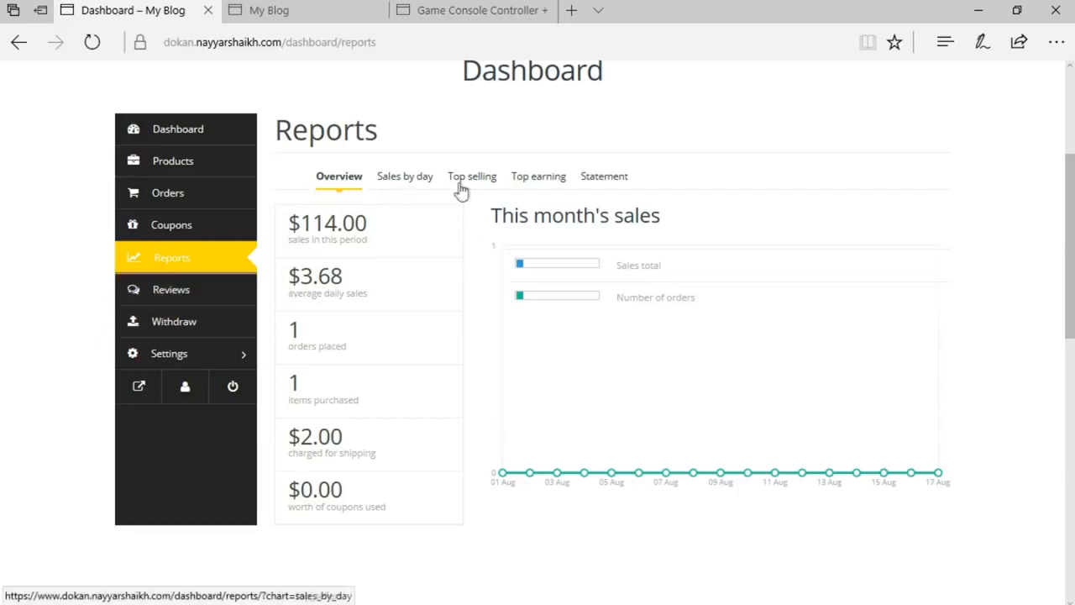
left_click(202, 295)
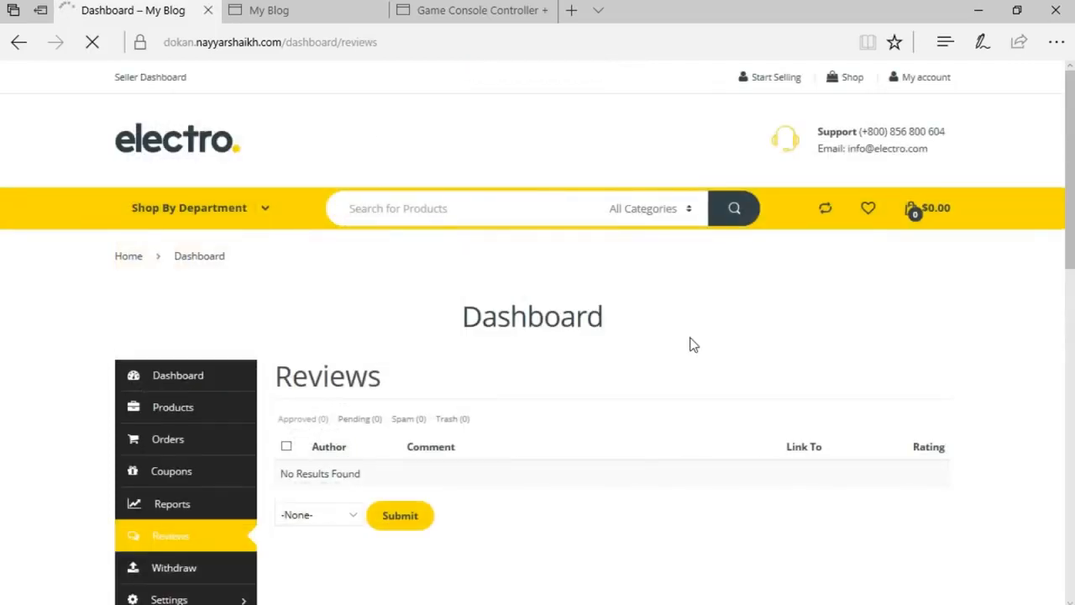
On the Withdraw page, highlight the $100.00 minimum withdrawal and 7-day threshold
scroll(420, 311, "down", 2)
left_click(220, 418)
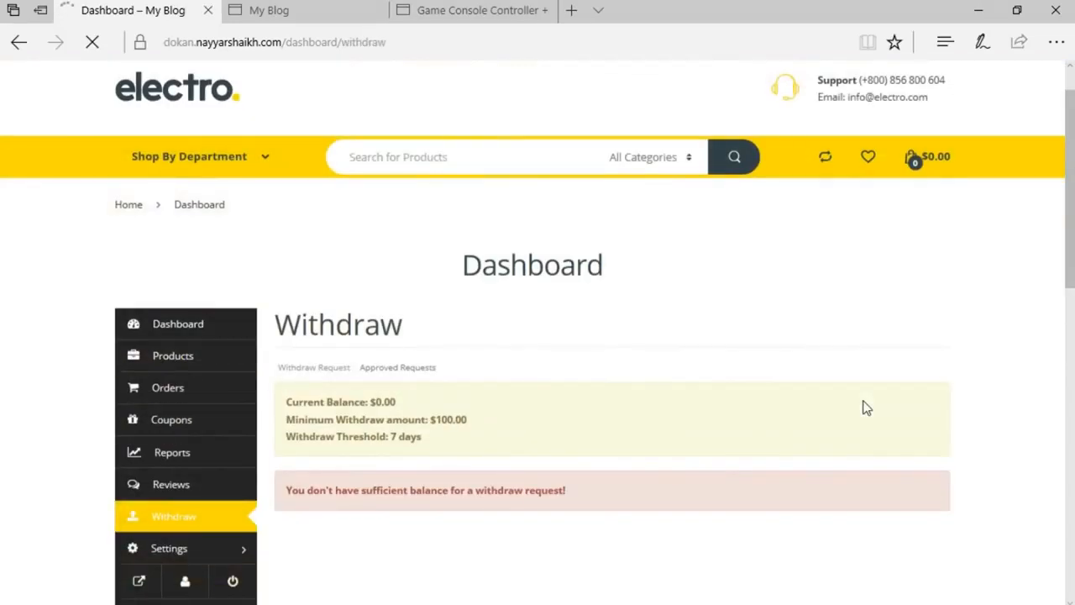
scroll(865, 408, "down", 2)
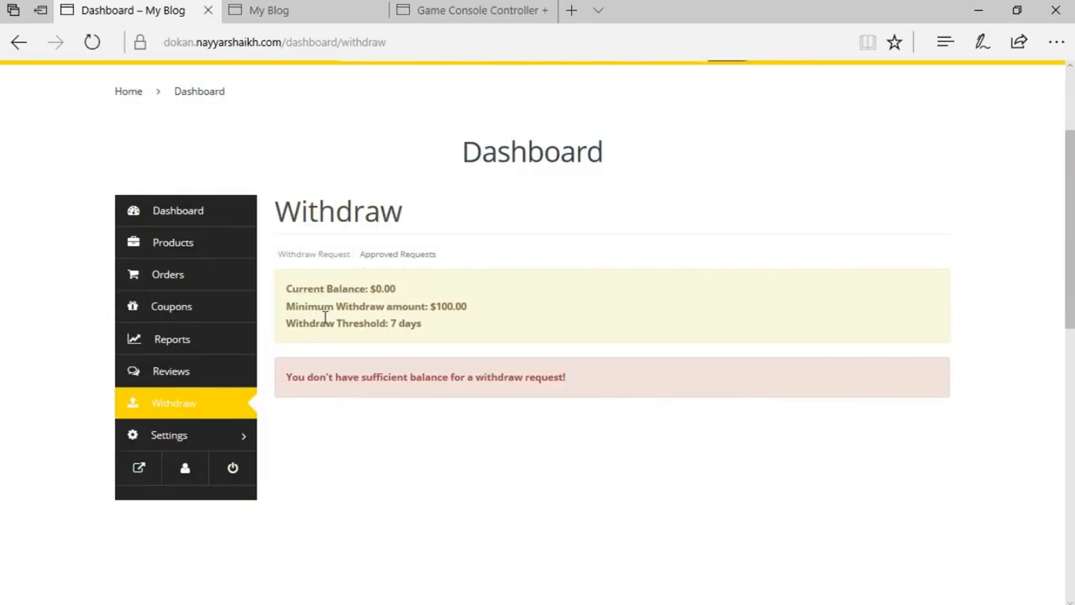
left_click_drag(468, 310, 386, 308)
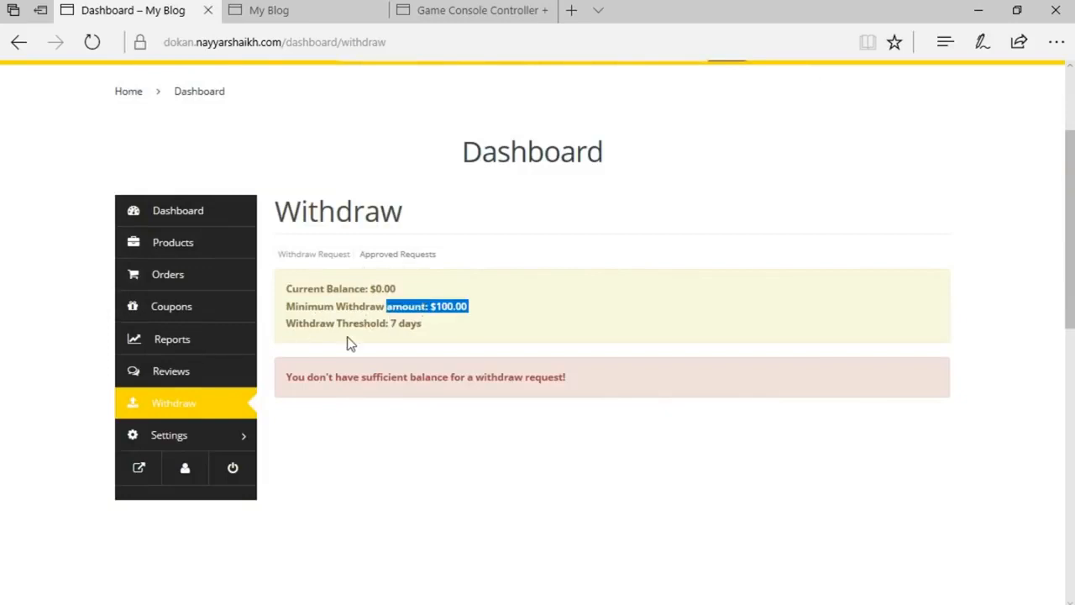
left_click_drag(288, 324, 485, 332)
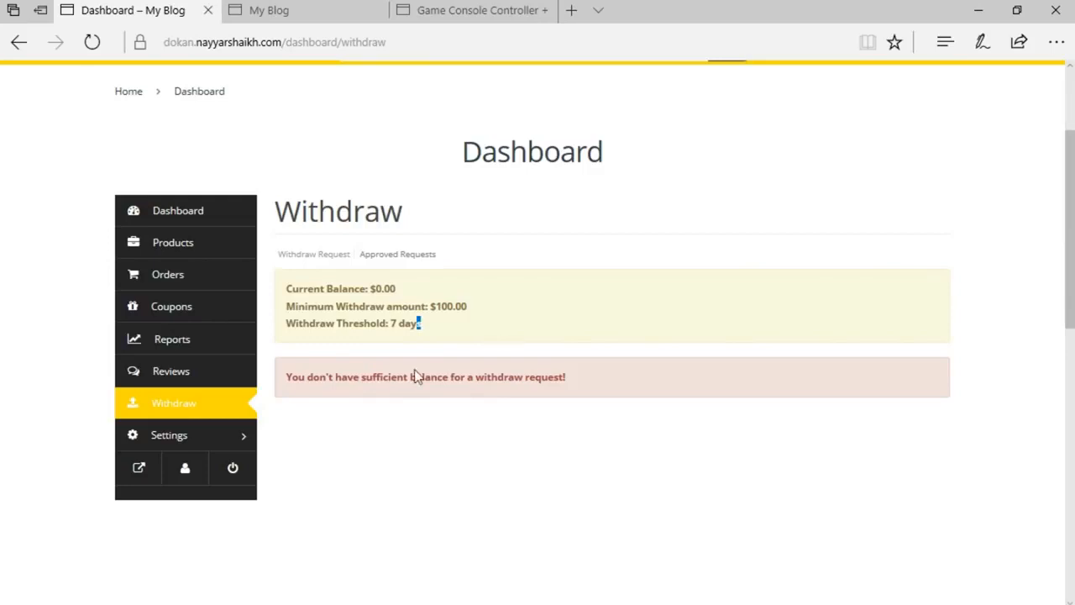
left_click(193, 445)
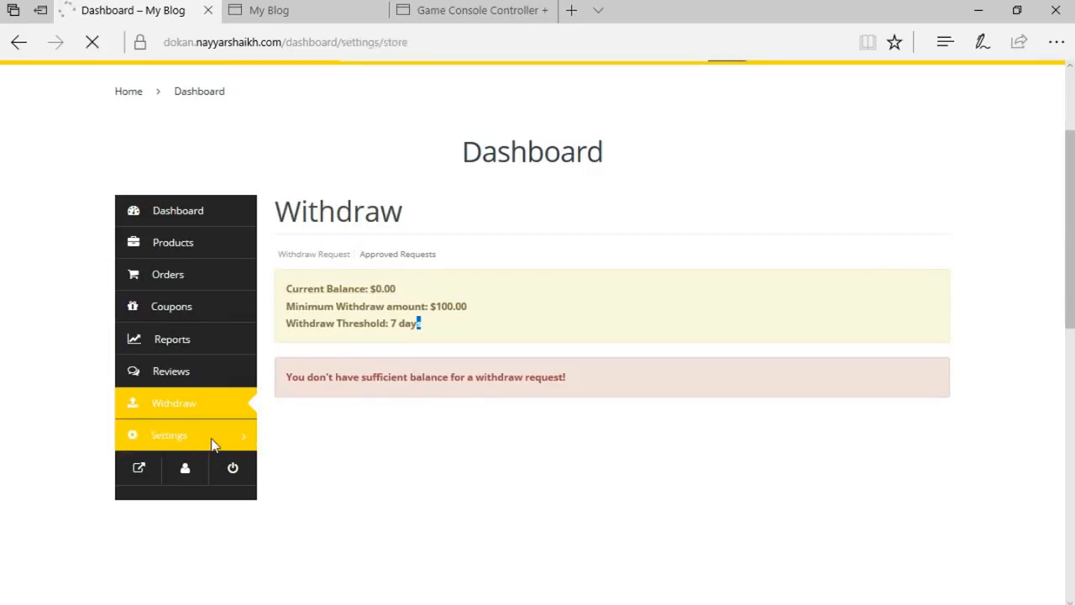
Scroll through the vendor's Store settings page, showing a 75% complete profile
scroll(781, 423, "down", 3)
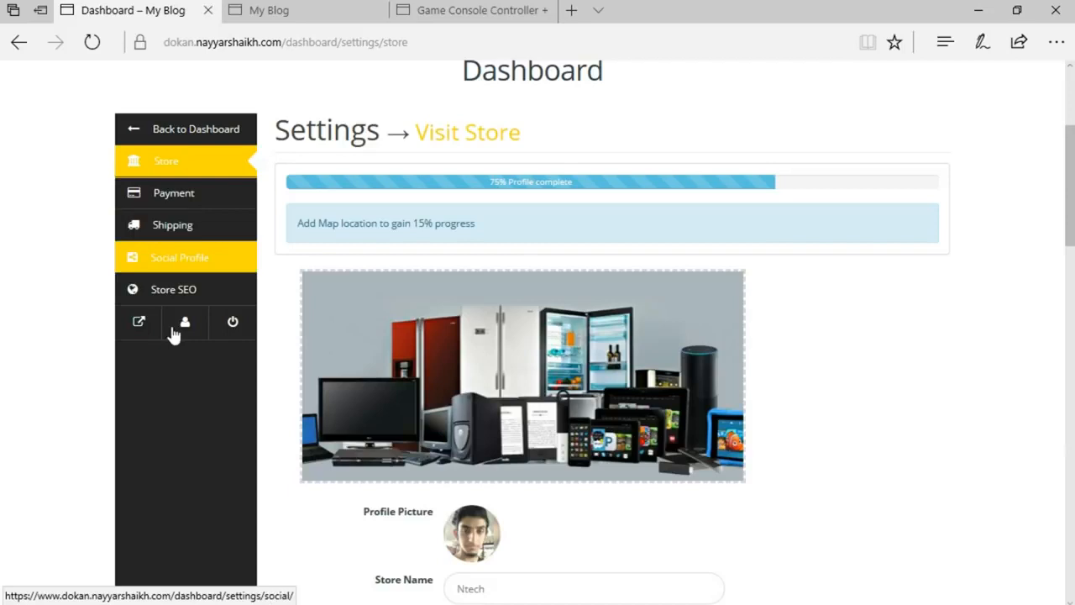
scroll(176, 446, "up", 3)
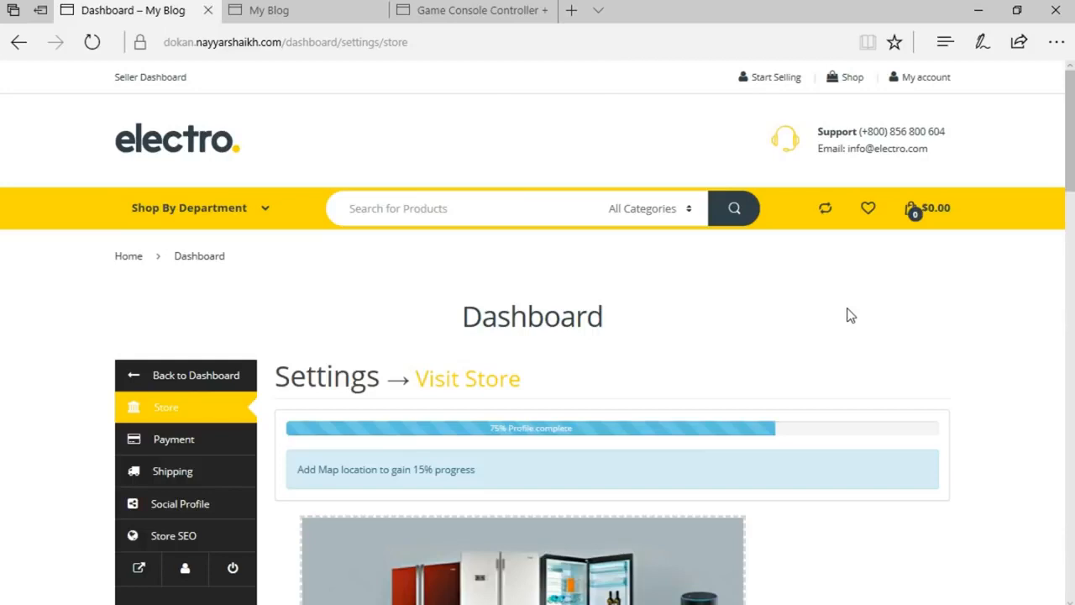
scroll(863, 339, "down", 1)
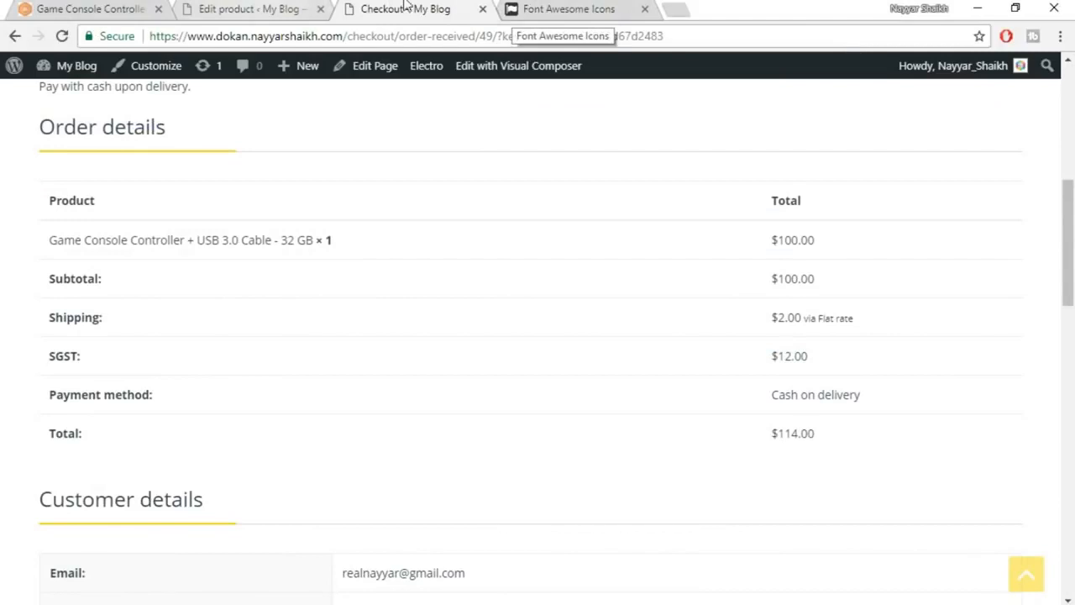
Load the electro marketplace home page, then go back to the controller's Edit product tab
scroll(477, 164, "up", 6)
left_click(135, 187)
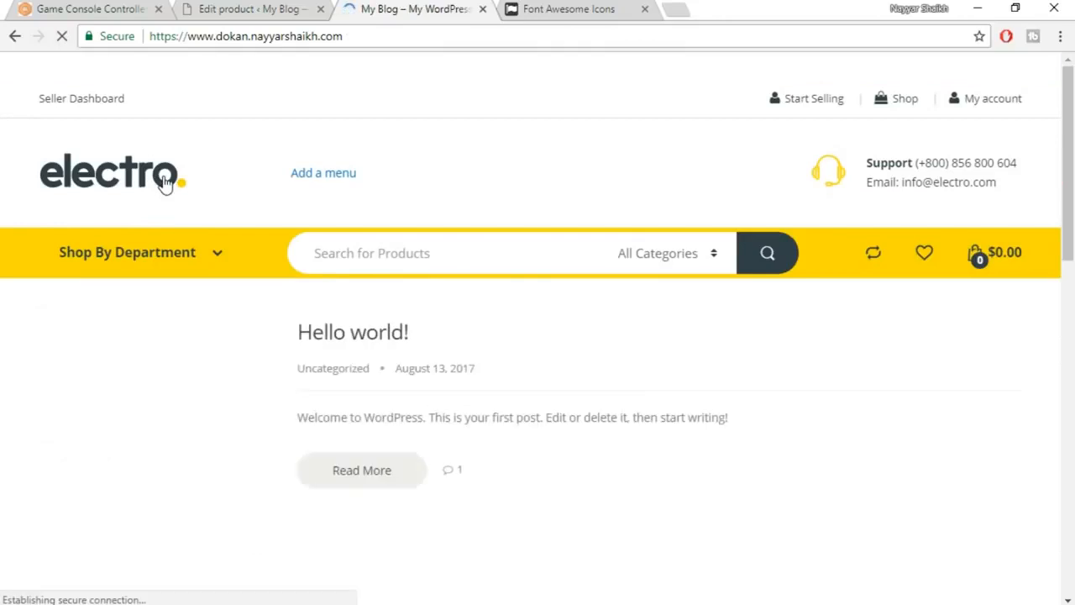
left_click_drag(1072, 199, 1072, 112)
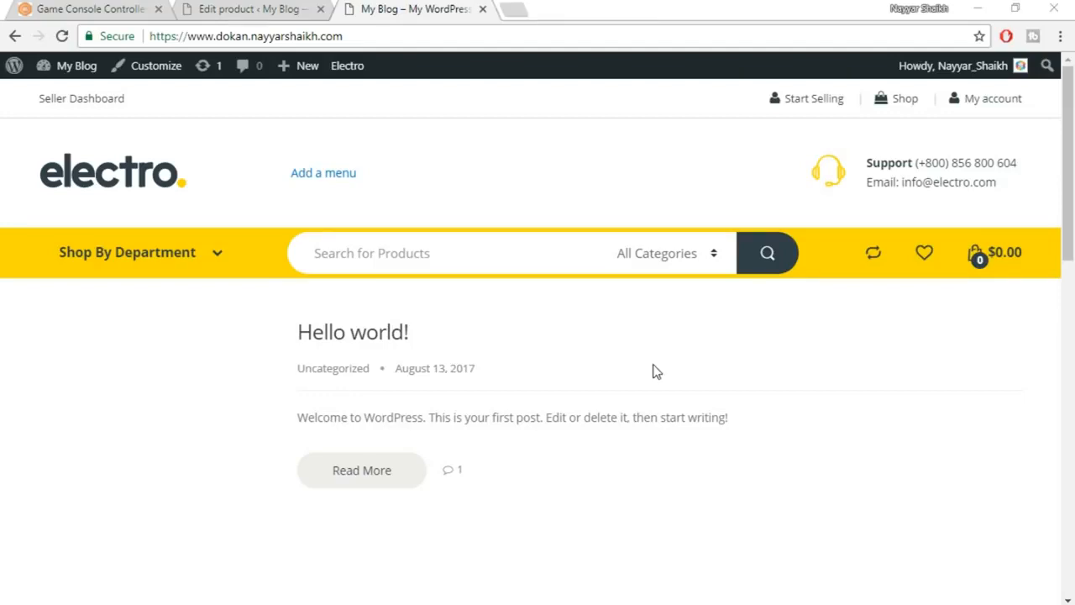
left_click(287, 6)
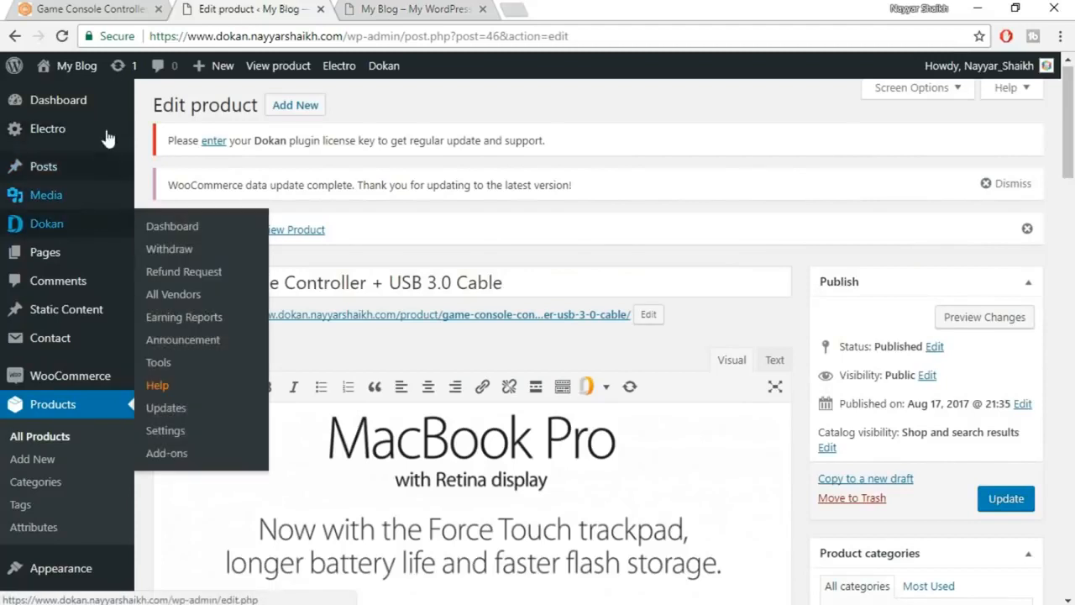
Browse the storefront's All Departments menu items on the electro home page
left_click(104, 7)
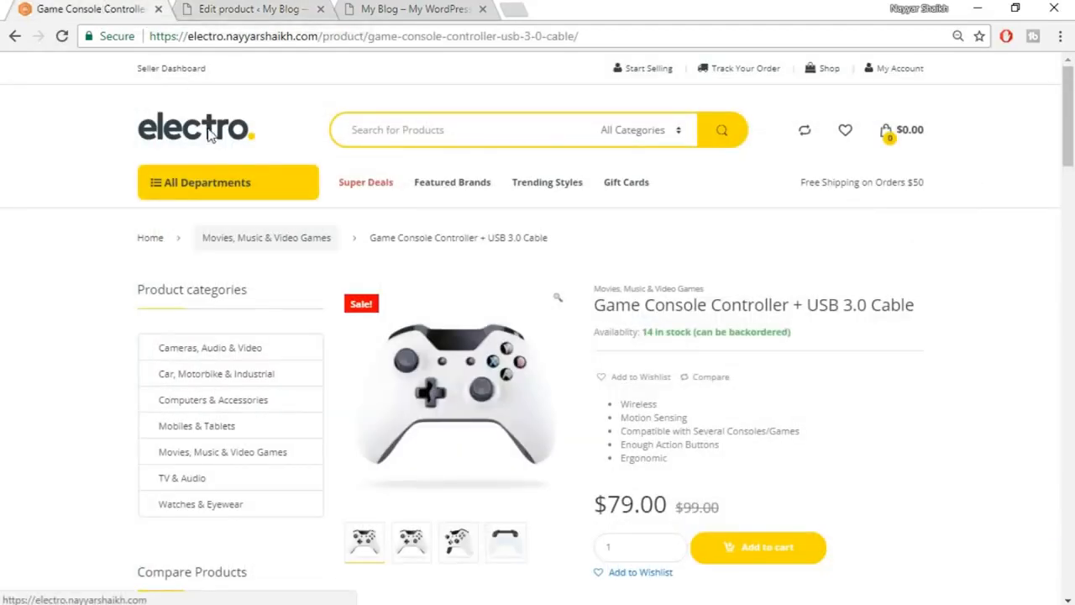
left_click(225, 137)
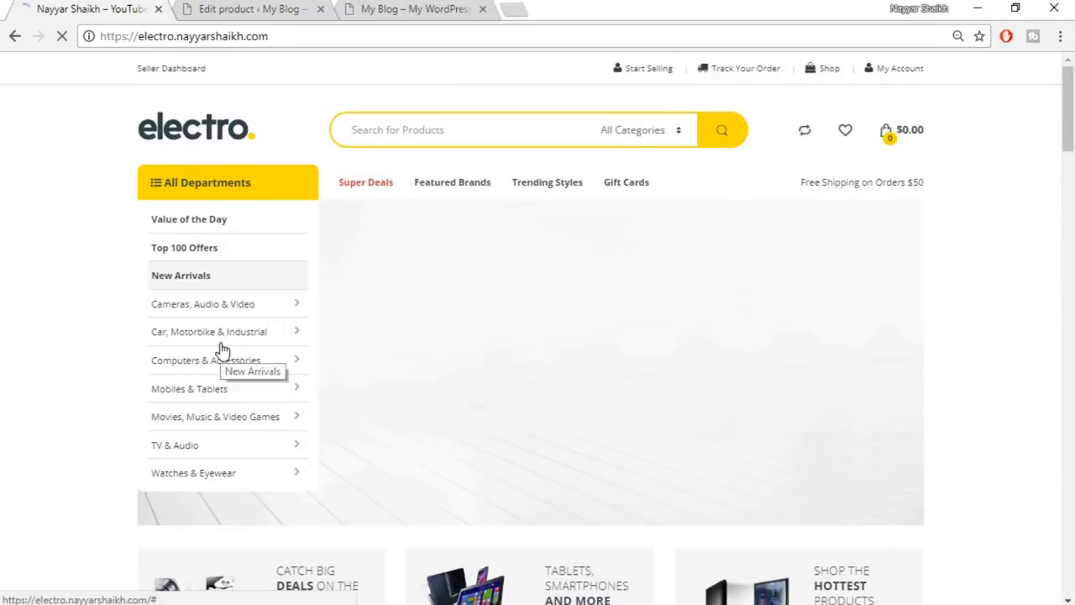
mouse_move(245, 318)
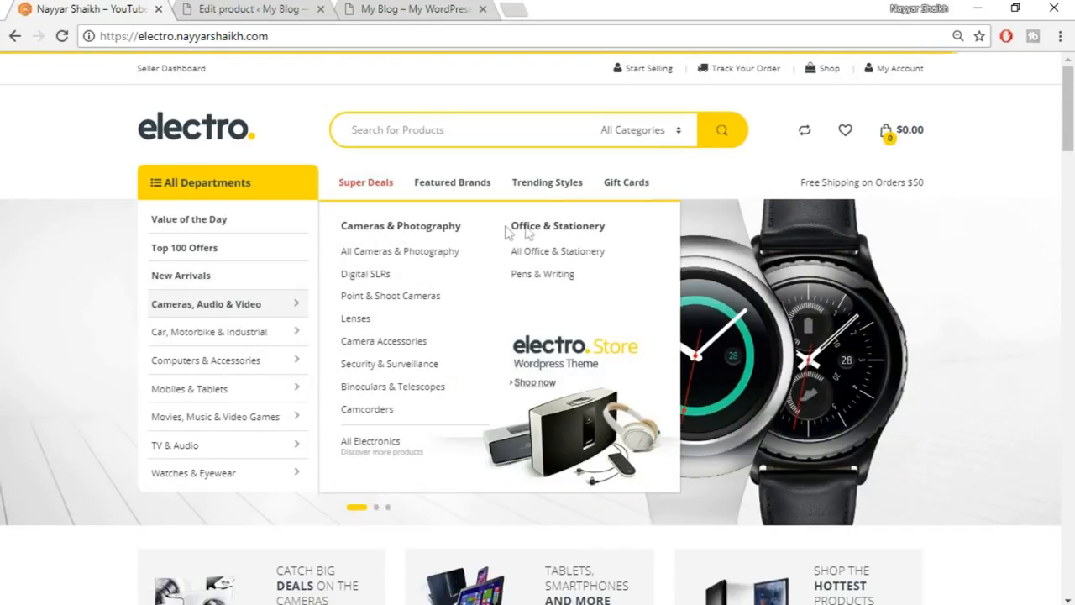
mouse_move(216, 411)
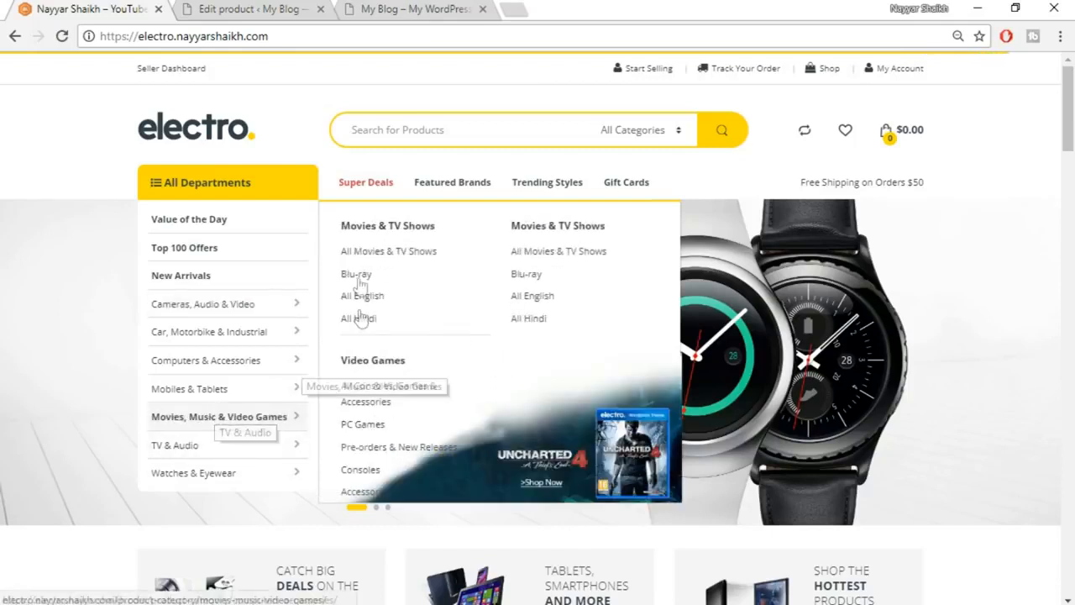
mouse_move(210, 360)
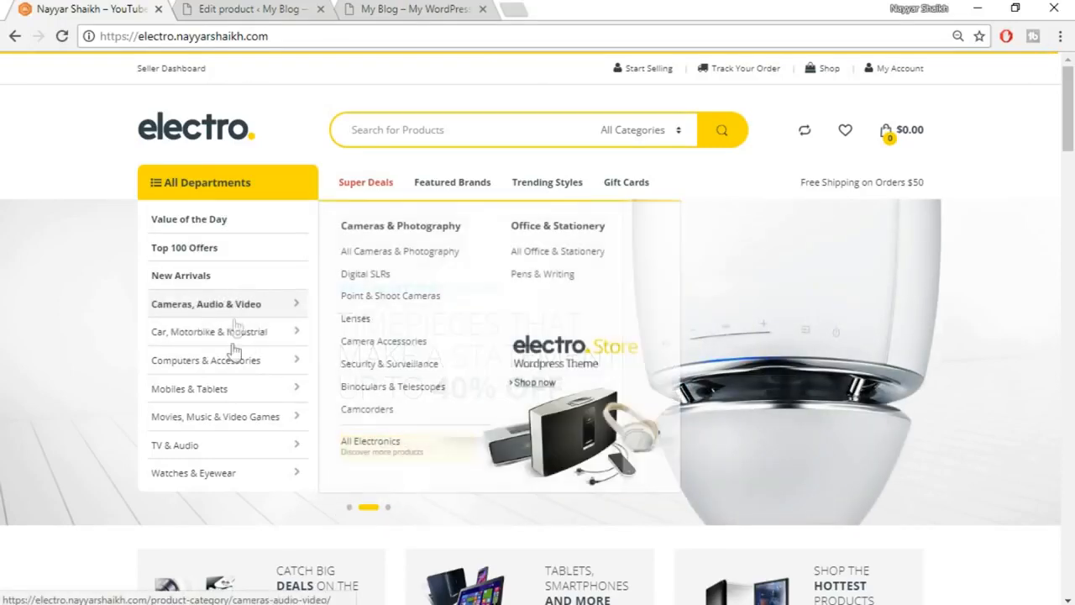
Open Products > Categories in the admin, which lists 4 categories
left_click(260, 11)
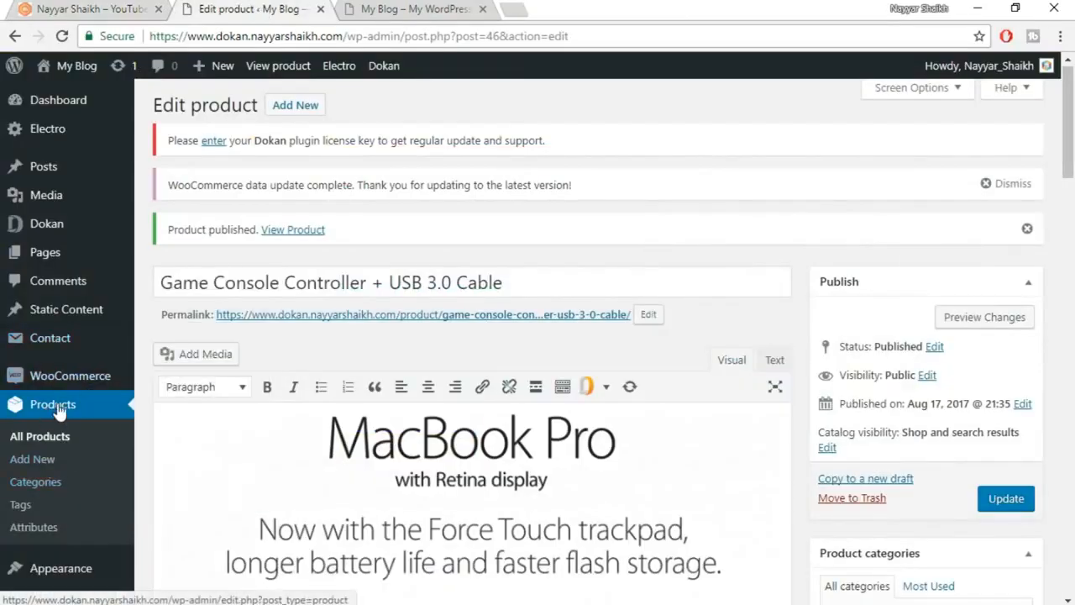
left_click(49, 486)
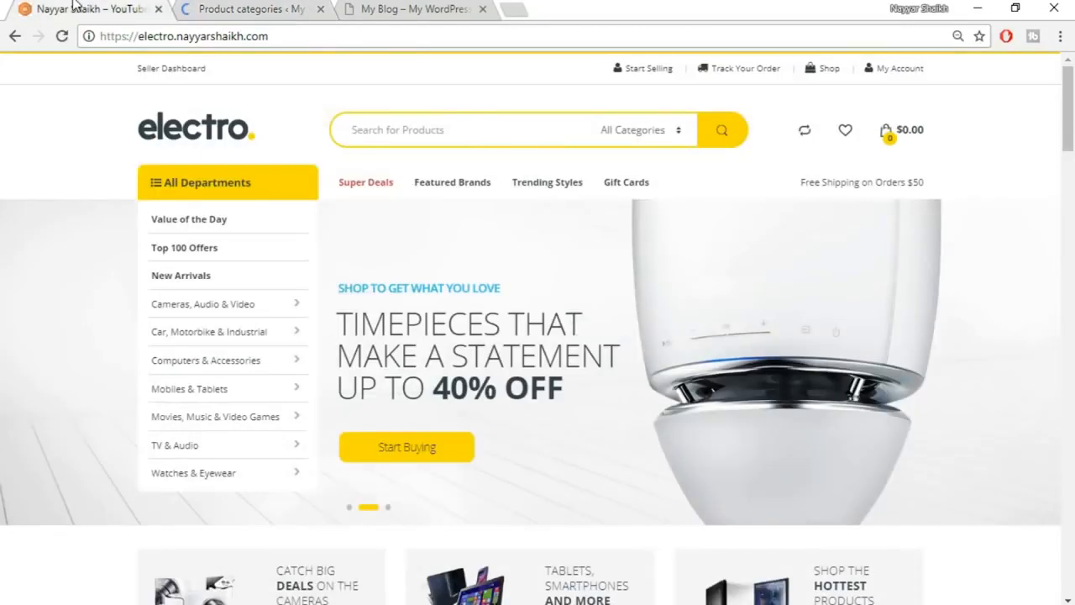
mouse_move(221, 318)
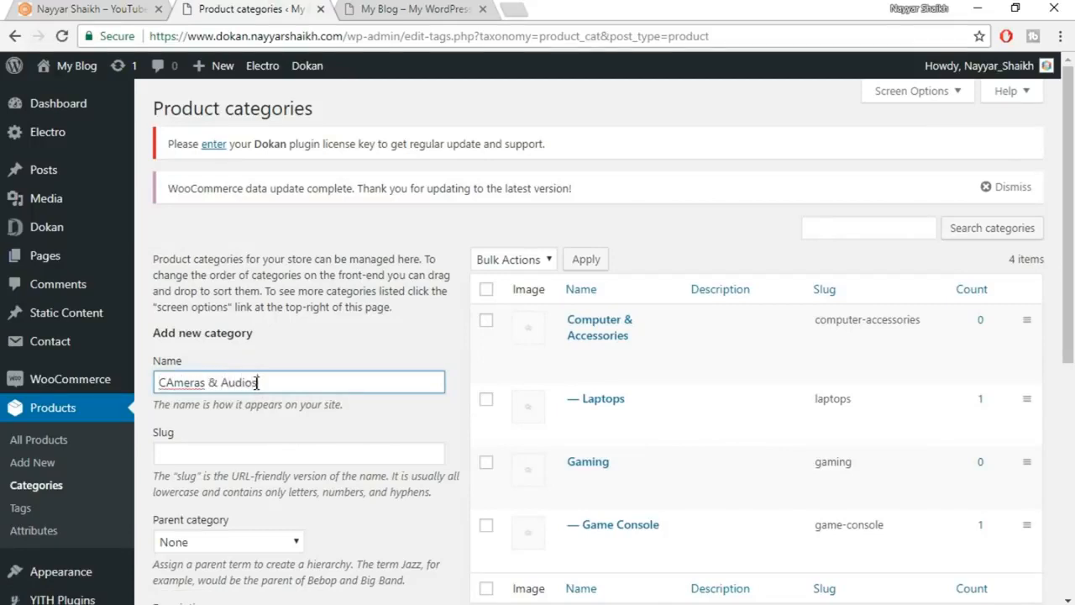
Finish the name 'Cameras & Audios' and add it as a product category
type("a")
scroll(211, 401, "down", 2)
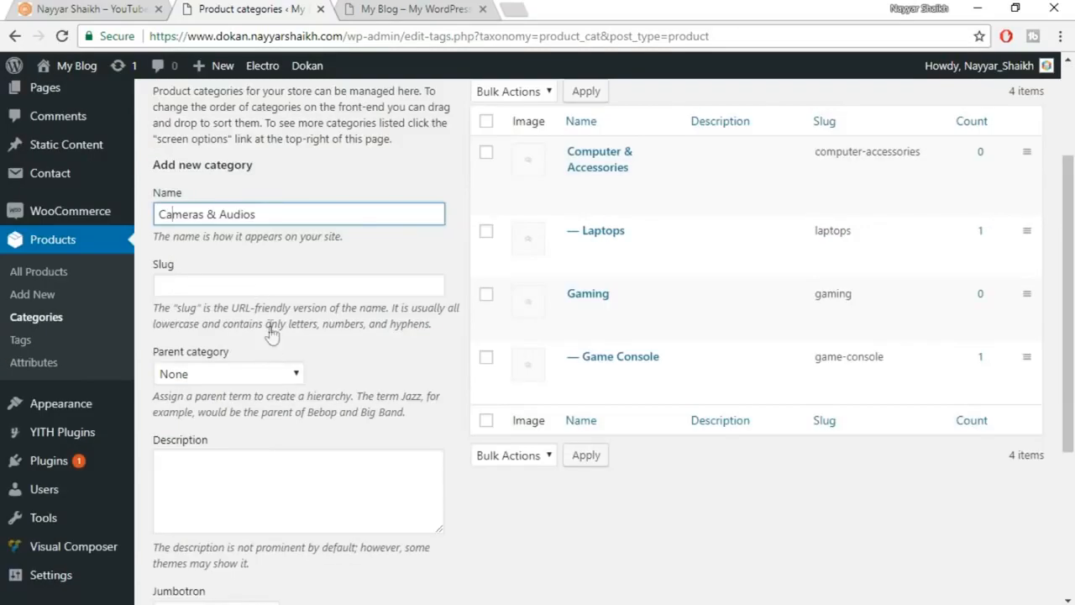
scroll(249, 418, "down", 3)
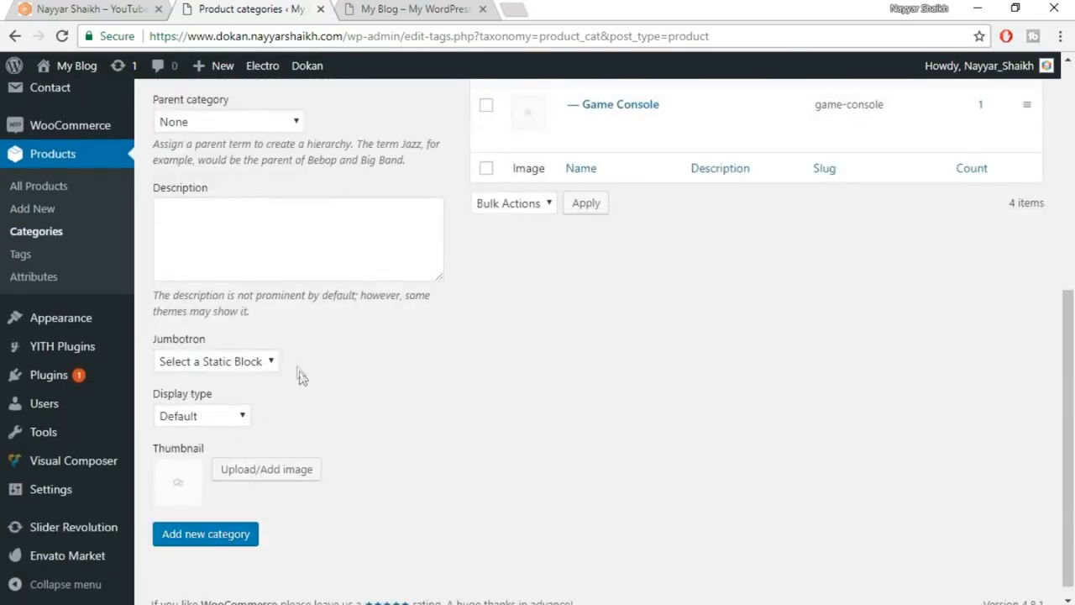
left_click(244, 545)
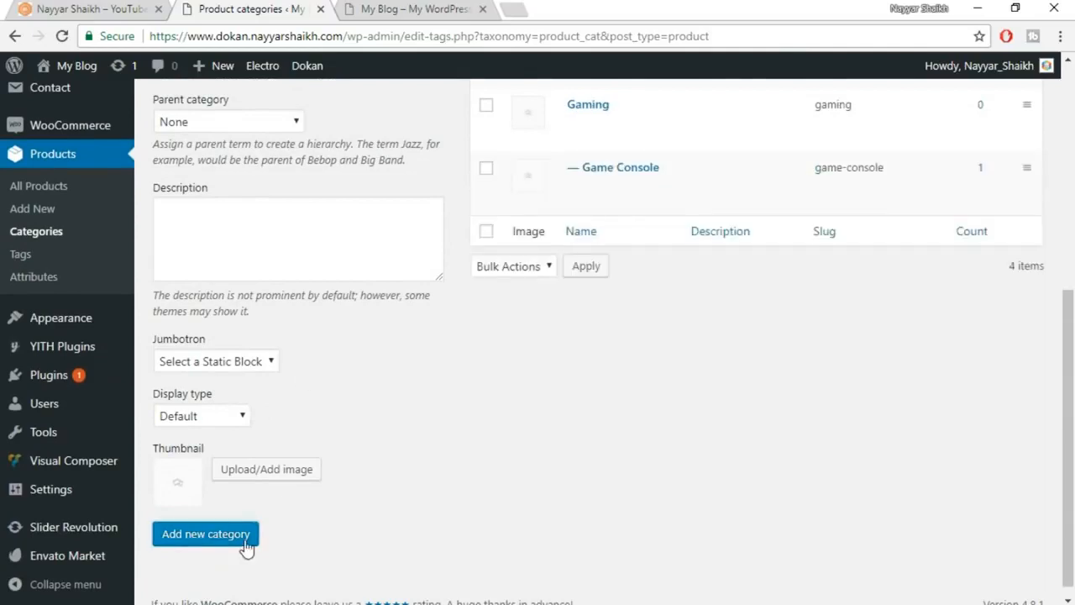
Add a second product category named 'Car &Motorbikes'
scroll(610, 484, "up", 4)
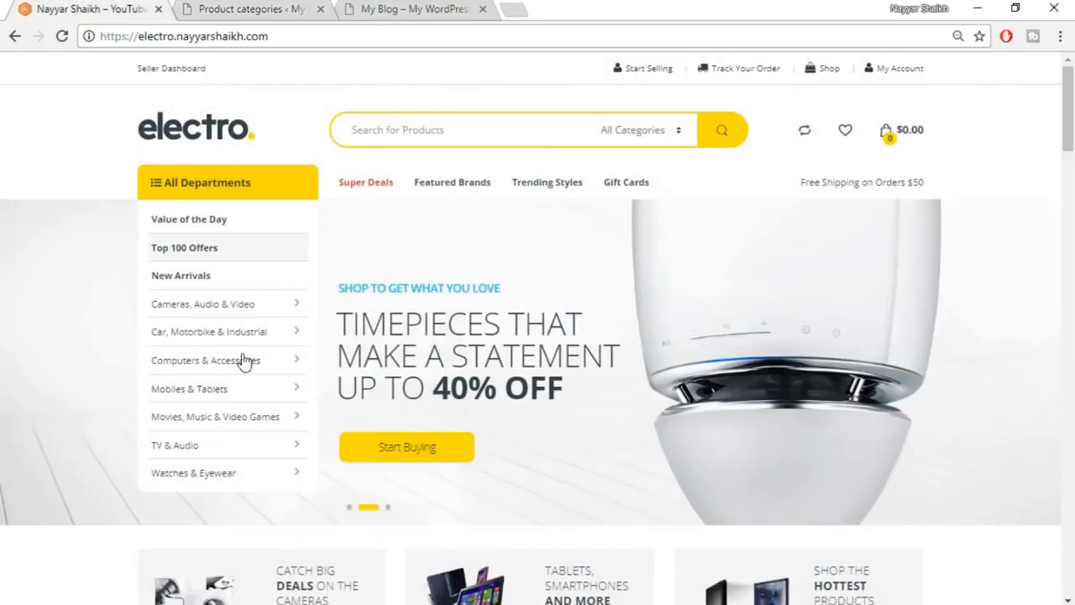
mouse_move(210, 336)
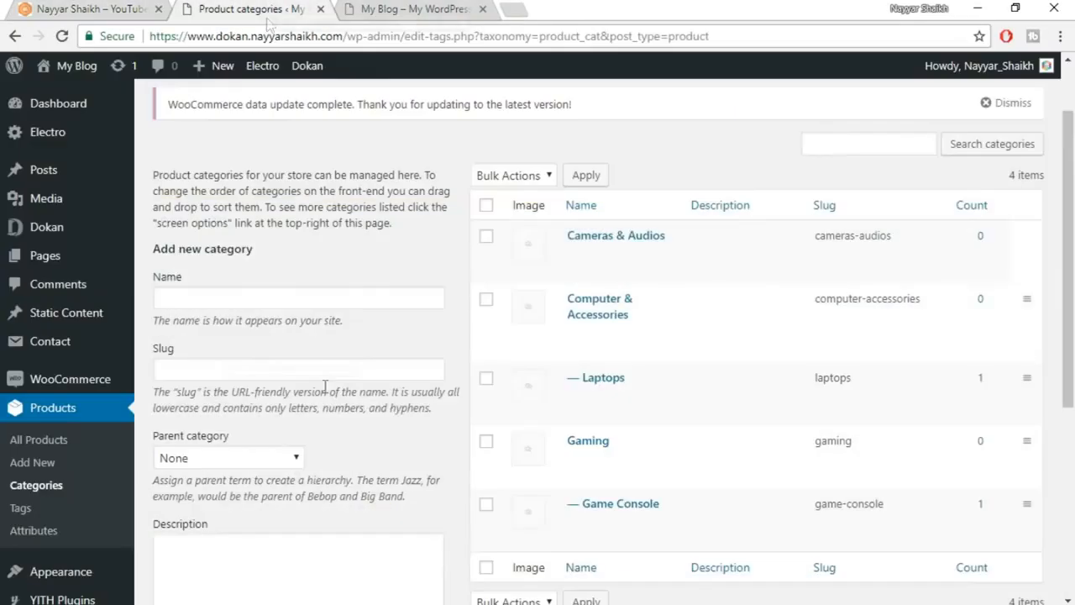
left_click(272, 300)
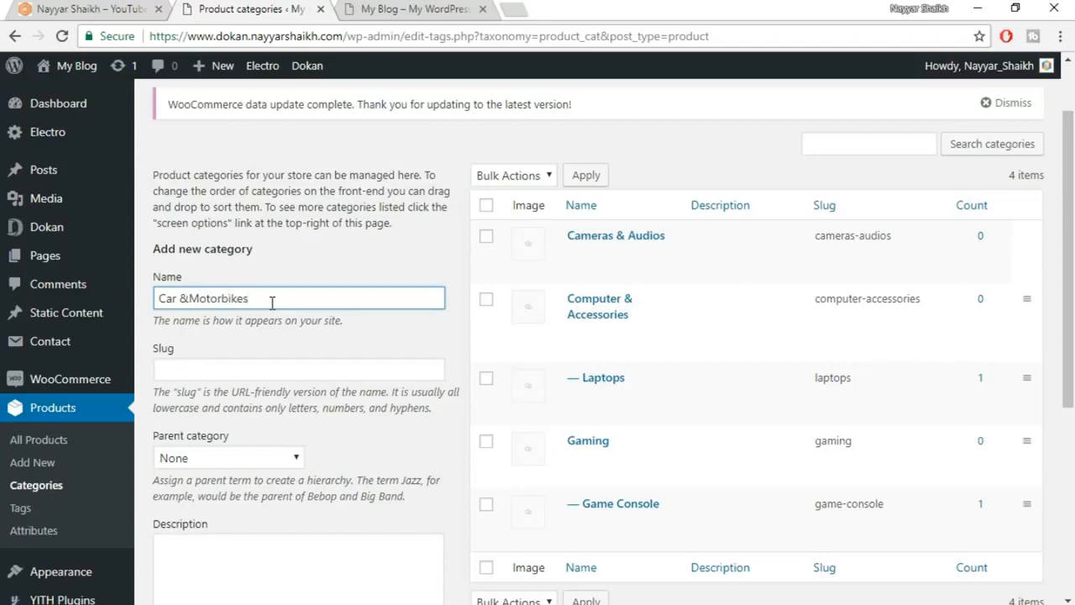
scroll(343, 448, "down", 5)
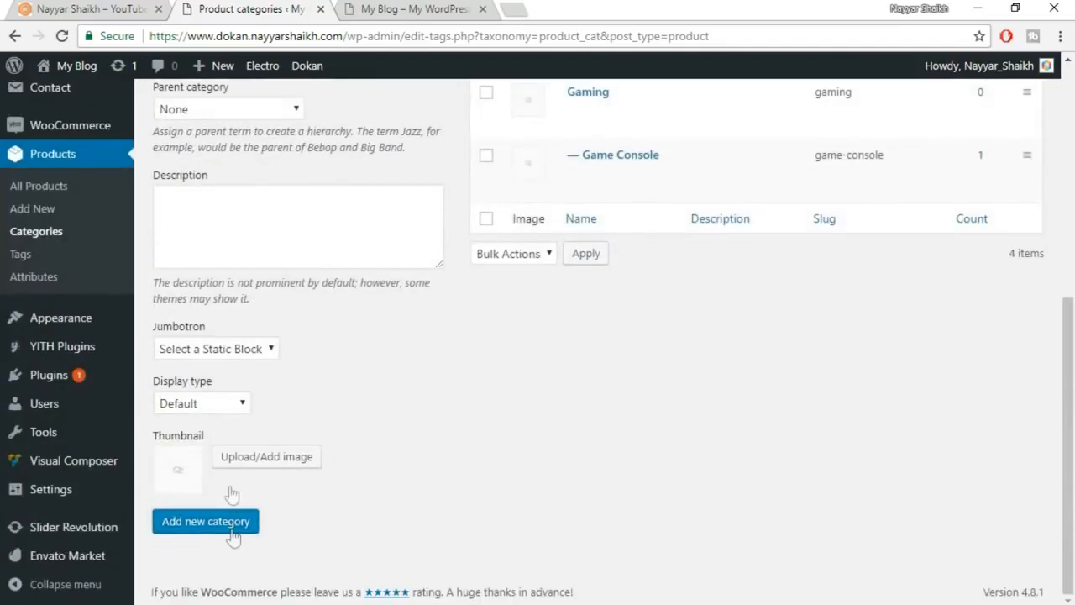
left_click(232, 531)
Switch back to the storefront to compare its department list
left_click(4, 3)
left_click(48, 5)
mouse_move(200, 363)
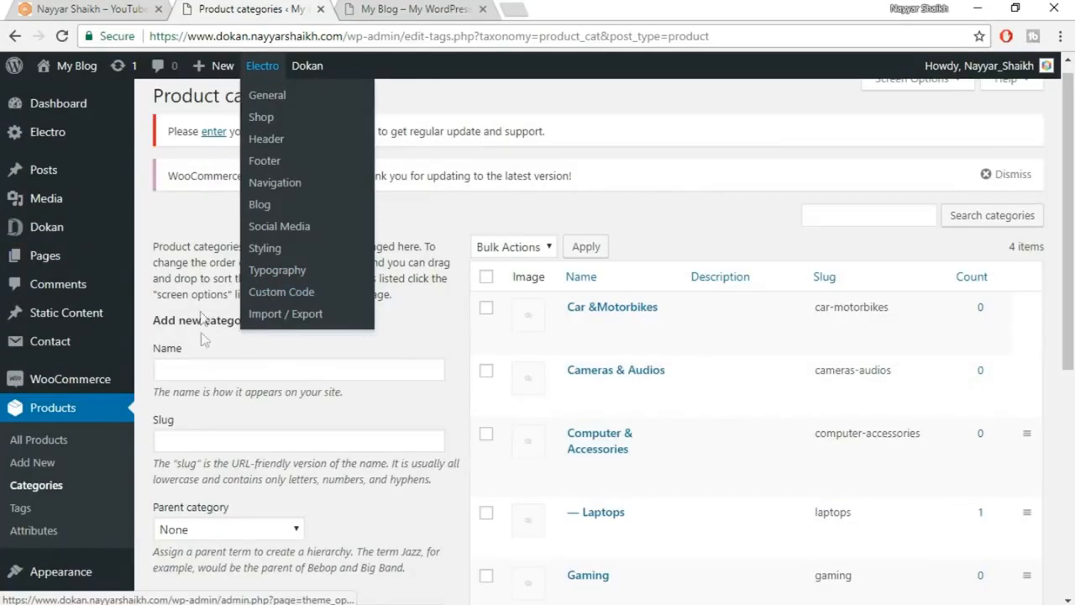
Add the Computer and Mobiles product categories
left_click(223, 377)
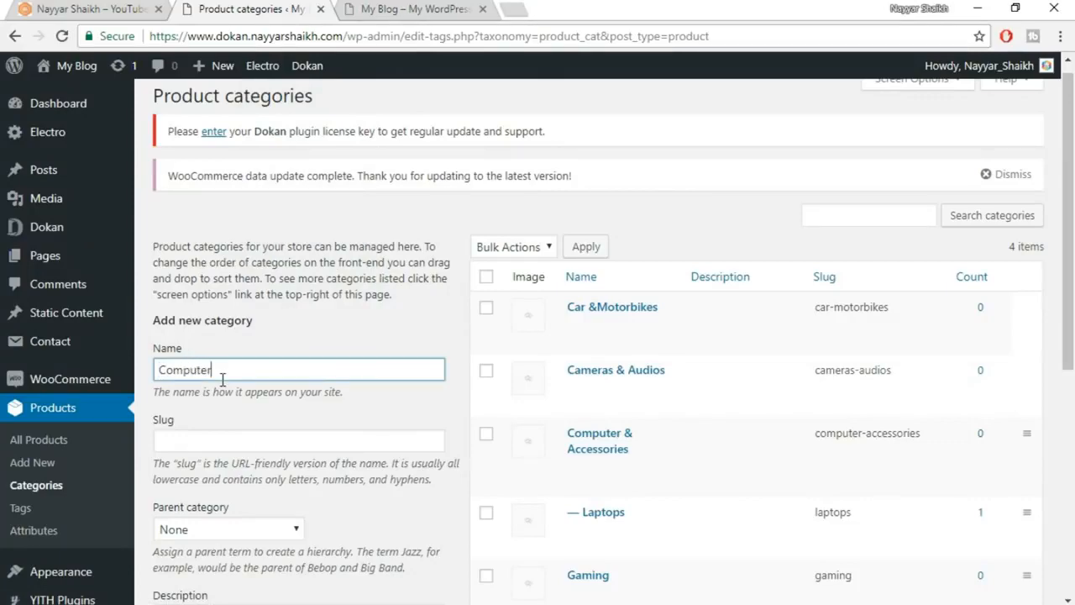
scroll(226, 388, "down", 4)
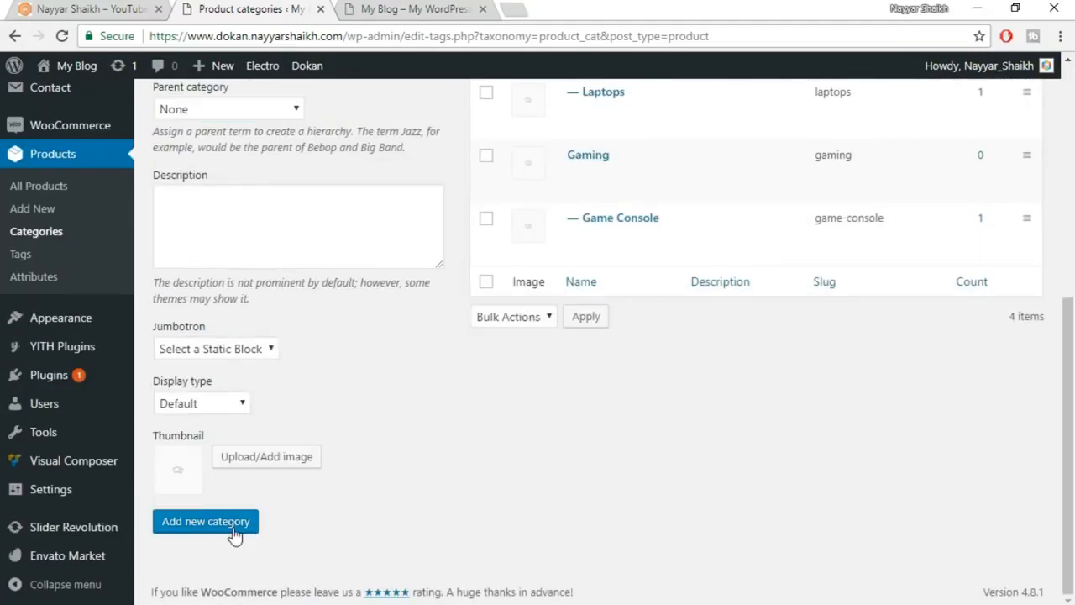
left_click(118, 6)
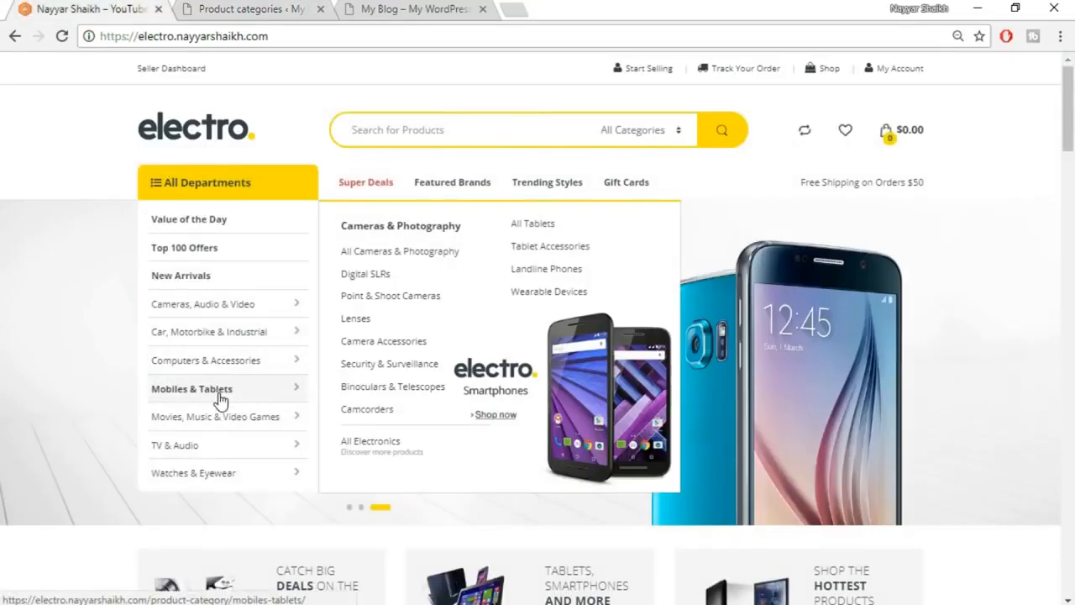
left_click(247, 7)
scroll(307, 294, "up", 5)
left_click(259, 283)
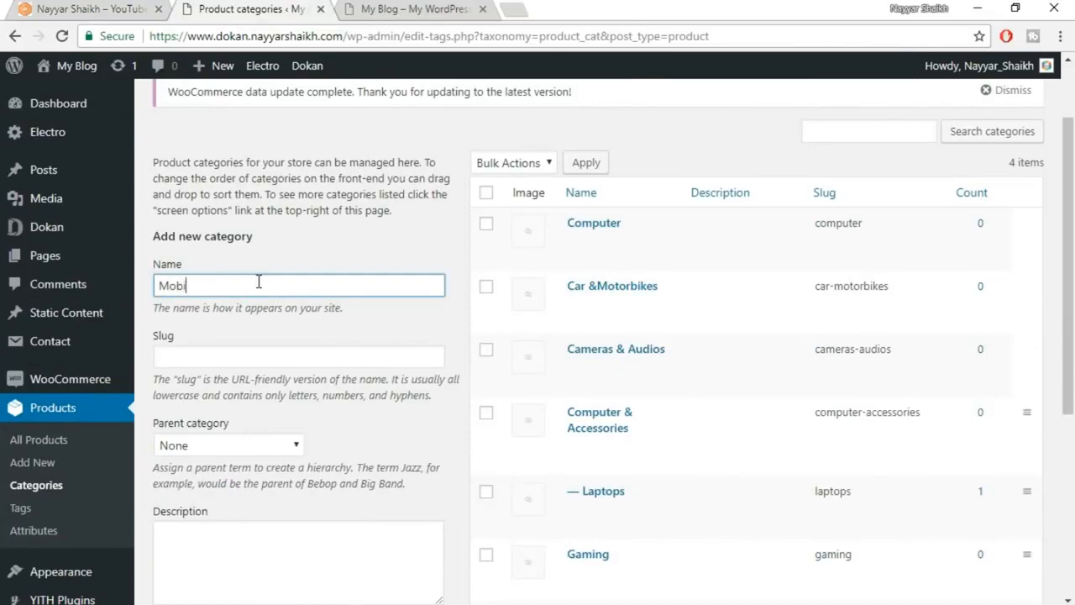
scroll(415, 350, "down", 4)
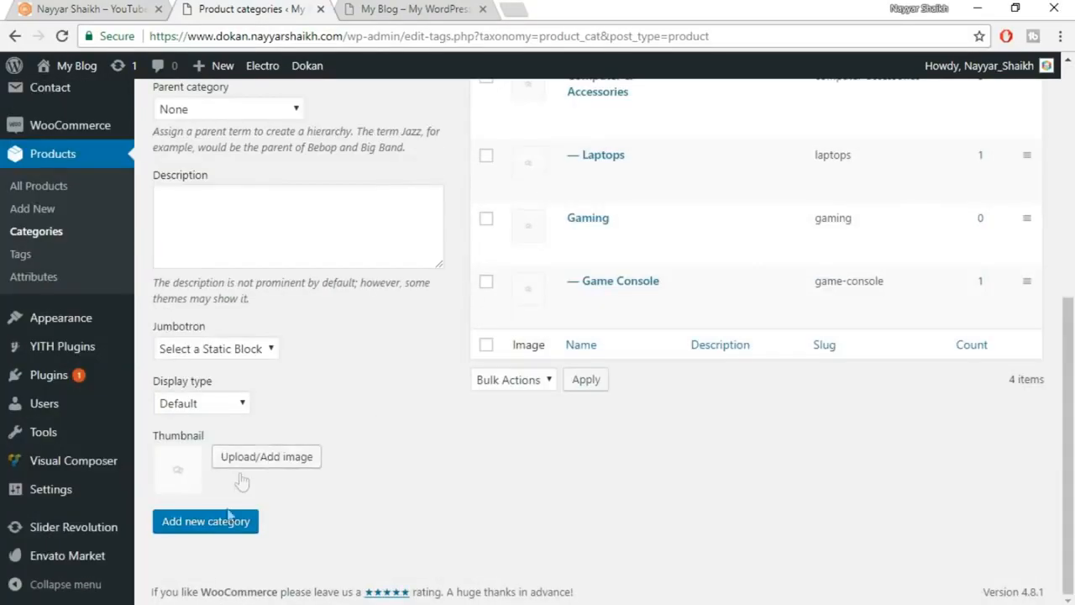
left_click(228, 522)
Check the storefront departments, then add the Movies product category
left_click(47, 7)
mouse_move(216, 445)
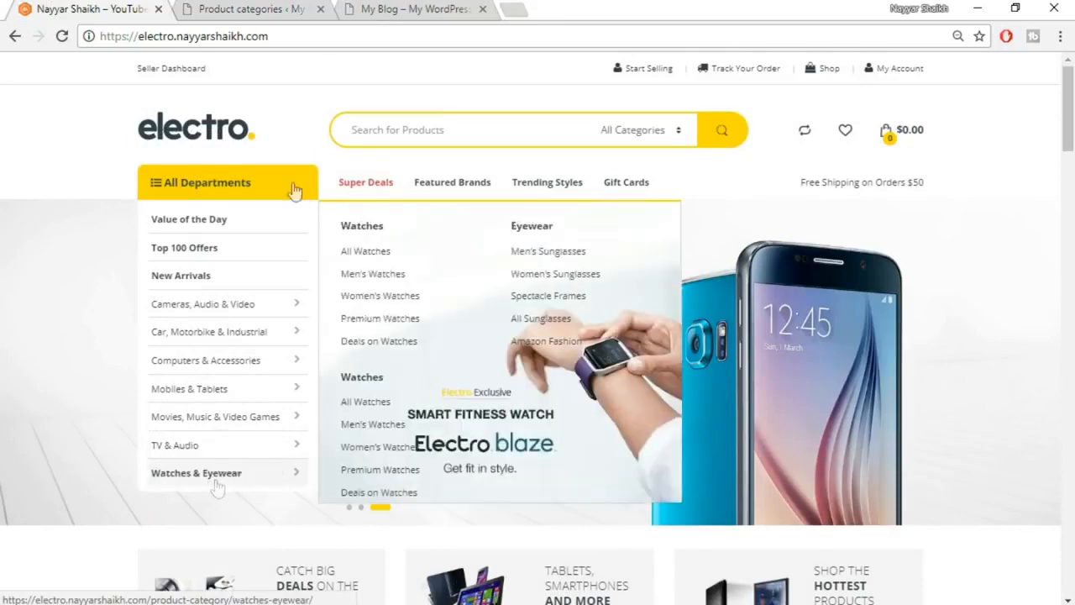
left_click(266, 7)
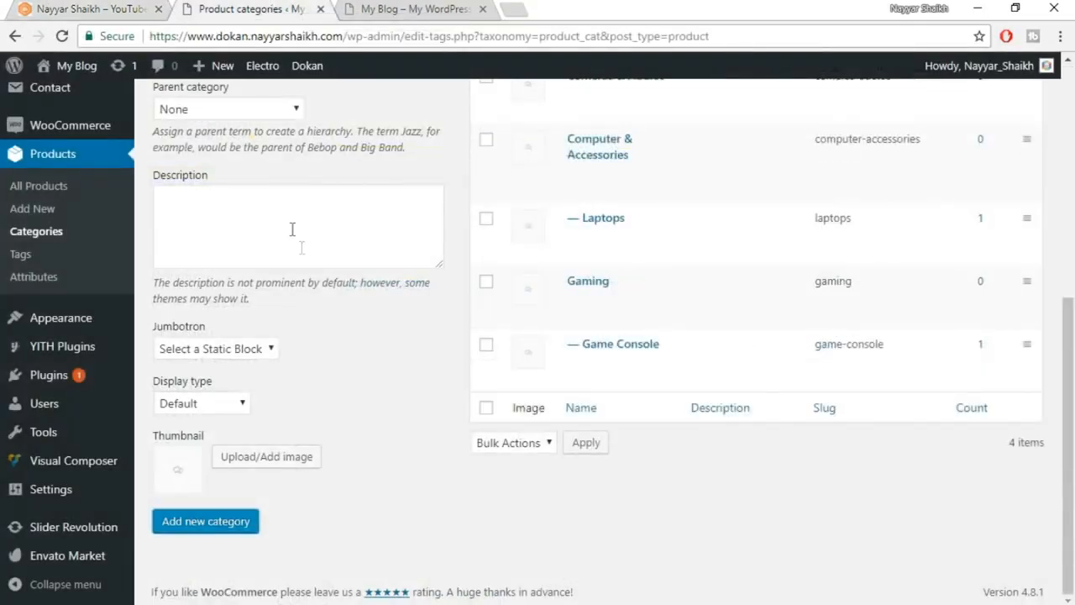
scroll(298, 248, "up", 5)
left_click(251, 205)
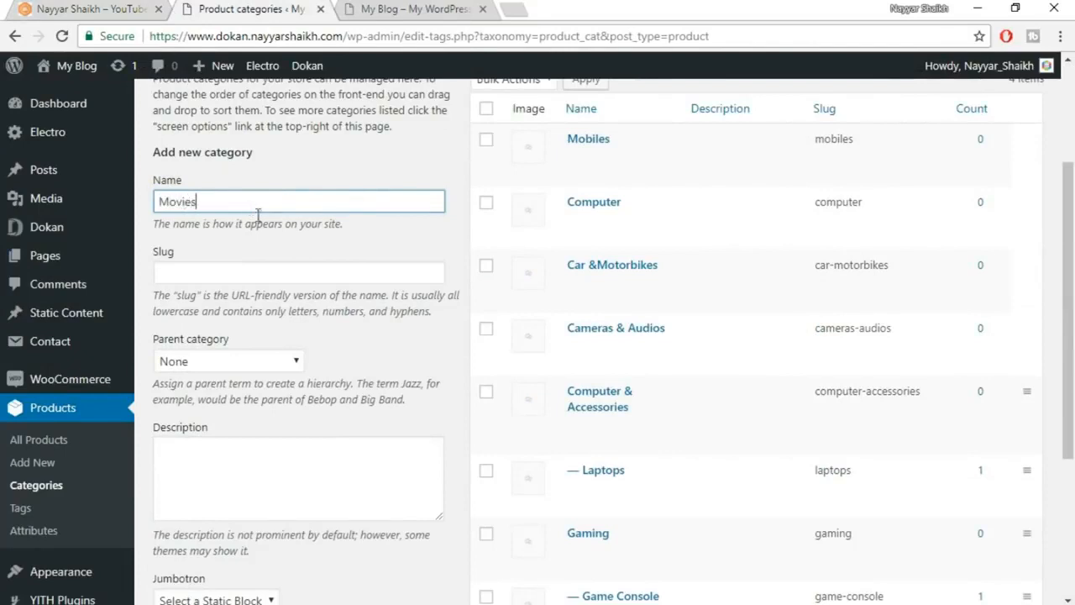
type("Movies")
scroll(258, 214, "down", 3)
left_click(240, 528)
Add the Watches category and compare the category list against the storefront departments
scroll(227, 283, "up", 4)
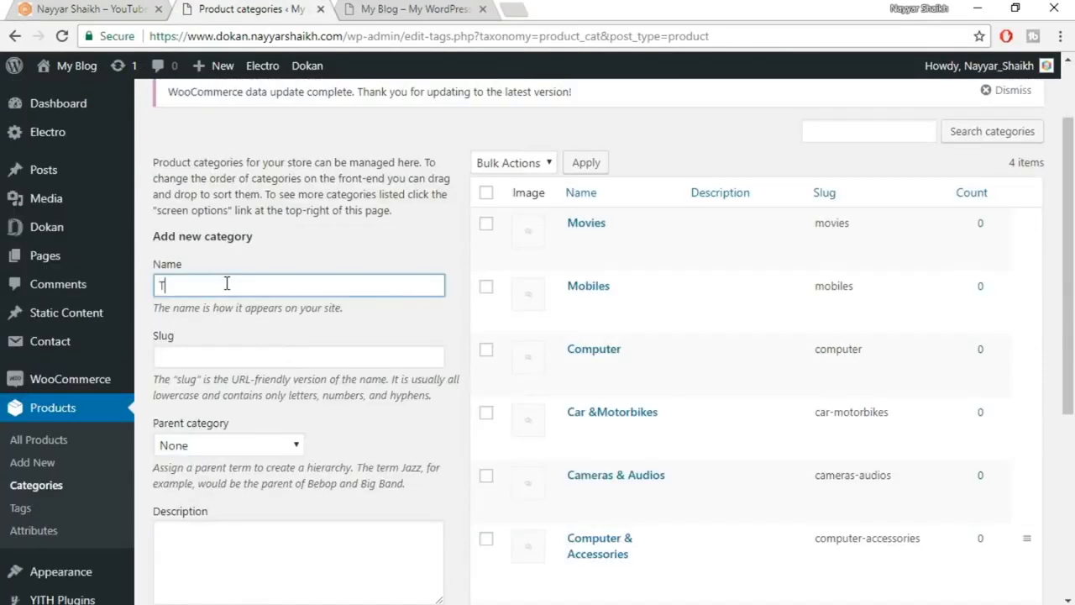
scroll(272, 180, "down", 3)
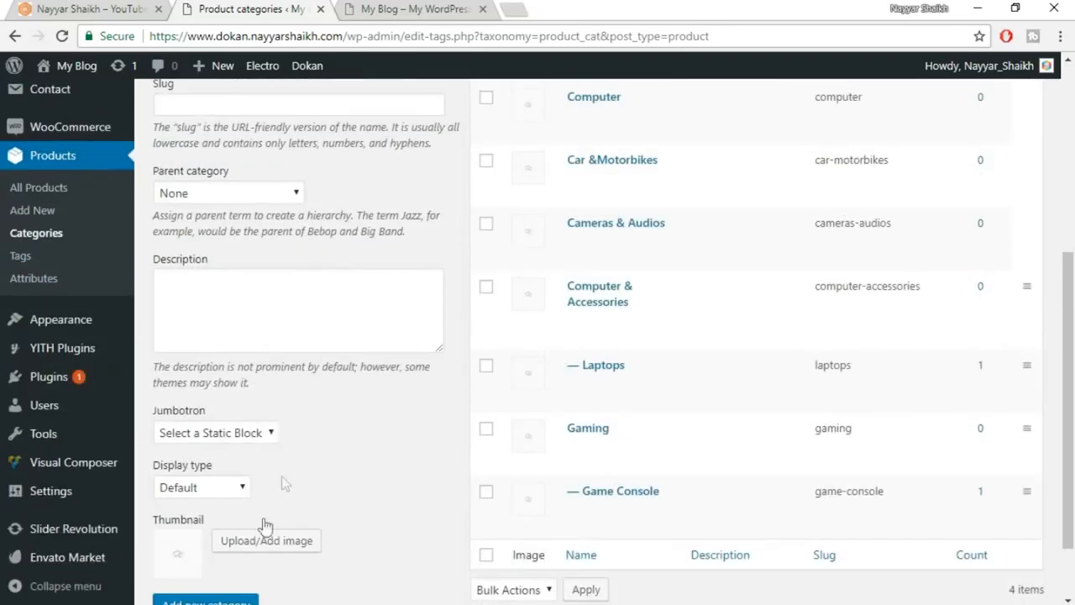
scroll(295, 511, "up", 4)
left_click(267, 379)
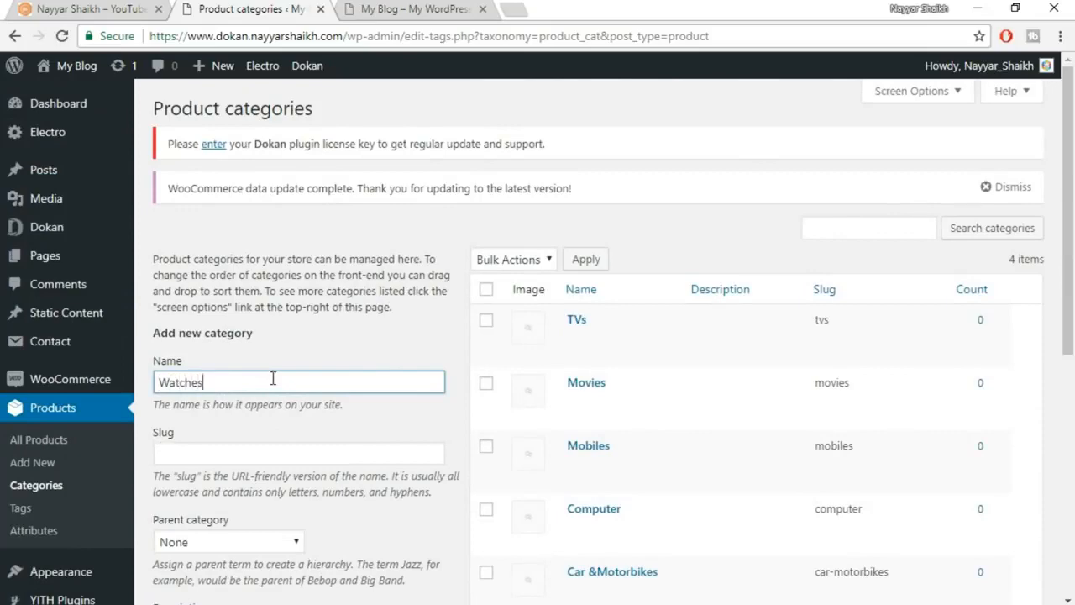
scroll(273, 379, "down", 5)
left_click(225, 511)
scroll(731, 328, "up", 4)
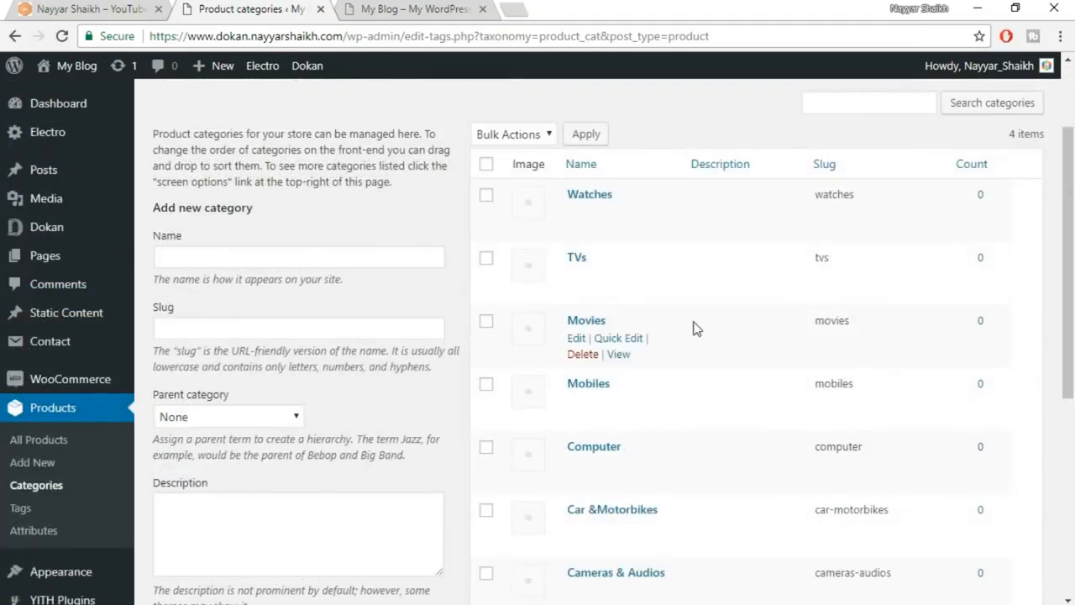
left_click(76, 9)
mouse_move(259, 316)
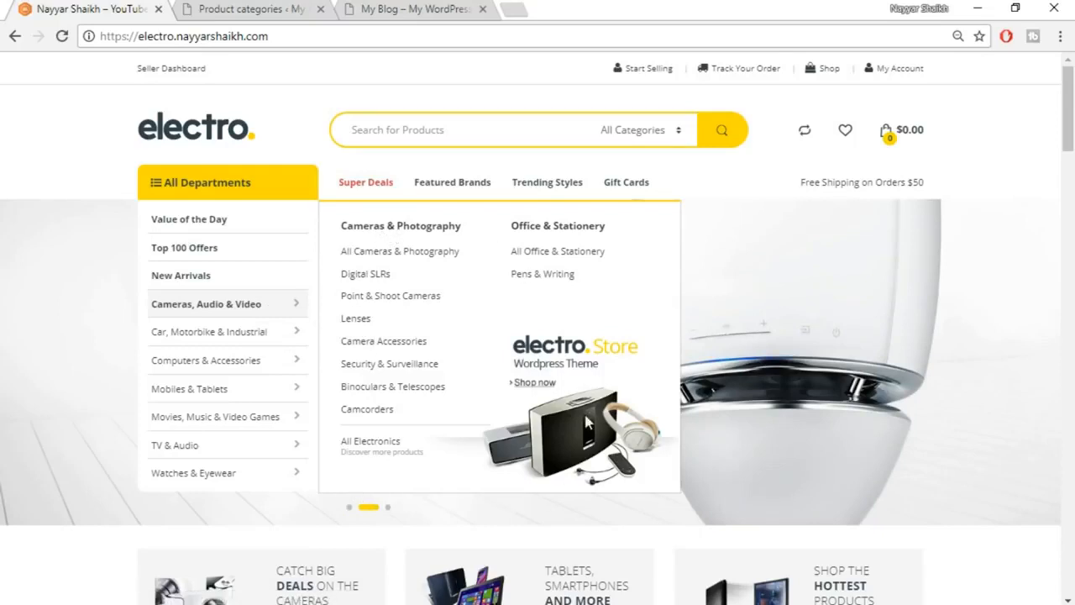
left_click(257, 9)
scroll(467, 243, "up", 3)
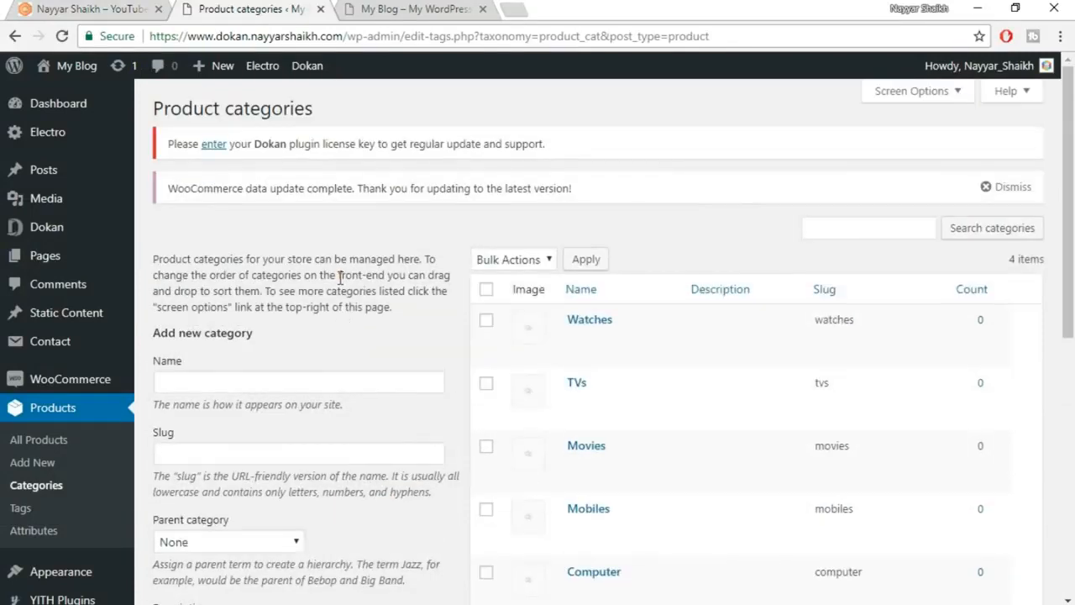
mouse_move(17, 318)
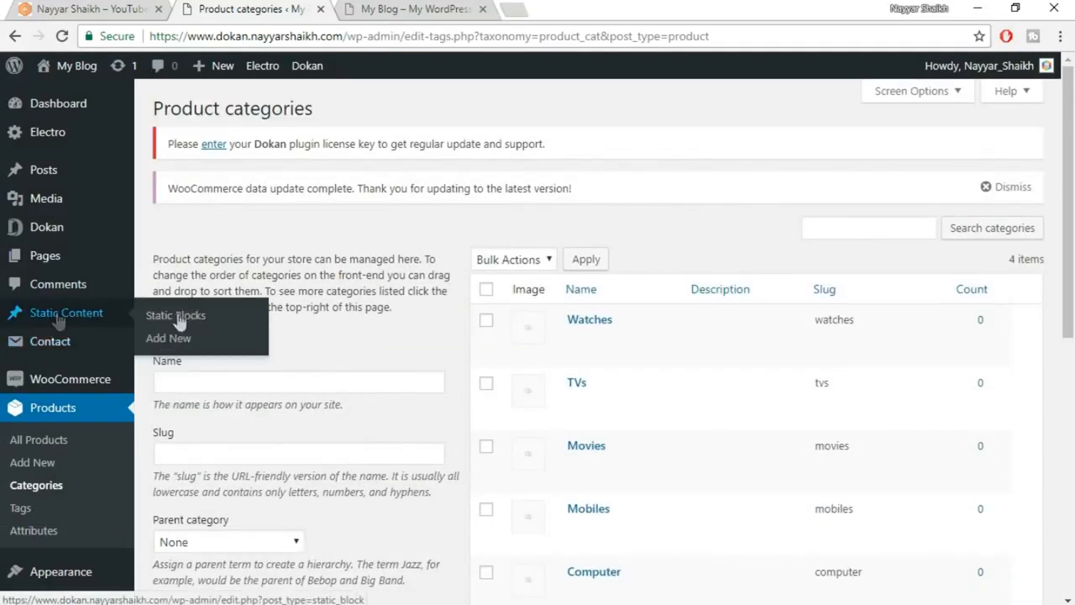
Start a new static block and title it 'Cameras'
left_click(179, 349)
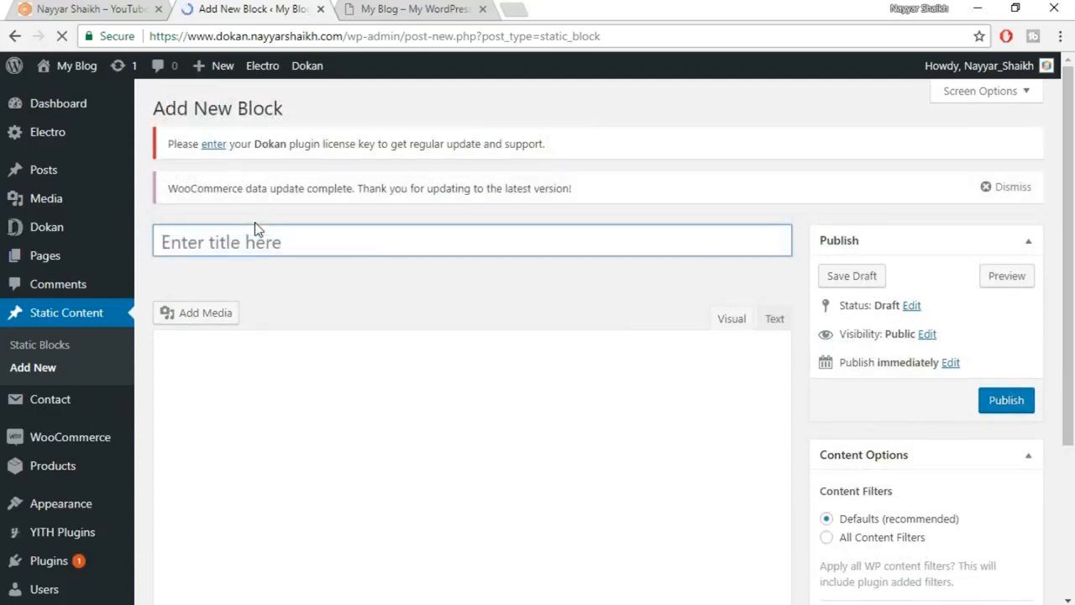
left_click(251, 246)
left_click(46, 5)
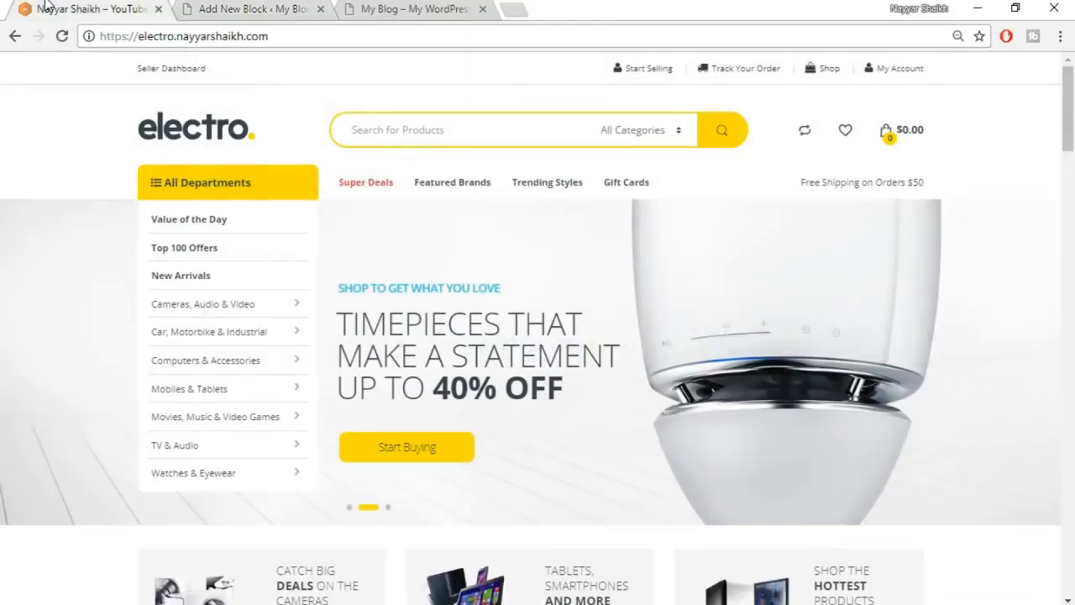
left_click(280, 10)
type("Cameras")
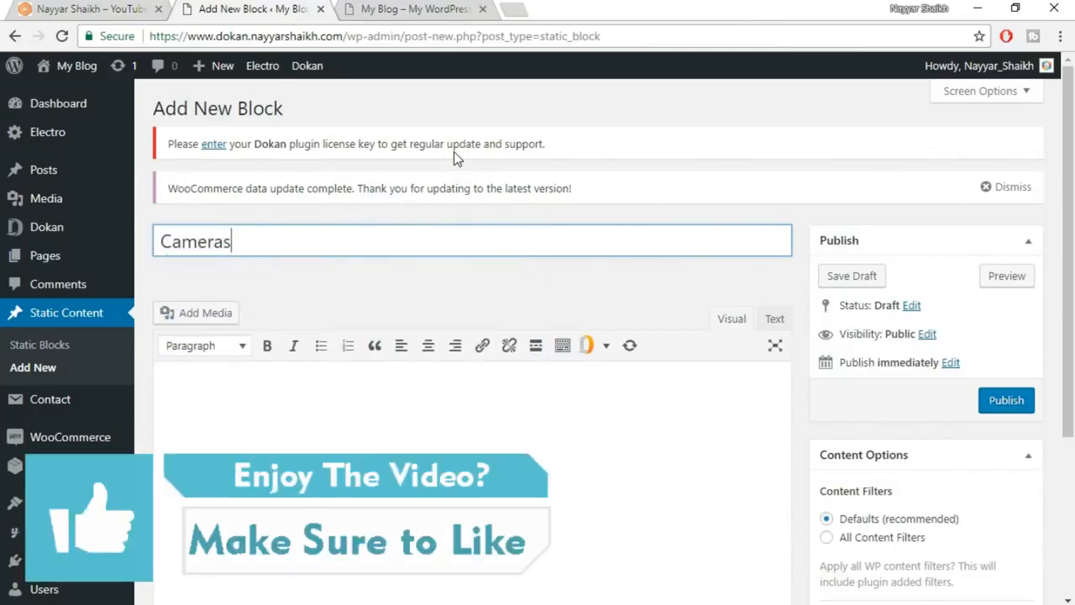
Publish the Cameras static block
scroll(1028, 244, "down", 2)
scroll(1028, 245, "down", 1)
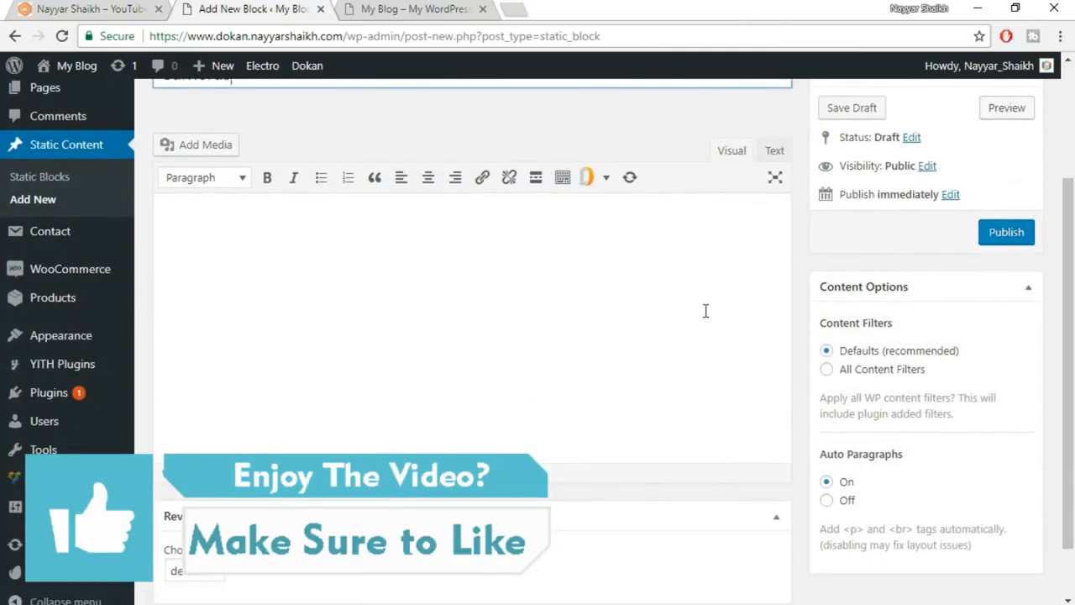
scroll(549, 310, "up", 2)
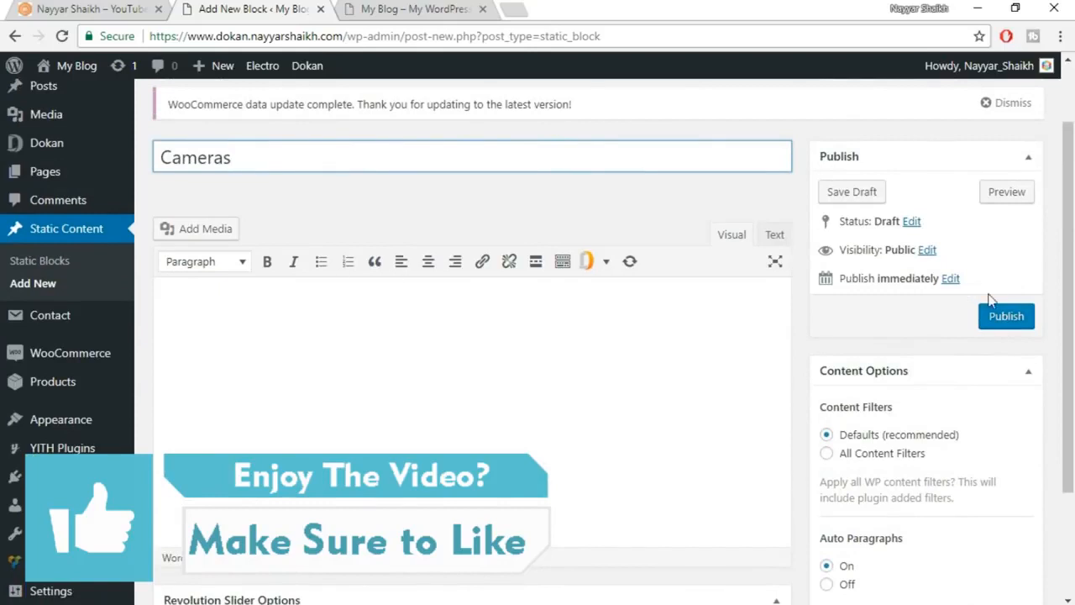
left_click(1006, 318)
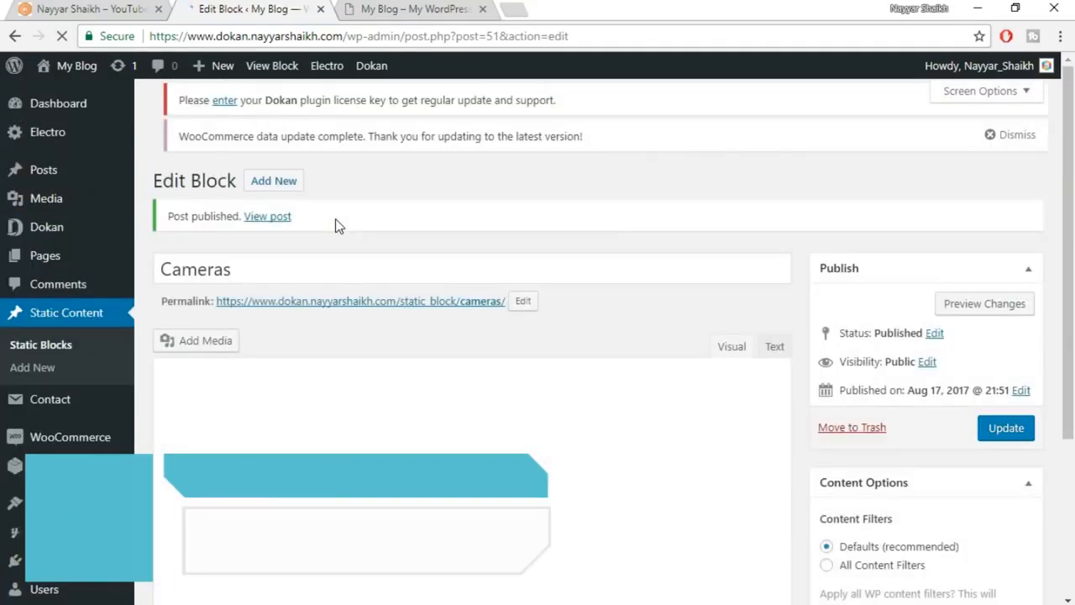
scroll(68, 433, "down", 2)
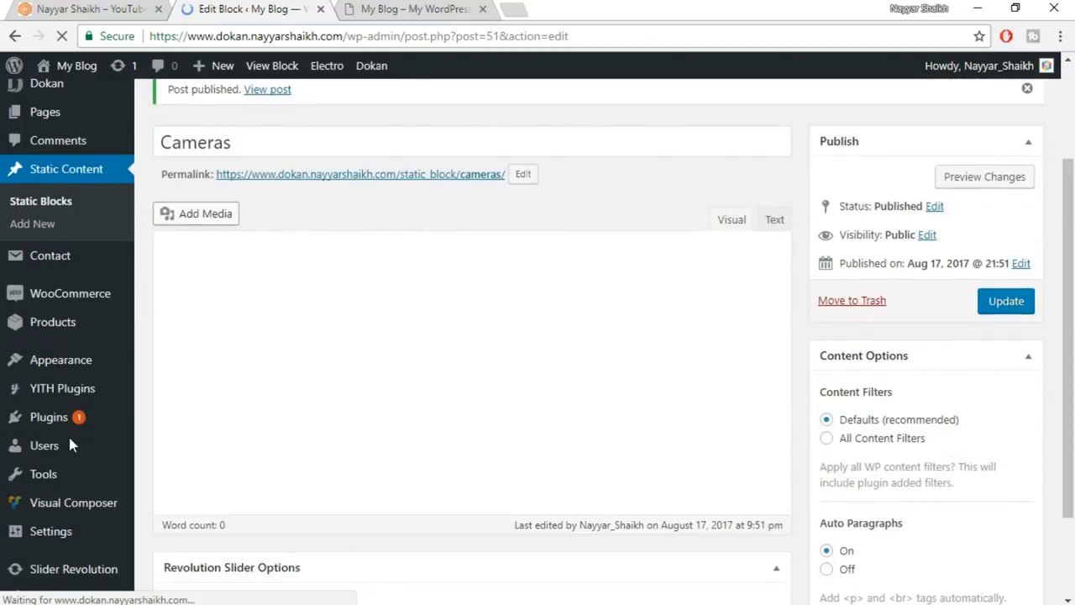
scroll(71, 457, "down", 3)
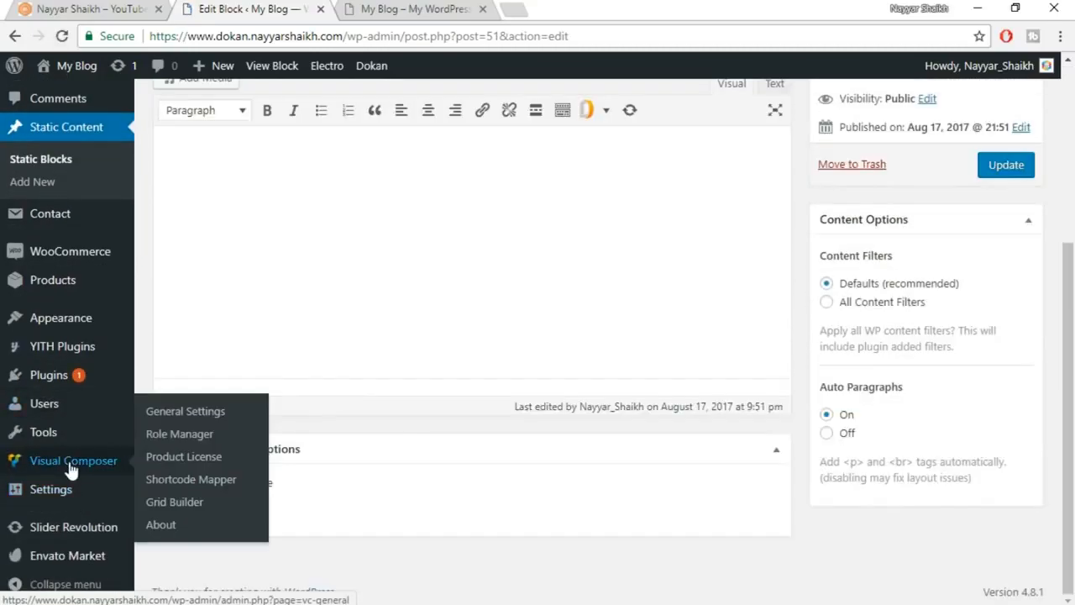
scroll(70, 462, "up", 3)
scroll(72, 458, "down", 3)
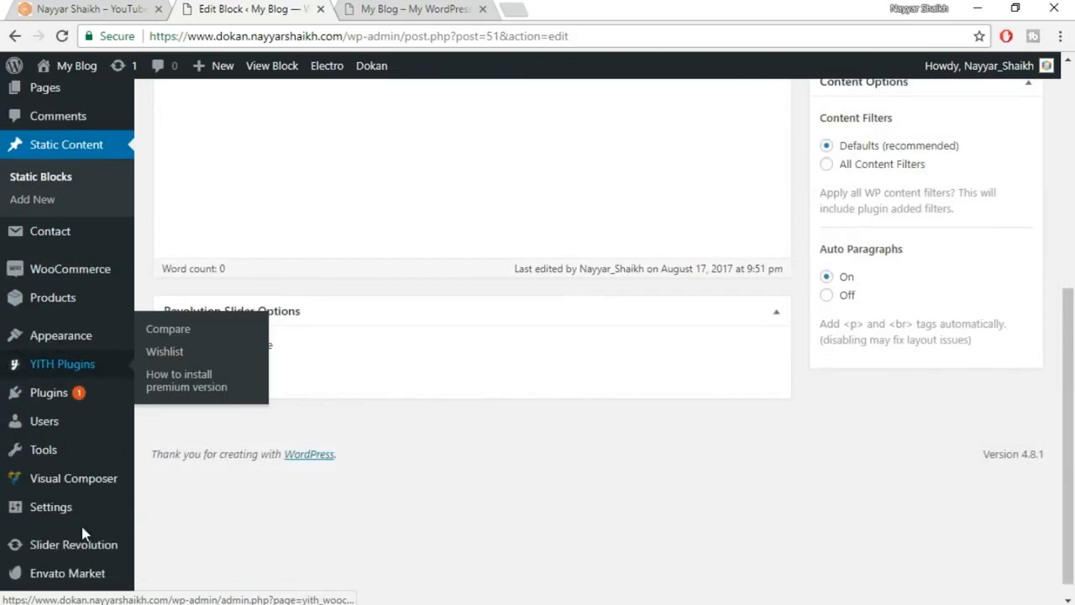
scroll(71, 462, "up", 1)
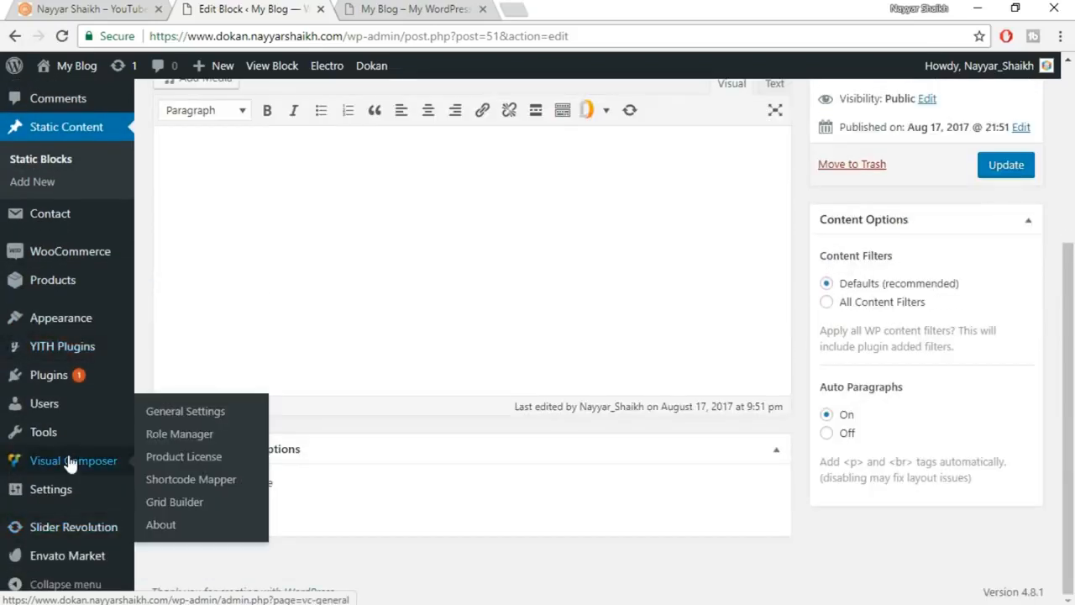
In Role Manager, set Custom post types with post, product and static_block enabled, save, then list Static Blocks
left_click(188, 442)
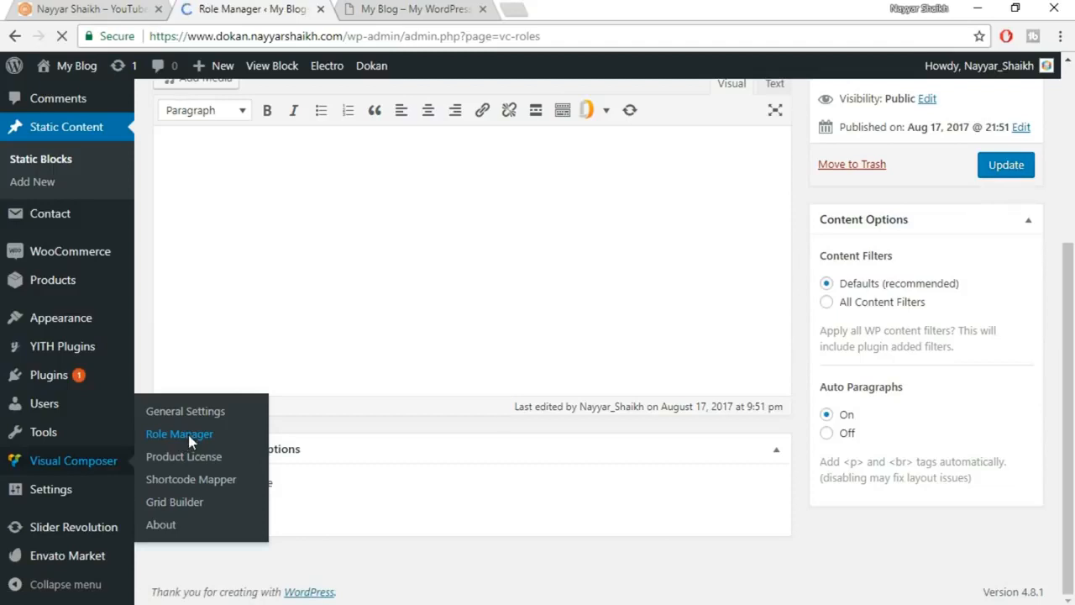
scroll(635, 386, "down", 1)
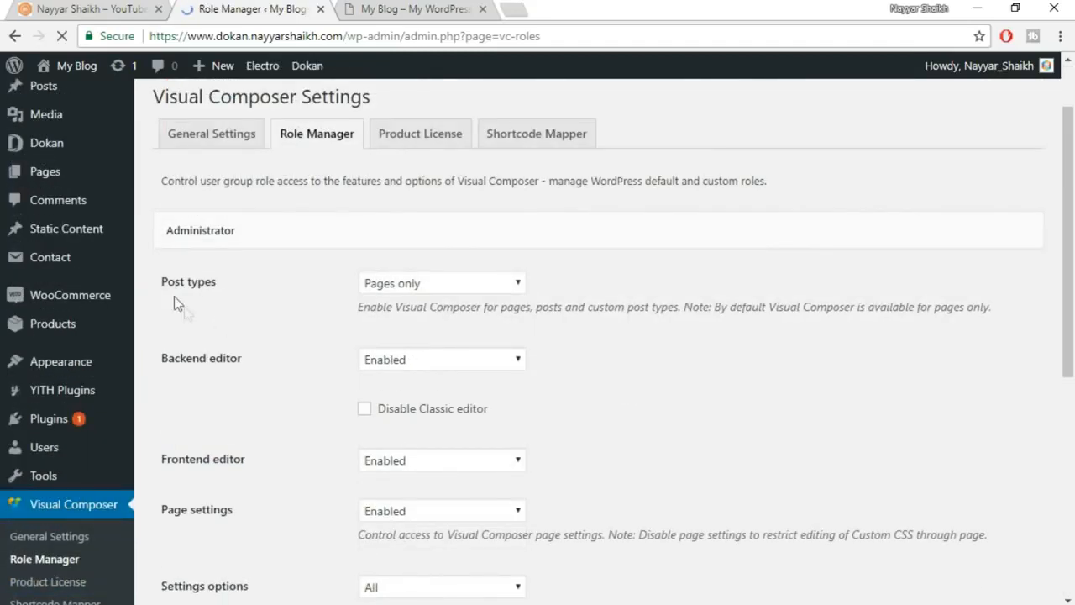
left_click(453, 286)
left_click(432, 319)
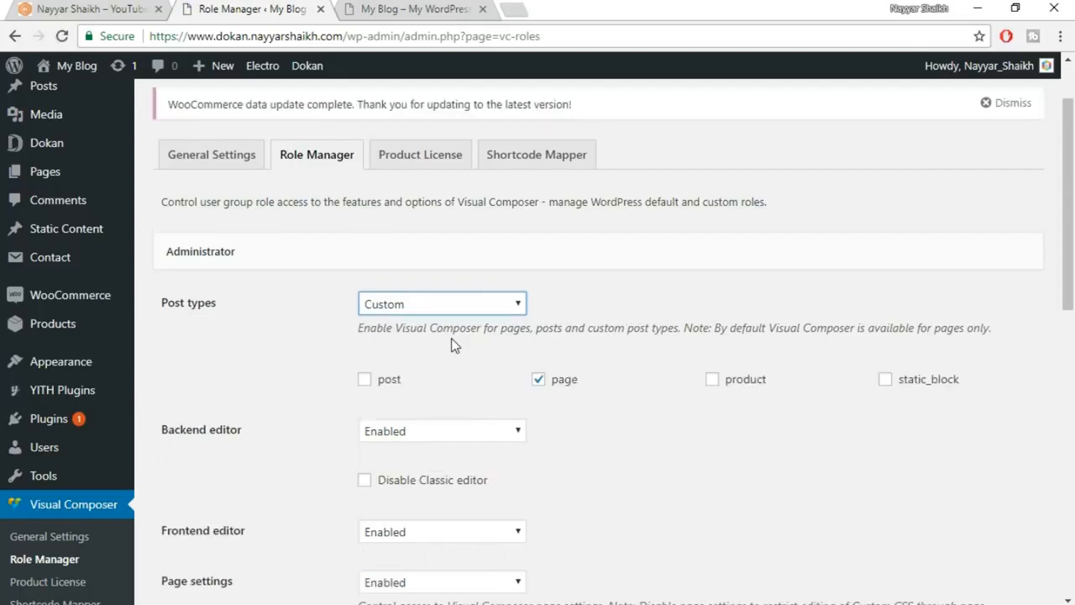
left_click(391, 379)
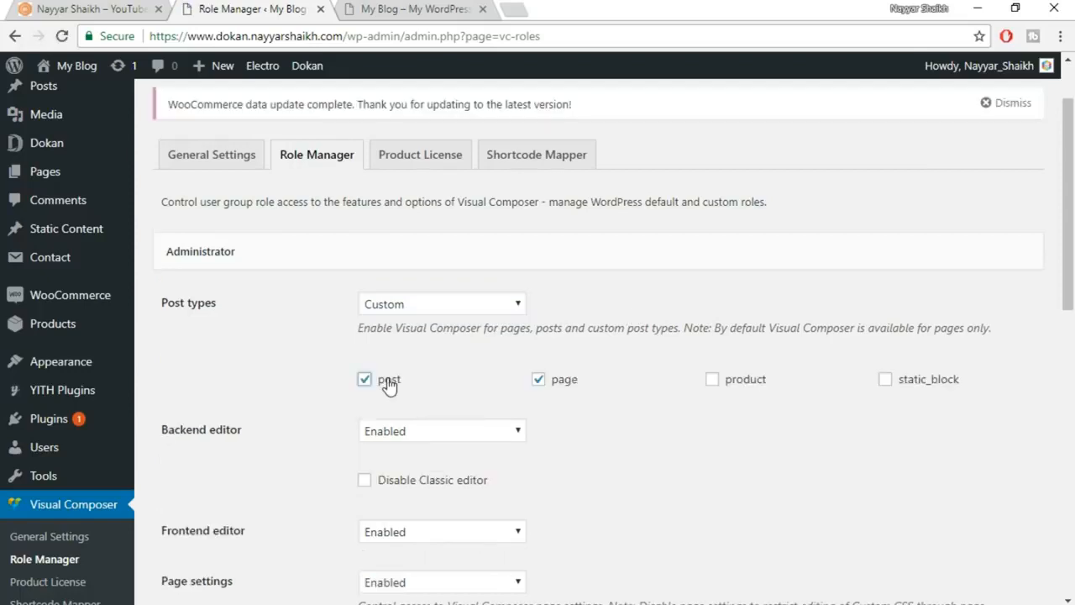
left_click(712, 385)
left_click(924, 382)
scroll(979, 408, "down", 9)
left_click(195, 555)
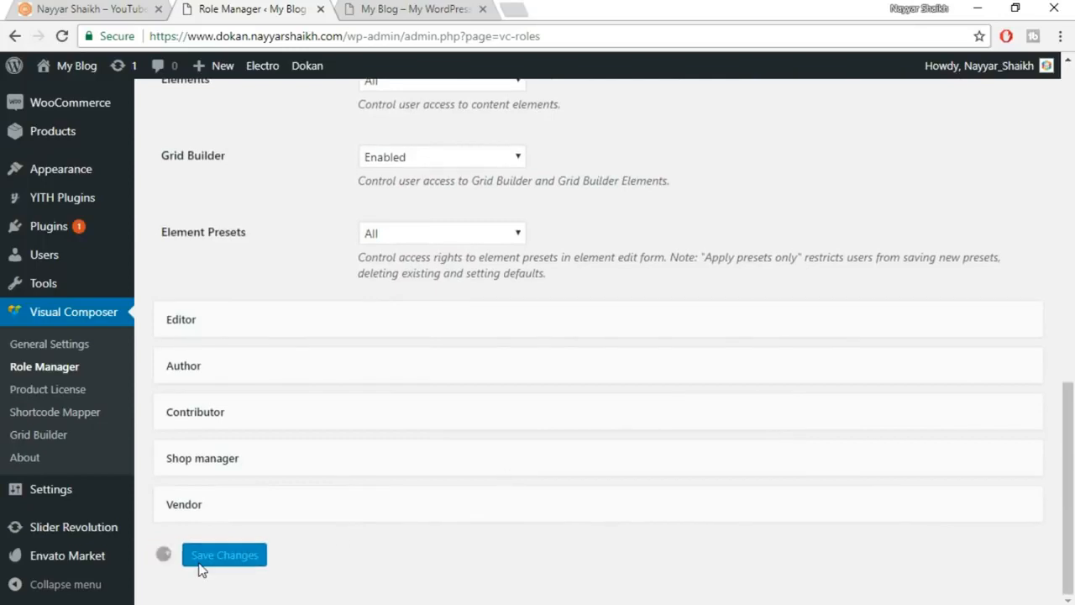
scroll(453, 437, "up", 15)
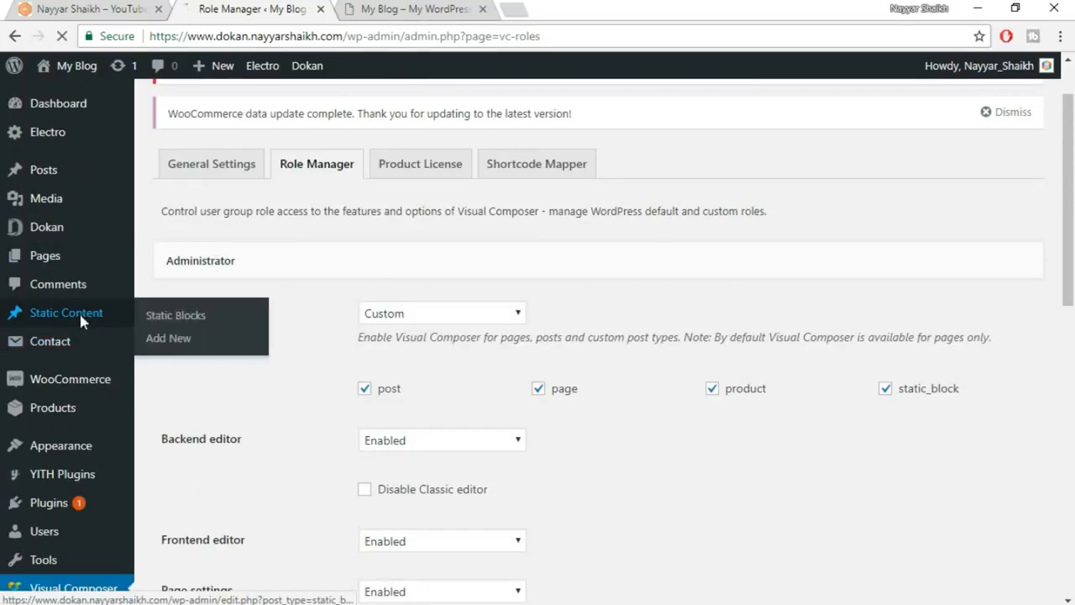
left_click(80, 316)
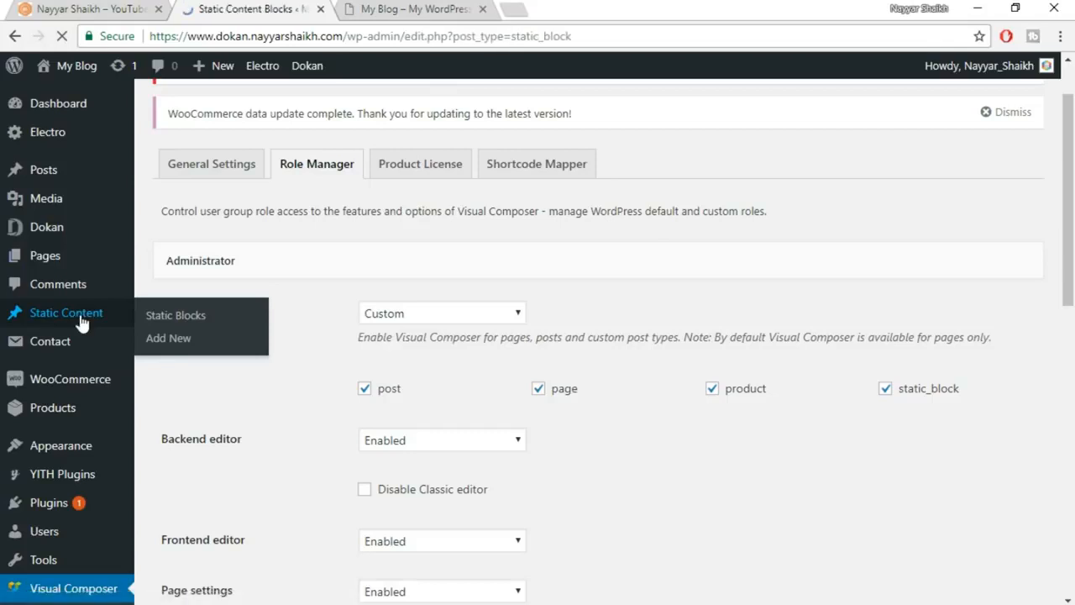
Open the Cameras block in the Visual Composer backend editor and add a Single Image element
mouse_move(204, 319)
left_click(198, 343)
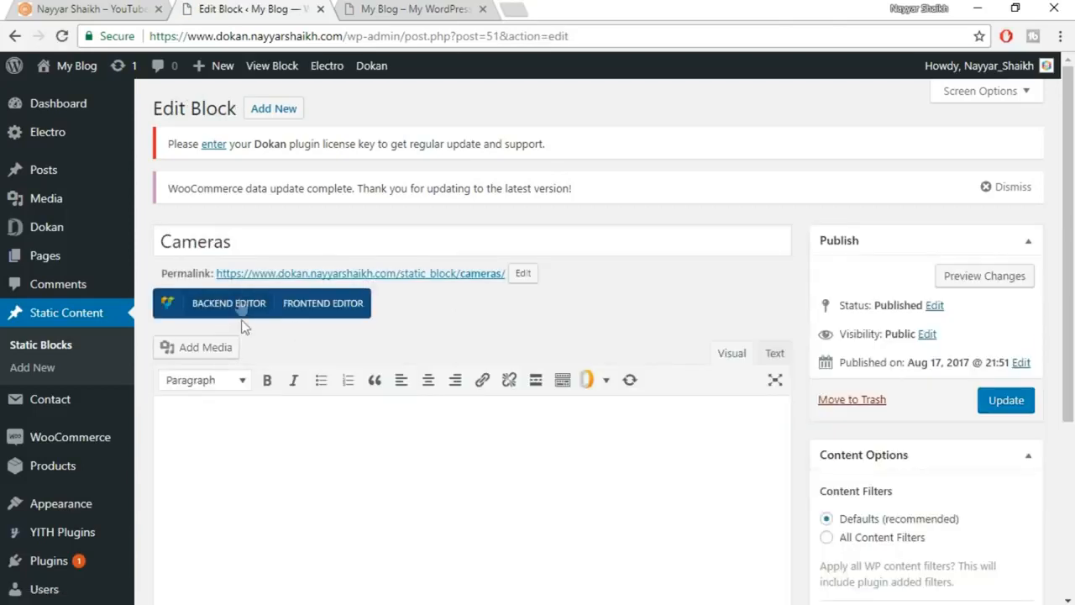
scroll(258, 244, "down", 1)
left_click(250, 228)
scroll(521, 269, "down", 2)
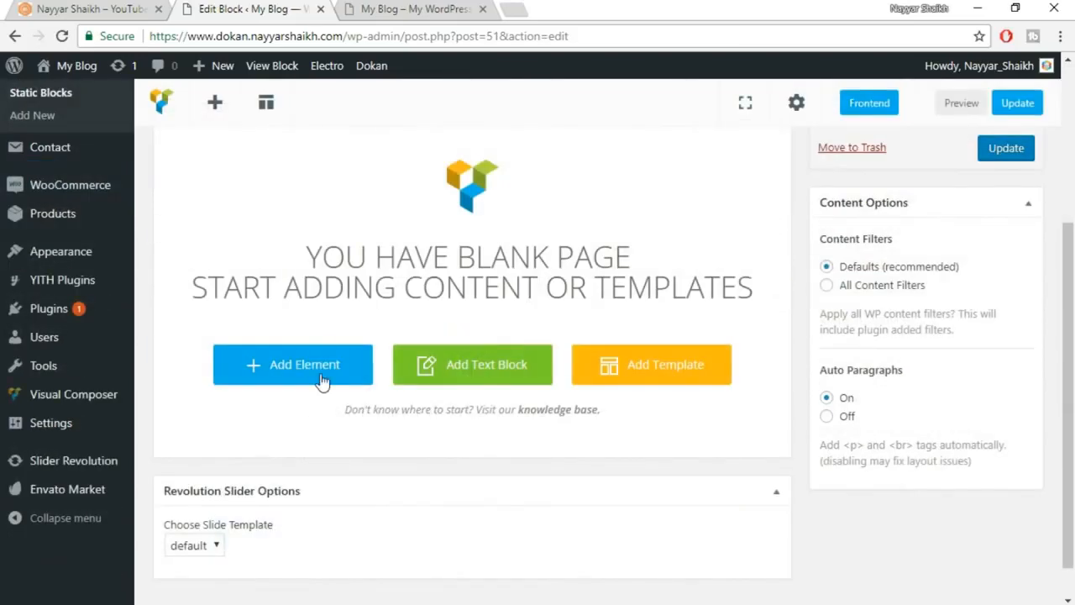
left_click(321, 381)
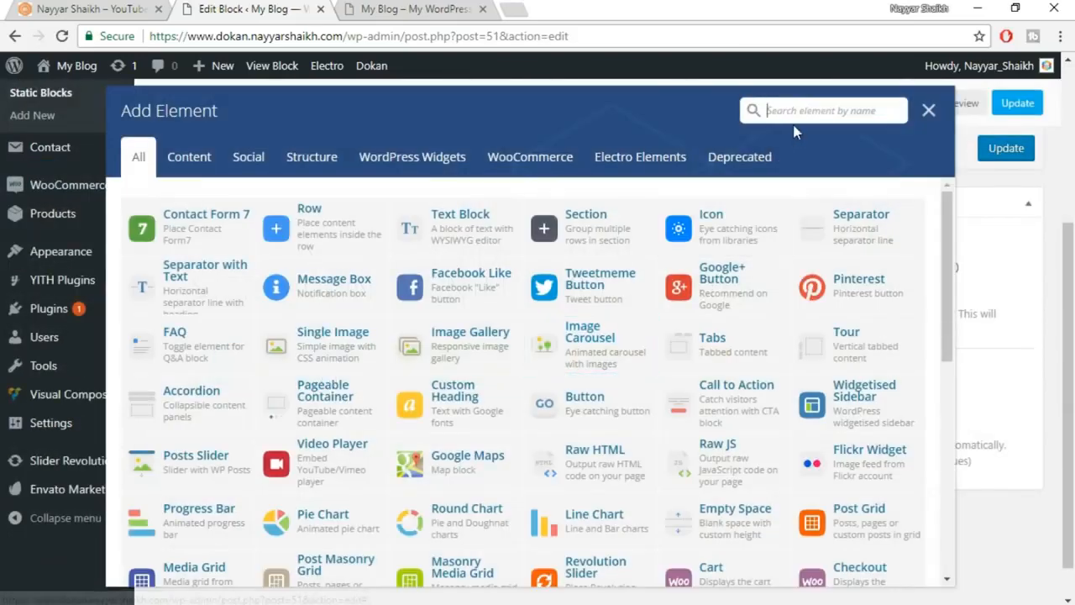
type("ima")
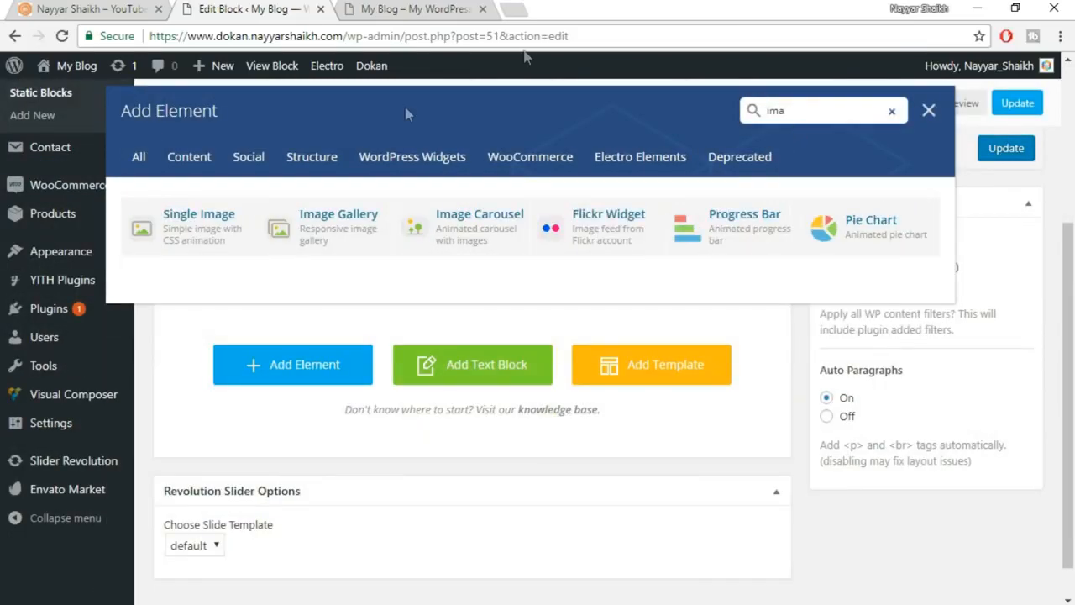
left_click(193, 237)
Upload Cameras.png from Resources > Images > Ad Block > Departments Menu and set it as the image
left_click(95, 8)
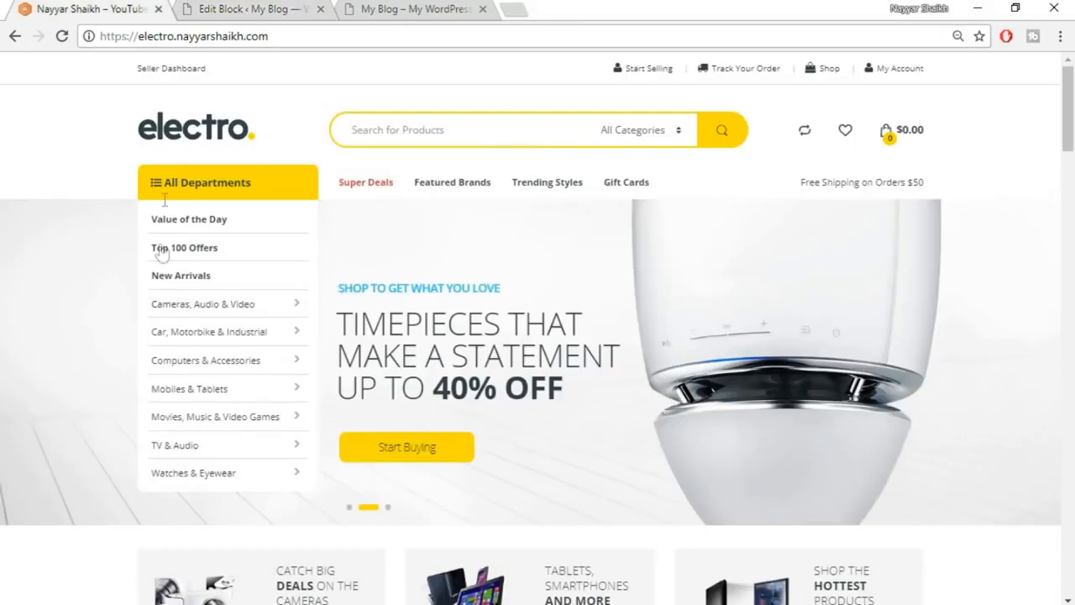
mouse_move(180, 304)
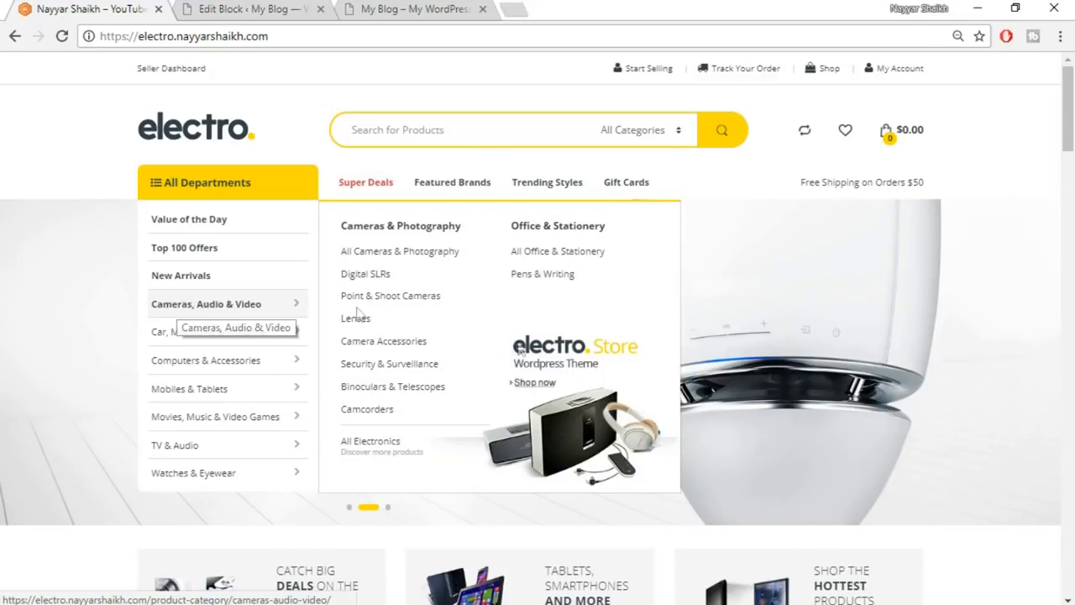
left_click(216, 8)
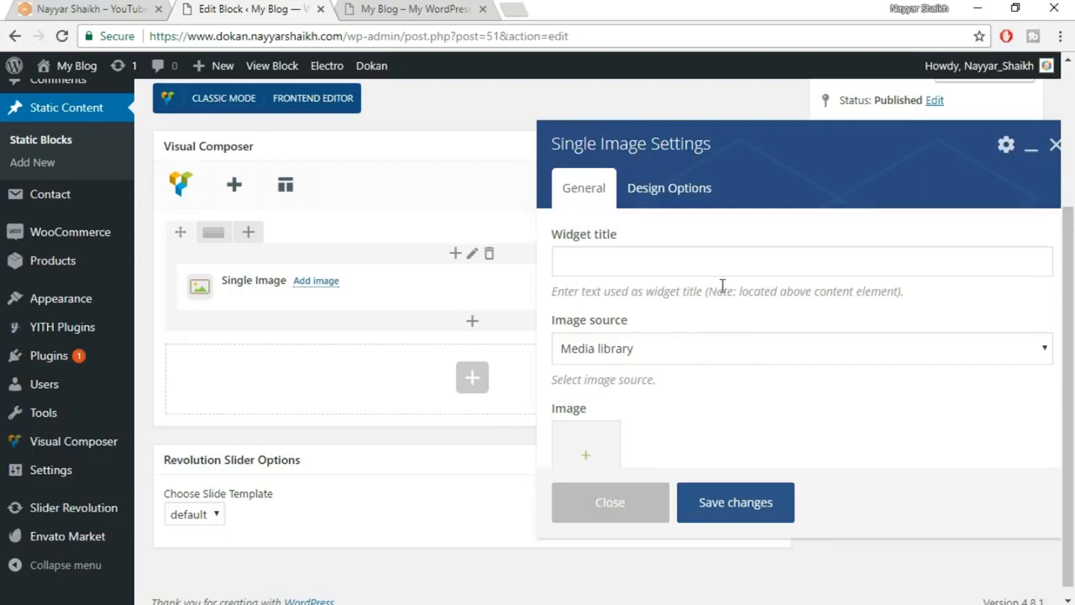
scroll(622, 369, "down", 1)
left_click(570, 380)
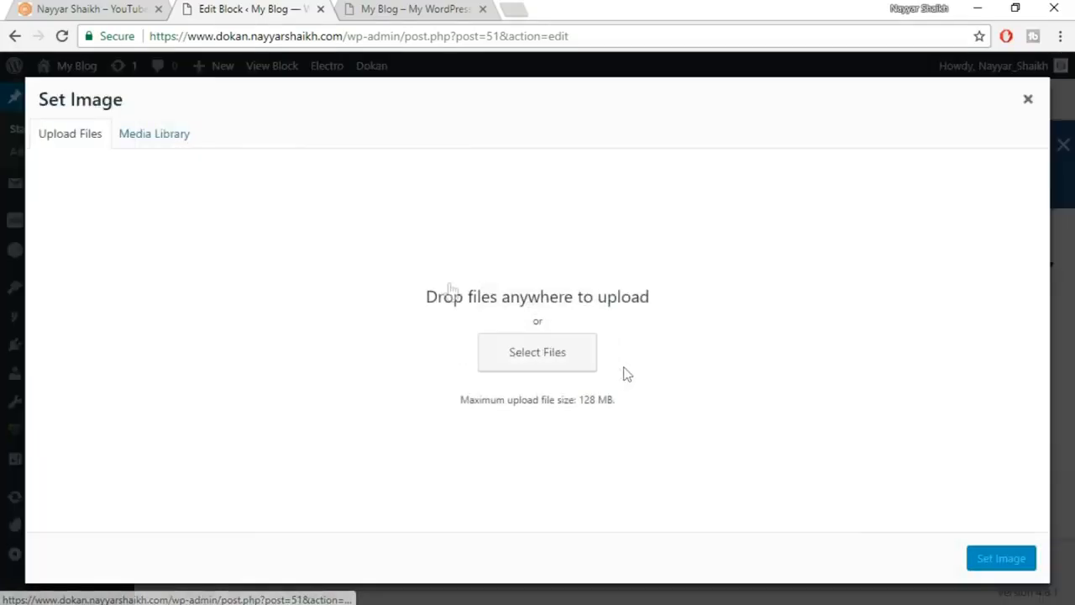
left_click(535, 352)
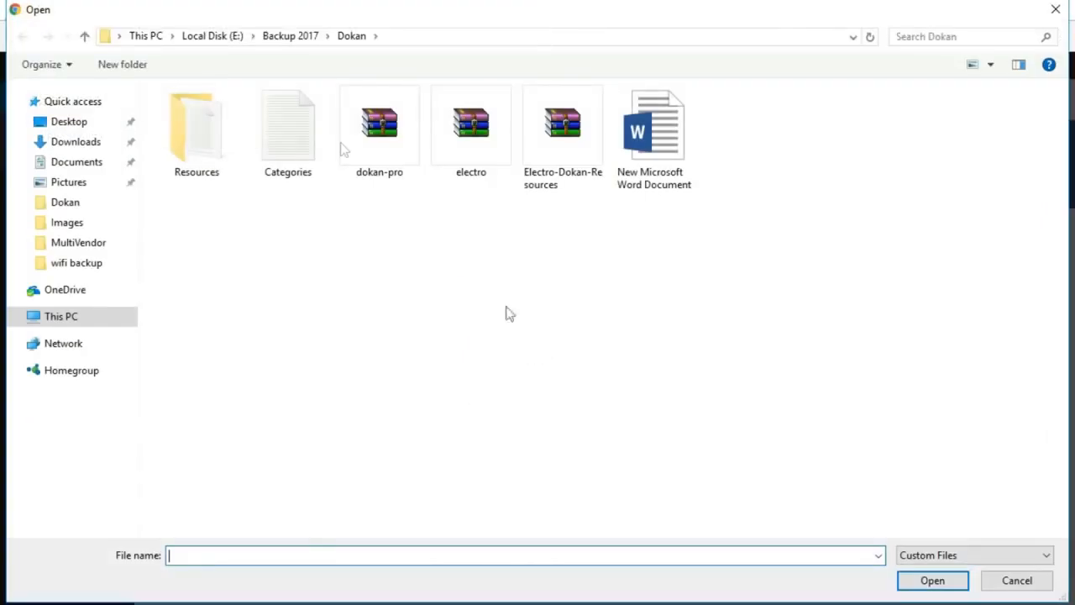
double_click(232, 136)
double_click(186, 115)
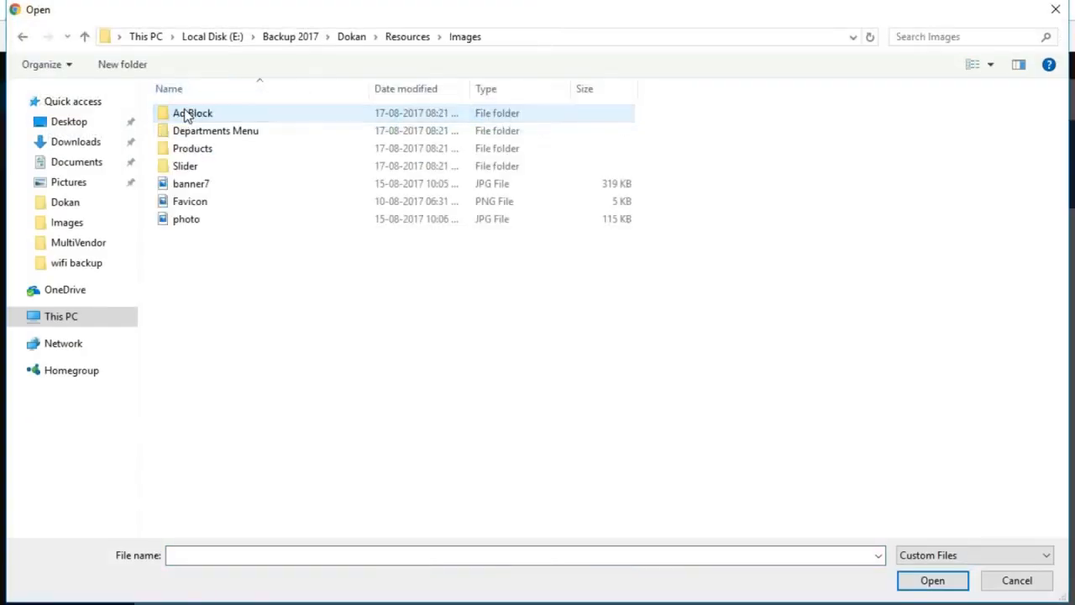
double_click(209, 113)
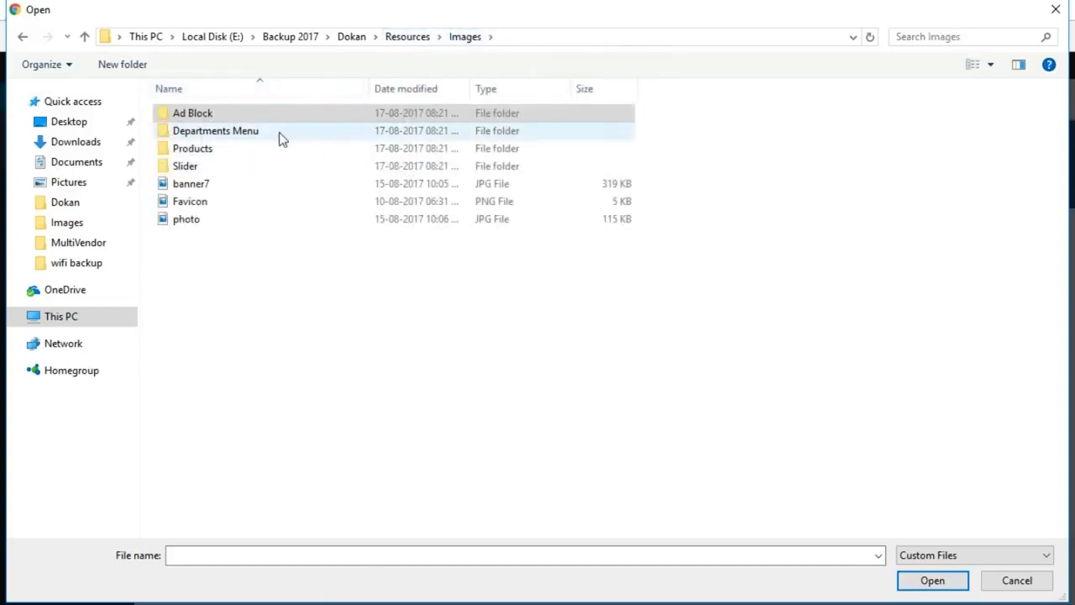
double_click(283, 139)
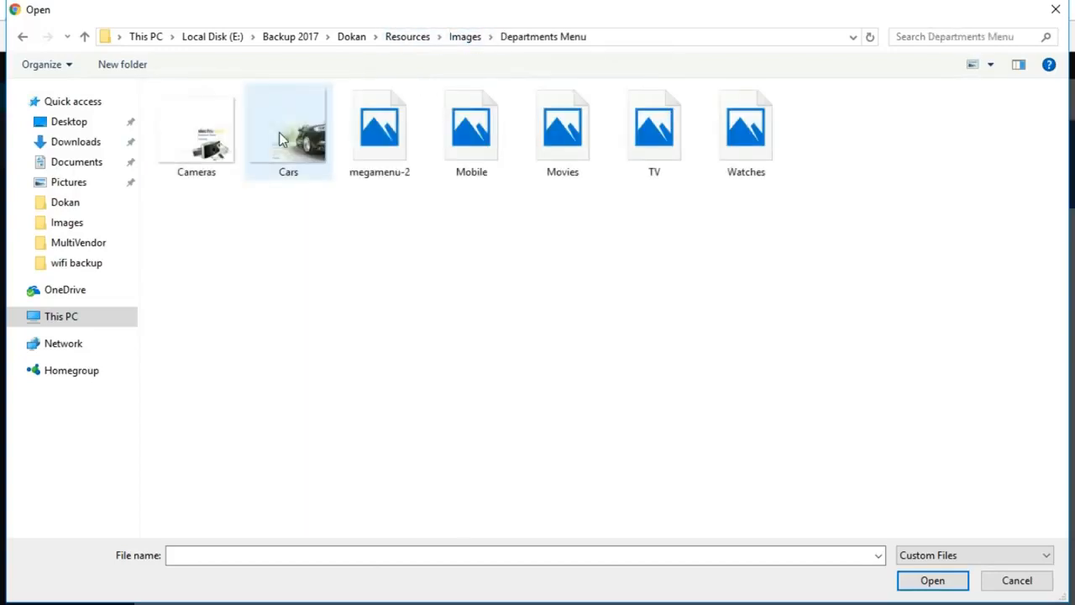
left_click(209, 162)
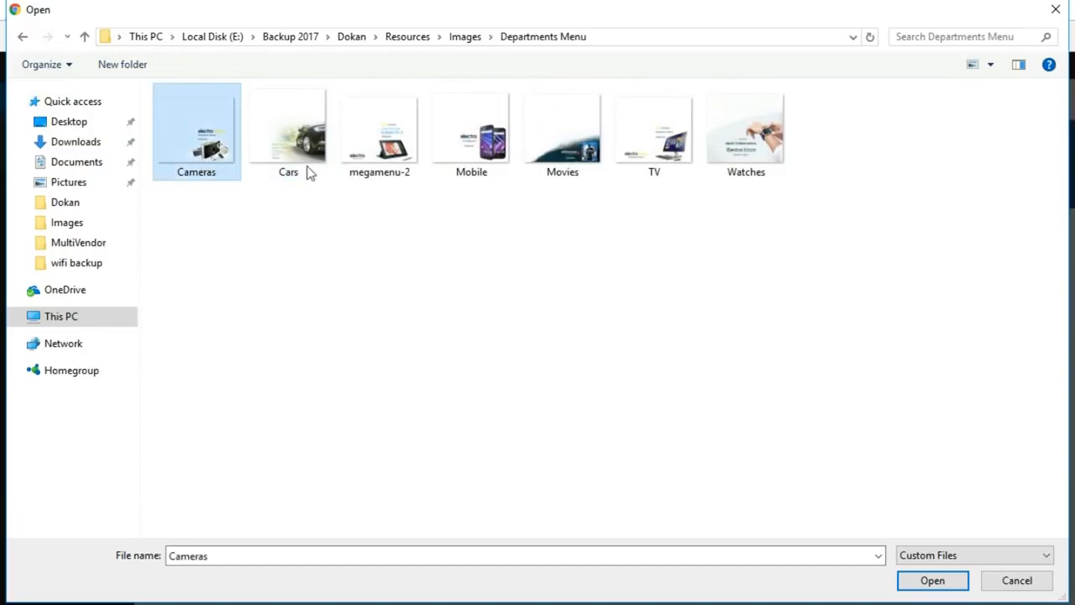
left_click(932, 580)
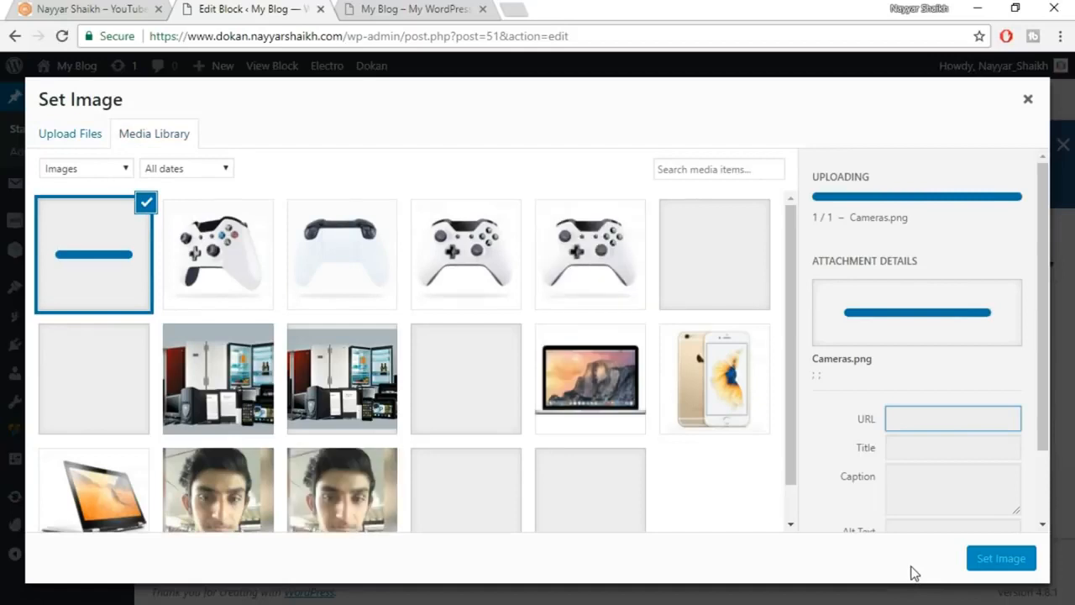
left_click(1003, 559)
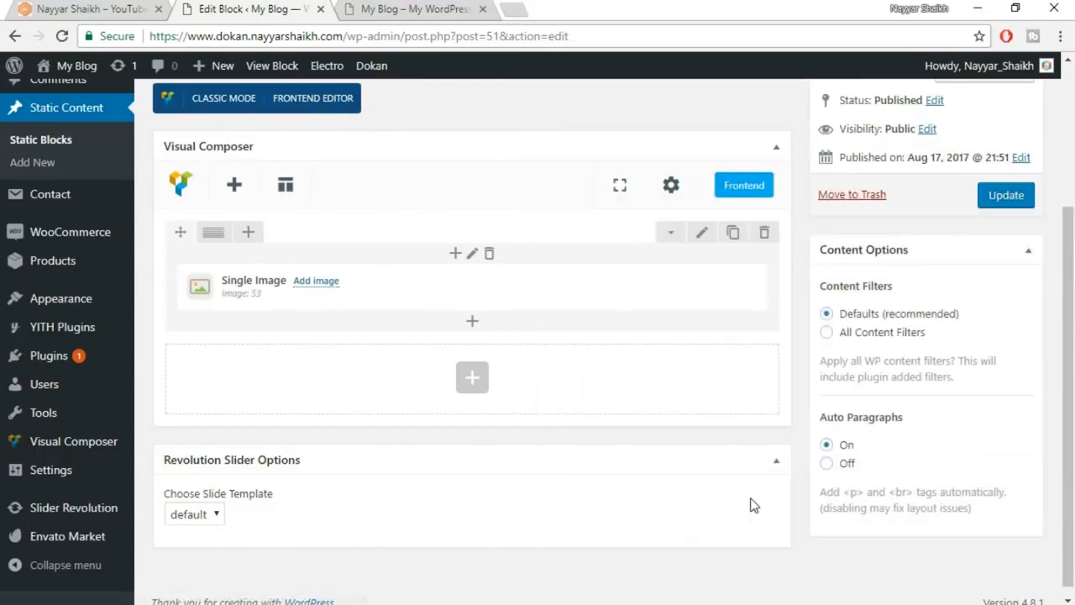
Save the Single Image and give its row the extra class name bg-yamm-content
left_click(751, 502)
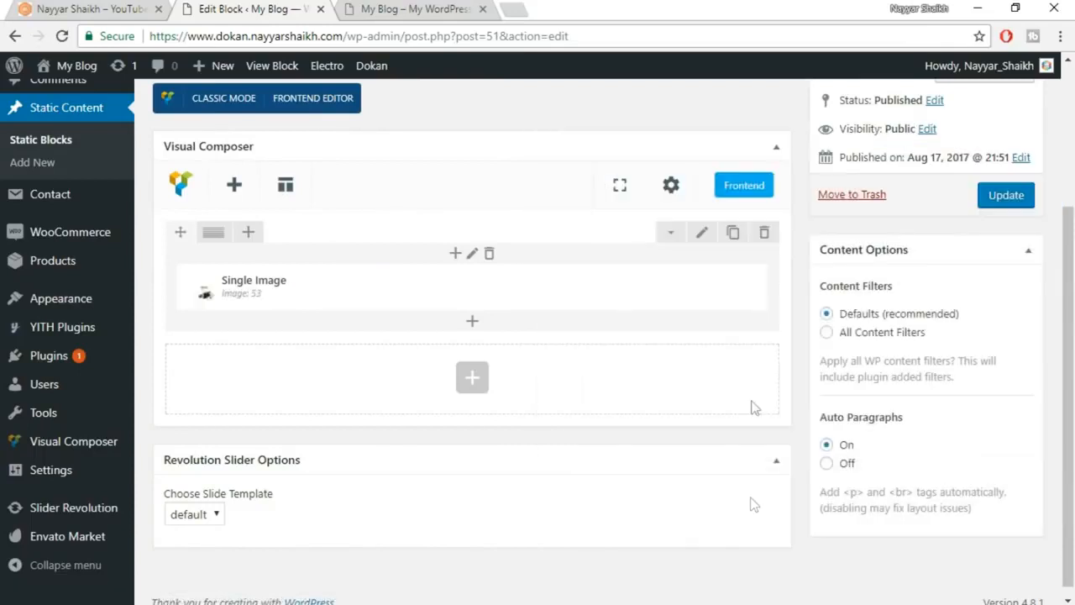
left_click(703, 238)
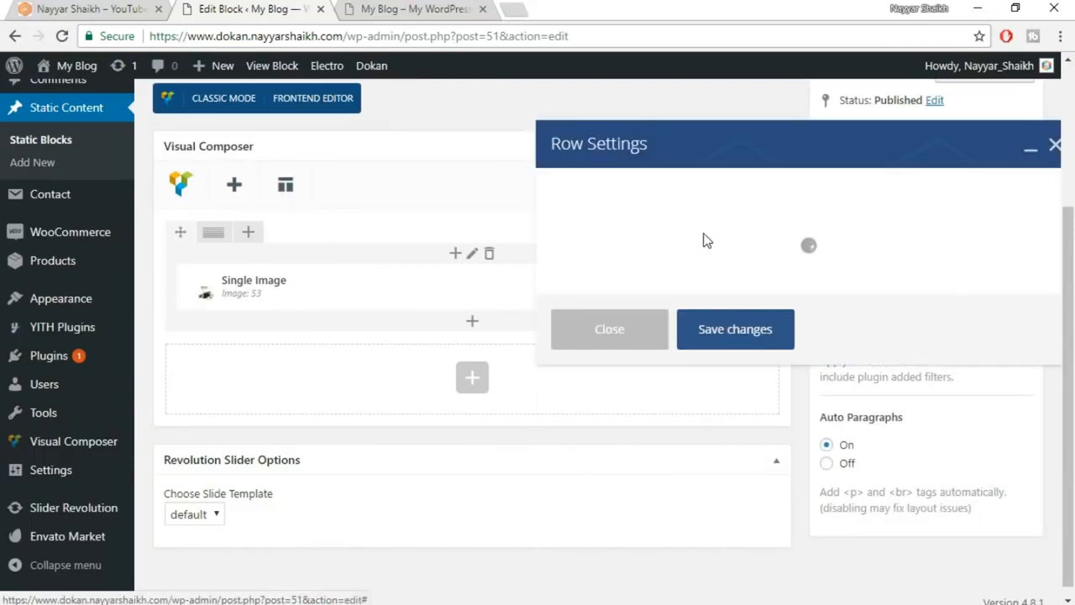
scroll(760, 352, "down", 5)
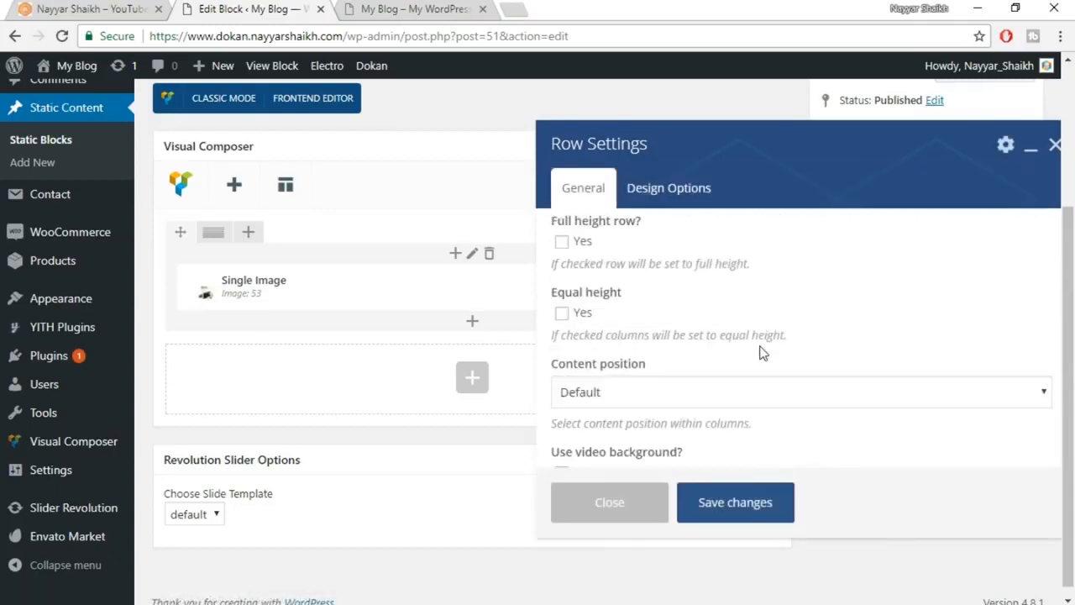
scroll(752, 361, "down", 3)
scroll(675, 449, "down", 1)
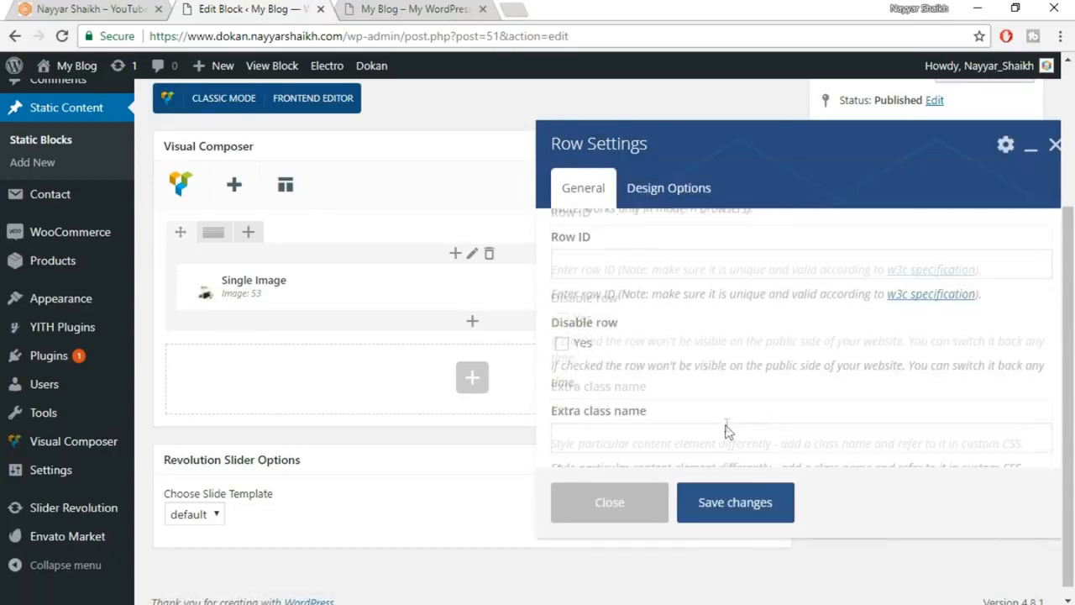
left_click(660, 411)
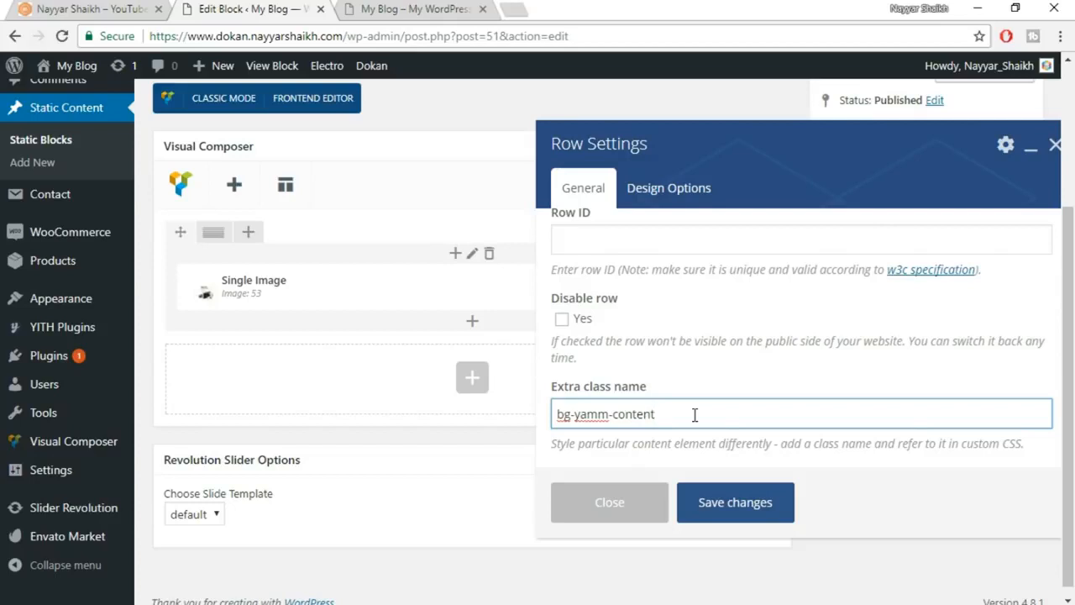
left_click(728, 505)
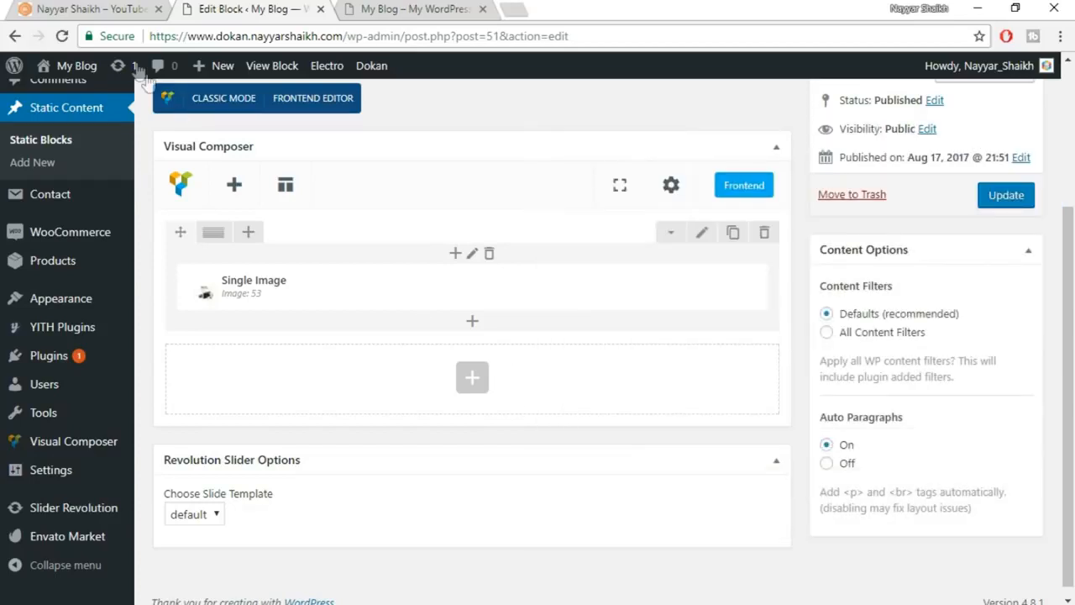
Check the storefront's department menu, then bring up the Add Element list in the block editor
left_click(121, 10)
mouse_move(240, 307)
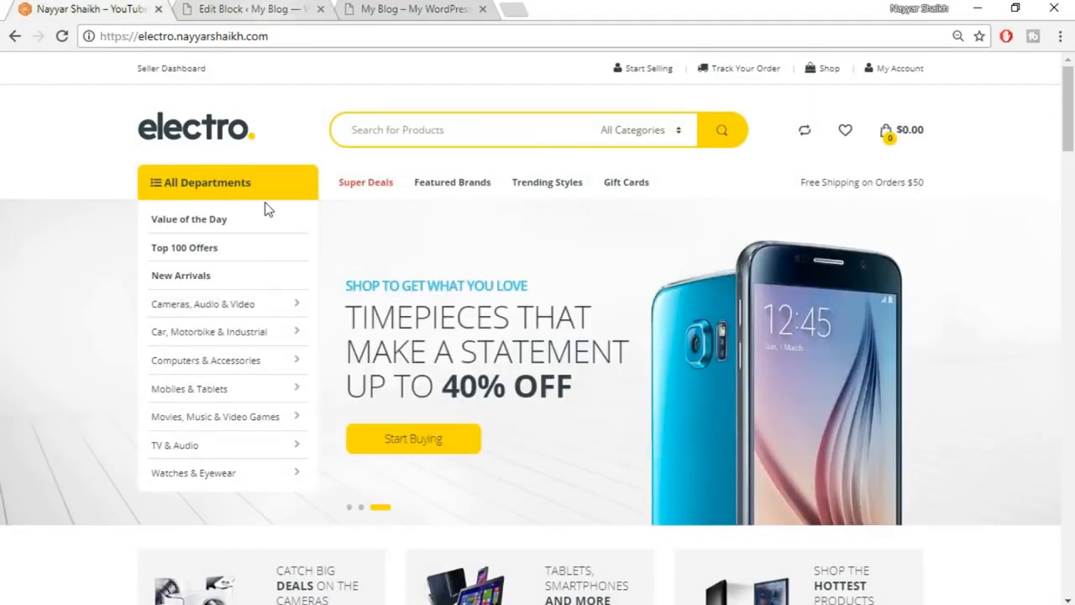
left_click(212, 8)
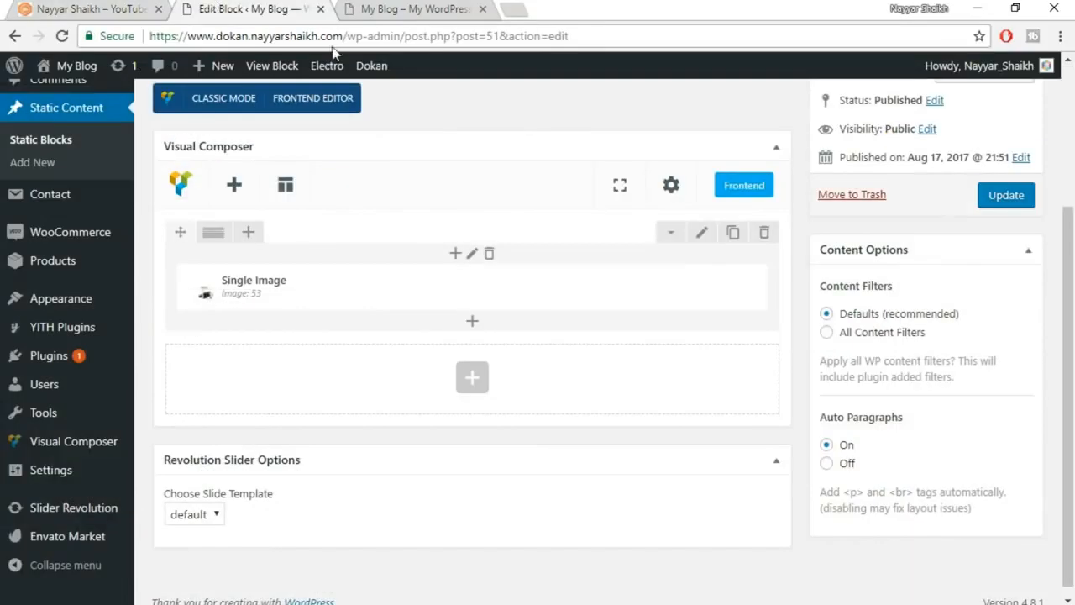
left_click(476, 385)
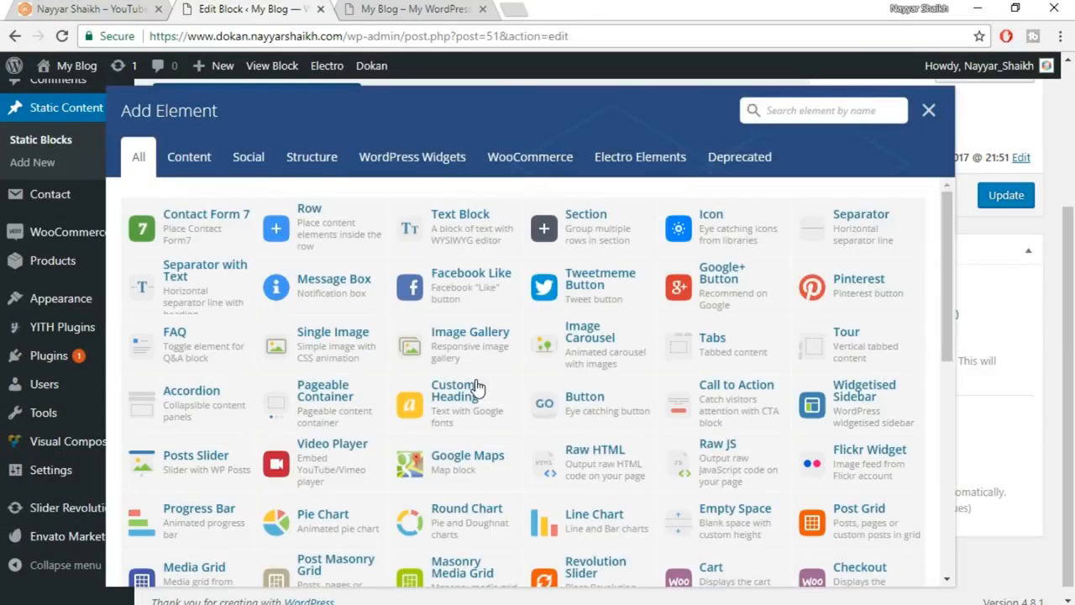
Add a Text Block to the Cameras block and open a blank new Chrome tab
left_click(476, 238)
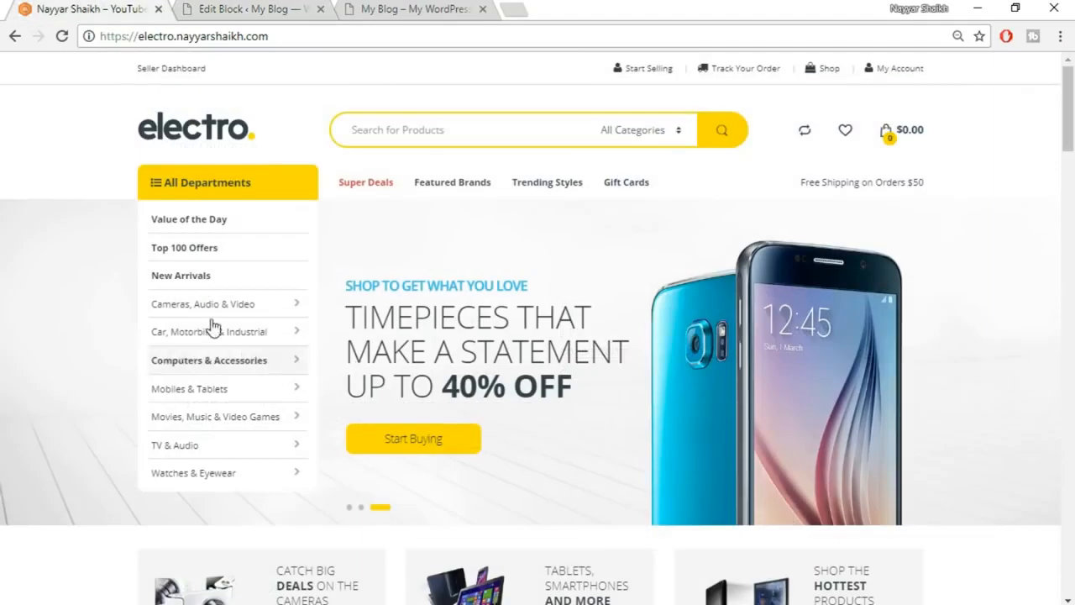
left_click(526, 10)
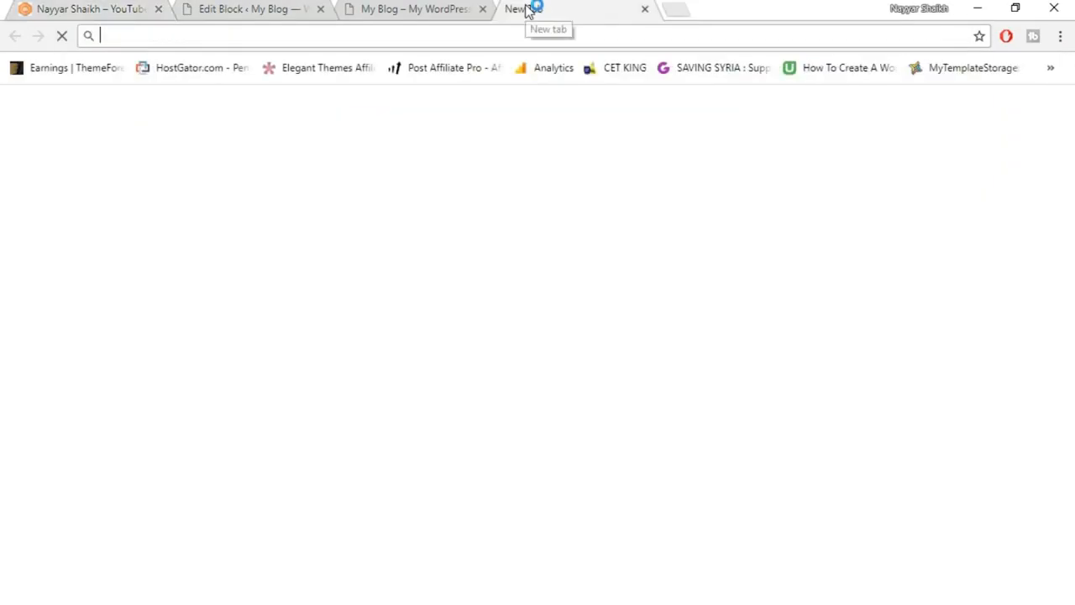
Go to bloggdude.com and open the multi vendor Dokan marketplace tutorial post
type("bloggdude.com")
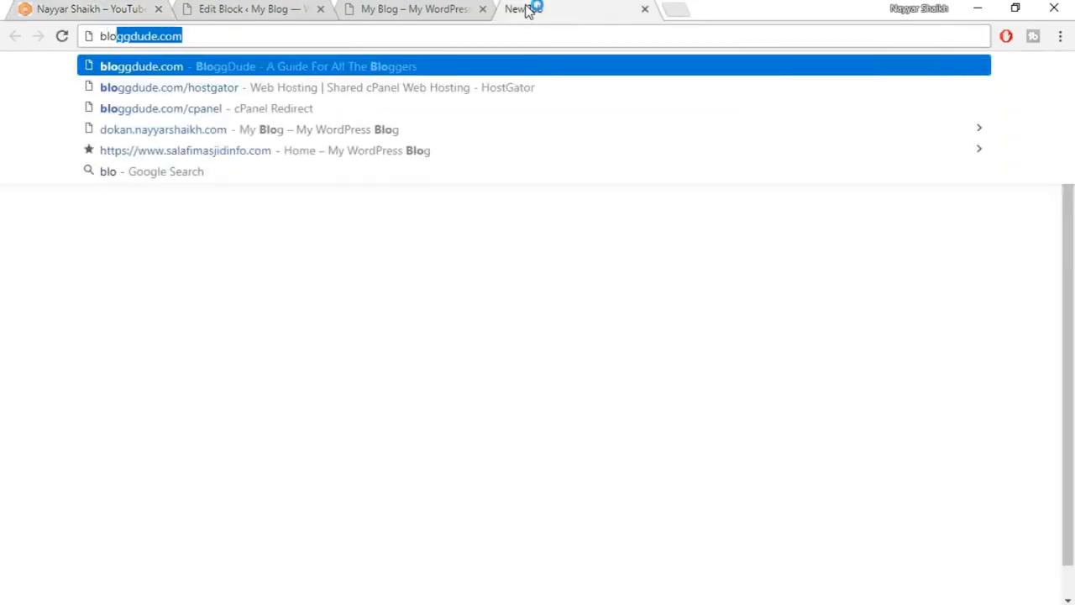
key("Return")
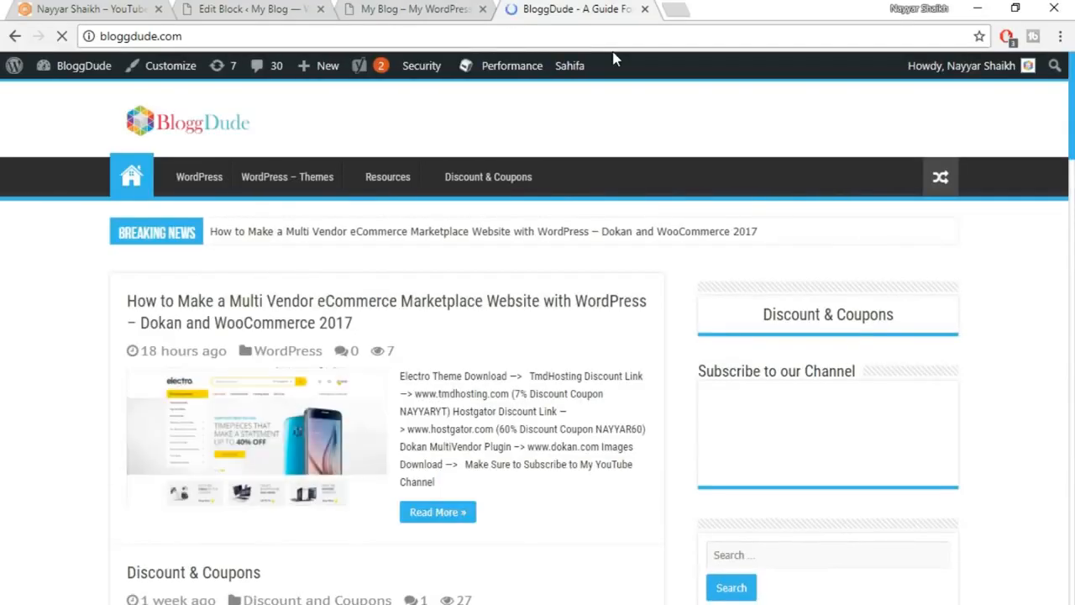
left_click(534, 316)
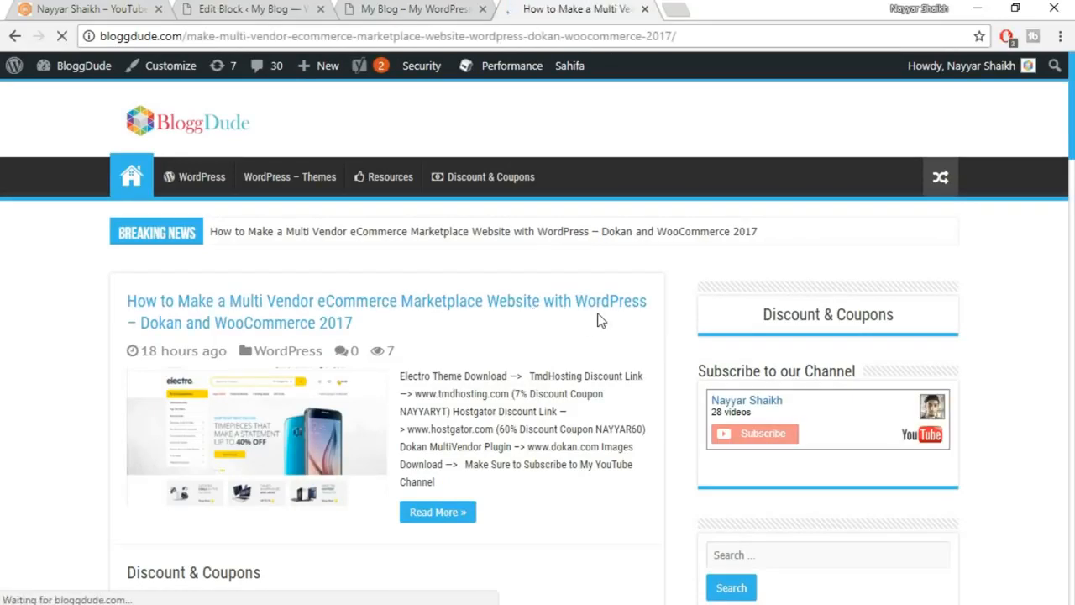
scroll(667, 353, "down", 5)
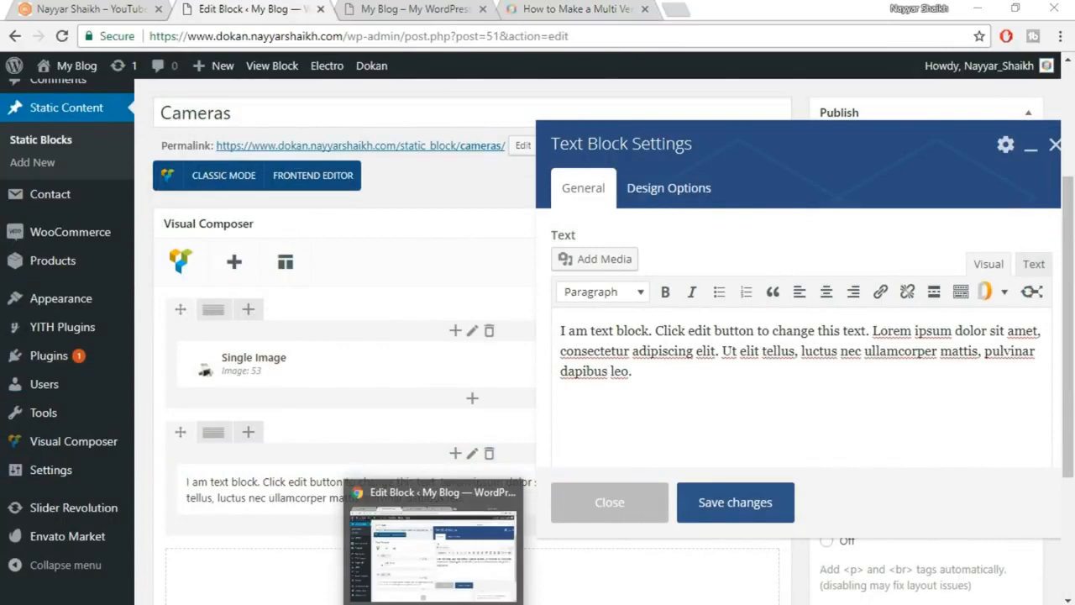
Open the CSS notes file in Notepad and copy the Static Block <ul> menu code
left_click(456, 603)
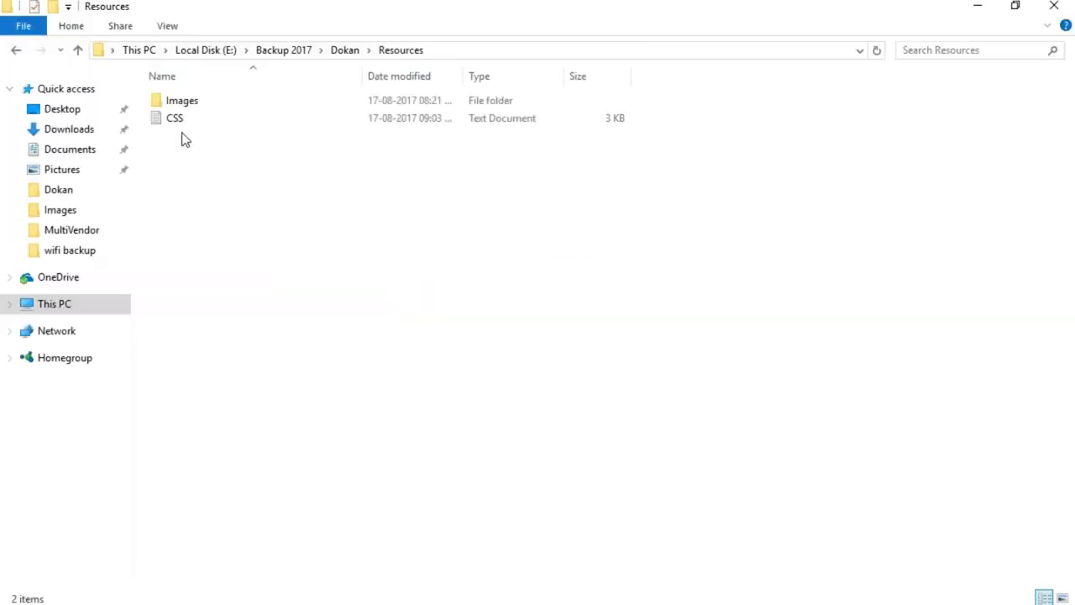
double_click(186, 126)
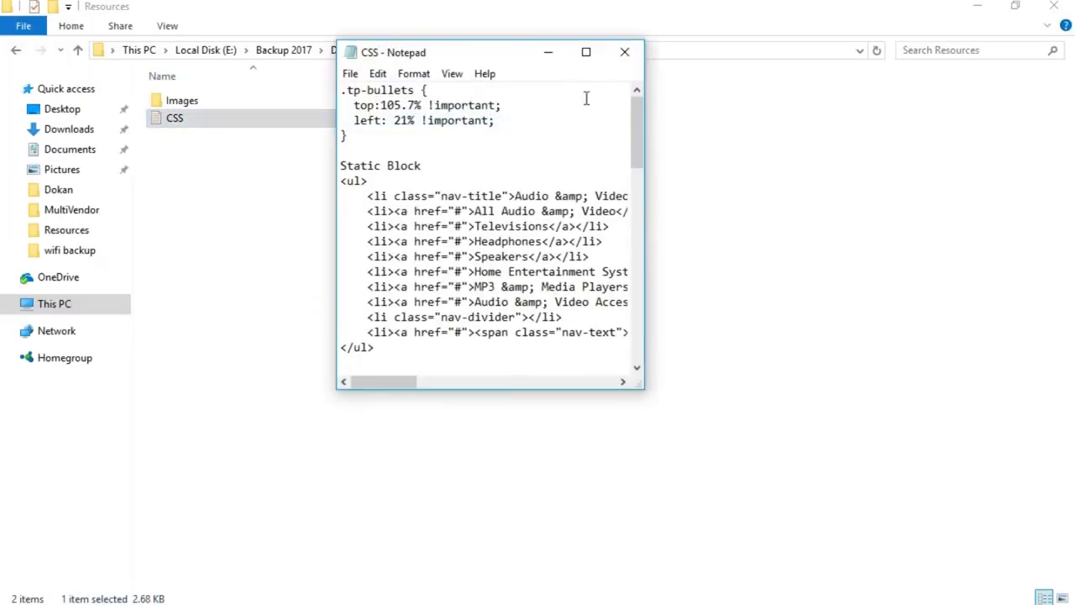
left_click(583, 50)
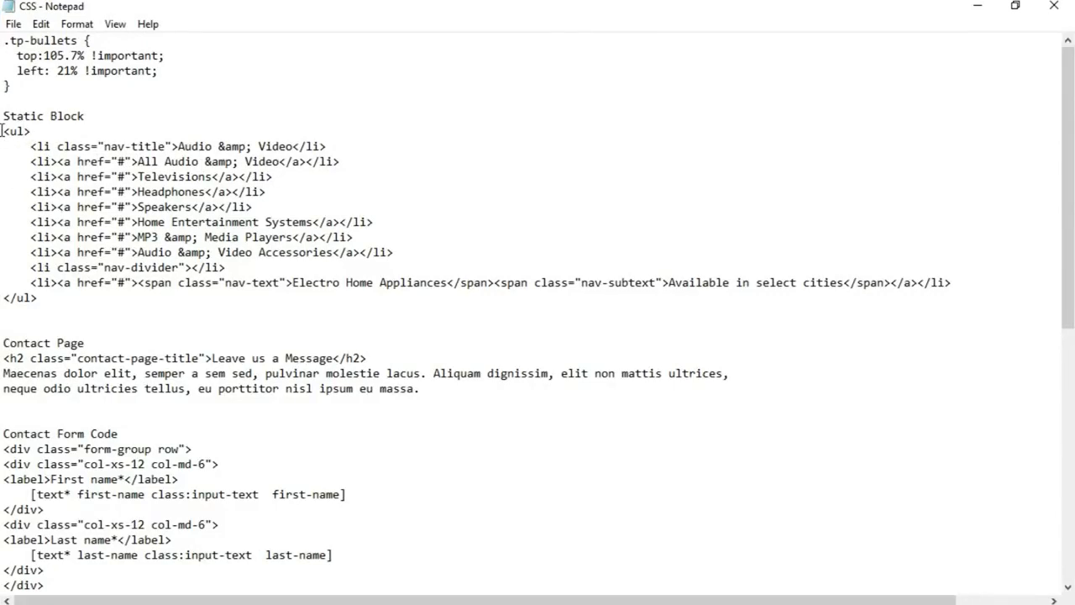
left_click_drag(2, 131, 68, 304)
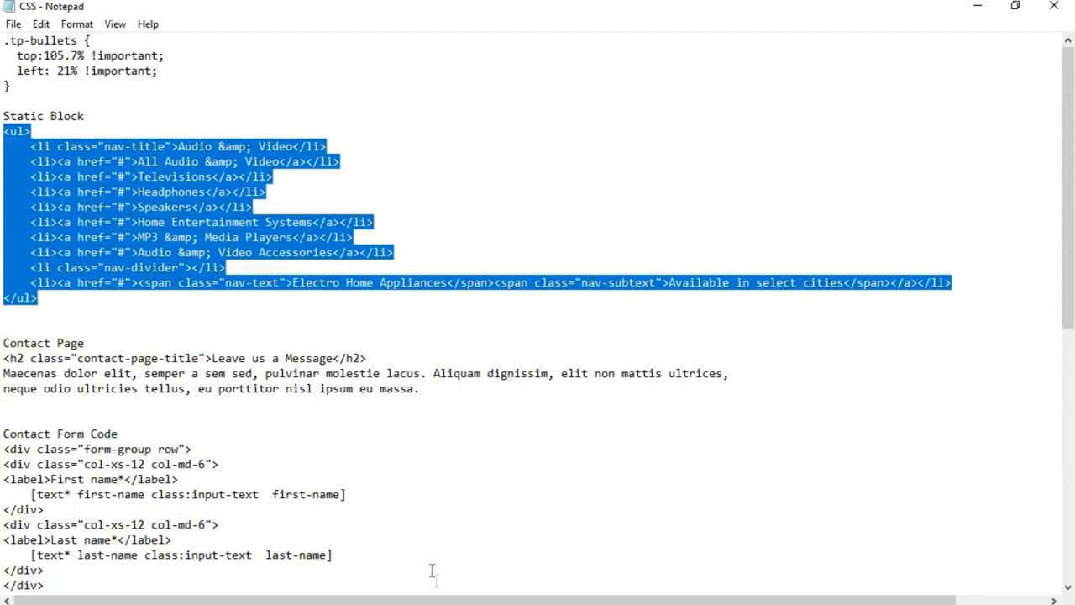
left_click(432, 604)
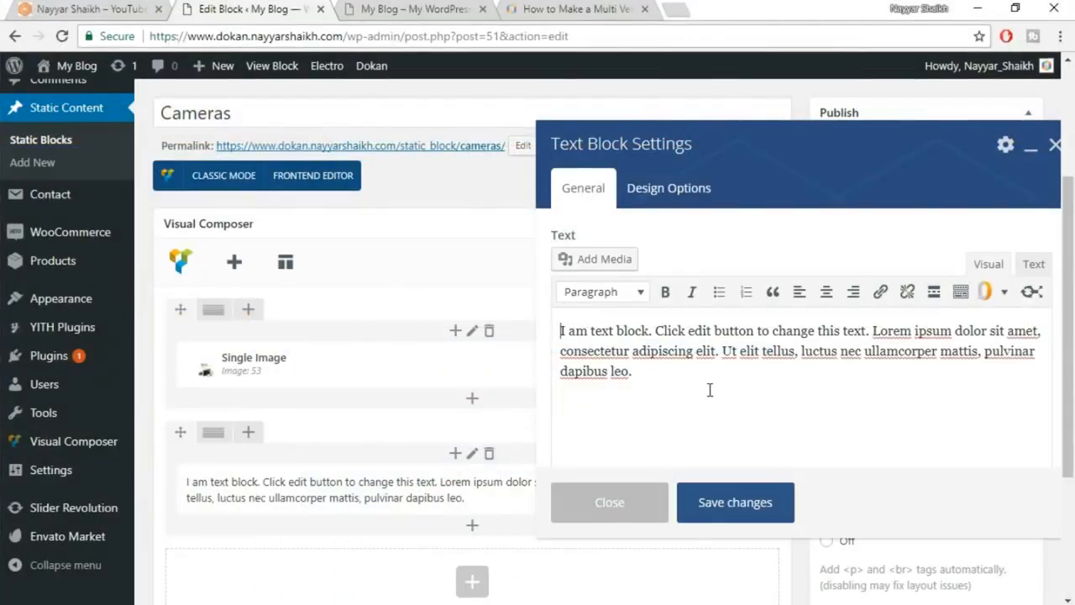
Replace the text block's placeholder with the pasted <ul> menu code and save it
key("ctrl+a")
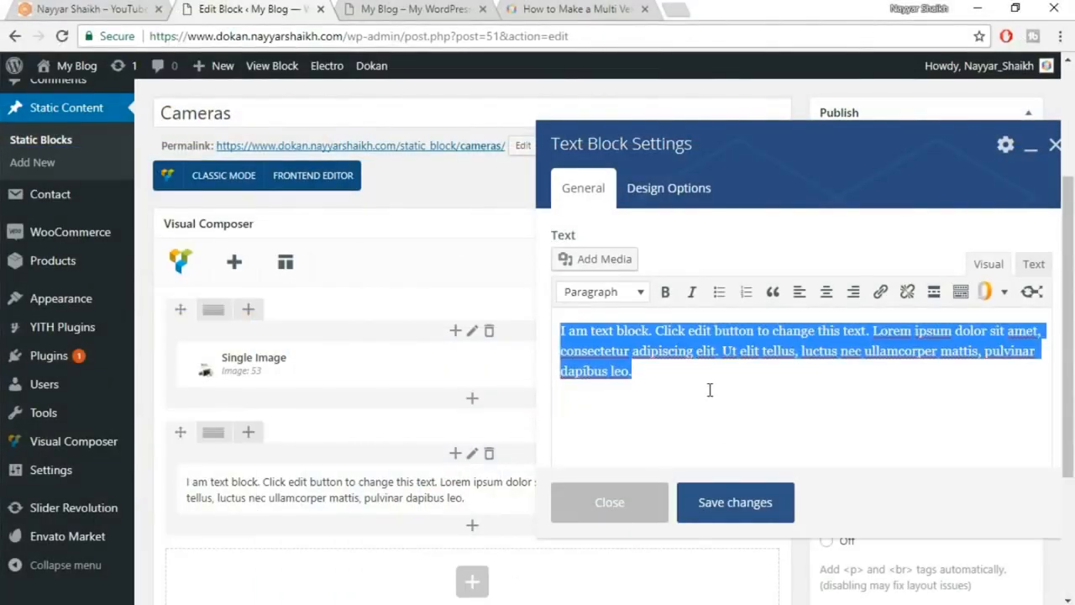
key("Delete")
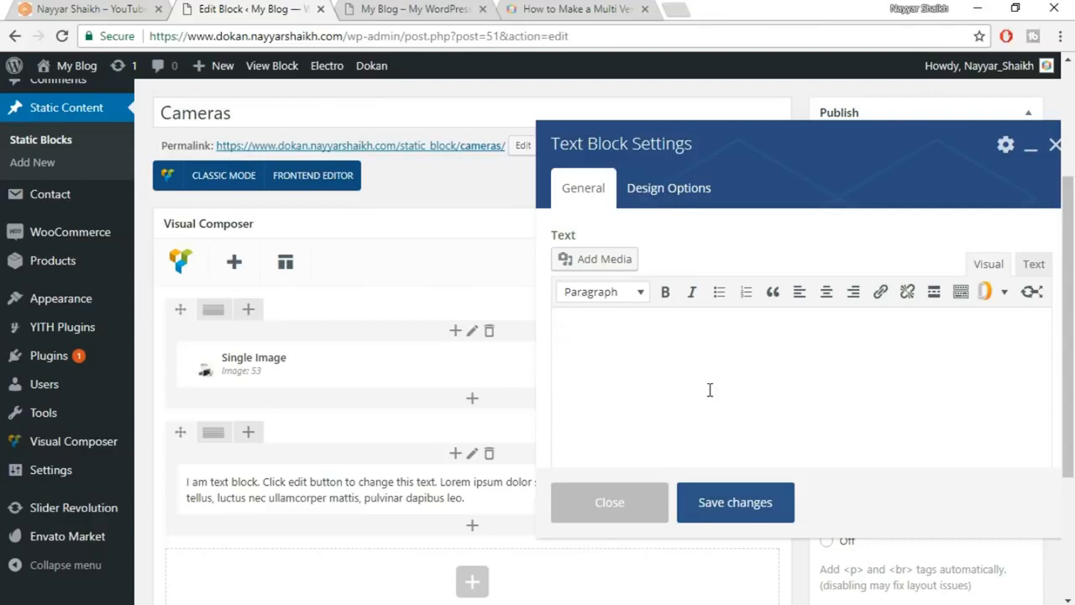
key("ctrl+v")
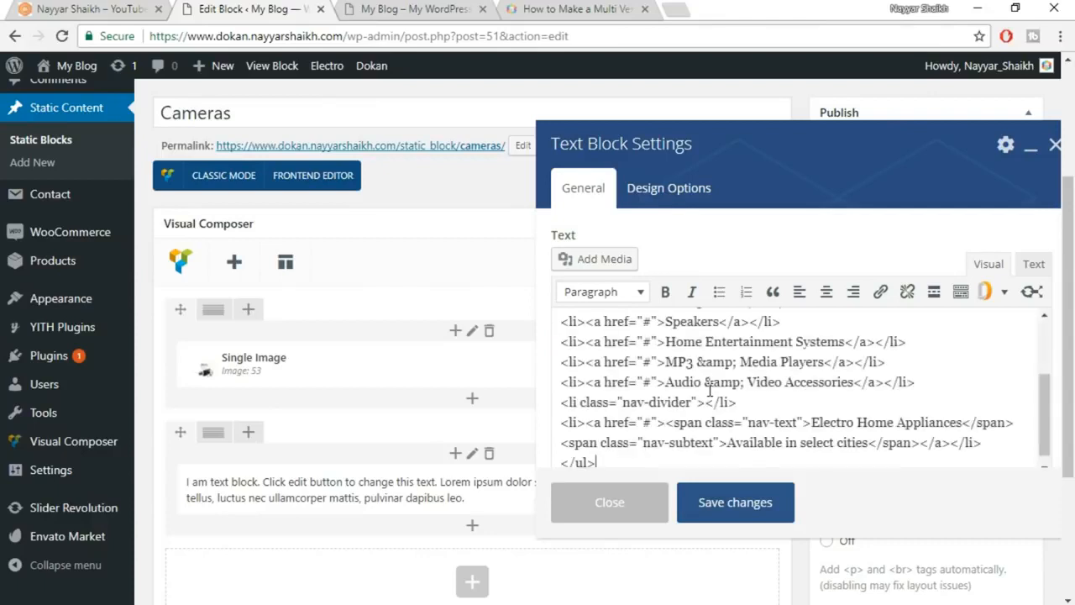
left_click(736, 503)
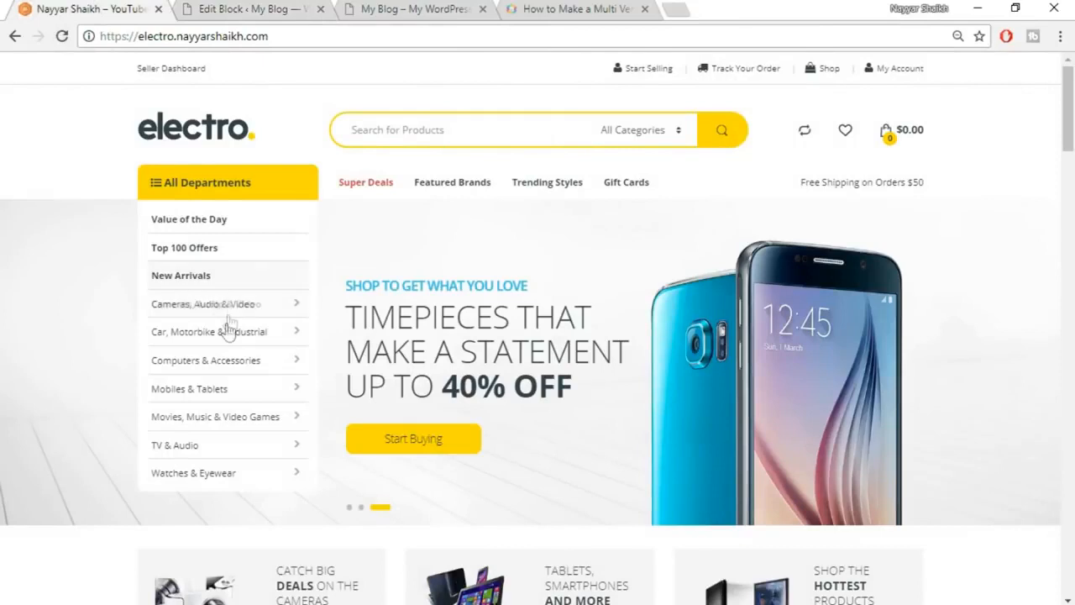
mouse_move(231, 308)
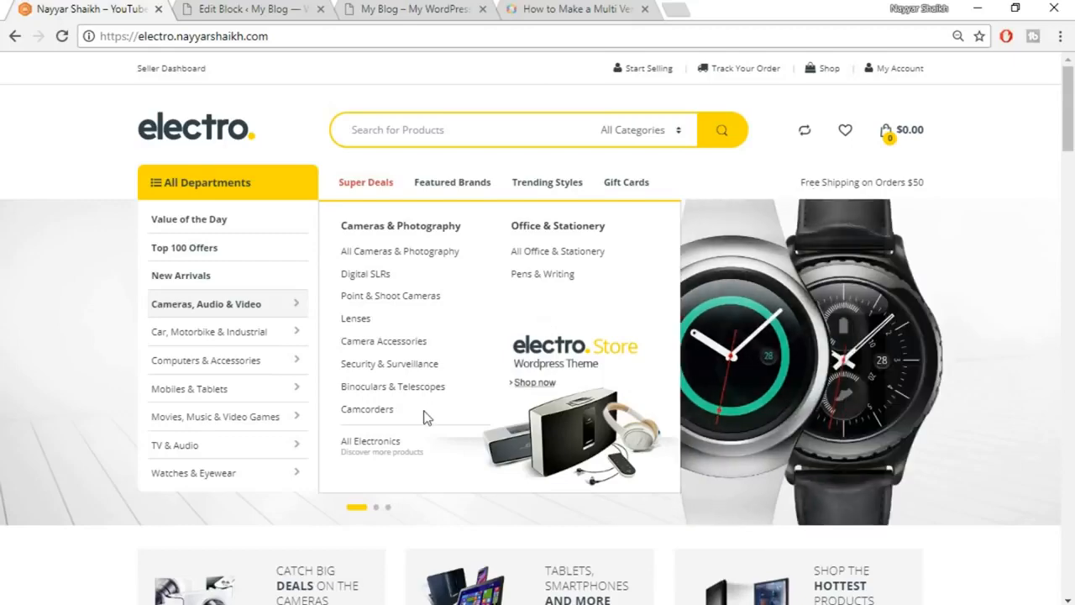
Review the Audio & Video menu text against the storefront mega-menu and save the text block again
left_click(291, 7)
scroll(528, 353, "down", 5)
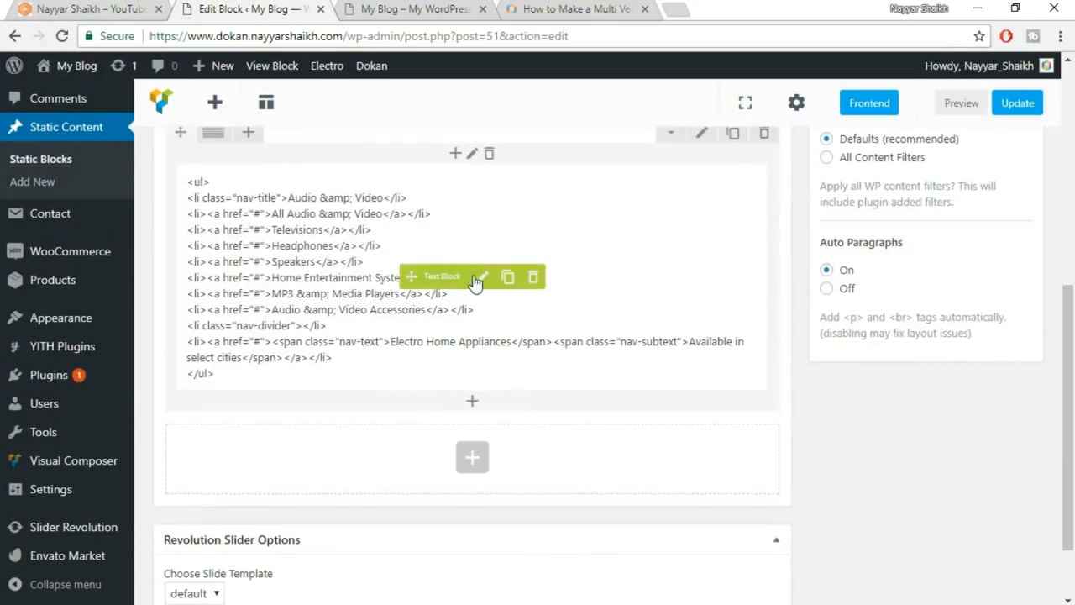
left_click(485, 281)
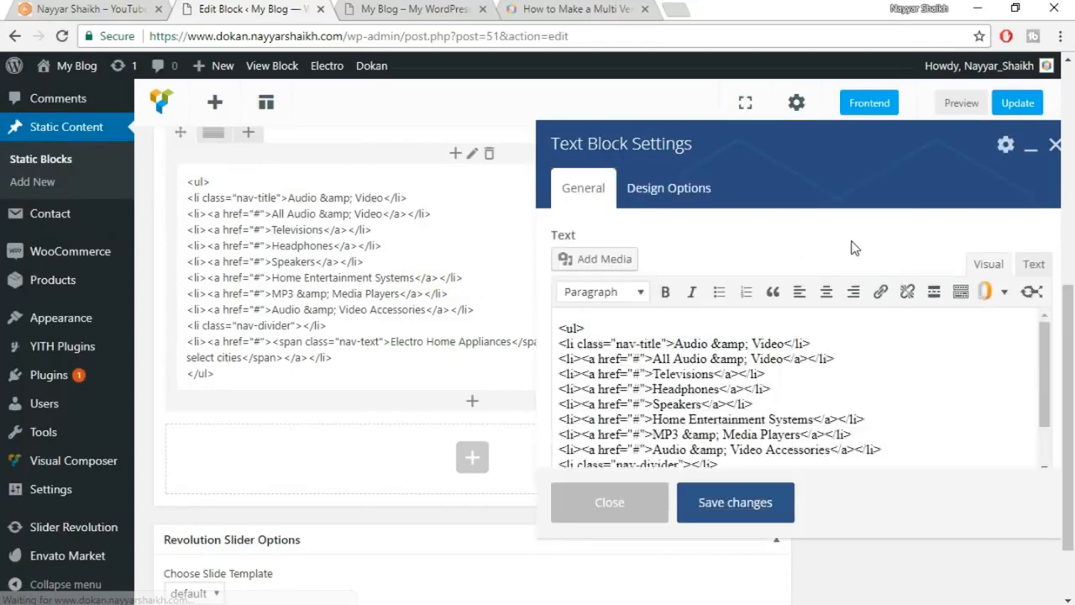
left_click_drag(688, 351, 805, 348)
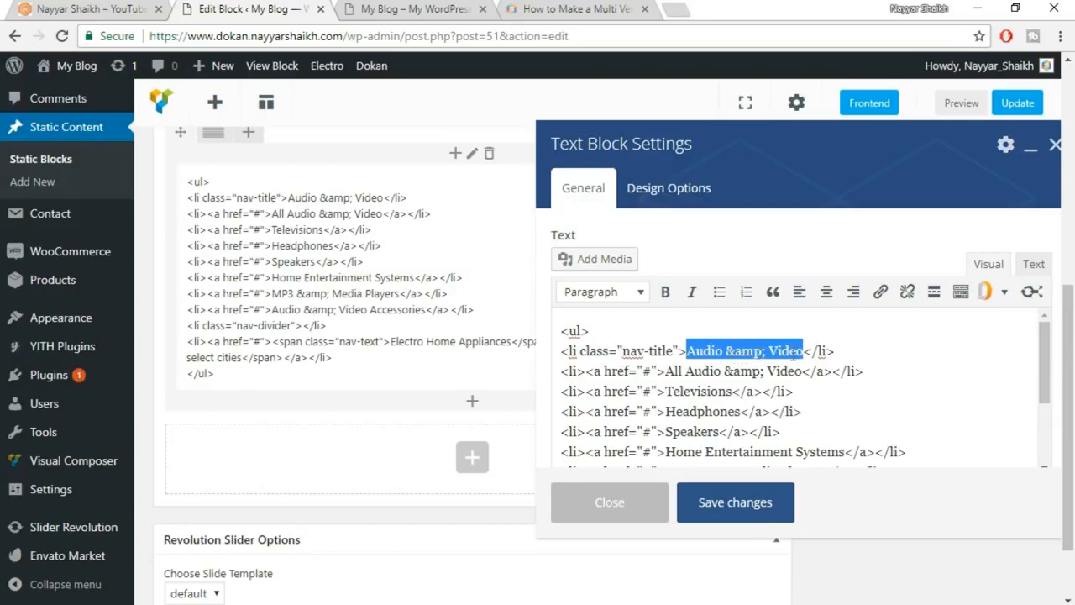
left_click_drag(668, 372, 797, 371)
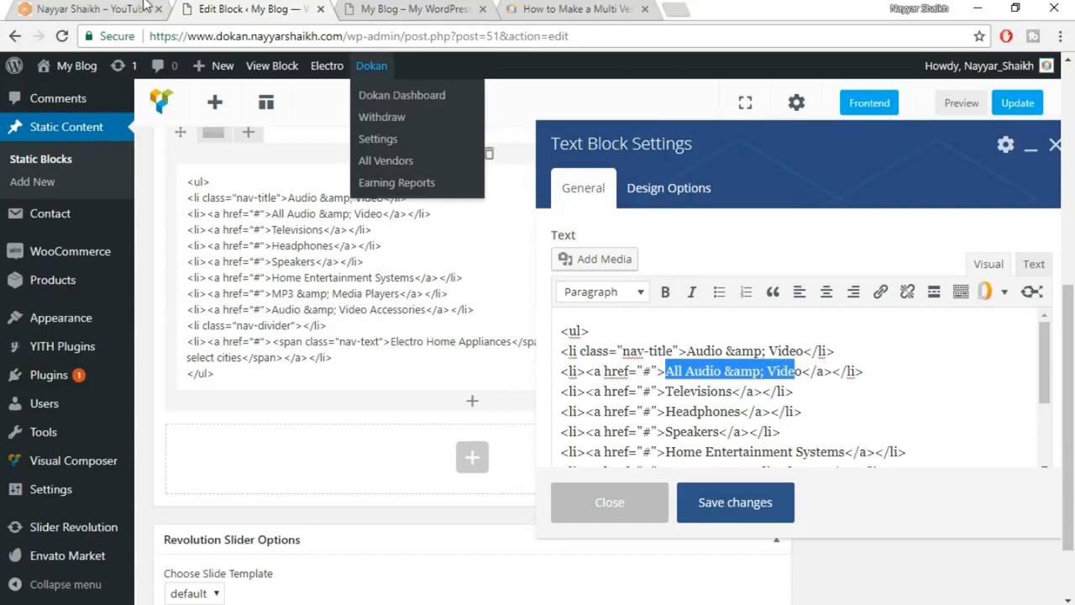
left_click(145, 6)
mouse_move(281, 306)
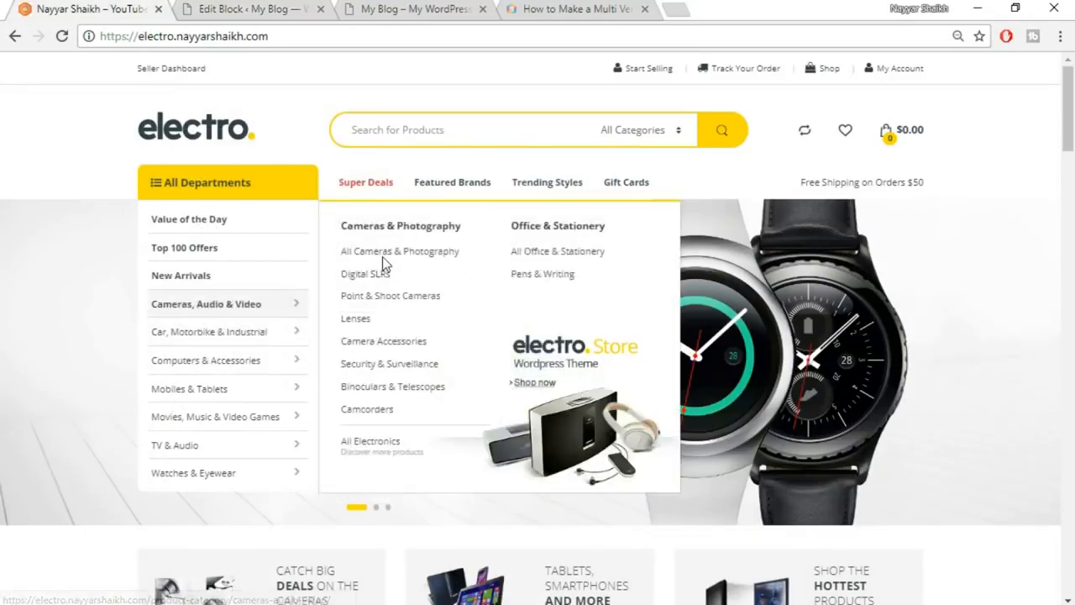
mouse_move(241, 328)
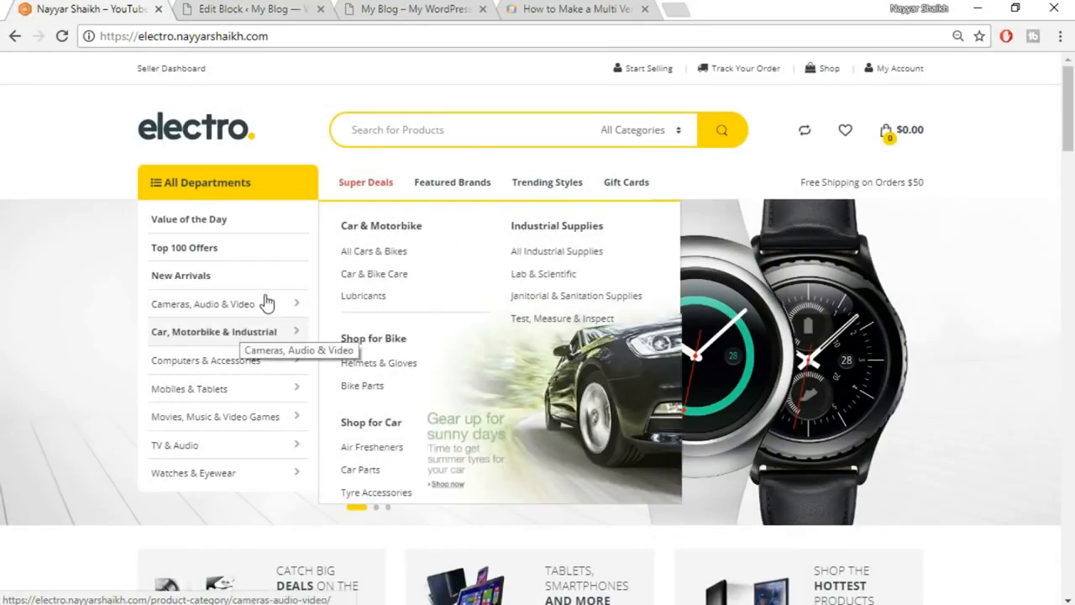
key("ctrl+Tab")
scroll(692, 405, "down", 5)
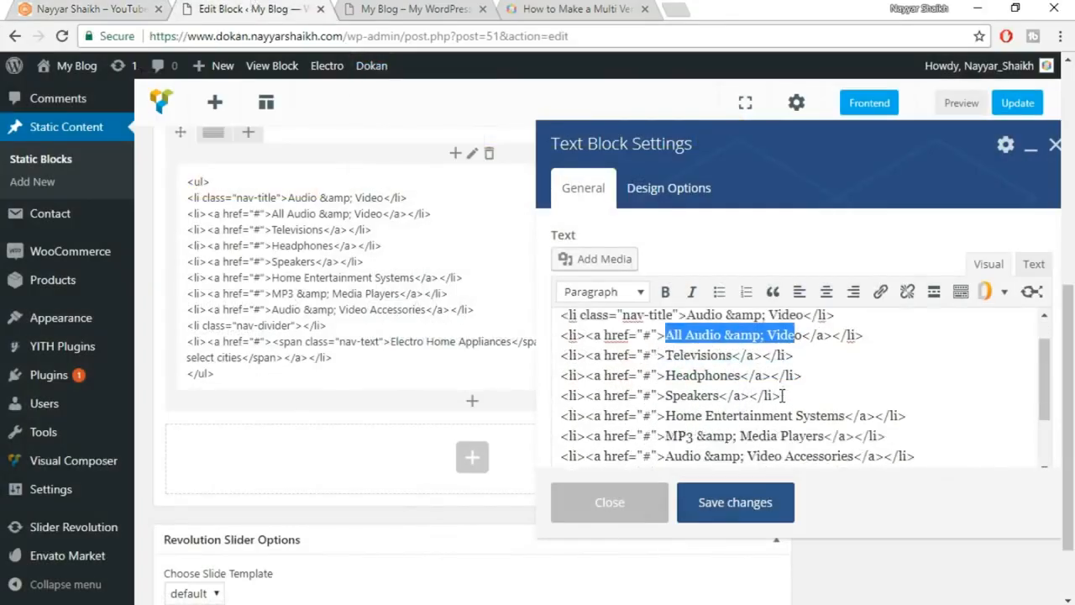
left_click(719, 504)
scroll(715, 511, "up", 1)
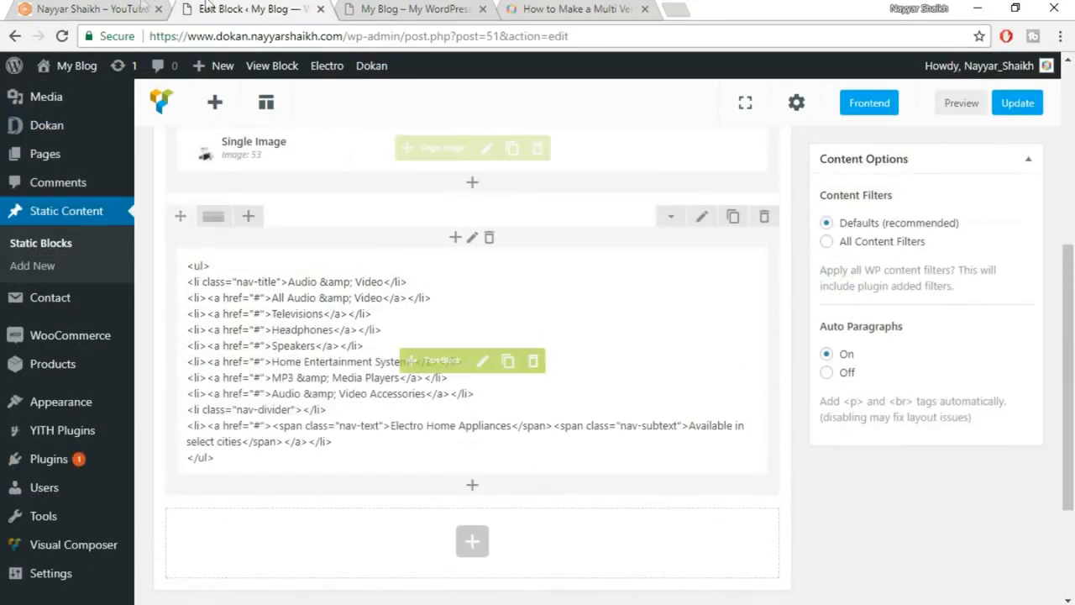
left_click(138, 8)
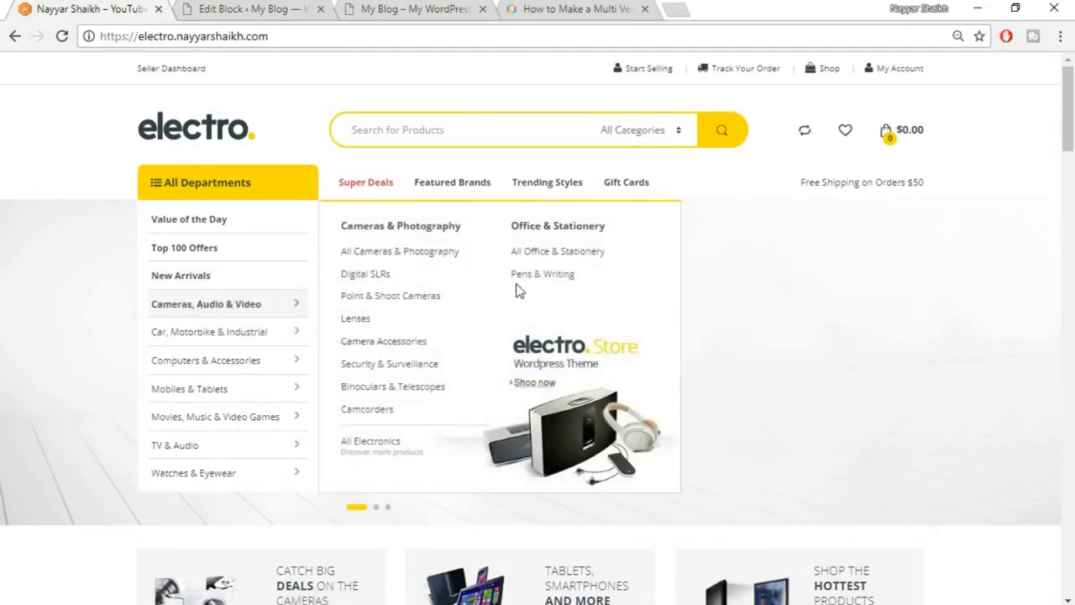
left_click(263, 8)
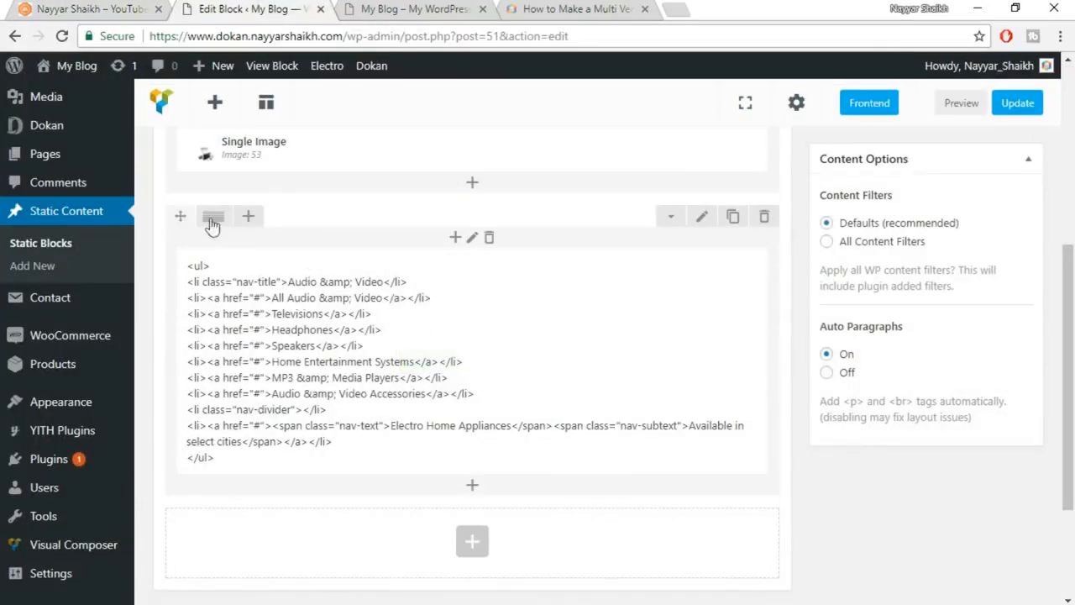
Split the row into 1/2 + 1/2 columns and add a Text Block to the right column
mouse_move(212, 223)
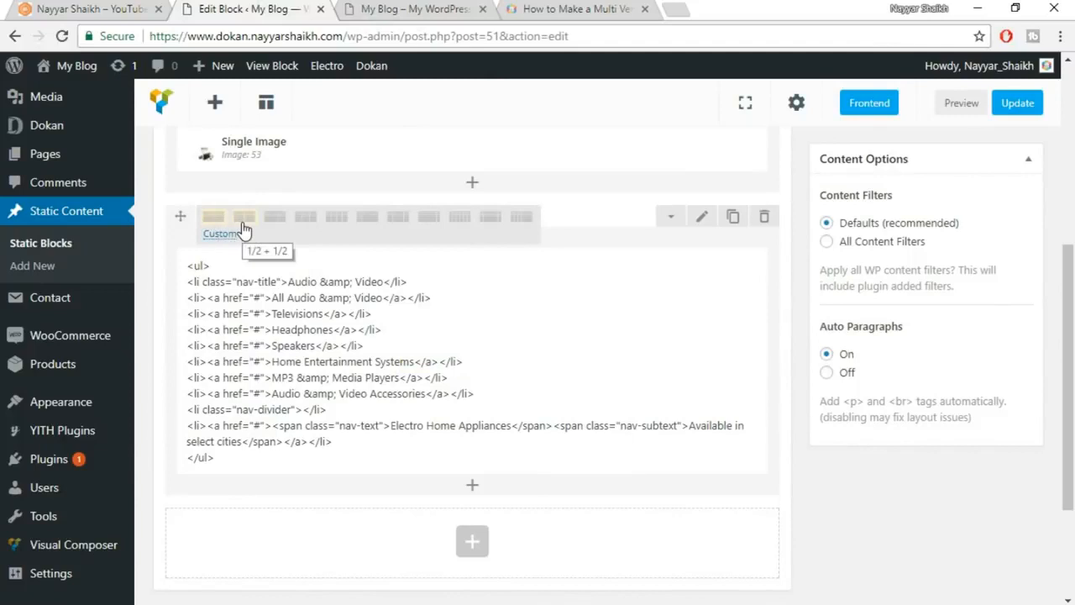
left_click(244, 220)
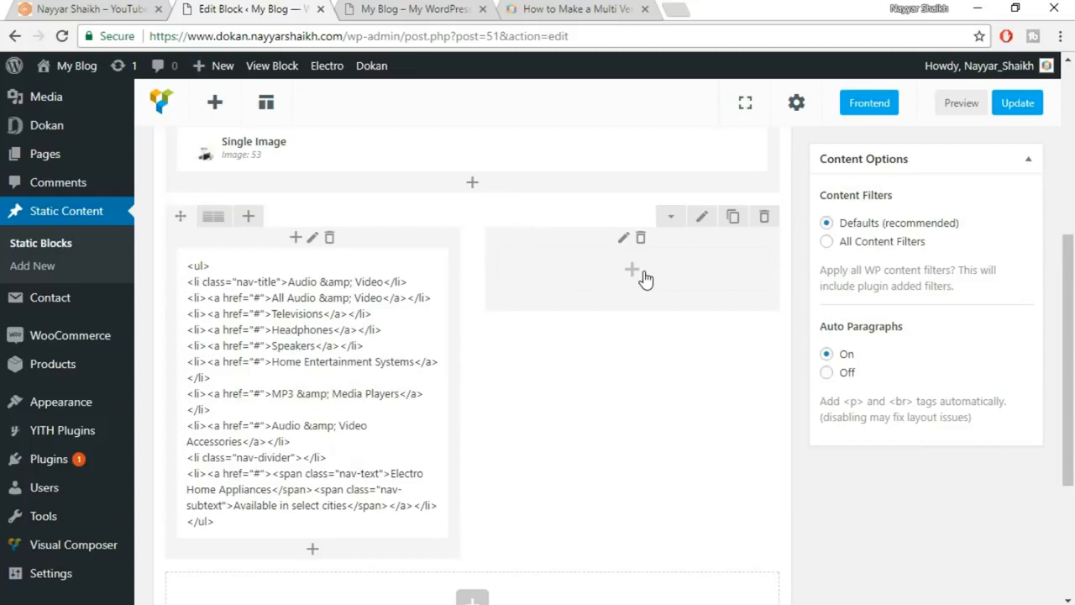
left_click(644, 280)
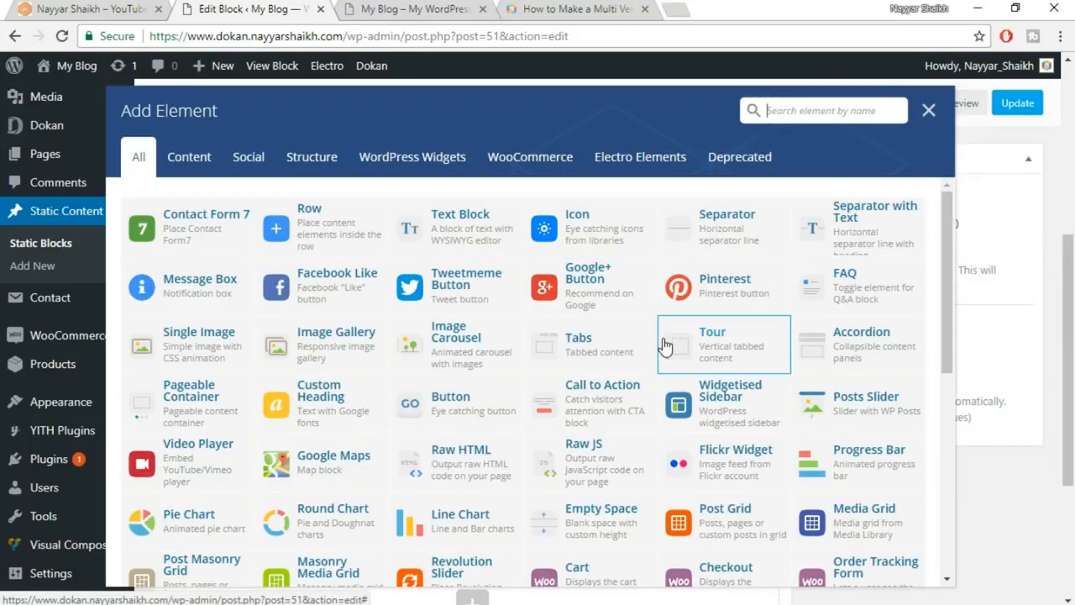
type("tex")
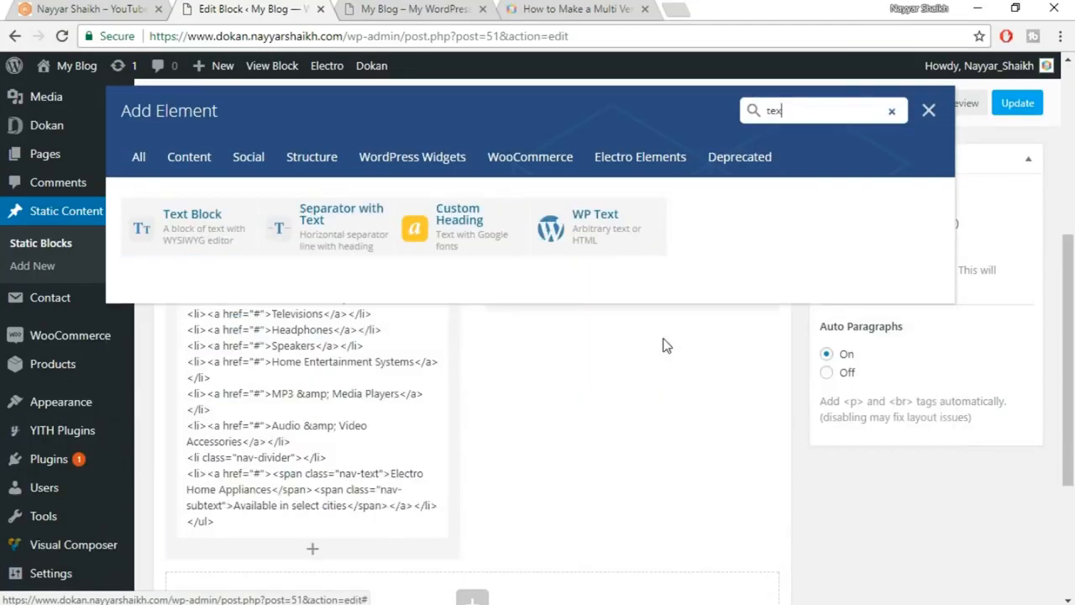
left_click(198, 243)
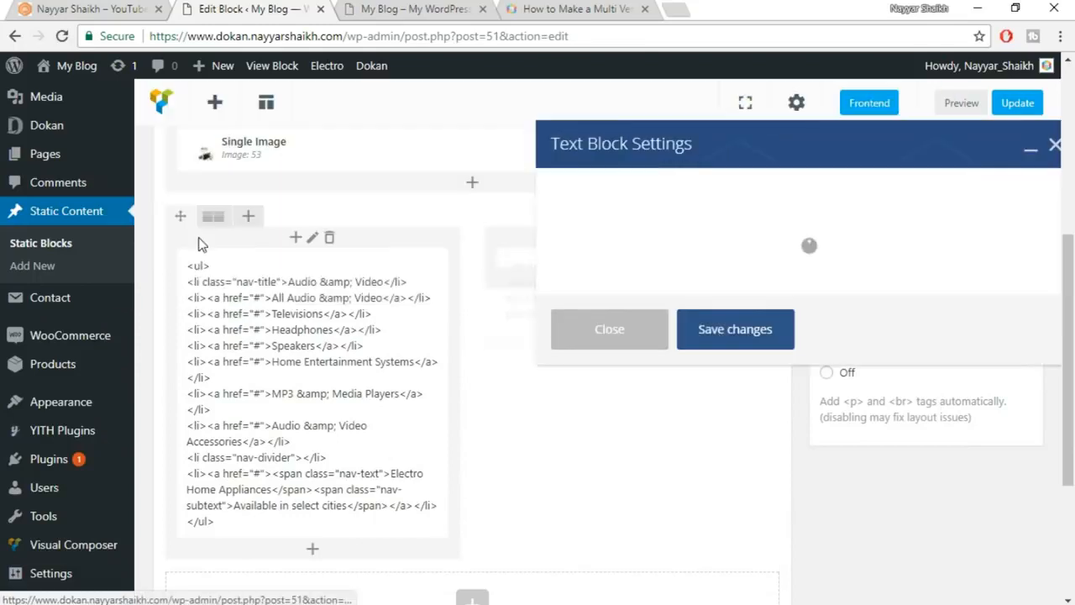
Paste the menu HTML, delete Headphones through nav-divider, save, and update the block
triple_click(782, 333)
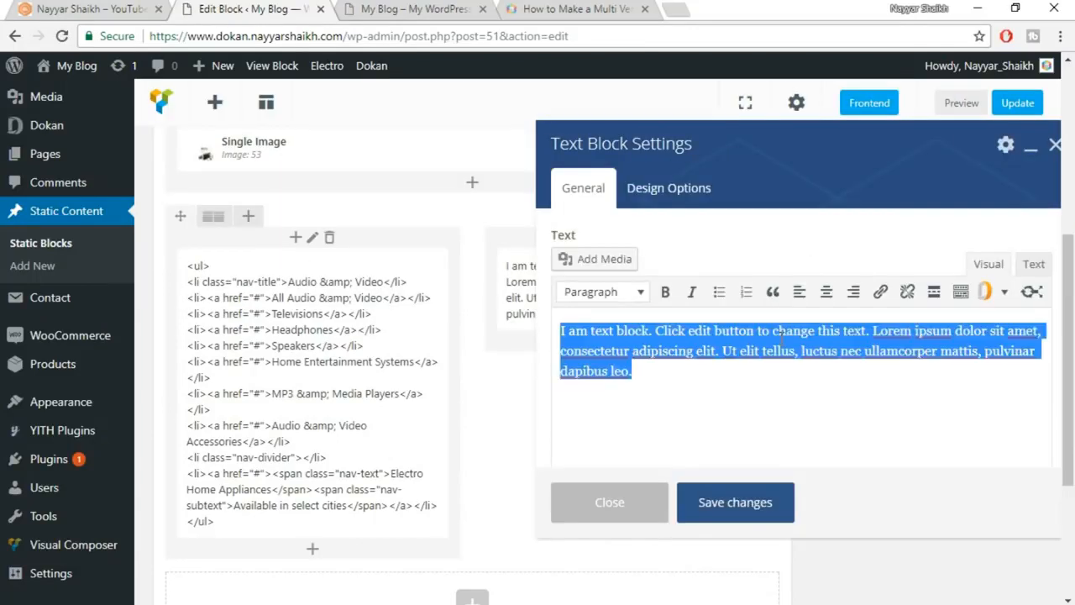
key("ctrl+v")
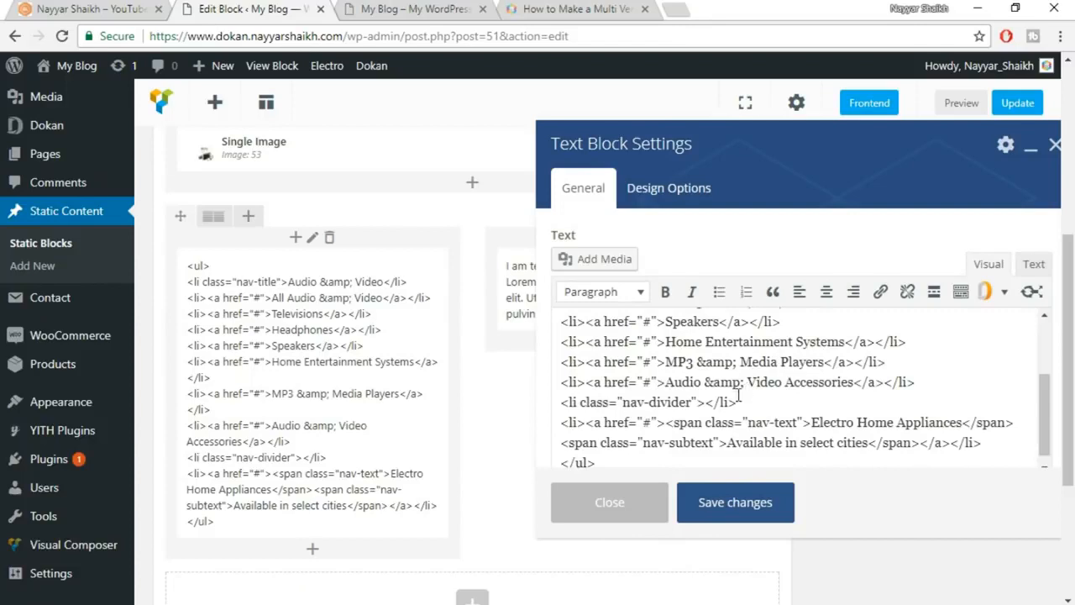
left_click_drag(752, 405, 543, 414)
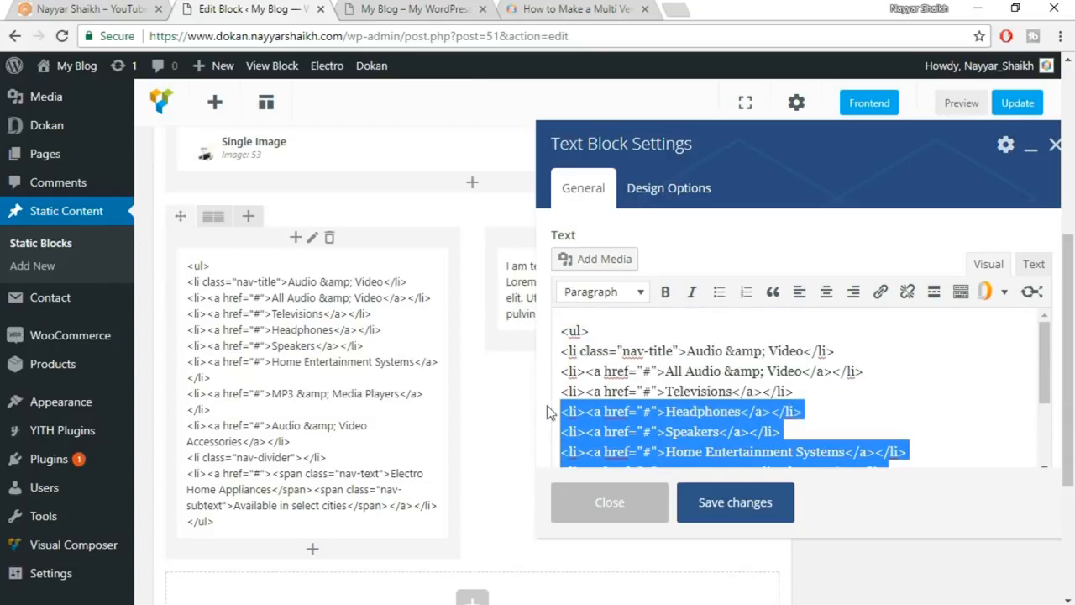
key("Delete")
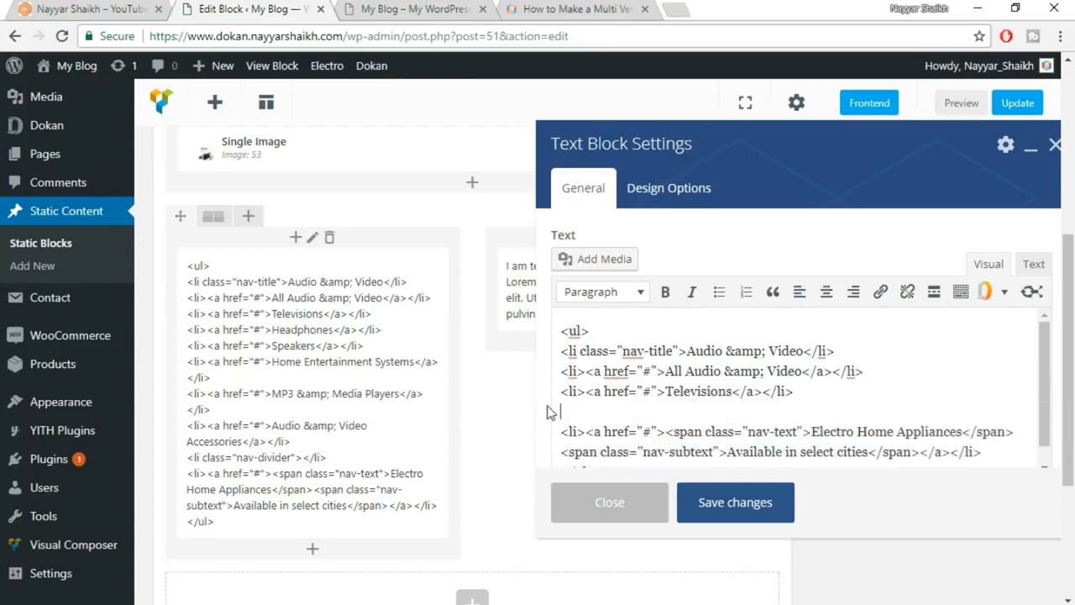
left_click(736, 502)
scroll(1039, 153, "up", 5)
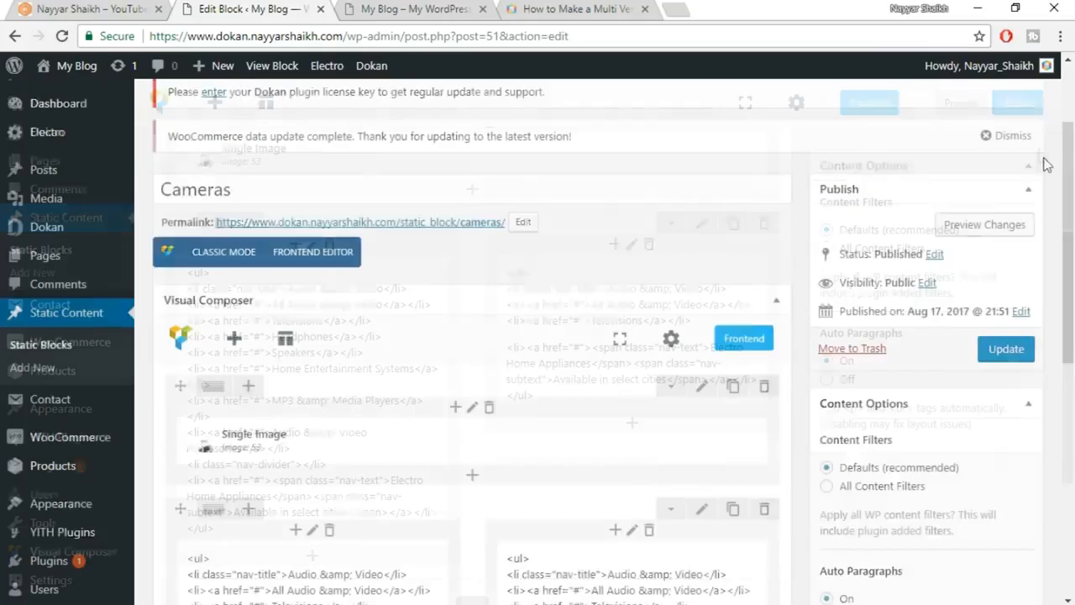
left_click(1013, 440)
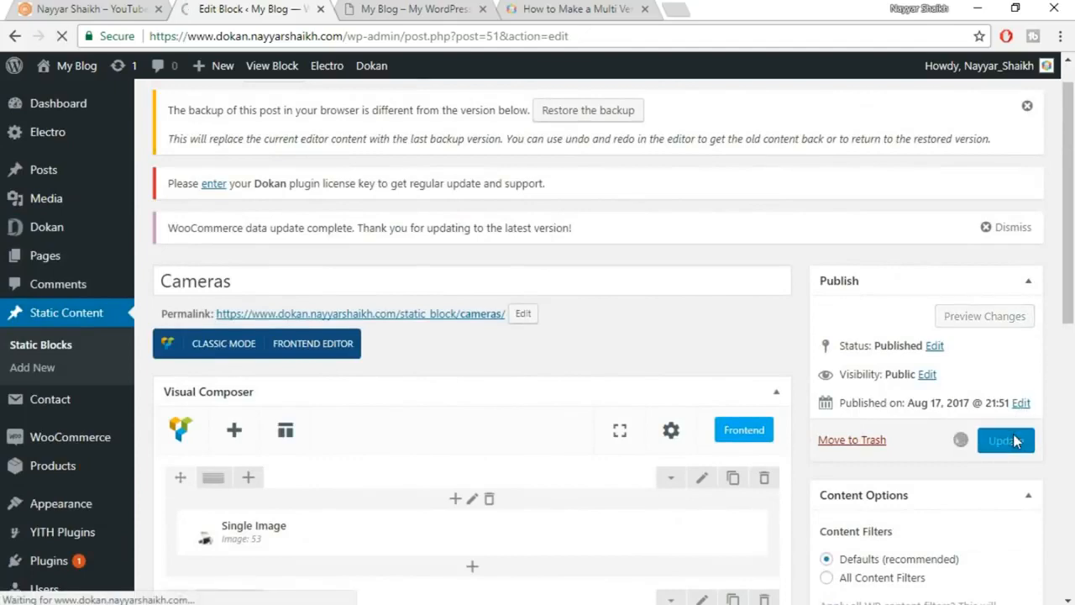
scroll(702, 286, "down", 5)
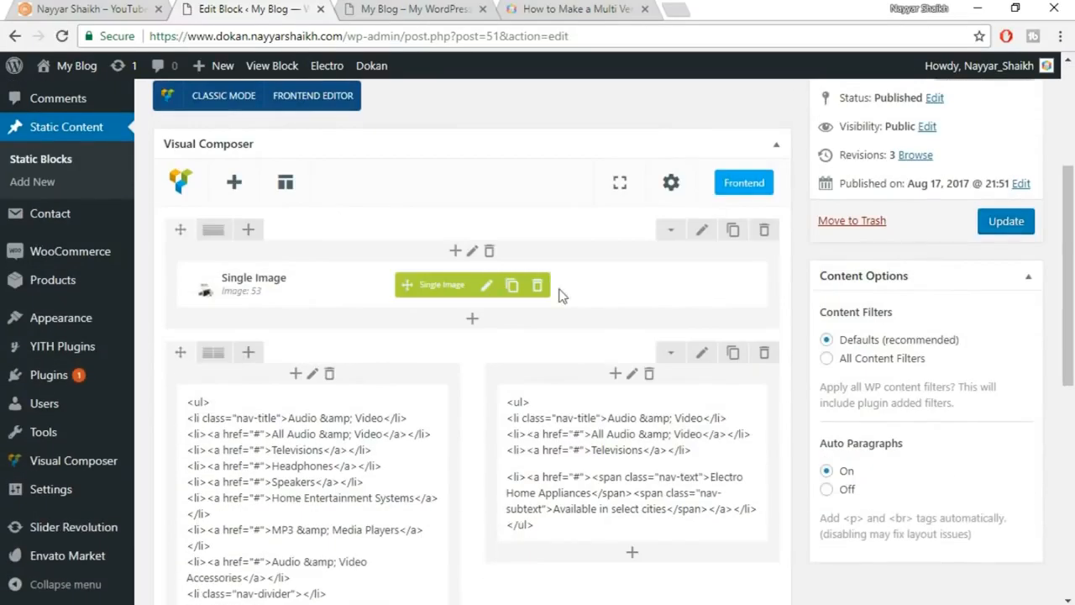
Return to the Electro home page and check the All Departments mega-menus, ending on Car, Motorbike & Industrial
left_click(44, 7)
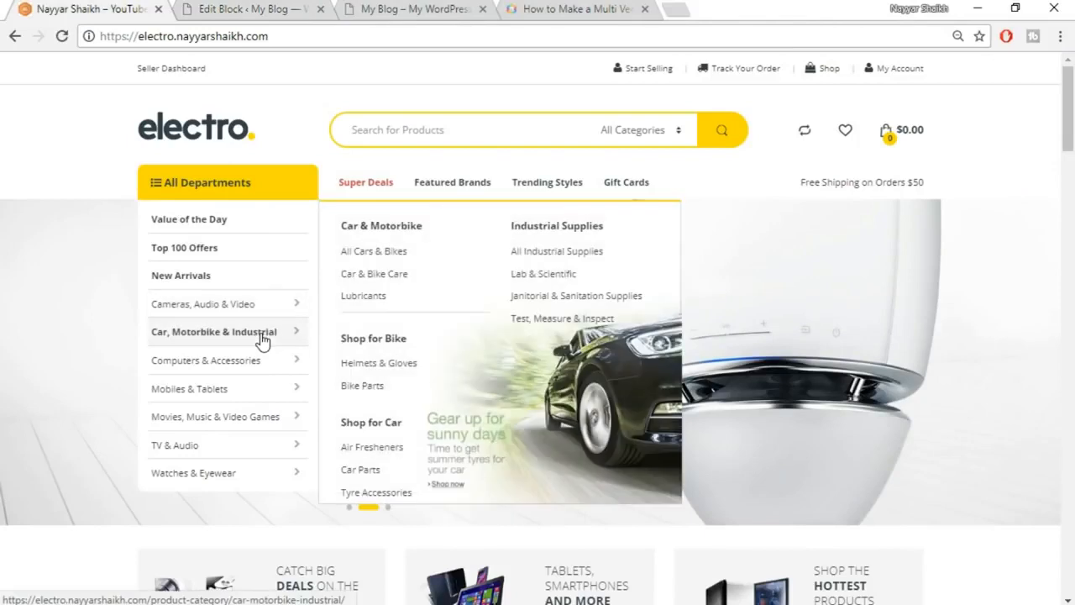
mouse_move(254, 315)
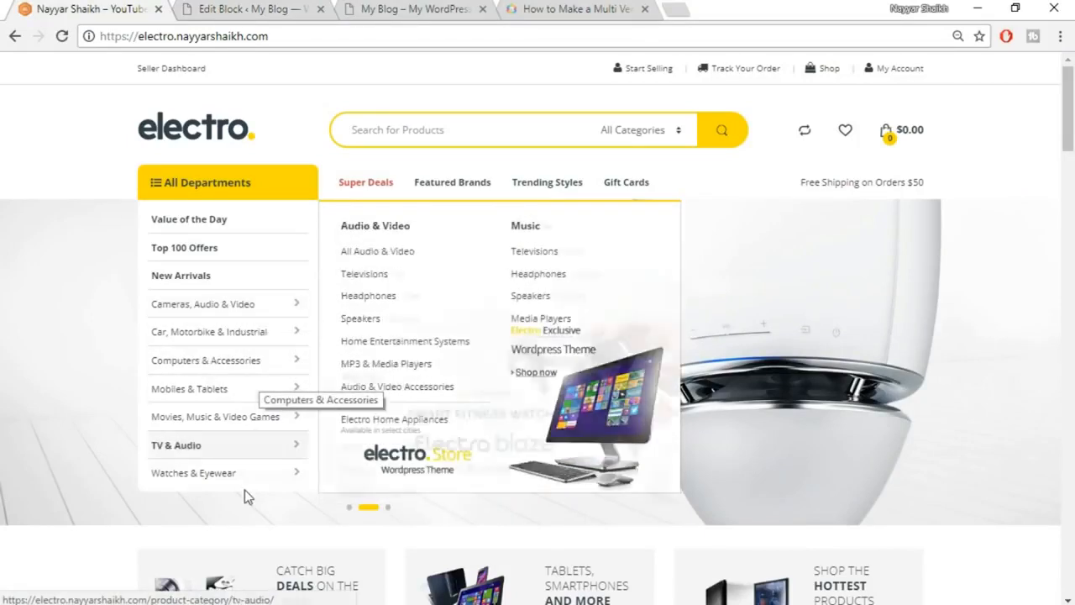
mouse_move(241, 340)
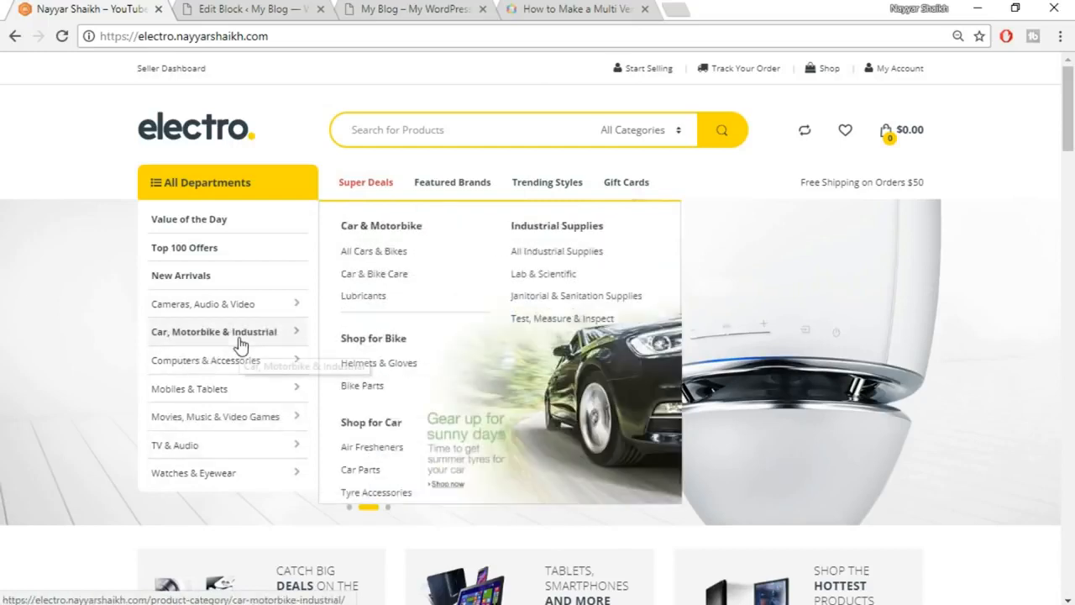
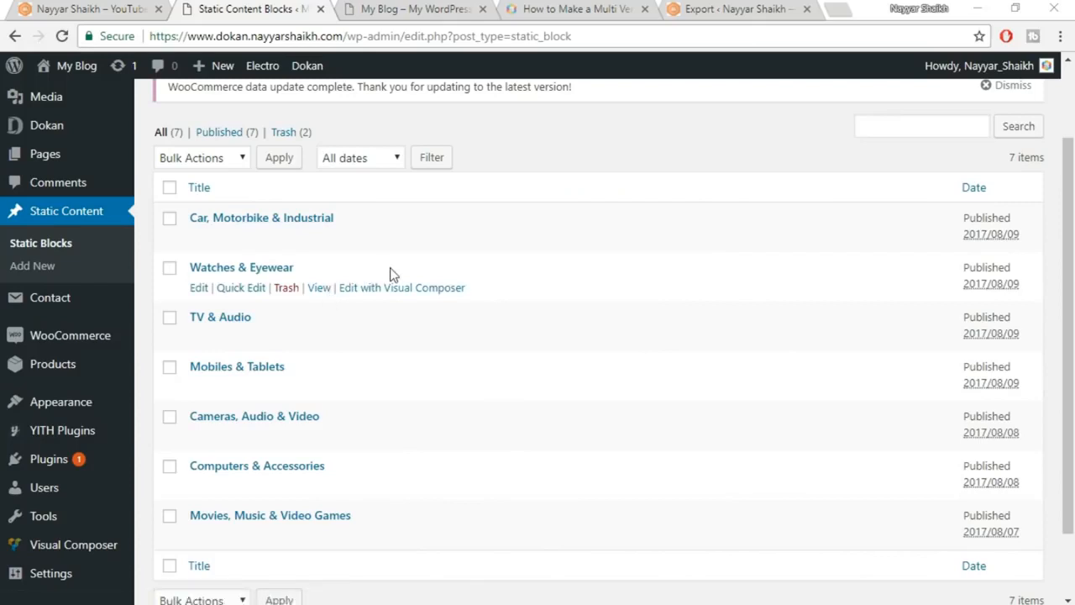
From Appearance > Menus, create a new menu named 'Departments'
left_click(105, 8)
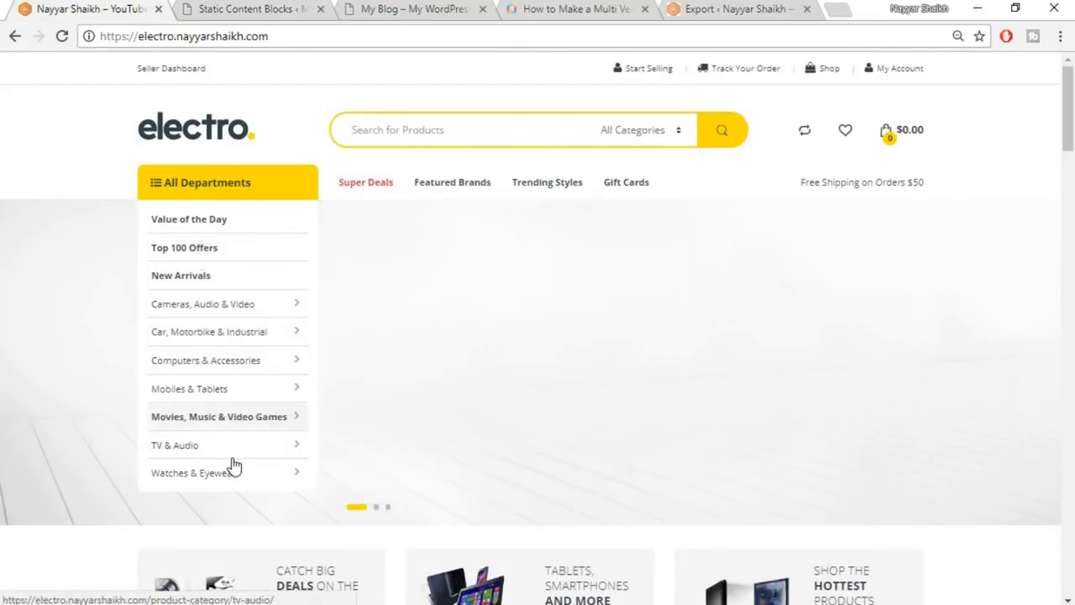
left_click(233, 7)
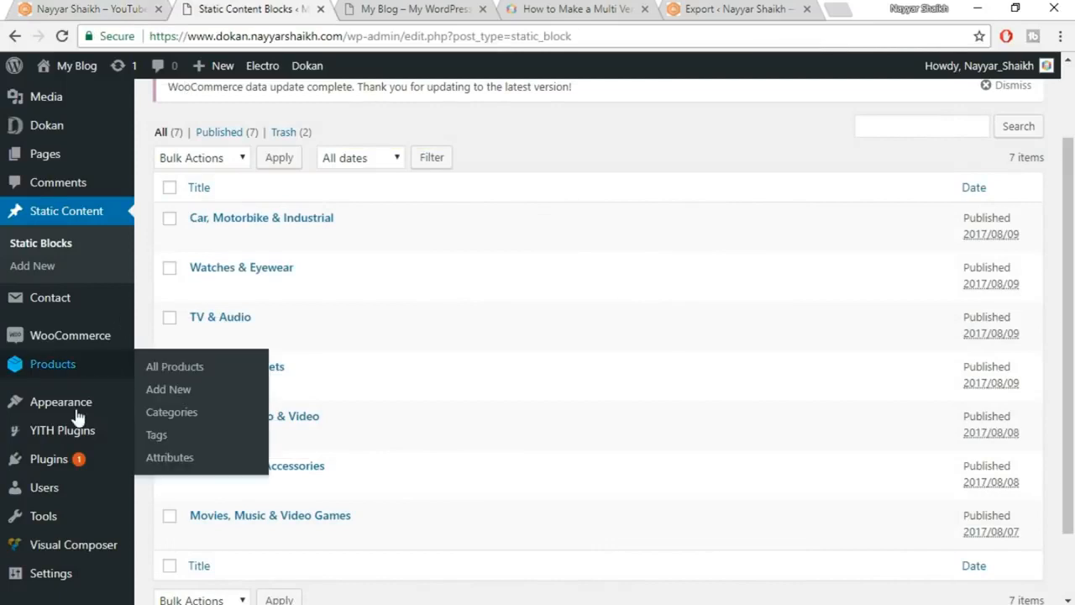
mouse_move(75, 410)
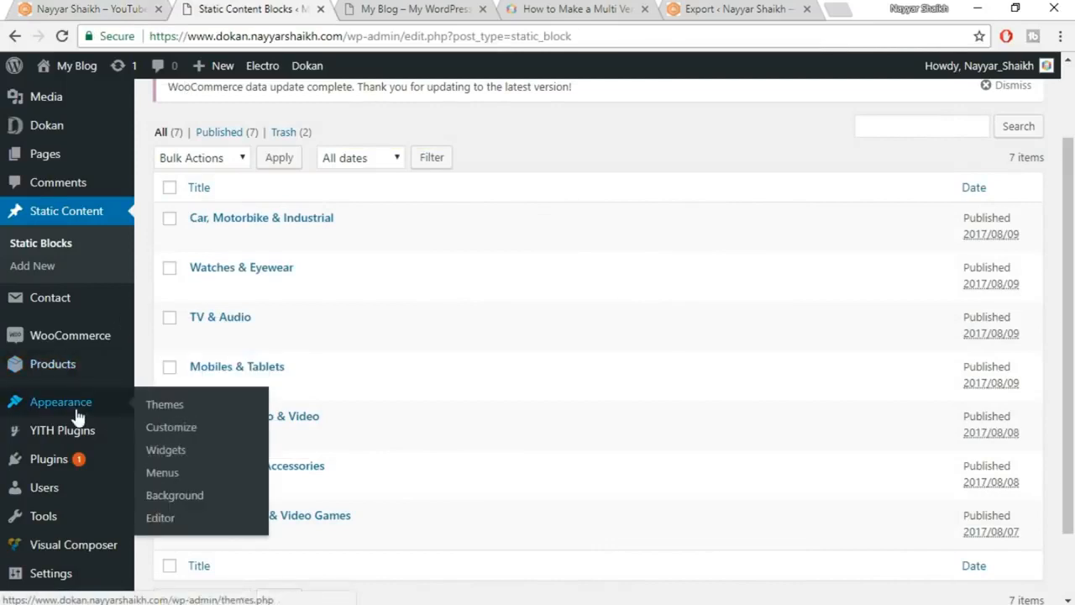
left_click(165, 475)
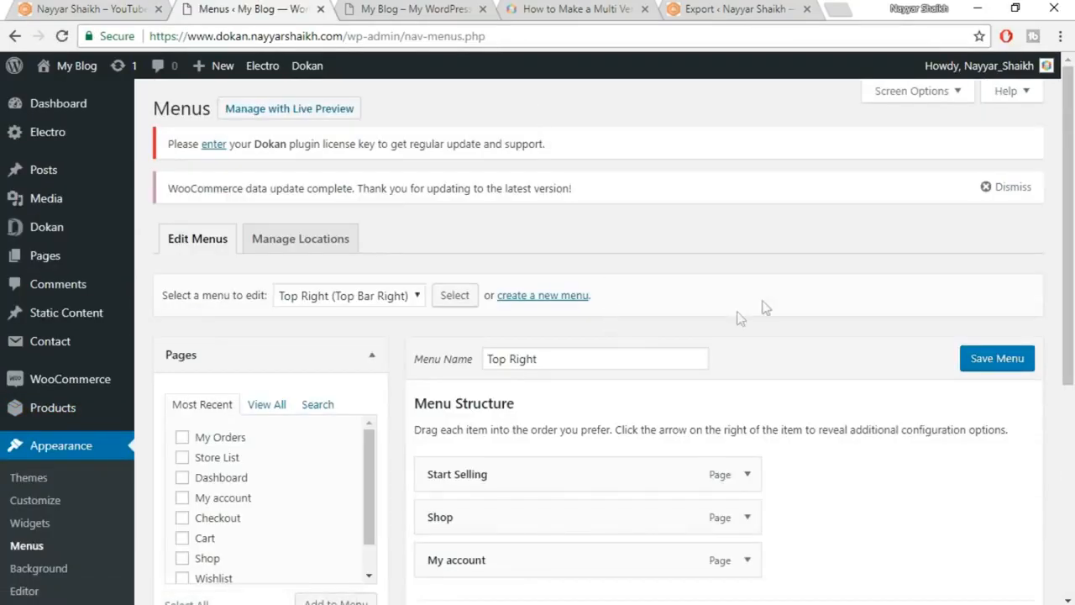
left_click(569, 303)
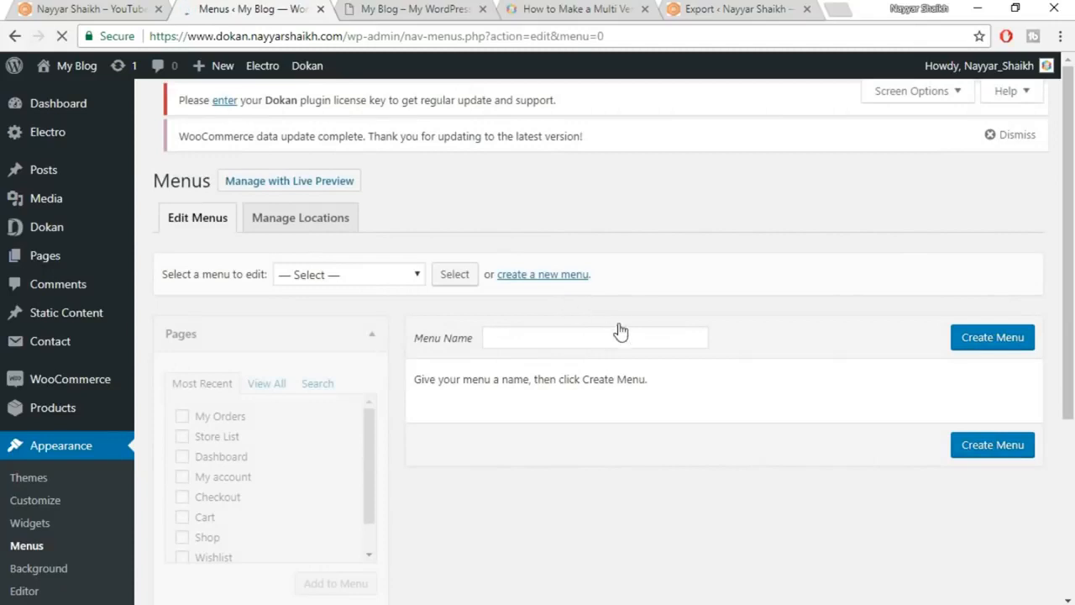
left_click(589, 361)
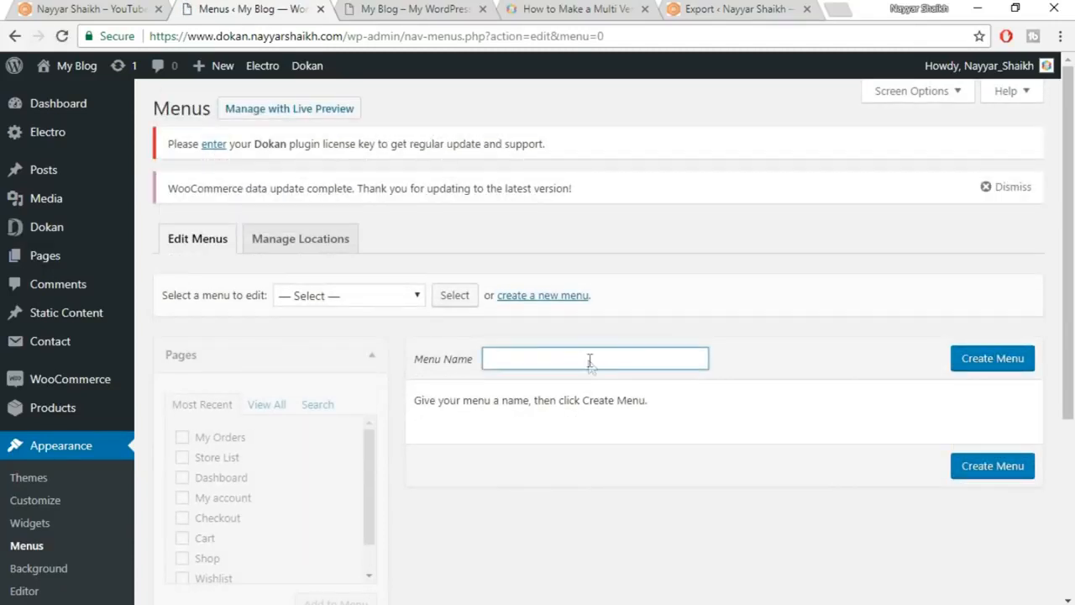
type("De")
key("Down")
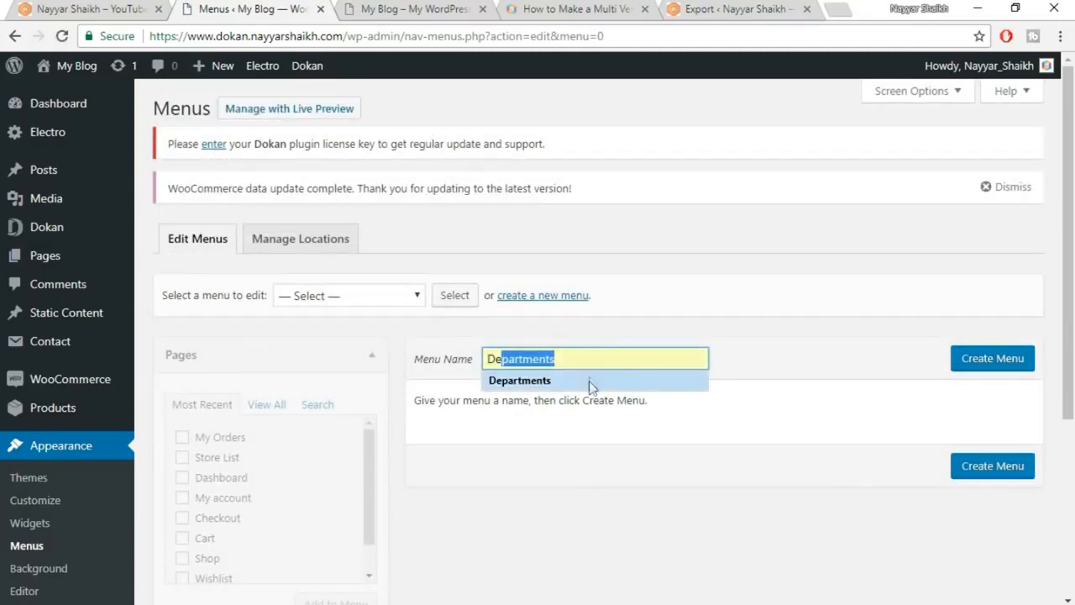
left_click(591, 383)
left_click(989, 371)
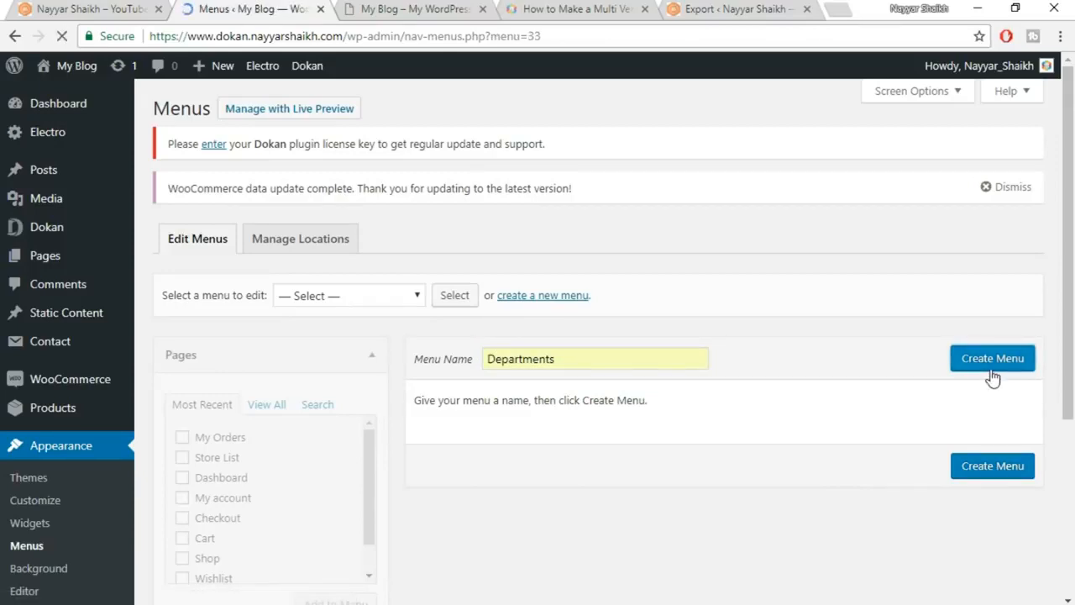
Assign the Departments menu to the All Departments Menu display location
scroll(993, 378, "down", 2)
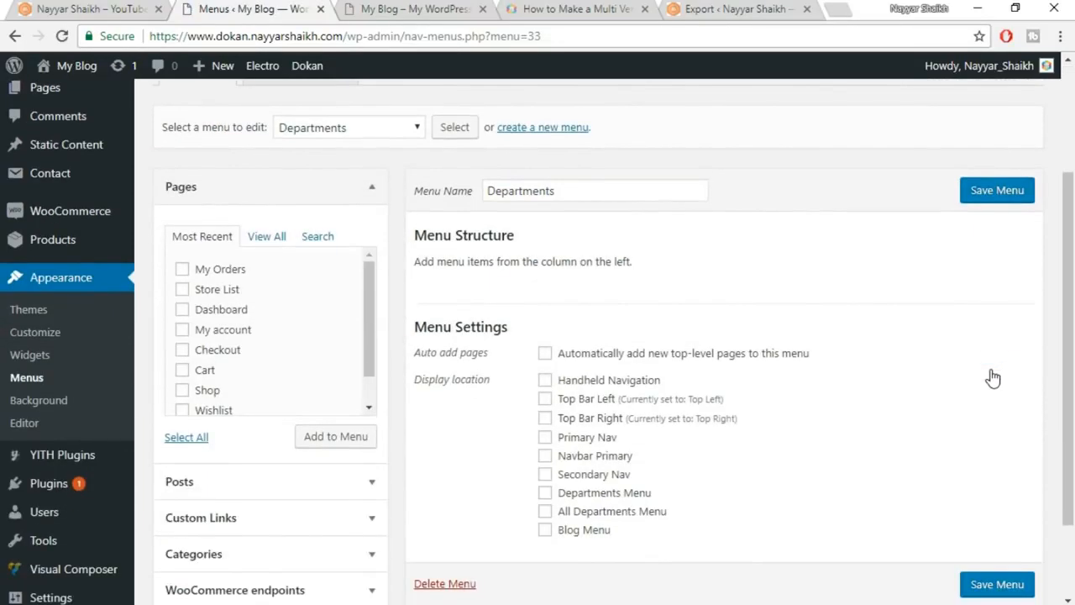
left_click(575, 512)
scroll(826, 485, "up", 1)
left_click(88, 8)
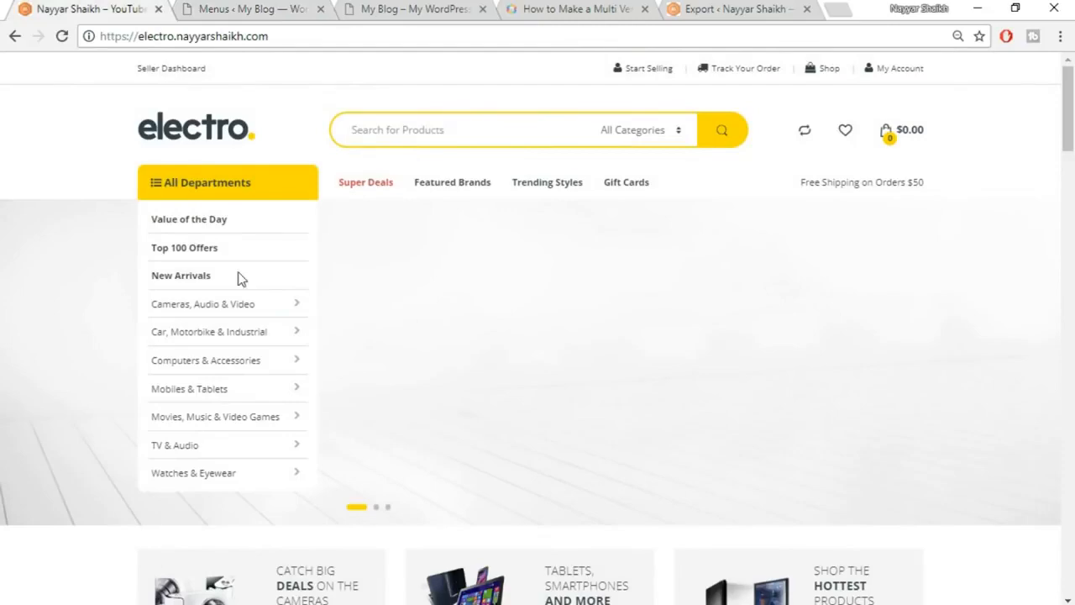
left_click(213, 8)
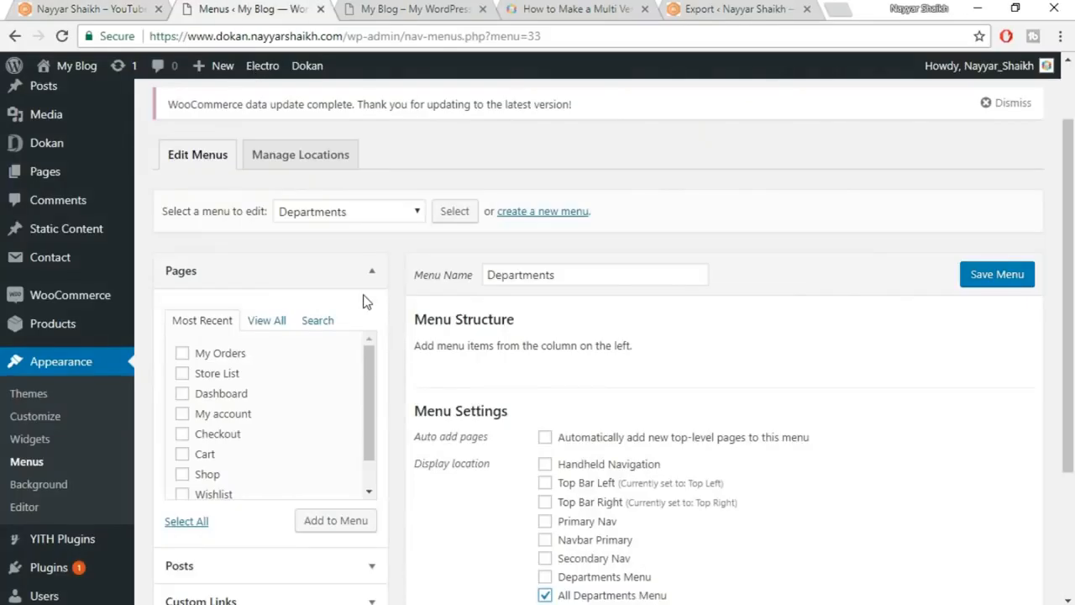
Look through the full post Categories list, then collapse it
left_click(367, 280)
left_click(314, 383)
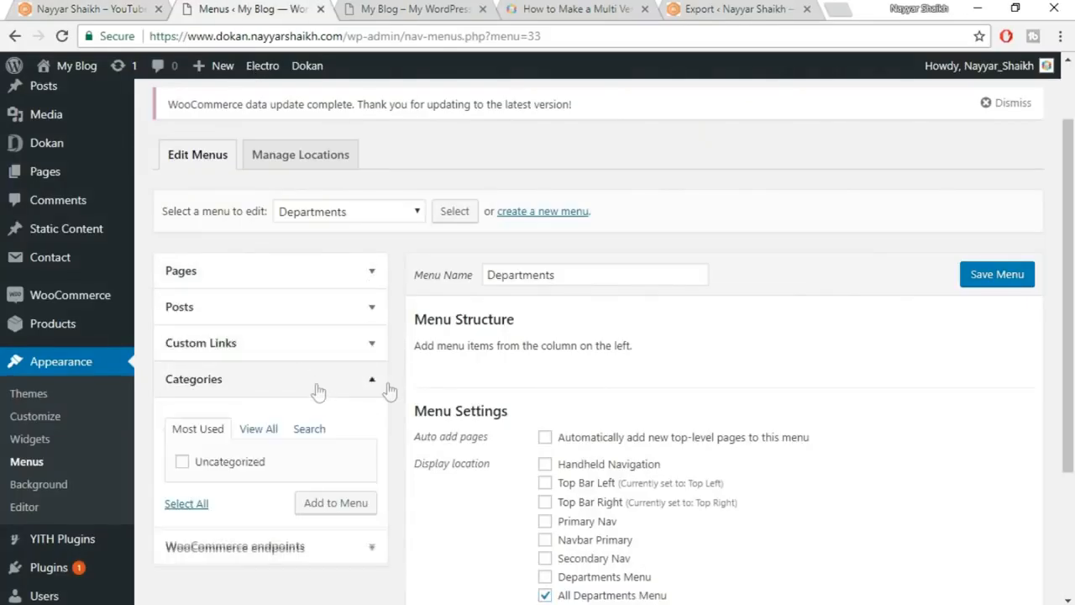
scroll(389, 391, "down", 1)
scroll(389, 390, "down", 1)
left_click(267, 345)
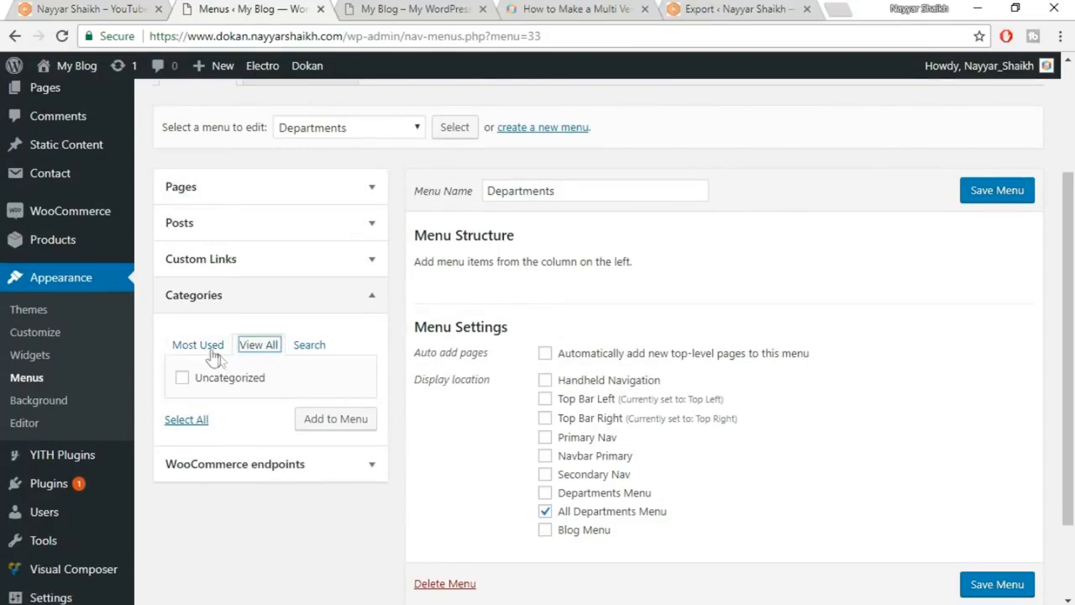
left_click(362, 294)
scroll(397, 336, "up", 3)
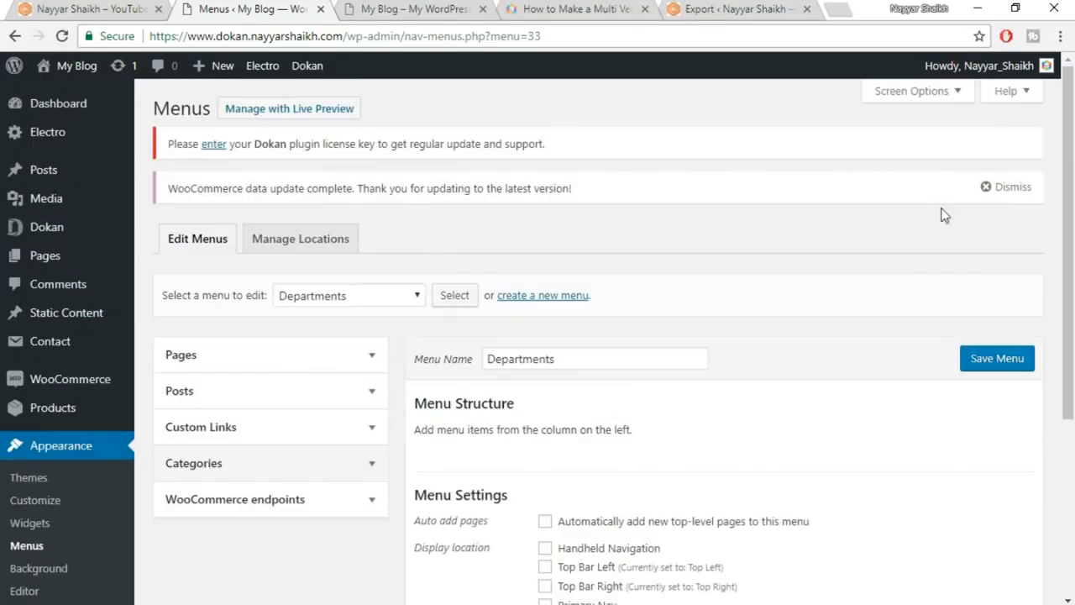
Enable Product categories in Screen Options and show all product categories
left_click(931, 101)
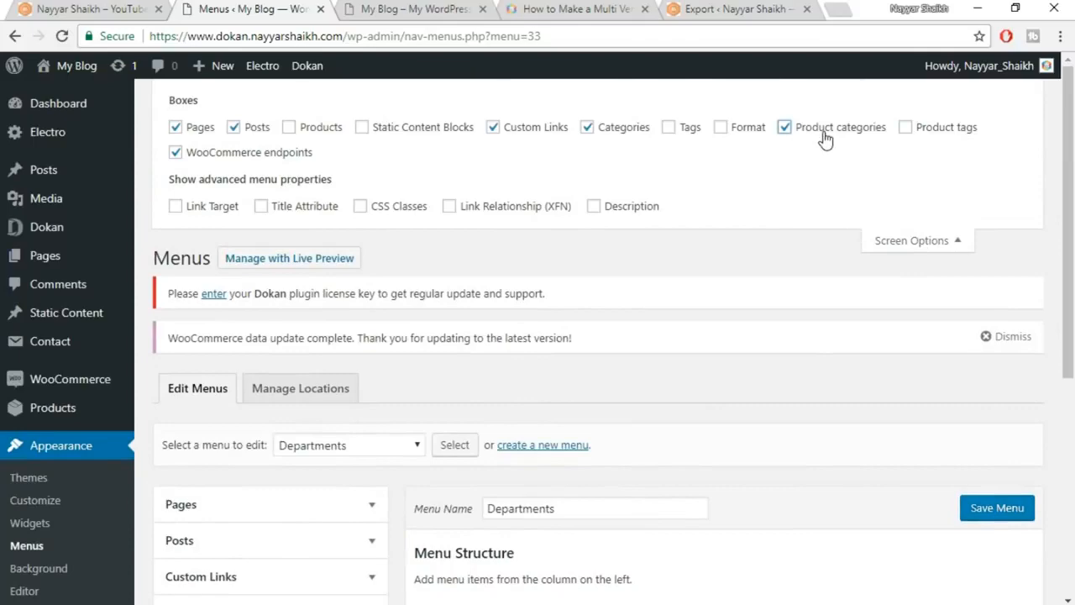
left_click(948, 241)
scroll(949, 241, "down", 3)
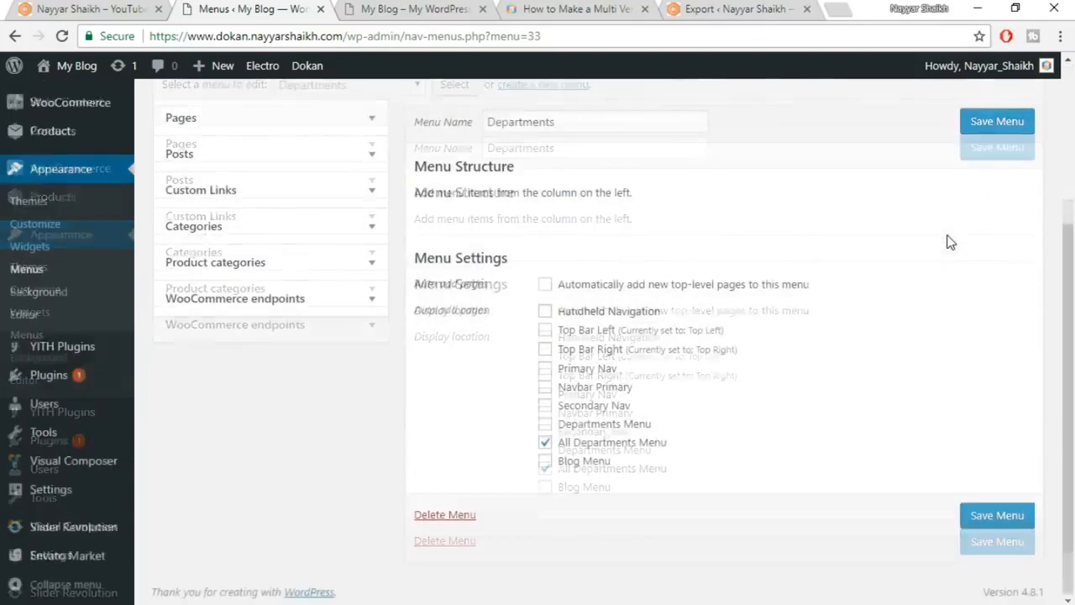
left_click(363, 271)
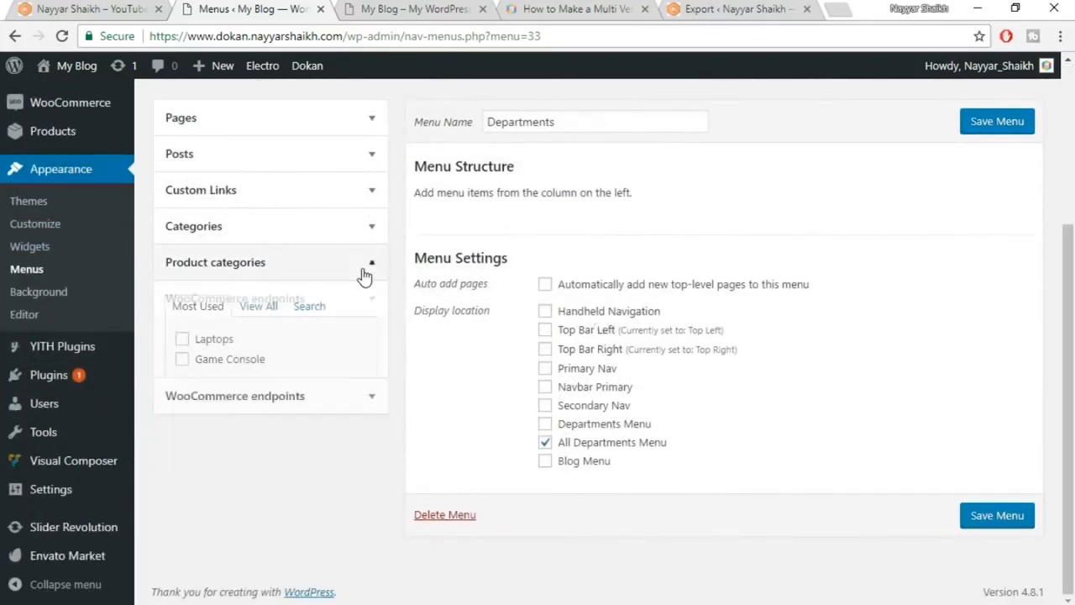
left_click(264, 314)
Tick Cameras & Audios, Car &Motorbikes, Computer & Accessories, Mobiles, Movies, TVs and Watches
left_click(181, 346)
left_click(182, 364)
left_click(182, 385)
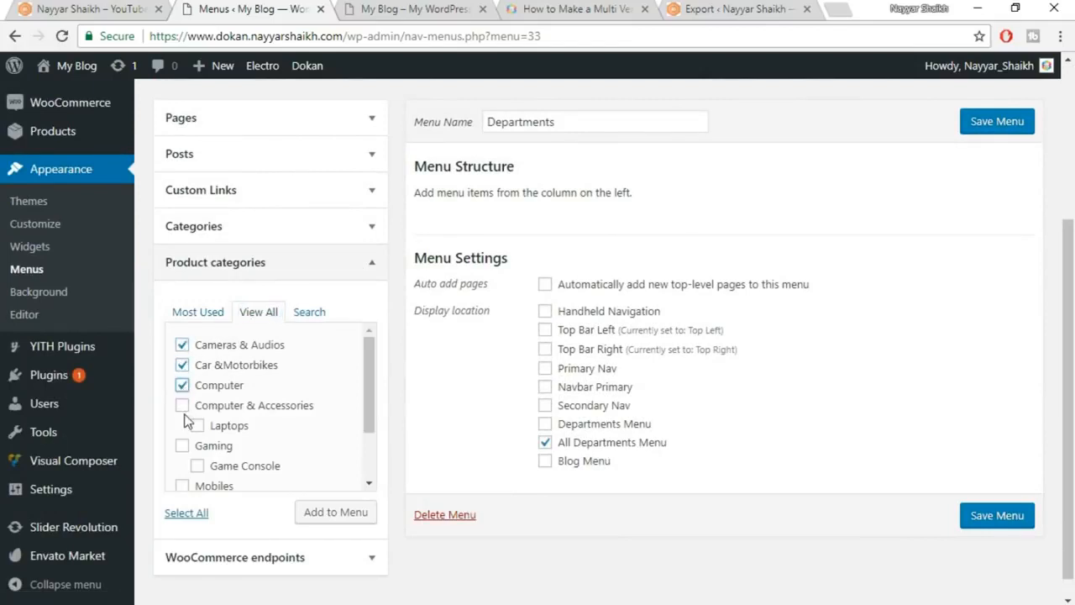
left_click(182, 405)
left_click(182, 384)
scroll(304, 378, "down", 2)
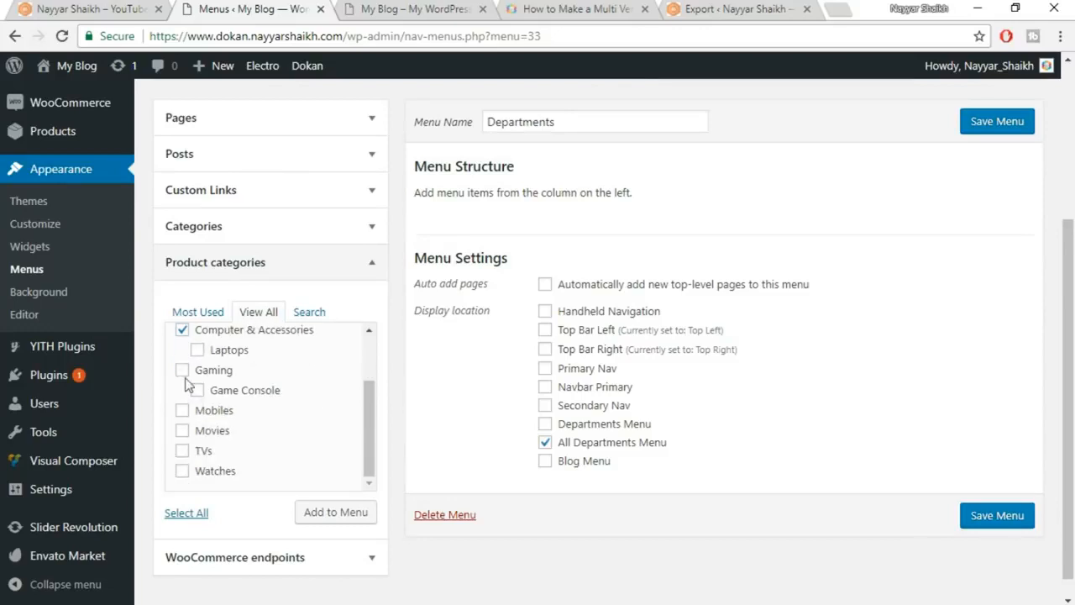
left_click(183, 410)
left_click(183, 430)
left_click(182, 450)
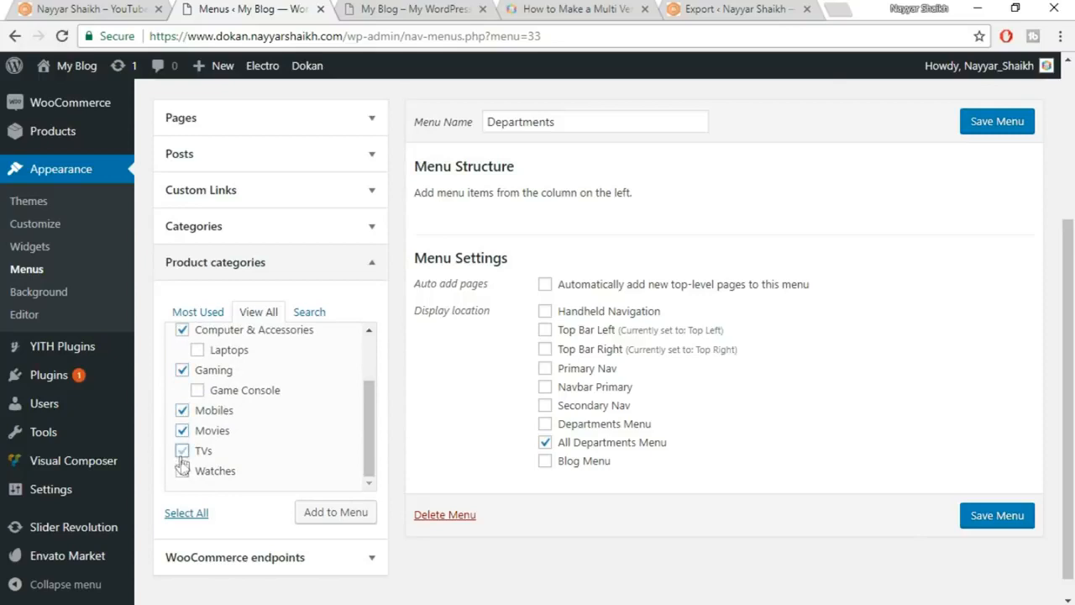
left_click(183, 470)
Untick Gaming and add the seven ticked product categories to the Departments menu
scroll(339, 447, "up", 2)
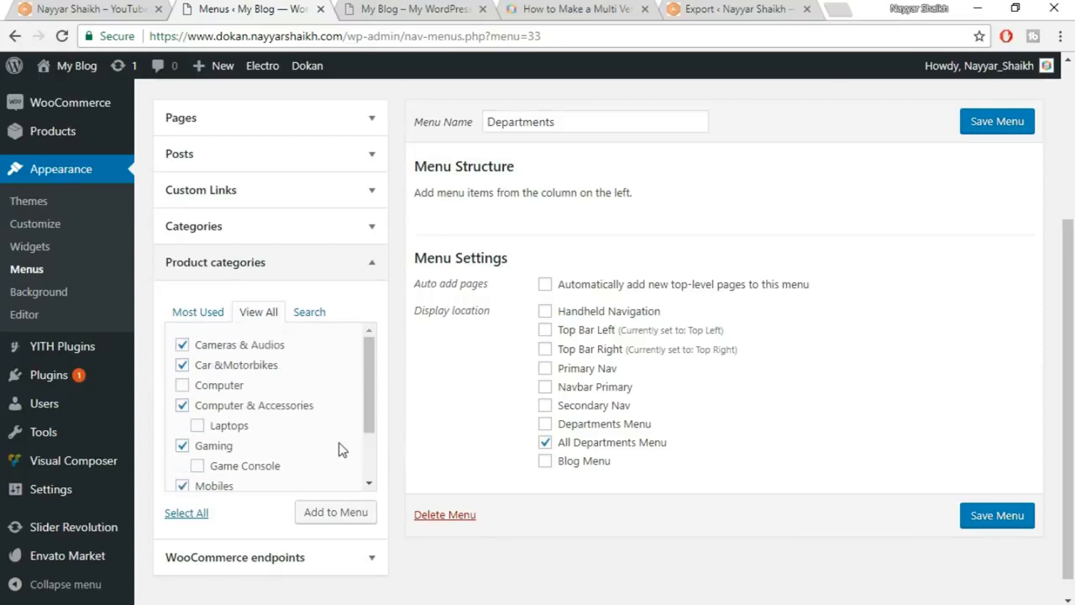
scroll(338, 447, "up", 2)
scroll(339, 447, "down", 4)
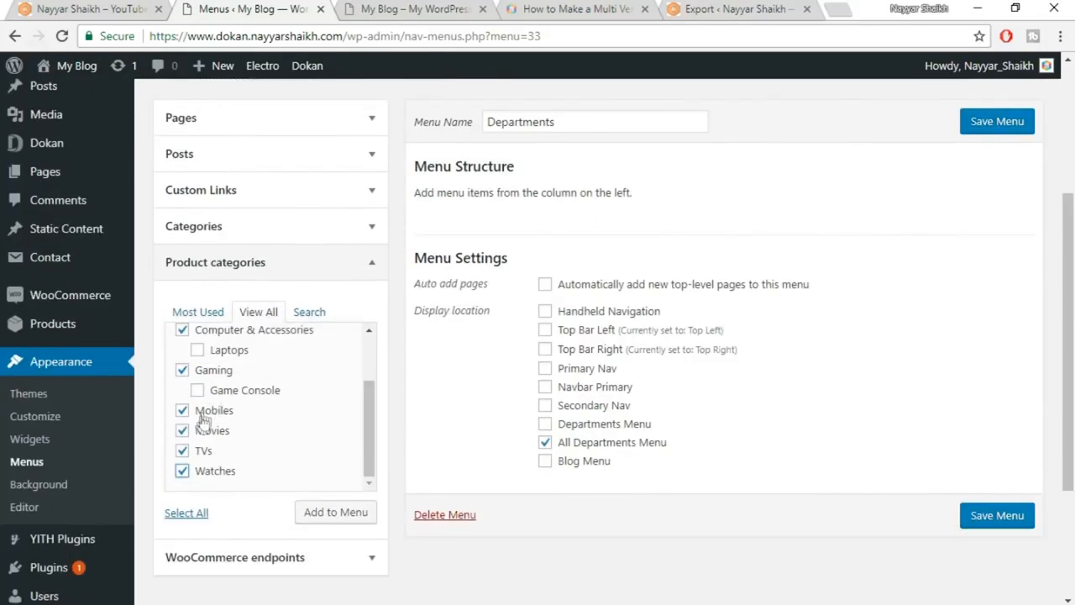
left_click(182, 370)
scroll(234, 480, "up", 2)
left_click(354, 513)
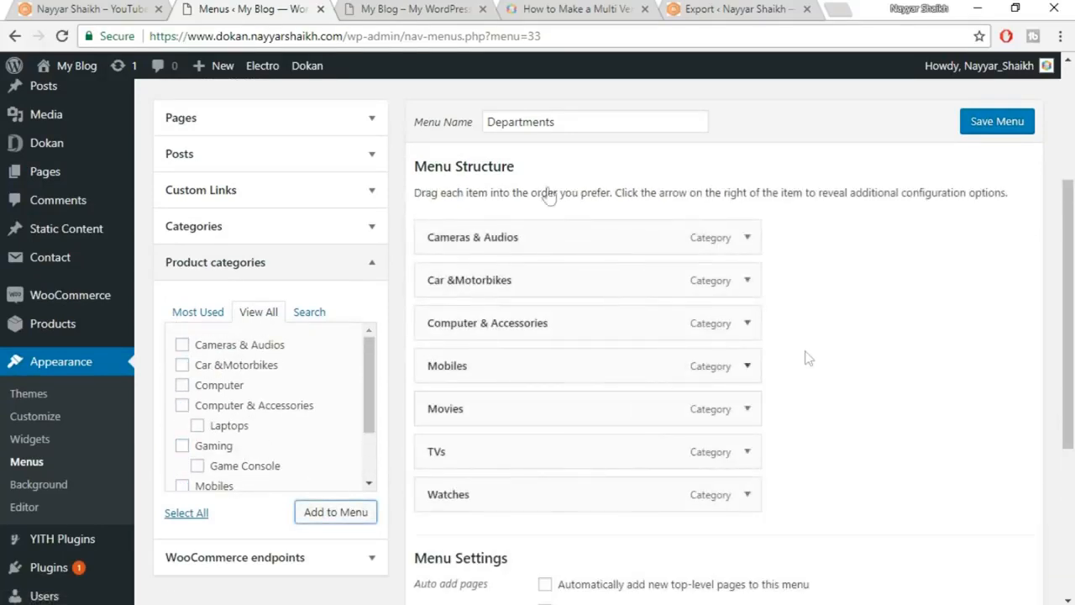
left_click(68, 8)
Add a custom link 'Value of the Day' with URL # to the menu
left_click(377, 265)
left_click(289, 203)
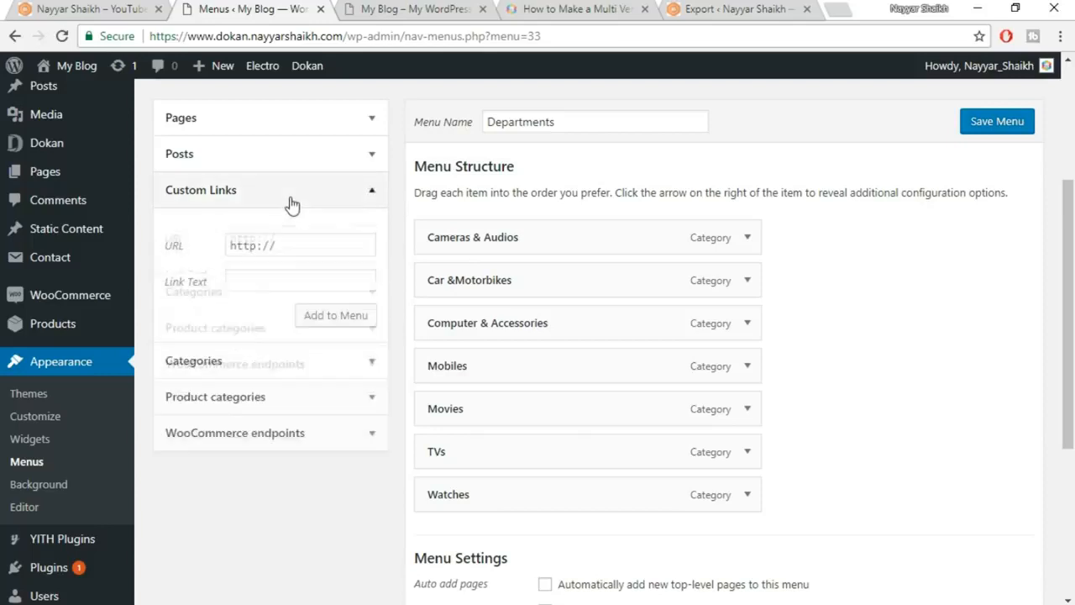
left_click_drag(310, 243, 229, 242)
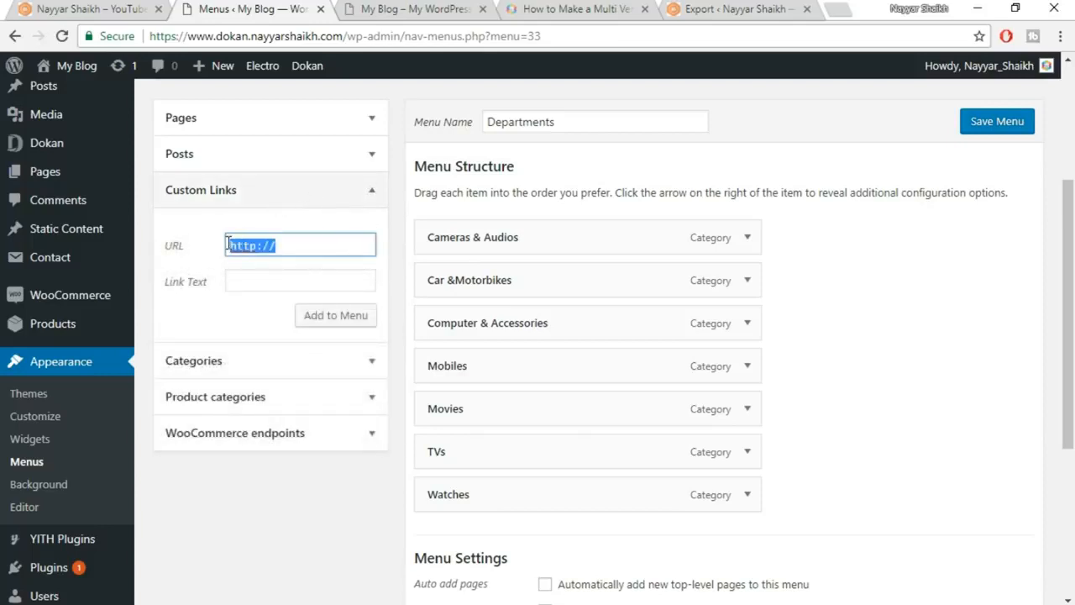
type("#")
left_click(63, 9)
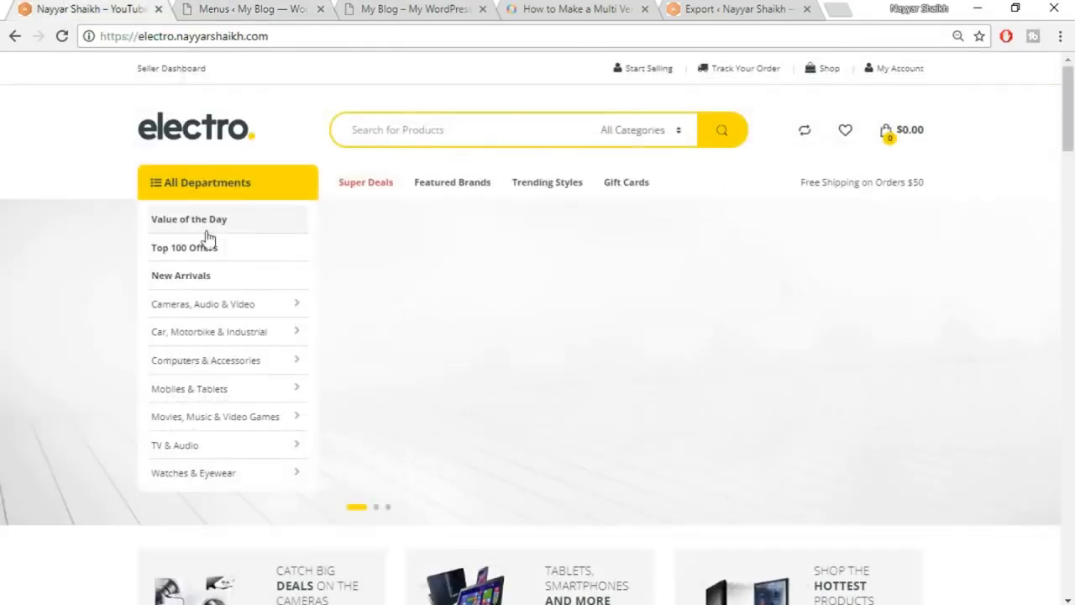
left_click(262, 10)
left_click(305, 274)
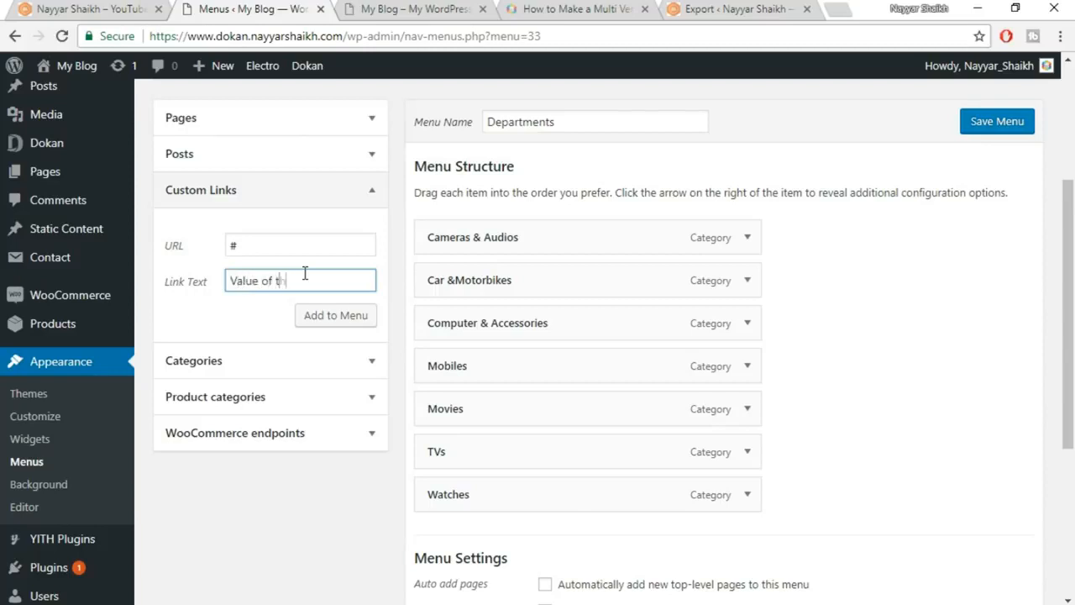
left_click(340, 315)
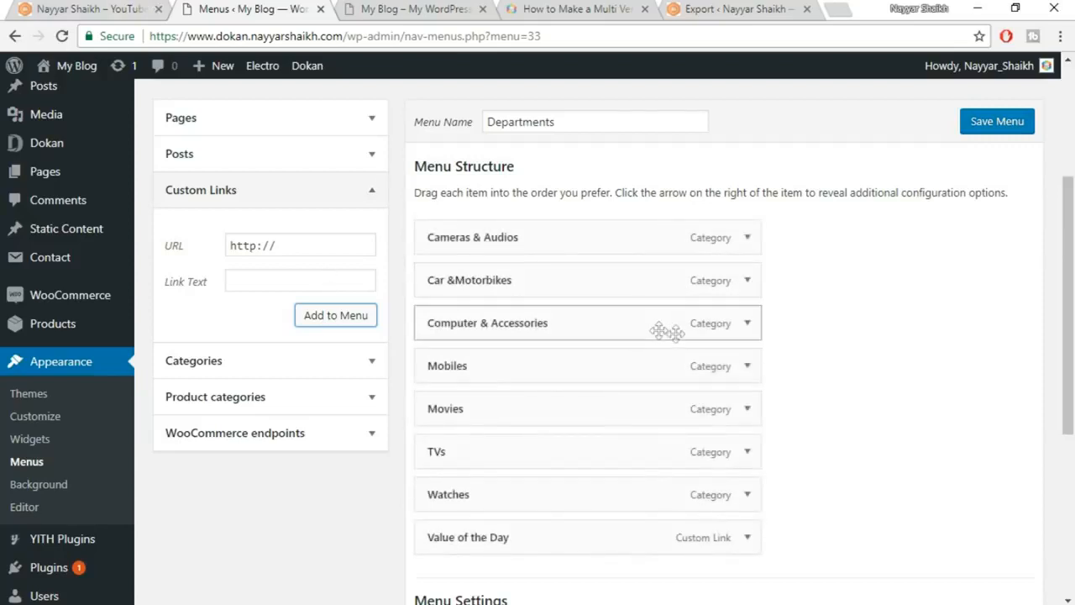
Inspect the new Value of the Day item's settings against the storefront's departments list
scroll(748, 400, "down", 1)
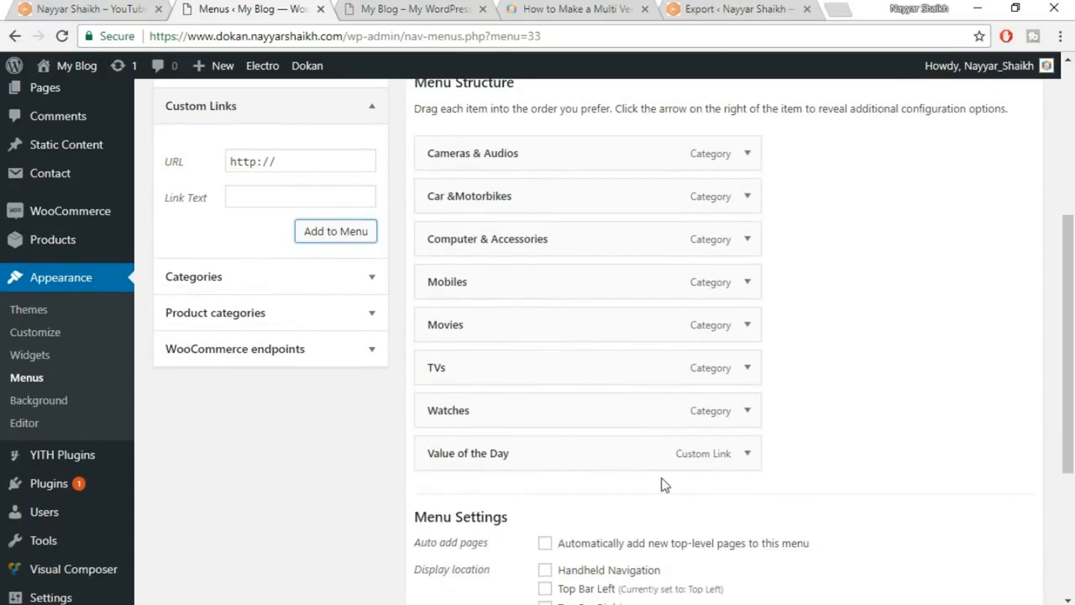
left_click(746, 453)
scroll(747, 457, "down", 2)
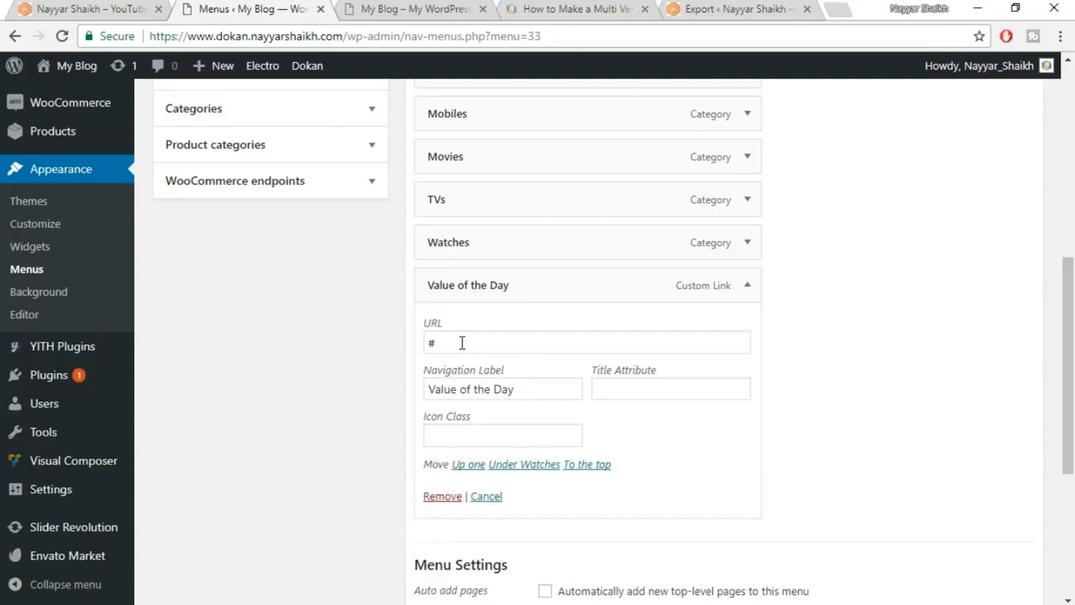
left_click(133, 7)
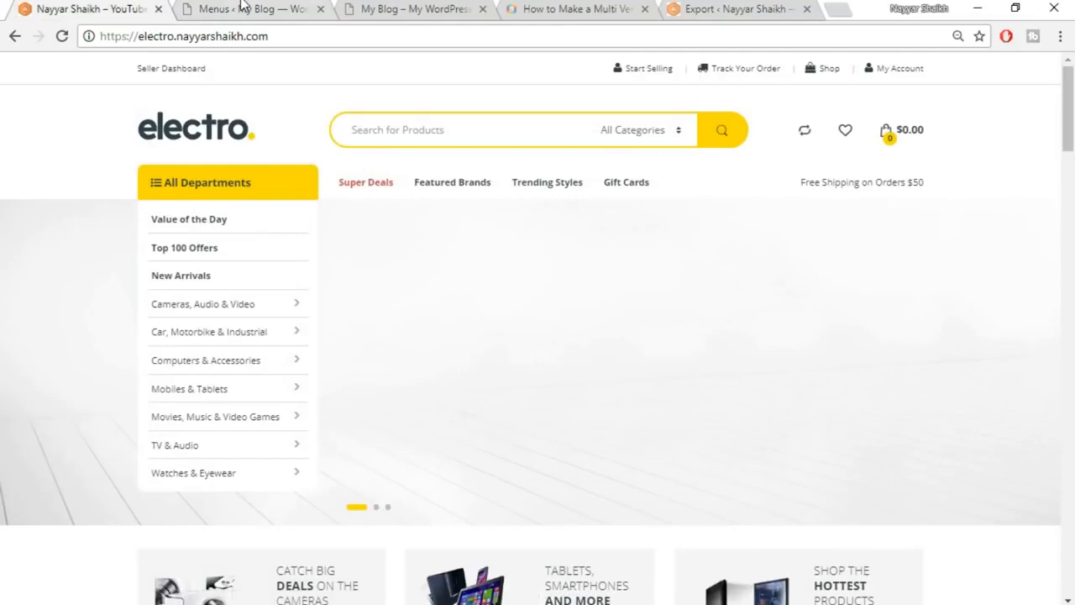
left_click(242, 7)
left_click(749, 286)
Drag Value of the Day to the top of the menu, above Cameras & Audios
scroll(823, 380, "up", 3)
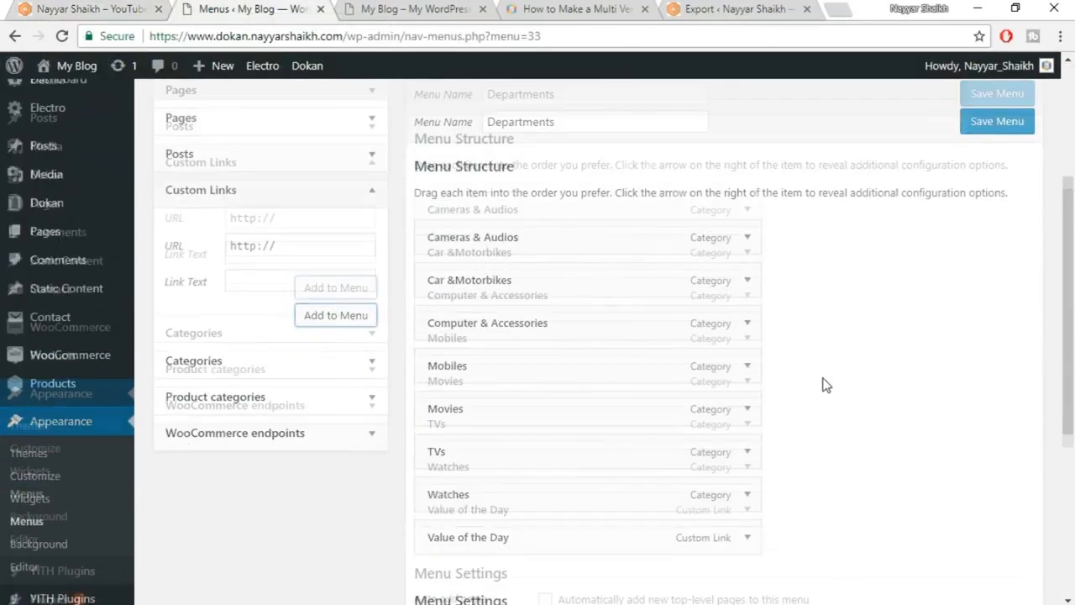
left_click_drag(515, 543, 525, 214)
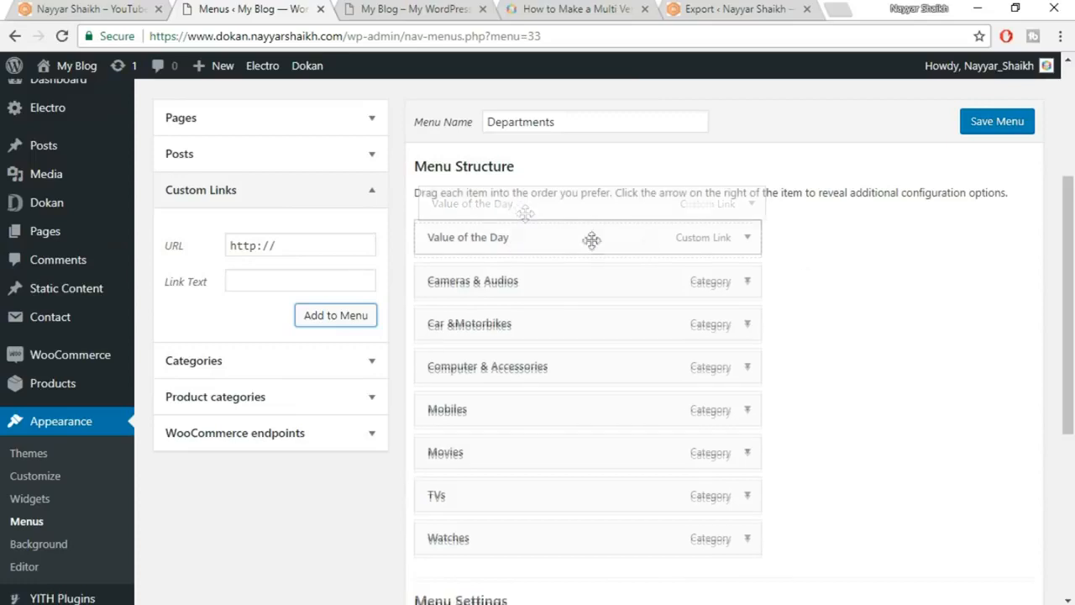
left_click(748, 236)
scroll(536, 325, "down", 1)
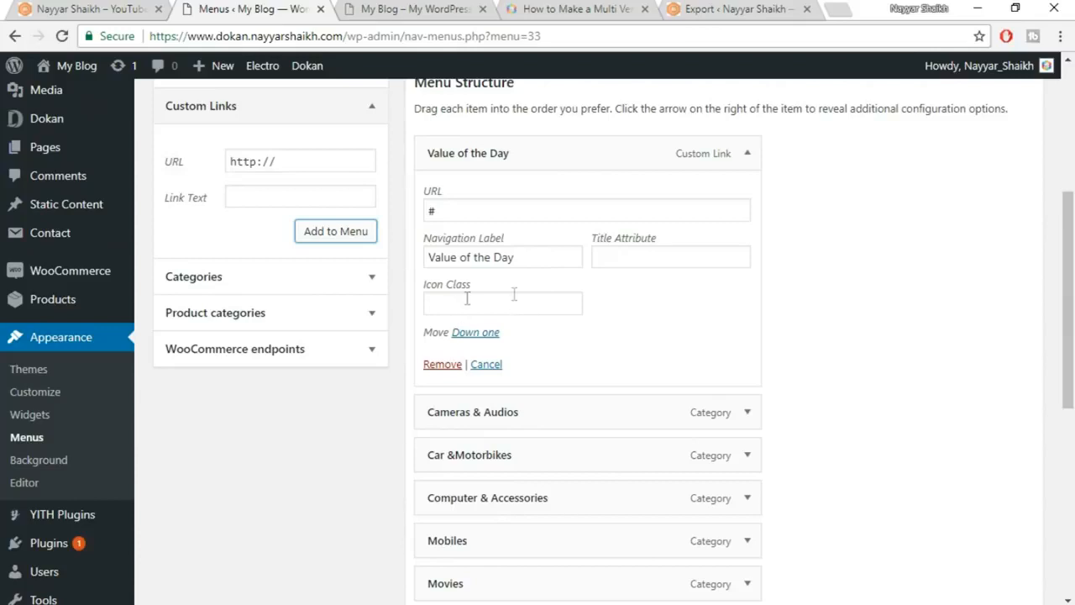
Enable CSS Classes in Screen Options and give Value of the Day the class 'highlight'
scroll(582, 334, "up", 4)
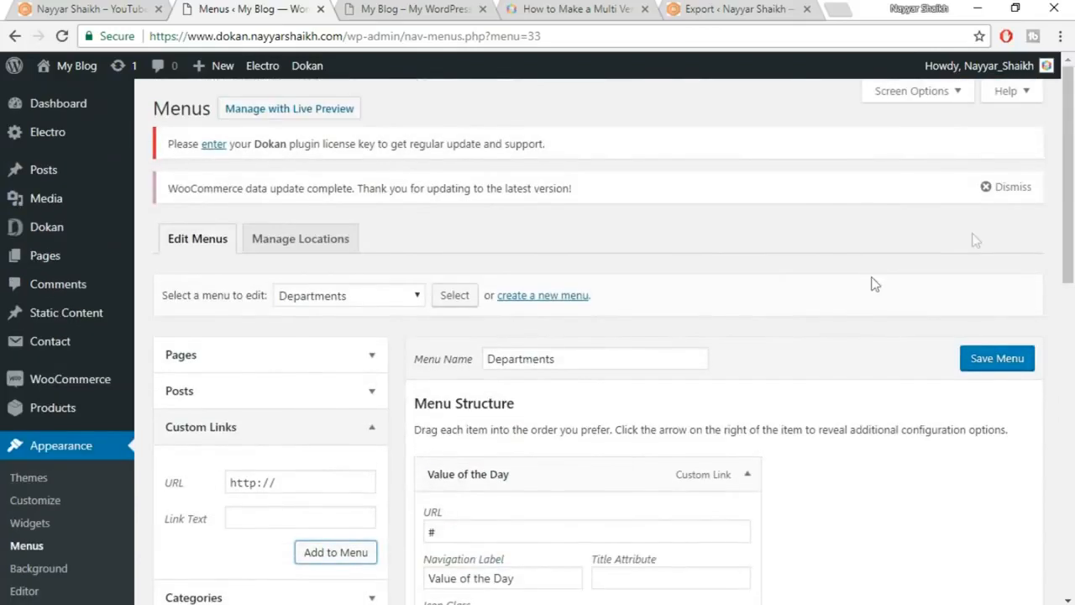
left_click(905, 94)
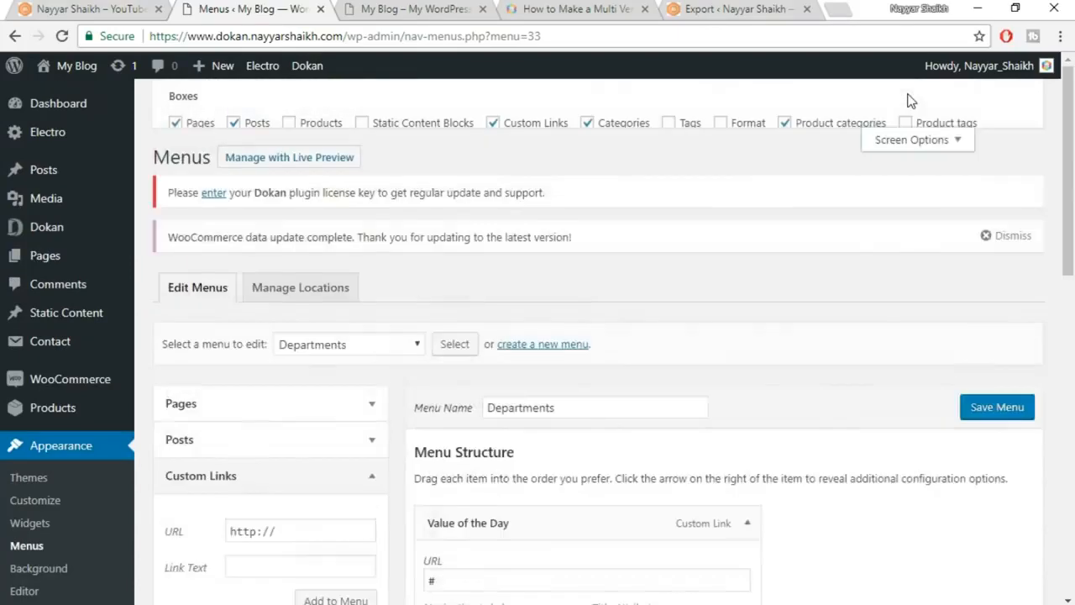
left_click(393, 210)
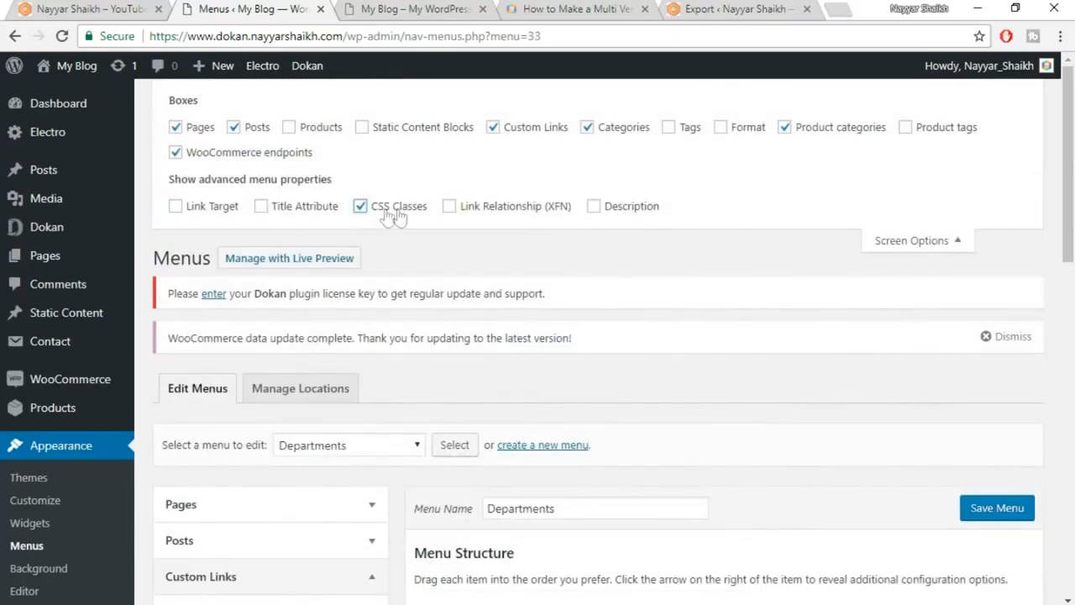
left_click(928, 241)
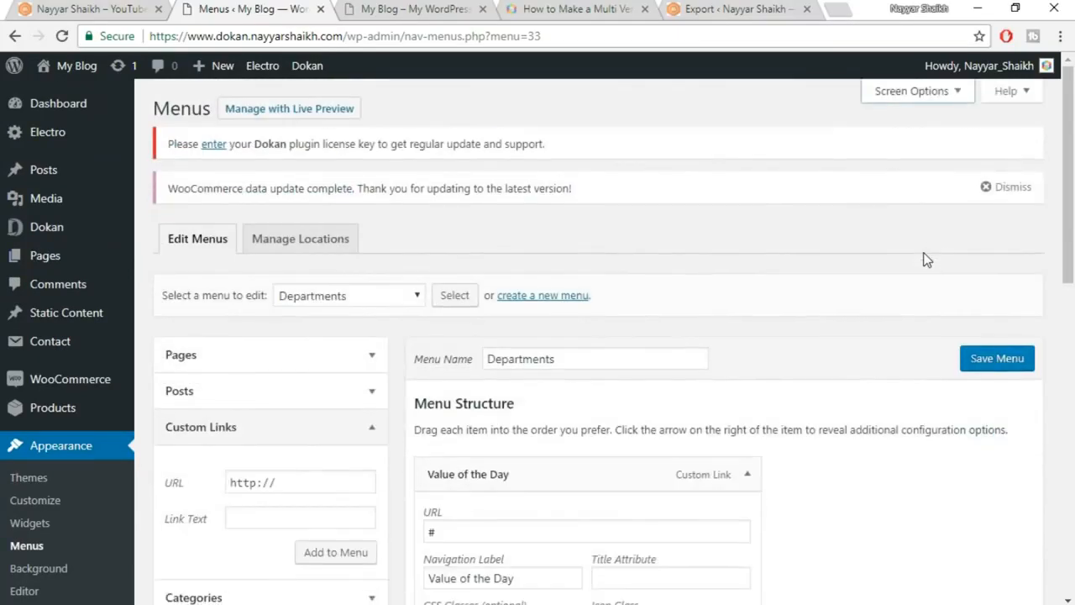
scroll(840, 320, "down", 3)
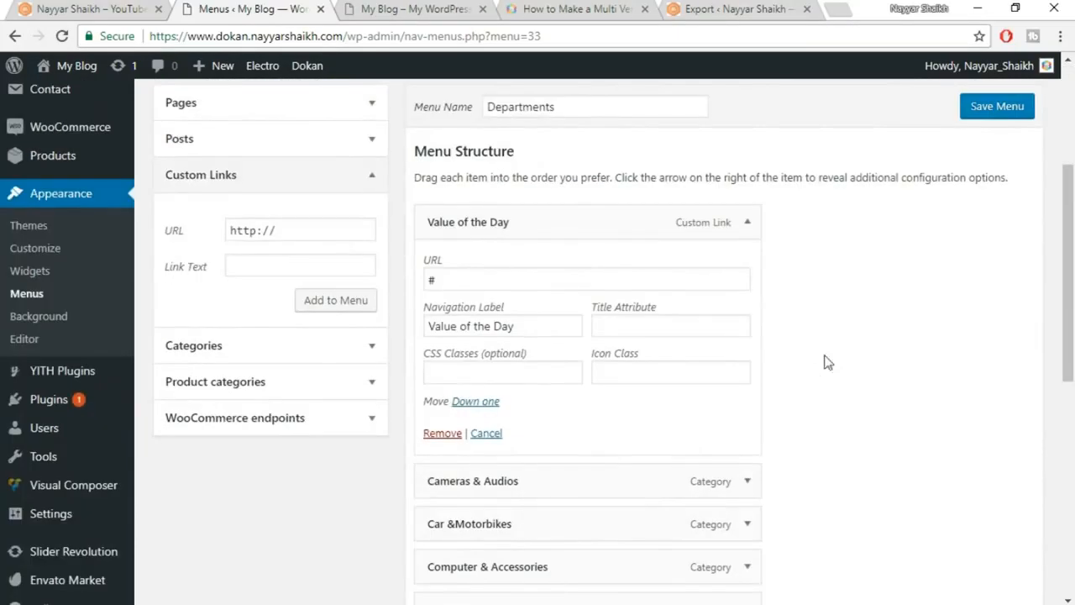
left_click(508, 376)
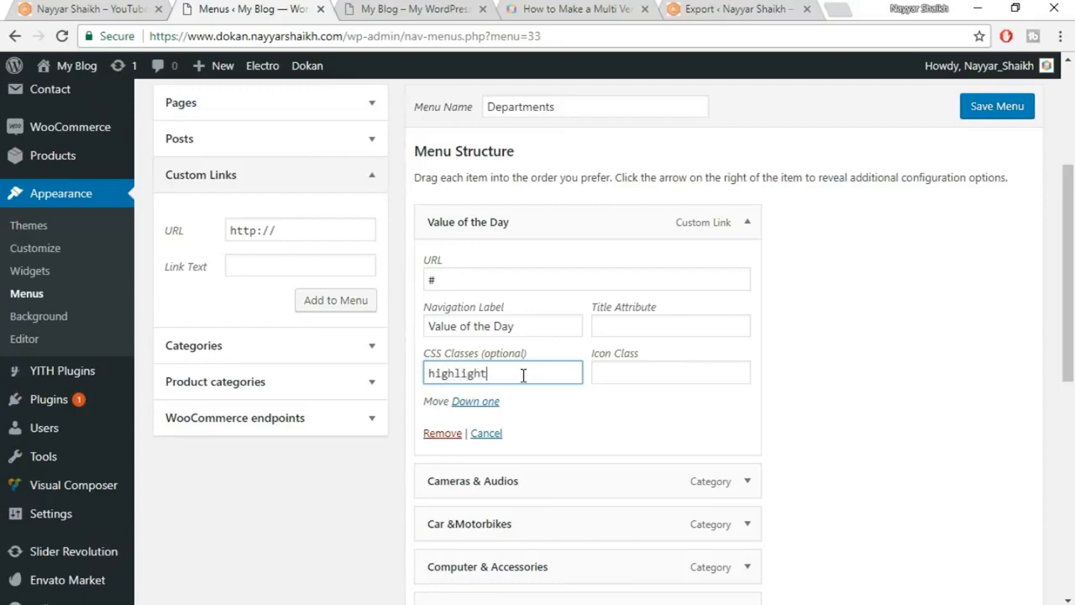
left_click(747, 222)
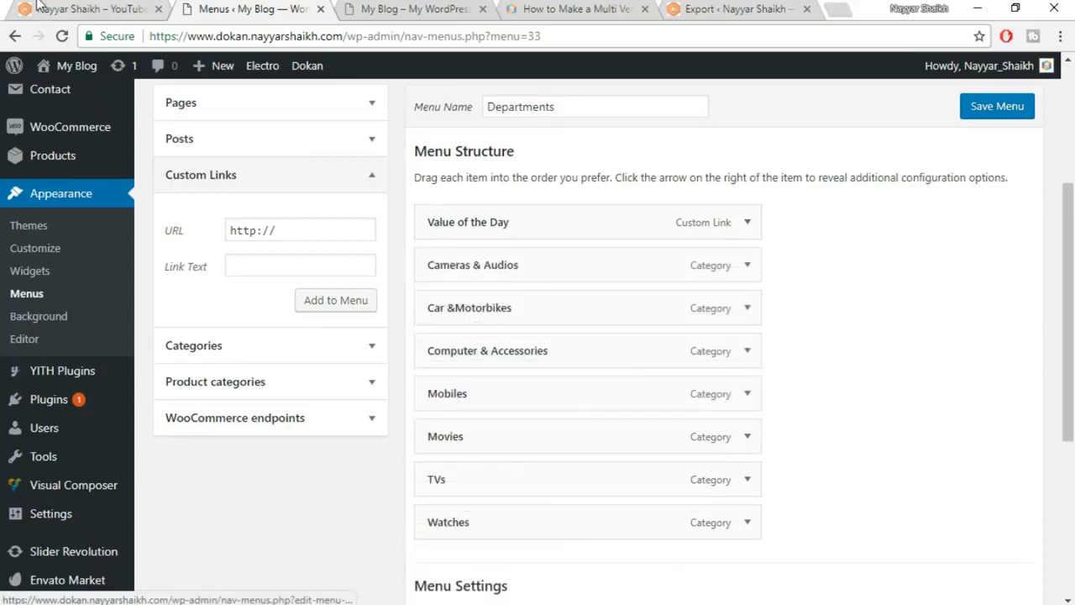
Add a custom link 'Top 100 Offers' with URL # to the menu
left_click(37, 9)
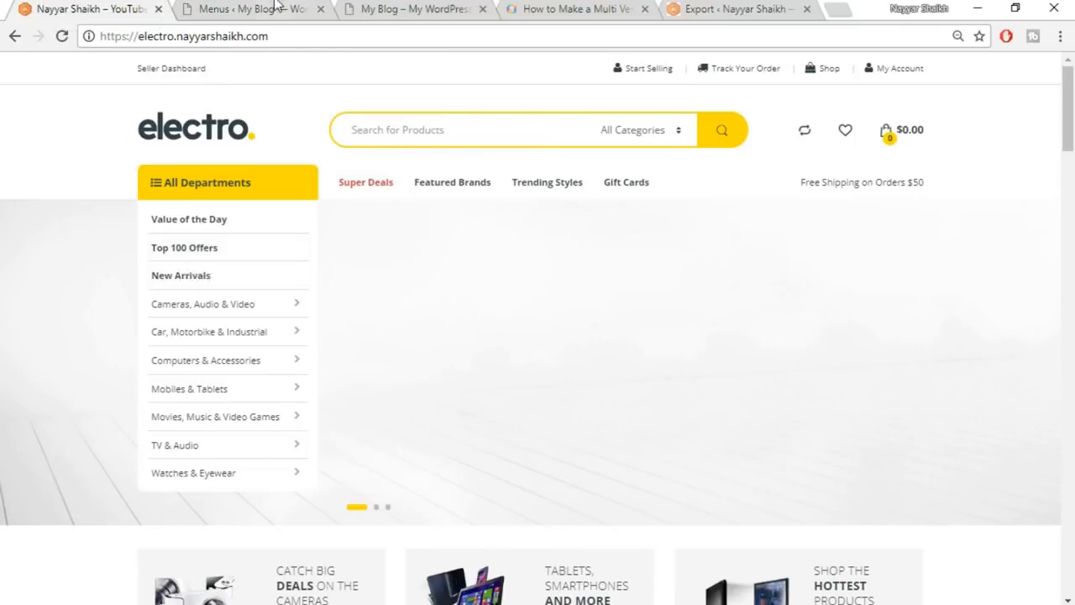
key("ctrl+Tab")
triple_click(295, 232)
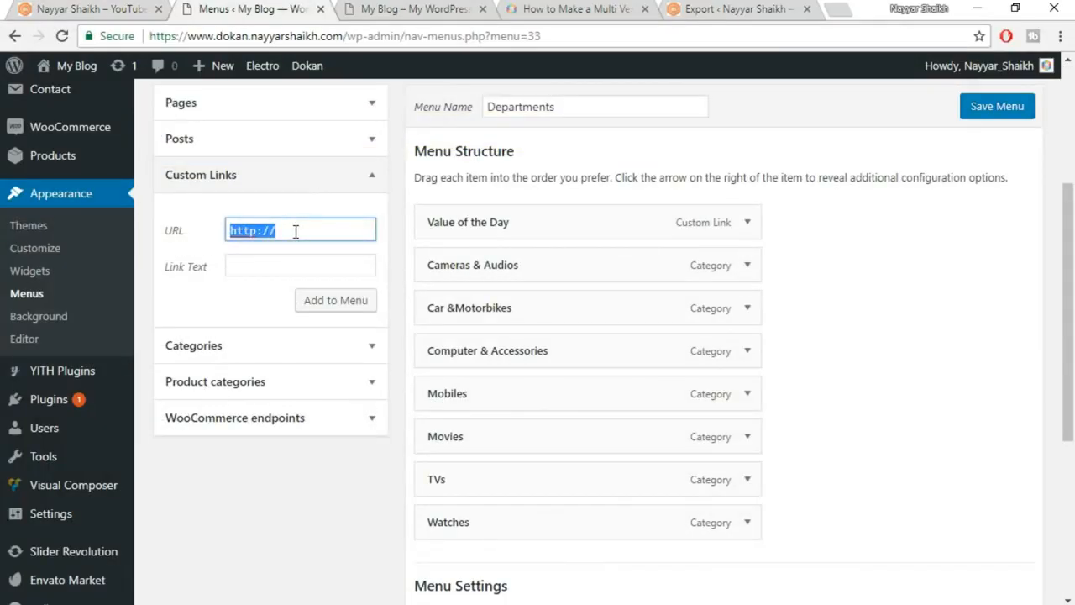
type("#")
key("Tab")
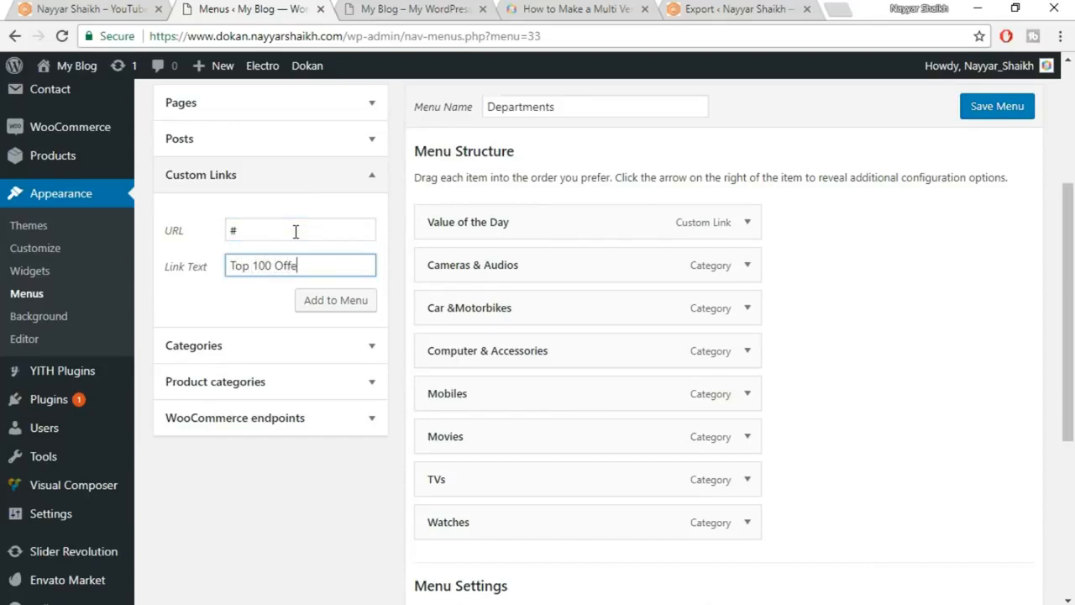
type("Top 100 Offers")
left_click(339, 302)
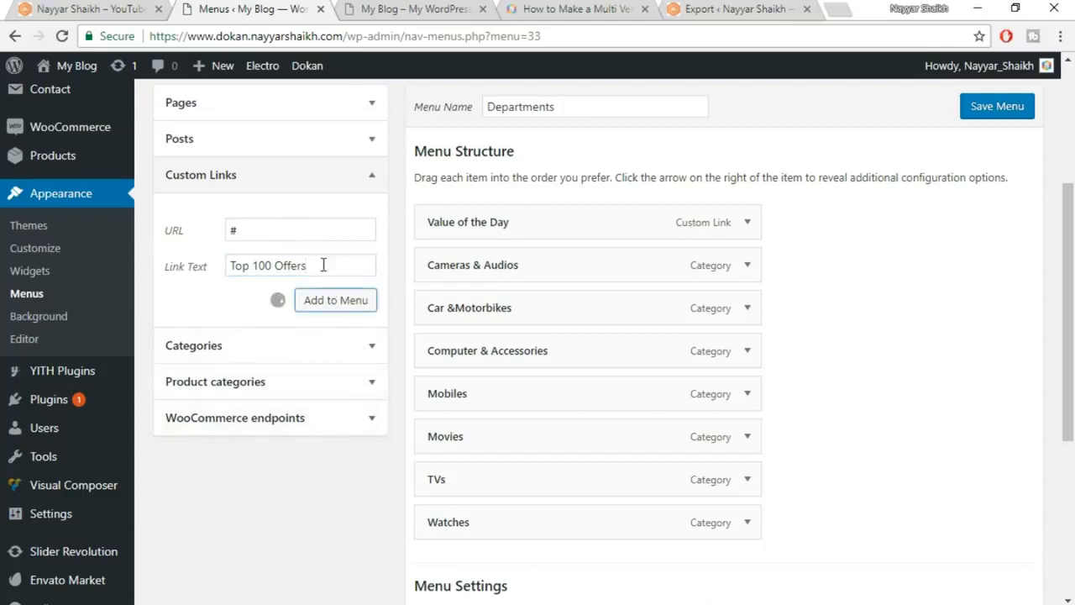
Add a custom link 'New Arrivals' with URL # to the menu
double_click(316, 236)
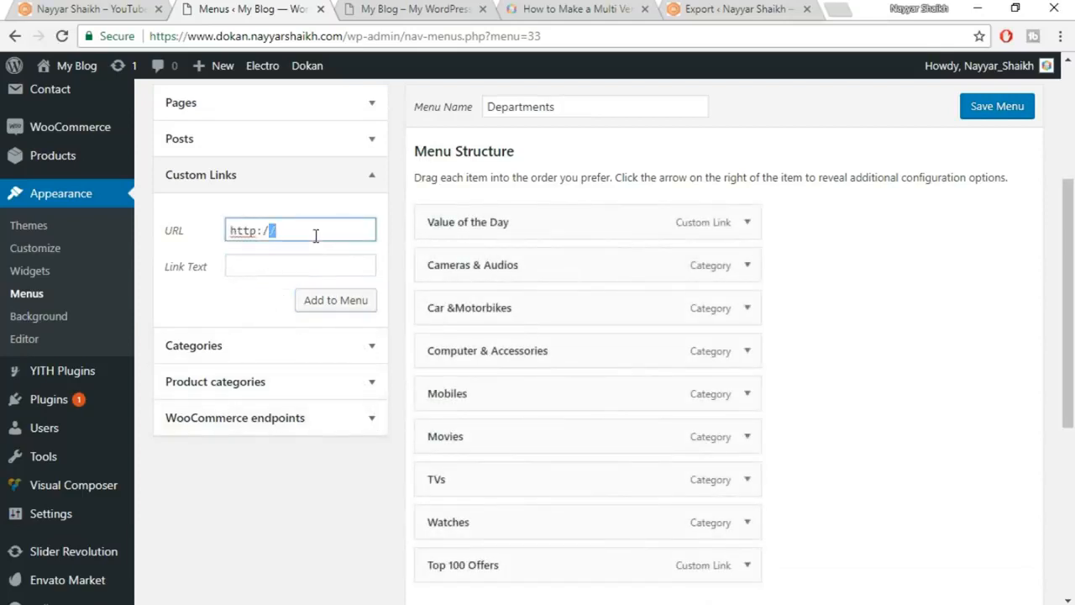
triple_click(316, 234)
type("#")
key("Tab")
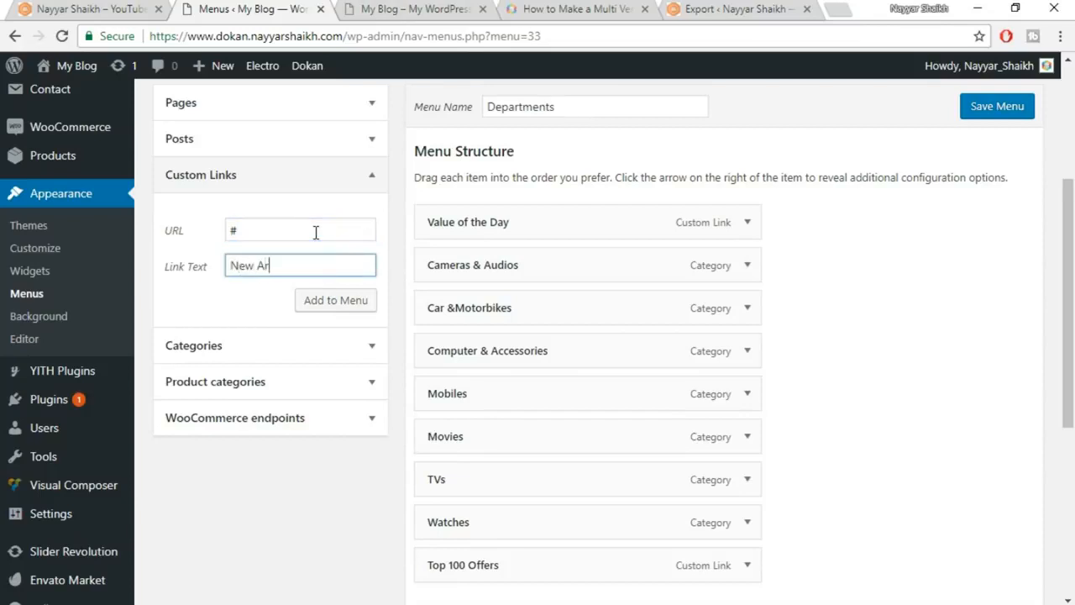
left_click(354, 313)
Move Top 100 Offers and New Arrivals directly below Value of the Day
left_click_drag(511, 571, 509, 256)
left_click_drag(481, 260, 508, 277)
scroll(644, 339, "down", 2)
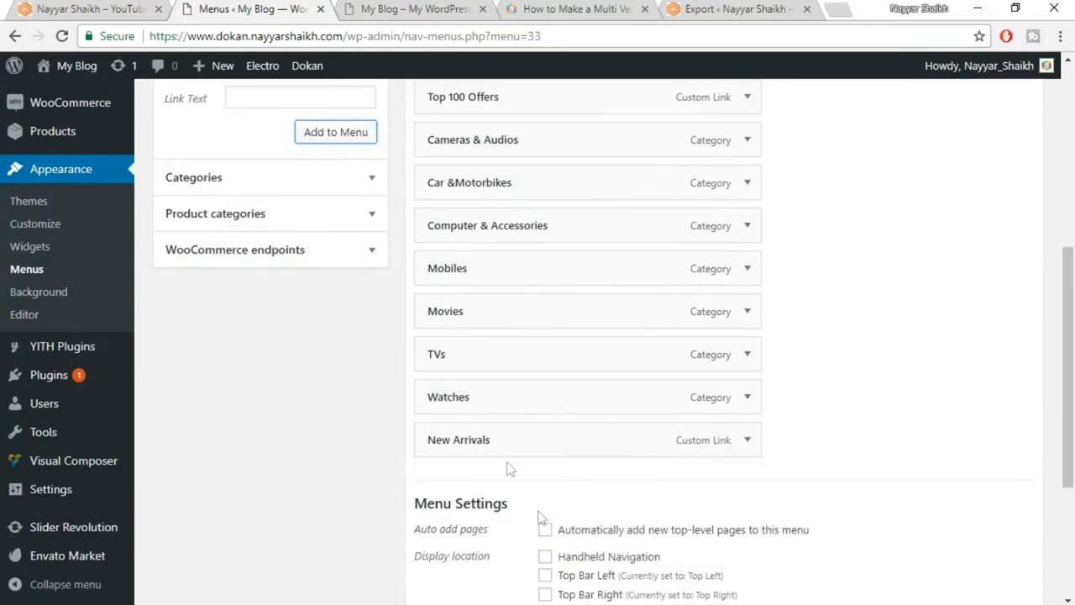
left_click_drag(528, 457, 514, 206)
Edit Top 100 Offers' CSS classes, review New Arrivals' settings, and check the storefront
left_click(749, 168)
left_click(491, 315)
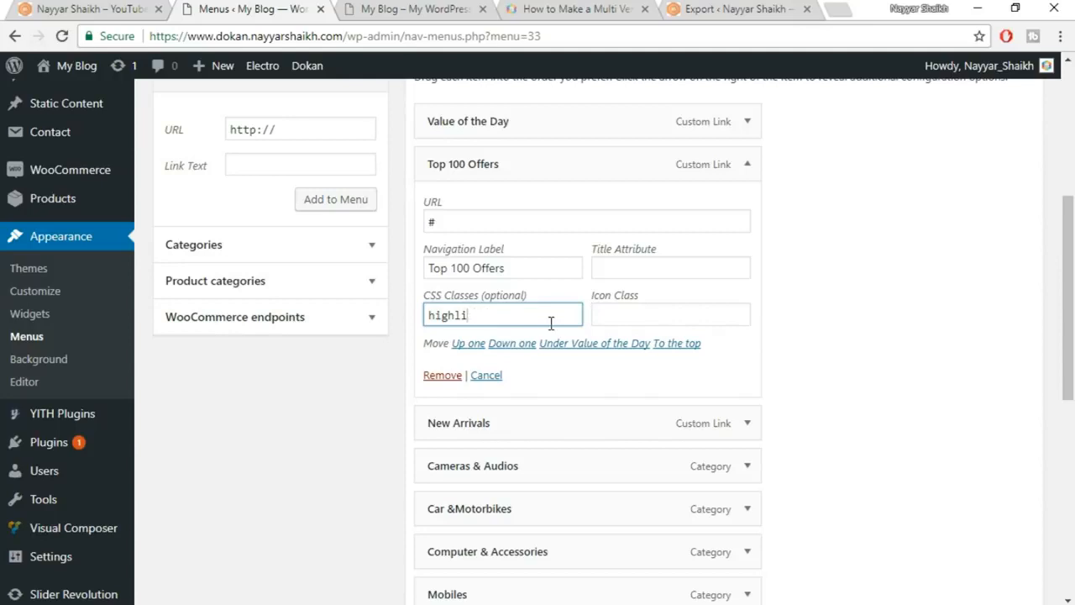
left_click(747, 164)
left_click(748, 208)
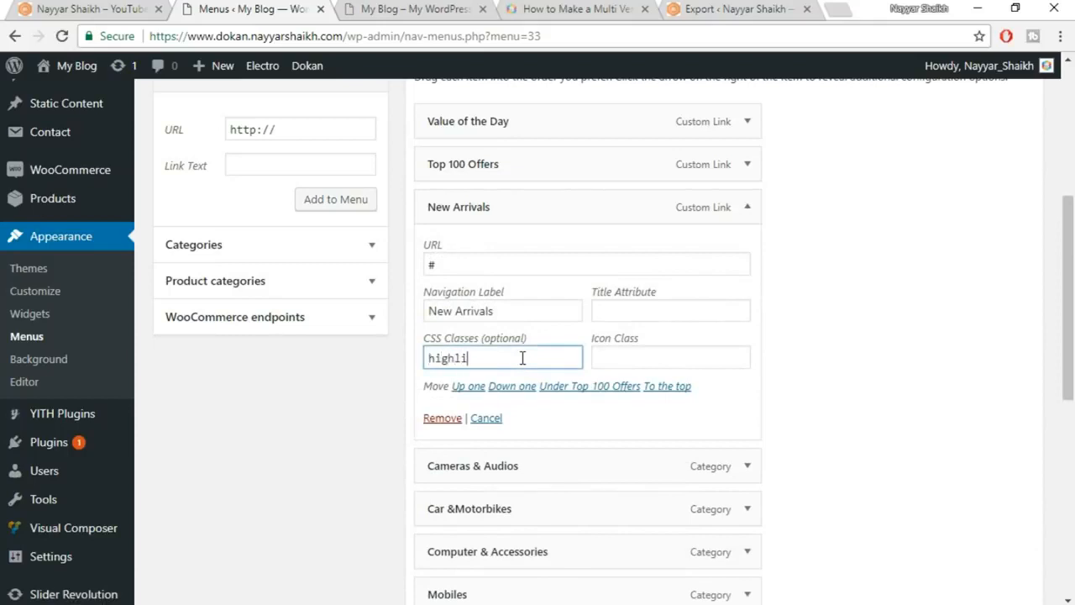
left_click(748, 208)
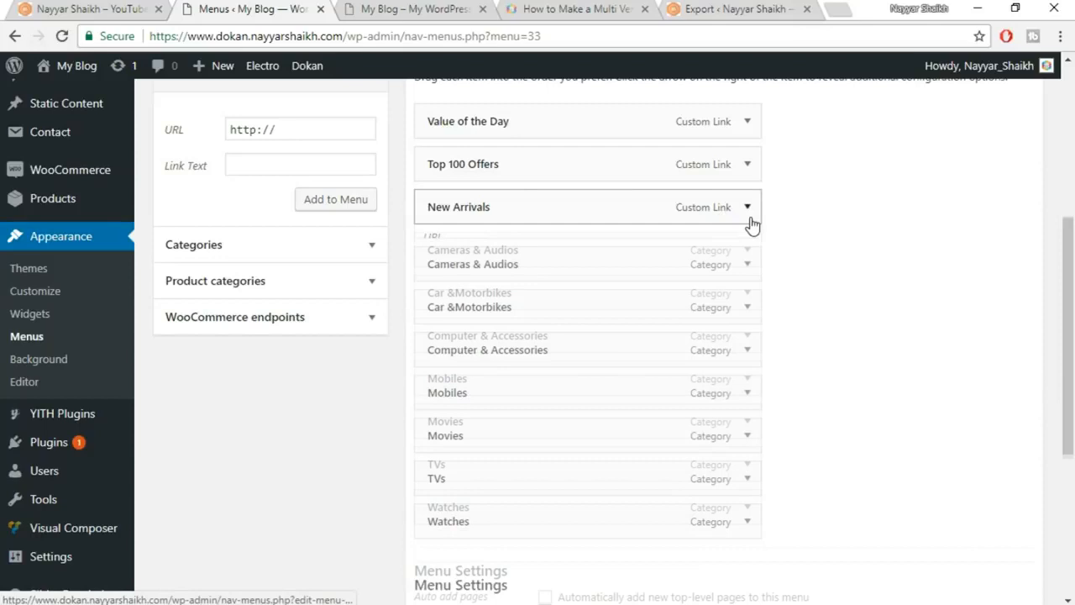
scroll(464, 413, "up", 2)
left_click(132, 9)
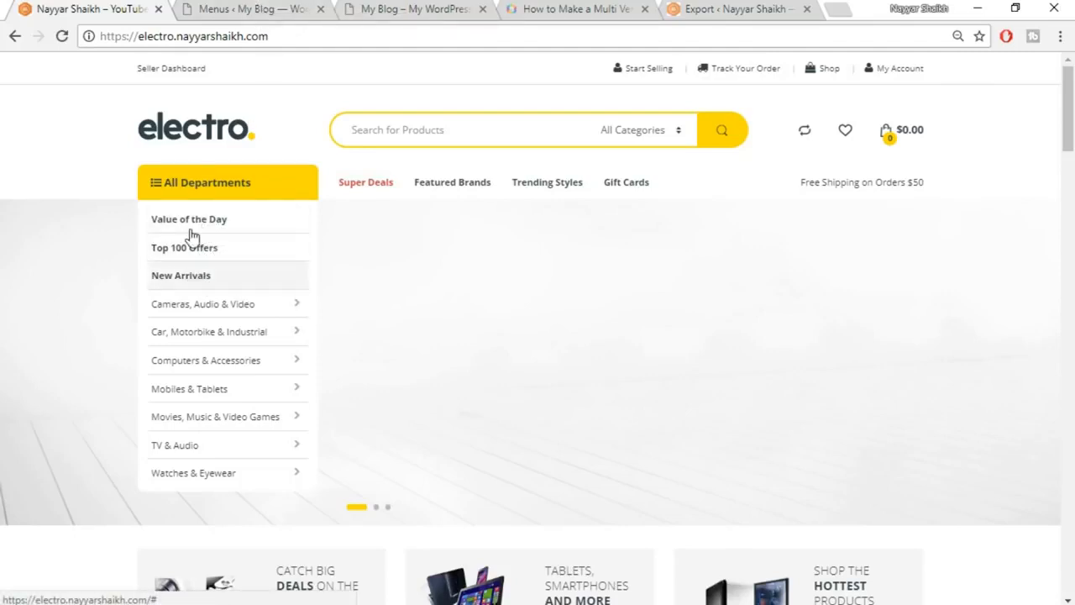
Compare the menu with the storefront departments list, viewing the Cameras, Audio & Video mega-menu
left_click(243, 11)
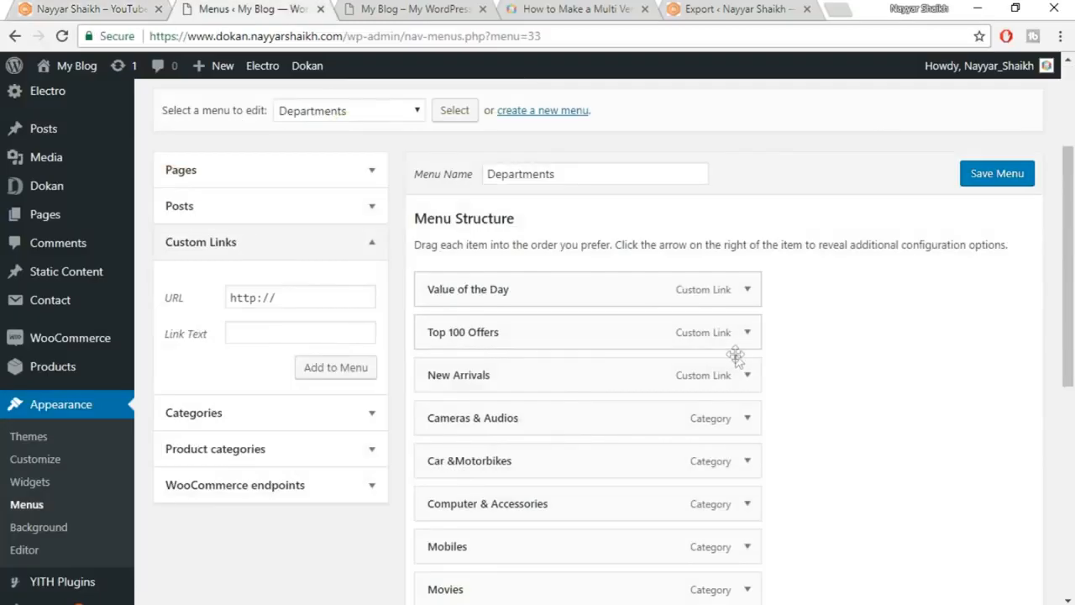
scroll(736, 360, "down", 2)
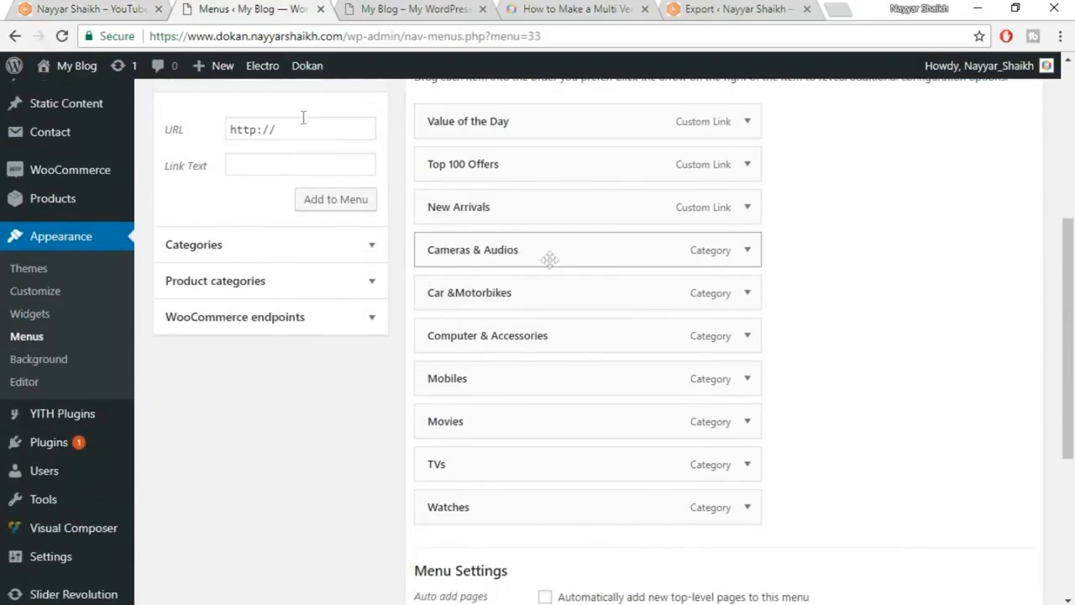
left_click(92, 9)
mouse_move(291, 308)
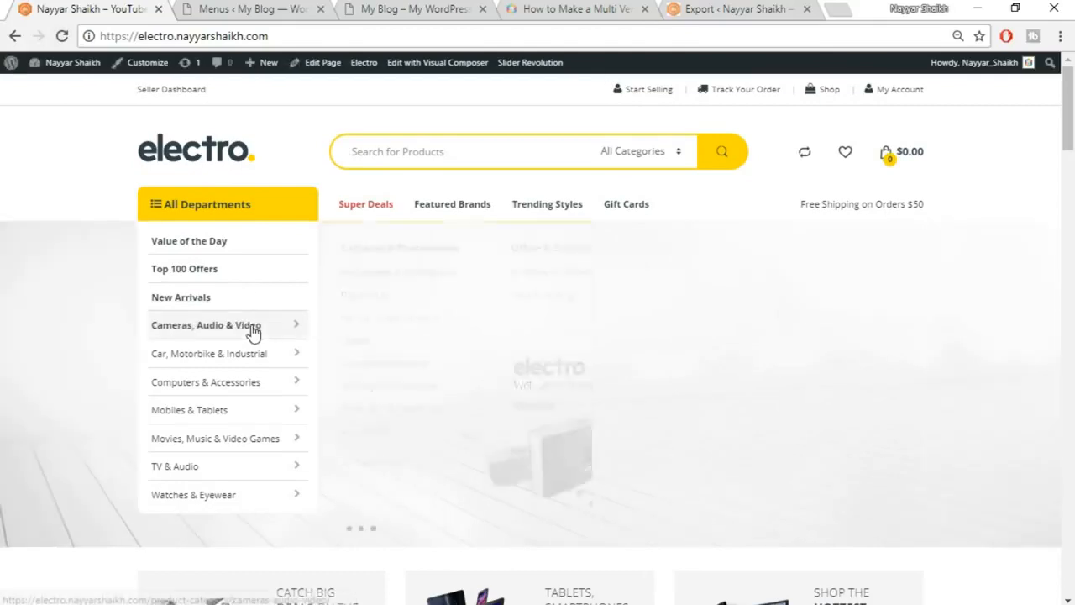
mouse_move(250, 327)
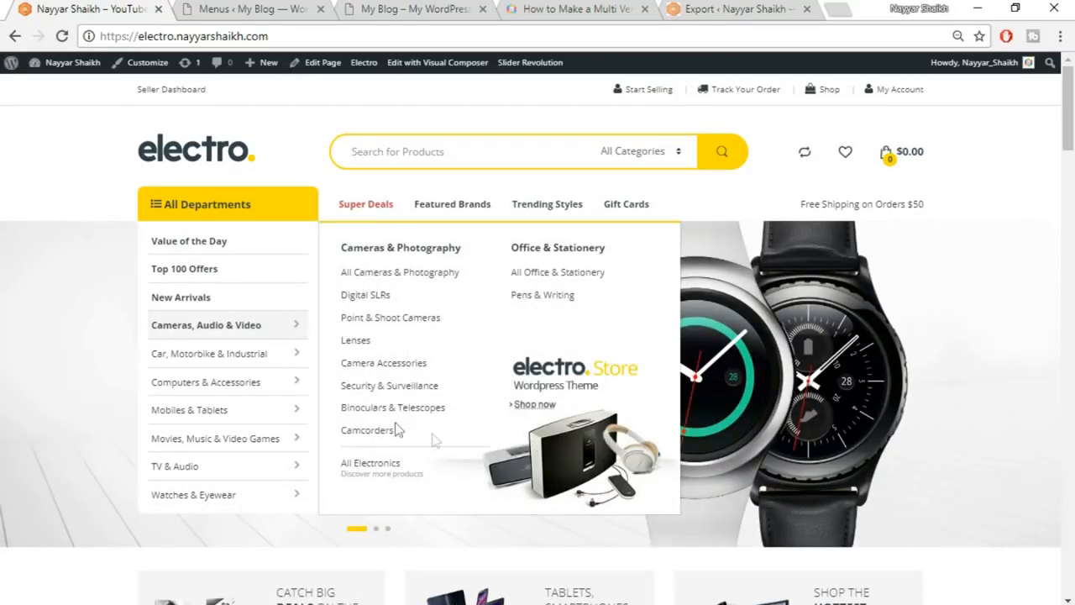
left_click(252, 10)
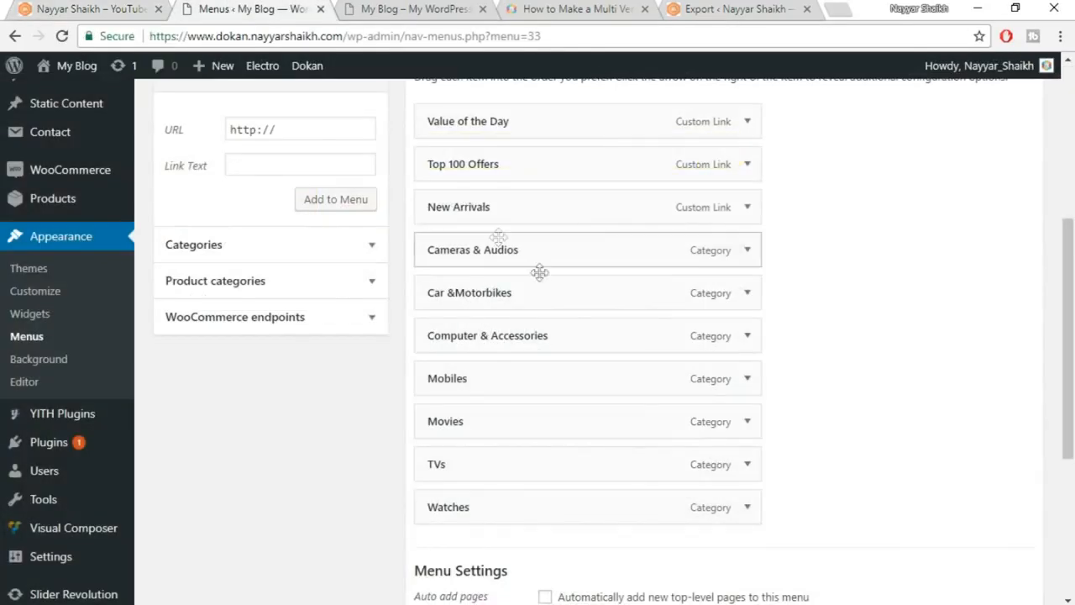
Enable Static Content Blocks in Screen Options and expand its panel listing seven blocks
scroll(866, 290, "up", 1)
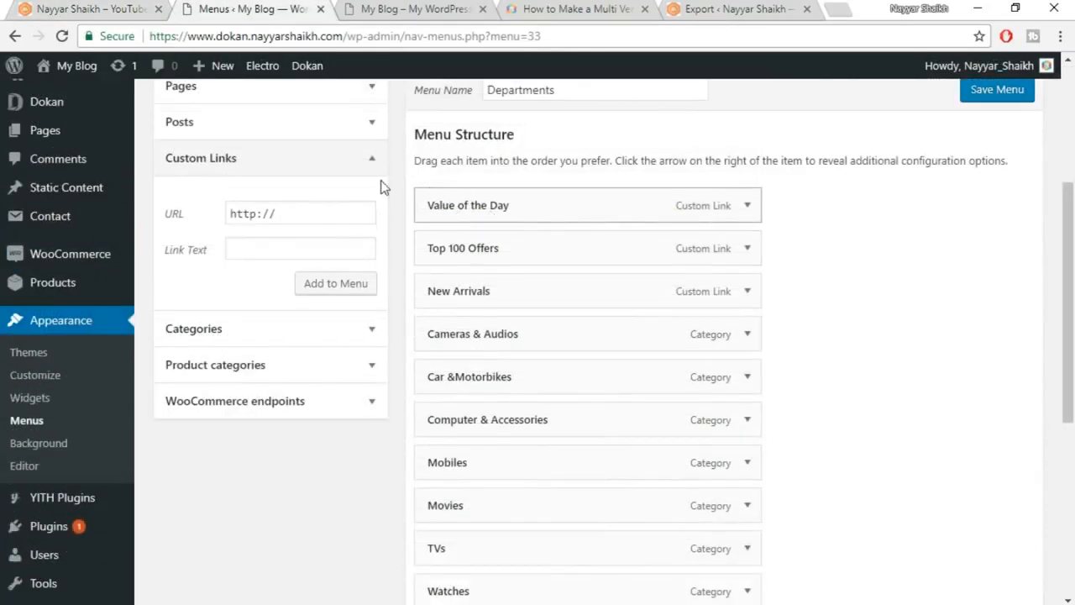
left_click(378, 168)
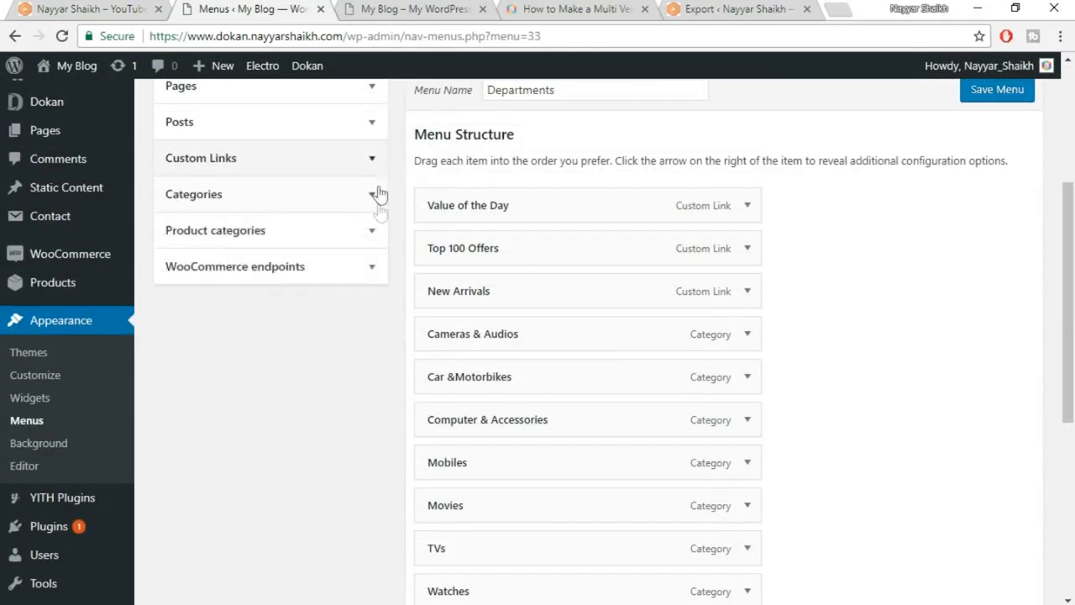
scroll(355, 215, "up", 2)
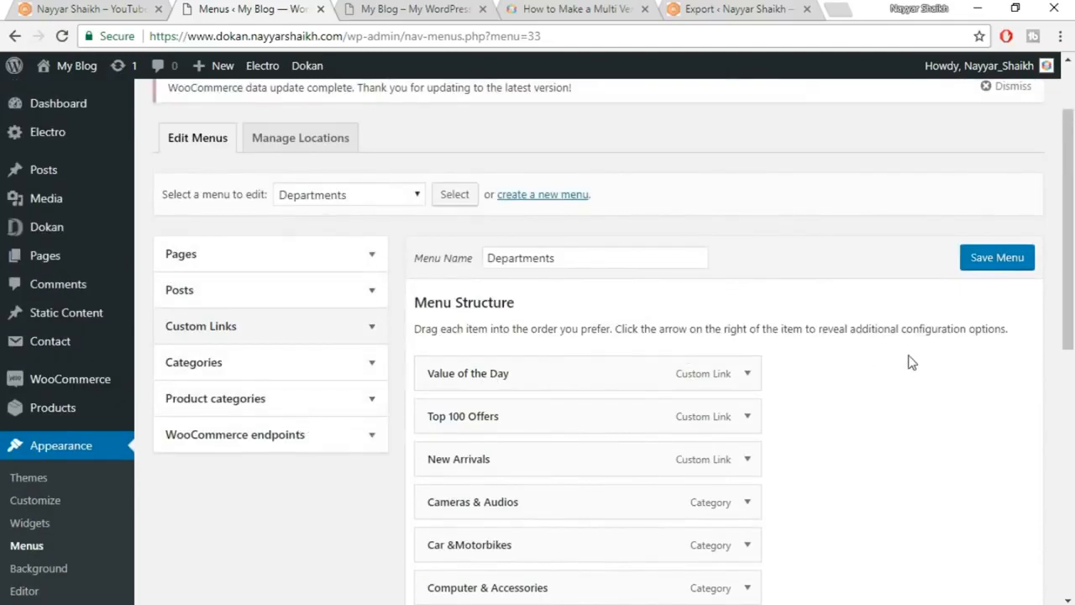
scroll(965, 139, "up", 2)
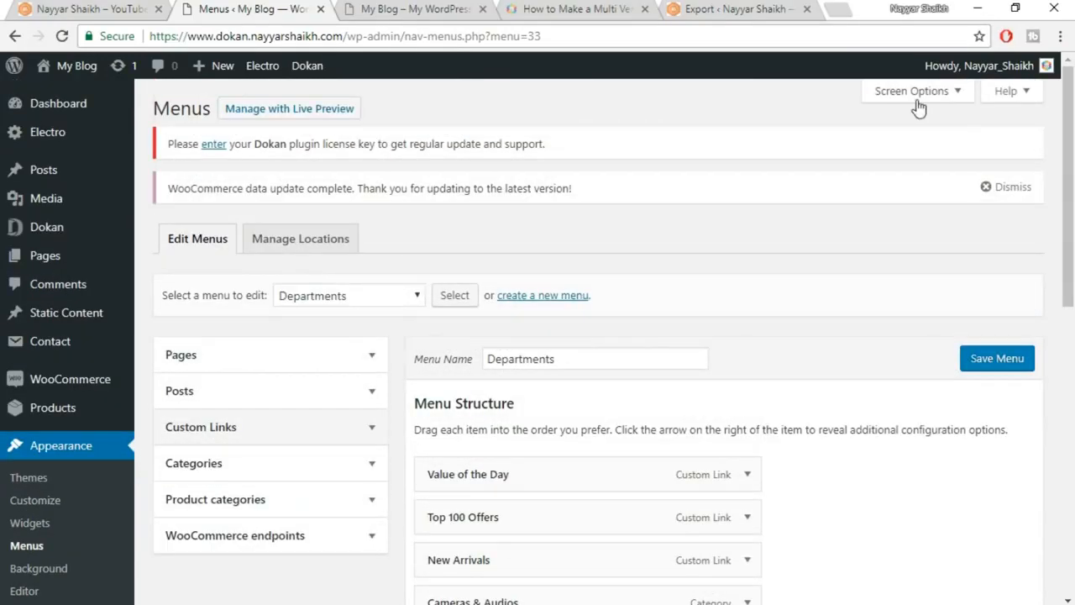
left_click(916, 91)
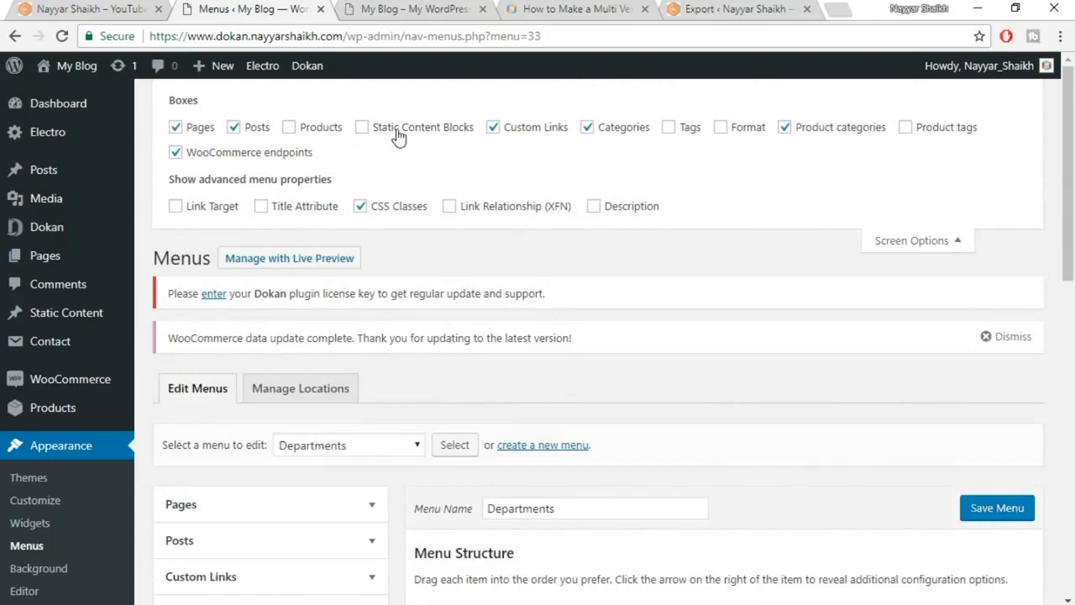
left_click(942, 249)
scroll(312, 281, "down", 2)
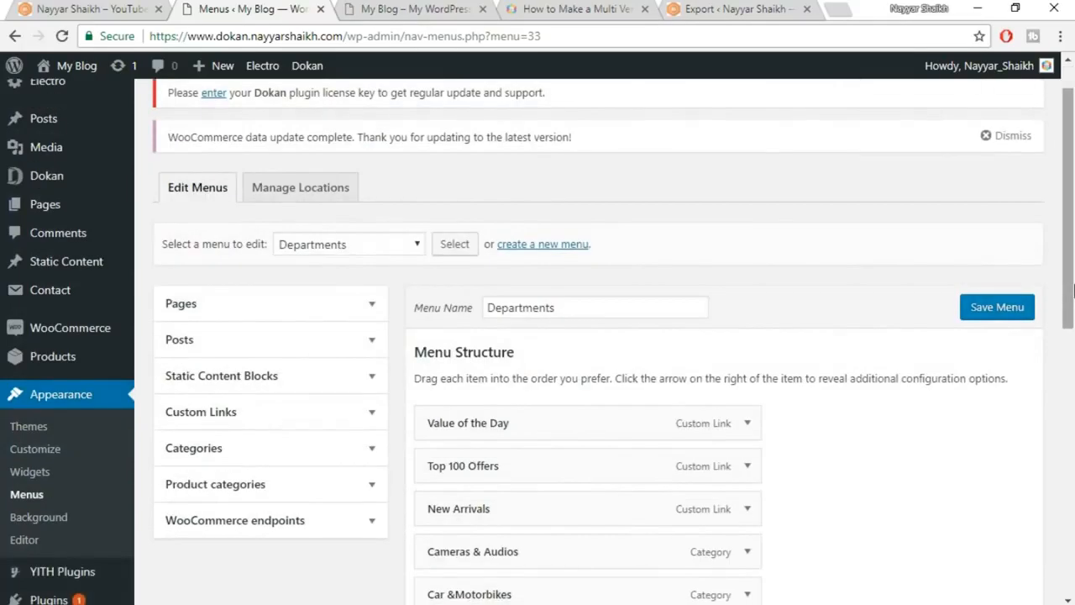
left_click(350, 260)
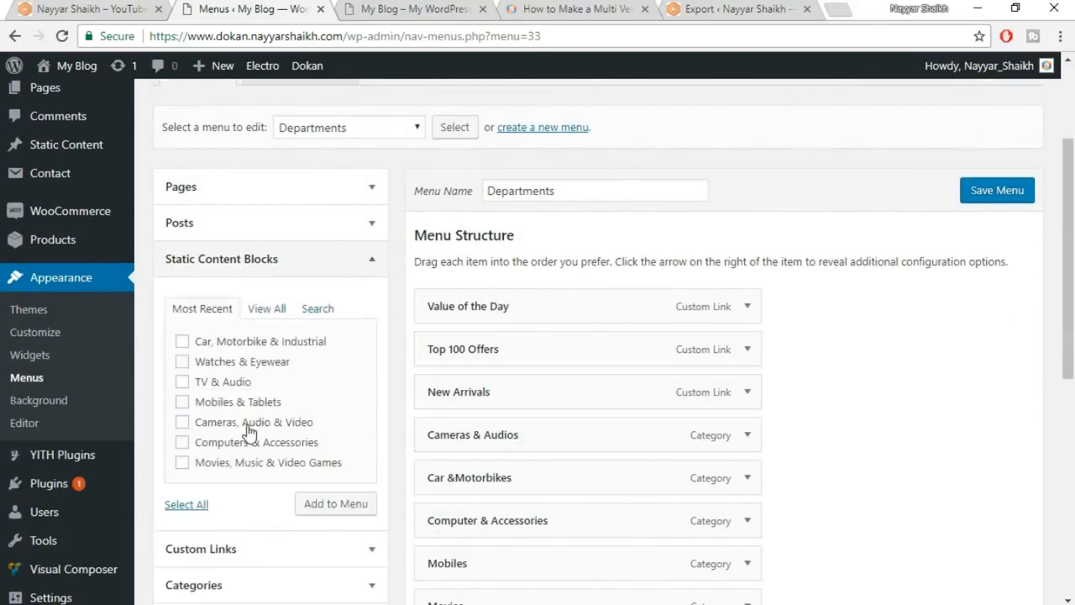
Add the Cameras, Audio & Video block and nest it under Cameras & Audios
left_click(345, 504)
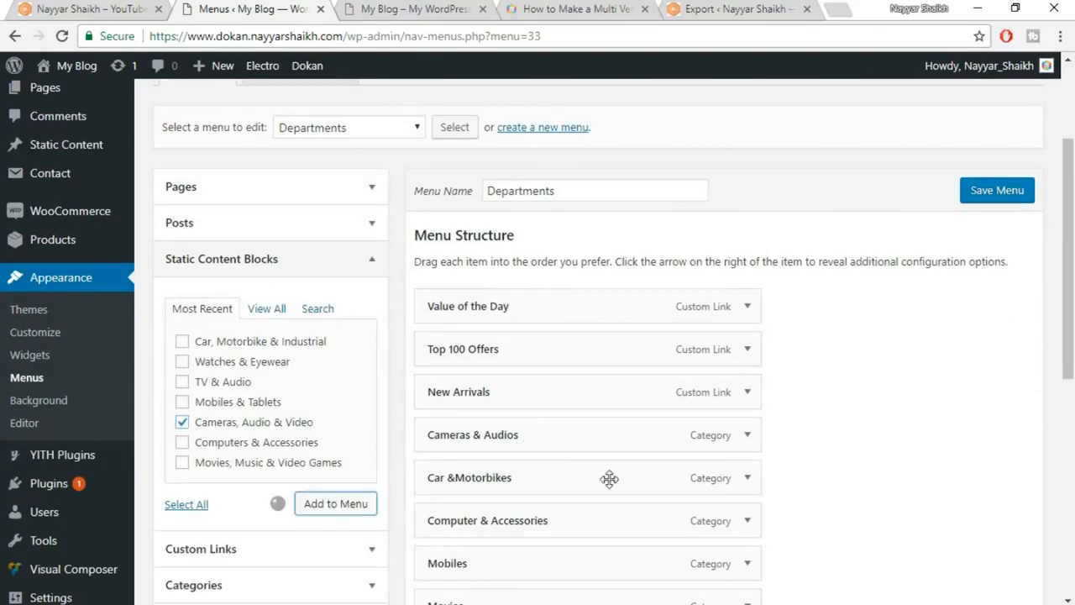
scroll(744, 487, "down", 3)
left_click_drag(506, 492, 536, 215)
scroll(216, 184, "up", 1)
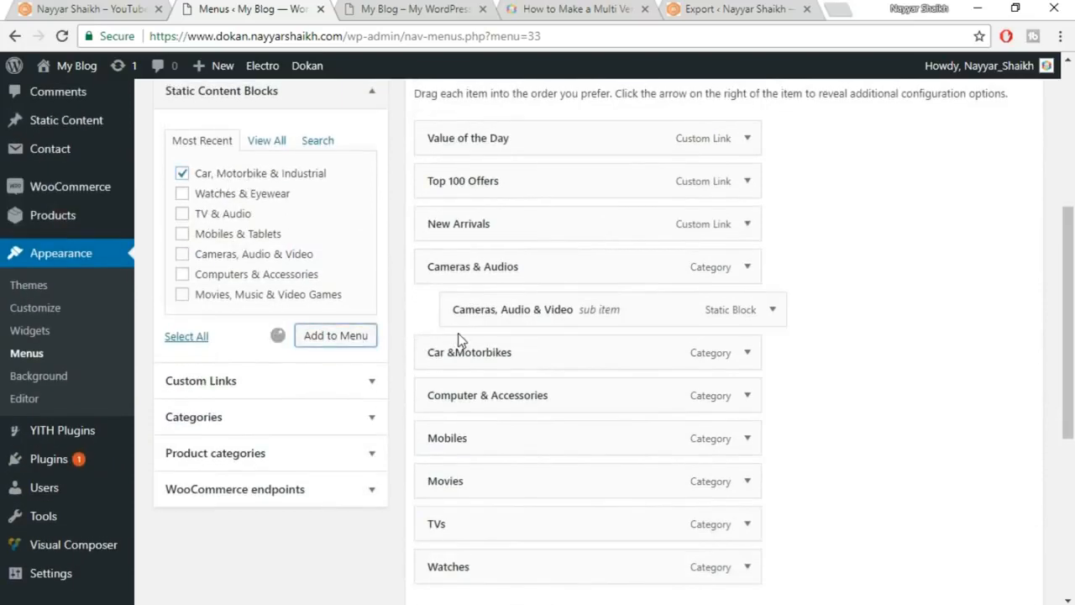
scroll(496, 470, "down", 1)
left_click_drag(515, 528, 544, 286)
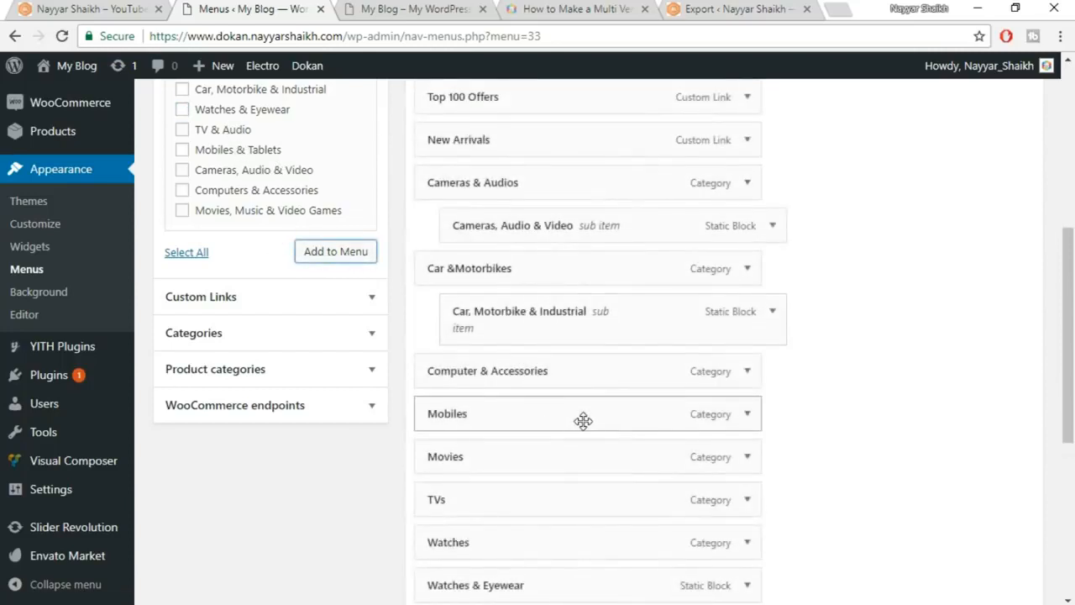
scroll(581, 422, "down", 2)
left_click_drag(499, 416, 547, 444)
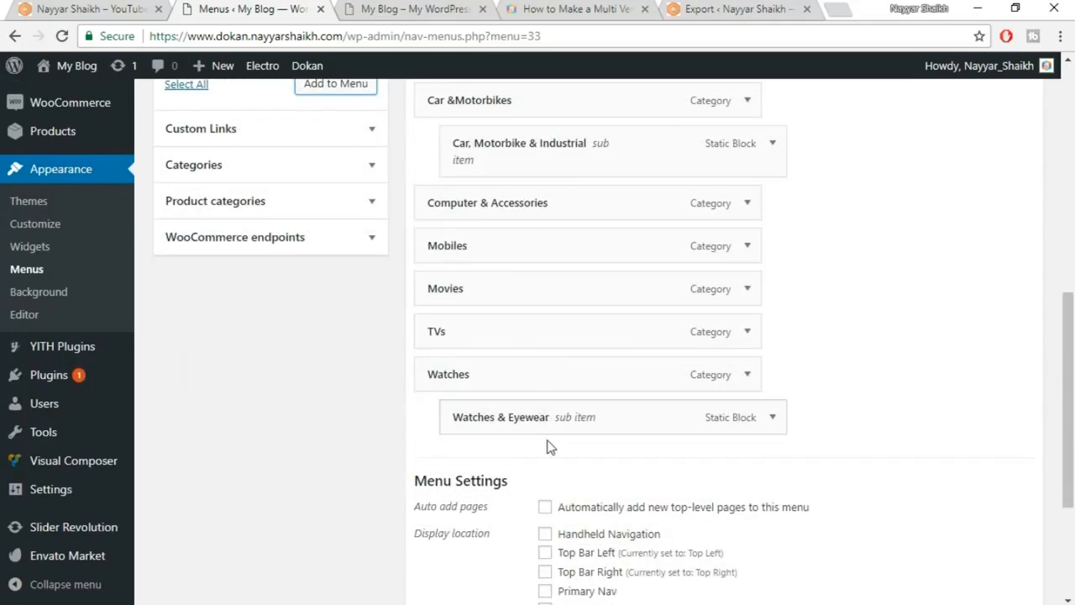
scroll(546, 444, "up", 1)
scroll(294, 232, "up", 1)
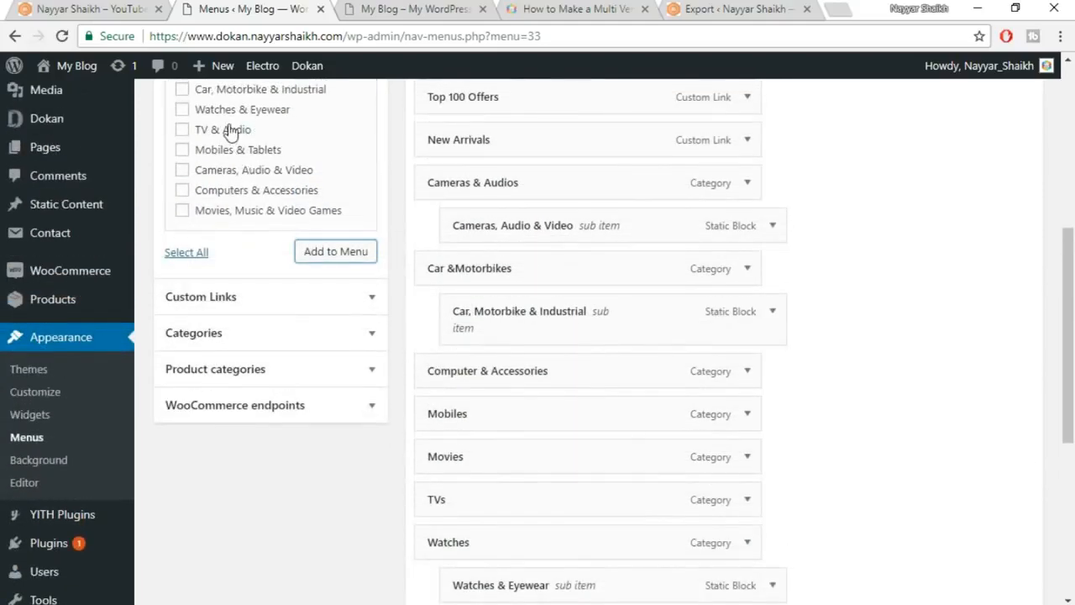
Add the TV & Audio block and drag it into place as a category sub item
left_click(333, 256)
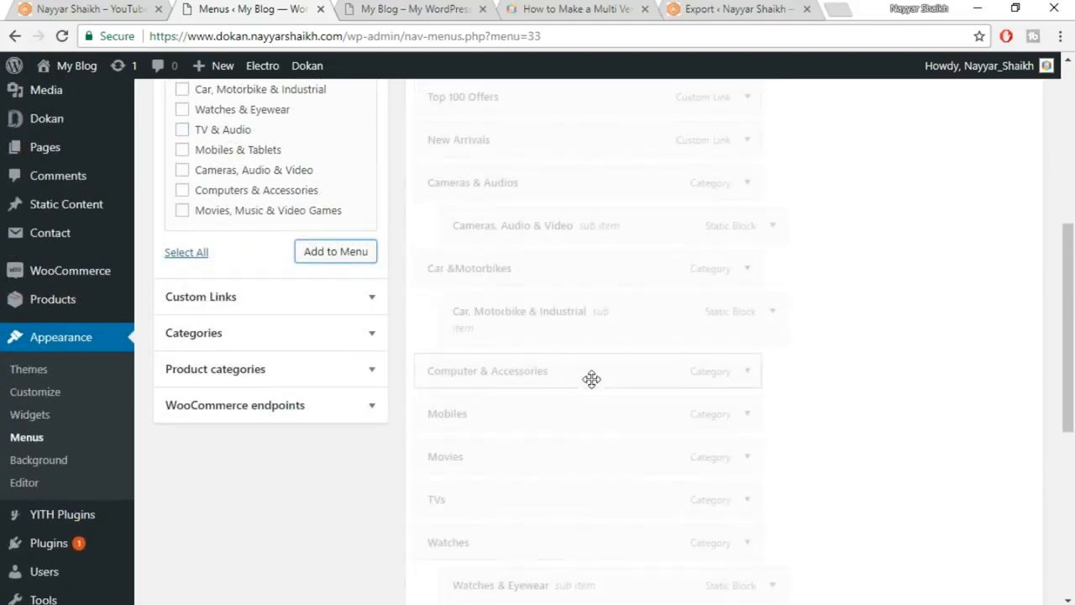
scroll(590, 377, "down", 1)
left_click_drag(506, 550, 524, 432)
scroll(182, 356, "up", 3)
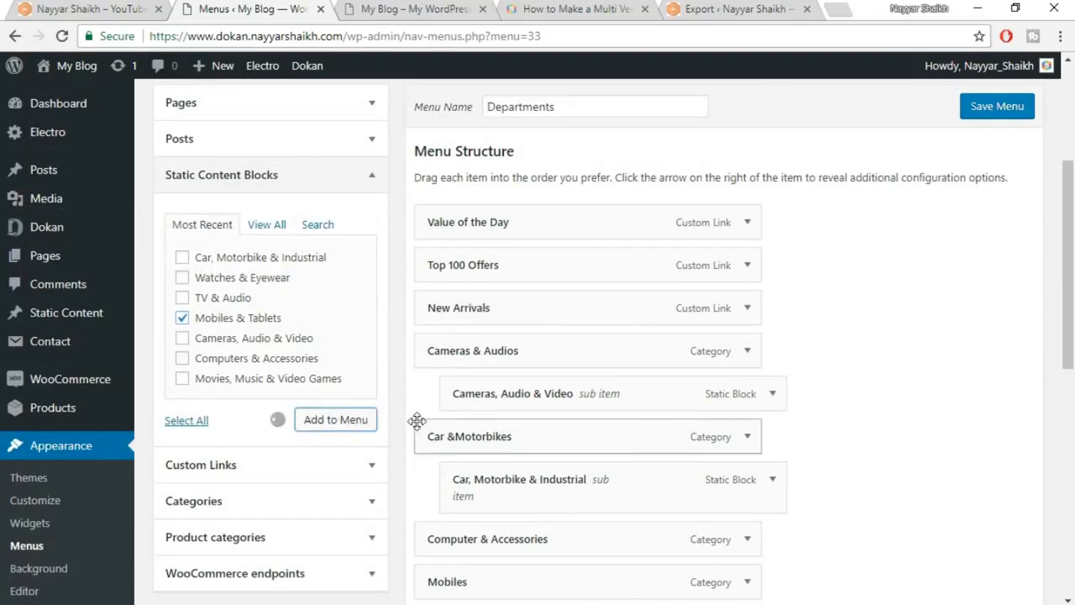
scroll(415, 423, "down", 3)
scroll(550, 574, "down", 1)
left_click_drag(525, 506, 550, 269)
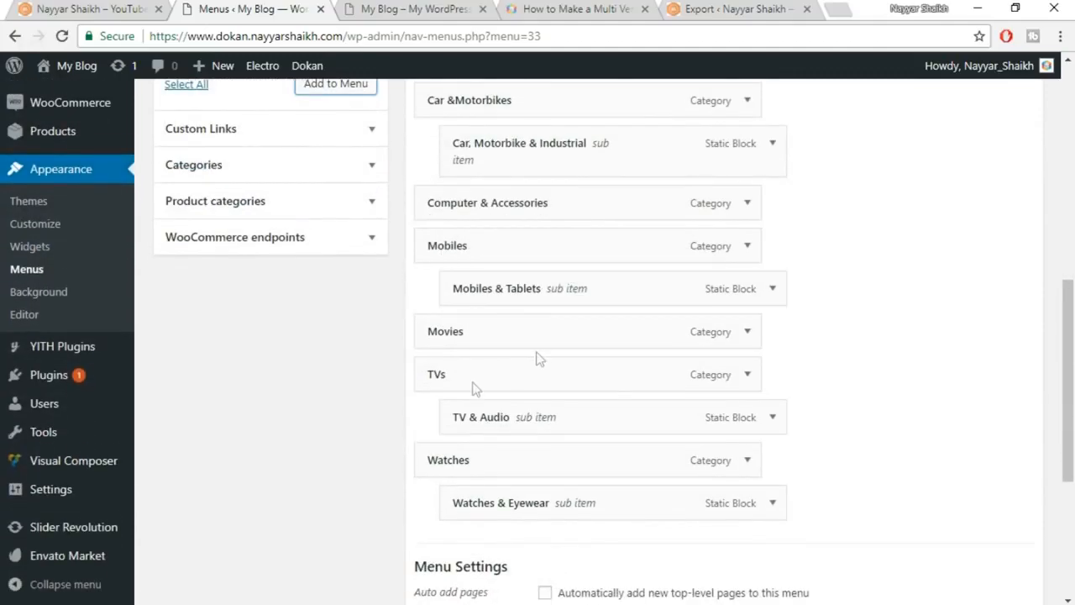
scroll(463, 383, "up", 4)
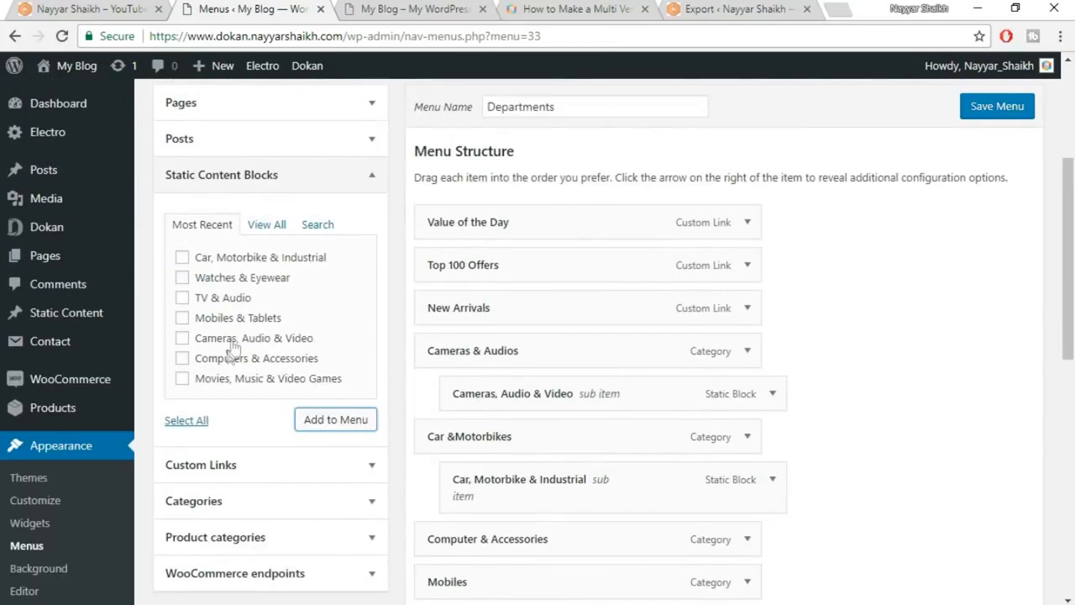
Add a second Cameras, Audio & Video block and nest it under Cameras & Audios
left_click(336, 420)
scroll(782, 432, "down", 4)
scroll(783, 432, "down", 1)
left_click_drag(540, 456, 572, 131)
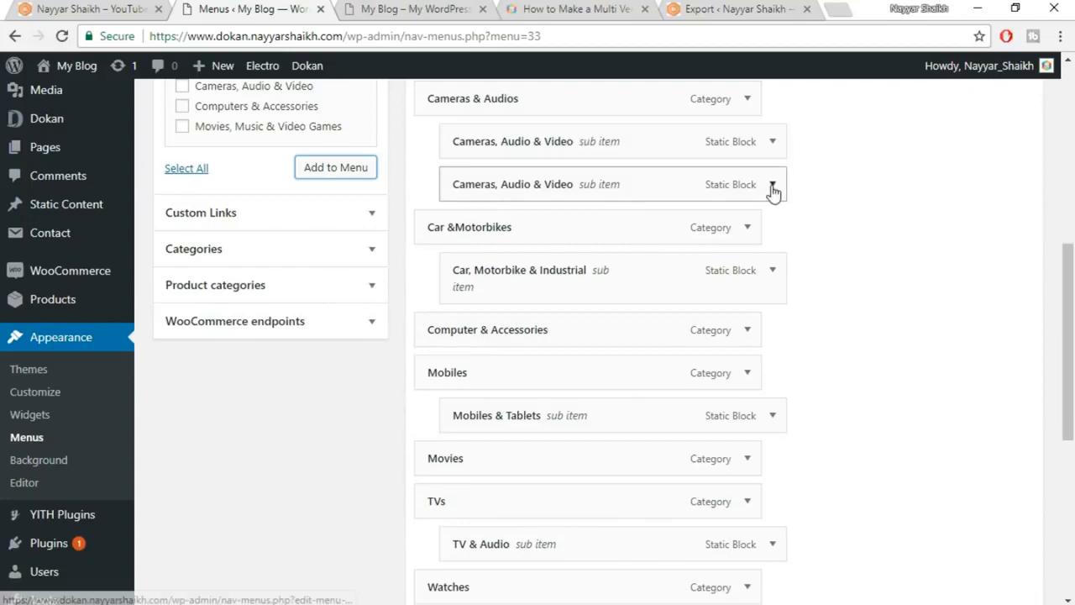
Remove the duplicate Cameras, Audio & Video sub item from the Departments menu
left_click(773, 185)
left_click(467, 402)
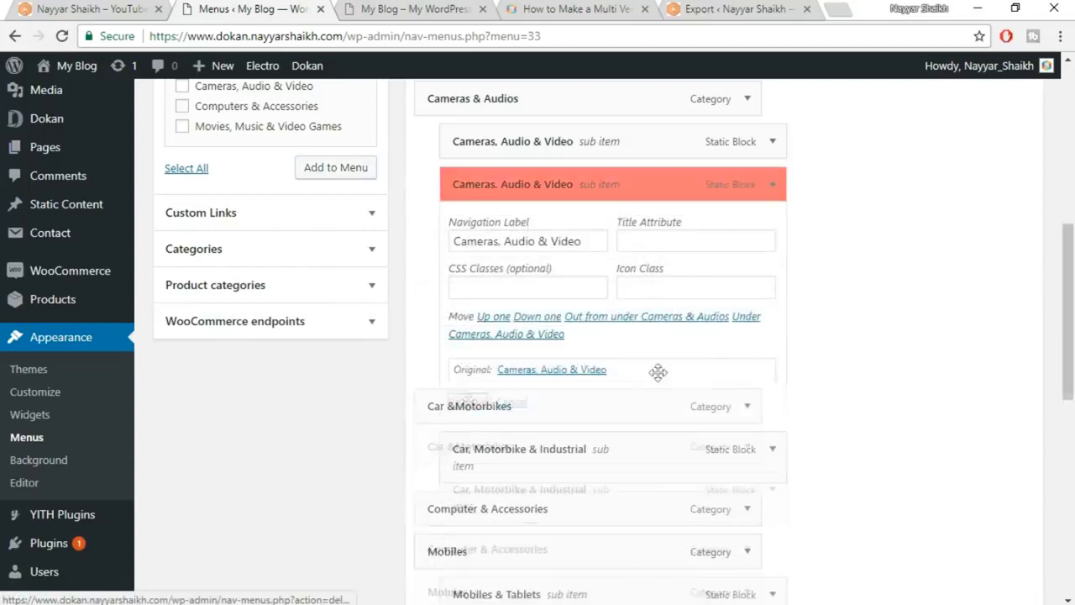
scroll(933, 312, "up", 1)
scroll(629, 282, "up", 1)
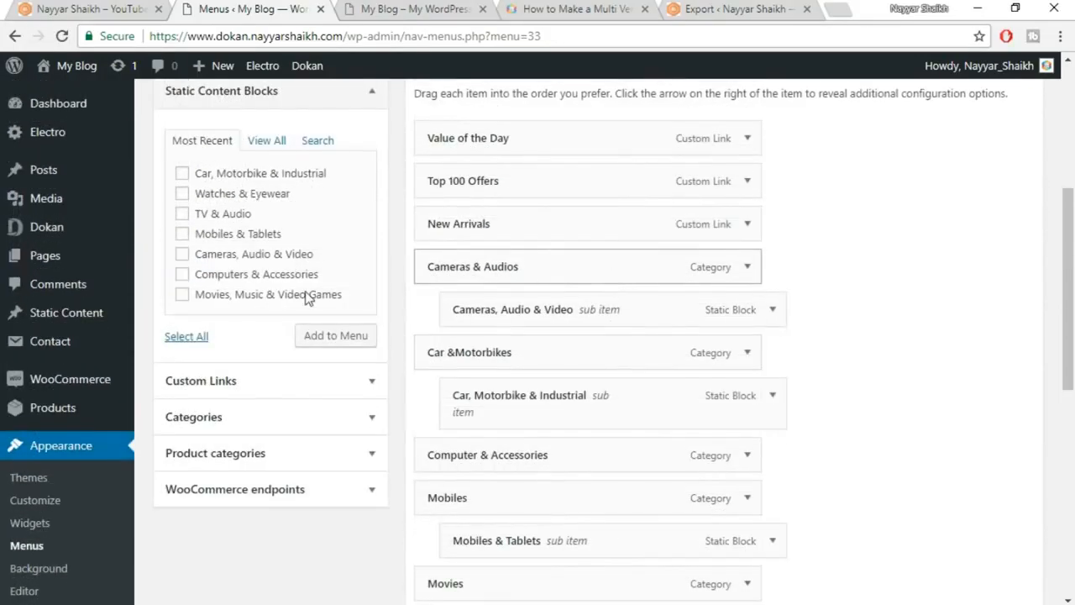
Add the Computers & Accessories block and nest it under Computer & Accessories
left_click(335, 335)
scroll(1020, 372, "down", 4)
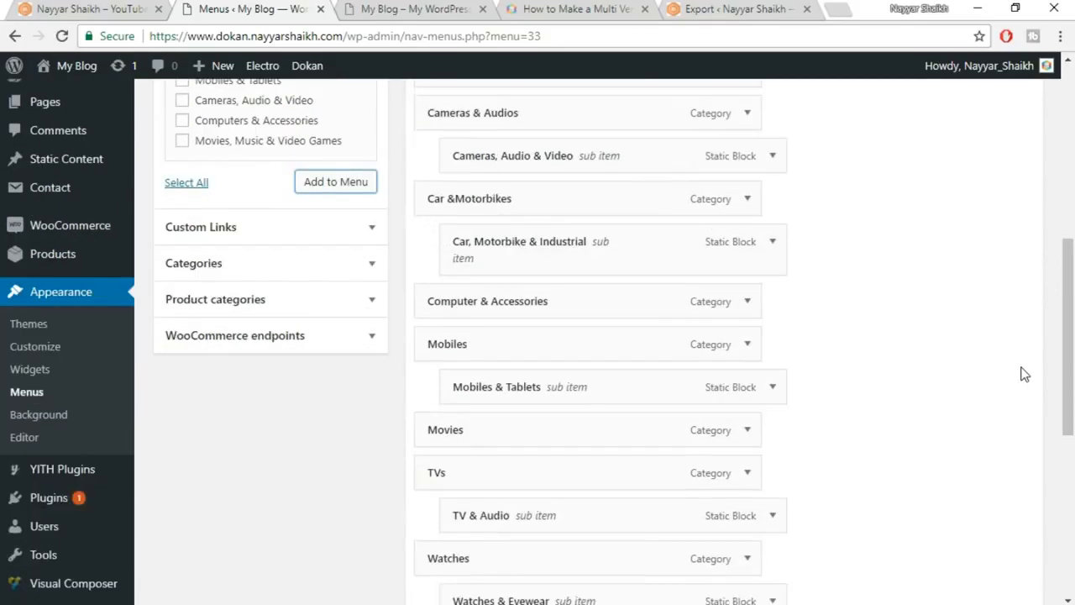
left_click_drag(632, 467, 677, 145)
left_click_drag(987, 234, 1019, 288)
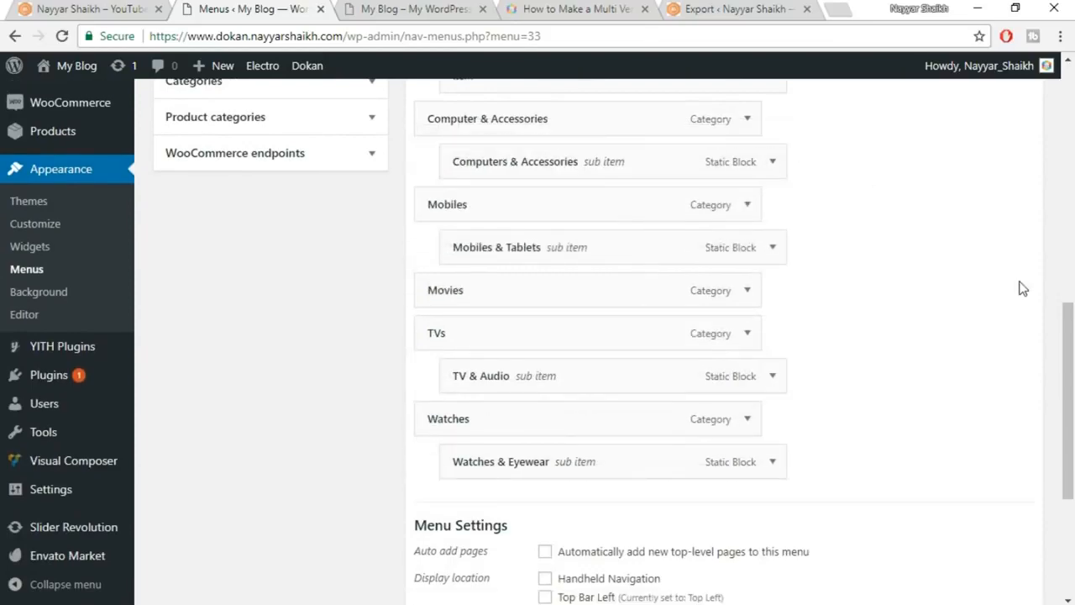
scroll(1020, 288, "up", 1)
scroll(882, 282, "up", 2)
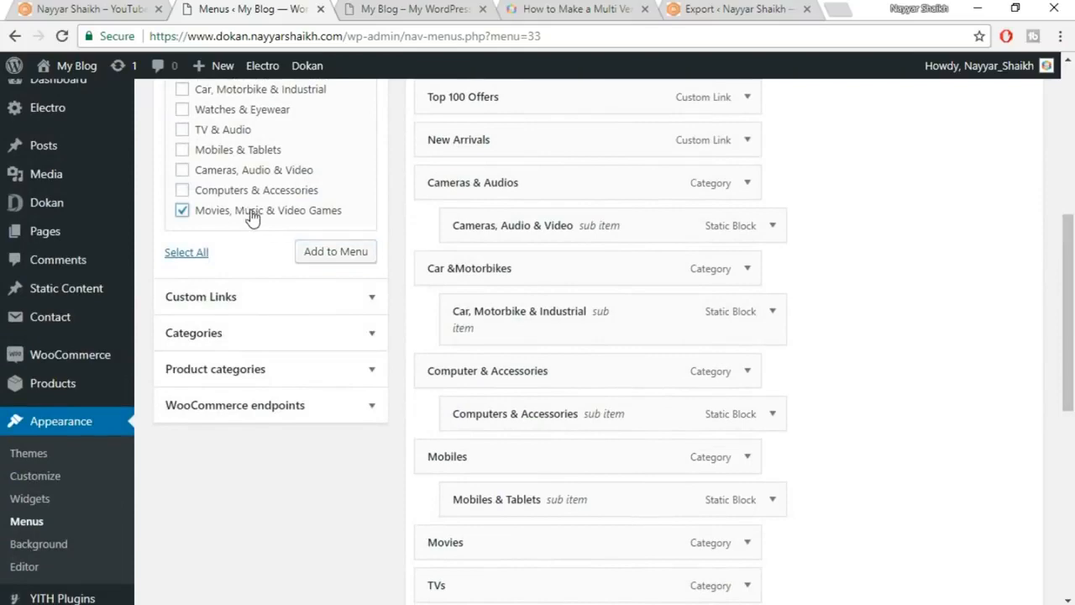
Add the Movies, Music & Video Games block and nest it under its category
left_click(350, 256)
scroll(868, 432, "down", 2)
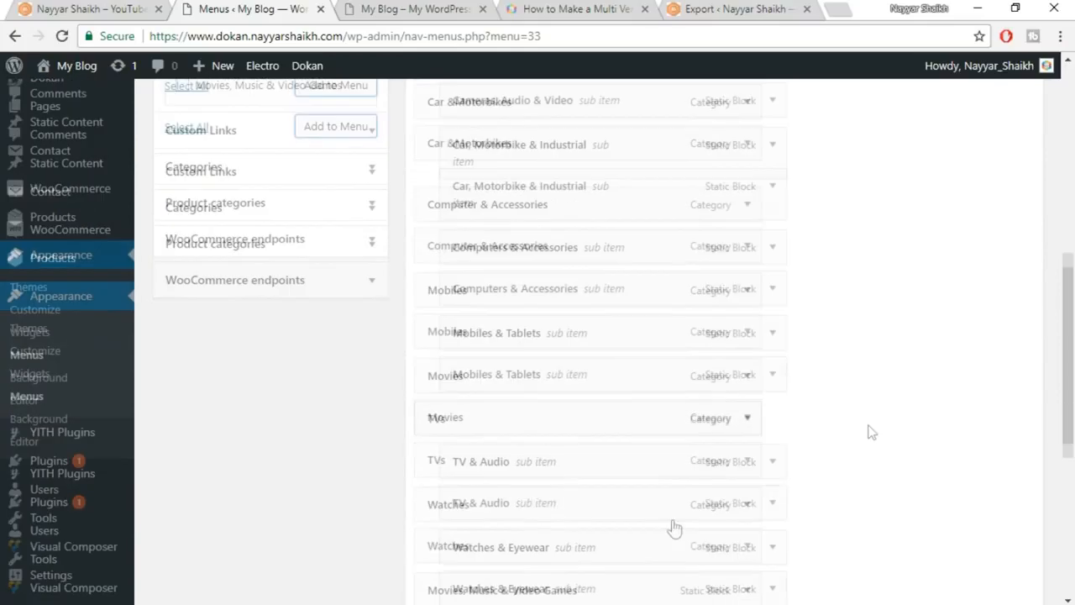
scroll(625, 554, "down", 2)
left_click_drag(507, 420, 559, 234)
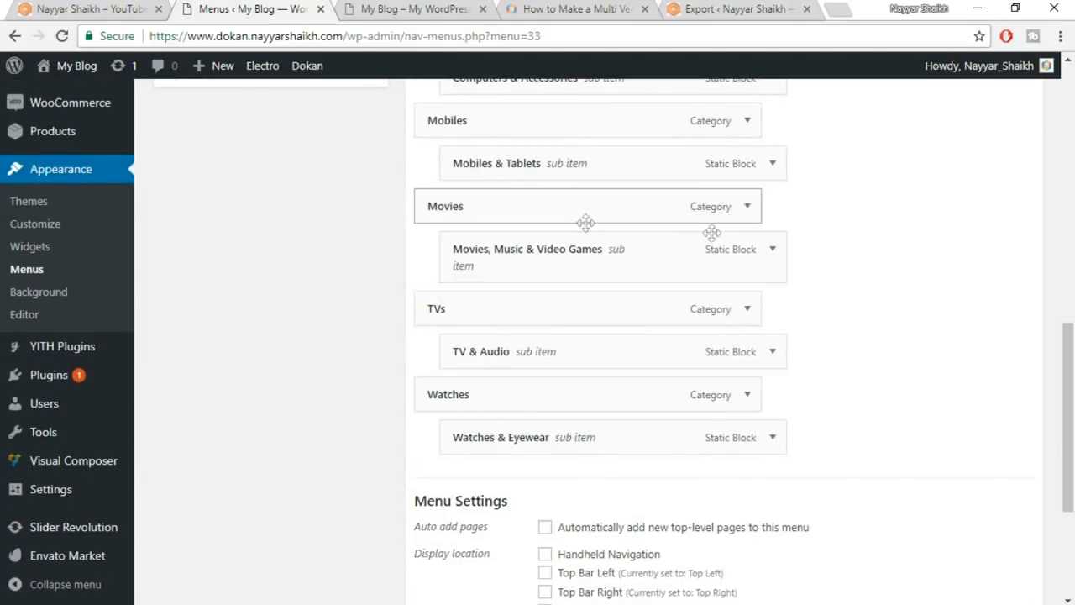
scroll(890, 327, "up", 5)
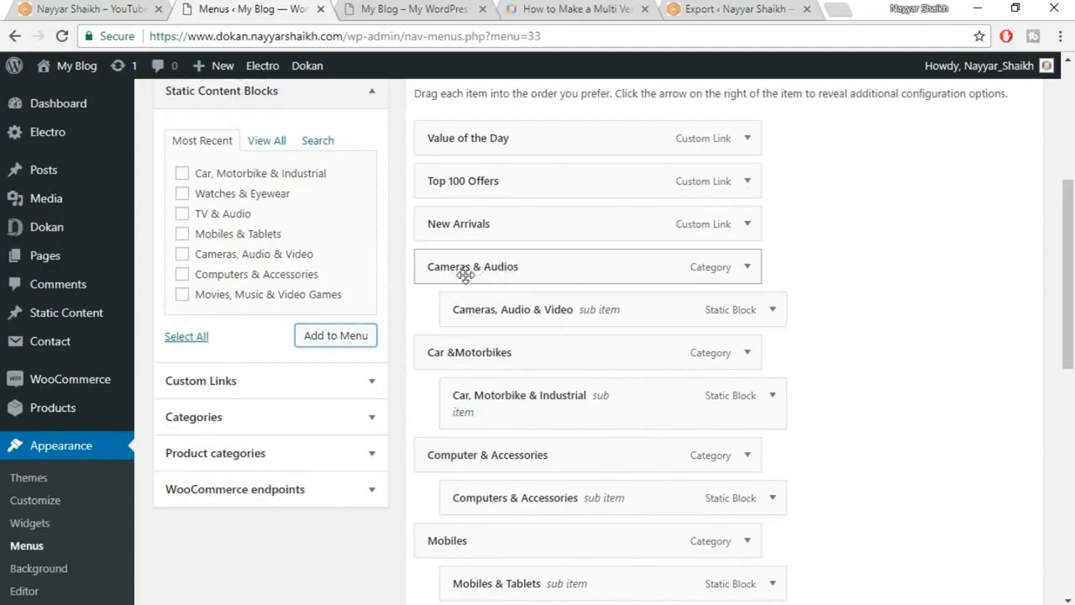
Copy the yamm-tfw CSS class from the Cameras & Audios menu item
left_click(748, 267)
scroll(891, 290, "down", 1)
left_click(511, 283)
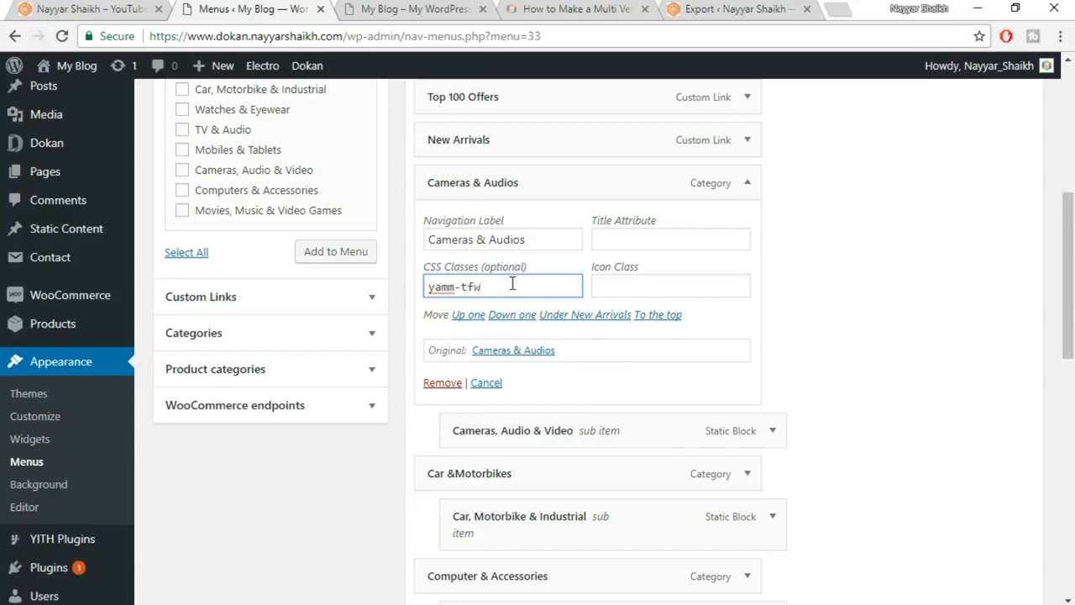
left_click_drag(502, 286, 420, 290)
key("ctrl+c")
left_click(762, 189)
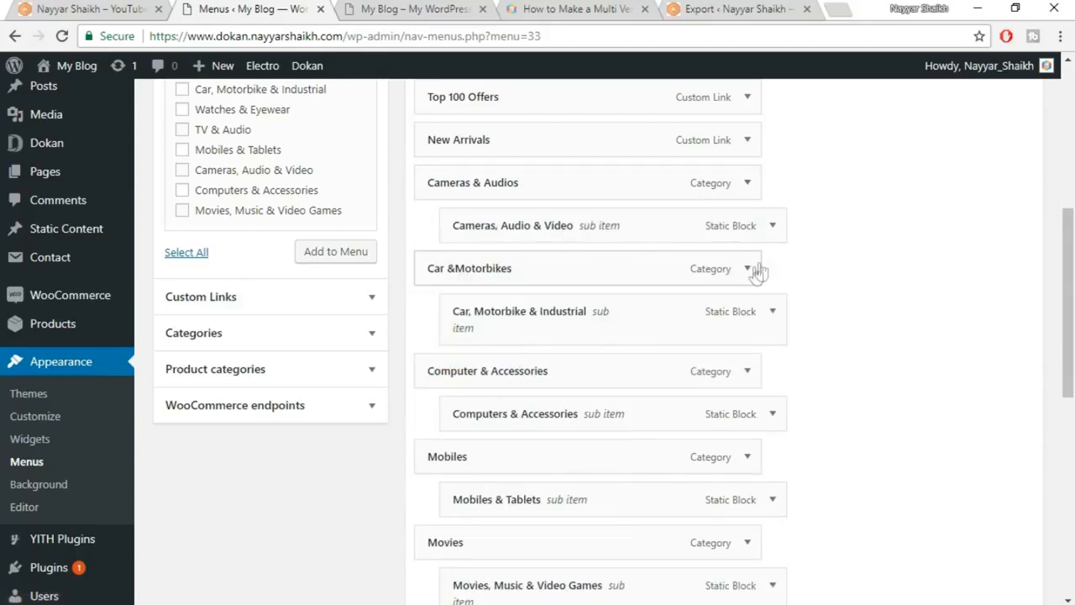
Give Car & Motorbikes and Computer & Accessories the yamm-tfw CSS class
left_click(747, 269)
scroll(756, 278, "down", 1)
type("yamm-tfw")
left_click(749, 185)
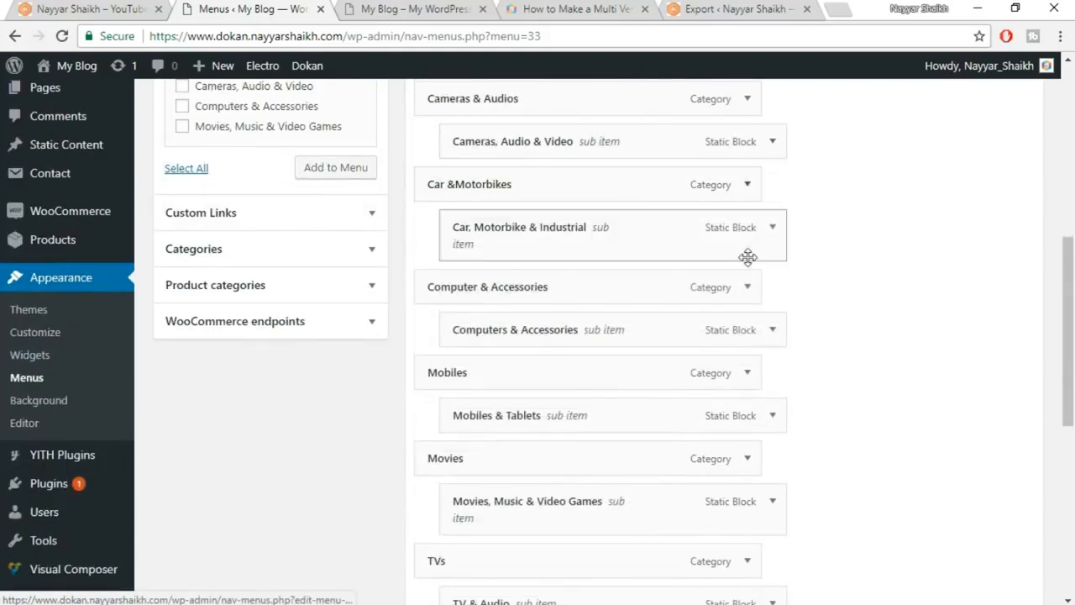
left_click(747, 287)
left_click(463, 391)
key("ctrl+v")
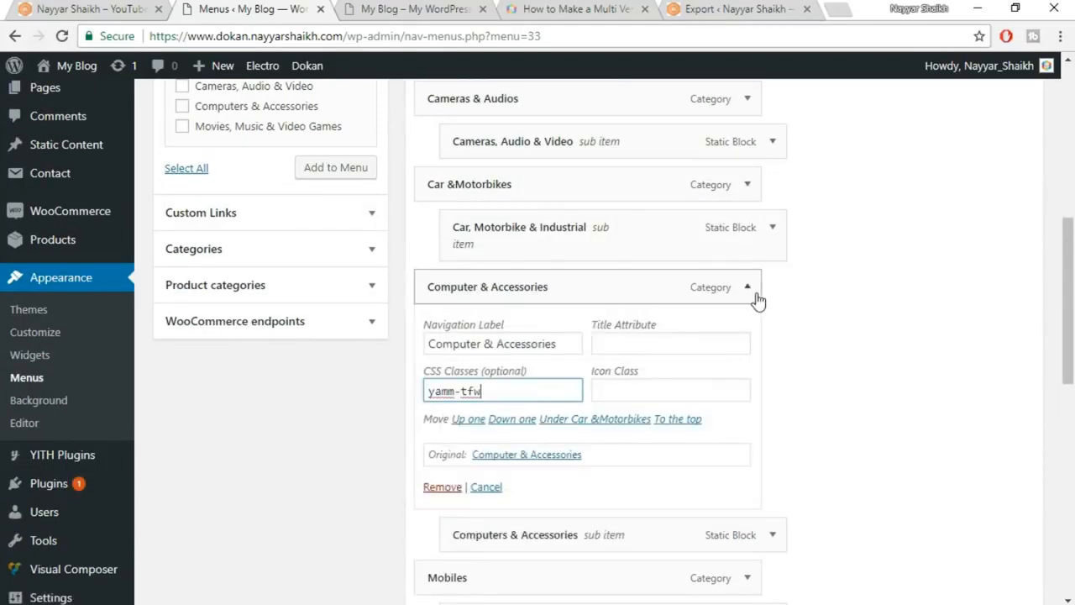
left_click(755, 288)
Paste the yamm-tfw CSS class into the Mobiles item
scroll(758, 302, "down", 2)
left_click(766, 251)
left_click(766, 251)
left_click(746, 206)
key("ctrl+v")
left_click(745, 208)
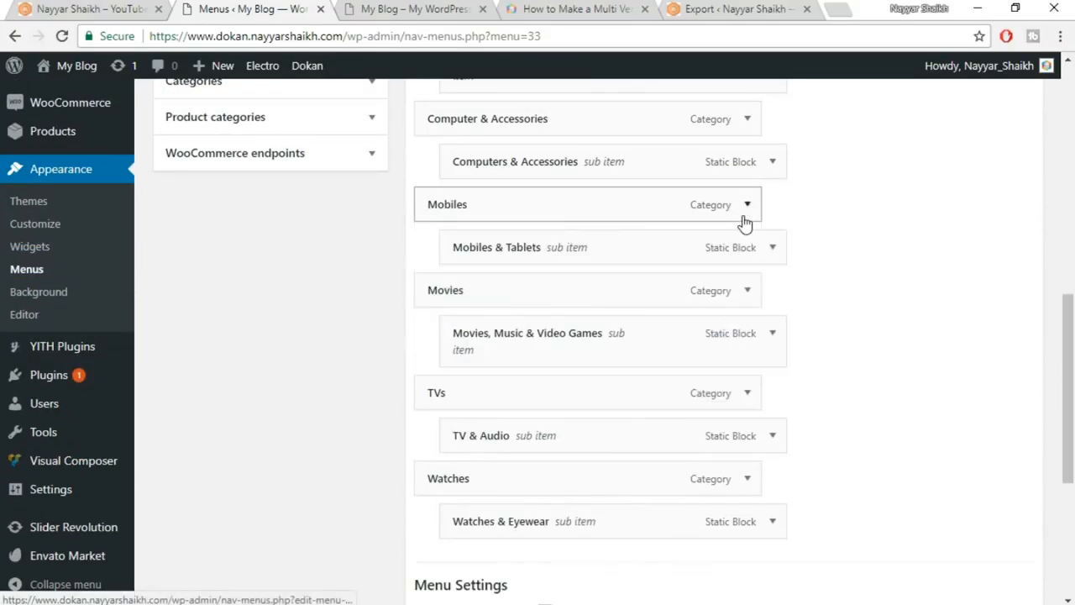
Review the Movies, Car & Motorbikes, Computer & Accessories and TVs item settings
left_click(744, 291)
left_click(747, 290)
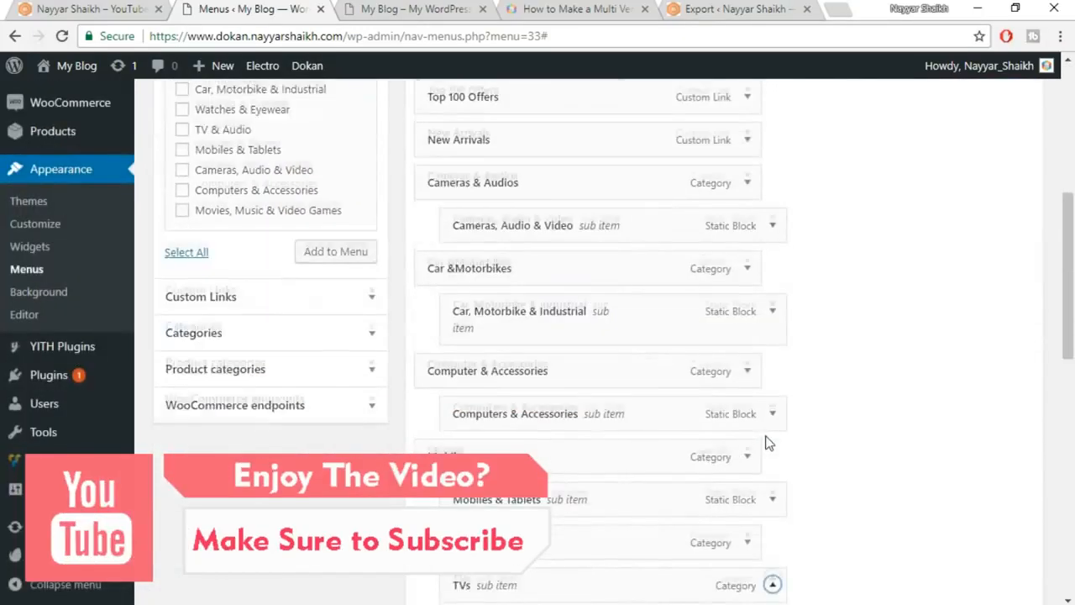
scroll(767, 439, "down", 1)
left_click(748, 196)
left_click(749, 197)
left_click(751, 290)
left_click(751, 290)
scroll(777, 221, "down", 2)
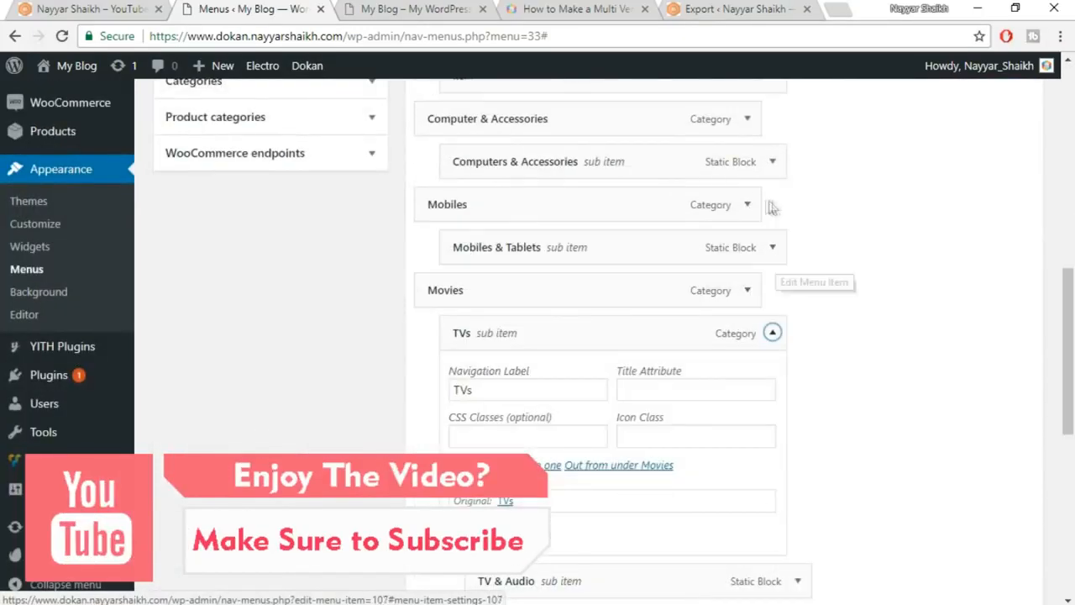
left_click(748, 290)
left_click(748, 290)
left_click(772, 334)
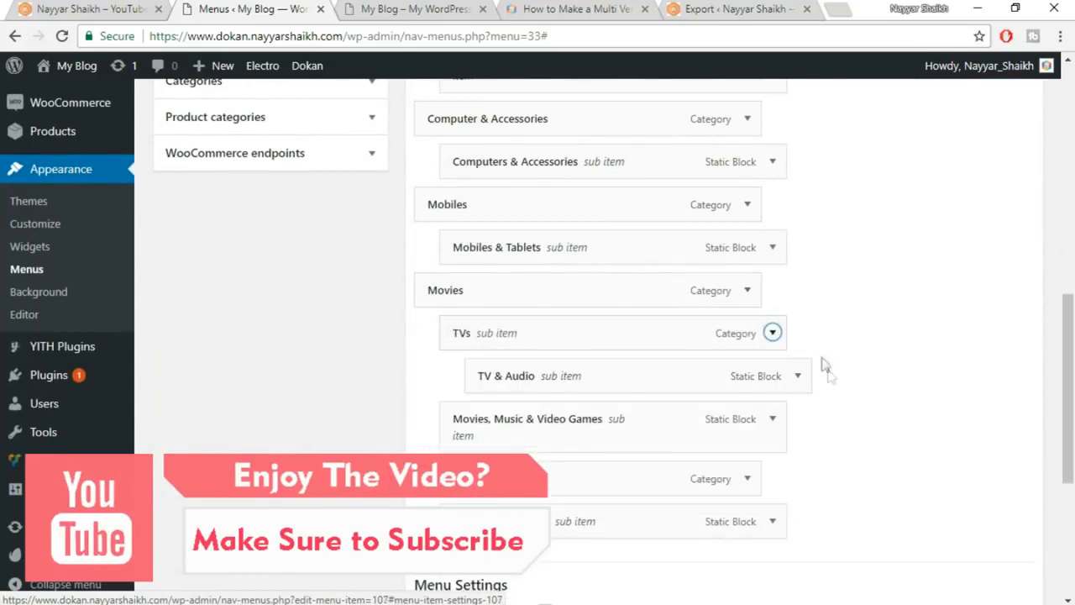
scroll(756, 388, "down", 1)
Place Movies, Music & Video Games under Movies, move TVs to top level with class yamm-tfw
left_click_drag(537, 356, 537, 244)
left_click_drag(552, 311, 527, 313)
left_click(748, 309)
left_click(504, 411)
key("ctrl+v")
left_click(748, 309)
Edit the Watches item's CSS Classes field to enter yamm-tfw
left_click(748, 390)
scroll(750, 402, "down", 1)
left_click(523, 411)
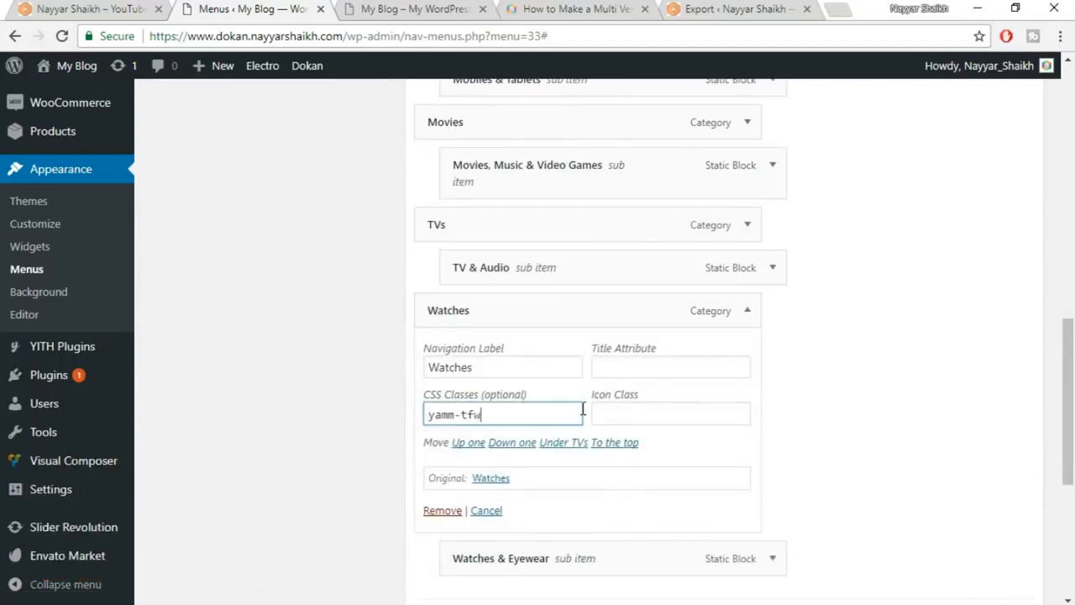
Close the Watches settings and review the updated Departments menu
left_click(746, 310)
scroll(991, 359, "down", 2)
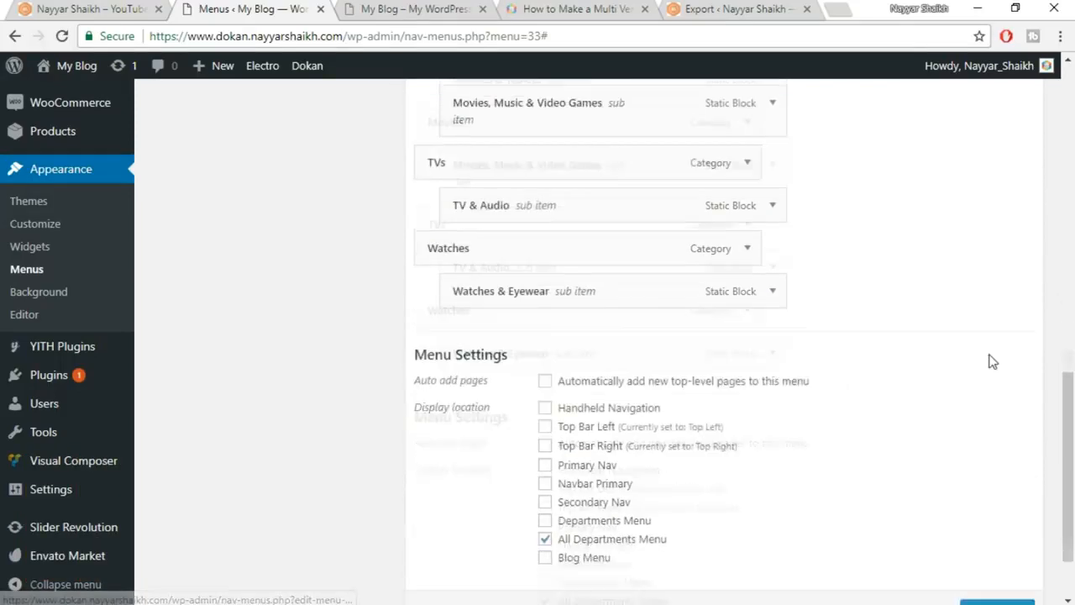
scroll(1018, 451, "up", 12)
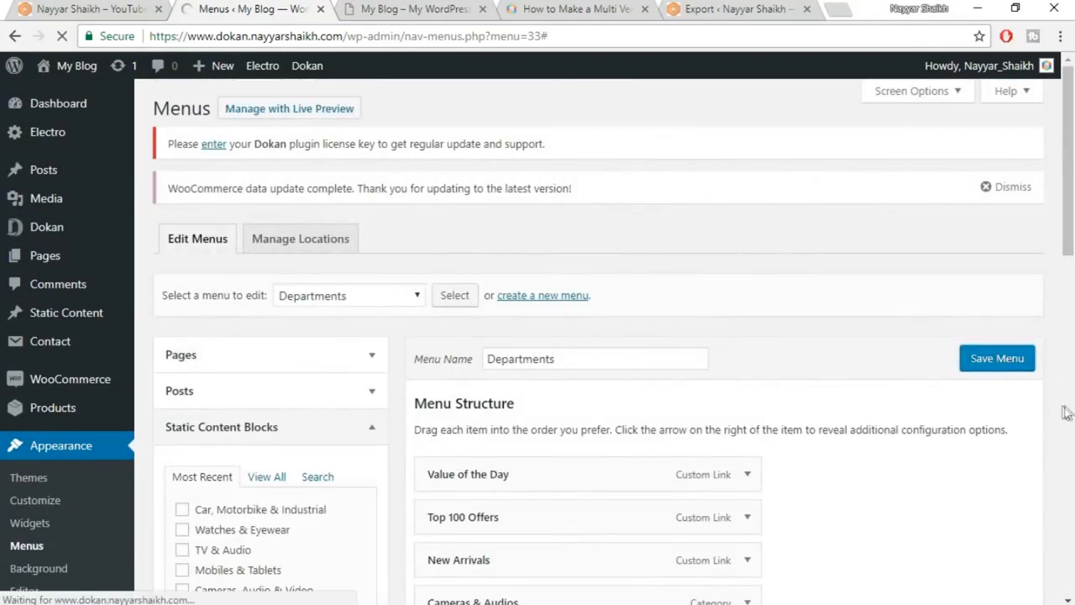
Reload the storefront, check the Shop By Department menu, and return to Menus
left_click(414, 9)
left_click(417, 42)
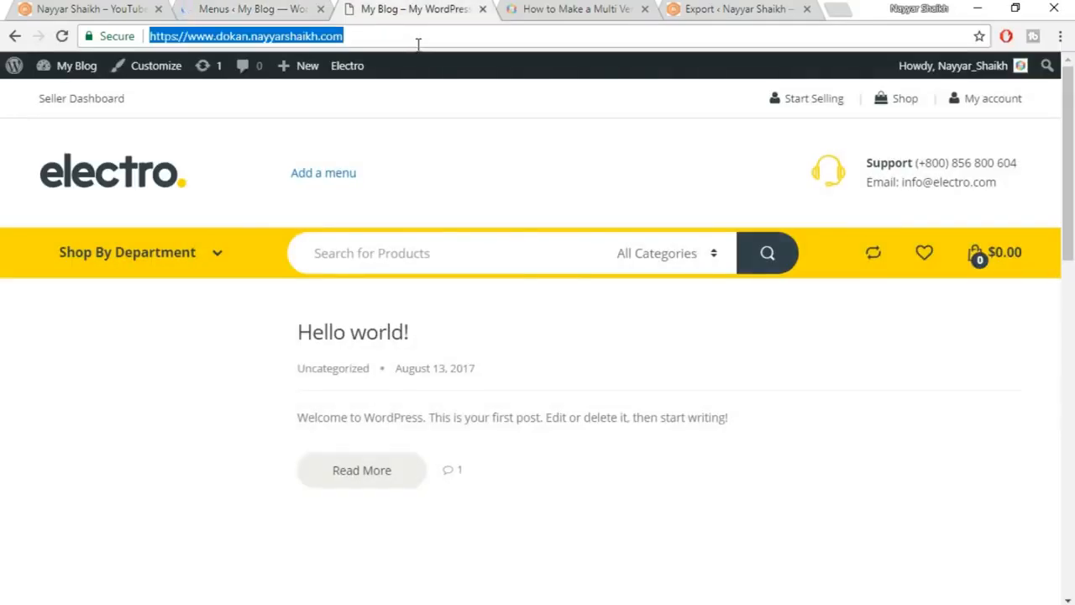
key("Return")
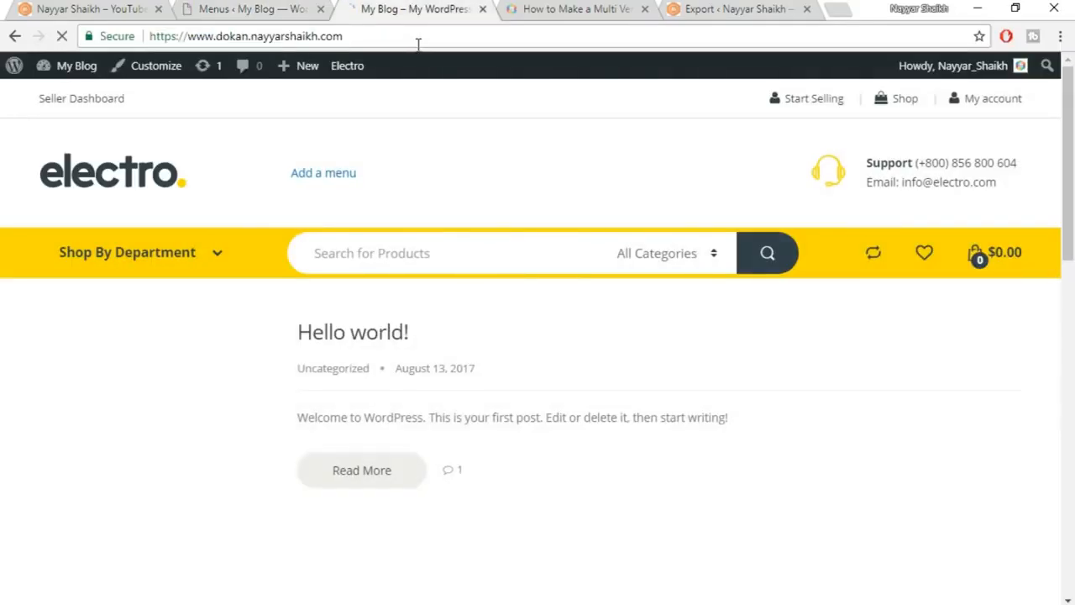
scroll(576, 141, "down", 1)
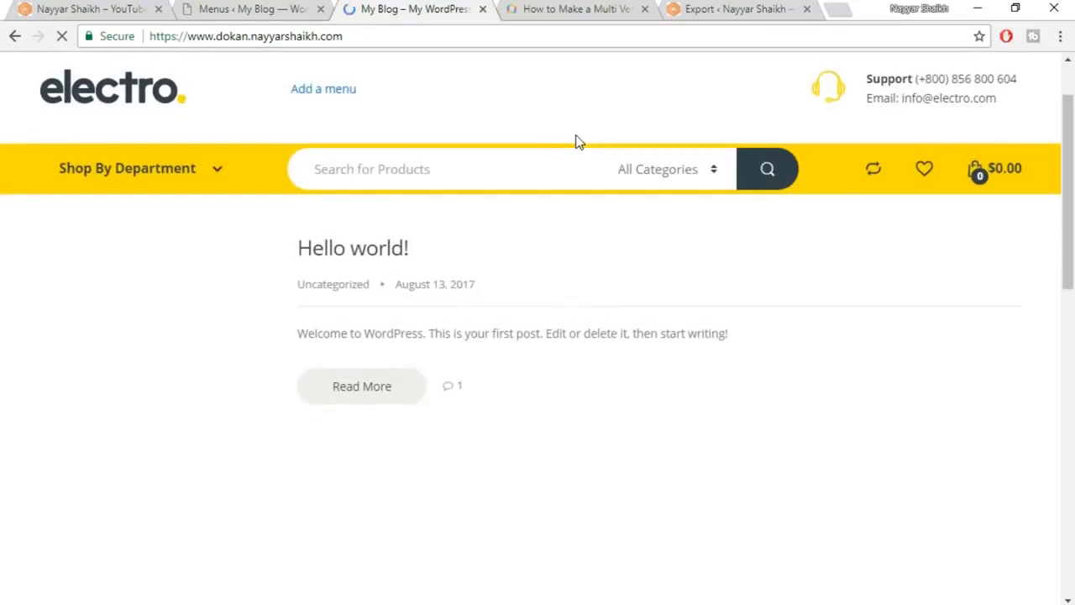
left_click(173, 179)
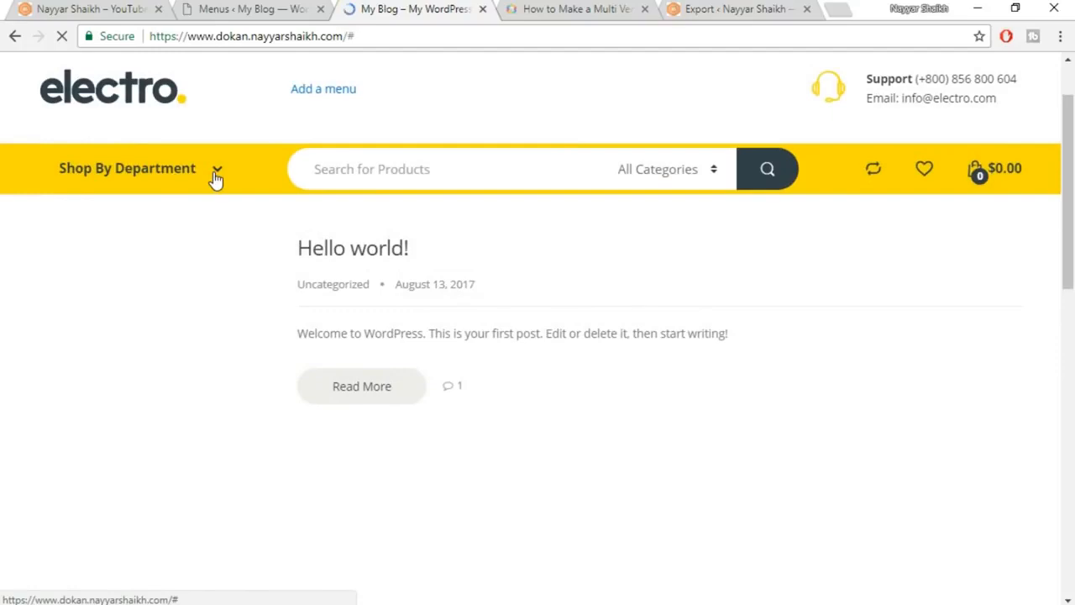
scroll(422, 200, "up", 1)
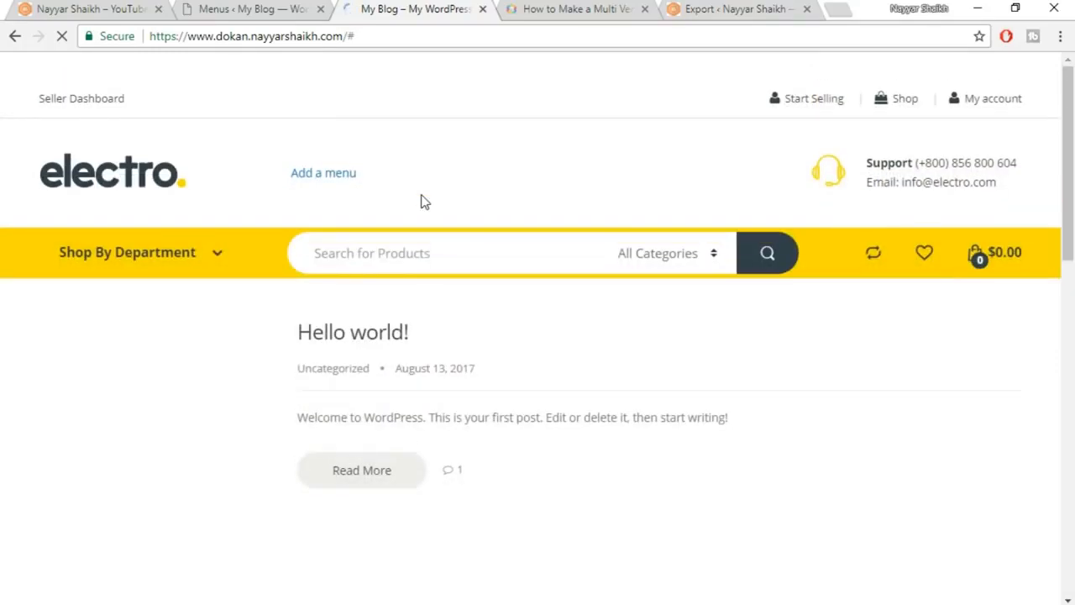
left_click(271, 8)
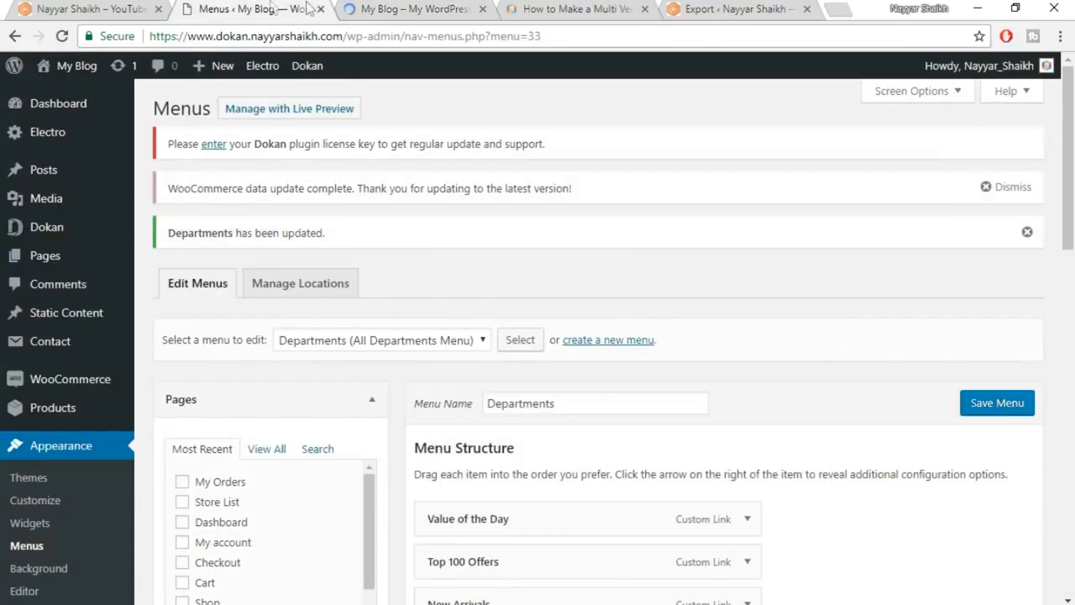
Assign the menu to the Departments Menu display location and save it
scroll(635, 221, "down", 13)
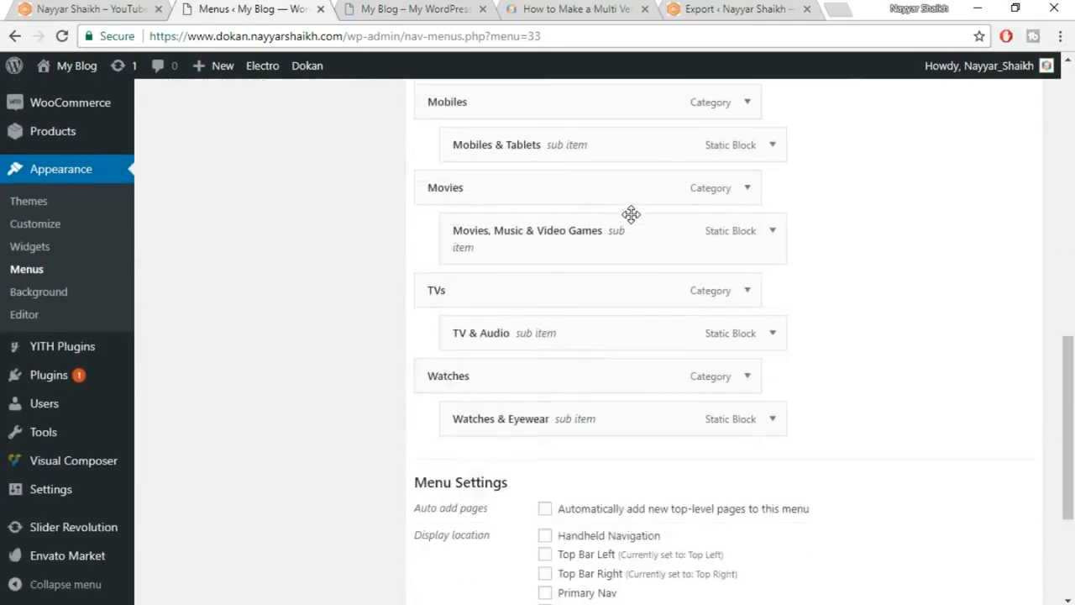
left_click(580, 424)
left_click(994, 519)
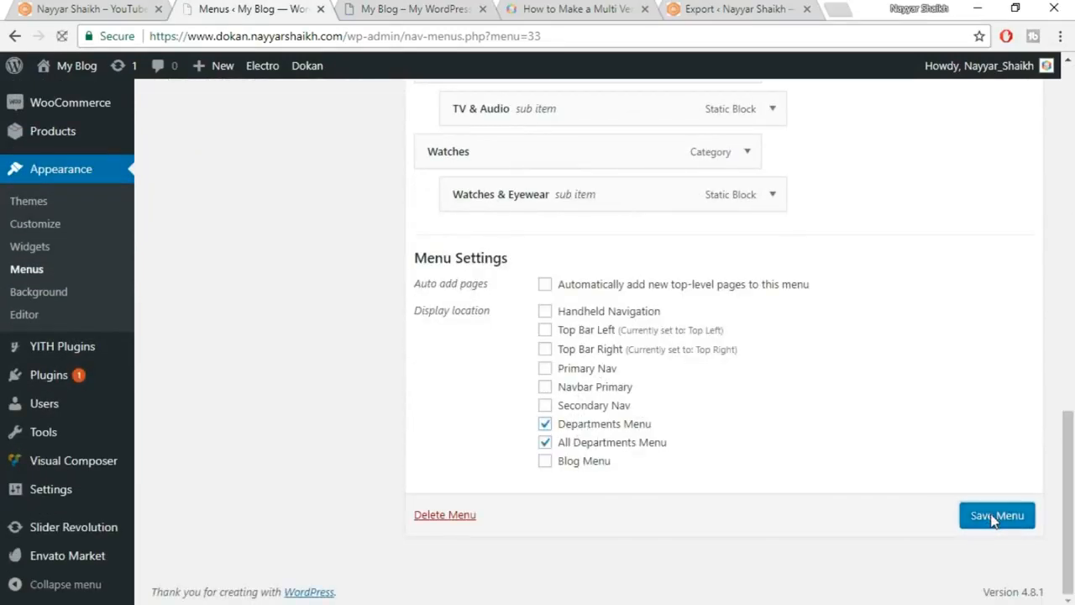
Reload the storefront home page and inspect the Shop By Department category panels
left_click(458, 9)
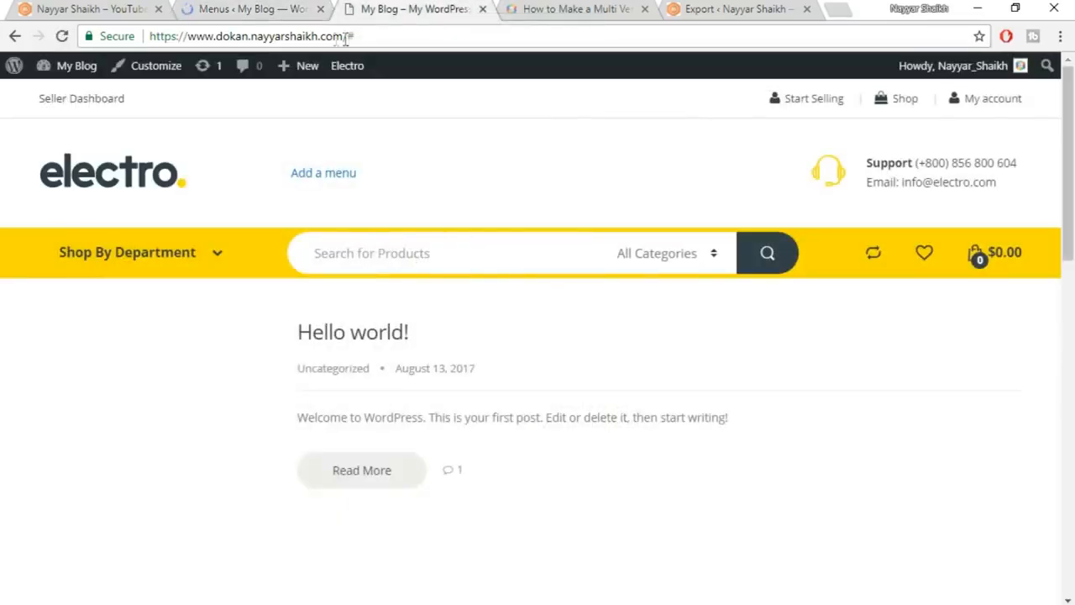
key("BackSpace")
key("Return")
mouse_move(221, 264)
scroll(220, 264, "down", 3)
mouse_move(212, 241)
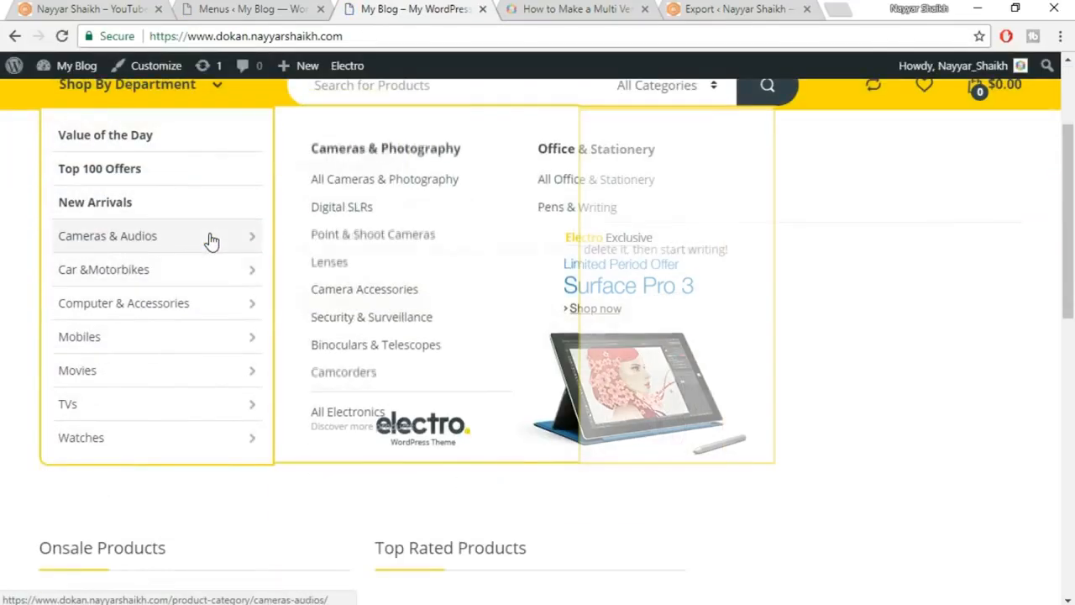
mouse_move(184, 417)
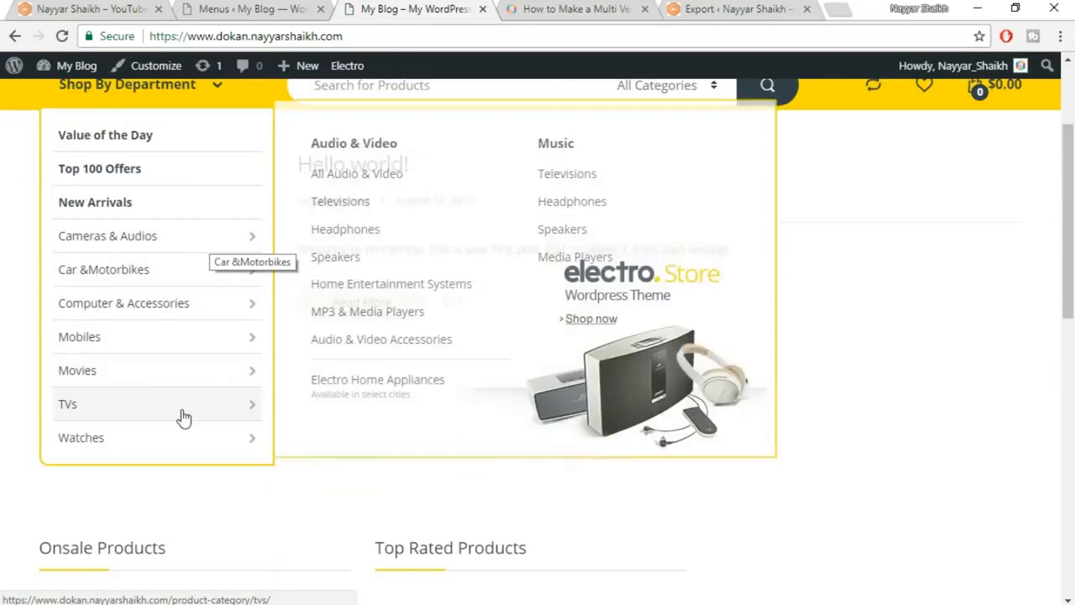
scroll(762, 297, "up", 2)
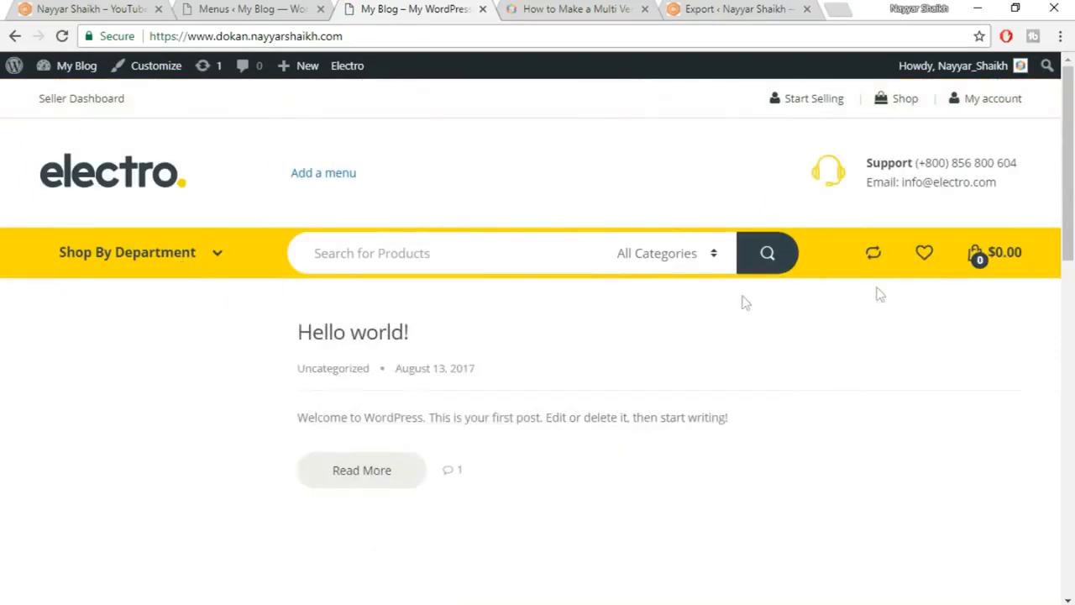
Compare the demo storefront with the Dokan site, then return to the admin
left_click(74, 9)
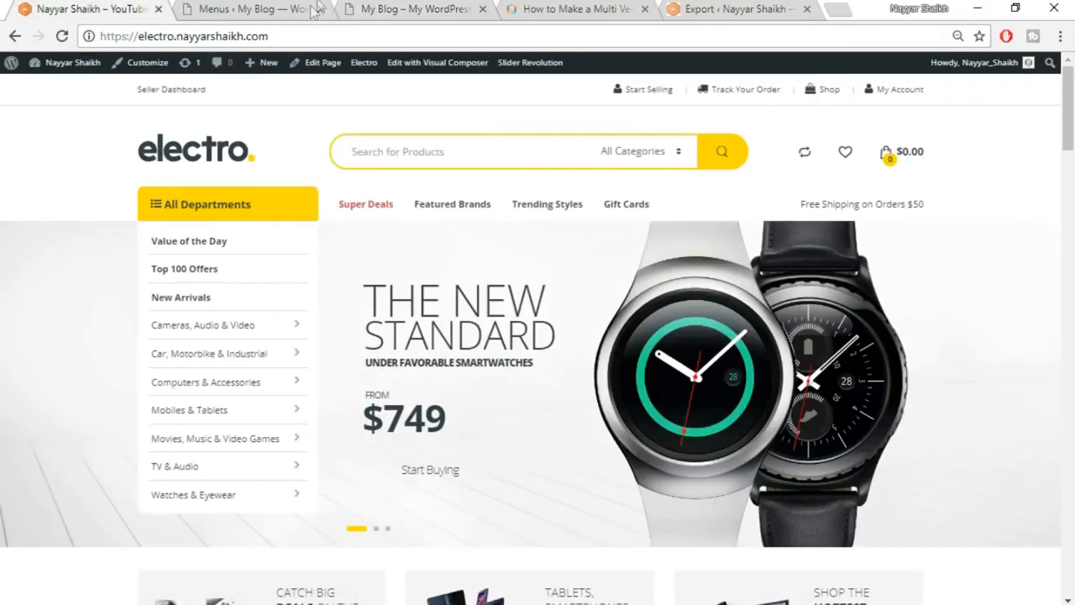
left_click(403, 9)
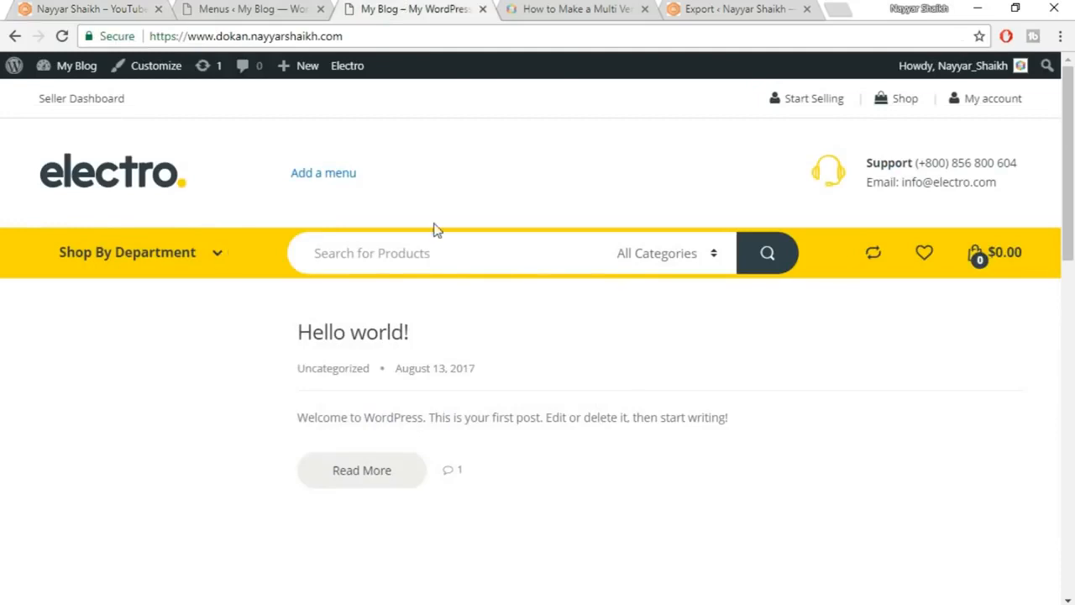
left_click(275, 6)
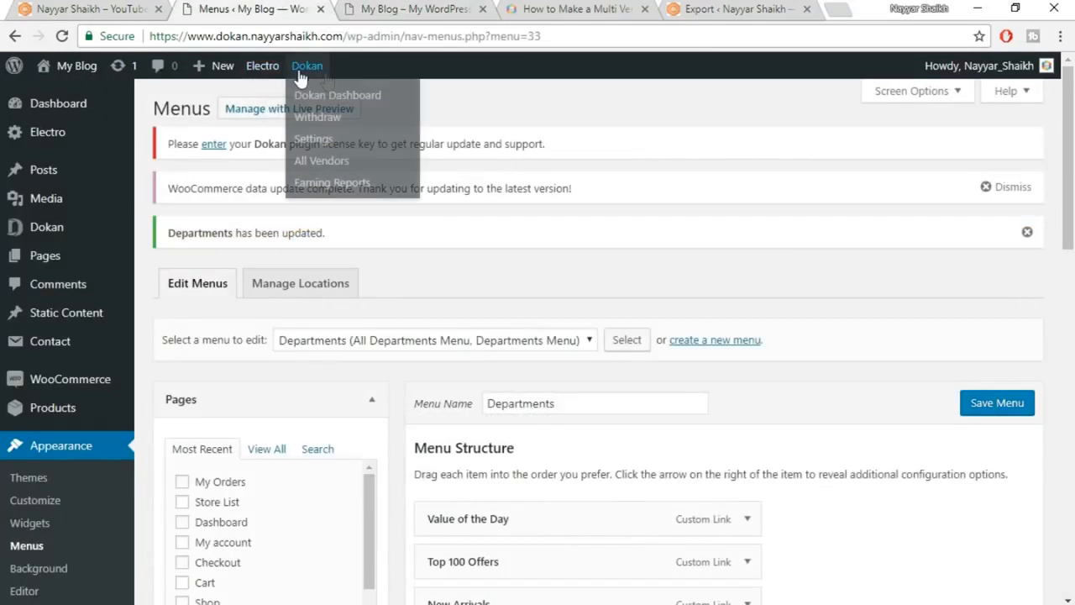
Set the Electro Header Style to Header v1 and save the changes
mouse_move(270, 77)
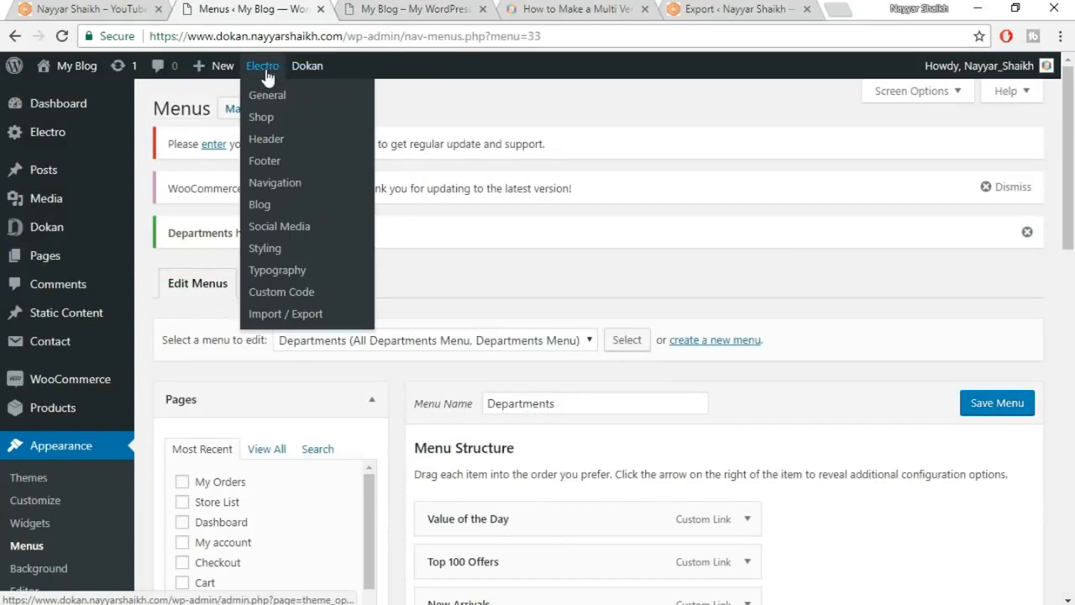
left_click(270, 148)
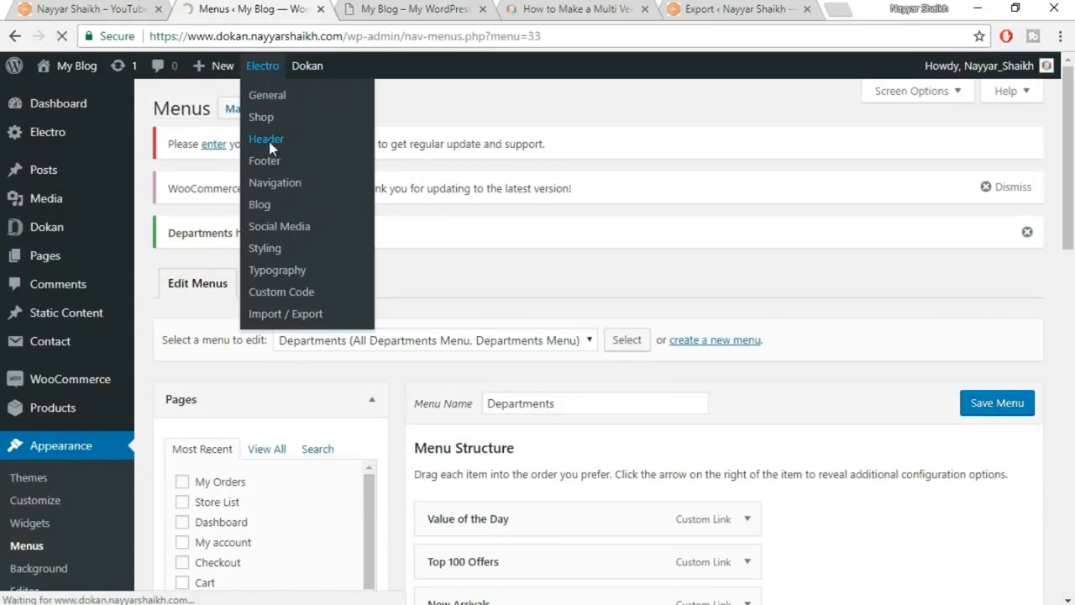
scroll(804, 305, "down", 2)
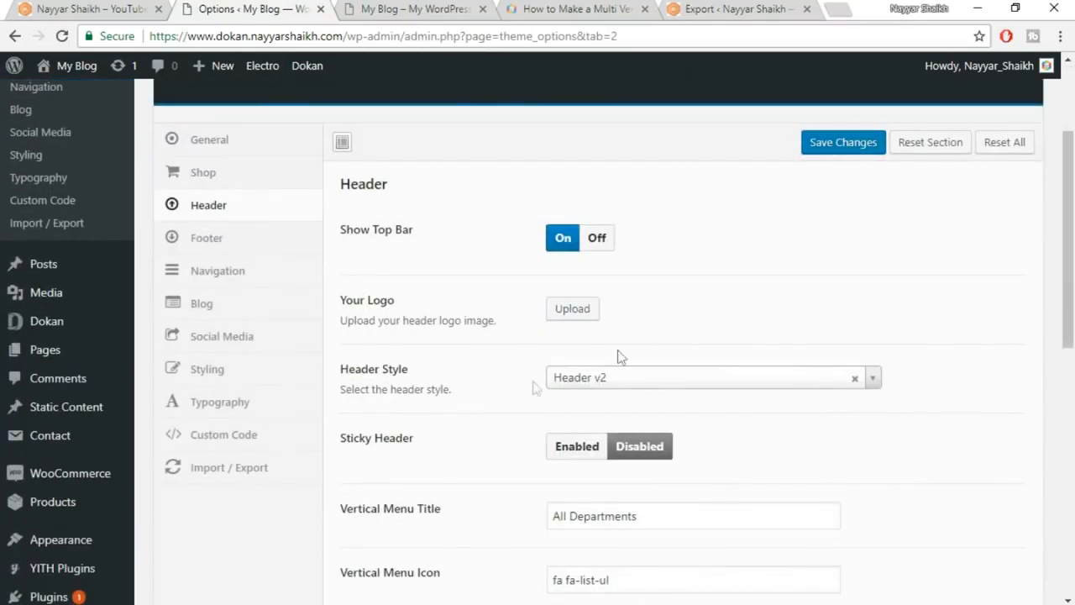
left_click(661, 388)
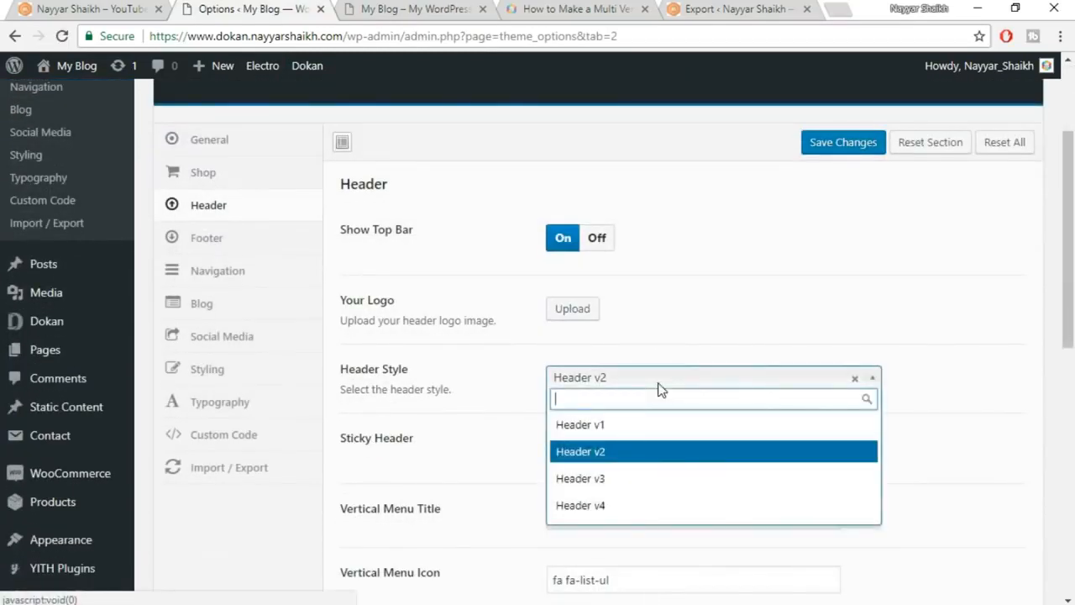
left_click(631, 433)
scroll(974, 398, "down", 3)
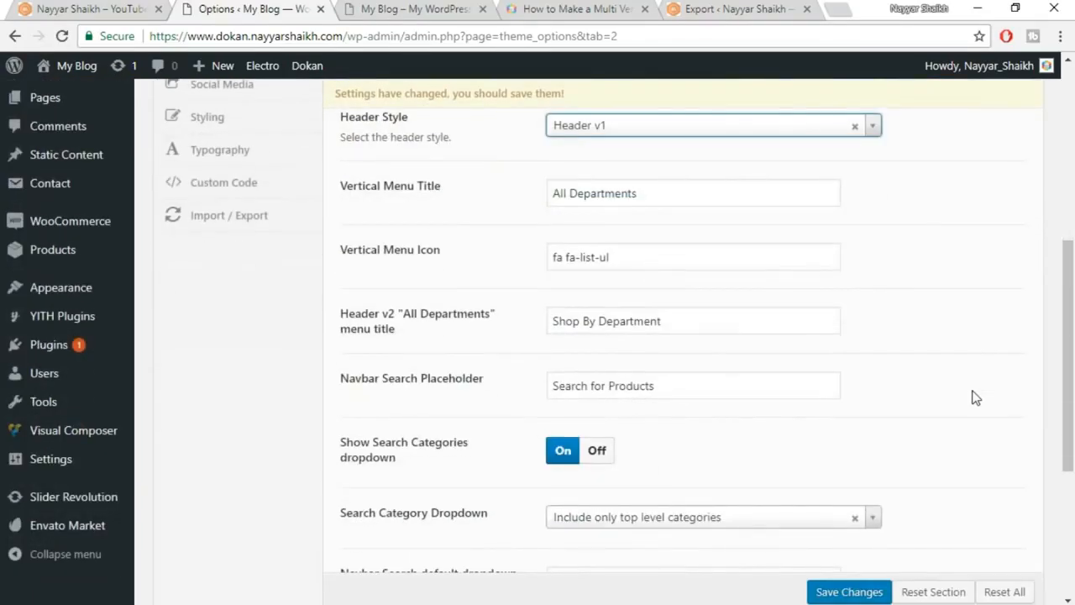
scroll(974, 380, "down", 3)
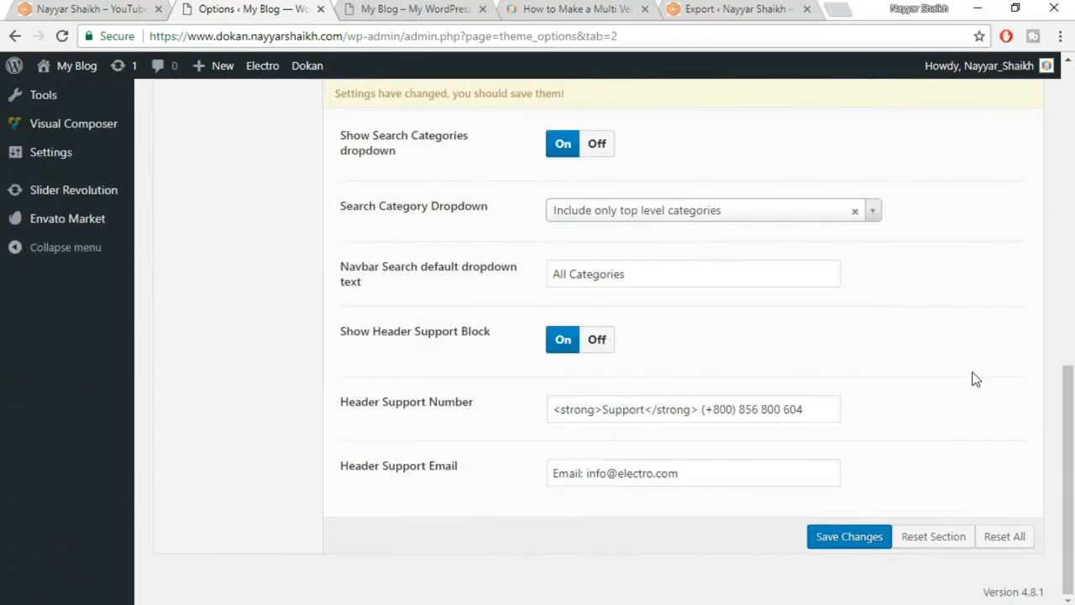
left_click(854, 540)
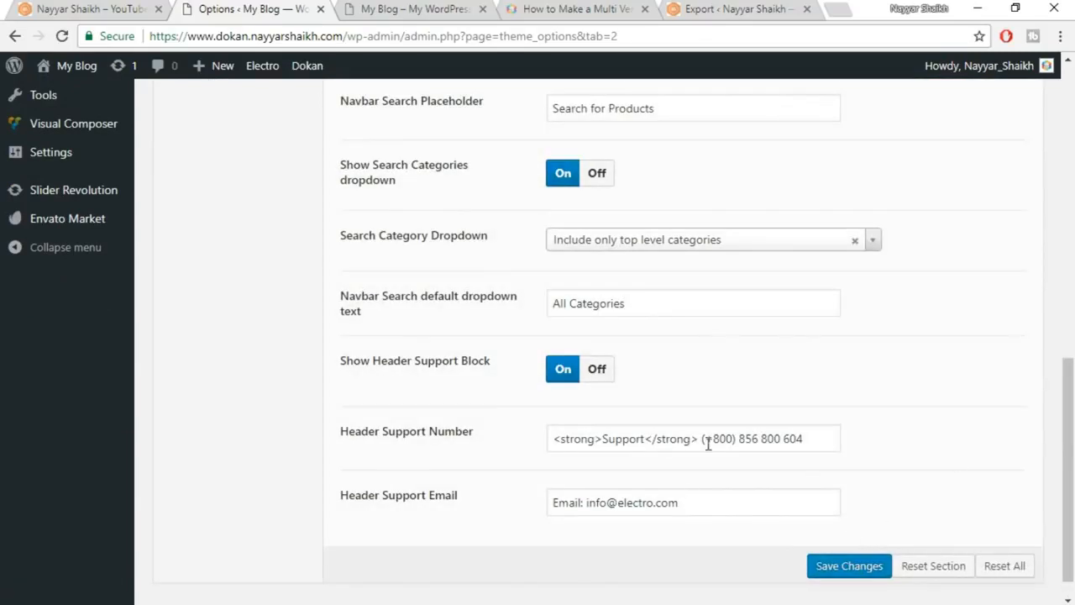
Compare both storefronts, save the header settings again, and select the site address to reload
scroll(407, 135, "down", 1)
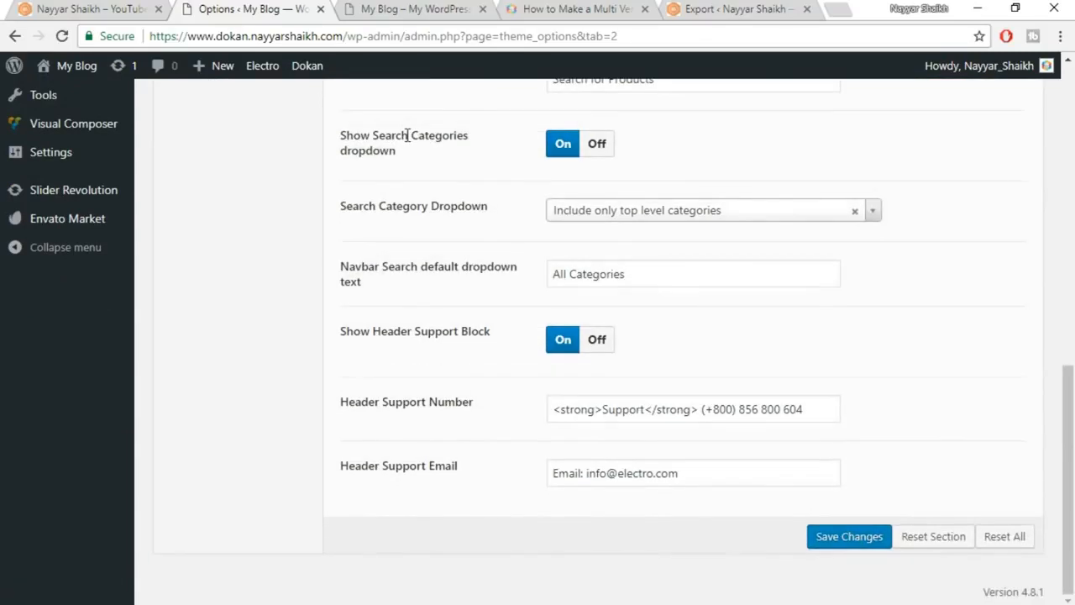
left_click(57, 4)
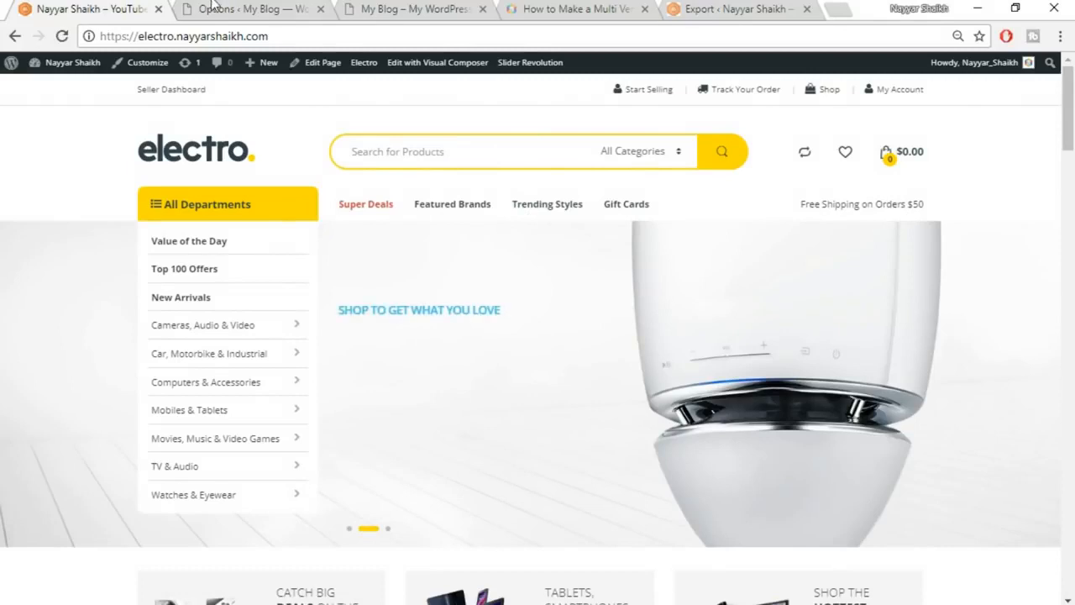
left_click(369, 7)
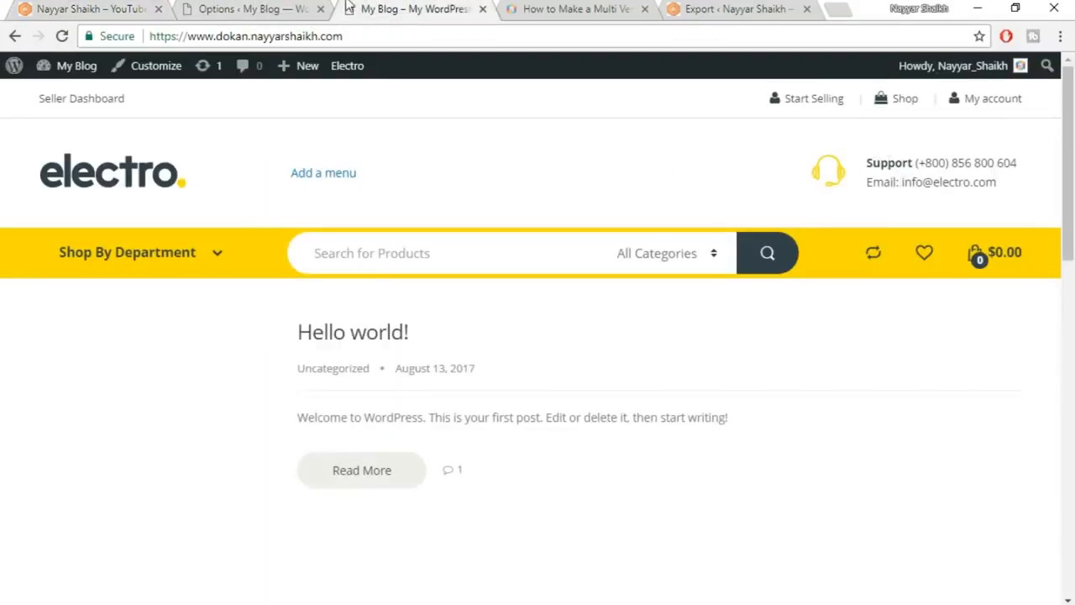
left_click(310, 6)
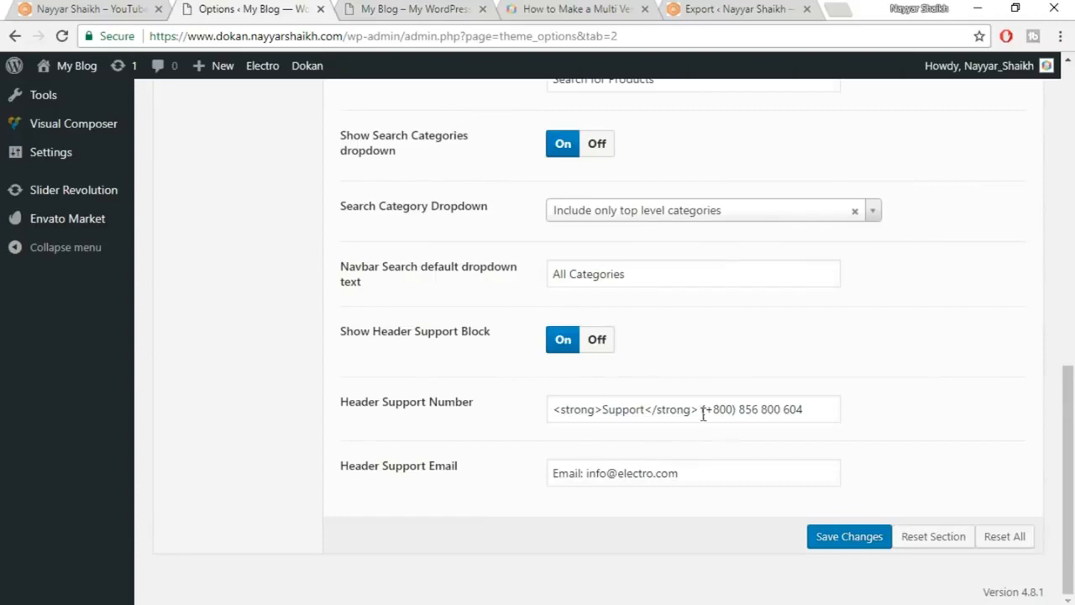
scroll(672, 259, "up", 10)
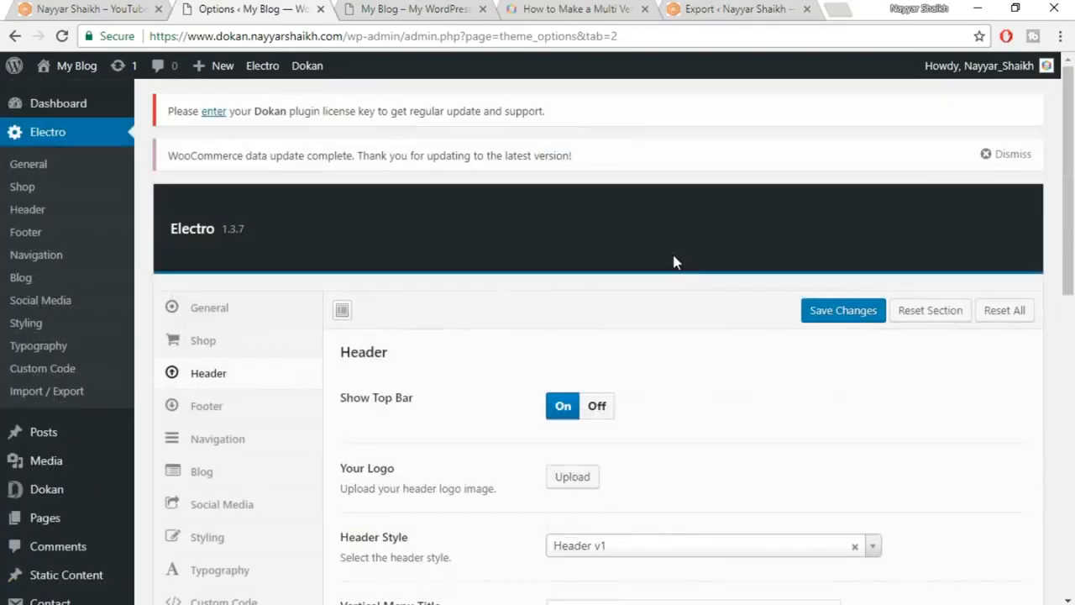
left_click(840, 324)
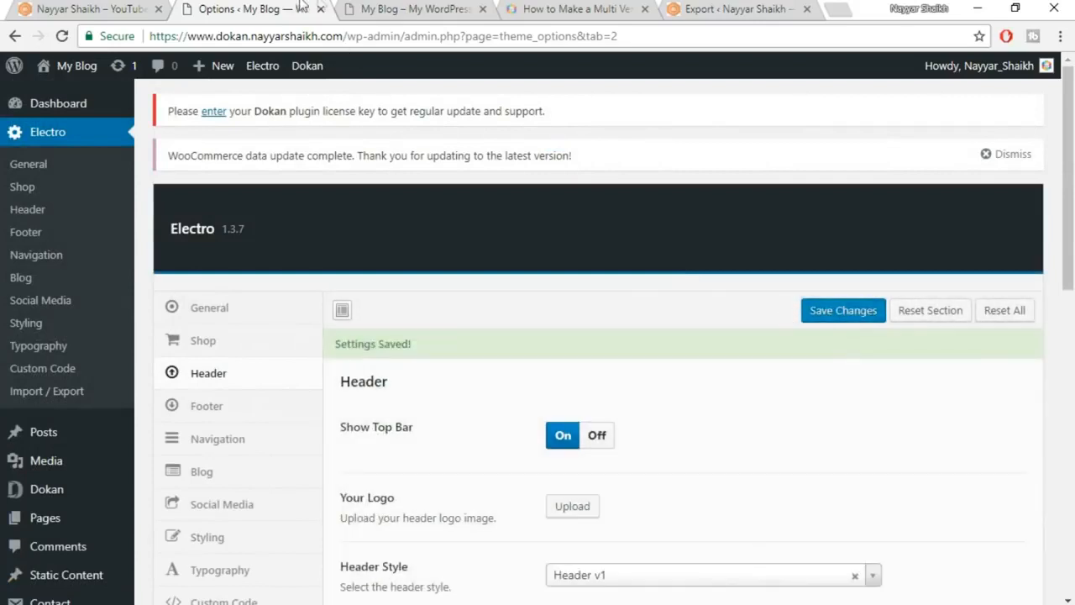
left_click(390, 5)
left_click(398, 31)
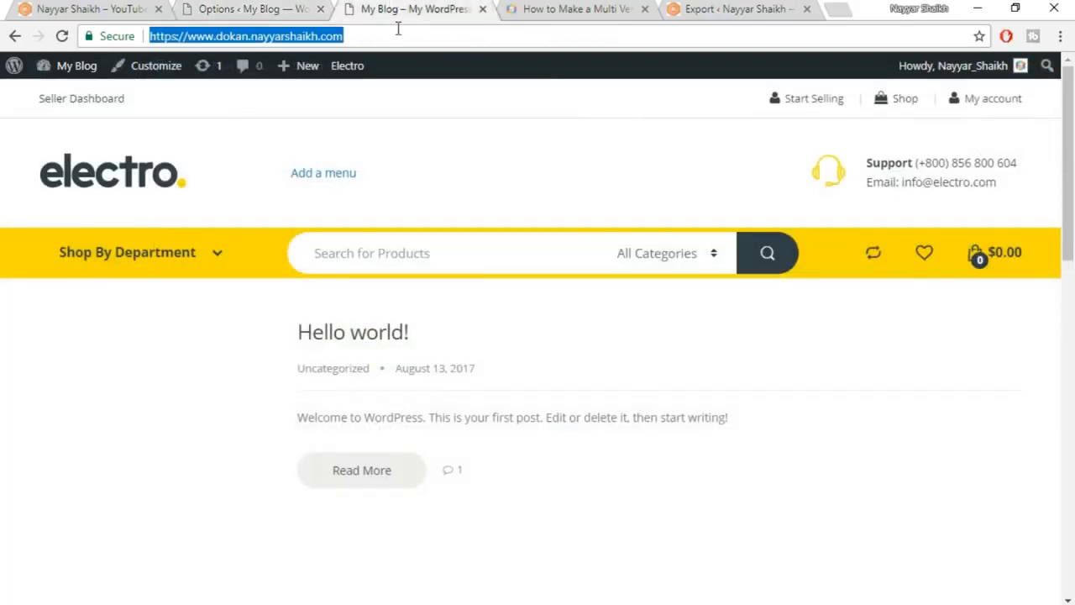
Reload the site to see the Header v1 layout, compare with the demo, and return to Options
key("Return")
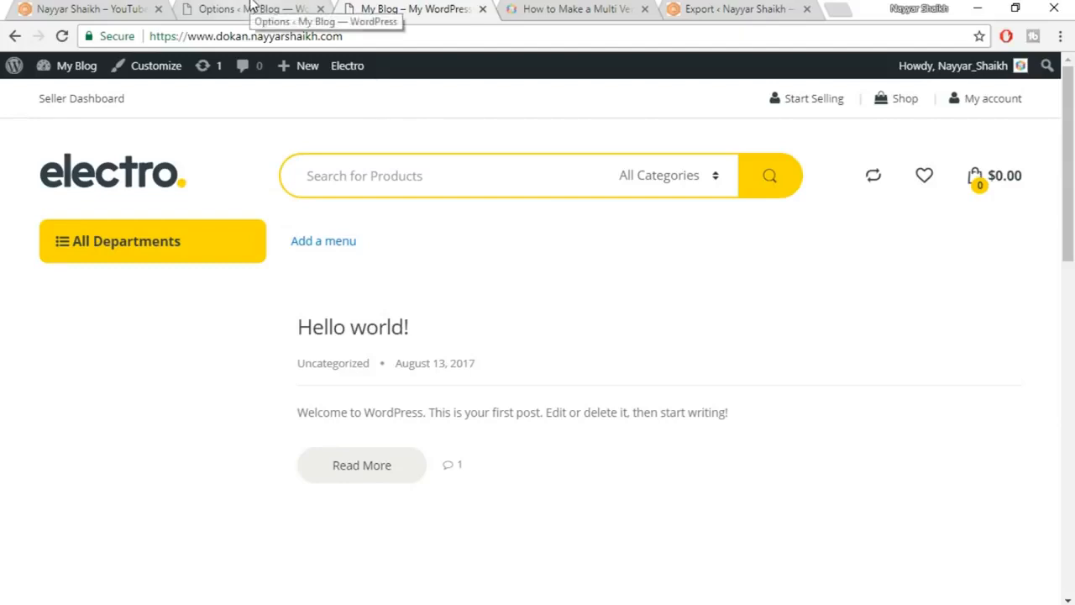
left_click(115, 8)
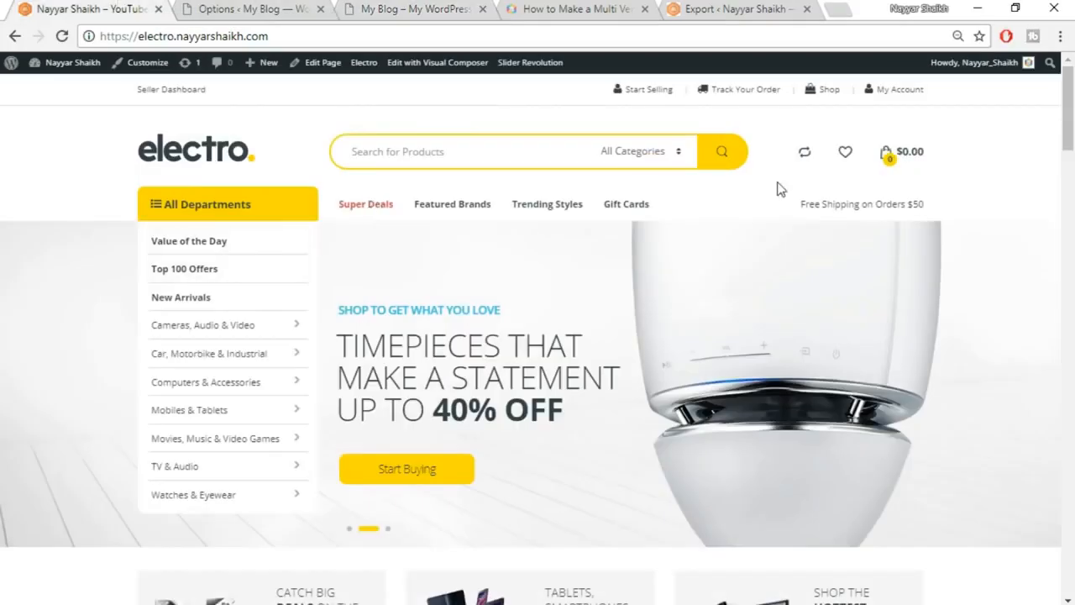
scroll(837, 295, "down", 1)
scroll(881, 532, "down", 3)
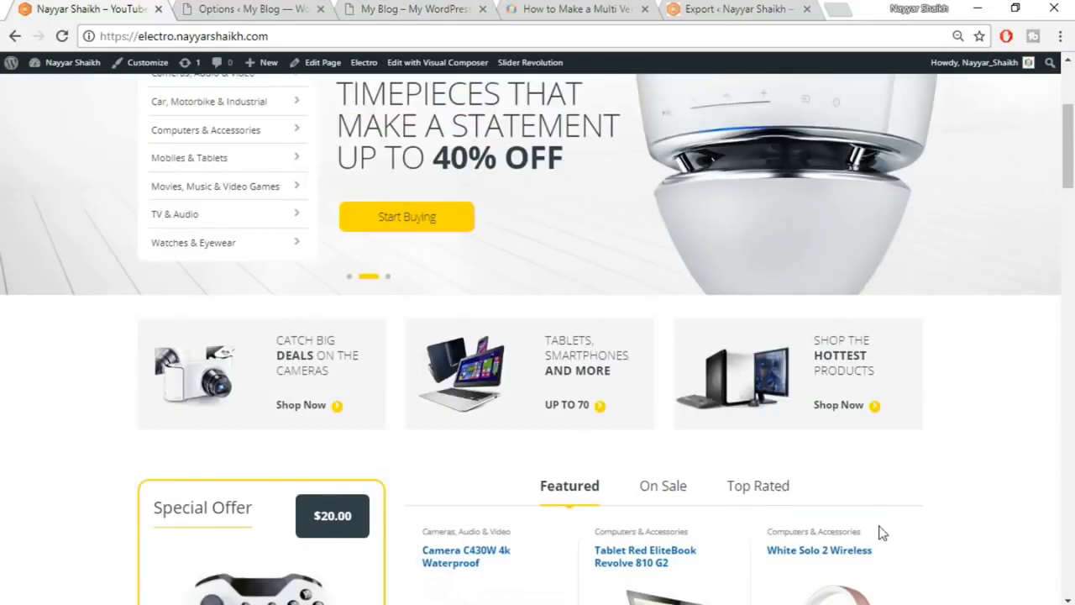
scroll(881, 533, "up", 3)
left_click(223, 6)
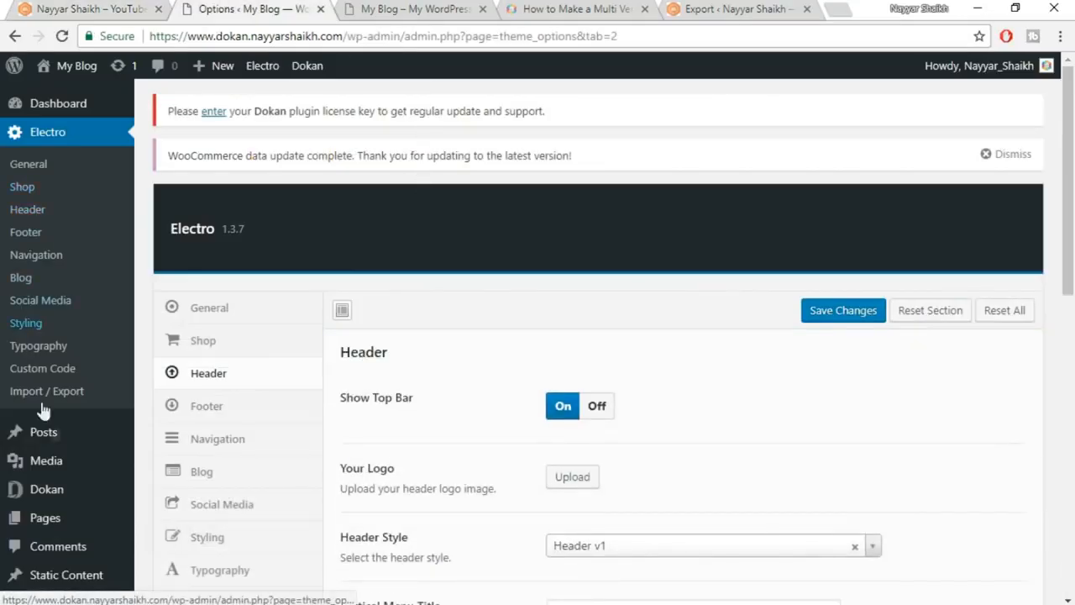
Publish a new empty page titled 'Home Page', then go to the storefront tab
scroll(58, 429, "down", 3)
mouse_move(58, 268)
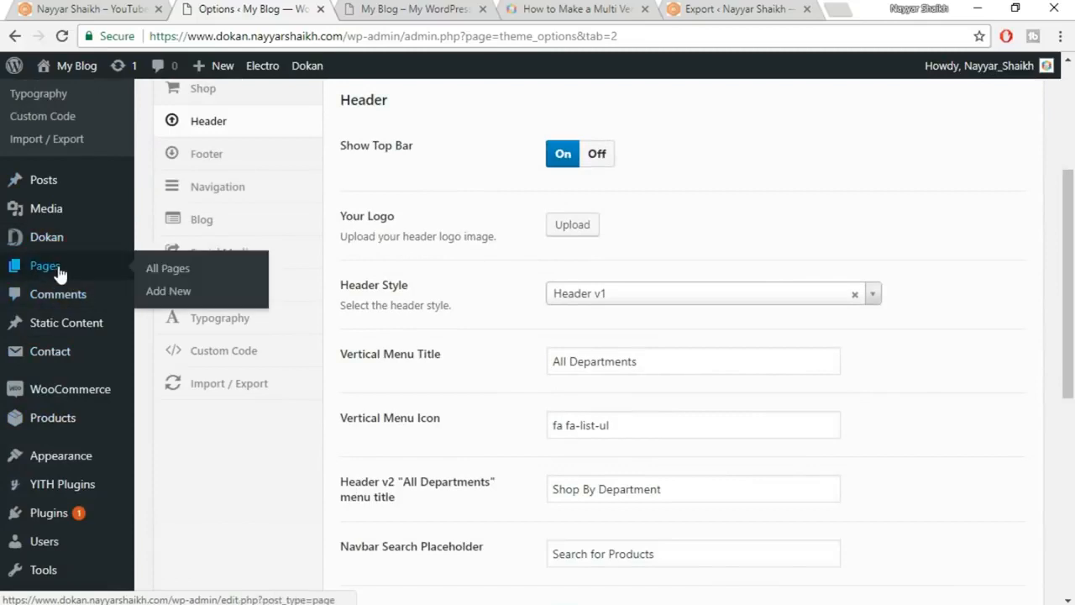
left_click(169, 291)
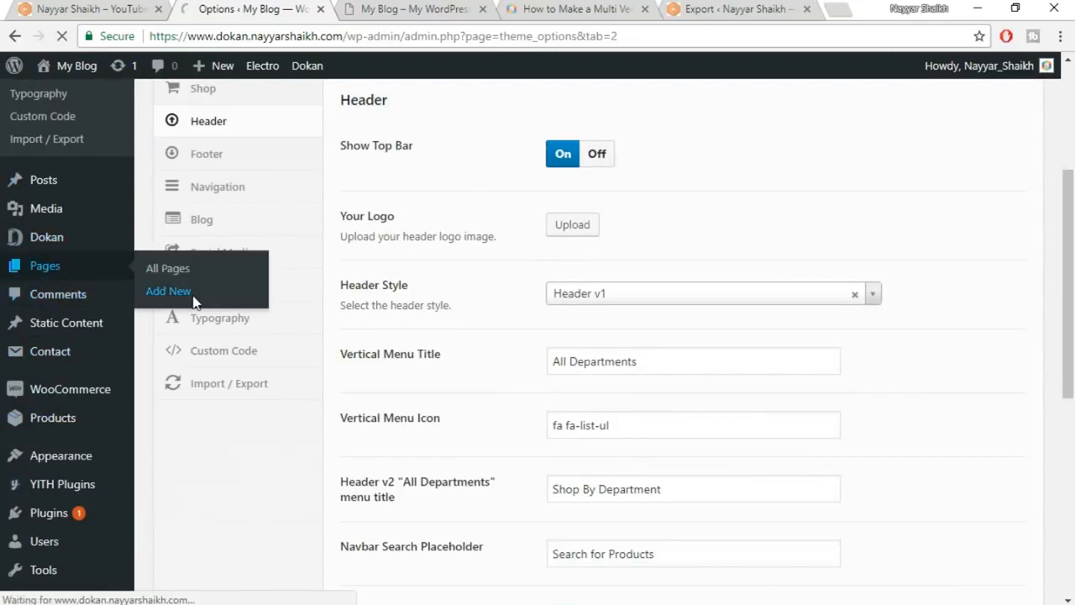
type("Home Page")
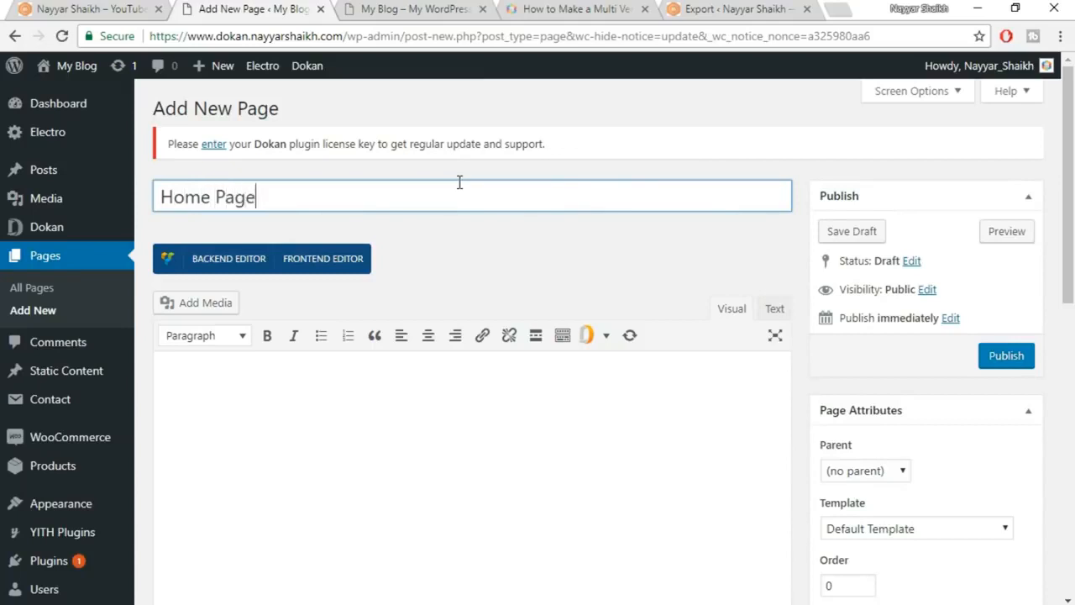
scroll(797, 247, "down", 2)
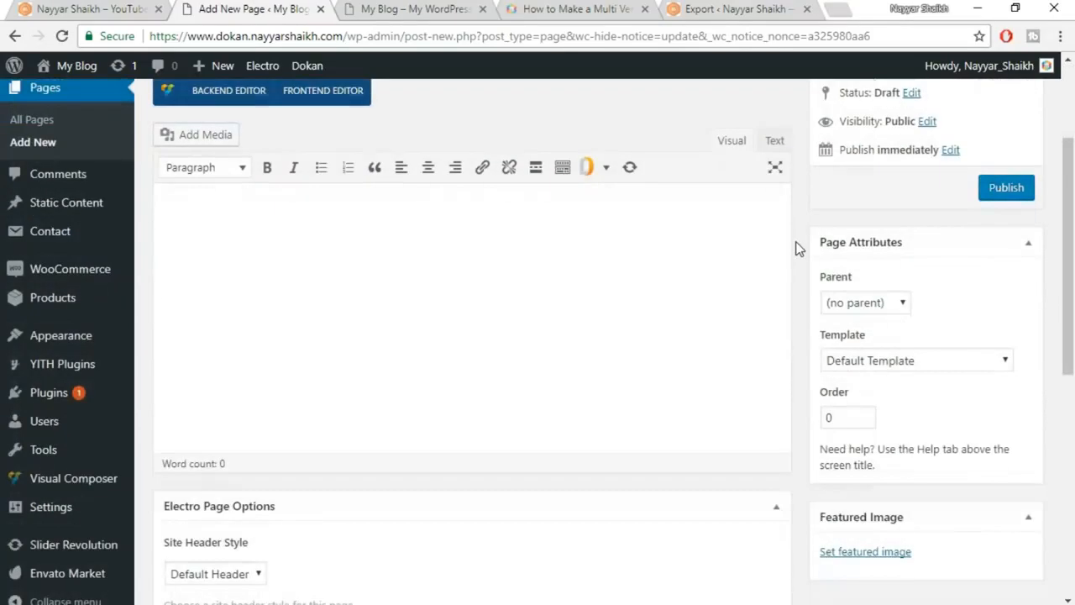
left_click(1004, 190)
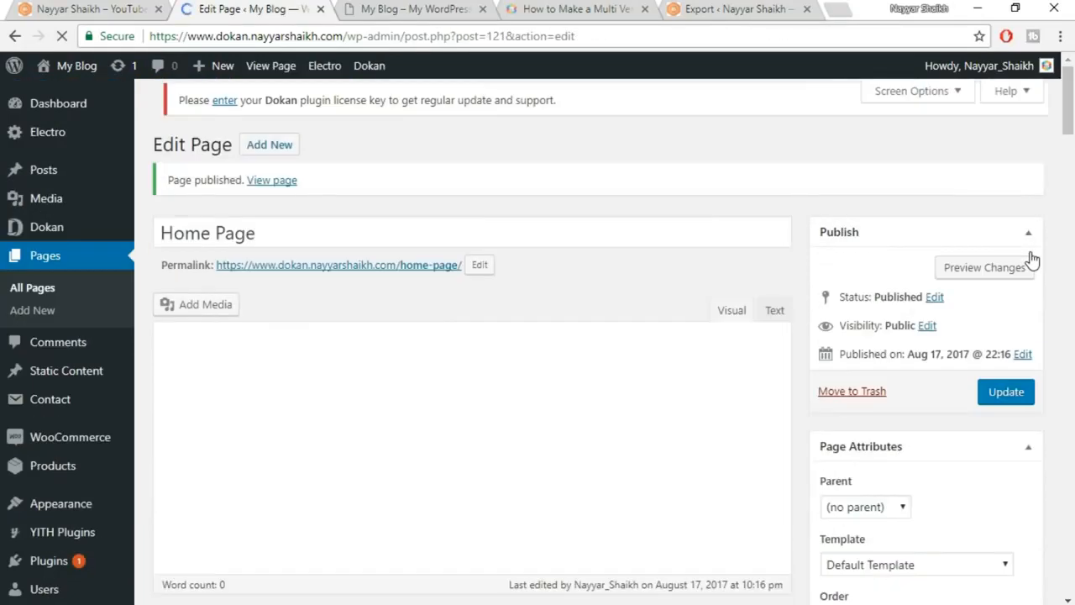
left_click(415, 9)
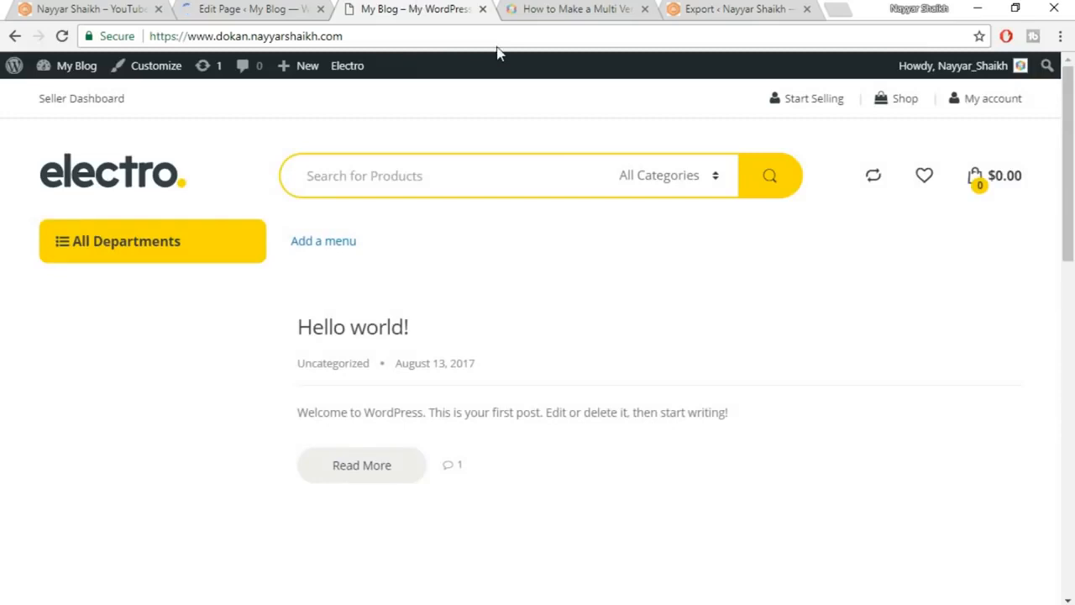
In the Customizer, set the front page to the static 'Home Page' and publish
left_click(156, 67)
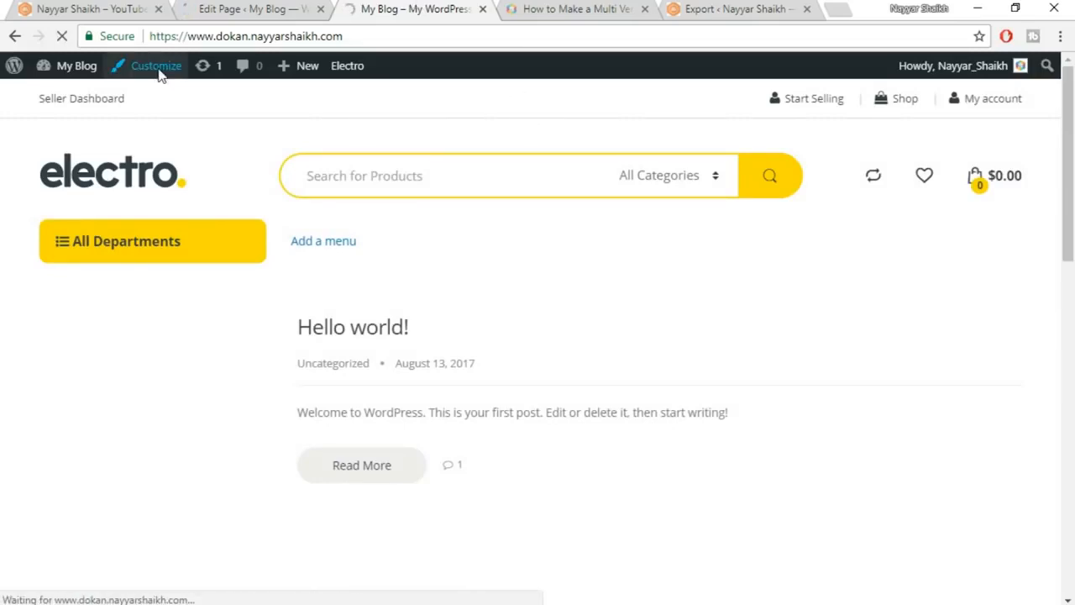
scroll(203, 286, "down", 3)
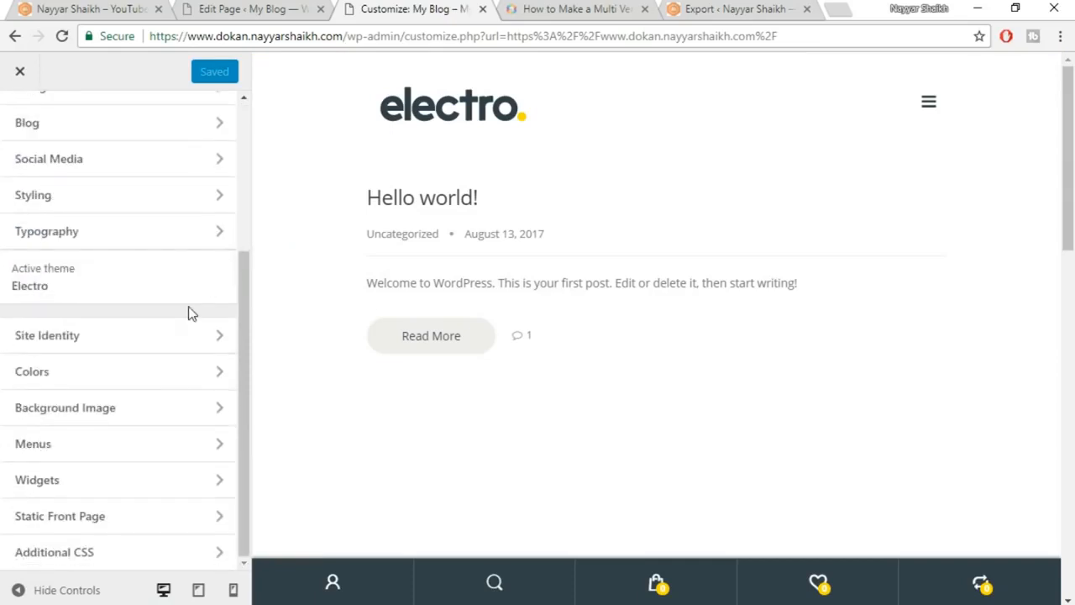
left_click(138, 523)
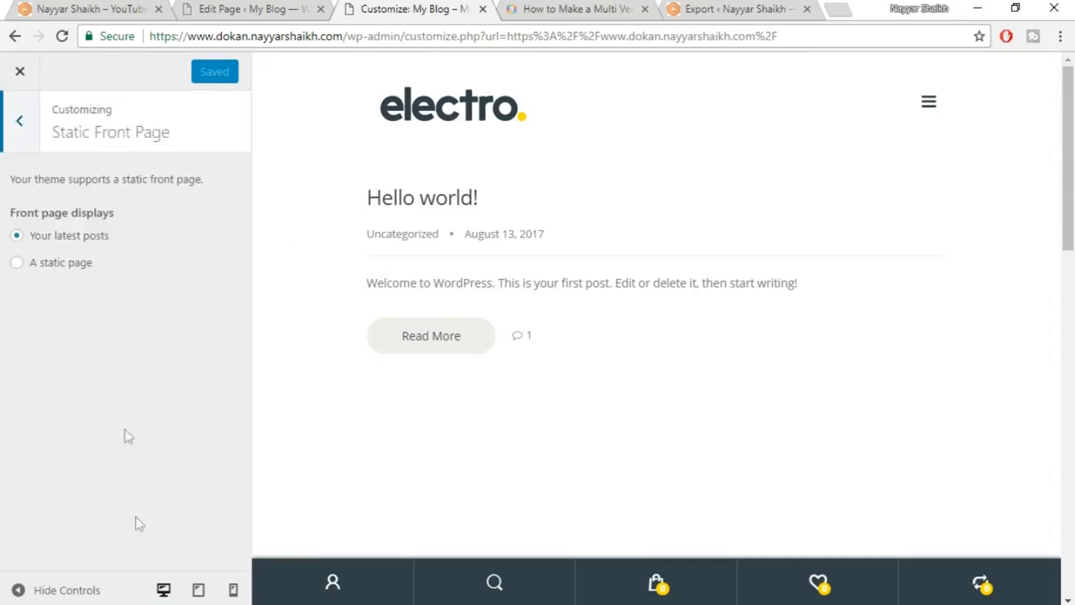
left_click(60, 263)
left_click(75, 329)
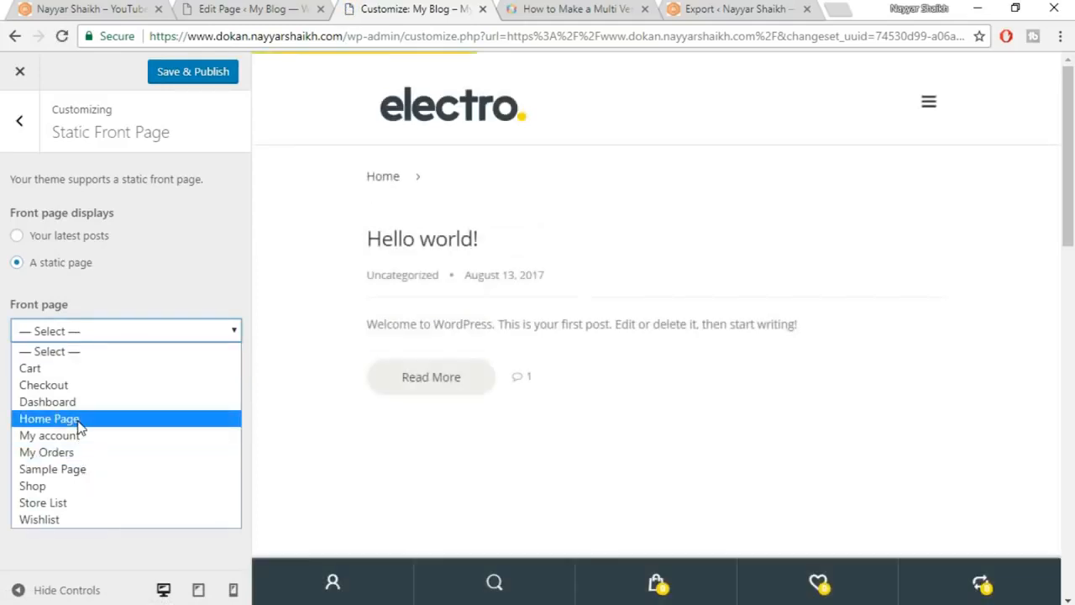
left_click(79, 422)
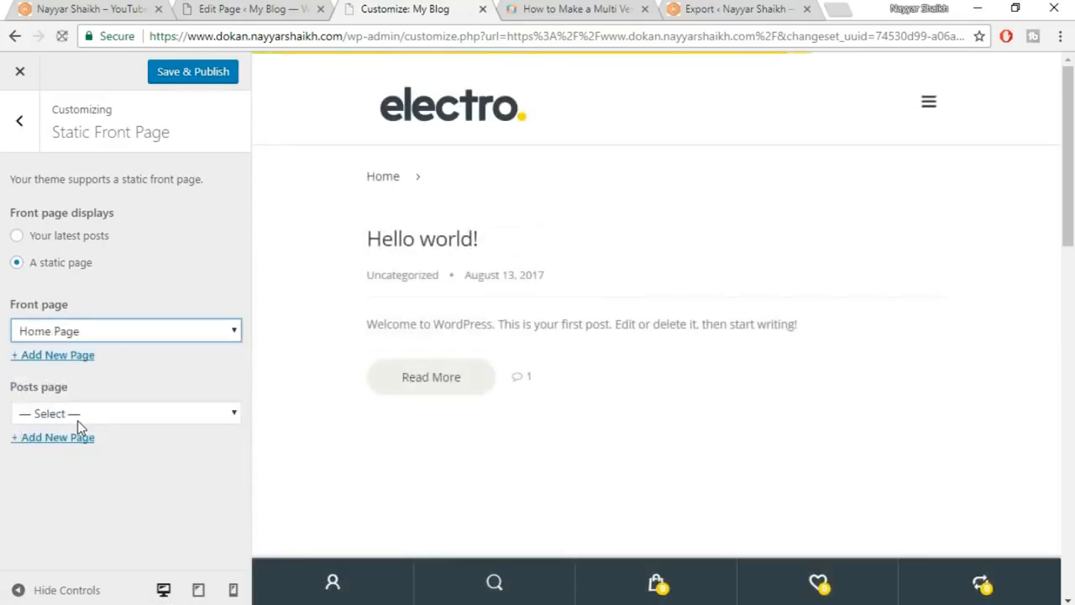
left_click(202, 76)
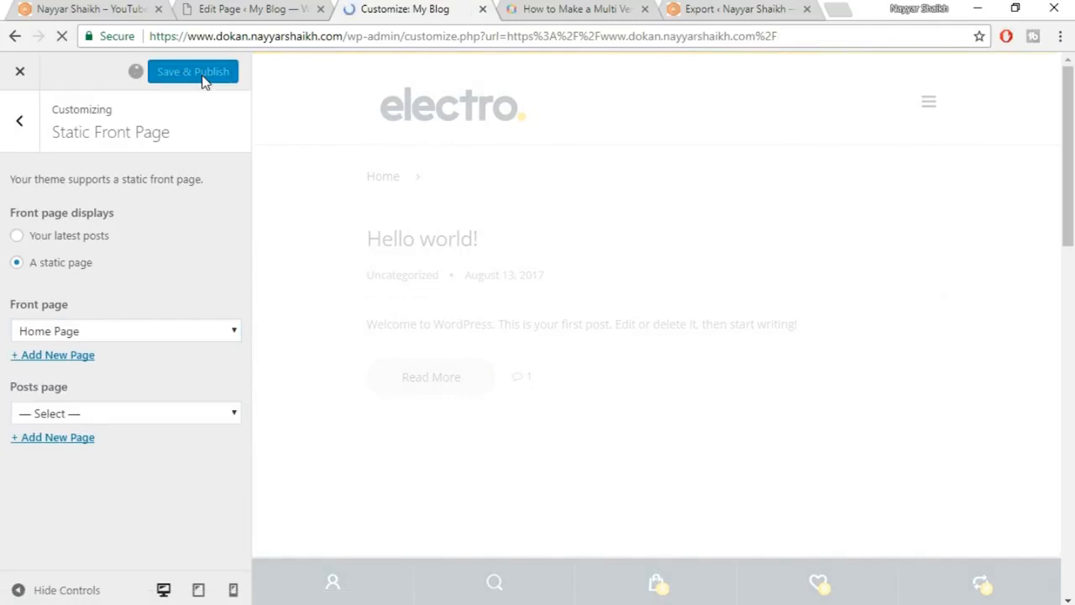
Close the Customizer, zoom the site to 80%, and compare Home Page with the demo storefront
left_click(20, 74)
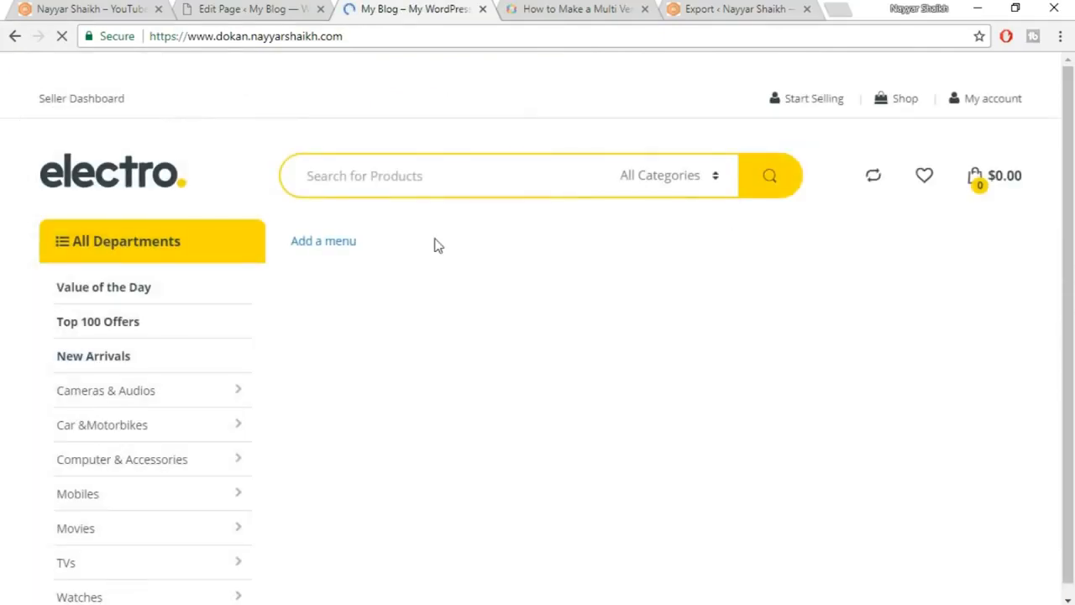
key("ctrl+minus")
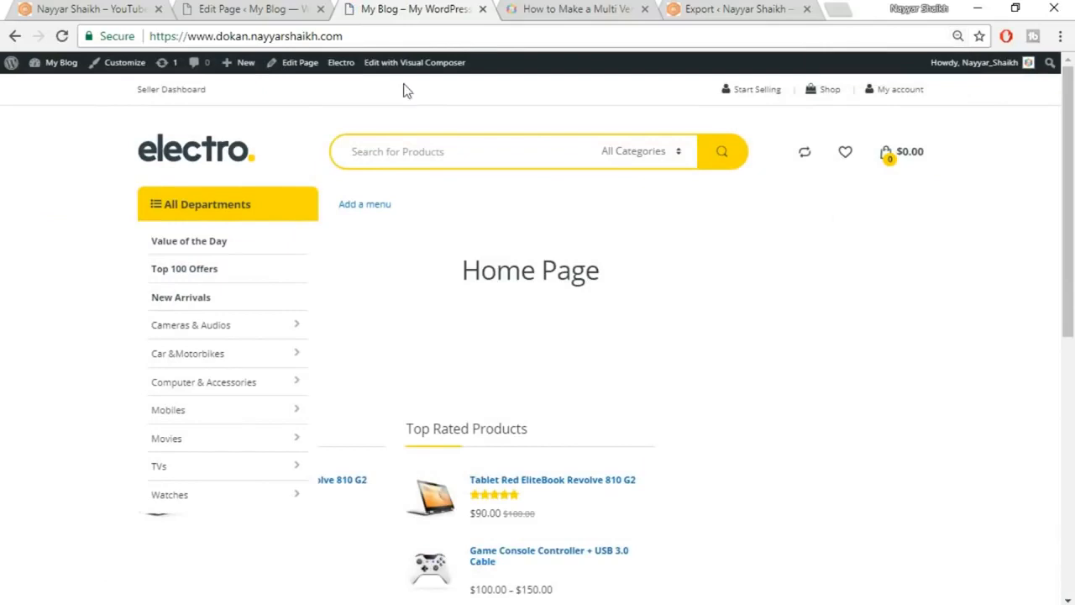
left_click(95, 9)
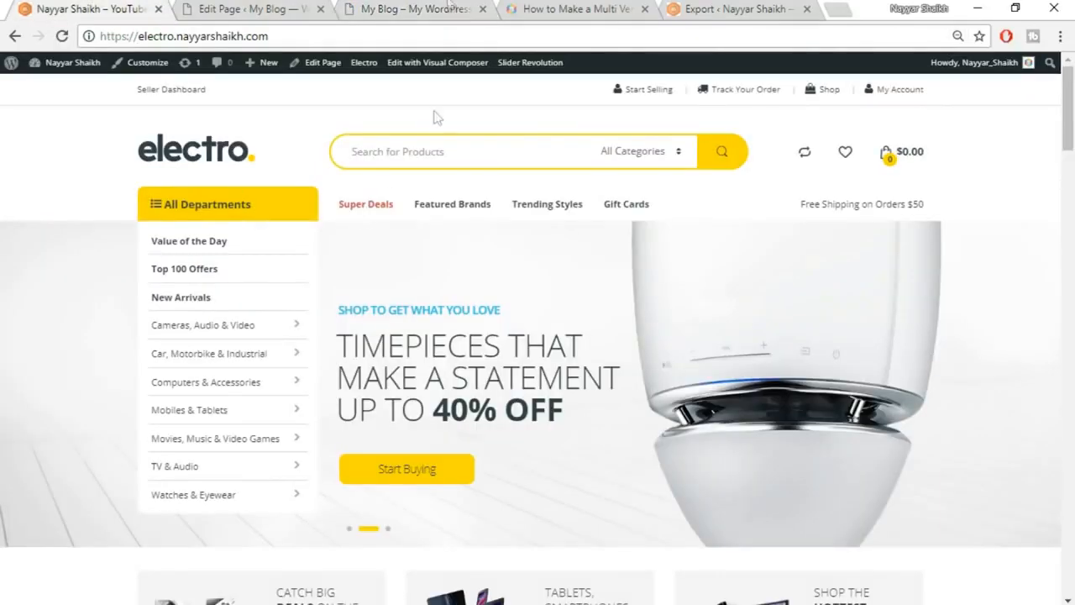
left_click(412, 8)
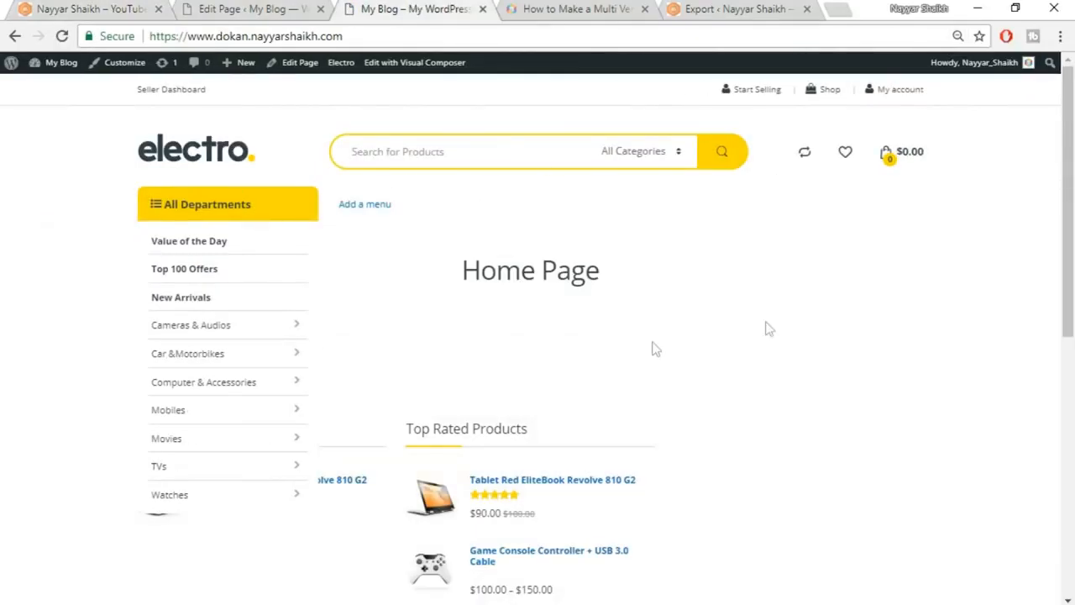
mouse_move(288, 327)
left_click(98, 8)
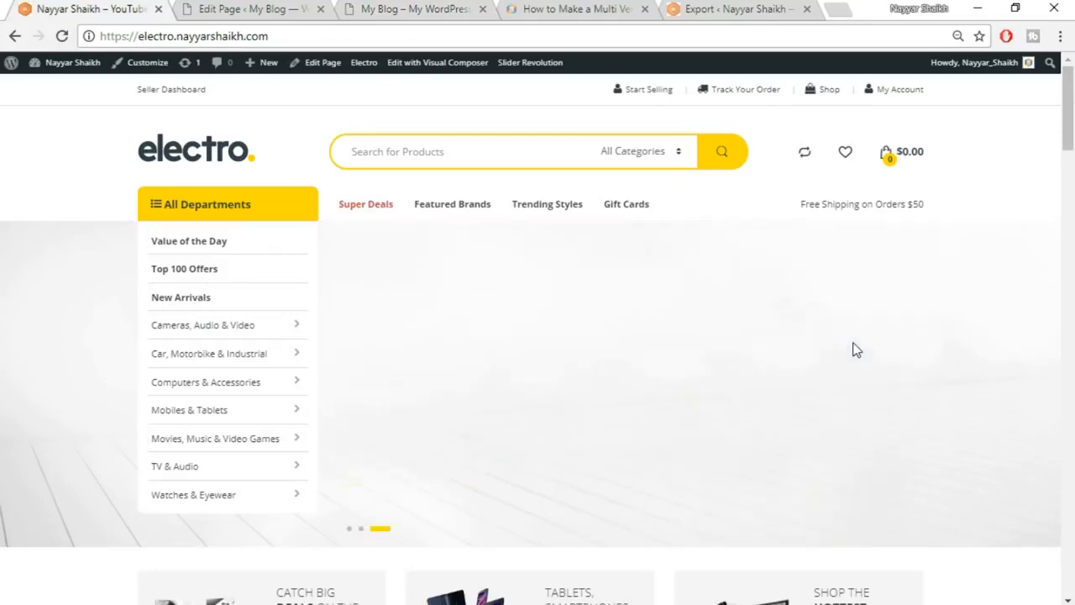
Open the Slider Revolution dashboard and start a new slider
left_click(254, 8)
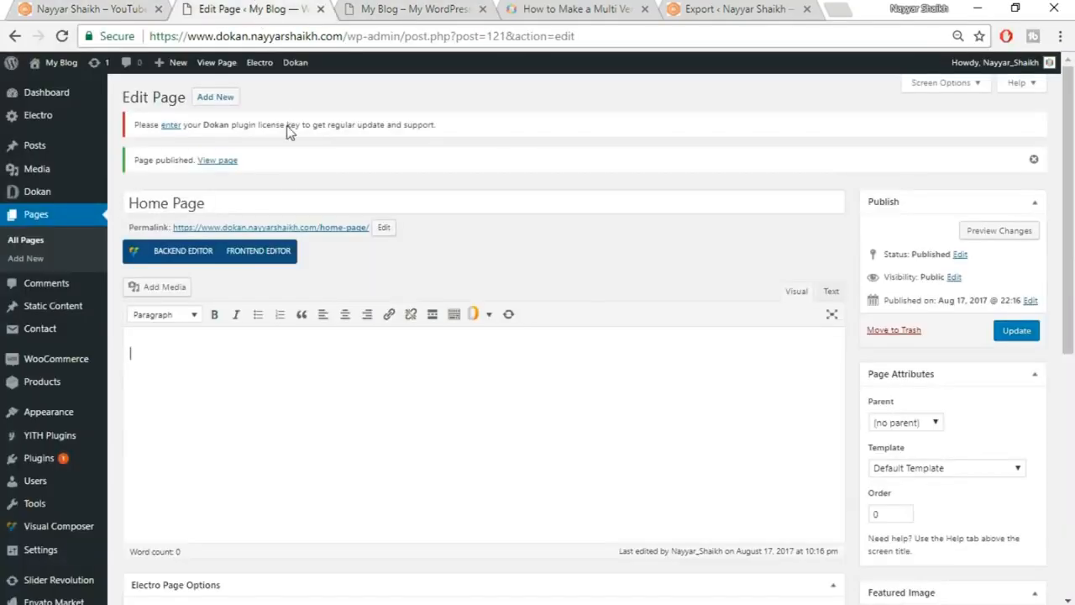
scroll(116, 323, "down", 6)
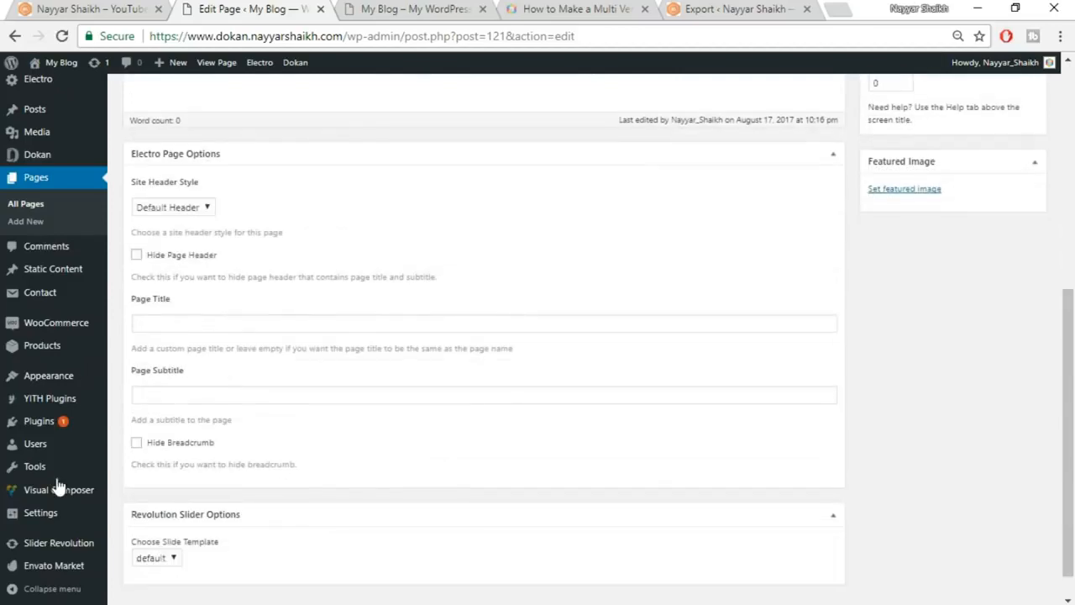
mouse_move(29, 552)
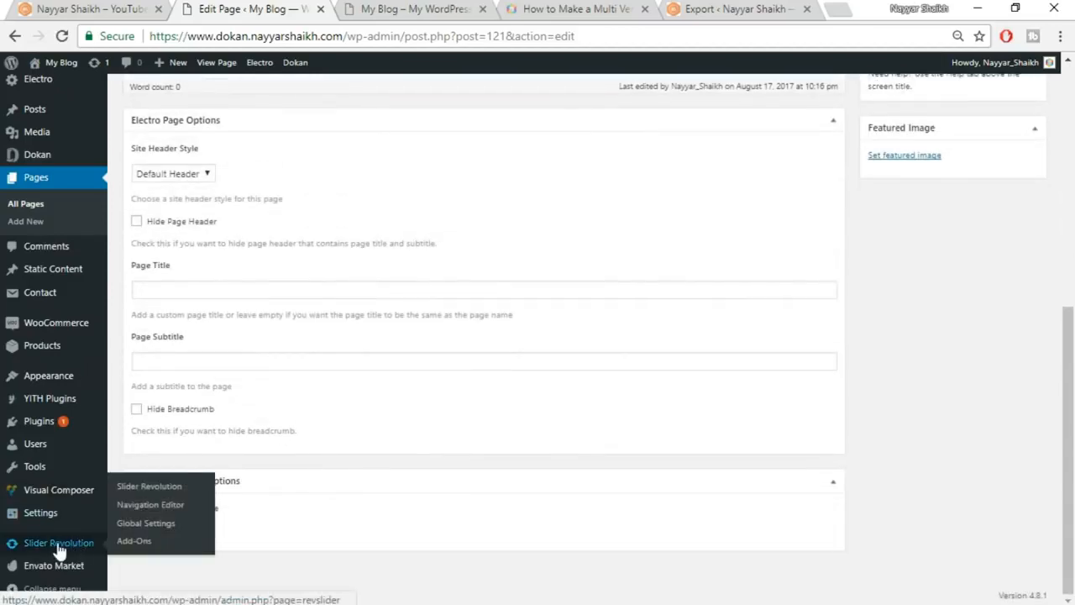
left_click(59, 546)
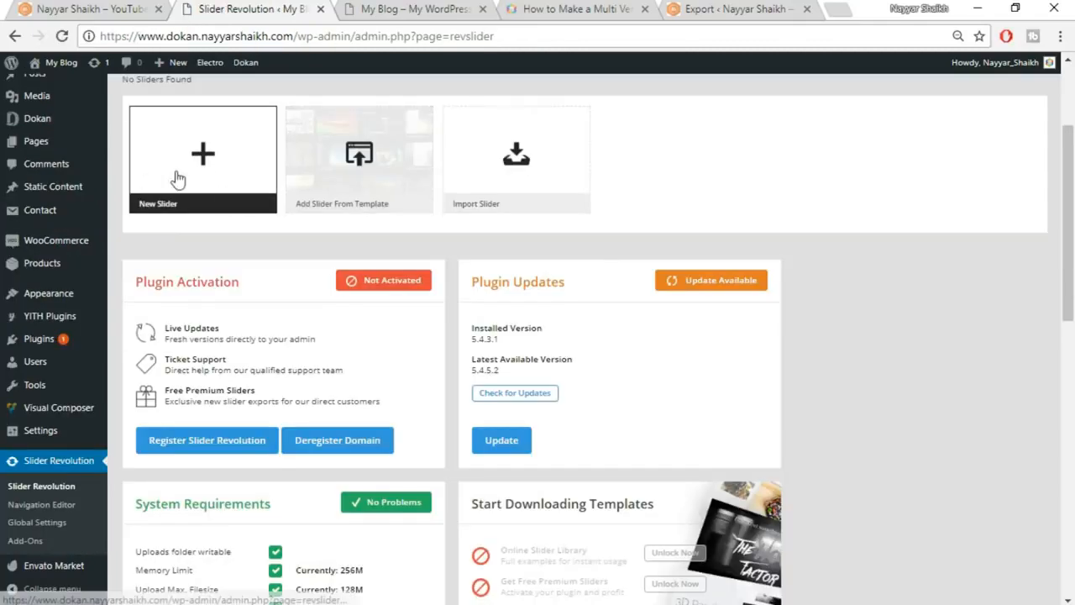
left_click(220, 179)
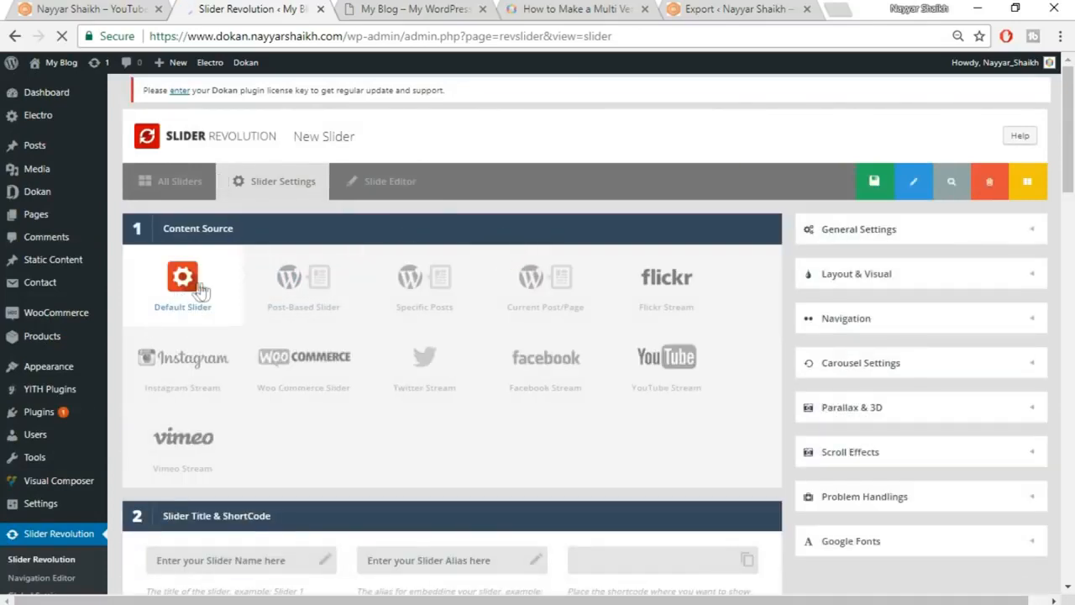
Name the slider 'Slider1' with the alias 'slider1'
scroll(198, 291, "down", 3)
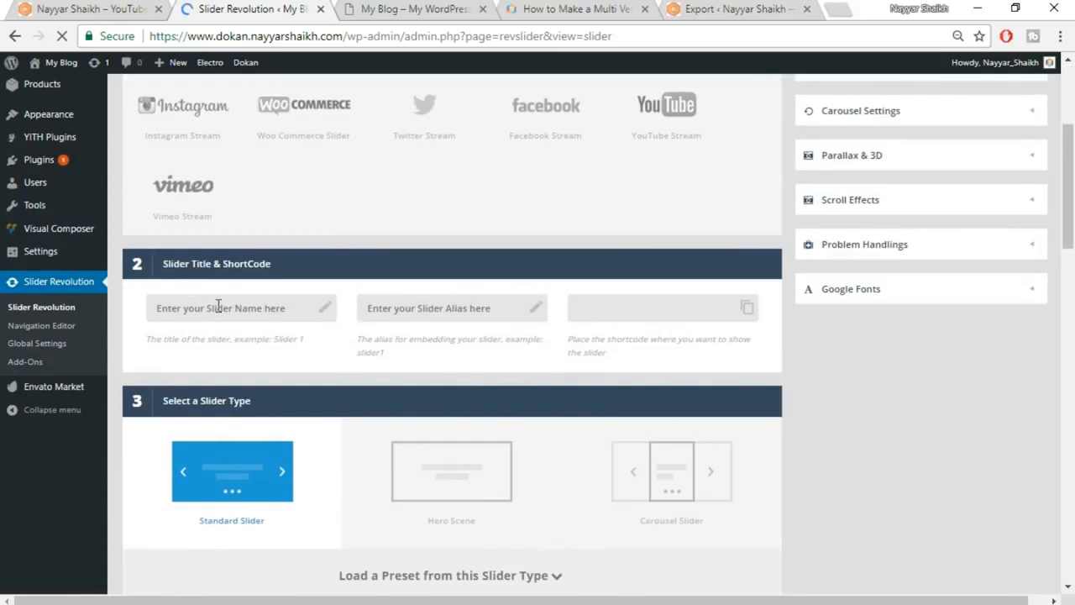
left_click(322, 303)
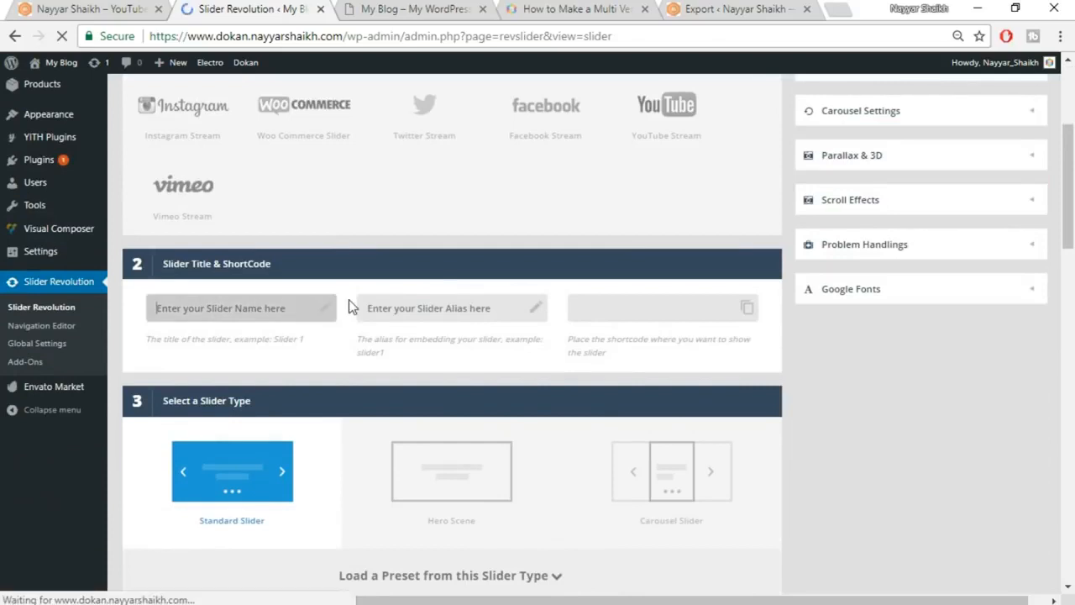
type("Slider1")
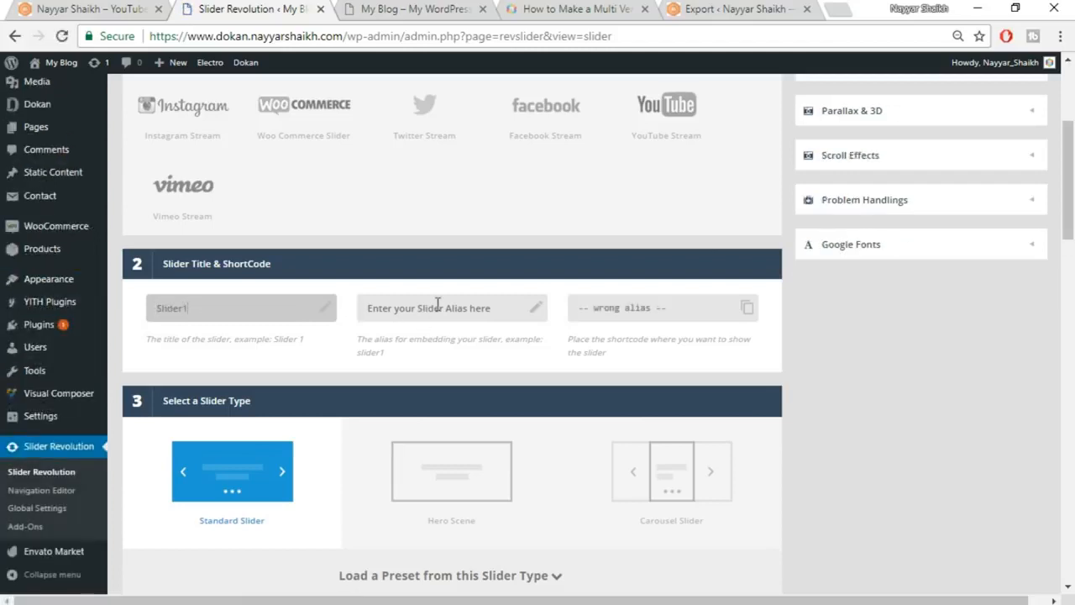
left_click(435, 302)
type("slider1")
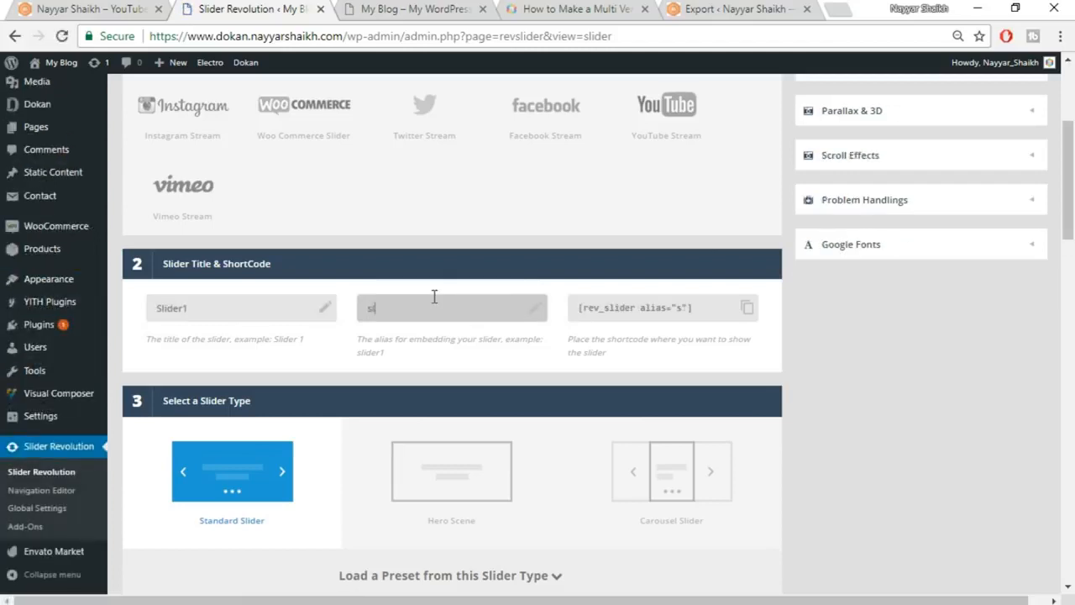
left_click(828, 377)
scroll(830, 379, "down", 3)
scroll(828, 379, "down", 3)
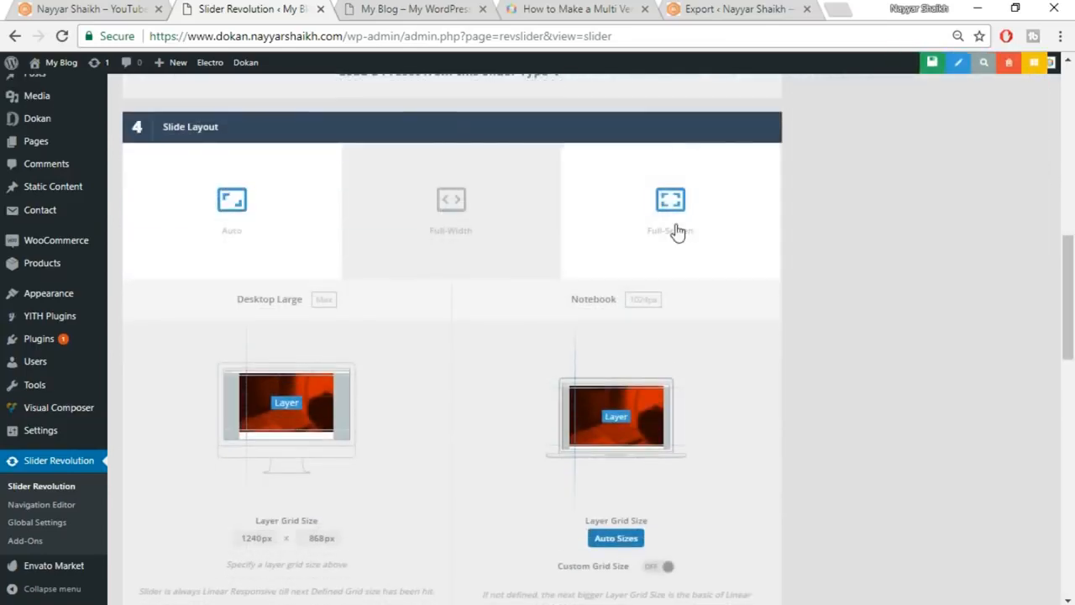
Switch the slider to Full-Screen layout and set the desktop layer grid to 1170×485
left_click(677, 233)
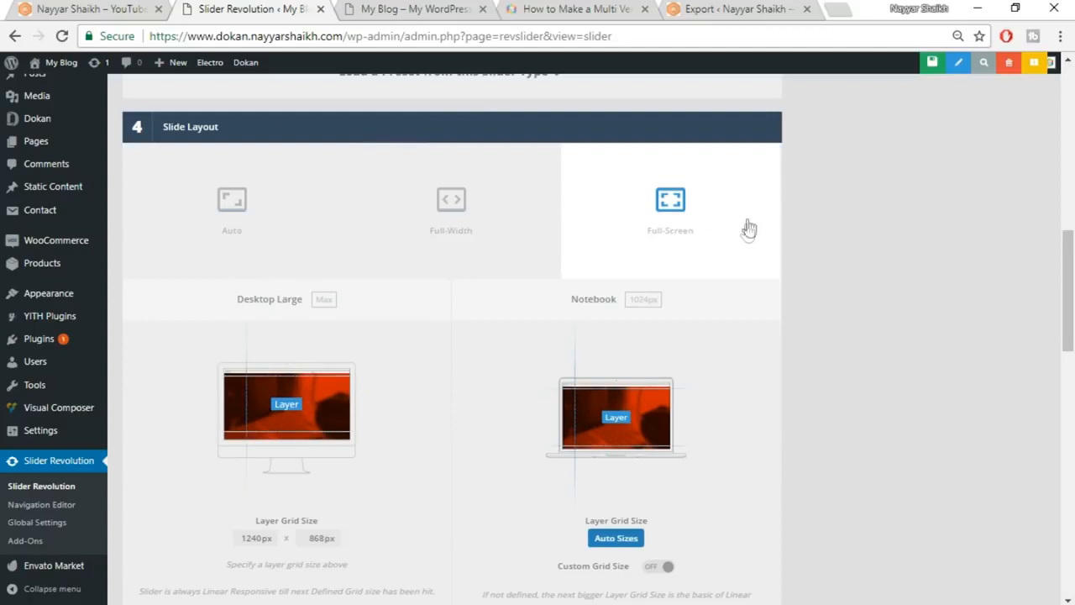
scroll(279, 459, "down", 1)
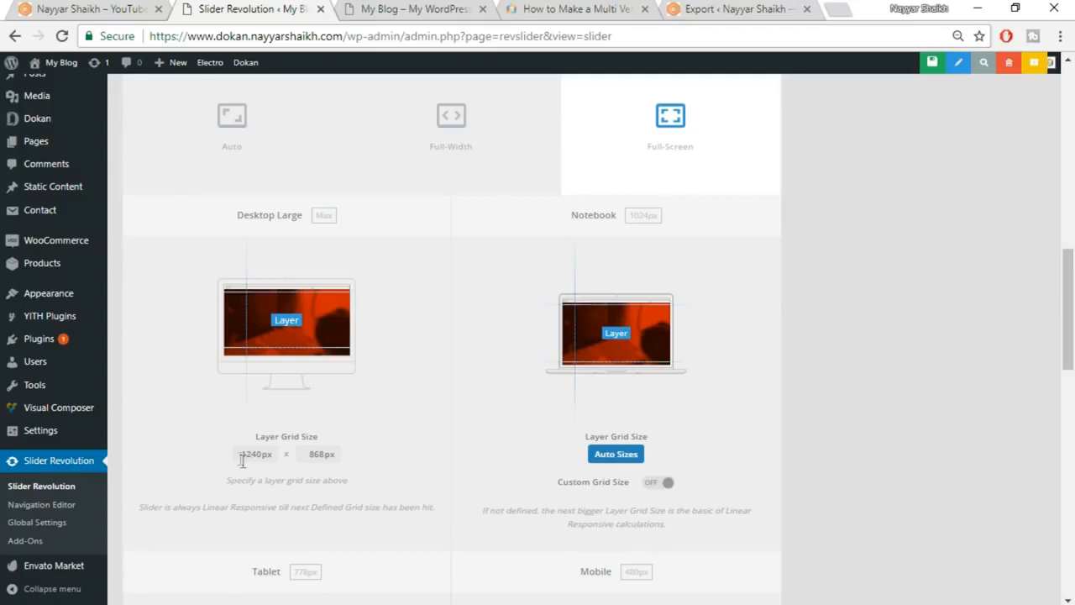
left_click_drag(246, 457, 295, 457)
key("Tab")
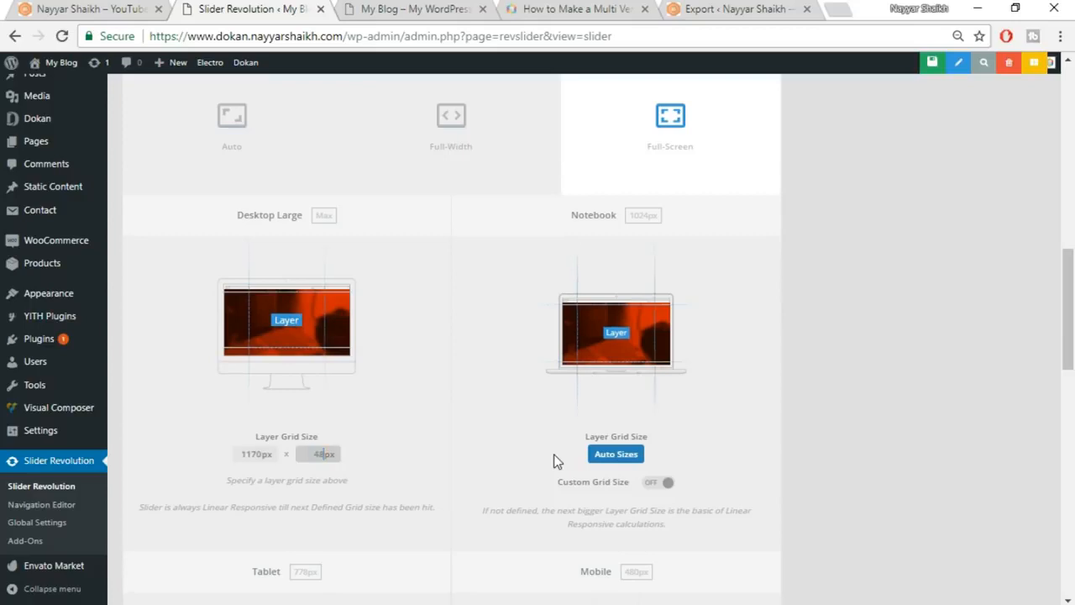
type("485")
left_click(879, 425)
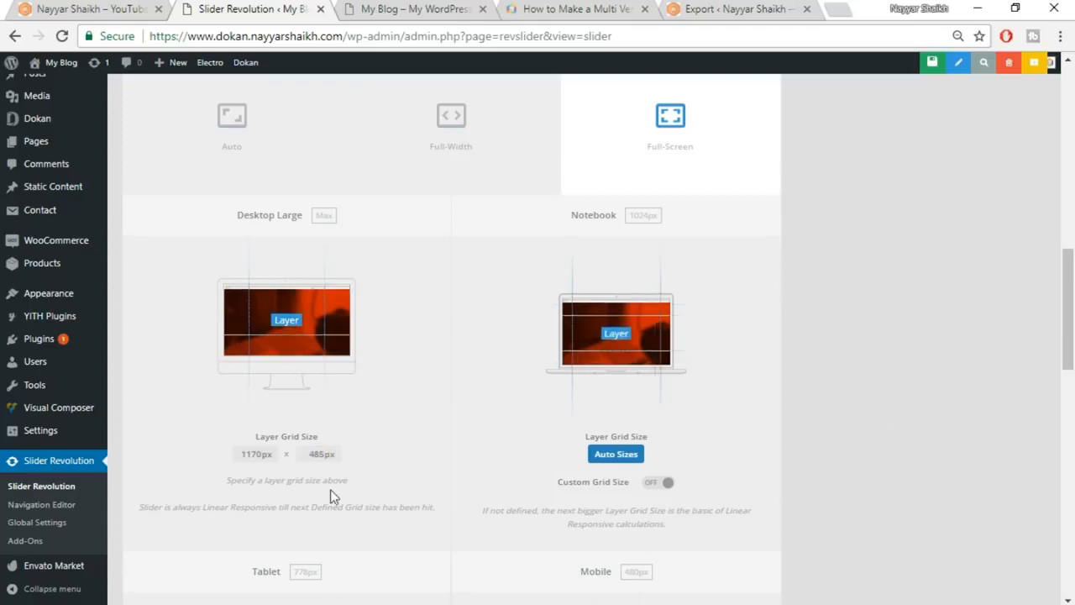
Turn on a custom notebook grid size of 1170×490
left_click(656, 483)
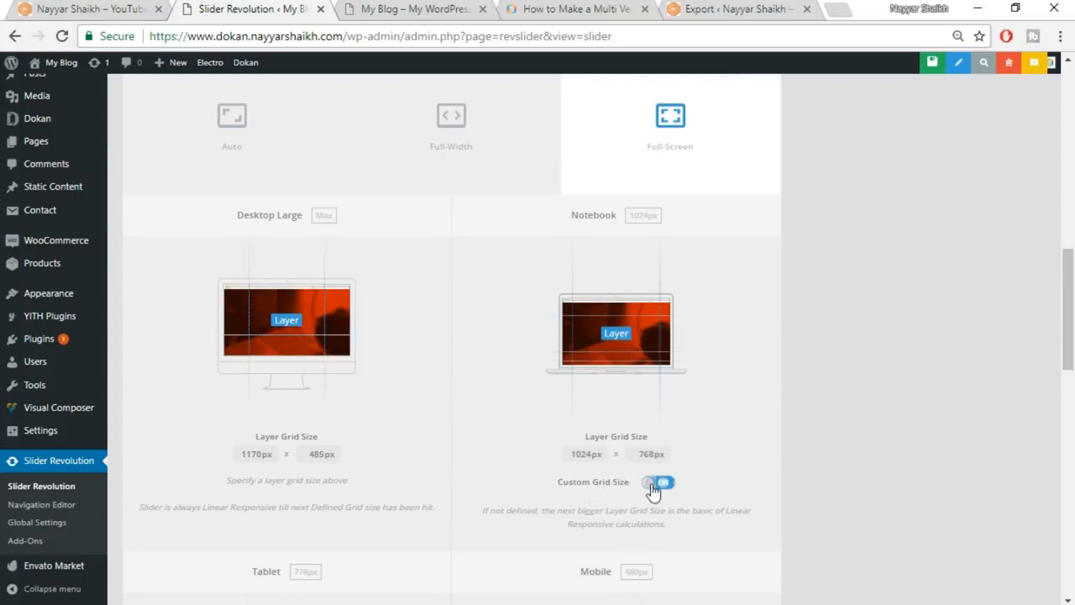
double_click(577, 454)
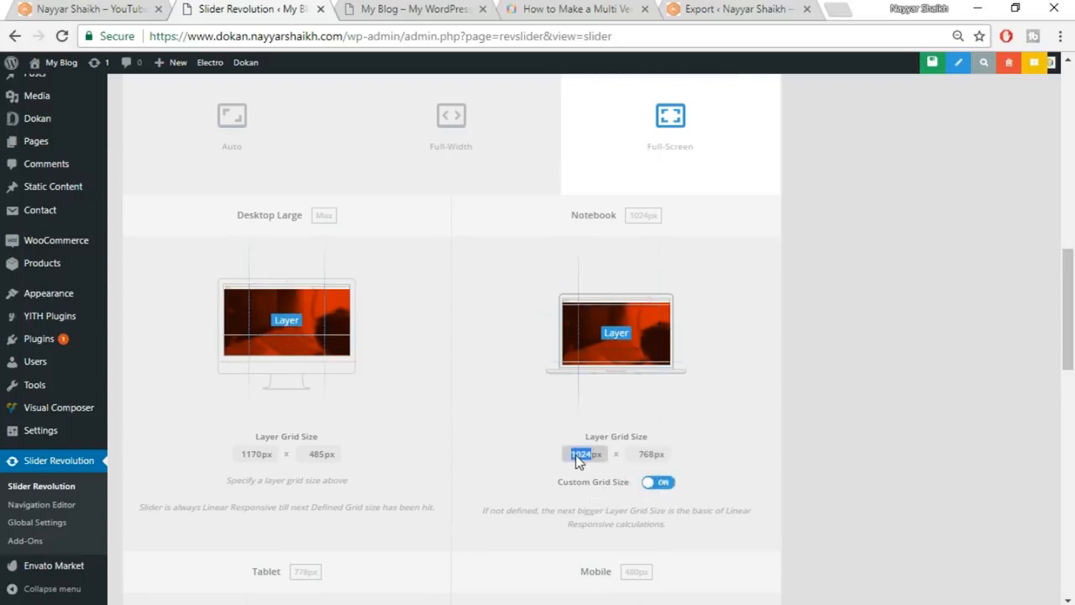
type("1170")
key("Tab")
type("48")
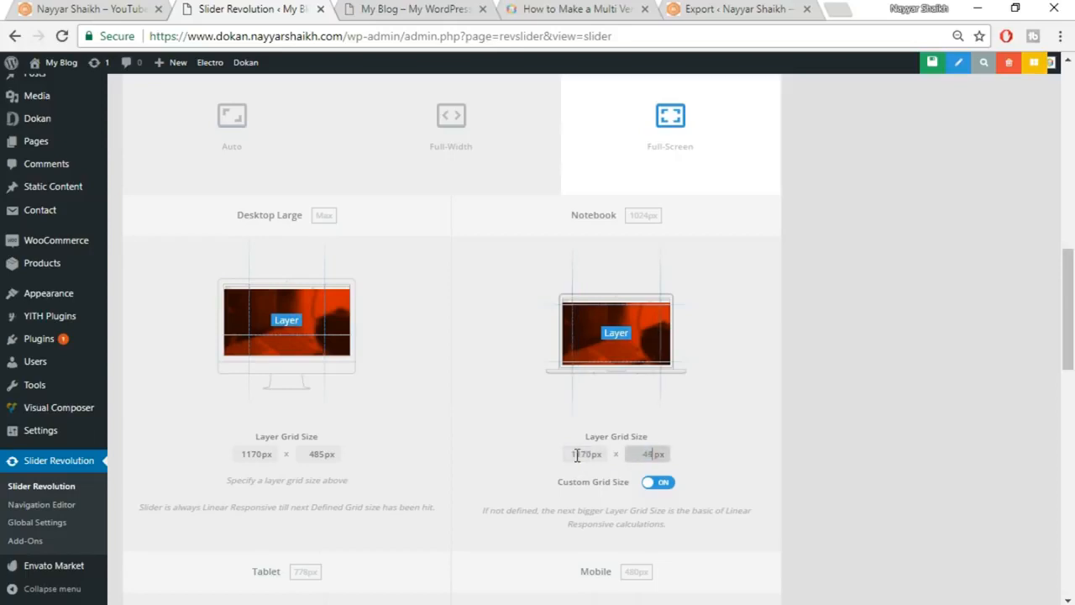
left_click(859, 440)
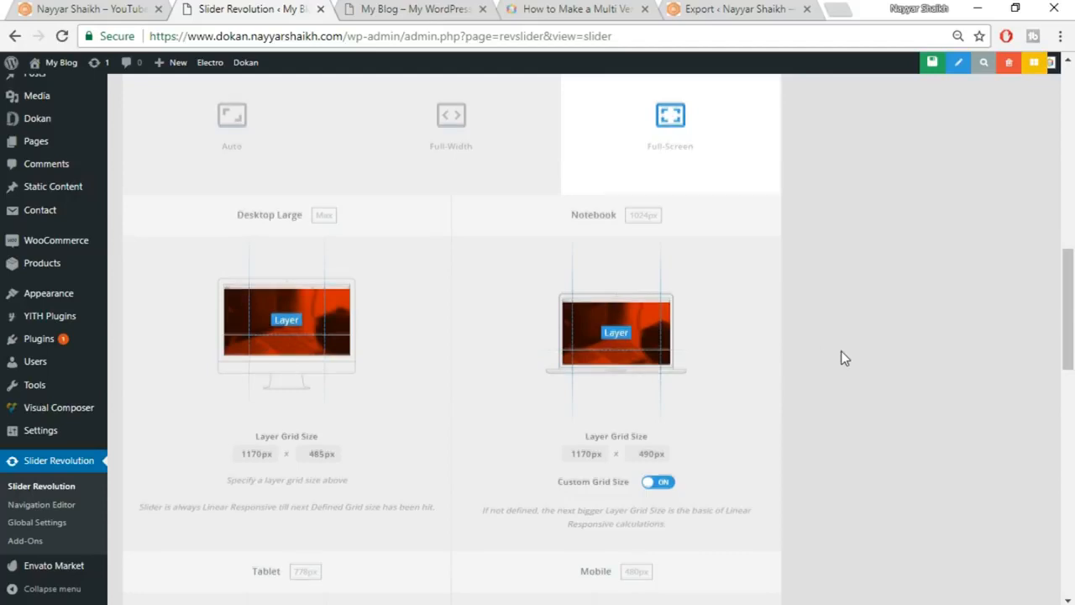
Turn on custom grid sizes for tablet (778×324) and mobile (680×320)
scroll(840, 351, "down", 2)
scroll(841, 351, "down", 3)
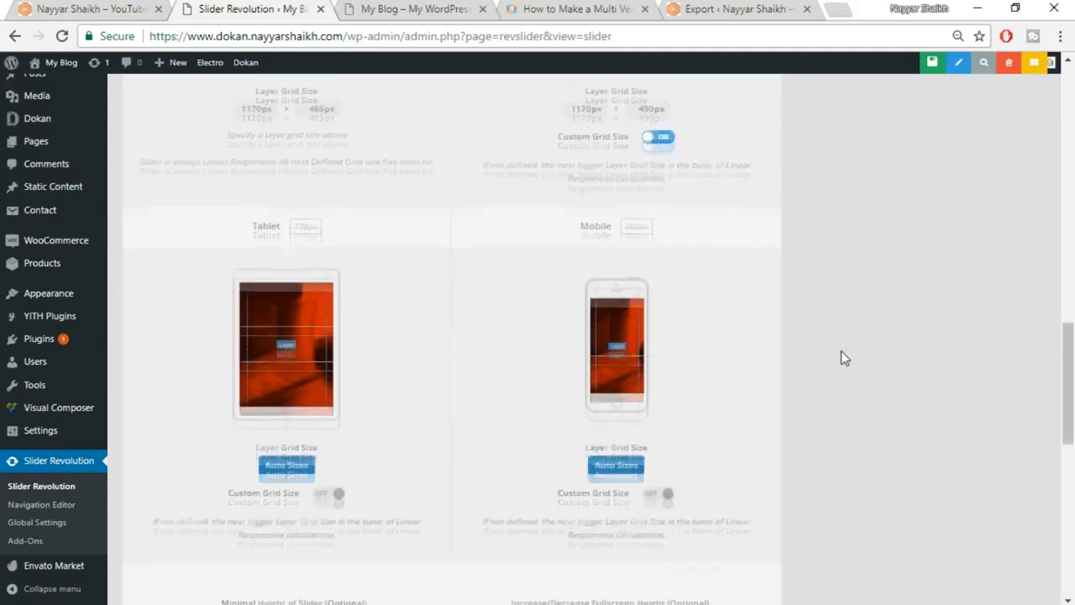
left_click(327, 420)
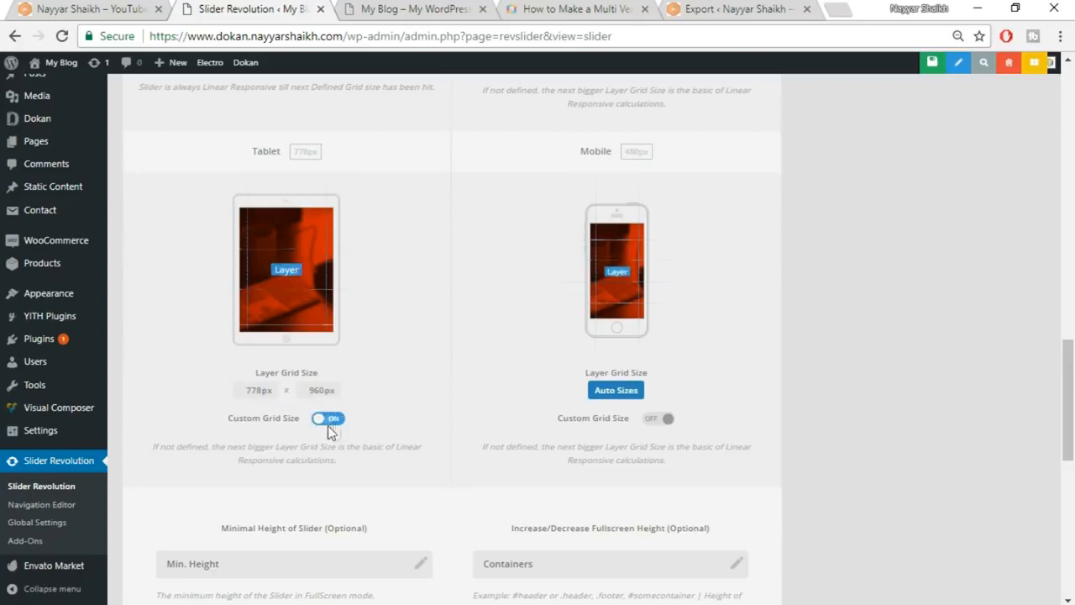
double_click(251, 391)
type("778")
key("Tab")
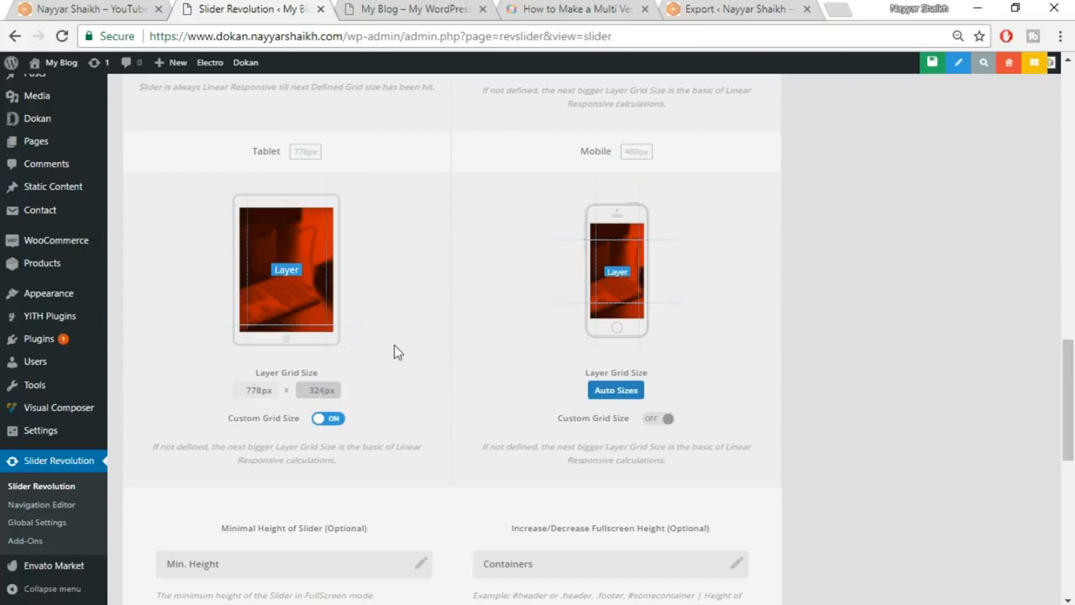
left_click(669, 421)
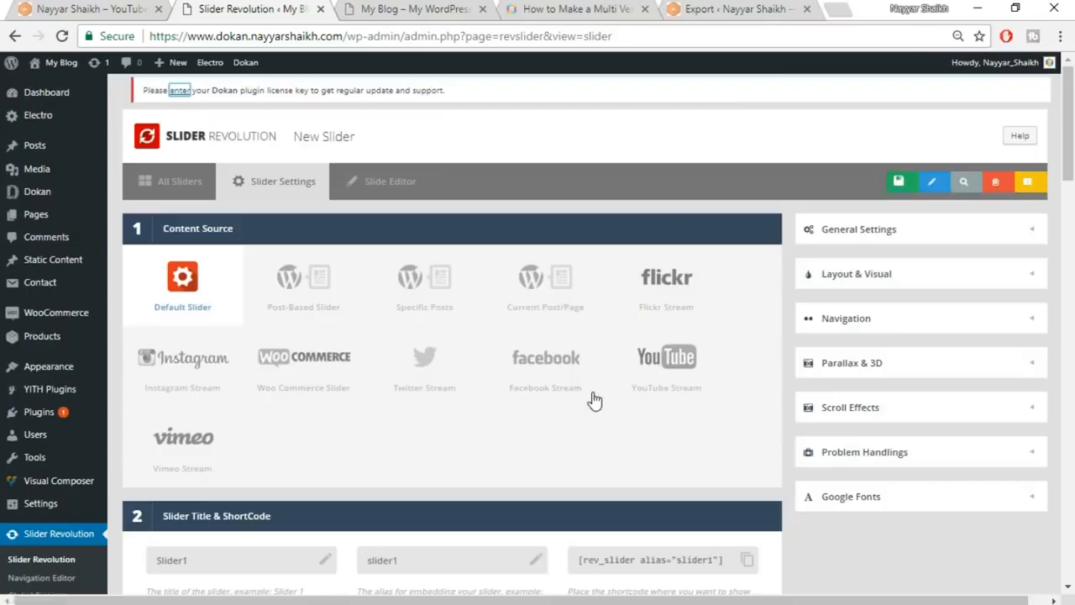
scroll(645, 354, "down", 15)
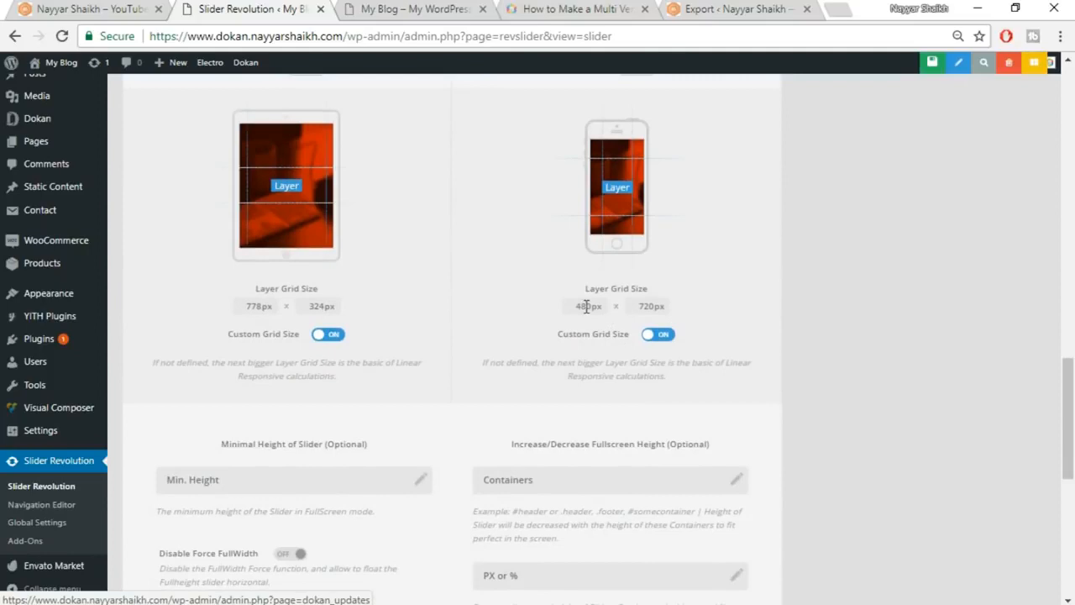
double_click(586, 306)
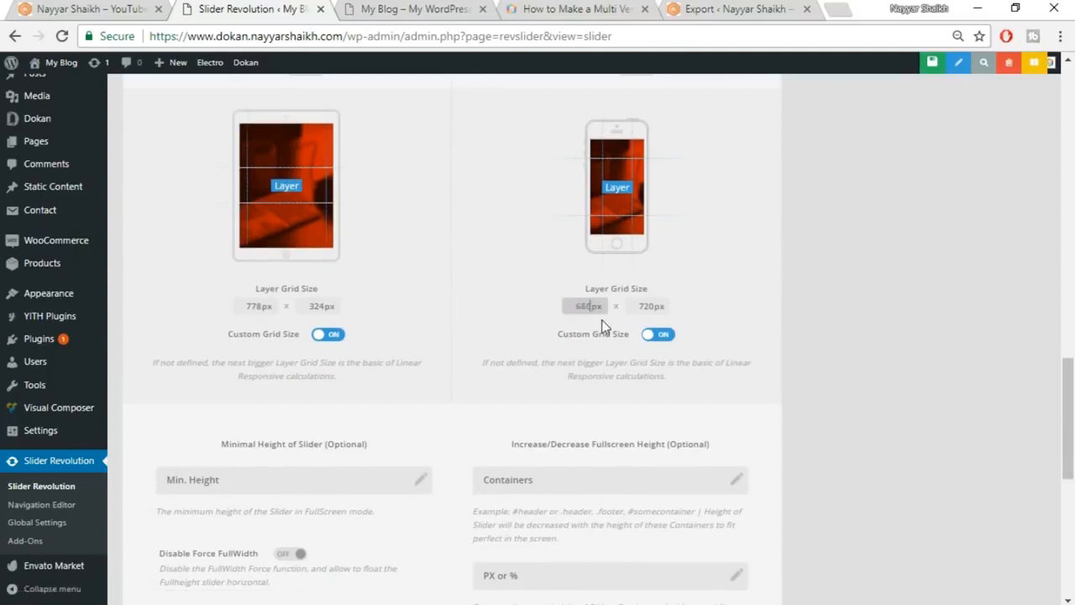
key("Tab")
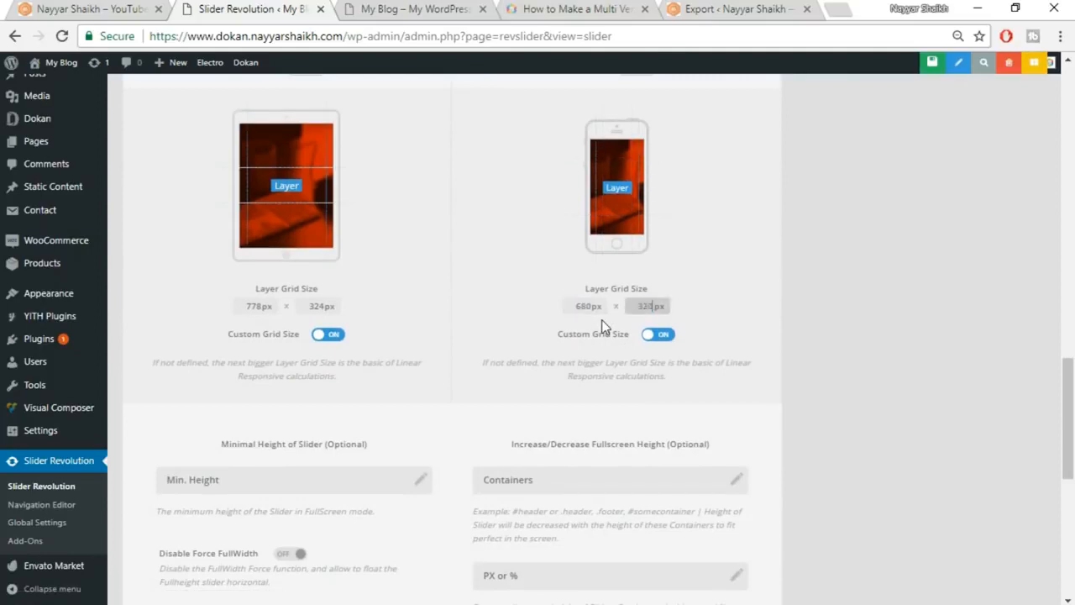
scroll(818, 319, "down", 6)
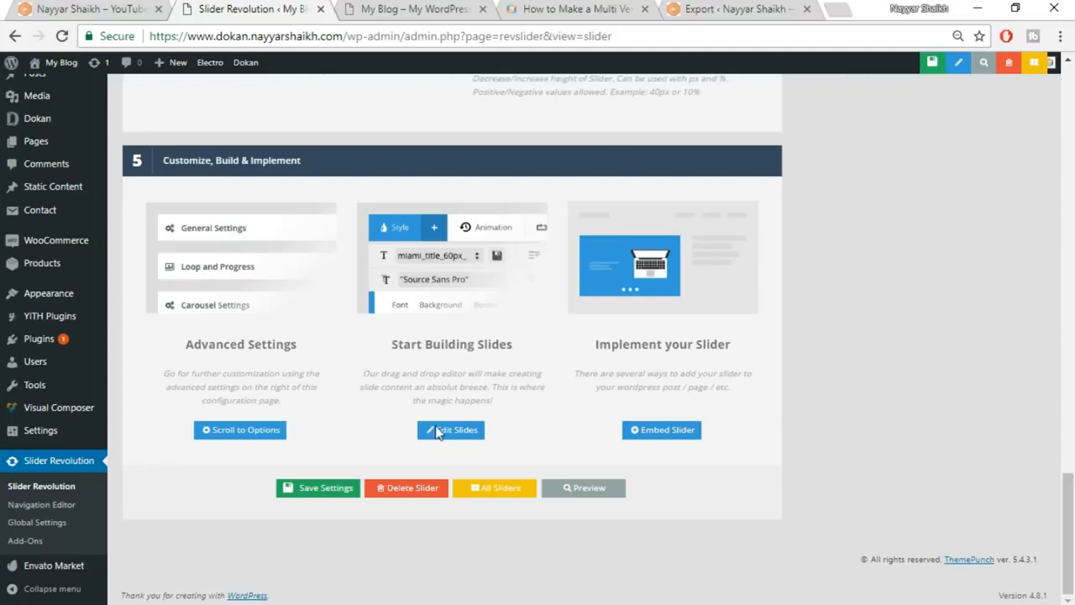
Save Slider1 with Save Settings and return to its Slider Settings page
left_click(323, 494)
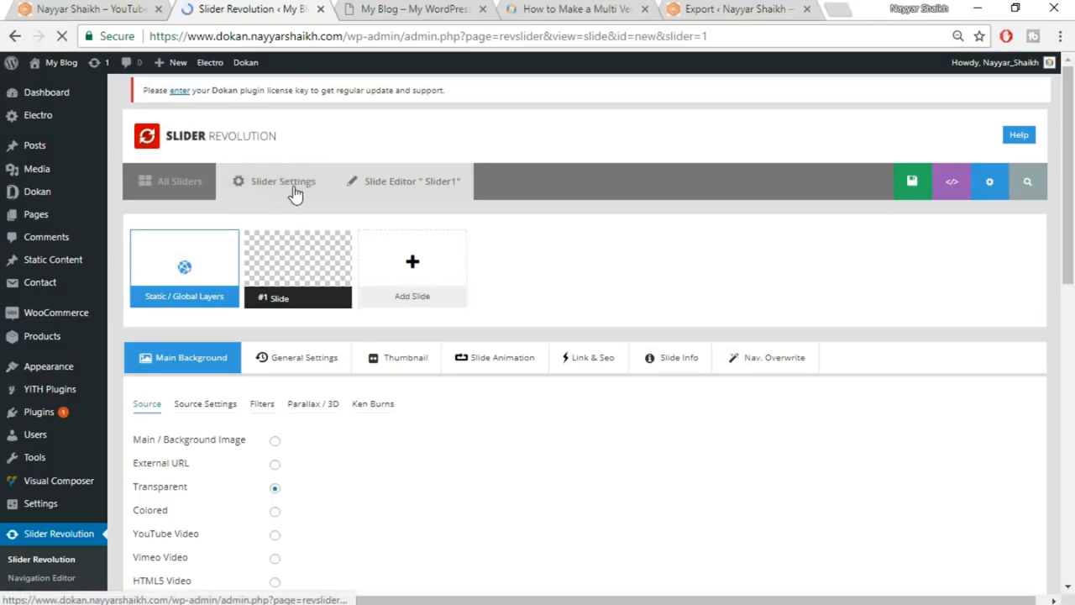
left_click(293, 189)
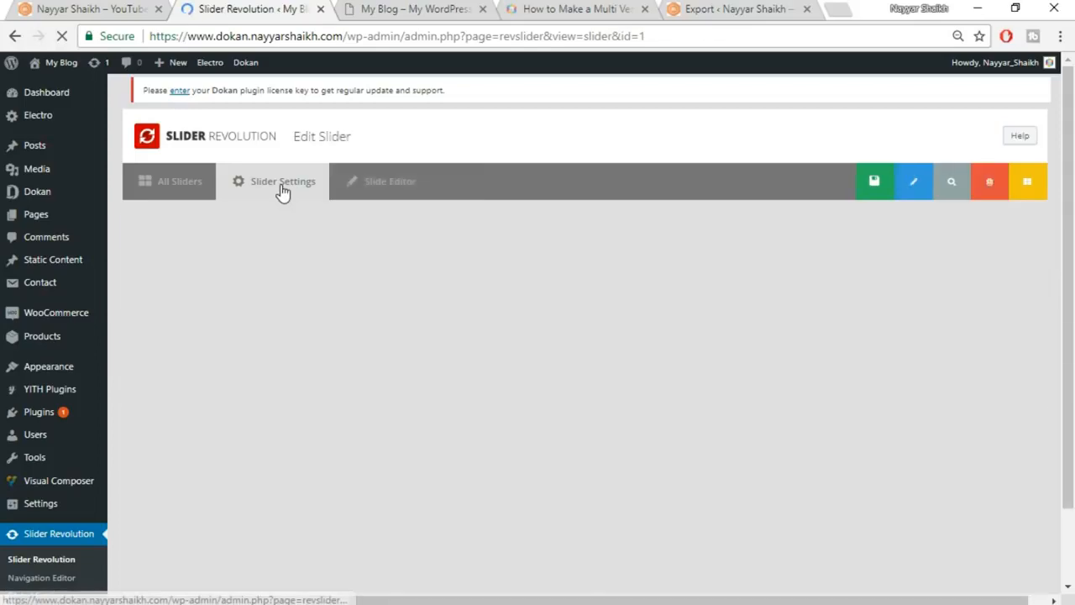
scroll(860, 375, "down", 10)
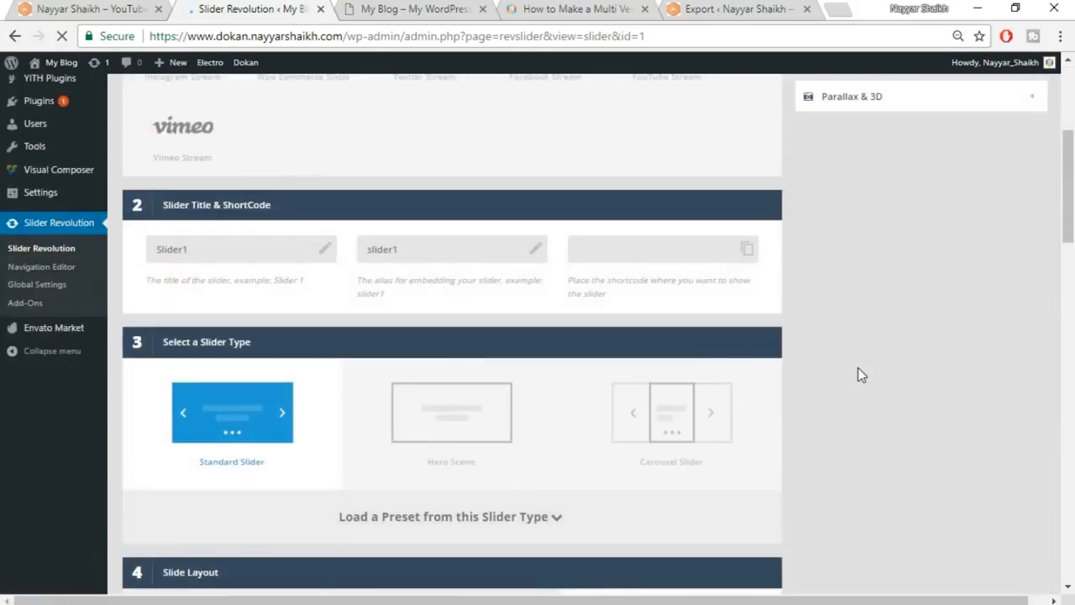
scroll(861, 376, "down", 15)
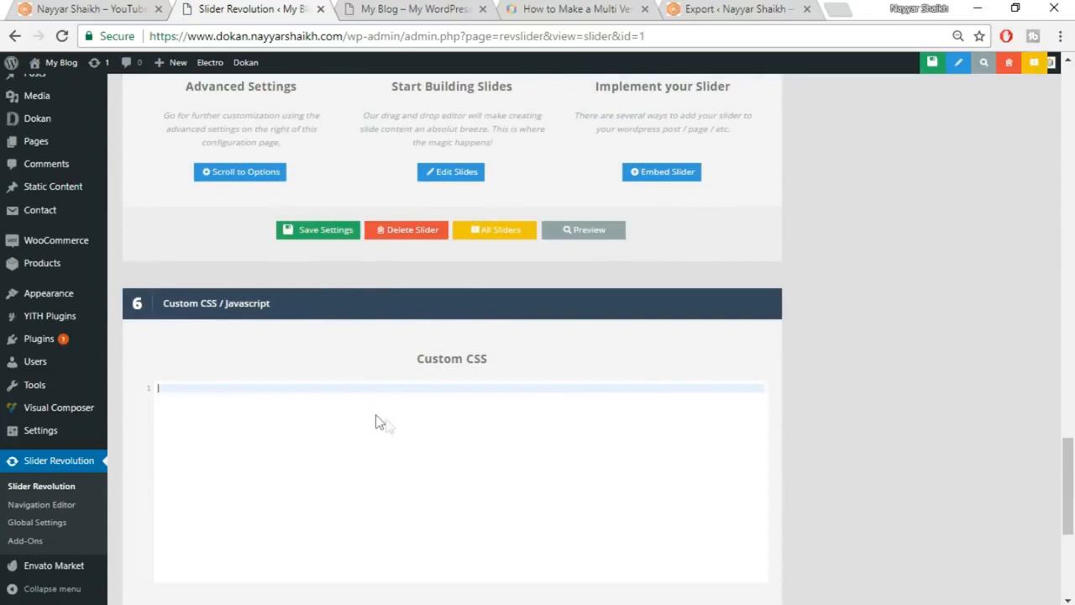
Paste the .tp-bullets rule (top:105.7%, left: 21% !important) from Notepad into Slider1's Custom CSS
key("alt+Tab")
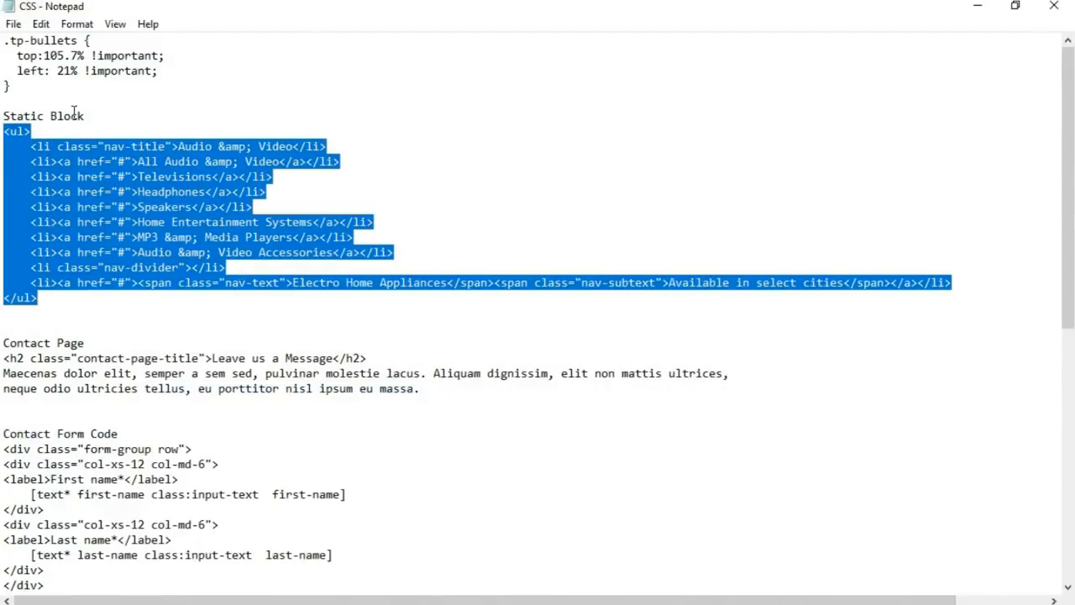
left_click_drag(4, 40, 38, 83)
key("ctrl+c")
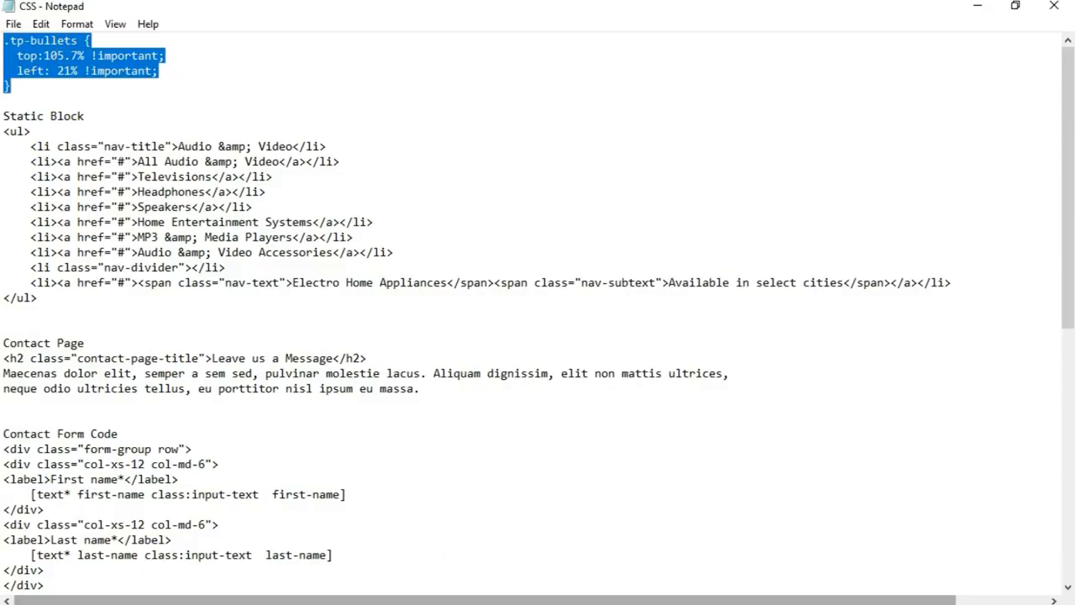
key("alt+Tab")
key("ctrl+v")
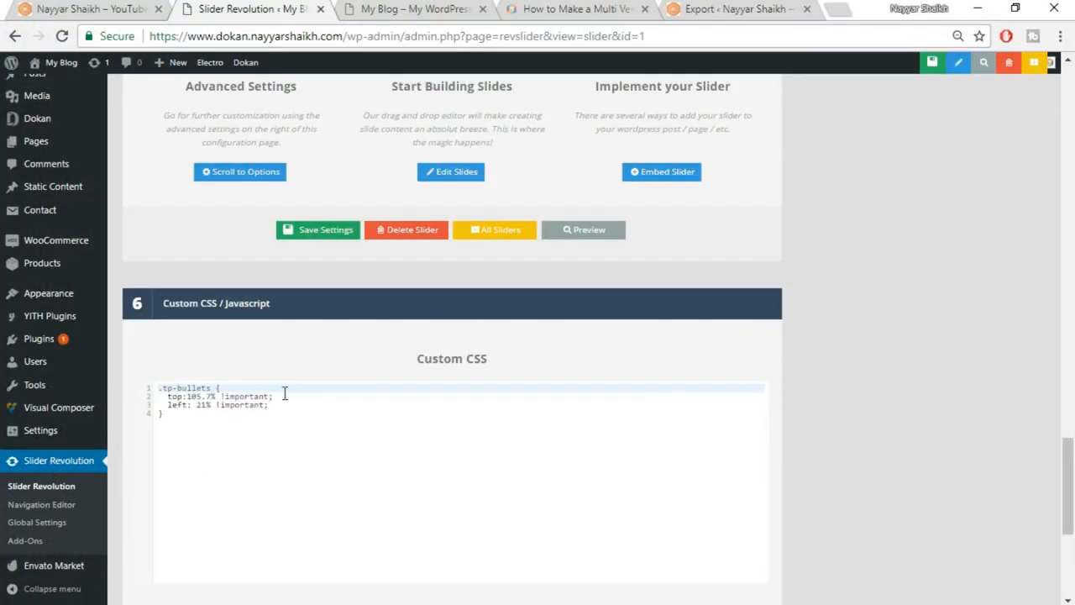
Switch Show Background Image to ON under Layout & Visual, briefly comparing with the live storefront
scroll(494, 456, "down", 3)
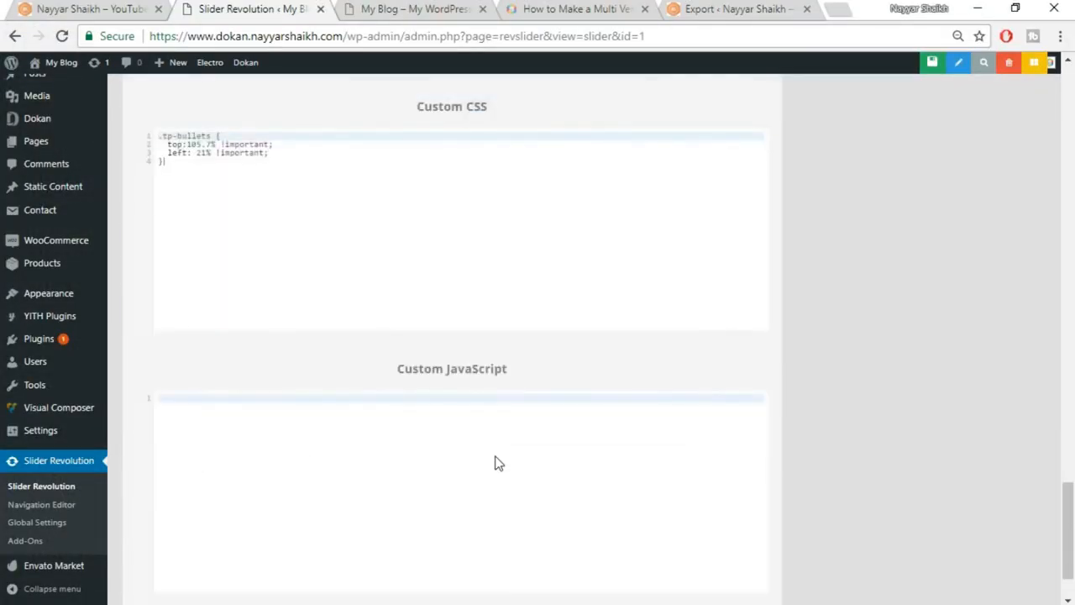
scroll(504, 467, "up", 5)
scroll(508, 469, "up", 15)
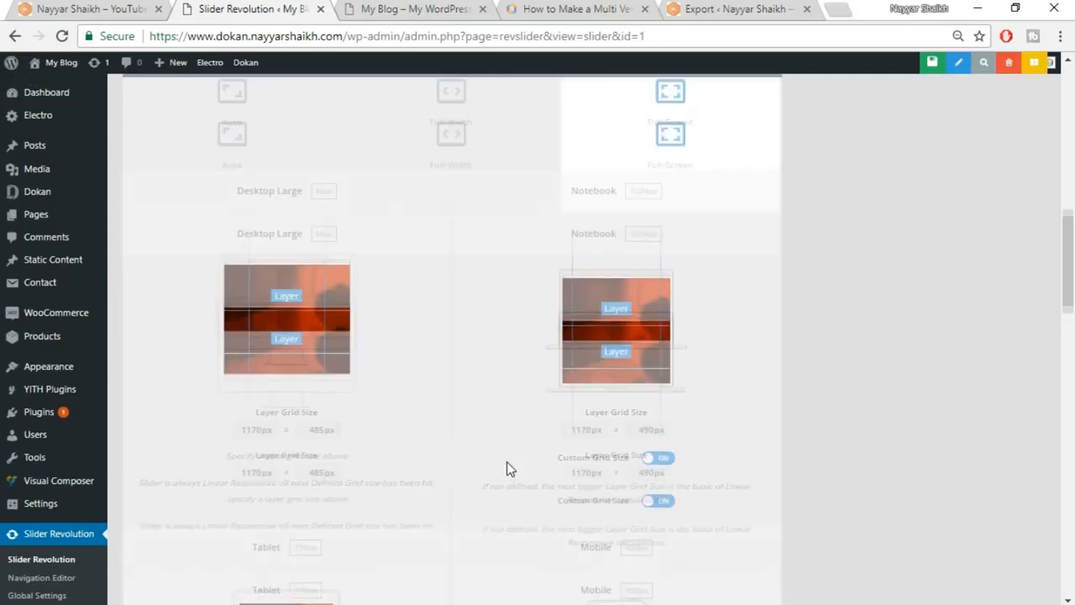
scroll(521, 471, "up", 6)
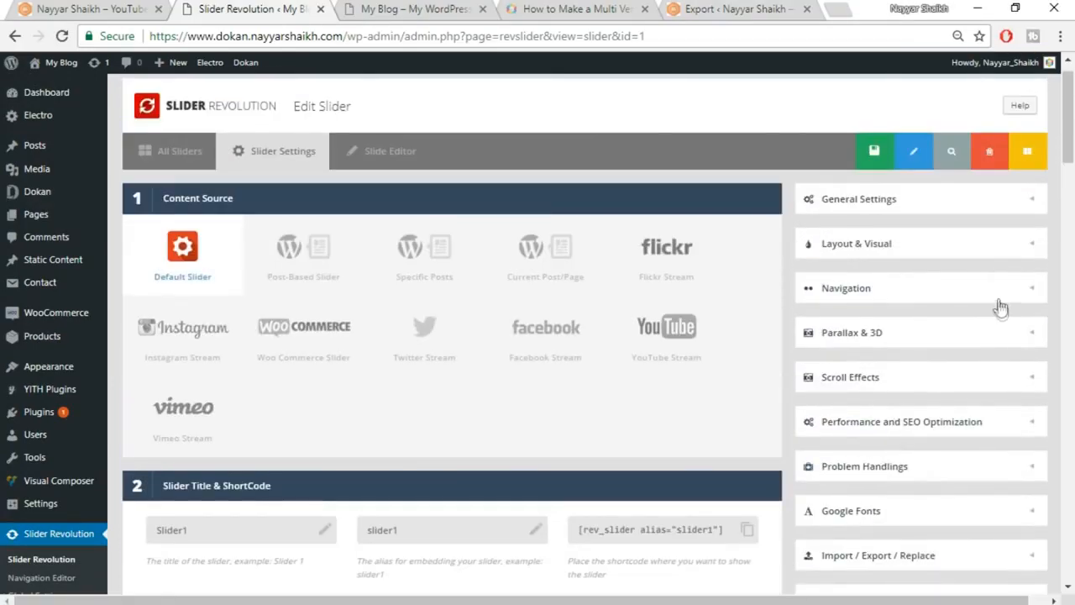
left_click(894, 252)
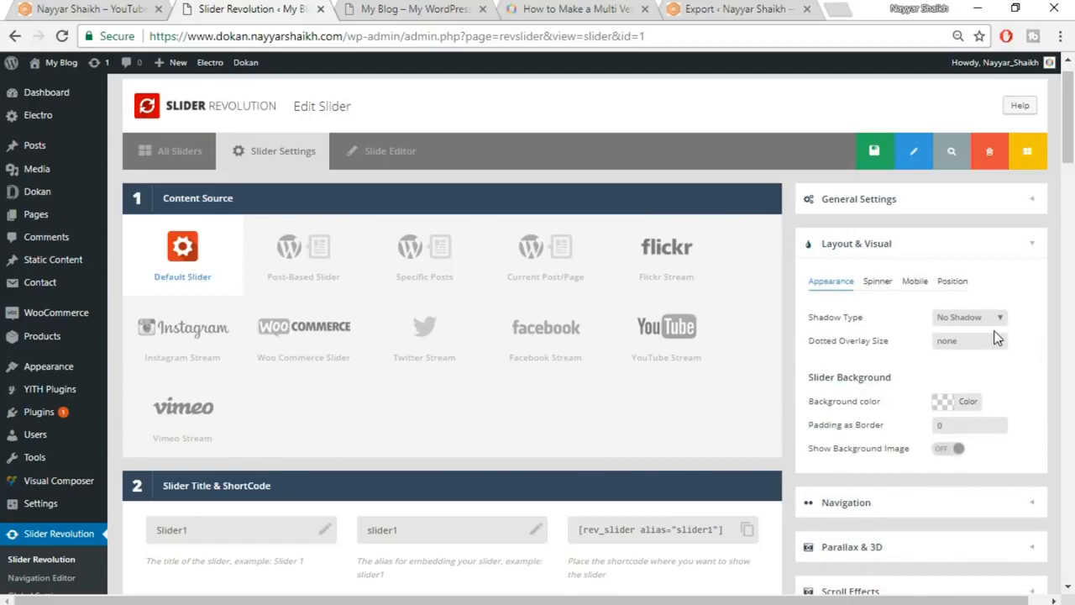
left_click(947, 454)
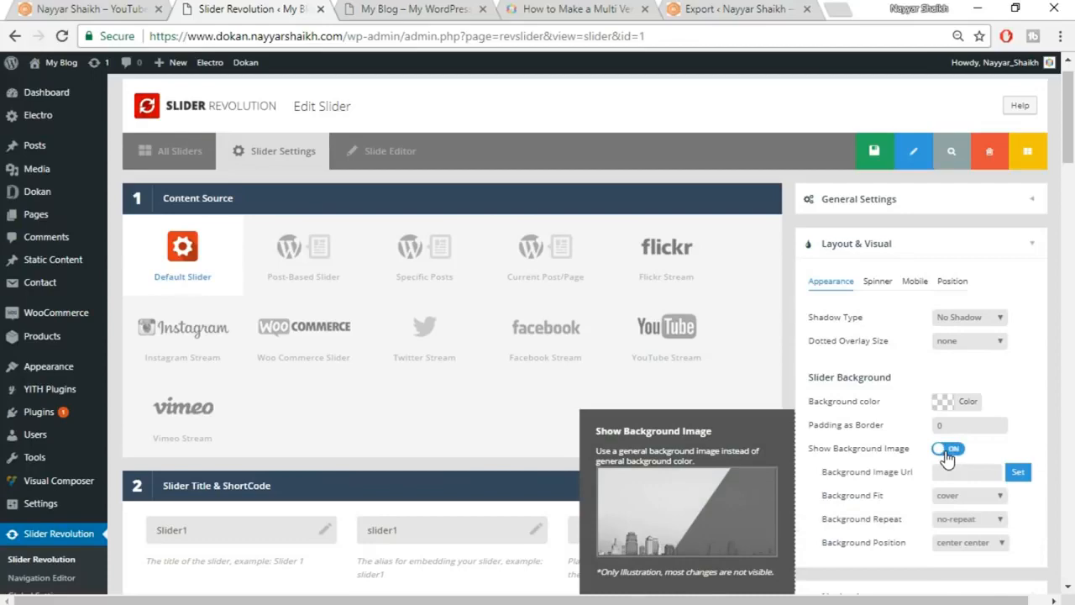
scroll(1060, 416, "down", 1)
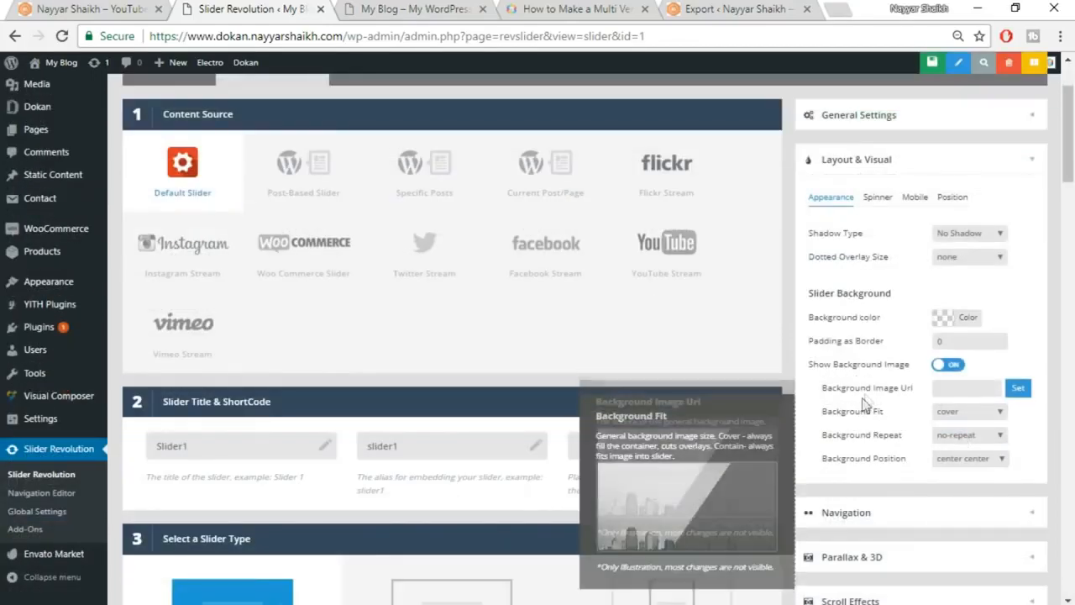
left_click(147, 7)
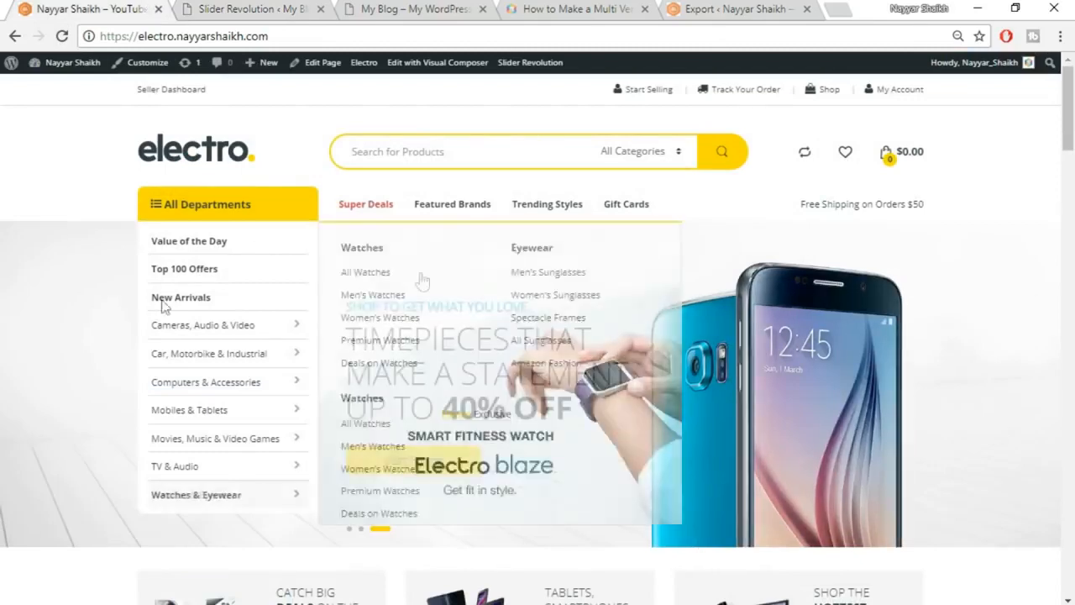
left_click(260, 9)
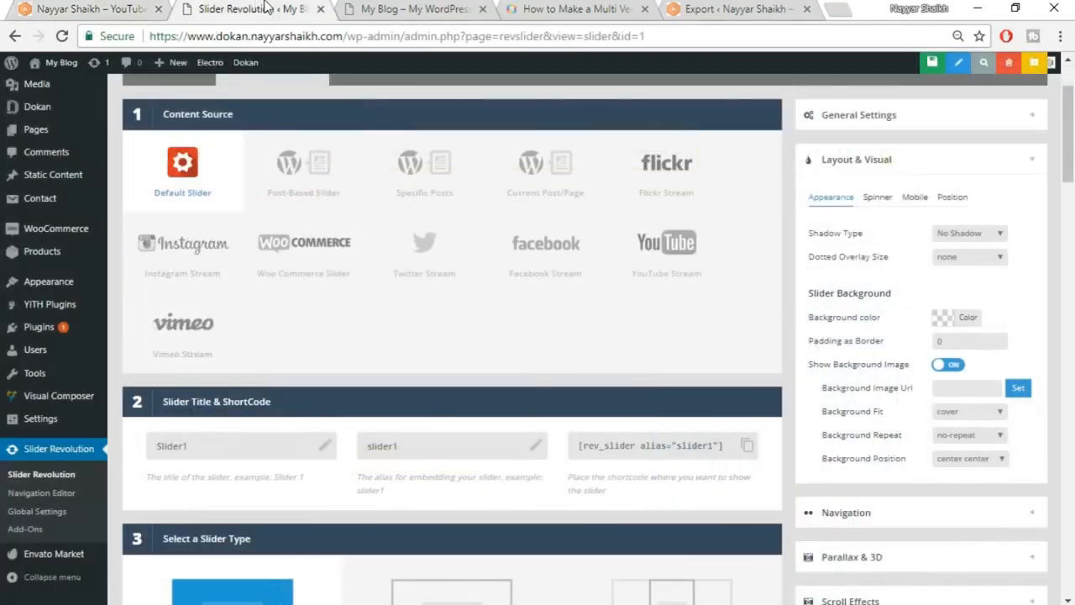
Upload Slider BG.jpg from Resources > Images > Slider and insert it as the background image URL
left_click(1019, 386)
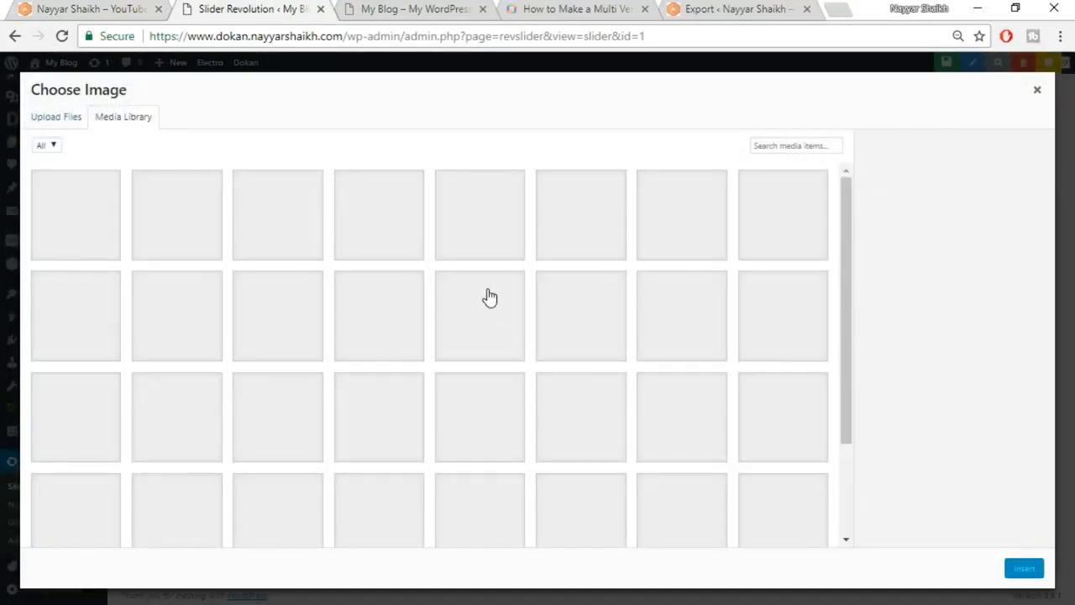
left_click(55, 122)
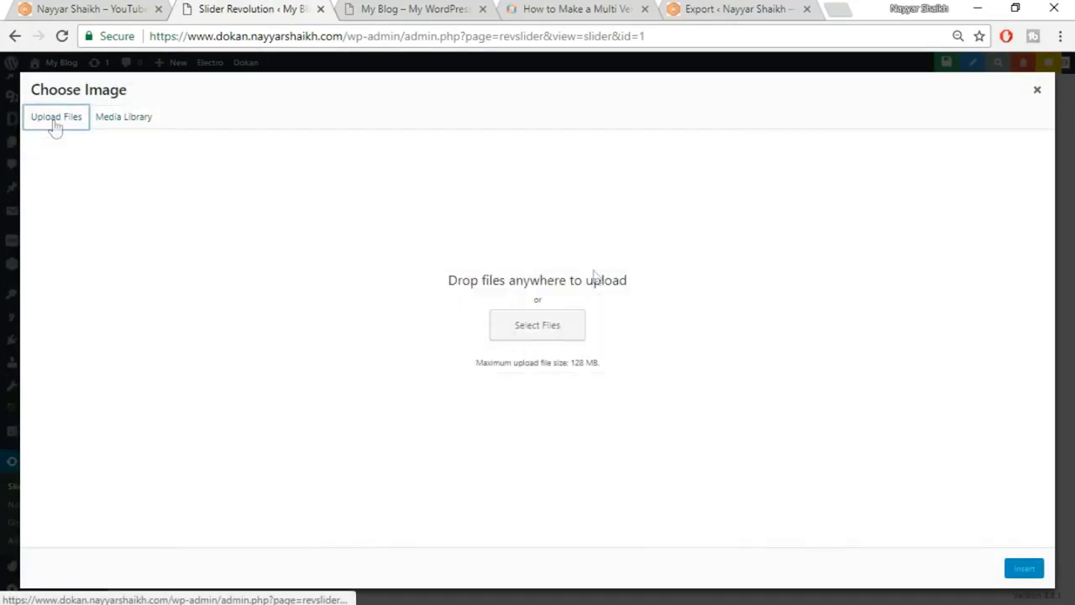
left_click(521, 326)
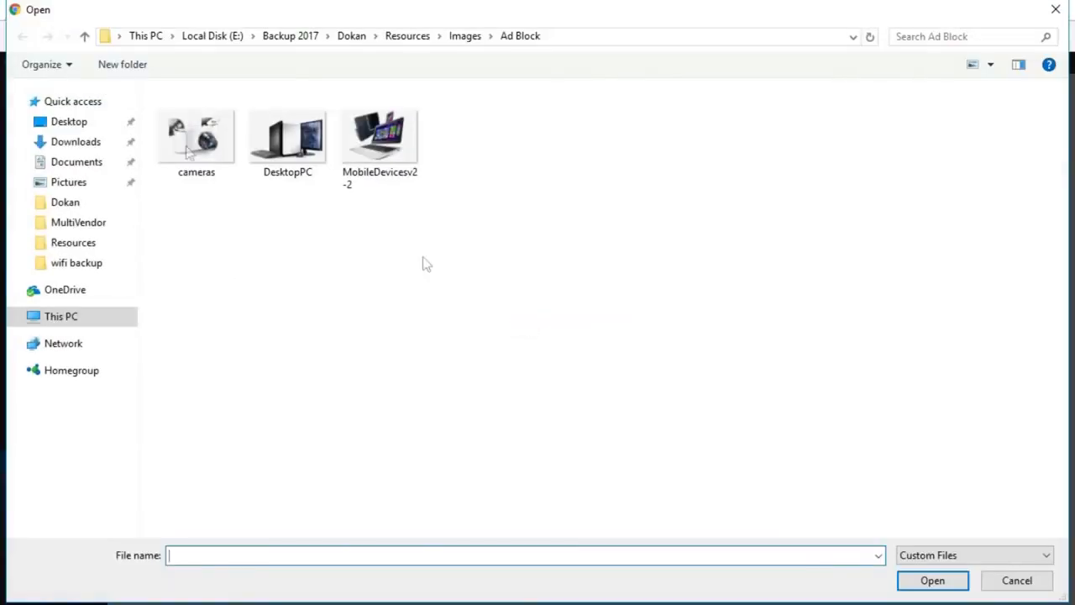
left_click(403, 37)
double_click(232, 116)
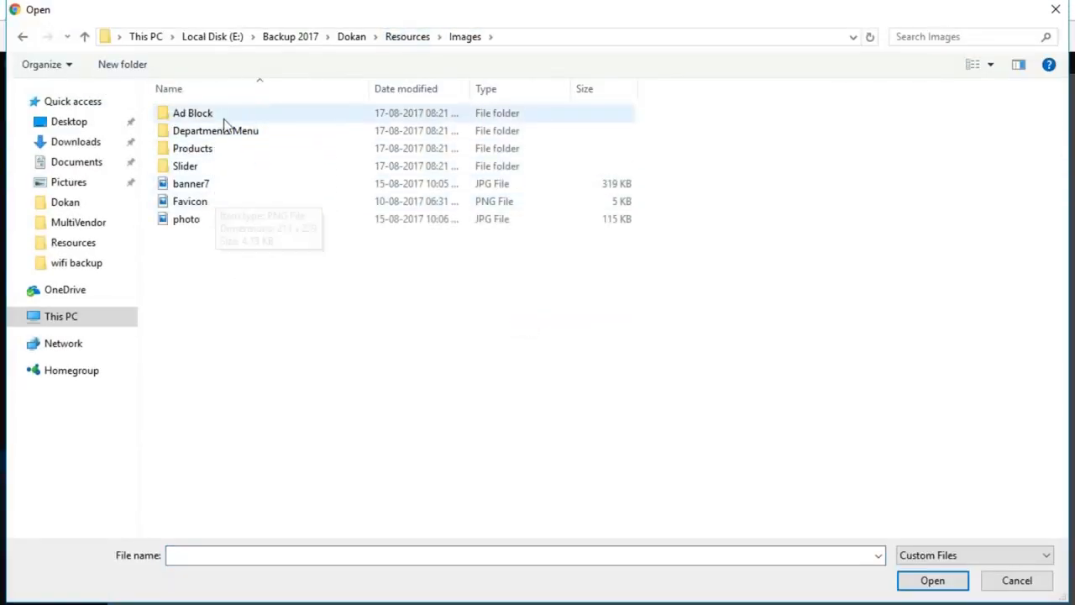
left_click(215, 170)
double_click(215, 170)
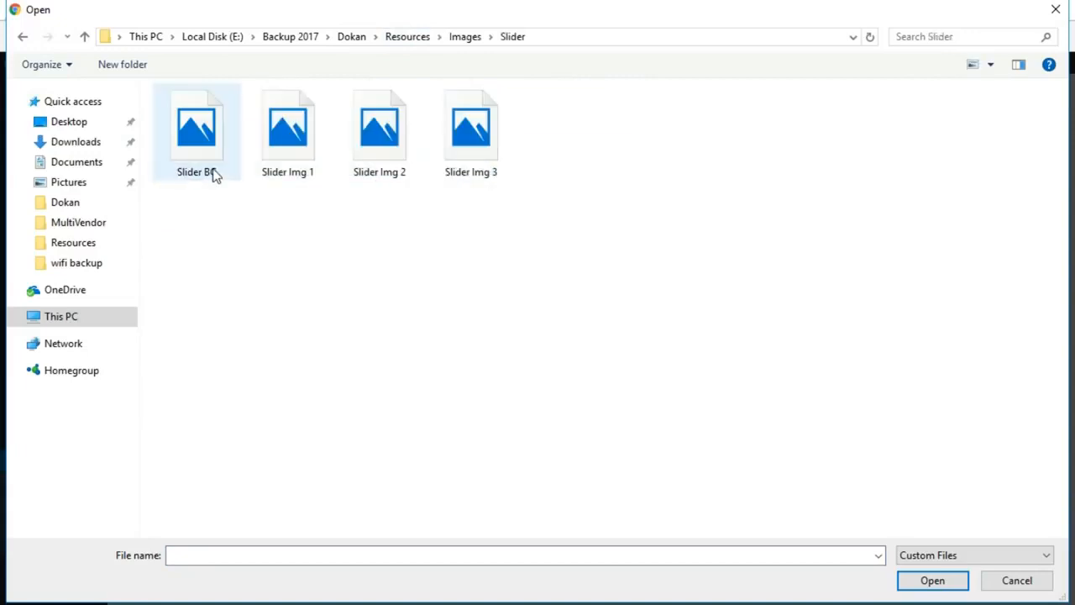
left_click(199, 148)
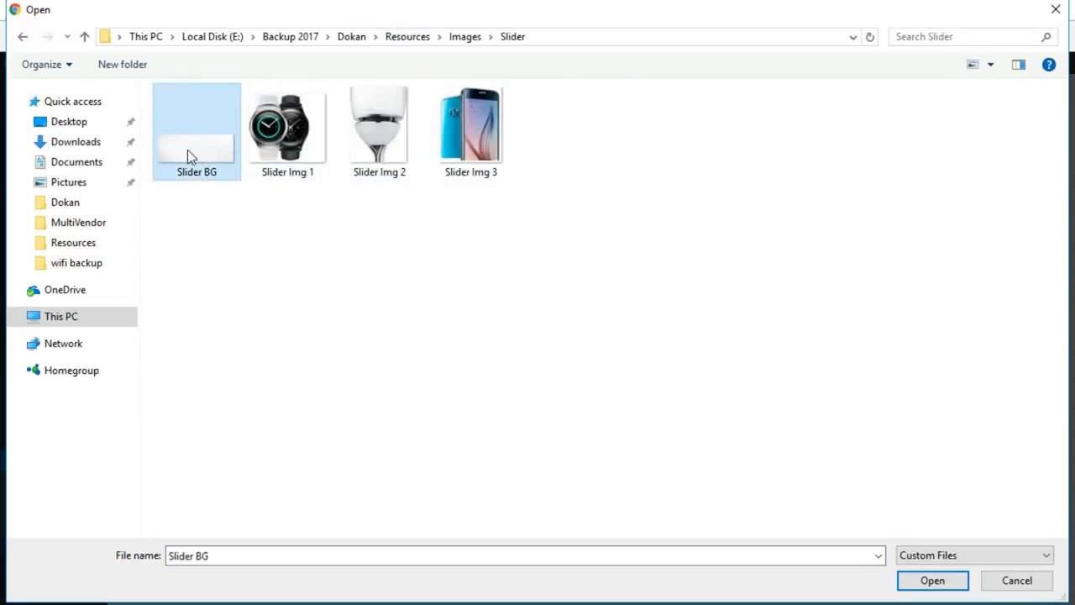
left_click(932, 581)
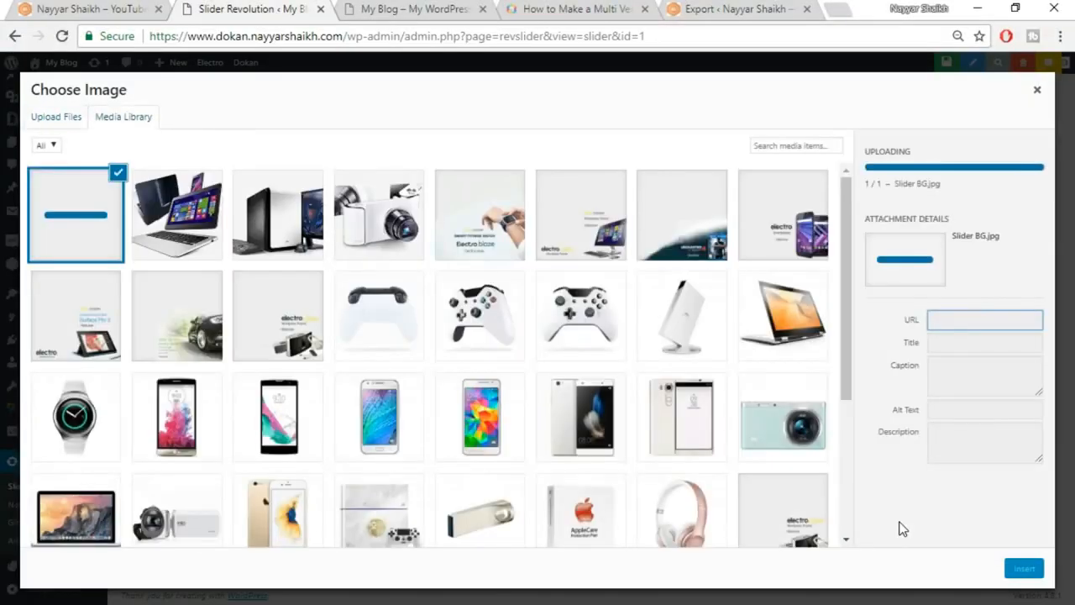
left_click(1024, 569)
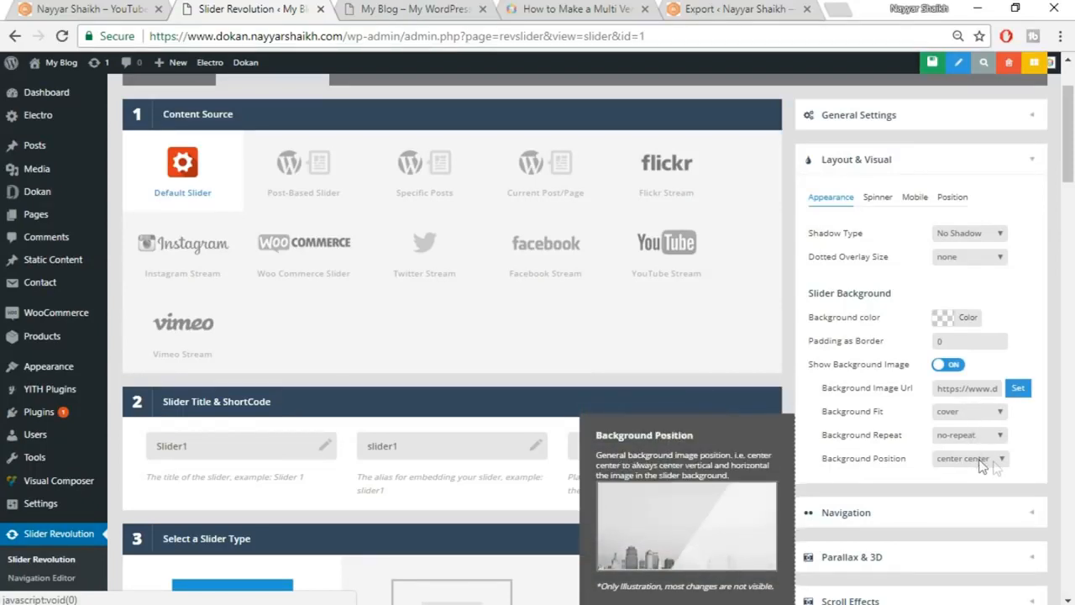
Switch Enable Bullets ON under Navigation > Bullets and save Slider1's settings
left_click(1036, 161)
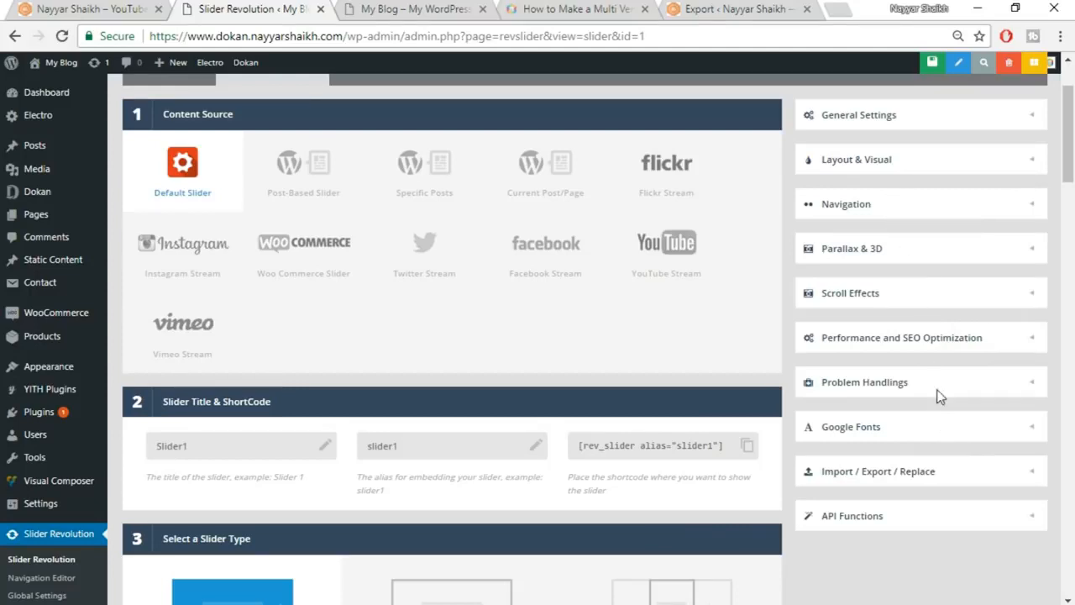
left_click(927, 204)
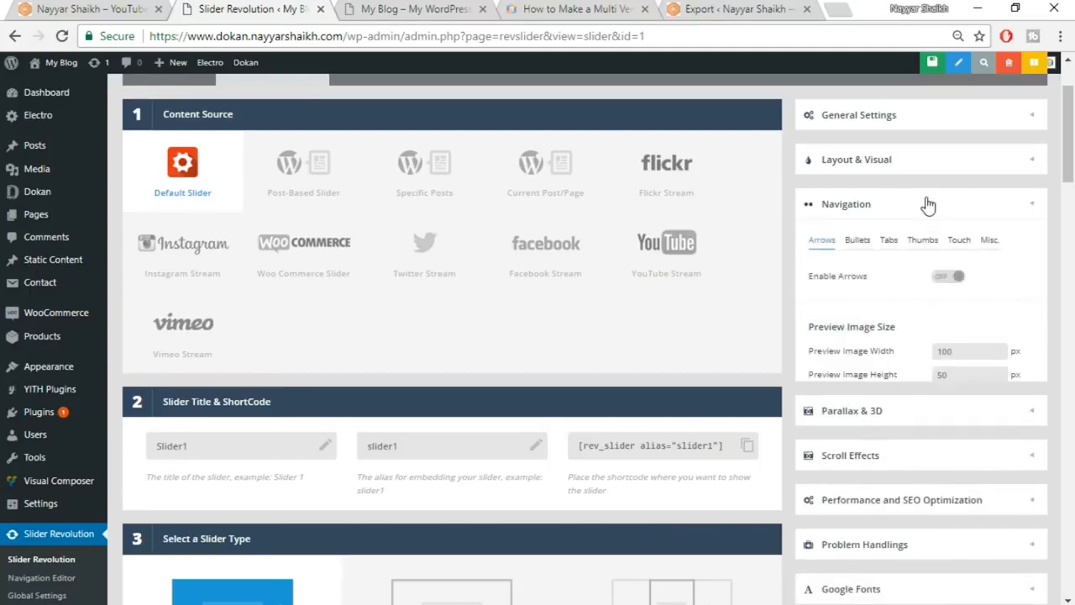
left_click(955, 277)
left_click(857, 246)
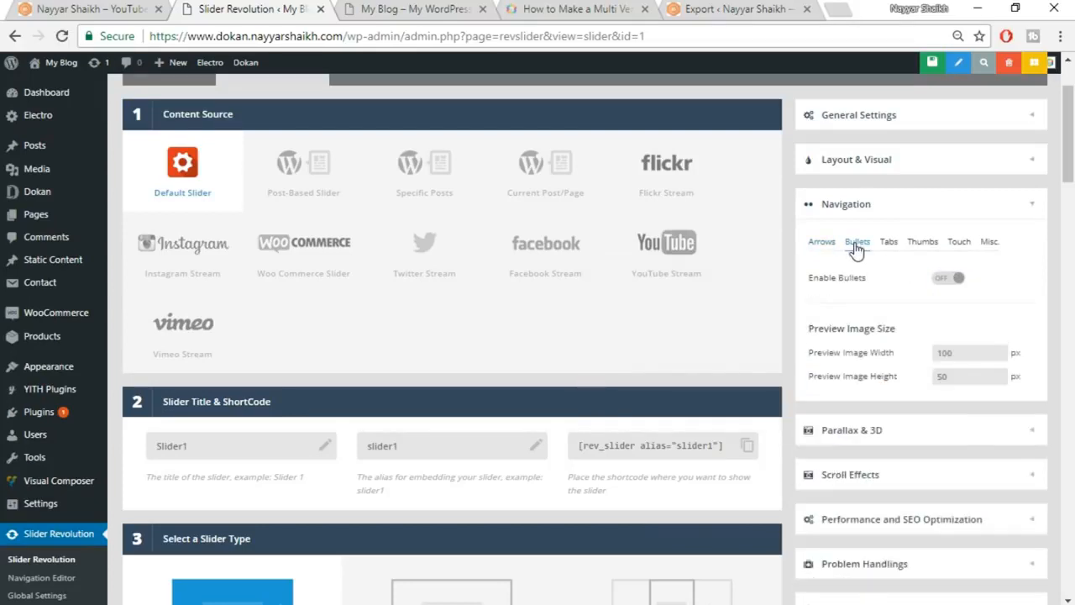
left_click(951, 281)
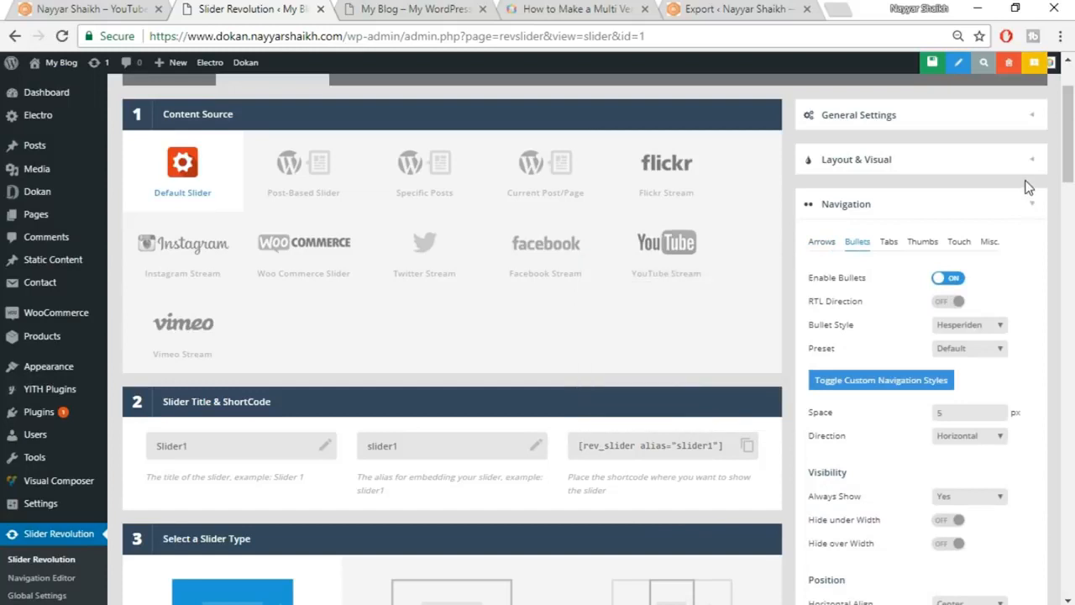
left_click(1031, 208)
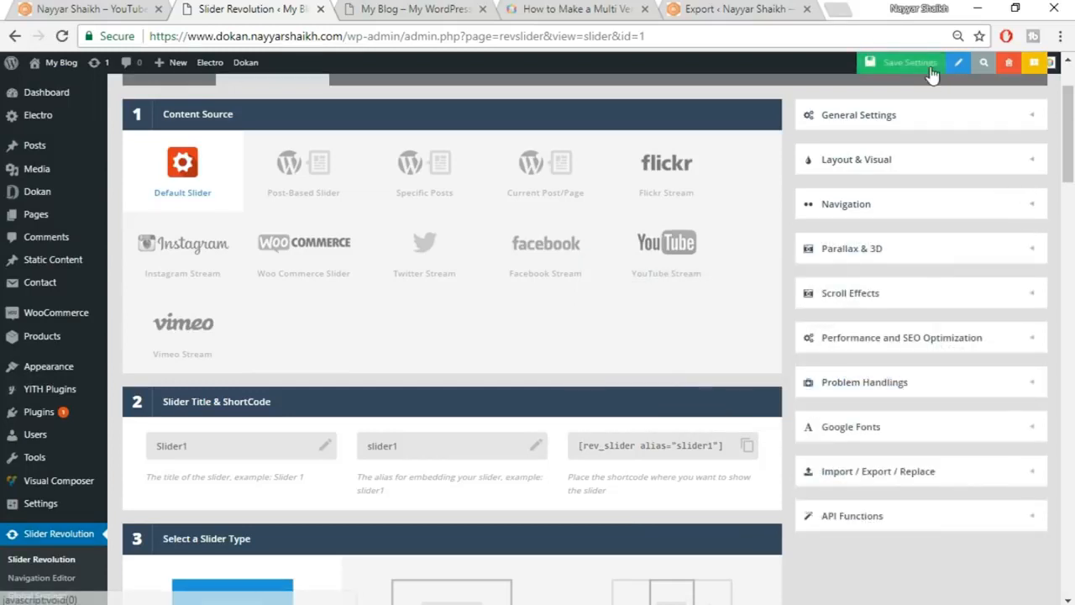
left_click(902, 66)
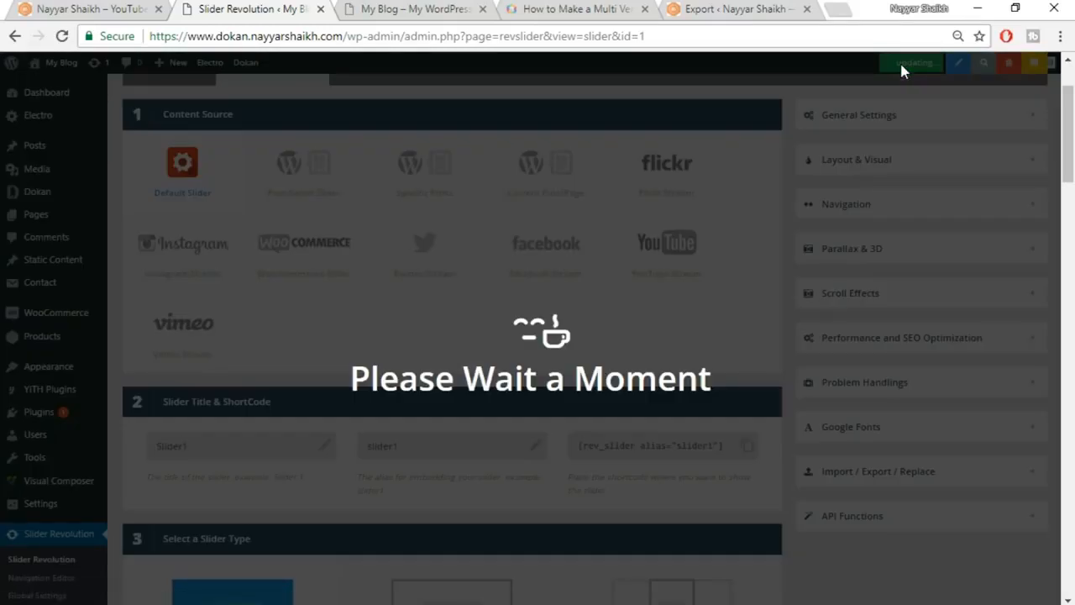
scroll(885, 238, "up", 2)
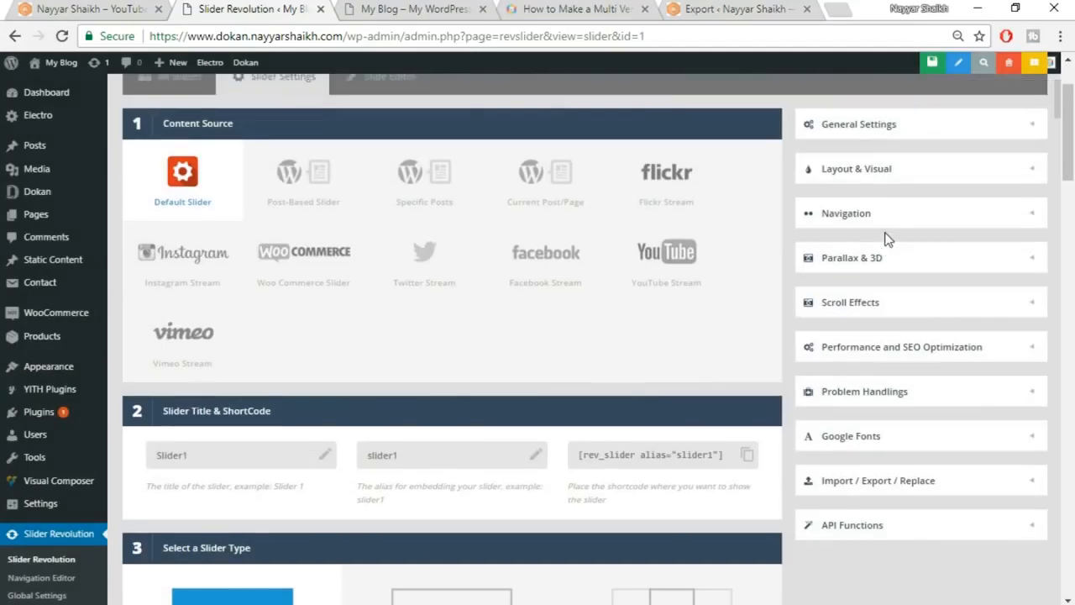
left_click(395, 187)
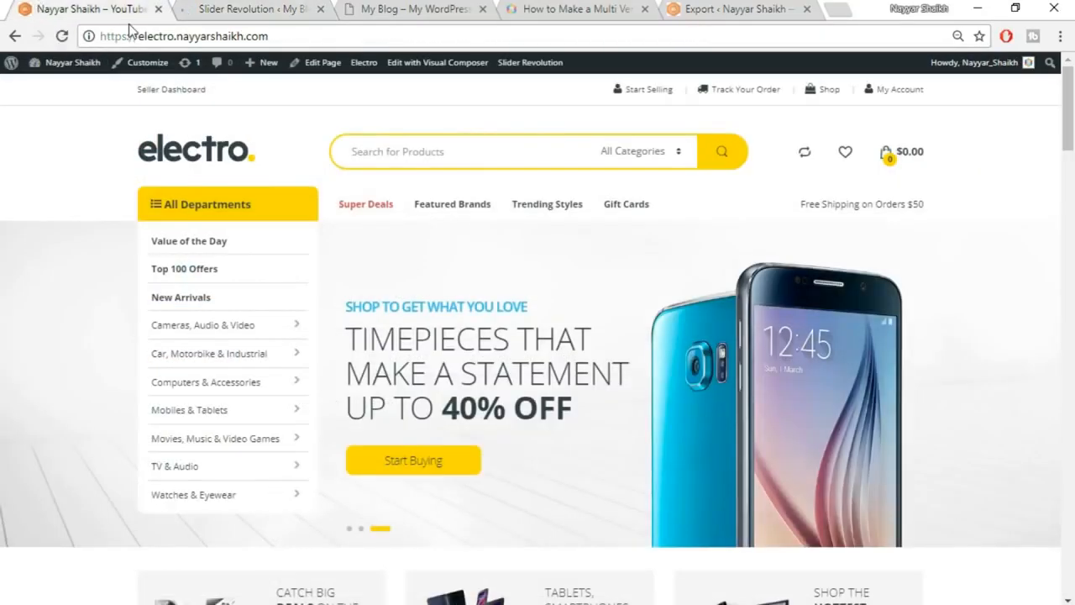
Check the storefront's watch slide, then return to Slider1's slide editor and show the Add Layer options
left_click(352, 531)
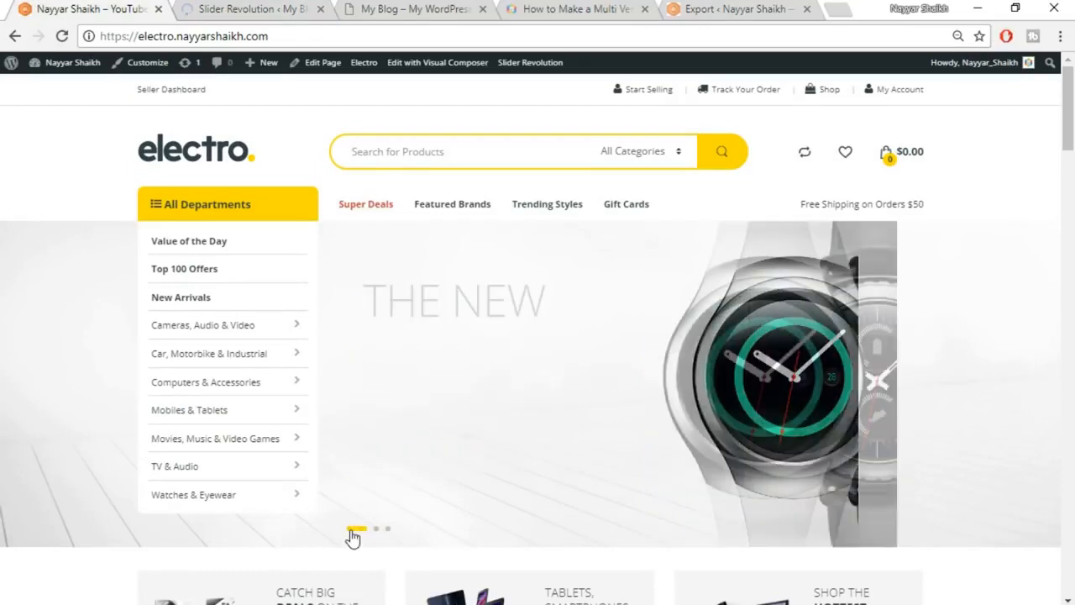
left_click(227, 7)
scroll(684, 200, "down", 3)
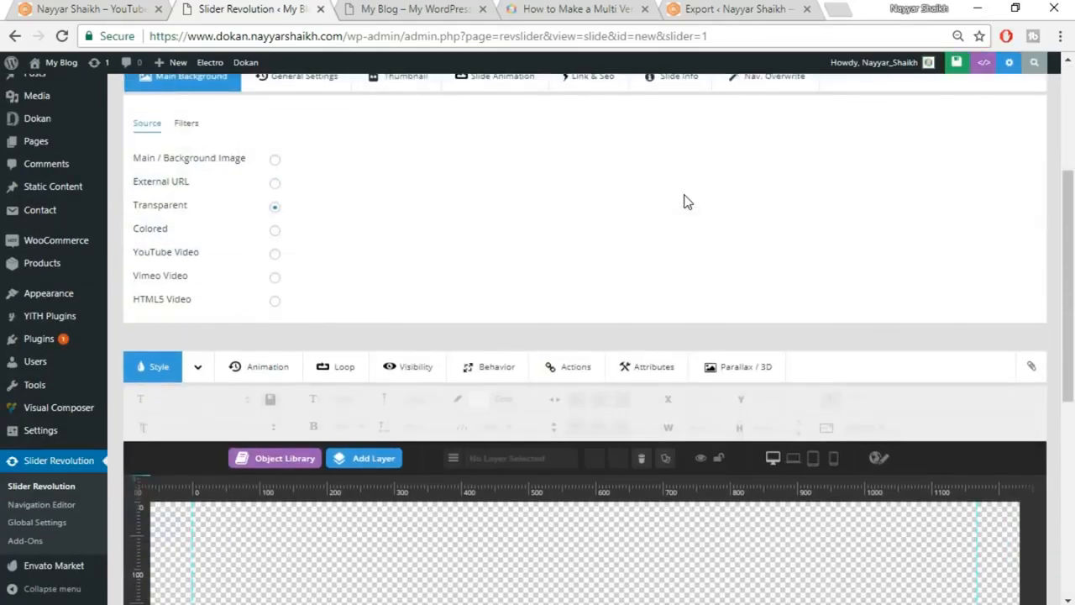
scroll(684, 198, "down", 3)
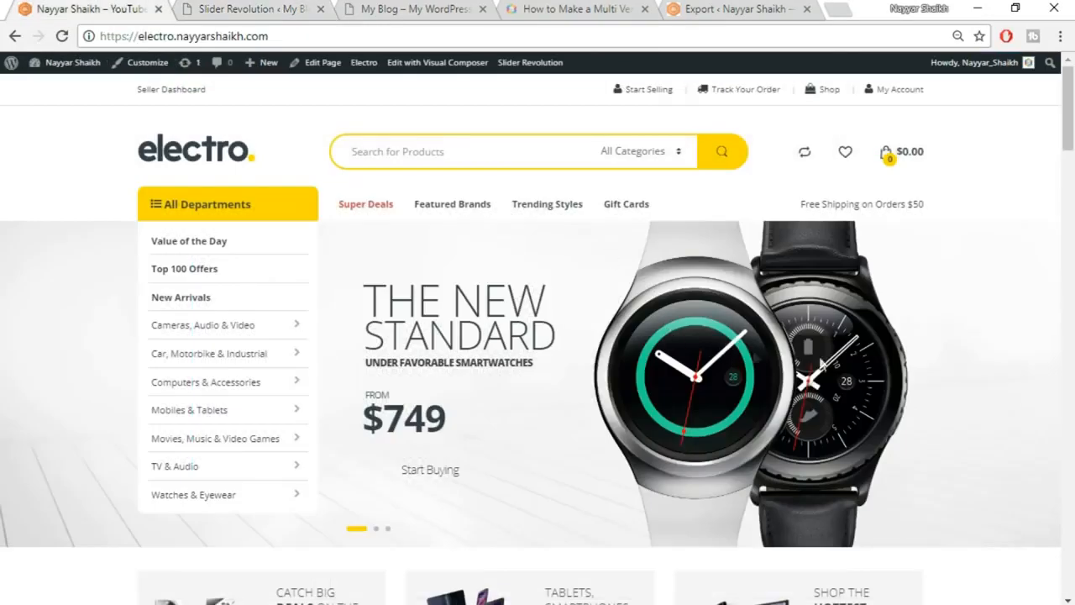
left_click(246, 6)
mouse_move(377, 182)
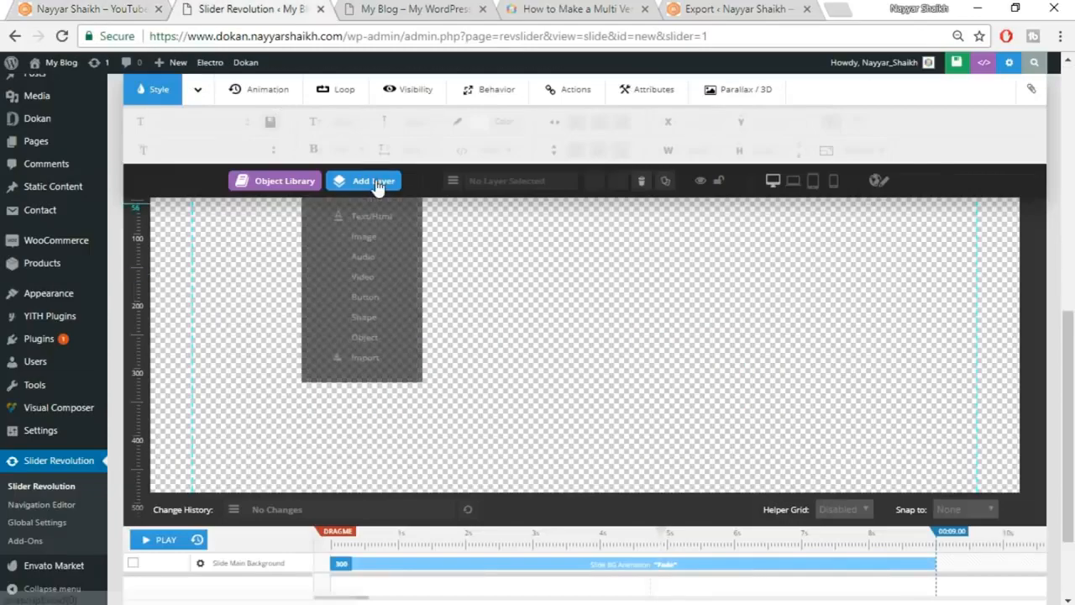
Upload Slider Img 1 and insert it as a new image layer on the slide
left_click(364, 239)
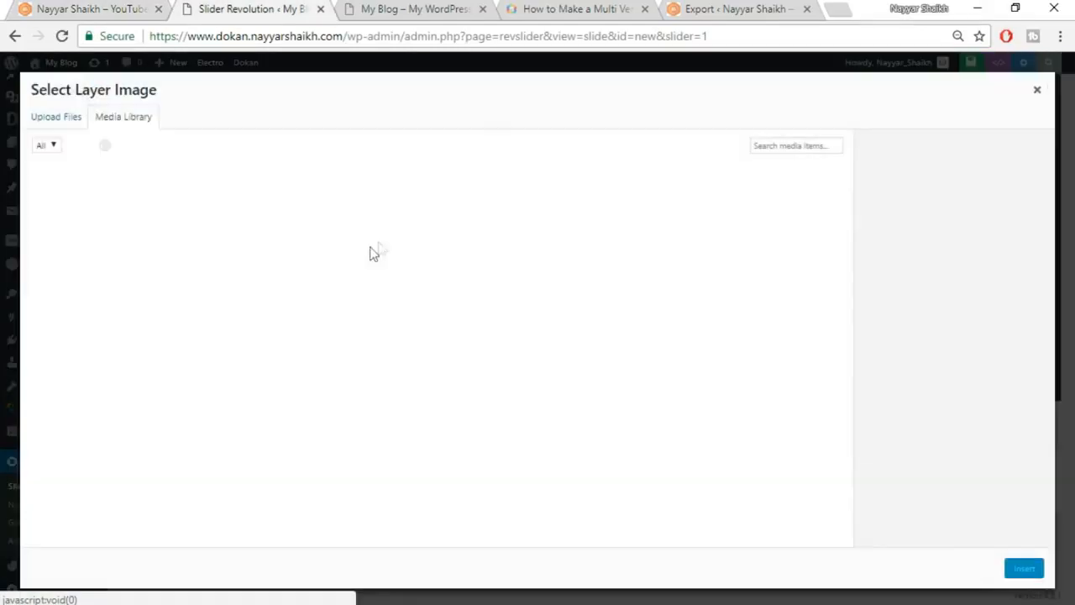
left_click(57, 123)
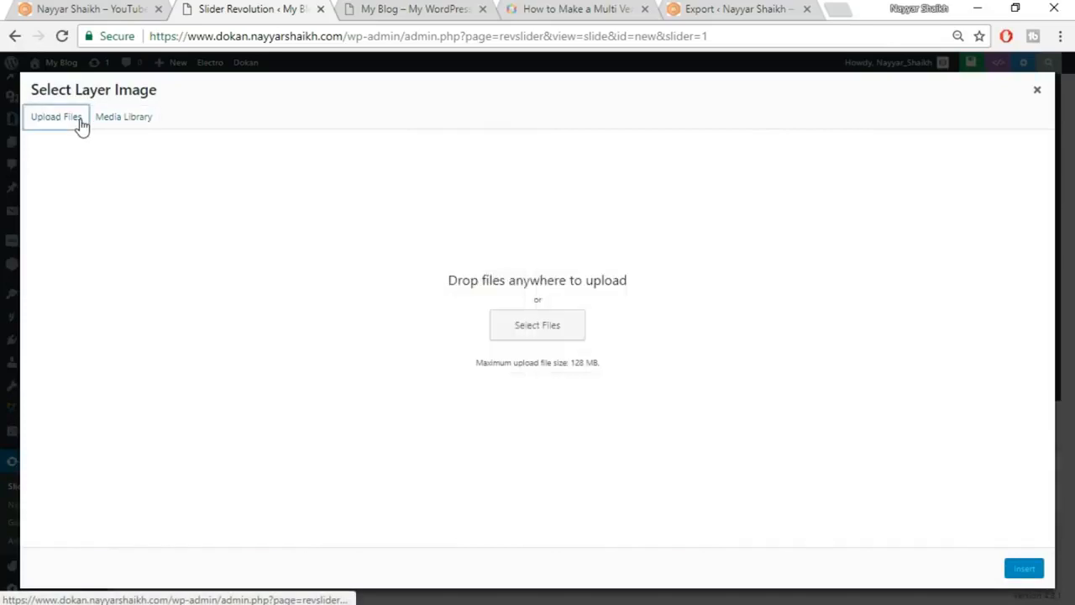
left_click(551, 332)
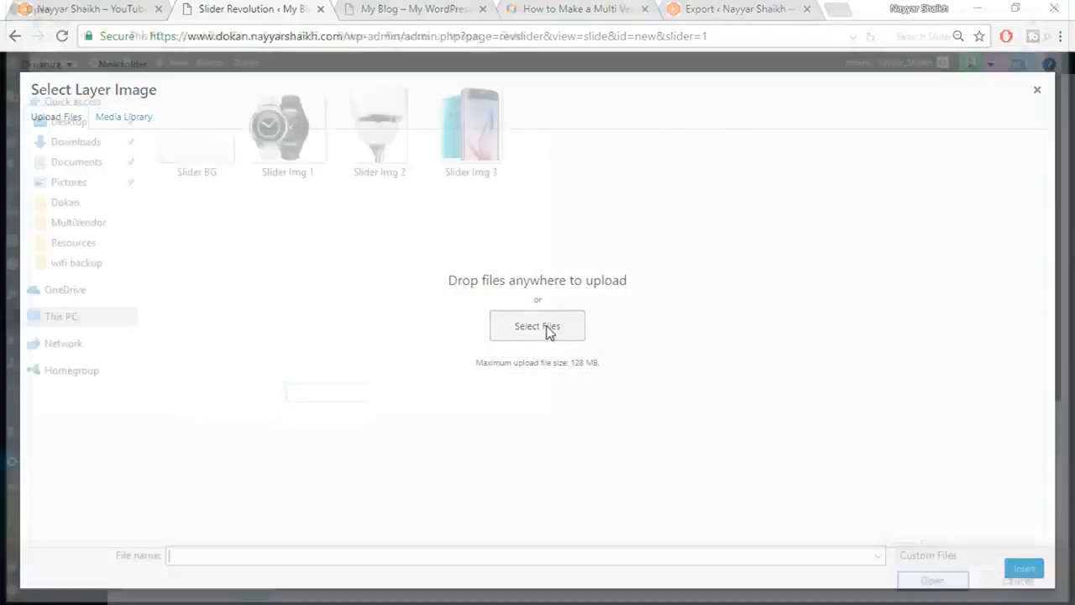
left_click(273, 156)
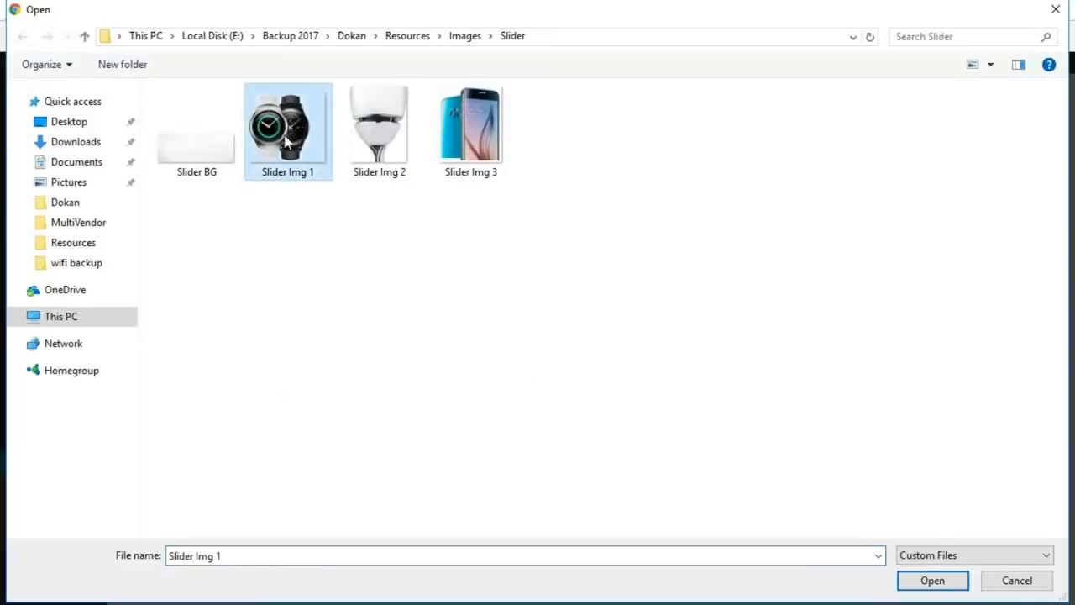
left_click(936, 582)
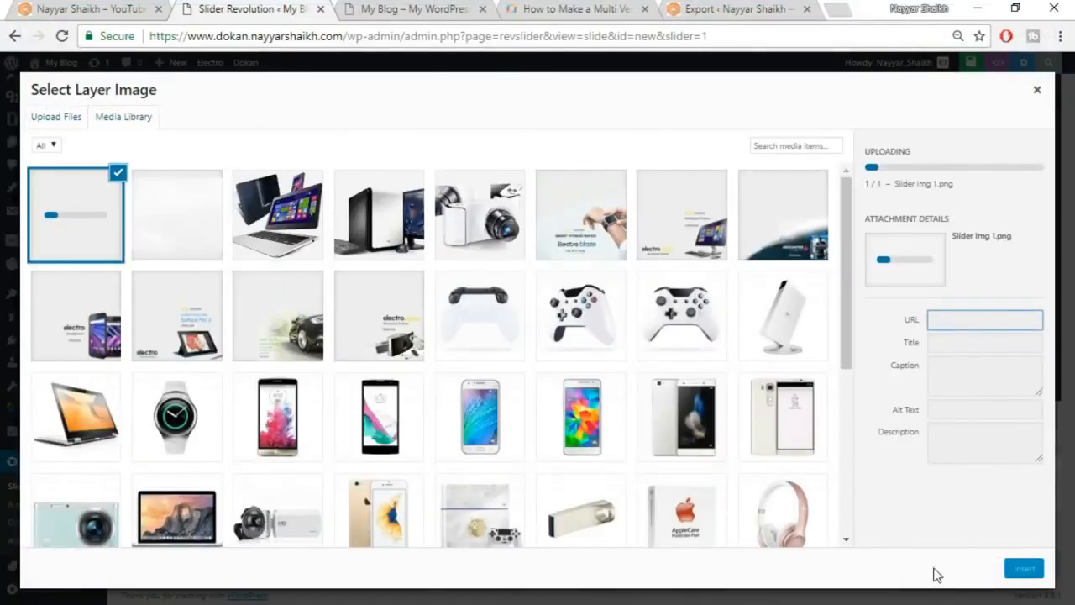
left_click(1023, 573)
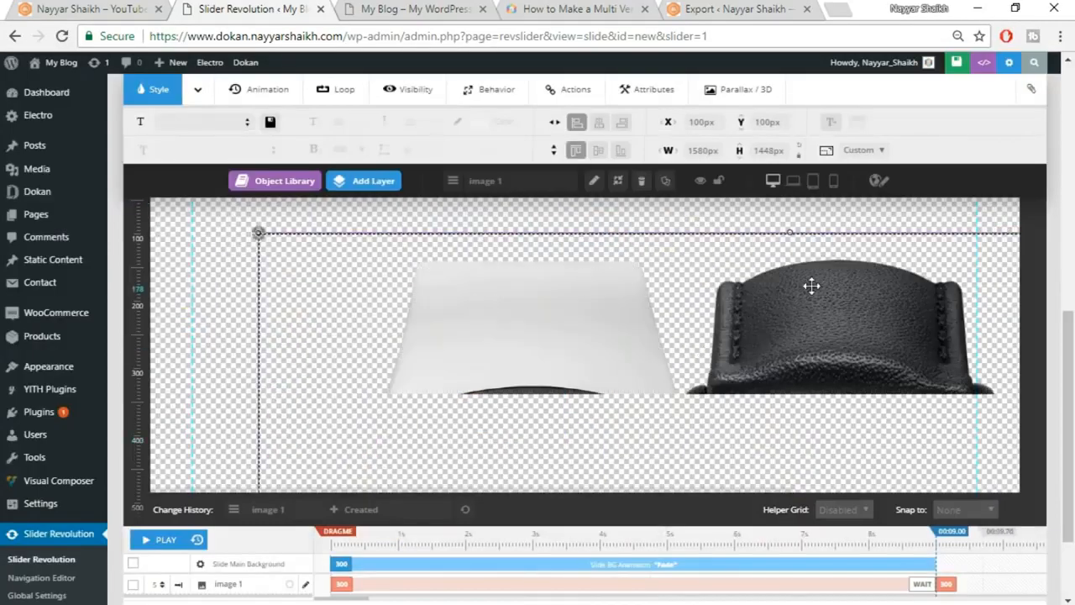
Resize the watch layer to 500px high (546×500) and place it at the slide's upper right, 705px, -11px
left_click_drag(759, 268, 785, 314)
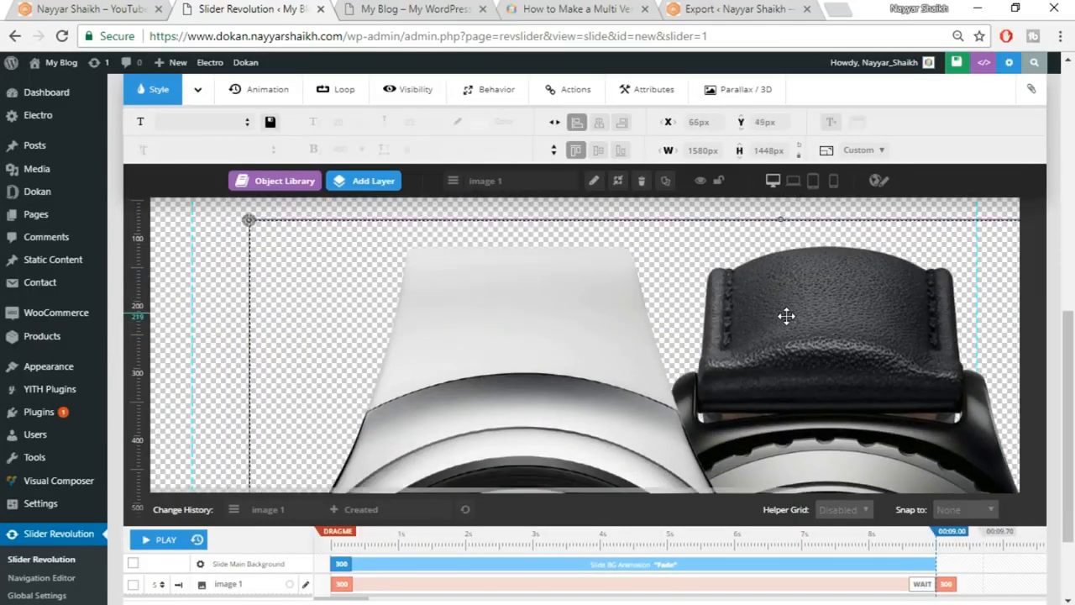
left_click(777, 229)
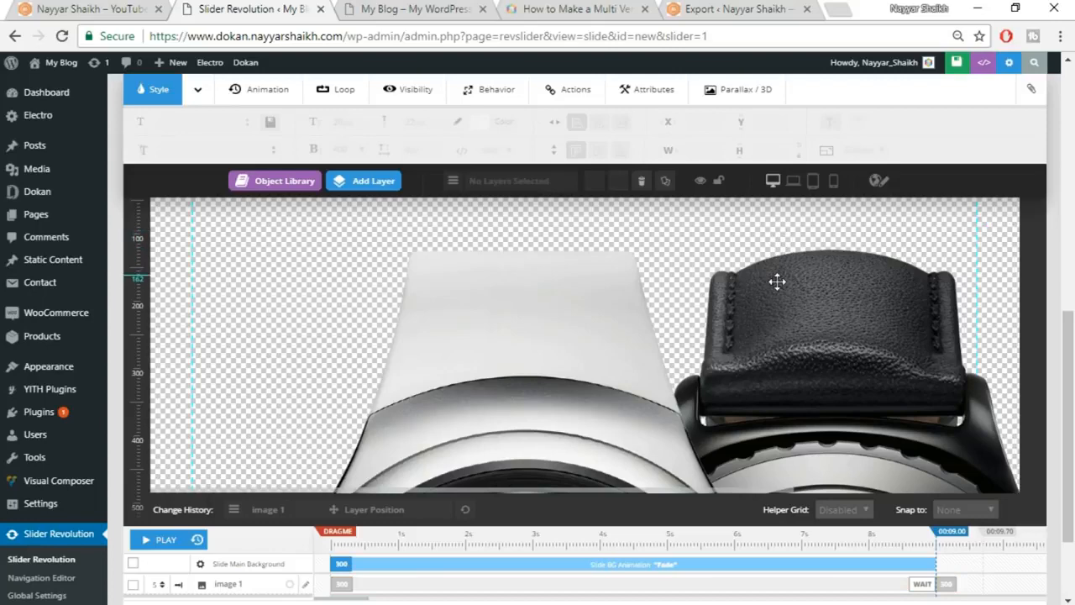
left_click(758, 303)
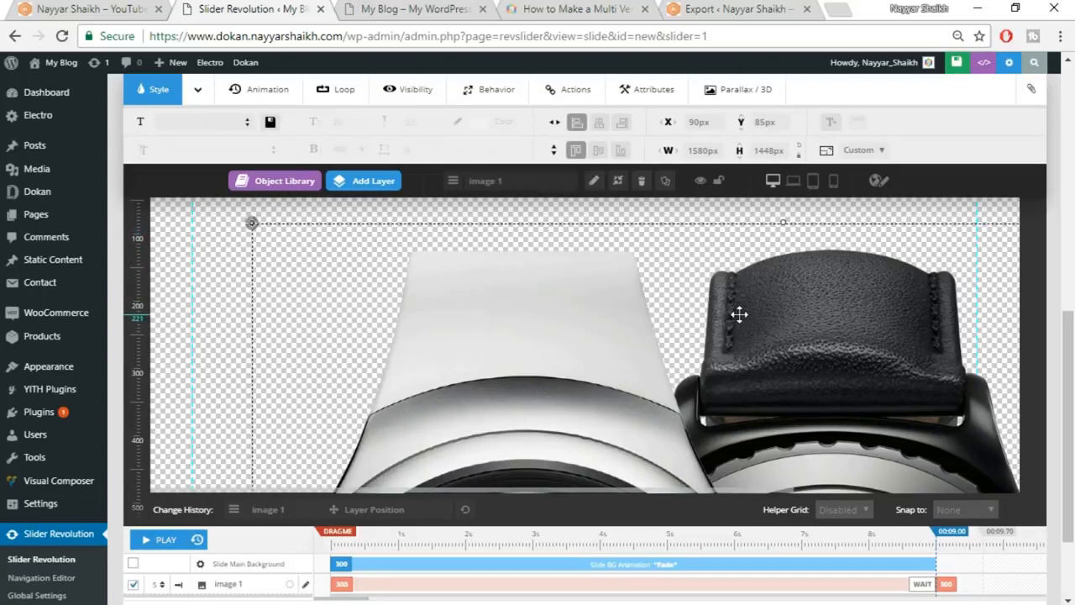
scroll(965, 298, "up", 1)
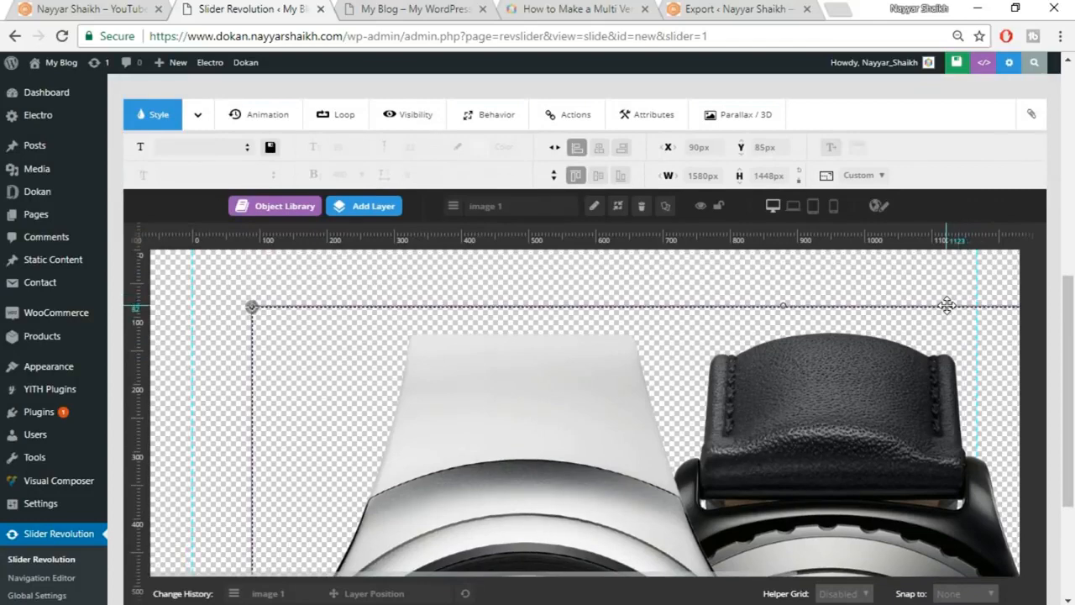
scroll(947, 304, "down", 1)
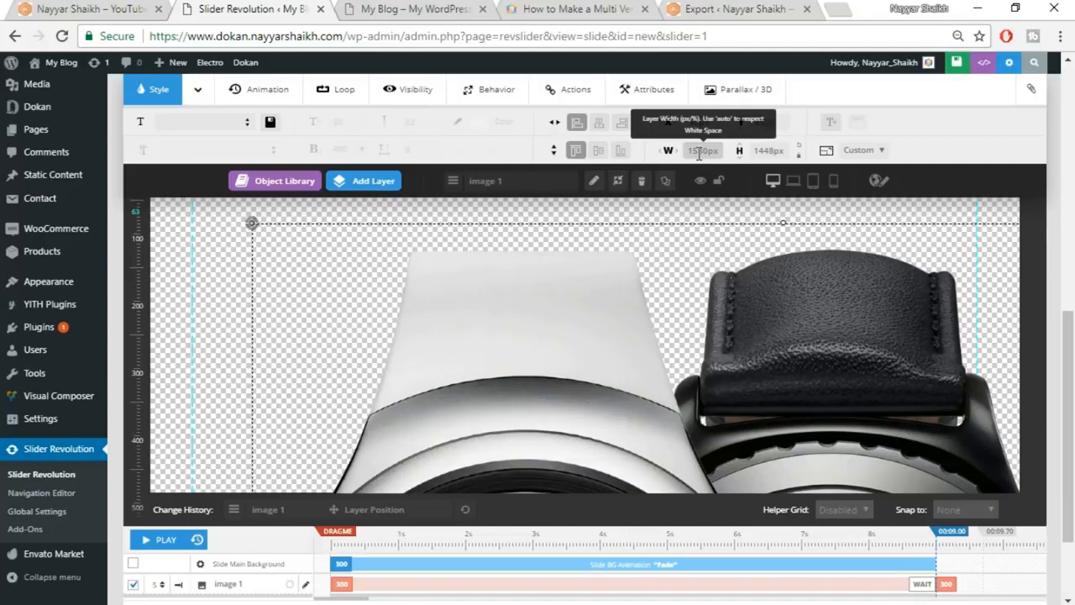
double_click(769, 150)
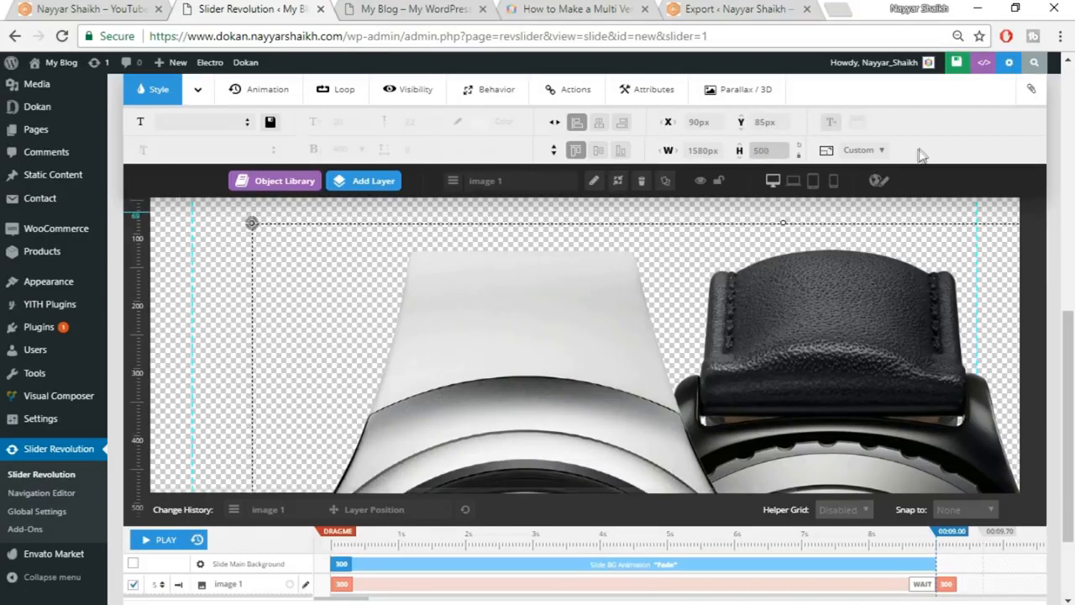
key("Return")
left_click_drag(487, 370, 836, 336)
left_click_drag(747, 352, 807, 346)
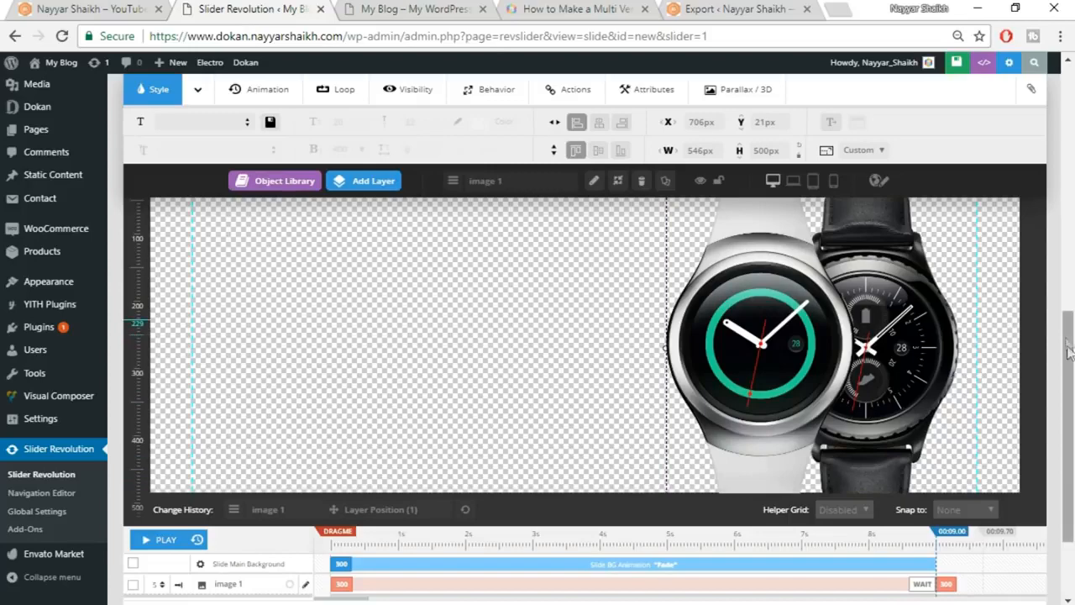
left_click_drag(1068, 351, 1069, 324)
left_click_drag(815, 388, 815, 368)
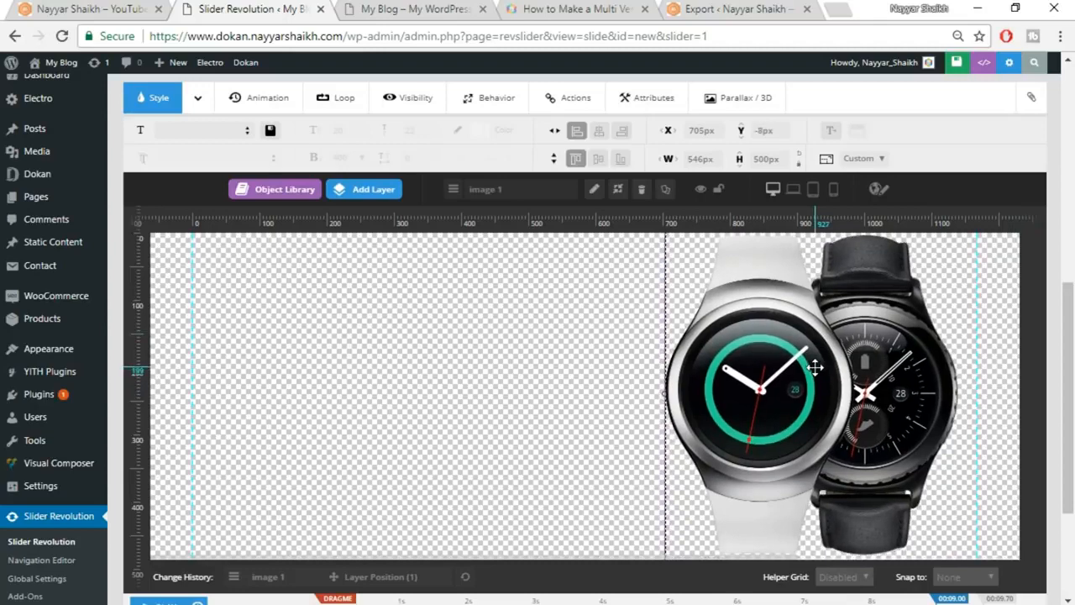
Compare with the storefront slider's first slide, then return to the slide editor
left_click(35, 7)
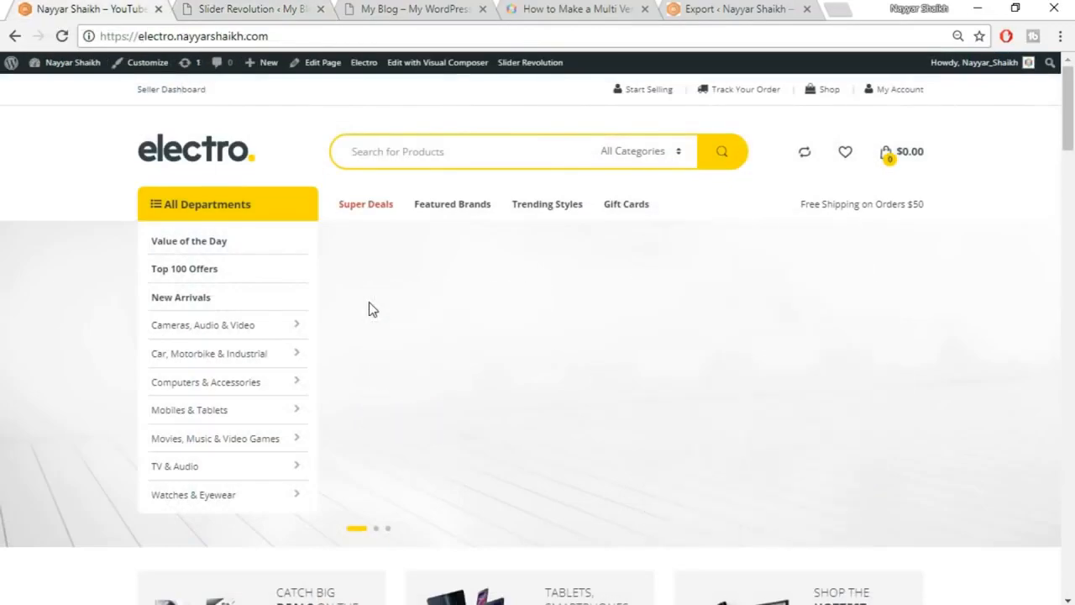
left_click(350, 529)
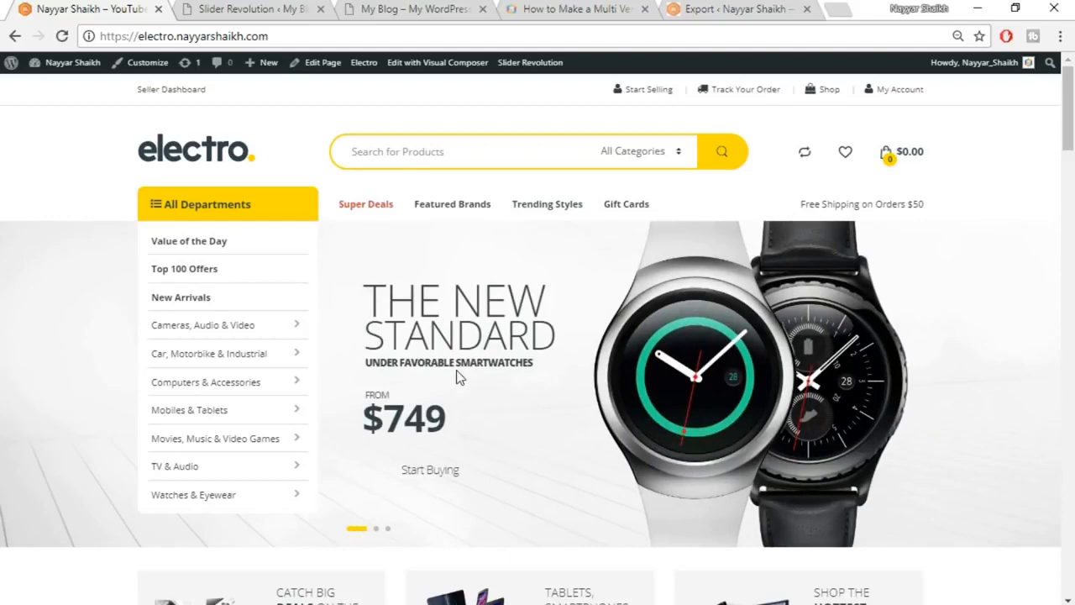
left_click(266, 4)
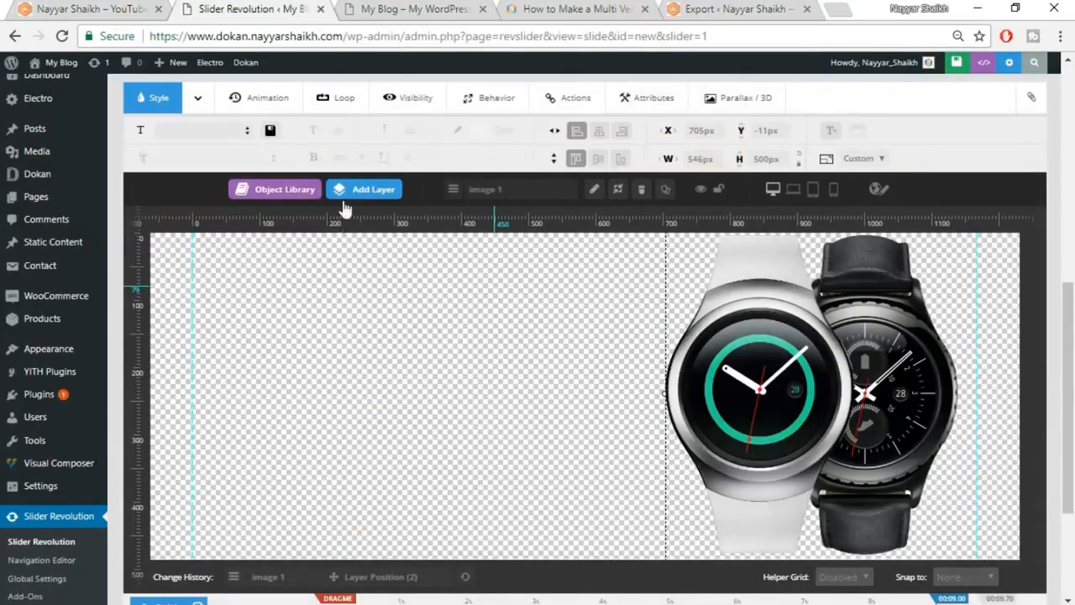
Add a Text/Html layer and replace its placeholder caption with 'THE NEW'
mouse_move(353, 192)
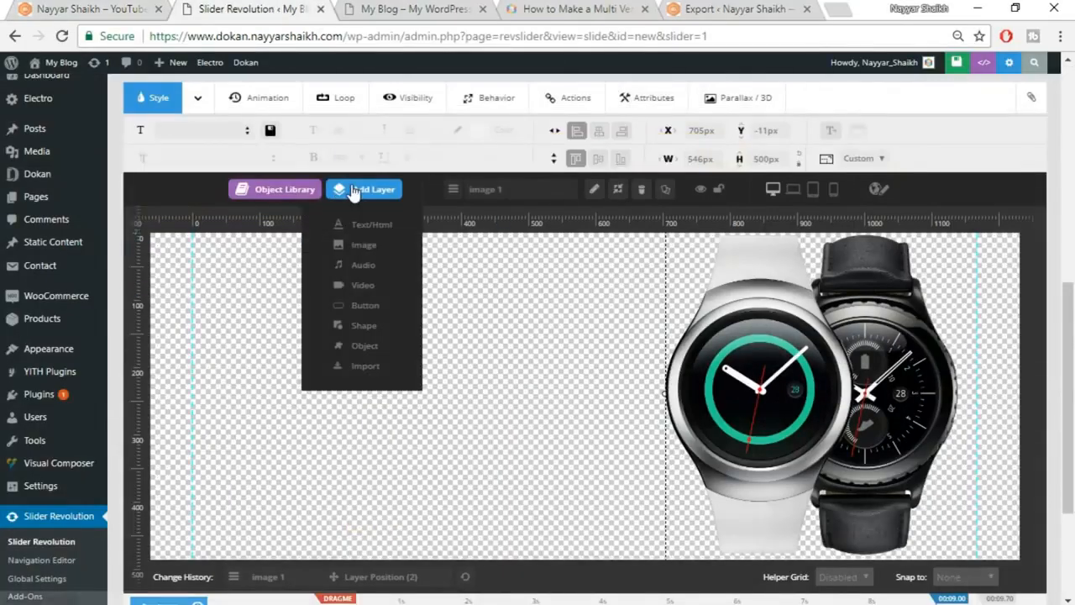
left_click(371, 238)
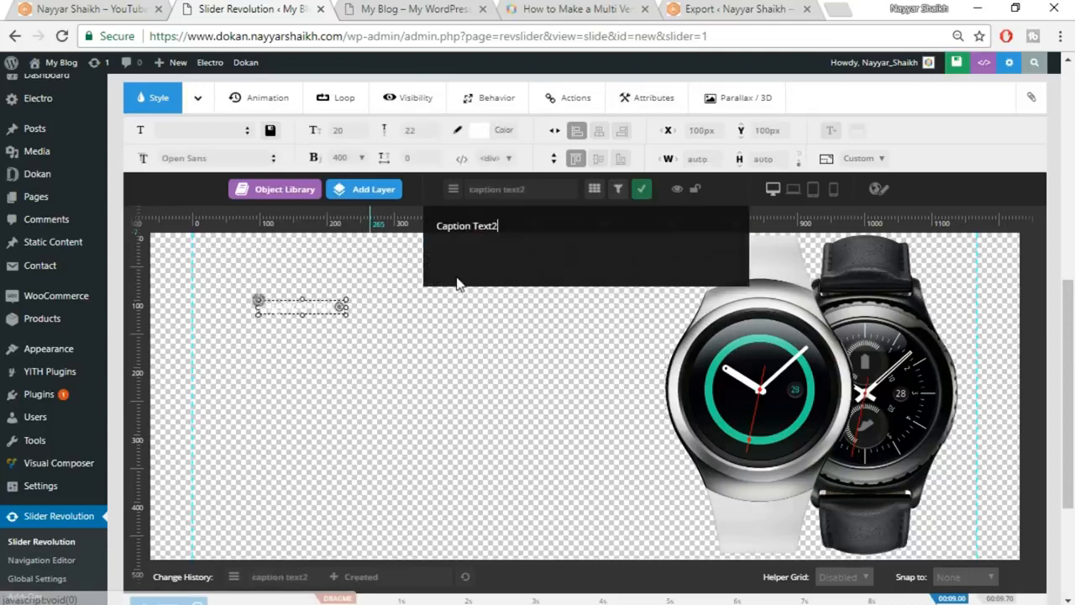
triple_click(520, 236)
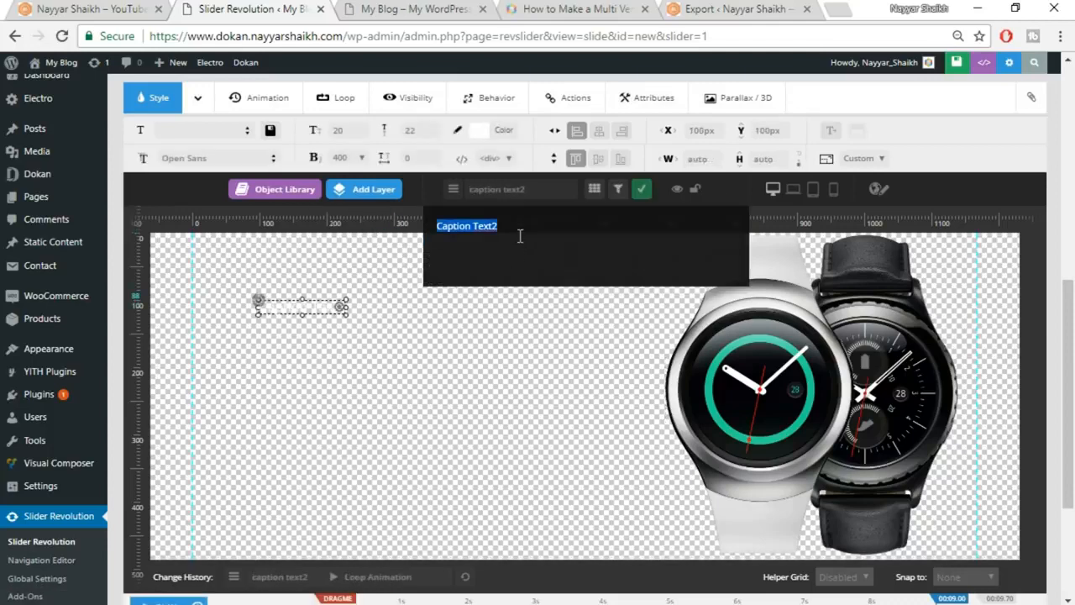
type("THE NEW")
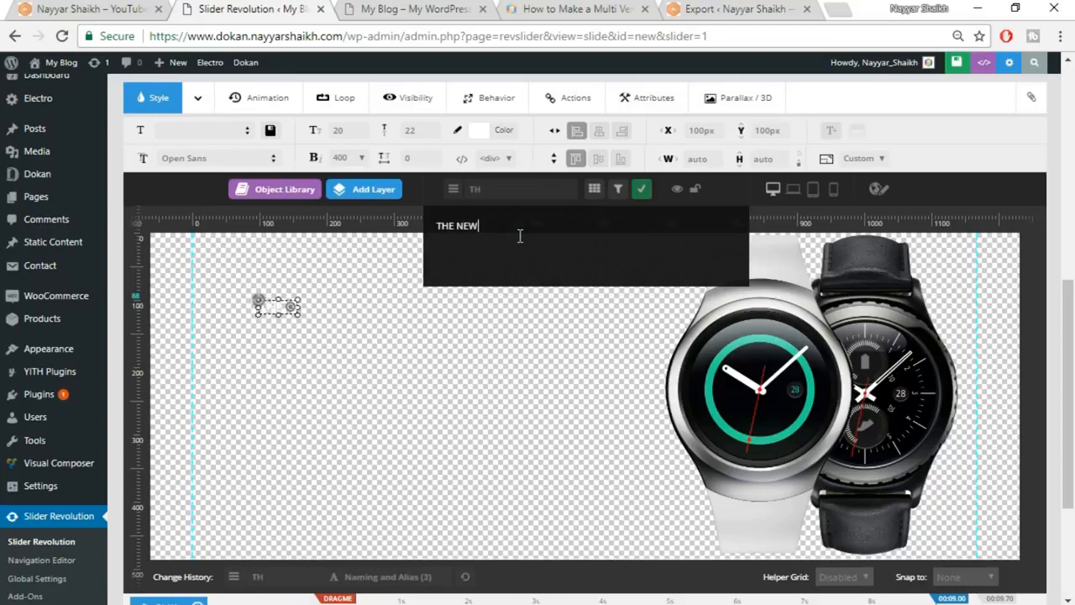
left_click(7, 4)
left_click(59, 5)
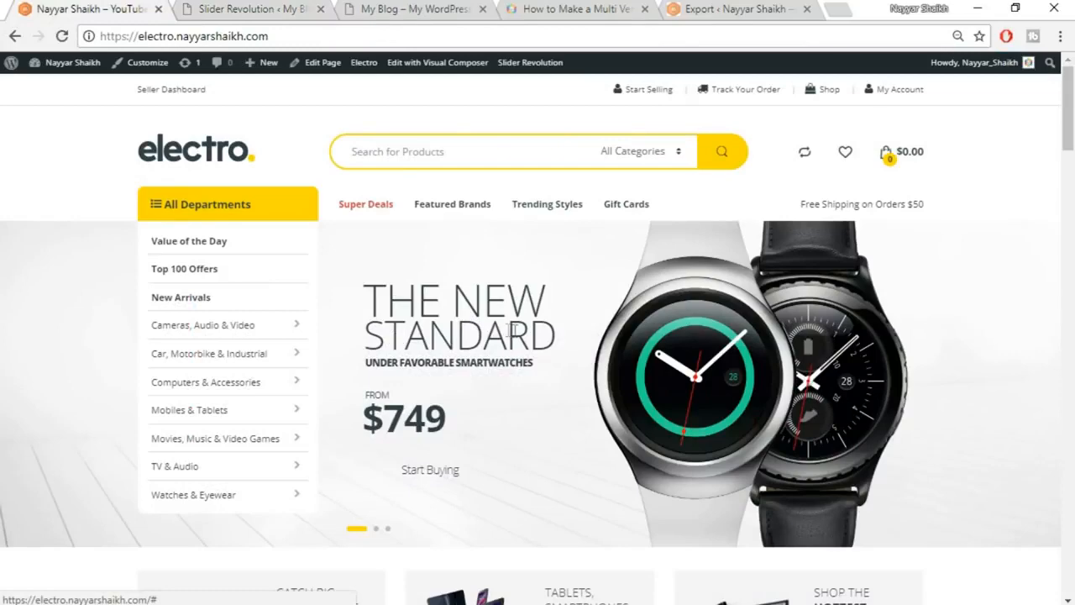
left_click(292, 6)
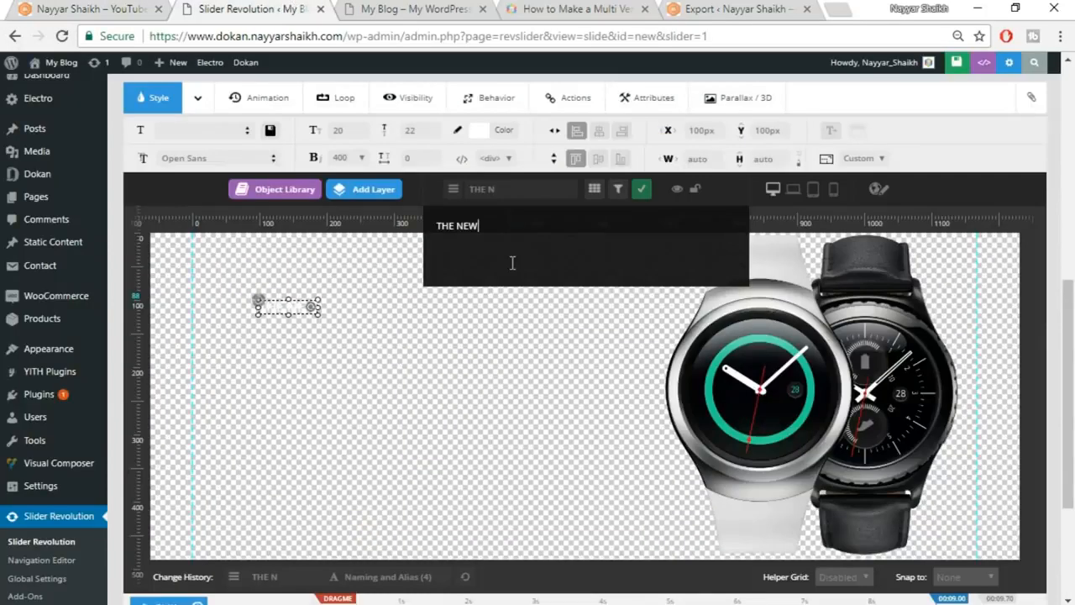
left_click(644, 189)
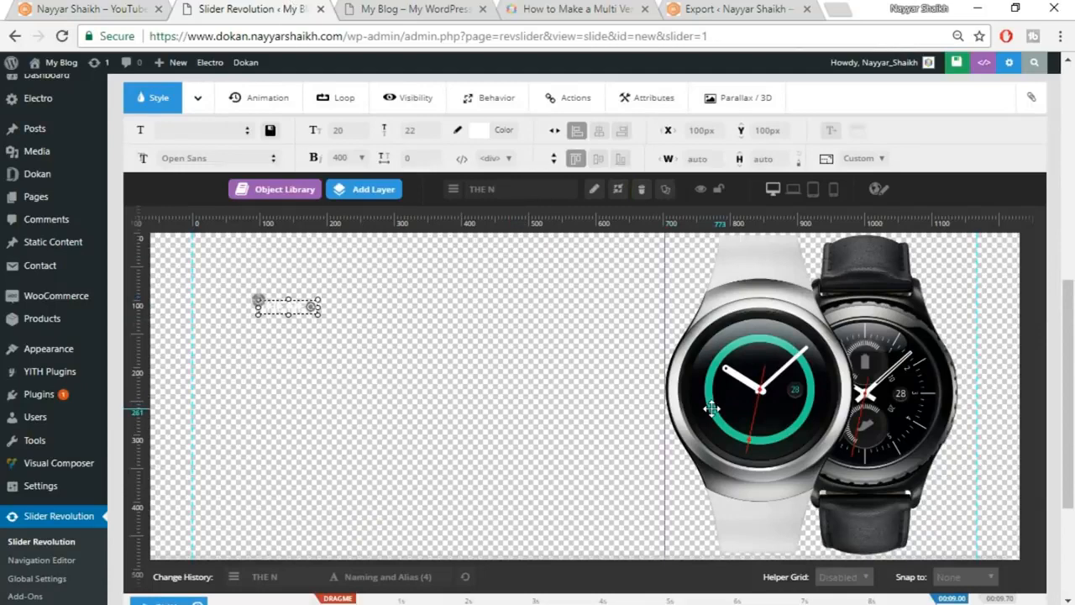
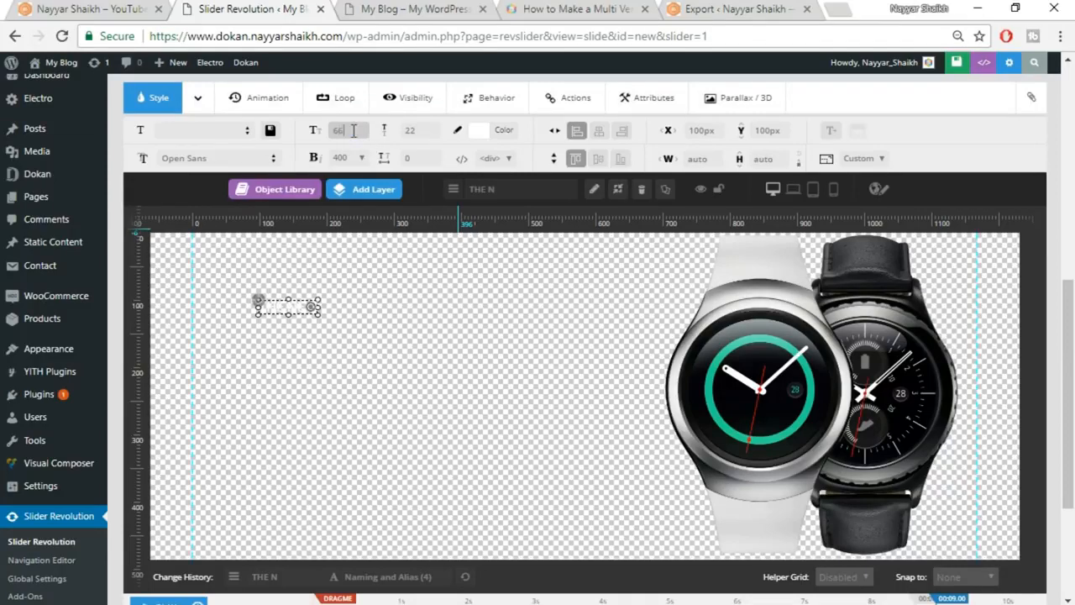
Give THE NEW a 66px font size, 52px line height and light 300 weight, checking the live slide
left_click(415, 136)
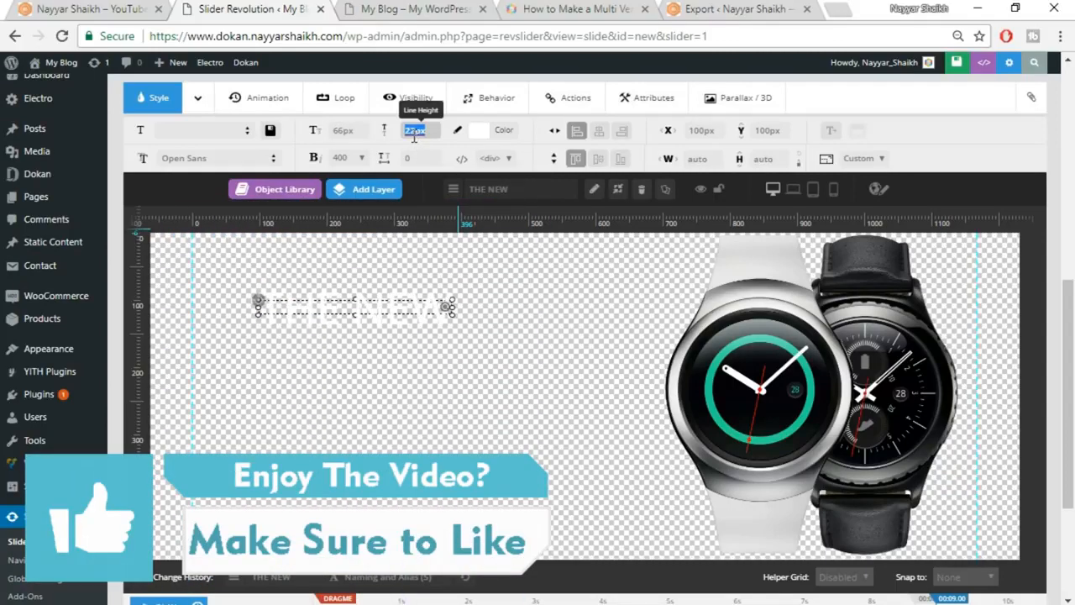
left_click(351, 158)
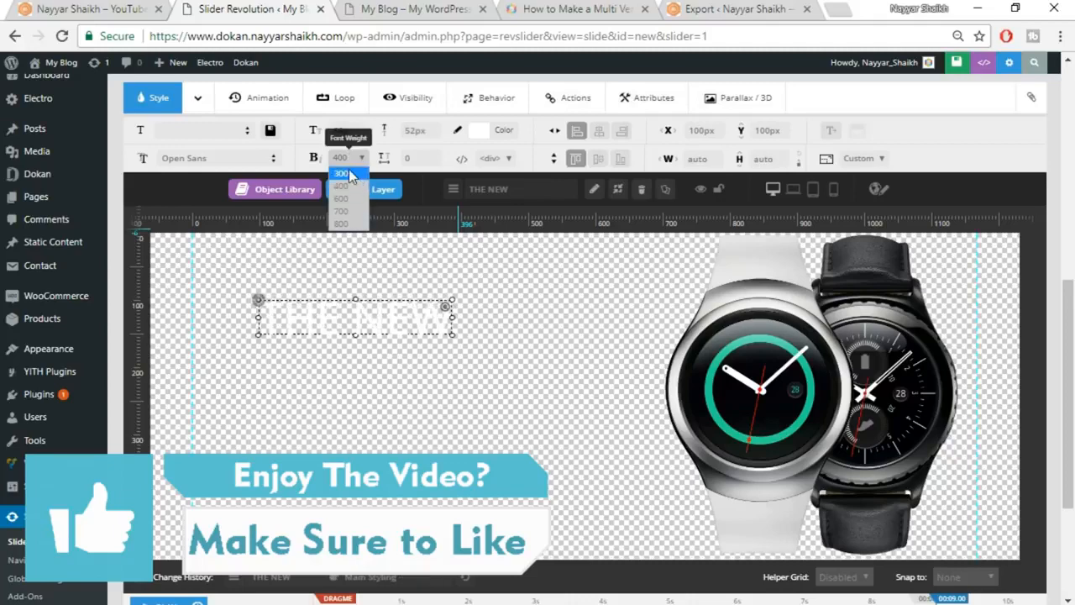
left_click(348, 173)
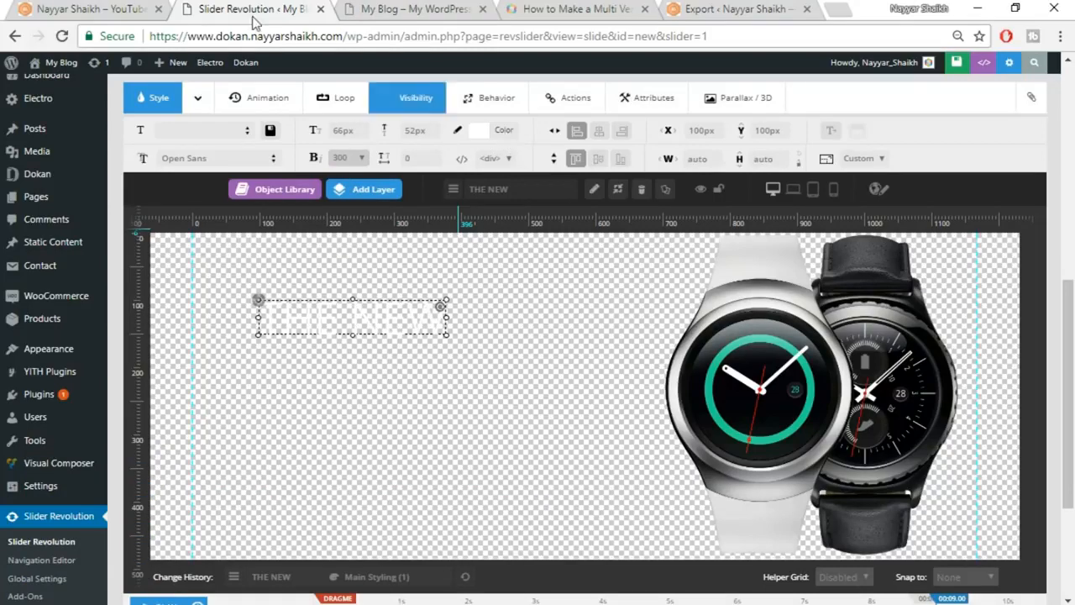
left_click(145, 8)
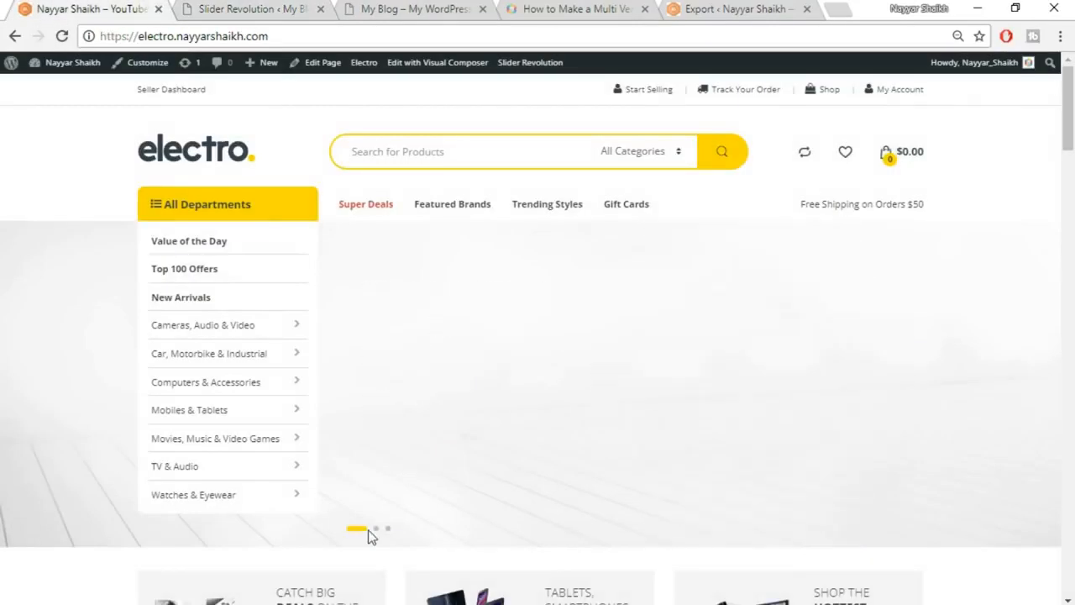
left_click(267, 8)
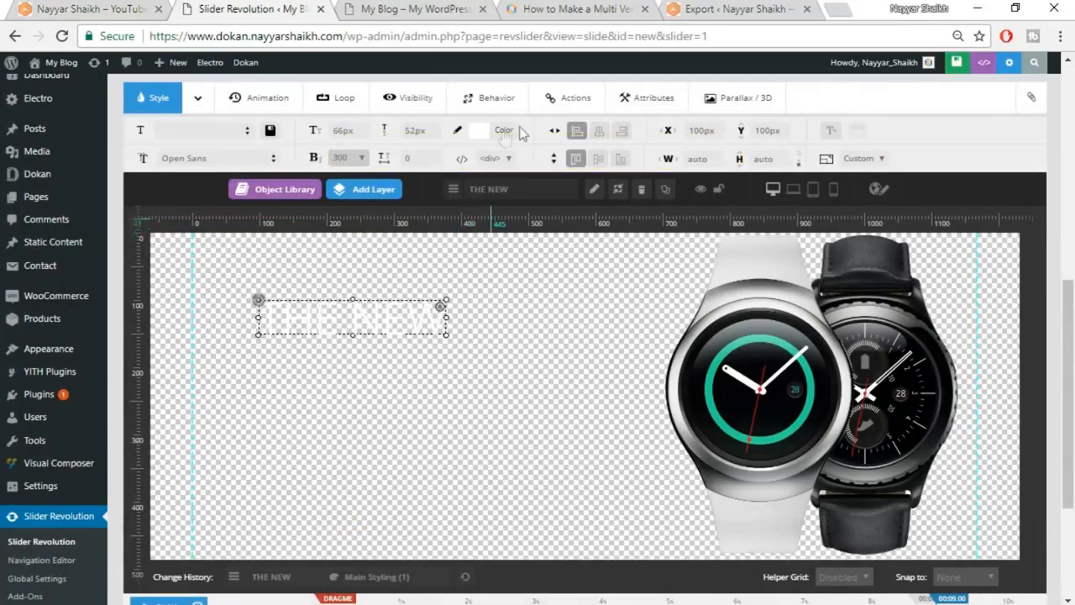
Colour the THE NEW heading dark #333248 and move it up and to the right
left_click(502, 139)
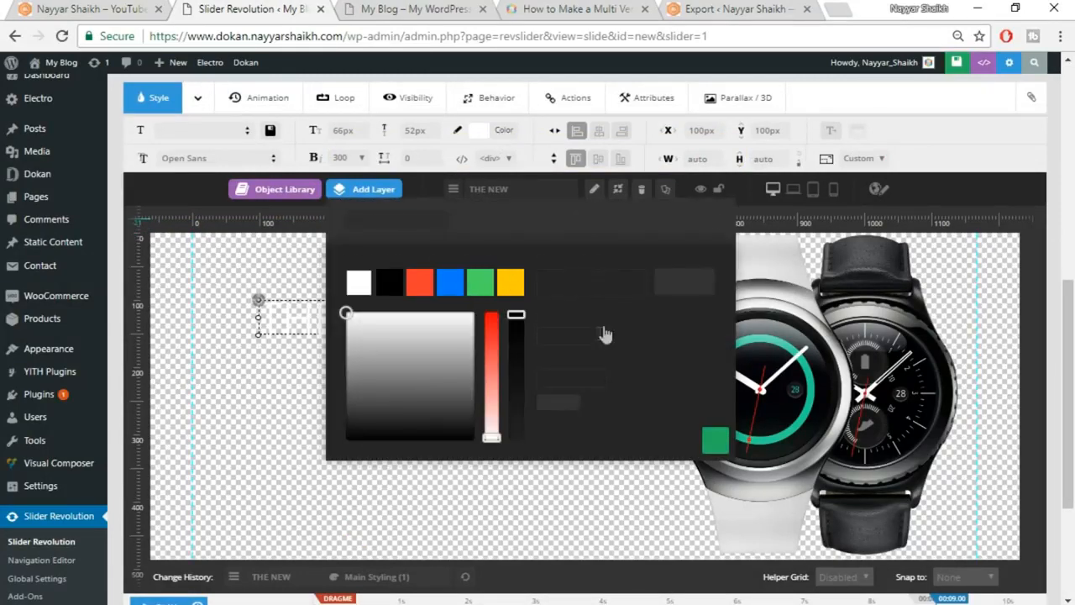
left_click(540, 334)
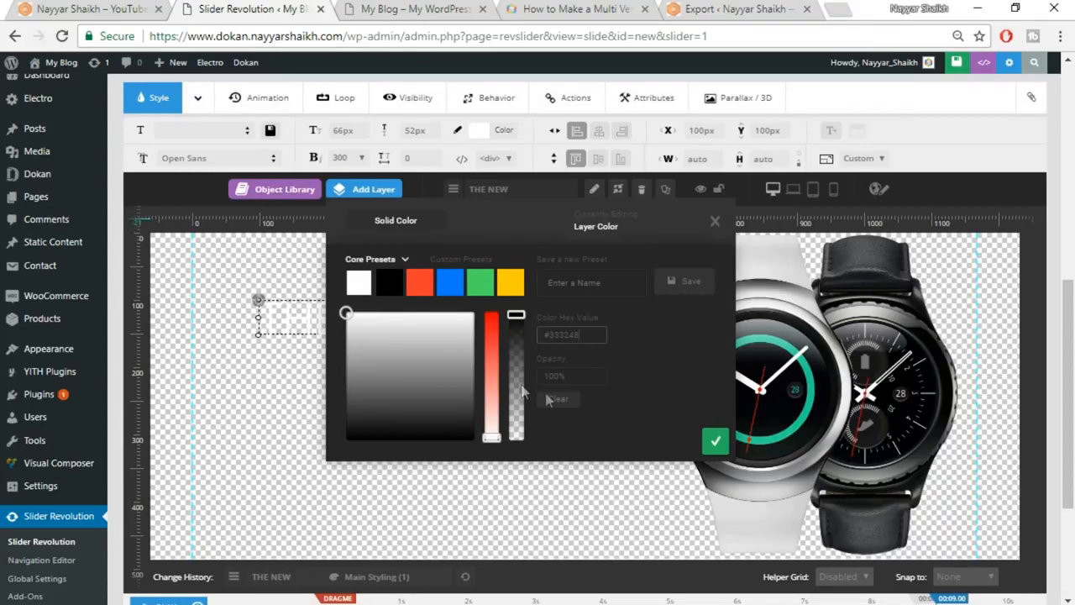
left_click(642, 353)
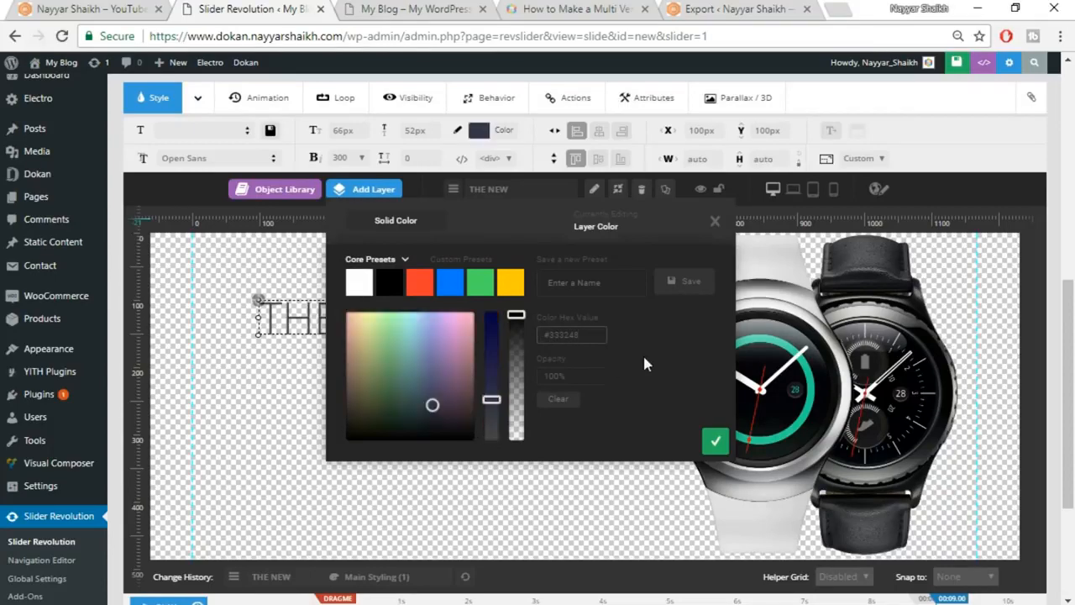
left_click(716, 442)
left_click_drag(383, 318, 462, 286)
Compare with the live watch slide, then duplicate THE NEW and place the copy beneath it
left_click(126, 8)
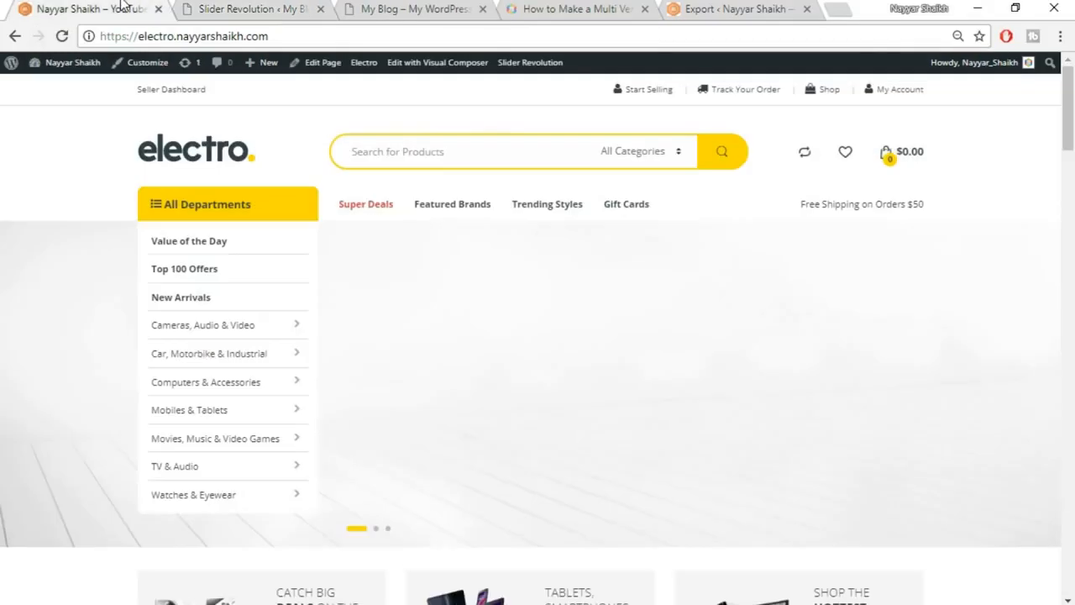
left_click(351, 530)
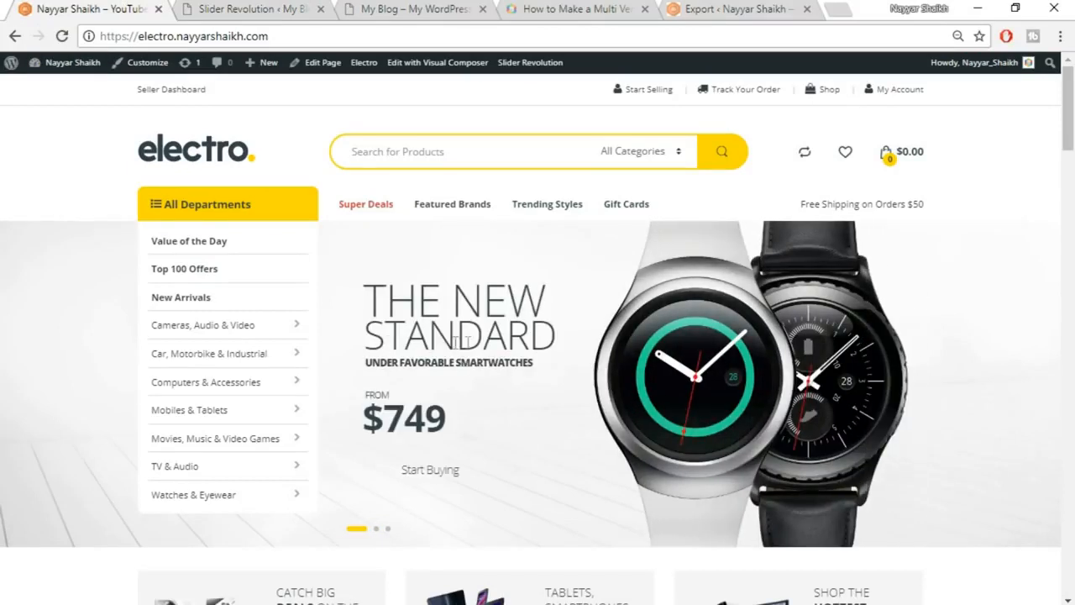
left_click(271, 10)
left_click(363, 190)
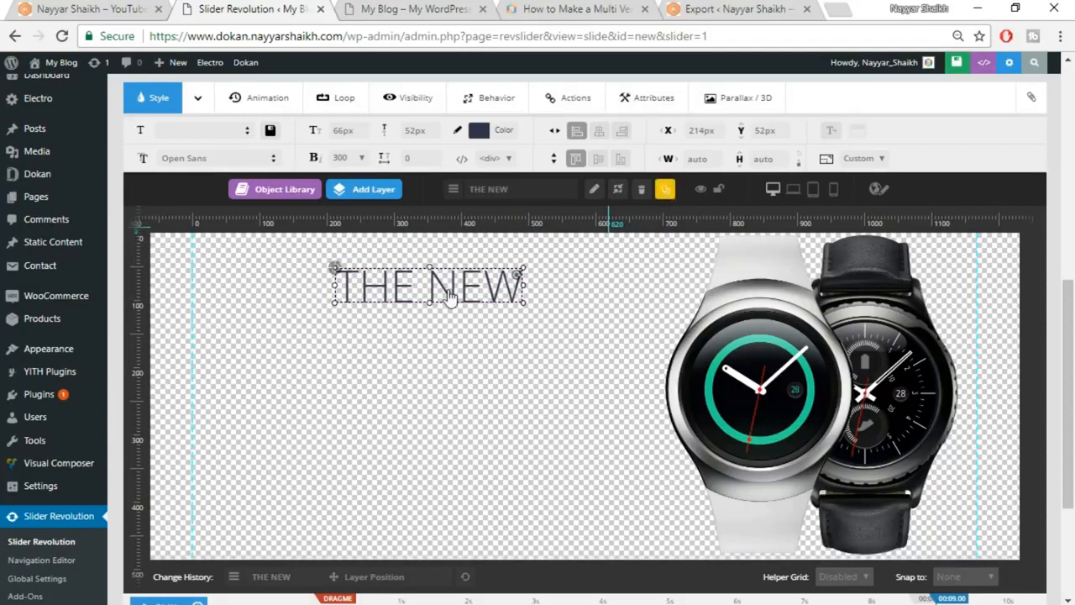
left_click_drag(448, 289, 443, 320)
Change the copied layer's text from THE NEW to STANDARD
double_click(477, 313)
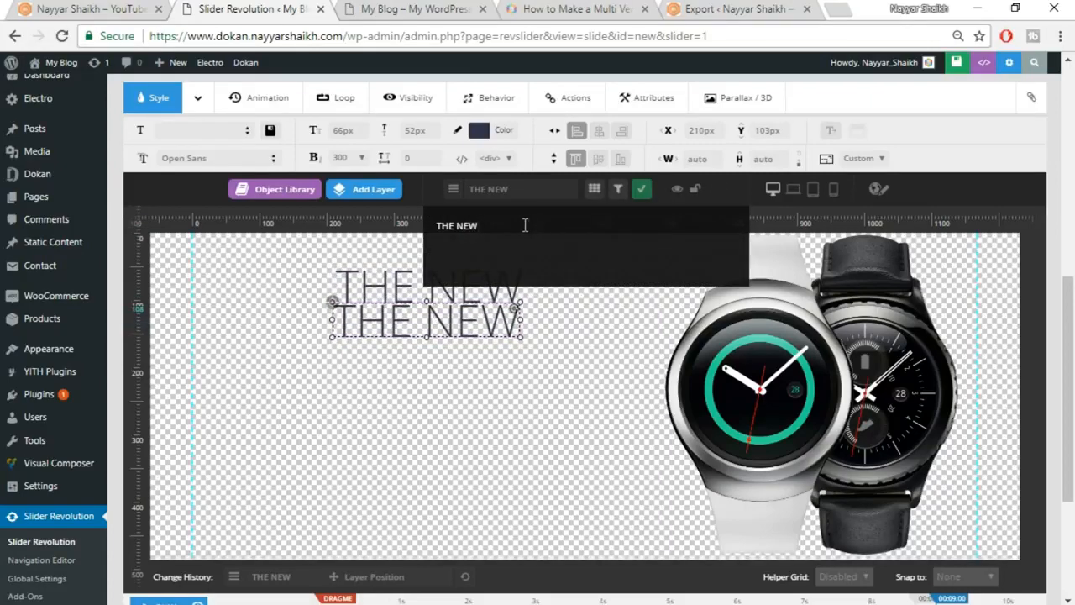
left_click_drag(523, 223, 431, 225)
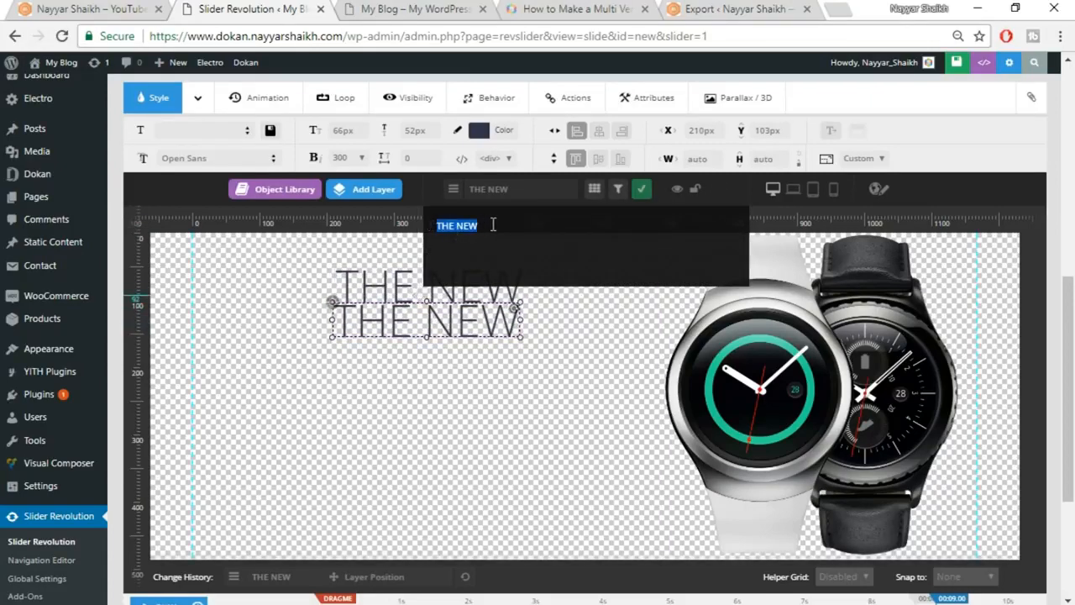
type("sTANDARD")
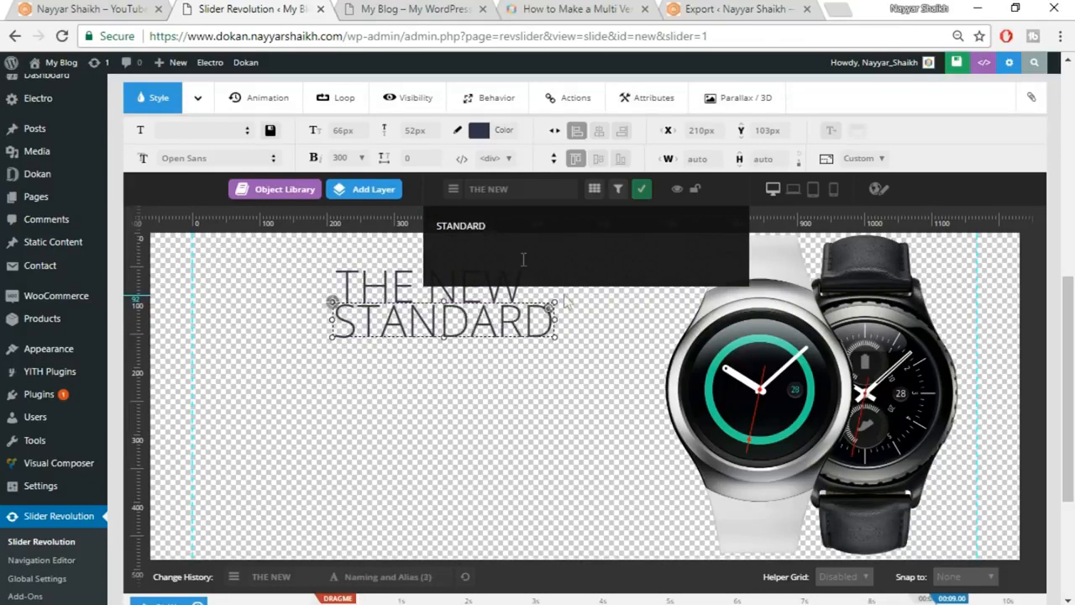
left_click(514, 359)
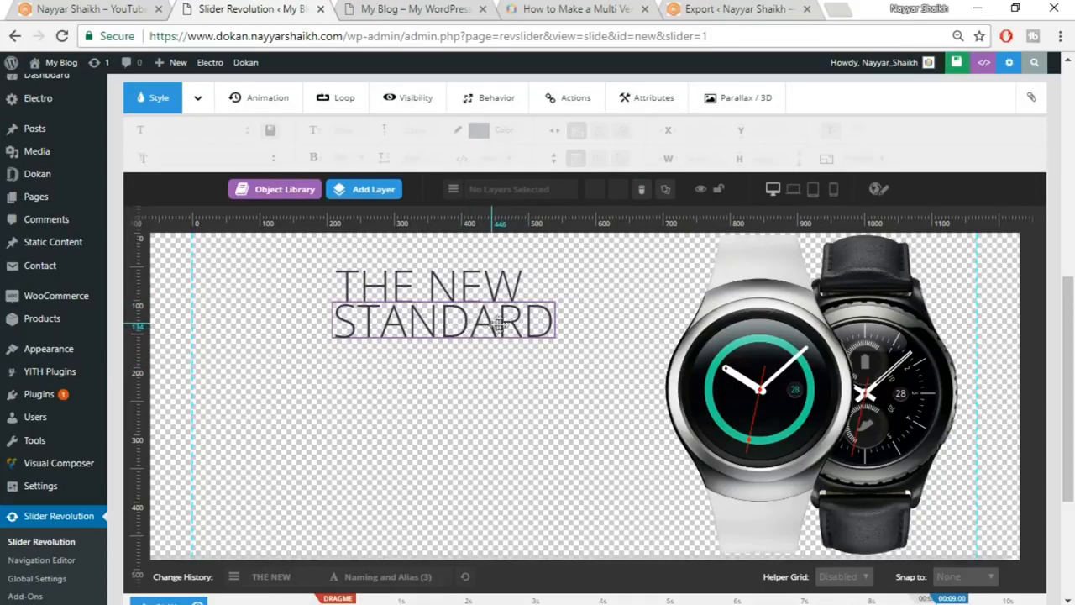
left_click_drag(497, 326, 498, 330)
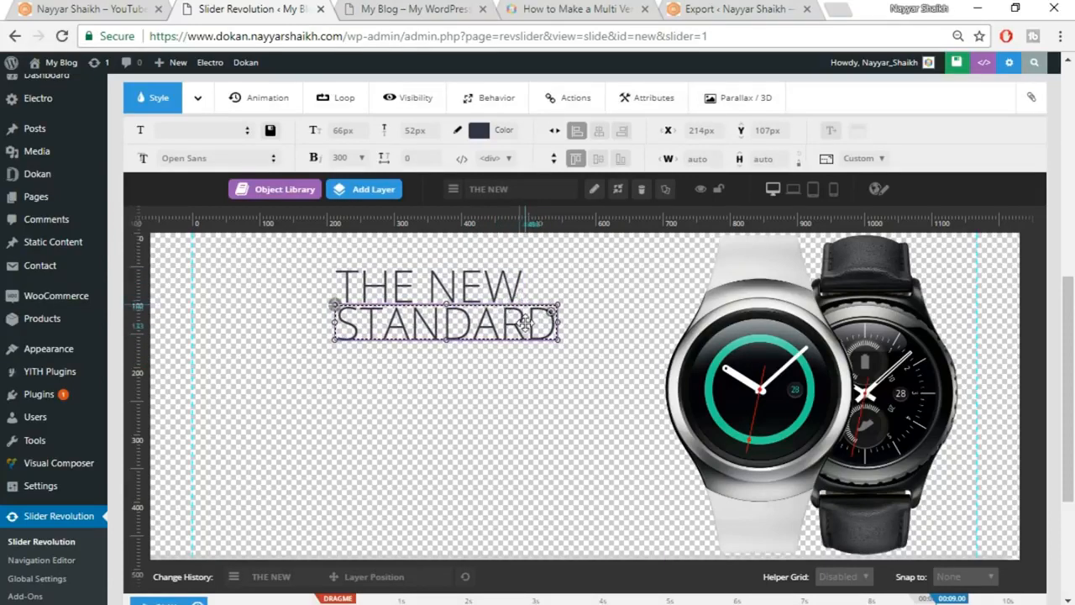
Set STANDARD to 55px, align it under THE NEW, and compare with the storefront's watch slide
double_click(344, 130)
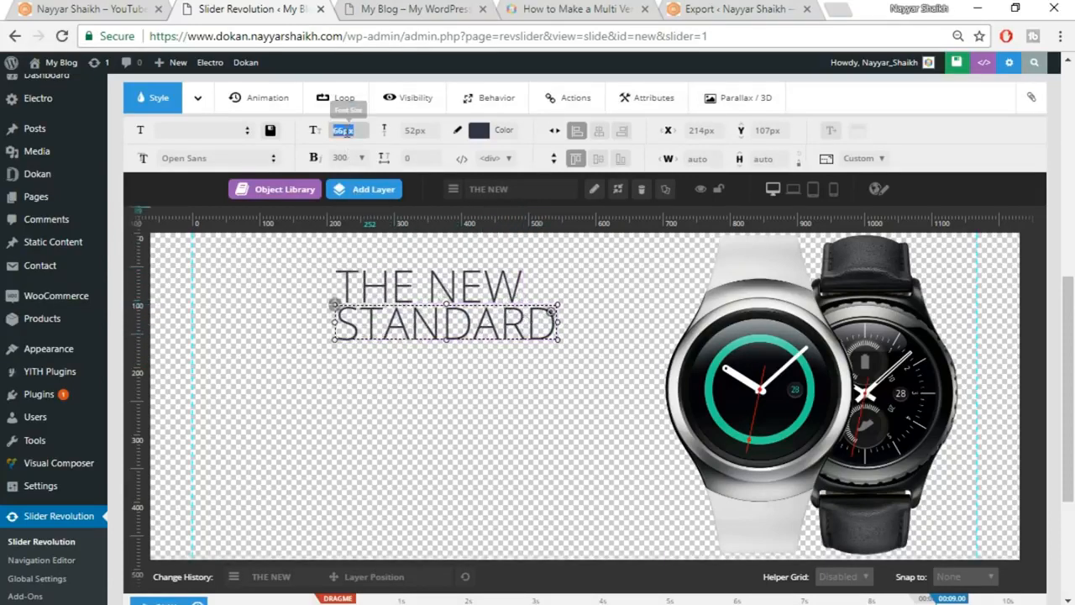
type("55")
key("Return")
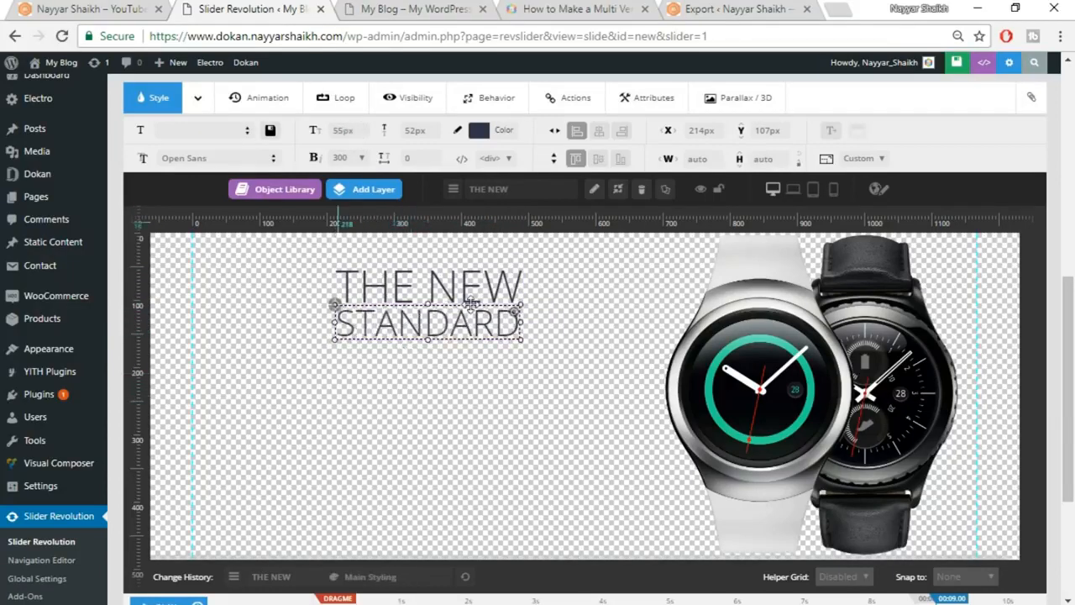
left_click_drag(474, 329, 477, 332)
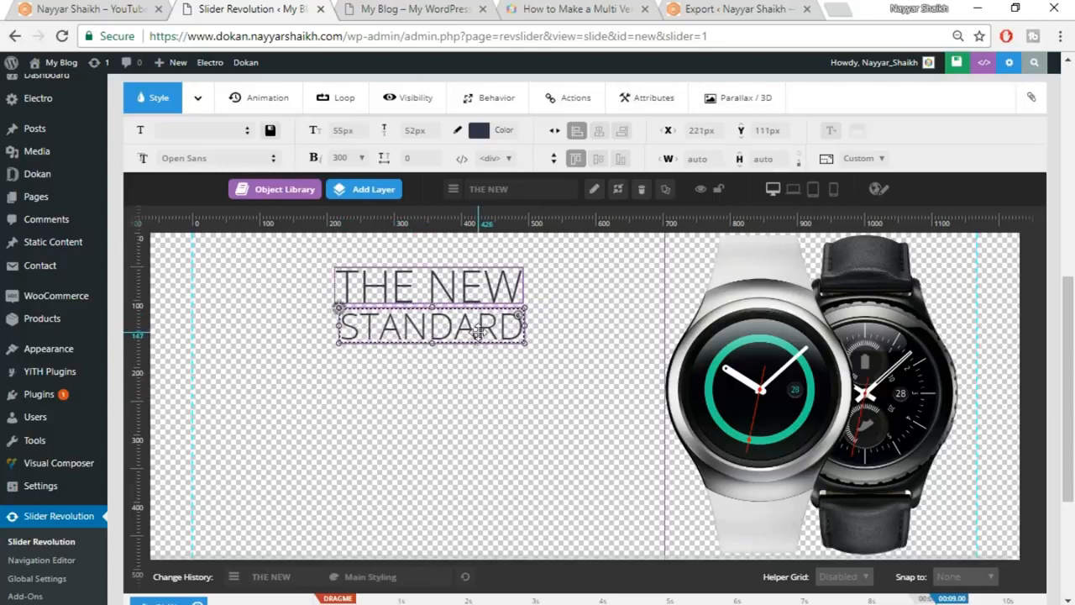
left_click(101, 9)
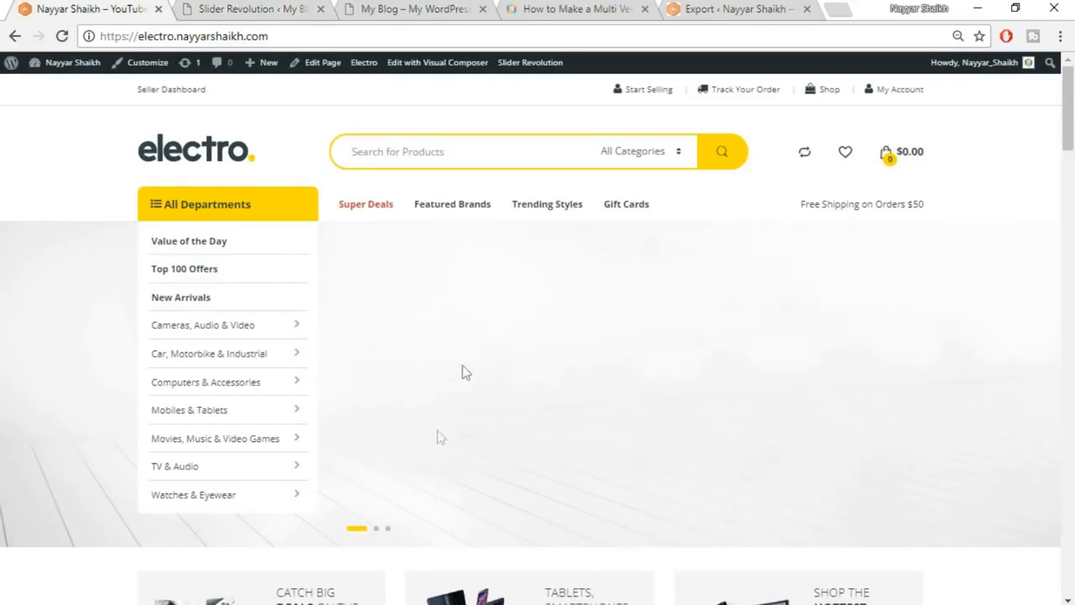
left_click(349, 529)
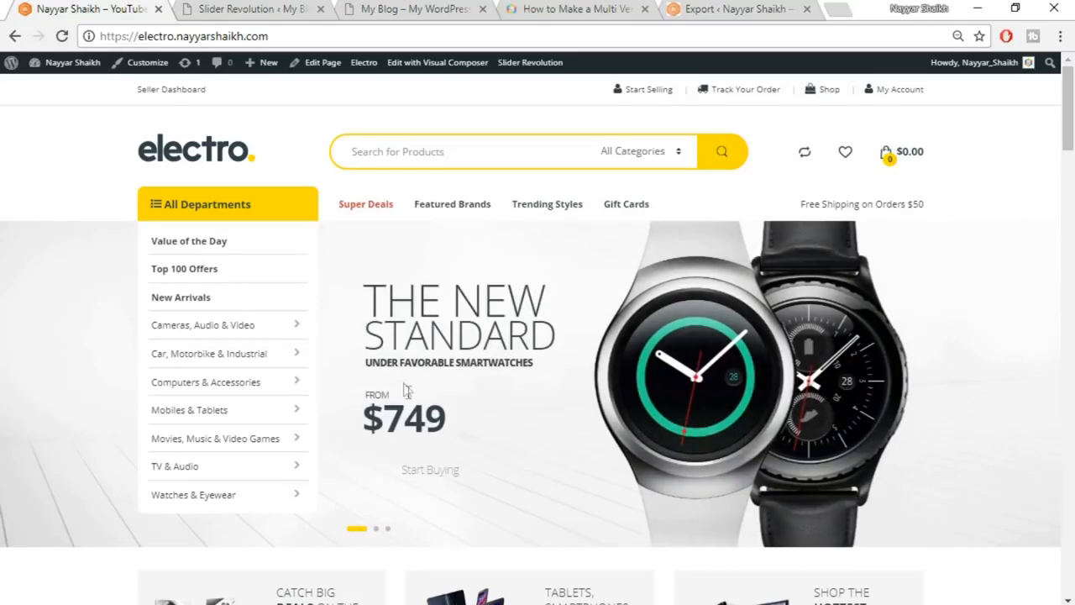
left_click(252, 9)
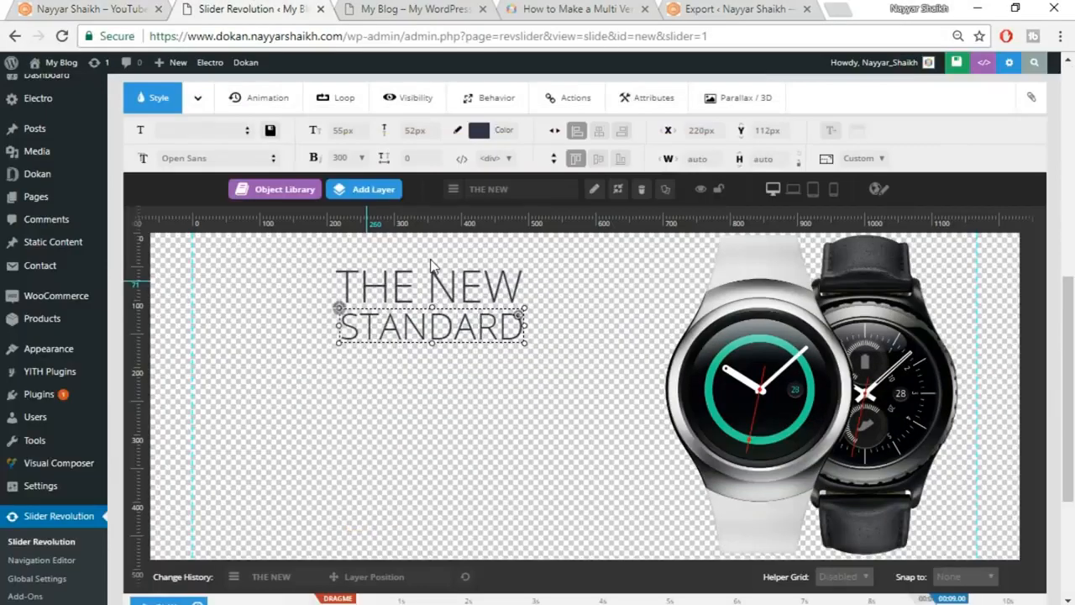
Add a text layer reading 'UNDER FAVOREABLE SMARTWATCHES' and move it beneath STANDARD
left_click(370, 193)
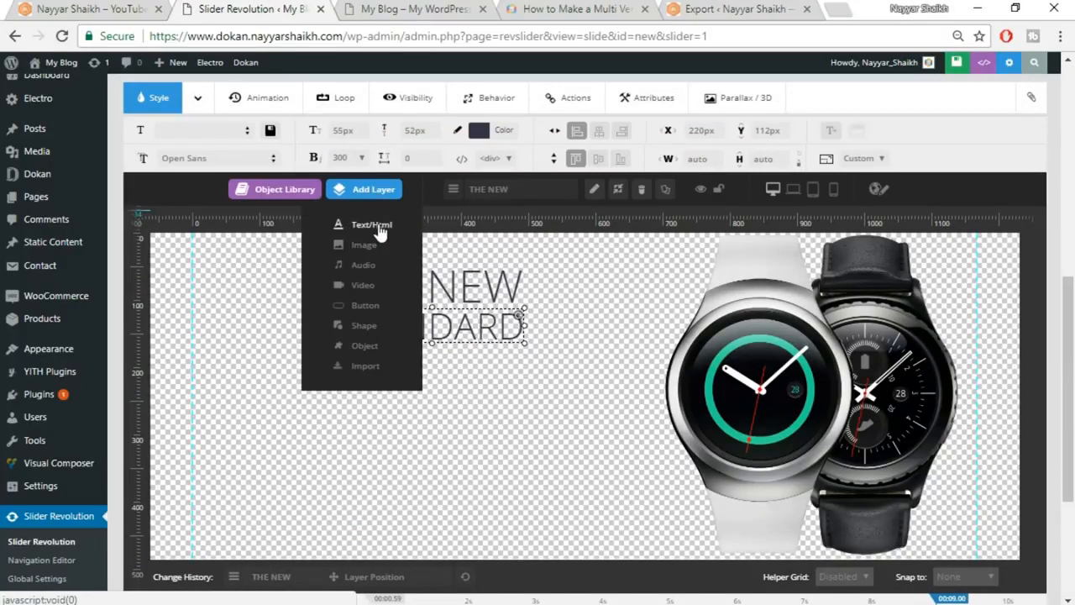
left_click(372, 226)
key("ctrl+a")
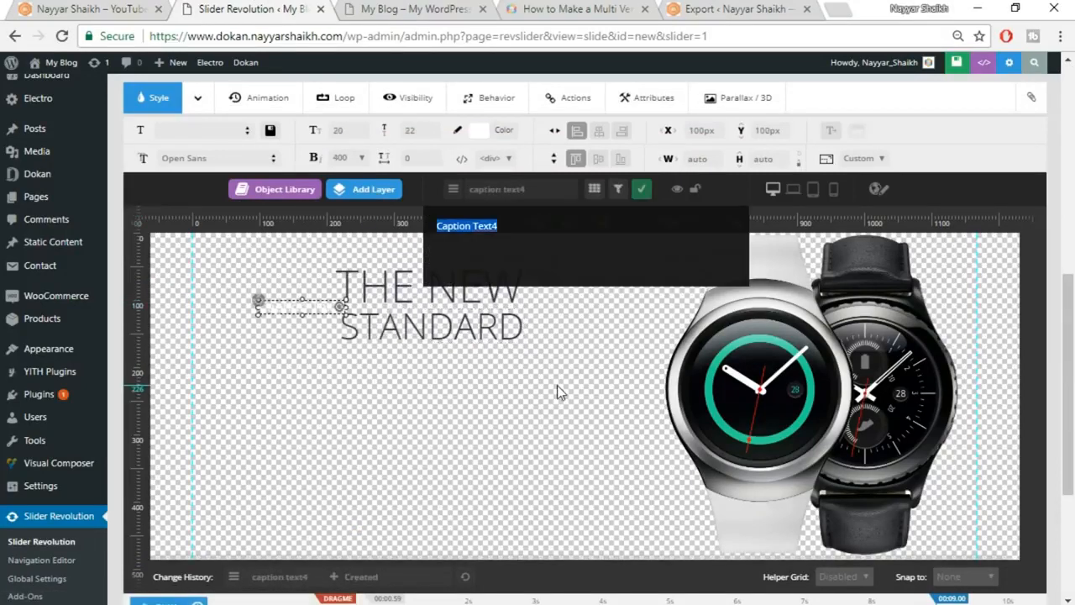
type("UNDER")
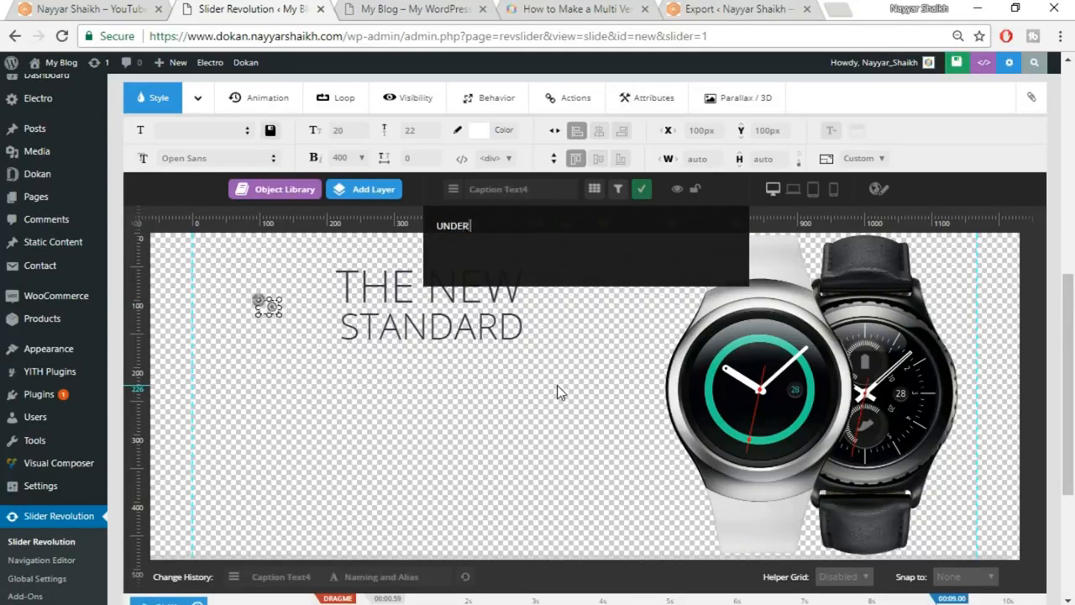
type(" FAV")
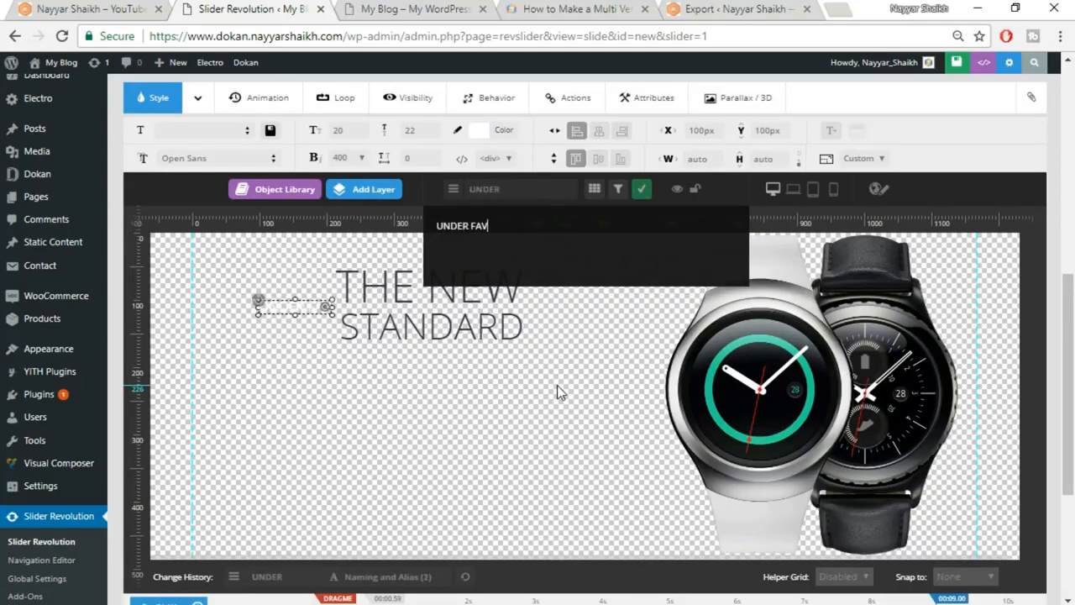
type("OREABLE SMARTWATCHES")
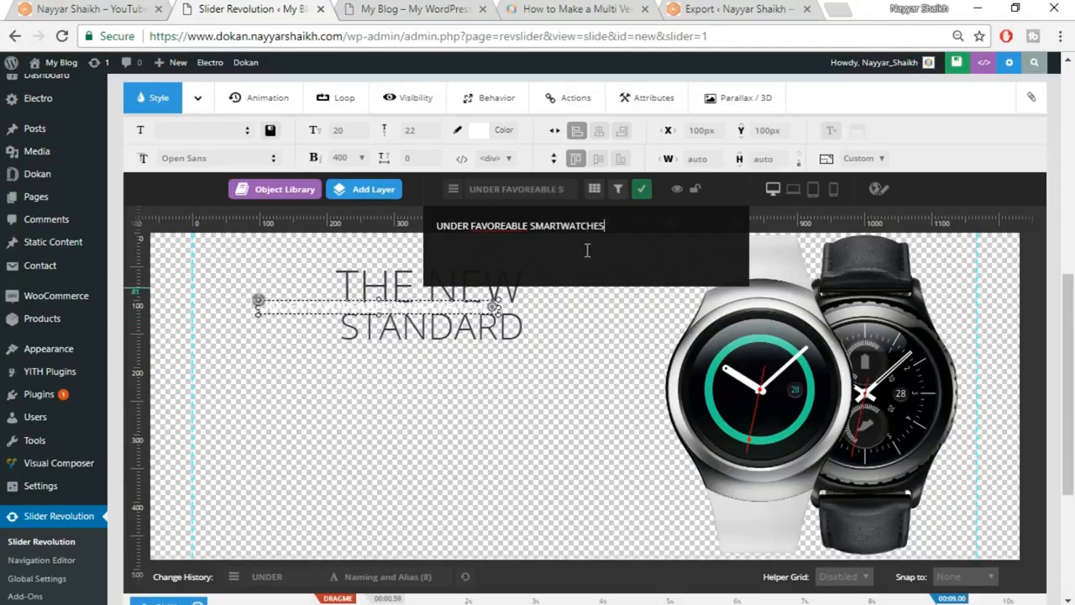
left_click(641, 188)
left_click_drag(364, 307, 446, 362)
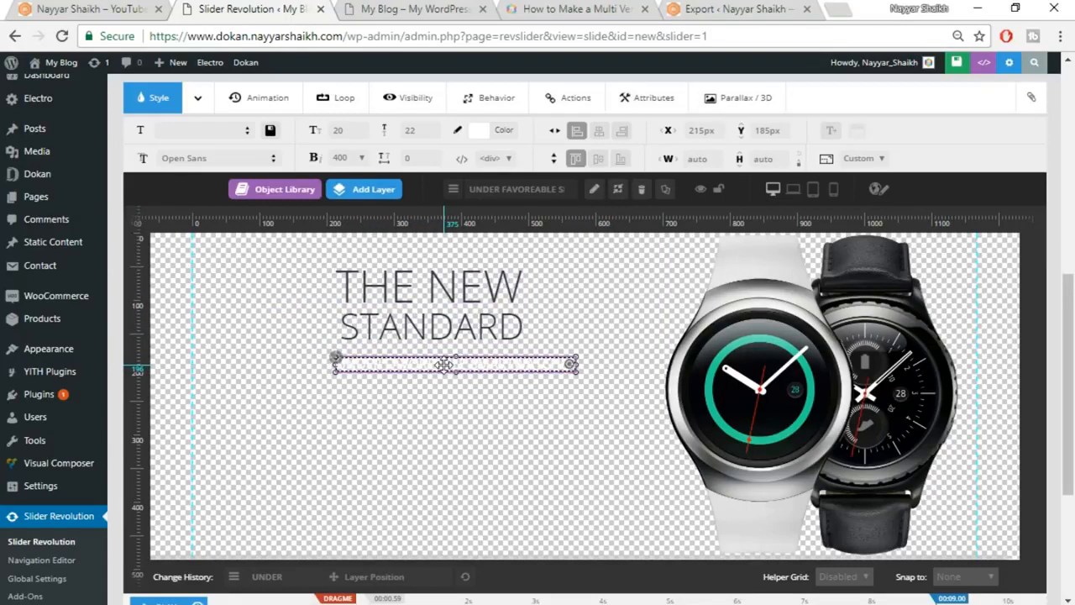
Set the subtitle to 15px with 800 font weight, checking against the live slide
left_click(351, 135)
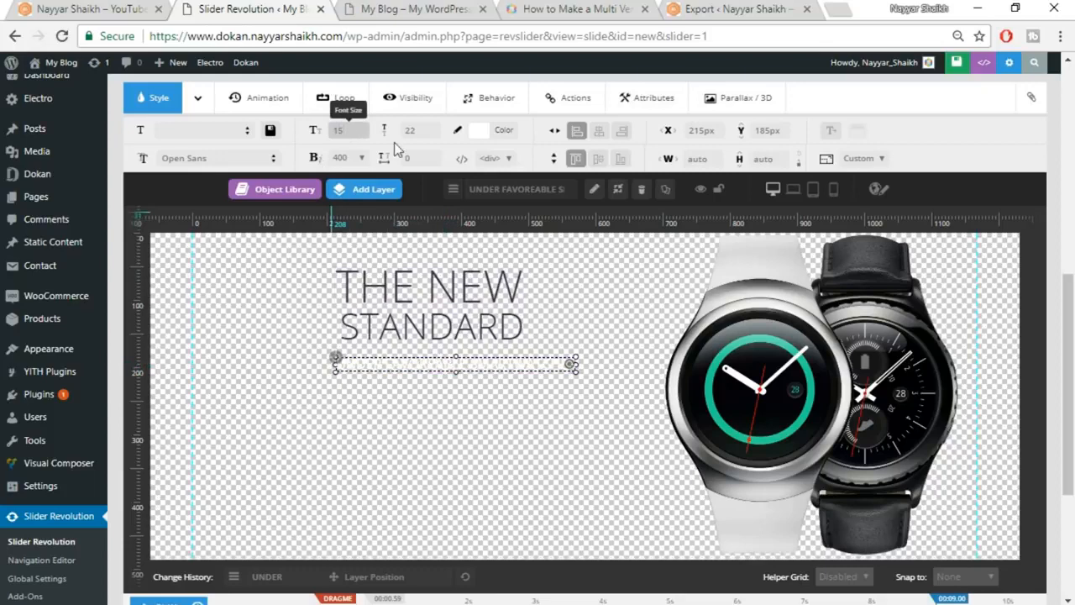
left_click(437, 130)
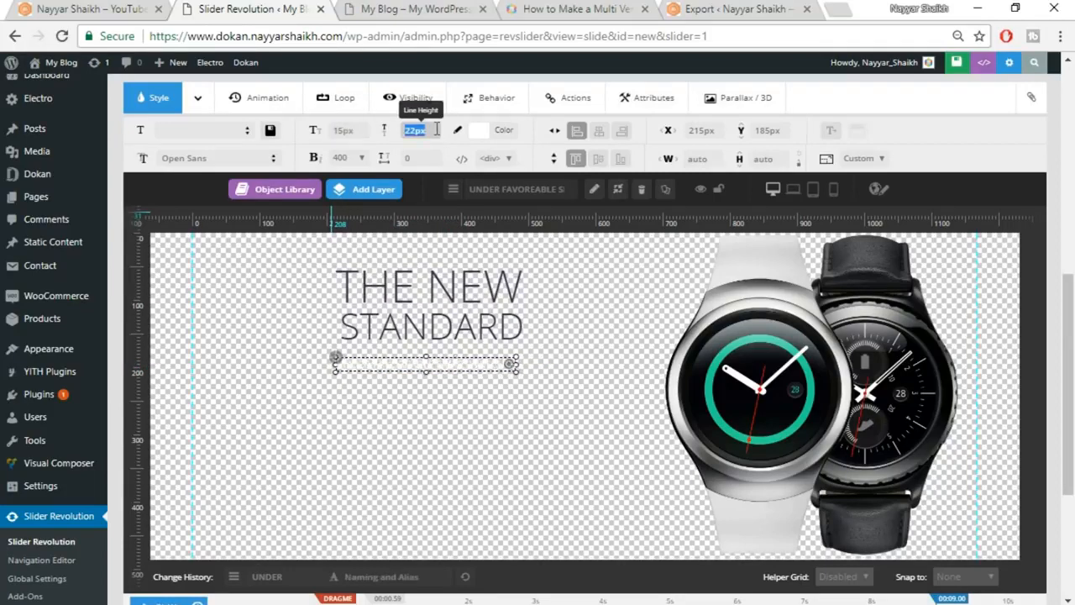
left_click(349, 159)
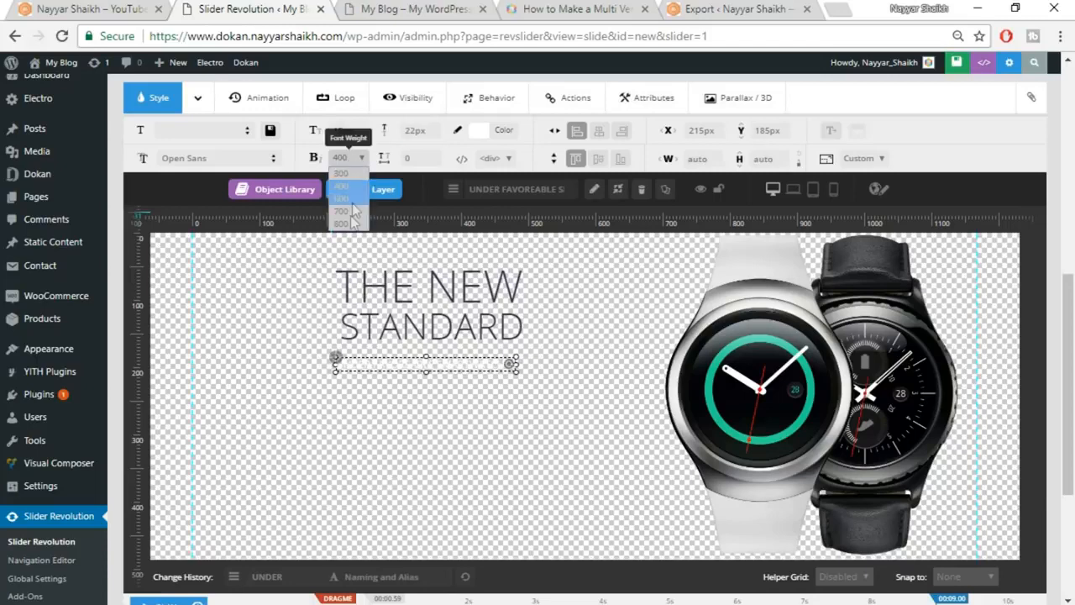
left_click(149, 4)
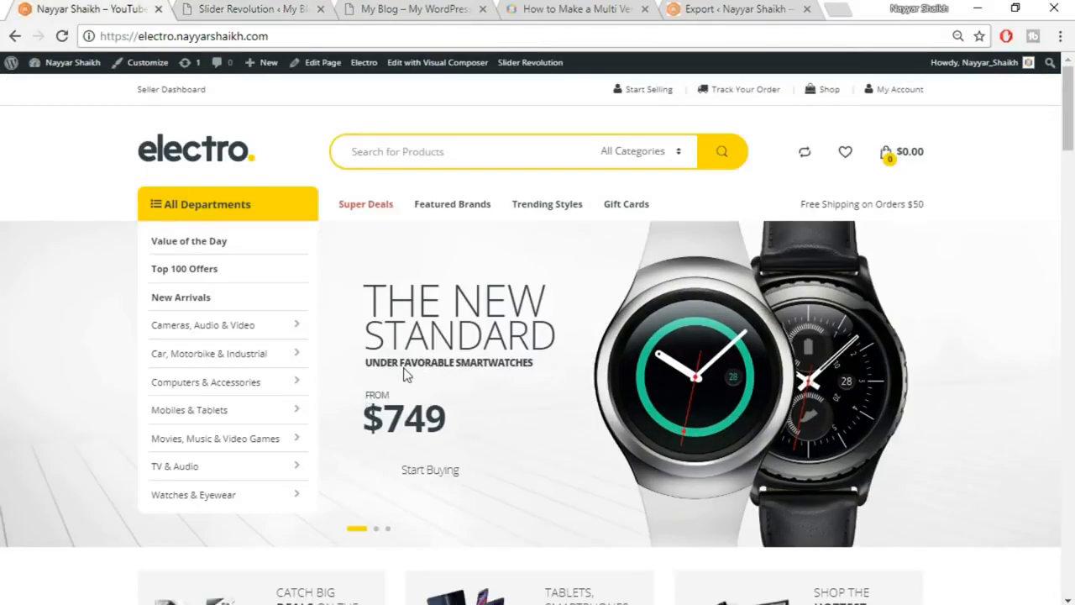
left_click(267, 10)
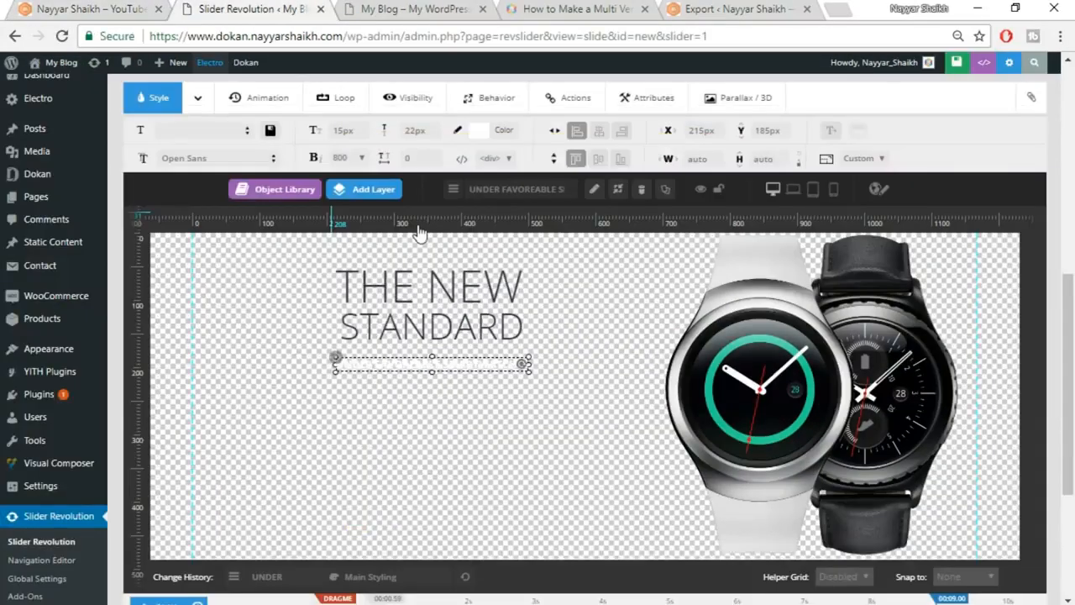
Colour the subtitle #333E48, nudge it just under STANDARD, and compare with the storefront
left_click(506, 131)
double_click(591, 329)
triple_click(591, 330)
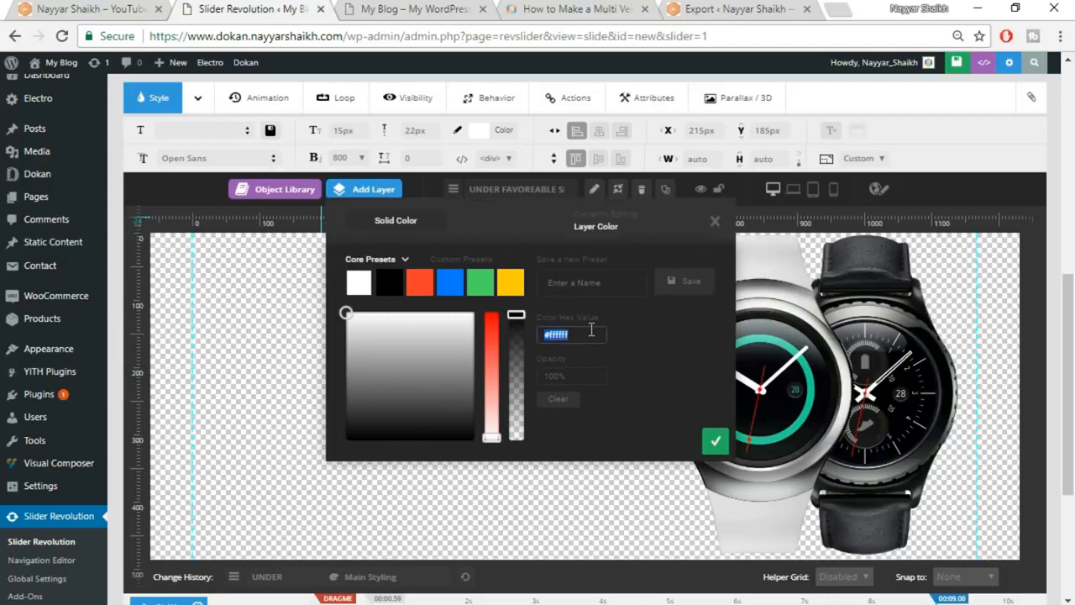
type("#333E48")
left_click(714, 440)
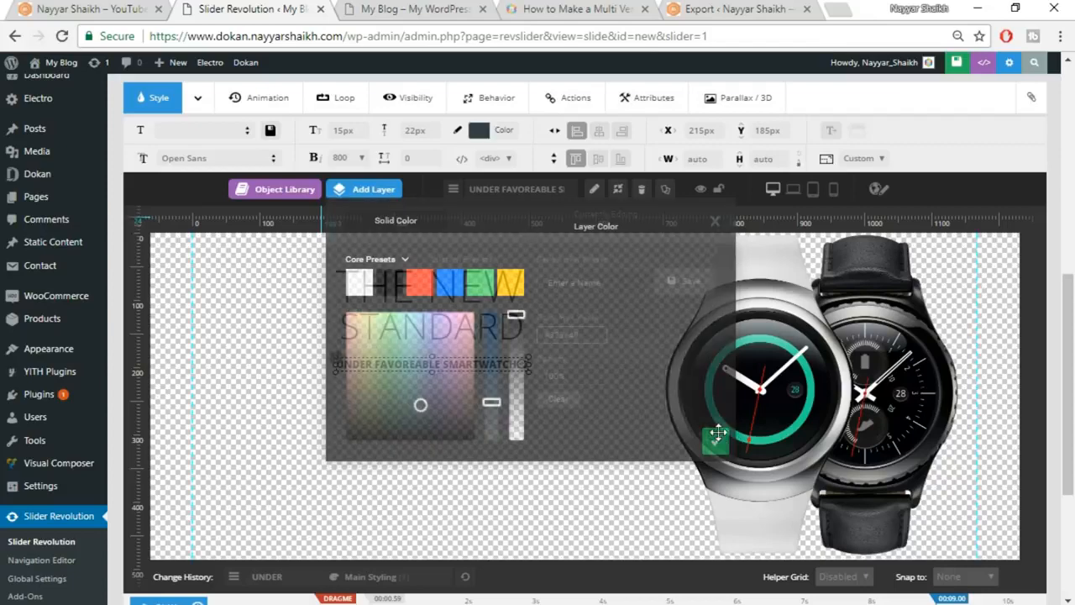
left_click_drag(476, 354, 476, 356)
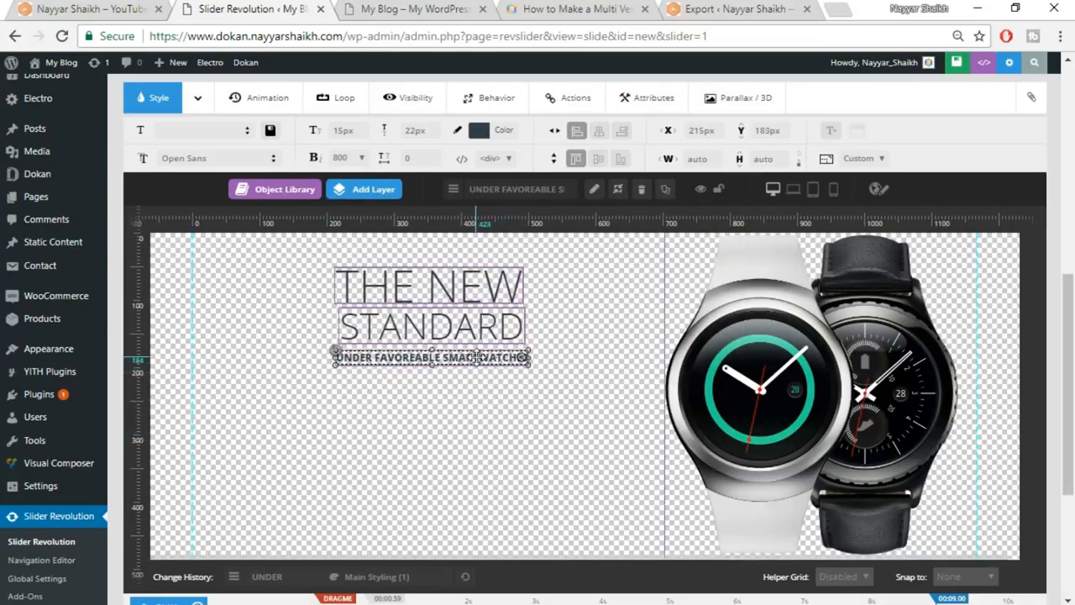
left_click(119, 7)
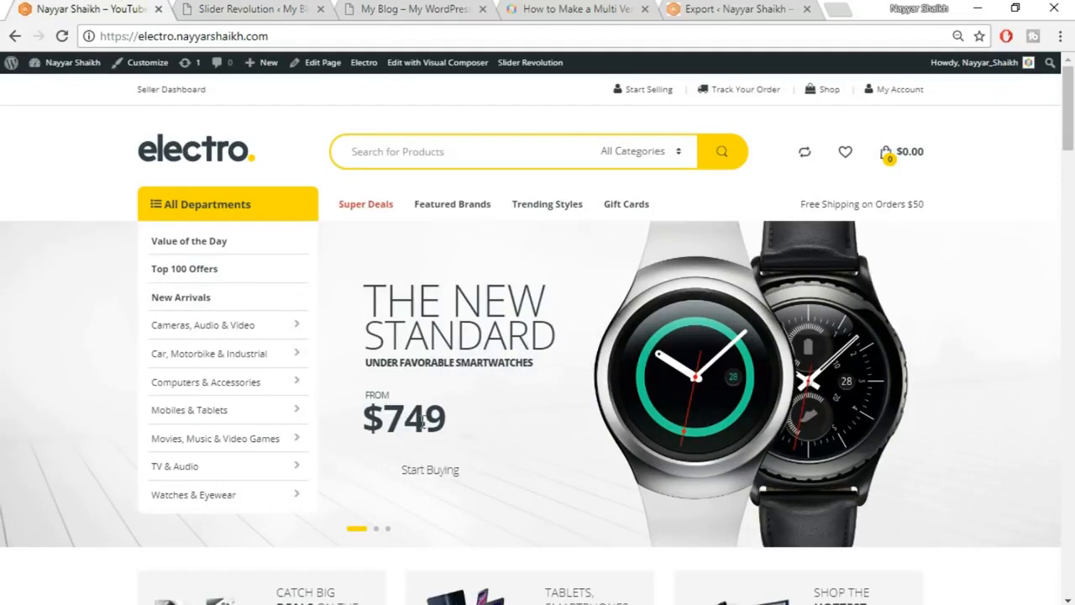
left_click(277, 9)
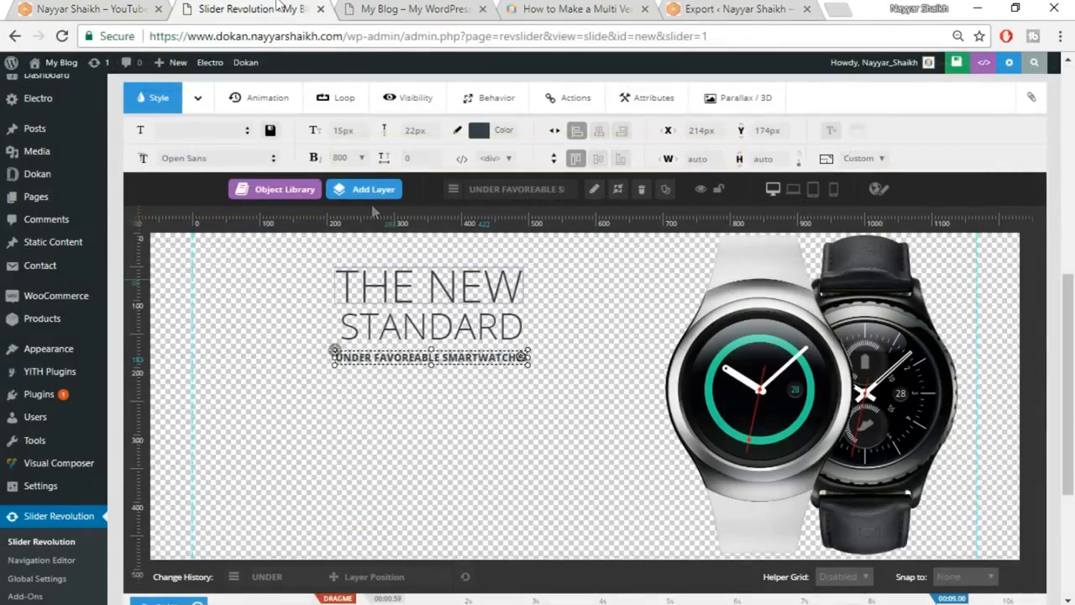
Add a new text layer reading 'FROM'
mouse_move(377, 200)
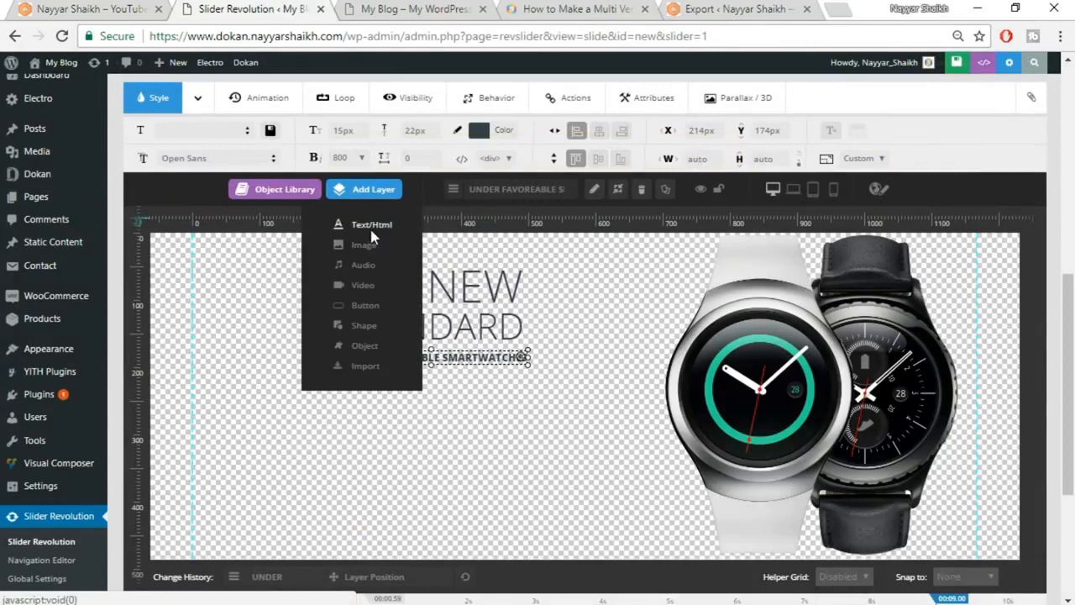
left_click(372, 224)
triple_click(489, 228)
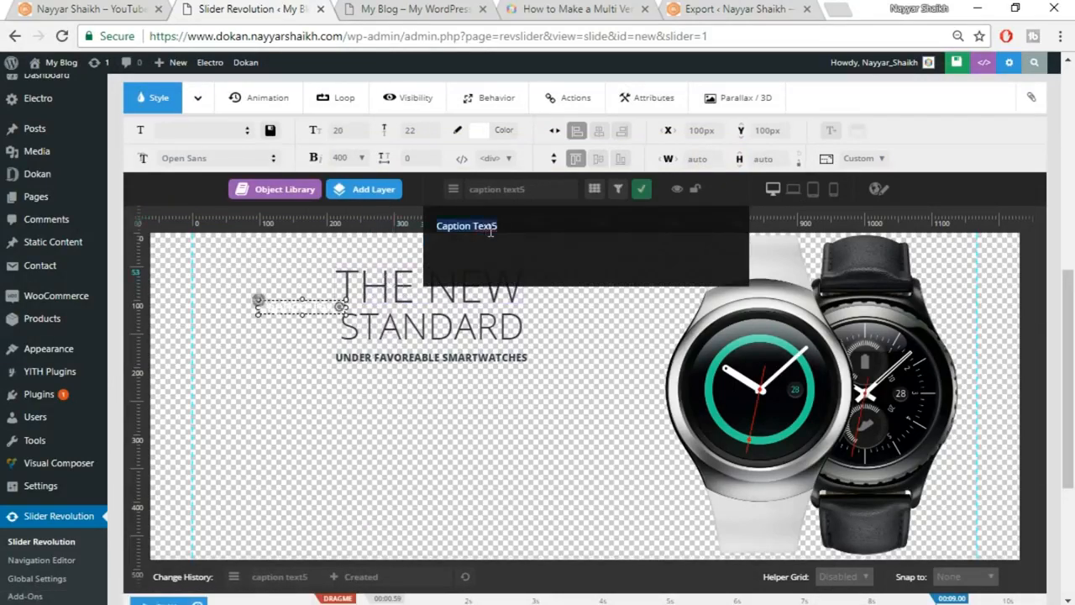
type("FROM")
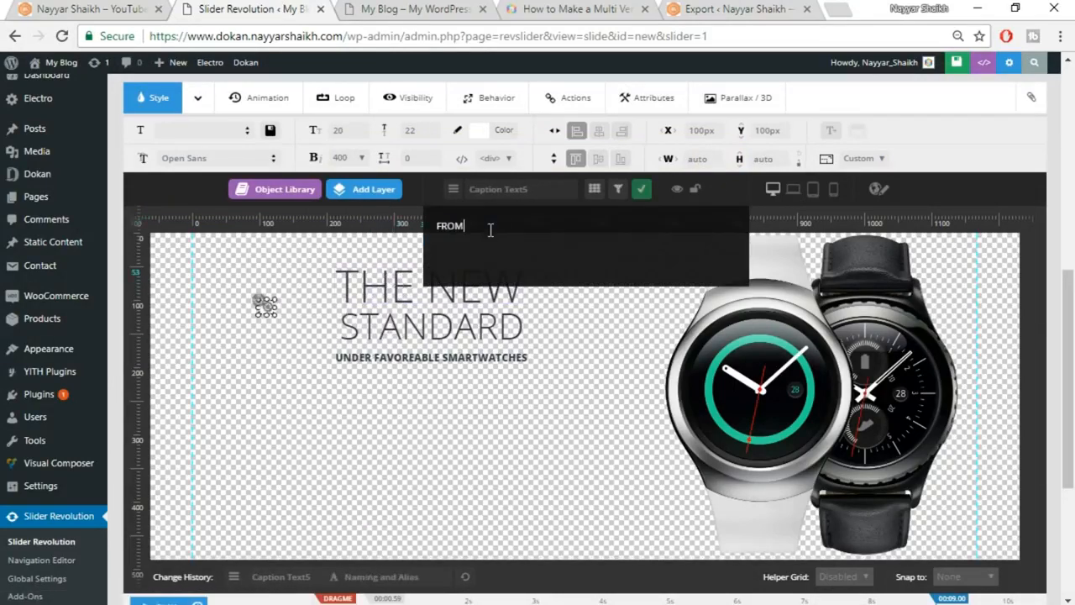
left_click(641, 190)
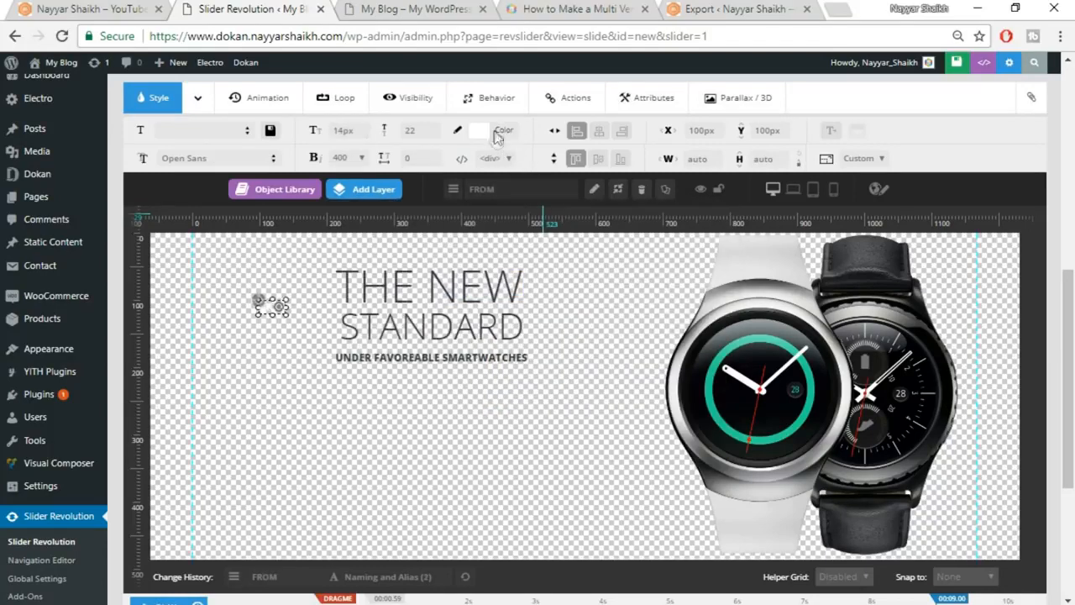
Colour the FROM caption #333E48 and move it below the smartwatches subtitle
left_click(502, 132)
left_click(553, 334)
type("#")
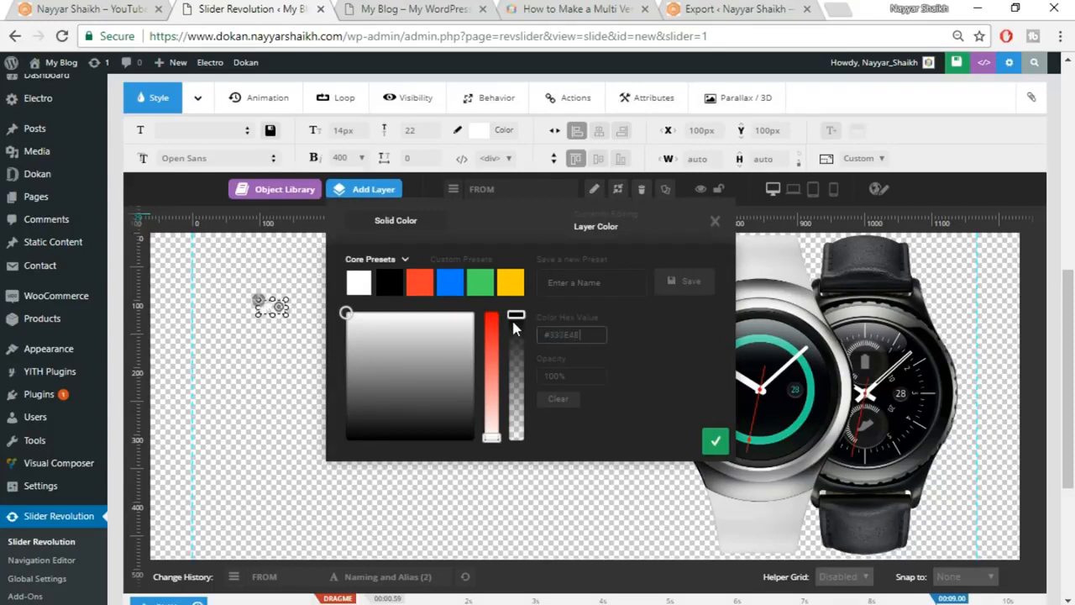
type("333E48")
key("ctrl+a")
key("ctrl+c")
left_click(715, 441)
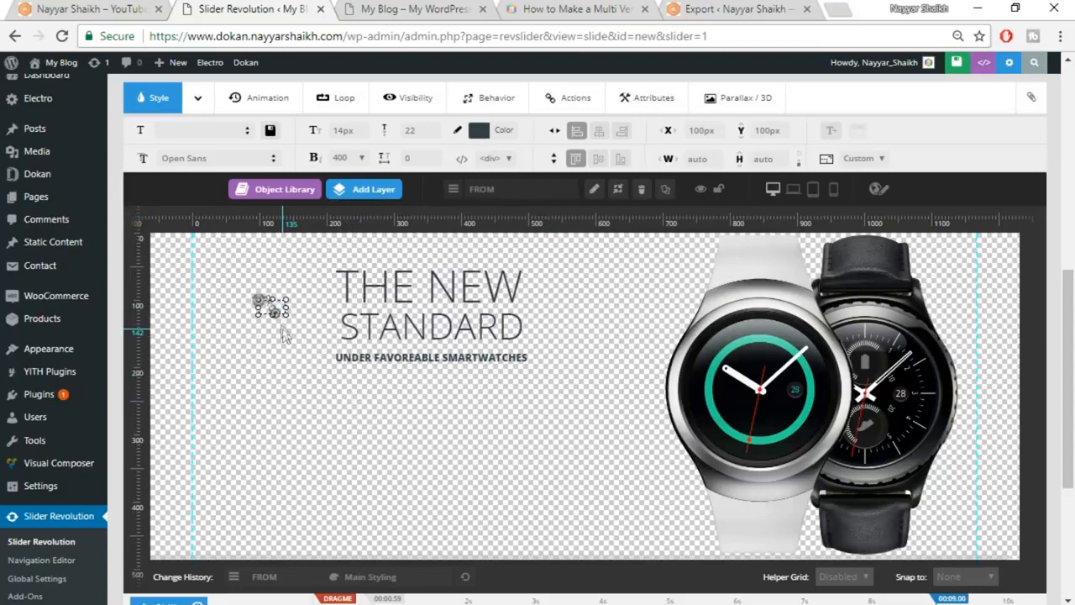
left_click_drag(273, 315, 353, 405)
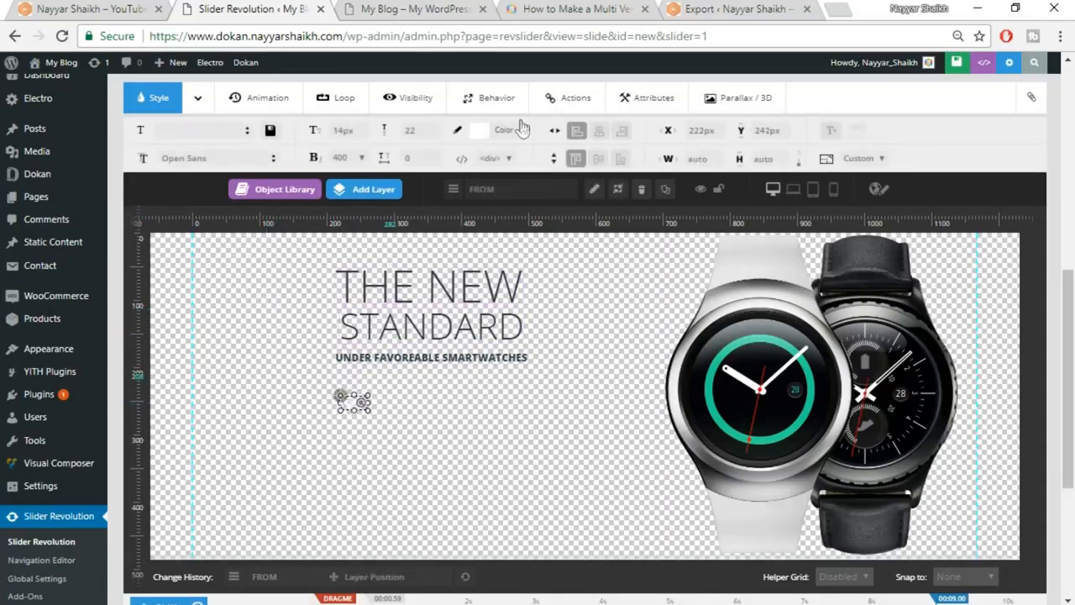
Reapply the #333E48 colour to FROM and nudge it slightly right
left_click(502, 136)
left_click(579, 333)
key("ctrl+v")
left_click(720, 442)
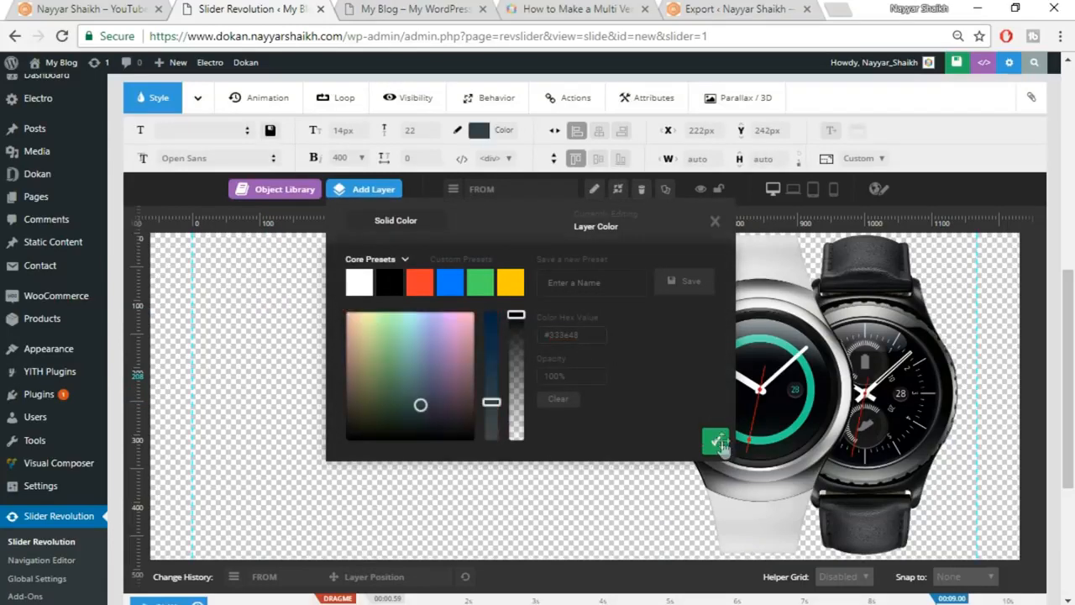
left_click_drag(352, 403, 355, 404)
Compare with the storefront slider's watch slide and return to the editor
left_click(95, 6)
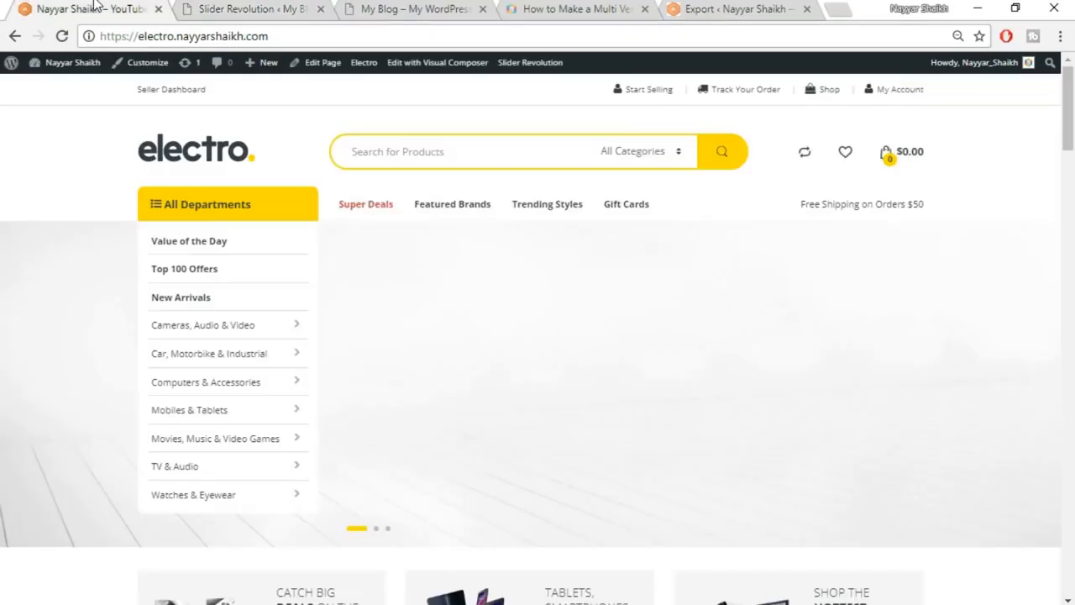
left_click(376, 529)
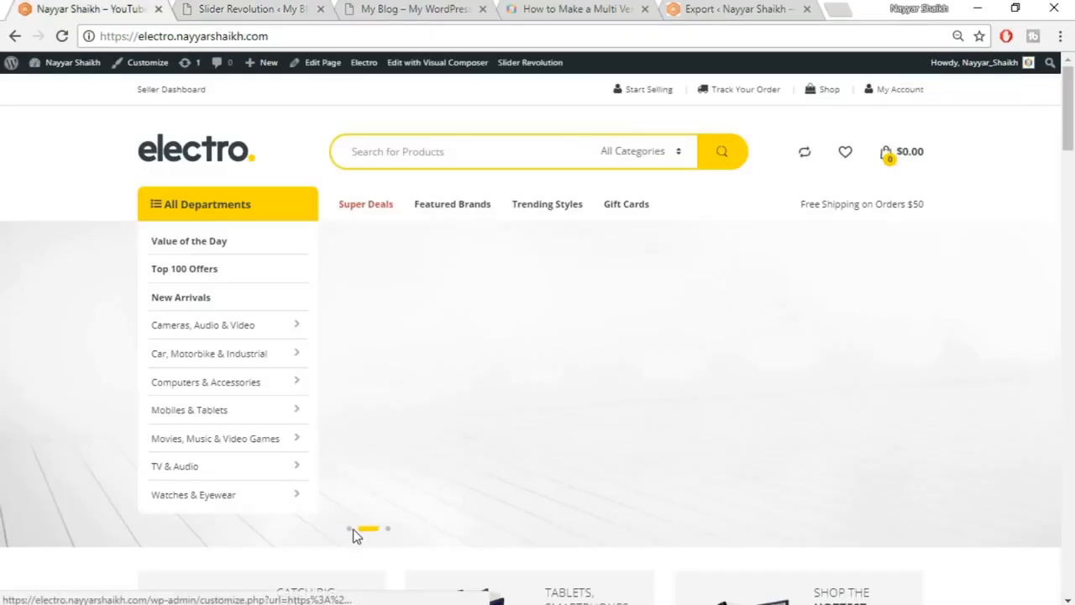
left_click(352, 534)
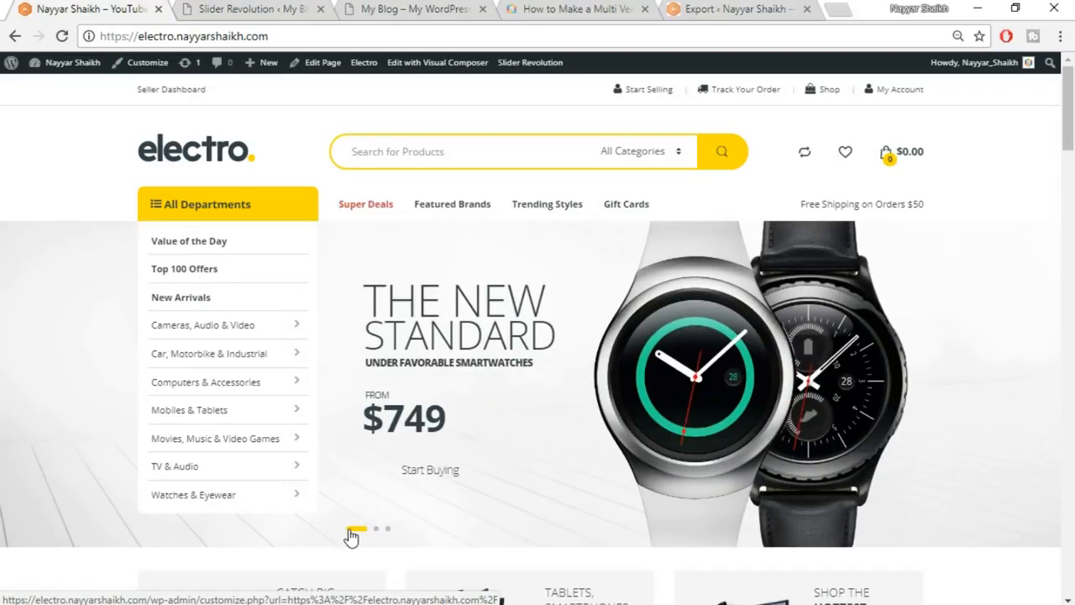
left_click(294, 8)
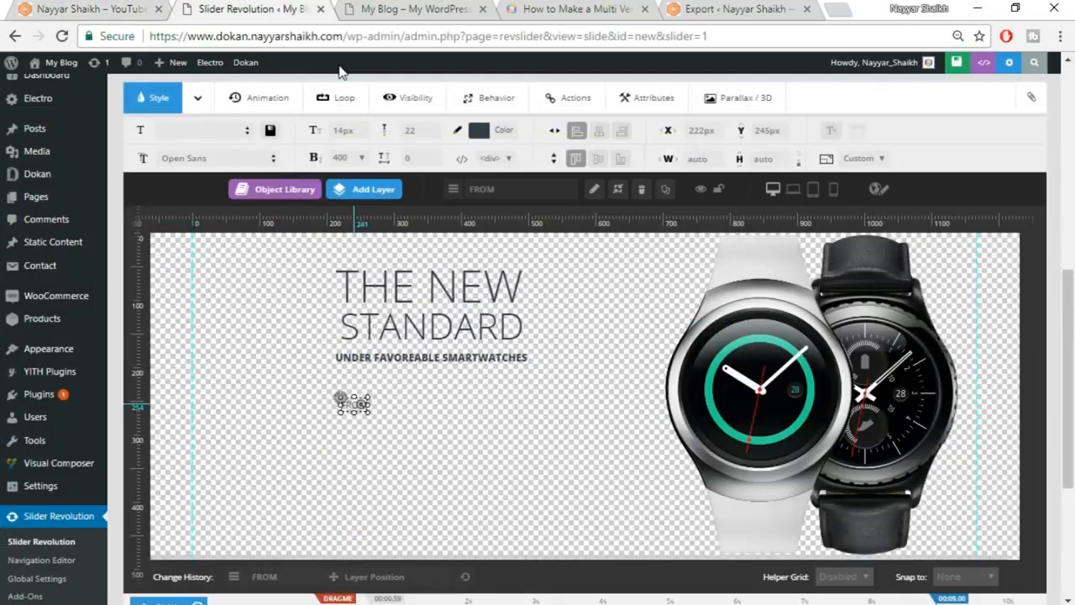
left_click(370, 189)
Add a '$749' text layer with 56px font size, 52px line height and bold 700 weight
left_click(367, 225)
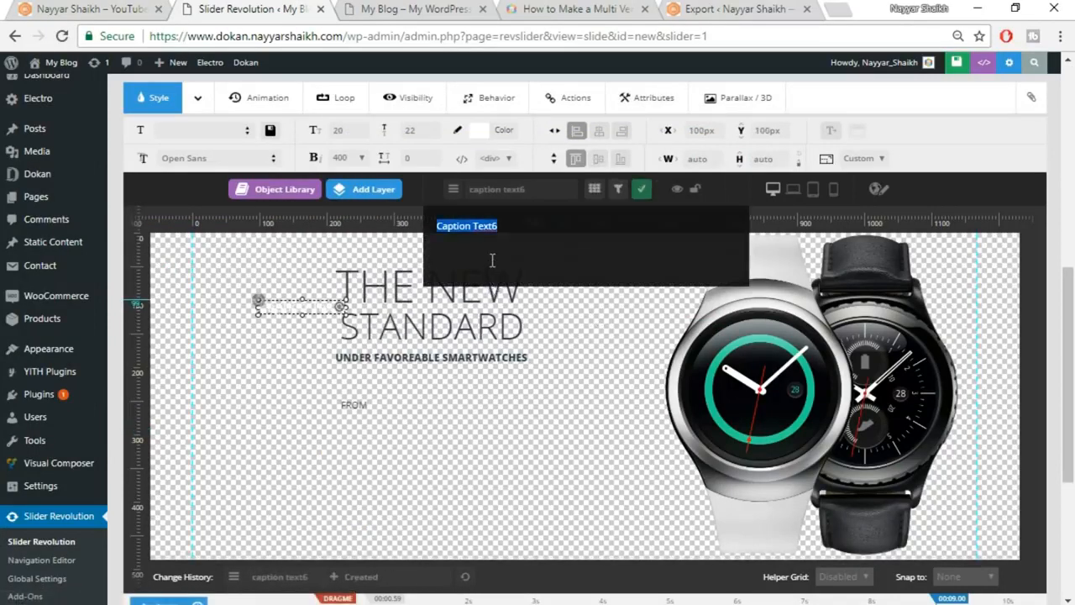
type("$749")
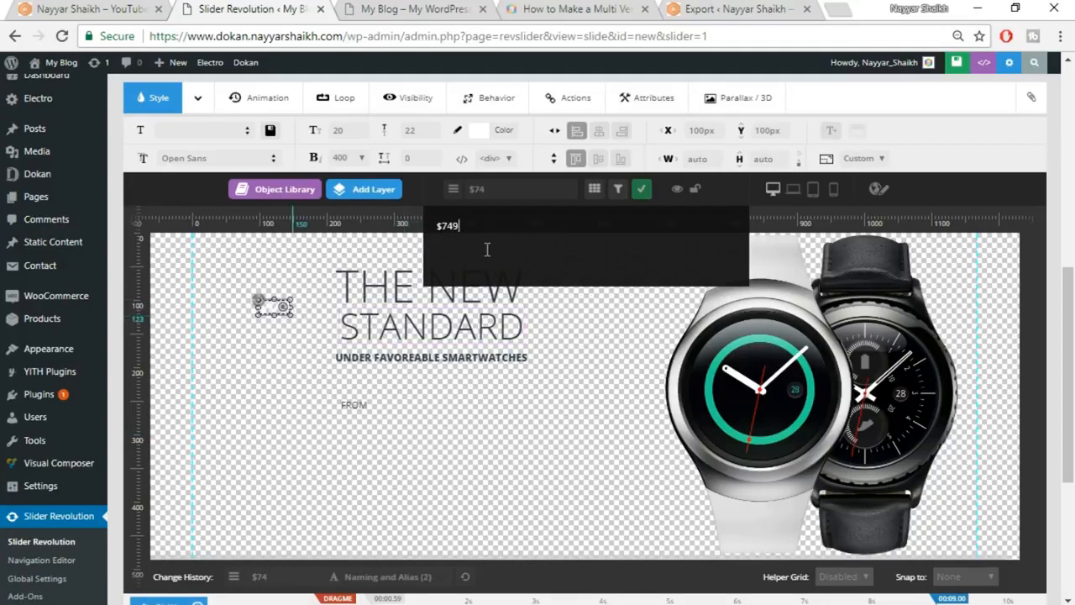
left_click(640, 189)
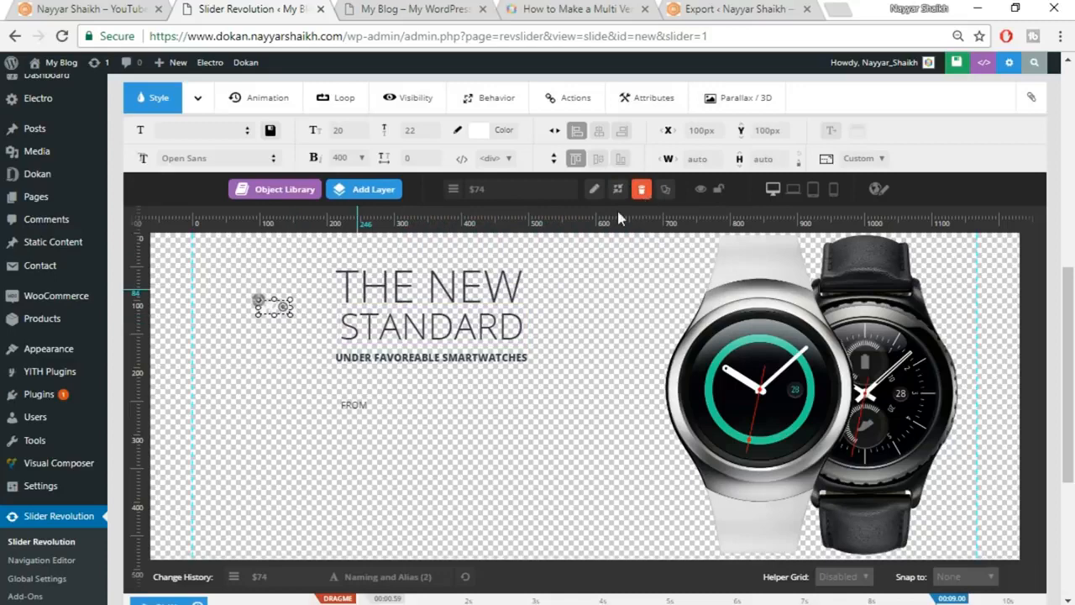
left_click(341, 131)
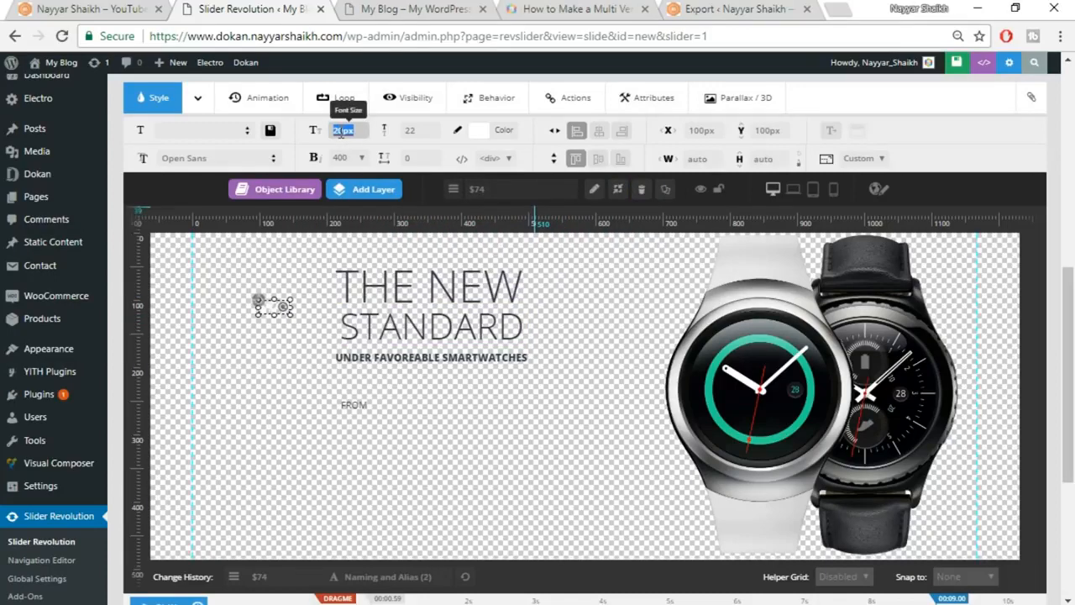
left_click(408, 131)
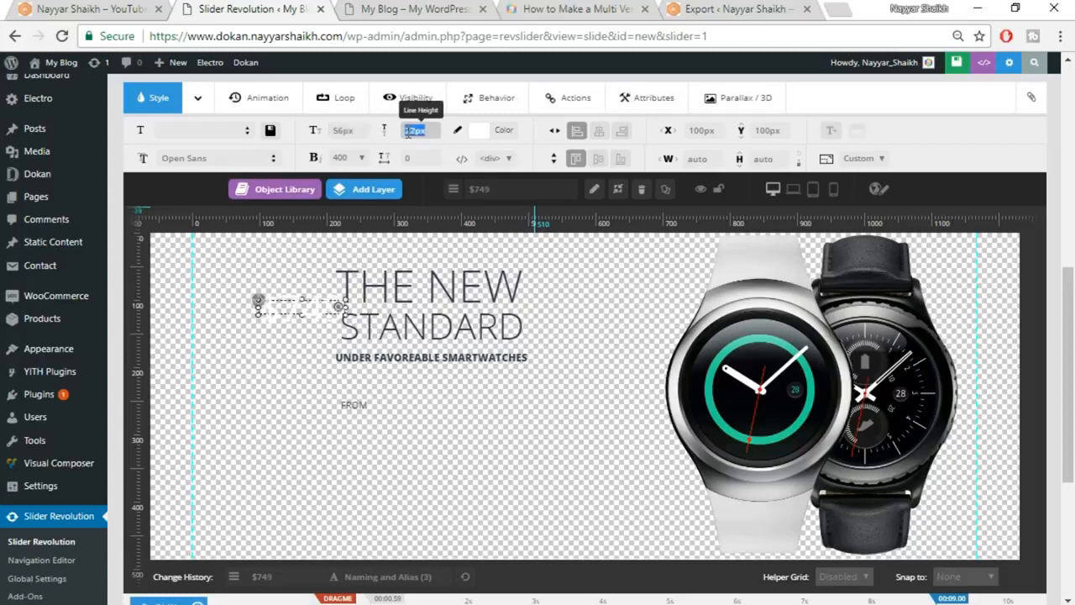
type("52")
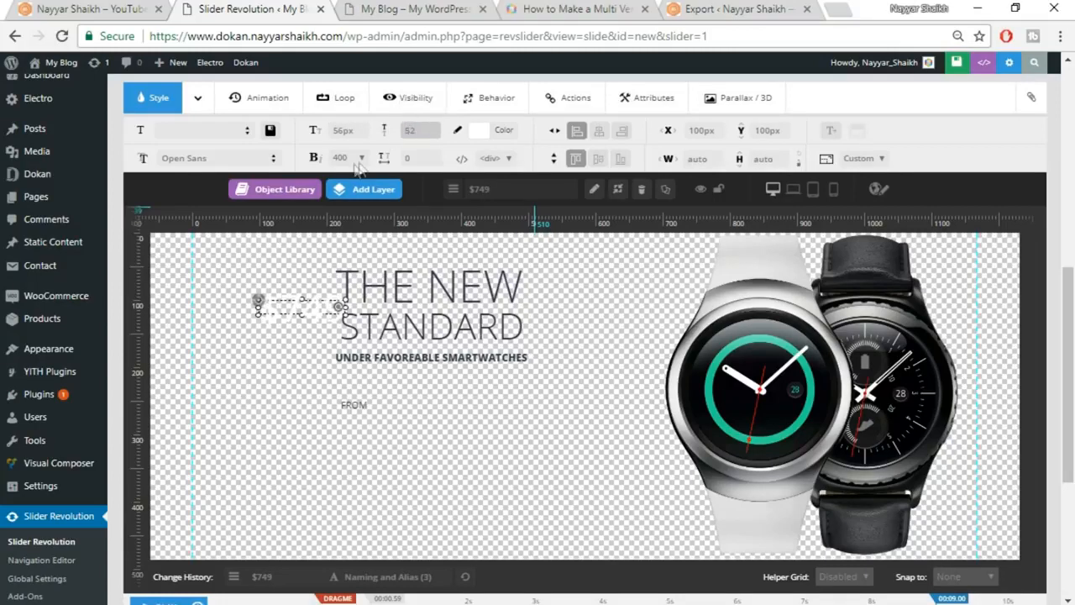
left_click(356, 160)
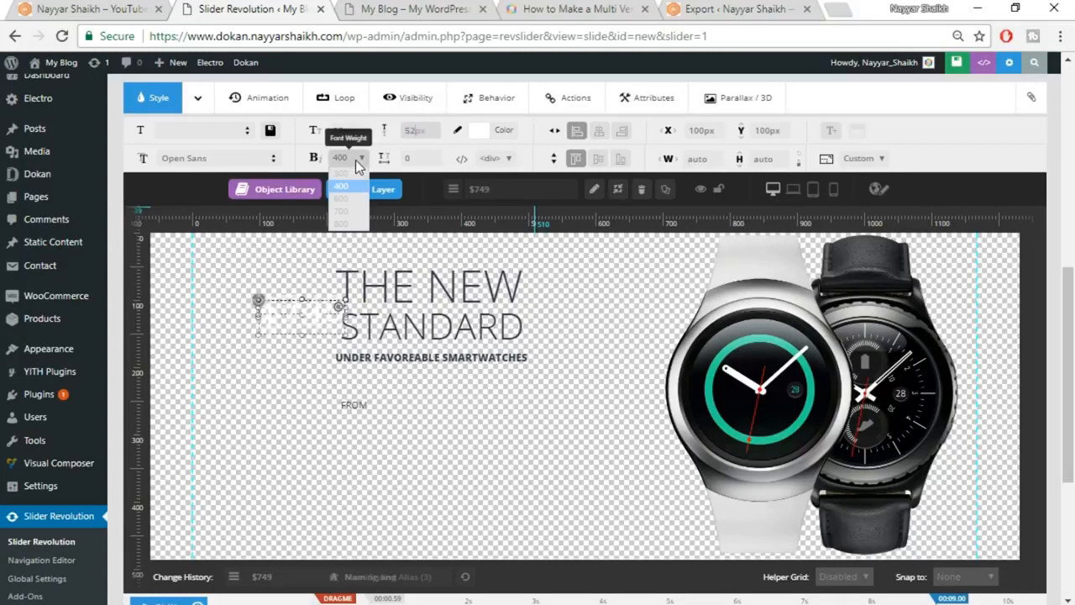
left_click(352, 216)
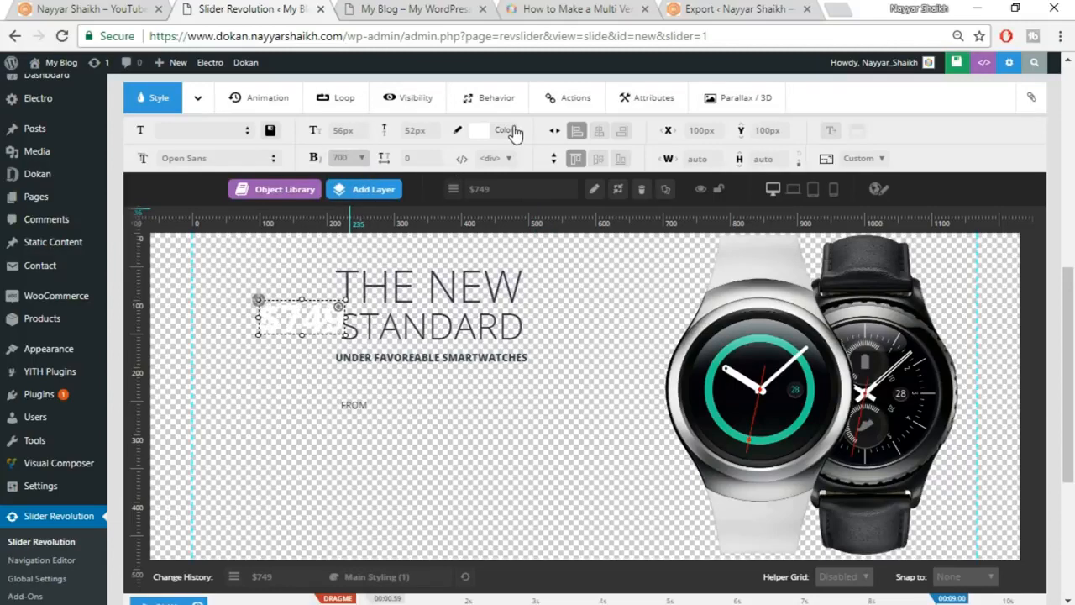
Colour the $749 price #333E48, place it under FROM, and compare with the storefront
left_click(514, 131)
type("#333e48")
left_click(710, 438)
left_click_drag(282, 321, 359, 437)
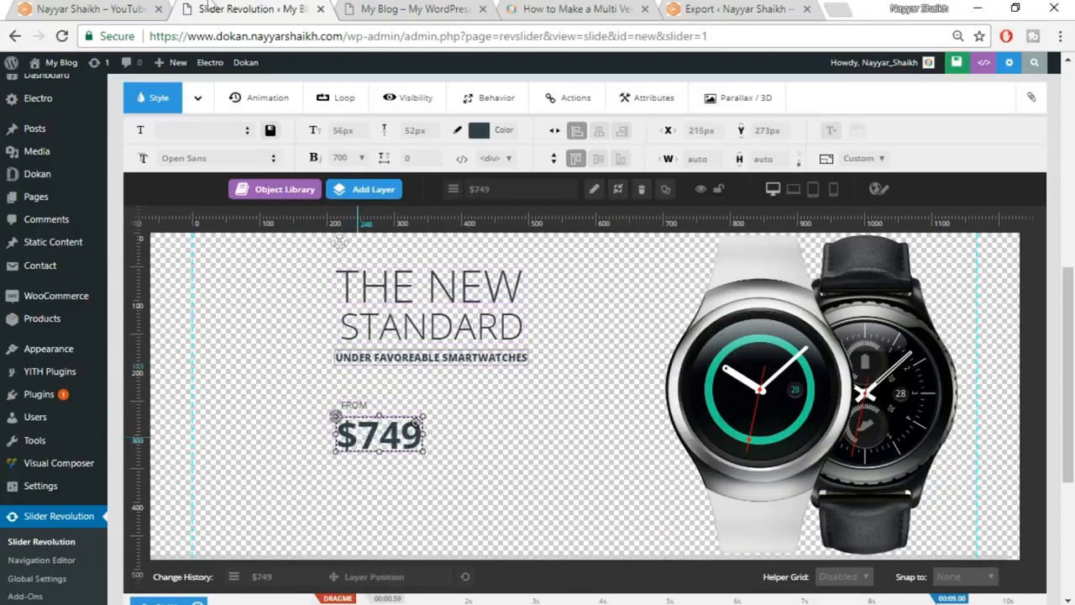
left_click(130, 7)
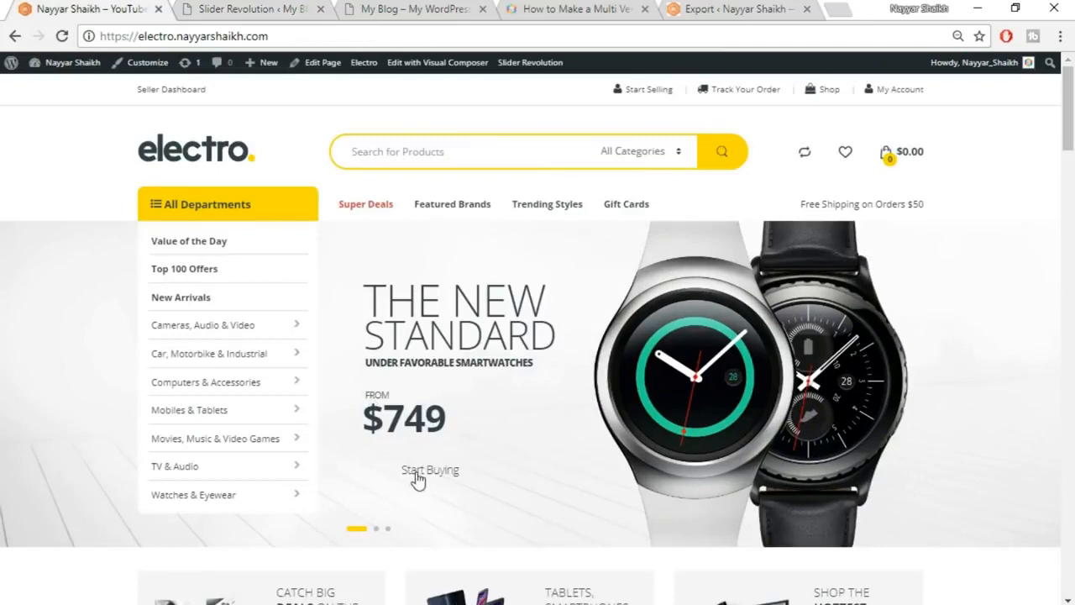
left_click(214, 6)
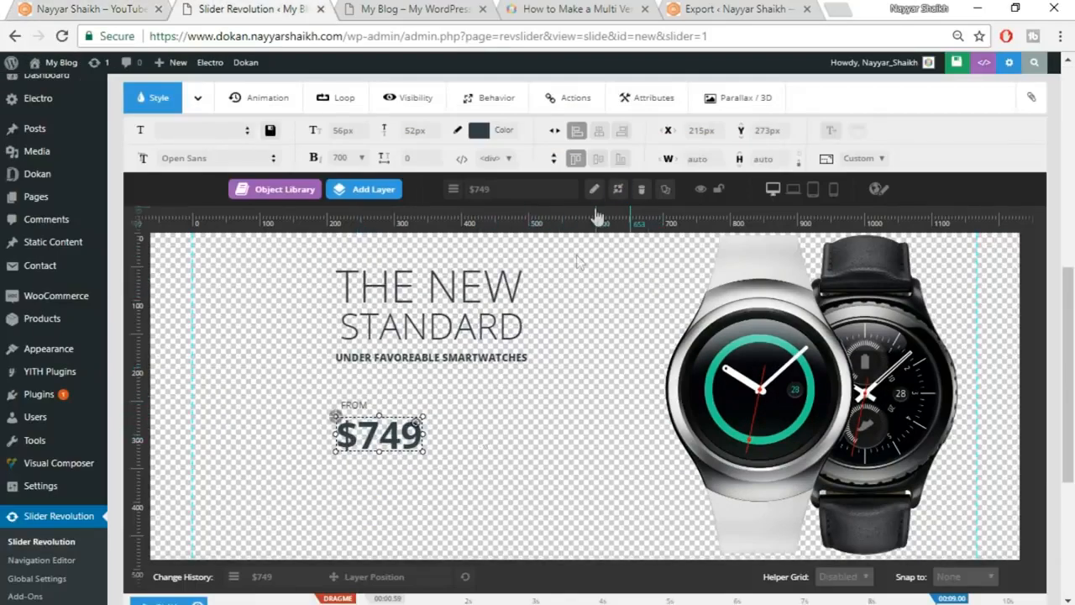
left_click(374, 202)
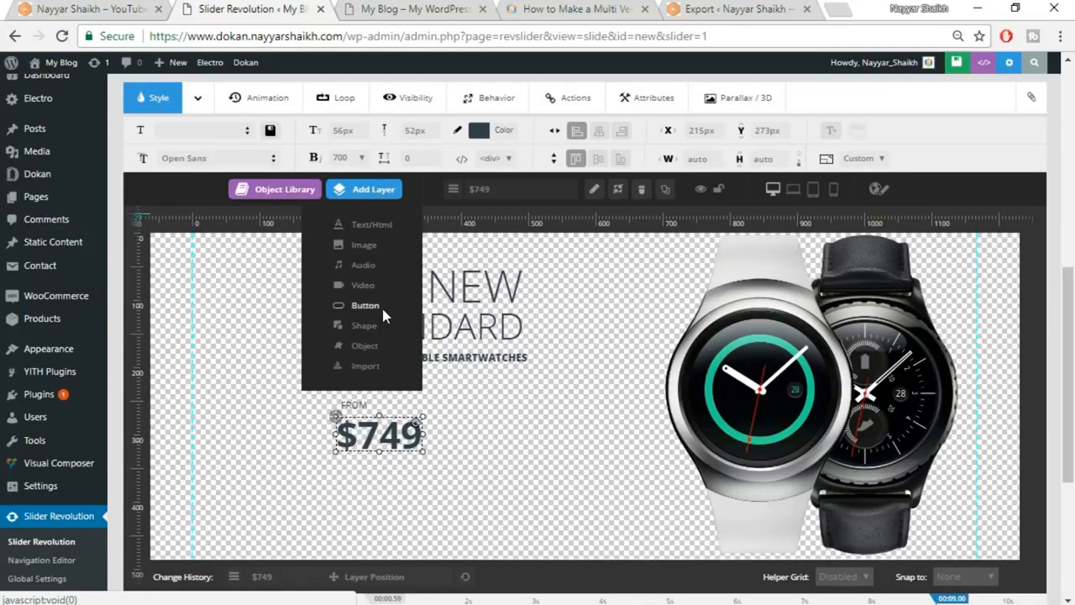
Add a button layer with a yellow #ffd428 idle background
left_click(396, 277)
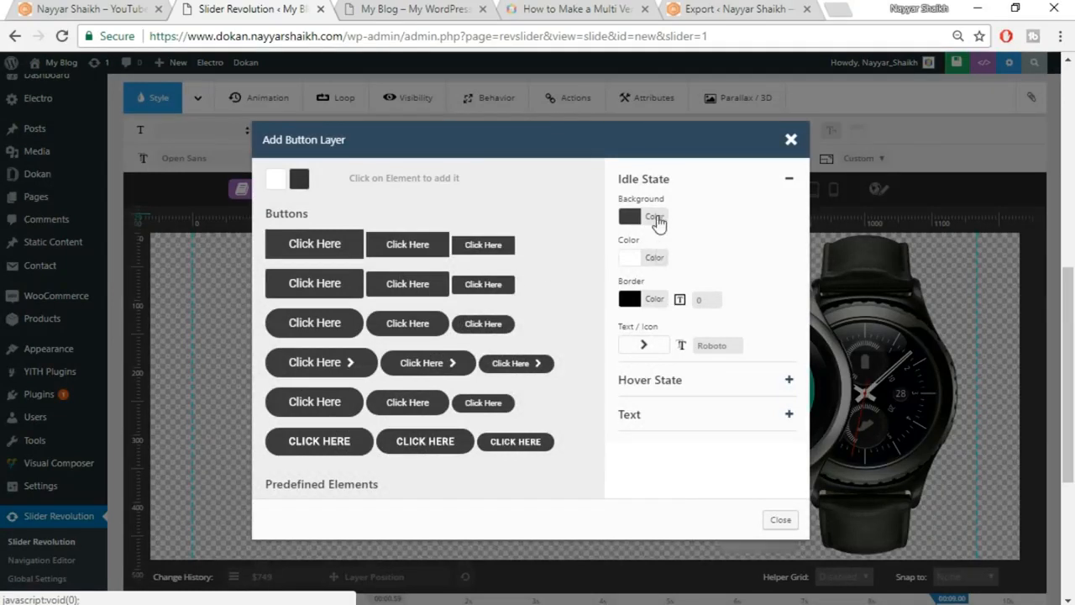
left_click(655, 218)
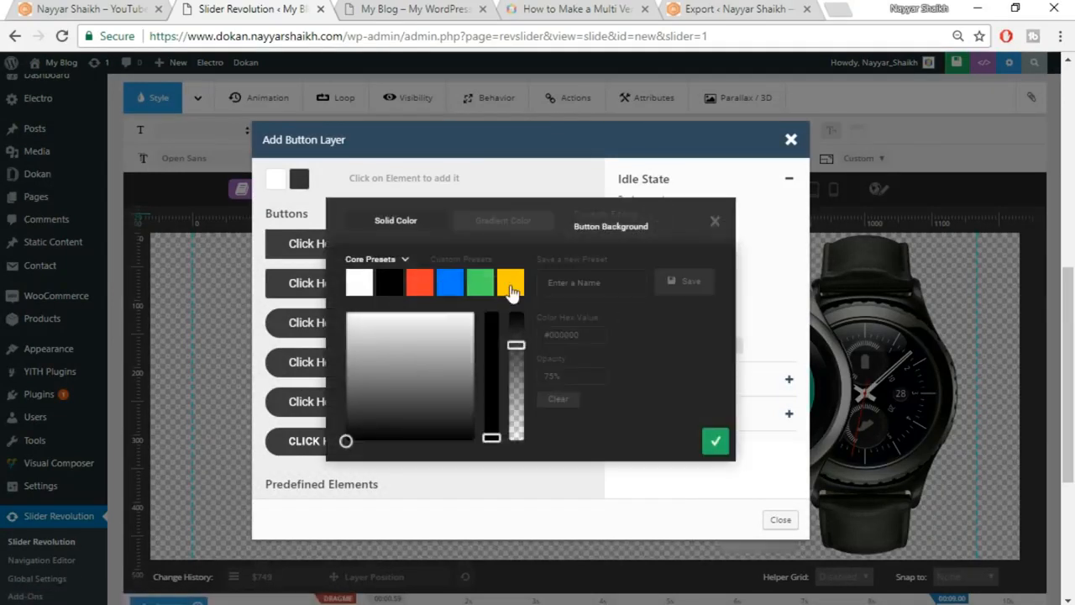
left_click(509, 287)
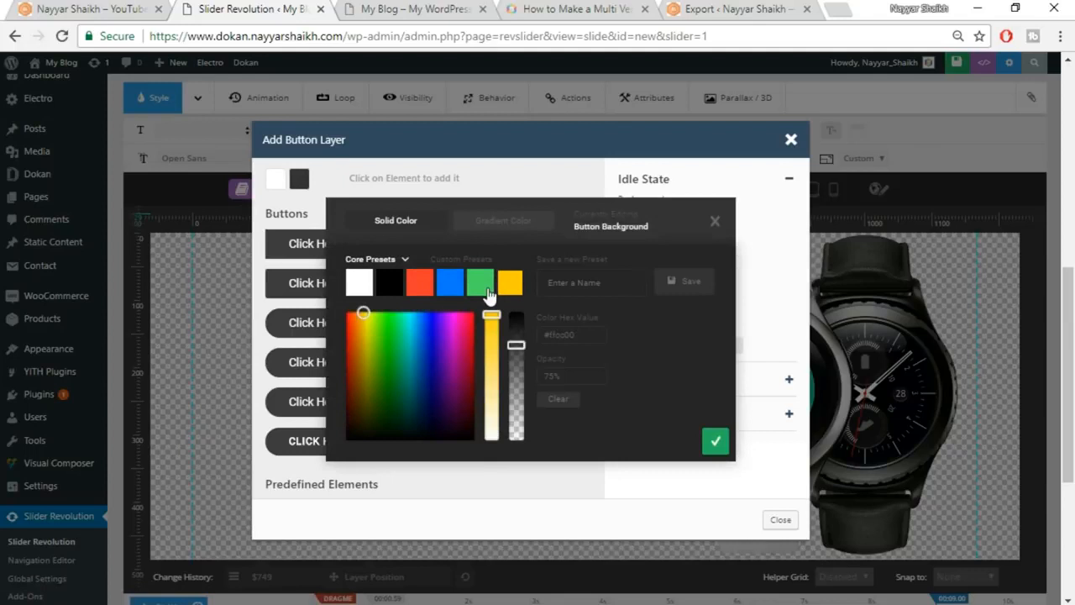
left_click(492, 340)
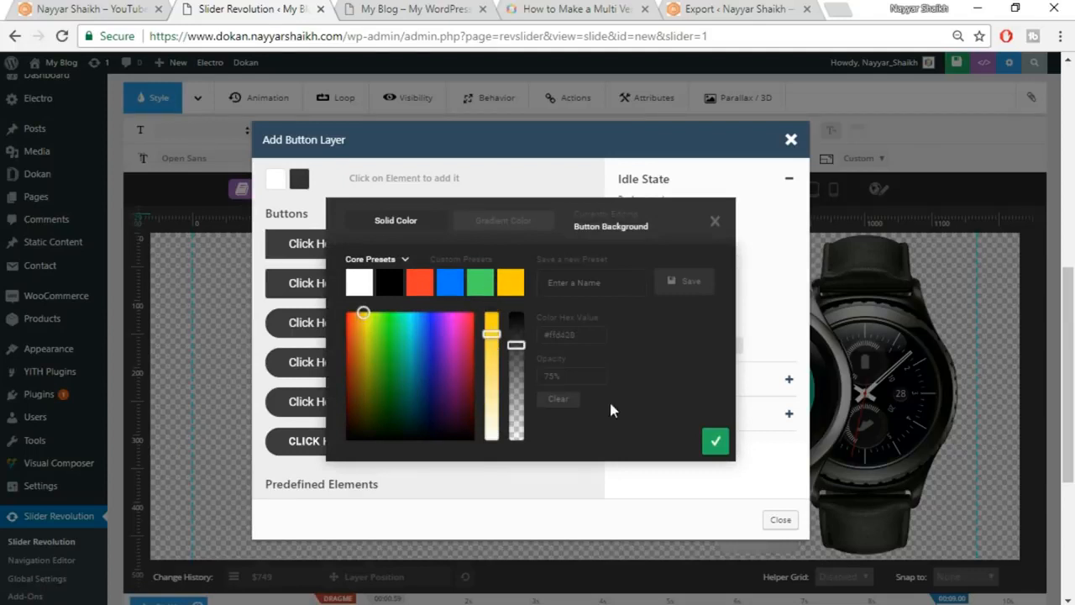
left_click(717, 440)
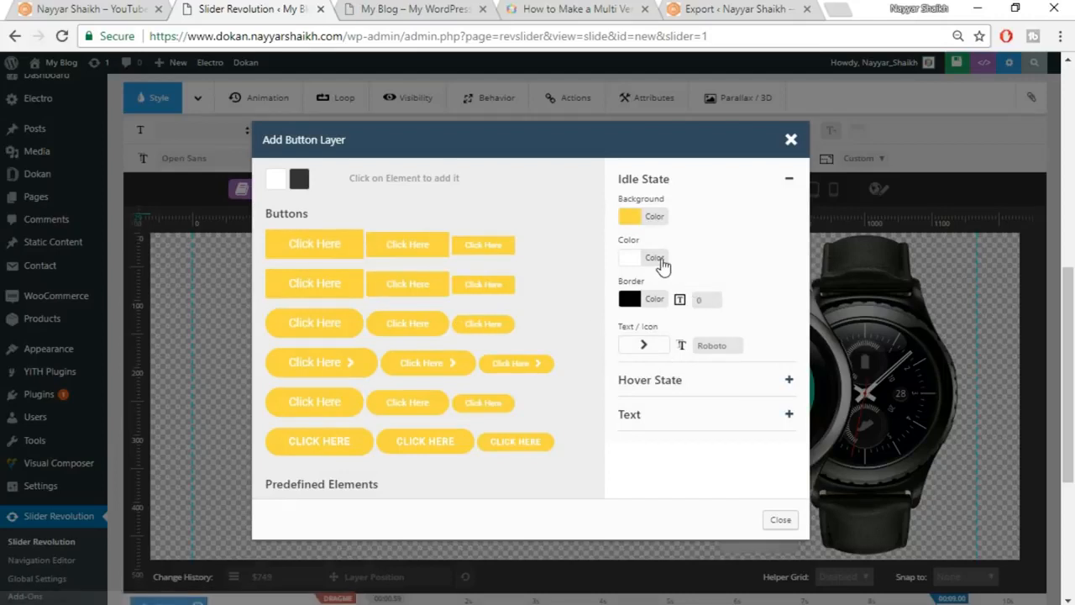
Give the button black #000000 text and apply the arrow button preset
left_click(654, 257)
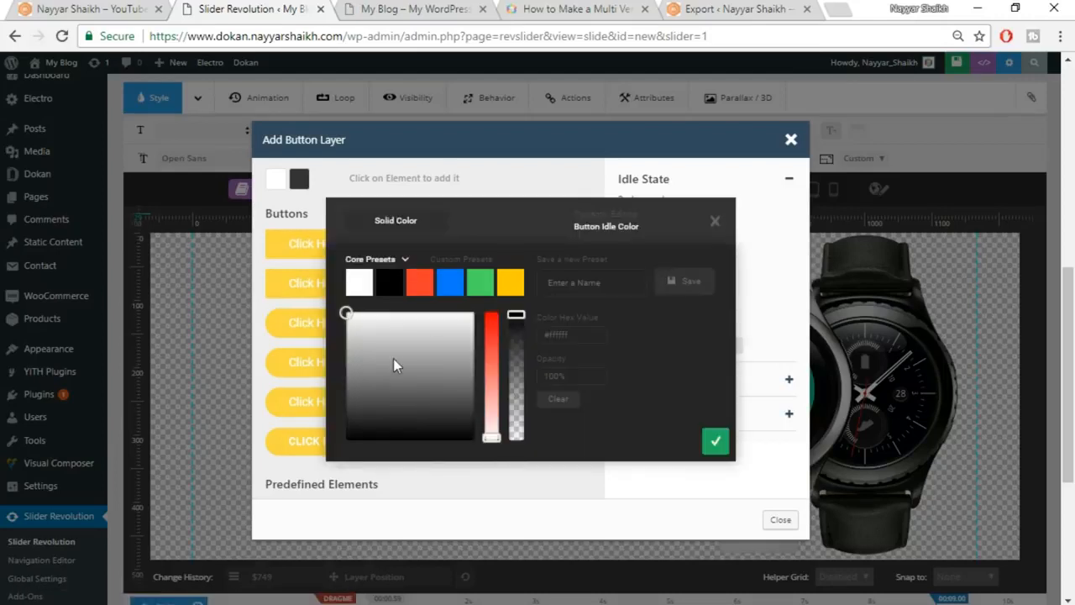
left_click(389, 286)
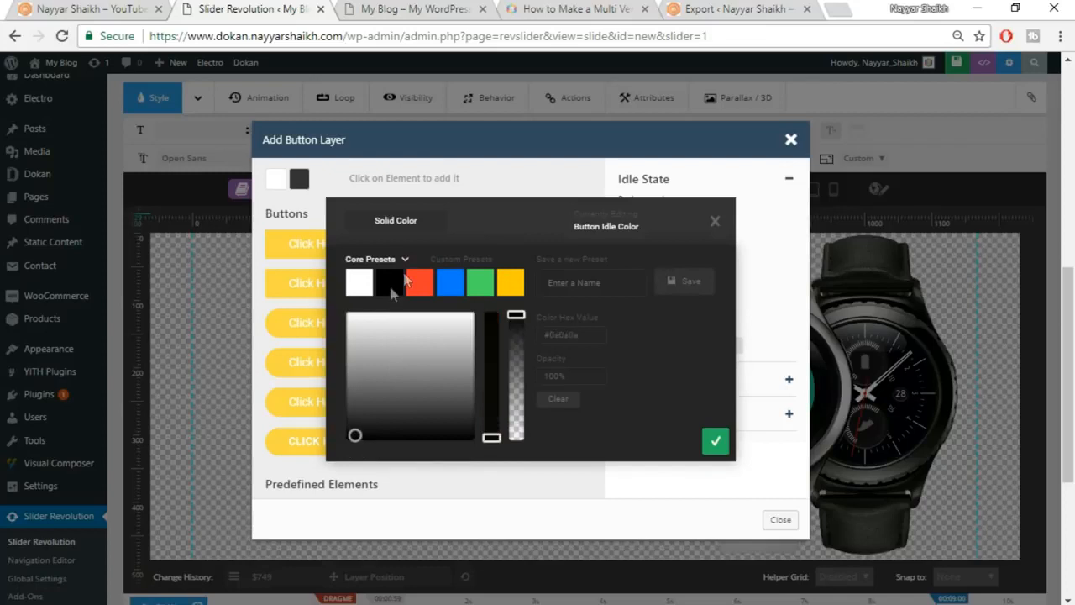
left_click(392, 294)
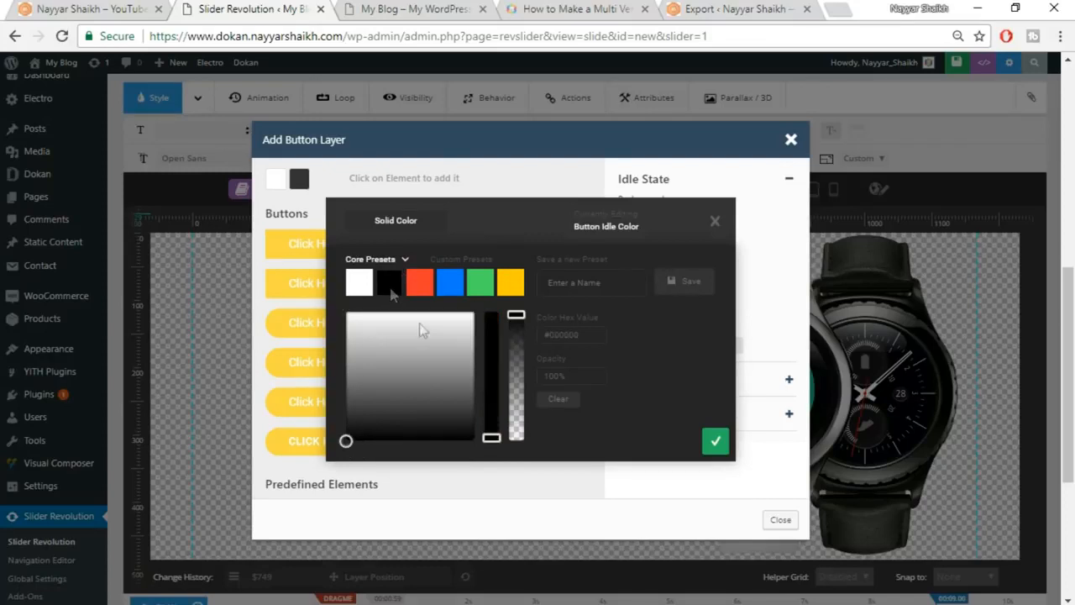
left_click(715, 442)
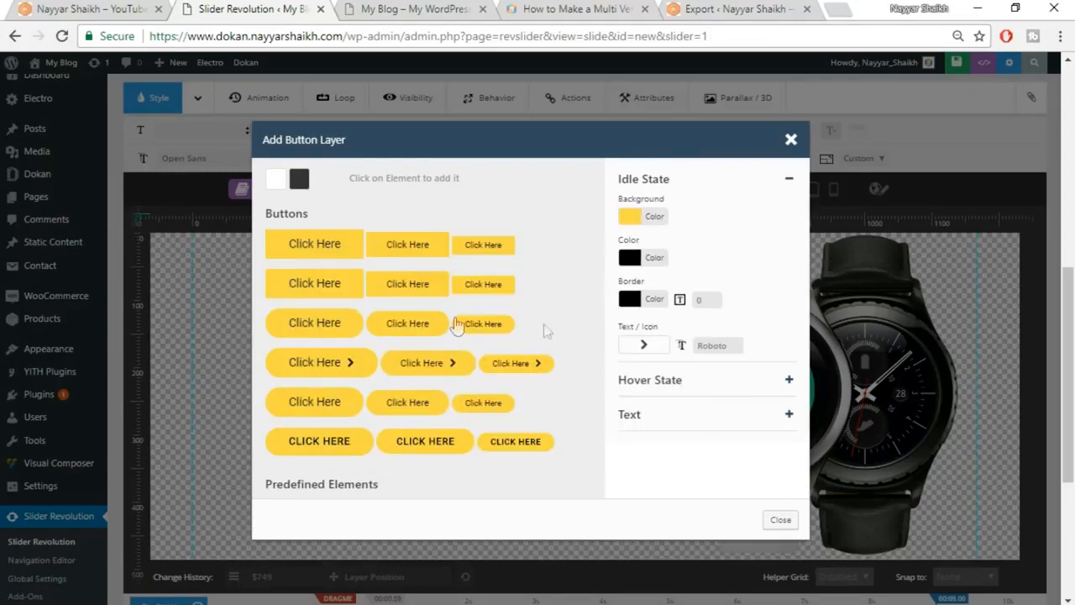
left_click(428, 374)
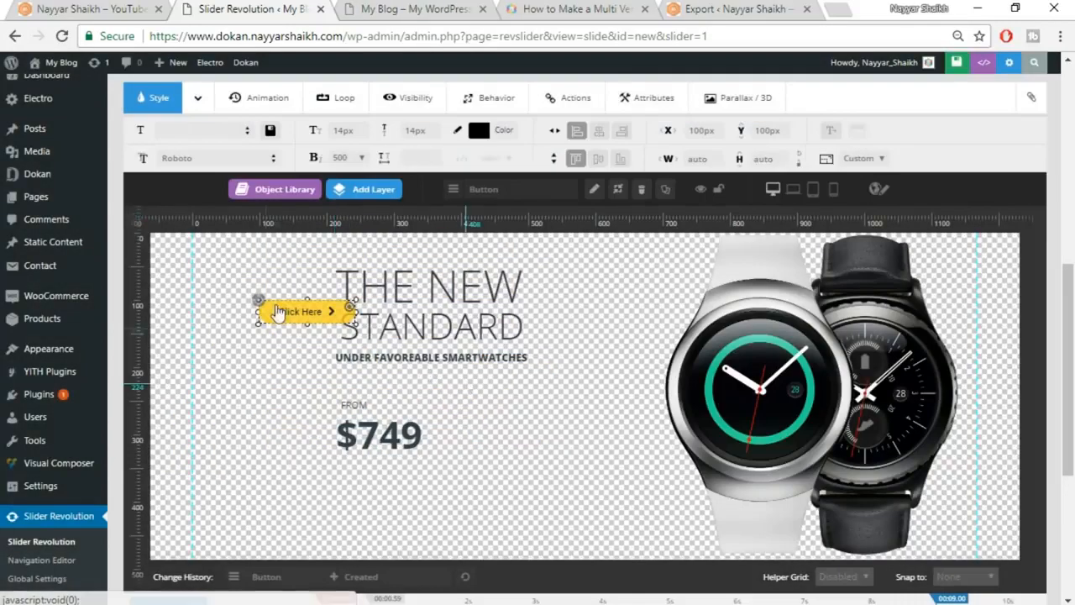
Move the Click Here button below the $749 price and check the live slide
left_click_drag(284, 323, 354, 479)
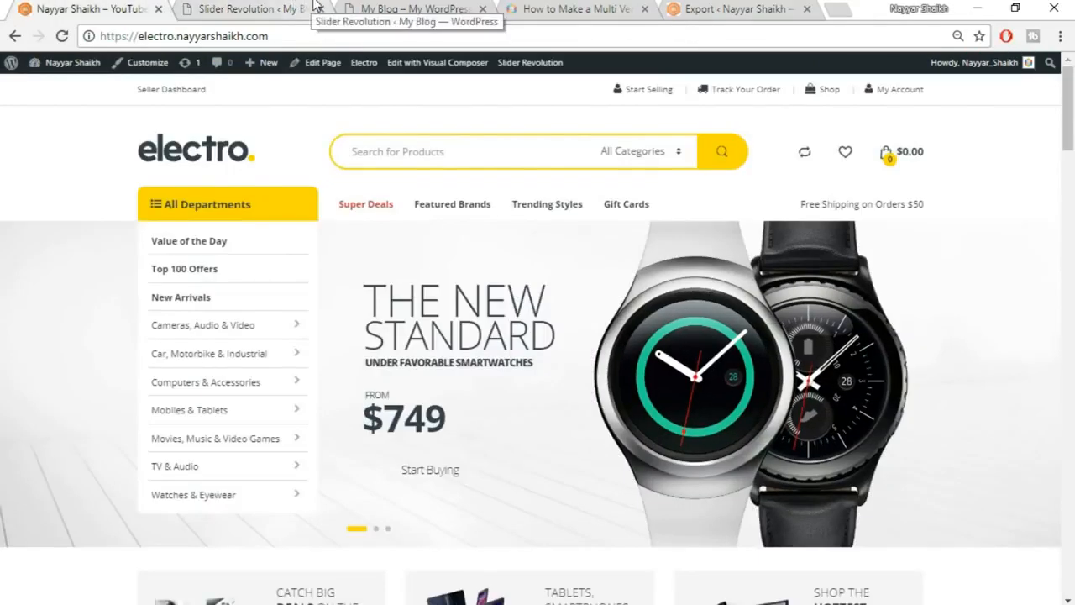
left_click(315, 7)
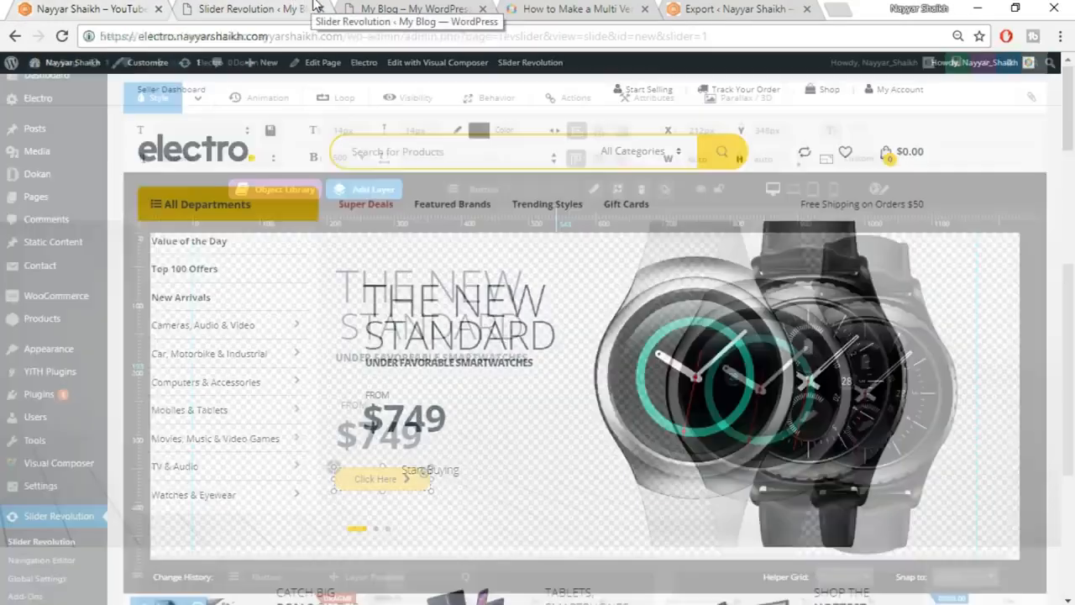
left_click(446, 281)
Shift THE NEW, STANDARD, subtitle, FROM, $749 and the button right into one aligned column
left_click_drag(543, 282, 661, 287)
left_click_drag(470, 330, 582, 333)
left_click_drag(434, 371, 546, 366)
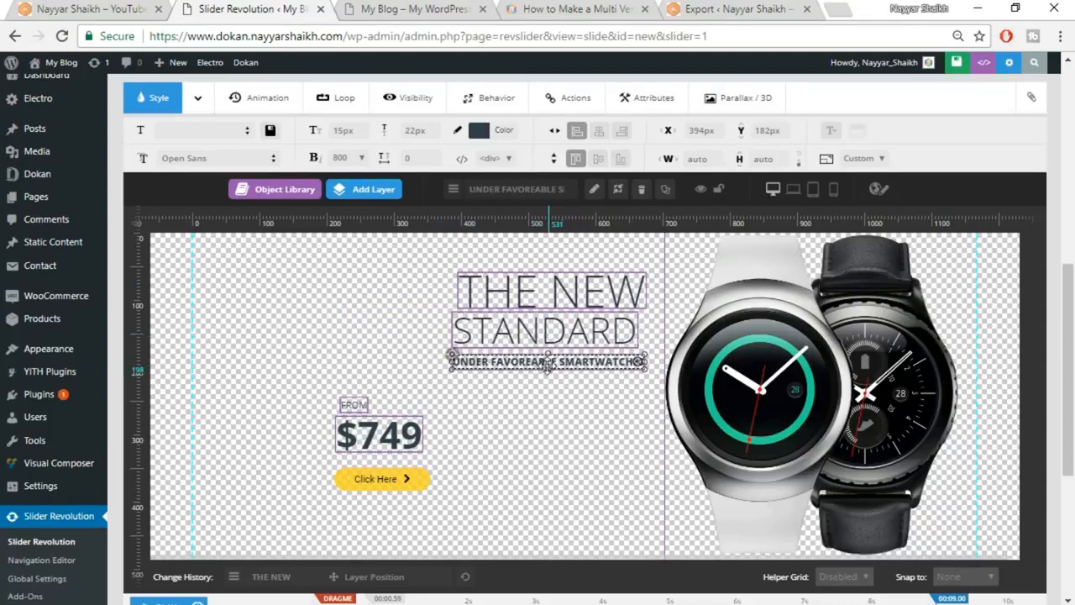
left_click_drag(507, 327, 515, 328)
left_click_drag(354, 404, 471, 404)
left_click_drag(413, 422, 531, 434)
left_click_drag(402, 491, 524, 496)
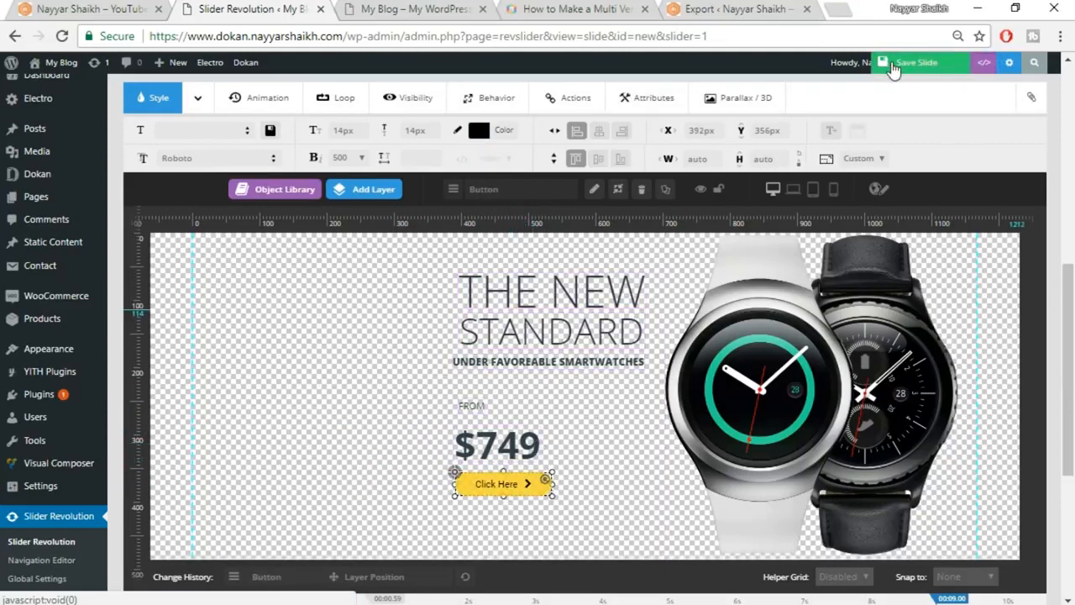
Save the watch slide and compare it with the live storefront slide
left_click(893, 67)
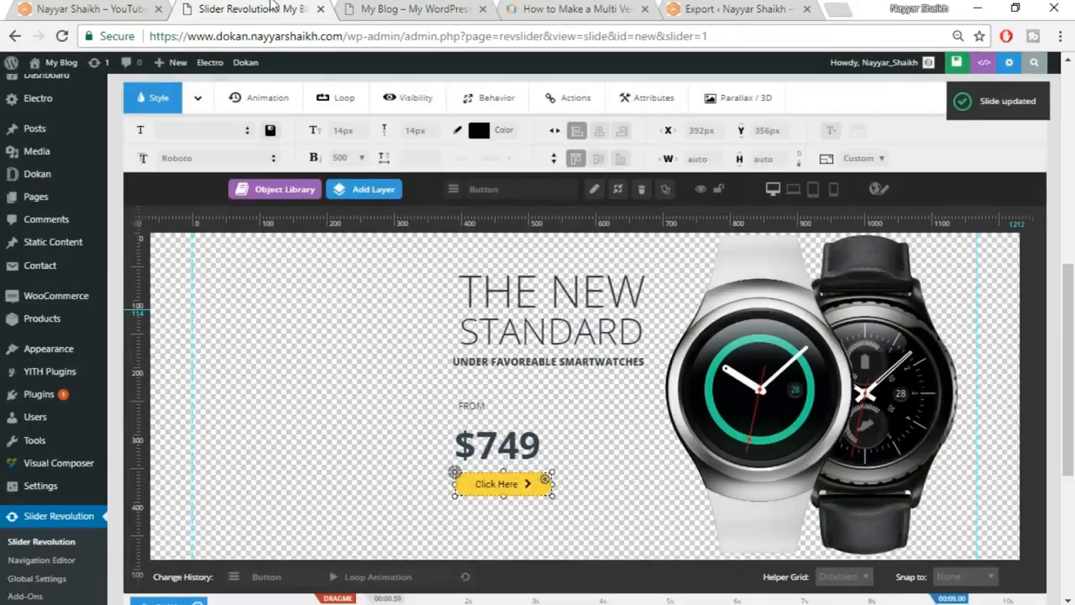
left_click(126, 8)
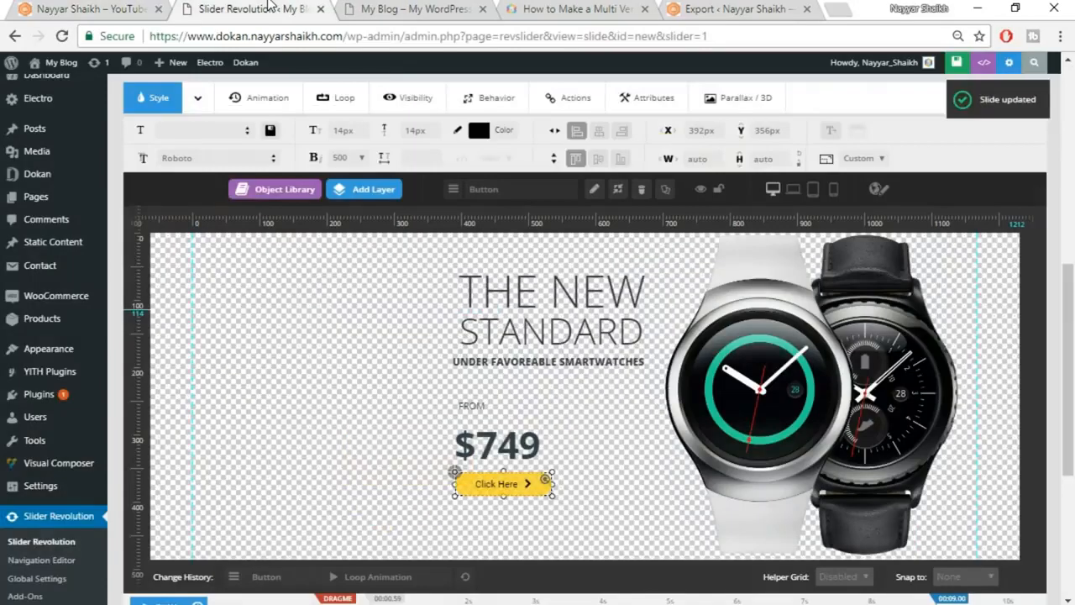
left_click(252, 8)
scroll(1071, 346, "down", 3)
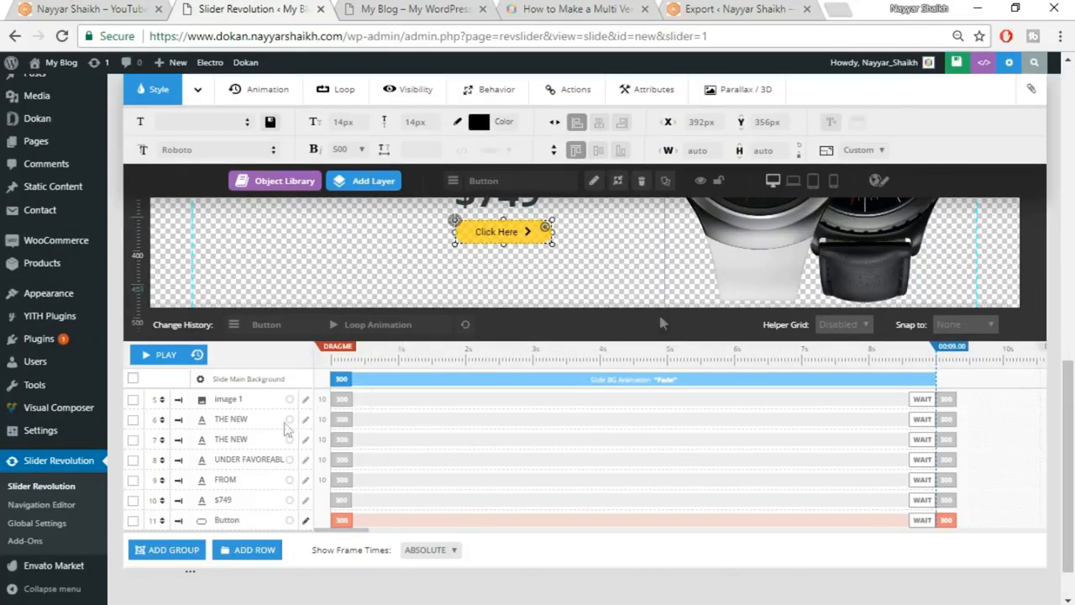
Set the watch image layer to start at 500 ms with a 1500 ms duration
left_click(772, 242)
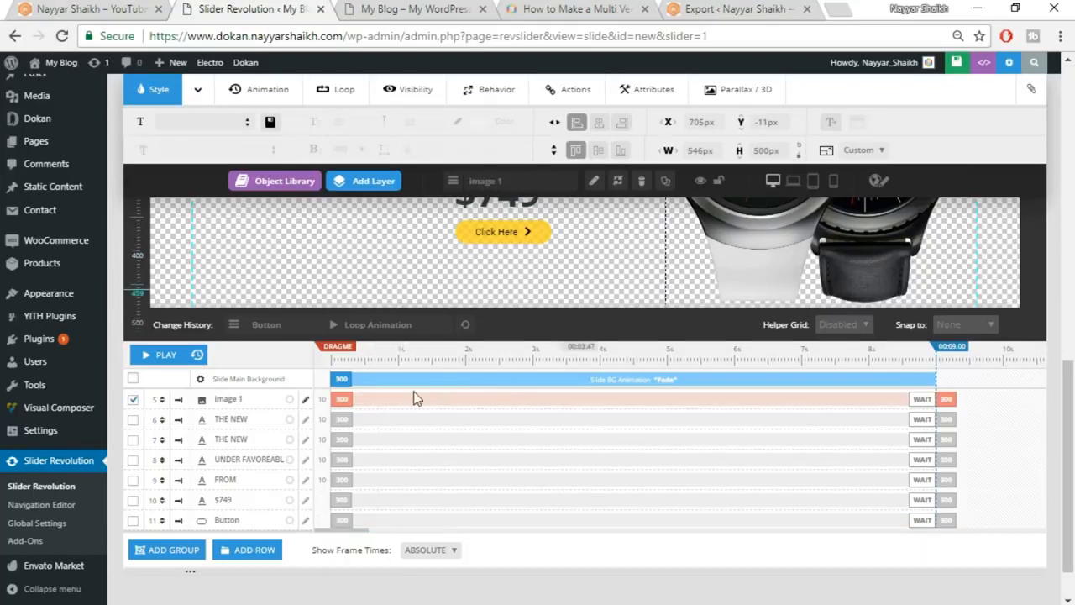
double_click(341, 404)
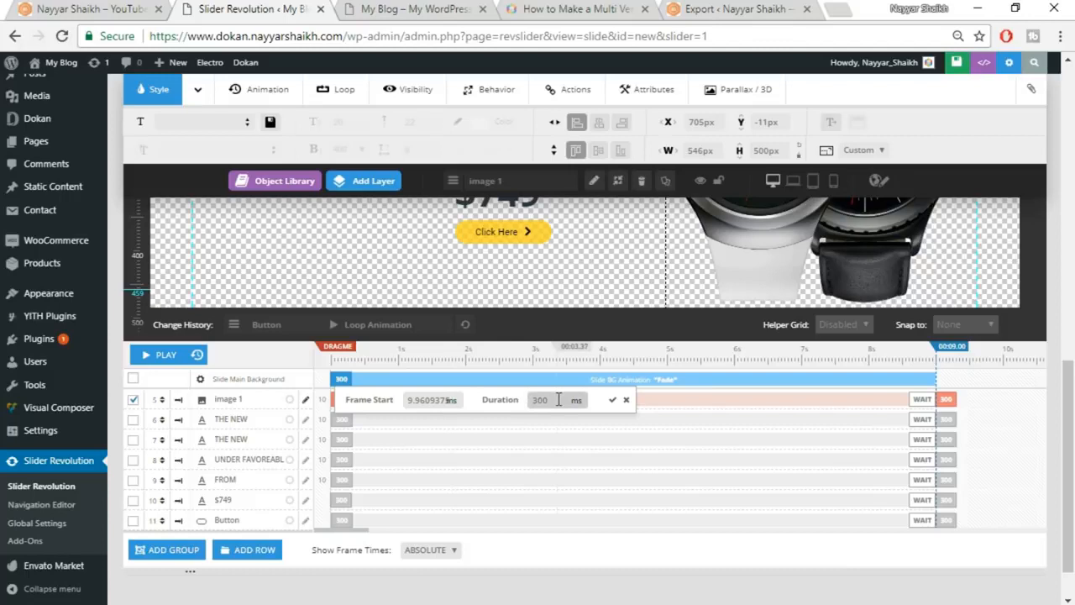
left_click(427, 401)
double_click(539, 400)
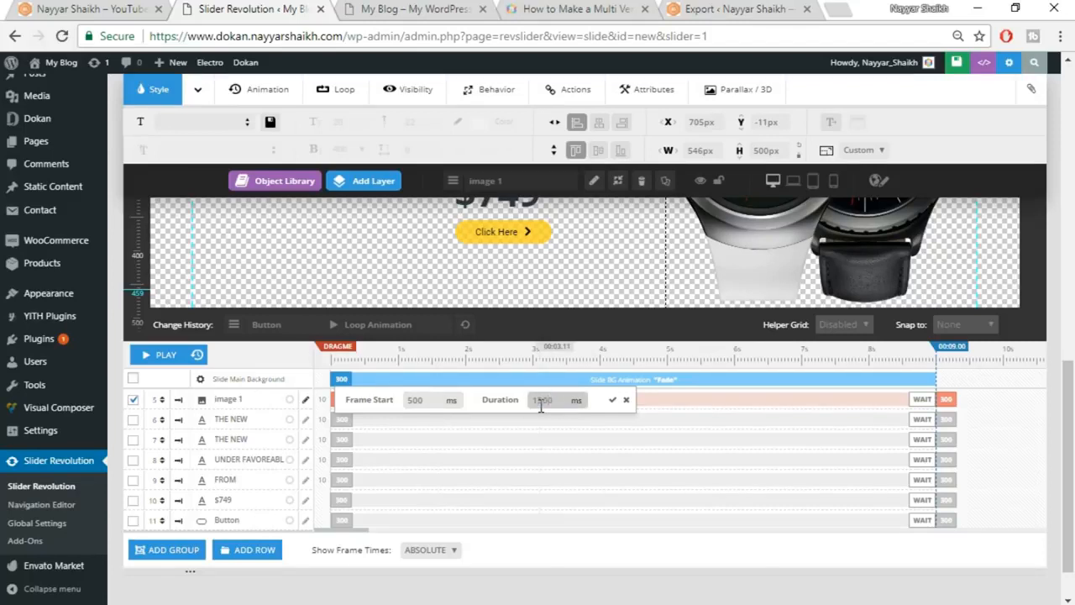
left_click(613, 401)
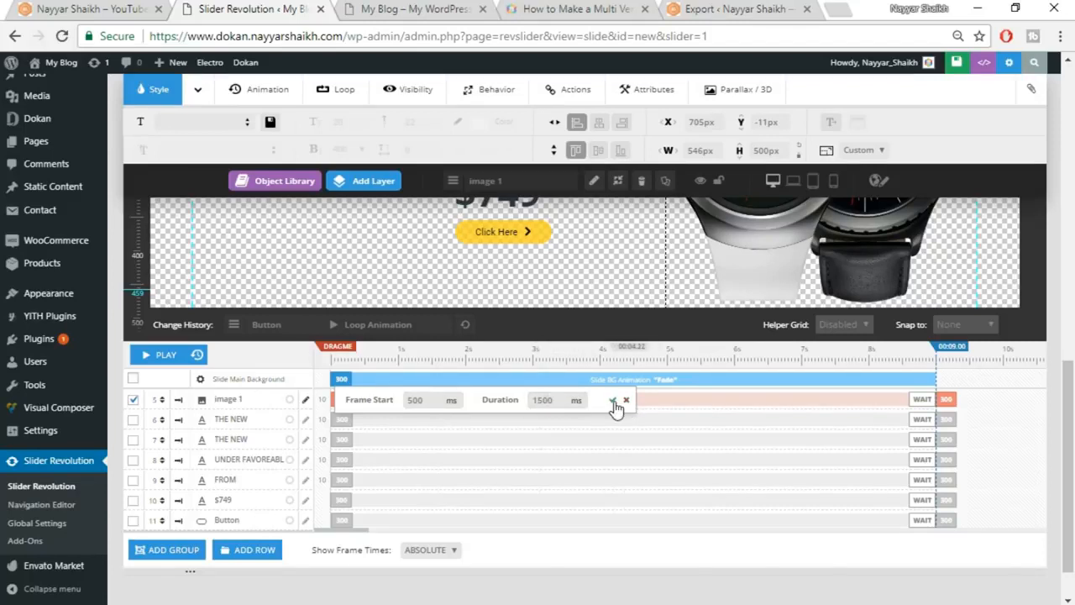
left_click(612, 401)
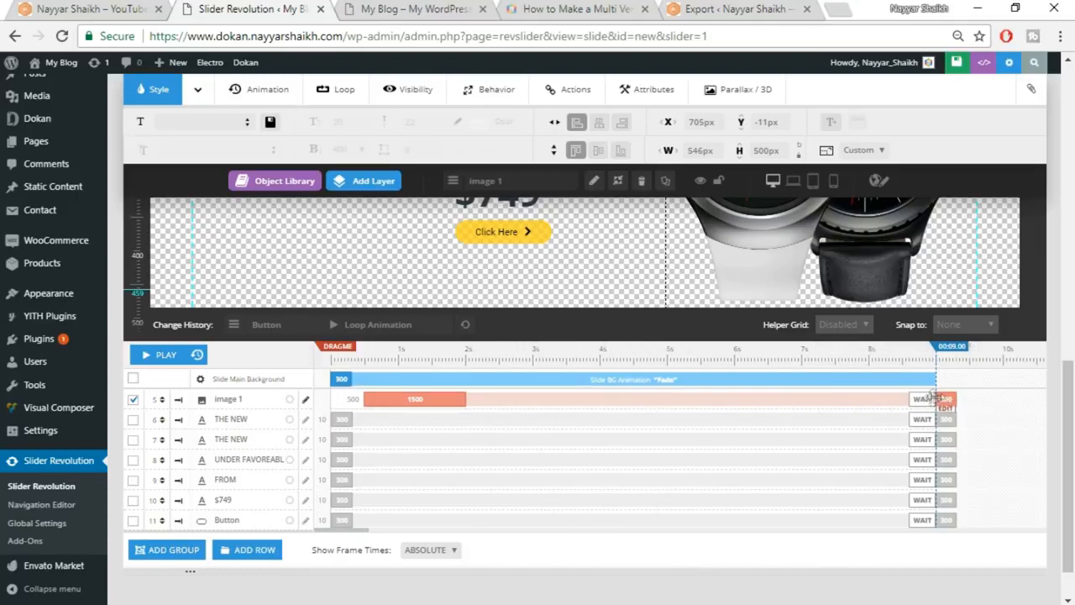
Preview the storefront slide, then set THE NEW headline to start at 800 ms
left_click(242, 419)
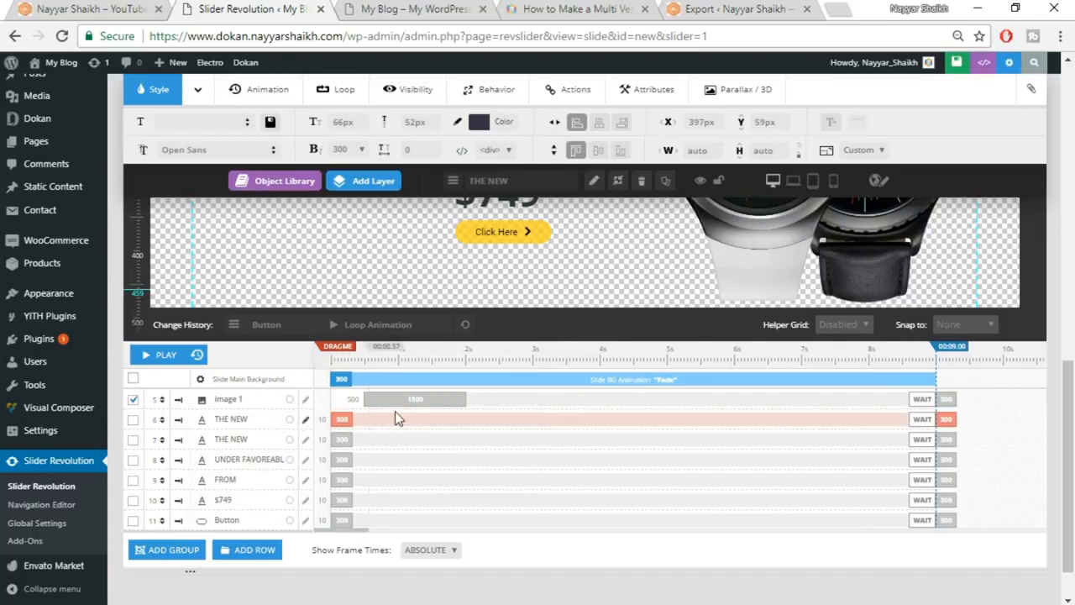
left_click(49, 8)
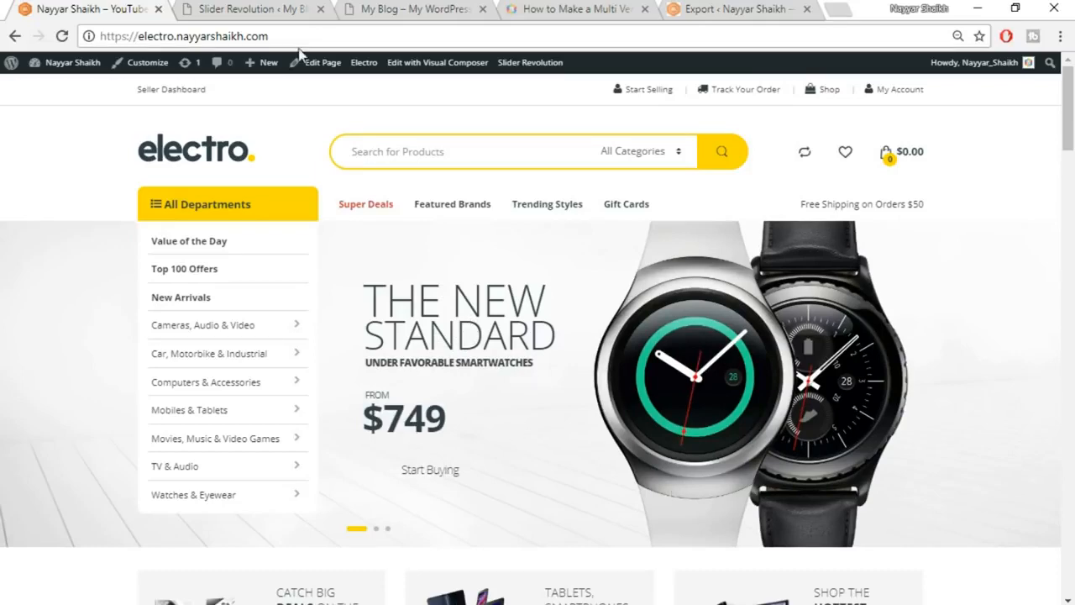
key("ctrl+Tab")
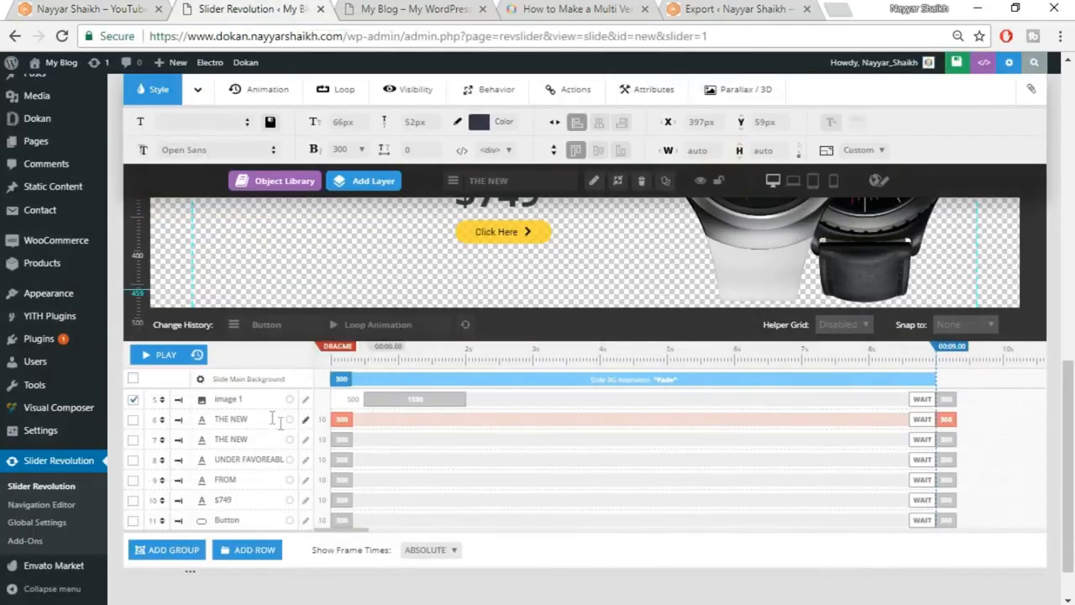
mouse_move(343, 416)
left_click(343, 417)
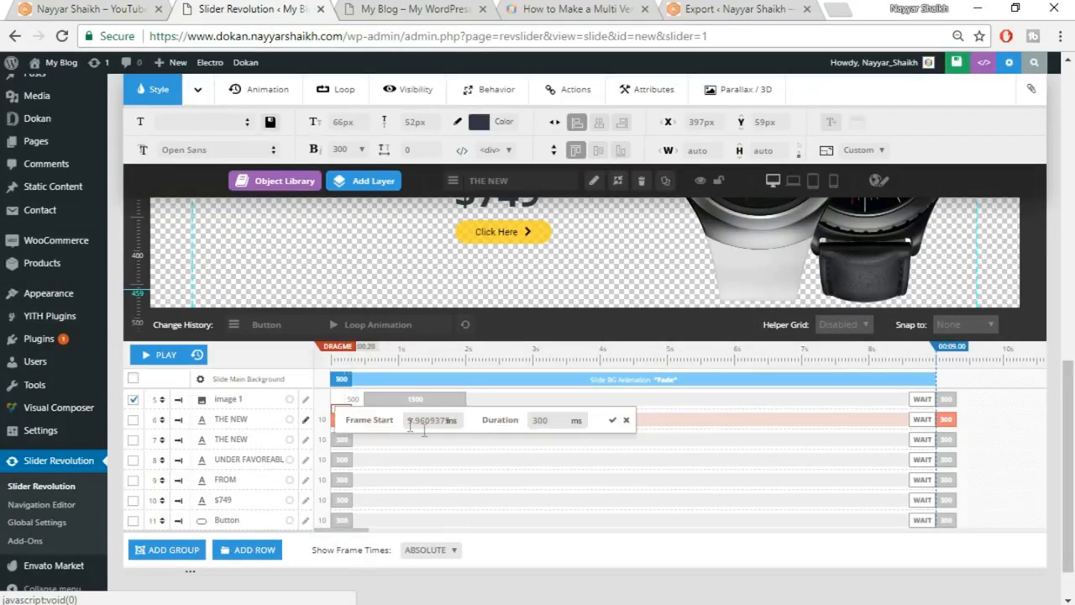
double_click(442, 419)
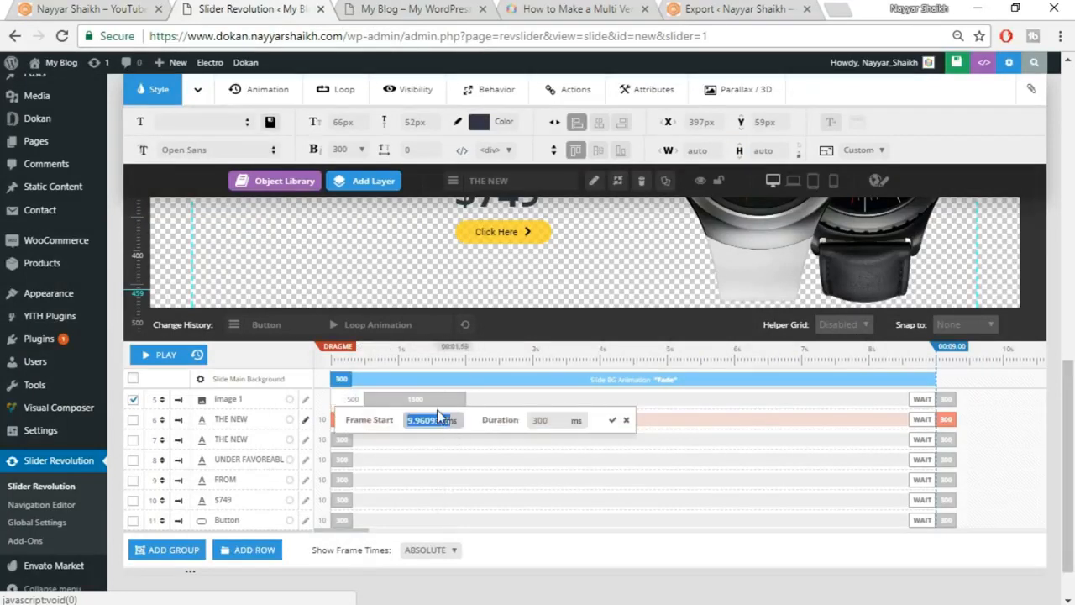
double_click(541, 420)
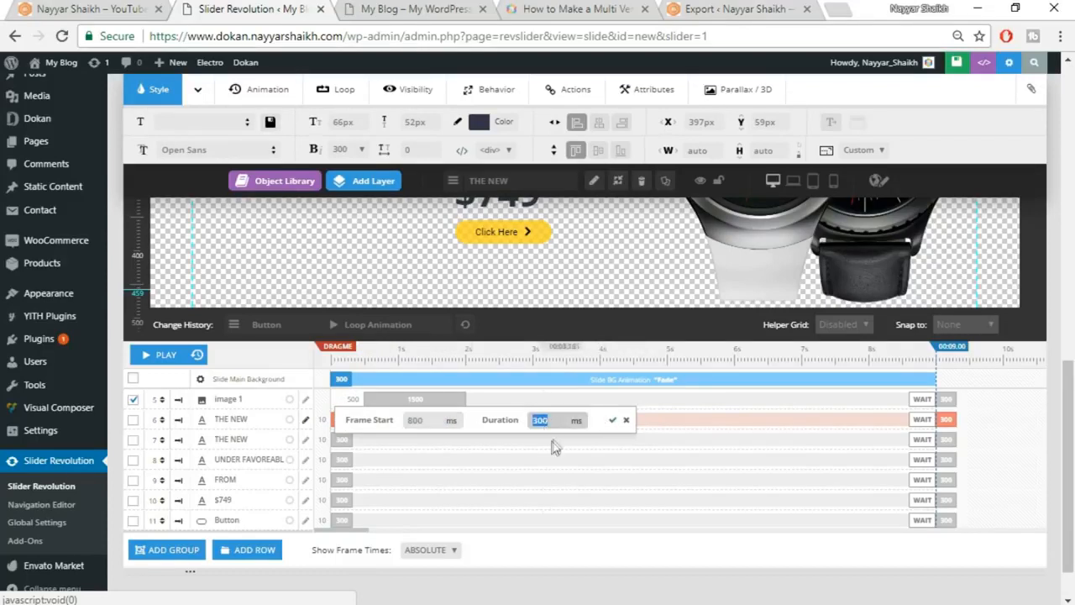
left_click(612, 421)
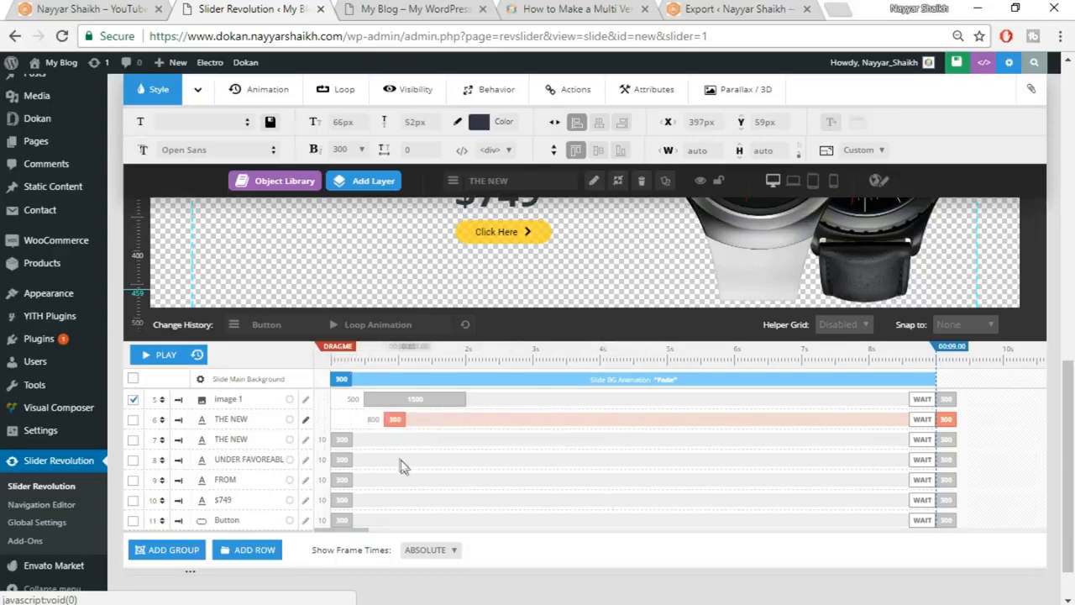
Start the STANDARD layer at 1000 ms and the smartwatches tagline at 1200 ms
scroll(401, 466, "up", 3)
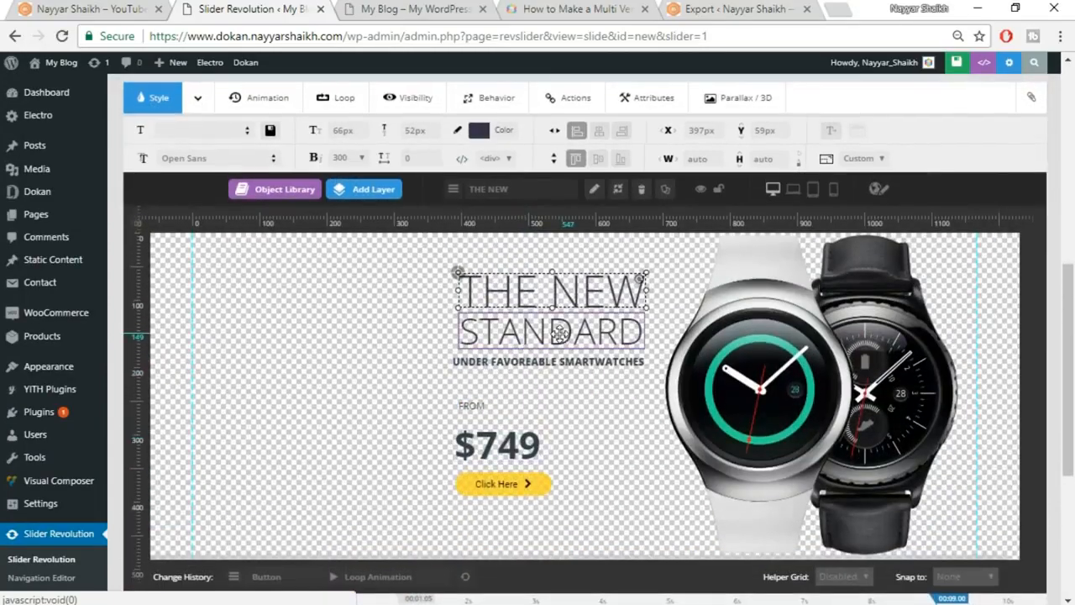
left_click(559, 333)
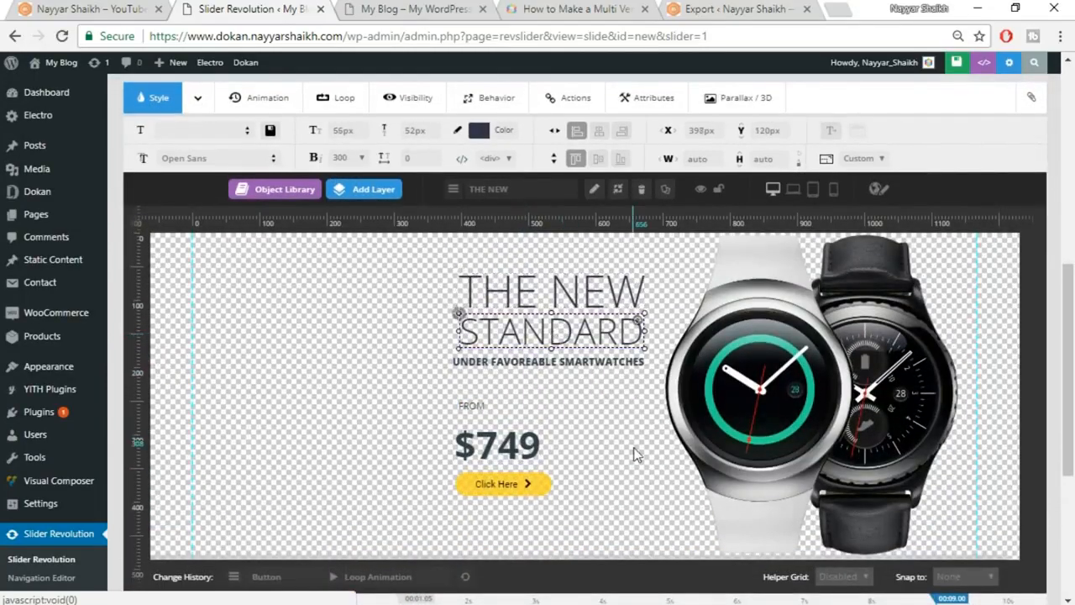
scroll(636, 453, "down", 4)
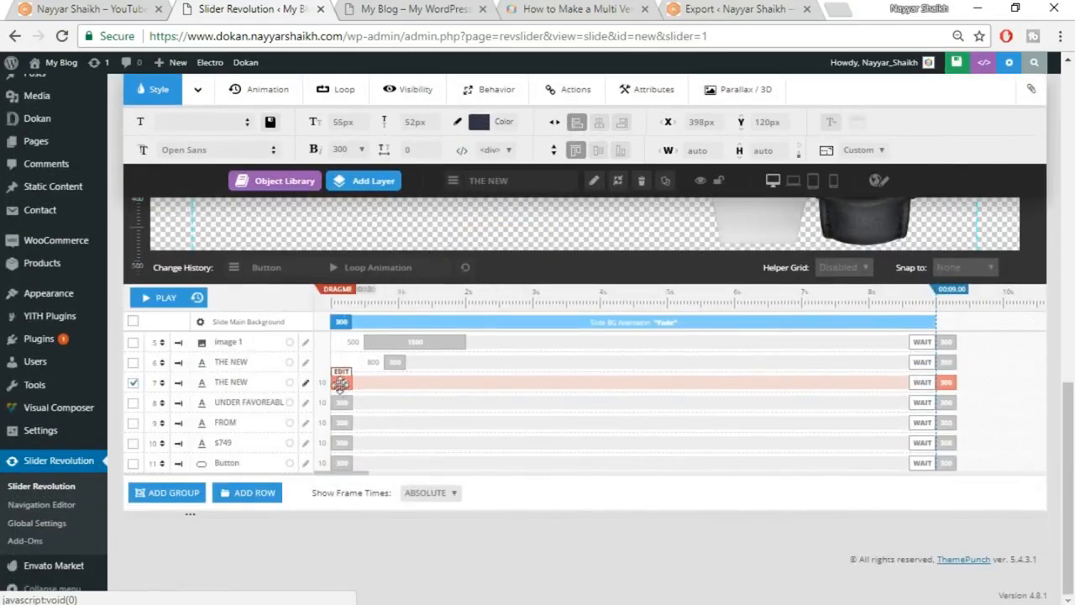
left_click(343, 379)
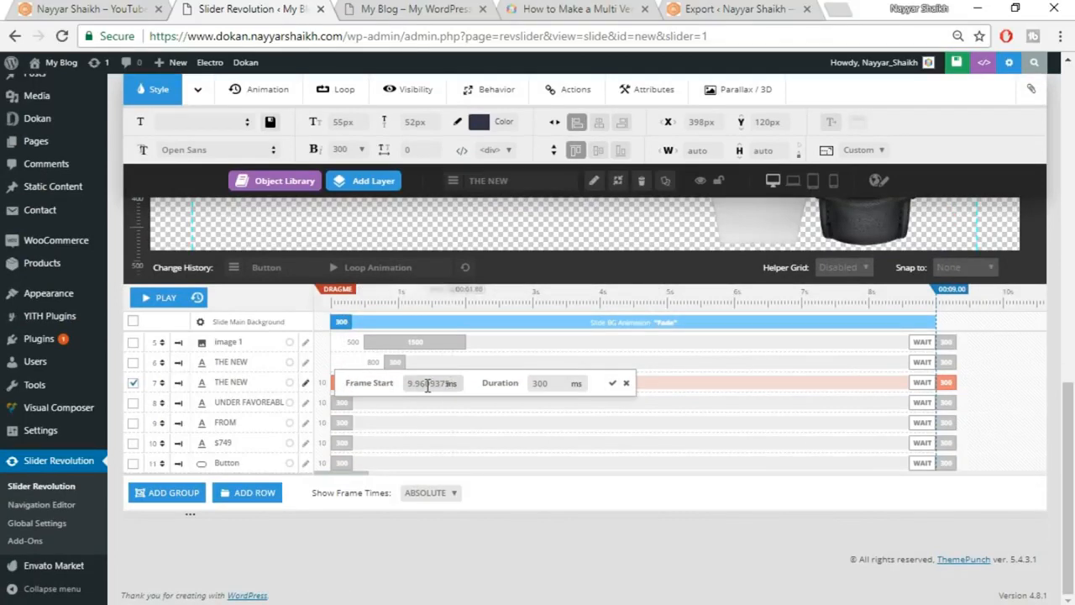
double_click(426, 384)
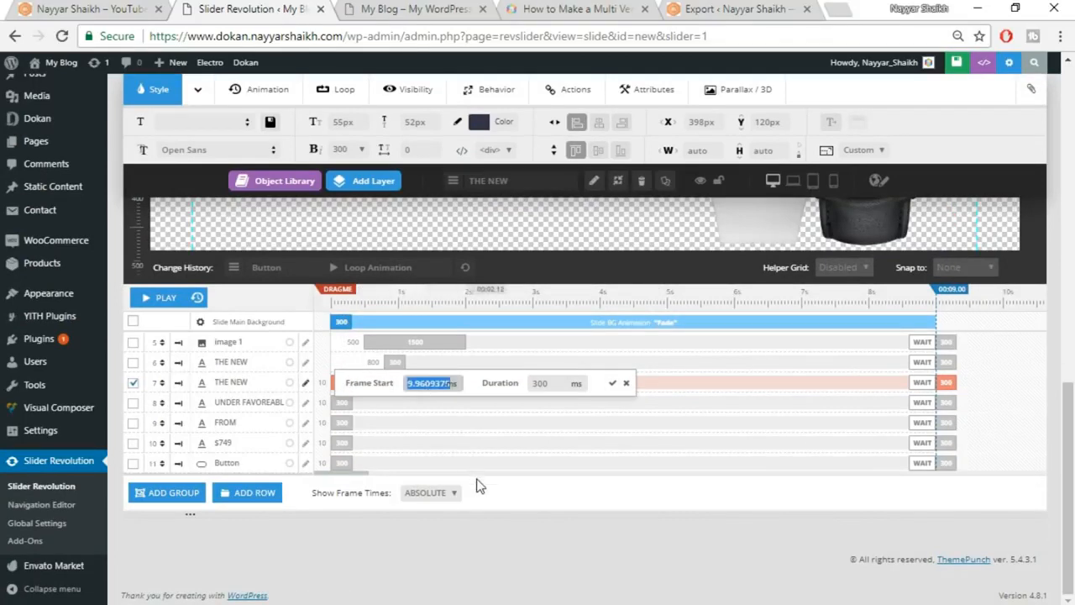
type("1000")
left_click(612, 383)
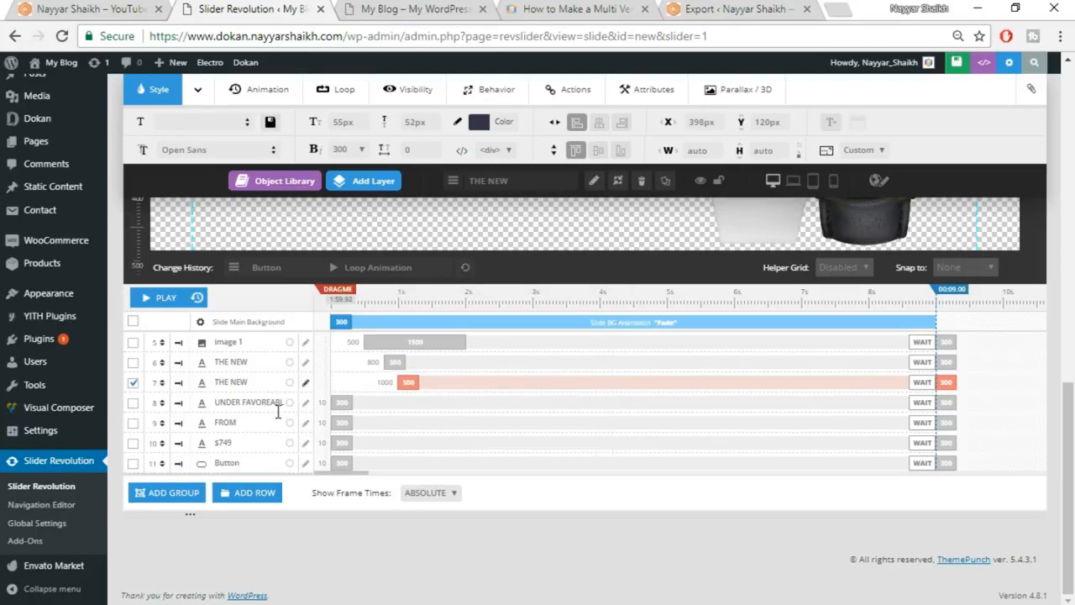
left_click(343, 405)
left_click(343, 400)
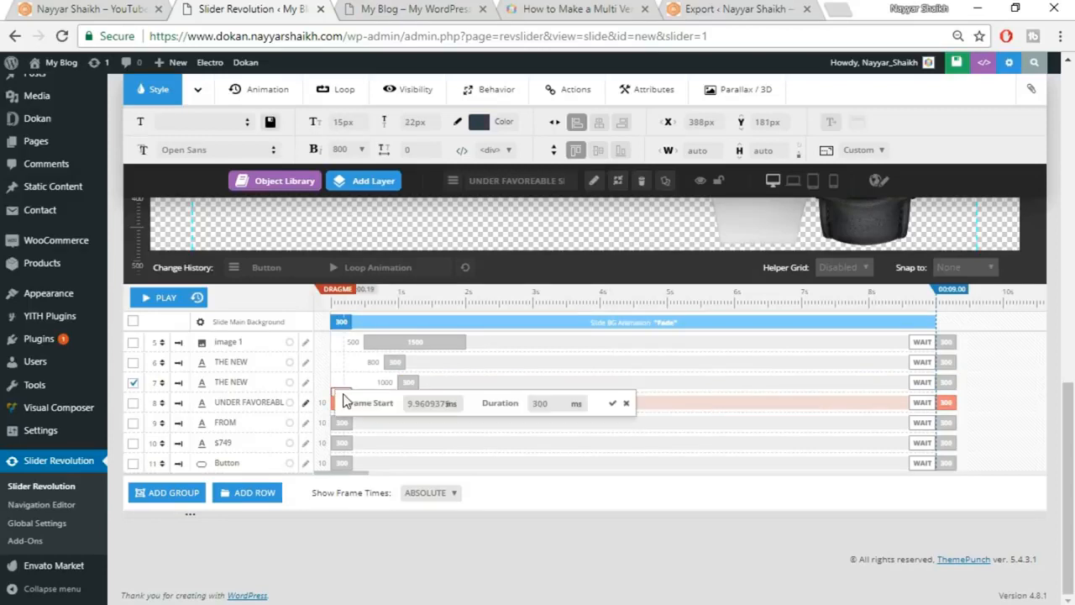
double_click(444, 403)
type("1200")
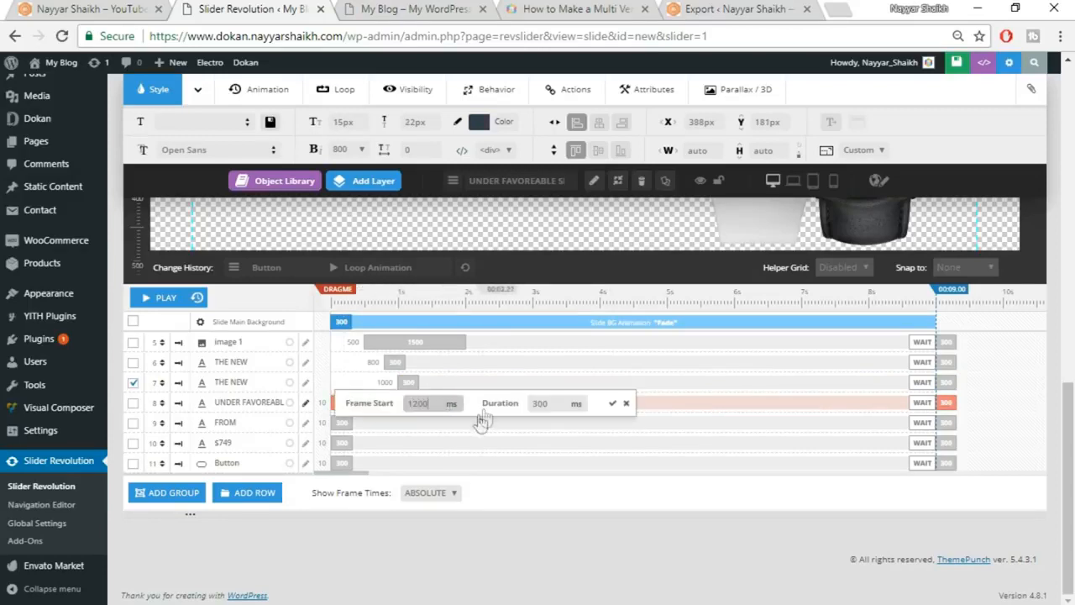
left_click(610, 404)
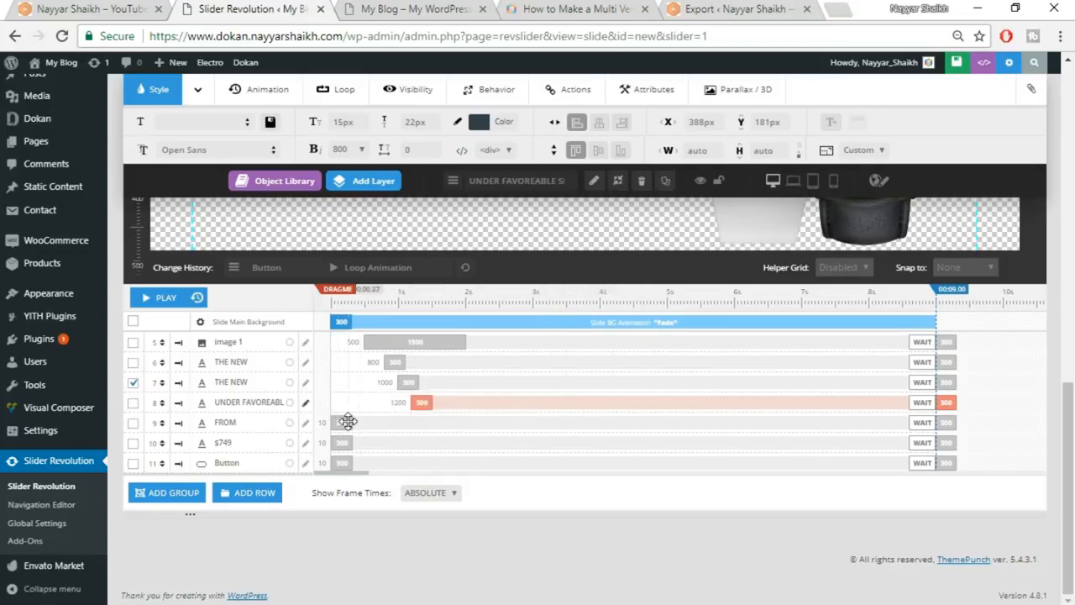
Start both the FROM layer and the $749 price layer at 1400 ms
left_click(348, 424)
left_click(339, 415)
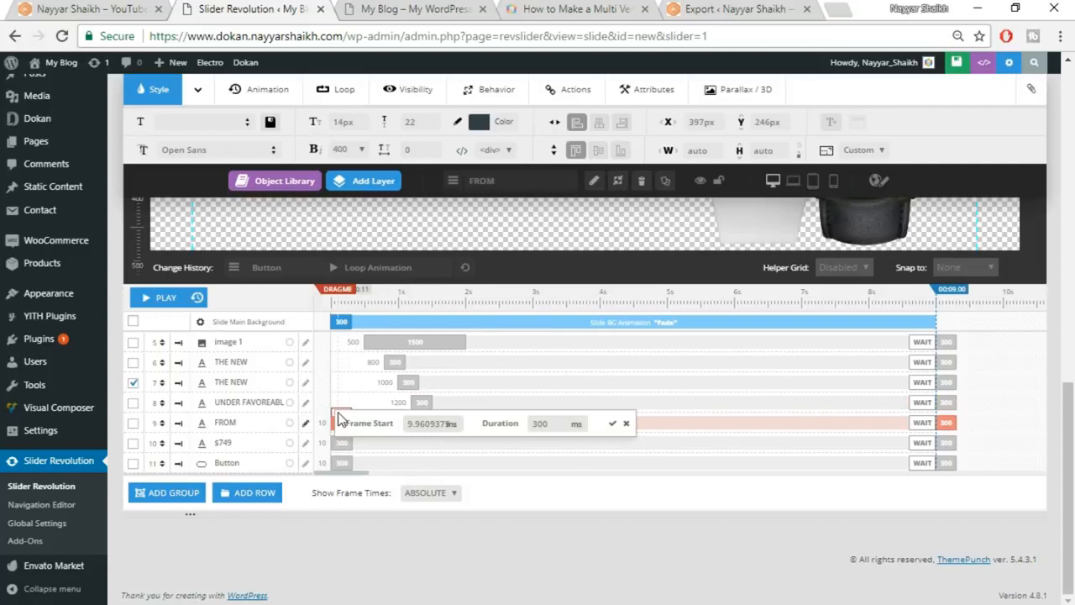
double_click(441, 423)
type("1400")
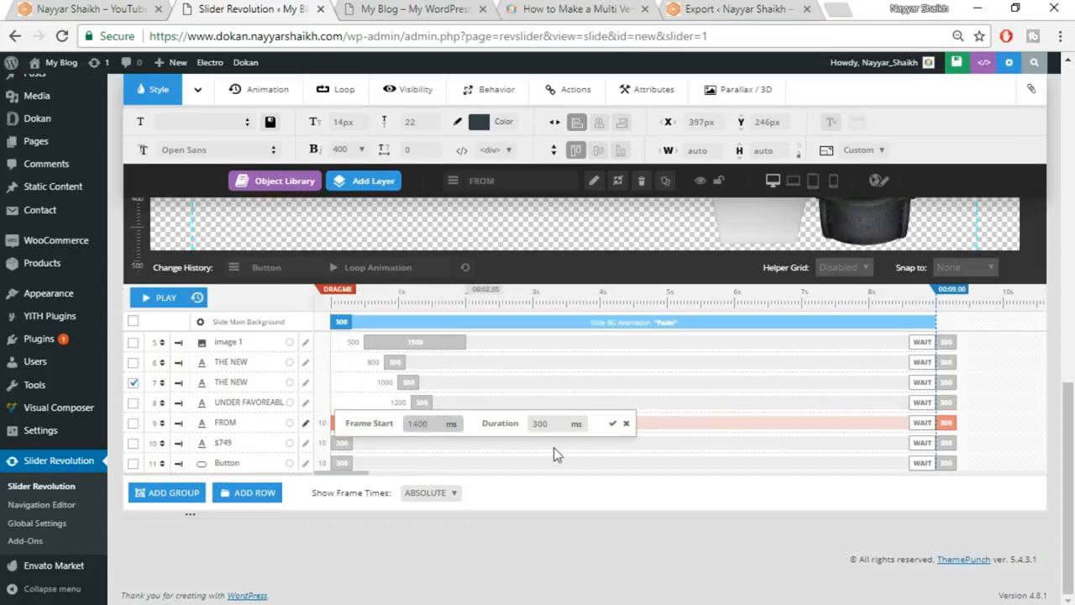
left_click(611, 423)
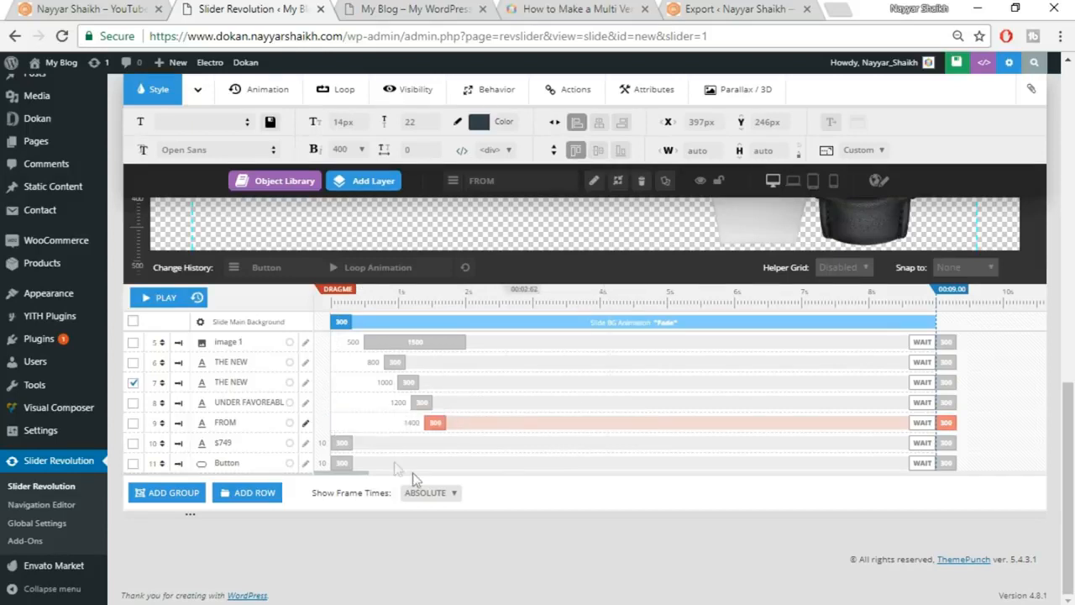
left_click(341, 440)
left_click(341, 436)
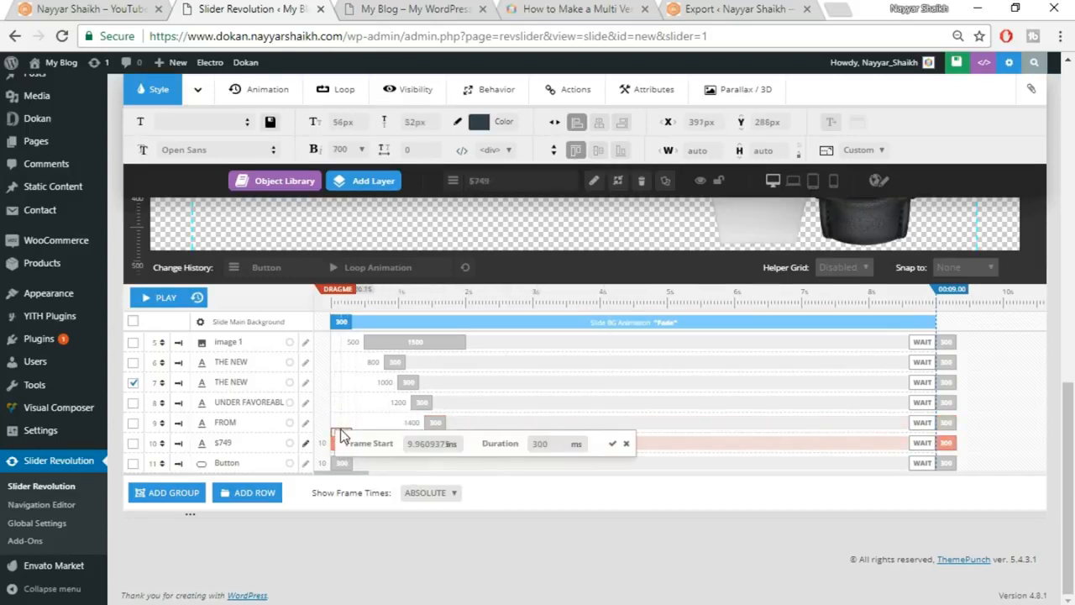
left_click(408, 442)
double_click(425, 443)
type("1400")
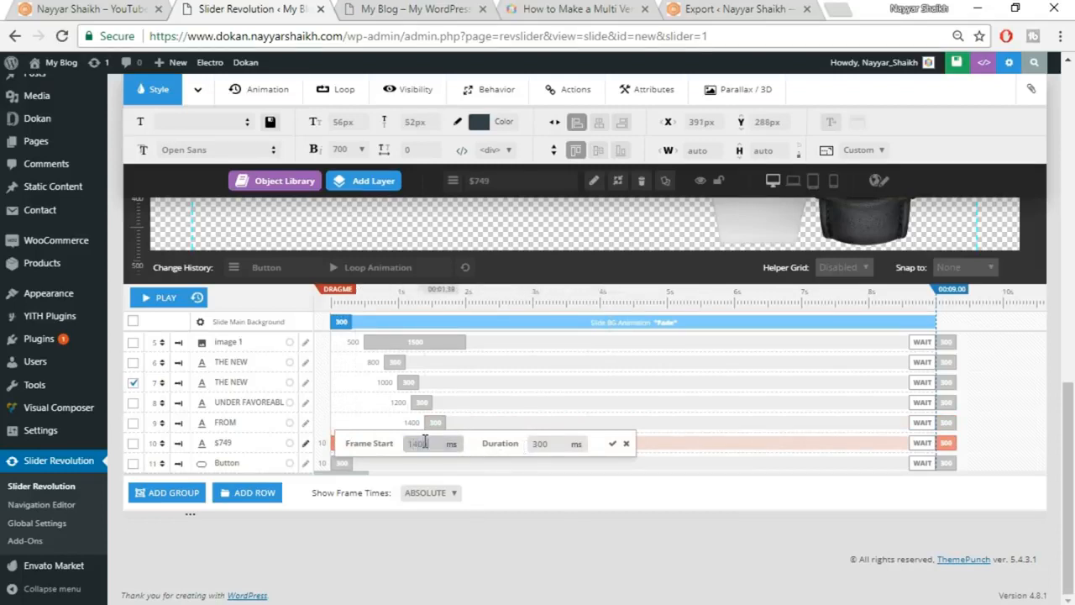
left_click(613, 444)
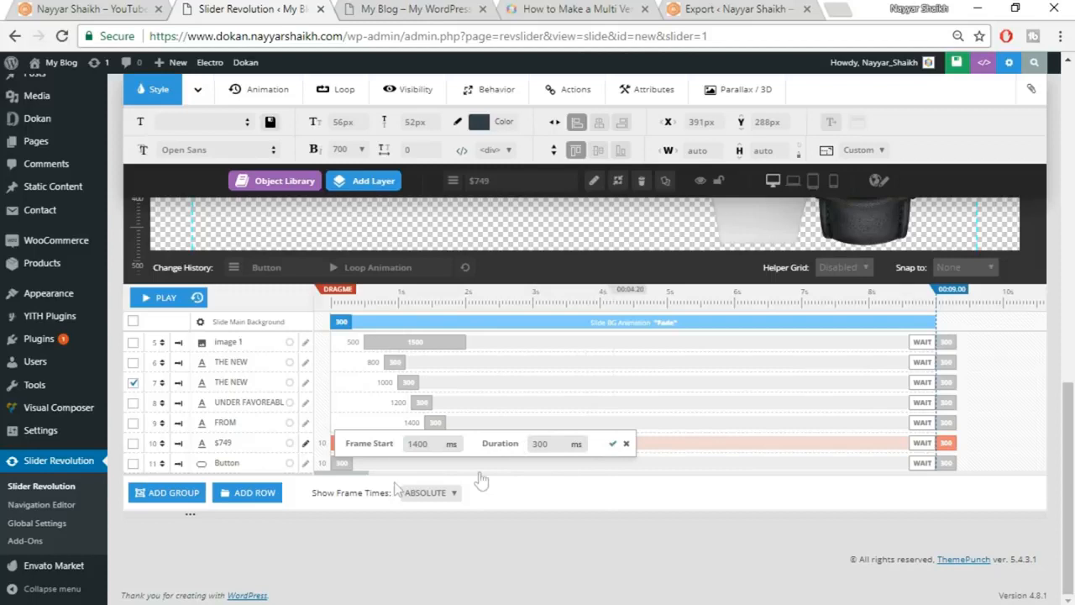
Start the button layer at 1600 ms
left_click(342, 457)
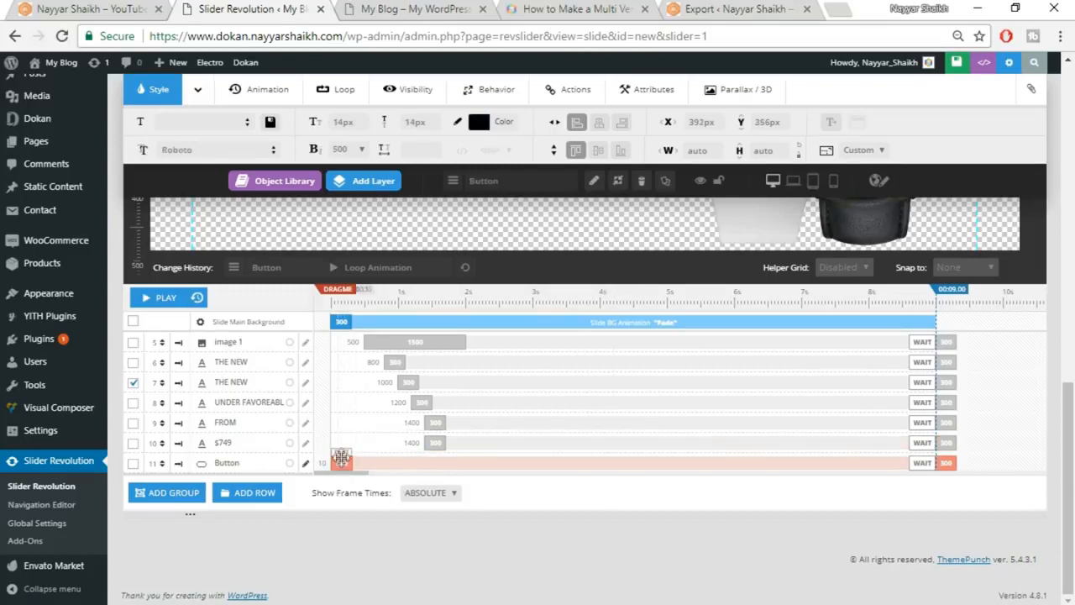
left_click(342, 458)
double_click(428, 462)
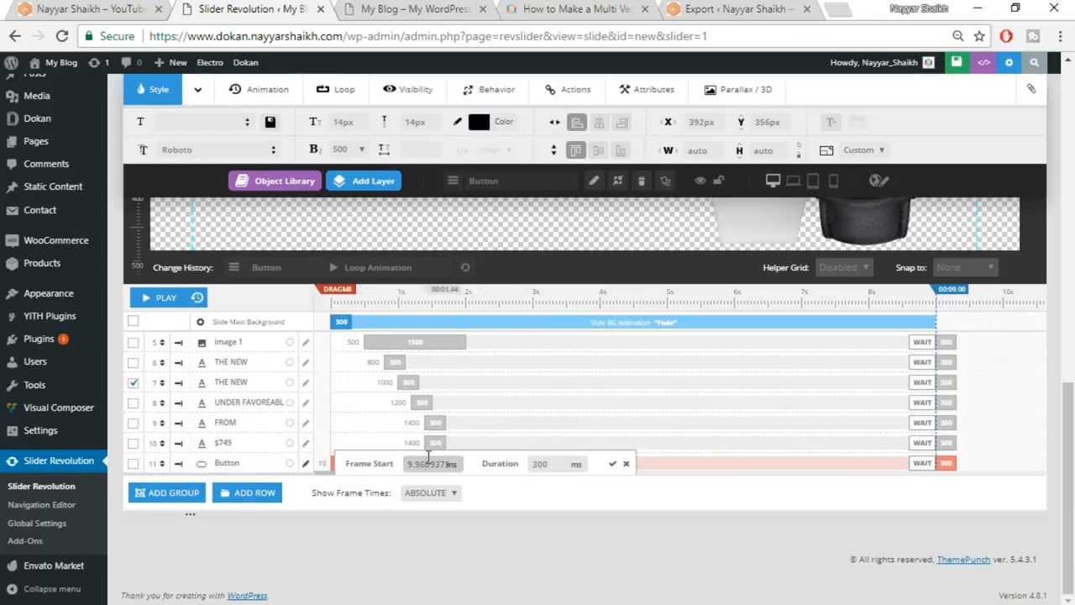
type("1600")
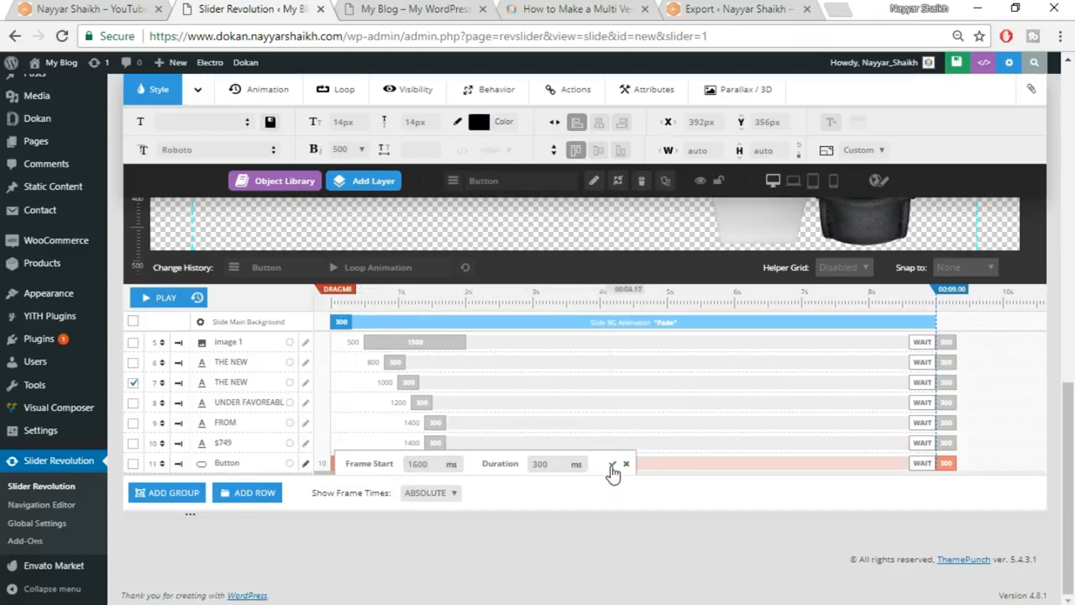
left_click(612, 463)
Give the watch image layer the RotateInFromZero entrance animation
scroll(705, 501, "up", 5)
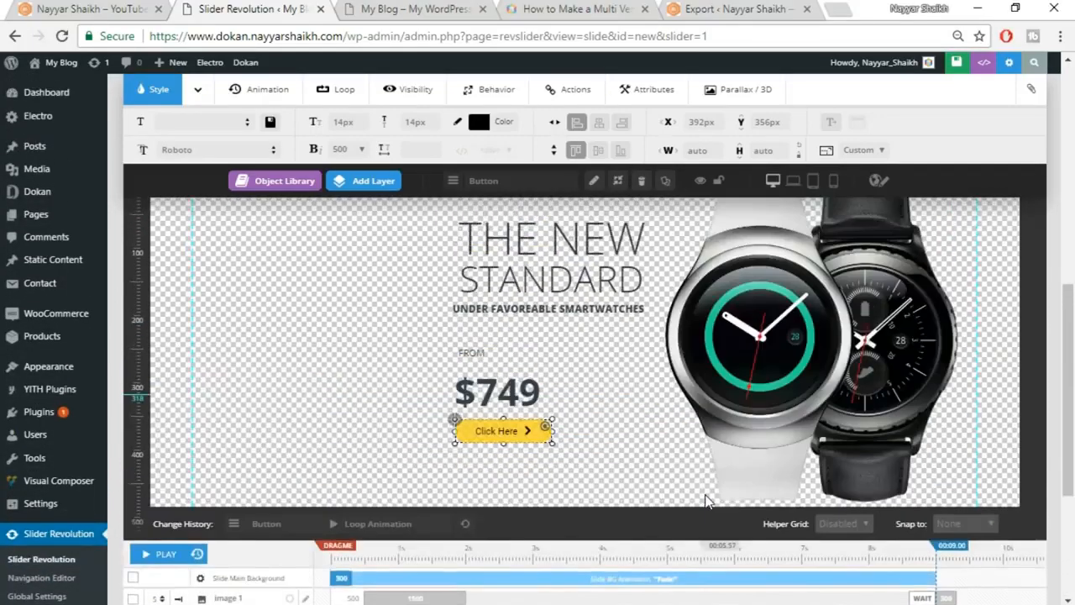
scroll(704, 497, "down", 1)
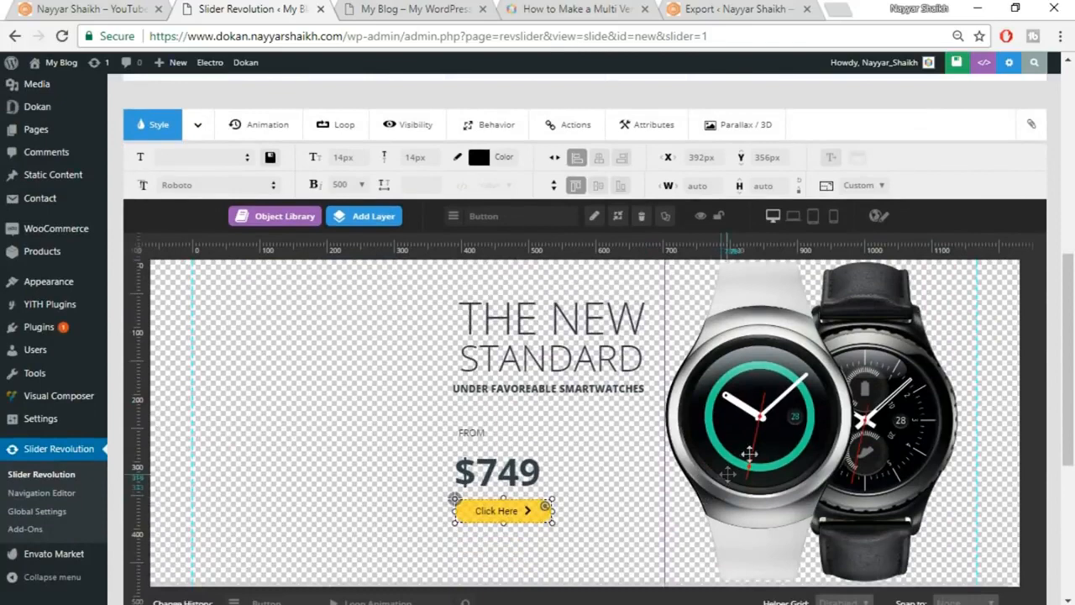
left_click(776, 391)
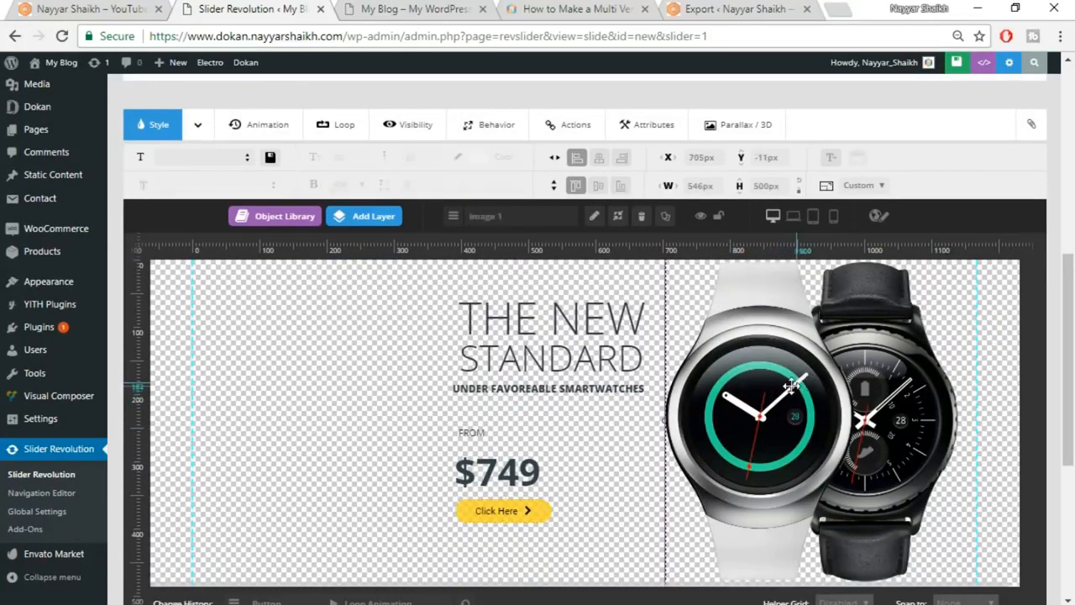
left_click(282, 137)
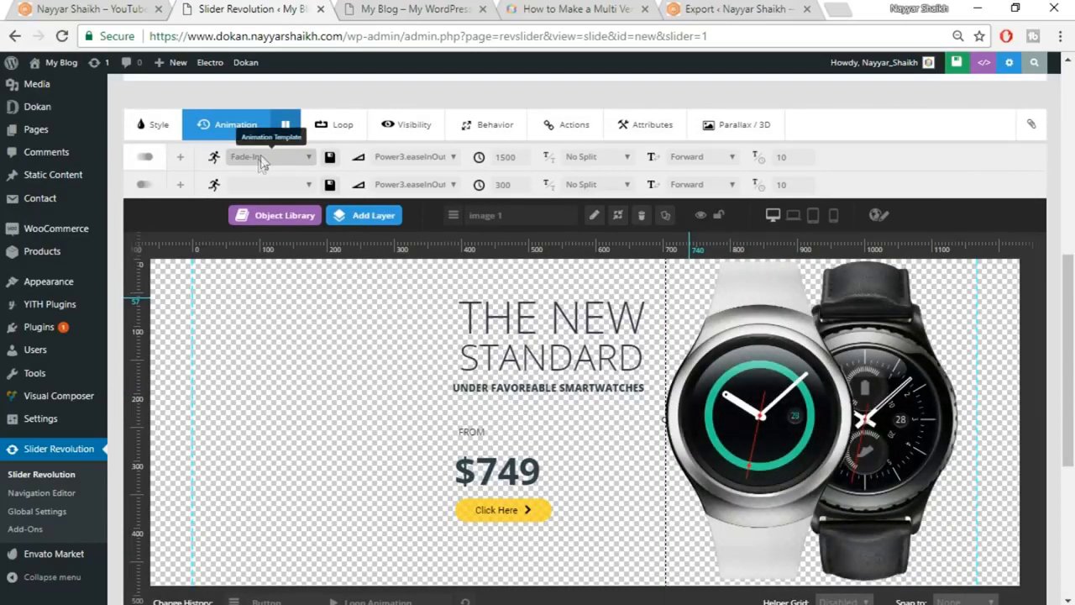
left_click(258, 159)
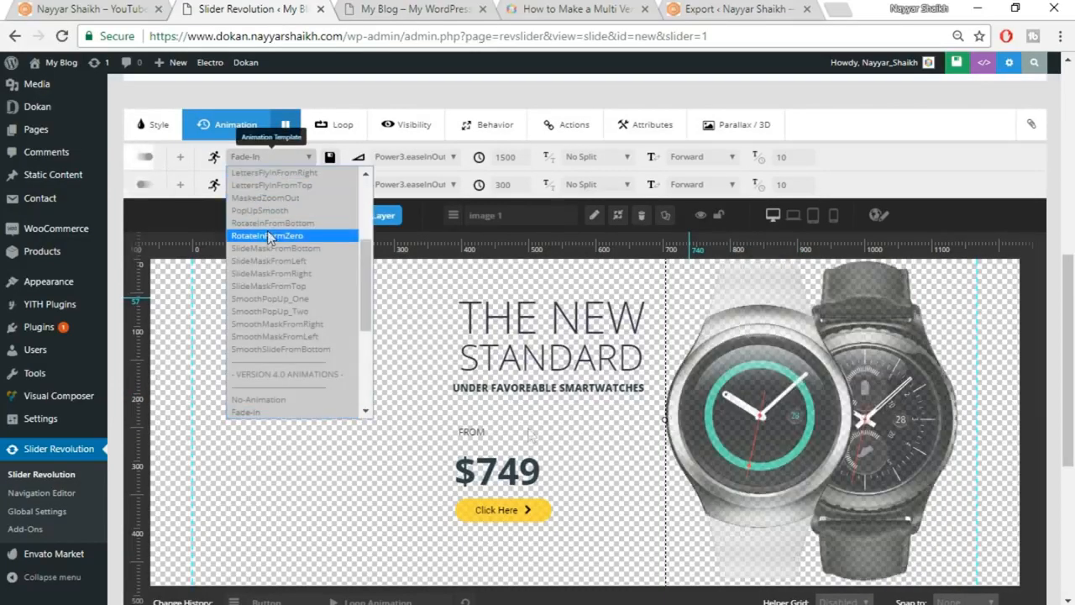
left_click(268, 236)
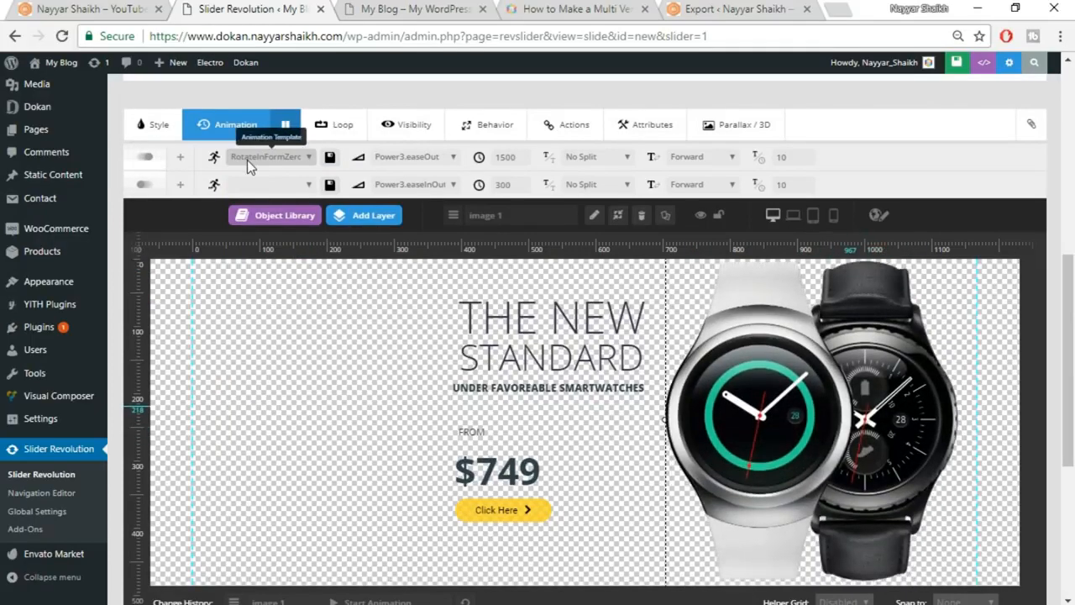
left_click(246, 159)
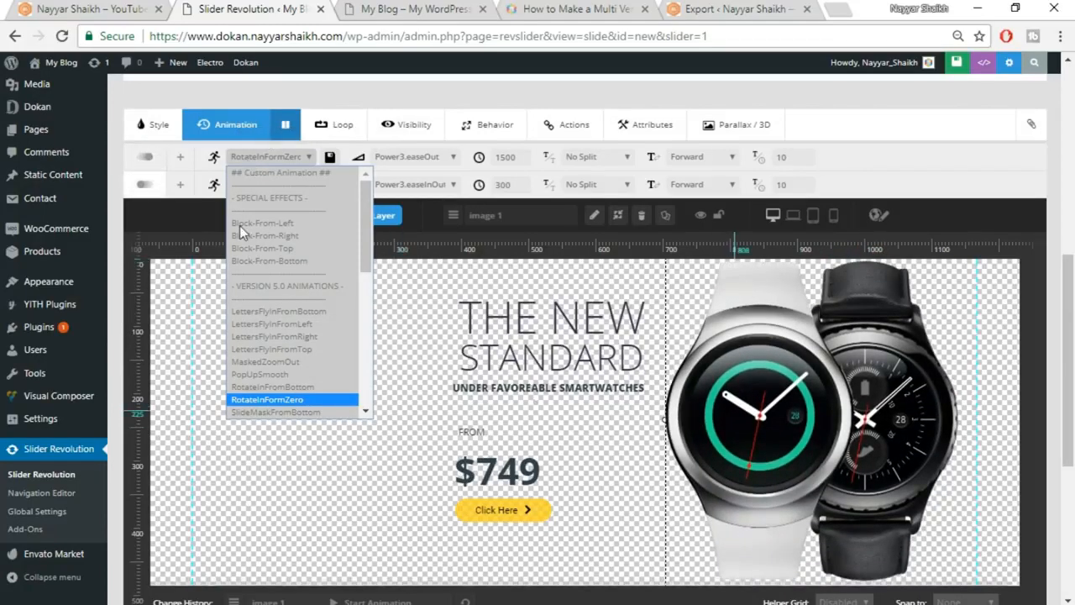
left_click(341, 151)
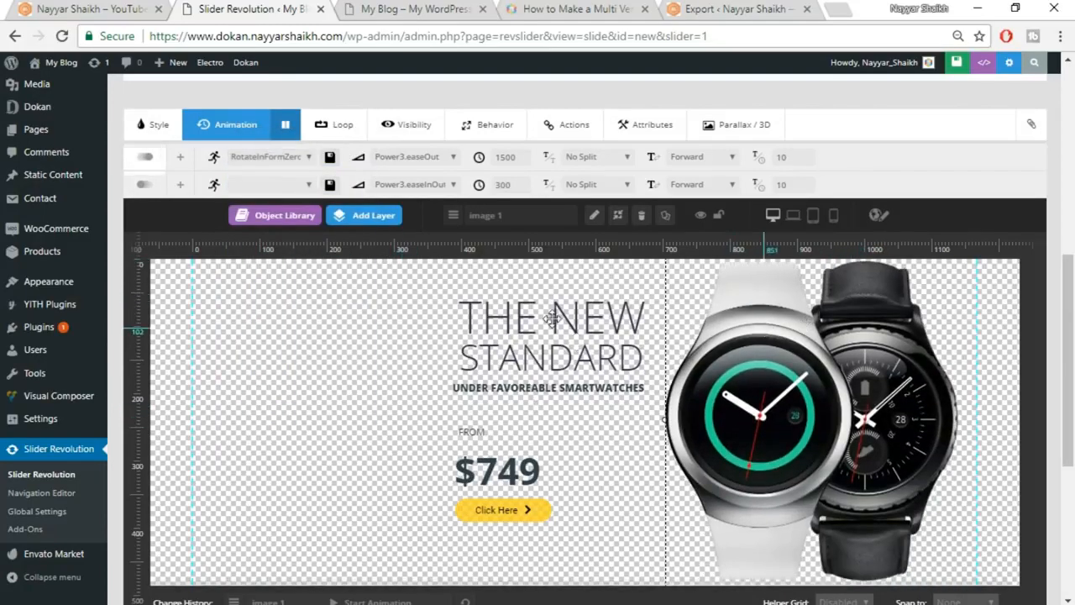
Give THE NEW headline the SlideMaskFromLeft entrance animation
left_click(552, 317)
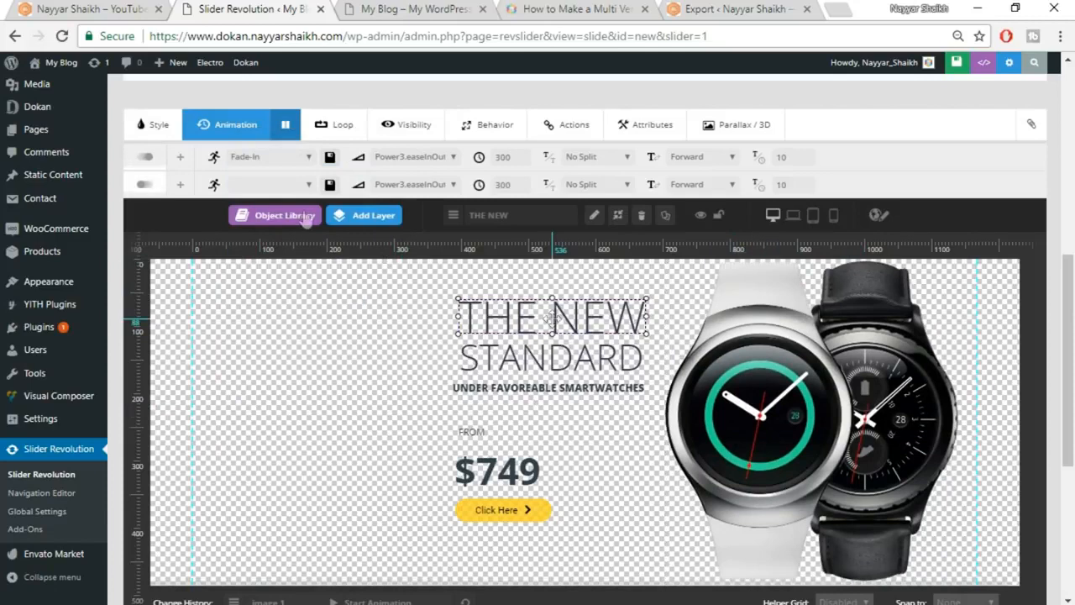
left_click(257, 155)
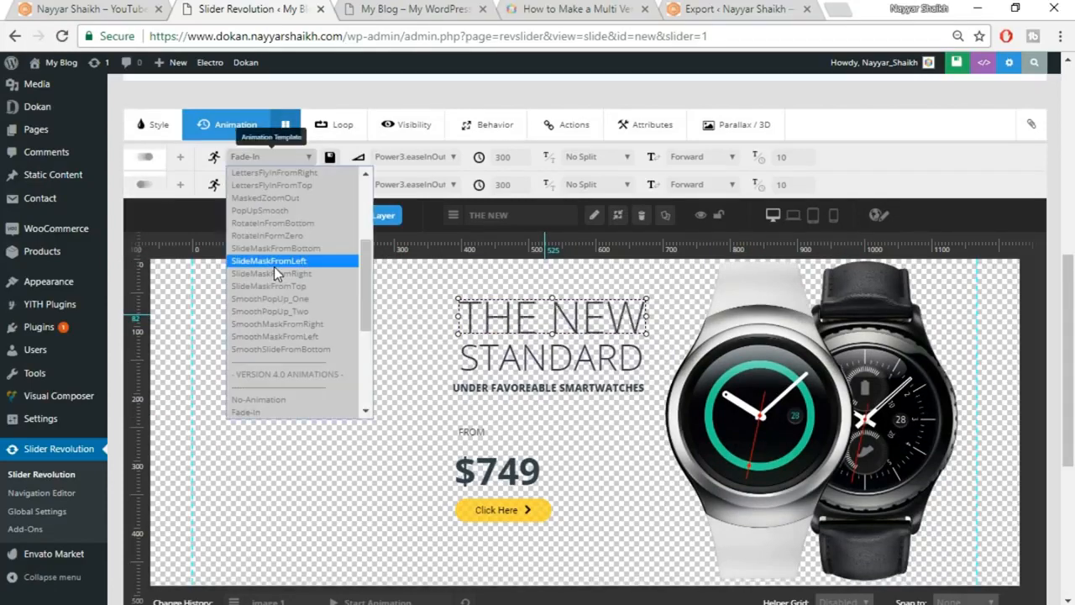
left_click(275, 266)
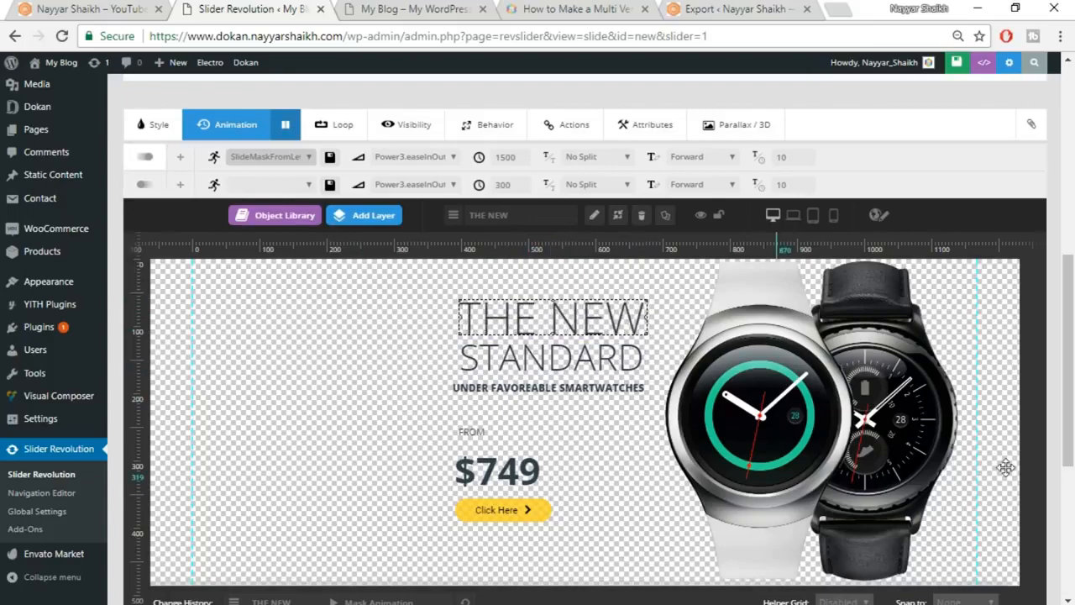
Save the slide, compare it with the demo storefront, and return to Slider Revolution
scroll(1007, 467, "down", 3)
scroll(1007, 472, "up", 5)
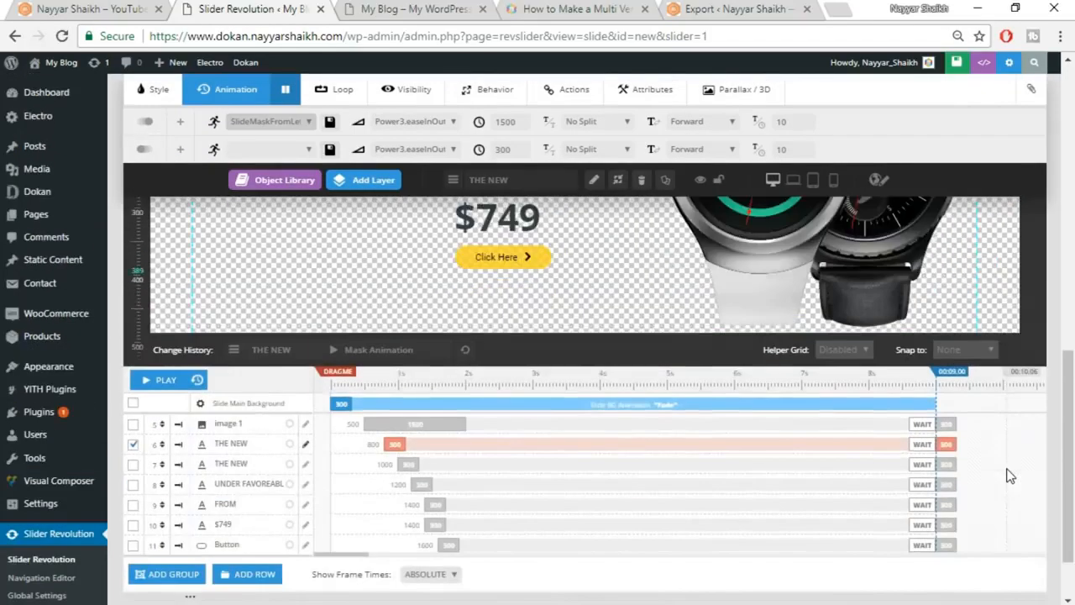
scroll(977, 208, "up", 6)
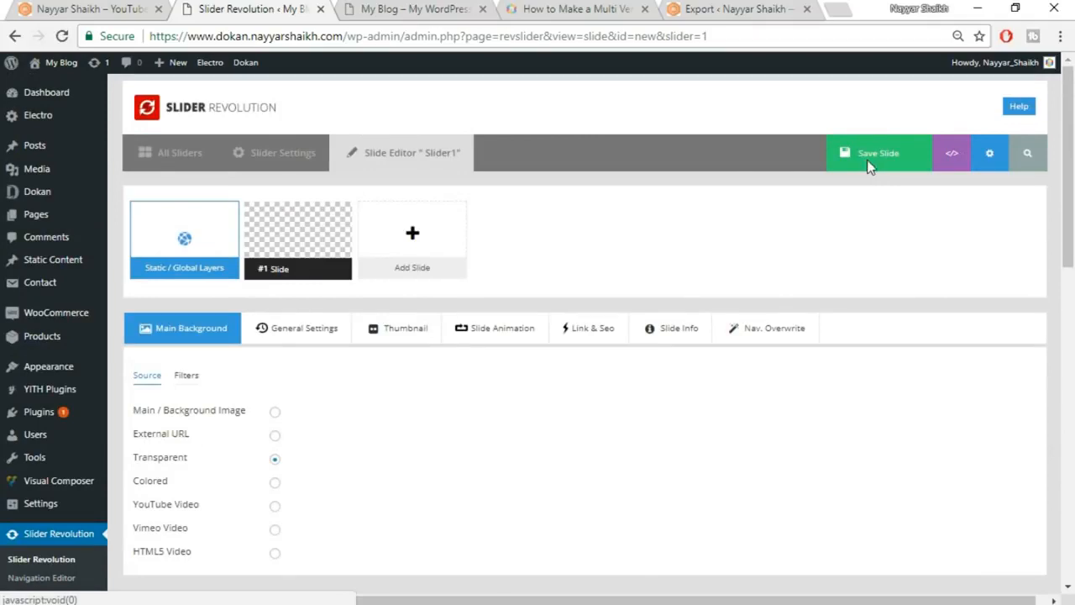
left_click(869, 166)
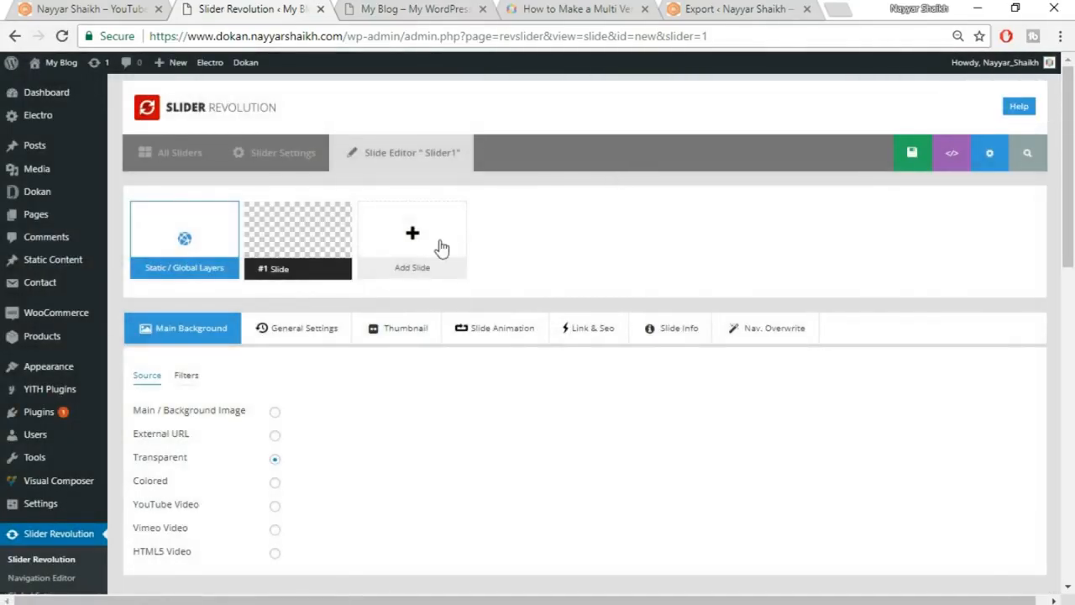
mouse_move(438, 239)
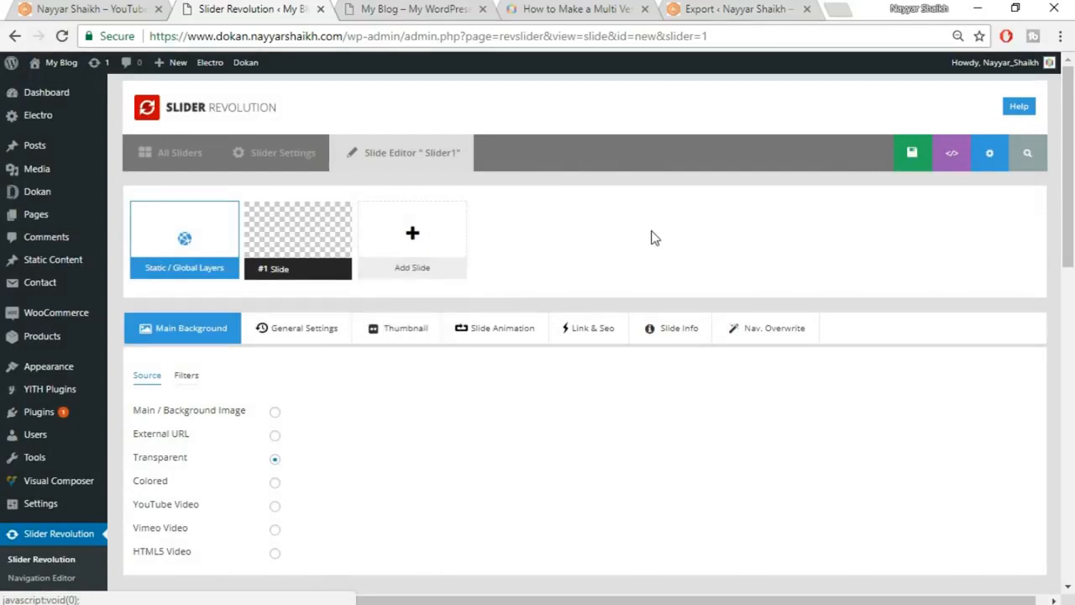
left_click(58, 6)
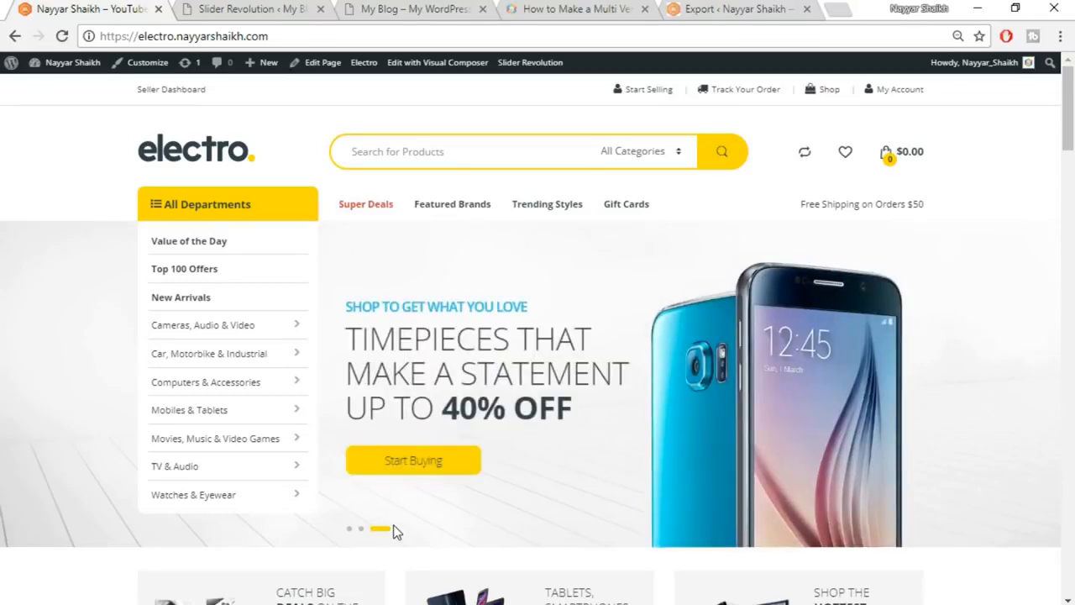
left_click(272, 6)
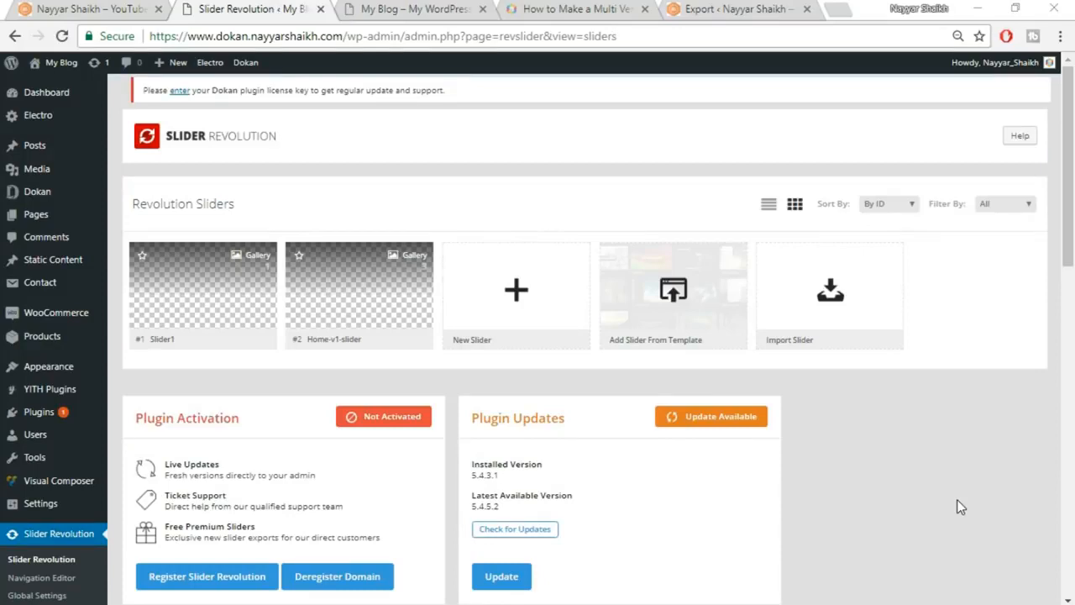
Open the Home Page from the Pages list for editing
left_click(375, 7)
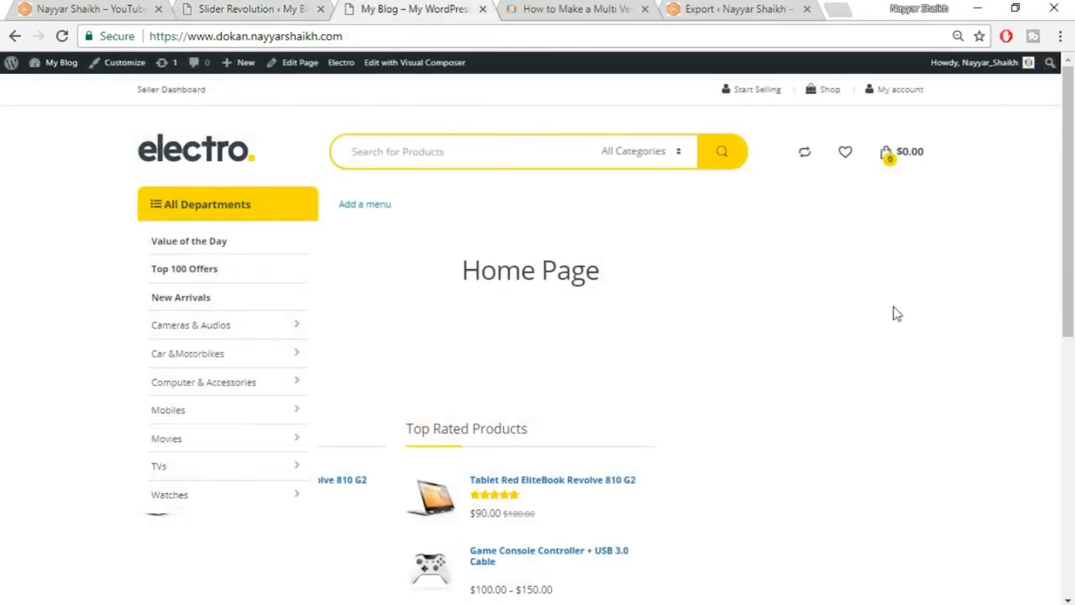
left_click(288, 6)
left_click(384, 7)
left_click(249, 7)
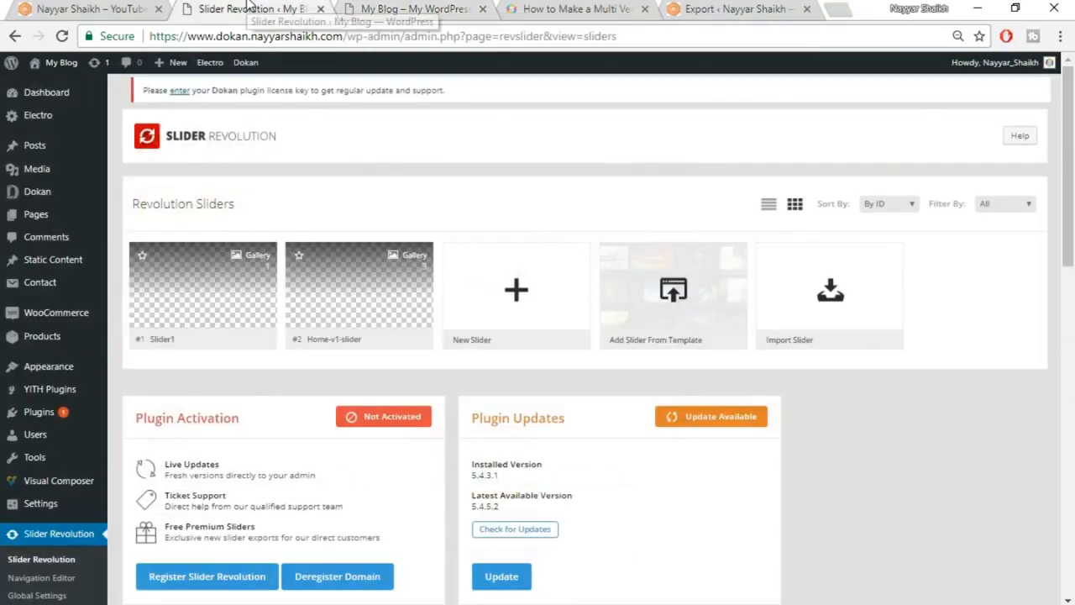
left_click(45, 218)
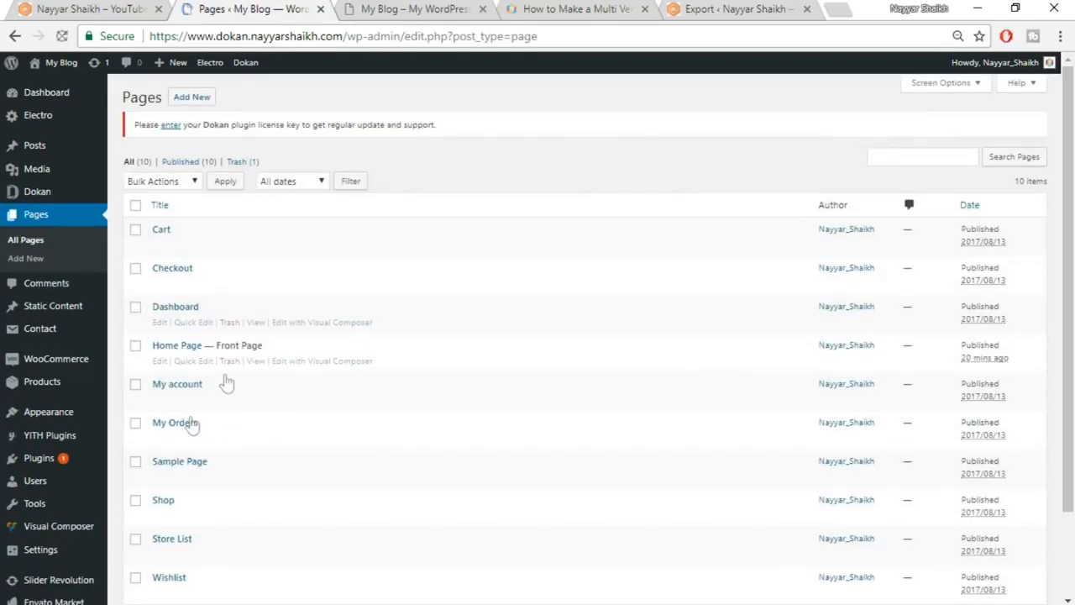
left_click(159, 362)
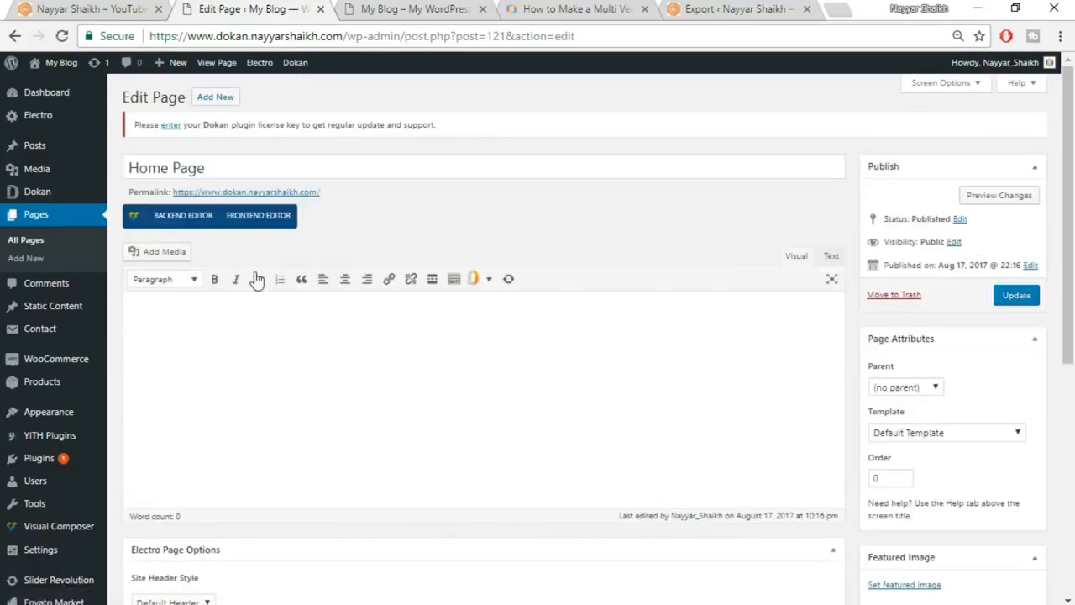
In Visual Composer, add a Revolution Slider element set to Home-v1-slider and update the page
left_click(168, 220)
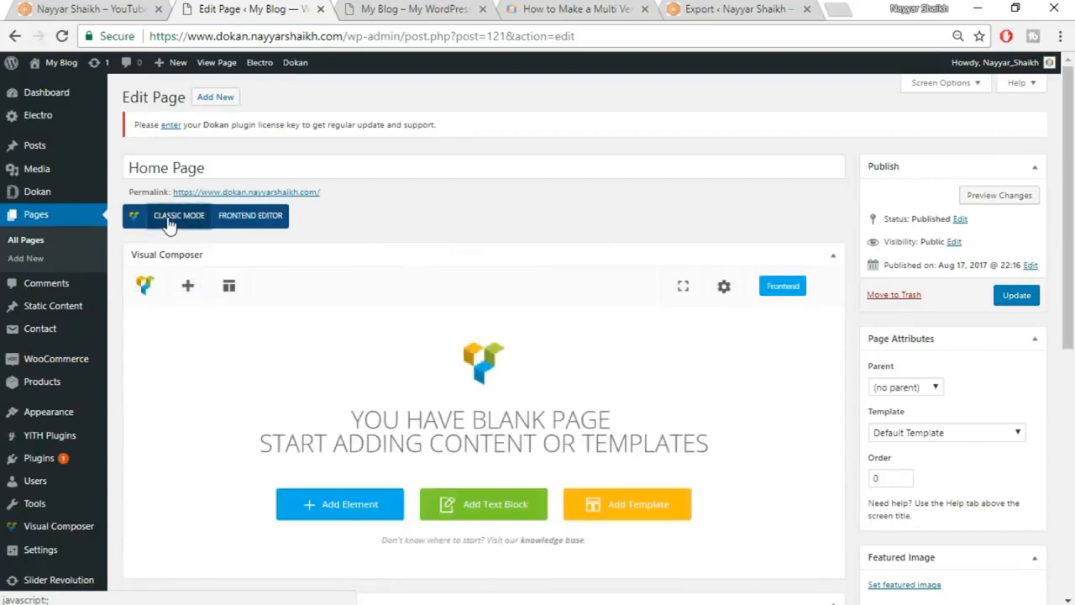
left_click(371, 509)
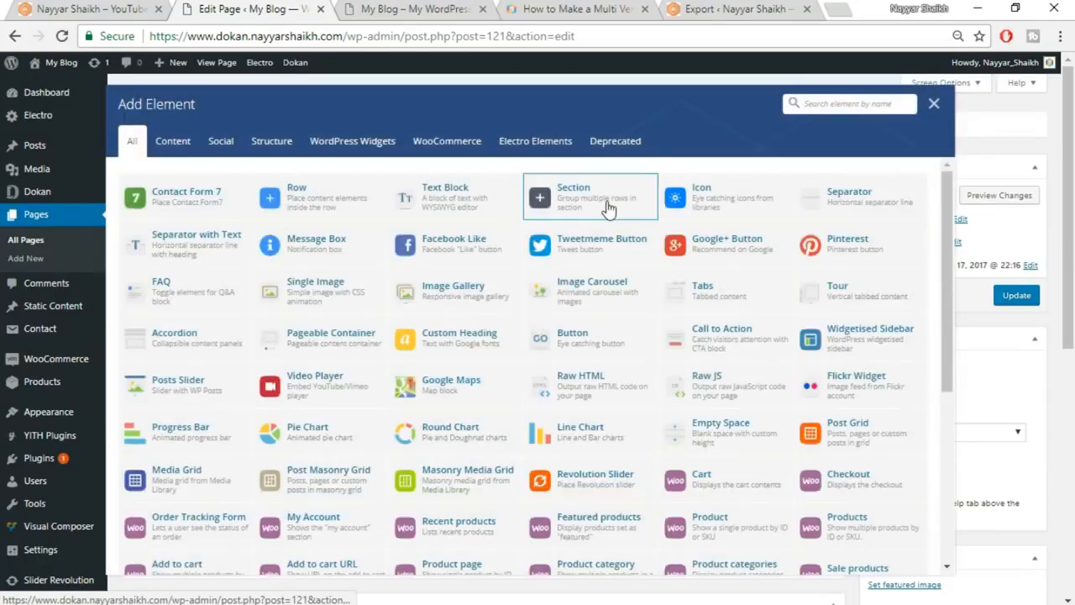
type("su")
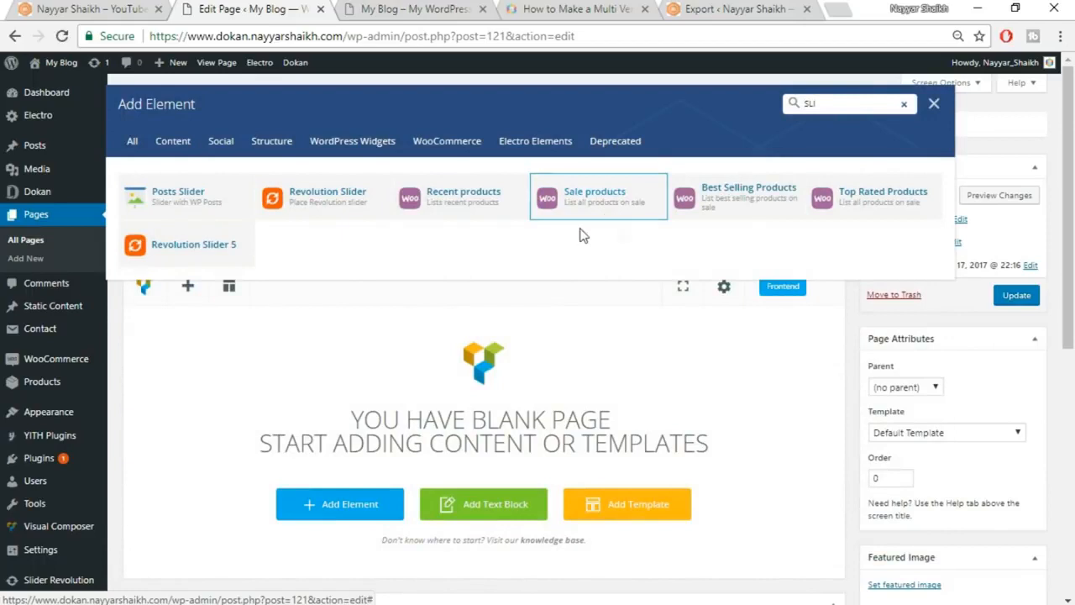
left_click(317, 205)
left_click(612, 246)
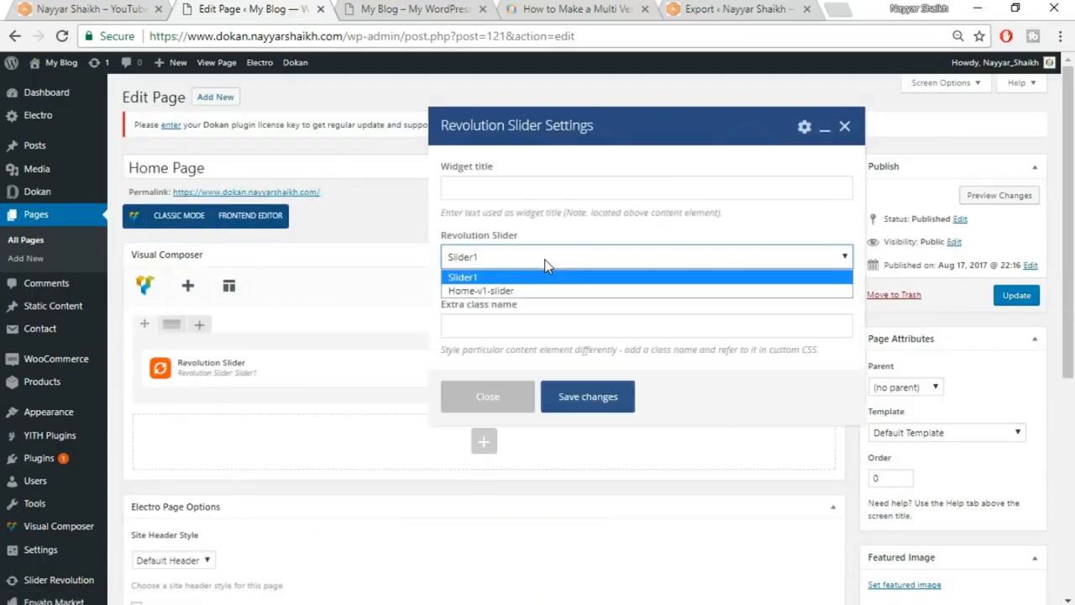
left_click(514, 292)
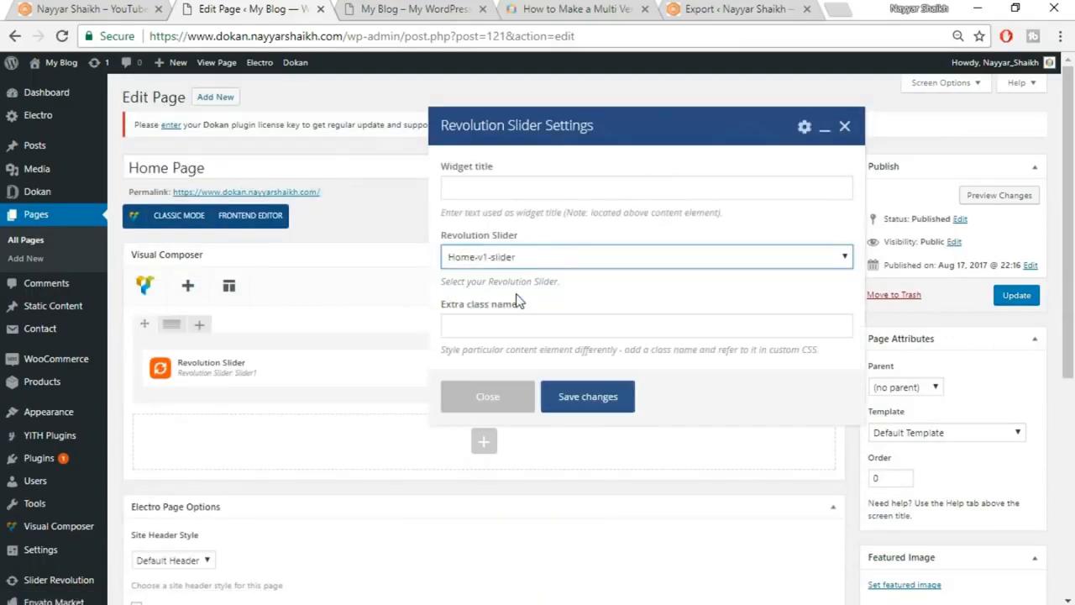
left_click(590, 403)
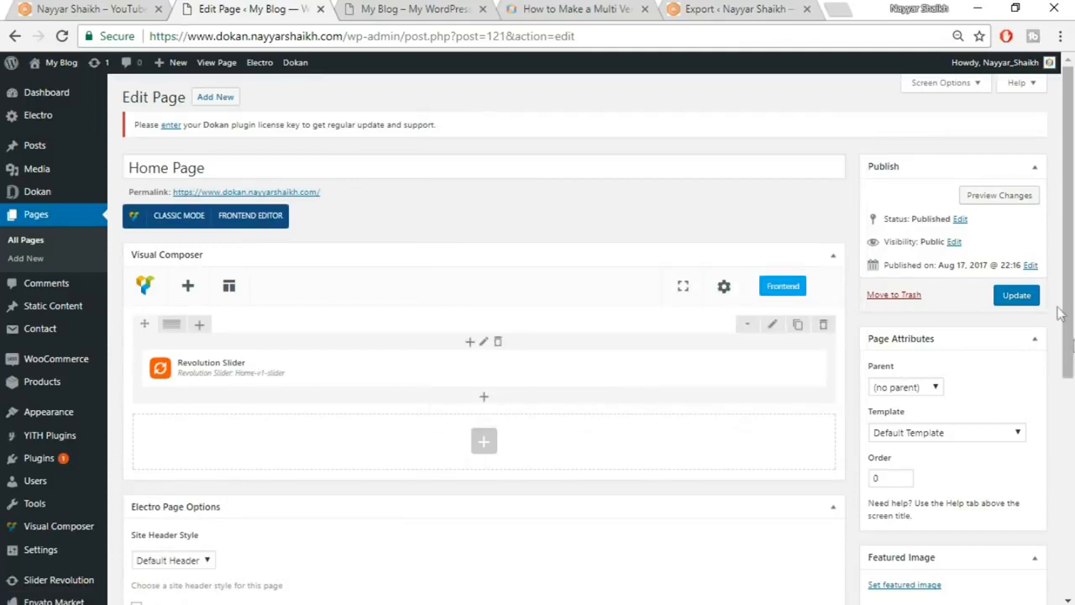
left_click(1033, 298)
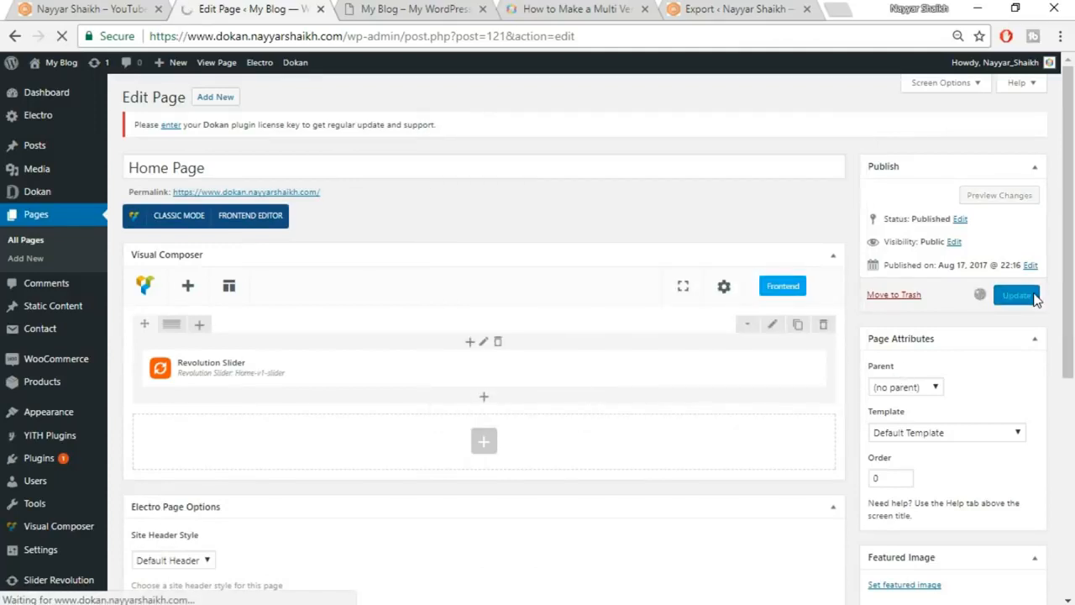
Reload the live Home Page to check the new slider
left_click(417, 8)
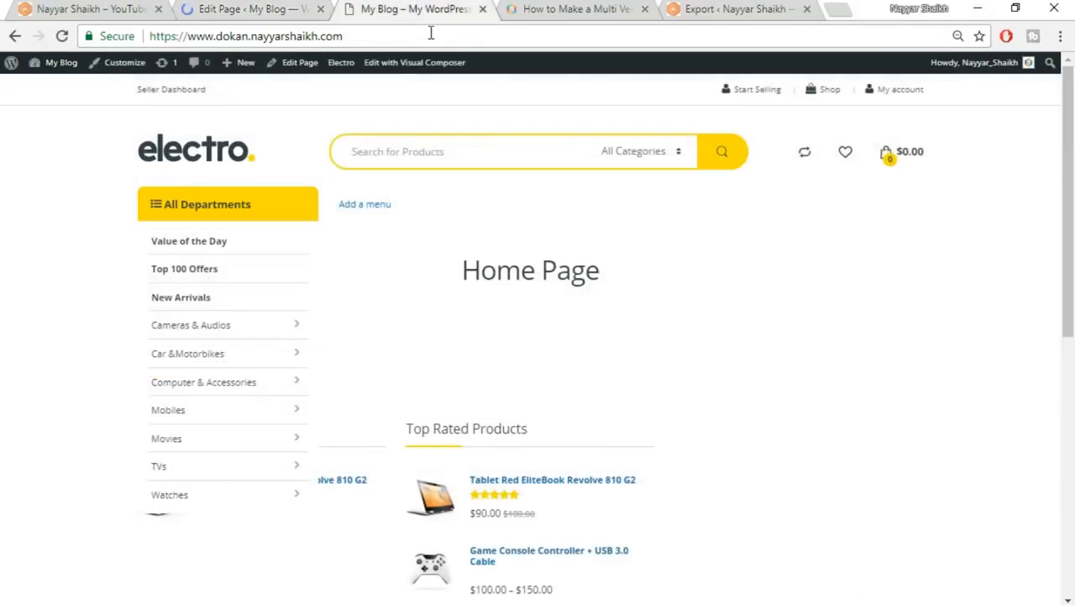
left_click(431, 33)
key("Return")
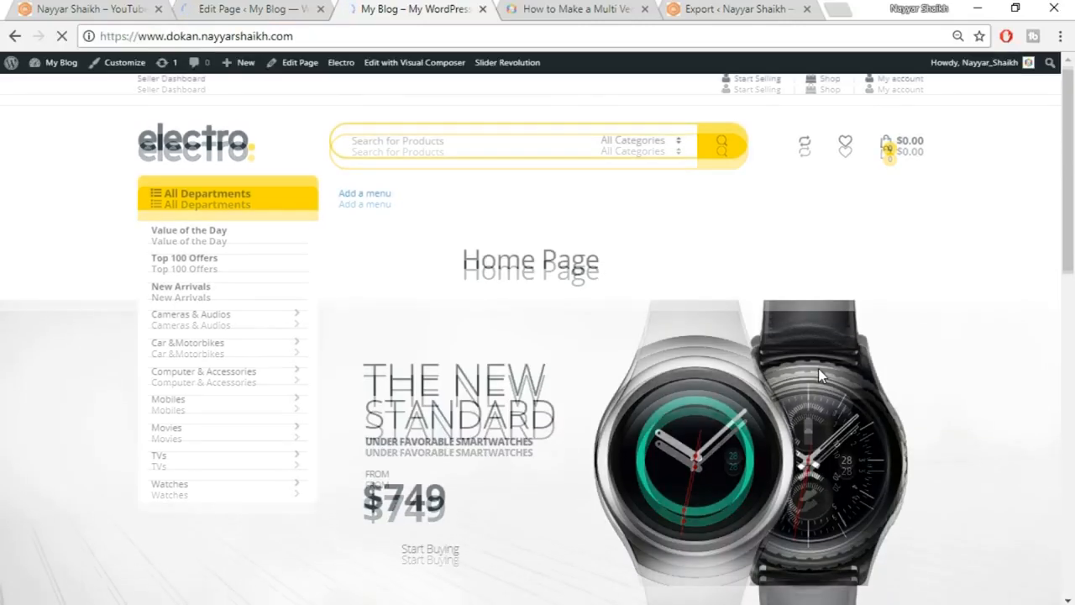
scroll(818, 419, "up", 2)
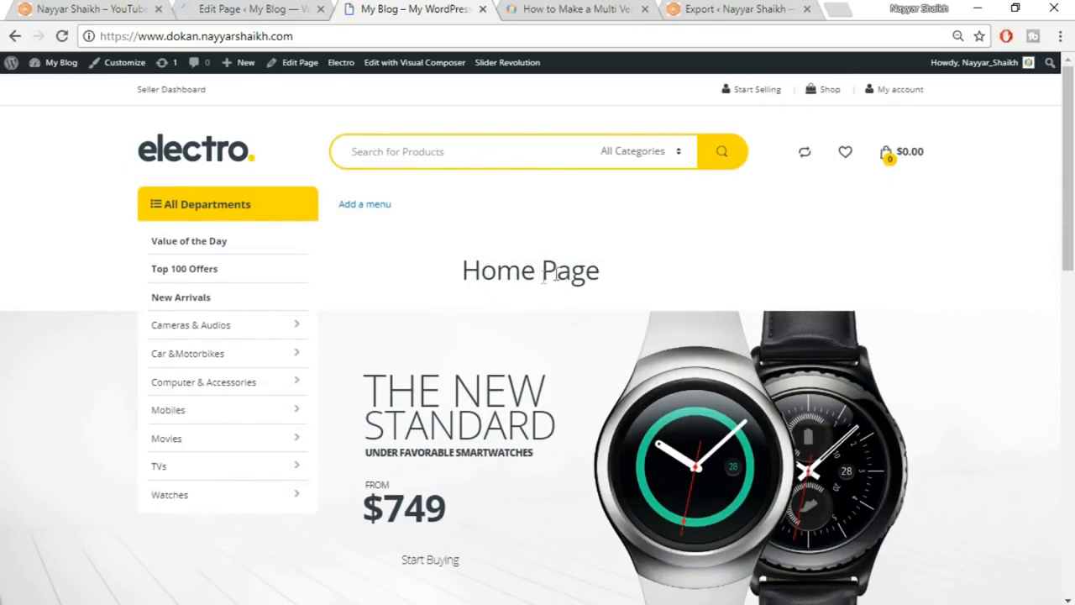
scroll(562, 285, "down", 2)
scroll(529, 210, "up", 2)
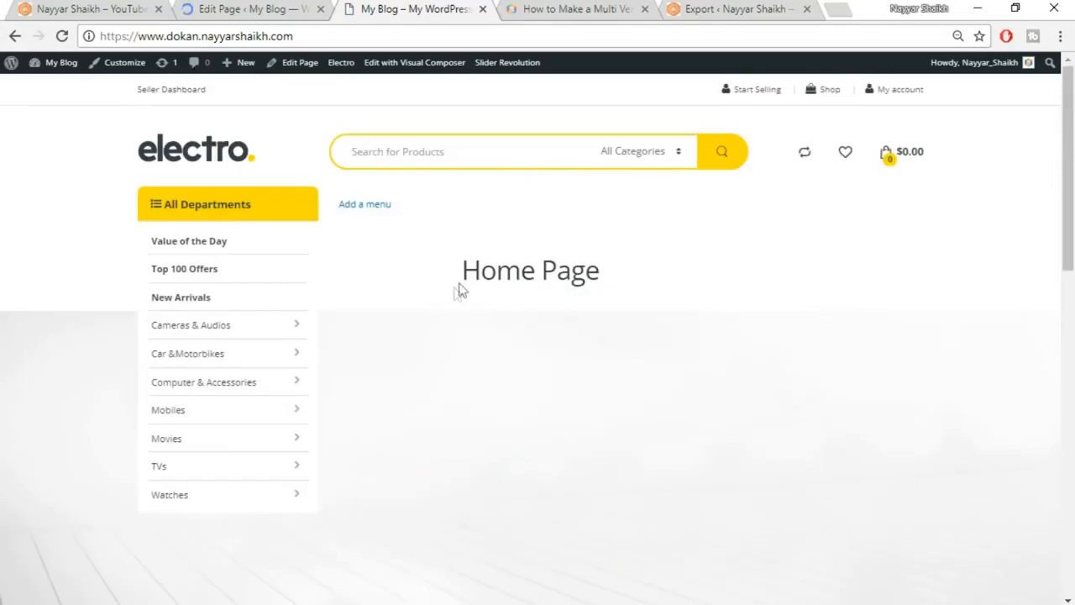
scroll(641, 267, "down", 2)
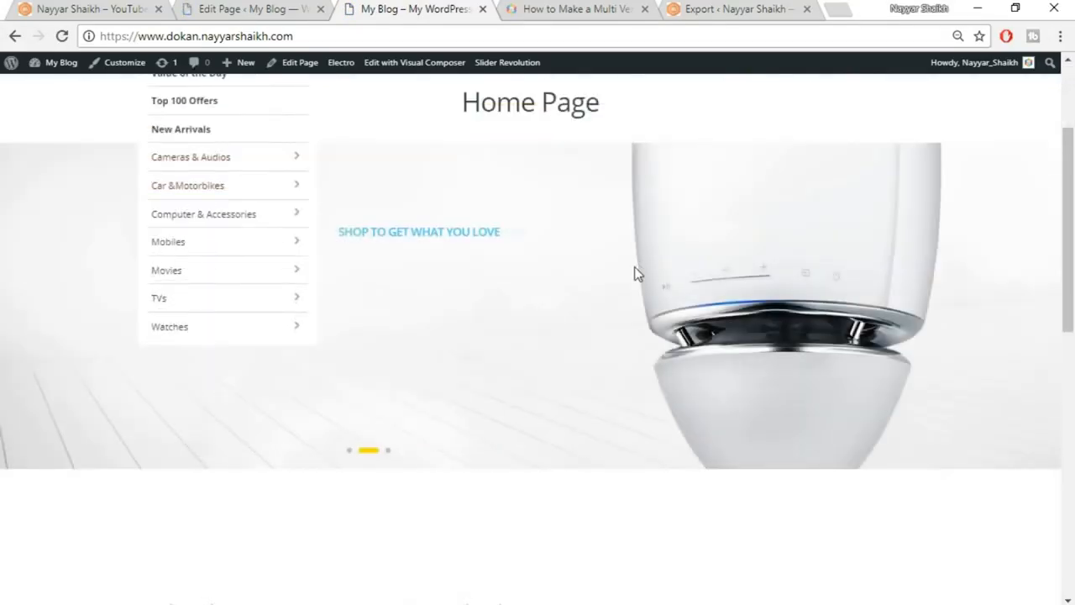
scroll(636, 272, "up", 2)
Tick Hide Page Header, update the page, reload it and compare with the demo storefront
left_click(207, 10)
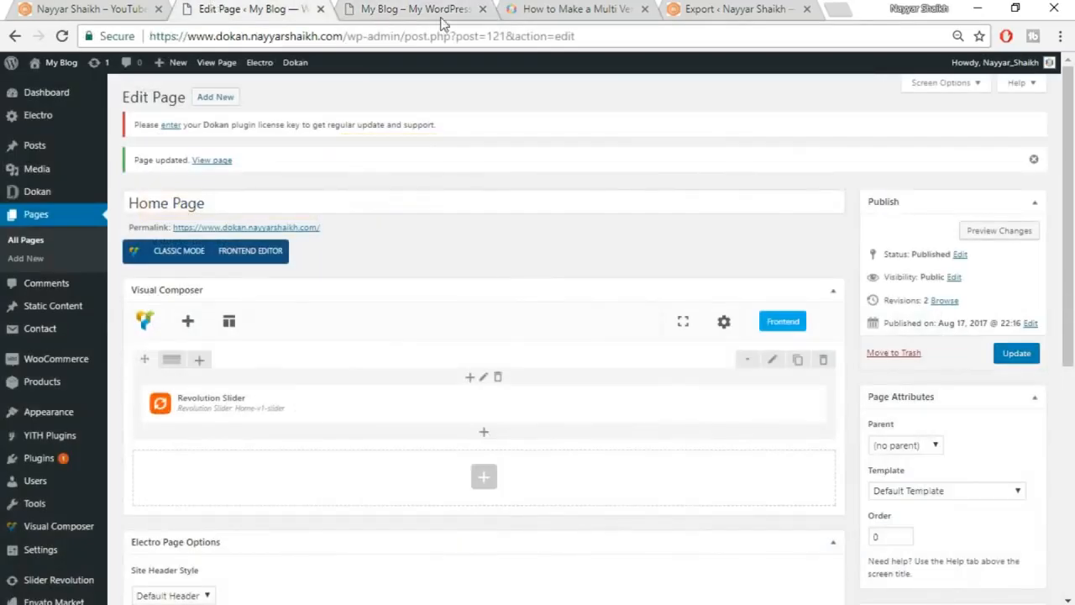
scroll(768, 261, "down", 5)
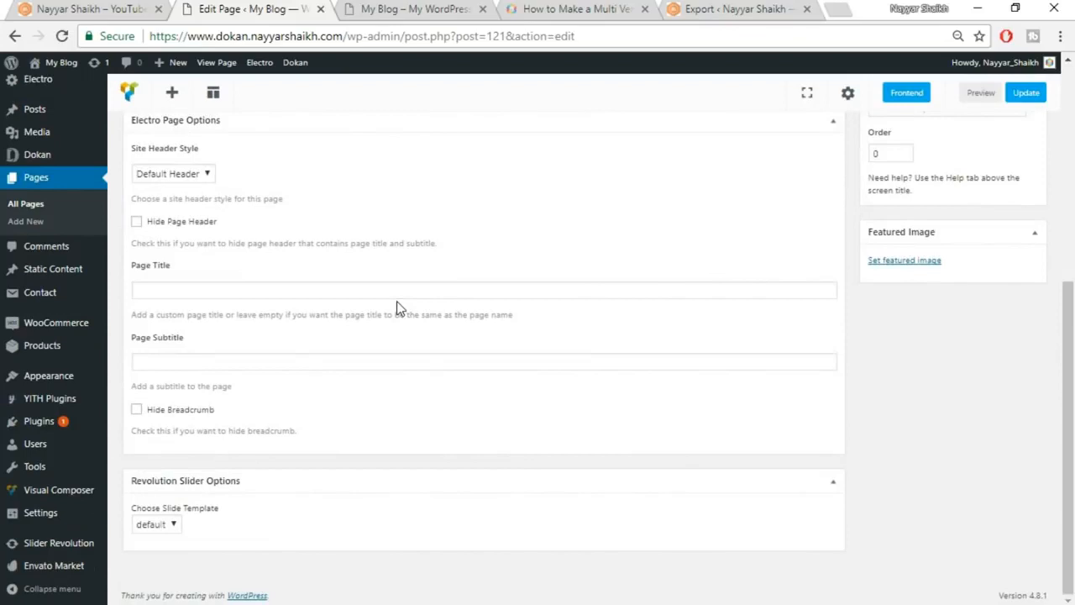
scroll(400, 308, "up", 1)
left_click(158, 313)
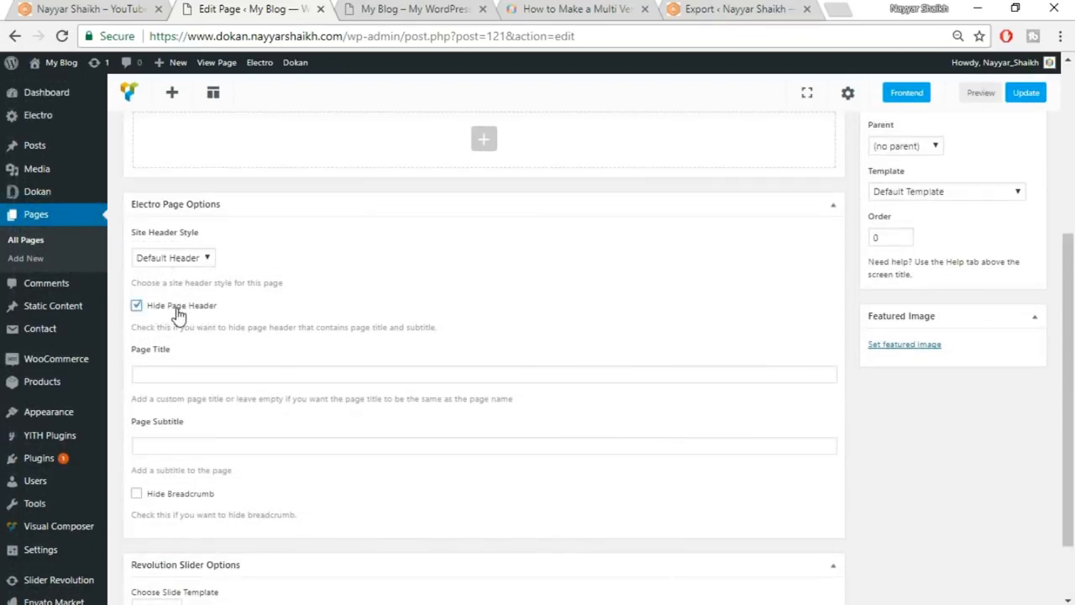
left_click(1028, 95)
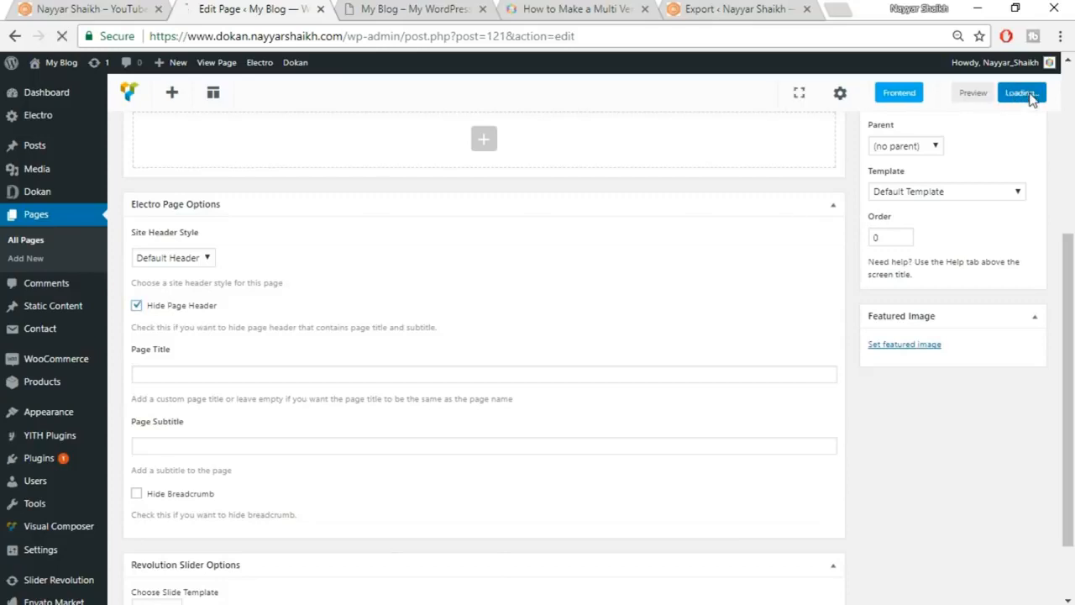
left_click(424, 7)
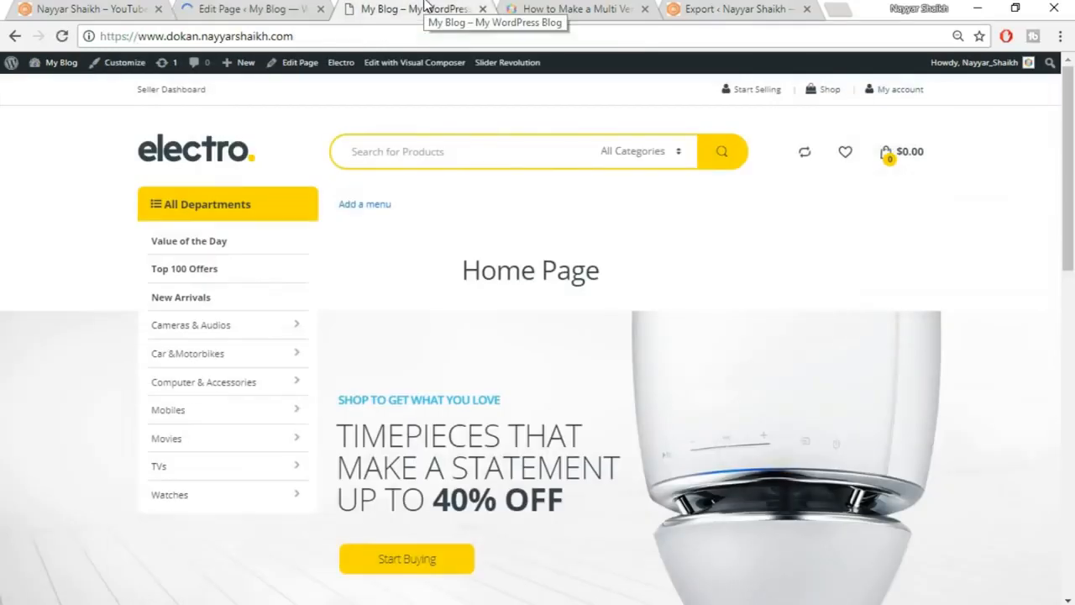
left_click(422, 32)
key("Return")
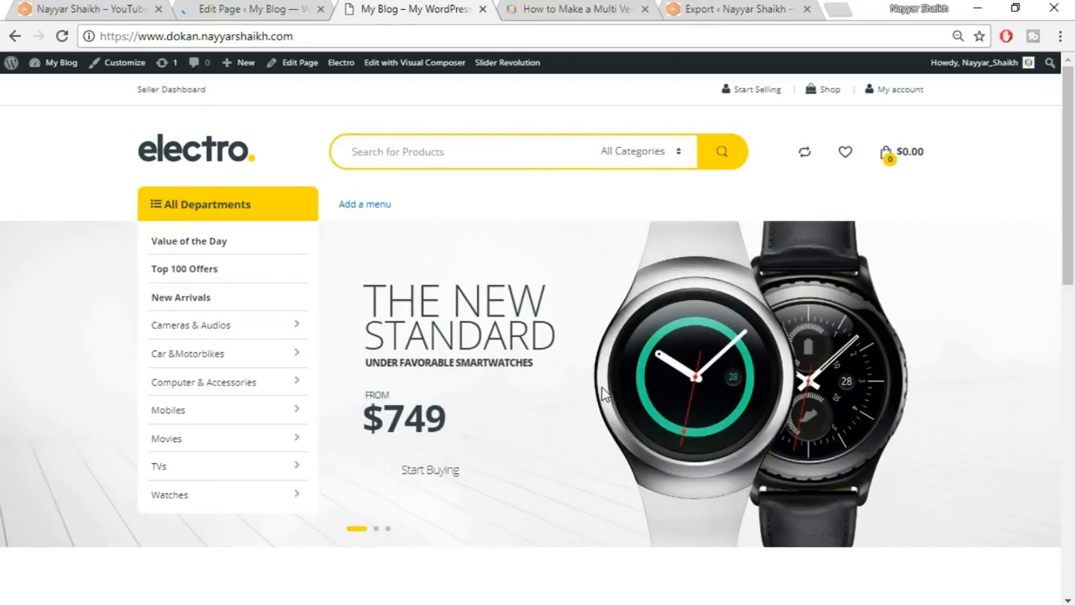
left_click(47, 8)
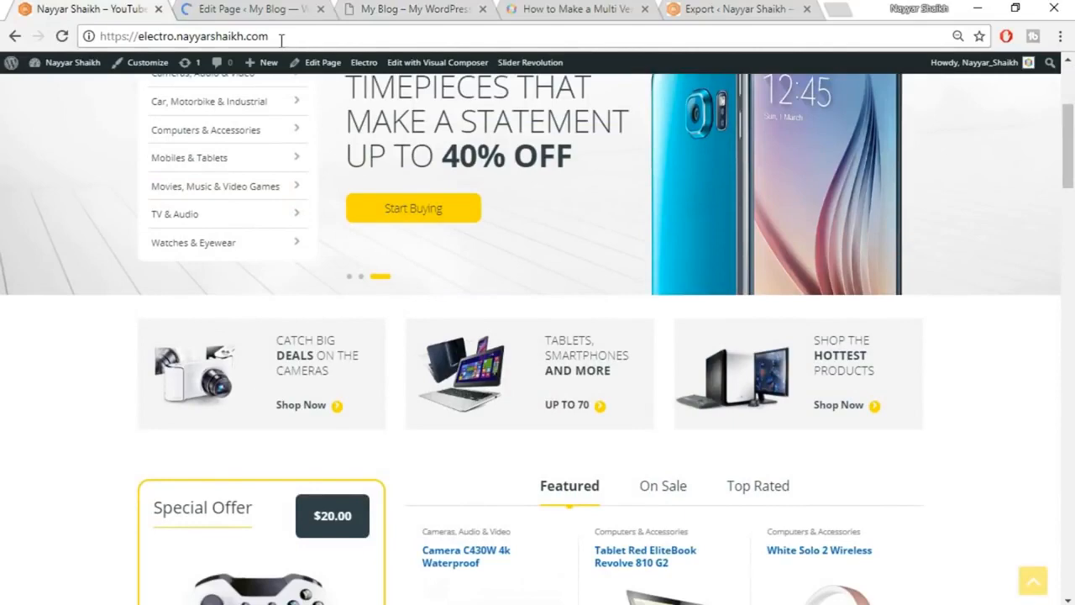
Add an Ad Block element to the Home Page with the cameras photo as its image
left_click(260, 8)
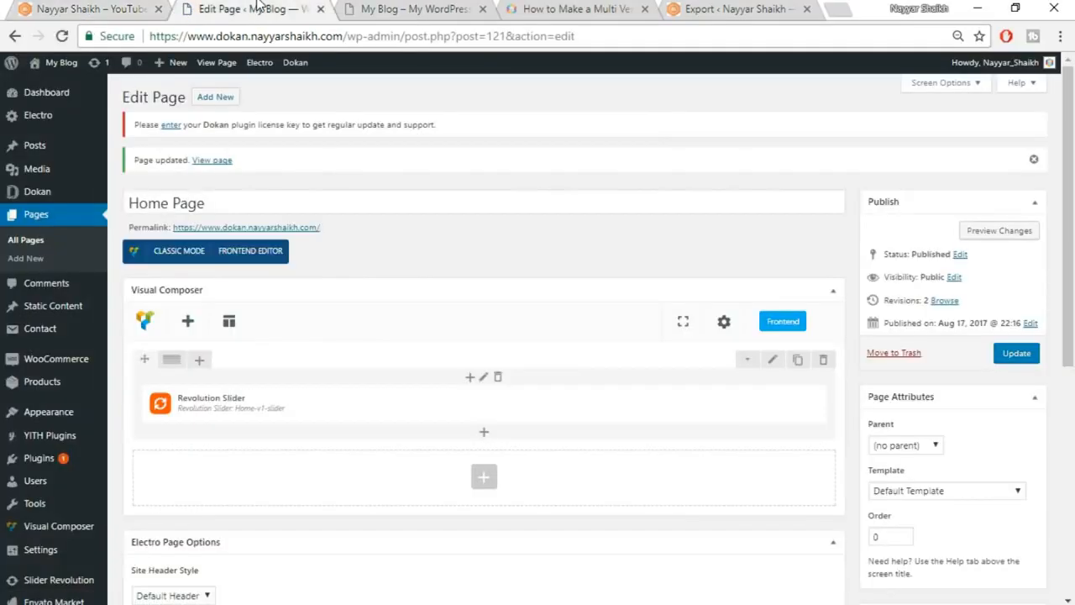
scroll(624, 317, "down", 2)
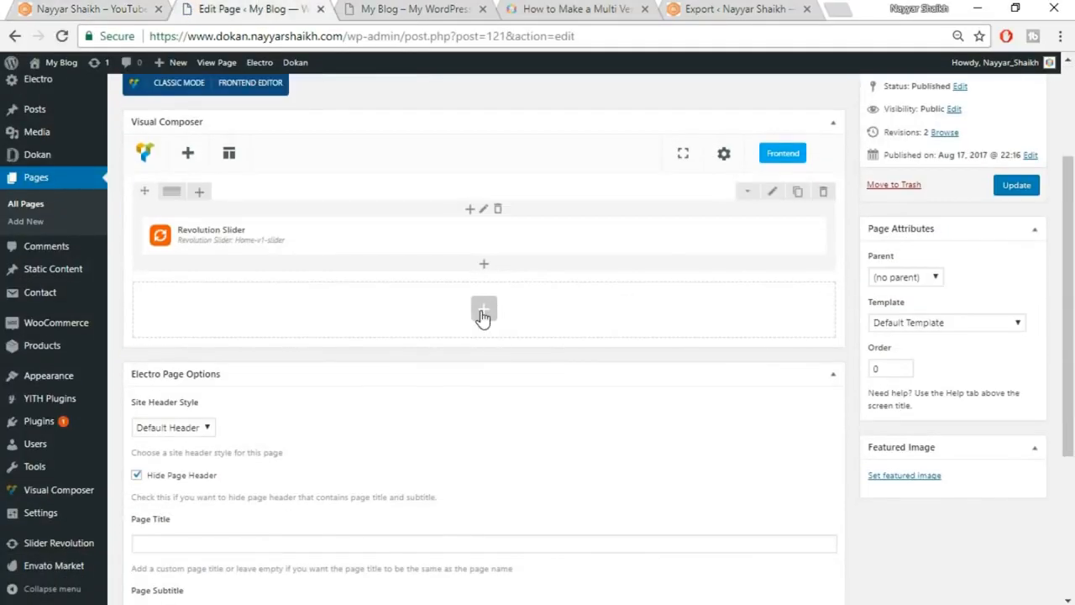
left_click(483, 312)
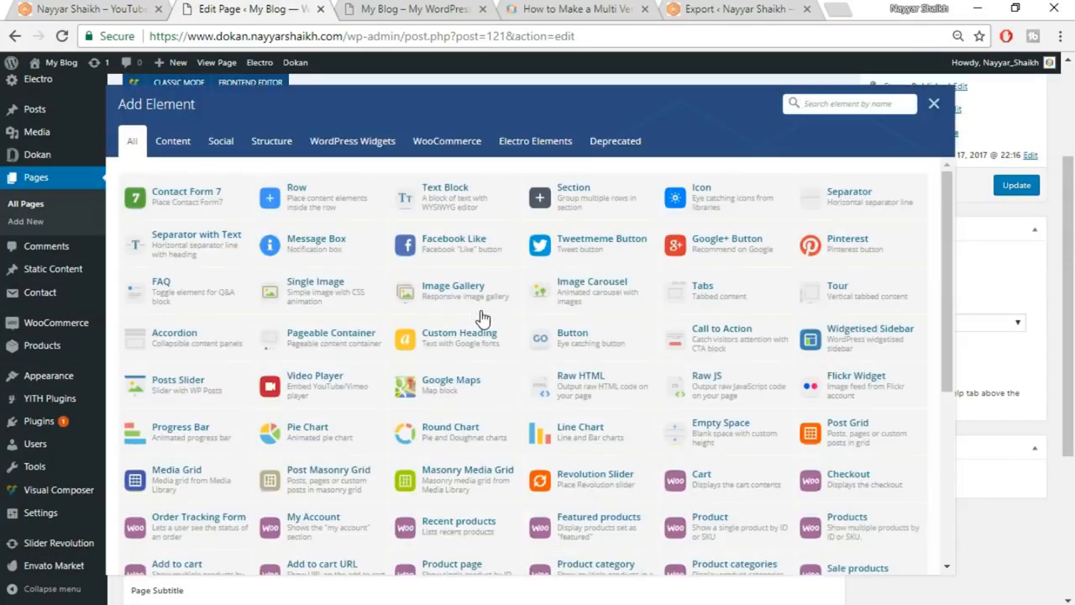
type("AD")
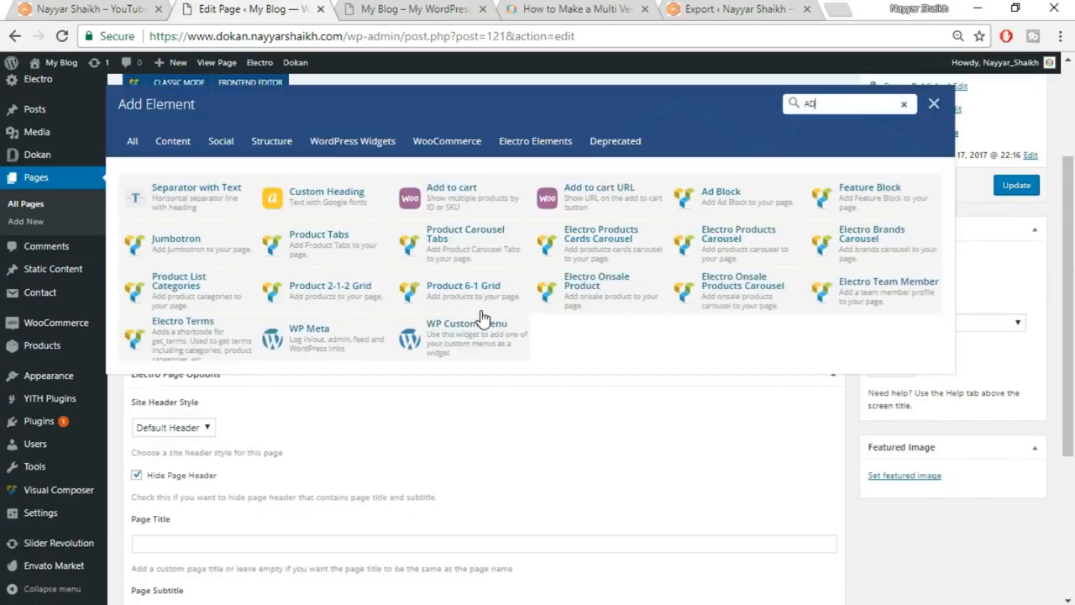
type(" B")
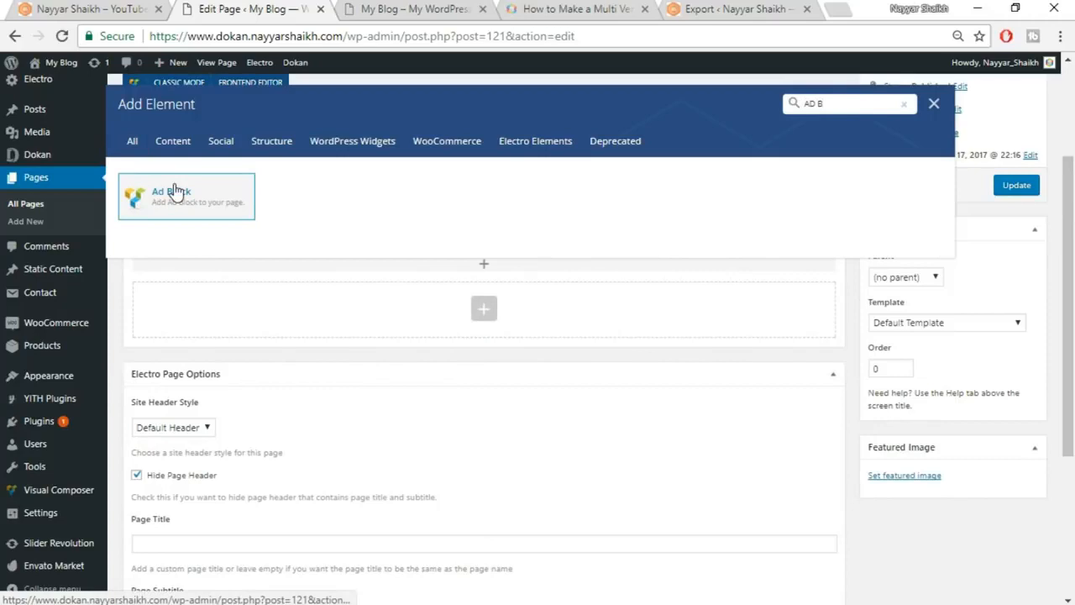
left_click(174, 191)
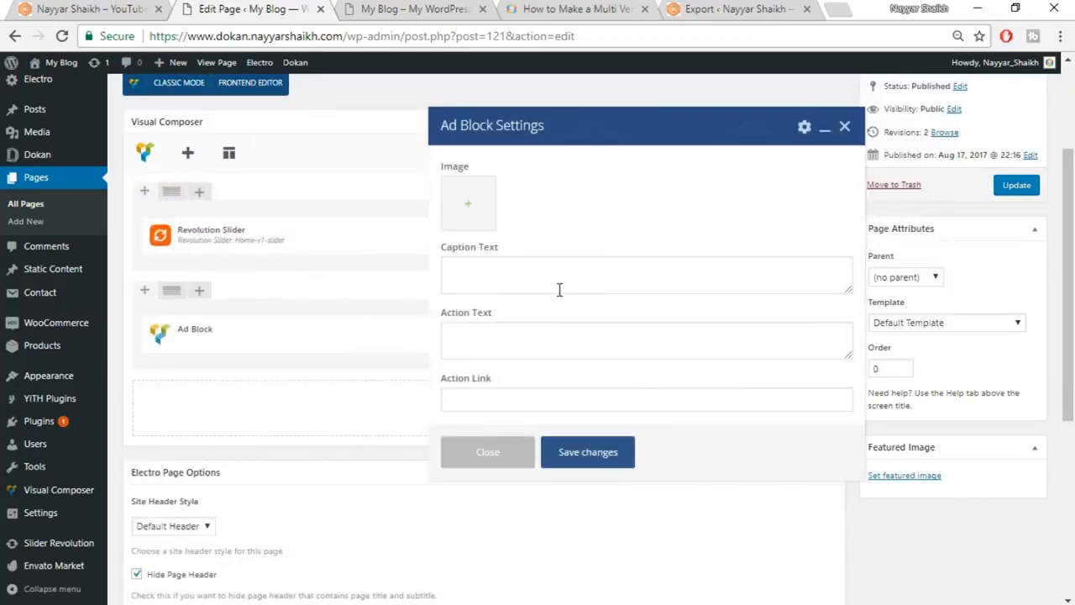
left_click(486, 216)
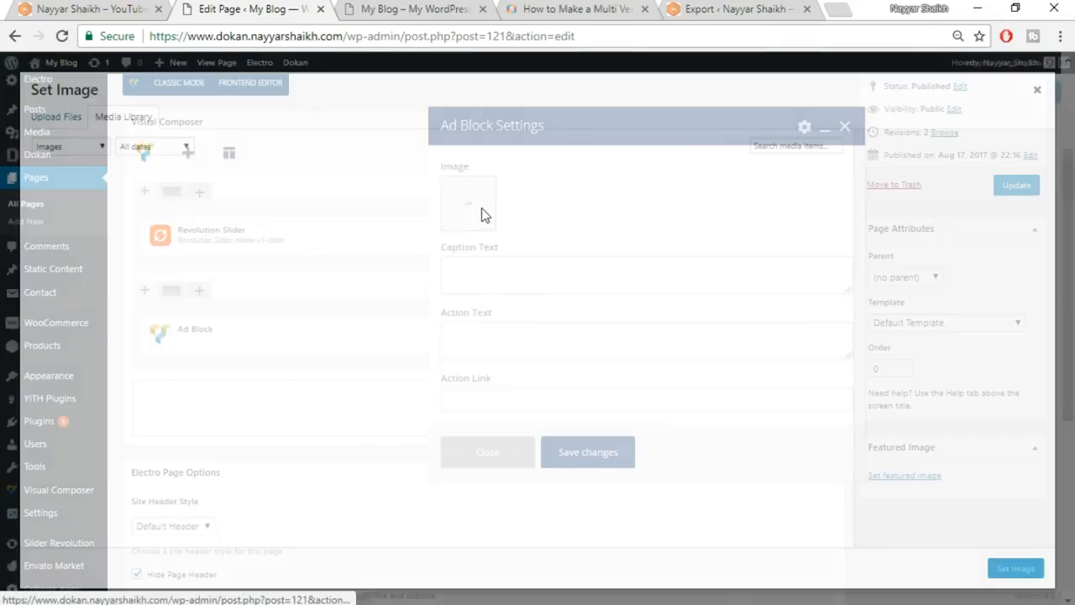
left_click(92, 8)
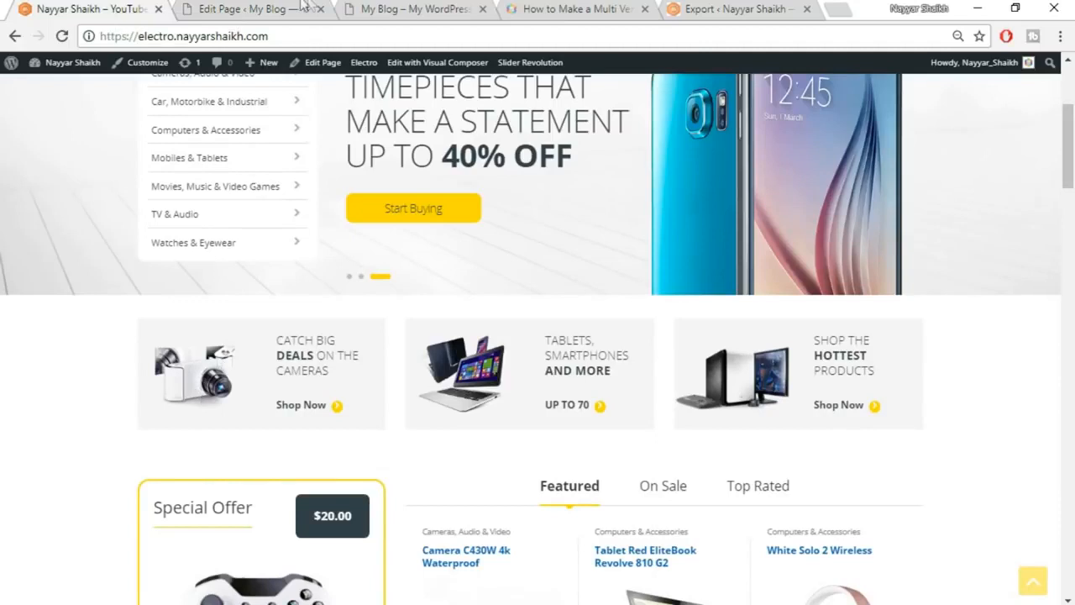
left_click(210, 11)
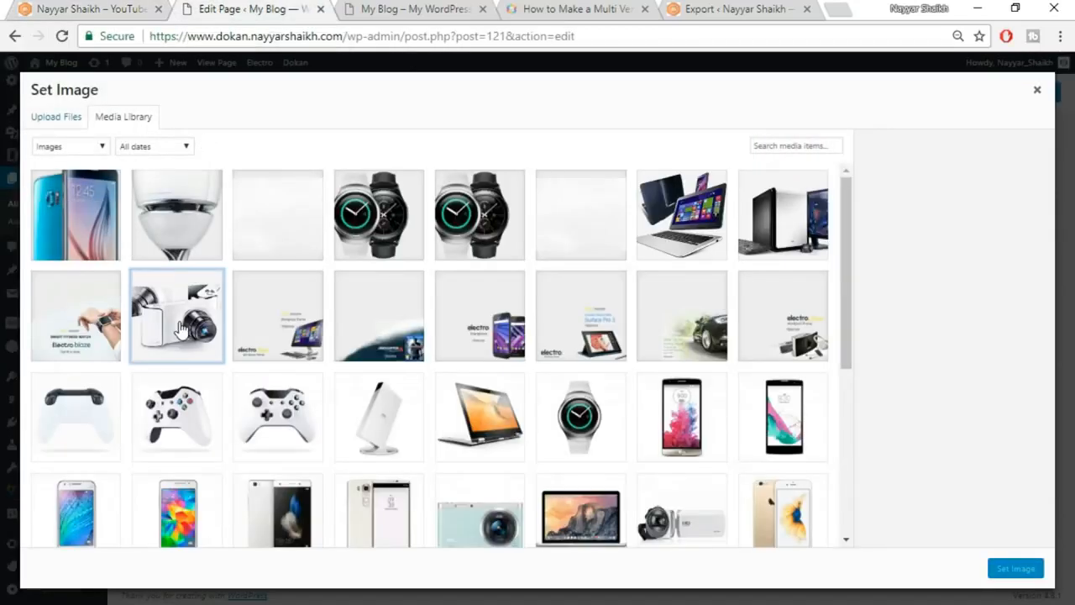
left_click(176, 328)
left_click(1004, 569)
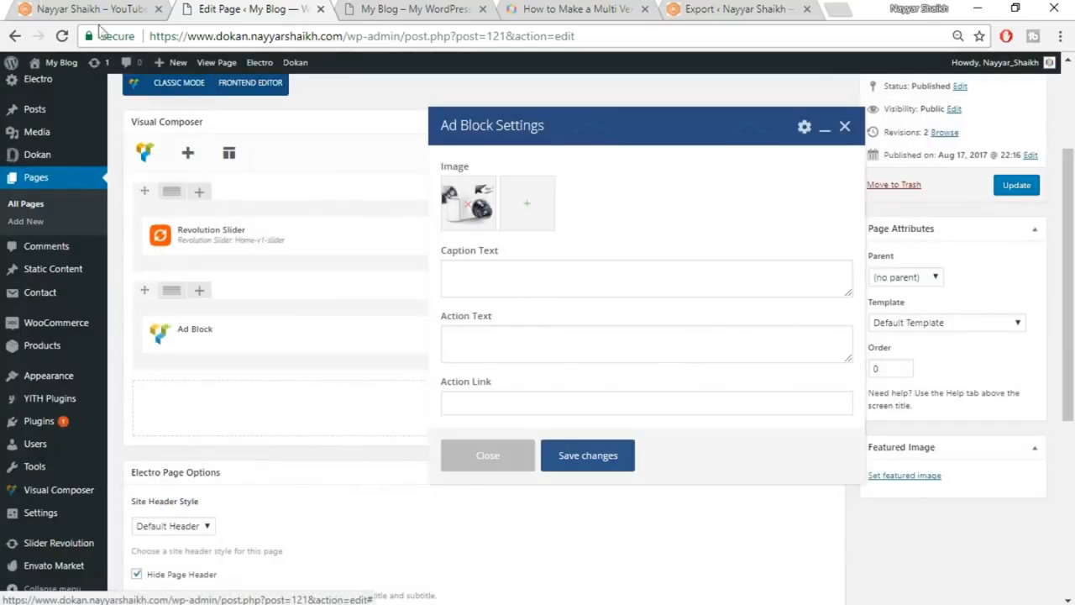
Copy 'CATCH BIG DEALS ON THE CAMERAS' from the demo into the Caption Text
left_click(43, 8)
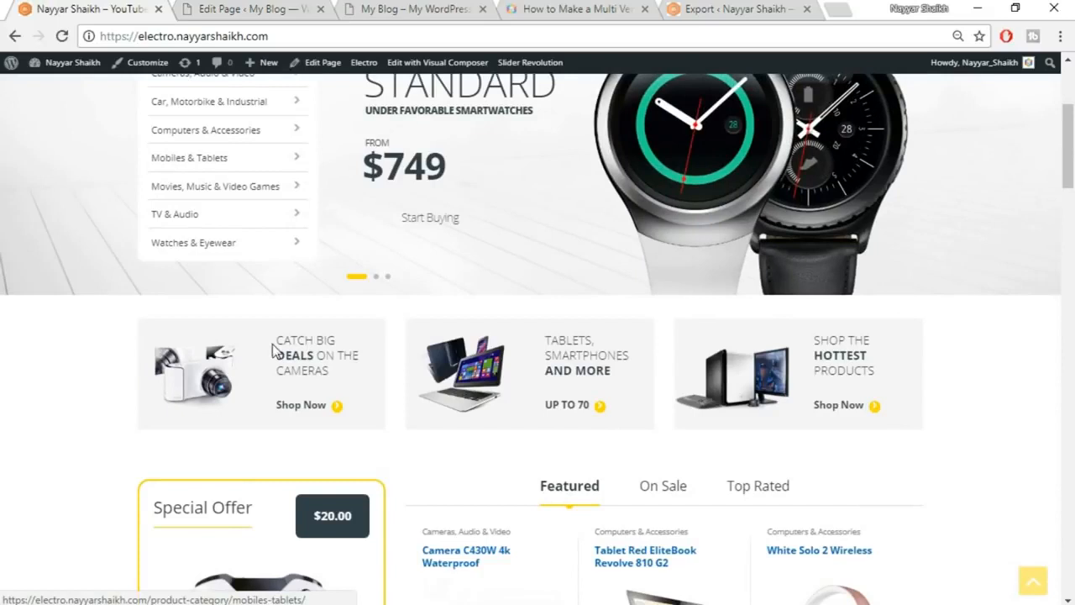
left_click_drag(275, 344, 347, 375)
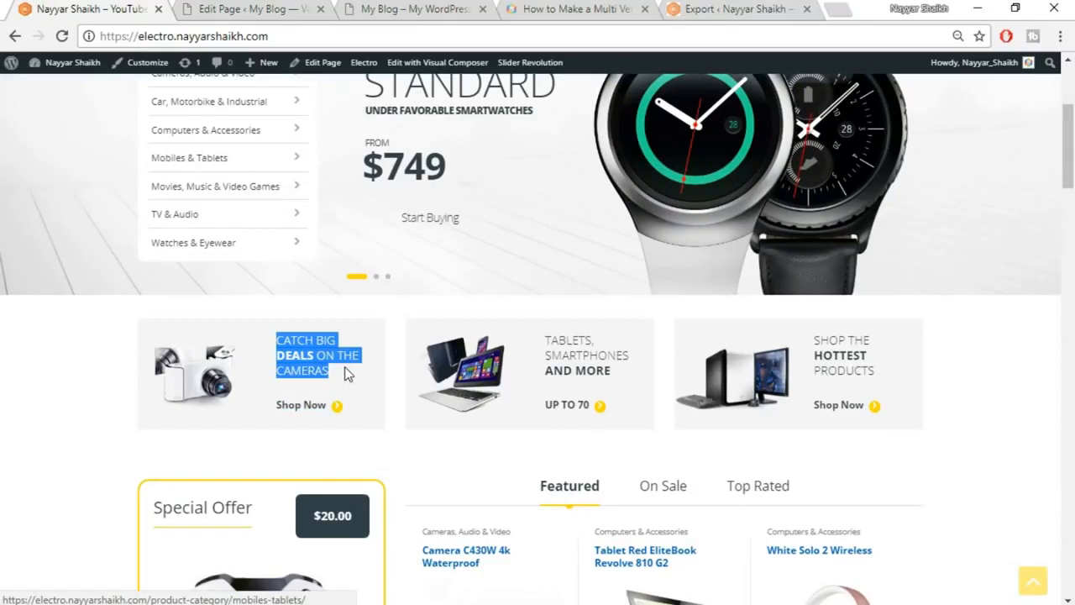
key("ctrl+c")
left_click(240, 9)
left_click(493, 288)
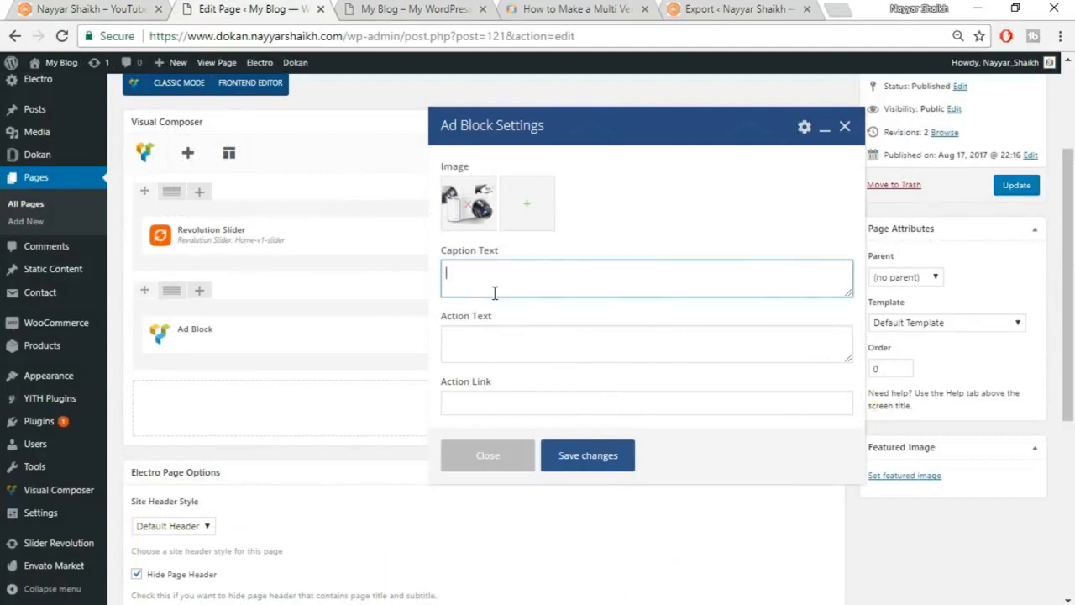
key("ctrl+v")
key("ctrl+shift+Tab")
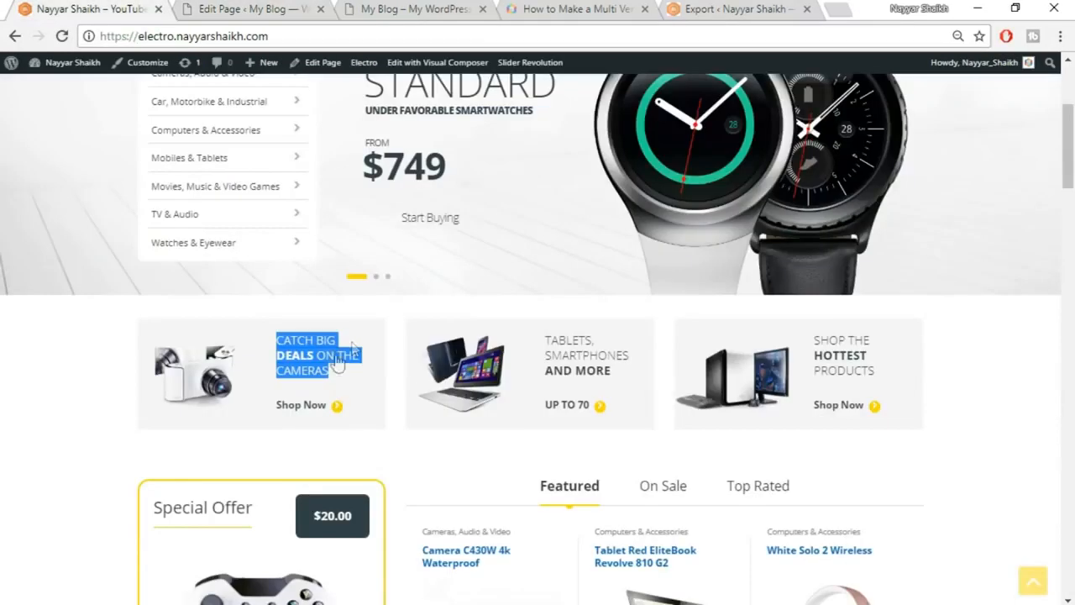
left_click(353, 357)
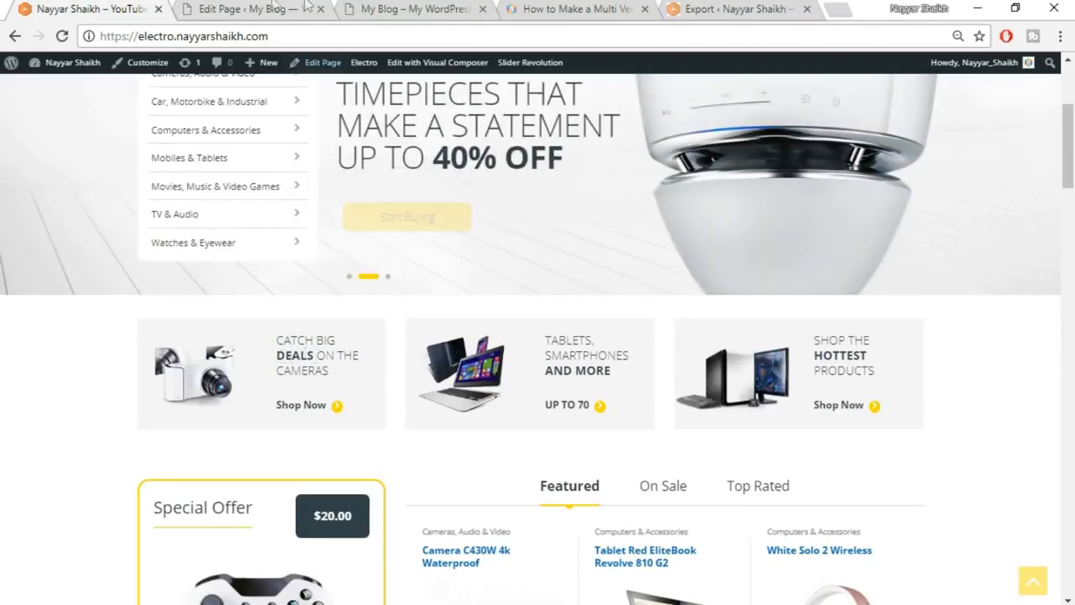
left_click(278, 8)
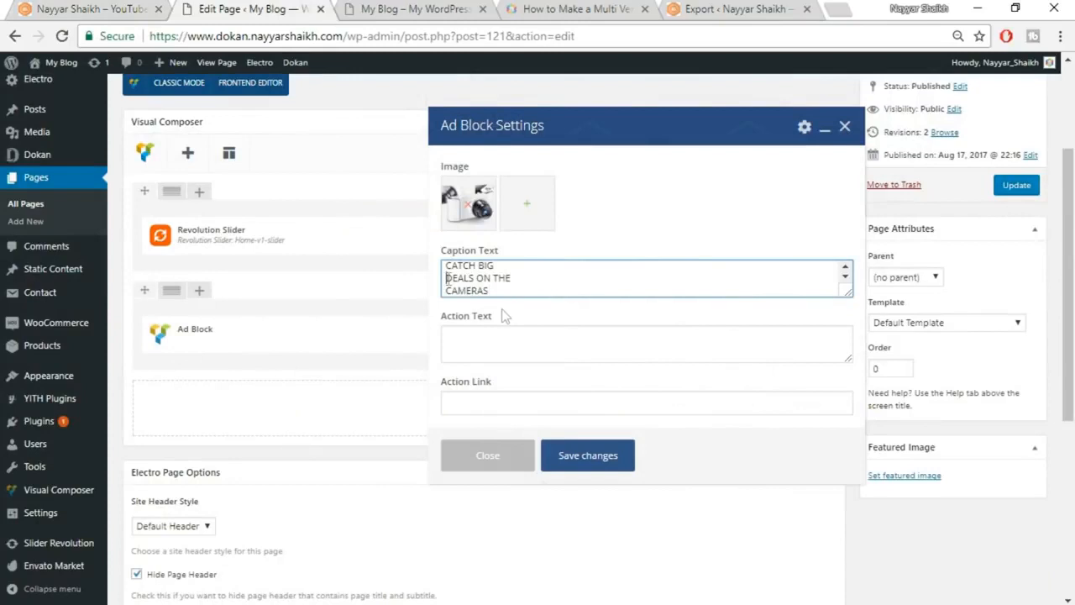
Wrap DEALS in <strong> tags and save the Ad Block settings
type("<STRONG")
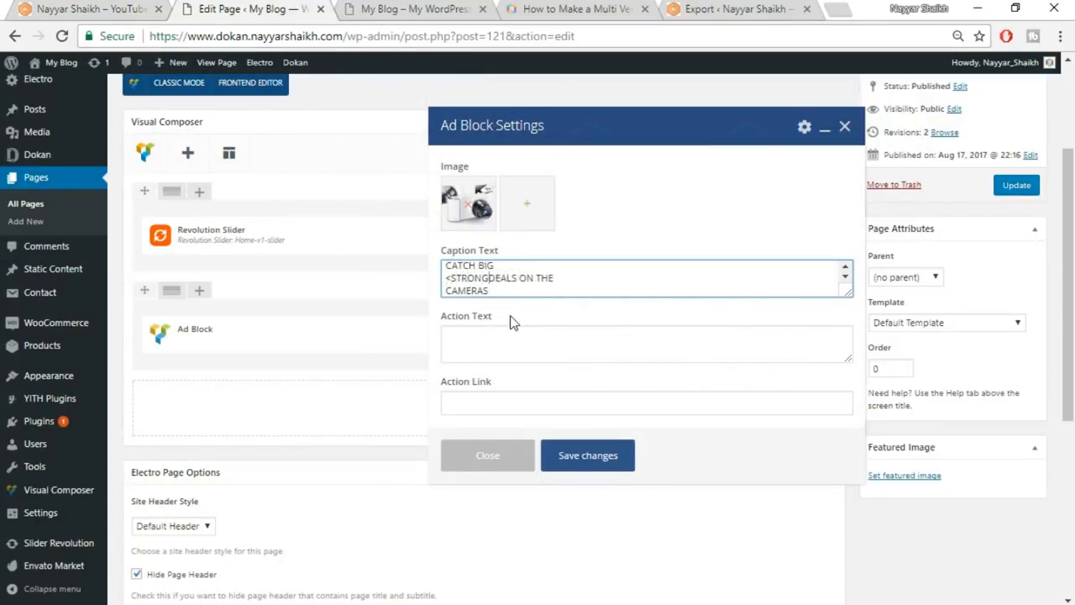
key("BackSpace")
key("BackSpace")
key("BackSpace")
key("BackSpace")
key("BackSpace")
key("BackSpace")
type("strong")
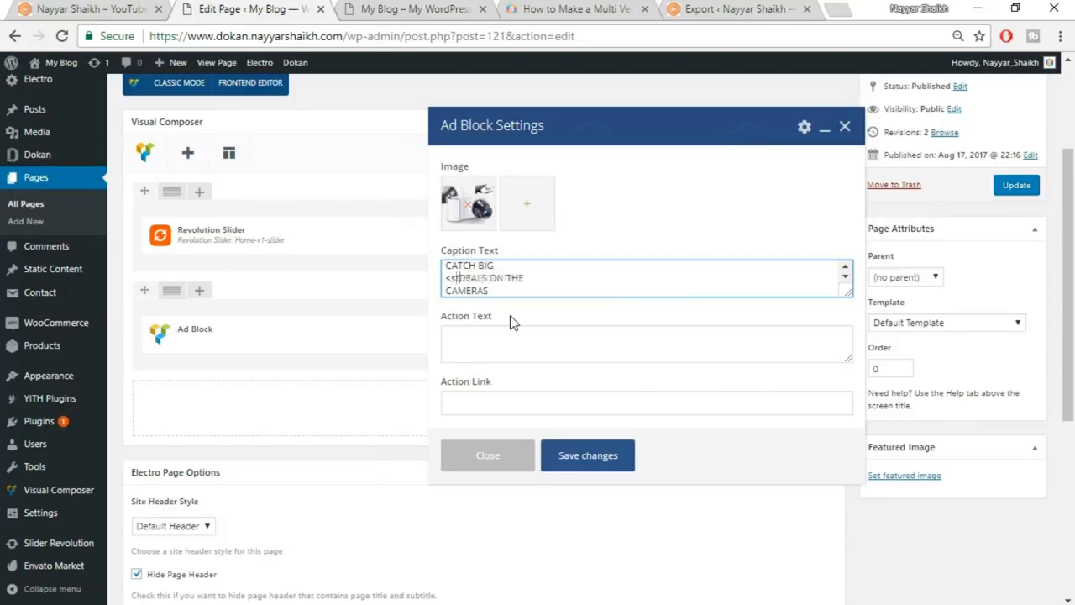
type(">")
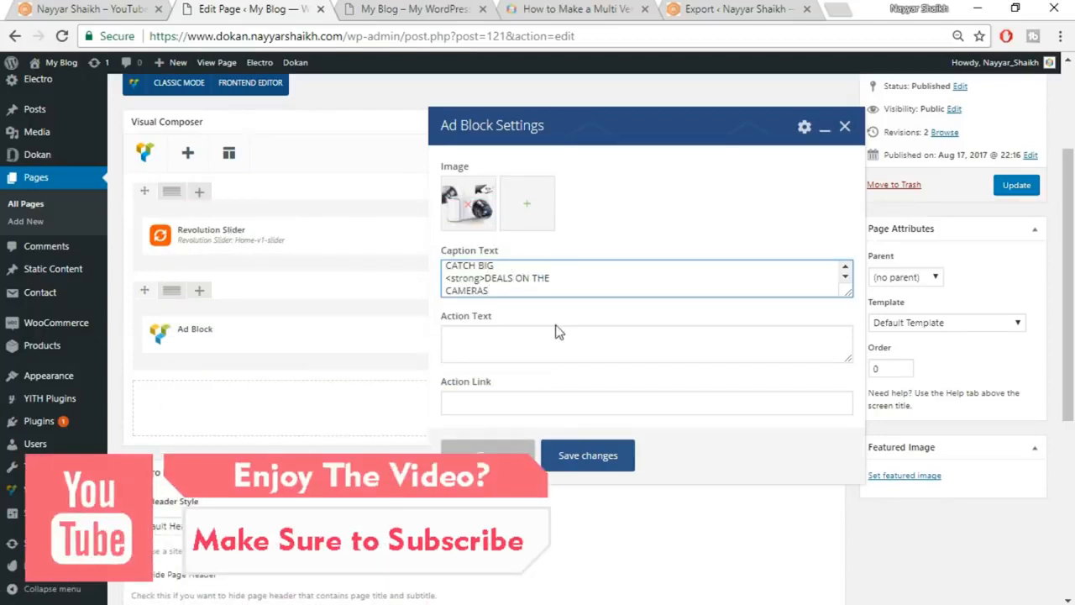
type("</strong>")
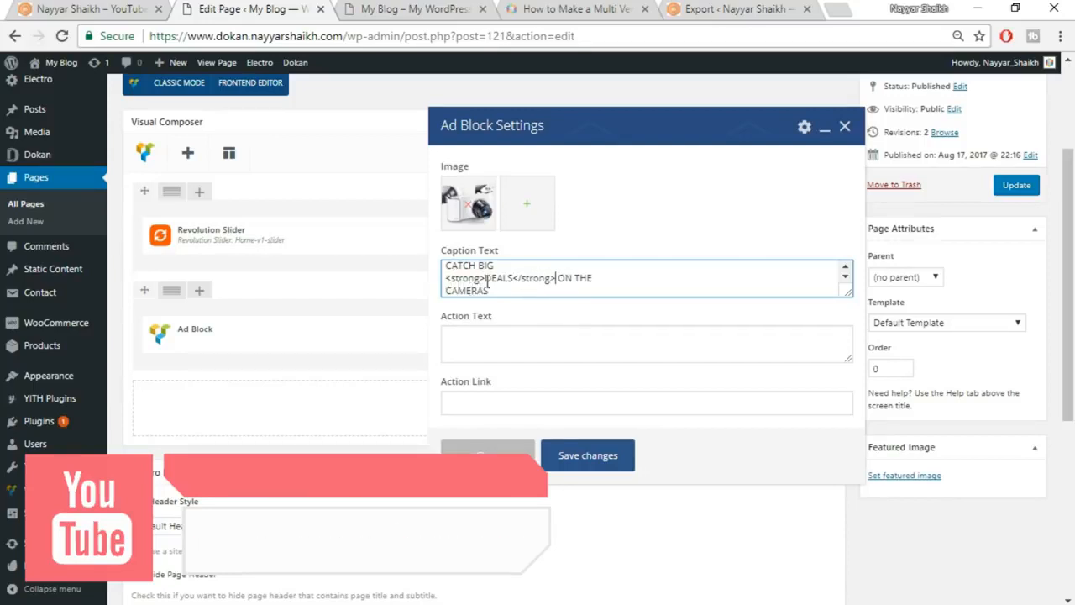
left_click_drag(485, 283, 445, 281)
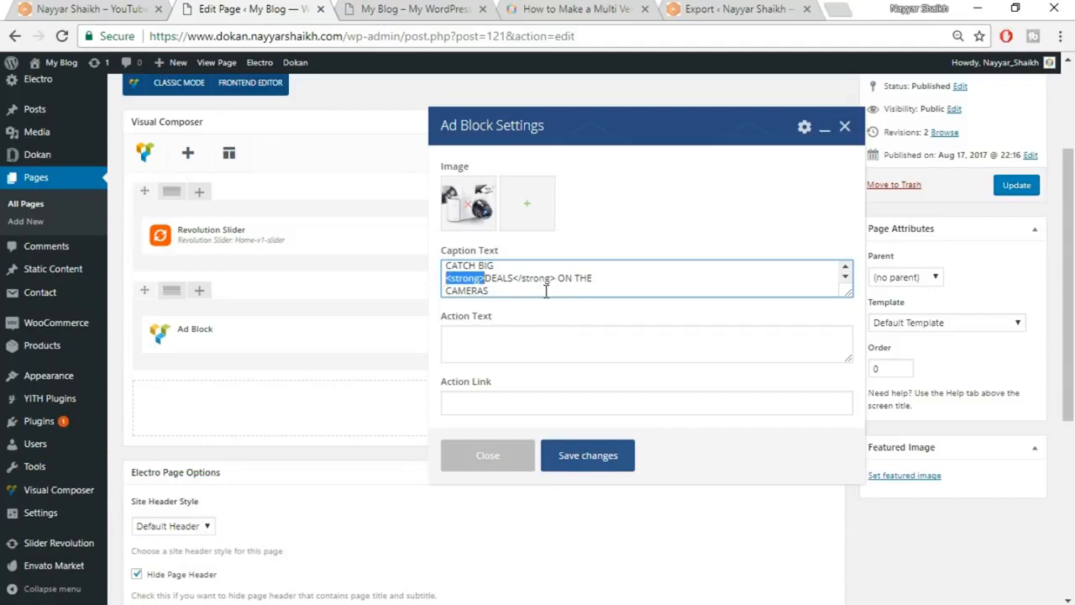
left_click_drag(513, 283, 561, 283)
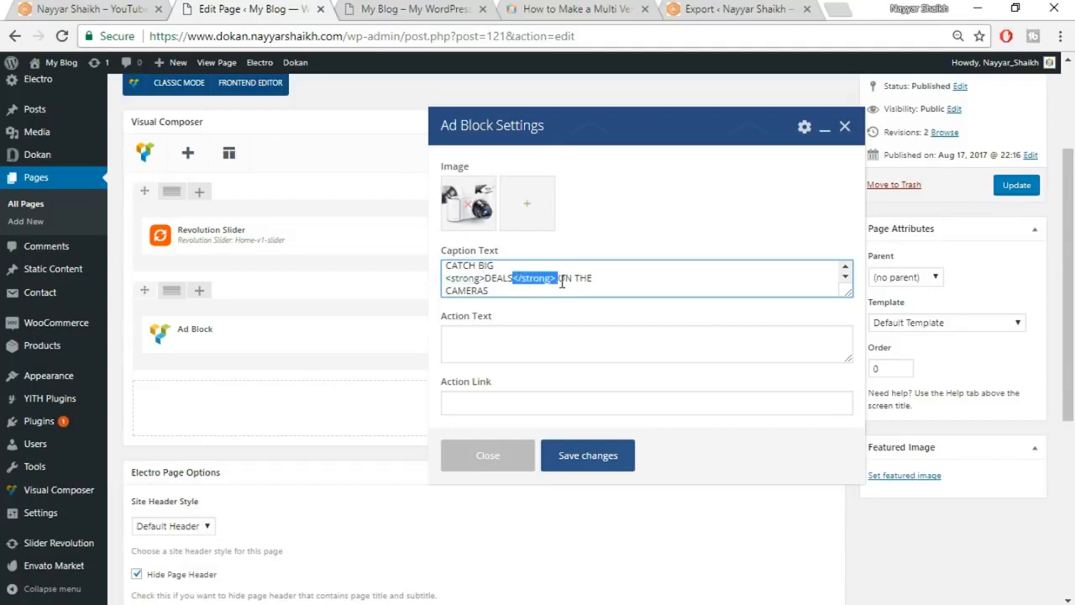
left_click(513, 294)
left_click(620, 460)
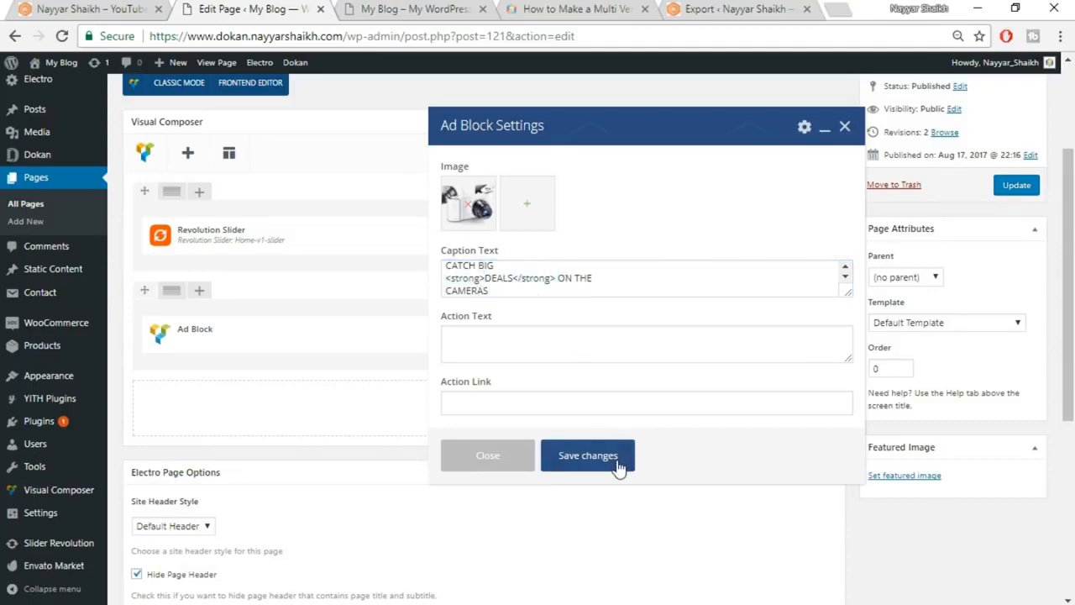
left_click(115, 9)
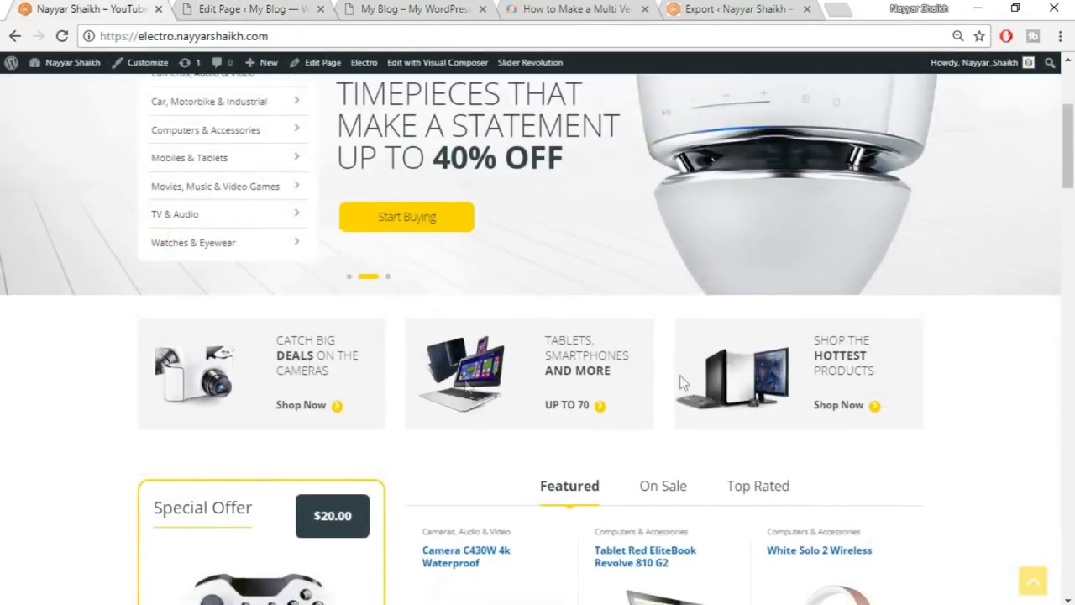
Split the ad row into three equal columns and add an Ad Block to the middle column
left_click(221, 6)
mouse_move(172, 291)
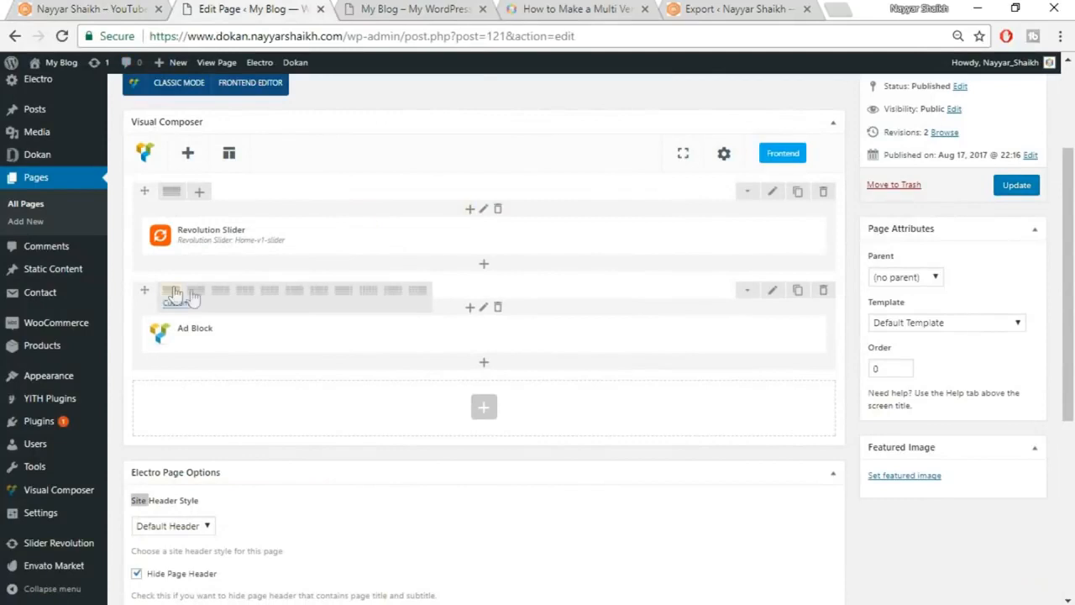
left_click(247, 300)
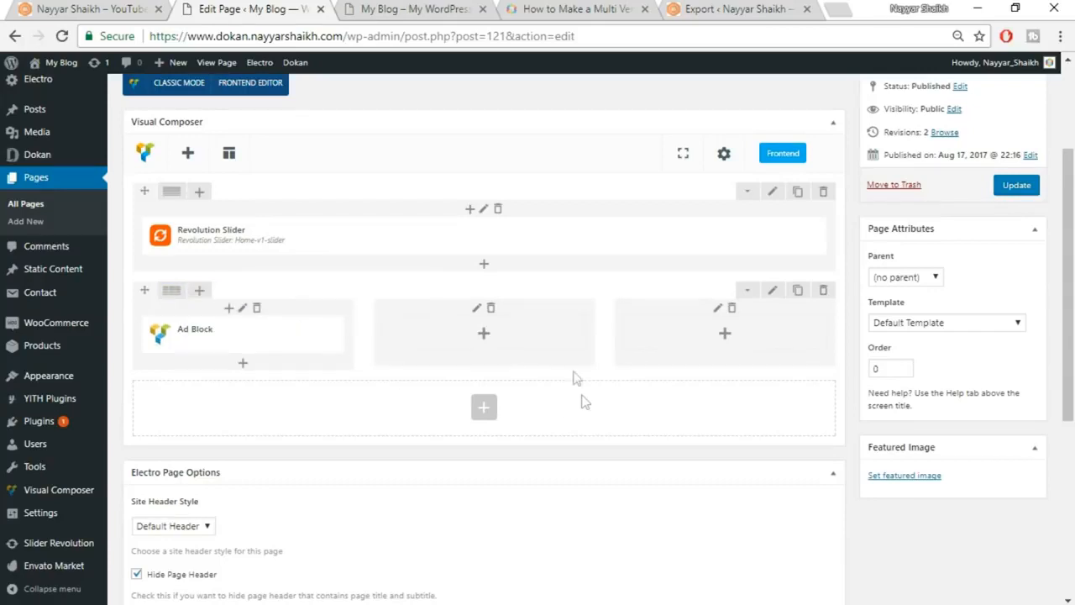
mouse_move(221, 344)
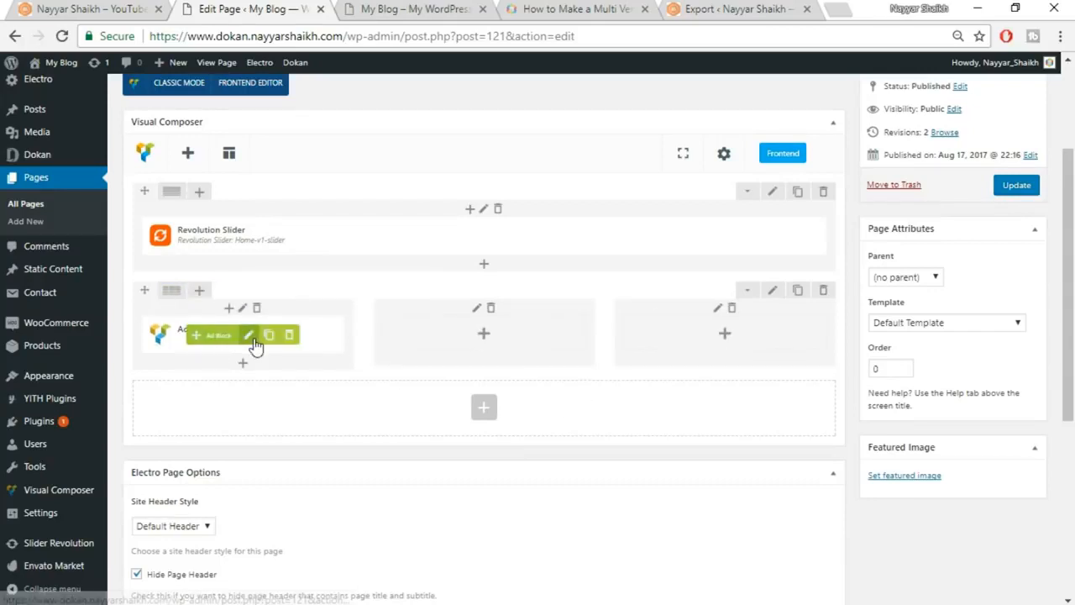
left_click(490, 341)
type("ad")
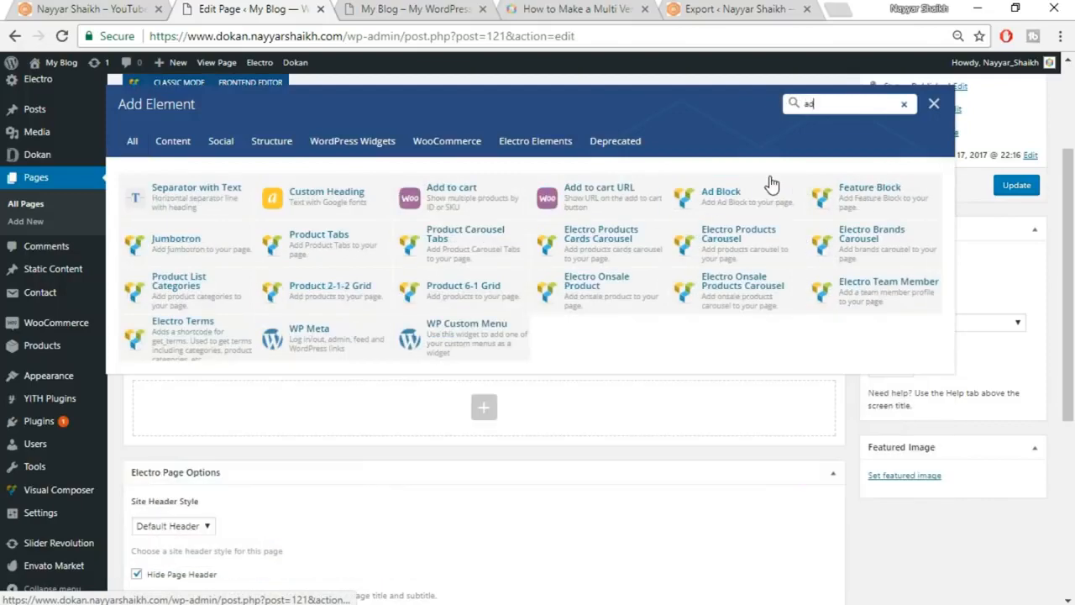
left_click(161, 205)
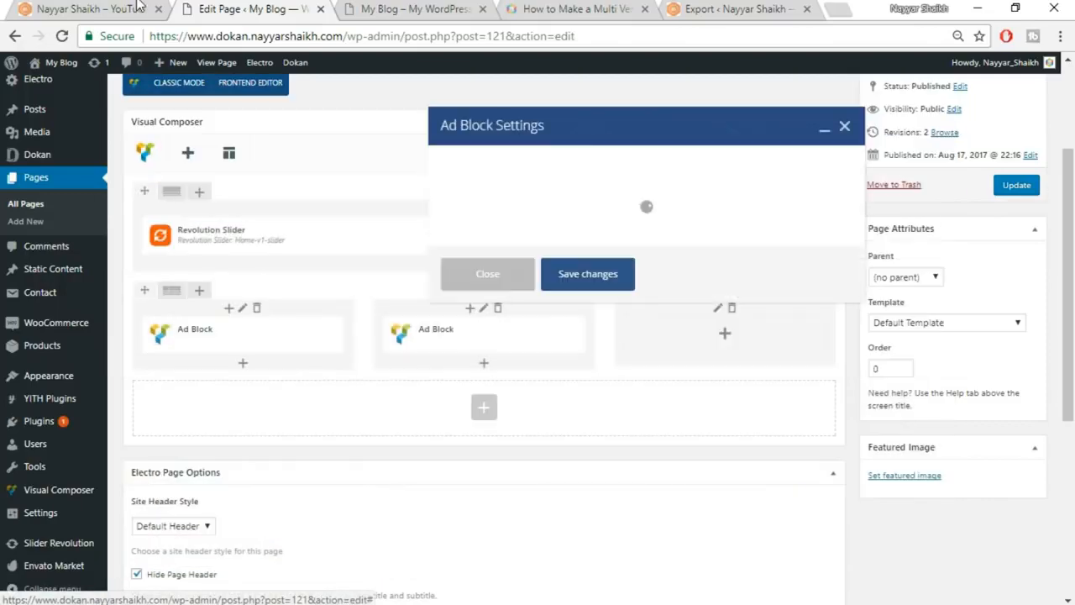
Copy the demo's TABLETS, SMARTPHONES AND MORE caption and set the laptop-and-tablet photo as the ad image
left_click(139, 7)
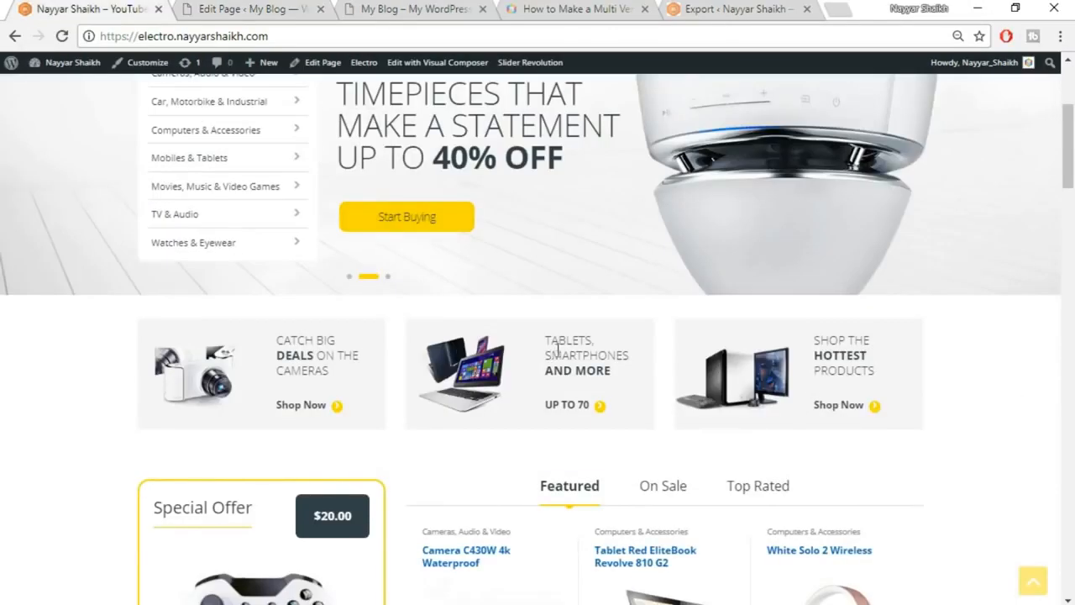
left_click_drag(548, 336, 613, 382)
key("ctrl+c")
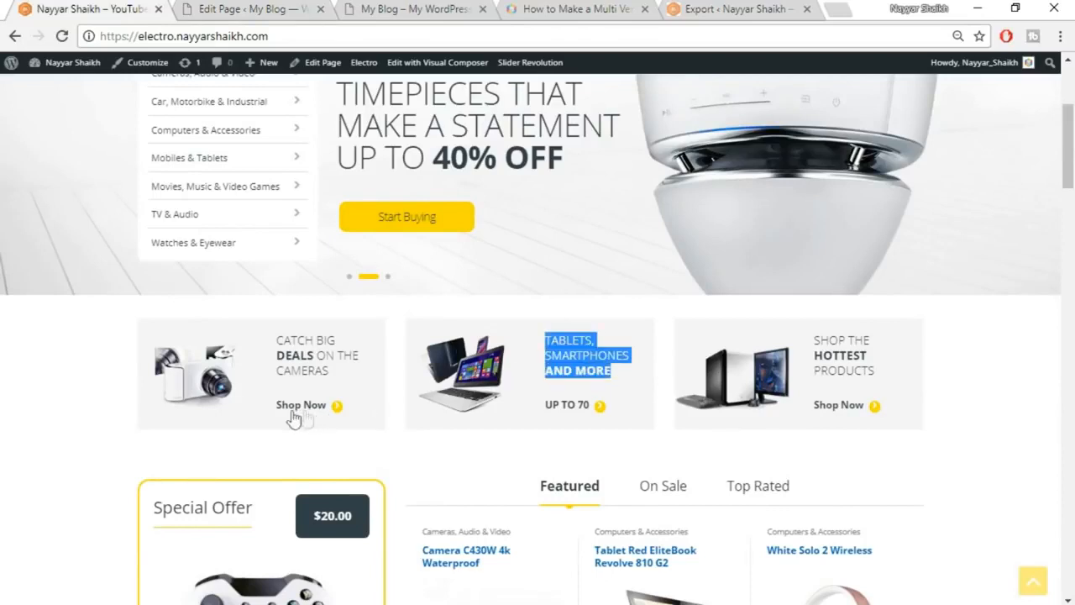
left_click(204, 8)
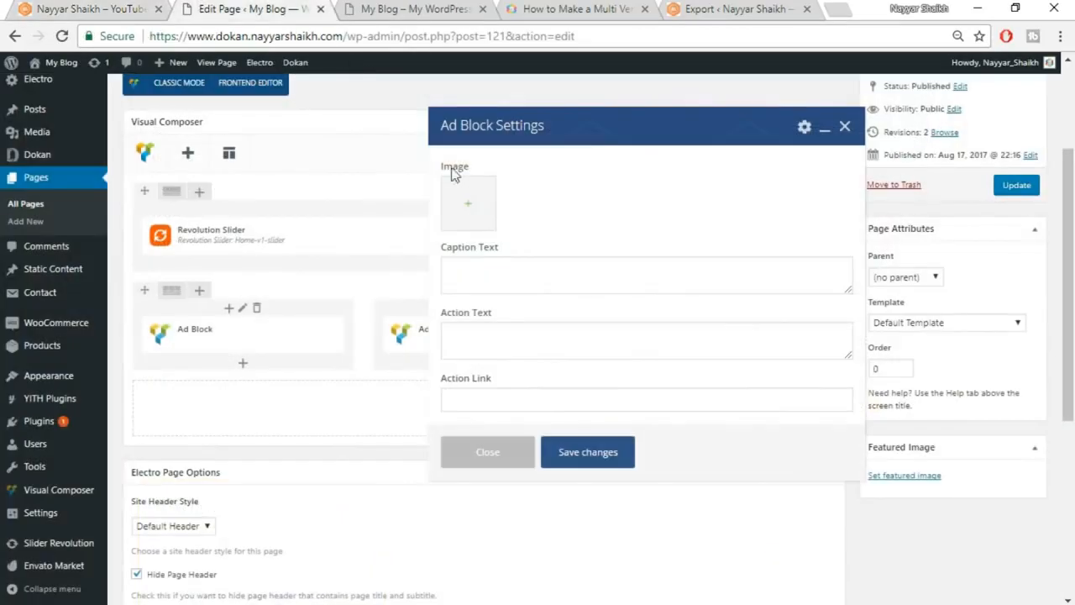
left_click(483, 220)
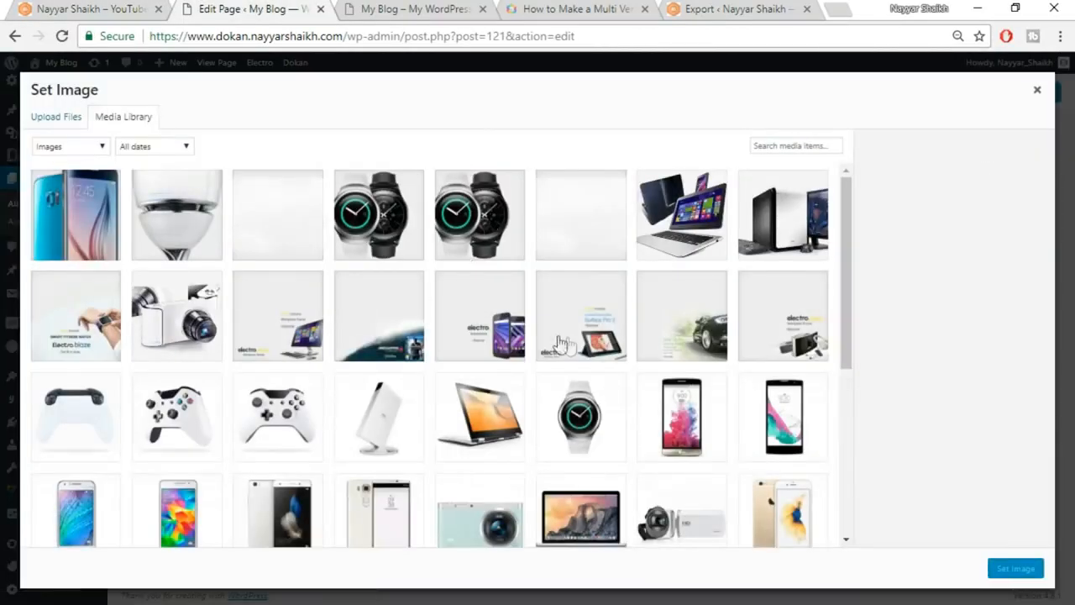
left_click(687, 243)
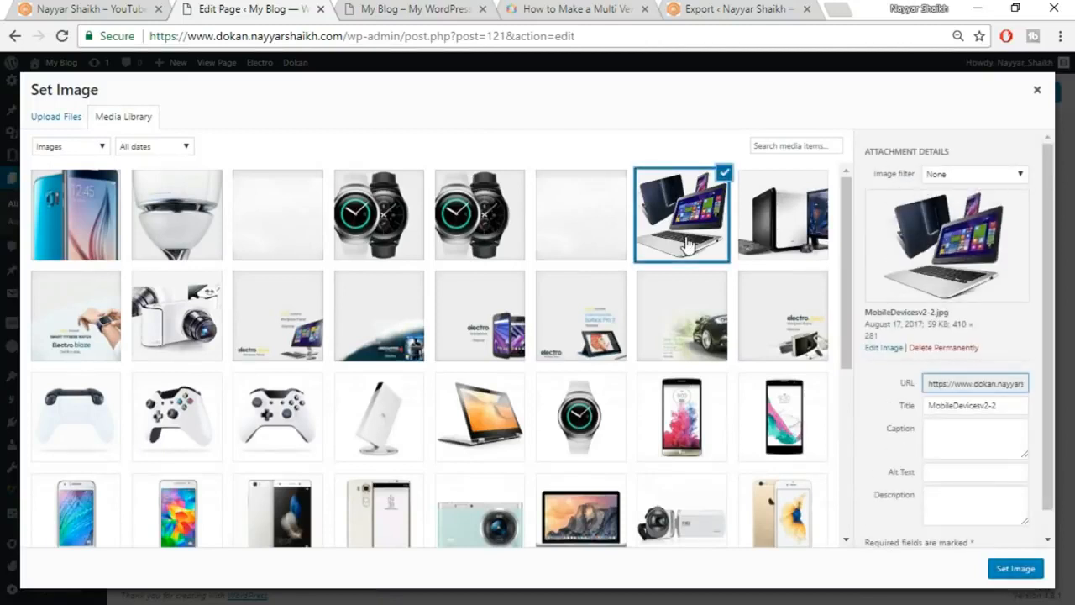
left_click(1014, 569)
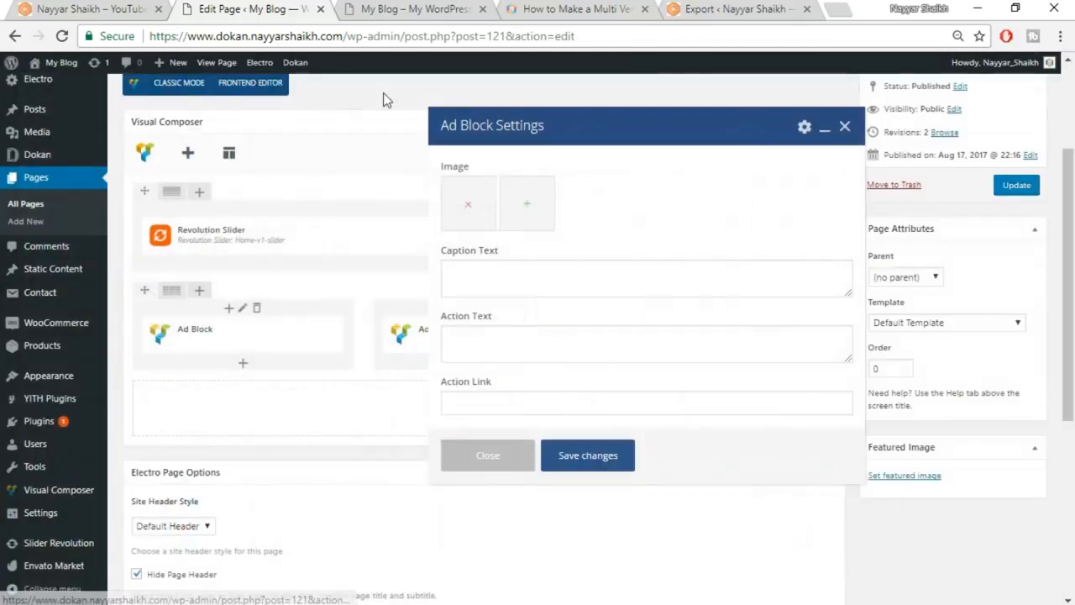
Paste the caption into the ad block and wrap AND MORE in <strong> tags
left_click(93, 8)
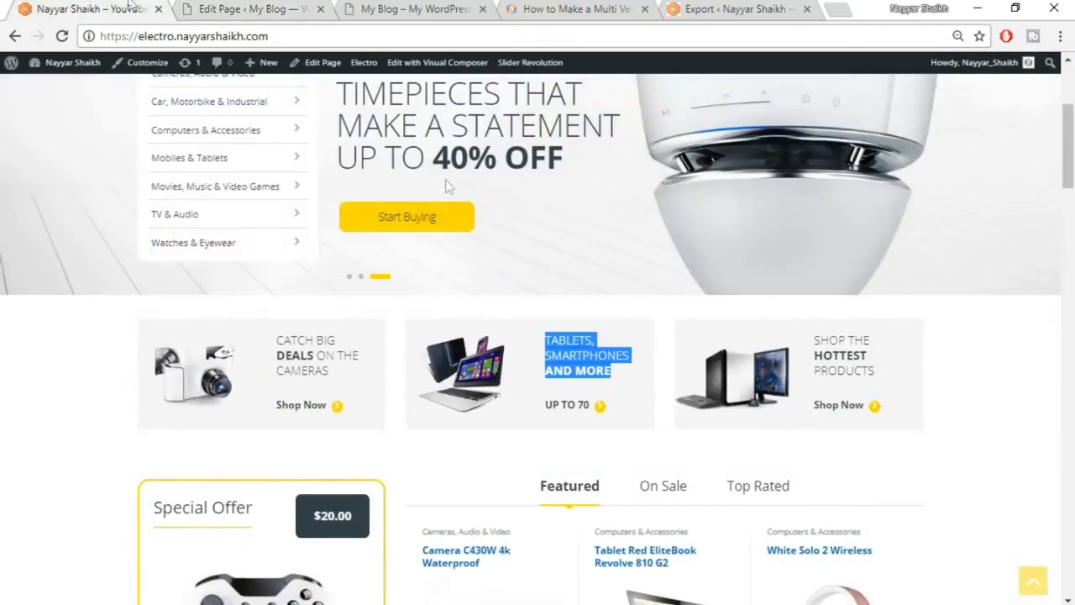
left_click(307, 7)
left_click(511, 285)
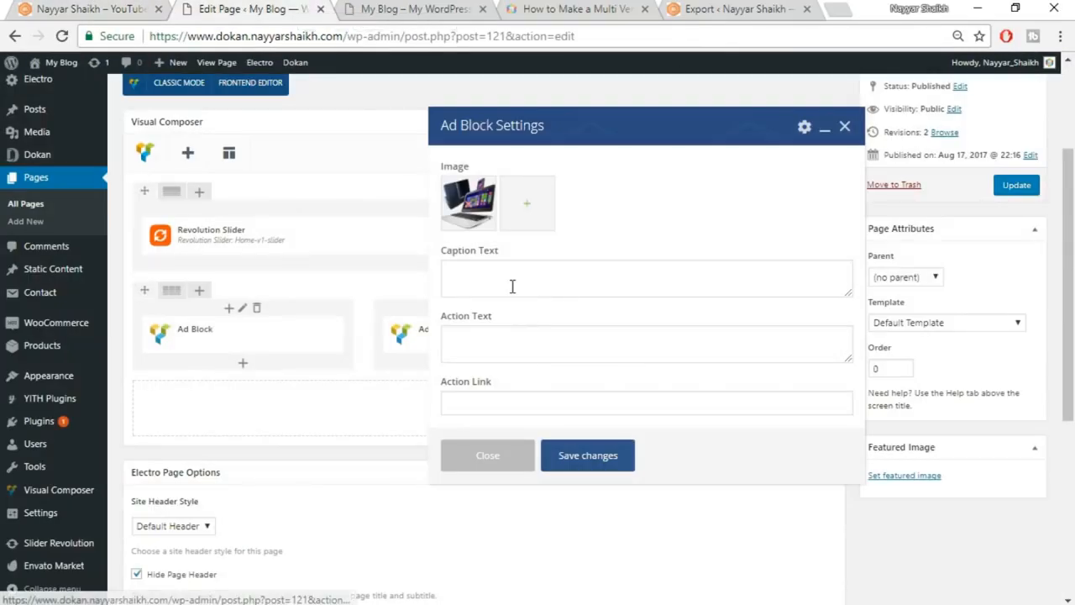
key("ctrl+v")
left_click(46, 8)
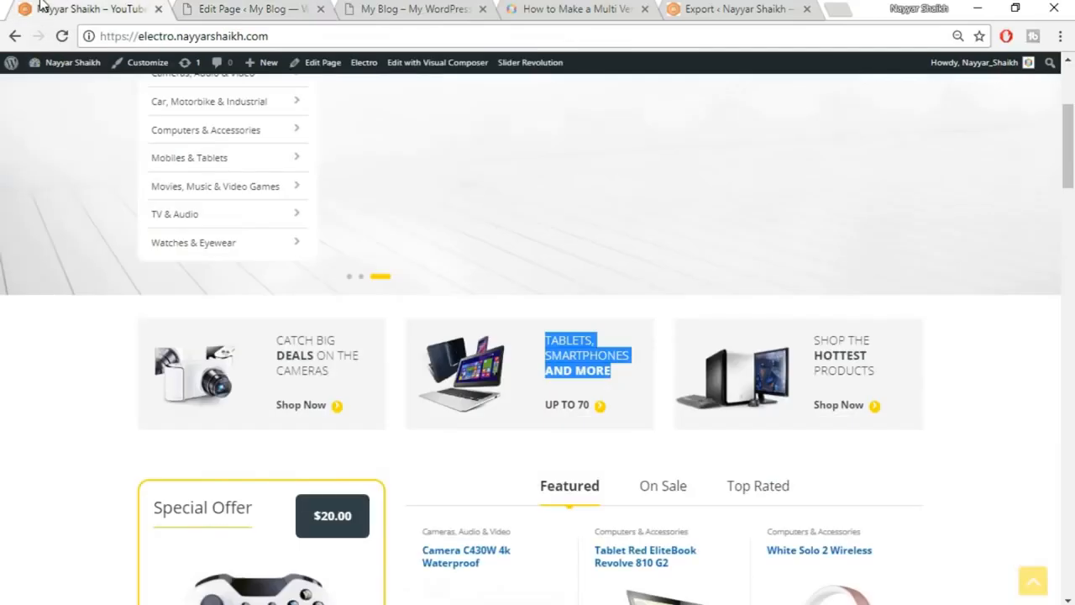
left_click(654, 351)
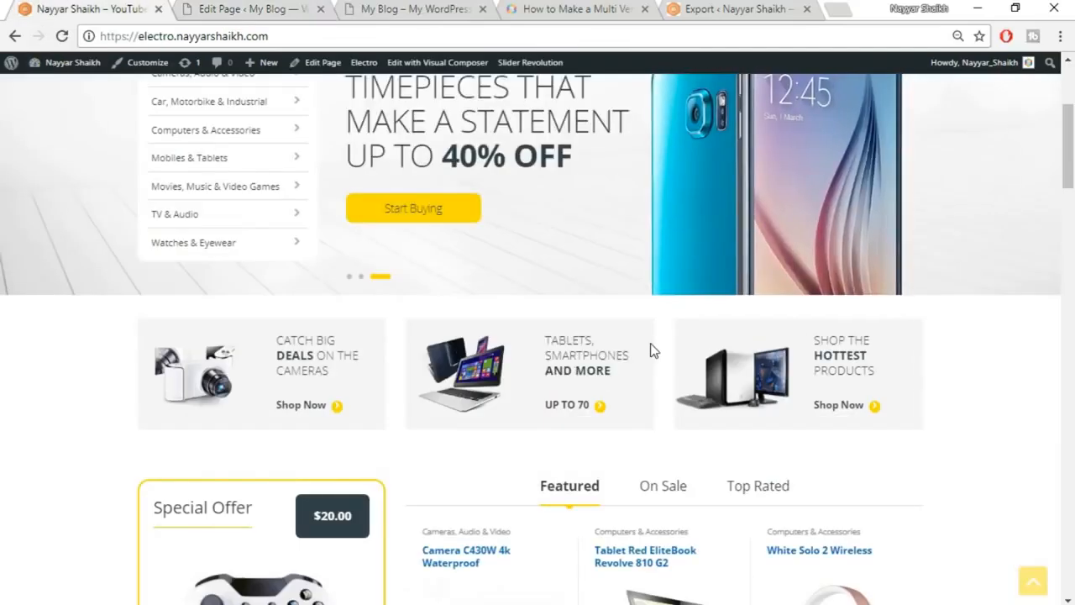
left_click(284, 12)
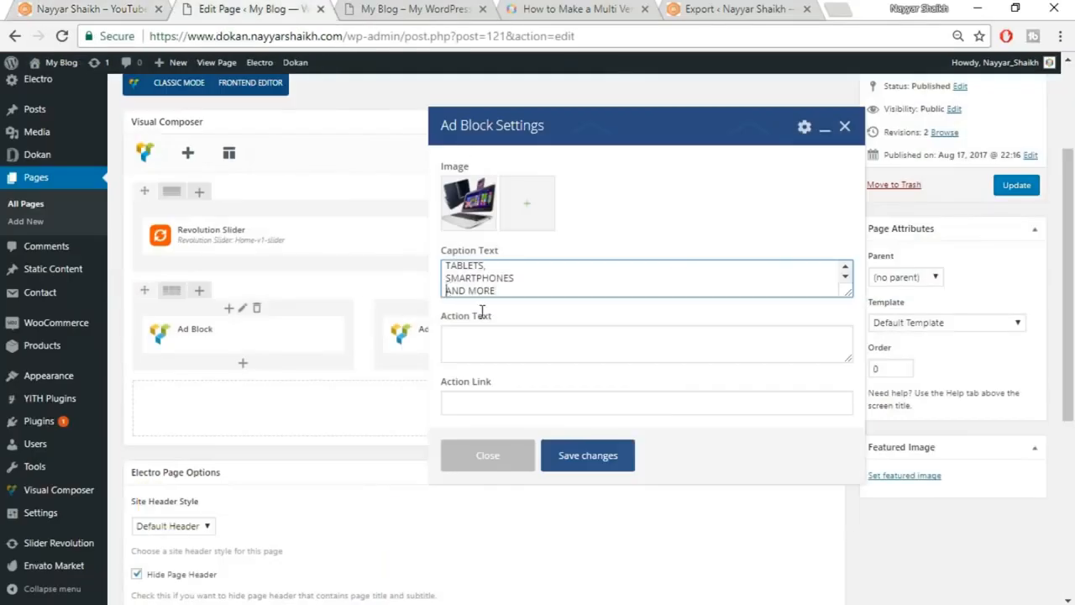
type("<strong>")
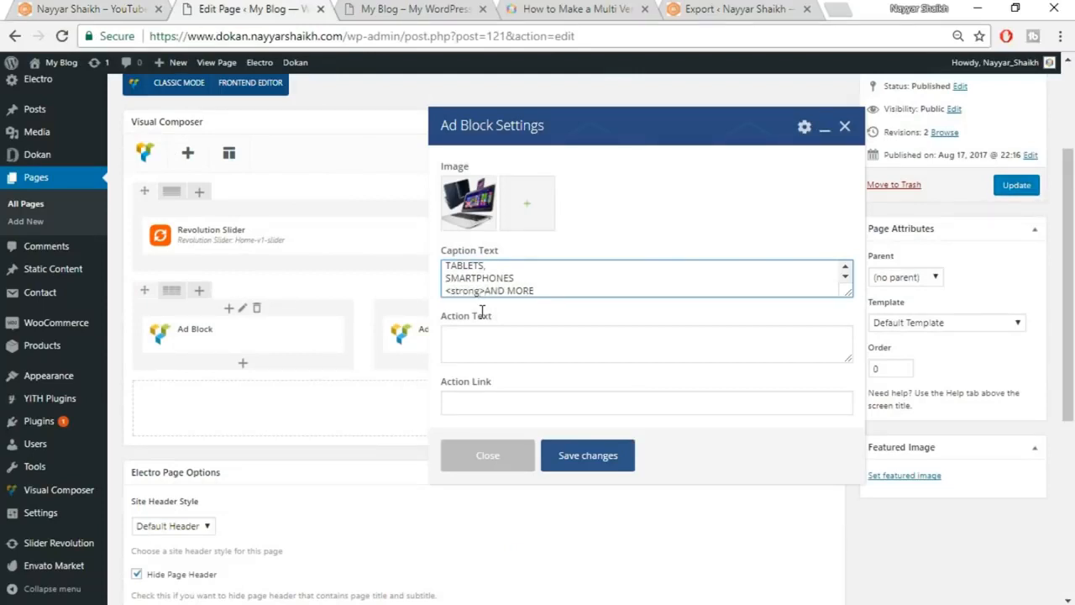
left_click(546, 287)
Enter UP TO 70 action text and a # link, save, and reopen the camera ad block
left_click(581, 351)
left_click(115, 7)
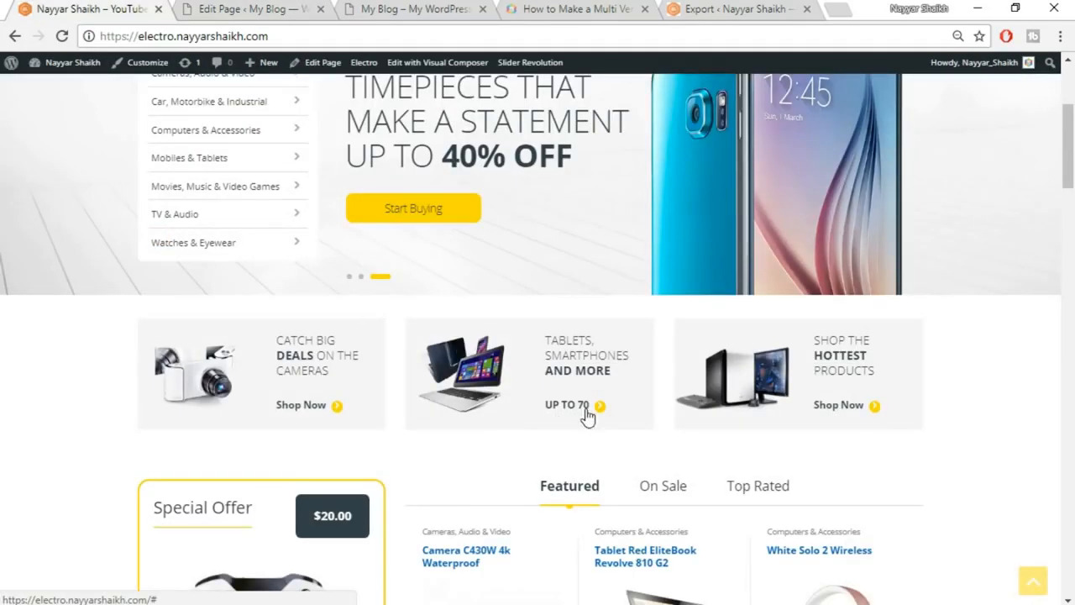
left_click(248, 9)
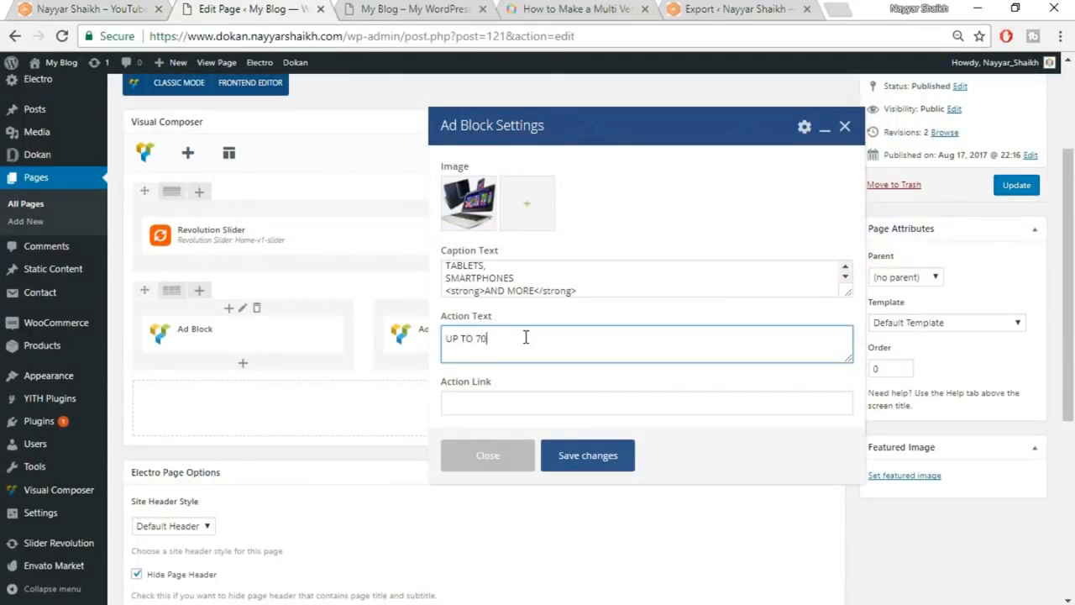
left_click(525, 401)
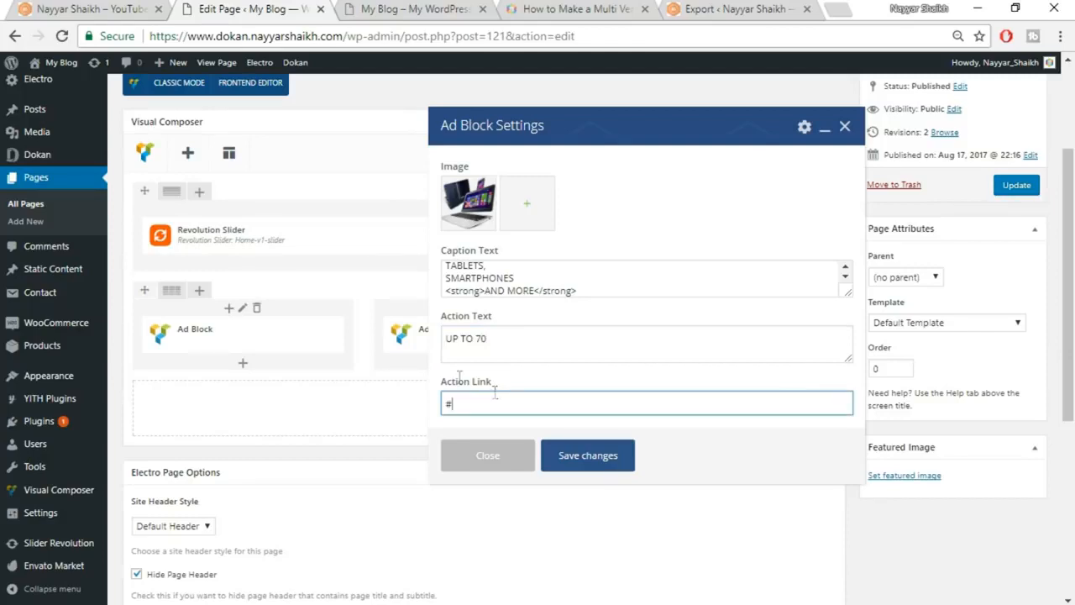
left_click(83, 5)
left_click(607, 457)
left_click(249, 336)
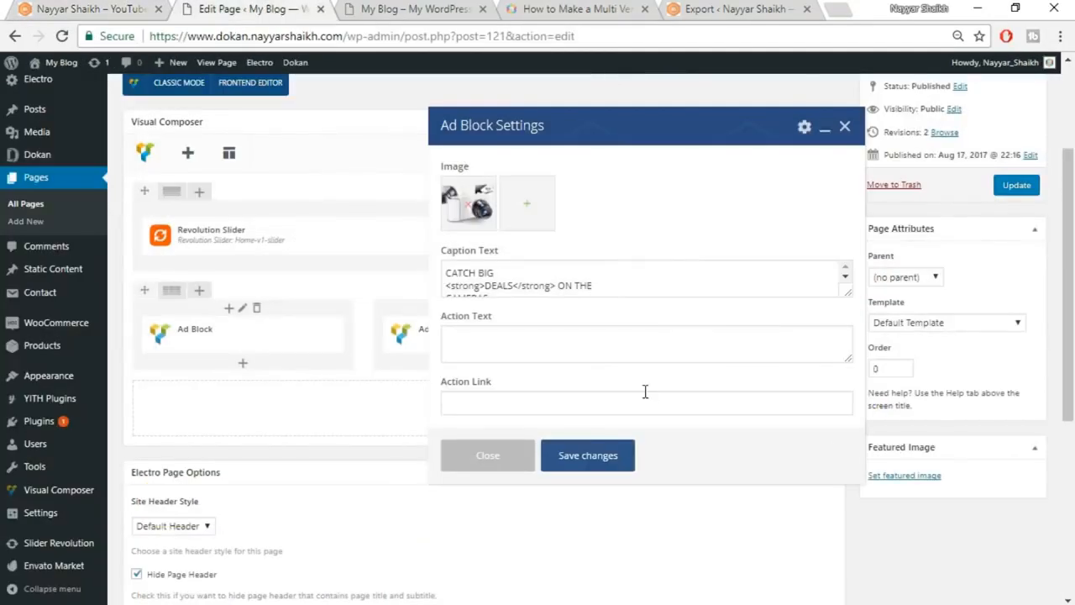
scroll(587, 370, "down", 3)
Give the camera ad block SHOP NOW action text and save it
left_click(525, 336)
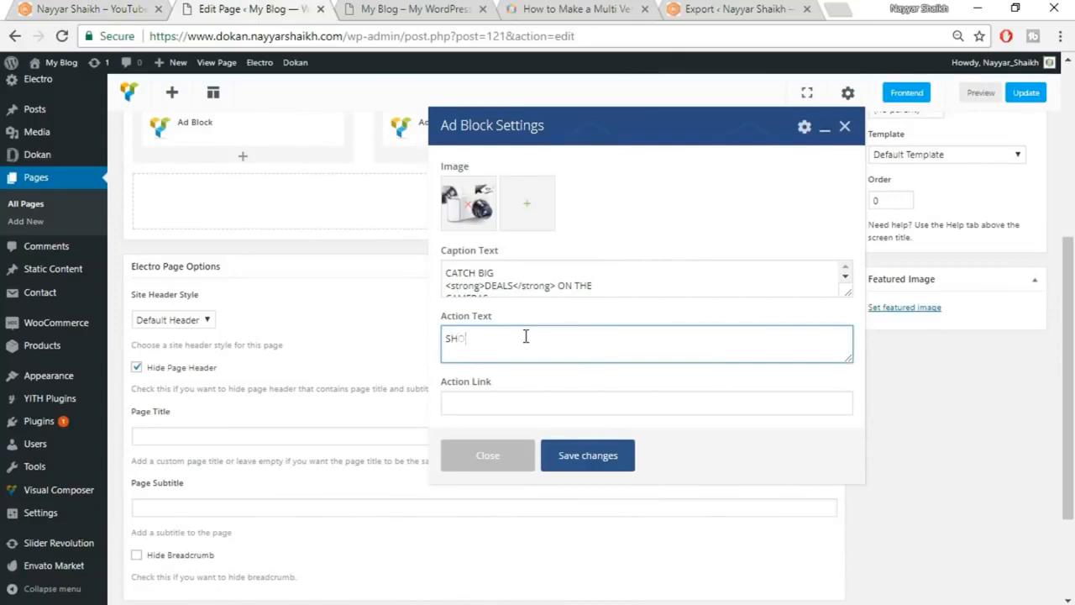
type("SHOP NOW")
left_click(511, 393)
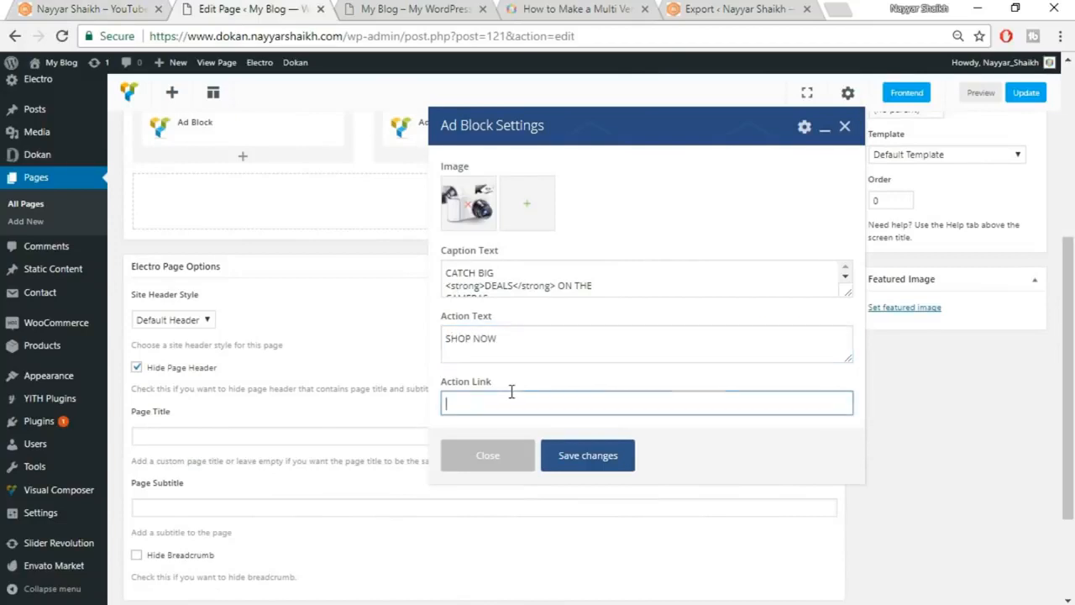
left_click(588, 456)
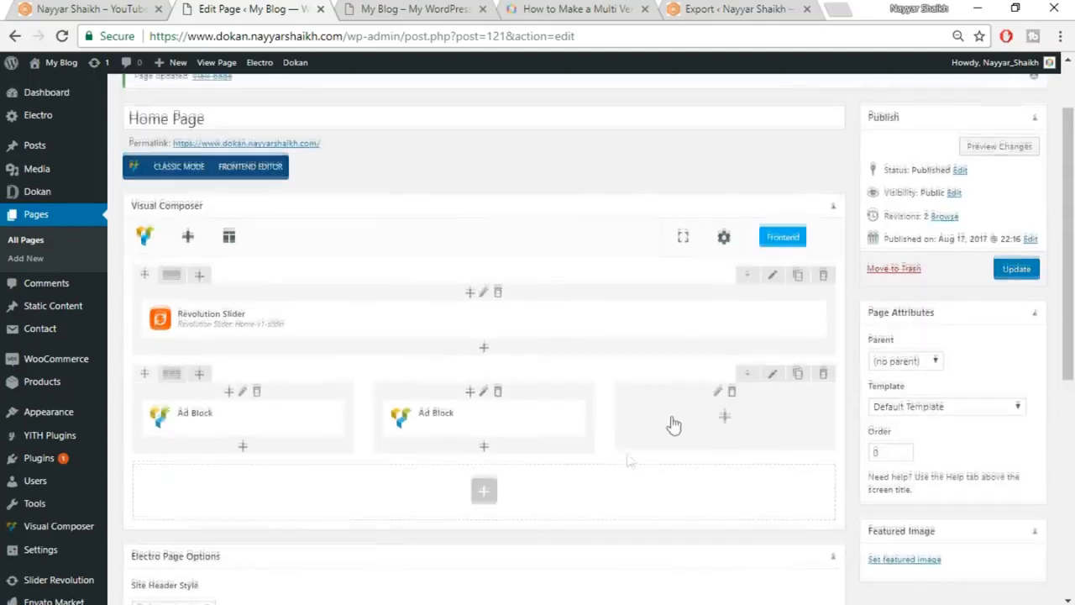
Add an Ad Block to the third column with the desktop PC image, copying the demo's HOTTEST caption
left_click(724, 416)
type("AD")
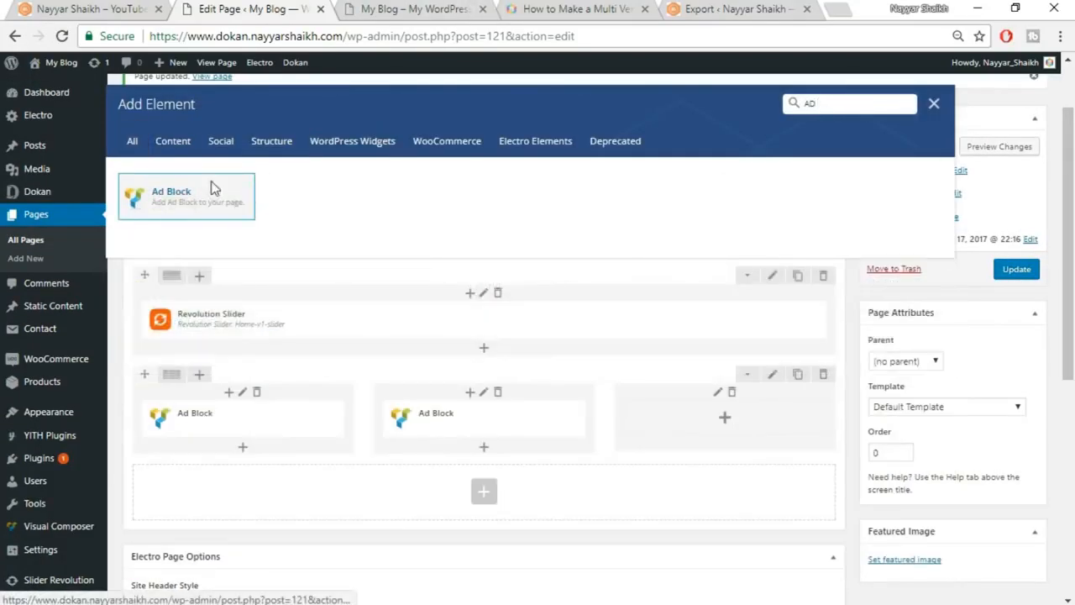
left_click(213, 190)
left_click(104, 11)
left_click_drag(815, 336, 906, 377)
key("ctrl+c")
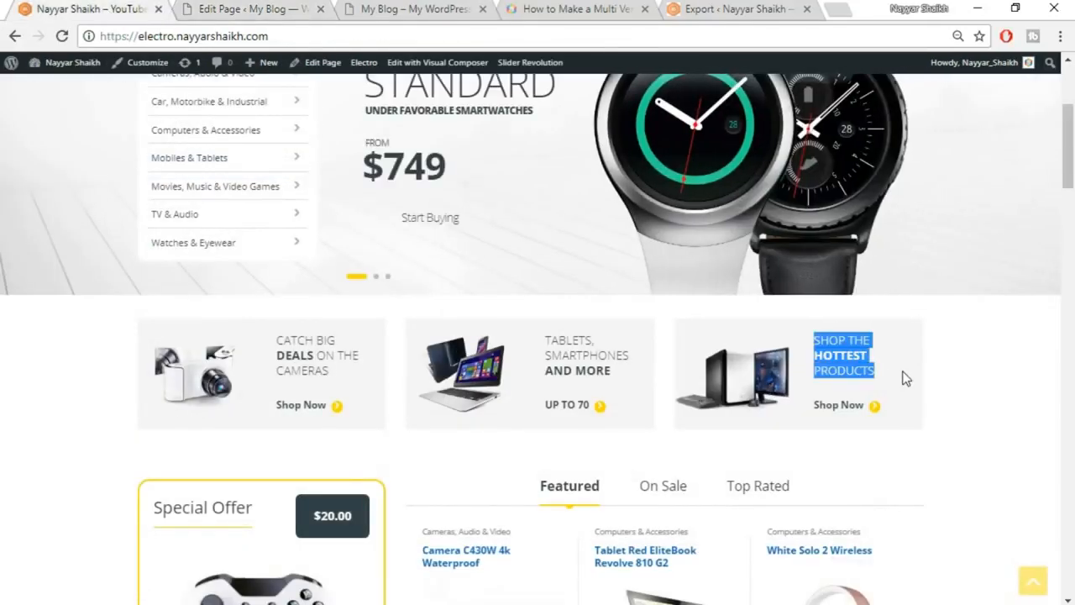
left_click(276, 8)
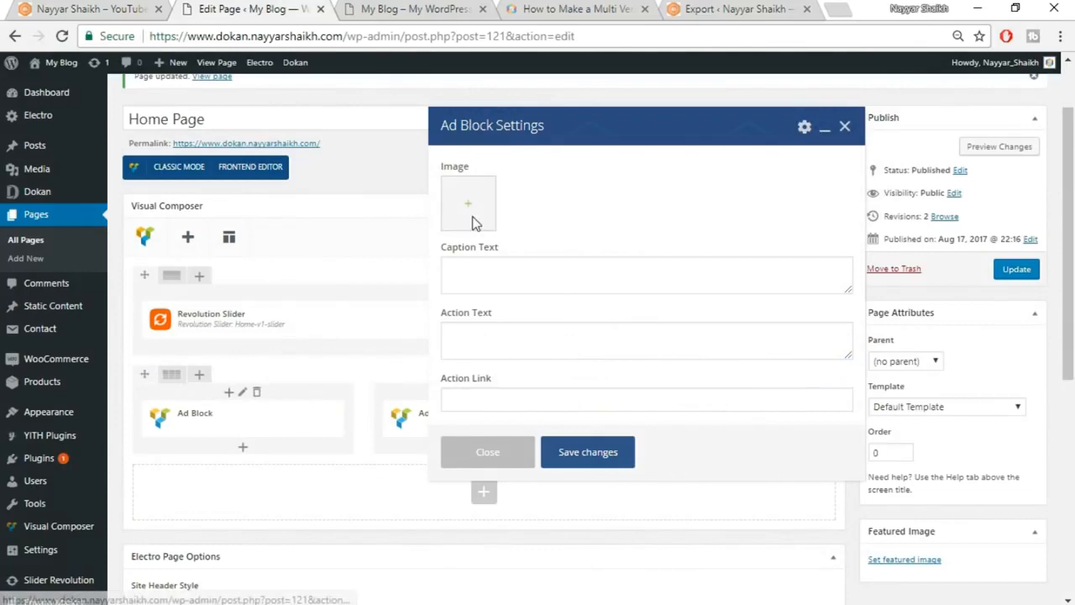
left_click(470, 221)
left_click(765, 235)
left_click(1036, 570)
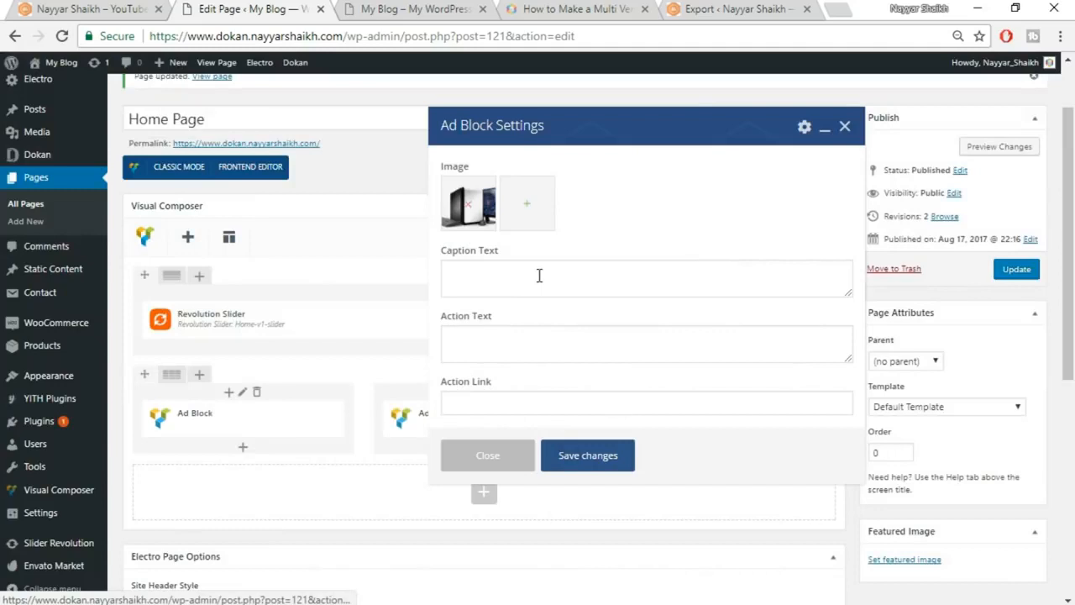
Paste the SHOP THE HOTTEST PRODUCTS caption, bold HOTTEST, add SHOP NOW action text, and save
left_click(539, 280)
key("ctrl+v")
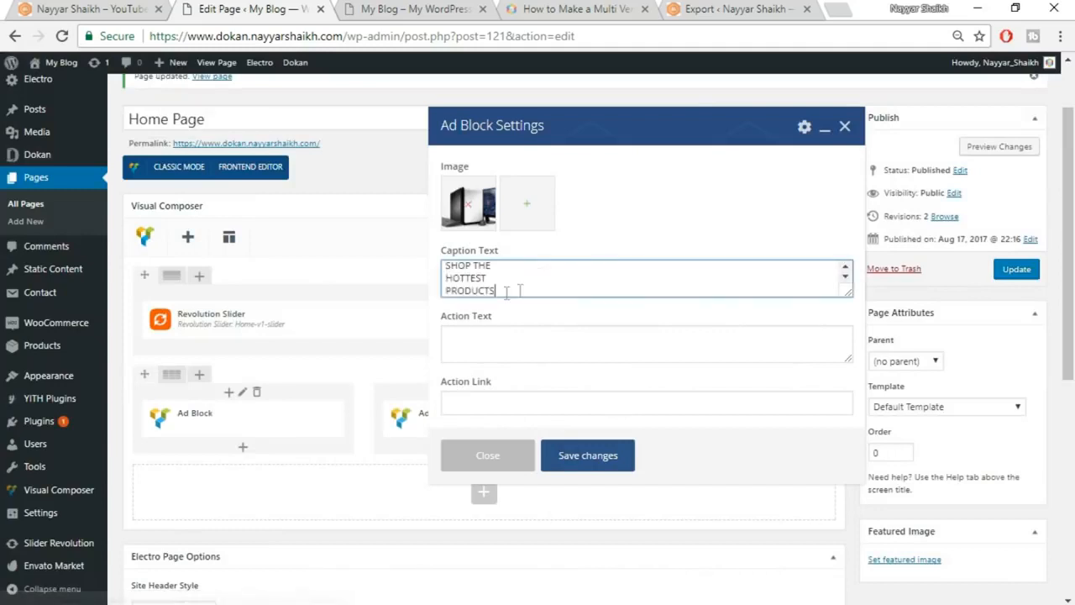
left_click(446, 281)
type("<strong>")
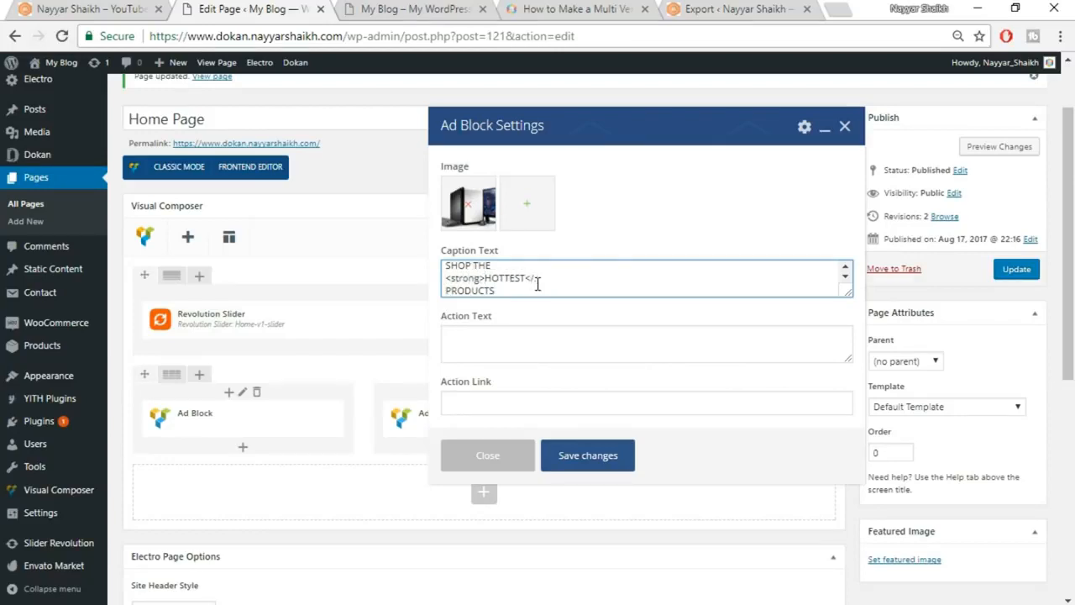
type("ong>")
left_click(581, 335)
left_click(78, 8)
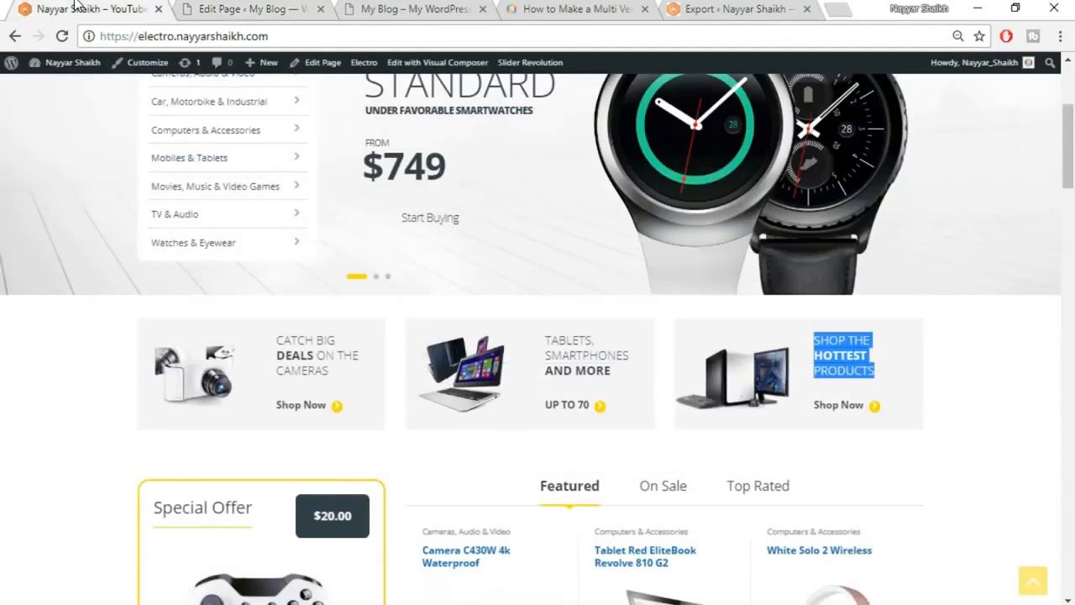
left_click(203, 8)
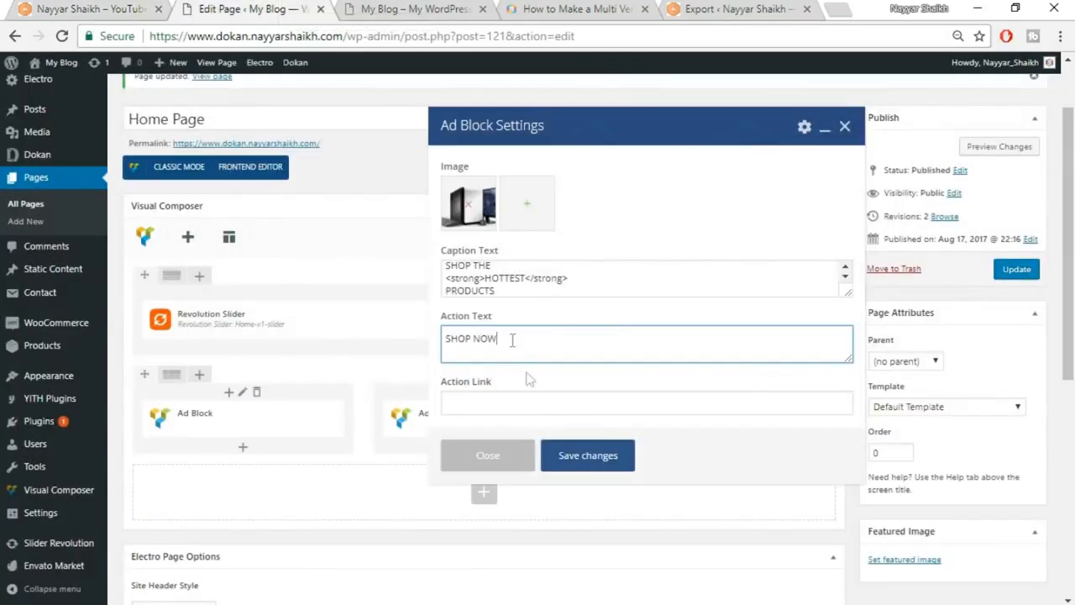
left_click(536, 404)
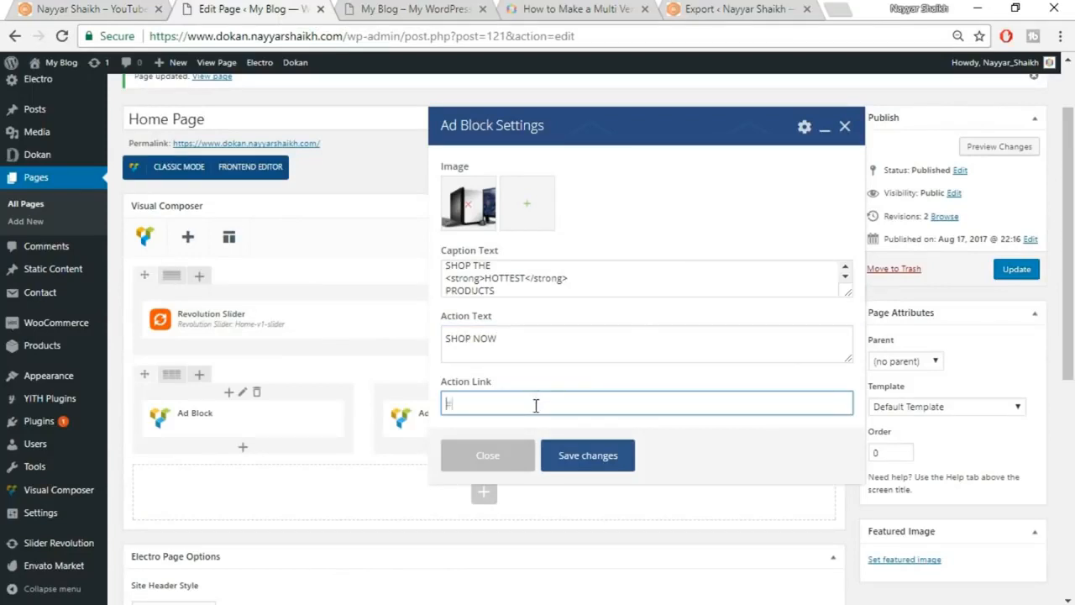
left_click(592, 454)
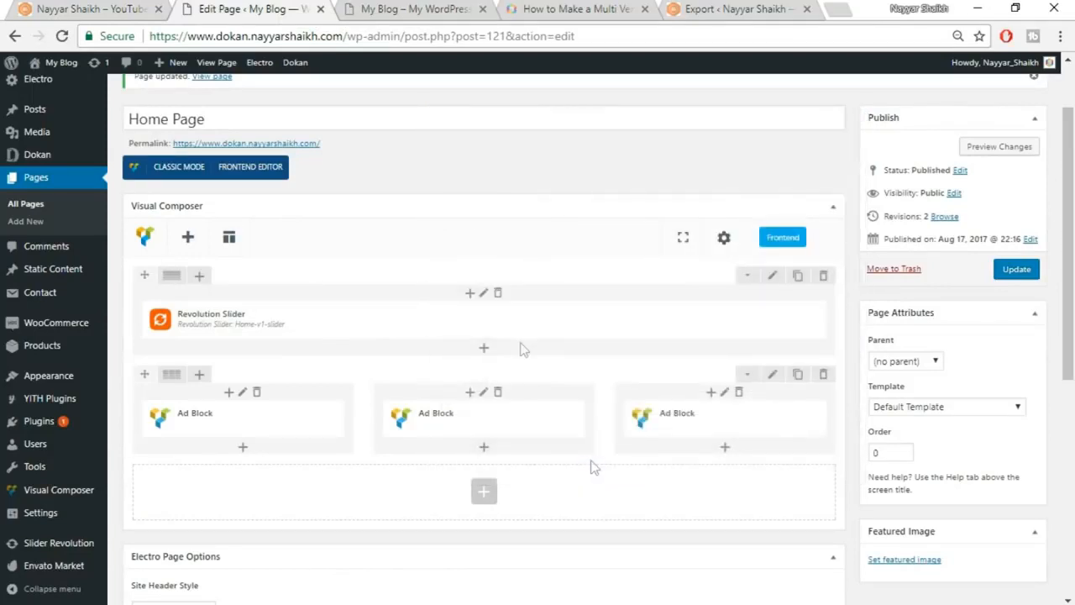
Update the home page and reload the storefront to view the three new ad blocks
left_click(1032, 273)
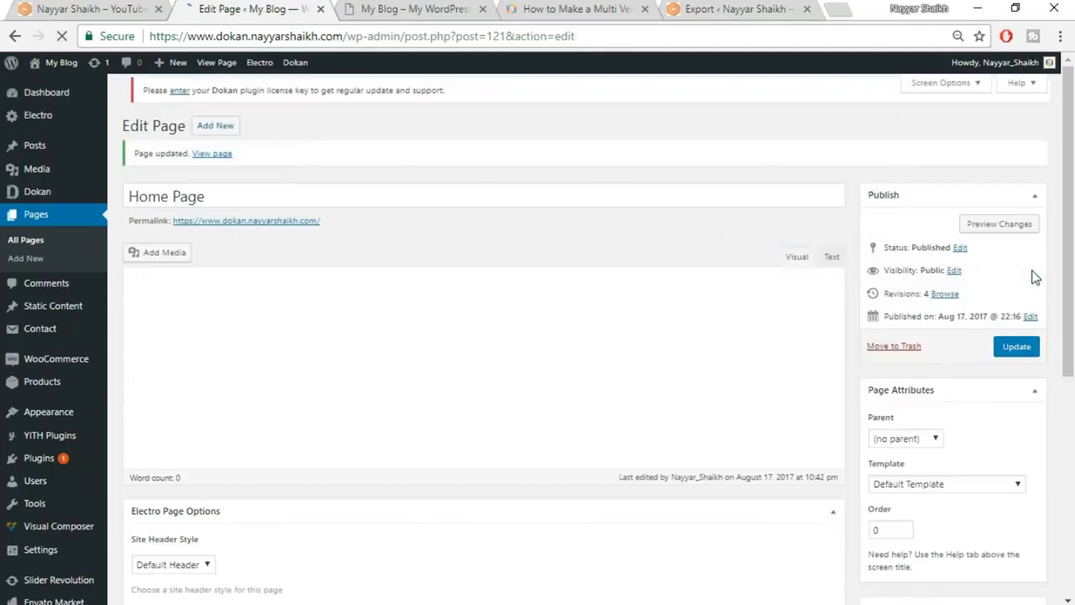
left_click(454, 8)
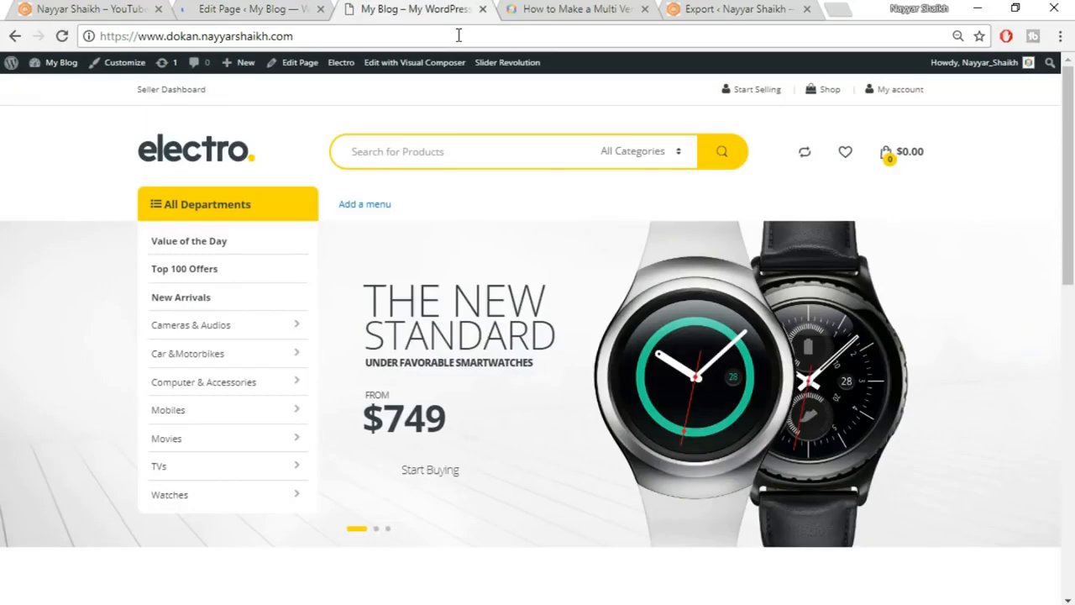
left_click(458, 35)
key("Return")
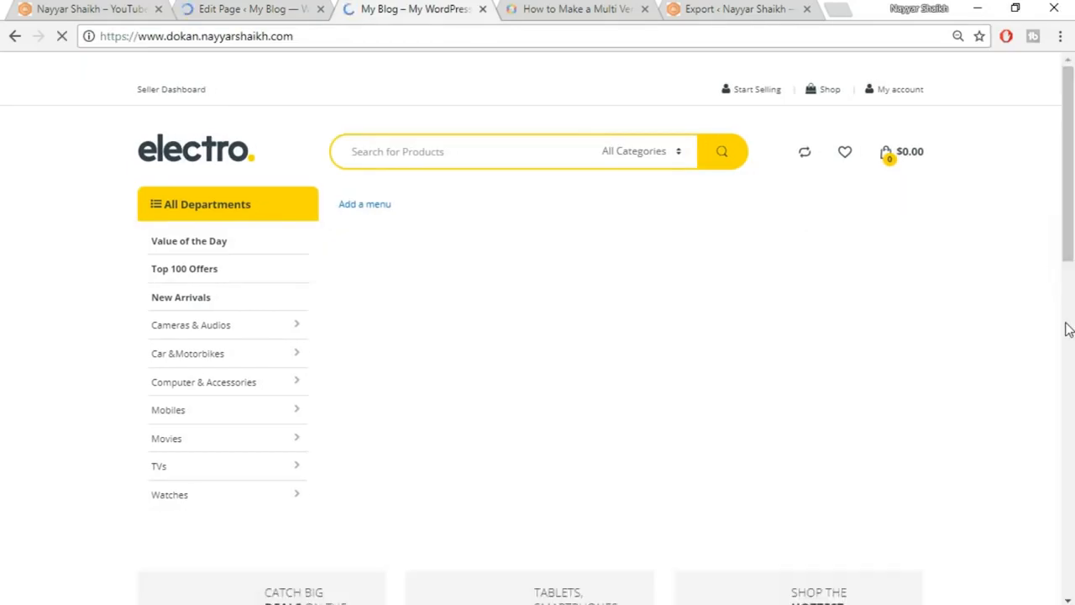
scroll(1068, 329, "down", 3)
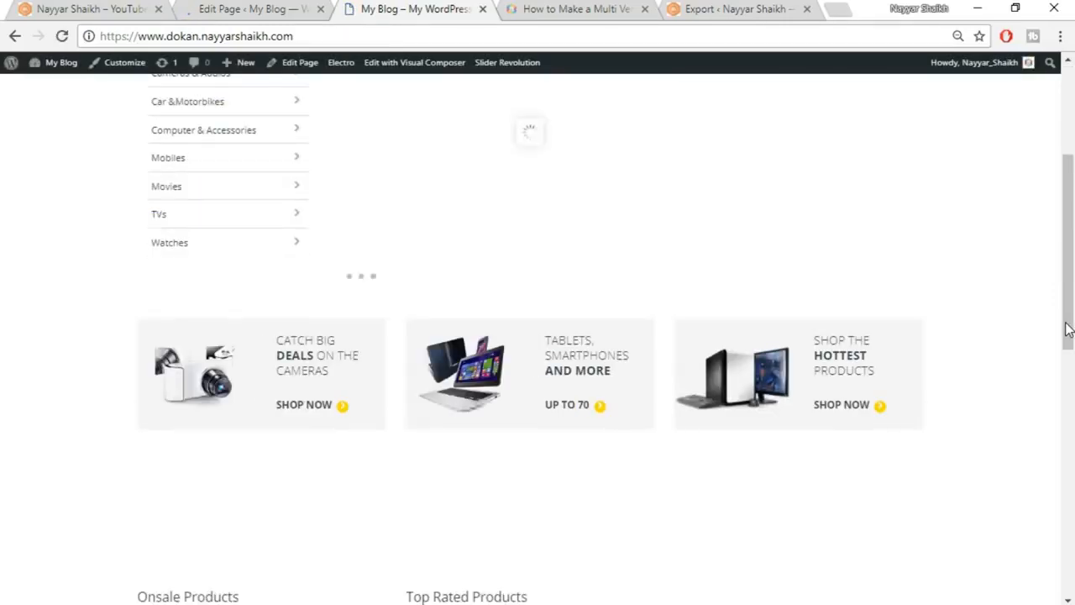
Compare the storefront's ad blocks against the demo, then go back to the page editor
left_click(118, 10)
scroll(694, 325, "down", 3)
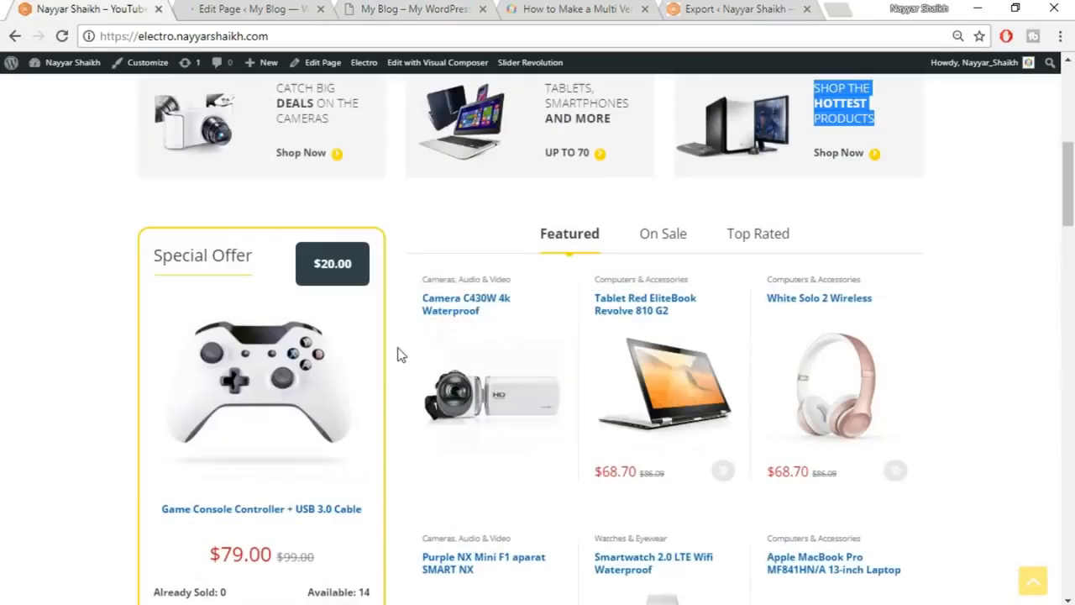
scroll(602, 518, "down", 2)
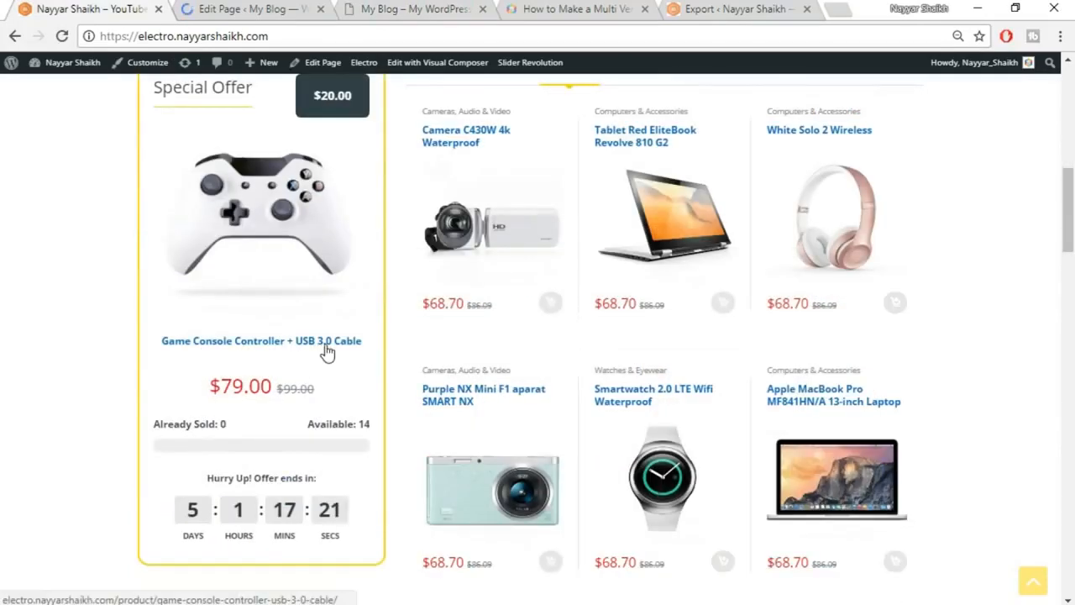
scroll(326, 348, "up", 1)
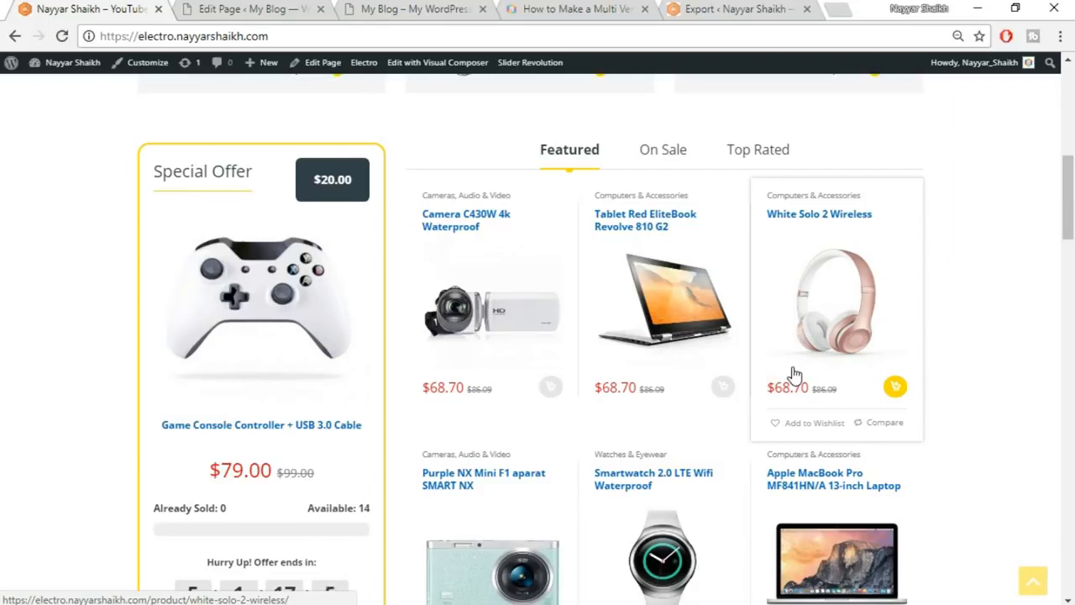
left_click(285, 10)
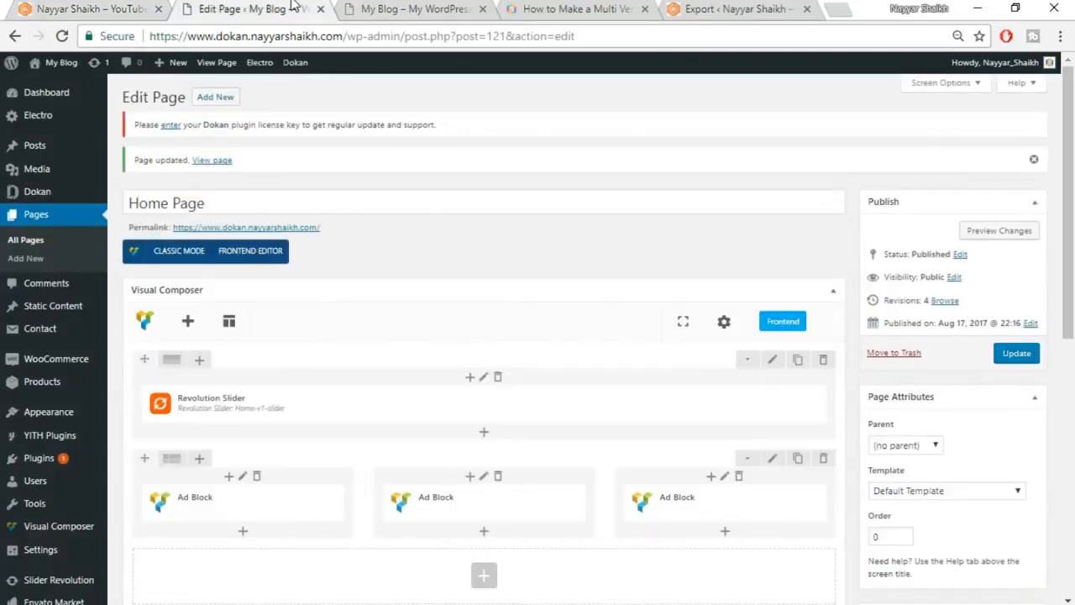
Start a new product titled Tablet Red EliteBook Revolve 810 G2, copied from the demo
mouse_move(25, 395)
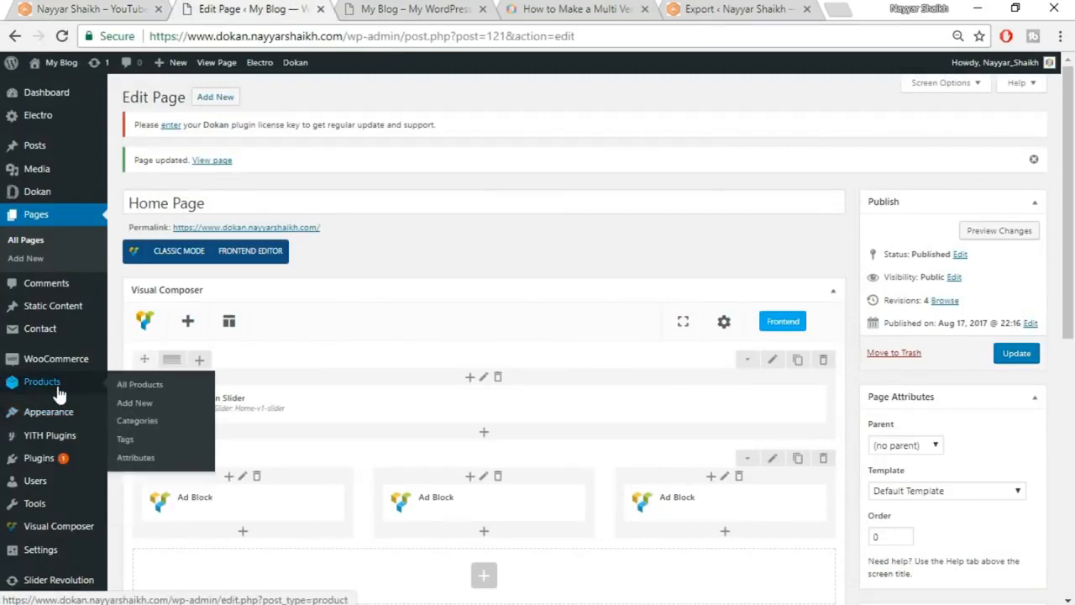
left_click(144, 411)
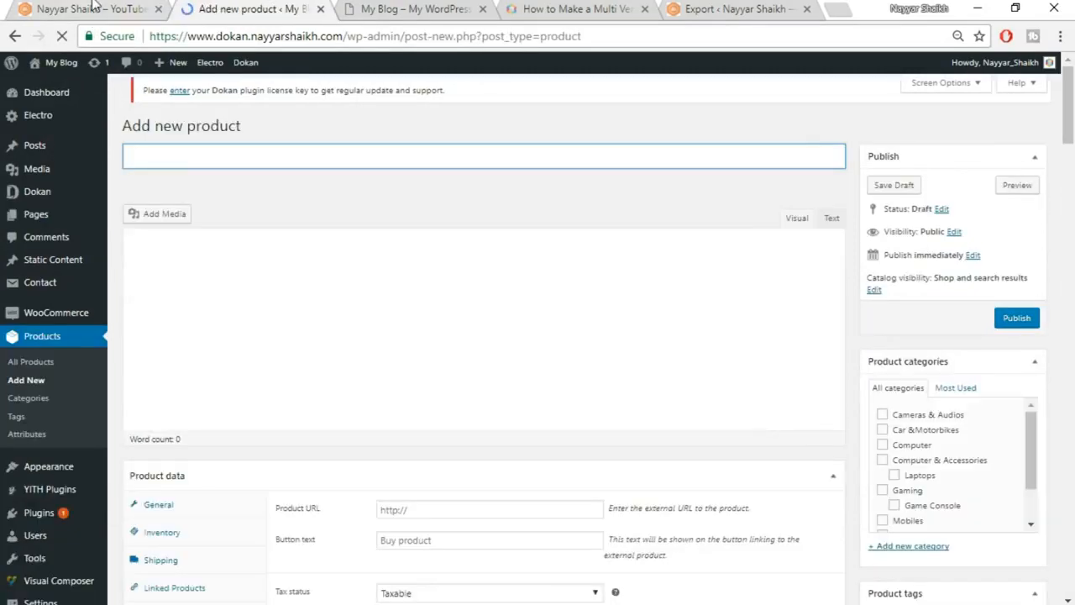
left_click(92, 8)
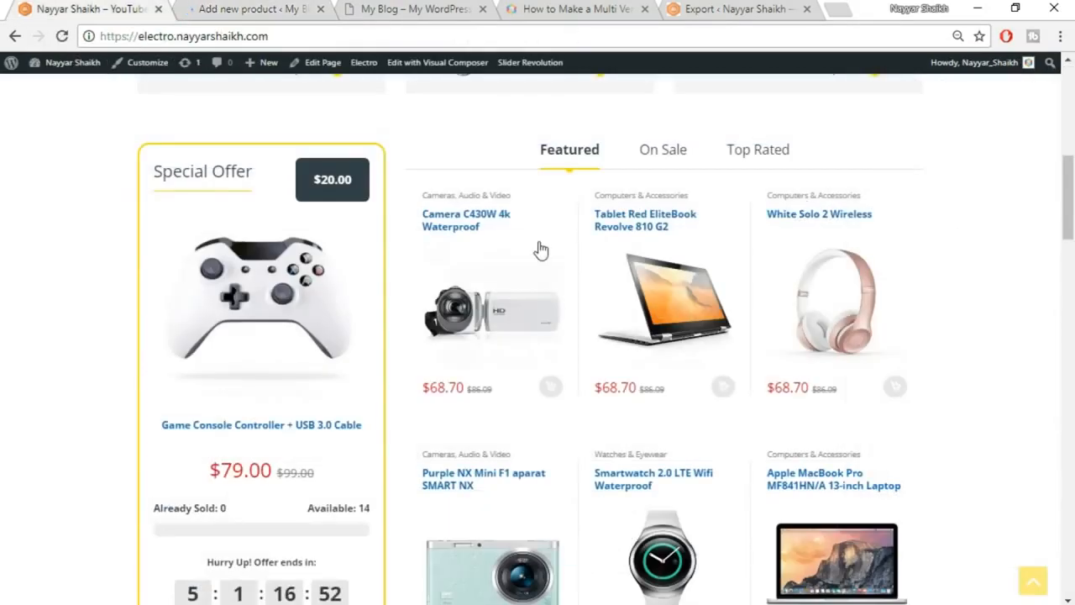
left_click(691, 261)
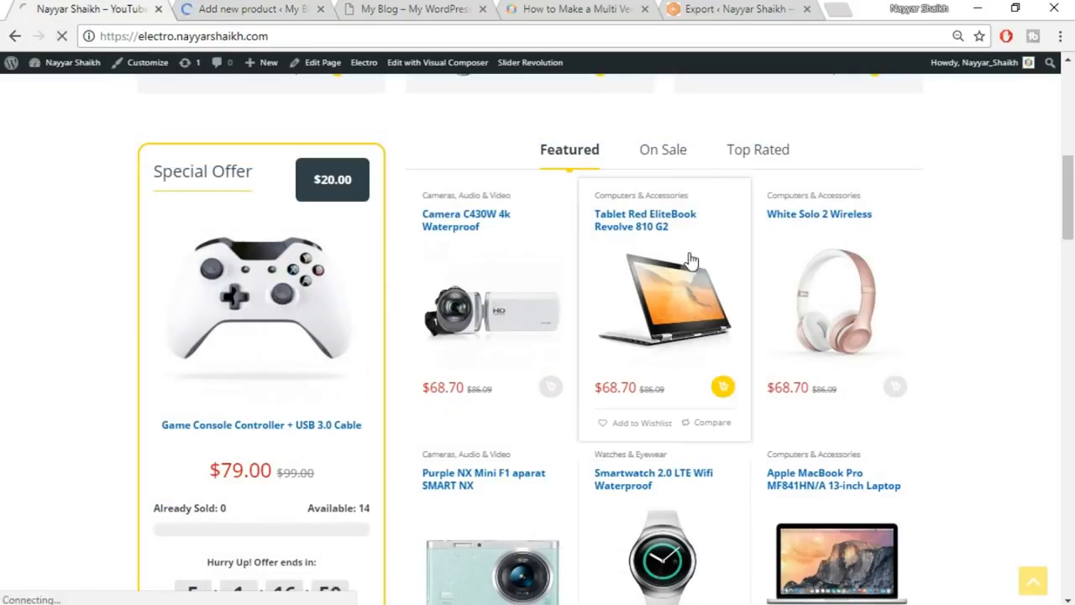
left_click_drag(594, 327, 887, 328)
key("ctrl+c")
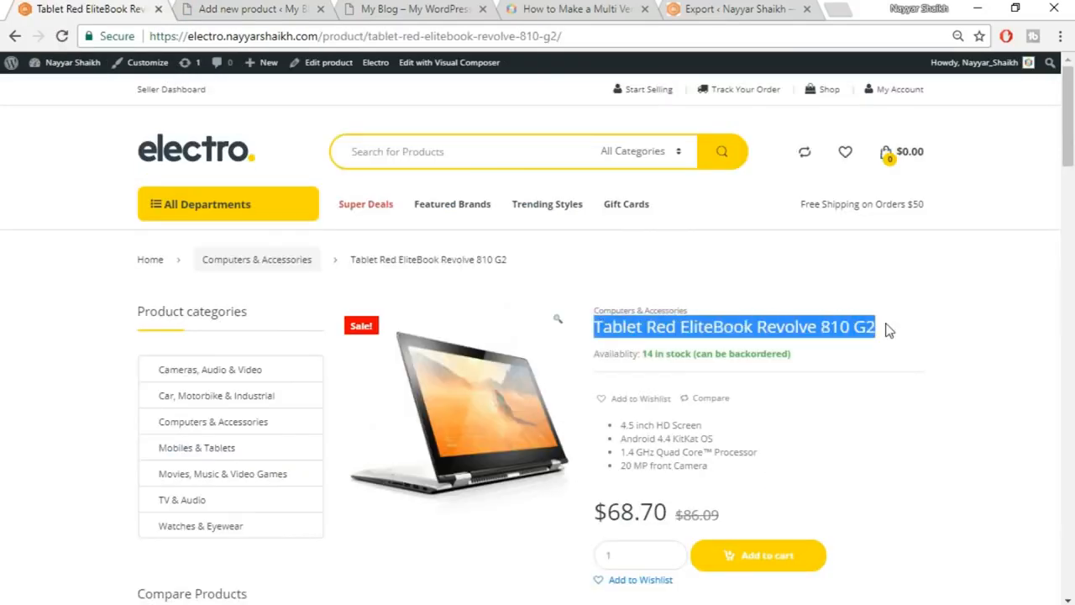
left_click(269, 8)
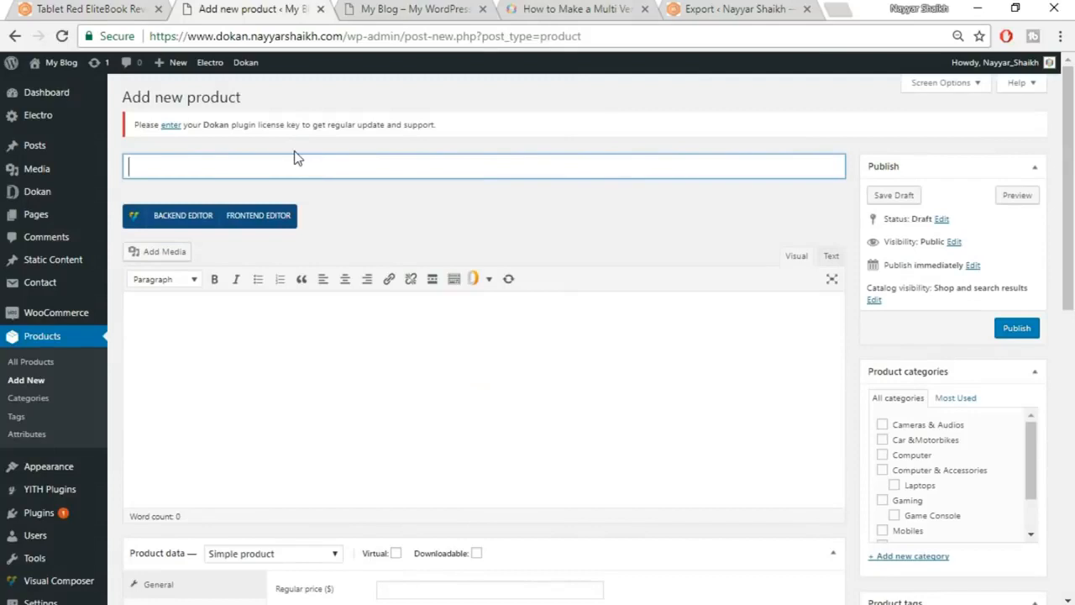
key("ctrl+v")
Paste the demo's four feature bullets into the short description
left_click(90, 6)
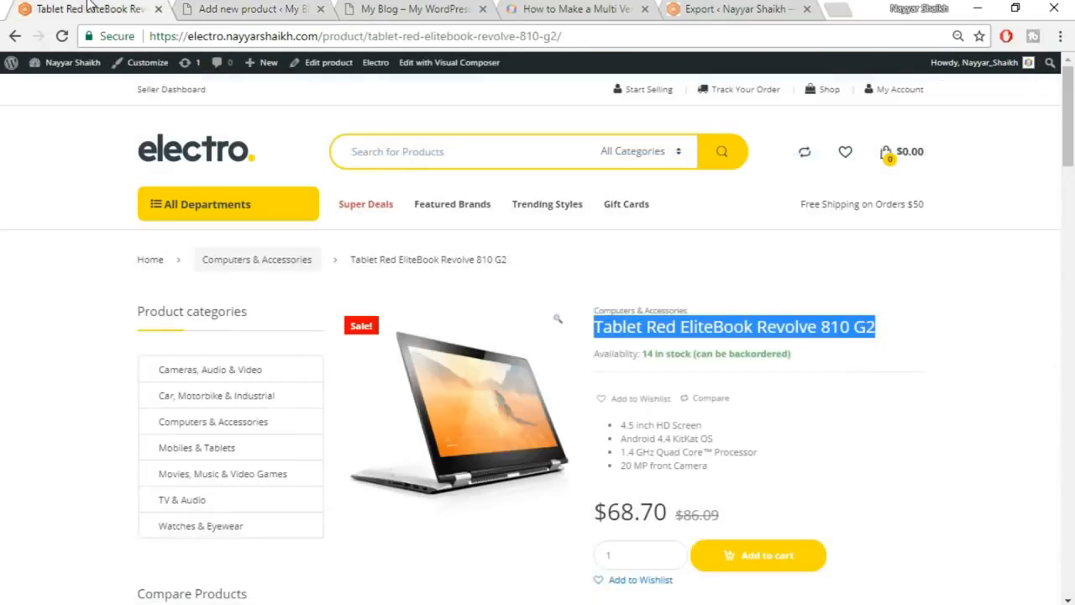
left_click_drag(614, 422, 743, 476)
key("ctrl+c")
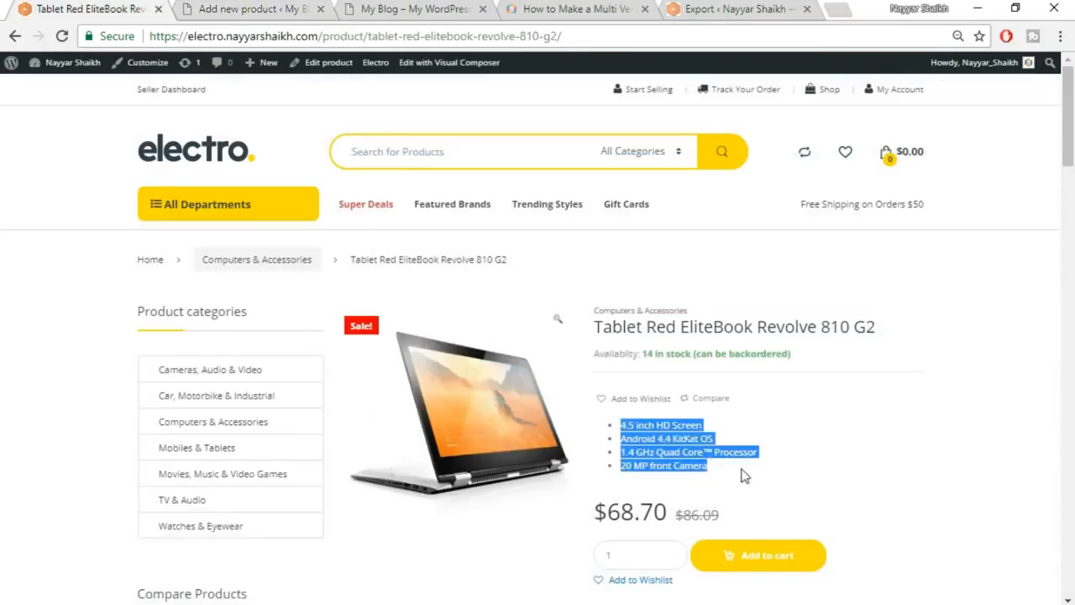
left_click(277, 8)
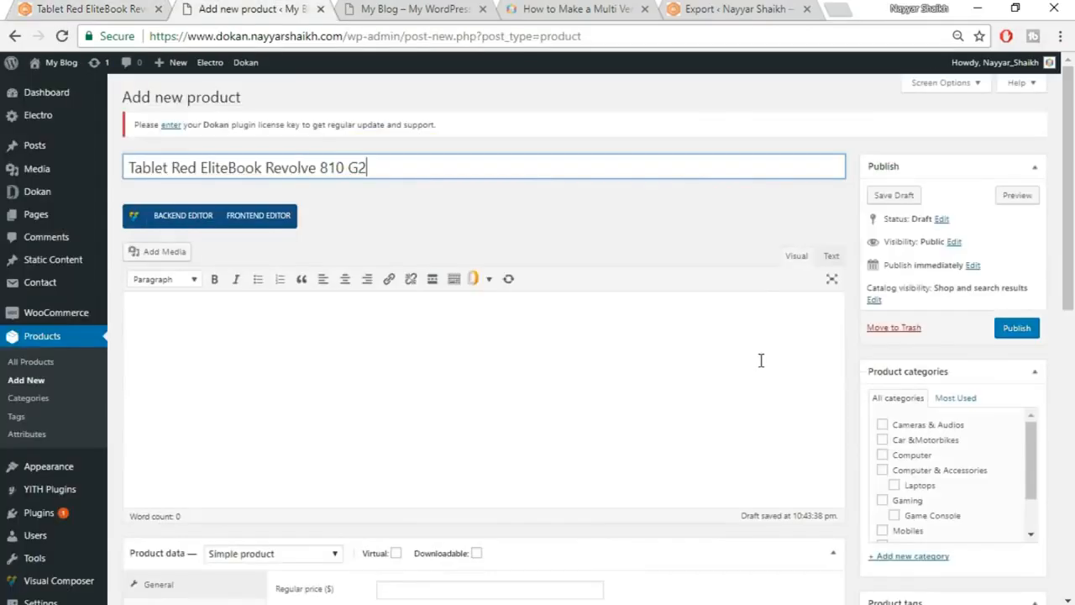
scroll(761, 360, "down", 7)
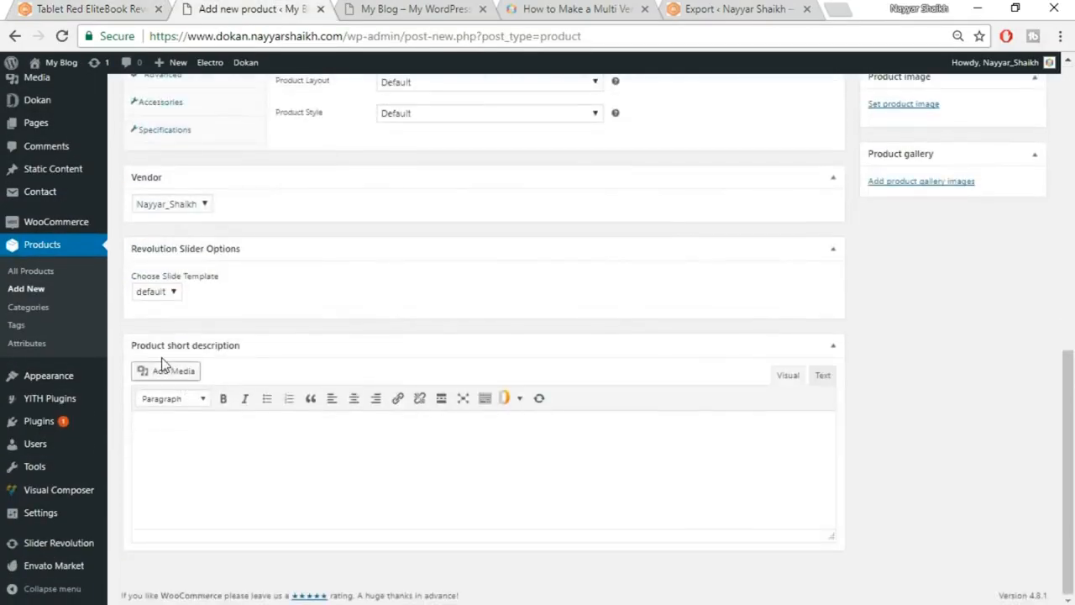
key("ctrl+v")
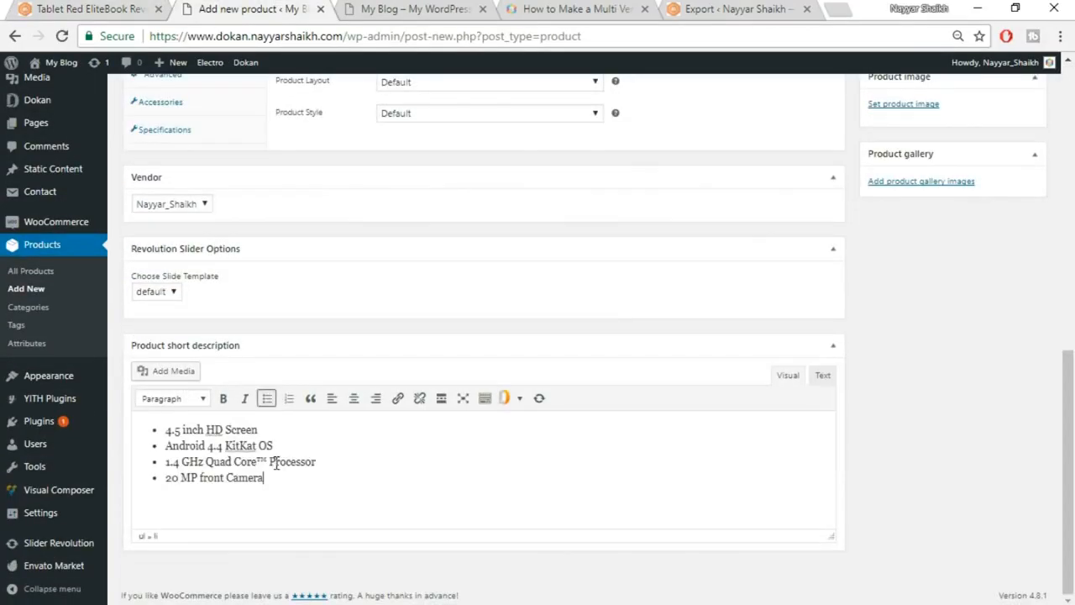
Enter 68 as the regular price
left_click(84, 6)
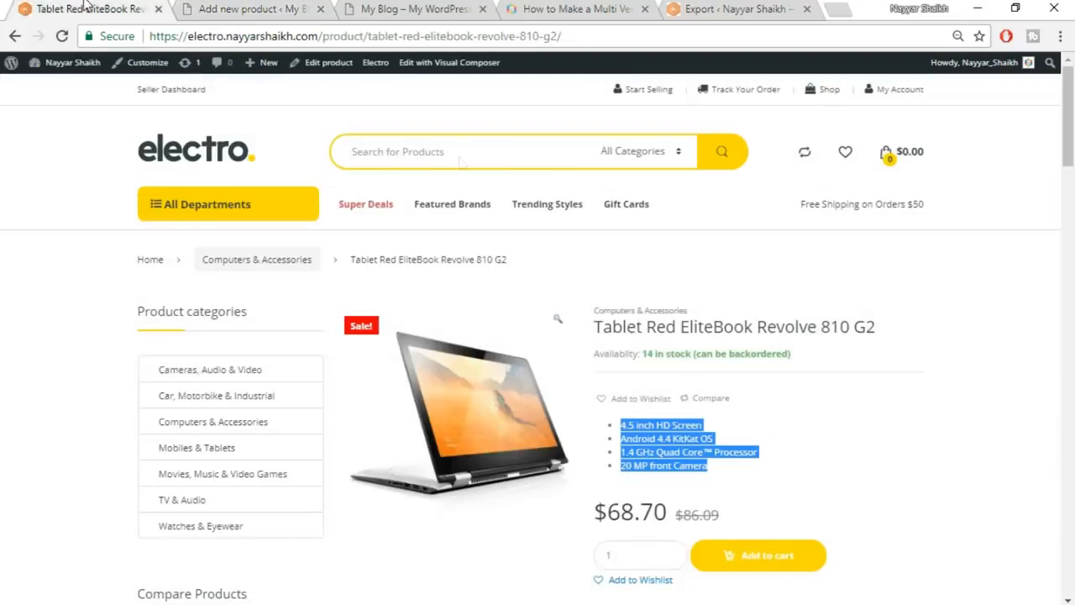
left_click(255, 9)
scroll(857, 364, "up", 4)
scroll(857, 364, "up", 4)
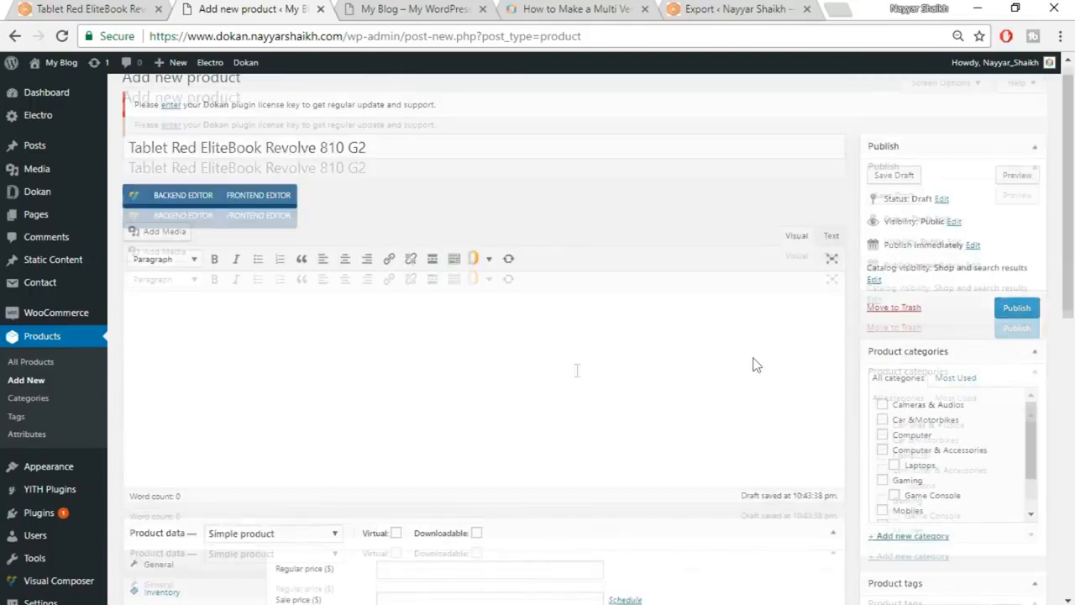
scroll(999, 397, "down", 2)
left_click(476, 501)
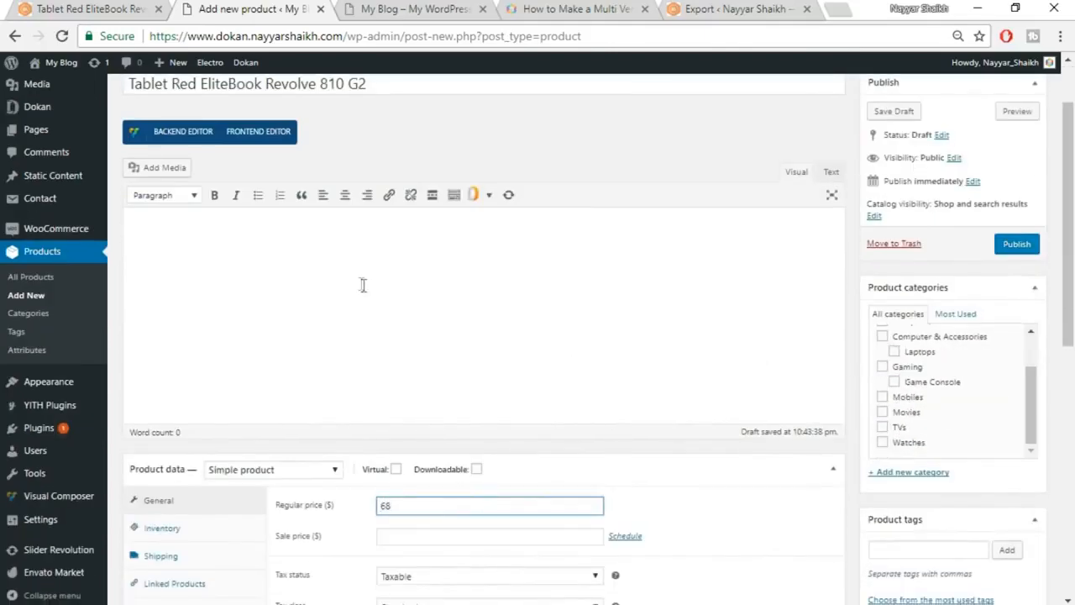
scroll(320, 312, "up", 1)
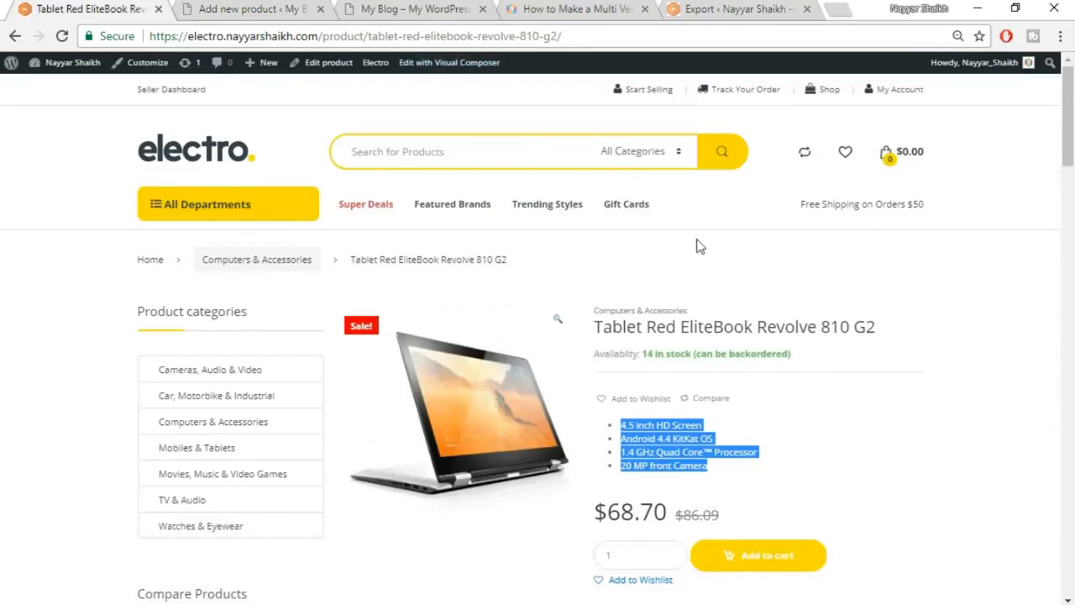
scroll(697, 244, "down", 5)
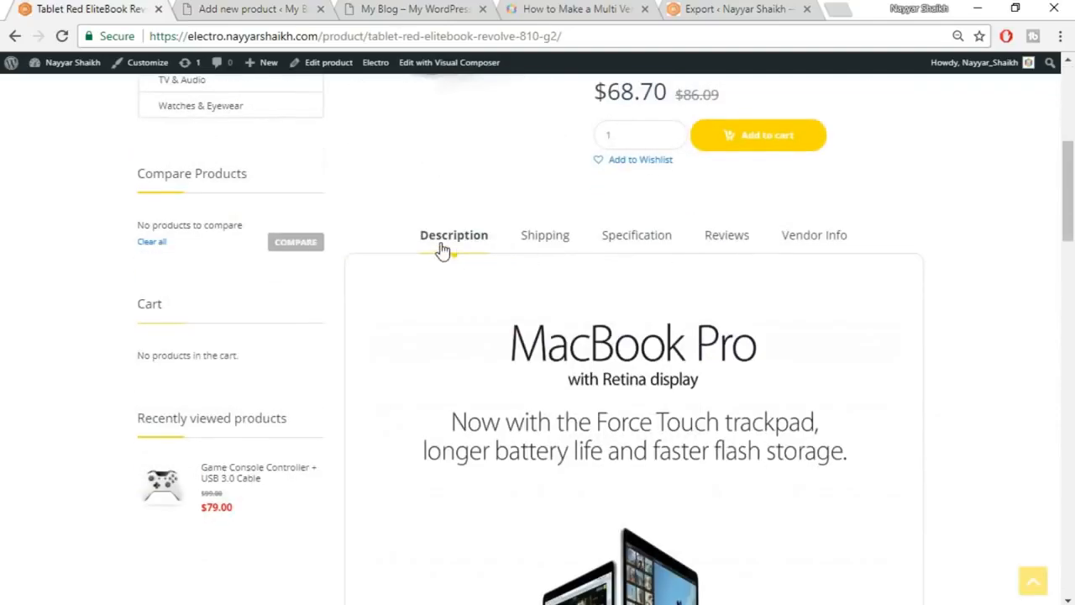
Copy the demo's full MacBook Pro description into the product editor
left_click_drag(454, 286, 596, 519)
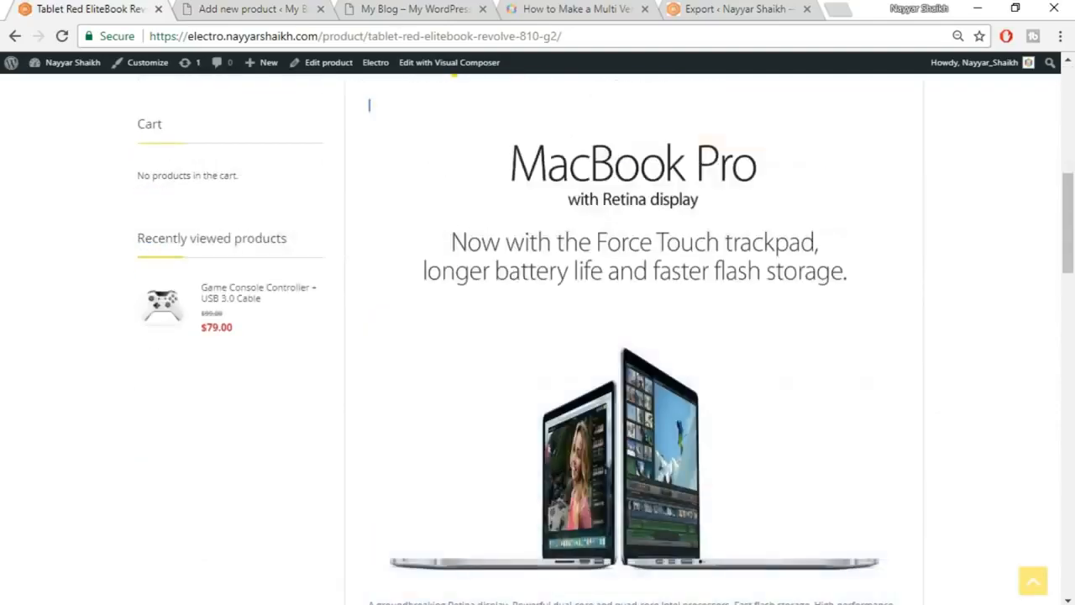
left_click_drag(370, 588, 638, 580)
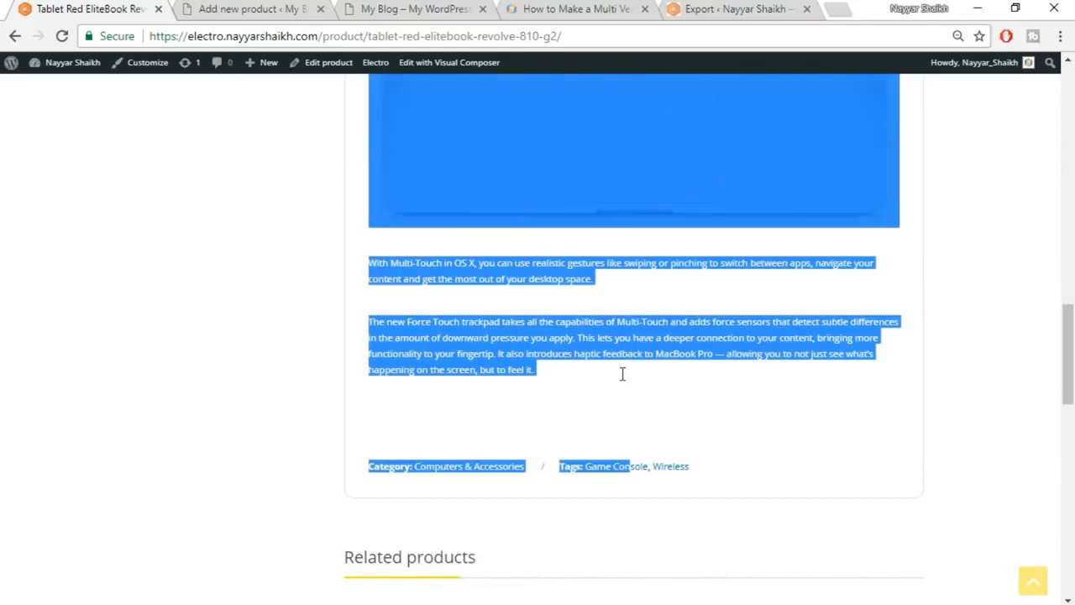
left_click_drag(621, 372, 599, 372)
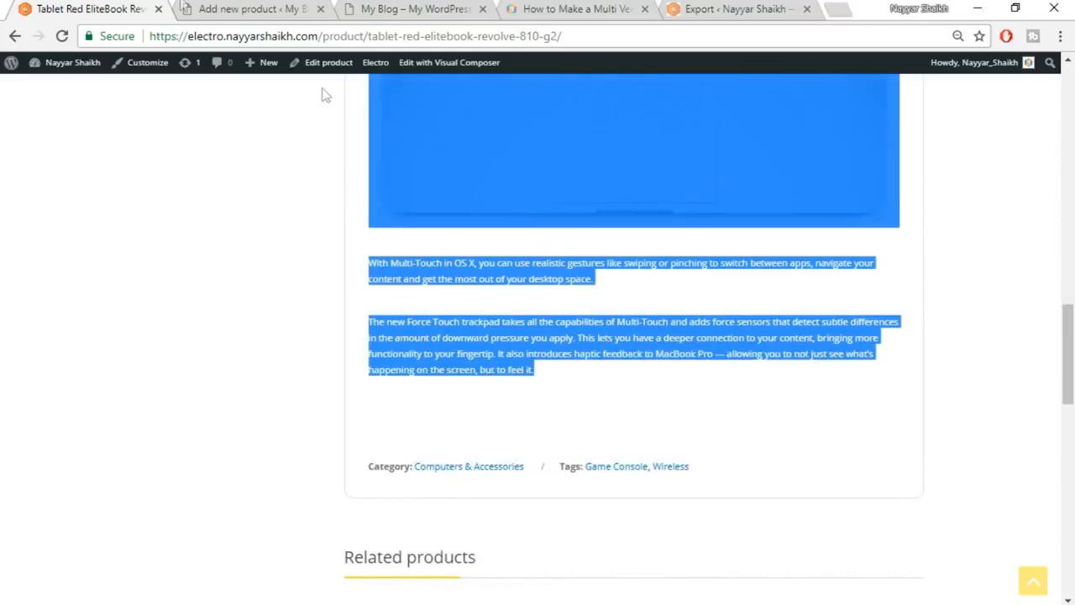
left_click(252, 9)
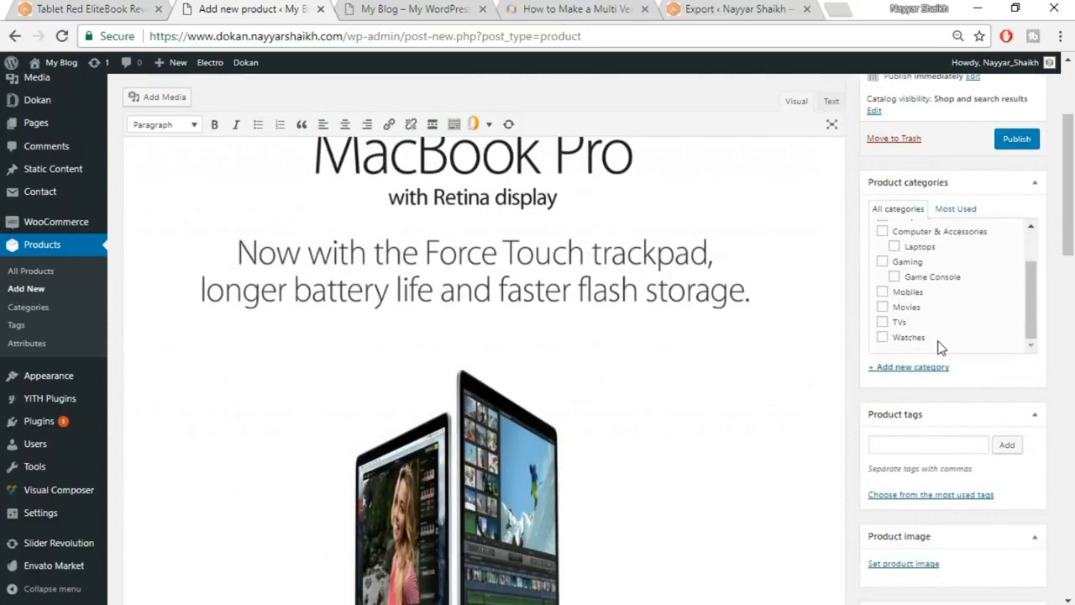
scroll(940, 347, "up", 2)
scroll(444, 241, "up", 2)
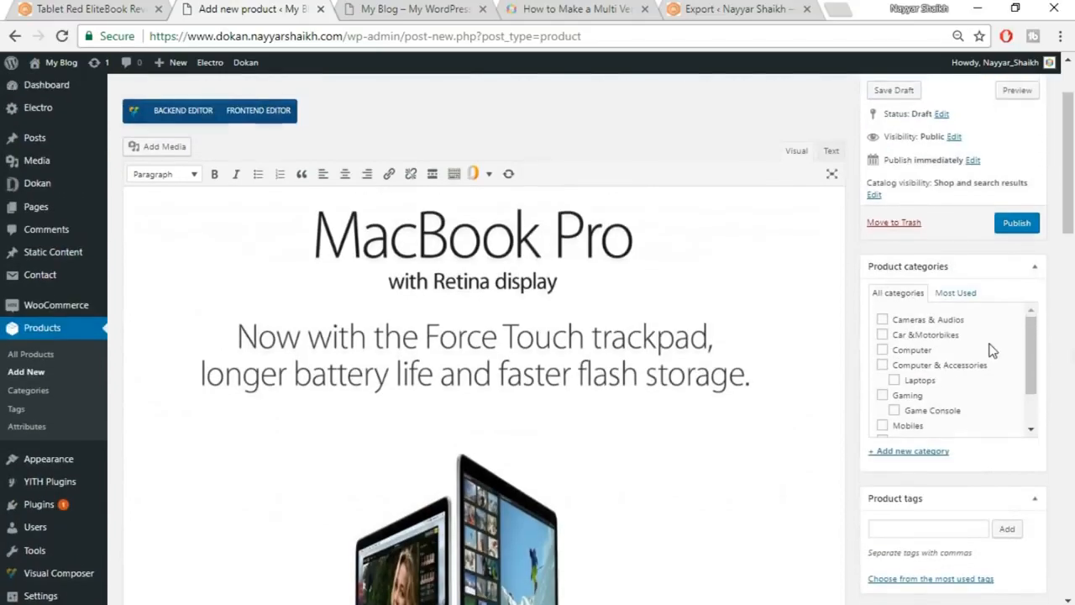
scroll(784, 279, "down", 2)
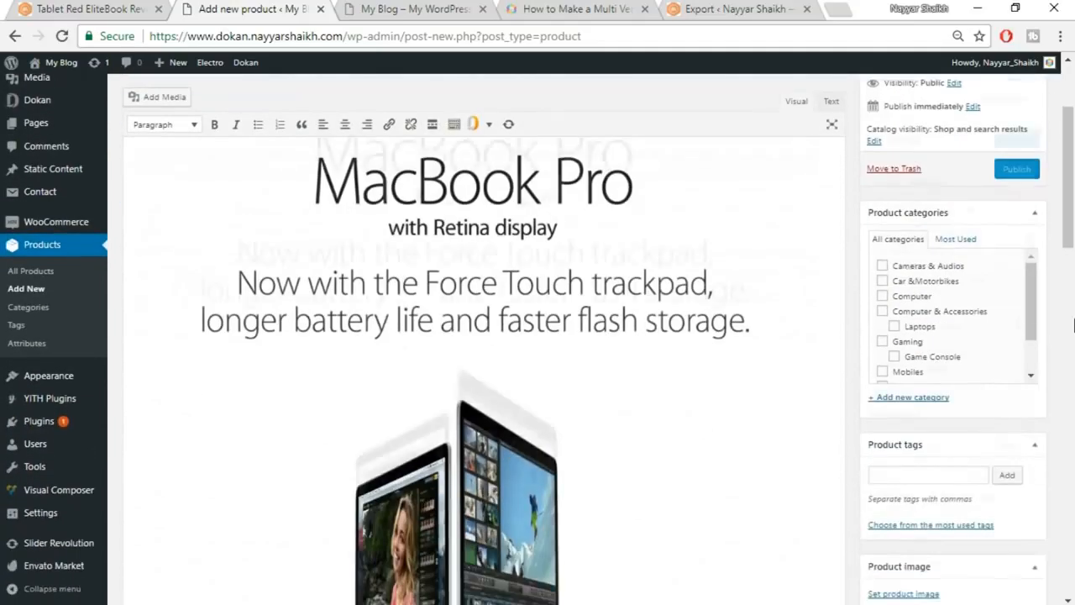
Tick Laptops under Product categories
left_click(922, 297)
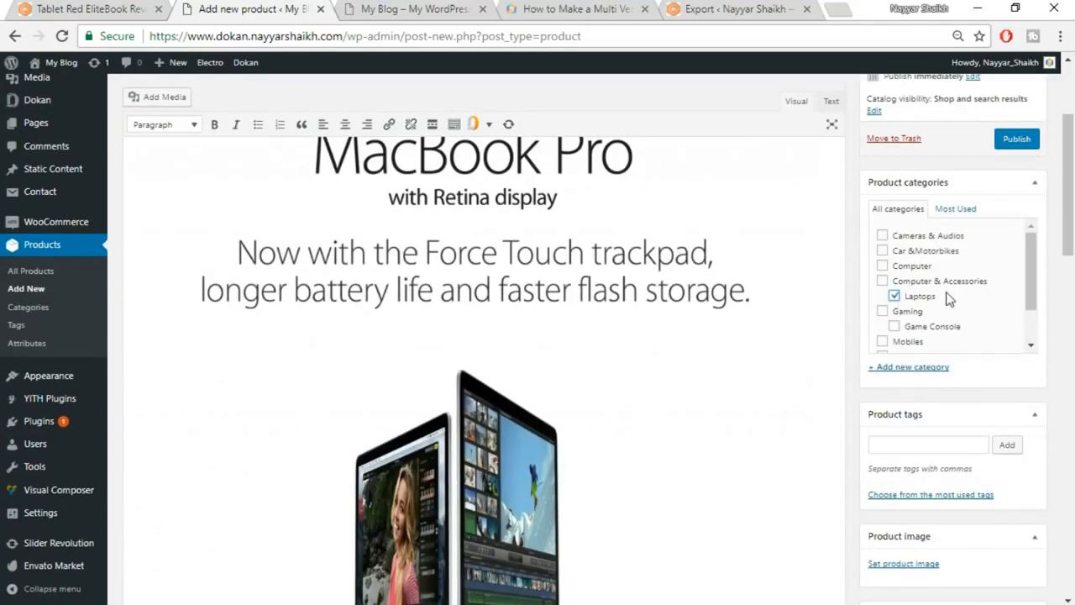
scroll(1073, 267, "down", 3)
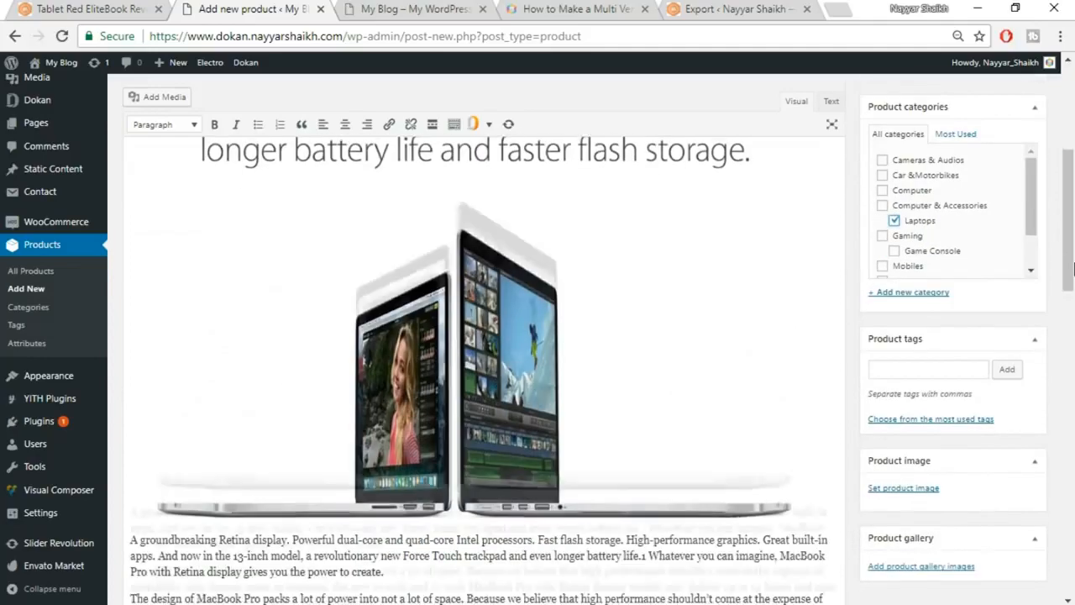
scroll(1046, 369, "down", 2)
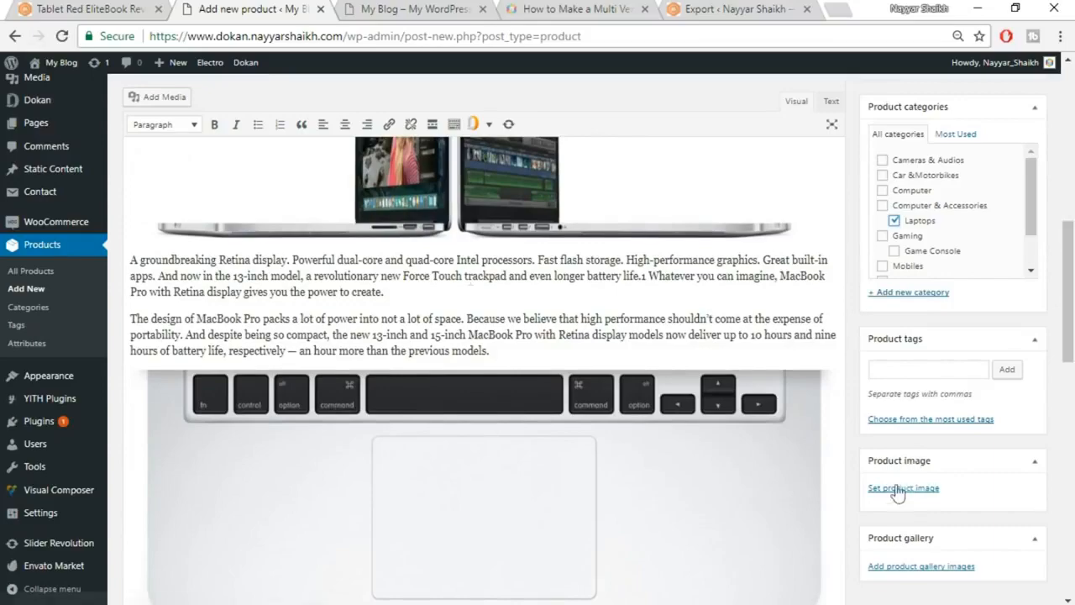
left_click(143, 9)
scroll(592, 356, "up", 8)
scroll(590, 358, "up", 10)
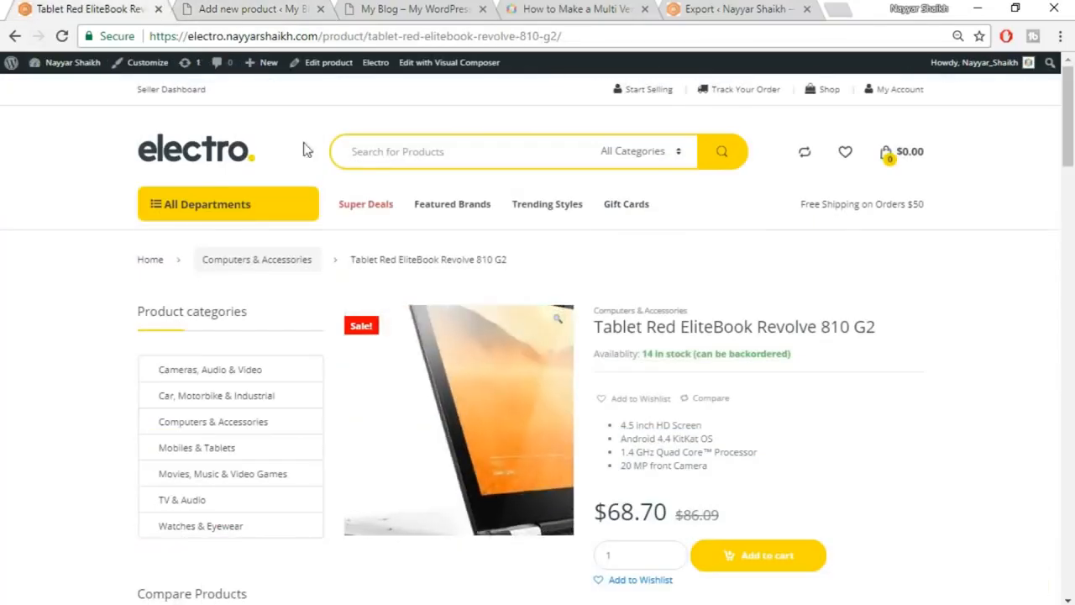
key("ctrl+Tab")
Set the Ultrabooks laptop picture as the product image
left_click(898, 491)
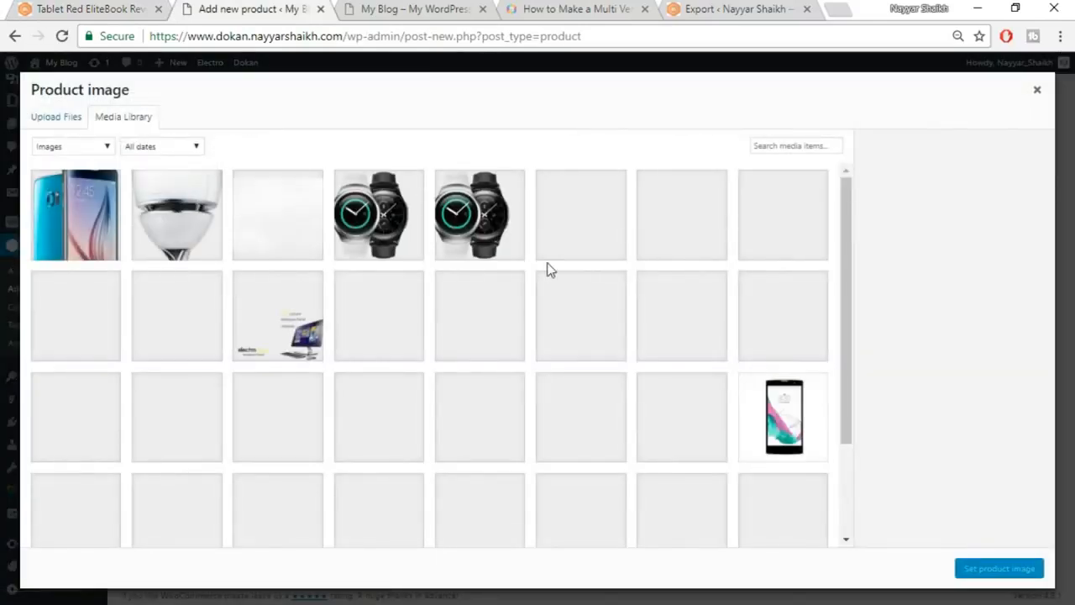
left_click(489, 426)
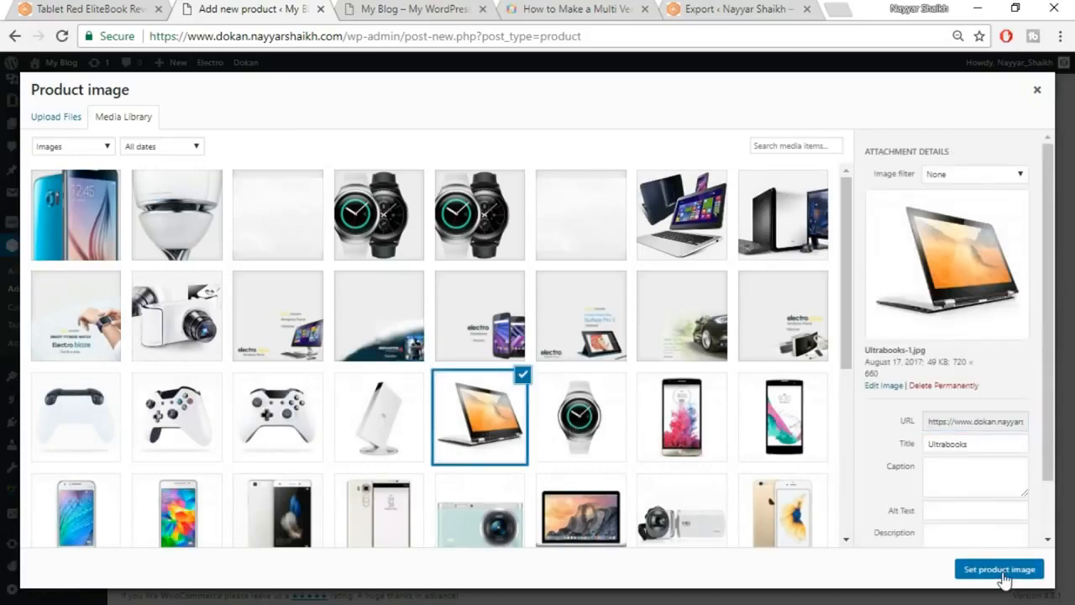
left_click(1002, 568)
scroll(1056, 522, "down", 10)
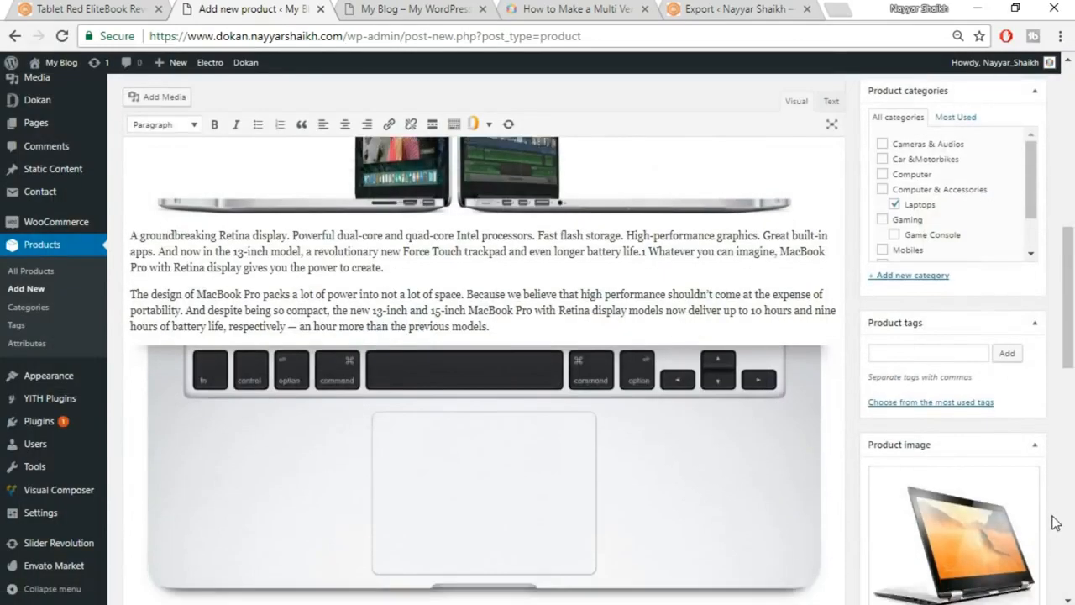
left_click_drag(1074, 464, 1073, 445)
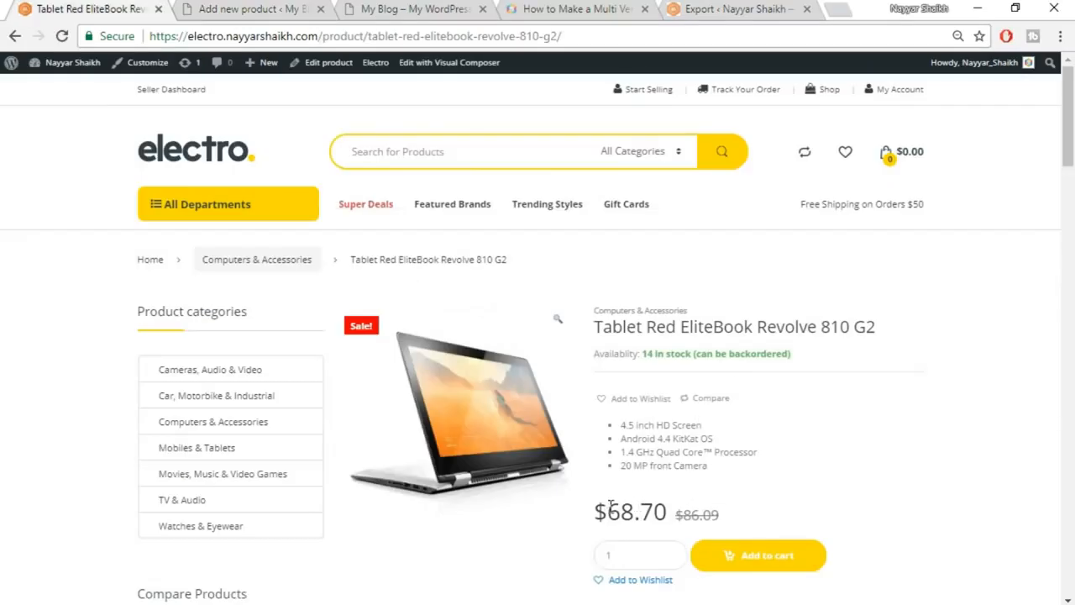
Change the regular price from 68 to 86
left_click(225, 9)
left_click(430, 253)
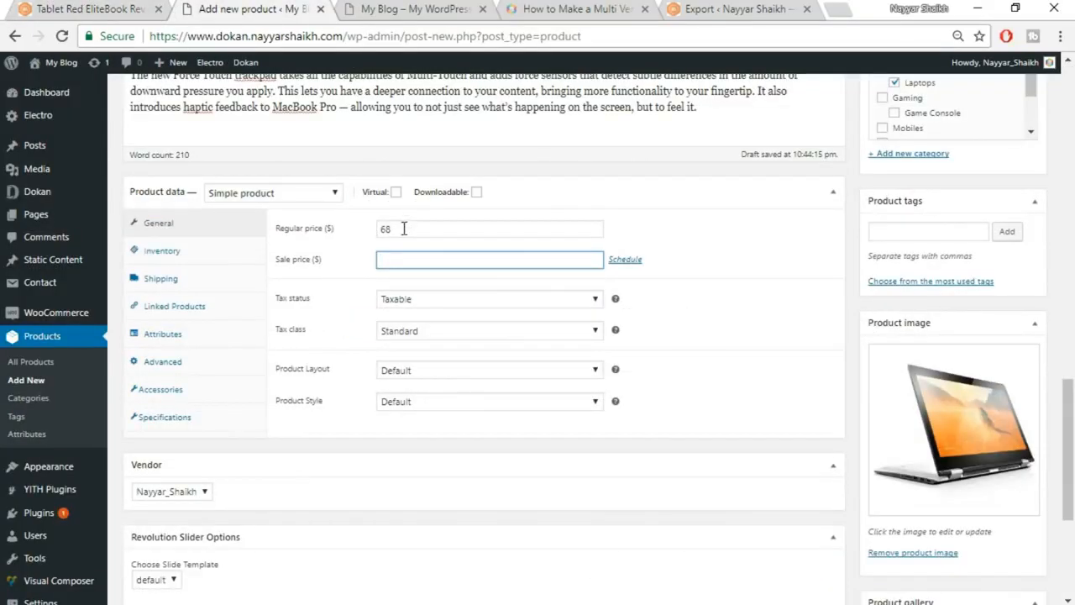
left_click_drag(403, 233, 360, 237)
key("BackSpace")
left_click(433, 264)
left_click(426, 228)
type("86")
left_click(651, 351)
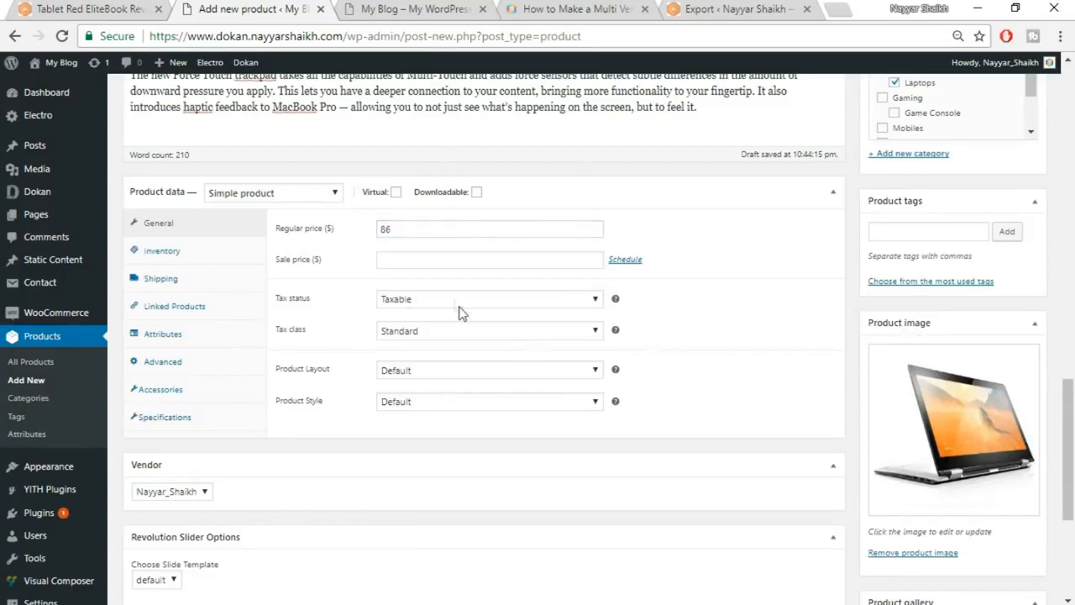
Set the tax class to GST and look at the inventory settings
left_click(447, 334)
left_click(429, 388)
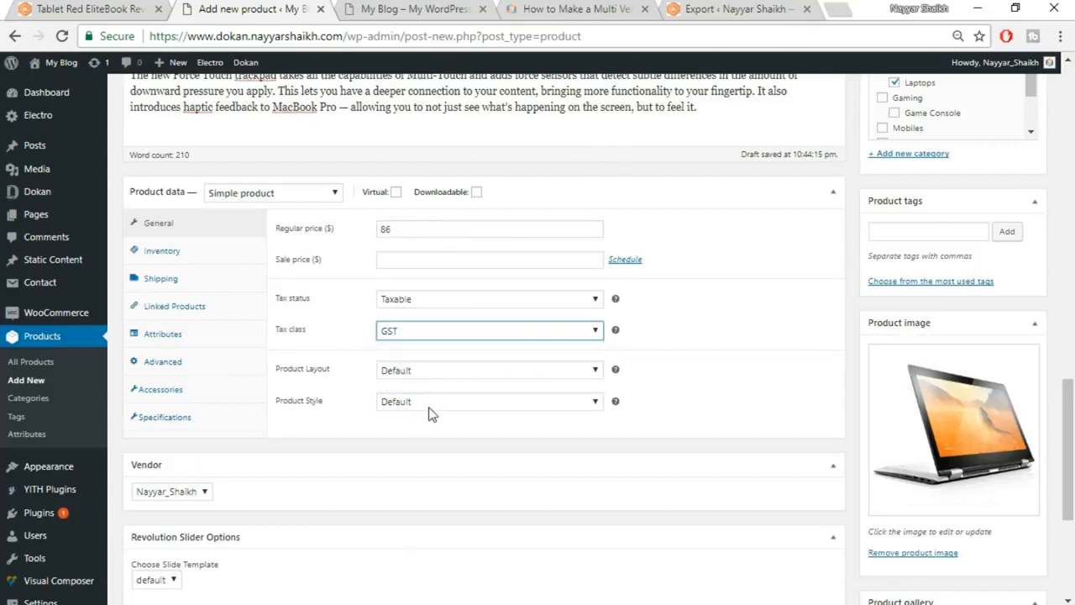
left_click(188, 255)
left_click(402, 223)
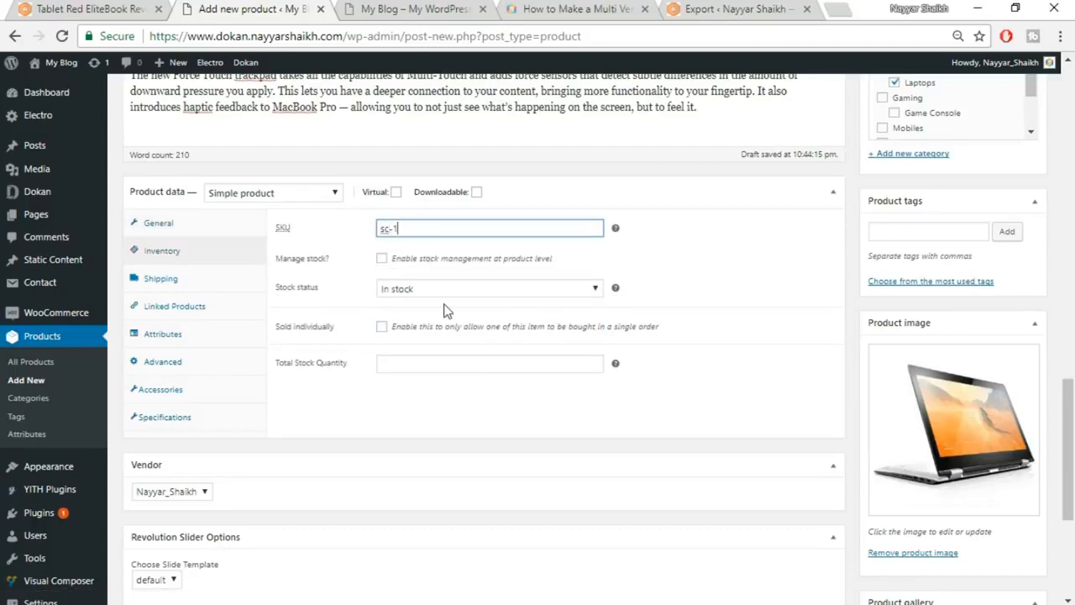
Leave the shipping class at No shipping class
left_click(204, 283)
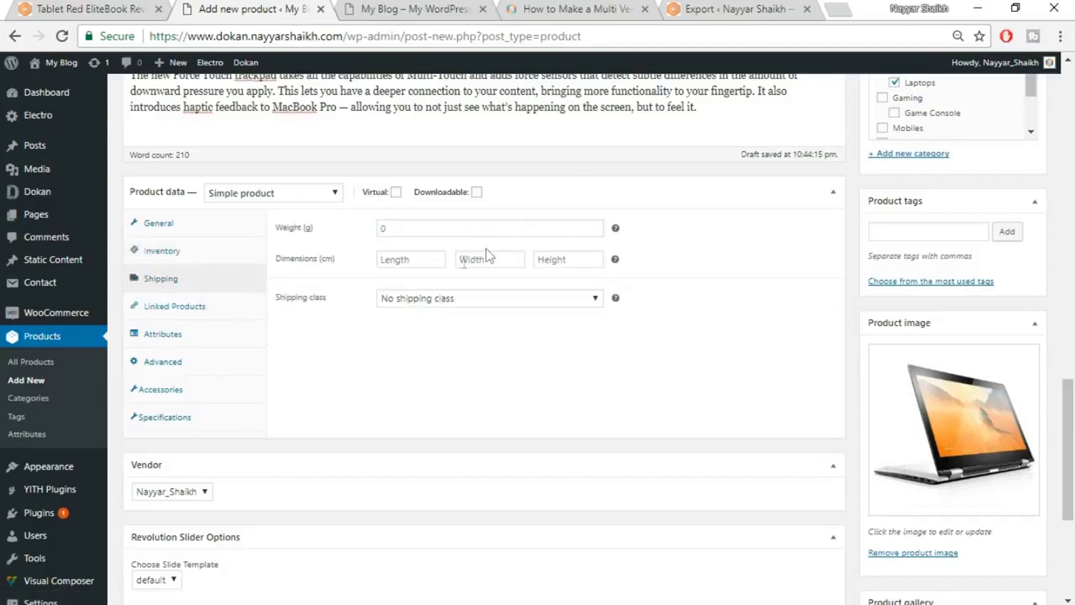
left_click(465, 302)
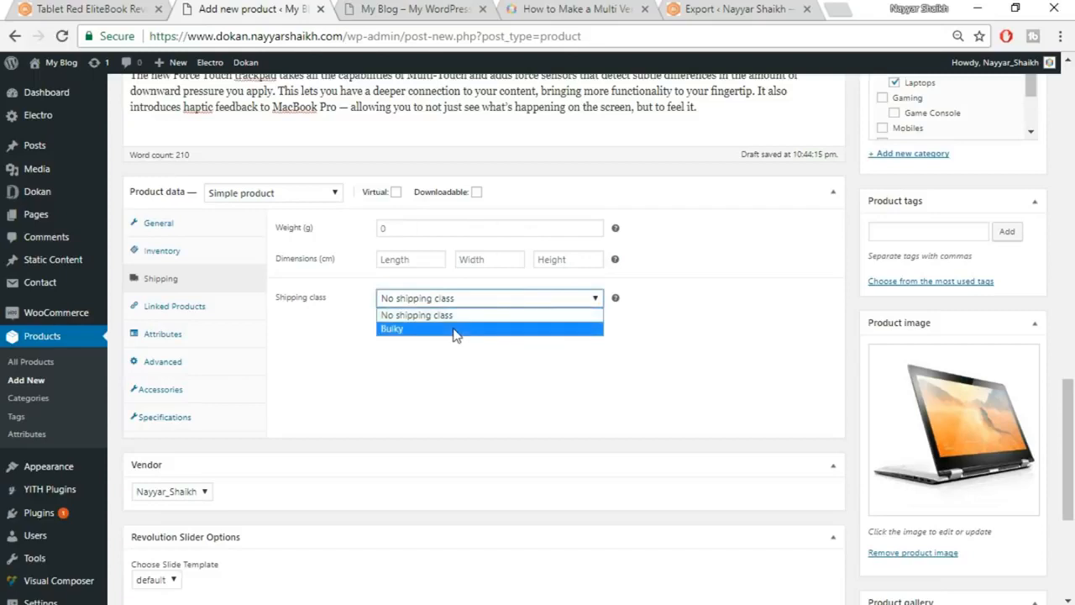
left_click(445, 317)
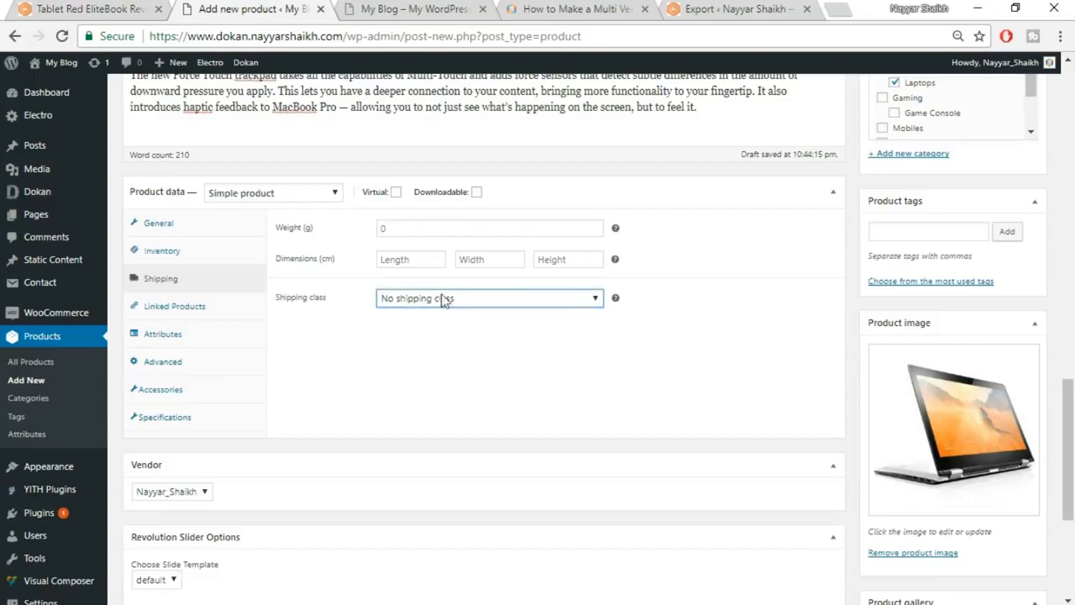
left_click(427, 302)
left_click(425, 372)
Review Linked Products, Attributes and Accessories without changes, then view the demo product page
left_click(208, 311)
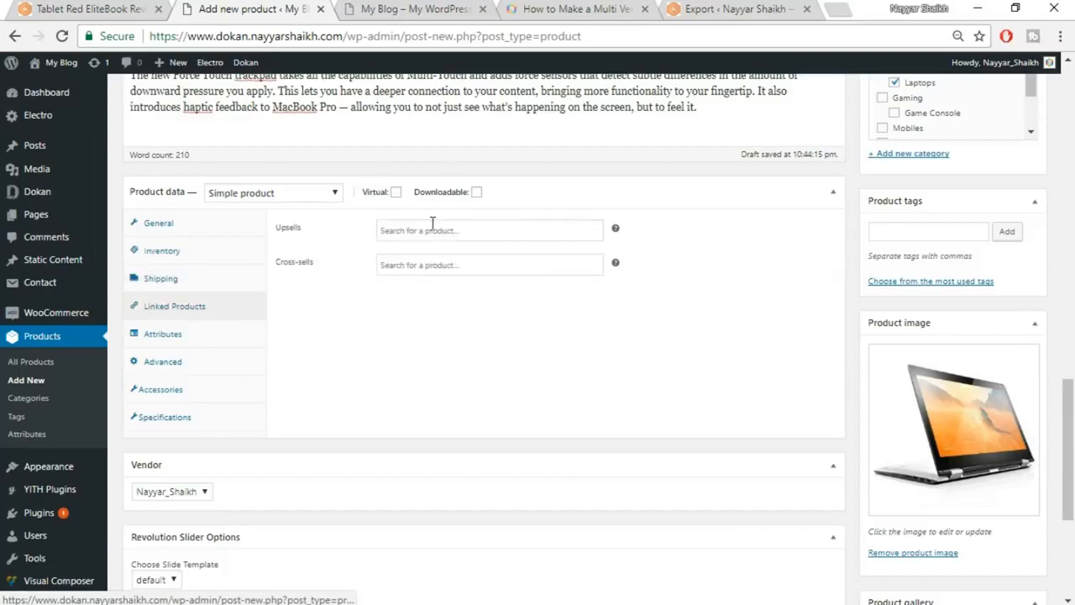
left_click(198, 333)
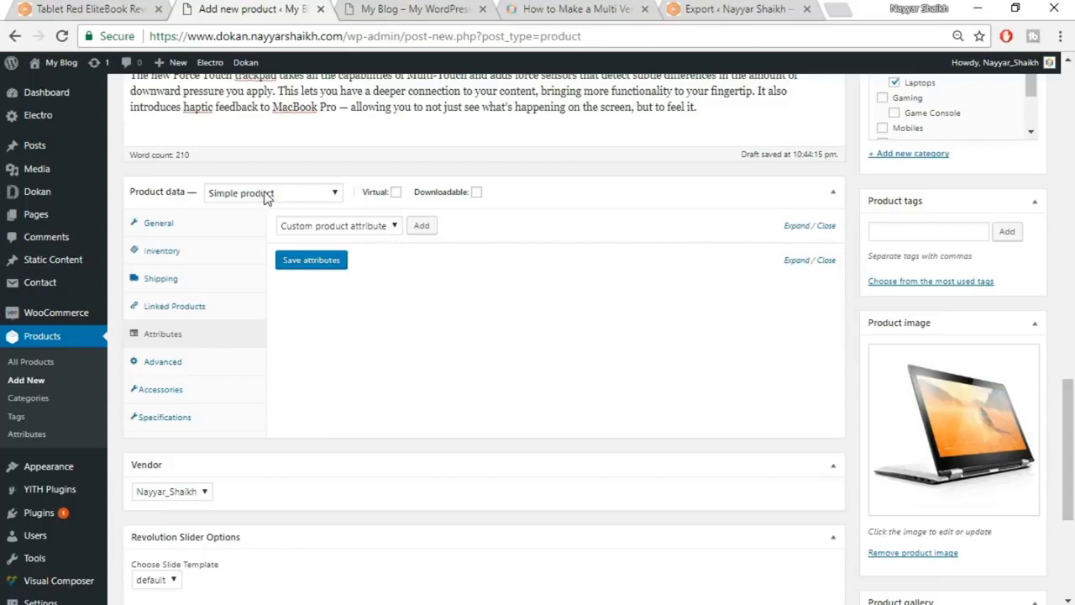
left_click(343, 229)
left_click(598, 232)
left_click(183, 392)
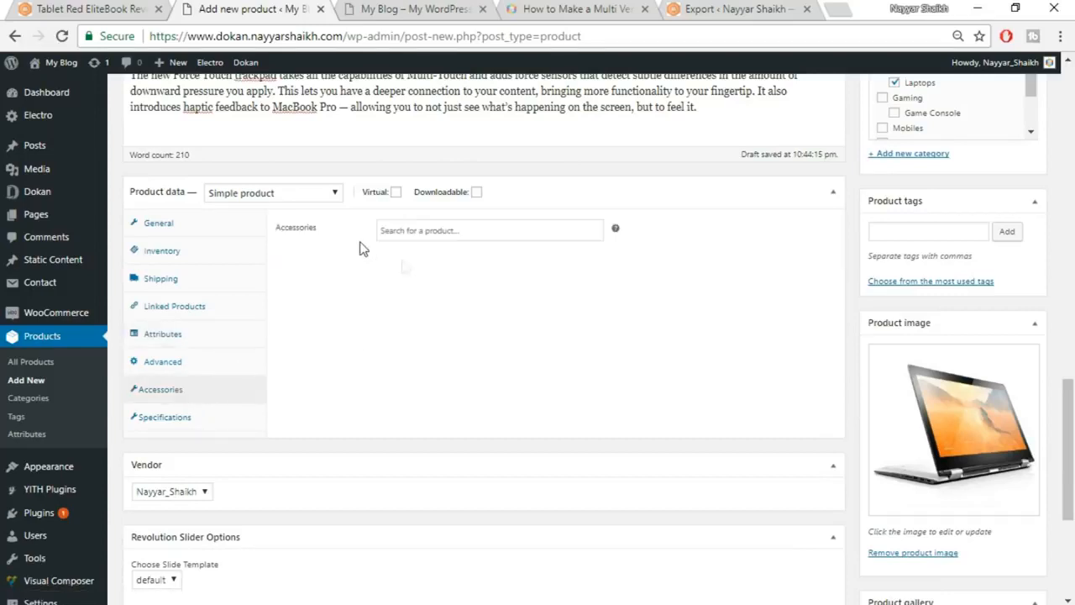
left_click(424, 231)
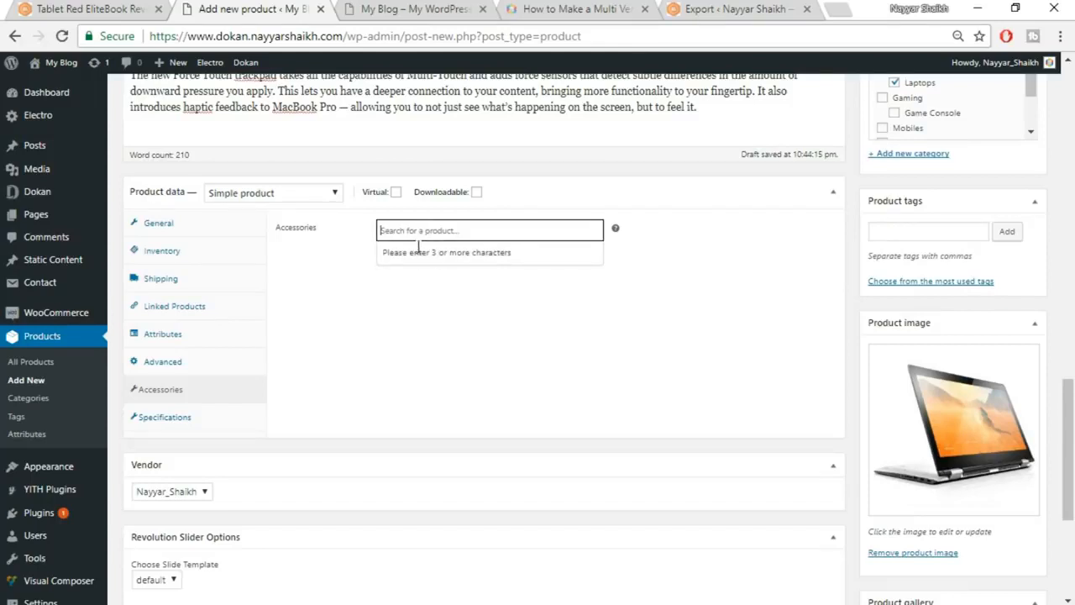
left_click(435, 310)
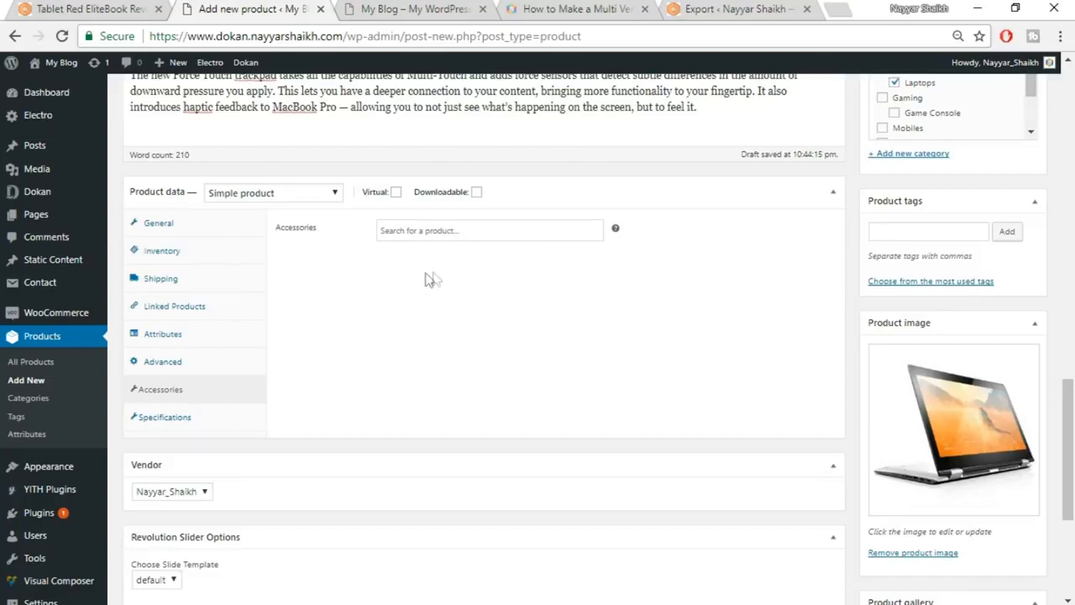
left_click(90, 6)
scroll(750, 318, "down", 10)
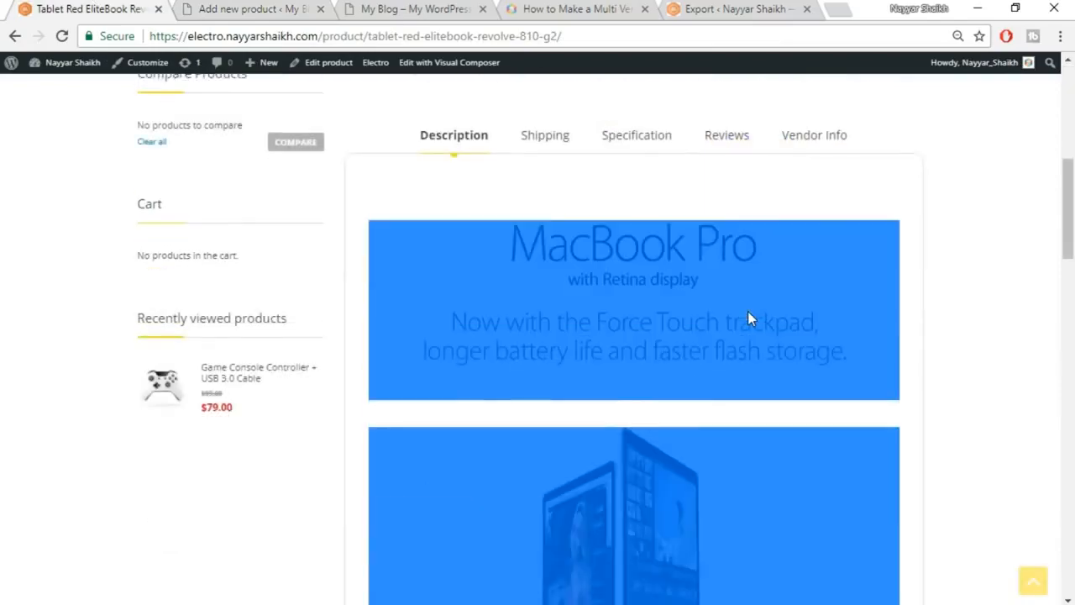
Clear the old selection on the demo page and open the new product's Specifications panel
scroll(755, 334, "down", 2)
scroll(924, 331, "up", 8)
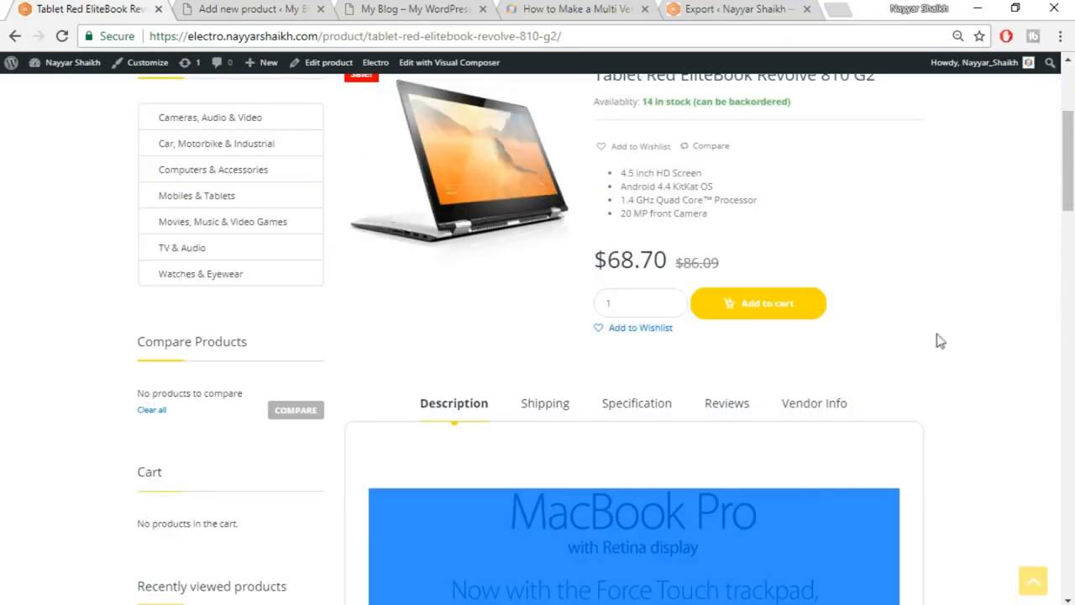
left_click(938, 339)
scroll(521, 446, "down", 3)
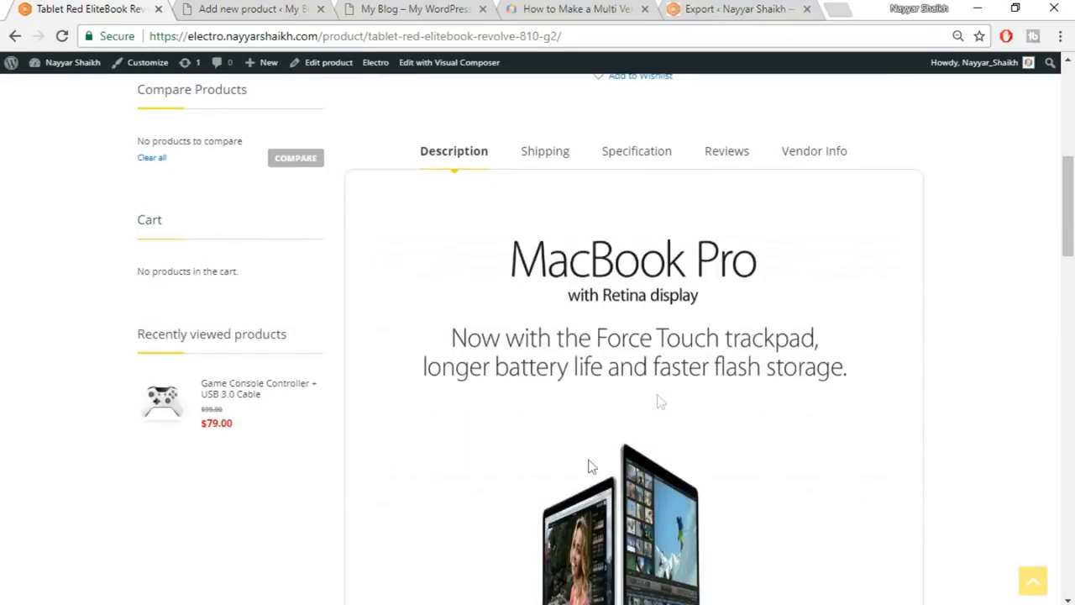
left_click(230, 3)
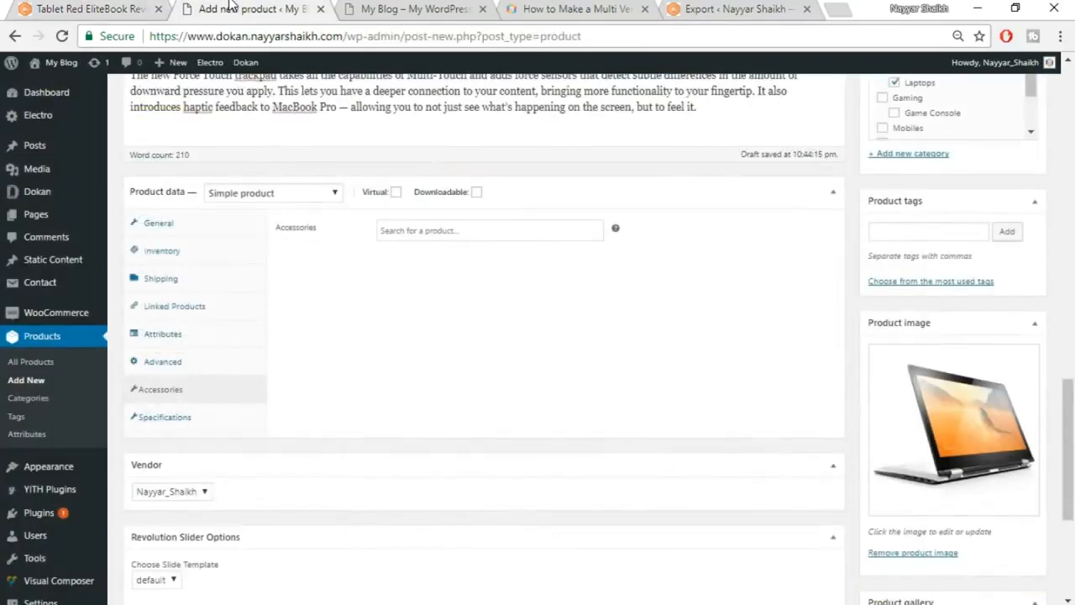
left_click(208, 424)
Copy the demo product's Specification table and paste it into the new product's Specifications
left_click(126, 8)
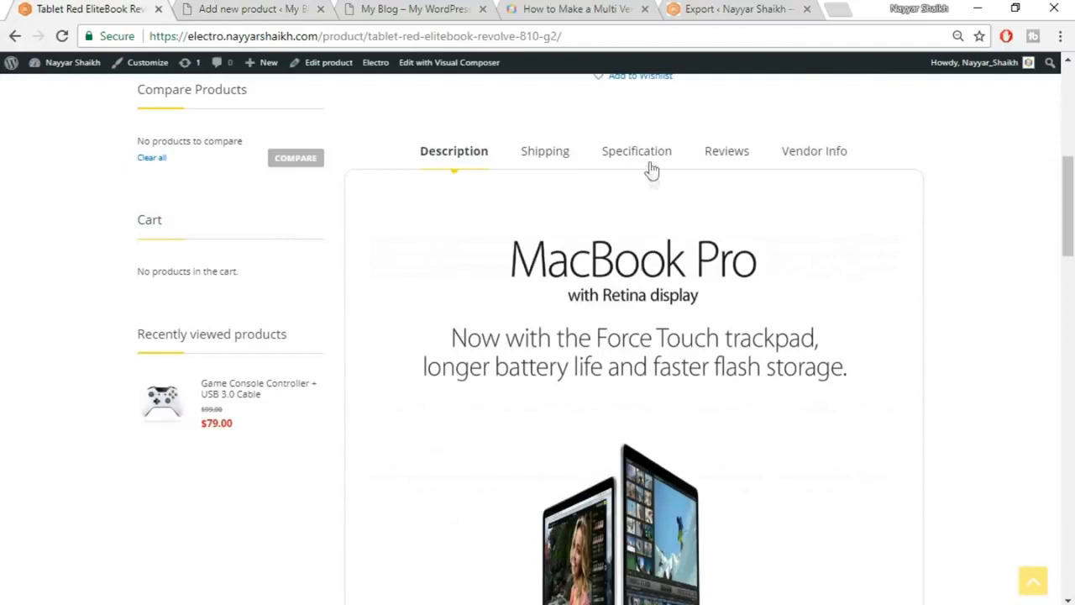
left_click(648, 160)
left_click_drag(384, 199, 589, 360)
scroll(571, 362, "down", 3)
scroll(725, 330, "up", 4)
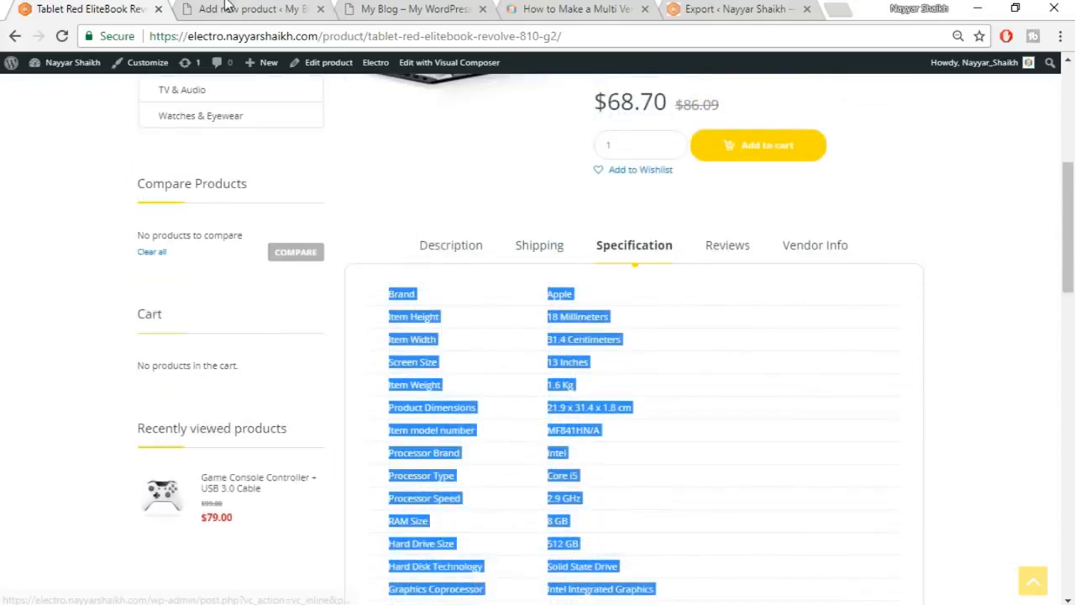
left_click(228, 8)
key("ctrl+v")
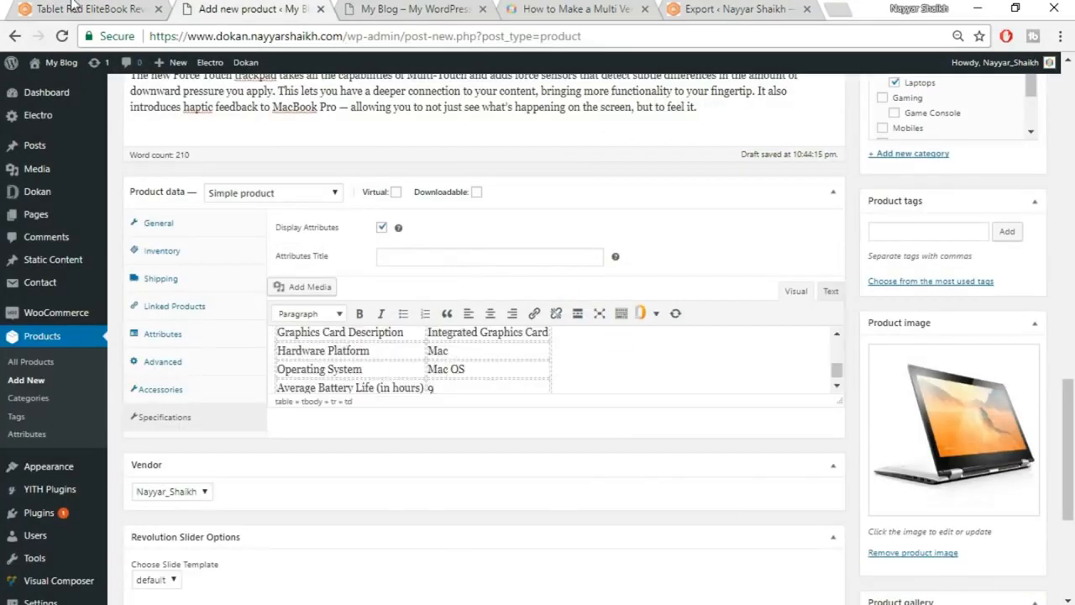
Clear the demo table selection and review the pasted specs, Brand Apple through Average Battery Life 9
key("ctrl+shift+Tab")
left_click(974, 273)
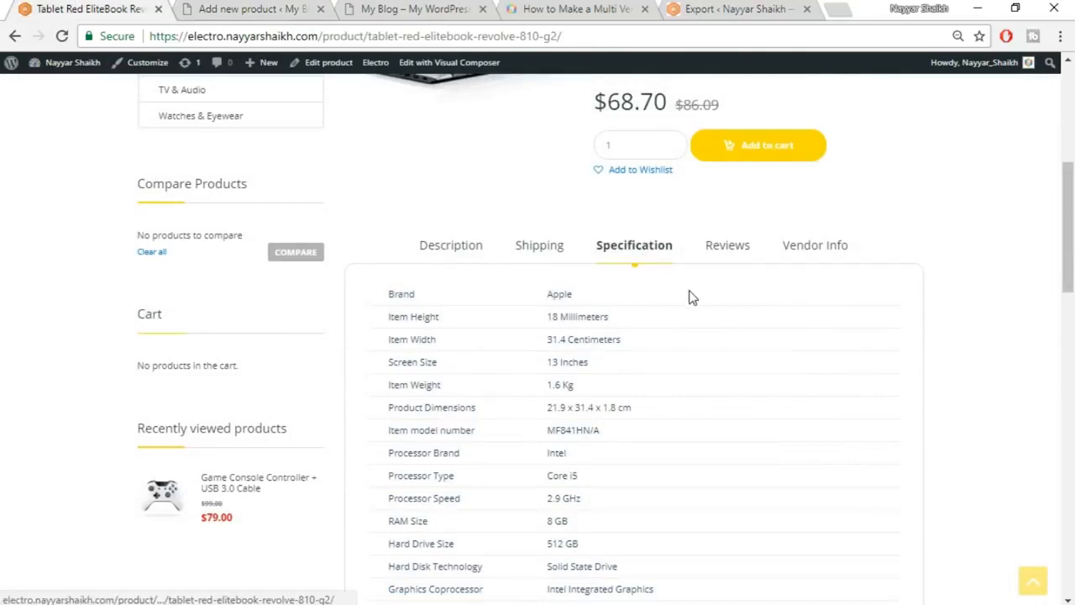
scroll(680, 311, "down", 1)
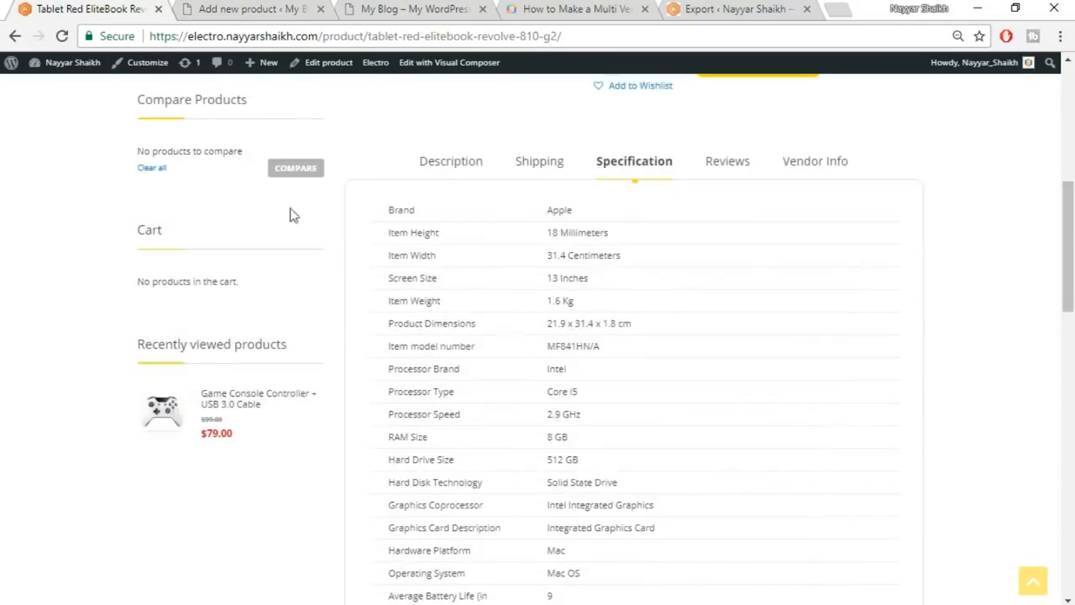
left_click(239, 9)
left_click_drag(1067, 411, 1067, 486)
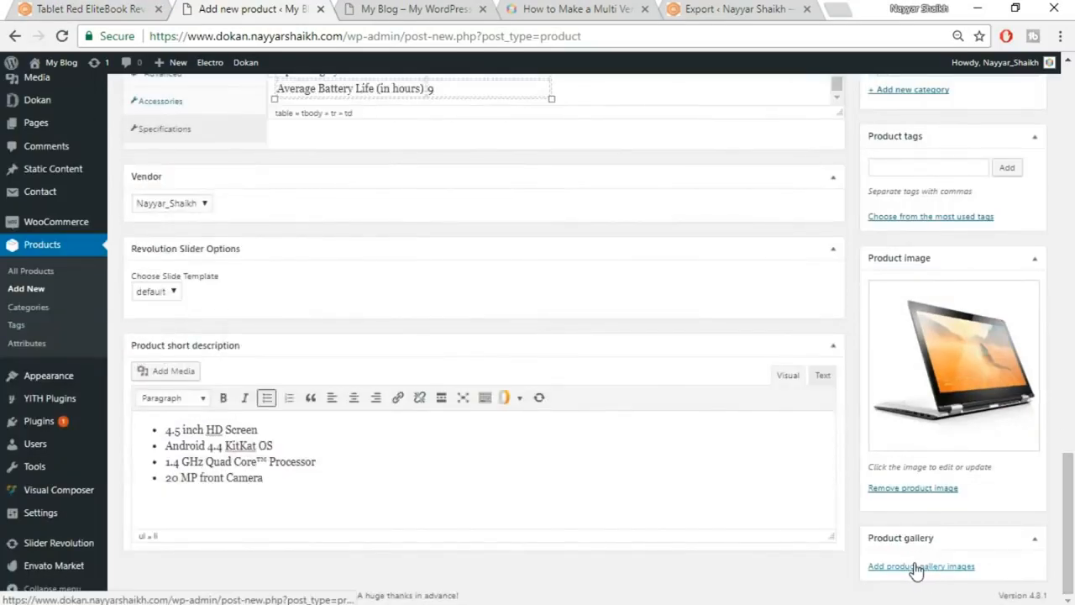
left_click(84, 9)
scroll(412, 263, "up", 4)
scroll(411, 263, "up", 2)
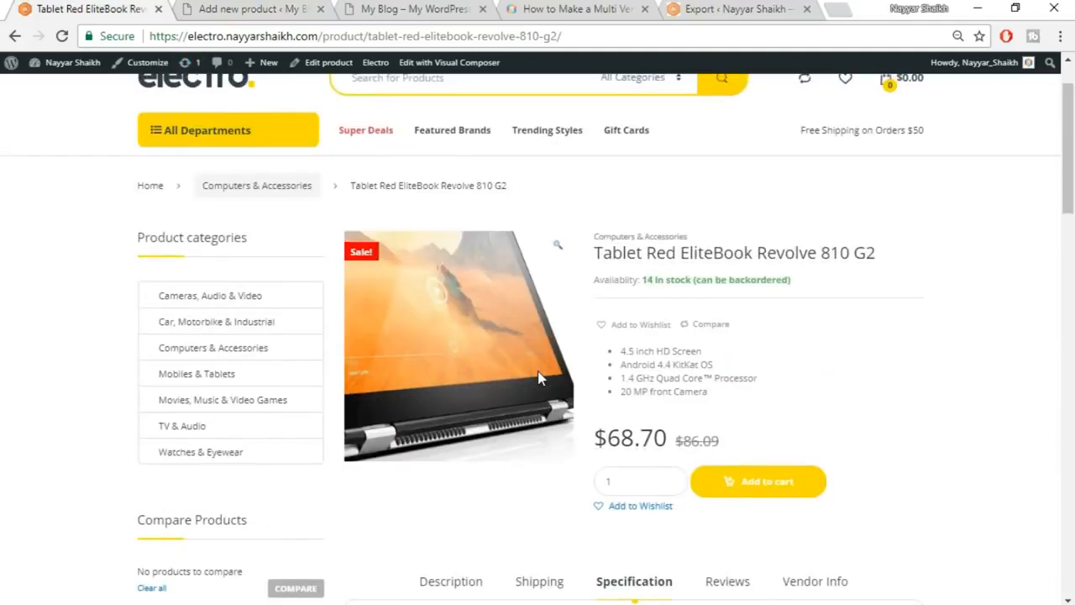
scroll(411, 403, "down", 2)
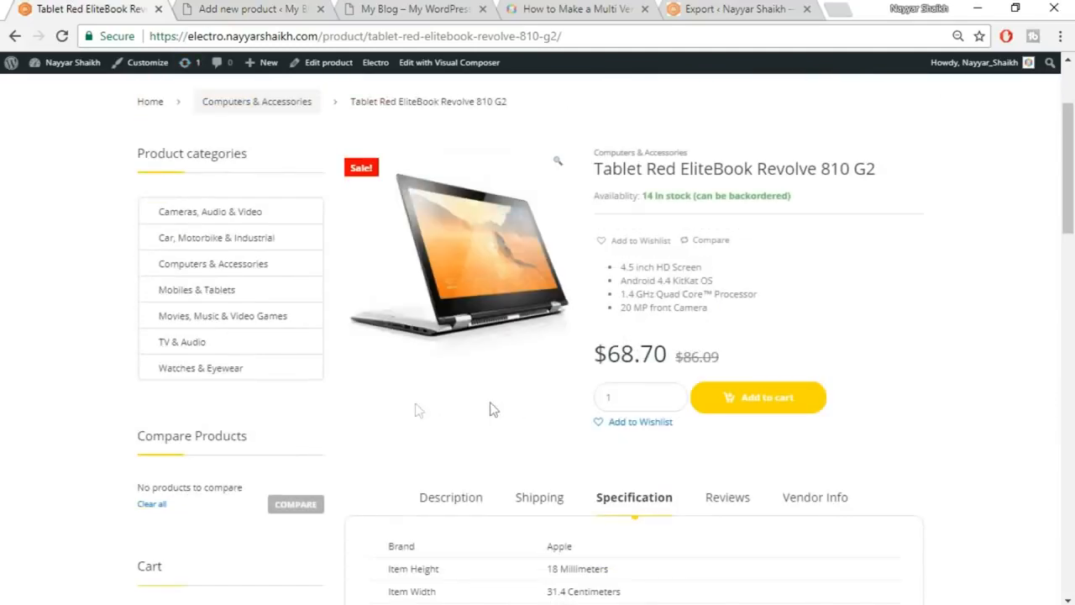
left_click(191, 5)
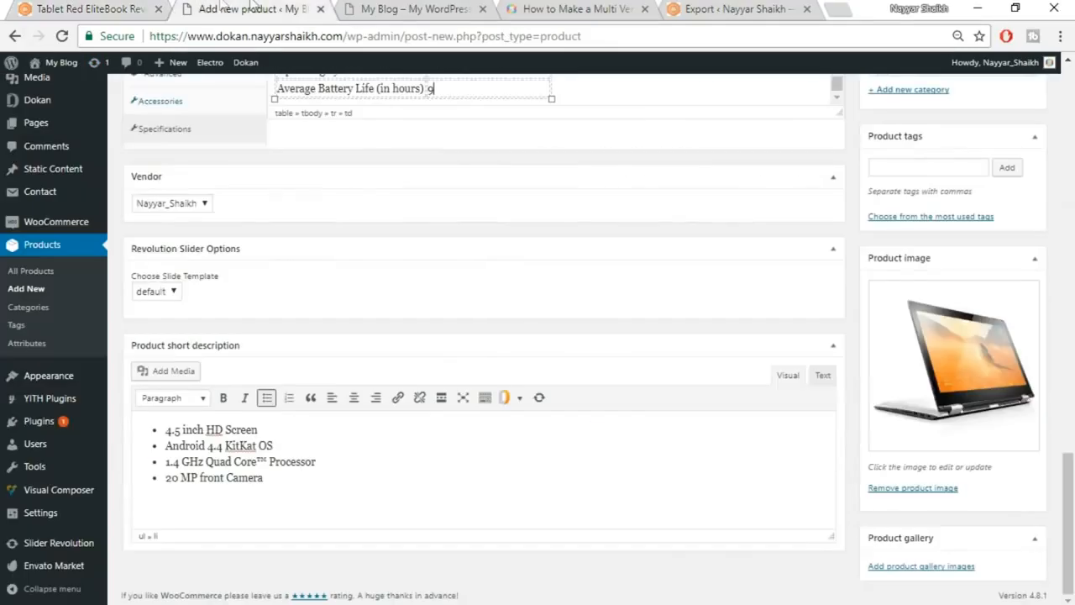
scroll(1071, 363, "up", 3)
scroll(1071, 363, "up", 7)
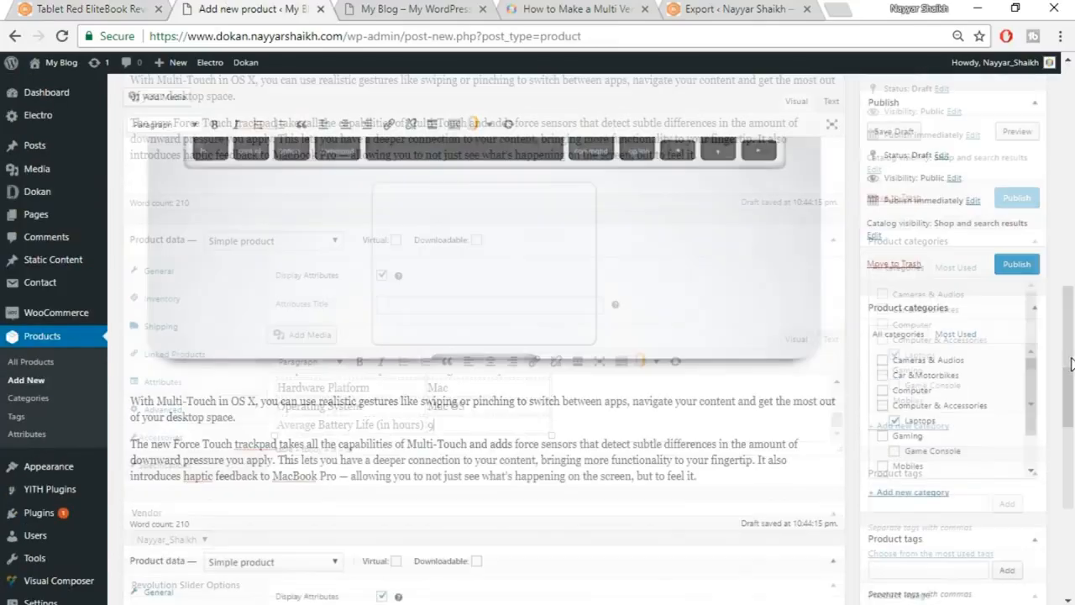
scroll(1071, 359, "up", 6)
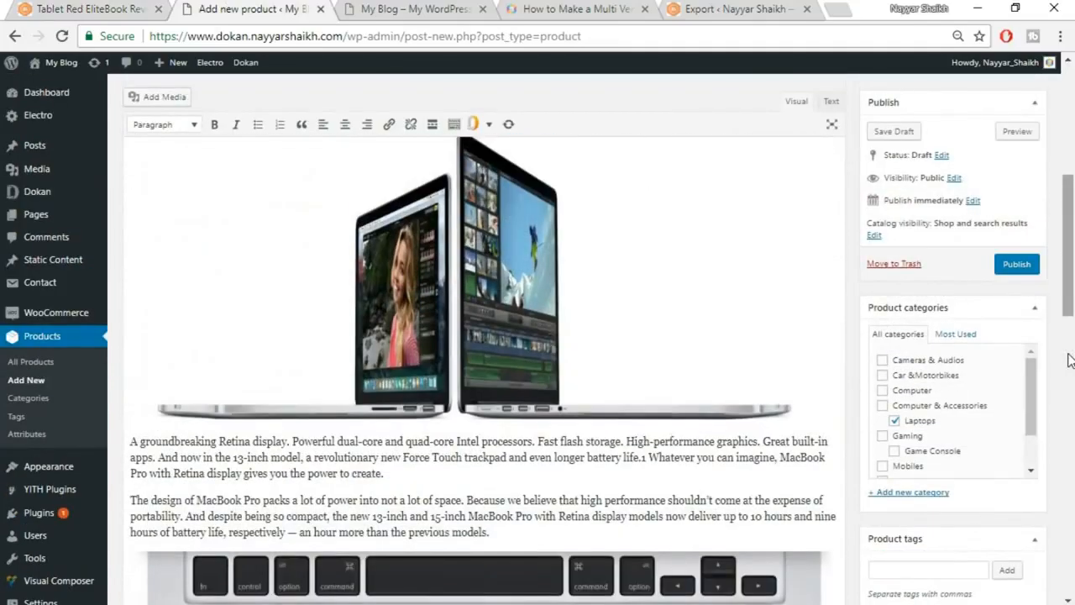
scroll(1070, 359, "up", 2)
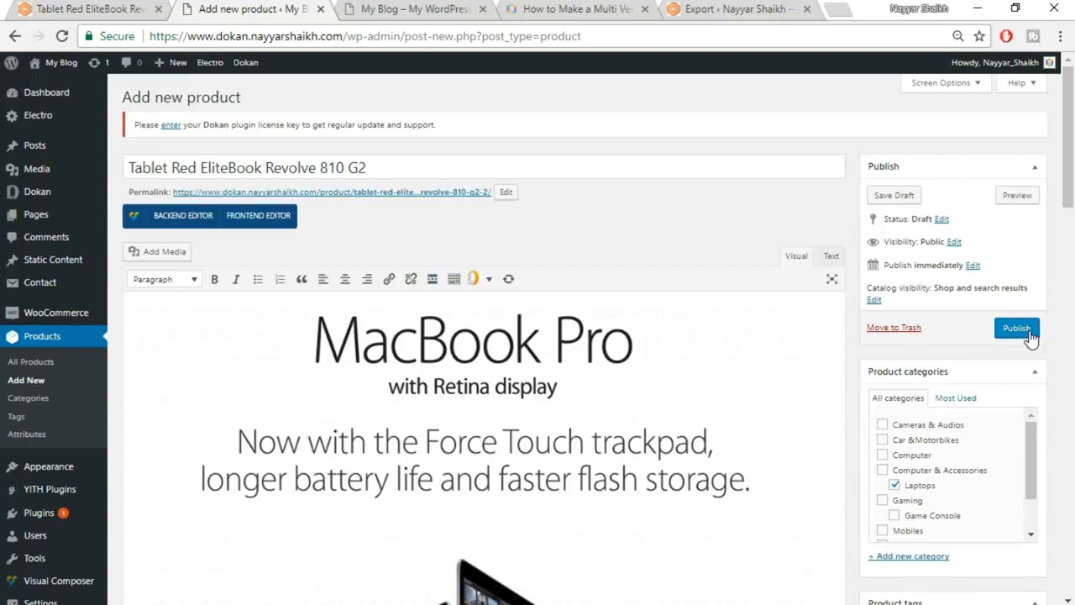
Publish the Tablet Red EliteBook Revolve 810 G2 product at $68.70 and load the Electro home page
left_click(1020, 335)
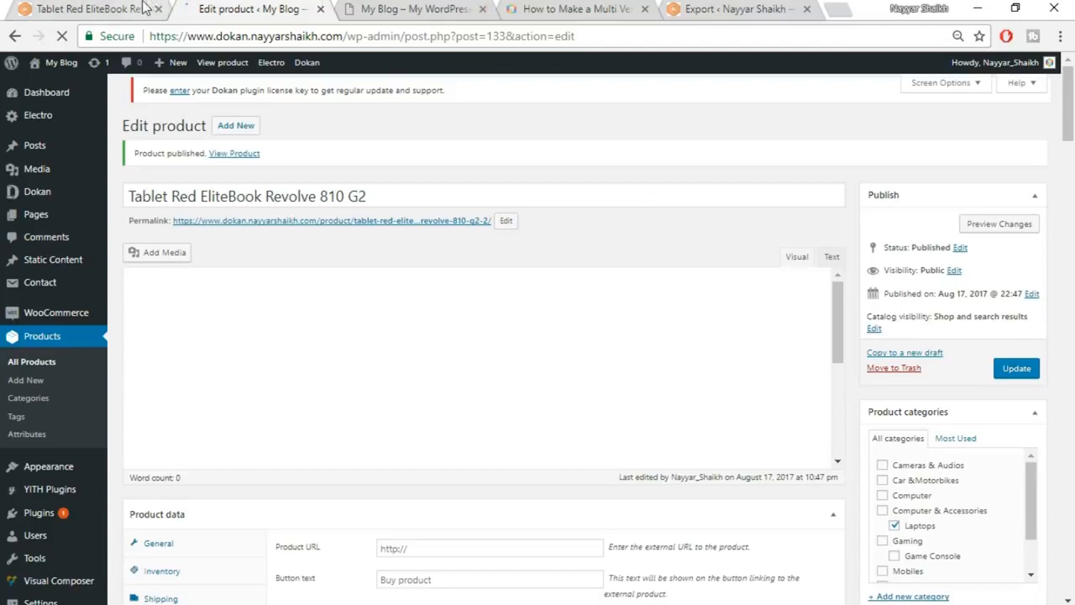
left_click(141, 9)
scroll(195, 151, "up", 2)
left_click(195, 153)
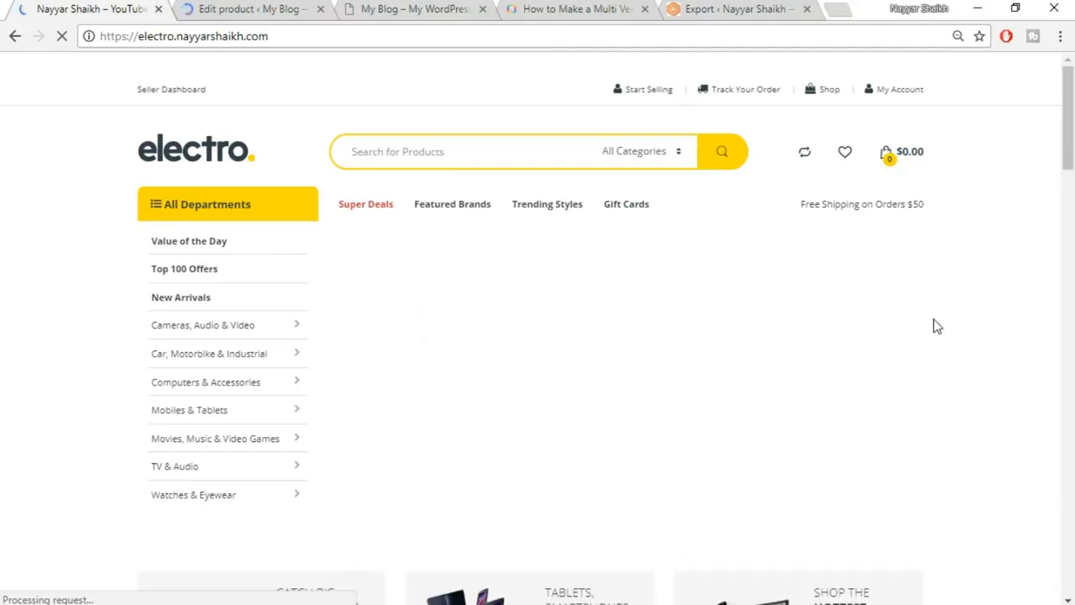
Scroll through the storefront home page to review its product sections
scroll(933, 324, "down", 5)
scroll(938, 326, "down", 3)
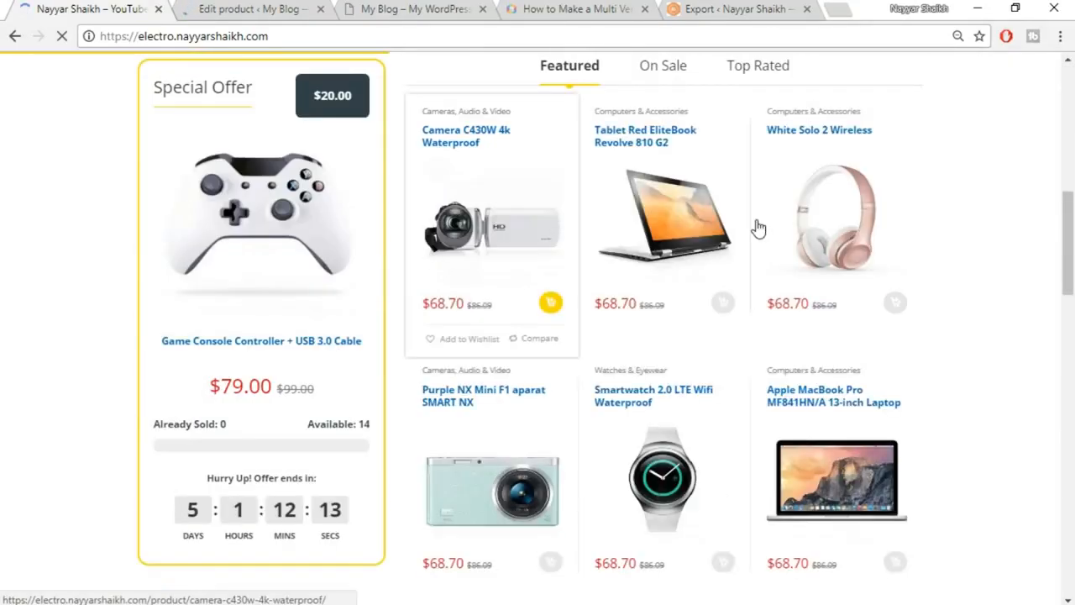
scroll(904, 352, "down", 8)
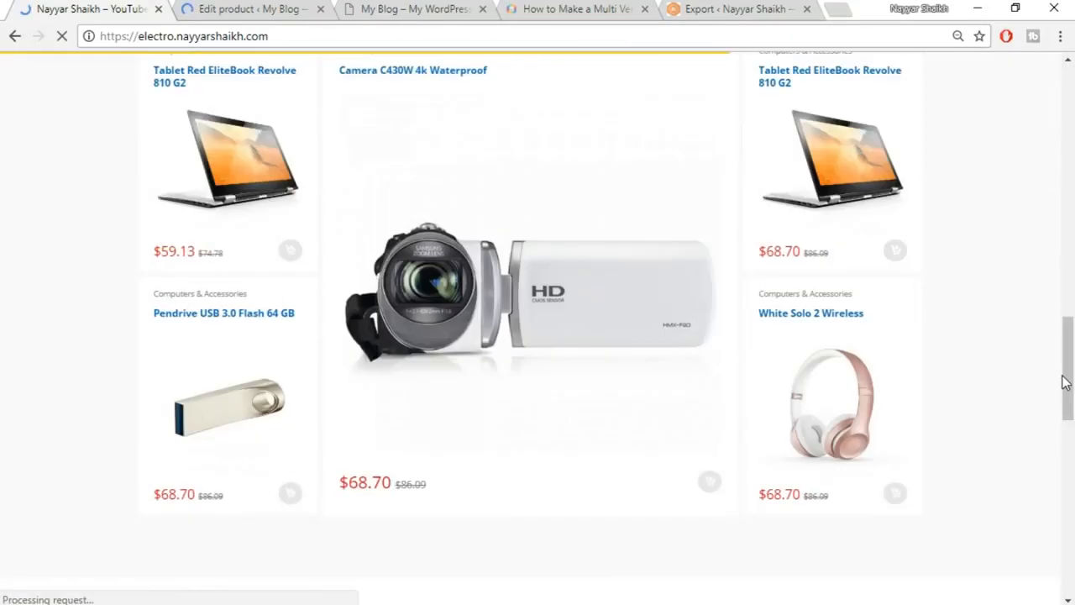
scroll(1073, 473, "down", 2)
left_click_drag(1073, 473, 1074, 578)
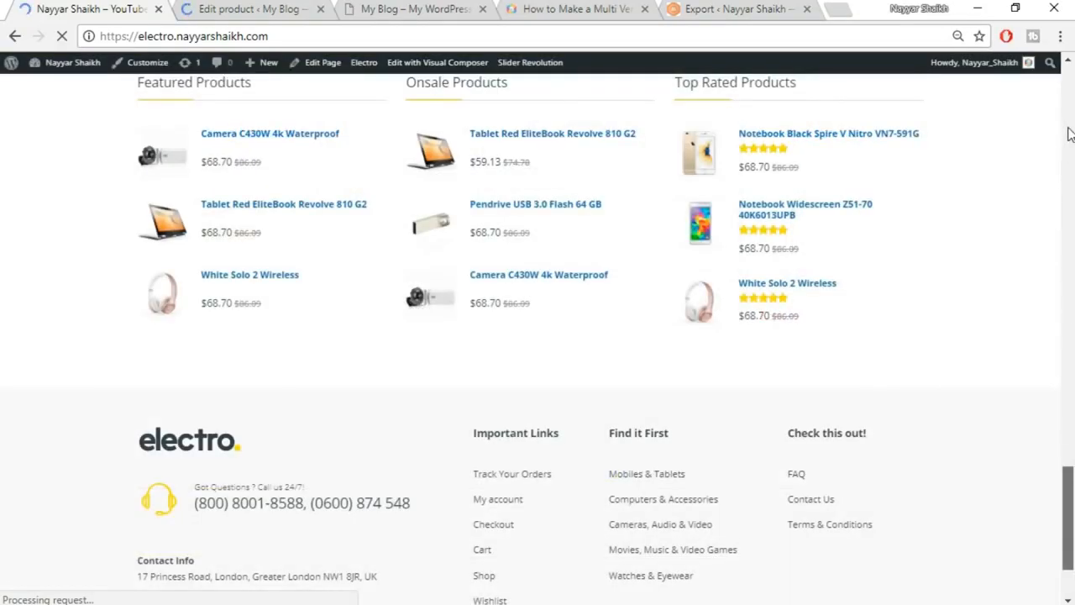
scroll(1049, 180, "up", 4)
scroll(1046, 279, "up", 6)
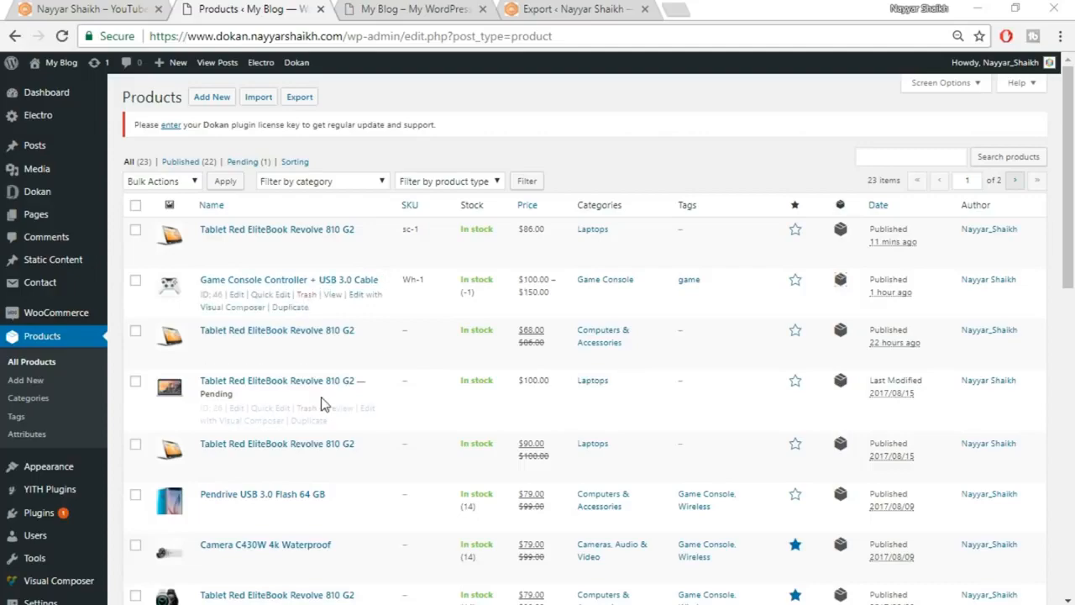
scroll(324, 403, "down", 3)
scroll(324, 444, "down", 2)
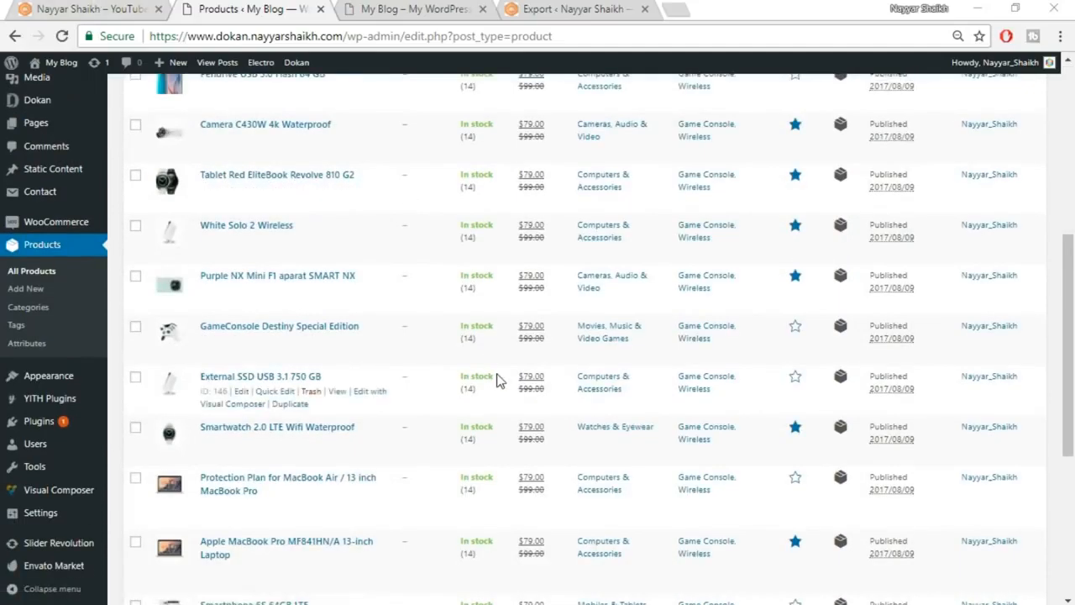
scroll(497, 377, "up", 5)
Recheck the storefront home page, then go to the All Products admin list of 23 items
left_click(112, 6)
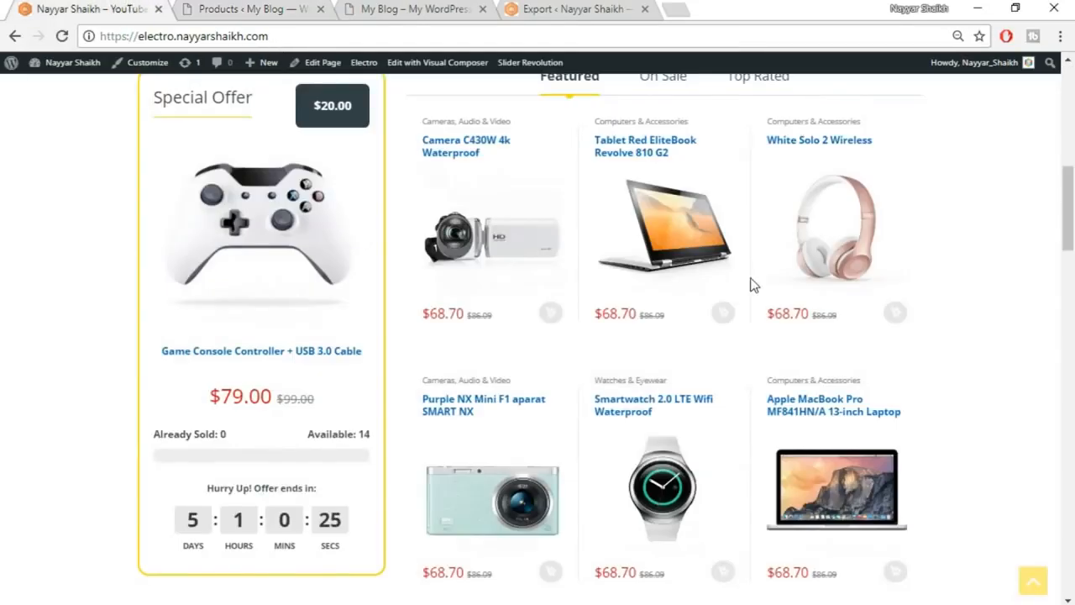
scroll(887, 308, "up", 1)
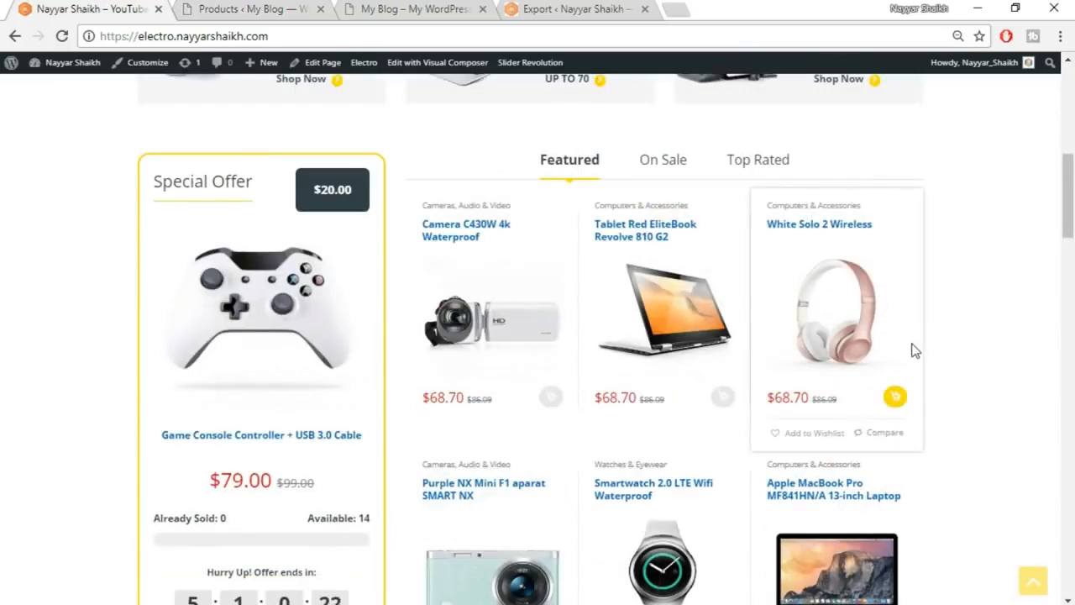
scroll(425, 428, "down", 1)
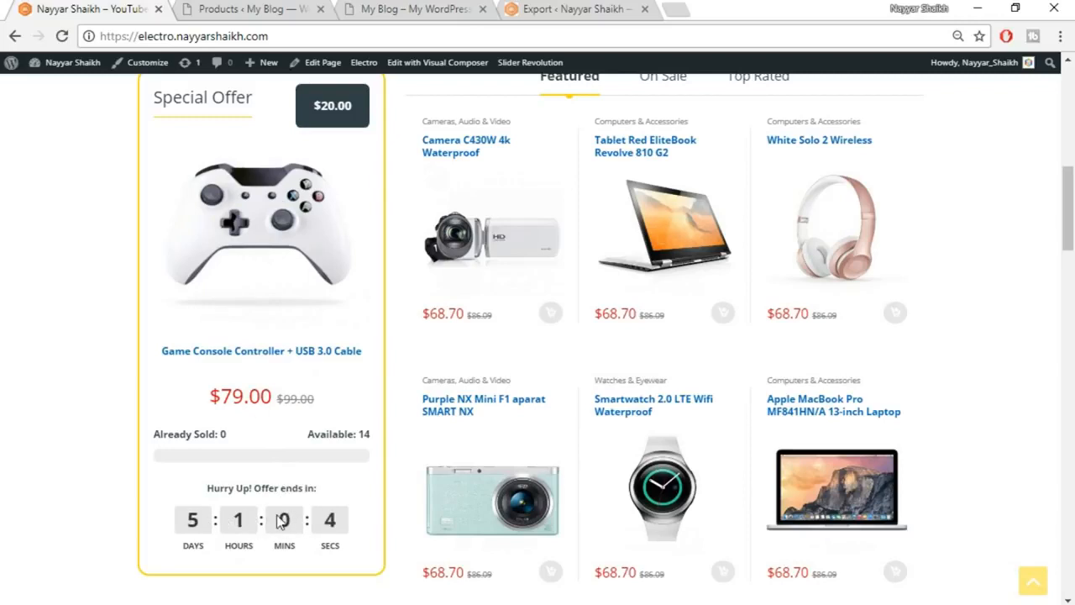
left_click(261, 7)
mouse_move(201, 220)
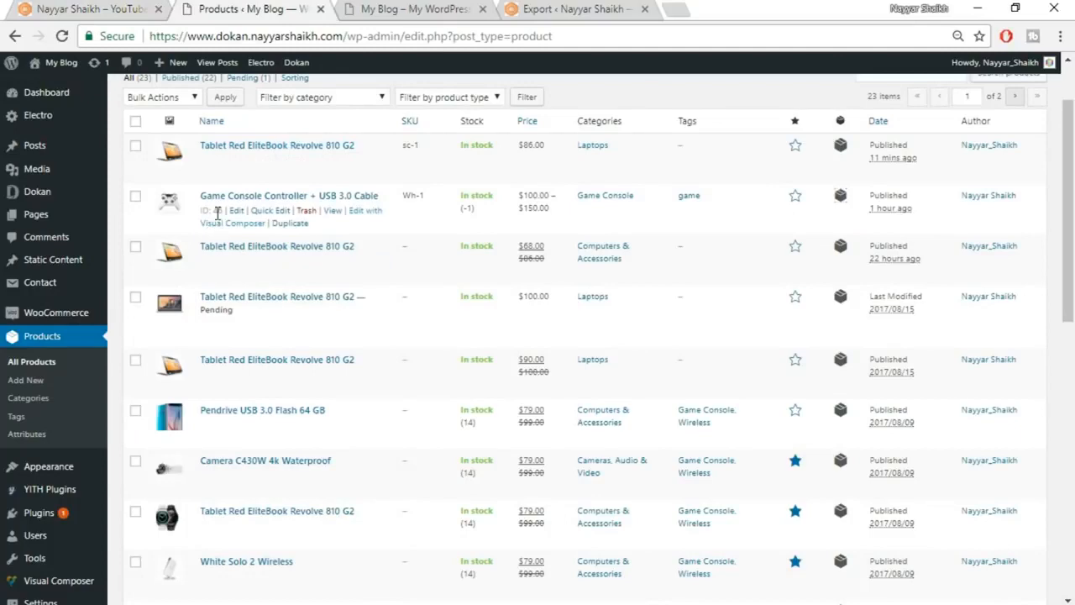
Schedule the Game Console Controller + USB 3.0 Cable sale from 2017-08-17 to 2017-08-25
left_click(238, 211)
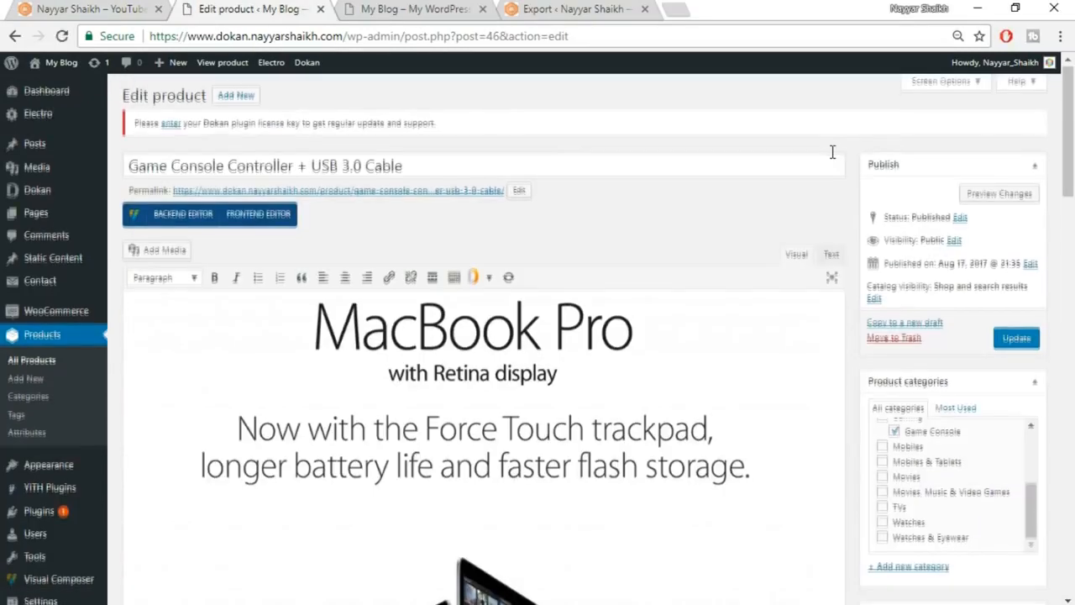
scroll(833, 156, "down", 10)
scroll(832, 149, "down", 5)
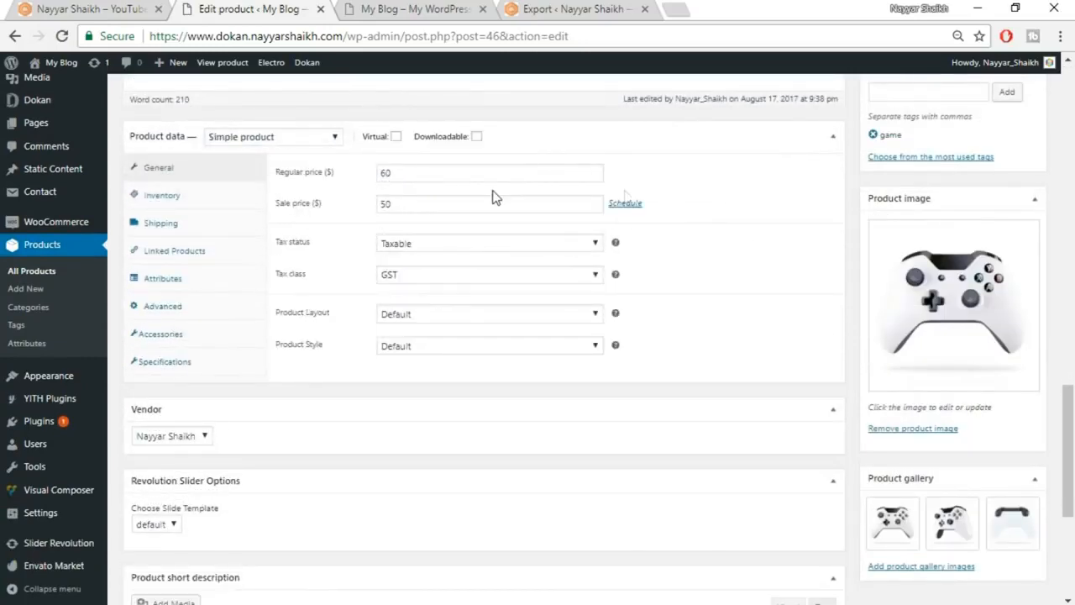
left_click(622, 210)
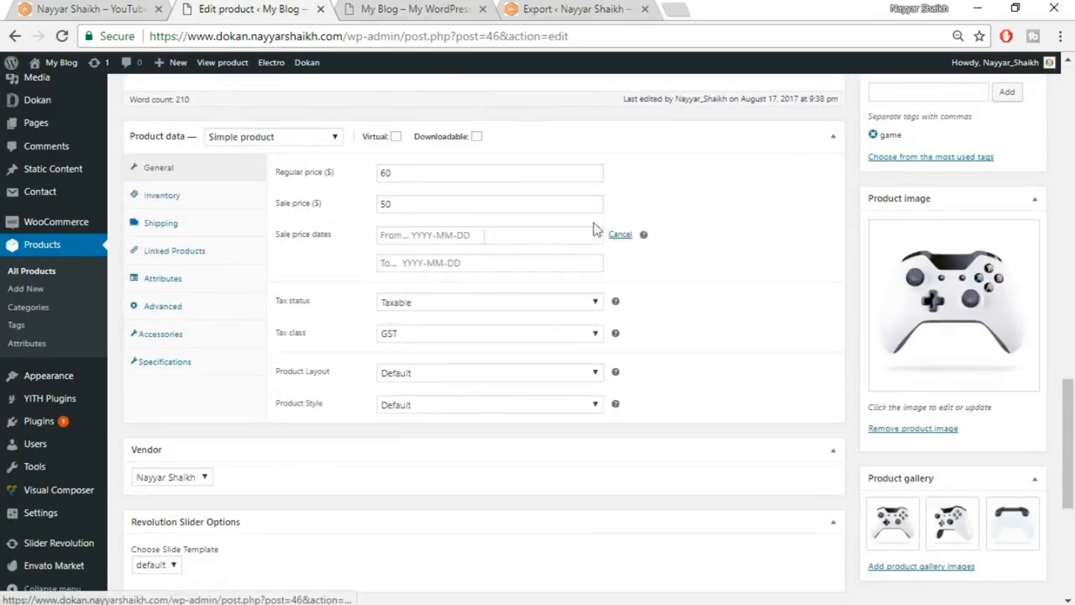
left_click(474, 236)
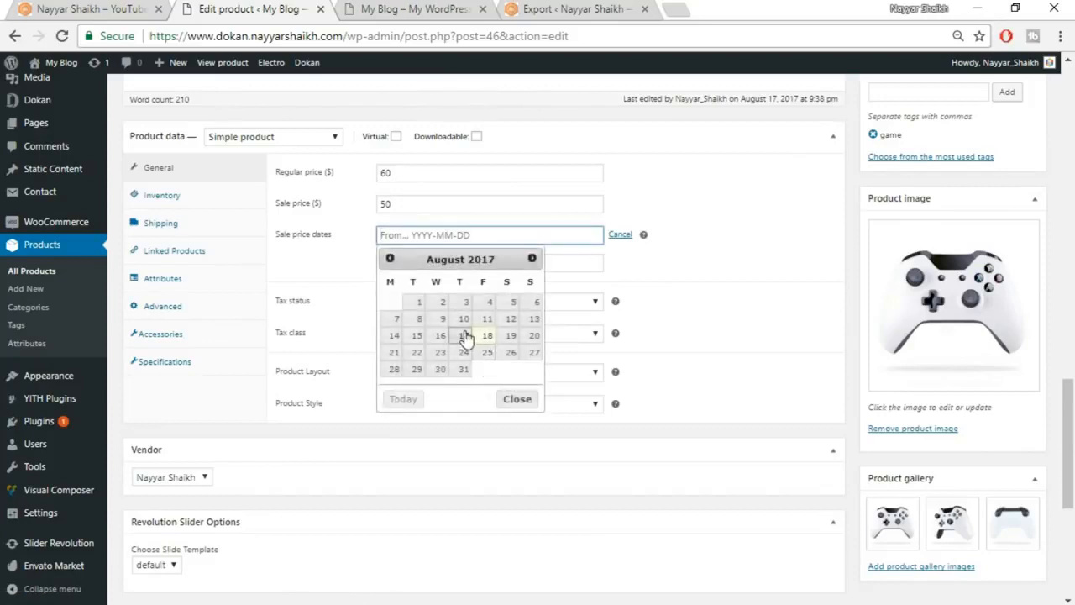
left_click(462, 333)
left_click(439, 257)
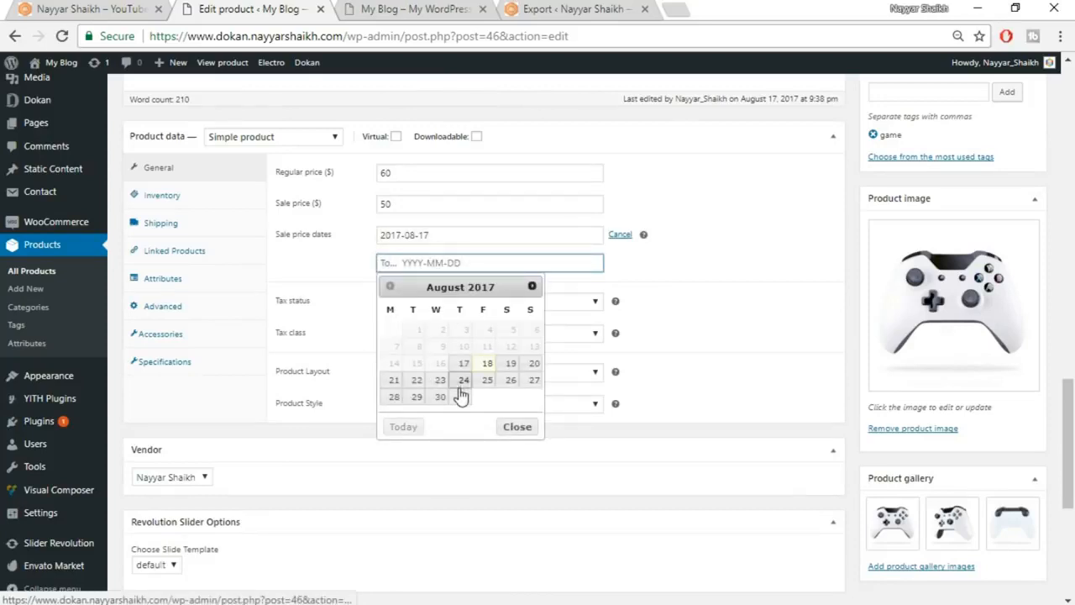
left_click(487, 379)
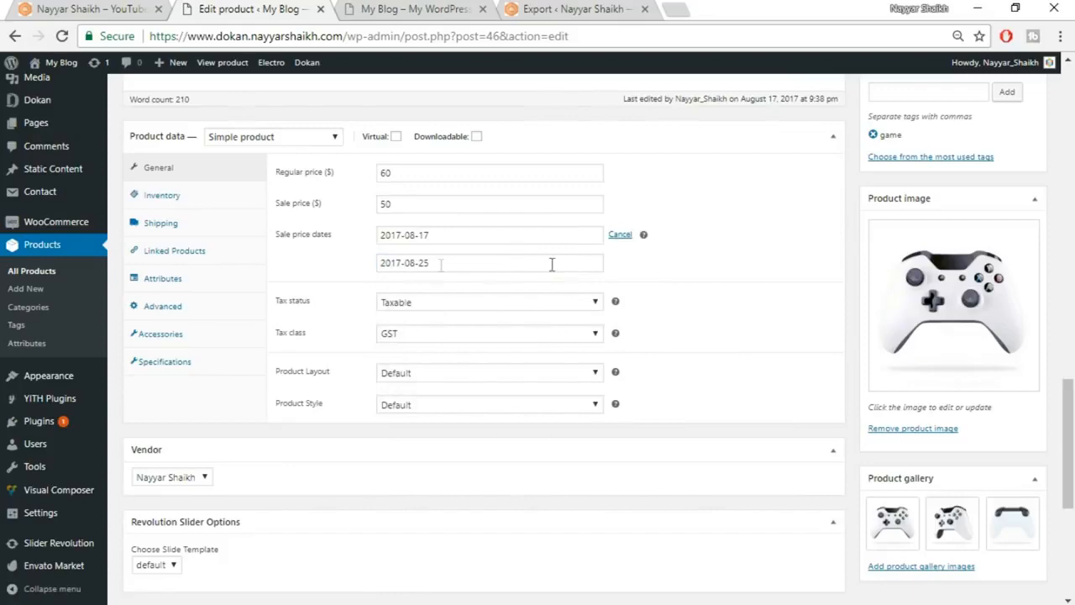
Update the product with the $50 scheduled sale and view the storefront
scroll(893, 272, "up", 6)
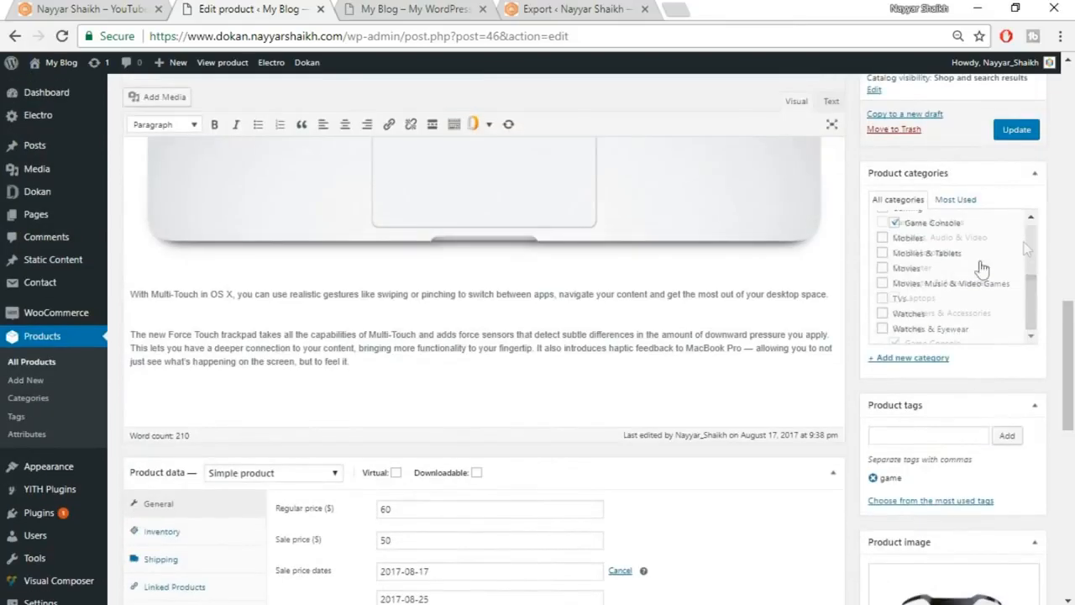
left_click(1033, 135)
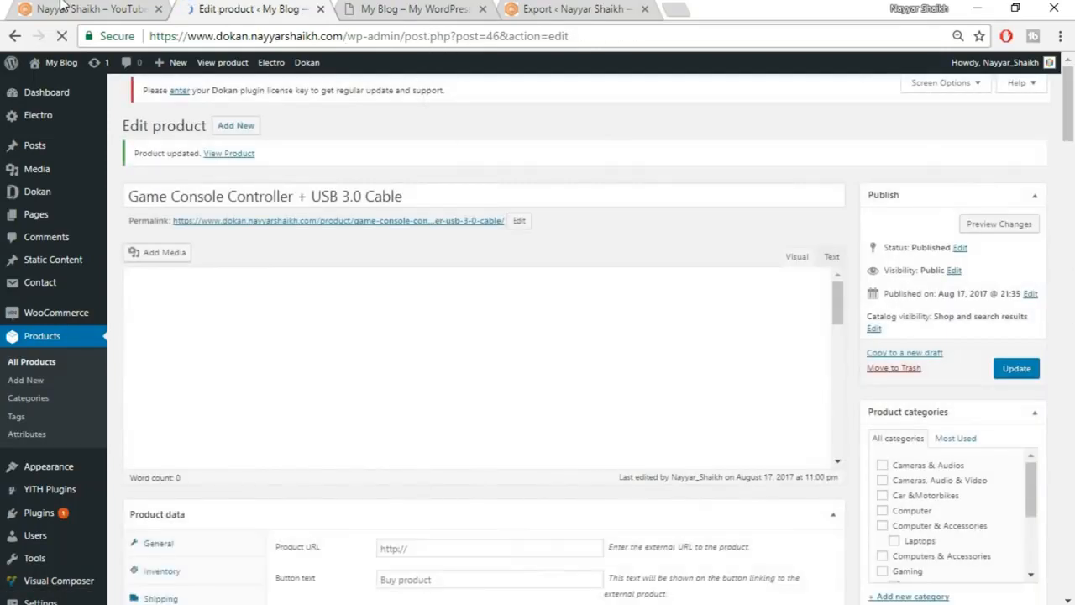
left_click(61, 7)
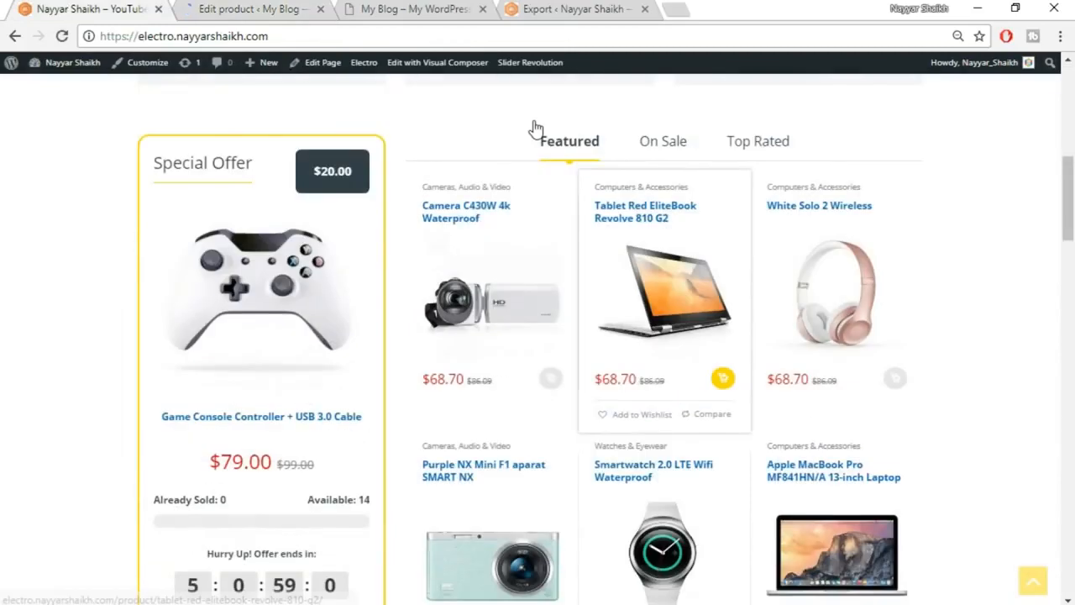
From the dokan site home page, open the Home Page editor in a new tab
left_click(436, 7)
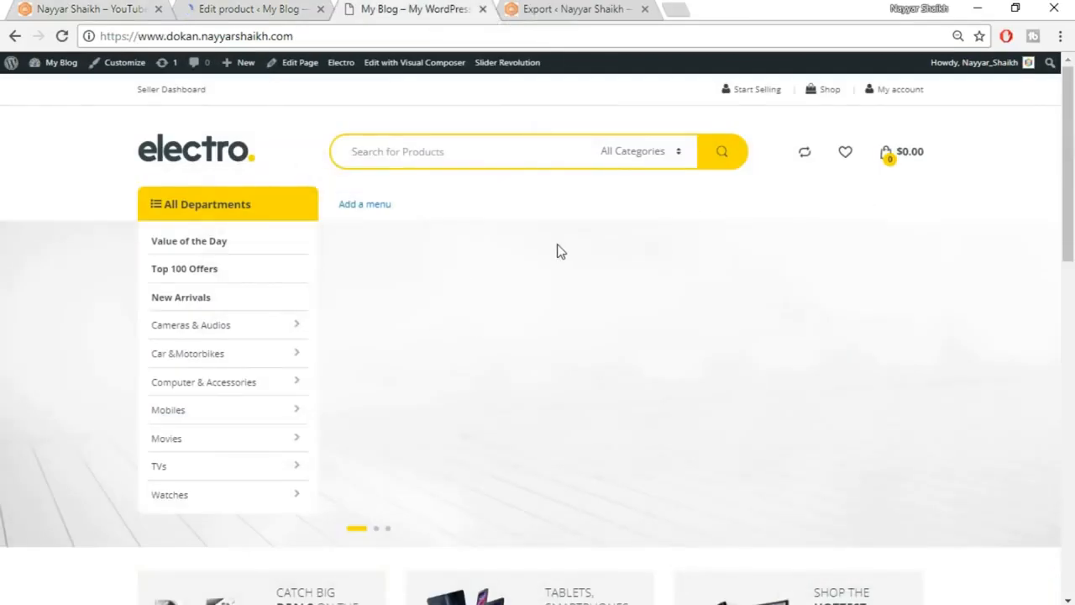
scroll(561, 251, "down", 1)
scroll(561, 251, "up", 1)
middle_click(294, 67)
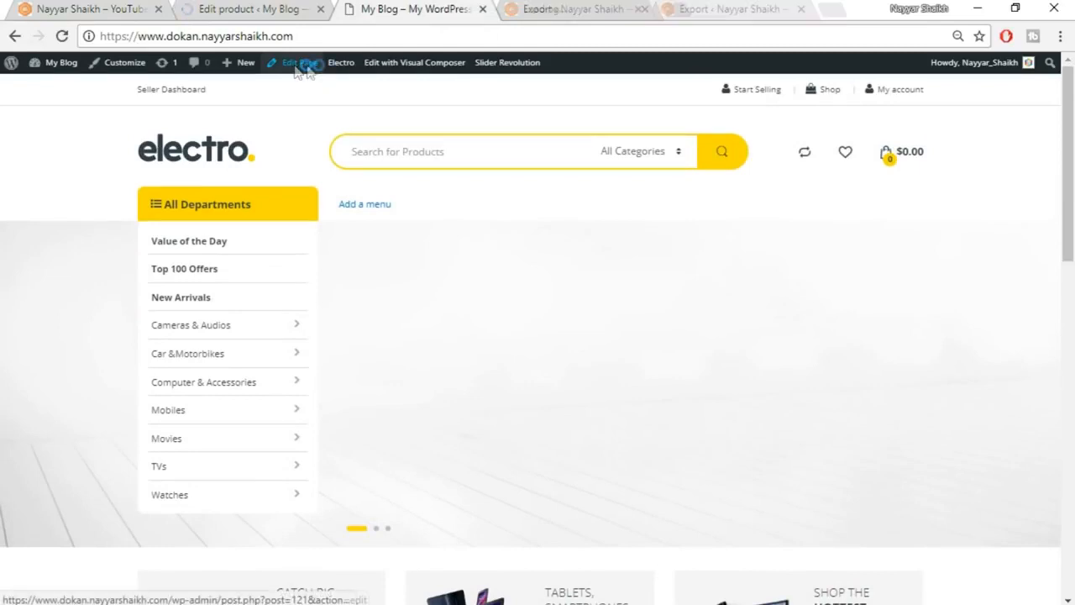
left_click(620, 12)
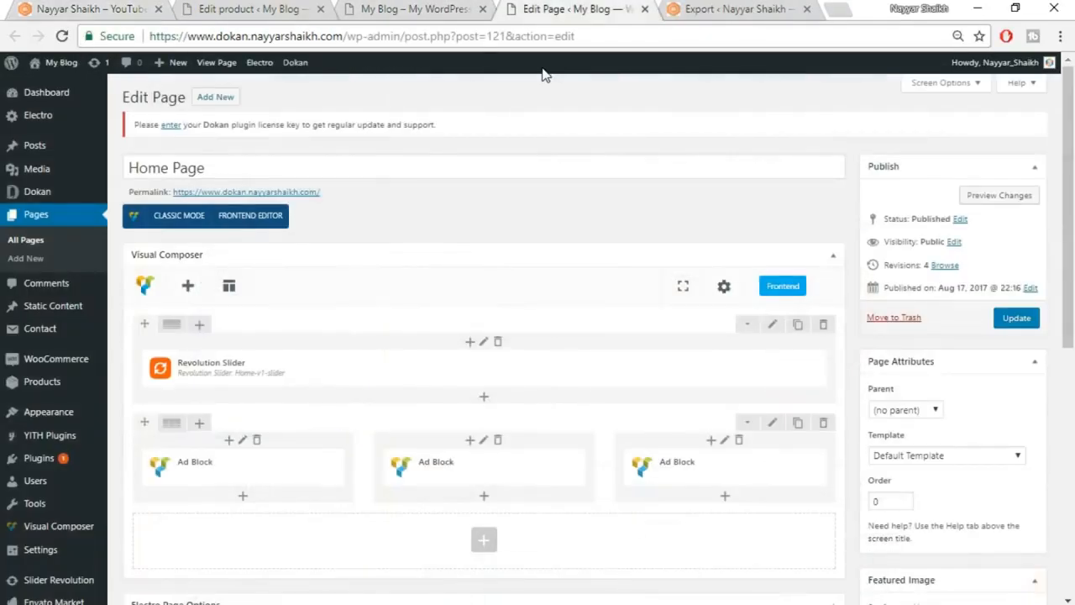
Search 'ele' and add an Electro Onsale Product element to the empty row
scroll(465, 354, "down", 3)
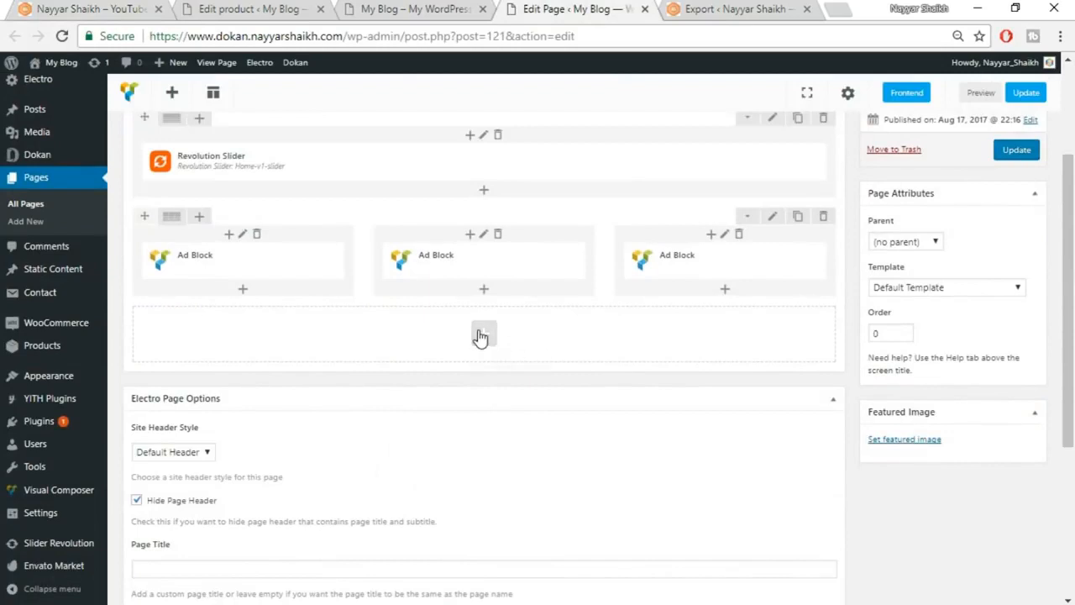
left_click(482, 335)
type("ele")
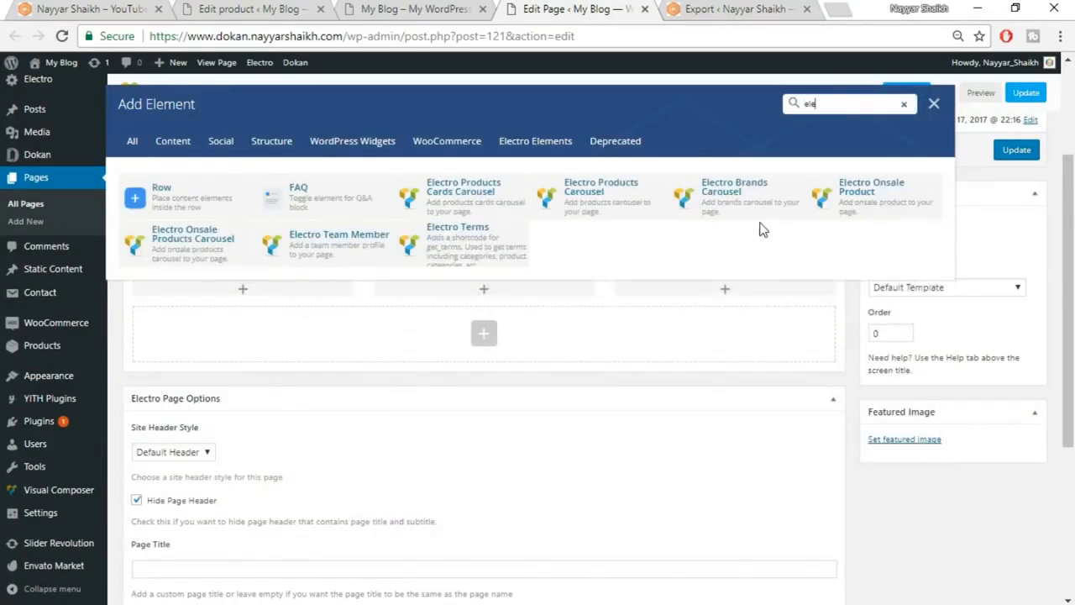
left_click(903, 196)
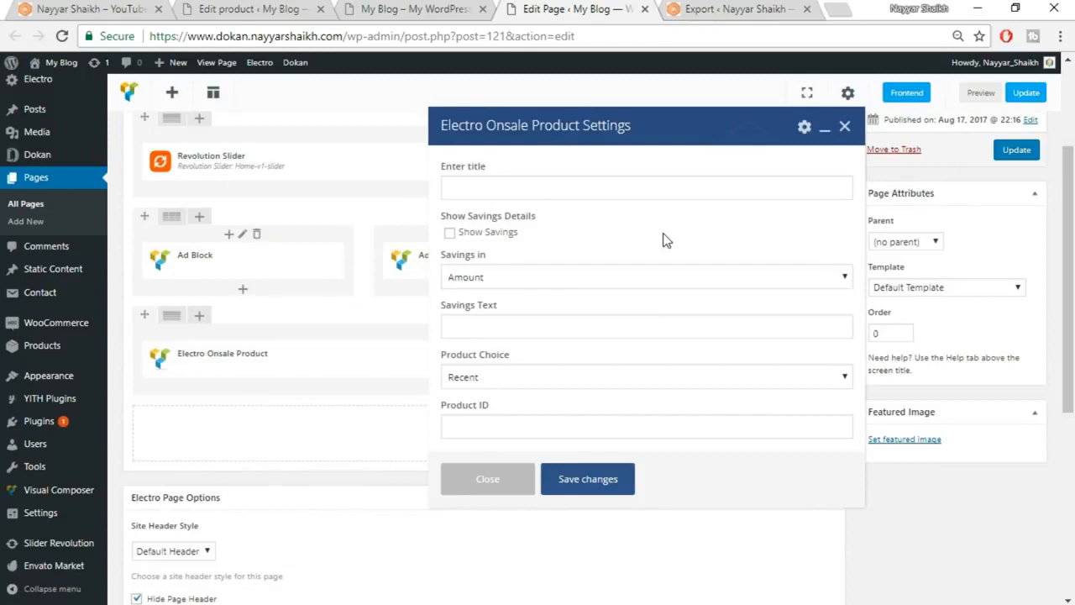
Title the on-sale block 'Special Offer', copied from the storefront, and show savings of 20 as an amount
left_click(118, 9)
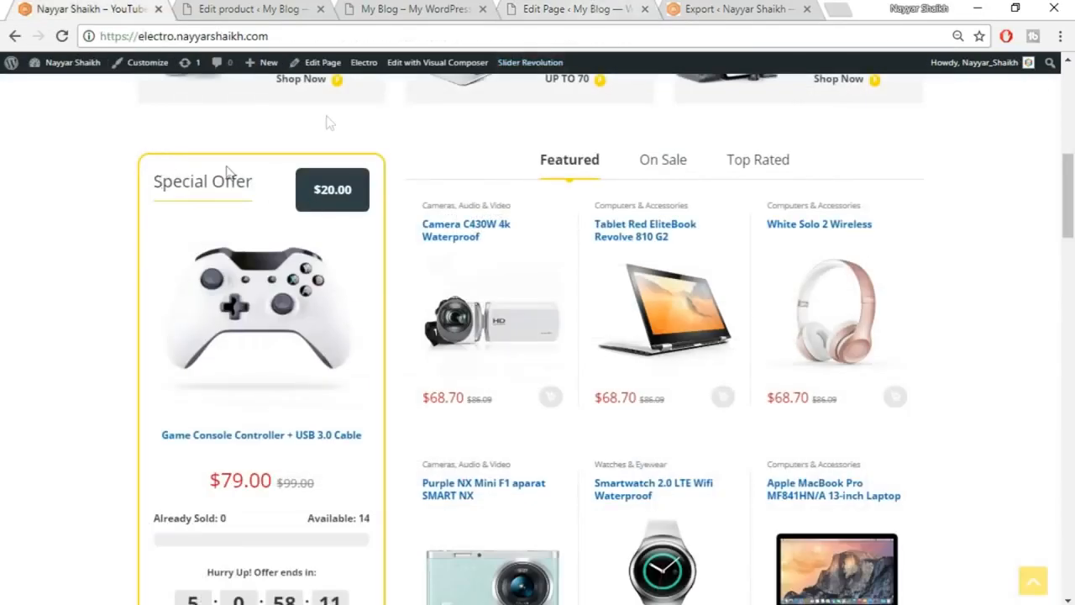
left_click_drag(155, 177, 288, 179)
key("ctrl+c")
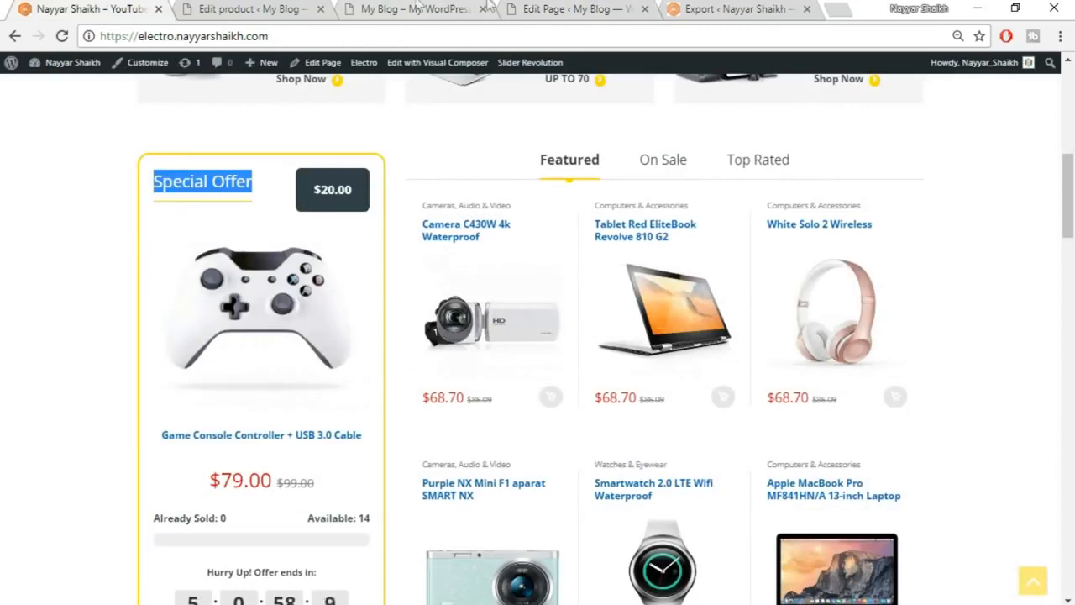
left_click(558, 8)
left_click(525, 184)
key("ctrl+v")
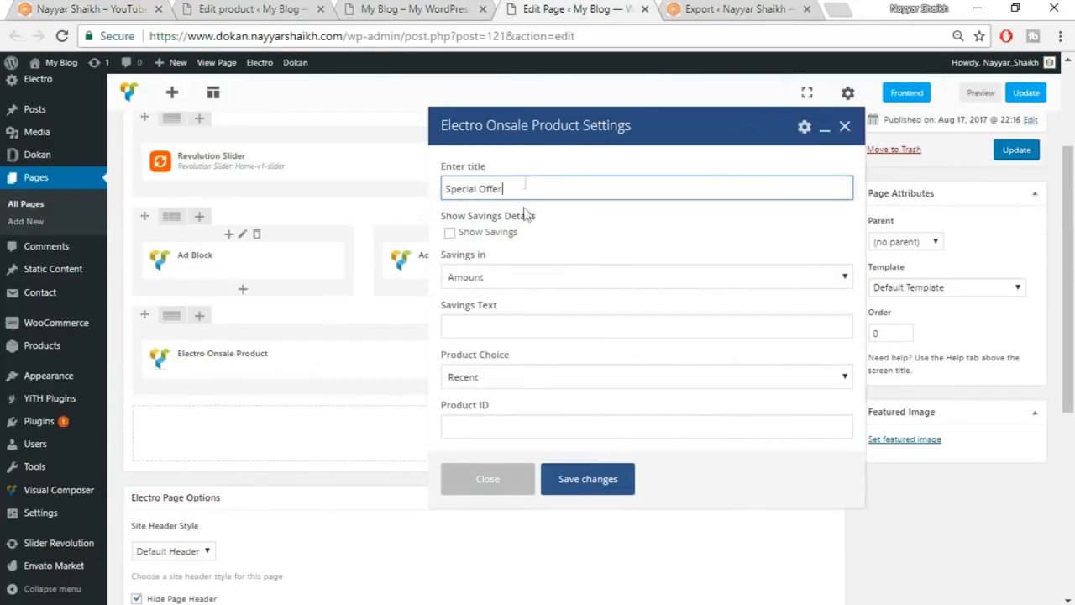
left_click(510, 236)
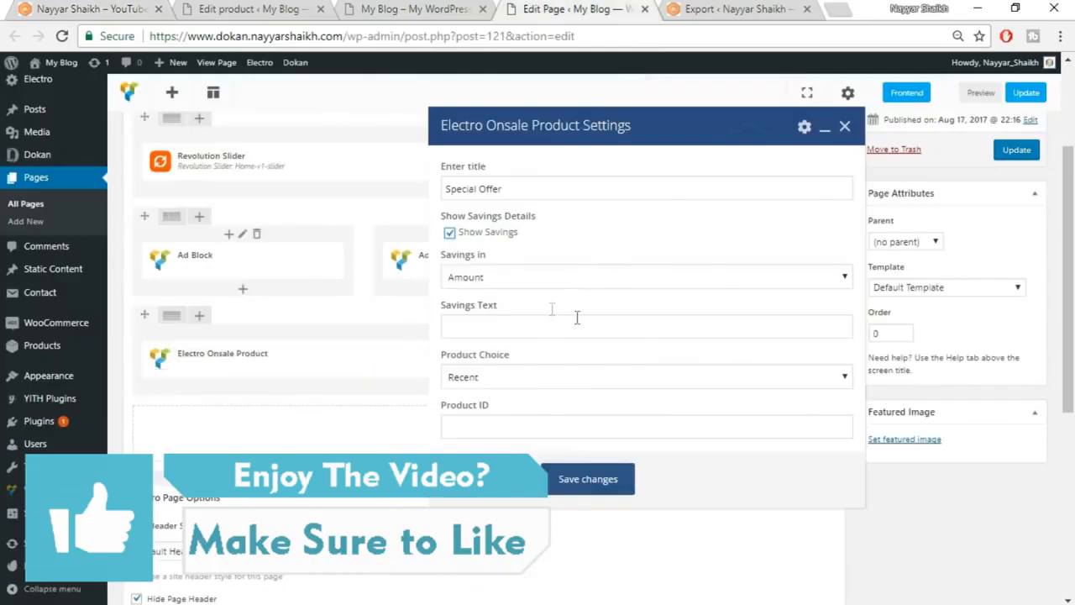
scroll(546, 320, "down", 1)
left_click(545, 326)
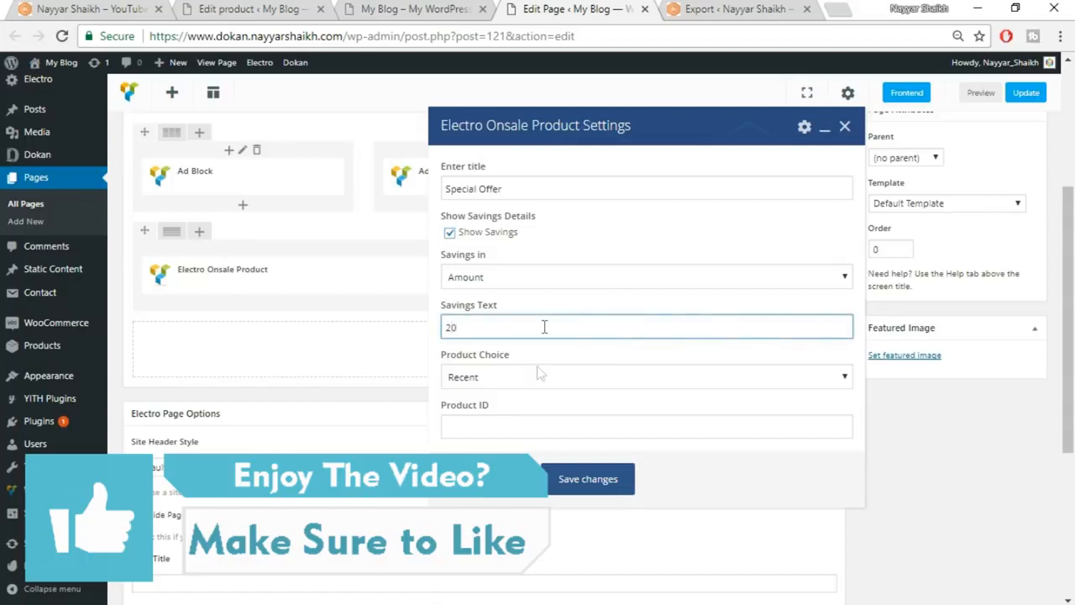
Set Product Choice to Specific with product ID 46 from the edit URL, and save the settings
left_click(519, 378)
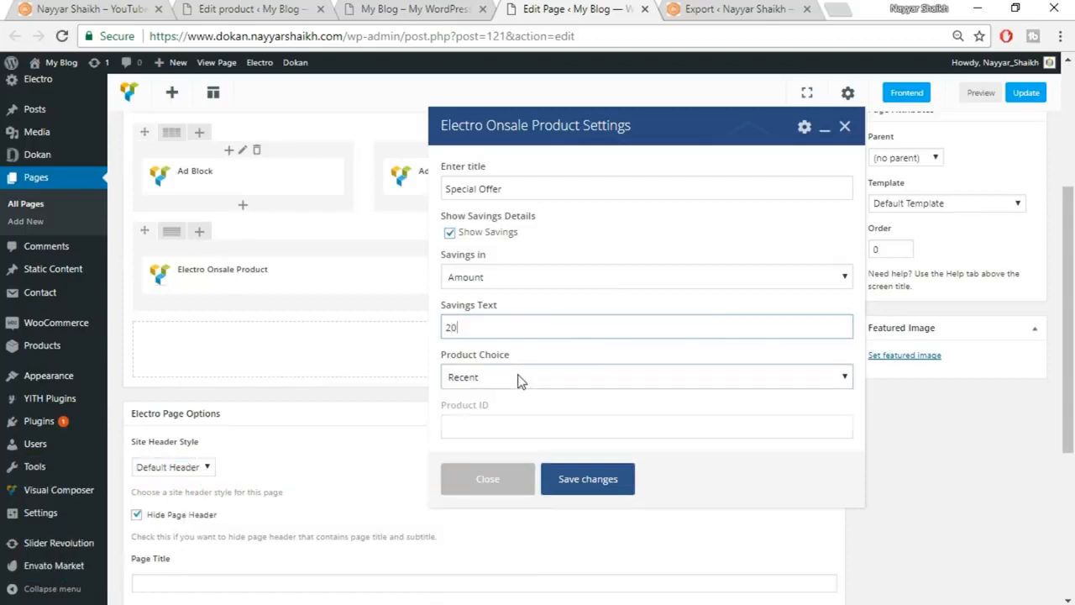
left_click(496, 422)
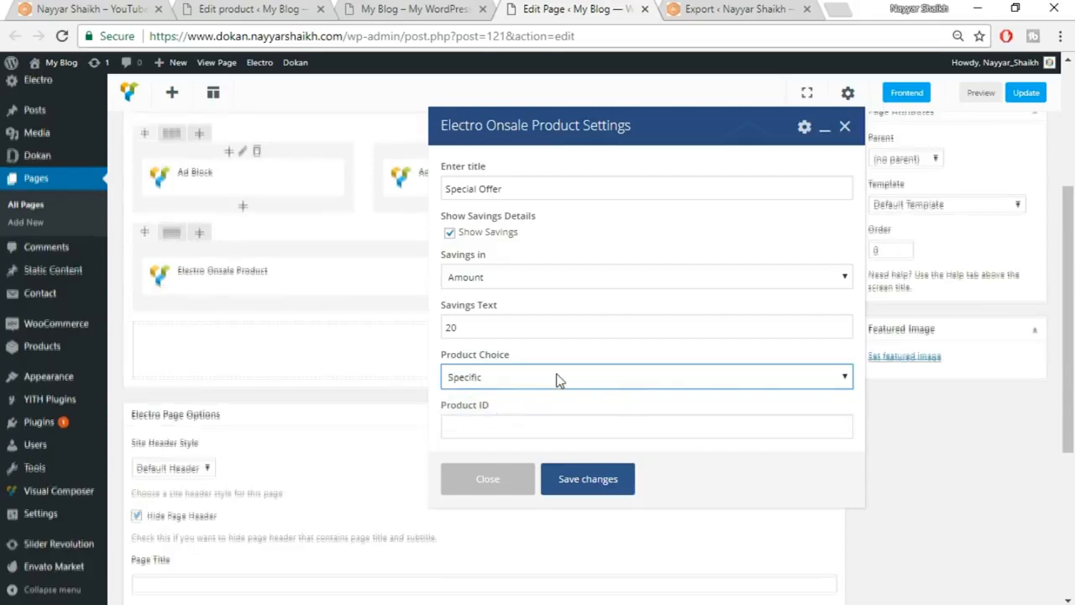
left_click(263, 7)
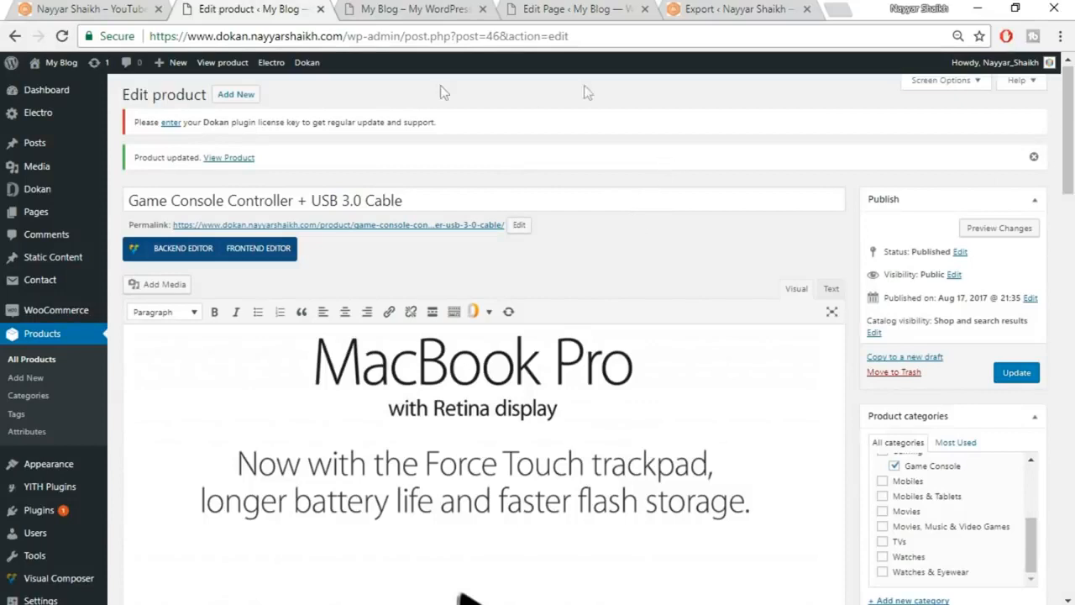
left_click_drag(487, 36, 508, 33)
left_click(567, 6)
left_click(580, 424)
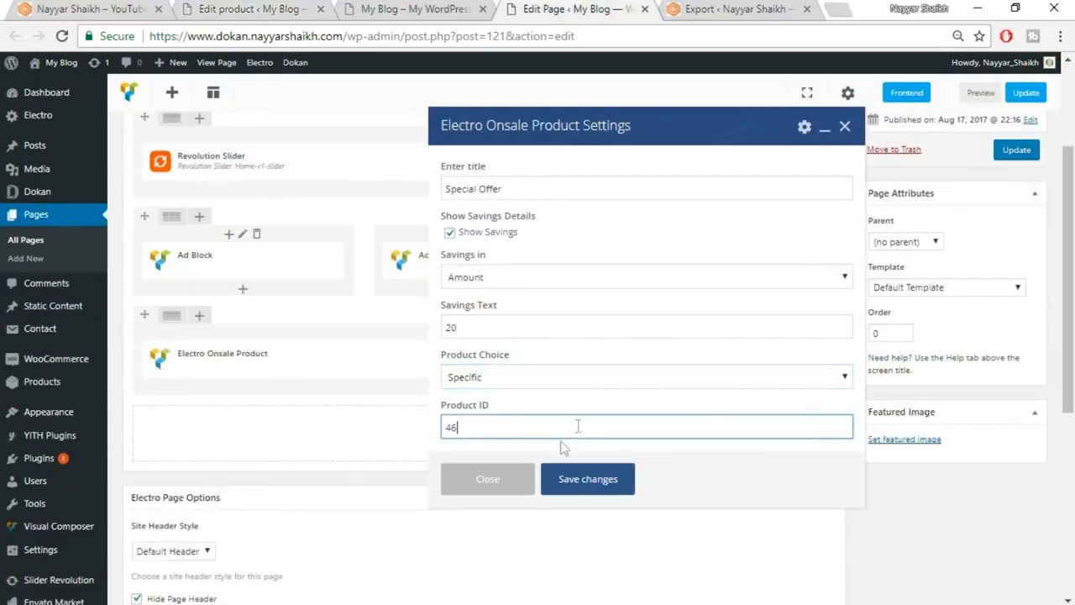
left_click(578, 492)
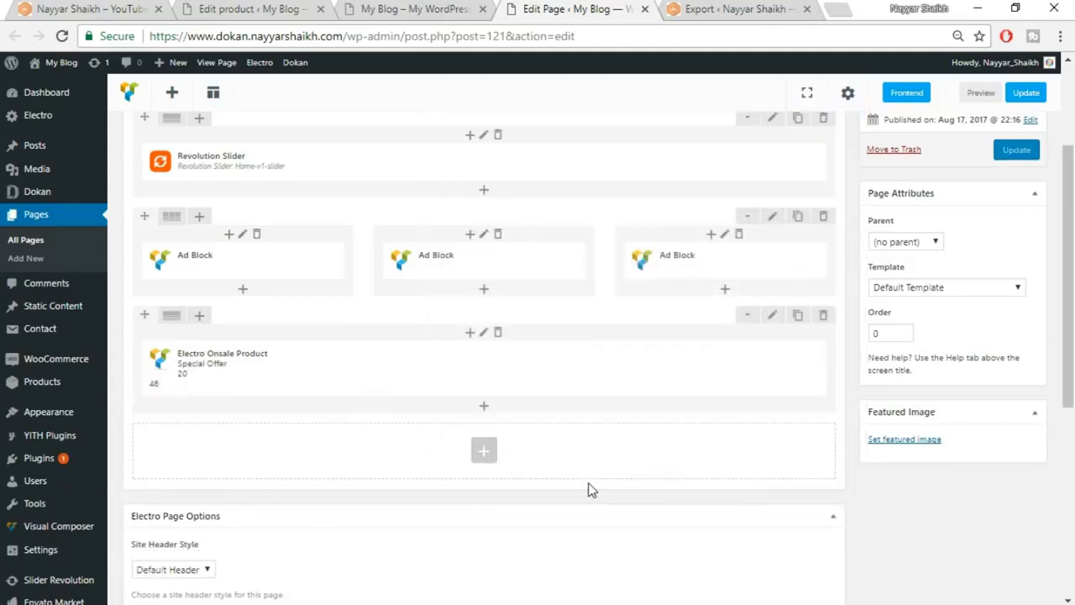
Check the live Special Offer section on the storefront, then return to the Home Page editor
left_click(53, 6)
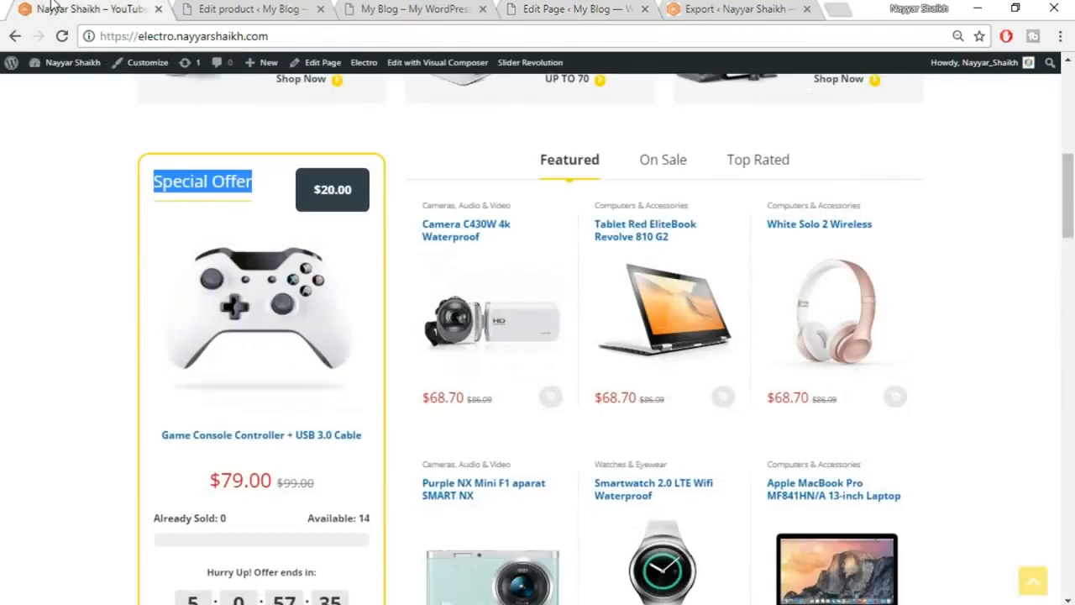
left_click(966, 190)
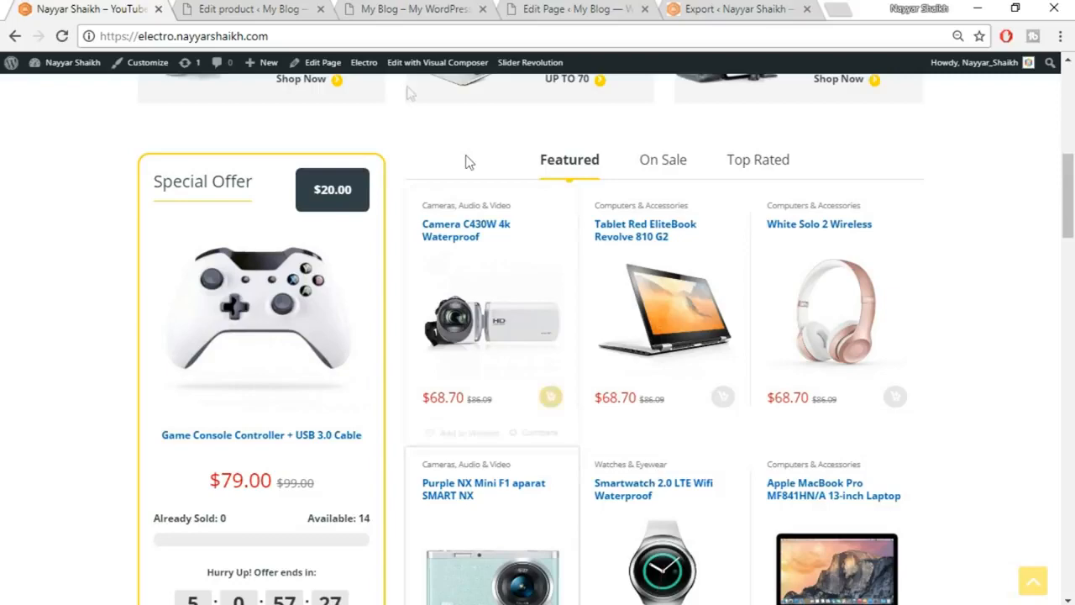
left_click(252, 8)
left_click(426, 4)
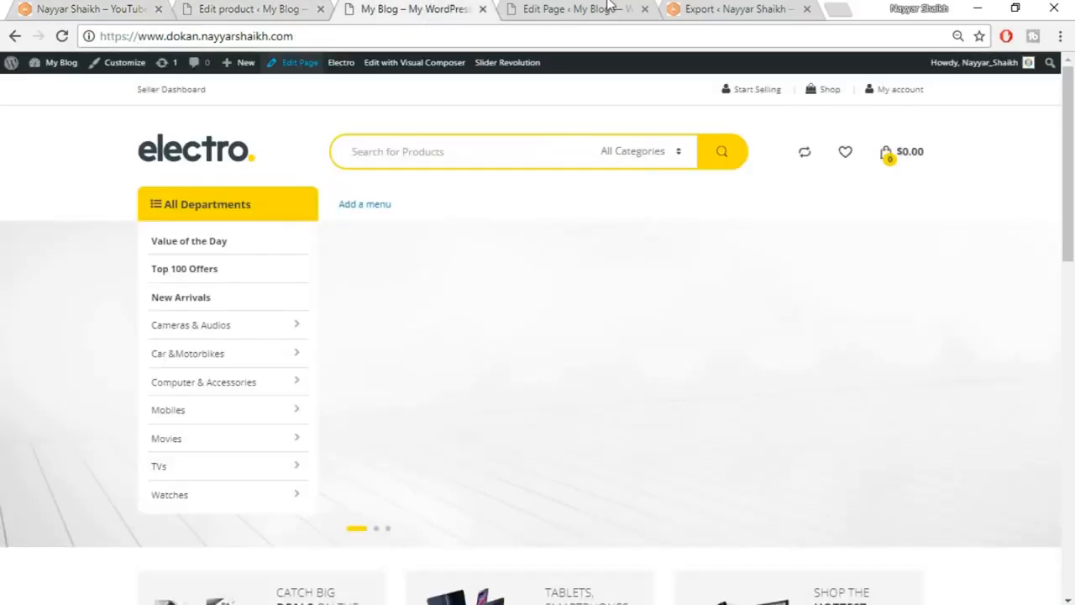
left_click(571, 8)
Give the Special Offer row a custom 1/3 + 2/3 column layout
mouse_move(170, 326)
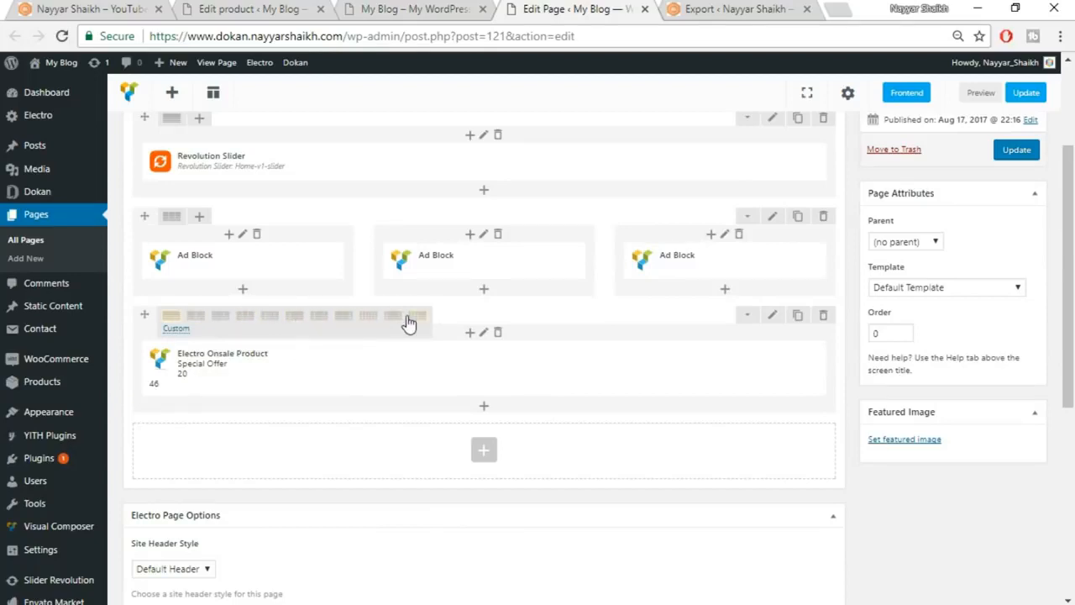
left_click(172, 331)
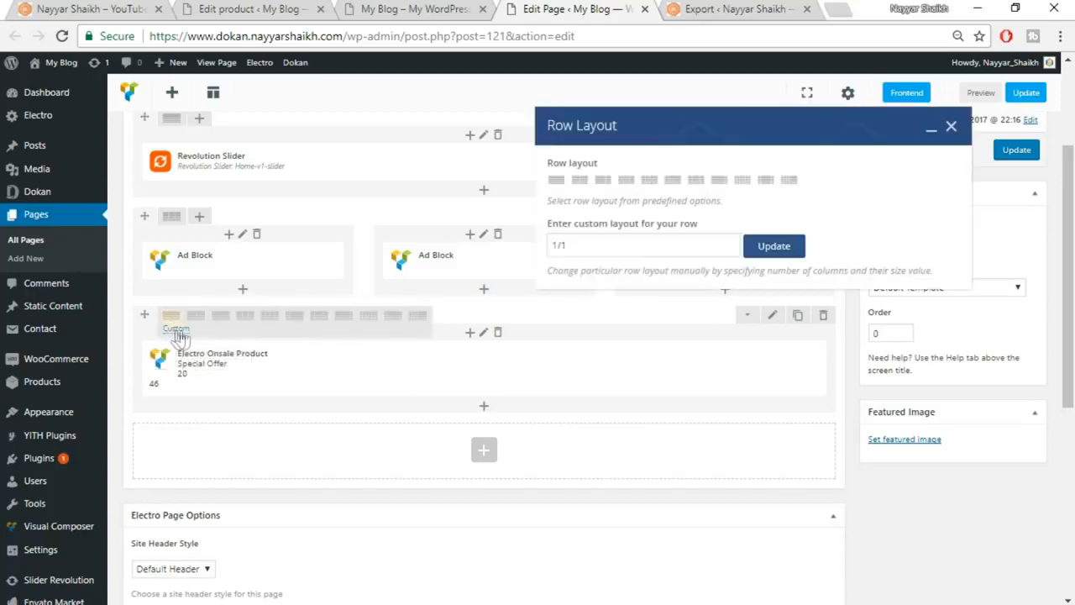
left_click(567, 245)
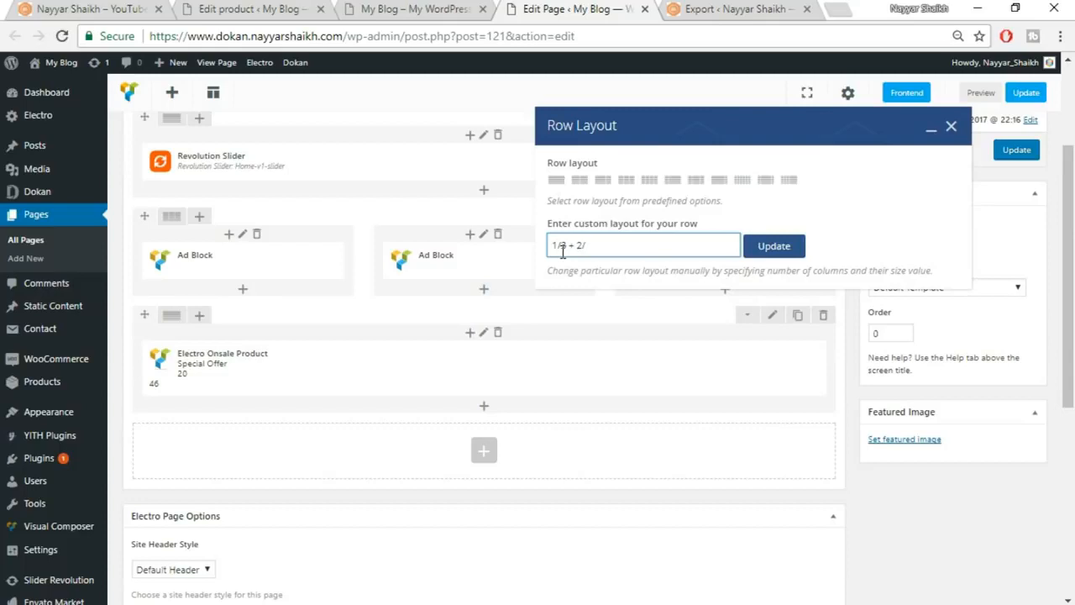
left_click(774, 248)
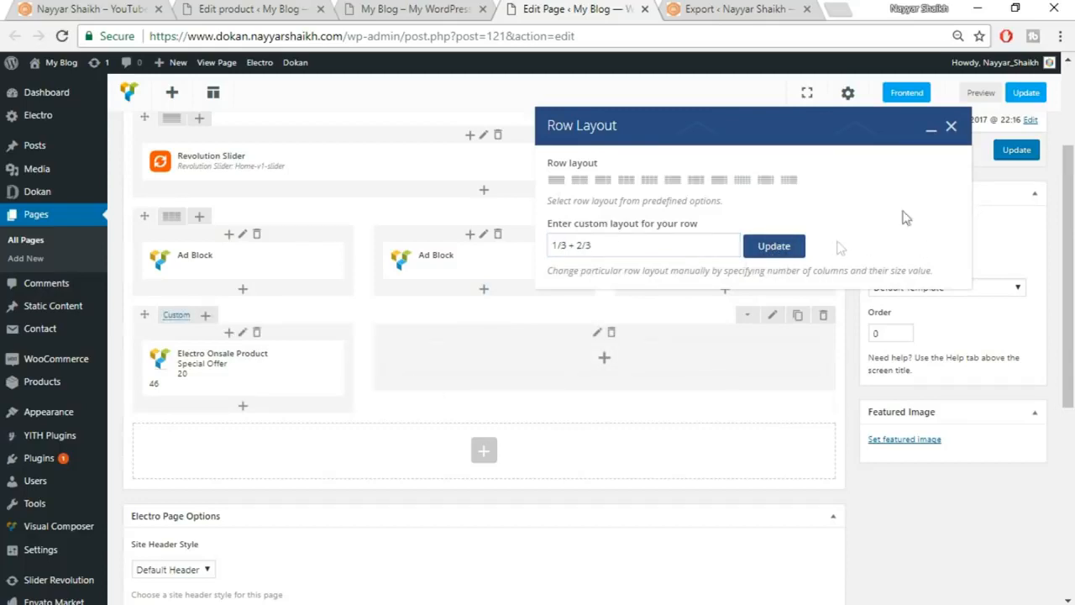
left_click(952, 127)
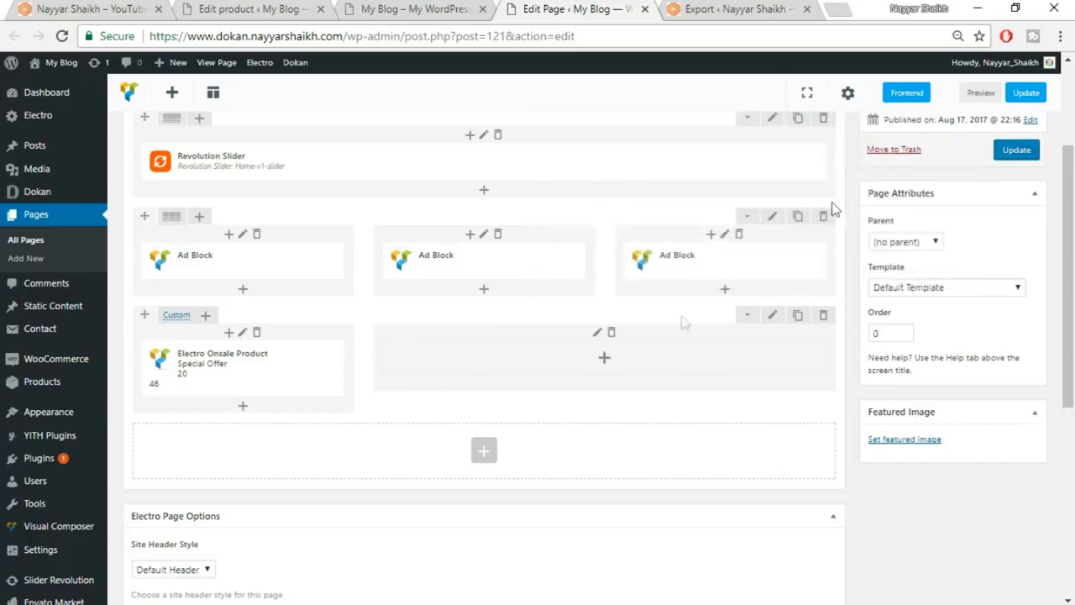
left_click(607, 362)
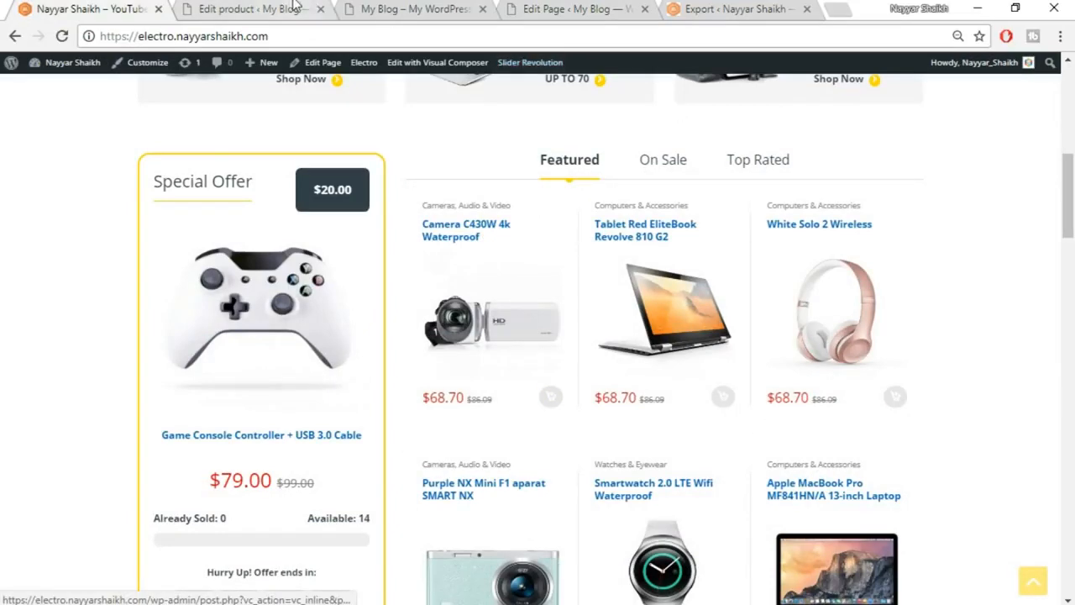
Search 'pro' and add a Product Tabs element to the wide second column
left_click(578, 8)
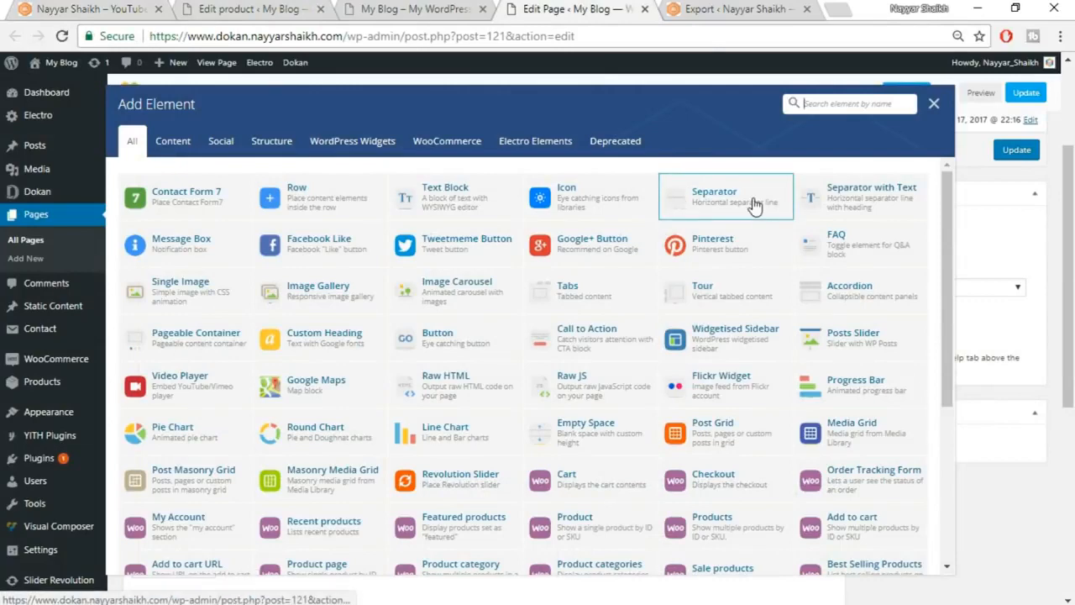
type("pro")
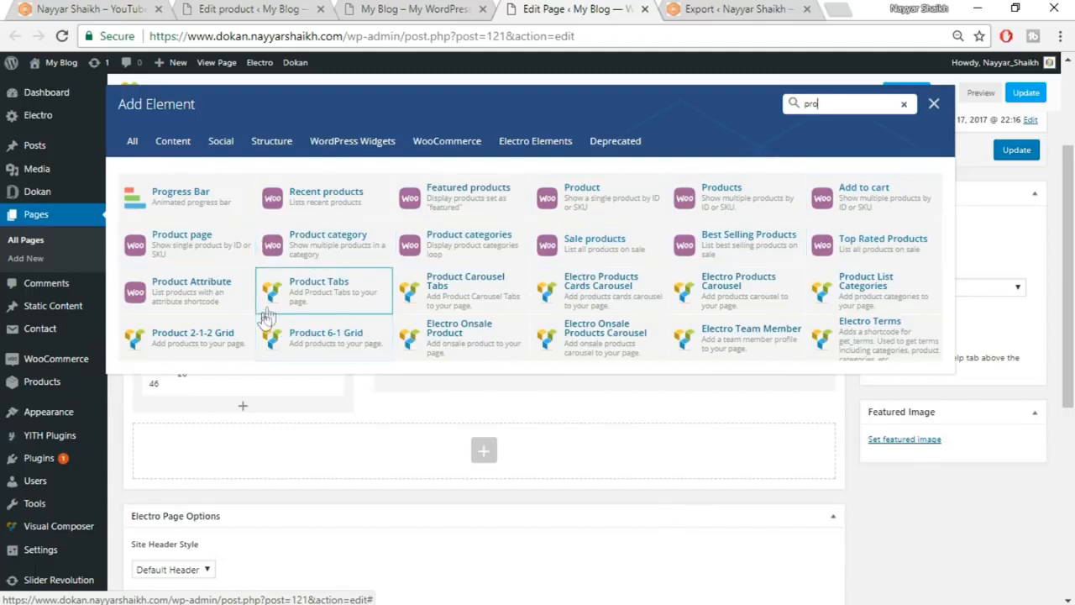
left_click(348, 295)
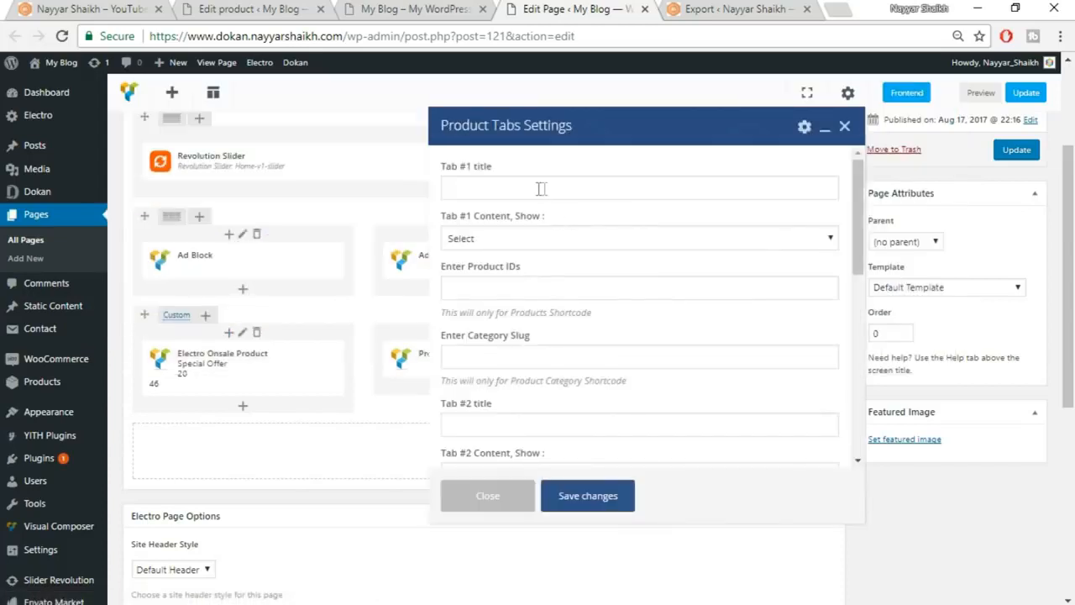
Title the first tab and set its content to Featured Products
left_click(538, 189)
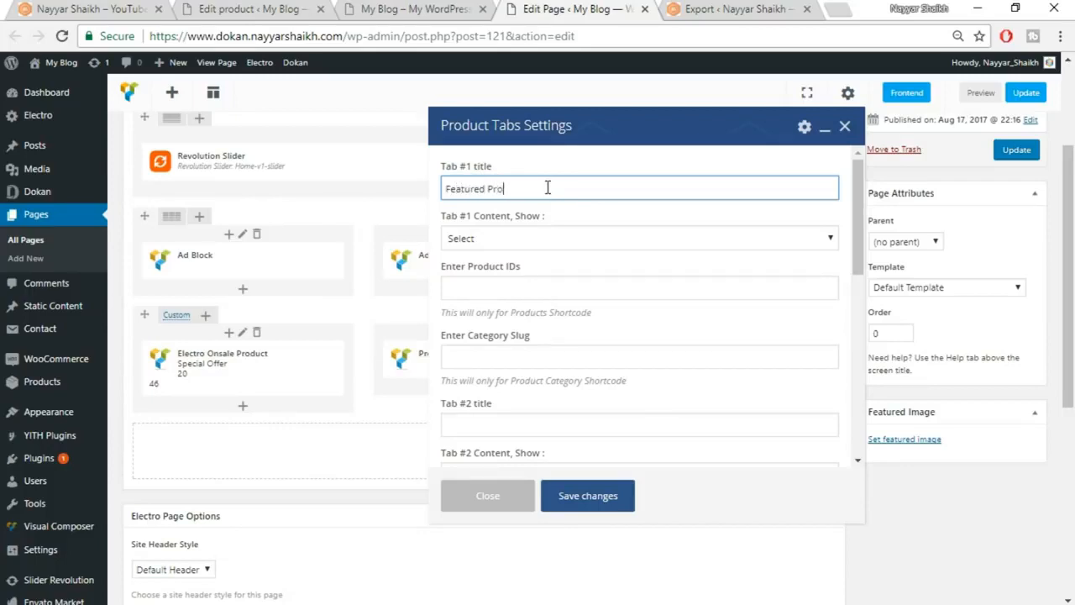
left_click(563, 244)
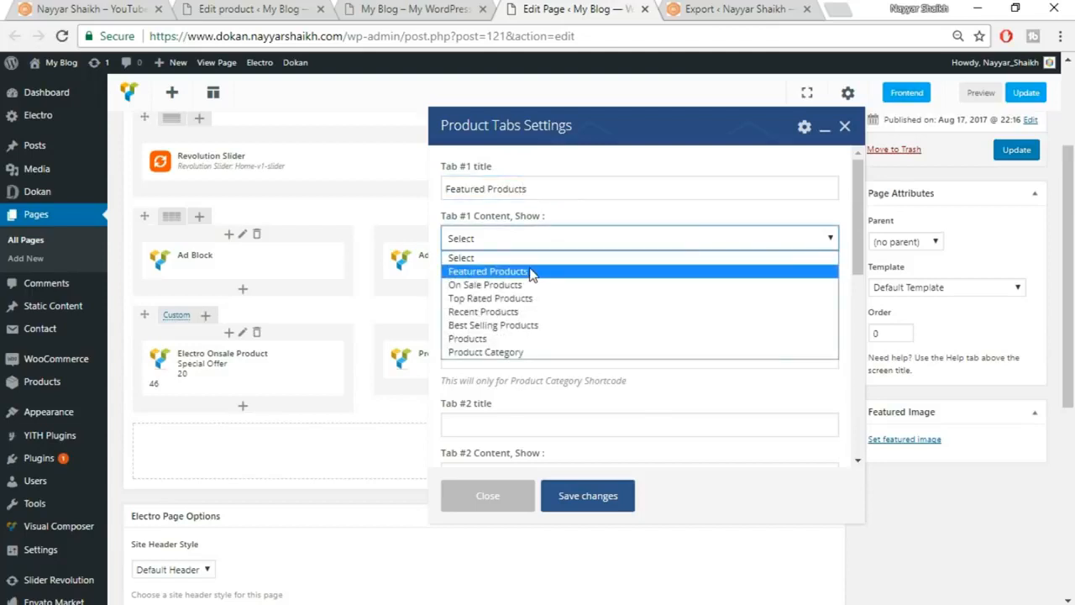
left_click(532, 272)
scroll(684, 324, "down", 2)
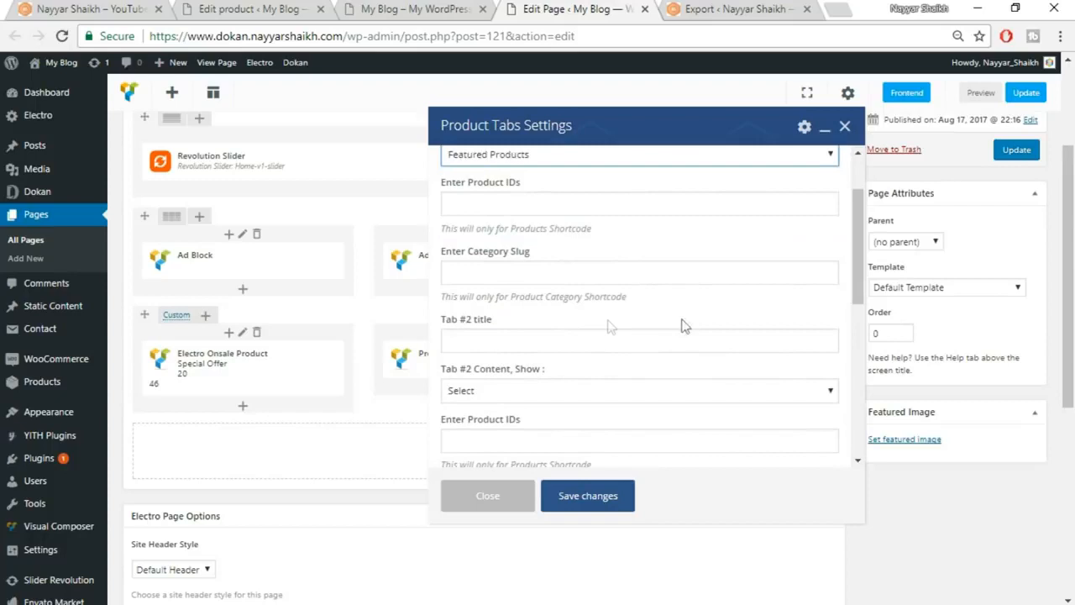
Title the second tab 'On Sale', copied from the storefront, showing On Sale Products
left_click(488, 254)
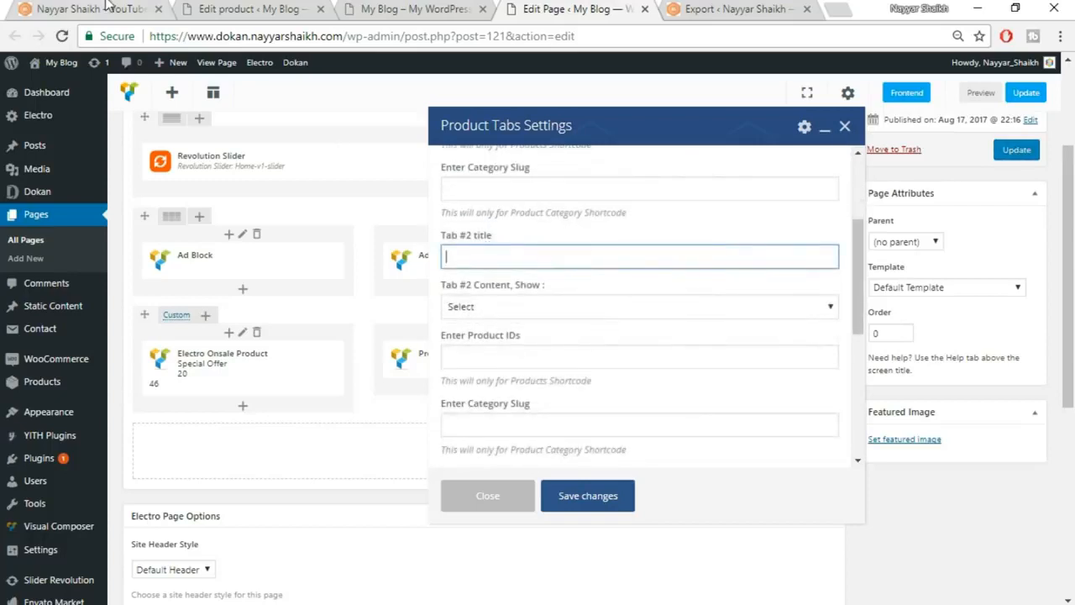
left_click(106, 8)
left_click_drag(703, 154, 642, 156)
key("ctrl+c")
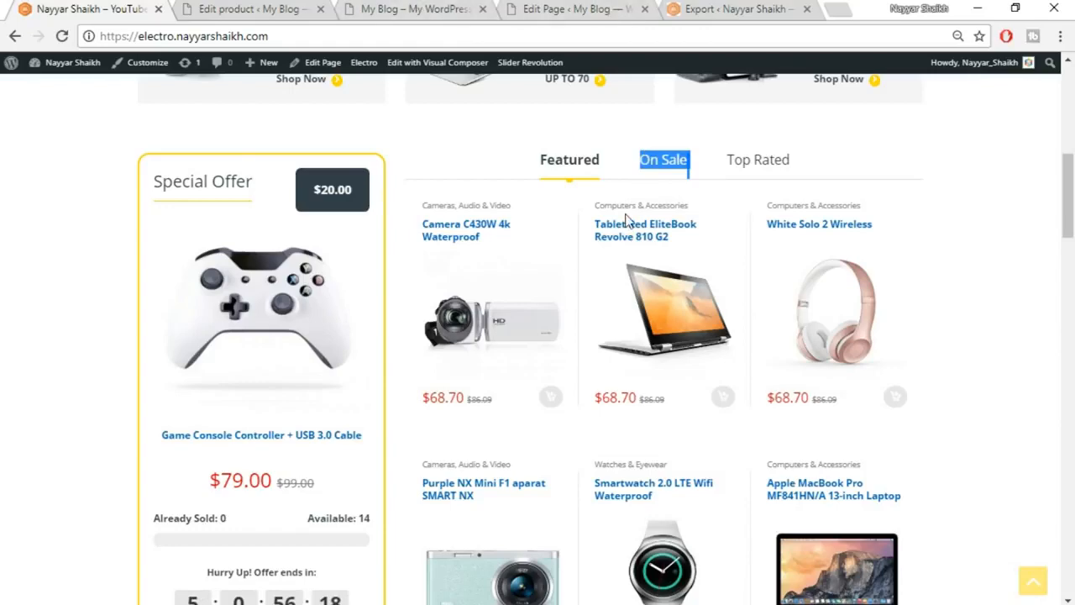
key("ctrl+4")
key("ctrl+v")
left_click(550, 306)
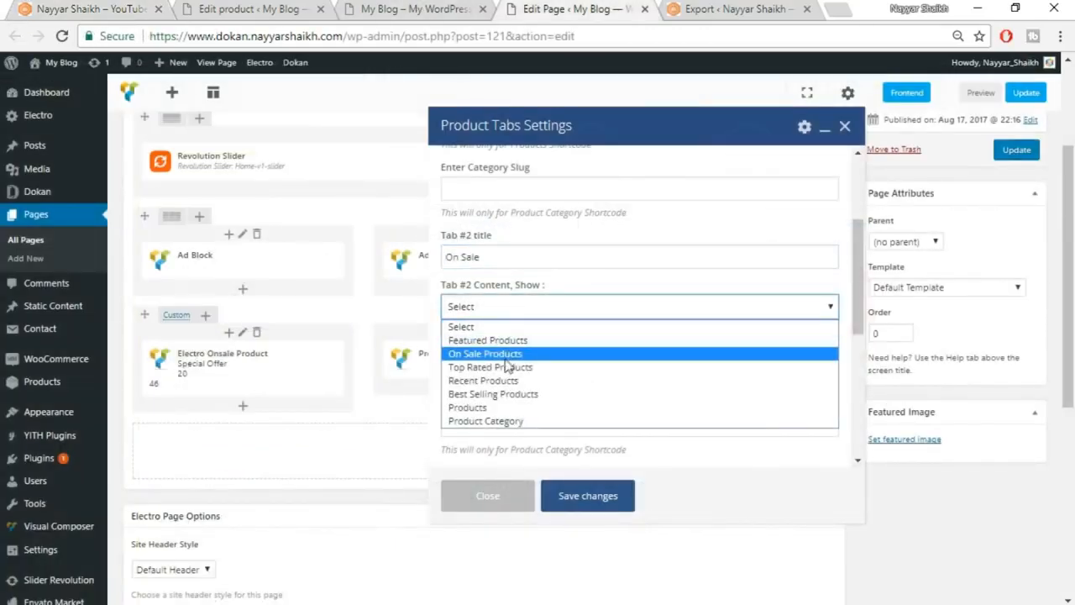
left_click(515, 356)
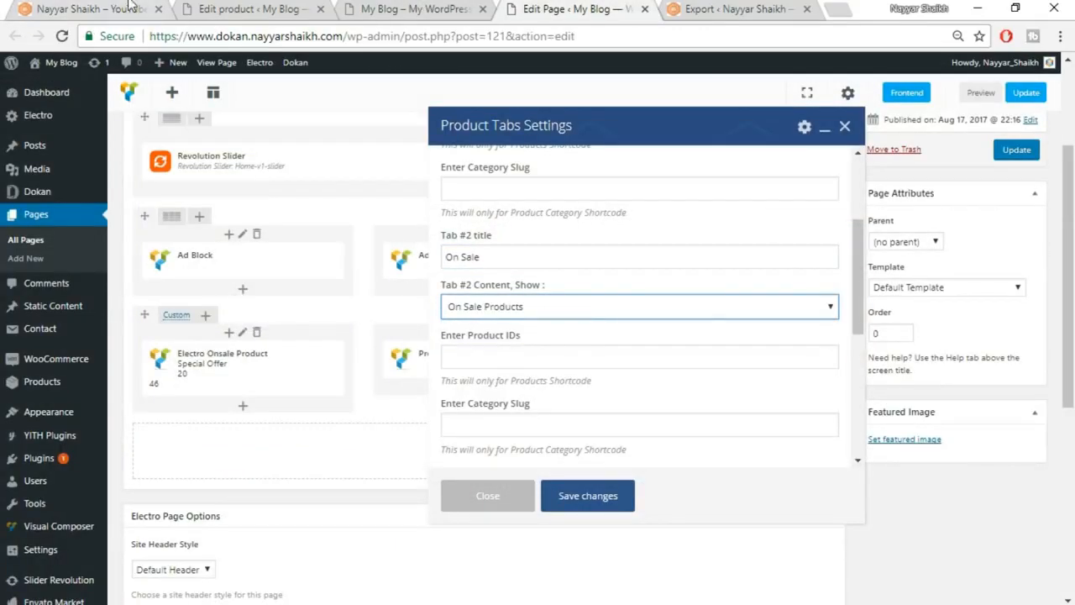
Title the third tab 'Top Rated' showing Top Rated Products, and save the Product Tabs settings
left_click(149, 8)
left_click_drag(841, 160, 727, 160)
key("ctrl+c")
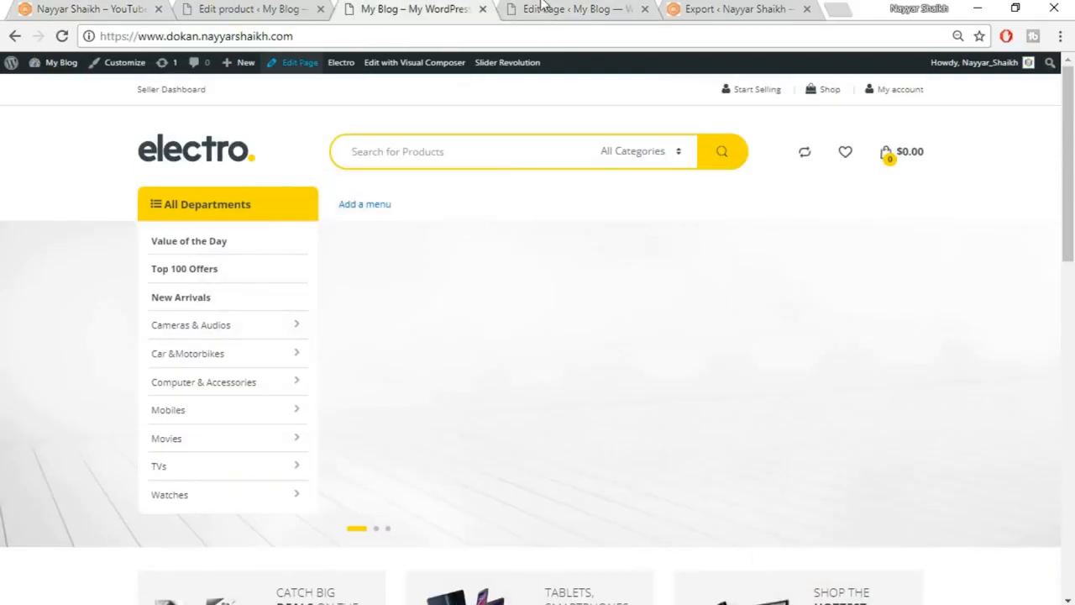
left_click(561, 9)
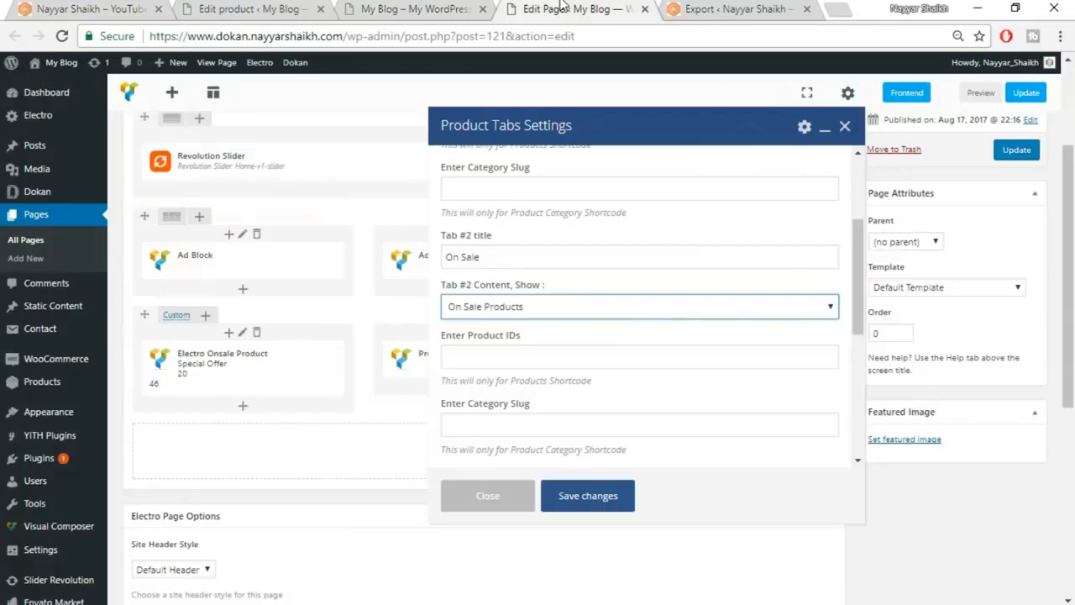
scroll(599, 351, "down", 5)
left_click(496, 243)
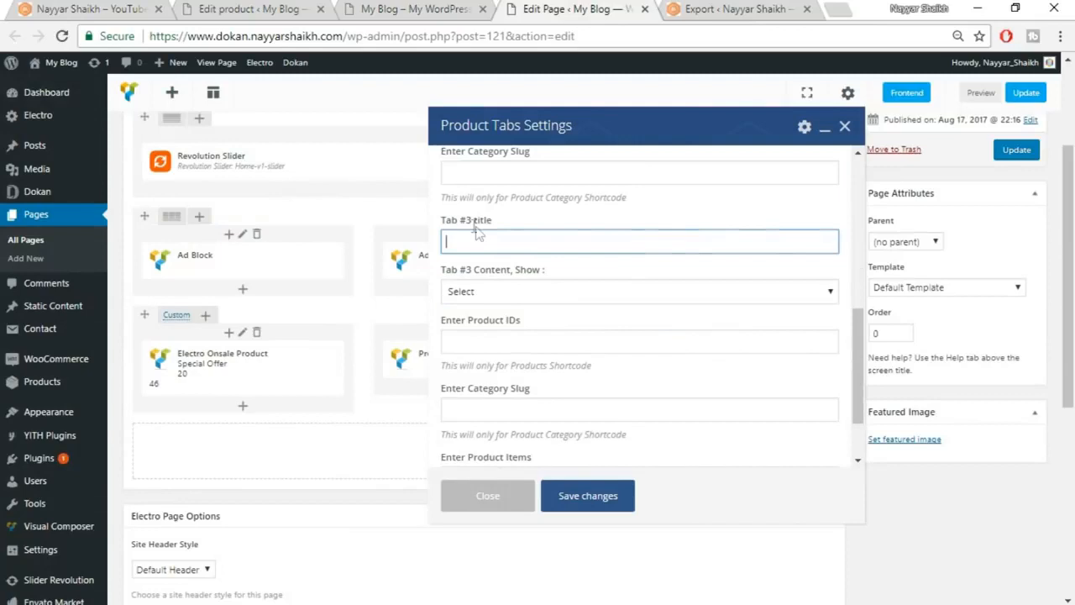
key("ctrl+v")
left_click(537, 293)
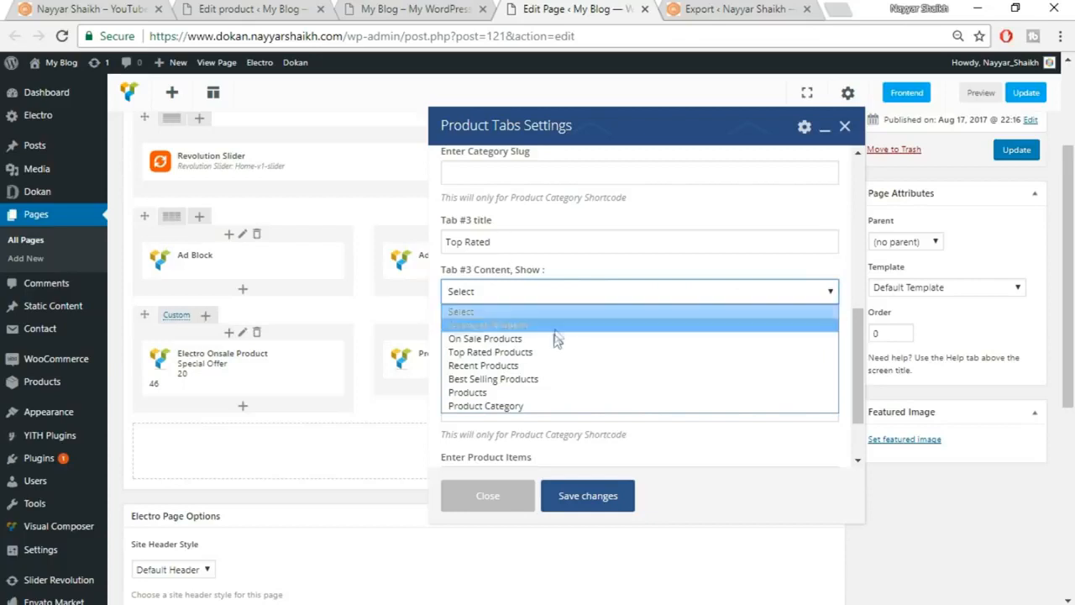
left_click(521, 354)
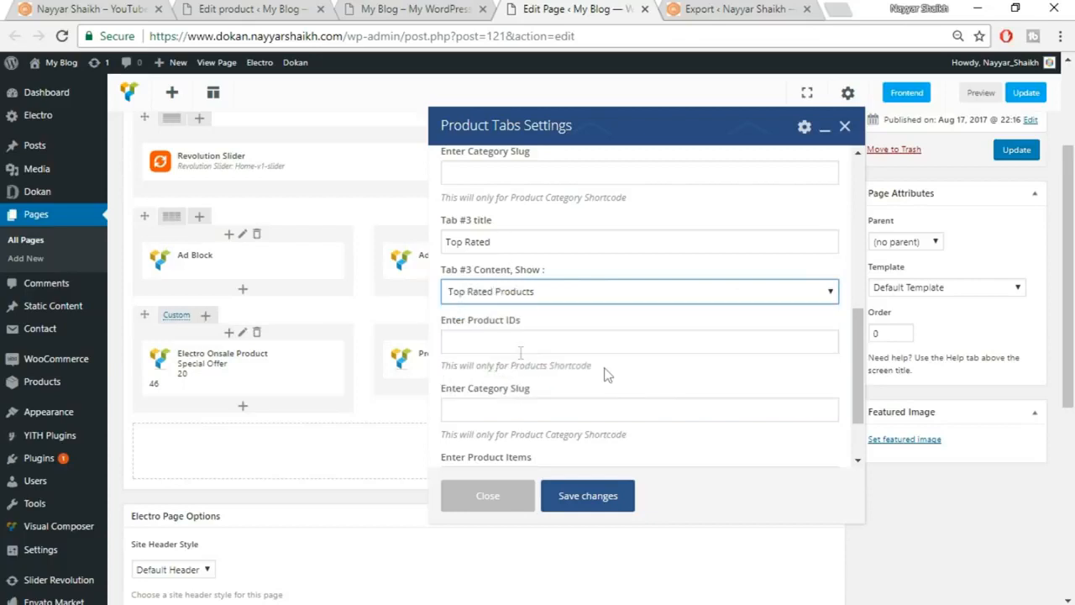
left_click(608, 496)
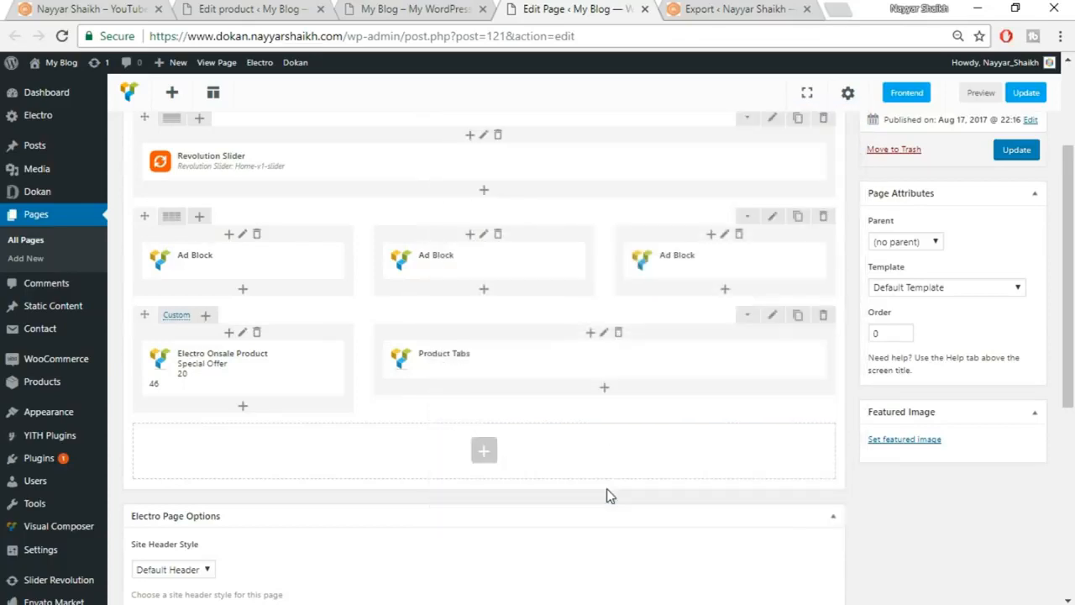
Update the Home Page and reload the storefront to see the changes
scroll(672, 497, "up", 2)
left_click(1029, 236)
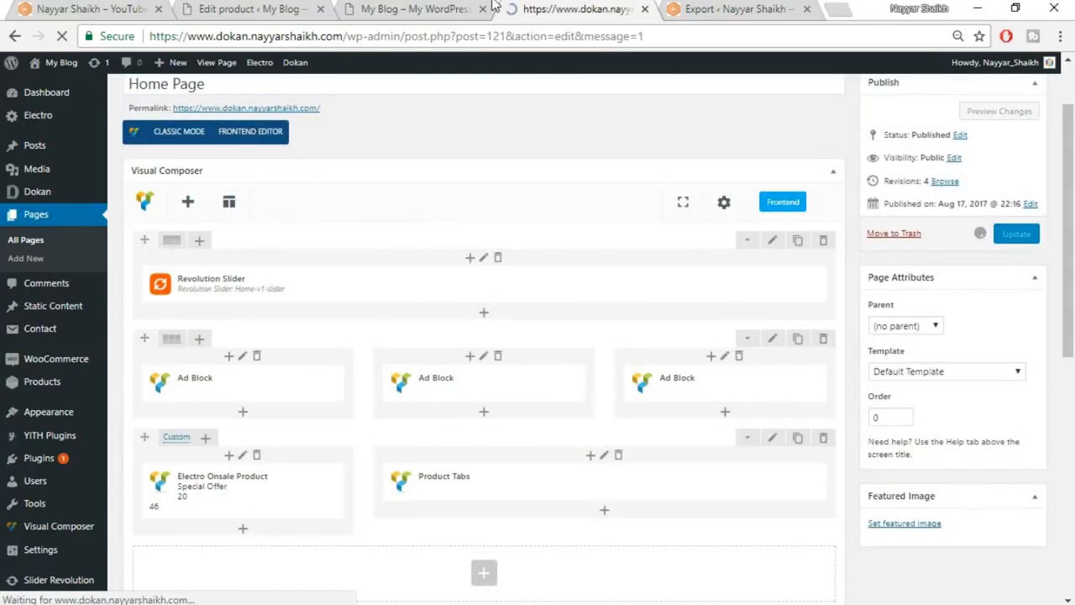
left_click(462, 8)
left_click(473, 30)
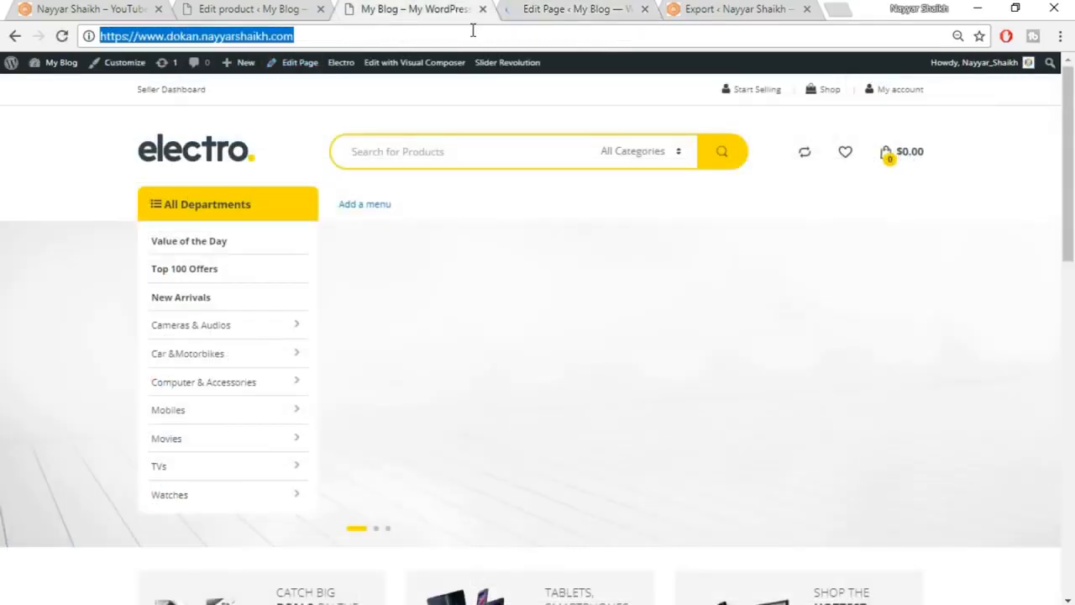
key("Return")
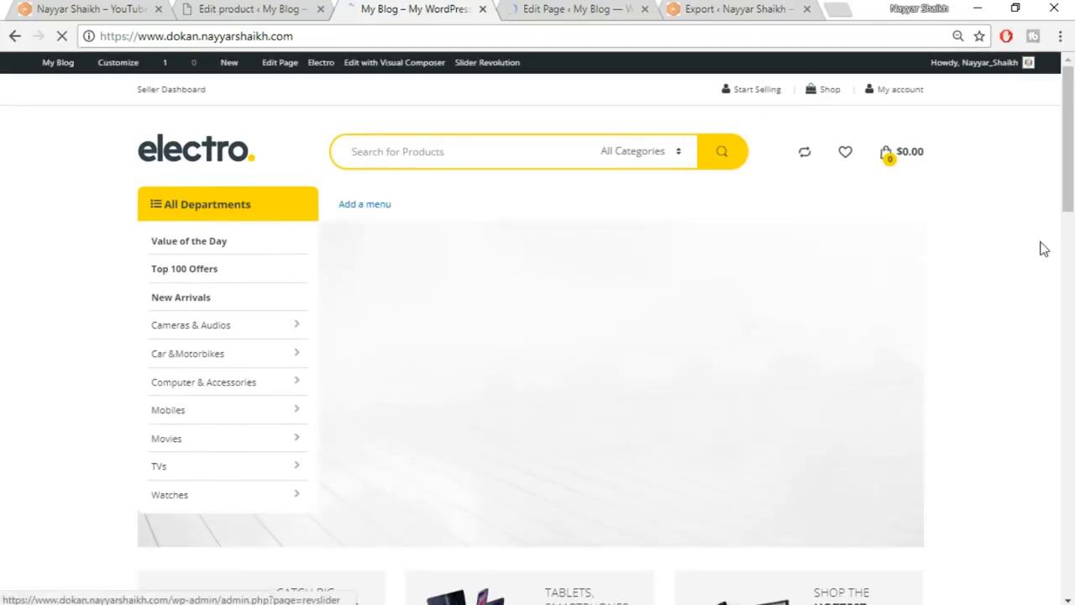
Try the On Sale, Top Rated and Featured Products tabs beside the Special Offer block
scroll(1044, 249, "down", 7)
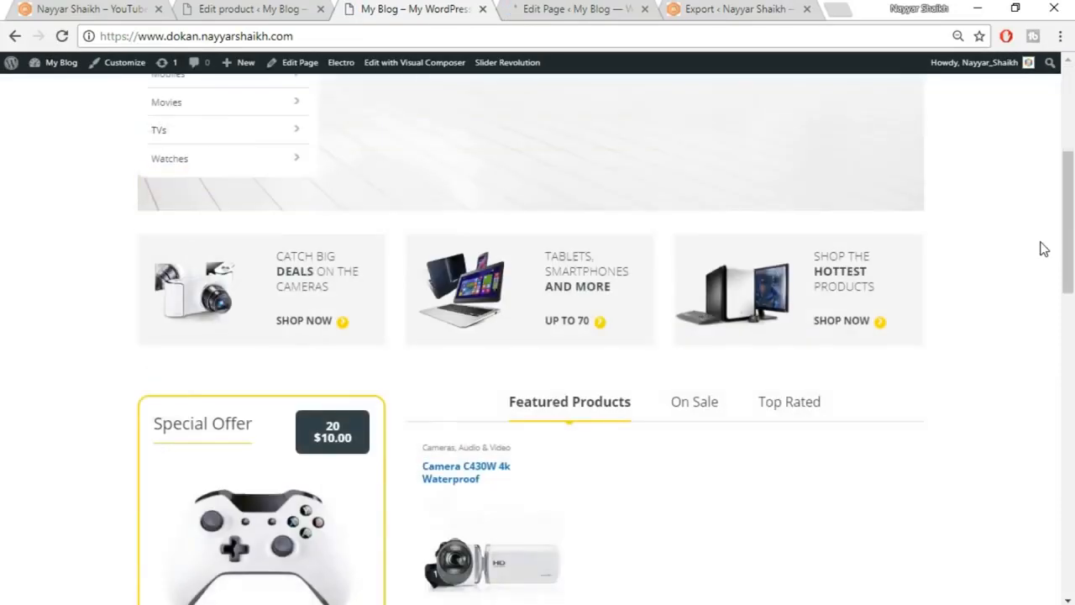
scroll(206, 306, "up", 2)
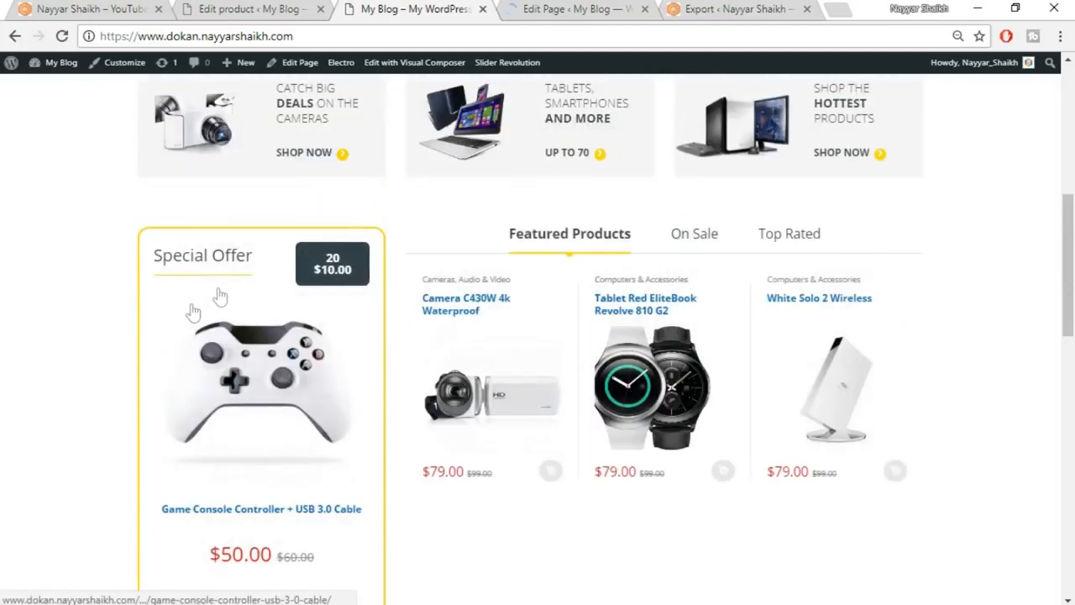
scroll(260, 420, "down", 1)
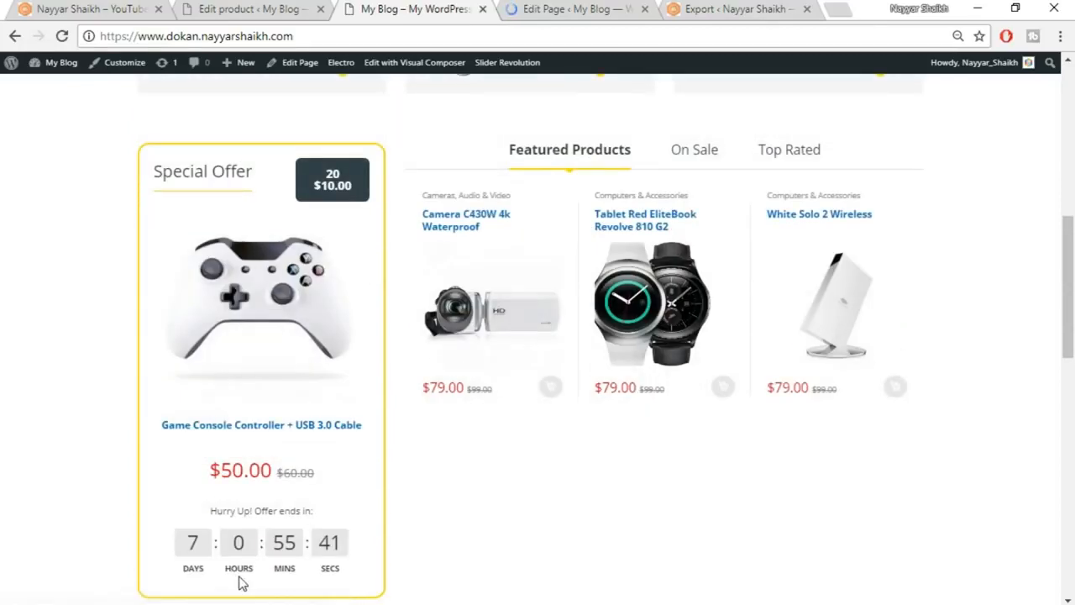
scroll(243, 538, "down", 1)
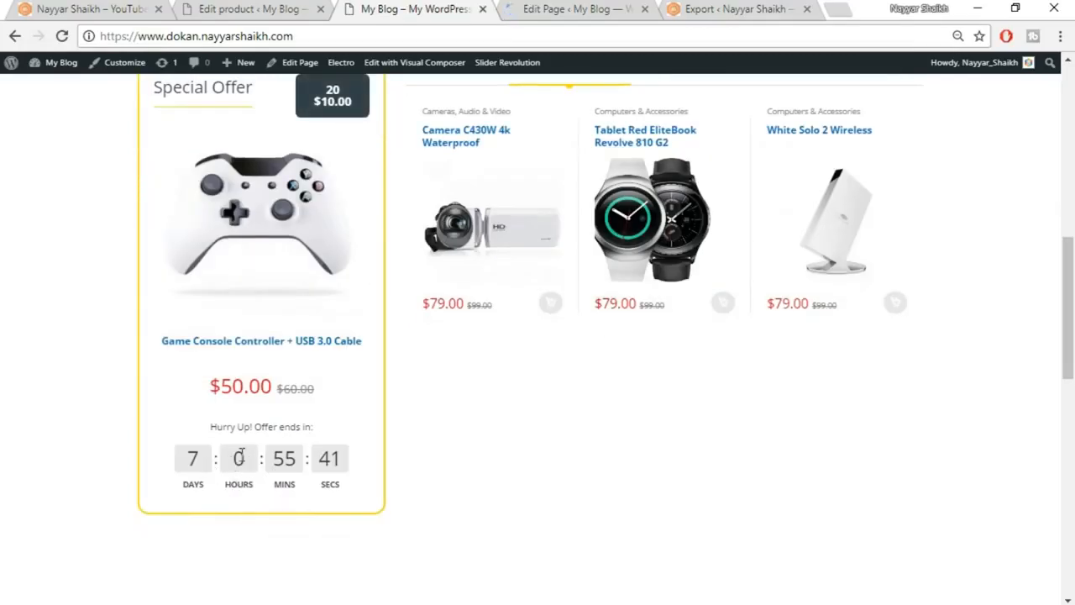
scroll(238, 458, "up", 1)
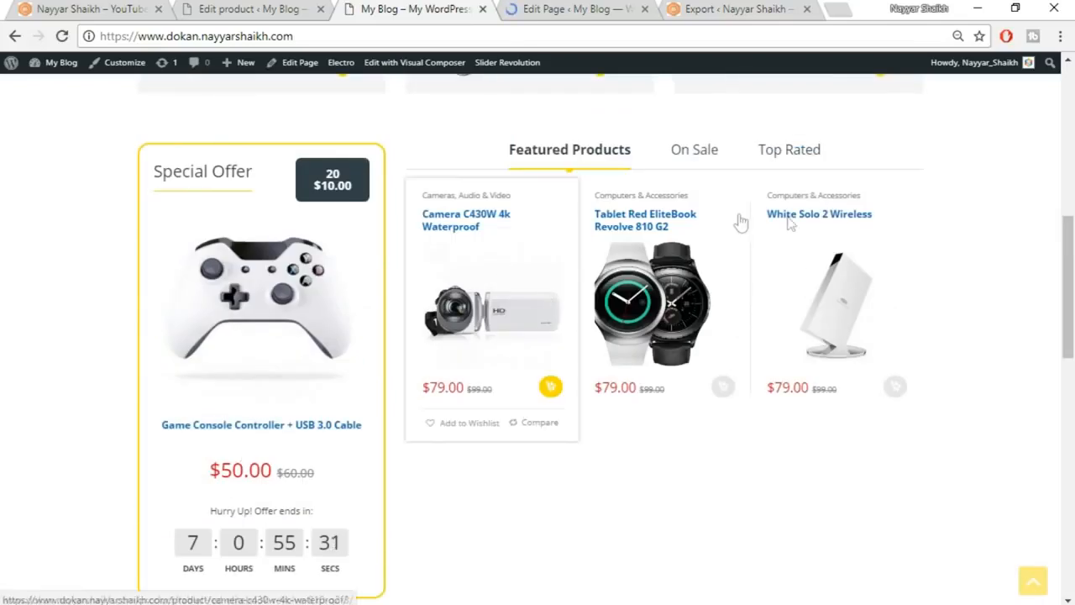
left_click(704, 151)
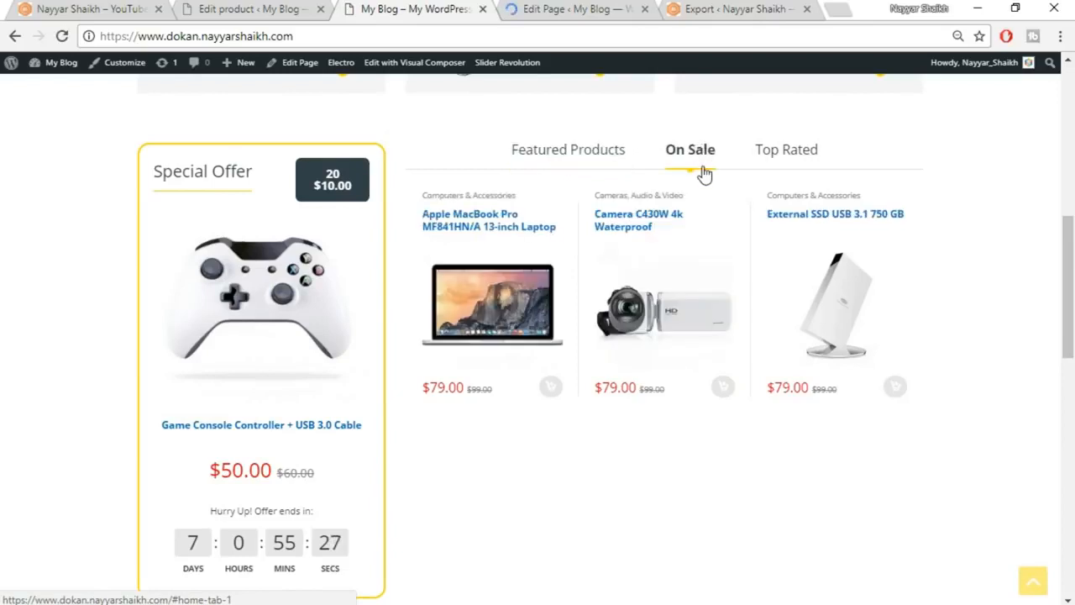
left_click(792, 158)
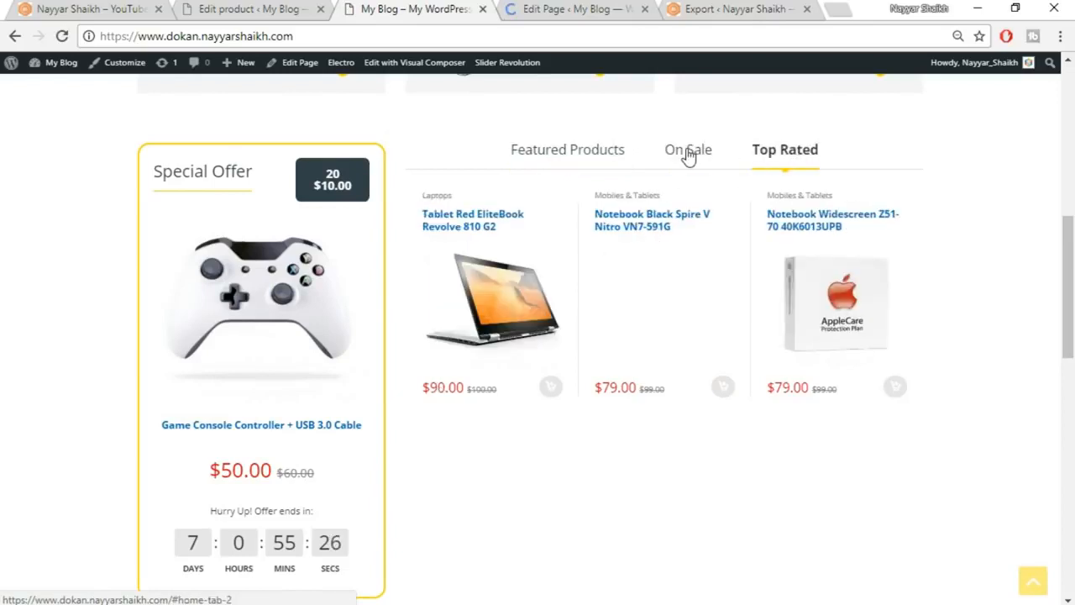
left_click(580, 156)
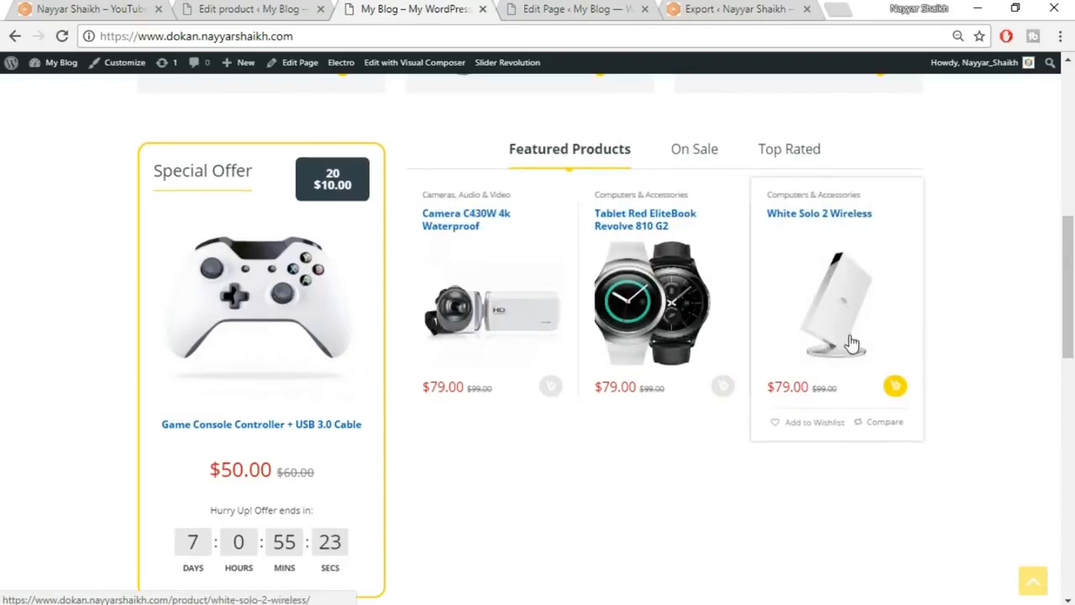
scroll(781, 277, "down", 1)
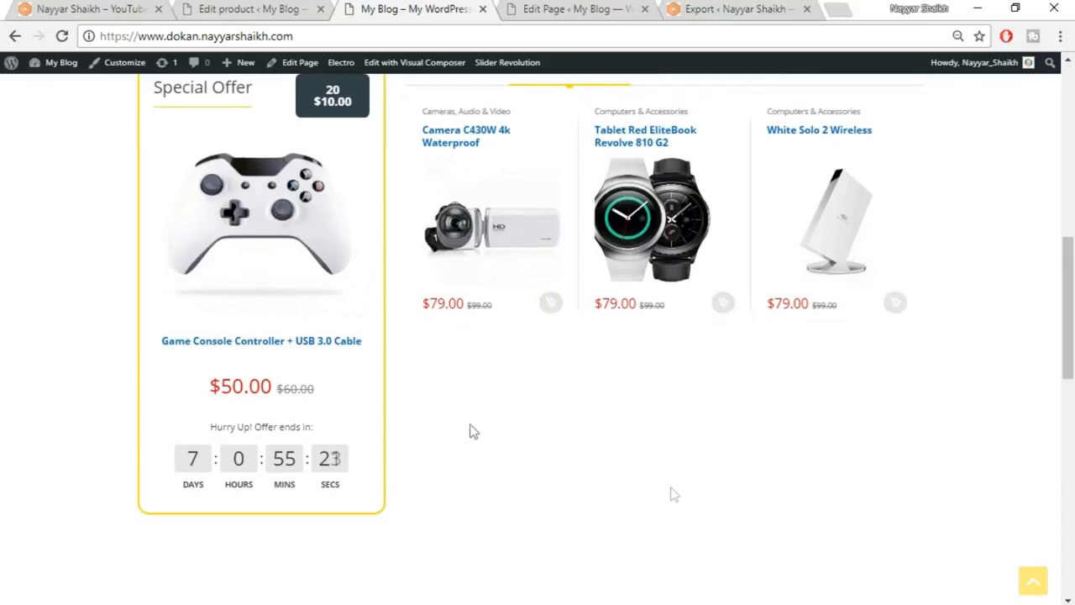
Compare with the demo storefront, then return to the Home Page editor
left_click(101, 9)
scroll(576, 391, "down", 3)
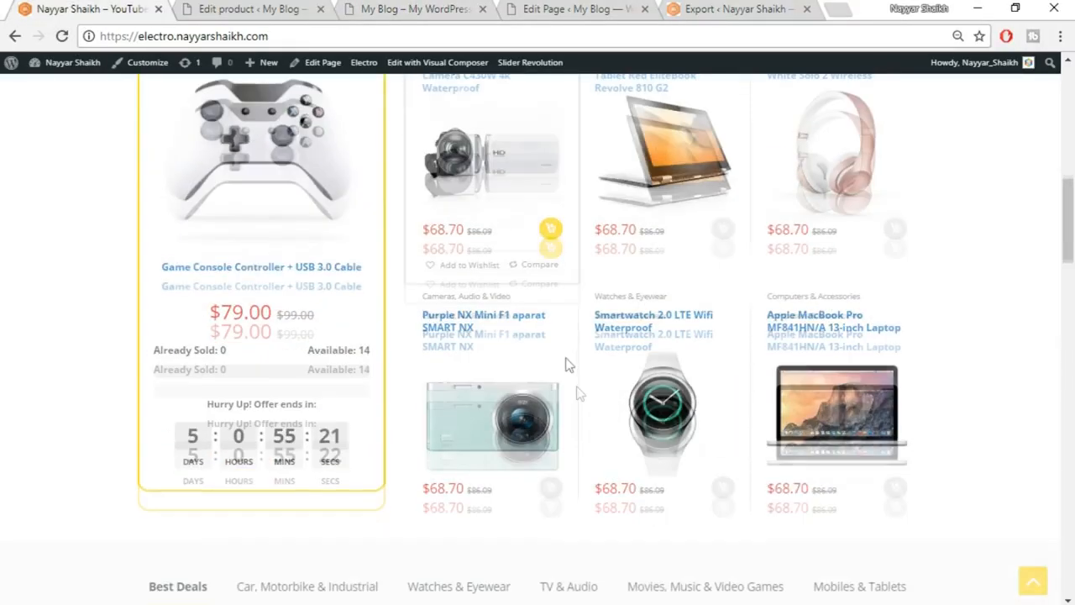
left_click(569, 10)
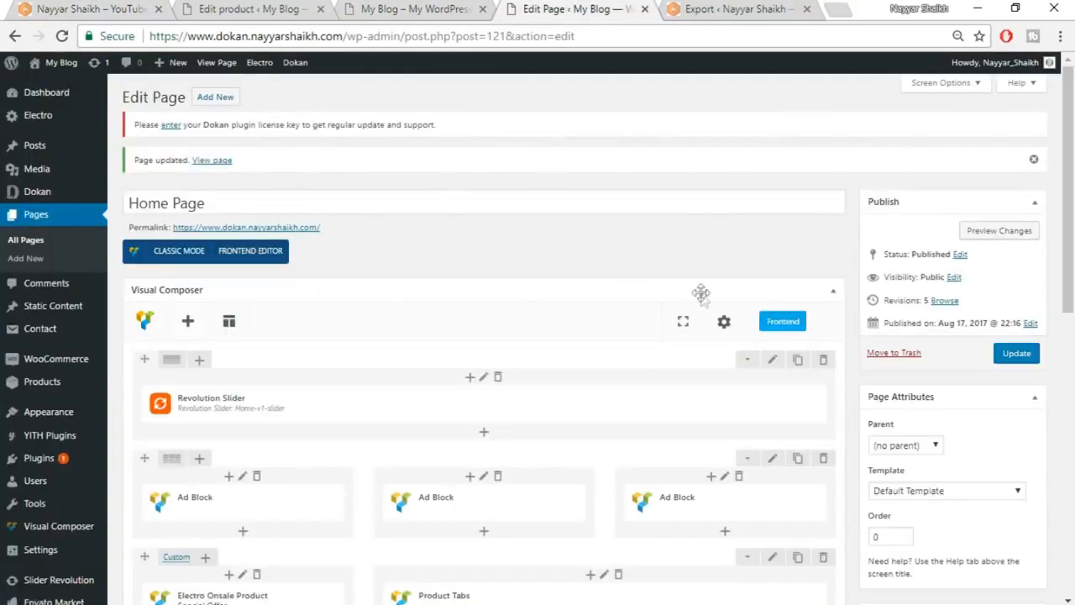
Set the Product Tabs element to 6 product items, save it, and update the Home Page
scroll(703, 299, "down", 4)
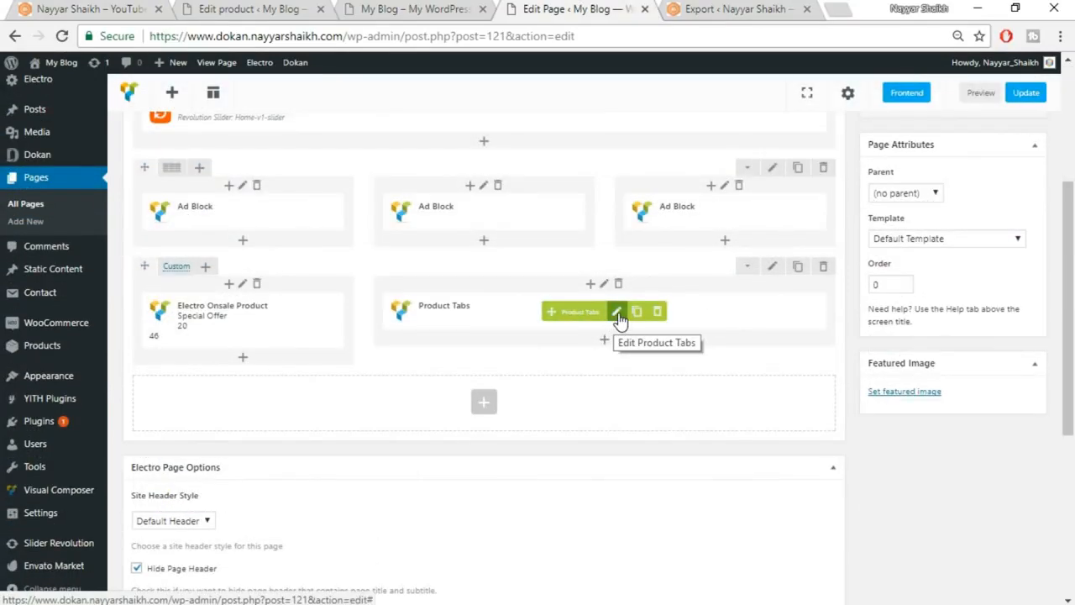
left_click(618, 317)
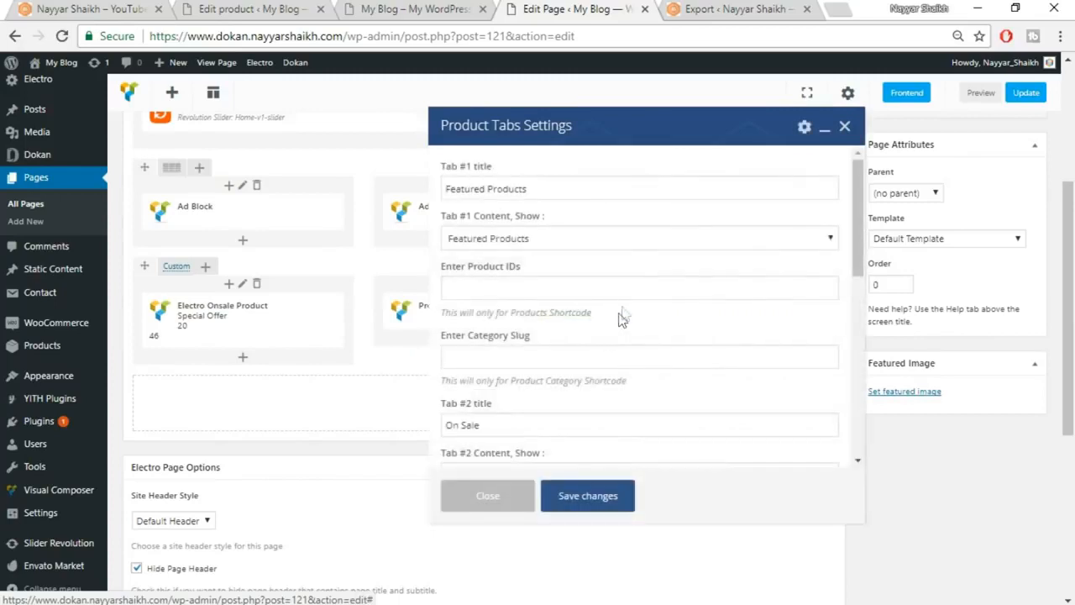
scroll(701, 302, "down", 7)
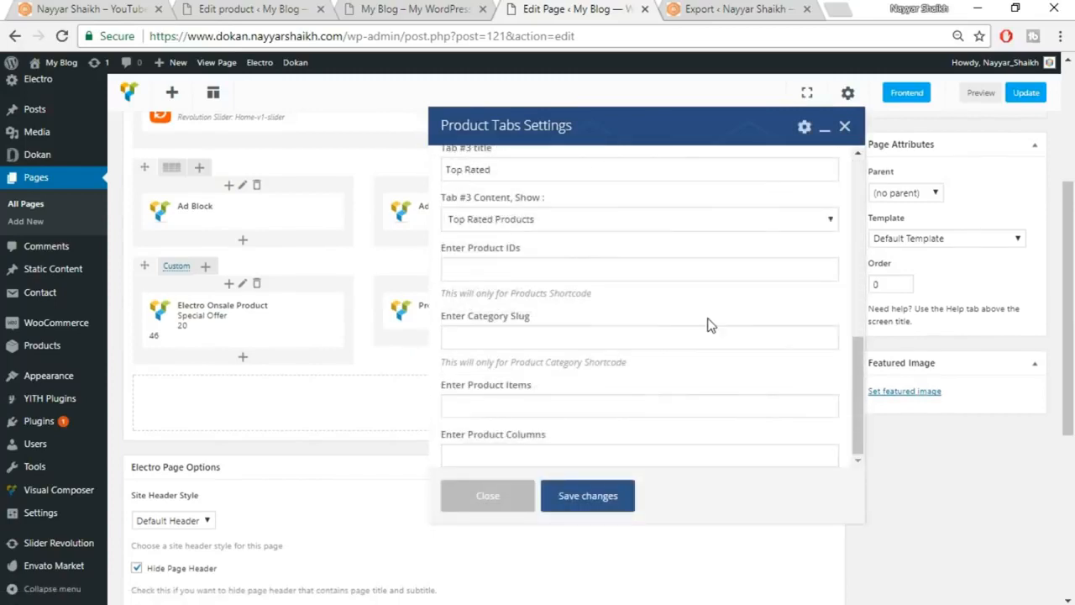
left_click(517, 410)
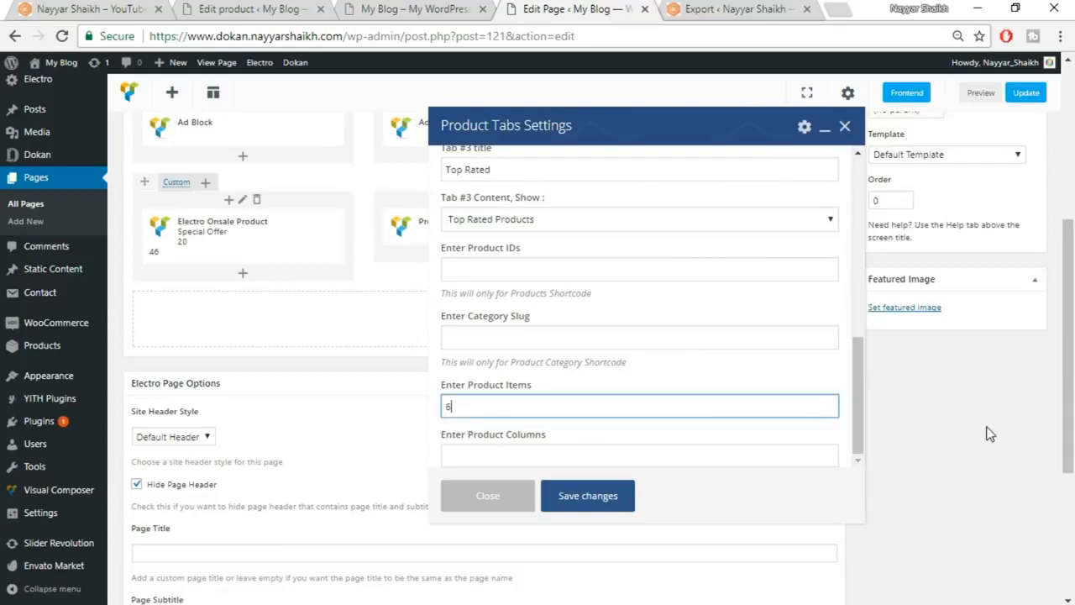
left_click(592, 500)
left_click(1038, 97)
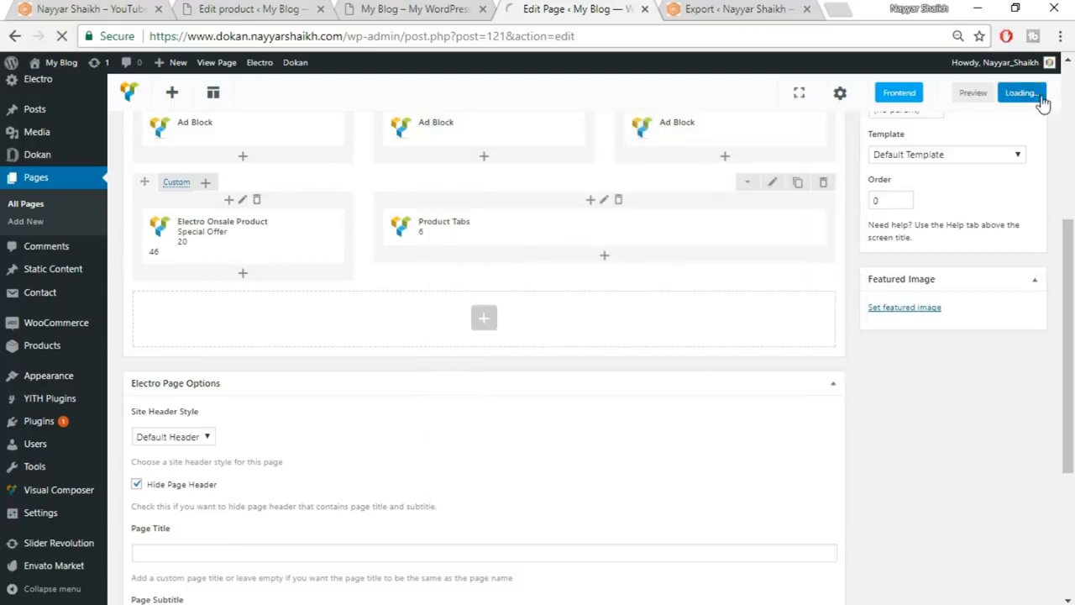
Reload the live home page and confirm the Product Tabs now show two rows of products
left_click(411, 8)
left_click(449, 36)
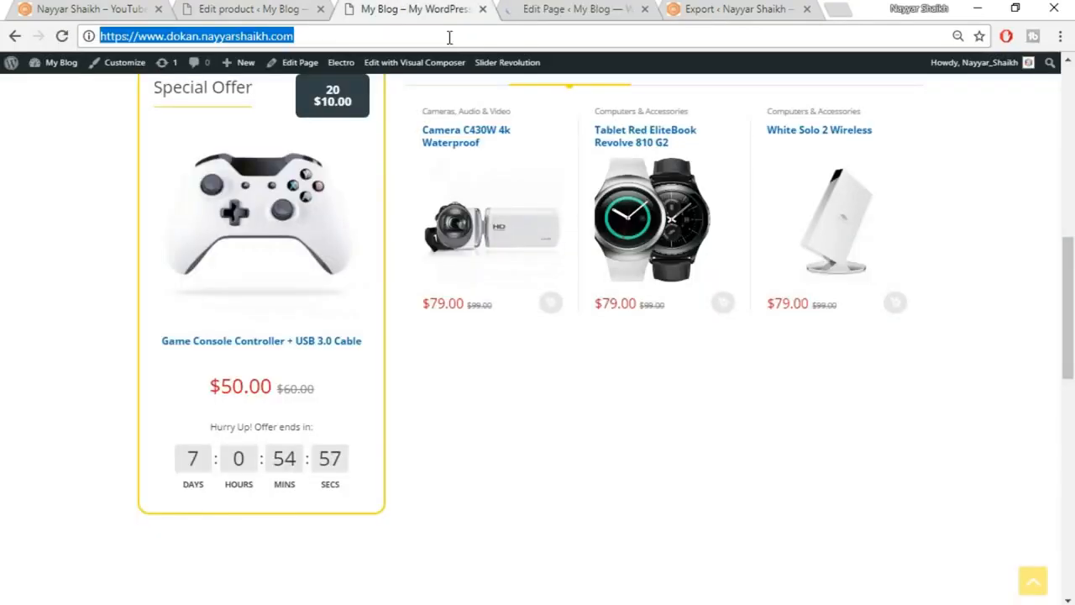
key("Return")
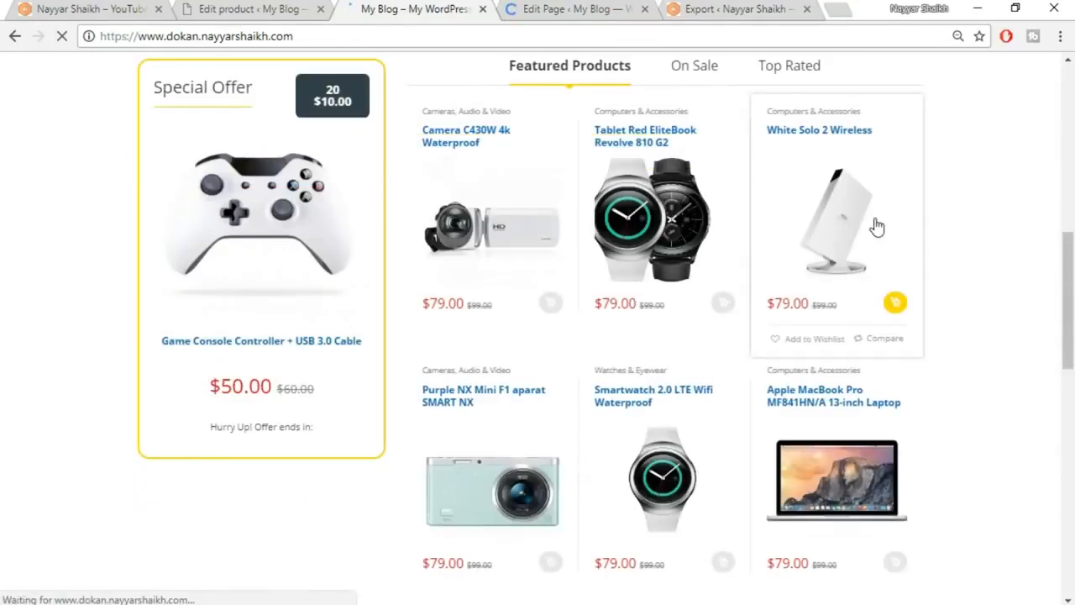
scroll(873, 222, "down", 1)
scroll(876, 227, "down", 1)
scroll(559, 266, "up", 3)
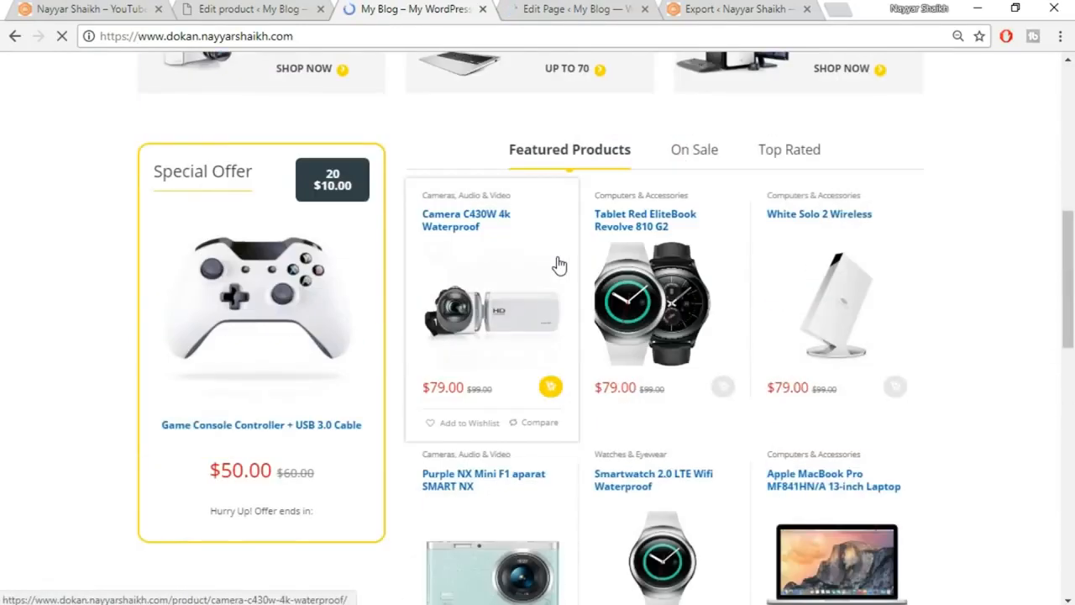
scroll(562, 277, "down", 1)
scroll(576, 386, "up", 2)
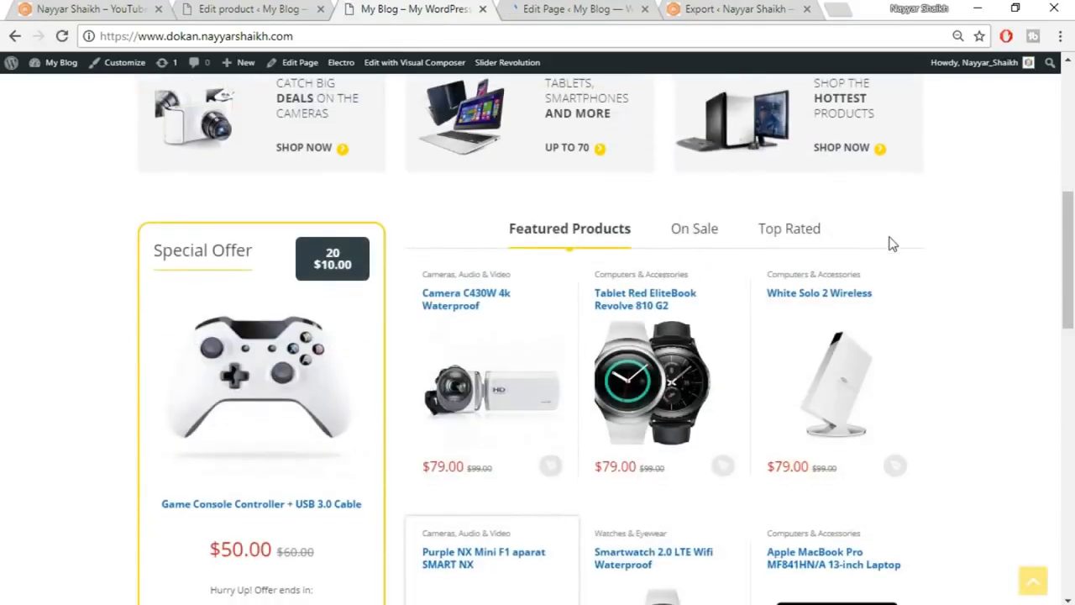
scroll(888, 240, "down", 6)
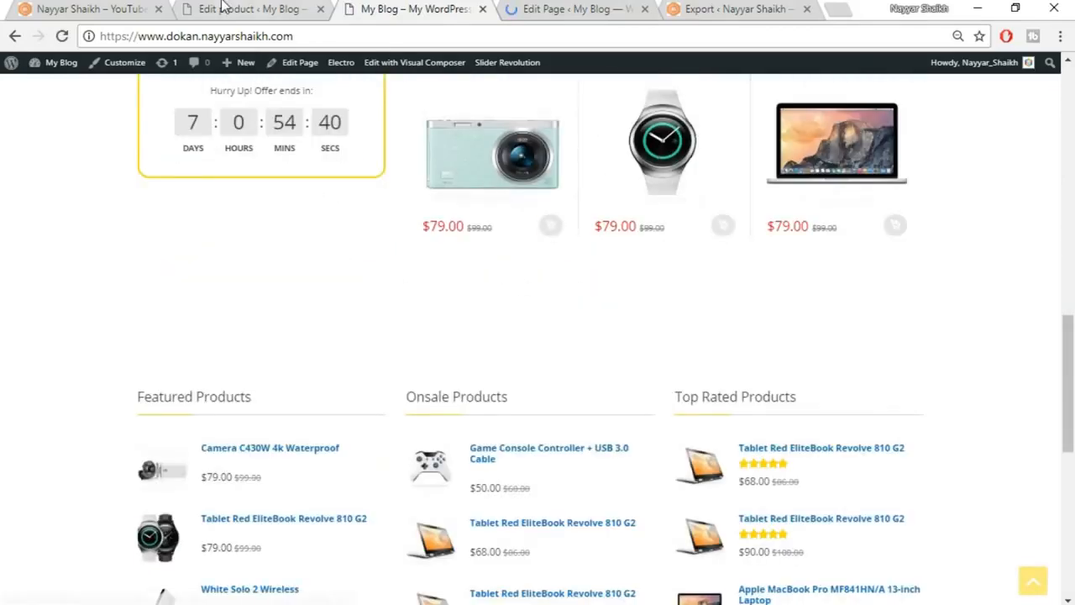
Review the demo storefront's Best Deals grid, then go back to the Home Page editor
left_click(225, 6)
left_click(105, 7)
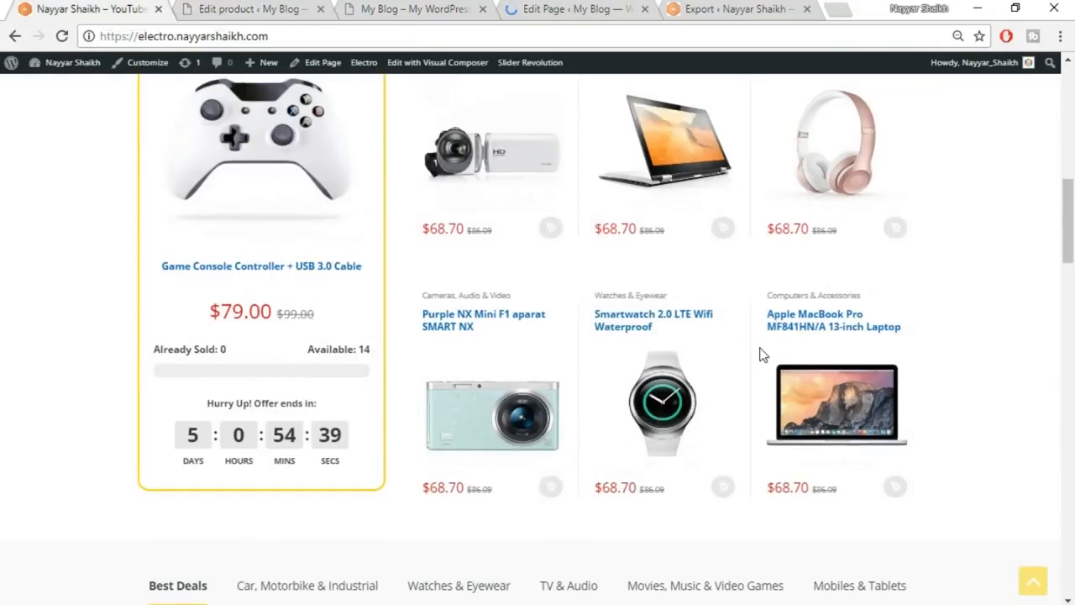
scroll(761, 355, "down", 4)
scroll(320, 273, "down", 2)
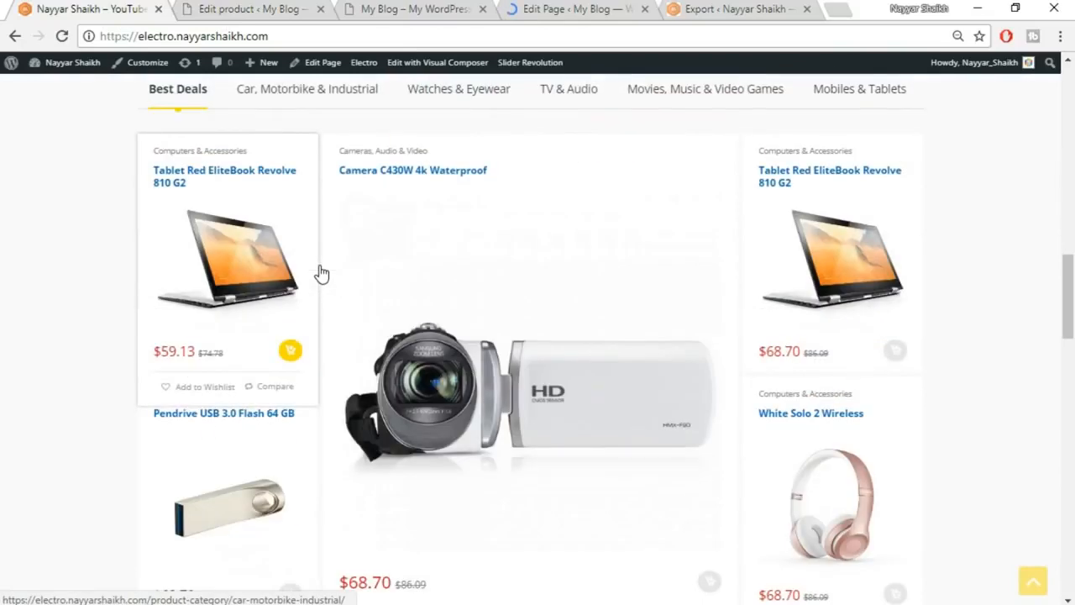
scroll(292, 265, "up", 1)
scroll(291, 265, "down", 1)
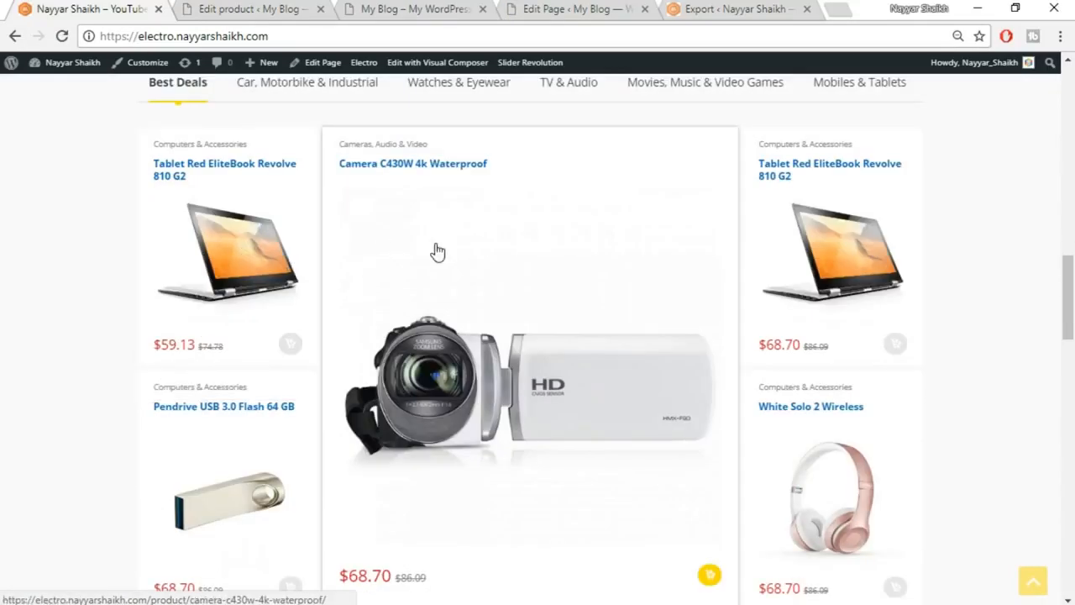
left_click(512, 8)
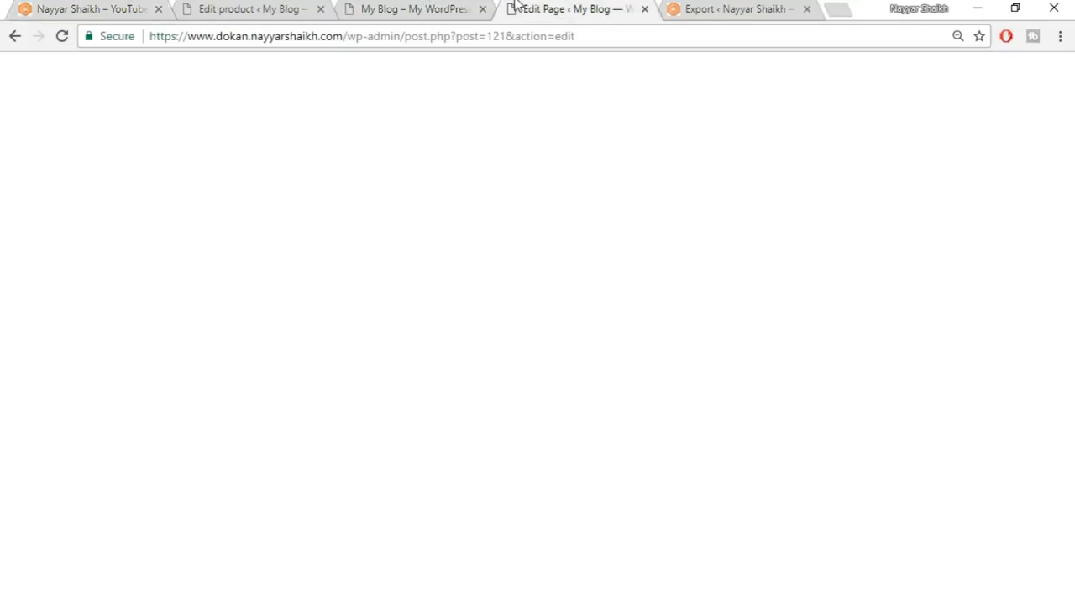
Insert a Product 2-1-2 Grid element into the empty row, checking the demo's Best Deals section
scroll(513, 290, "down", 5)
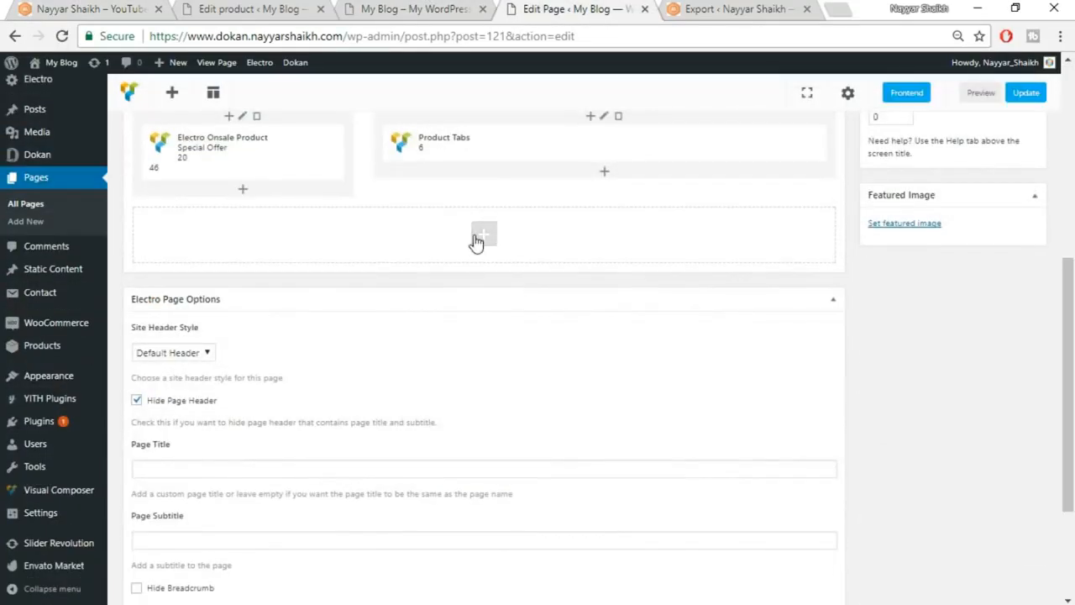
left_click(483, 235)
type("2")
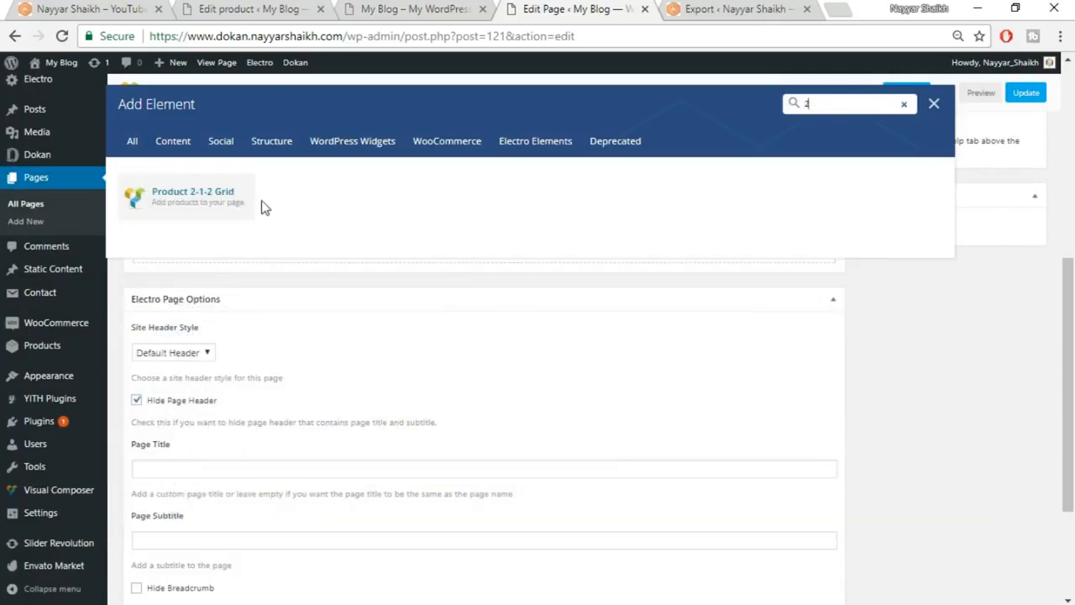
left_click(213, 211)
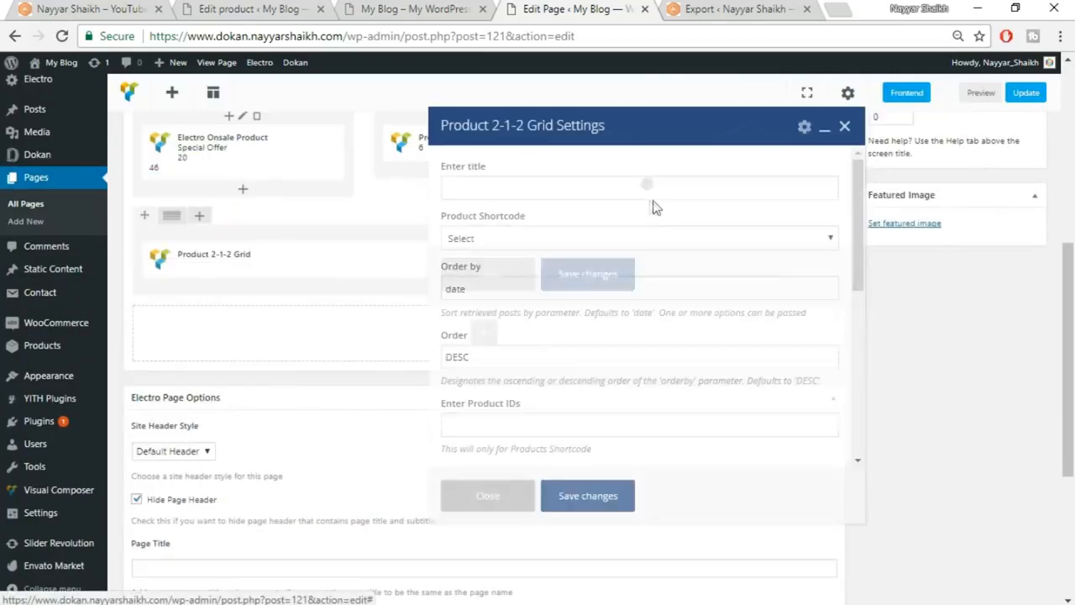
left_click(525, 185)
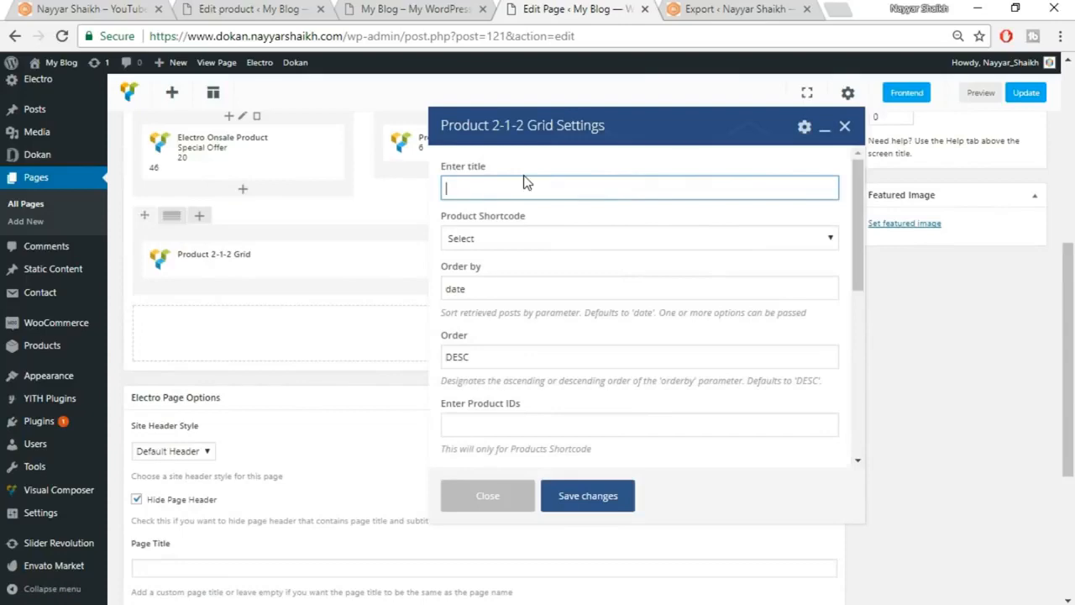
left_click(94, 9)
scroll(372, 233, "up", 2)
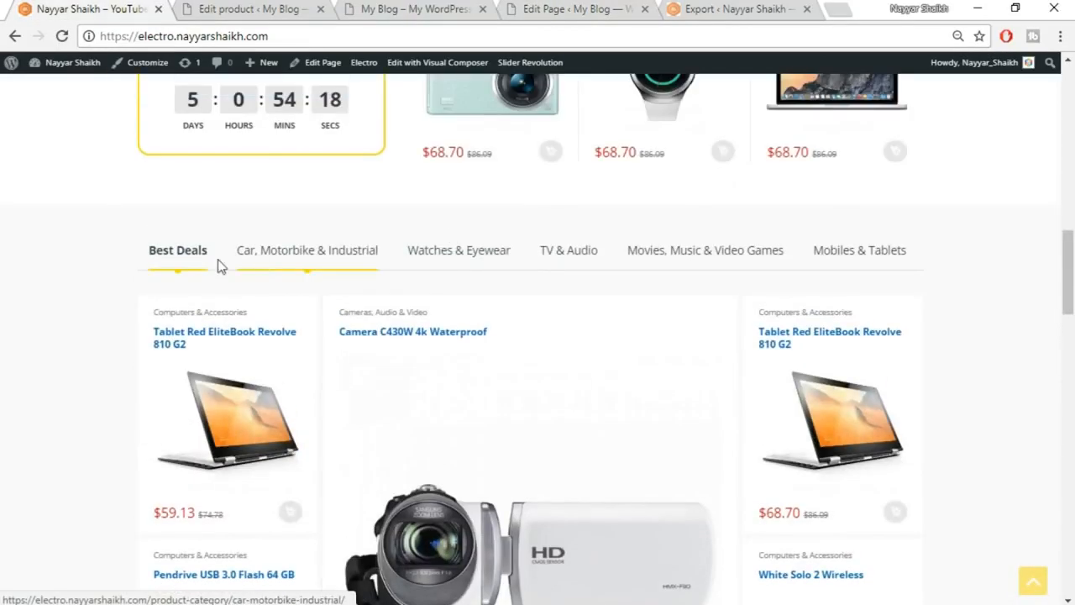
left_click(598, 7)
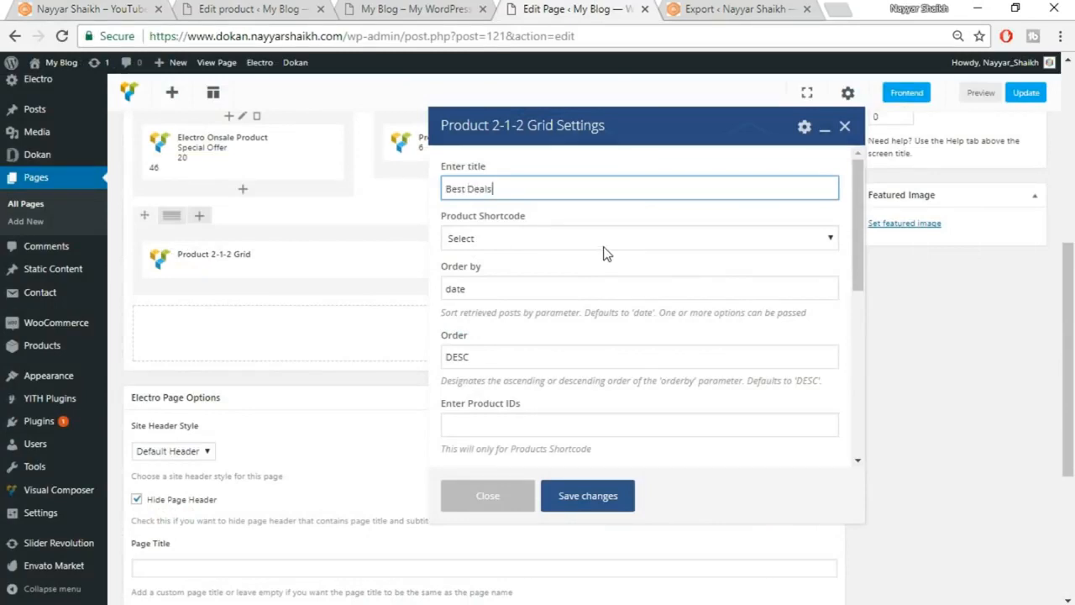
Set the grid to Featured Products with 5 categories to display, and save its settings
left_click(518, 245)
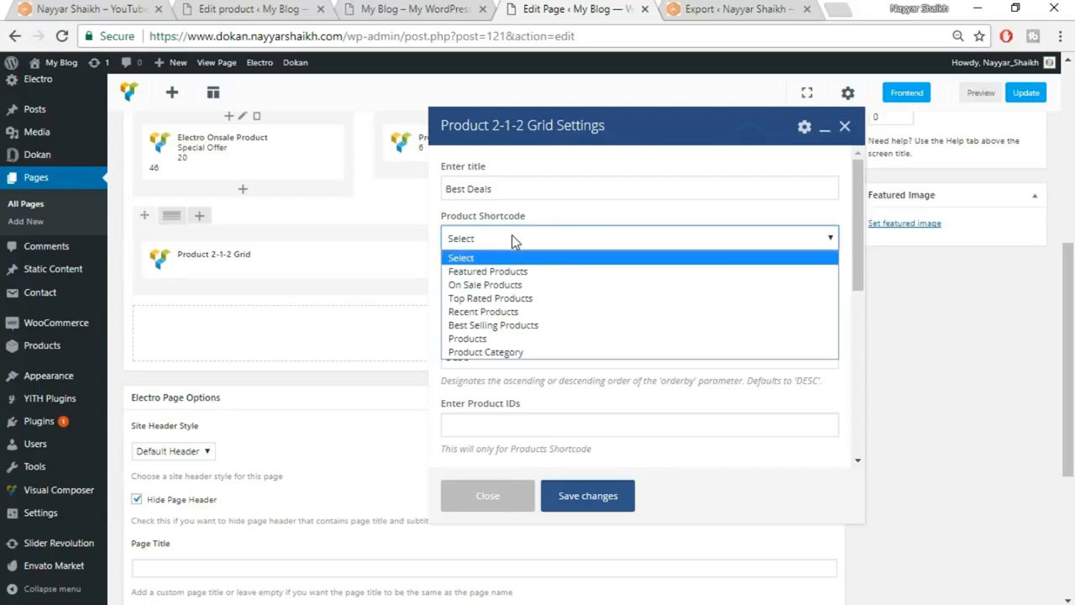
left_click(504, 271)
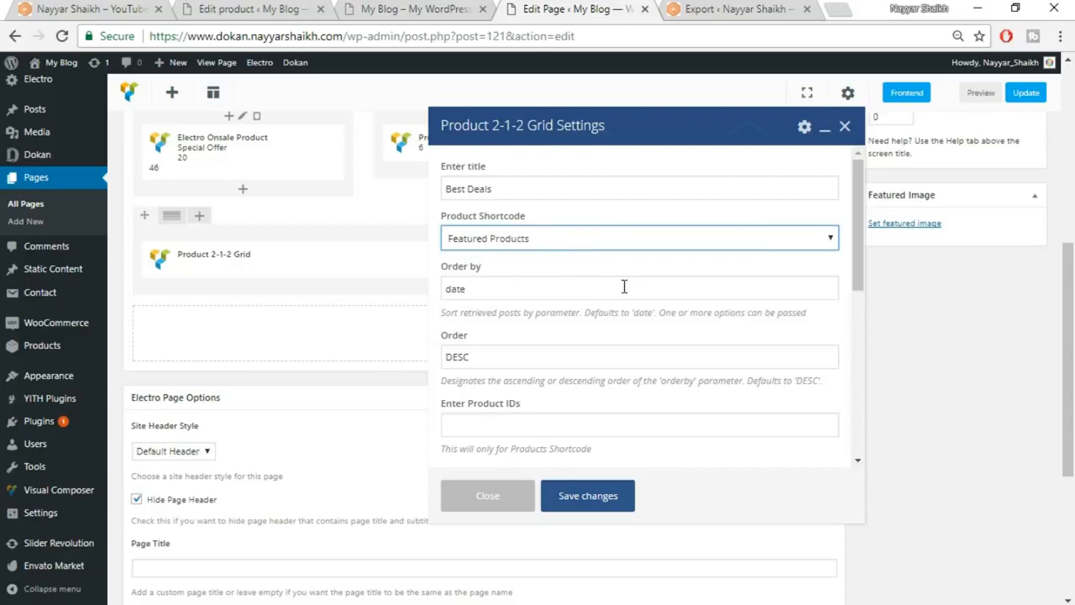
scroll(624, 286, "down", 1)
left_click(510, 346)
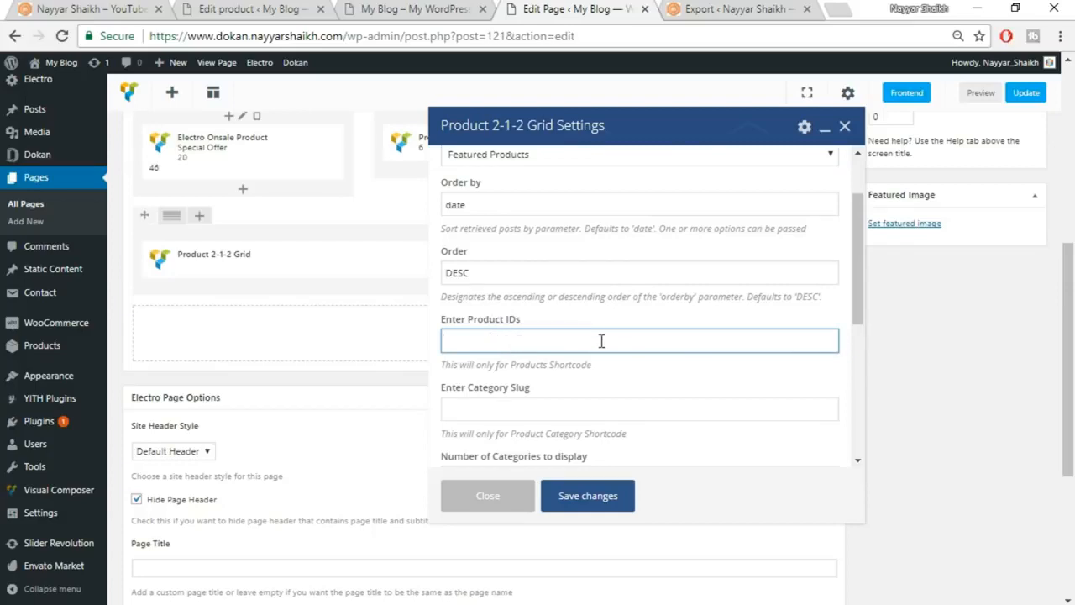
scroll(602, 341, "down", 2)
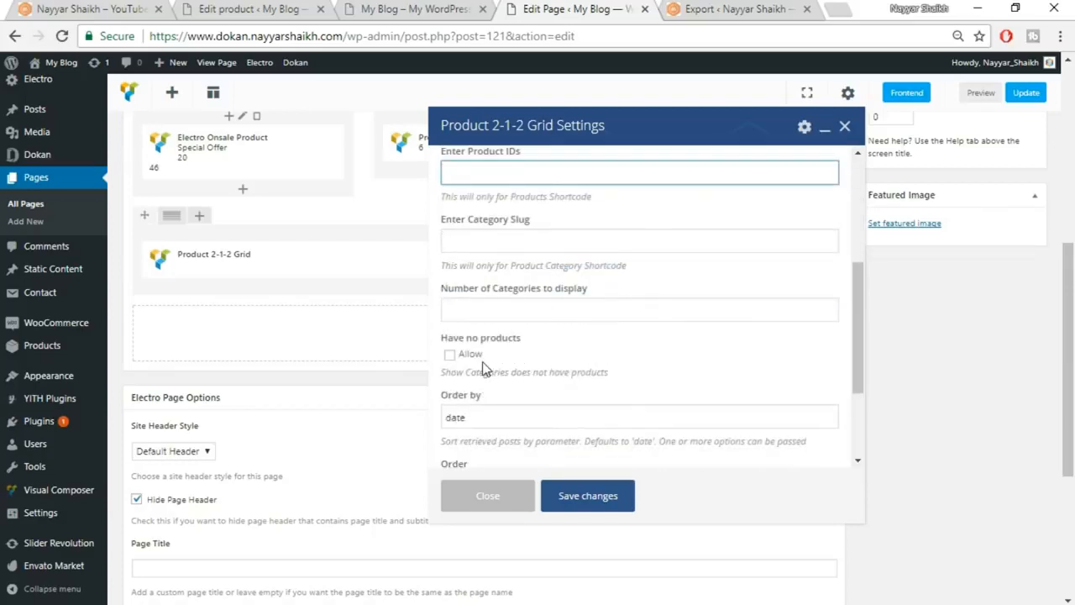
left_click(556, 309)
left_click(159, 5)
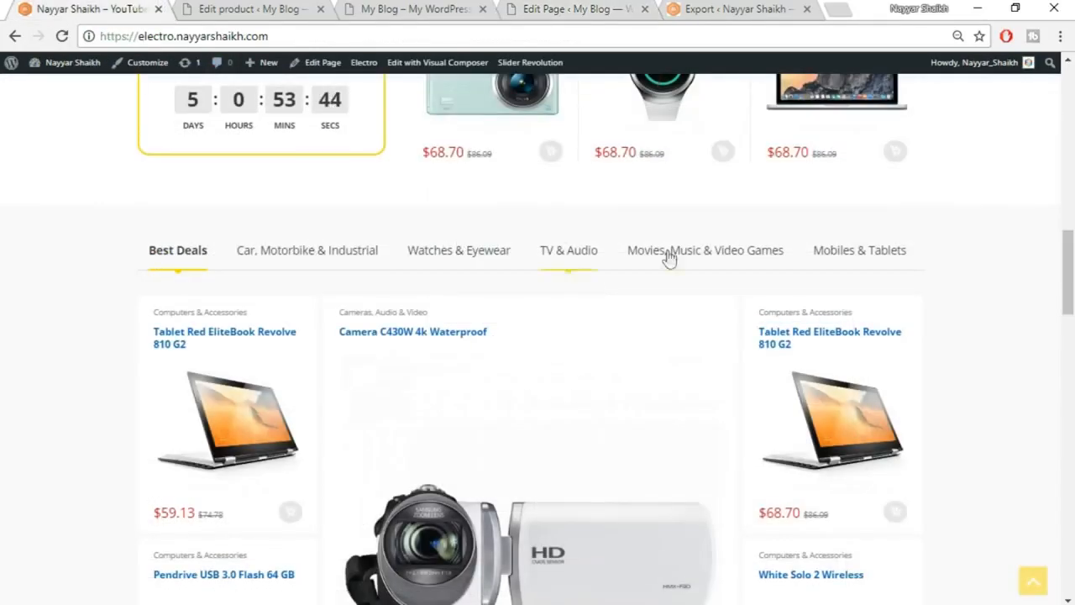
left_click(545, 7)
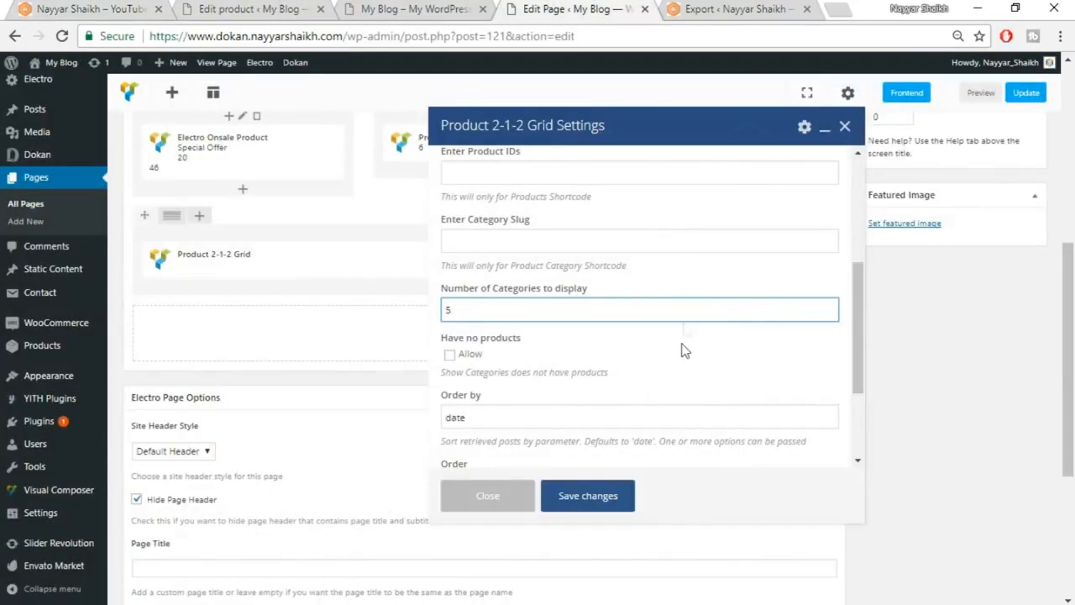
scroll(684, 331, "down", 3)
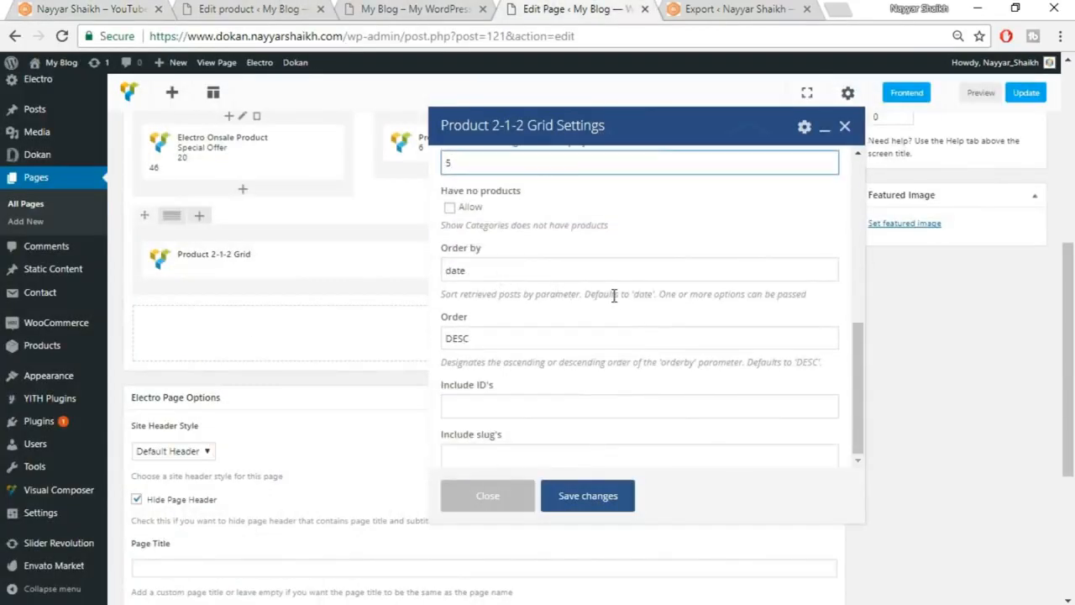
scroll(571, 348, "down", 2)
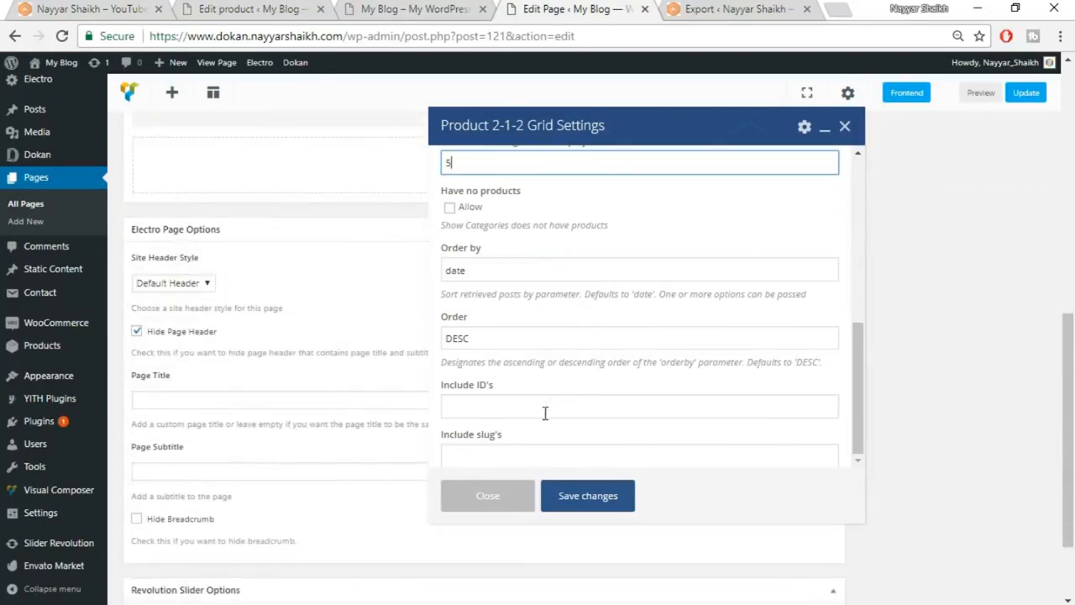
left_click(591, 496)
scroll(1042, 450, "up", 3)
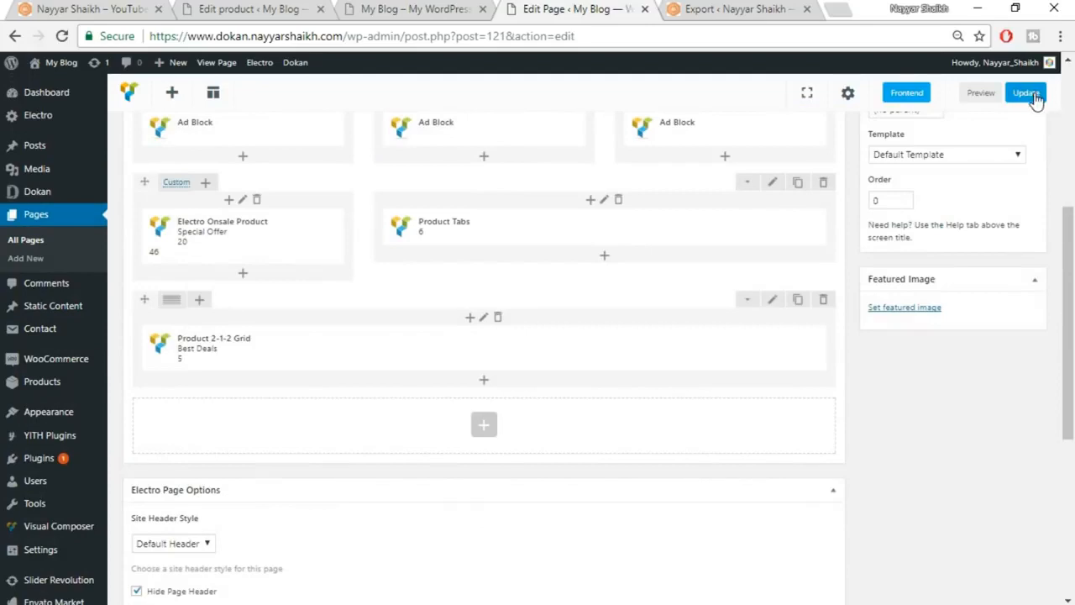
Update the Home Page and view the reference store's Best Deals section
left_click(1033, 96)
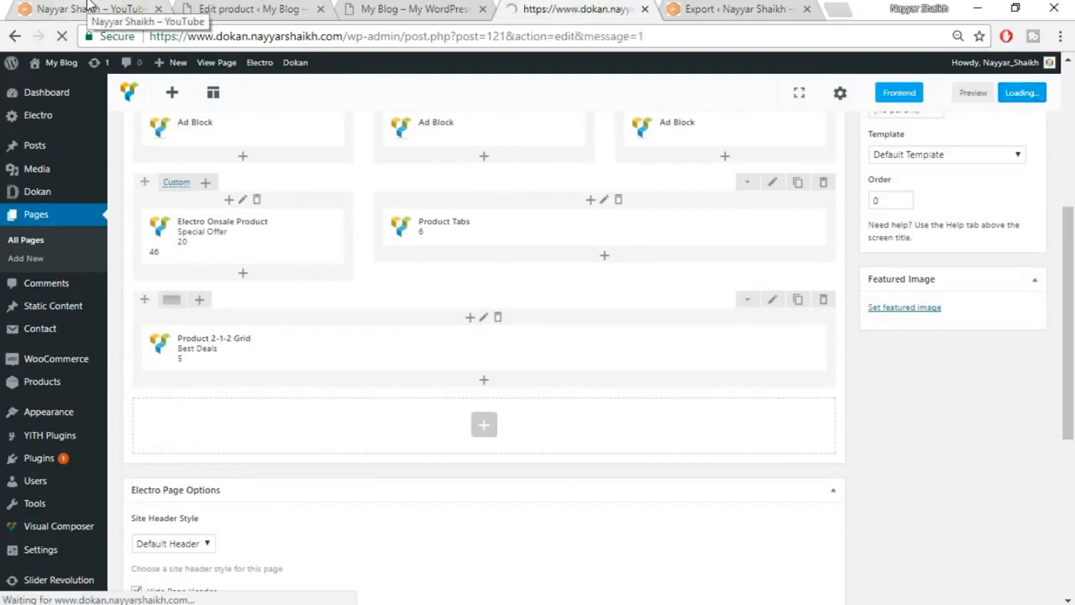
left_click(93, 18)
left_click(36, 36)
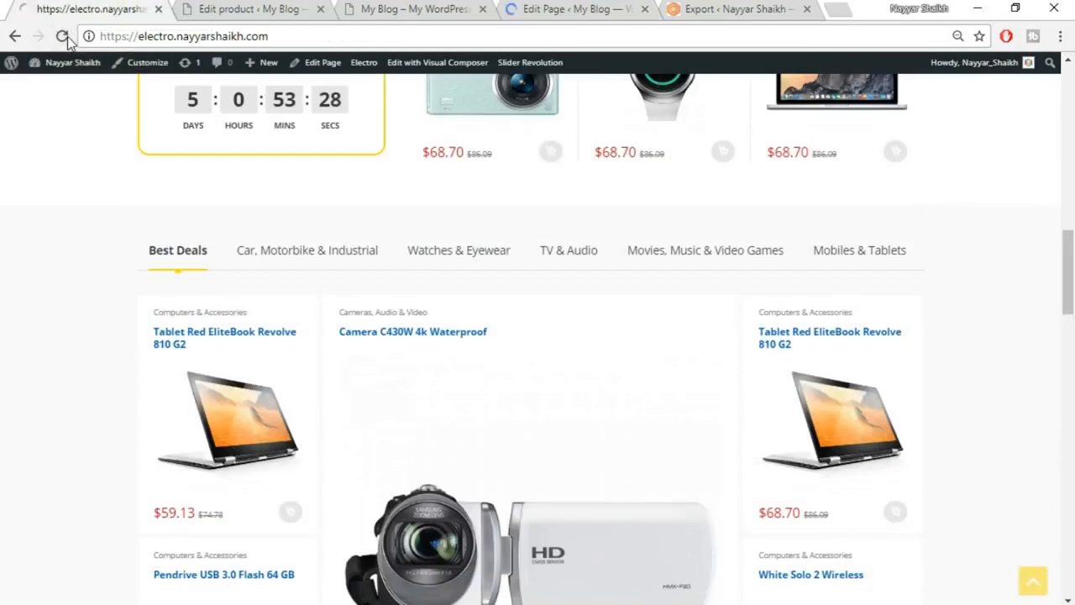
Reload the live home page and compare its Best Deals grid against the reference store
left_click(389, 7)
left_click(376, 37)
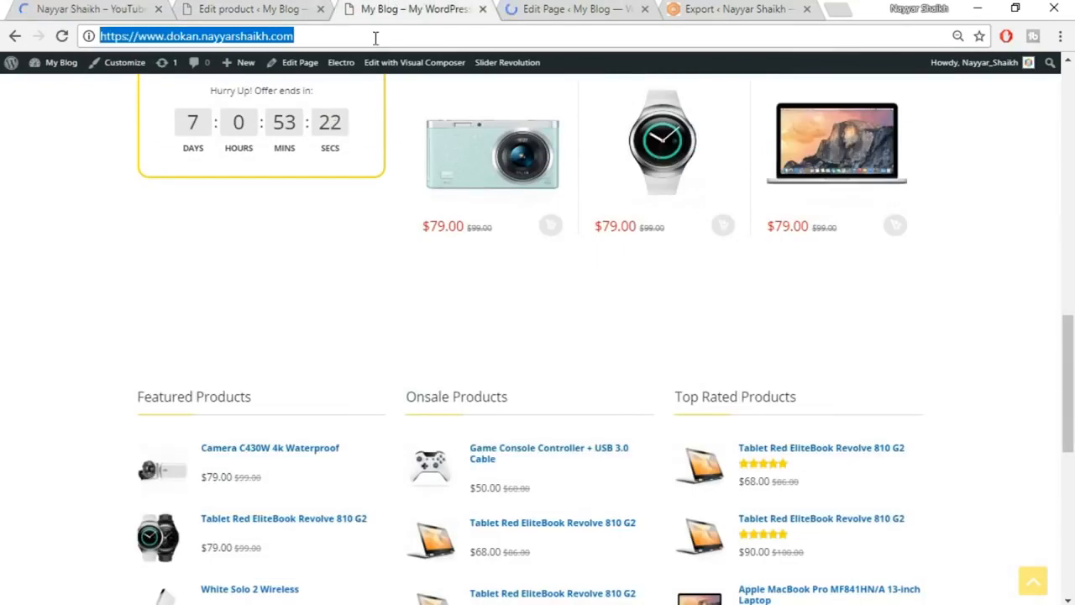
key("Return")
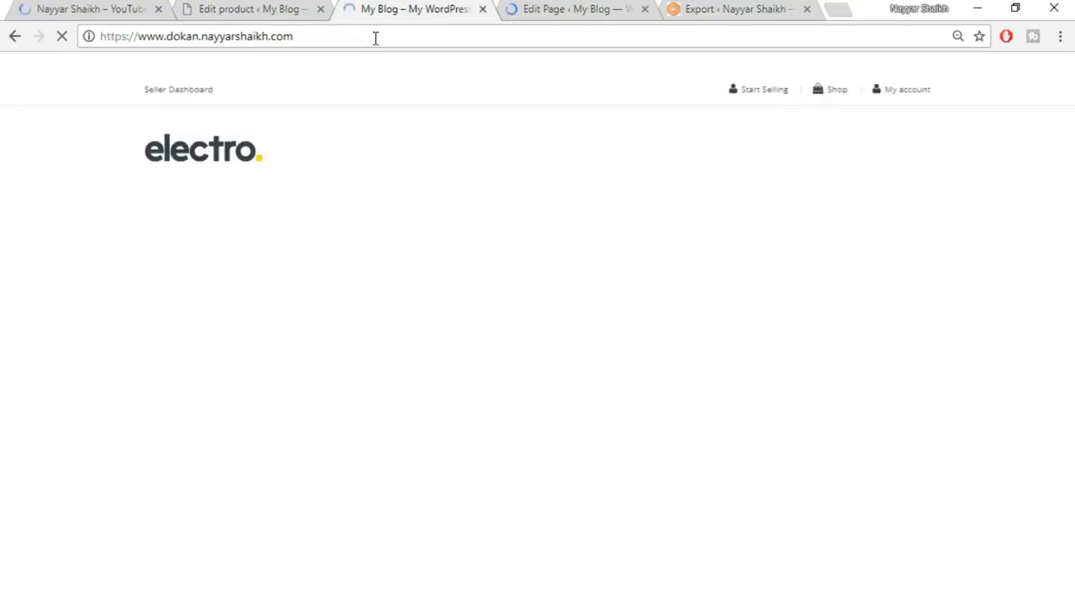
scroll(1063, 292, "down", 2)
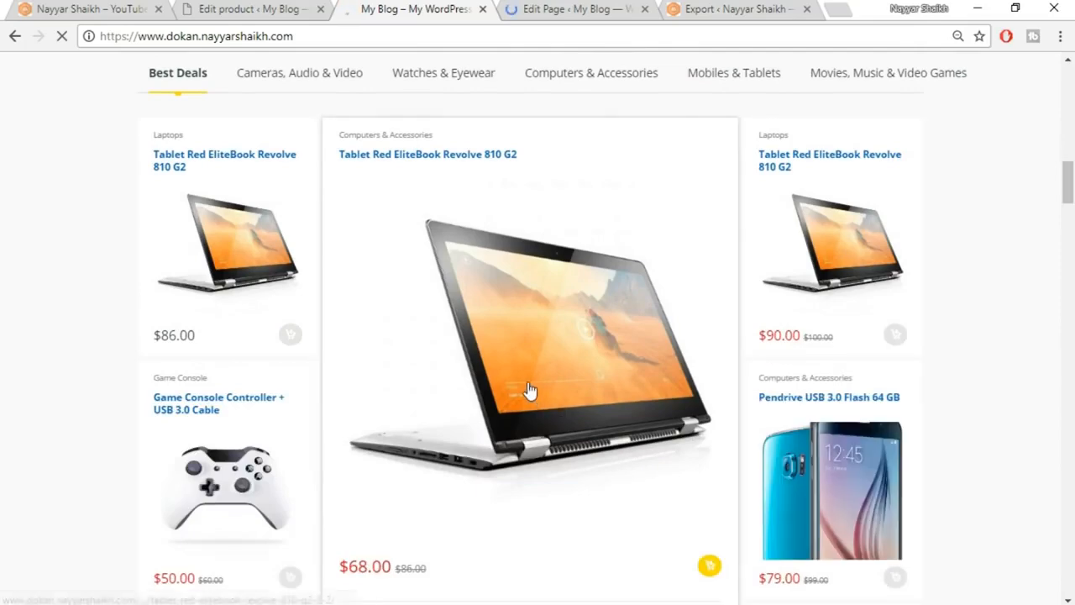
left_click(105, 6)
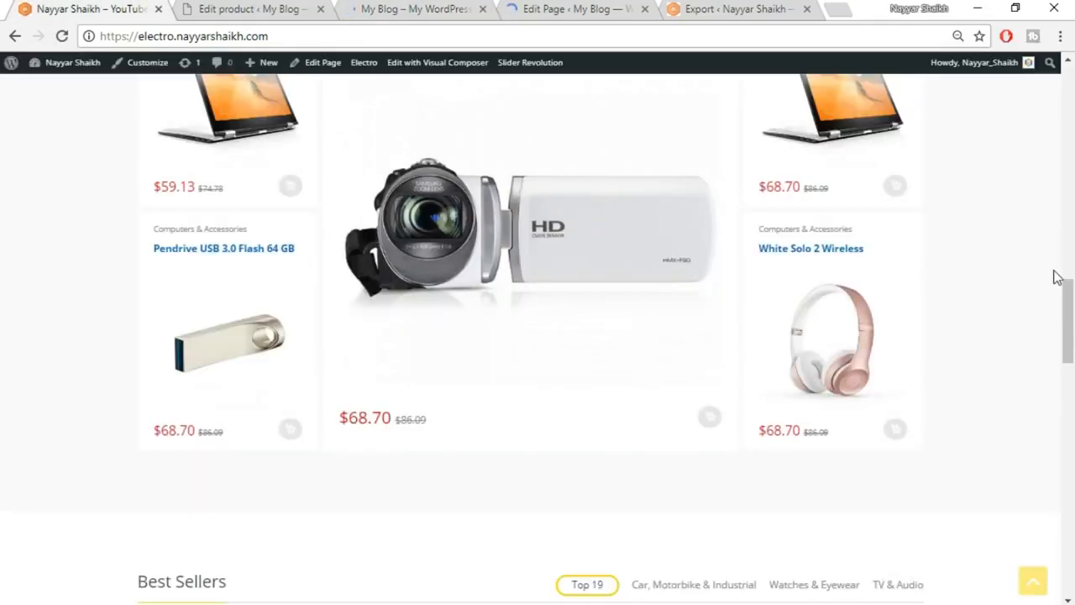
scroll(1056, 276, "down", 5)
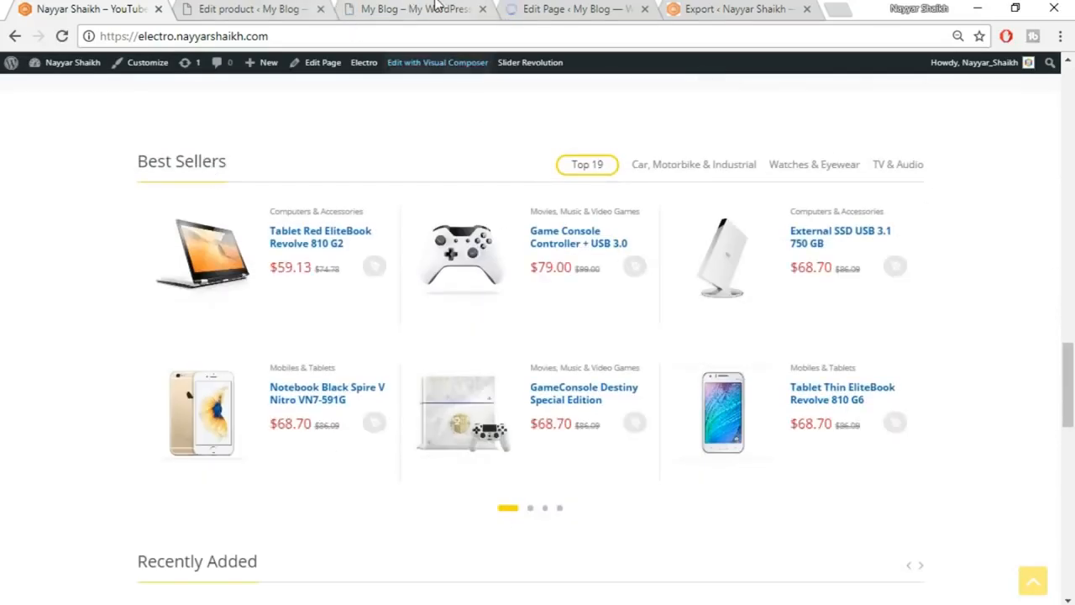
left_click(580, 7)
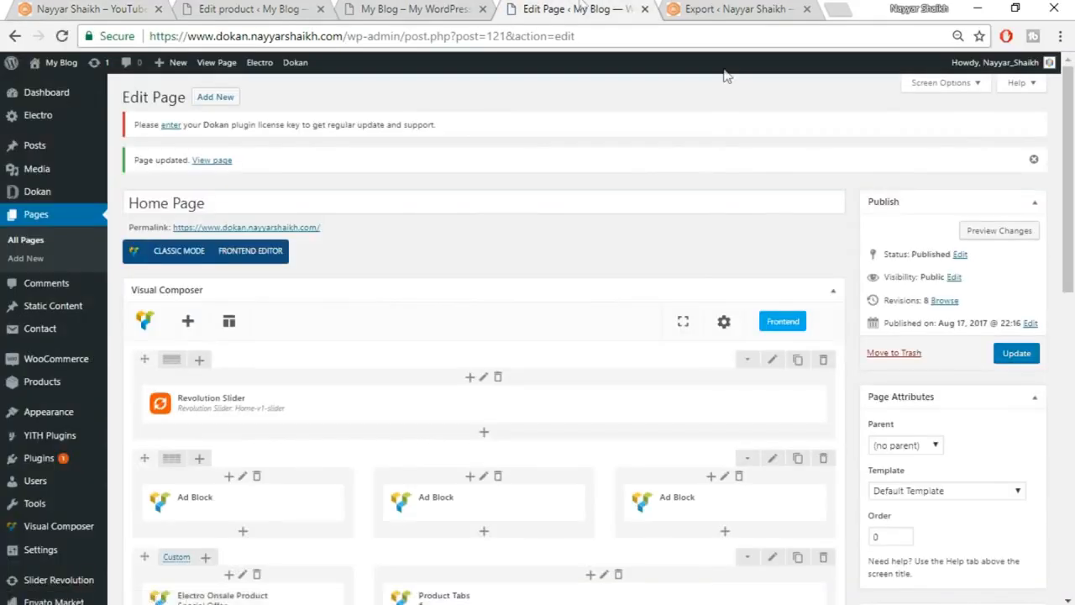
Add an Electro Products Cards Carousel element using the 'card' search
scroll(907, 268, "down", 6)
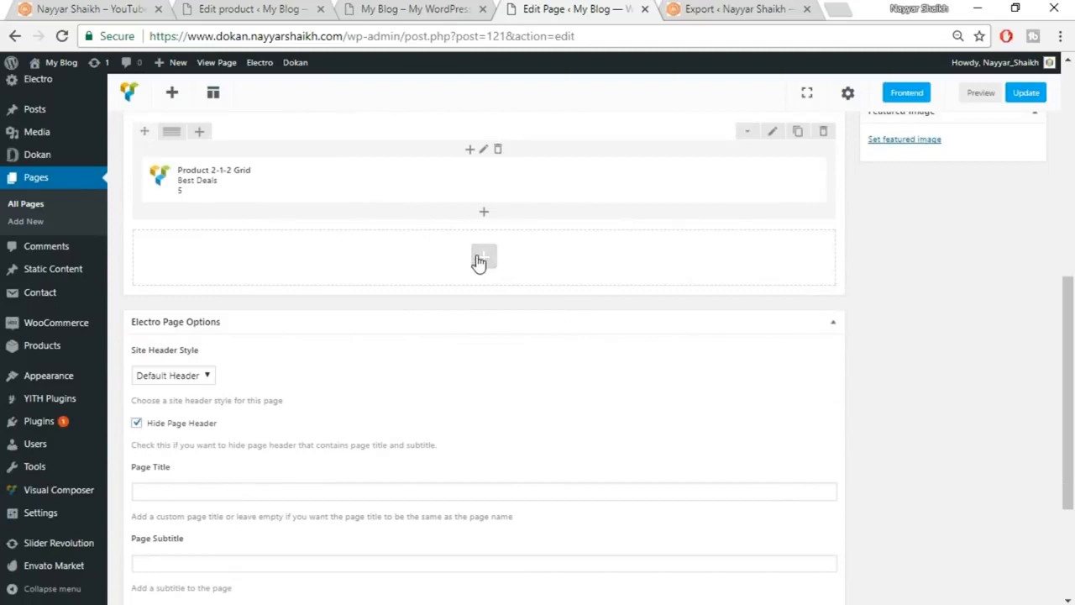
left_click(484, 257)
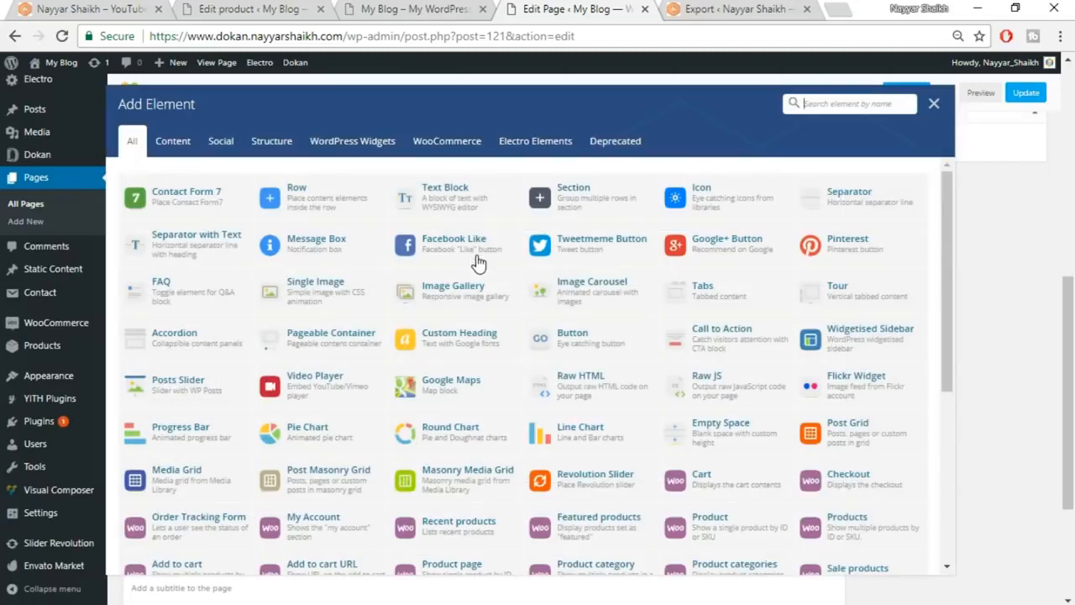
type("card")
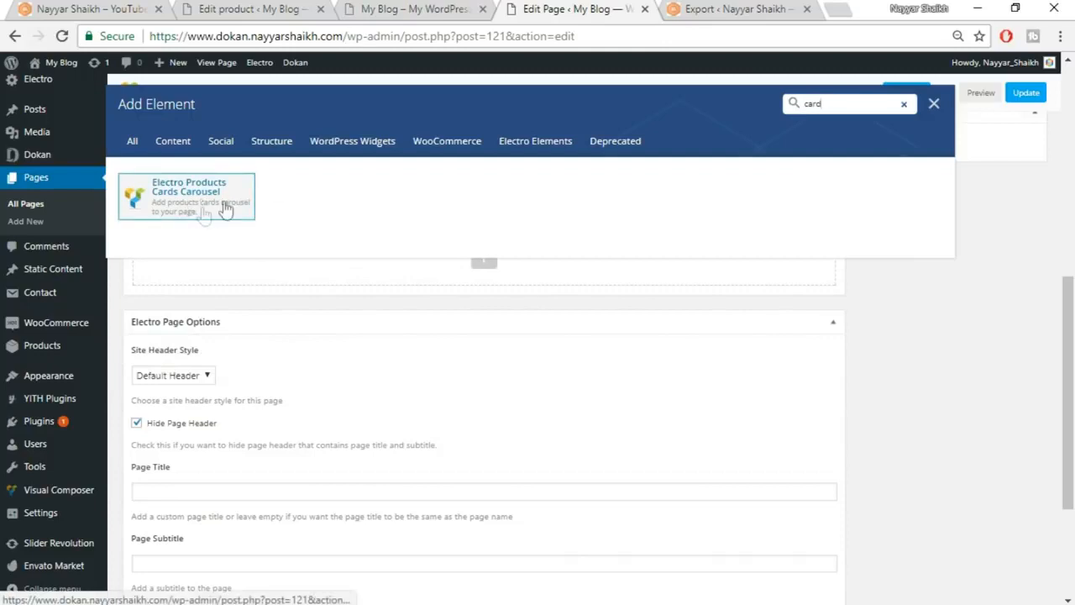
left_click(202, 211)
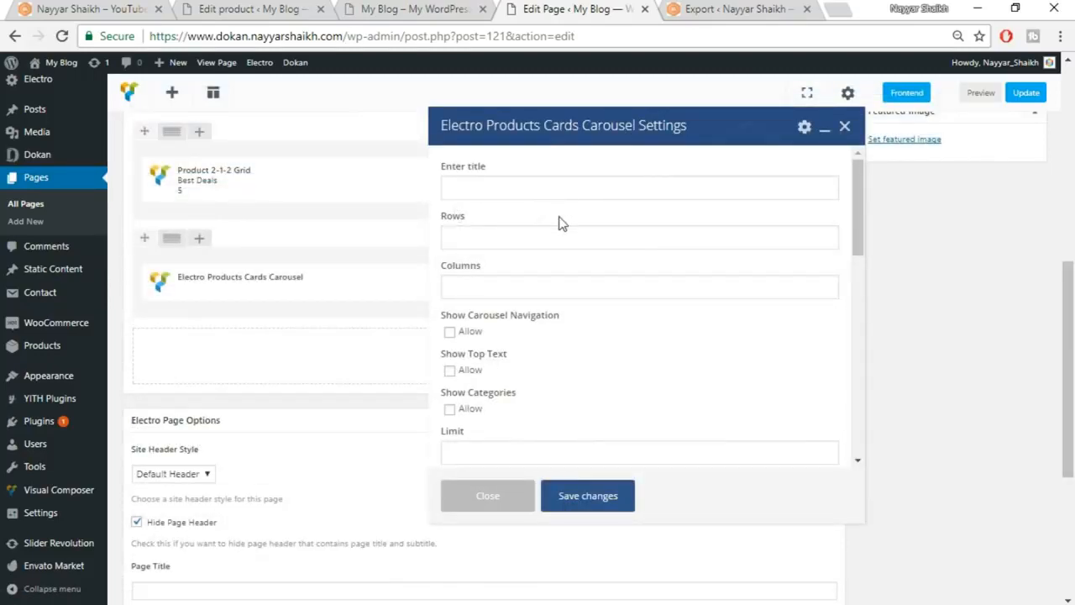
Copy the 'Best Sellers' heading from the reference store and paste it as the carousel title
left_click(99, 8)
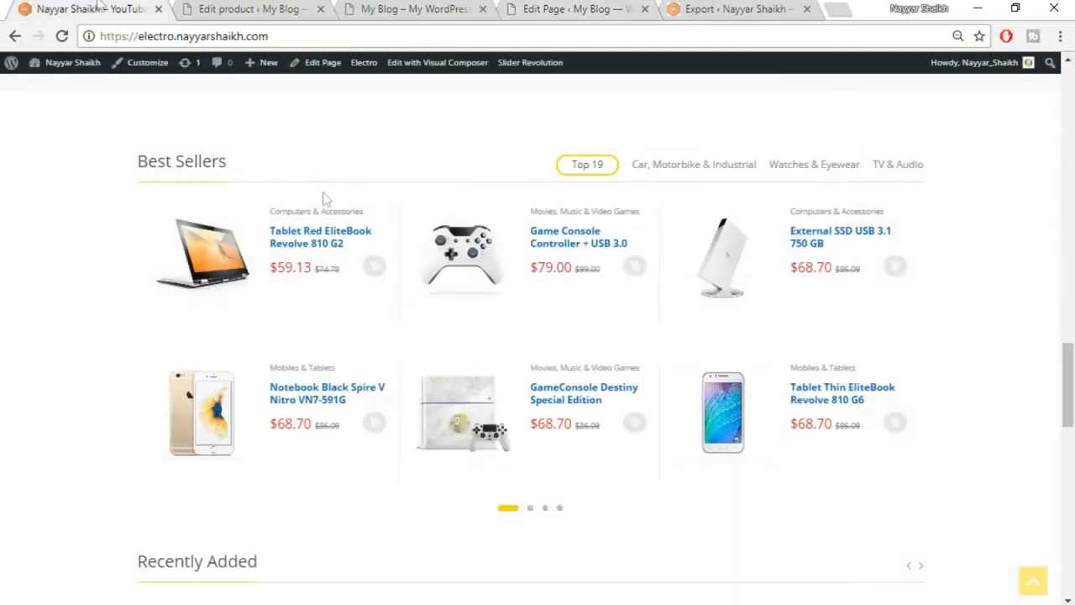
left_click_drag(149, 162, 266, 163)
left_click(269, 163)
left_click_drag(153, 160, 135, 164)
key("ctrl+c")
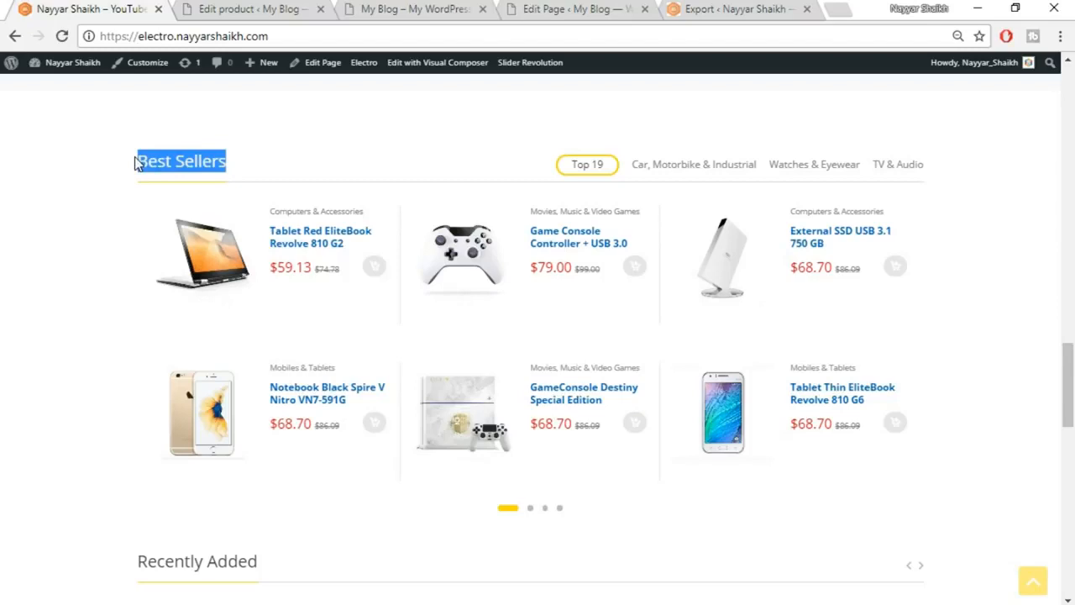
left_click(226, 7)
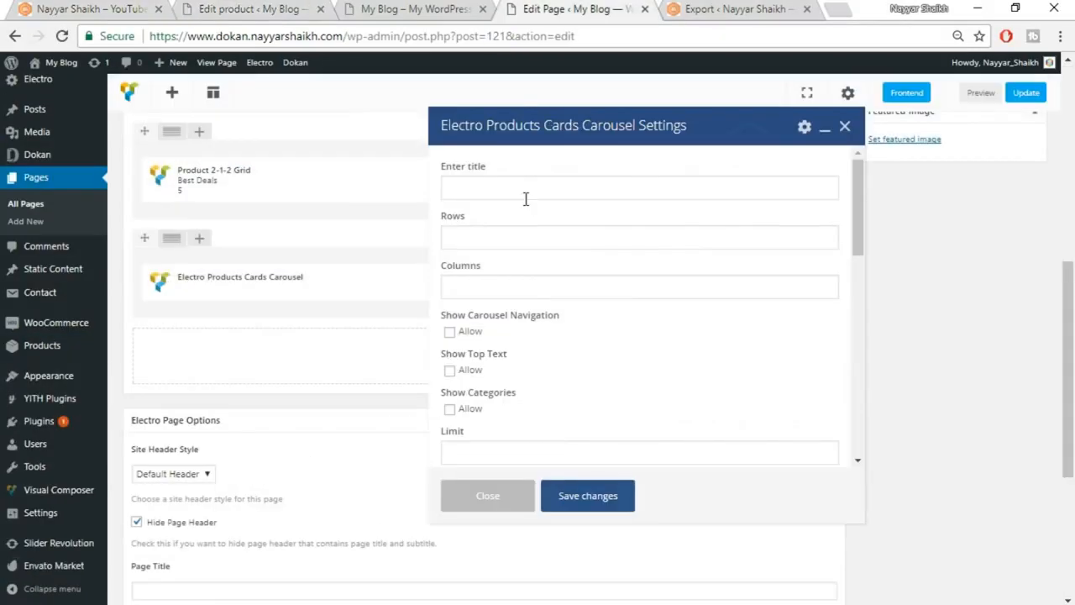
left_click(524, 188)
key("ctrl+v")
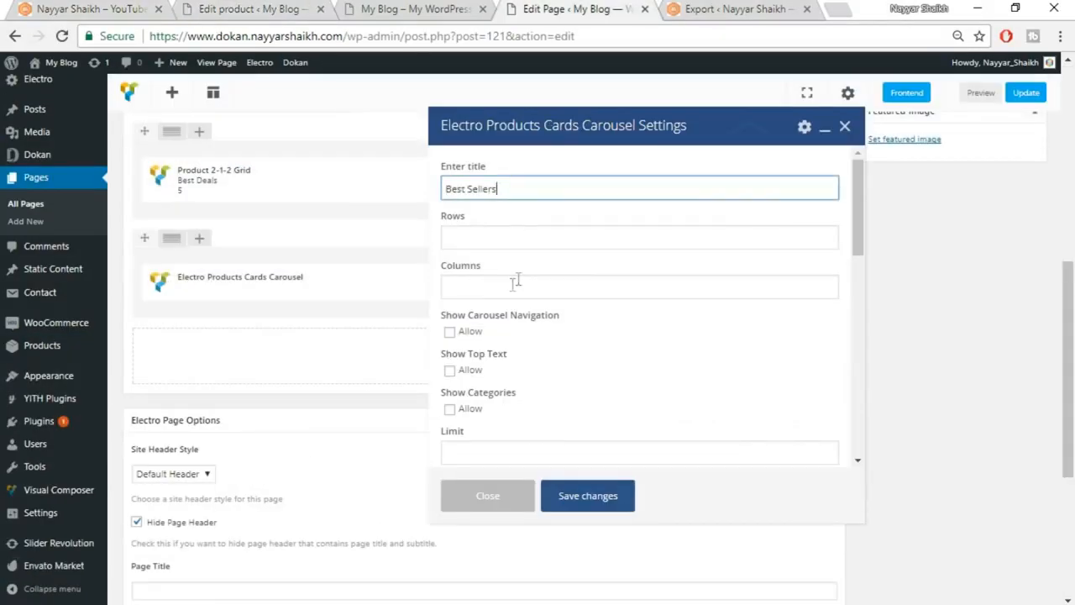
Set the carousel source to Products, allow empty categories, save it and update the page
scroll(588, 309, "down", 2)
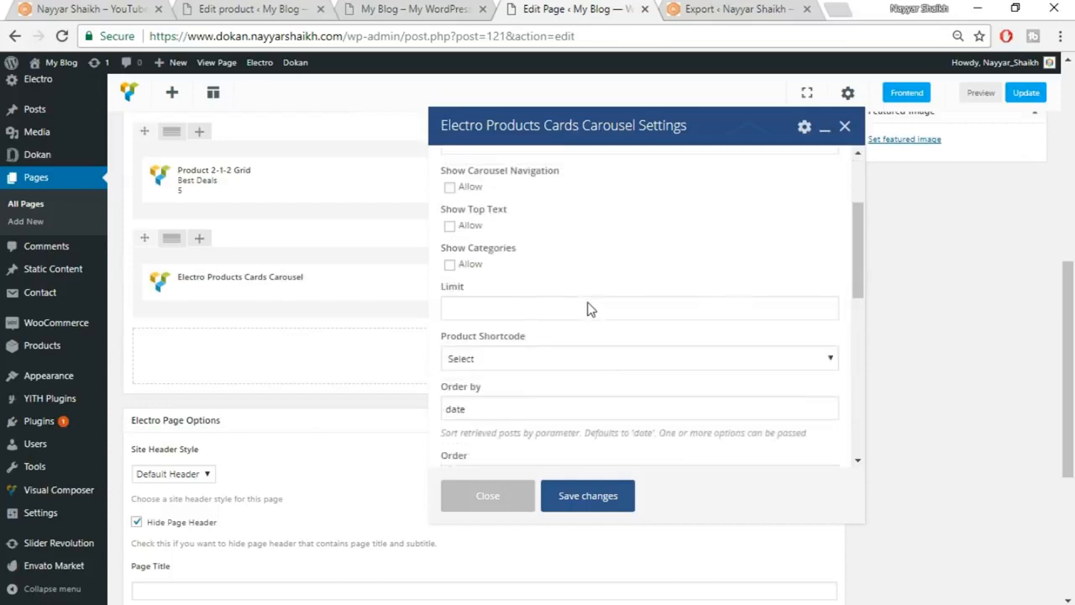
left_click(541, 335)
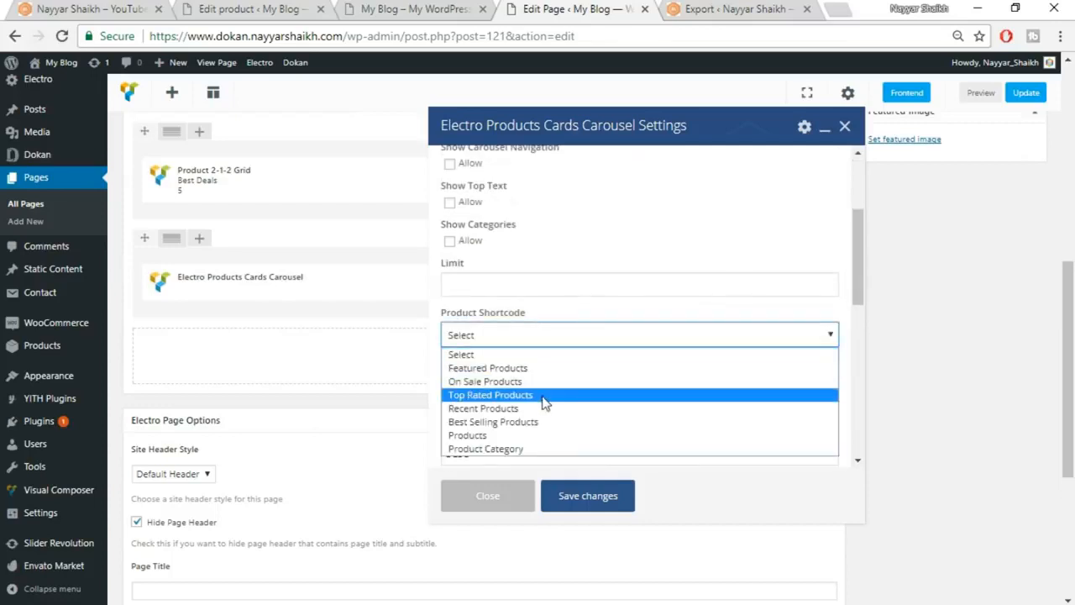
left_click(531, 436)
scroll(596, 344, "down", 4)
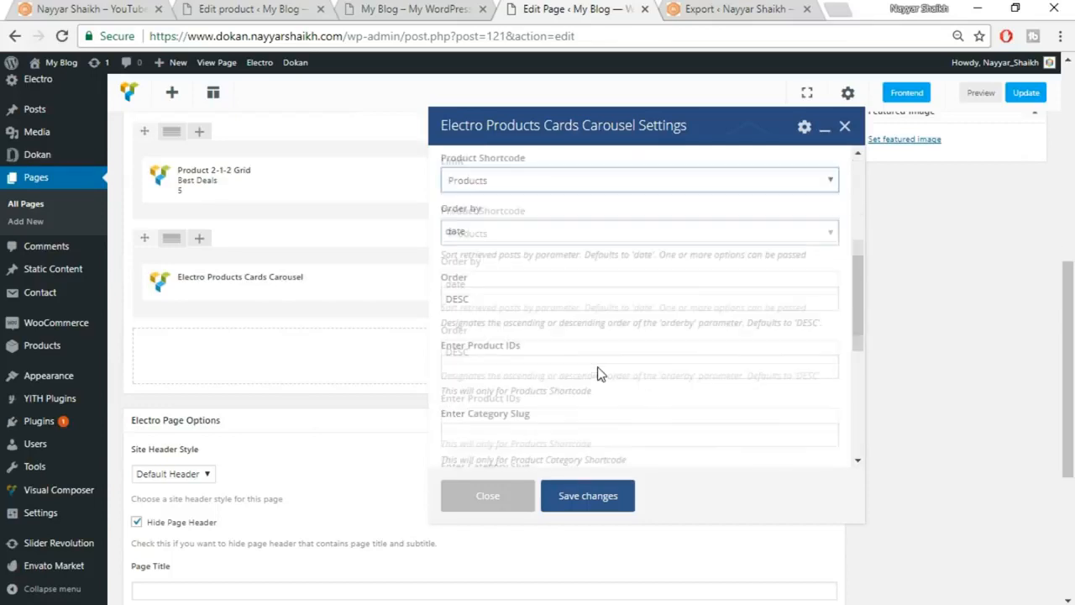
scroll(647, 340, "down", 4)
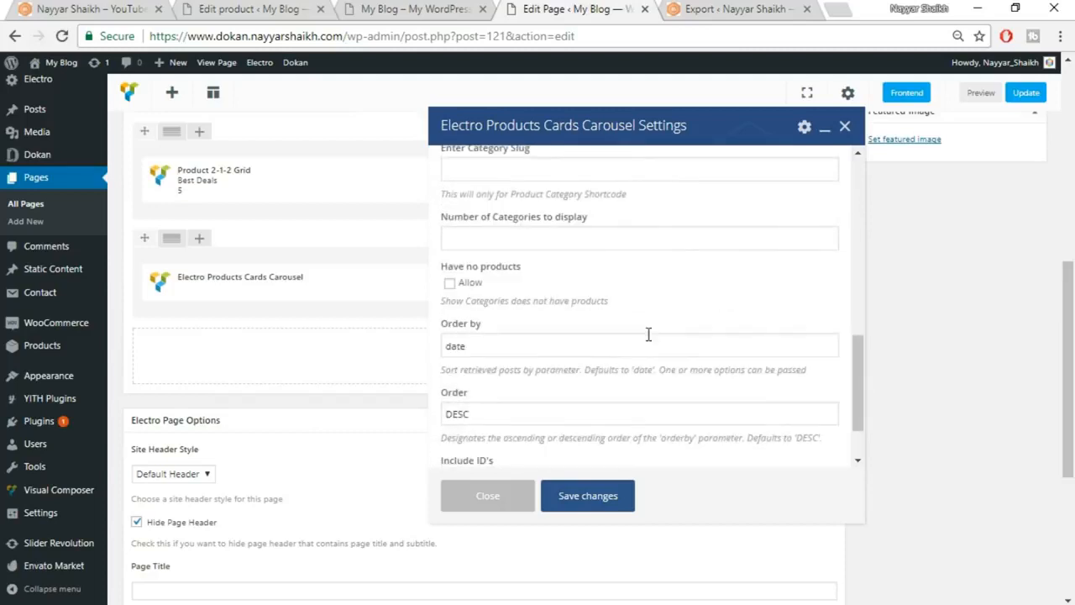
scroll(648, 335, "down", 1)
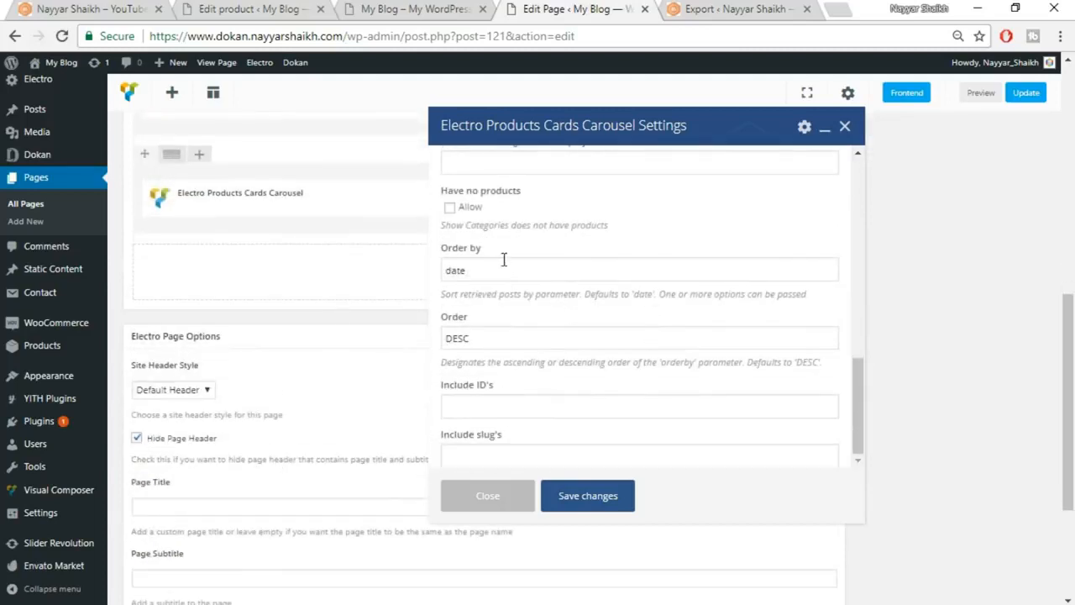
left_click(466, 217)
left_click(603, 502)
left_click(1027, 92)
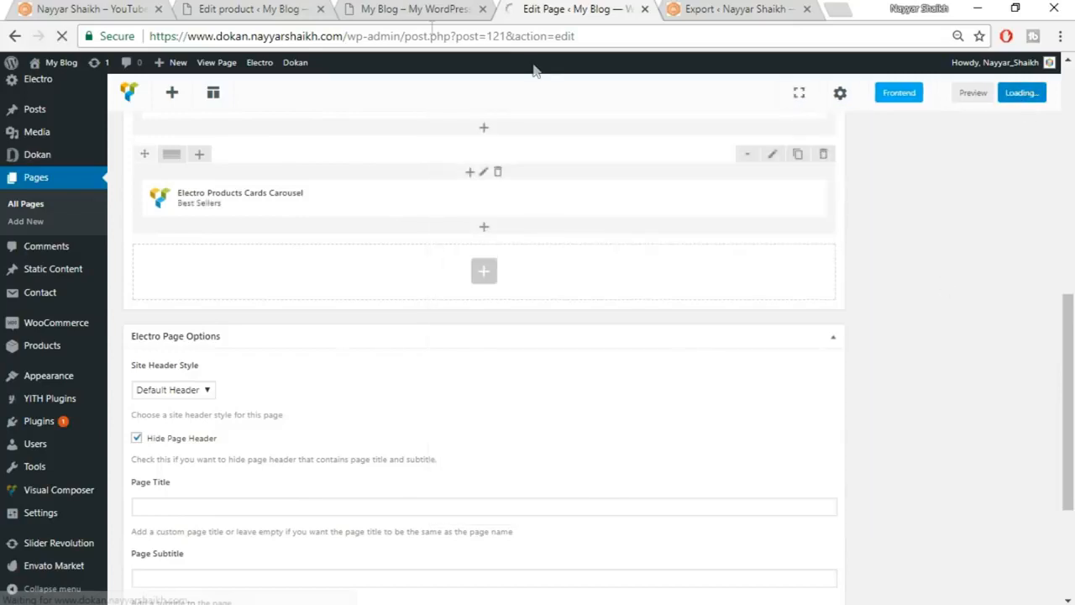
Reload the live site and compare it with the demo's Best Sellers carousel before returning to the editor
left_click(81, 4)
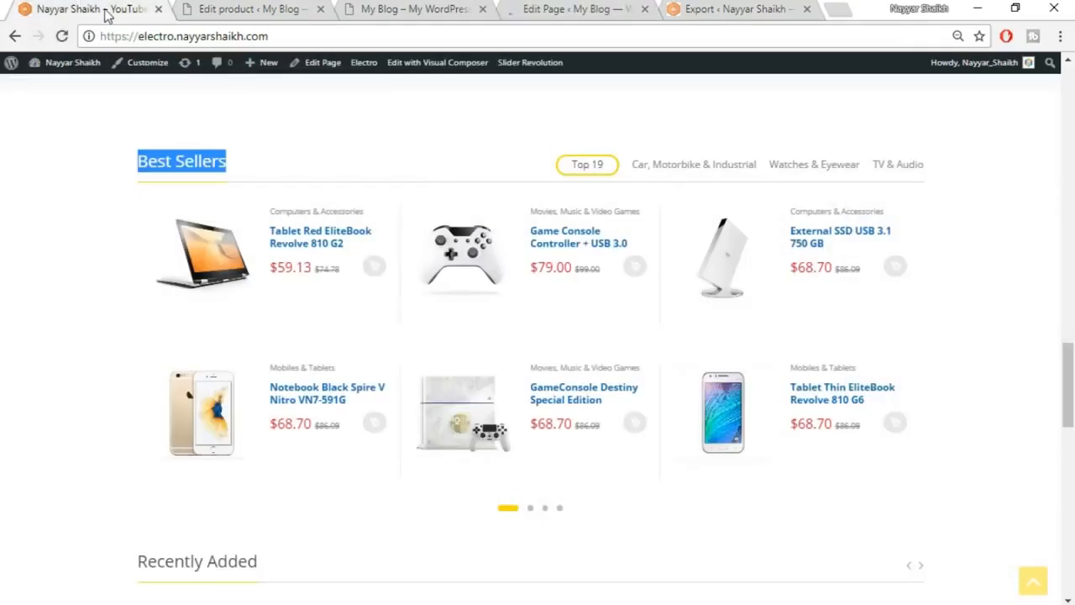
left_click(410, 9)
left_click(415, 32)
scroll(415, 28, "down", 4)
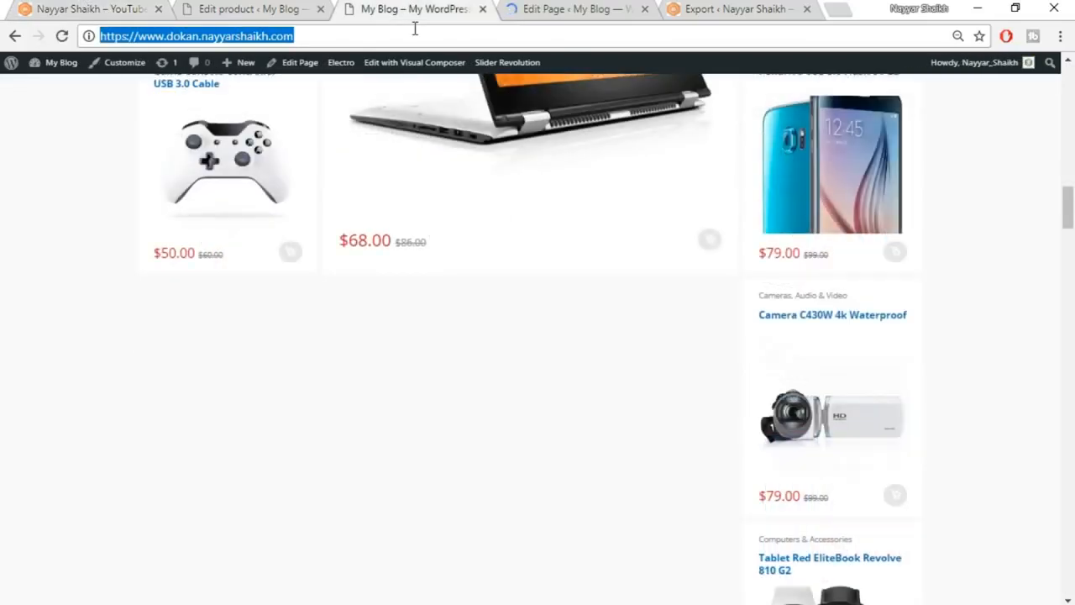
key("Return")
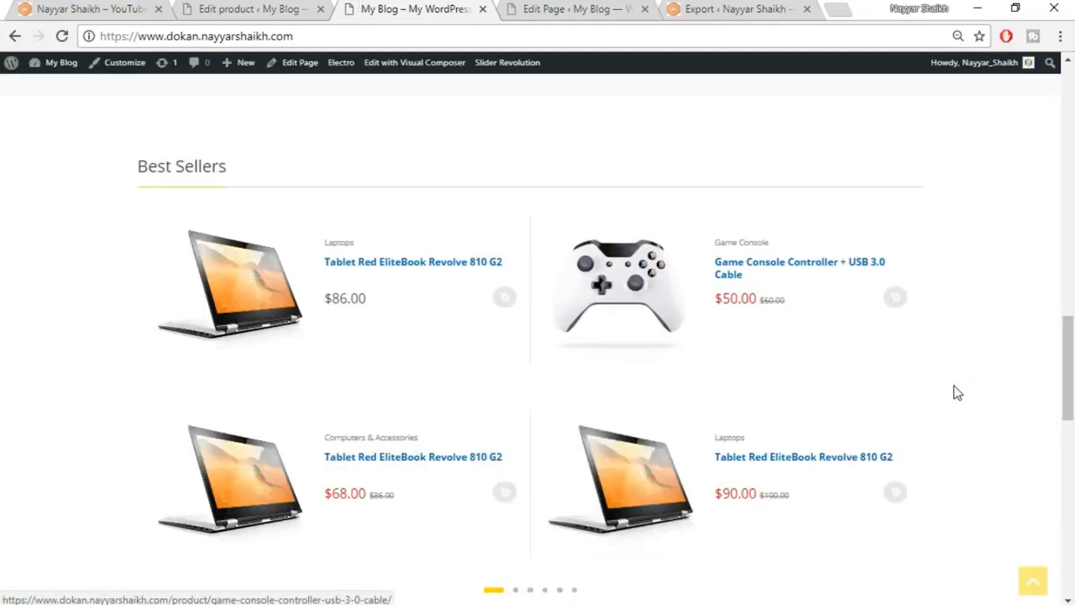
left_click(135, 9)
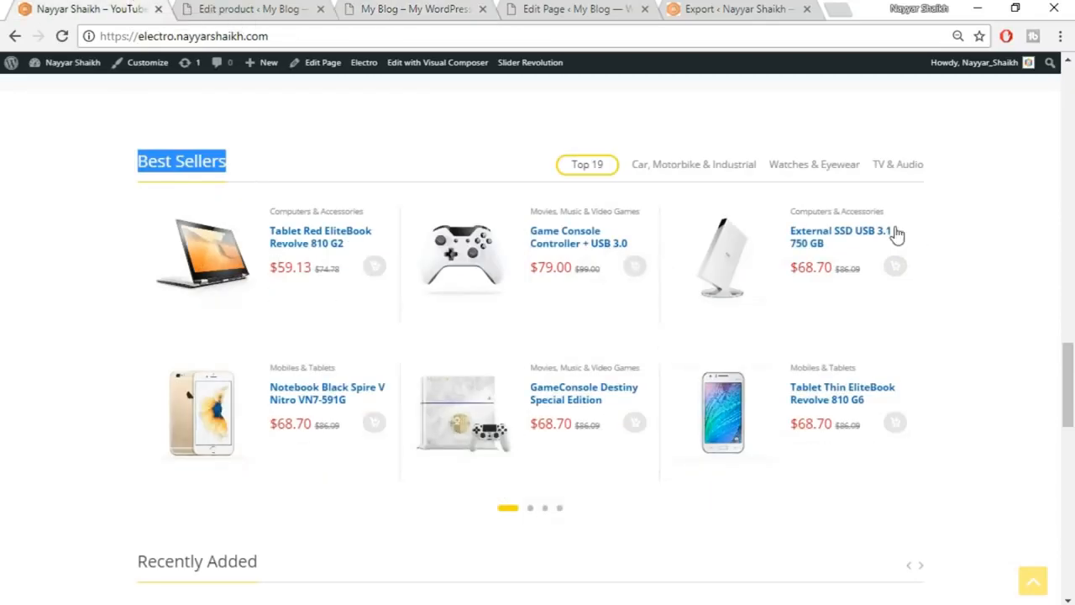
left_click(605, 9)
scroll(751, 304, "up", 2)
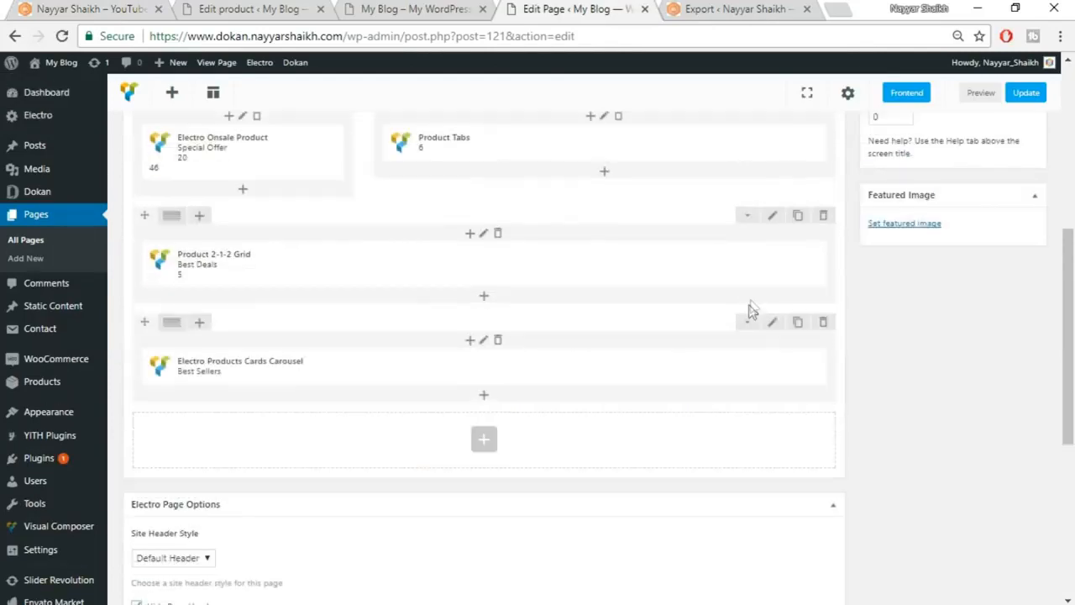
Give the Best Sellers carousel 2 rows and 3 columns and turn on navigation
left_click(522, 367)
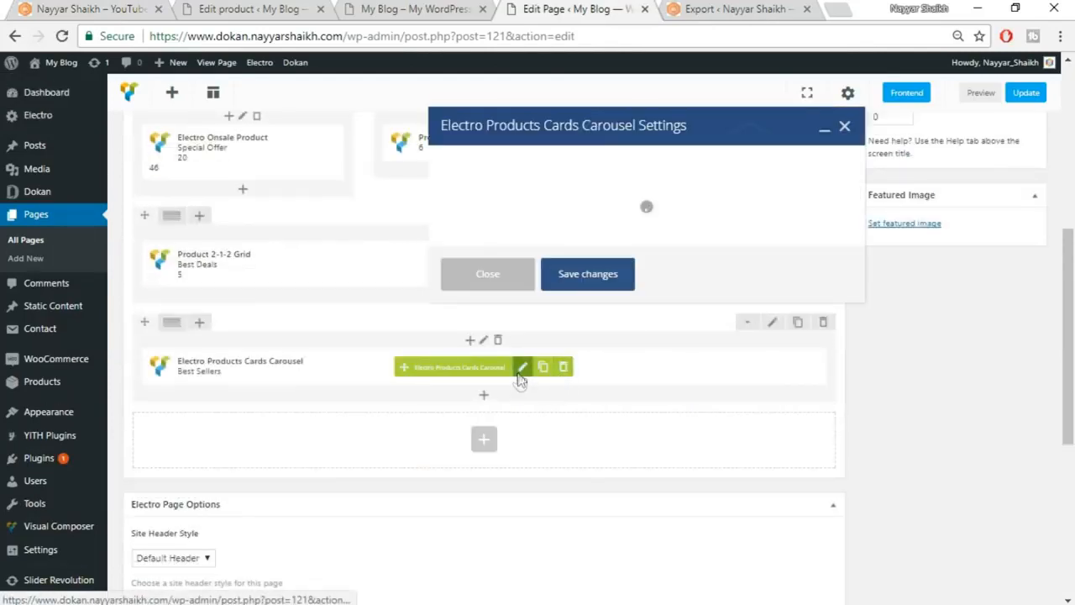
left_click(507, 232)
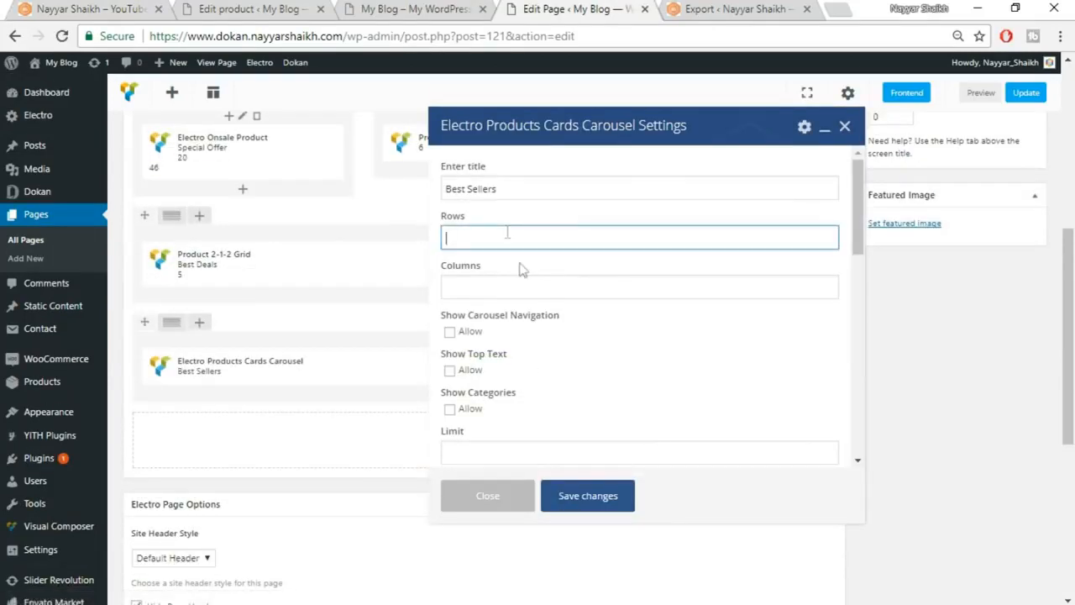
left_click(126, 9)
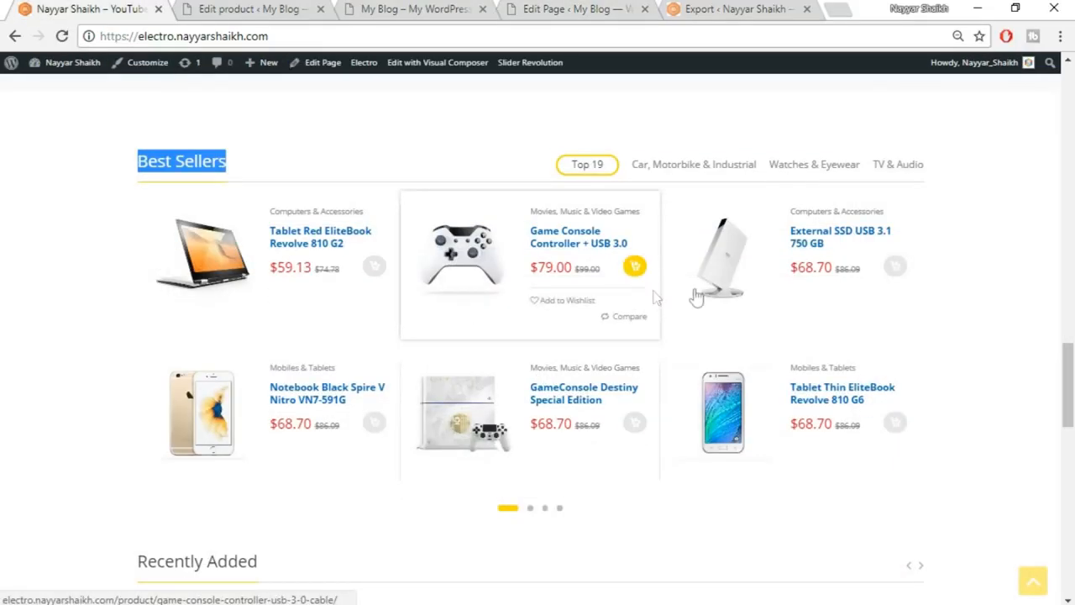
left_click(588, 11)
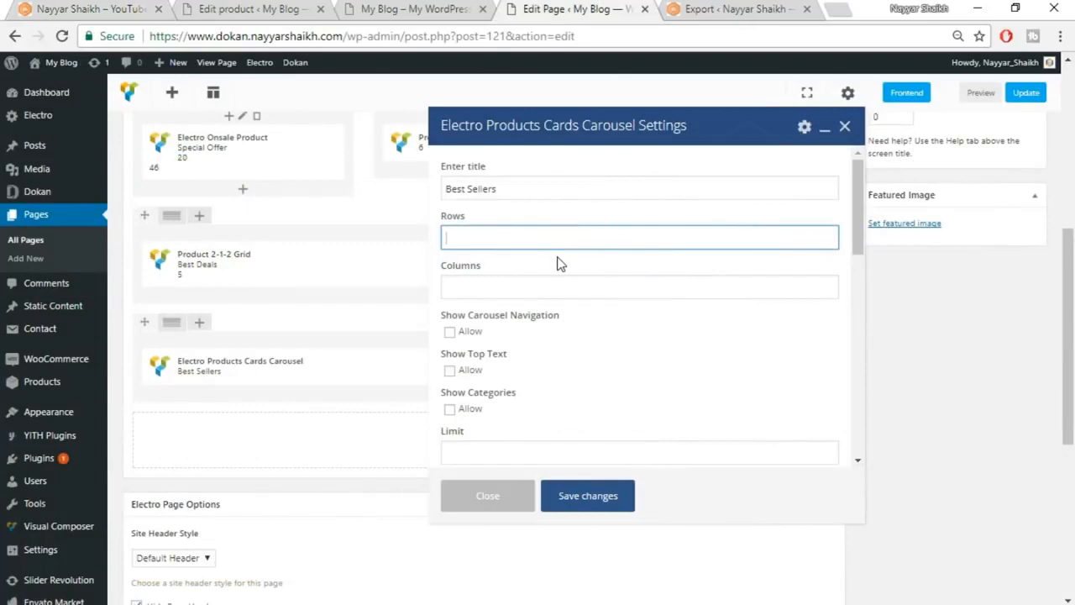
left_click(561, 288)
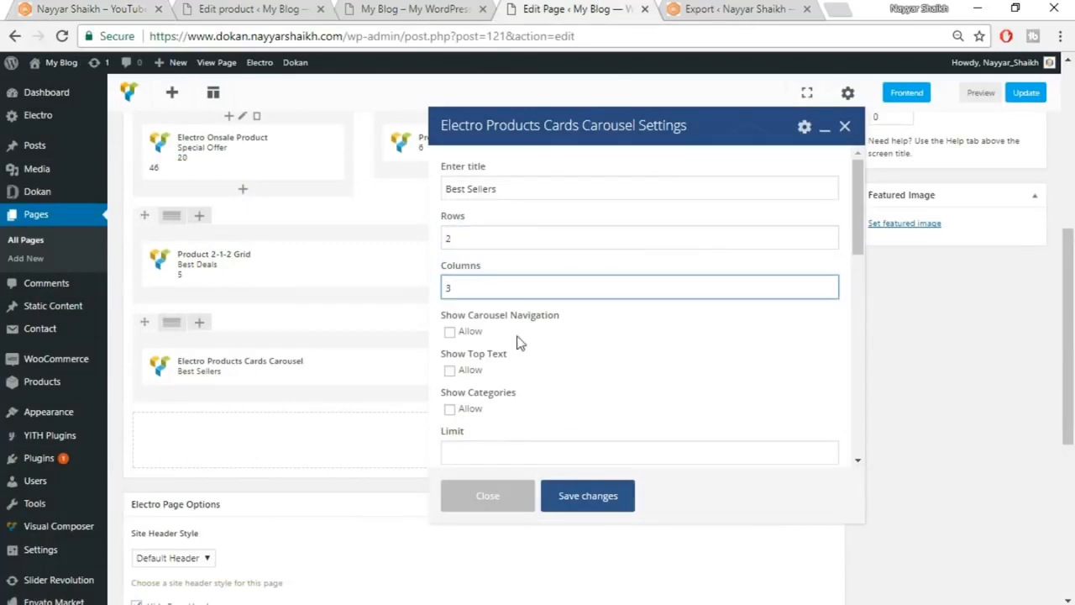
left_click(468, 335)
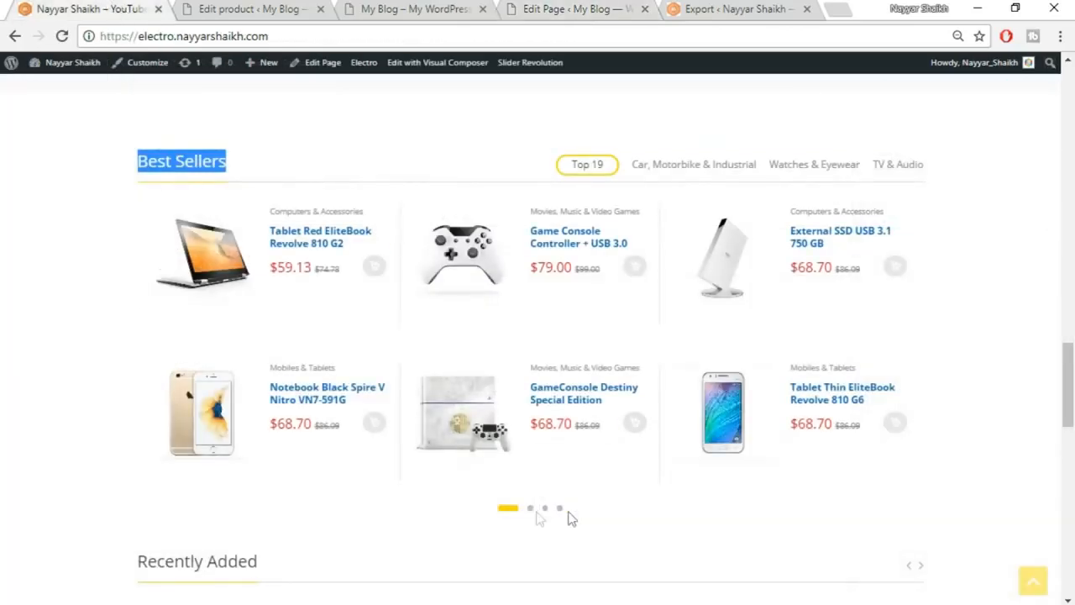
left_click(542, 8)
scroll(644, 391, "down", 2)
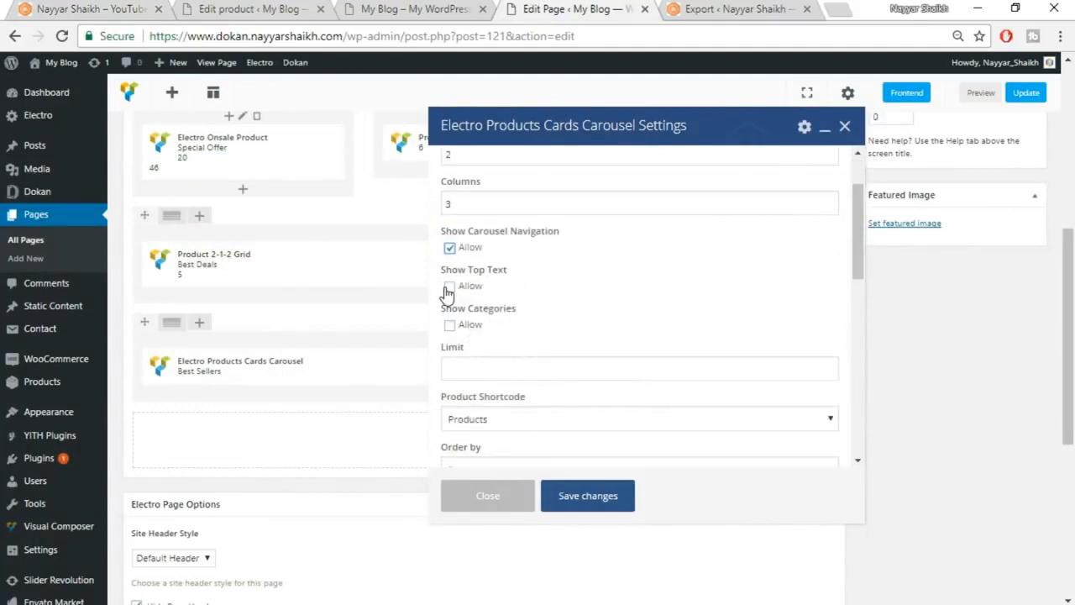
scroll(653, 289, "down", 2)
Enable category tabs above the carousel and set the product limit to 20
left_click(451, 242)
left_click(477, 285)
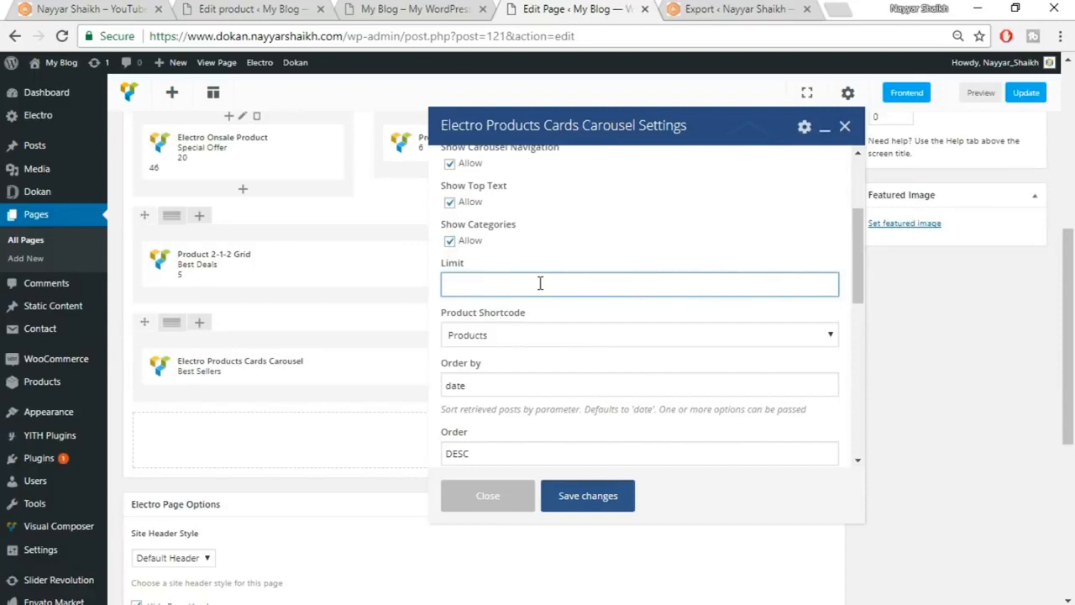
type("3")
left_click(598, 241)
scroll(598, 252, "down", 4)
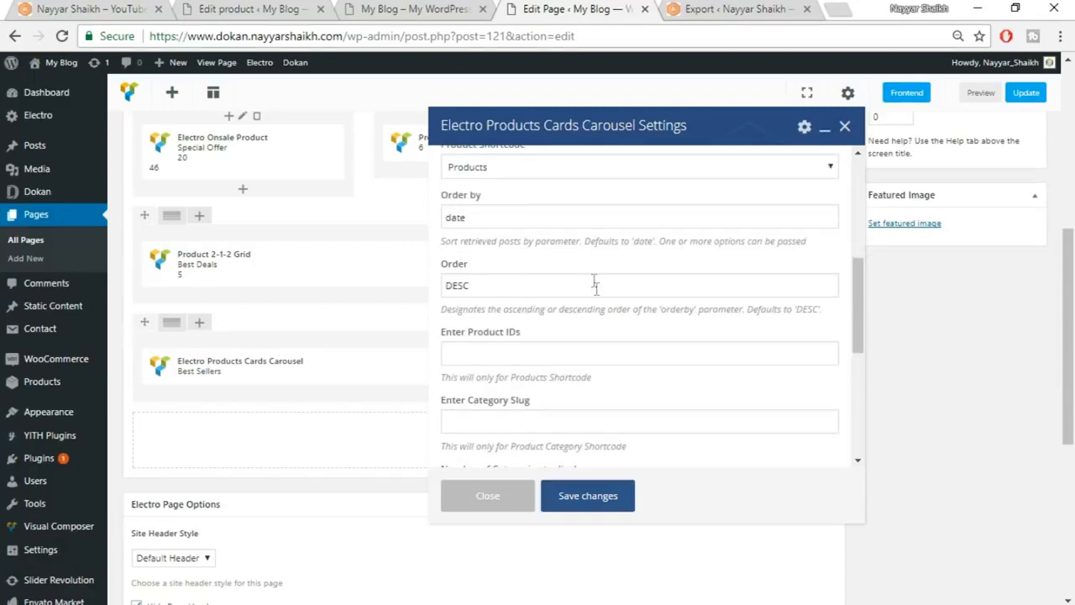
scroll(594, 281, "down", 2)
scroll(607, 439, "down", 2)
Set 3 categories to display, save the carousel settings and update the page
left_click(546, 321)
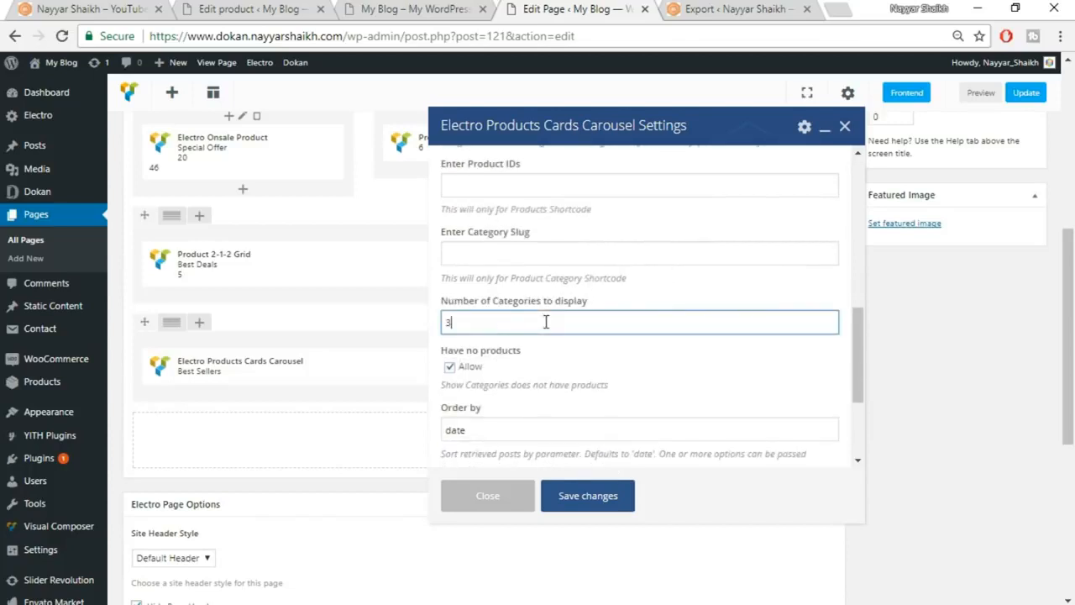
scroll(545, 322, "up", 4)
left_click_drag(470, 283, 443, 284)
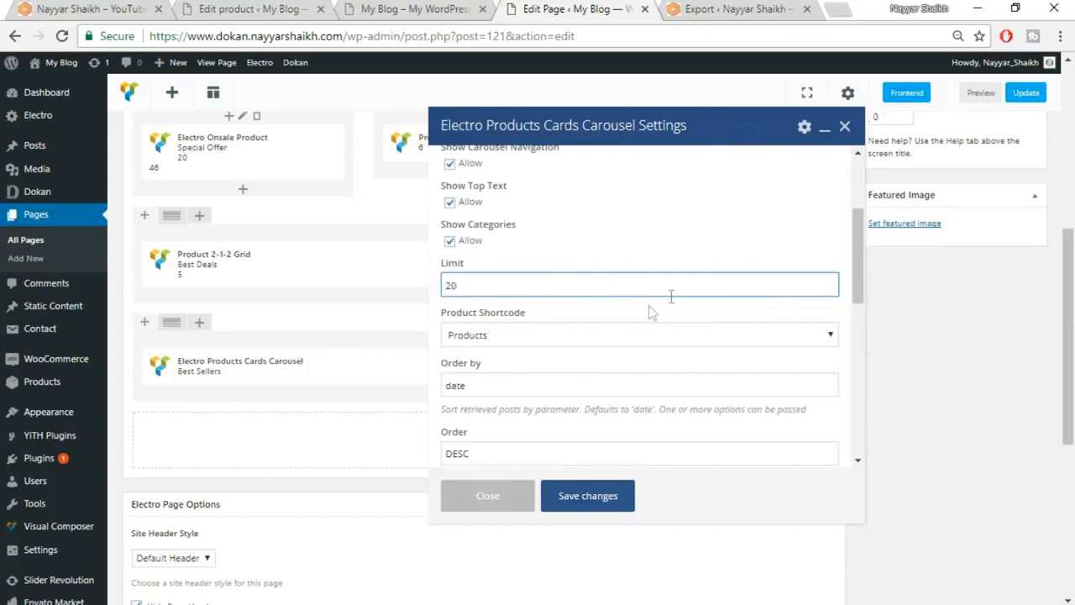
scroll(670, 296, "down", 4)
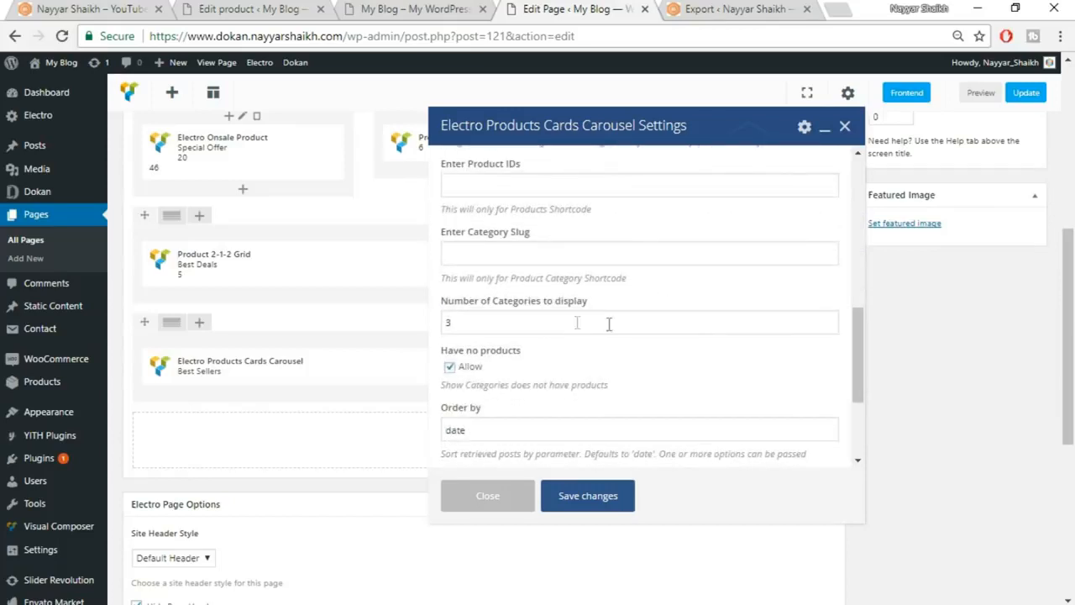
scroll(555, 327, "down", 1)
scroll(540, 333, "down", 1)
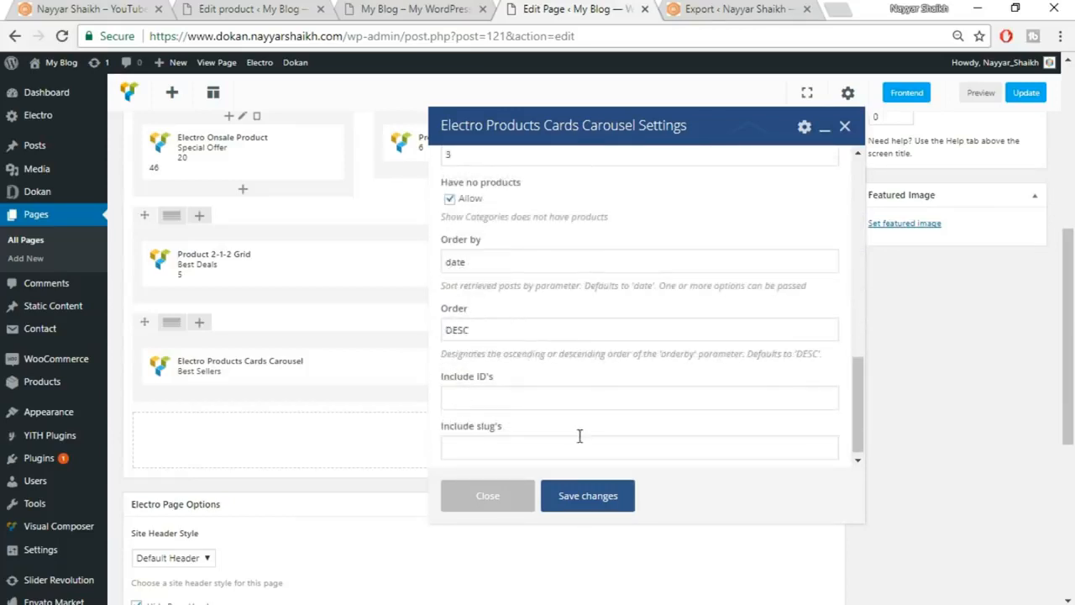
left_click(587, 495)
left_click(1034, 95)
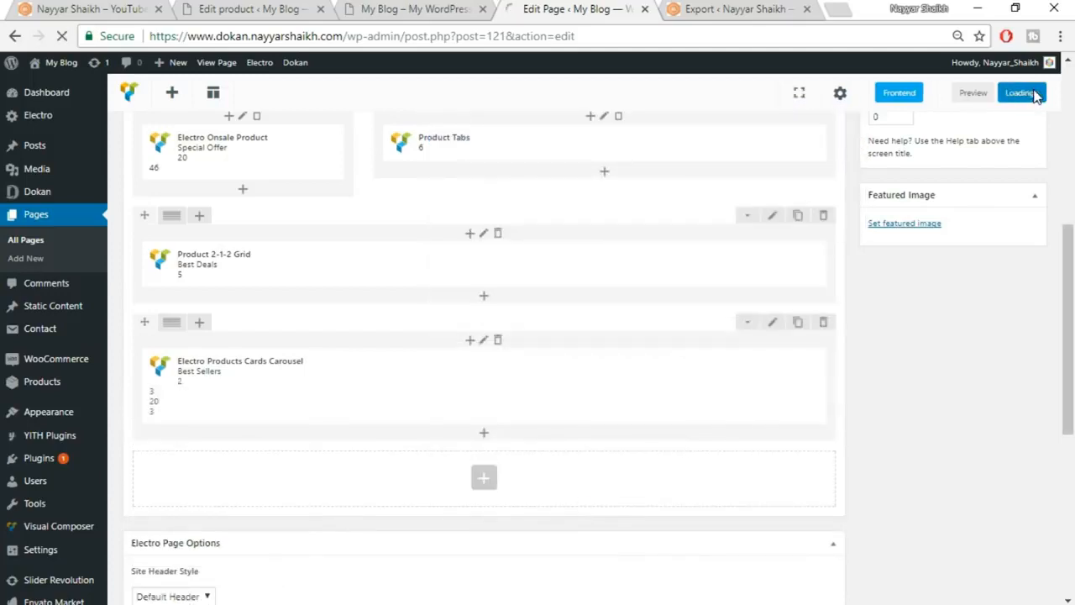
left_click(431, 9)
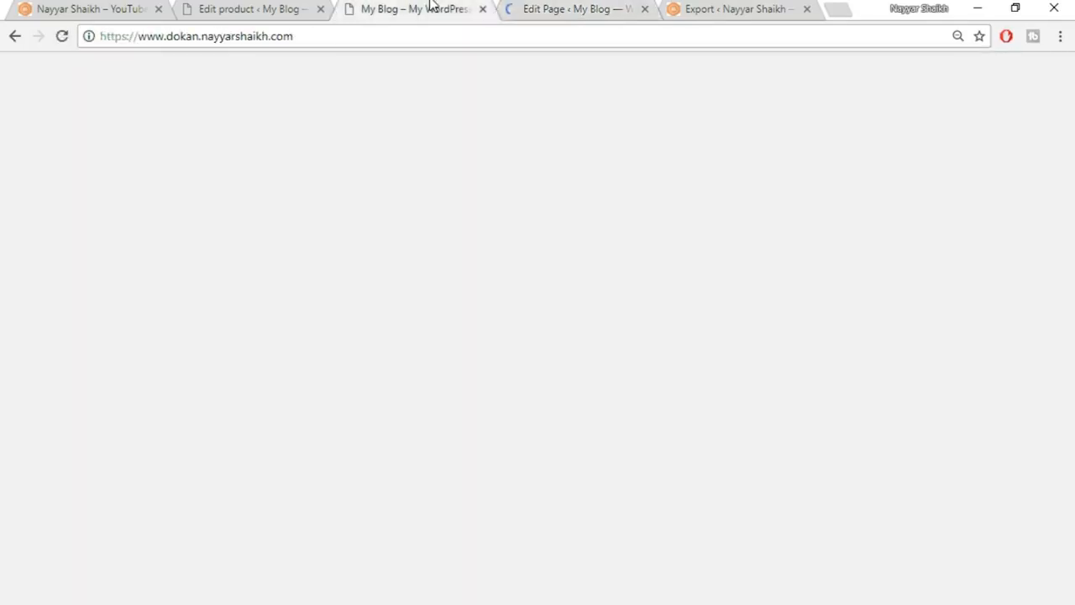
left_click(442, 36)
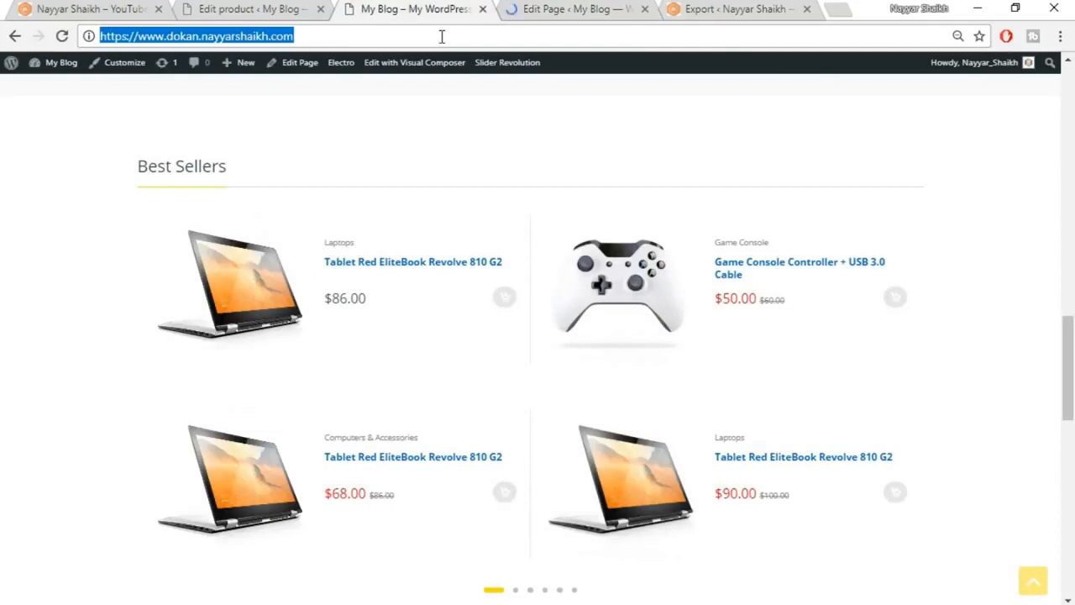
key("Return")
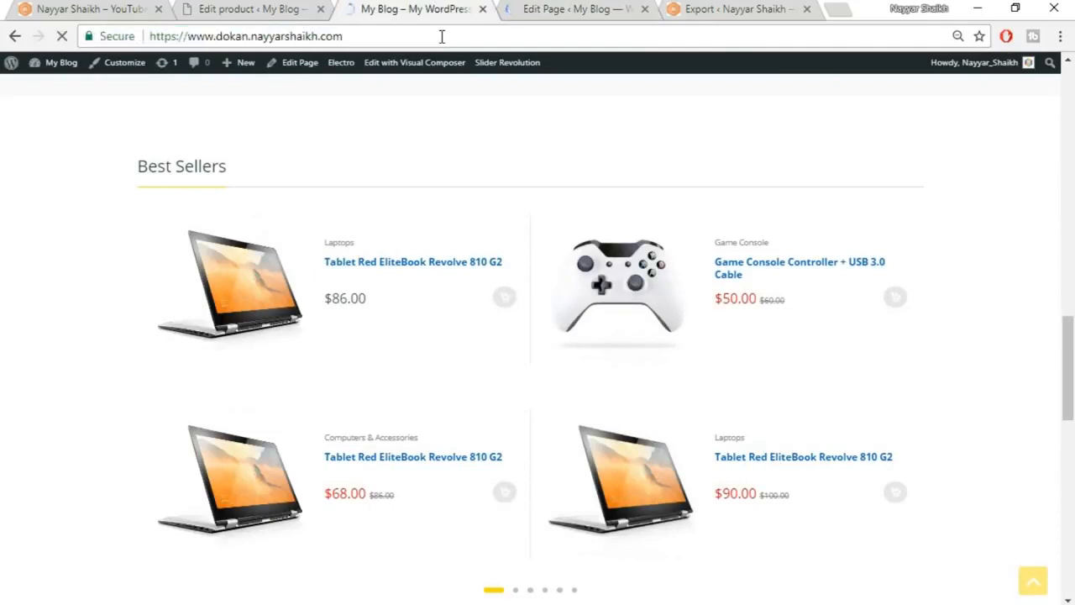
scroll(639, 231, "down", 4)
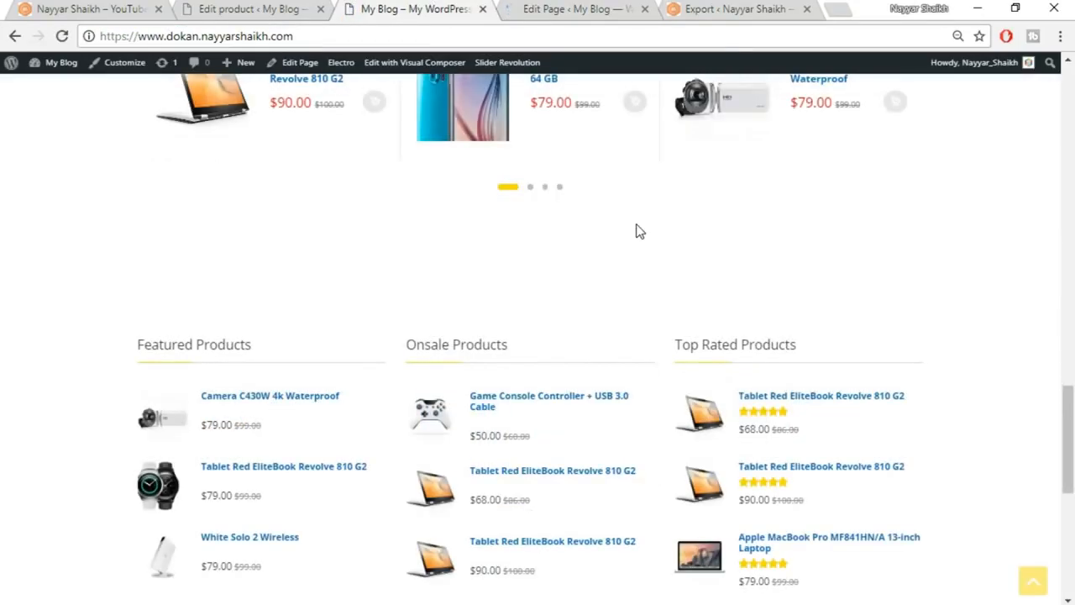
scroll(638, 231, "up", 4)
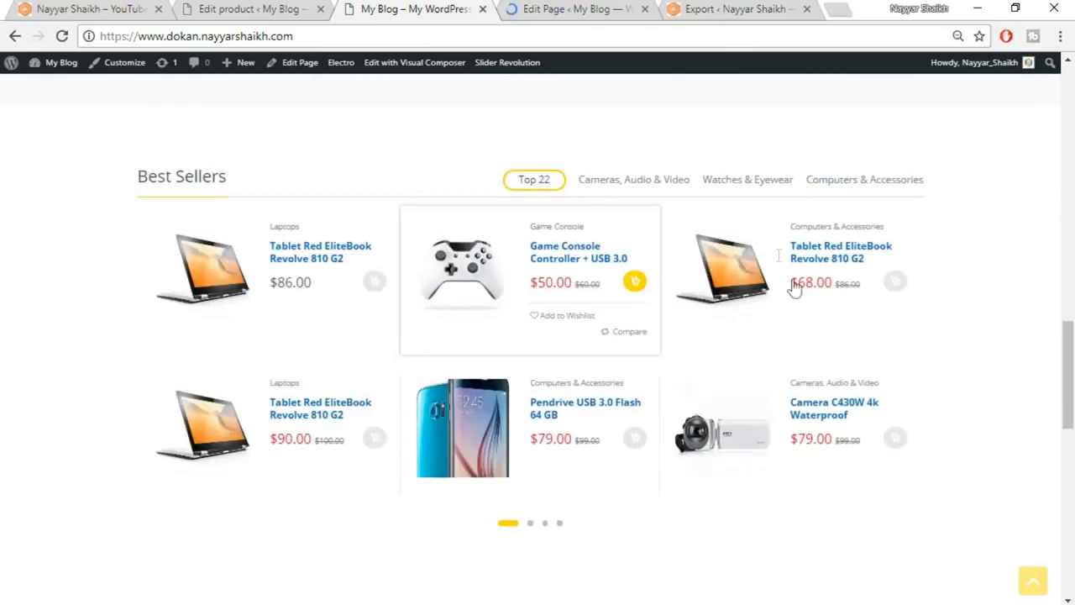
key("ctrl+1")
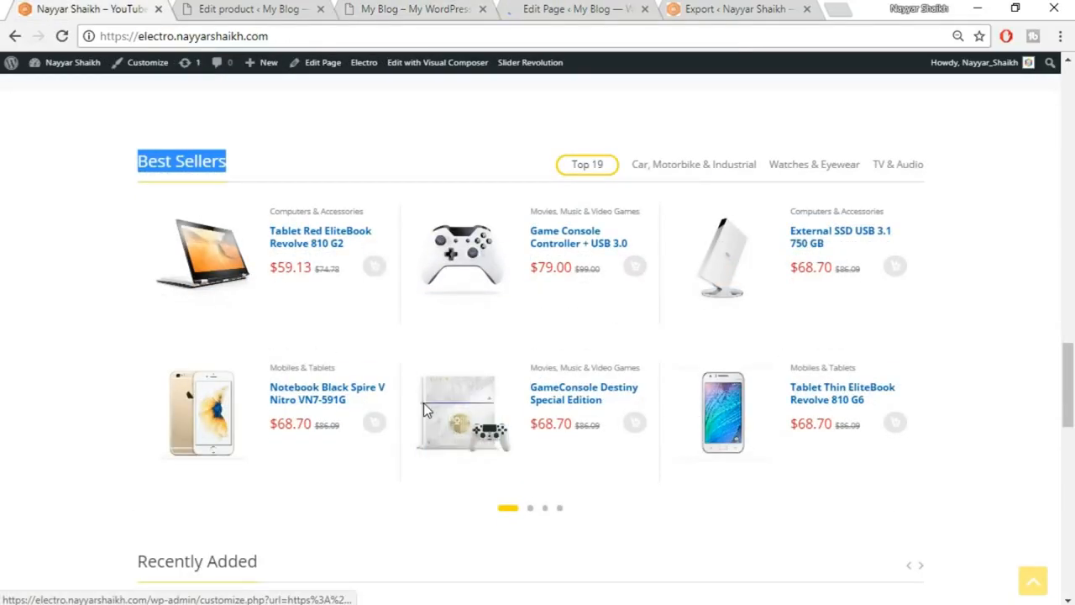
scroll(424, 403, "down", 4)
scroll(423, 408, "down", 4)
scroll(423, 408, "up", 4)
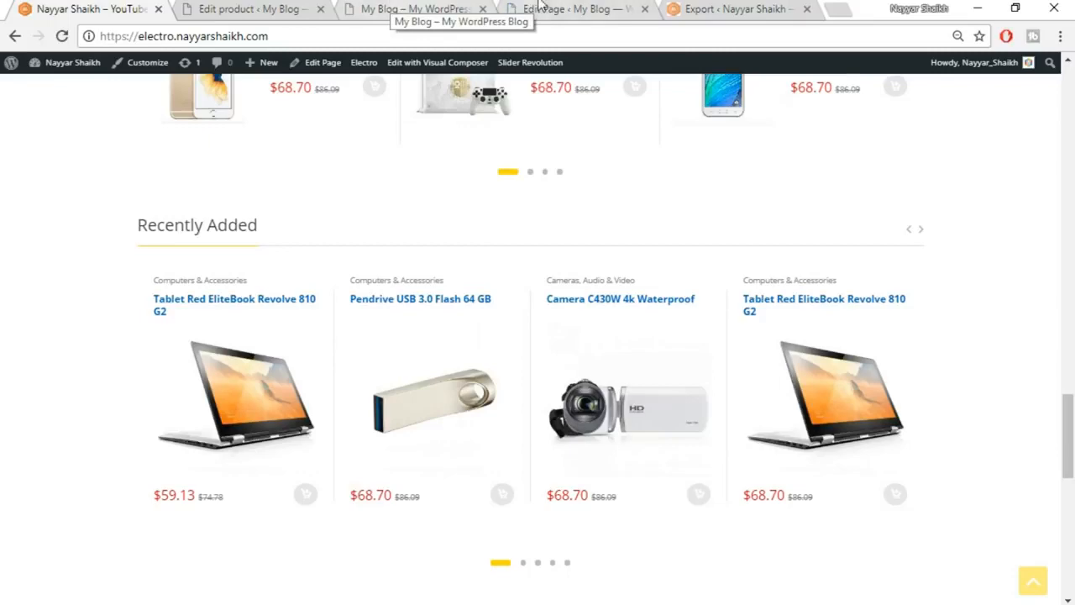
left_click(540, 6)
scroll(840, 355, "down", 10)
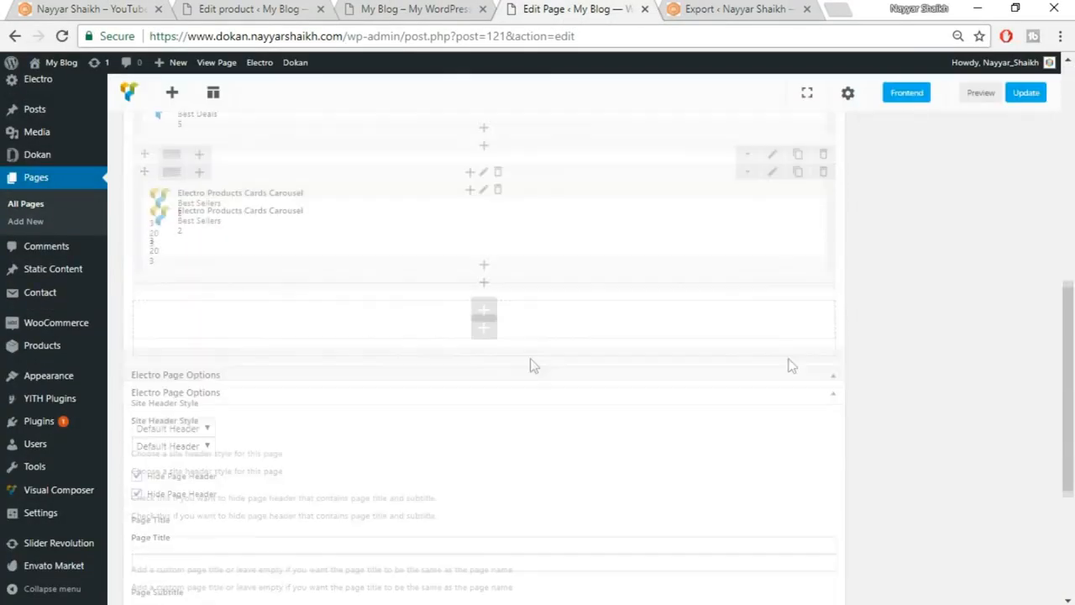
Add a Recent products element by mistake, then delete it and its empty row
left_click(485, 309)
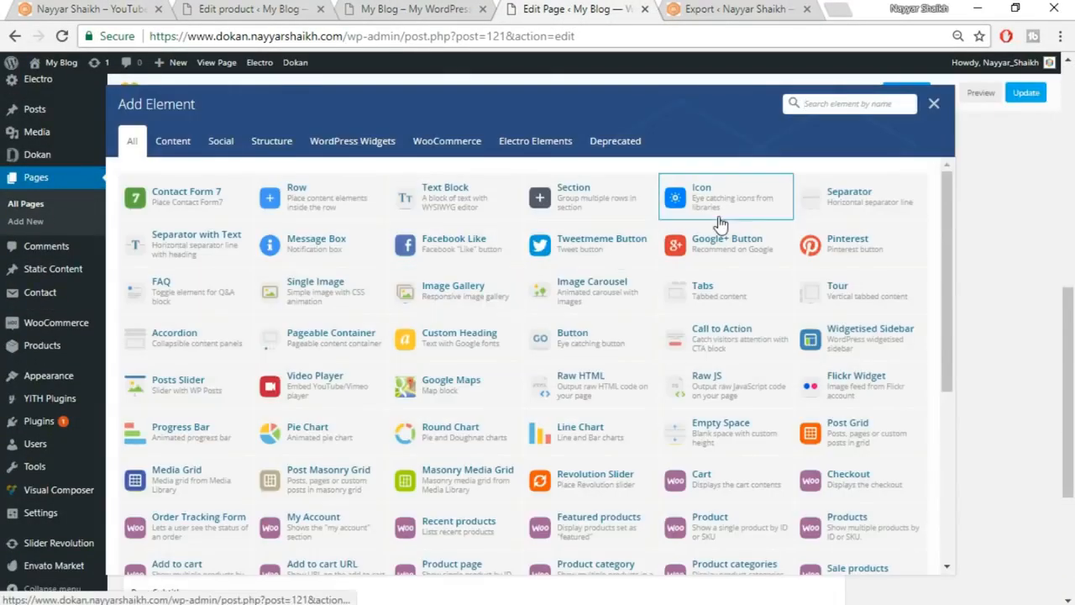
type("rec")
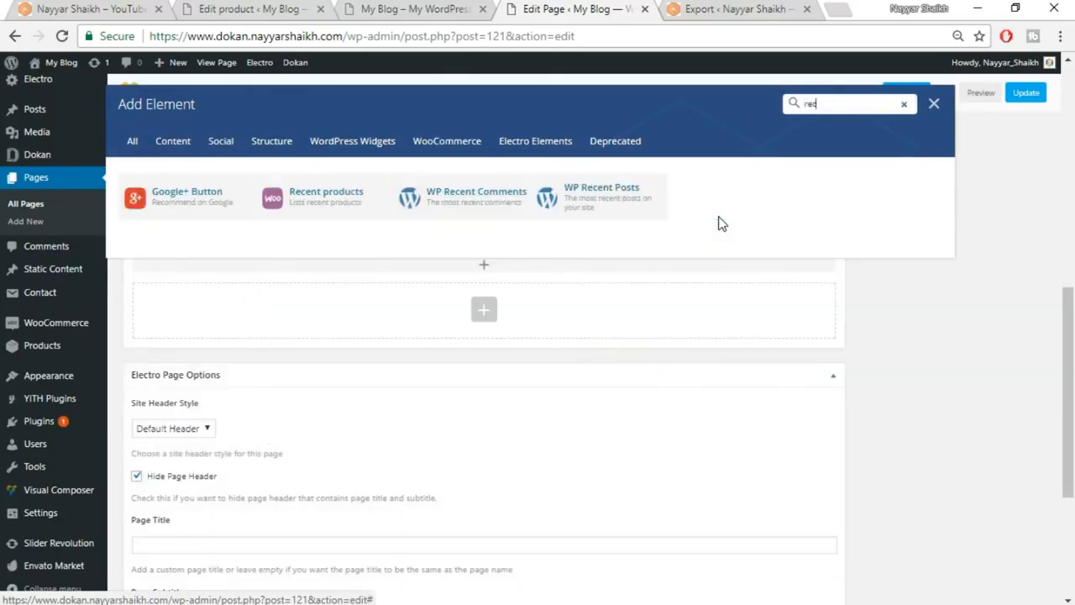
left_click(360, 205)
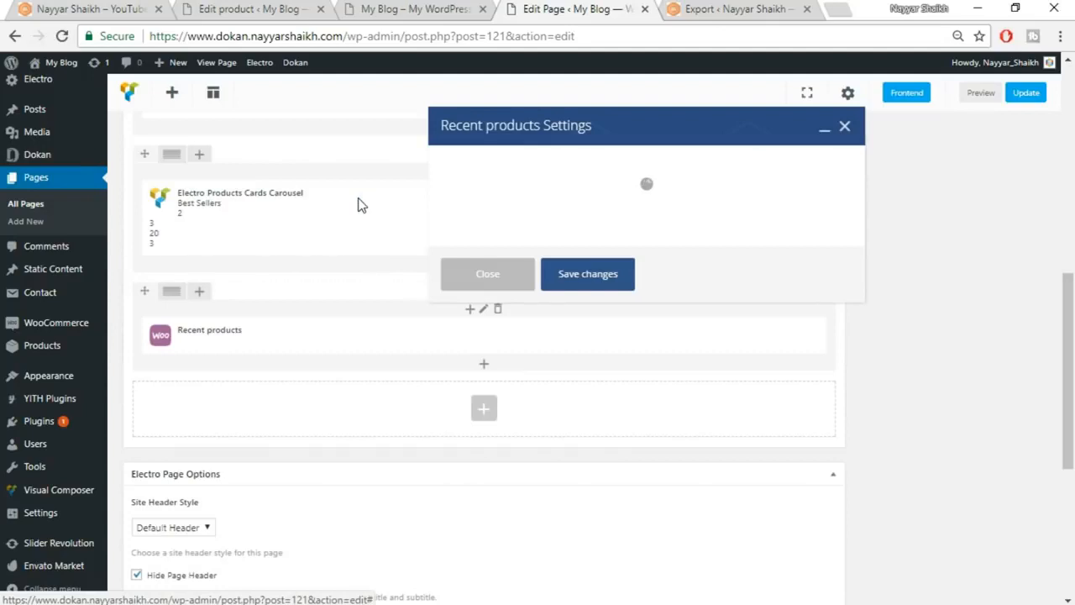
left_click(844, 126)
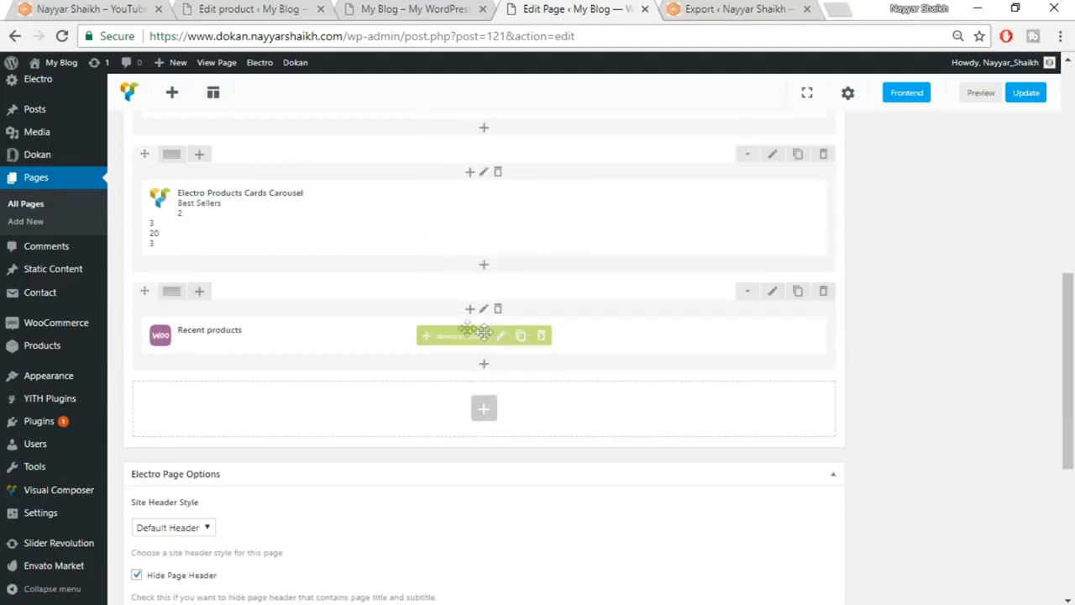
left_click(542, 336)
left_click(614, 133)
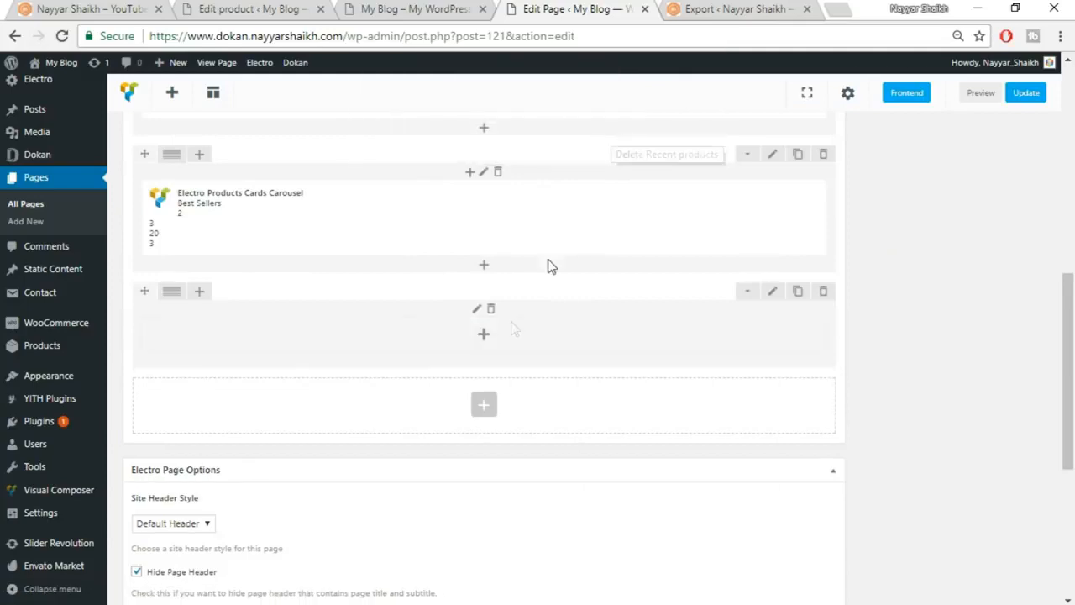
left_click(823, 291)
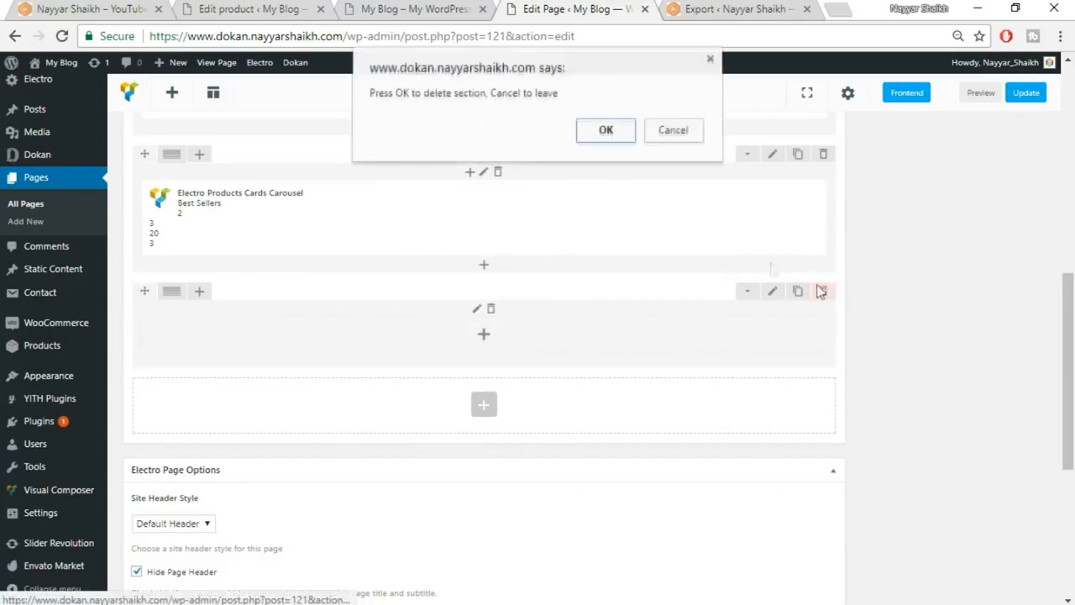
left_click(606, 133)
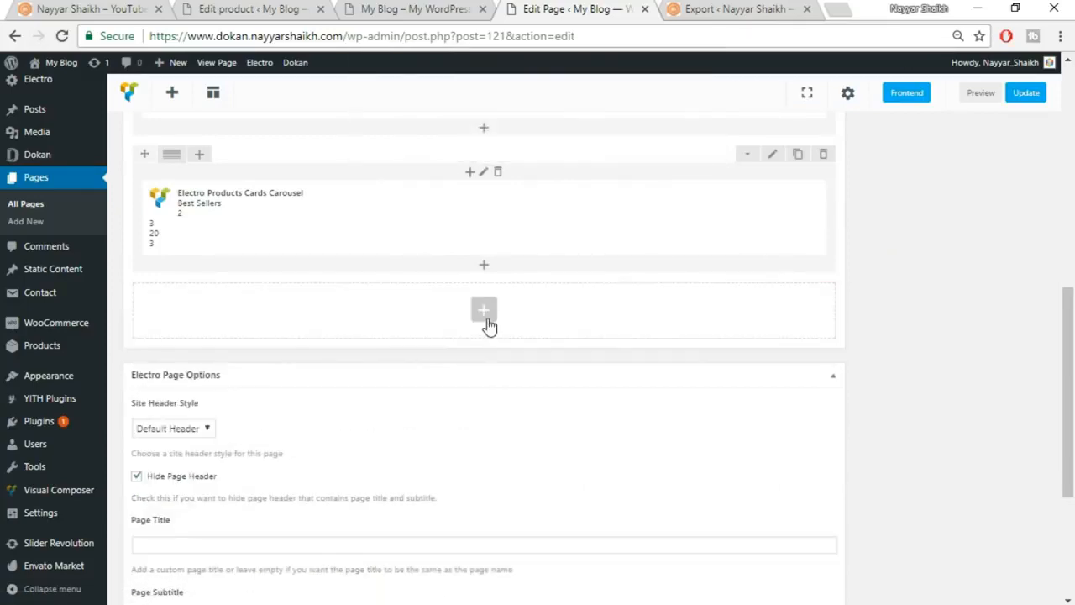
Insert an Electro Products Carousel set to Recent Products and save its settings
left_click(486, 313)
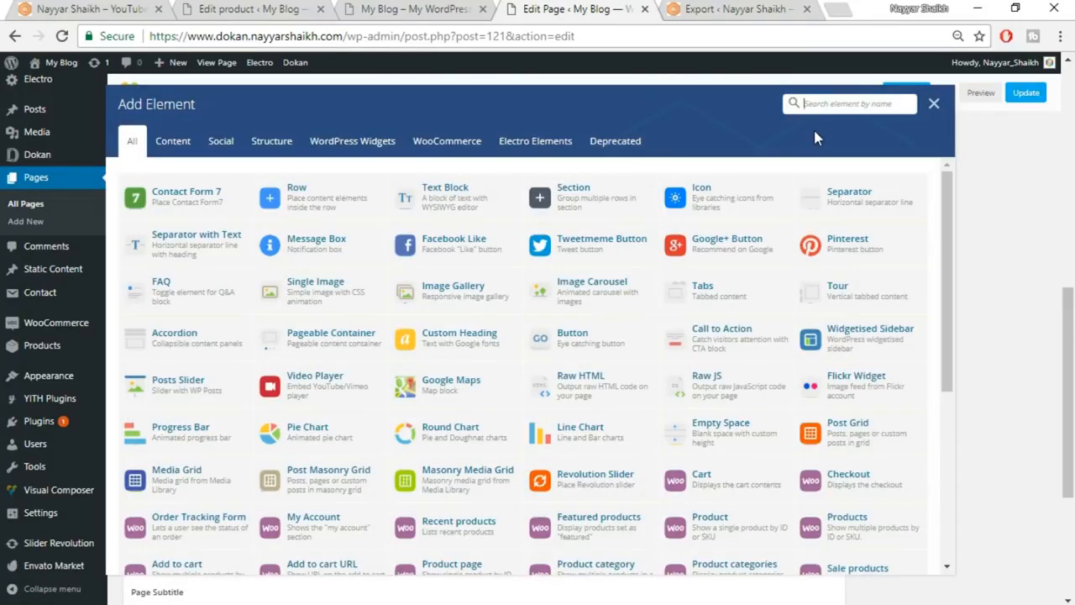
type("car")
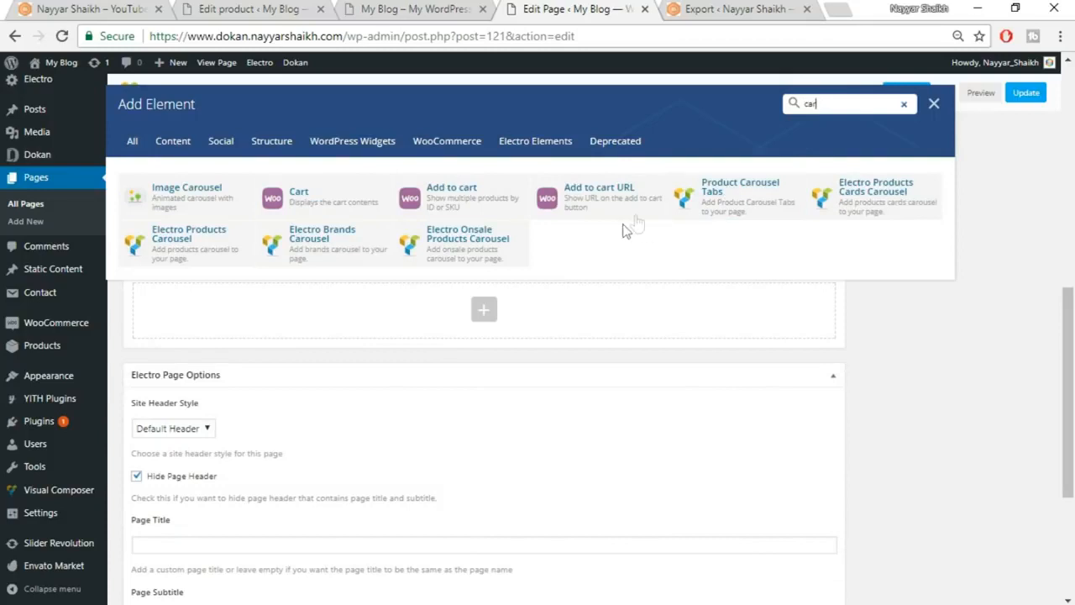
left_click(200, 255)
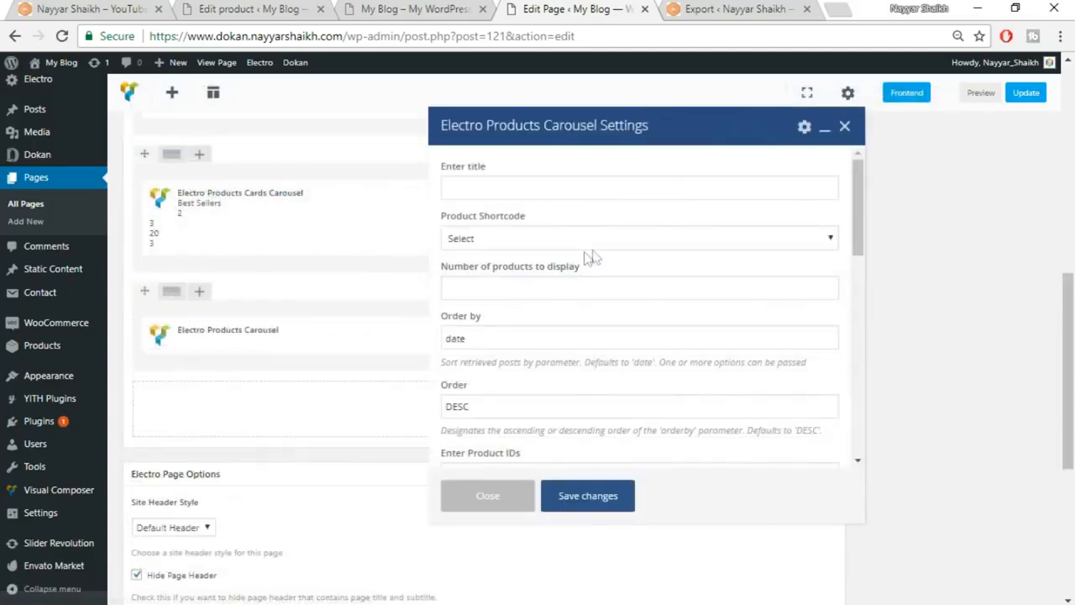
left_click(542, 238)
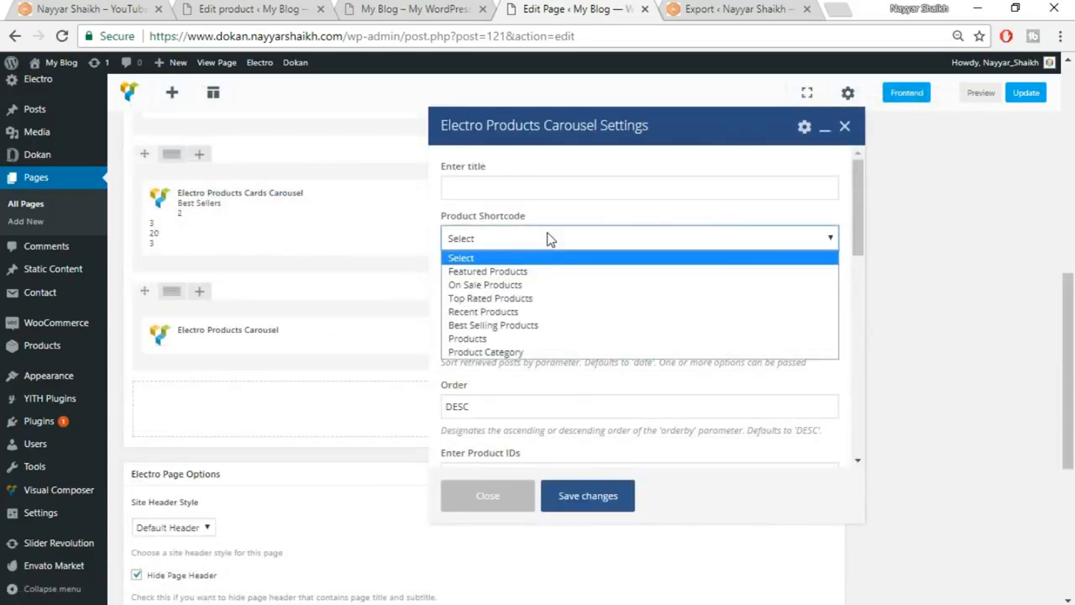
left_click(516, 311)
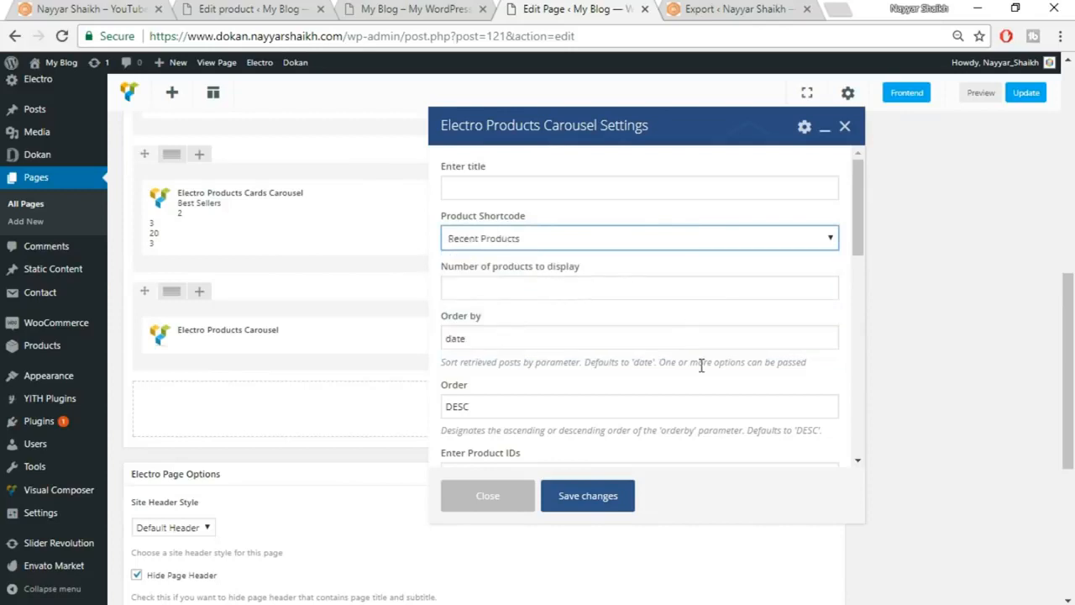
scroll(702, 366, "down", 4)
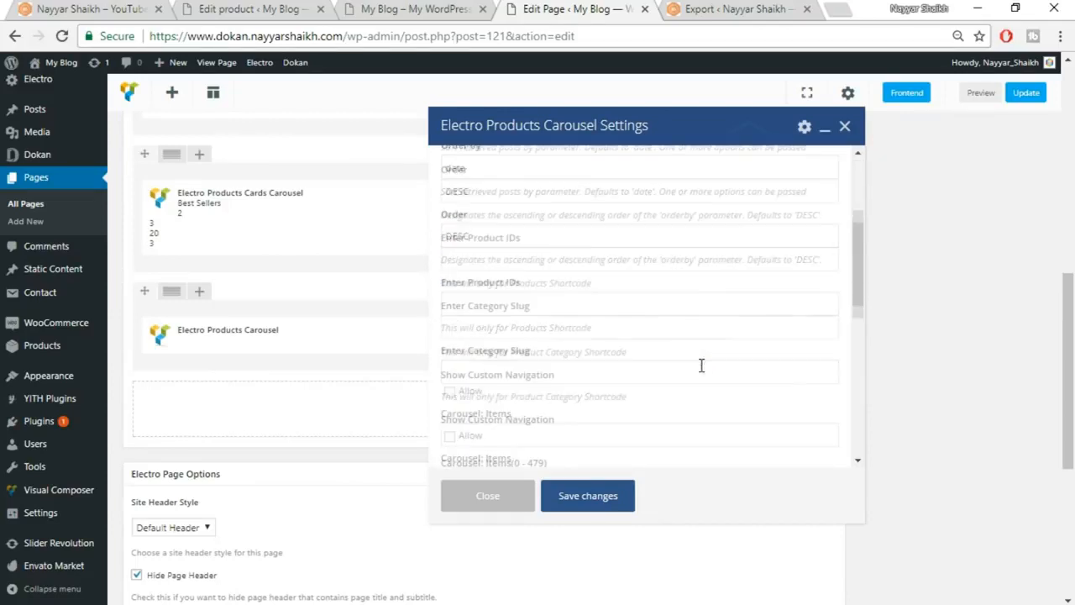
scroll(701, 369, "down", 6)
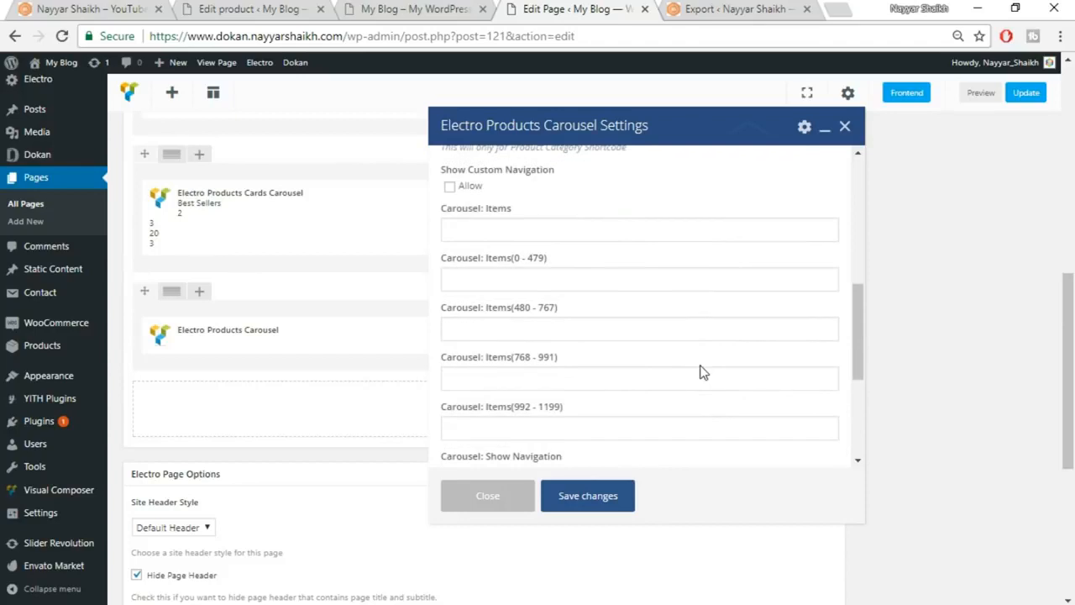
left_click(585, 496)
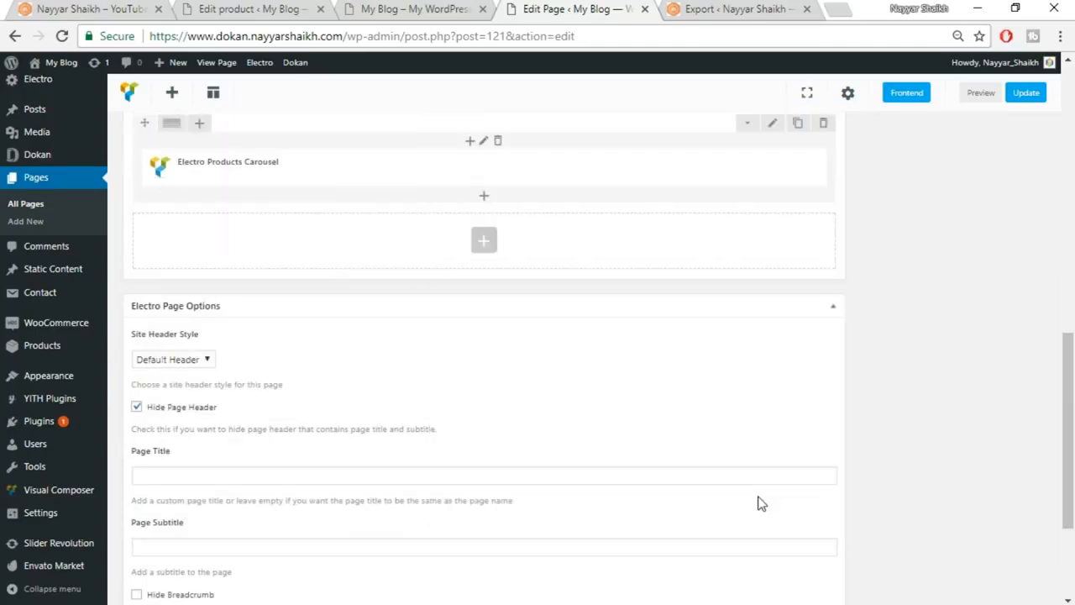
scroll(759, 502, "up", 4)
Update the page, reload the storefront, and check the demo's Recently Added heading
left_click(1026, 94)
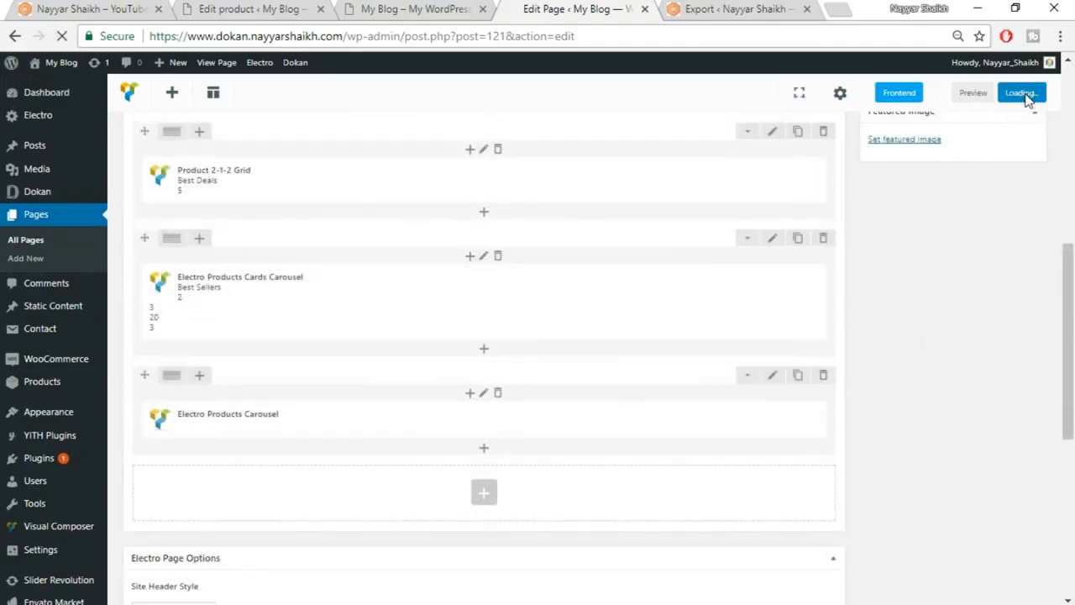
left_click(435, 8)
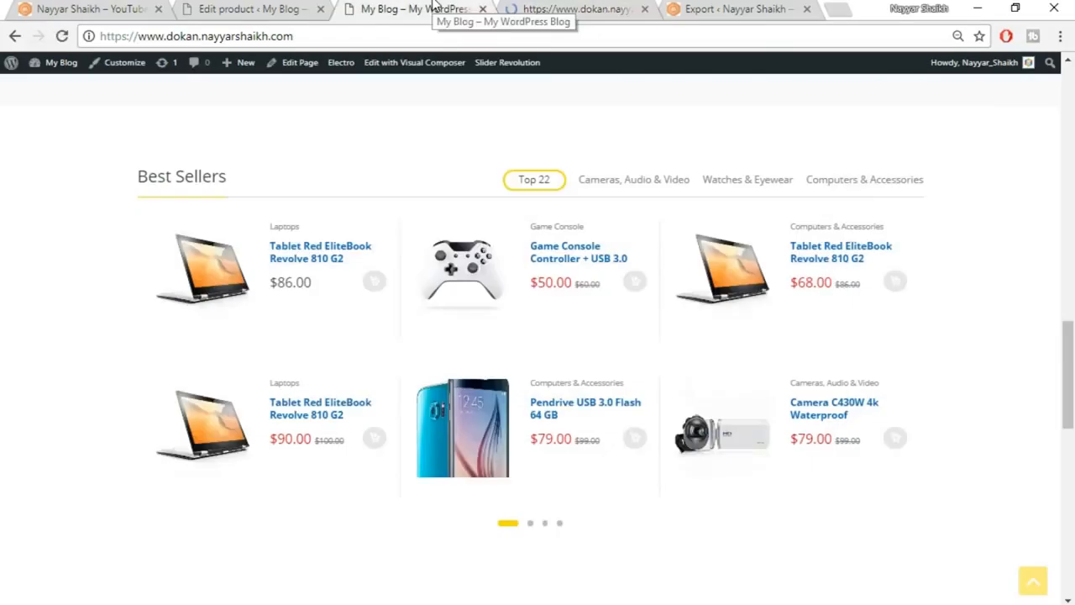
left_click(440, 36)
key("Return")
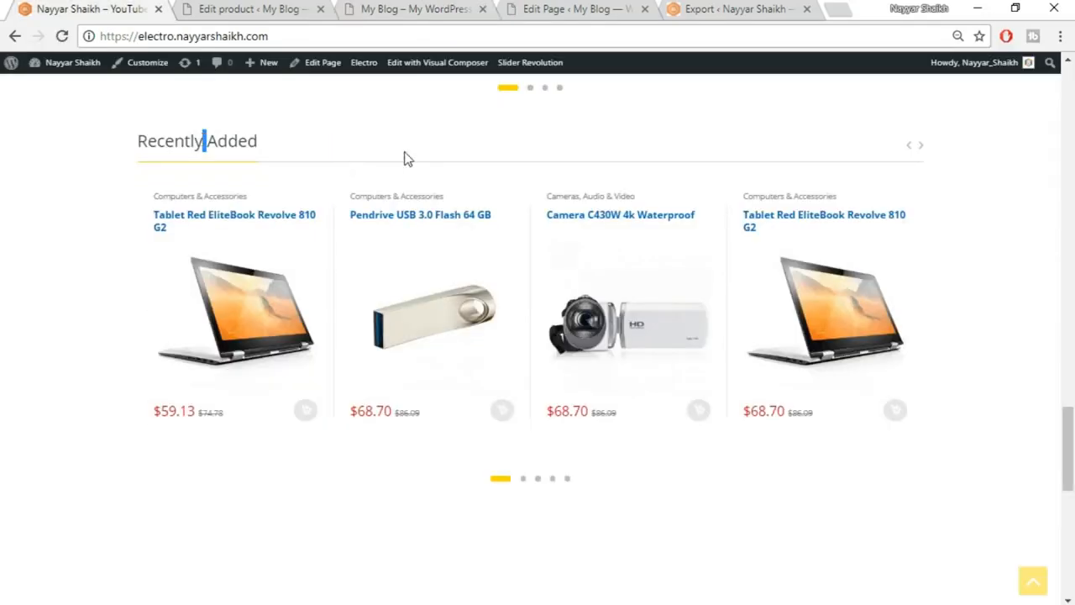
left_click(404, 151)
left_click(415, 7)
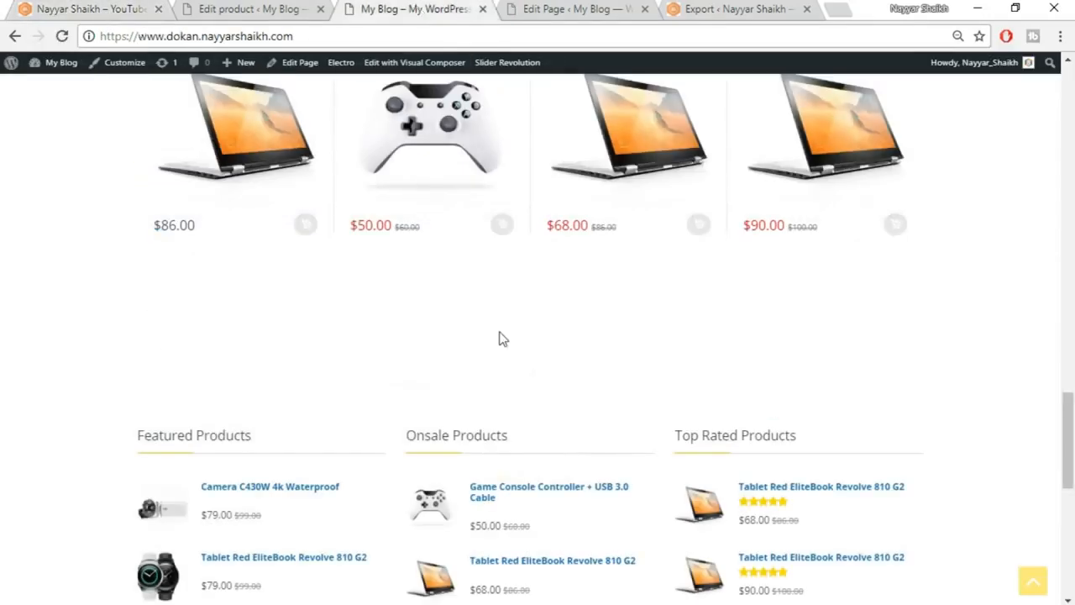
scroll(496, 337, "up", 3)
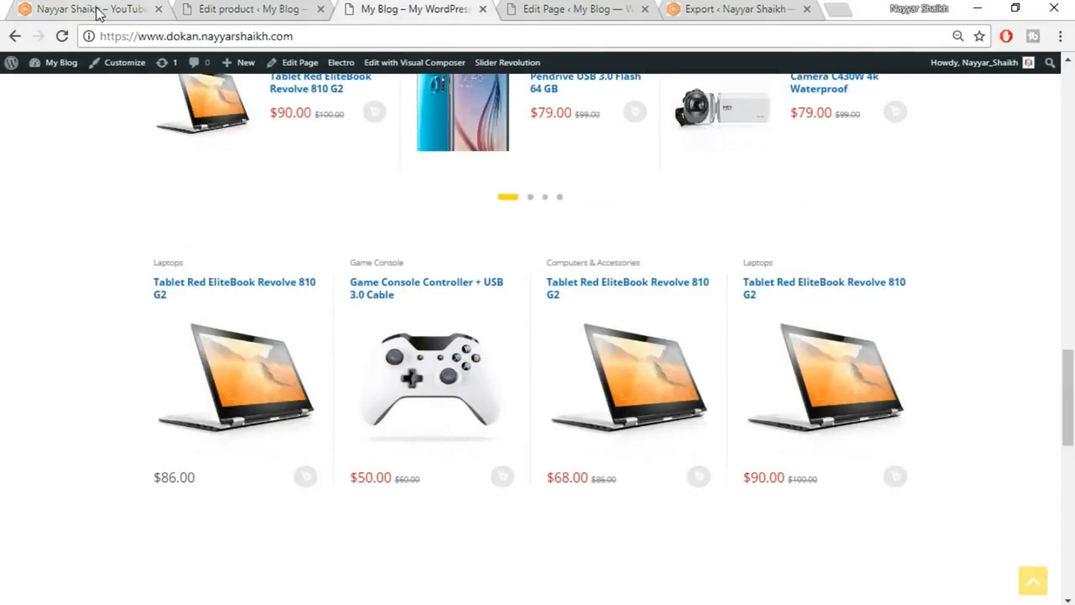
left_click(96, 12)
left_click_drag(129, 149, 319, 149)
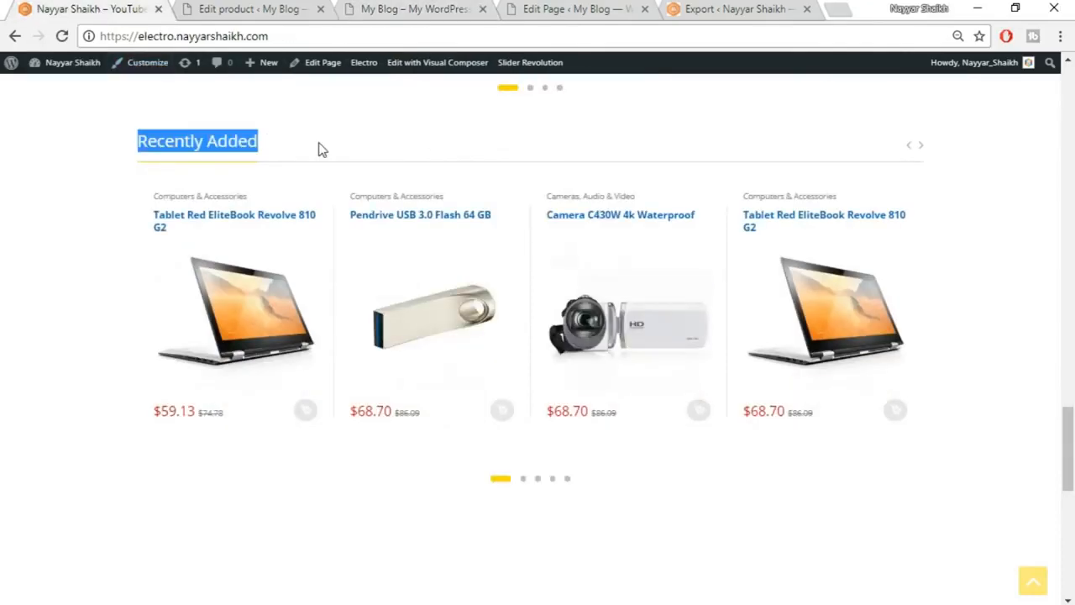
left_click(556, 7)
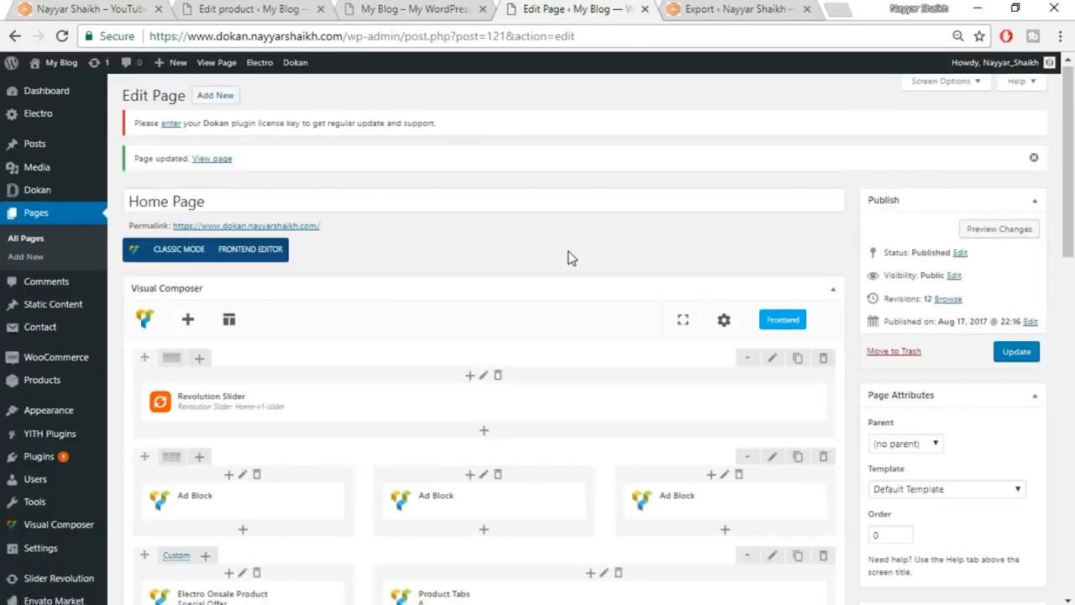
Title the new carousel 'Recently Added', save it and update the Home Page
scroll(569, 257, "down", 10)
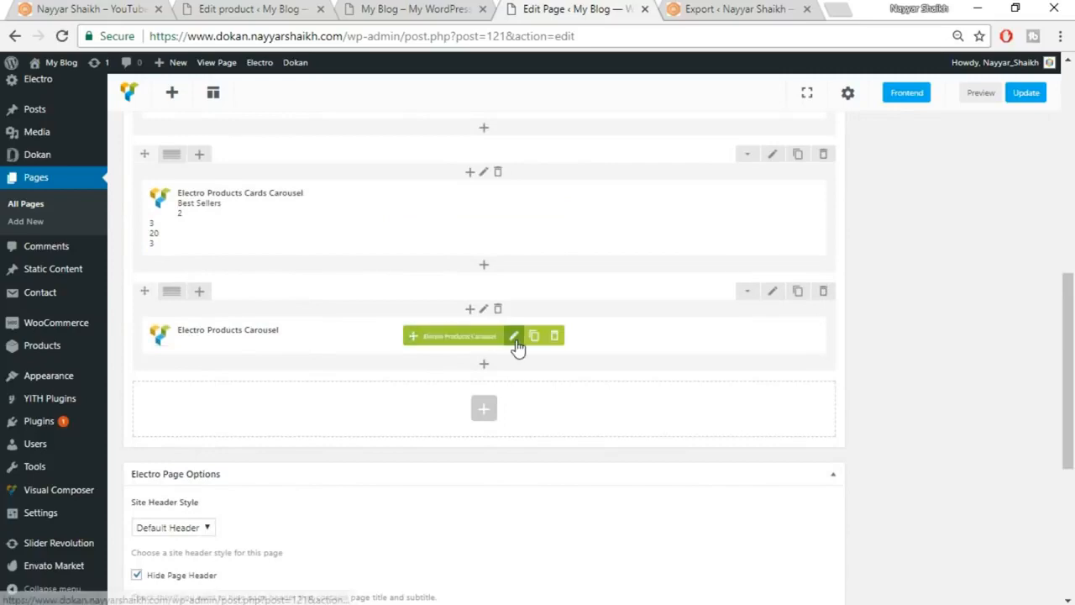
left_click(514, 336)
left_click(569, 178)
type("Recently Added")
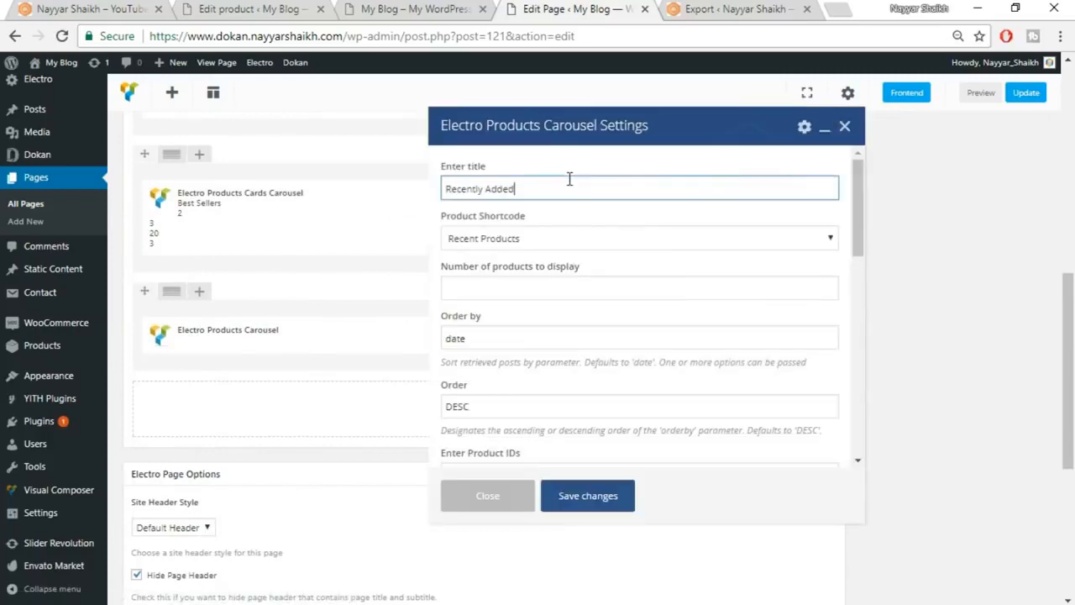
left_click(603, 502)
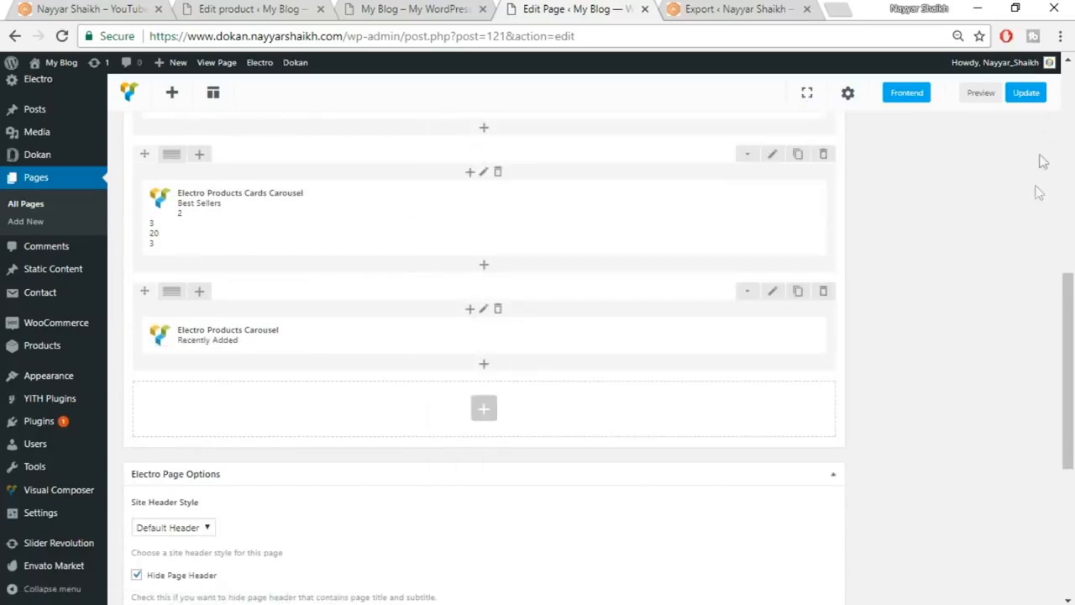
left_click(1028, 97)
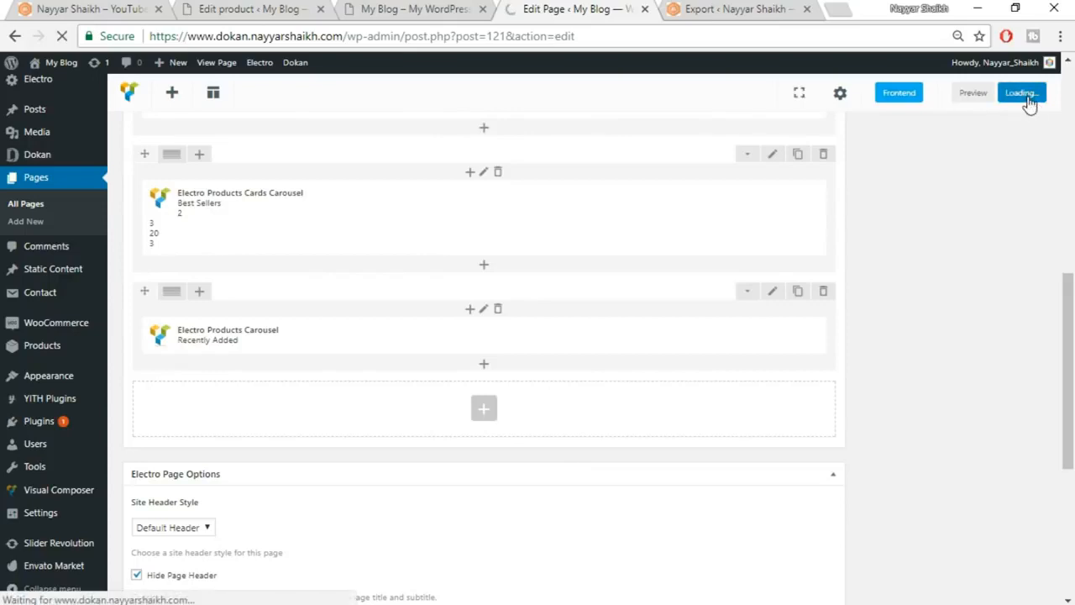
Reload the live storefront and confirm the Recently Added section appears
left_click(411, 10)
left_click(455, 37)
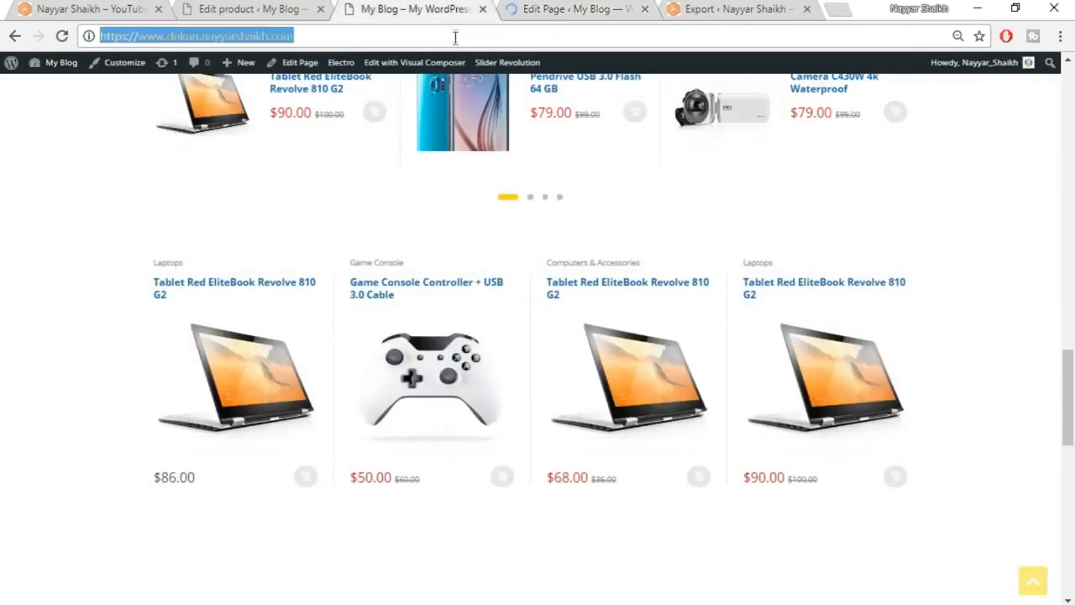
key("Return")
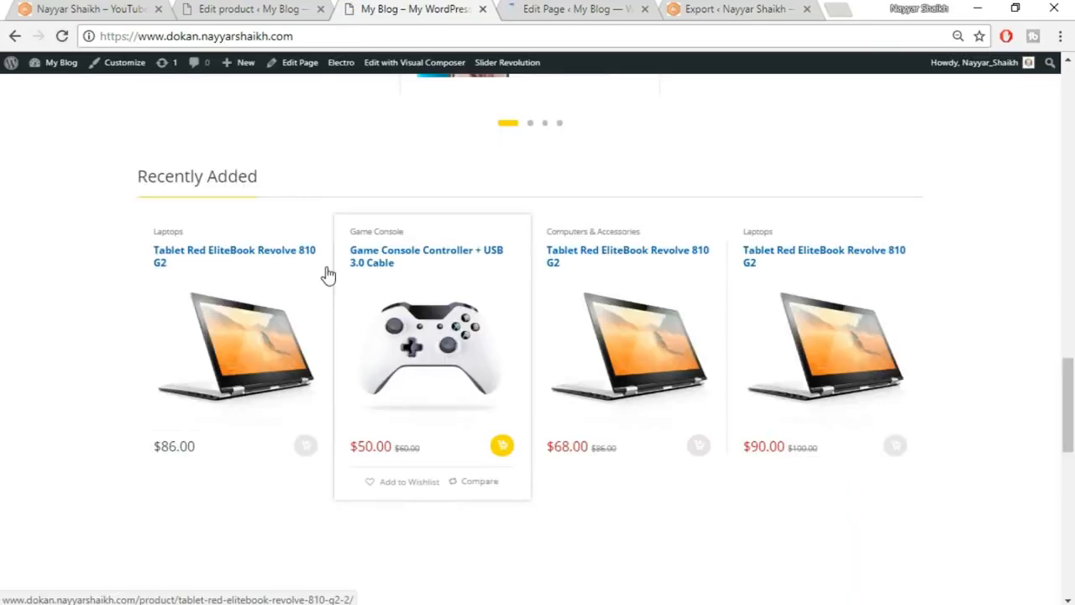
scroll(1015, 374, "down", 5)
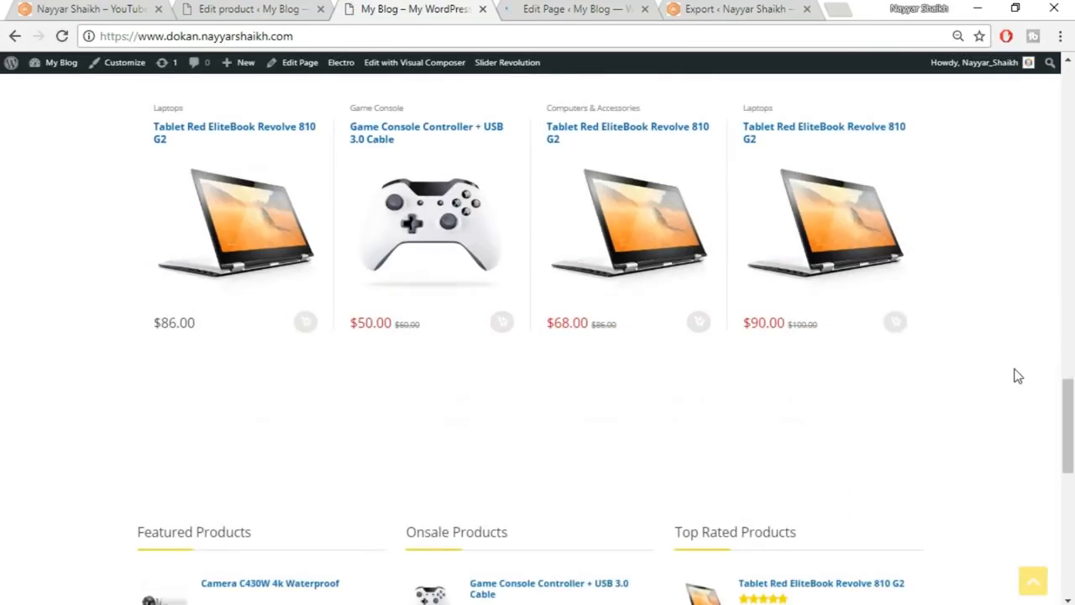
scroll(852, 280, "down", 4)
scroll(185, 256, "down", 2)
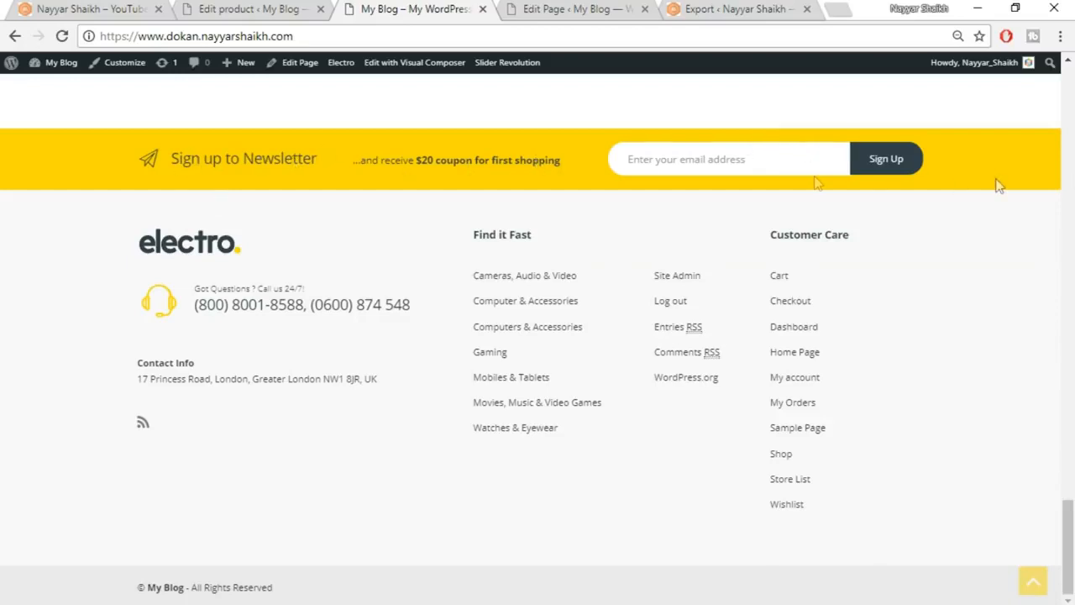
left_click(286, 7)
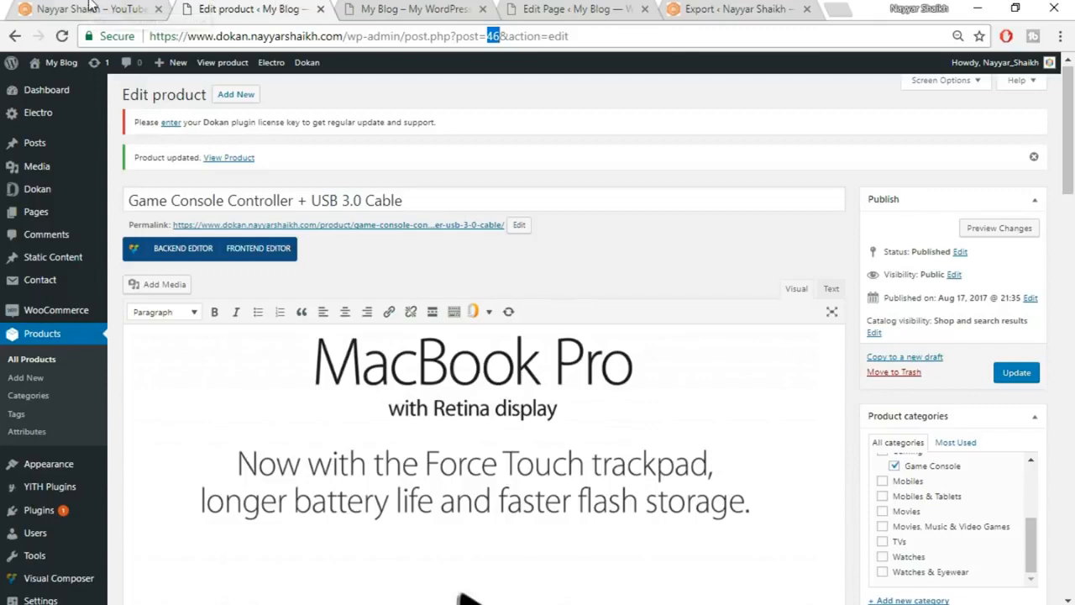
Compare the demo and own storefronts' navigation, then go to Appearance > Menus
left_click(91, 7)
left_click_drag(1068, 430, 1067, 83)
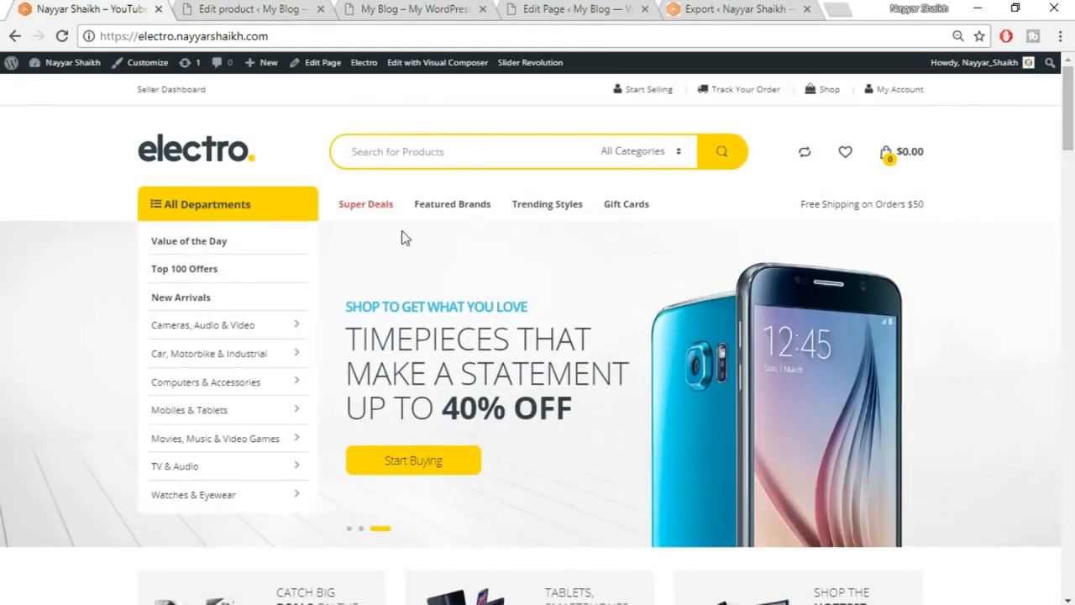
left_click(415, 7)
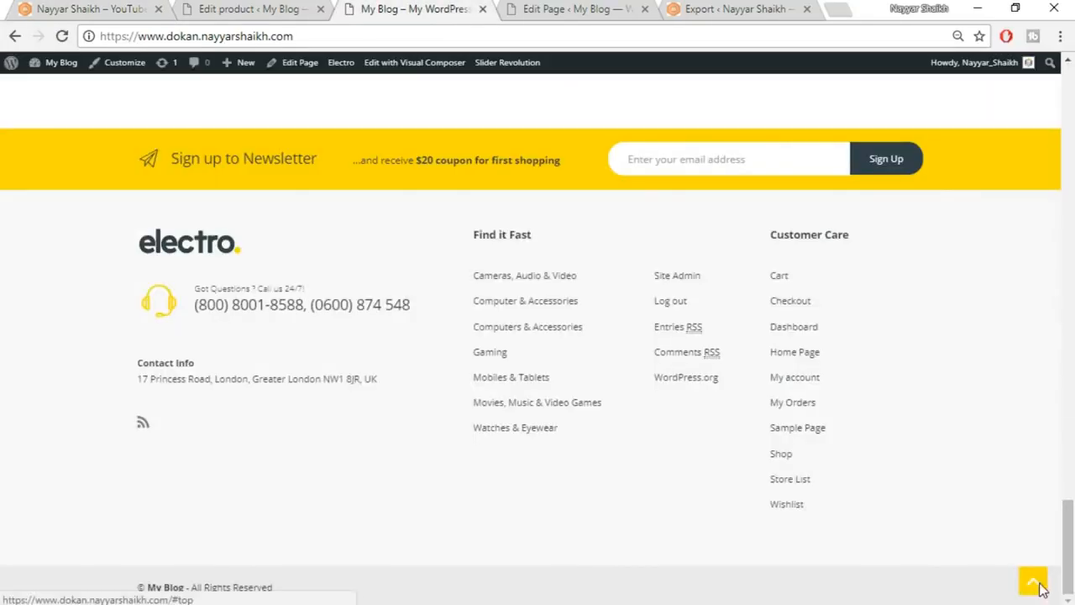
left_click(1035, 583)
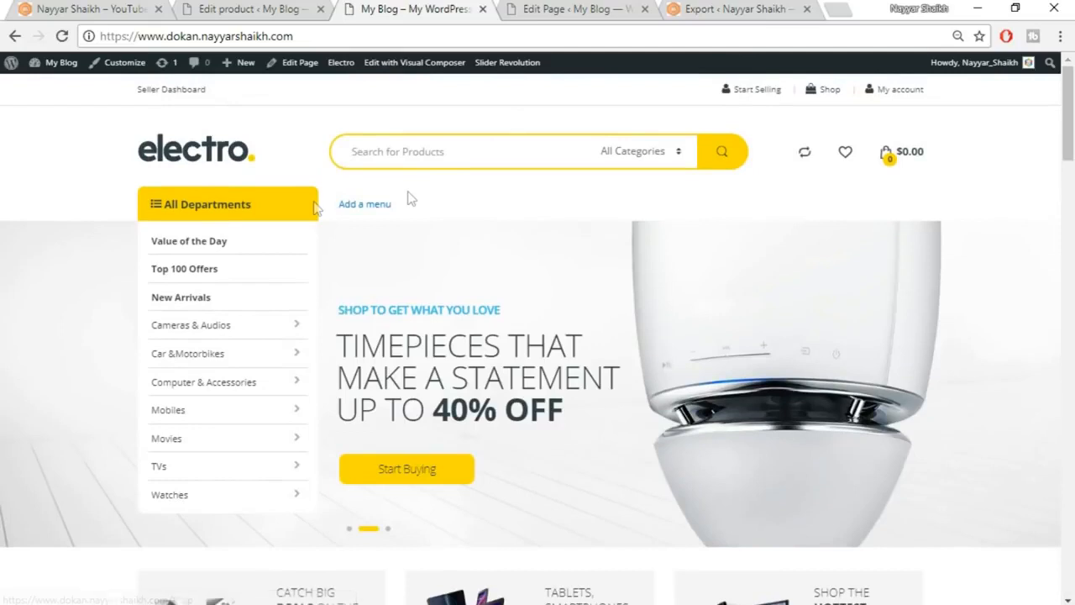
left_click(256, 8)
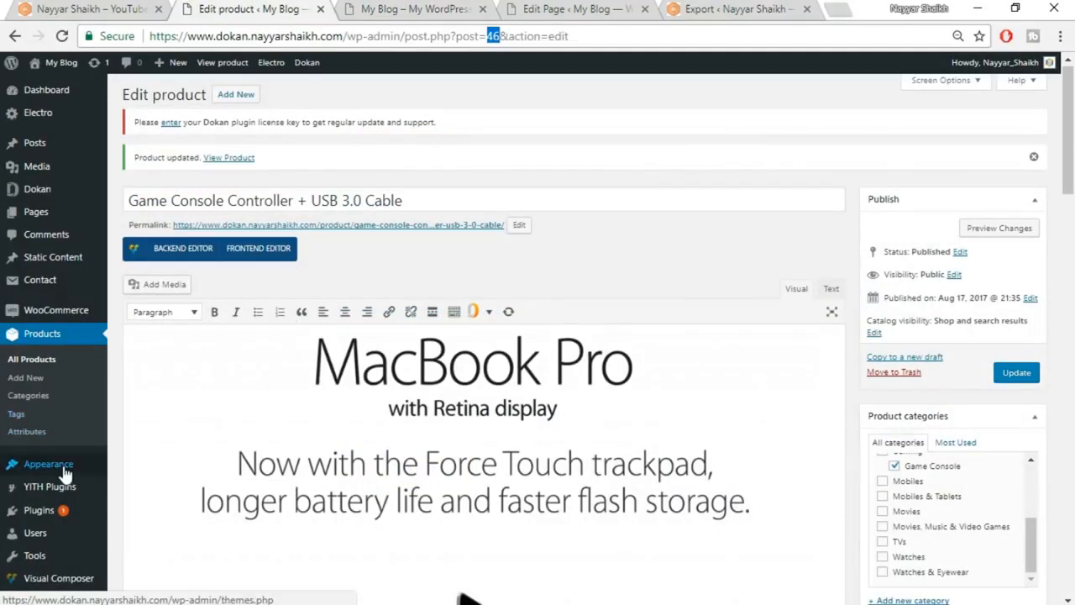
mouse_move(65, 474)
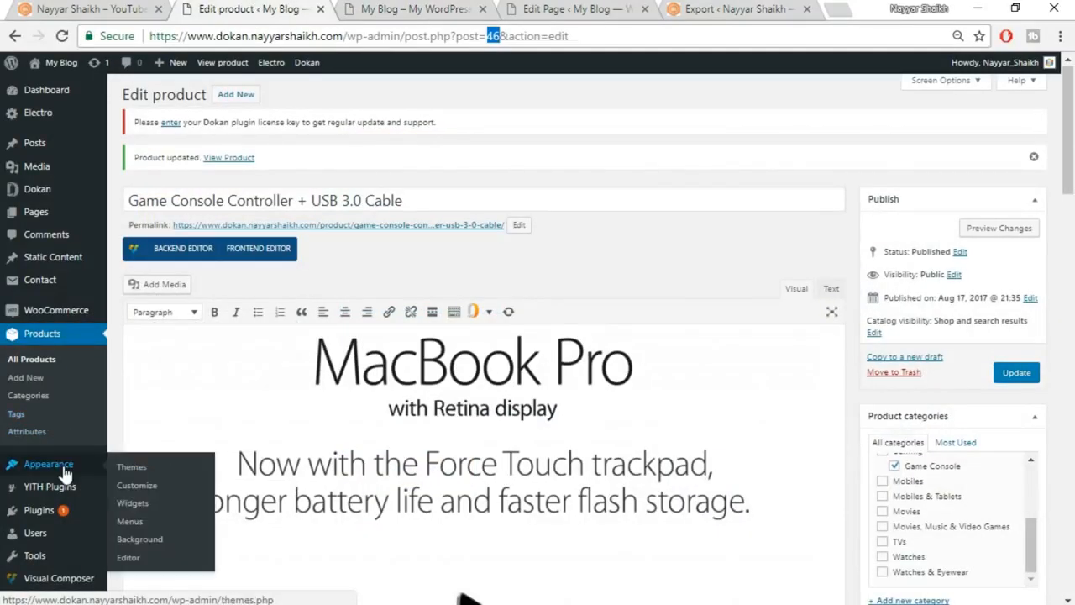
left_click(146, 522)
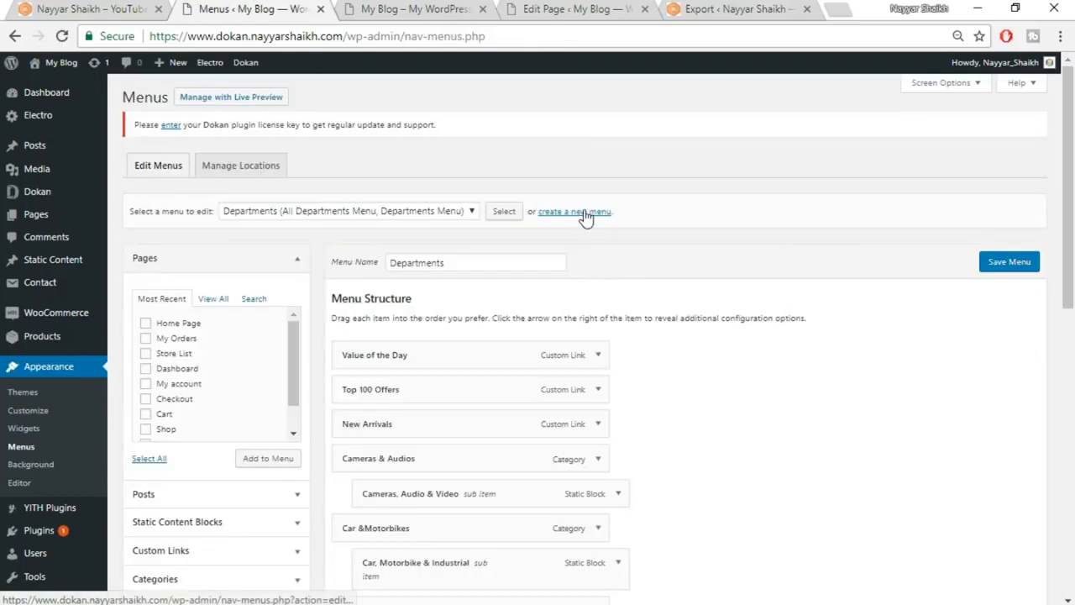
Create a new navigation menu named 'Secondary'
left_click(583, 212)
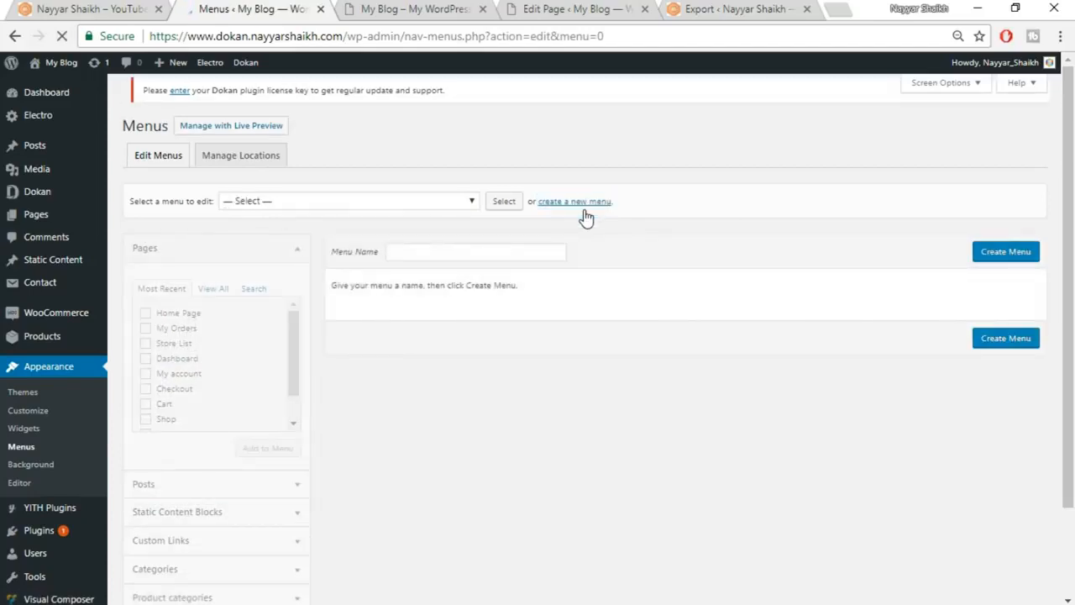
left_click(489, 255)
type("Se")
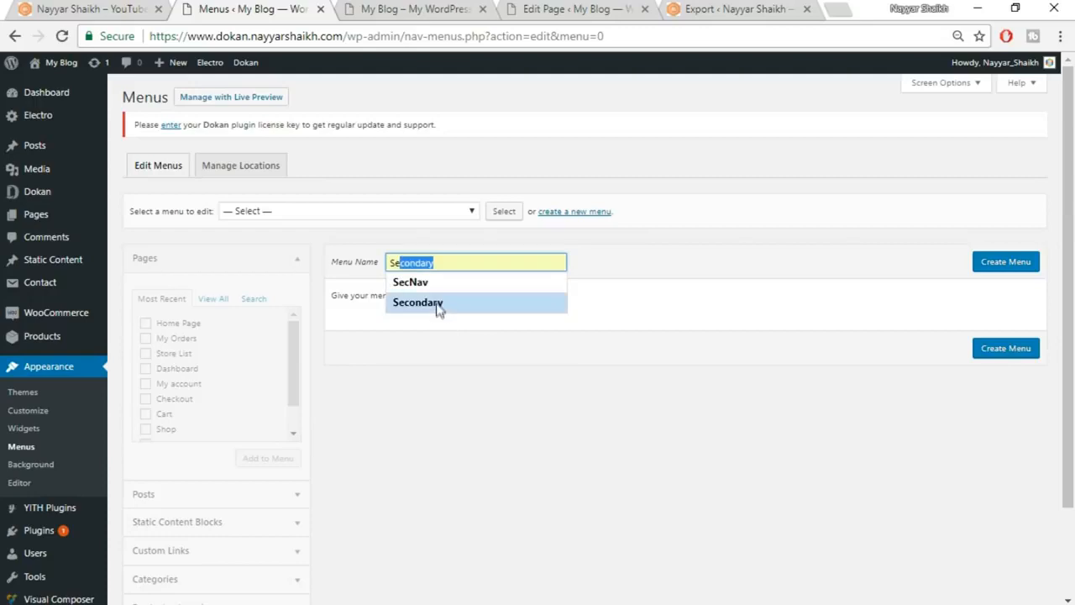
left_click(438, 309)
left_click(1008, 271)
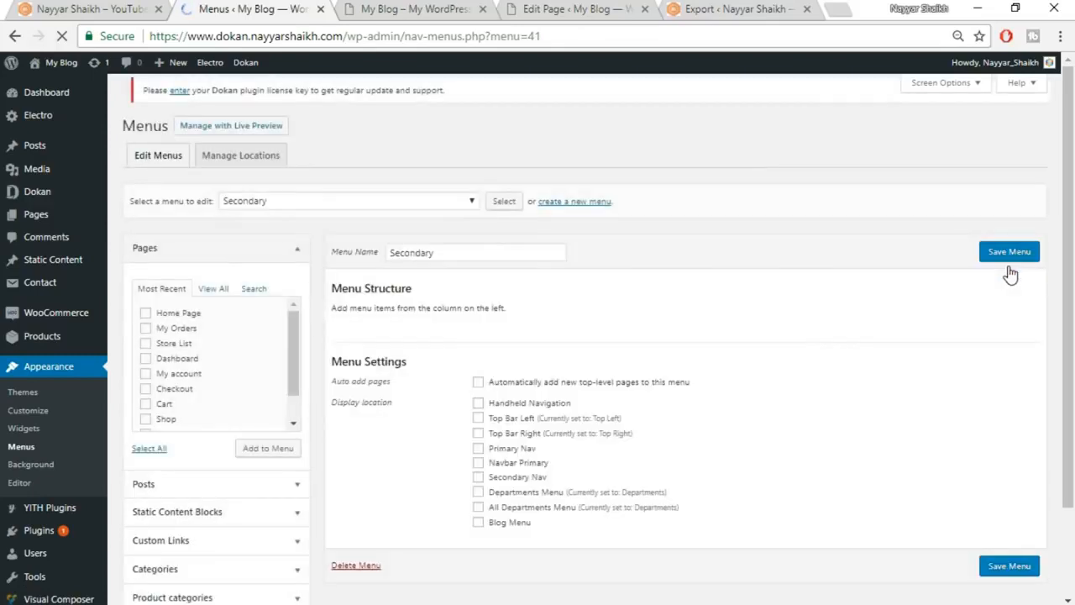
Assign the Secondary menu to the Secondary Nav location and collapse the Pages box
left_click(480, 490)
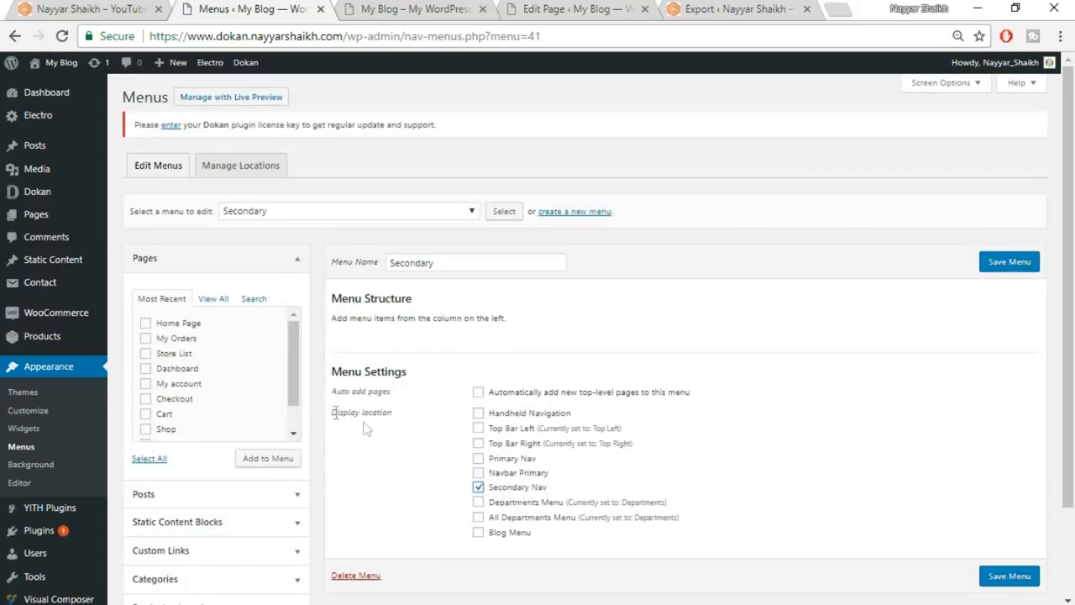
left_click(71, 6)
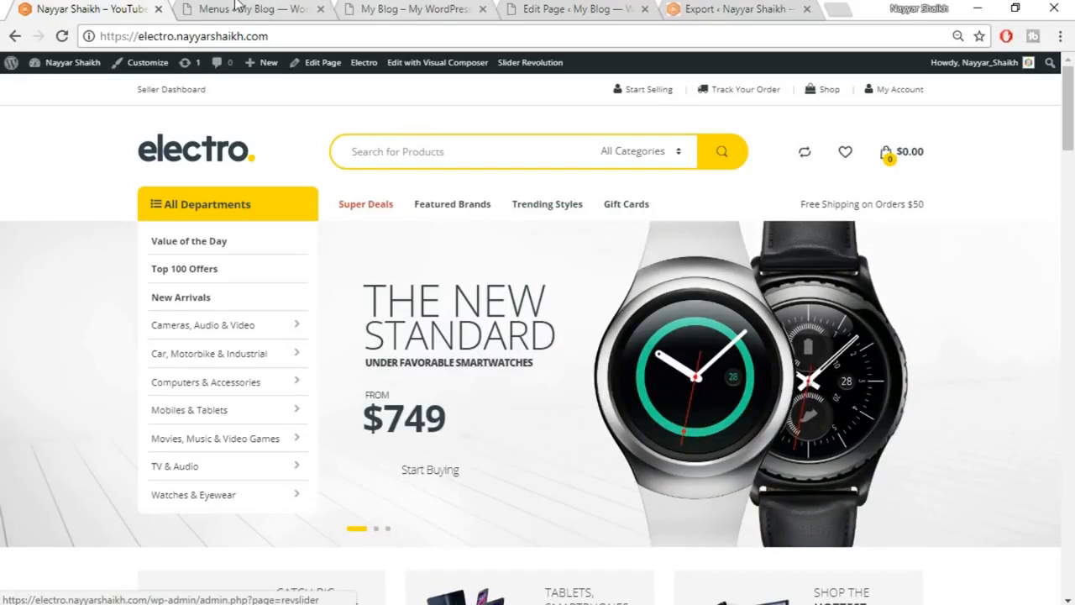
left_click(265, 8)
left_click(297, 262)
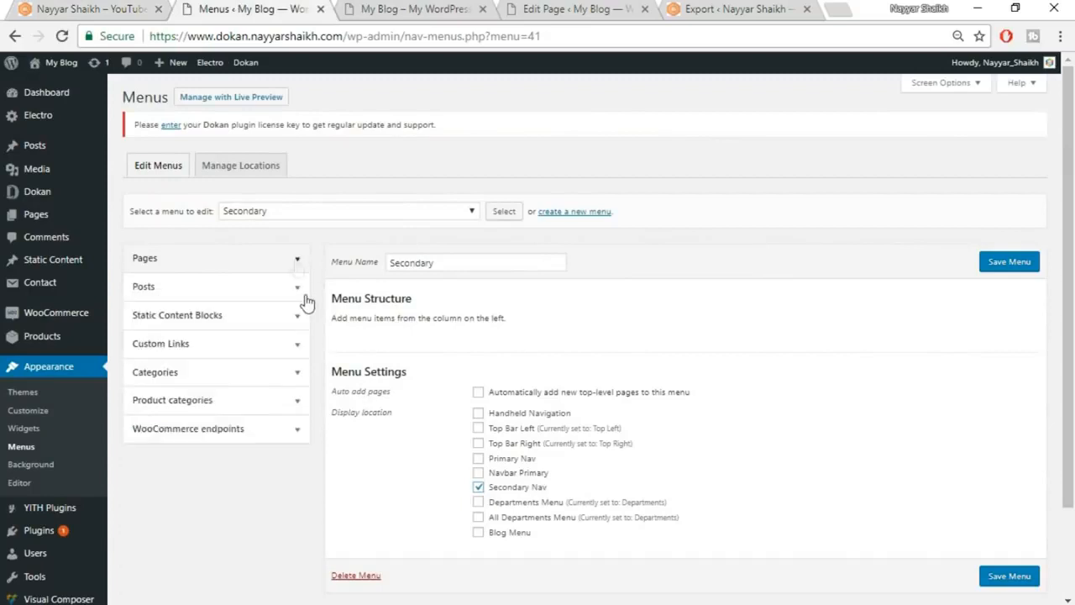
Add a 'Super Deals' custom link with URL # to the menu
scroll(303, 294, "down", 2)
left_click(269, 239)
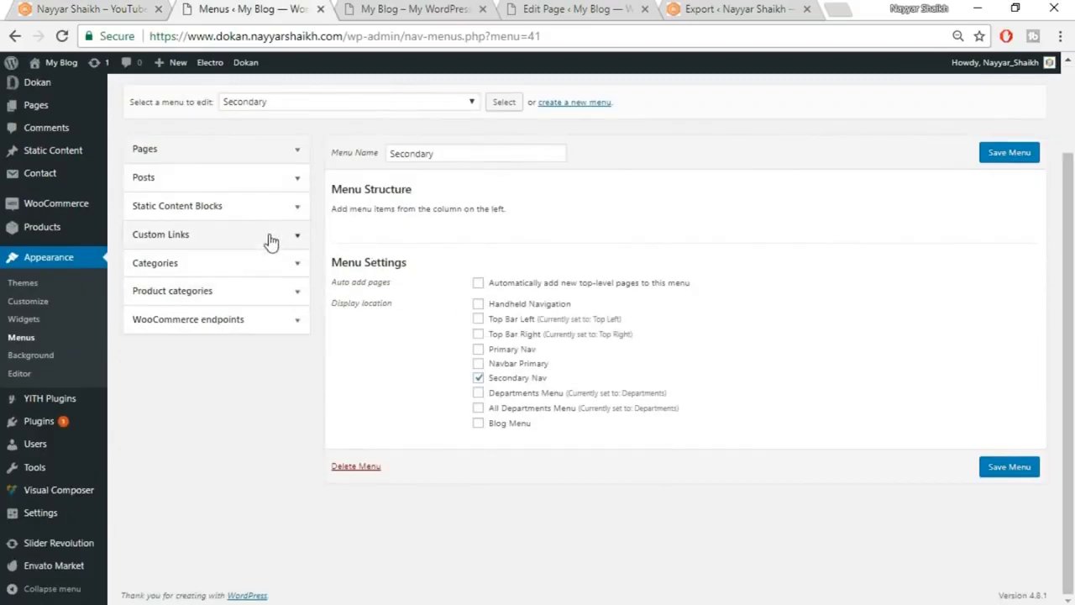
left_click(135, 7)
left_click(240, 5)
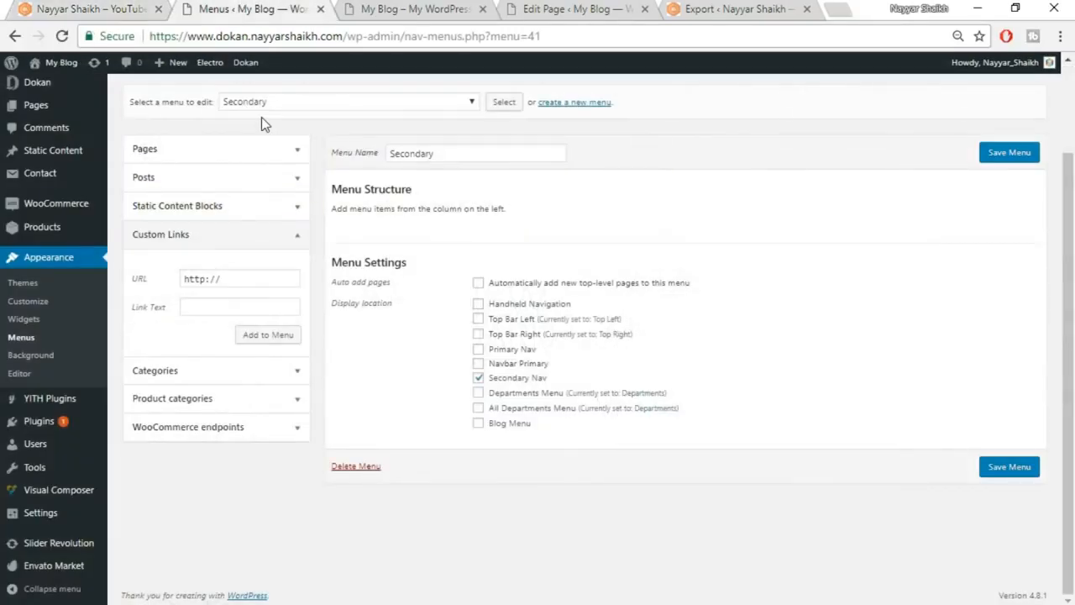
left_click_drag(239, 280, 122, 280)
type("#")
key("Tab")
type("Su")
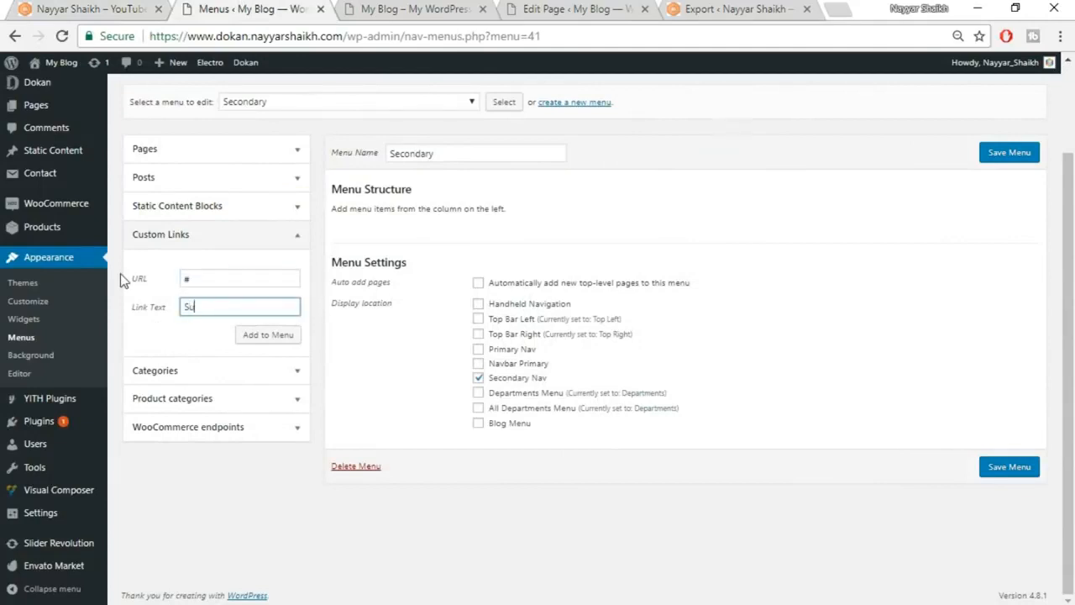
type("per Deals")
left_click(283, 338)
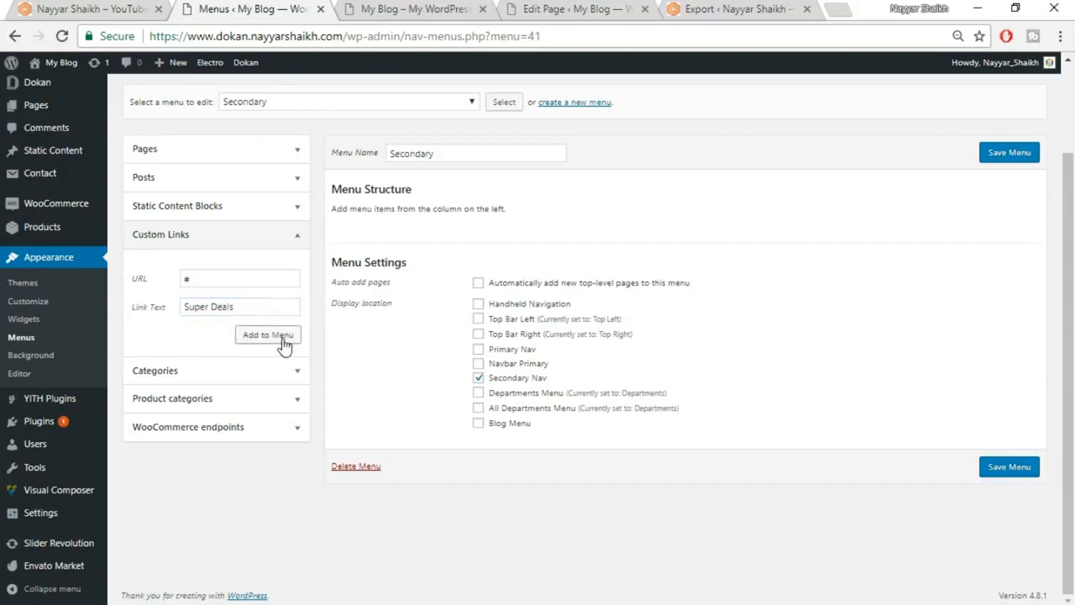
Add a 'Featured Brands' custom link with URL # to the menu
left_click(126, 9)
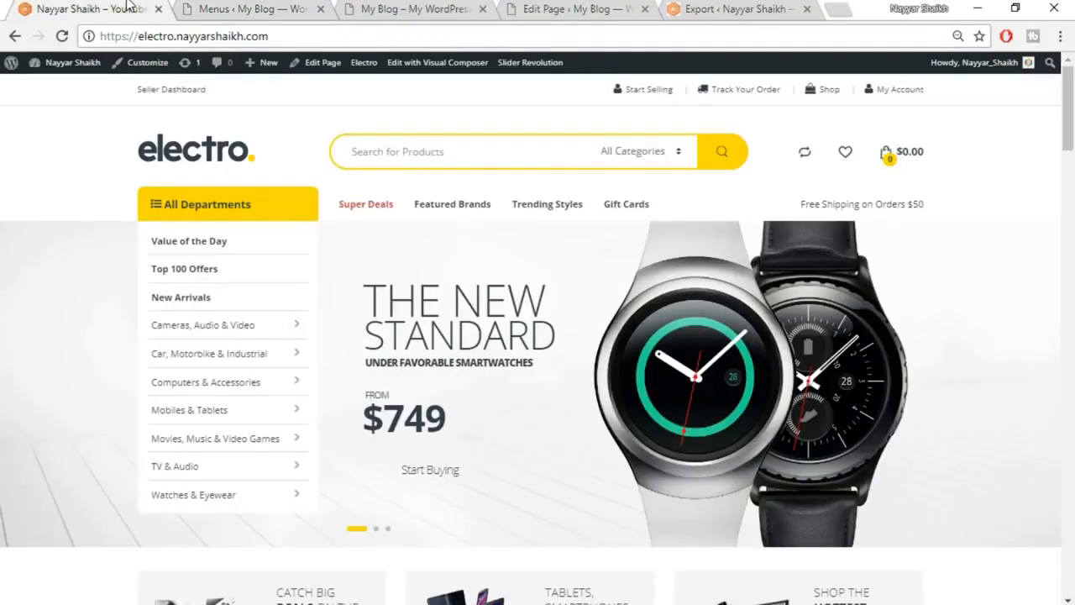
left_click(271, 7)
triple_click(269, 278)
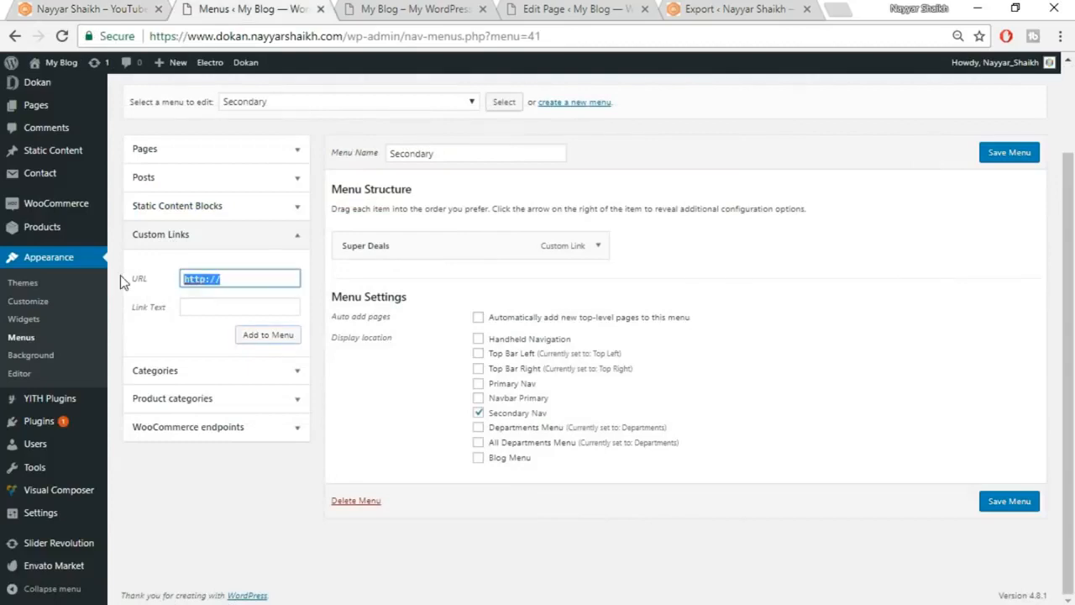
type("#")
key("Tab")
type("Featured Brands")
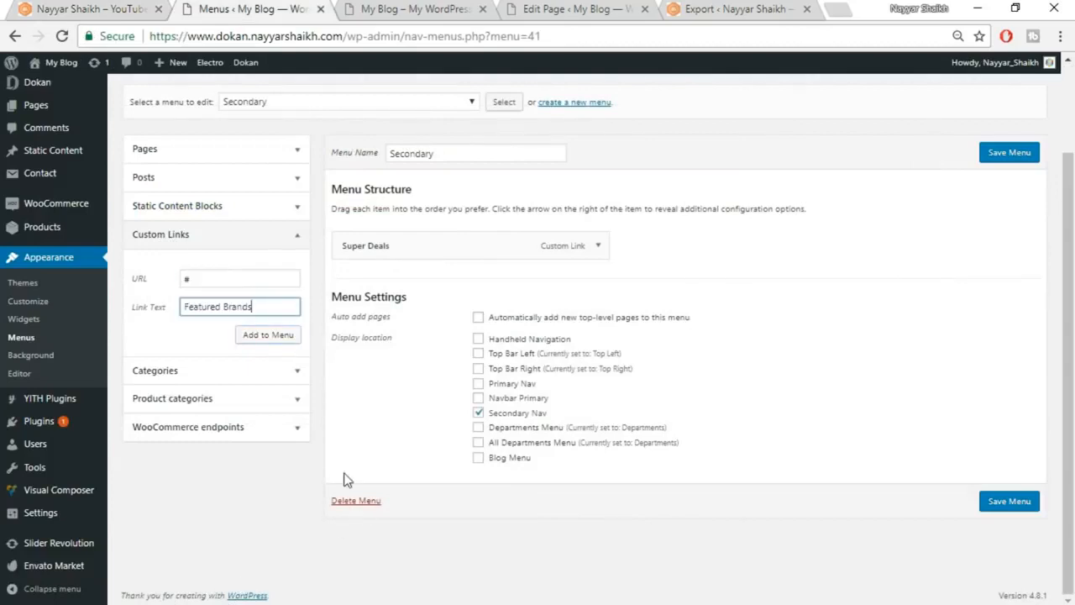
left_click(275, 344)
Add a 'Trending Styles' custom link to the menu
left_click(113, 9)
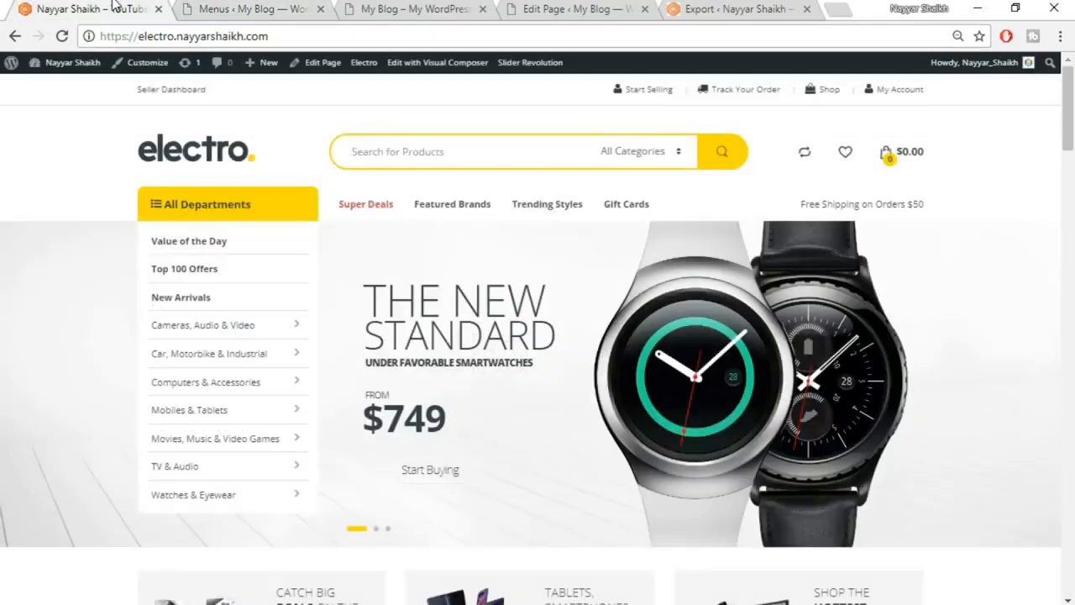
left_click(294, 7)
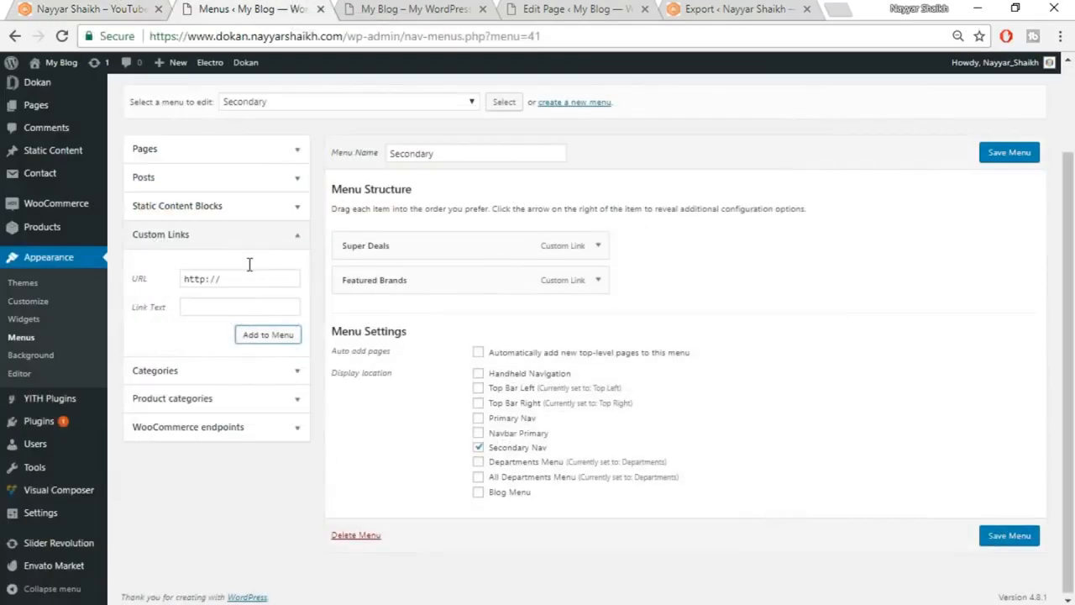
triple_click(242, 284)
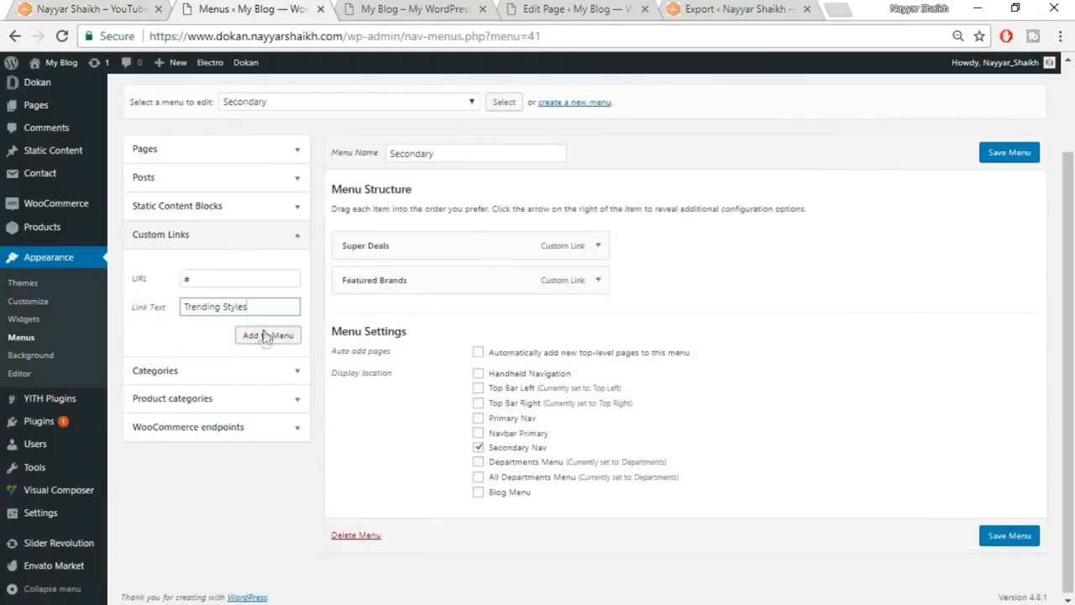
left_click(268, 334)
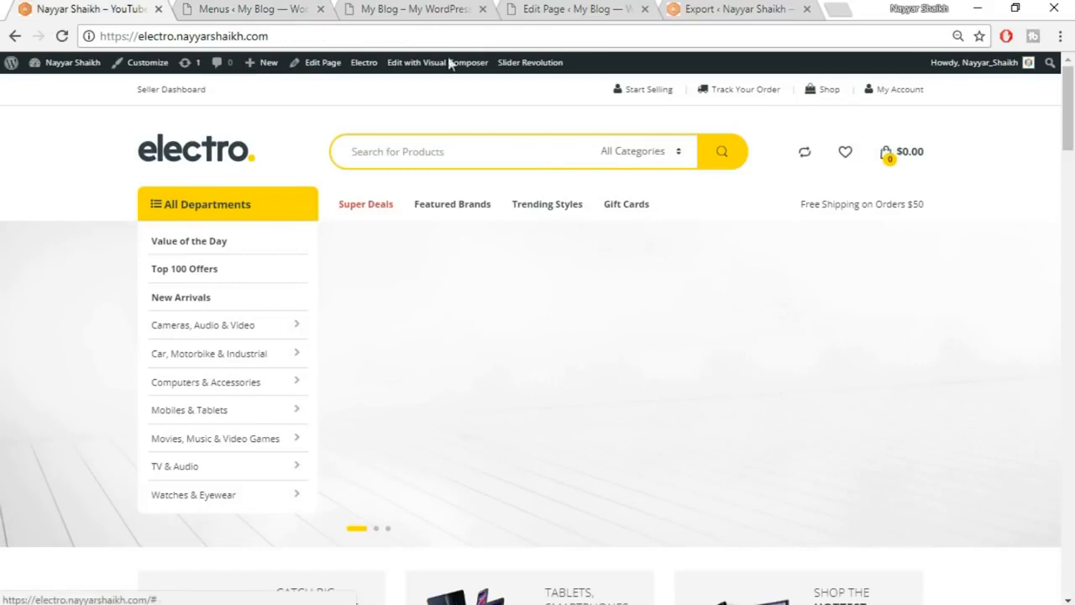
Add a 'Gift Cards' custom link with URL # to the menu
left_click(286, 8)
left_click_drag(262, 277, 169, 283)
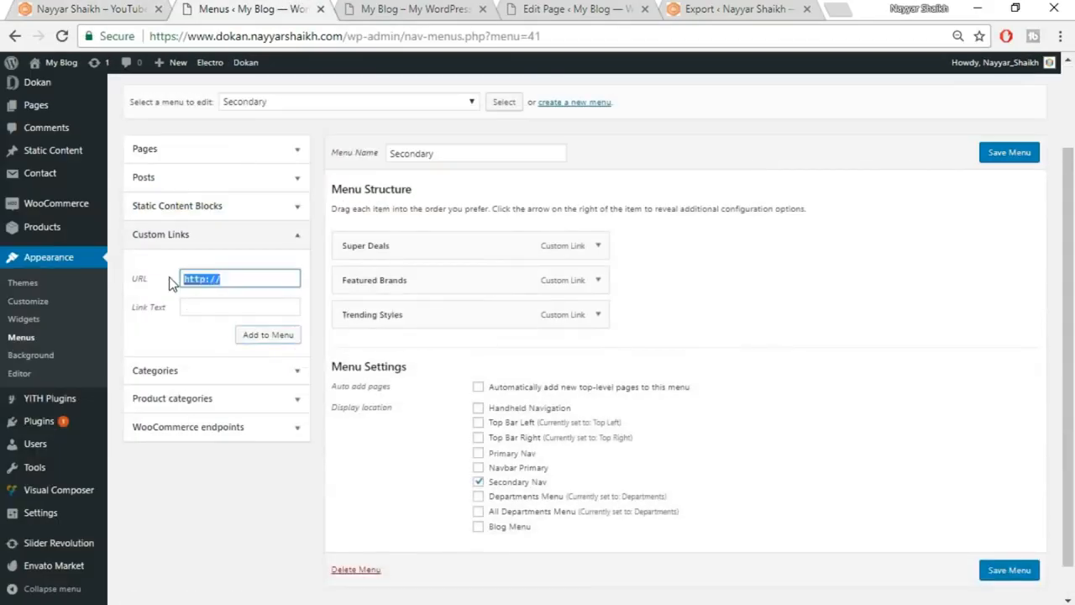
type("#")
left_click(268, 304)
type("Gift Cards")
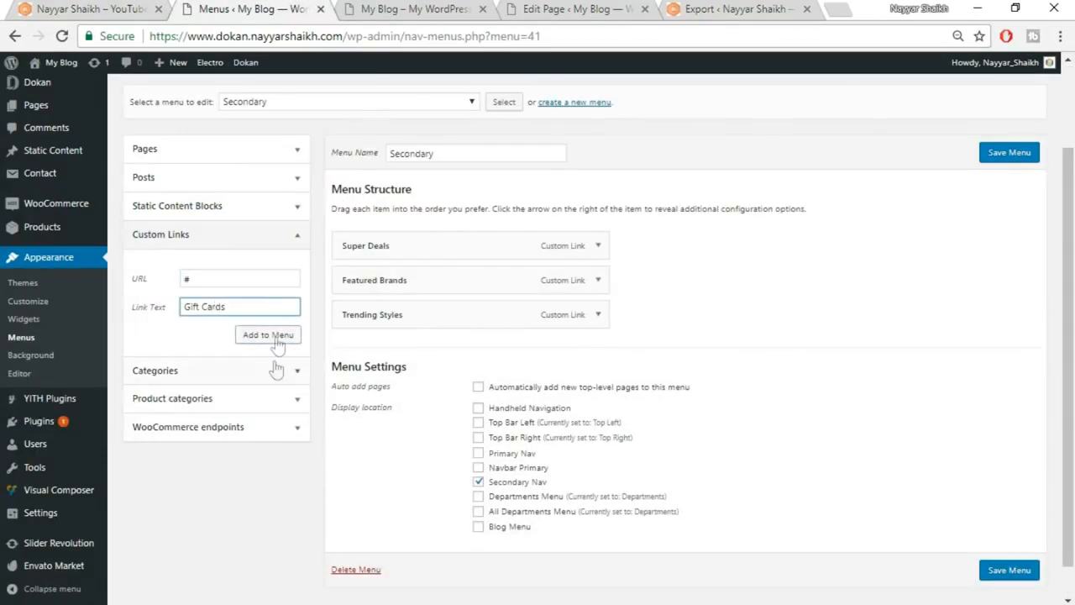
left_click(273, 335)
Add a 'Free Shipping over $50' custom link with URL # to the menu
left_click(77, 8)
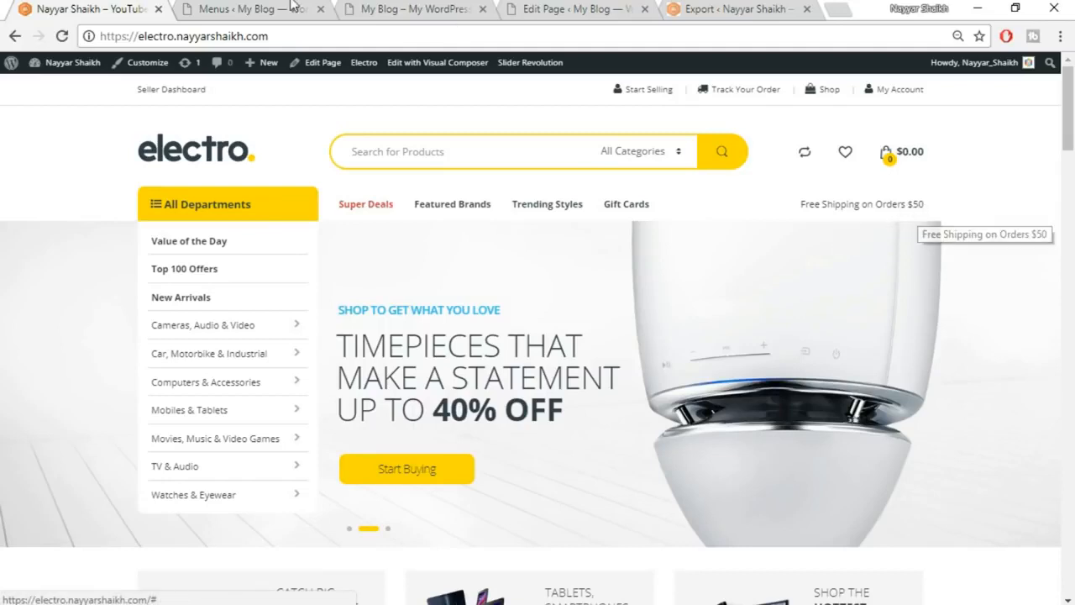
left_click(252, 9)
left_click(237, 278)
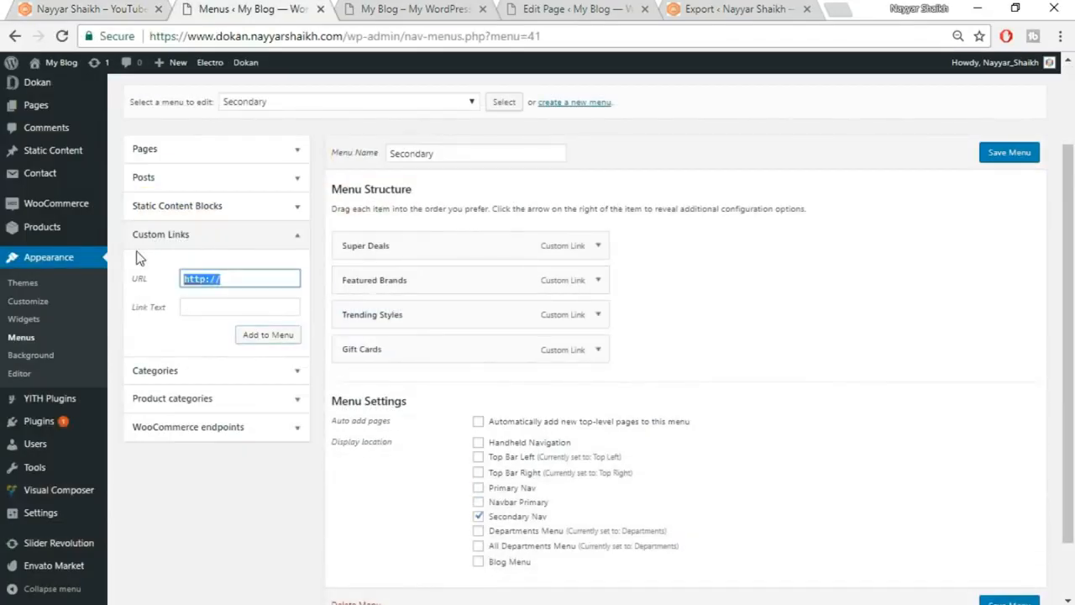
type("#")
key("Tab")
type("Free Shipping over $50")
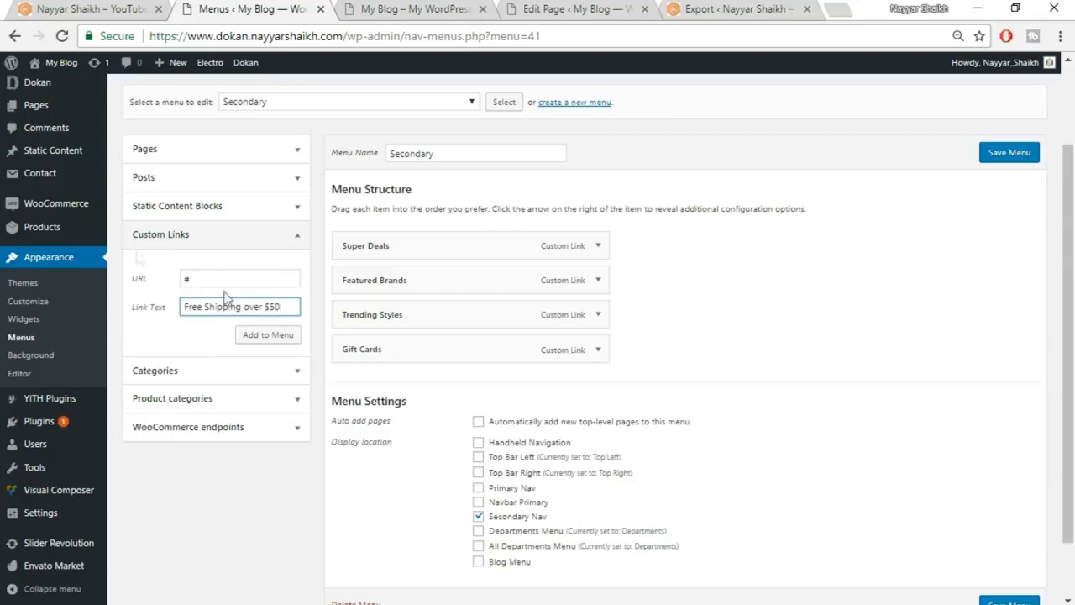
left_click(260, 341)
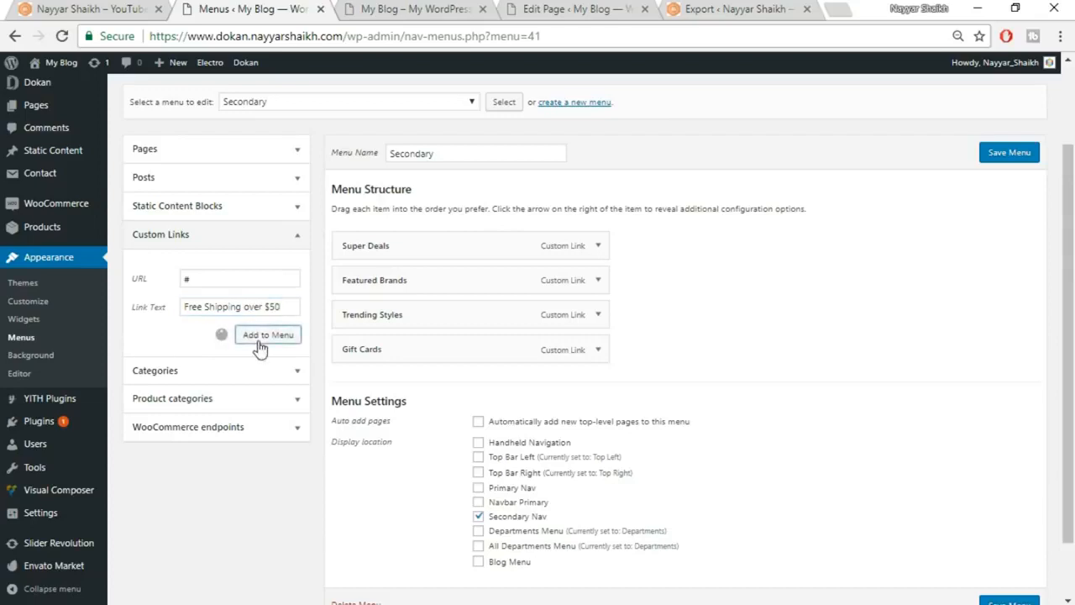
left_click(120, 8)
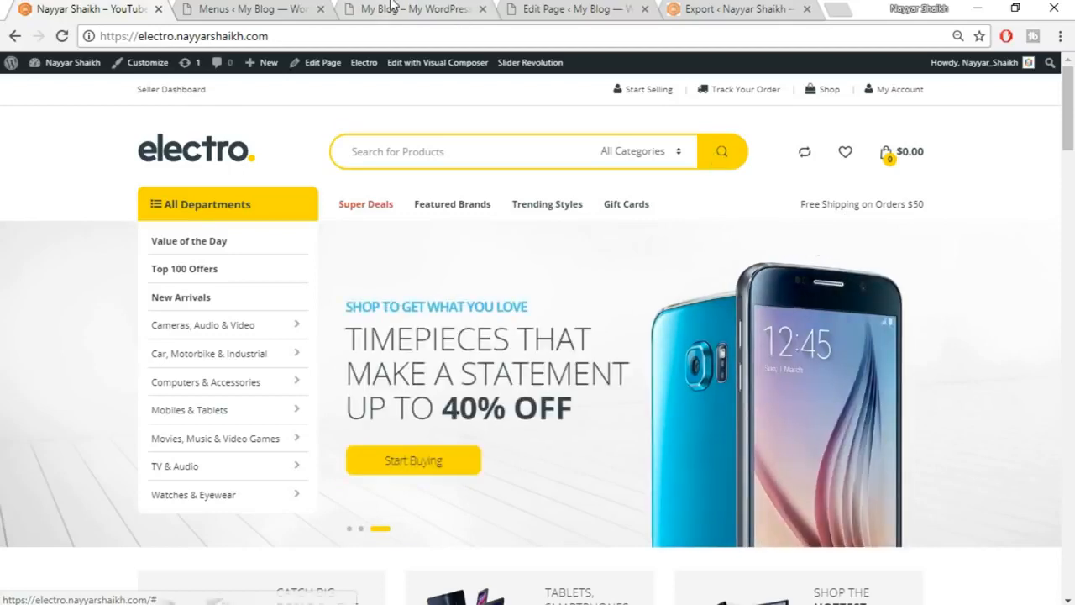
left_click(542, 7)
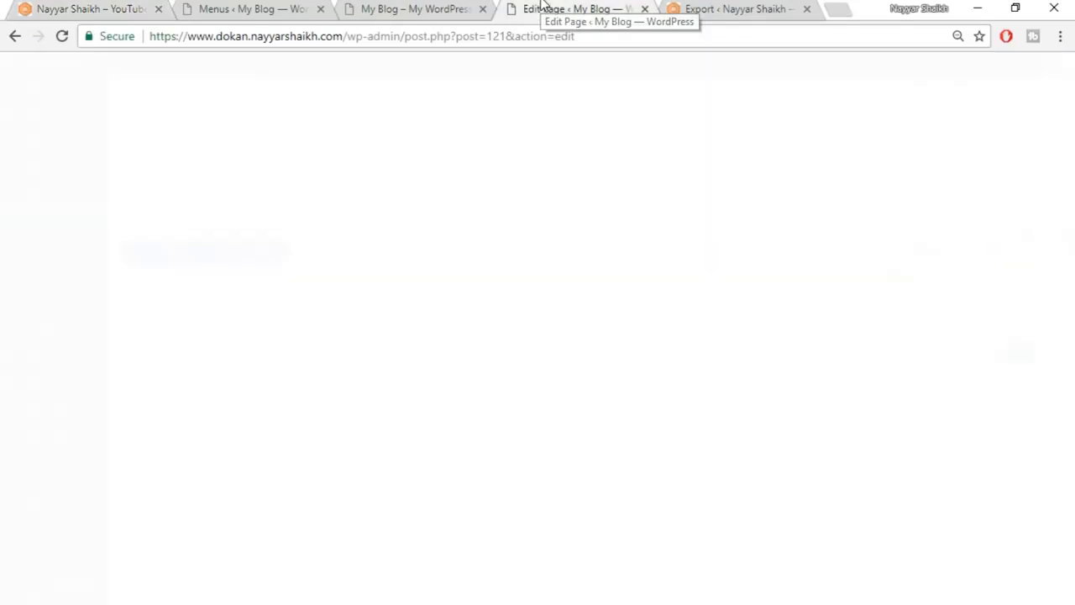
Give Super Deals the CSS class 'highlight' and Free Shipping over $50 'pull-right'
left_click(395, 9)
left_click(244, 8)
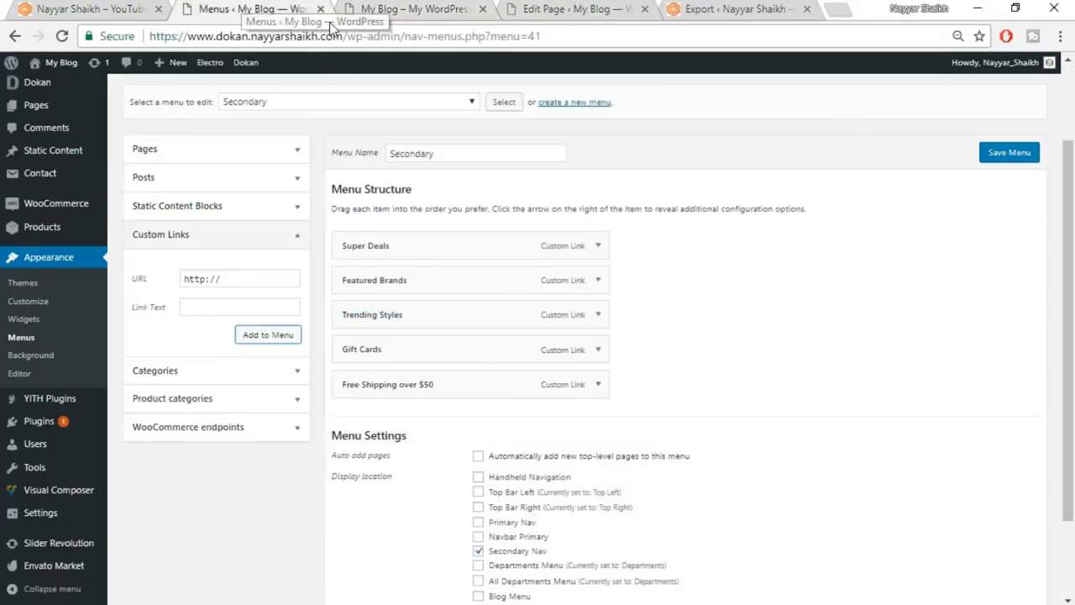
left_click(598, 246)
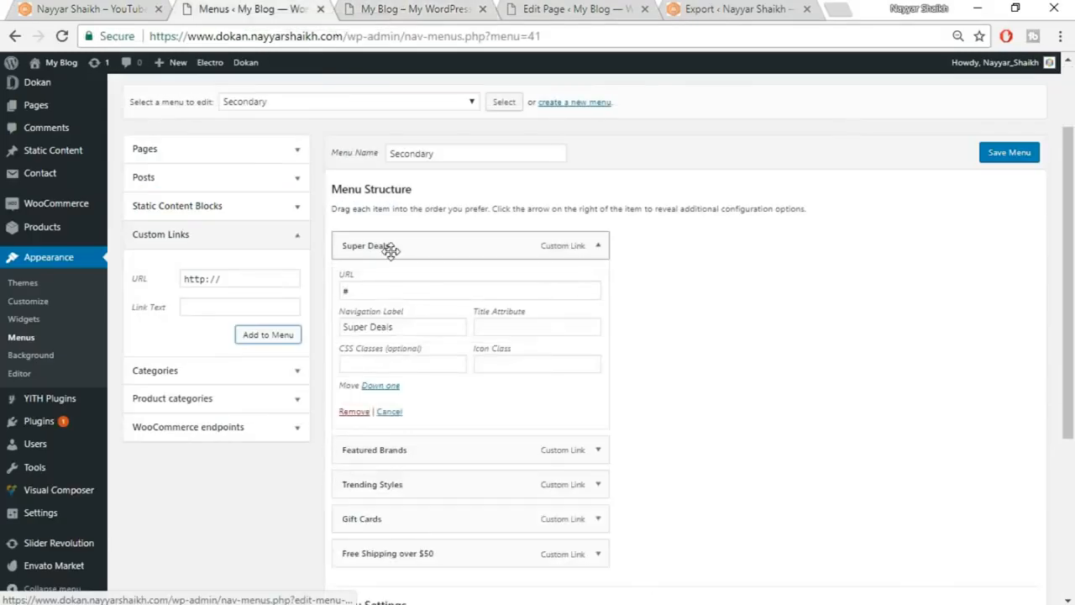
left_click(394, 362)
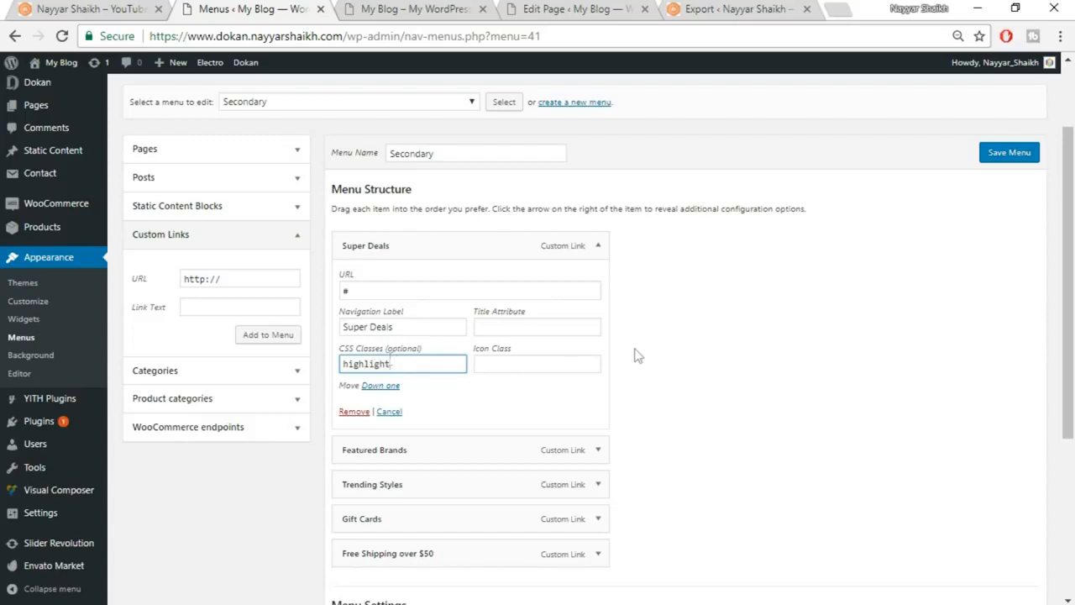
left_click(598, 245)
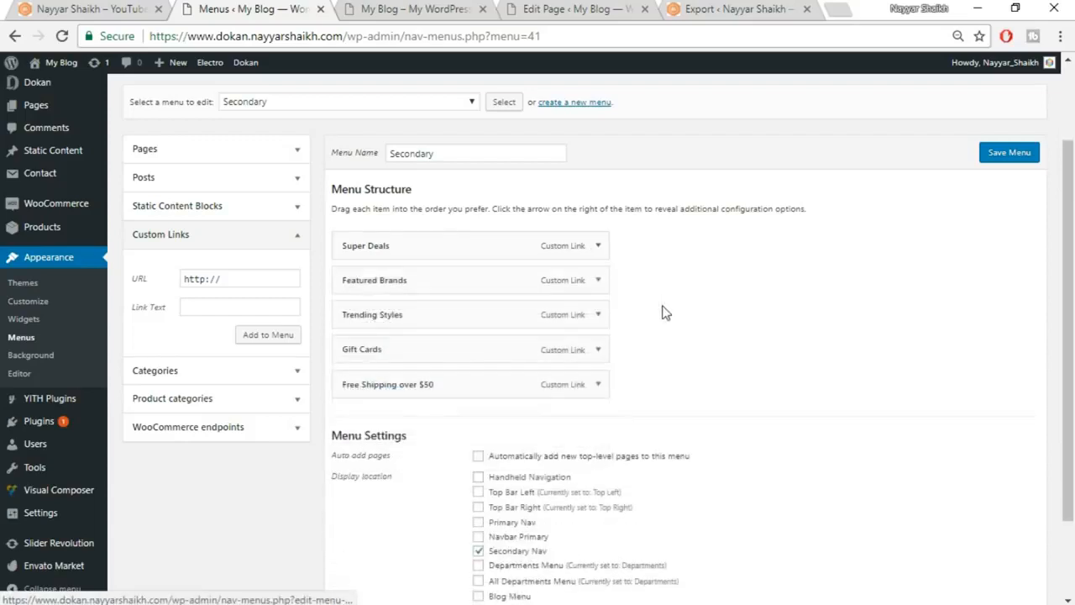
scroll(639, 314, "down", 1)
left_click(598, 300)
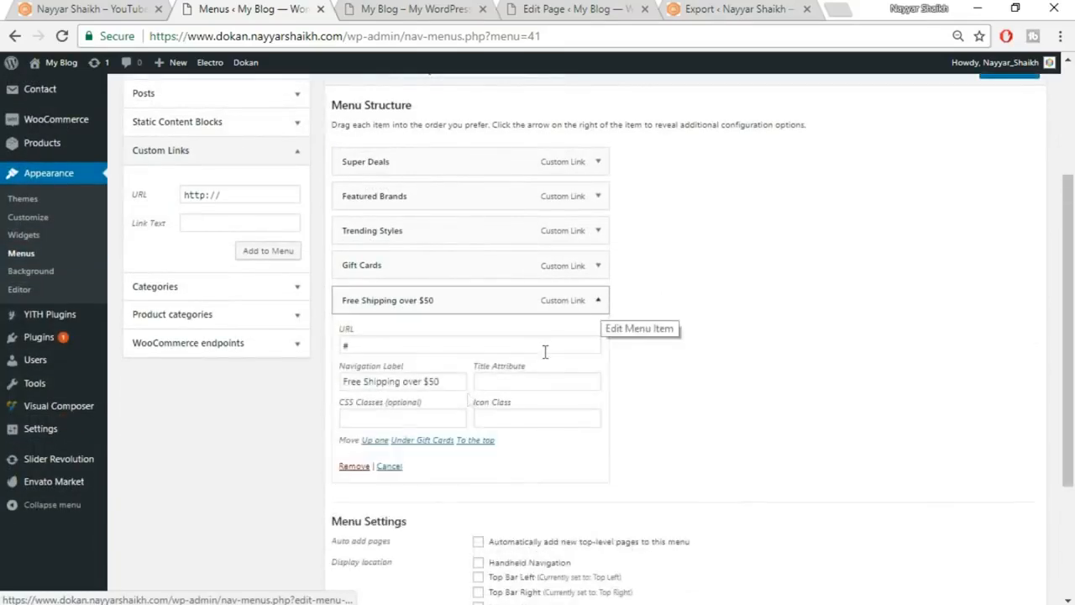
left_click(413, 423)
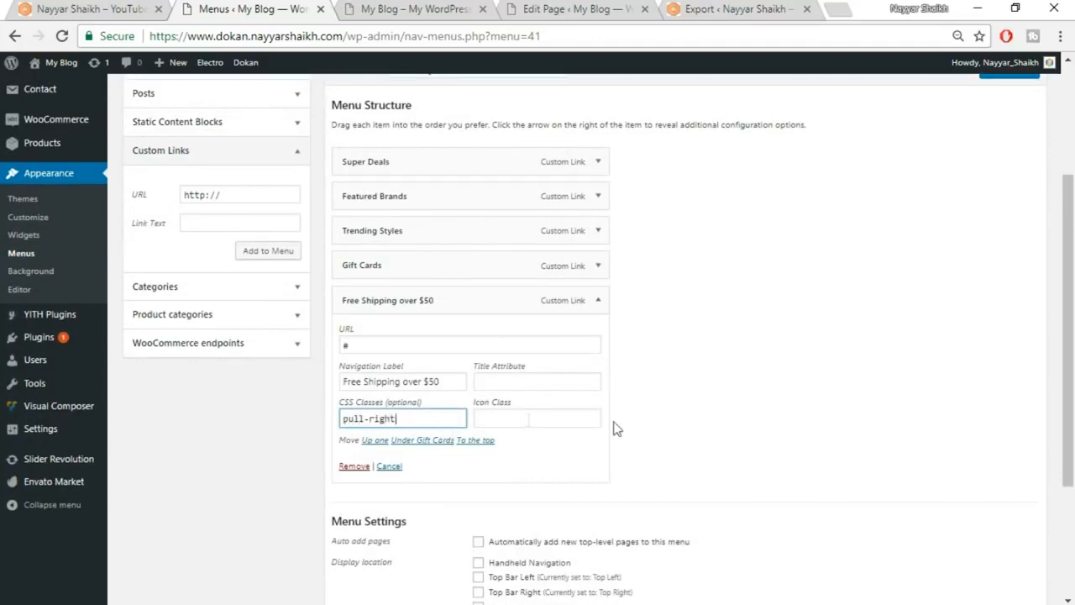
Save the Secondary menu and reload the live storefront
scroll(886, 420, "down", 3)
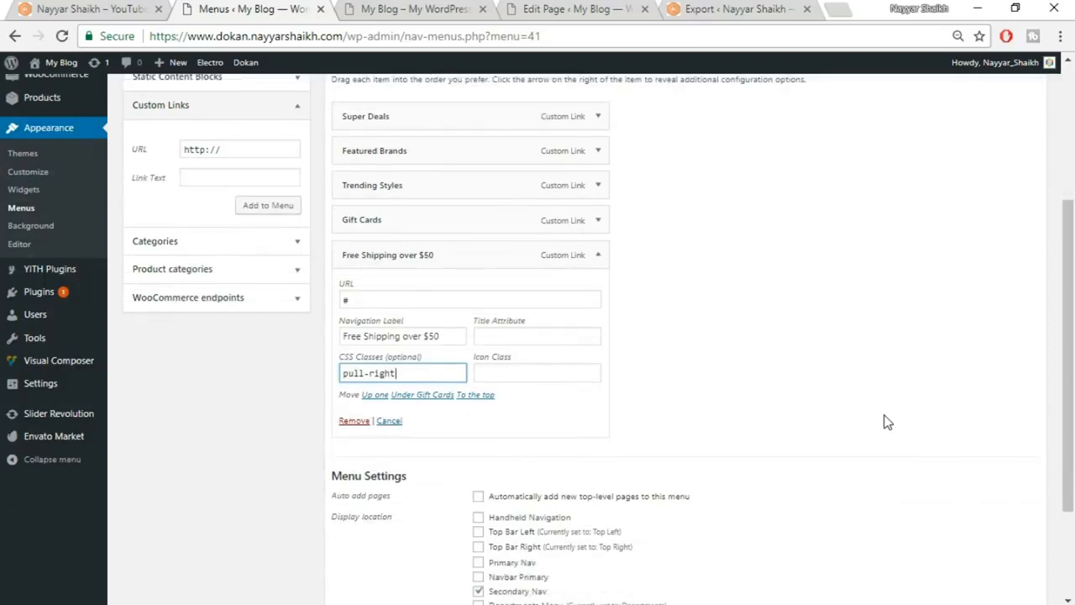
left_click(1009, 534)
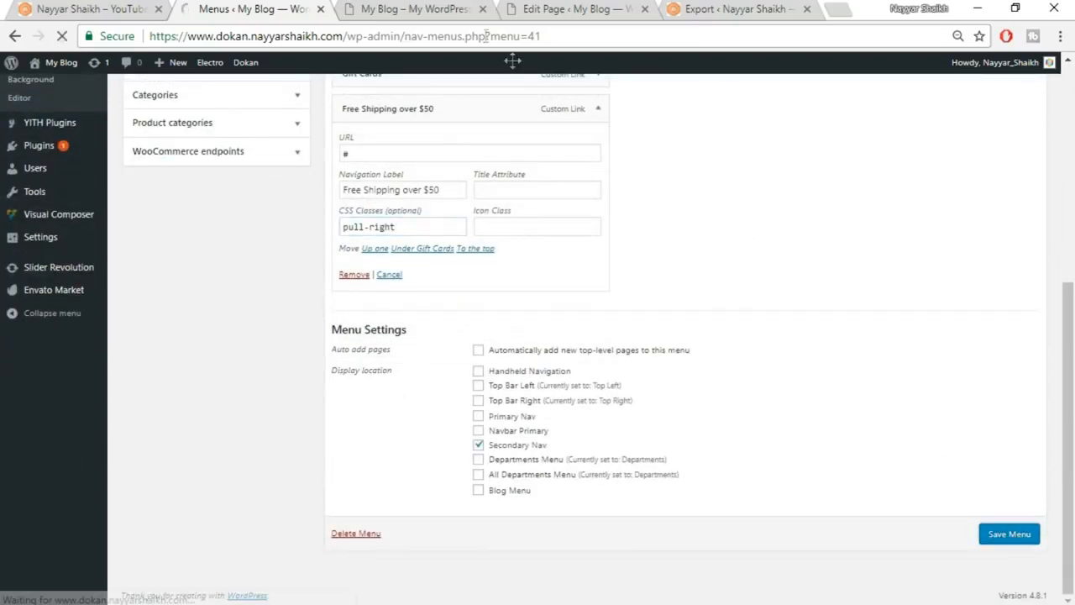
left_click(424, 10)
left_click(444, 42)
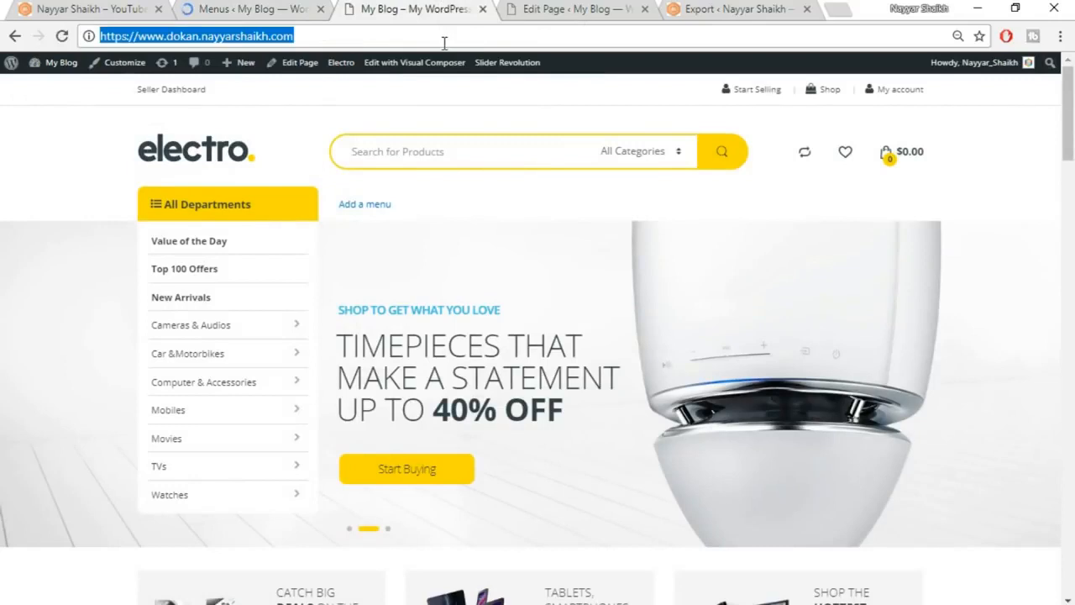
key("Return")
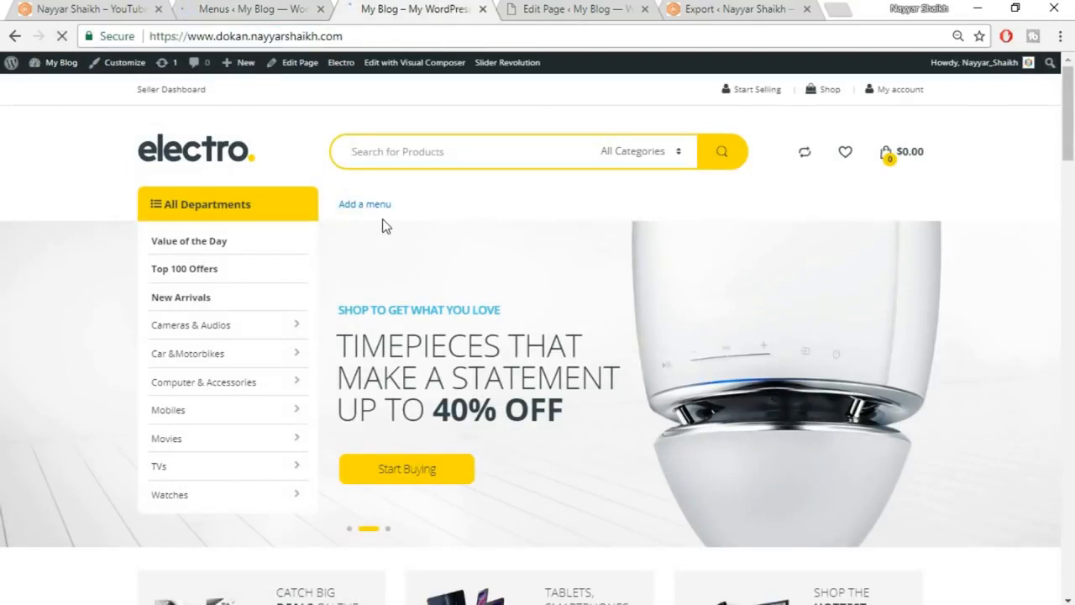
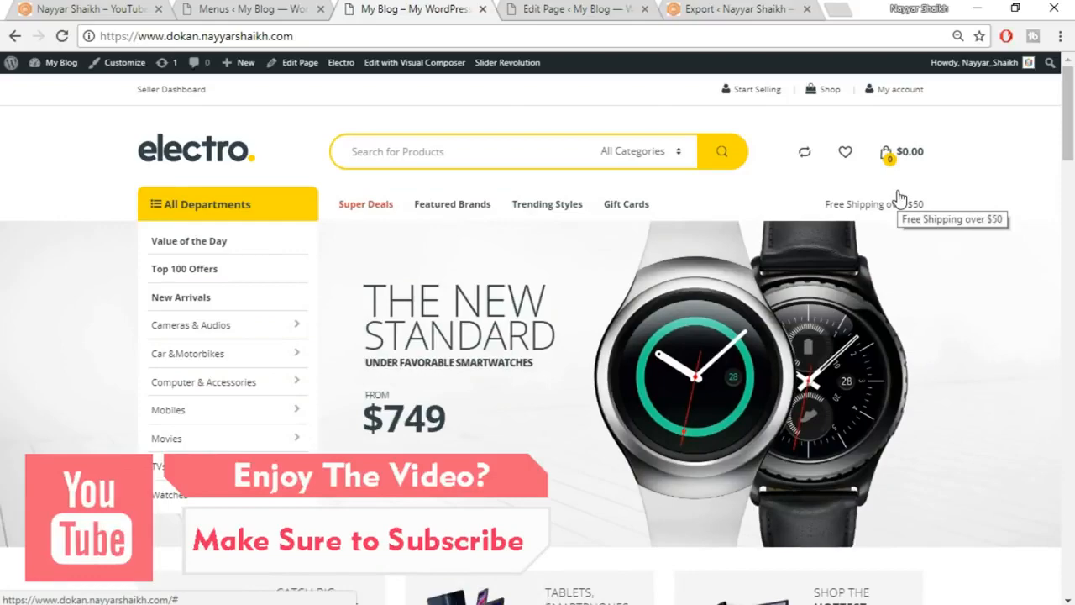
Open the Tablet Red EliteBook Revolve 810 G2 product page on the store
left_click_drag(1069, 132, 1070, 535)
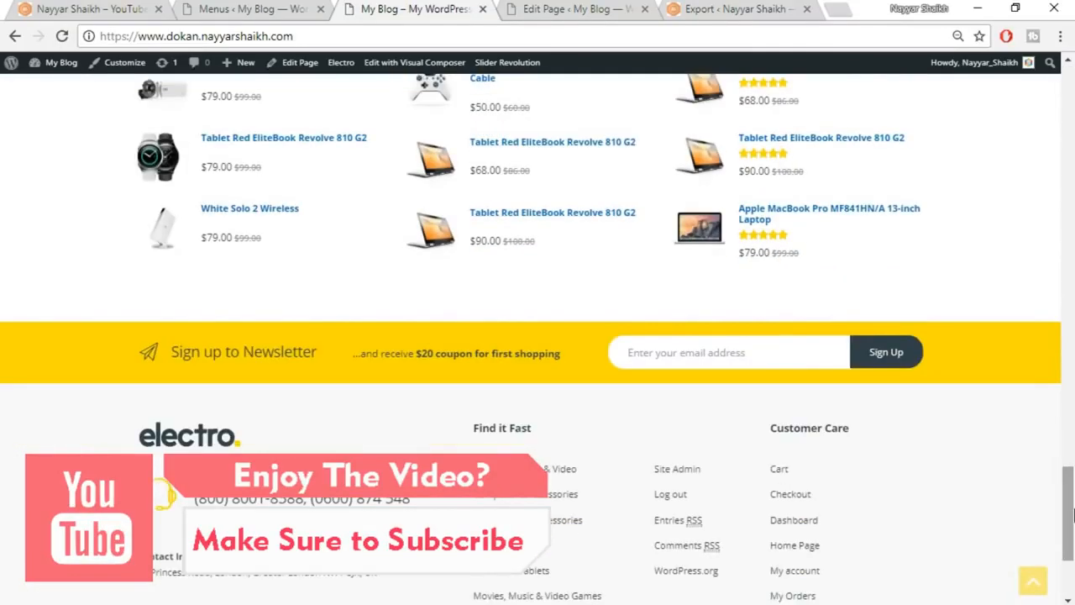
scroll(959, 475, "up", 15)
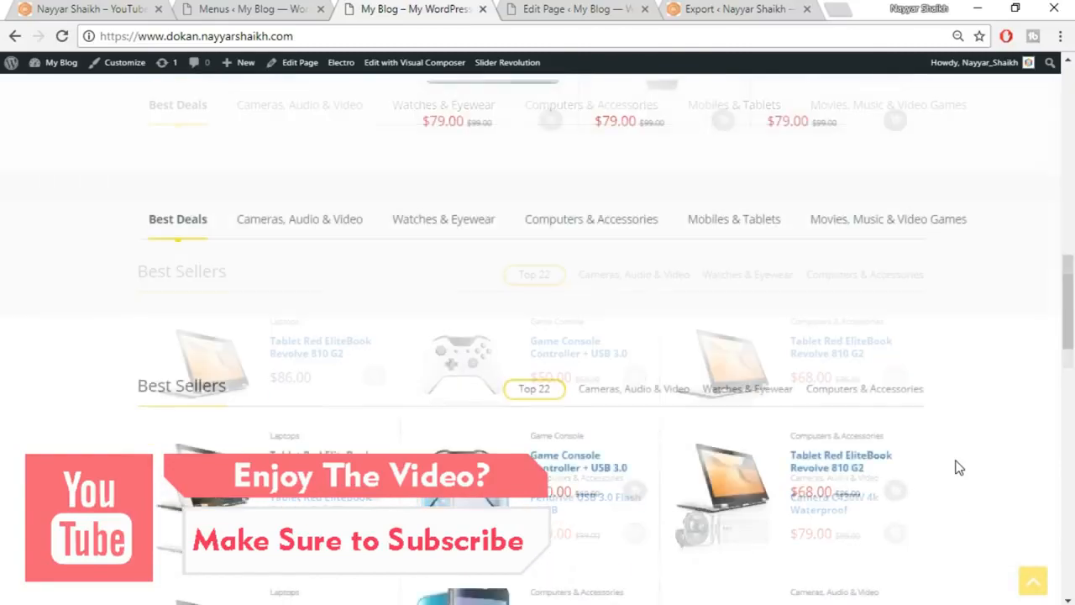
scroll(959, 468, "up", 4)
scroll(959, 468, "down", 7)
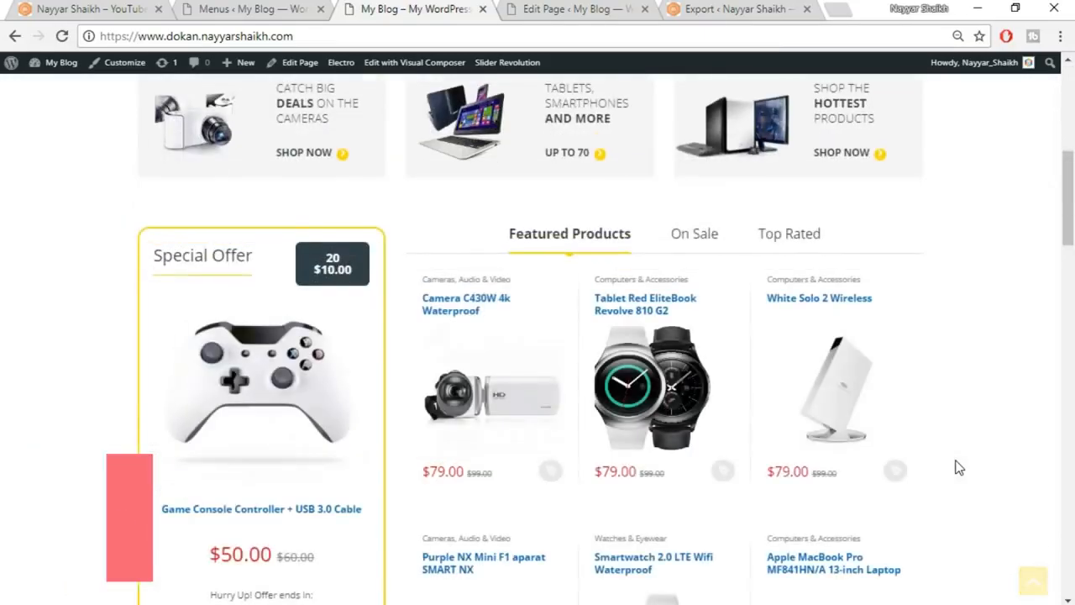
left_click(643, 293)
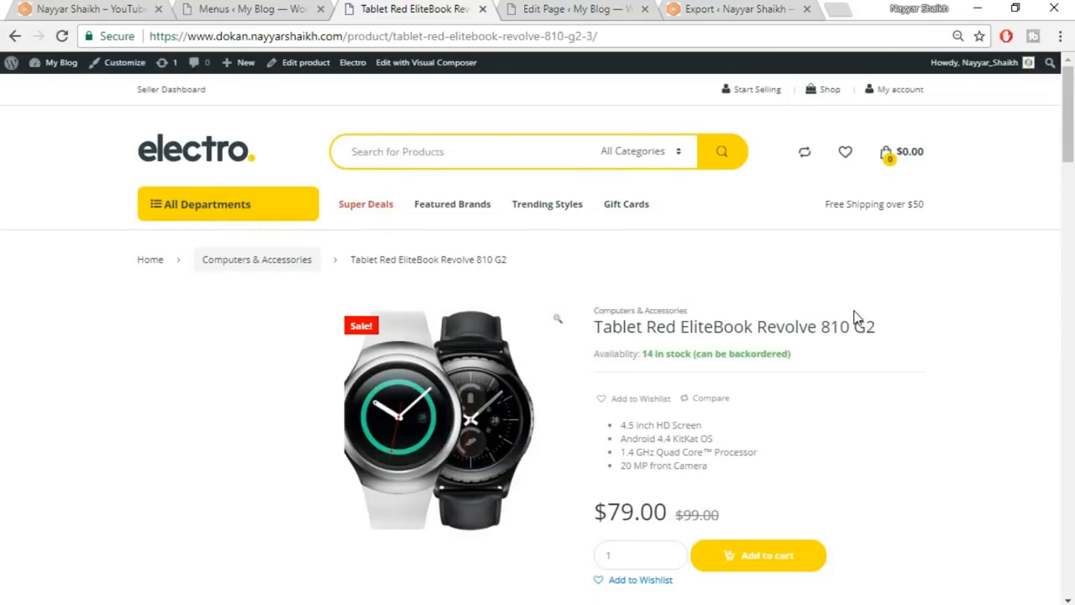
scroll(854, 314, "down", 1)
scroll(271, 396, "up", 2)
scroll(212, 395, "down", 1)
scroll(266, 293, "down", 4)
scroll(244, 252, "up", 5)
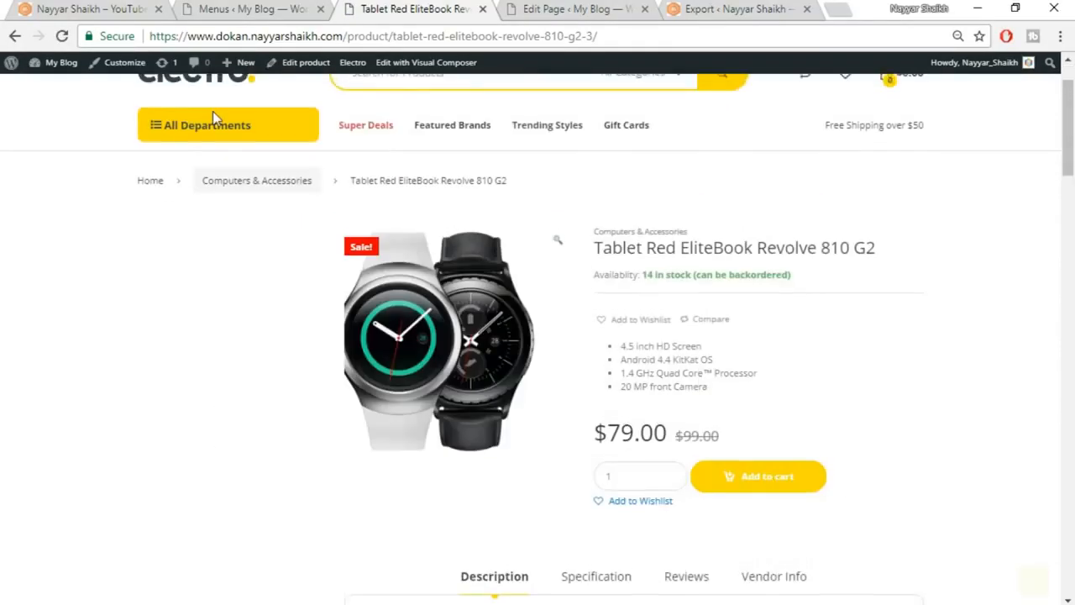
Open the same Tablet Red EliteBook product on the reference Electro store
left_click(87, 7)
scroll(713, 286, "down", 7)
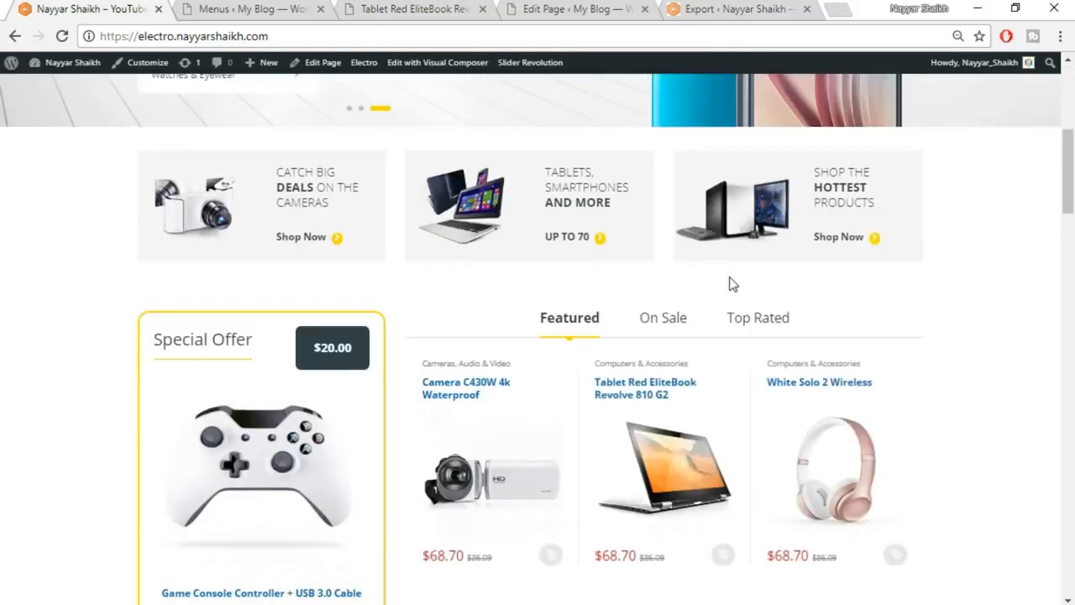
left_click(690, 286)
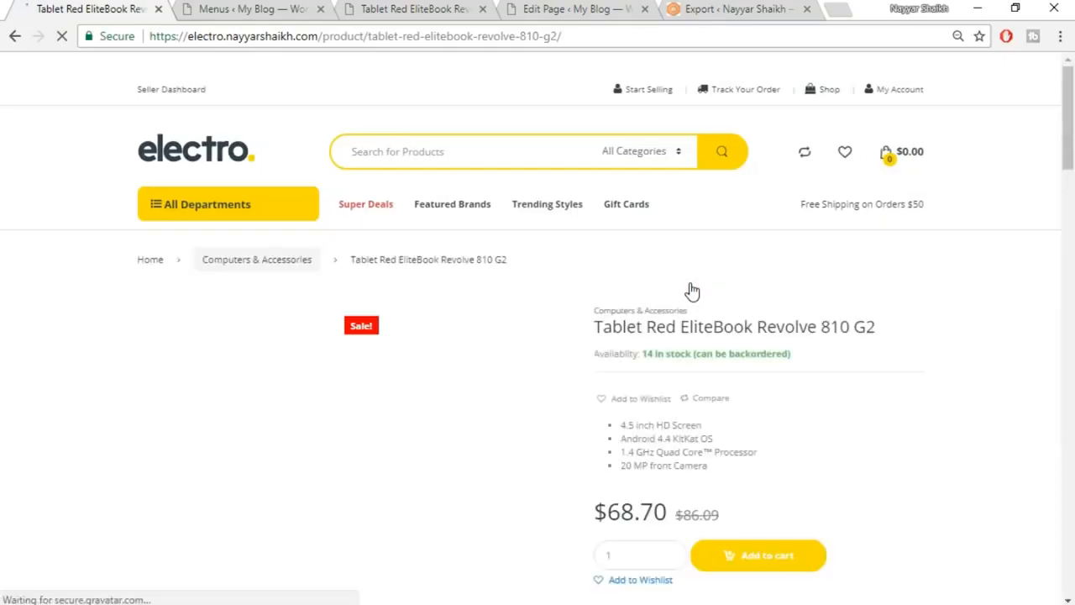
scroll(239, 357, "down", 6)
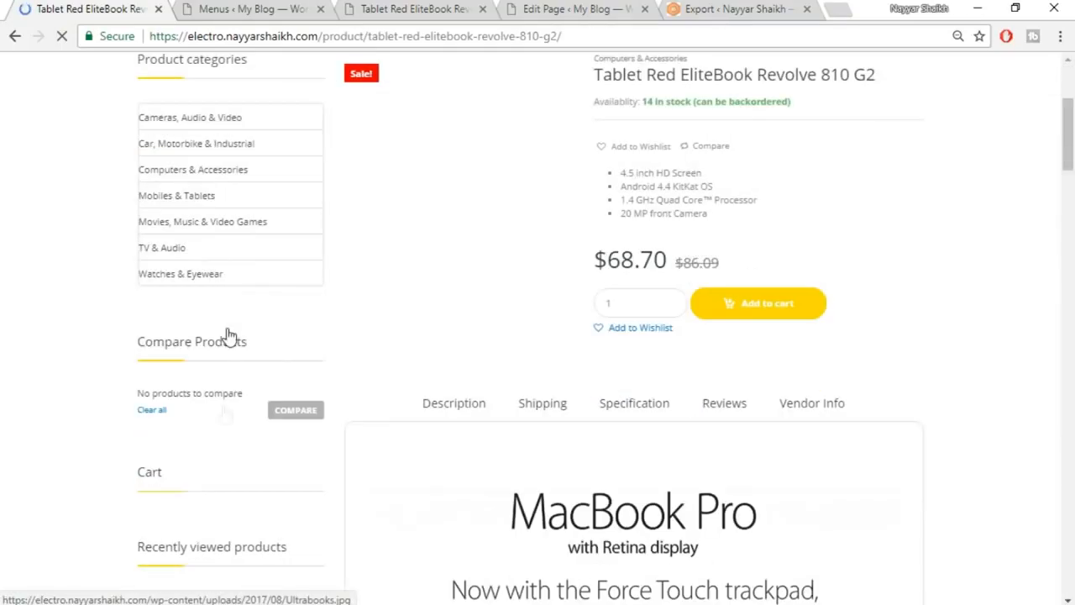
scroll(234, 421, "up", 6)
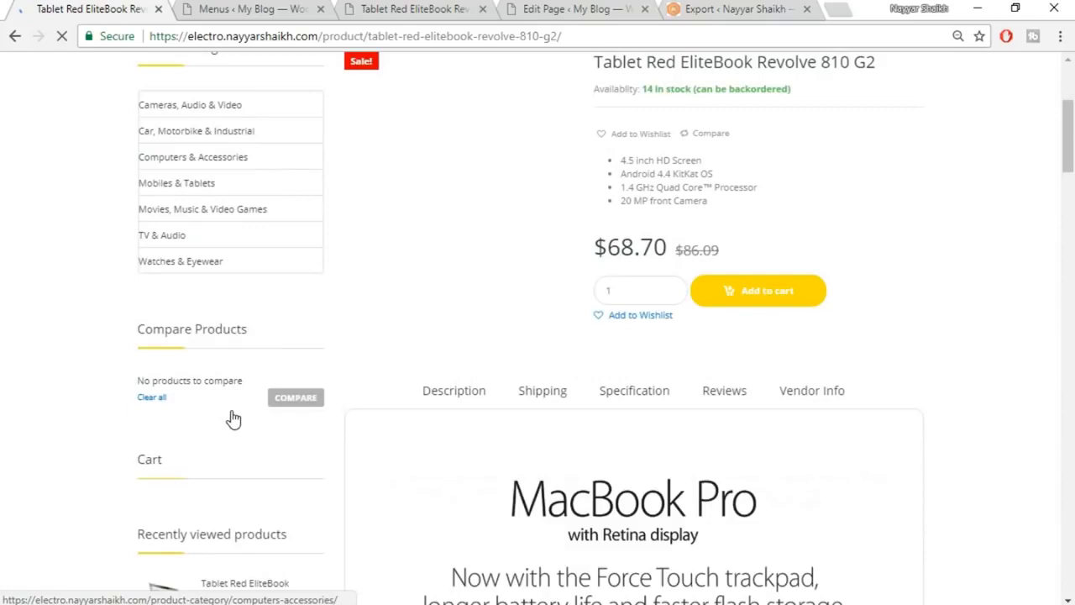
Open Appearance > Widgets in the admin, then return to the product page
left_click(290, 7)
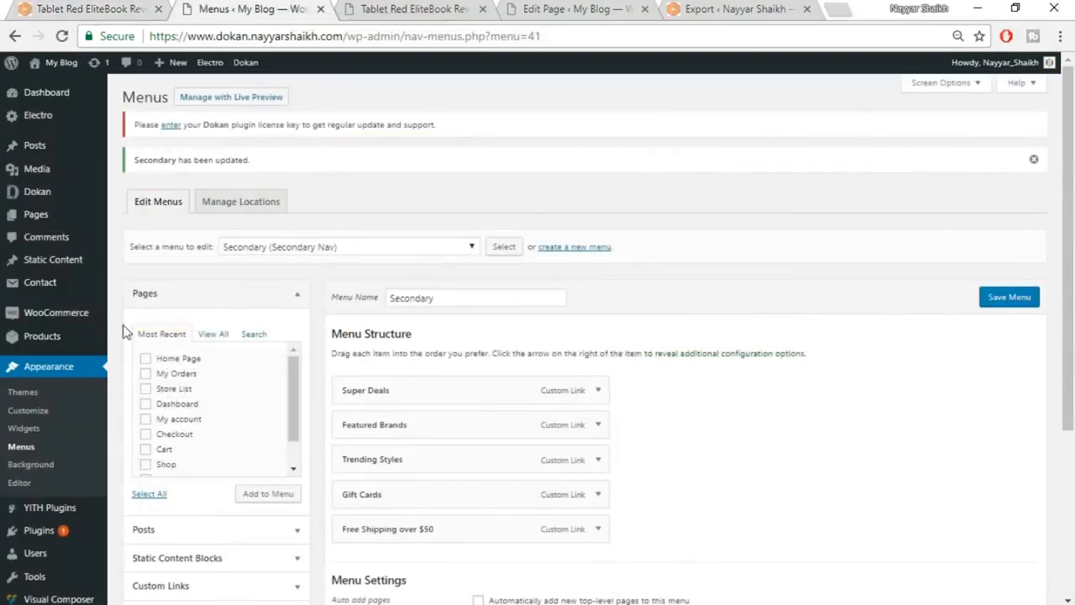
left_click(36, 430)
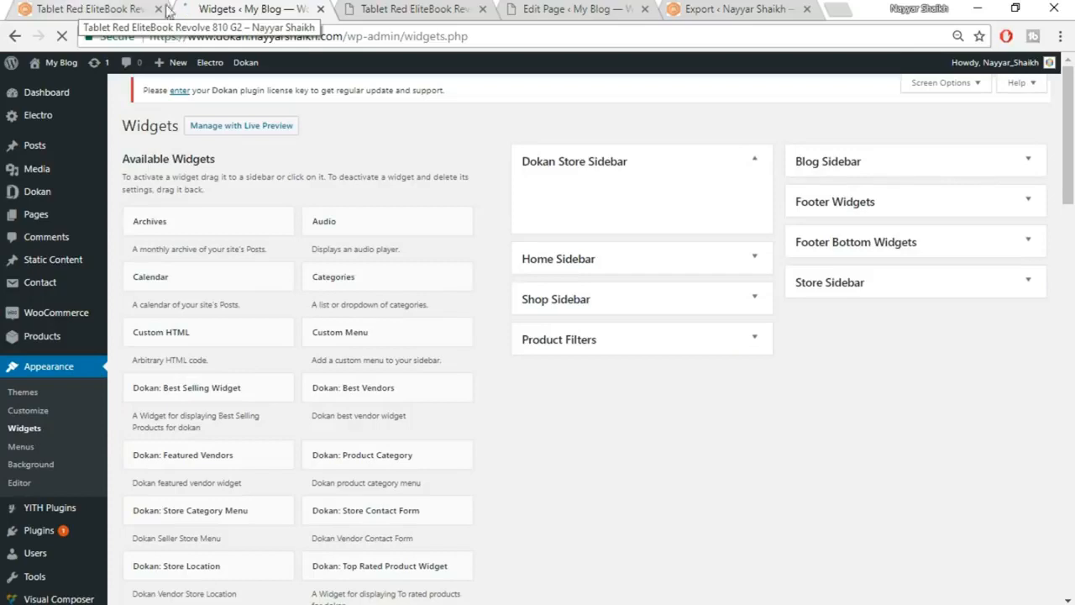
left_click(168, 10)
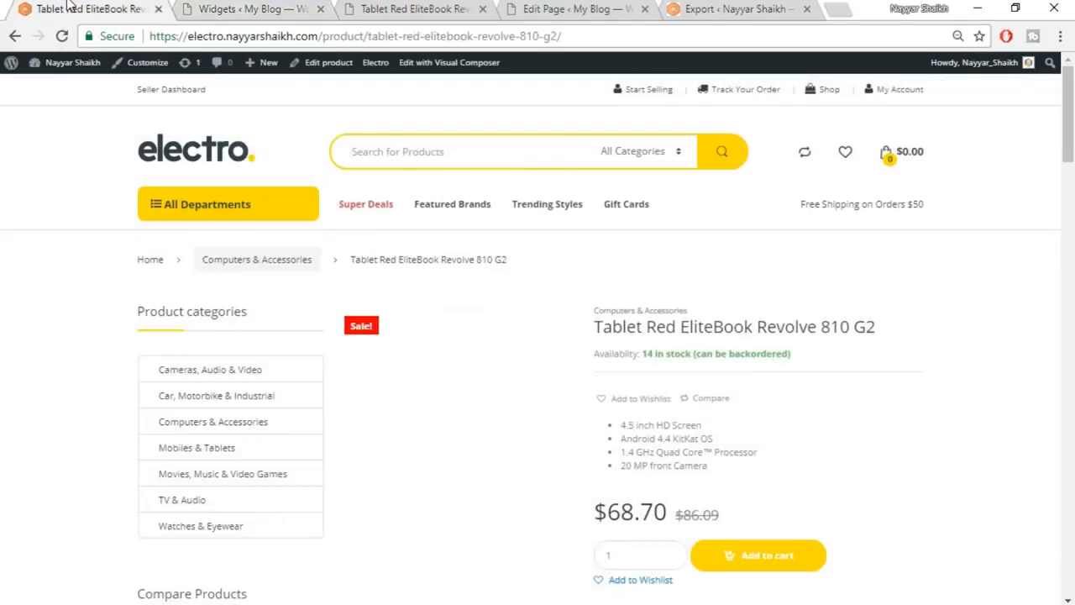
Collapse the Dokan Store Sidebar and expand the Shop Sidebar widget area
left_click(262, 8)
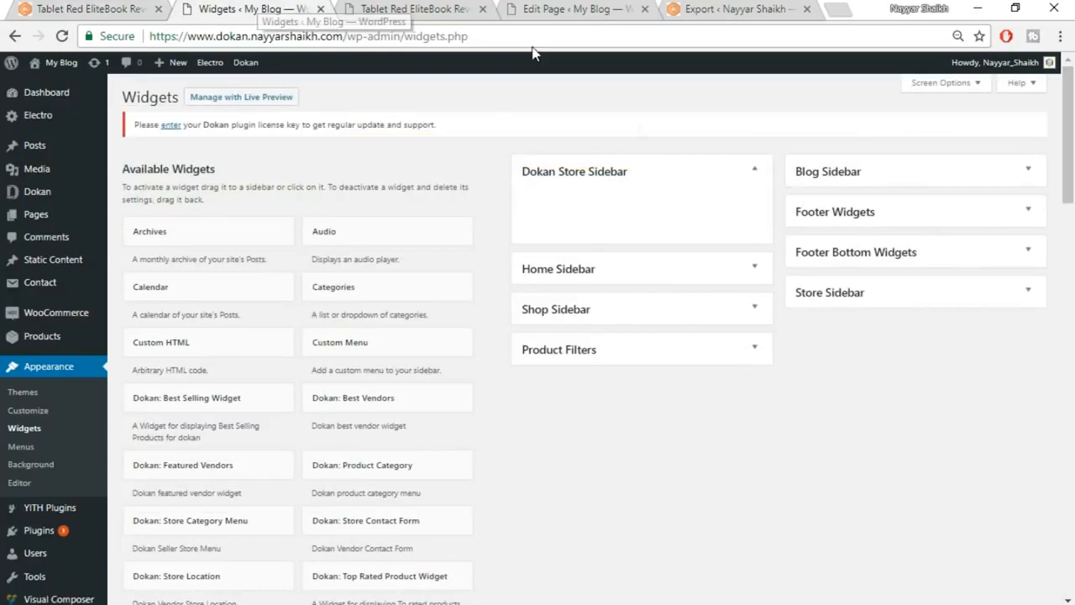
left_click(735, 175)
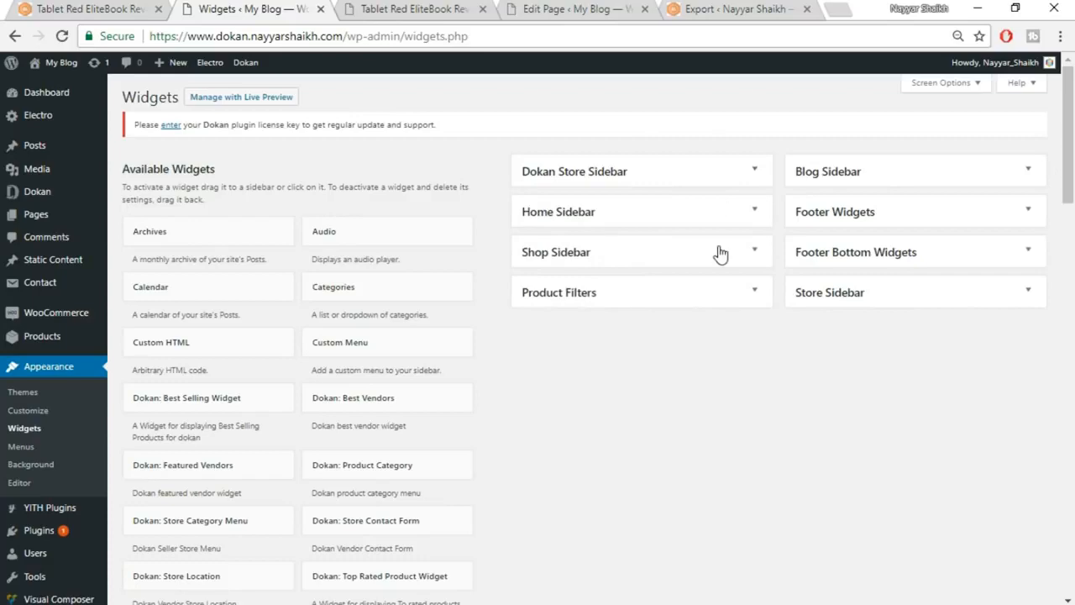
left_click(656, 257)
scroll(435, 382, "down", 3)
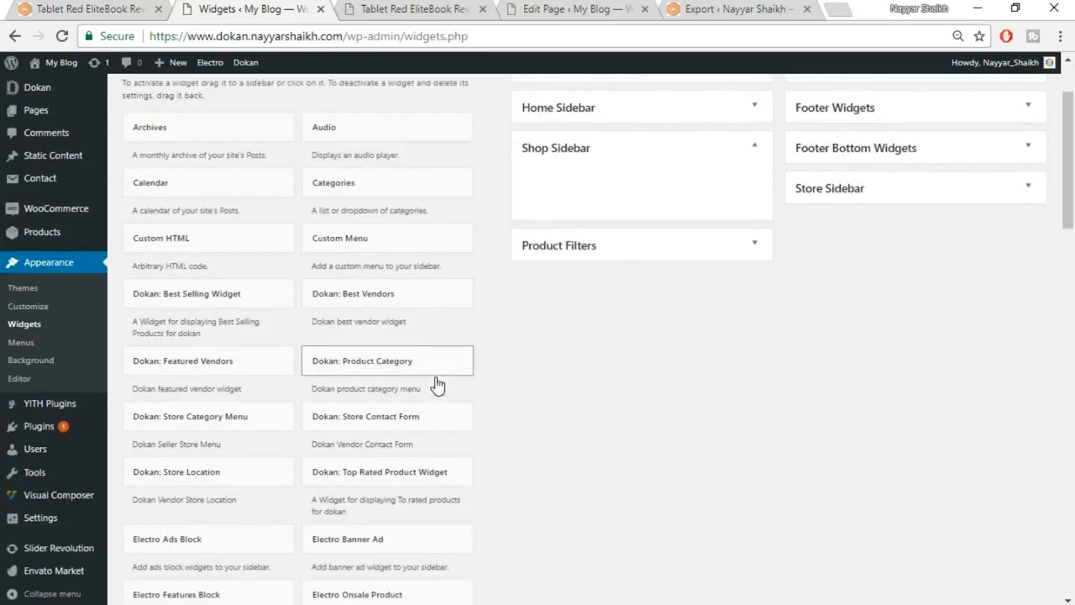
scroll(435, 382, "down", 4)
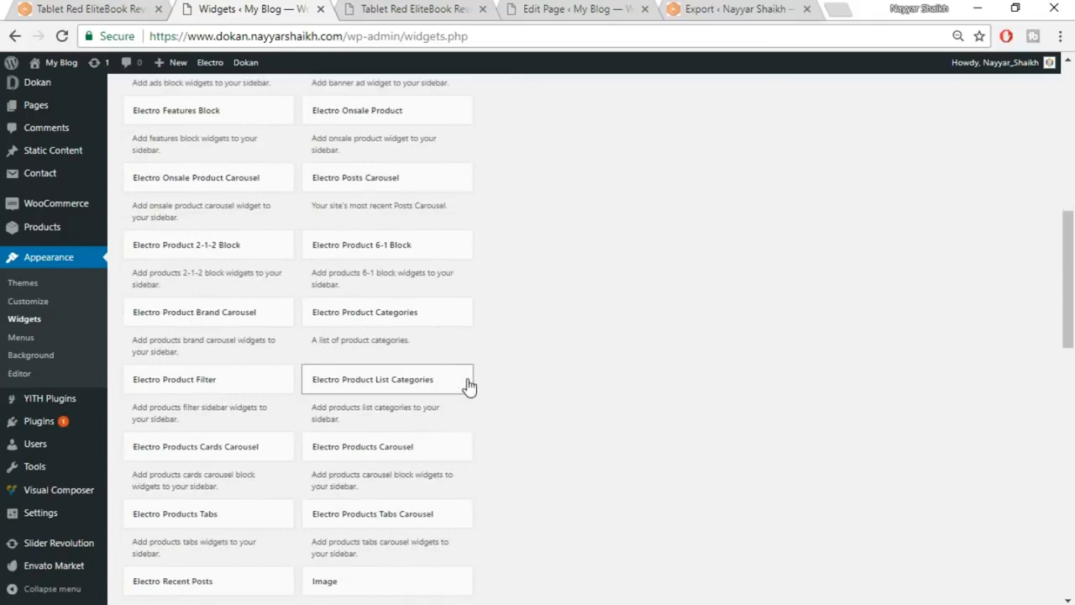
scroll(494, 387, "down", 10)
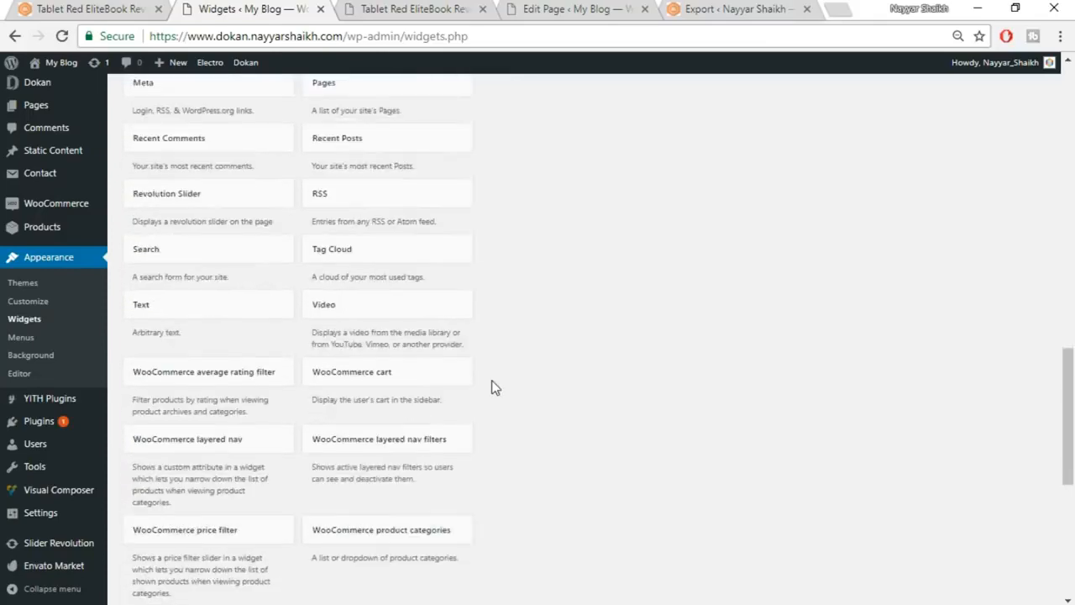
scroll(516, 418, "down", 1)
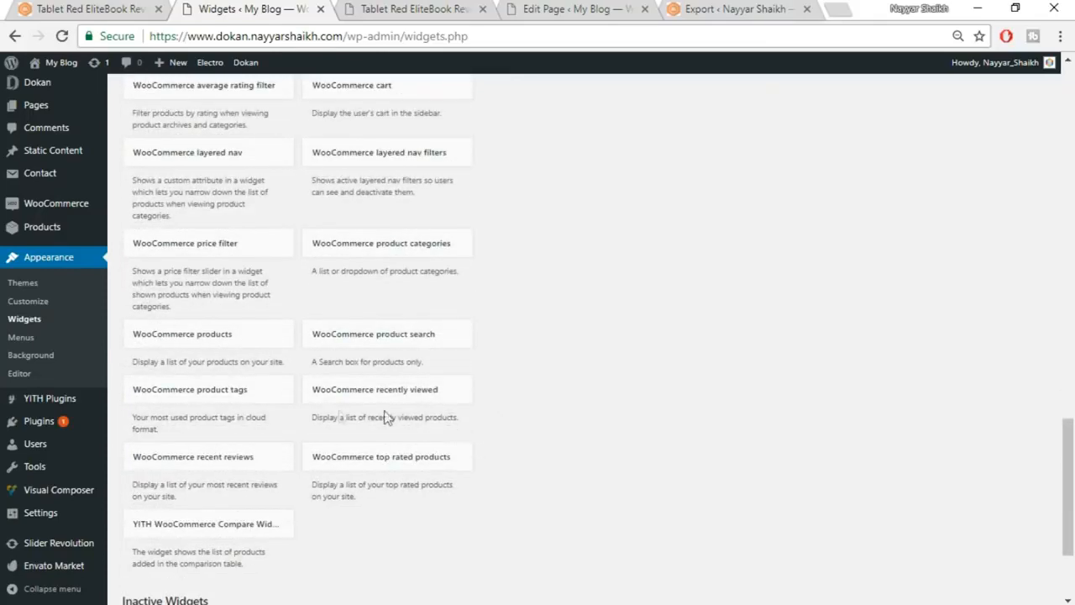
Add WooCommerce product categories to Shop Sidebar, save it, and compare with the reference page
left_click(460, 257)
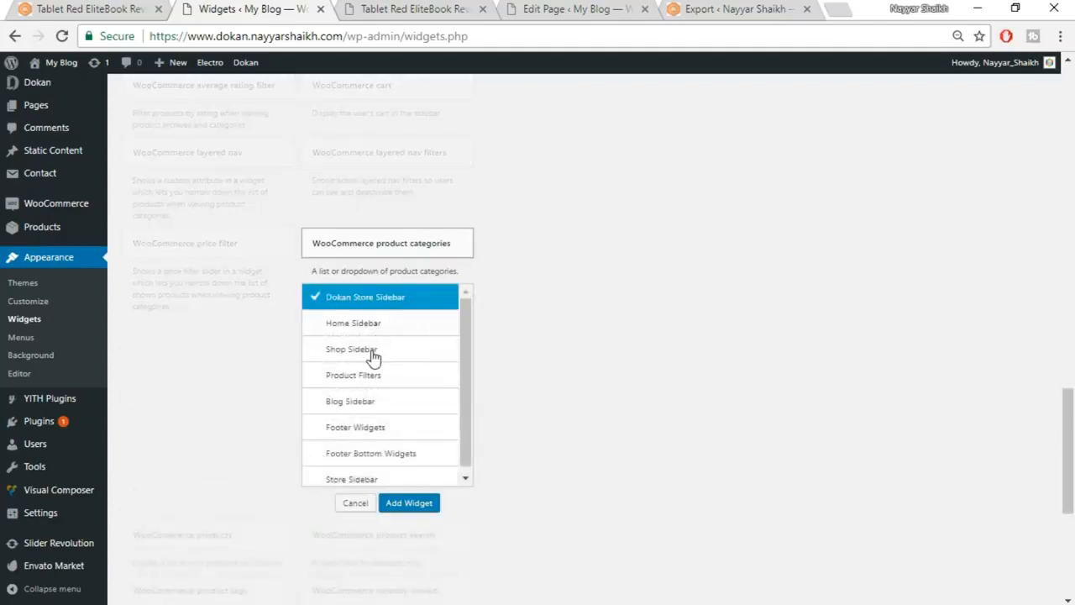
left_click(373, 353)
left_click(412, 504)
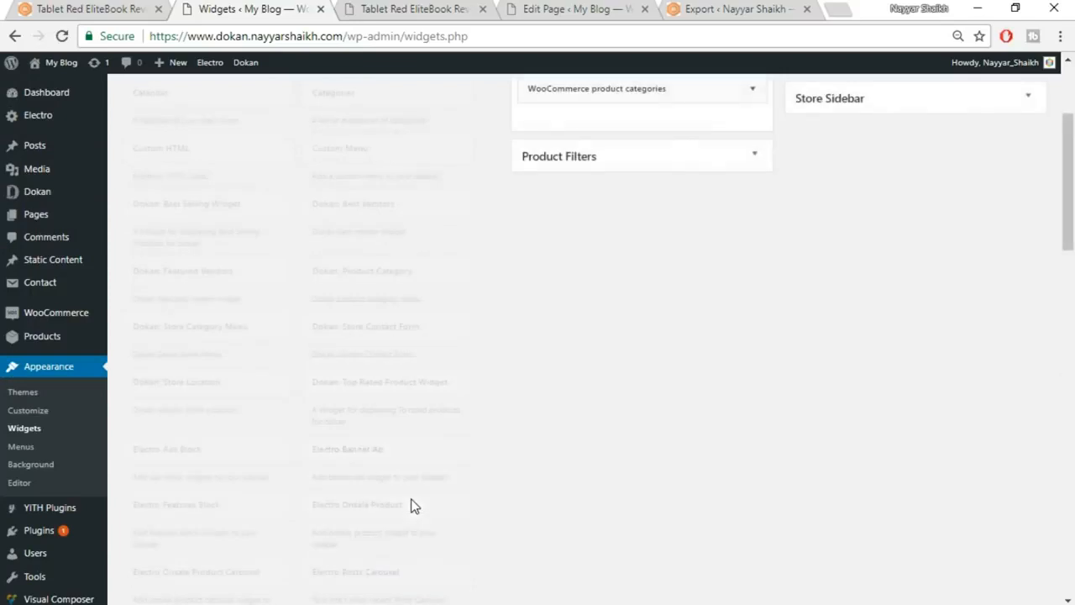
left_click(740, 414)
left_click(753, 193)
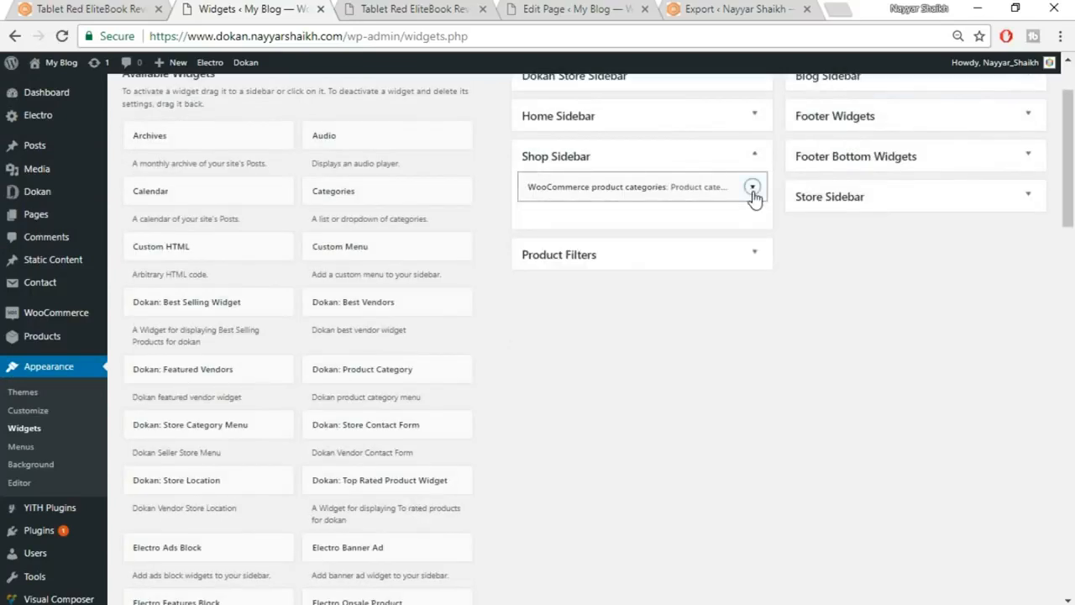
left_click(63, 4)
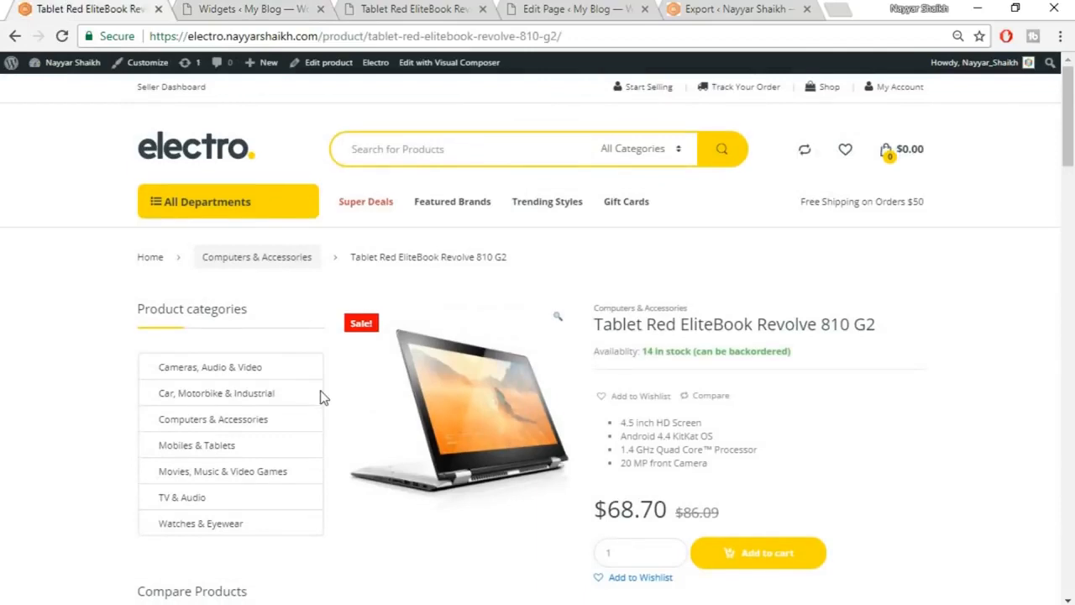
scroll(322, 391, "down", 2)
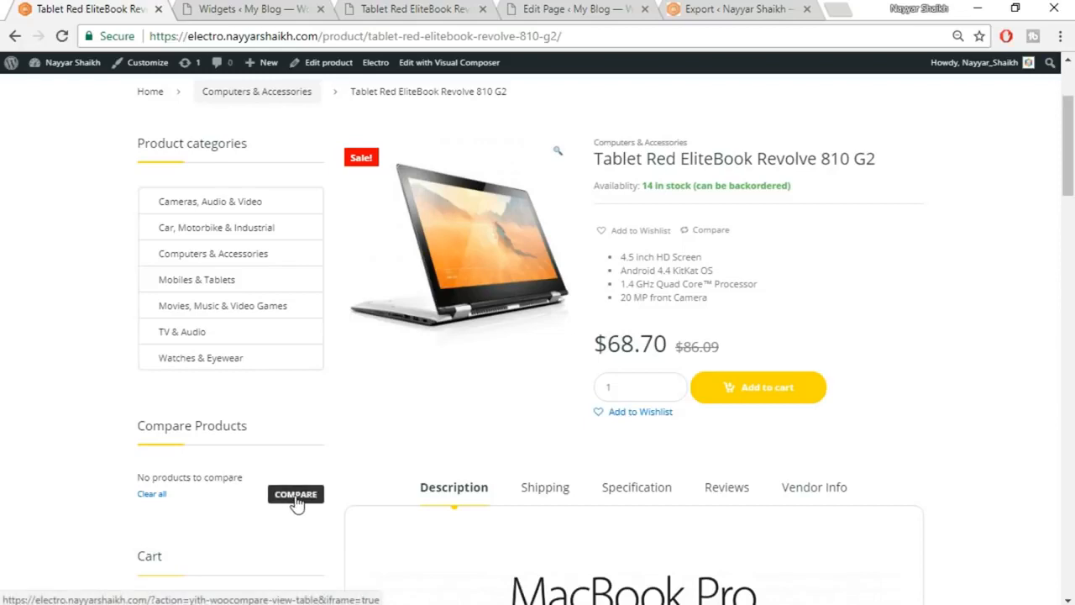
left_click(272, 7)
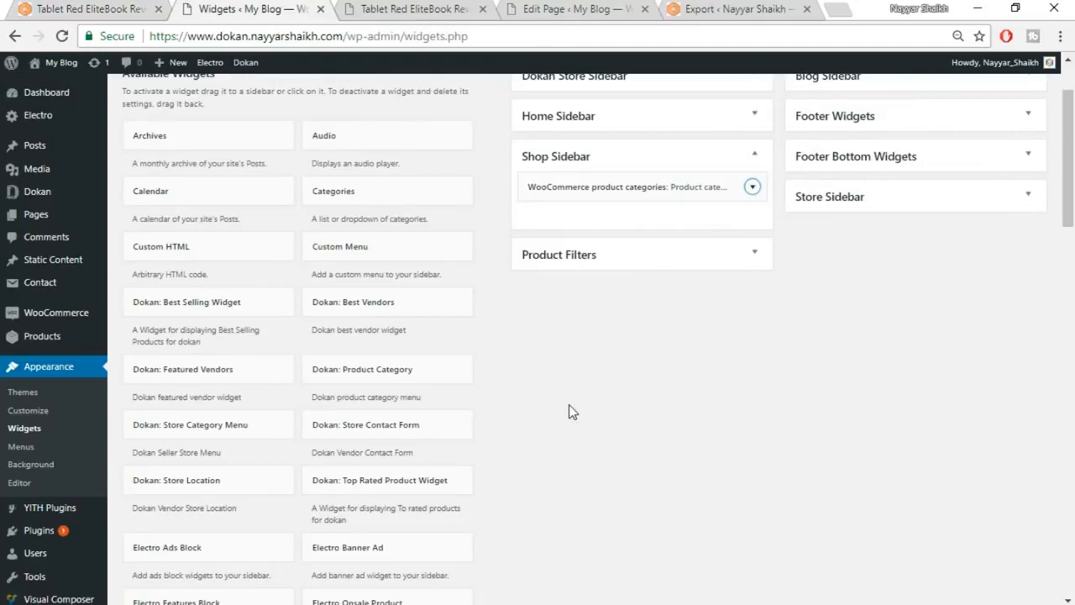
Add the YITH WooCommerce Compare widget to Shop Sidebar, titled 'Compare Products'
scroll(569, 411, "down", 10)
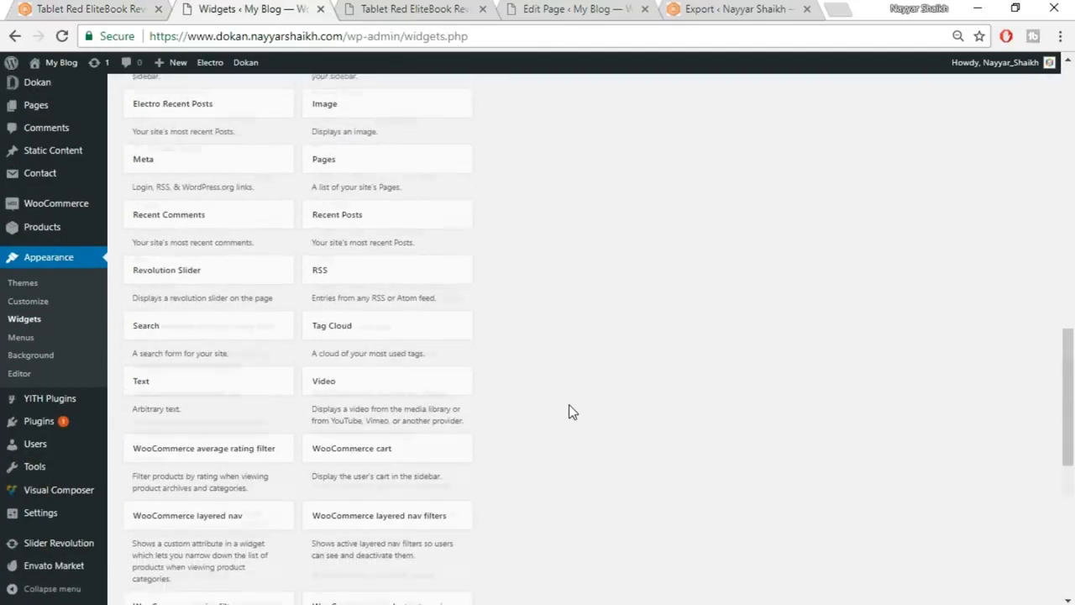
scroll(568, 411, "down", 3)
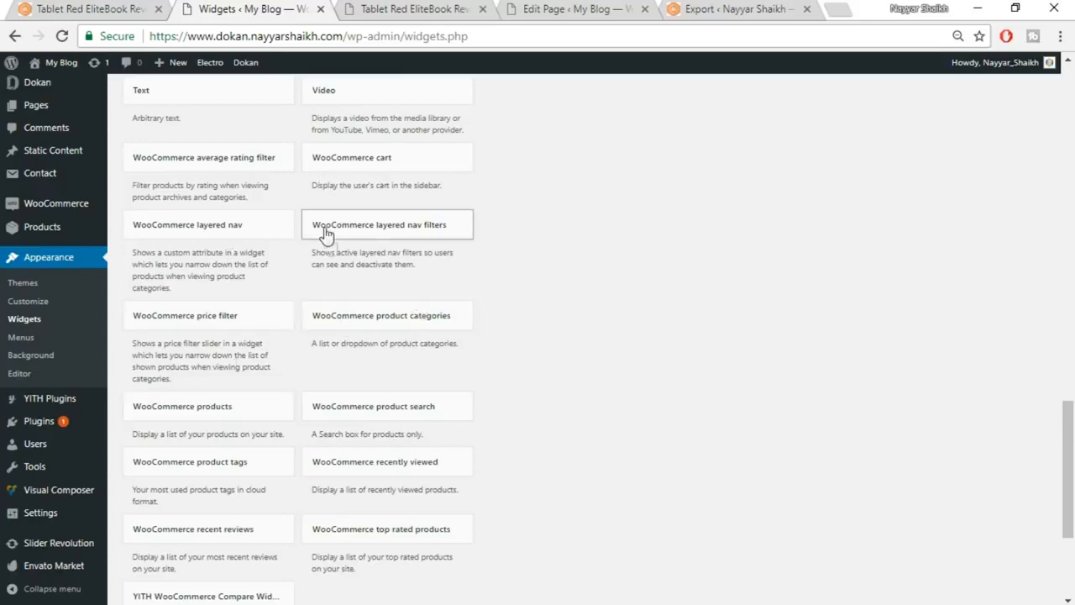
scroll(324, 243, "up", 2)
scroll(497, 357, "down", 3)
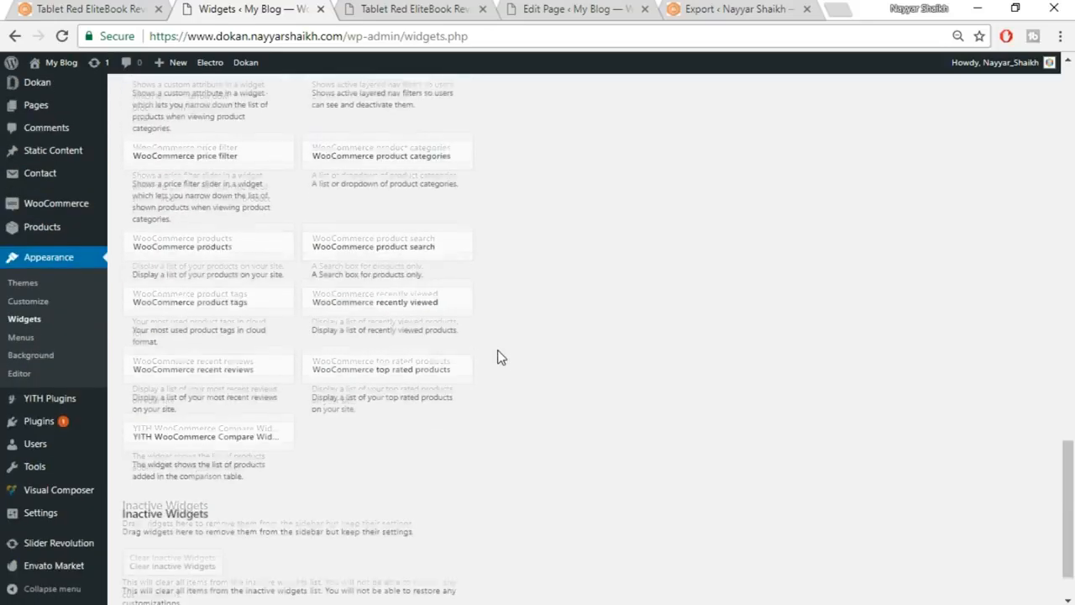
left_click(278, 432)
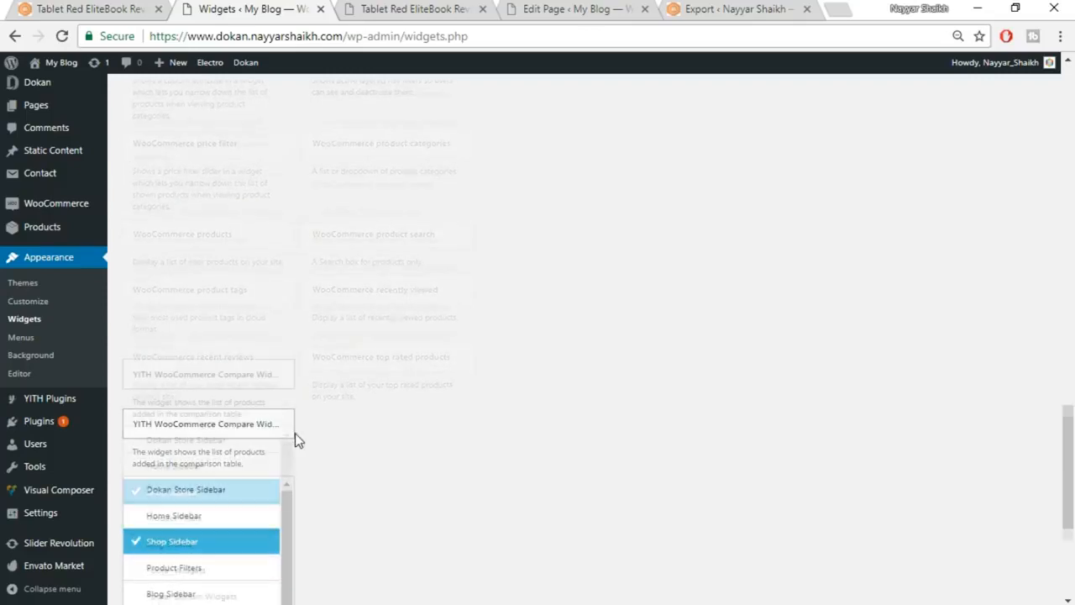
scroll(278, 471, "down", 2)
left_click(240, 534)
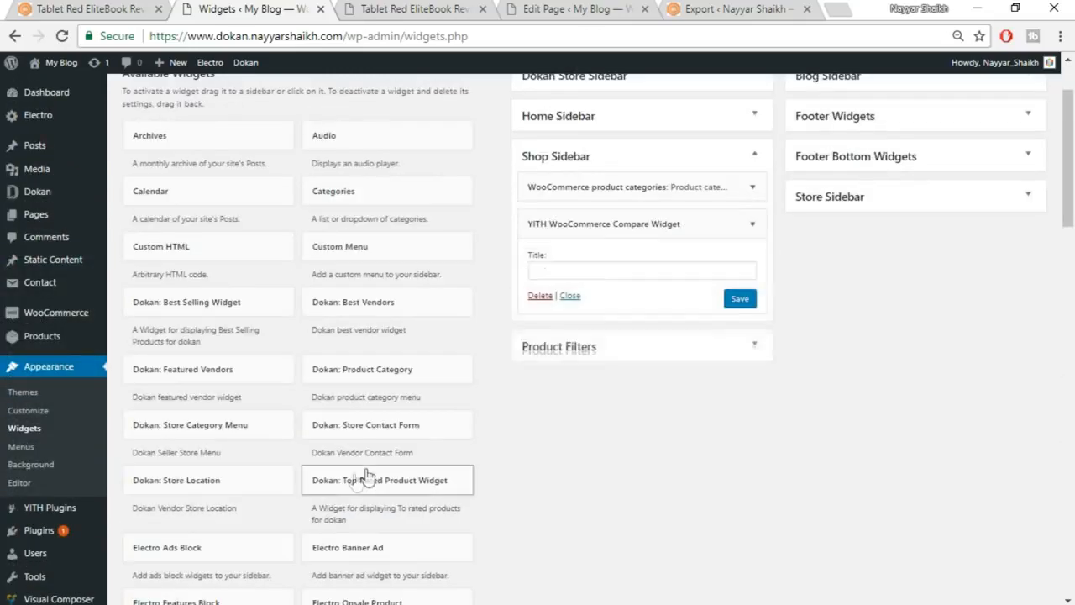
left_click(645, 270)
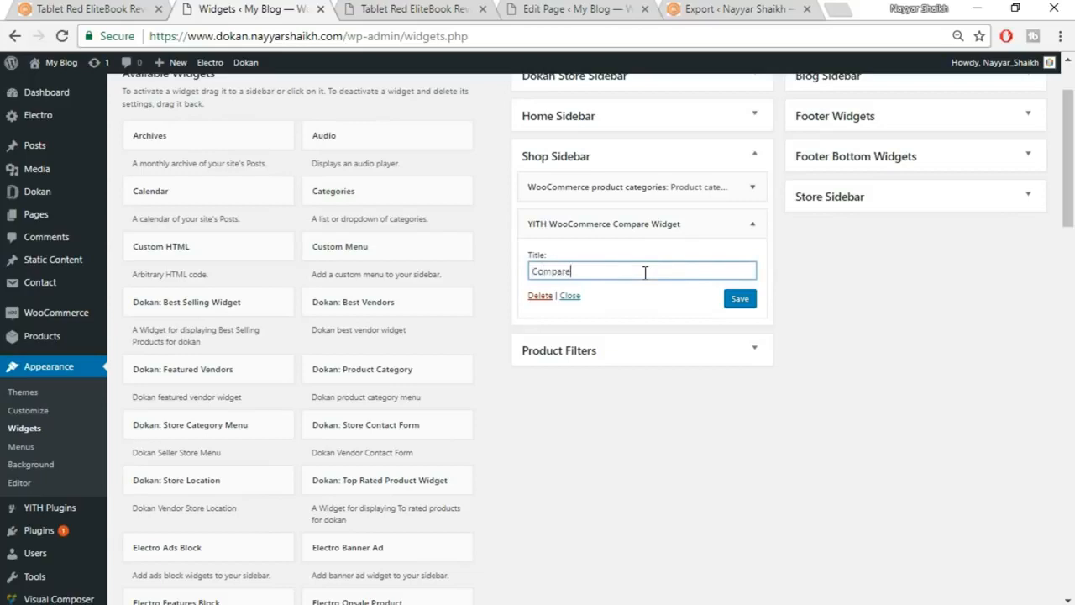
left_click(732, 297)
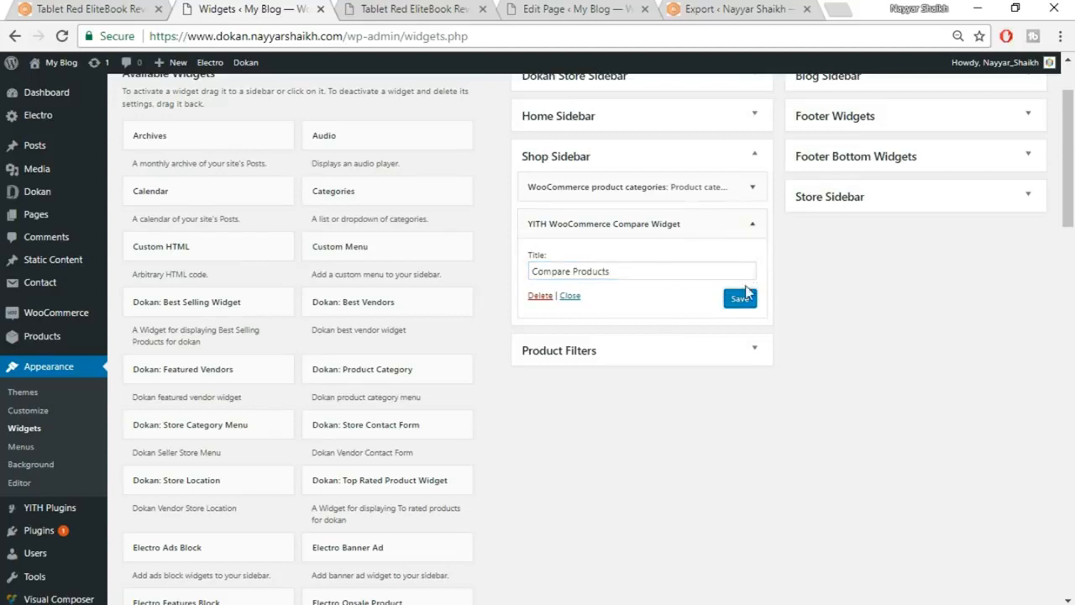
left_click(752, 224)
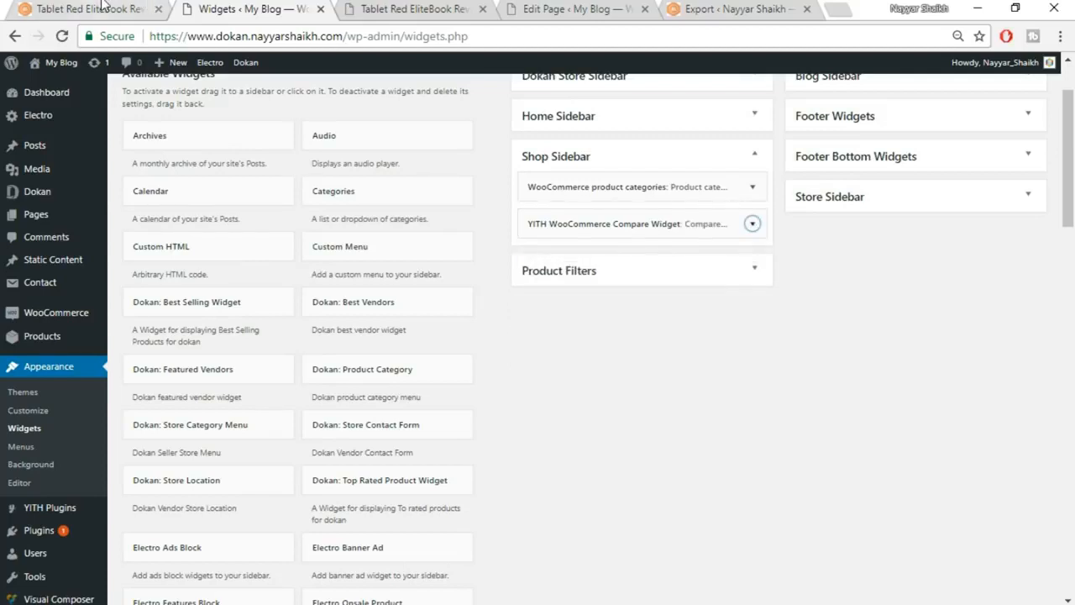
Check the live product page, then add the WooCommerce cart widget to Shop Sidebar
left_click(93, 9)
scroll(344, 277, "down", 3)
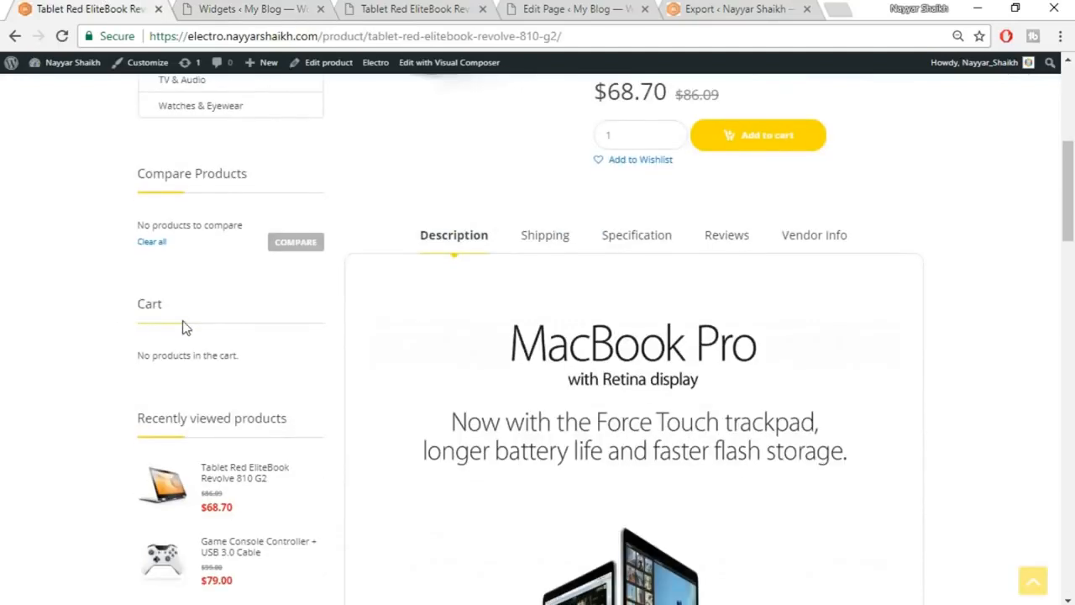
left_click(218, 9)
scroll(434, 276, "up", 2)
scroll(437, 286, "down", 2)
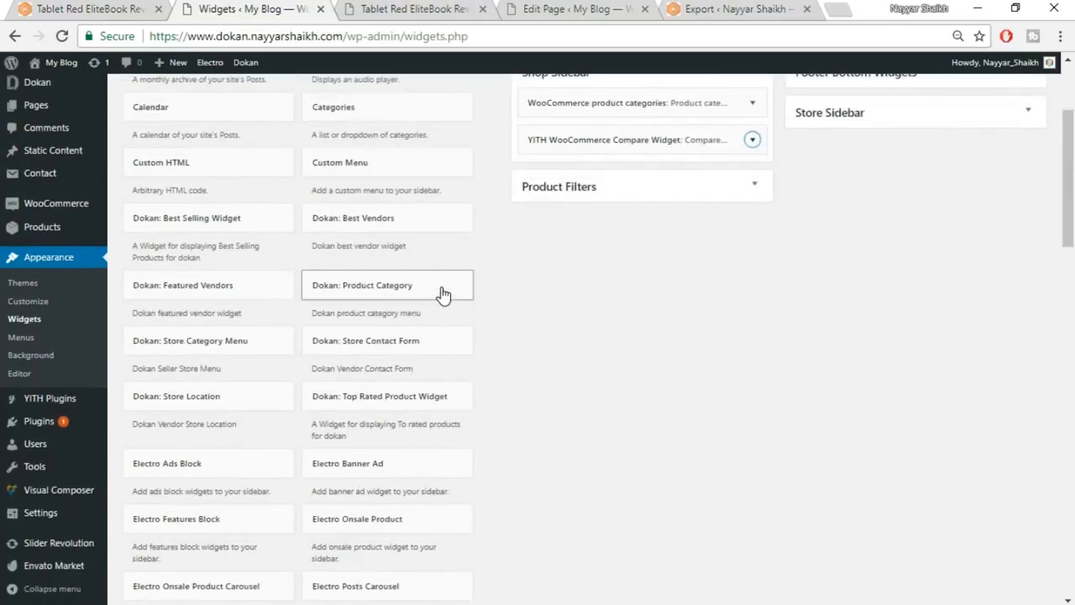
scroll(568, 386, "up", 1)
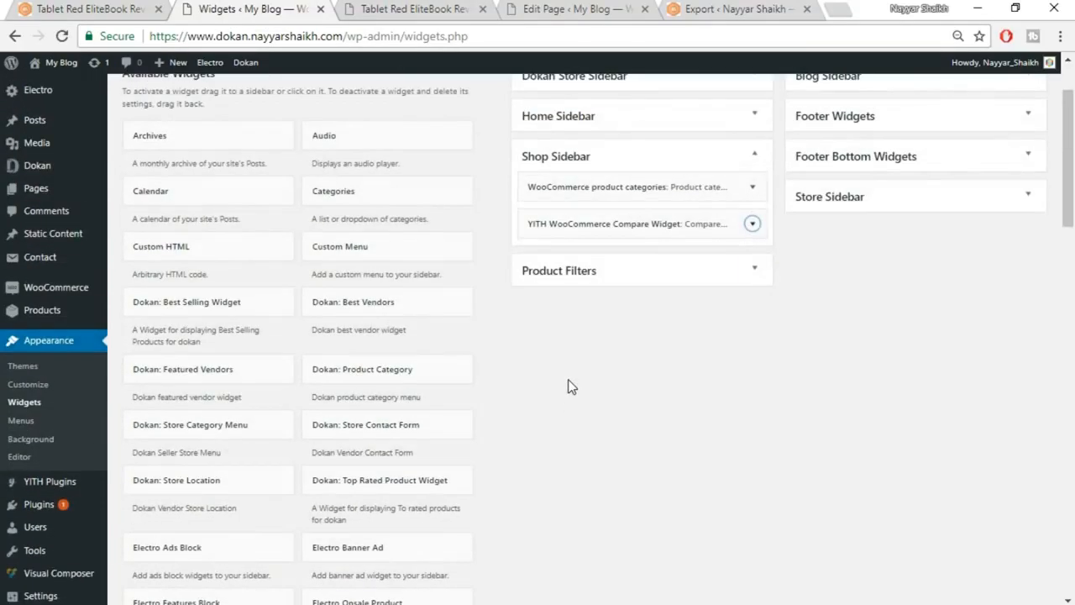
scroll(526, 408, "down", 7)
scroll(524, 409, "down", 9)
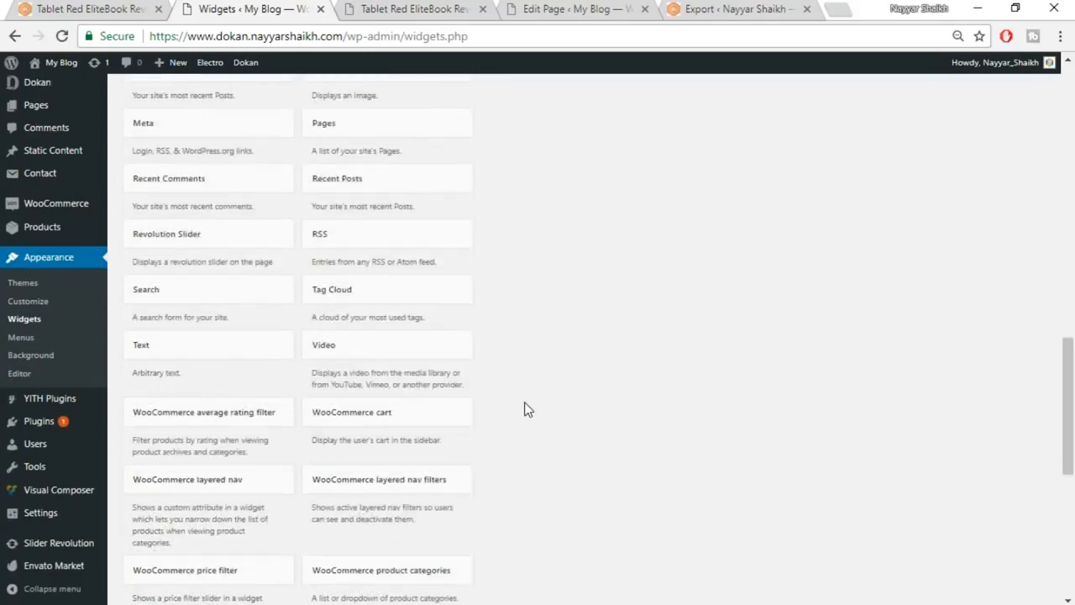
scroll(503, 380, "up", 2)
scroll(503, 380, "up", 2)
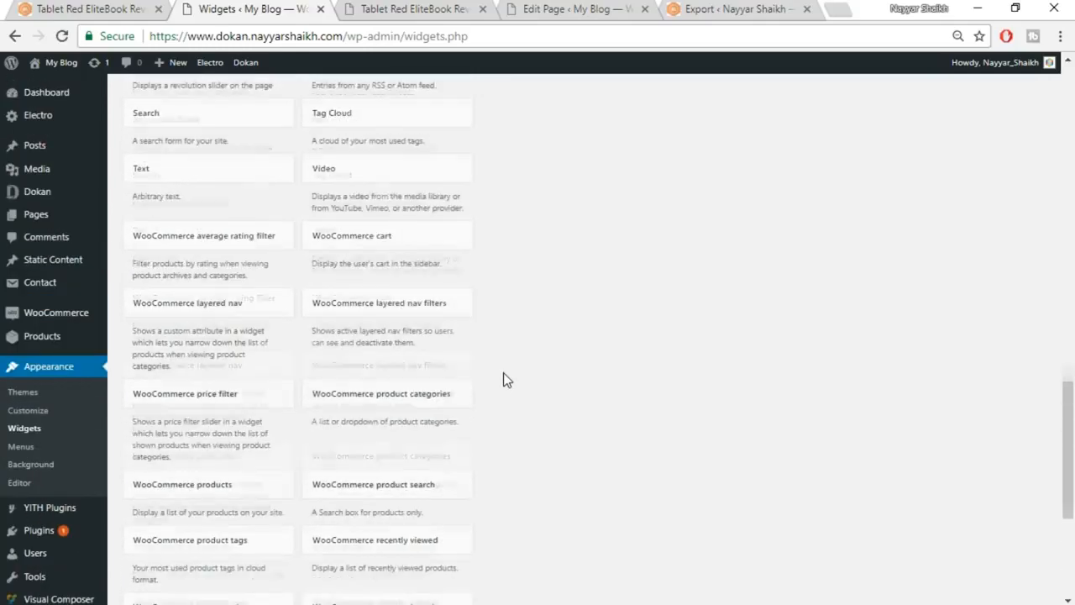
left_click(380, 327)
scroll(437, 470, "down", 1)
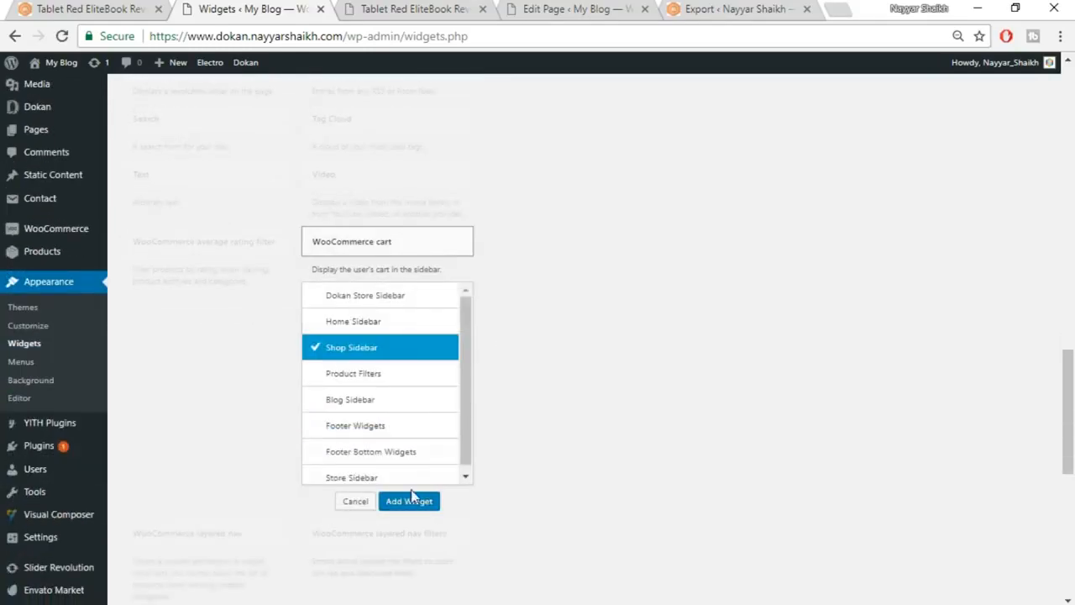
left_click(411, 502)
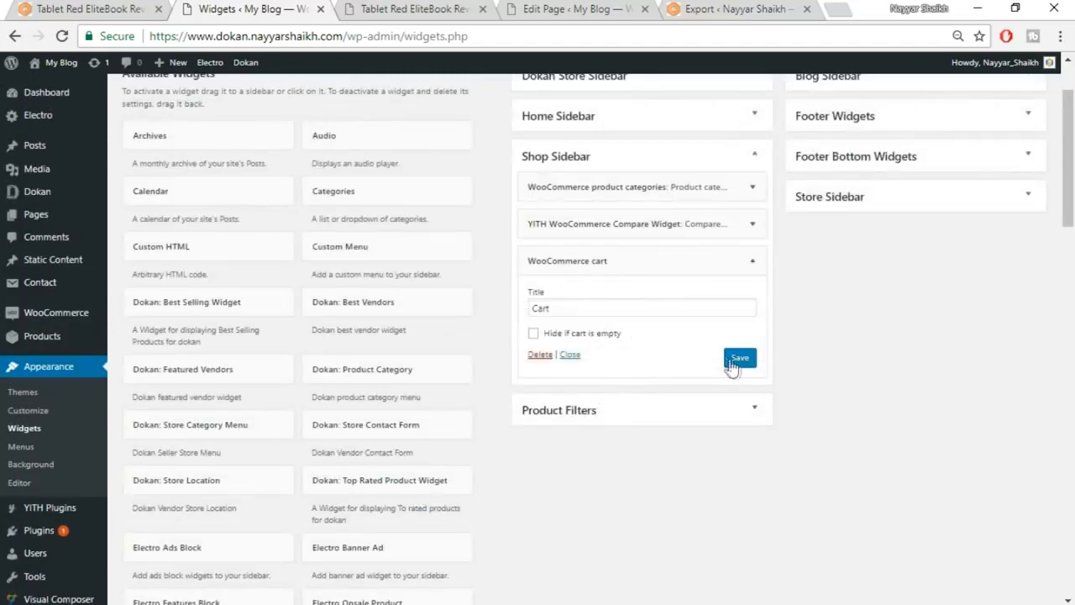
left_click(753, 262)
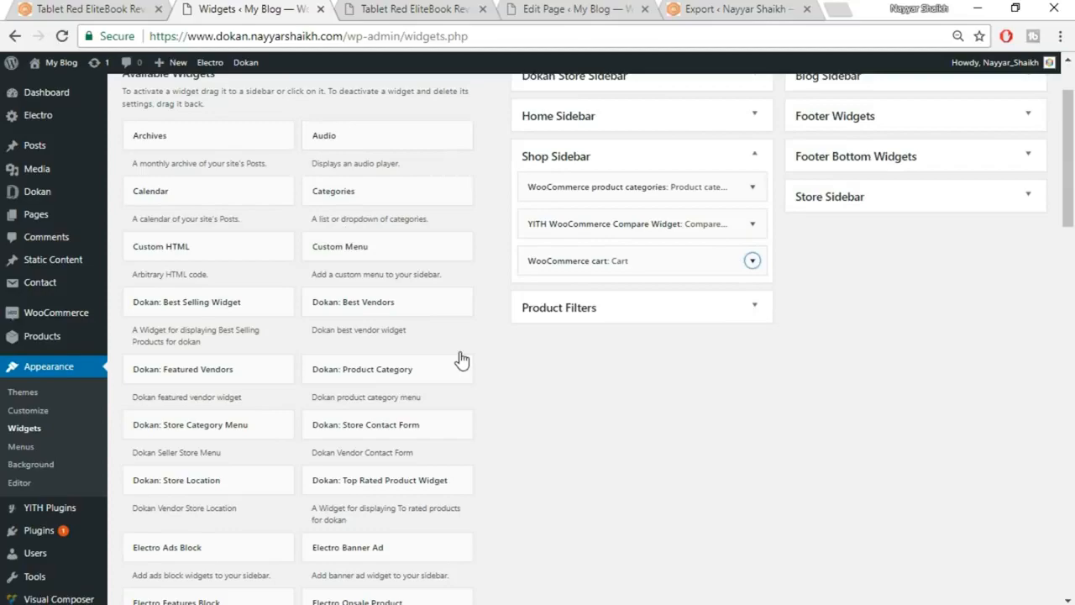
Add WooCommerce recently viewed products to Shop Sidebar showing 5 products, and save
scroll(481, 393, "down", 3)
scroll(481, 393, "down", 10)
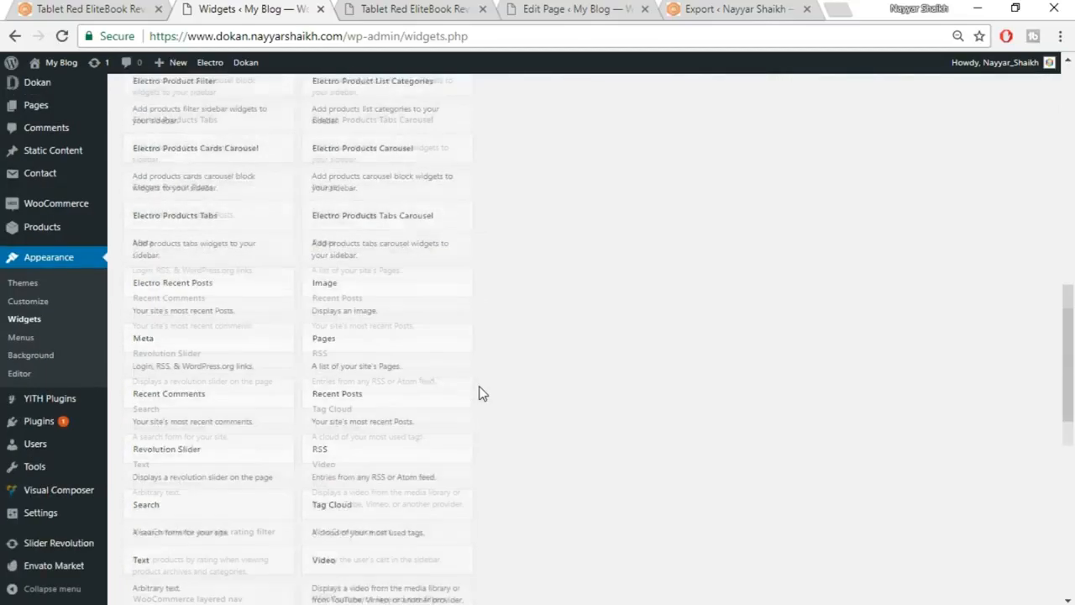
scroll(482, 393, "down", 6)
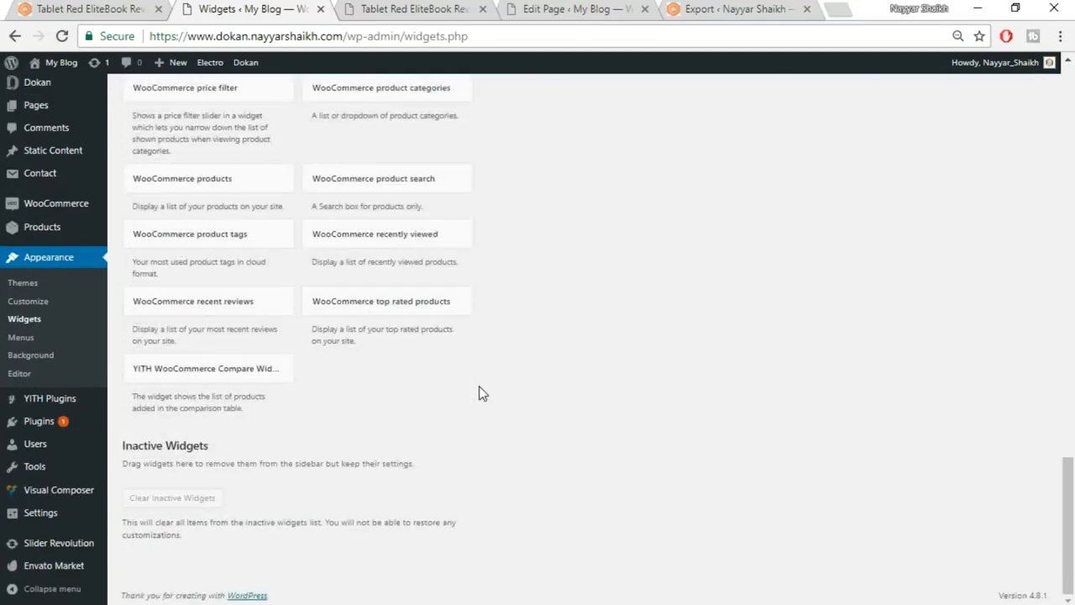
scroll(503, 390, "up", 1)
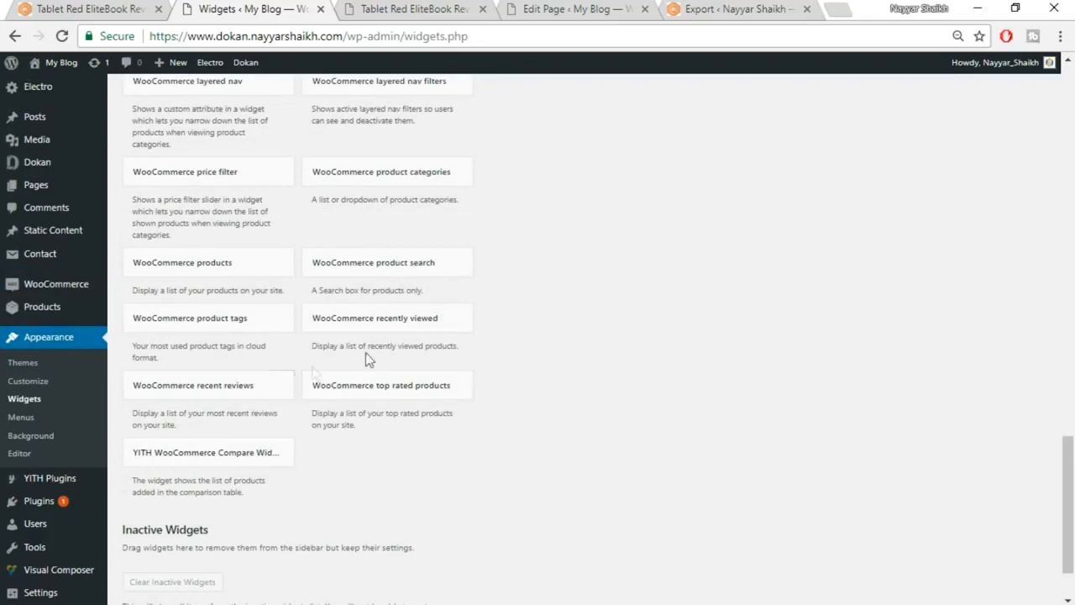
left_click(443, 327)
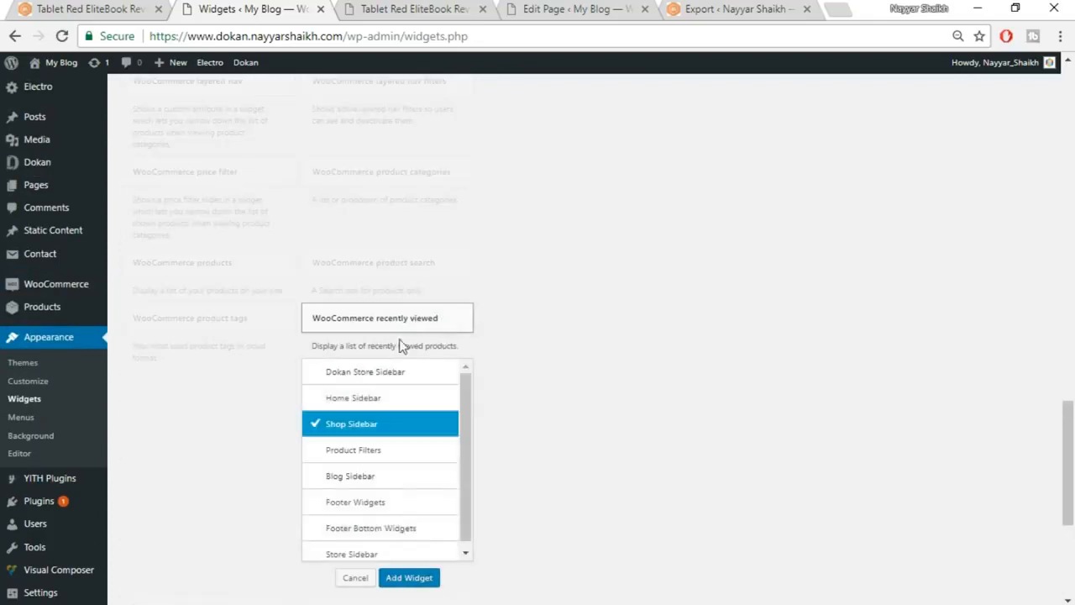
left_click(409, 578)
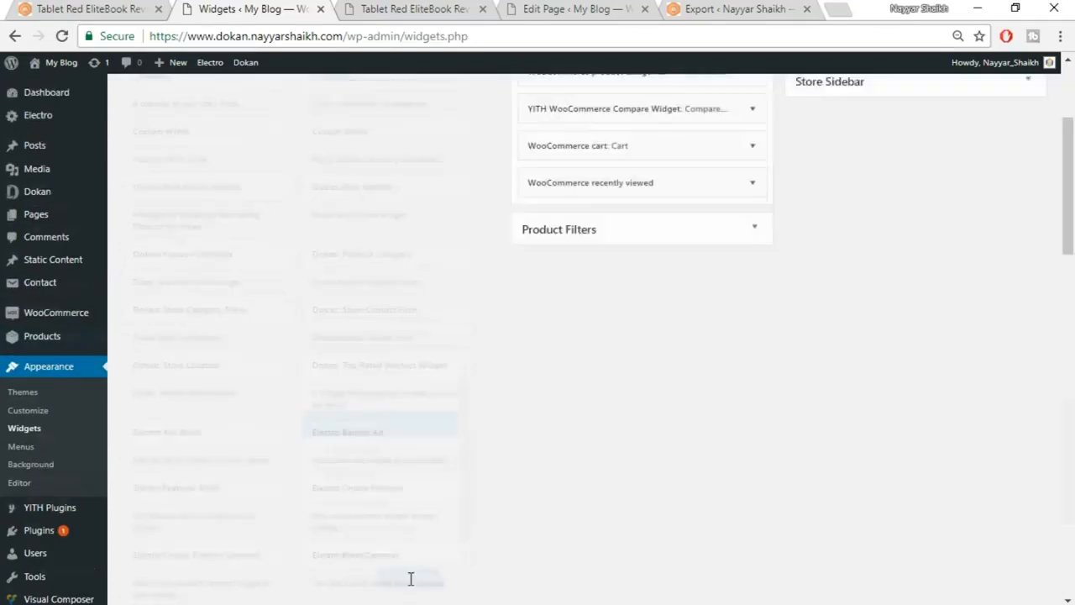
left_click_drag(592, 383, 522, 385)
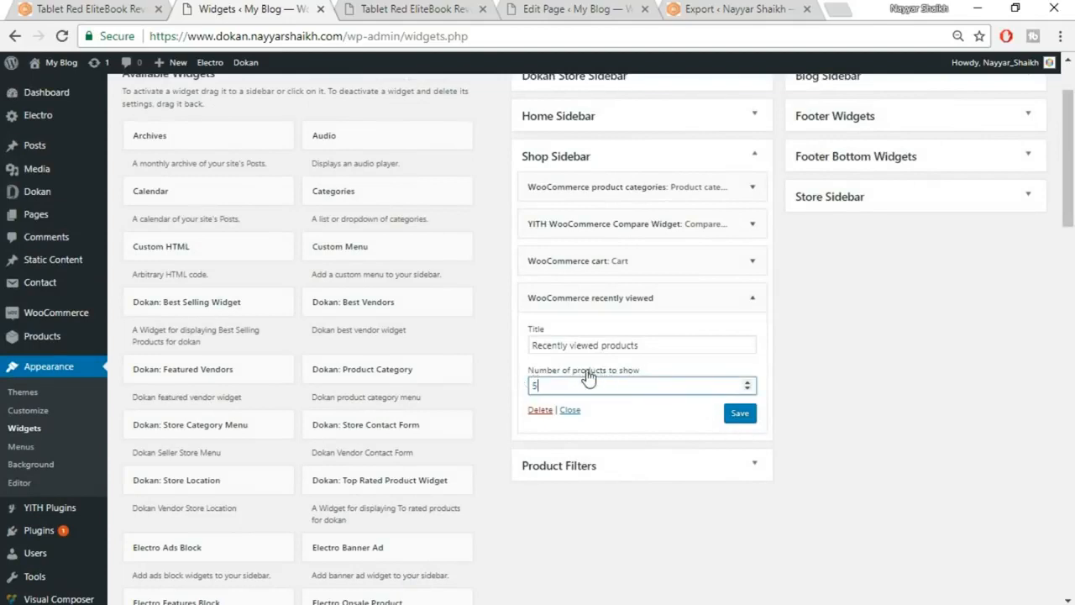
left_click(739, 413)
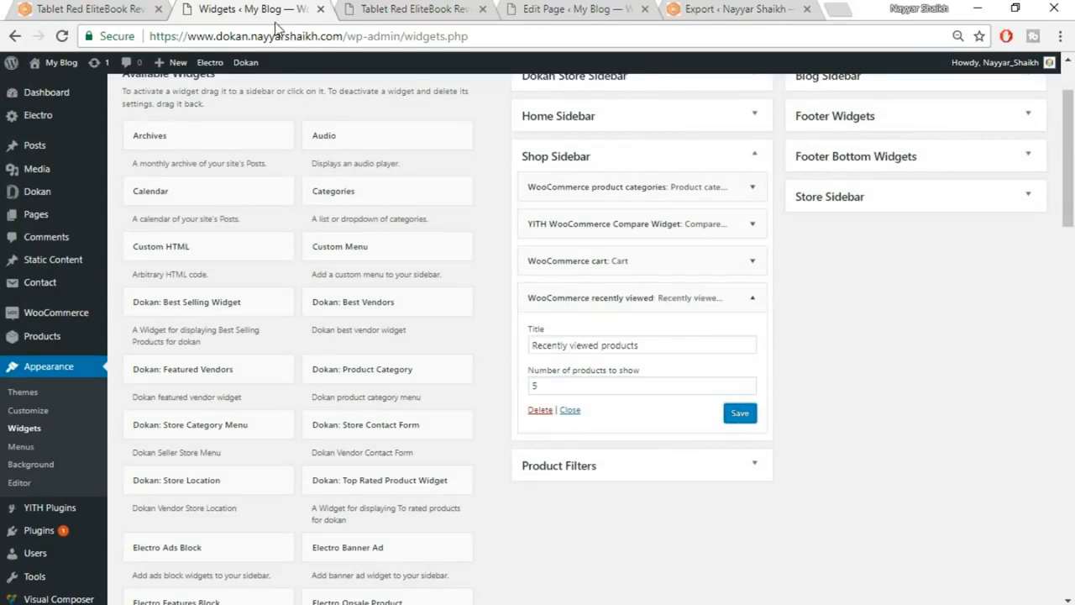
left_click(388, 6)
Reload the product page and check the new Shop Sidebar widgets
left_click(415, 36)
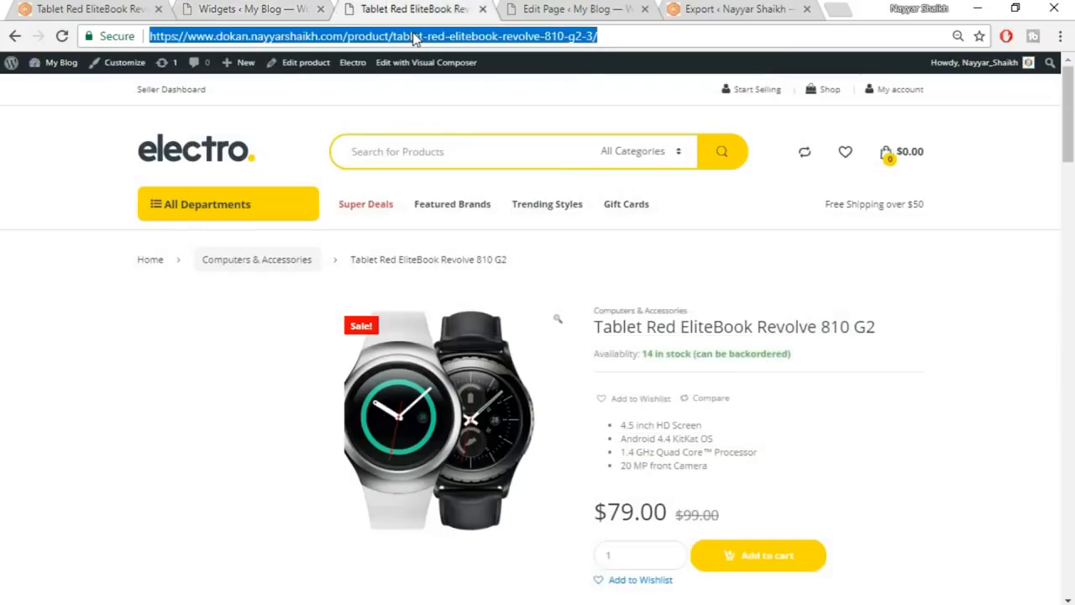
key("Return")
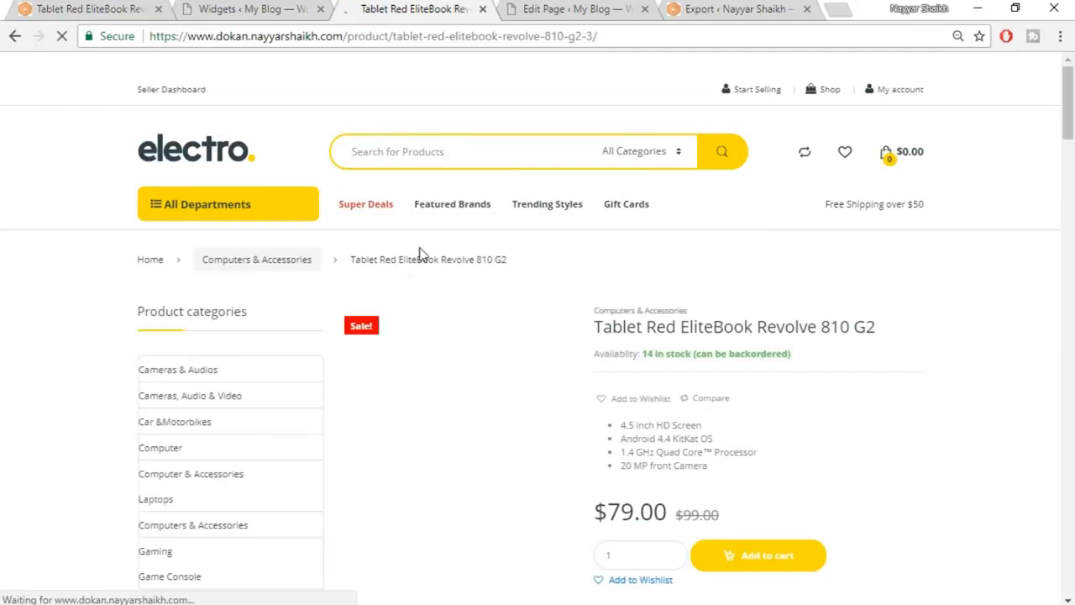
scroll(247, 380, "down", 7)
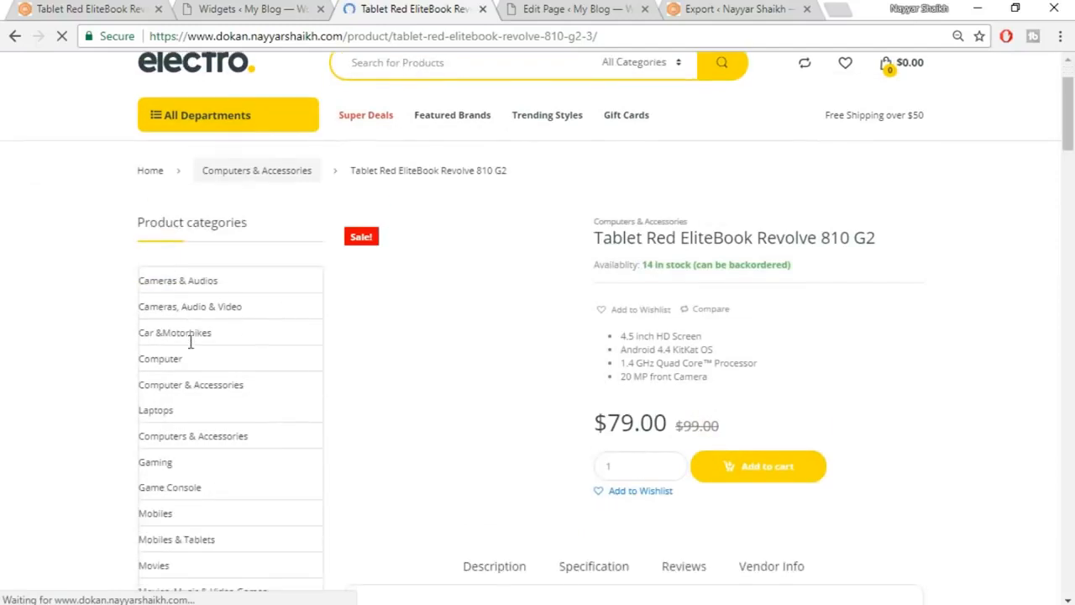
scroll(228, 367, "down", 2)
scroll(215, 400, "up", 6)
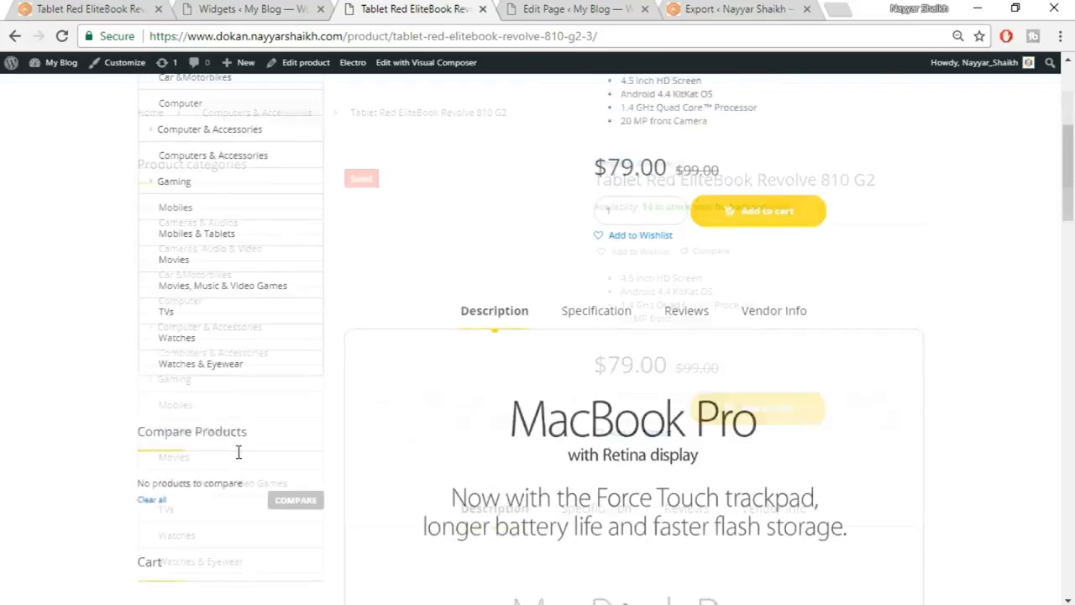
scroll(238, 456, "down", 5)
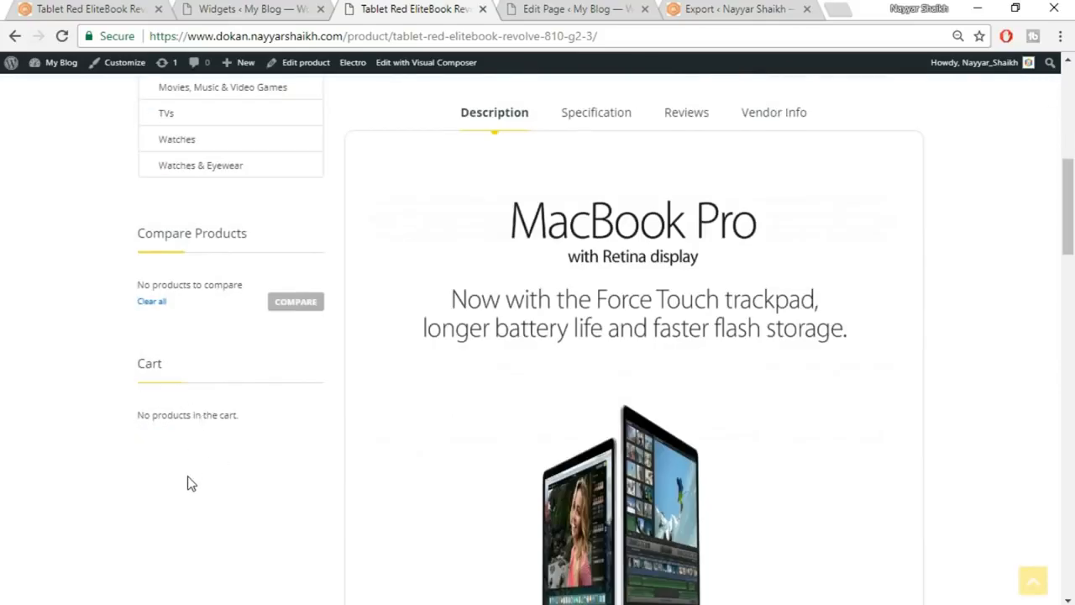
left_click_drag(132, 417, 260, 417)
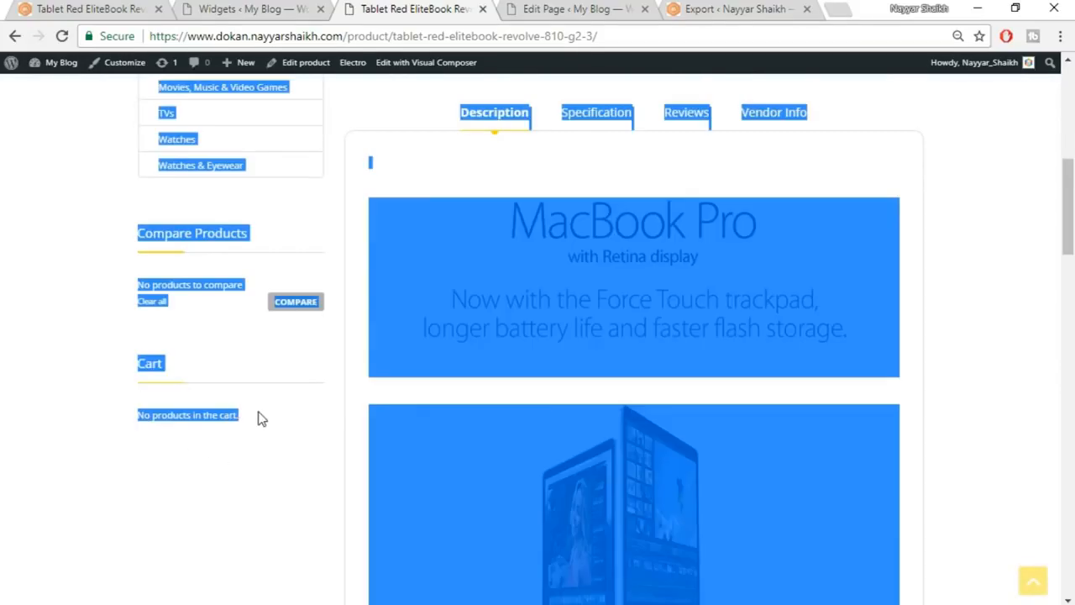
left_click(260, 418)
scroll(179, 324, "up", 6)
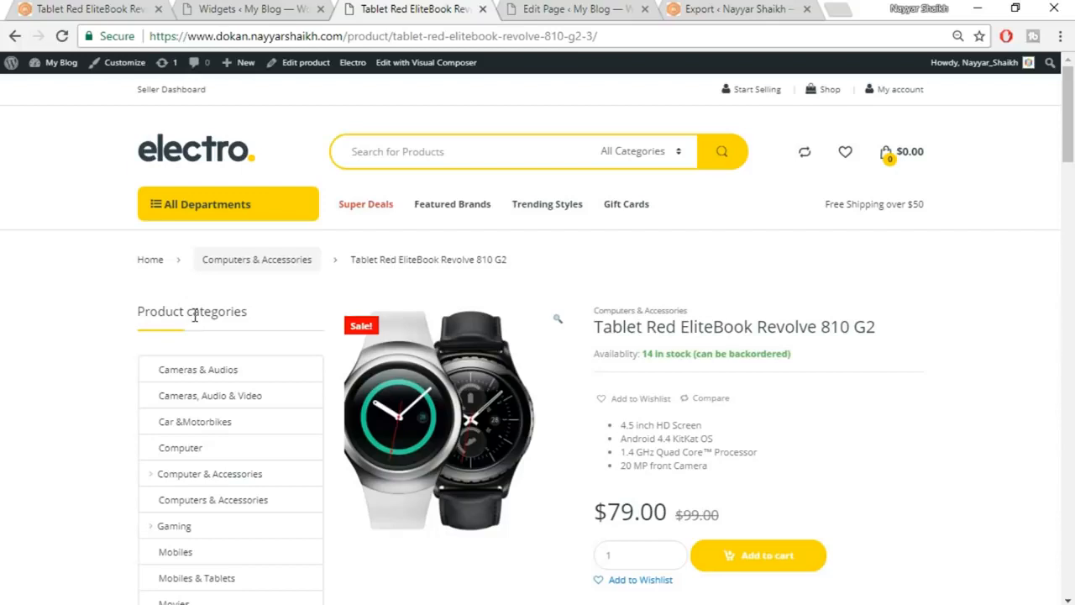
Open the demo store's FAQ page from its footer links
left_click(30, 6)
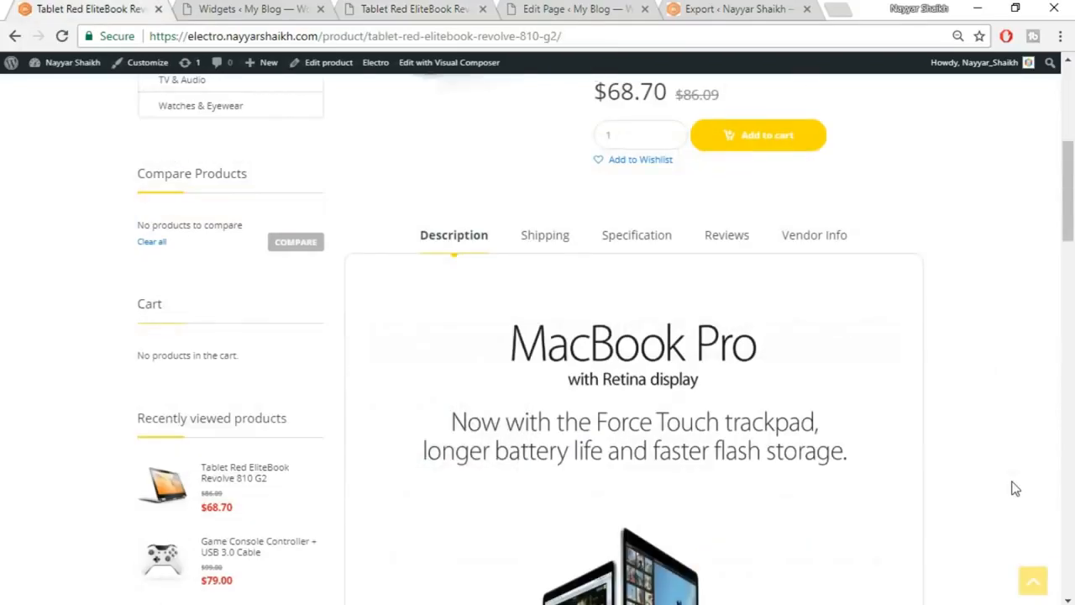
scroll(1015, 489, "down", 20)
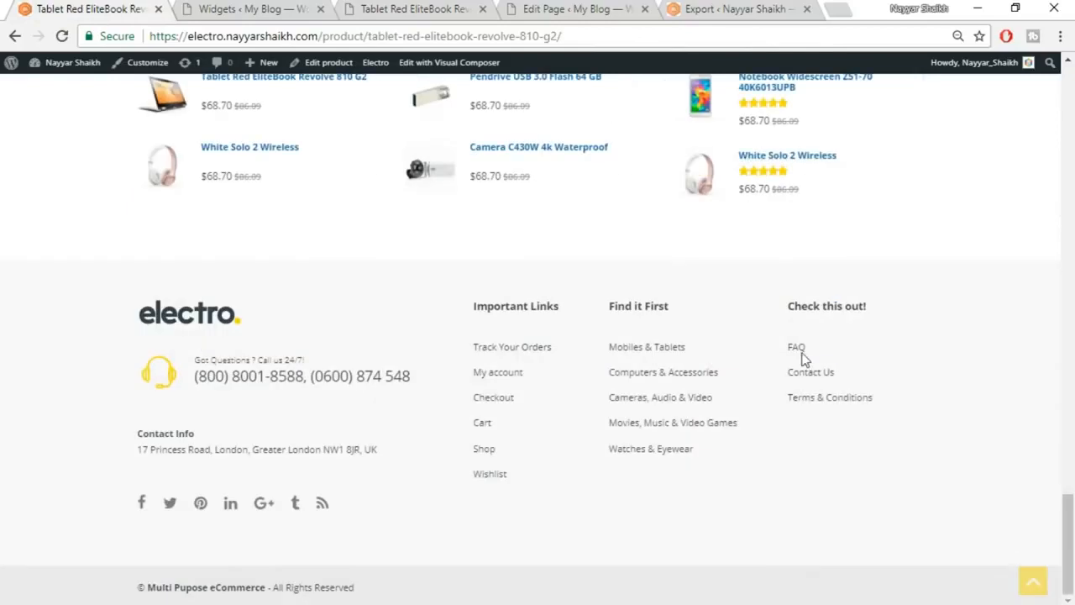
left_click(799, 351)
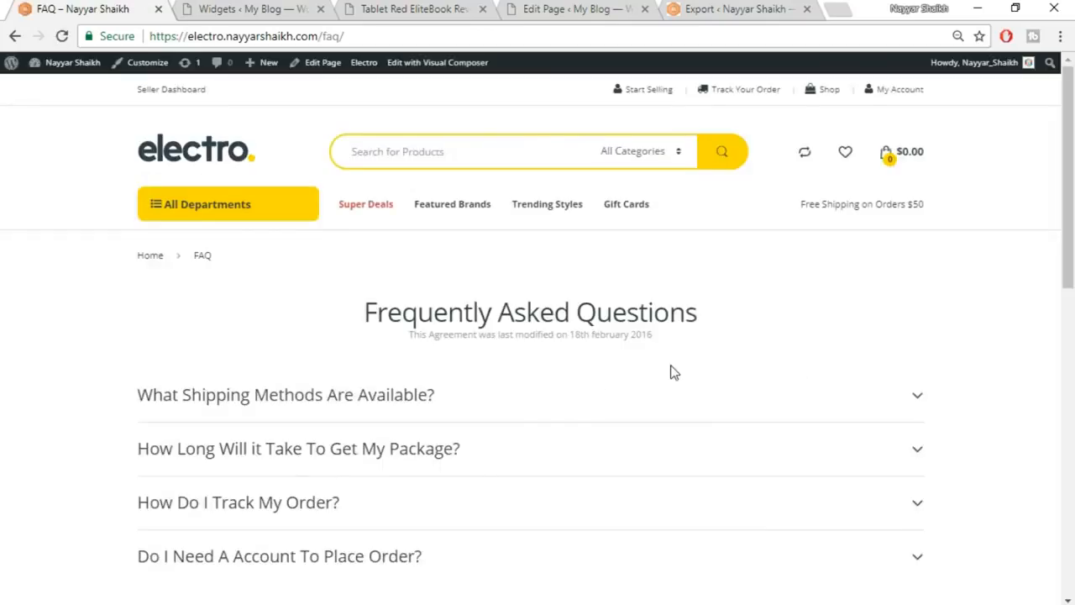
scroll(672, 372, "down", 2)
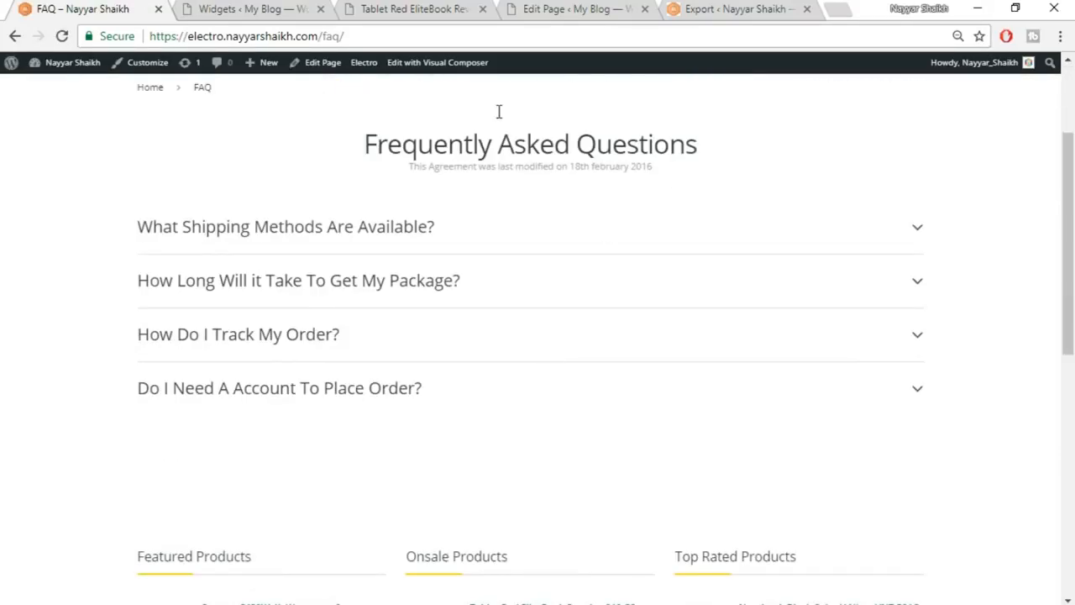
left_click(405, 9)
Create a new page titled 'FAQ' in the Backend Editor and add an FAQ element
left_click(226, 7)
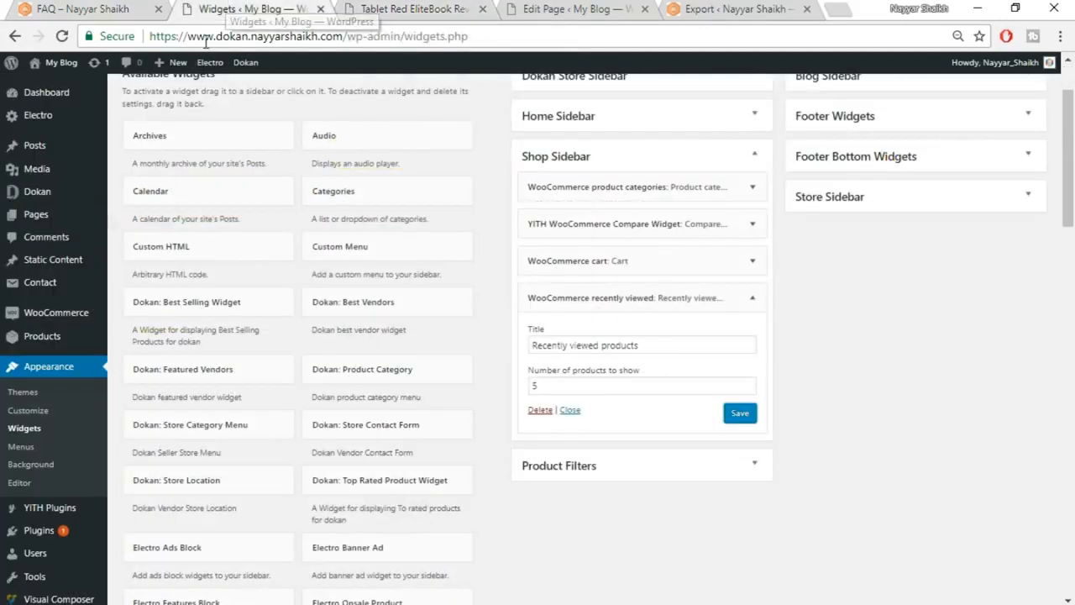
mouse_move(47, 226)
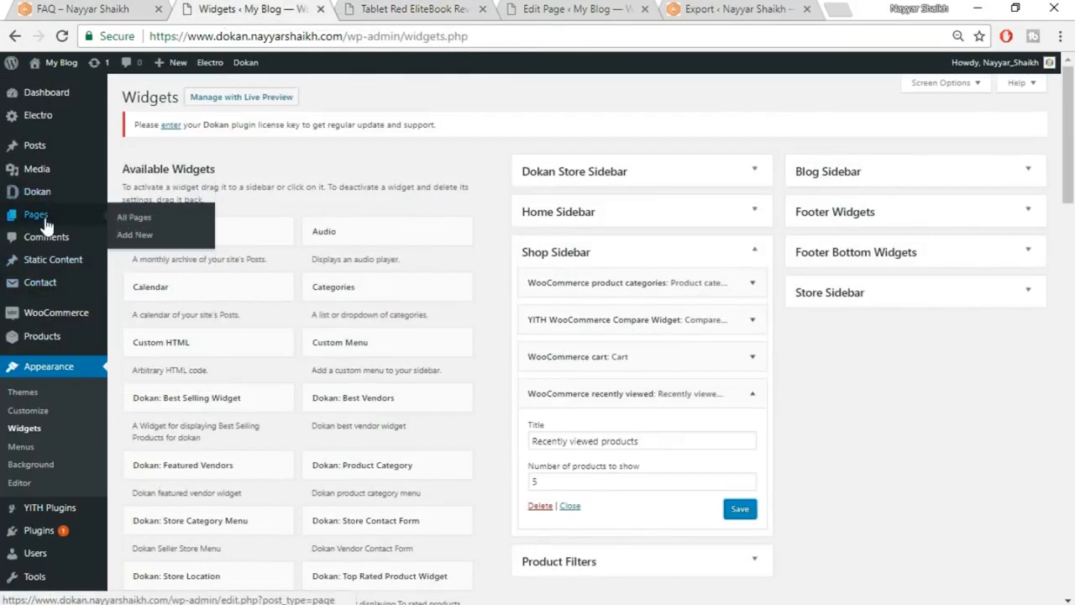
left_click(137, 236)
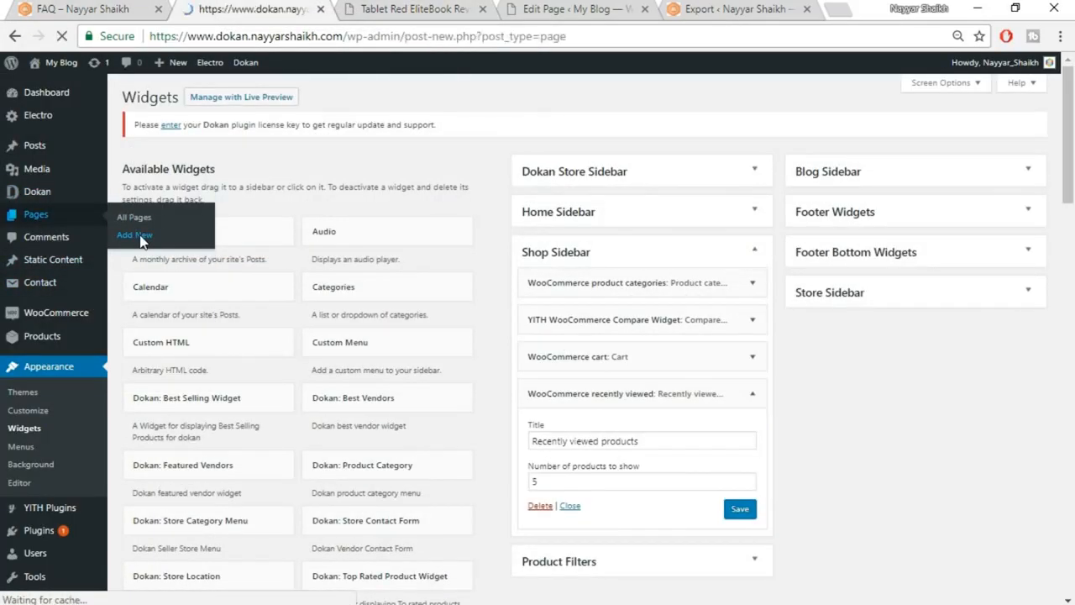
type("FAQ")
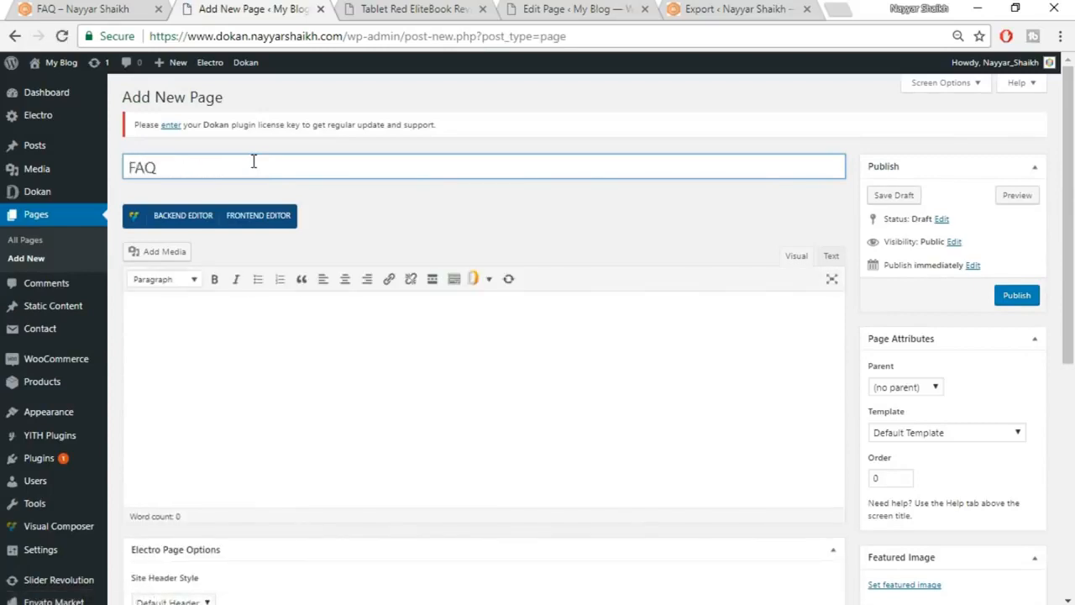
left_click(165, 227)
scroll(343, 341, "down", 1)
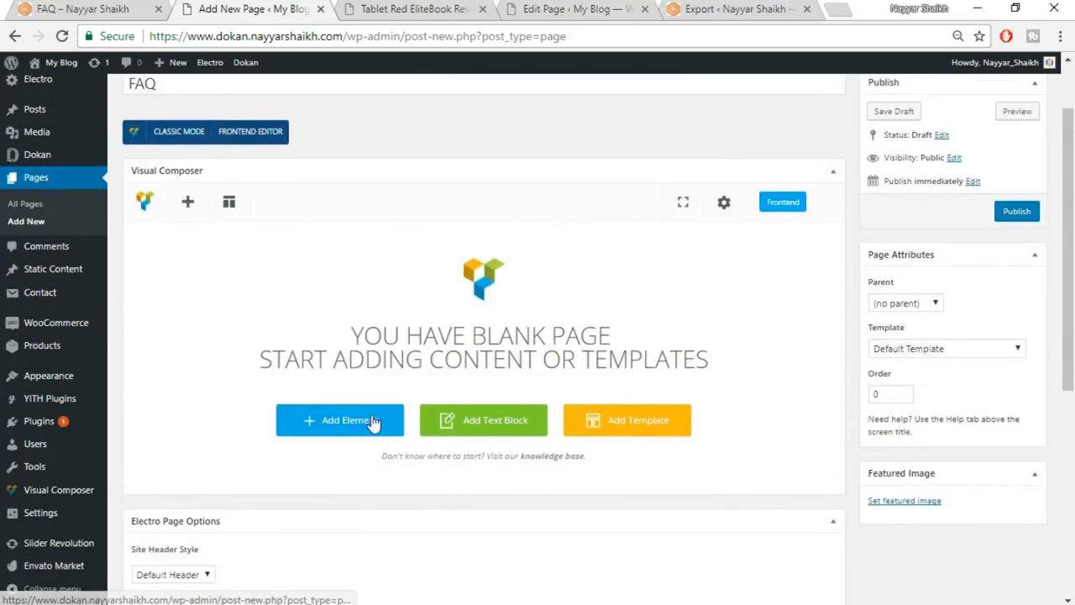
left_click(374, 421)
type("faq")
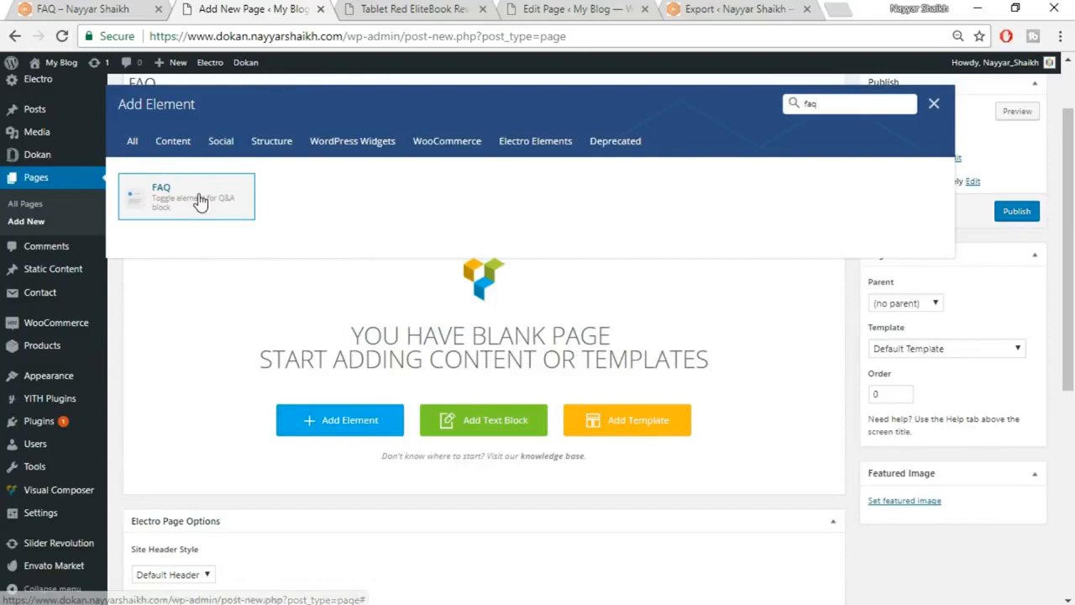
left_click(200, 202)
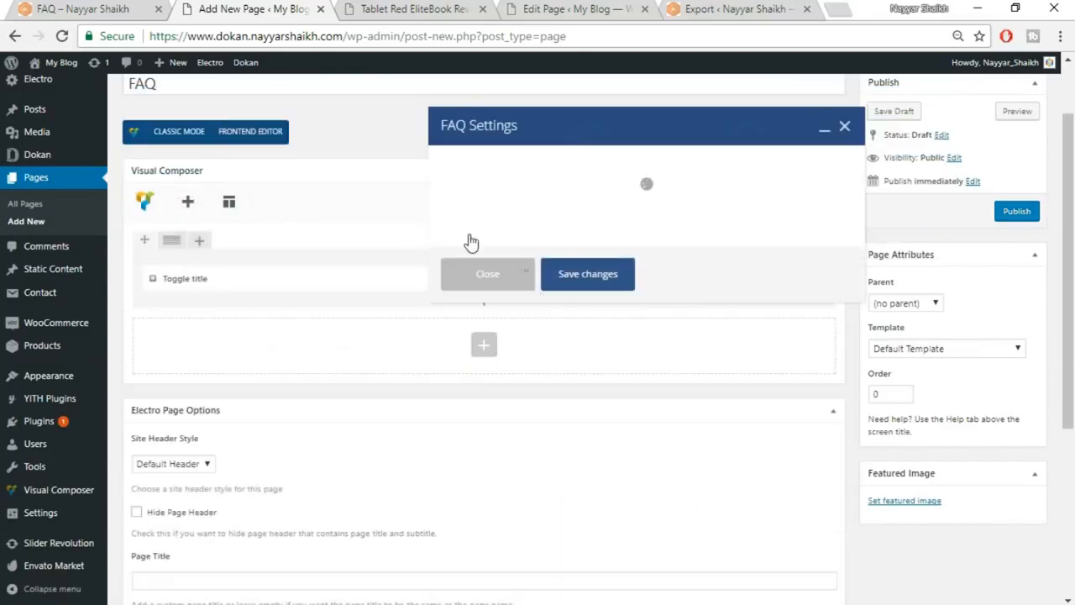
Set the toggle title to 'Lorem ipsum dolor sit amet, consectetur adipiscing elit.' copied from the demo FAQ
left_click(116, 8)
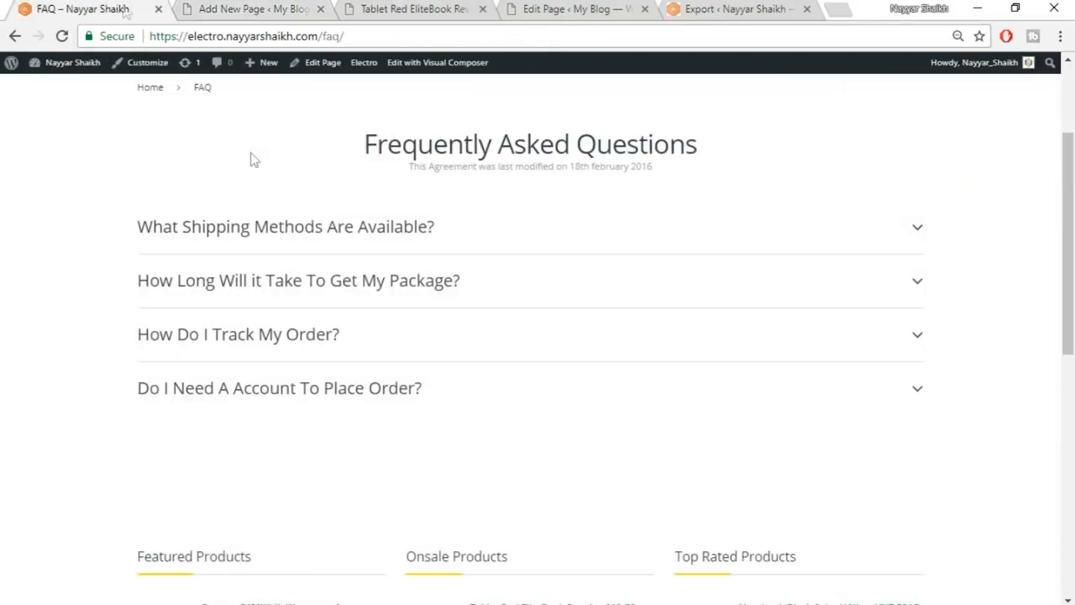
left_click(300, 234)
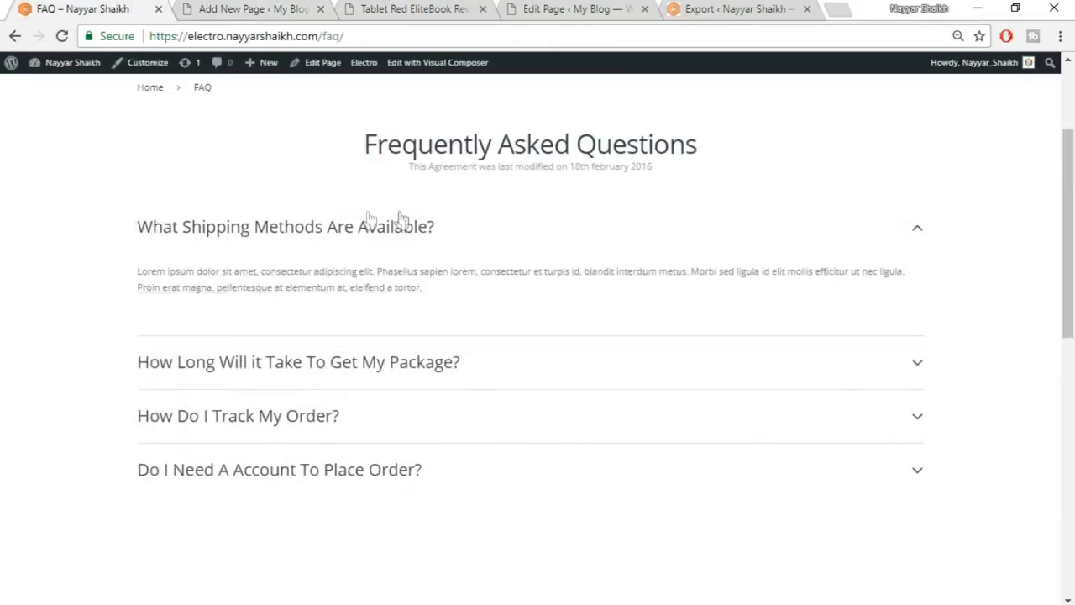
left_click(252, 237)
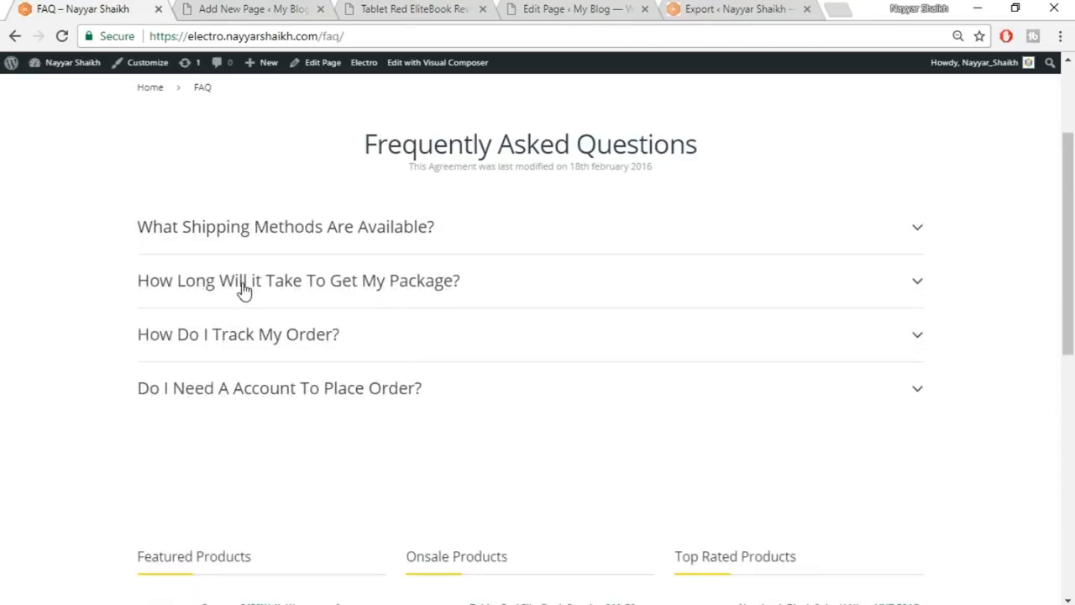
left_click(243, 292)
left_click_drag(137, 325, 351, 322)
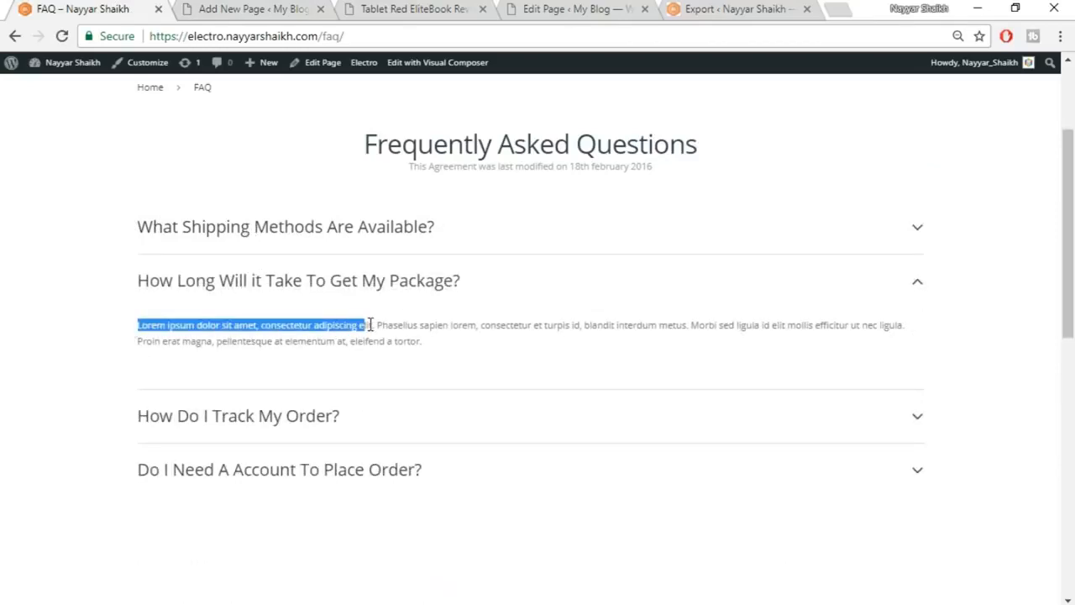
left_click(226, 7)
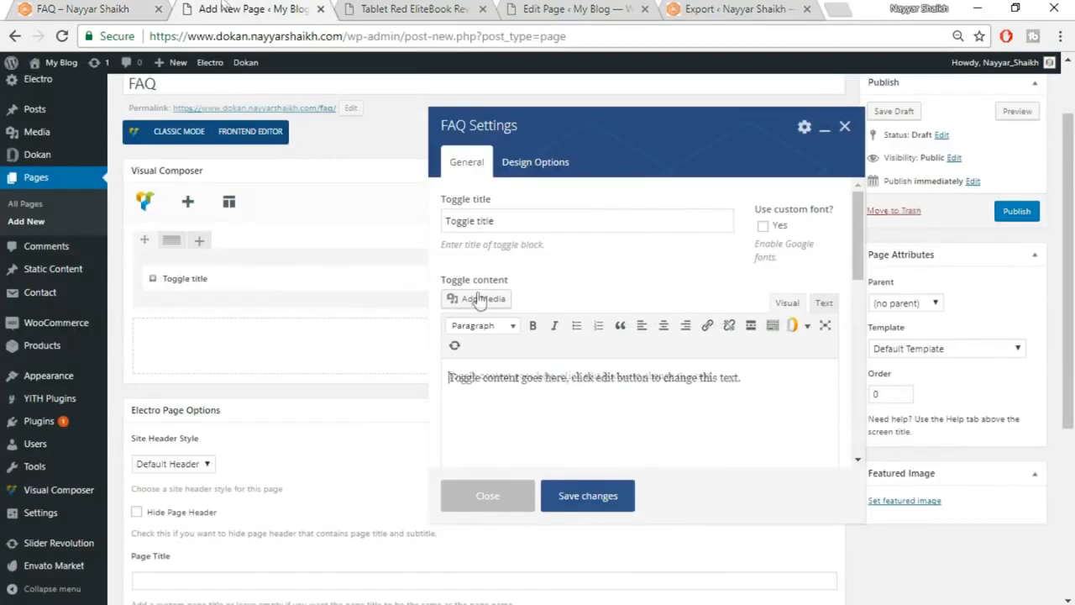
left_click(528, 218)
left_click_drag(528, 219, 446, 210)
type("Lorem ipsum dolor sit amet, consectetur adipiscing elit.")
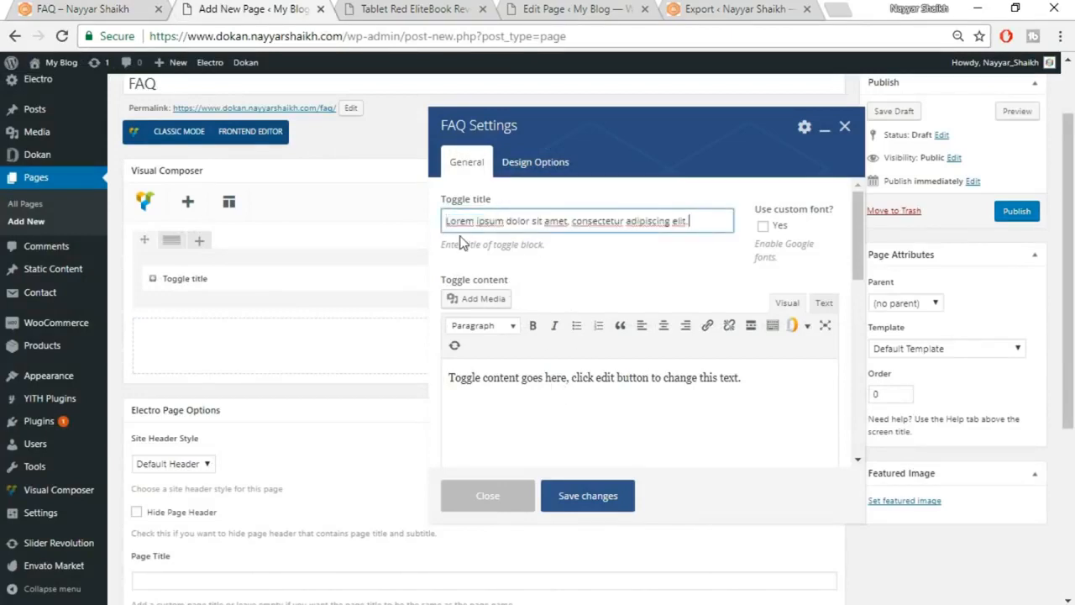
Paste the demo answer paragraph as toggle content, remove extra headings, and save the toggle
left_click(106, 7)
left_click_drag(131, 329, 317, 336)
triple_click(320, 336)
key("ctrl+c")
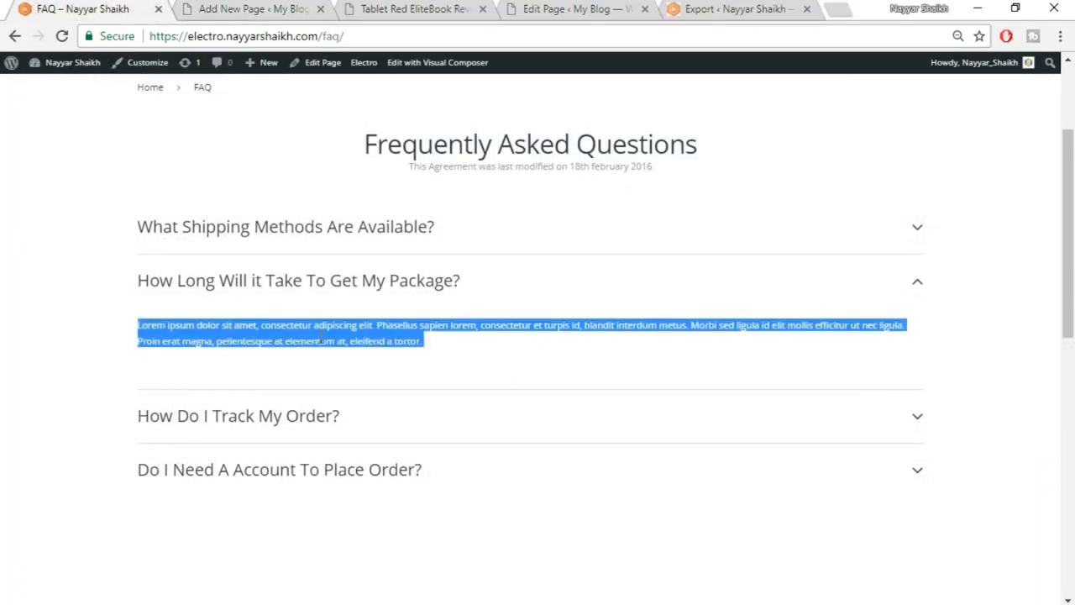
left_click(286, 16)
left_click(552, 383)
key("ctrl+v")
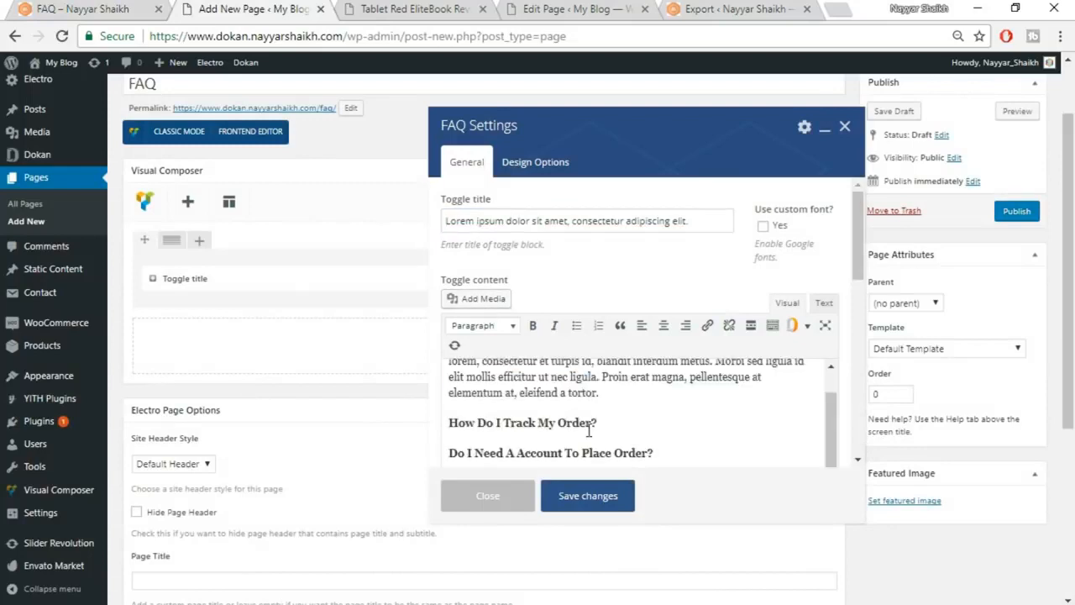
left_click_drag(453, 426, 775, 500)
key("BackSpace")
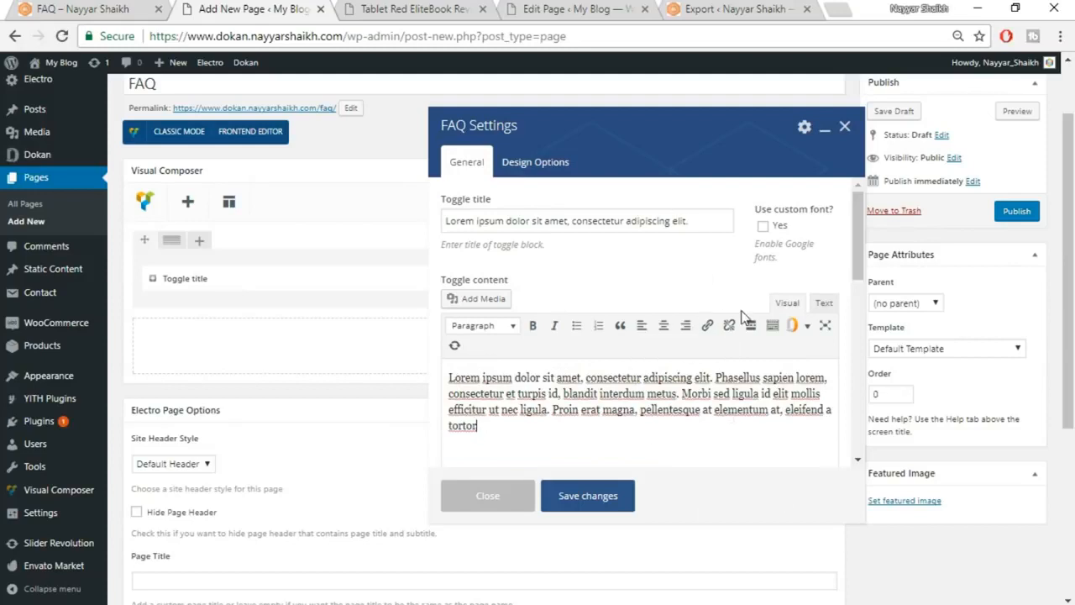
left_click(588, 496)
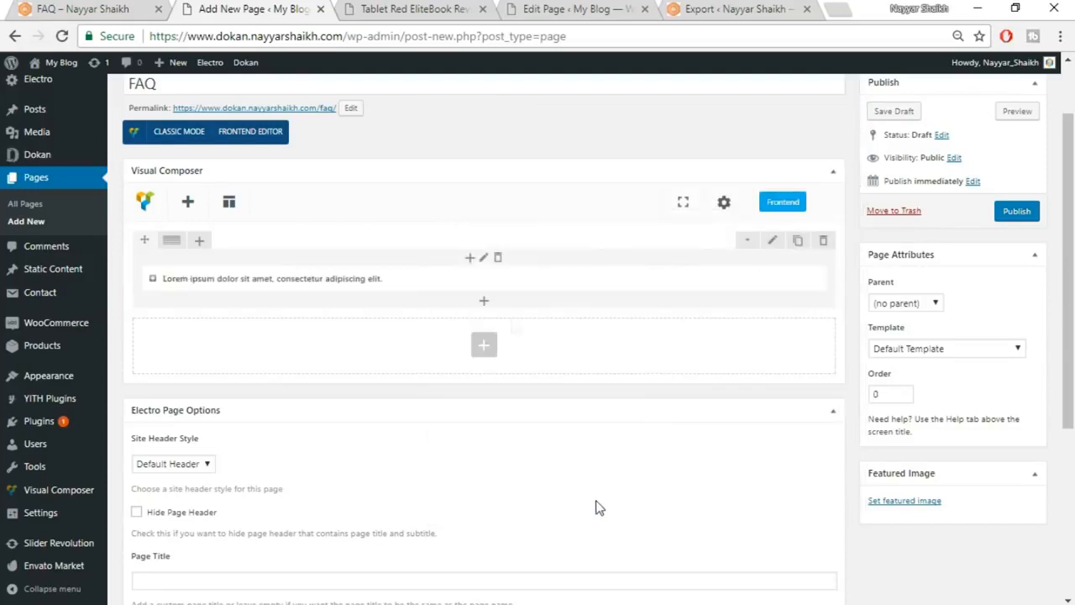
Clone the FAQ toggle four times to make five identical toggles
mouse_move(488, 291)
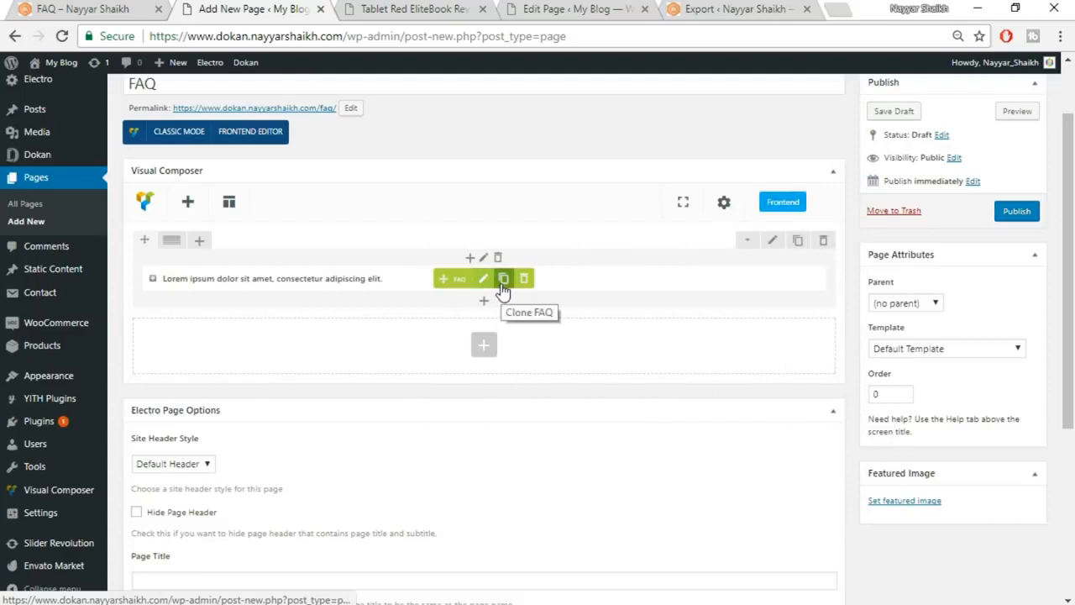
left_click(503, 285)
left_click(503, 286)
left_click(503, 285)
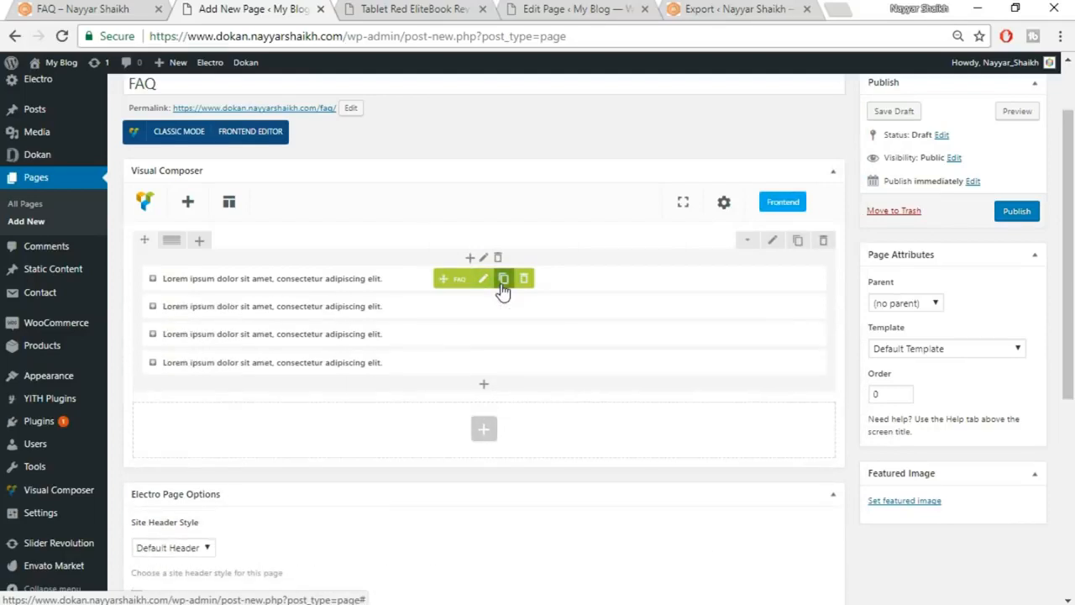
left_click(503, 286)
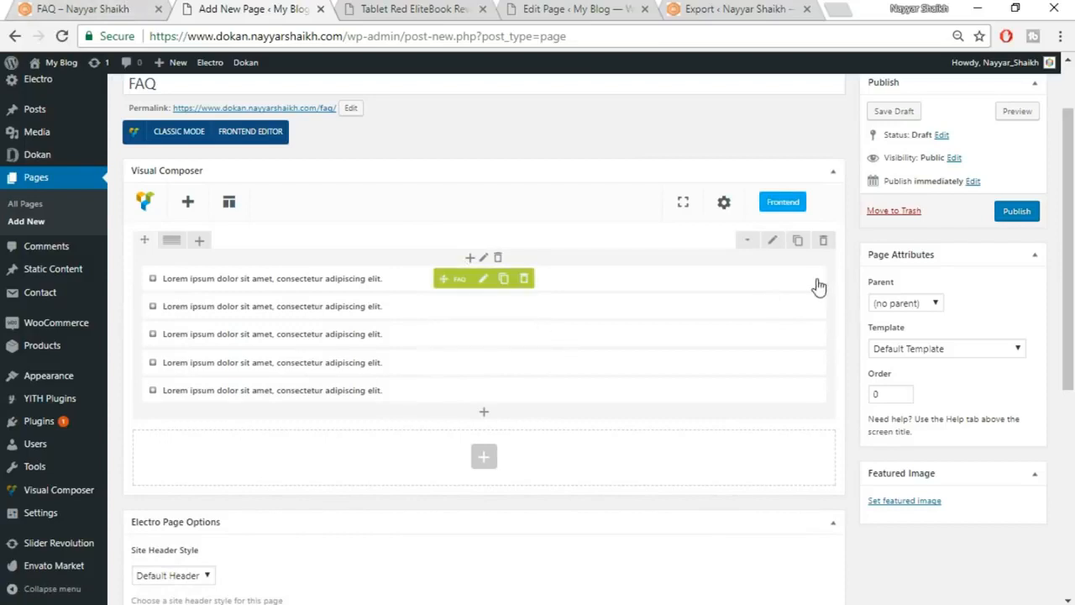
Tick Hide Page Header, publish the FAQ page, and open it in a new tab
scroll(795, 336, "down", 5)
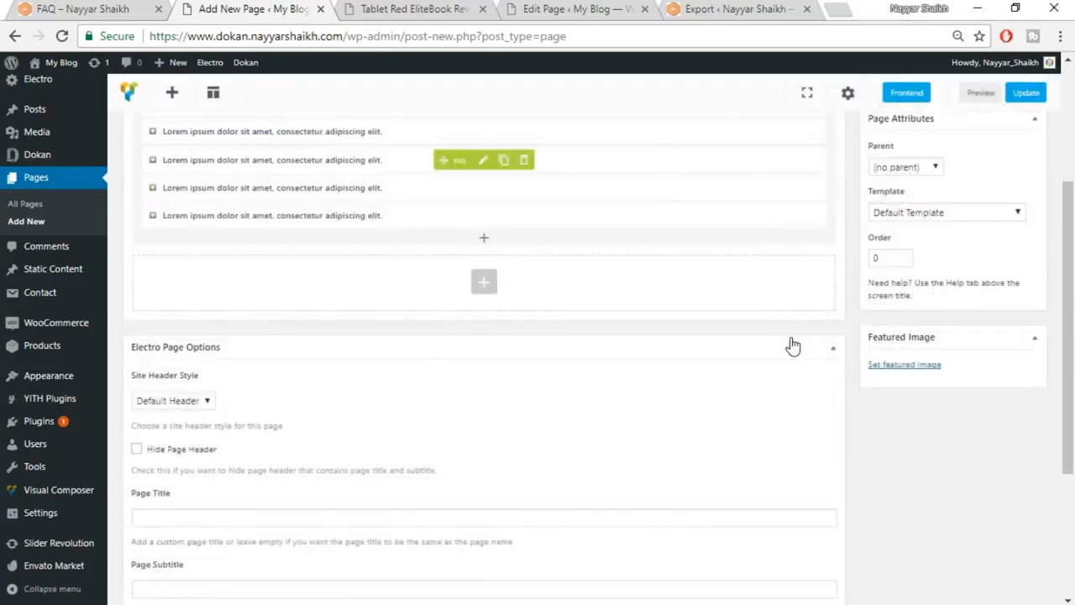
left_click(172, 256)
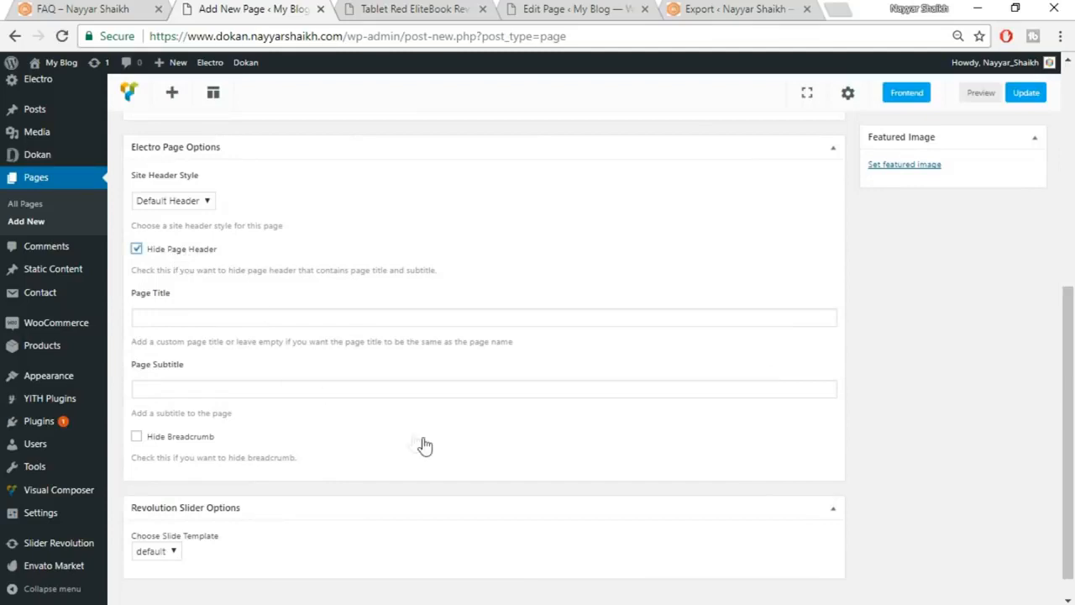
scroll(565, 292, "up", 3)
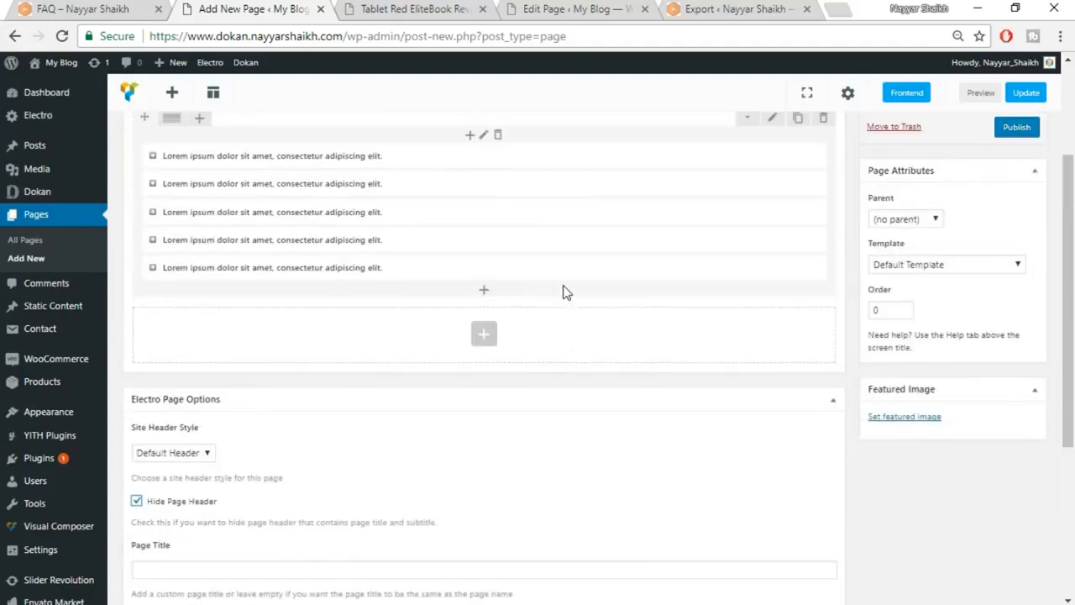
scroll(564, 291, "up", 3)
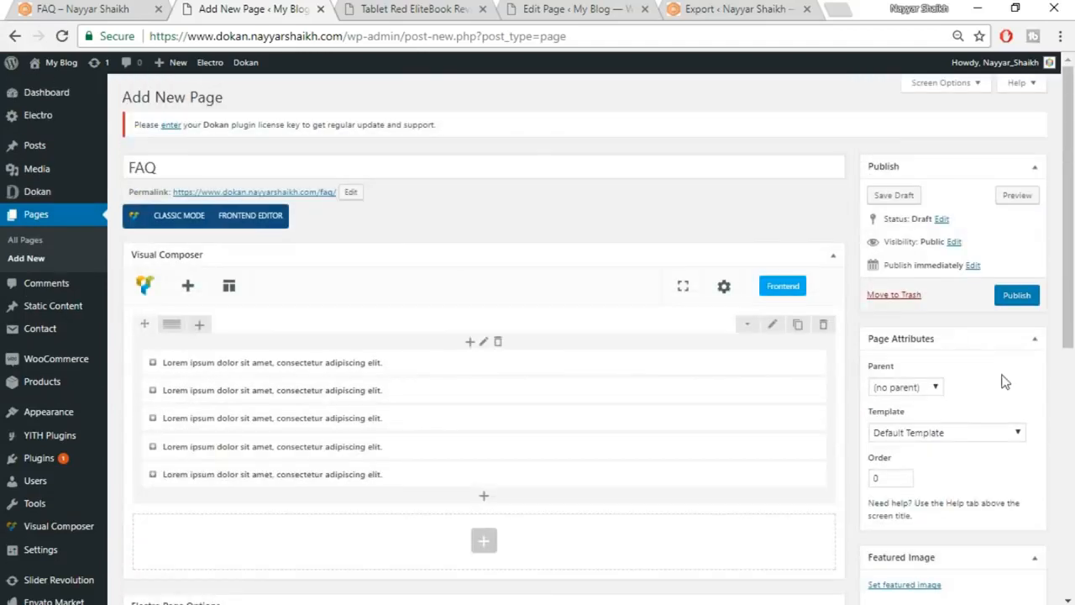
left_click(1016, 297)
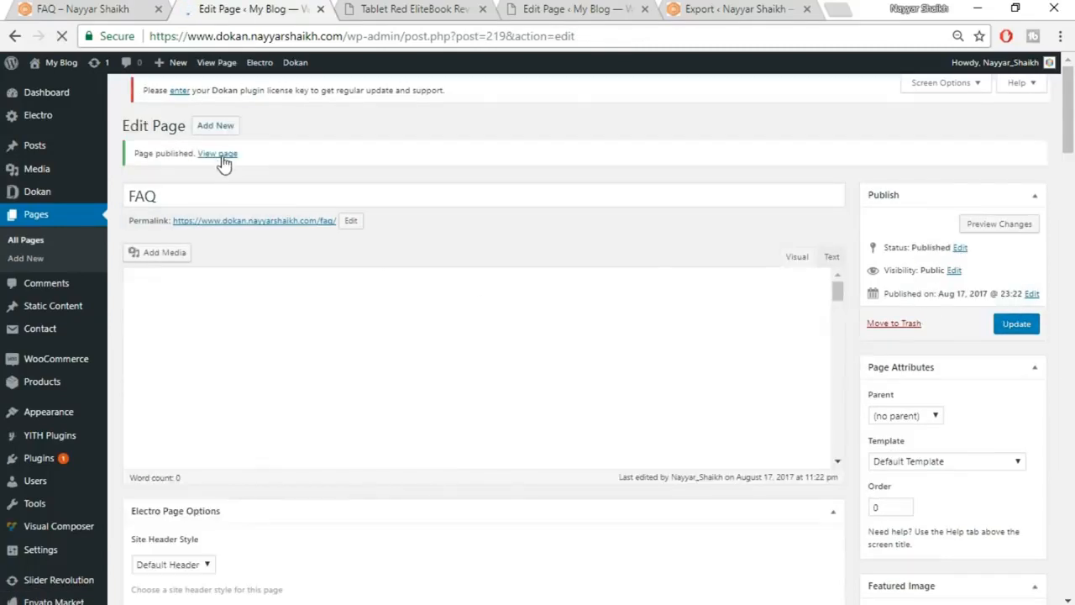
right_click(223, 161)
left_click(241, 163)
Check the live FAQ page by expanding and collapsing its first toggle
left_click(353, 8)
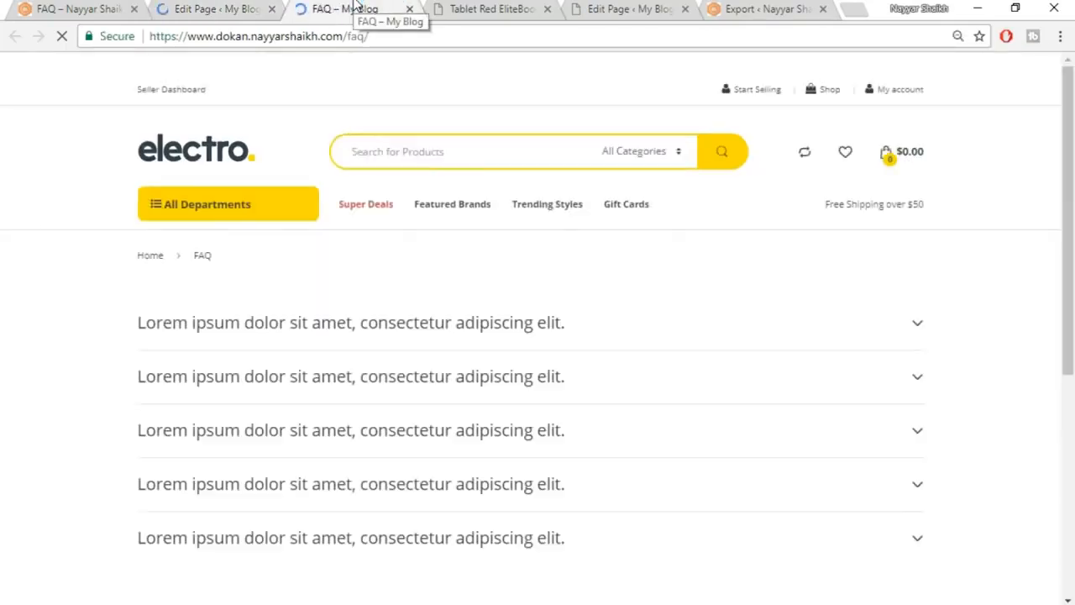
scroll(688, 422, "down", 3)
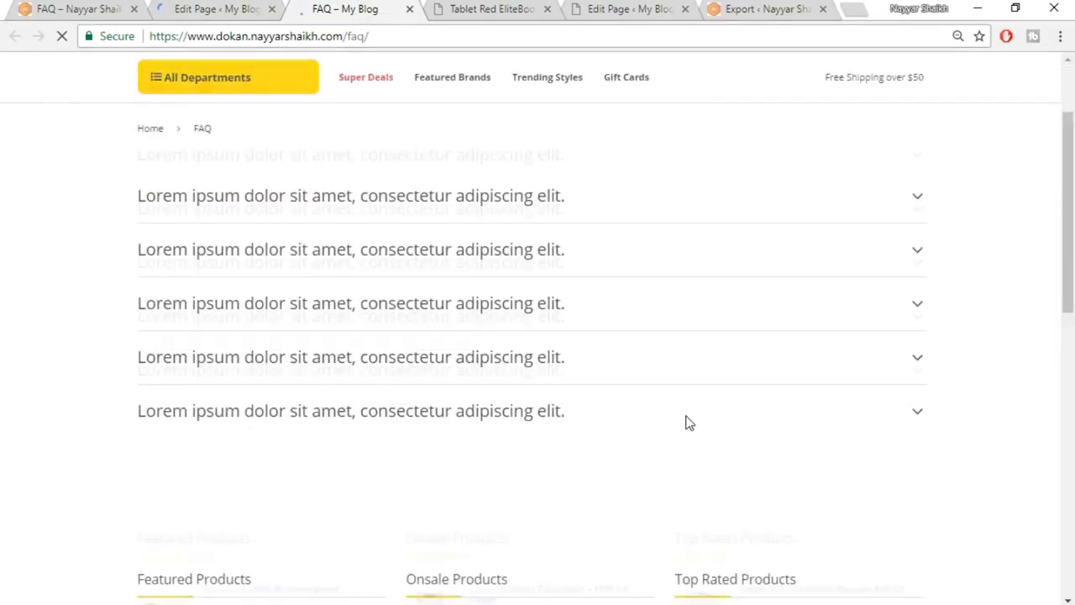
scroll(688, 423, "up", 3)
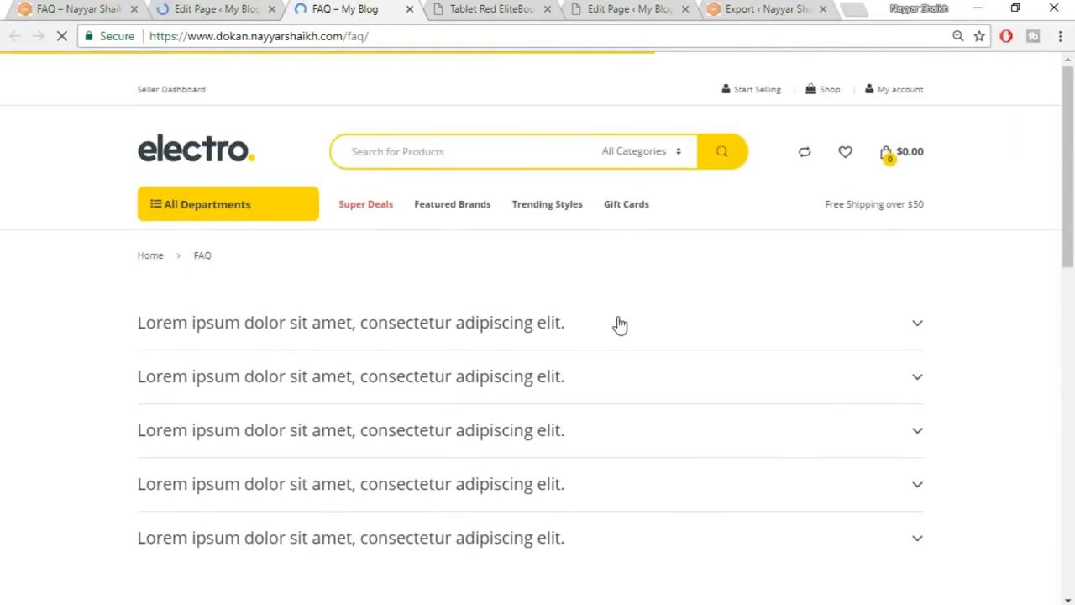
scroll(868, 290, "down", 1)
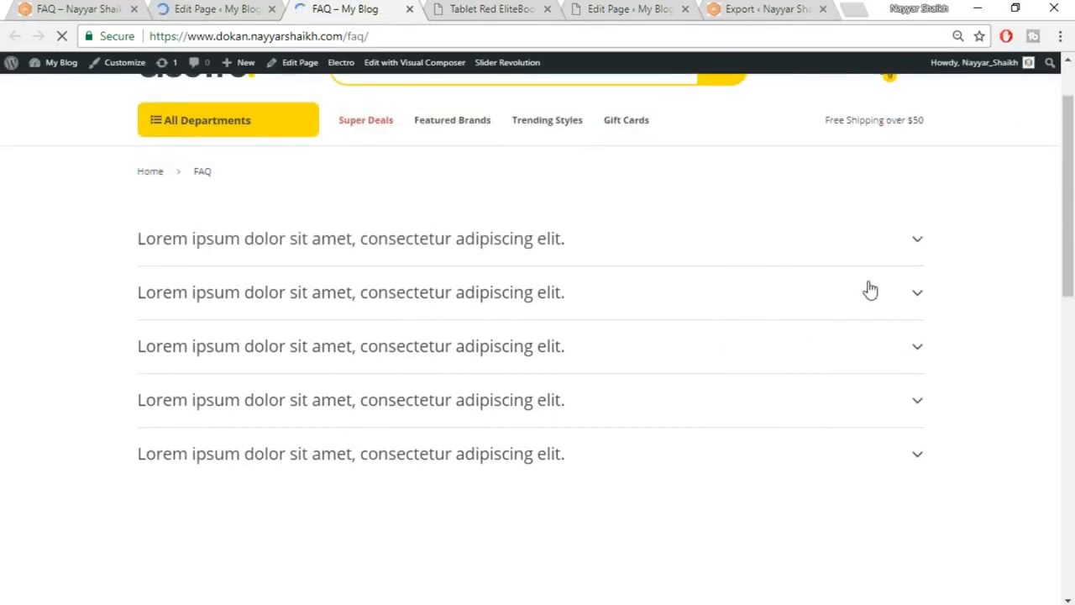
left_click(916, 244)
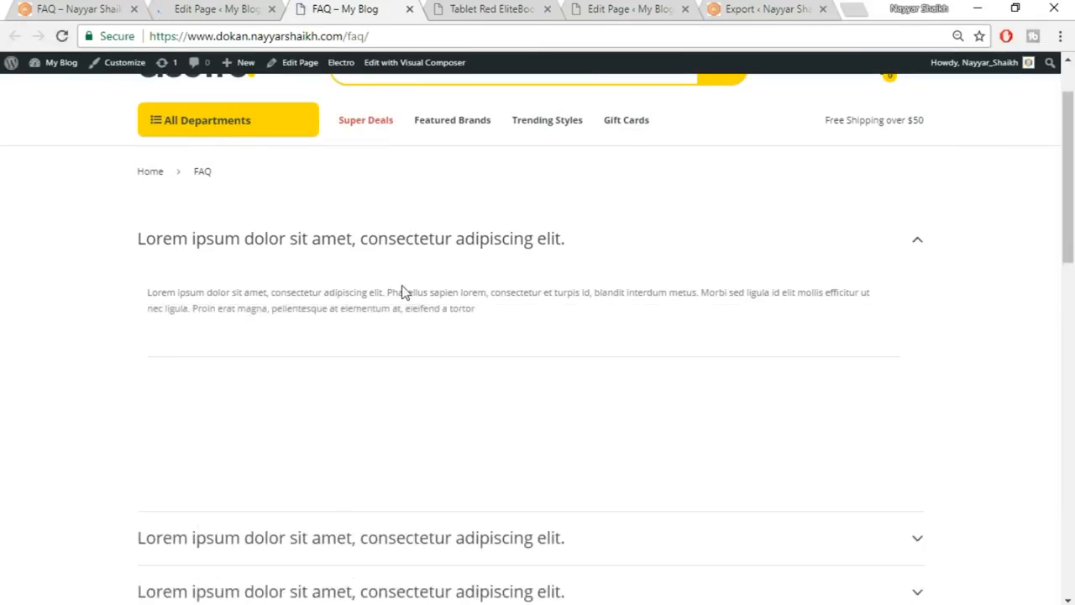
left_click(732, 255)
scroll(521, 378, "up", 1)
left_click(248, 9)
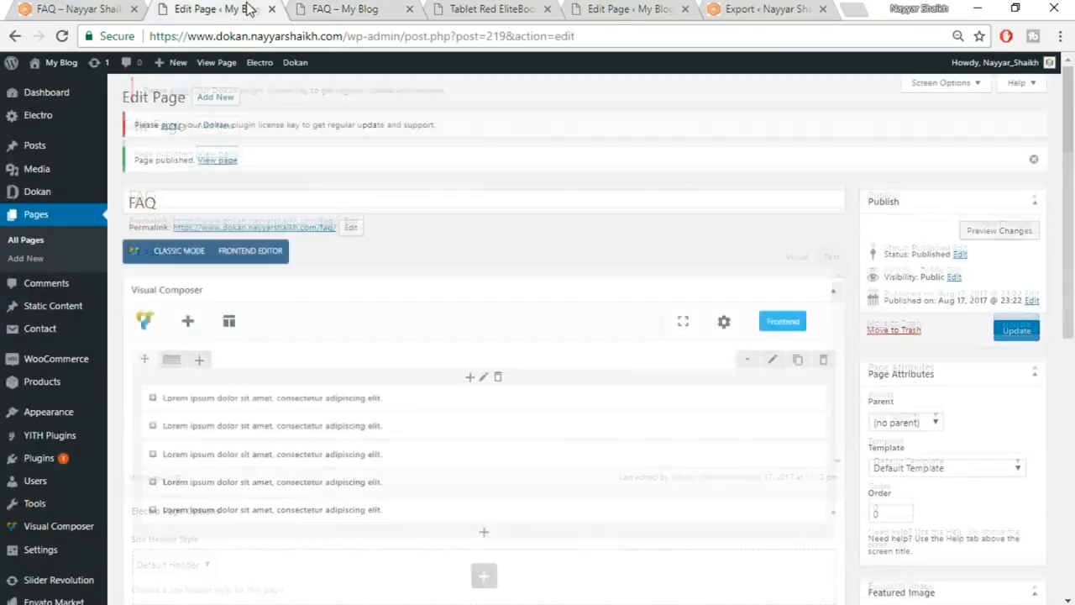
Open Contact Us from the demo store's 'Check this out!' footer links
left_click(34, 7)
scroll(843, 359, "down", 10)
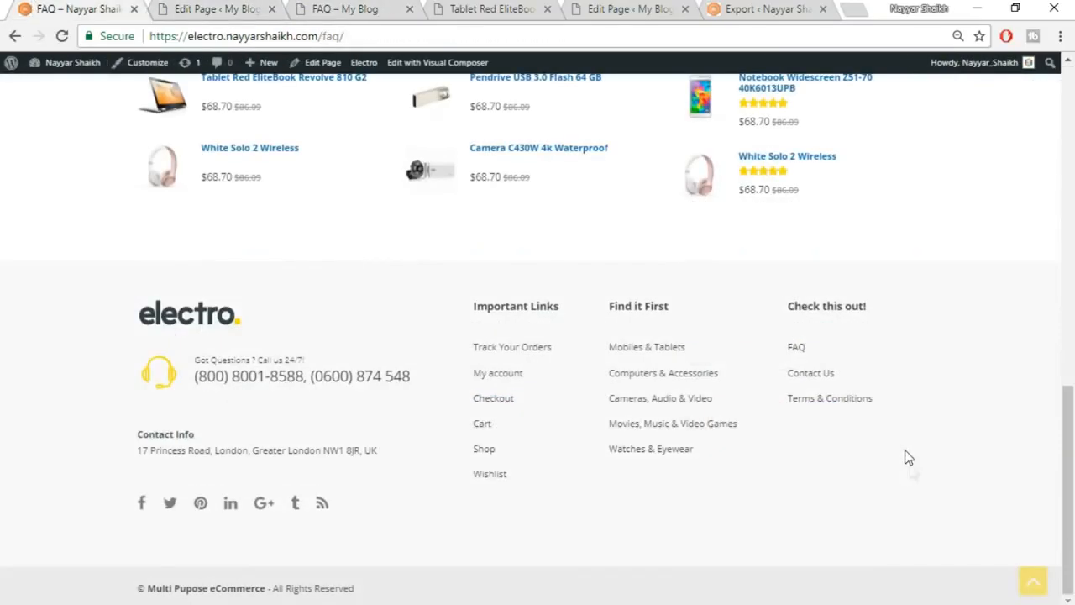
left_click(814, 375)
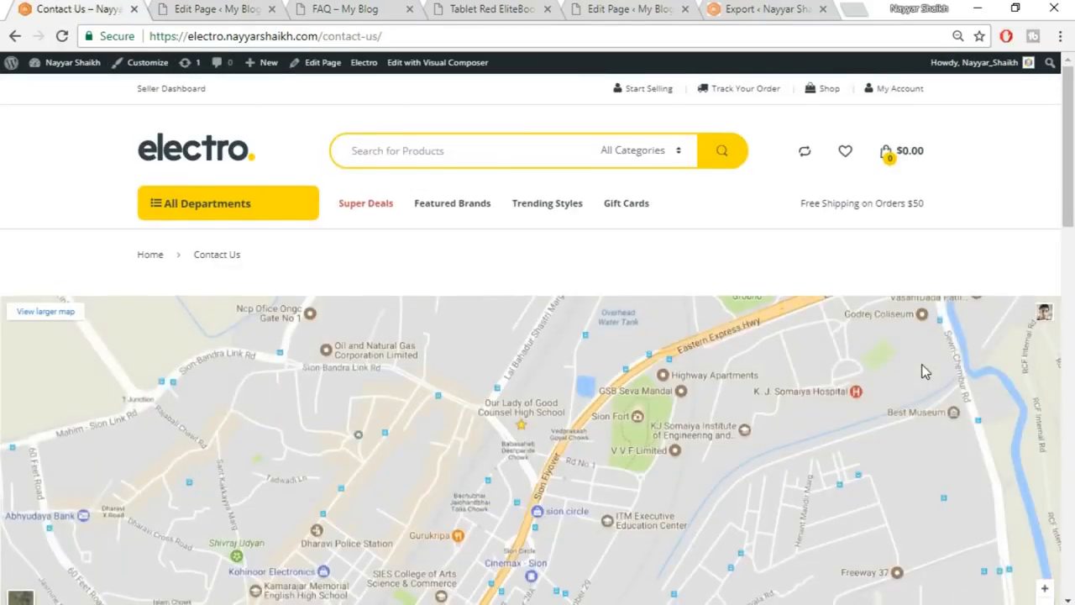
Add a new page titled 'Contact Us' and open it in the Backend Editor
scroll(924, 369, "down", 2)
scroll(713, 422, "down", 4)
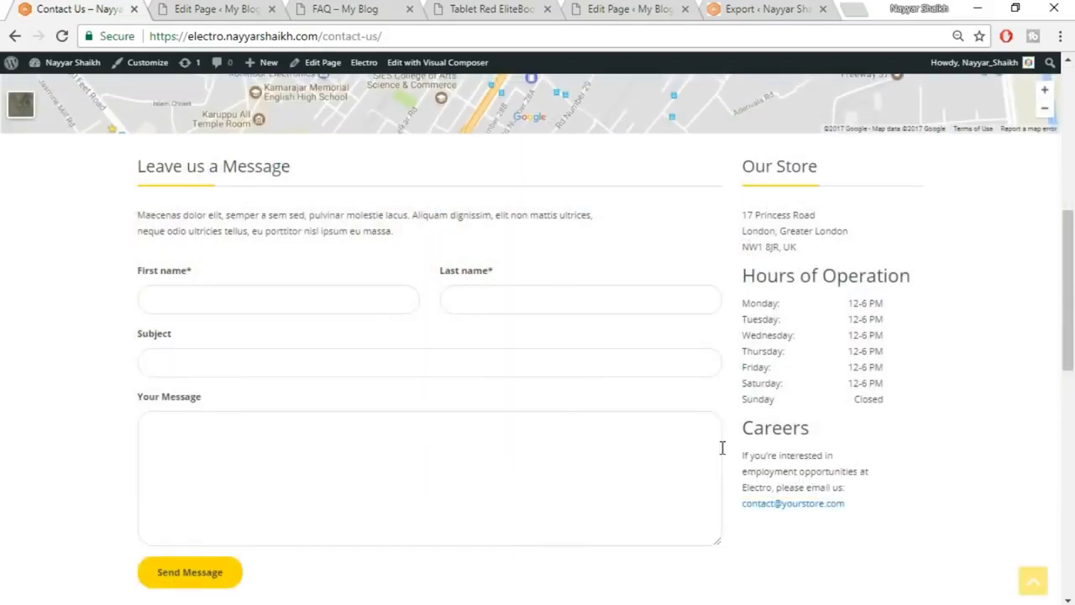
scroll(722, 446, "up", 6)
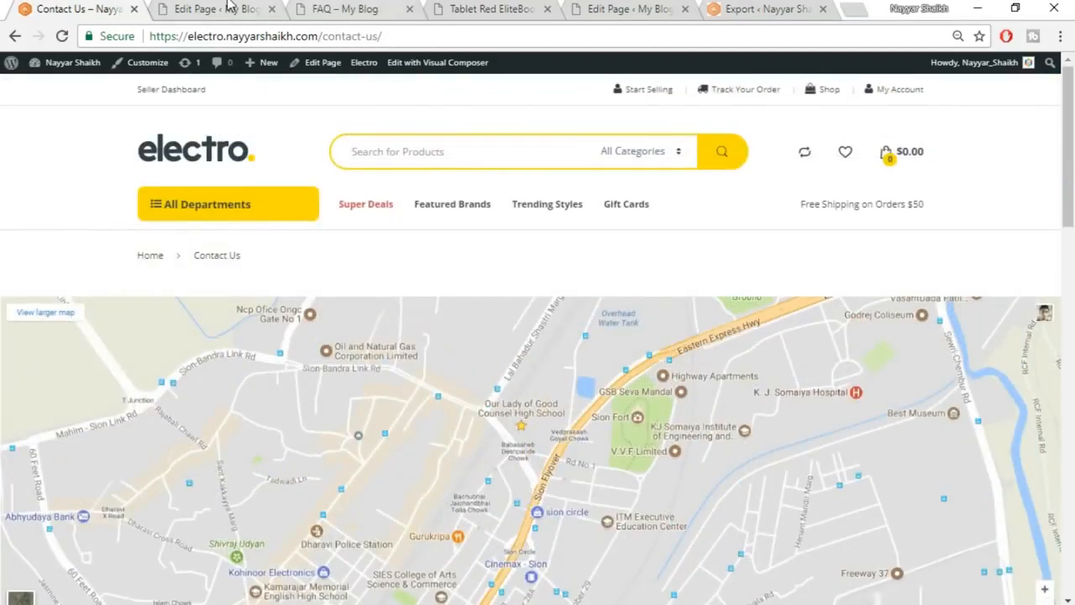
left_click(227, 7)
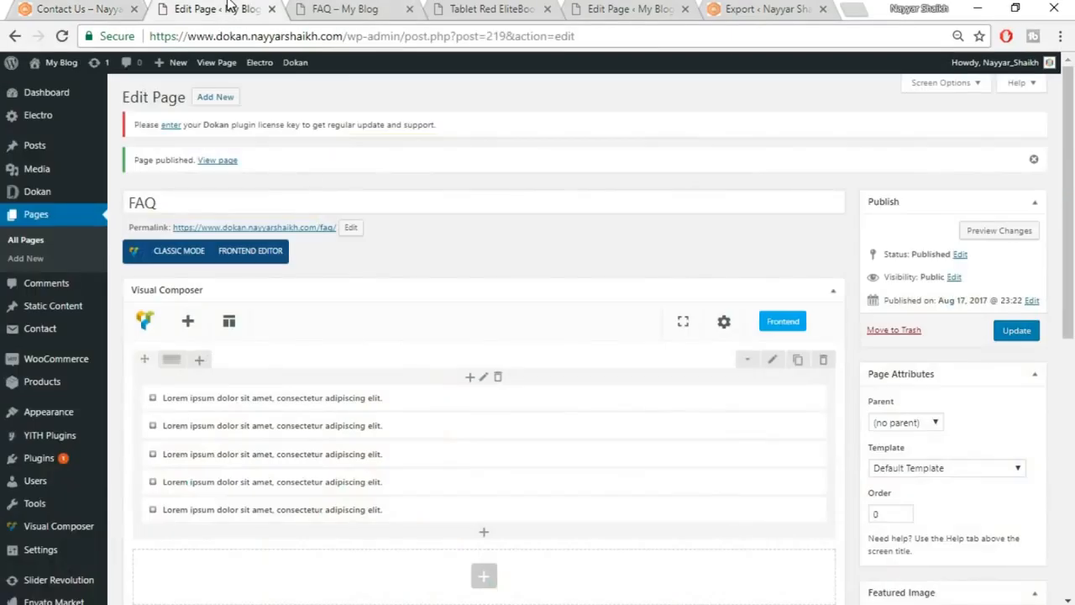
left_click(217, 97)
type("Contact Us")
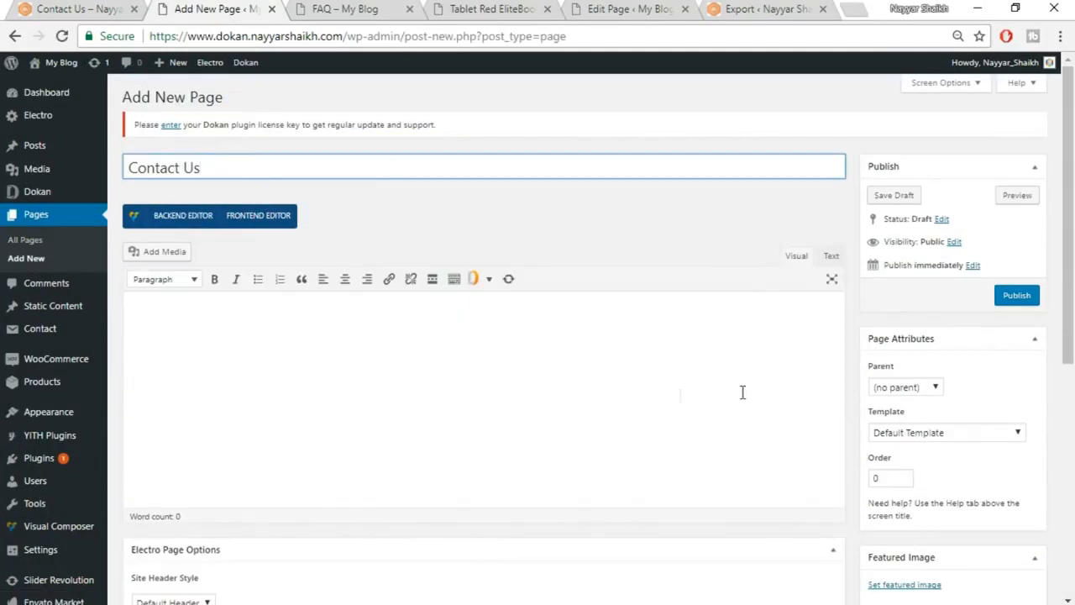
scroll(367, 283, "down", 1)
left_click(180, 136)
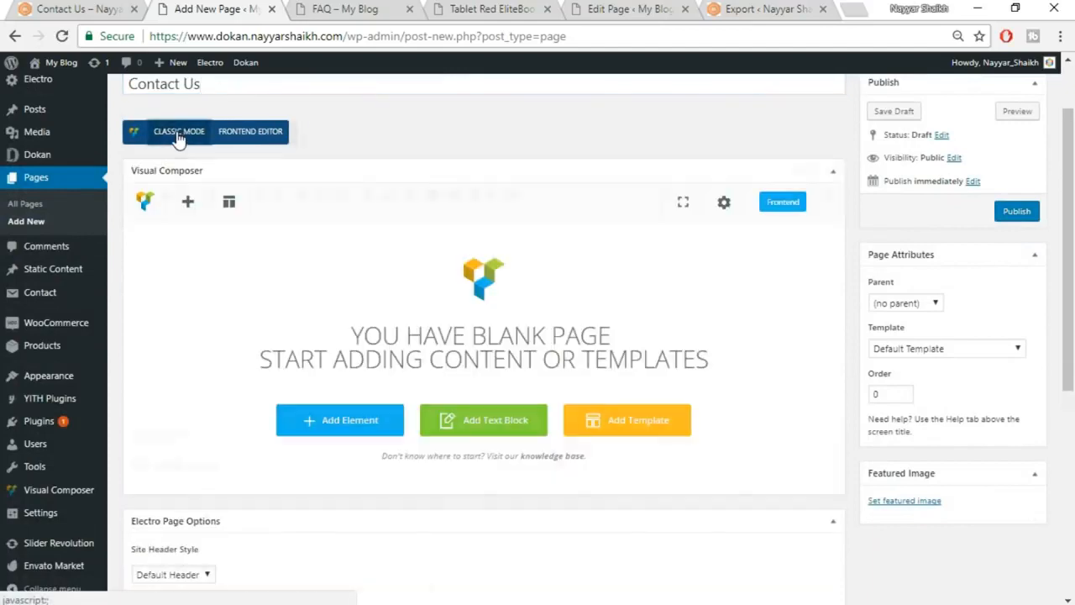
Add a Google Maps element to the Contact Us page, then type 'map.goo' in a new tab
left_click(335, 432)
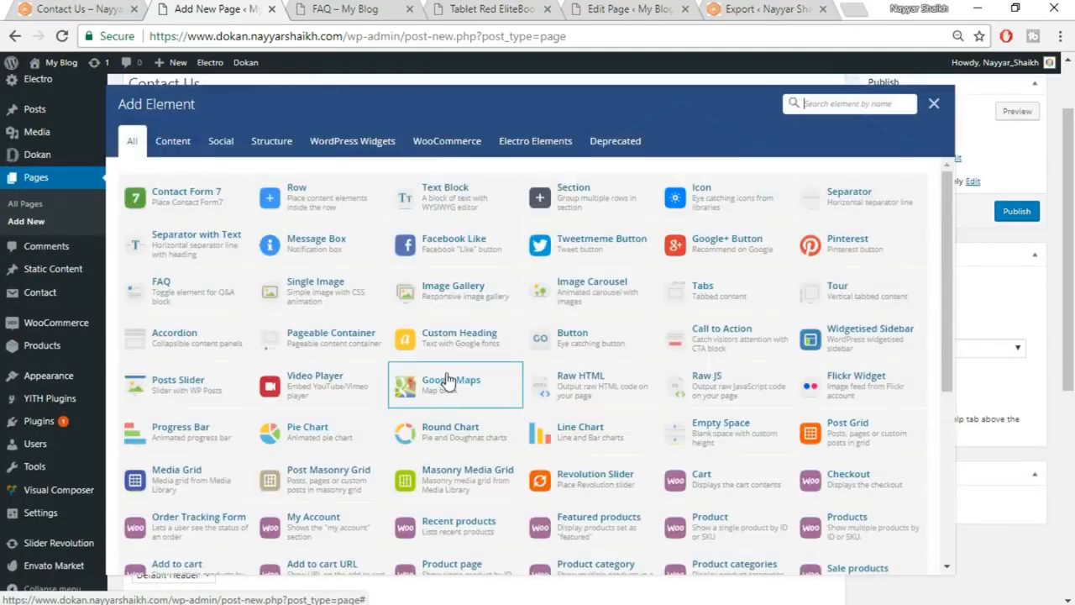
type("map")
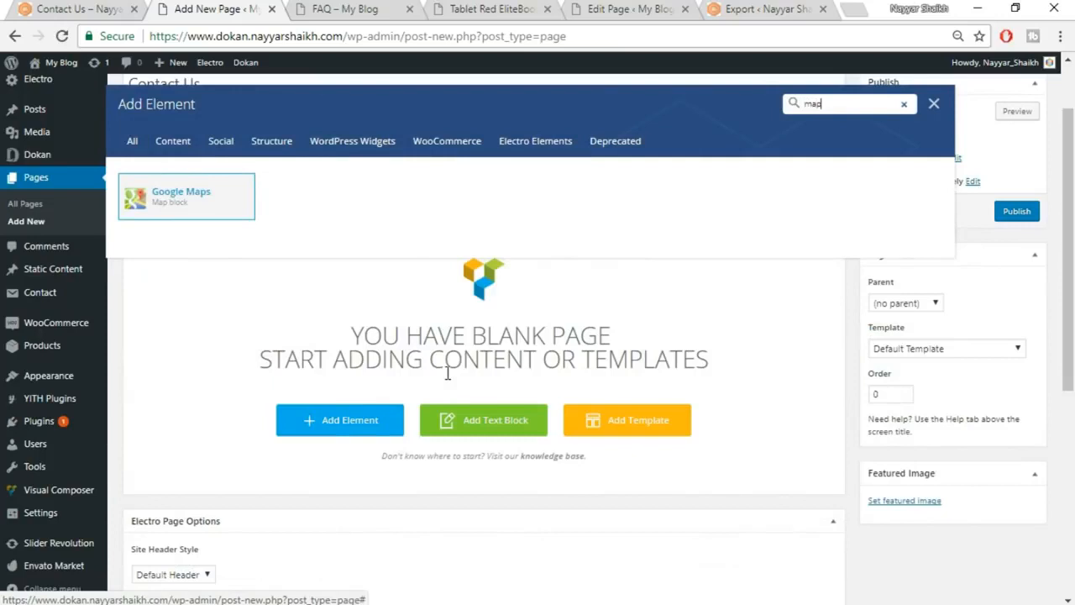
left_click(191, 217)
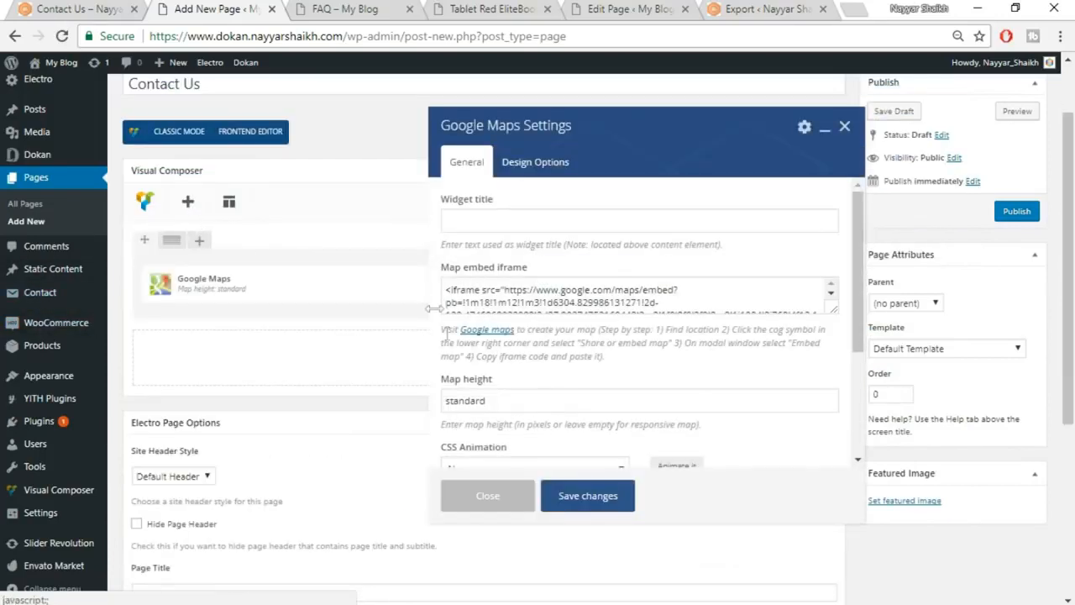
left_click_drag(835, 310, 837, 366)
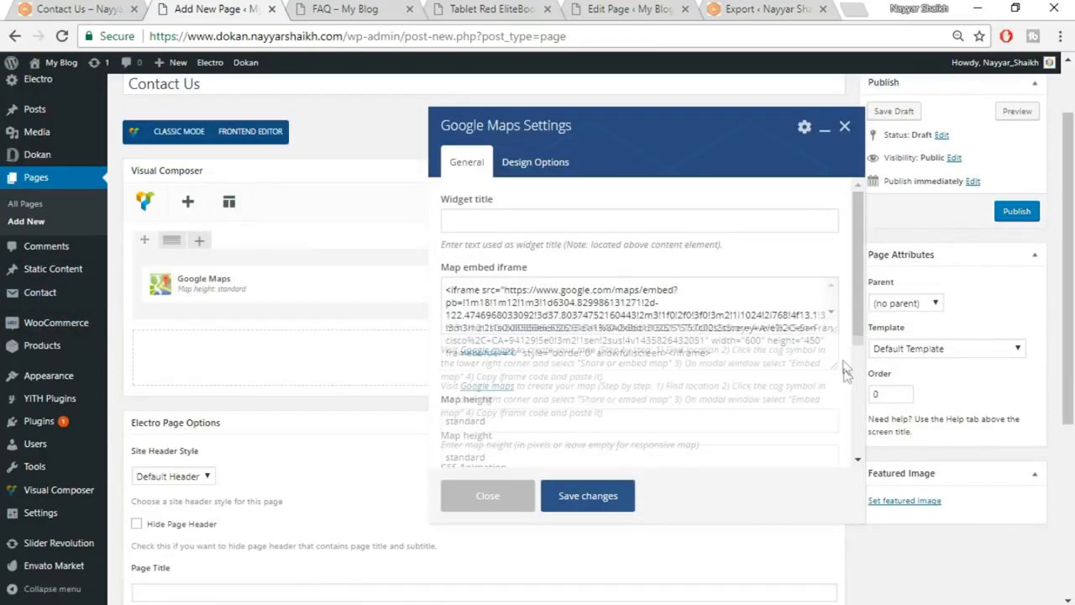
left_click(854, 13)
type("map")
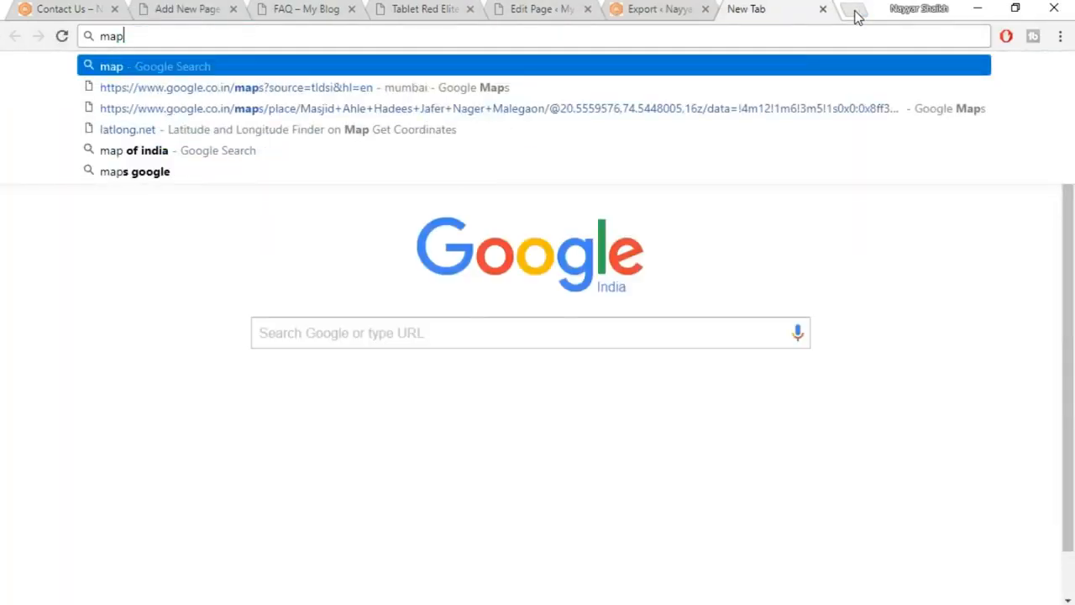
type(".goo")
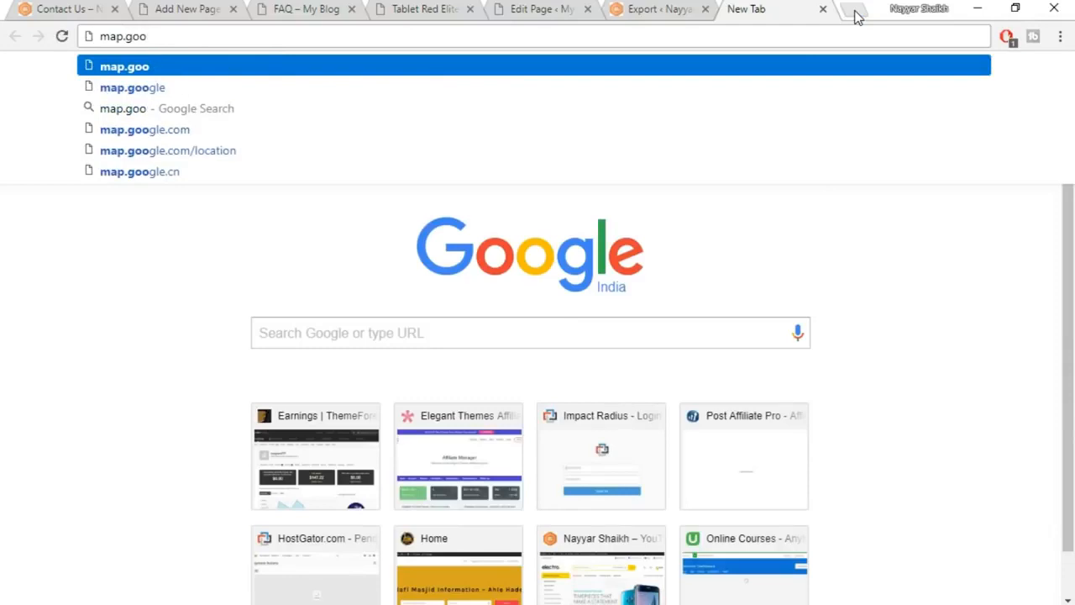
Load map.google.com and search for Sion
key("Down")
key("Down")
key("Down")
key("Return")
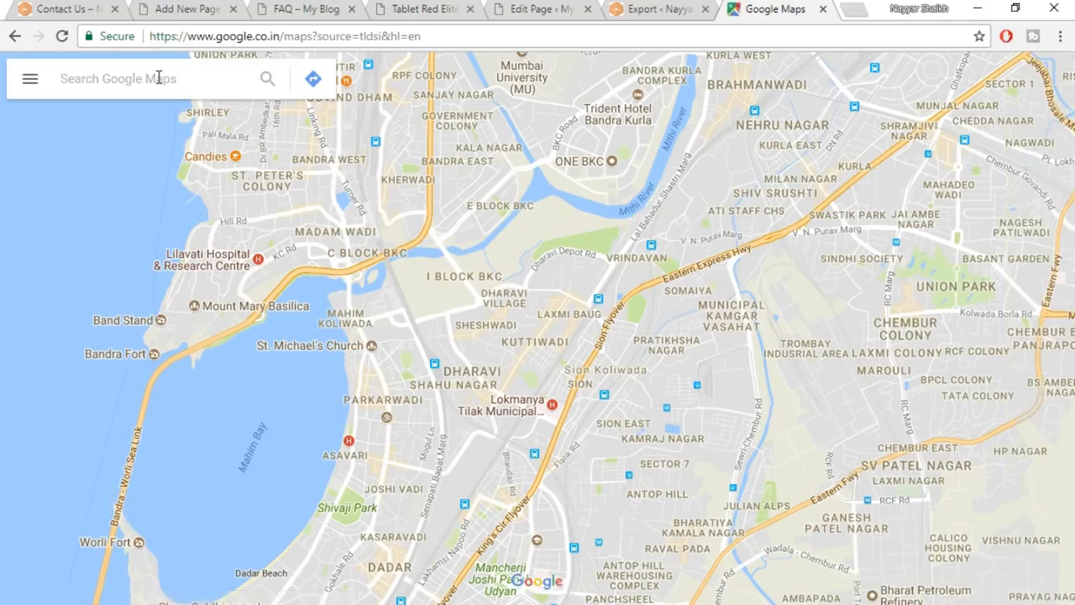
type("sion")
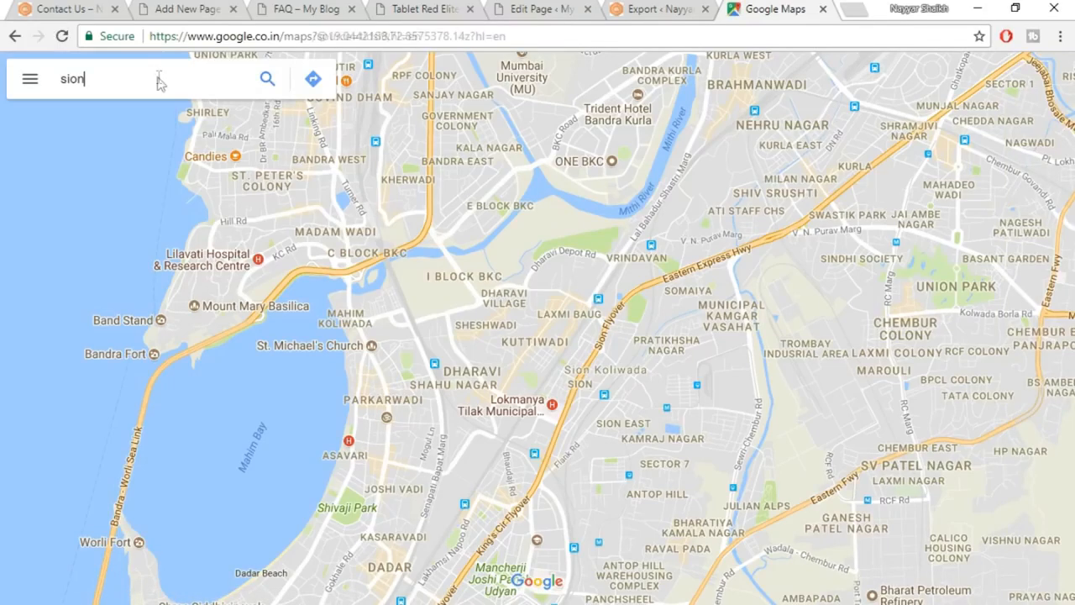
key("Return")
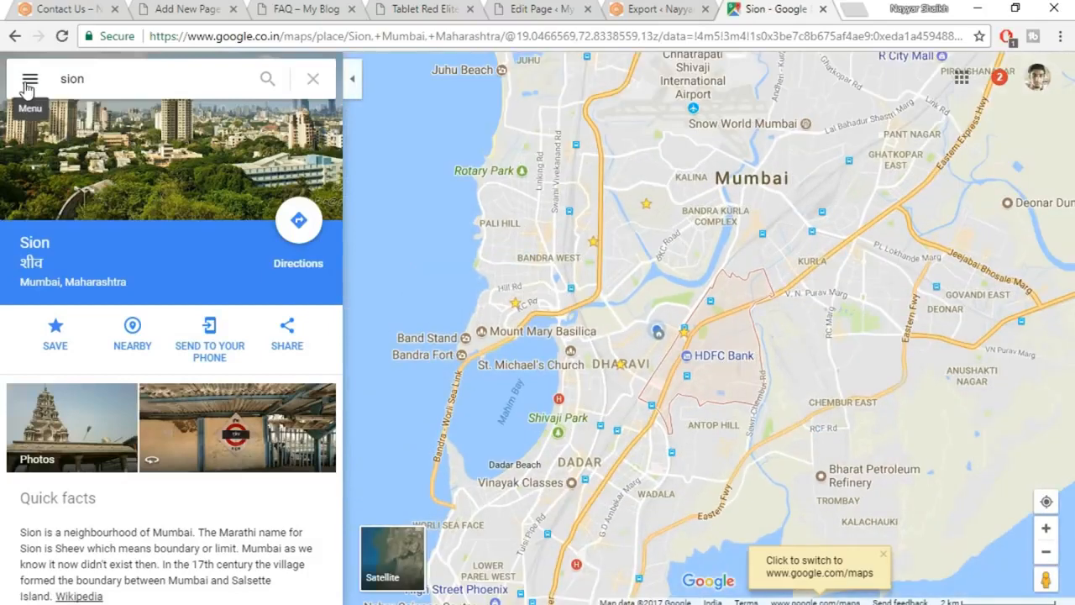
Copy the iframe embed code for the Sion map and return to WordPress
left_click(29, 82)
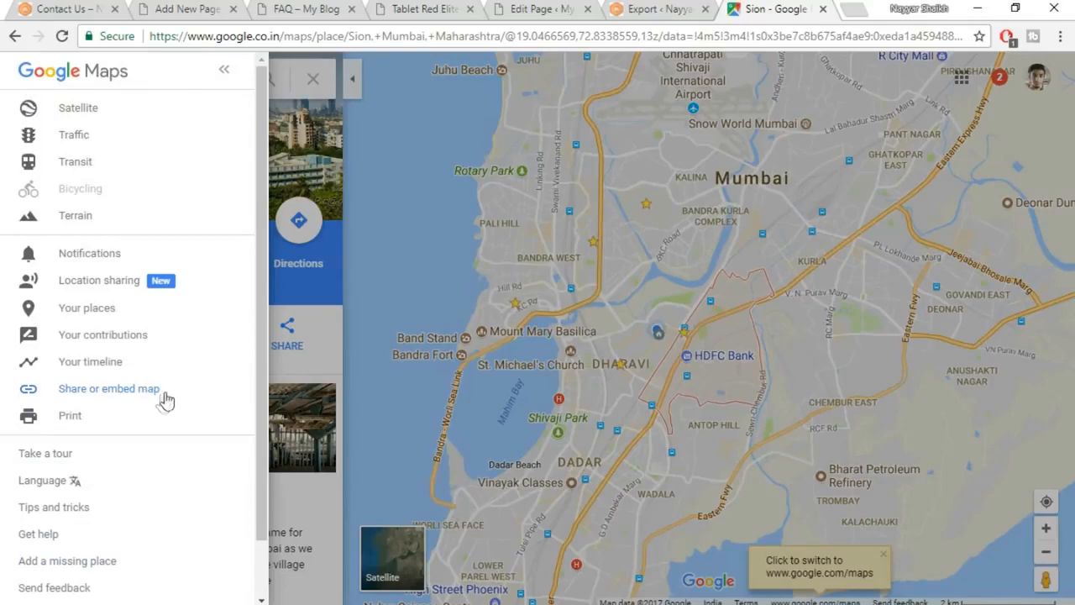
key("Escape")
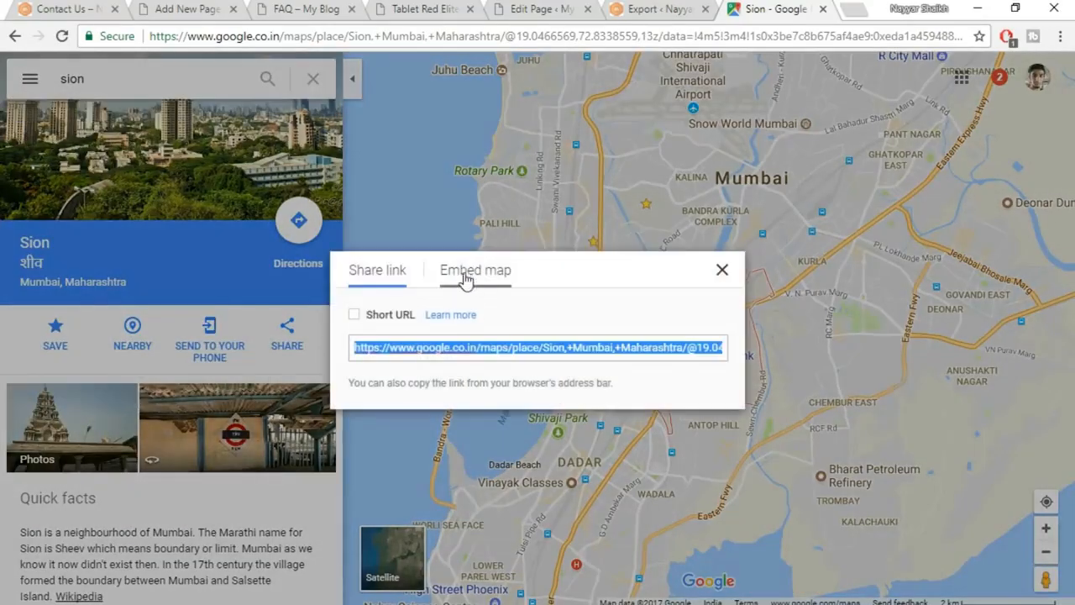
left_click(446, 278)
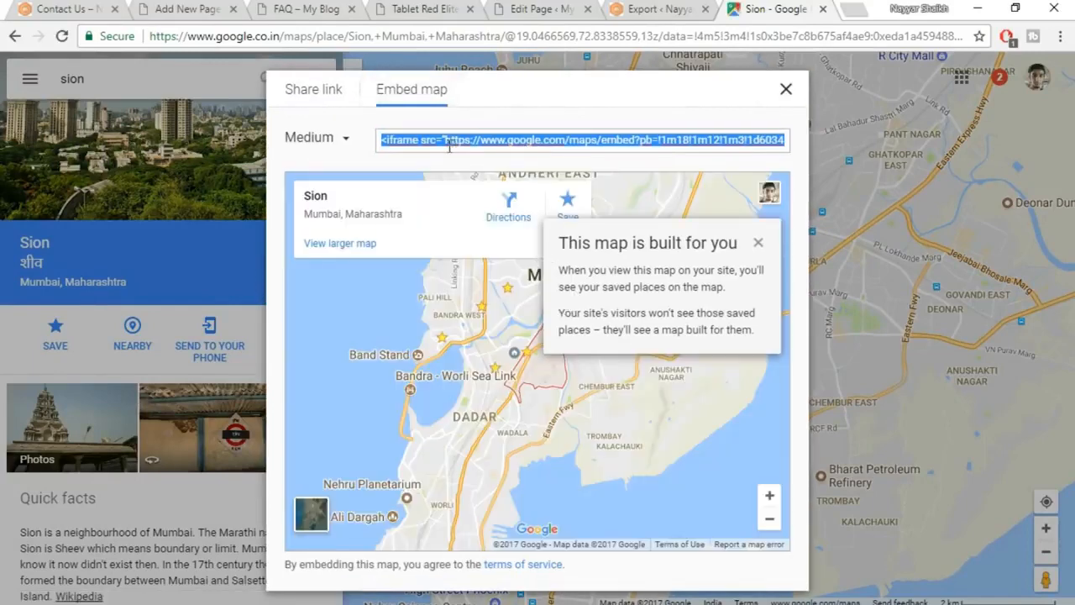
right_click(461, 148)
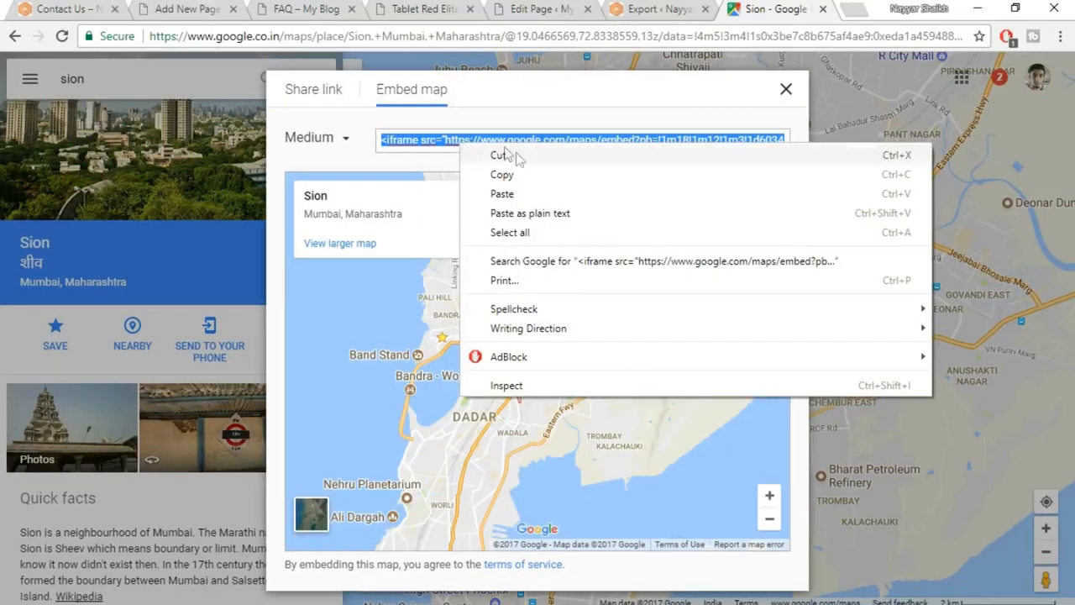
left_click(532, 181)
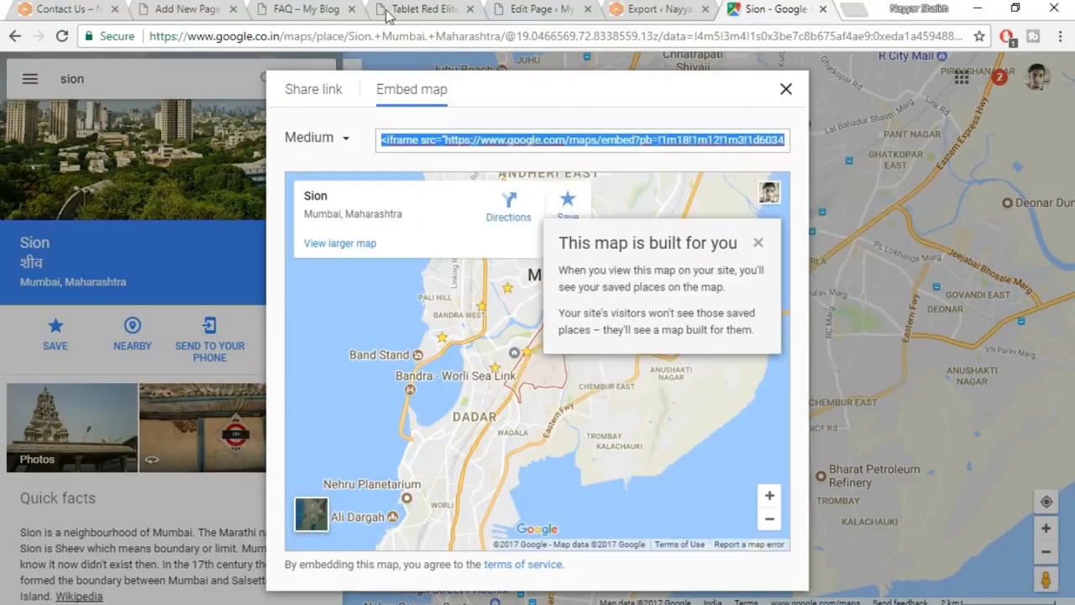
left_click(221, 9)
Swap the map element's default iframe code for the pasted Sion embed code and save the element
left_click(542, 303)
key("ctrl+a")
key("BackSpace")
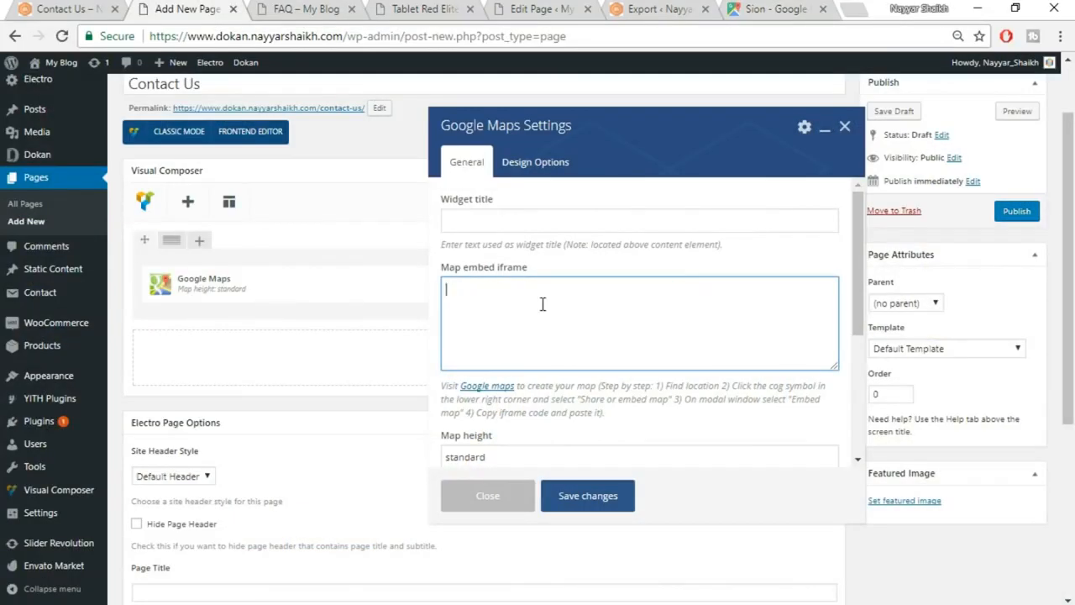
key("ctrl+v")
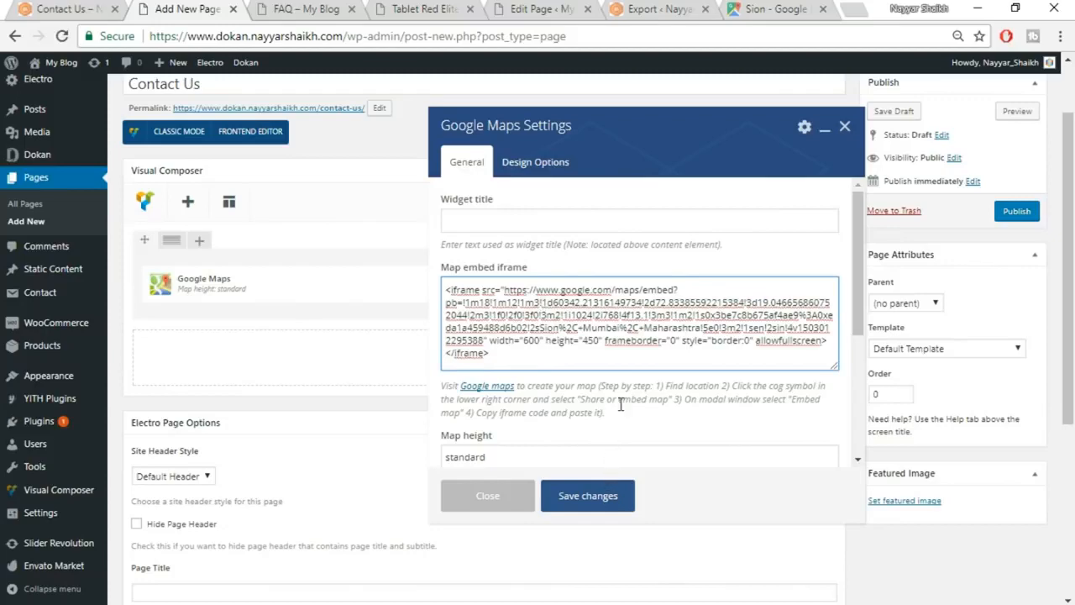
scroll(618, 396, "down", 1)
scroll(608, 378, "down", 1)
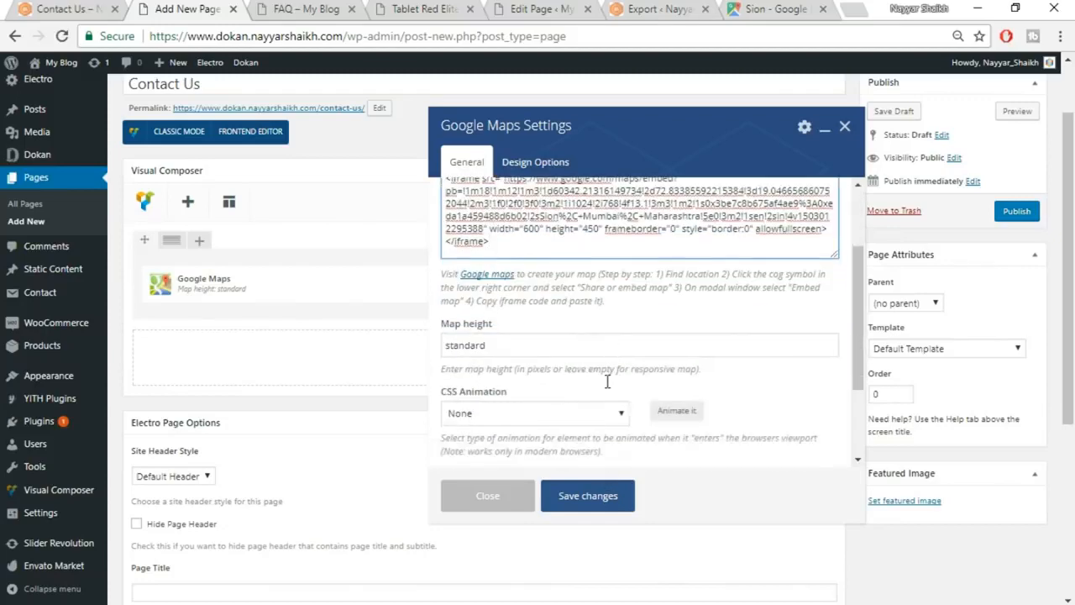
scroll(672, 370, "down", 1)
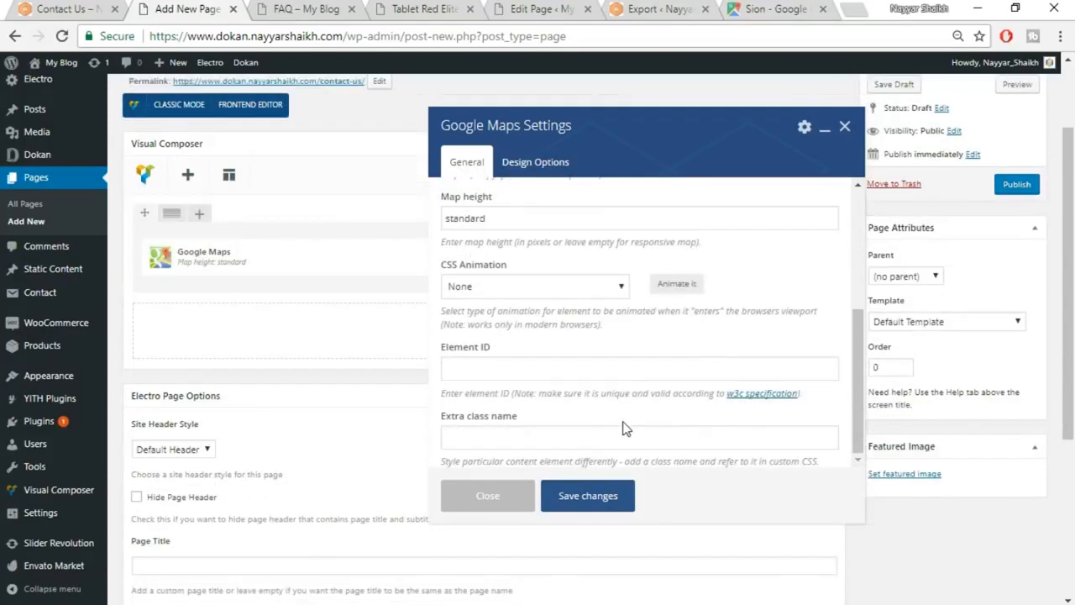
scroll(624, 425, "down", 2)
left_click(587, 496)
scroll(592, 498, "up", 3)
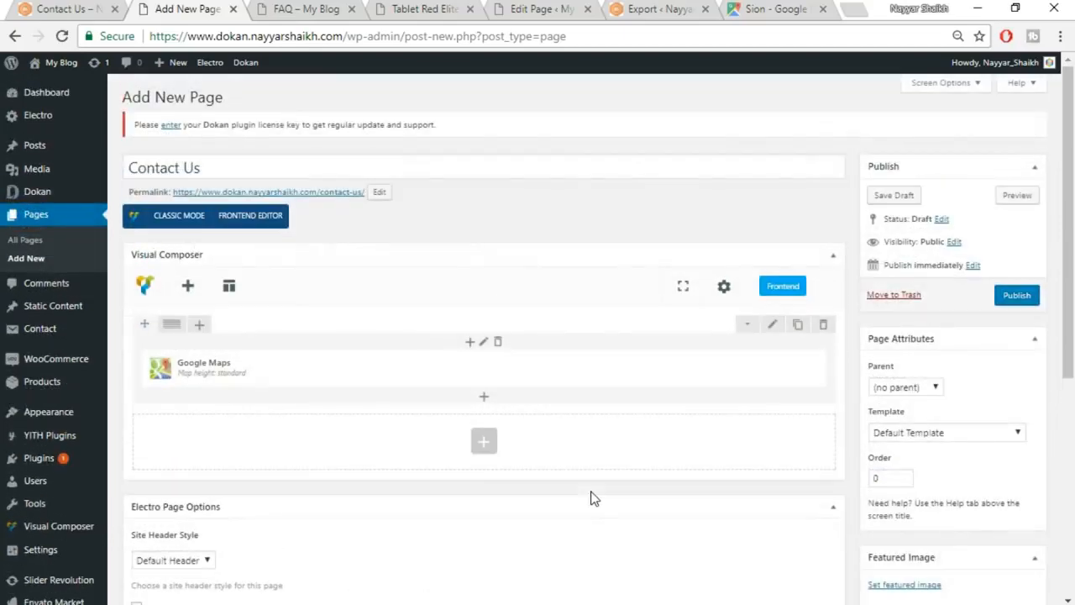
Start adding an element below the map after checking the live page's Leave us a Message section
left_click(485, 445)
left_click(56, 7)
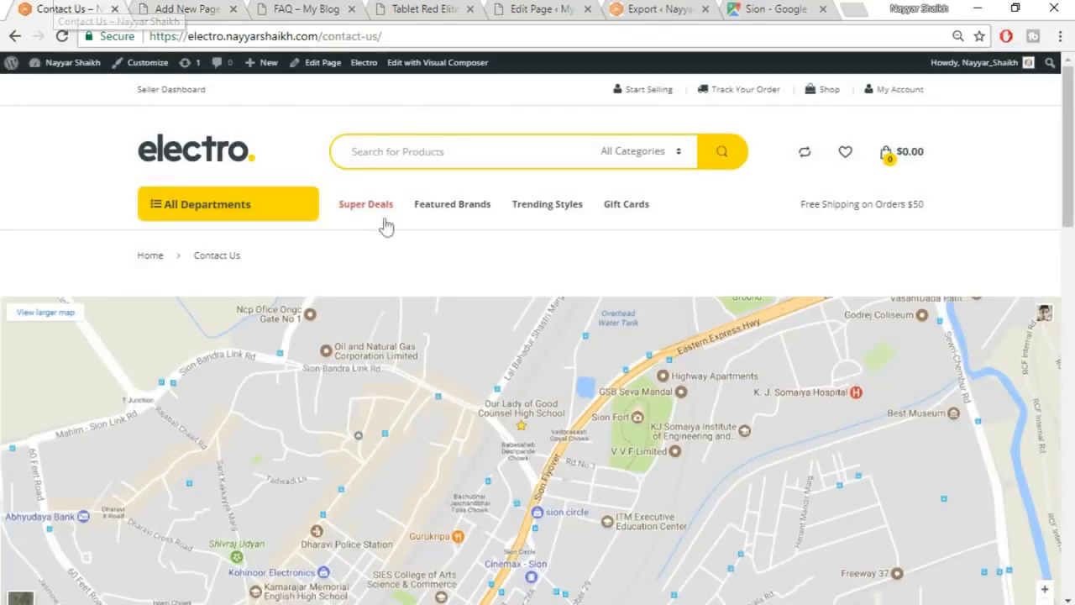
scroll(468, 309, "down", 5)
scroll(468, 310, "down", 2)
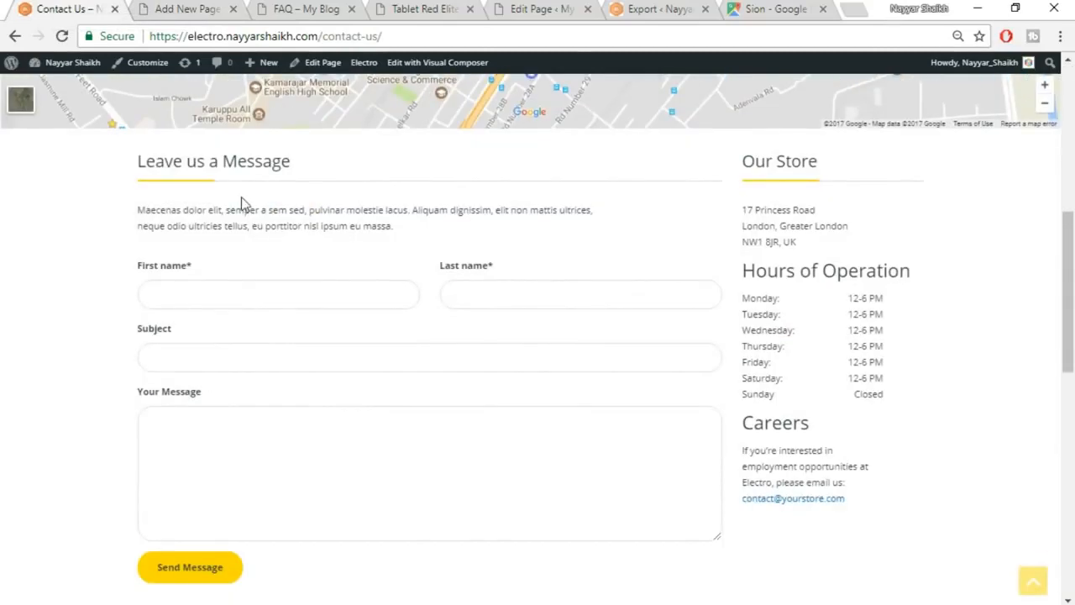
left_click_drag(133, 168, 448, 228)
left_click(448, 228)
left_click(194, 7)
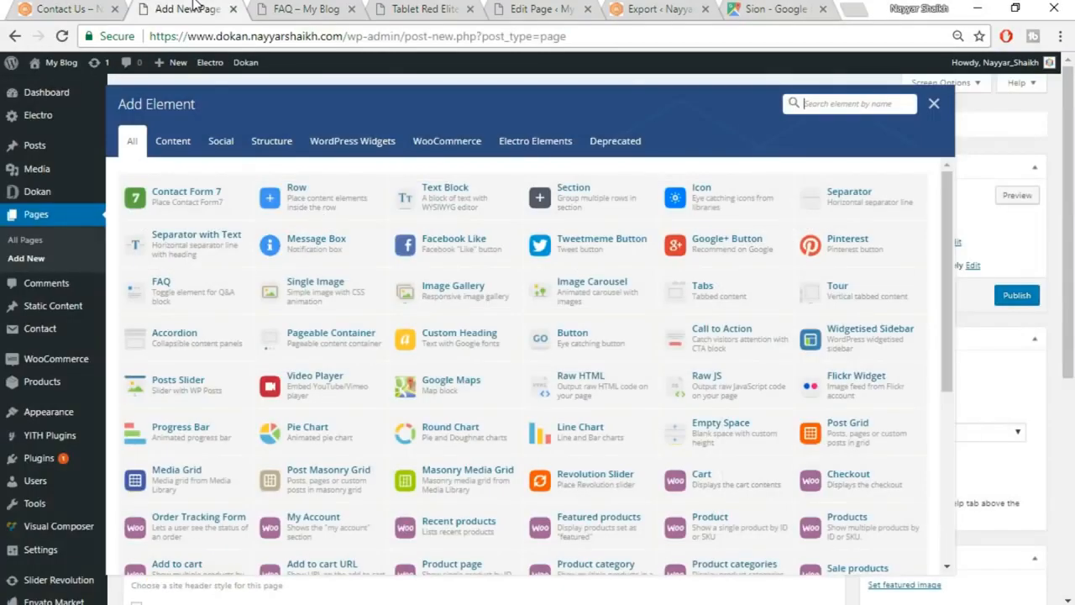
Add a text block below the map and copy the Leave us a Message heading and text from the notes
left_click(431, 203)
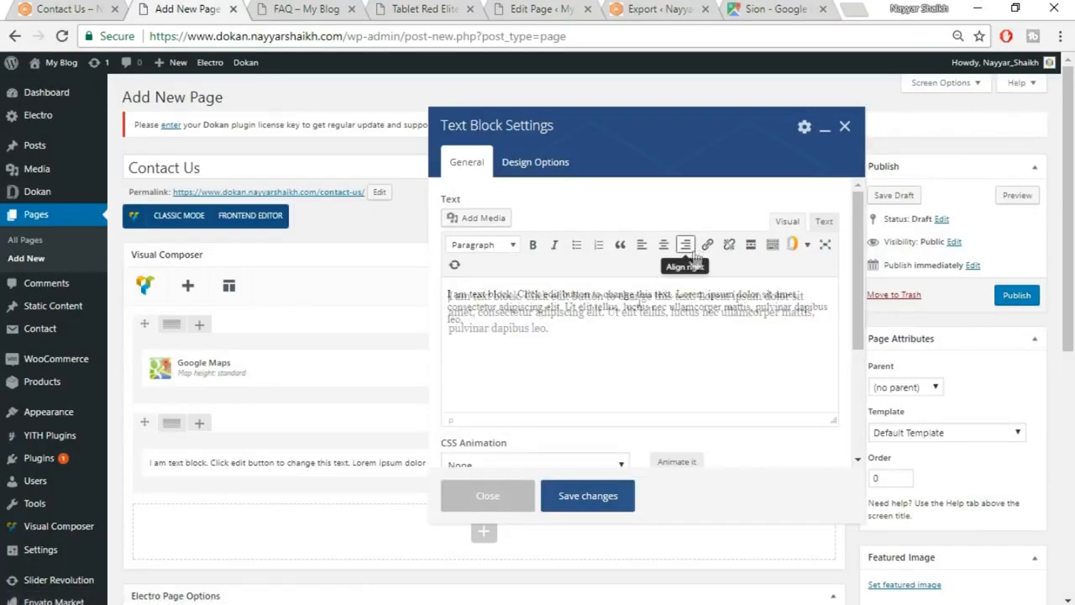
left_click(84, 6)
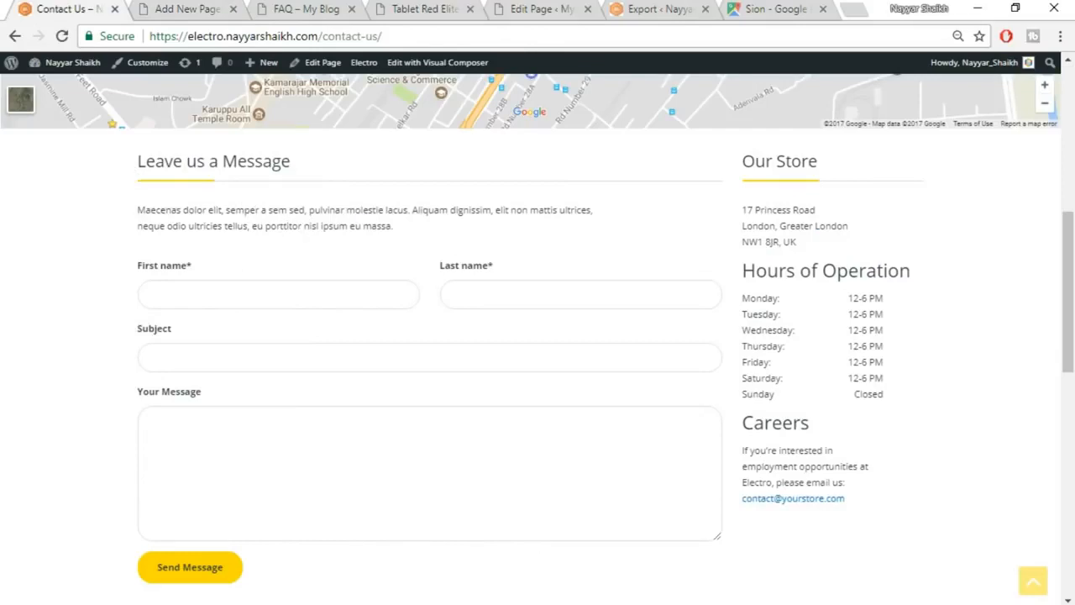
key("alt+Tab")
scroll(450, 326, "down", 2)
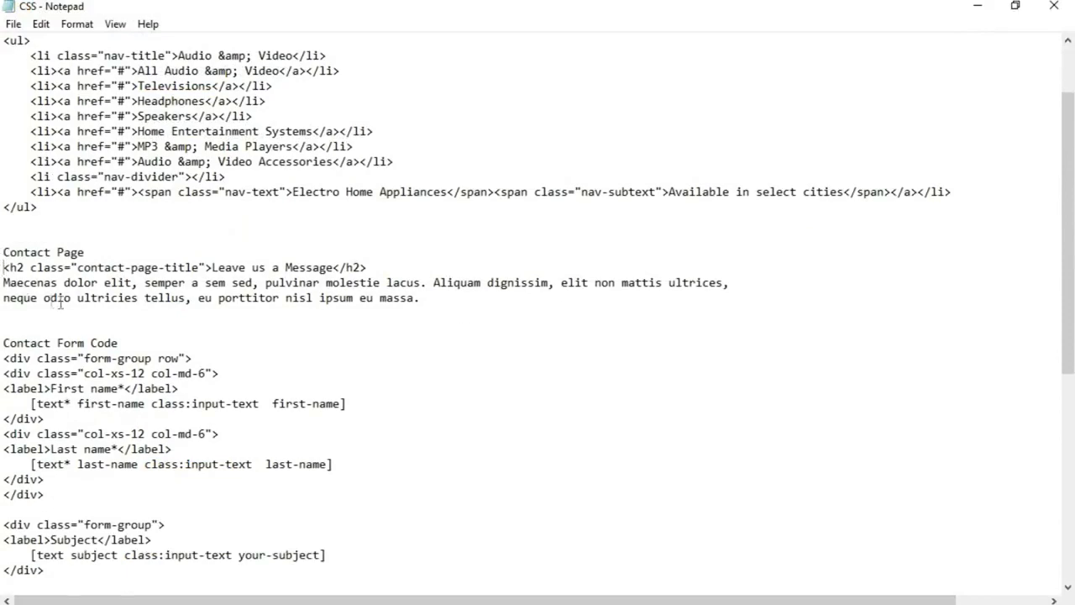
scroll(61, 302, "up", 1)
left_click_drag(2, 313, 544, 339)
key("ctrl+c")
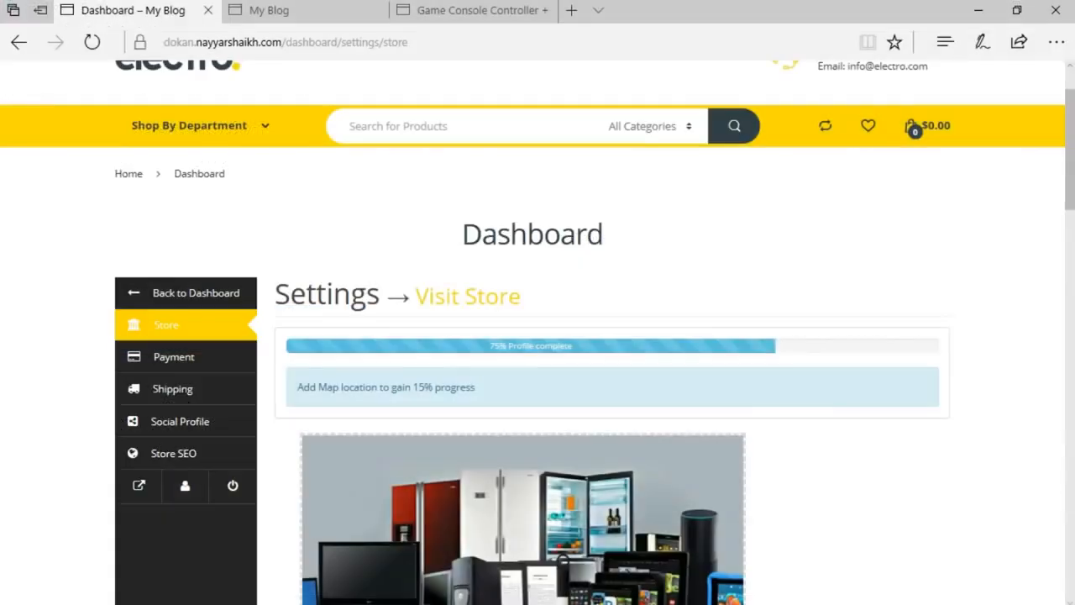
key("alt+Tab")
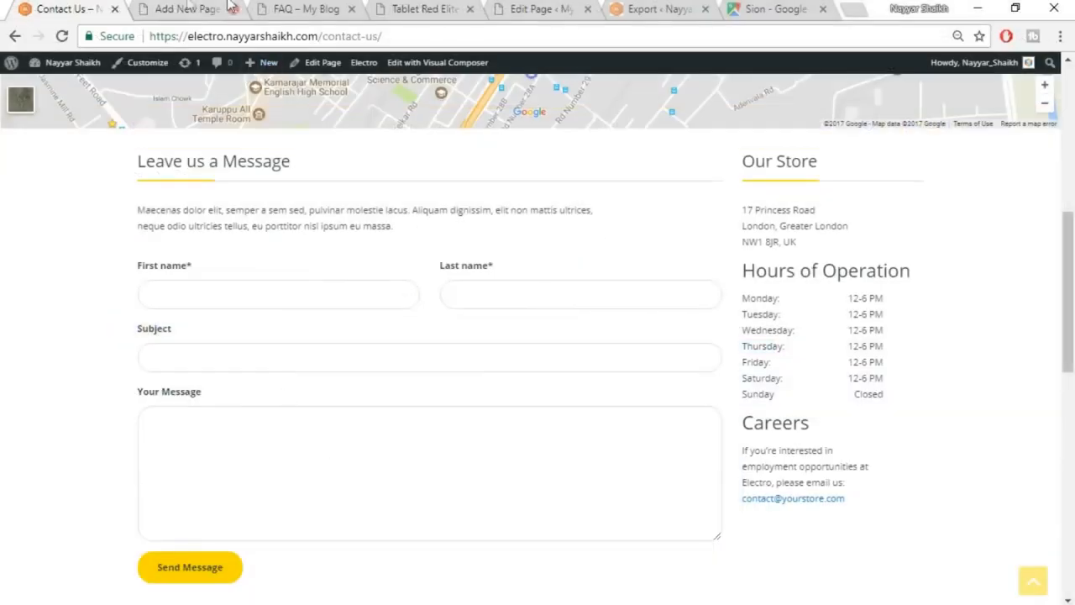
Paste the heading and Lorem paragraph over the block's placeholder text and save it
left_click(186, 8)
key("ctrl+a")
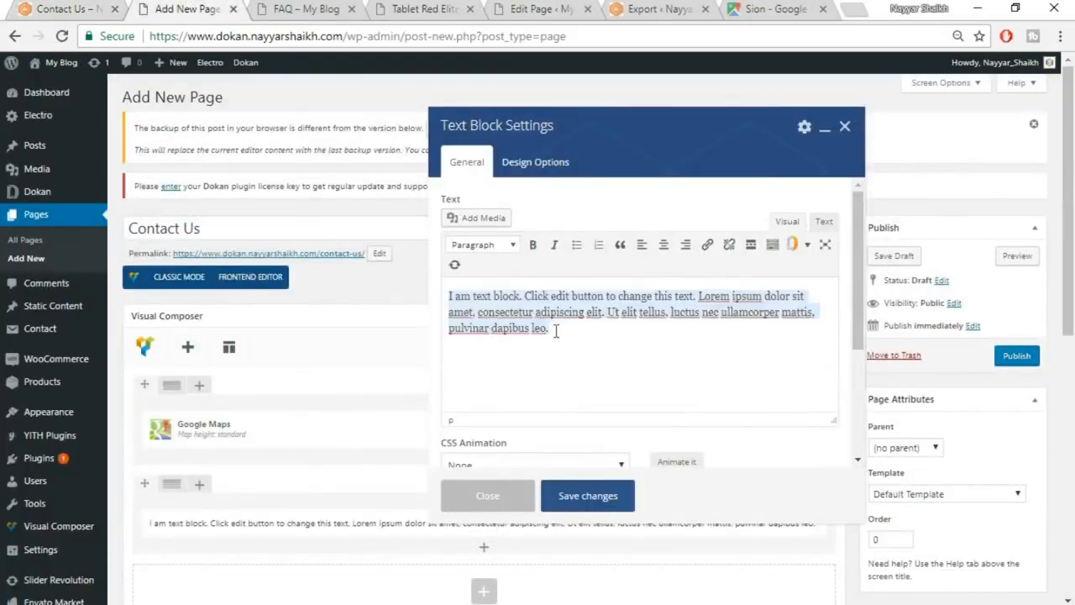
key("ctrl+v")
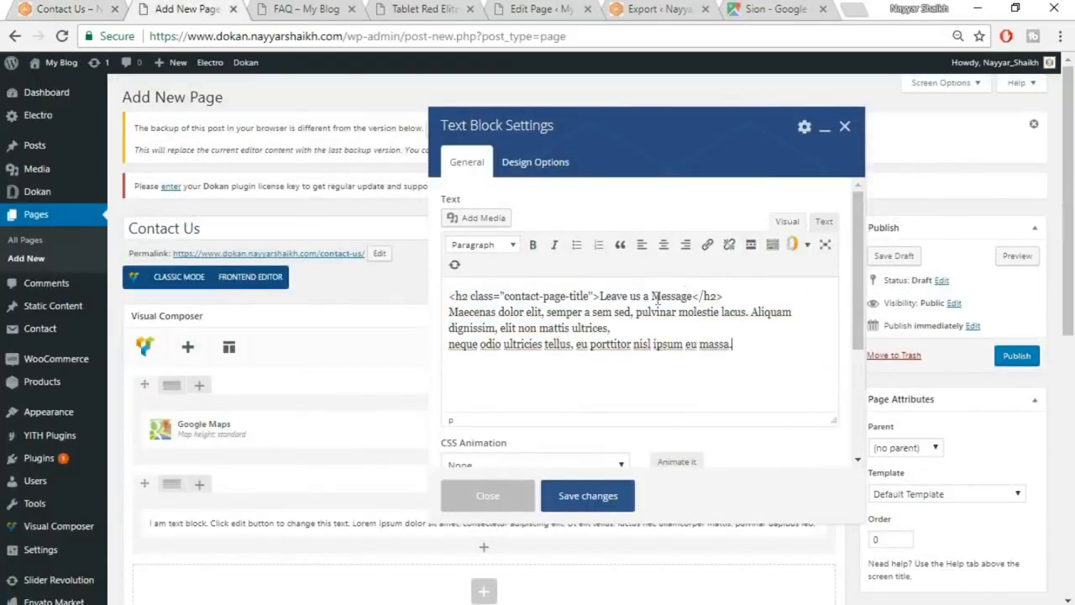
left_click(607, 502)
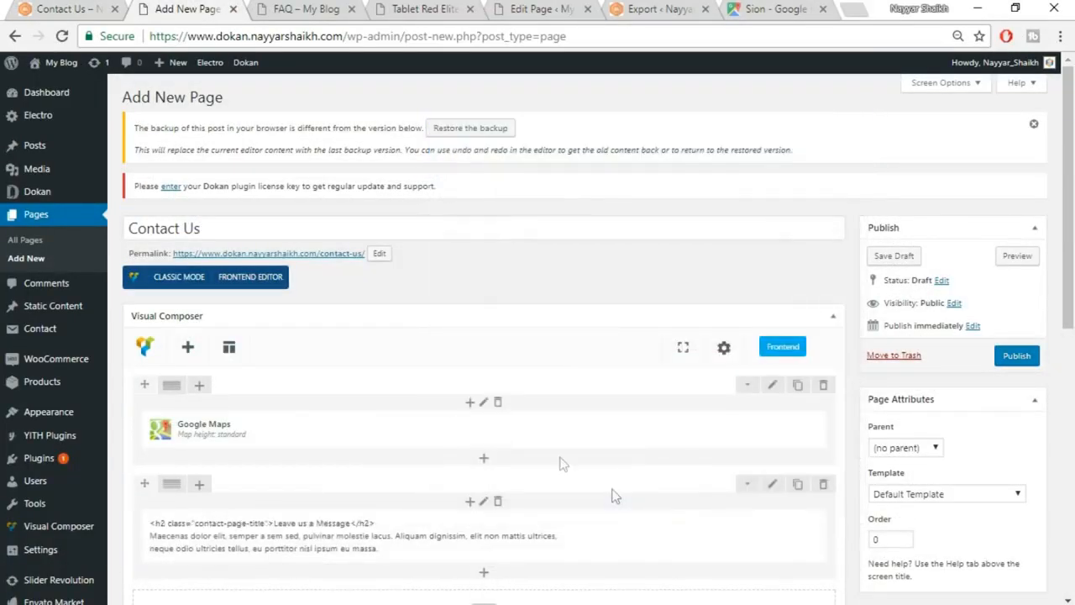
left_click(72, 8)
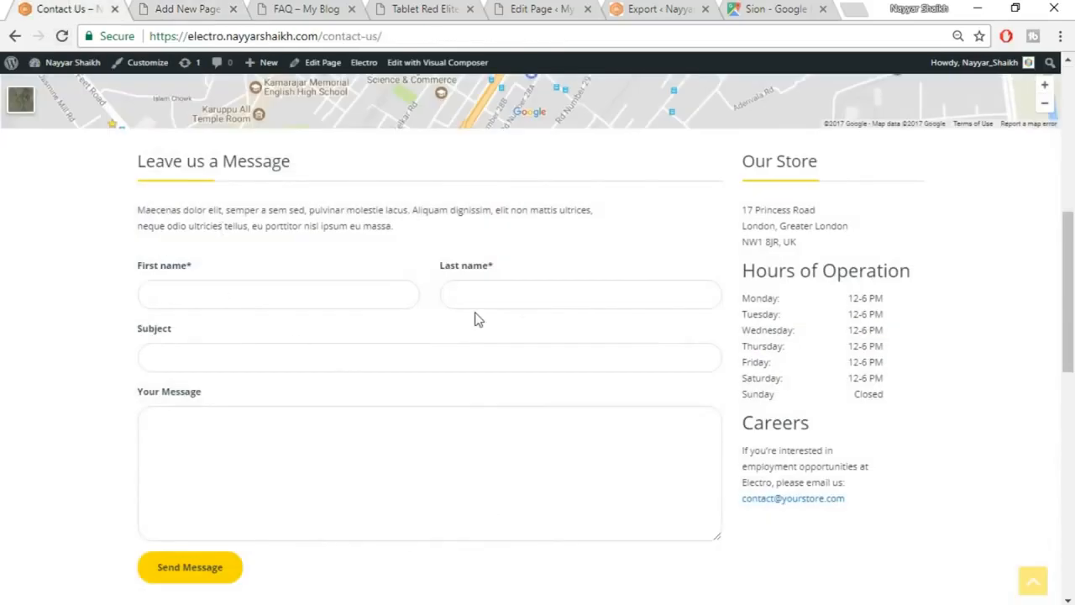
Publish the Contact Us page and open Contact > Add New in a new tab
left_click(191, 6)
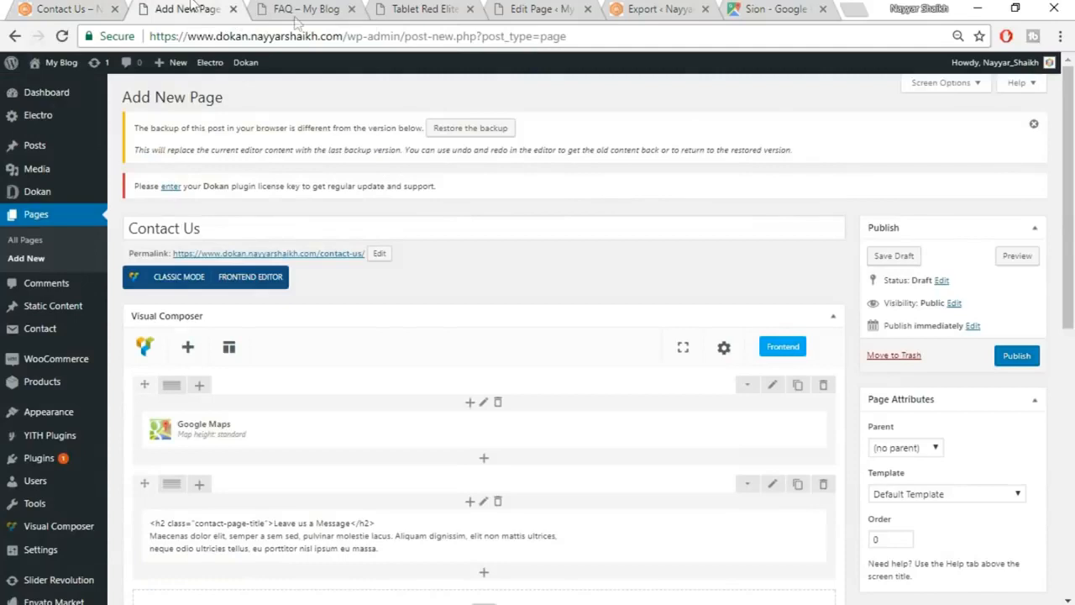
left_click(1014, 356)
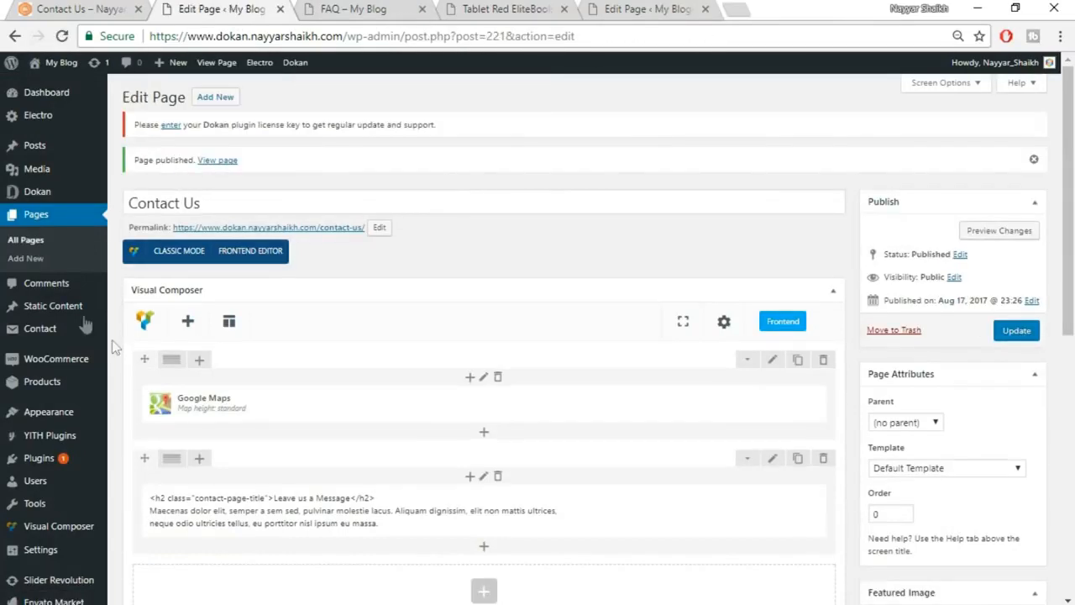
mouse_move(63, 329)
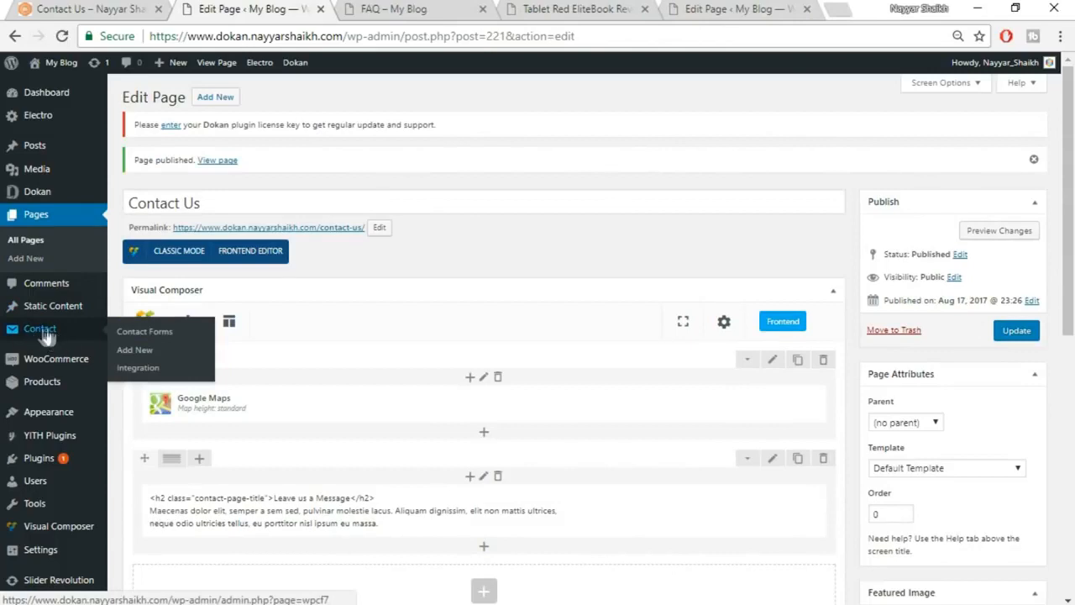
right_click(131, 359)
left_click(151, 367)
left_click(365, 23)
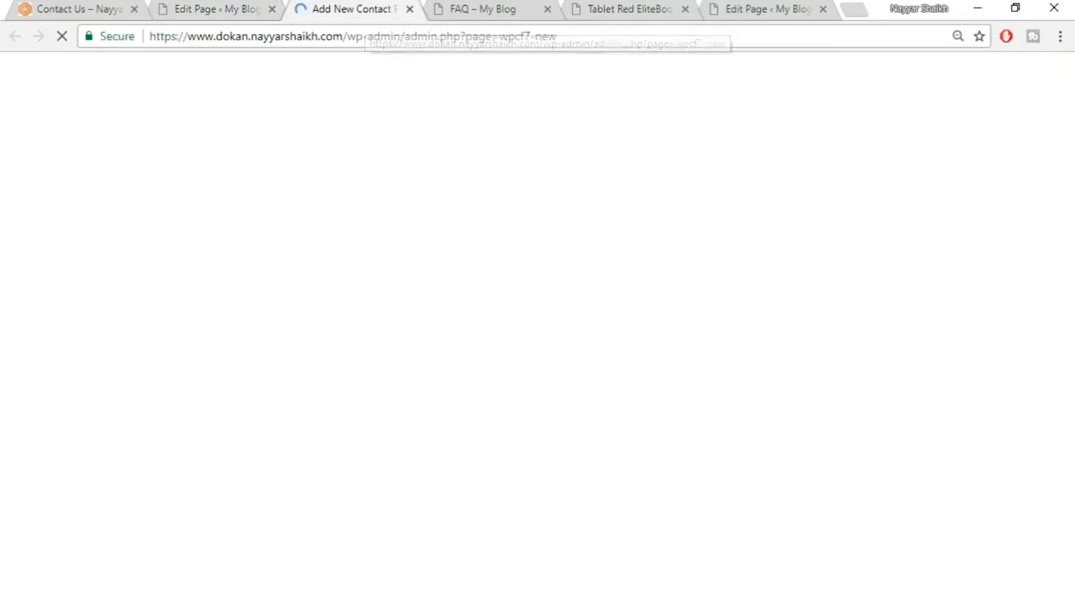
Copy the first name, last name, subject and message form markup from the notes
key("alt+Tab")
scroll(565, 387, "down", 2)
scroll(566, 386, "down", 3)
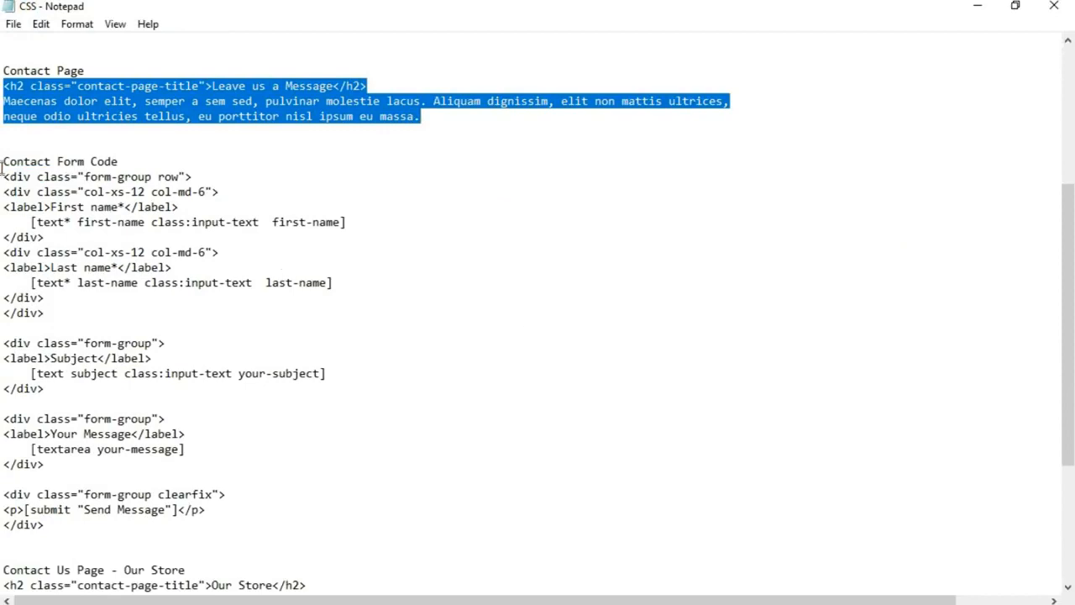
left_click_drag(2, 180, 213, 557)
key("ctrl+c")
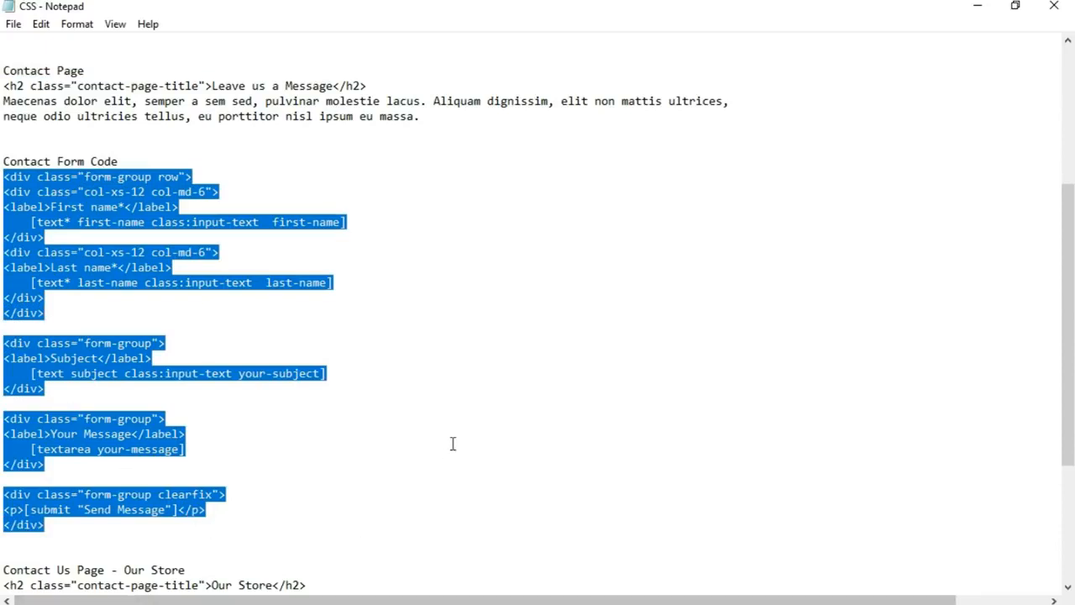
scroll(452, 443, "down", 1)
Replace the default form template with the copied markup and save the form as Cont
key("alt+Tab")
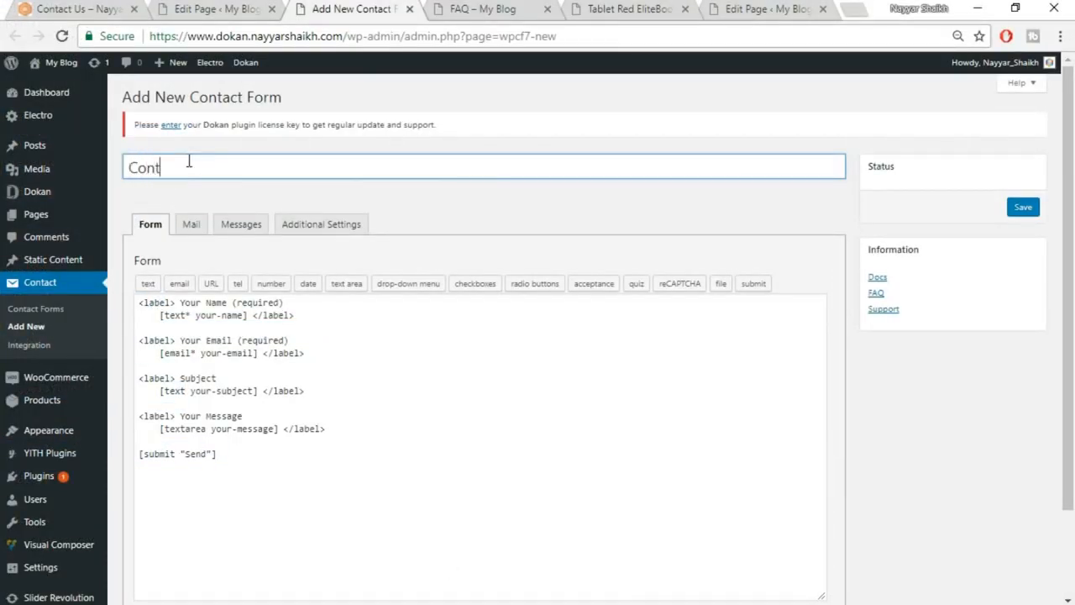
left_click(199, 372)
key("ctrl+a")
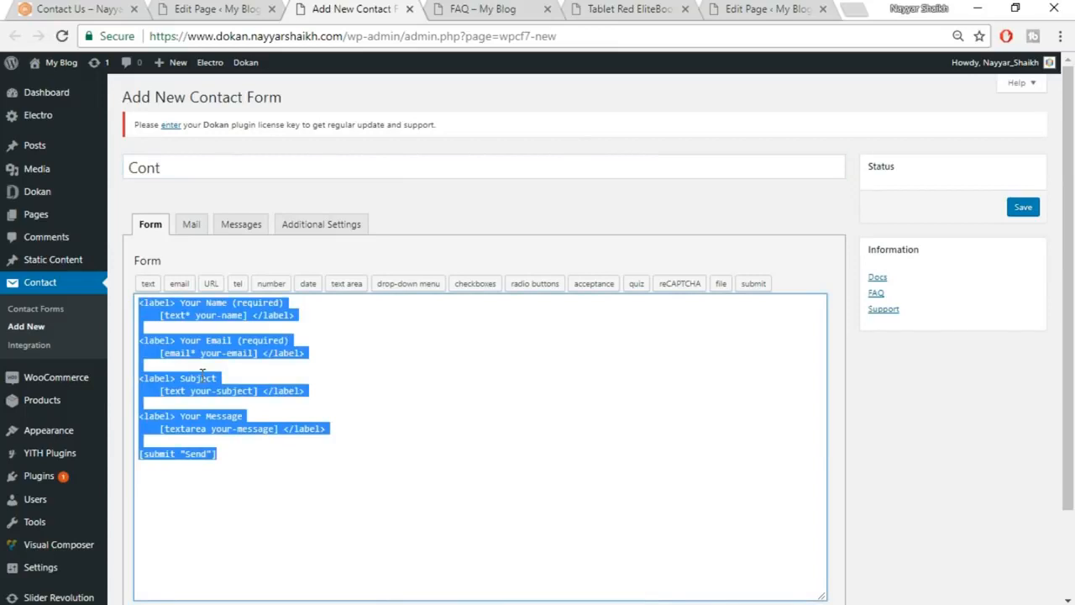
key("BackSpace")
key("ctrl+v")
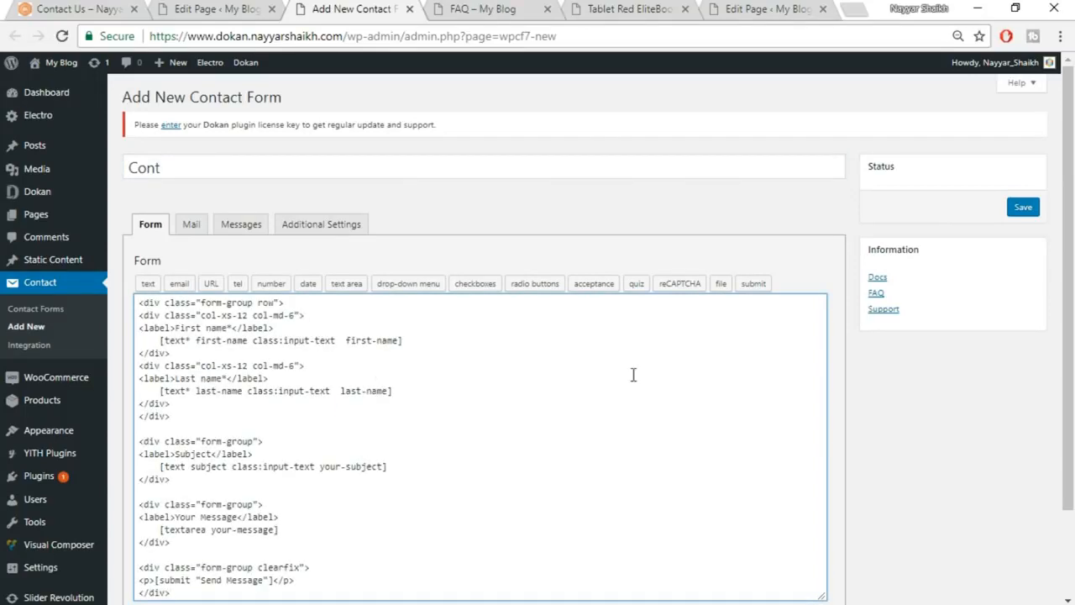
left_click(1030, 209)
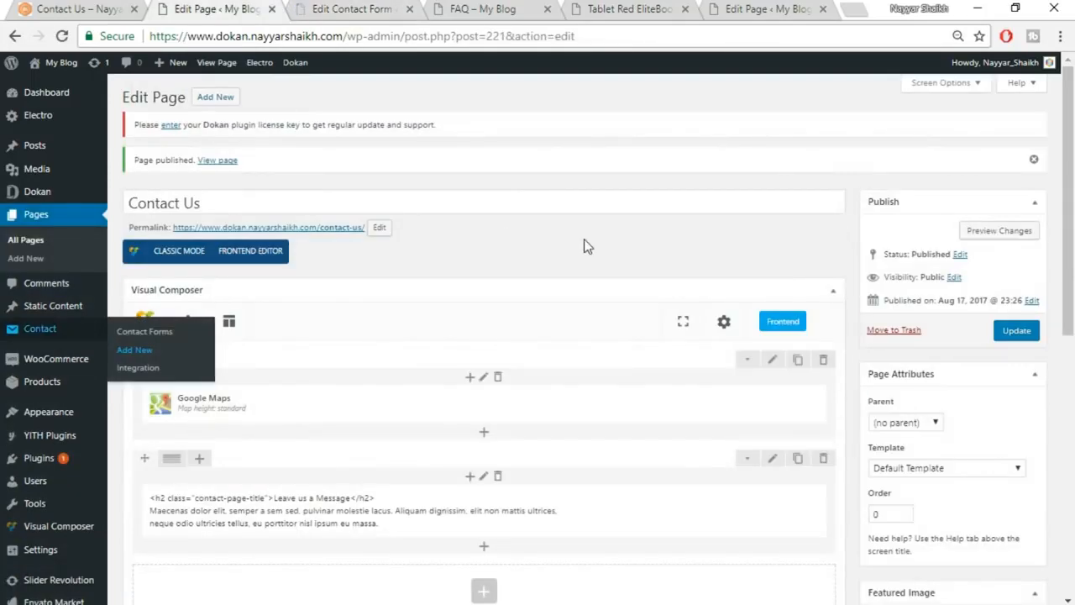
Insert a Contact Form 7 element using the Cont form below the message text, then set the row to 1/2 + 1/2
scroll(554, 319, "down", 3)
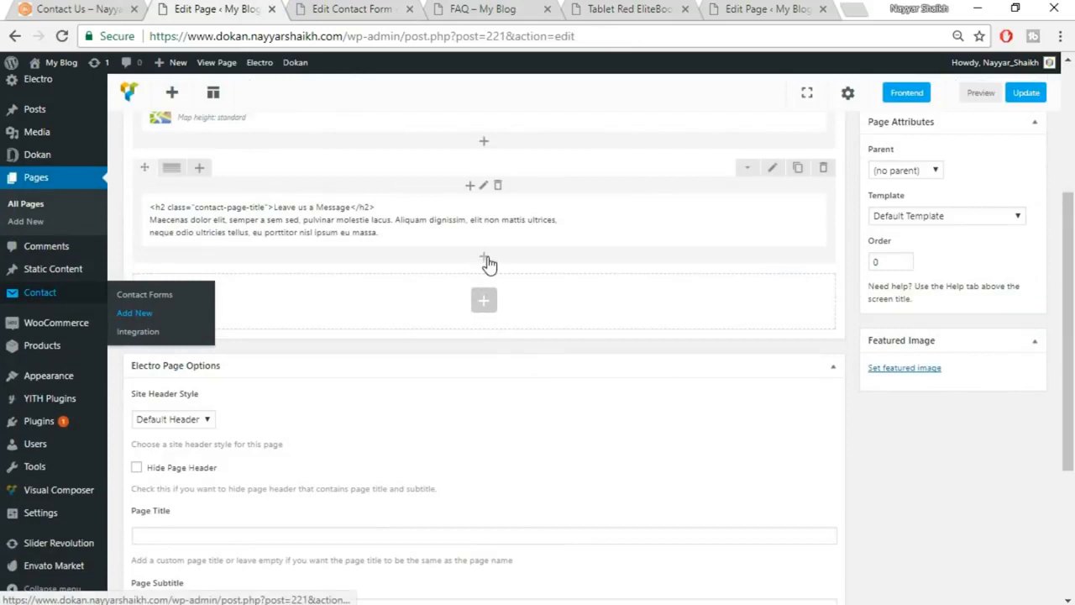
left_click(485, 258)
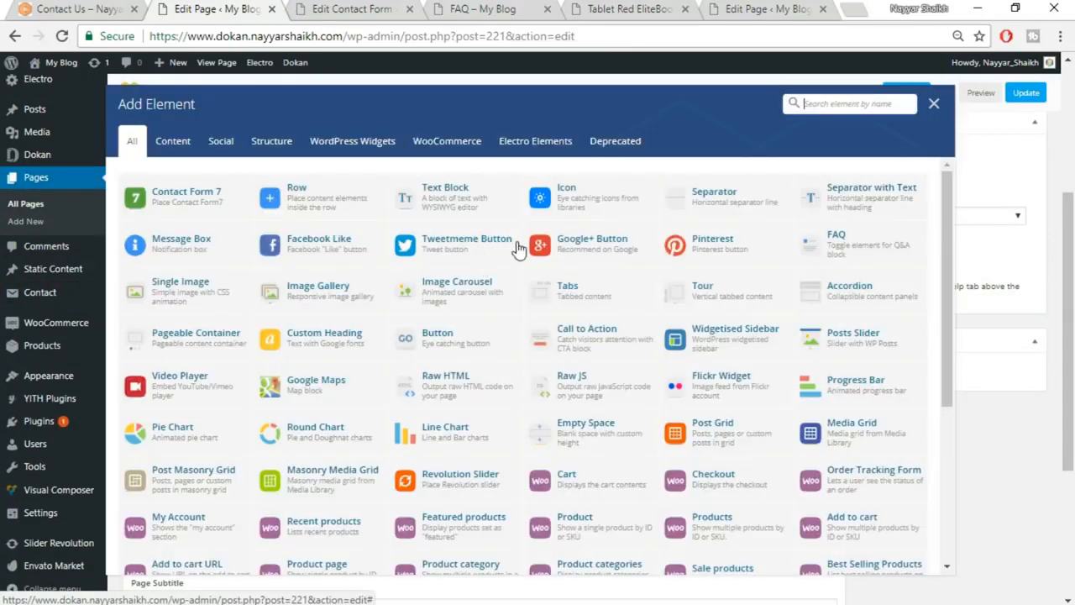
type("con")
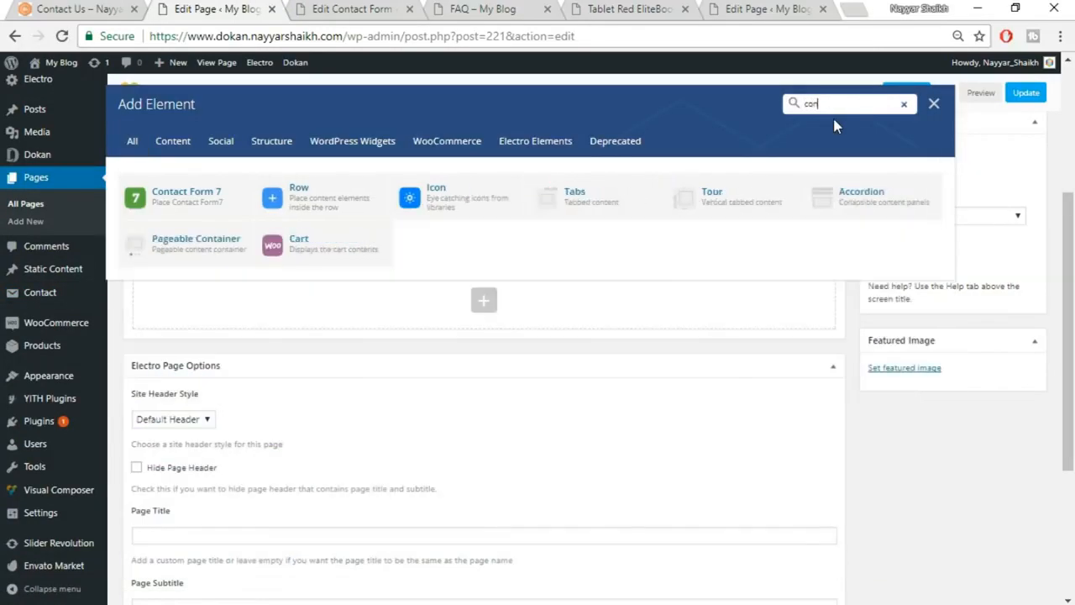
left_click(158, 195)
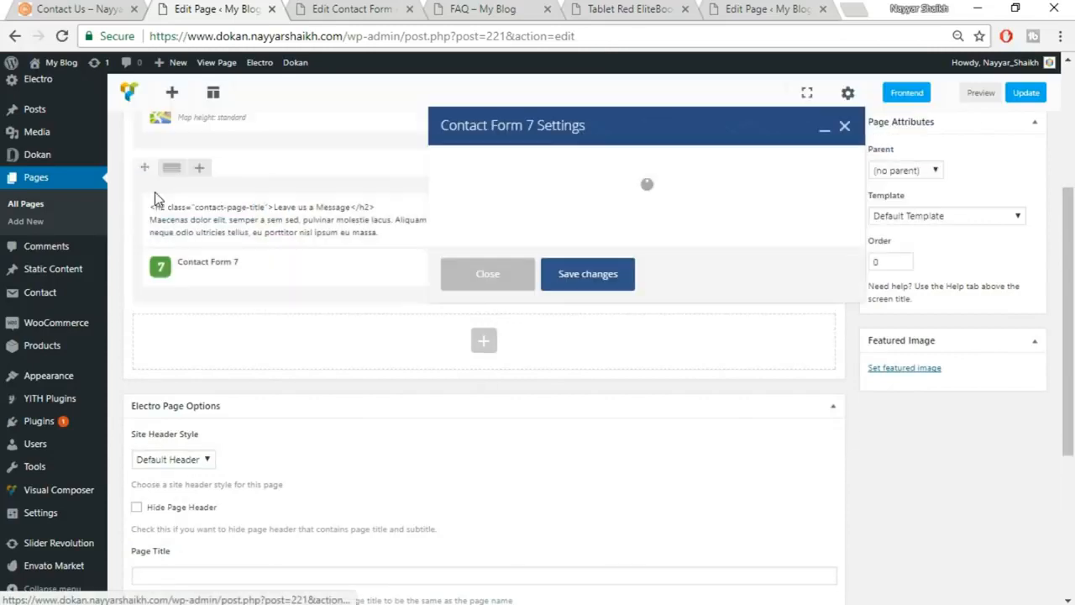
left_click(582, 194)
left_click(497, 209)
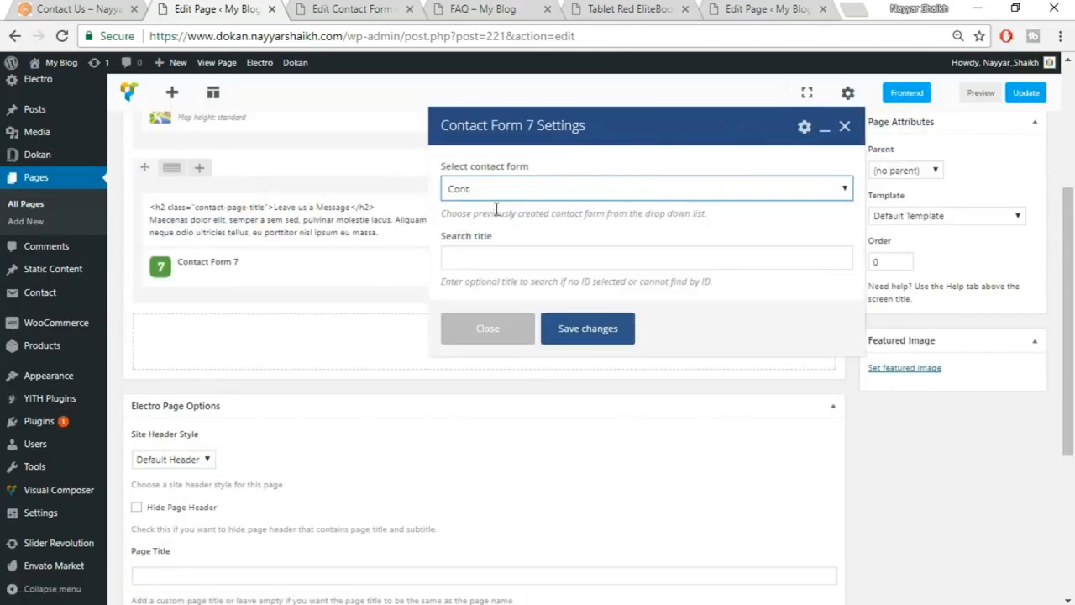
left_click(588, 328)
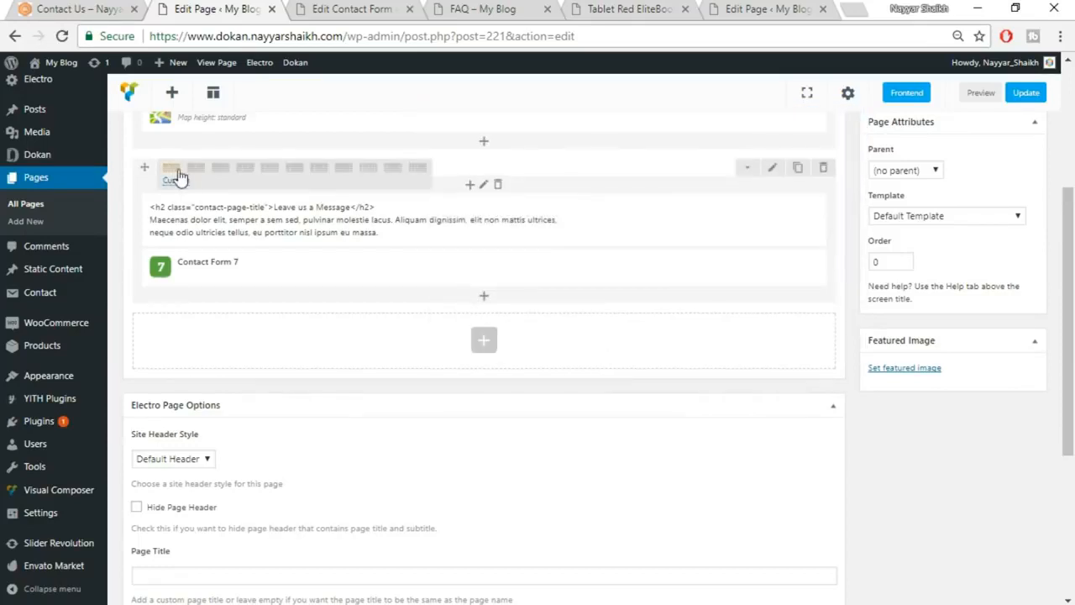
left_click(197, 177)
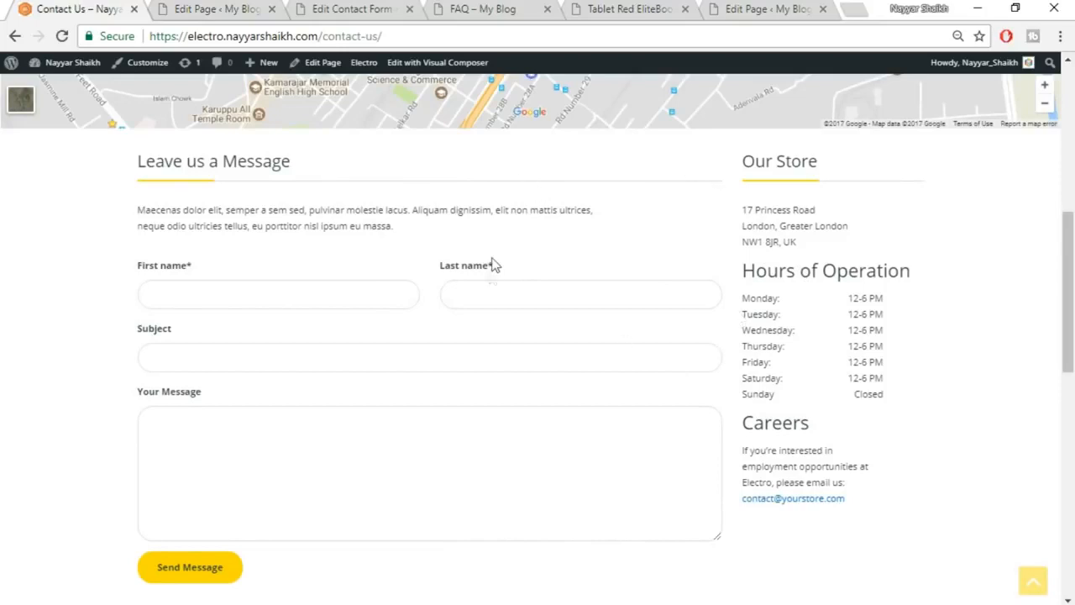
Make the row 2/3 + 1/3 and add a text block in the right column
left_click(202, 6)
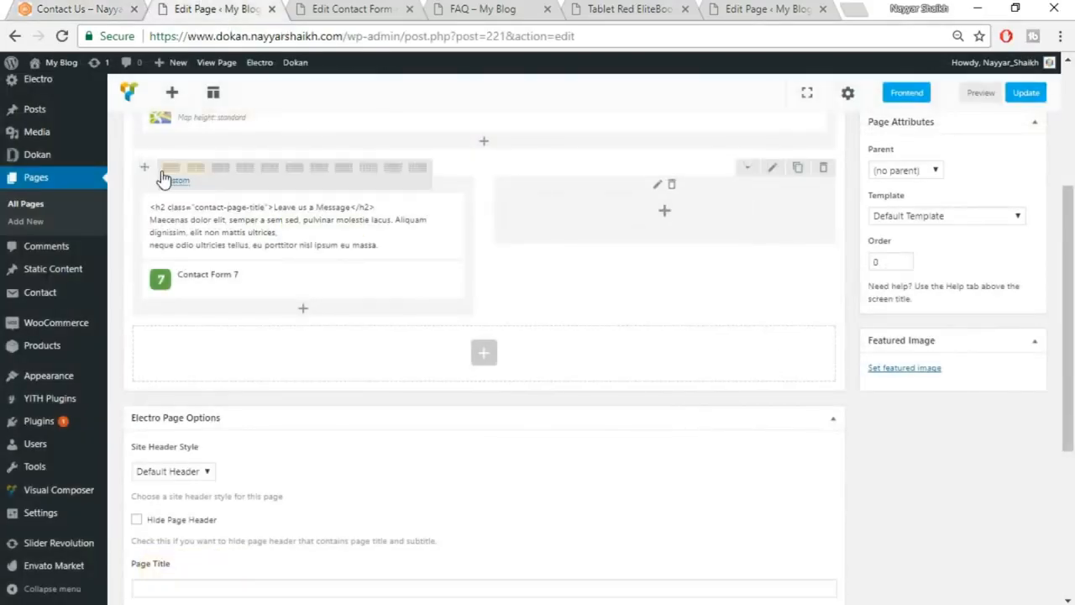
left_click(220, 172)
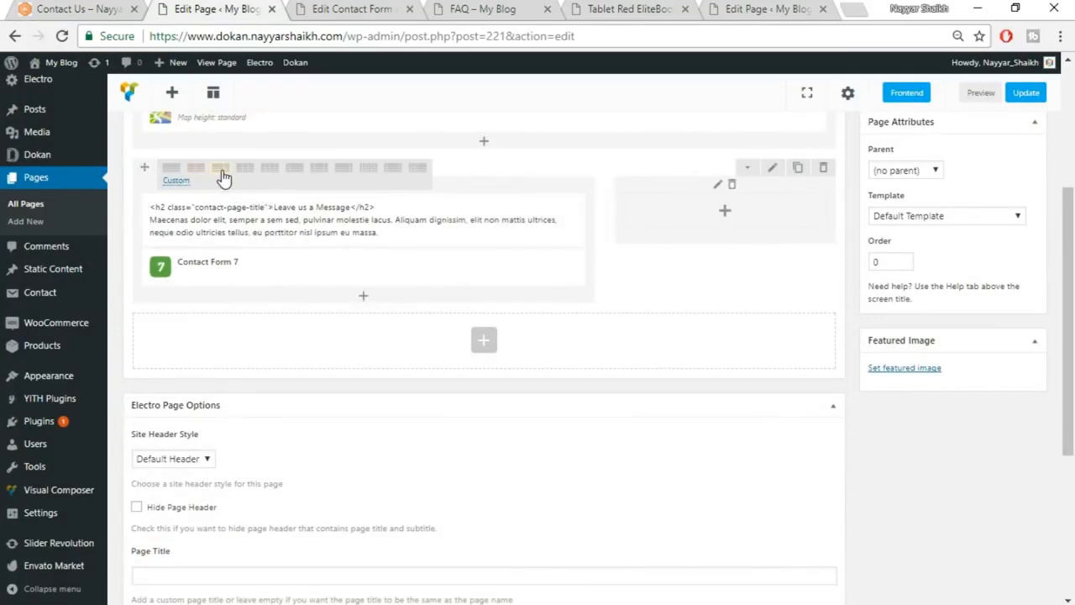
left_click(725, 213)
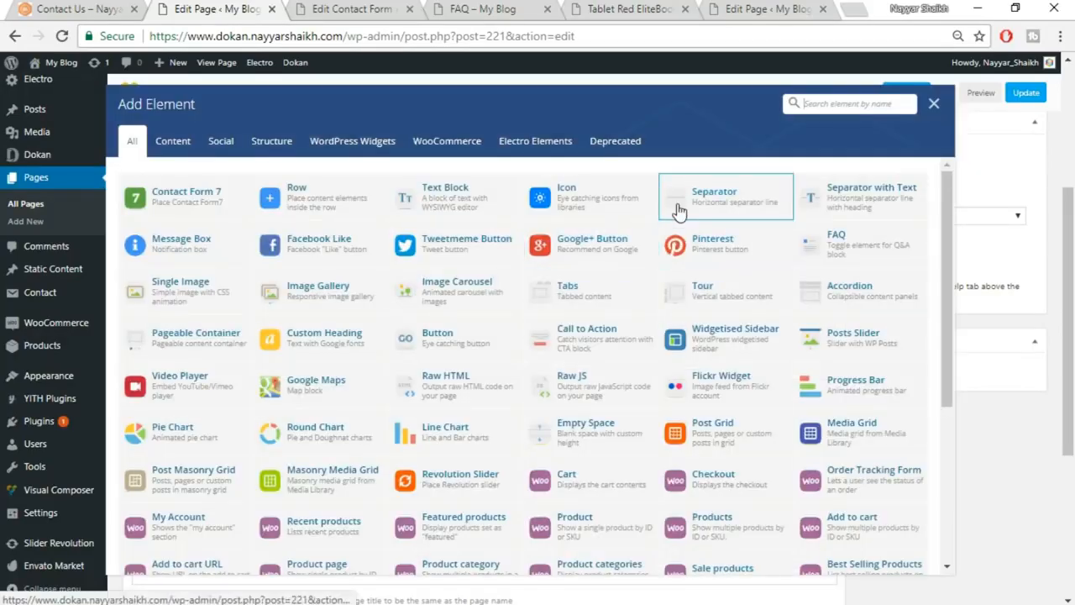
type("text")
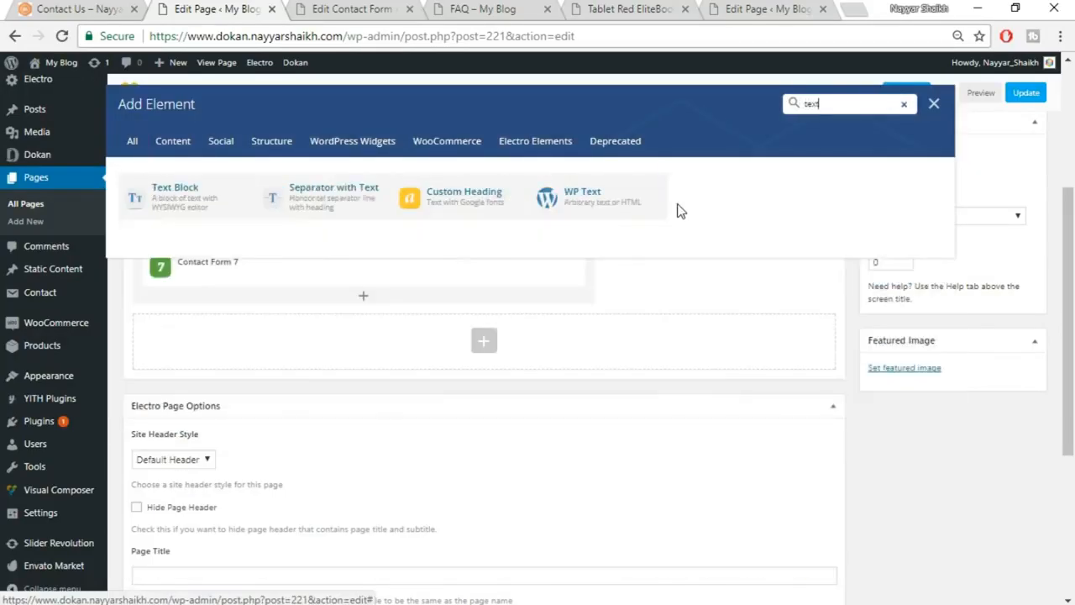
left_click(160, 193)
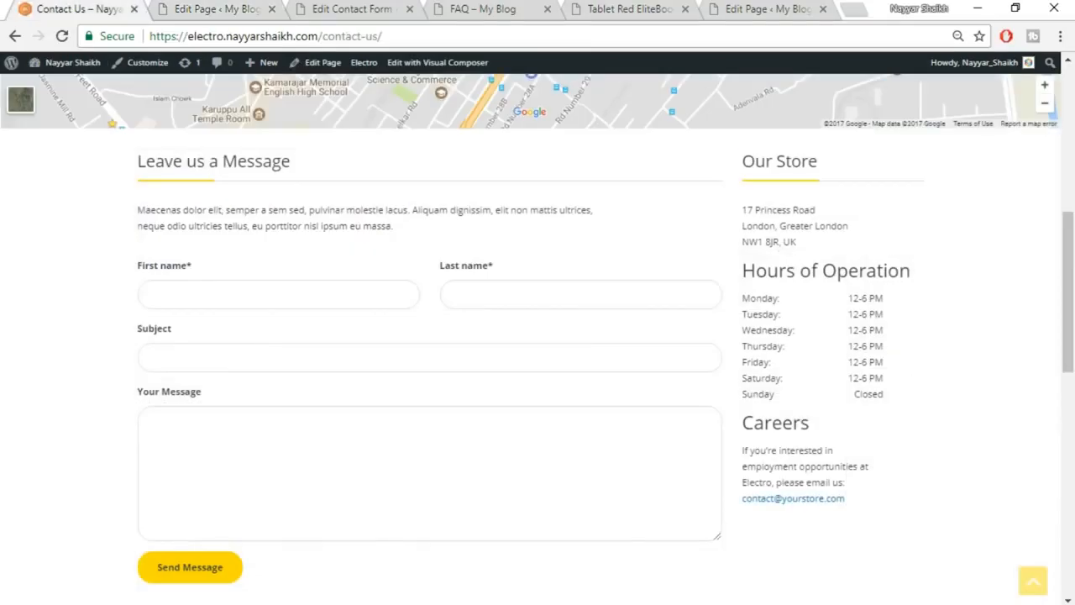
Paste the Our Store, opening hours and Careers HTML from the notes into the text block
left_click(539, 603)
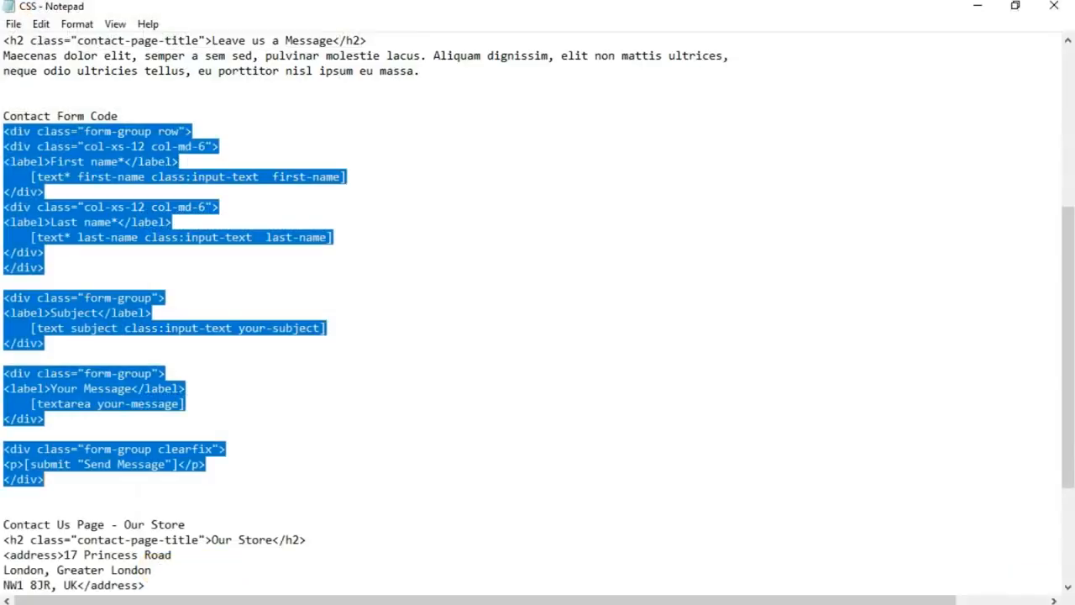
scroll(527, 488, "down", 4)
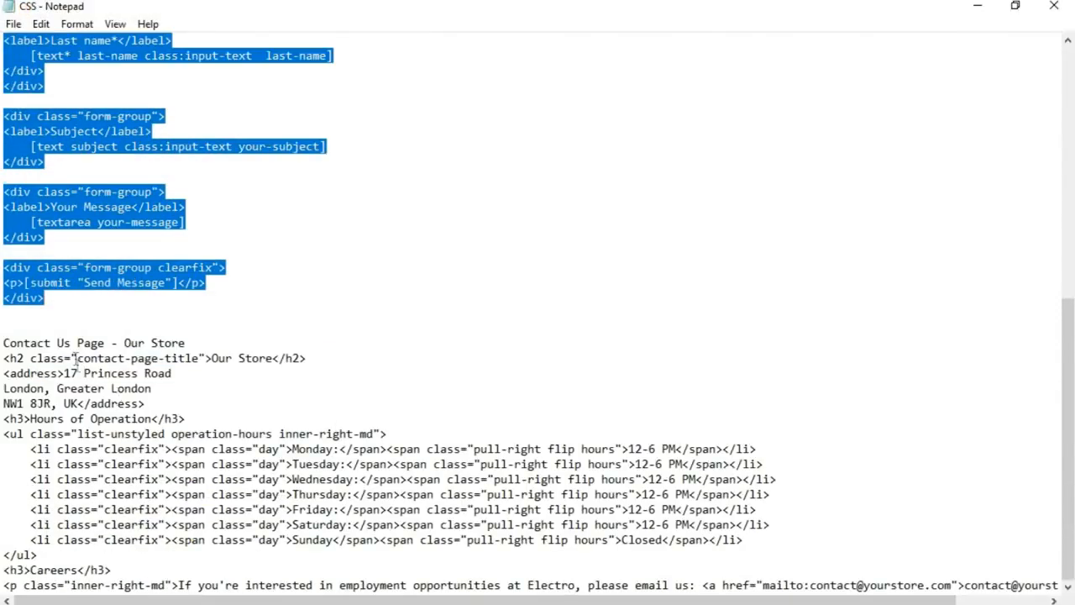
left_click_drag(3, 361, 1059, 585)
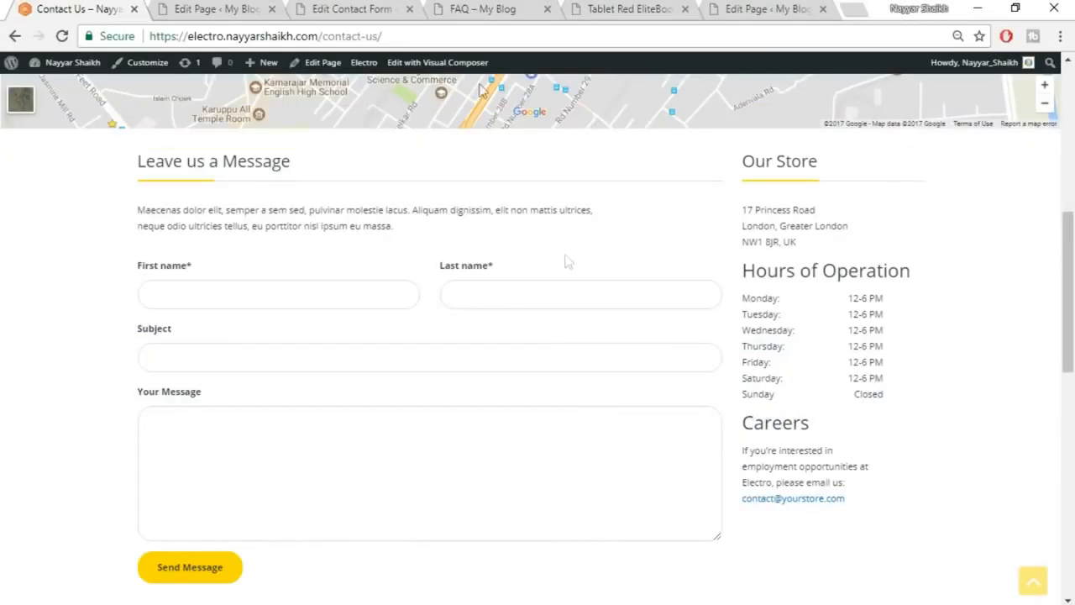
left_click(193, 8)
key("ctrl+a")
key("ctrl+v")
Check the pasted address and e-mail against the live contact page, then save and close the block
left_click(79, 8)
left_click_drag(740, 214, 817, 242)
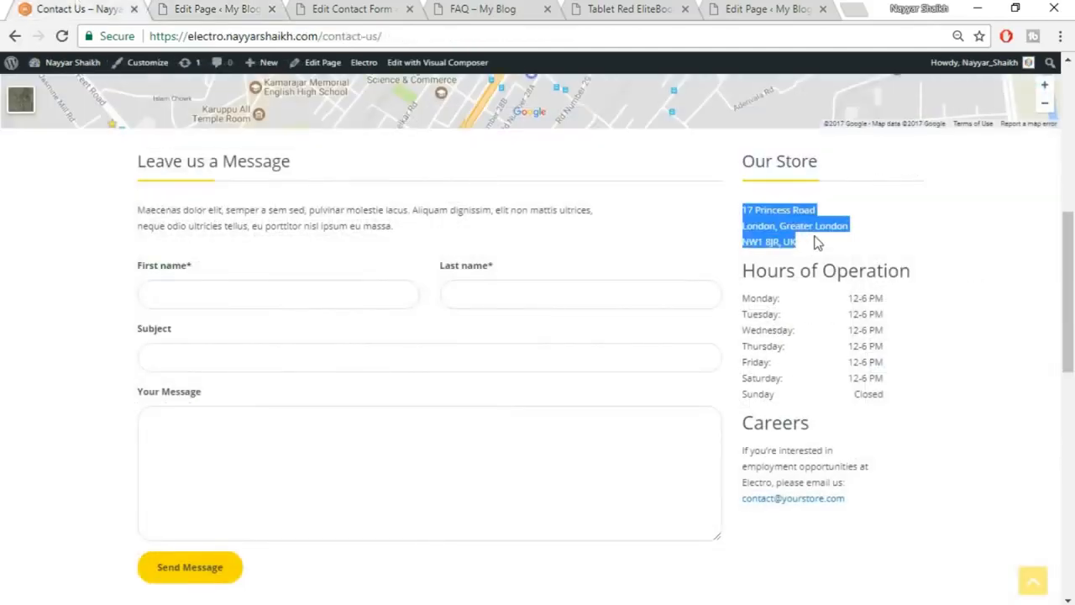
left_click(203, 8)
scroll(542, 338, "up", 5)
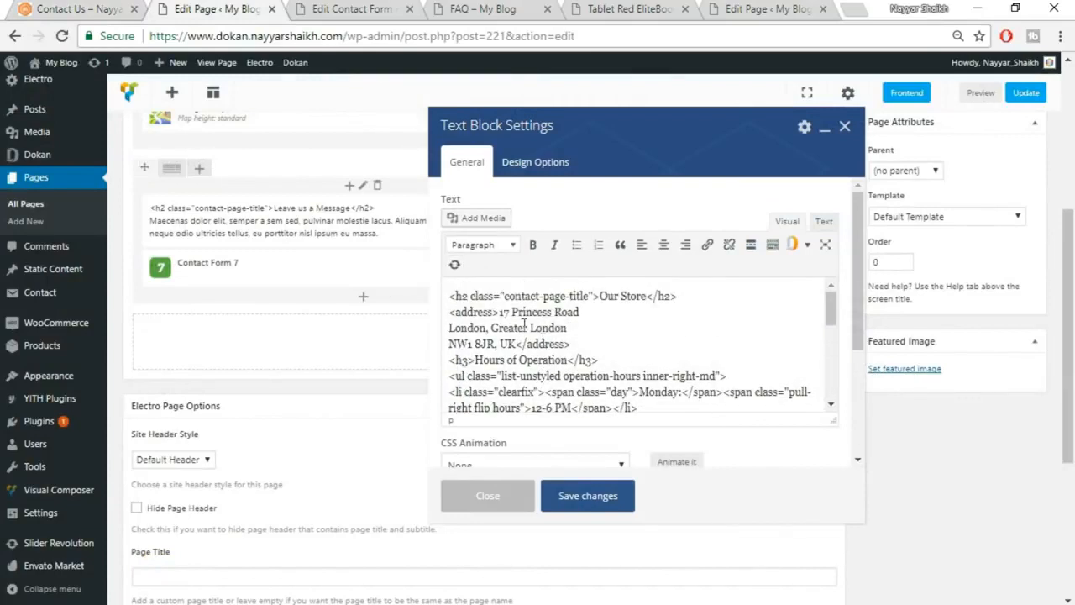
left_click_drag(502, 312, 525, 346)
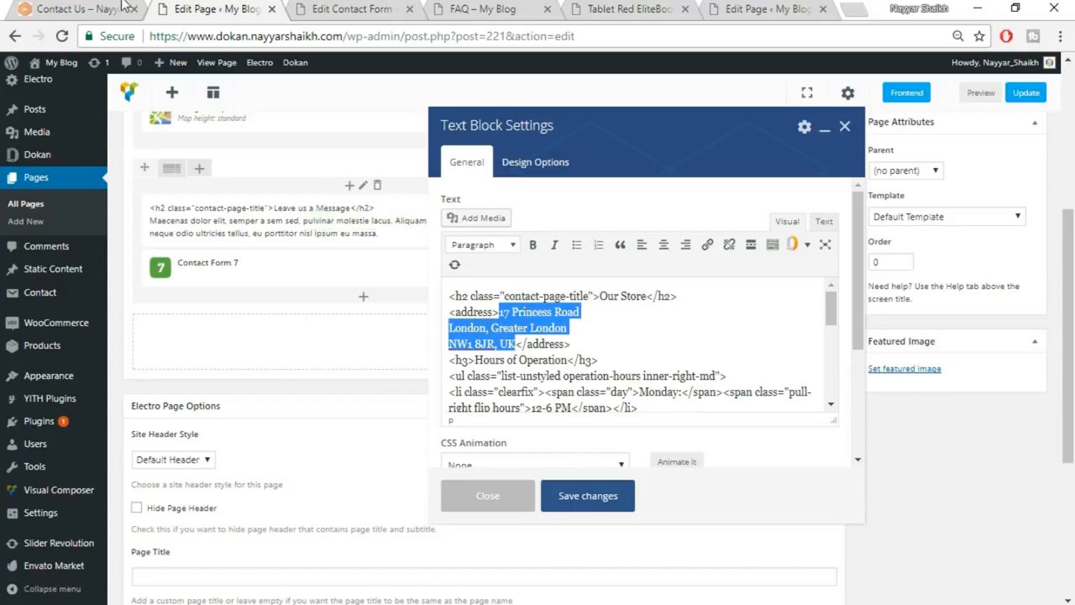
left_click(124, 7)
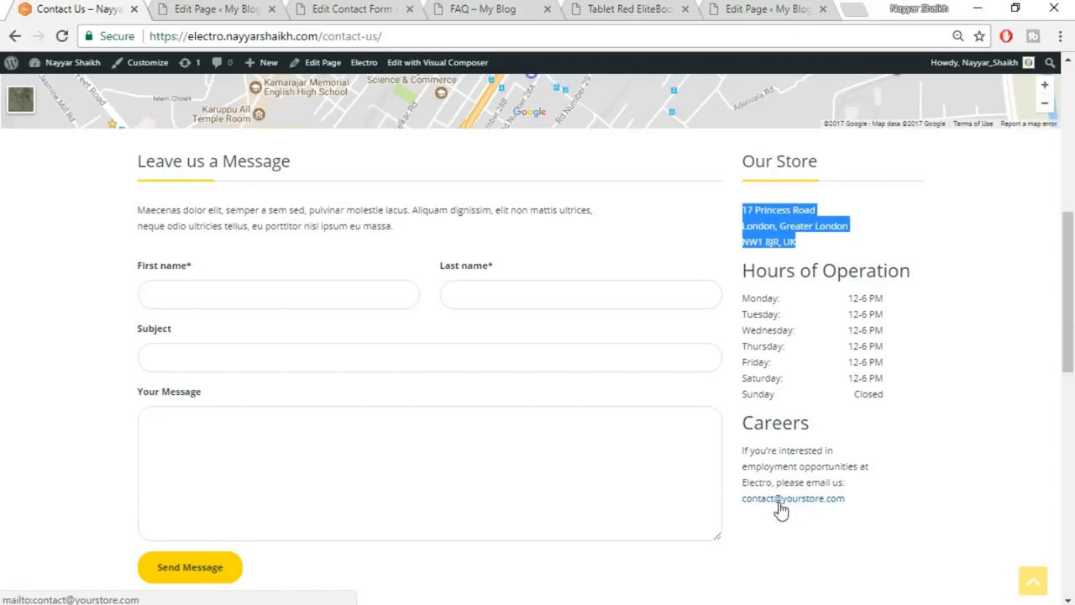
left_click(220, 6)
scroll(635, 387, "down", 8)
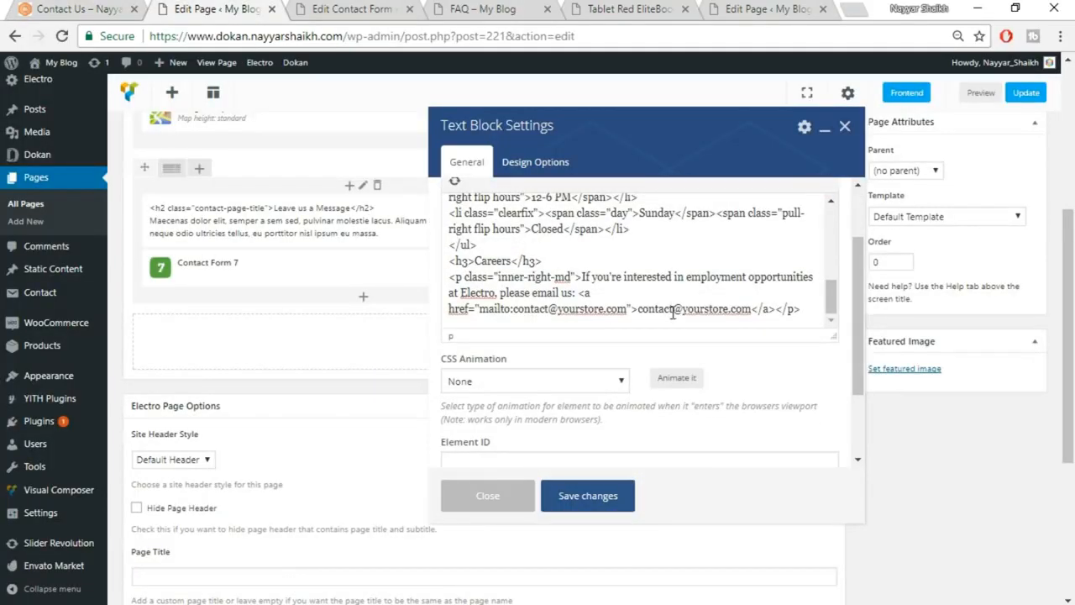
left_click_drag(640, 311, 753, 307)
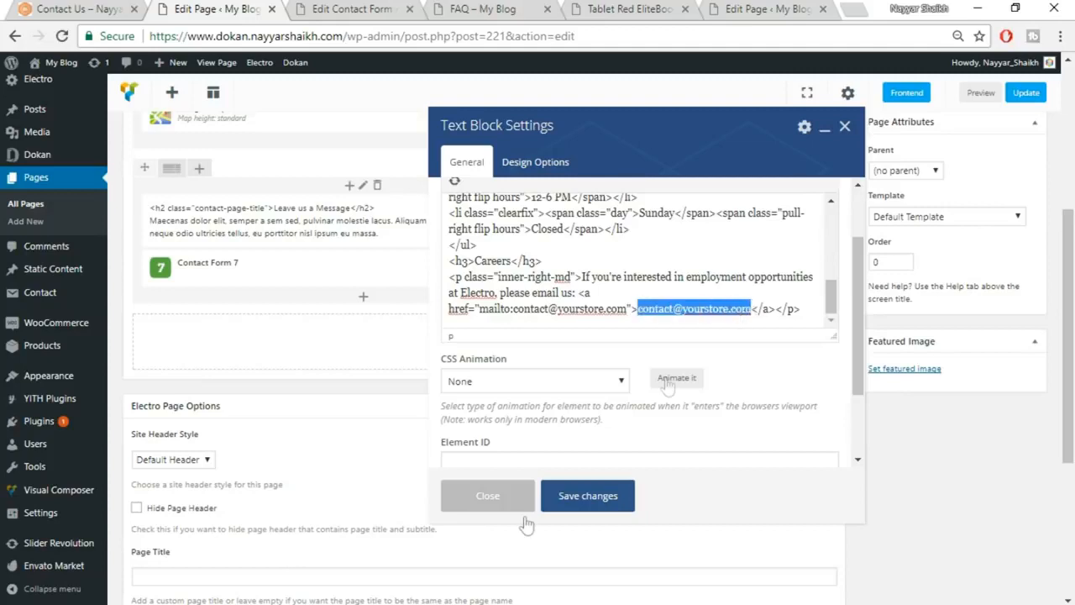
left_click(589, 503)
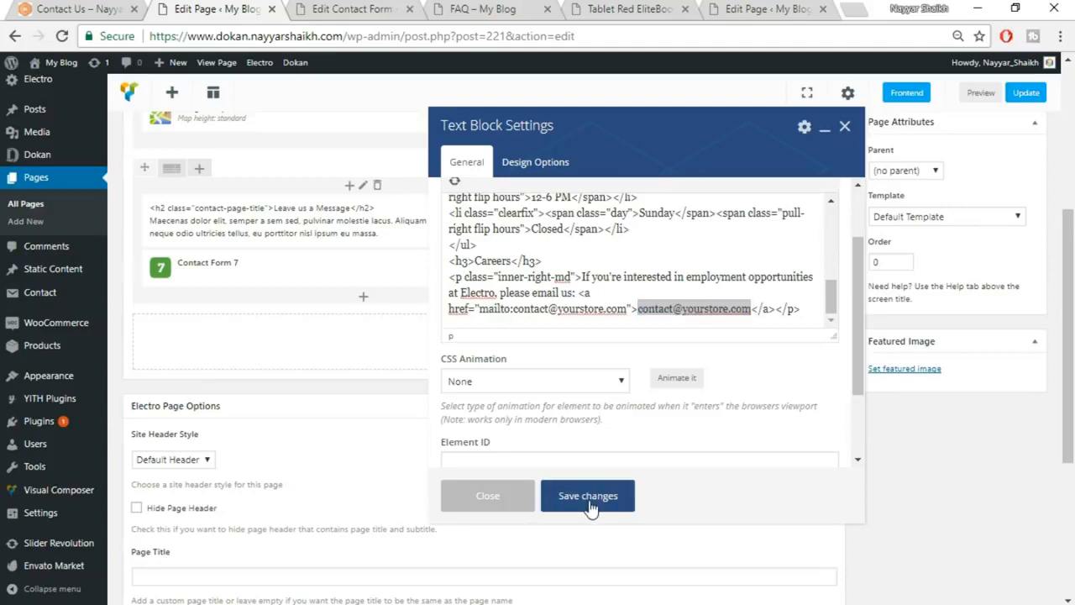
left_click(524, 504)
scroll(823, 469, "down", 5)
scroll(823, 468, "down", 3)
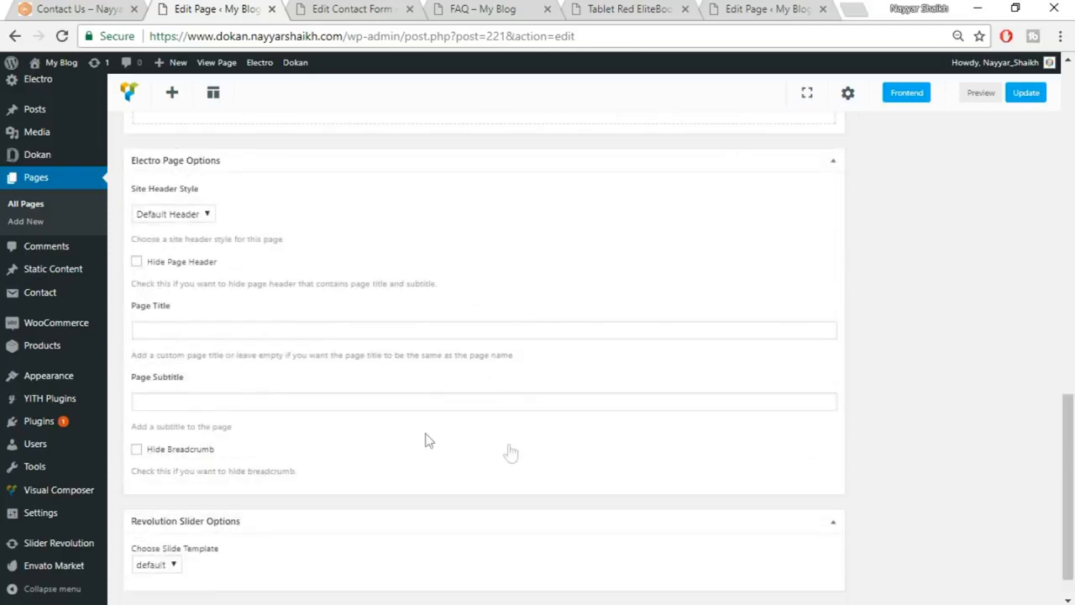
Turn on Hide Page Header and update the Contact Us page
left_click(191, 264)
left_click_drag(1072, 447, 1037, 192)
left_click(1016, 248)
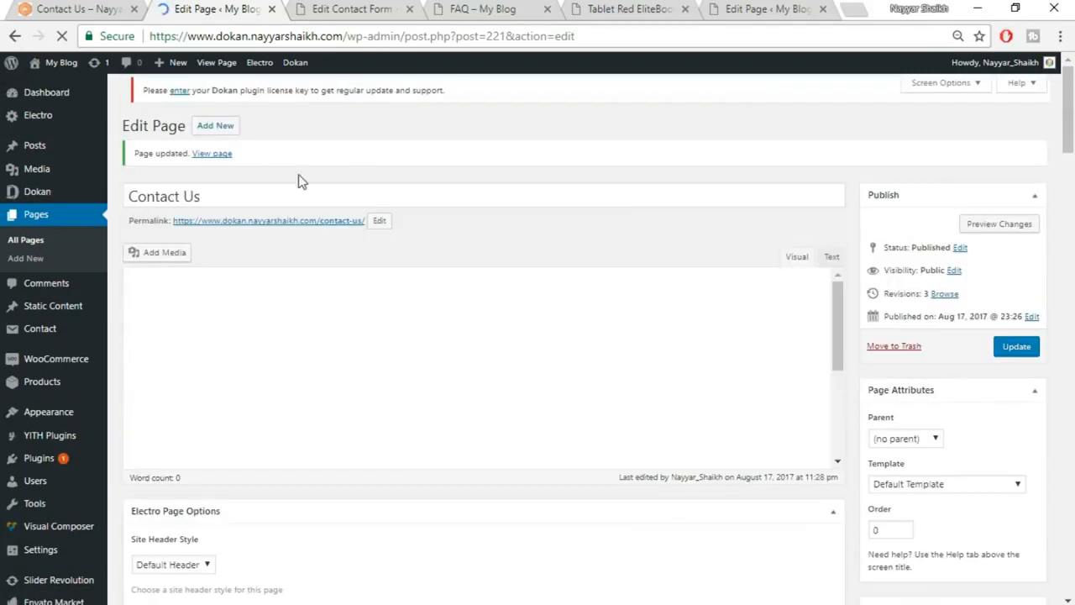
Review the live Contact Us page in a new tab, where the store column shows raw HTML
right_click(215, 156)
left_click(252, 165)
left_click(428, 9)
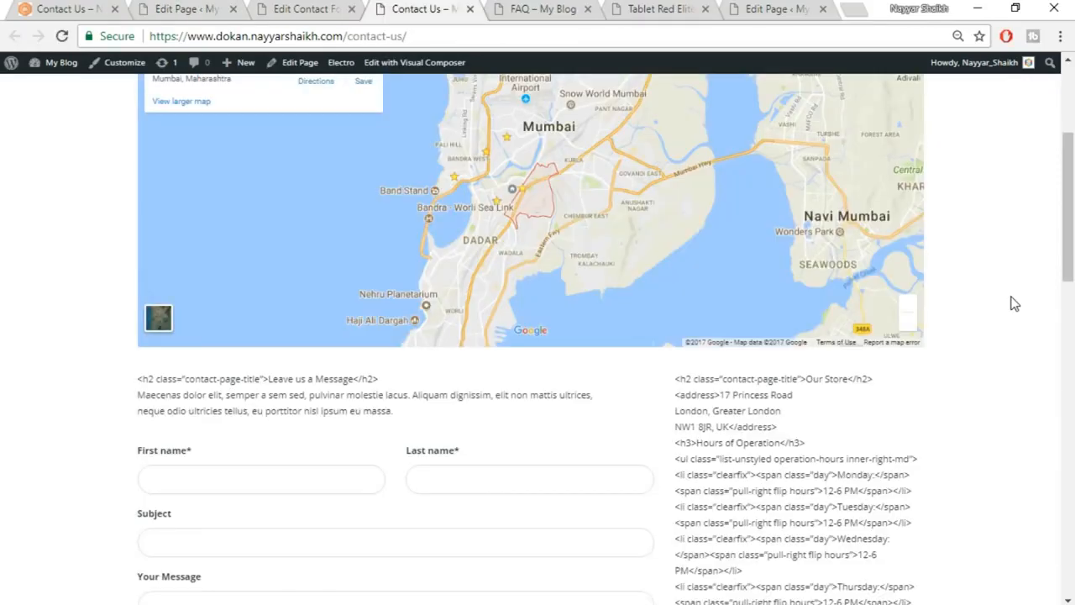
scroll(1015, 303, "up", 1)
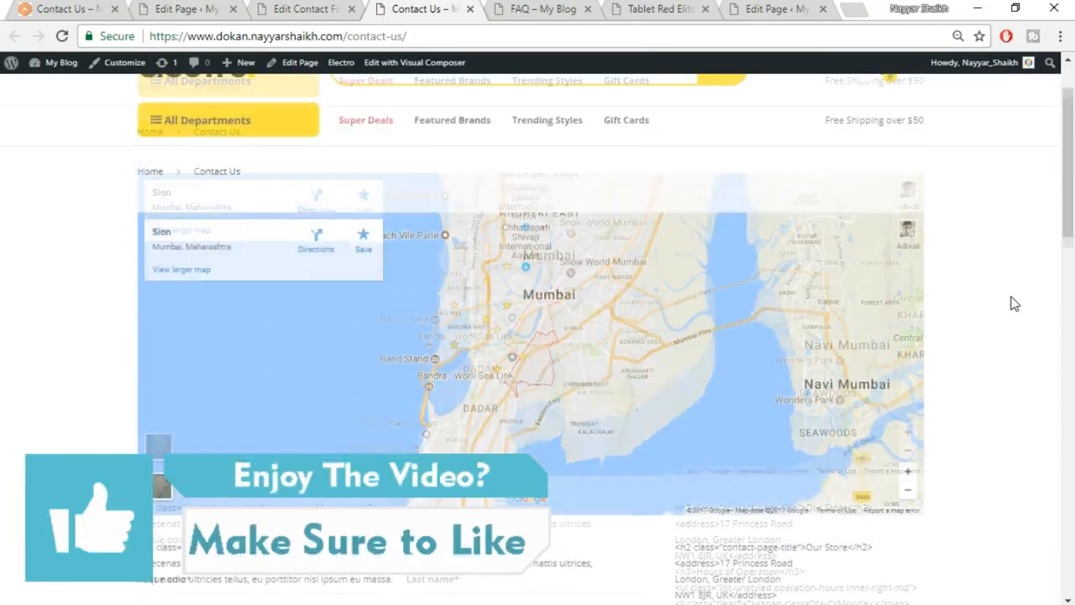
scroll(571, 377, "down", 3)
mouse_move(135, 292)
left_mouse_down()
mouse_move(384, 316)
mouse_move(132, 305)
left_mouse_up()
left_click(390, 325)
left_click(137, 304)
scroll(777, 359, "down", 2)
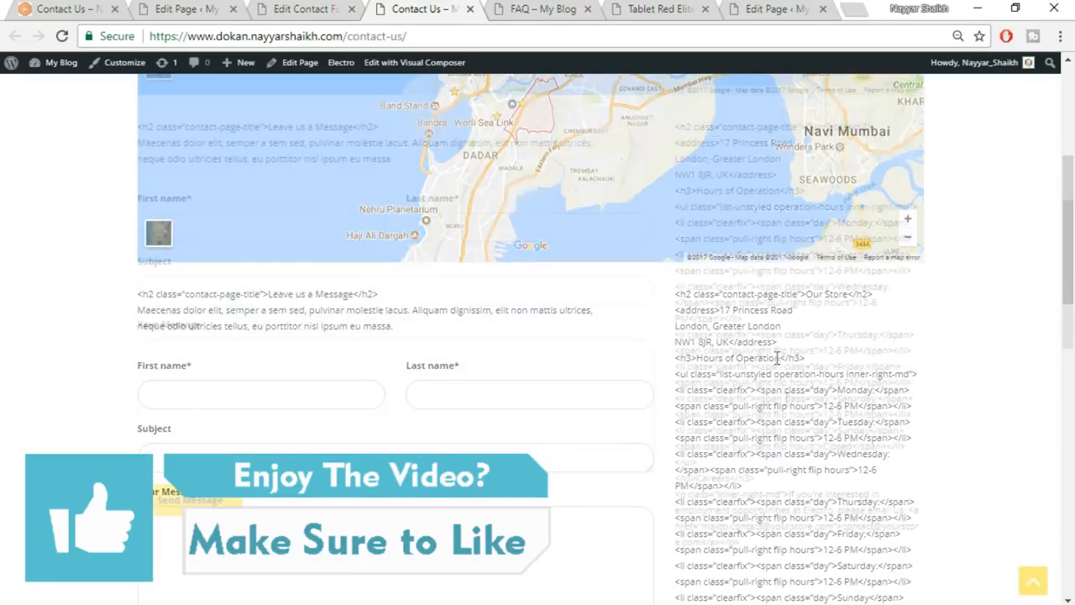
scroll(794, 446, "up", 1)
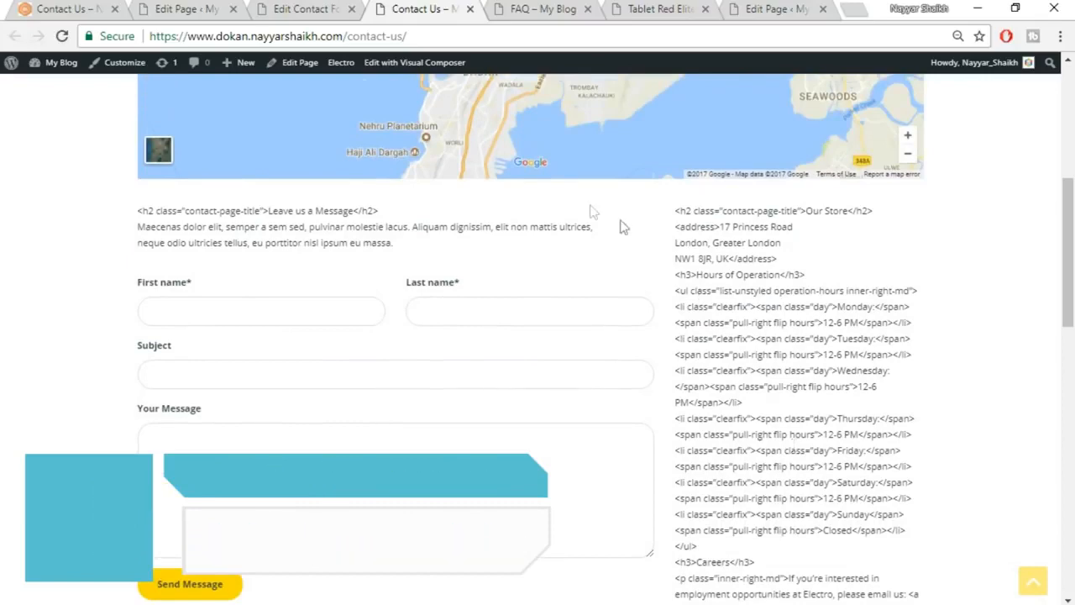
left_click(301, 9)
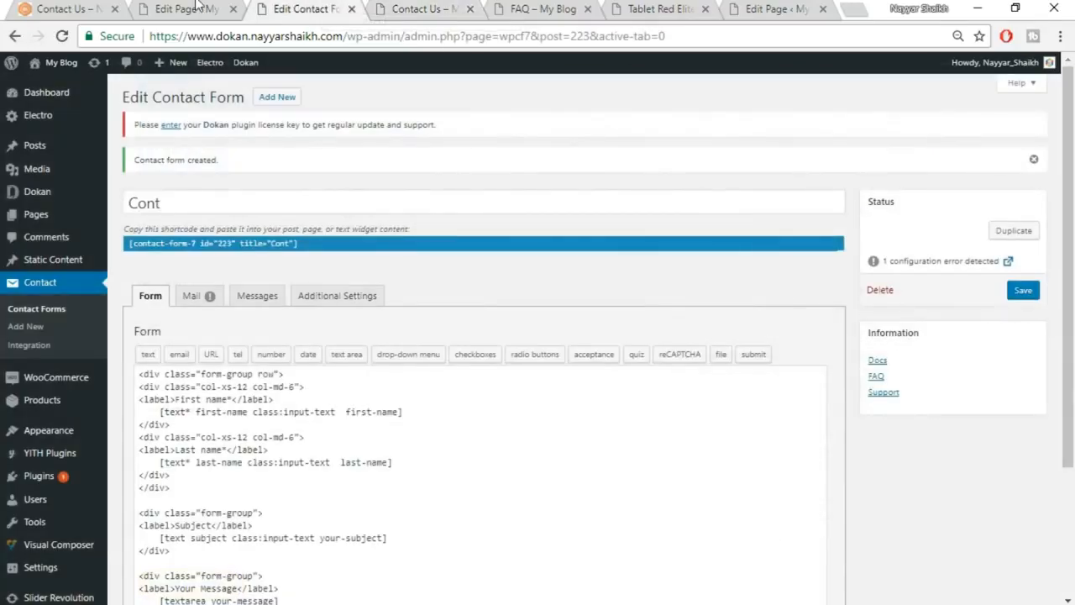
Re-paste the Leave us a Message block's content as raw HTML in the Text tab and save it
left_click(197, 9)
scroll(397, 256, "down", 3)
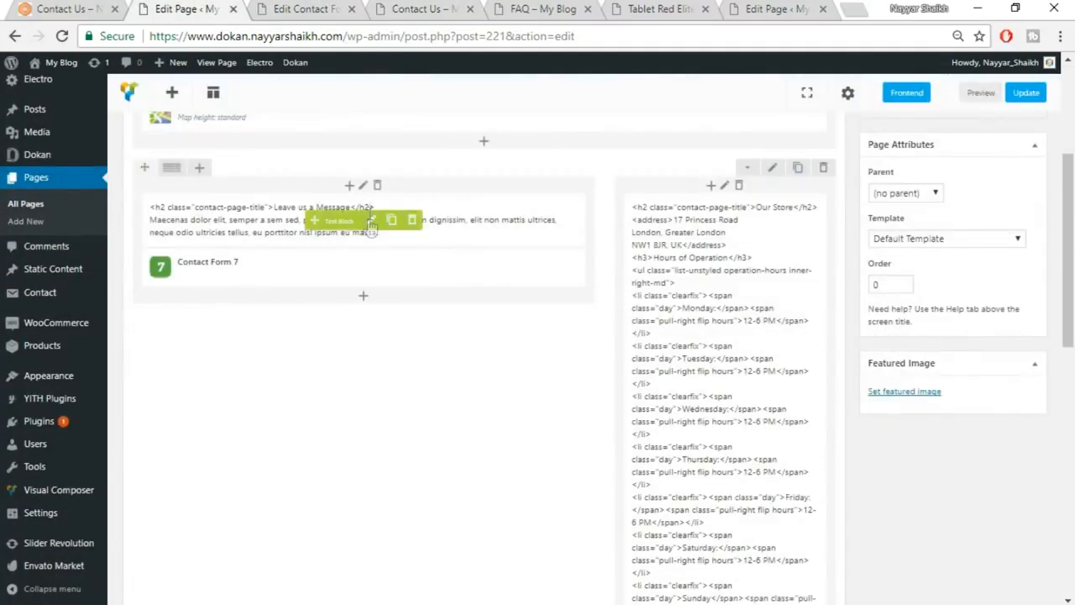
left_click(370, 220)
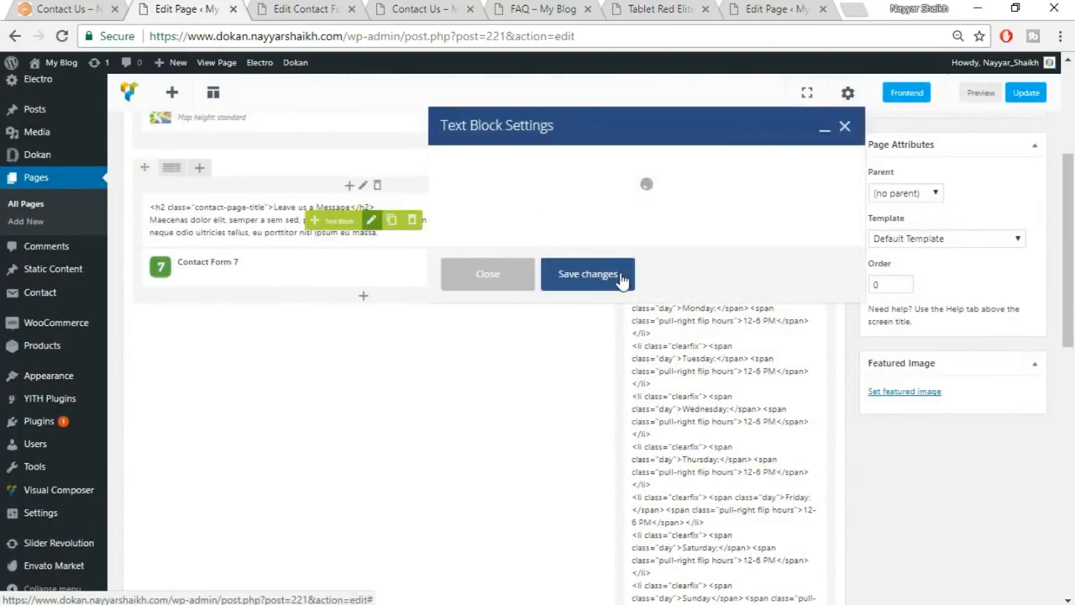
key("ctrl+a")
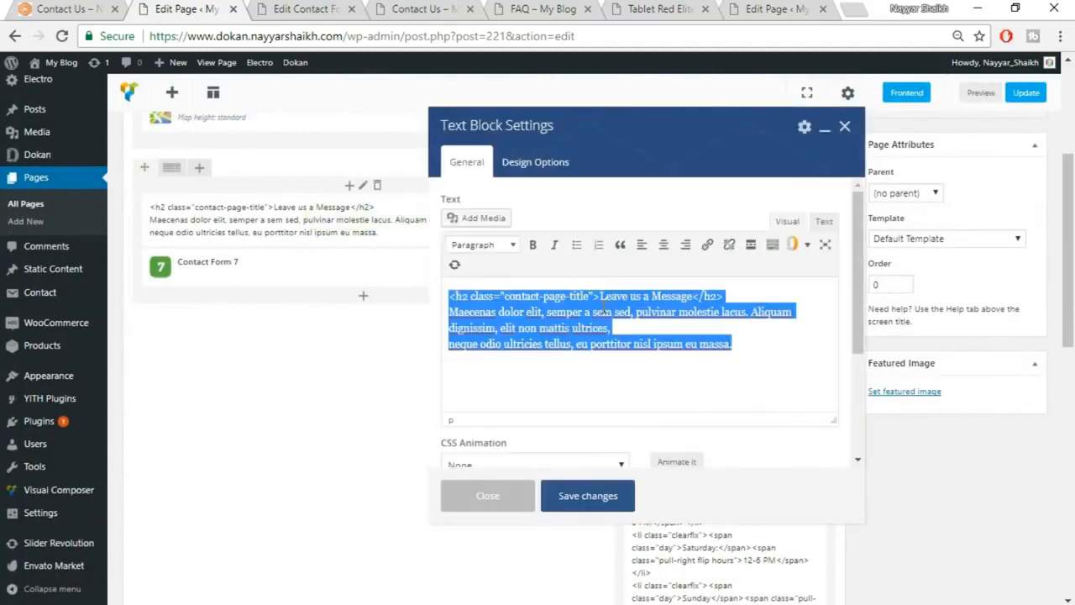
key("ctrl+x")
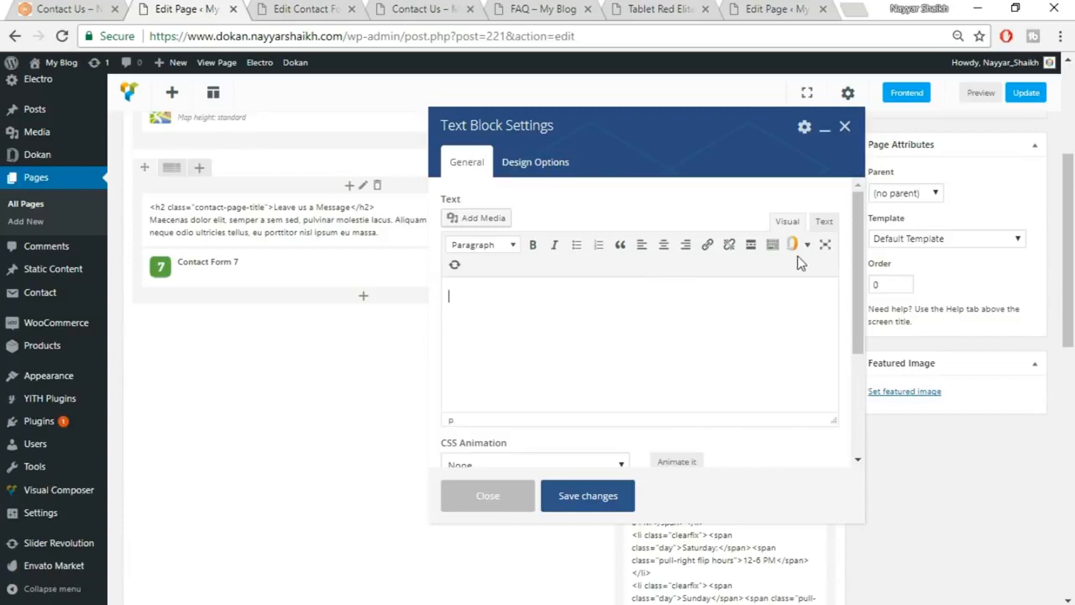
left_click(826, 222)
left_click(600, 341)
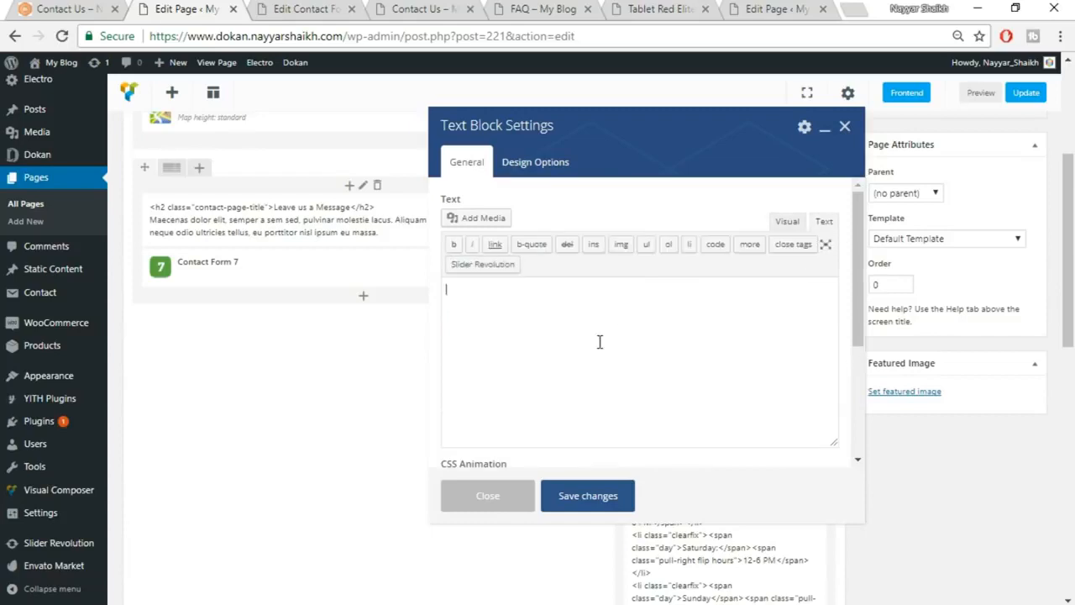
key("ctrl+v")
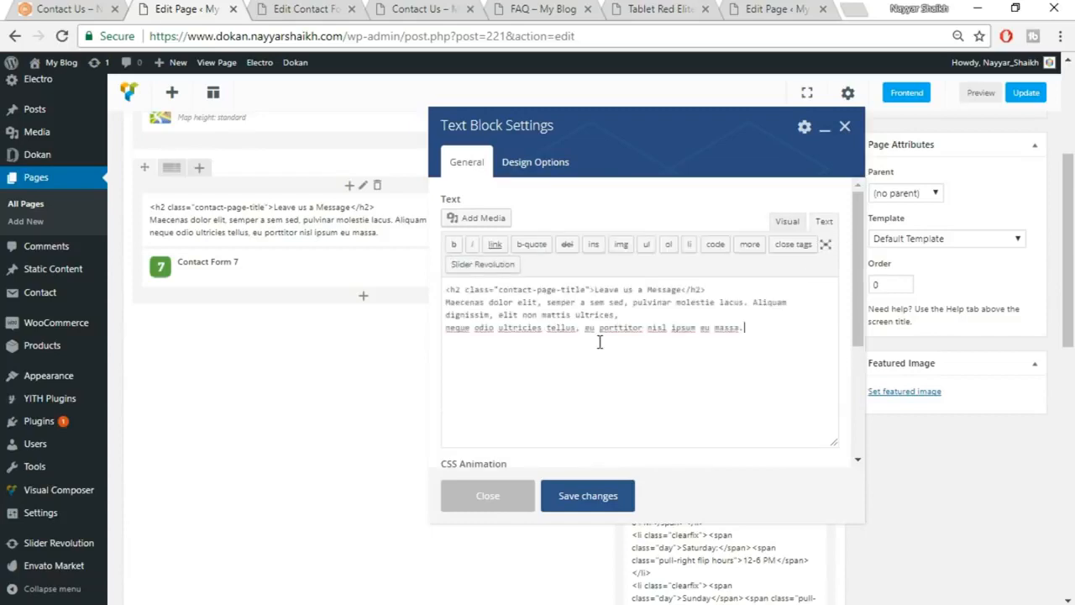
left_click(605, 497)
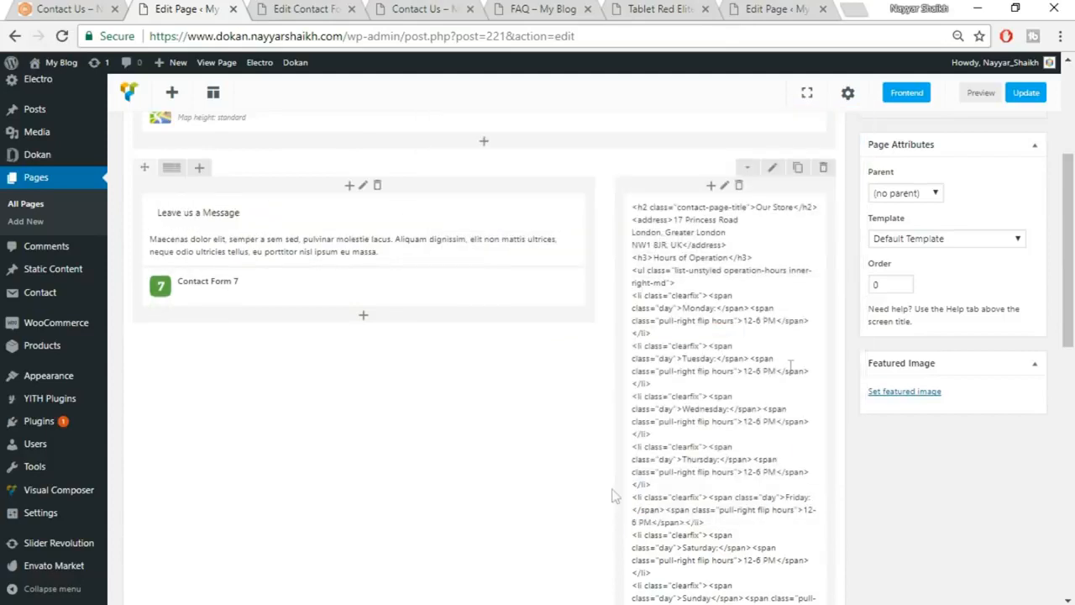
Re-paste the Our Store block's HTML in the Text tab, save it, and update the page
mouse_move(762, 286)
left_click(732, 455)
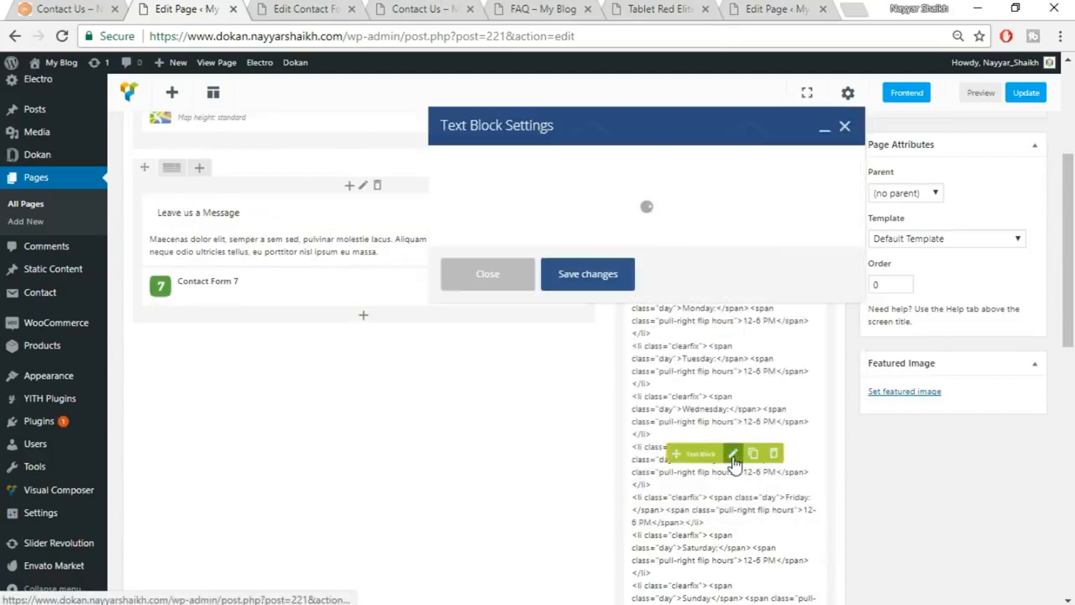
key("ctrl+a")
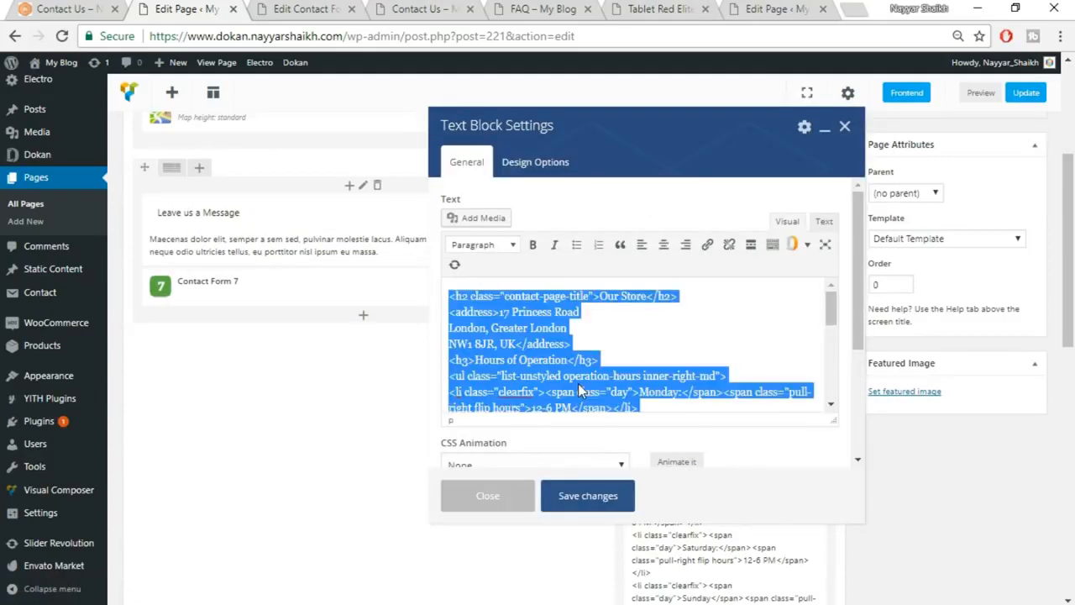
key("ctrl+x")
left_click(824, 224)
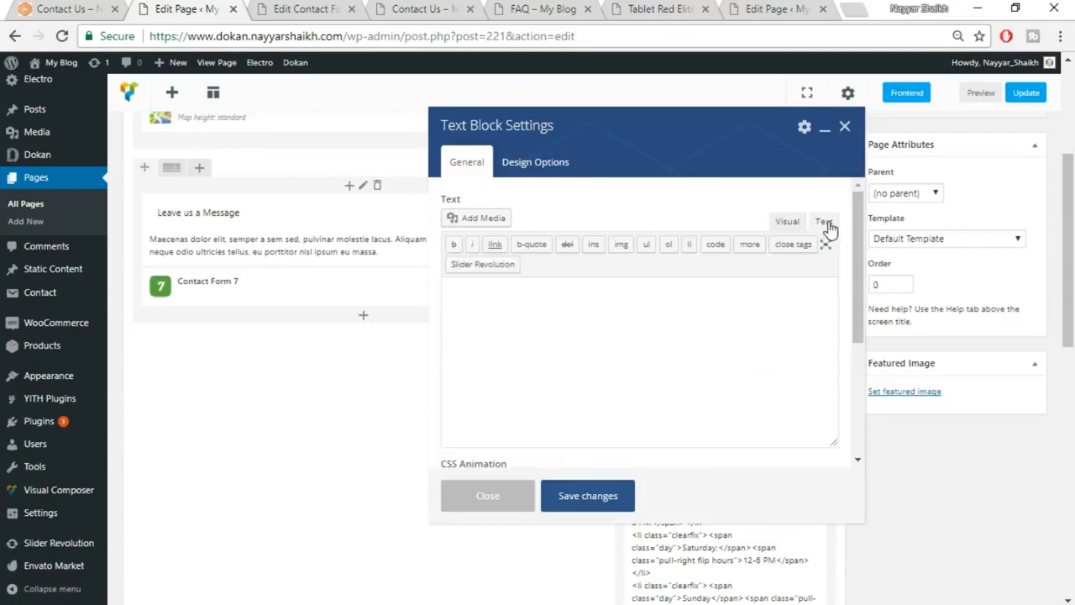
left_click(698, 322)
key("ctrl+v")
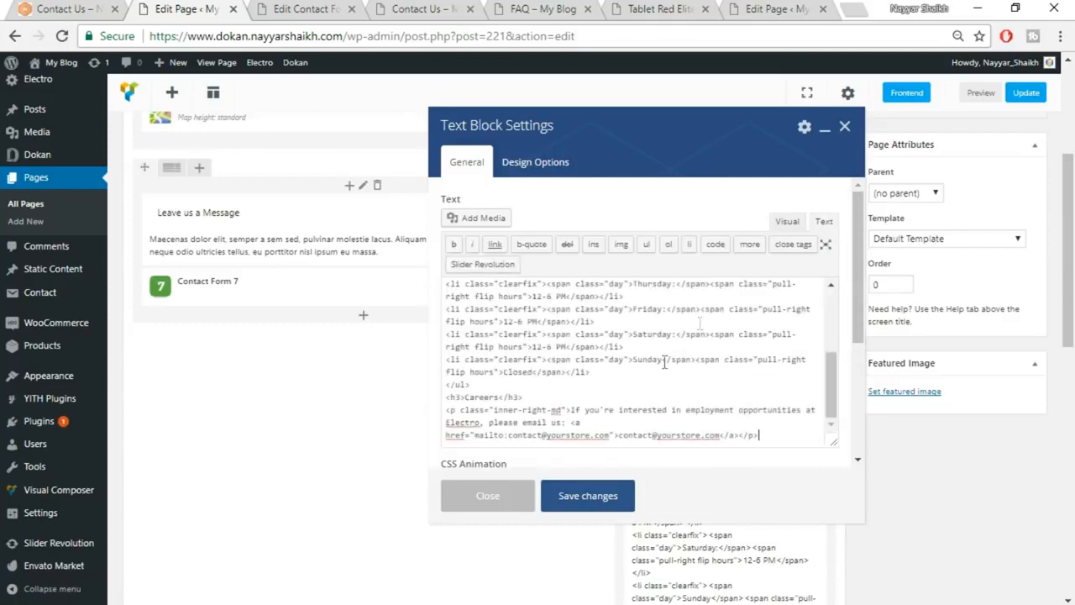
left_click(588, 496)
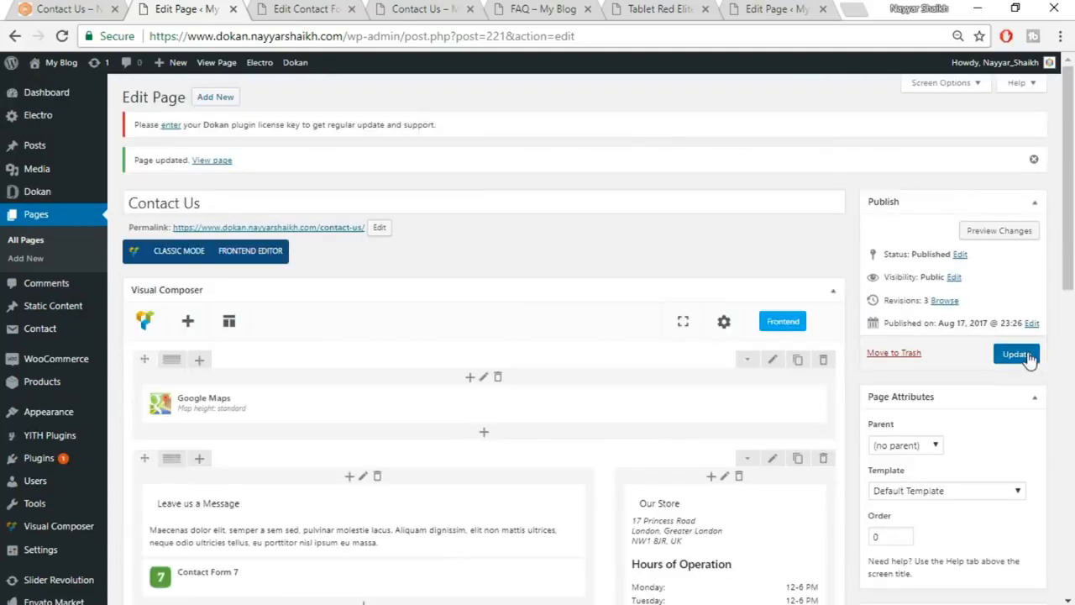
left_click(1026, 355)
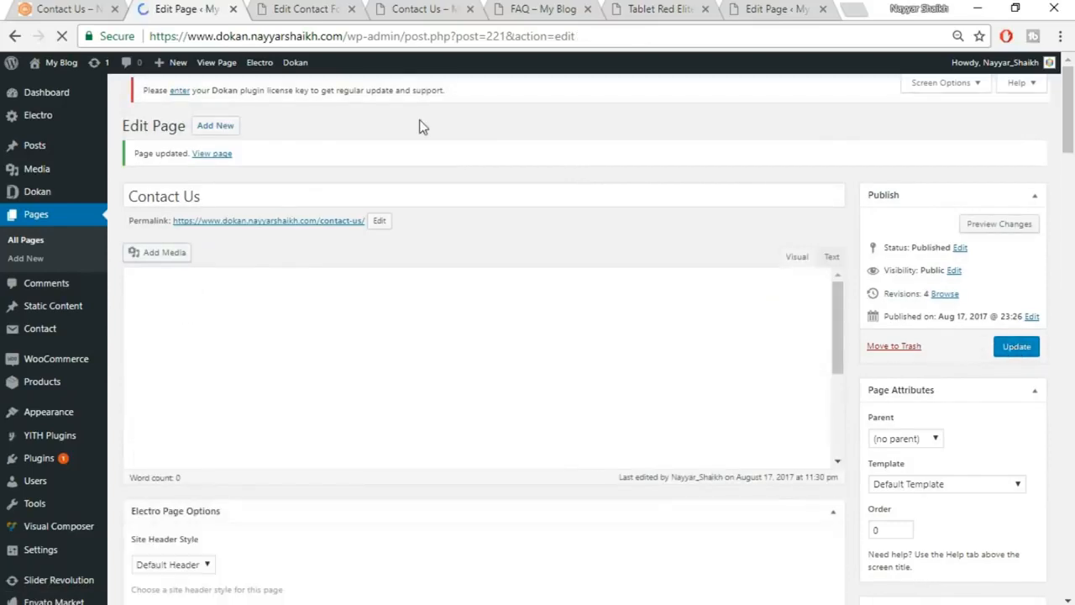
Reload the site's Contact Us page to check its map and form, then view the demo store's footer
left_click(434, 7)
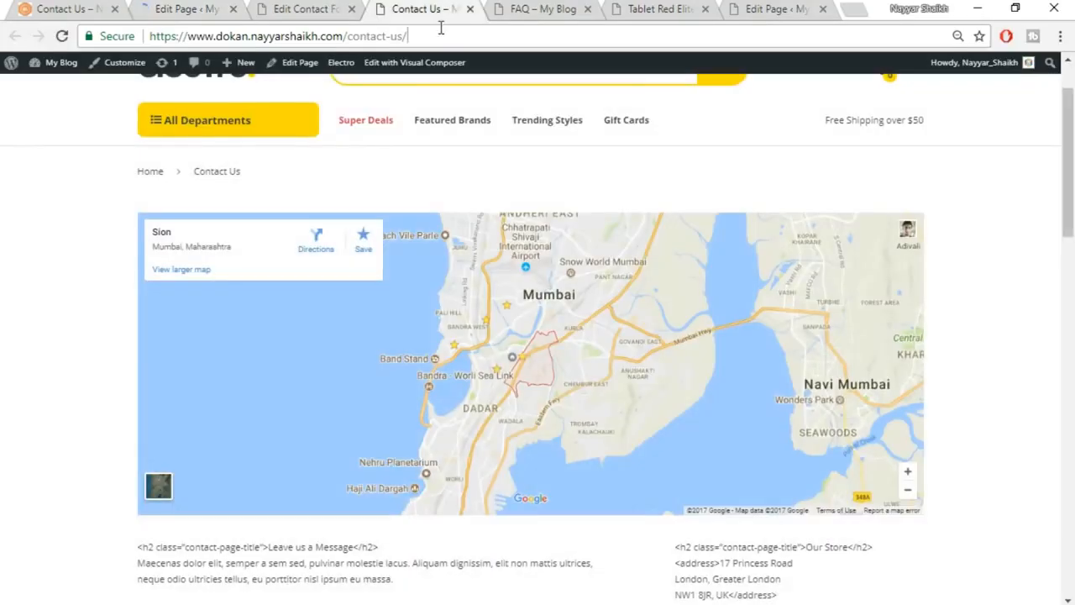
left_click(440, 28)
key("Return")
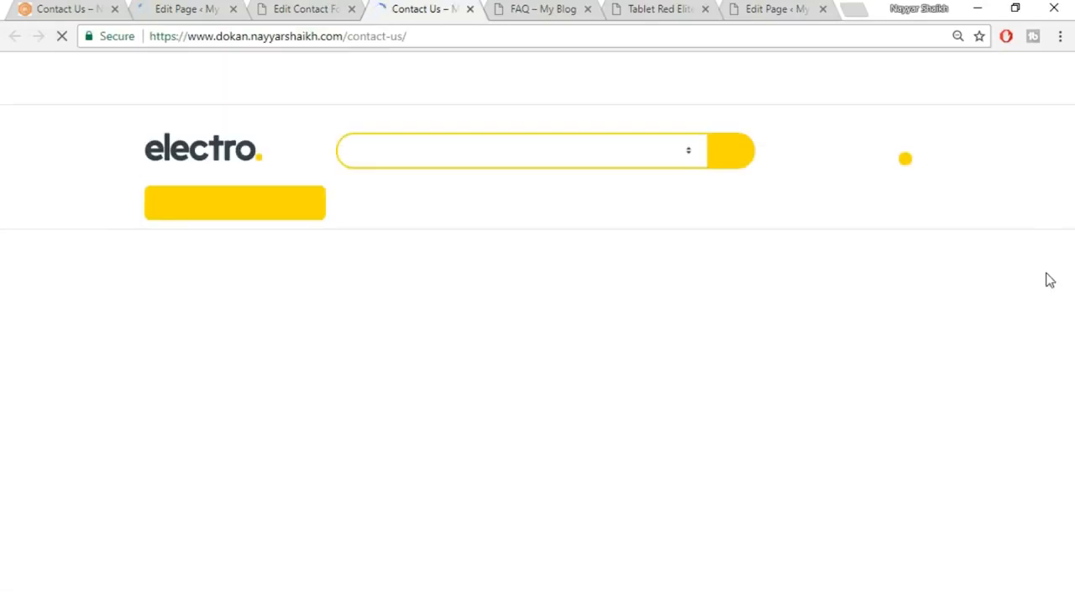
scroll(1050, 280, "down", 1)
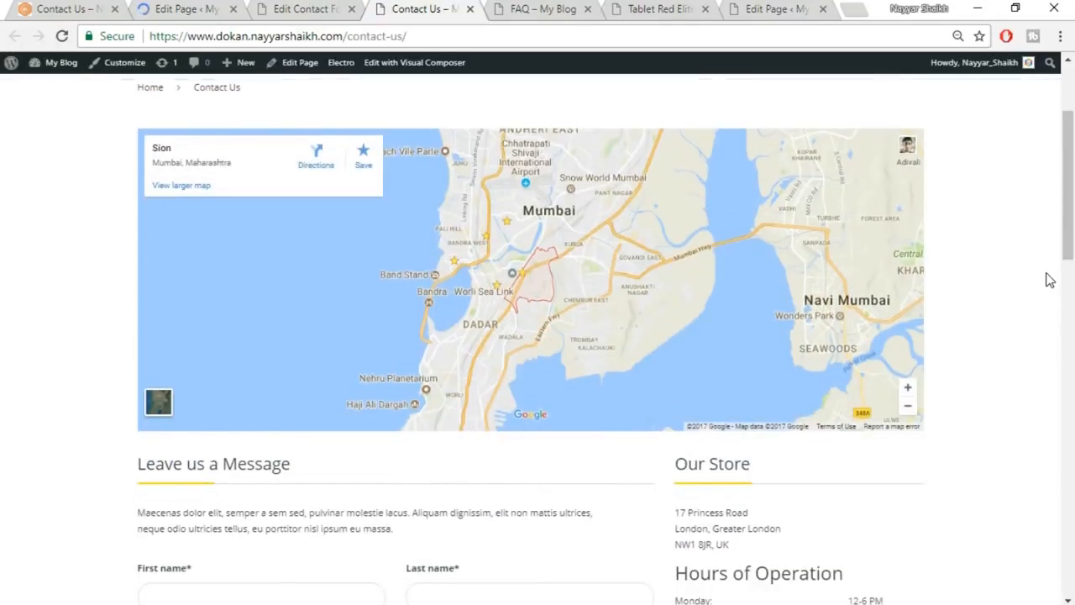
scroll(853, 309, "down", 4)
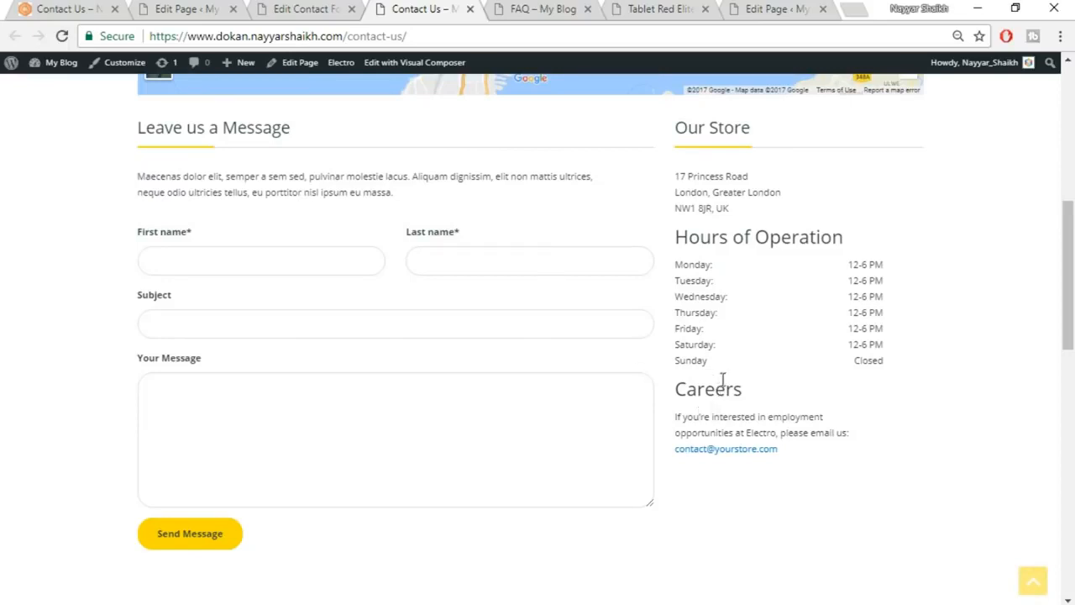
left_click(132, 8)
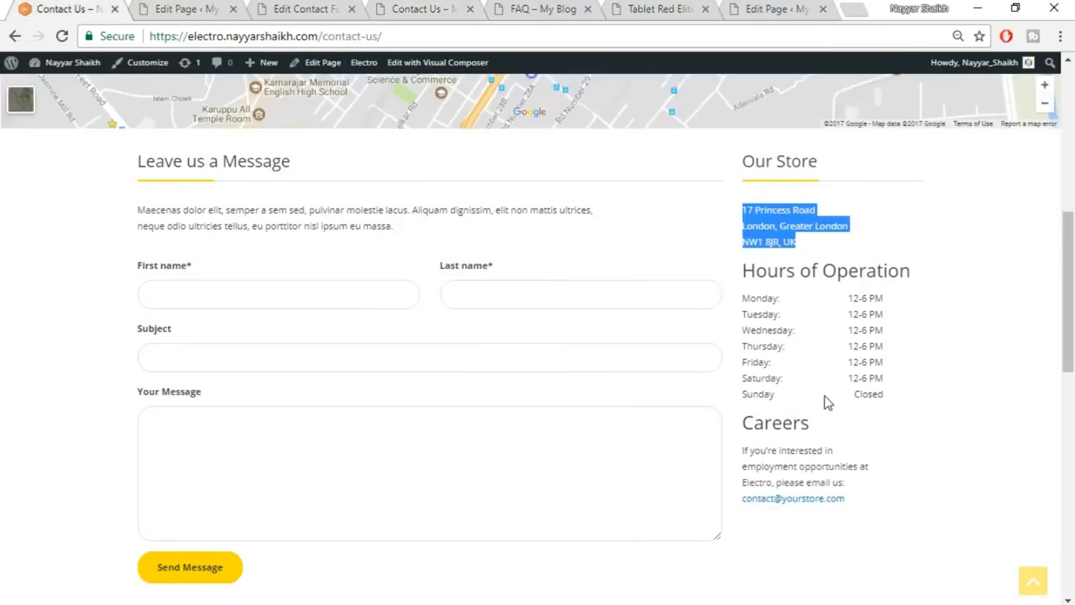
scroll(827, 411, "down", 9)
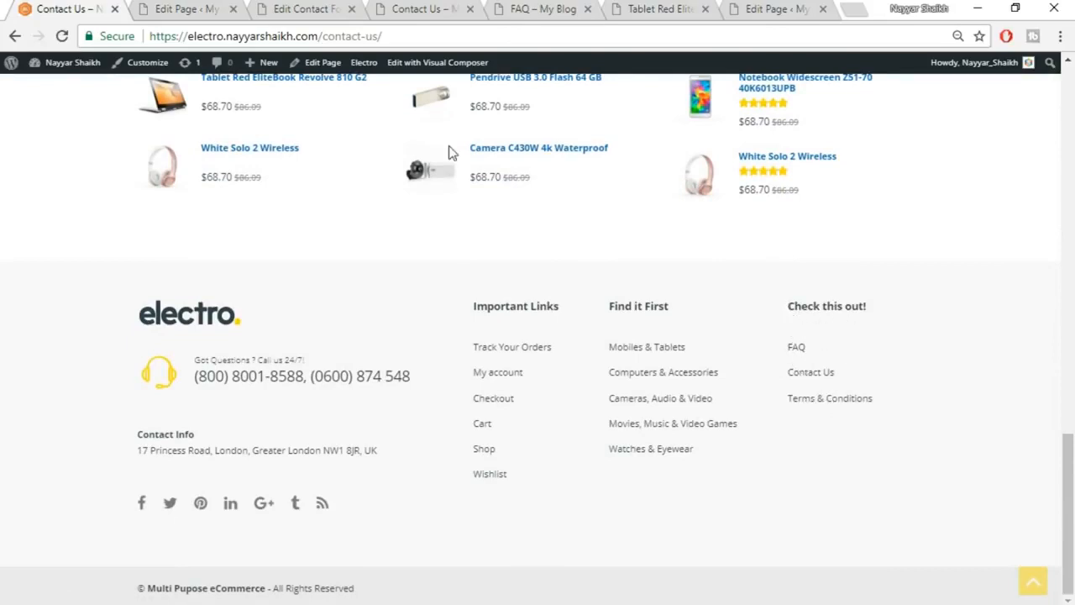
Create a new menu named FooterMenu under Appearance > Menus
left_click(216, 6)
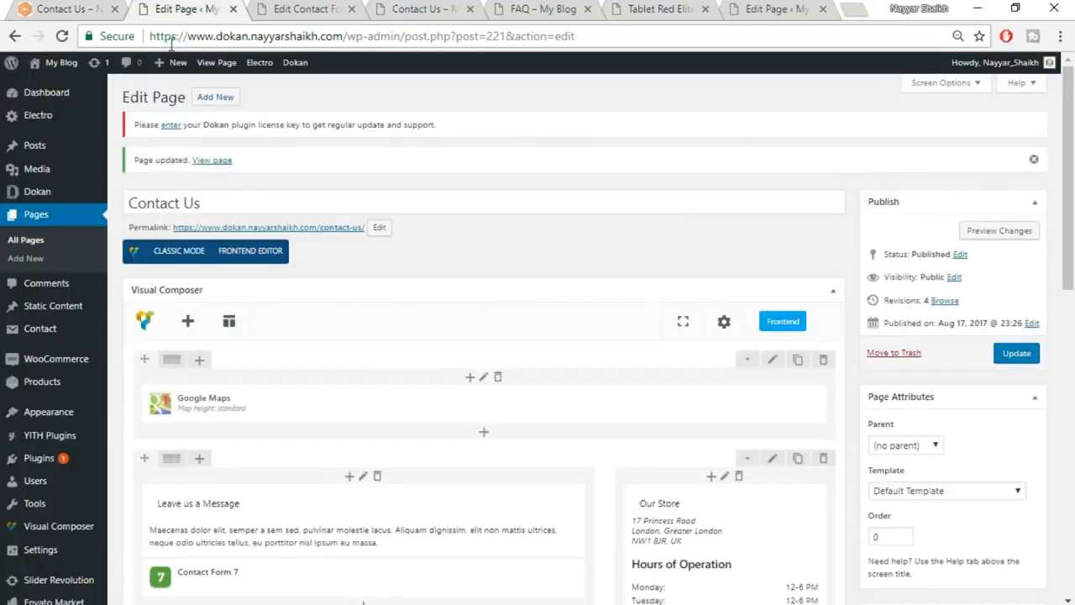
scroll(76, 374, "down", 2)
mouse_move(54, 376)
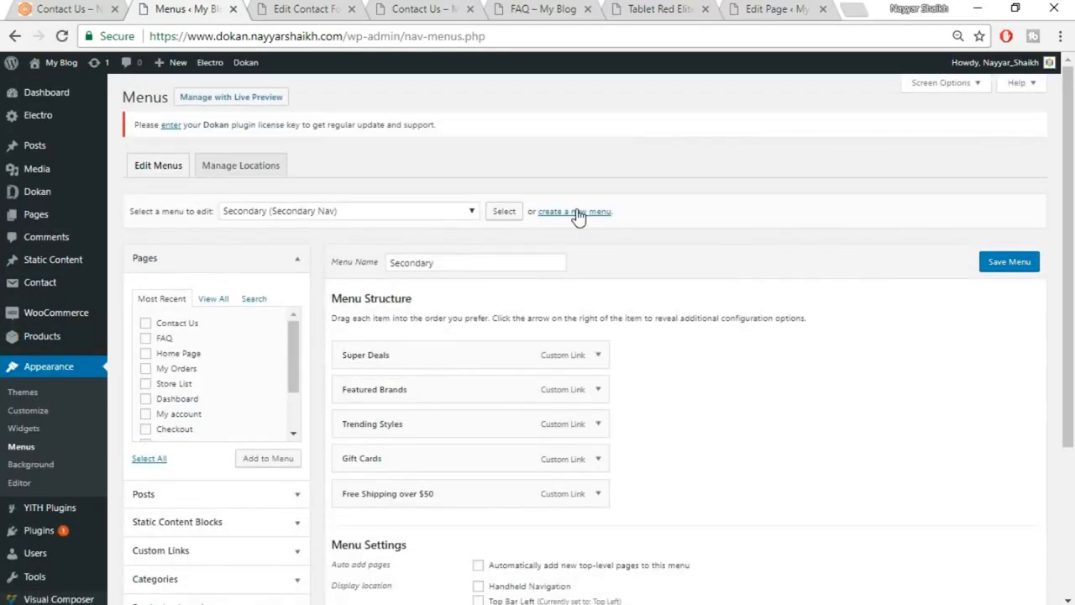
left_click(577, 214)
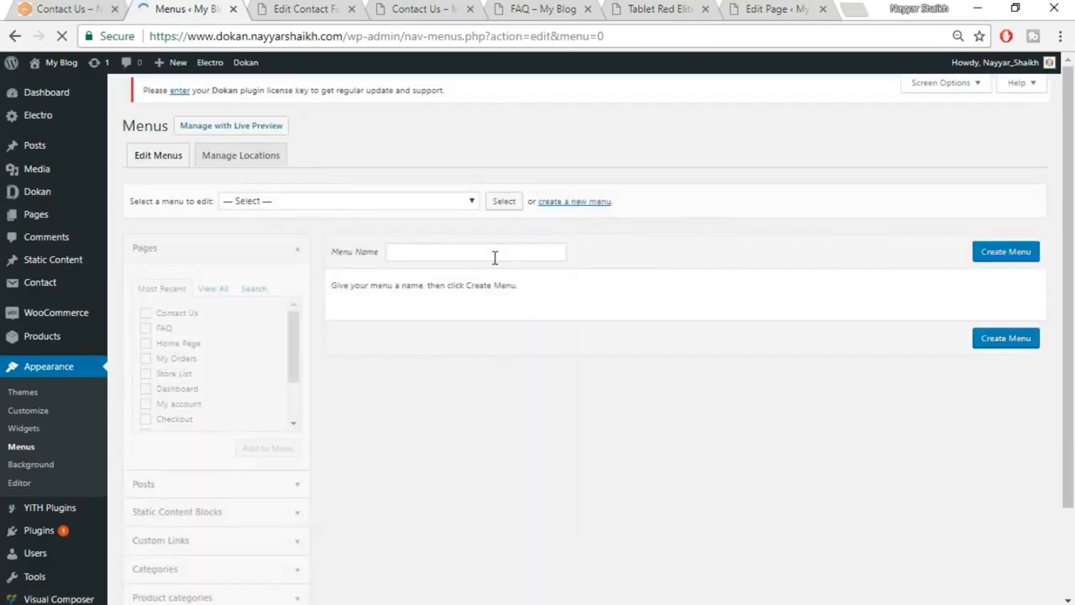
left_click(495, 257)
type("Foo")
key("Down")
key("Return")
key("Return")
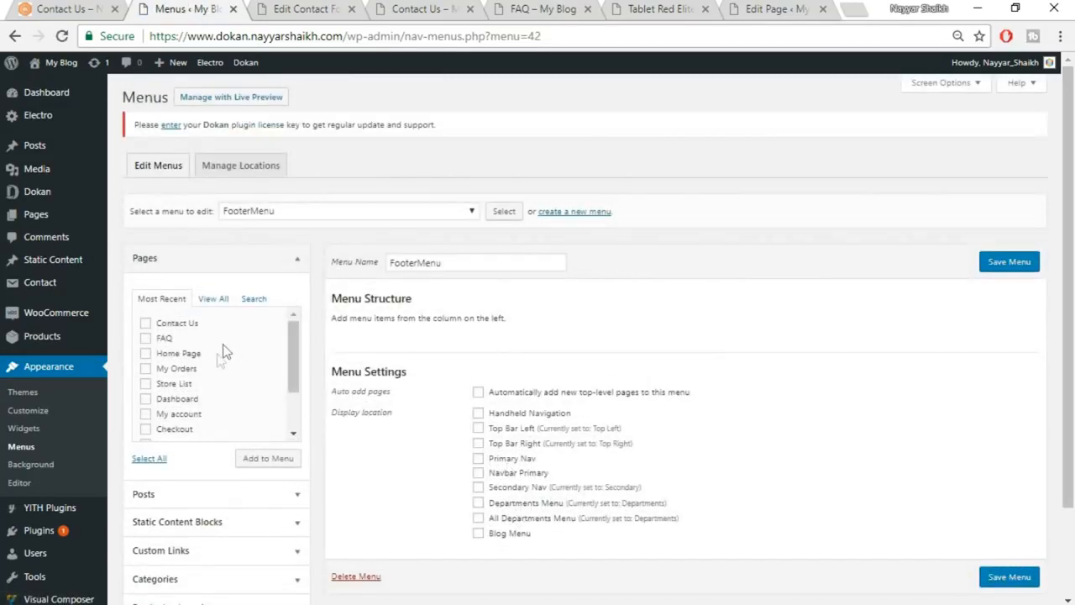
Add the FAQ and Contact Us pages to FooterMenu
left_click(146, 339)
scroll(207, 429, "down", 2)
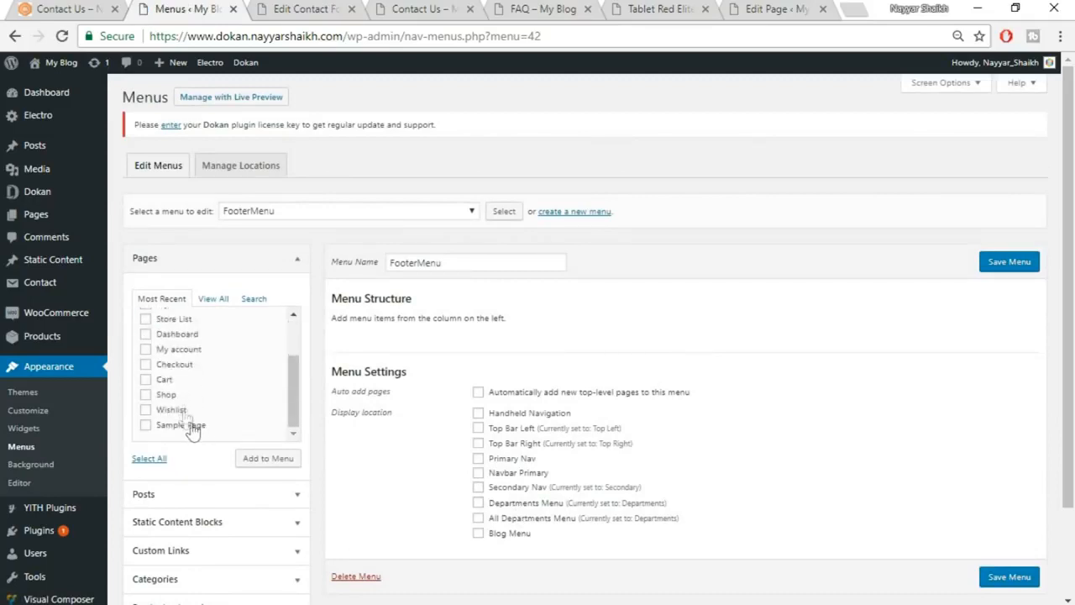
left_click(215, 303)
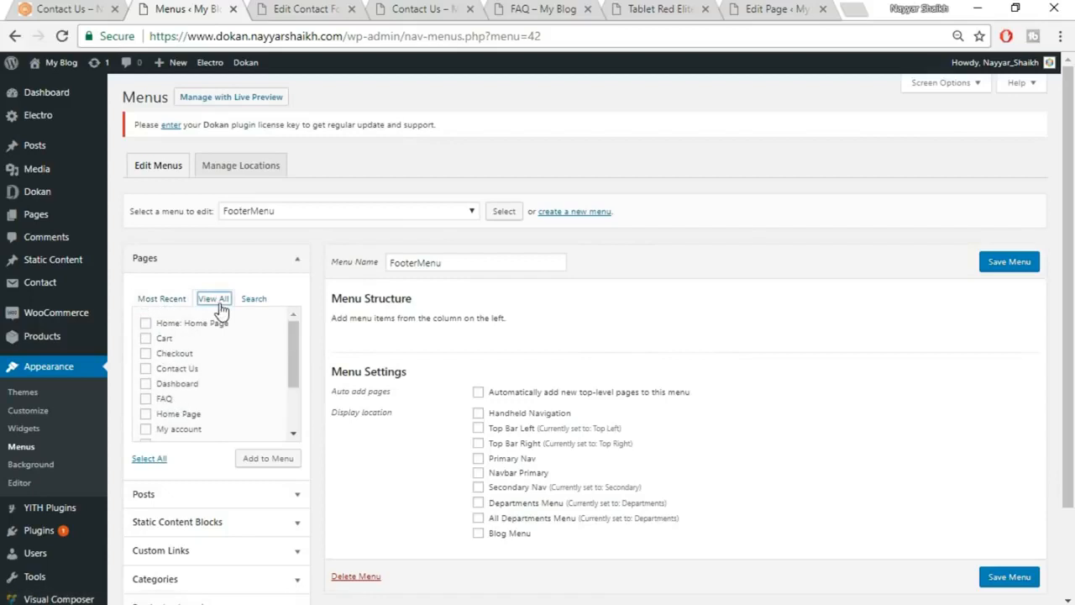
left_click(184, 370)
left_click(164, 399)
left_click(270, 463)
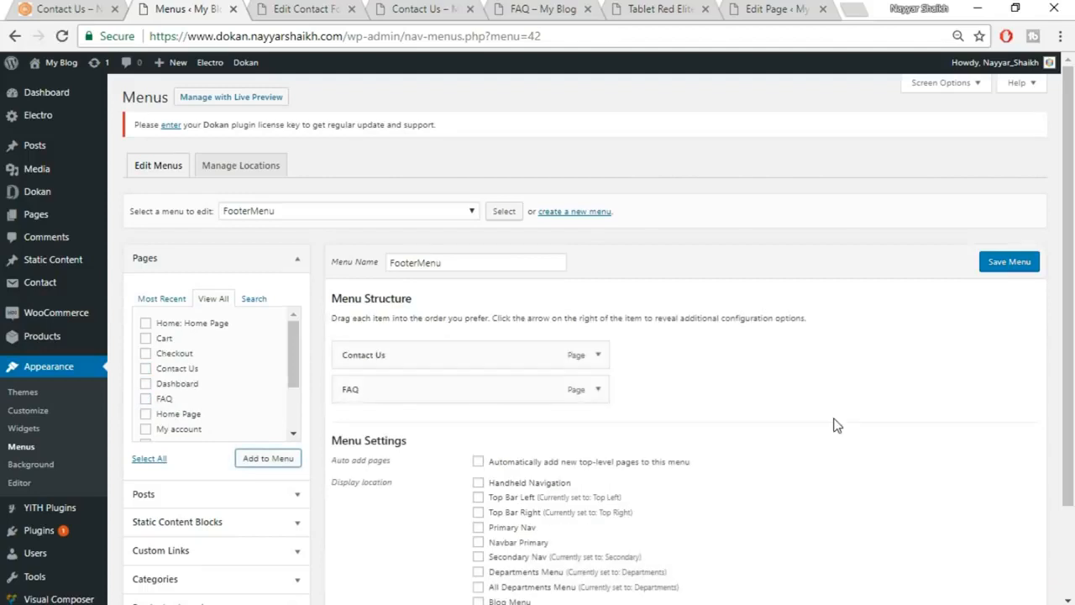
Add a '#' custom link labelled Terms & Conditions, copied from the demo footer
scroll(835, 426, "down", 1)
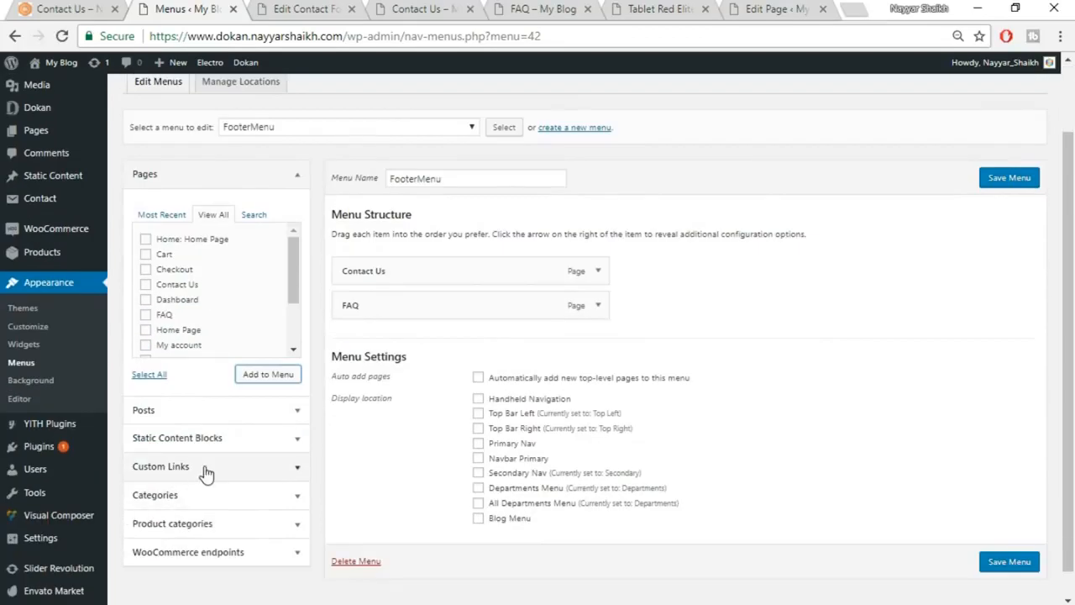
left_click(203, 468)
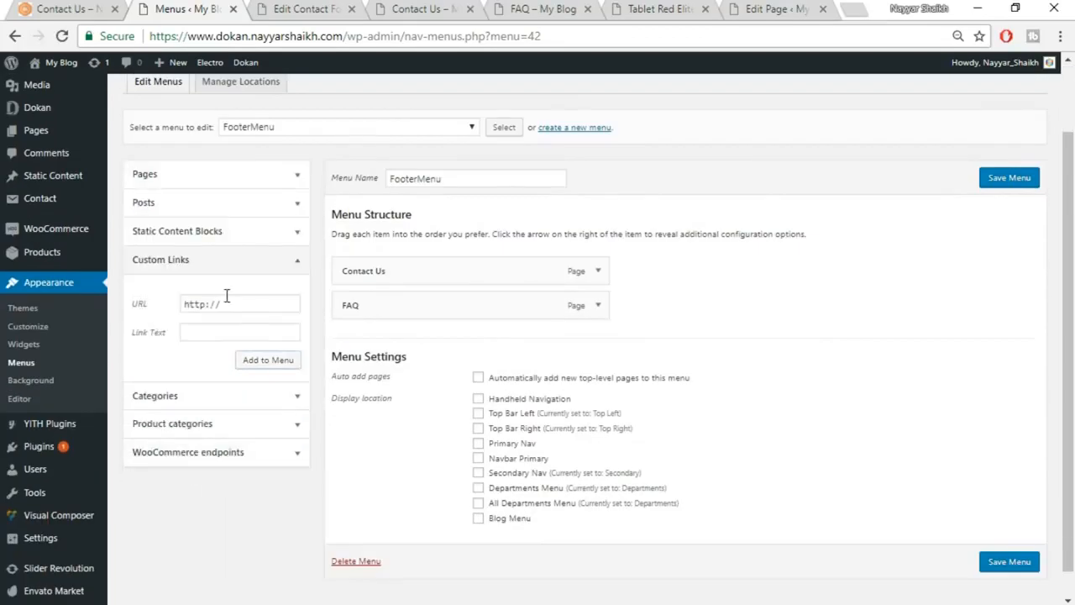
left_click_drag(242, 312, 168, 311)
type("#")
key("Tab")
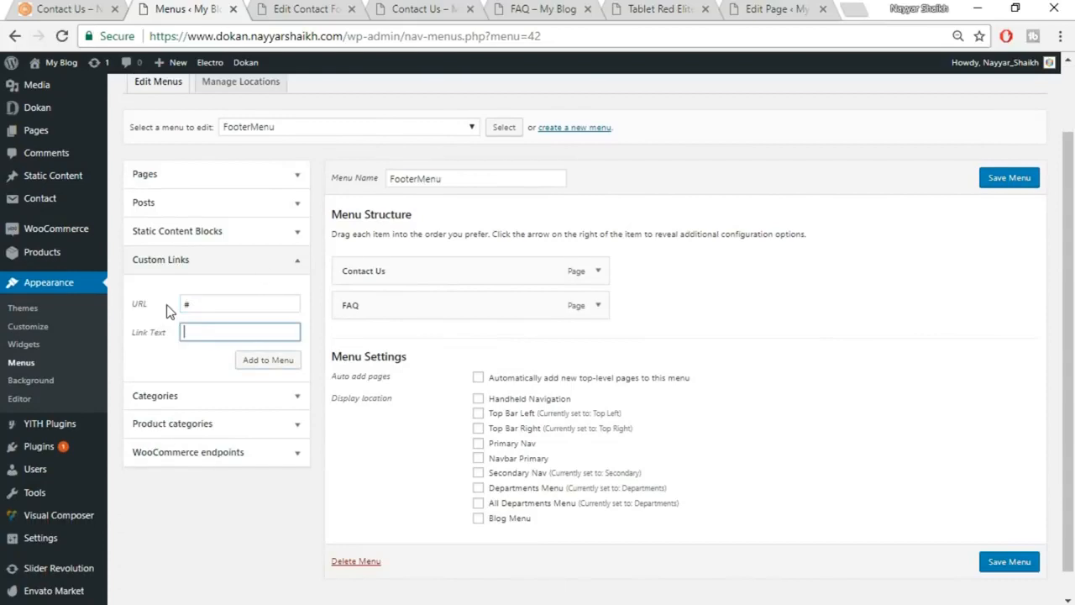
left_click(92, 9)
left_click_drag(910, 401, 801, 394)
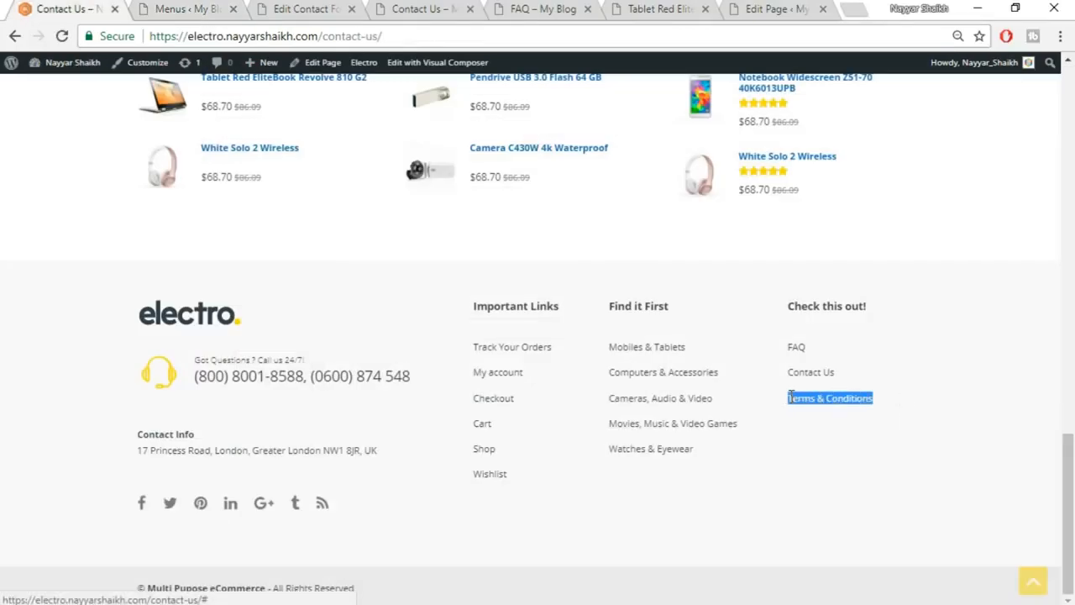
key("ctrl+c")
left_click(189, 9)
key("ctrl+v")
left_click(267, 363)
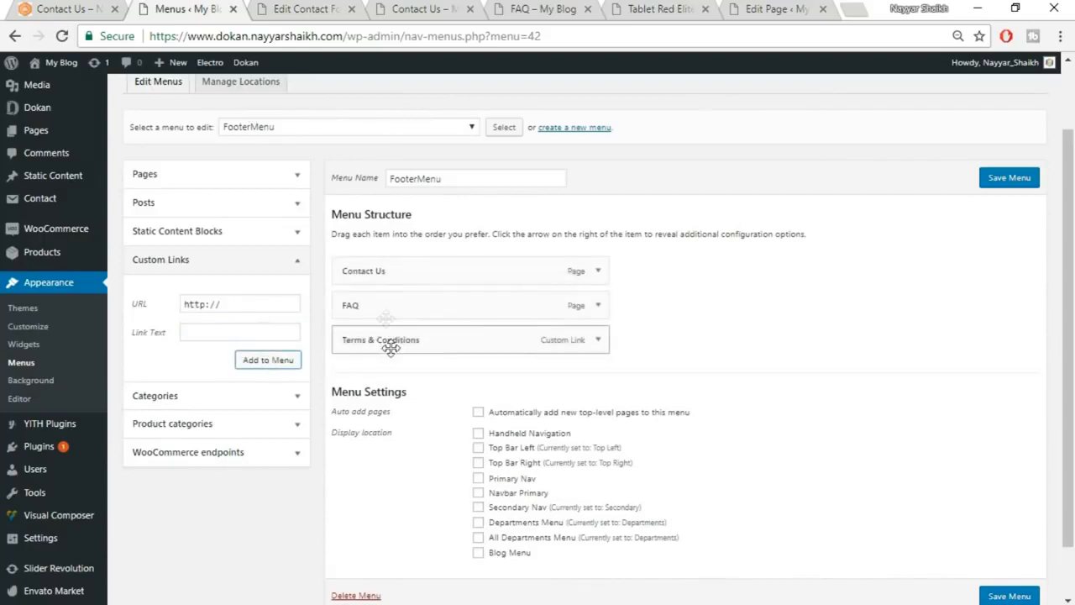
Move FAQ to the top of FooterMenu and save the menu
left_click_drag(385, 306, 451, 272)
left_click(1009, 596)
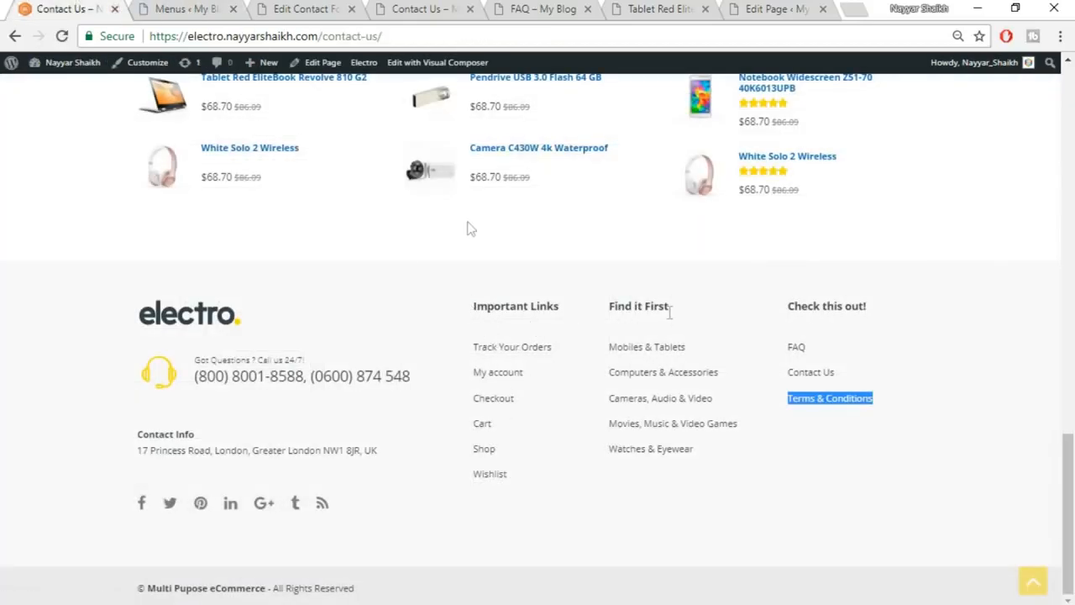
left_click(177, 7)
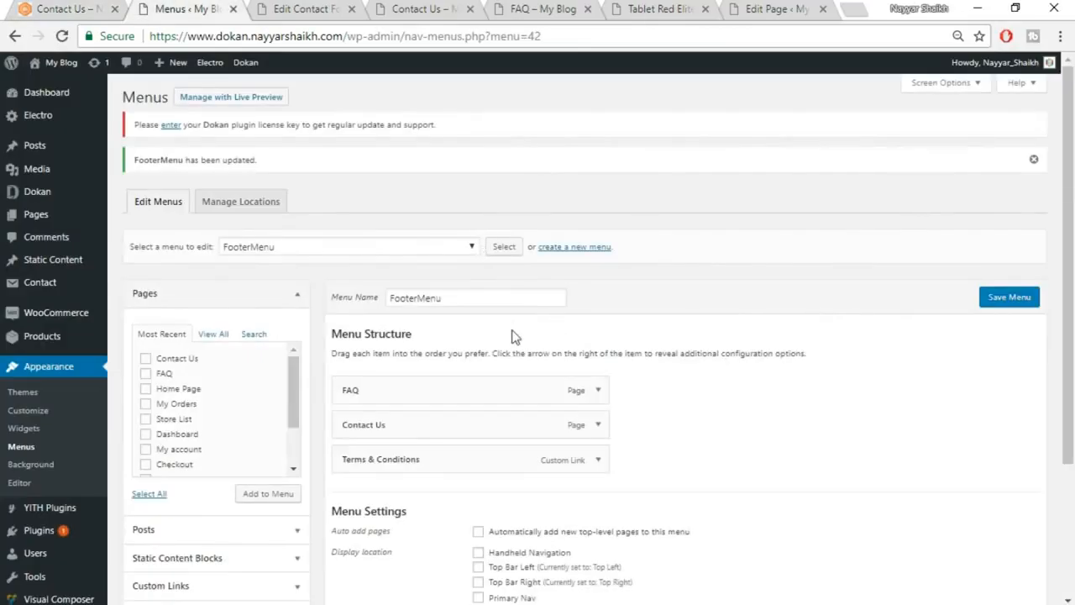
Create a new menu named Important Links, copying the name from the demo footer heading
left_click(579, 248)
key("ctrl+shift+Tab")
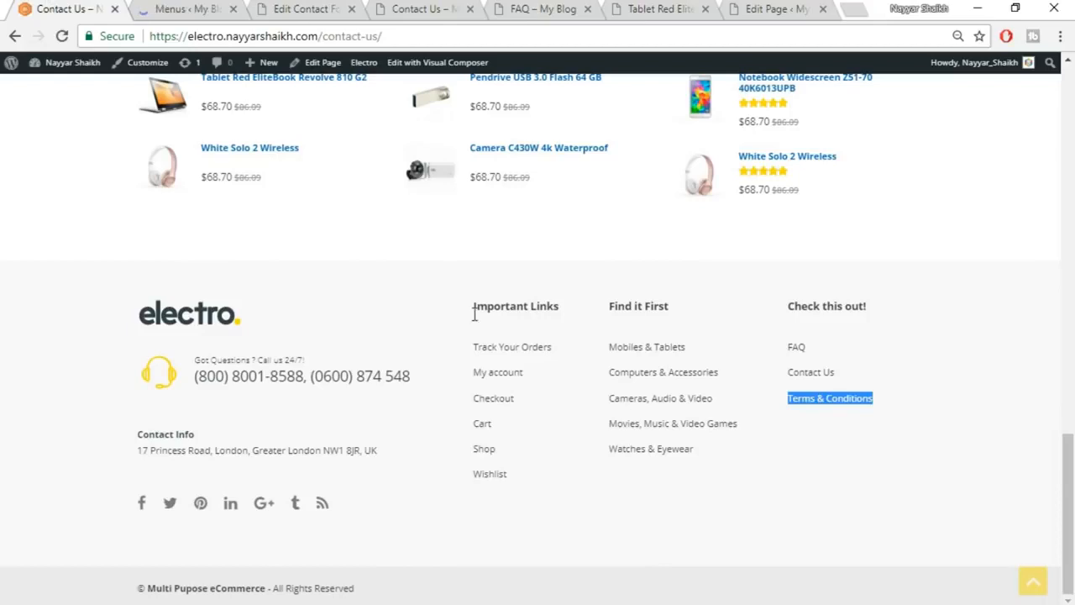
left_click(474, 314)
left_click_drag(573, 307, 506, 304)
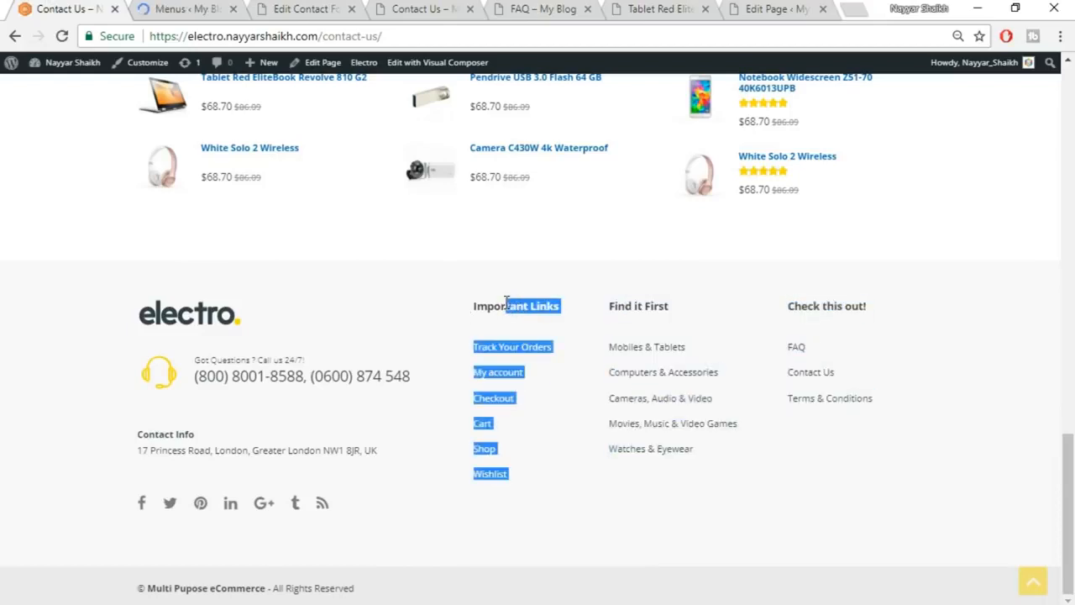
triple_click(507, 308)
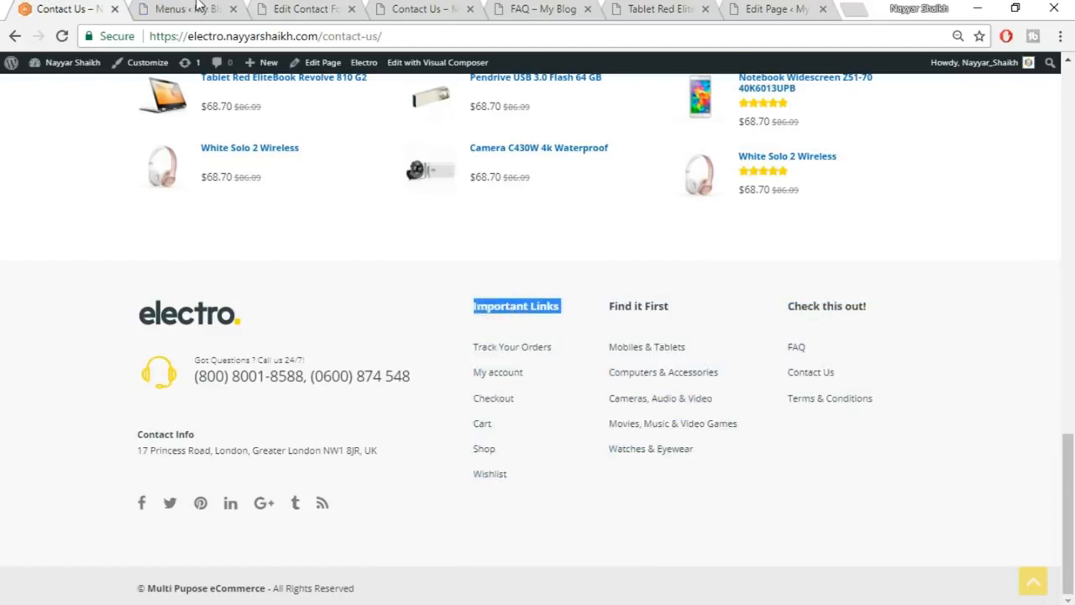
left_click(199, 9)
left_click(420, 267)
key("ctrl+v")
left_click(994, 261)
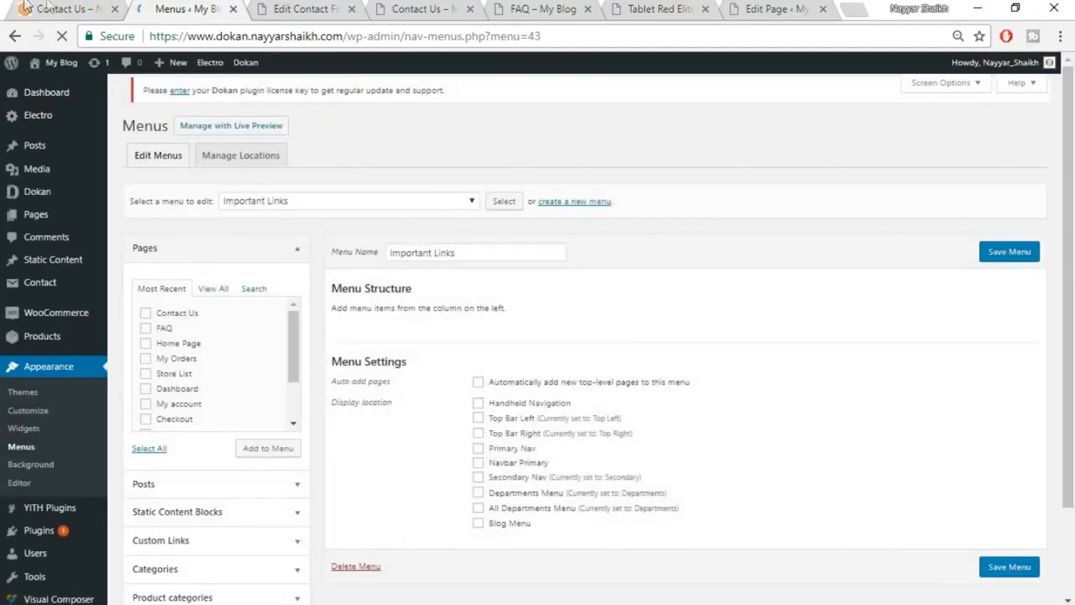
Add the Cart, My account, My Orders and Wishlist pages and save Important Links
left_click(49, 8)
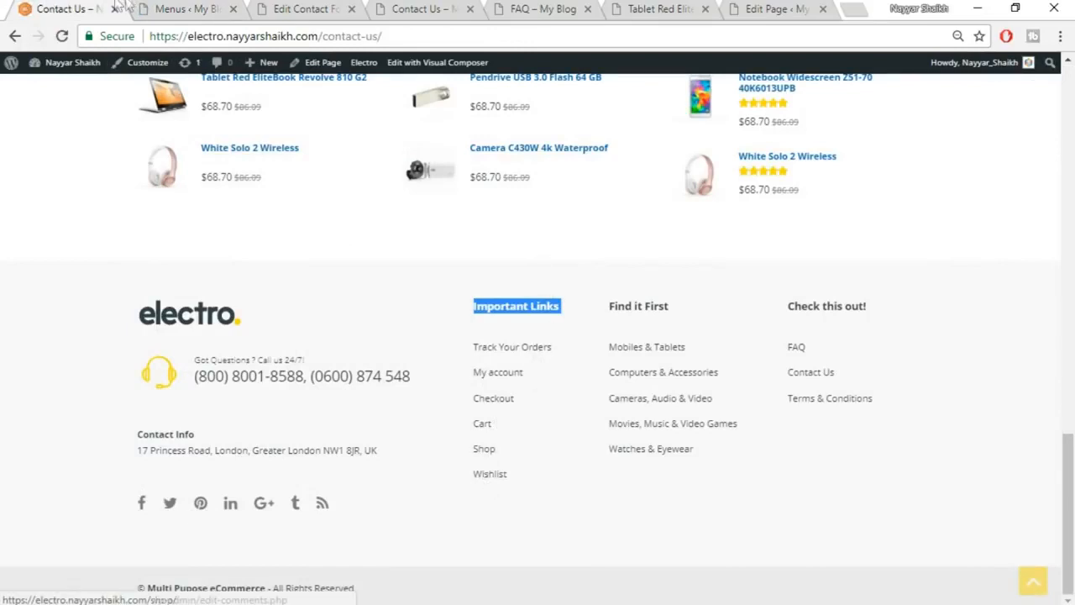
left_click(207, 5)
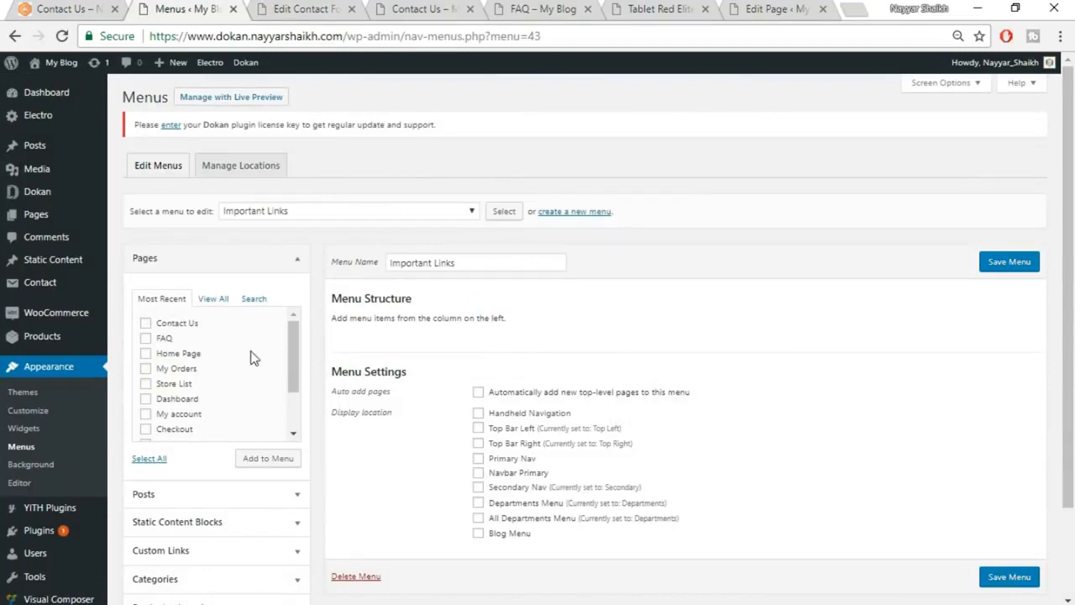
left_click(214, 303)
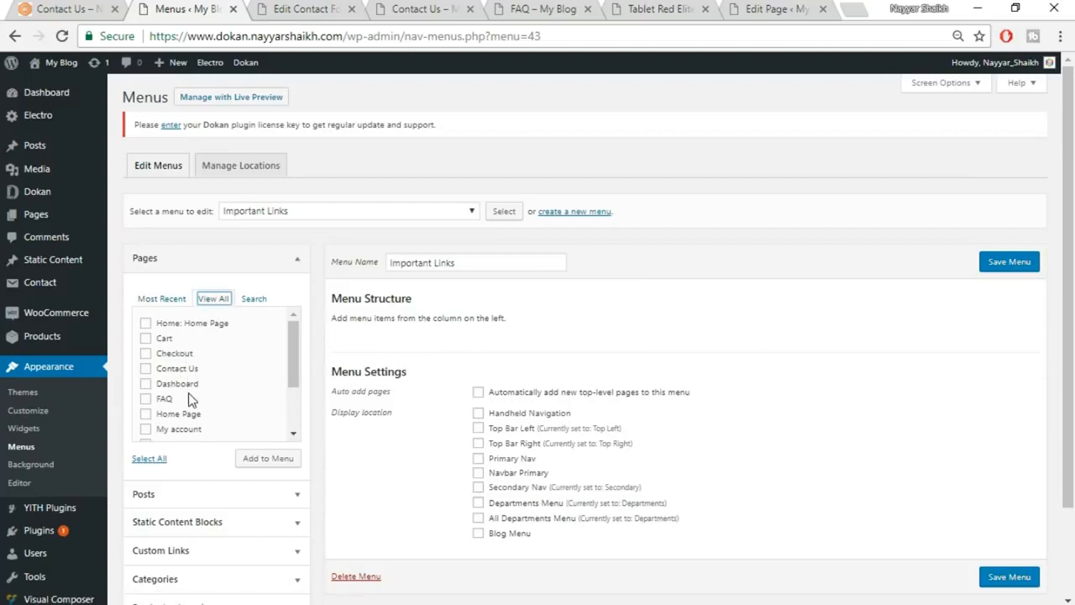
left_click(190, 430)
left_click(166, 340)
scroll(221, 375, "down", 2)
left_click(173, 427)
left_click(179, 370)
left_click(269, 463)
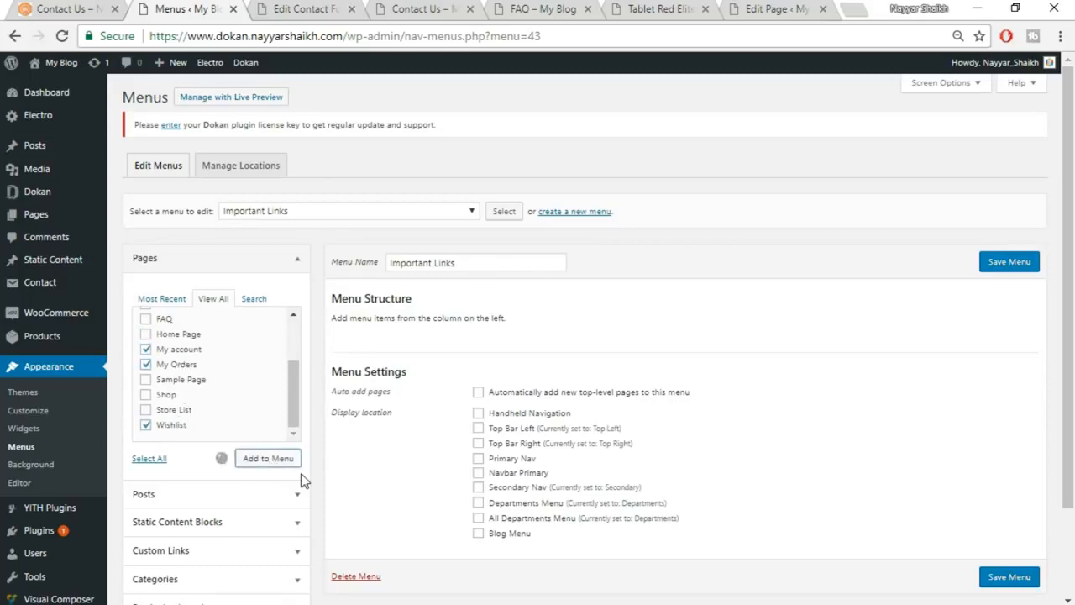
left_click(1007, 267)
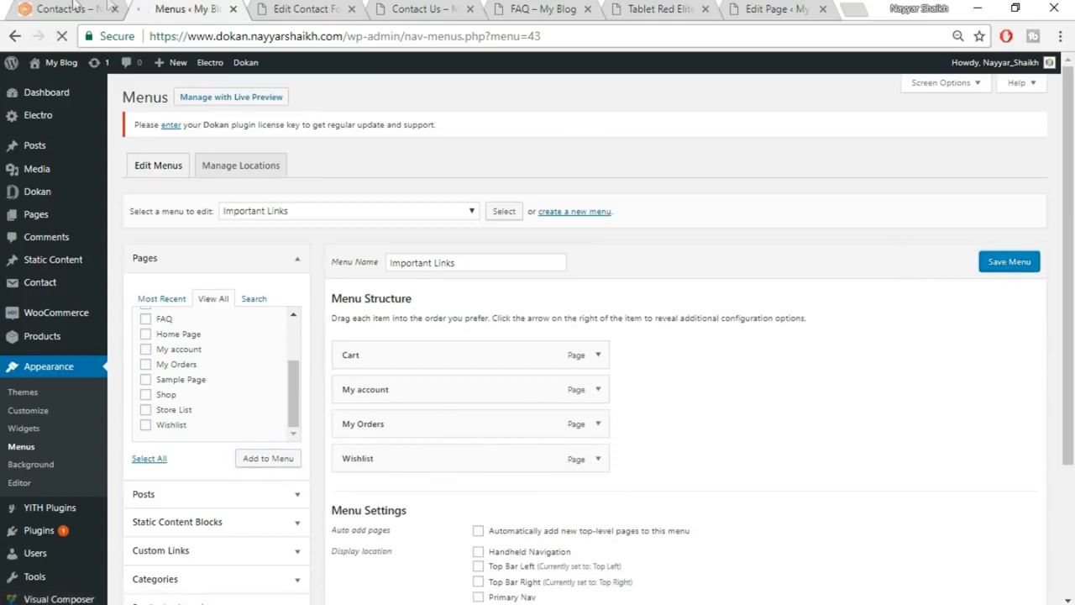
Copy the Find it First heading from the demo store's footer
left_click(74, 4)
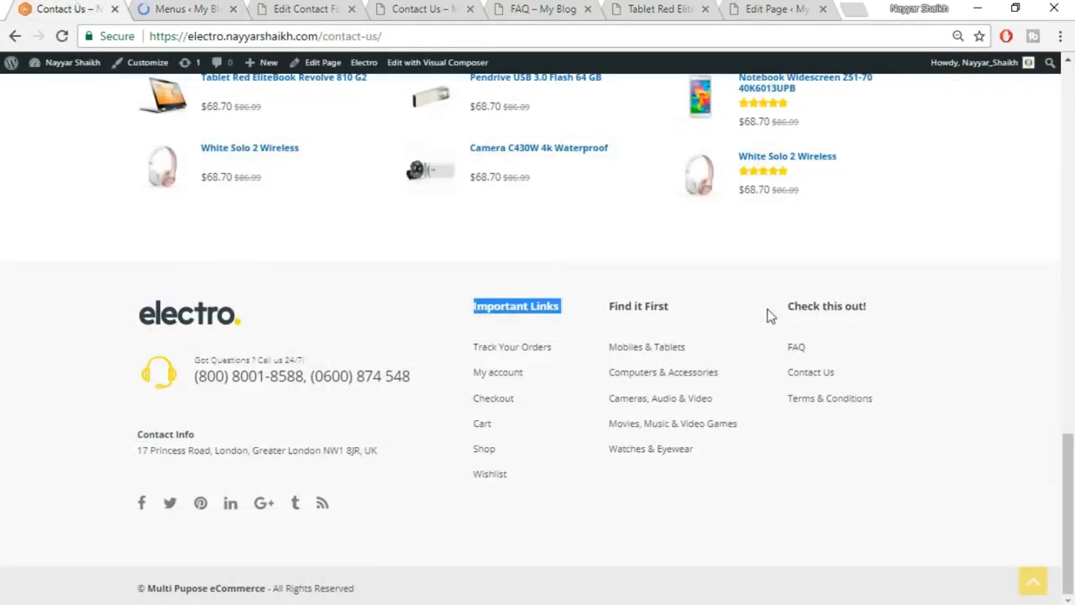
triple_click(649, 308)
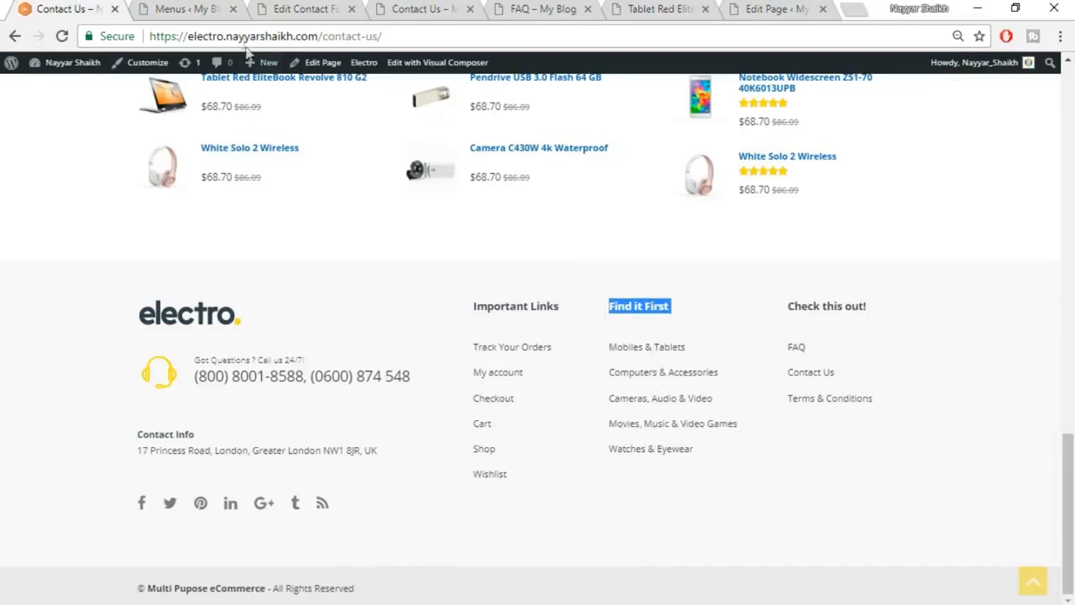
left_click(226, 15)
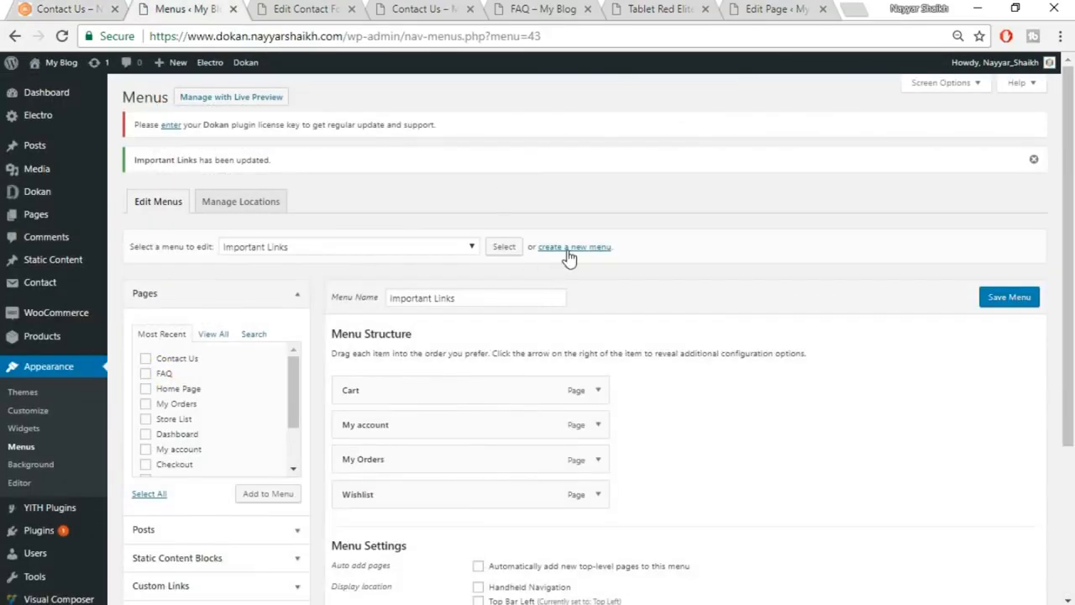
Create a new menu named Find it First
left_click(568, 249)
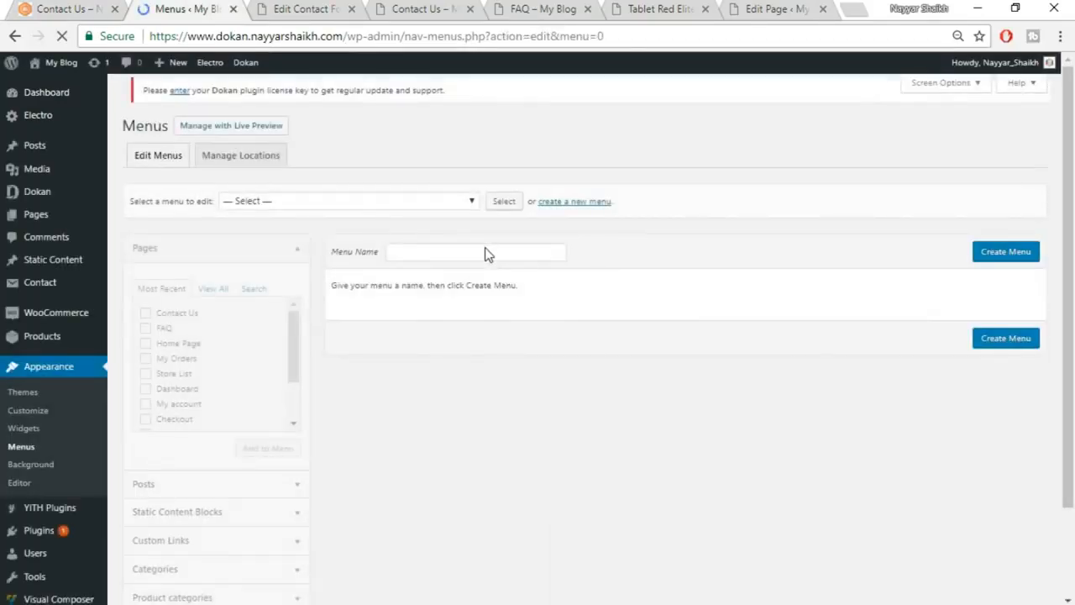
left_click(488, 262)
type("Find it First")
left_click(998, 269)
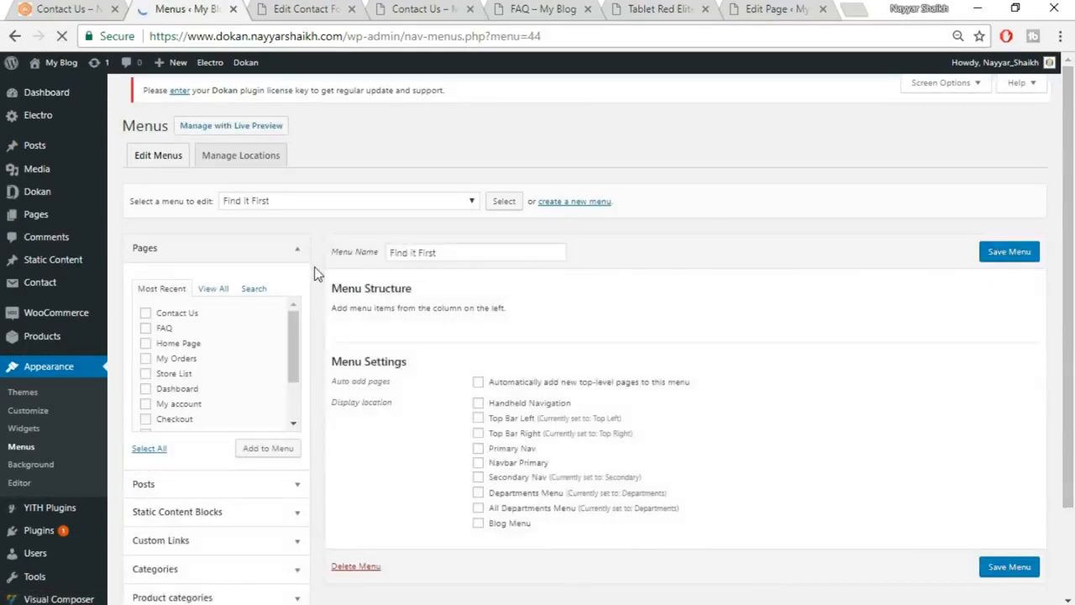
Add six product categories, Mobiles & Tablets through Laptops, to Find it First
left_click(301, 252)
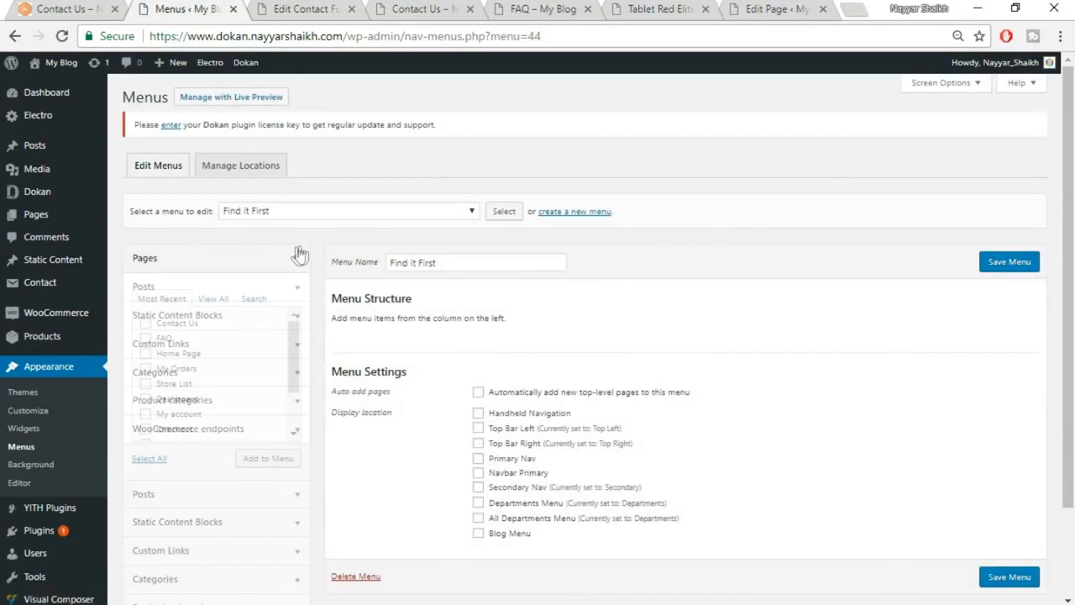
left_click(212, 381)
left_click(210, 378)
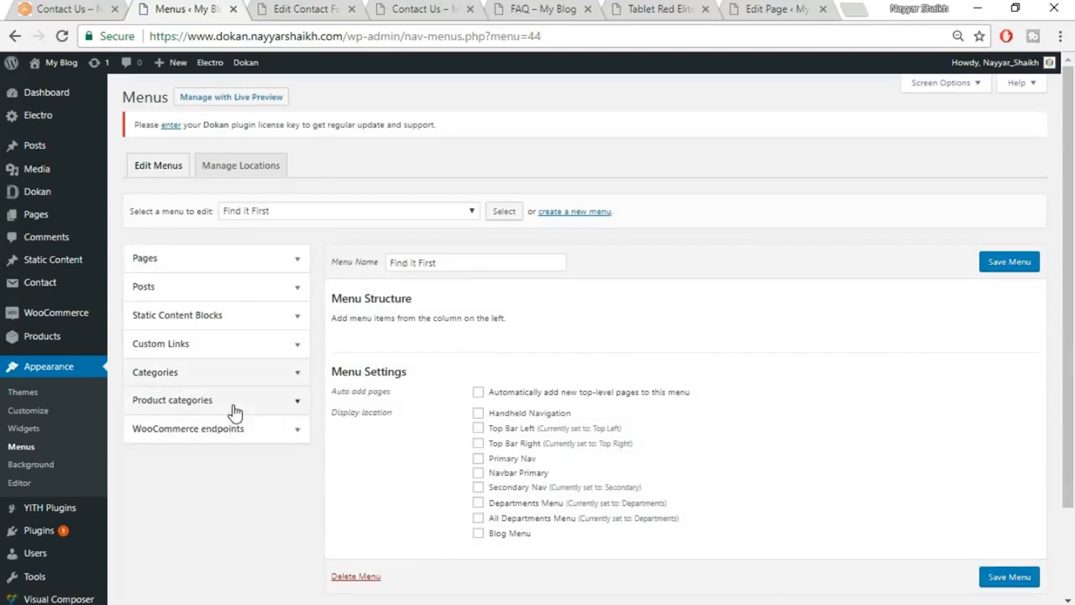
left_click(233, 410)
left_click(145, 464)
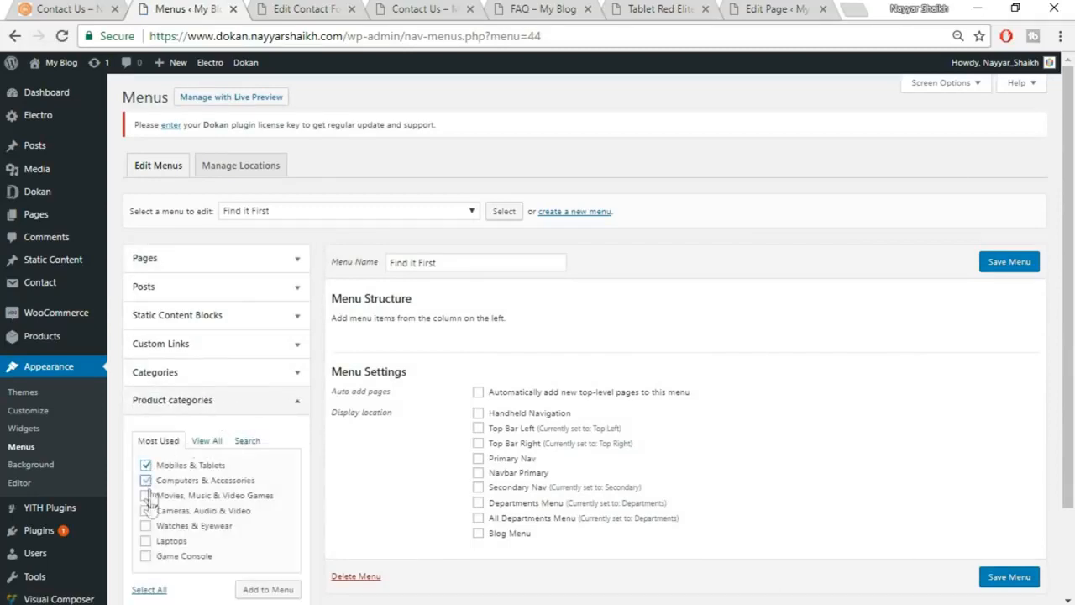
left_click(146, 495)
left_click(145, 510)
left_click(145, 525)
left_click(145, 540)
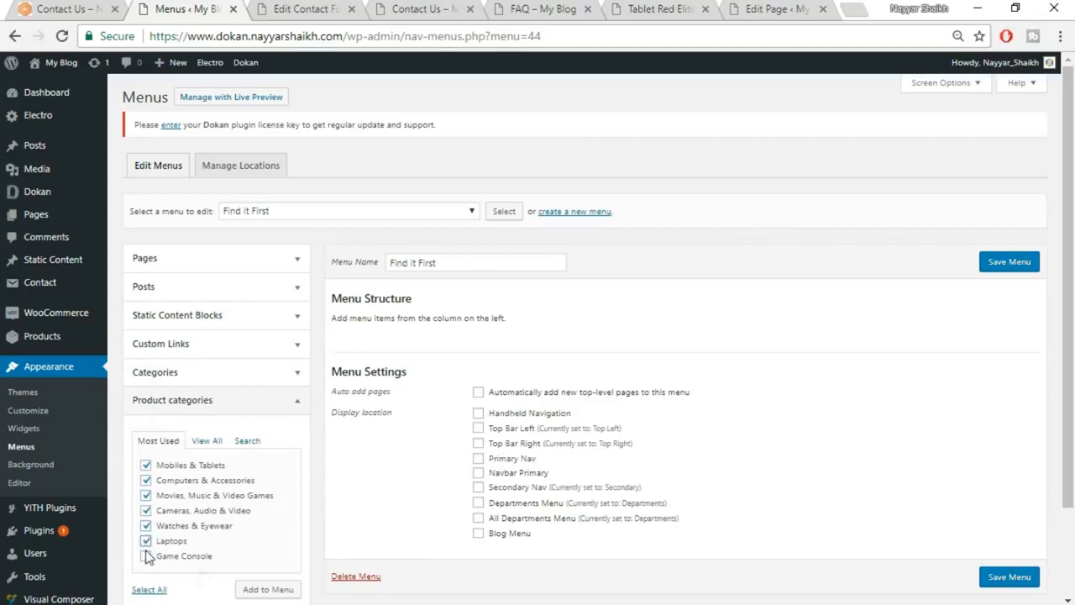
left_click(261, 588)
left_click(271, 591)
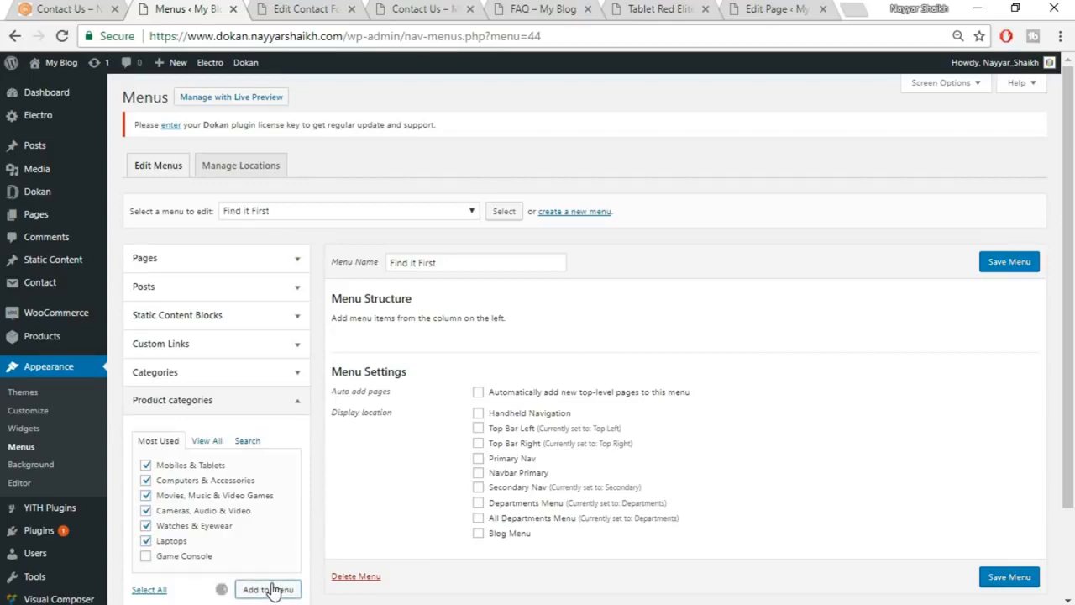
Save the Find it First menu and check the live footer on Contact Us
scroll(714, 336, "down", 3)
left_click(1018, 537)
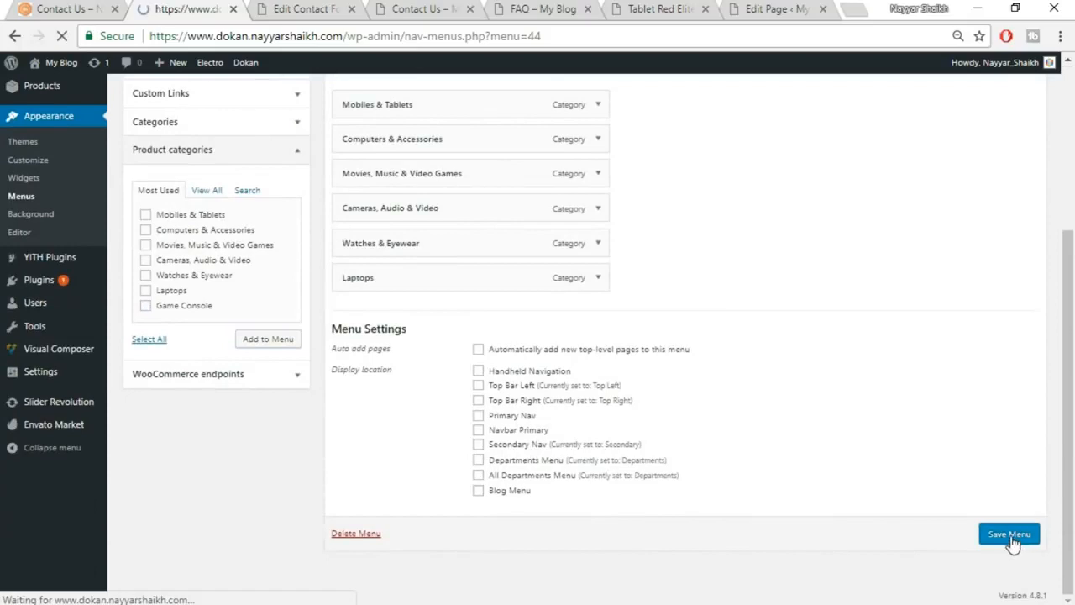
key("ctrl+Page_Up")
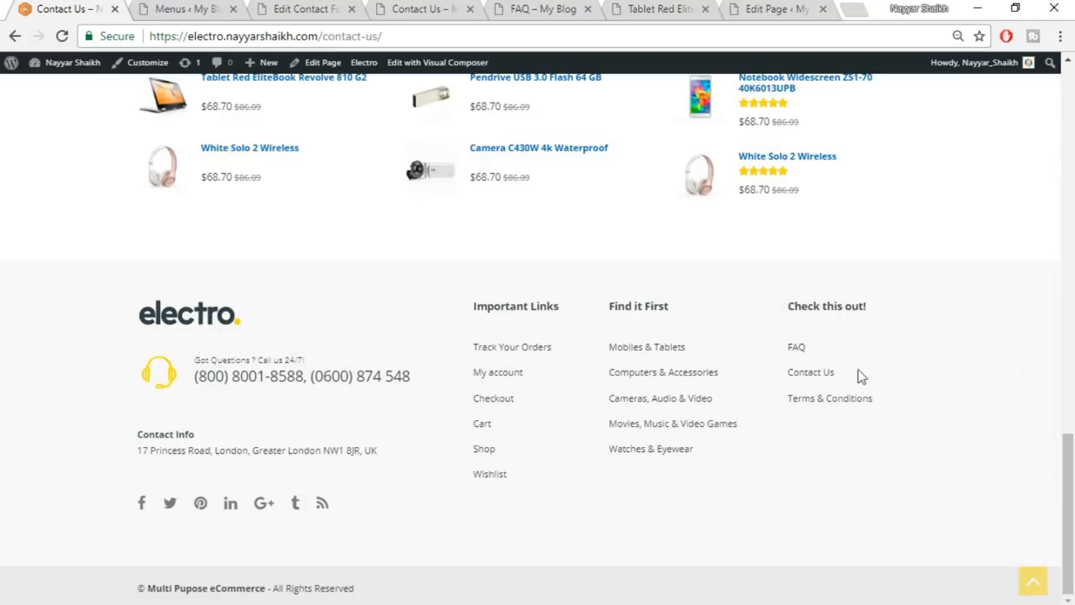
left_click(179, 7)
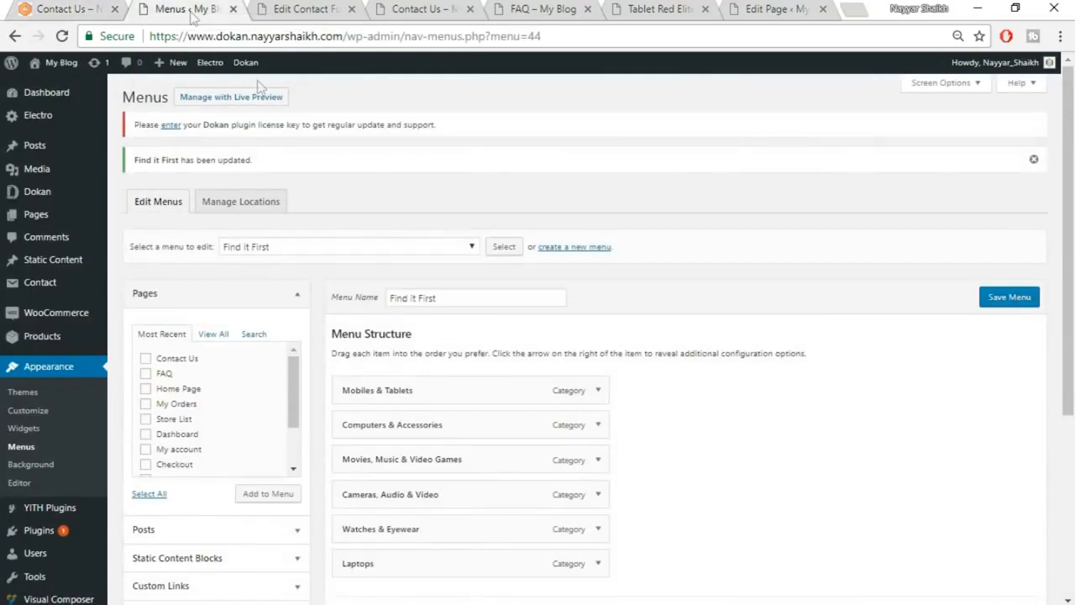
Open the Electro theme's Social Media settings
mouse_move(207, 65)
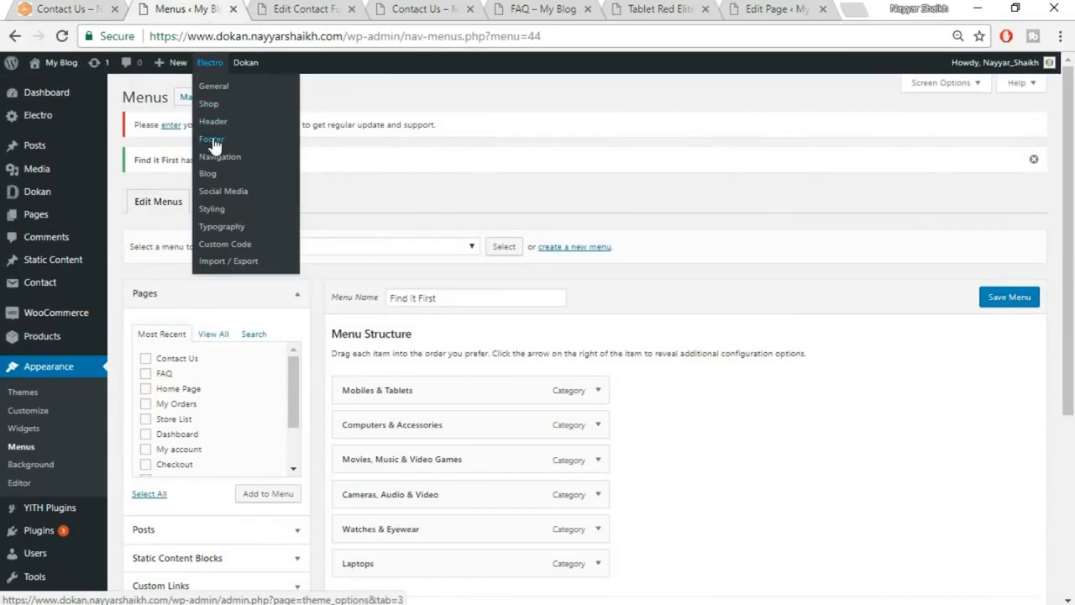
left_click(224, 192)
left_click(51, 10)
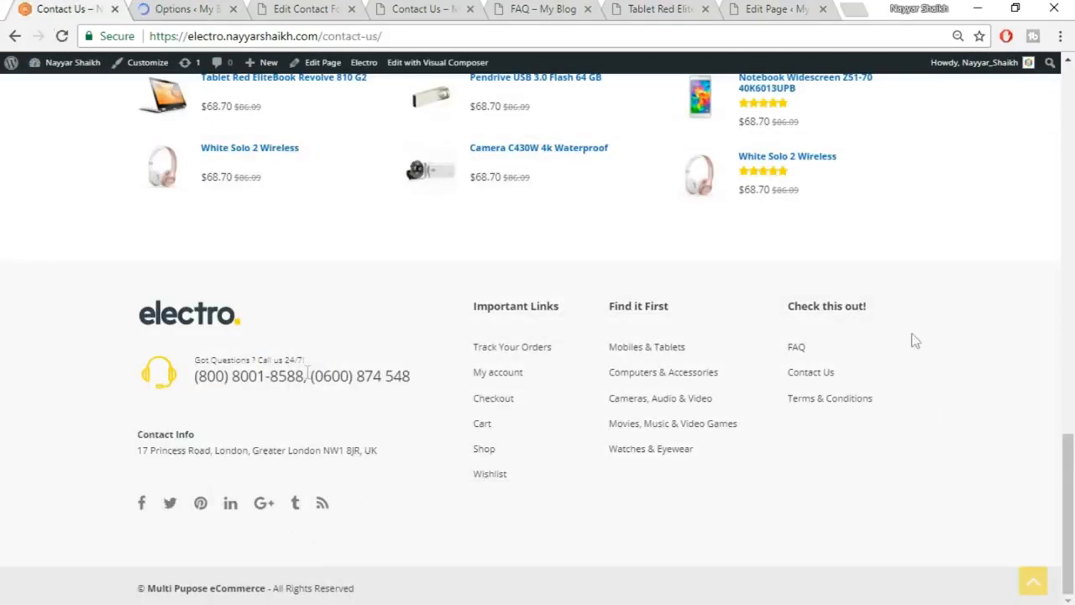
left_click(181, 10)
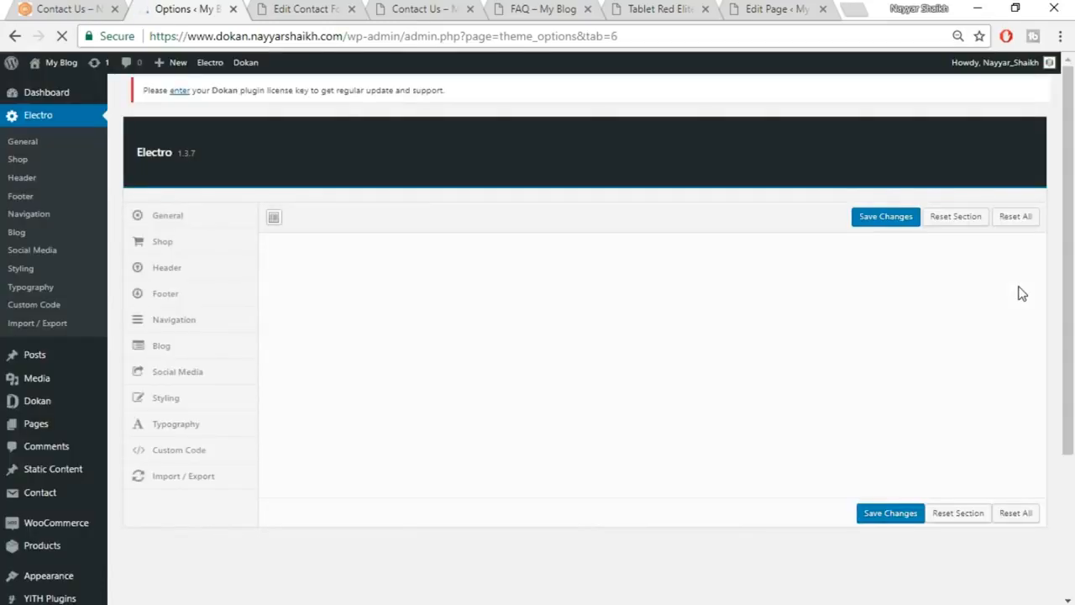
Set the Facebook, Twitter, Google+, Pinterest, LinkedIn and Tumblr links to #
left_click(637, 319)
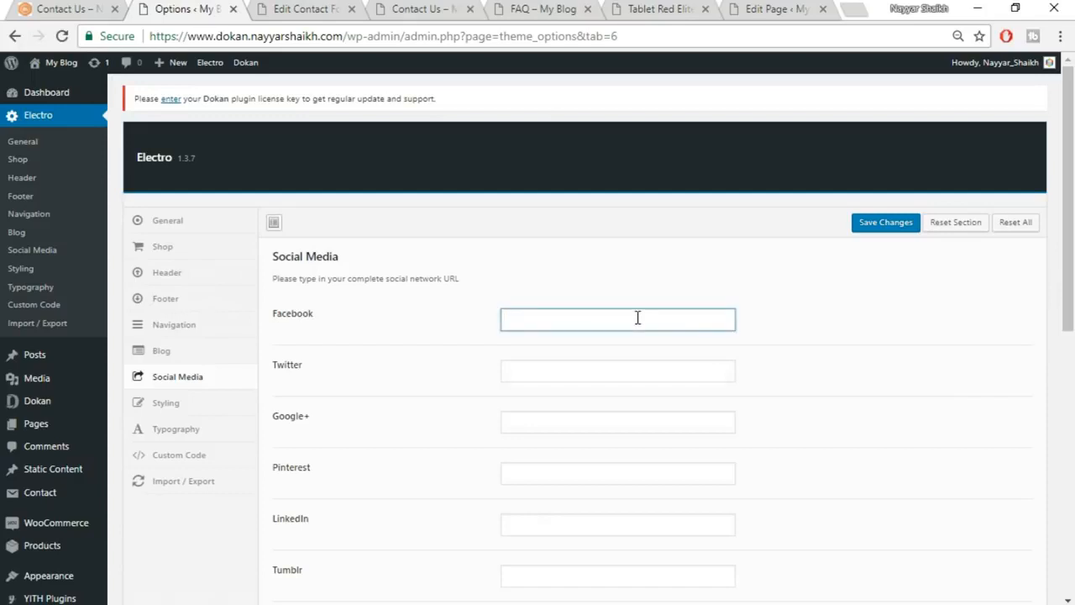
left_click(613, 376)
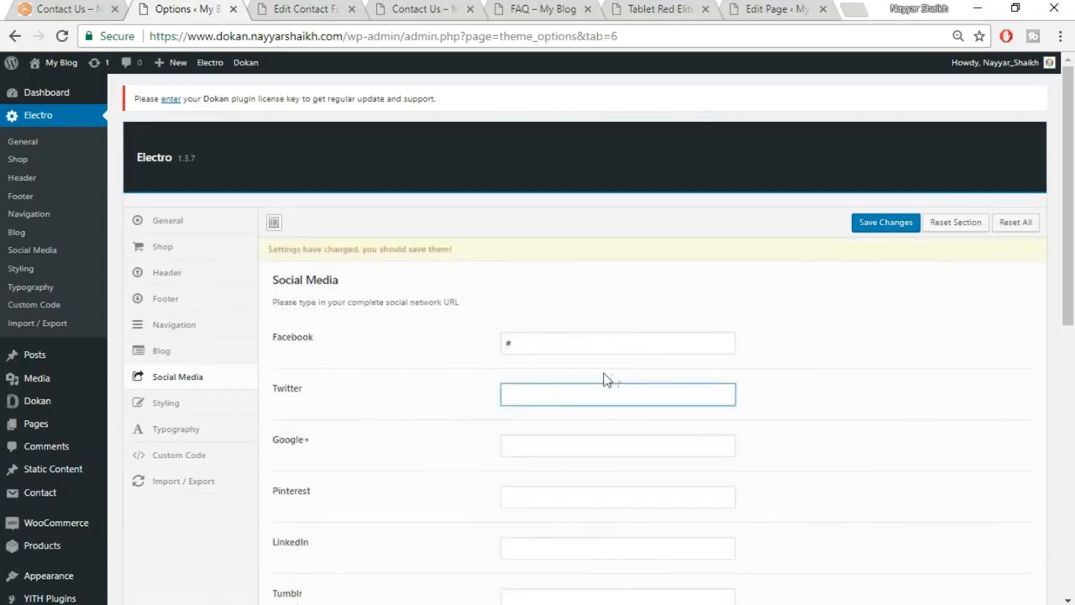
left_click_drag(571, 351, 492, 353)
key("ctrl+c")
left_click(561, 387)
key("ctrl+v")
scroll(705, 416, "down", 2)
left_click(561, 279)
key("ctrl+v")
left_click(553, 327)
key("ctrl+v")
left_click(553, 380)
left_click(547, 435)
key("ctrl+v")
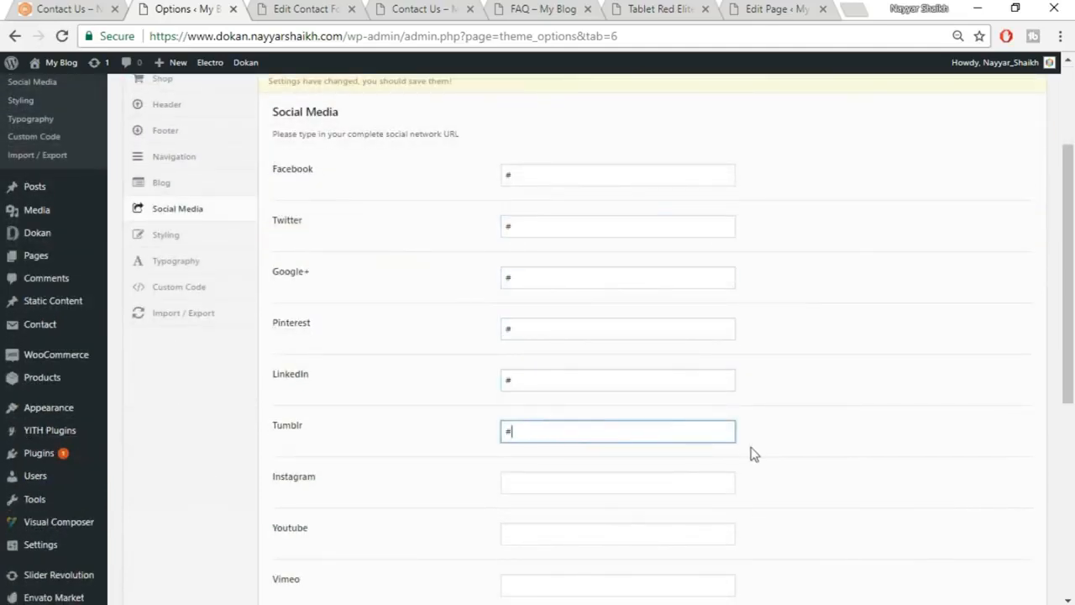
Set the Instagram and Youtube links to # and save the social media settings
scroll(748, 451, "down", 2)
left_click(562, 335)
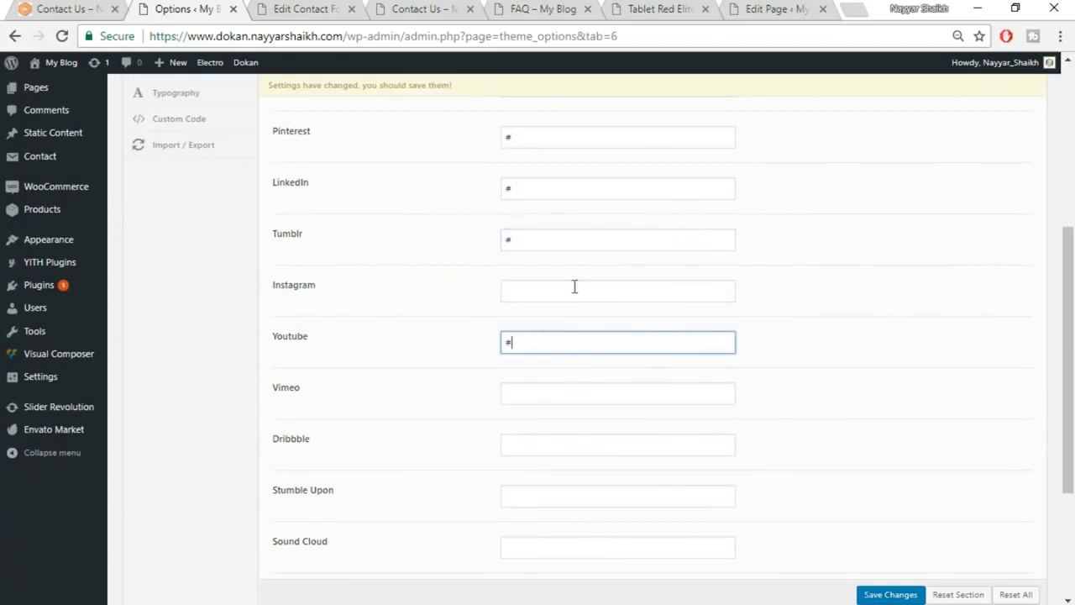
left_click(563, 291)
key("ctrl+v")
scroll(802, 451, "down", 1)
scroll(802, 451, "down", 2)
left_click(880, 562)
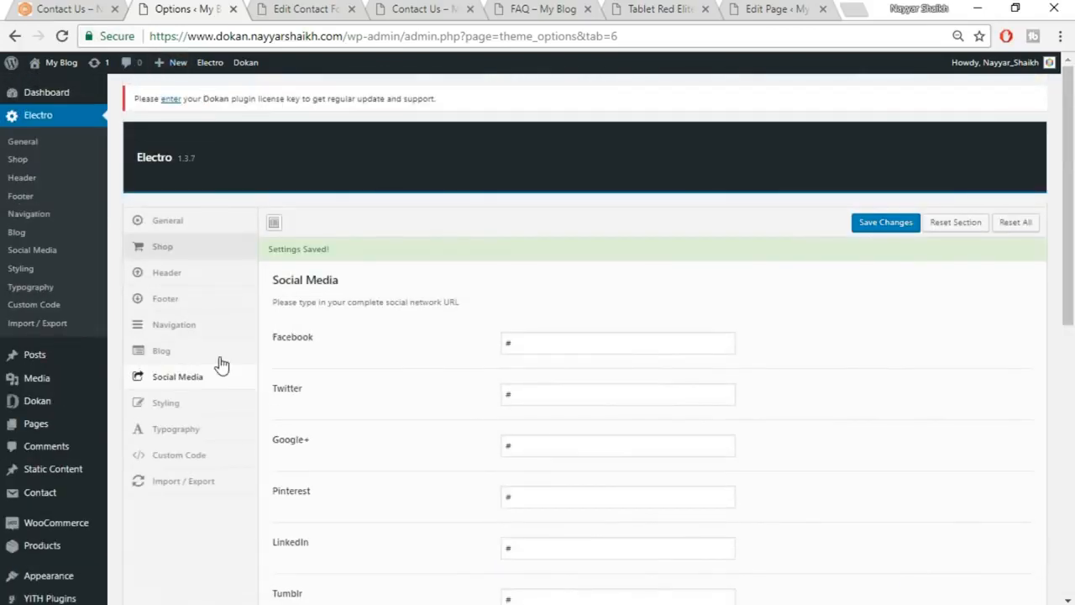
left_click(181, 304)
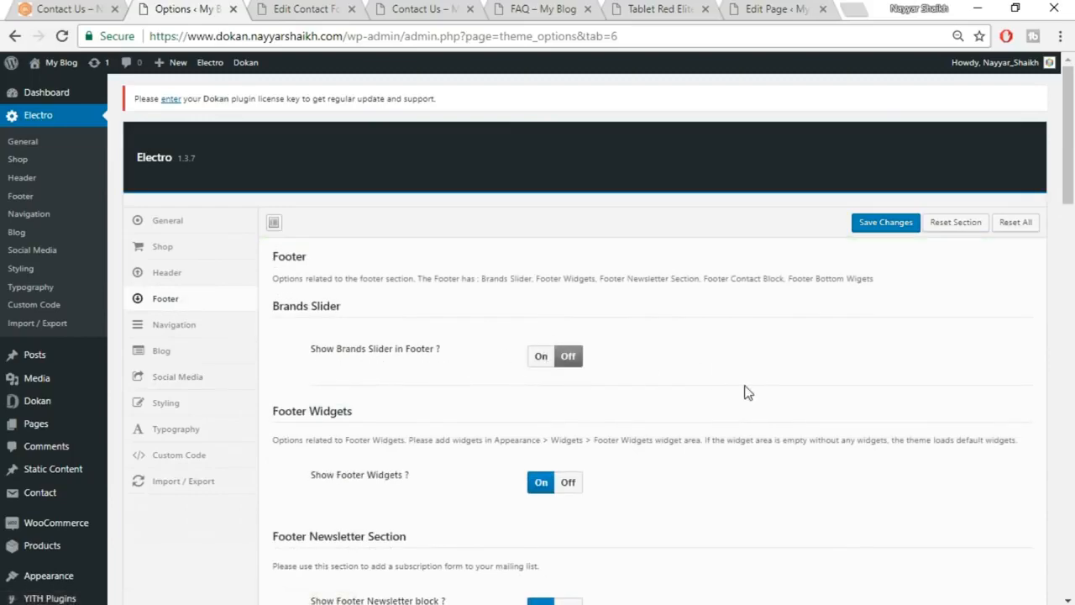
Set 'Show Footer Newsletter block?' to Off and check the live Contact Us footer
scroll(747, 392, "down", 1)
scroll(732, 411, "down", 2)
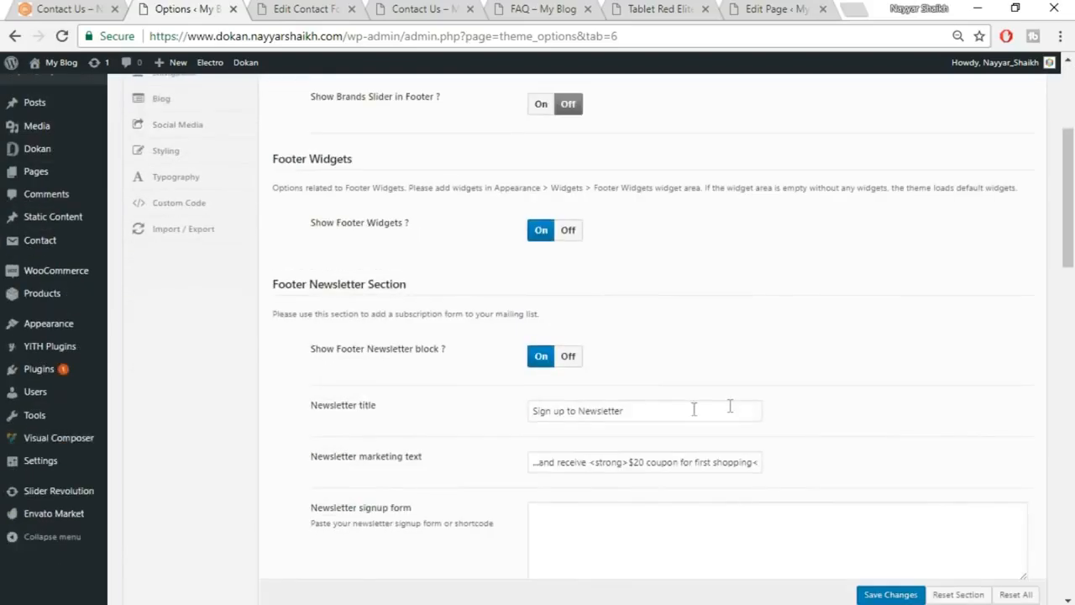
left_click(566, 357)
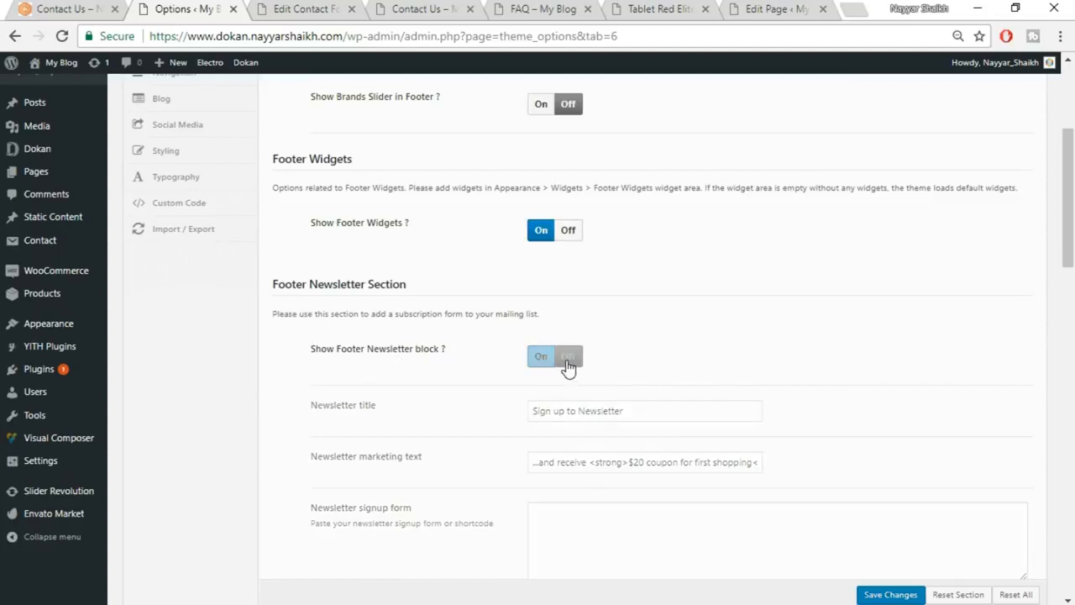
scroll(845, 378, "down", 3)
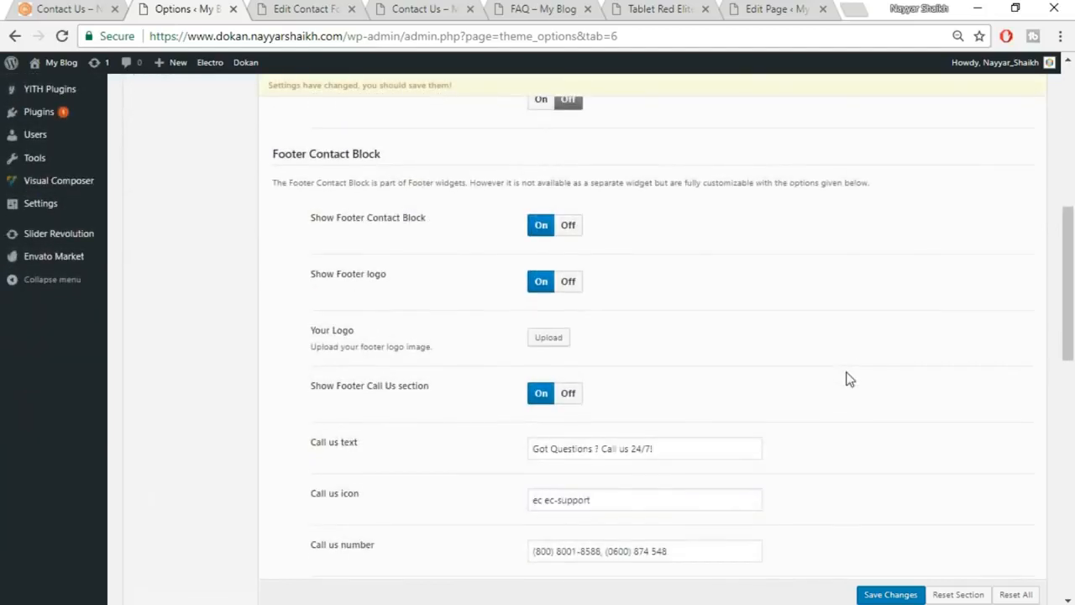
scroll(845, 378, "down", 2)
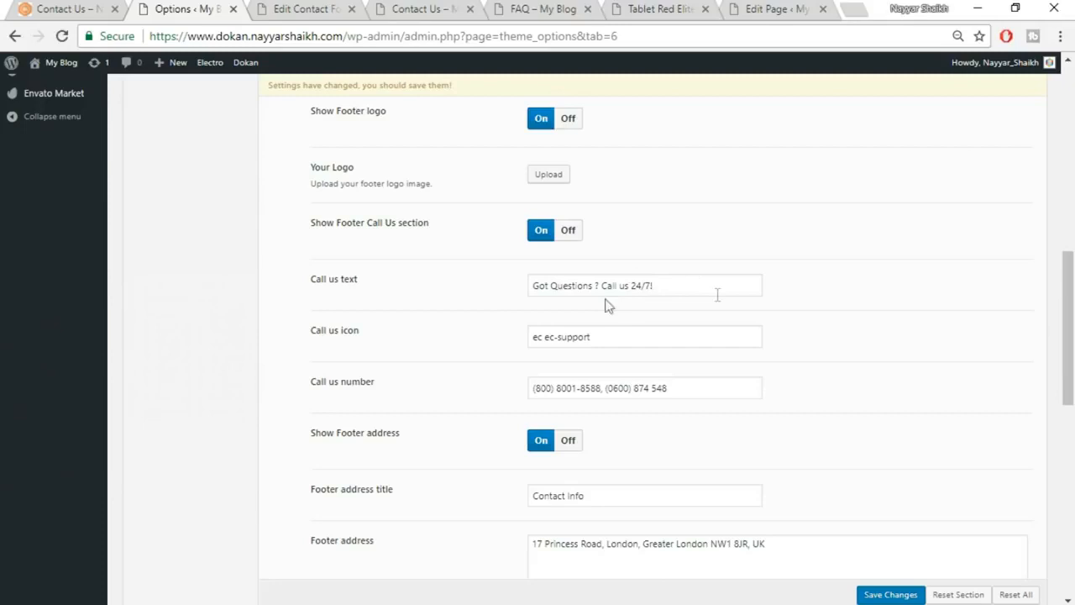
left_click(96, 5)
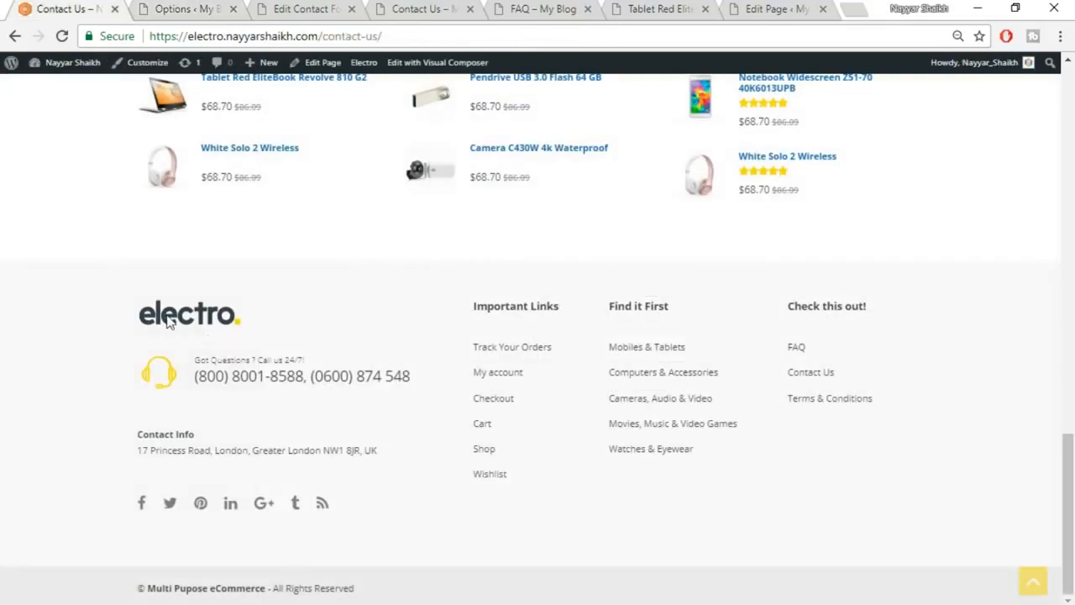
left_click(214, 7)
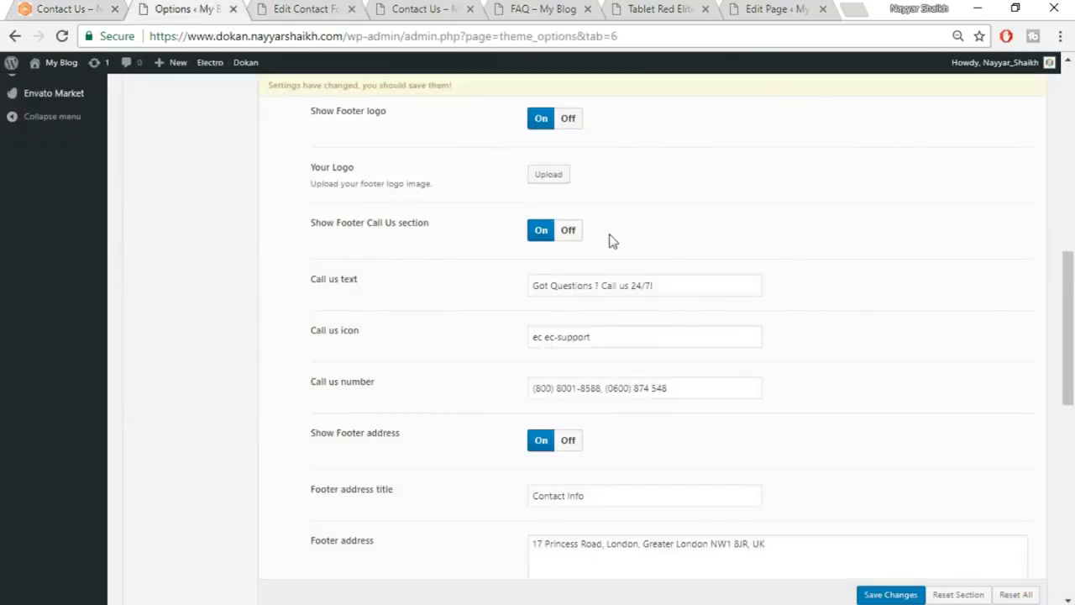
scroll(672, 310, "up", 1)
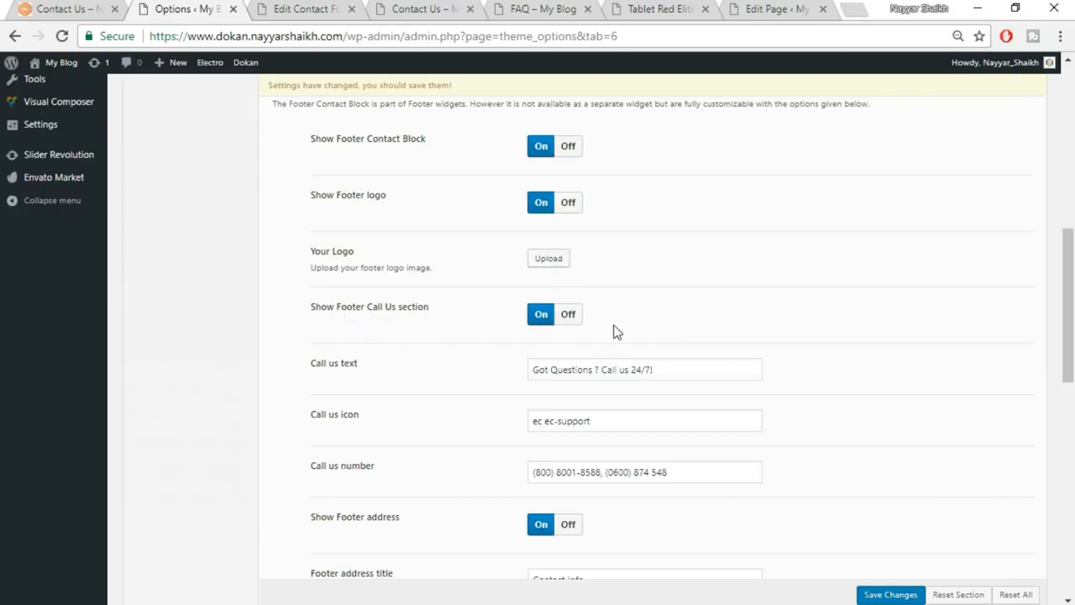
Compare the live footer's call-us line with the Call us number field in Electro footer options
left_click(46, 8)
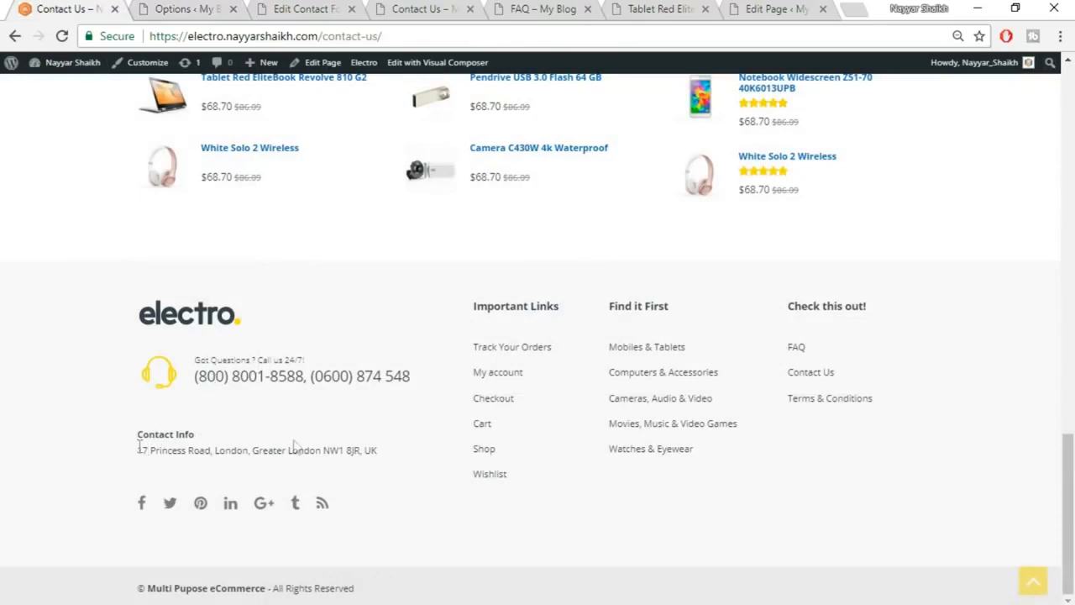
left_click(202, 8)
scroll(624, 374, "down", 1)
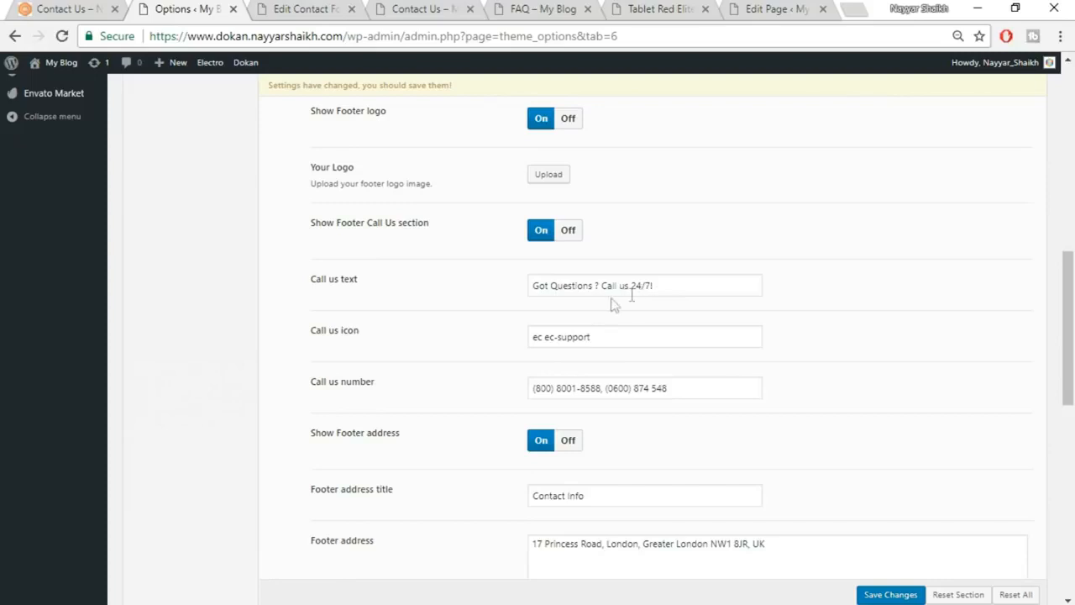
left_click(96, 9)
triple_click(312, 361)
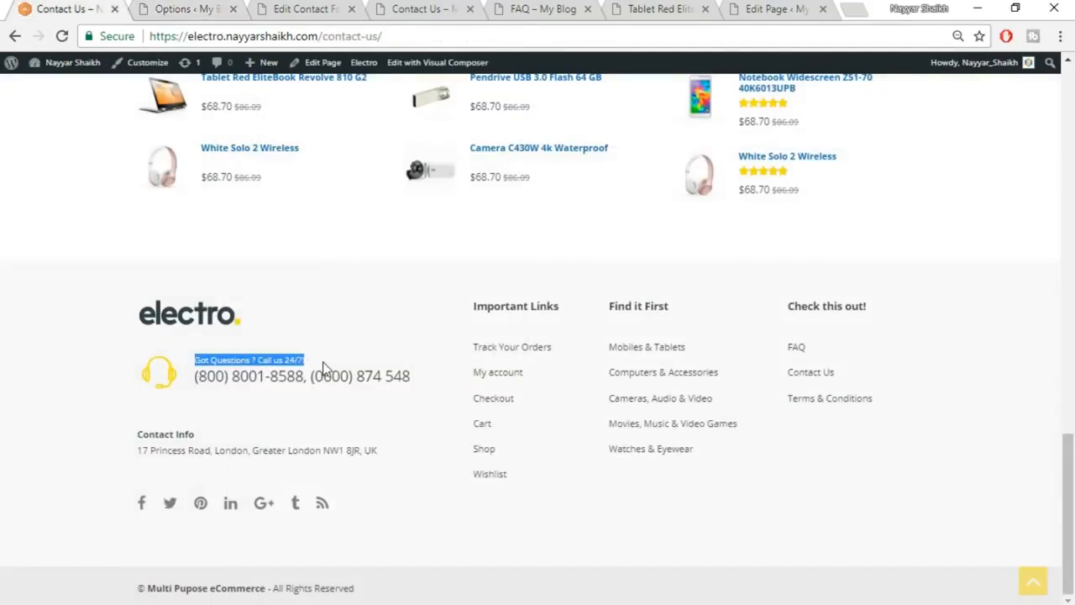
left_click(324, 368)
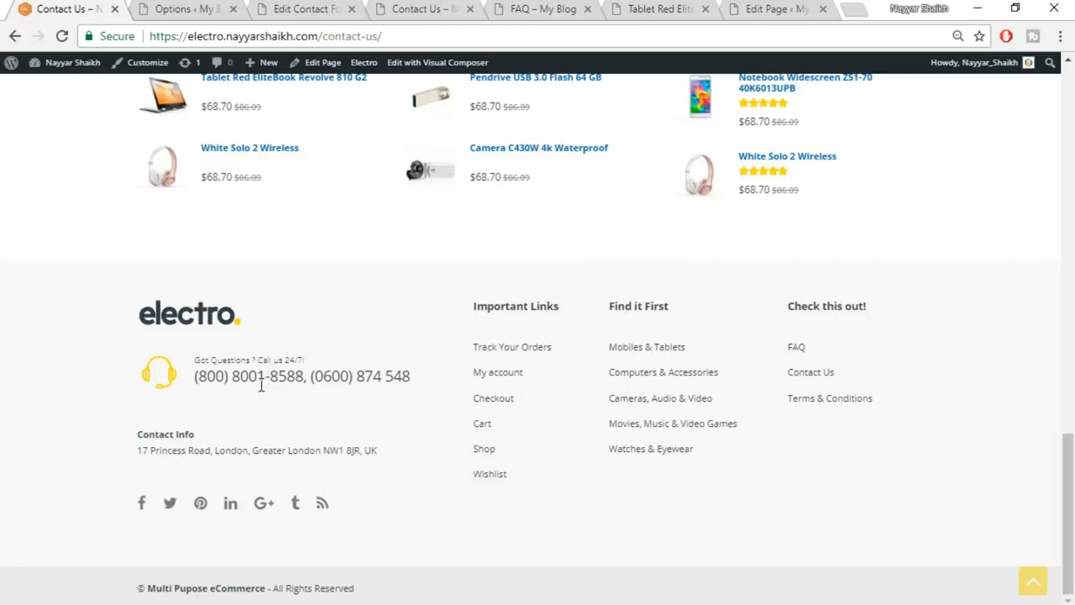
left_click(167, 8)
left_click_drag(684, 391, 537, 391)
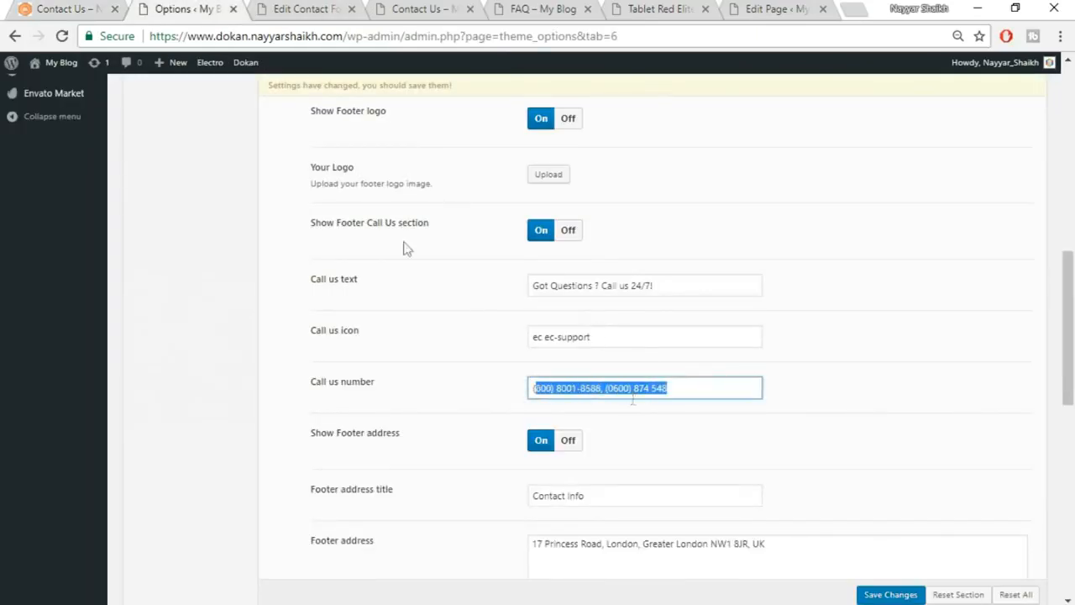
Check the call-us number and address on the live footer, then save the footer options
left_click(100, 9)
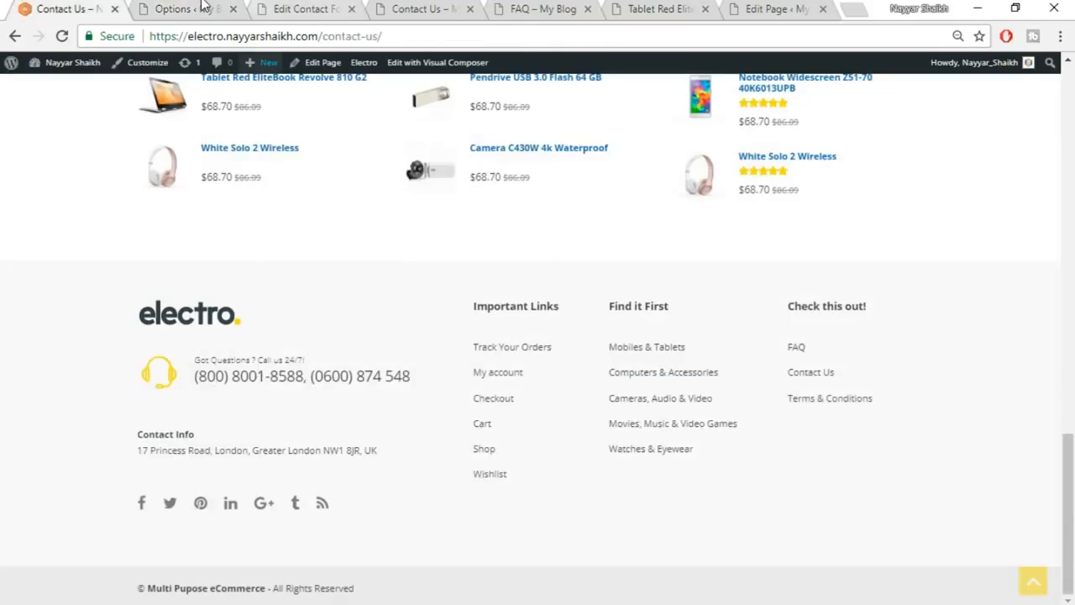
left_click(241, 10)
scroll(735, 393, "down", 2)
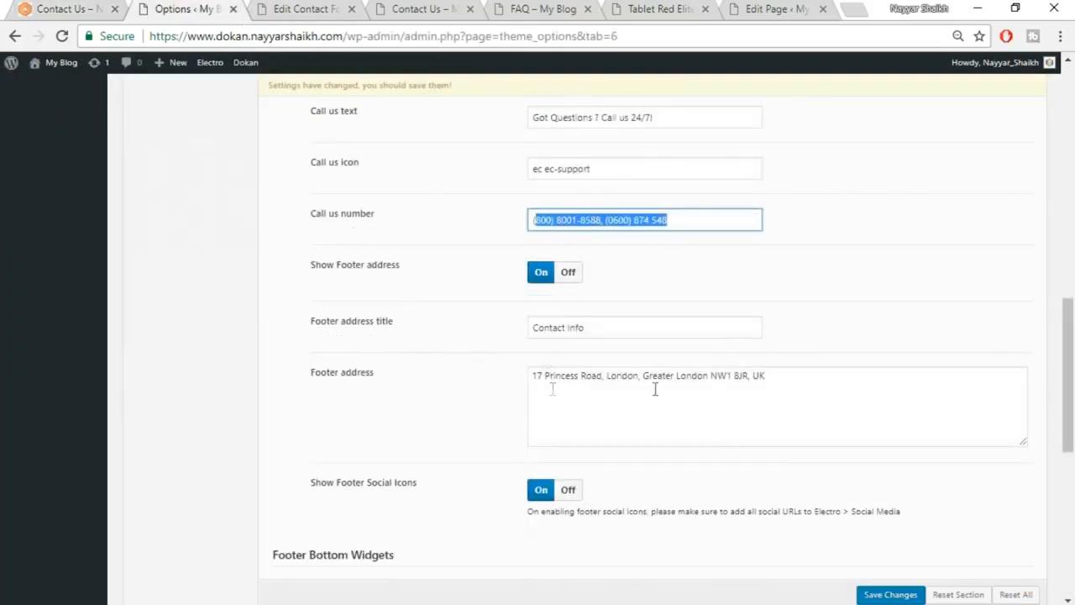
left_click(63, 9)
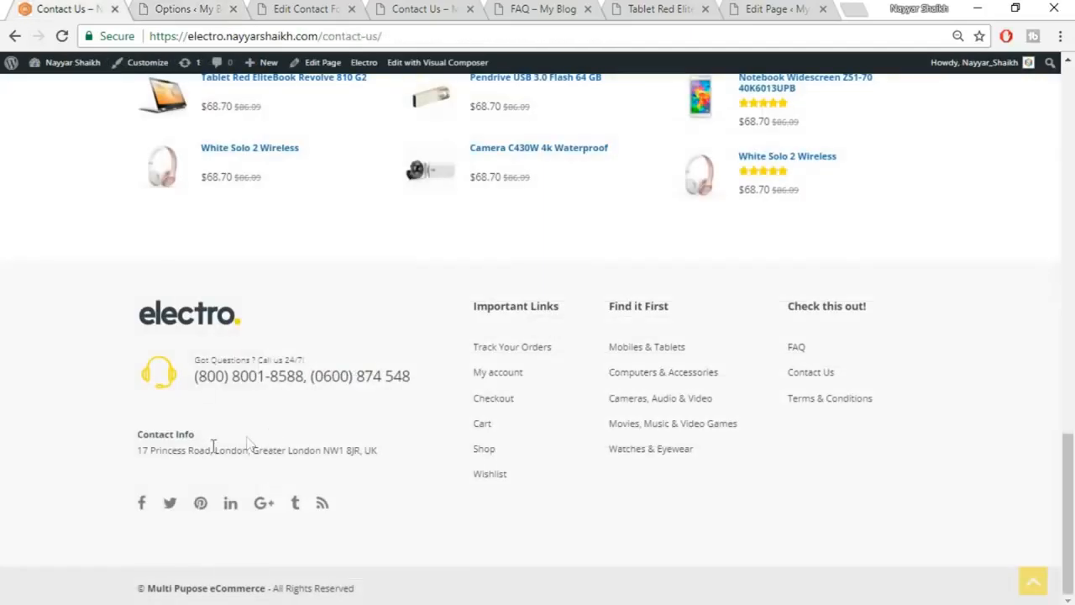
left_click(191, 8)
scroll(719, 377, "down", 6)
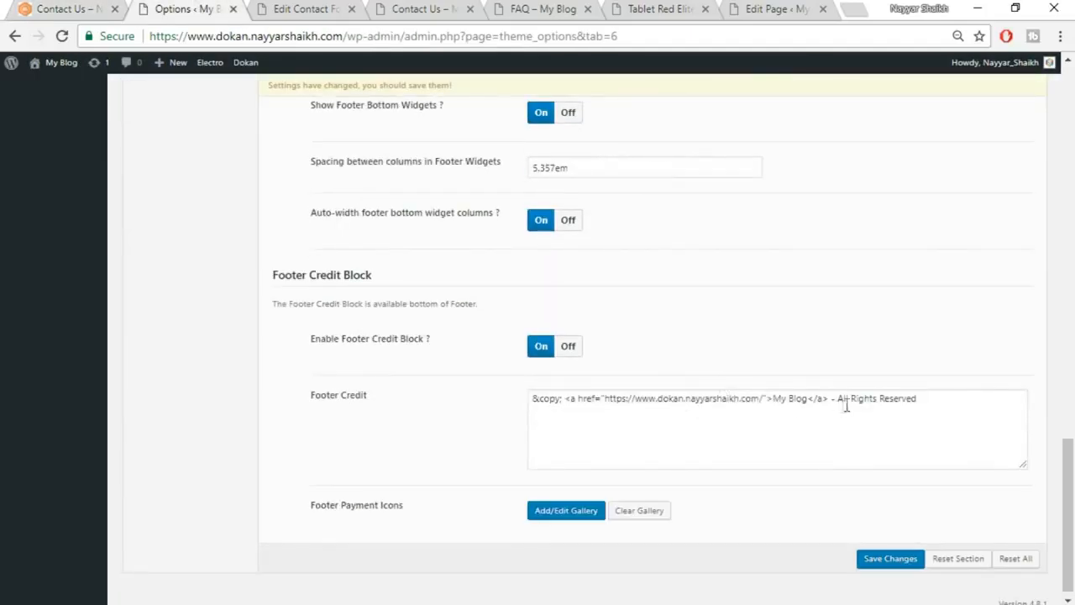
scroll(700, 397, "down", 1)
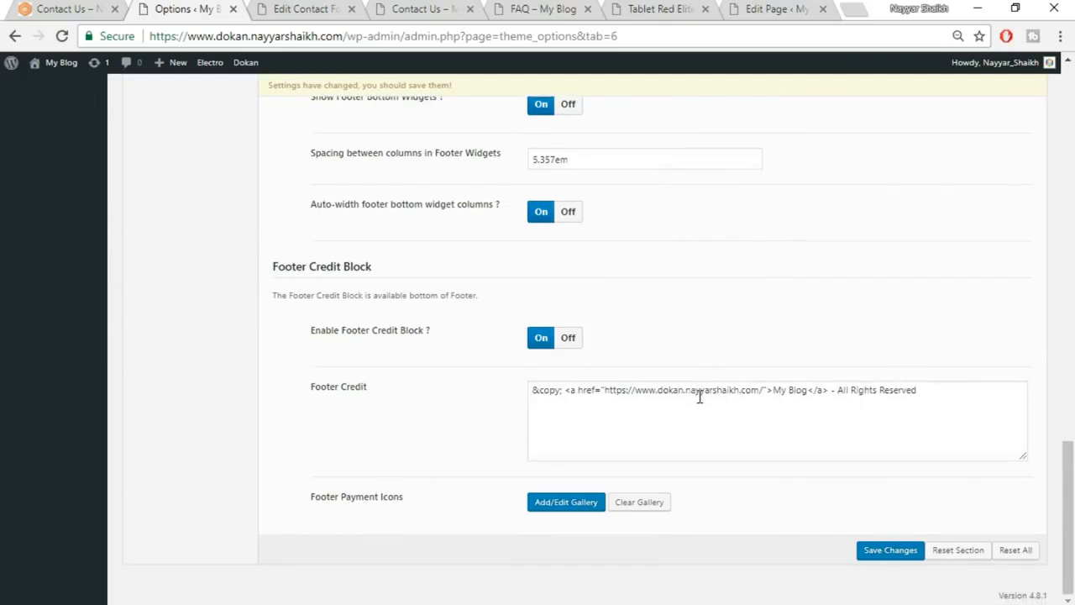
left_click(888, 551)
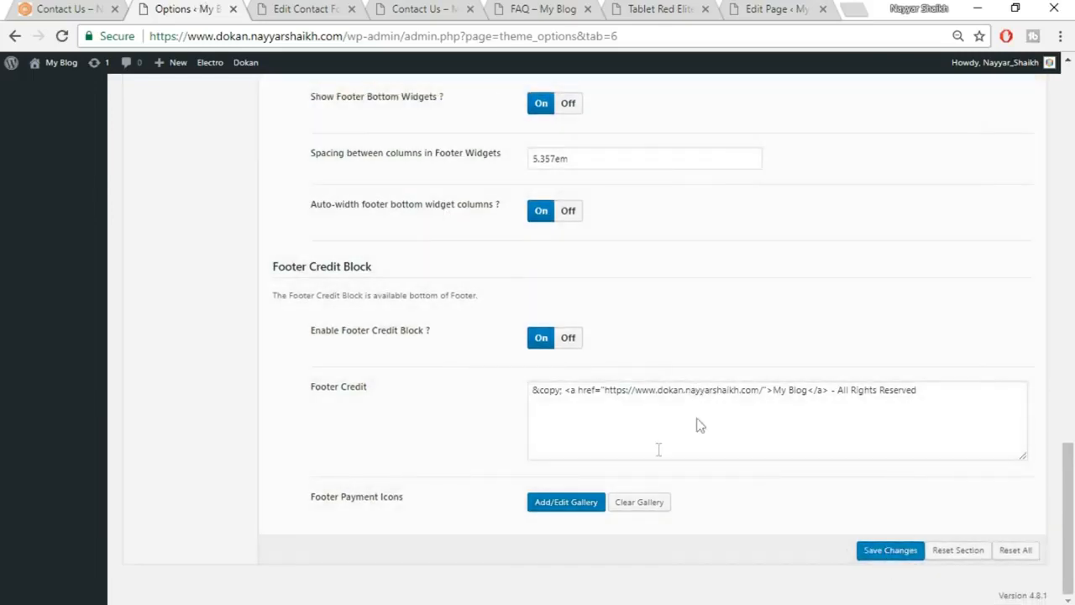
Inspect the copyright credit line shown in the live site footer
left_click(88, 8)
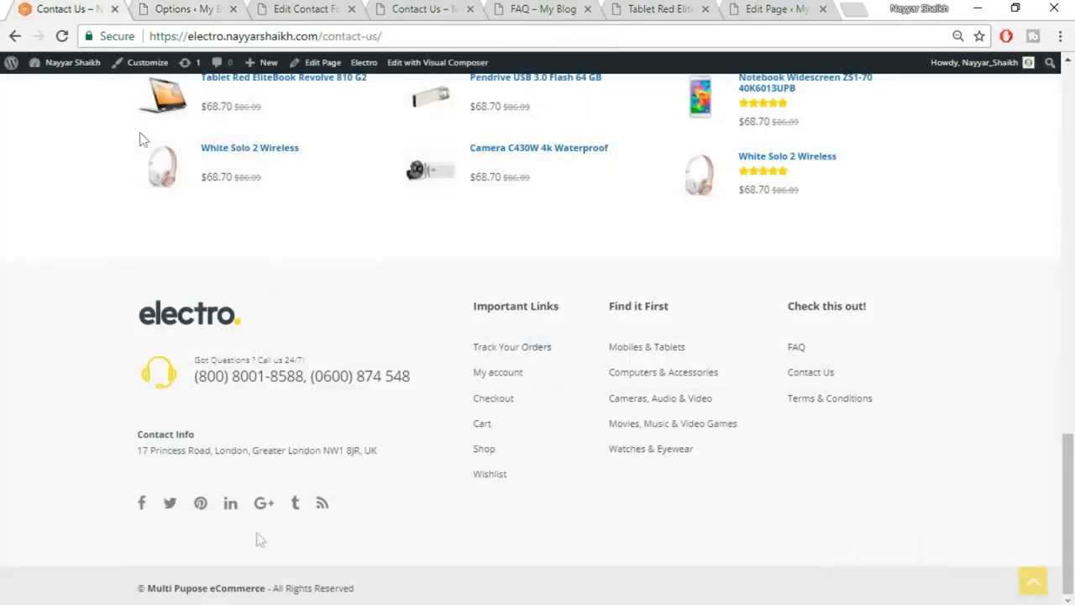
left_click_drag(136, 592, 432, 595)
left_click(398, 590)
left_click(201, 9)
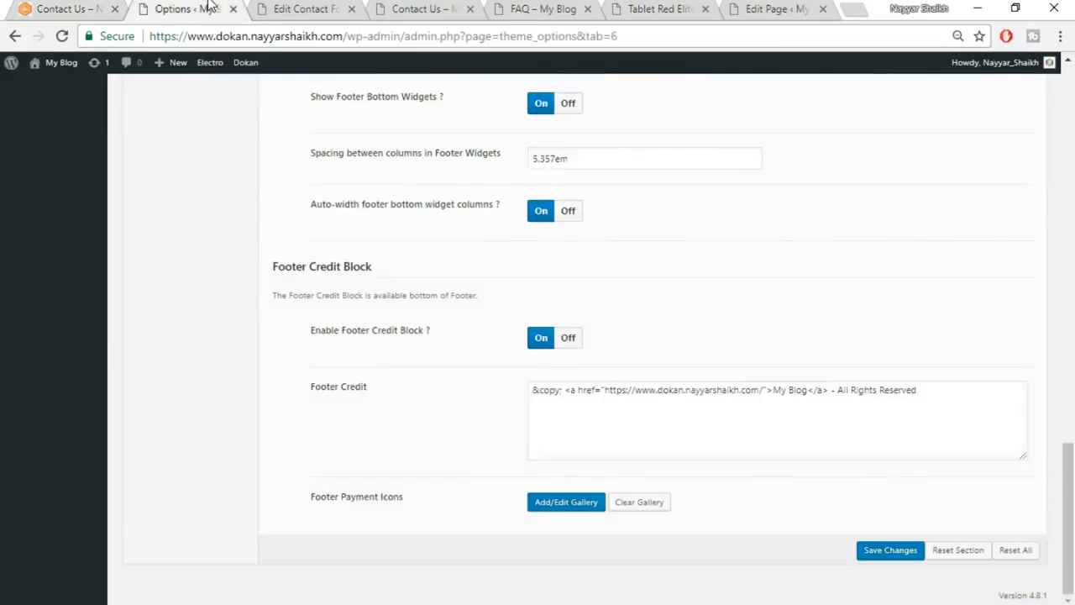
Replace 'My Blog' in the Footer Credit link with the site owner's name and save it
double_click(778, 391)
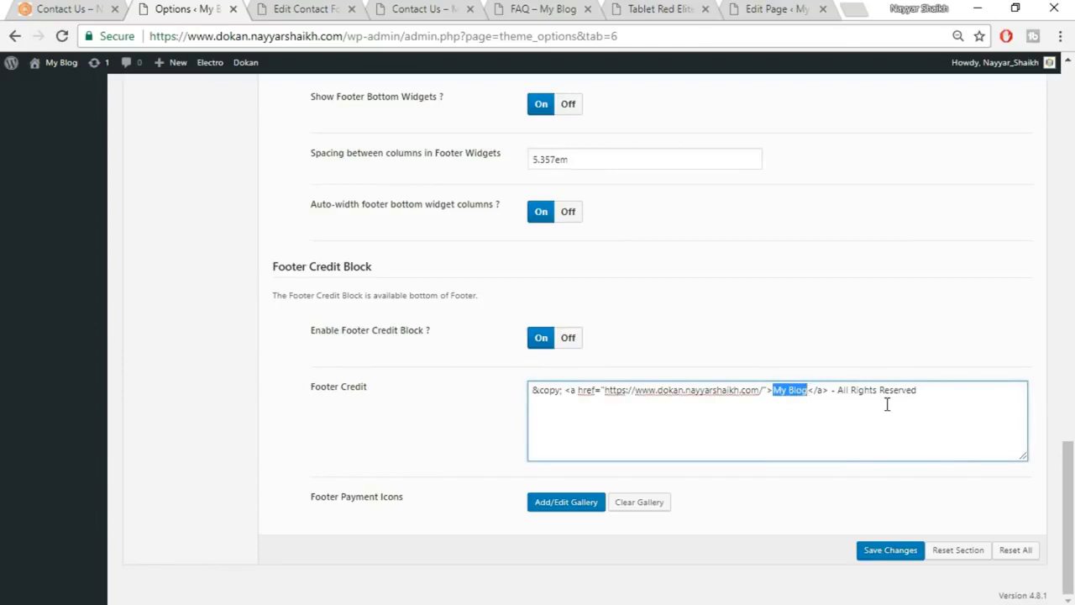
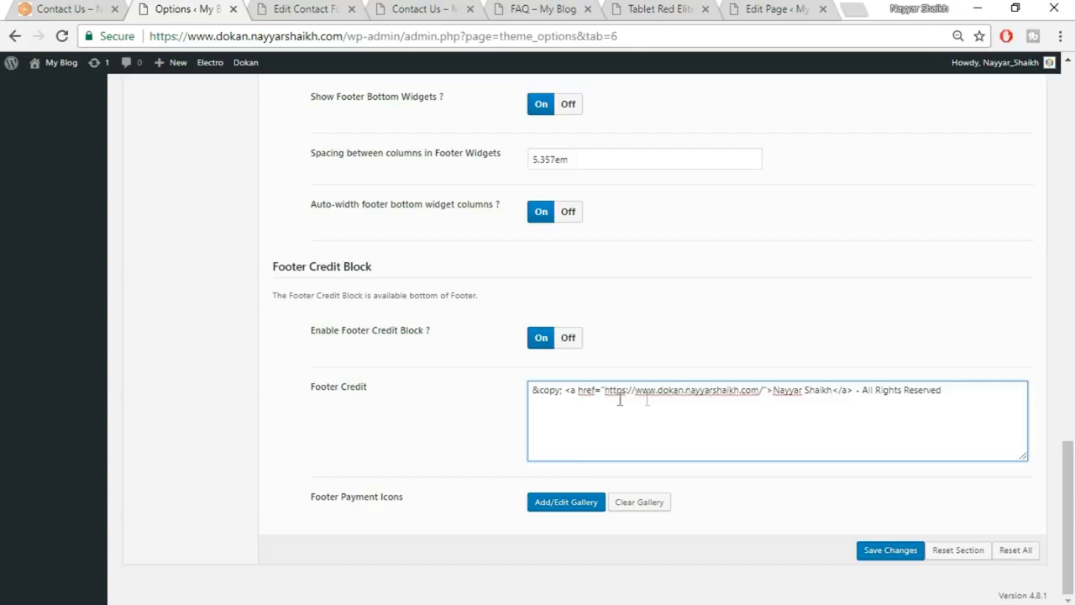
left_click(887, 553)
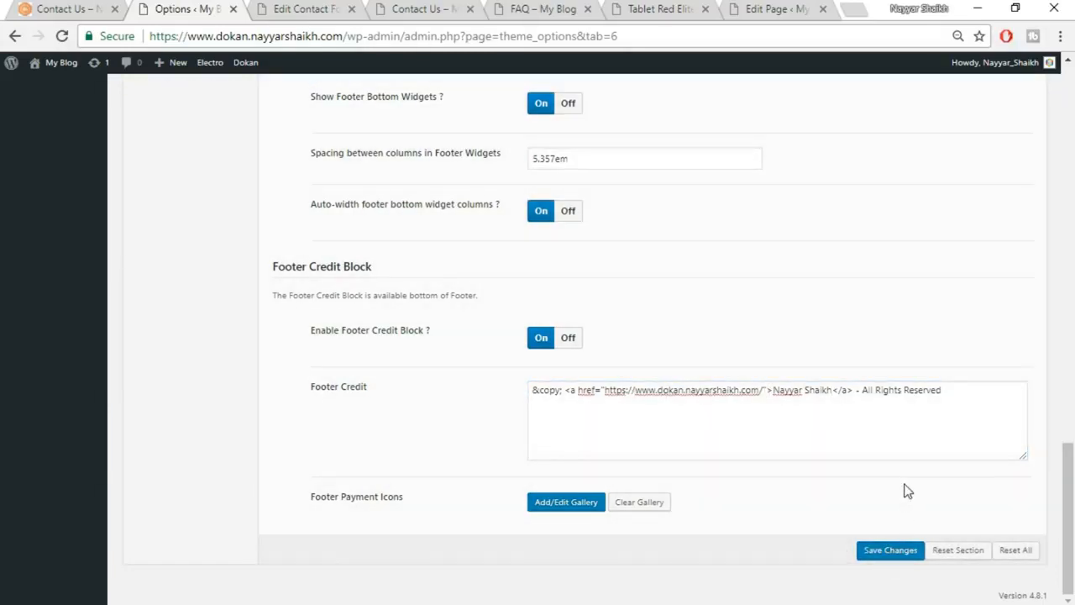
scroll(904, 484, "up", 17)
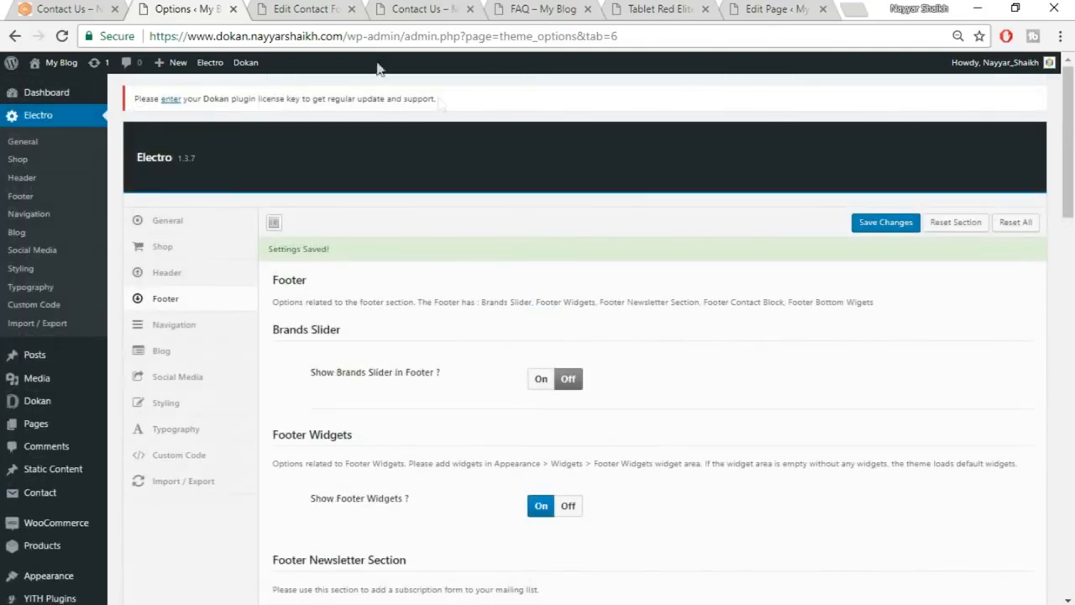
left_click(427, 10)
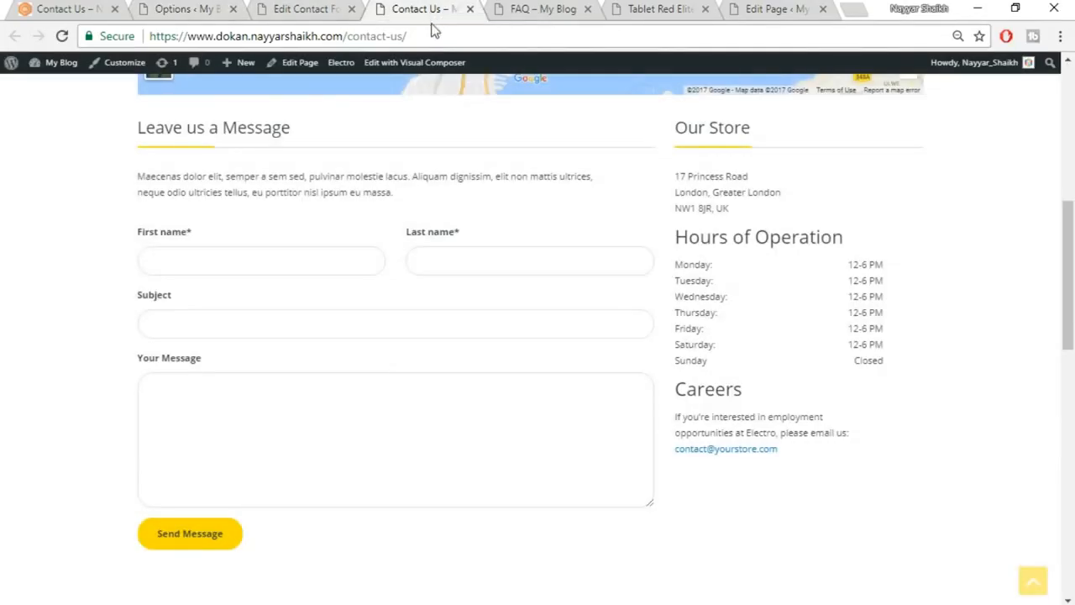
Reload the Contact Us page and confirm the footer shows the owner's name with 'All Rights Reserved'
left_click(425, 35)
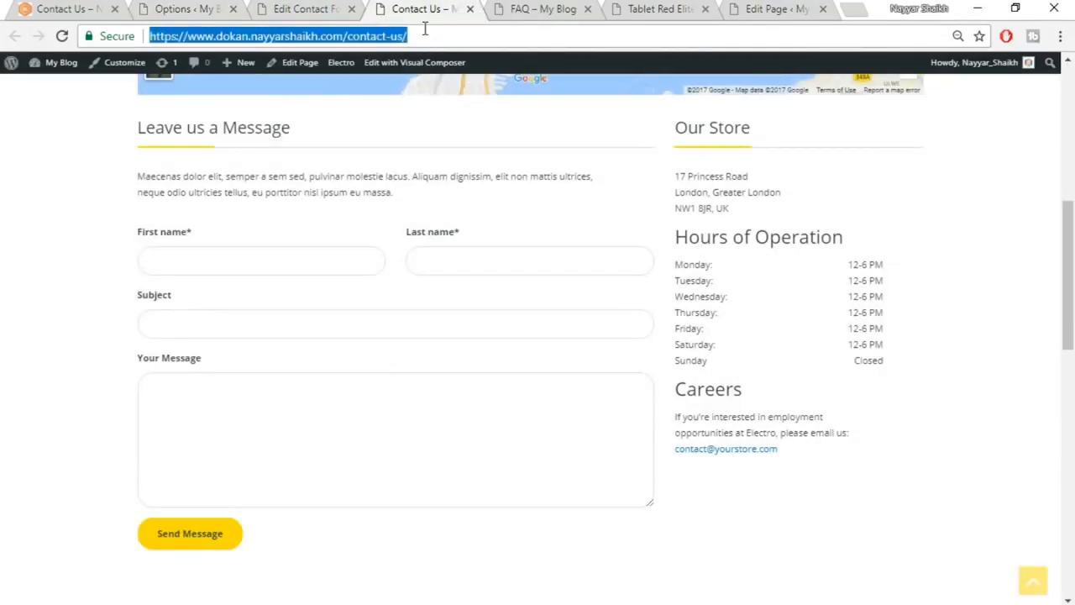
key("Return")
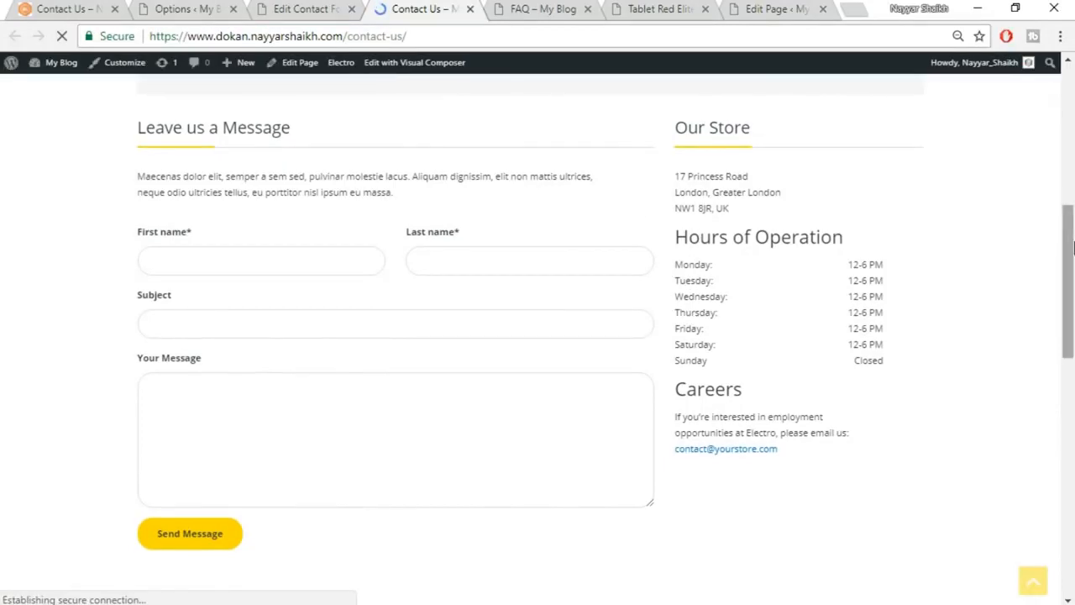
left_click_drag(1072, 340, 1071, 558)
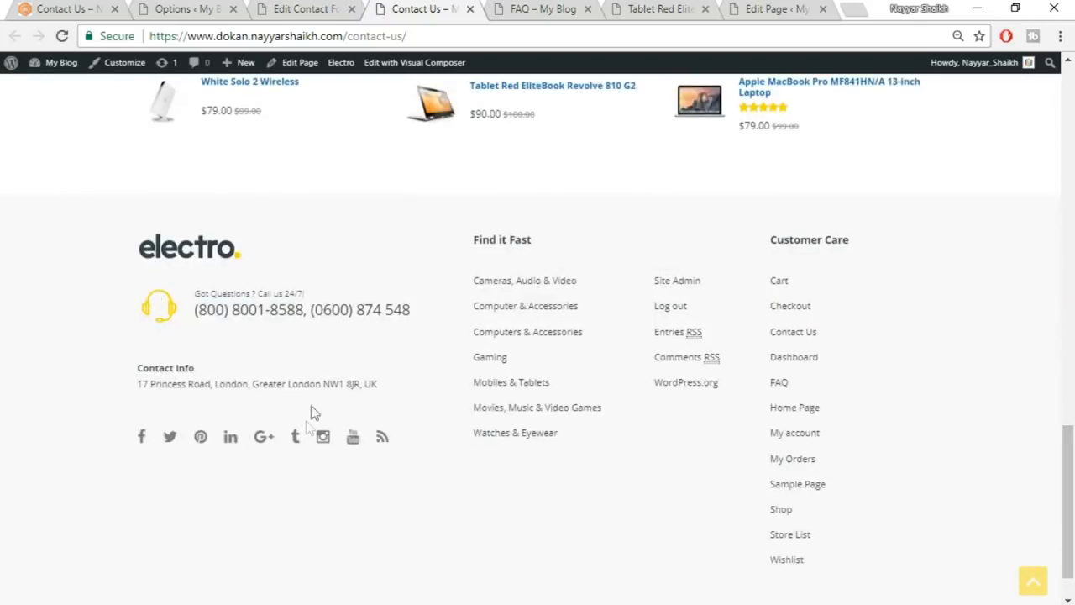
scroll(311, 470, "down", 1)
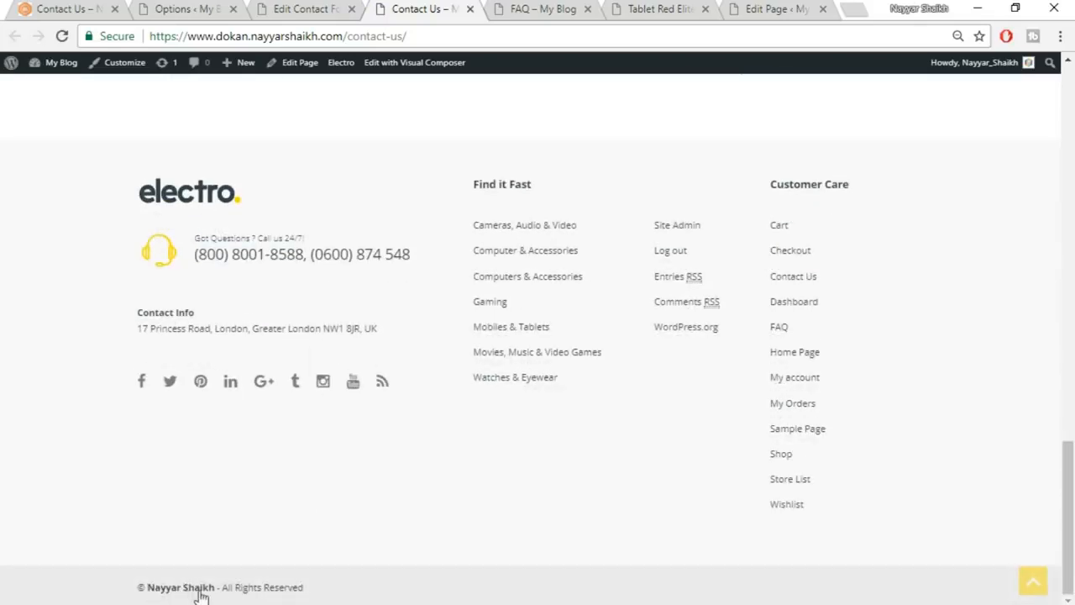
scroll(317, 539, "up", 1)
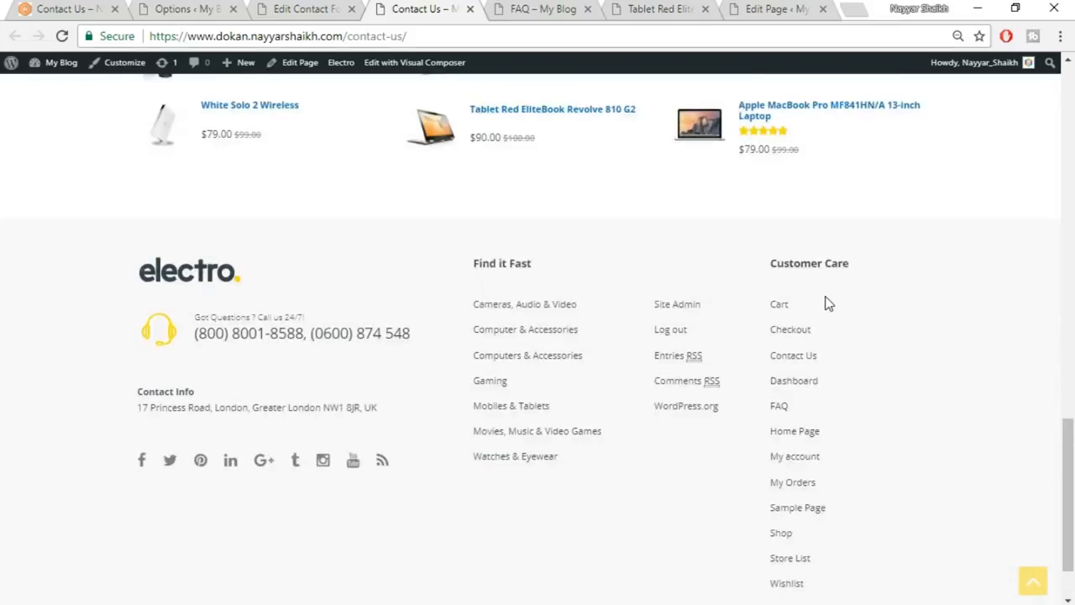
scroll(825, 303, "down", 1)
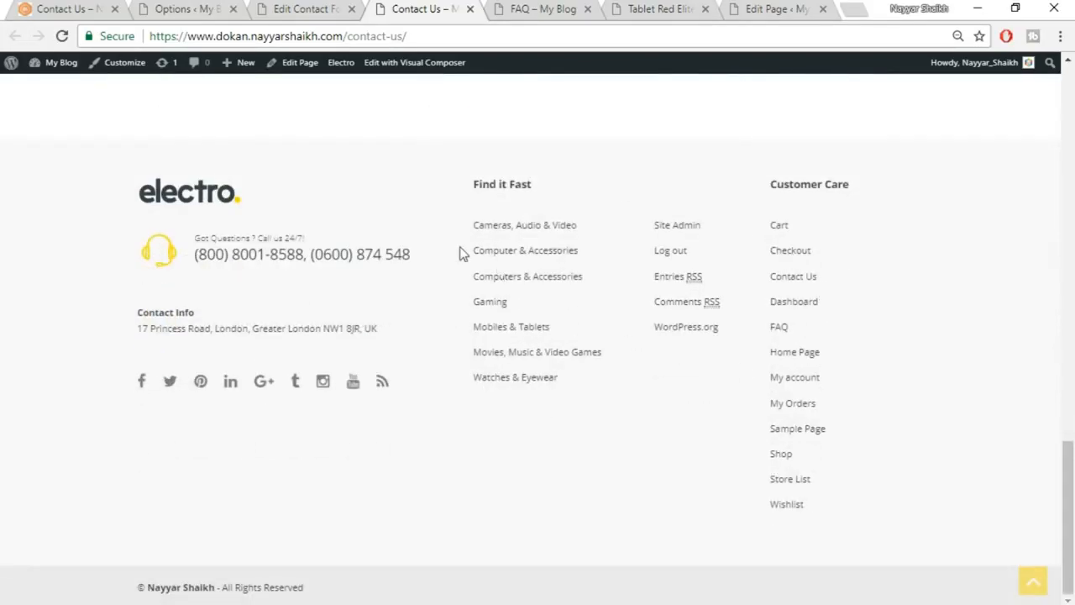
left_click(185, 8)
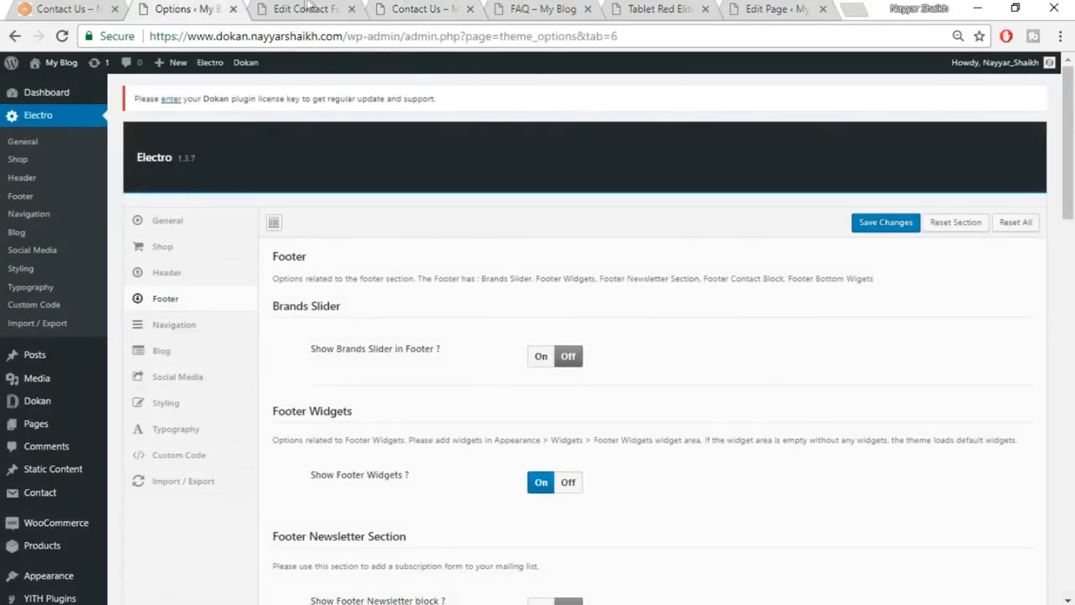
Open Appearance > Widgets and locate the Footer Bottom Widgets area
left_click(309, 7)
mouse_move(68, 432)
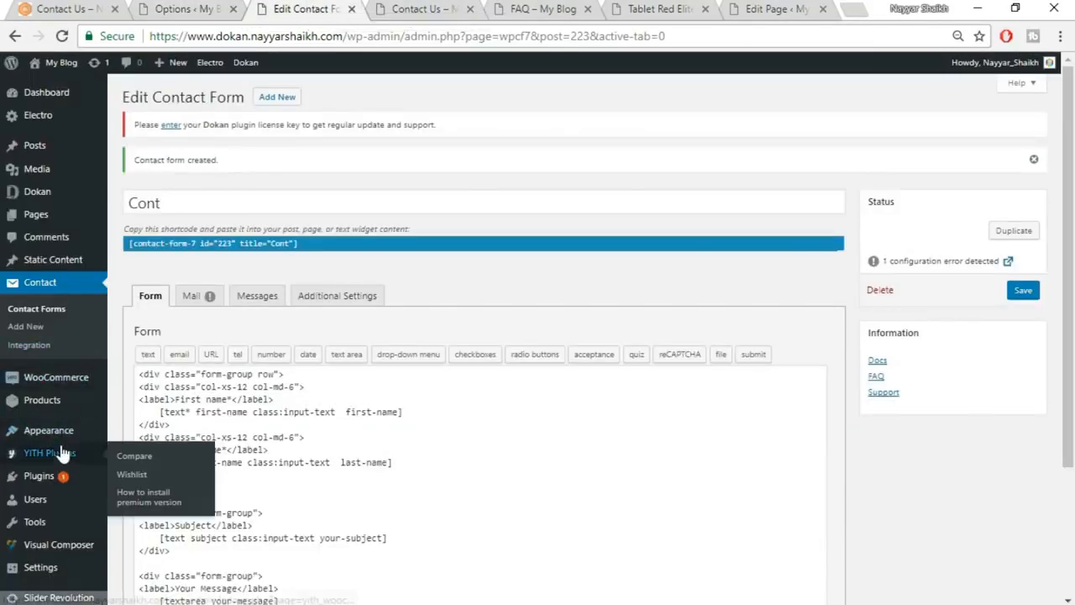
left_click(148, 477)
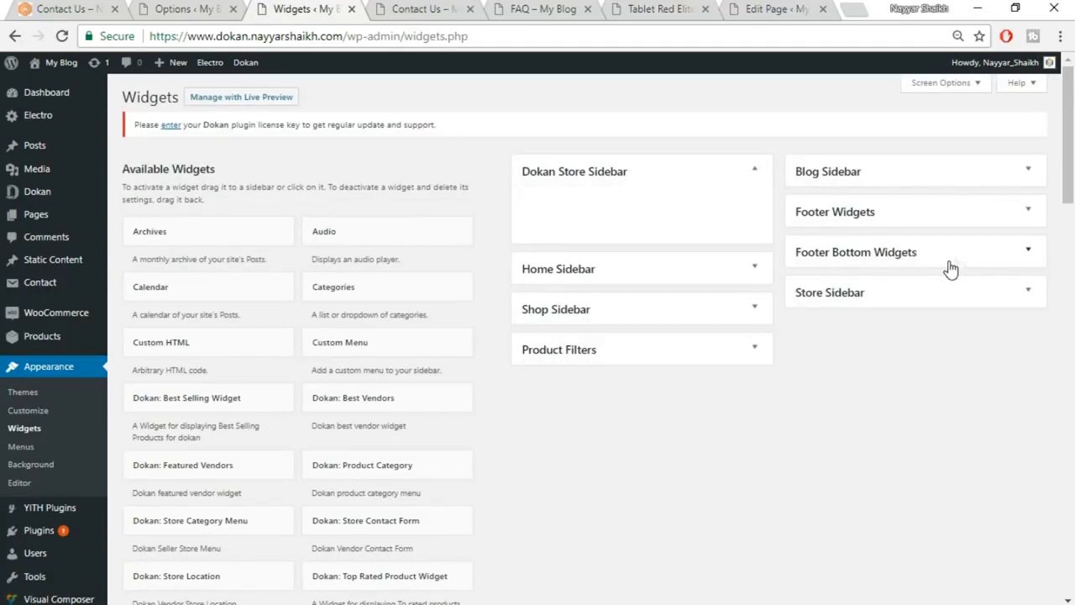
left_click(956, 264)
left_click(955, 263)
scroll(482, 445, "down", 5)
scroll(482, 445, "up", 5)
Add a Custom Menu widget to Footer Bottom Widgets
left_click(380, 357)
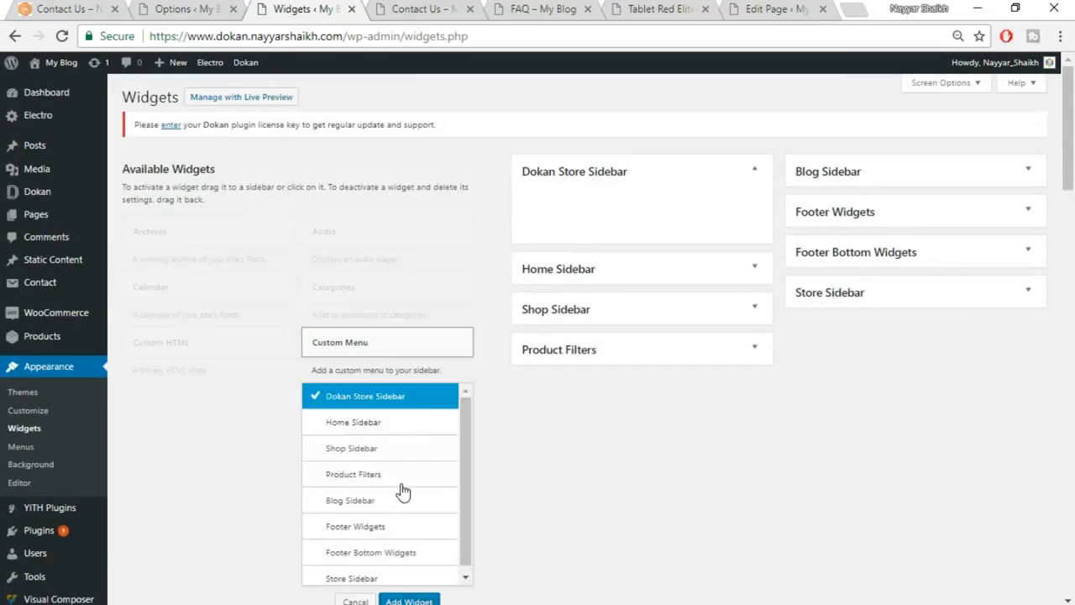
left_click(411, 552)
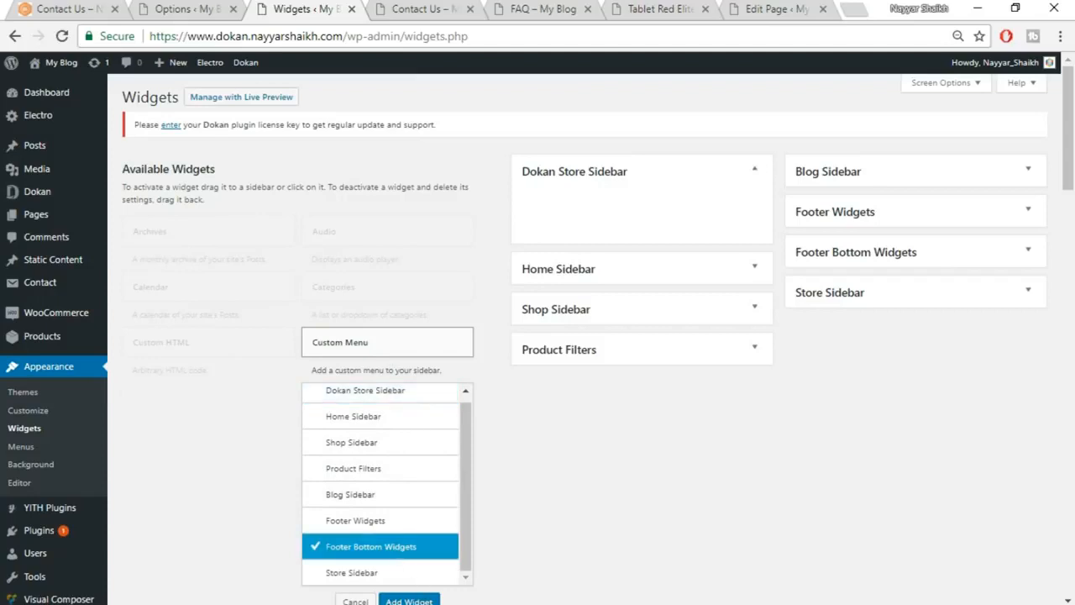
scroll(492, 567, "down", 2)
left_click(431, 432)
Title the widget 'Important Links', assign the Important Links menu, and save
left_click(52, 7)
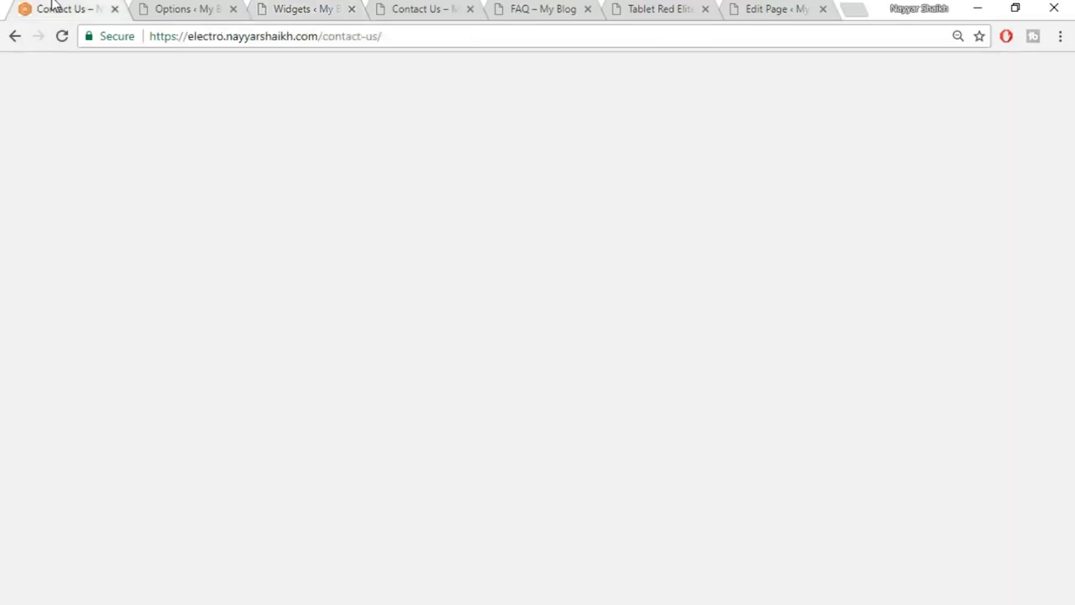
left_click_drag(468, 307, 566, 306)
left_click(565, 306)
triple_click(552, 307)
key("ctrl+c")
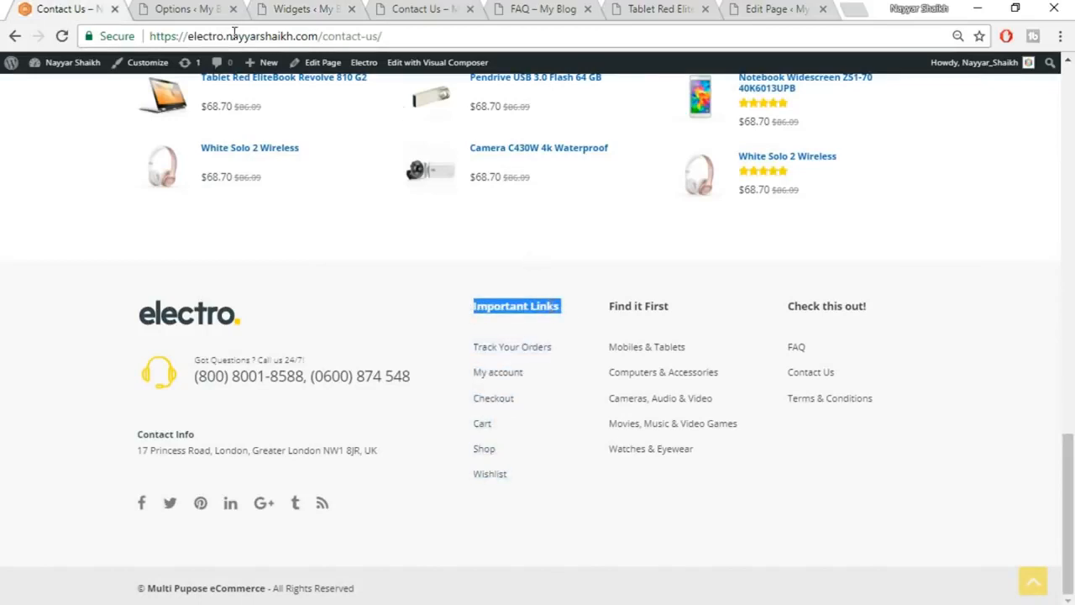
left_click(256, 8)
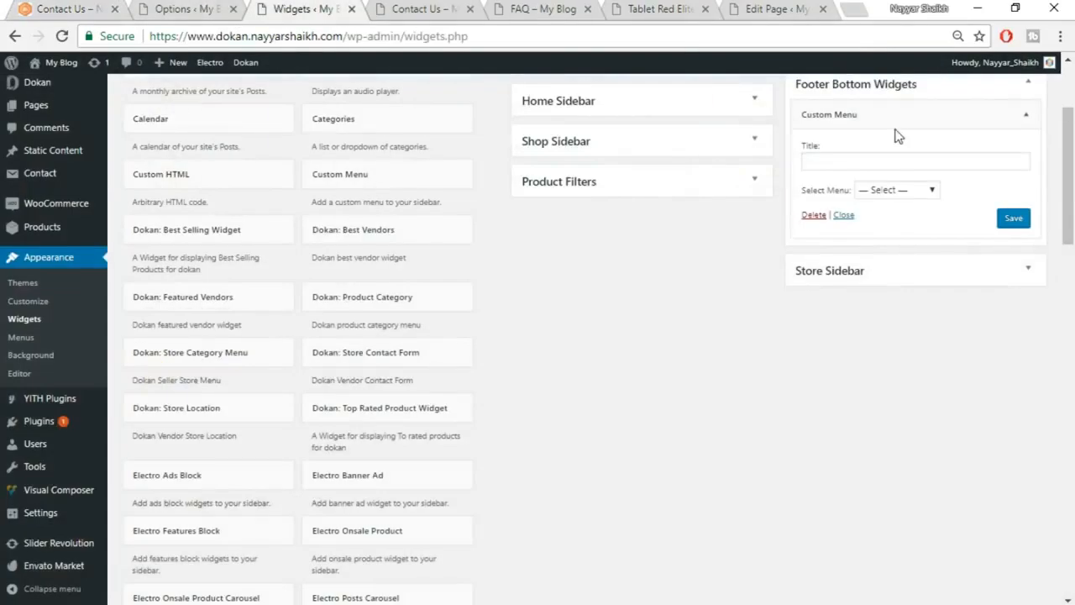
left_click(866, 159)
key("ctrl+v")
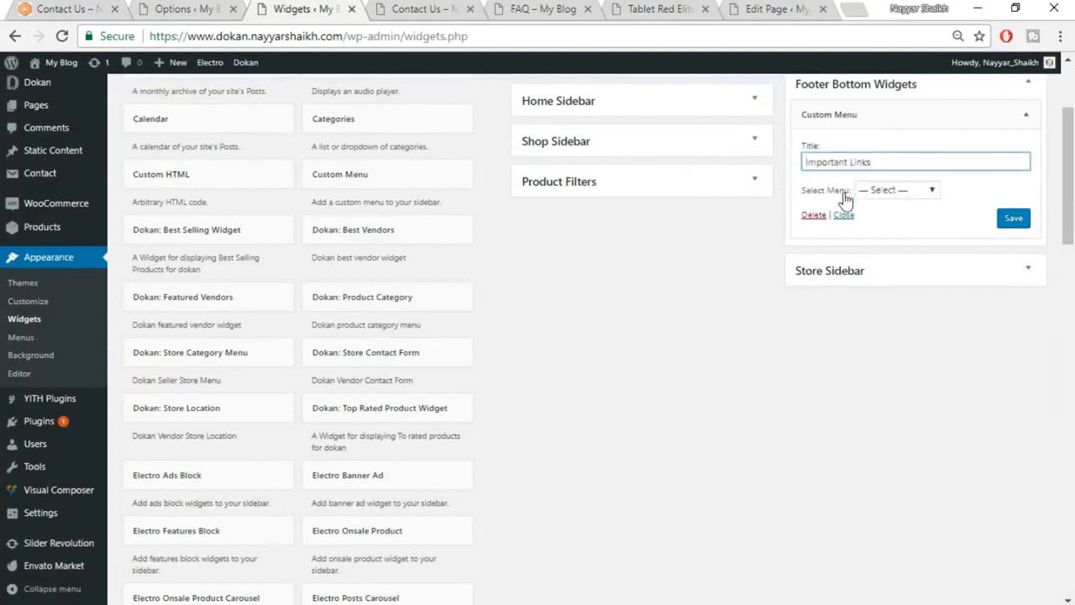
left_click(904, 193)
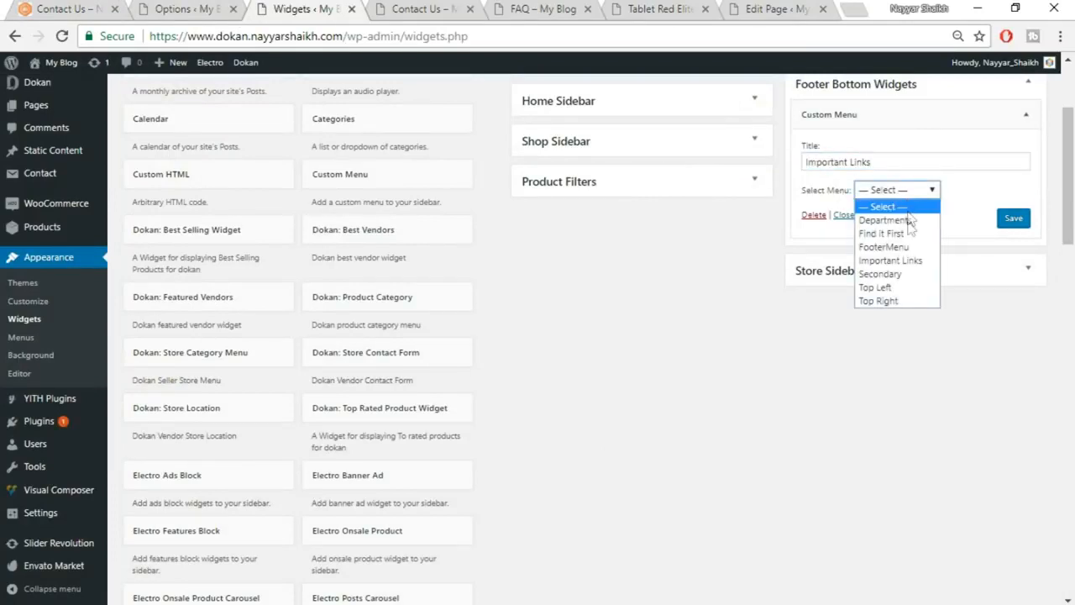
left_click(919, 262)
left_click(1022, 224)
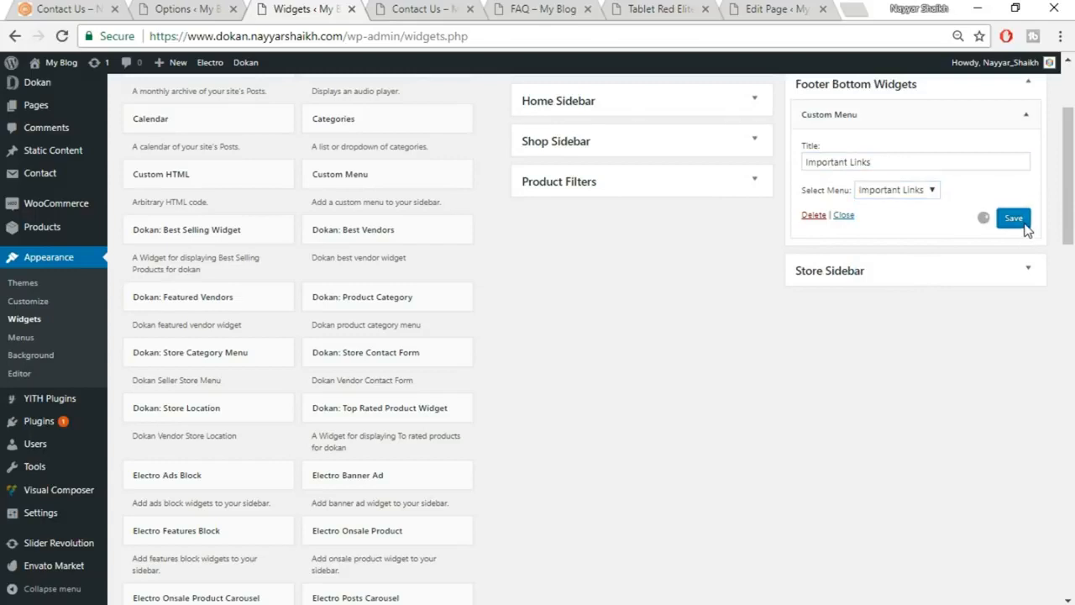
Add a second Custom Menu widget titled 'Find it First' using the Find it First menu, and save
left_click(384, 178)
left_click(409, 434)
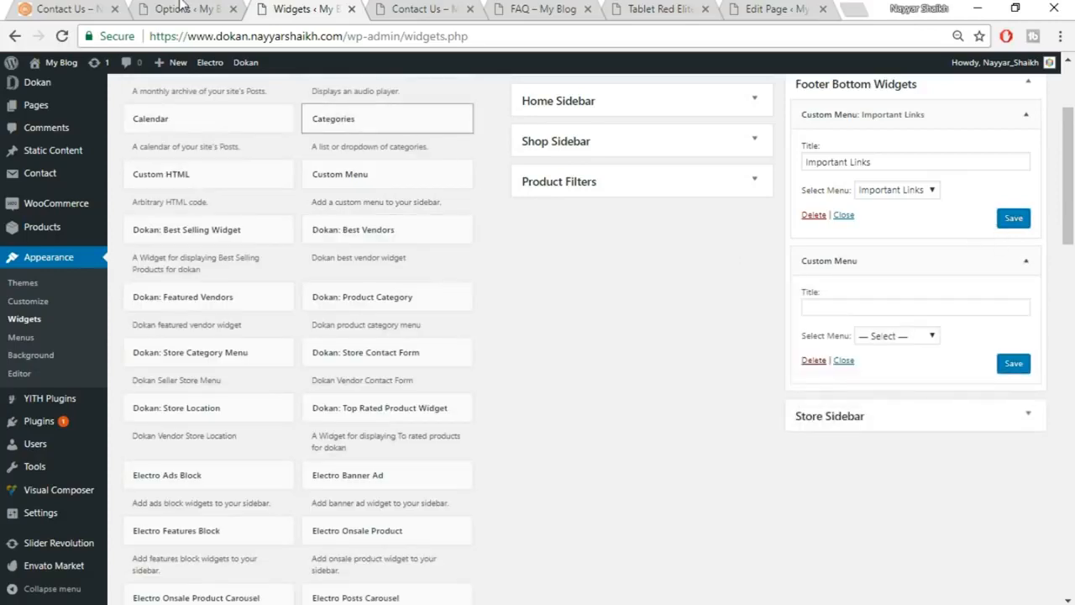
left_click(105, 9)
triple_click(643, 306)
key("ctrl+c")
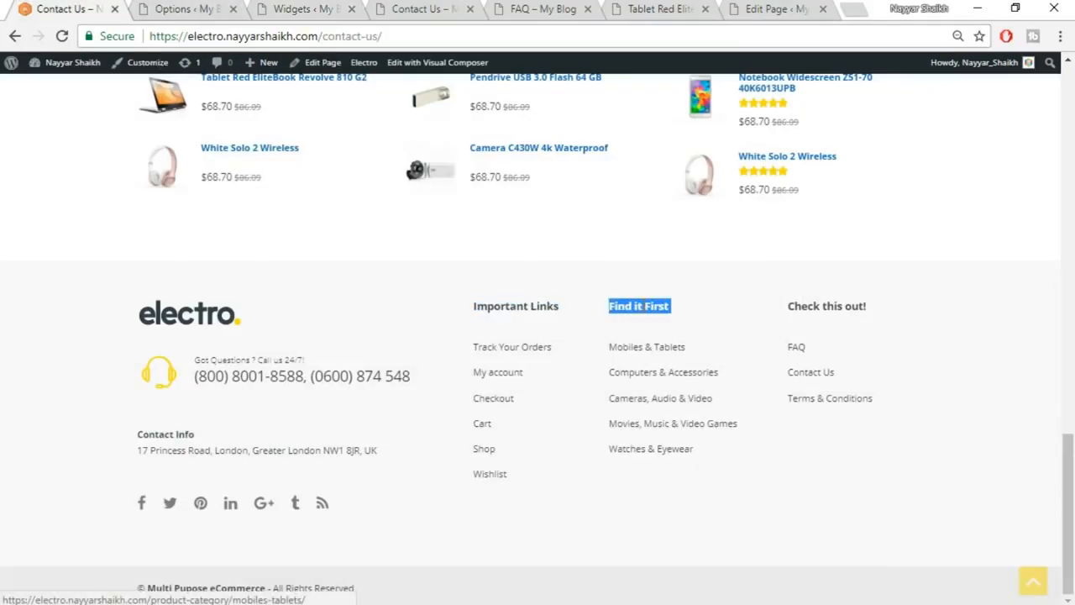
left_click(303, 8)
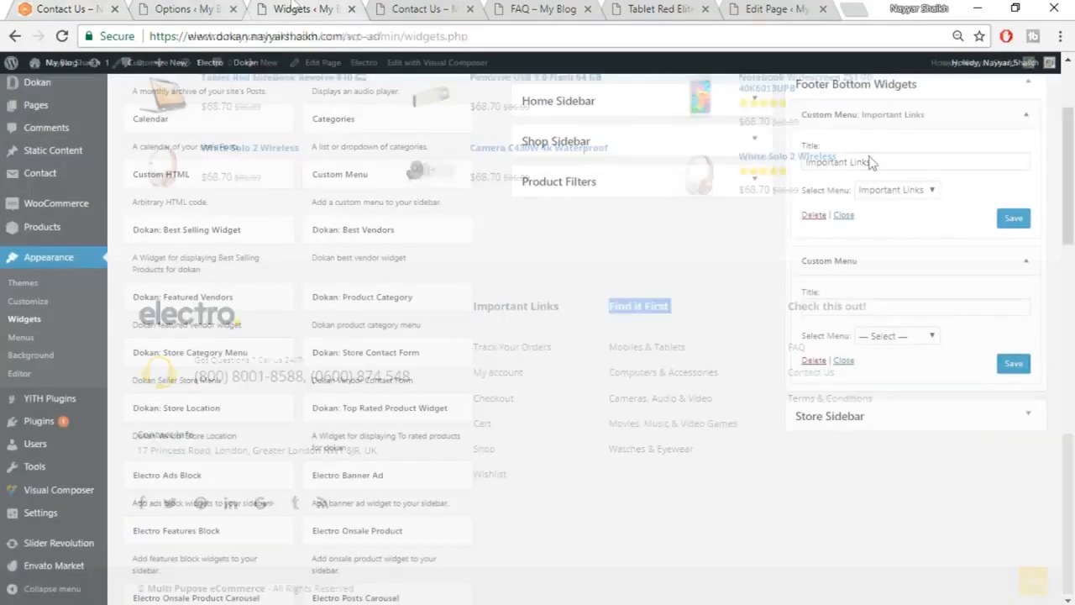
left_click(907, 308)
key("ctrl+v")
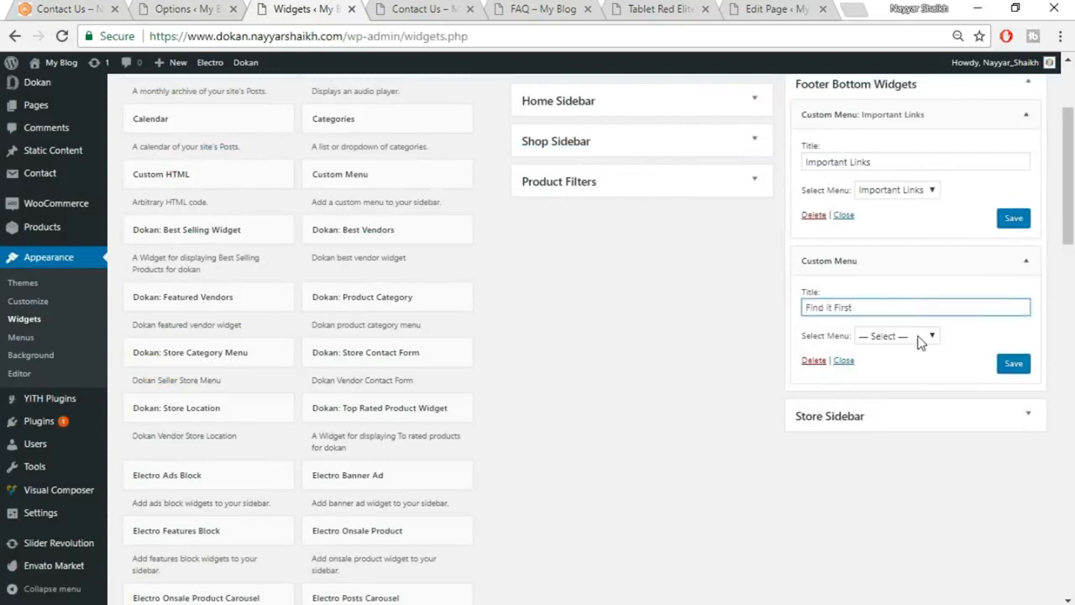
left_click(921, 337)
left_click(911, 377)
left_click(1015, 366)
Add a third Custom Menu widget to Footer Bottom Widgets titled 'Check this out!'
left_click(46, 8)
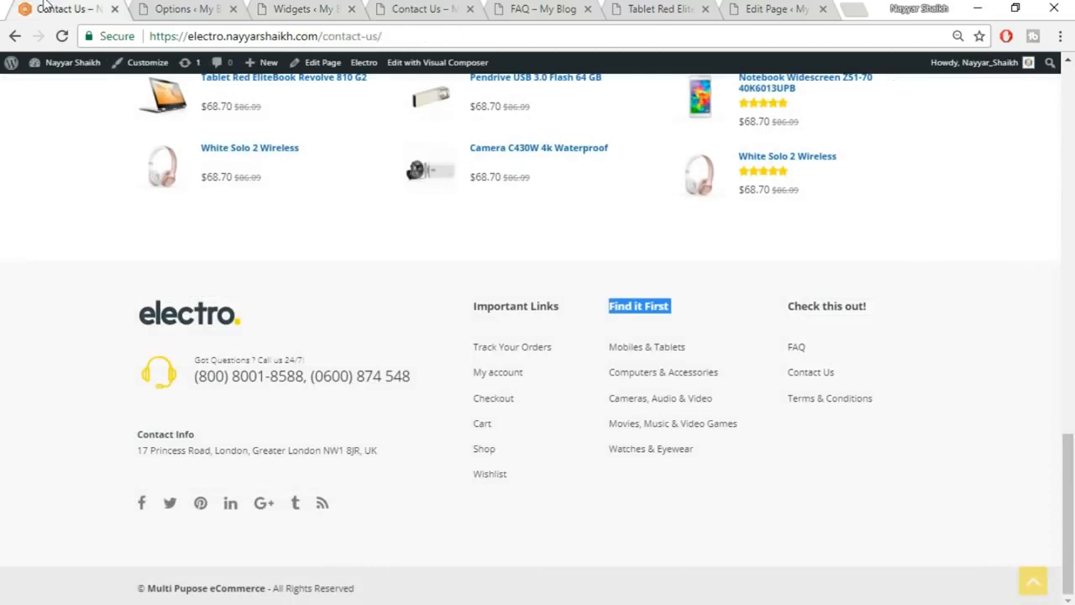
triple_click(827, 309)
key("ctrl+c")
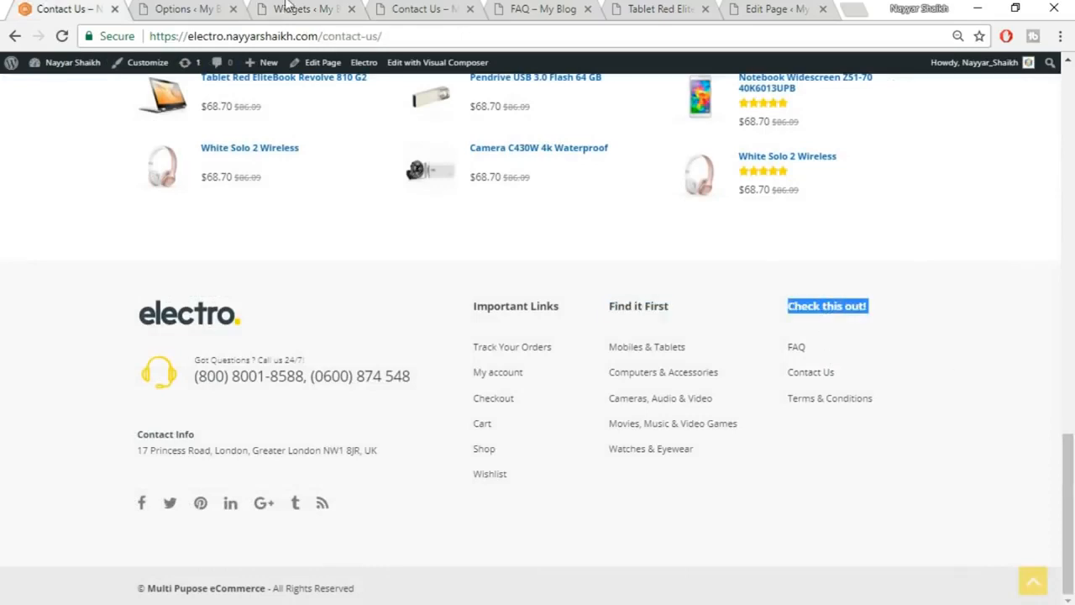
left_click(189, 10)
left_click(306, 8)
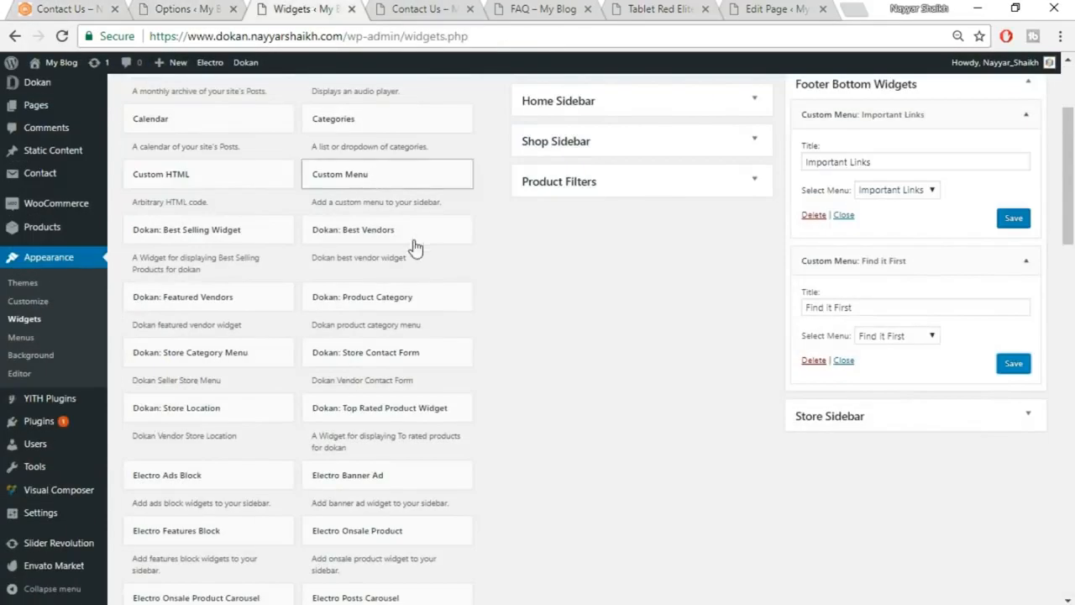
left_click(374, 181)
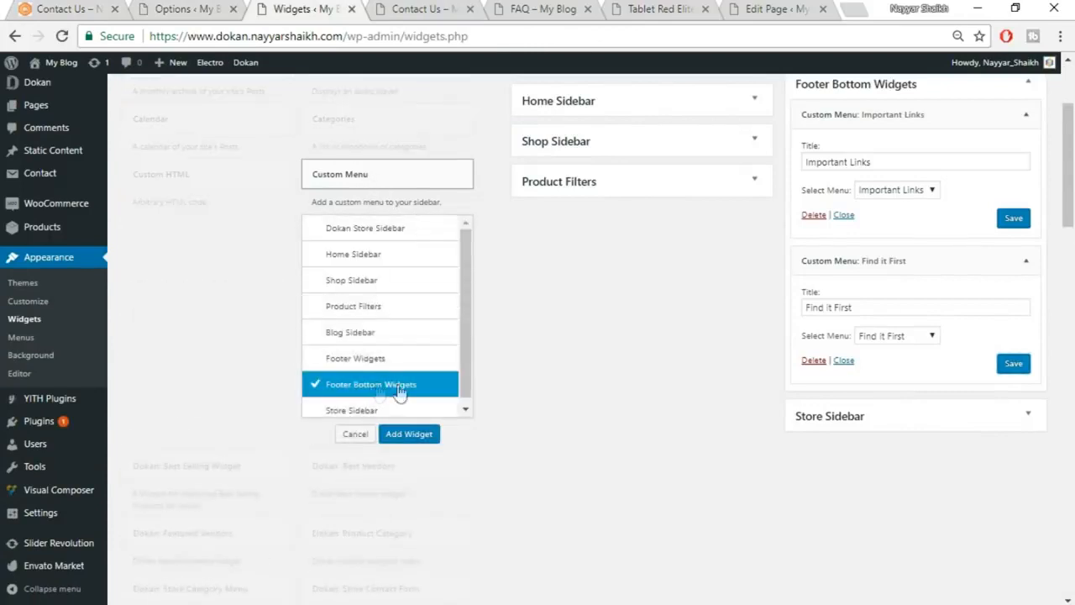
left_click(420, 435)
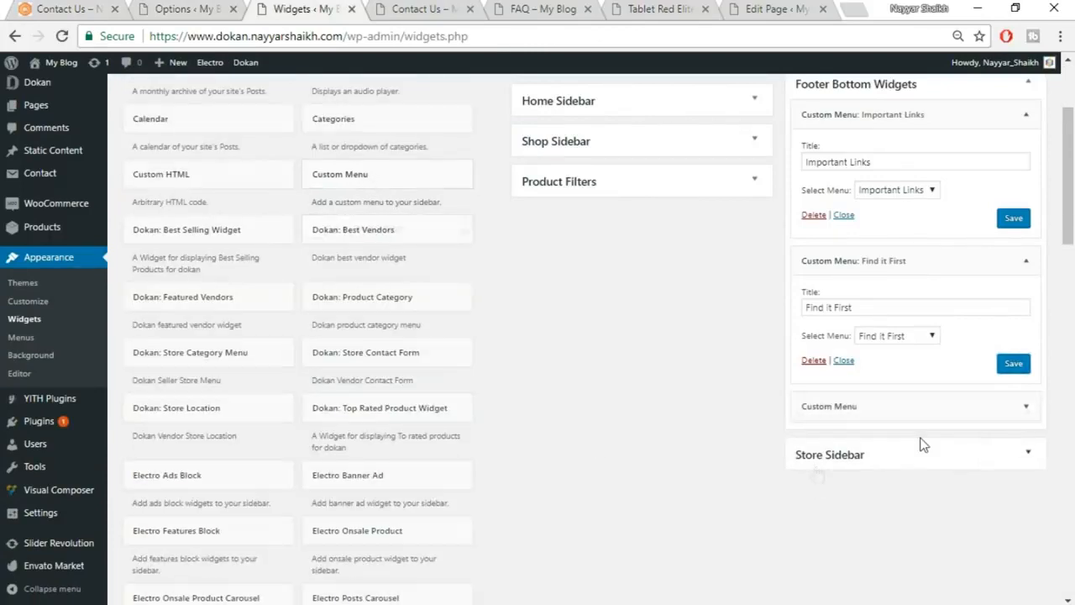
left_click(912, 452)
key("ctrl+v")
Set the 'Check this out!' widget's menu to FooterMenu and save it
left_click(920, 485)
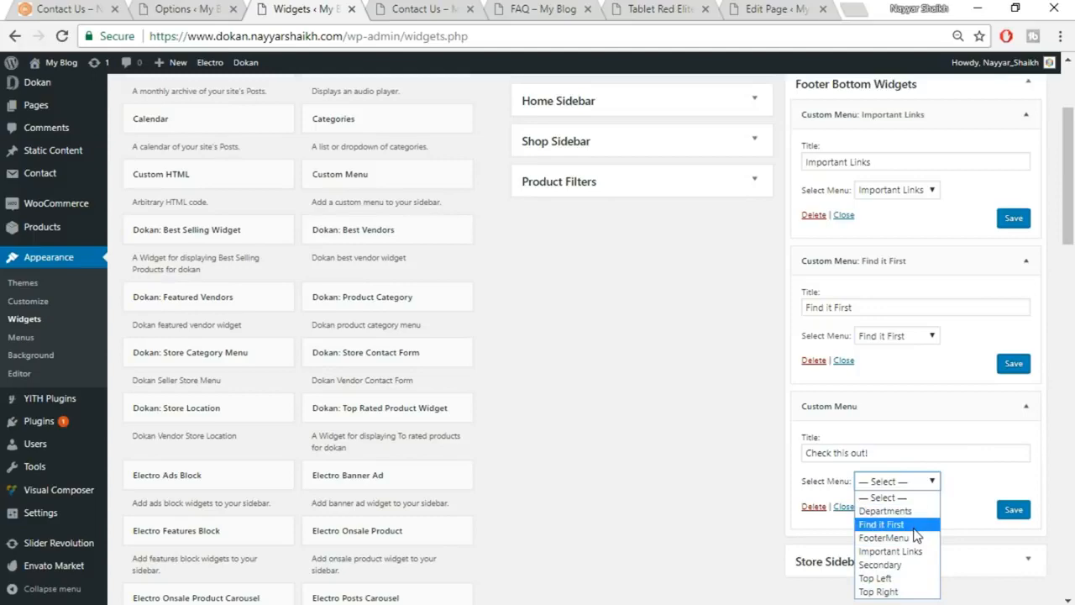
left_click(88, 9)
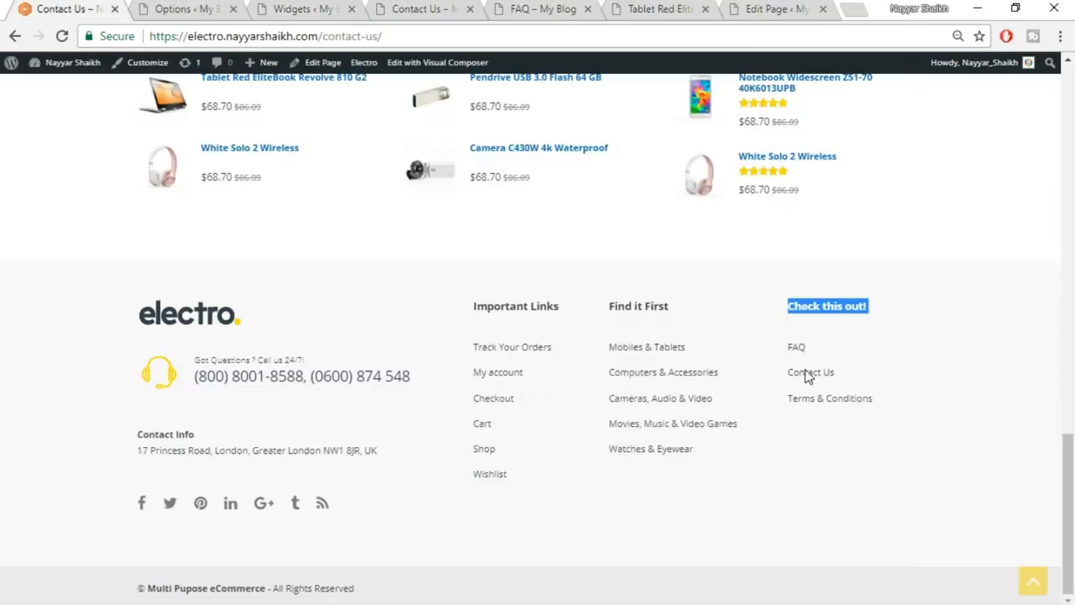
left_click(181, 8)
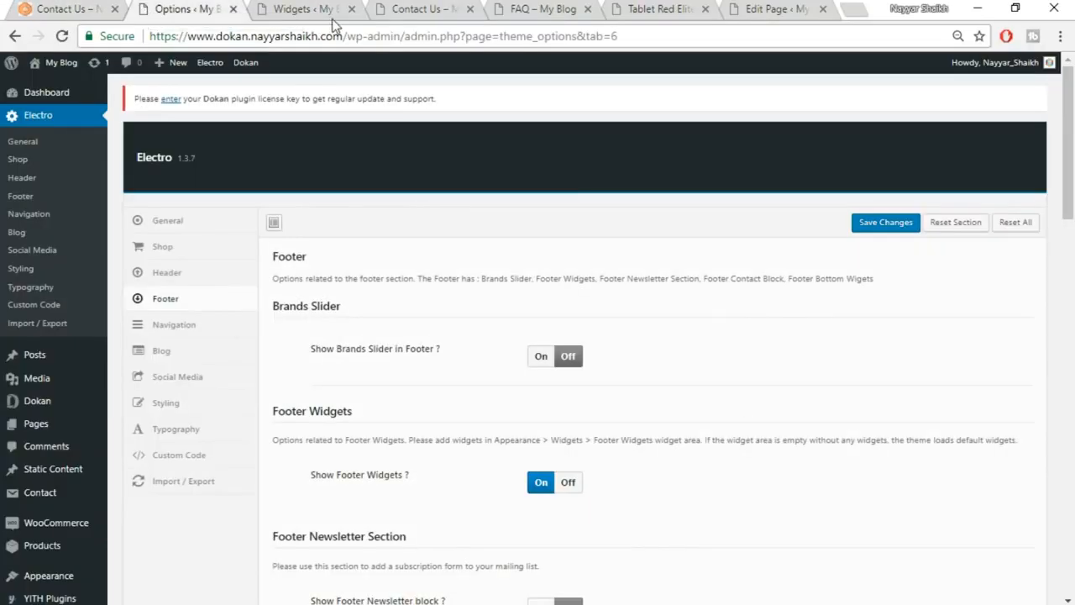
left_click(312, 7)
left_click(934, 484)
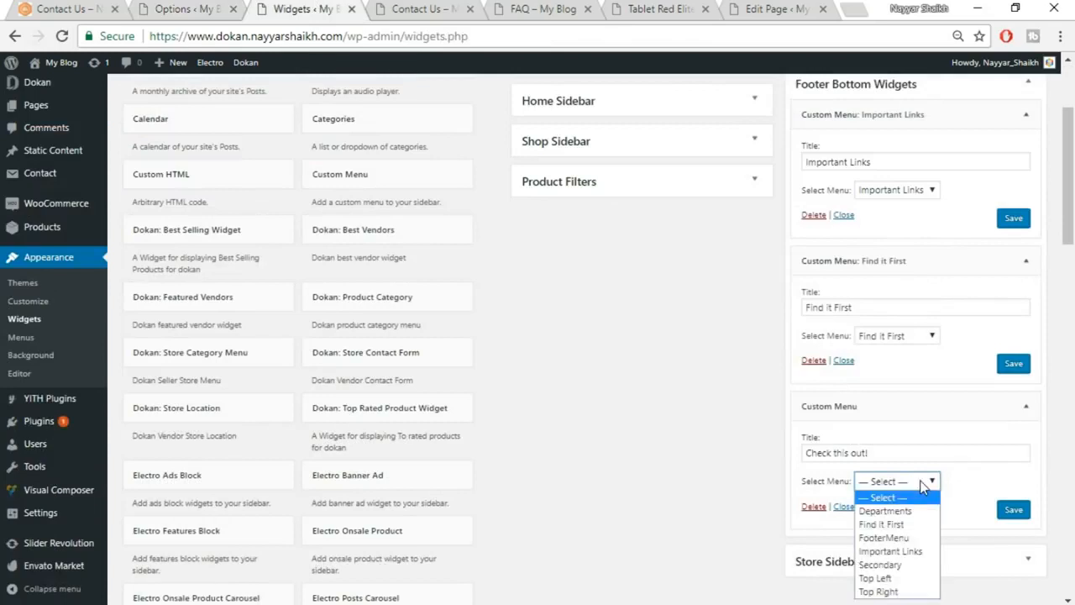
left_click(913, 538)
left_click(1014, 514)
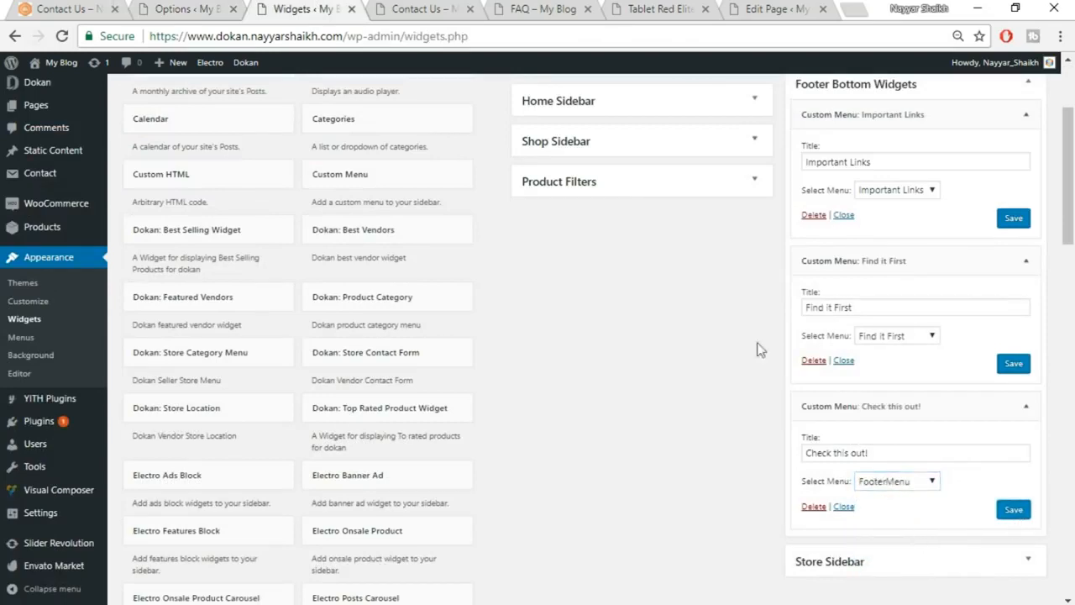
left_click(399, 6)
left_click(420, 36)
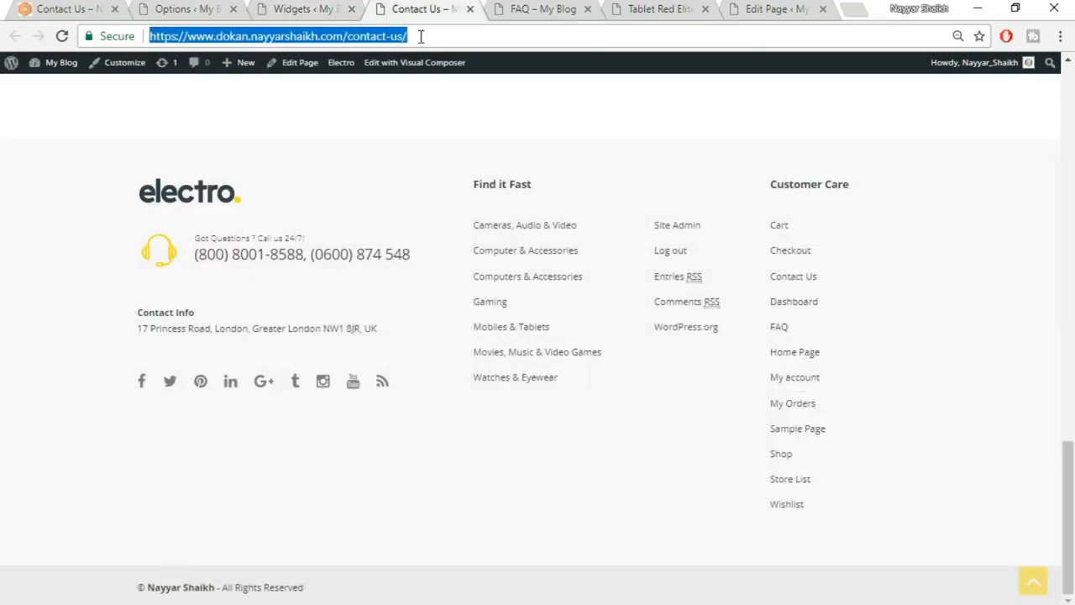
left_click(421, 36)
key("Return")
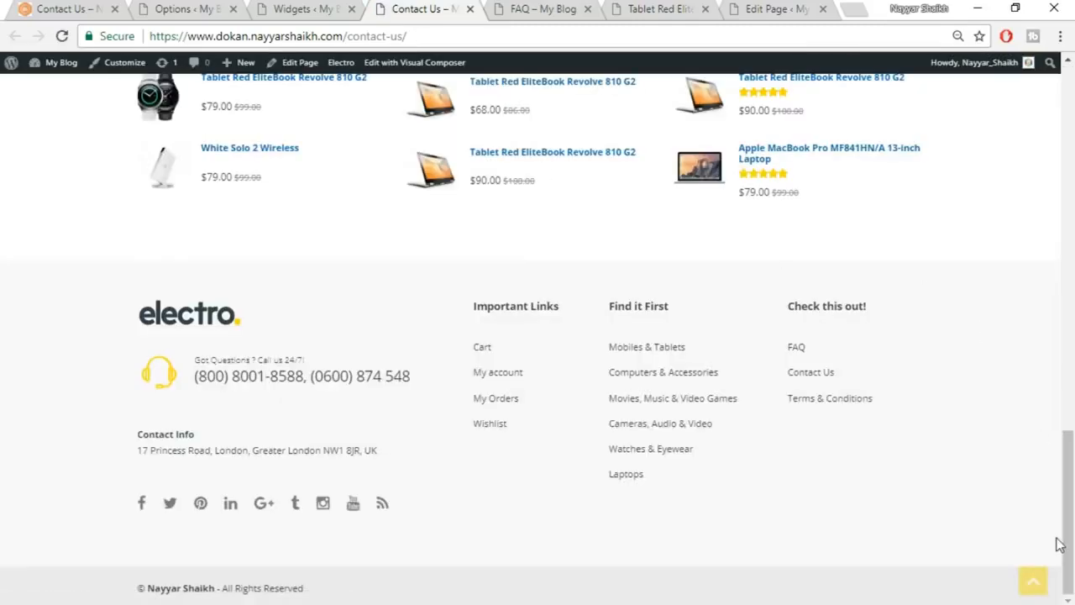
left_click(1038, 579)
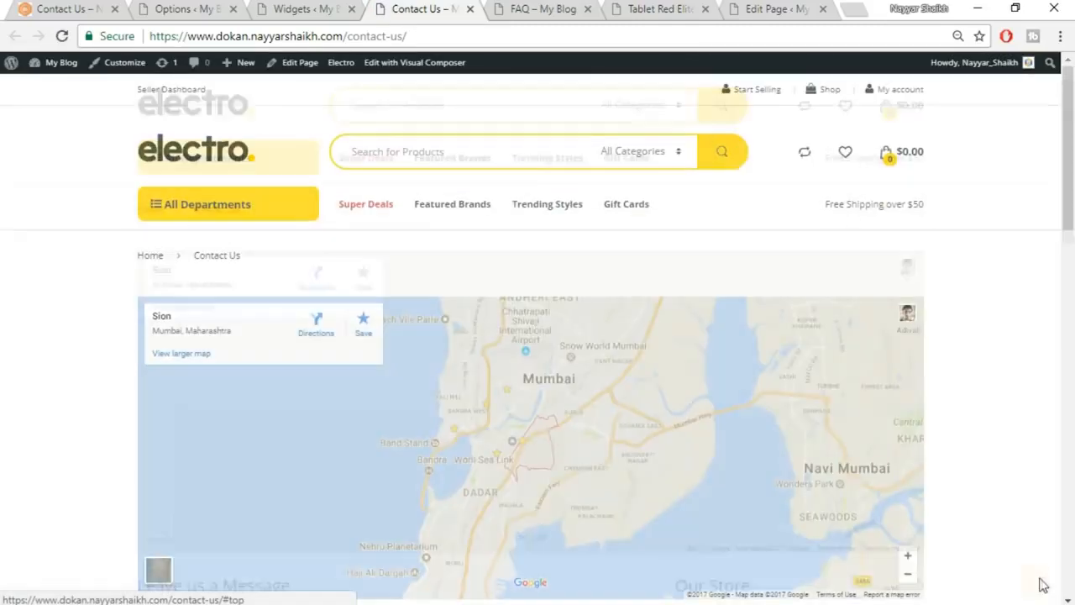
left_click_drag(1068, 210, 1071, 569)
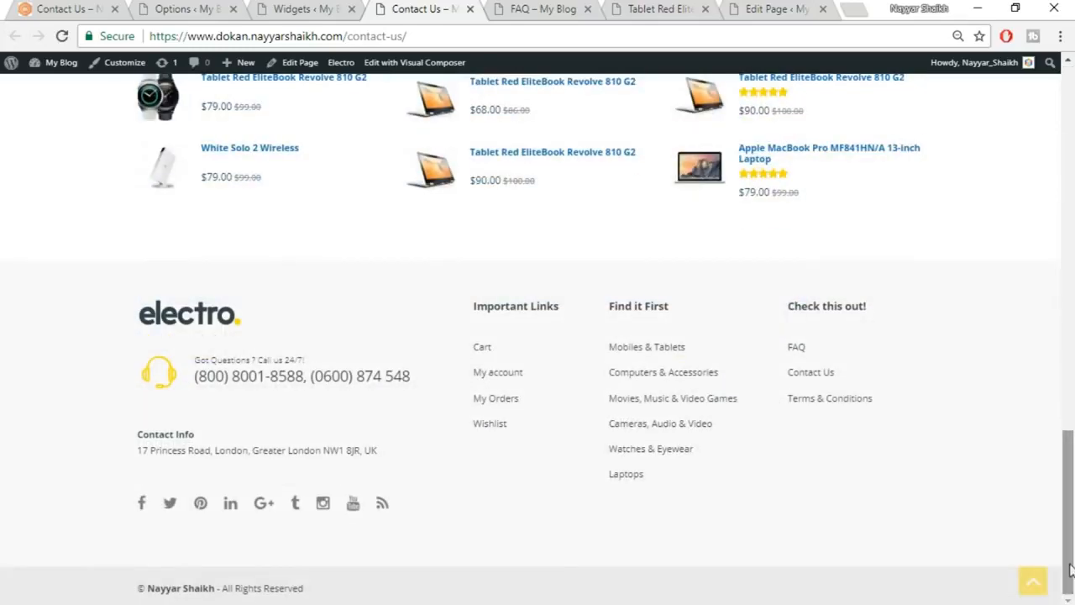
left_click(1033, 580)
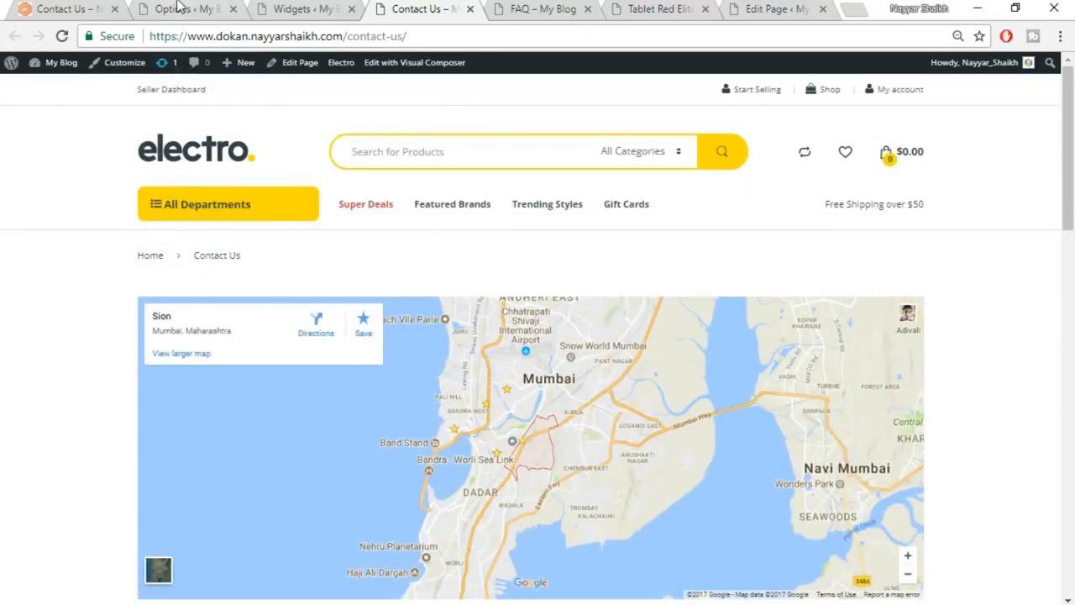
left_click(231, 6)
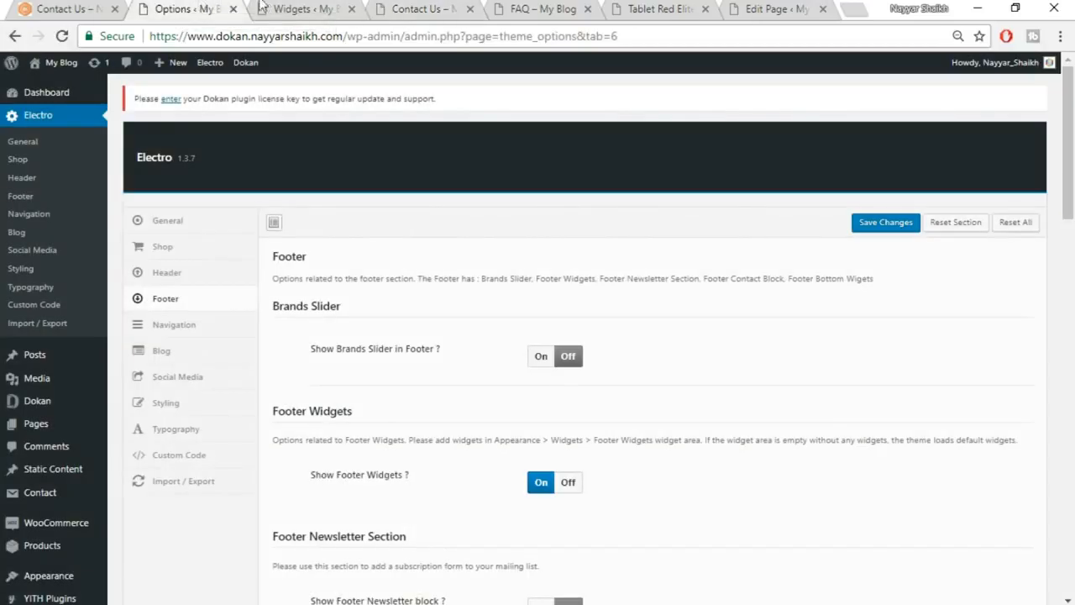
left_click(179, 228)
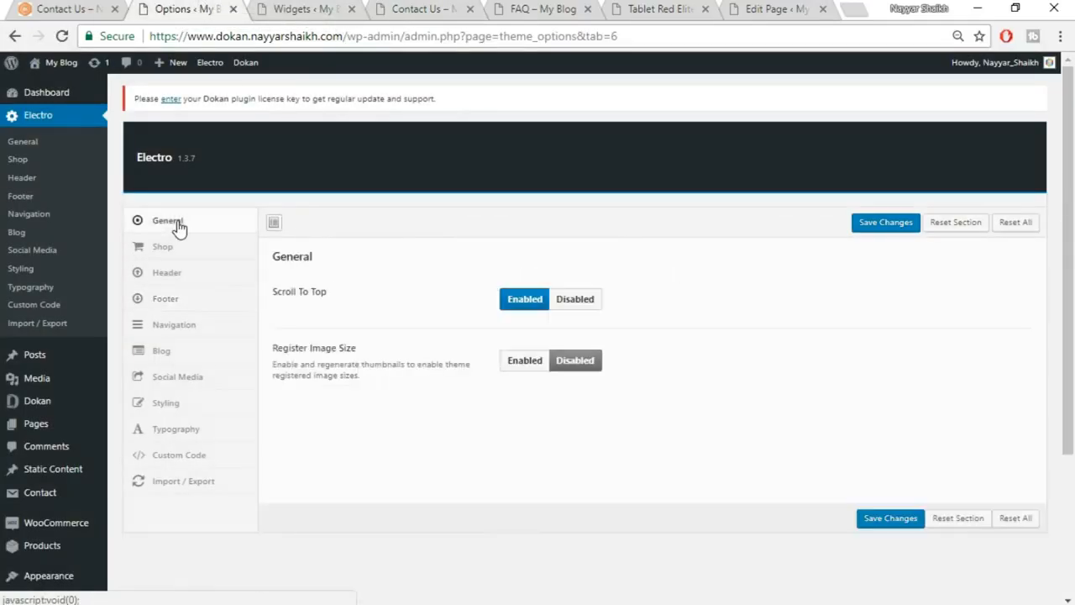
left_click(187, 276)
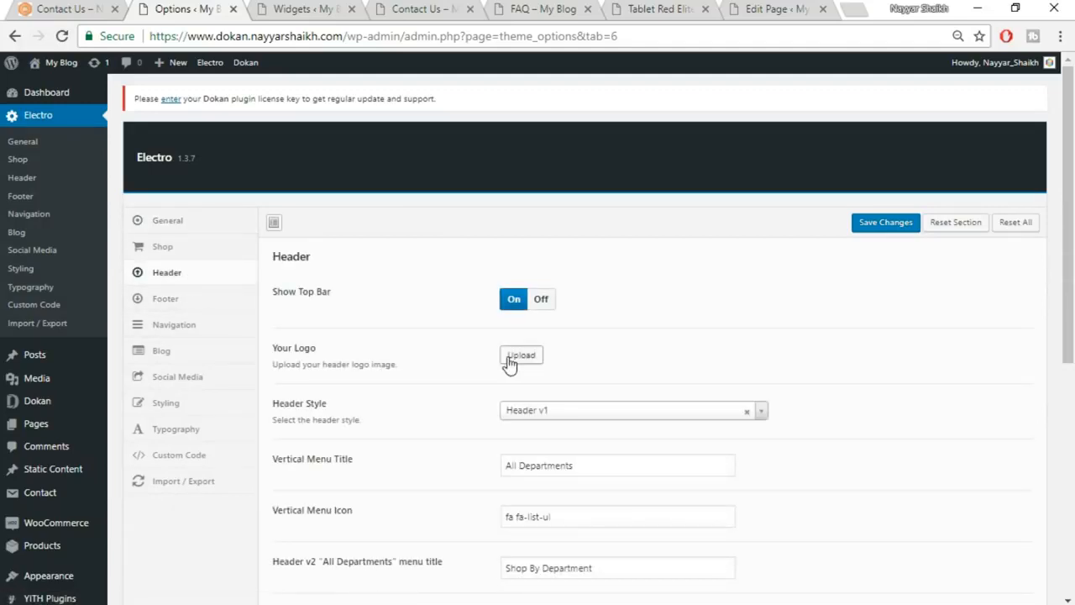
left_click(92, 7)
left_click(419, 9)
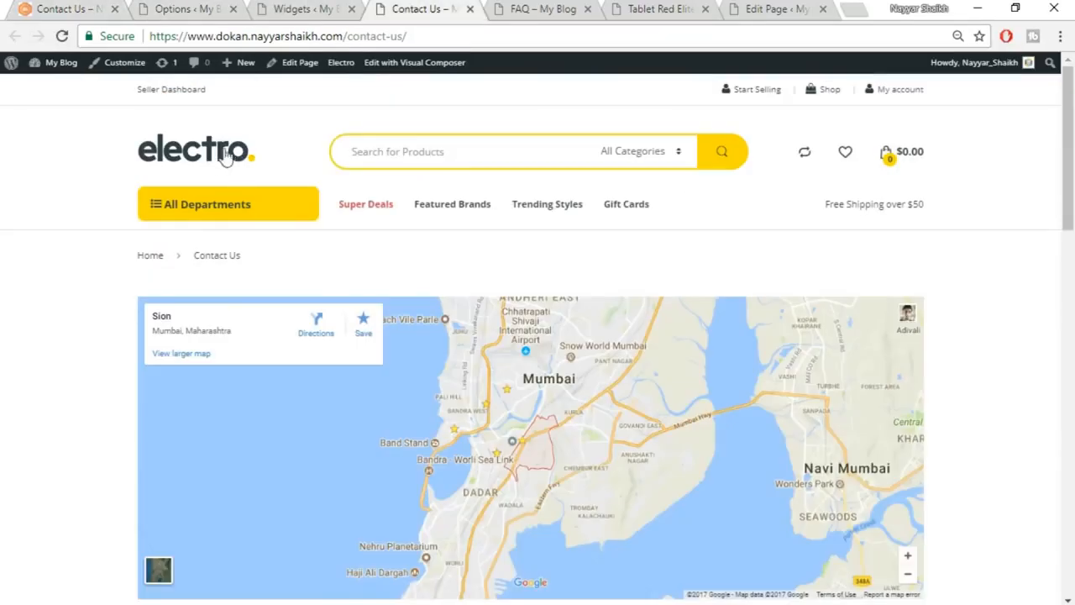
left_click(201, 8)
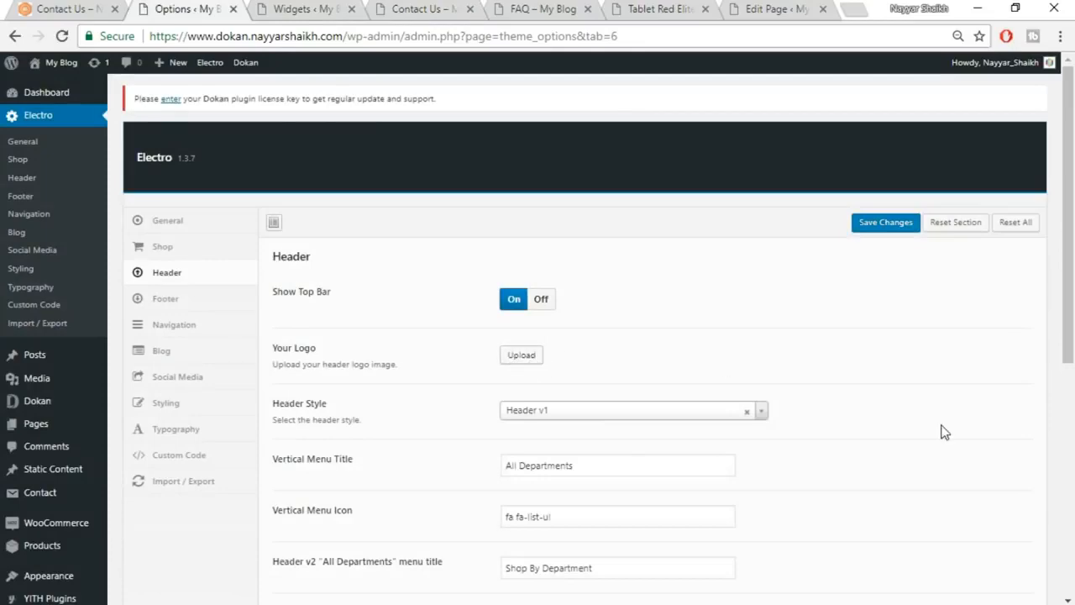
scroll(943, 434, "down", 3)
scroll(942, 437, "down", 3)
scroll(936, 444, "up", 6)
left_click(421, 9)
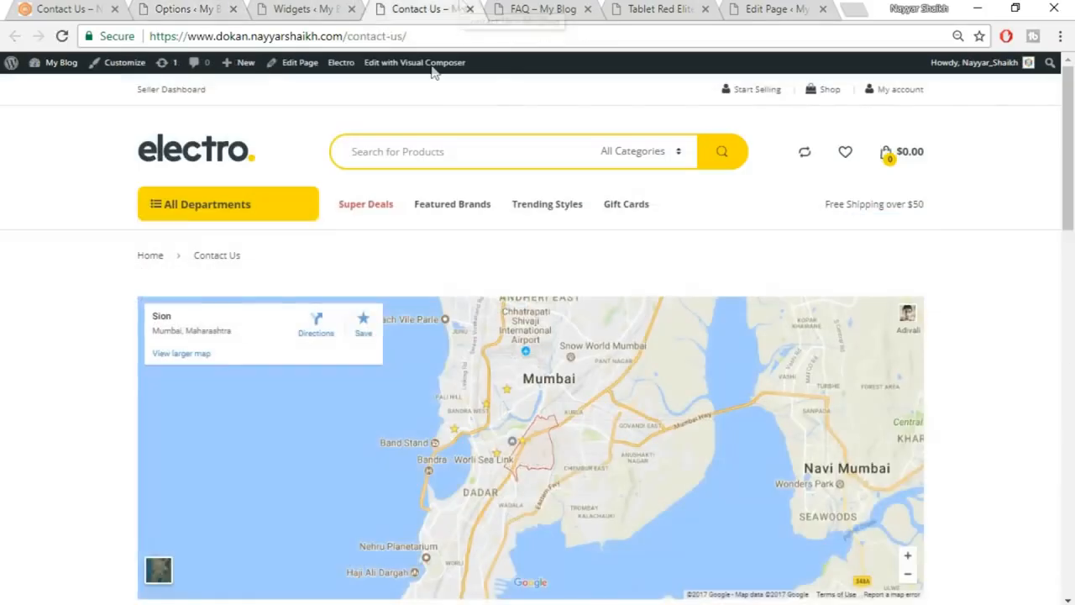
In Site Identity, change the site title to 'Ntech Solutions' and tagline to 'Best eCommerce Site'
left_click(113, 69)
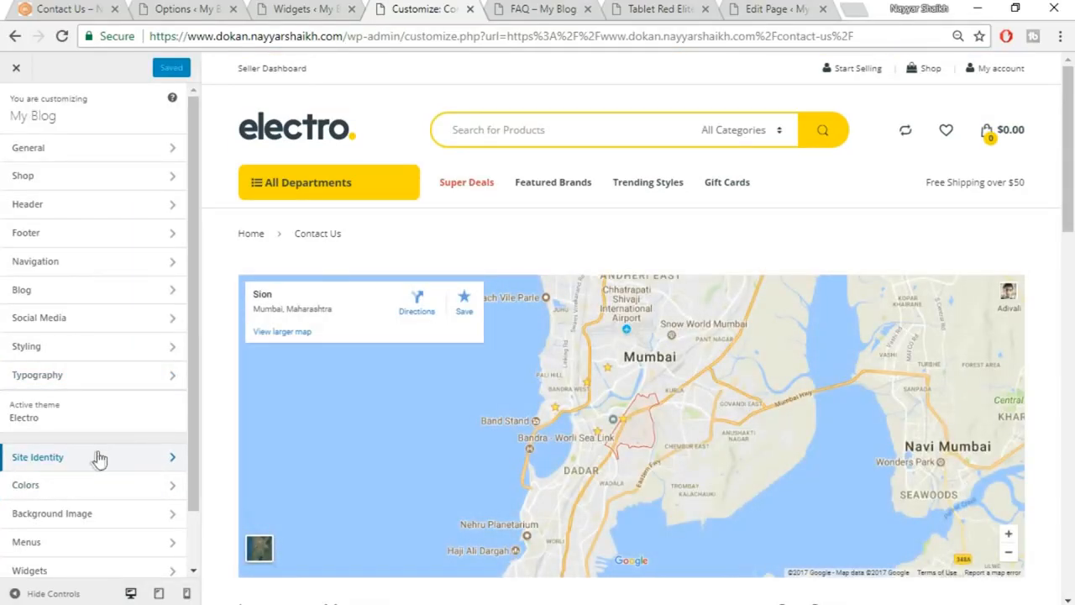
left_click(99, 458)
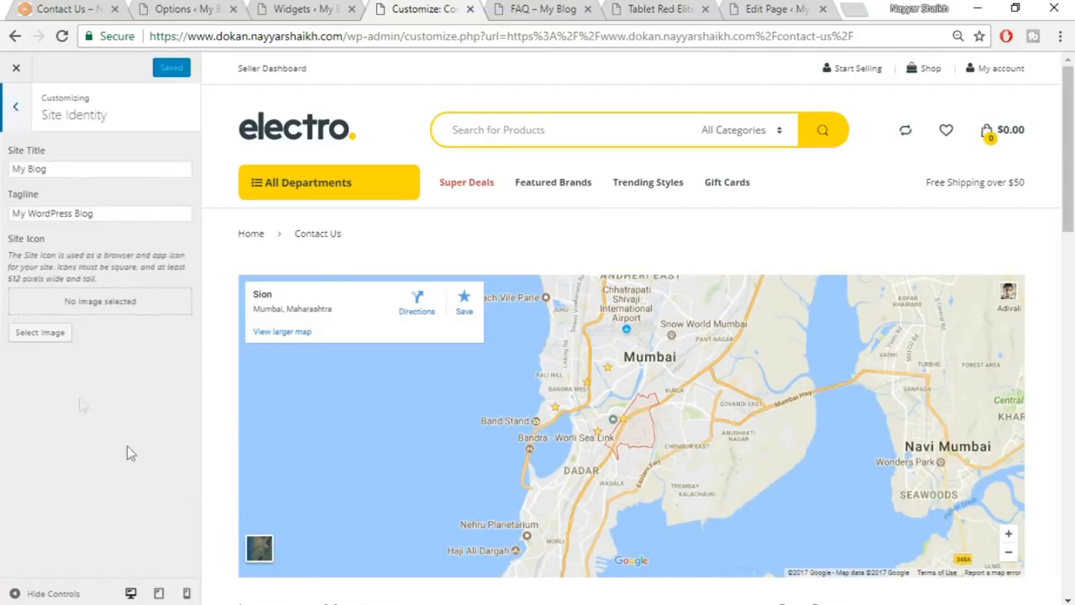
left_click(74, 168)
key("ctrl+a")
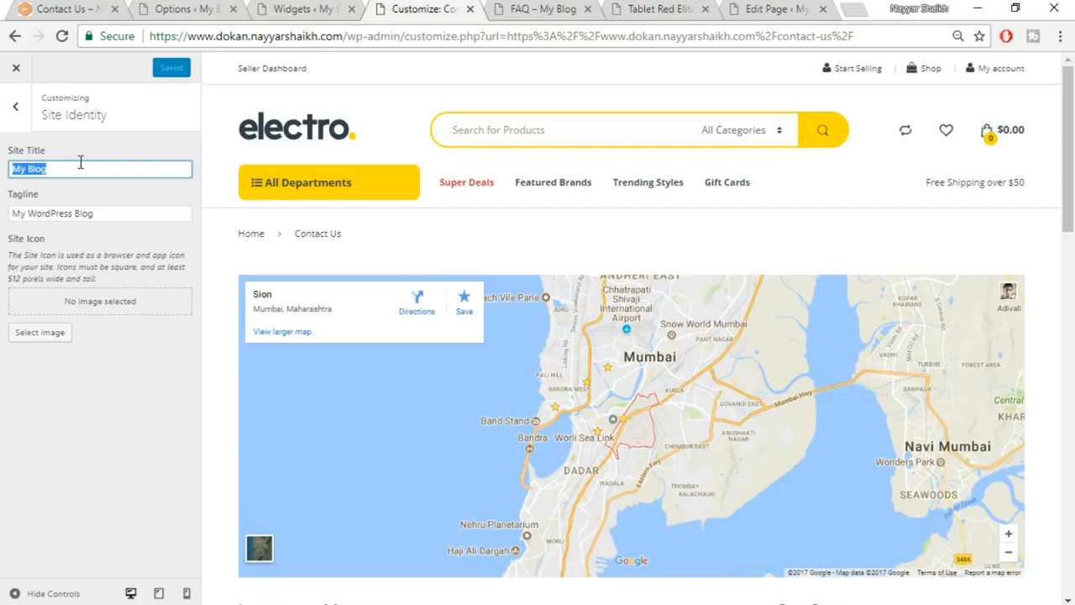
type("N")
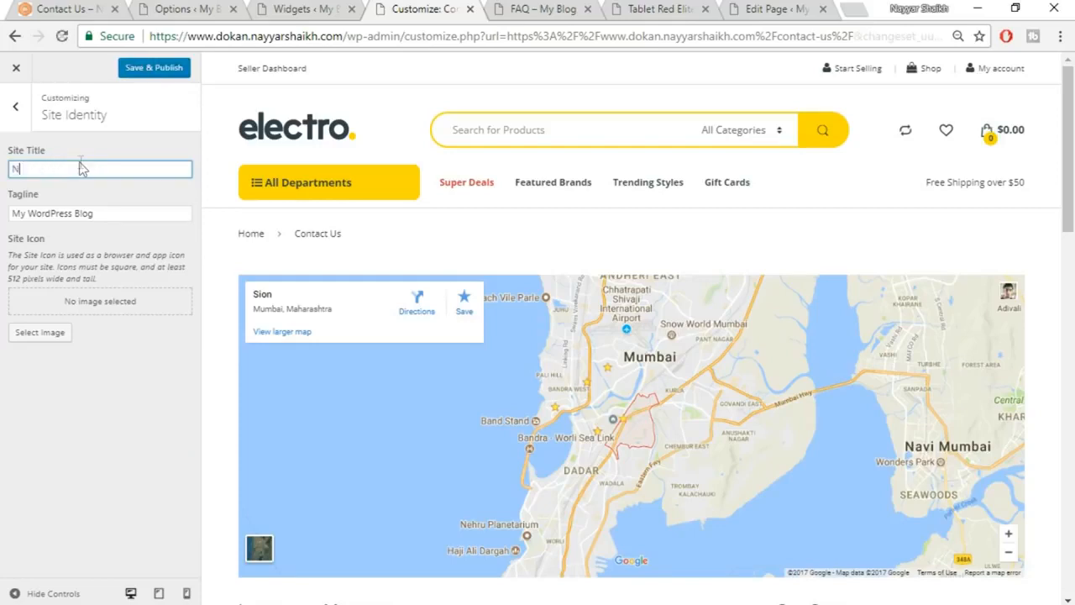
type("tech Sol")
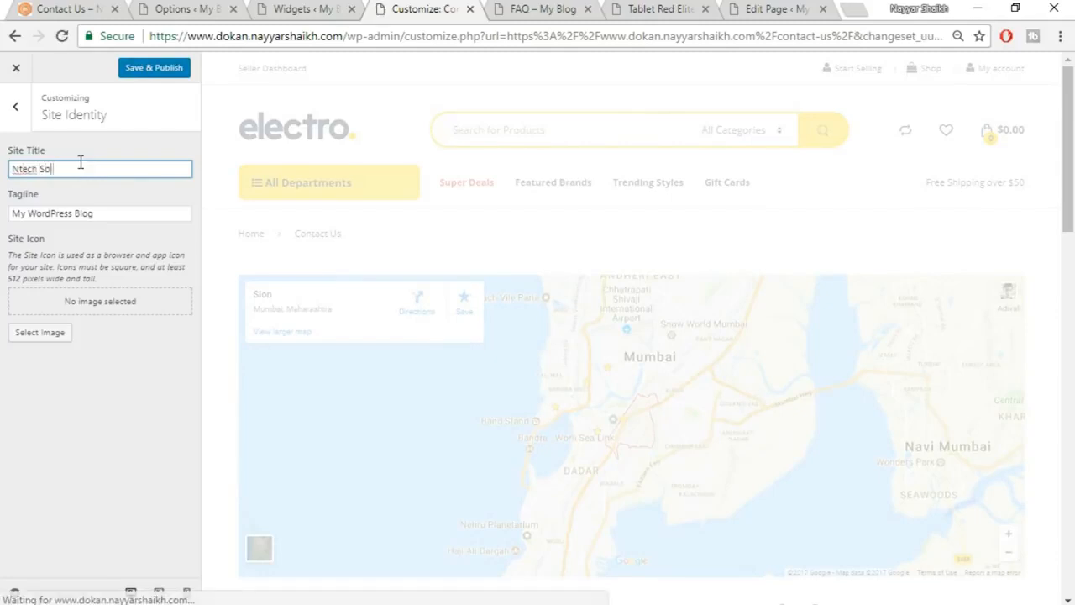
type("utions")
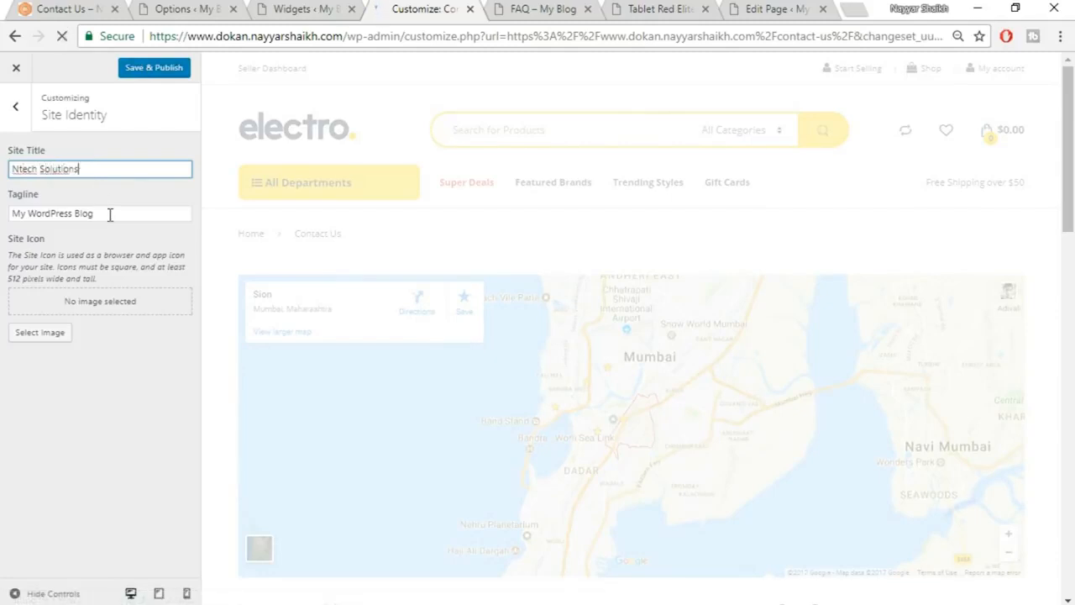
left_click_drag(94, 213, 2, 212)
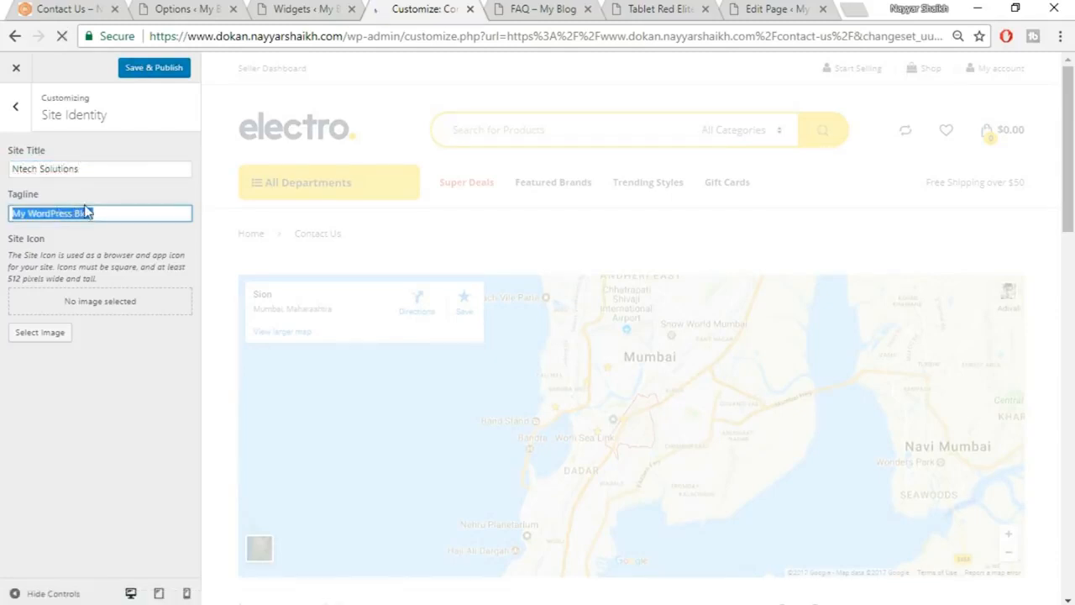
type("Best ")
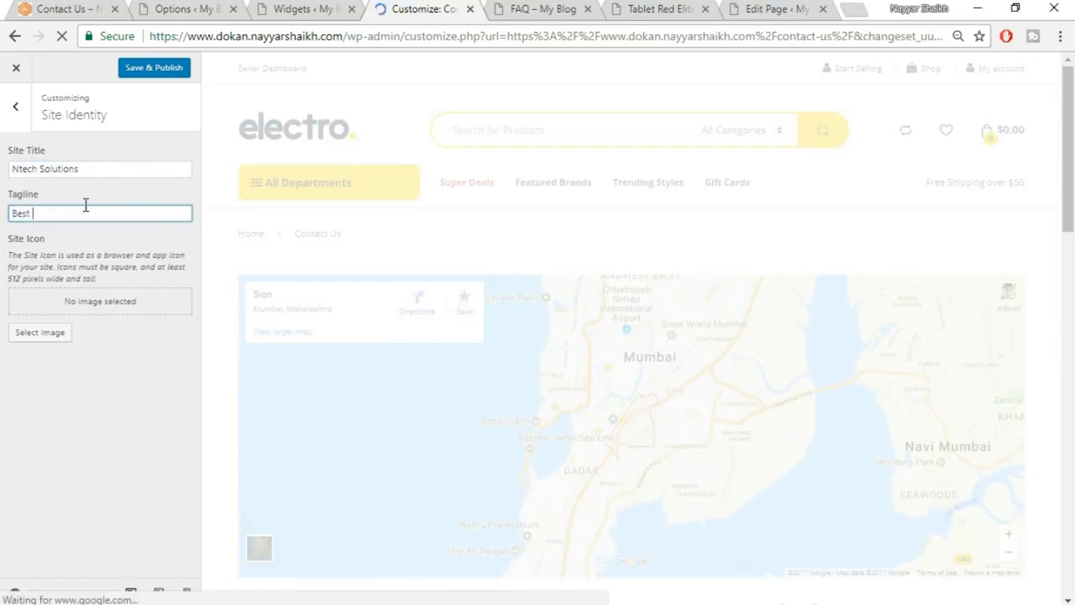
type("eCommerce")
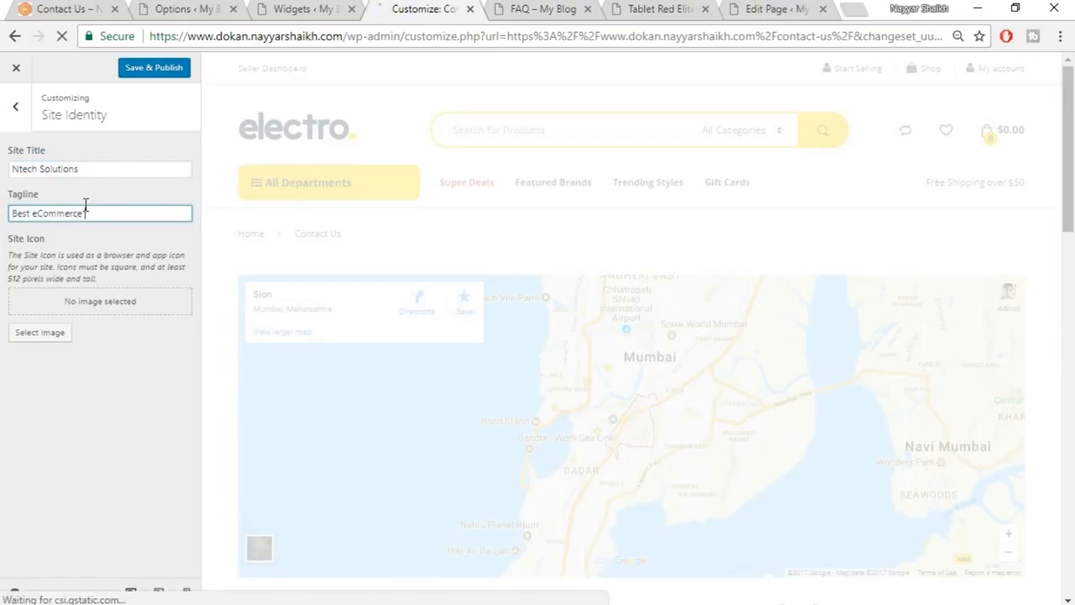
type(" Site")
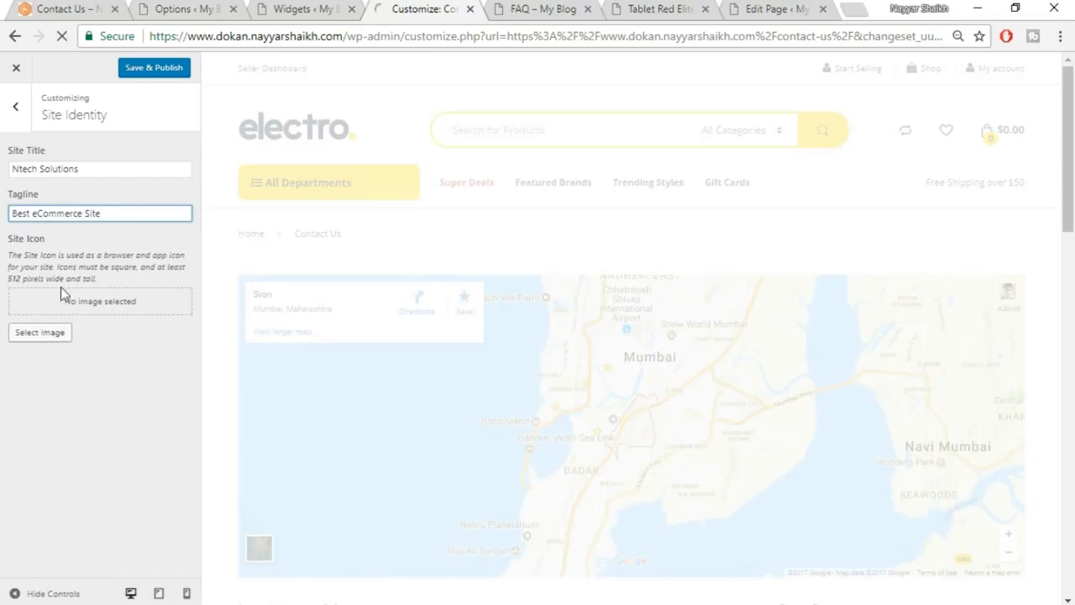
Publish the new site title and tagline and close the Customizer
left_click(58, 8)
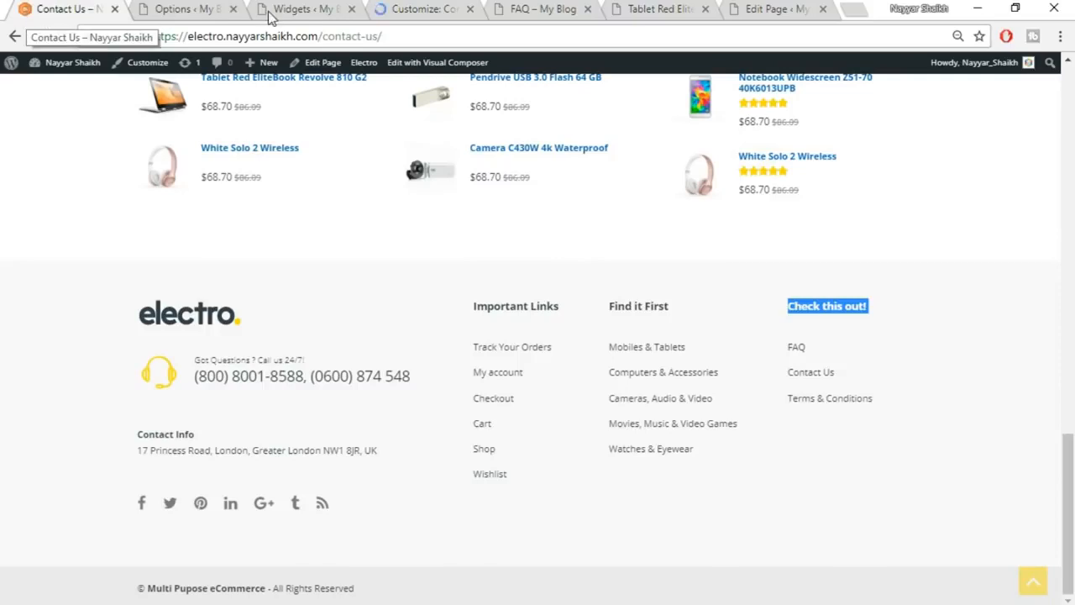
left_click(410, 8)
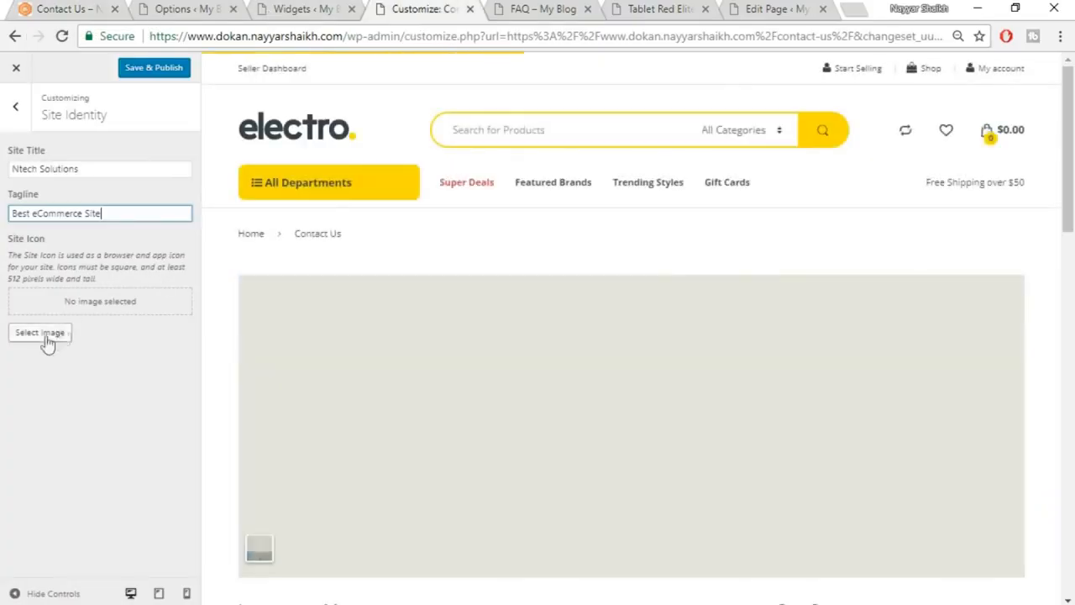
left_click(172, 69)
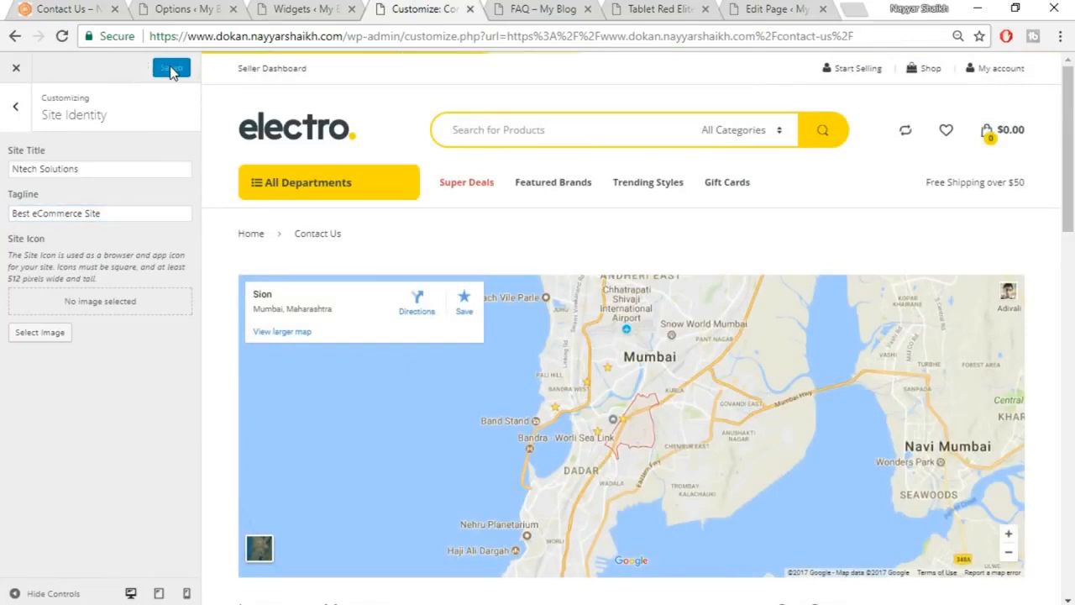
left_click(16, 72)
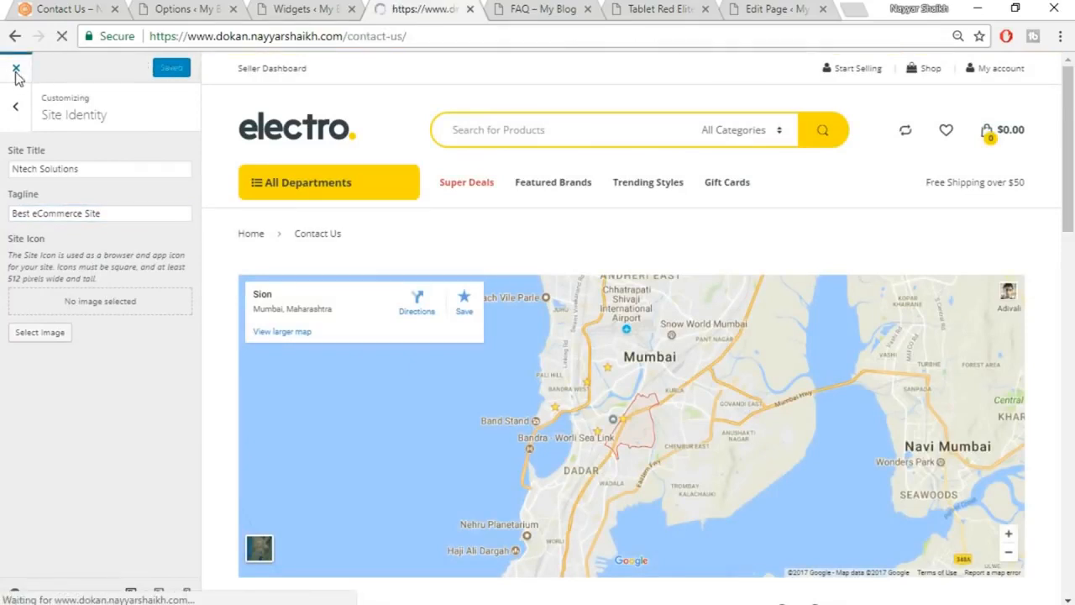